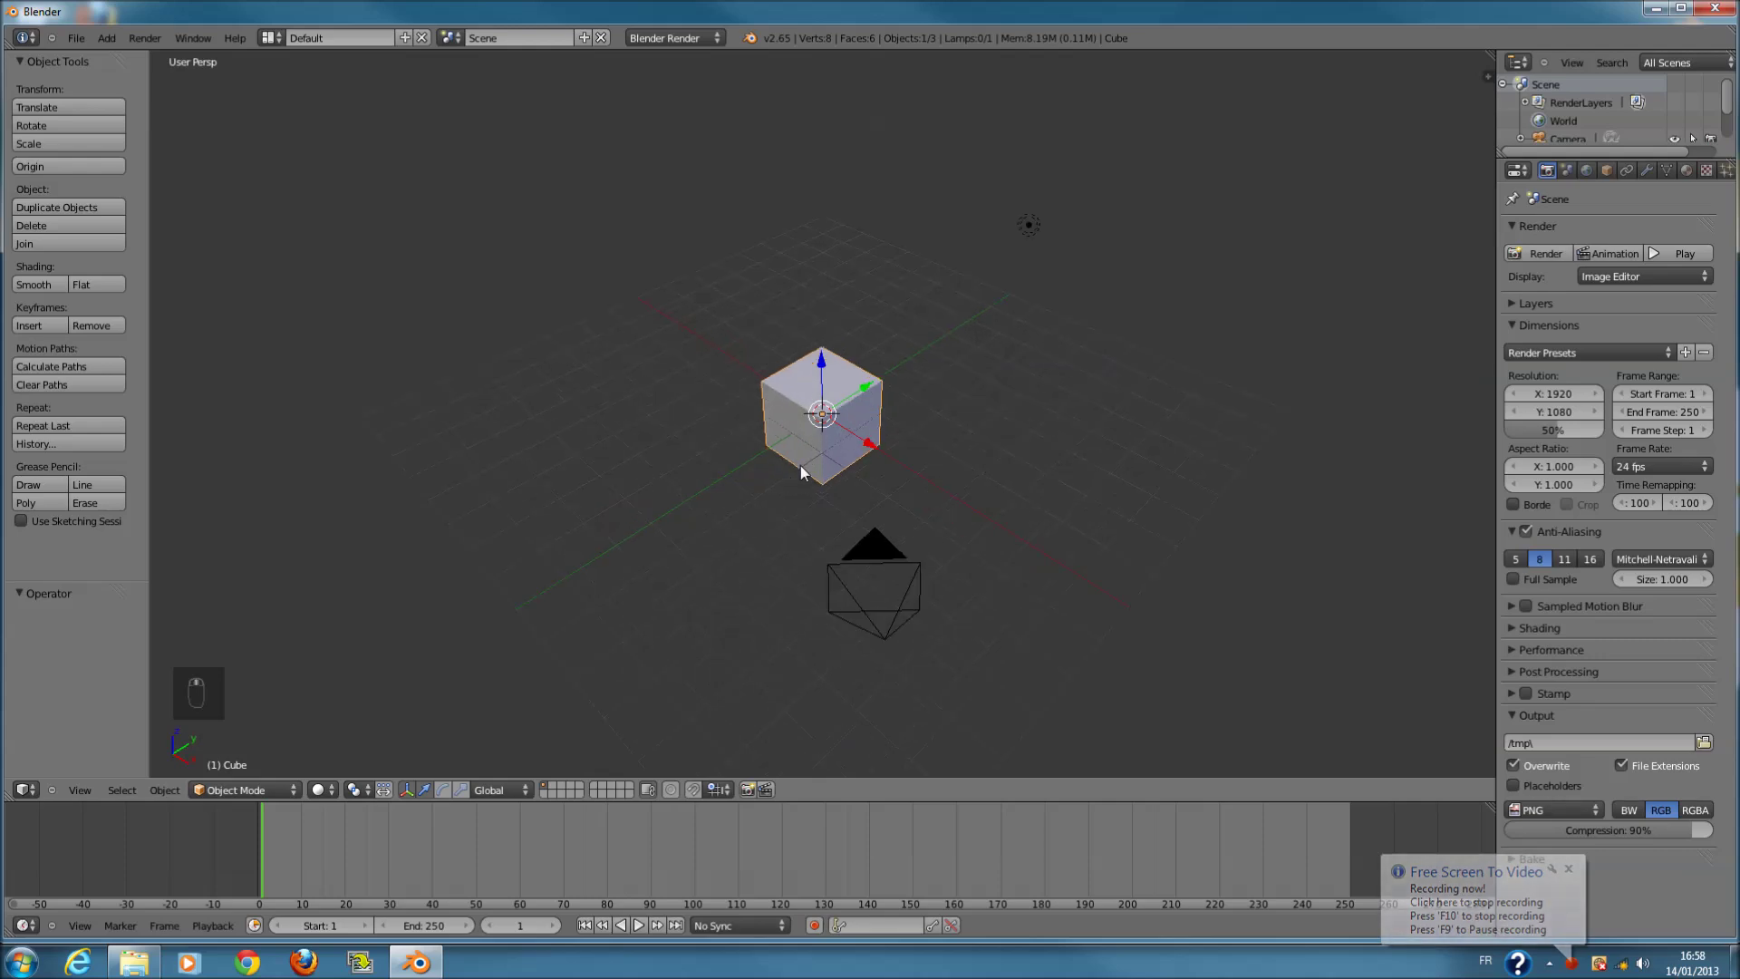
- Delete all default objects from the scene
{"action": "key", "text": "KP_1"}
{"action": "key", "text": "KP_5"}
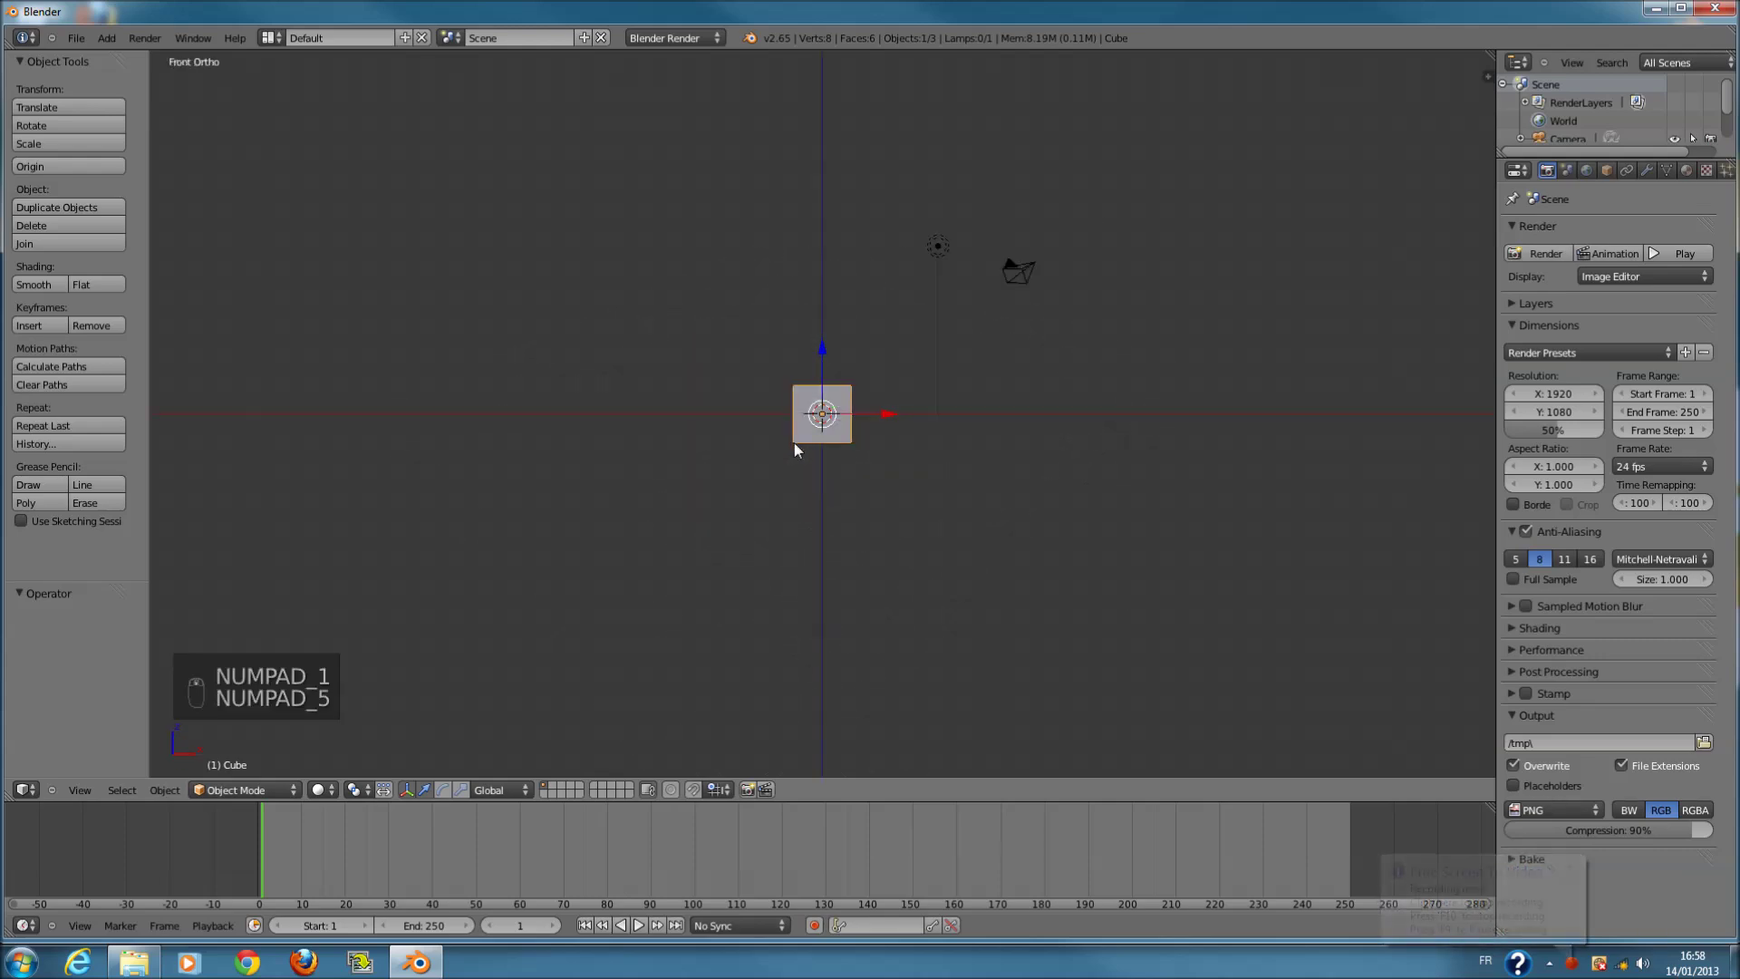
{"action": "key", "text": "a"}
{"action": "key", "text": "a"}
{"action": "key", "text": "a"}
{"action": "key", "text": "x"}
{"action": "left_click", "coordinate": [1099, 460]}
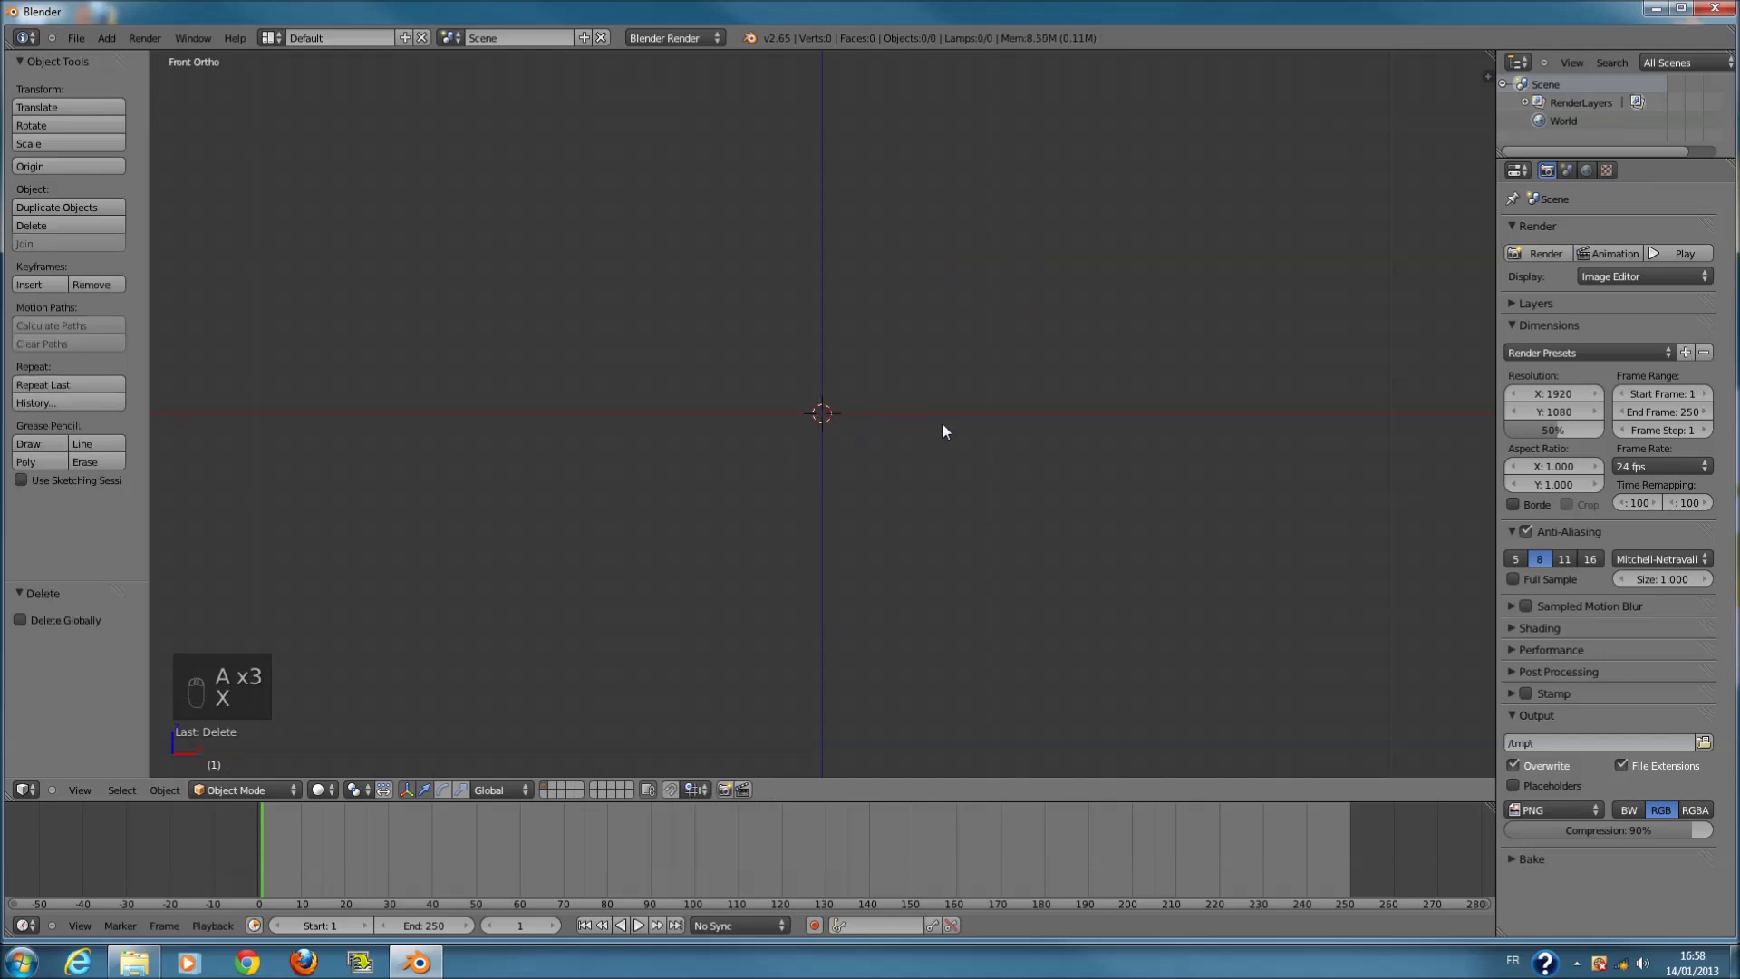
- Add a mesh plane at the scene origin
{"action": "key", "text": "shift+a"}
{"action": "key", "text": "Escape"}
{"action": "key", "text": "shift+a"}
{"action": "mouse_move", "coordinate": [934, 419]}
{"action": "left_click", "coordinate": [1008, 421]}
{"action": "middle_click_drag", "start_coordinate": [866, 388], "coordinate": [886, 450]}
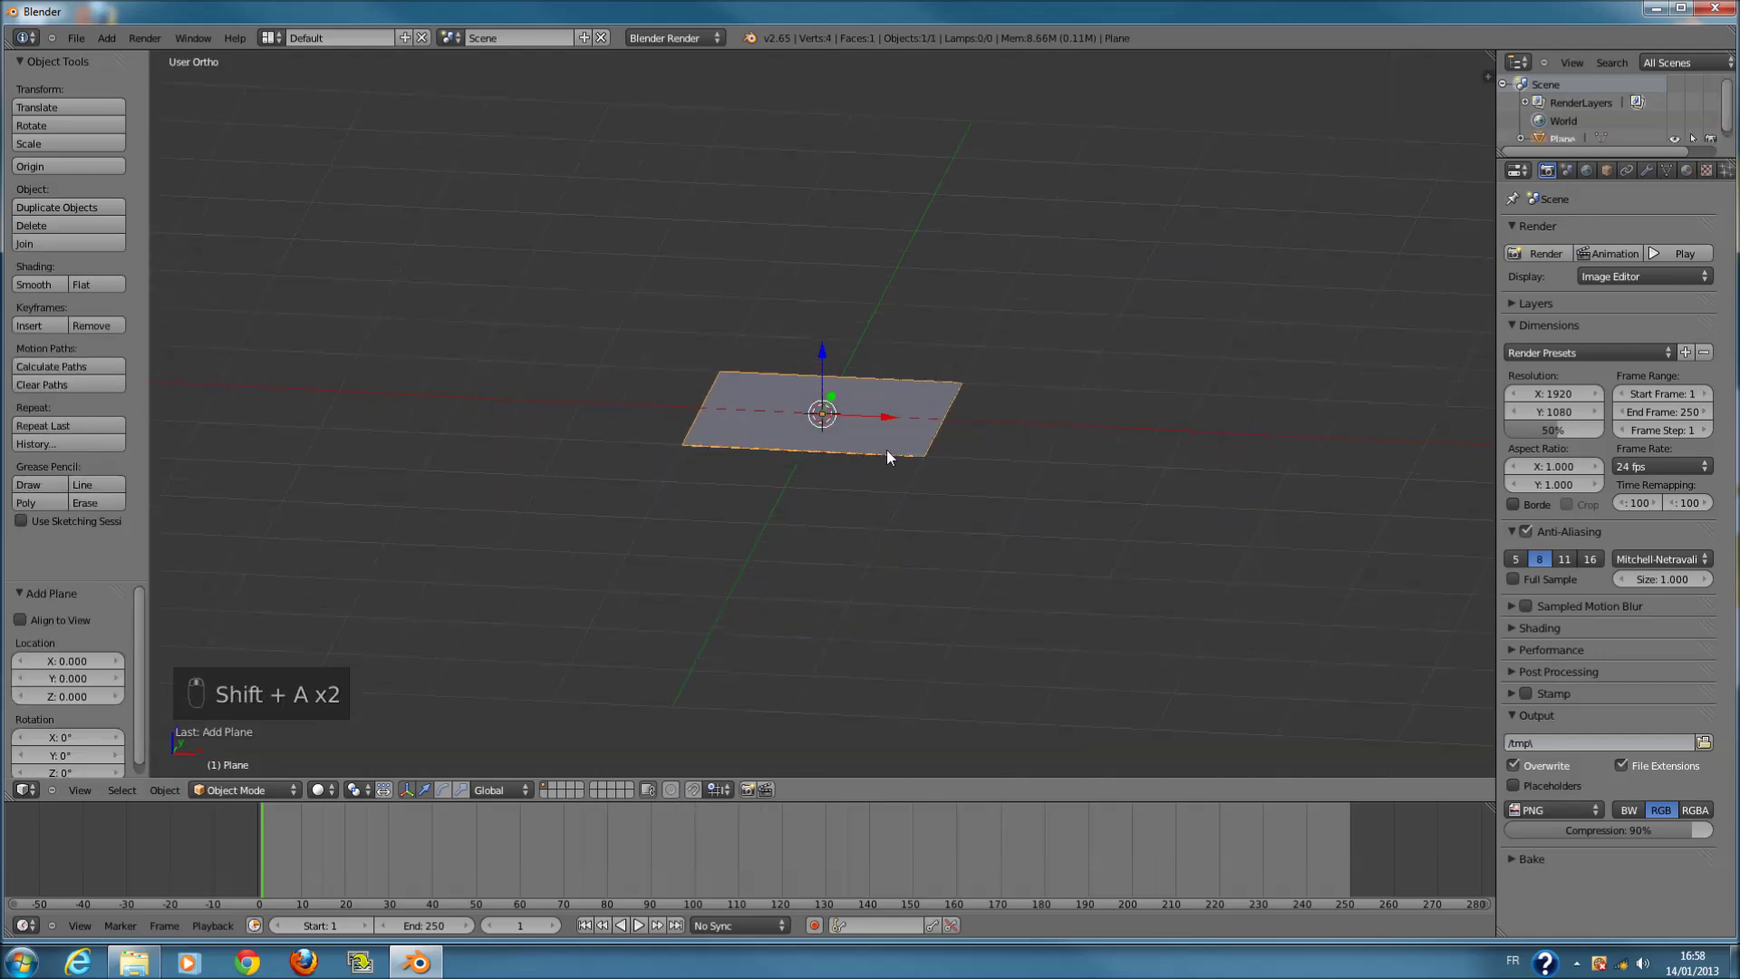
- Add an Ocean modifier to the plane
{"action": "left_click", "coordinate": [1651, 170]}
{"action": "left_click", "coordinate": [1629, 227]}
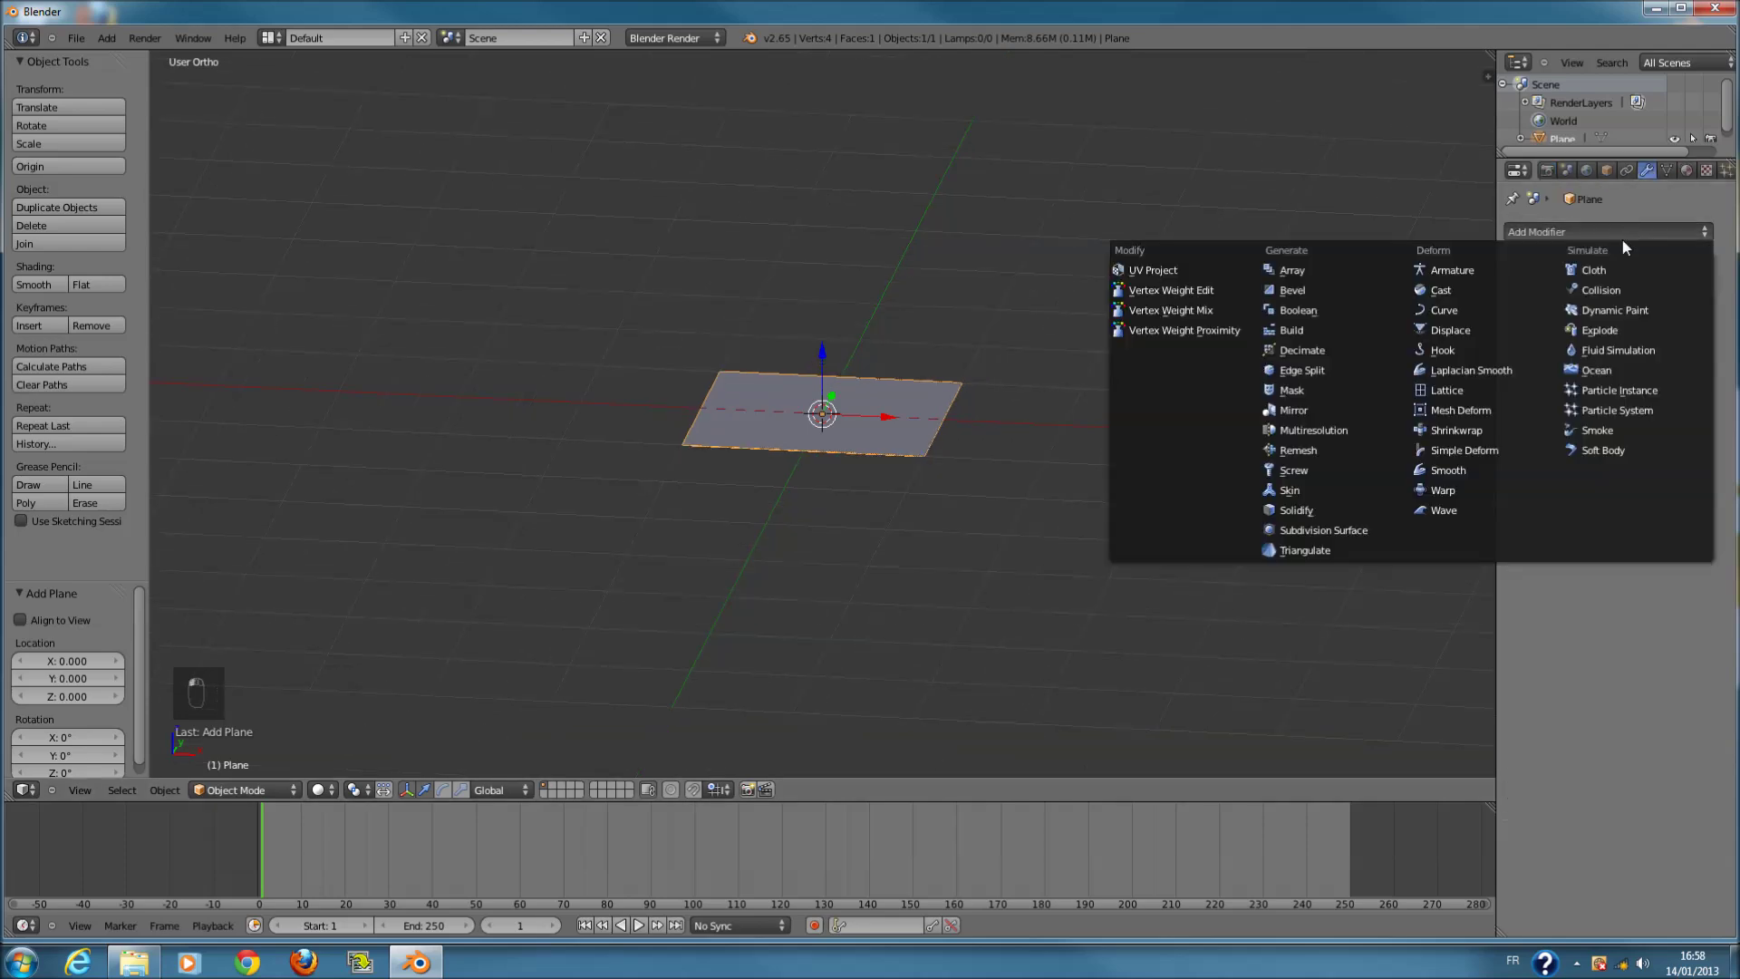
{"action": "left_click", "coordinate": [1621, 372]}
- Add a camera at the 3D cursor and move it along Y to about -37.7, beyond the ocean's near edge
{"action": "middle_click_drag", "start_coordinate": [875, 357], "coordinate": [694, 364]}
{"action": "key", "text": "KP_7"}
{"action": "scroll", "coordinate": [721, 408], "scroll_direction": "down", "scroll_amount": 3}
{"action": "key", "text": "shift+c"}
{"action": "key", "text": "shift+a"}
{"action": "mouse_move", "coordinate": [838, 571]}
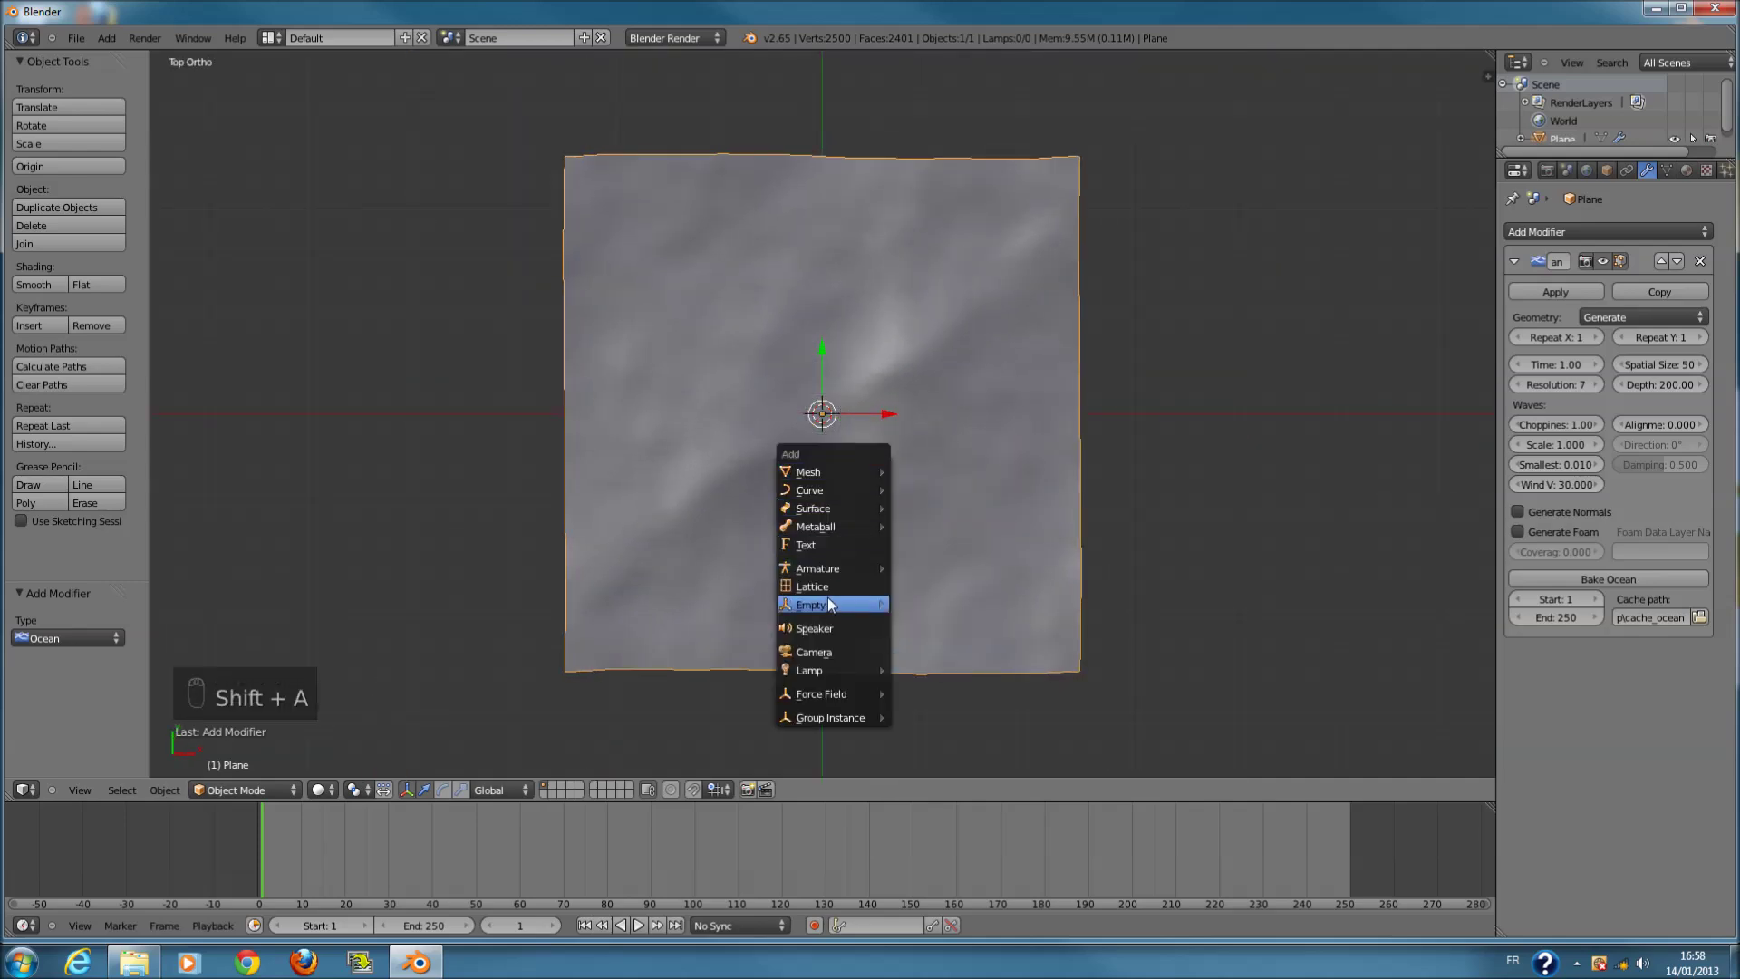
{"action": "left_click", "coordinate": [835, 649]}
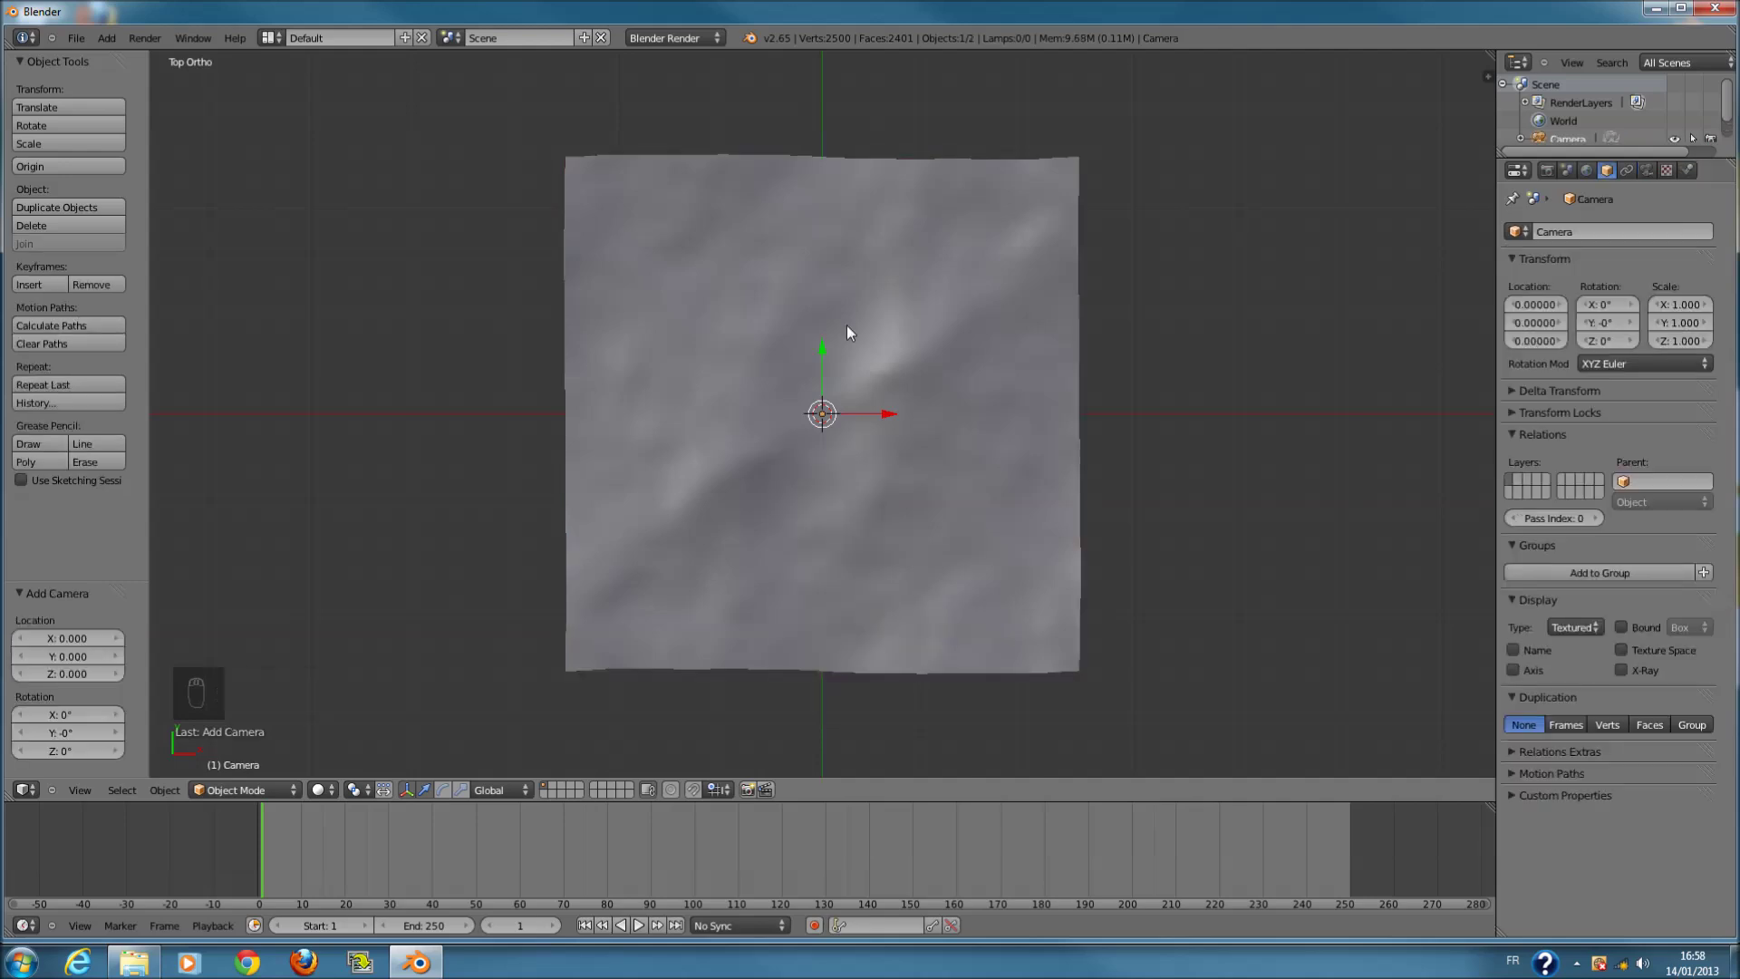
{"action": "left_click_drag", "start_coordinate": [821, 350], "coordinate": [819, 681]}
{"action": "scroll", "coordinate": [861, 658], "scroll_direction": "down", "scroll_amount": 1}
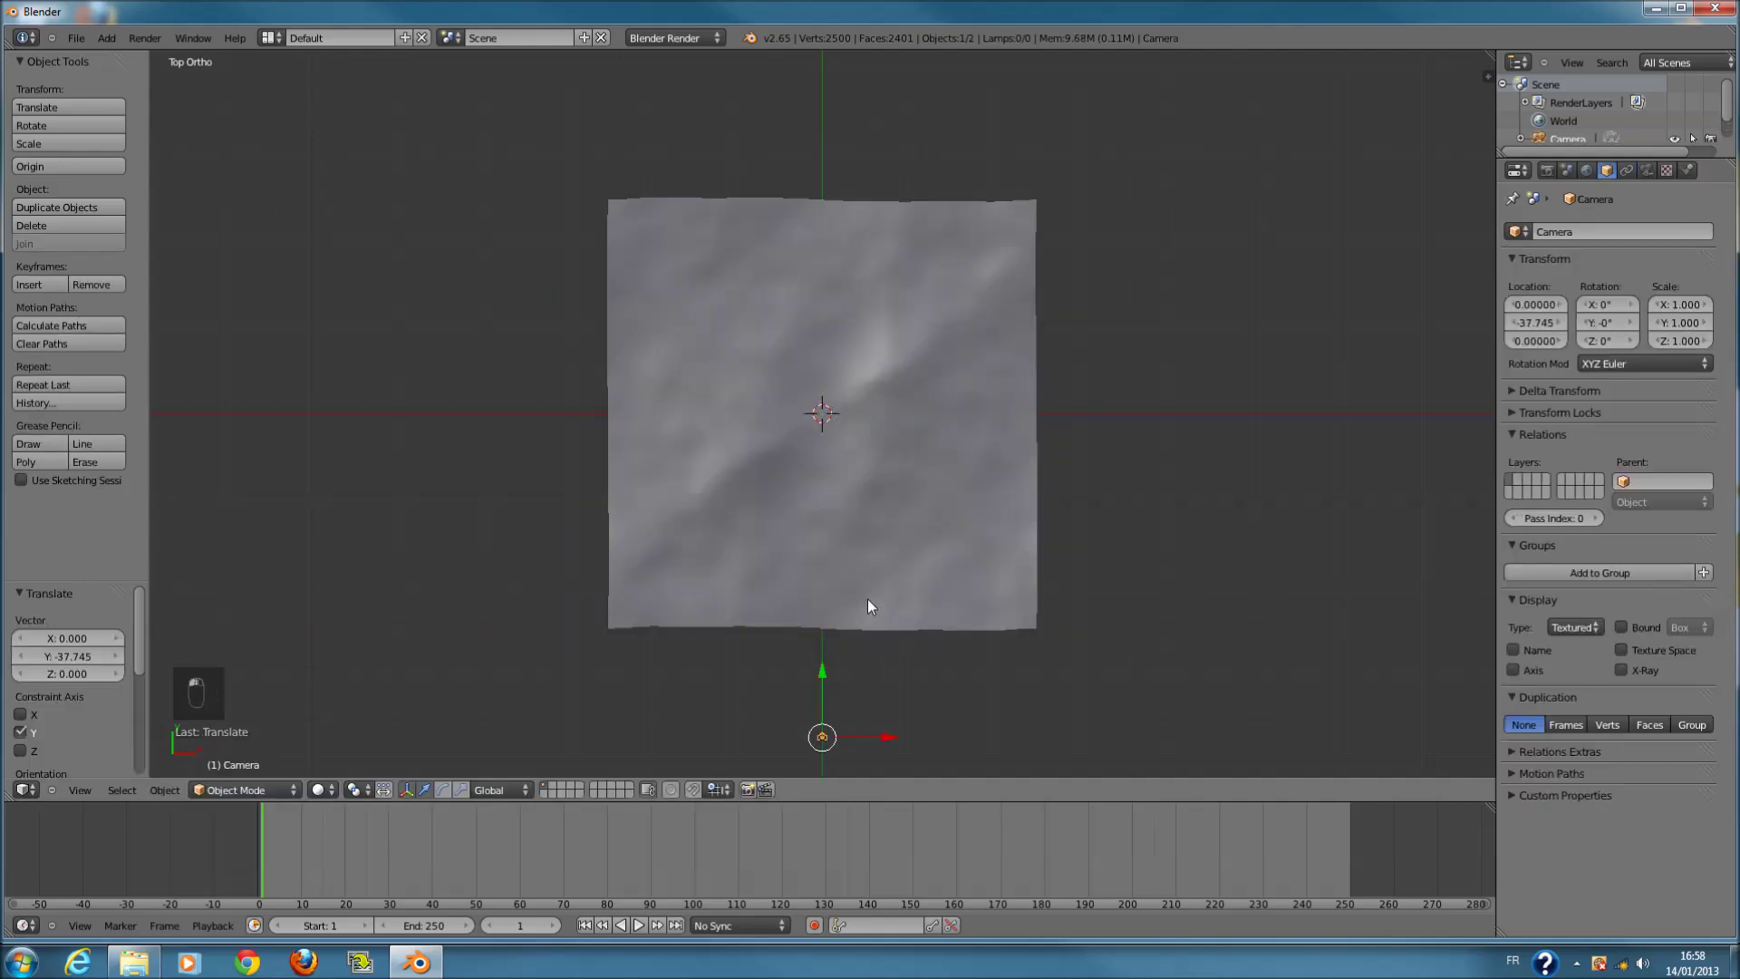
{"action": "key", "text": "KP_0"}
{"action": "key", "text": "r"}
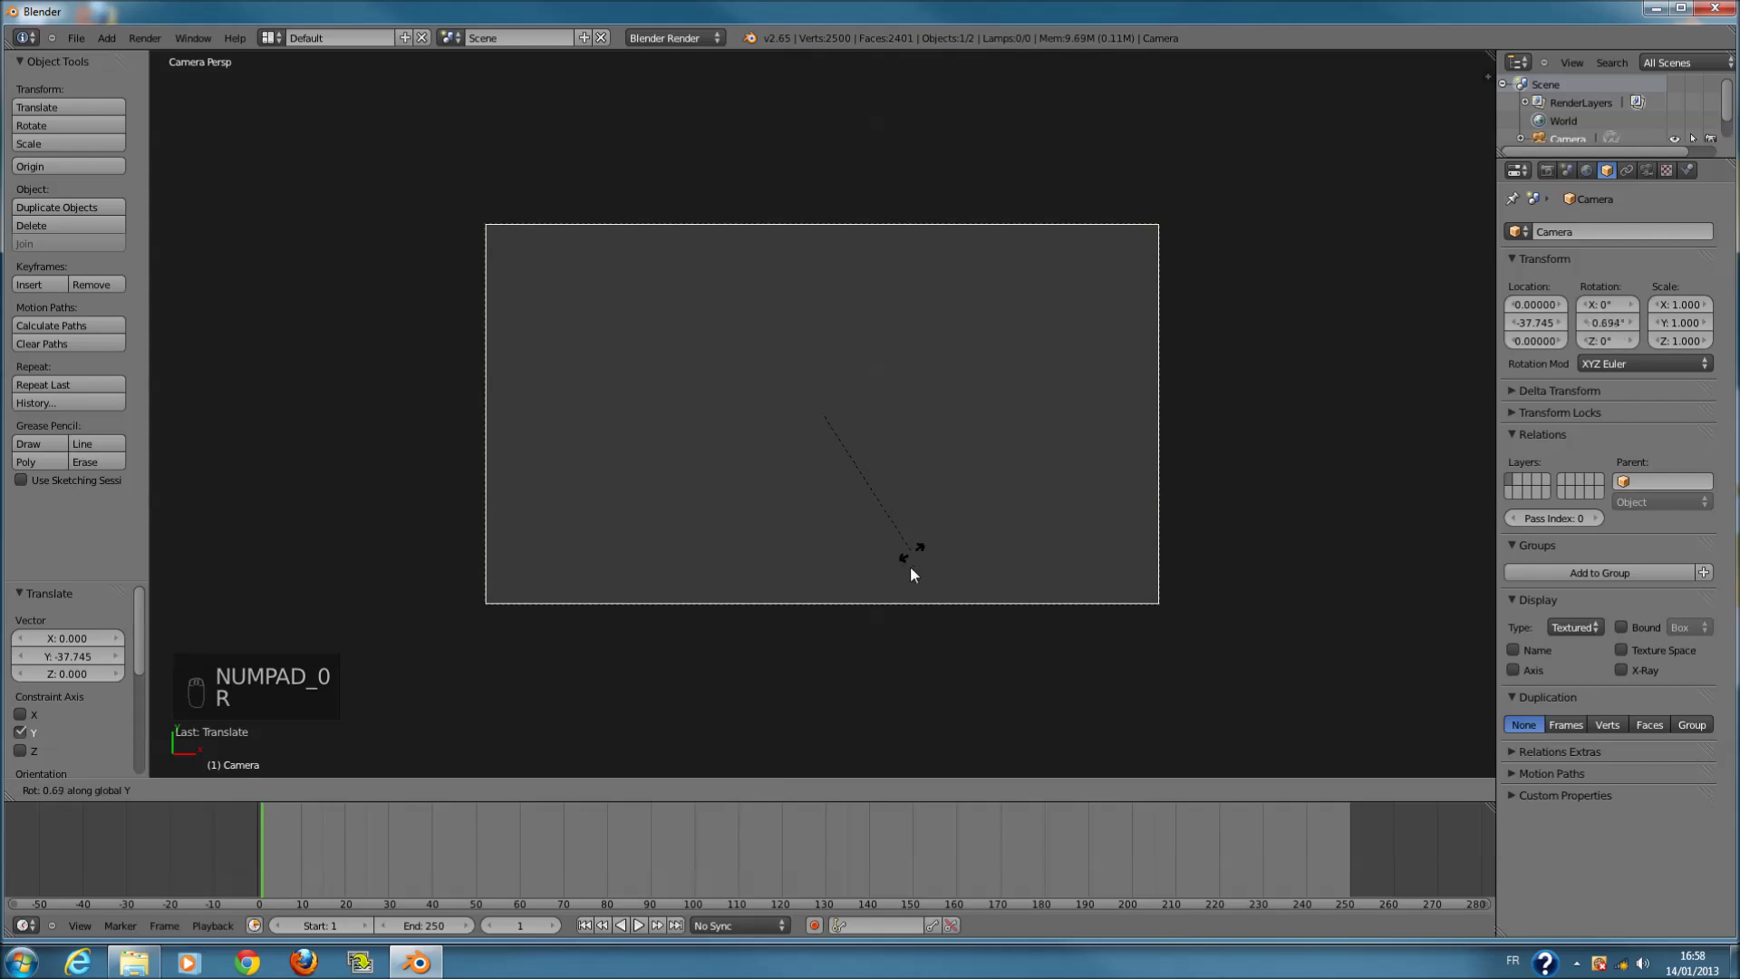
{"action": "right_click", "coordinate": [1199, 491]}
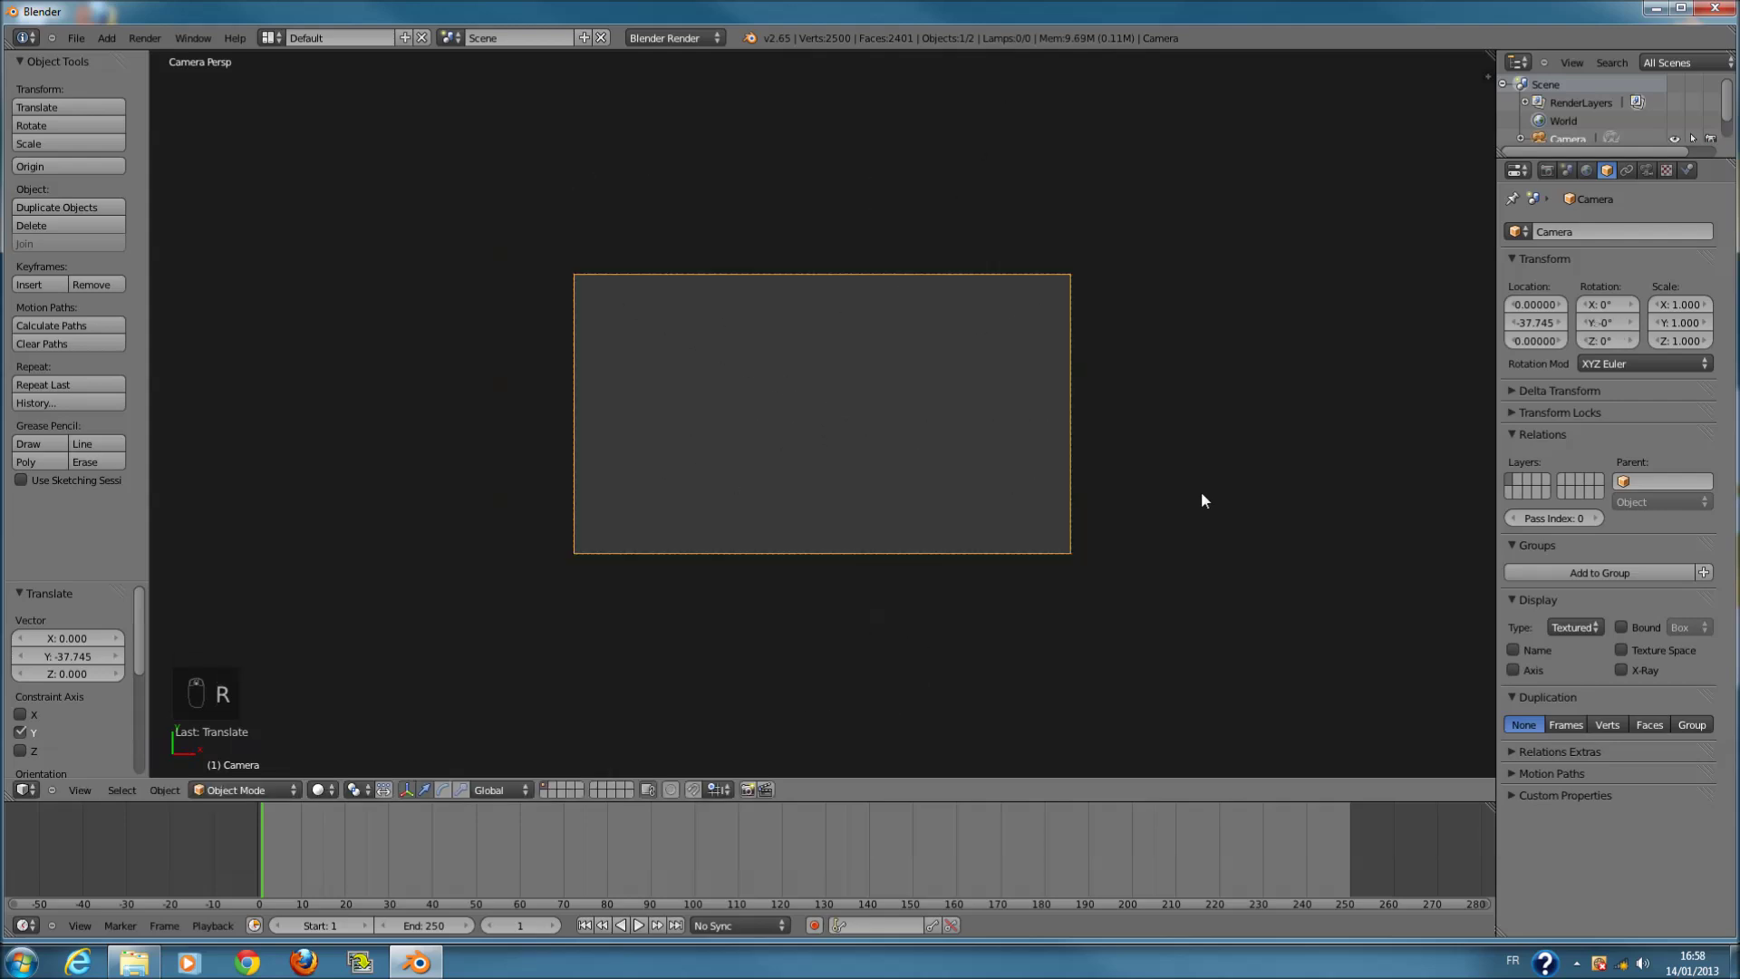
- Rotate the camera in the side view to about 97.4° around X so it faces the ocean
{"action": "key", "text": "KP_0"}
{"action": "scroll", "coordinate": [1128, 403], "scroll_direction": "down", "scroll_amount": 2}
{"action": "scroll", "coordinate": [1138, 444], "scroll_direction": "down", "scroll_amount": 2}
{"action": "middle_click_drag", "start_coordinate": [1139, 458], "coordinate": [869, 400]}
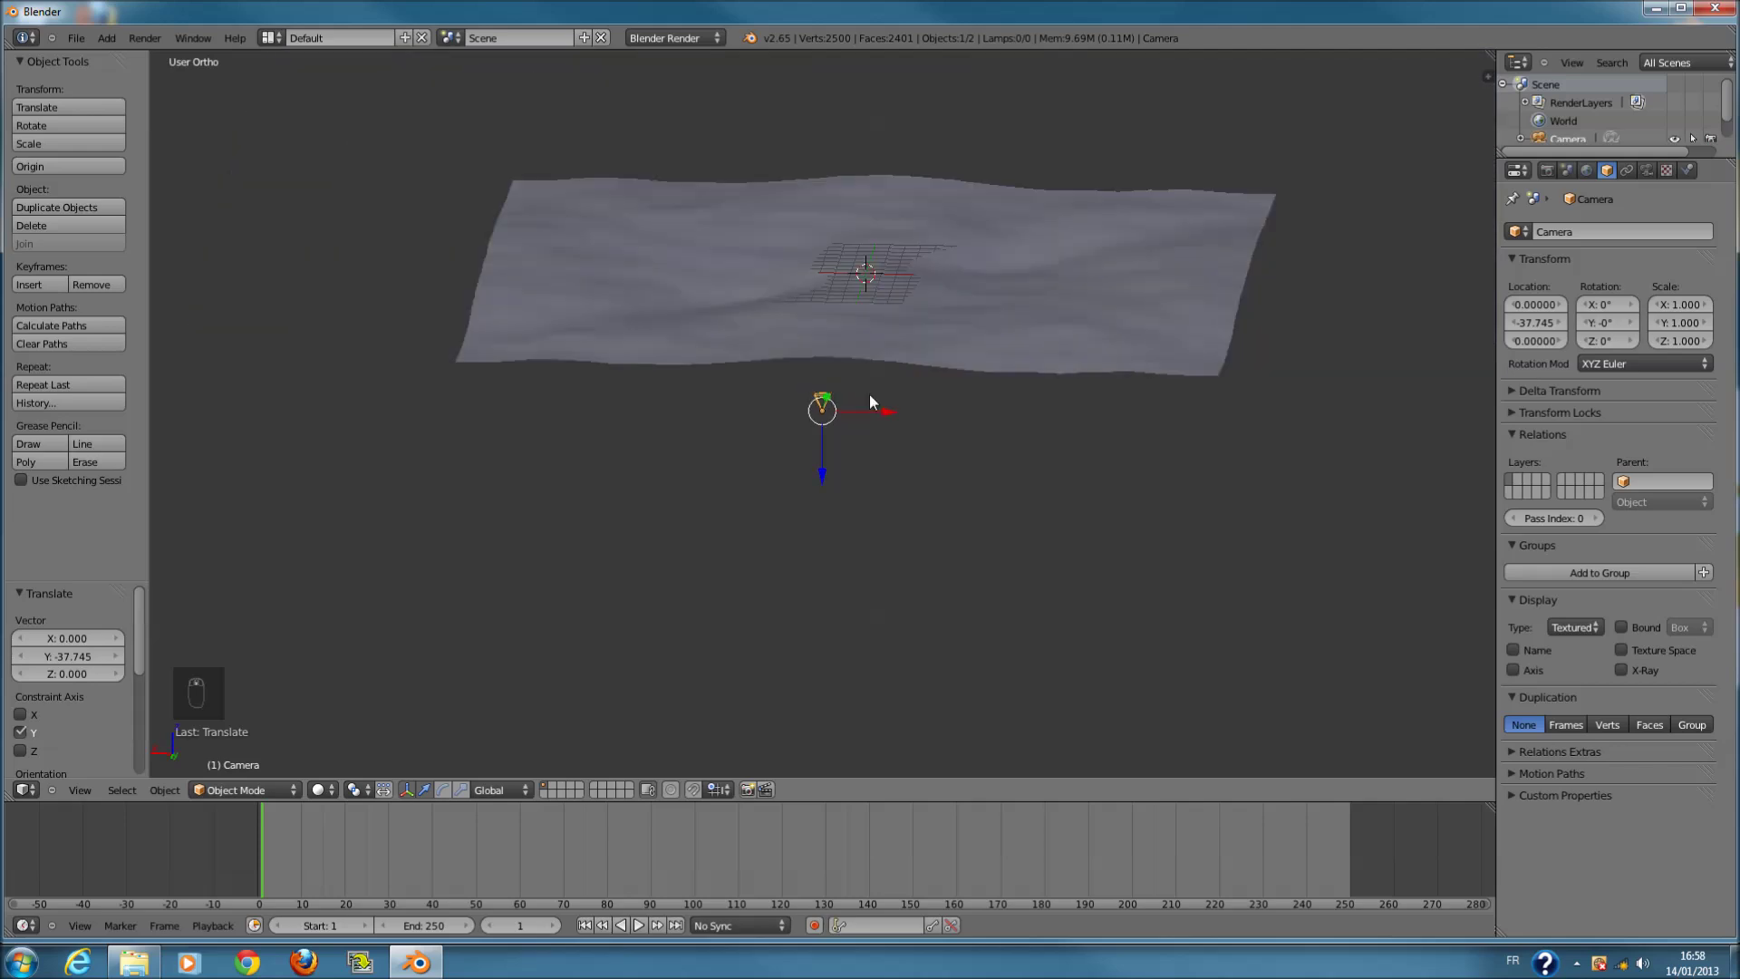
{"action": "key", "text": "KP_3"}
{"action": "middle_click_drag", "start_coordinate": [911, 393], "coordinate": [963, 426]}
{"action": "scroll", "coordinate": [960, 412], "scroll_direction": "down", "scroll_amount": 3}
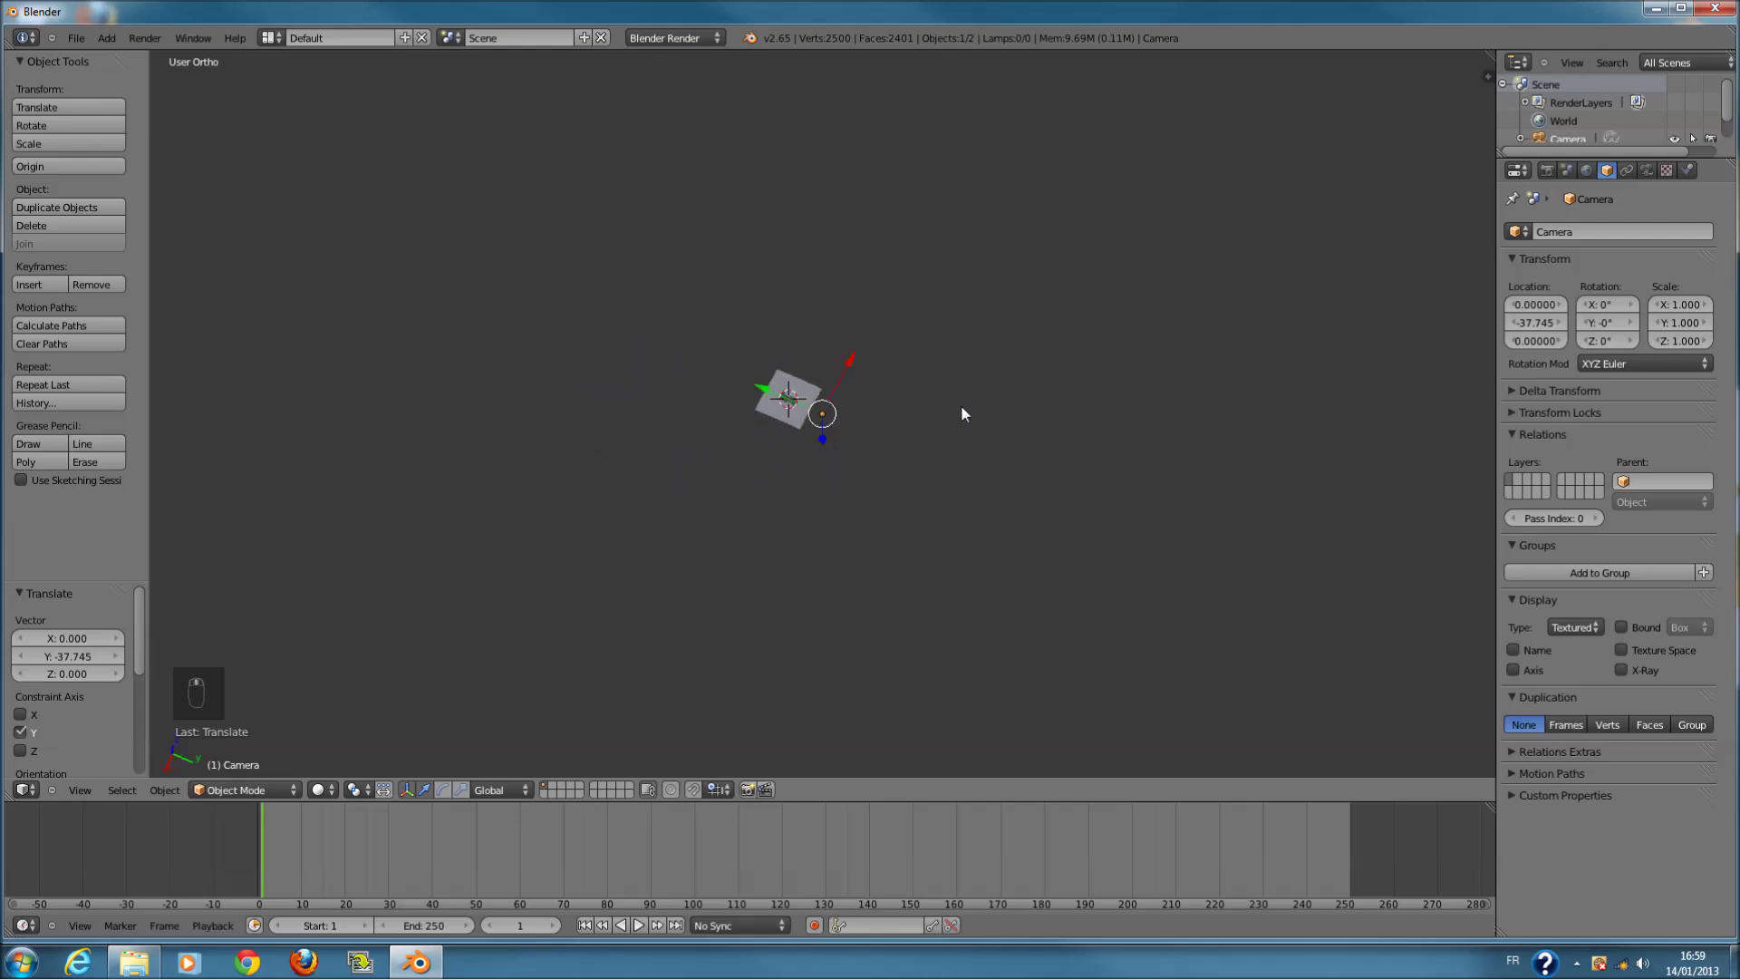
{"action": "key", "text": "KP_Decimal"}
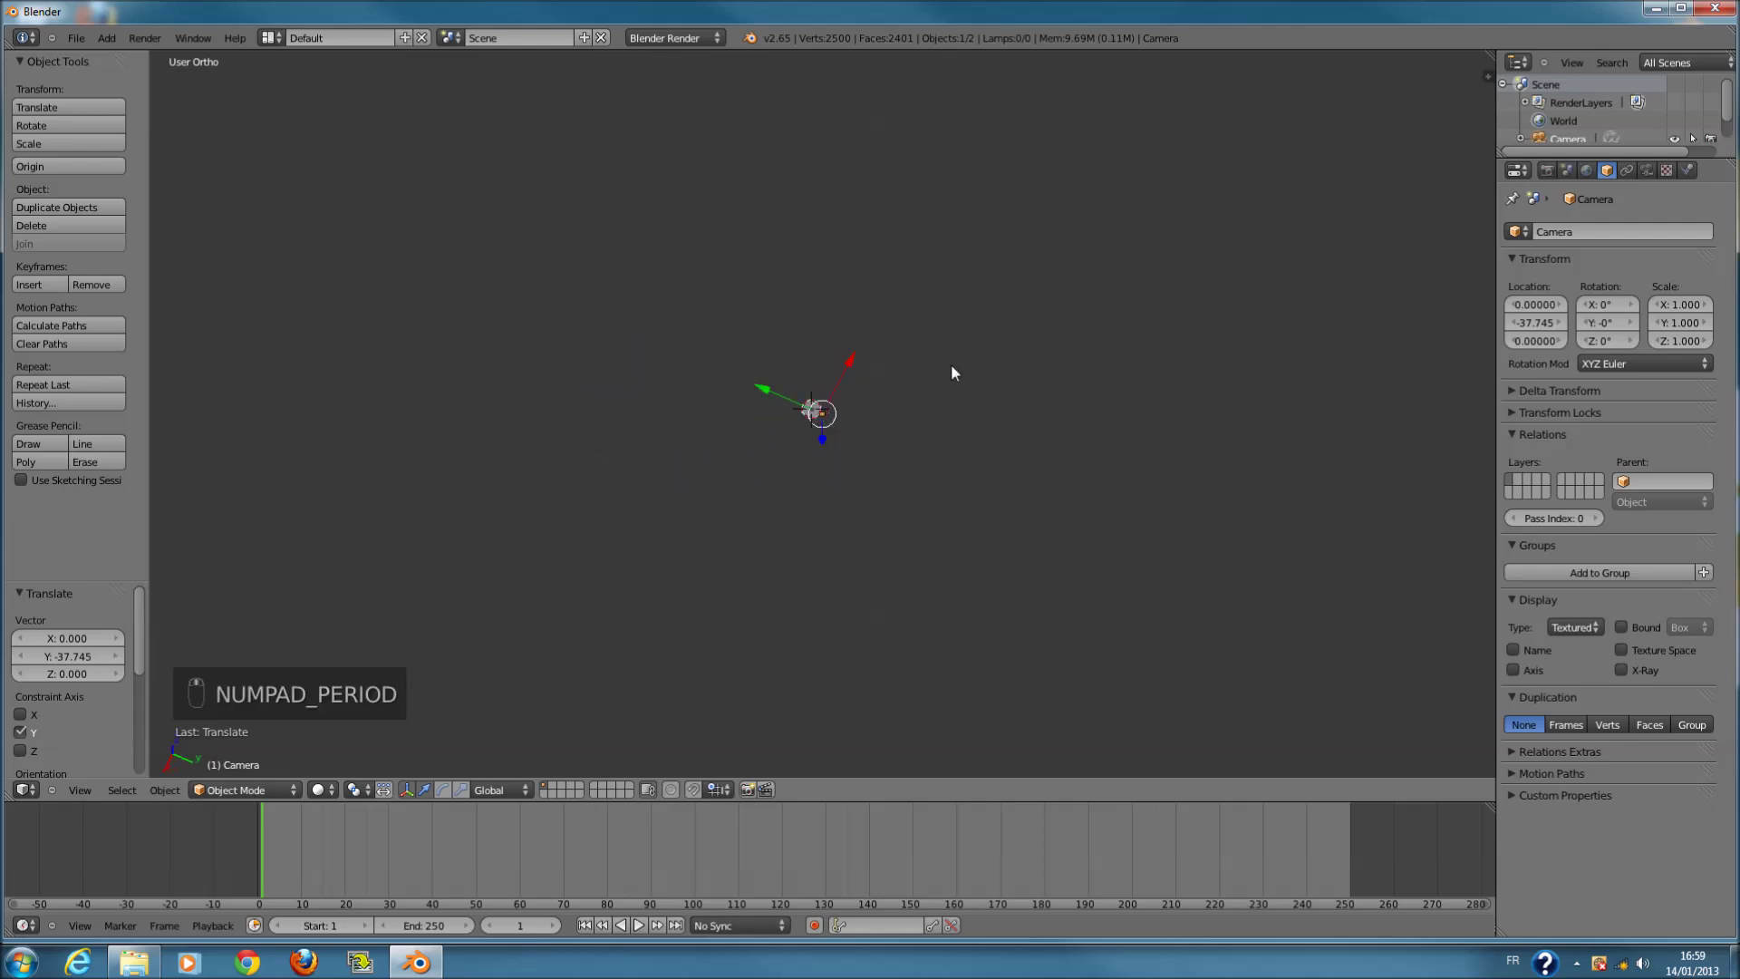
{"action": "key", "text": "KP_0"}
{"action": "key", "text": "KP_3"}
{"action": "key", "text": "KP_3"}
{"action": "key", "text": "r"}
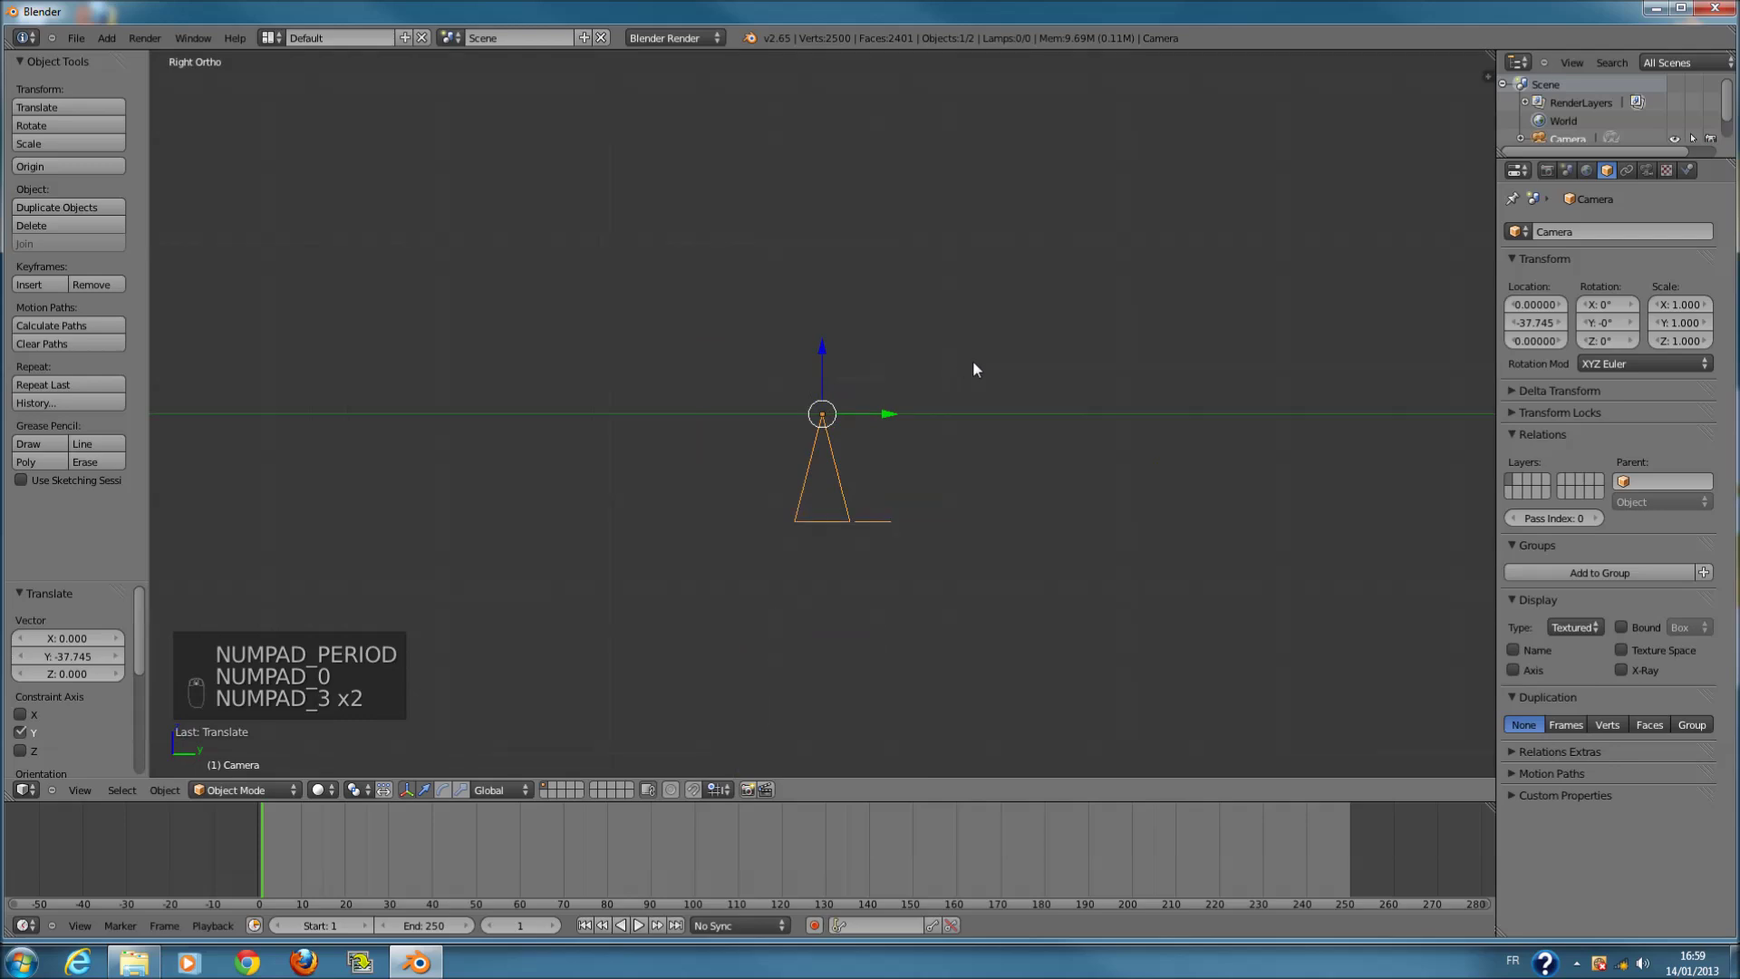
{"action": "left_click", "coordinate": [785, 241]}
- Raise the camera above the ocean surface to a Z location of about 4.87 while looking through it
{"action": "key", "text": "KP_0"}
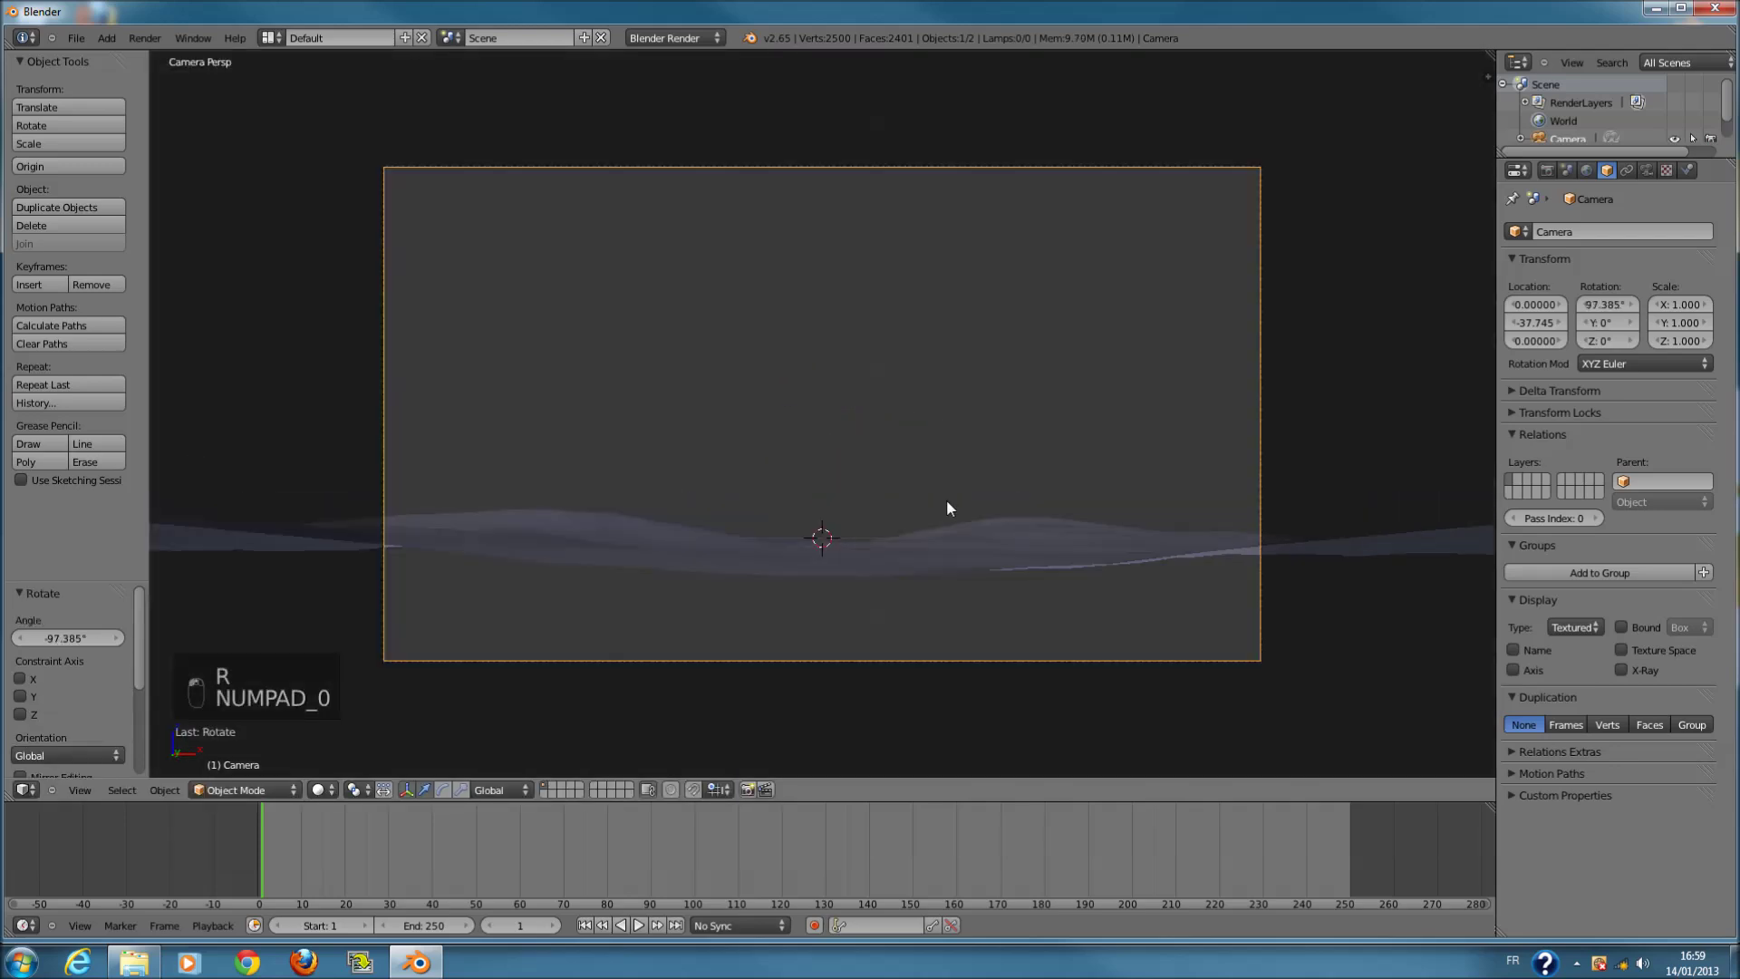
{"action": "key", "text": "g"}
{"action": "left_click", "coordinate": [1000, 630]}
{"action": "key", "text": "g"}
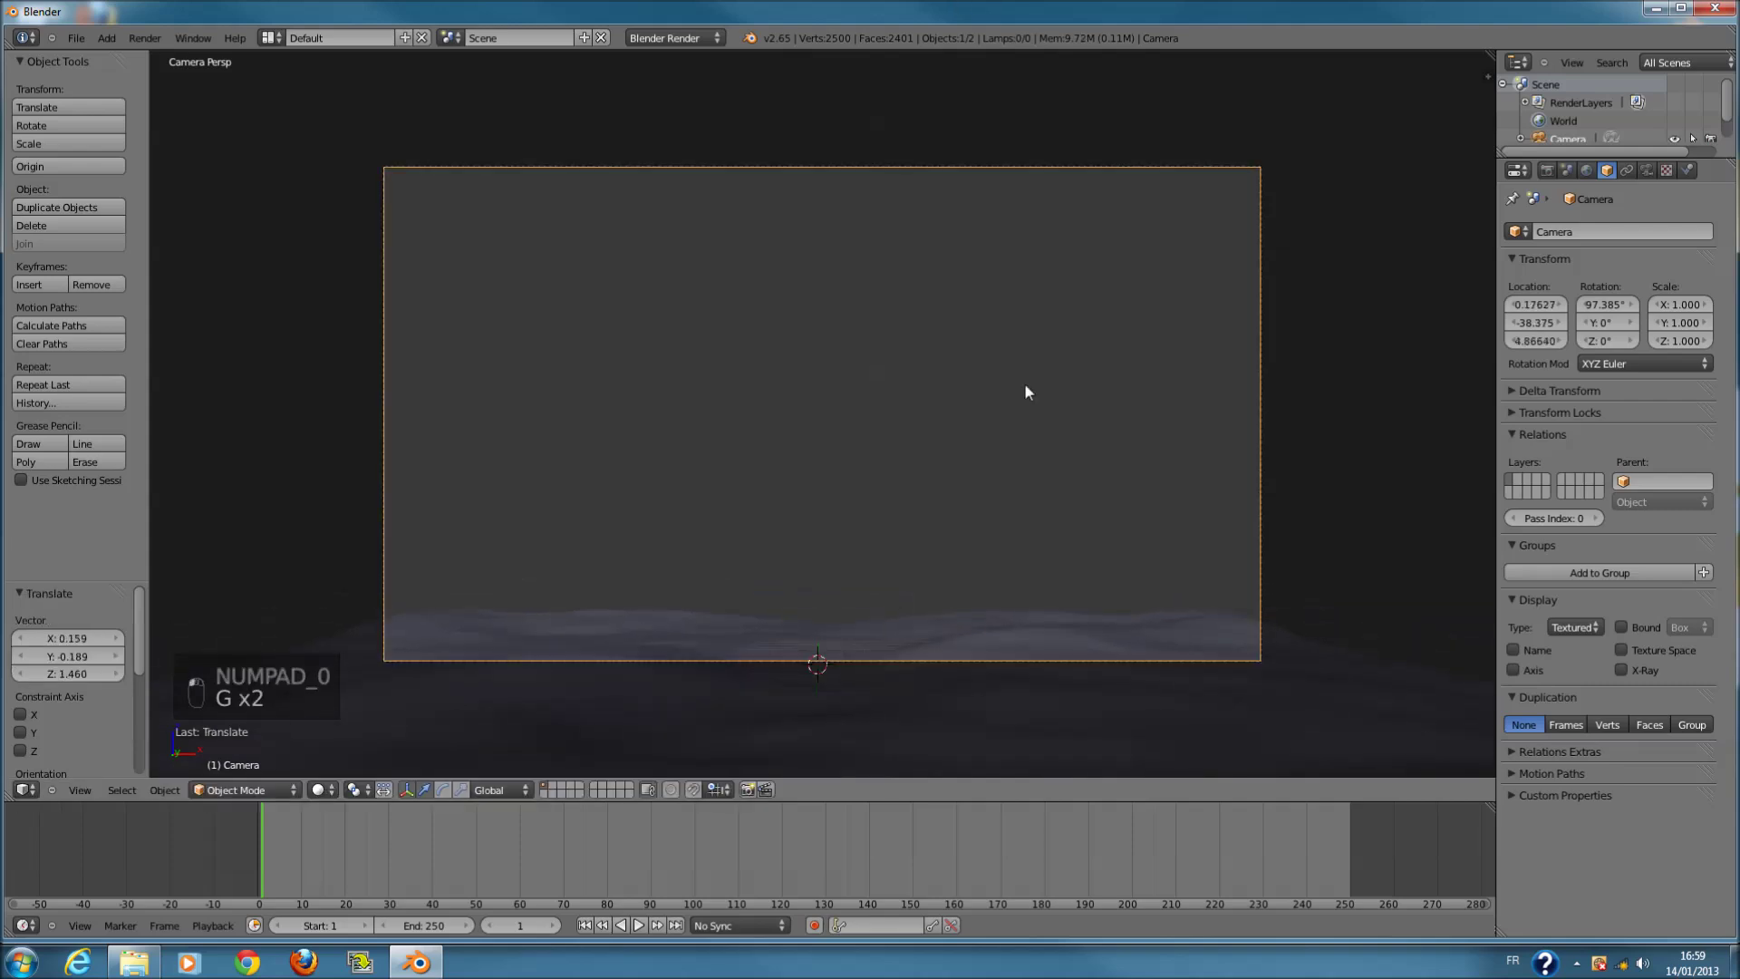
{"action": "left_click", "coordinate": [1024, 383]}
- Tilt the camera down to an X rotation of about 85.3° and move it forward to about Y -34.87
{"action": "key", "text": "r"}
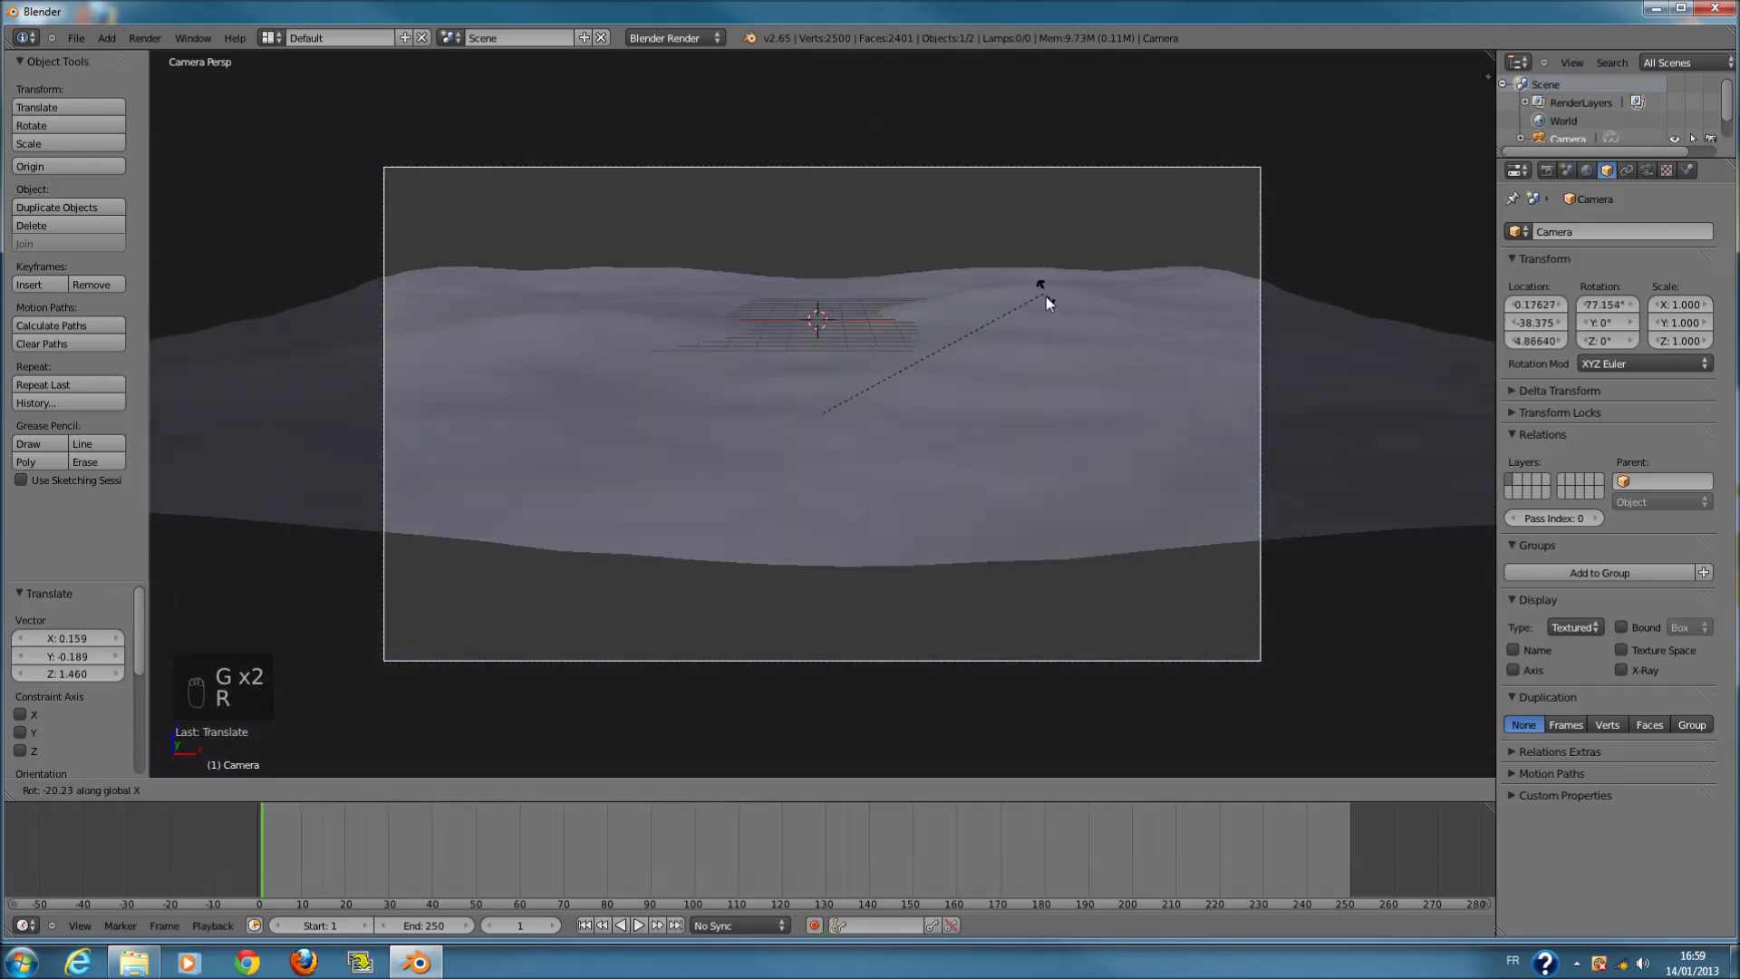
{"action": "left_click", "coordinate": [1044, 346]}
{"action": "key", "text": "g"}
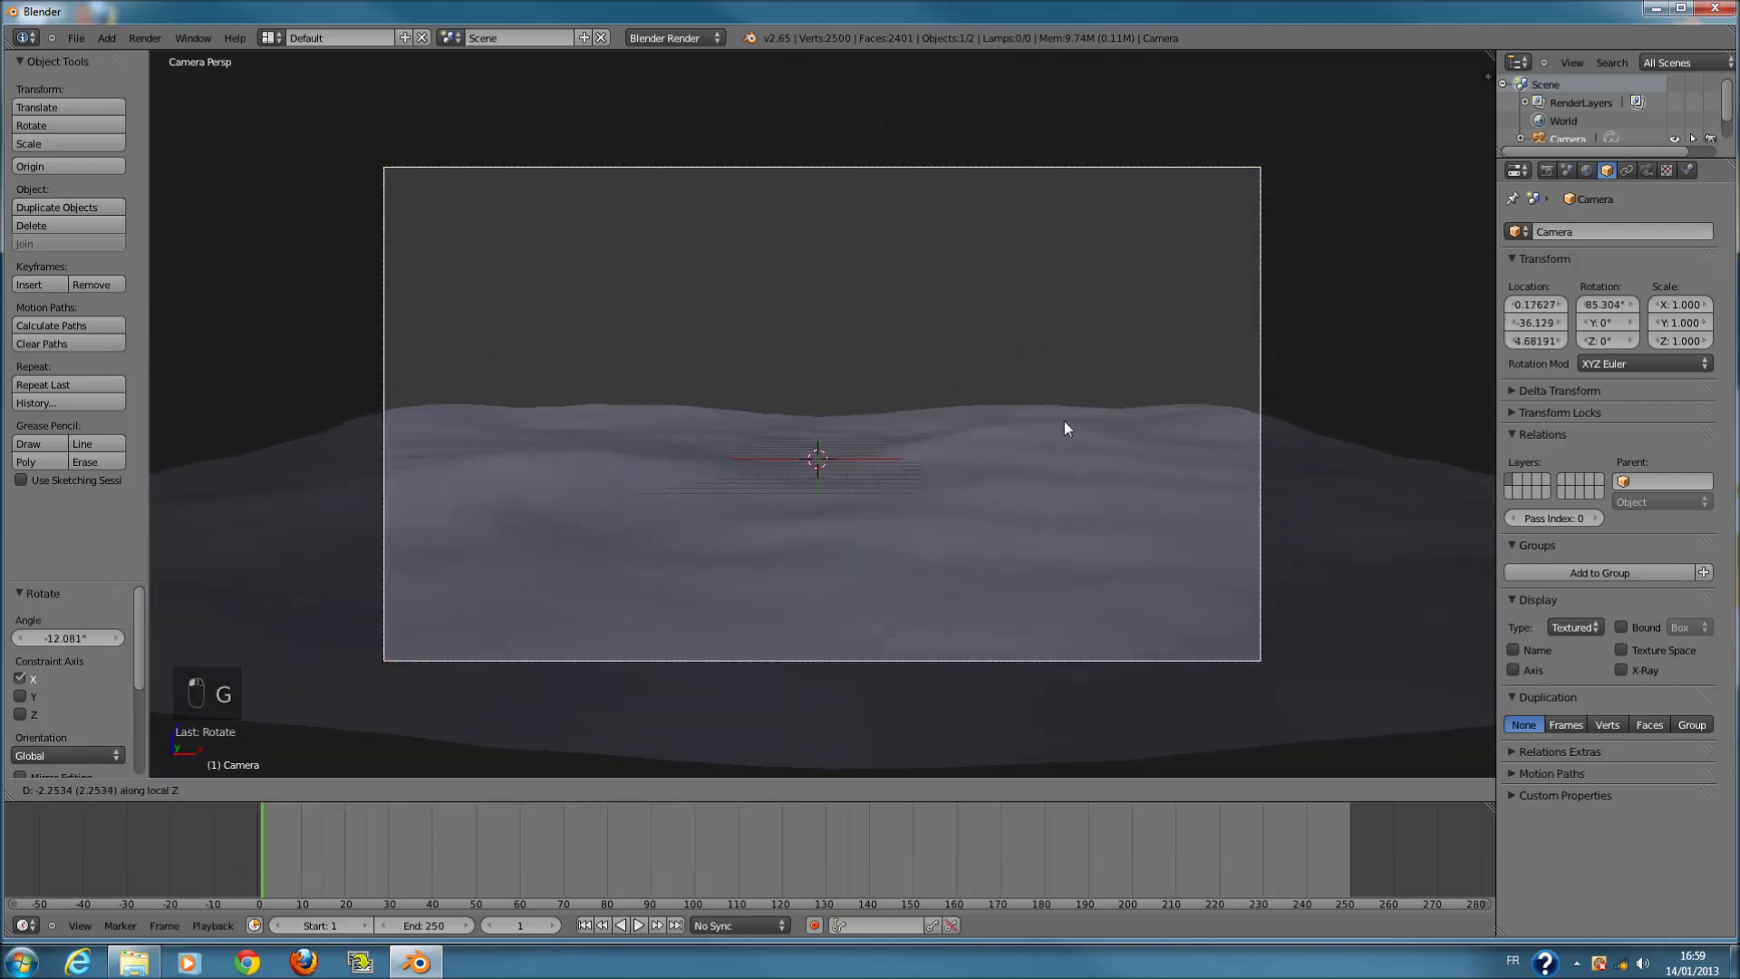
{"action": "left_click", "coordinate": [1063, 409]}
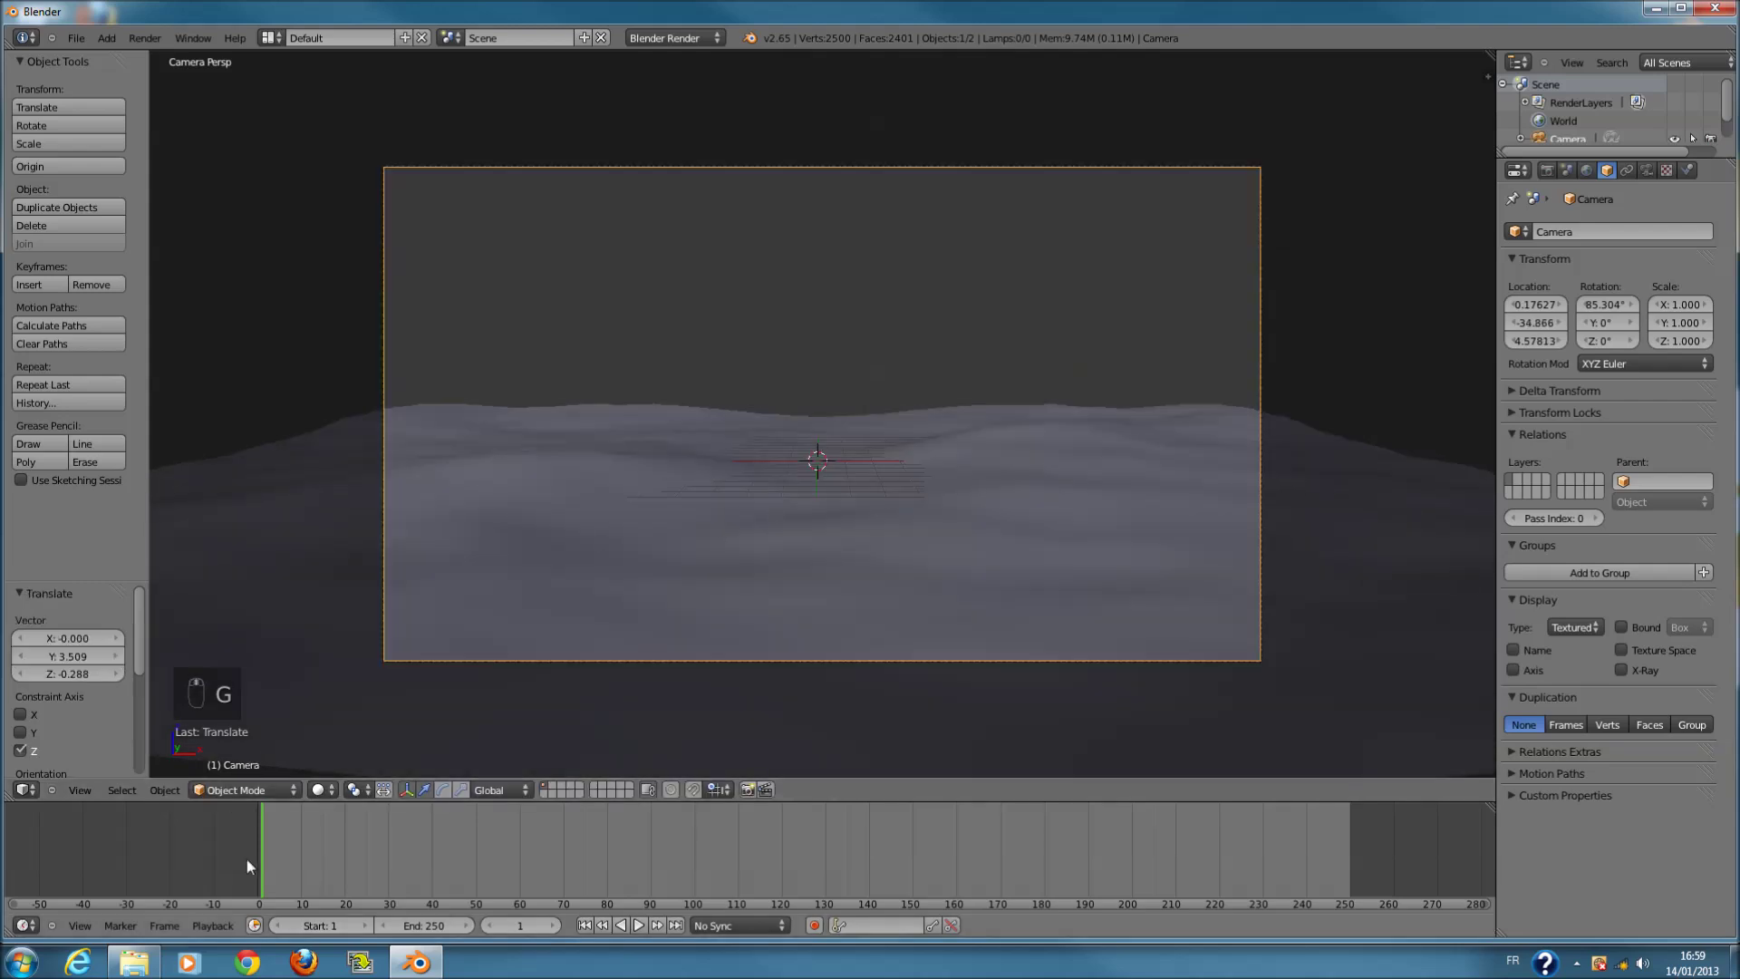
- Select the ocean plane and display its Ocean modifier settings
{"action": "left_click", "coordinate": [1649, 170]}
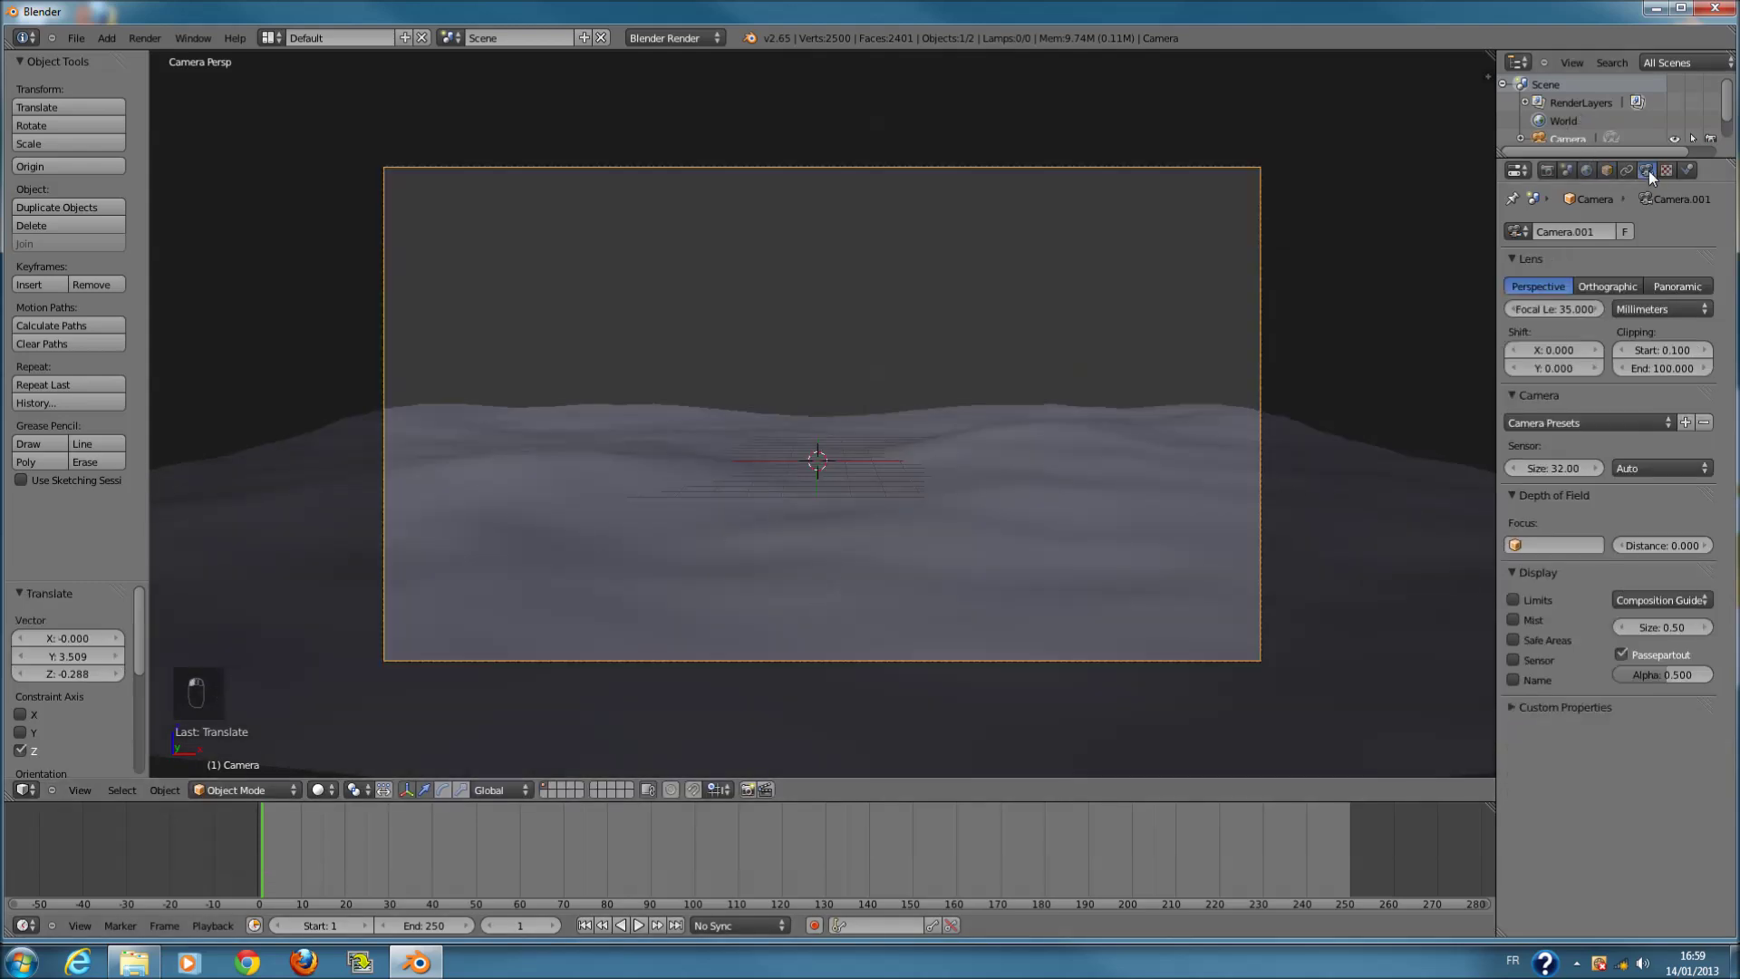
{"action": "right_click", "coordinate": [1040, 531]}
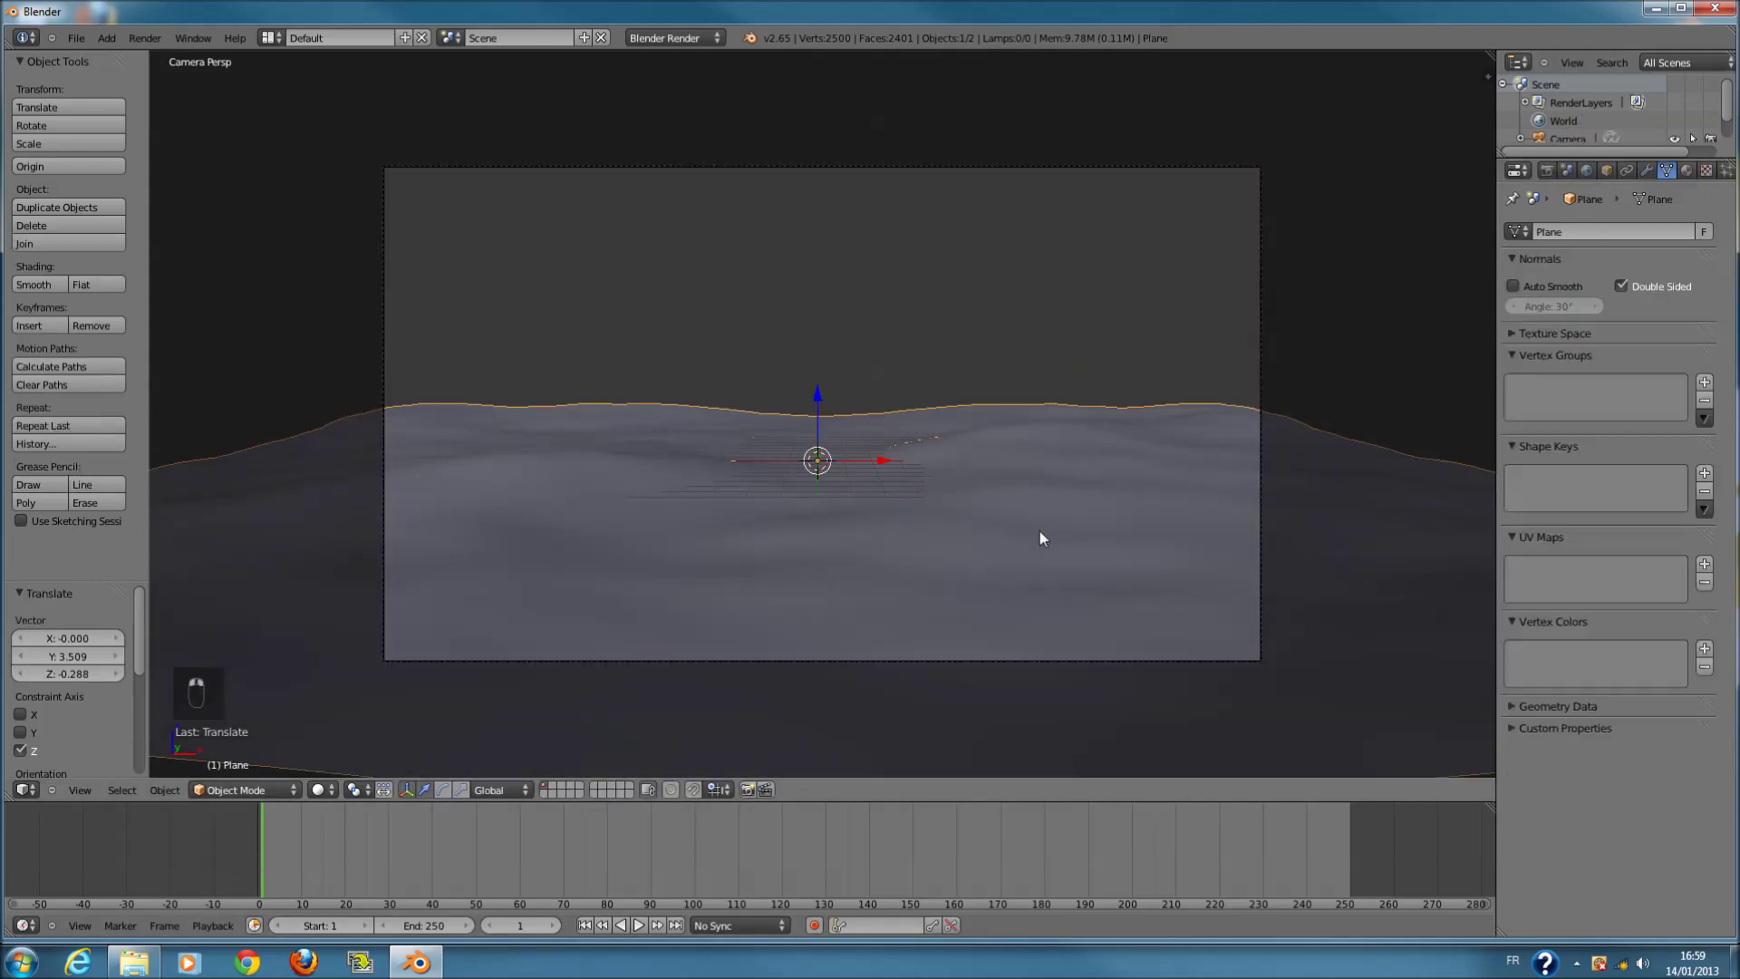
{"action": "left_click", "coordinate": [1646, 170]}
{"action": "key", "text": "KP_0"}
{"action": "key", "text": "KP_0"}
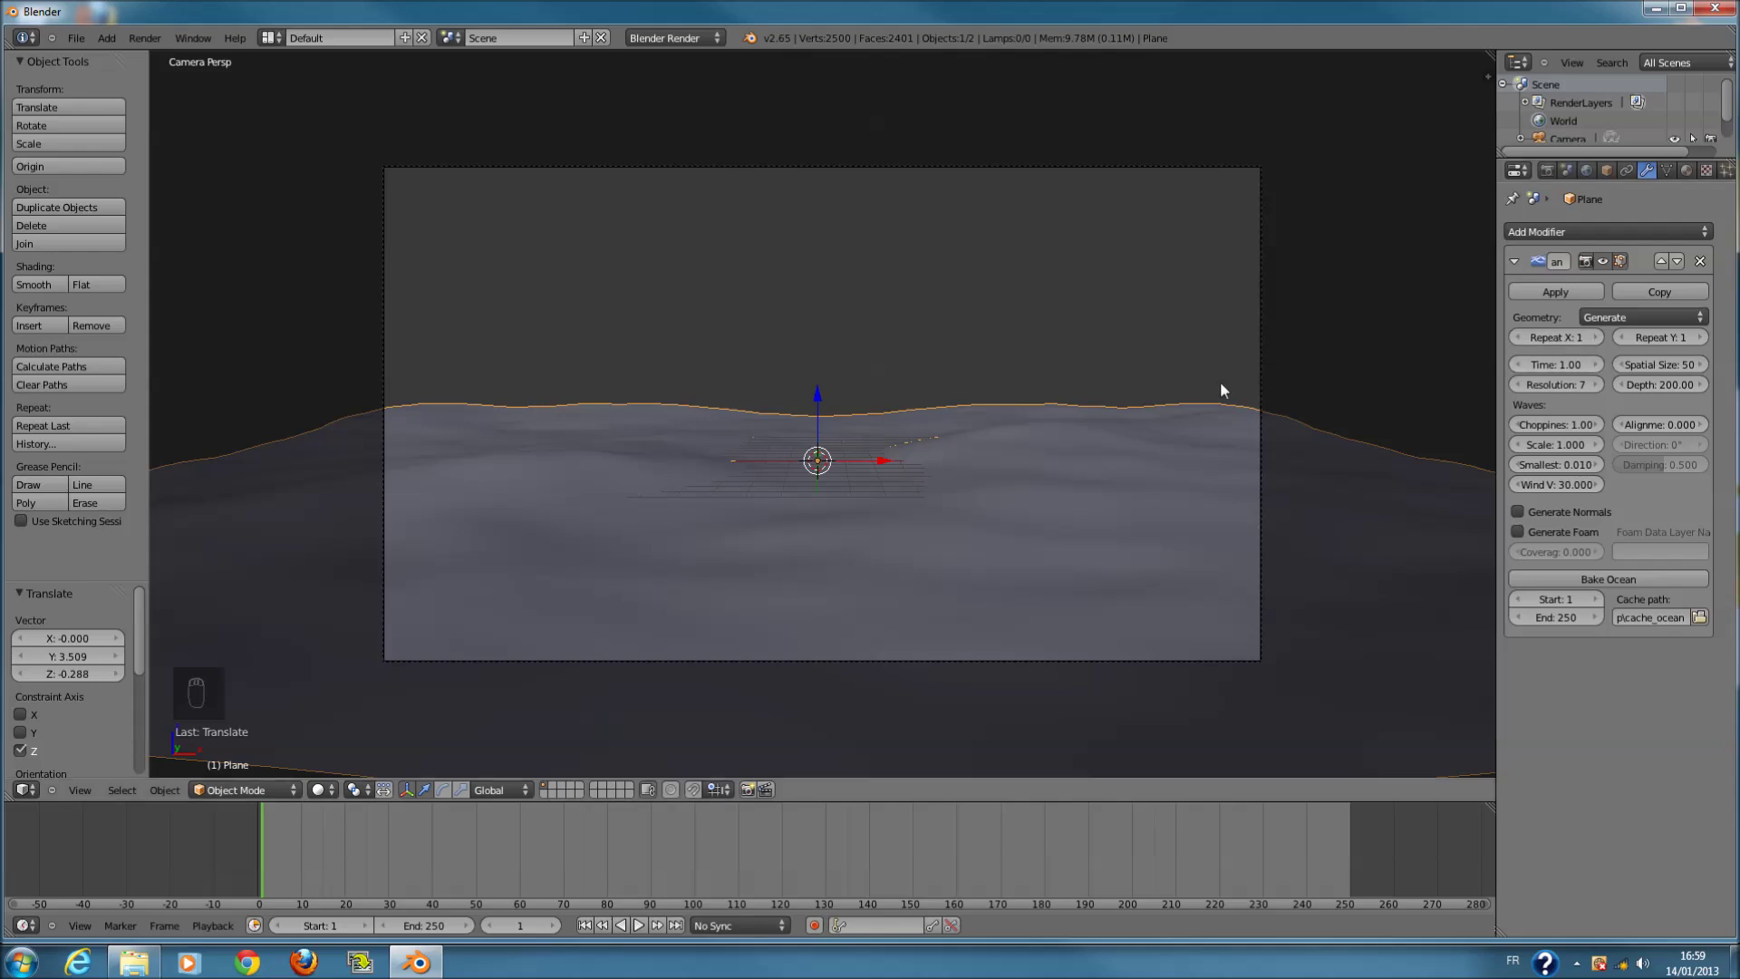
{"action": "key", "text": "KP_0"}
{"action": "middle_click_drag", "start_coordinate": [1215, 389], "coordinate": [1187, 418]}
{"action": "scroll", "coordinate": [1190, 426], "scroll_direction": "down", "scroll_amount": 5}
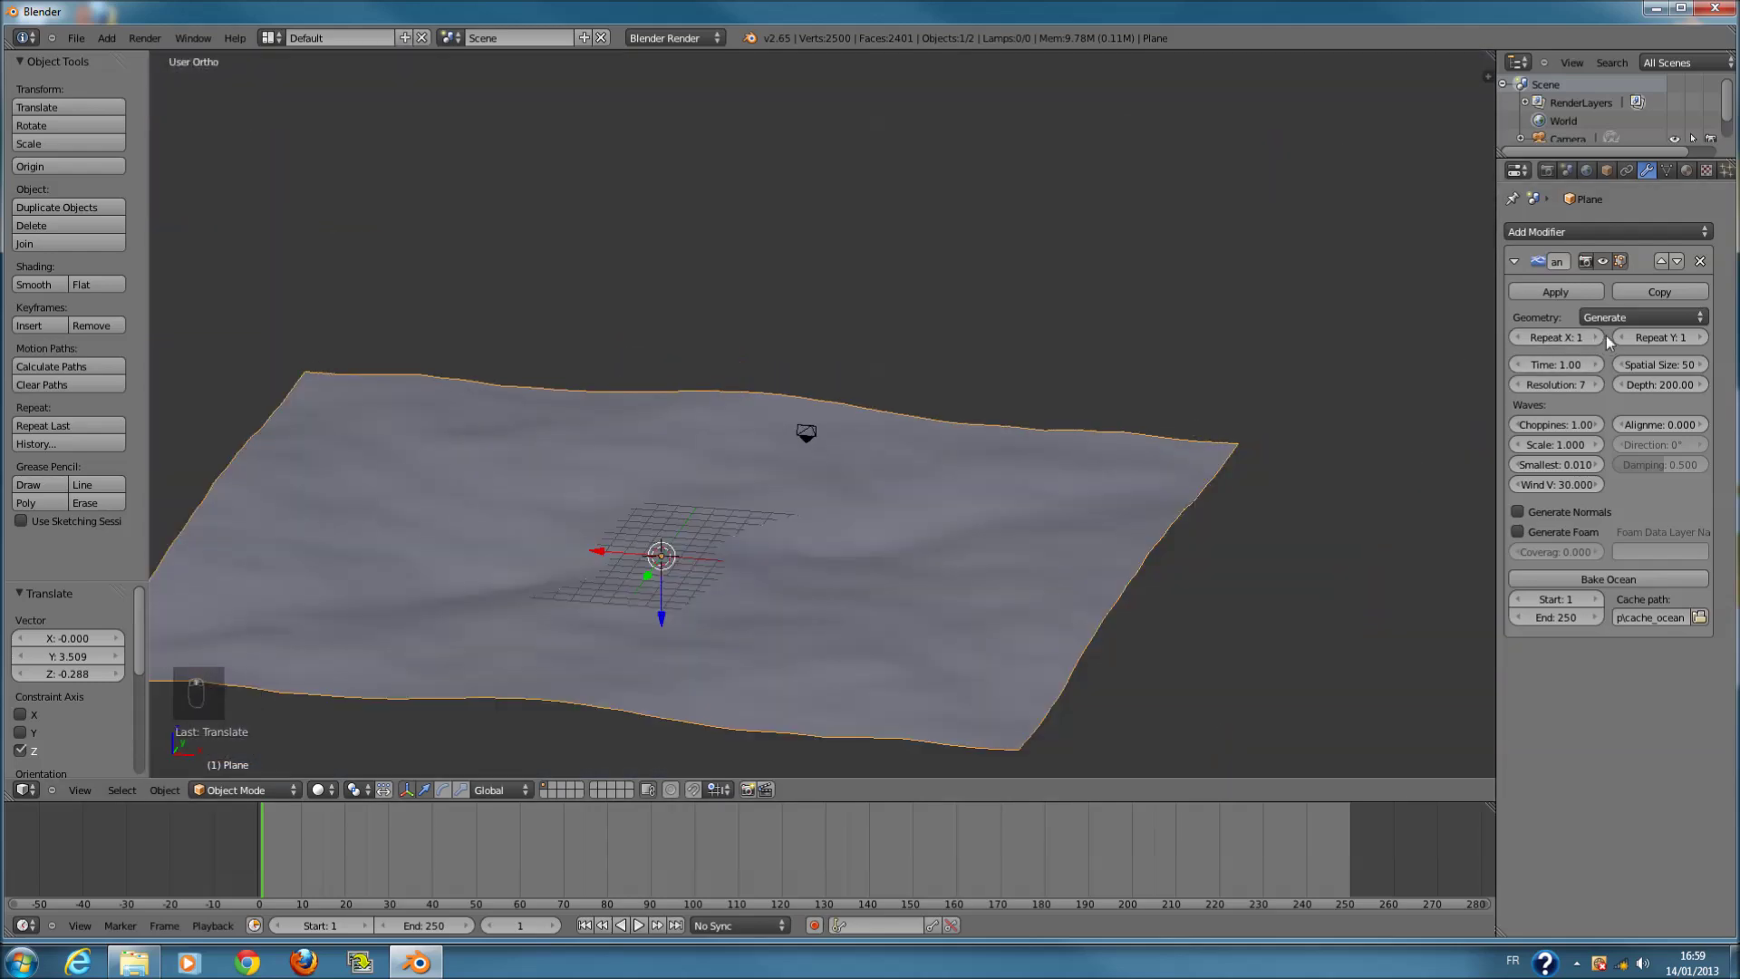
{"action": "left_click", "coordinate": [1595, 337]}
{"action": "scroll", "coordinate": [1265, 377], "scroll_direction": "down", "scroll_amount": 5}
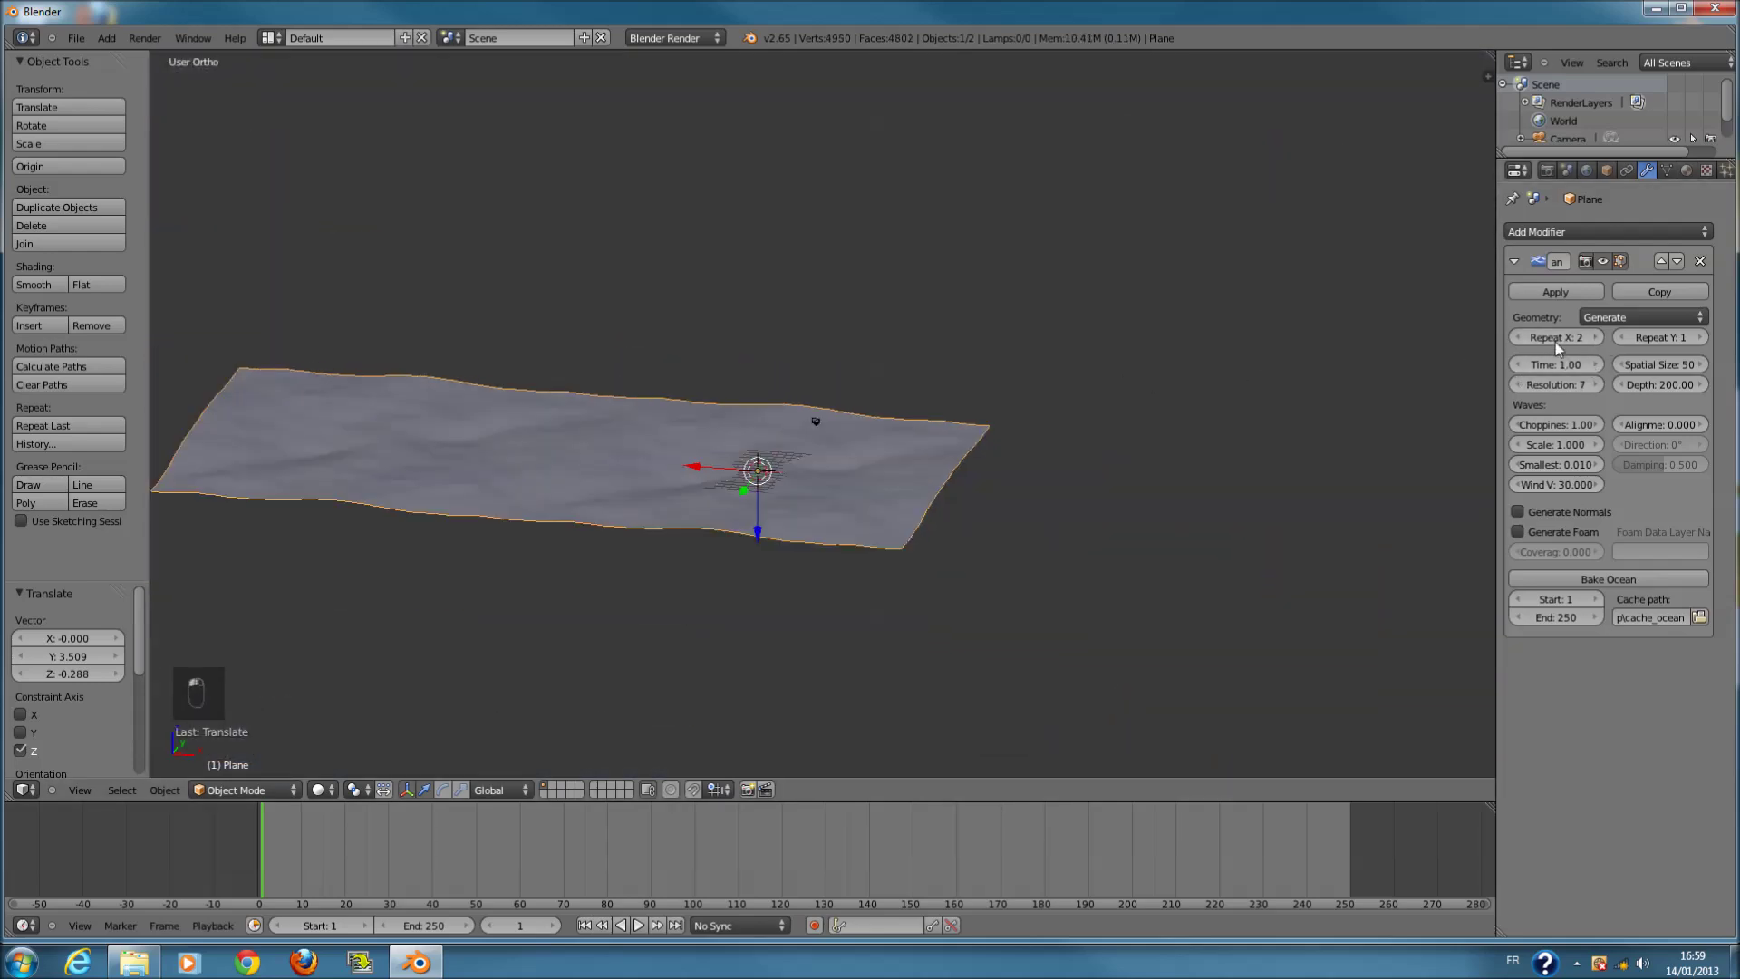
{"action": "left_click", "coordinate": [1520, 337]}
- Set the Ocean modifier's Repeat Y to 3 and inspect the extended surface from several angles
{"action": "left_click", "coordinate": [1697, 339]}
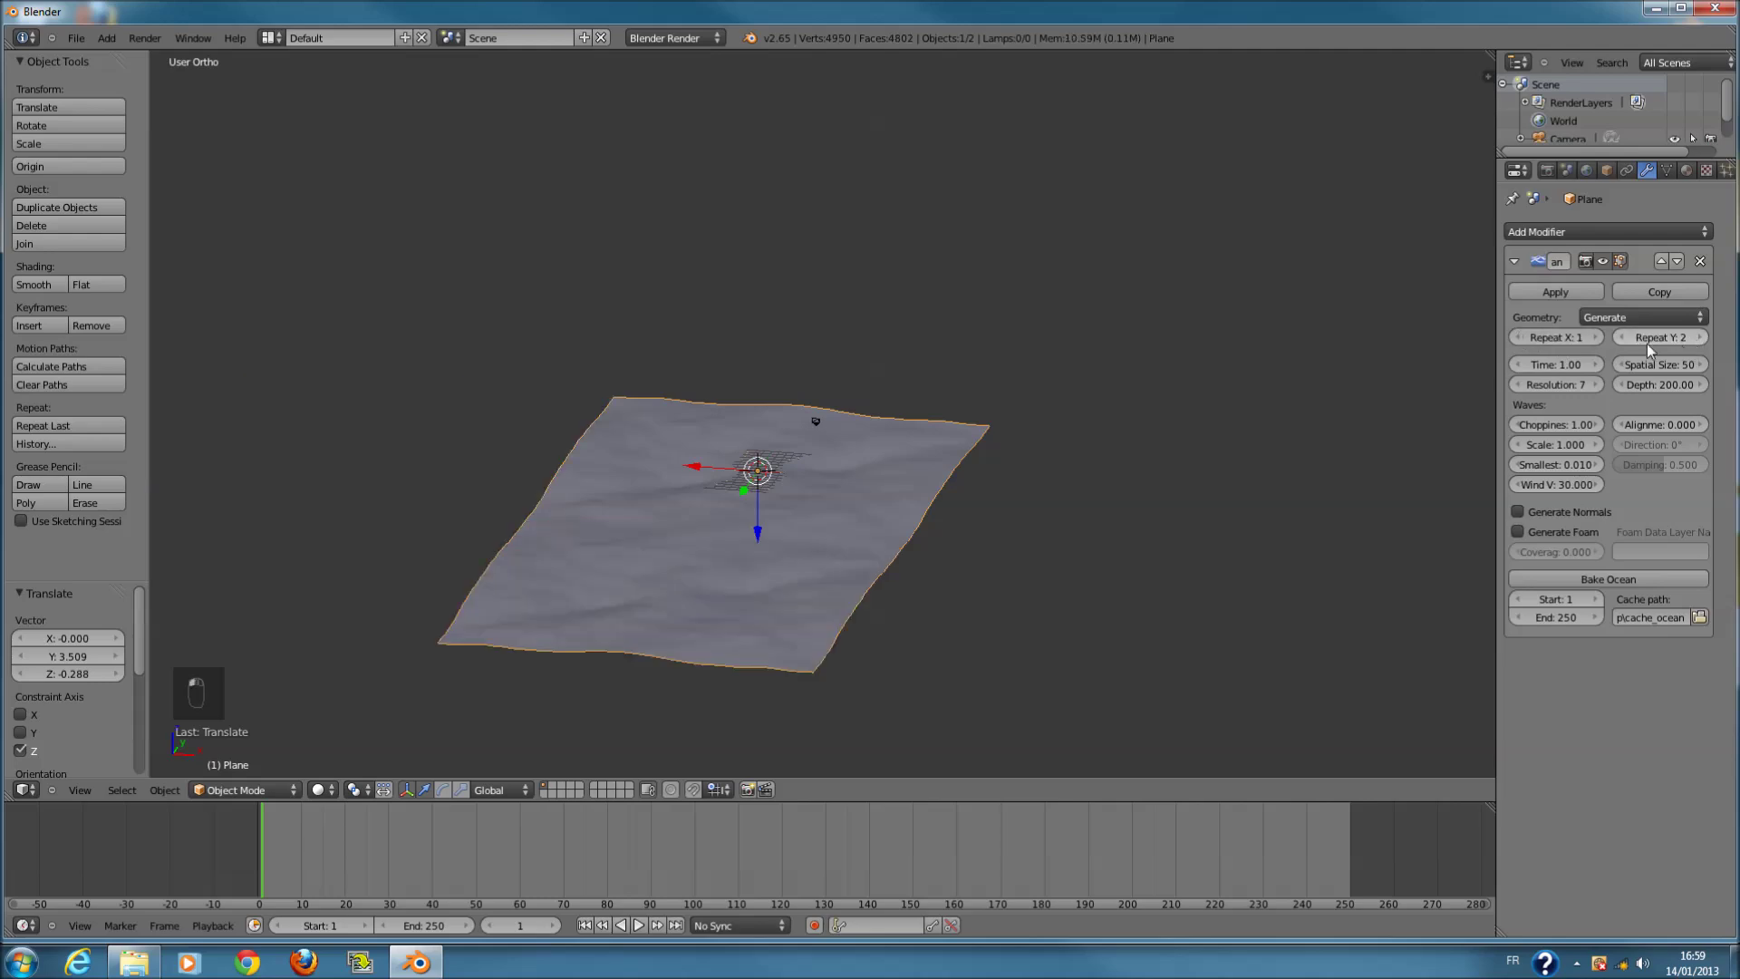
{"action": "left_click", "coordinate": [1686, 337]}
{"action": "middle_click_drag", "start_coordinate": [563, 583], "coordinate": [453, 470]}
{"action": "key", "text": "KP_1"}
{"action": "middle_click_drag", "start_coordinate": [1000, 466], "coordinate": [1018, 511]}
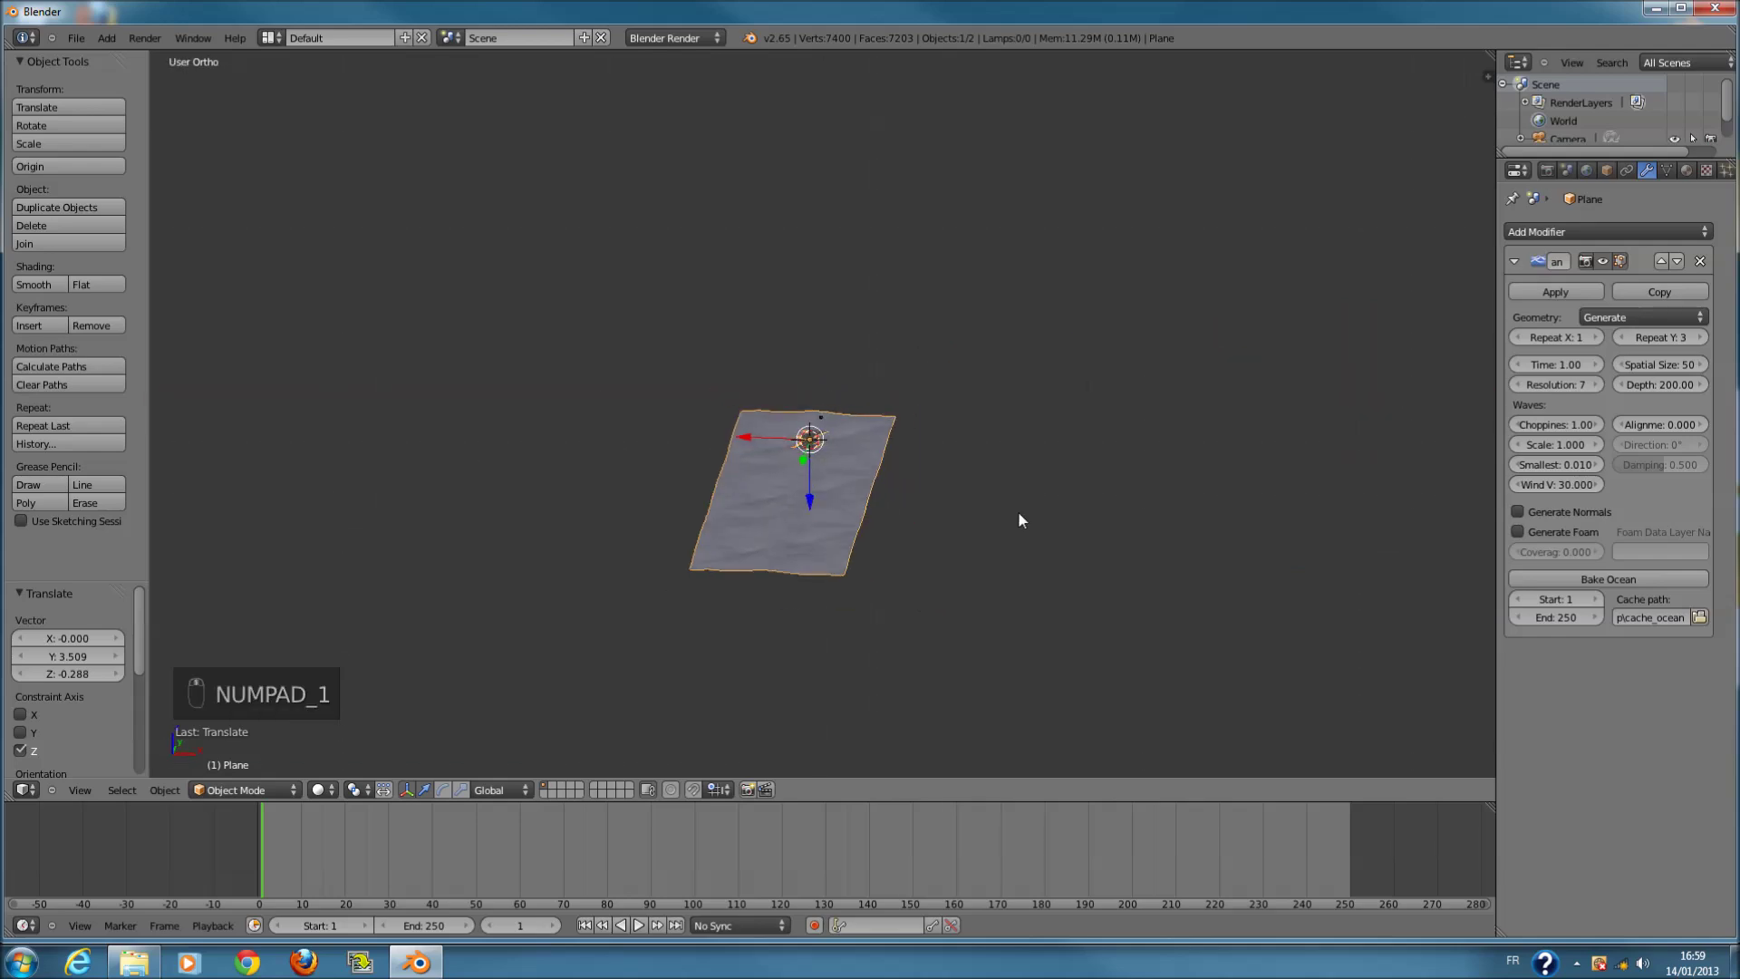
{"action": "key", "text": "KP_3"}
{"action": "key", "text": "KP_Decimal"}
{"action": "middle_click_drag", "start_coordinate": [1014, 504], "coordinate": [765, 480]}
- Set the Ocean modifier's Repeat X to 2 and move the plane along negative X to fill the camera view
{"action": "key", "text": "KP_0"}
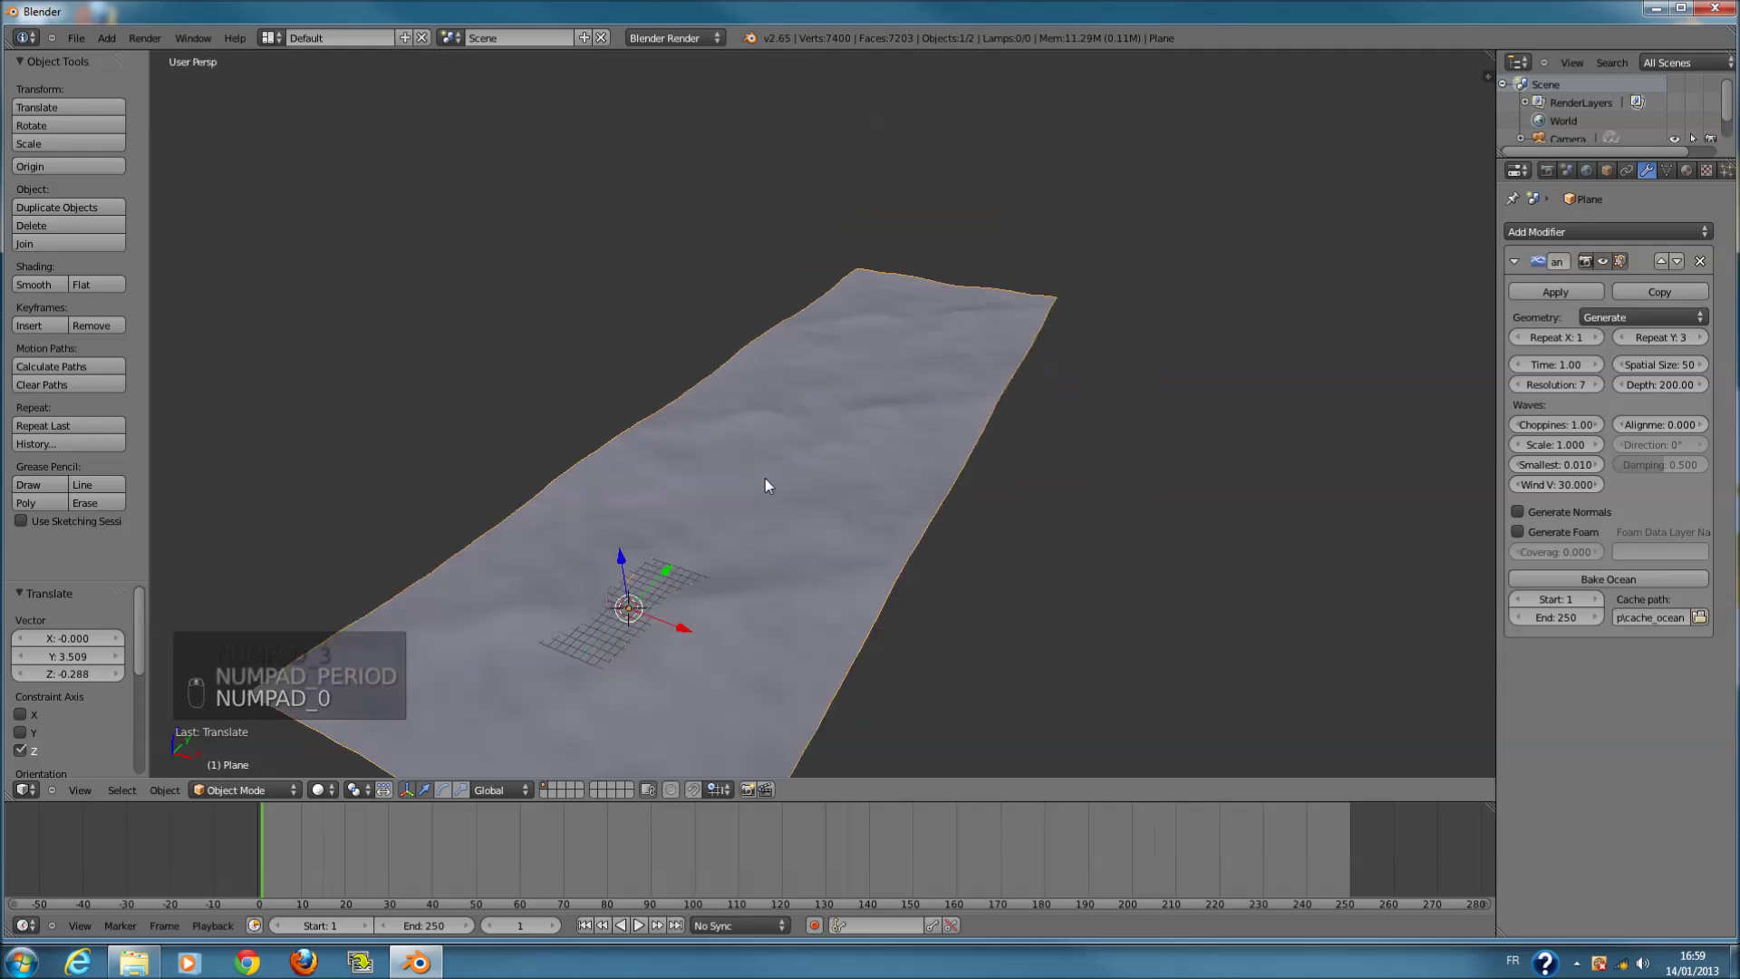
{"action": "left_click", "coordinate": [1596, 338]}
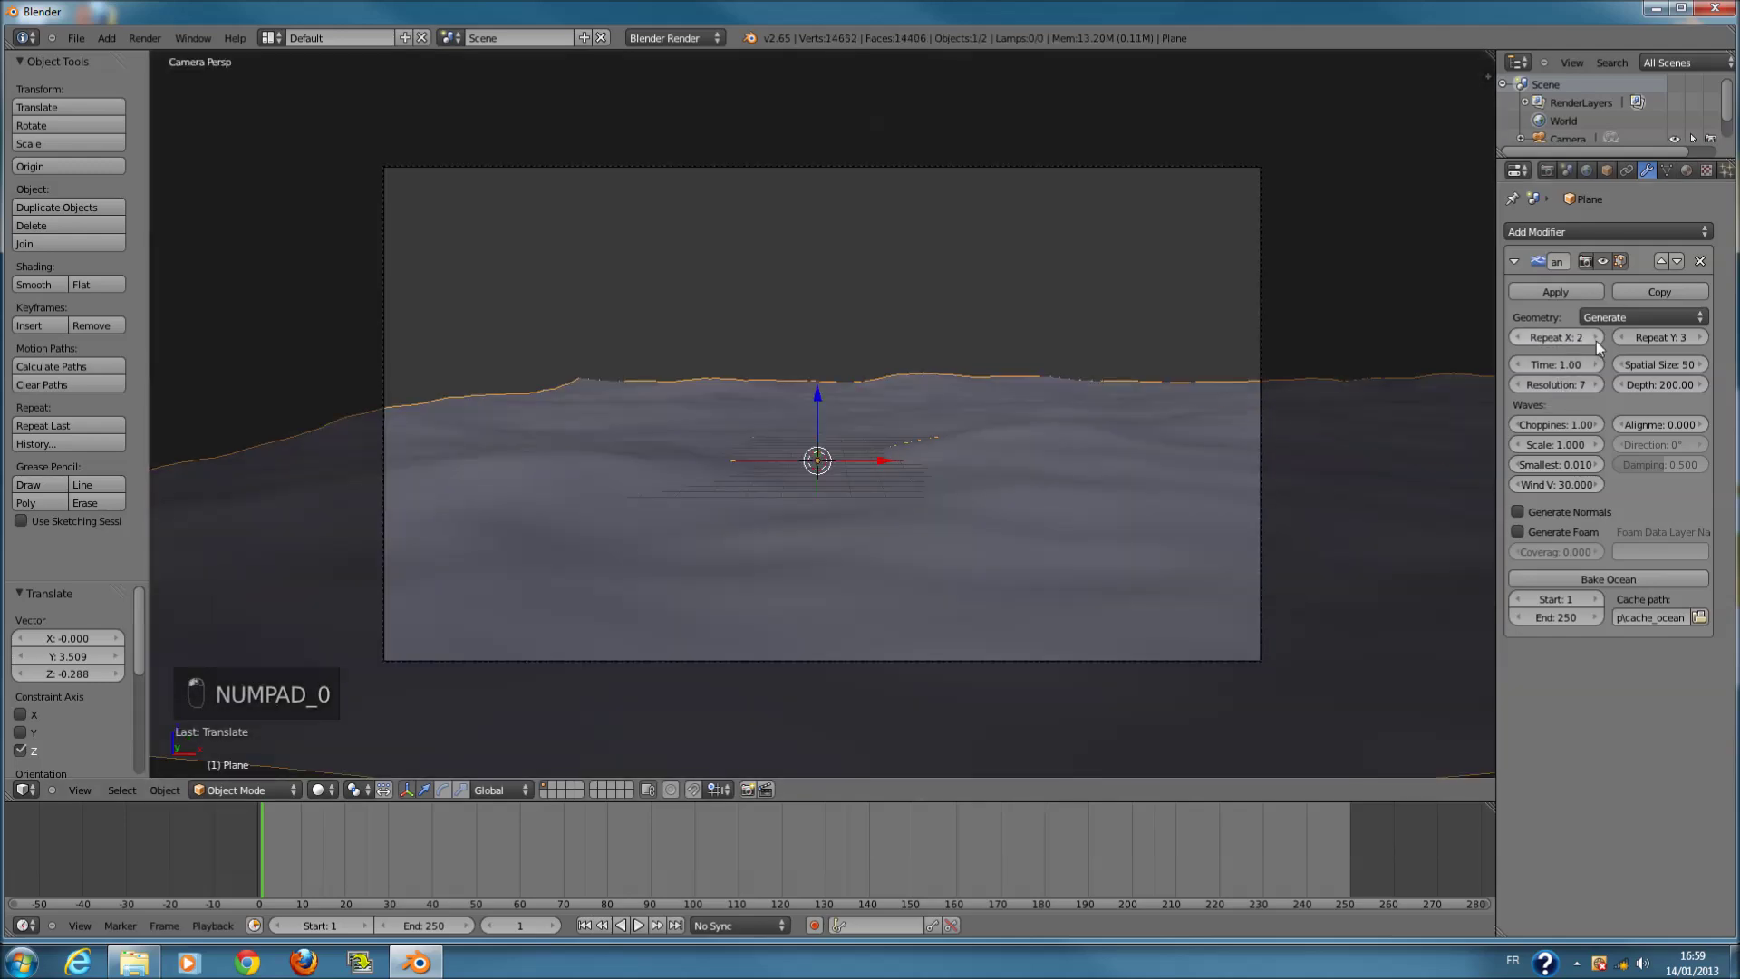
{"action": "scroll", "coordinate": [1139, 442], "scroll_direction": "down", "scroll_amount": 2}
{"action": "left_click_drag", "start_coordinate": [892, 457], "coordinate": [360, 490]}
{"action": "middle_click_drag", "start_coordinate": [361, 489], "coordinate": [830, 467]}
{"action": "key", "text": "a"}
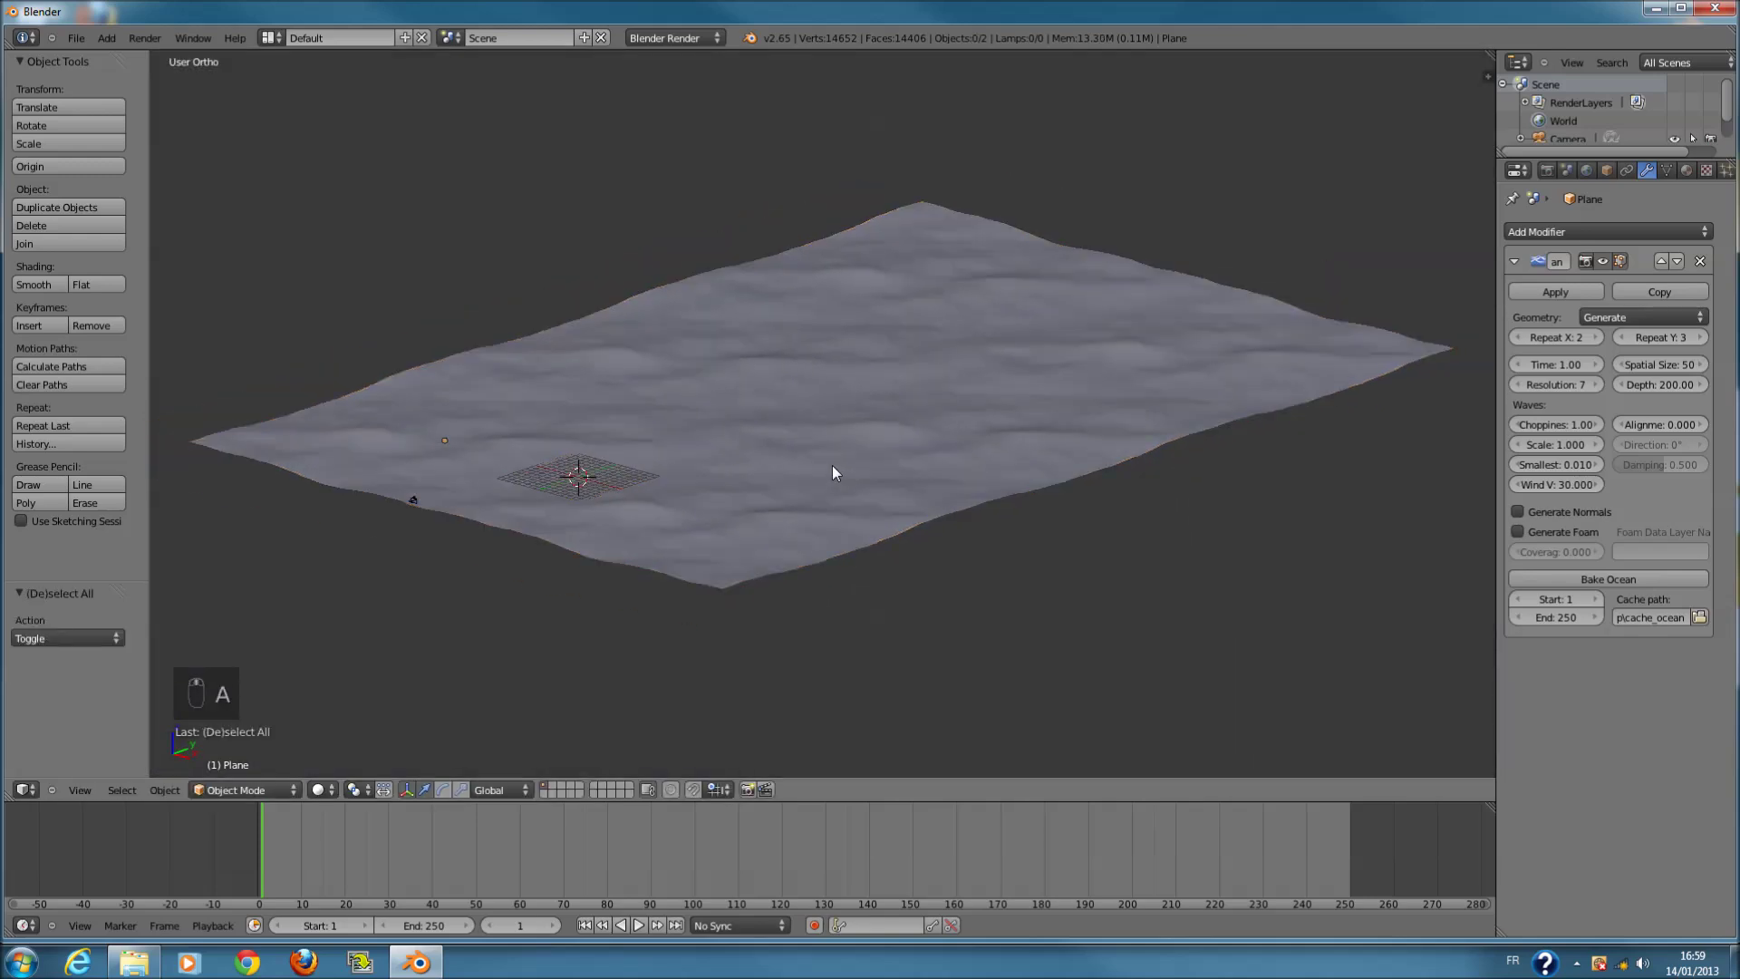
{"action": "key", "text": "KP_0"}
- Set the world's horizon color to white
{"action": "left_click", "coordinate": [1545, 170]}
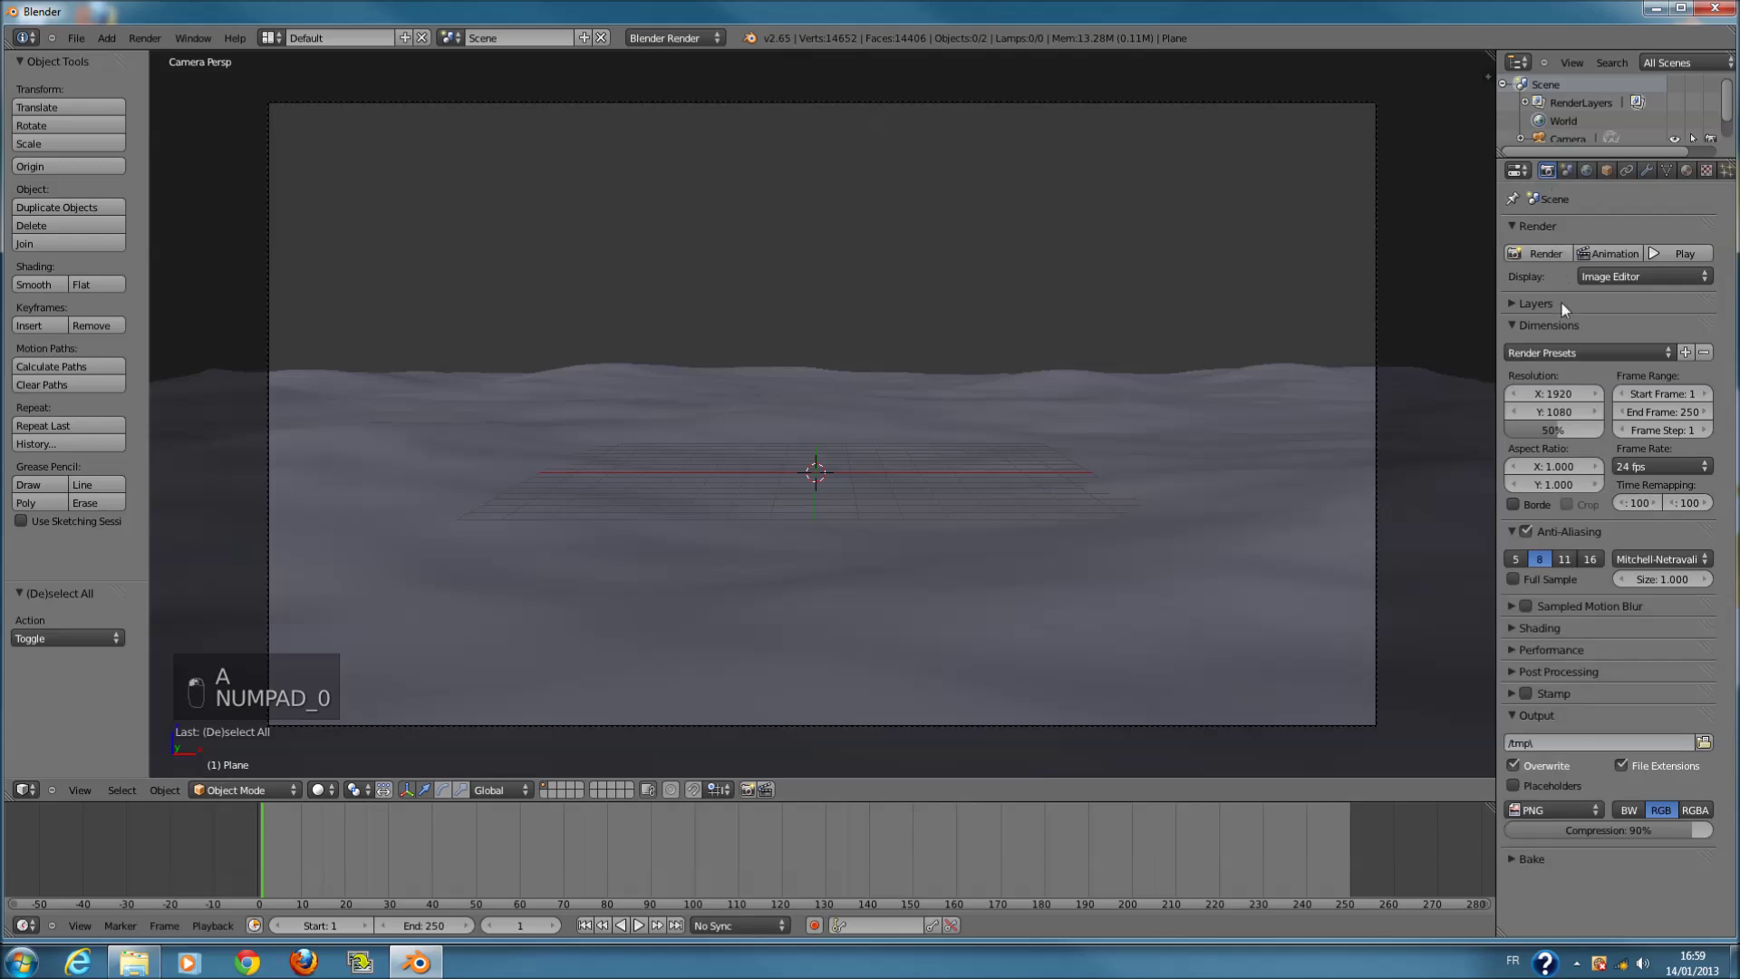
{"action": "left_click", "coordinate": [1585, 170]}
{"action": "left_click", "coordinate": [1535, 473]}
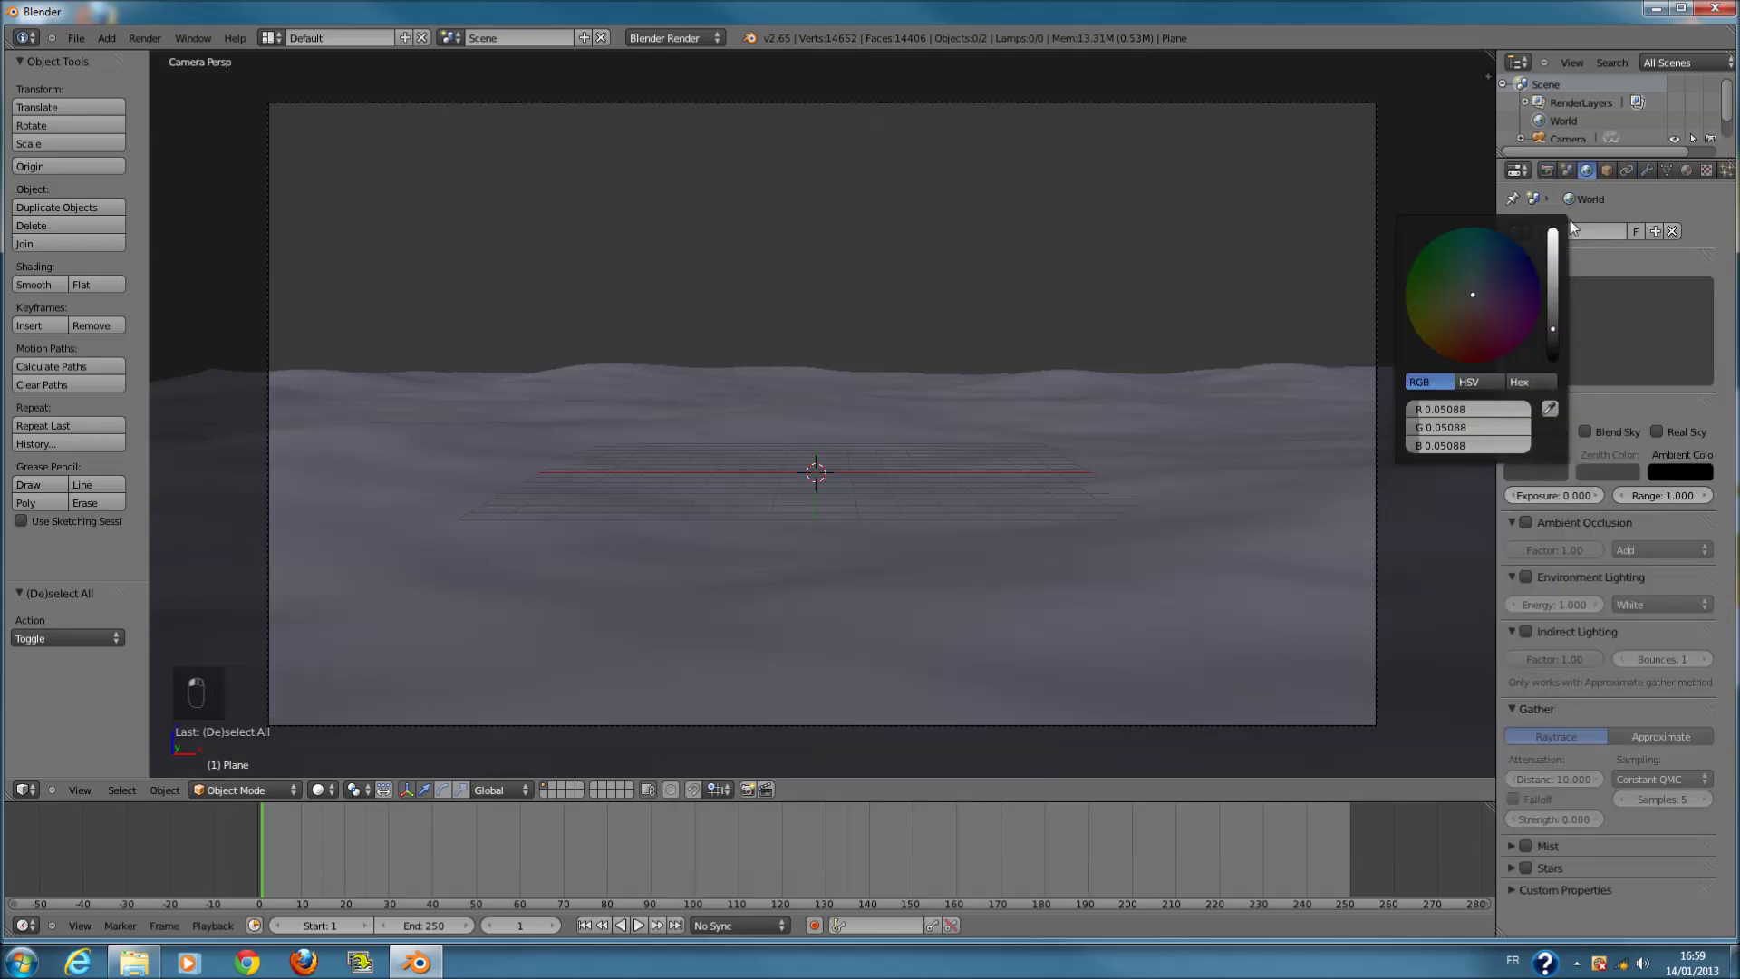
{"action": "left_click", "coordinate": [1556, 252]}
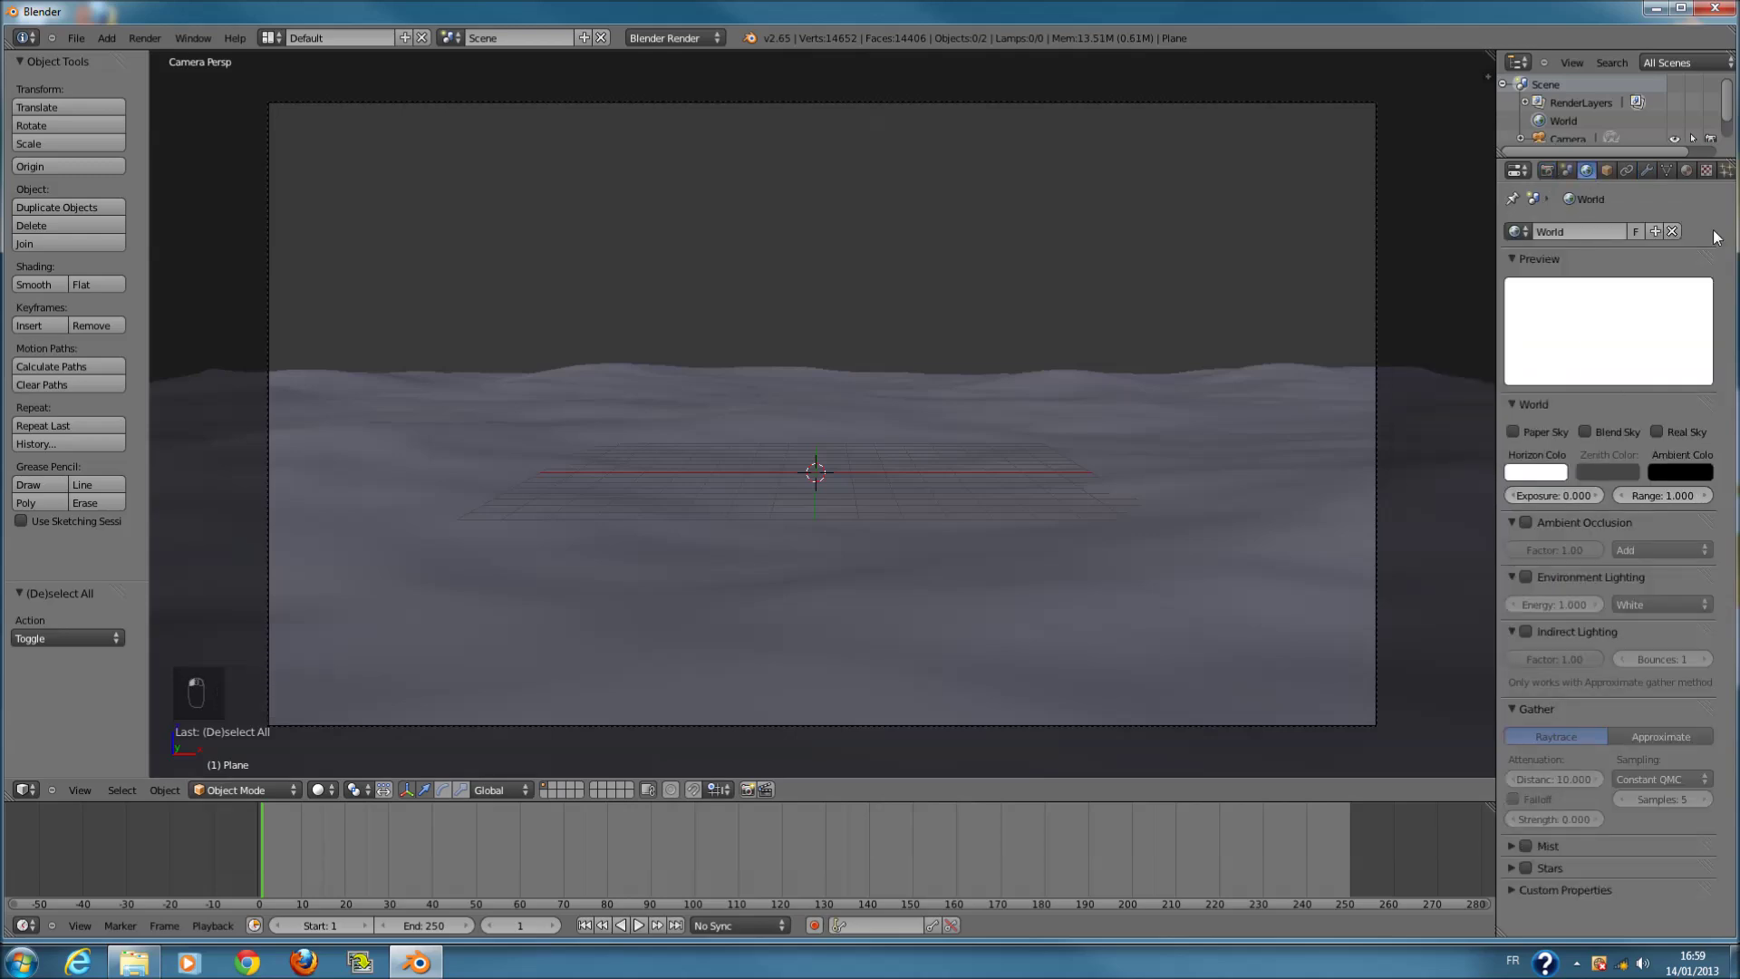
- Enable Ambient Occlusion for the world and render a test image of the ocean
{"action": "left_click", "coordinate": [1526, 522]}
{"action": "key", "text": "F12"}
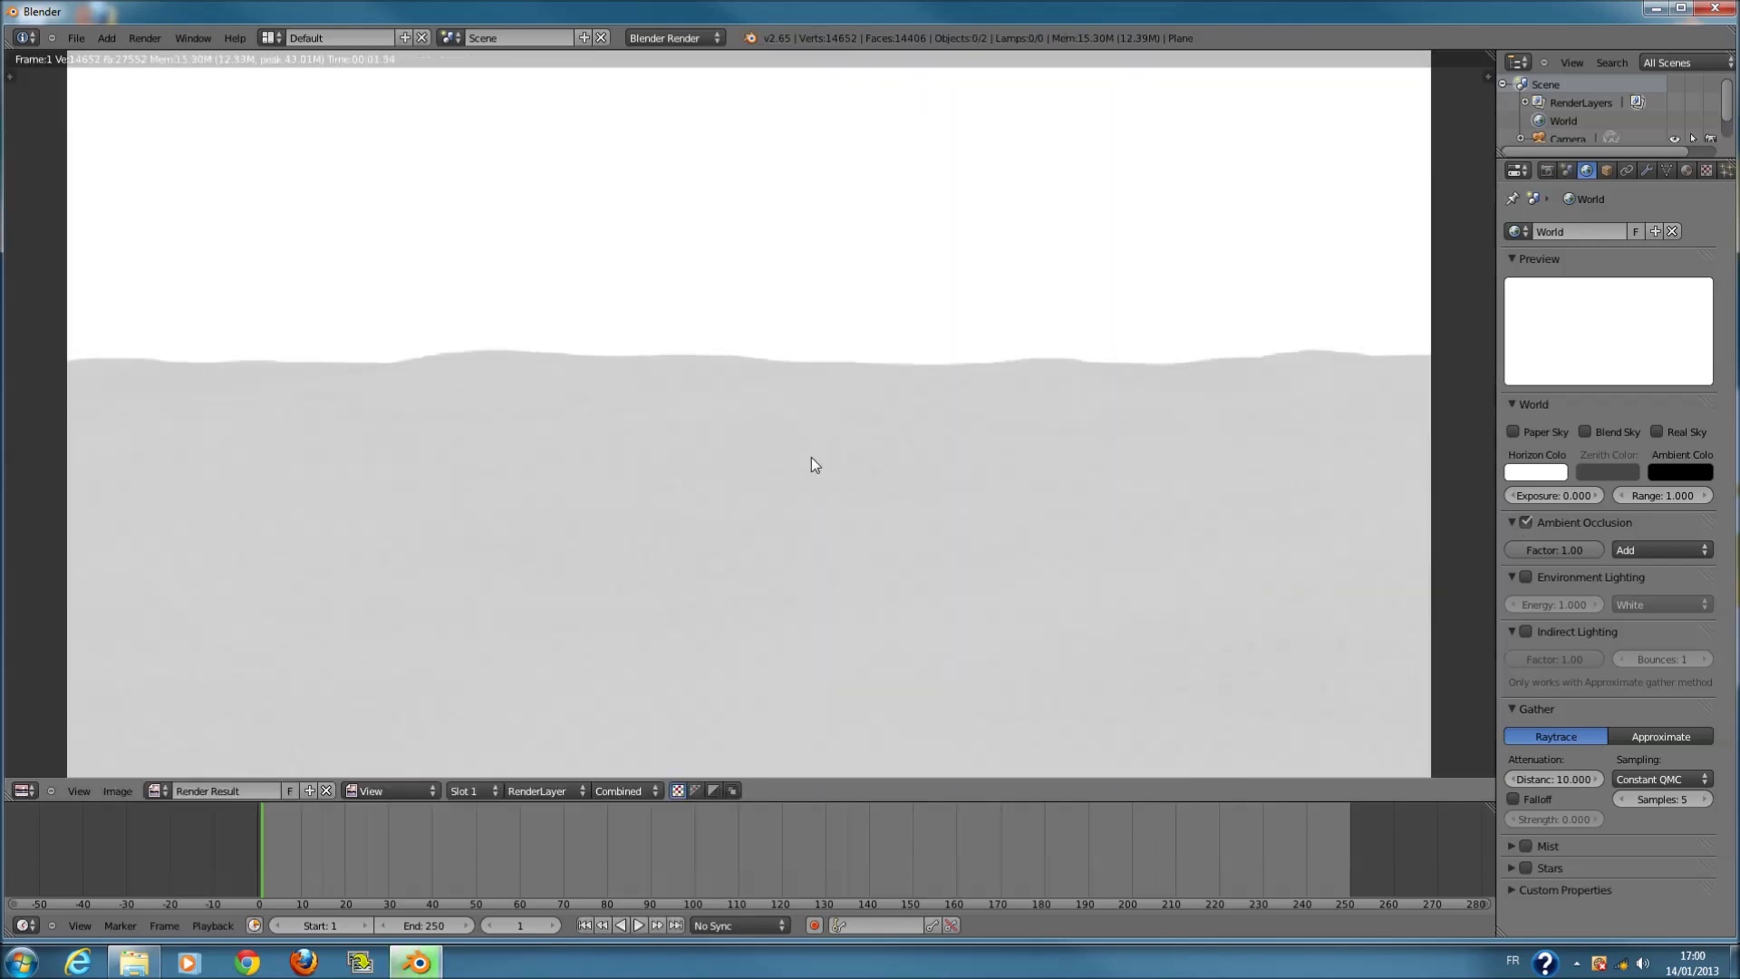
{"action": "key", "text": "F11"}
- Select the ocean plane and lower its Ocean modifier's Choppiness to 0.00
{"action": "right_click", "coordinate": [1020, 417]}
{"action": "left_click", "coordinate": [1687, 168]}
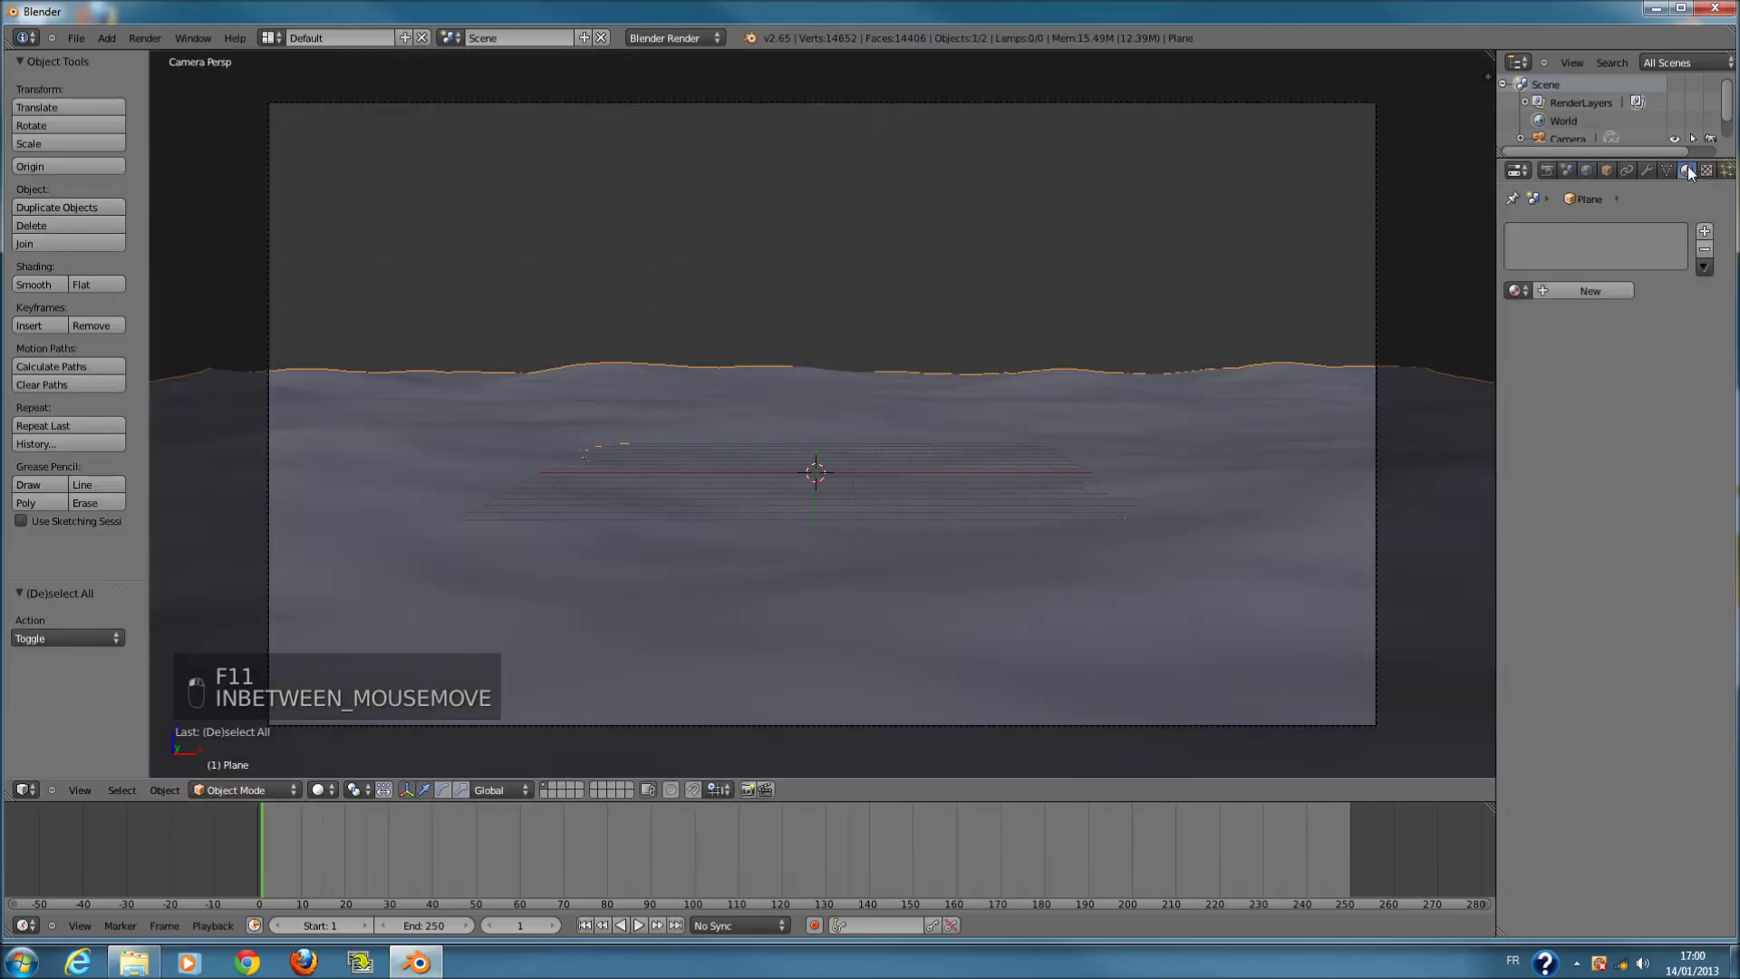
{"action": "left_click", "coordinate": [1647, 169]}
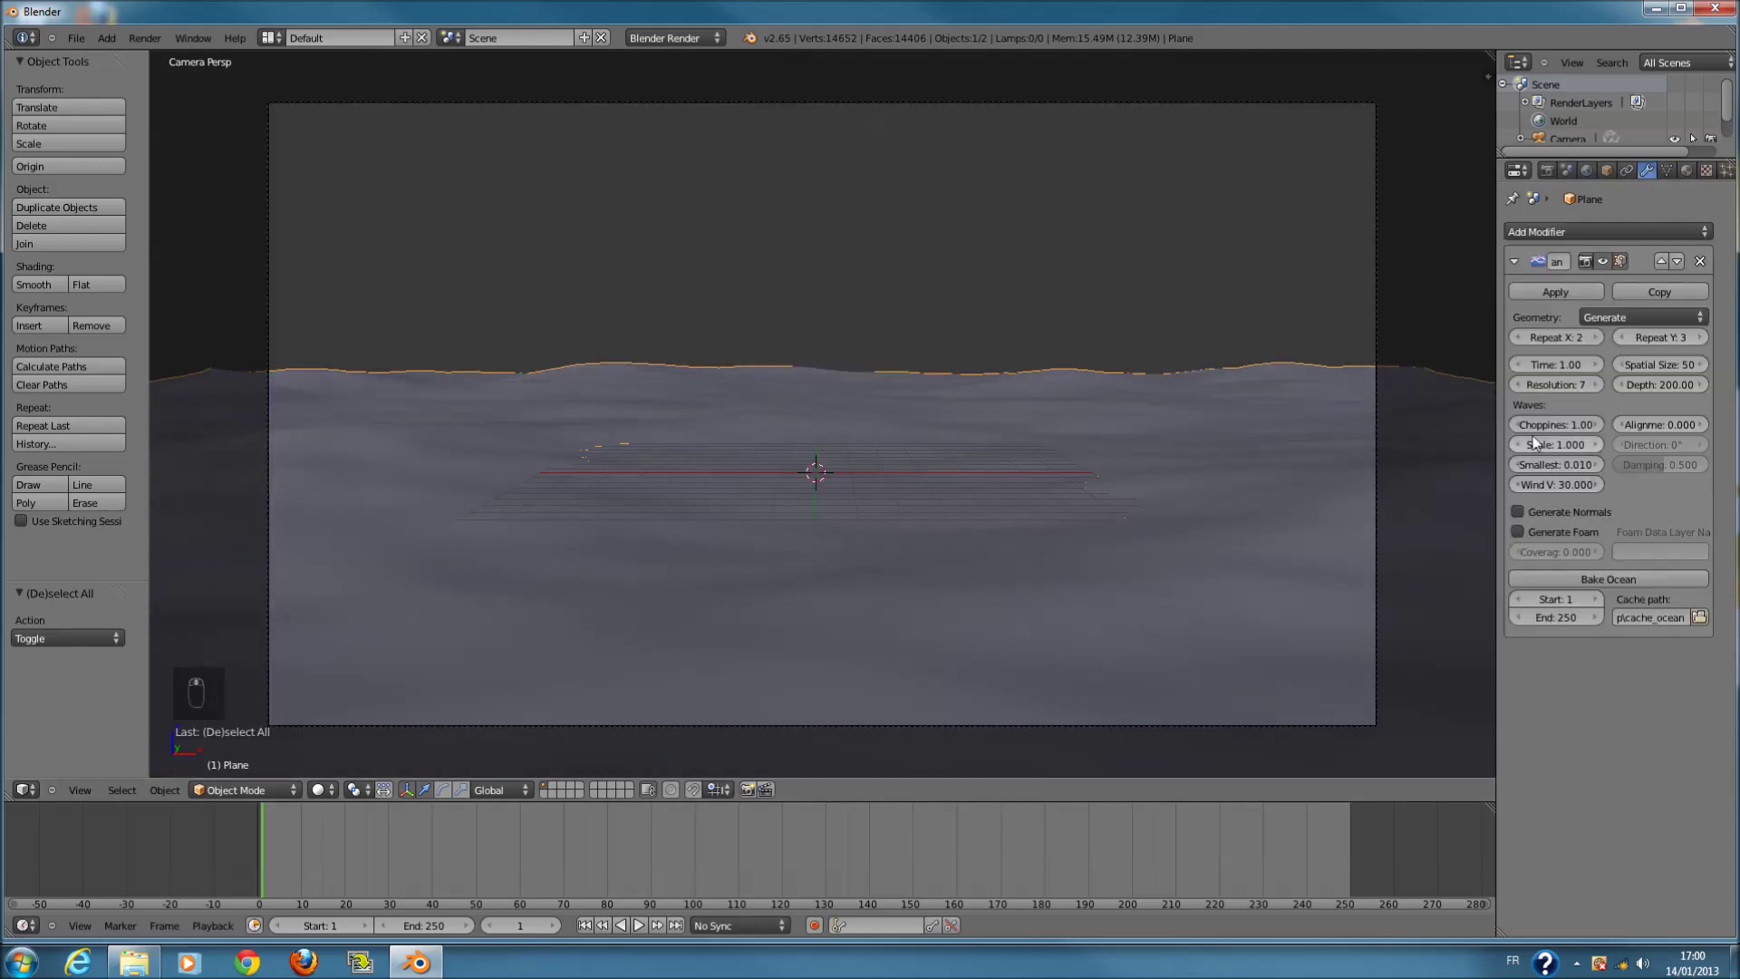
{"action": "left_click_drag", "start_coordinate": [1396, 418], "coordinate": [1341, 417]}
{"action": "left_click_drag", "start_coordinate": [1480, 402], "coordinate": [1040, 568]}
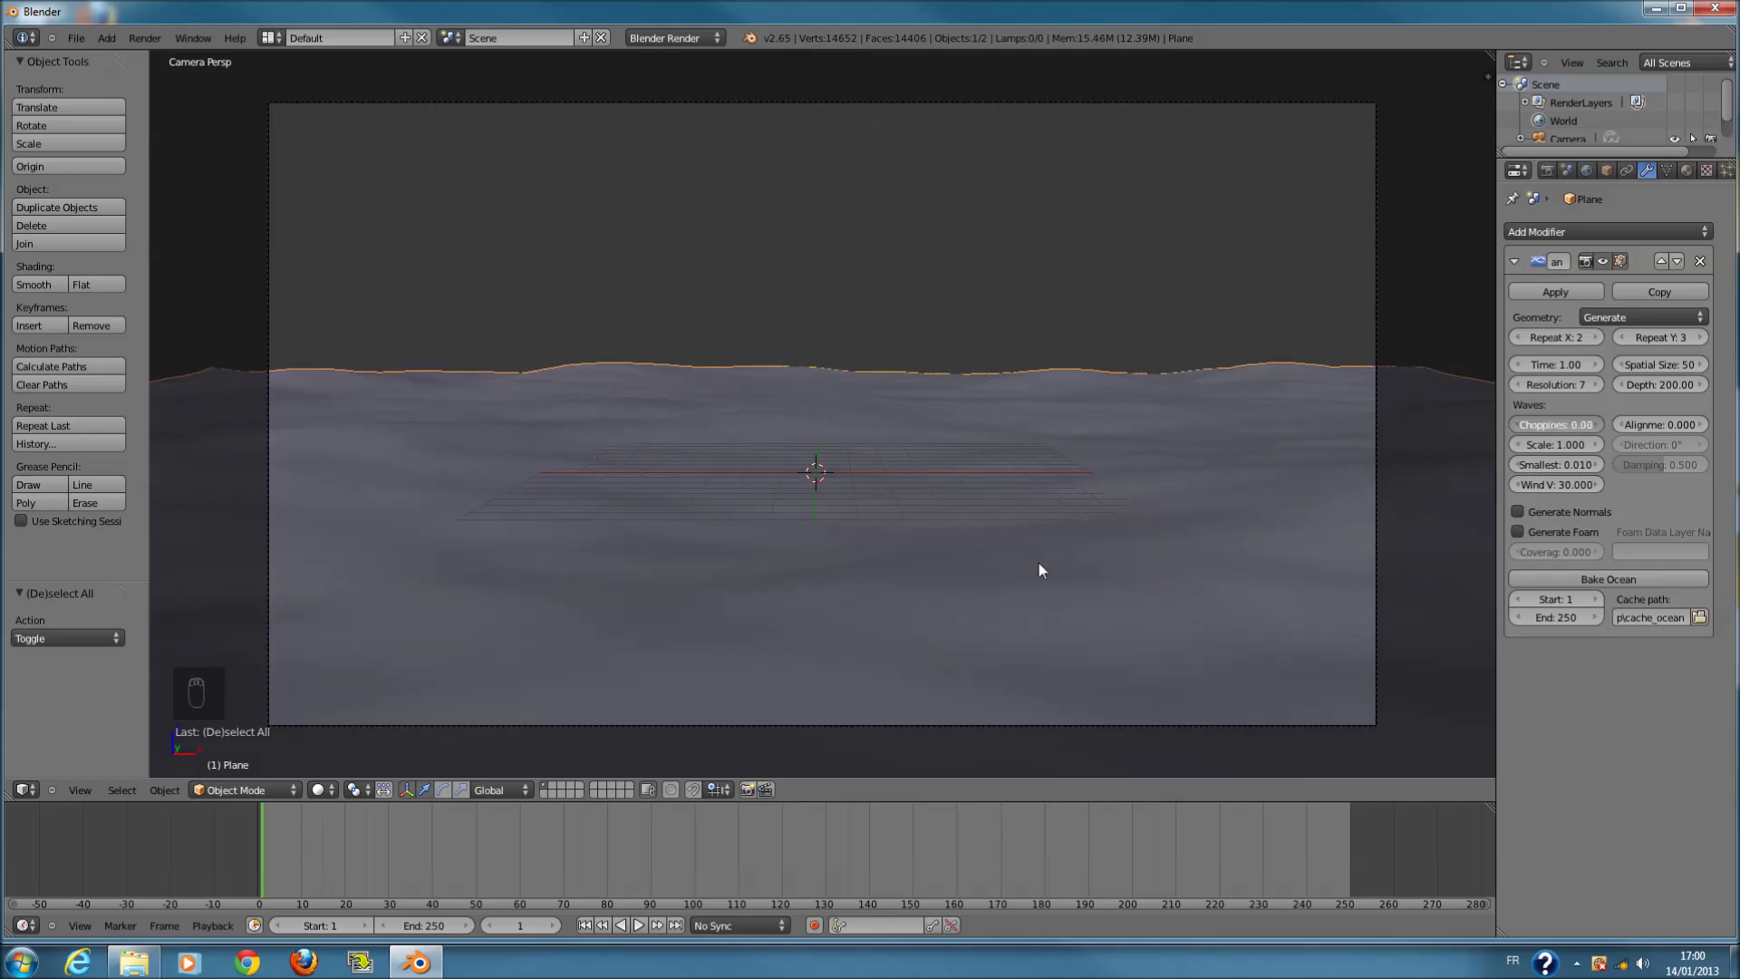
- Raise the Ocean modifier's Choppiness to 4.00 and view the whole ocean surface at an angle
{"action": "left_click_drag", "start_coordinate": [1225, 544], "coordinate": [1328, 507]}
{"action": "scroll", "coordinate": [1317, 469], "scroll_direction": "down", "scroll_amount": 3}
{"action": "middle_click_drag", "start_coordinate": [1317, 469], "coordinate": [1277, 513]}
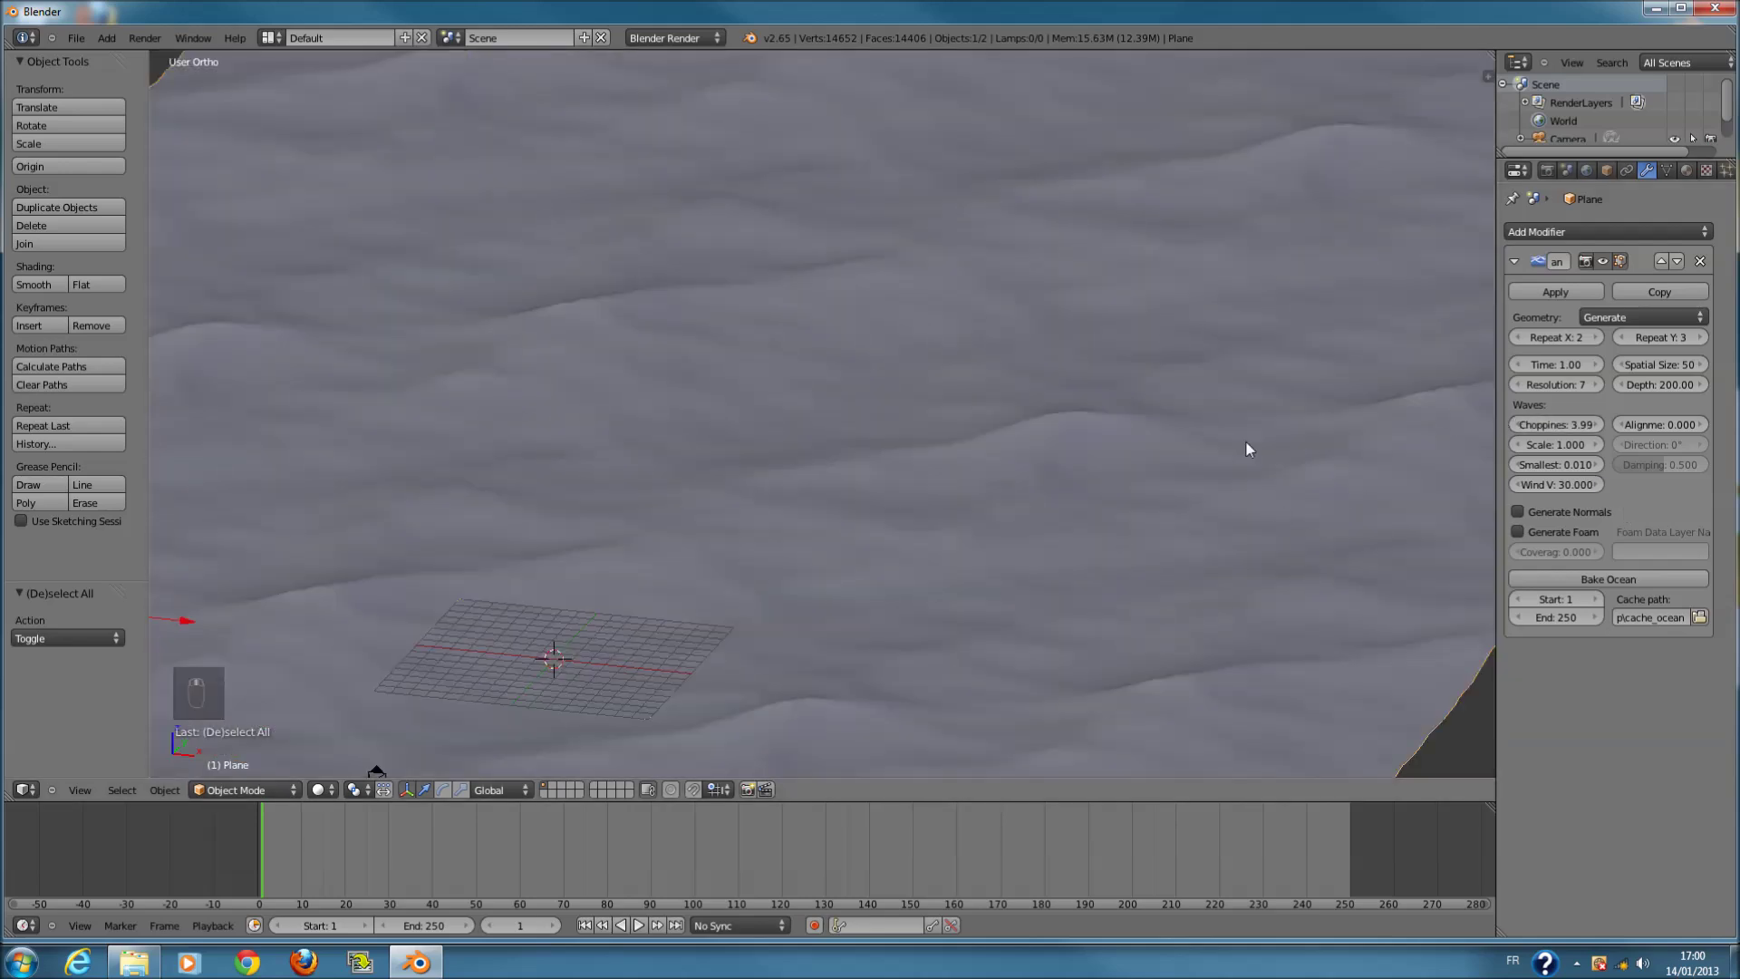
{"action": "scroll", "coordinate": [1251, 450], "scroll_direction": "down", "scroll_amount": 4}
{"action": "left_click_drag", "start_coordinate": [1572, 428], "coordinate": [1137, 458]}
{"action": "left_click_drag", "start_coordinate": [436, 462], "coordinate": [1532, 426]}
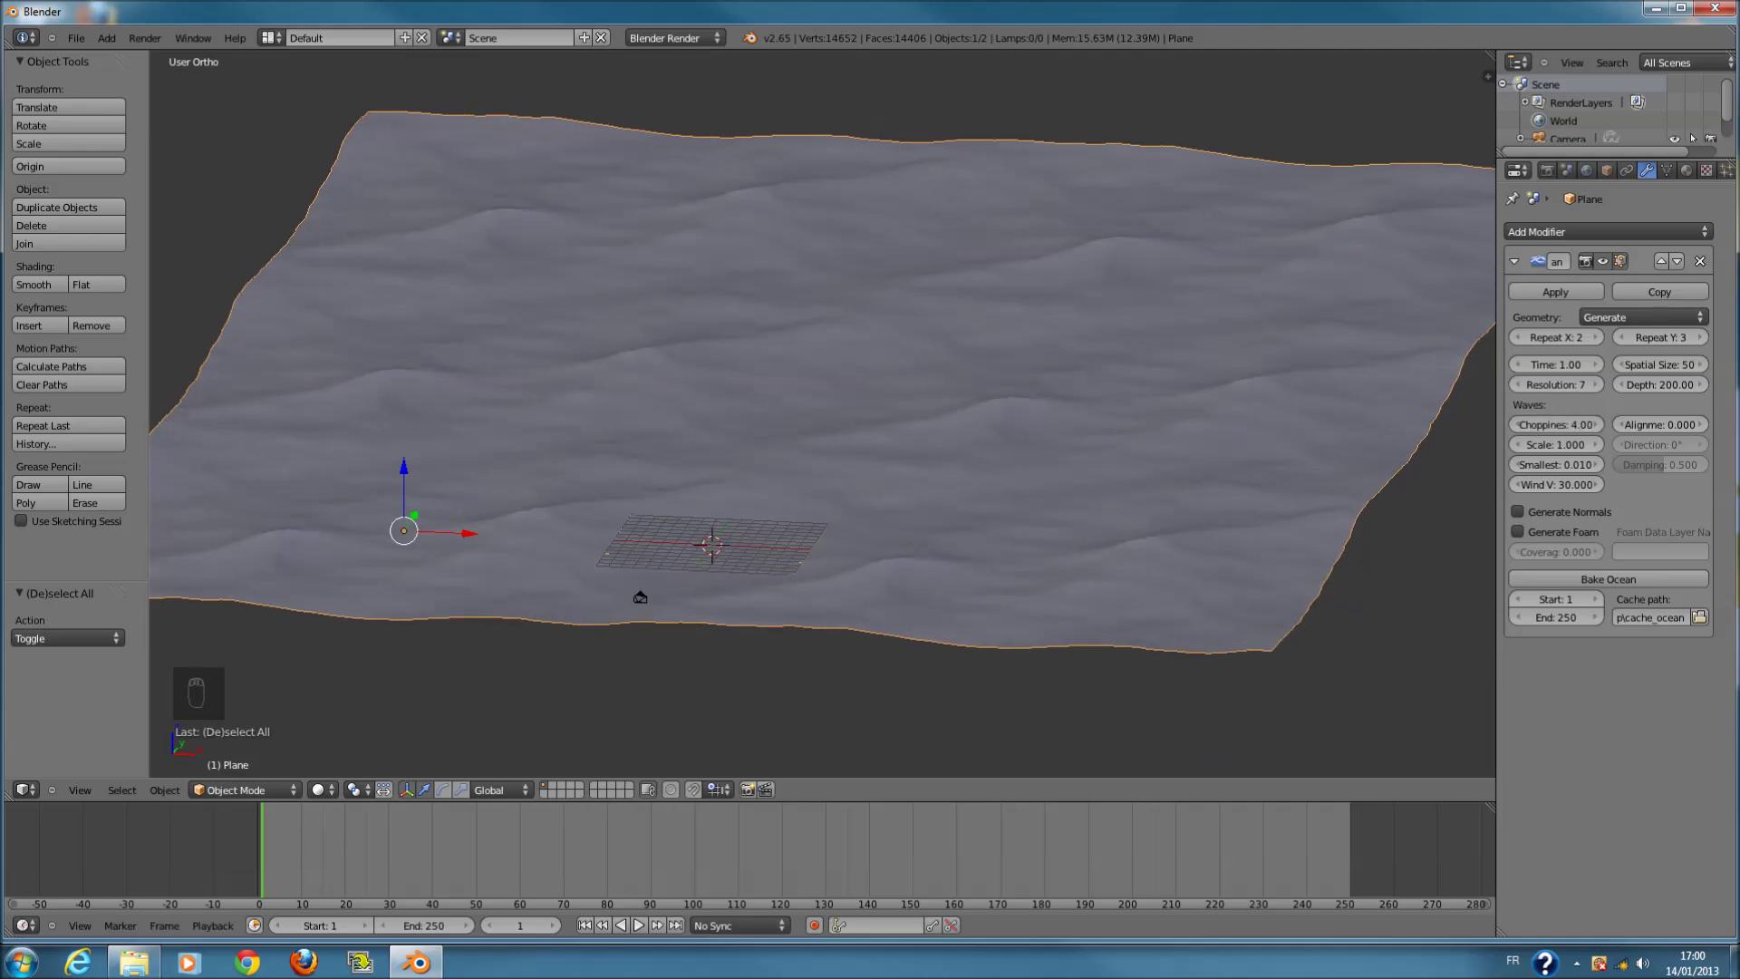
- Raise the Ocean modifier's wave Alignment to 10.000
{"action": "left_click_drag", "start_coordinate": [1644, 430], "coordinate": [1460, 439]}
{"action": "left_click_drag", "start_coordinate": [1588, 433], "coordinate": [1482, 431]}
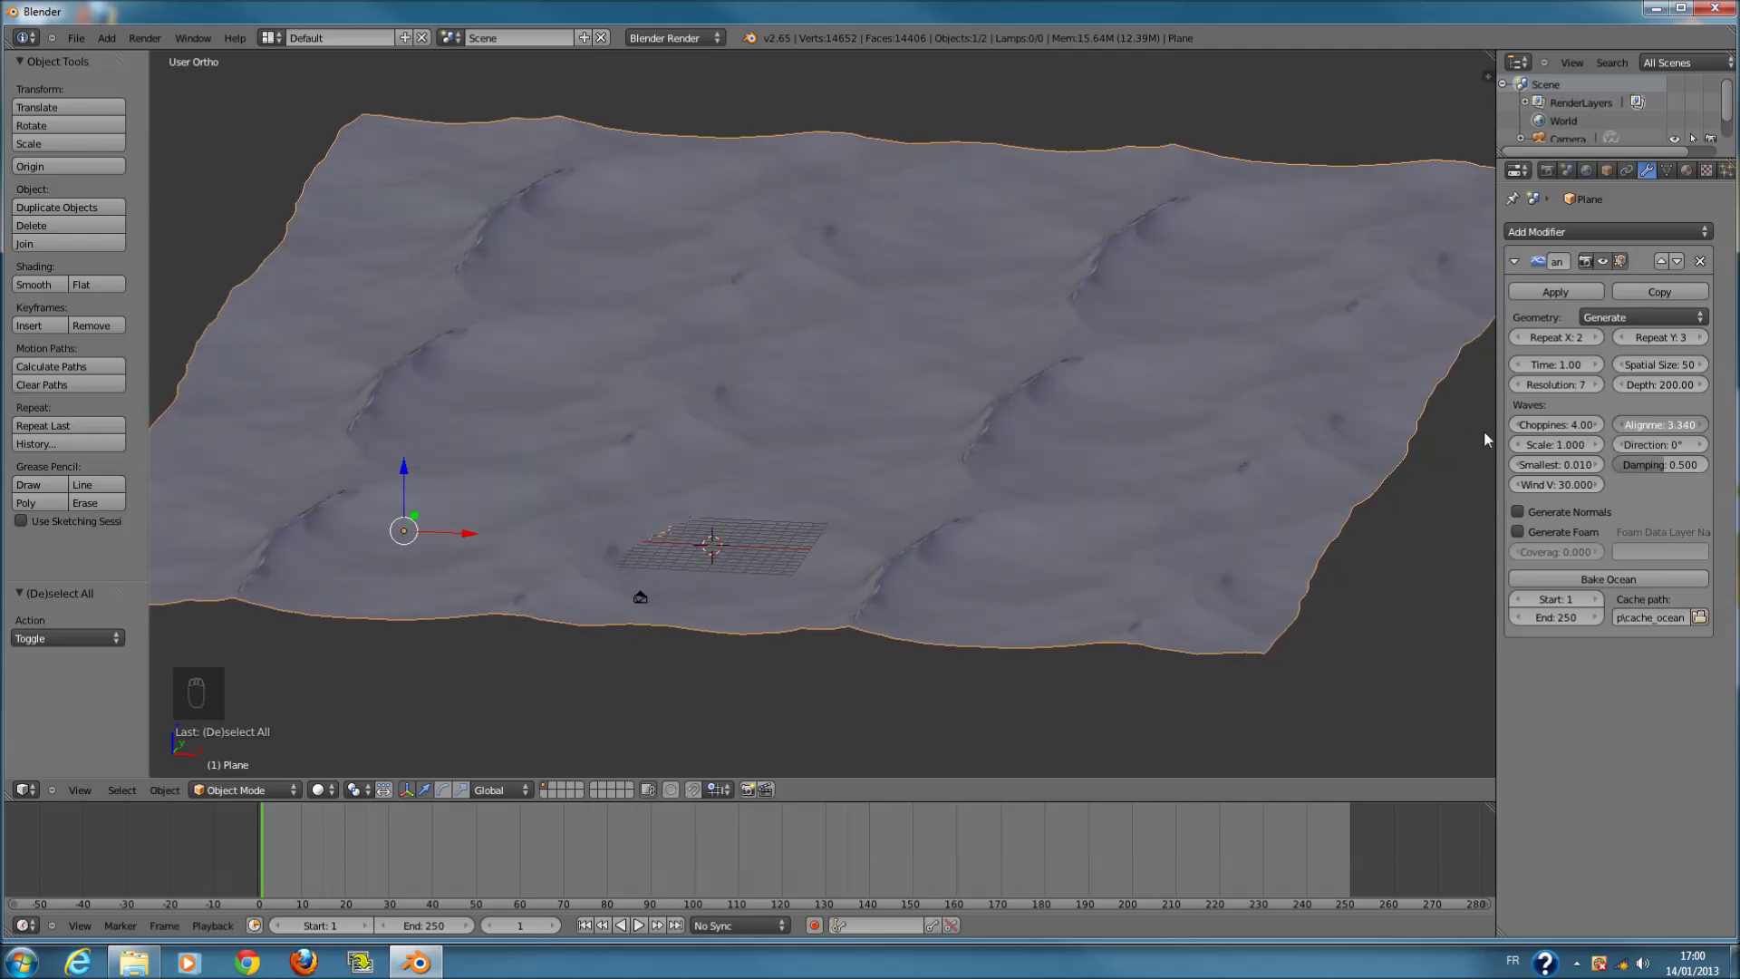
{"action": "scroll", "coordinate": [1029, 448], "scroll_direction": "up", "scroll_amount": 5}
{"action": "middle_click_drag", "start_coordinate": [1140, 374], "coordinate": [377, 435]}
{"action": "scroll", "coordinate": [1030, 447], "scroll_direction": "down", "scroll_amount": 5}
{"action": "left_click_drag", "start_coordinate": [1630, 429], "coordinate": [1726, 429]}
- Try a wave Scale of 23 in the Ocean modifier
{"action": "left_click", "coordinate": [1557, 444]}
{"action": "key", "text": "Escape"}
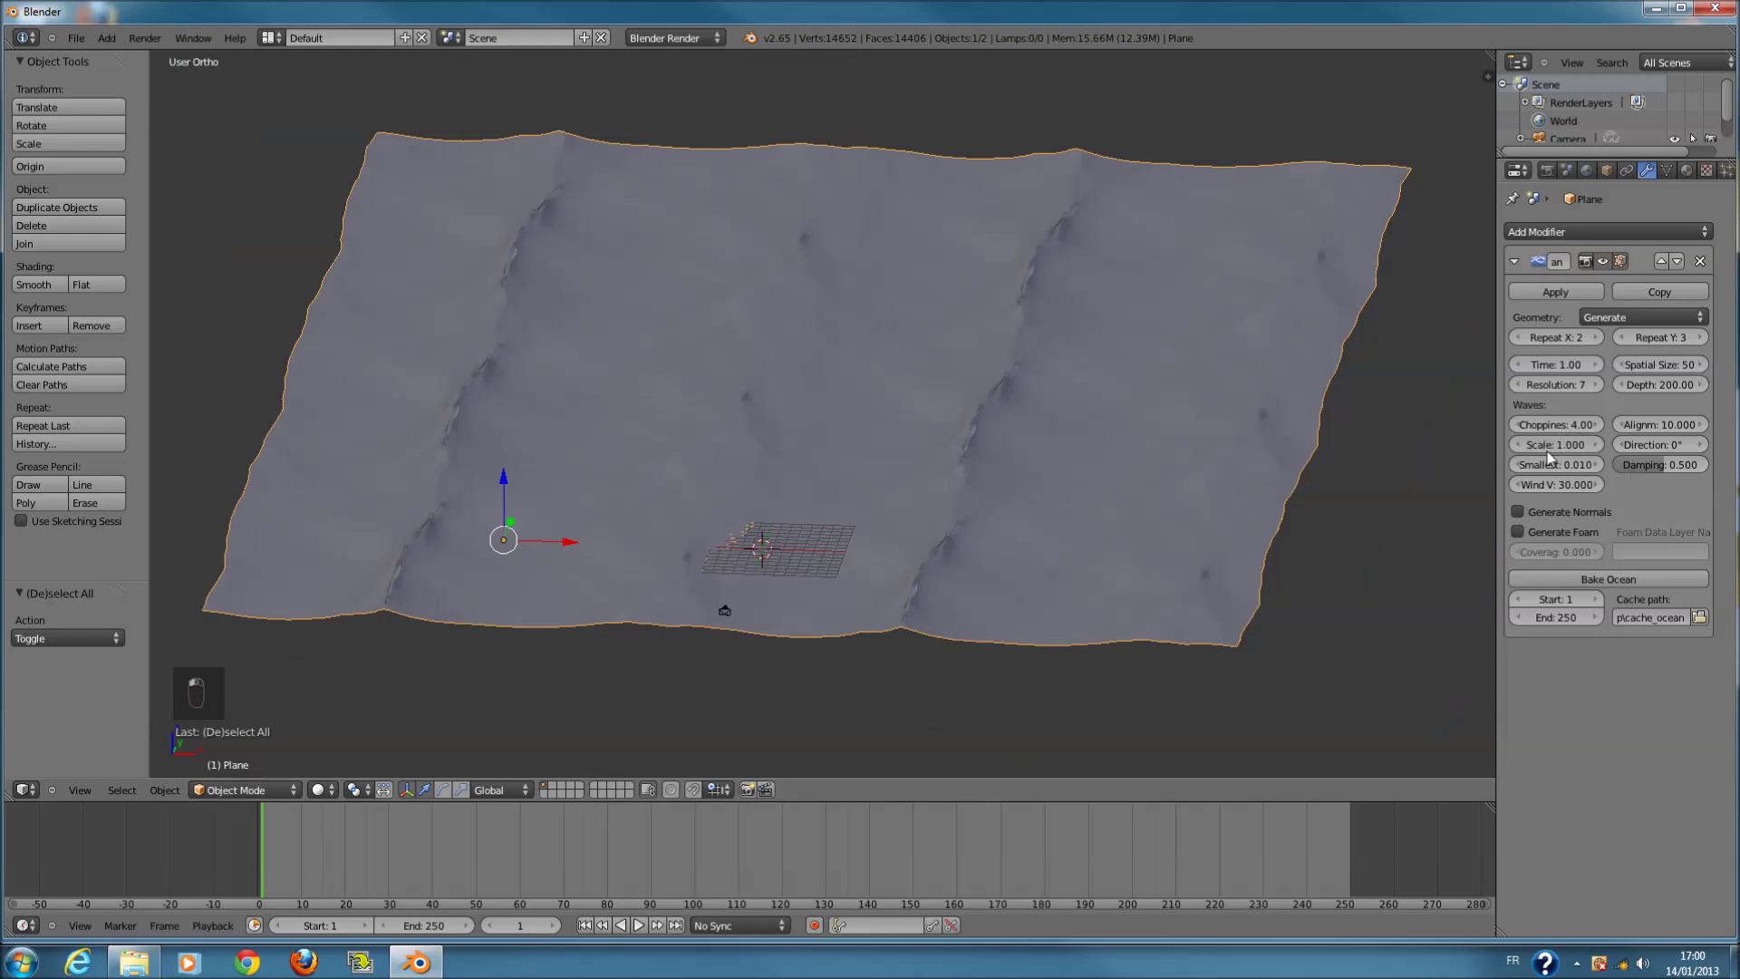
{"action": "type", "text": "23"}
{"action": "key", "text": "Return"}
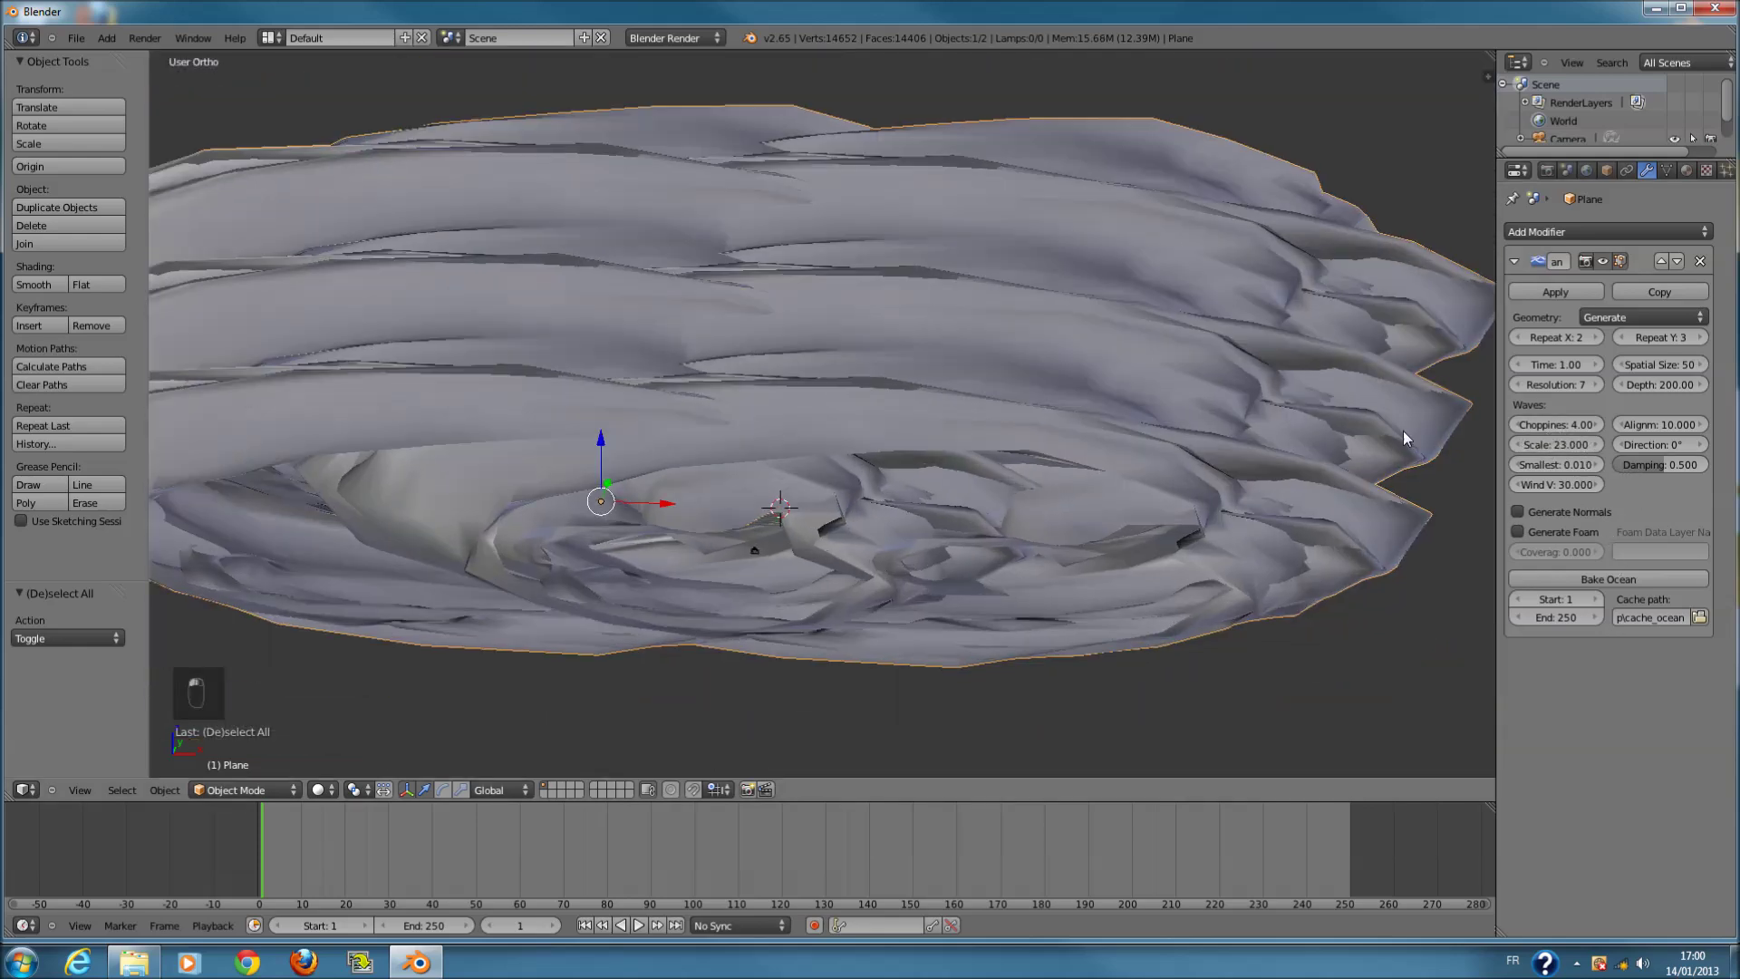
- Set the Ocean modifier's wave Scale to 2 and lower its Choppiness to 1.24
{"action": "type", "text": "2"}
{"action": "key", "text": "Return"}
{"action": "middle_click_drag", "start_coordinate": [1041, 424], "coordinate": [1099, 493]}
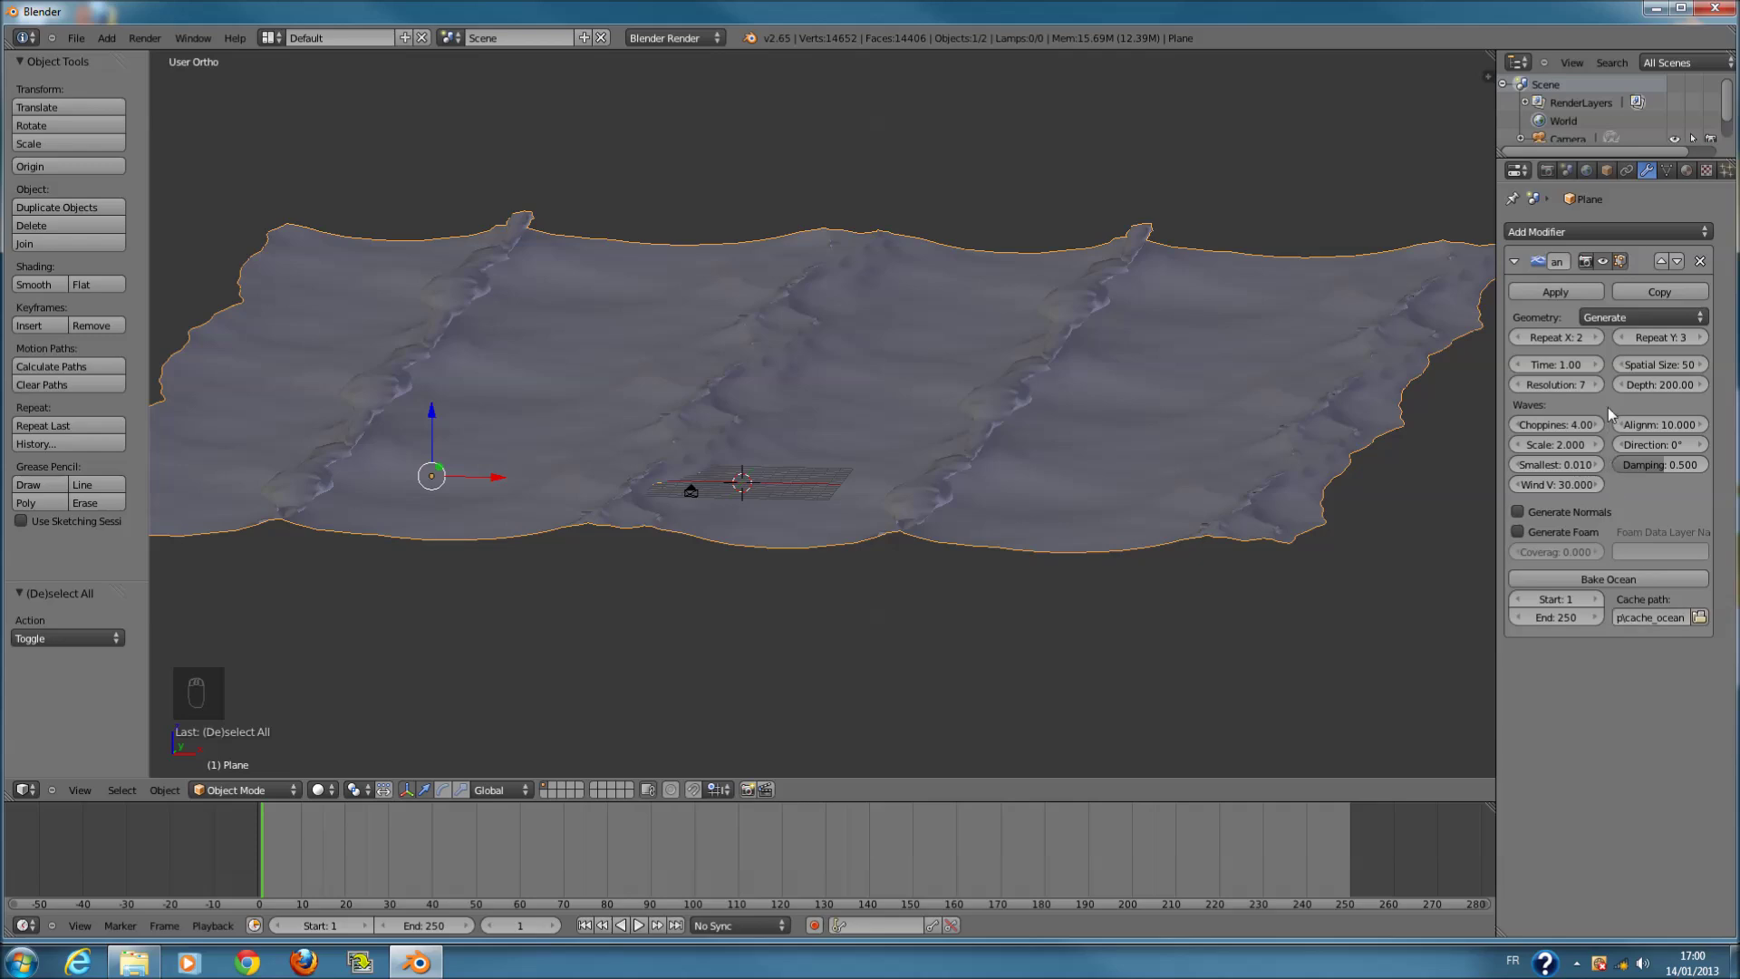
{"action": "left_click_drag", "start_coordinate": [1555, 428], "coordinate": [1236, 411]}
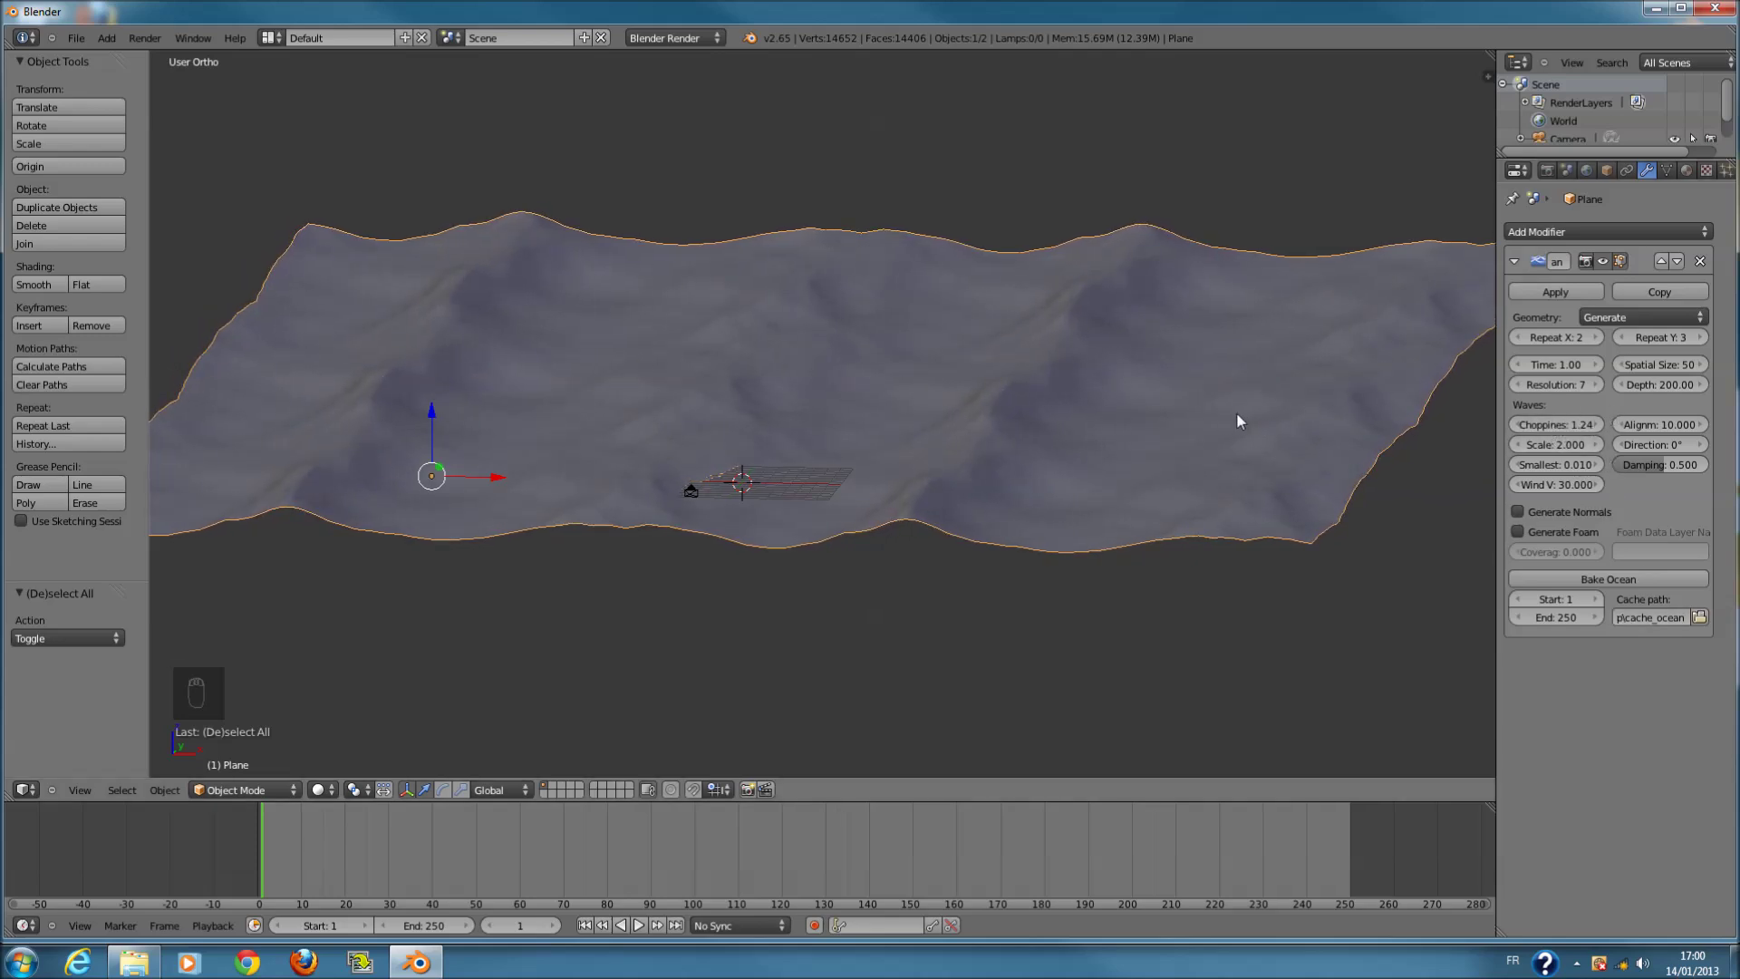
- Check the waves through the camera and set the Ocean modifier's Alignment to 1
{"action": "key", "text": "KP_0"}
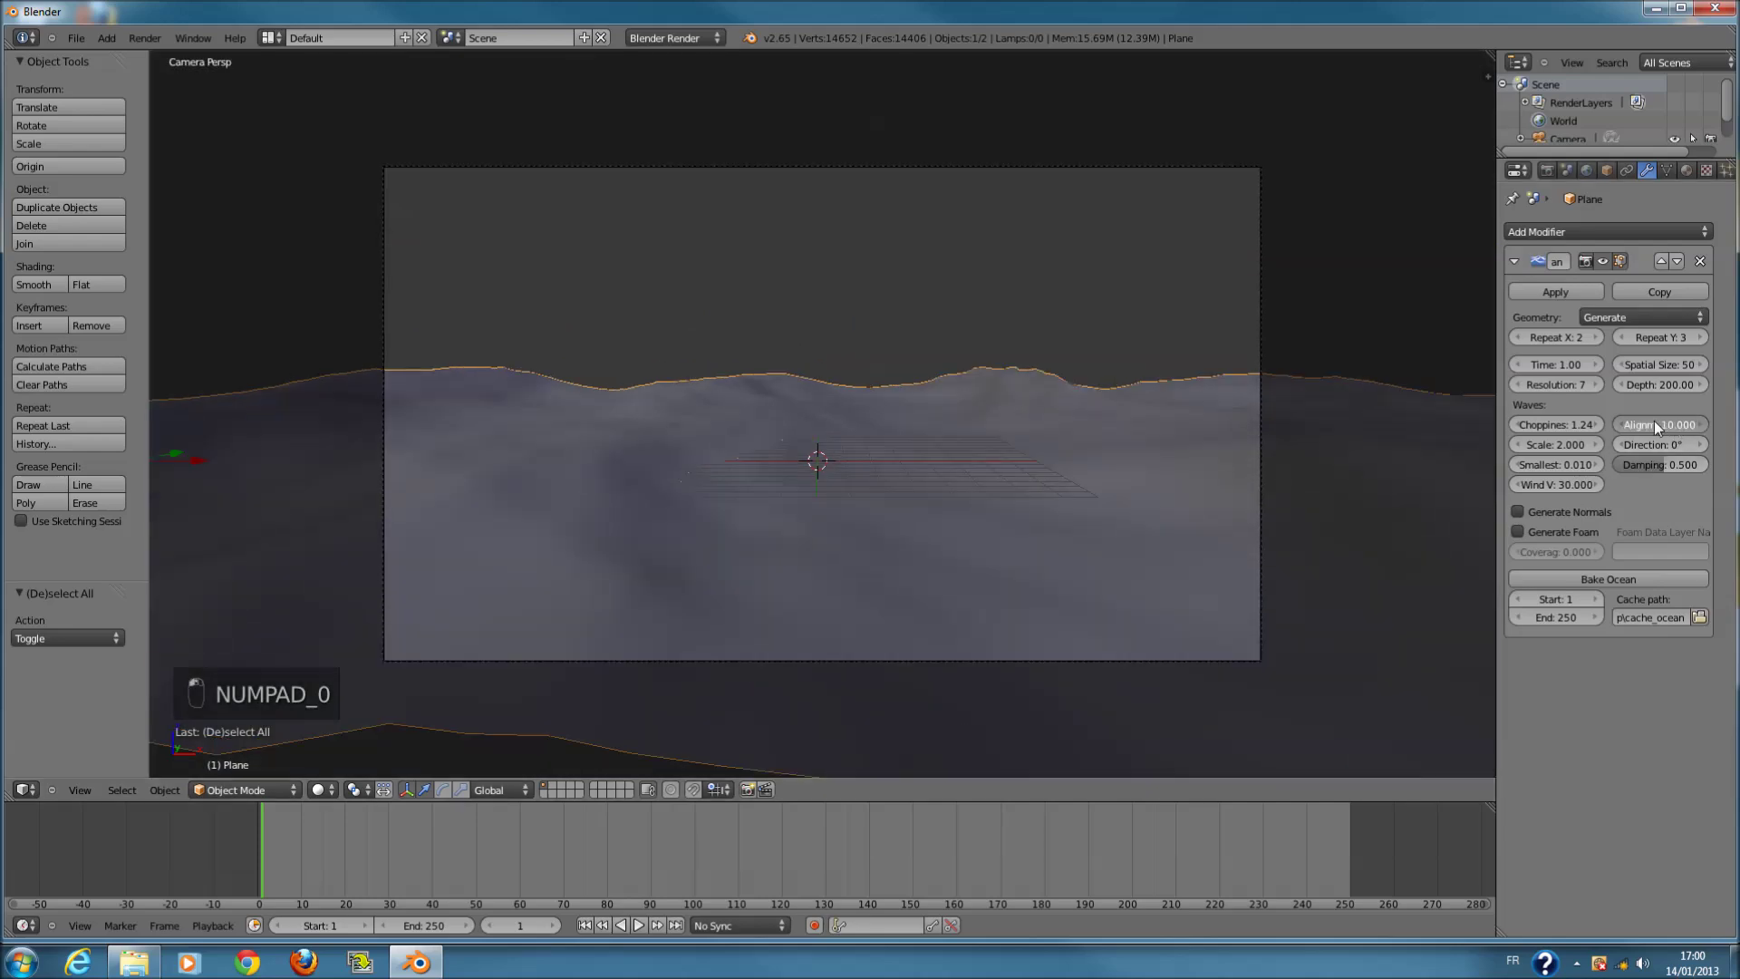
{"action": "key", "text": "Return"}
{"action": "middle_click_drag", "start_coordinate": [1413, 431], "coordinate": [936, 356]}
{"action": "scroll", "coordinate": [935, 355], "scroll_direction": "up", "scroll_amount": 1}
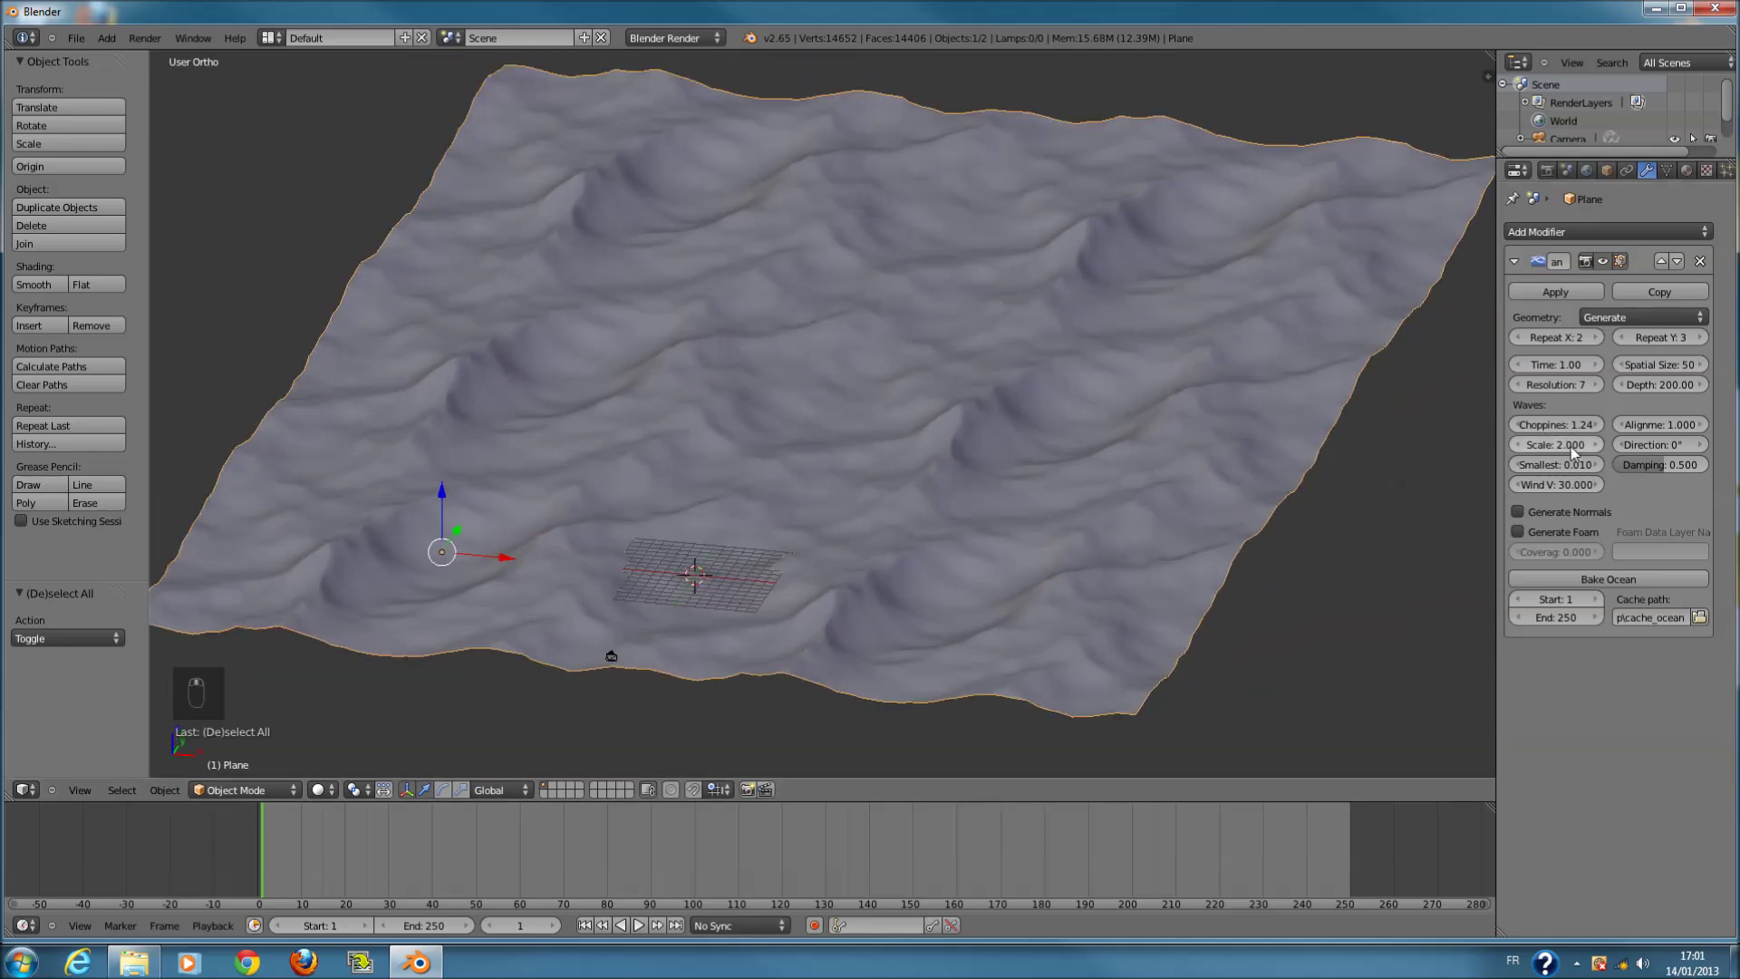
- Try larger Smallest Wave values in the Ocean modifier, including 2, 3 and 1
{"action": "left_click_drag", "start_coordinate": [1549, 470], "coordinate": [1617, 471]}
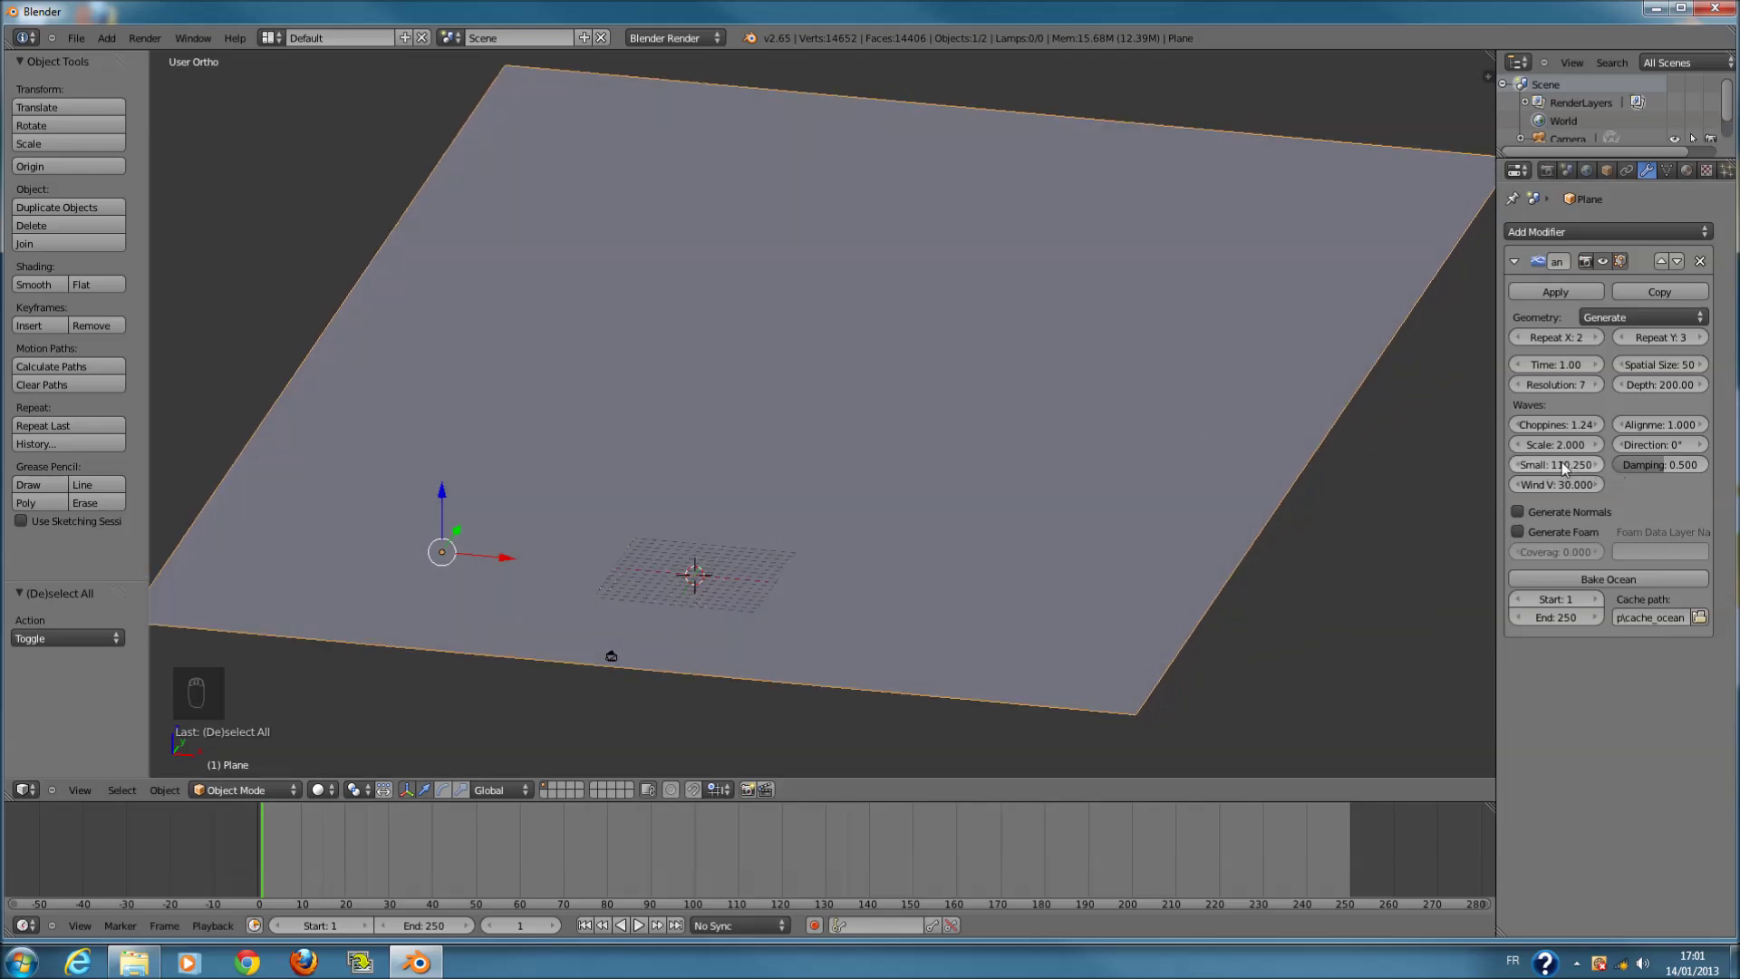
{"action": "type", "text": "2"}
{"action": "key", "text": "Return"}
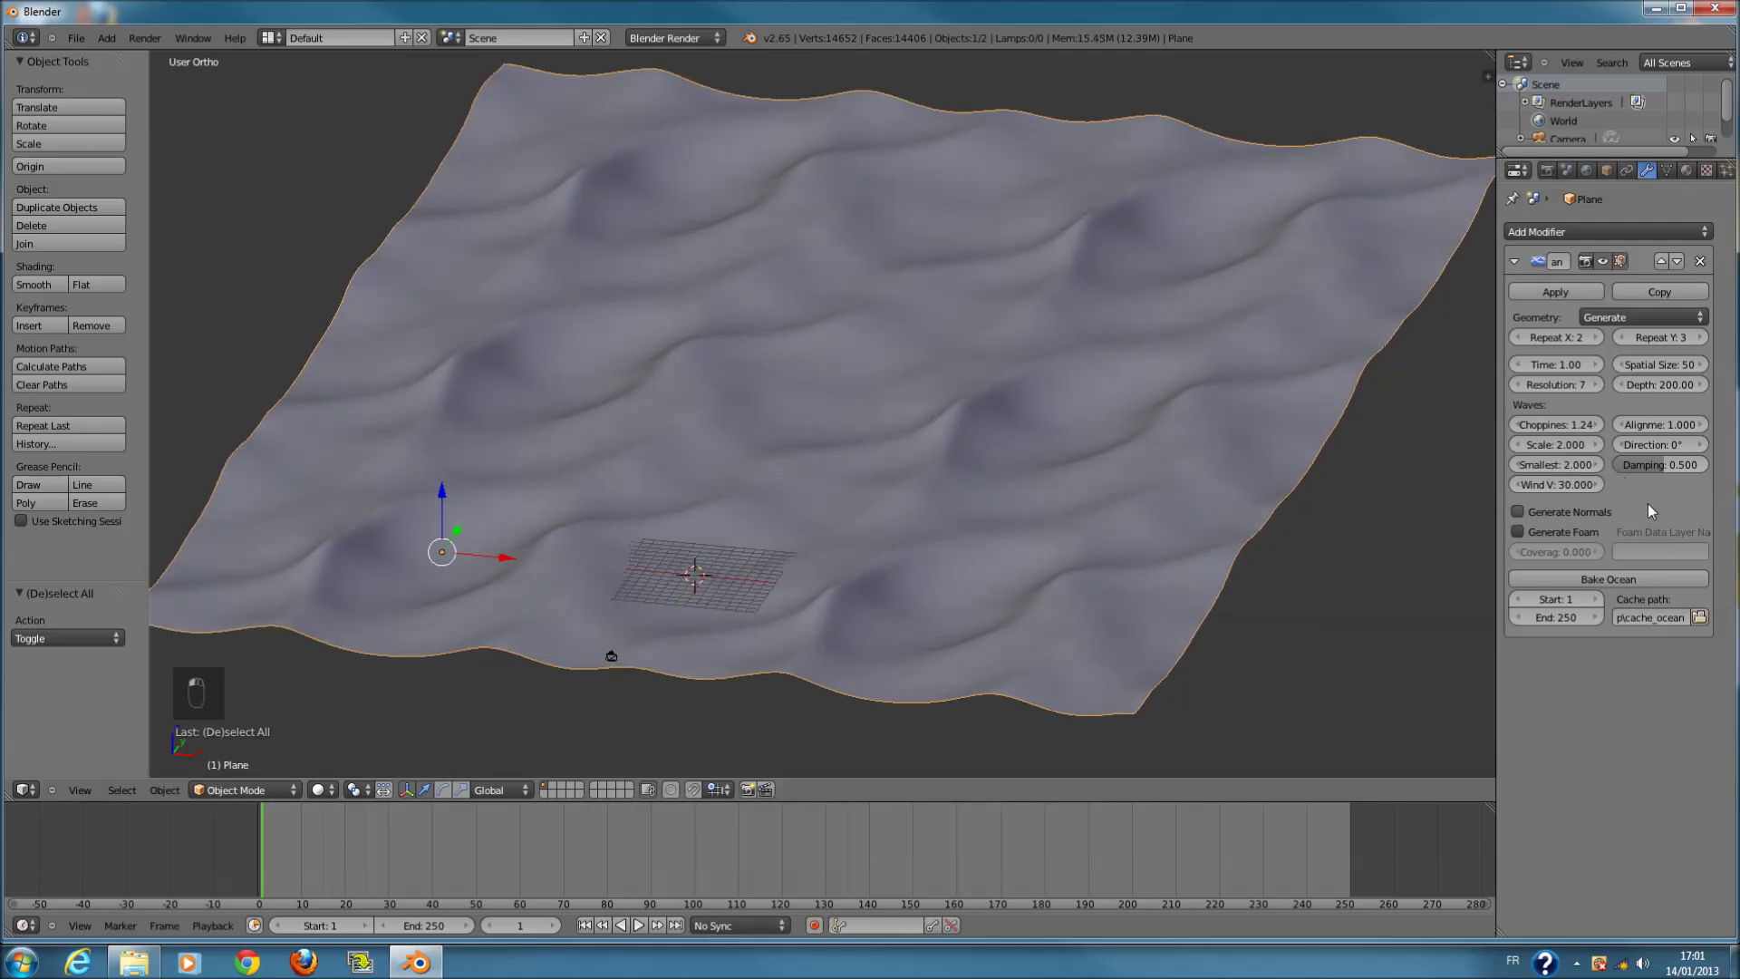
{"action": "left_click_drag", "start_coordinate": [1551, 464], "coordinate": [1553, 463]}
{"action": "middle_click_drag", "start_coordinate": [1051, 389], "coordinate": [1451, 435]}
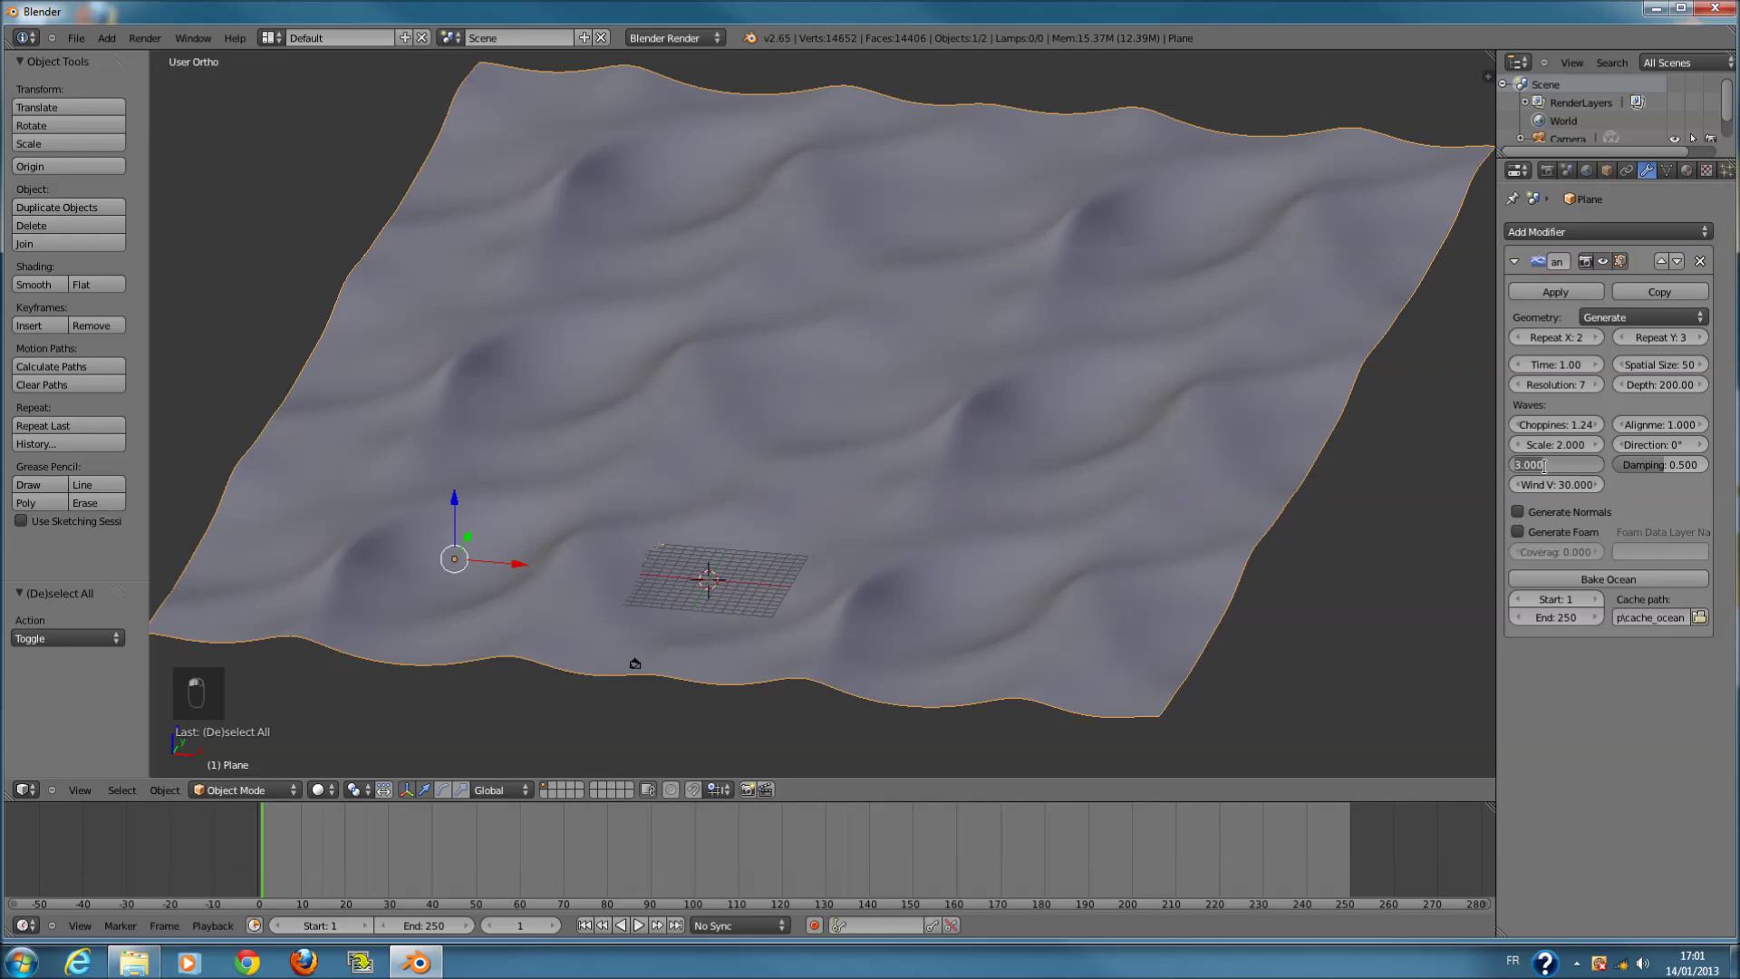
{"action": "type", "text": "1"}
{"action": "key", "text": "Return"}
- Lower the Ocean modifier's Smallest Wave to 0.000 and confirm a Wind Velocity of 30
{"action": "left_click_drag", "start_coordinate": [1534, 464], "coordinate": [1048, 473]}
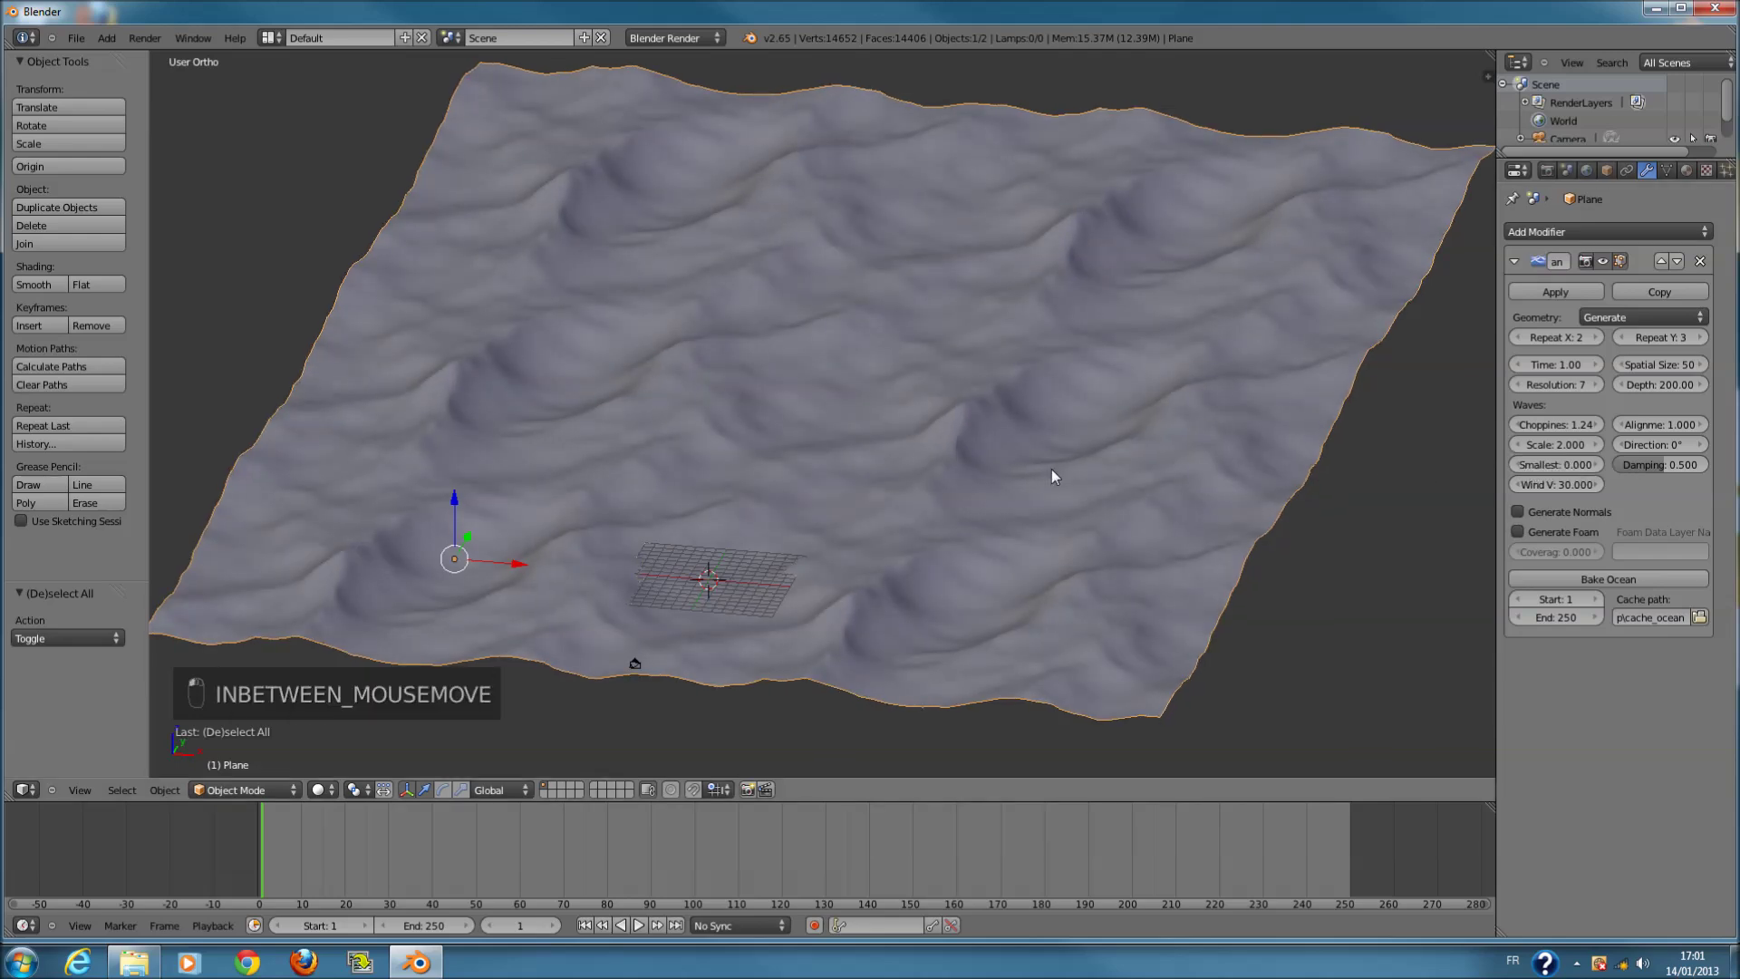
{"action": "scroll", "coordinate": [838, 481], "scroll_direction": "up", "scroll_amount": 4}
{"action": "scroll", "coordinate": [837, 480], "scroll_direction": "down", "scroll_amount": 5}
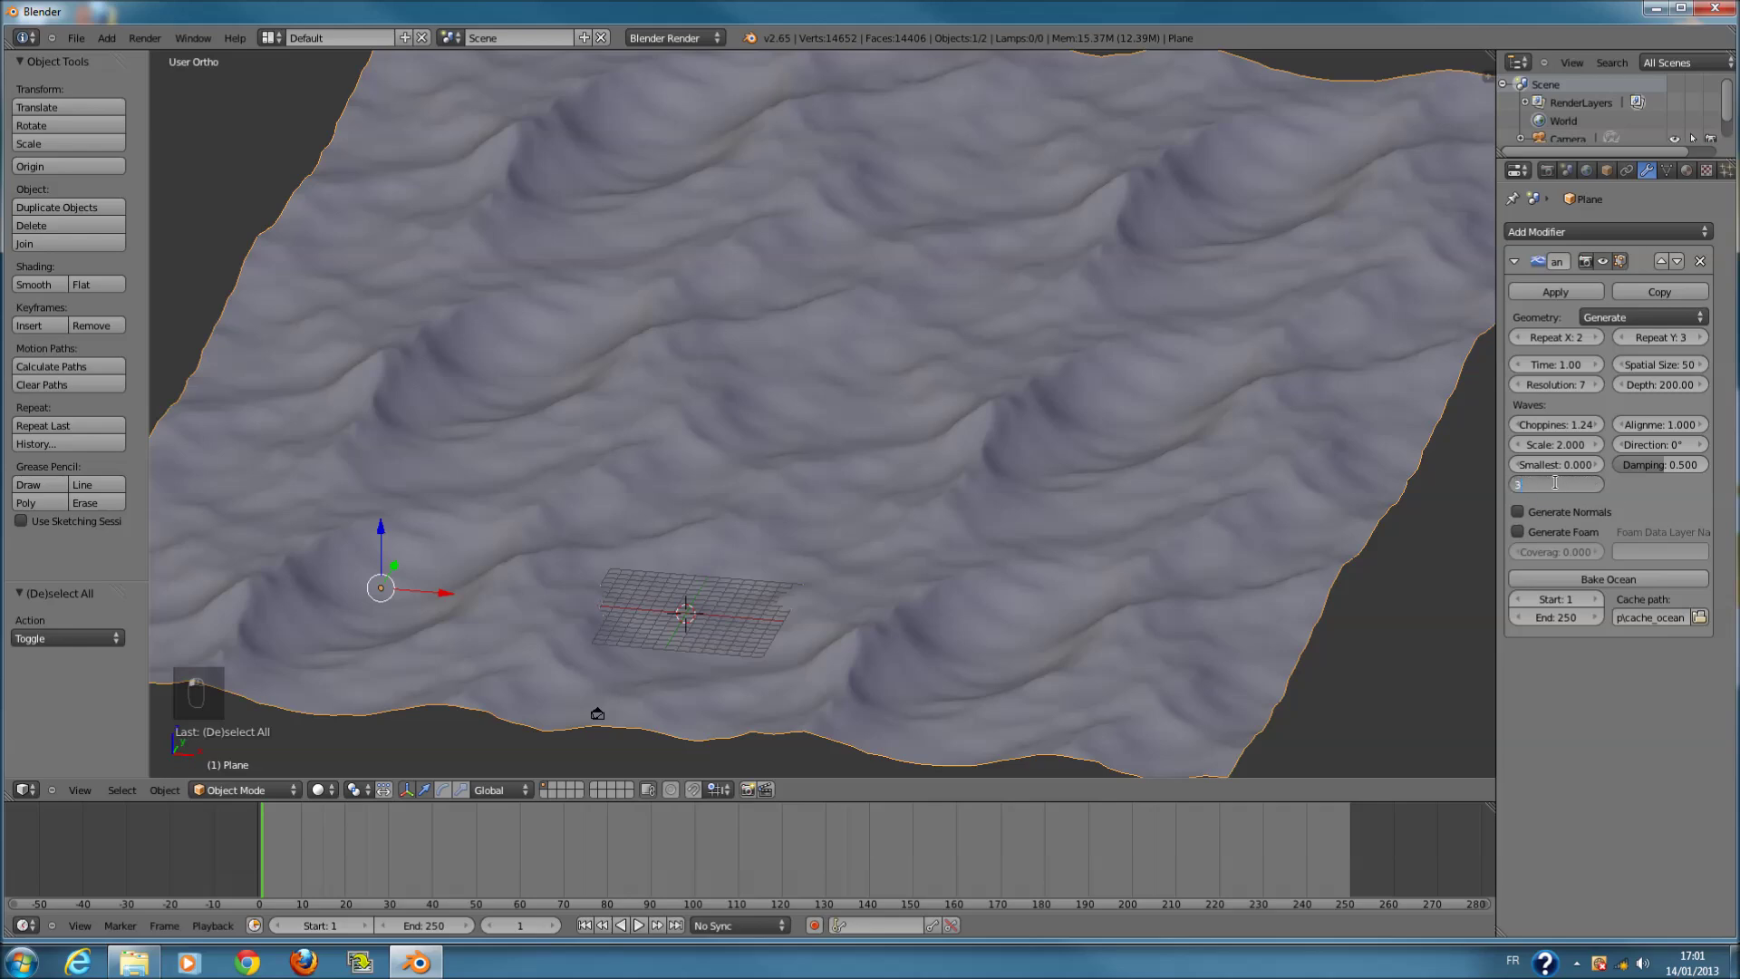
{"action": "key", "text": "Return"}
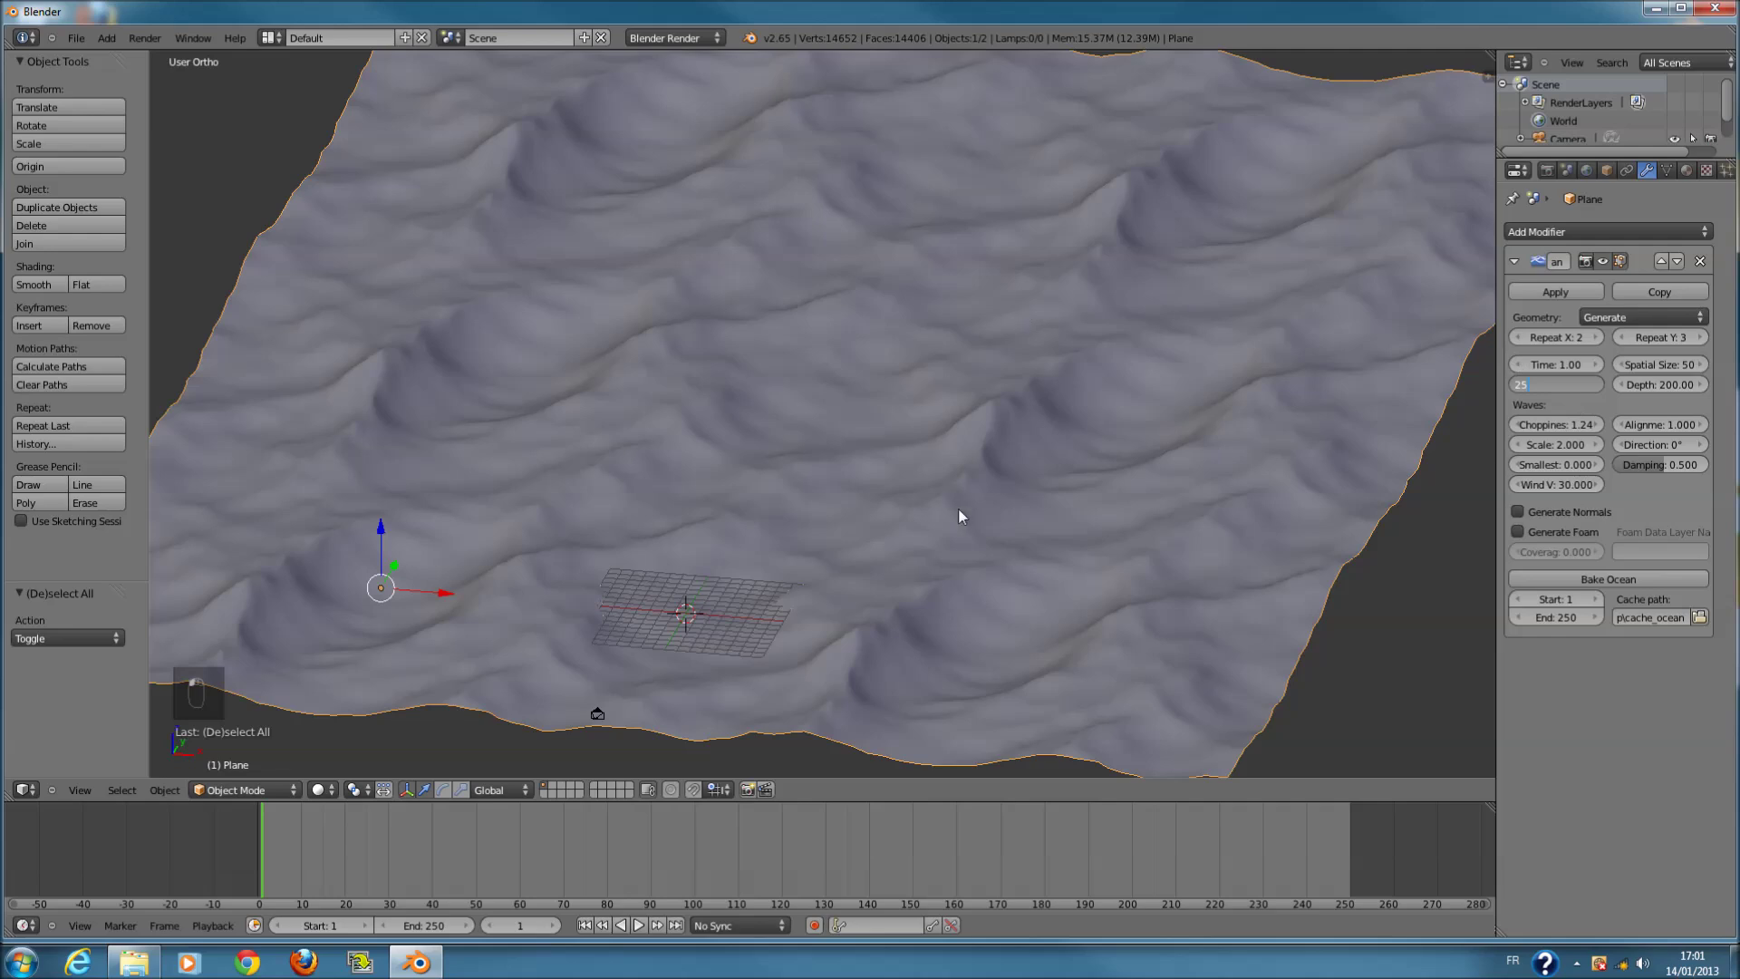
- Set the Ocean modifier's Resolution to 25 and render the ocean from the camera
{"action": "key", "text": "Return"}
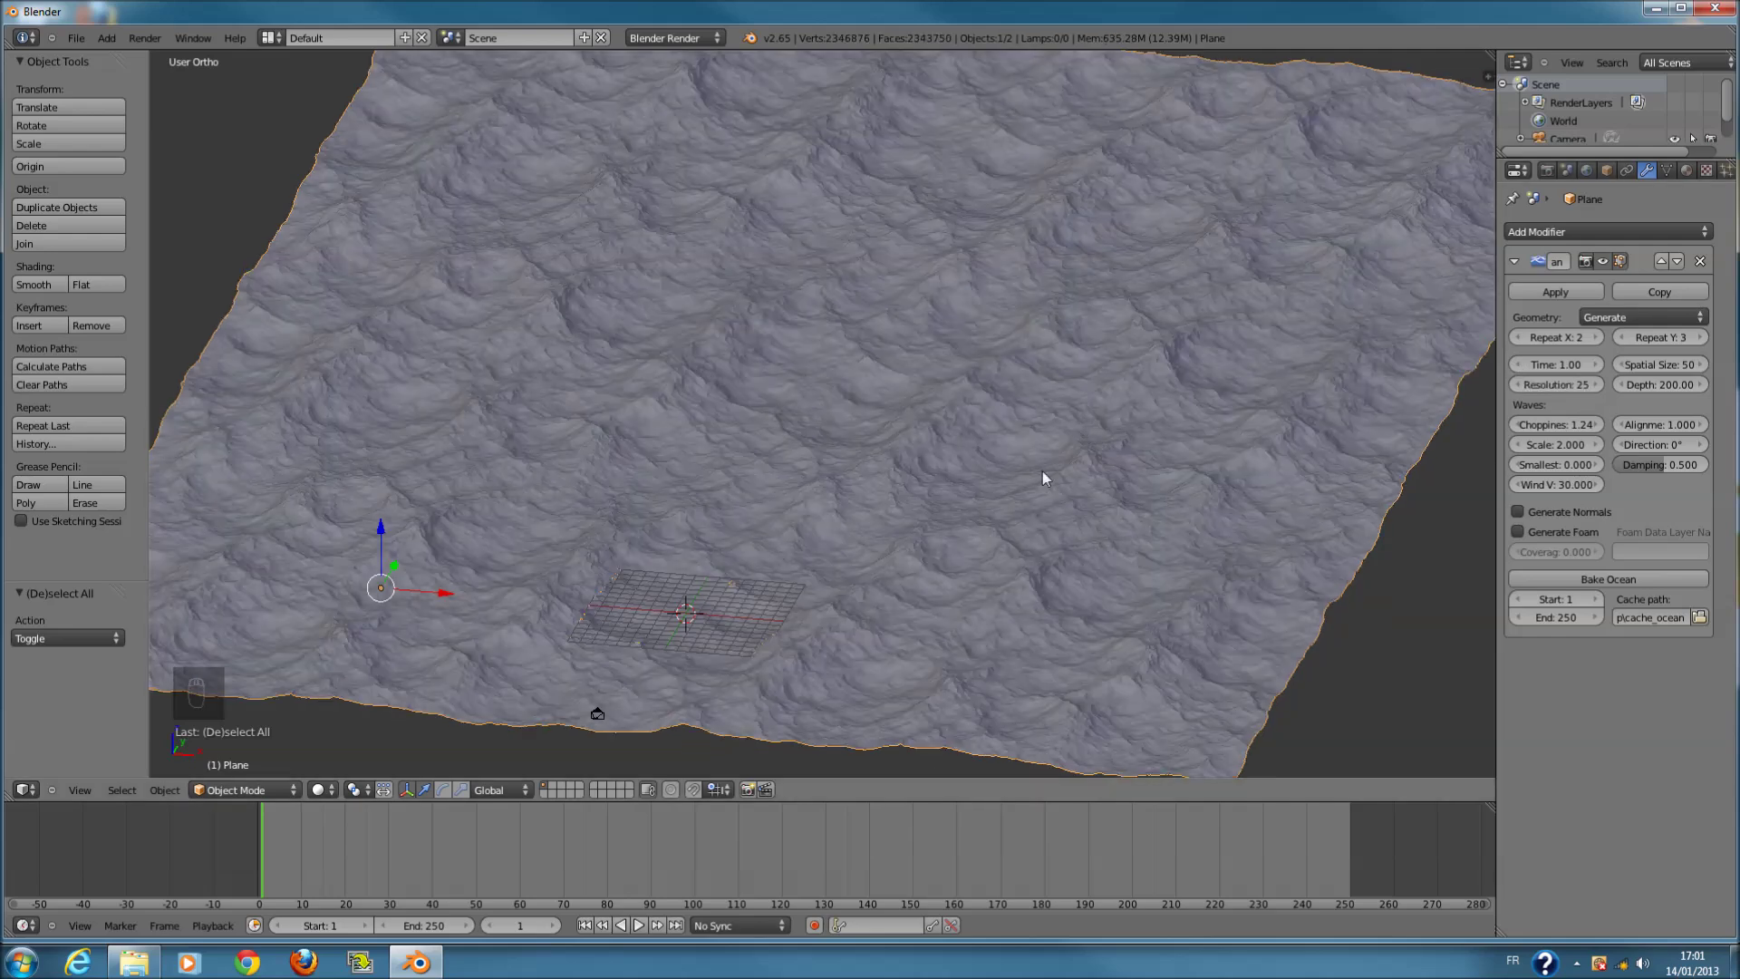
{"action": "key", "text": "KP_0"}
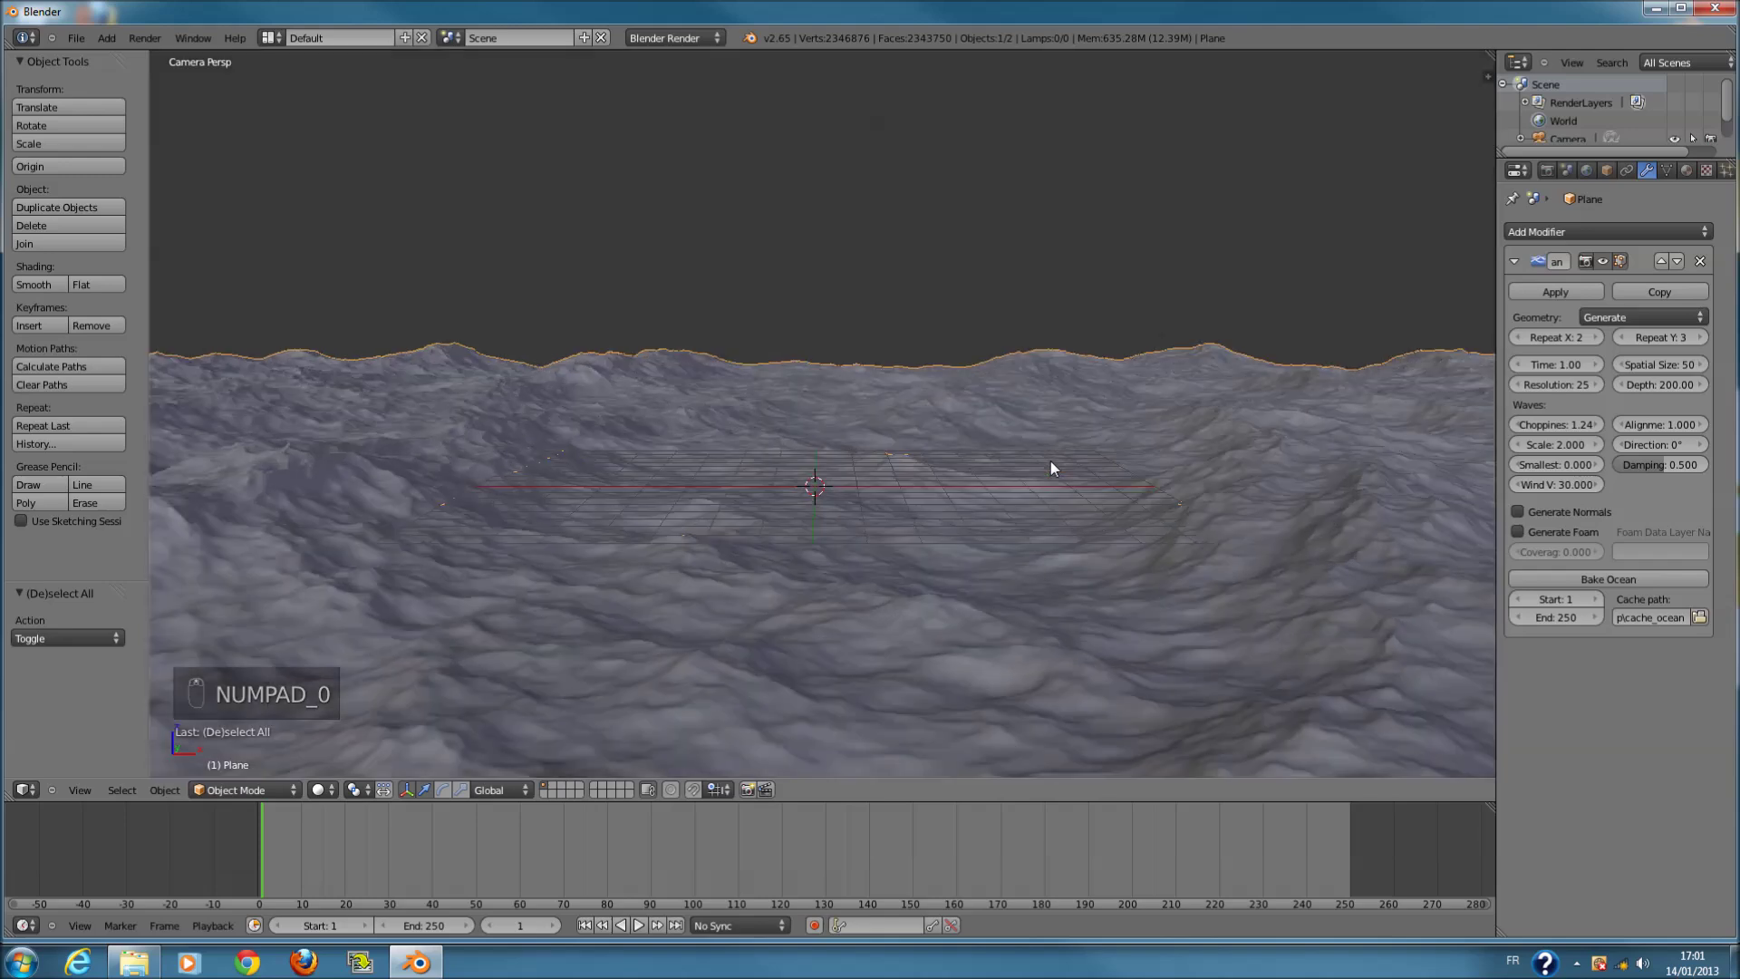
{"action": "key", "text": "F12"}
{"action": "scroll", "coordinate": [1051, 462], "scroll_direction": "up", "scroll_amount": 1}
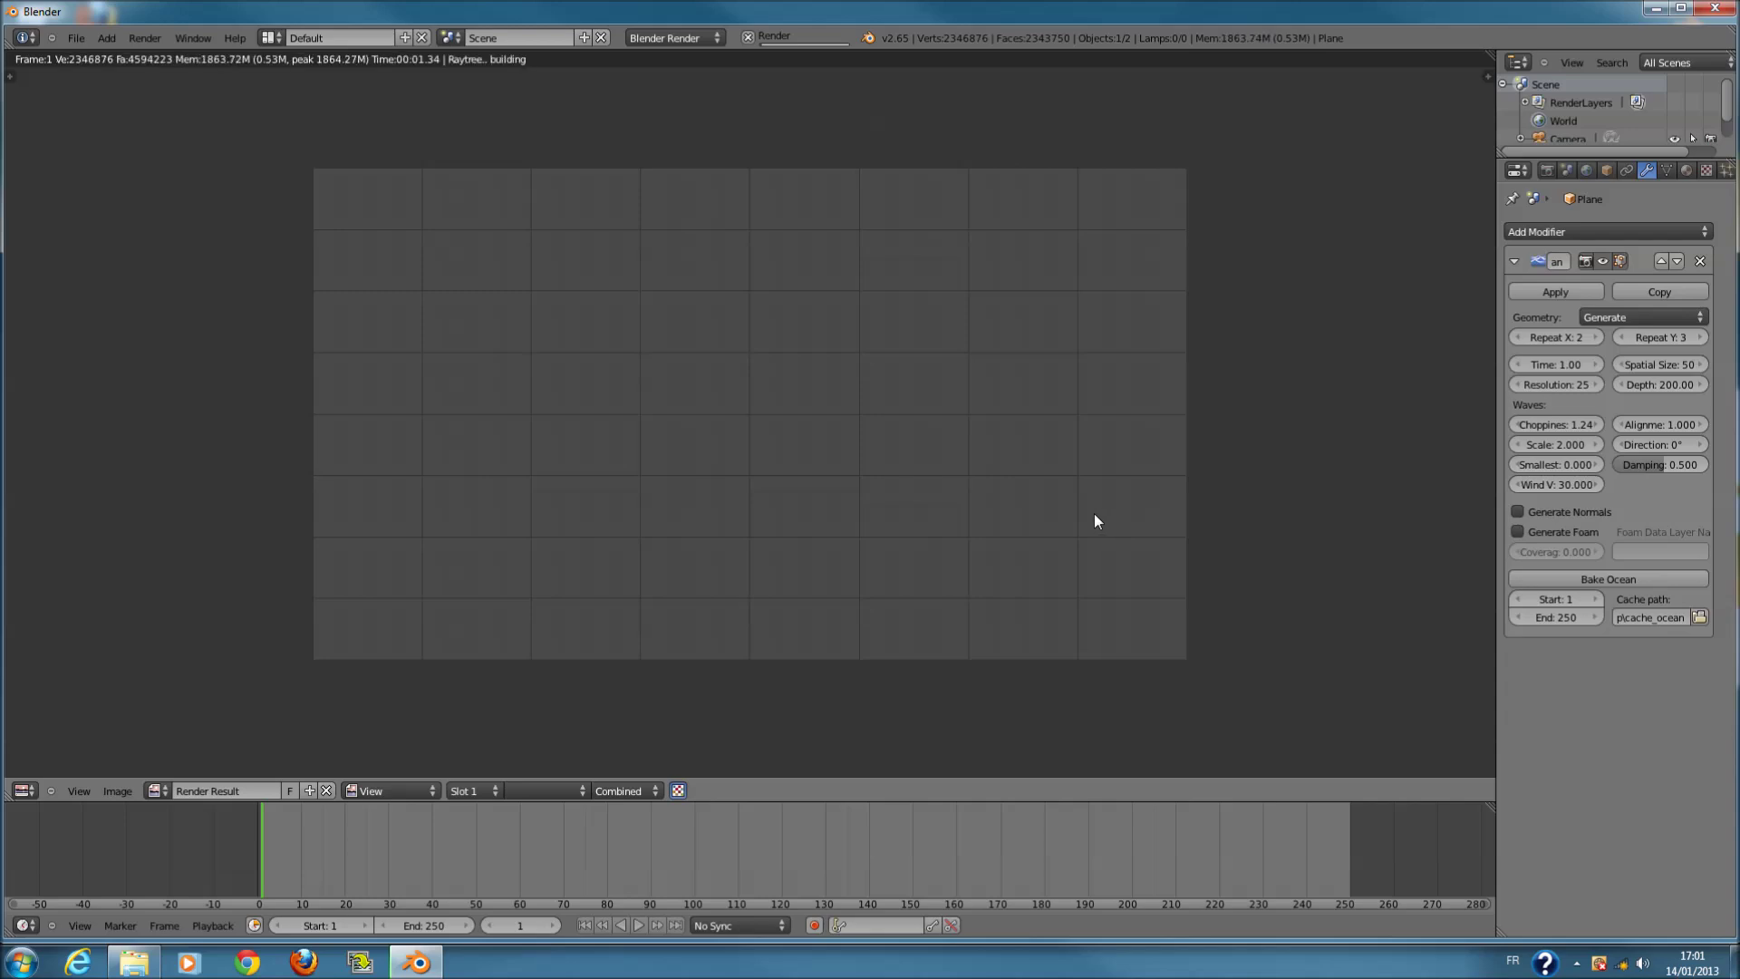
{"action": "scroll", "coordinate": [1095, 521], "scroll_direction": "down", "scroll_amount": 1}
{"action": "scroll", "coordinate": [1095, 521], "scroll_direction": "up", "scroll_amount": 2}
{"action": "scroll", "coordinate": [1049, 423], "scroll_direction": "down", "scroll_amount": 1}
{"action": "scroll", "coordinate": [1046, 416], "scroll_direction": "up", "scroll_amount": 1}
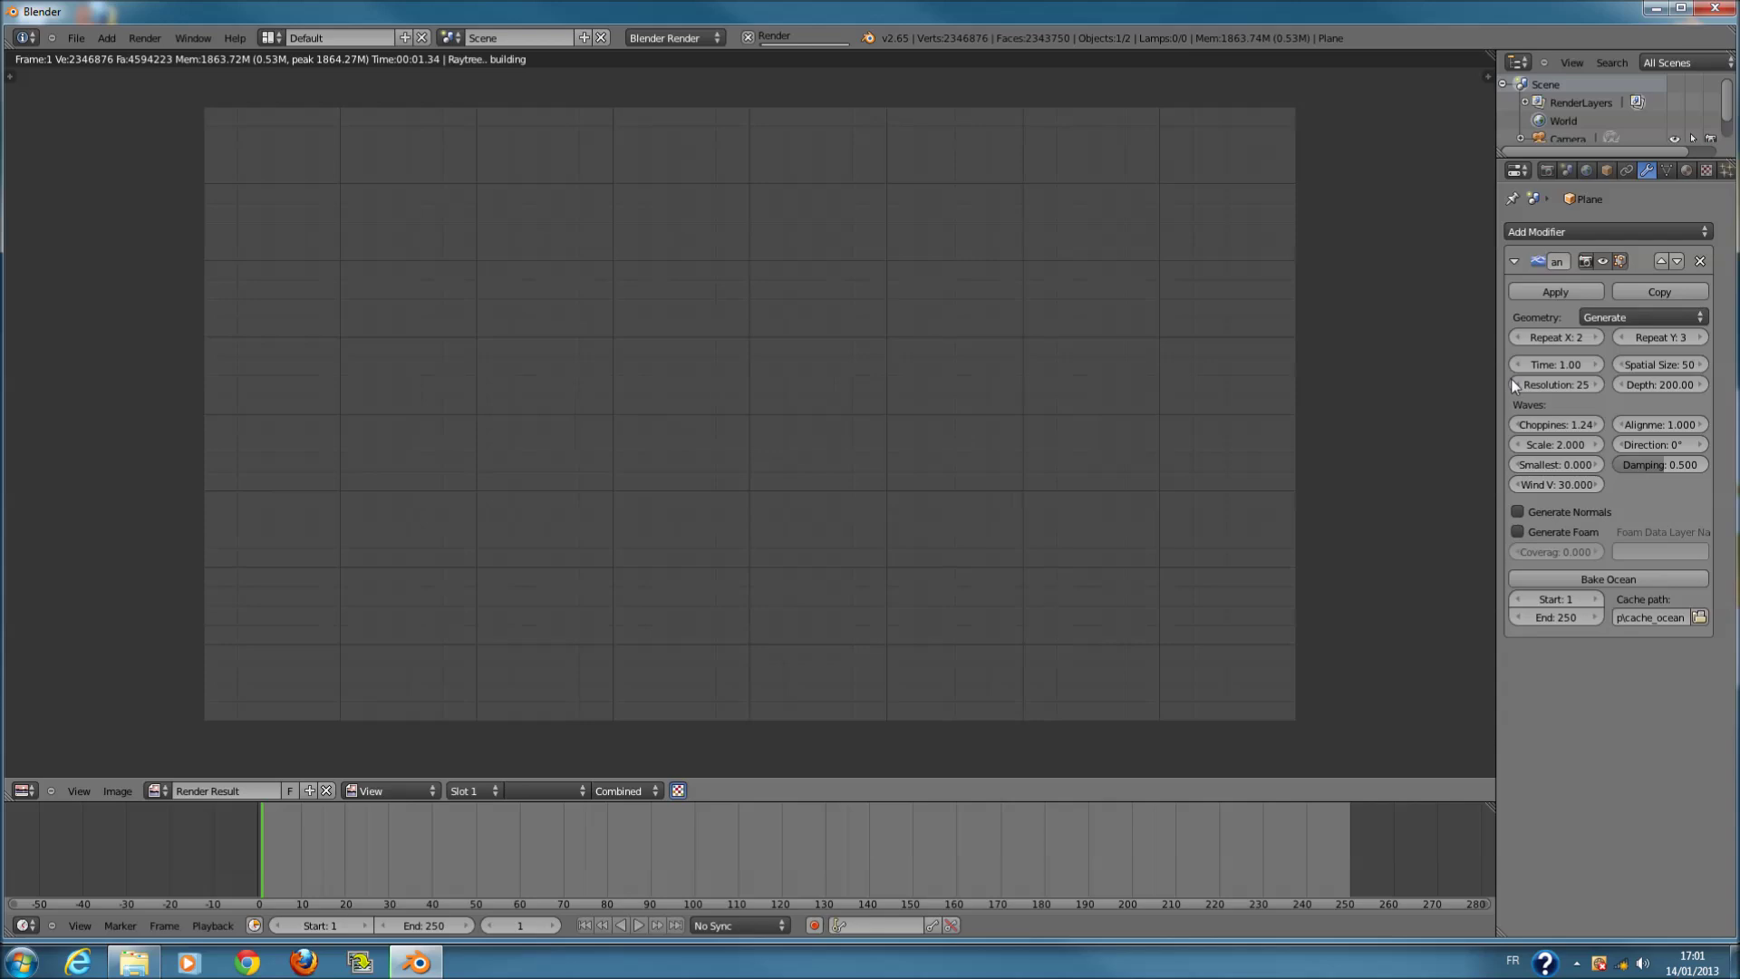
{"action": "left_click", "coordinate": [1683, 171]}
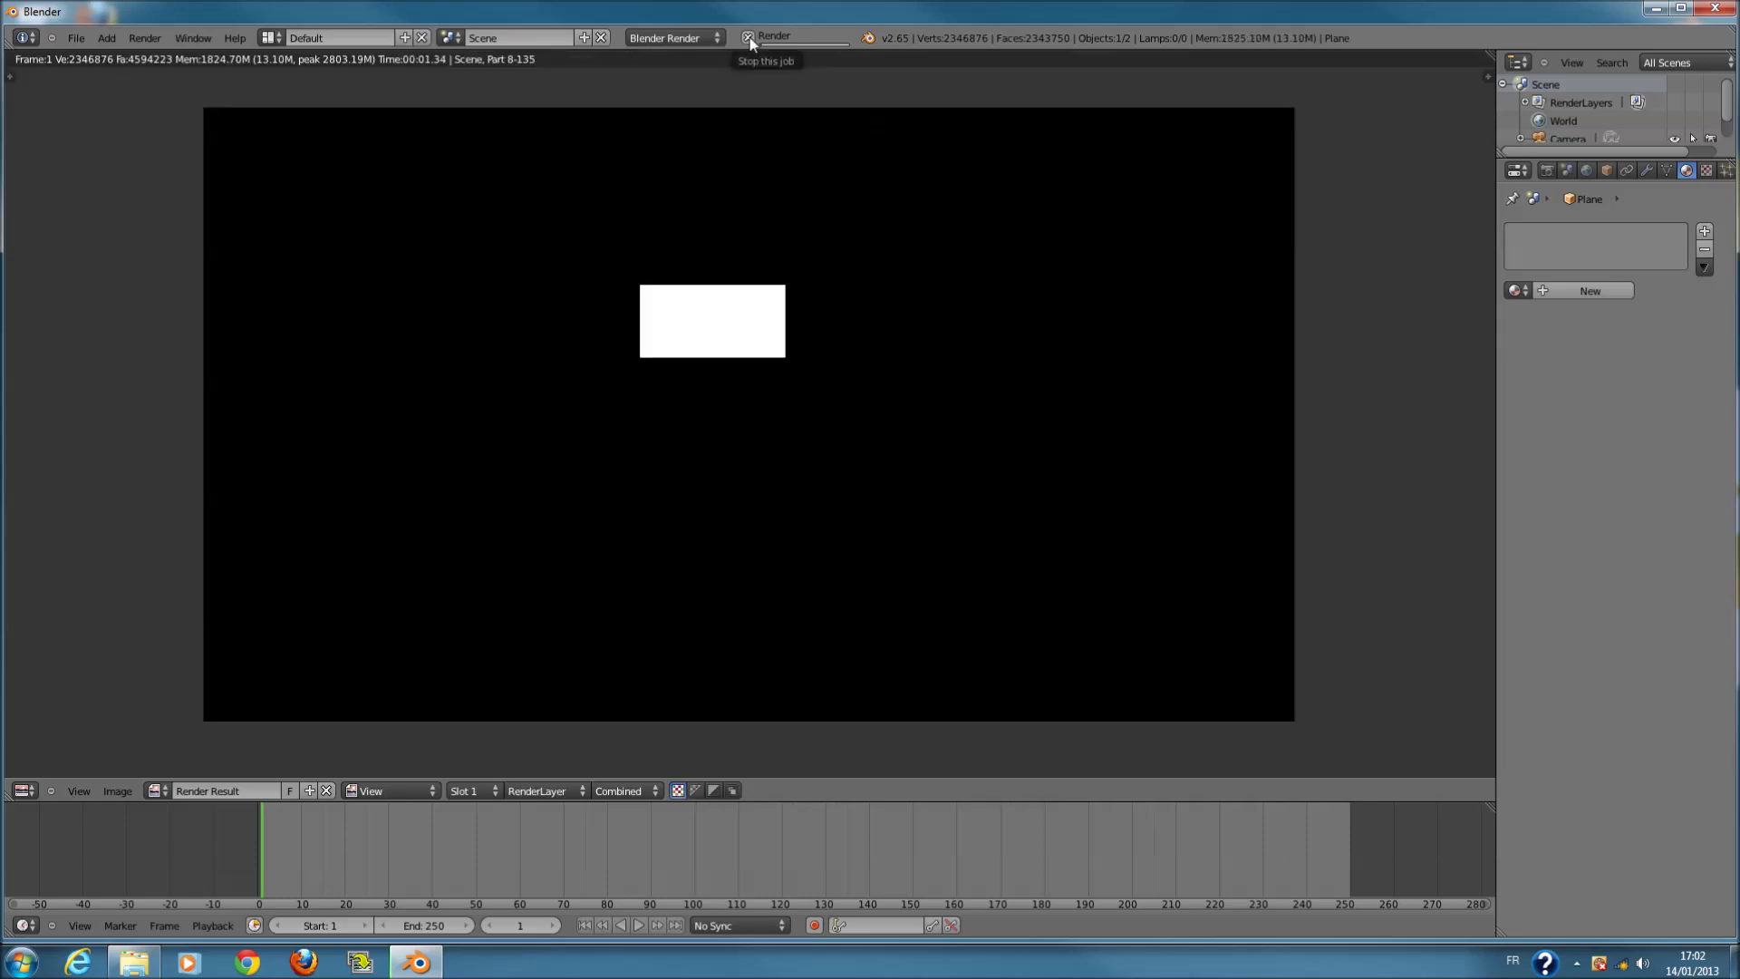
- Inspect the wave detail in the running render, cancel the render and return to the camera view
{"action": "scroll", "coordinate": [867, 528], "scroll_direction": "up", "scroll_amount": 1}
{"action": "scroll", "coordinate": [870, 526], "scroll_direction": "up", "scroll_amount": 2}
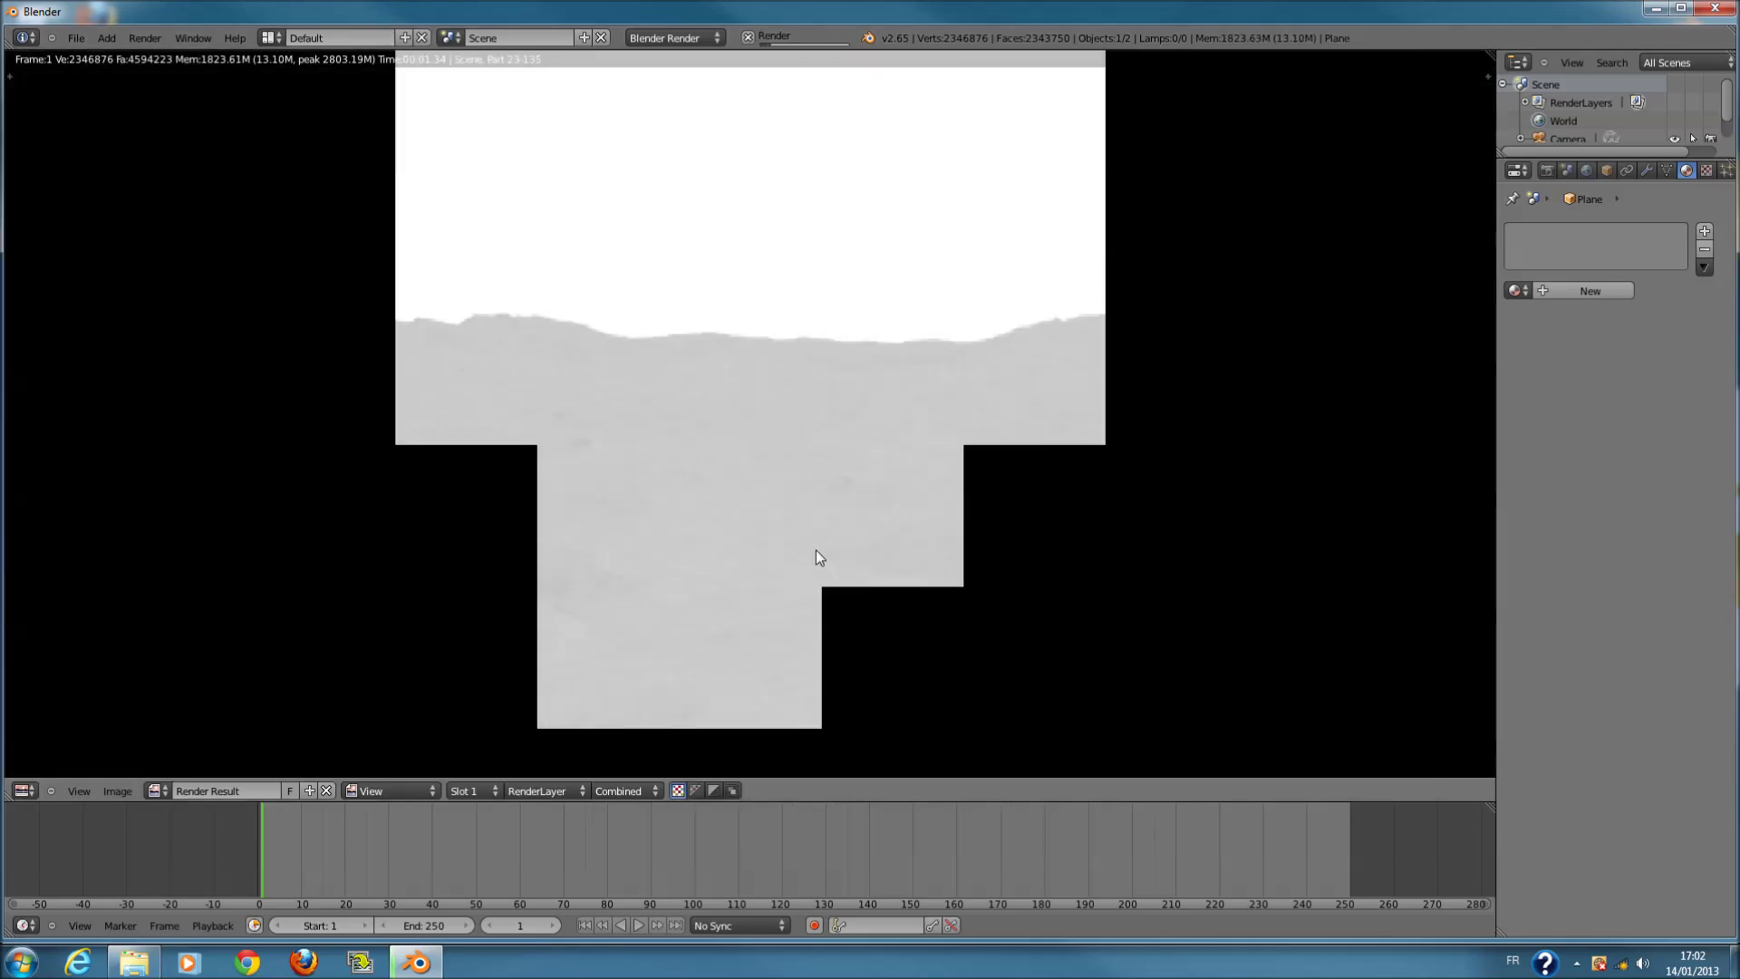
{"action": "scroll", "coordinate": [825, 569], "scroll_direction": "up", "scroll_amount": 1}
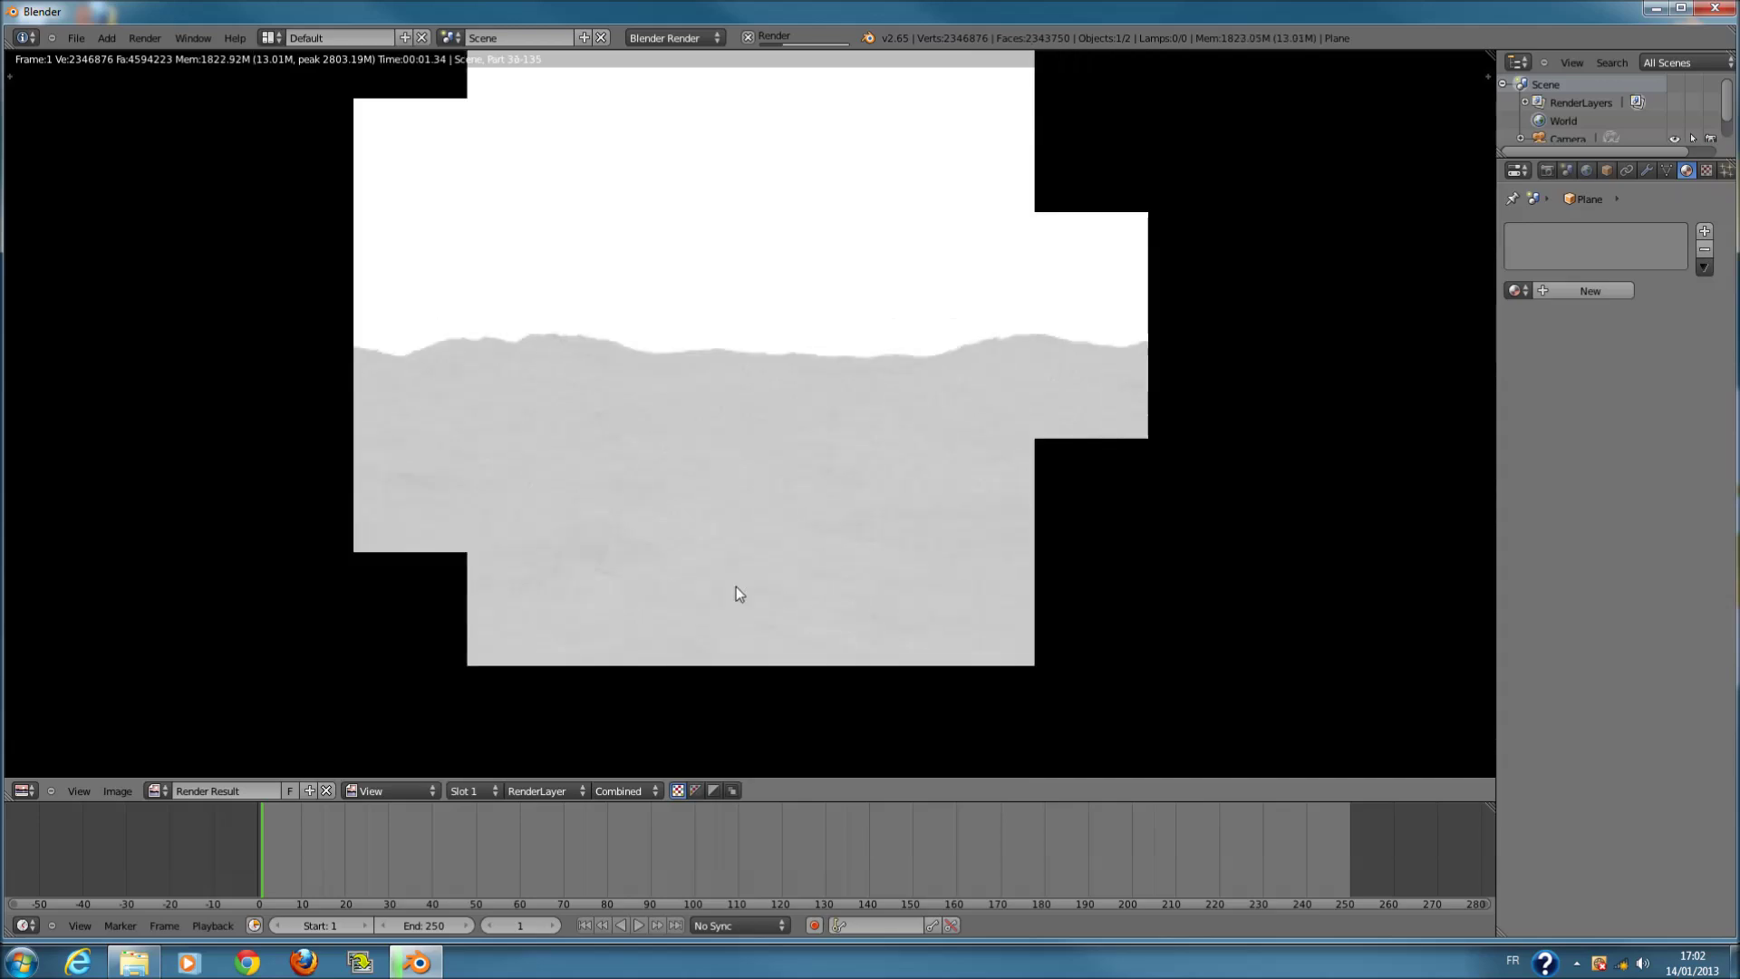
{"action": "scroll", "coordinate": [870, 589], "scroll_direction": "down", "scroll_amount": 2}
{"action": "scroll", "coordinate": [992, 590], "scroll_direction": "down", "scroll_amount": 1}
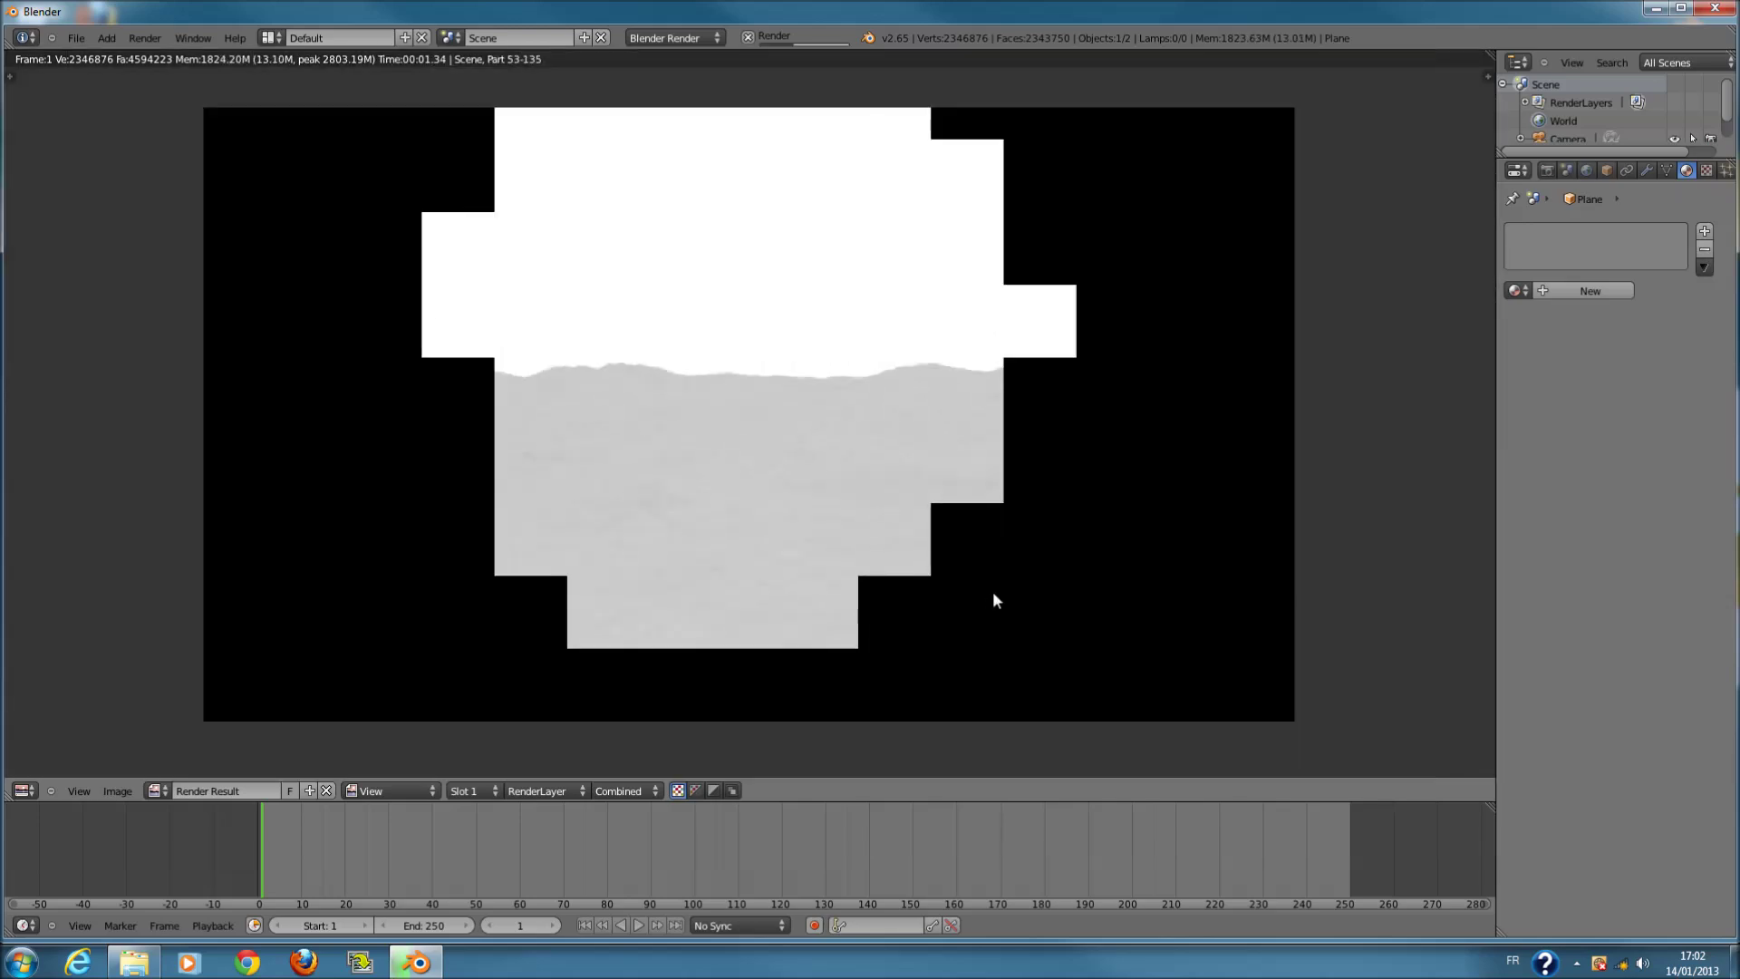
{"action": "scroll", "coordinate": [994, 589], "scroll_direction": "up", "scroll_amount": 1}
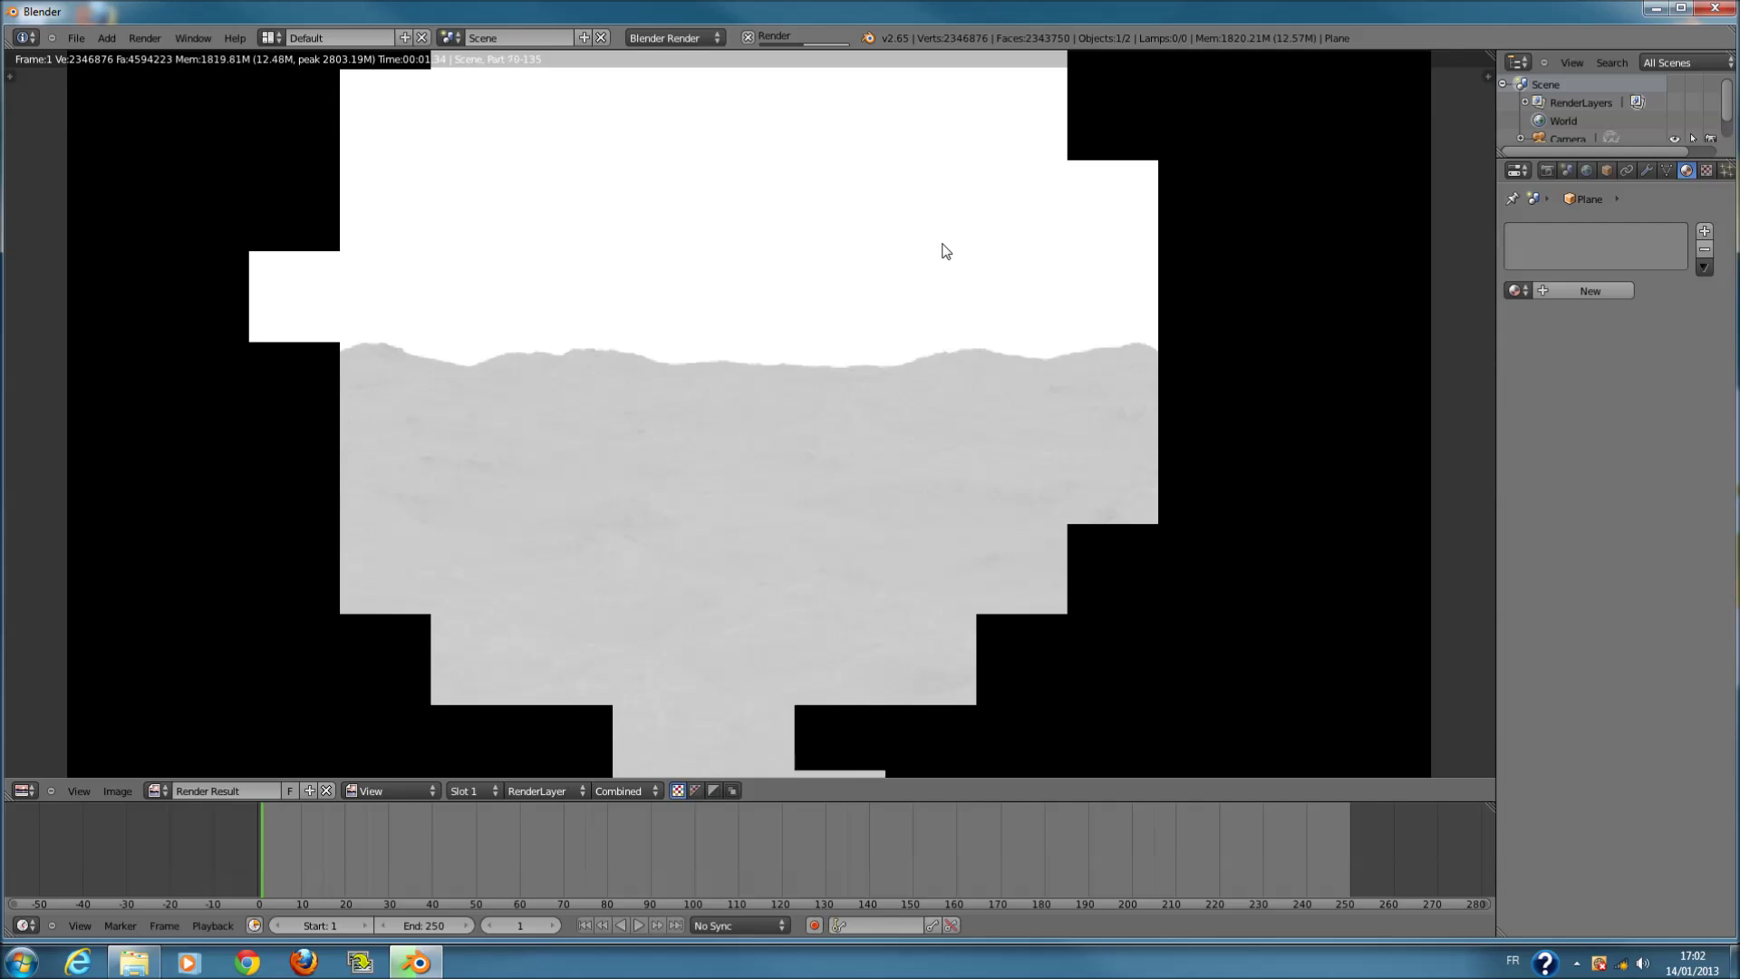
{"action": "key", "text": "Escape"}
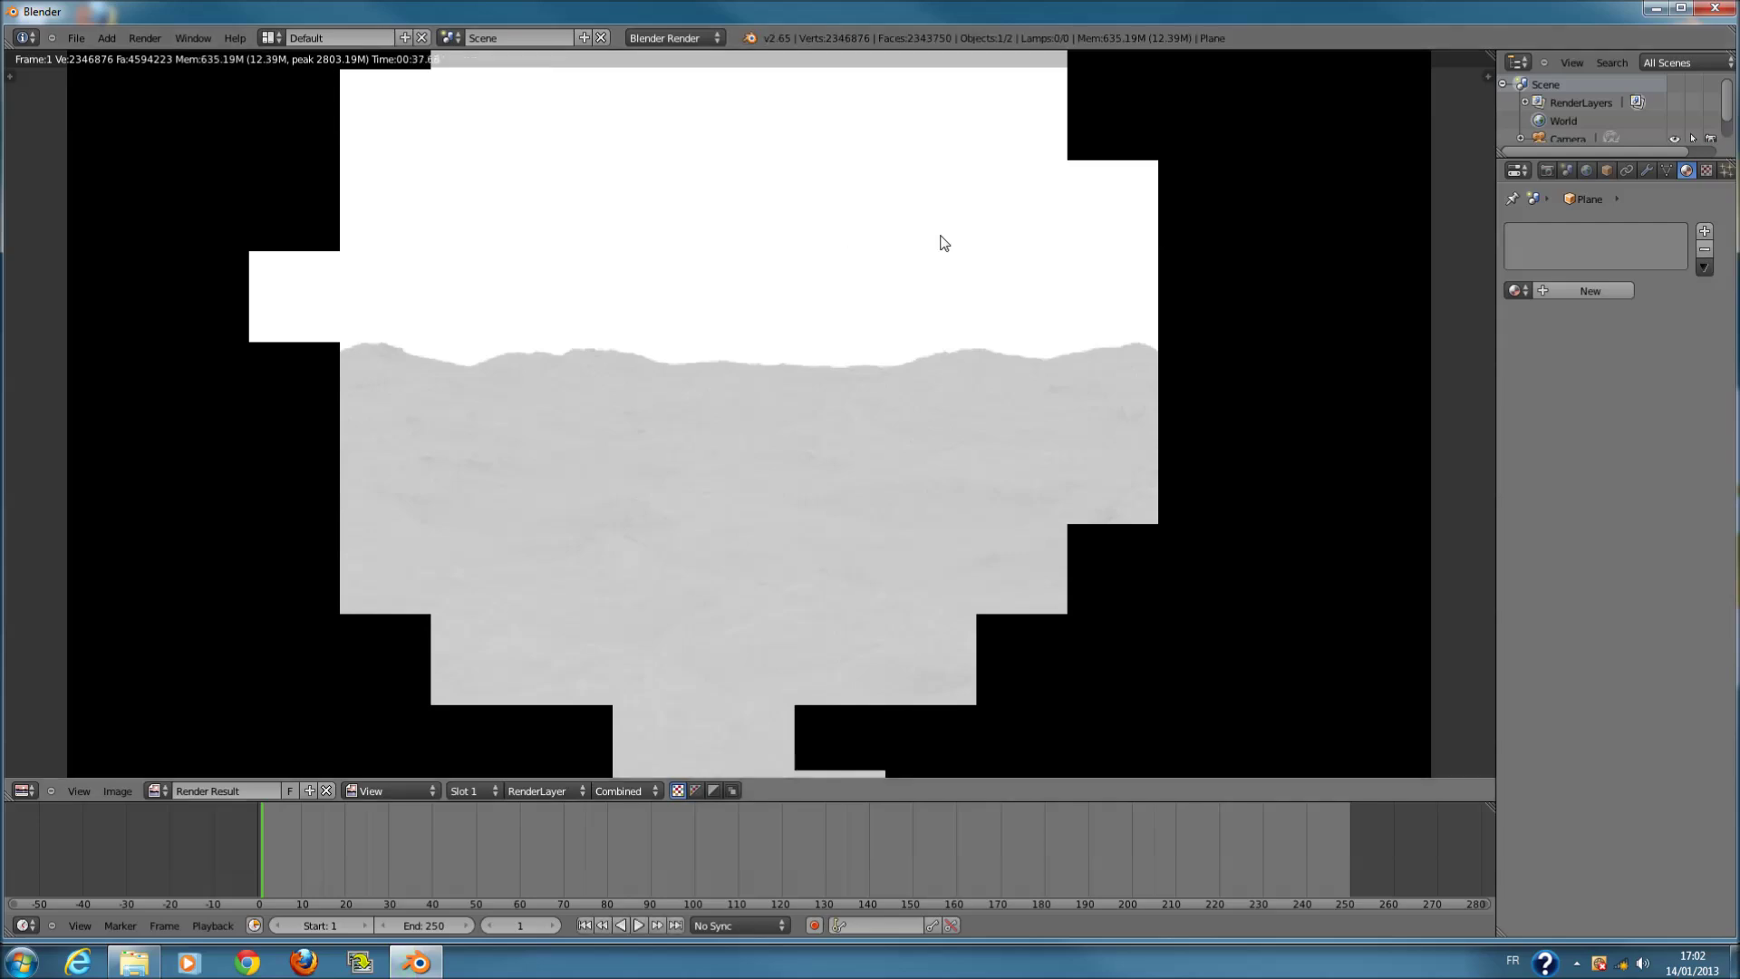
{"action": "key", "text": "F11"}
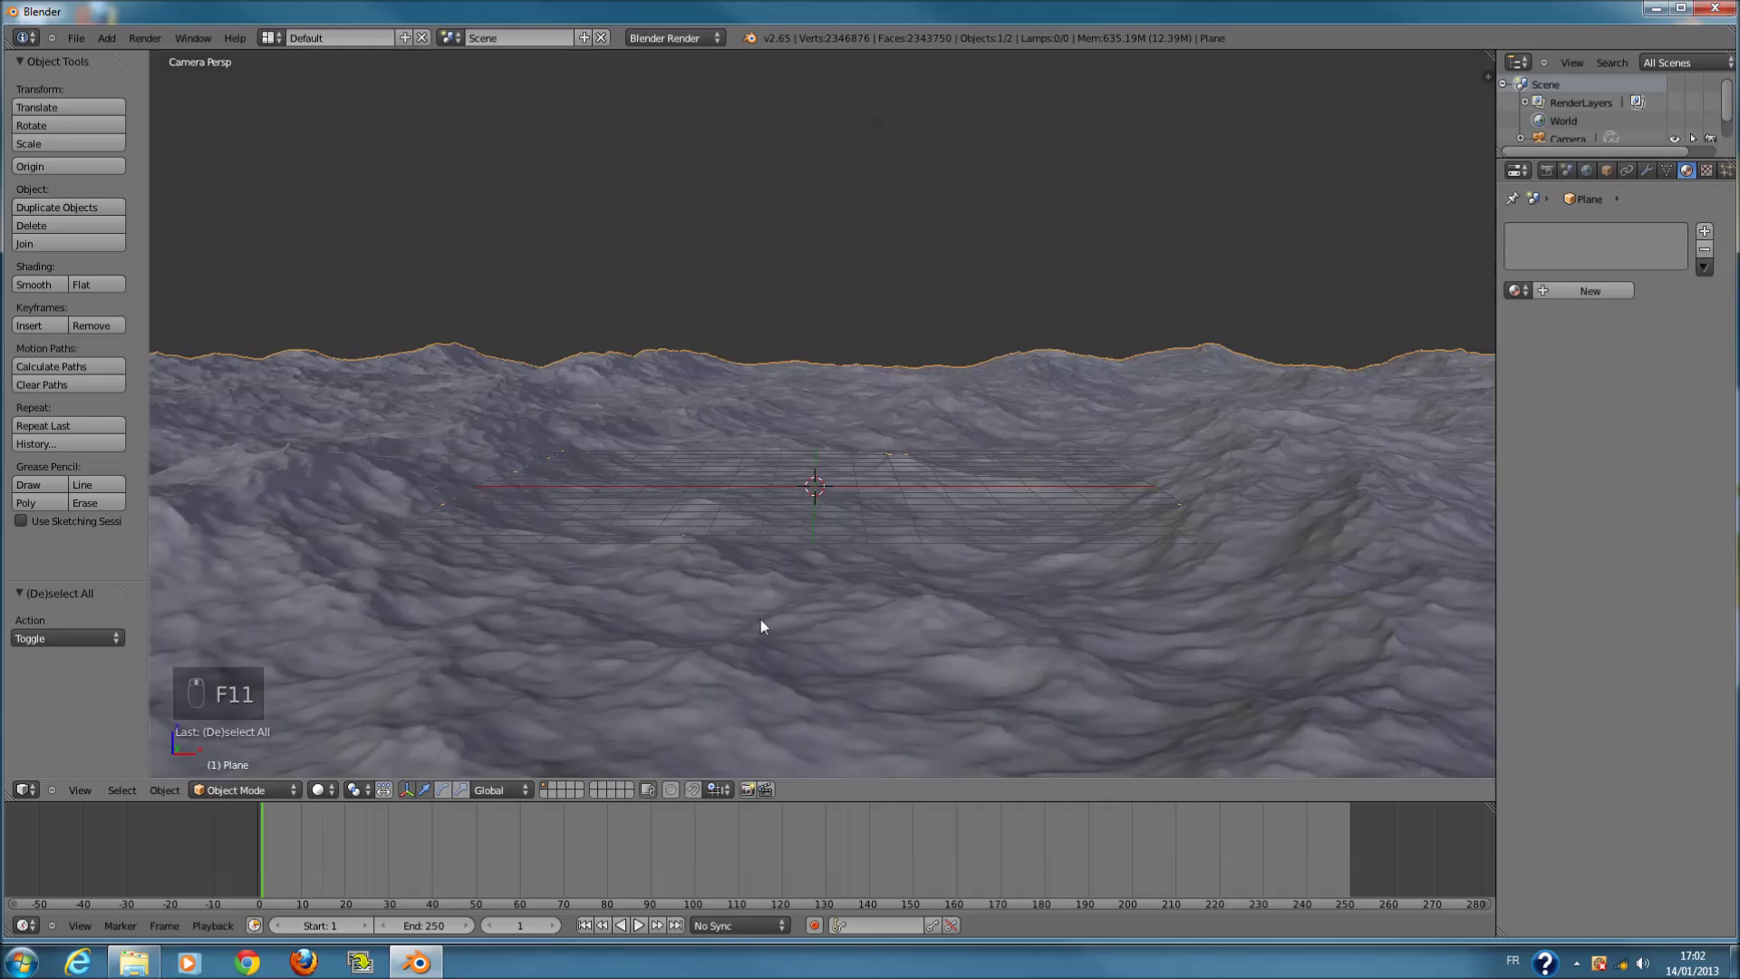
- Set the Ocean modifier's Resolution to 7
{"action": "scroll", "coordinate": [883, 569], "scroll_direction": "down", "scroll_amount": 1}
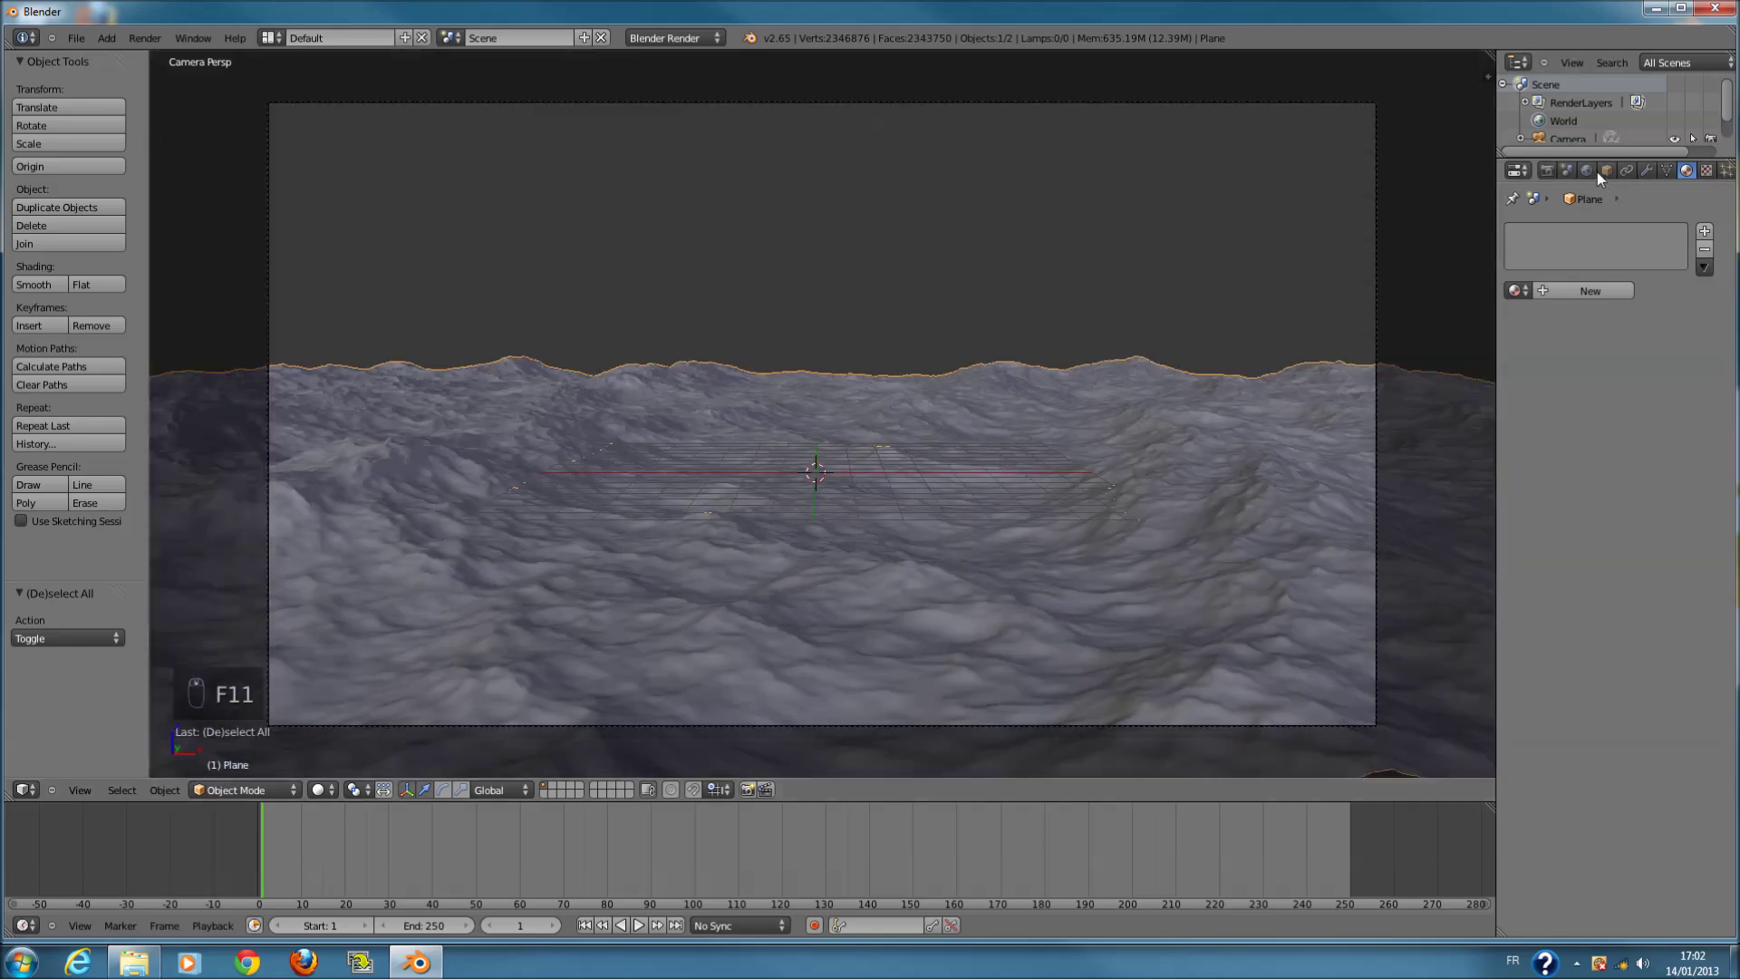
{"action": "left_click", "coordinate": [1646, 170]}
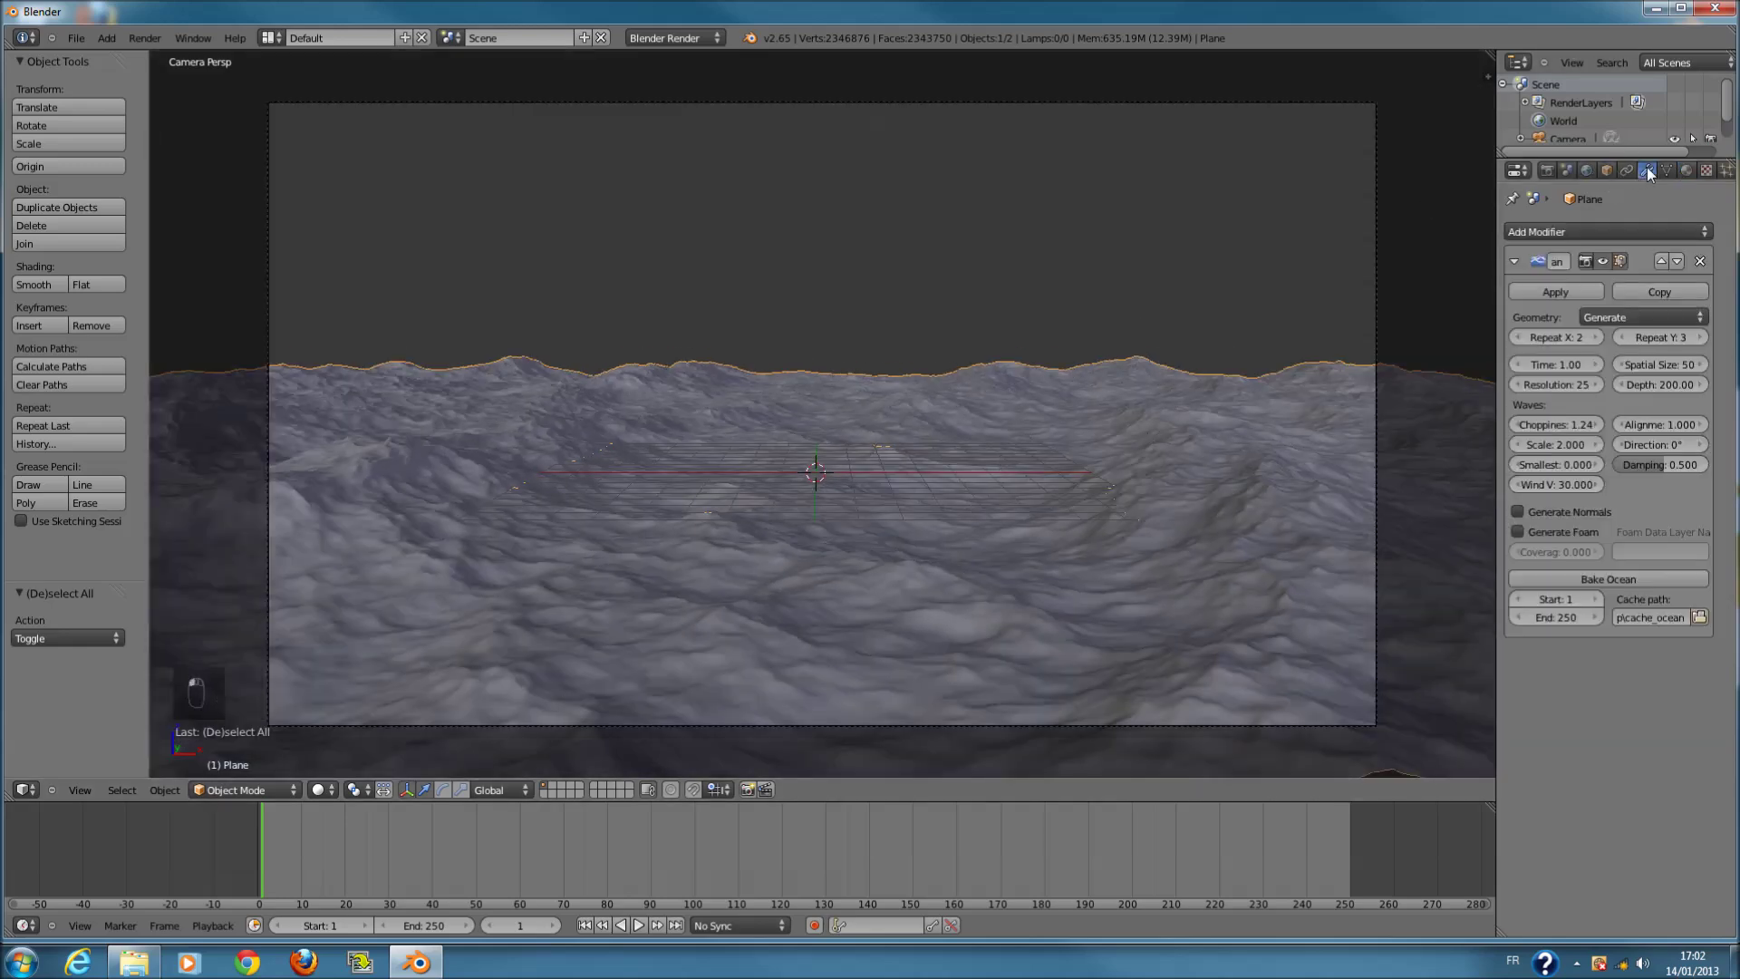
{"action": "left_click", "coordinate": [1559, 388]}
{"action": "type", "text": "7"}
{"action": "key", "text": "Return"}
- Add a Sun lamp to the scene
{"action": "scroll", "coordinate": [1037, 489], "scroll_direction": "down", "scroll_amount": 3}
{"action": "middle_click_drag", "start_coordinate": [1037, 496], "coordinate": [909, 470]}
{"action": "key", "text": "shift+a"}
{"action": "mouse_move", "coordinate": [879, 464]}
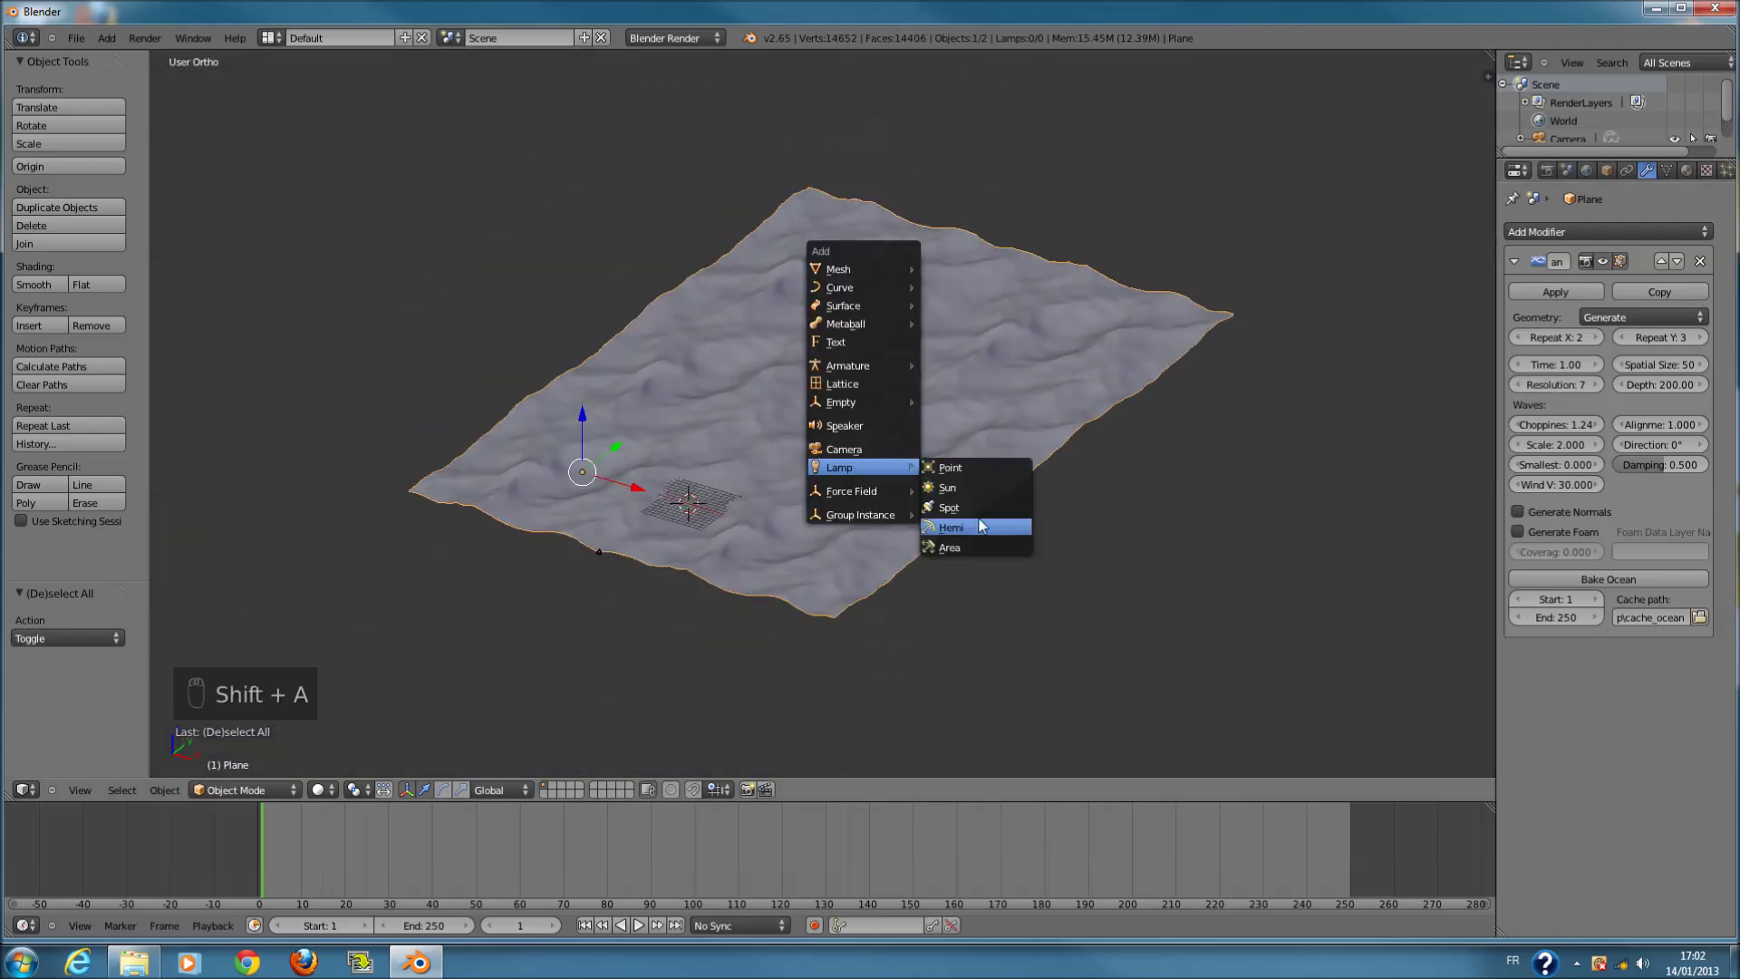
{"action": "left_click", "coordinate": [971, 486]}
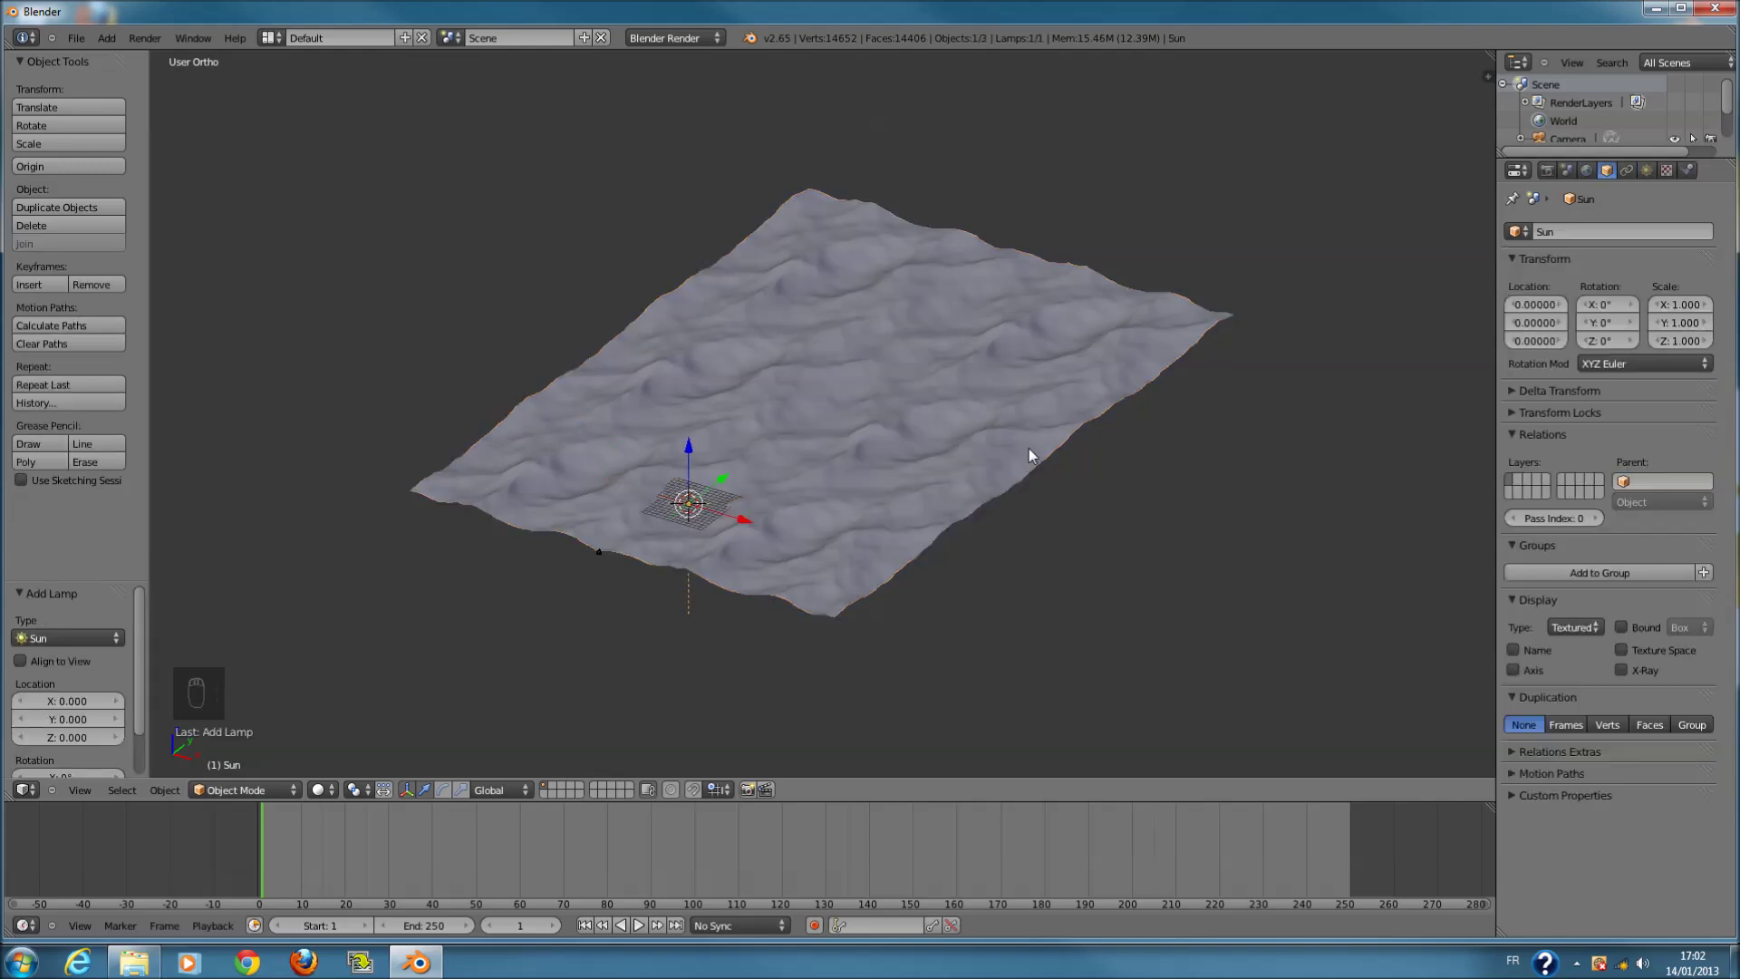
- Raise the Sun lamp about 20 units along Z above the ocean, using a wireframe right view
{"action": "key", "text": "KP_3"}
{"action": "key", "text": "z"}
{"action": "scroll", "coordinate": [584, 200], "scroll_direction": "up", "scroll_amount": 2}
{"action": "left_click_drag", "start_coordinate": [475, 345], "coordinate": [473, 178]}
- Tilt the Sun lamp toward the camera side and move it about 113 units along Y to the ocean's far end
{"action": "key", "text": "r"}
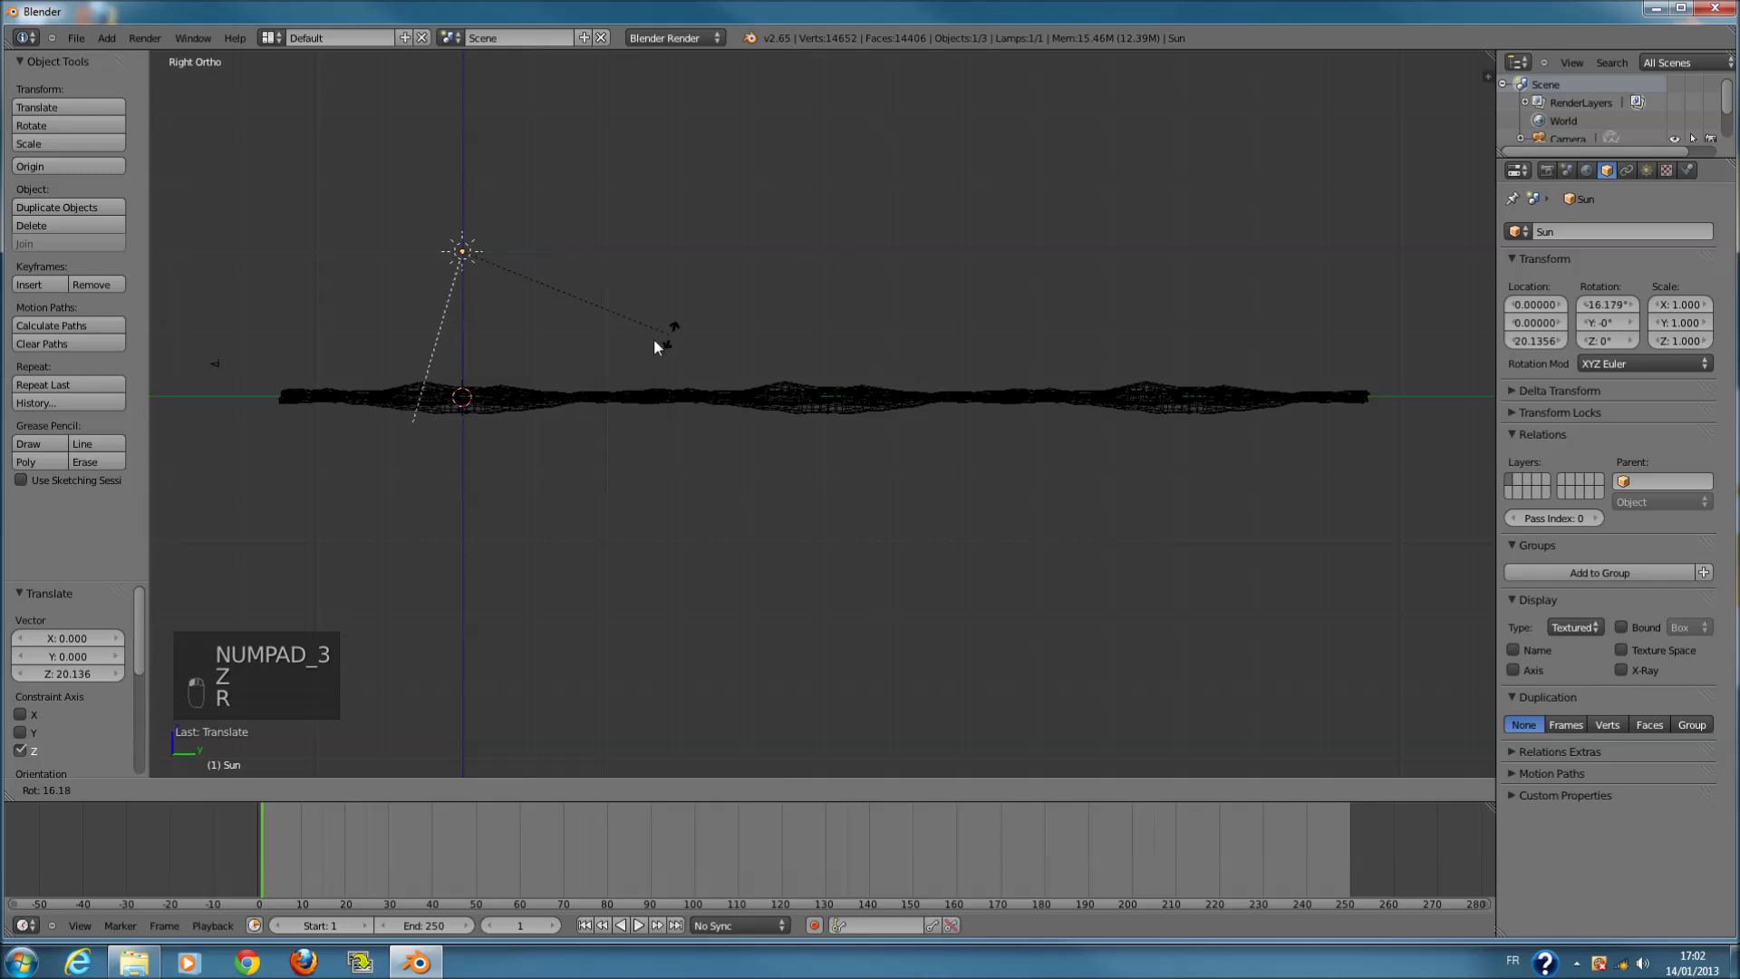
{"action": "left_click", "coordinate": [487, 346]}
{"action": "left_click_drag", "start_coordinate": [531, 251], "coordinate": [1335, 283]}
- Change the Sun lamp's light color to pale yellow
{"action": "left_click", "coordinate": [1647, 171]}
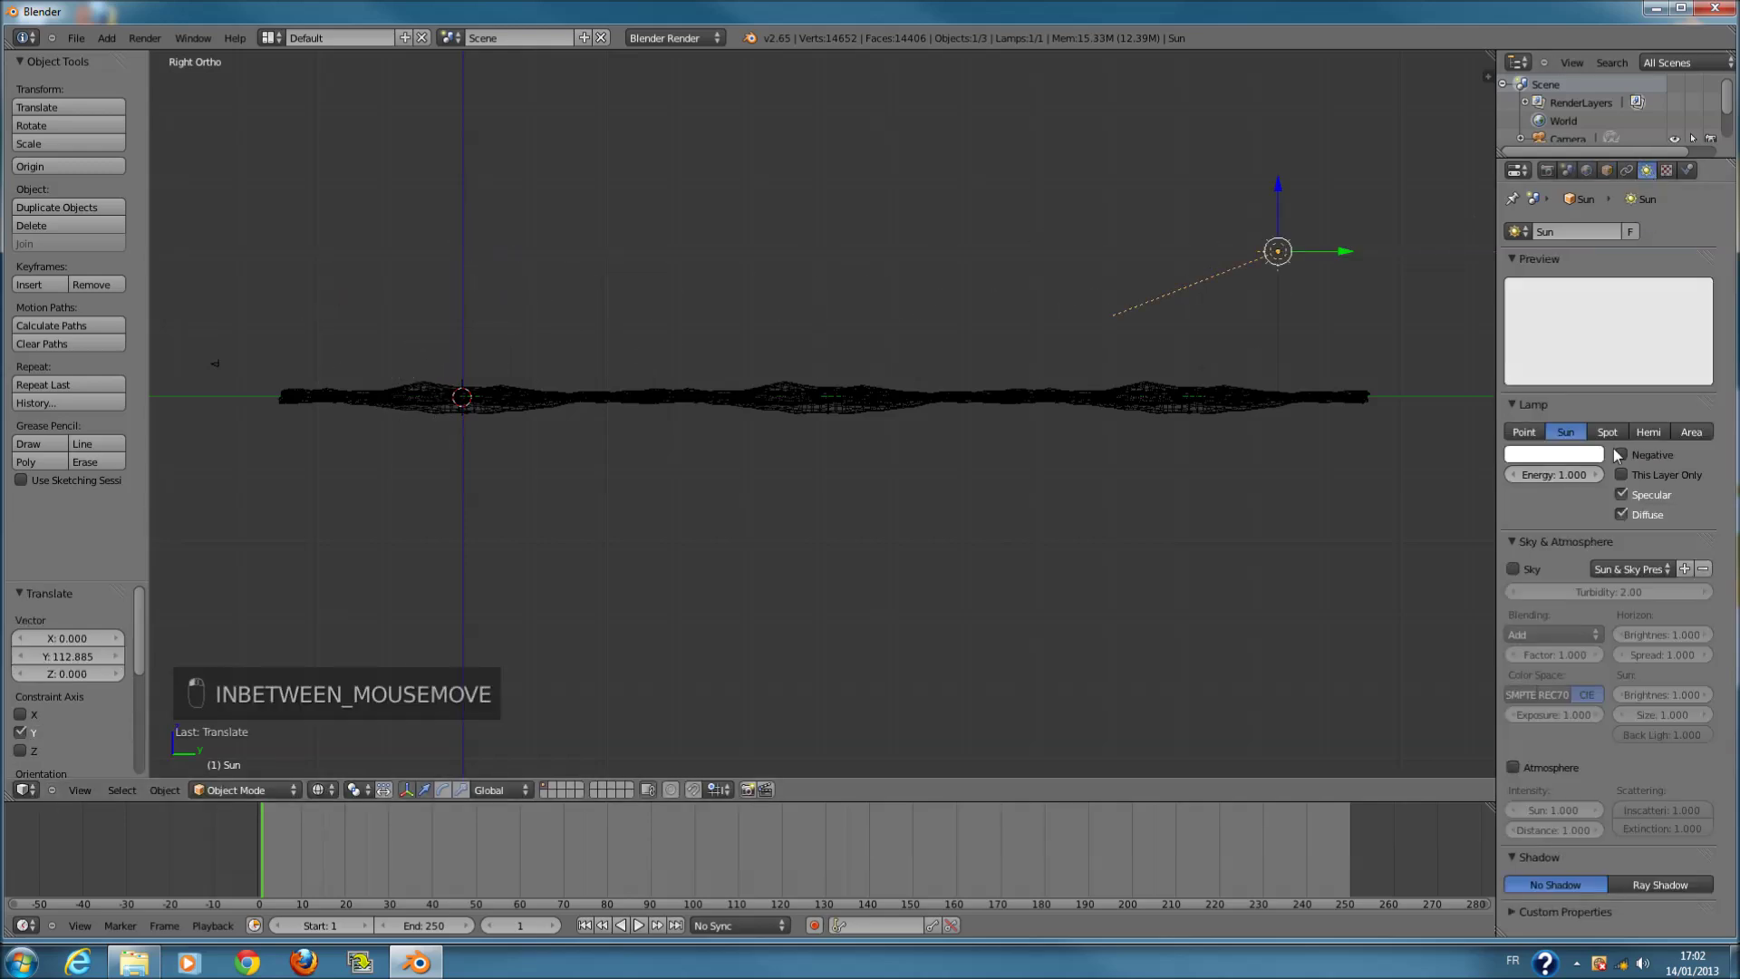
{"action": "left_click", "coordinate": [1580, 453]}
{"action": "left_click_drag", "start_coordinate": [1493, 293], "coordinate": [1491, 299]}
- Disable the world's Ambient Occlusion and render the sunlit ocean from the camera
{"action": "key", "text": "KP_0"}
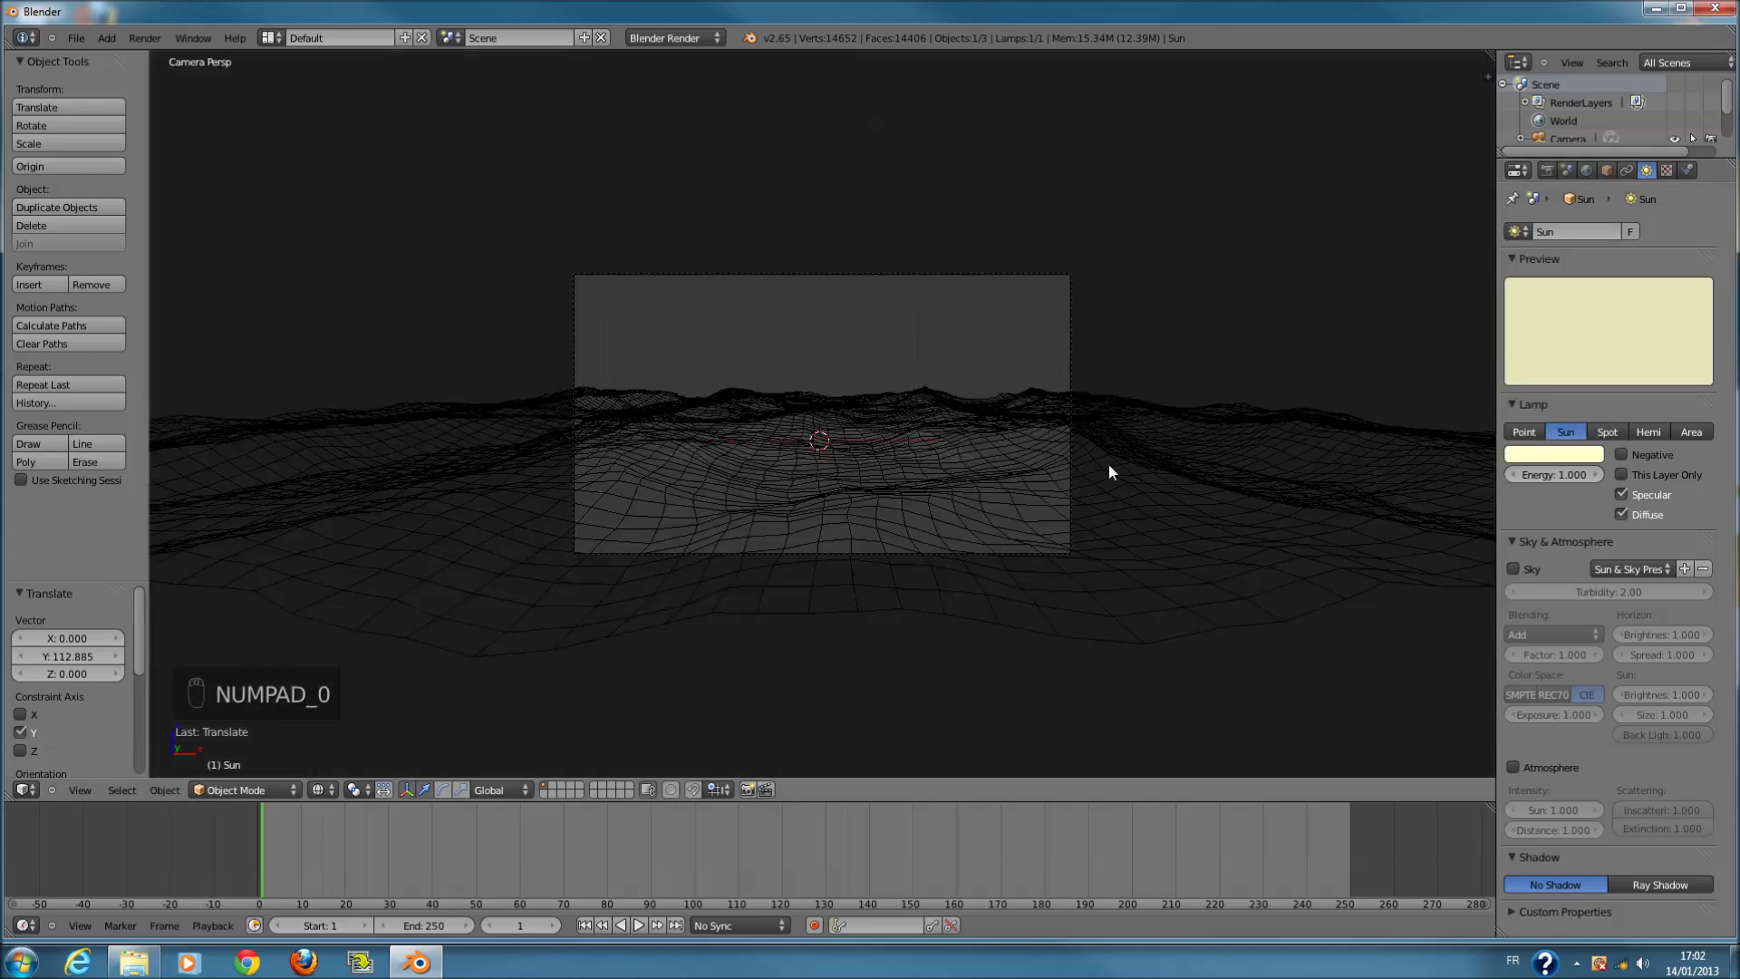
{"action": "left_click", "coordinate": [1586, 171]}
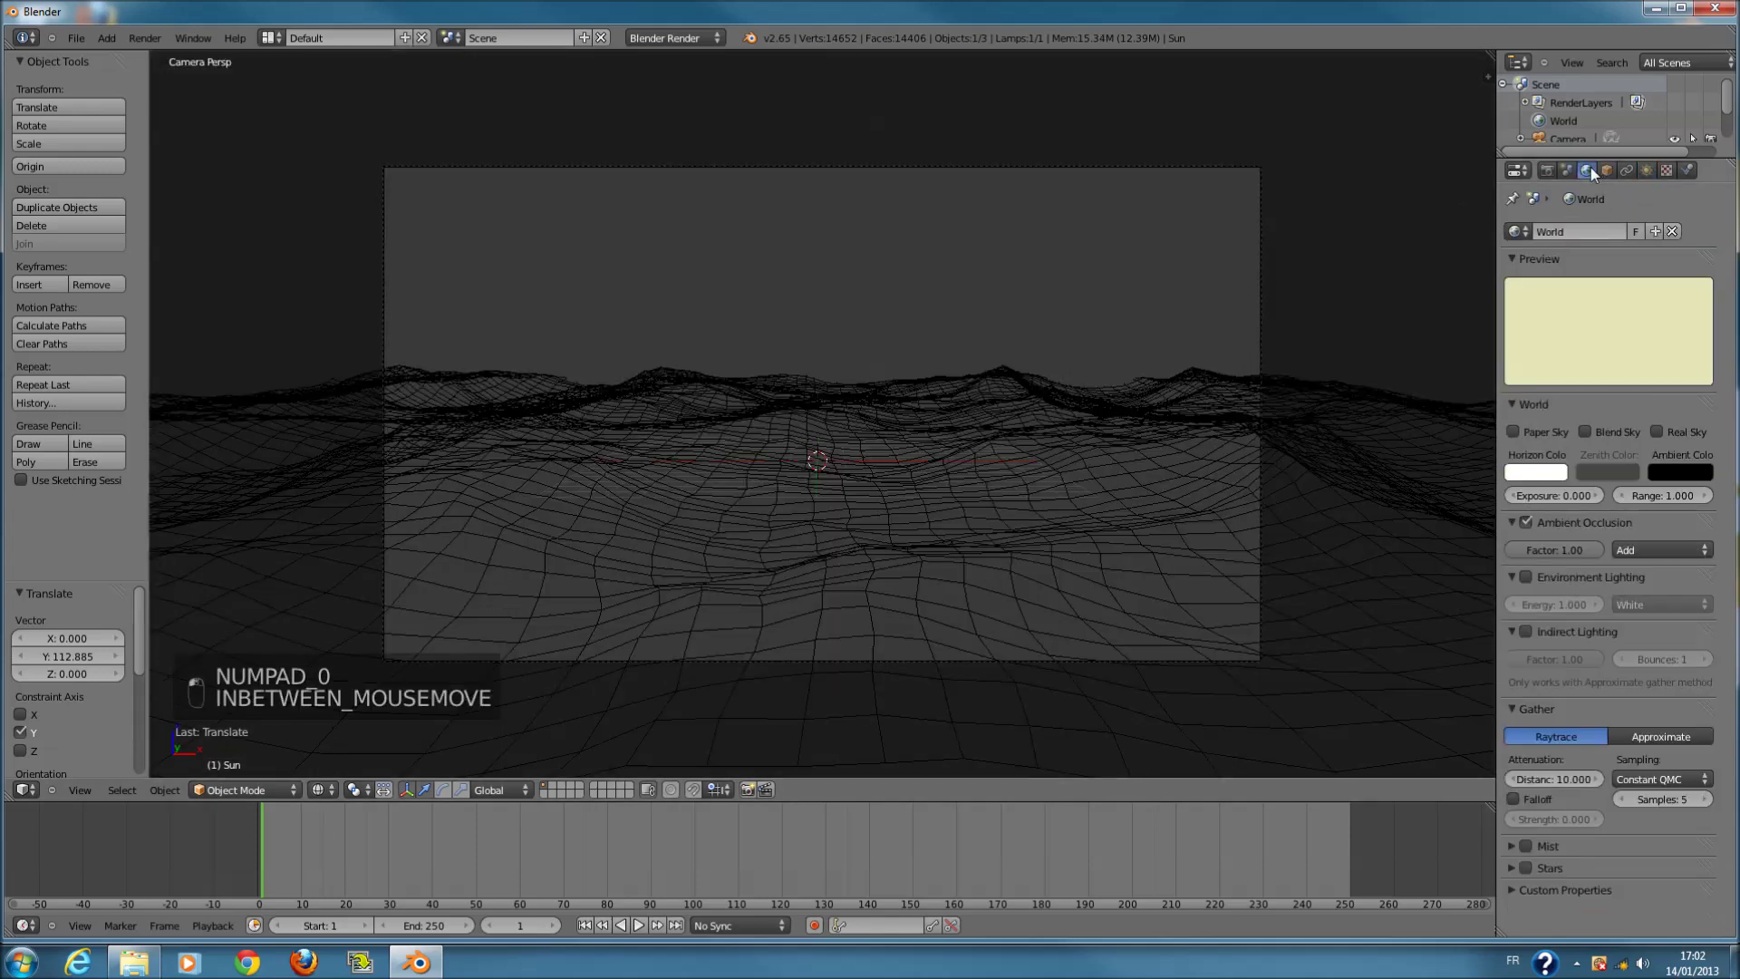
{"action": "left_click", "coordinate": [1526, 522]}
{"action": "scroll", "coordinate": [1296, 501], "scroll_direction": "up", "scroll_amount": 2}
{"action": "key", "text": "F12"}
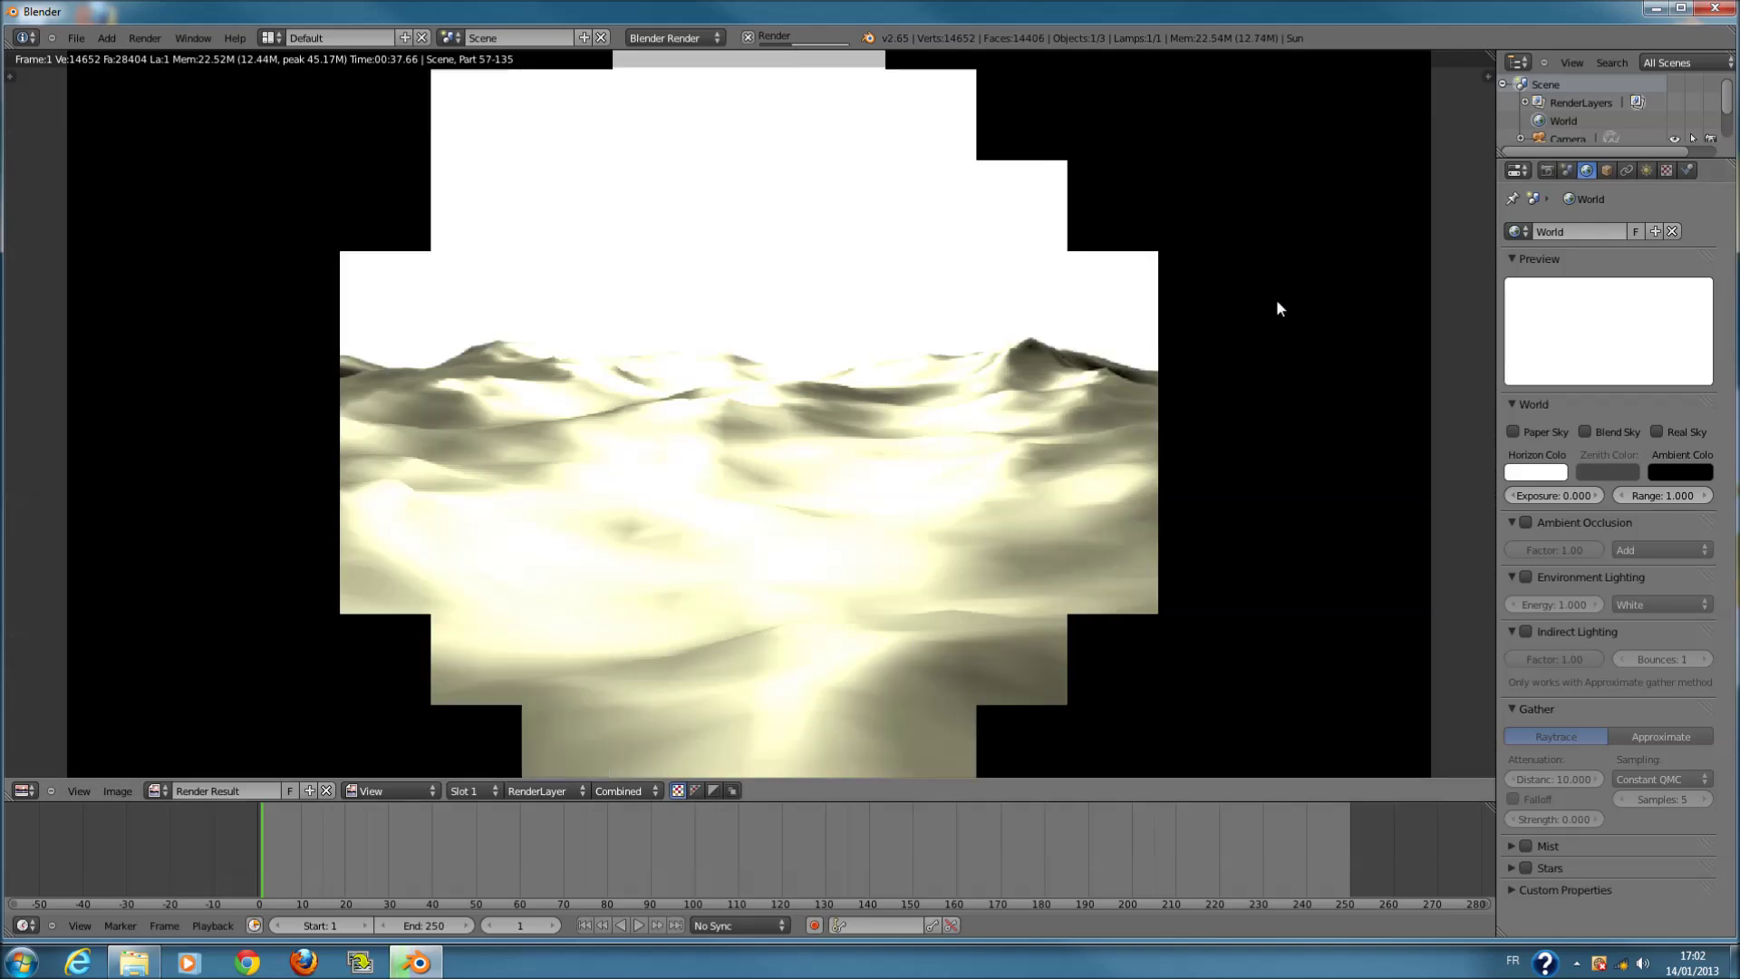
- Change the Sun lamp's light color to a paler cream
{"action": "key", "text": "j"}
{"action": "key", "text": "j"}
{"action": "key", "text": "j"}
{"action": "key", "text": "F11"}
{"action": "key", "text": "KP_5"}
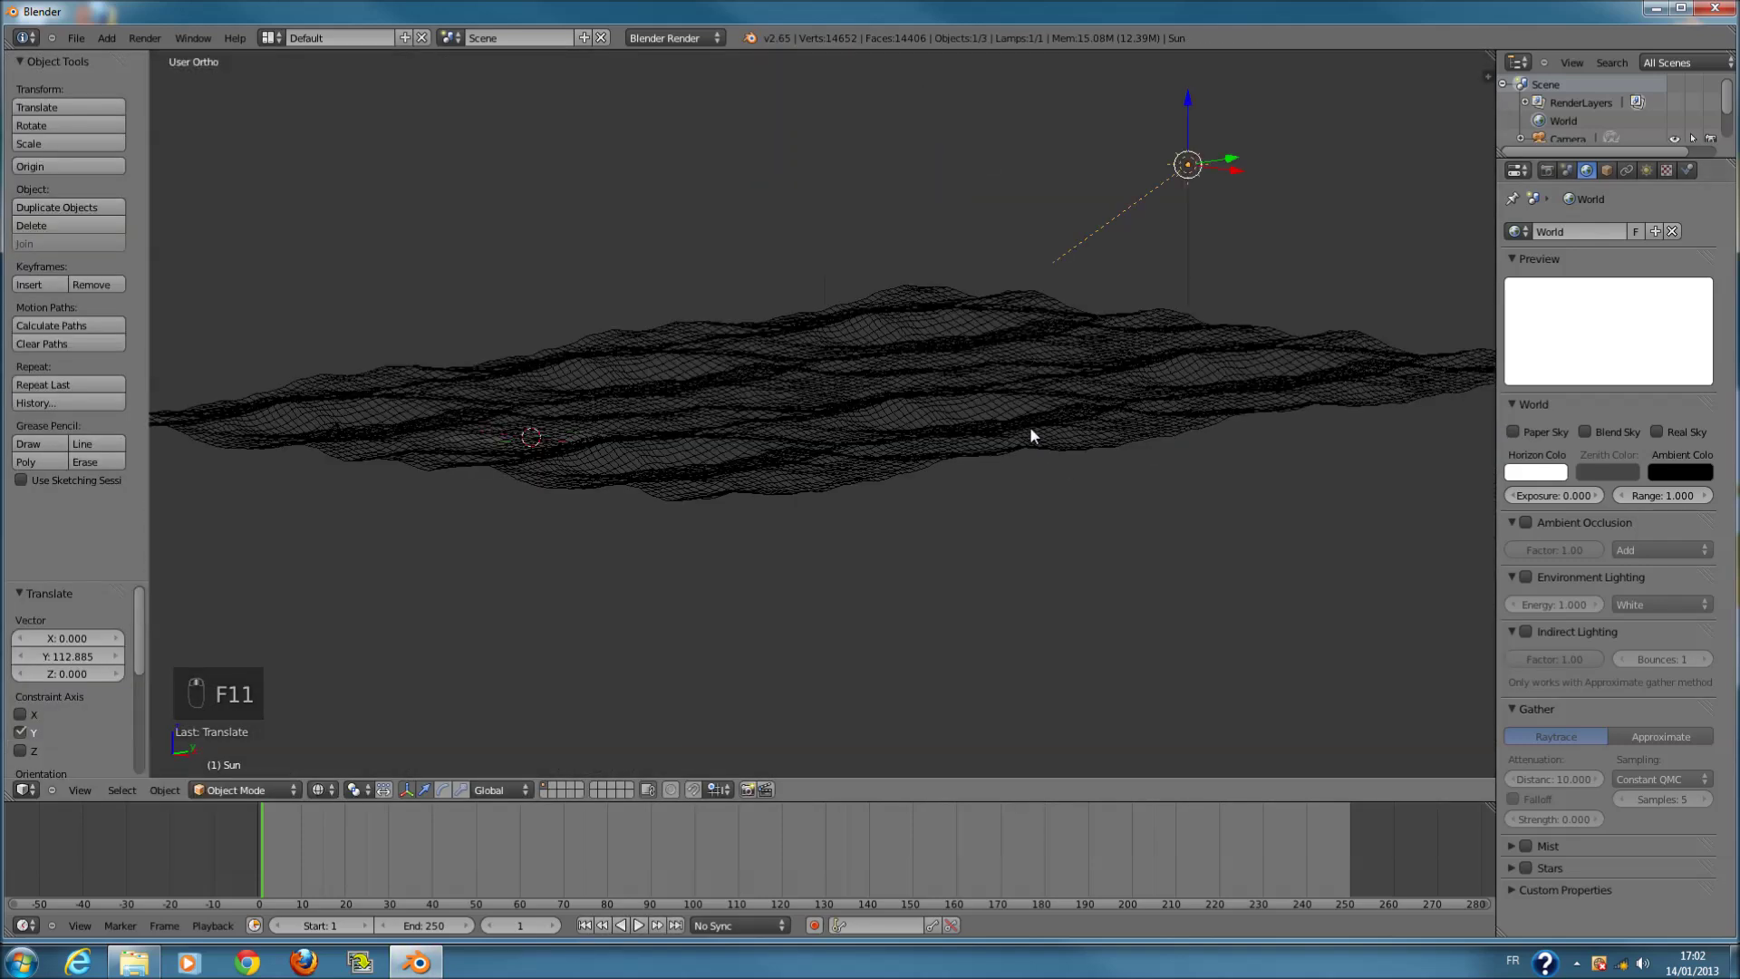
{"action": "left_click", "coordinate": [1646, 170]}
{"action": "left_click", "coordinate": [1553, 453]}
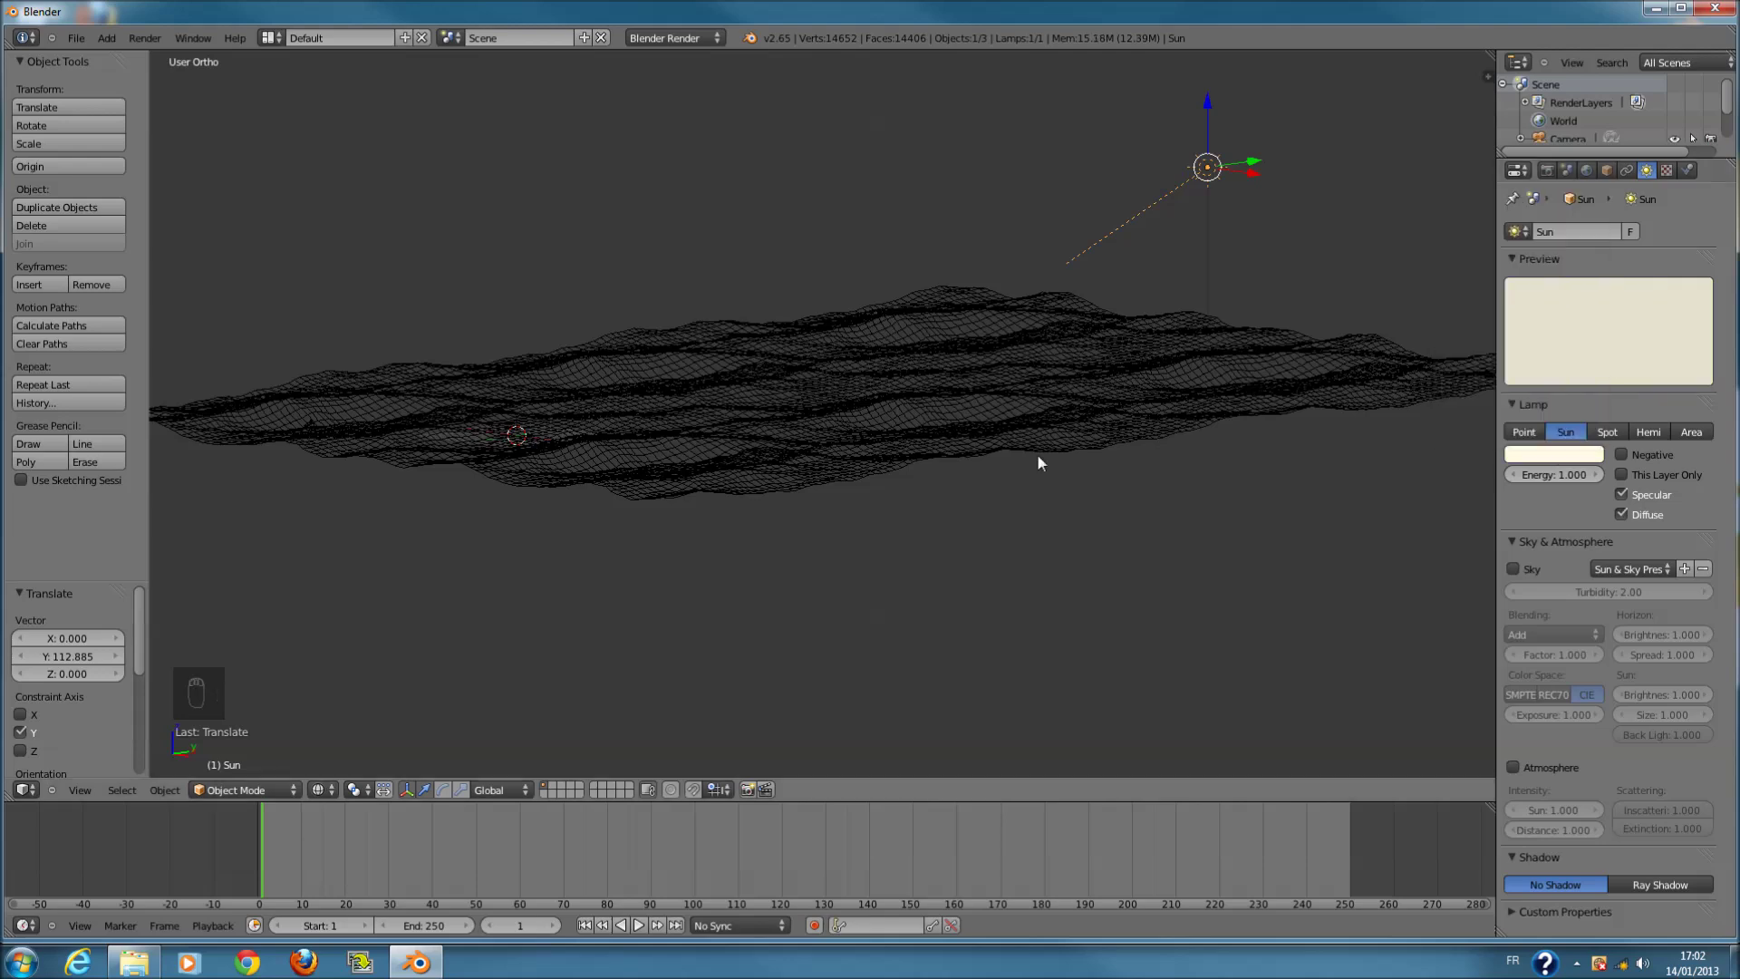
- Render the ocean through the camera to check the Sun's new light color
{"action": "key", "text": "KP_0"}
{"action": "key", "text": "F12"}
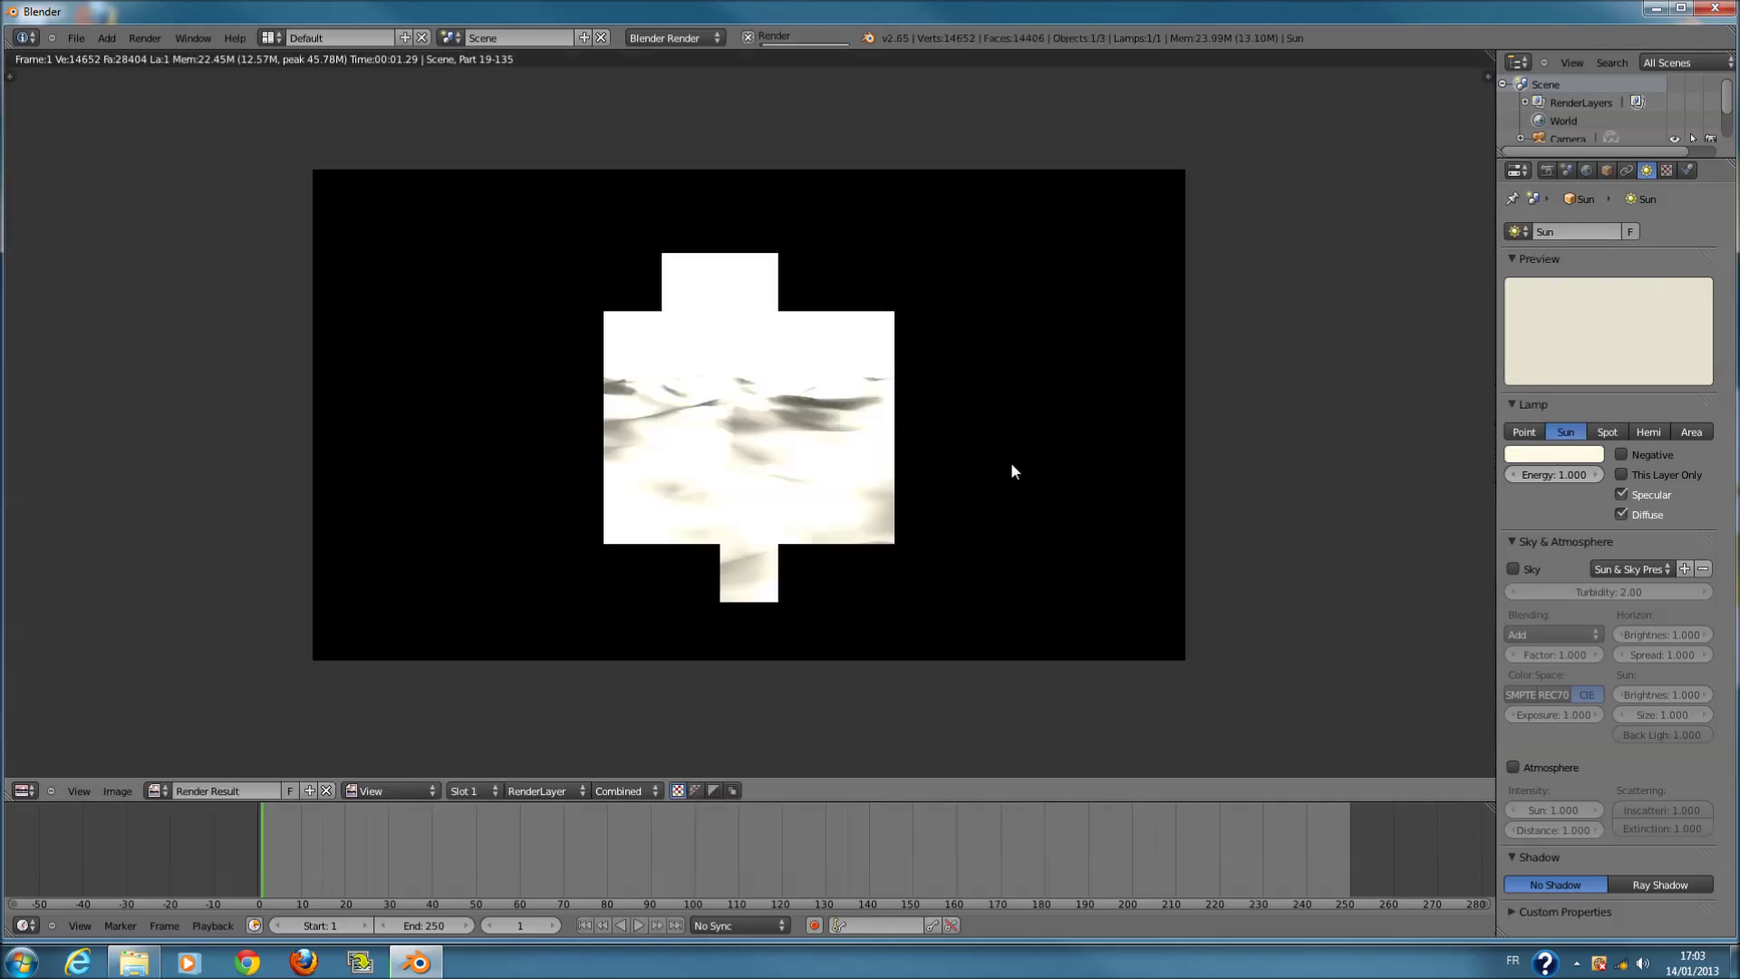
{"action": "key", "text": "F11"}
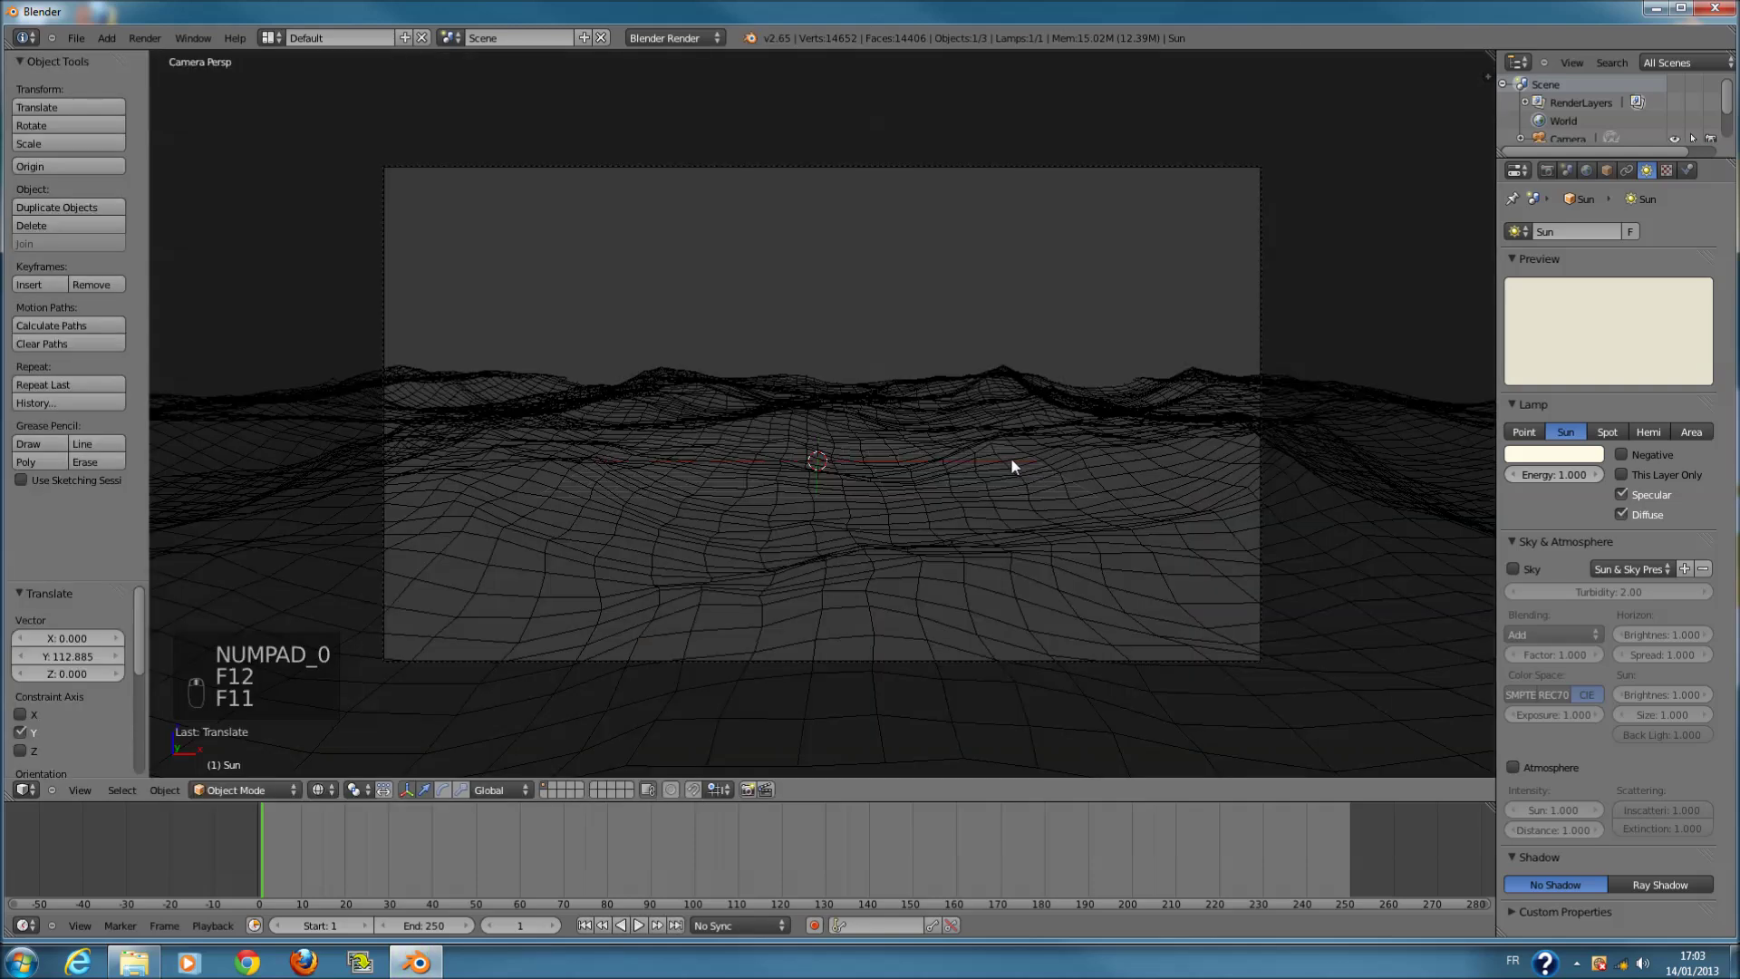
{"action": "scroll", "coordinate": [848, 272], "scroll_direction": "down", "scroll_amount": 2}
{"action": "scroll", "coordinate": [840, 296], "scroll_direction": "up", "scroll_amount": 2}
{"action": "key", "text": "F12"}
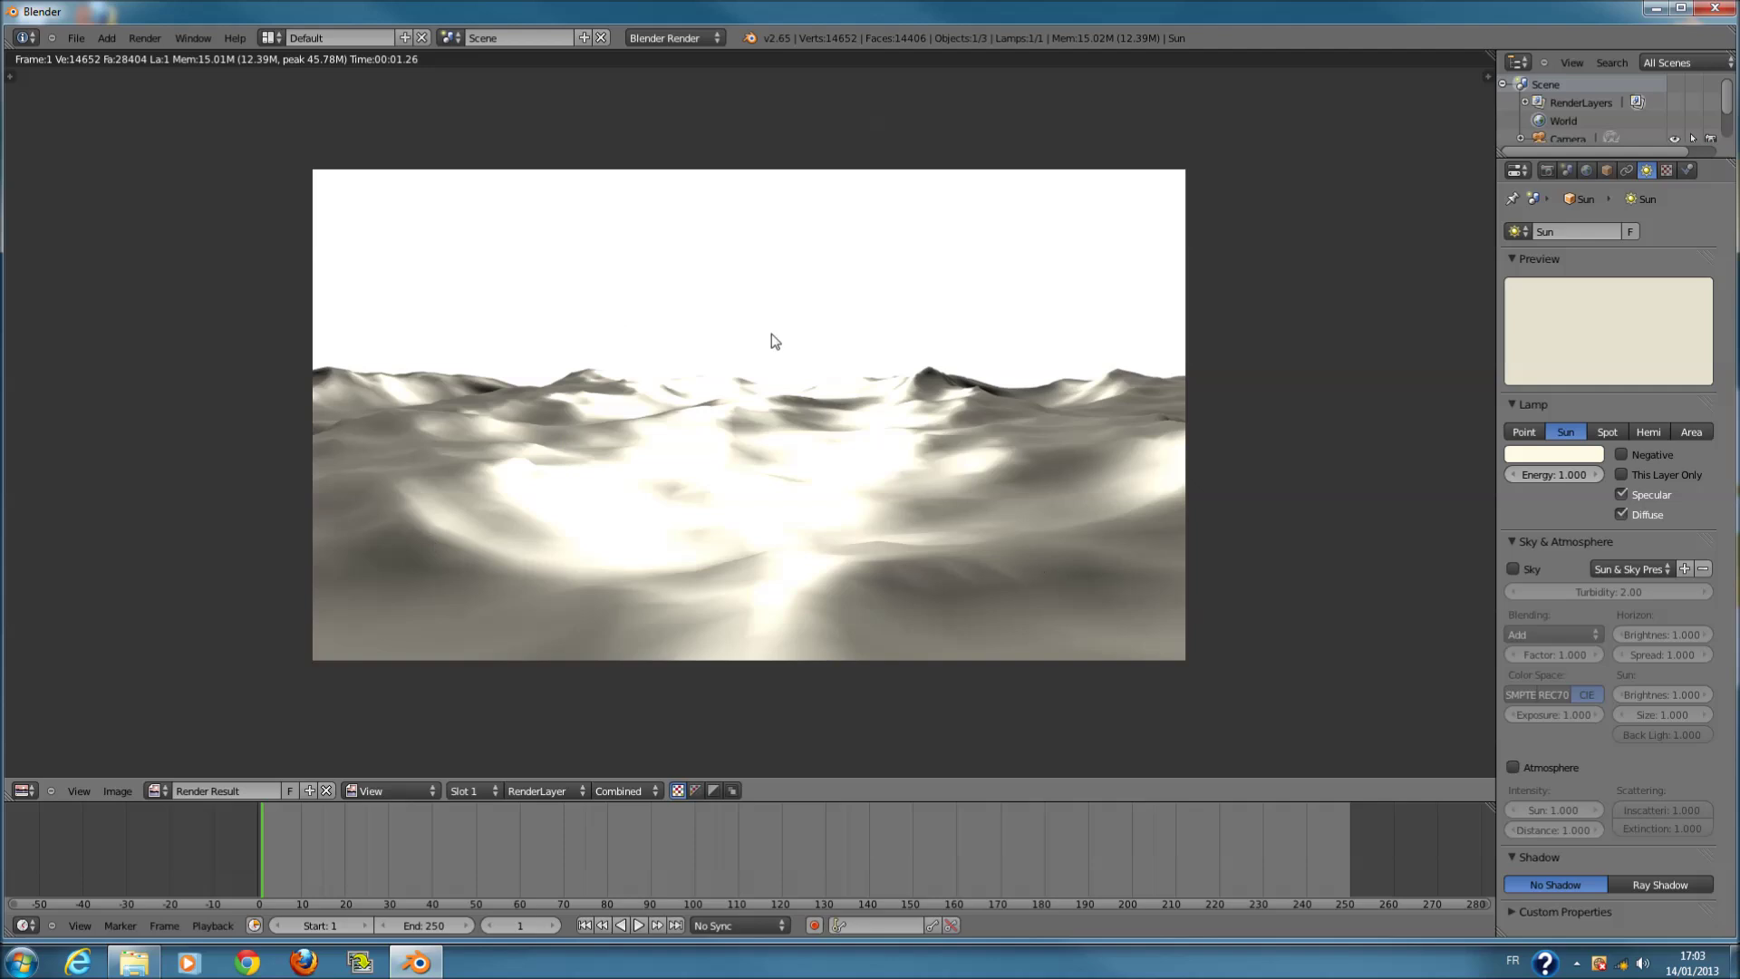
{"action": "scroll", "coordinate": [924, 577], "scroll_direction": "down", "scroll_amount": 1}
{"action": "key", "text": "F11"}
- Add a new material to the ocean plane and name it OCEAN
{"action": "right_click", "coordinate": [1059, 401]}
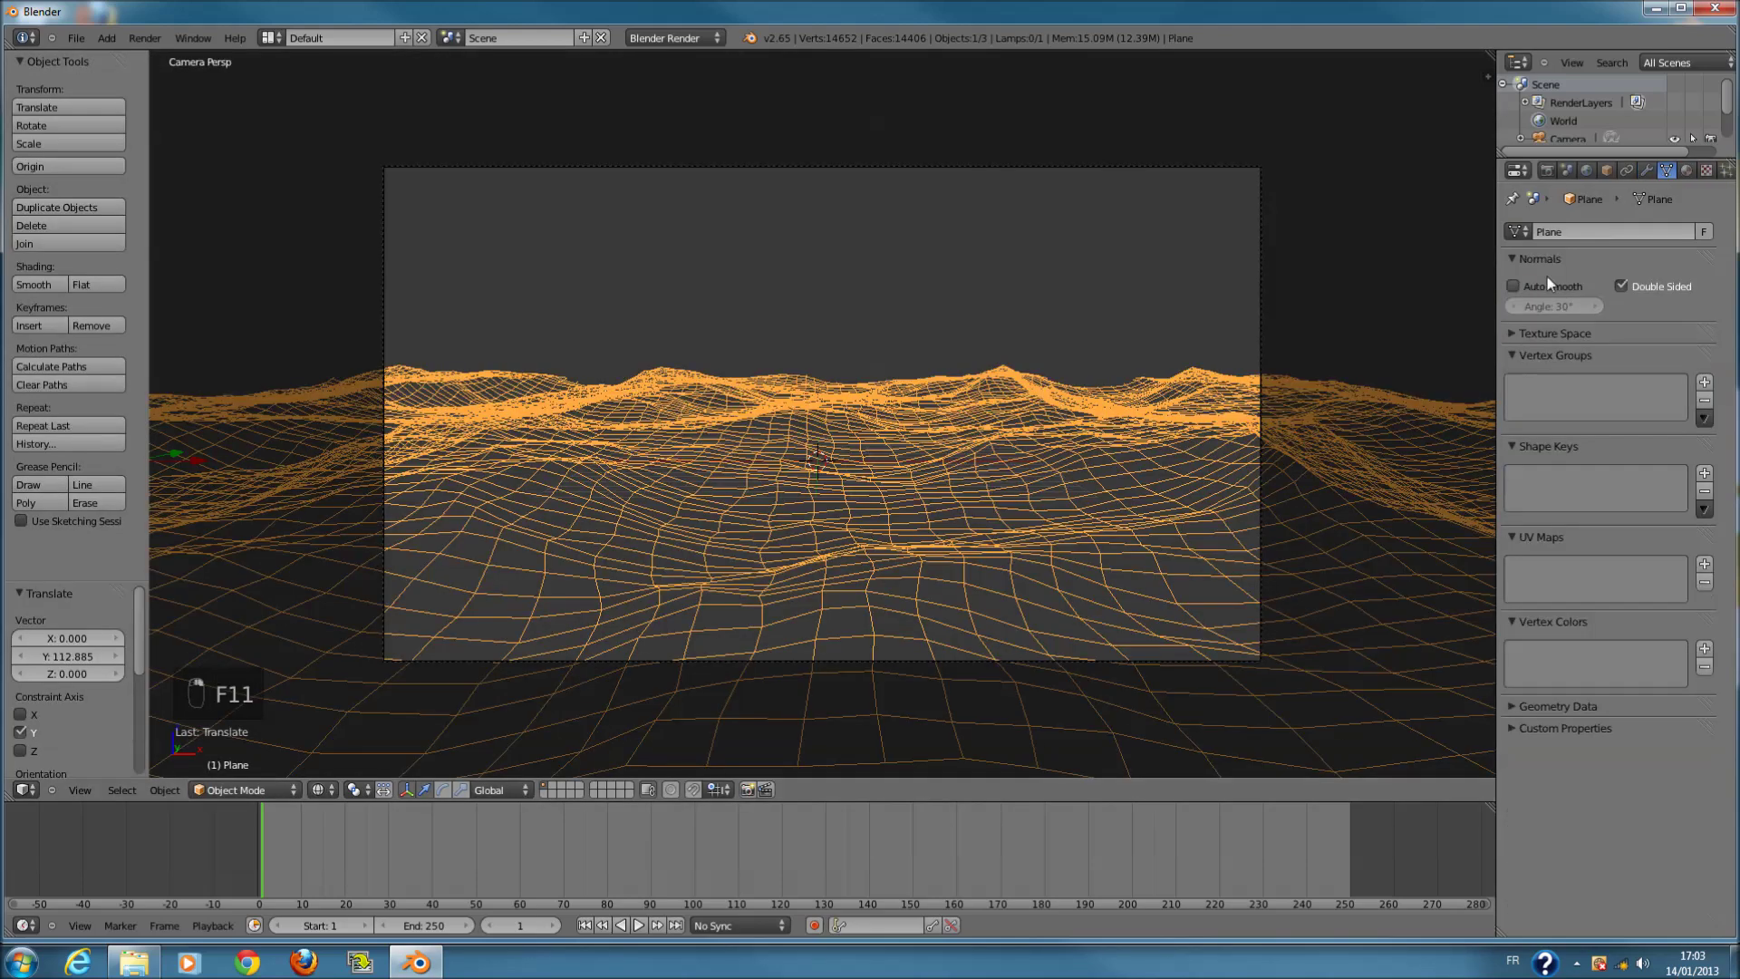
{"action": "left_click", "coordinate": [1685, 170]}
{"action": "left_click", "coordinate": [1573, 289]}
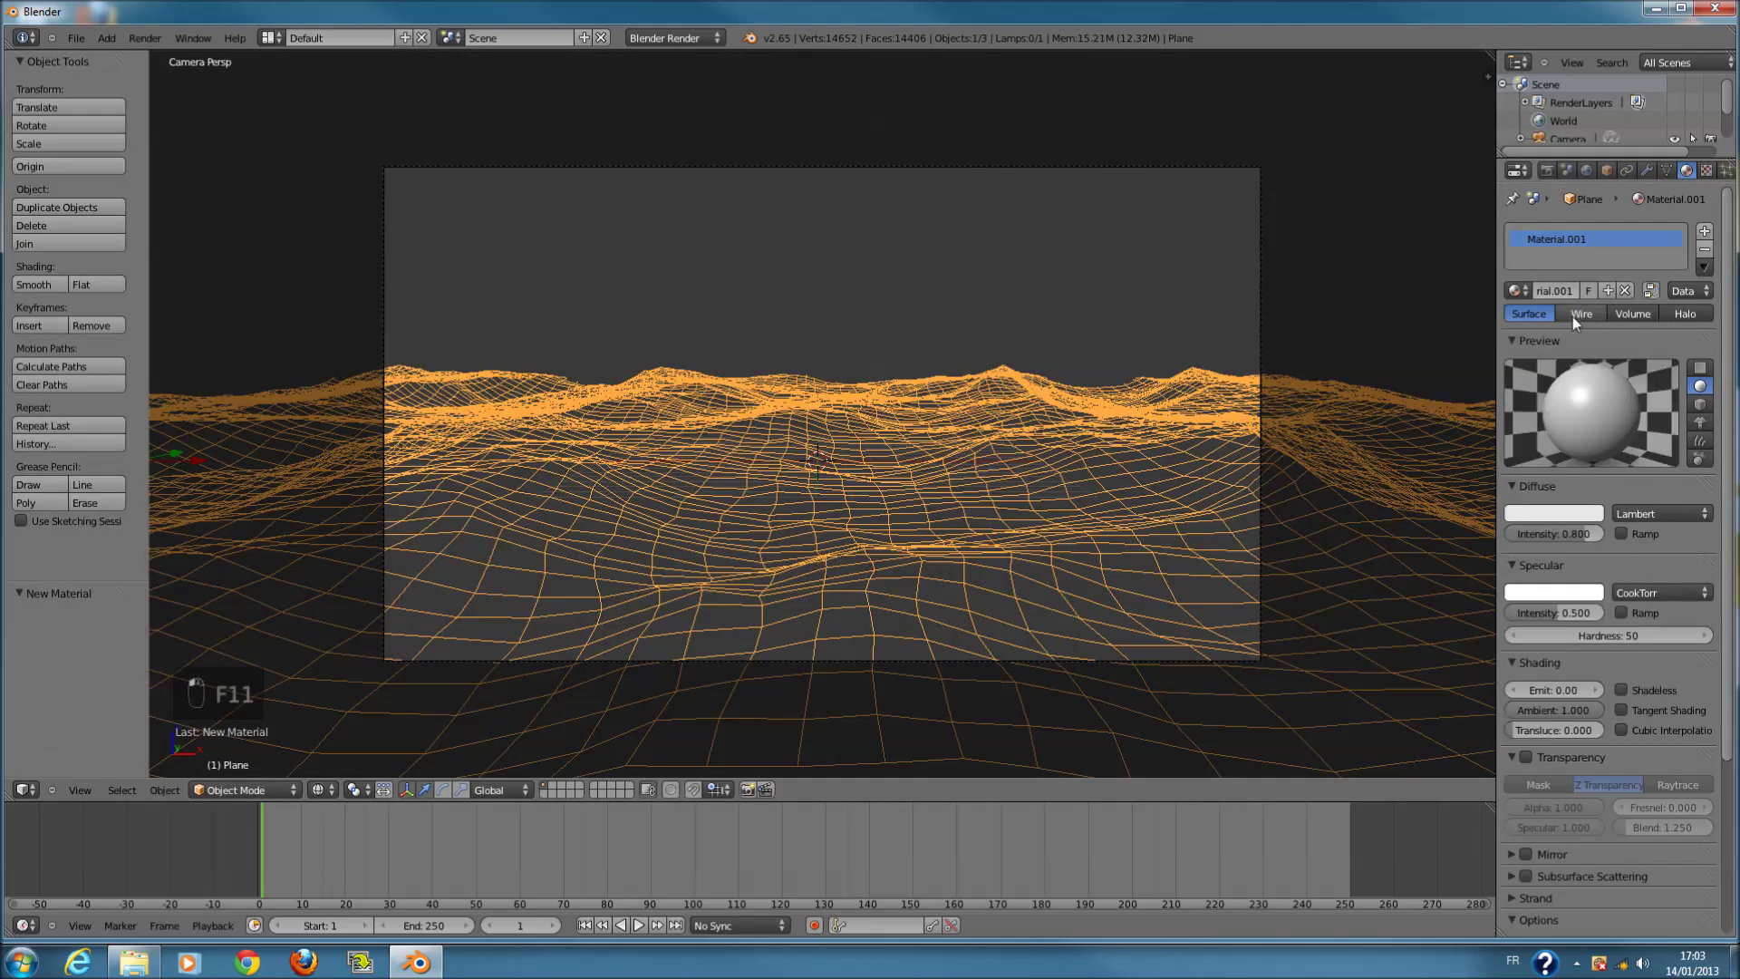
{"action": "left_click", "coordinate": [1555, 291]}
{"action": "type", "text": "OCEAN"}
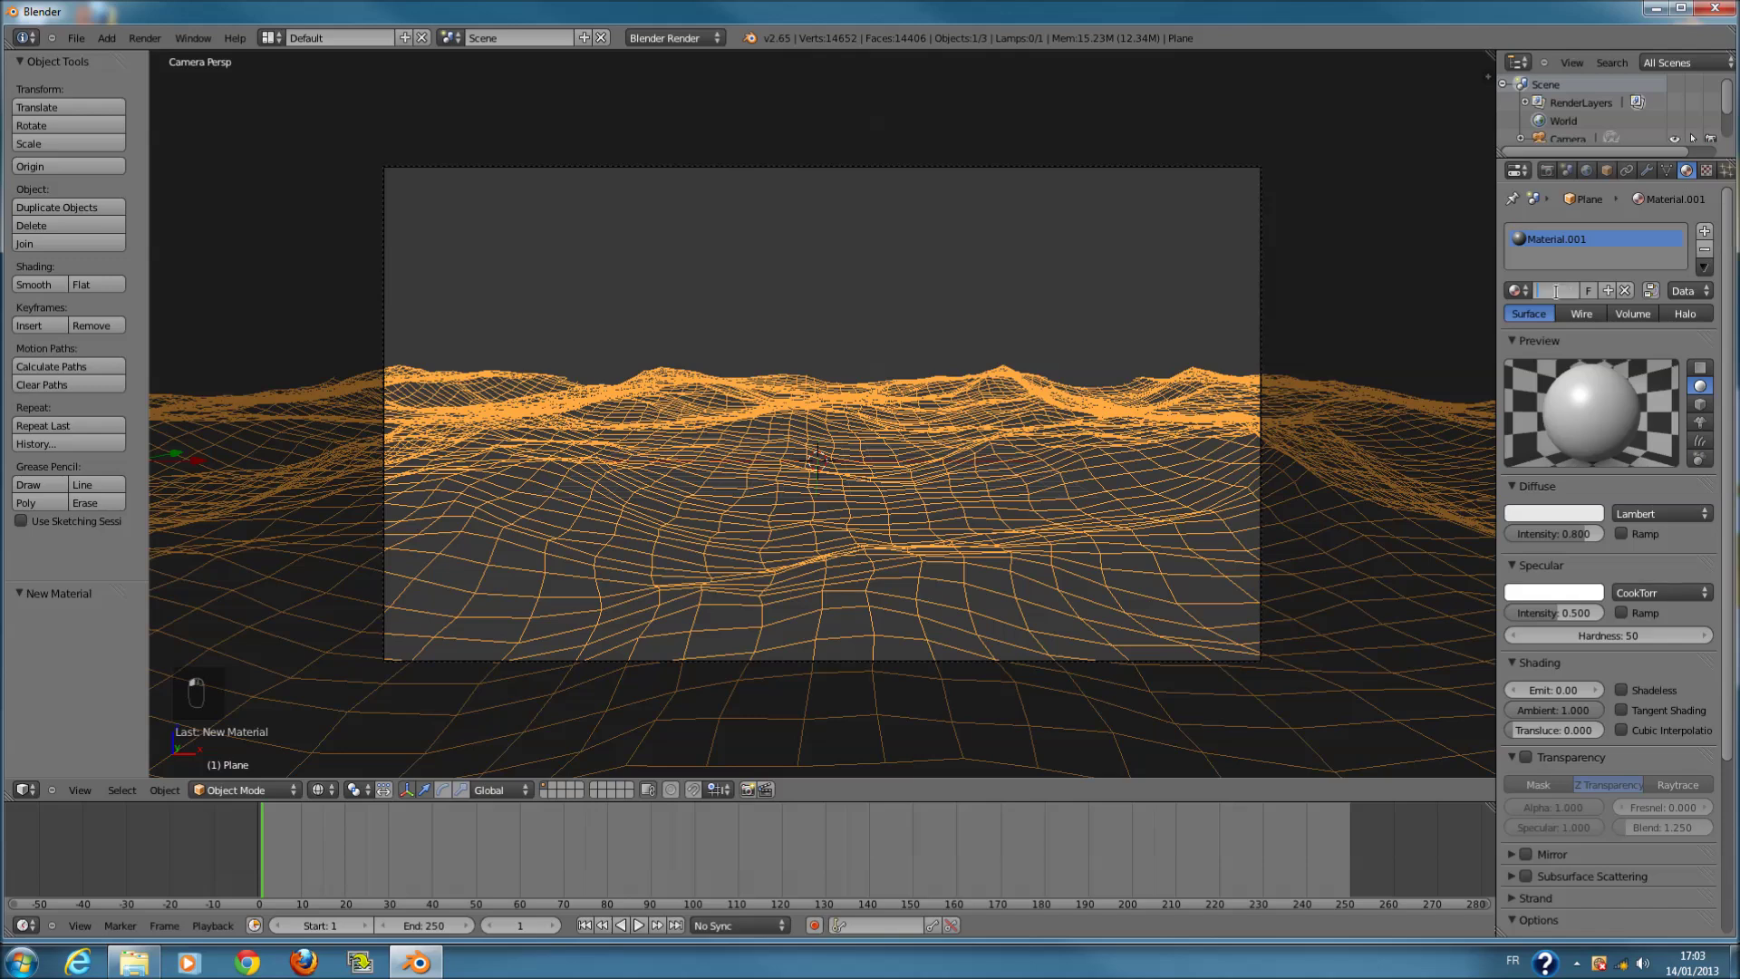
{"action": "key", "text": "Return"}
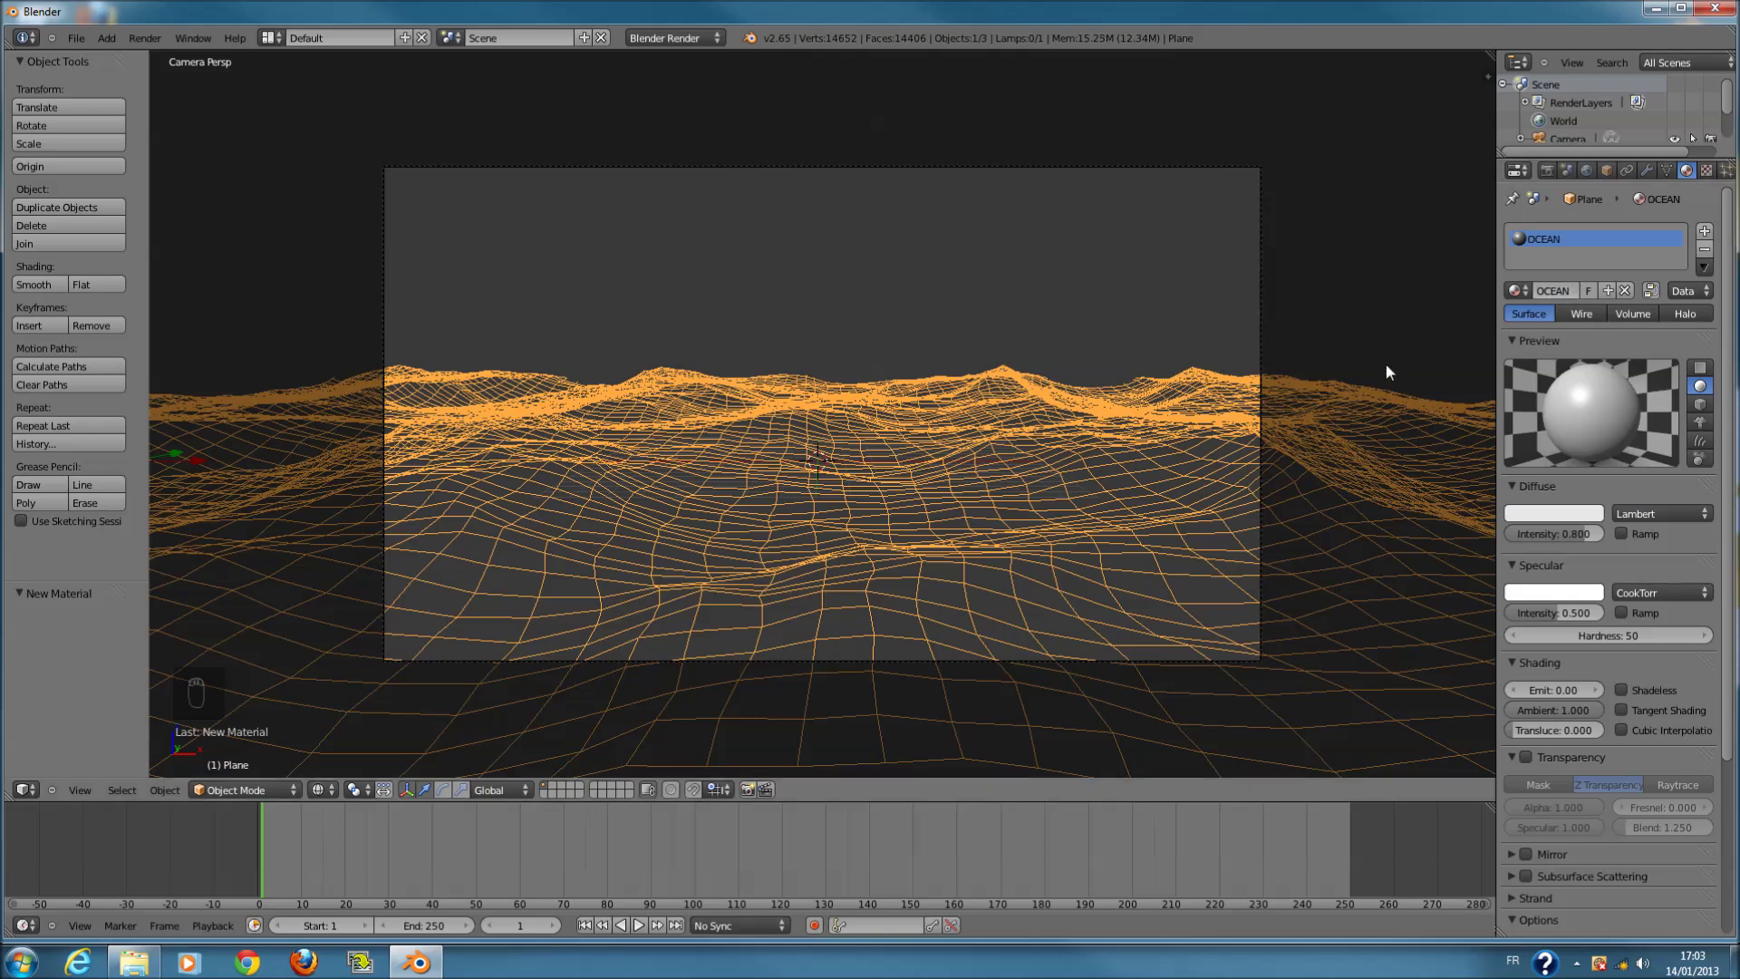
- Switch the camera view from wireframe to solid shading
{"action": "left_click", "coordinate": [1548, 340]}
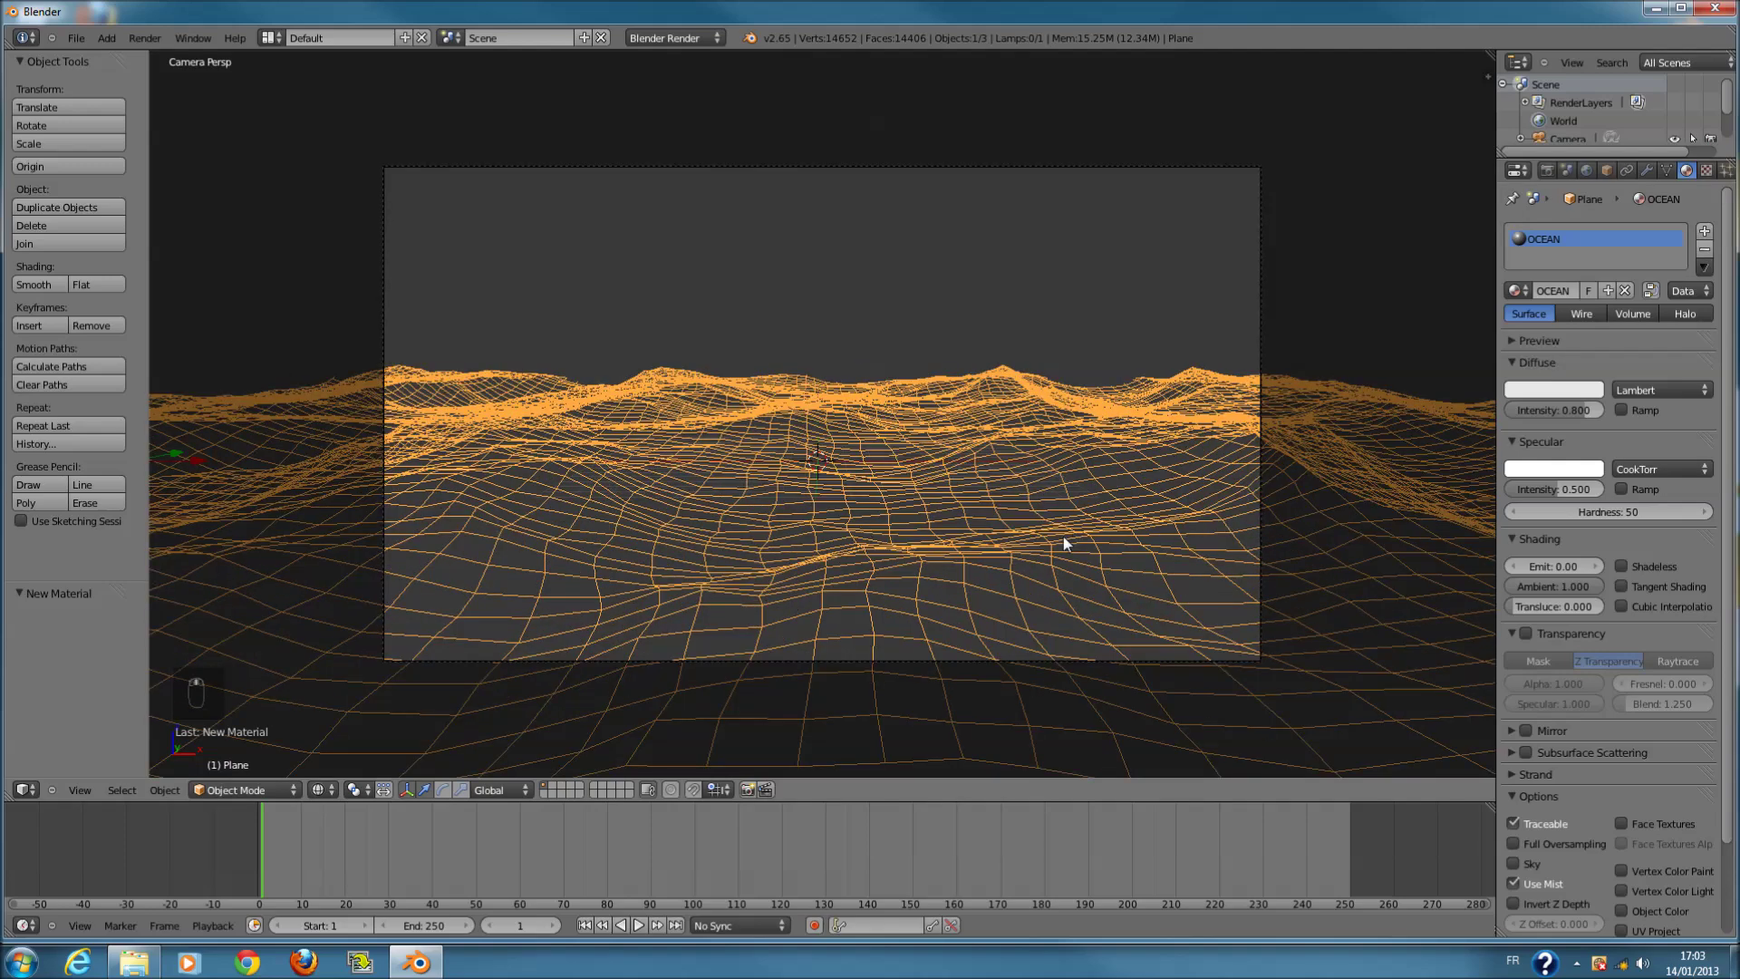
{"action": "key", "text": "z"}
{"action": "left_click", "coordinate": [1550, 363]}
{"action": "left_click", "coordinate": [1549, 341]}
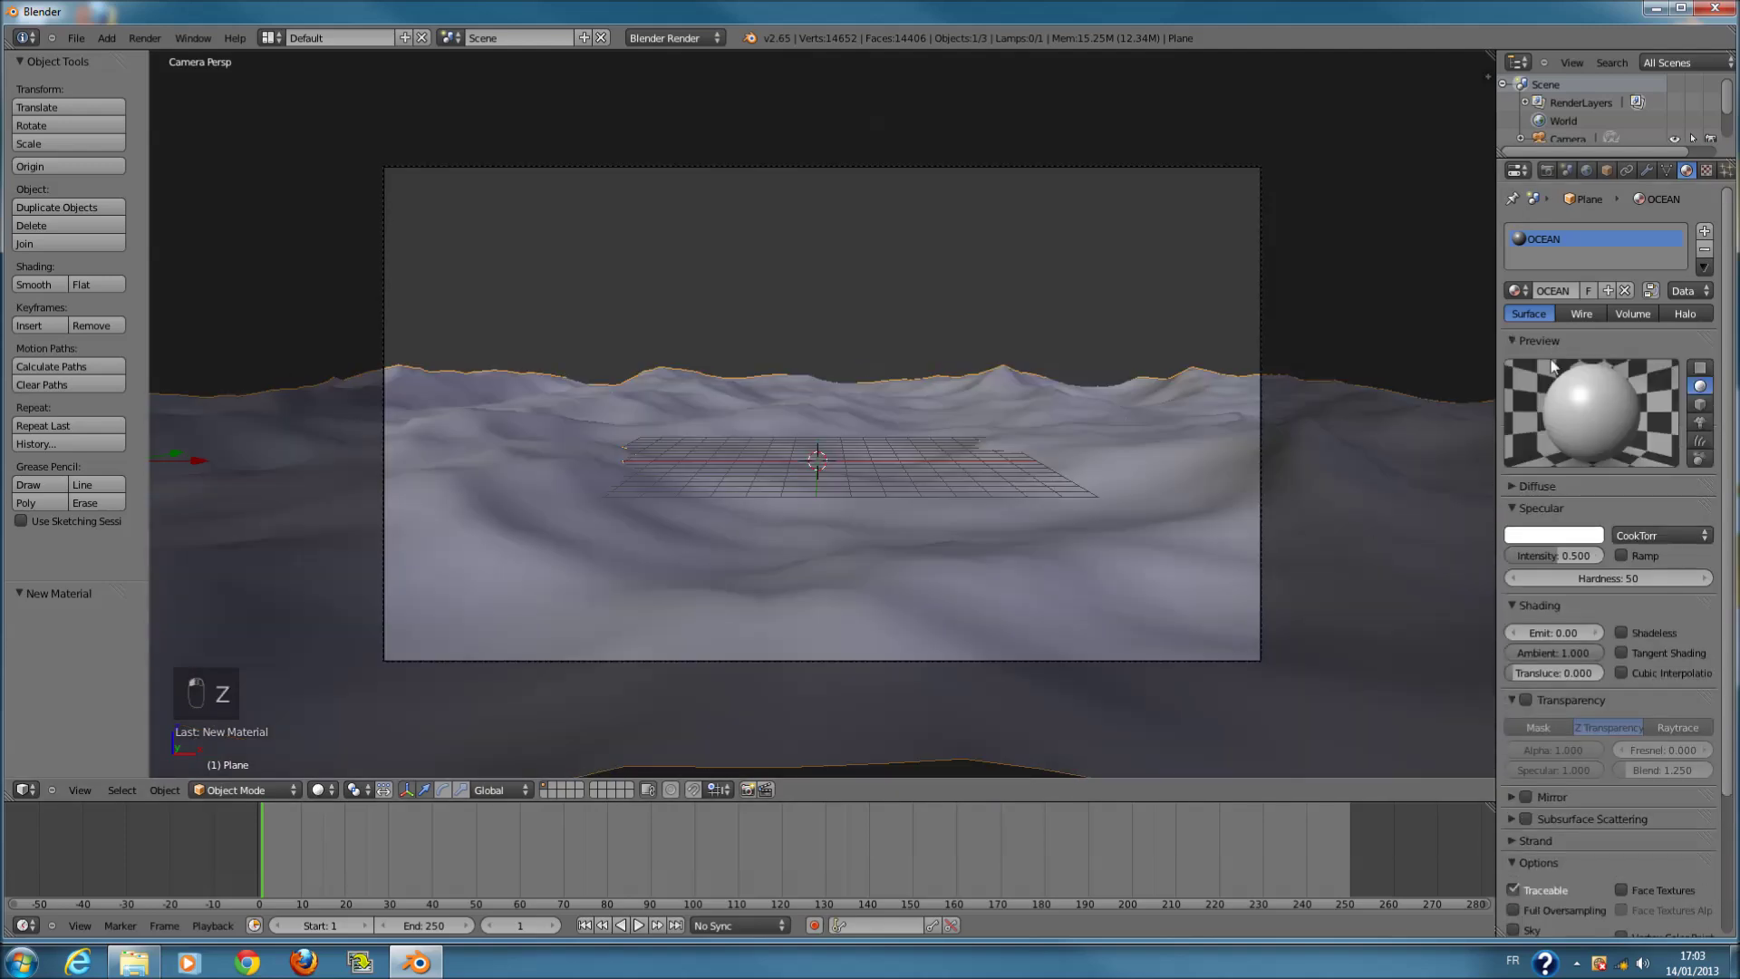
{"action": "left_click", "coordinate": [1562, 487]}
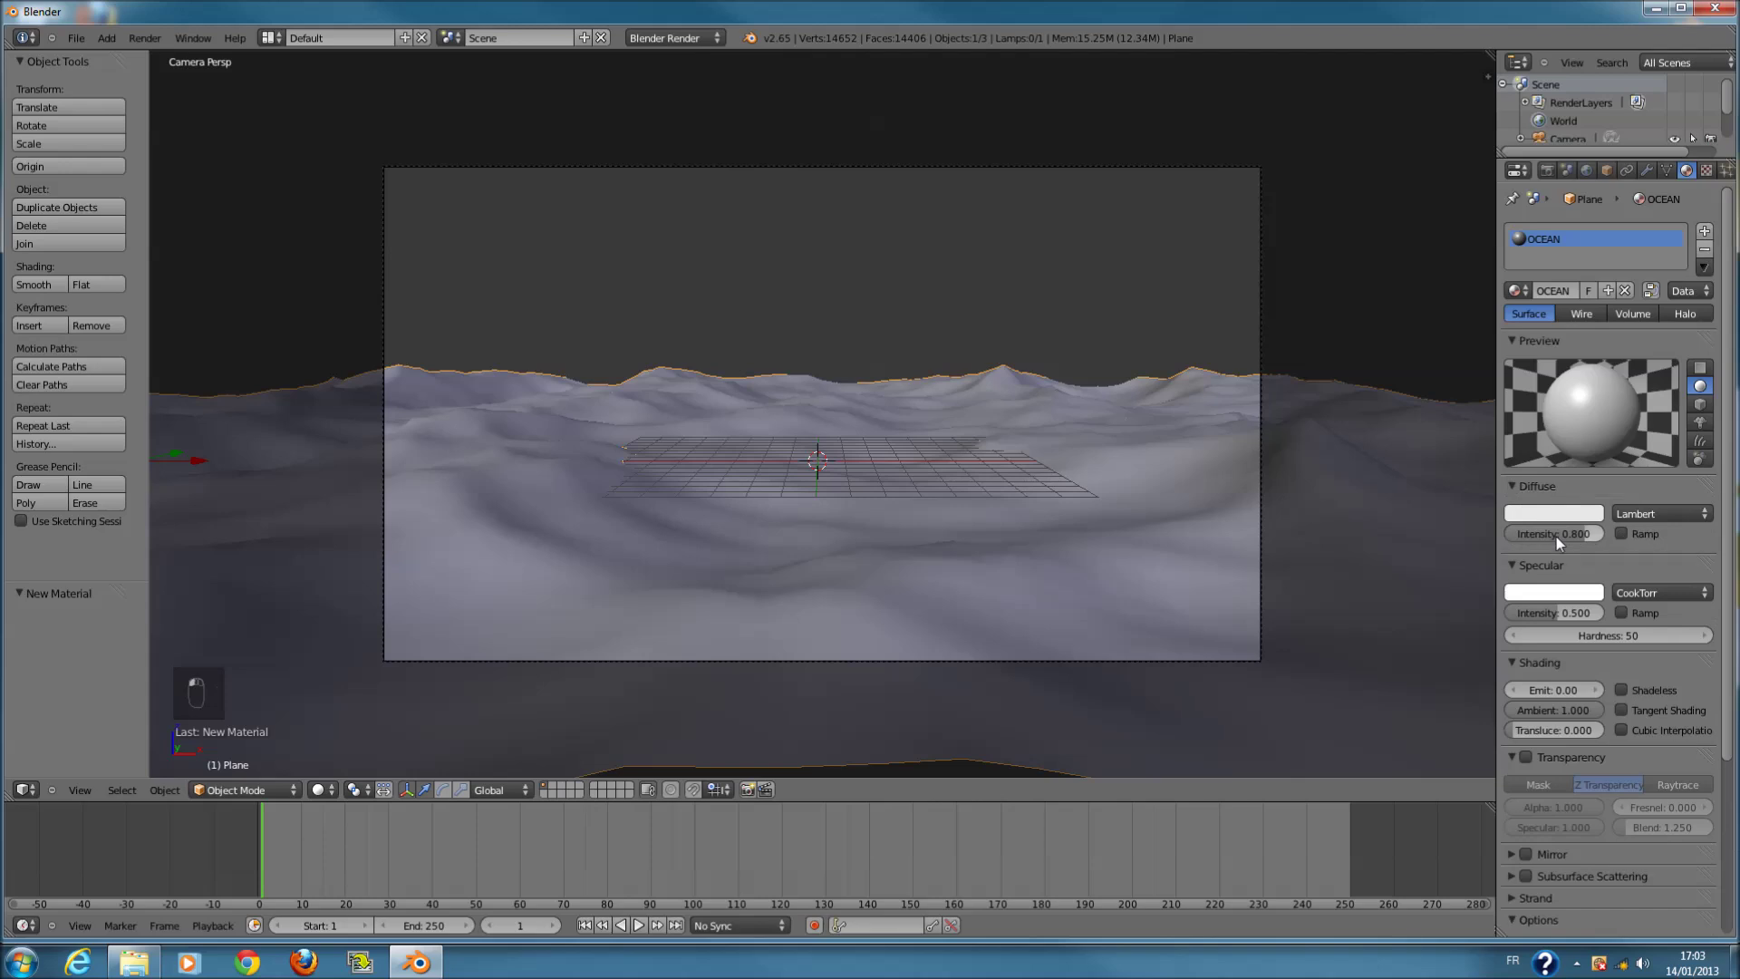
- Set the OCEAN material's diffuse color to a dark bluish gray and render the ocean
{"action": "left_click", "coordinate": [1552, 514]}
{"action": "left_click_drag", "start_coordinate": [1525, 312], "coordinate": [1524, 317]}
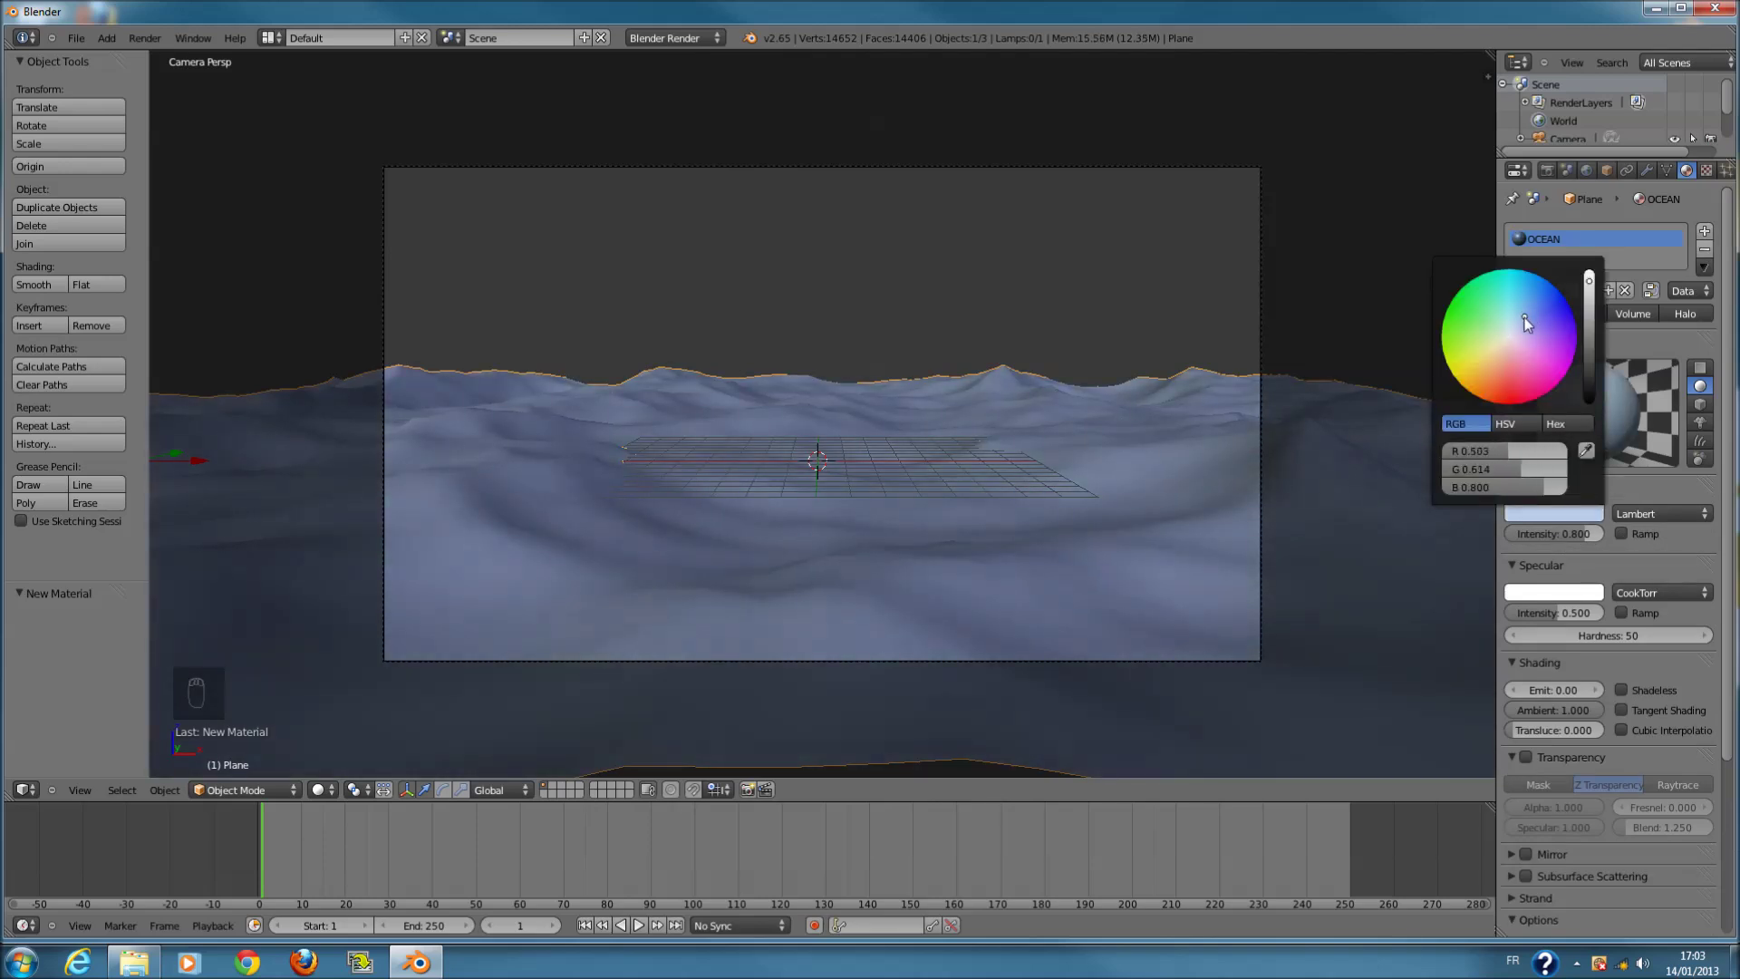
{"action": "scroll", "coordinate": [1524, 319], "scroll_direction": "down", "scroll_amount": 15}
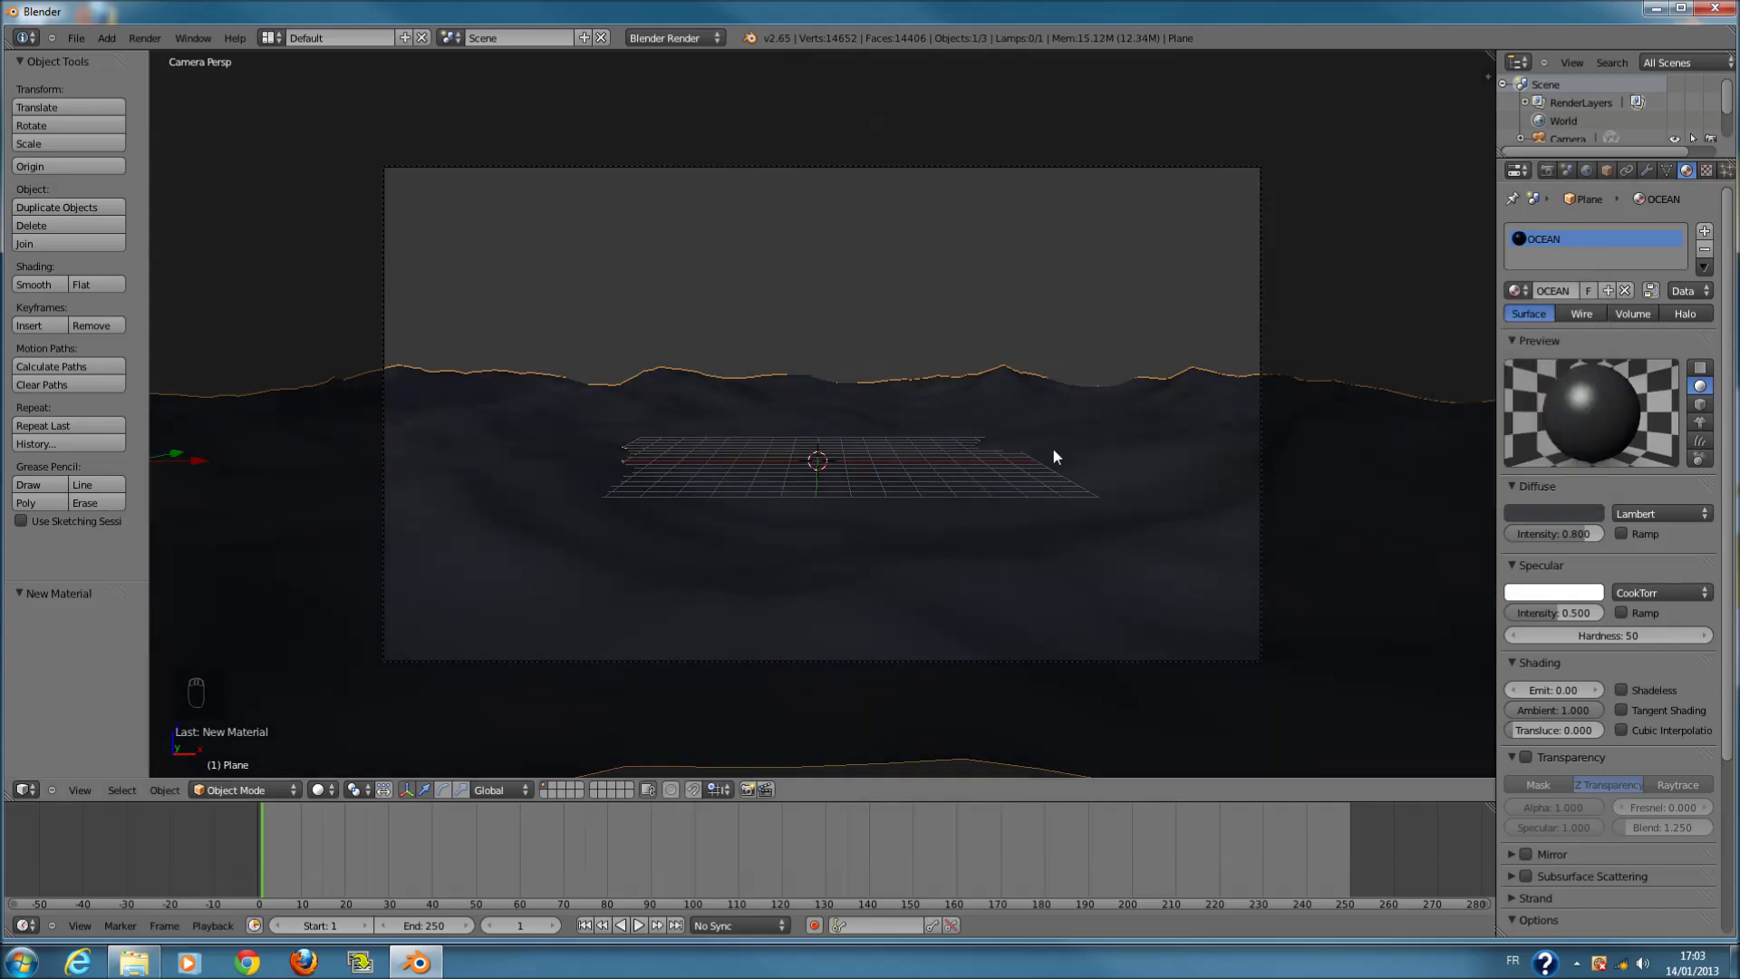
{"action": "key", "text": "F12"}
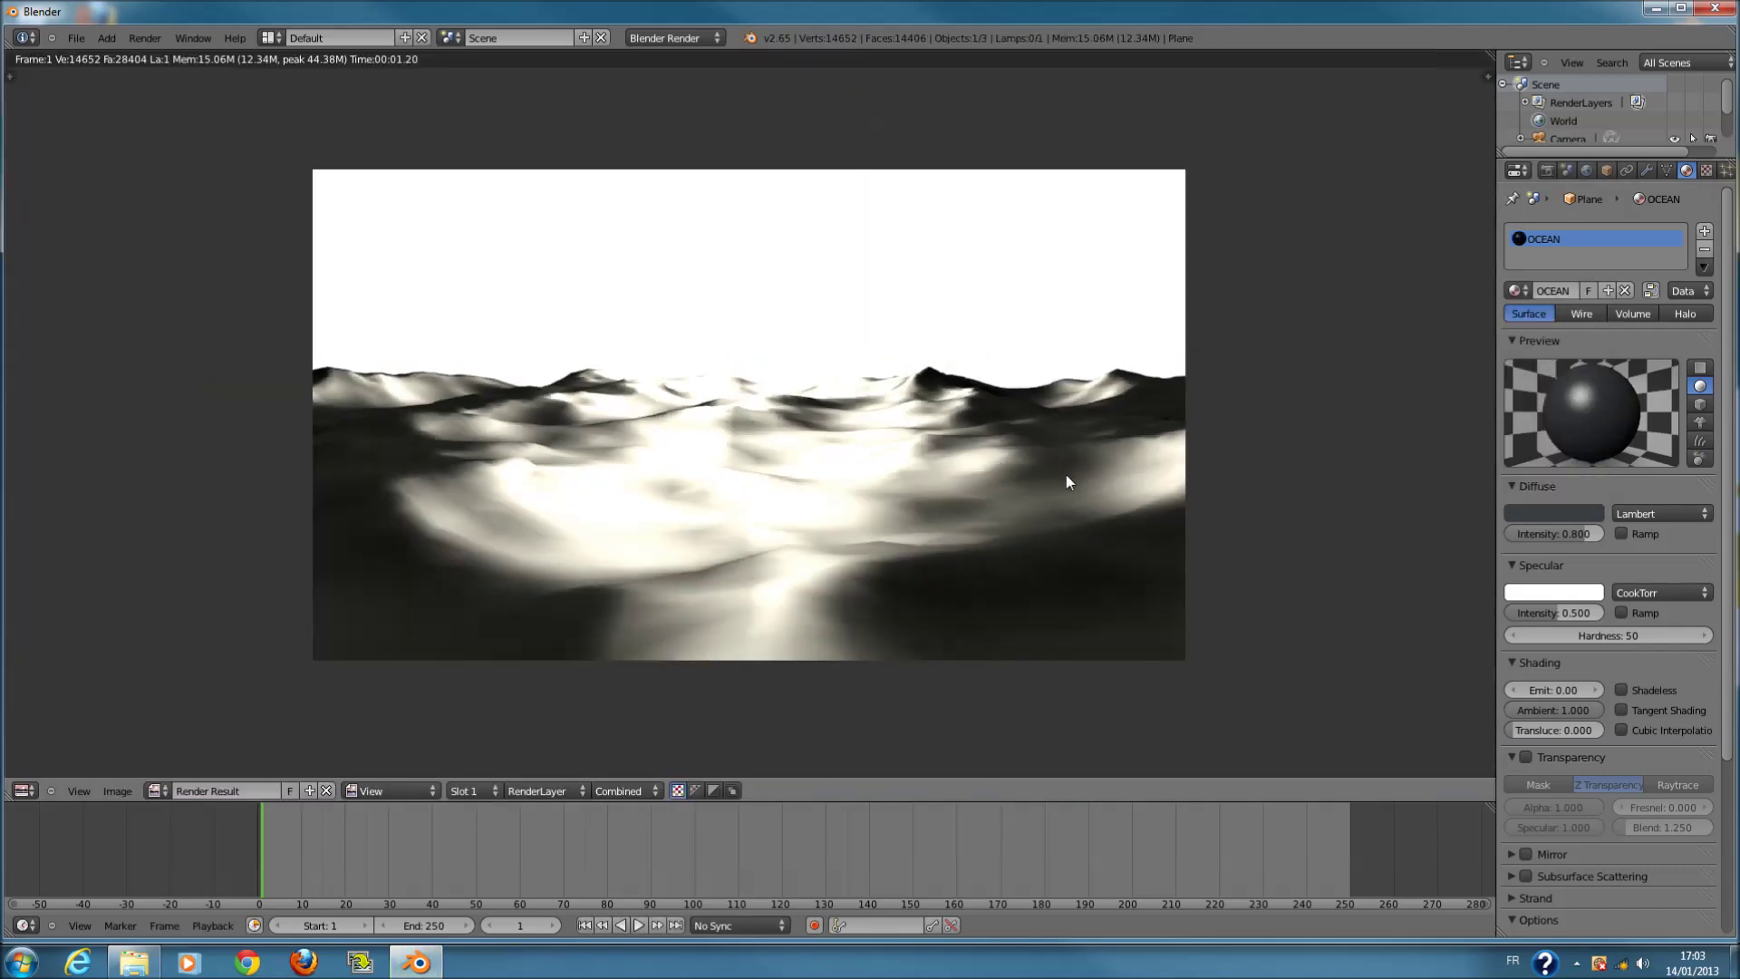
{"action": "key", "text": "F11"}
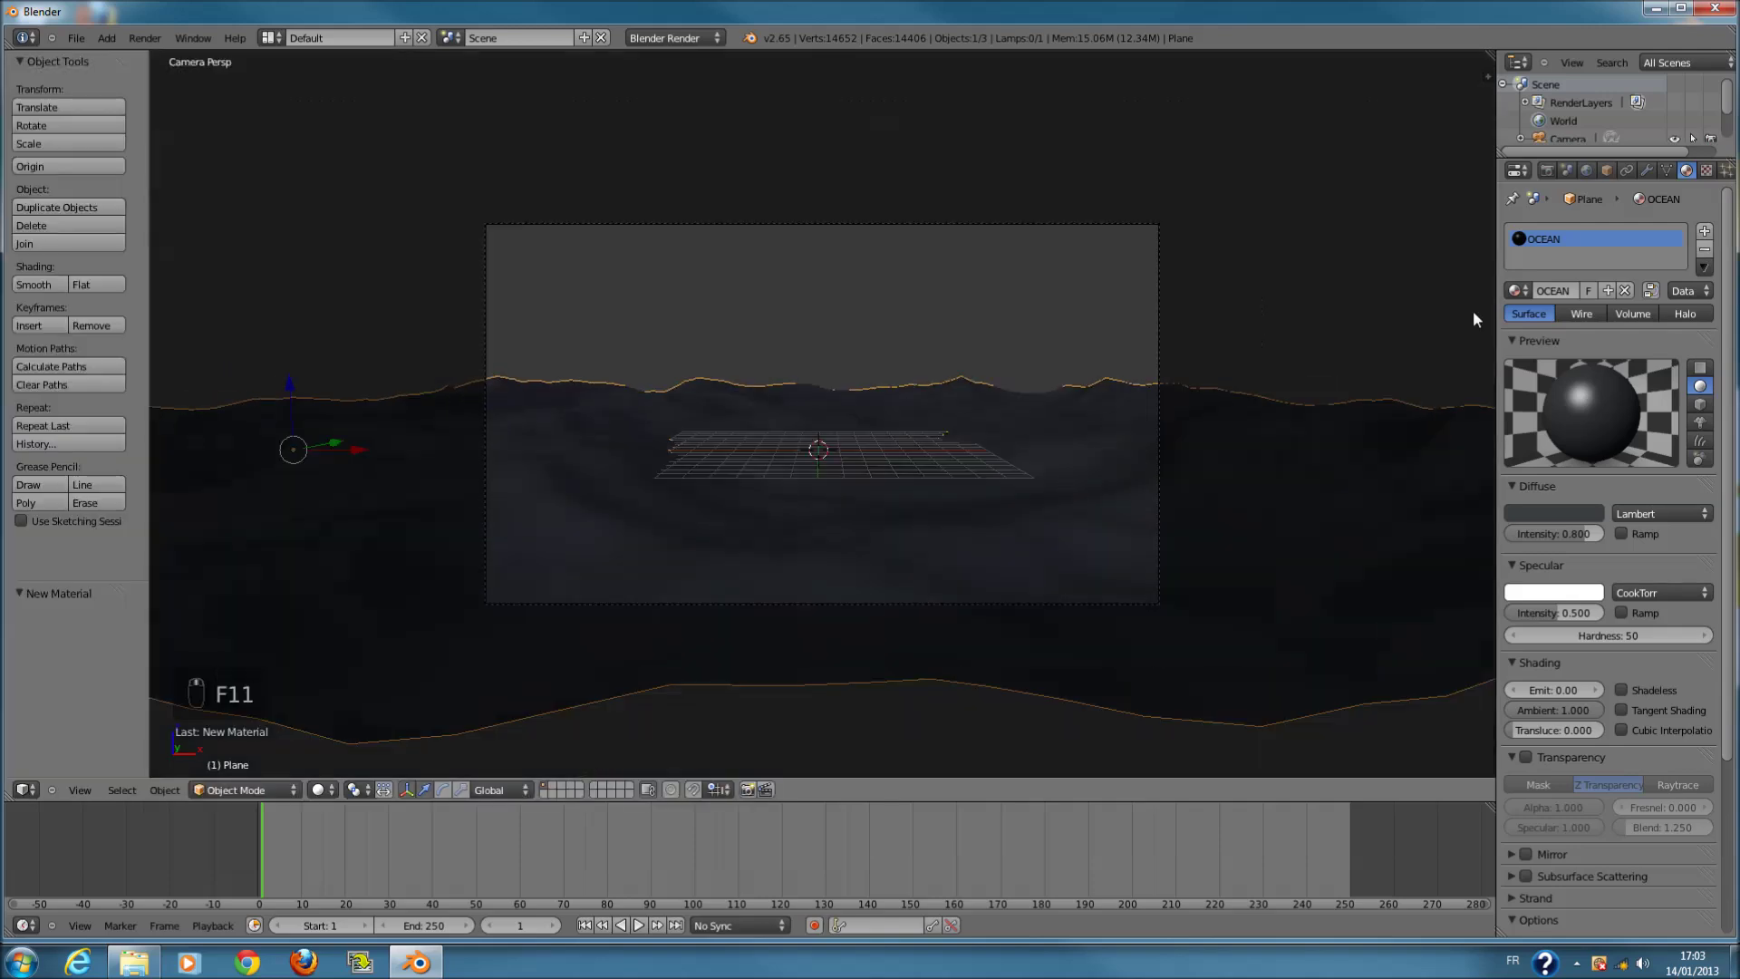
- Try a black horizon color for the world and render the ocean
{"action": "left_click", "coordinate": [1587, 170]}
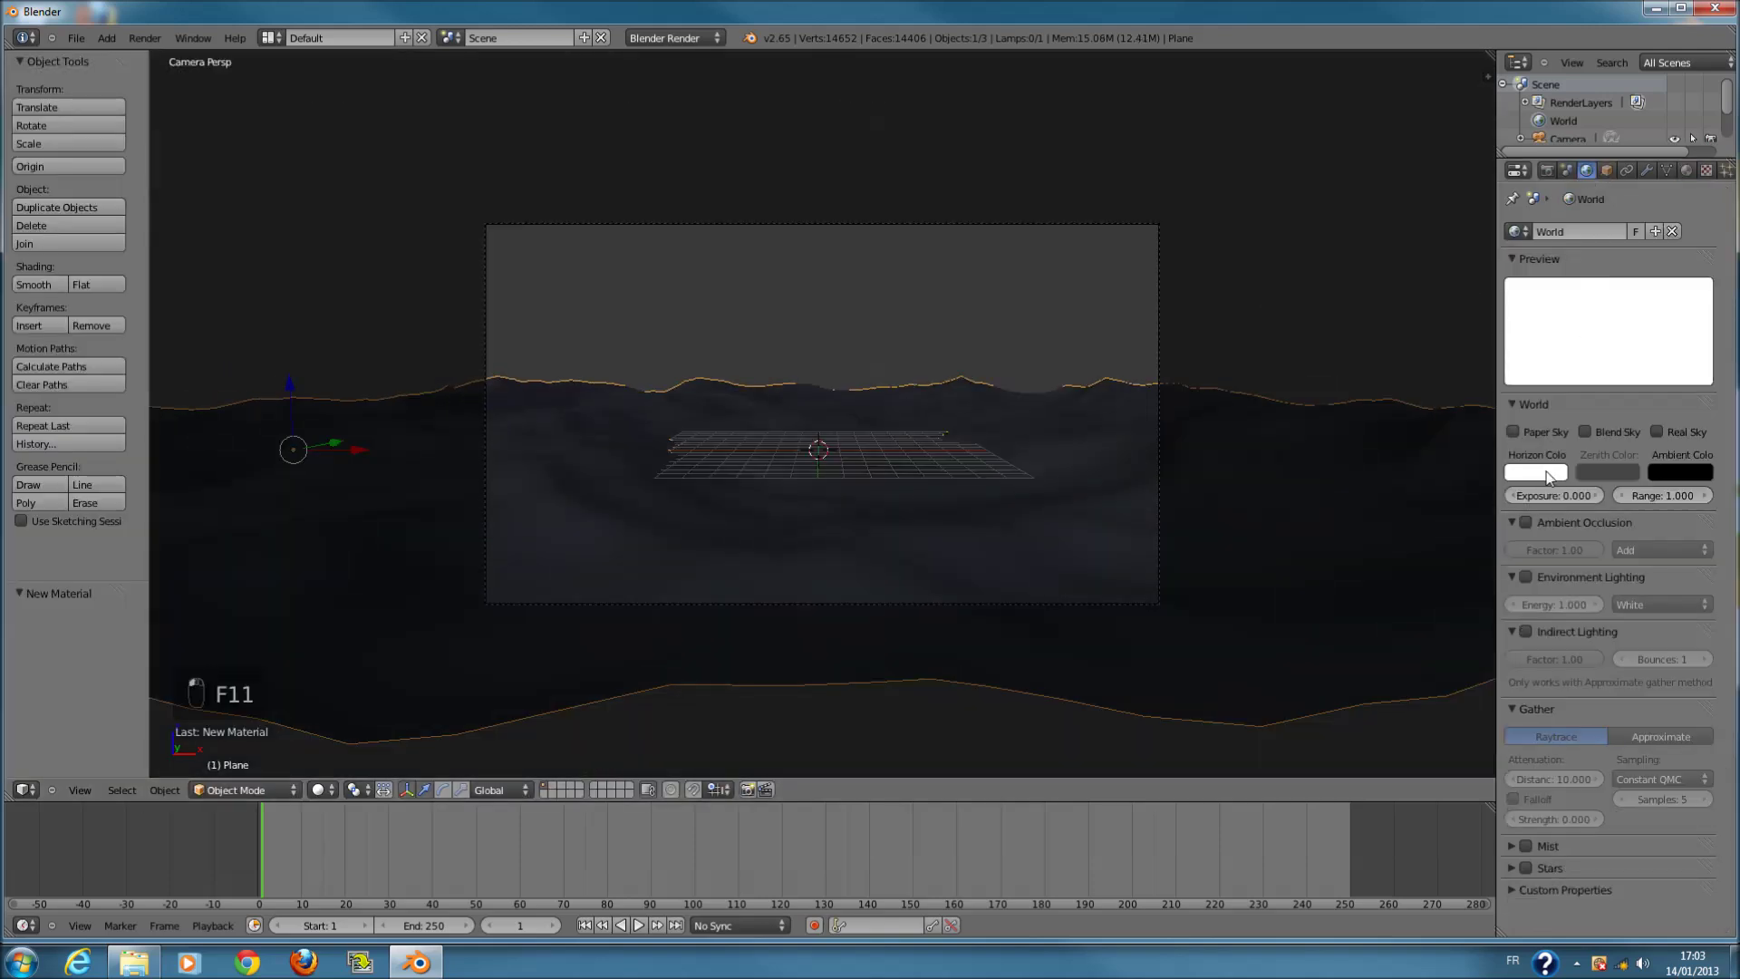
{"action": "left_click", "coordinate": [1551, 473]}
{"action": "key", "text": "F12"}
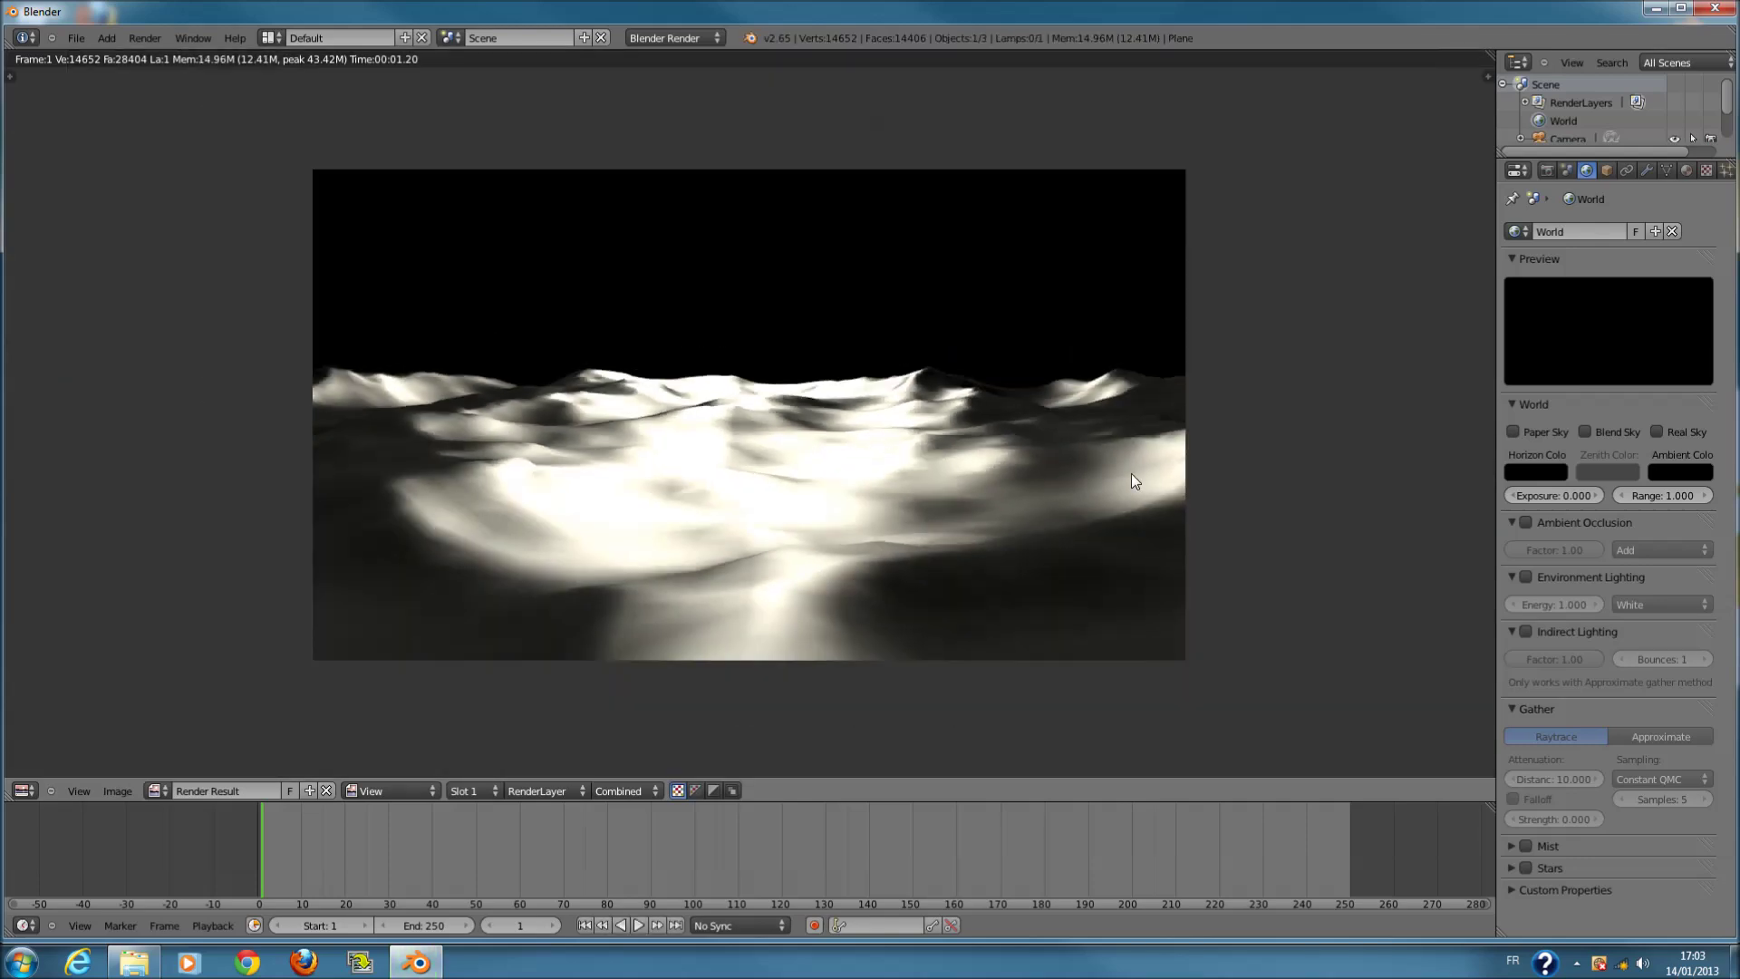
- Set the world's horizon color back to white and render the ocean again
{"action": "key", "text": "F11"}
{"action": "left_click", "coordinate": [1535, 472]}
{"action": "left_click_drag", "start_coordinate": [1553, 368], "coordinate": [1553, 234]}
{"action": "key", "text": "F12"}
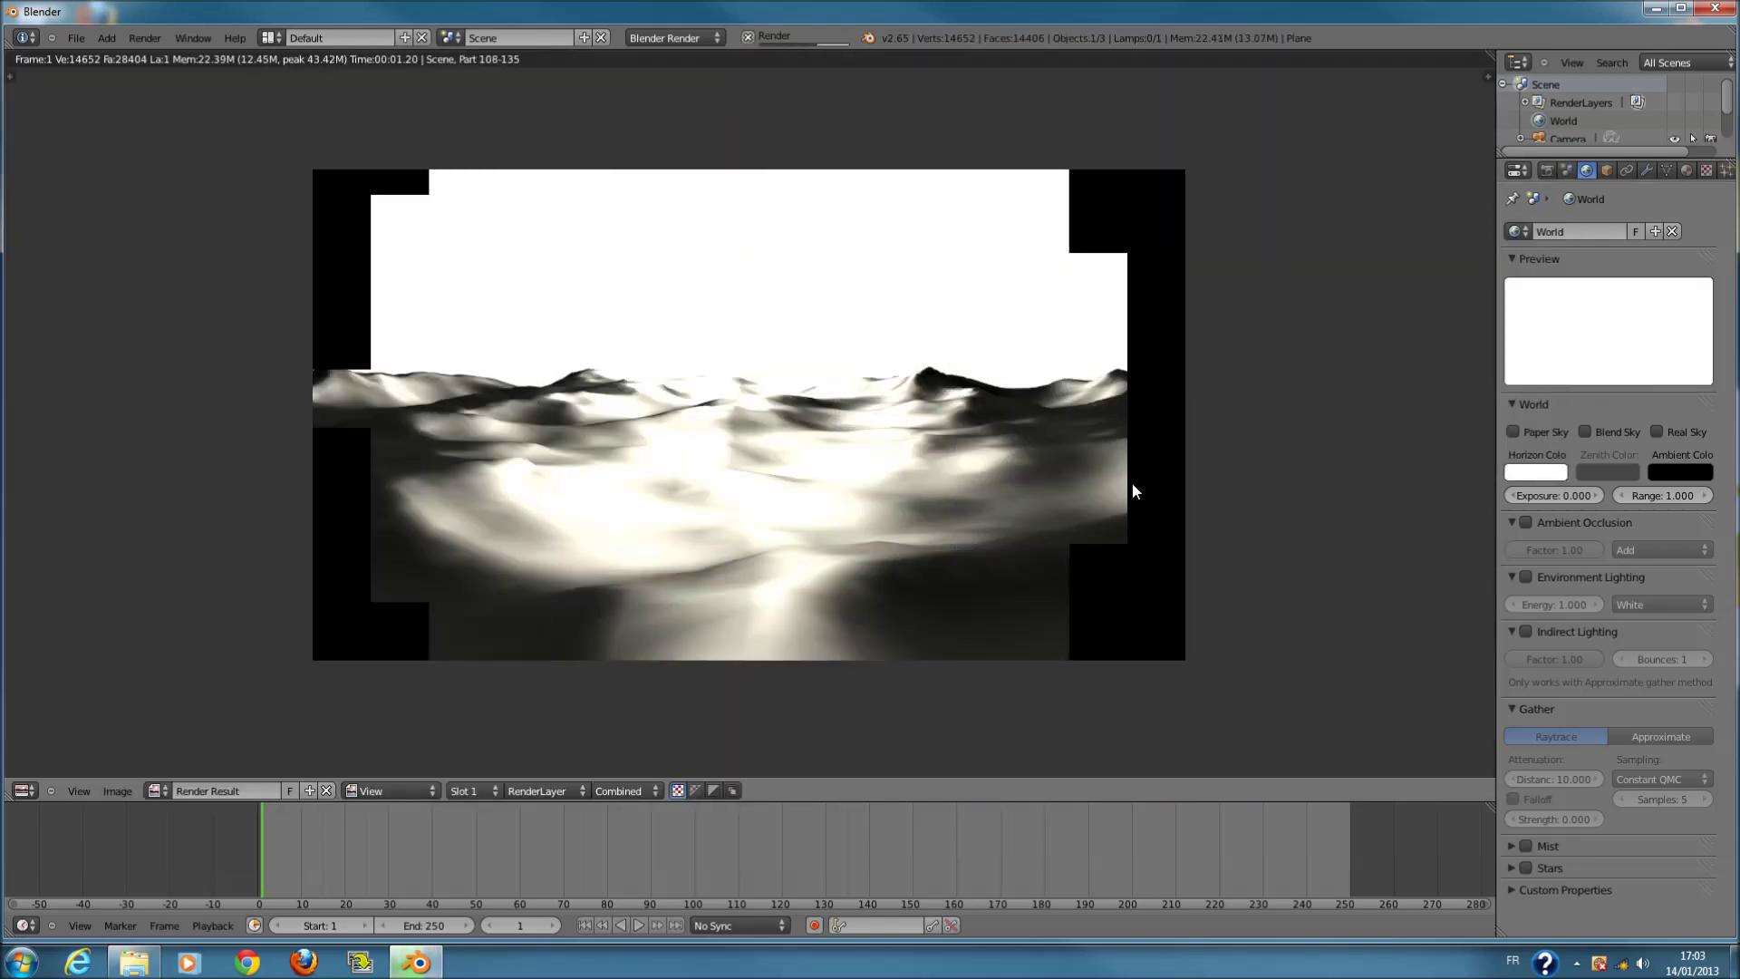
{"action": "key", "text": "F11"}
- Set the Sun lamp's energy to 0.7 and render the ocean from the camera
{"action": "middle_click_drag", "start_coordinate": [1205, 470], "coordinate": [1134, 183]}
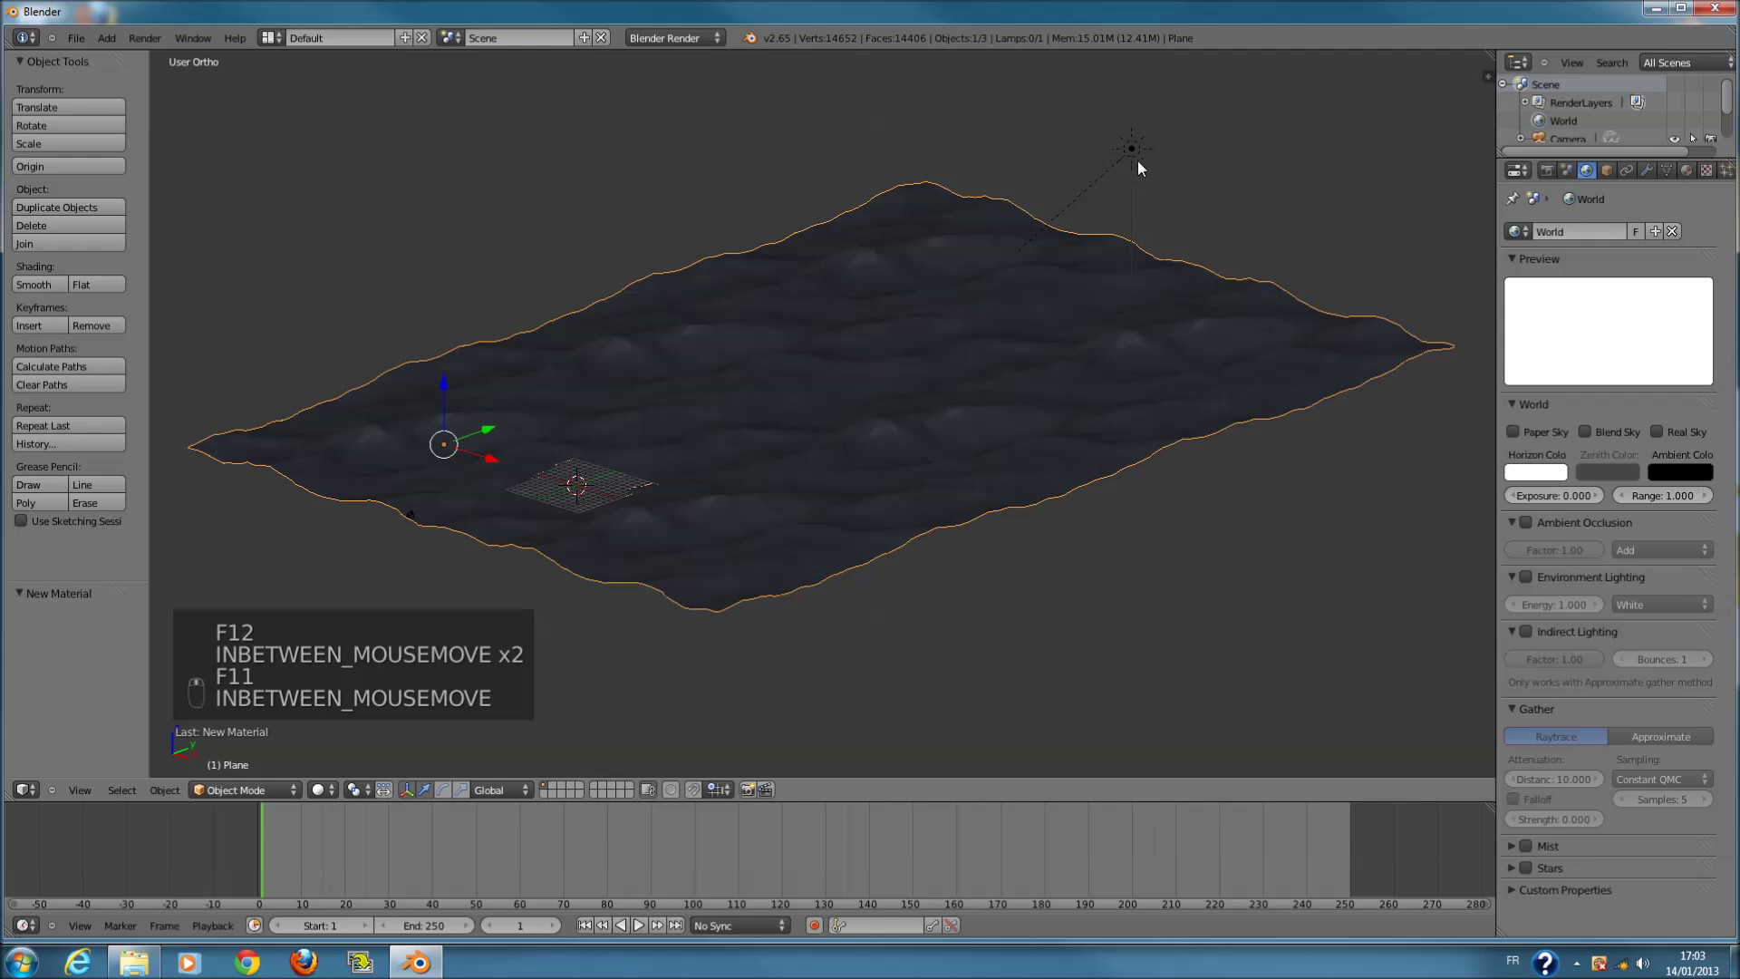
{"action": "right_click", "coordinate": [1138, 160]}
{"action": "left_click", "coordinate": [1648, 171]}
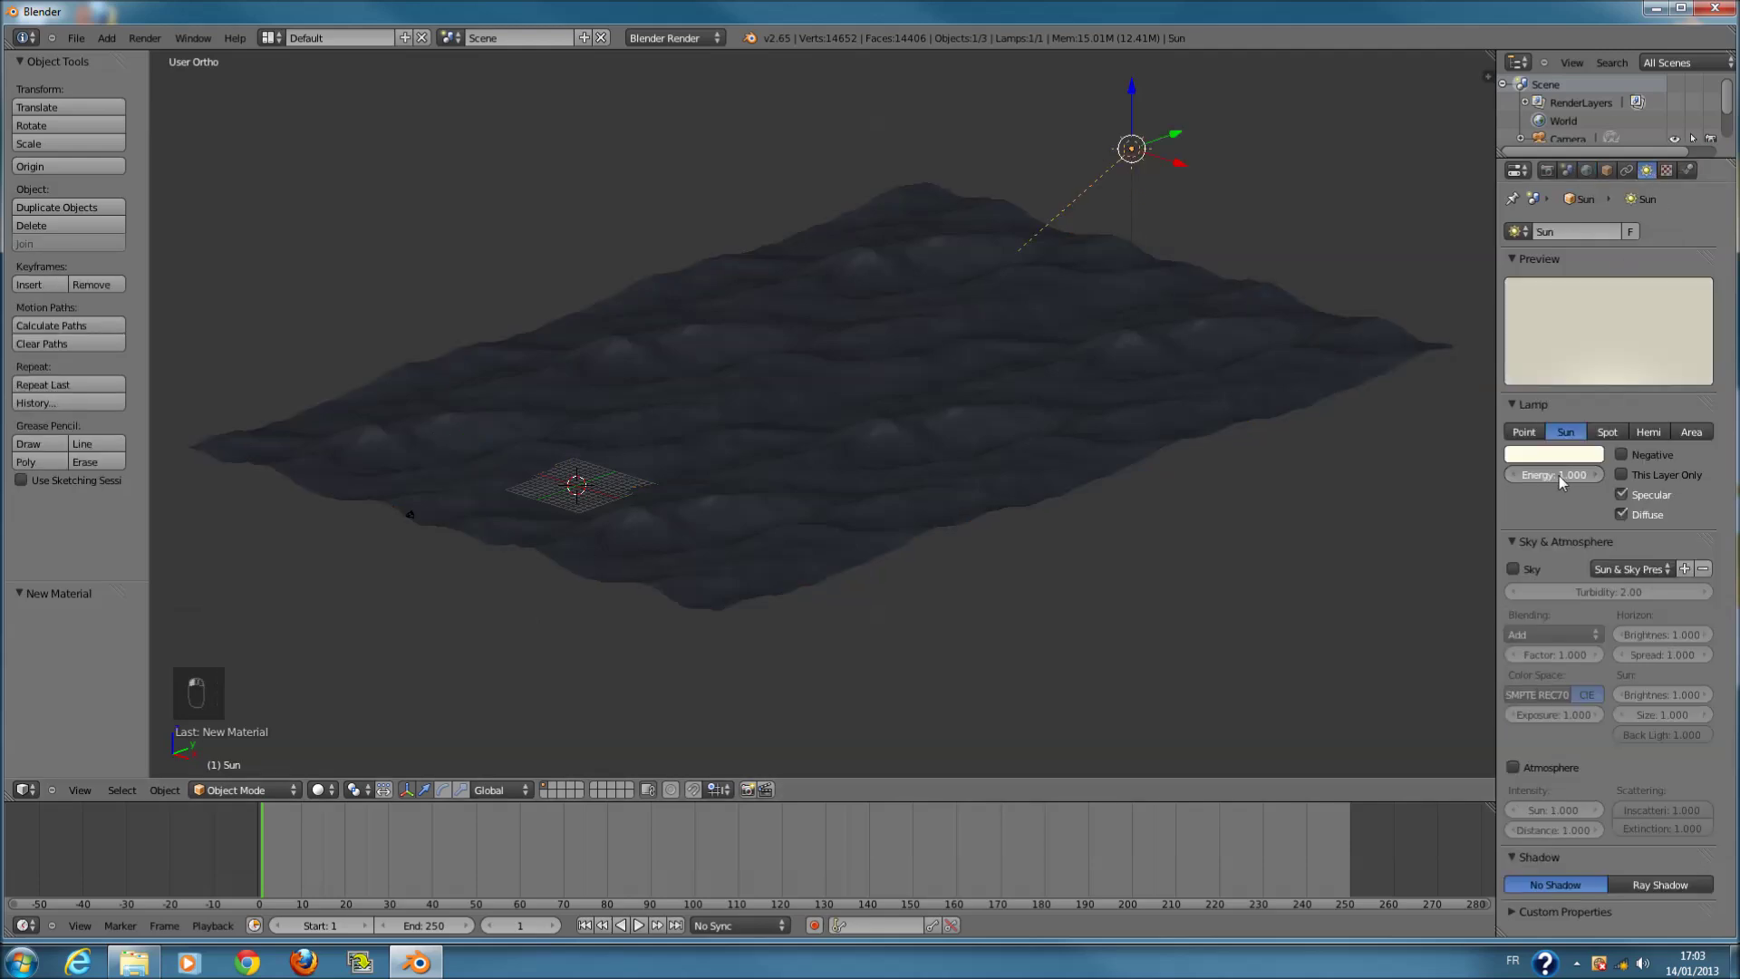
{"action": "left_click", "coordinate": [1553, 473]}
{"action": "type", "text": "0.7"}
{"action": "key", "text": "Return"}
{"action": "key", "text": "KP_0"}
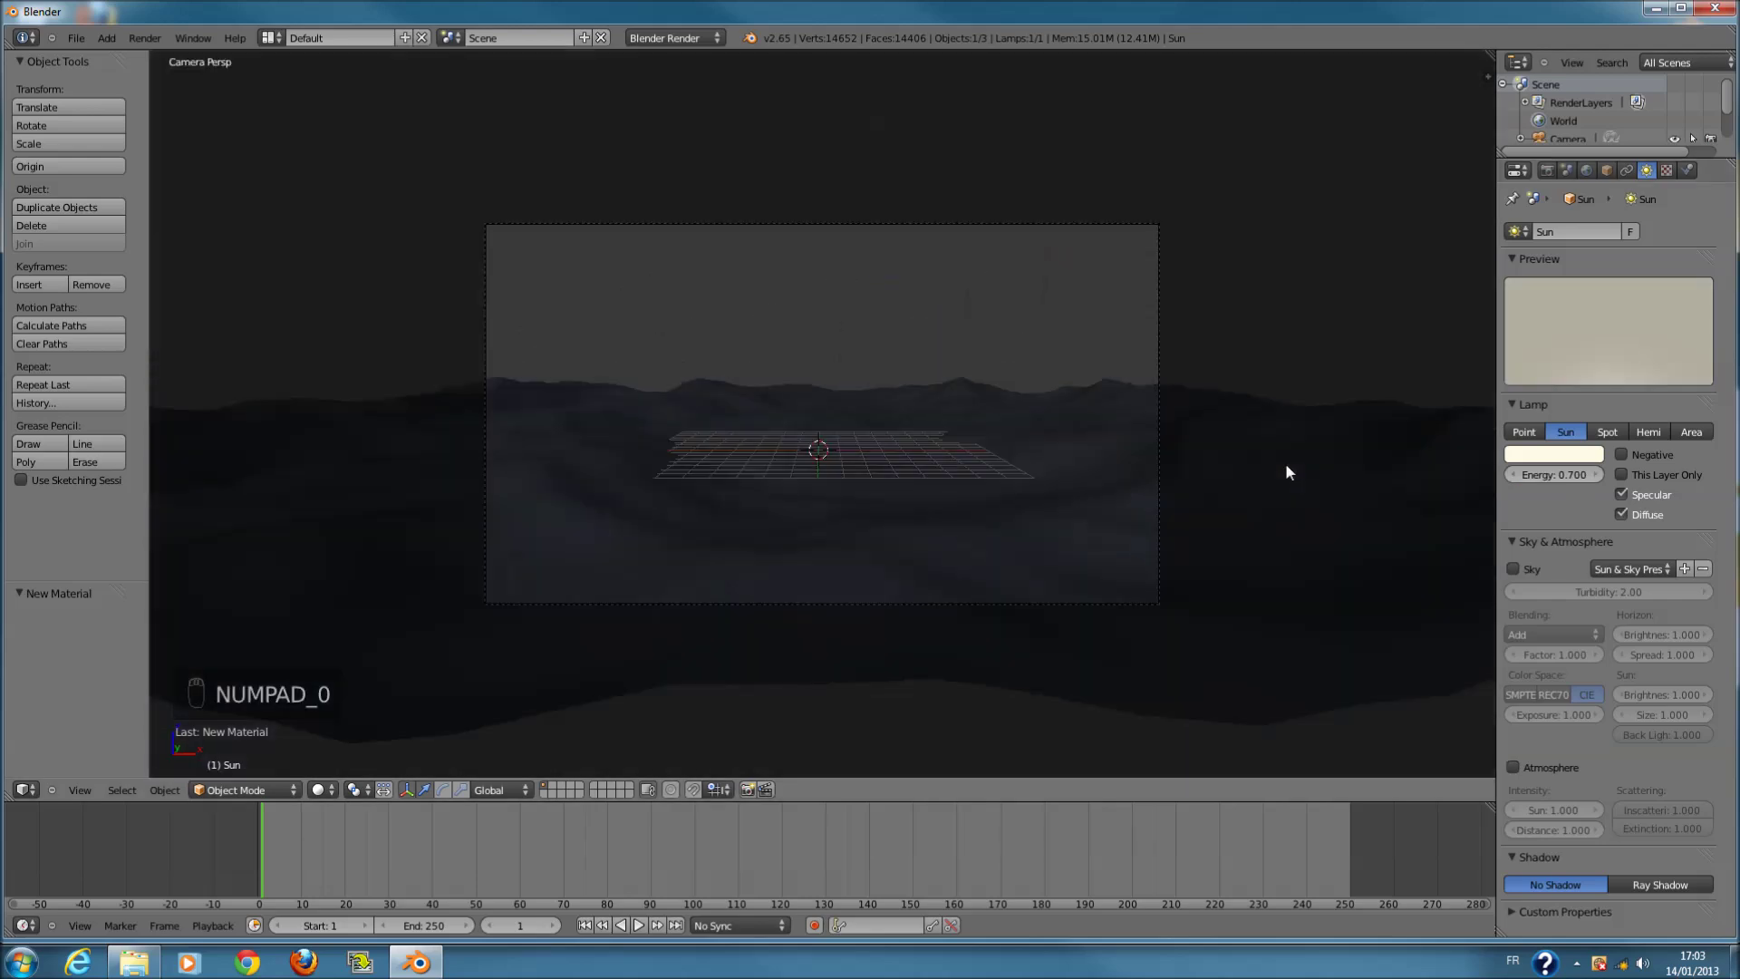
{"action": "key", "text": "F12"}
{"action": "key", "text": "F11"}
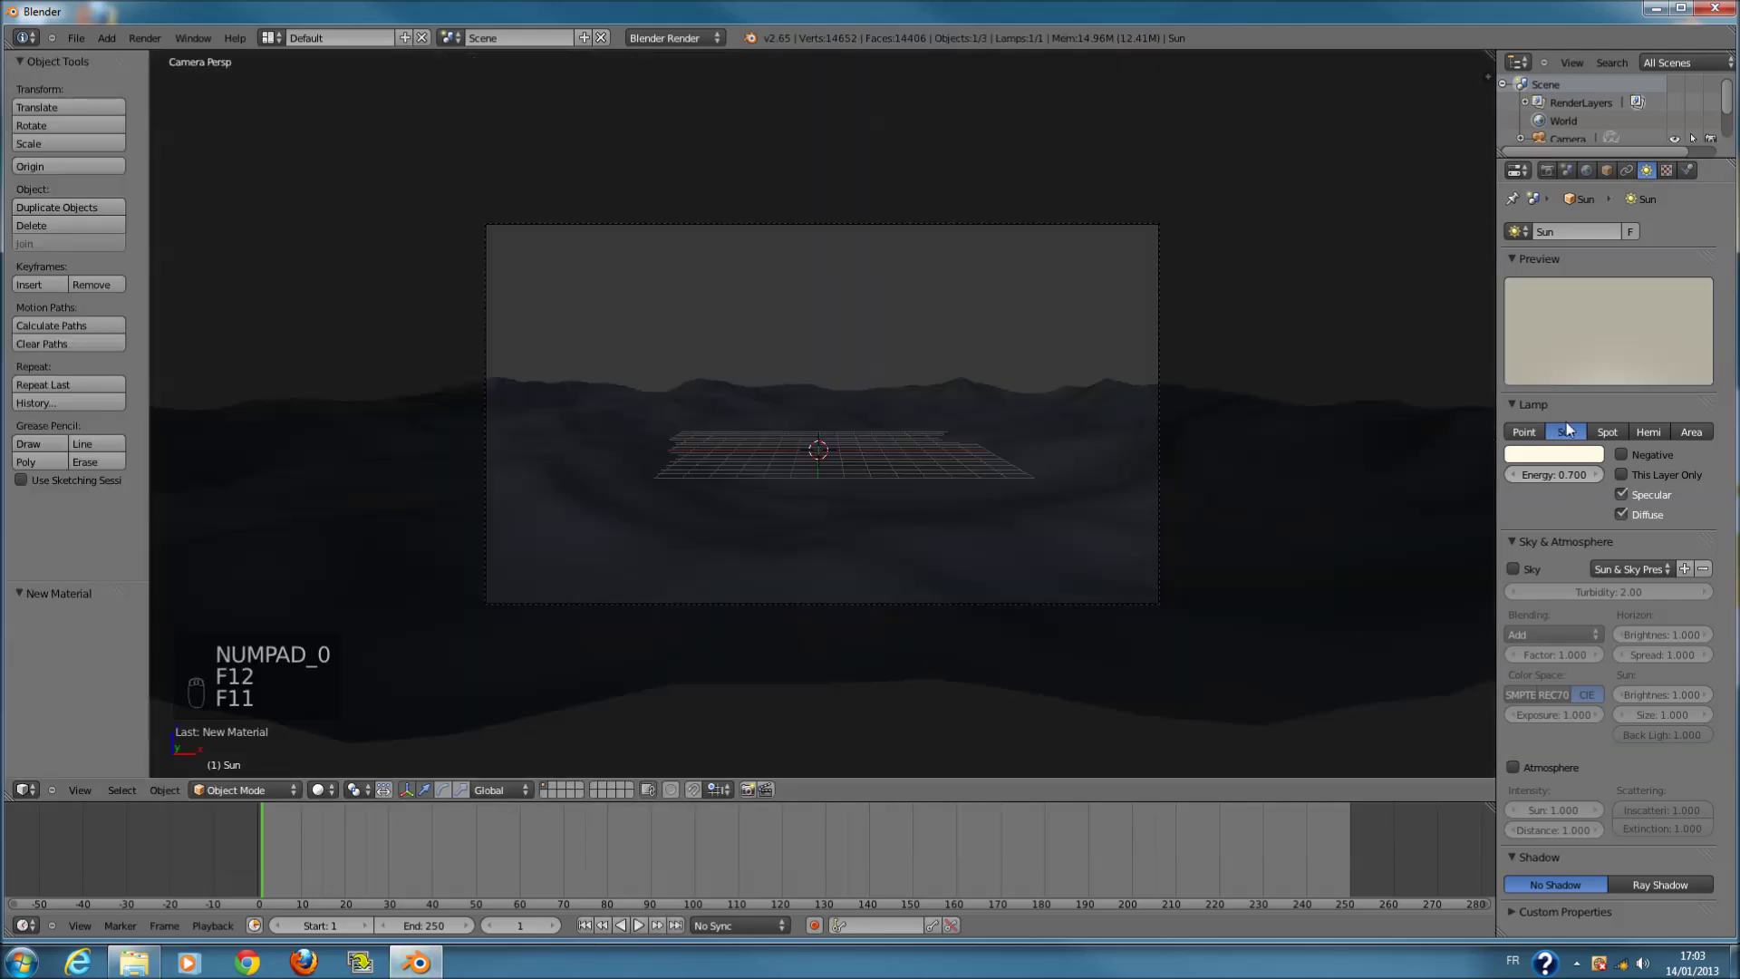
- Try the Hemi type for the lamp and render the ocean
{"action": "left_click", "coordinate": [1647, 431]}
{"action": "key", "text": "F12"}
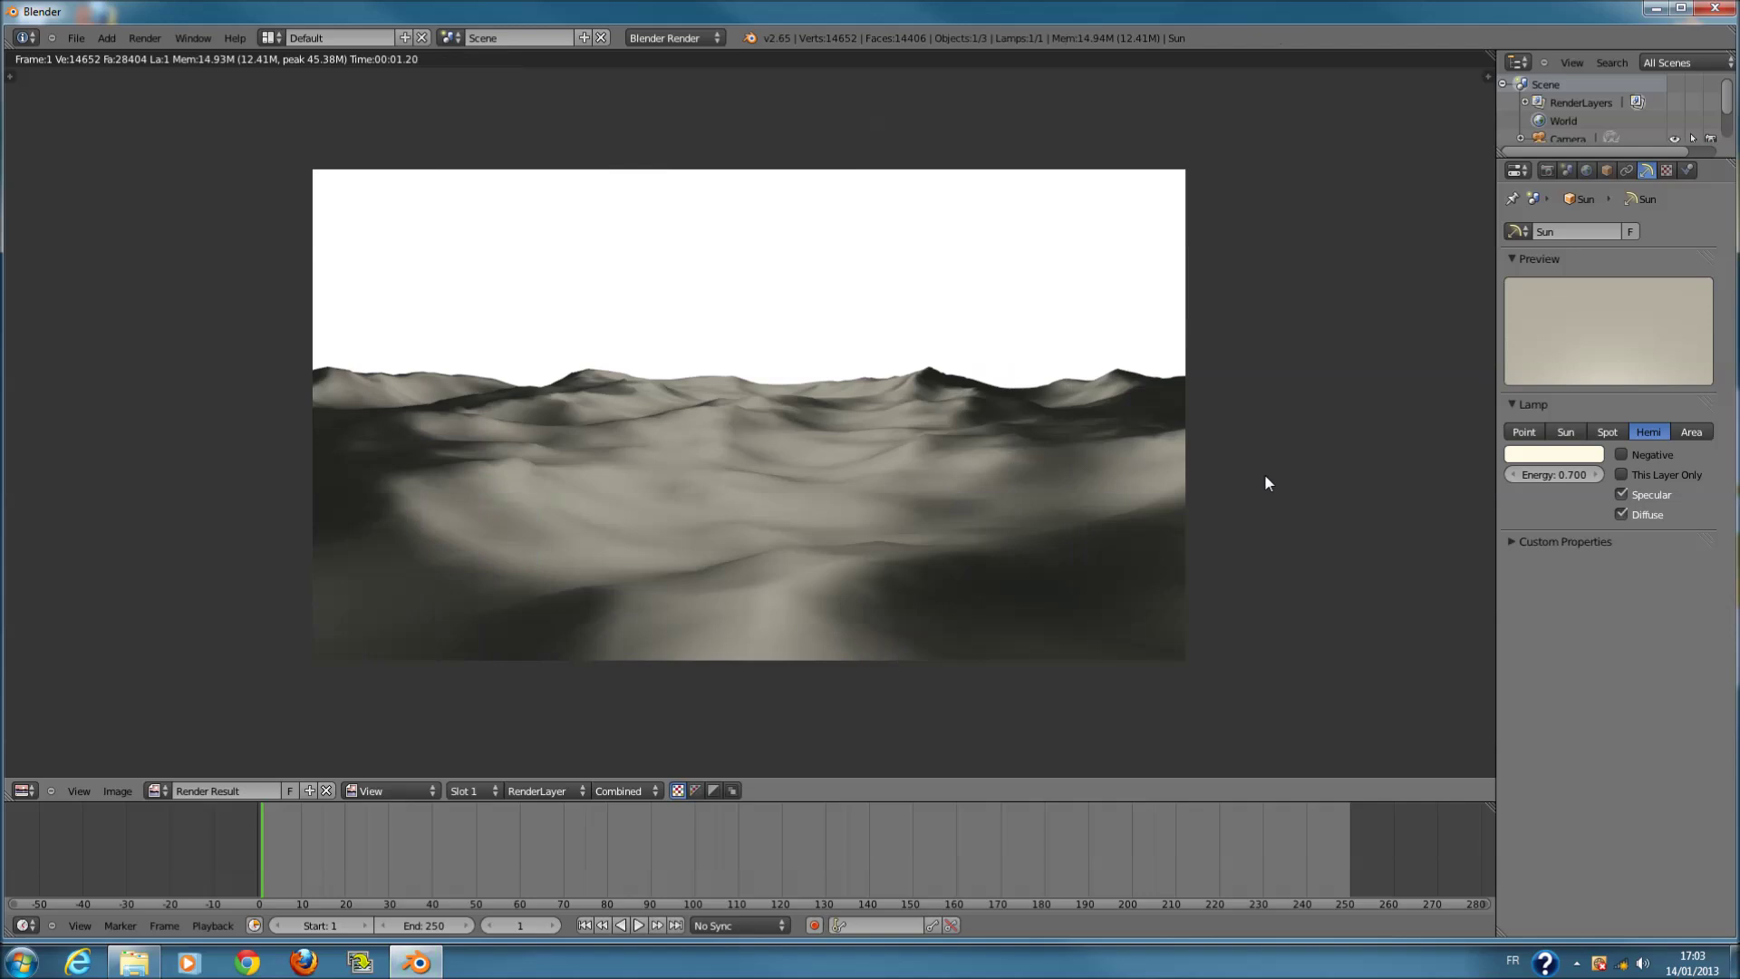
{"action": "key", "text": "F11"}
- Change the lamp's type to Area and render the ocean
{"action": "left_click", "coordinate": [1677, 431]}
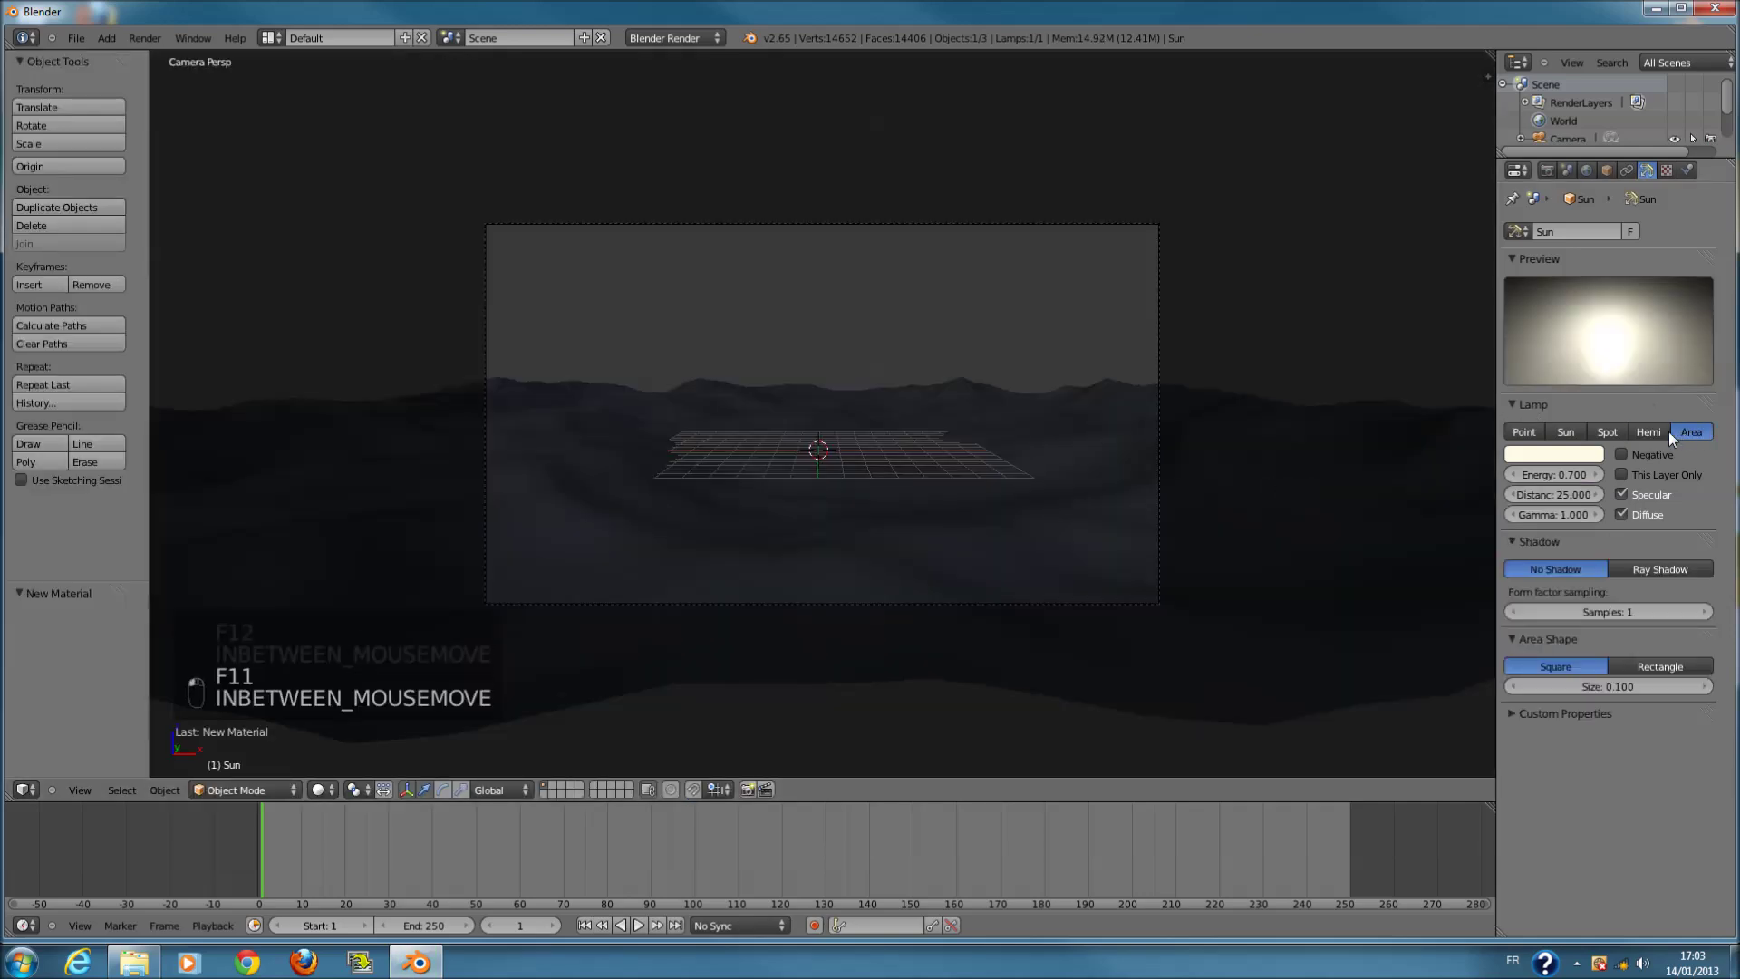
{"action": "key", "text": "F12"}
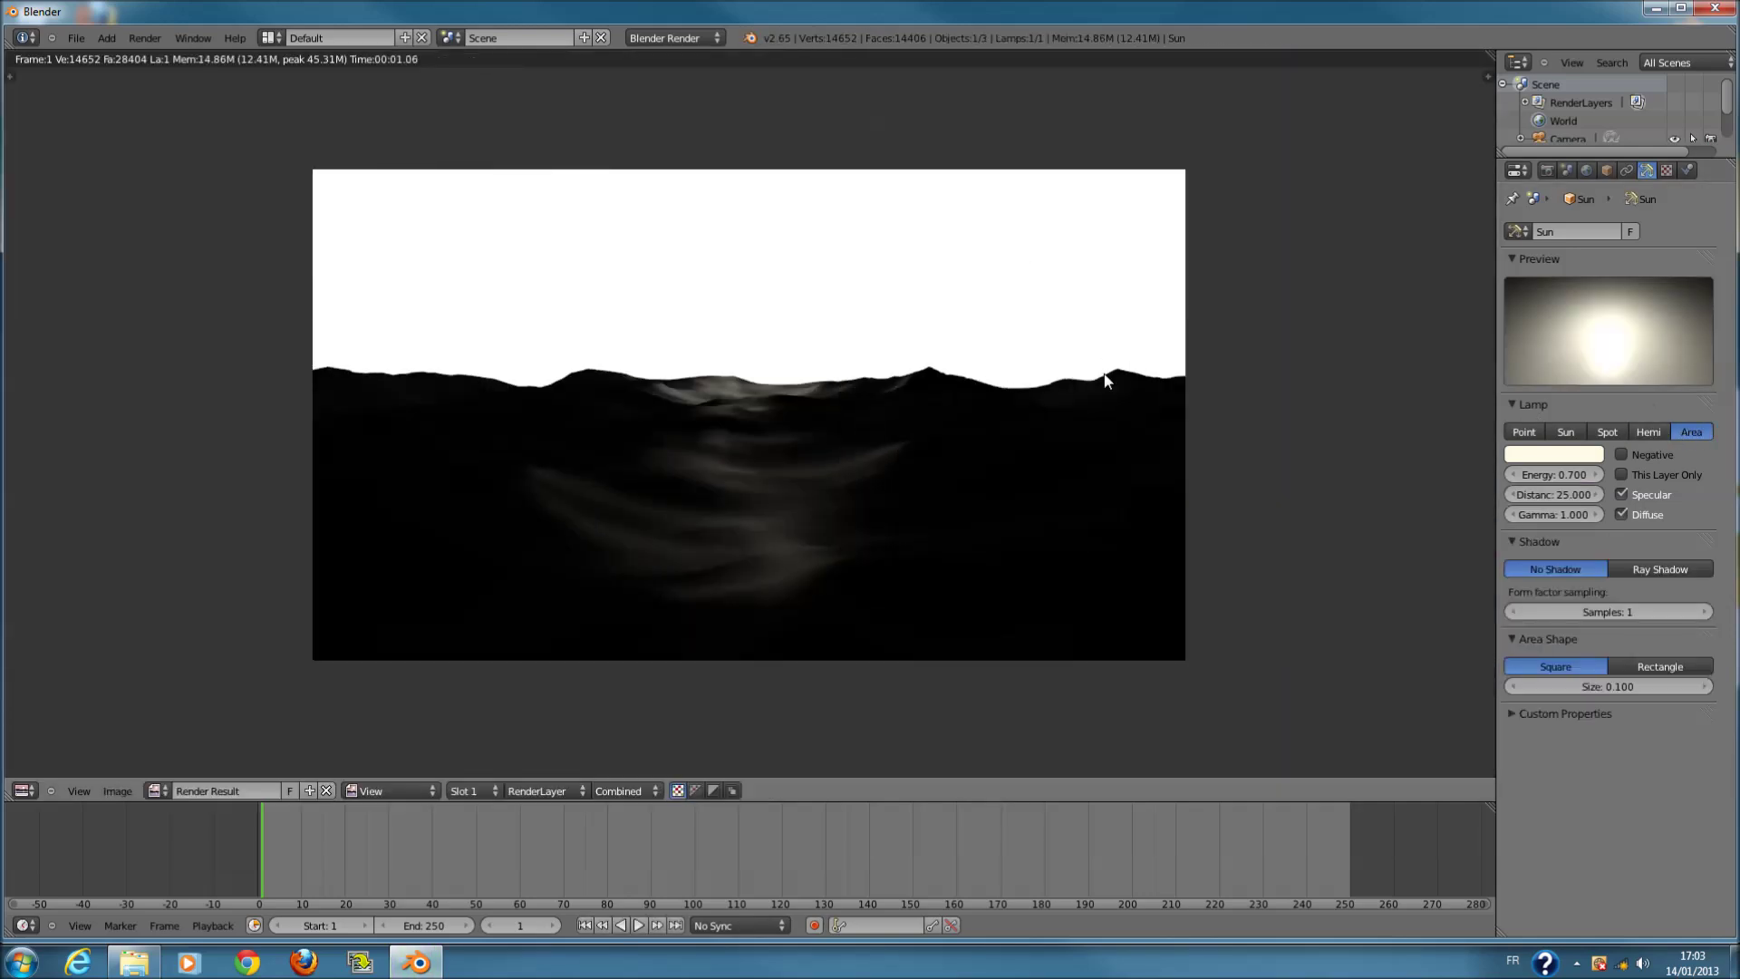
{"action": "key", "text": "F12"}
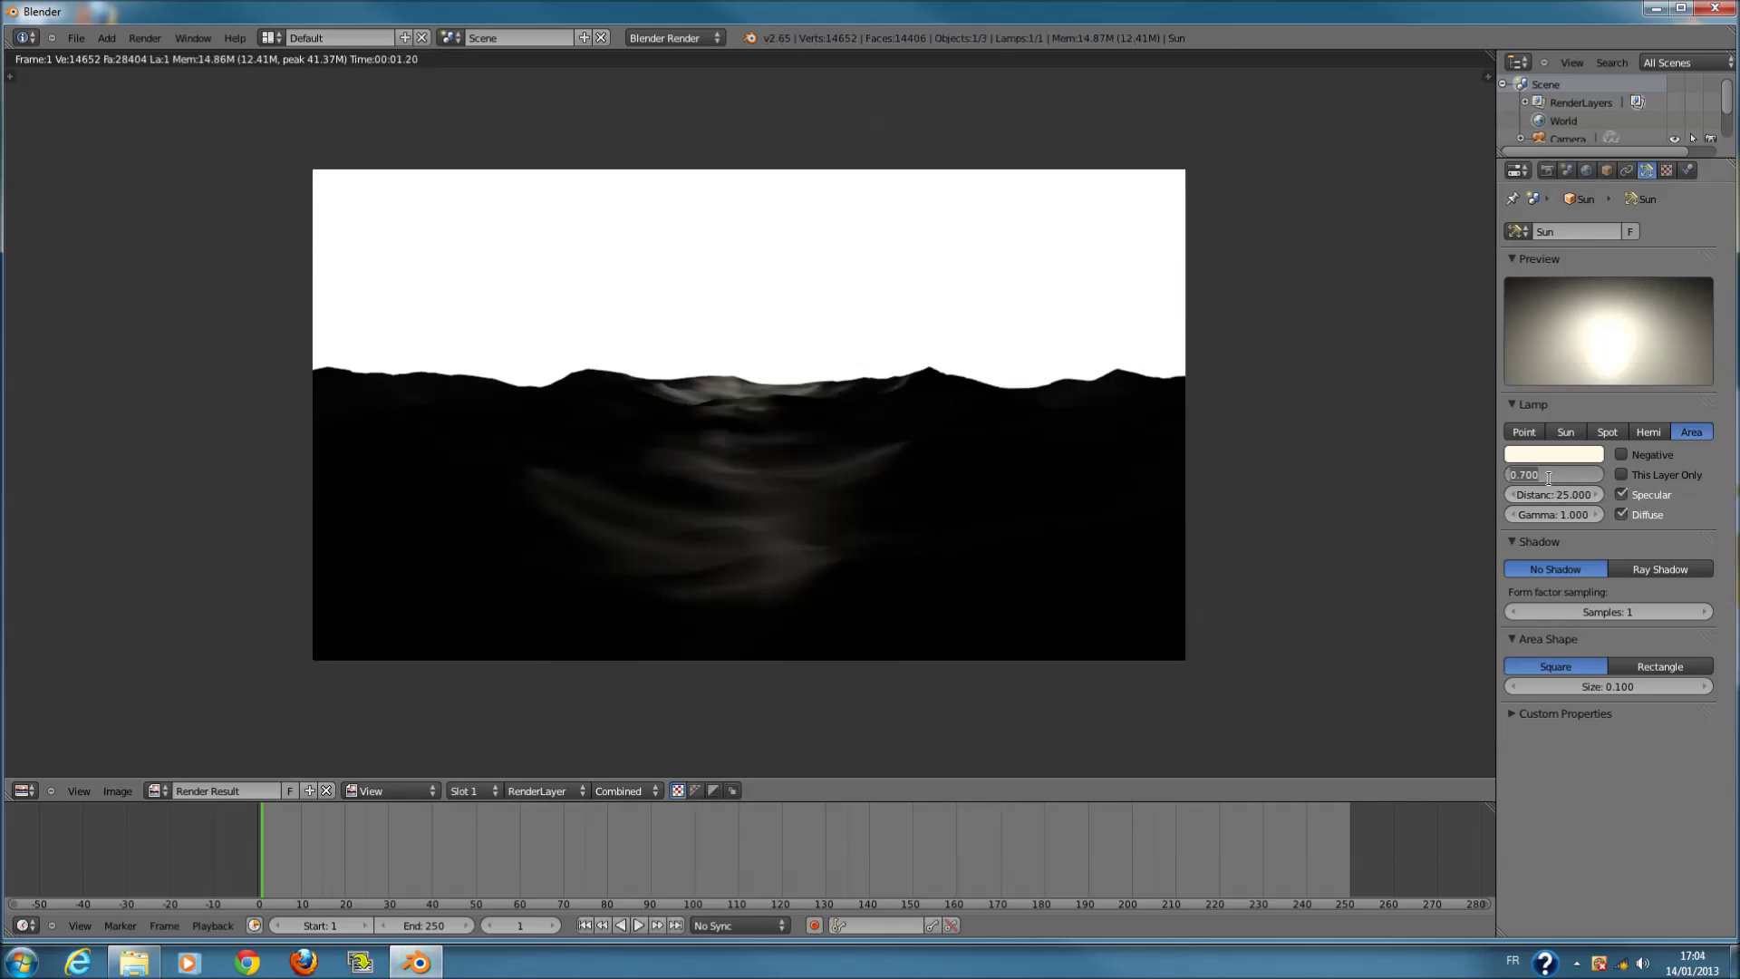
- Try energy values of 3 and 8 for the Area lamp, rendering the ocean with each
{"action": "type", "text": "3"}
{"action": "key", "text": "Return"}
{"action": "key", "text": "F12"}
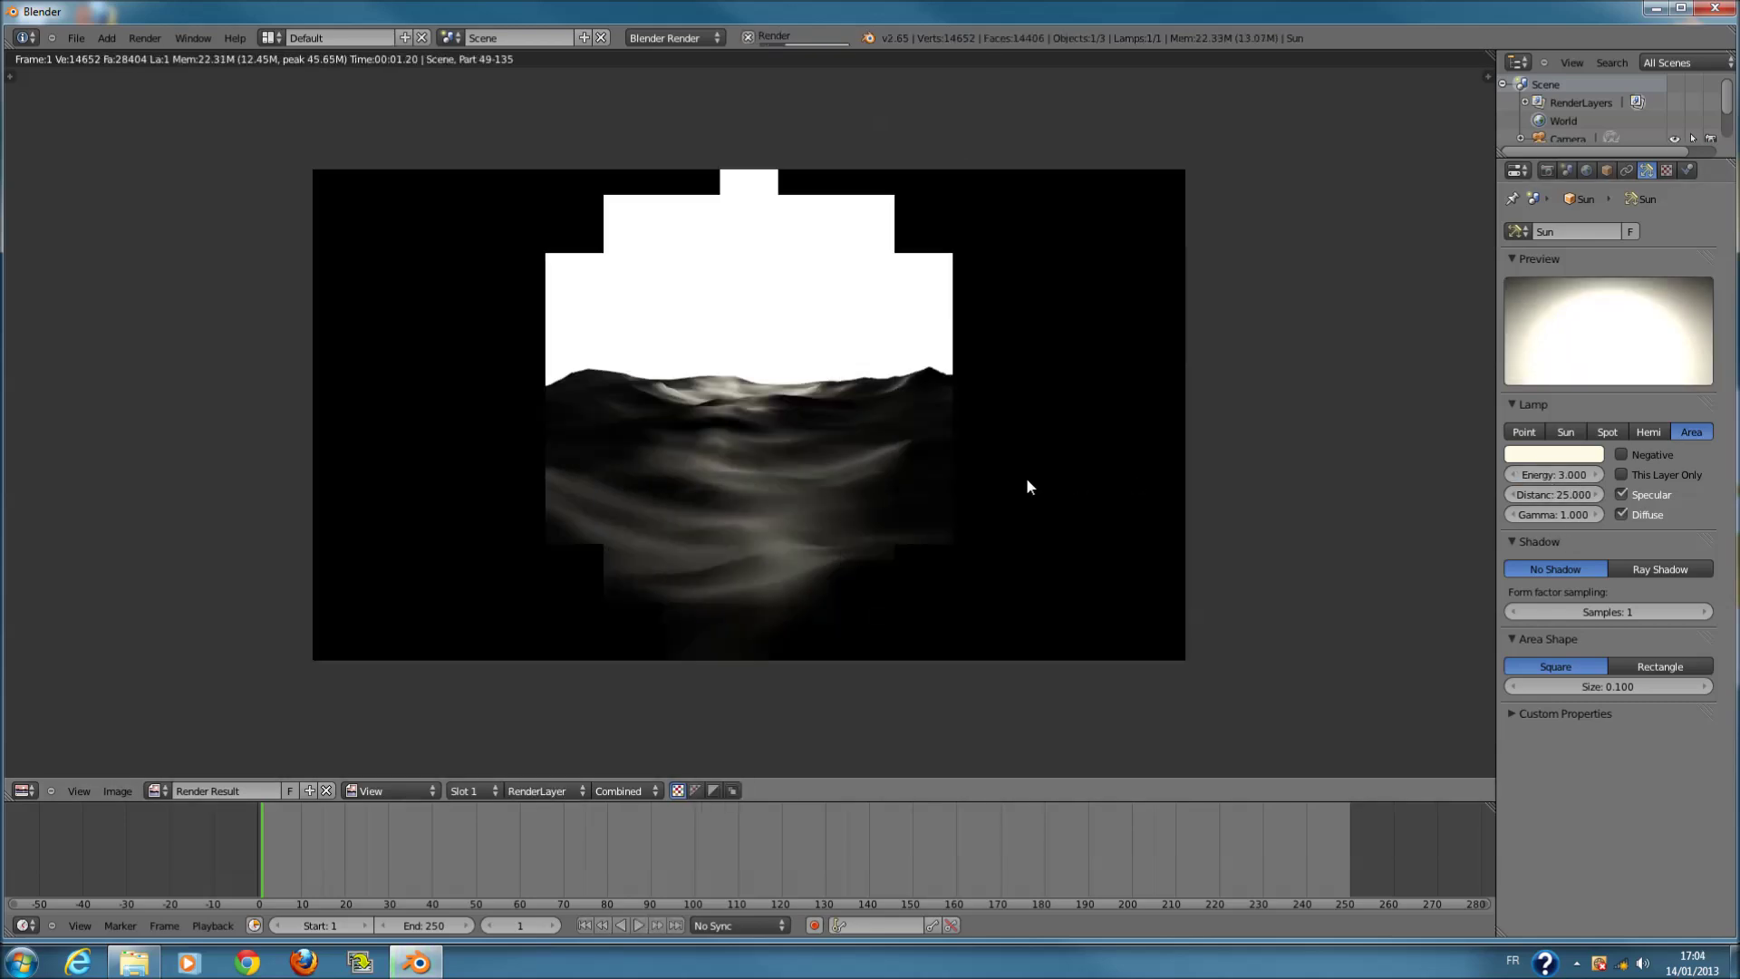
{"action": "type", "text": "8"}
{"action": "key", "text": "Return"}
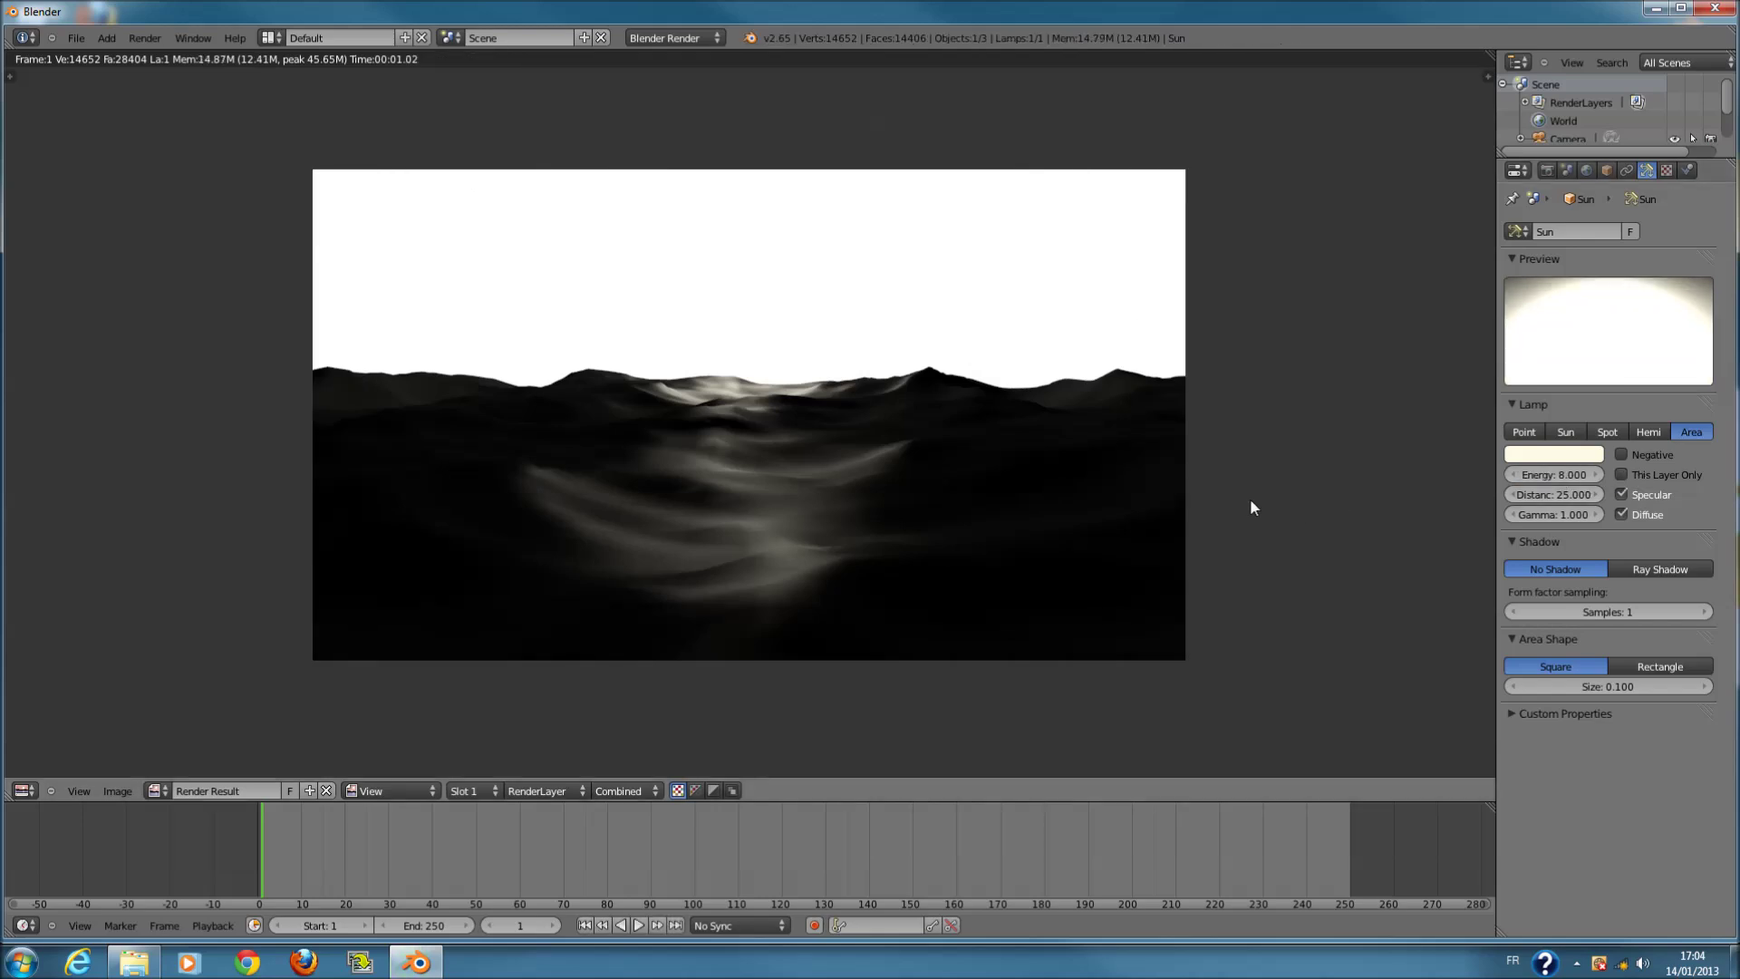
{"action": "key", "text": "F12"}
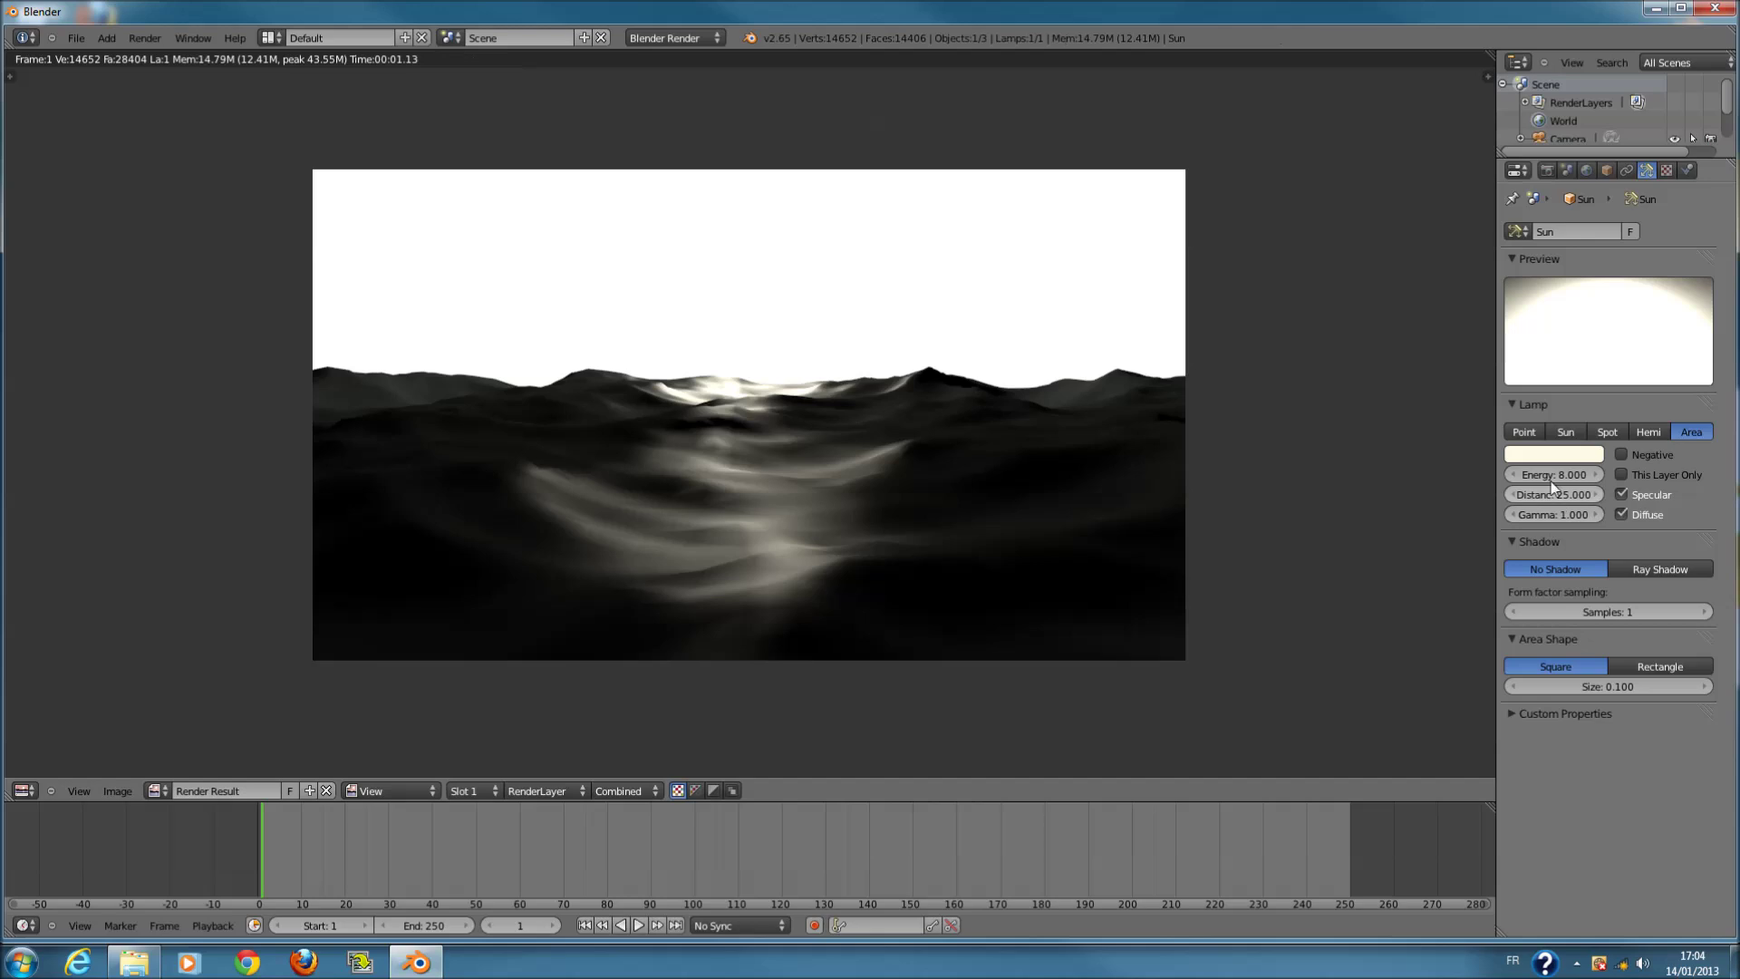
- Set the Area lamp's energy to 10 and render the ocean
{"action": "type", "text": "10"}
{"action": "key", "text": "Return"}
{"action": "key", "text": "F12"}
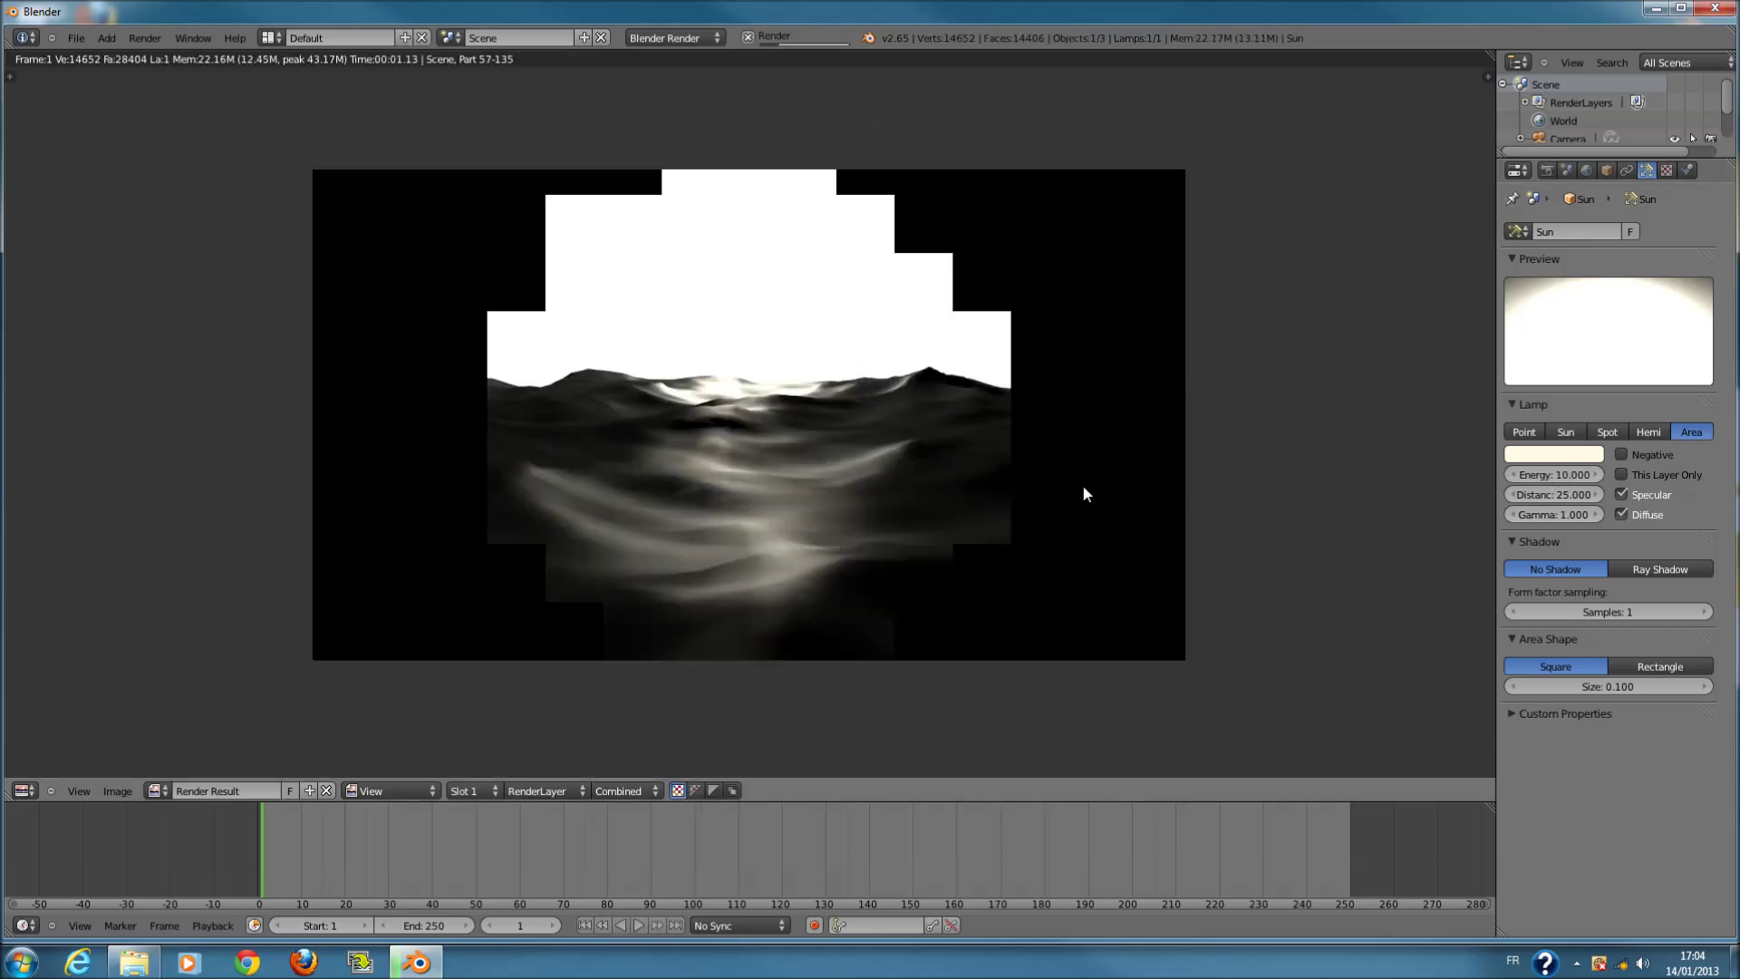
{"action": "key", "text": "F11"}
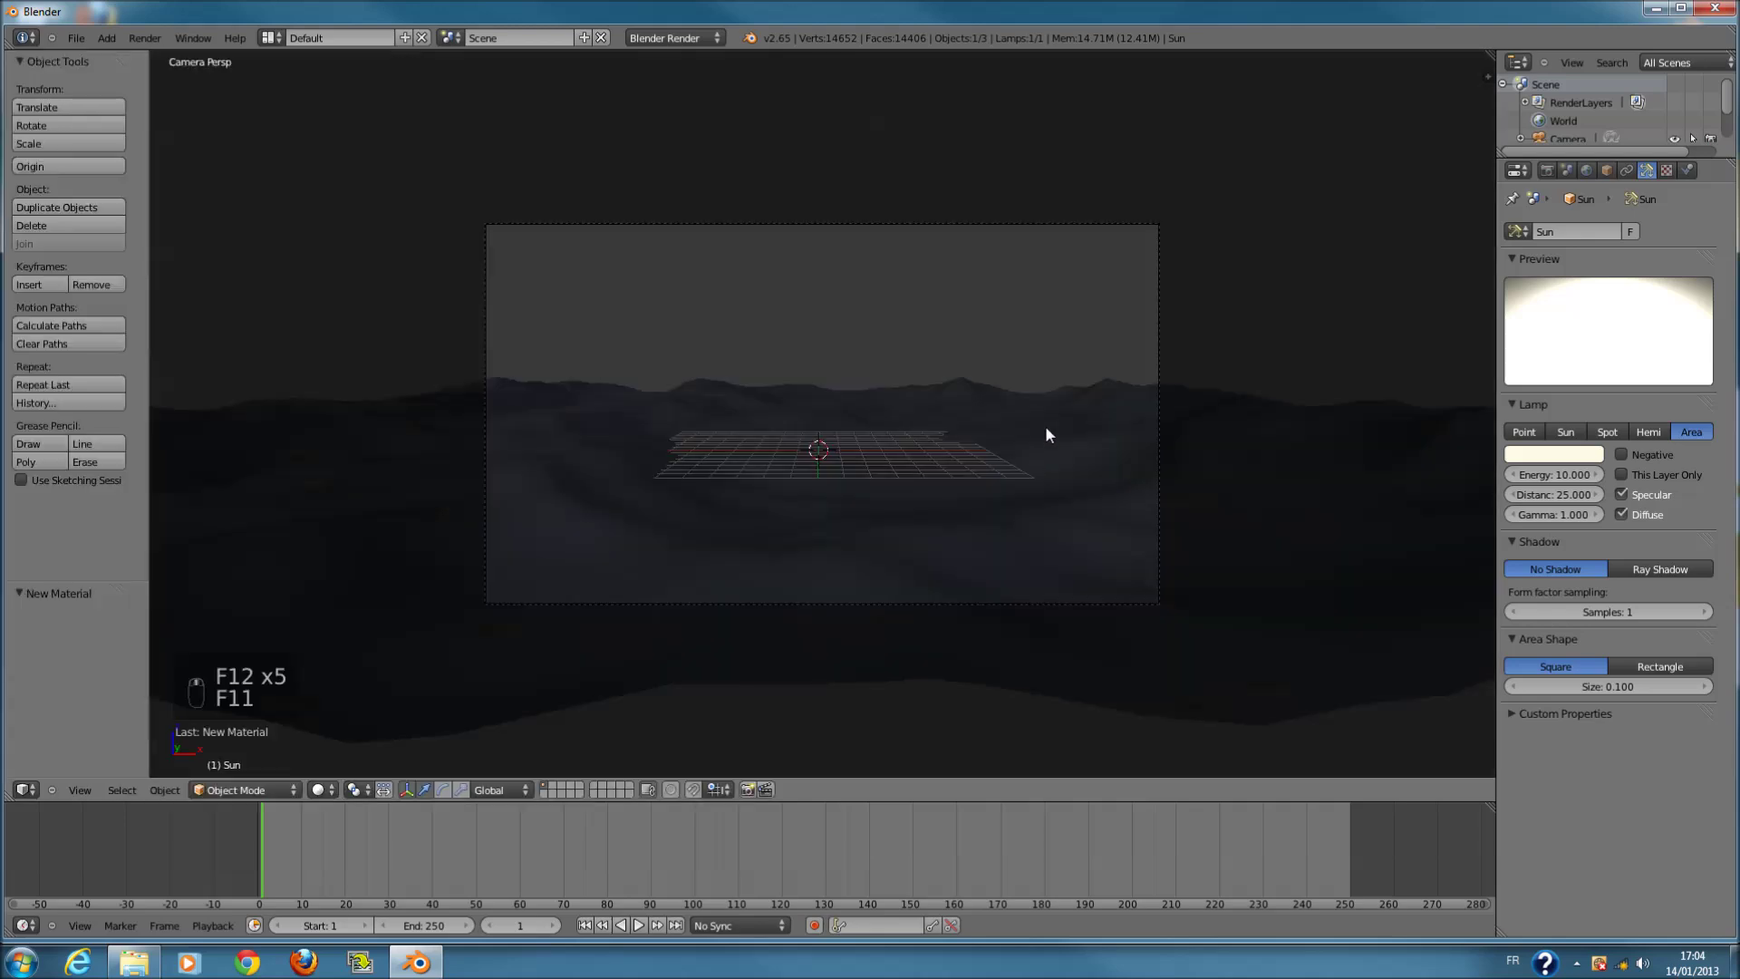
- Change the ocean plane's OCEAN material to a lighter grayish-blue diffuse color
{"action": "right_click", "coordinate": [1057, 397]}
{"action": "left_click", "coordinate": [1687, 171]}
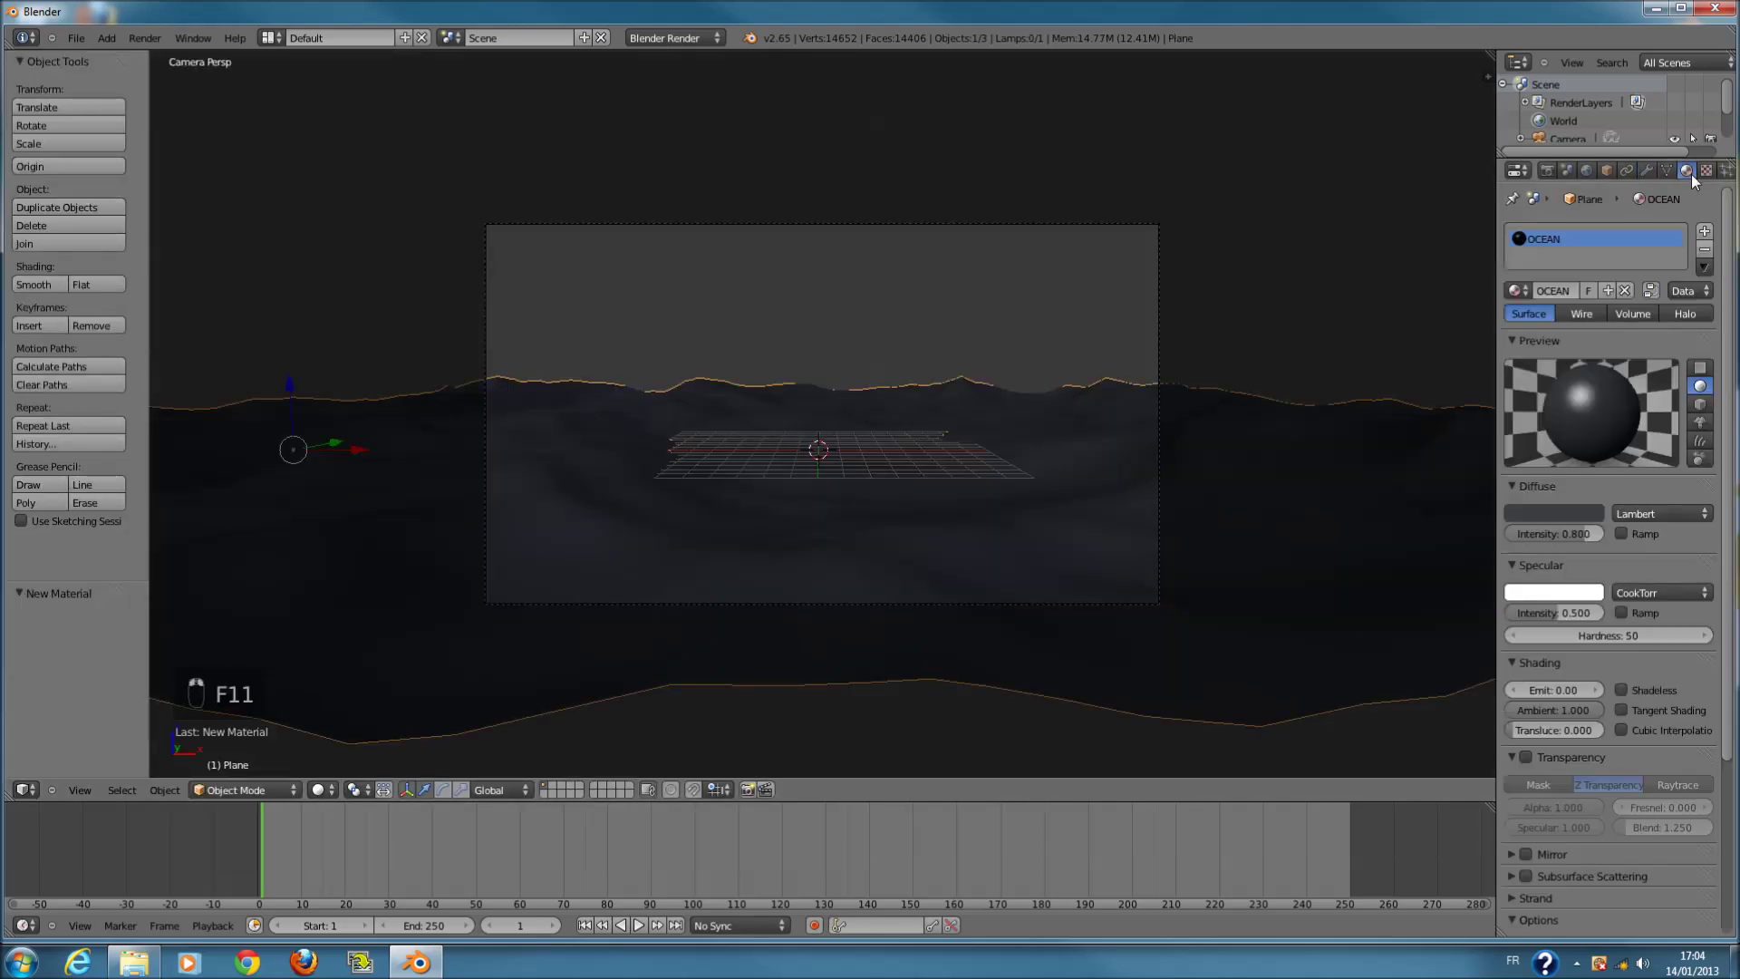
{"action": "left_click", "coordinate": [1586, 513]}
{"action": "left_click_drag", "start_coordinate": [1591, 367], "coordinate": [1584, 339]}
{"action": "left_click", "coordinate": [1530, 310]}
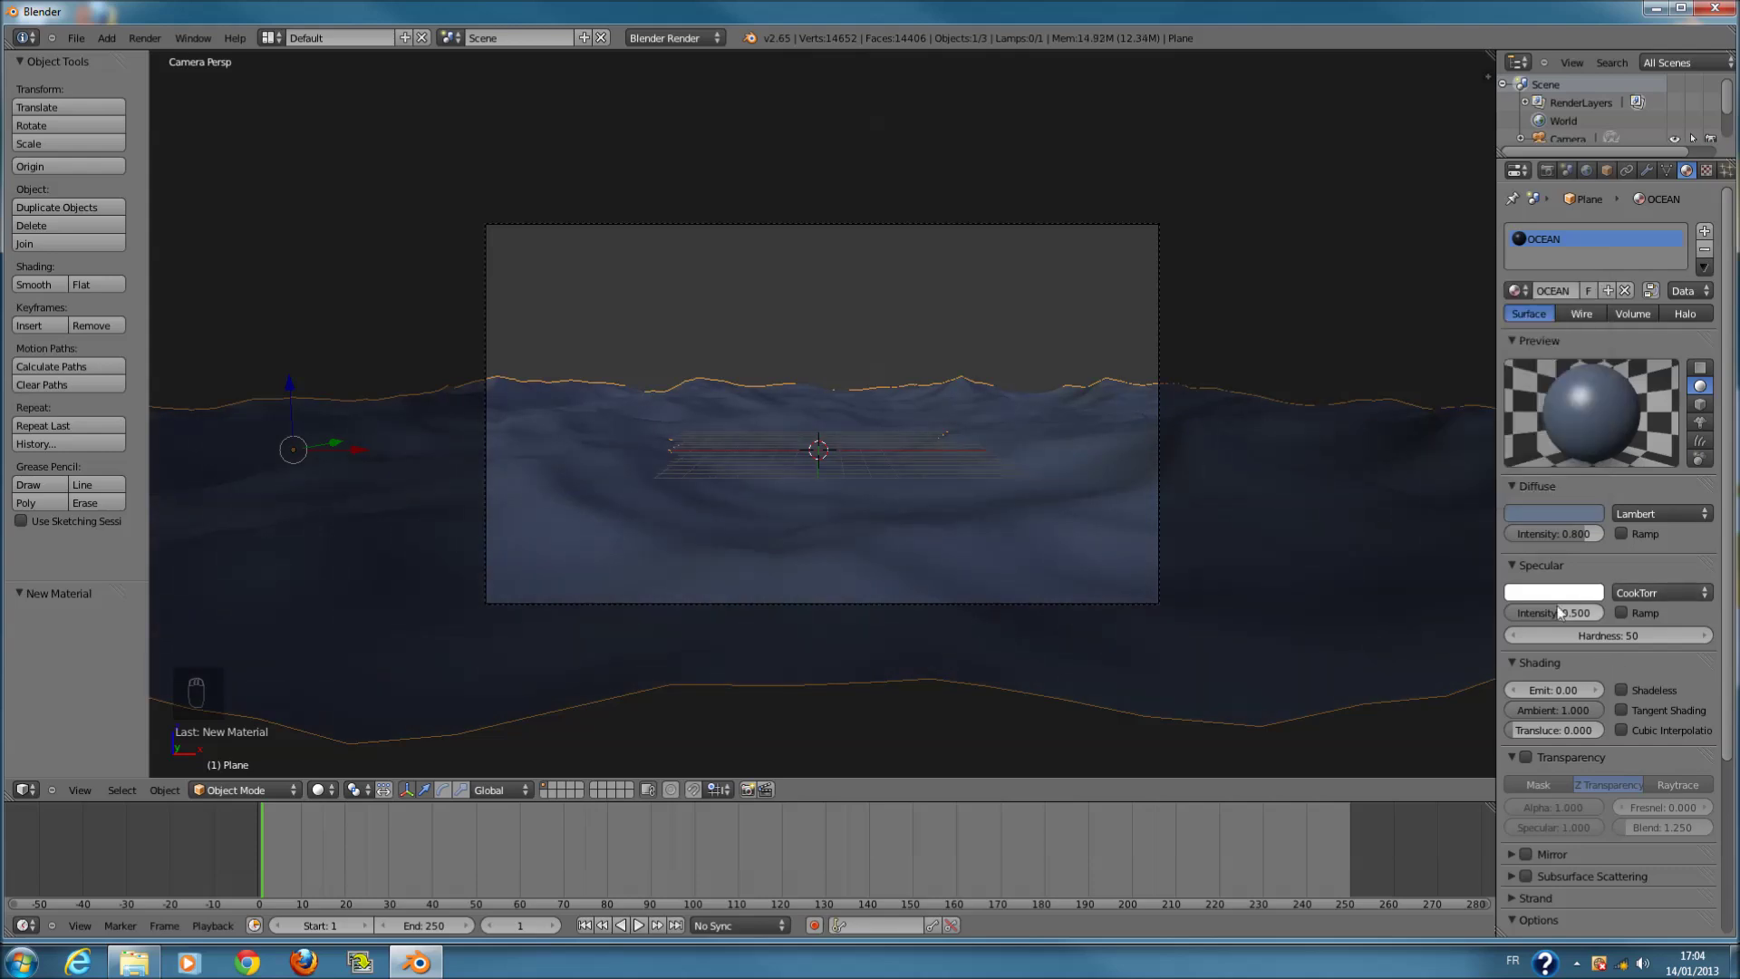
- Set the OCEAN material's diffuse intensity to 0.5 and its specular intensity to 0.2
{"action": "left_click", "coordinate": [1562, 533]}
{"action": "type", "text": "0."}
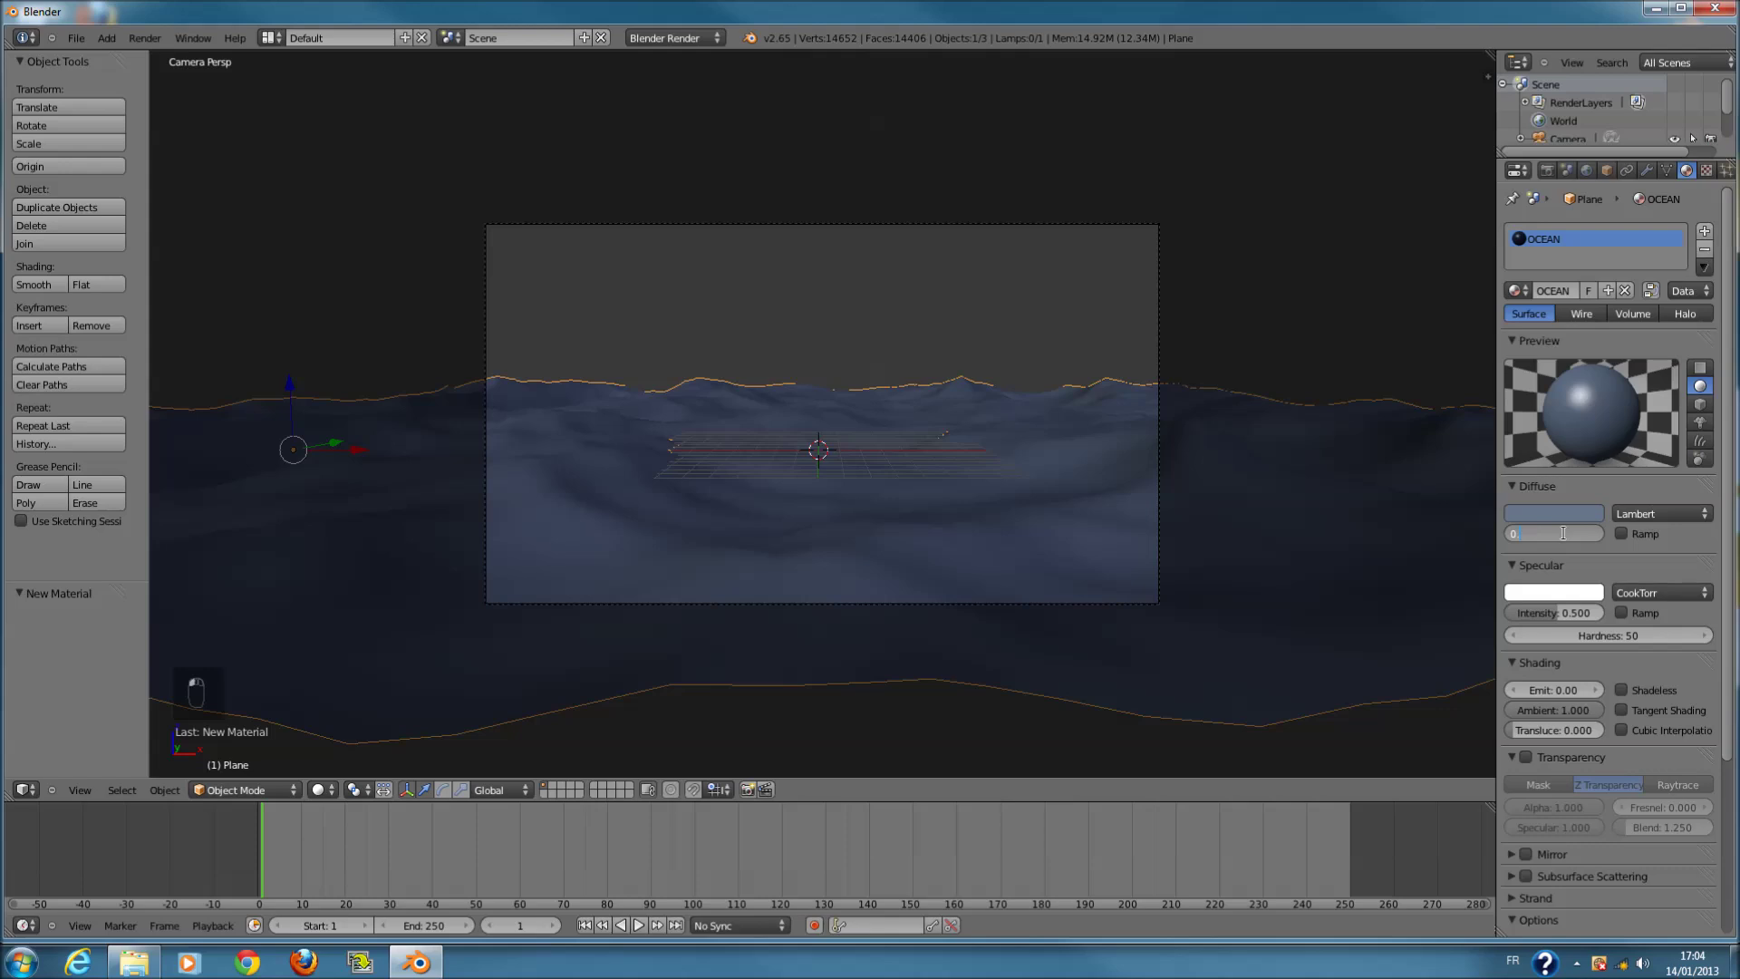
{"action": "type", "text": "5"}
{"action": "key", "text": "Return"}
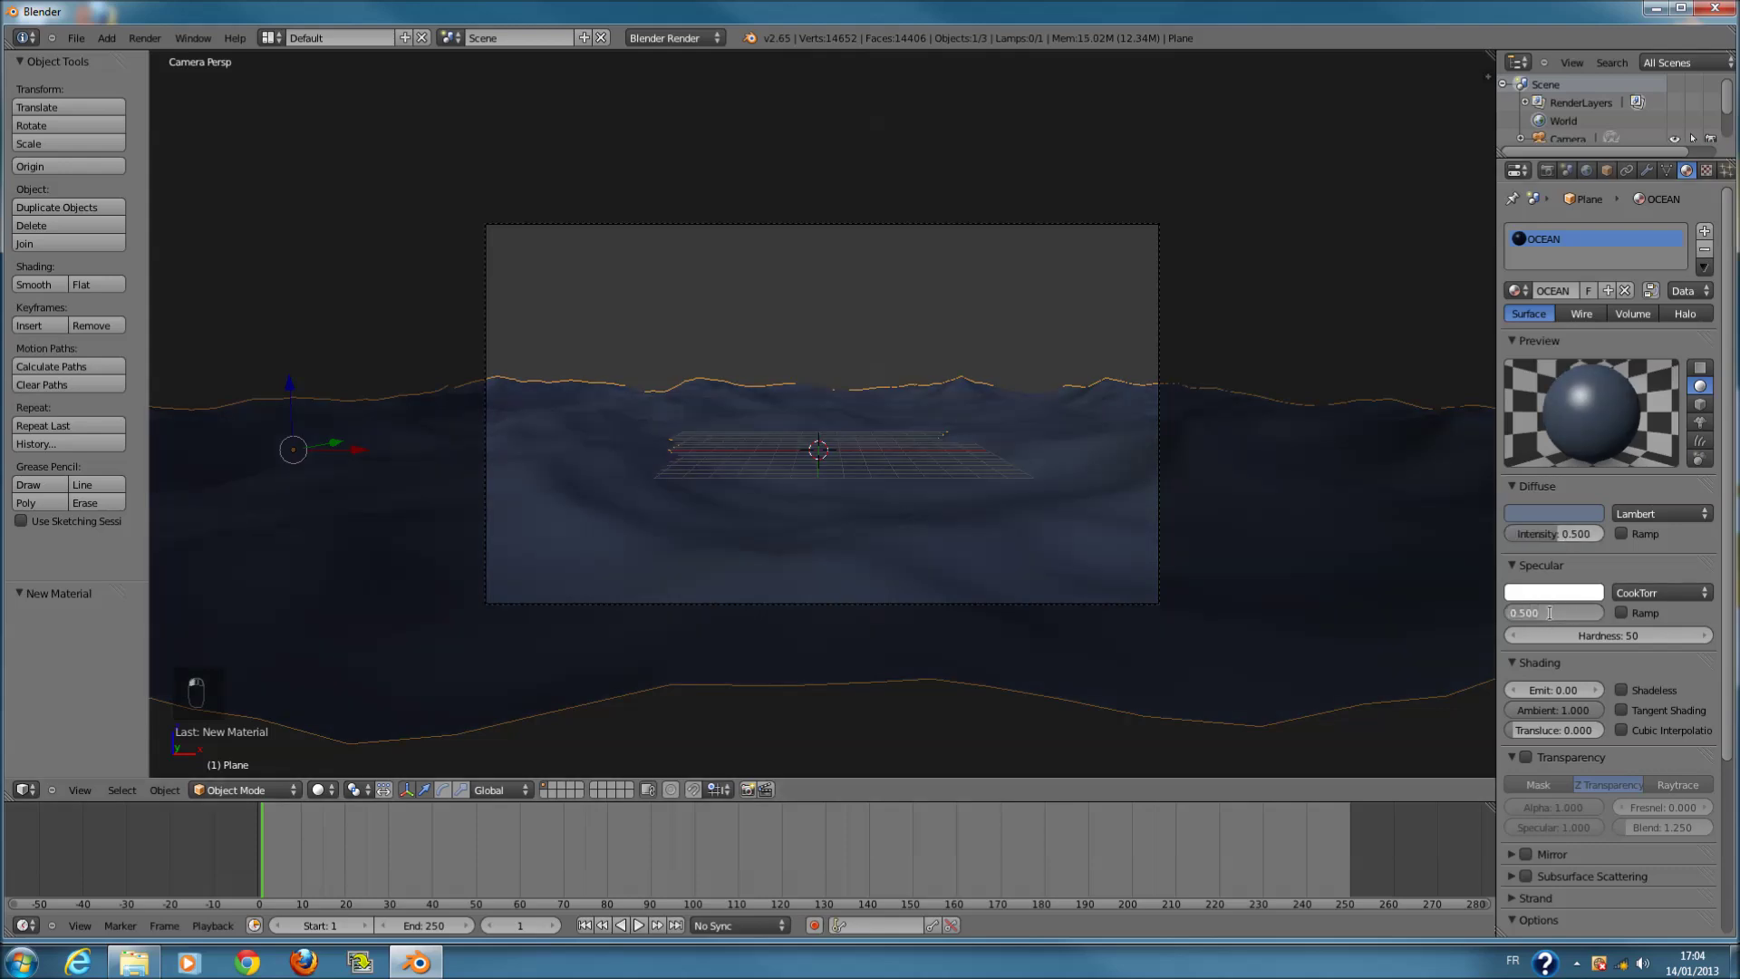
{"action": "type", "text": "0.2"}
{"action": "key", "text": "Return"}
- Switch the OCEAN material's specular shader to WardIso and render the ocean
{"action": "left_click", "coordinate": [1638, 592]}
{"action": "left_click", "coordinate": [1622, 500]}
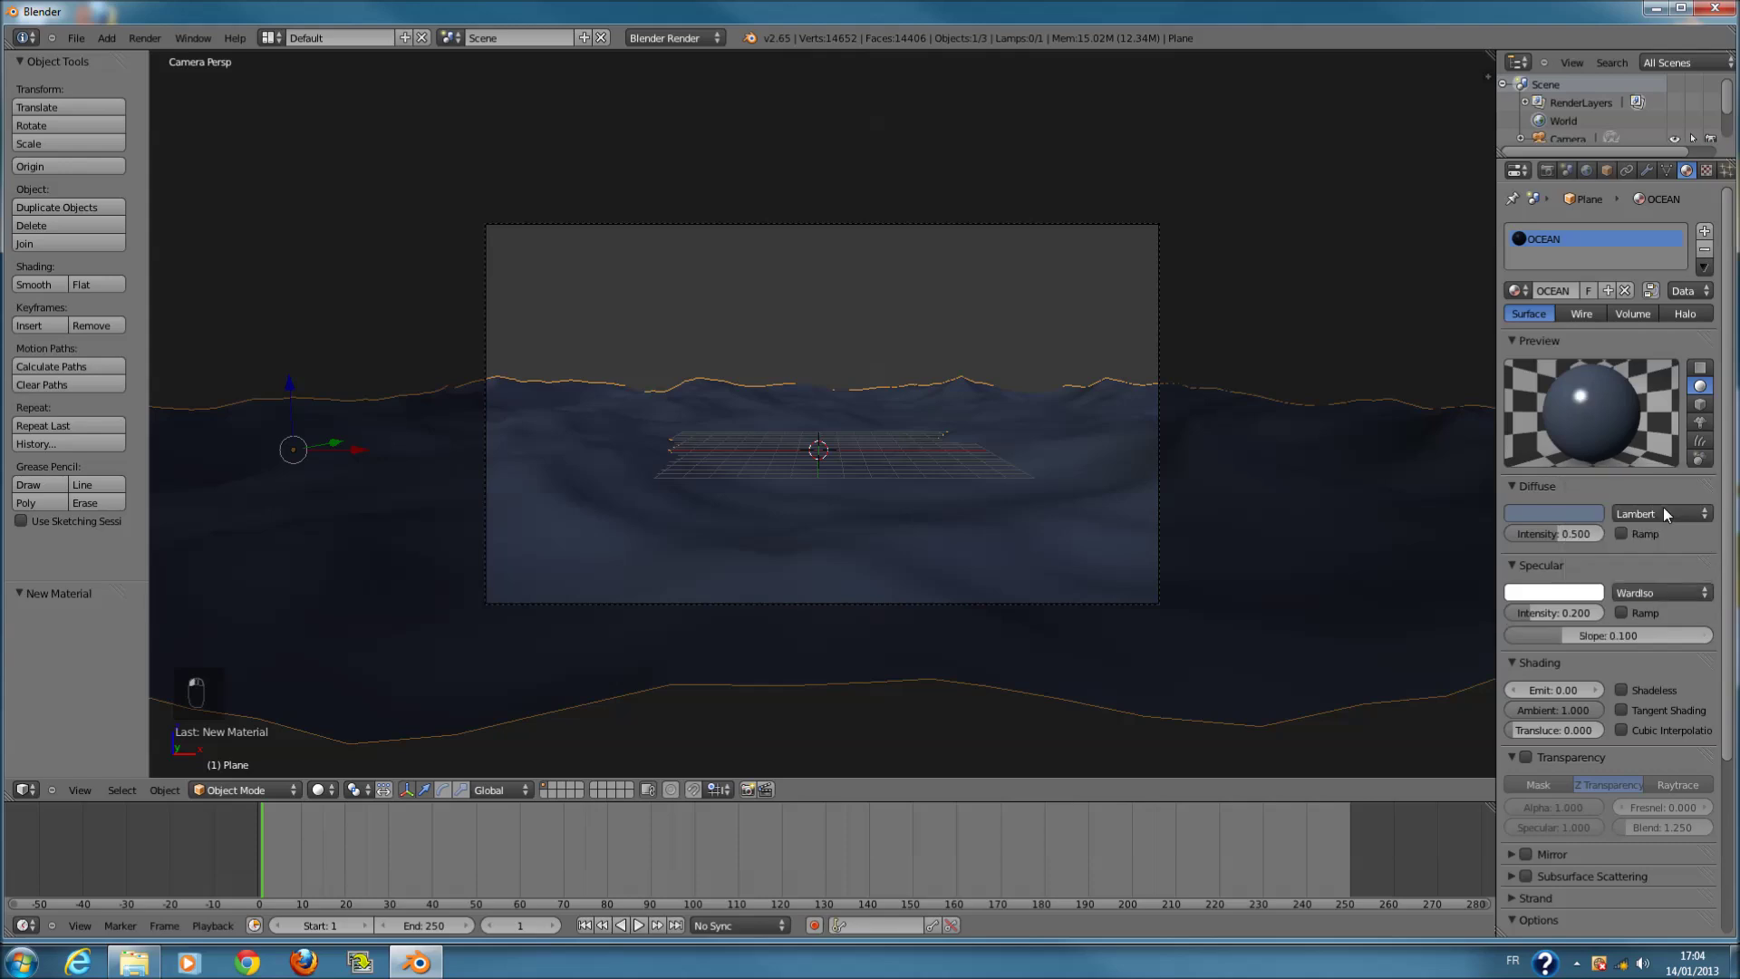
{"action": "key", "text": "F12"}
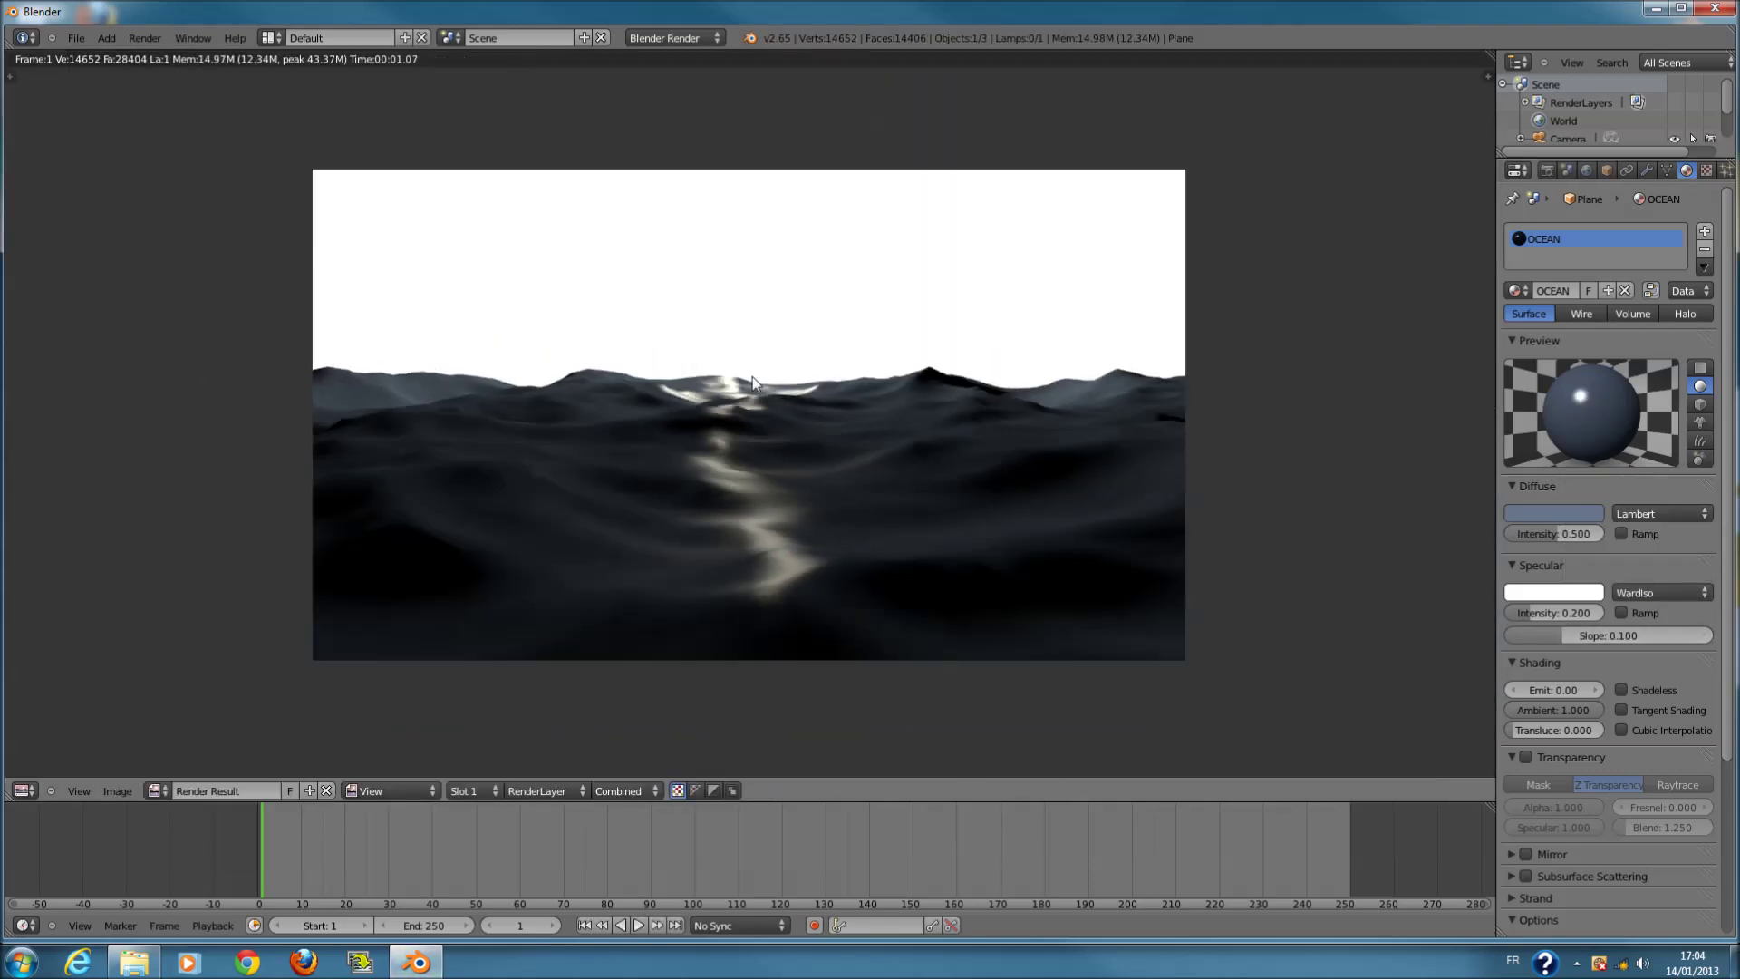
{"action": "key", "text": "F11"}
- Try specular slope values of 0 and 0.4 on the OCEAN material
{"action": "left_click_drag", "start_coordinate": [1630, 644], "coordinate": [1291, 604]}
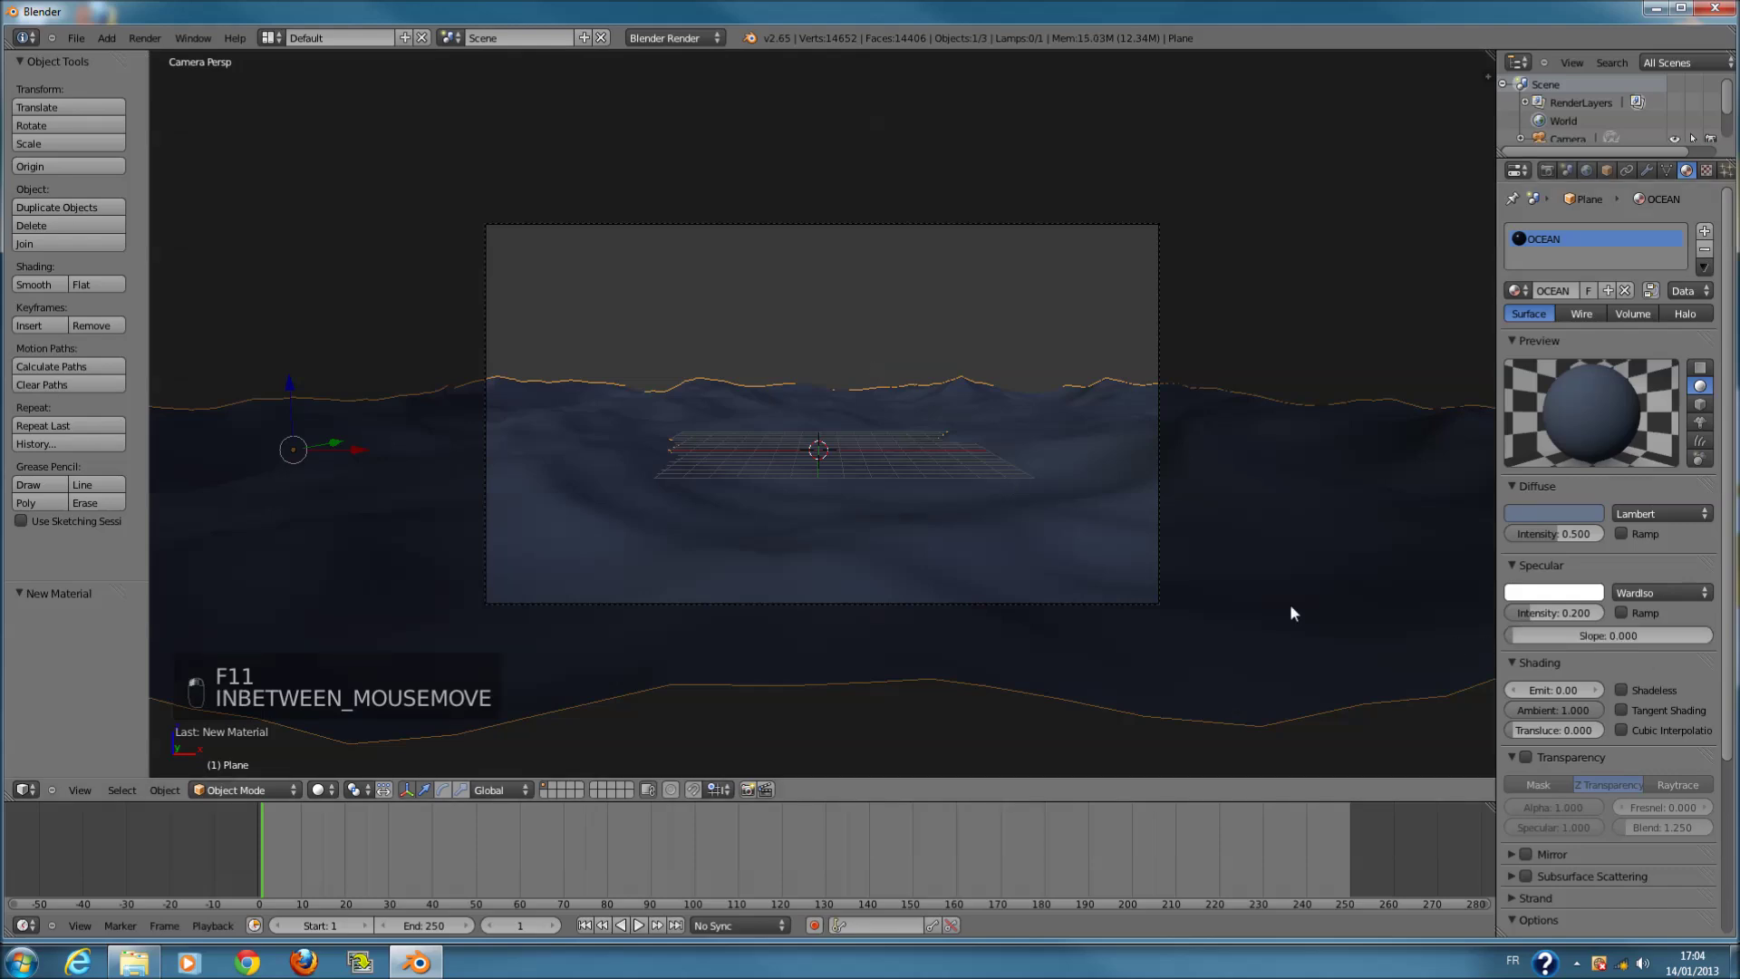
{"action": "left_click_drag", "start_coordinate": [1531, 612], "coordinate": [1551, 611]}
{"action": "double_click", "coordinate": [1551, 611]}
{"action": "double_click", "coordinate": [1612, 636]}
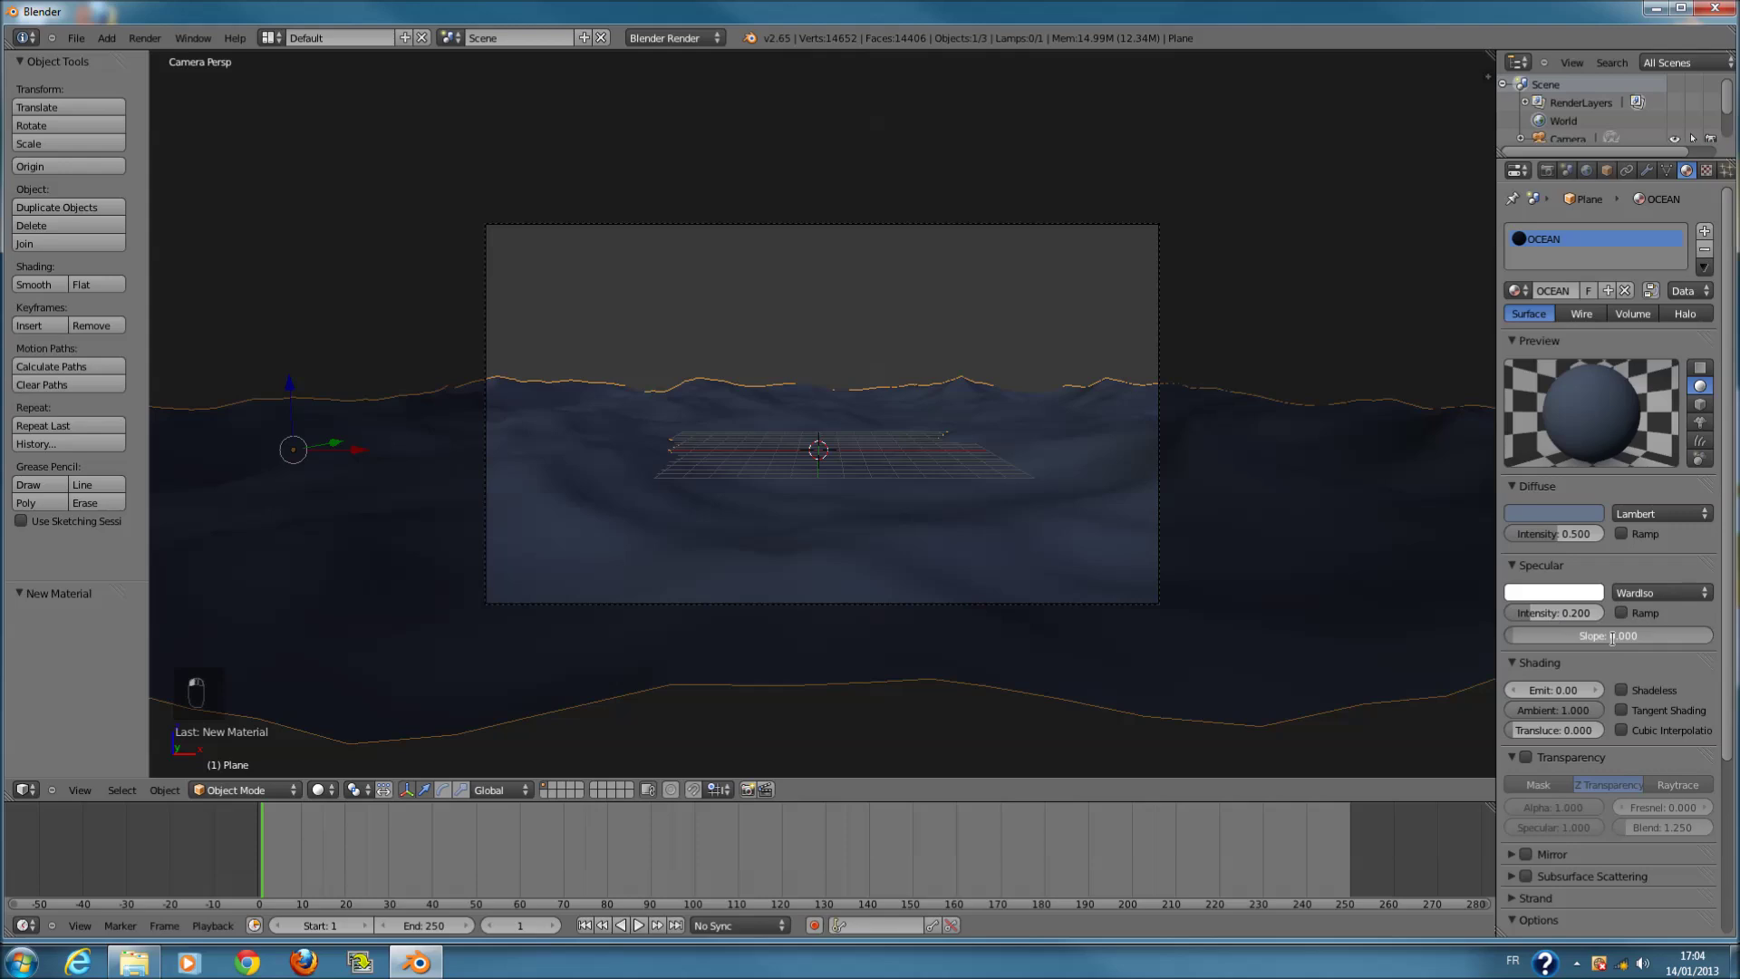
{"action": "type", "text": ".4"}
{"action": "key", "text": "Return"}
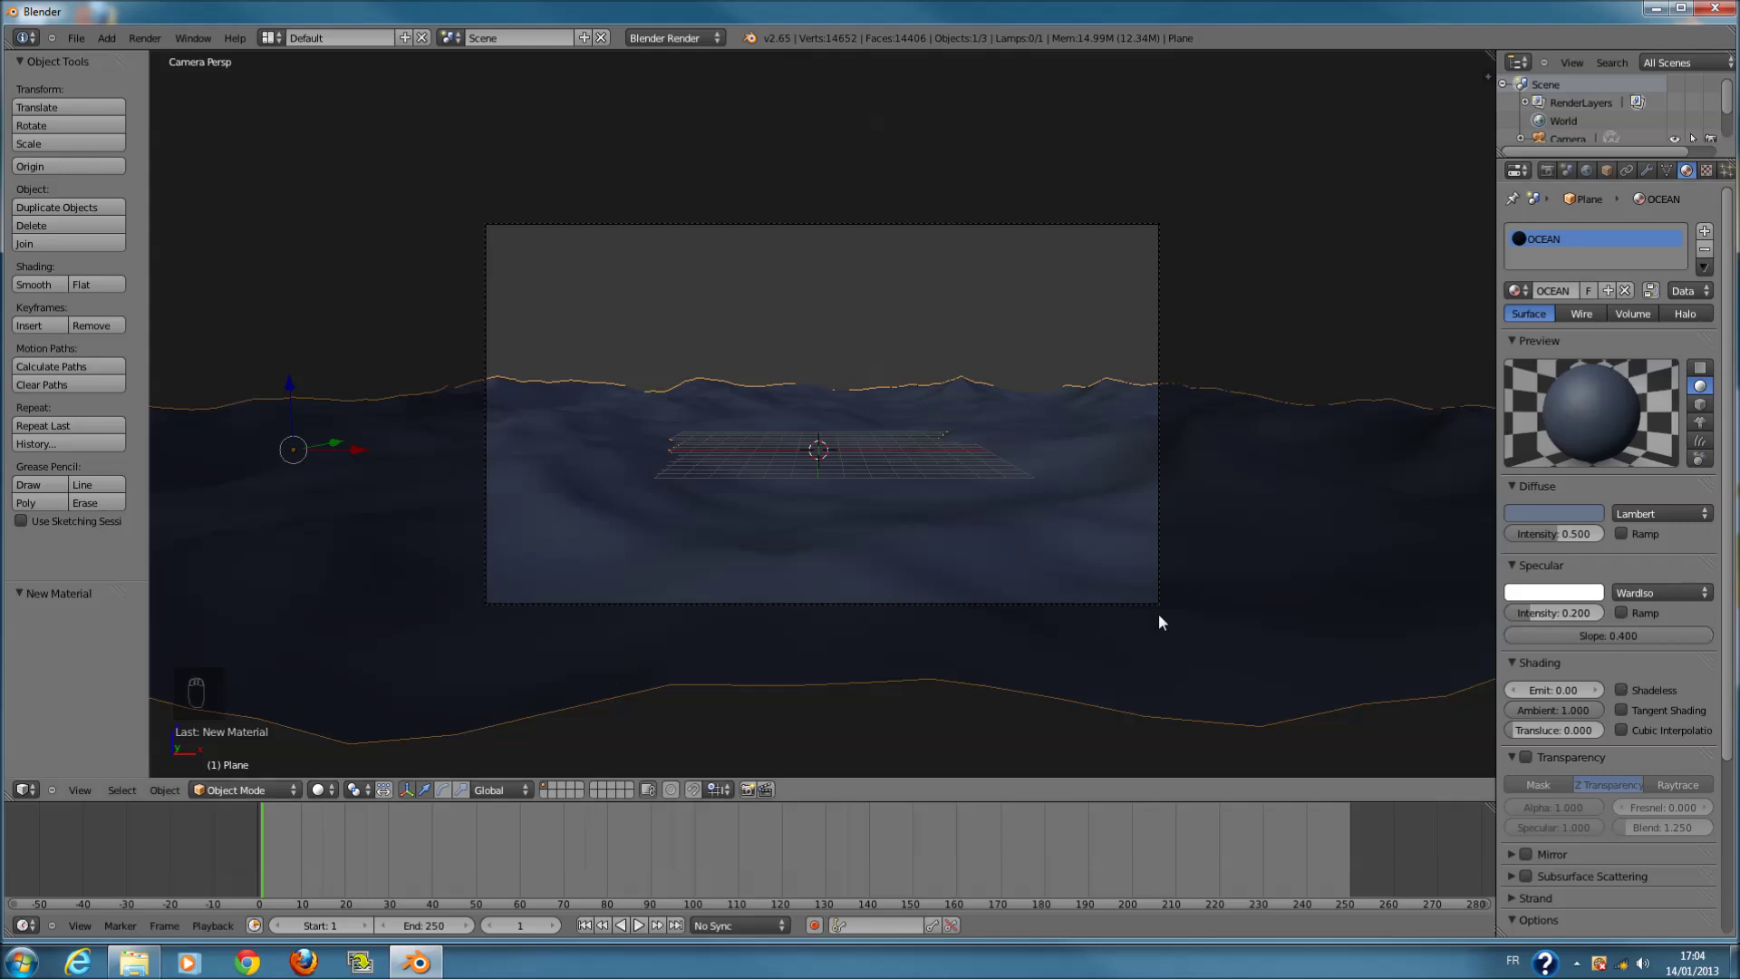
- Lower the specular slope to about 0.092 and render the ocean
{"action": "left_click_drag", "start_coordinate": [1589, 634], "coordinate": [1483, 639]}
{"action": "key", "text": "F12"}
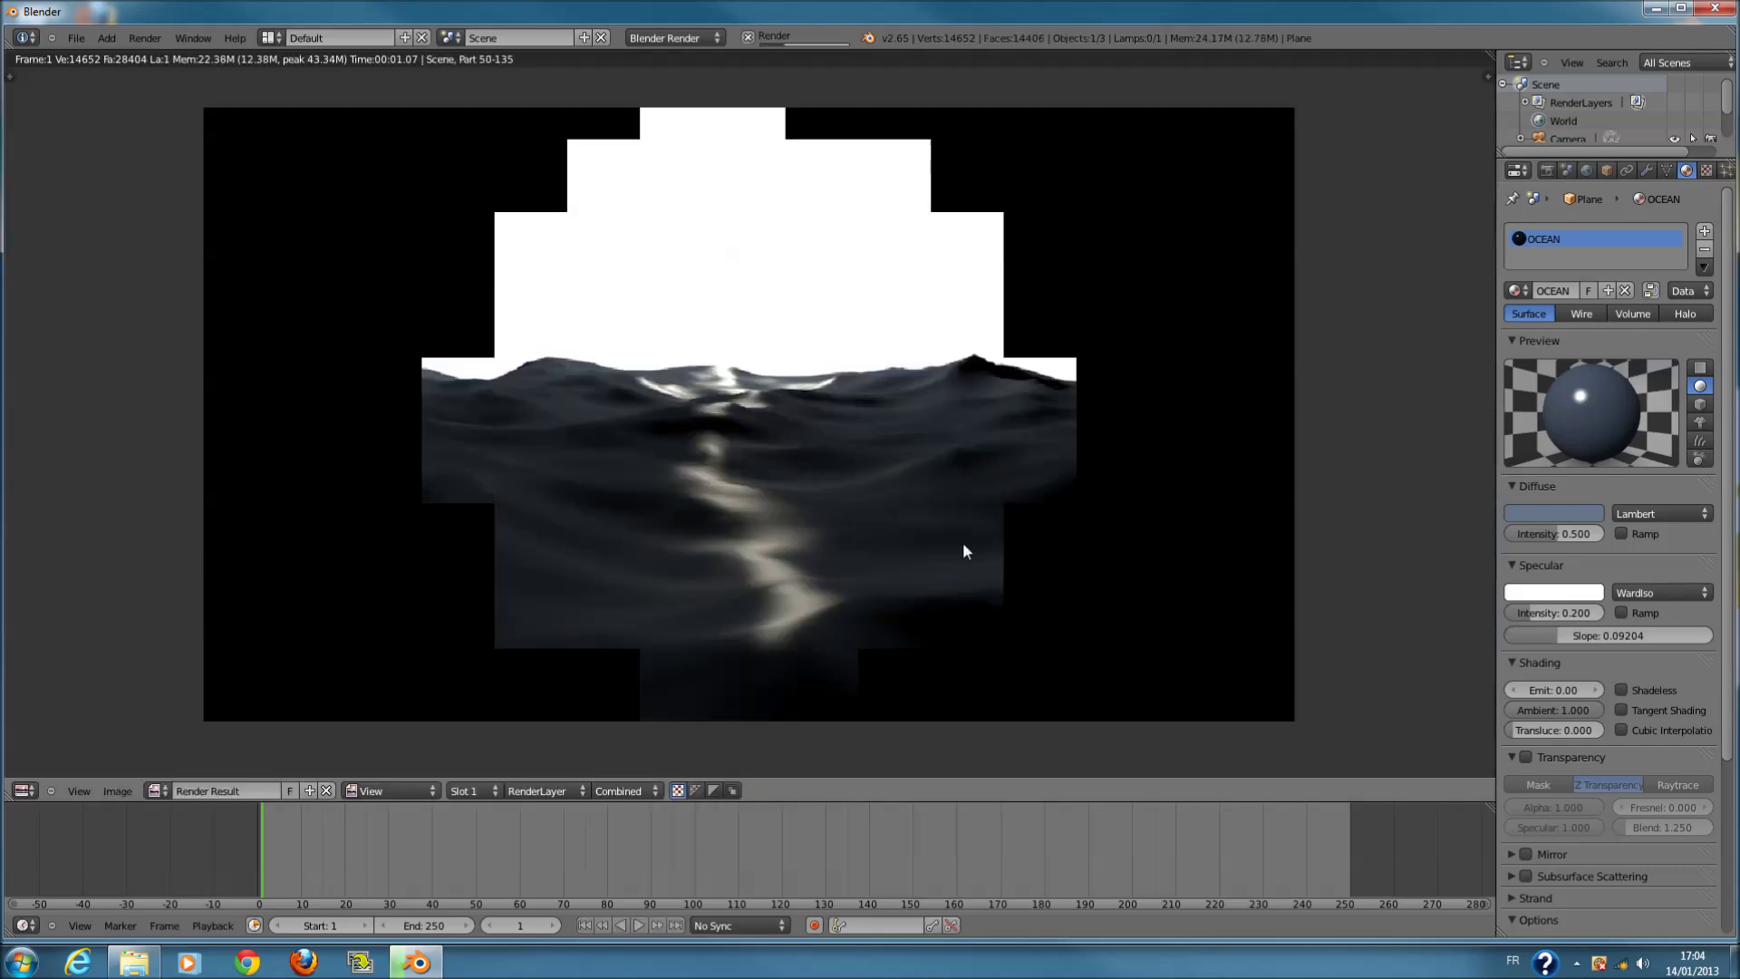
{"action": "key", "text": "F11"}
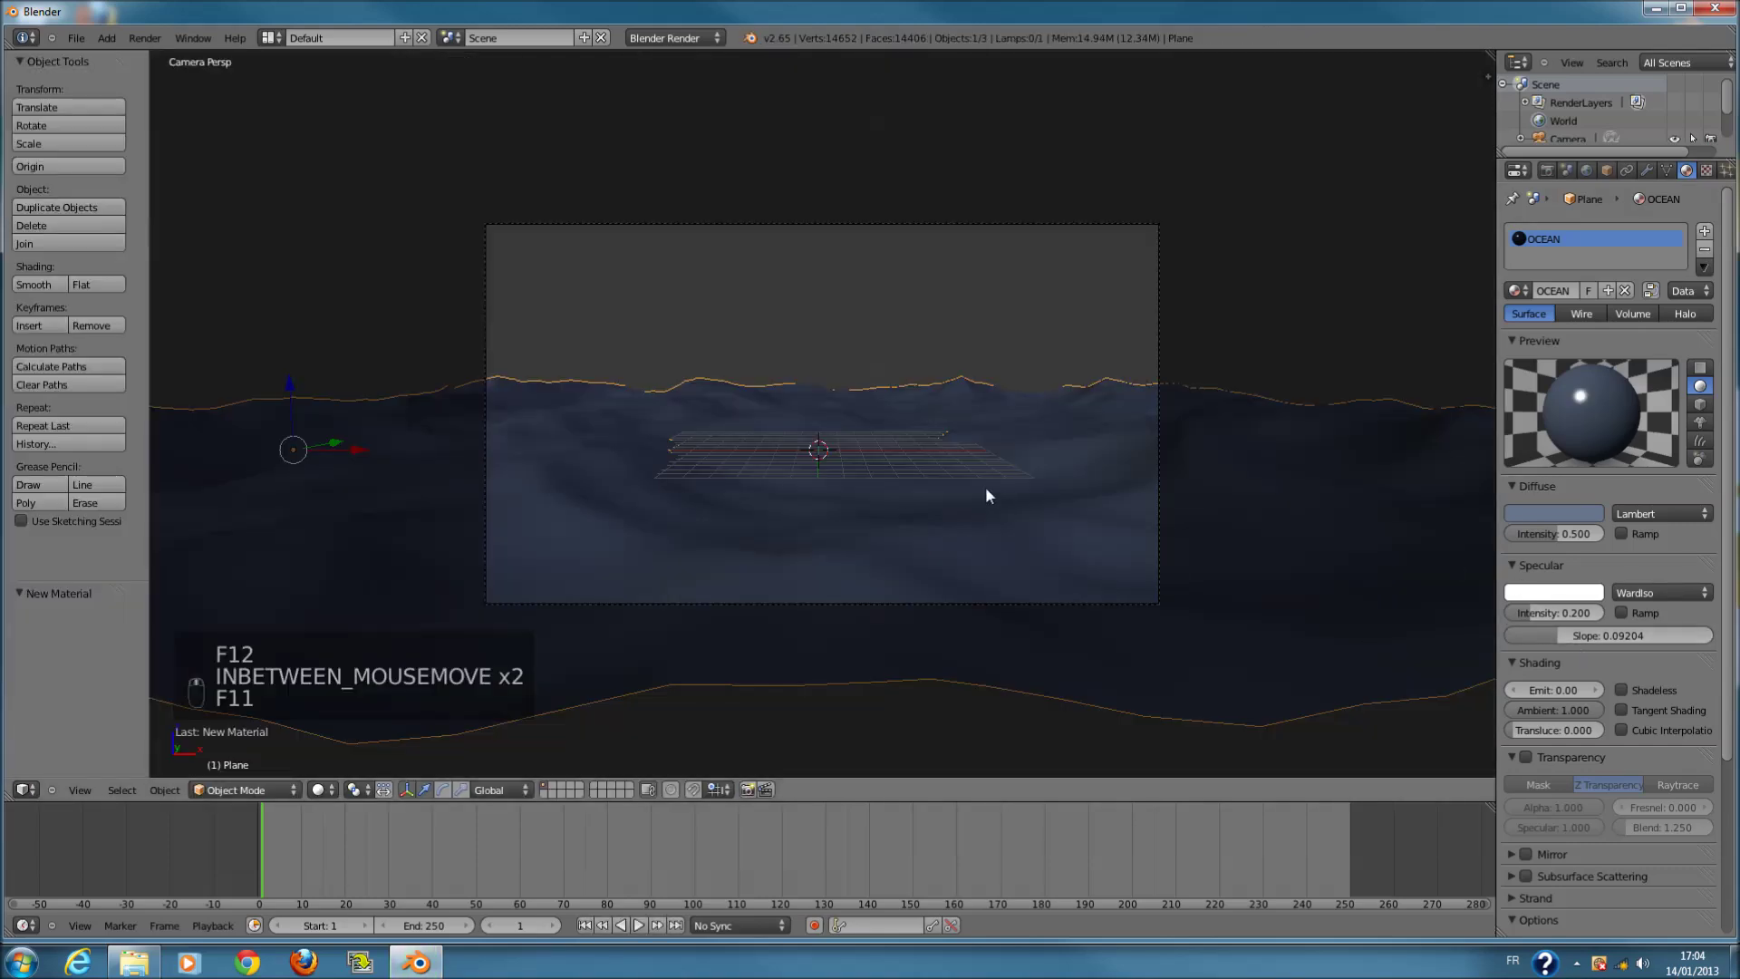
- Enable Raytrace transparency on the OCEAN material with an IOR of 1.2
{"action": "scroll", "coordinate": [1586, 681], "scroll_direction": "down", "scroll_amount": 1}
{"action": "scroll", "coordinate": [1586, 682], "scroll_direction": "down", "scroll_amount": 1}
{"action": "left_click", "coordinate": [1525, 688]}
{"action": "left_click", "coordinate": [1678, 711]}
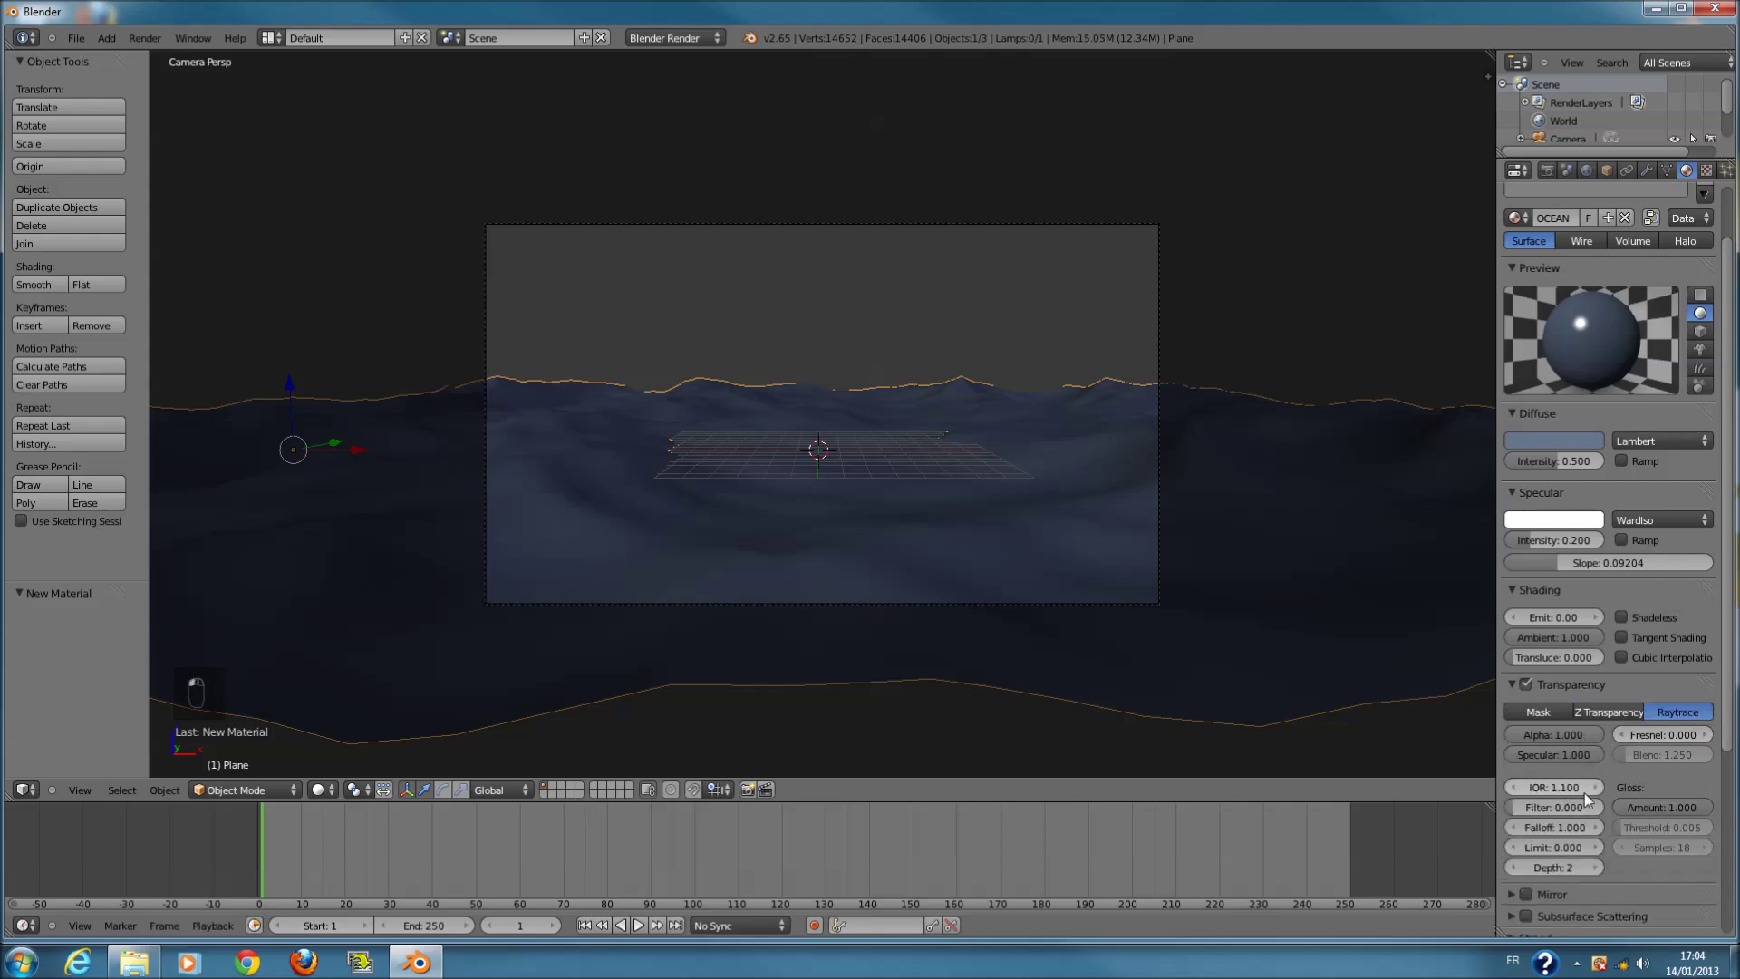
- Try transparency alpha values of 0.7 and 0.945, rendering the ocean with each
{"action": "left_click", "coordinate": [1566, 731]}
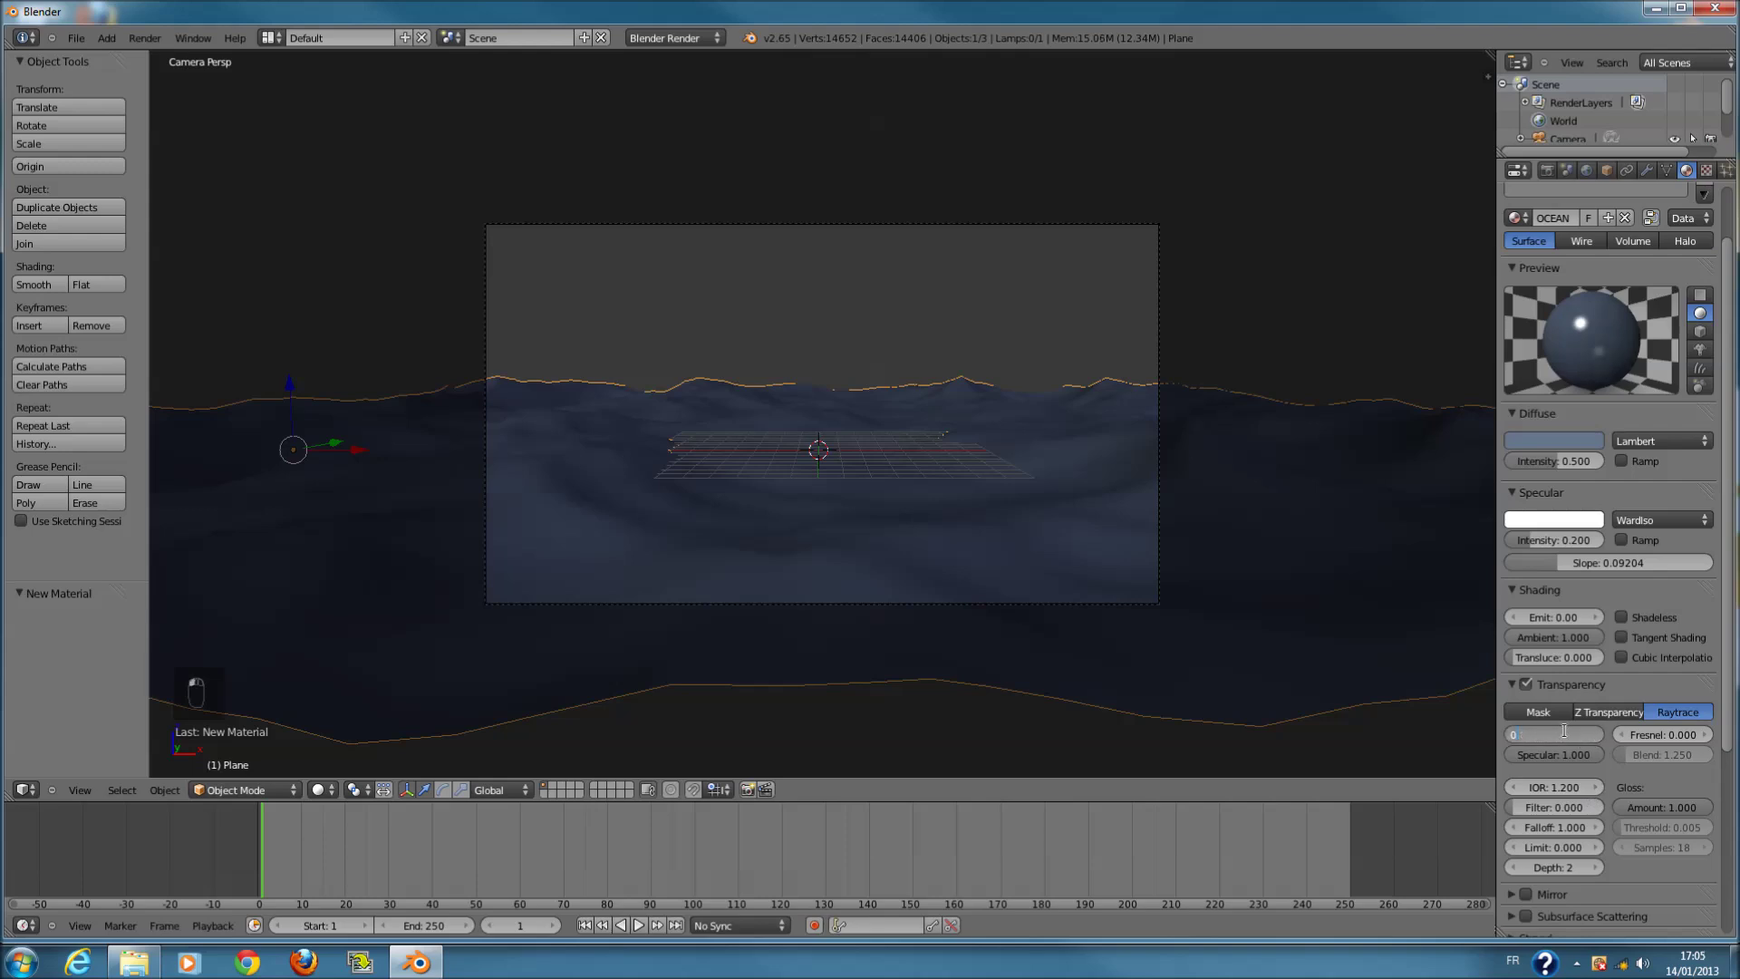
{"action": "type", "text": "0.7"}
{"action": "key", "text": "Return"}
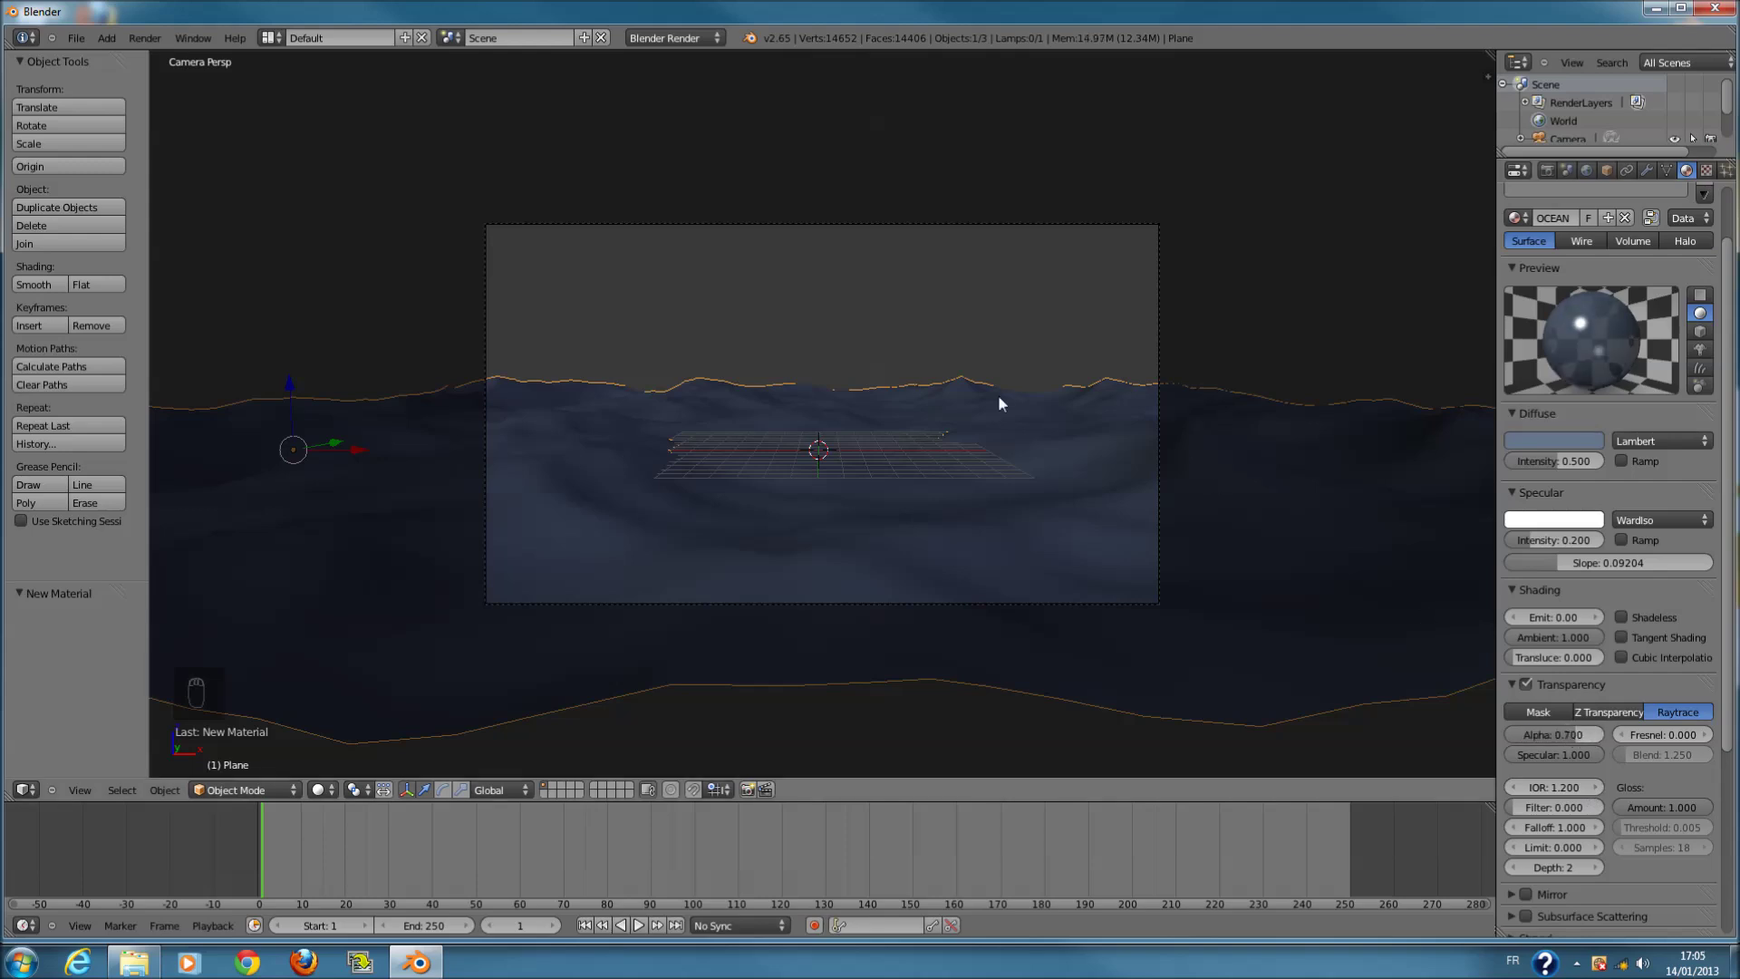
{"action": "key", "text": "F12"}
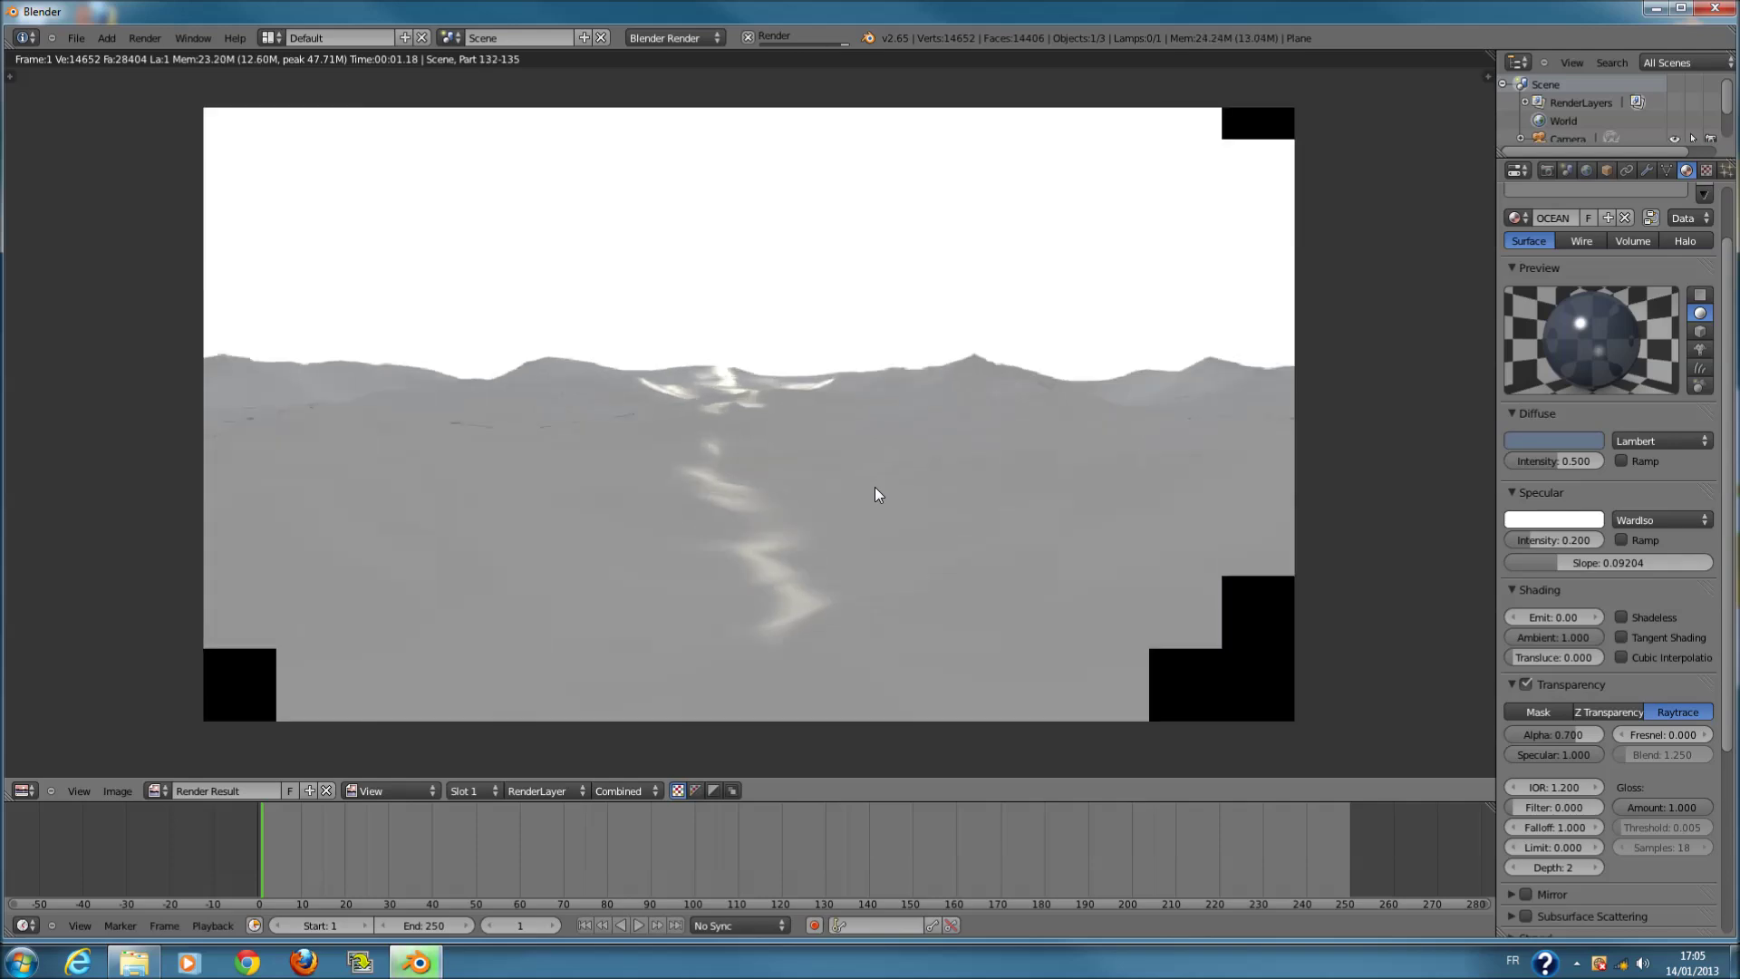
{"action": "key", "text": "F11"}
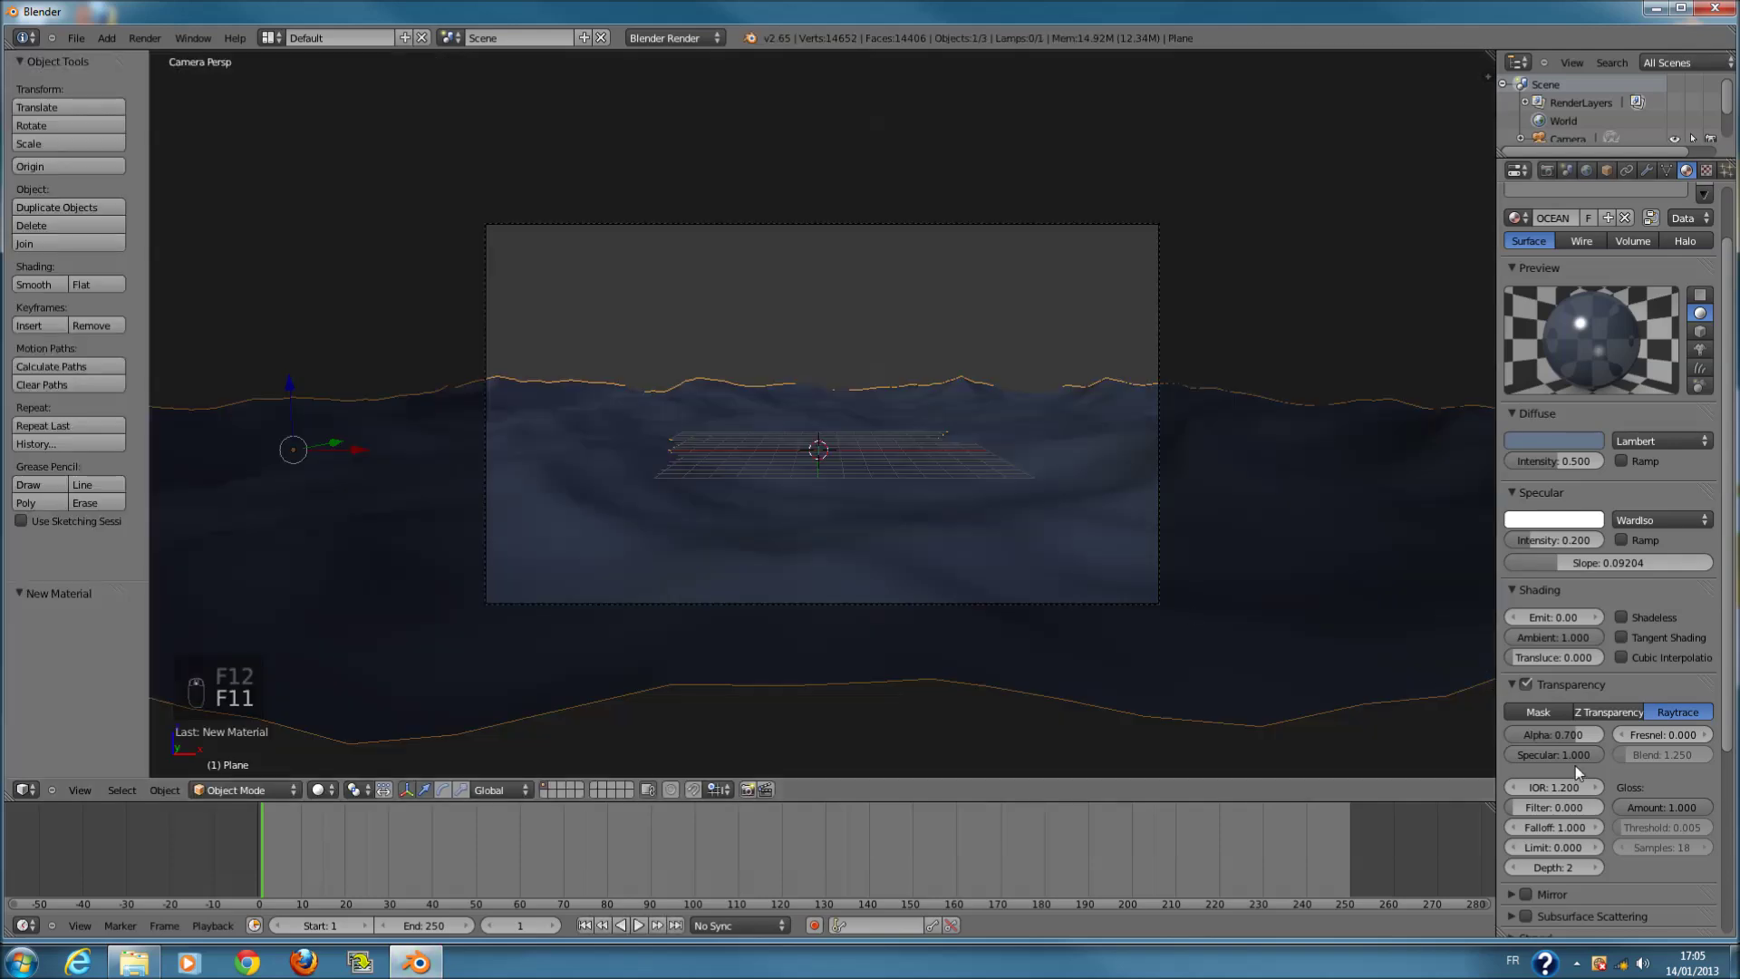
{"action": "left_click_drag", "start_coordinate": [1588, 740], "coordinate": [1594, 742]}
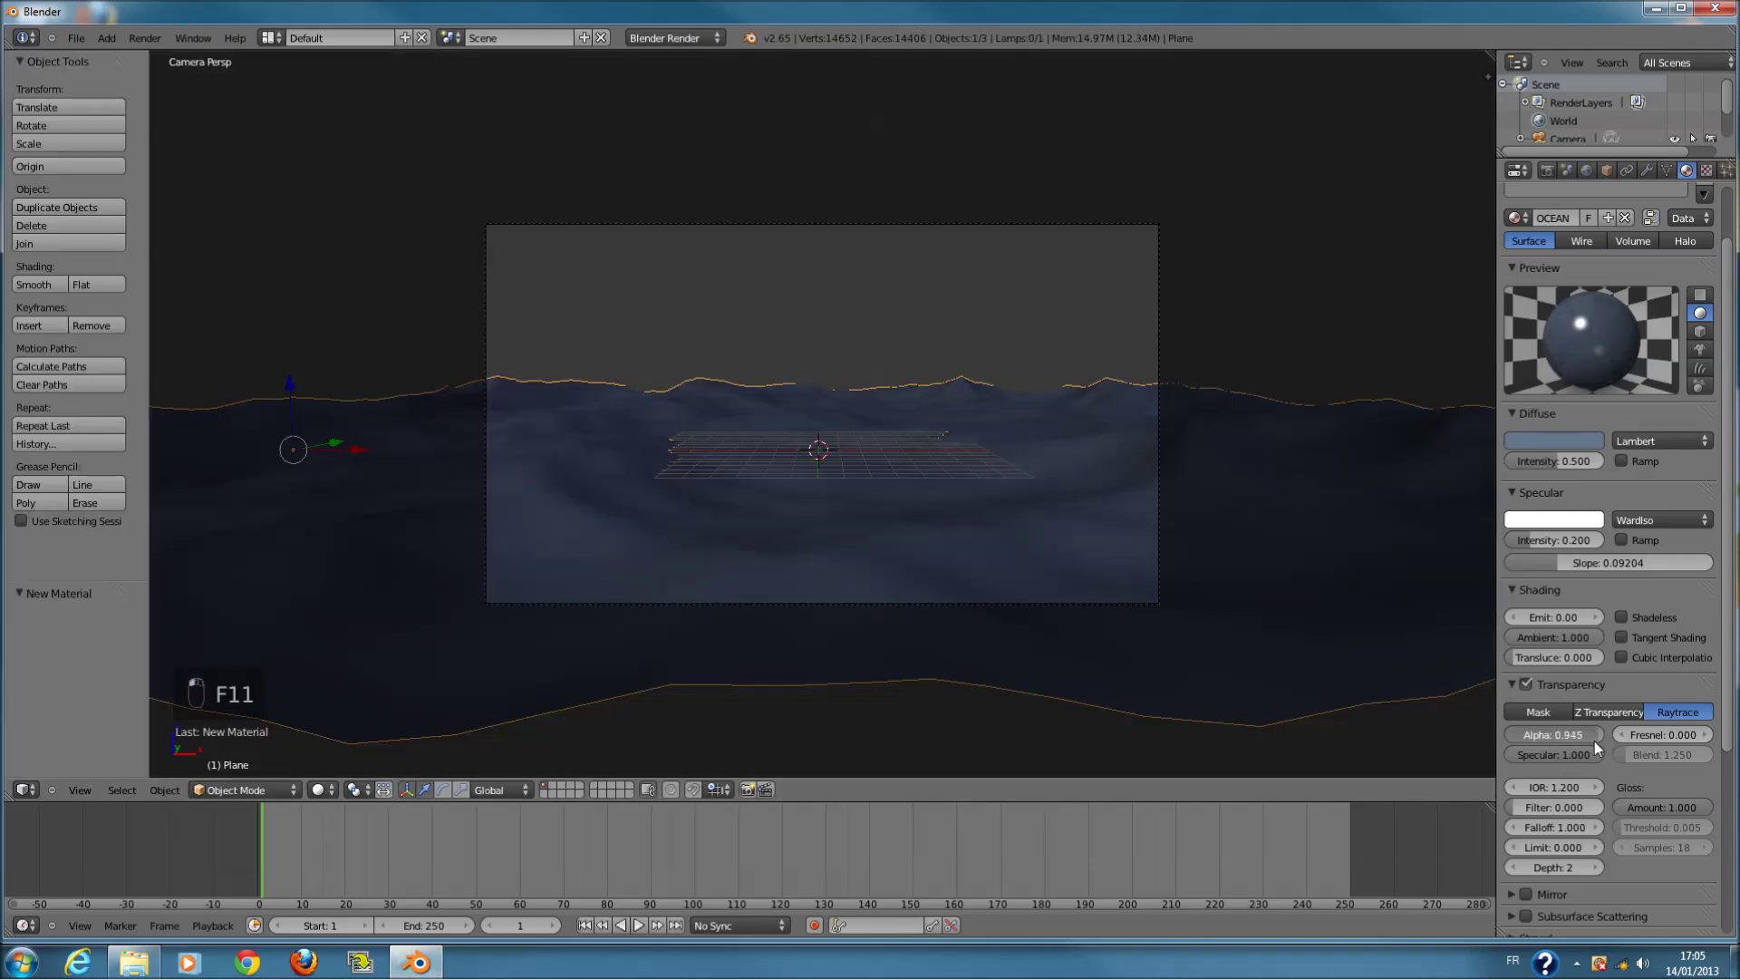
{"action": "key", "text": "F12"}
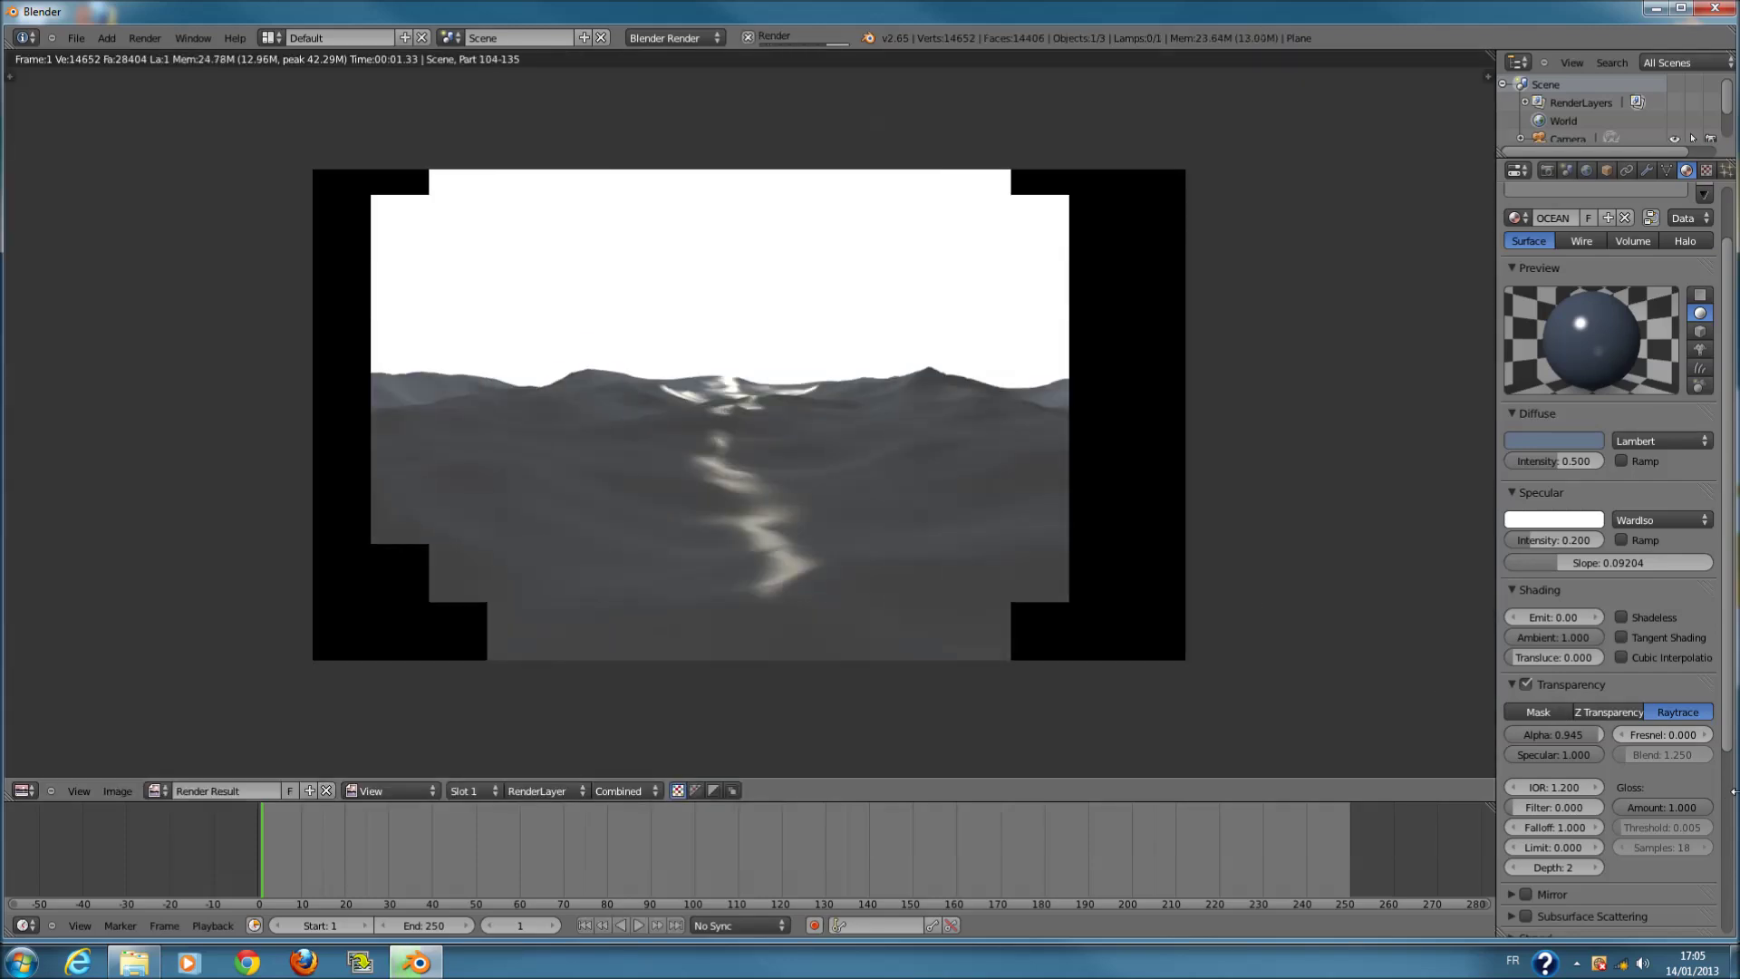
{"action": "key", "text": "F11"}
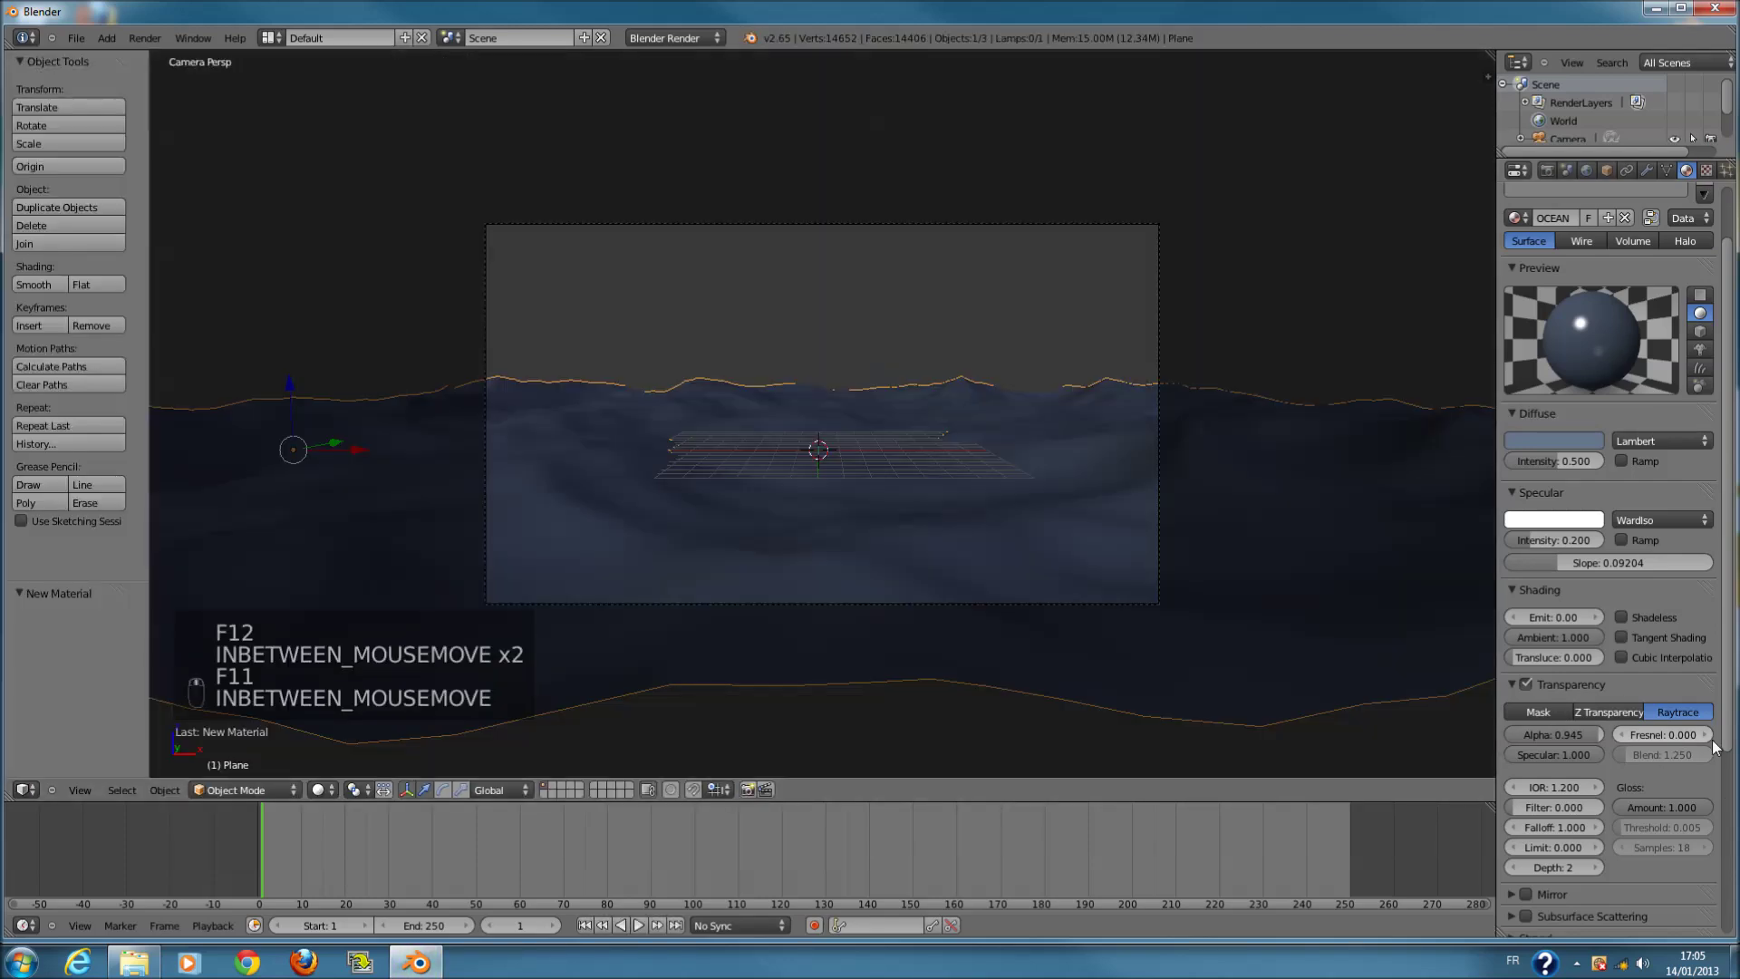
- Set the transparency alpha to 1 and enable mirror reflections on the OCEAN material
{"action": "scroll", "coordinate": [1575, 758], "scroll_direction": "down", "scroll_amount": 3}
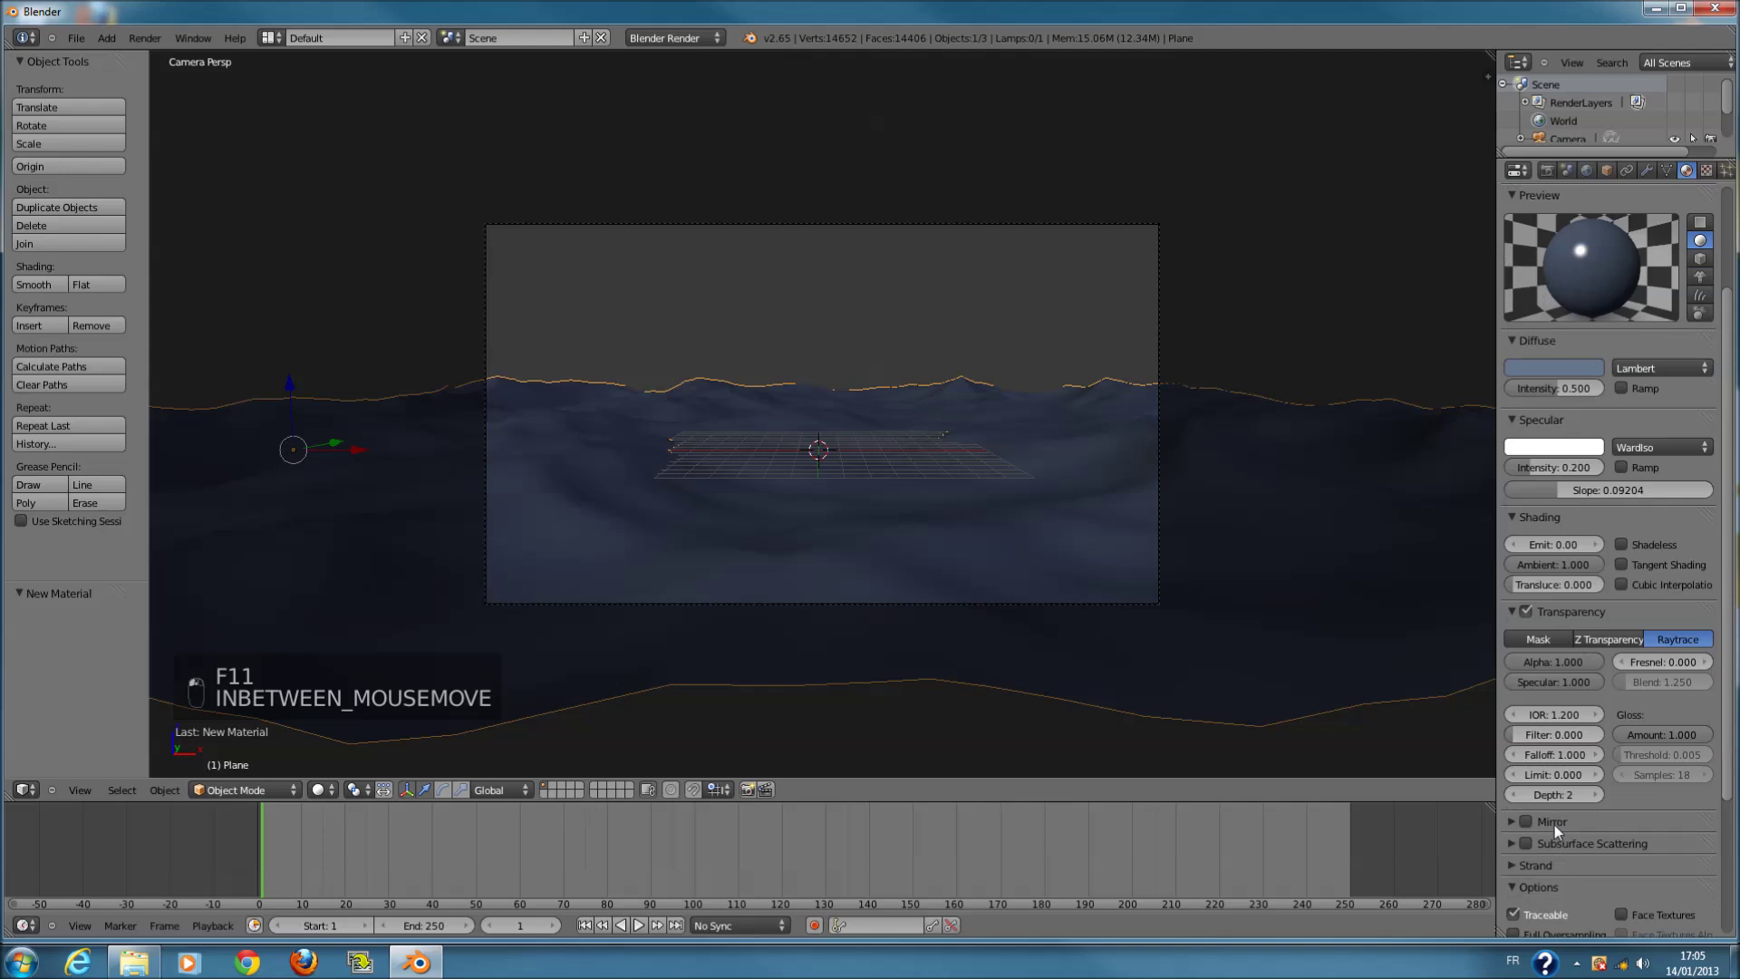
{"action": "left_click", "coordinate": [1526, 785]}
{"action": "left_click", "coordinate": [1546, 783]}
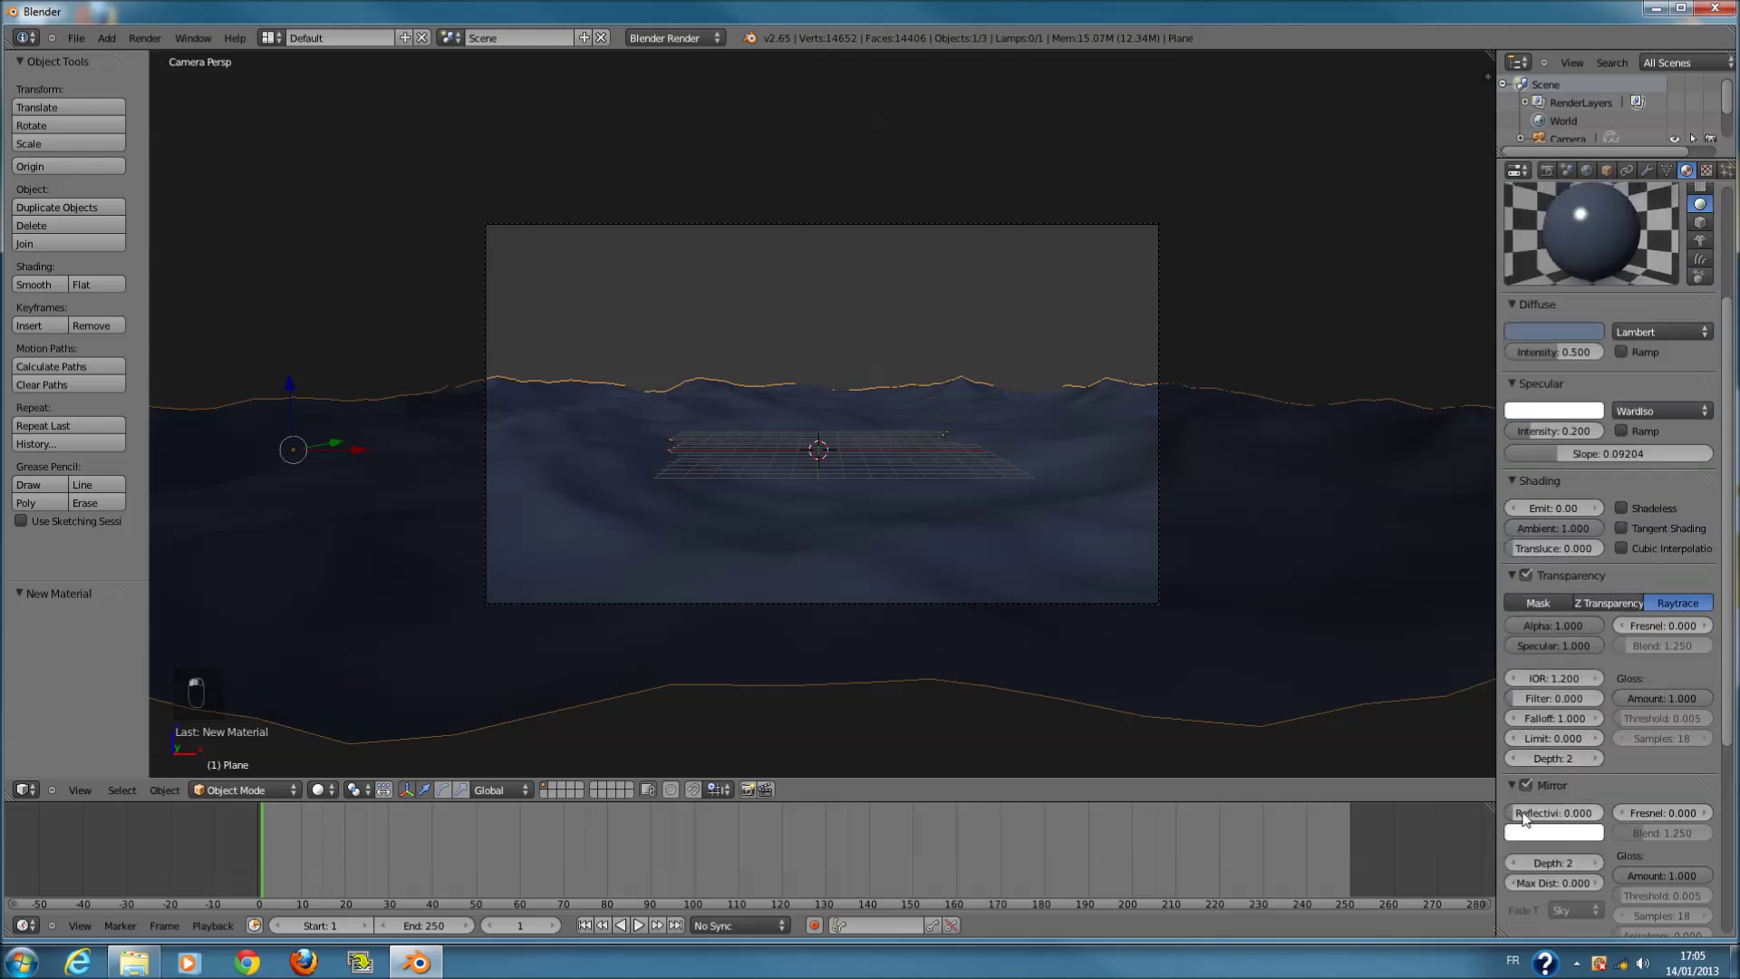
- Try mirror reflectivity values of about 0.094 and 0.001, rendering the ocean with each
{"action": "left_click_drag", "start_coordinate": [1522, 814], "coordinate": [1563, 814]}
{"action": "key", "text": "F12"}
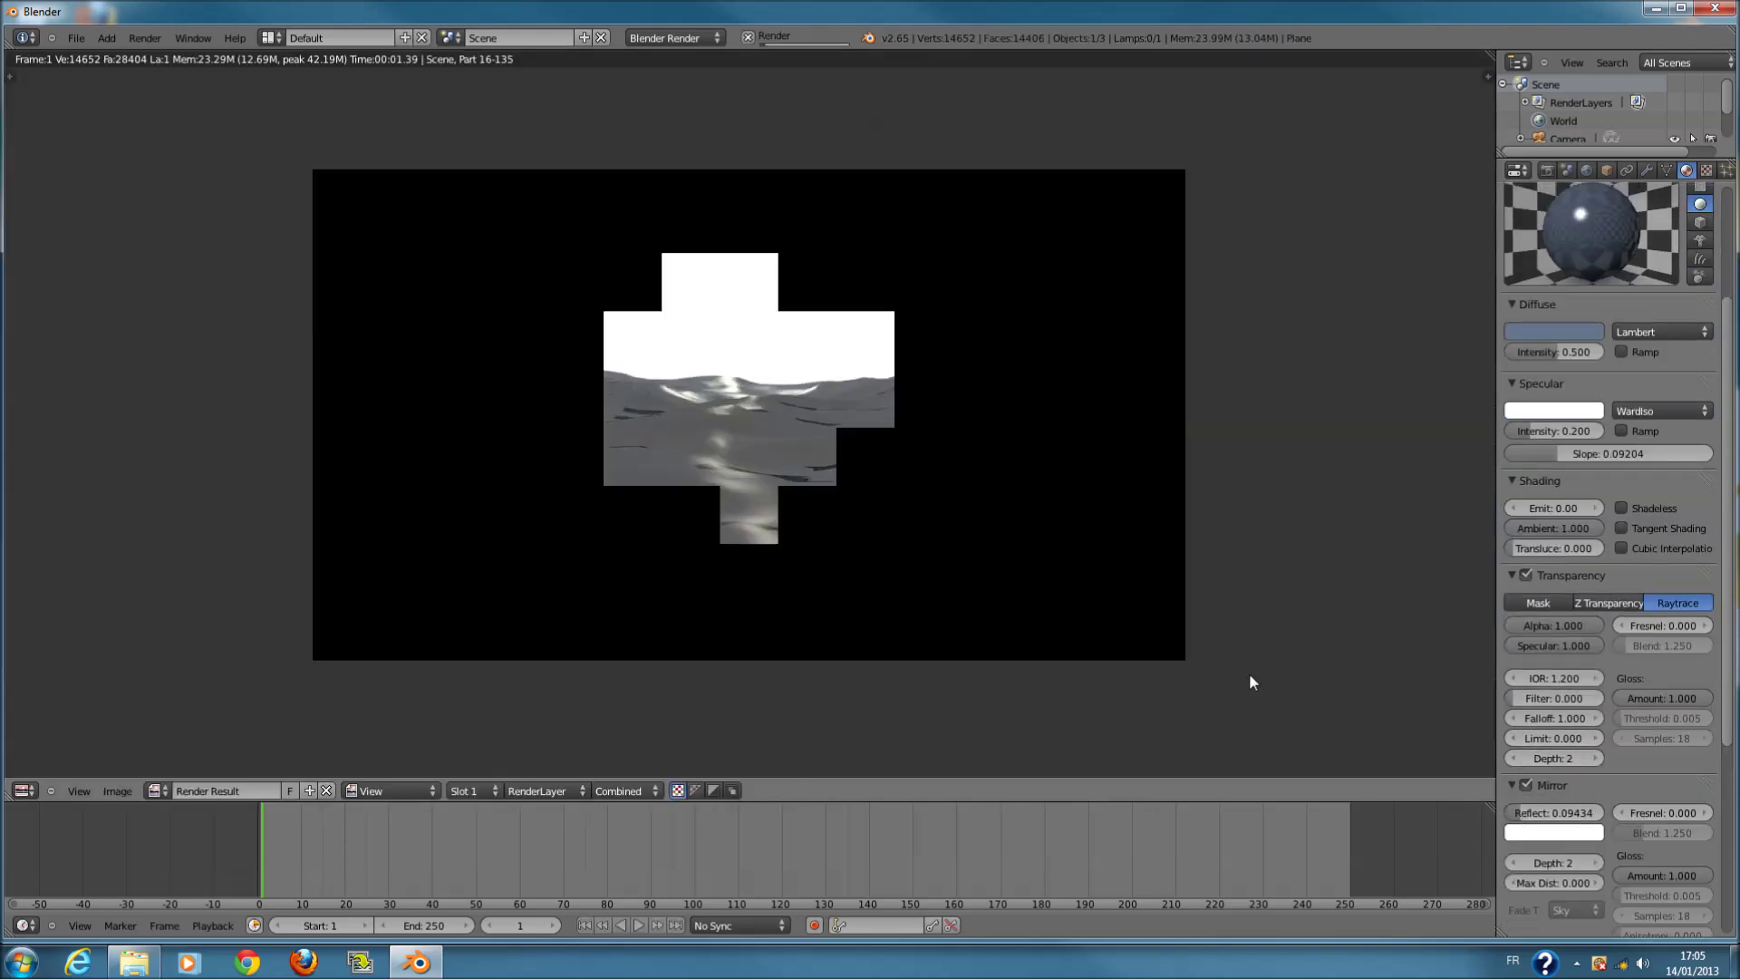
{"action": "key", "text": "F11"}
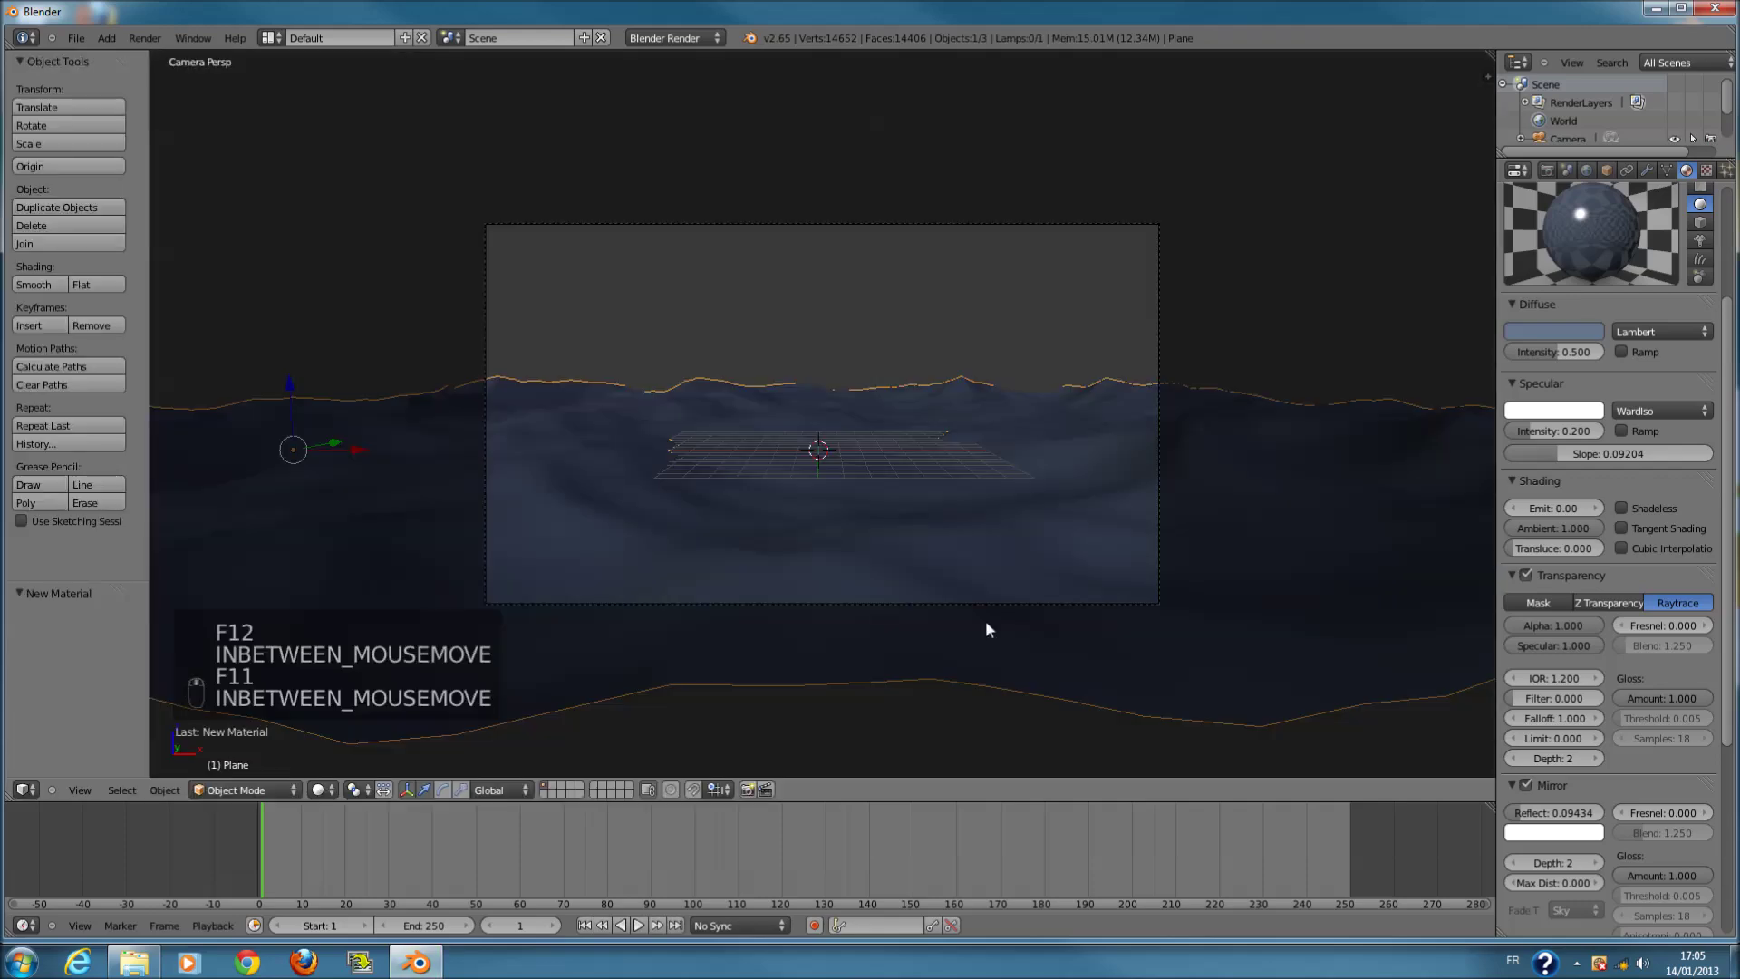
{"action": "left_click", "coordinate": [1554, 813]}
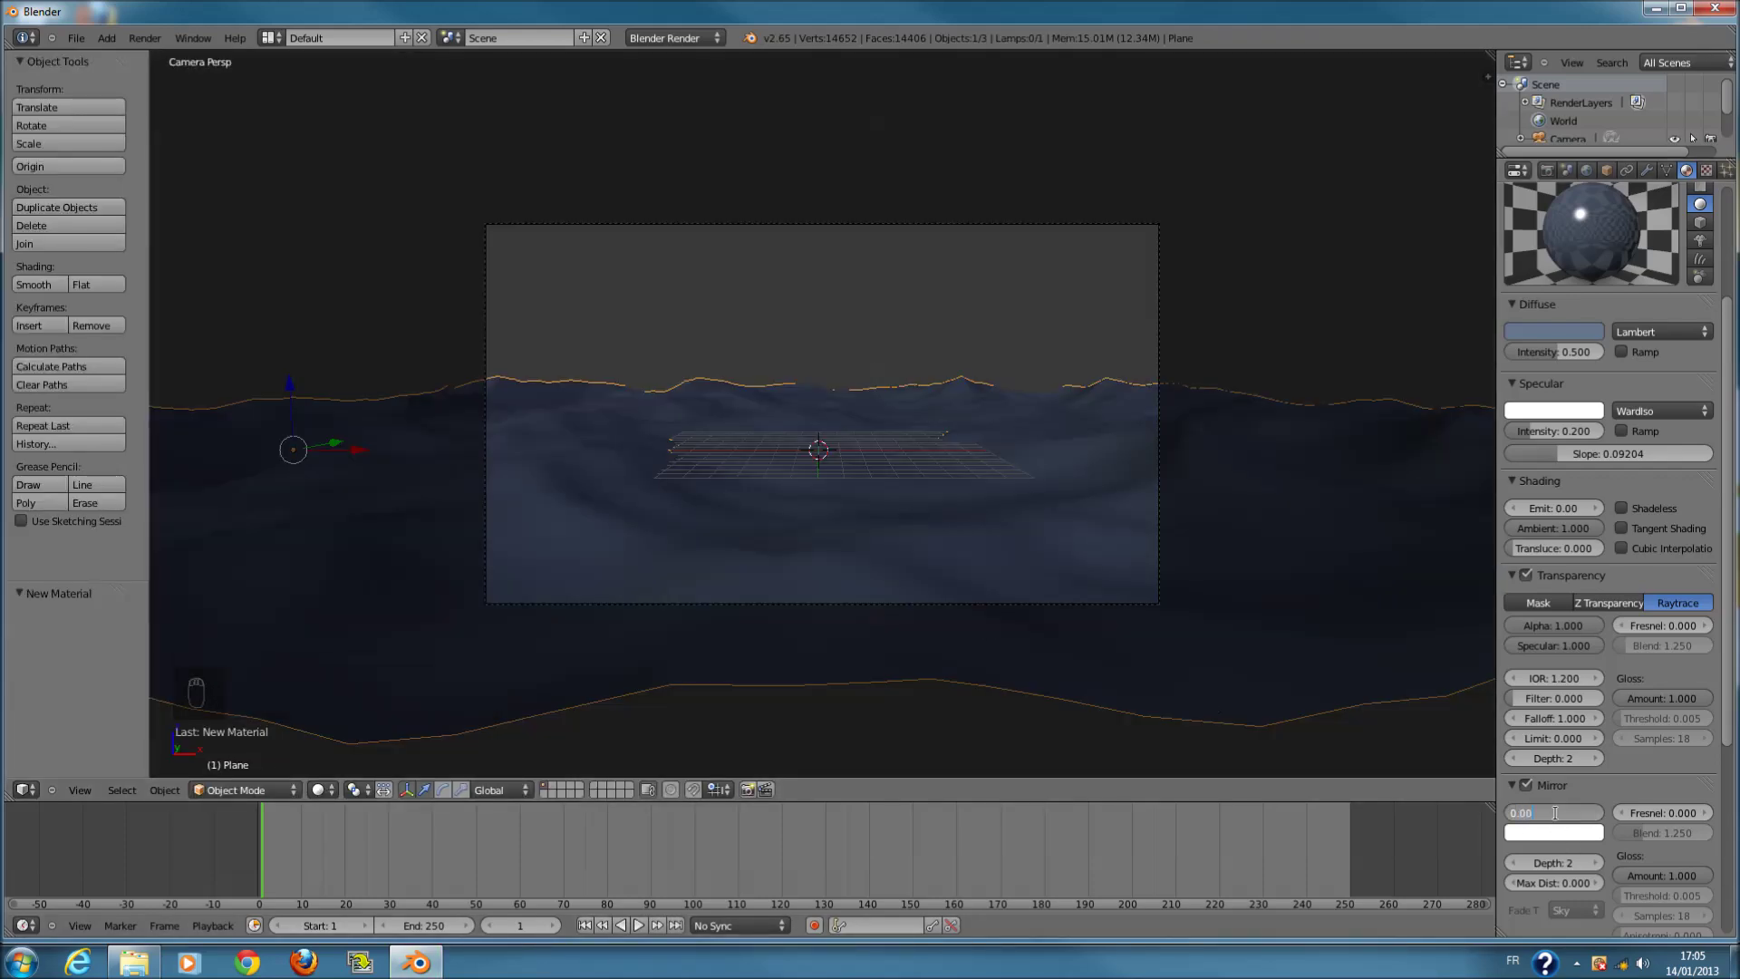
{"action": "key", "text": "F12"}
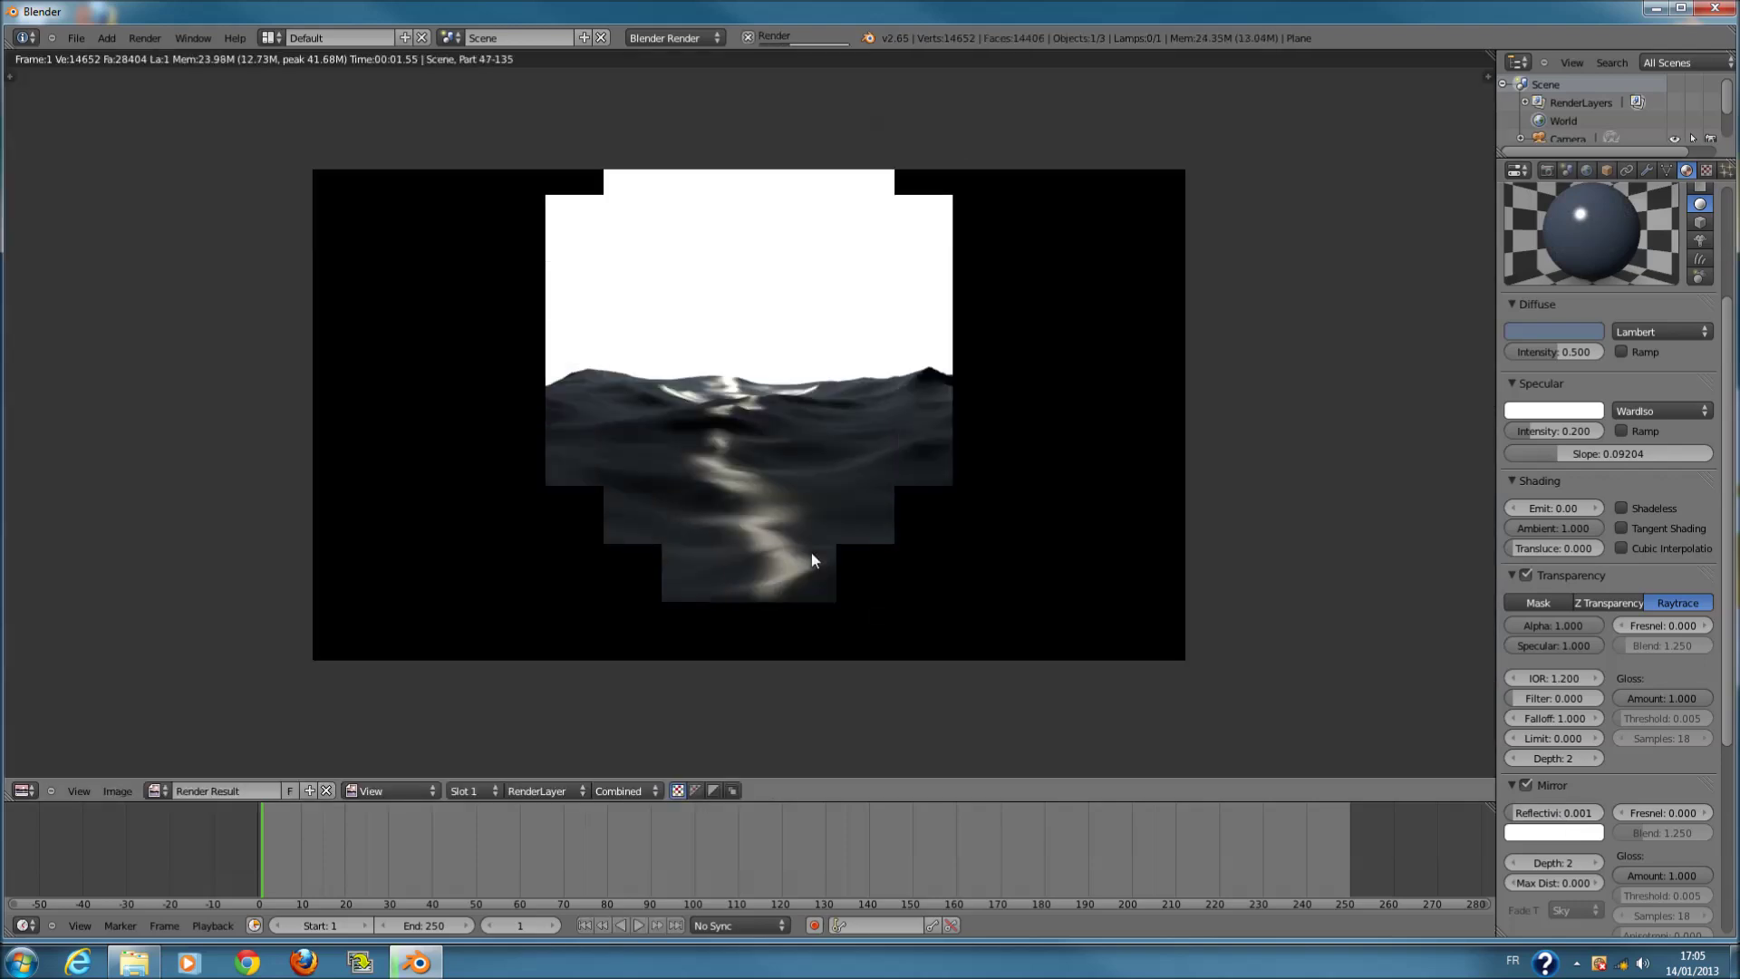
{"action": "scroll", "coordinate": [884, 626], "scroll_direction": "up", "scroll_amount": 1}
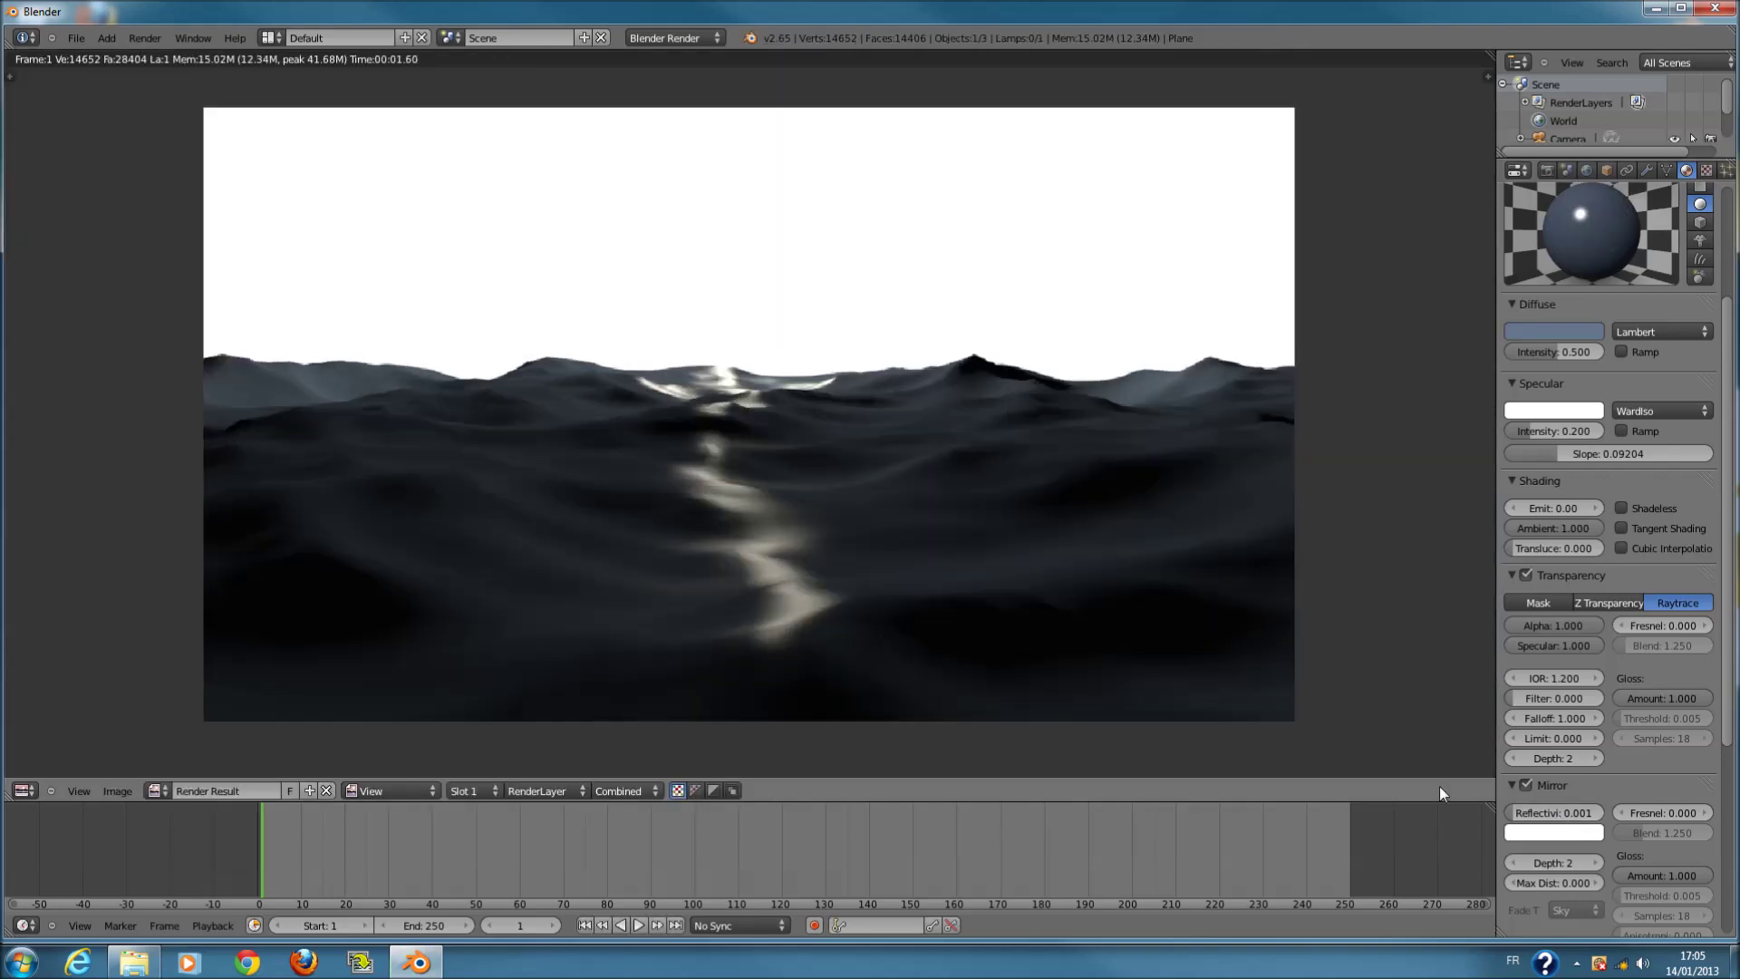
- Try a mirror reflectivity of 0.02, settle on 0.01, and render the ocean
{"action": "scroll", "coordinate": [1586, 829], "scroll_direction": "down", "scroll_amount": 1}
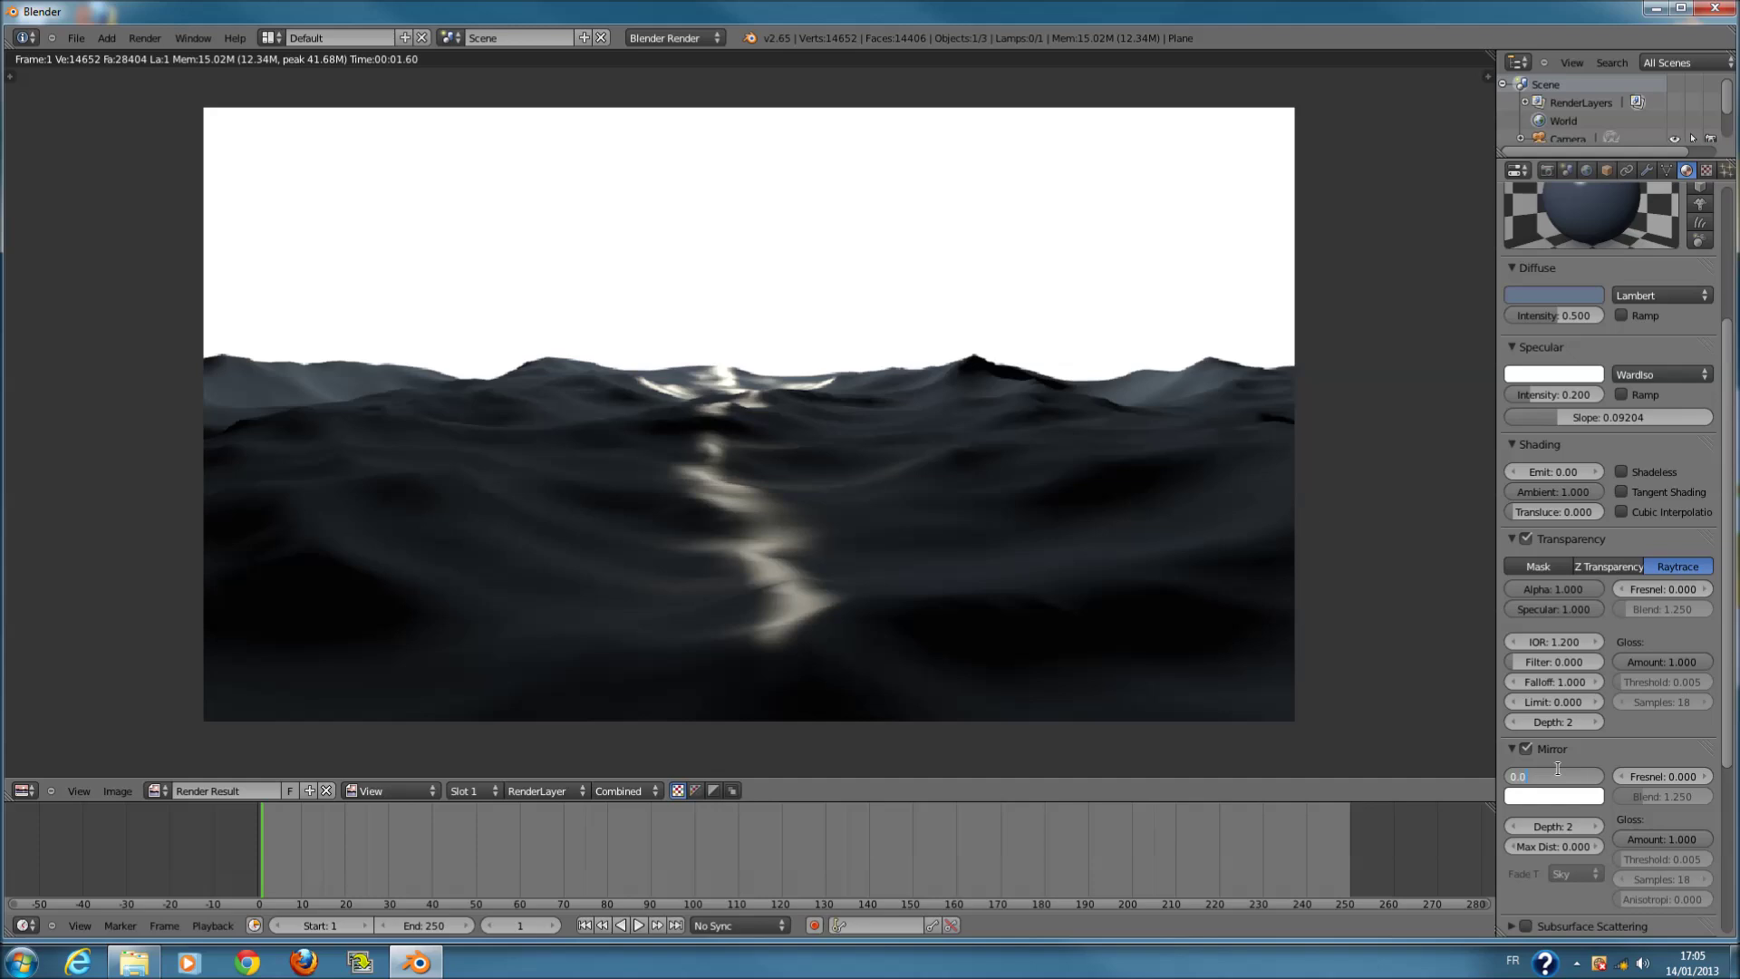
{"action": "key", "text": "Return"}
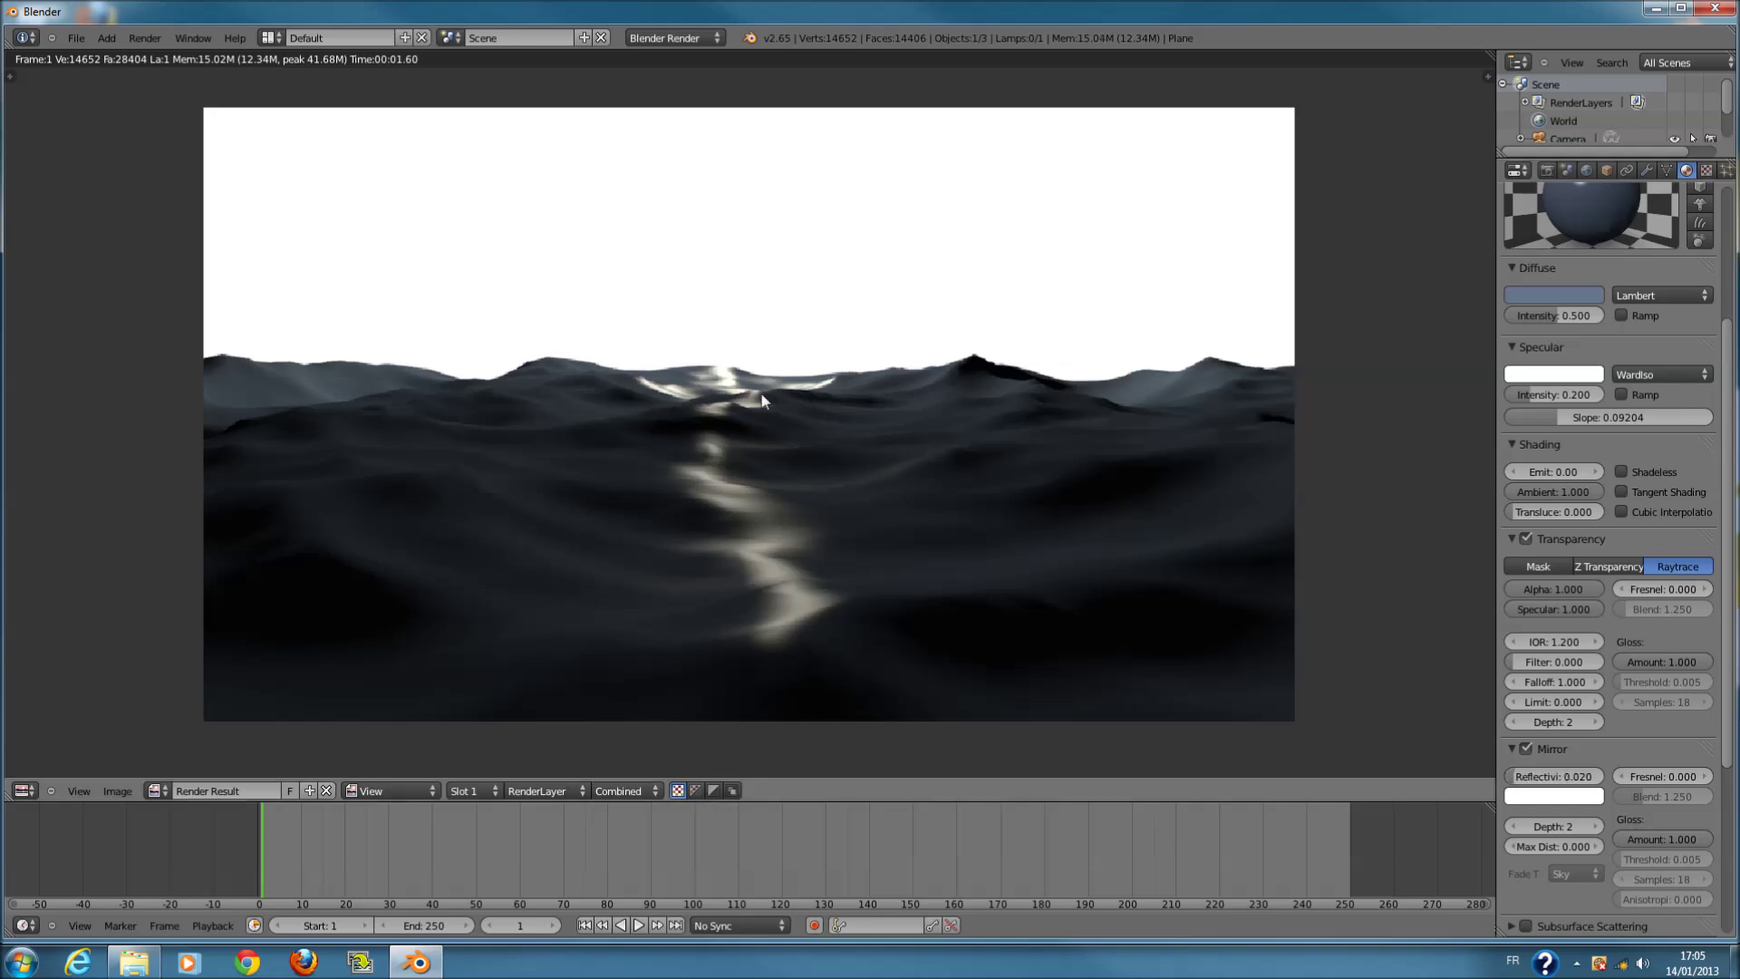
{"action": "key", "text": "F12"}
{"action": "scroll", "coordinate": [792, 448], "scroll_direction": "up", "scroll_amount": 1}
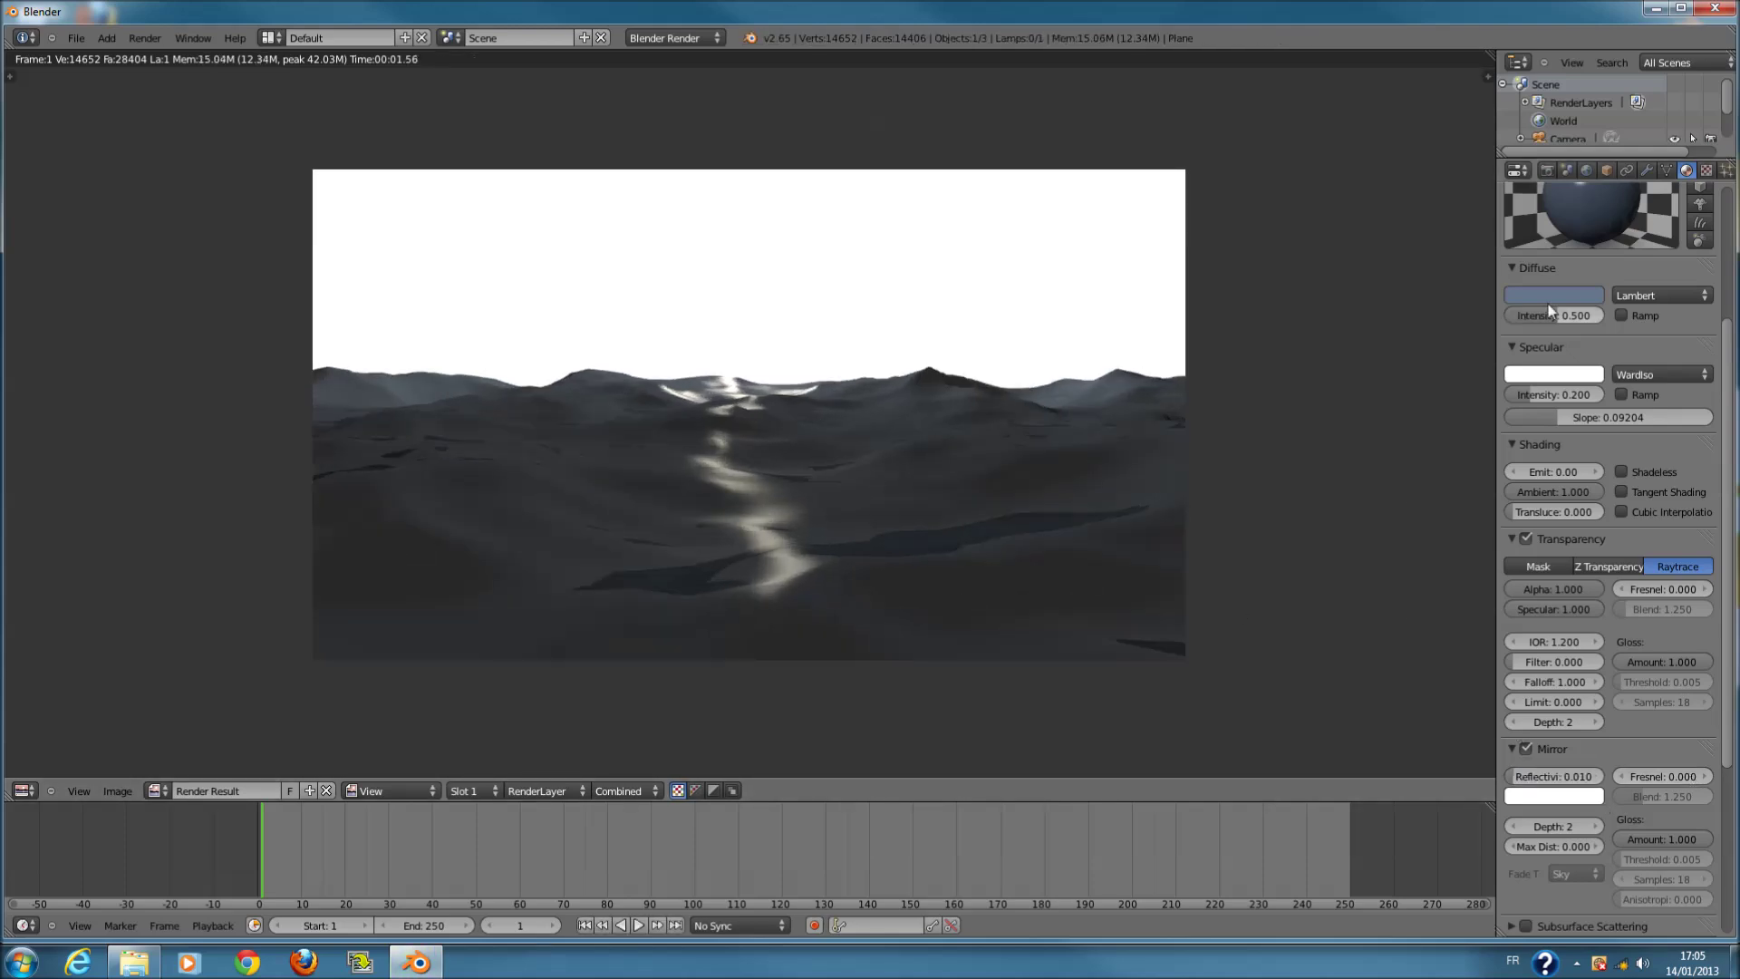
- Try a saturated violet-blue diffuse color on the OCEAN material and render the ocean
{"action": "left_click", "coordinate": [1544, 292]}
{"action": "left_click_drag", "start_coordinate": [1540, 108], "coordinate": [1622, 54]}
{"action": "key", "text": "F12"}
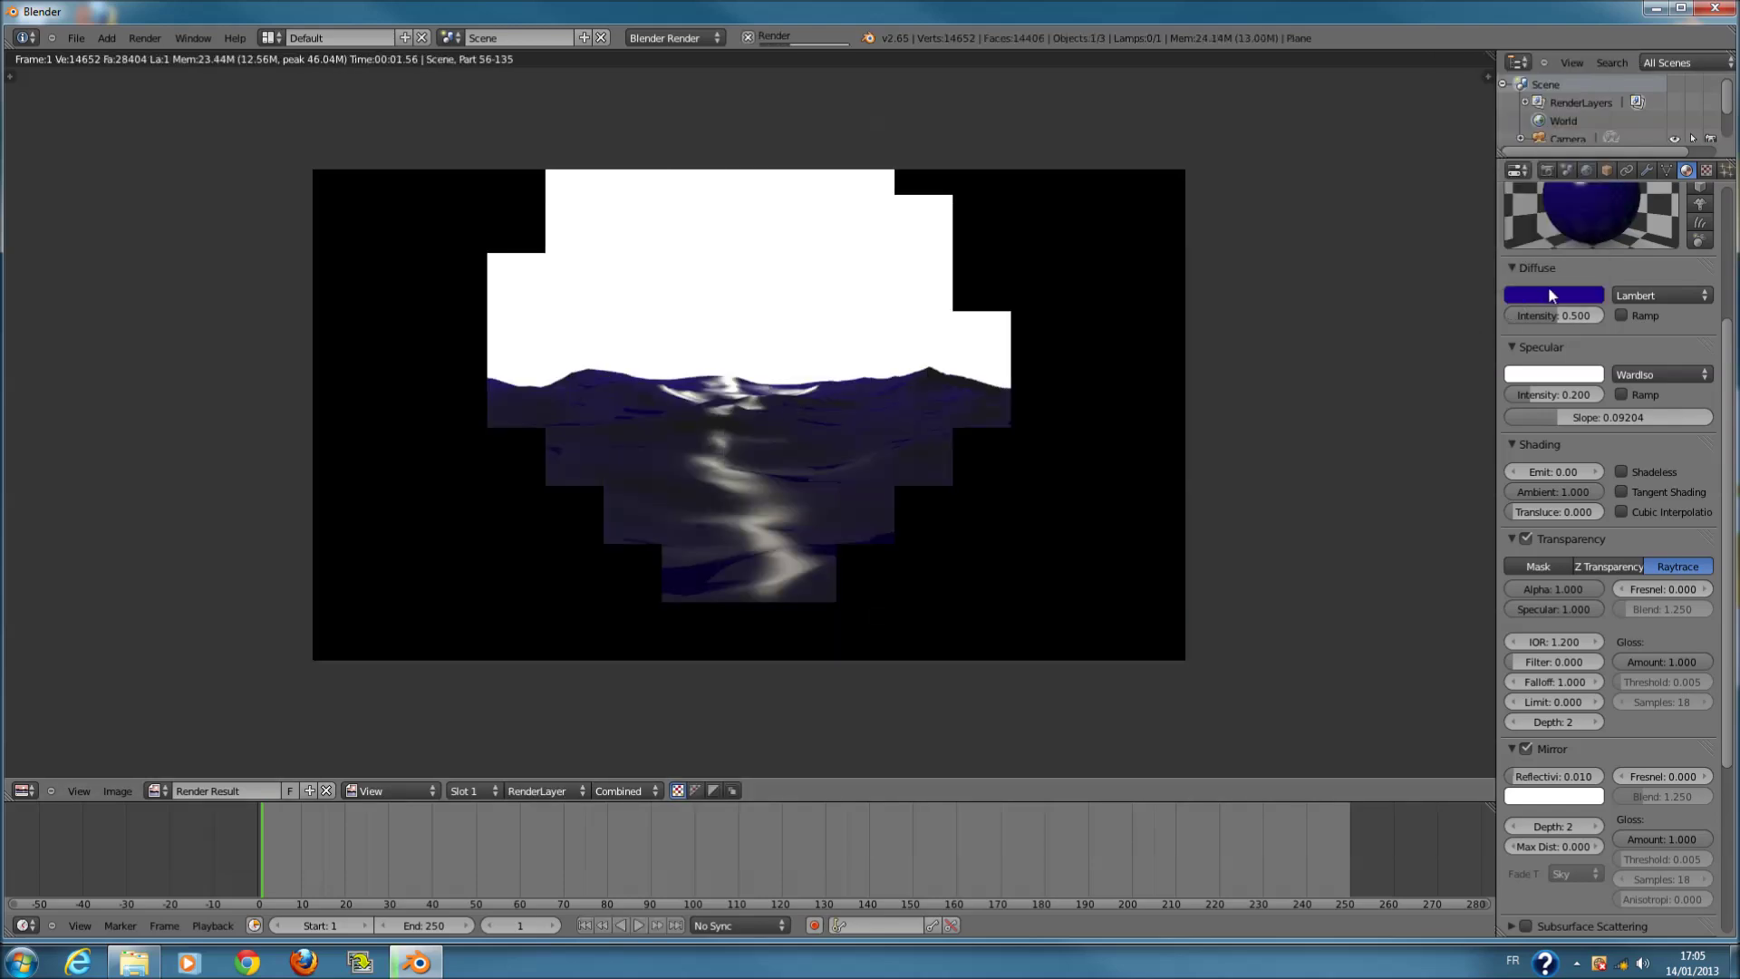
- Change the OCEAN material's diffuse color to a dark, muted navy blue and render the ocean
{"action": "left_click", "coordinate": [1548, 288]}
{"action": "left_click_drag", "start_coordinate": [1541, 80], "coordinate": [1557, 70]}
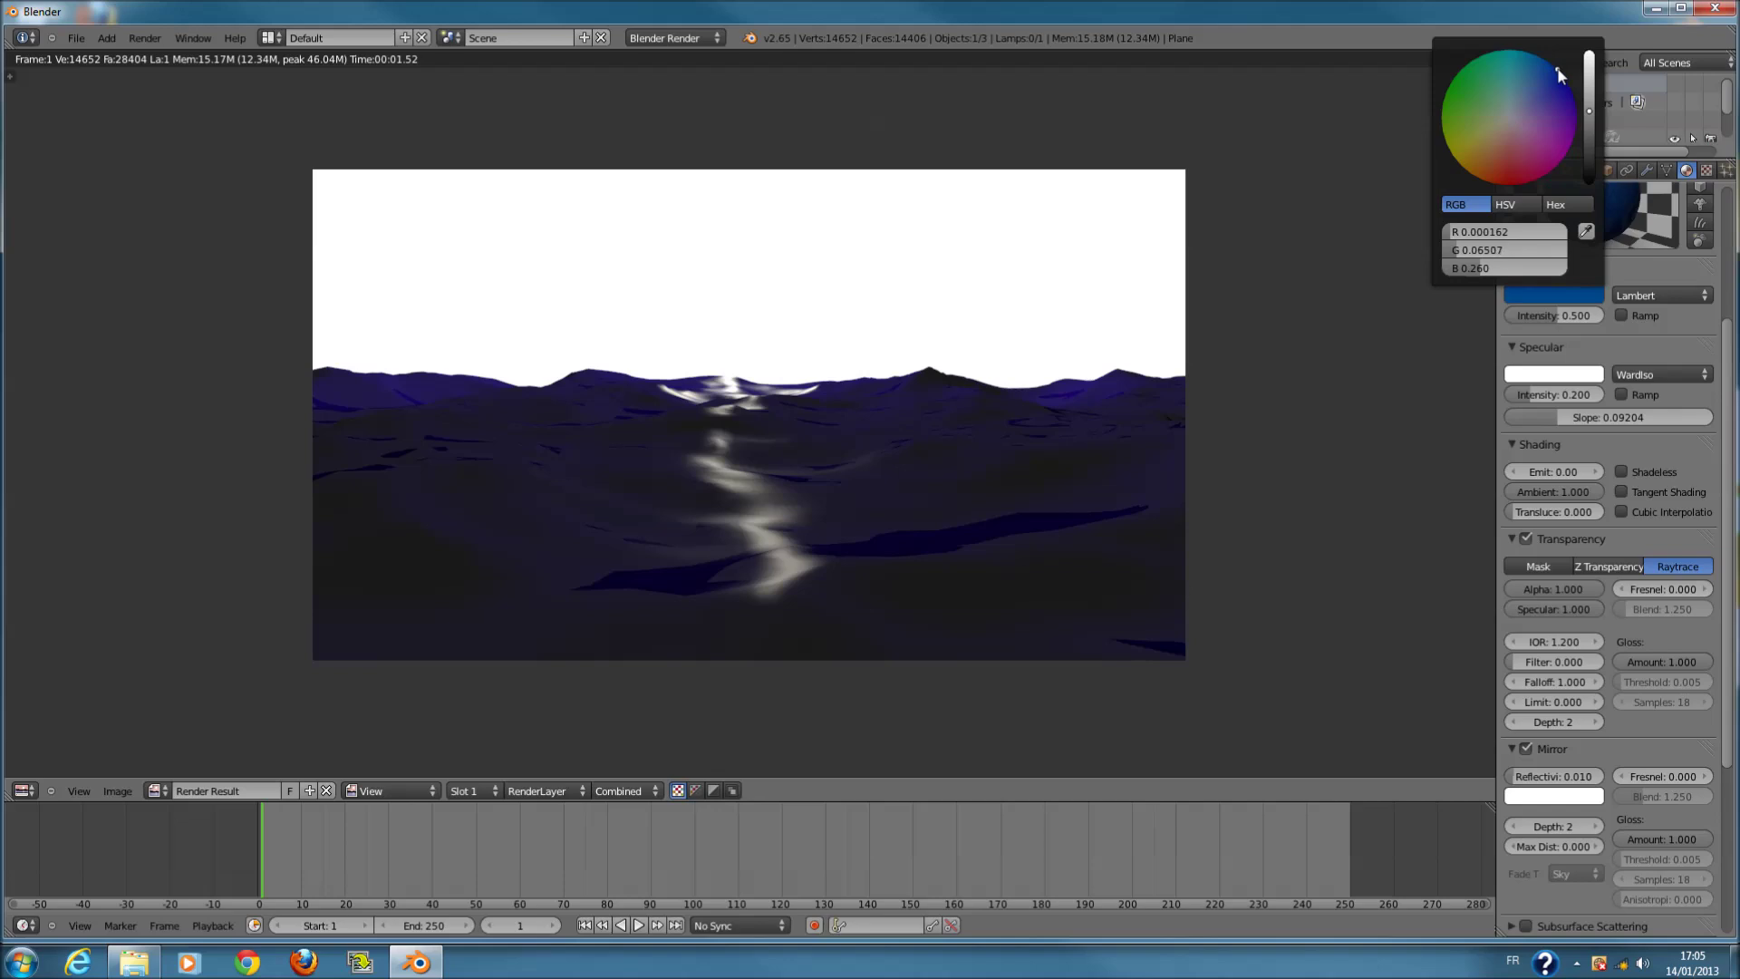
{"action": "left_click_drag", "start_coordinate": [1592, 131], "coordinate": [1558, 82]}
{"action": "left_click", "coordinate": [1552, 88]}
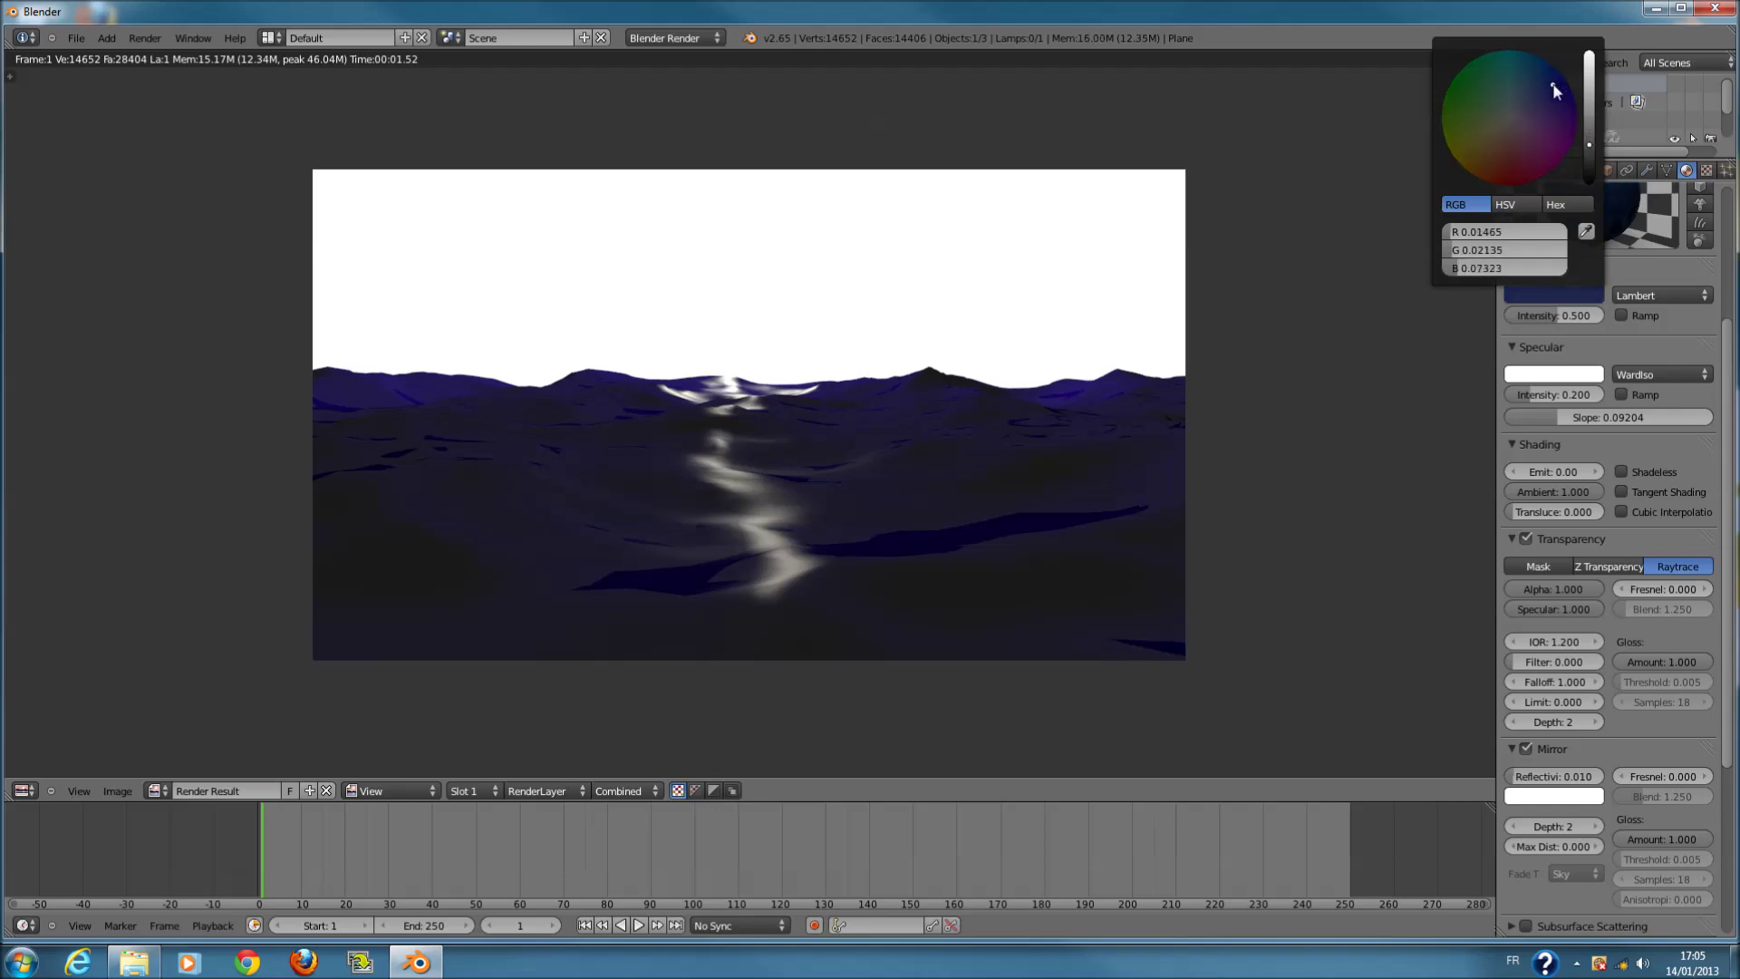
{"action": "key", "text": "F12"}
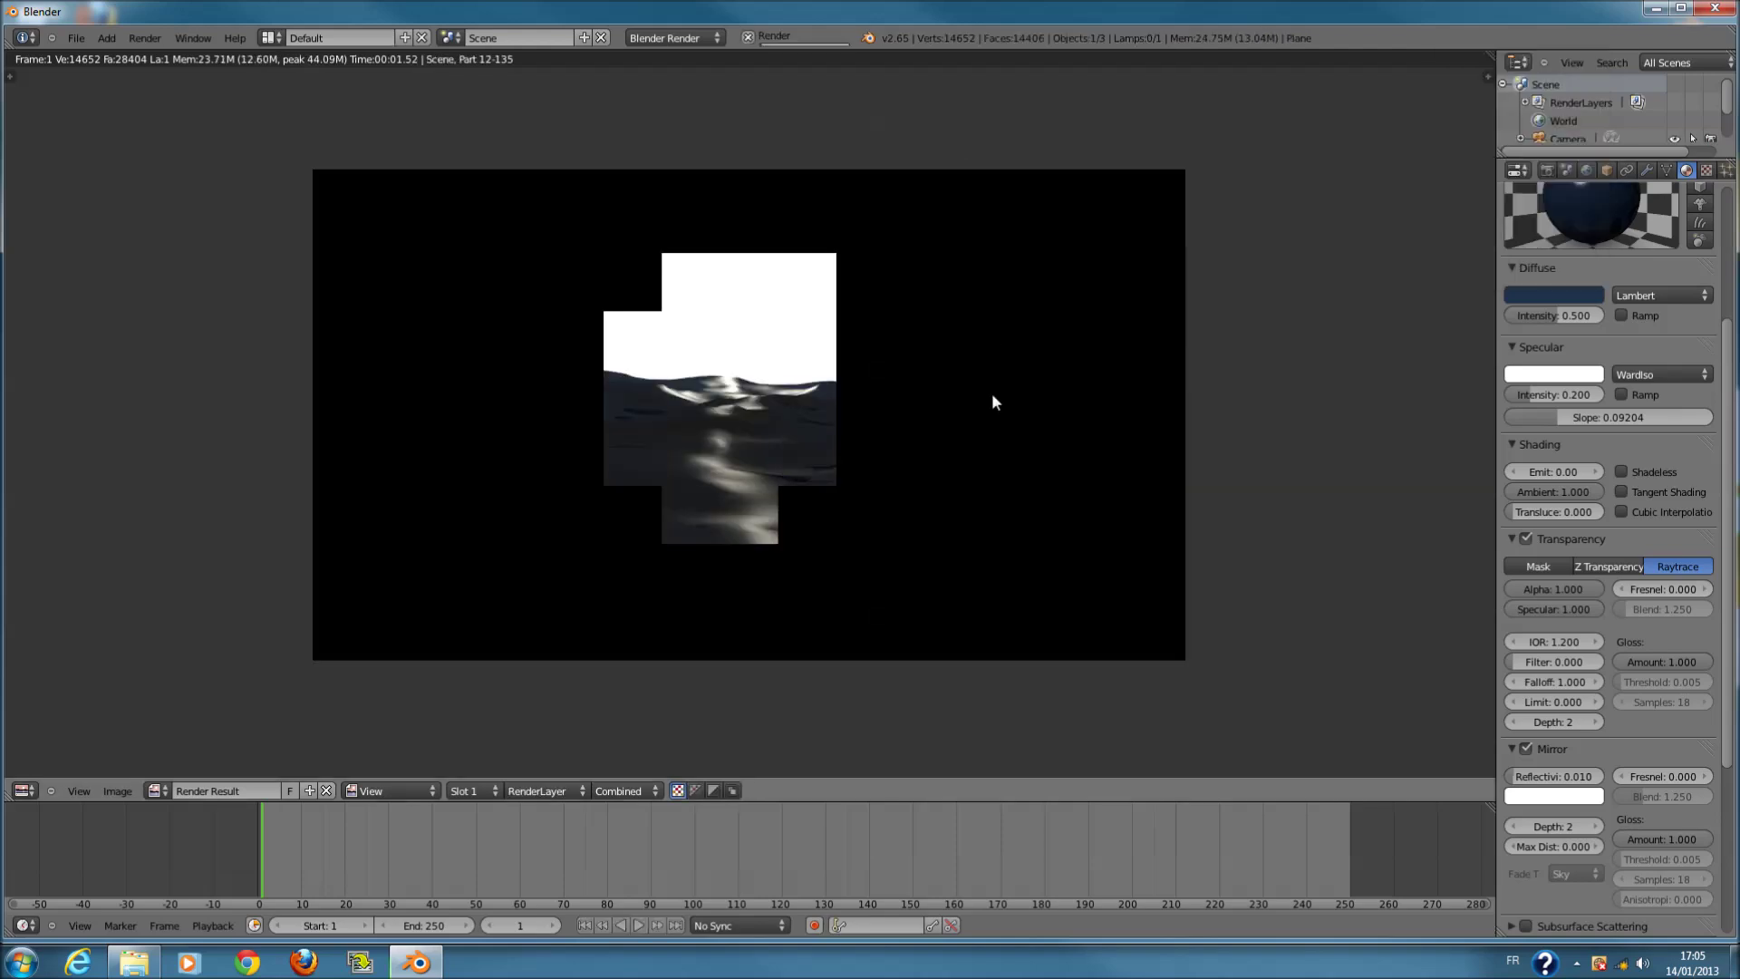
{"action": "scroll", "coordinate": [803, 554], "scroll_direction": "up", "scroll_amount": 1}
{"action": "key", "text": "F11"}
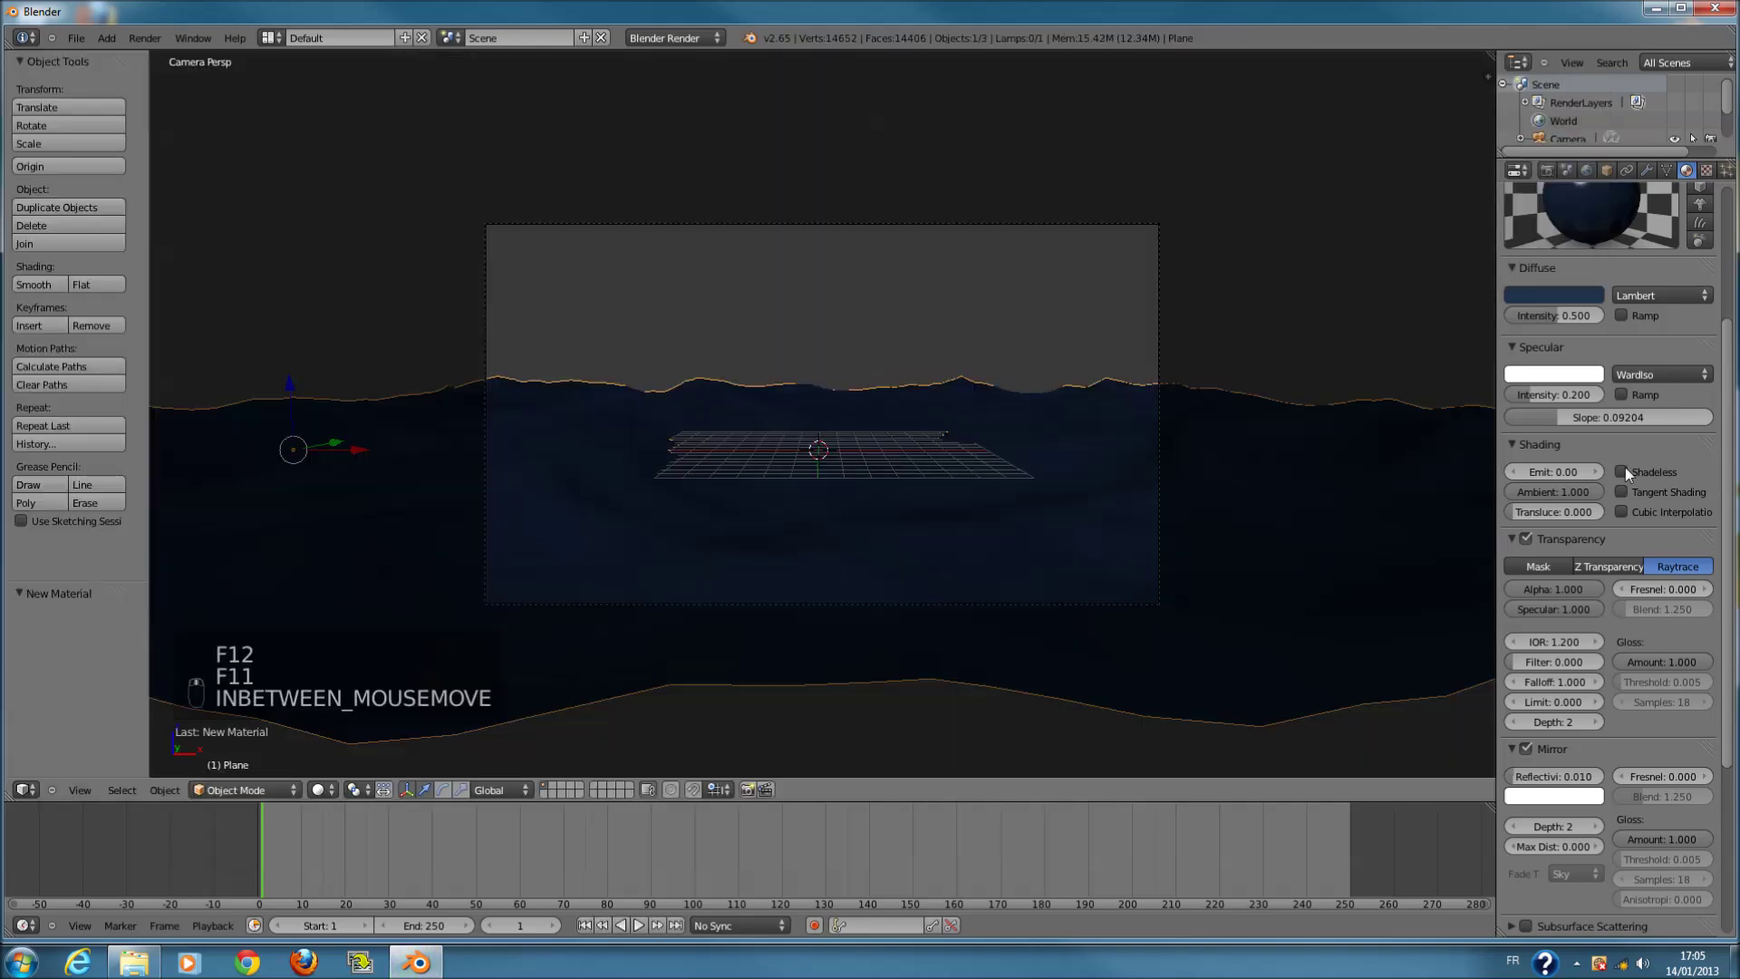
- Change the specular color to light cyan (R 0.479, G 0.884, B 1.000) and render the ocean
{"action": "left_click", "coordinate": [1551, 373]}
{"action": "left_click_drag", "start_coordinate": [1517, 198], "coordinate": [1522, 159]}
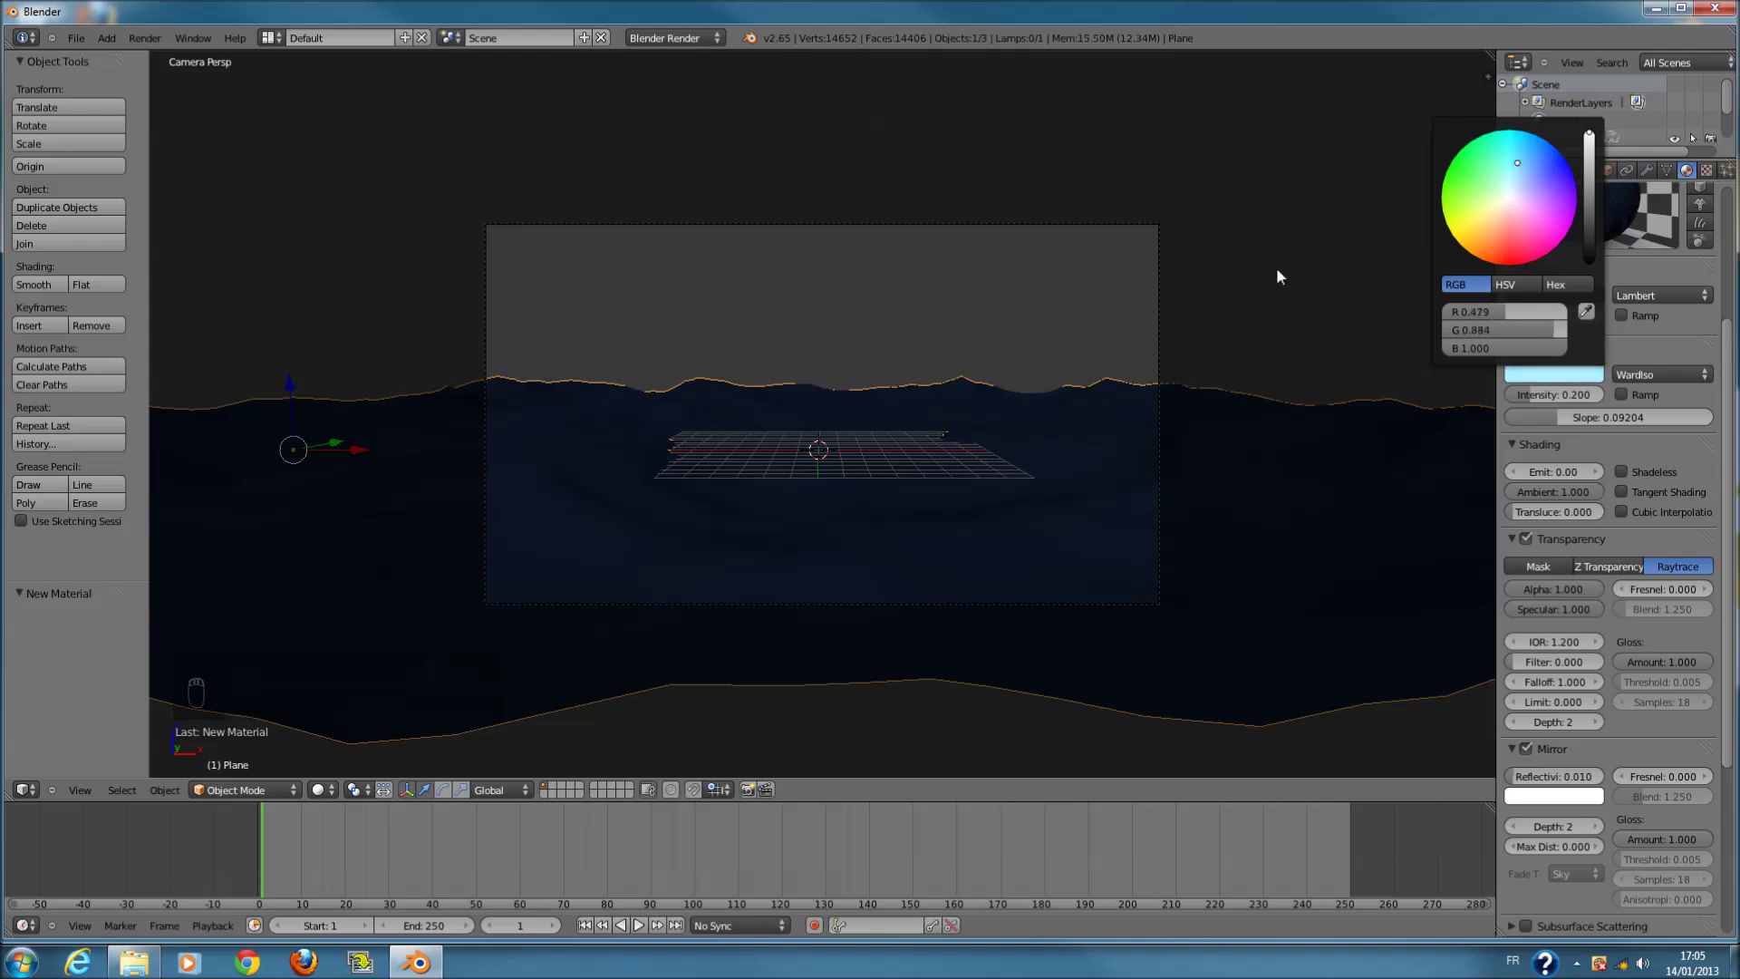
{"action": "key", "text": "F12"}
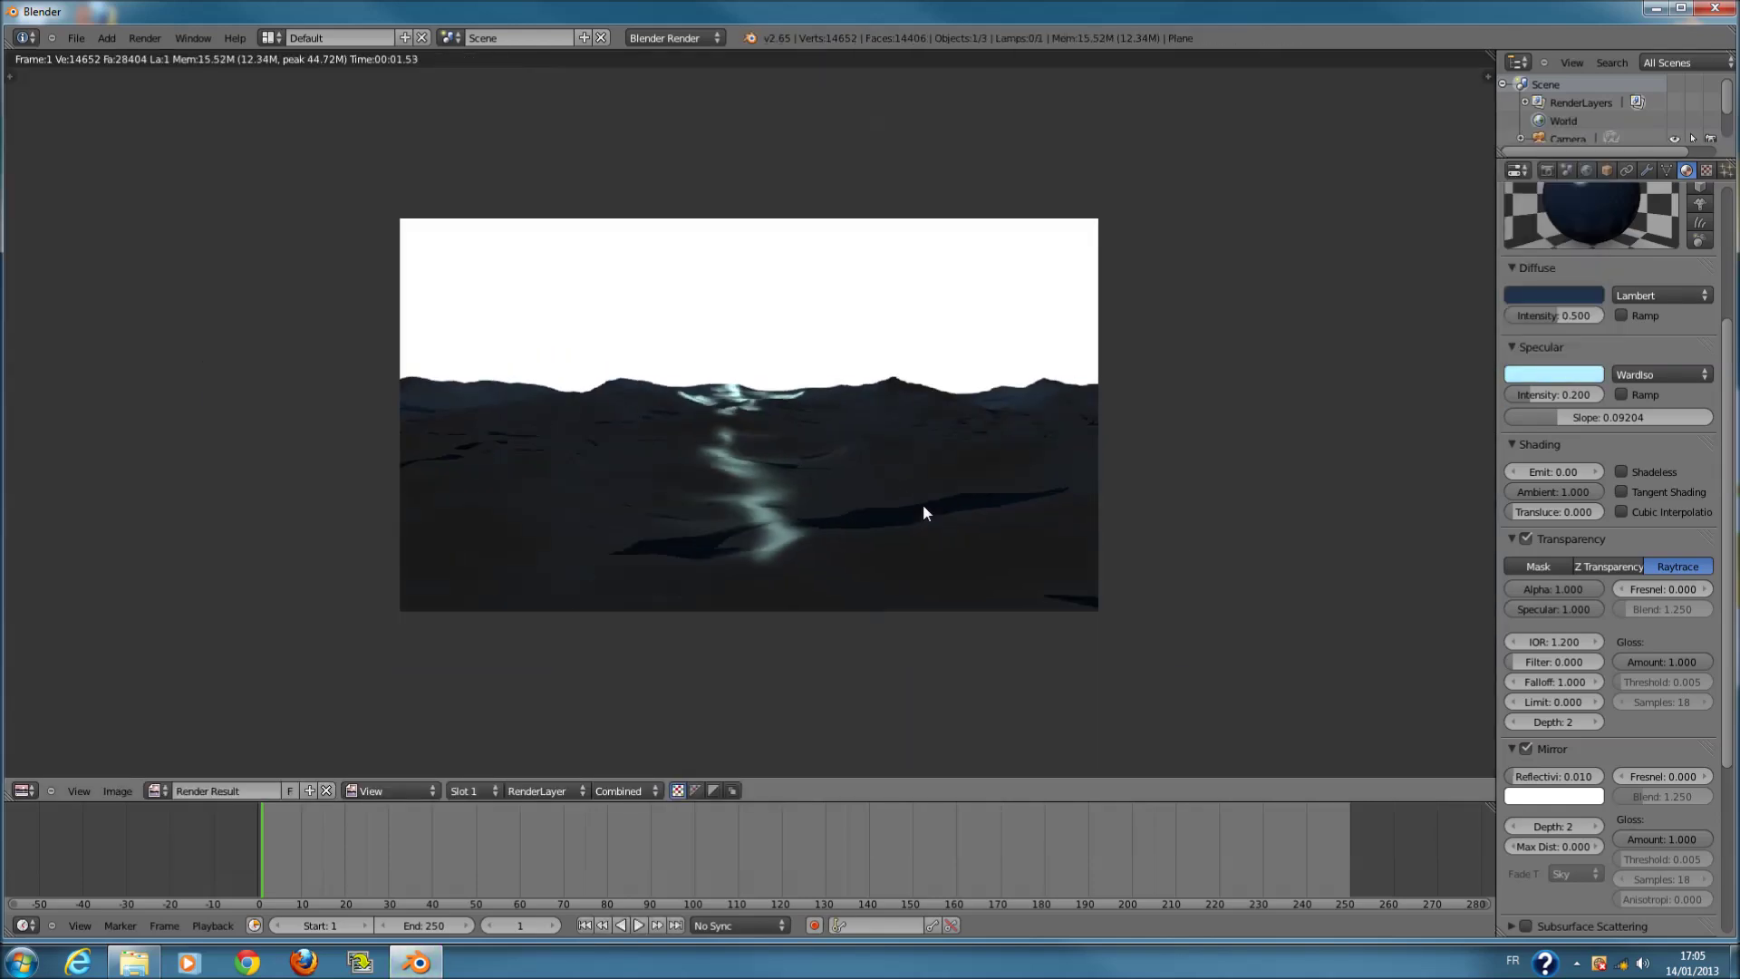
{"action": "key", "text": "F11"}
{"action": "scroll", "coordinate": [1676, 242], "scroll_direction": "up", "scroll_amount": 6}
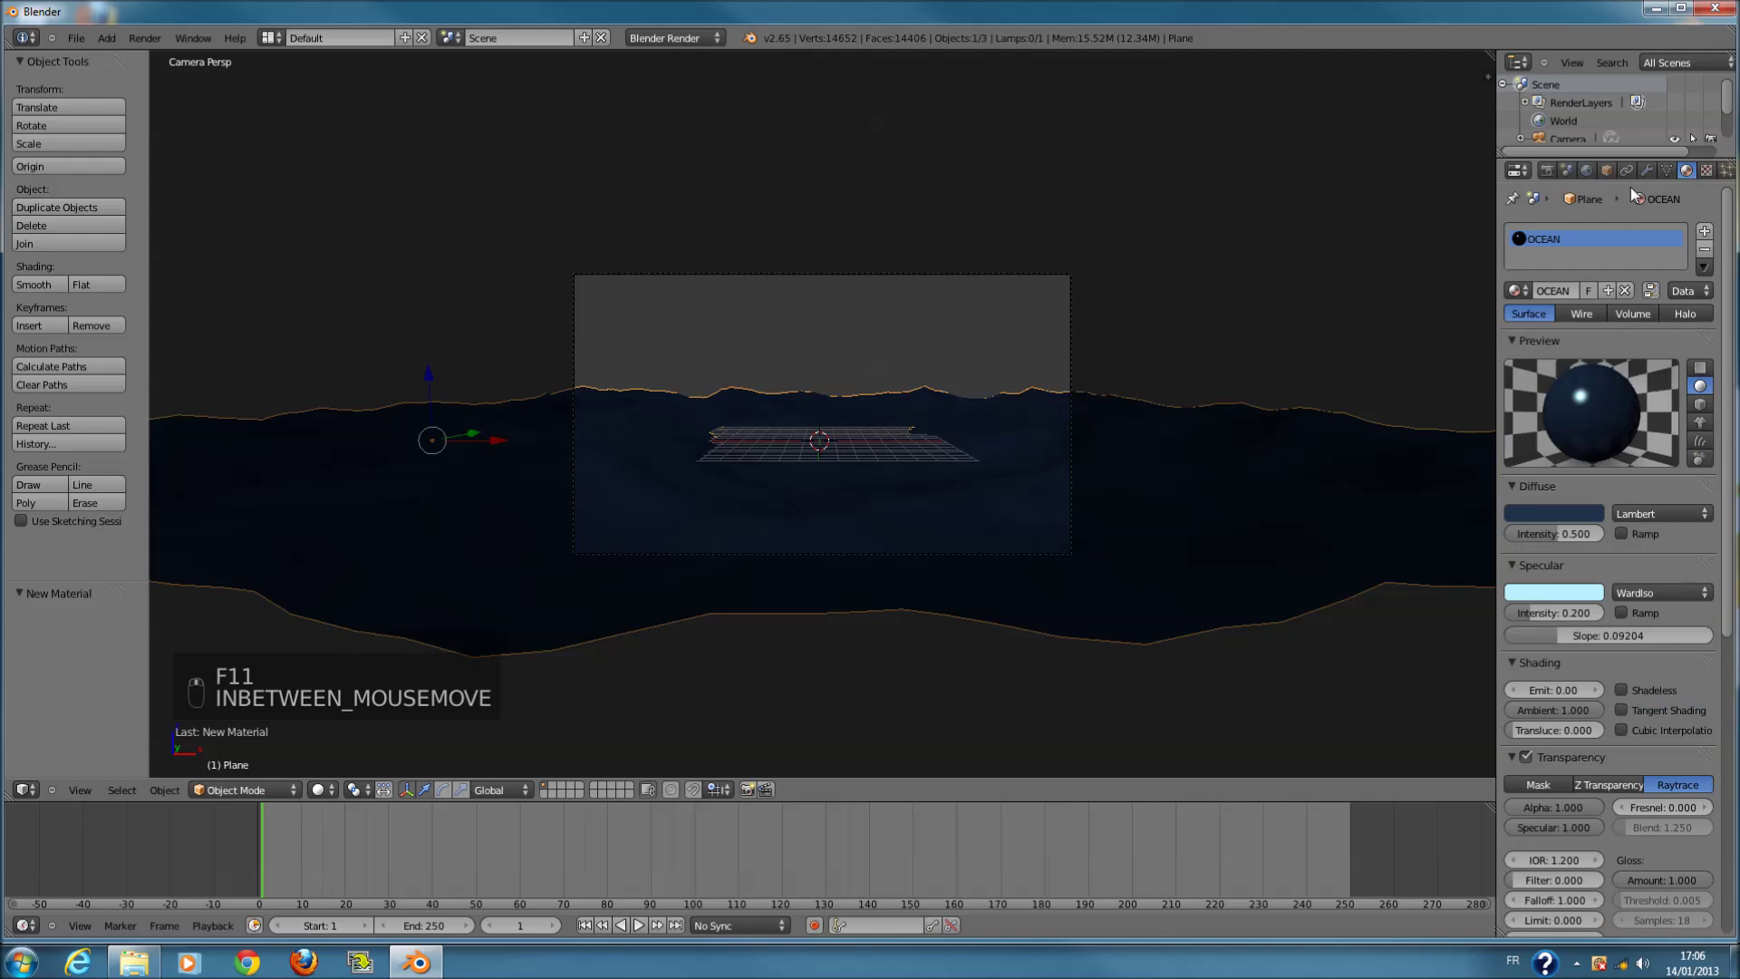
- Change the OCEAN material's diffuse color to a dark grayish navy
{"action": "left_click", "coordinate": [1554, 513]}
{"action": "left_click", "coordinate": [1538, 313]}
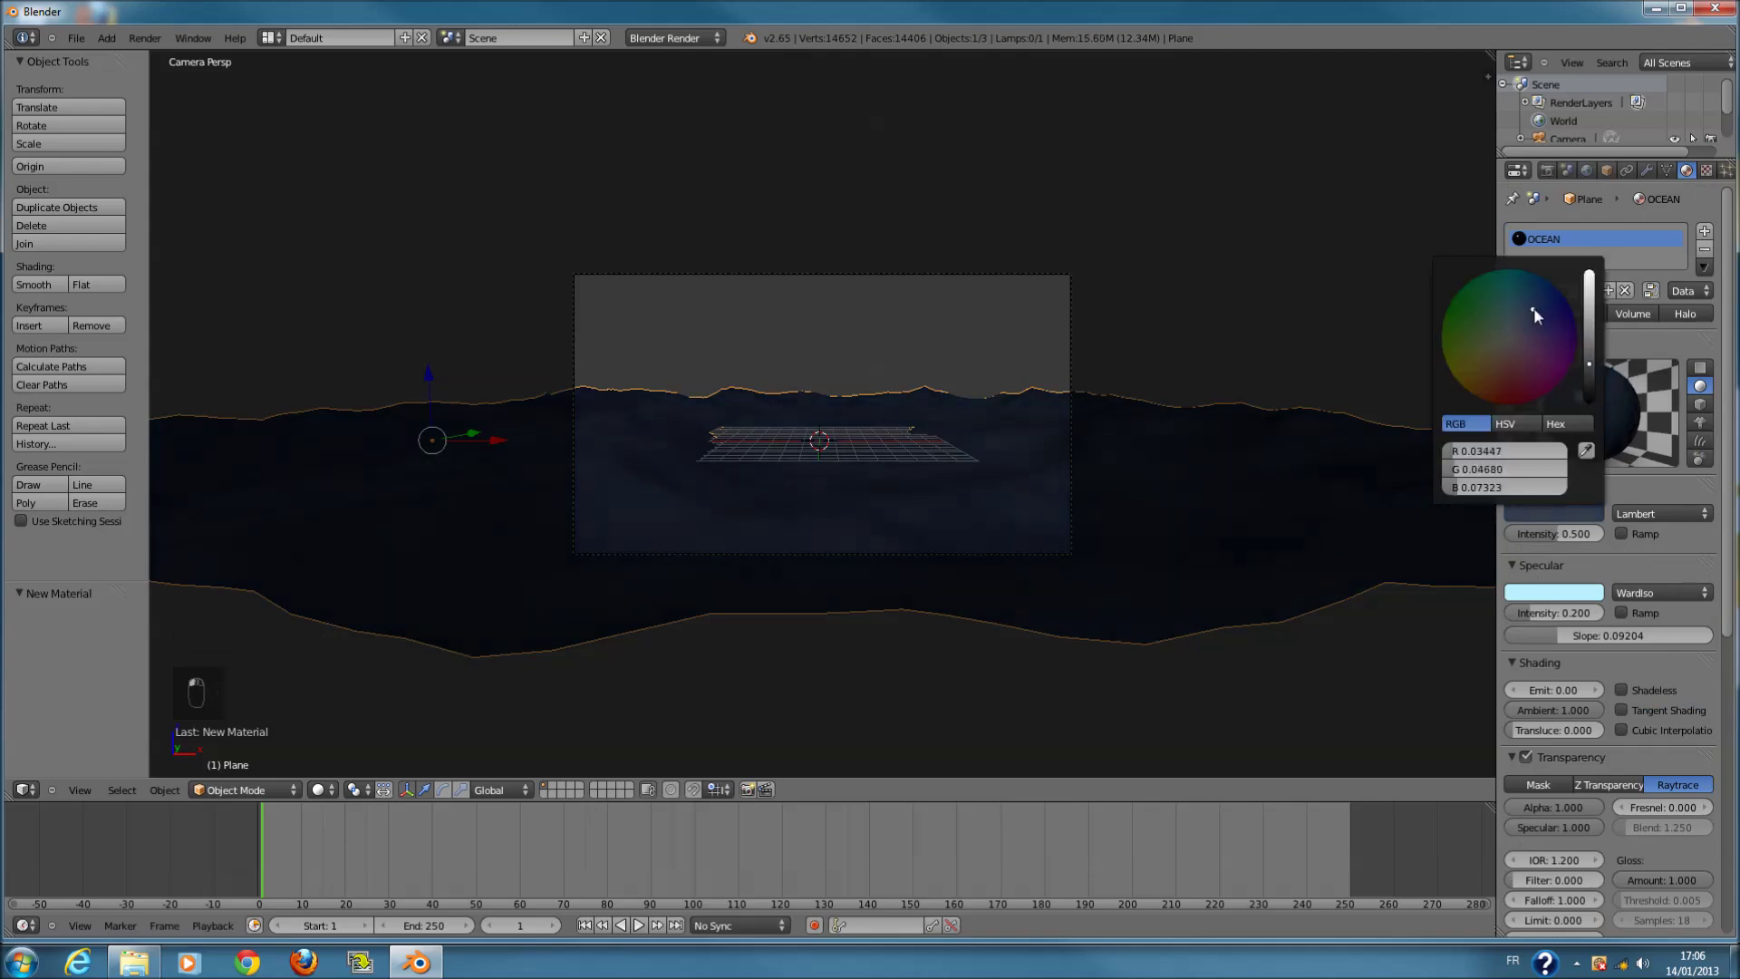
- Enable Generate Normals and Generate Foam on the plane's Ocean modifier
{"action": "left_click", "coordinate": [1645, 168]}
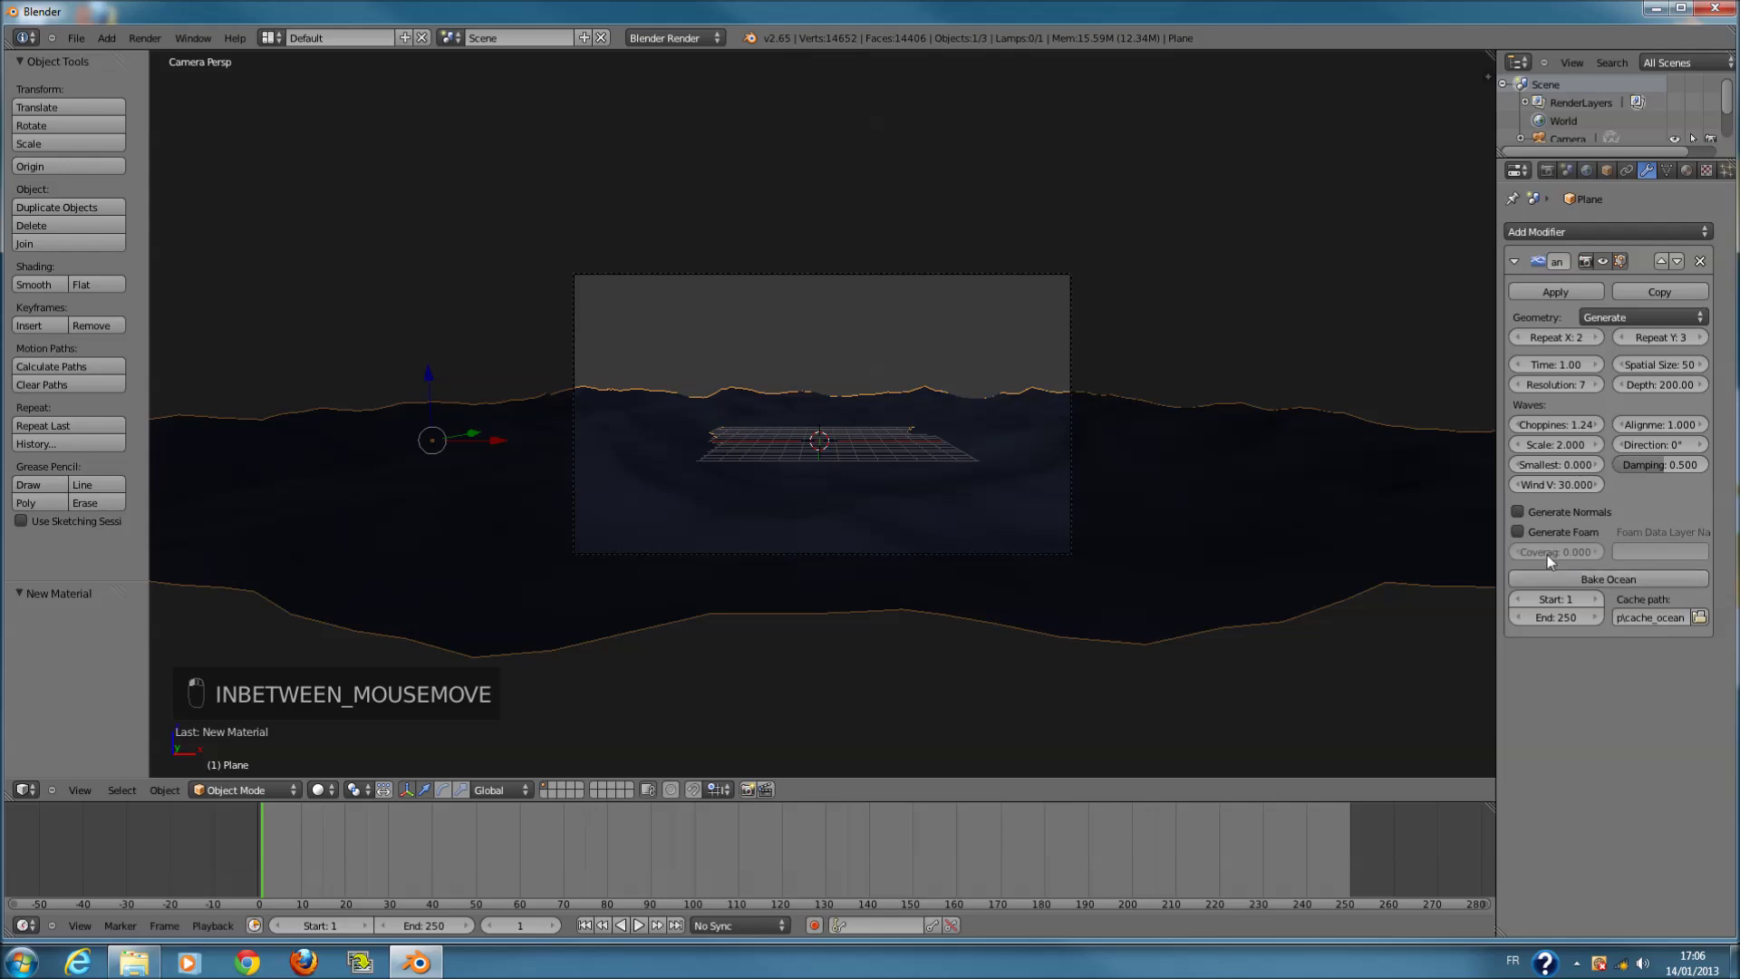
{"action": "left_click", "coordinate": [1519, 511]}
{"action": "left_click", "coordinate": [1519, 532]}
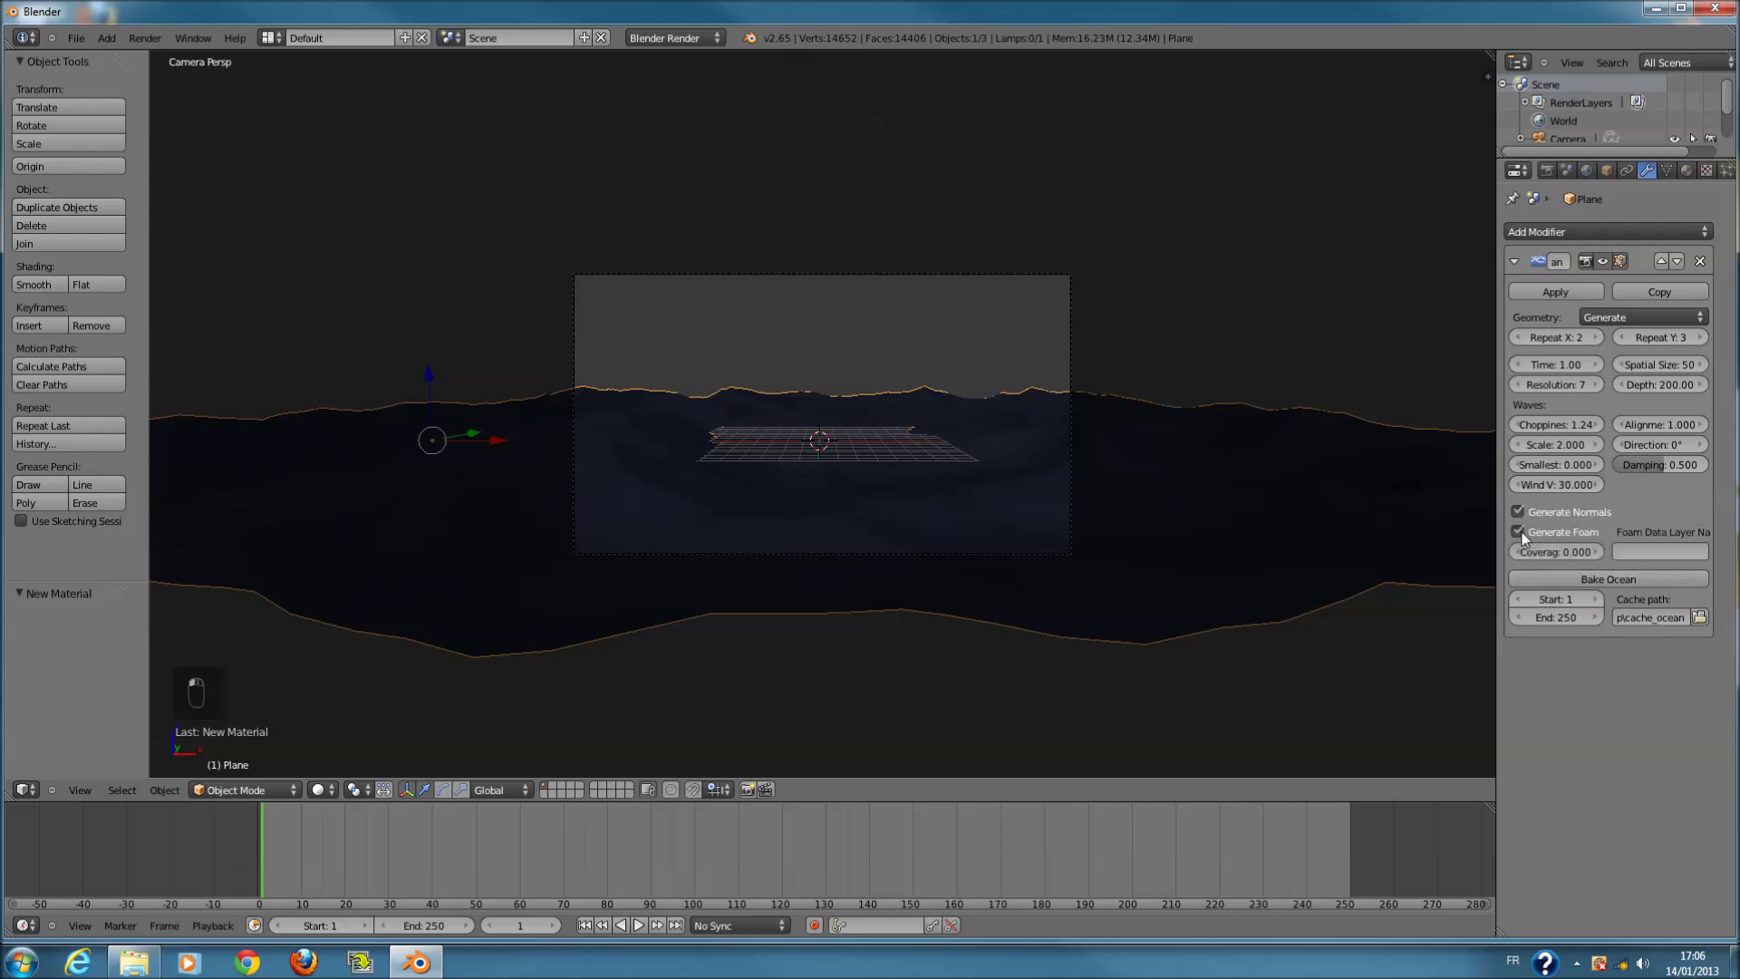
- Add a texture of type Ocean to the OCEAN material and assign Plane as its modifier object
{"action": "left_click", "coordinate": [1684, 170]}
{"action": "left_click", "coordinate": [1705, 170]}
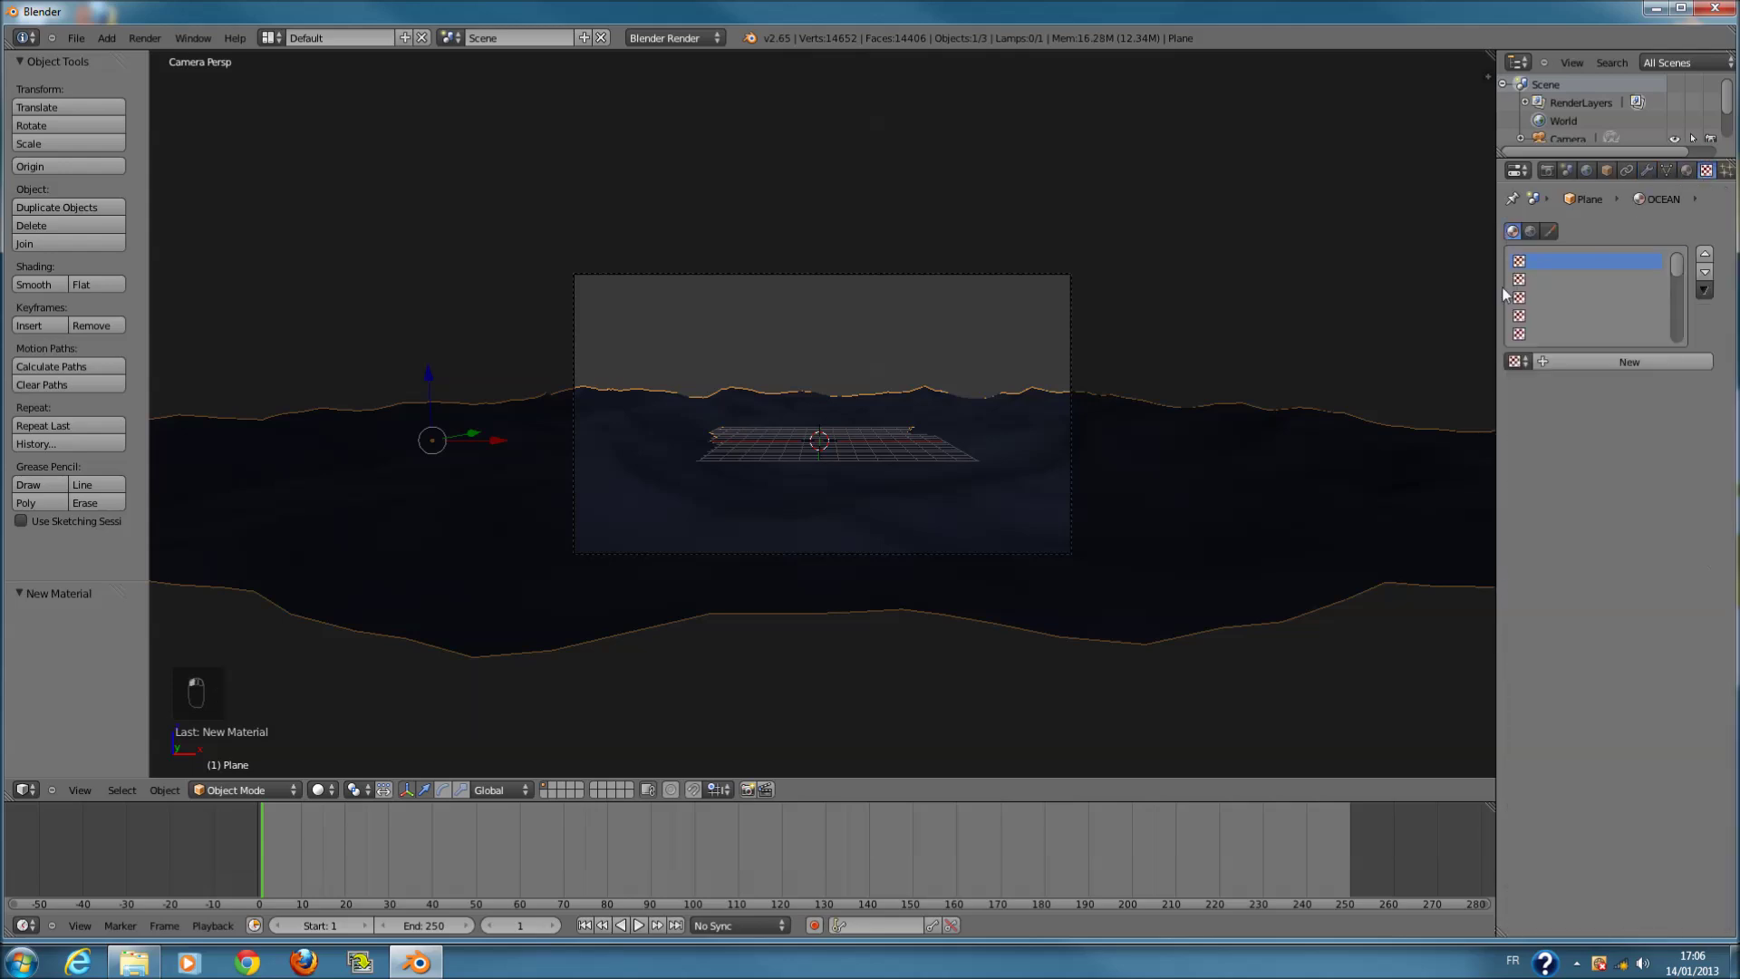
{"action": "left_click_drag", "start_coordinate": [1494, 292], "coordinate": [1417, 292]}
{"action": "left_click", "coordinate": [1559, 362]}
{"action": "left_click", "coordinate": [1537, 384]}
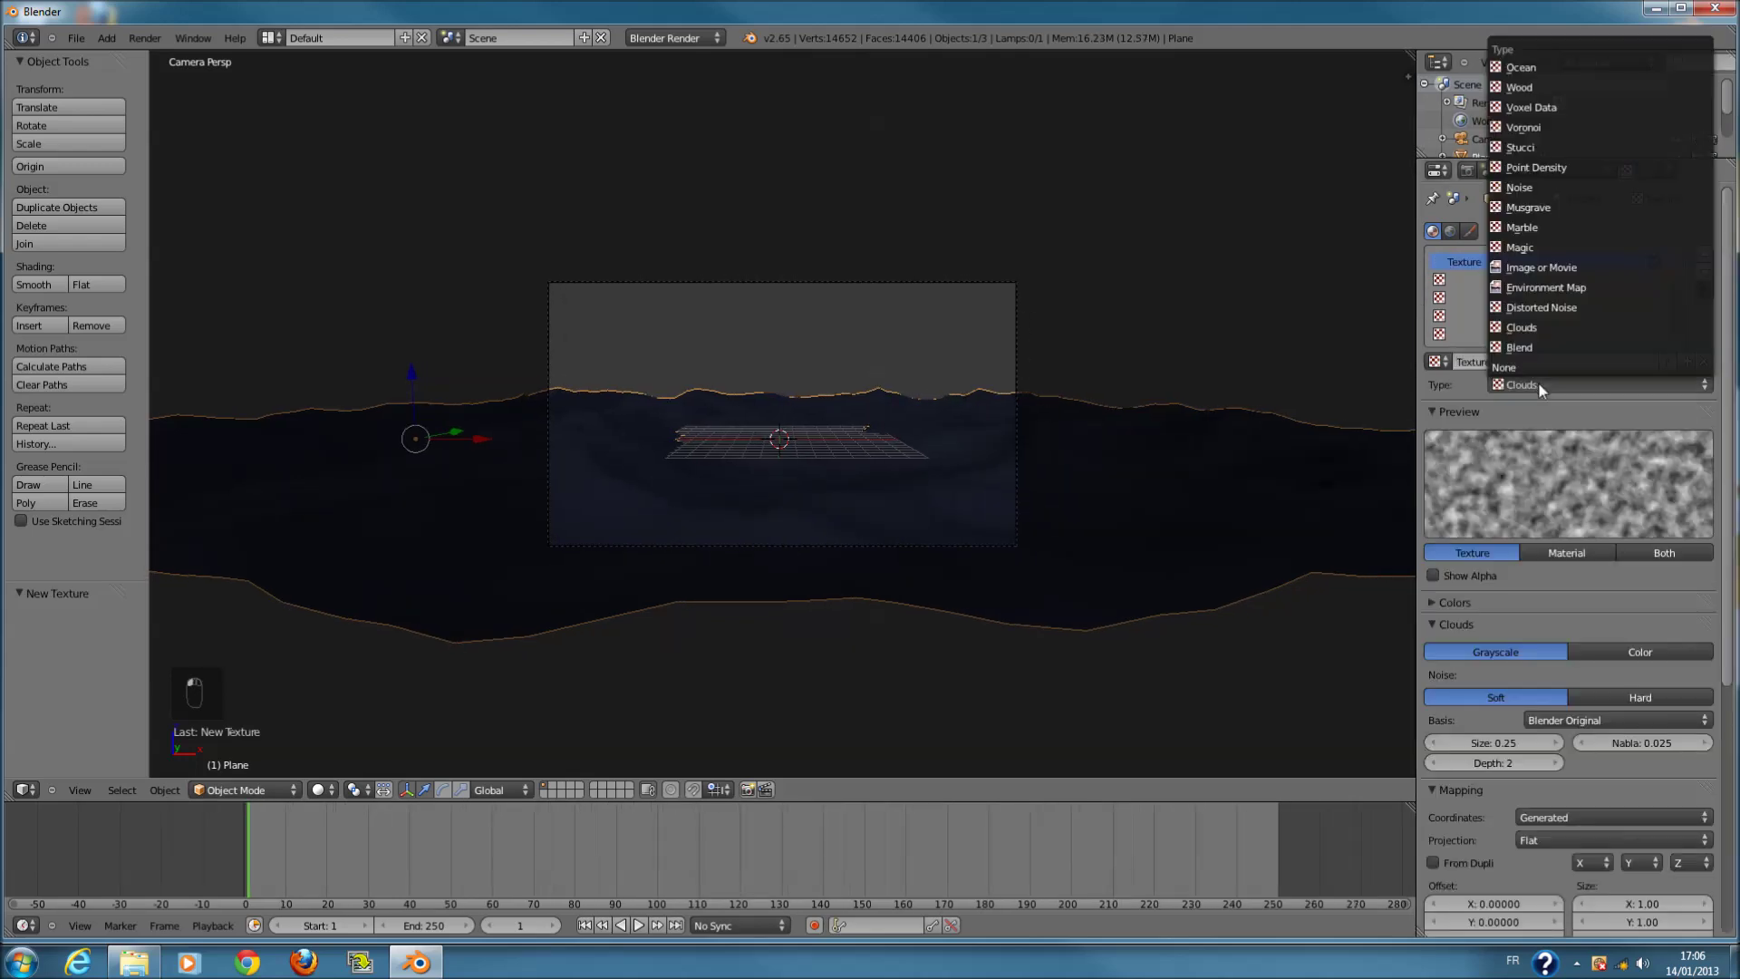
{"action": "left_click", "coordinate": [1536, 385]}
{"action": "left_click", "coordinate": [1559, 67]}
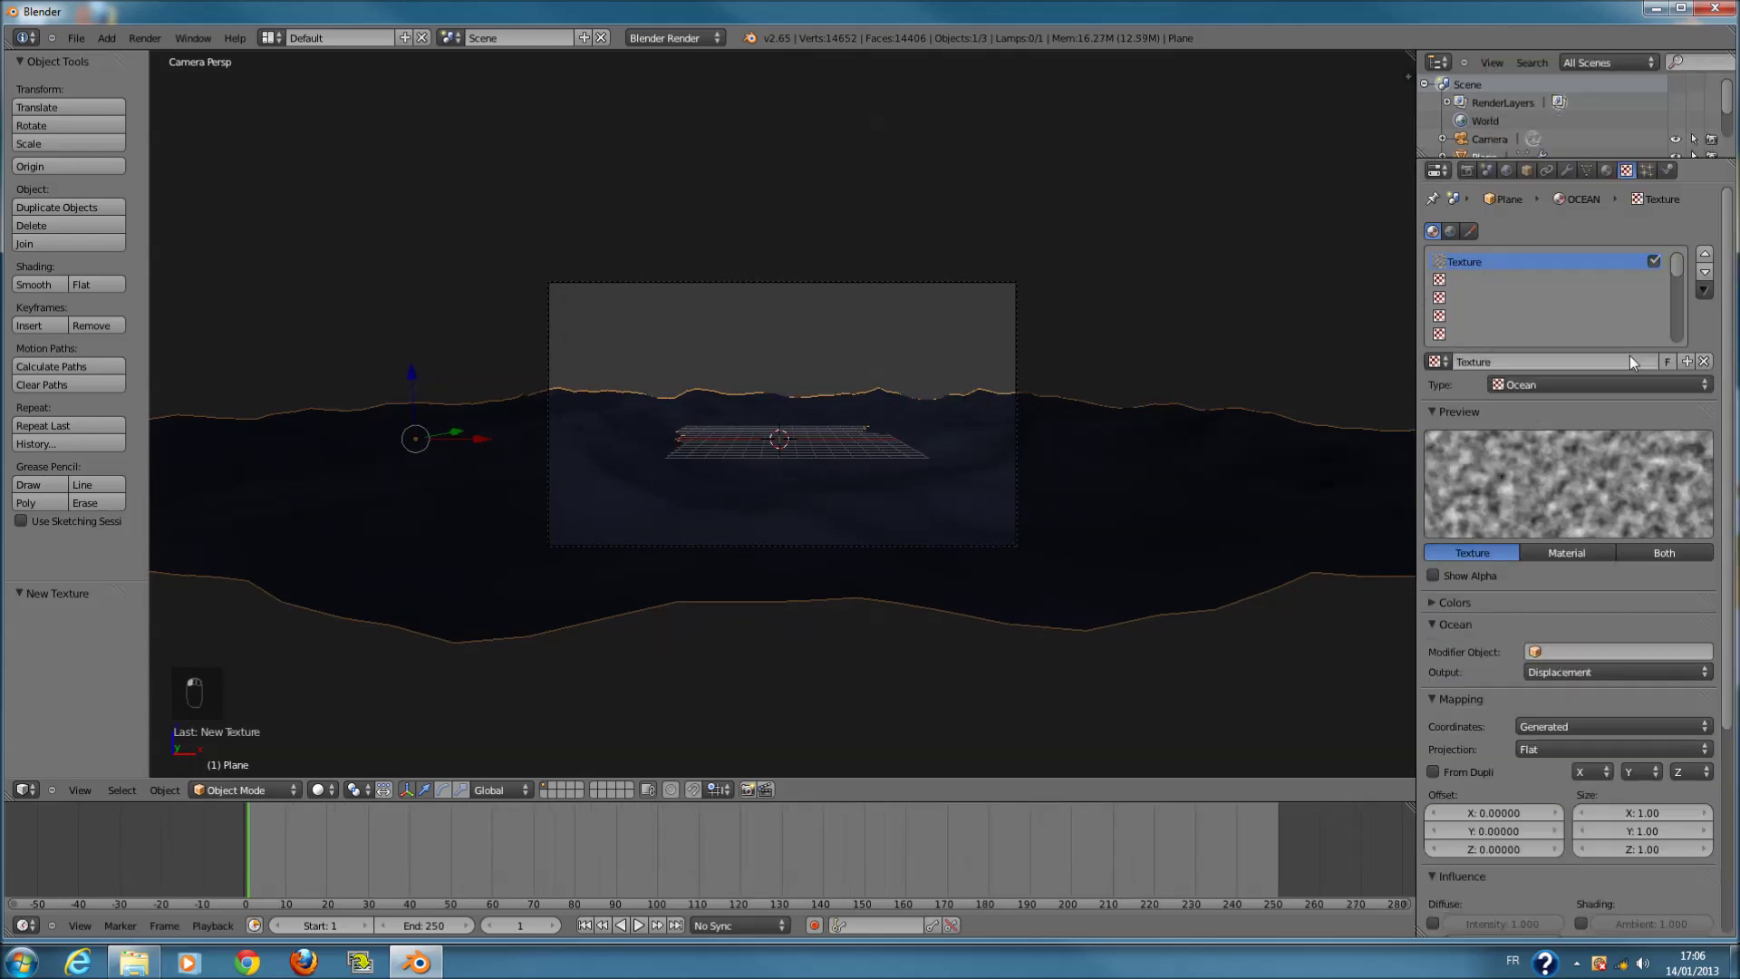
{"action": "left_click", "coordinate": [1576, 651]}
{"action": "left_click", "coordinate": [1582, 696]}
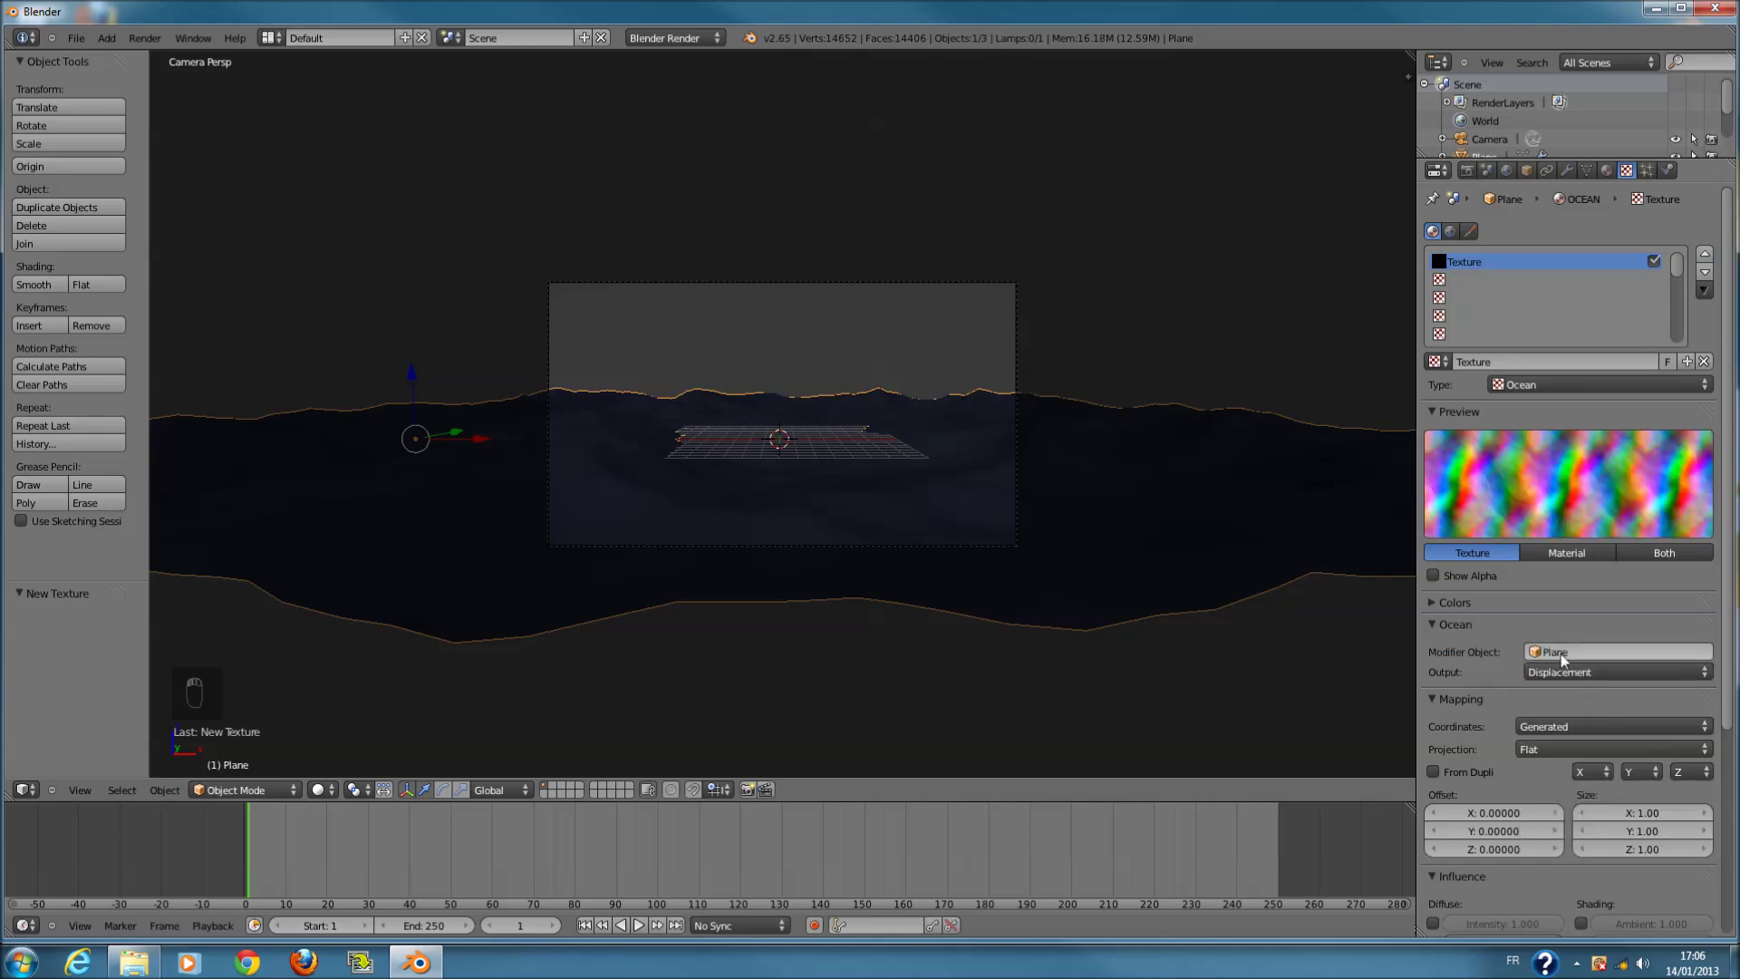
- Preview the Eigenvectors, Eigenvalues and Displacement outputs of the ocean texture, and settle on Foam
{"action": "left_click", "coordinate": [1569, 671]}
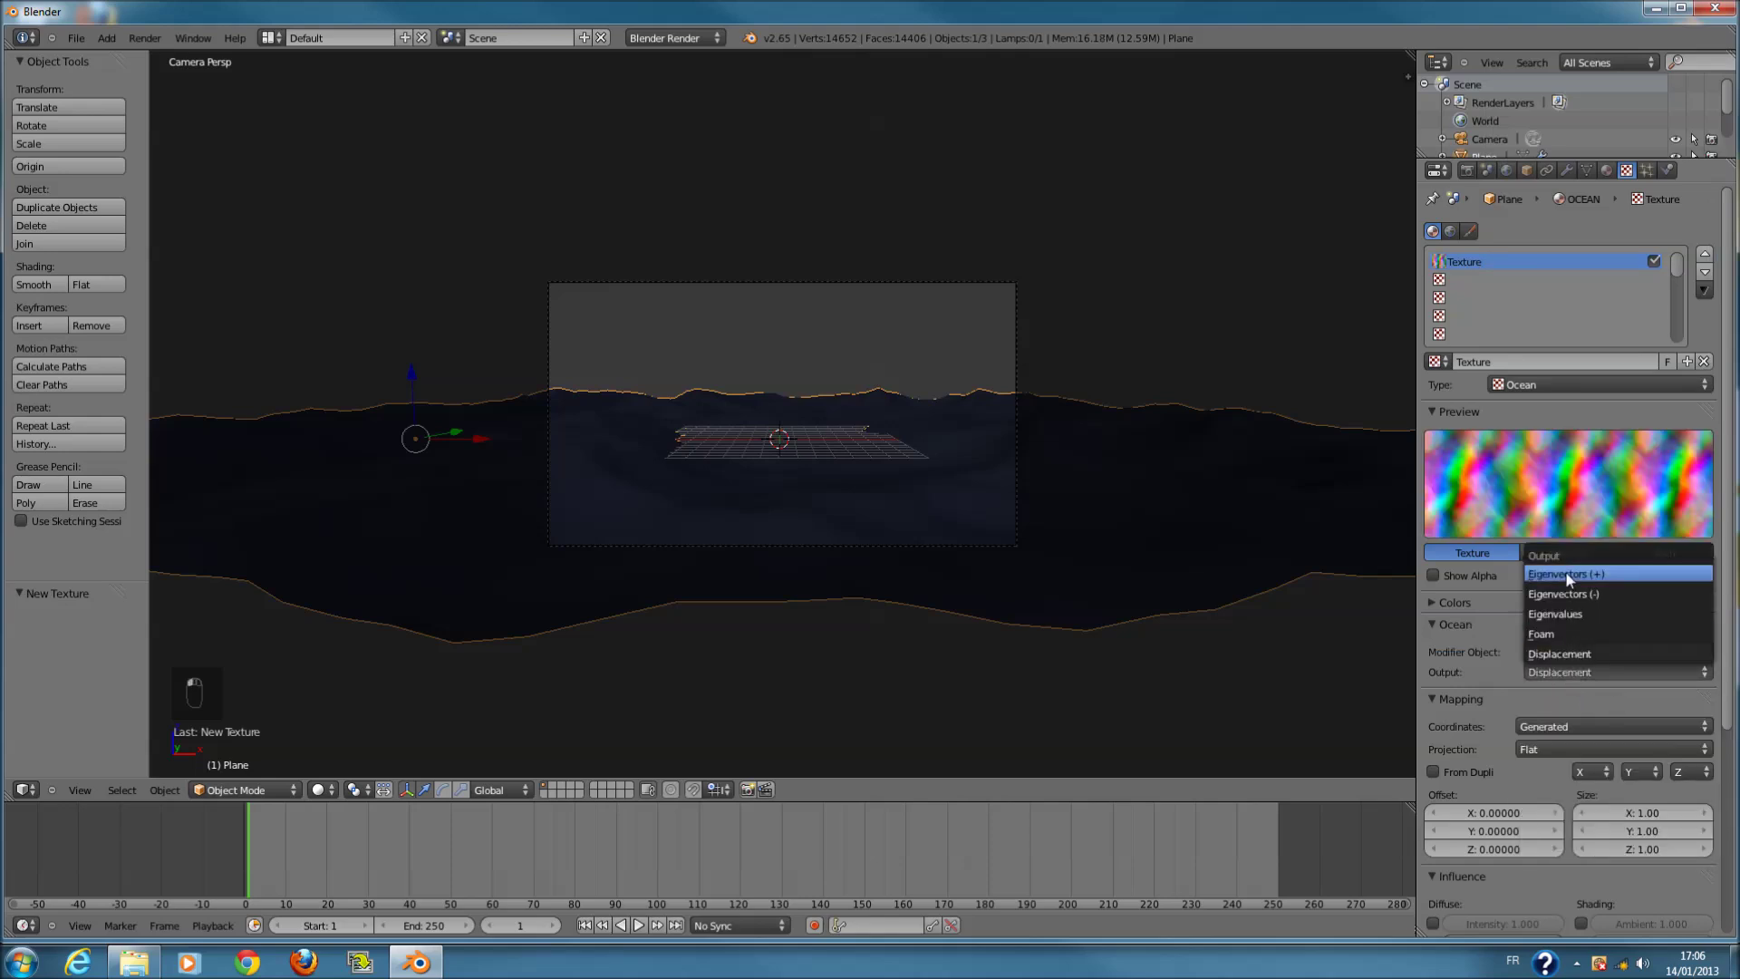
{"action": "left_click", "coordinate": [1564, 571]}
{"action": "left_click", "coordinate": [1593, 671]}
{"action": "left_click", "coordinate": [1591, 610]}
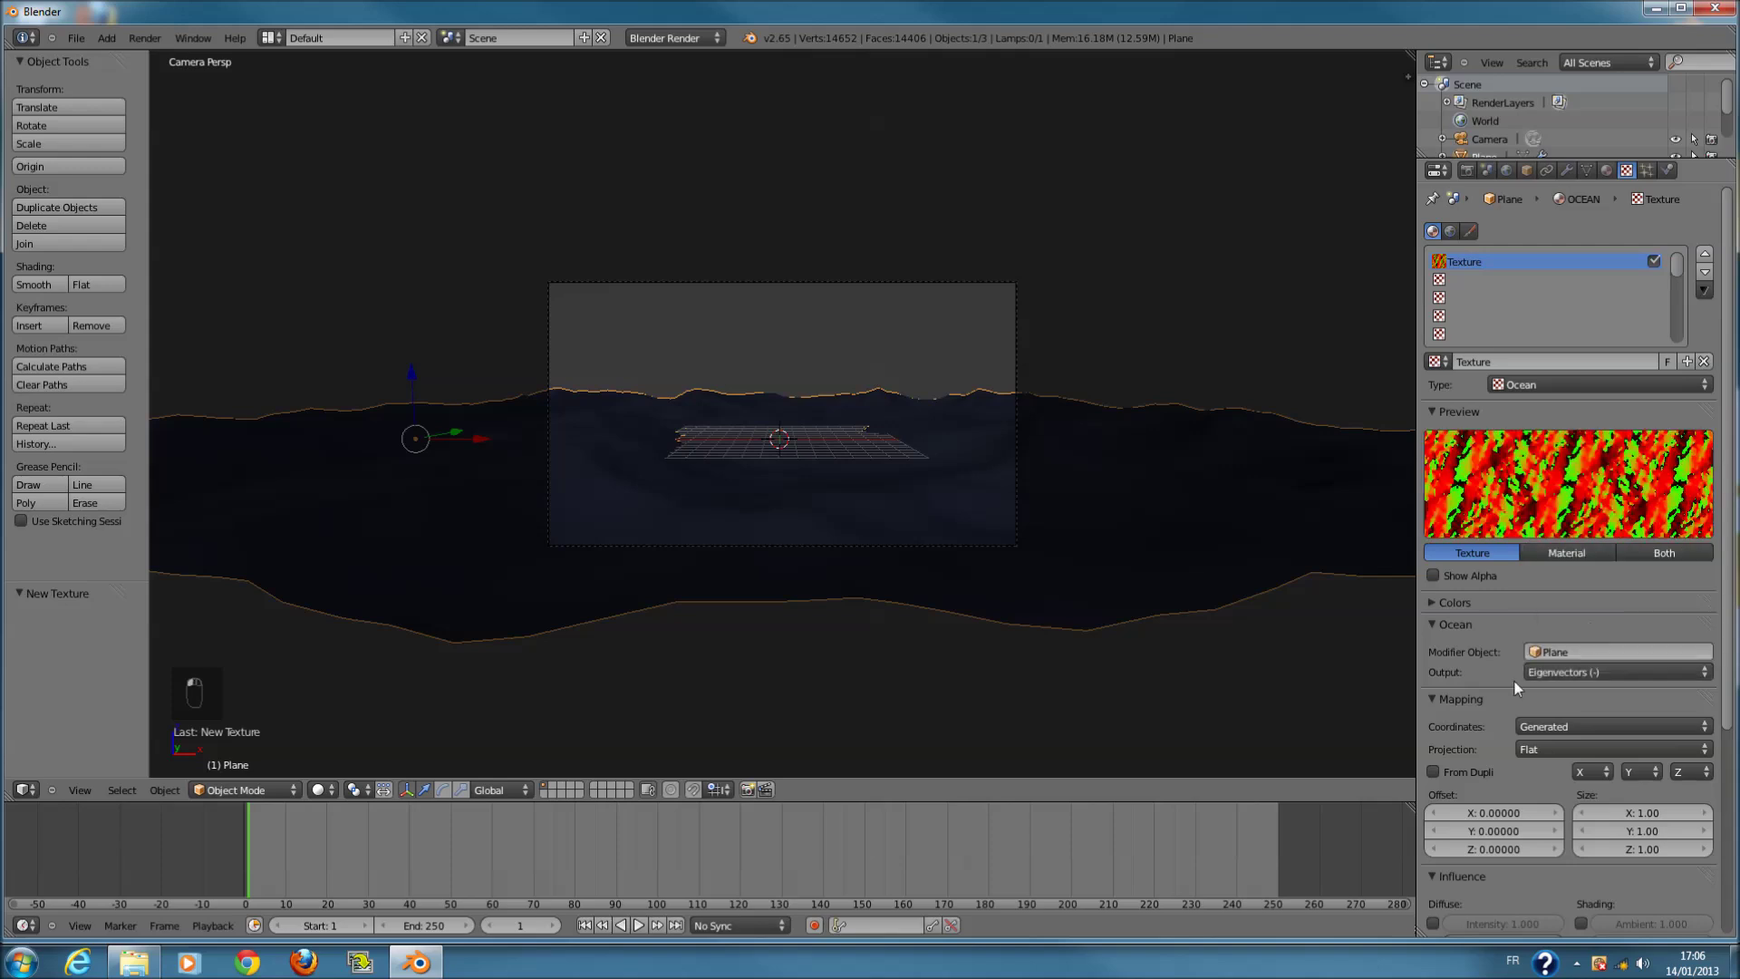
{"action": "left_click", "coordinate": [1591, 675]}
{"action": "left_click", "coordinate": [1576, 613]}
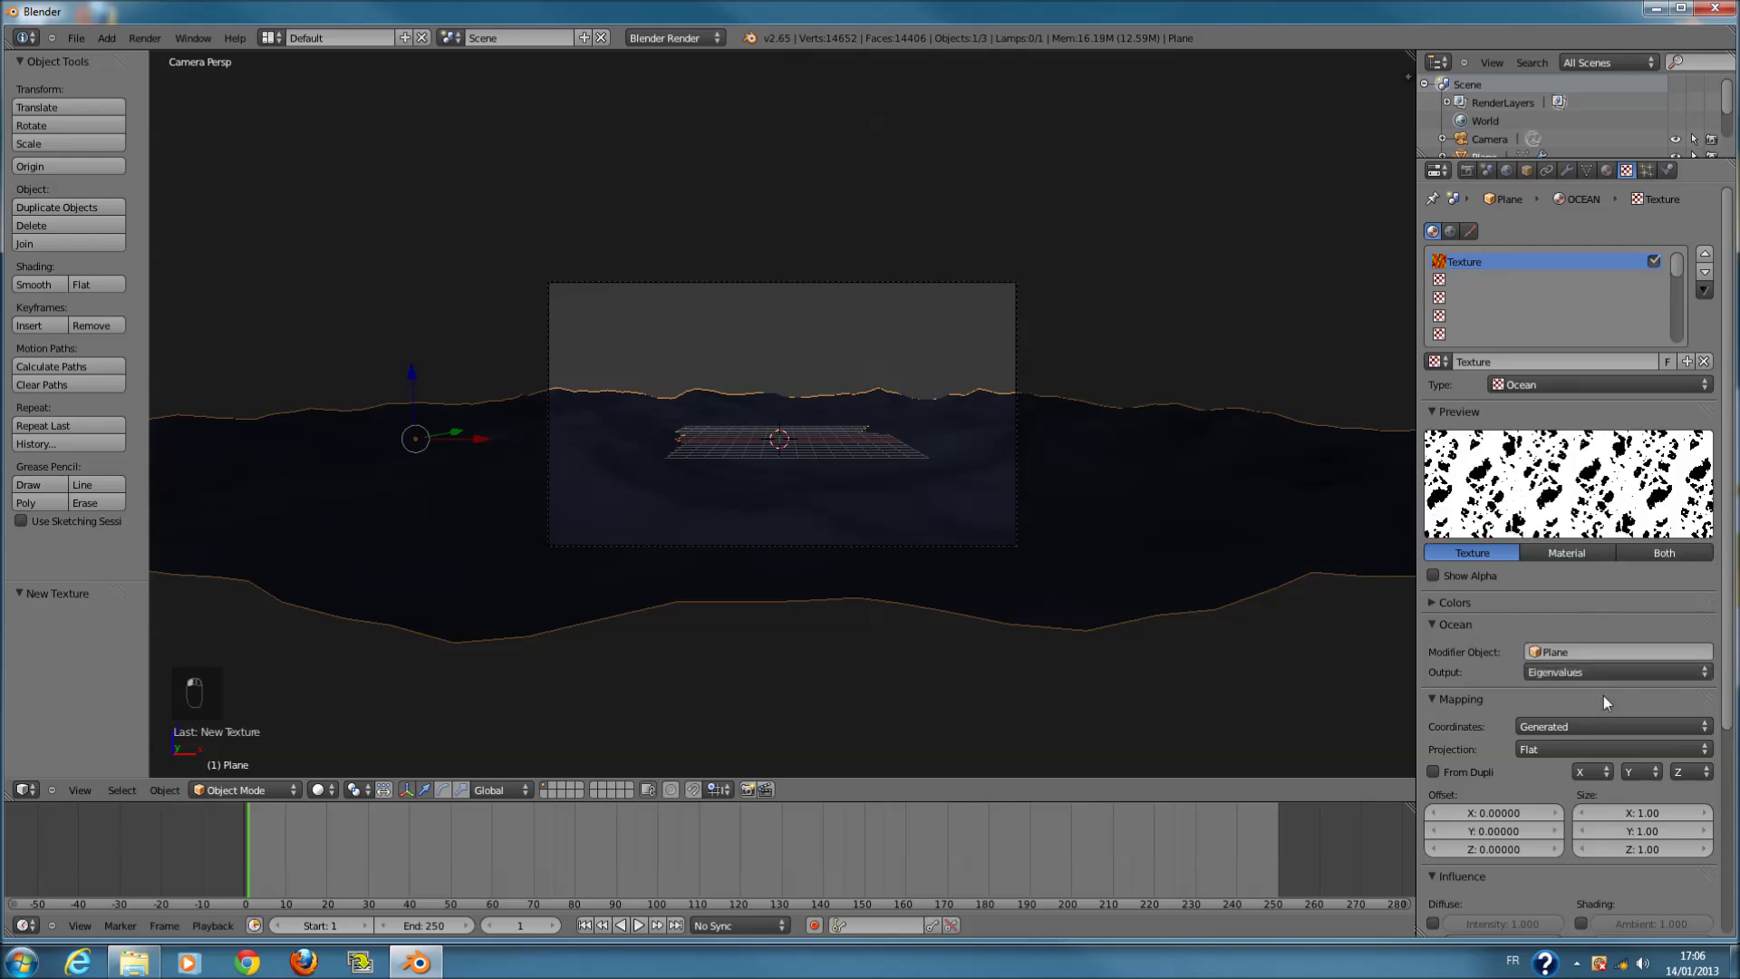
{"action": "left_click", "coordinate": [1585, 675]}
{"action": "left_click", "coordinate": [1573, 635]}
{"action": "left_click", "coordinate": [1602, 675]}
{"action": "left_click", "coordinate": [1598, 652]}
{"action": "left_click", "coordinate": [1604, 671]}
{"action": "left_click", "coordinate": [1586, 633]}
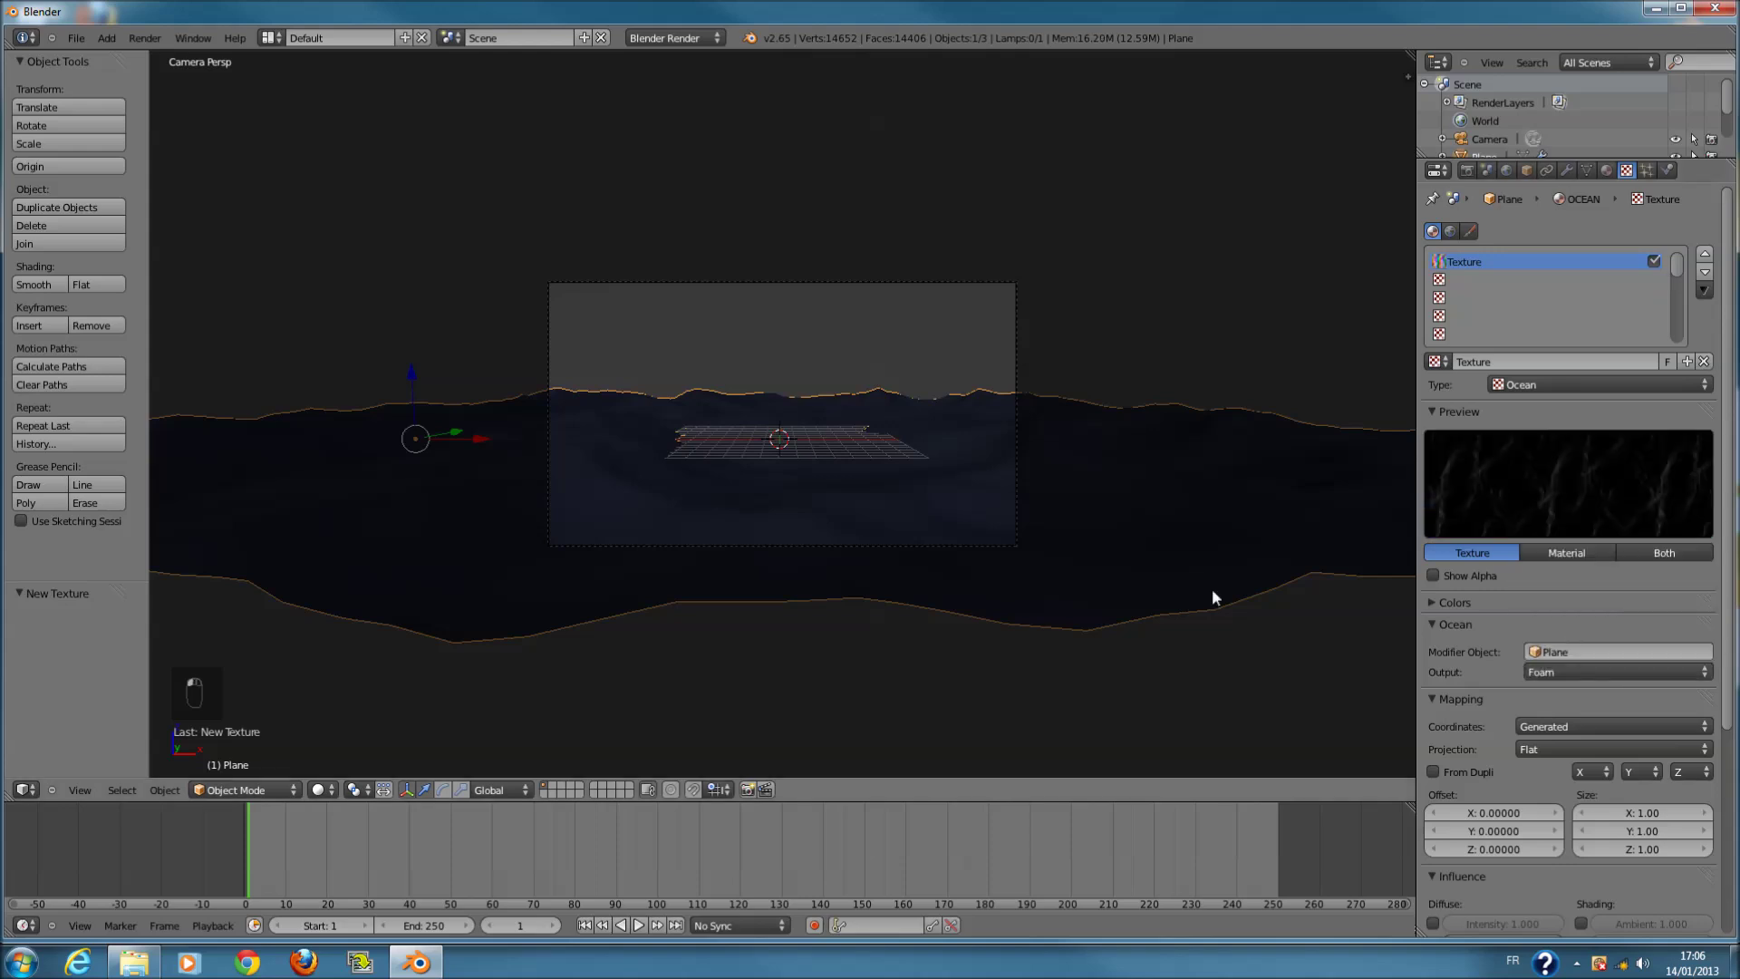
- Render the ocean with the foam texture and inspect the result
{"action": "scroll", "coordinate": [1160, 595], "scroll_direction": "up", "scroll_amount": 3}
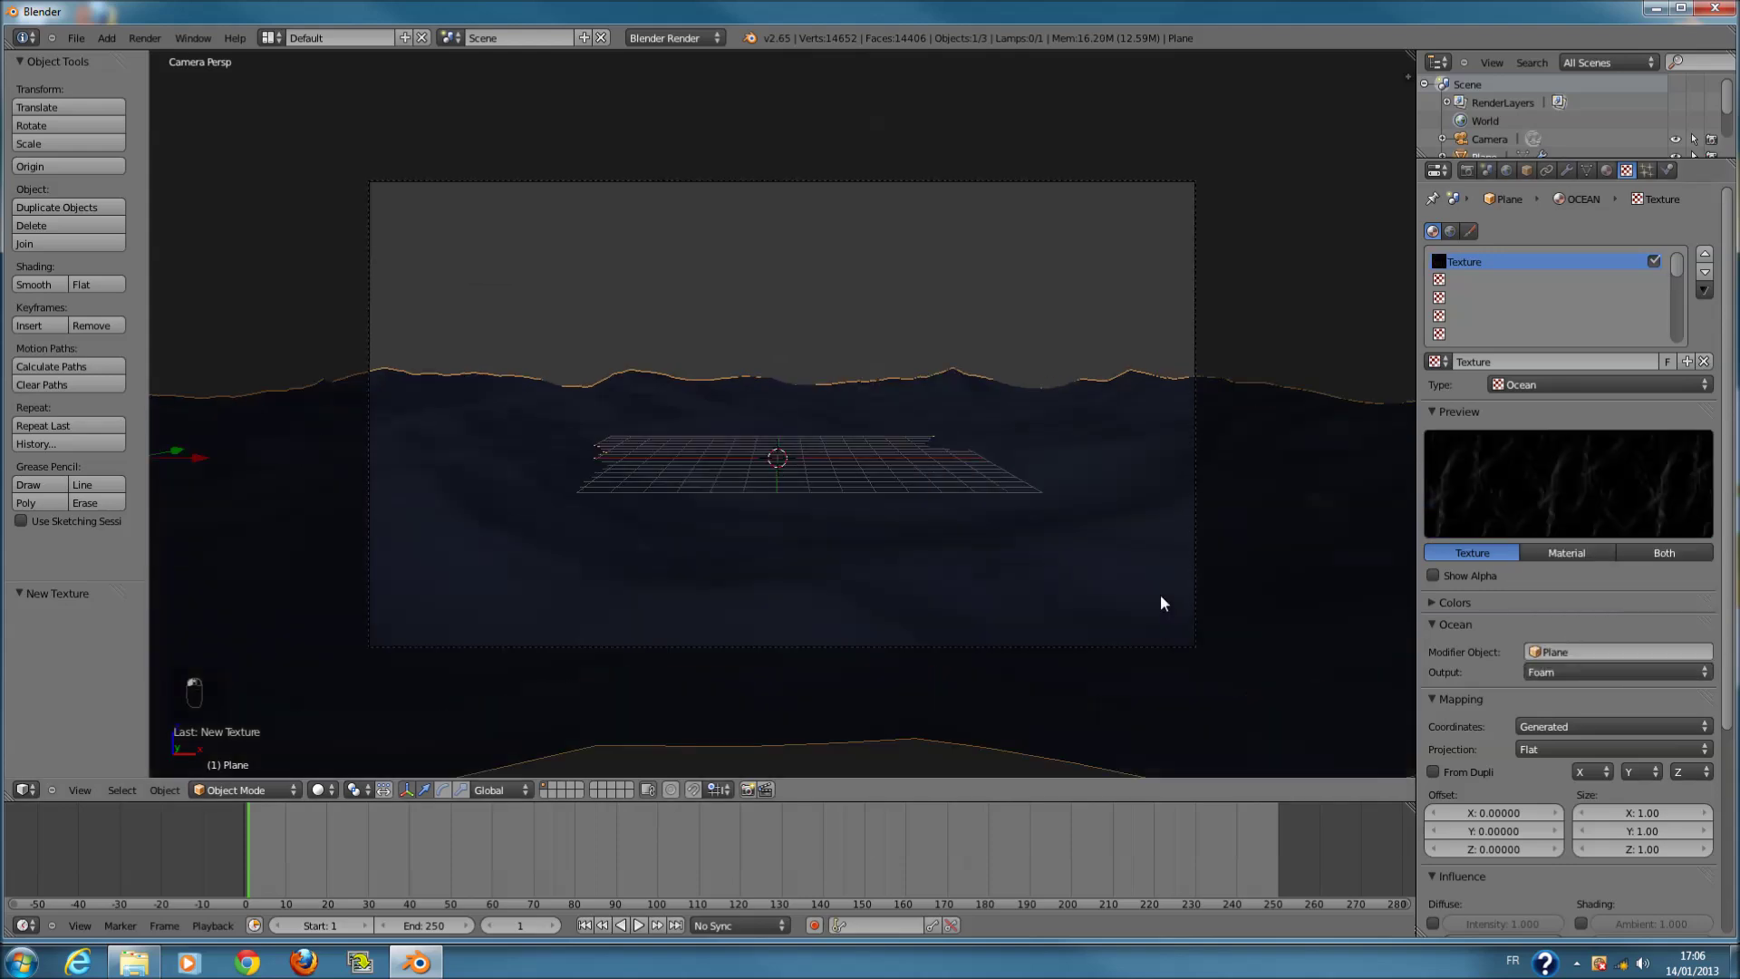
{"action": "key", "text": "F12"}
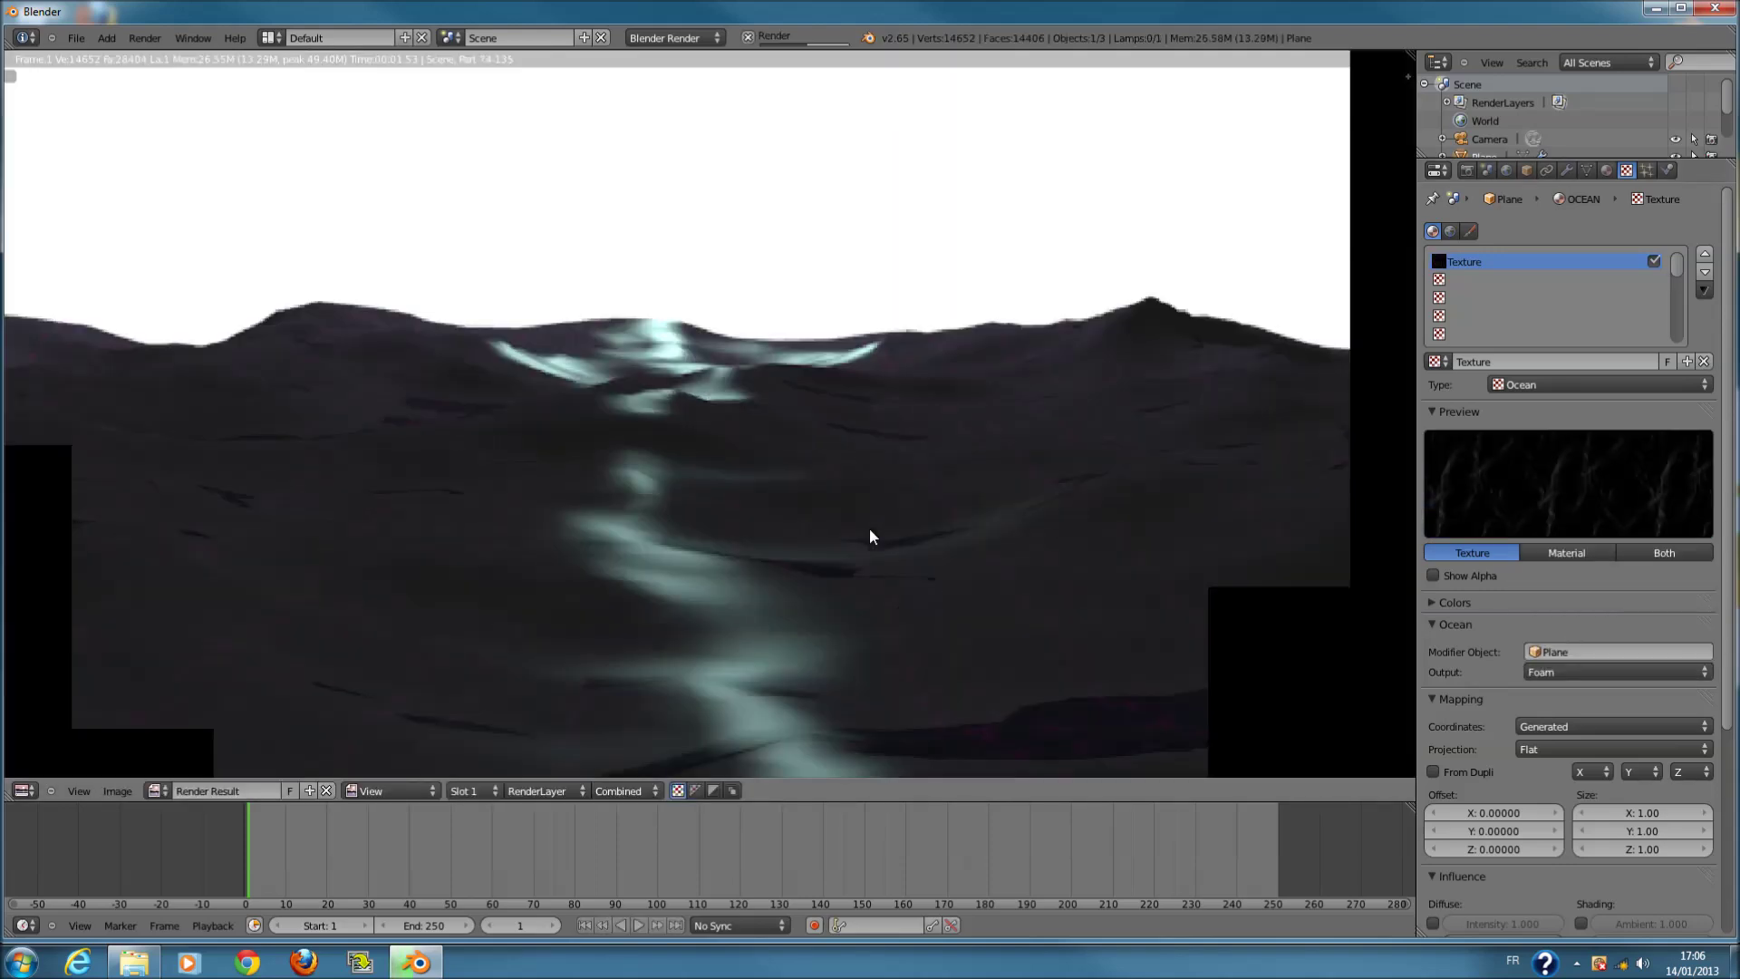
{"action": "scroll", "coordinate": [1030, 606], "scroll_direction": "down", "scroll_amount": 1}
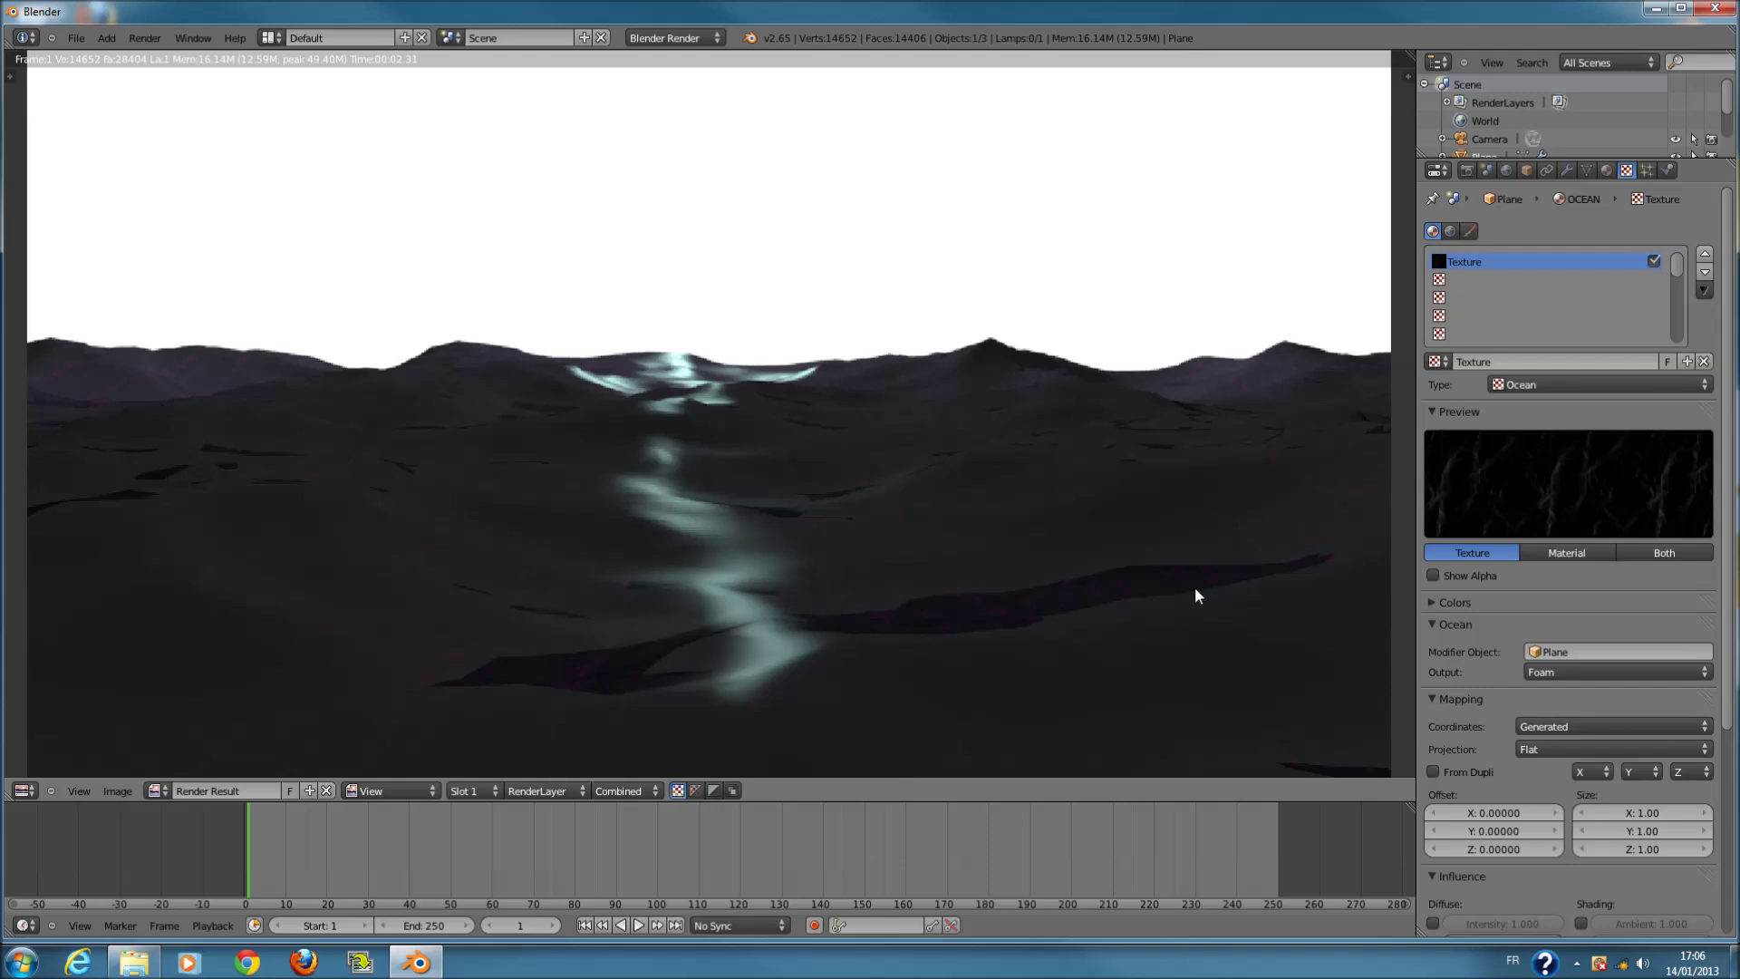
{"action": "scroll", "coordinate": [1142, 589], "scroll_direction": "down", "scroll_amount": 1}
{"action": "key", "text": "F11"}
- Set the foam texture's influence color to pale blue and render the ocean
{"action": "scroll", "coordinate": [1640, 716], "scroll_direction": "down", "scroll_amount": 5}
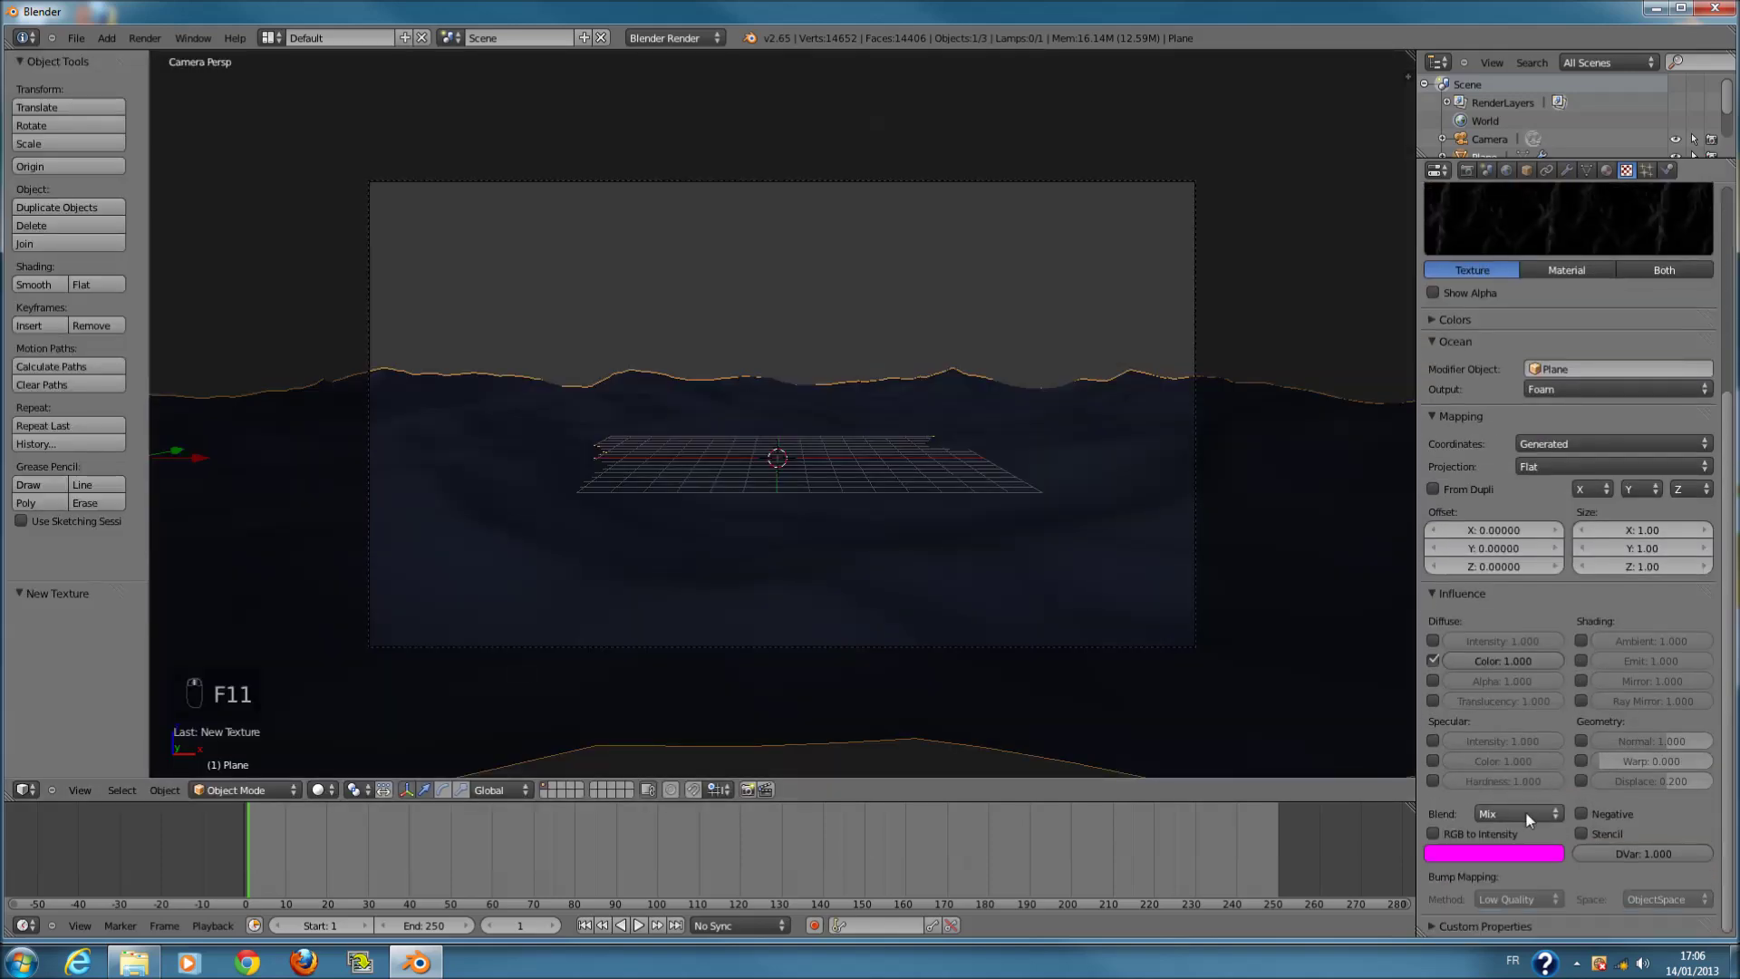
{"action": "left_click", "coordinate": [1519, 850]}
{"action": "left_click", "coordinate": [1468, 671]}
{"action": "left_click_drag", "start_coordinate": [1469, 672], "coordinate": [1476, 666]}
{"action": "key", "text": "F12"}
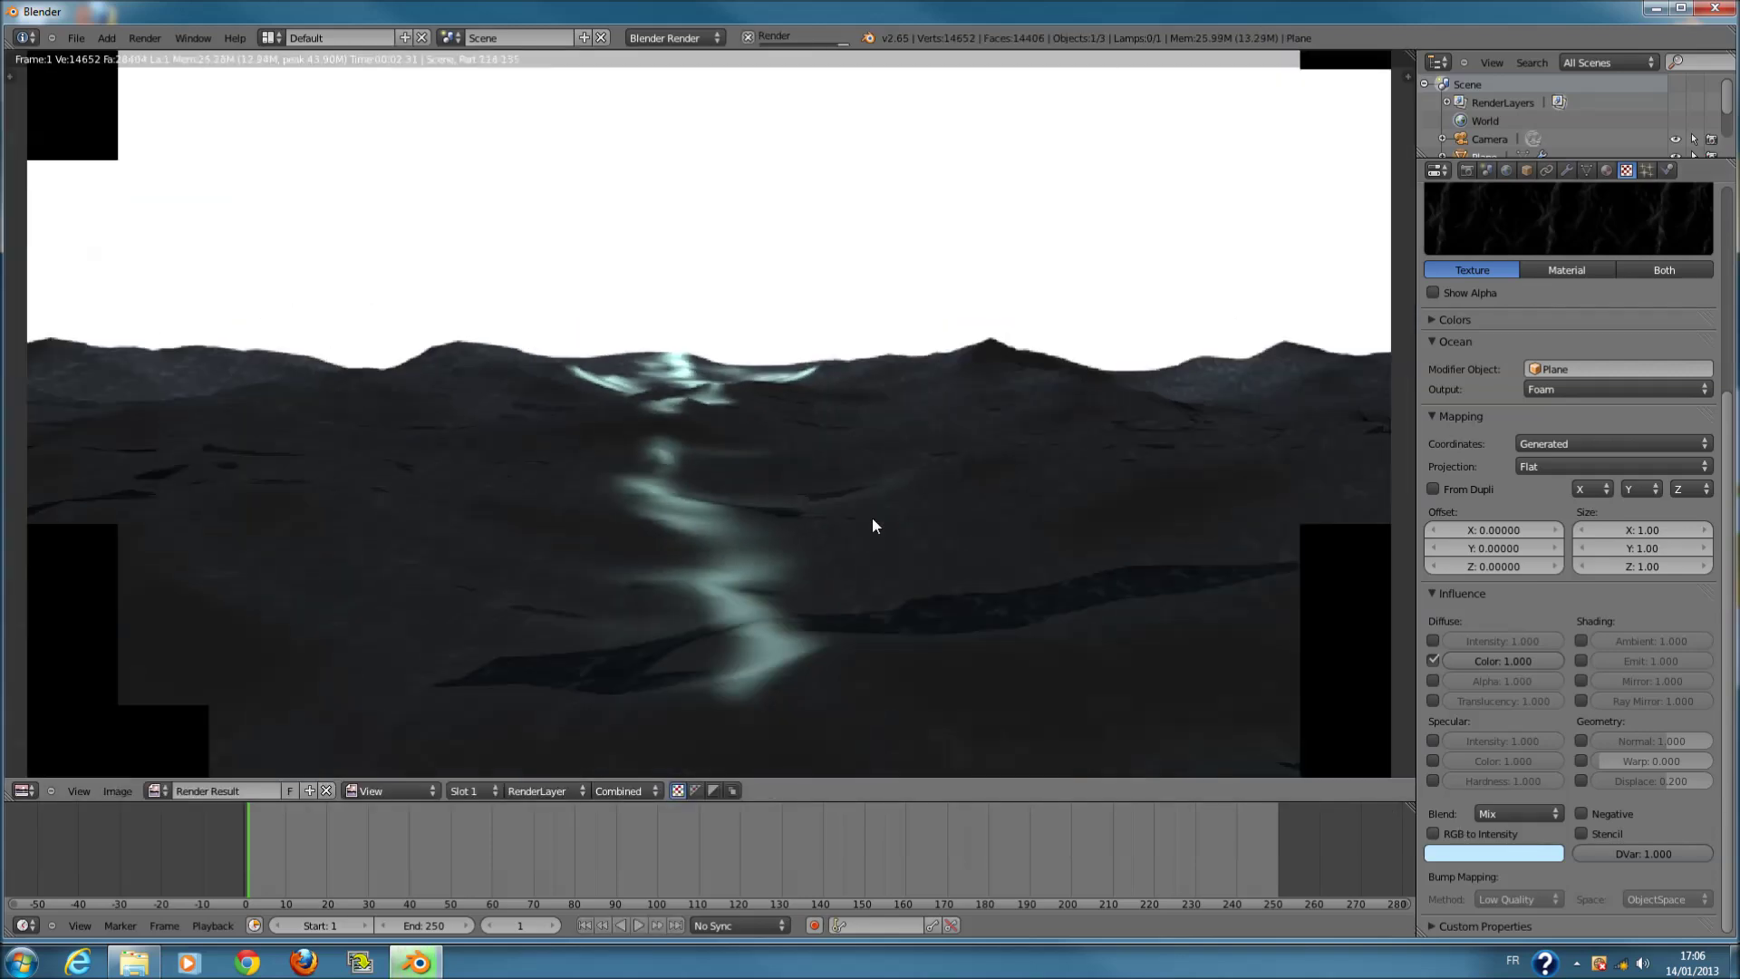
- Set the foam texture's mapping coordinates to UV and render the ocean
{"action": "key", "text": "F11"}
{"action": "left_click", "coordinate": [1572, 443]}
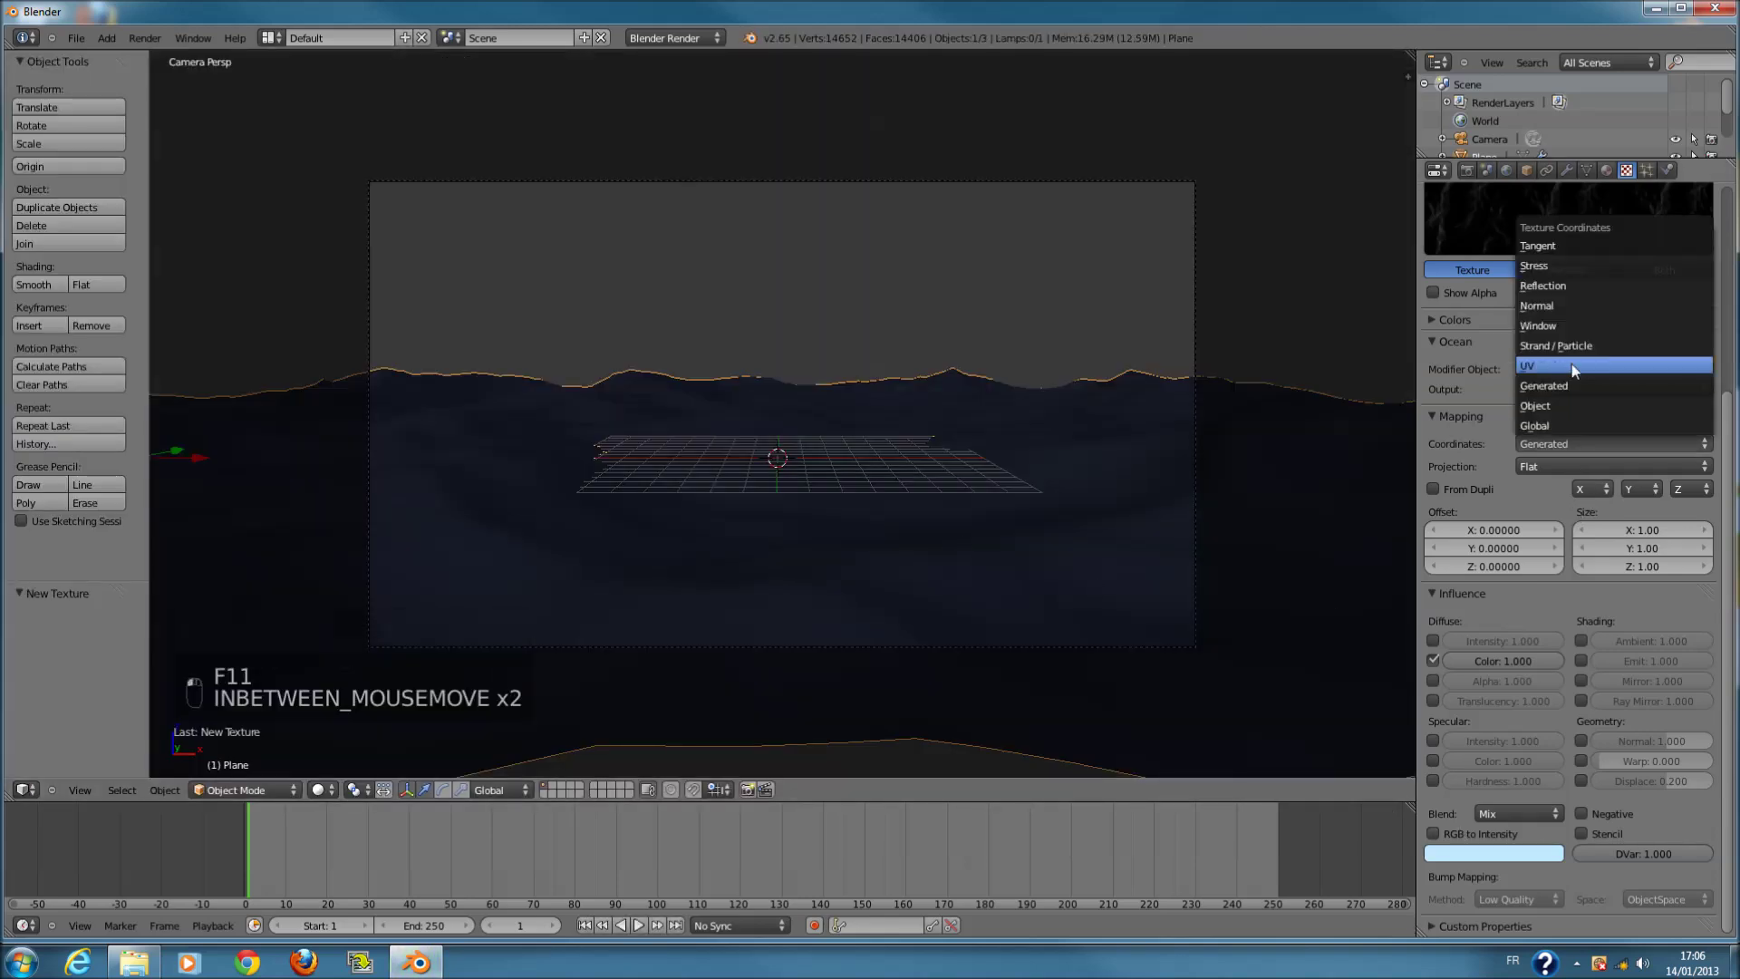
{"action": "left_click", "coordinate": [1571, 365]}
{"action": "key", "text": "F12"}
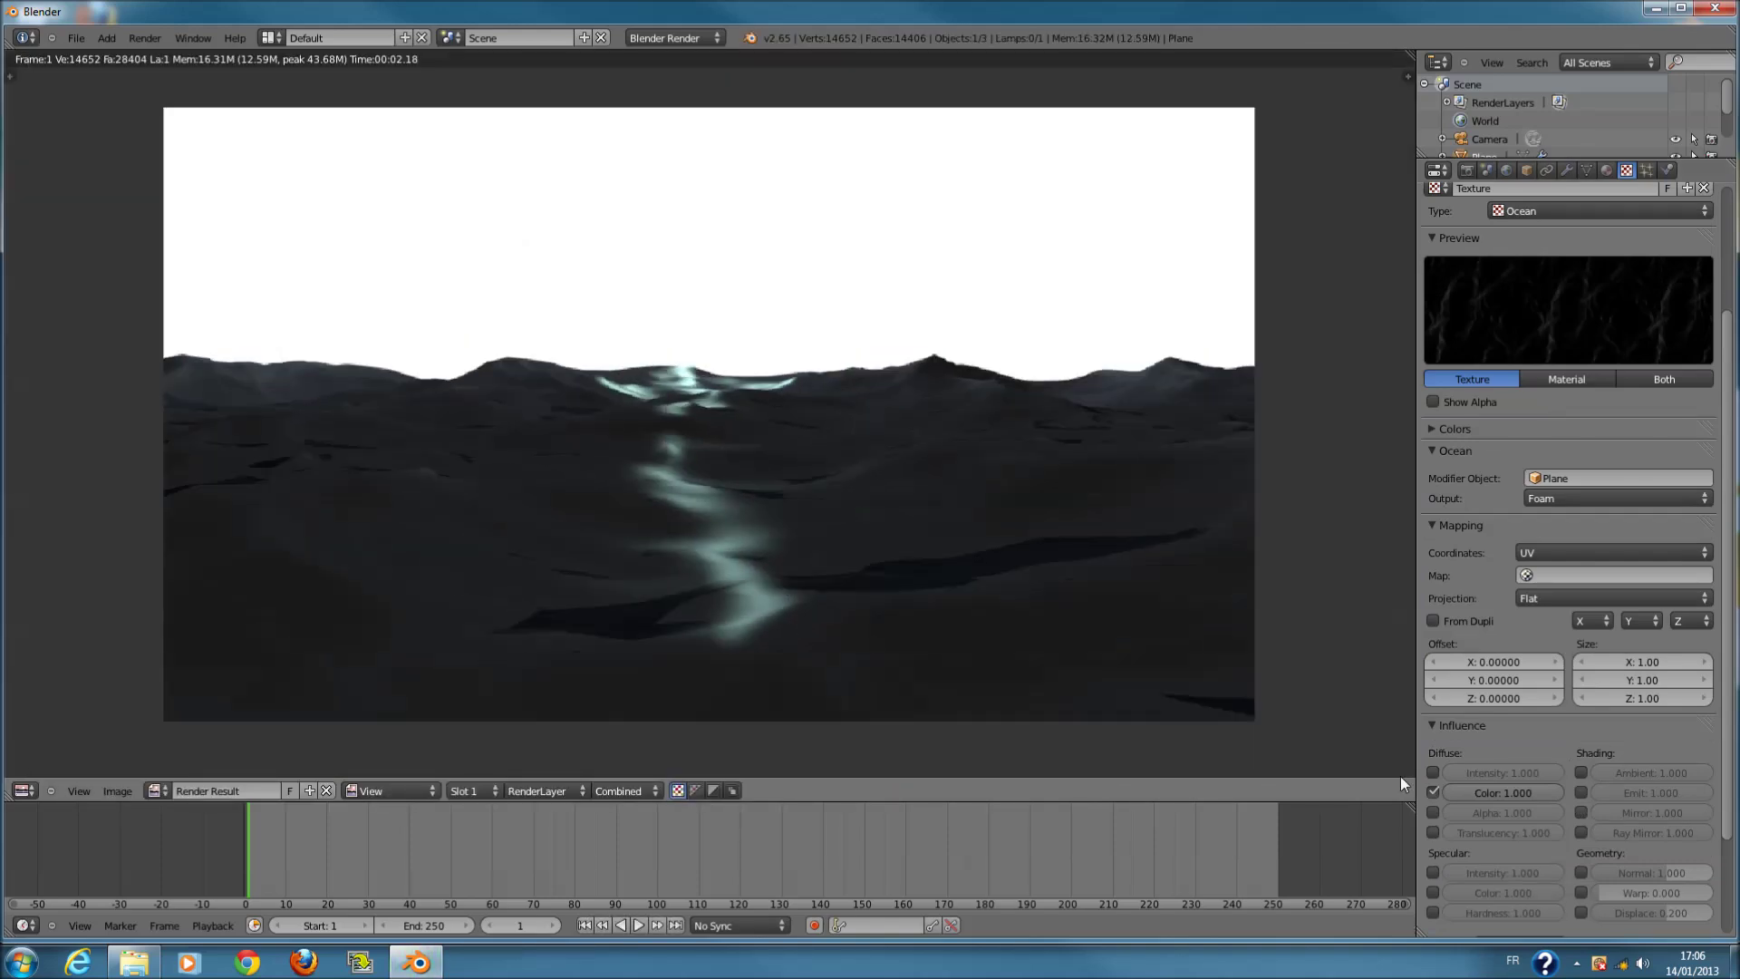
- Set the foam texture's influence color to near-white with Add blending, and render the ocean
{"action": "scroll", "coordinate": [1531, 857], "scroll_direction": "down", "scroll_amount": 3}
{"action": "left_click", "coordinate": [1504, 858]}
{"action": "left_click", "coordinate": [1469, 677]}
{"action": "left_click", "coordinate": [1498, 816]}
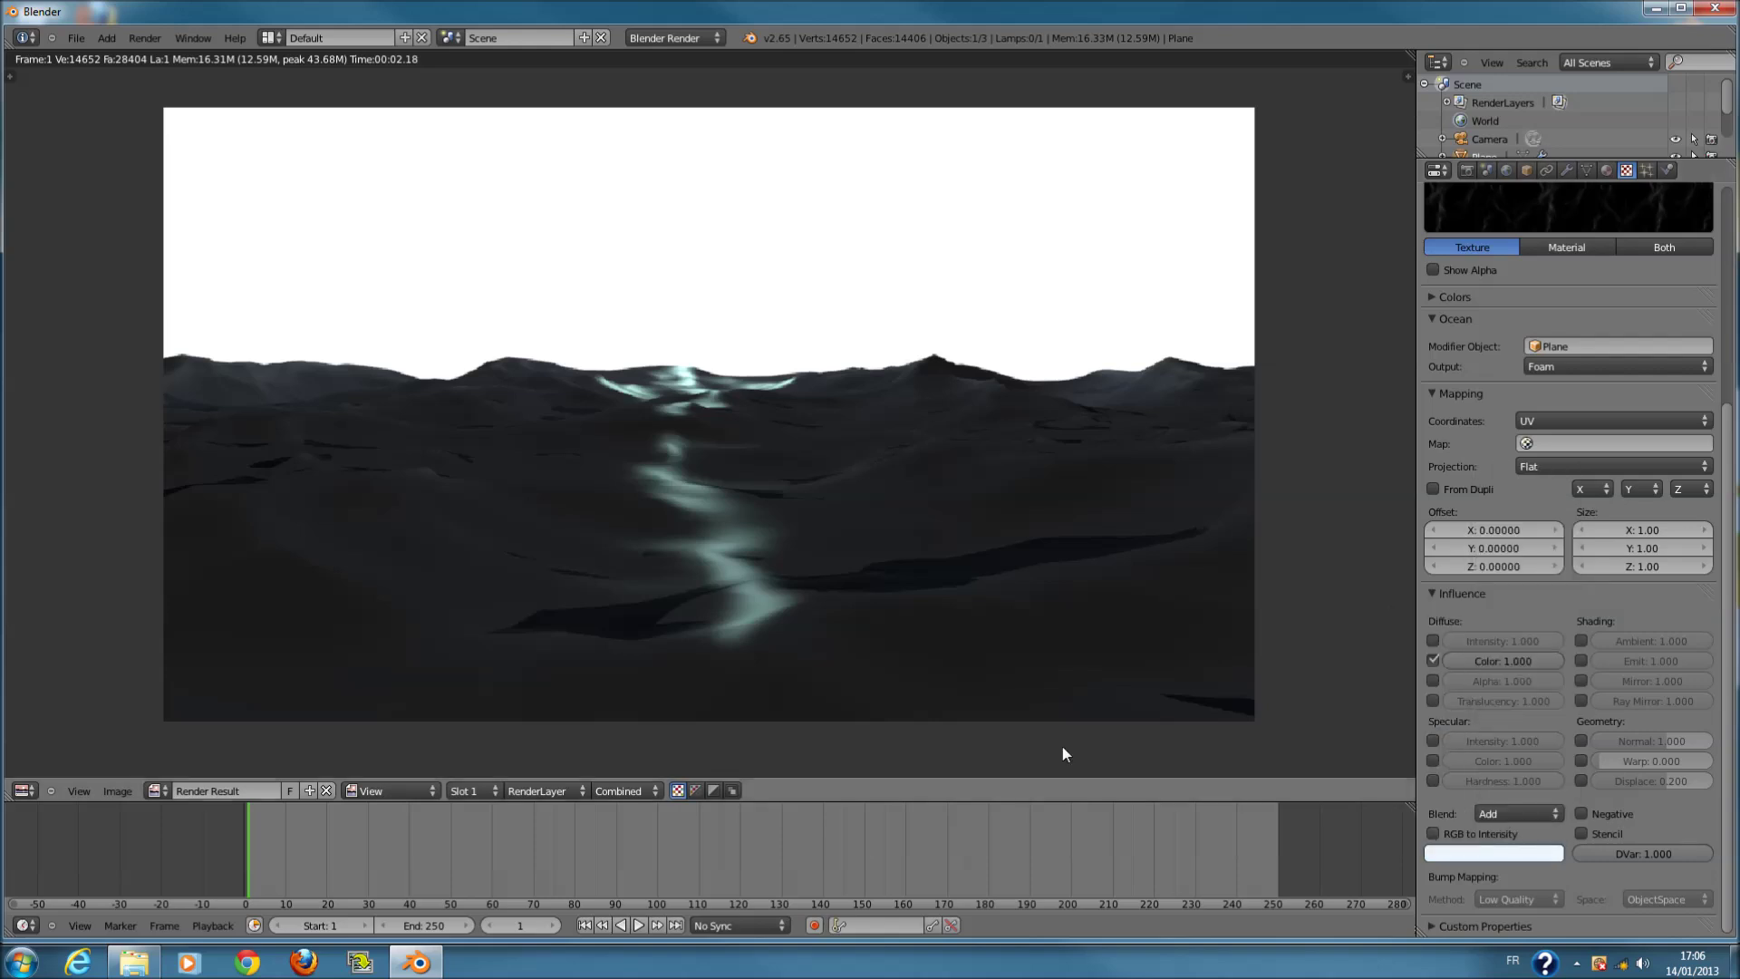
{"action": "key", "text": "F12"}
{"action": "scroll", "coordinate": [982, 639], "scroll_direction": "down", "scroll_amount": 1}
{"action": "key", "text": "F11"}
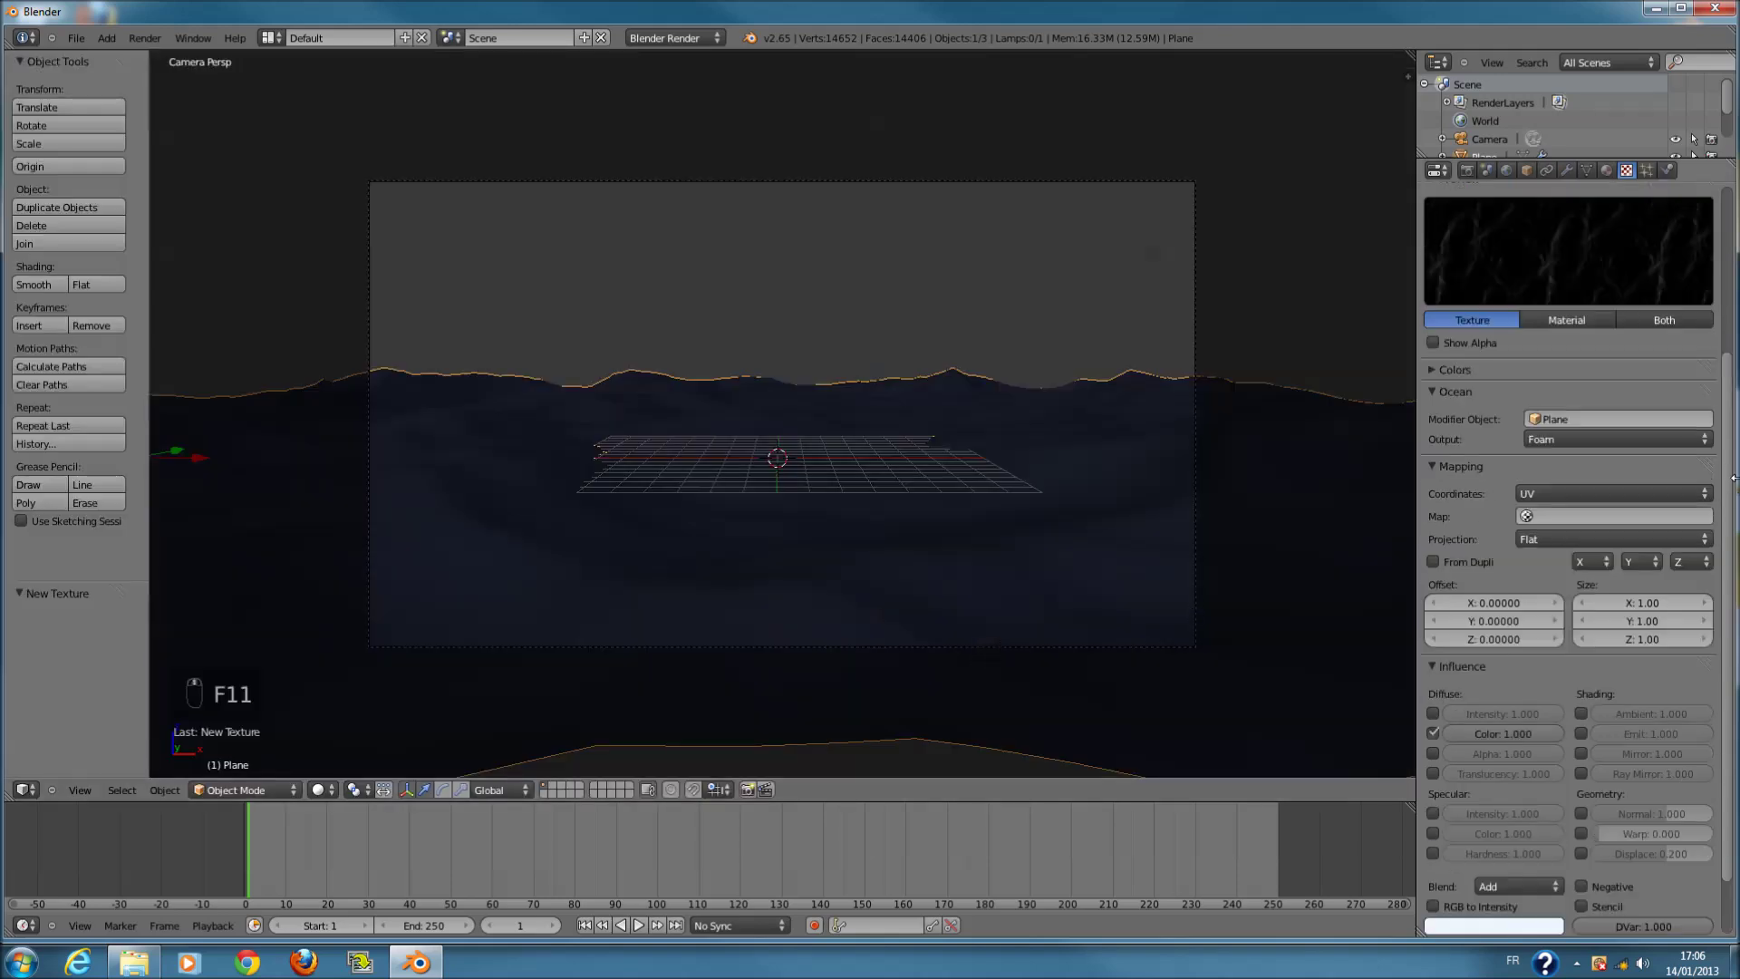
- Try a saturated deep blue diffuse color (R 0.000, G 0.0473, B 0.274) on the OCEAN material and render
{"action": "scroll", "coordinate": [1674, 293], "scroll_direction": "up", "scroll_amount": 5}
{"action": "left_click", "coordinate": [1606, 170]}
{"action": "left_click", "coordinate": [1509, 513]}
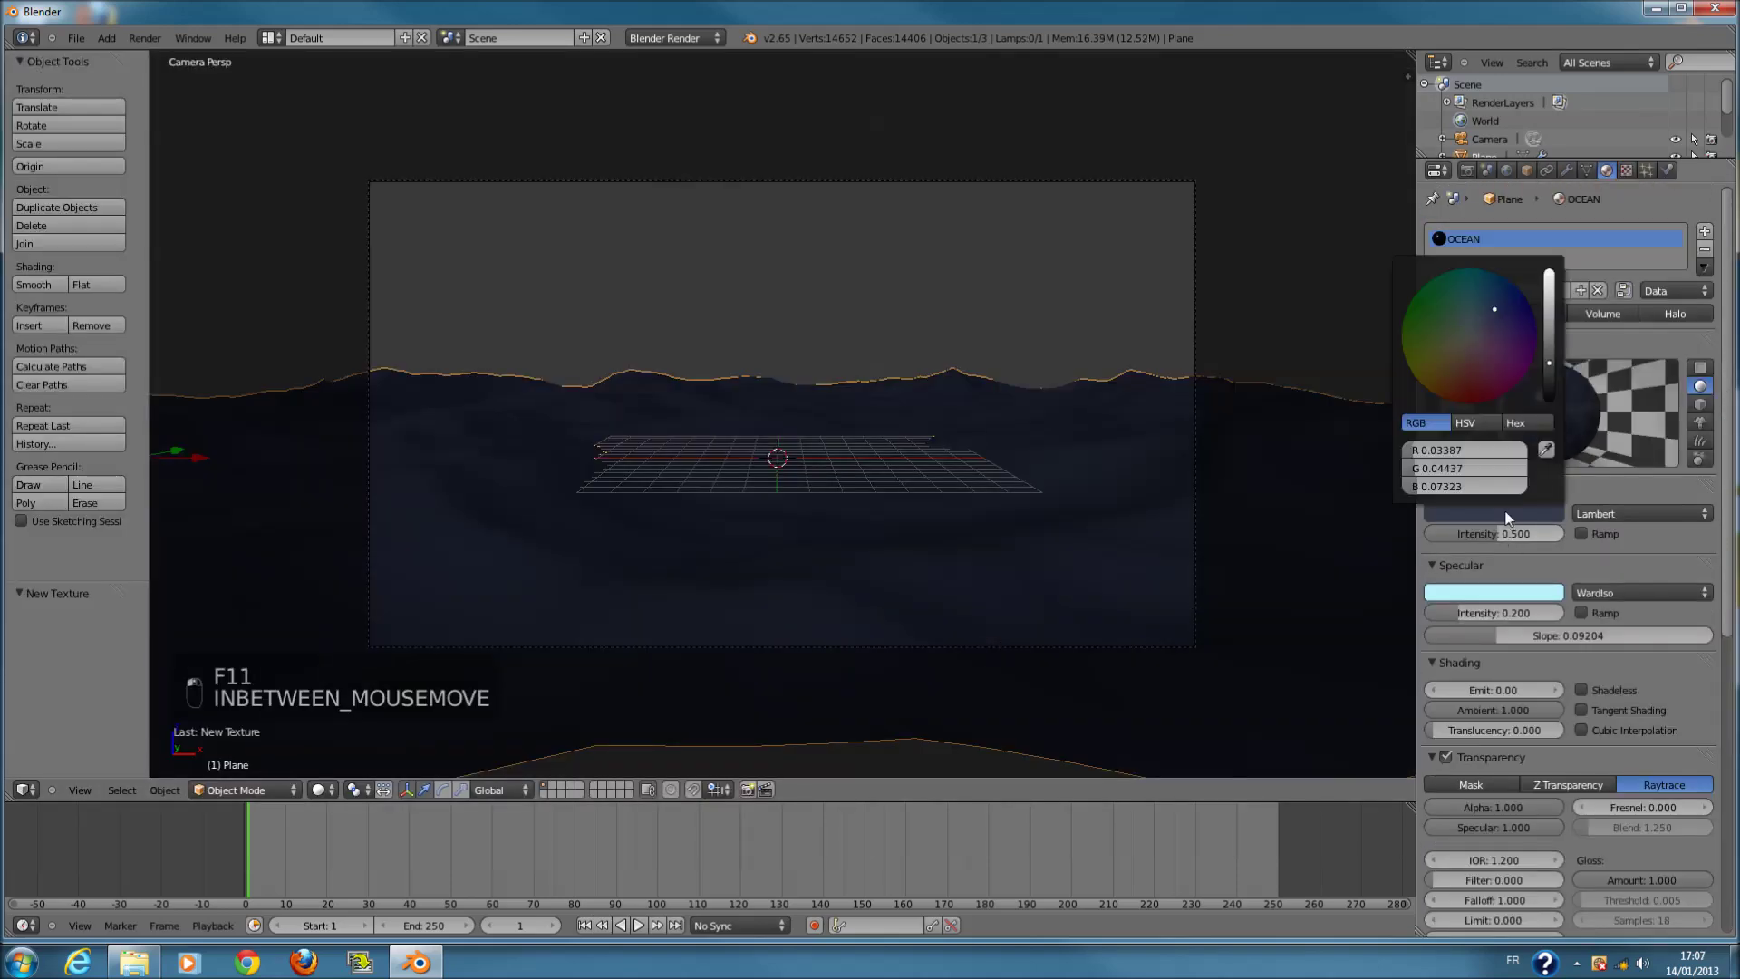
{"action": "left_click", "coordinate": [1504, 514]}
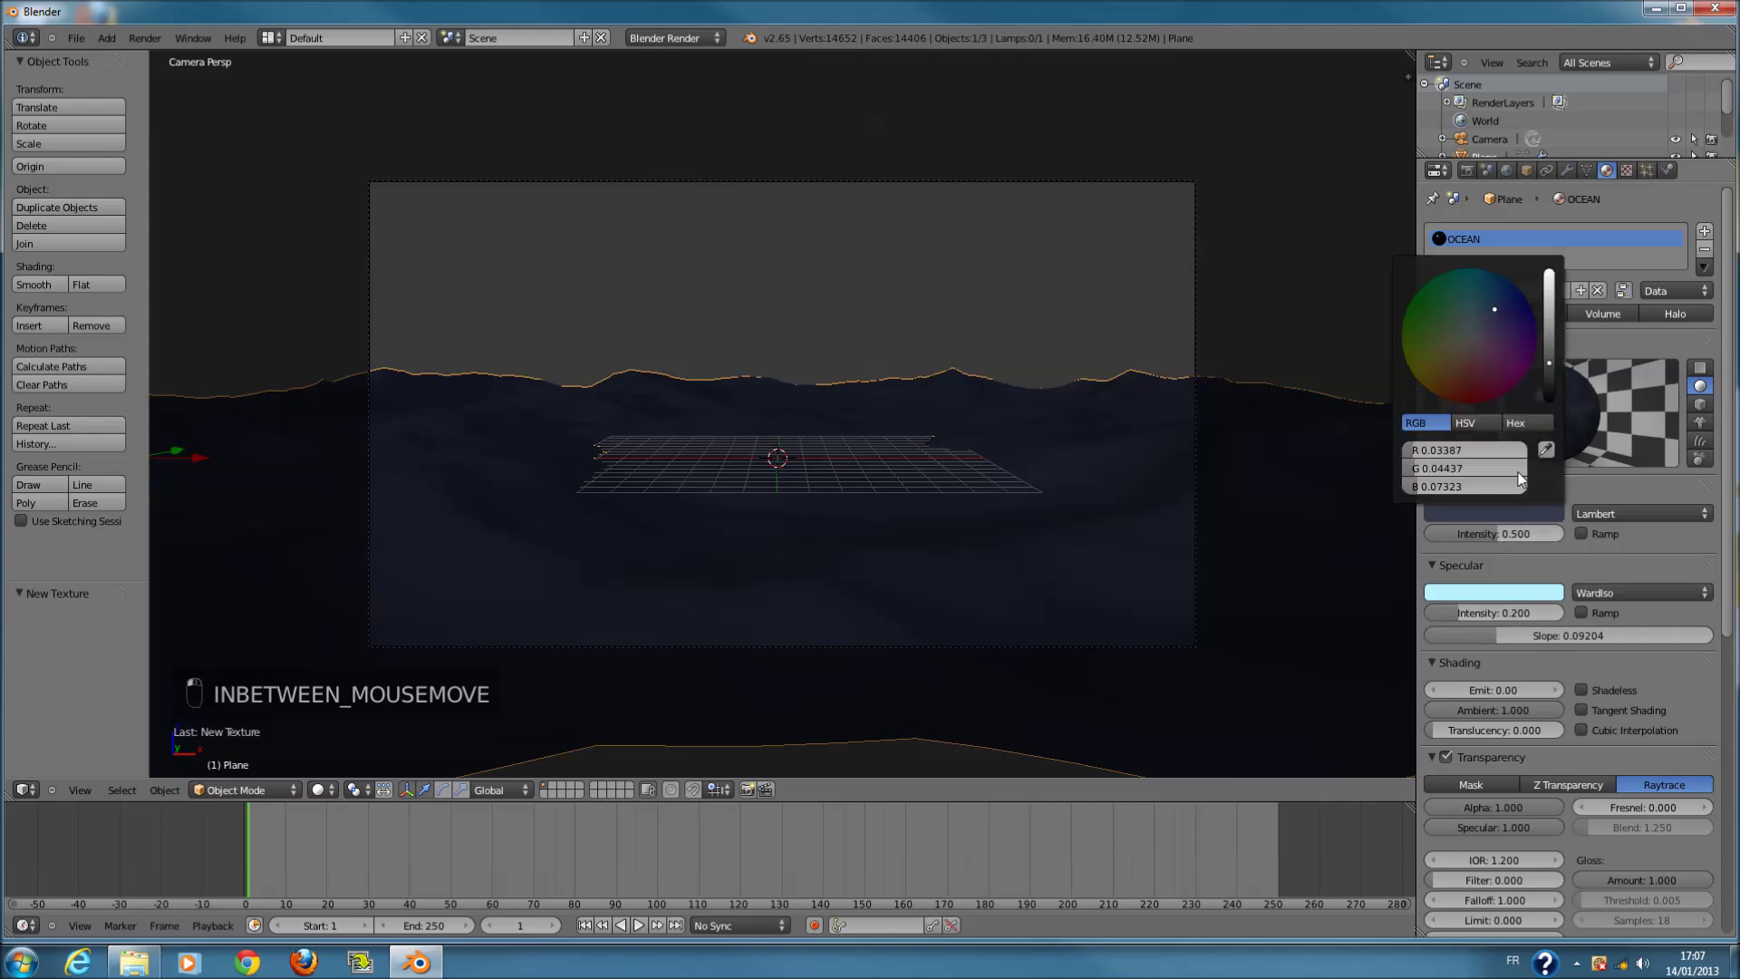
{"action": "left_click", "coordinate": [1553, 328]}
{"action": "left_click_drag", "start_coordinate": [1523, 308], "coordinate": [1525, 287]}
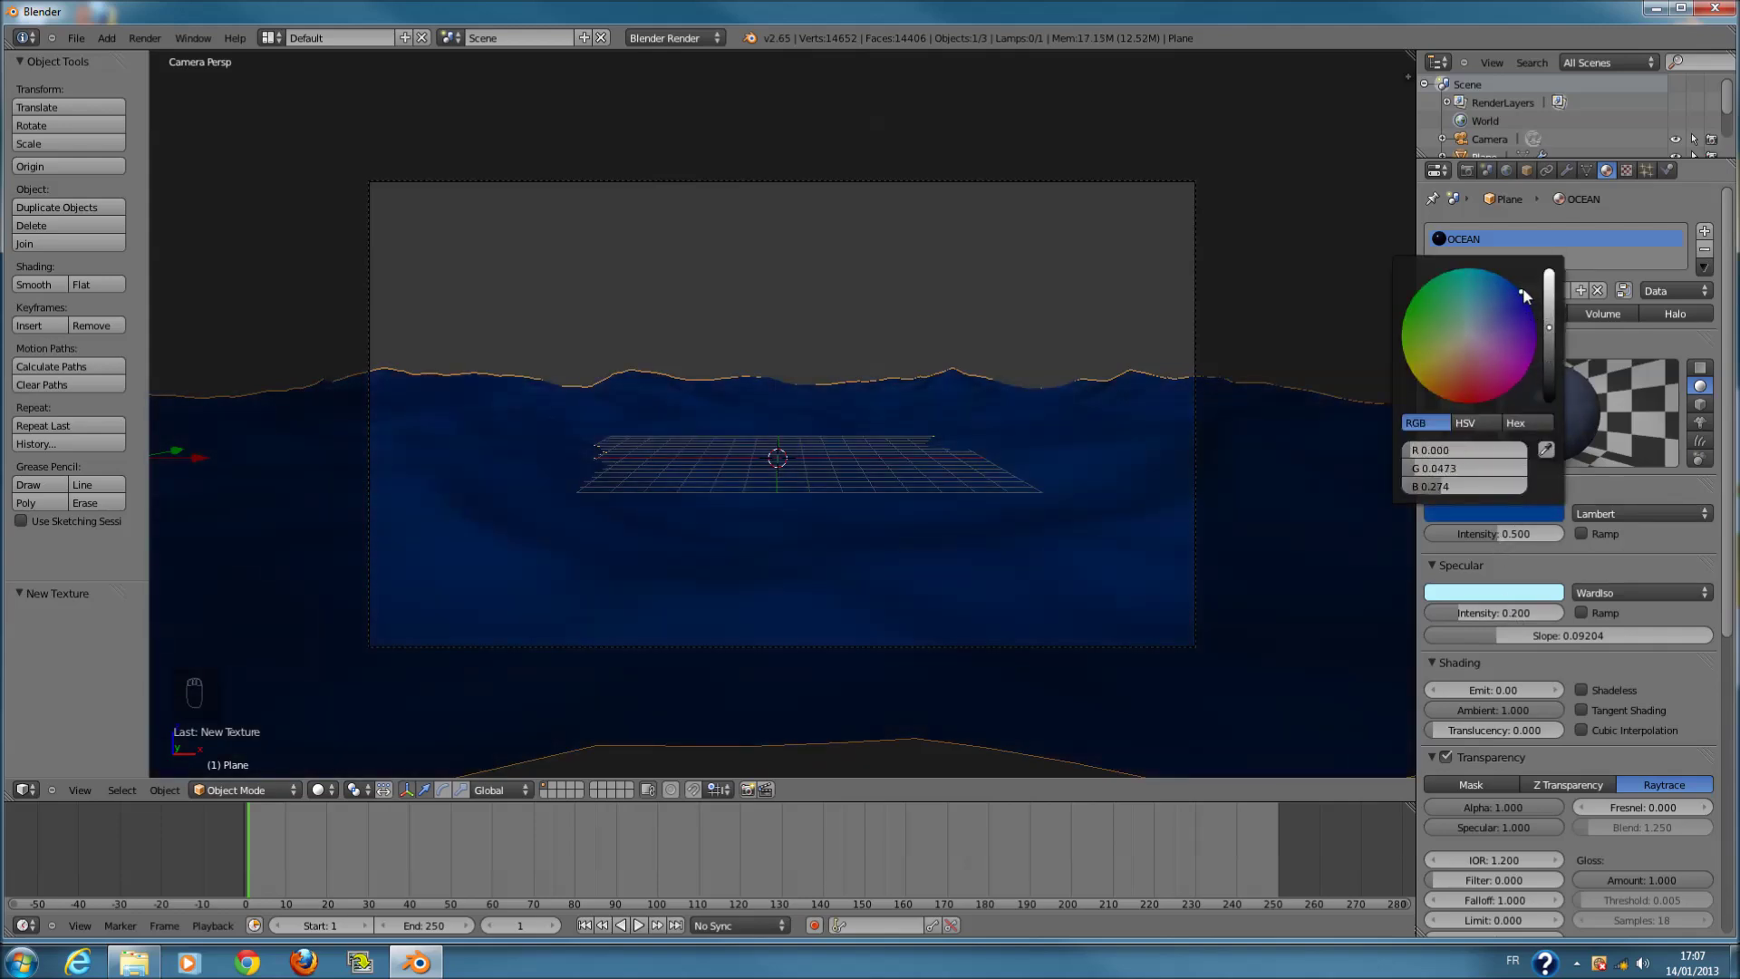
{"action": "key", "text": "F12"}
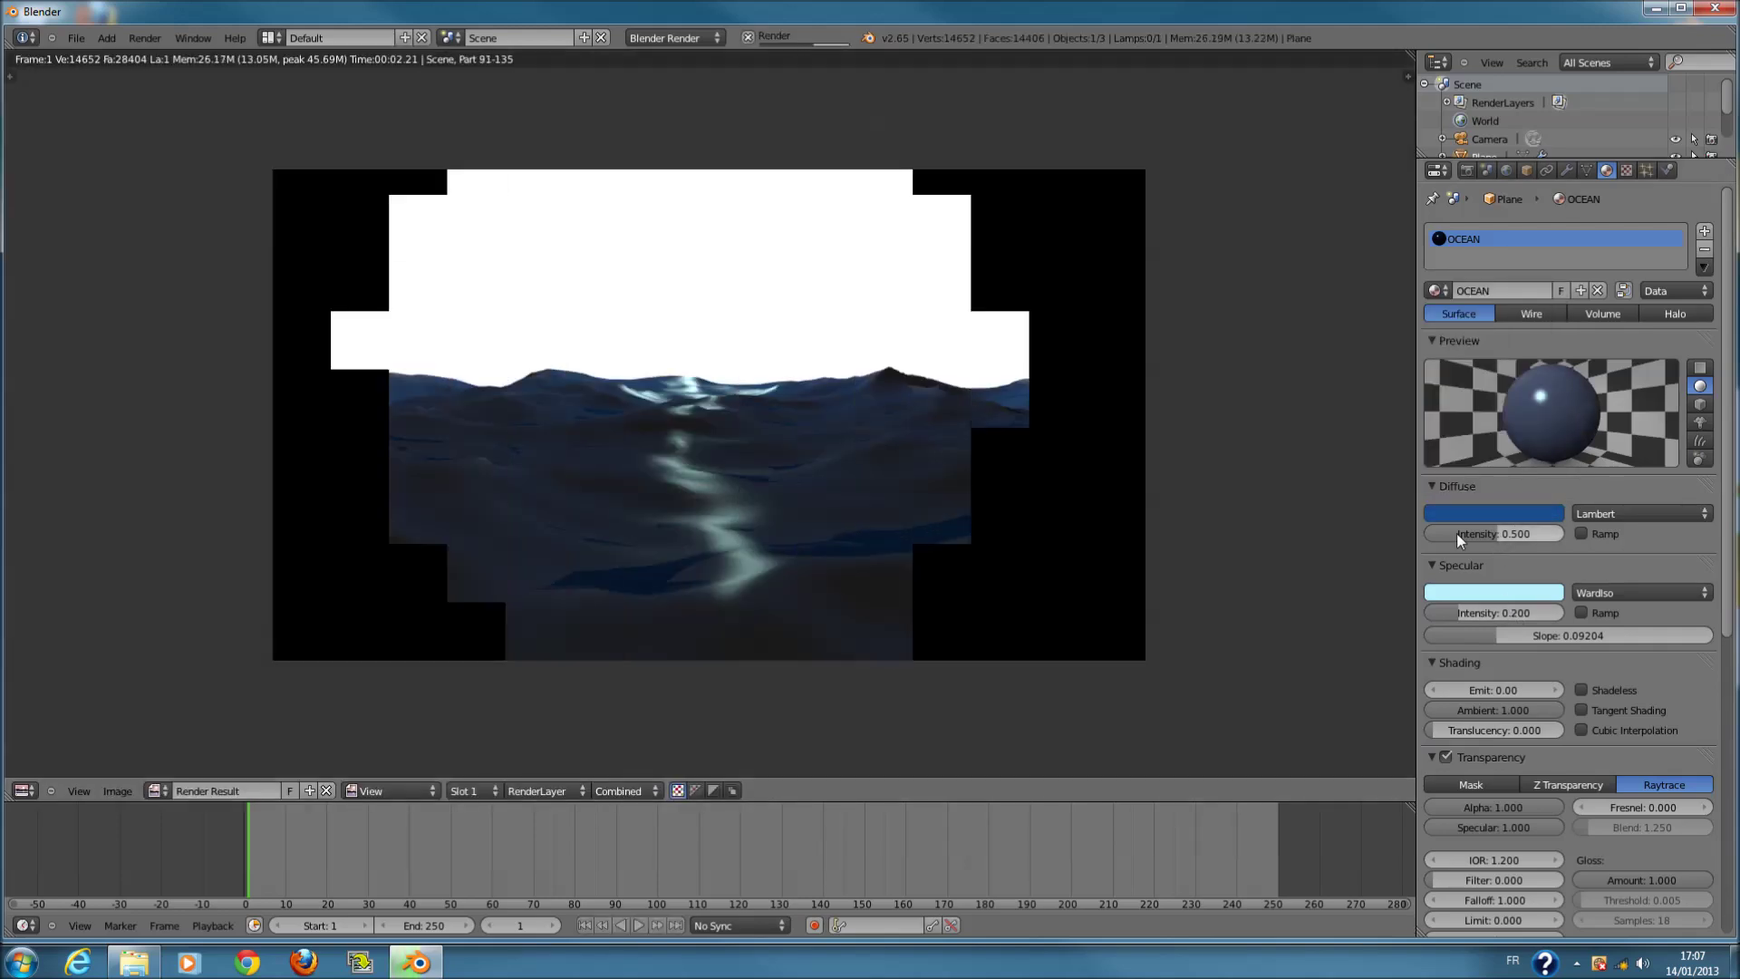
- Change the OCEAN material's diffuse color to a lighter blue (R 0.07545, G 0.194, B 0.393) and render the ocean
{"action": "left_click", "coordinate": [1493, 514]}
{"action": "left_click_drag", "start_coordinate": [1551, 325], "coordinate": [1503, 291]}
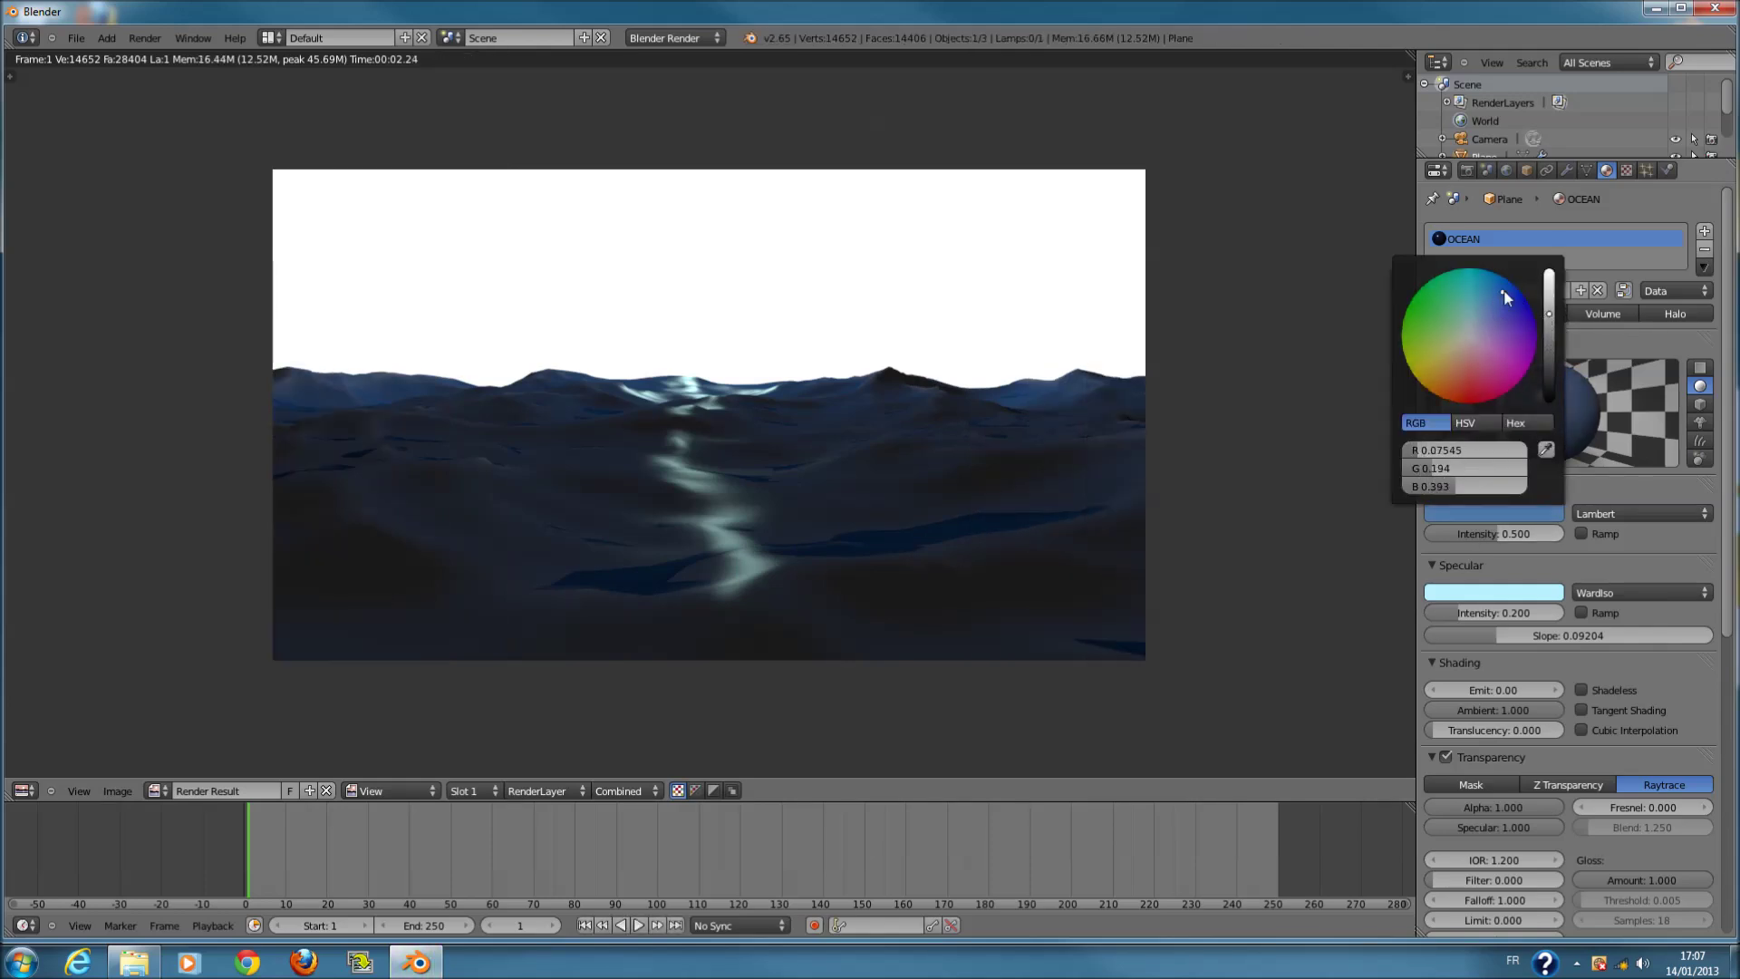
{"action": "key", "text": "F12"}
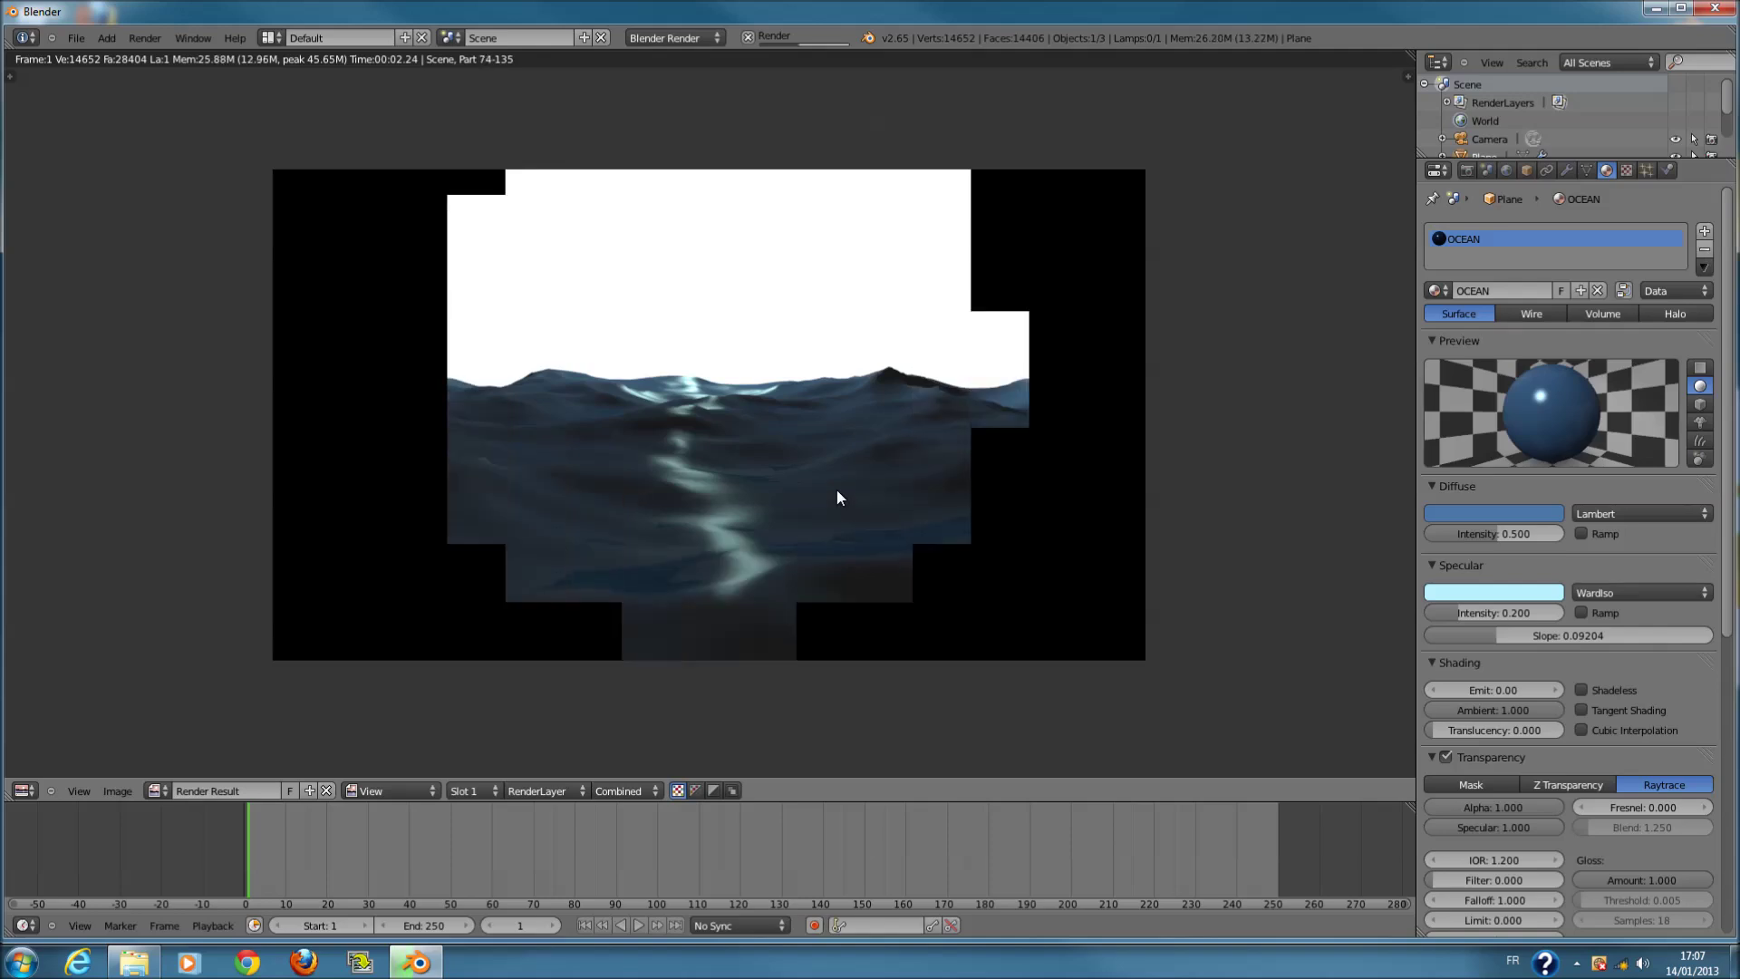
- Set the OCEAN material's specular color to near-white and its mirror reflectivity to 0.001, and render the ocean
{"action": "left_click", "coordinate": [1500, 594]}
{"action": "left_click_drag", "start_coordinate": [1470, 447], "coordinate": [1477, 409]}
{"action": "scroll", "coordinate": [1584, 766], "scroll_direction": "down", "scroll_amount": 5}
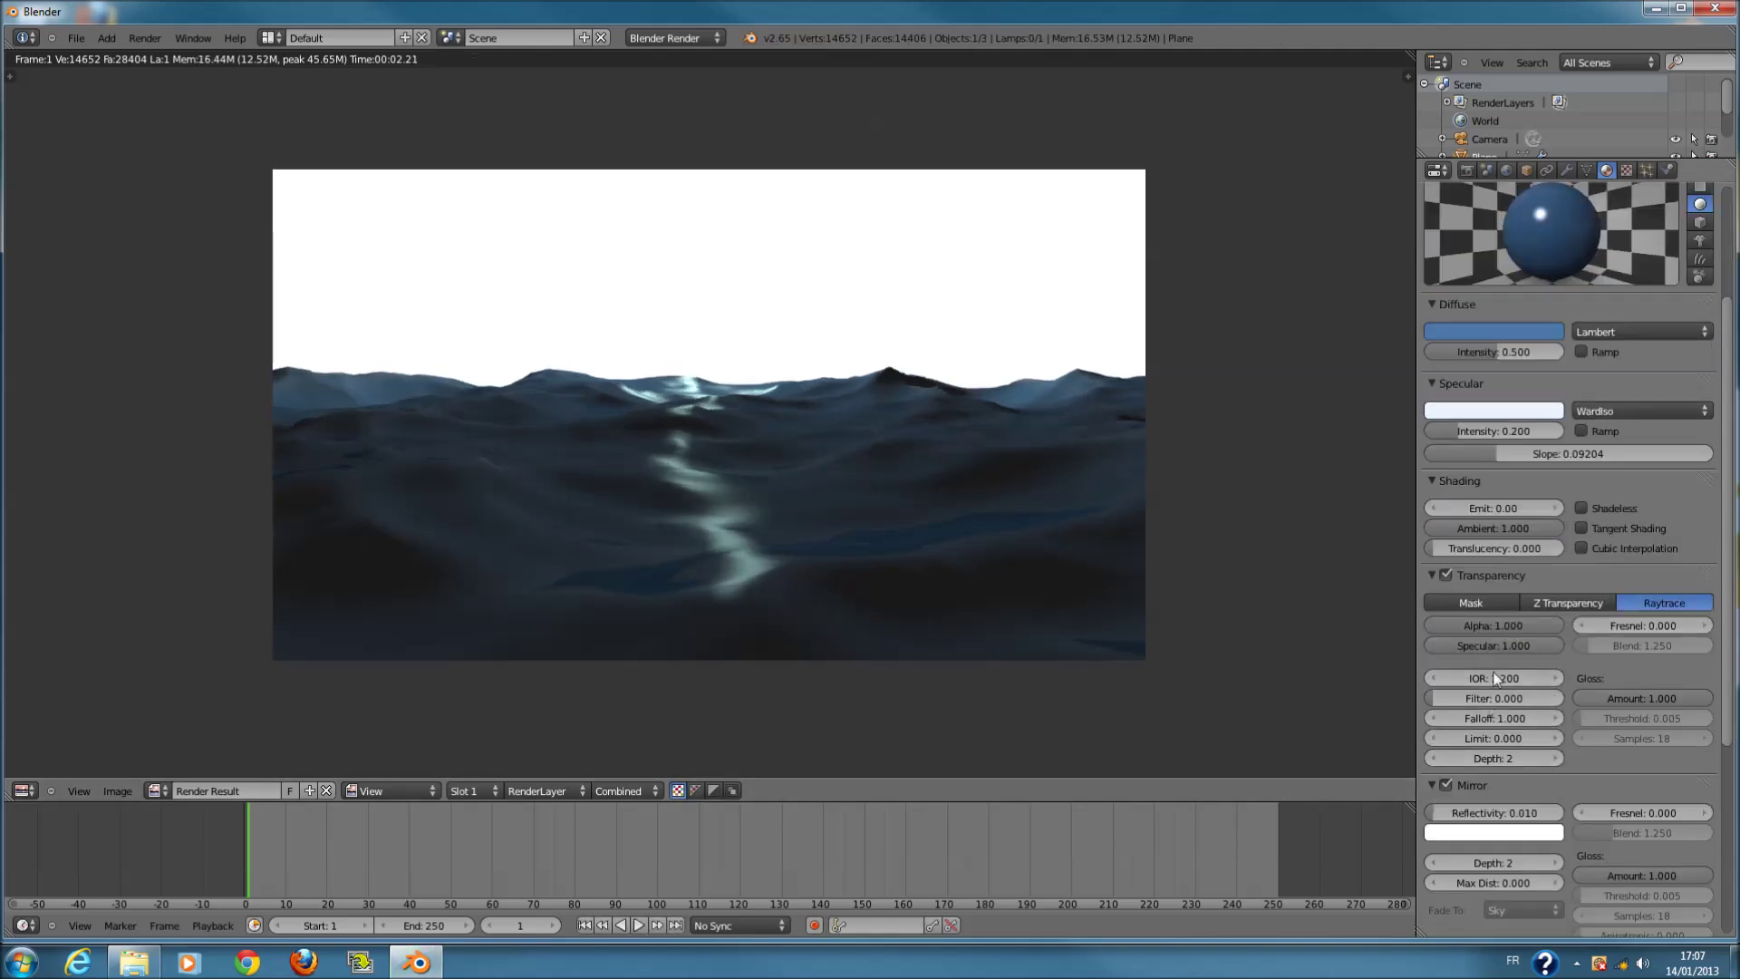
{"action": "scroll", "coordinate": [1499, 743], "scroll_direction": "down", "scroll_amount": 1}
{"action": "left_click", "coordinate": [1499, 771]}
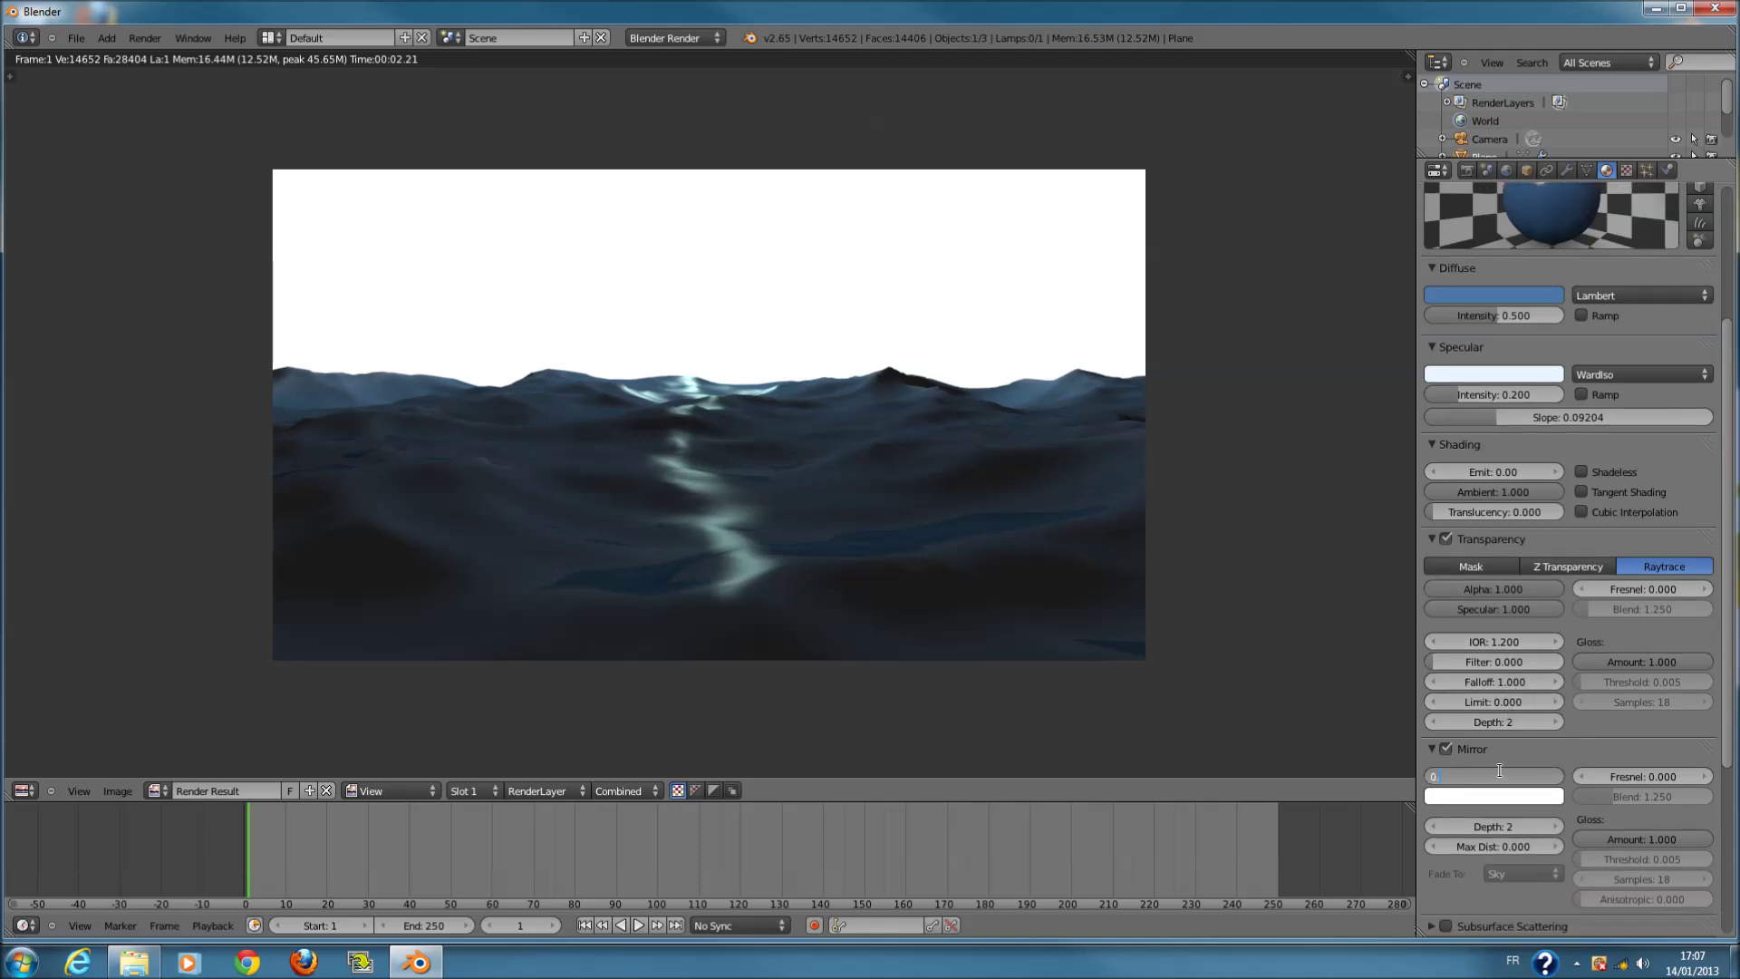
{"action": "key", "text": "Return"}
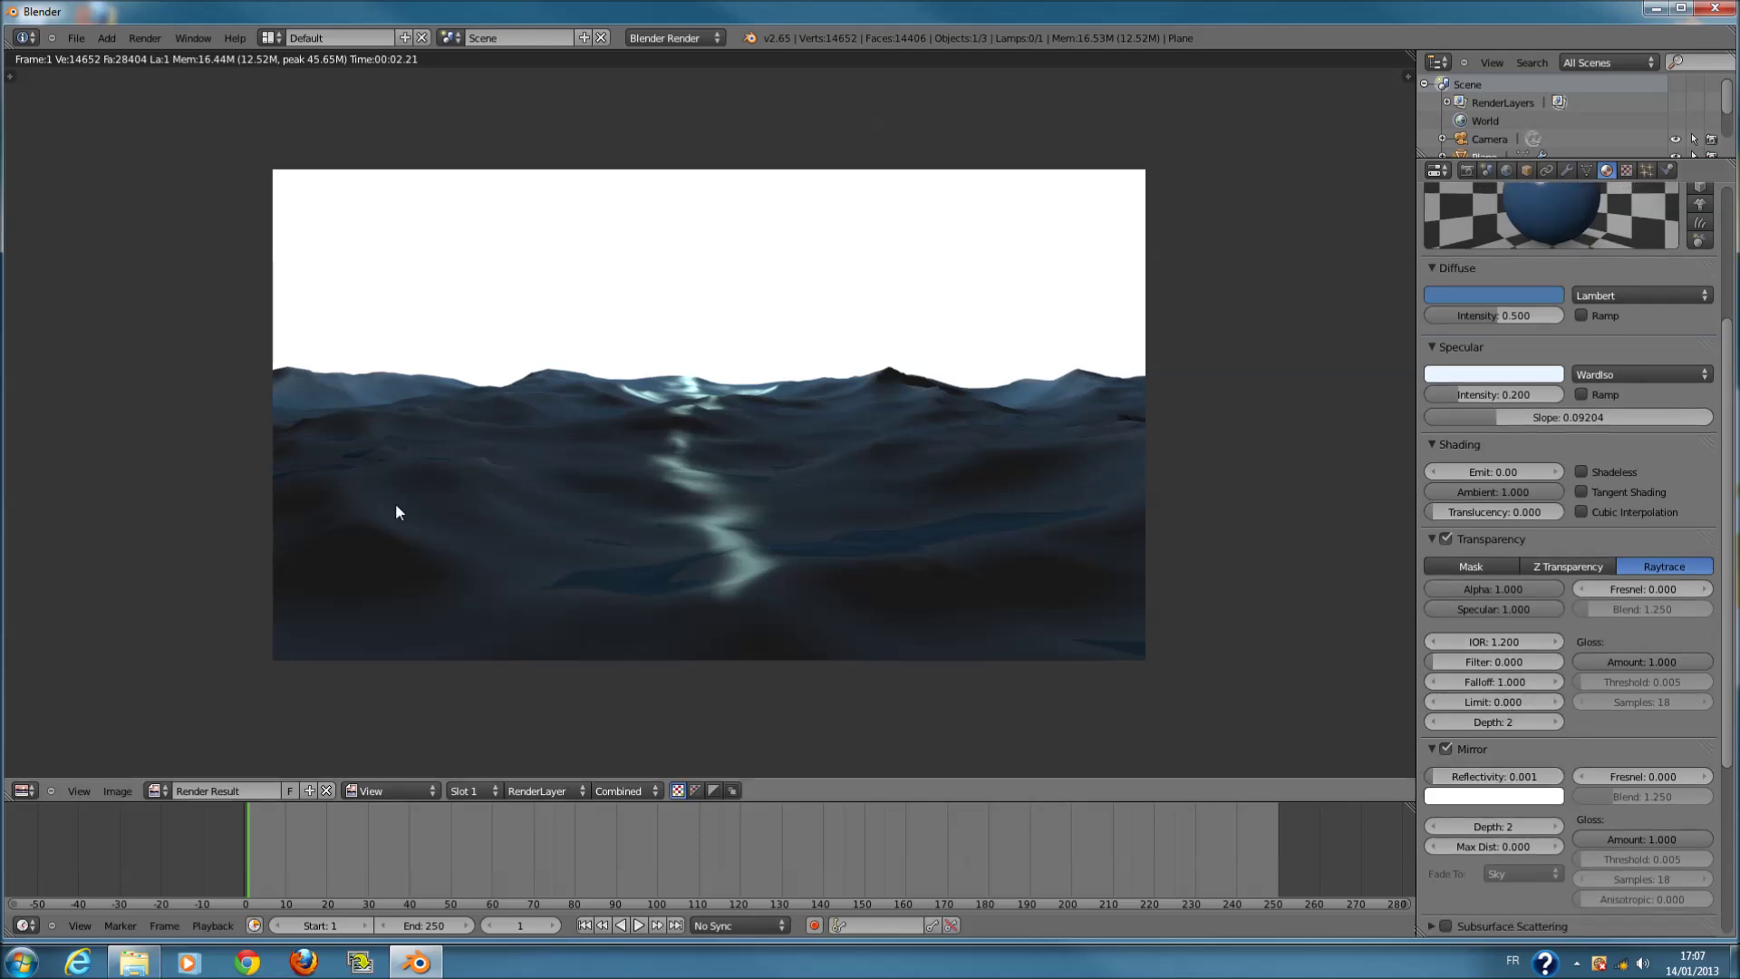
{"action": "key", "text": "F12"}
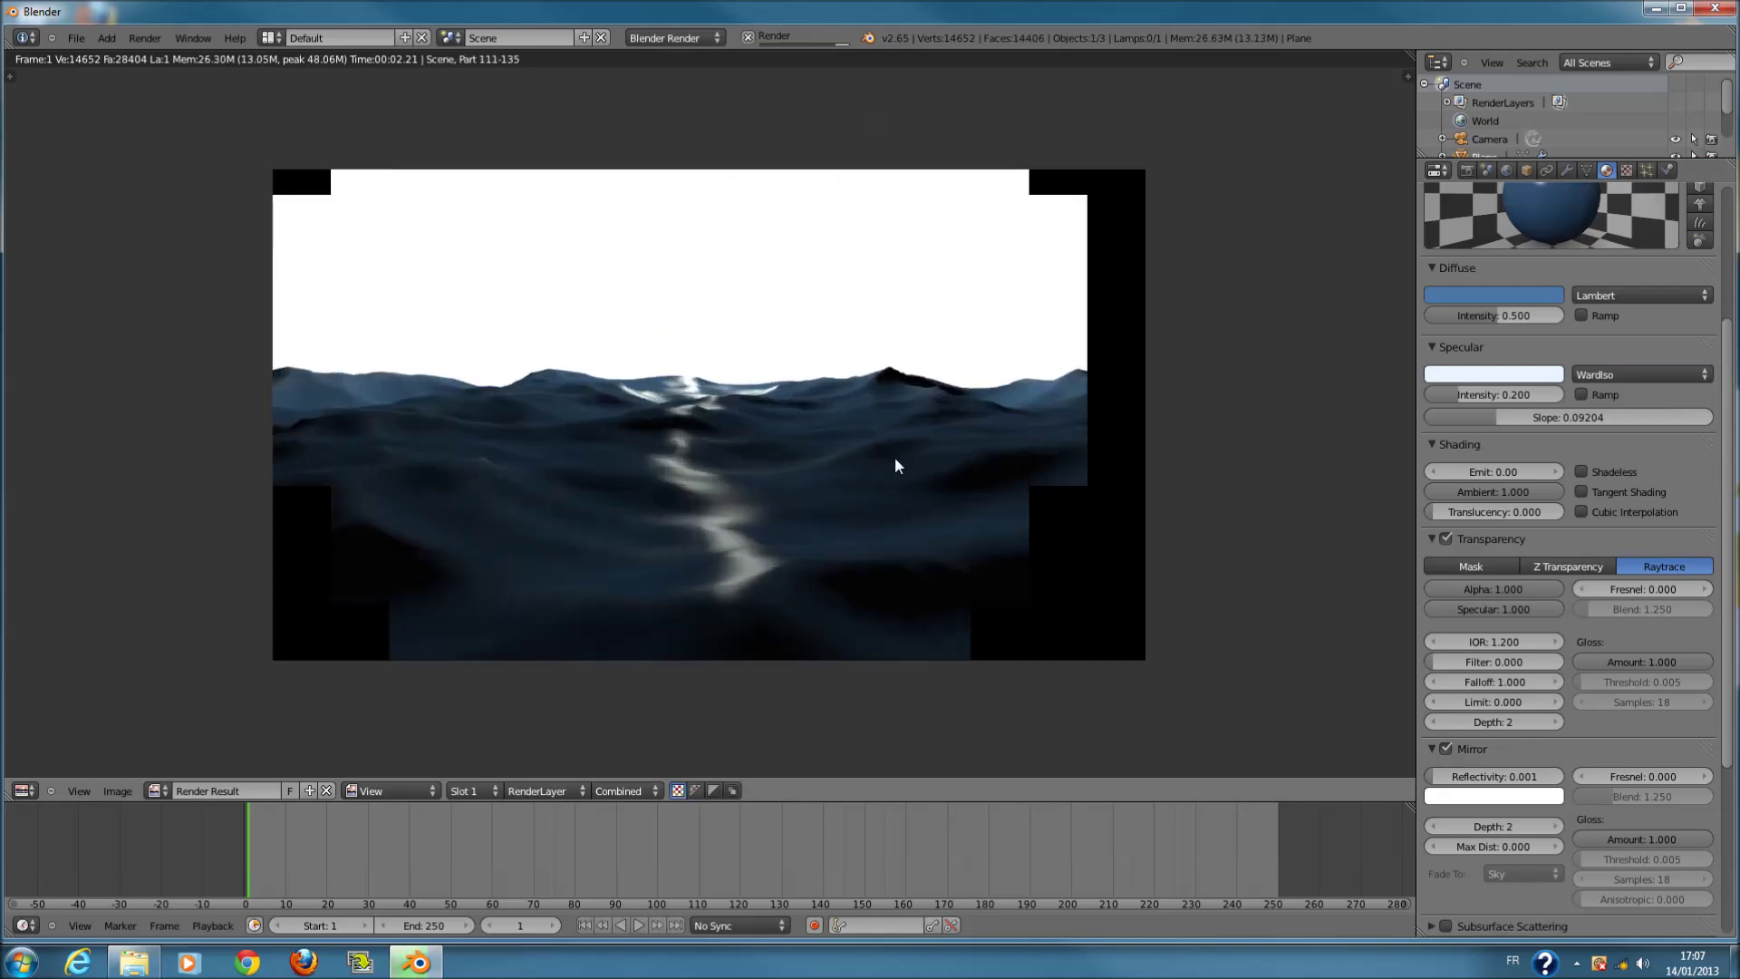
- Change the Sun lamp's type to Area and render the ocean from the camera view
{"action": "key", "text": "F11"}
{"action": "middle_click_drag", "start_coordinate": [817, 269], "coordinate": [792, 334]}
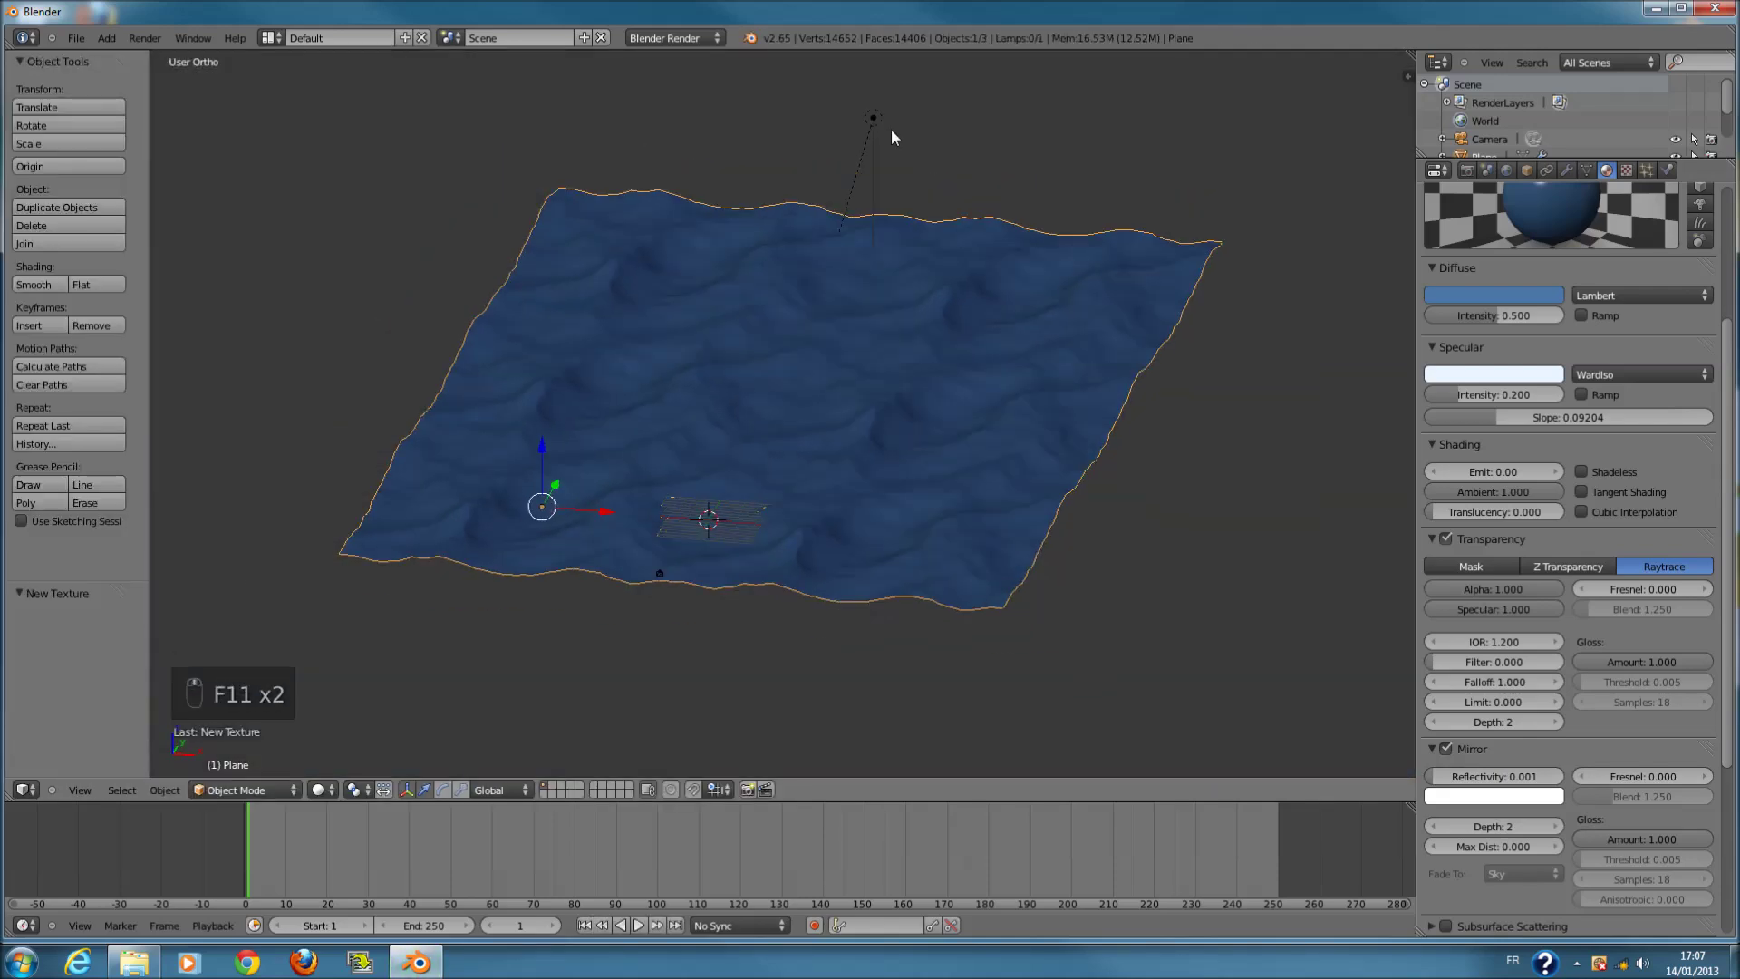
{"action": "right_click", "coordinate": [884, 127]}
{"action": "left_click_drag", "start_coordinate": [1504, 477], "coordinate": [1531, 478]}
{"action": "left_click", "coordinate": [1508, 432]}
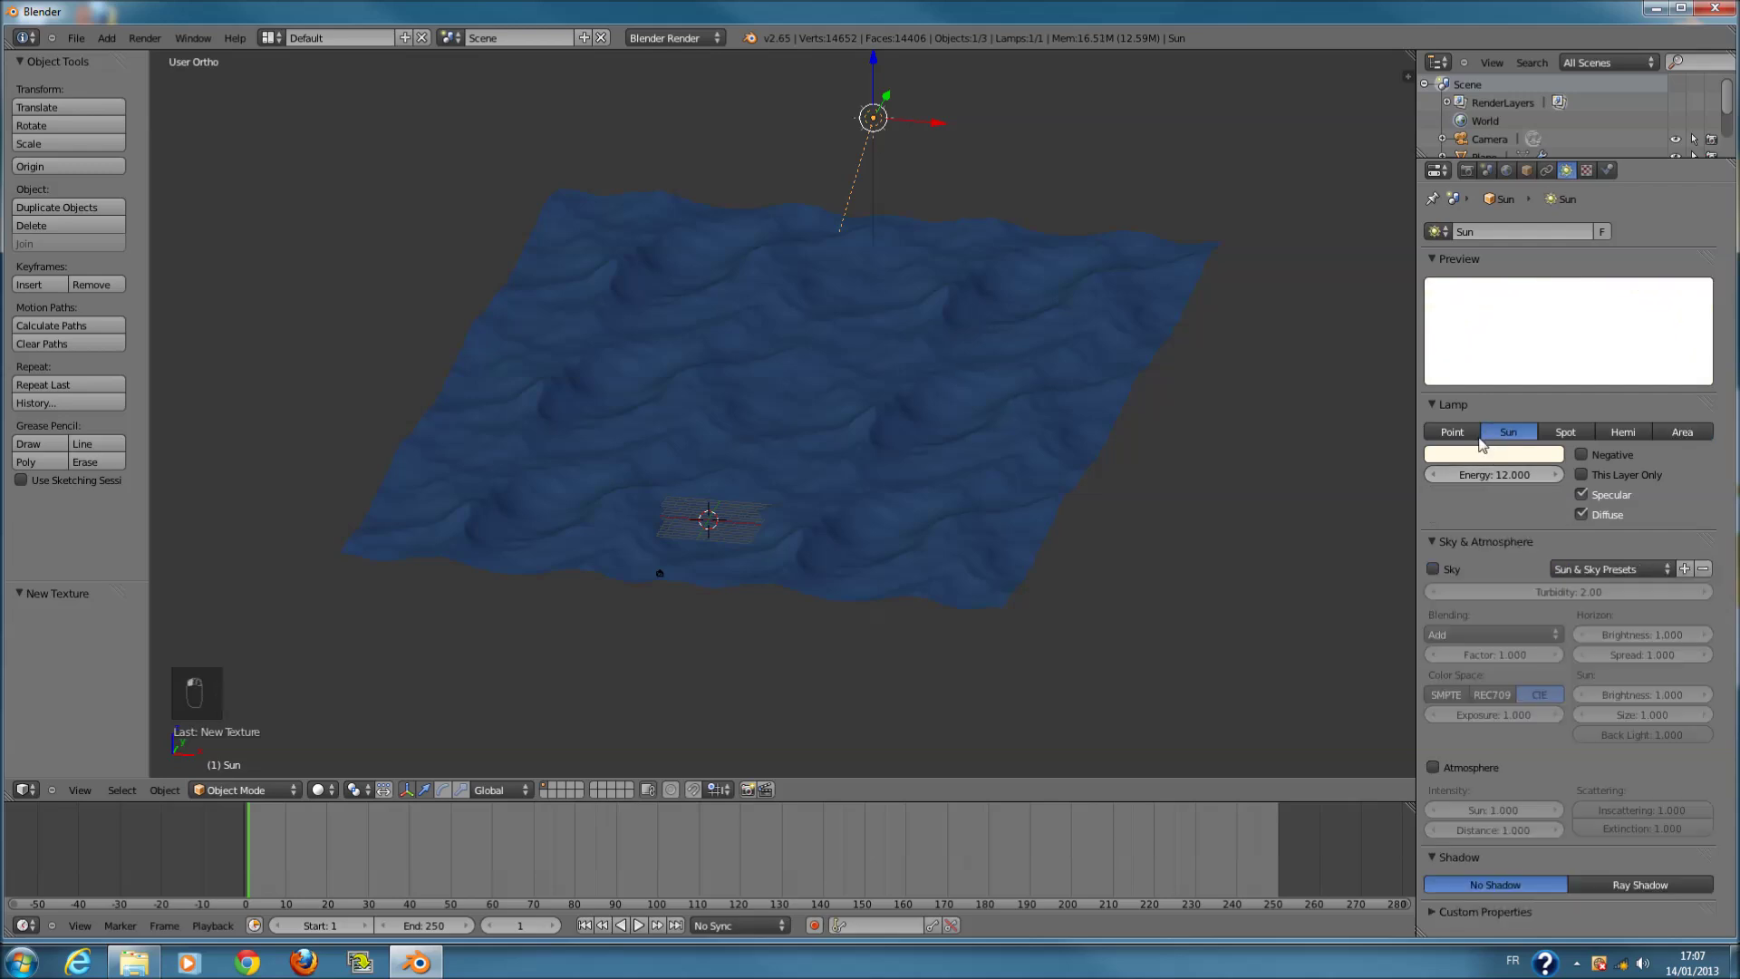
{"action": "left_click", "coordinate": [1667, 432]}
{"action": "left_click", "coordinate": [1509, 455]}
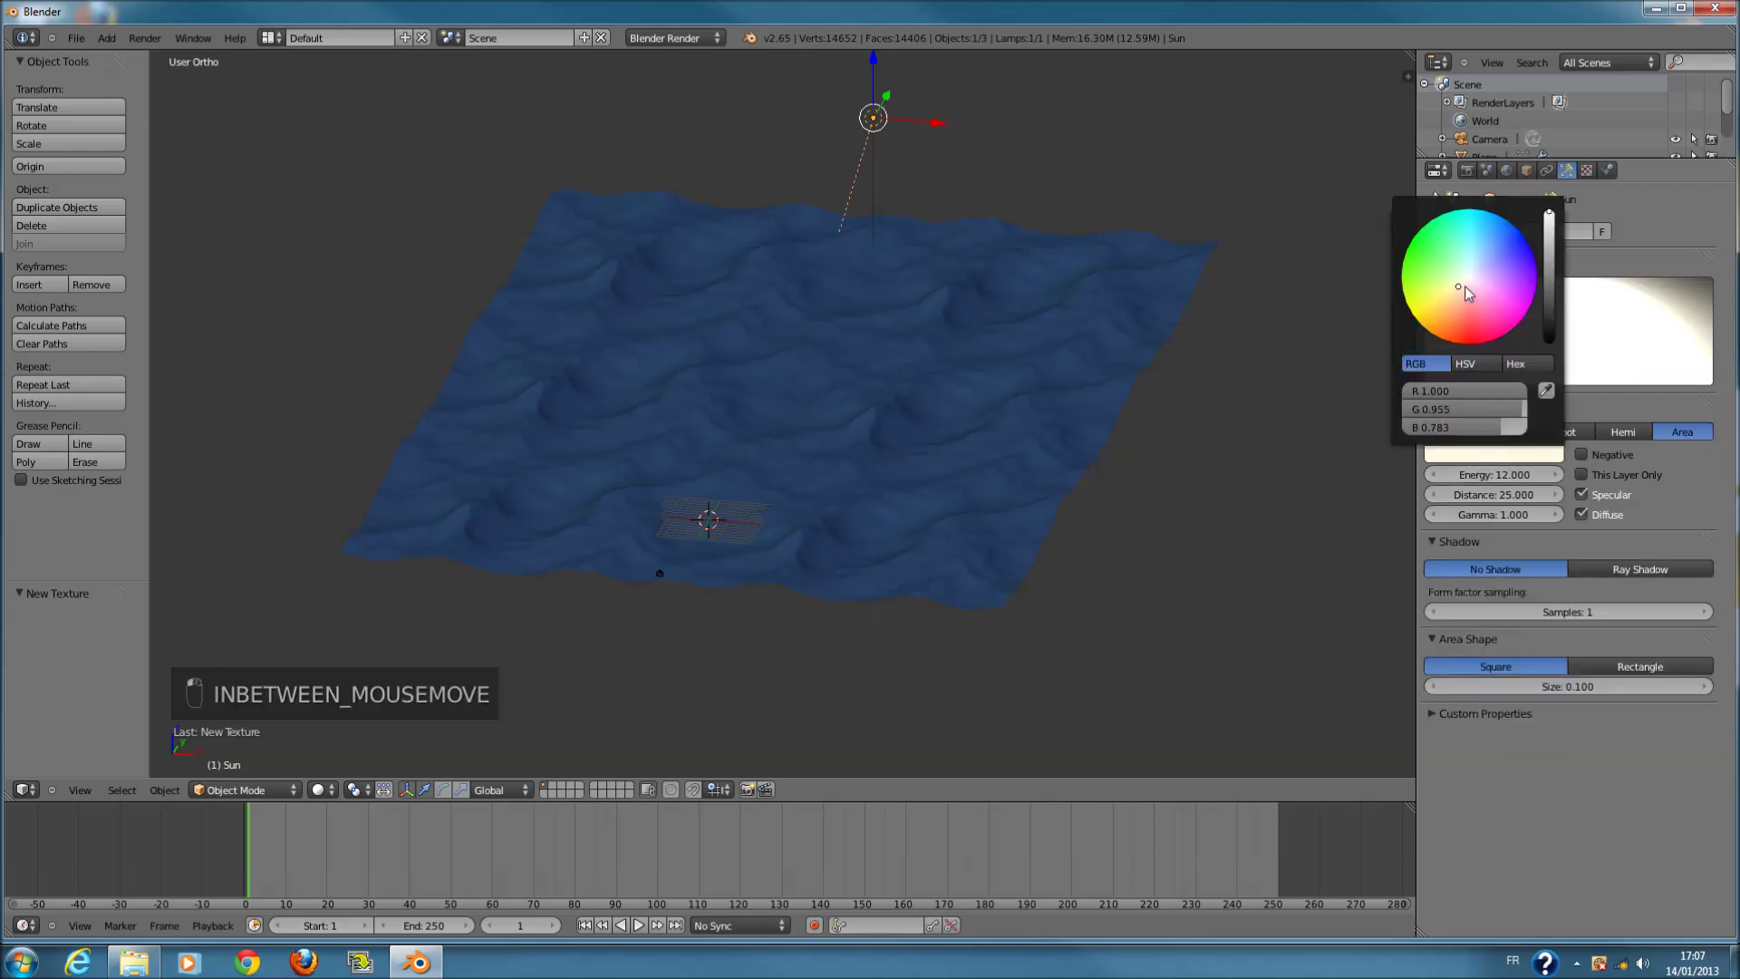
{"action": "key", "text": "KP_0"}
{"action": "key", "text": "F12"}
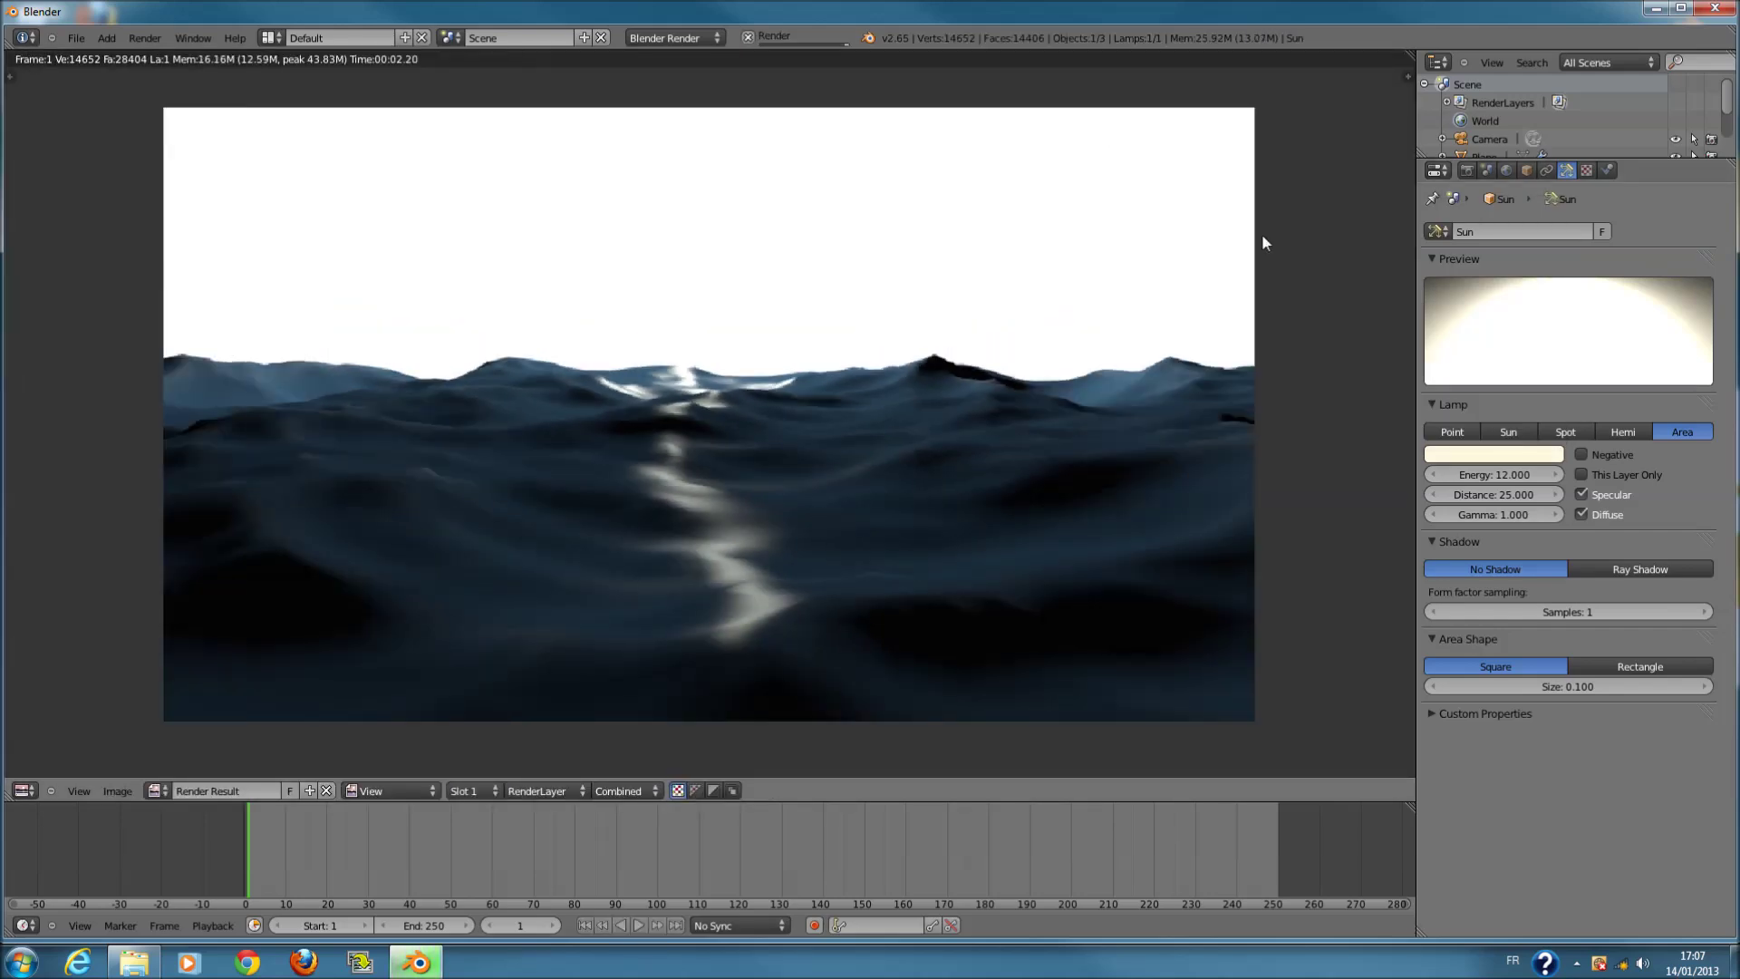
- Set the render resolution scale to 100% and render the ocean at 1920 × 1080
{"action": "left_click", "coordinate": [1468, 170]}
{"action": "left_click_drag", "start_coordinate": [1488, 431], "coordinate": [1612, 443]}
{"action": "key", "text": "F12"}
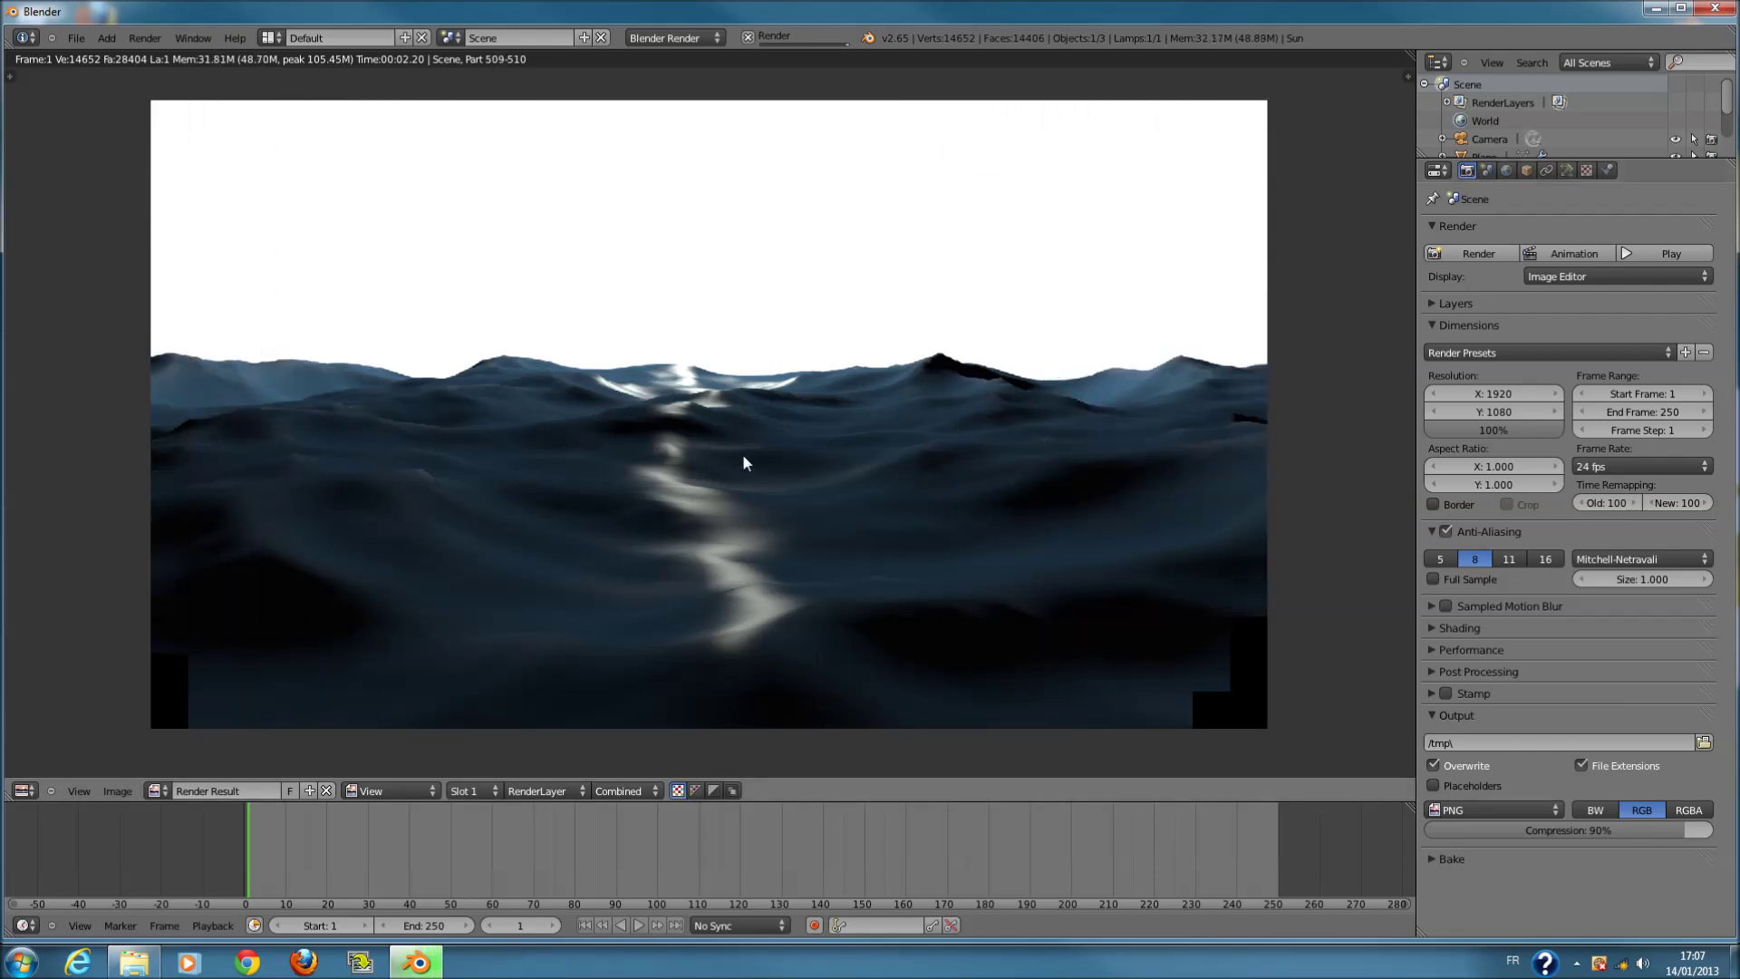
- Set the Ocean modifier's resolution to 16 and render the ocean
{"action": "key", "text": "F11"}
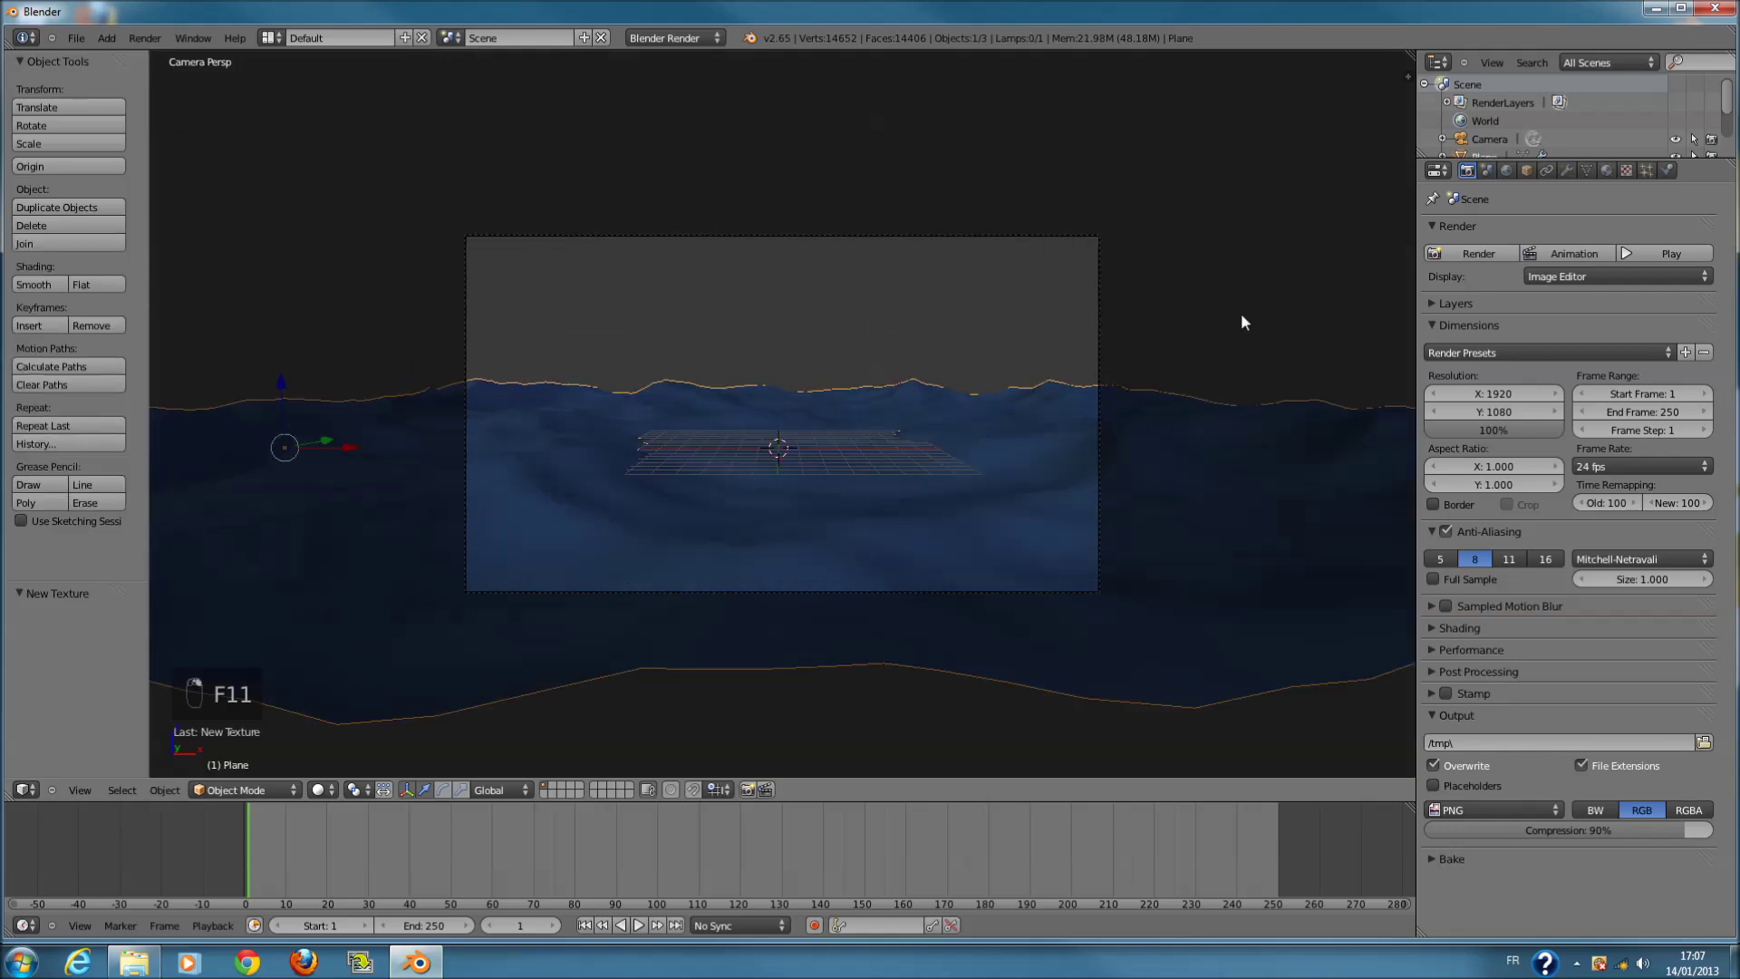
{"action": "scroll", "coordinate": [1242, 321], "scroll_direction": "up", "scroll_amount": 2}
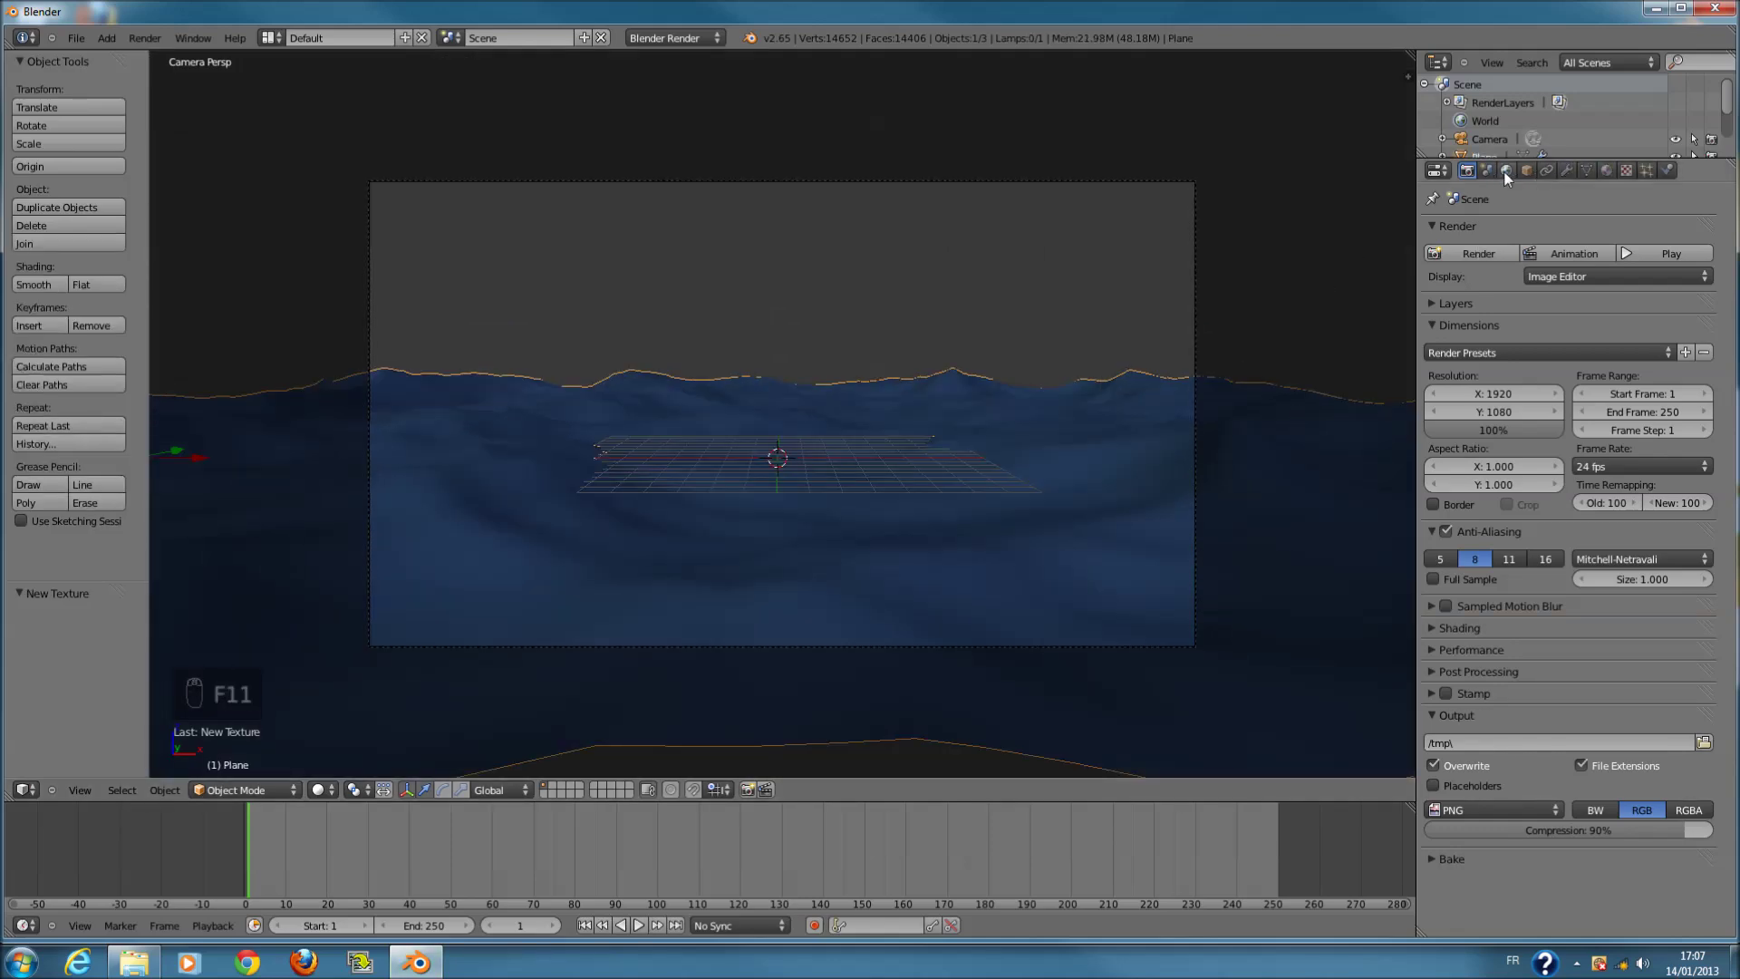
{"action": "left_click", "coordinate": [1567, 171]}
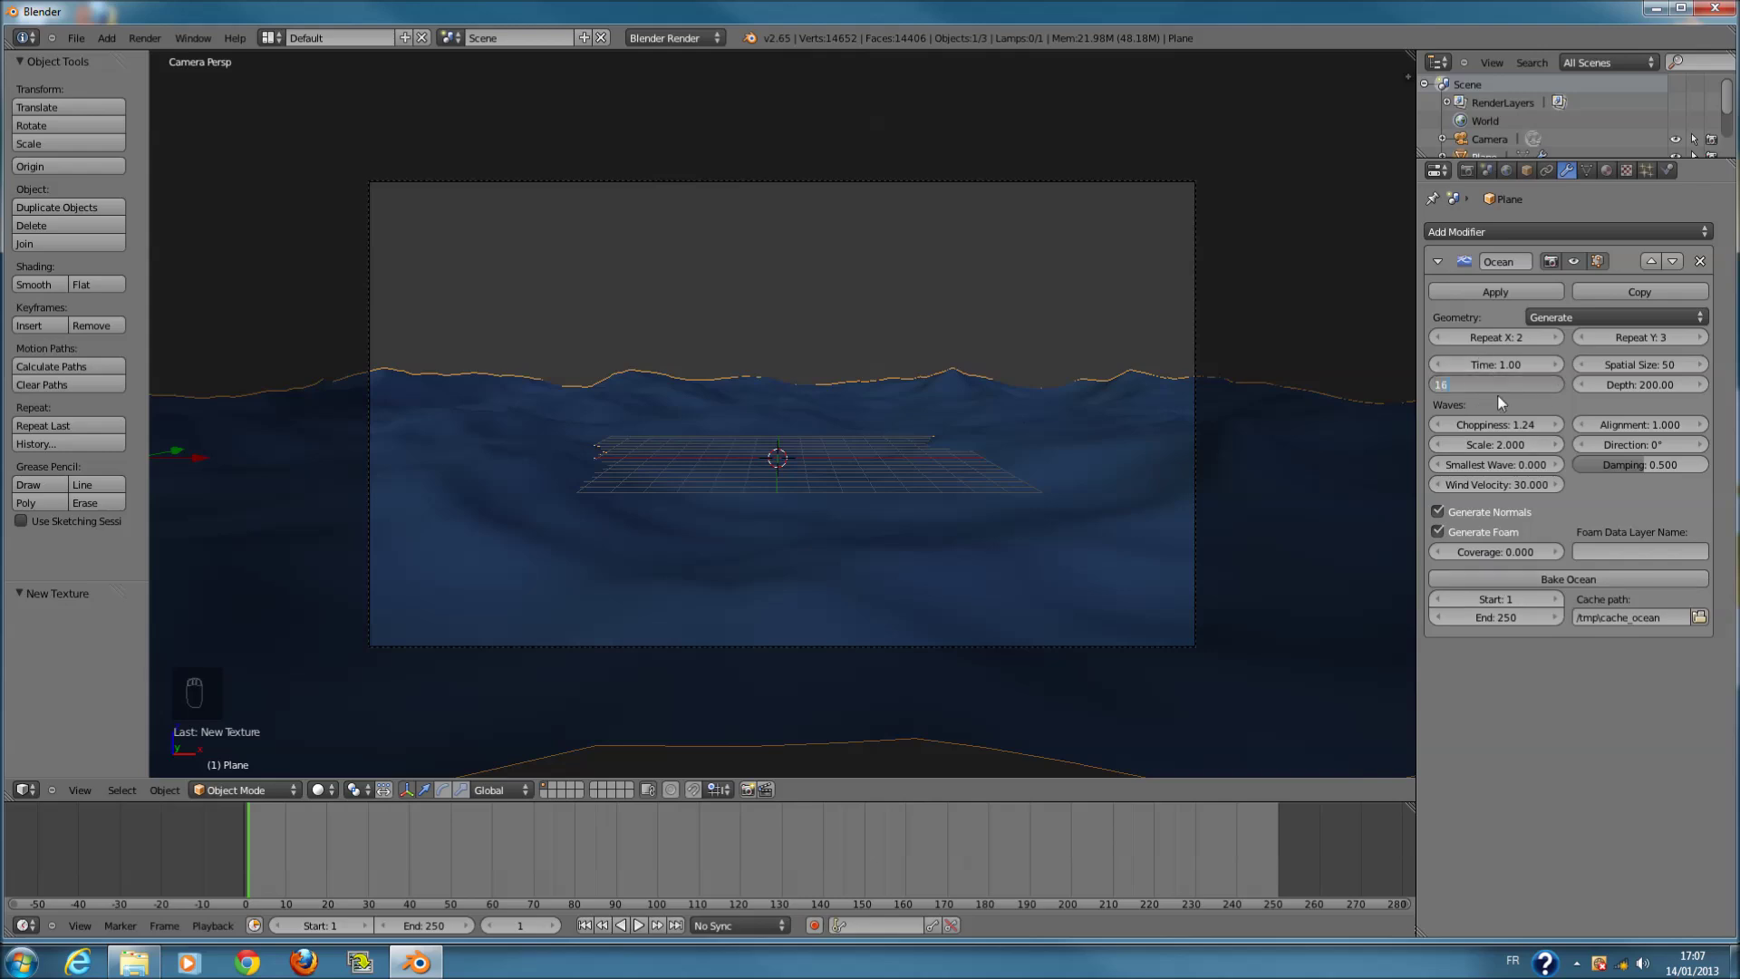
{"action": "key", "text": "Return"}
{"action": "key", "text": "F12"}
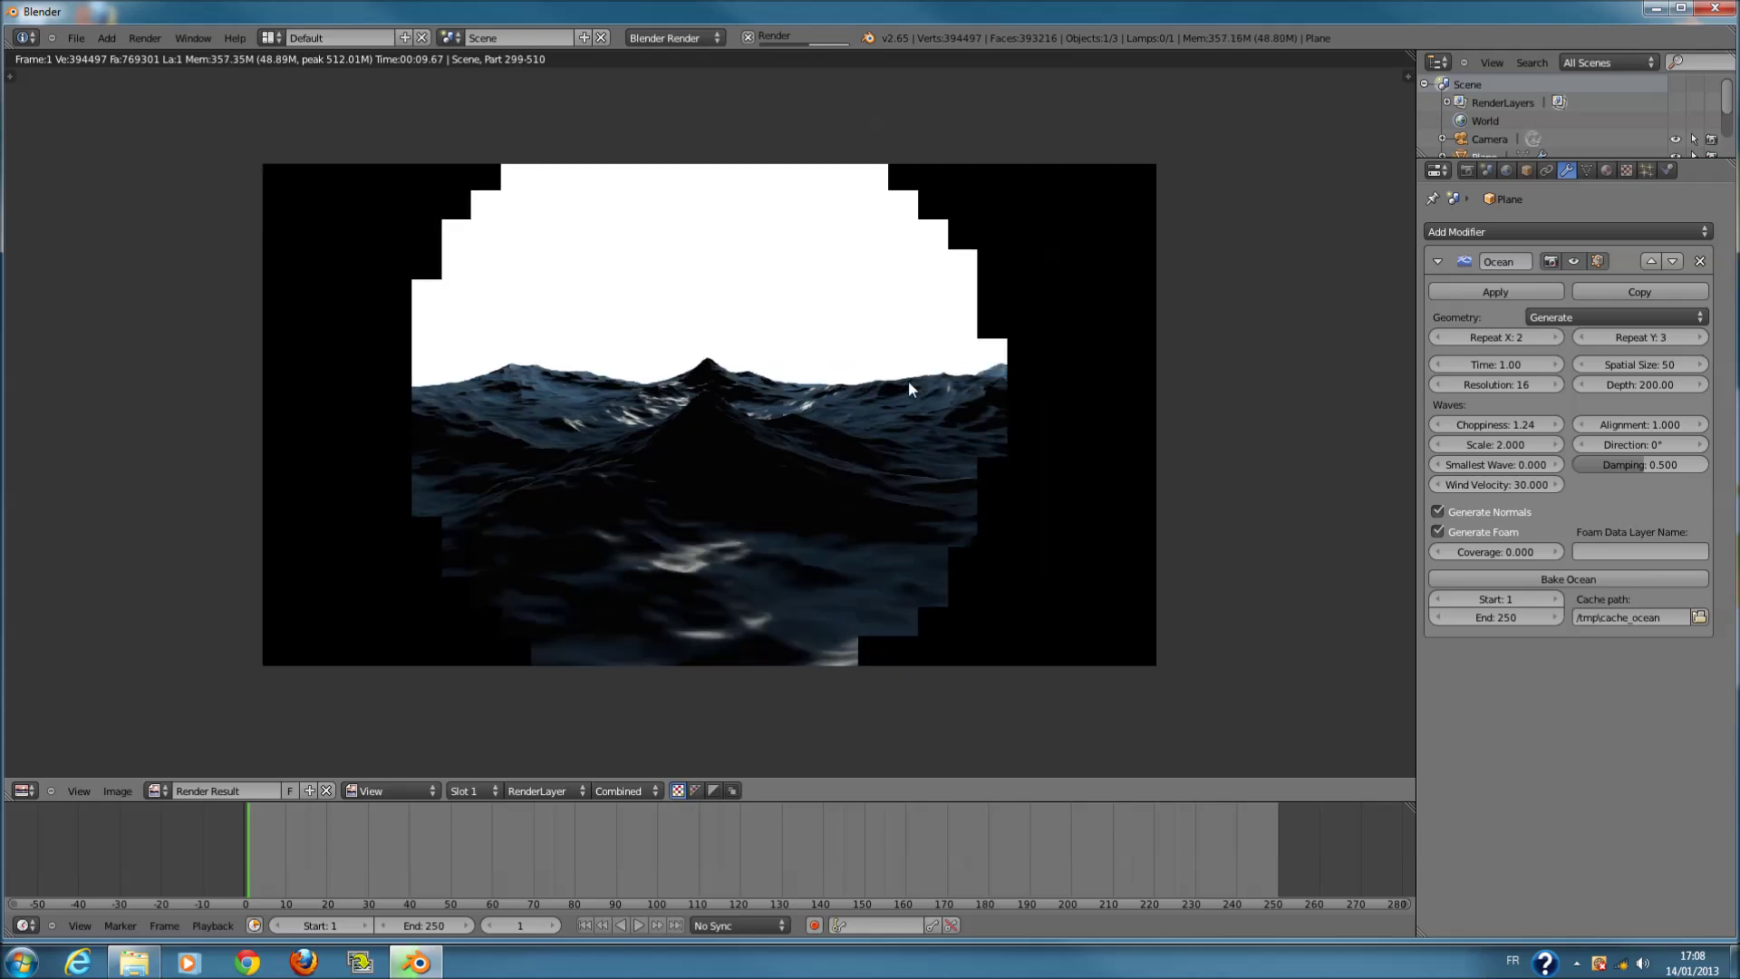
{"action": "scroll", "coordinate": [913, 344], "scroll_direction": "up", "scroll_amount": 3}
{"action": "scroll", "coordinate": [913, 306], "scroll_direction": "down", "scroll_amount": 1}
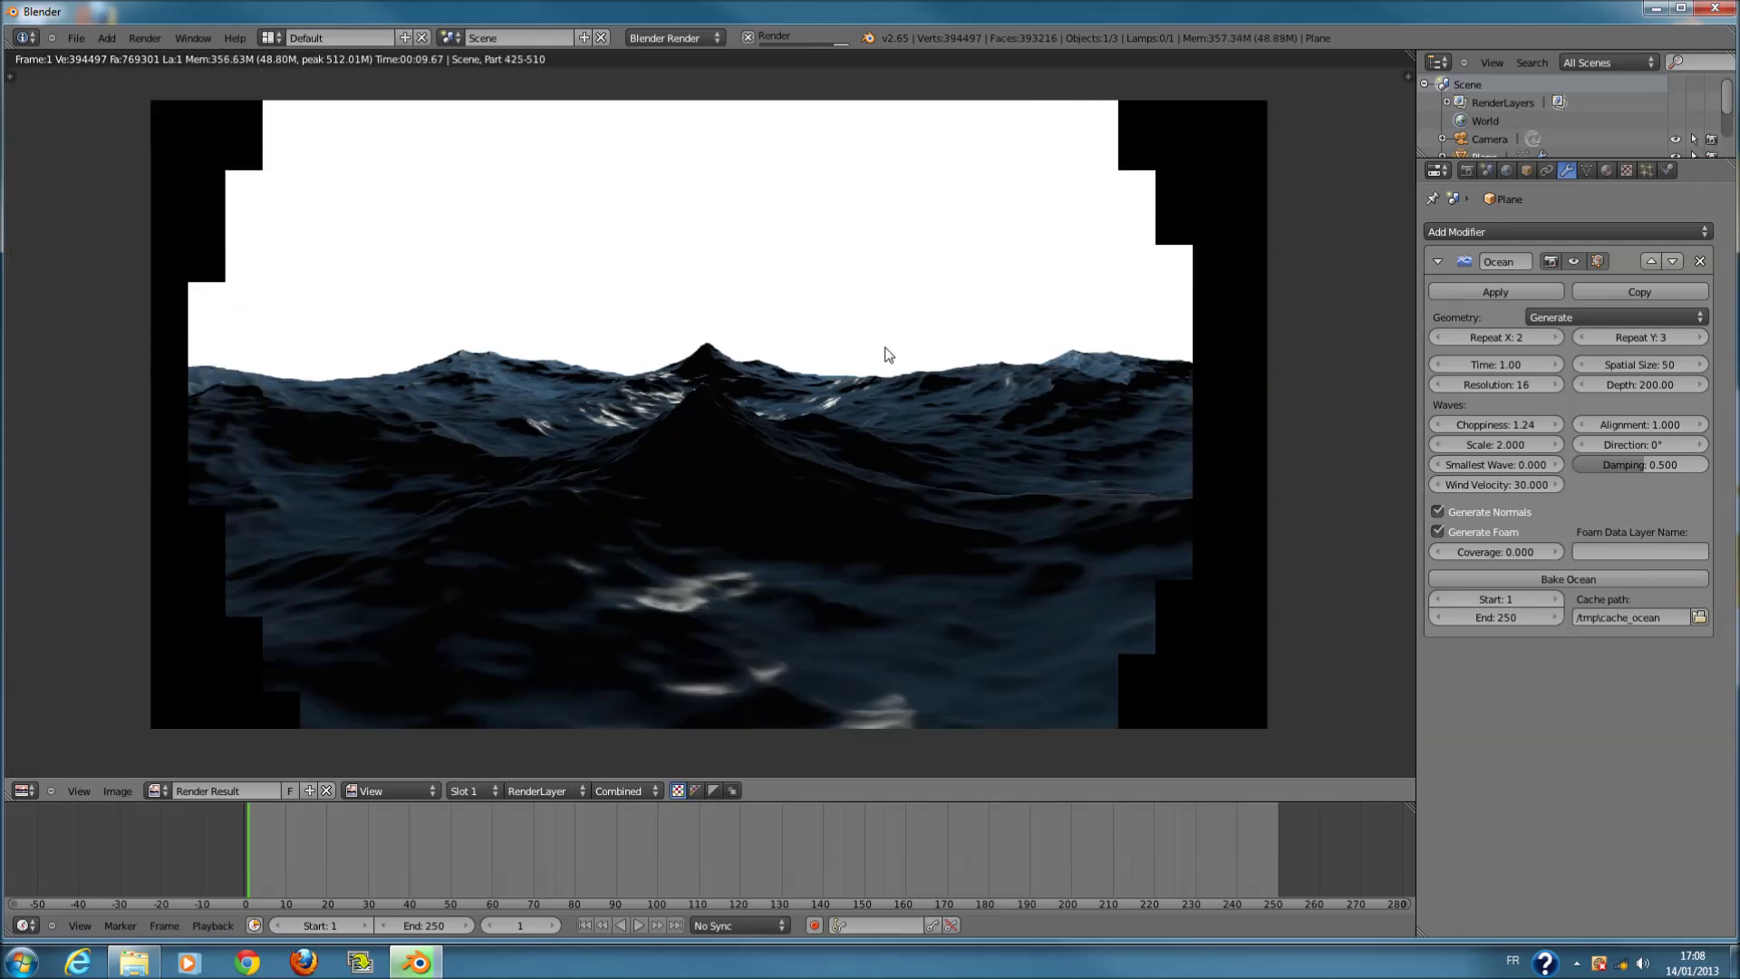
{"action": "scroll", "coordinate": [897, 362], "scroll_direction": "down", "scroll_amount": 1}
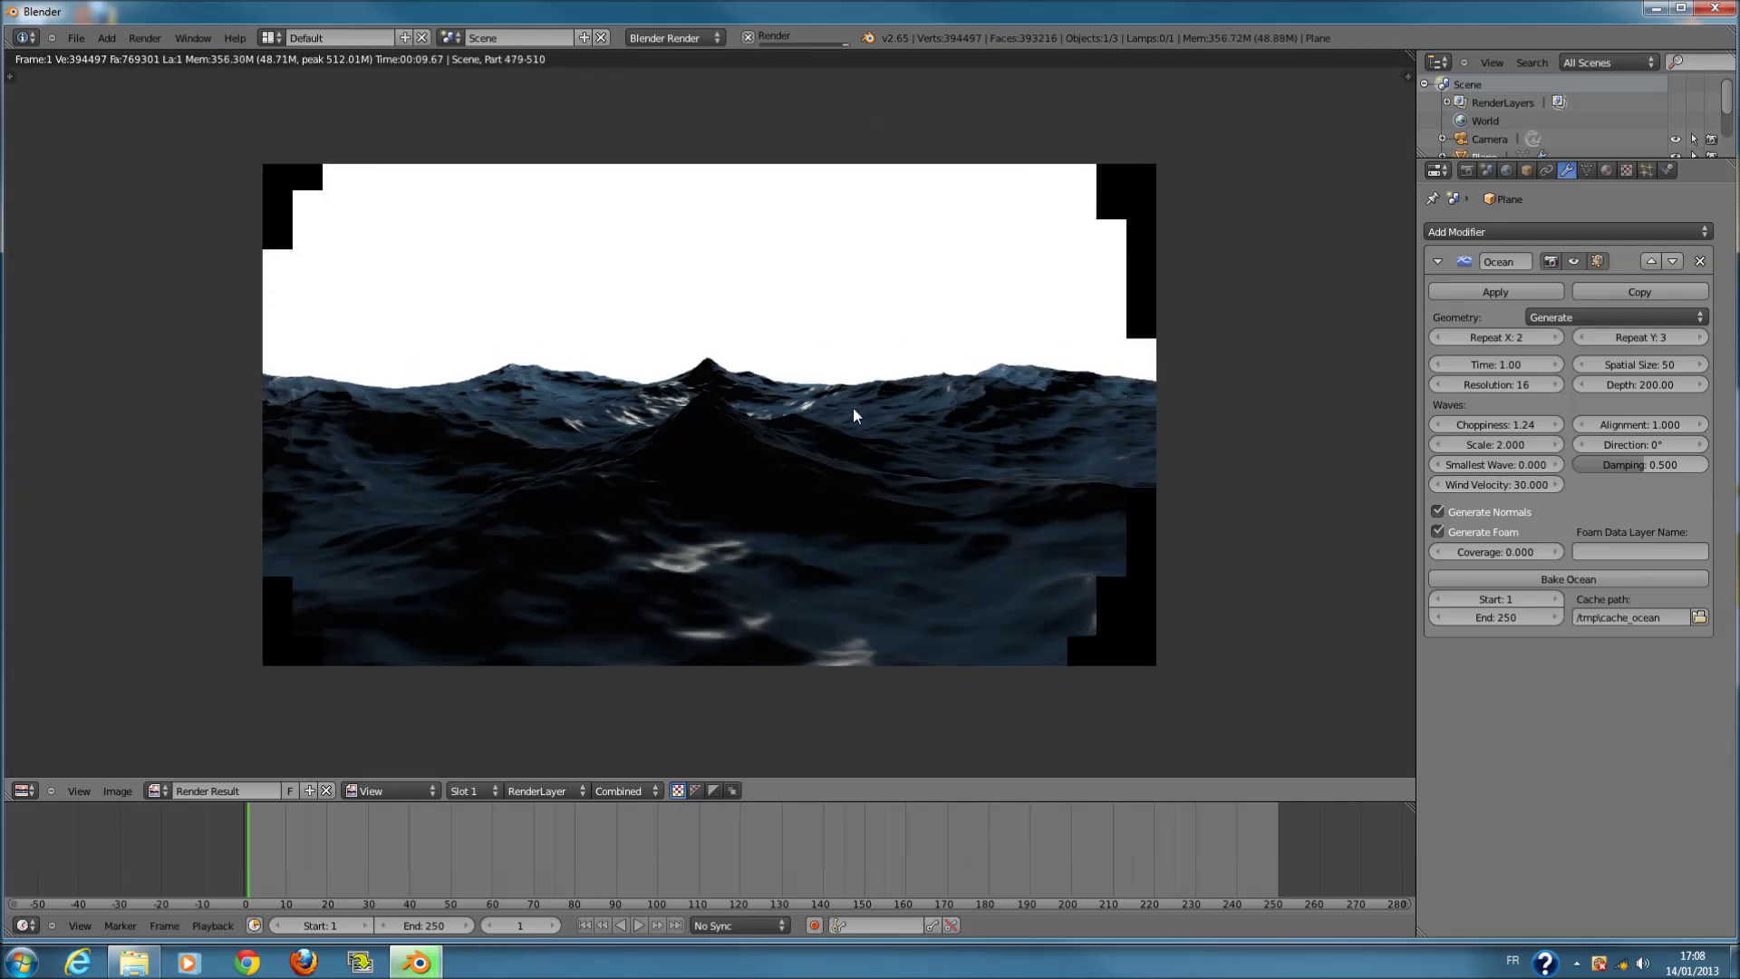
- Duplicate the Area lamp, move the copy about 130.5 units along negative Y and rotate it about -134° toward the ocean
{"action": "key", "text": "F11"}
{"action": "key", "text": "KP_3"}
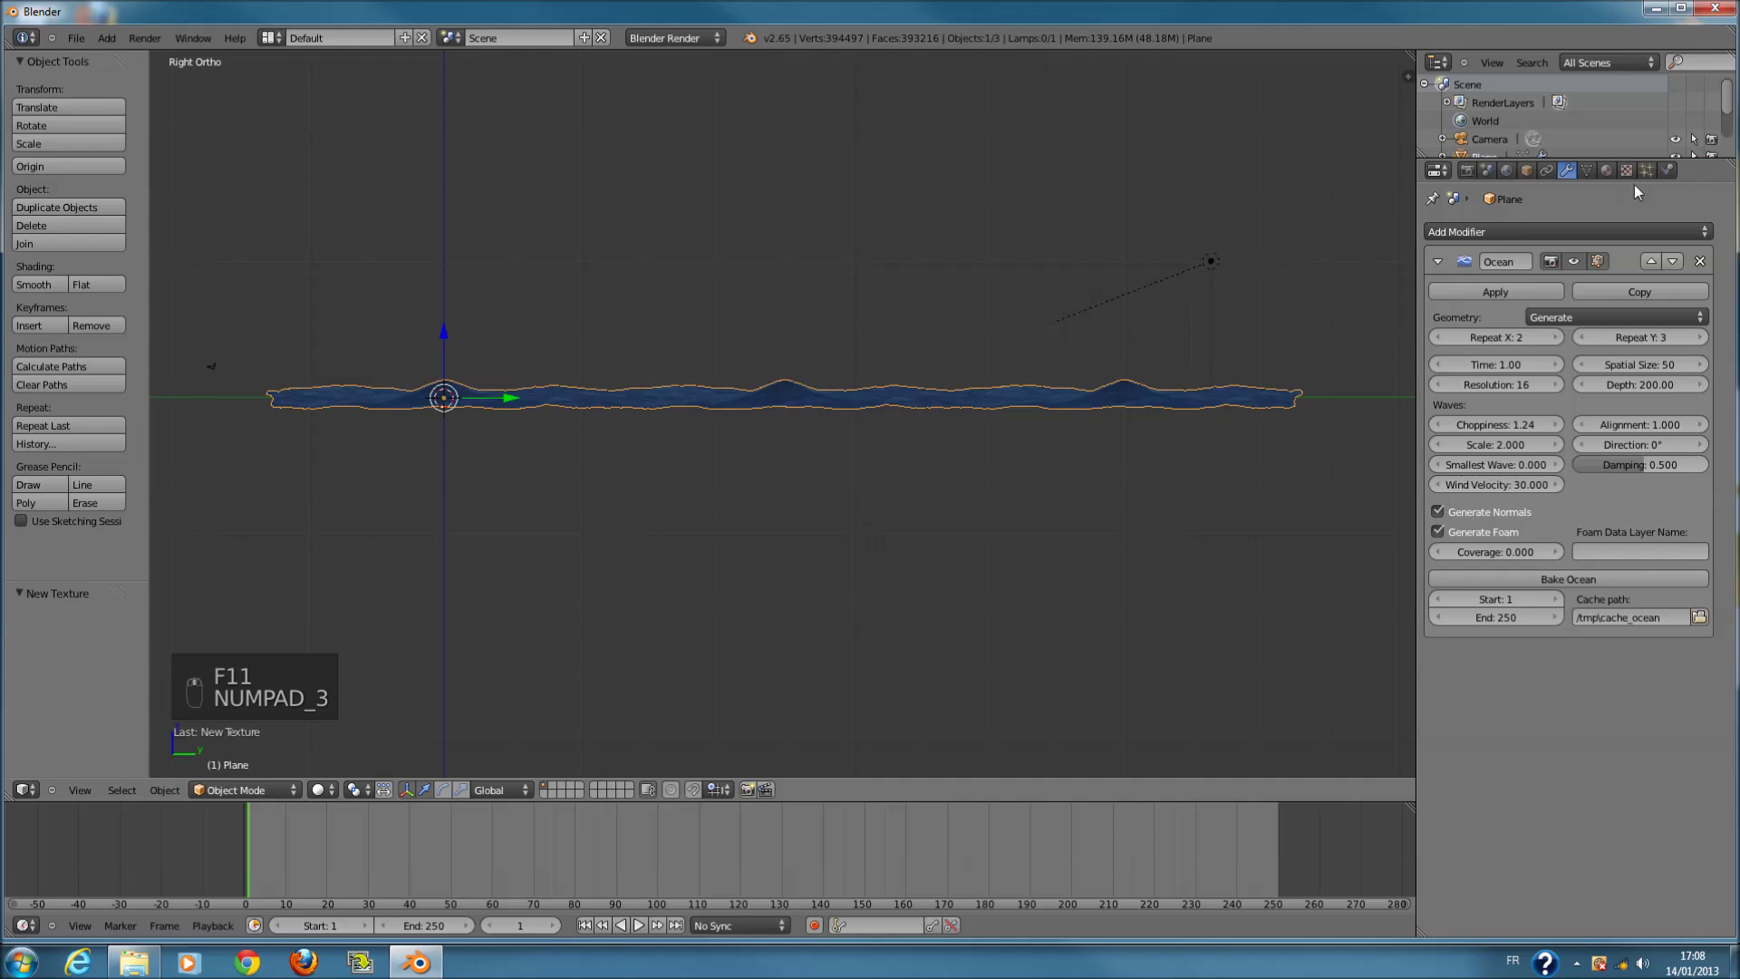
{"action": "scroll", "coordinate": [1146, 249], "scroll_direction": "down", "scroll_amount": 1}
{"action": "right_click", "coordinate": [1133, 279]}
{"action": "key", "text": "shift+d"}
{"action": "right_click", "coordinate": [1050, 323]}
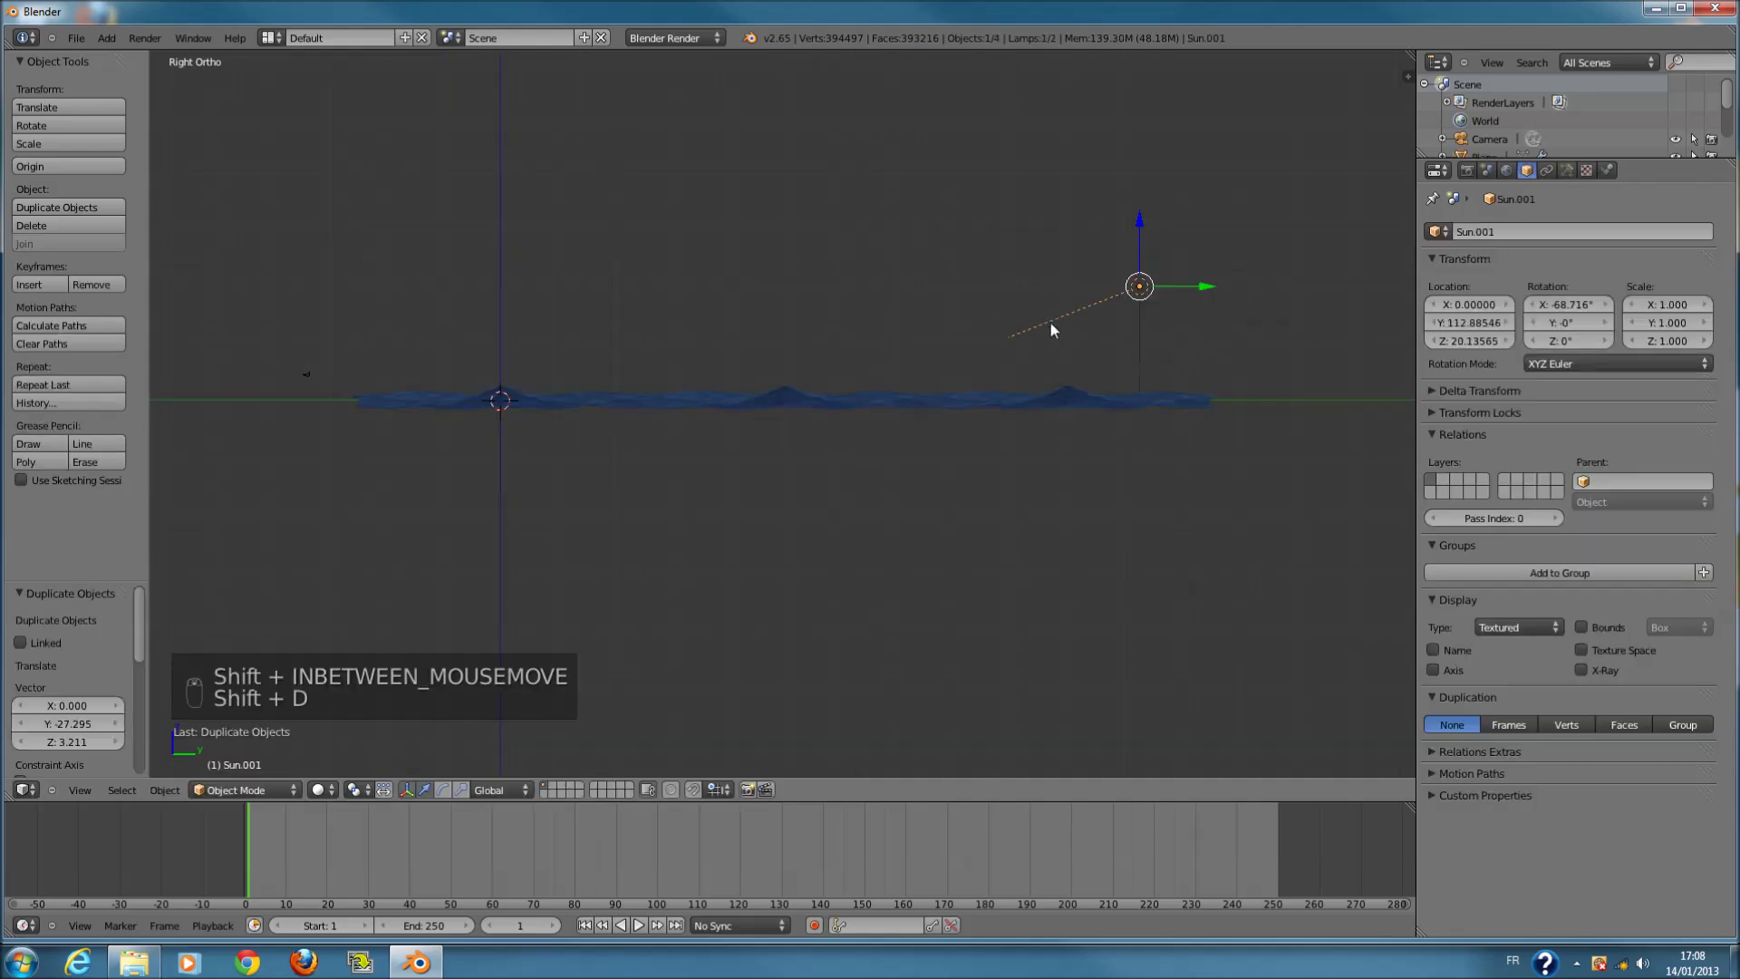
{"action": "left_click_drag", "start_coordinate": [1177, 289], "coordinate": [446, 302]}
{"action": "key", "text": "r"}
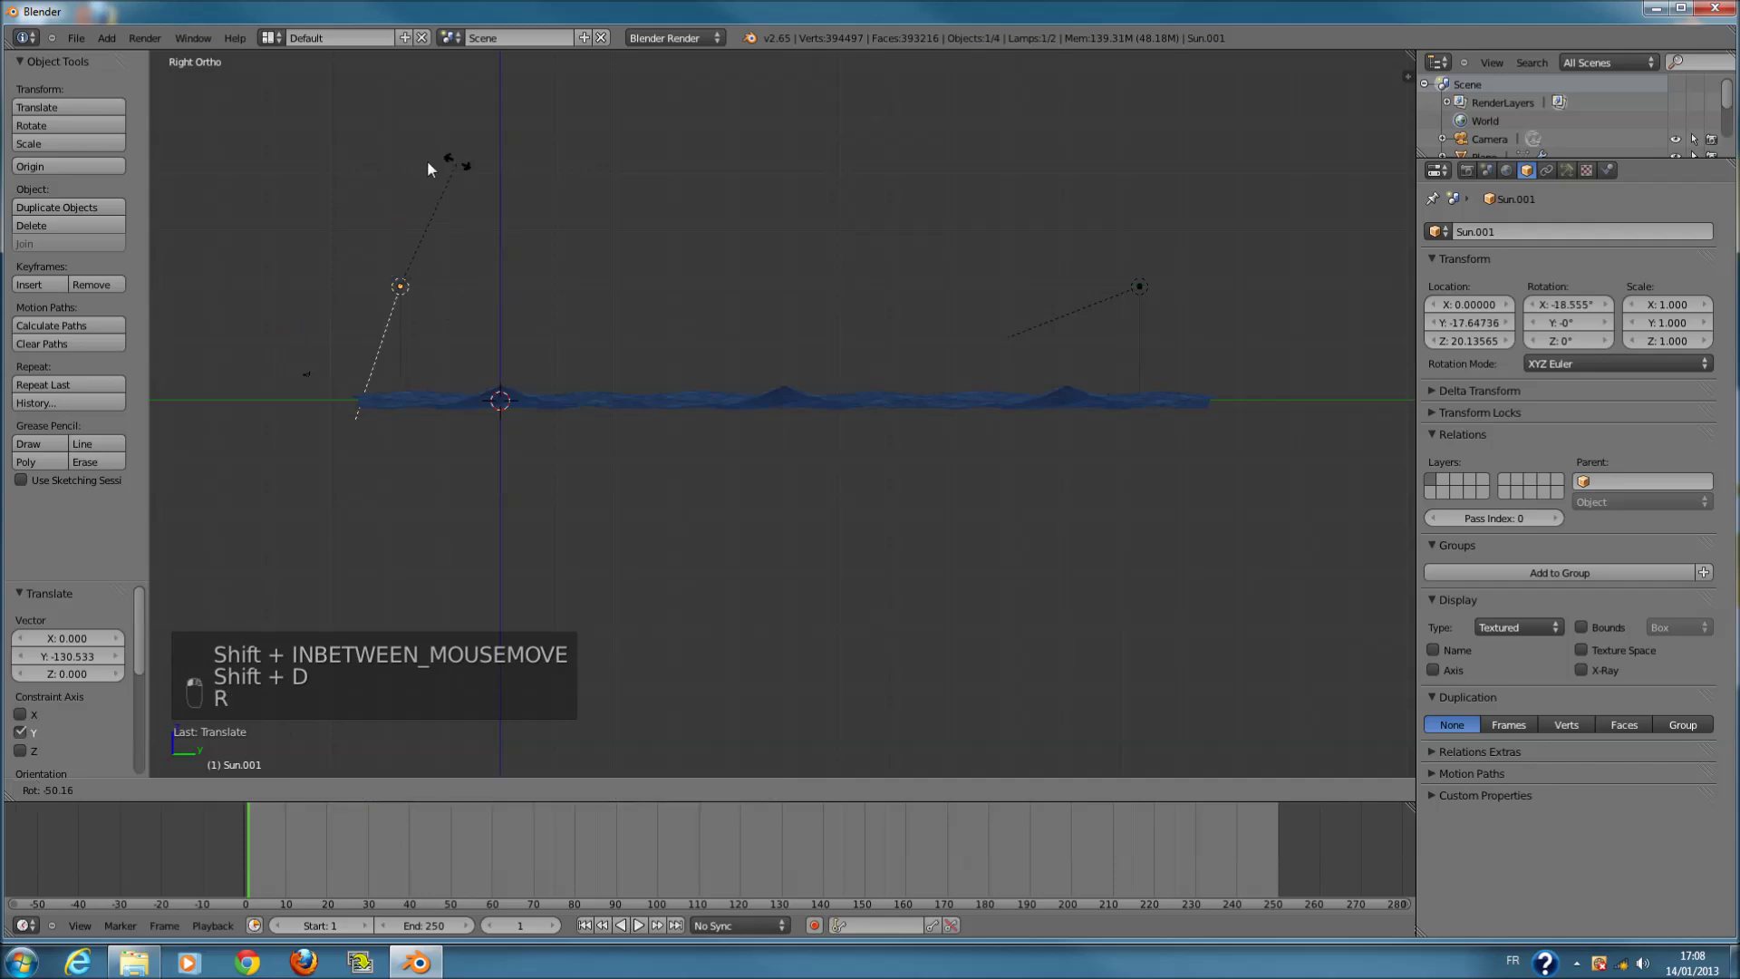
{"action": "left_click", "coordinate": [287, 233]}
- Change the duplicated lamp's type to Sun and set its energy to 0.2
{"action": "left_click", "coordinate": [1566, 170]}
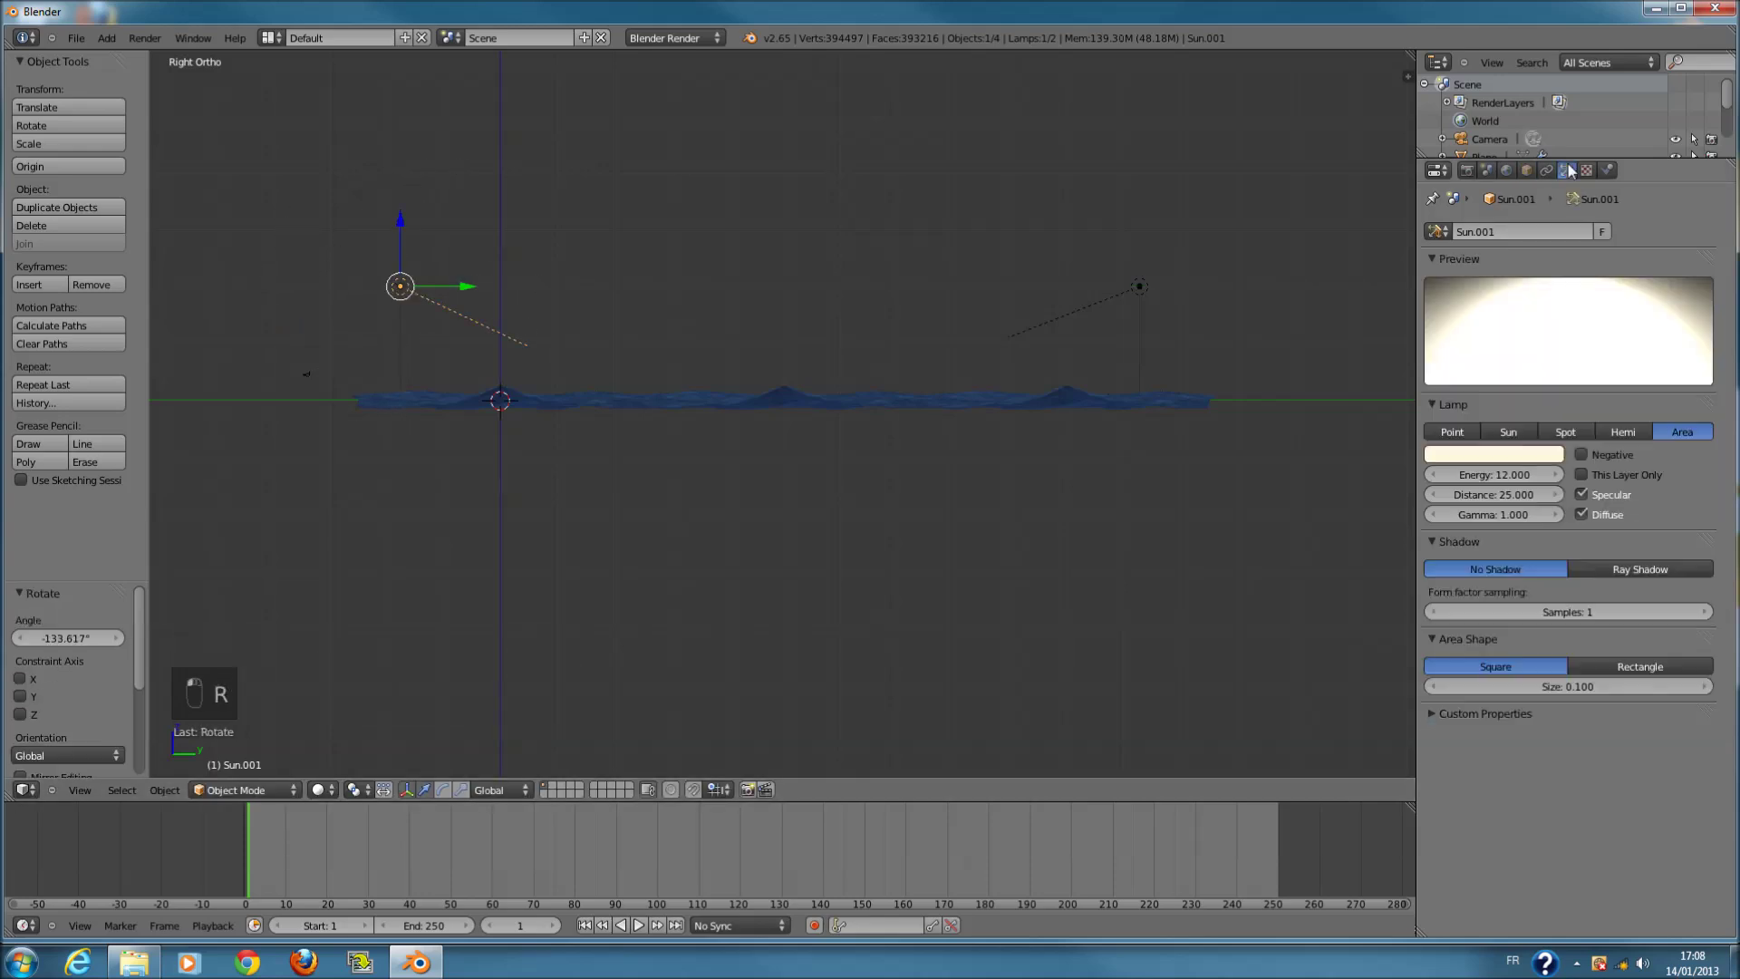
{"action": "left_click", "coordinate": [1622, 432]}
{"action": "left_click", "coordinate": [1700, 432]}
{"action": "left_click", "coordinate": [1565, 432]}
{"action": "left_click", "coordinate": [1503, 476]}
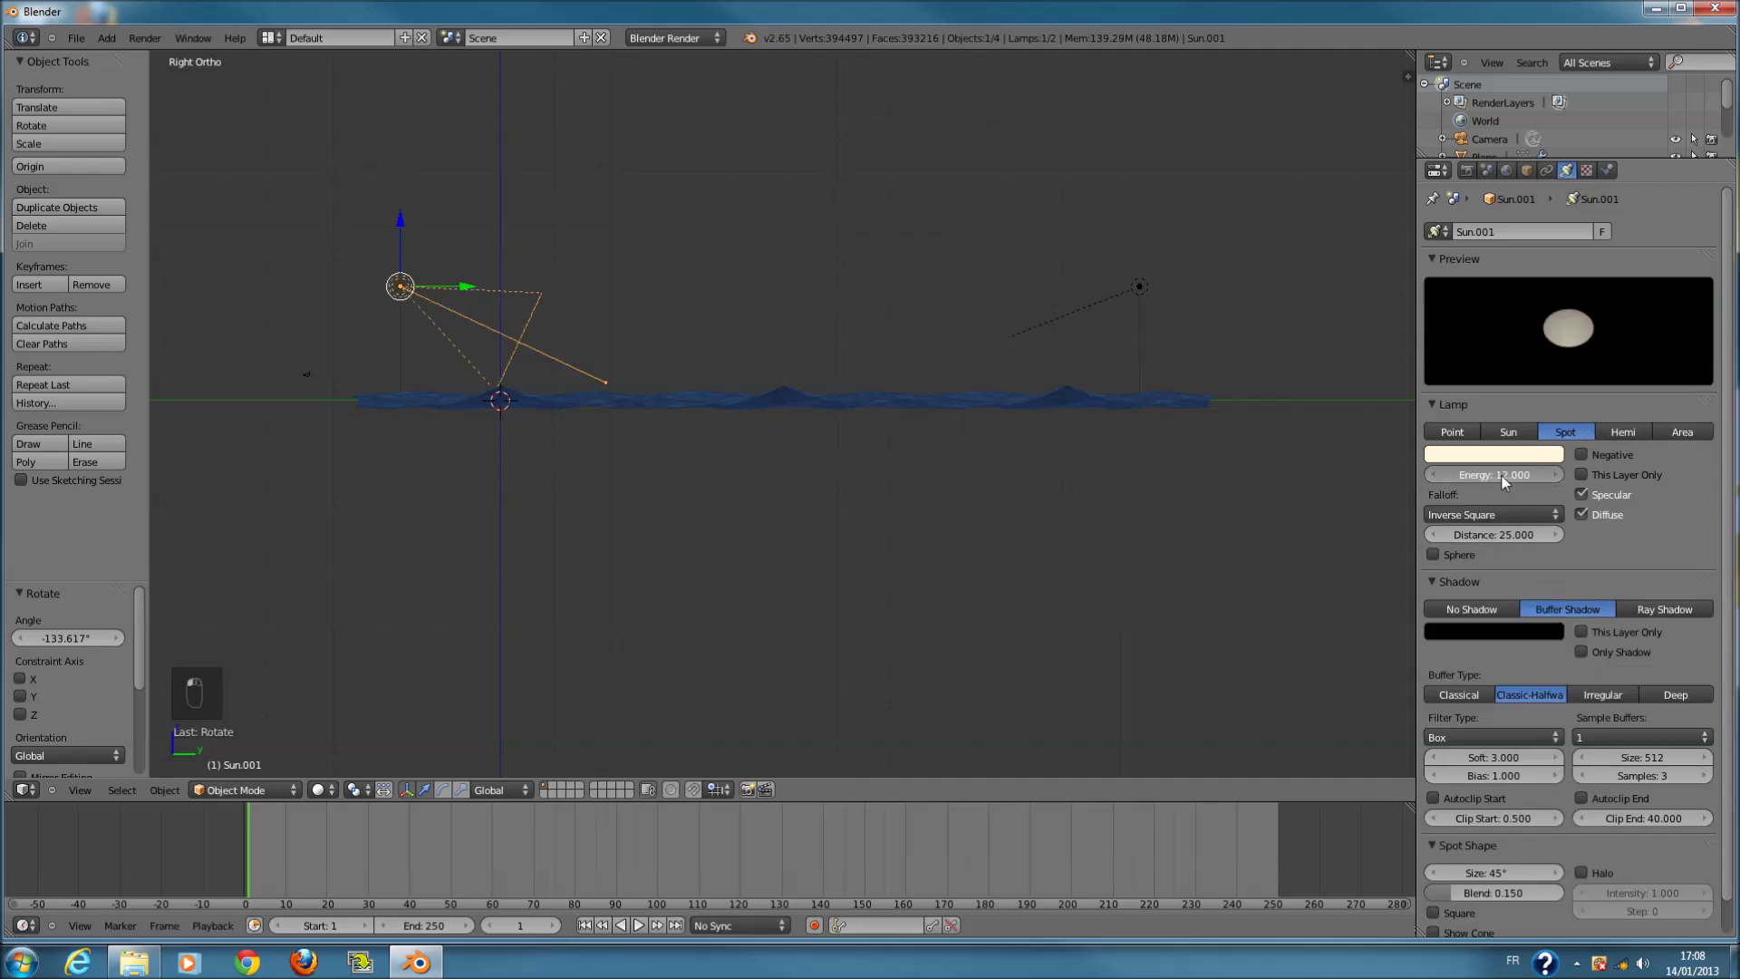
{"action": "left_click", "coordinate": [1508, 432]}
{"action": "left_click", "coordinate": [1486, 474]}
{"action": "type", "text": "0.2"}
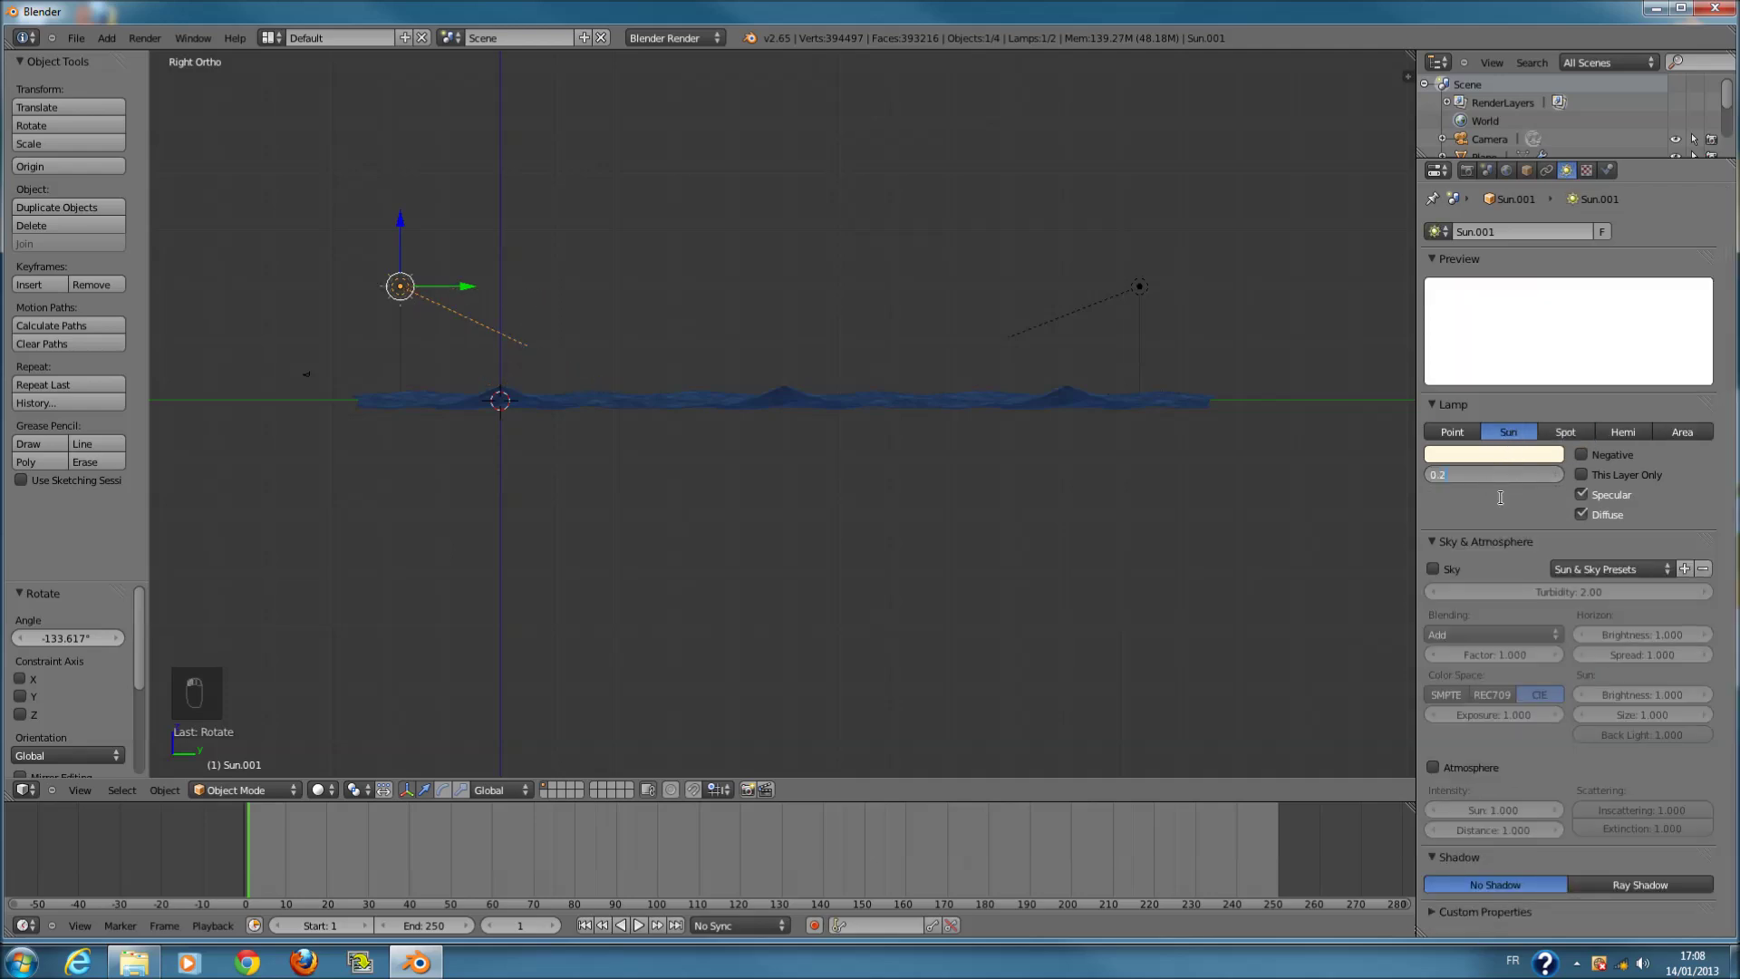
{"action": "key", "text": "Return"}
- Tint the duplicated Sun lamp pale blue and render the ocean from the camera view
{"action": "left_click", "coordinate": [1493, 453]}
{"action": "left_click", "coordinate": [1482, 266]}
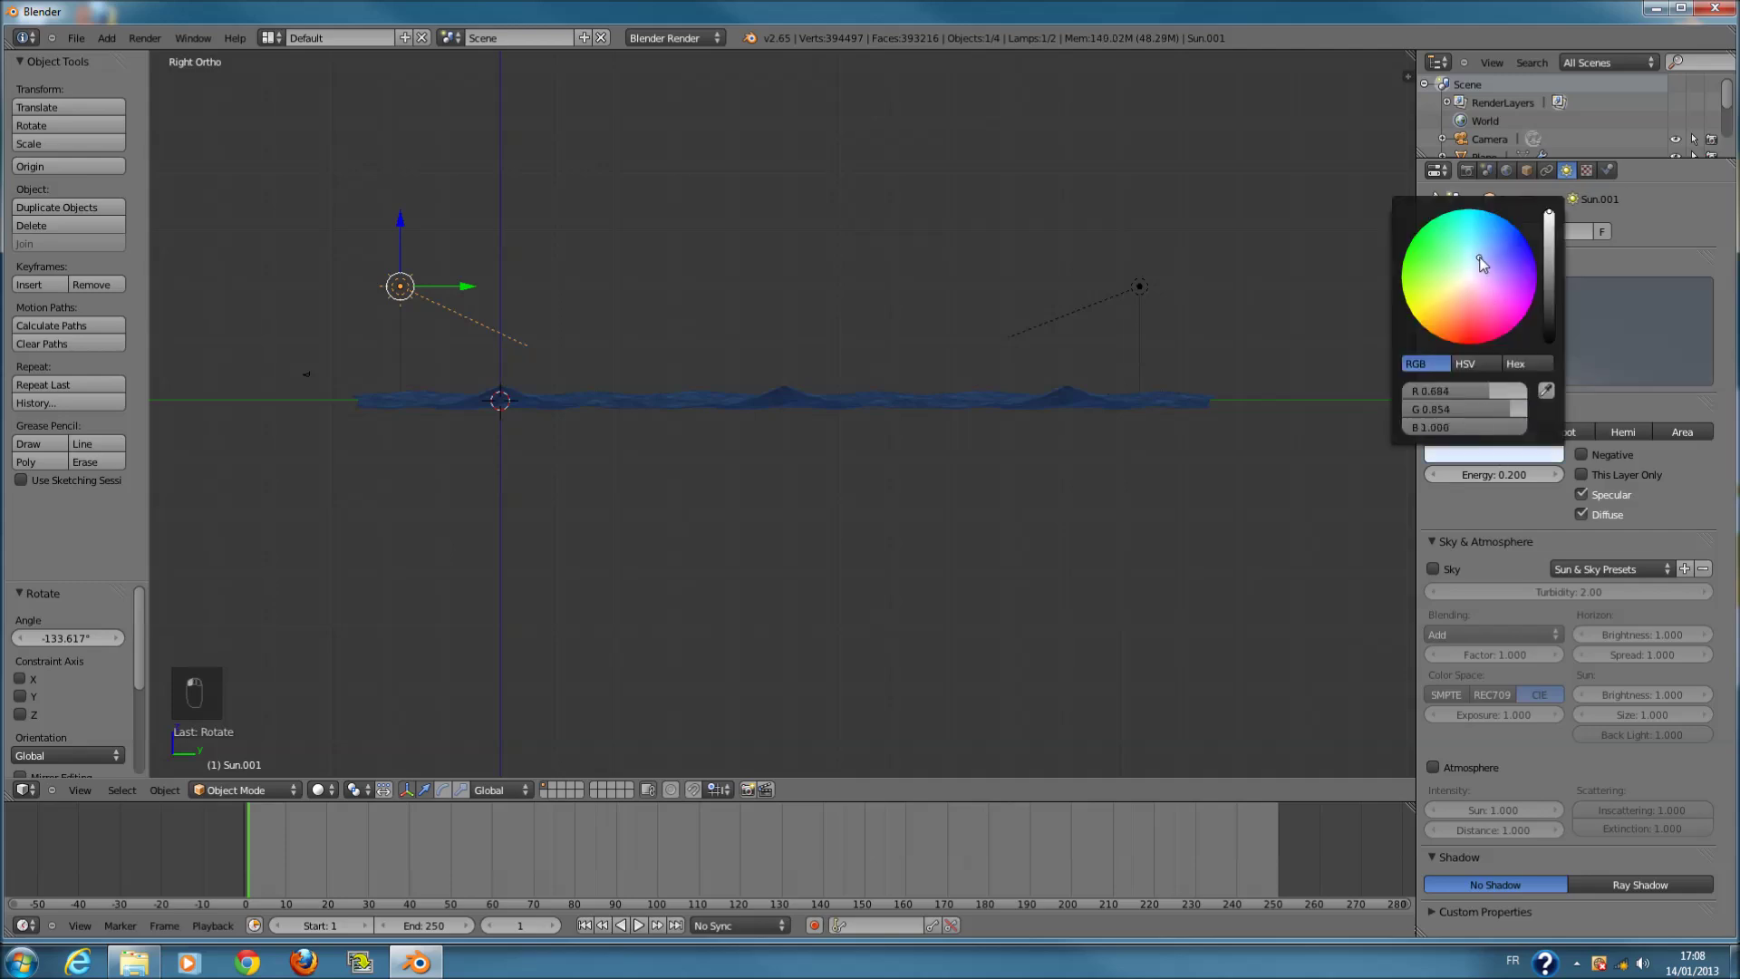
{"action": "key", "text": "KP_0"}
{"action": "key", "text": "F12"}
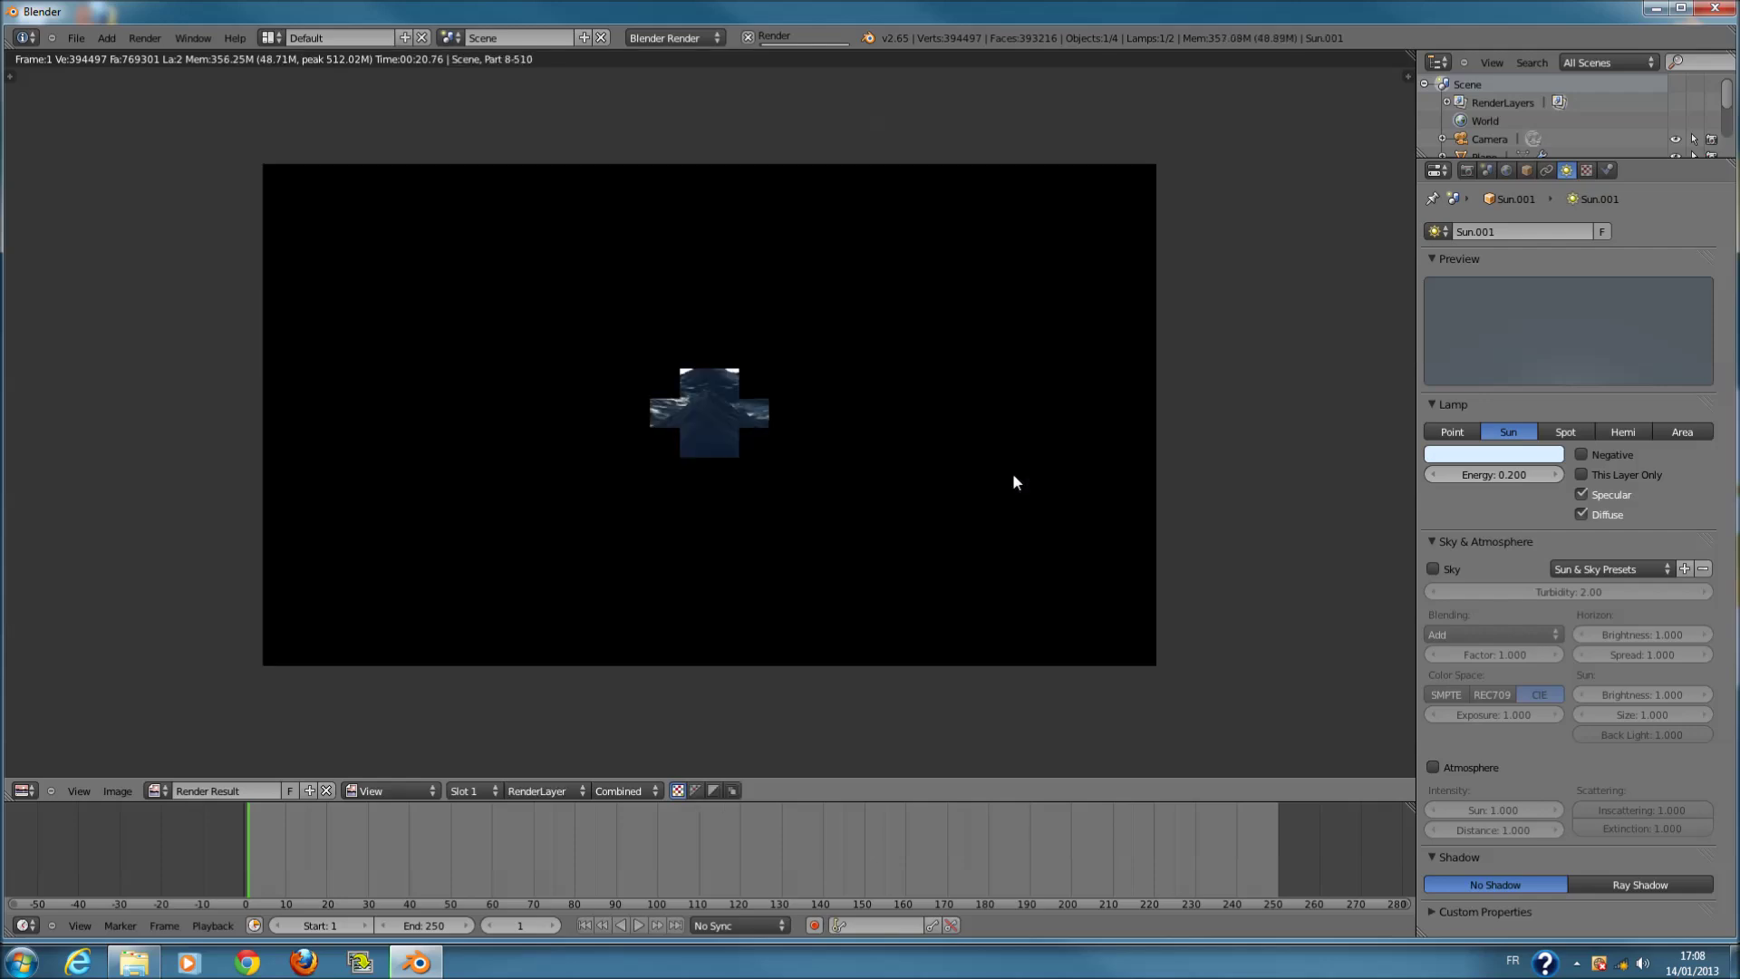
- Examine the two-lamp render of the ocean, checking the wave shading and the highlights
{"action": "scroll", "coordinate": [634, 414], "scroll_direction": "up", "scroll_amount": 2}
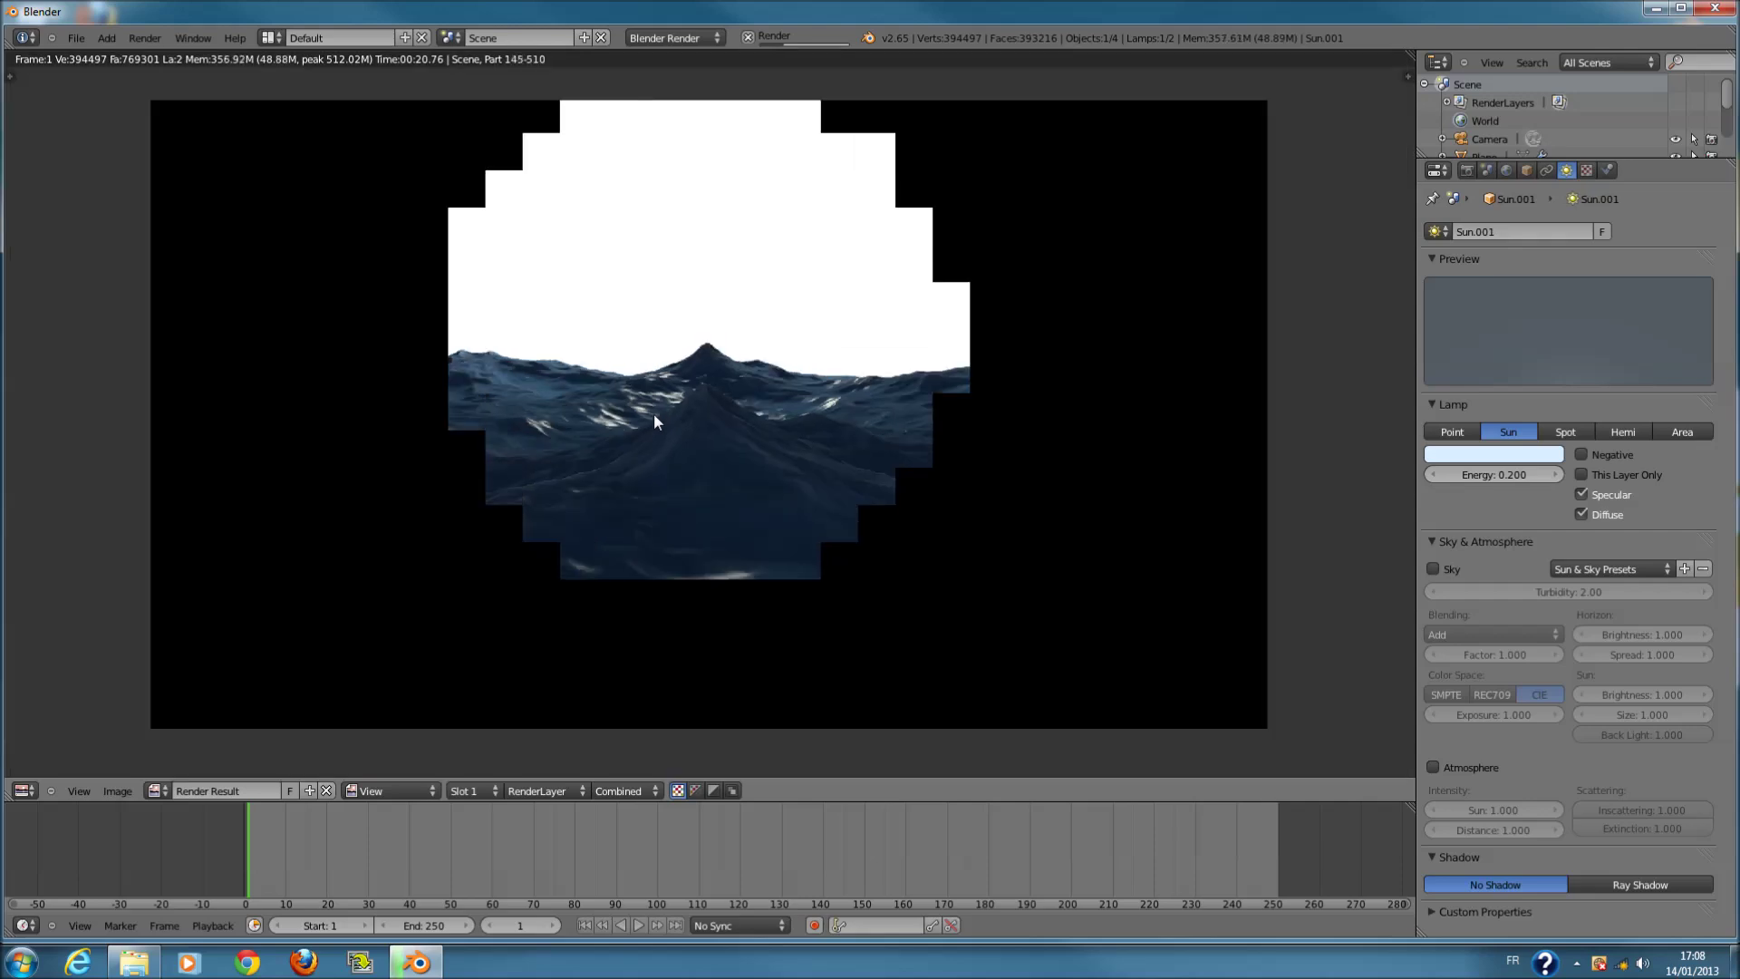
{"action": "scroll", "coordinate": [704, 508], "scroll_direction": "down", "scroll_amount": 1}
{"action": "scroll", "coordinate": [709, 514], "scroll_direction": "up", "scroll_amount": 2}
{"action": "scroll", "coordinate": [706, 498], "scroll_direction": "down", "scroll_amount": 3}
{"action": "scroll", "coordinate": [725, 453], "scroll_direction": "up", "scroll_amount": 1}
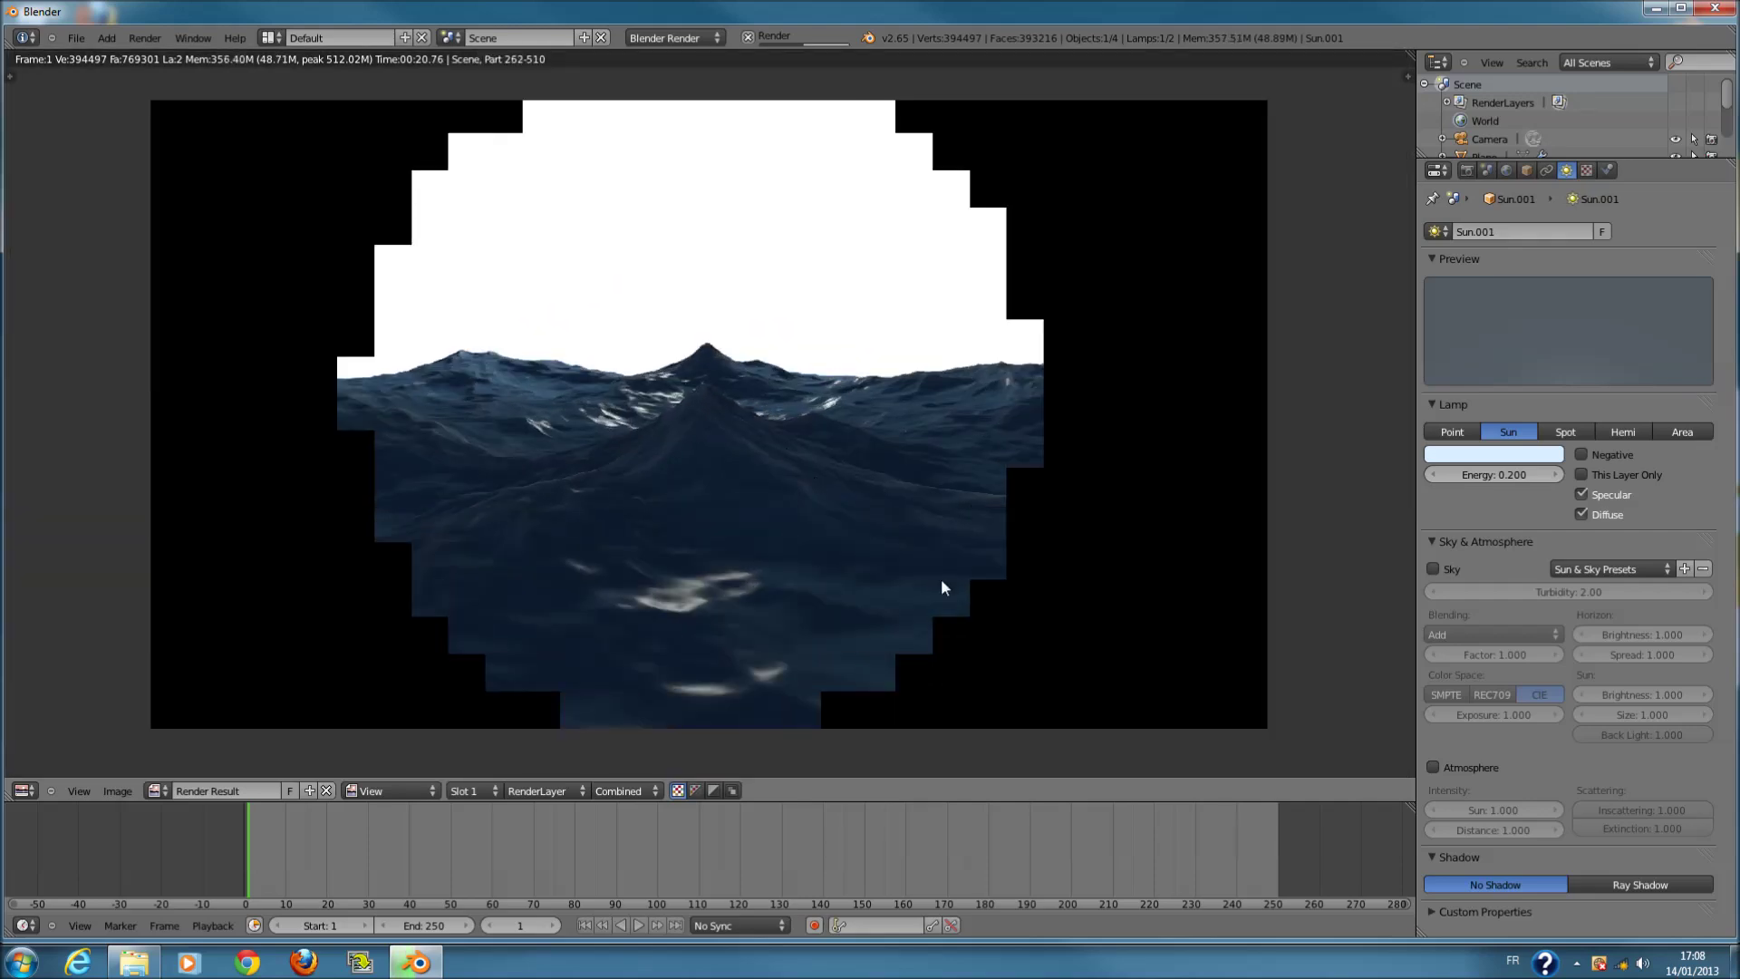
{"action": "scroll", "coordinate": [987, 558], "scroll_direction": "down", "scroll_amount": 1}
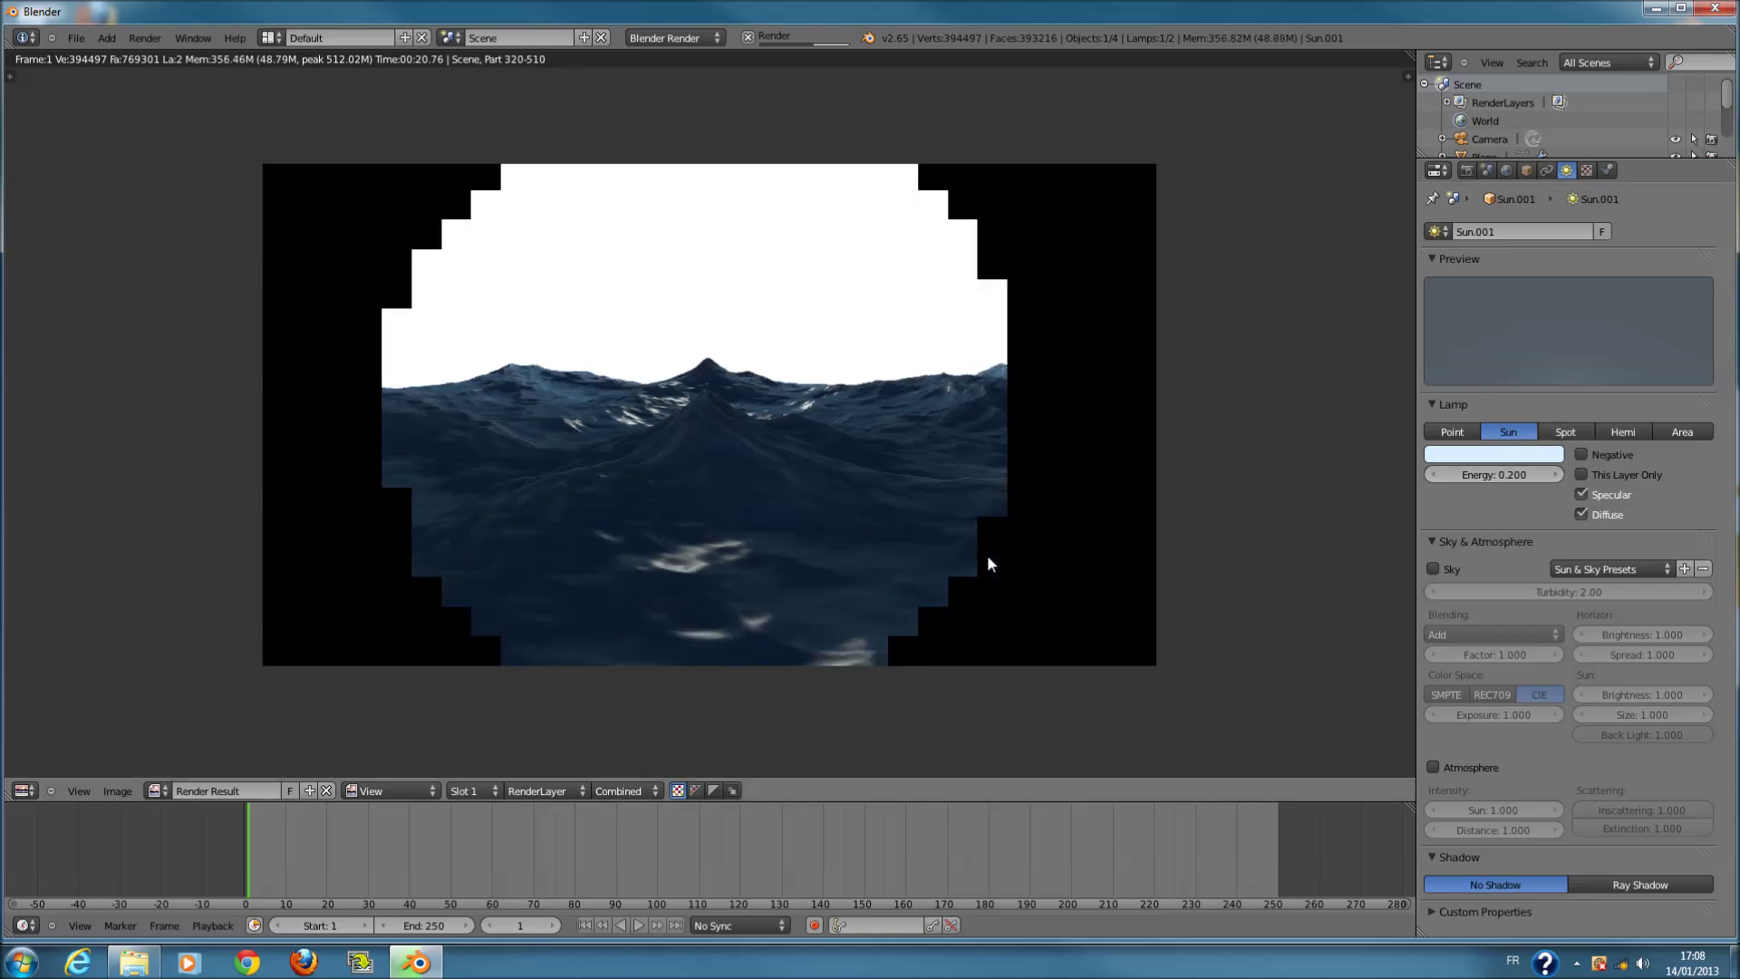
{"action": "scroll", "coordinate": [986, 553], "scroll_direction": "up", "scroll_amount": 1}
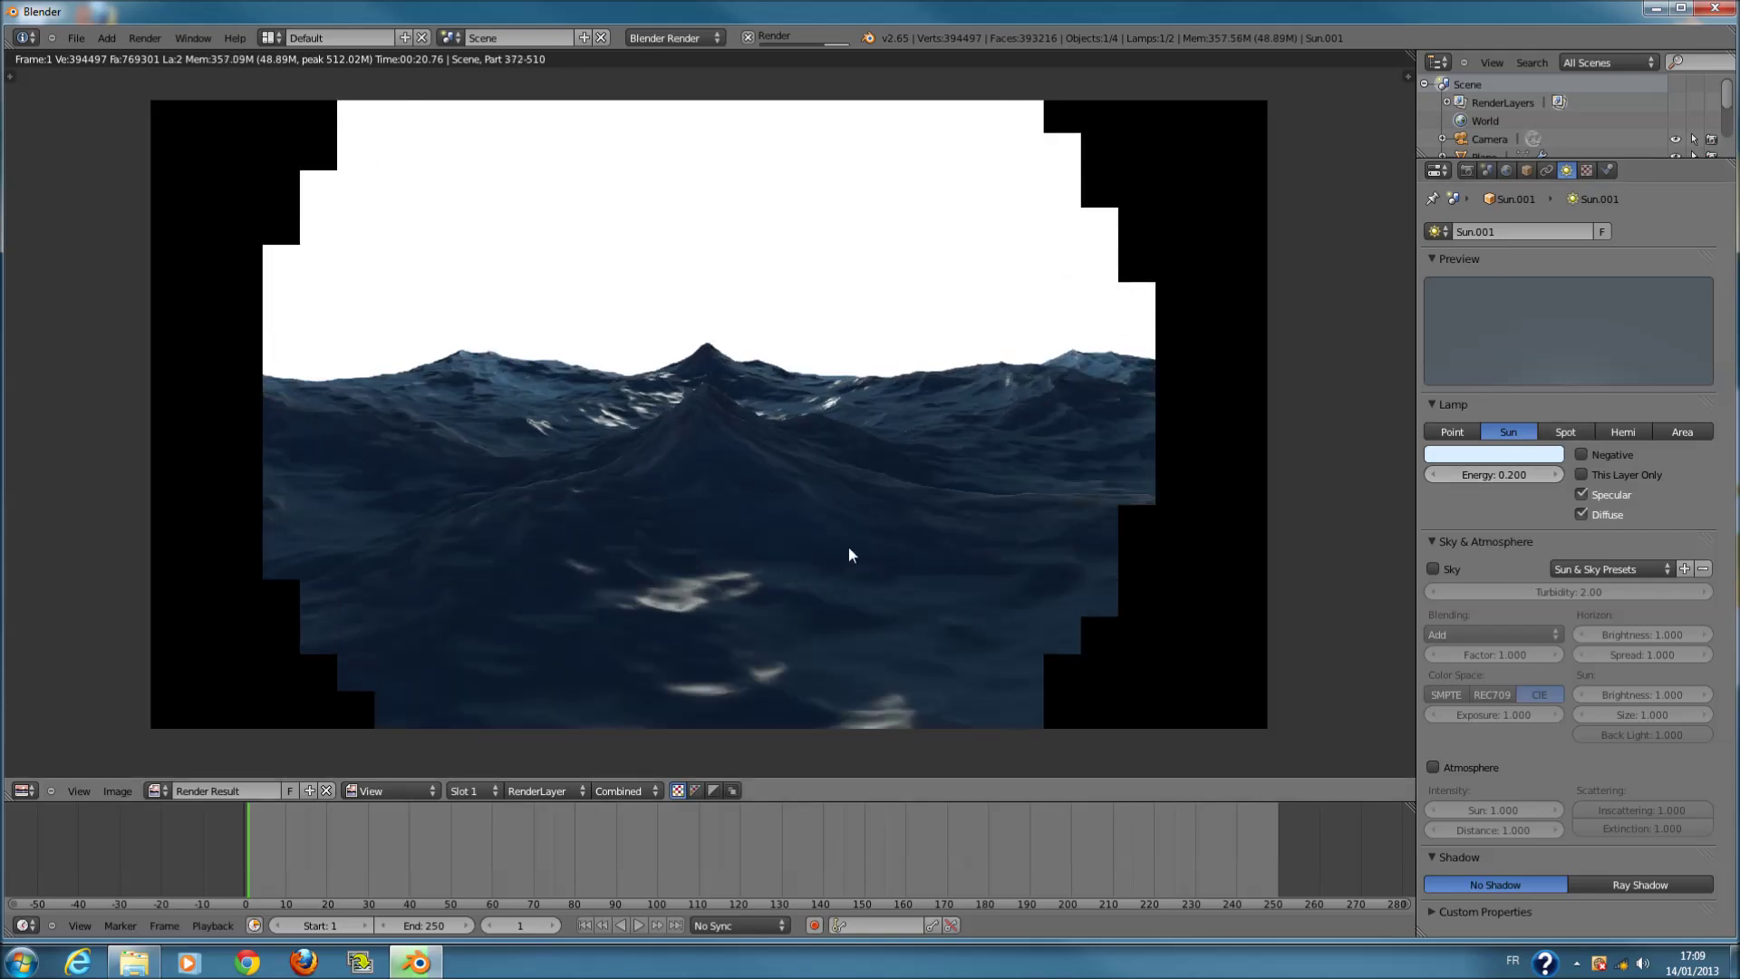
{"action": "scroll", "coordinate": [824, 587], "scroll_direction": "down", "scroll_amount": 1}
{"action": "scroll", "coordinate": [825, 583], "scroll_direction": "up", "scroll_amount": 1}
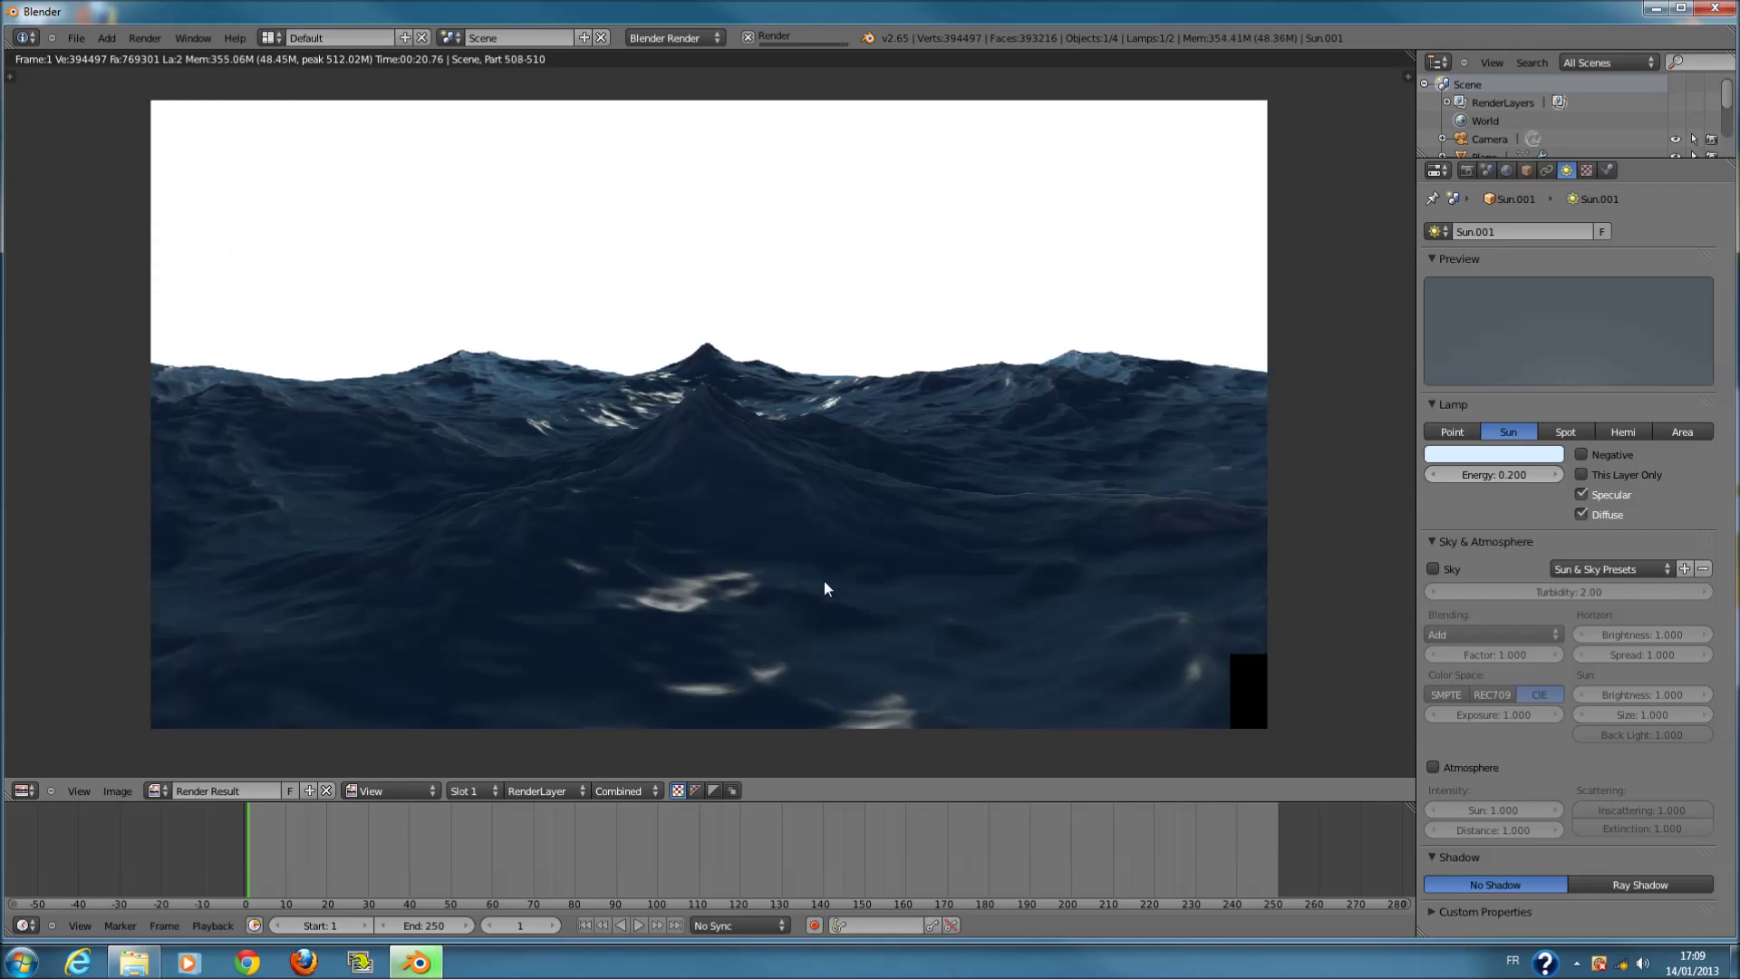
{"action": "scroll", "coordinate": [823, 587], "scroll_direction": "down", "scroll_amount": 1}
{"action": "key", "text": "F11"}
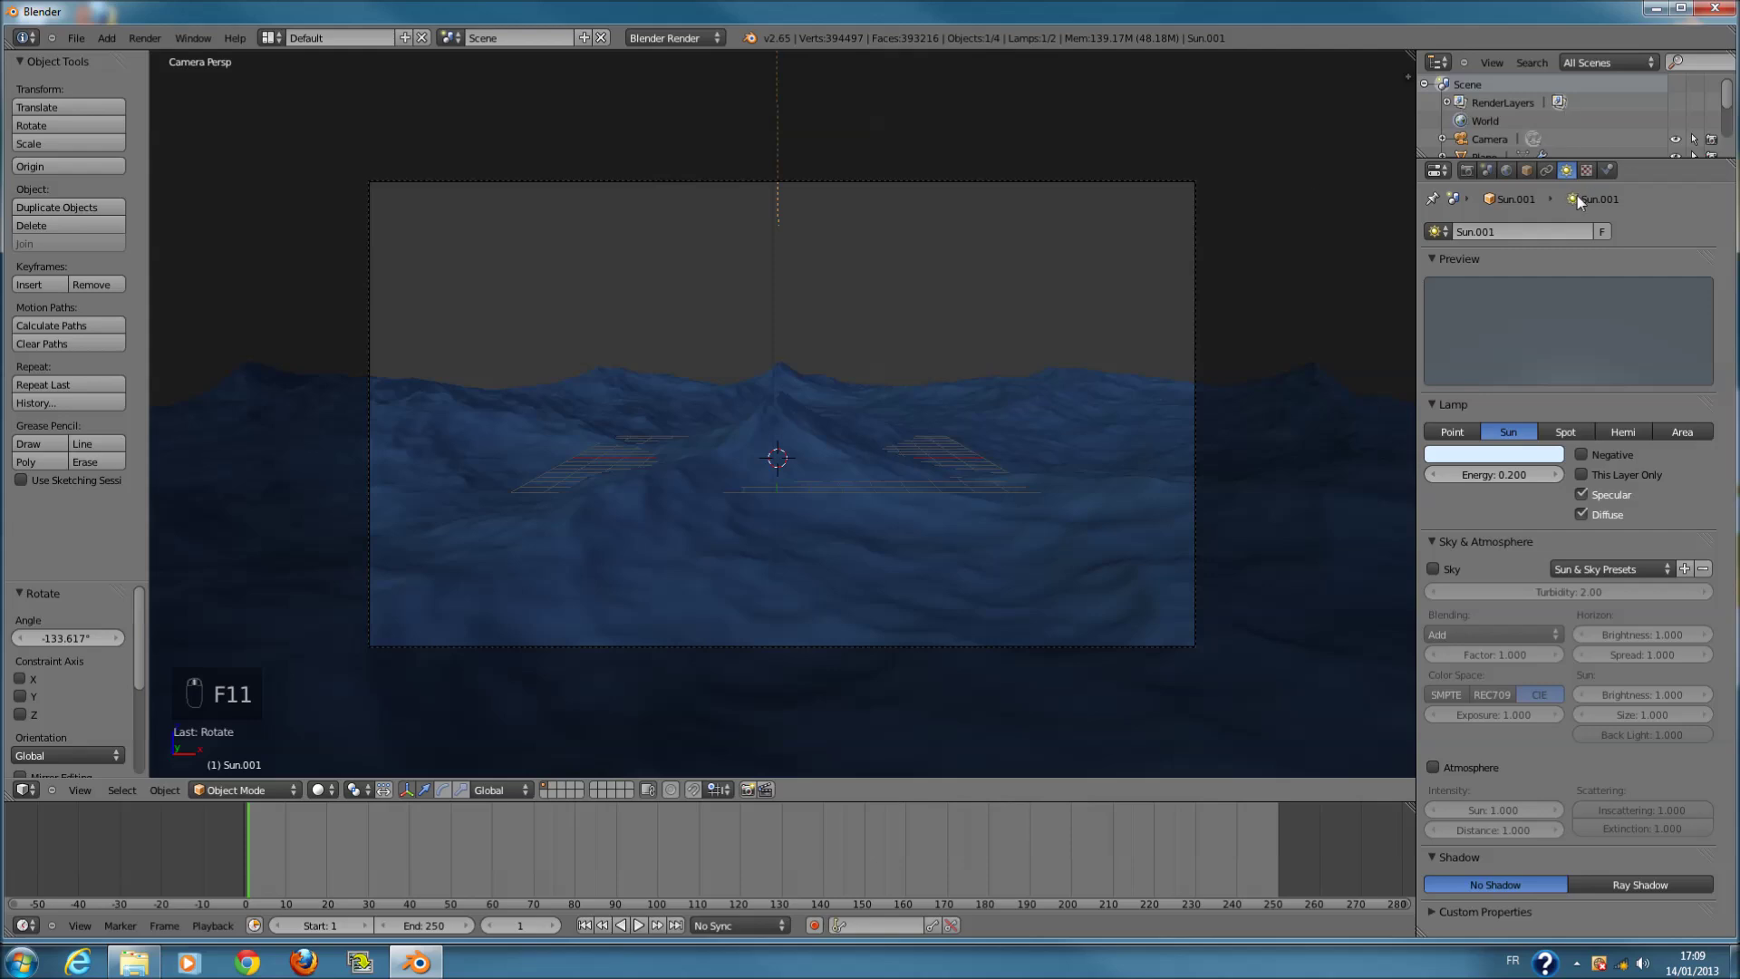
- Change the OCEAN material's diffuse color to a darker blue and render the ocean
{"action": "left_click", "coordinate": [1484, 155]}
{"action": "left_click", "coordinate": [1606, 170]}
{"action": "left_click", "coordinate": [1520, 299]}
{"action": "scroll", "coordinate": [1661, 373], "scroll_direction": "up", "scroll_amount": 3}
{"action": "left_click", "coordinate": [1506, 403]}
{"action": "scroll", "coordinate": [1529, 264], "scroll_direction": "down", "scroll_amount": 5}
{"action": "key", "text": "F12"}
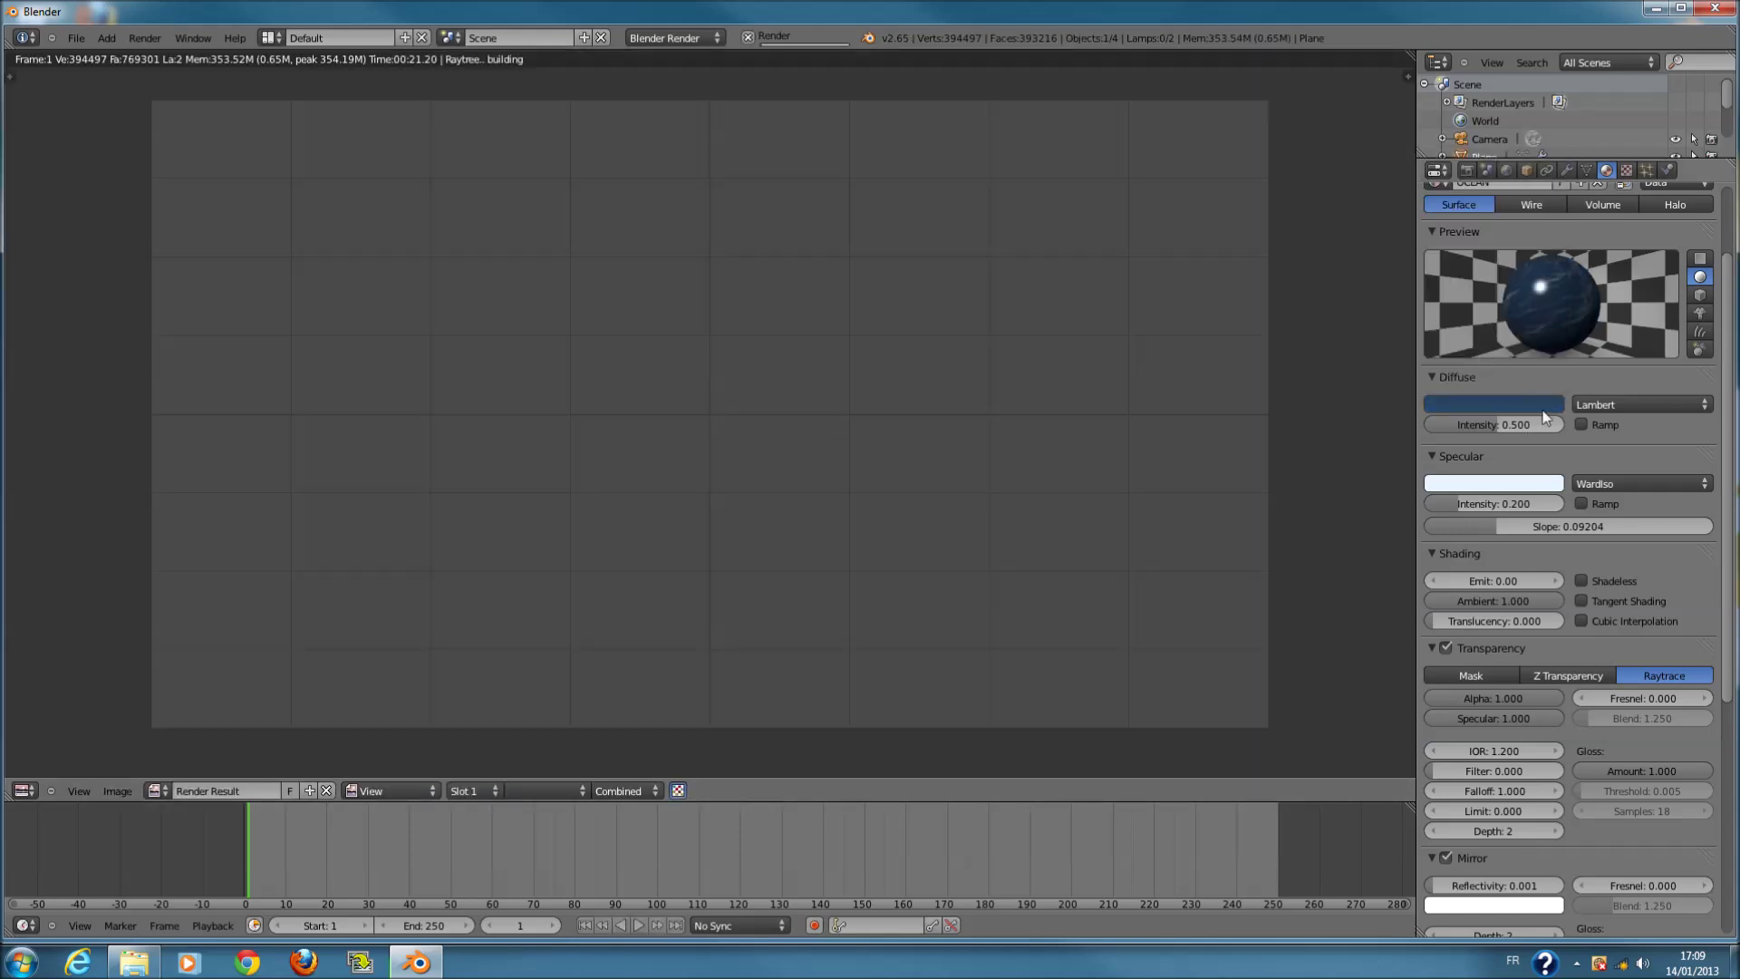
- Enable RGB to Intensity in the foam texture's influence settings and inspect the ocean render
{"action": "scroll", "coordinate": [1491, 453], "scroll_direction": "up", "scroll_amount": 1}
{"action": "left_click", "coordinate": [1632, 167]}
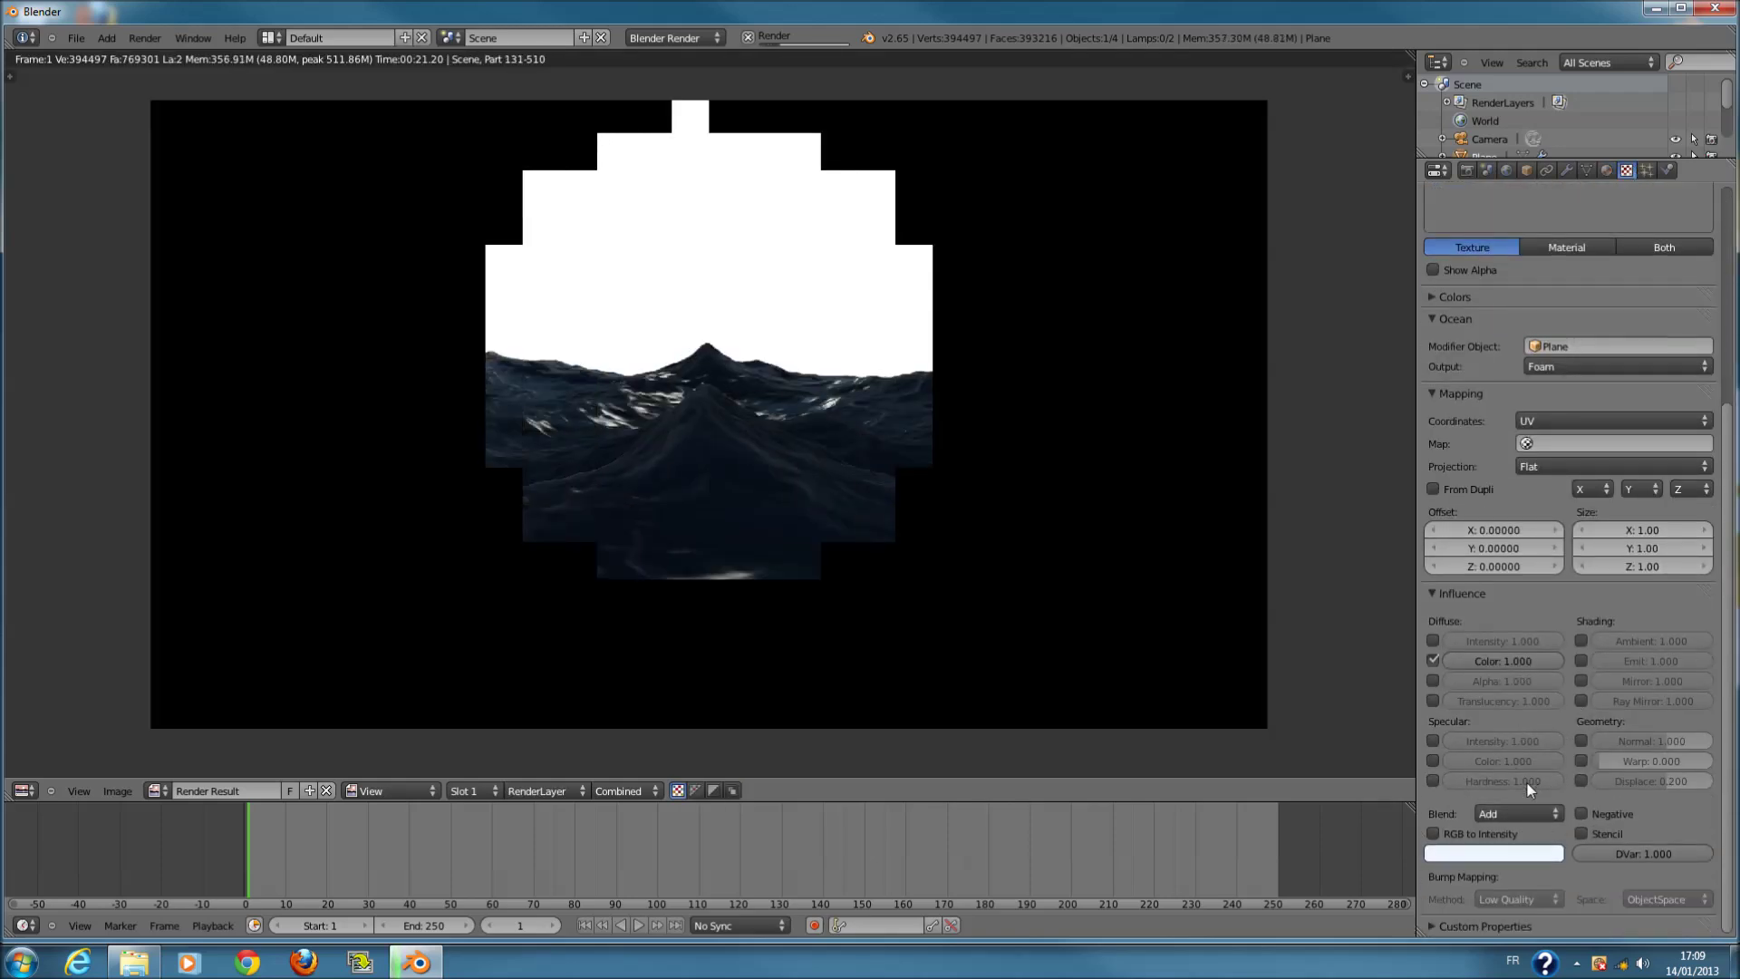
{"action": "left_click", "coordinate": [1432, 834]}
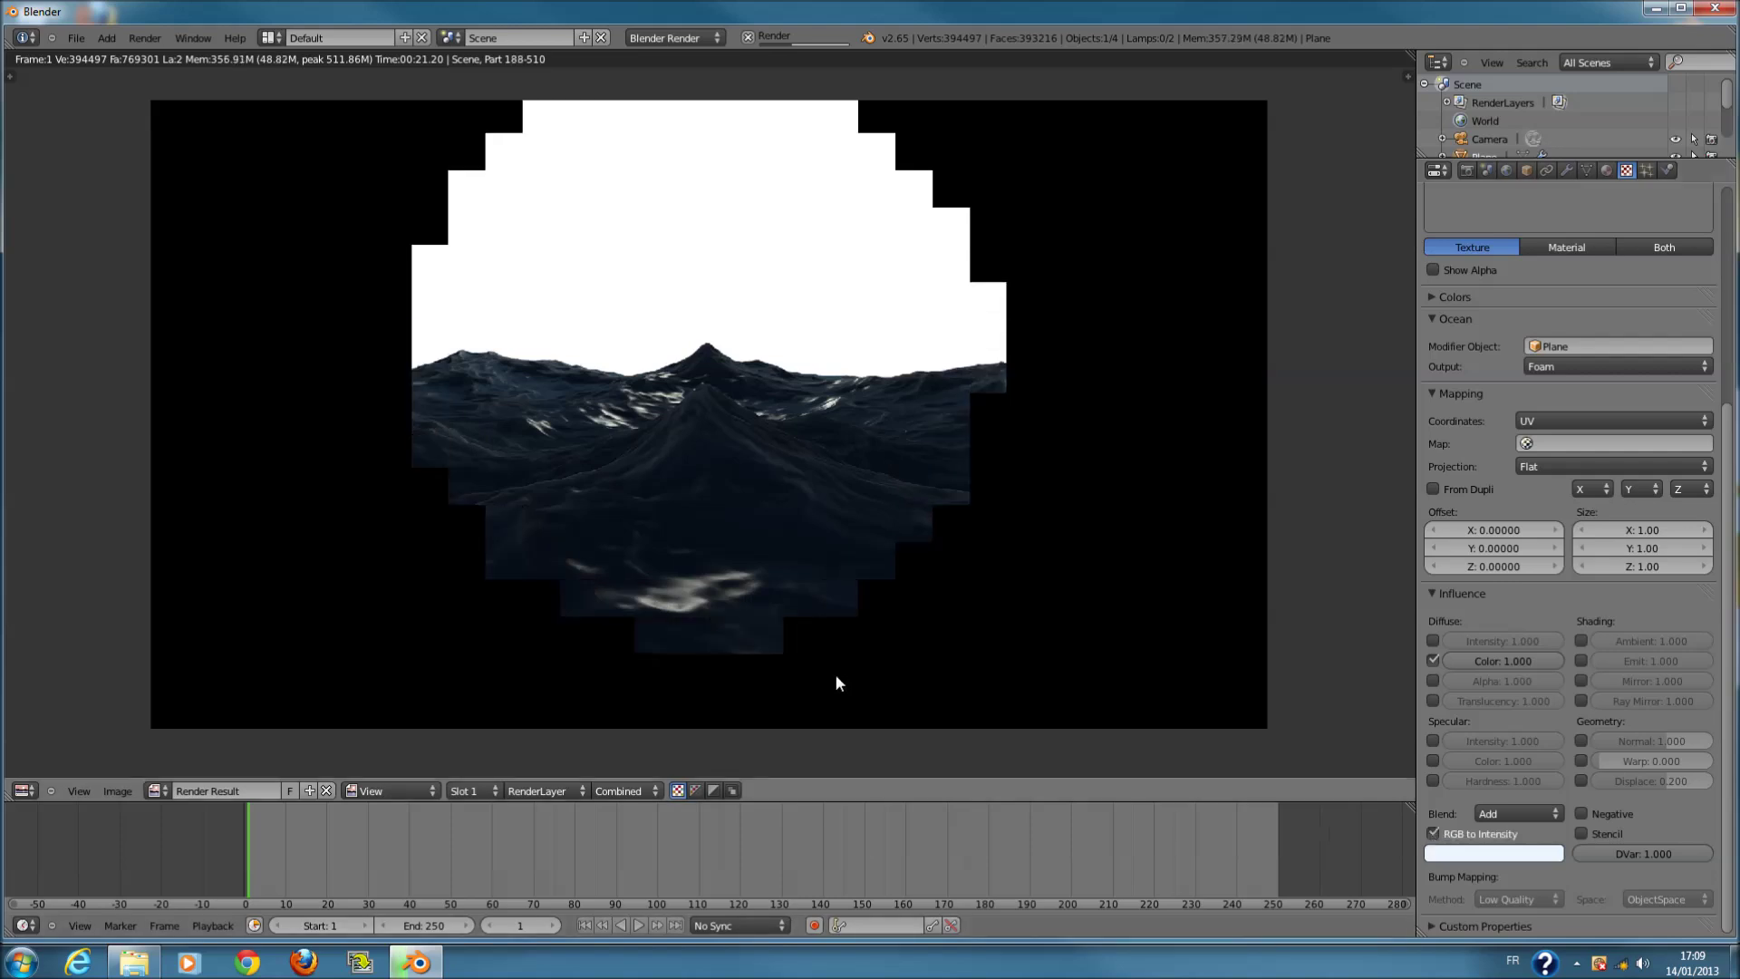
{"action": "scroll", "coordinate": [748, 547], "scroll_direction": "up", "scroll_amount": 3}
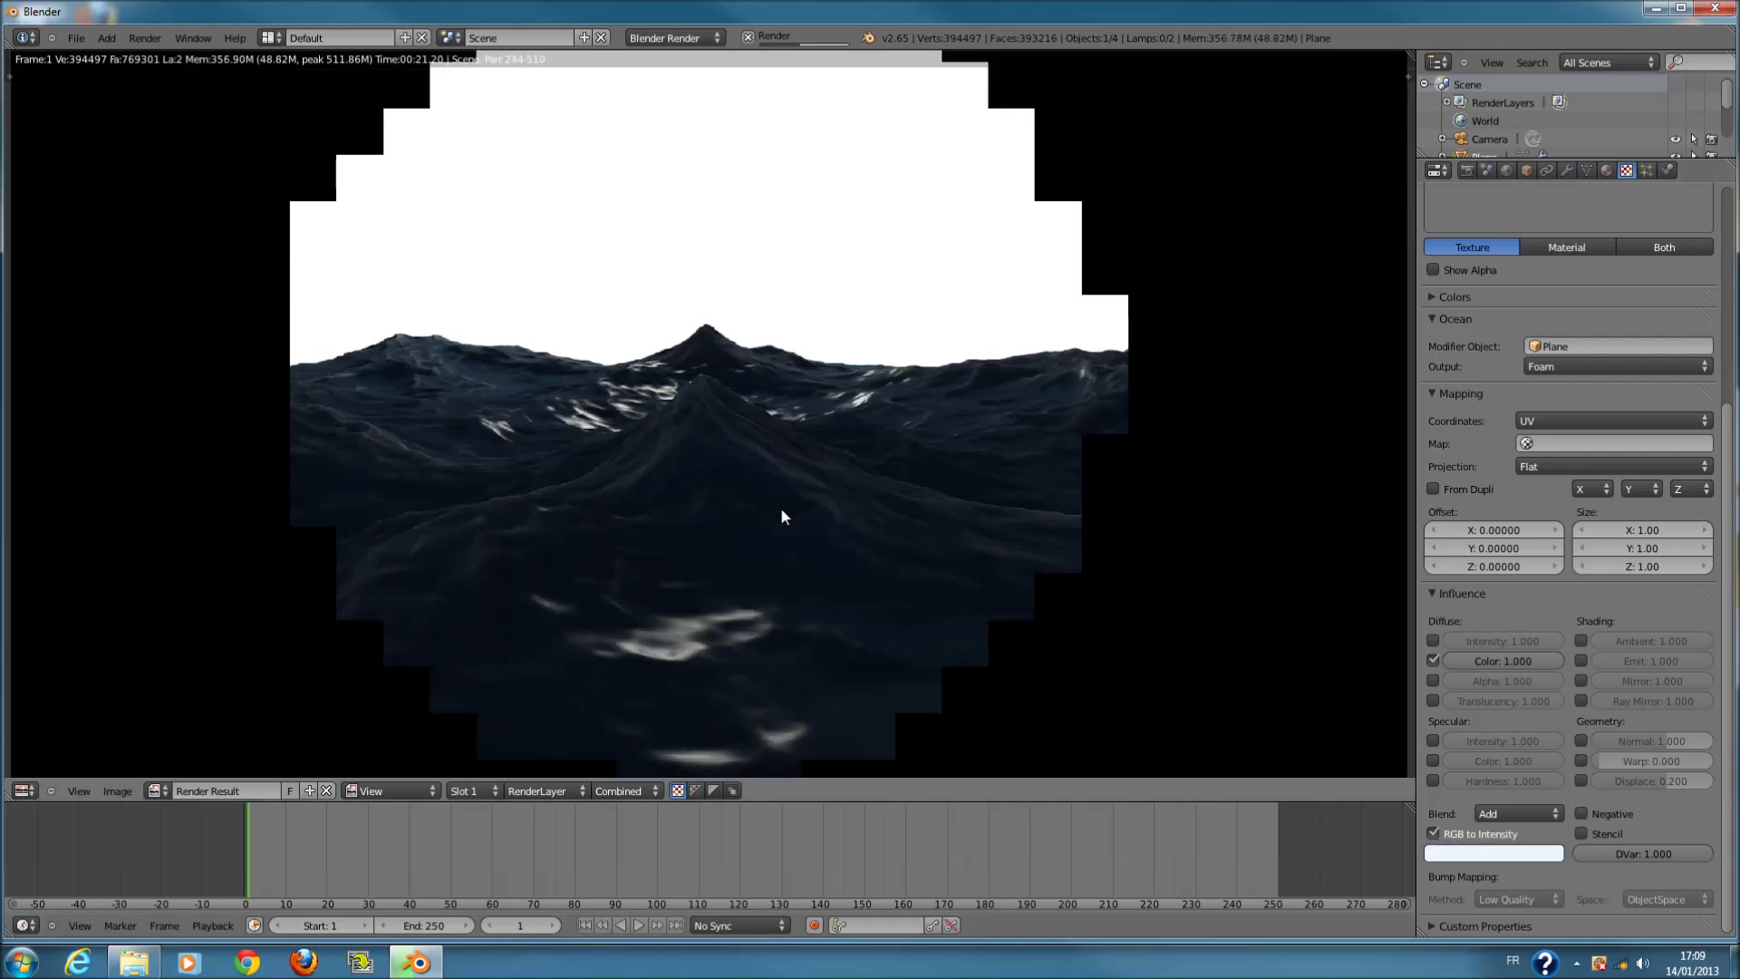
{"action": "scroll", "coordinate": [952, 501], "scroll_direction": "up", "scroll_amount": 2}
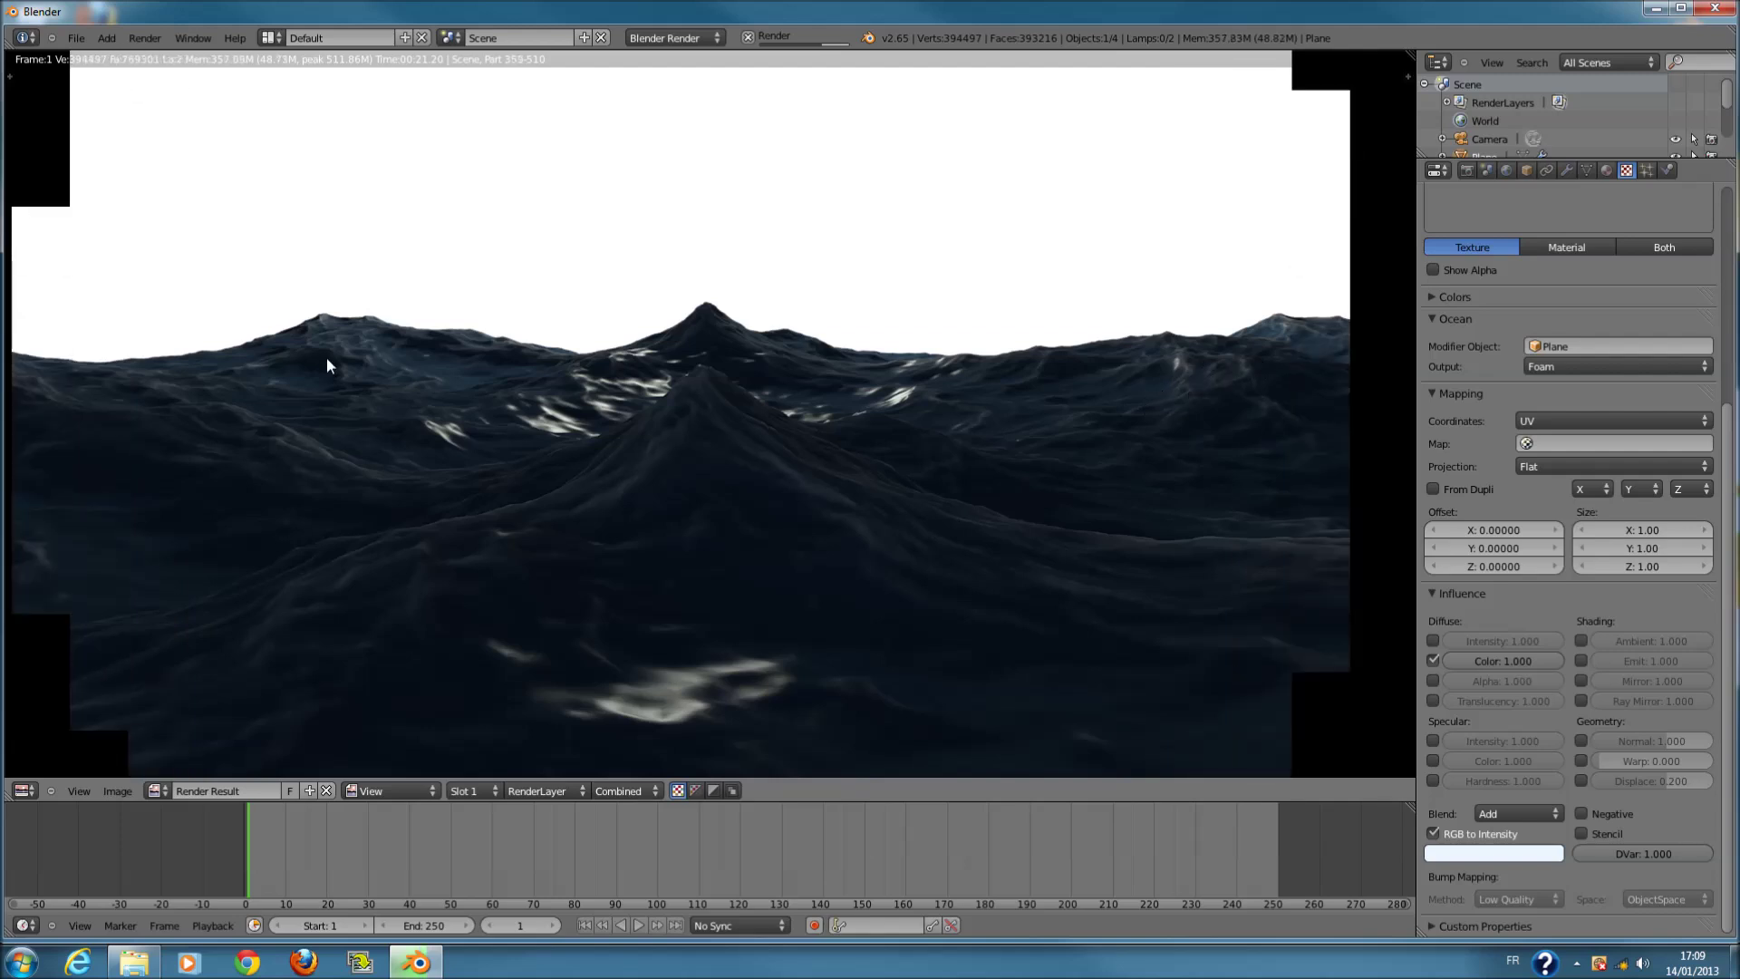
{"action": "scroll", "coordinate": [319, 355], "scroll_direction": "down", "scroll_amount": 1}
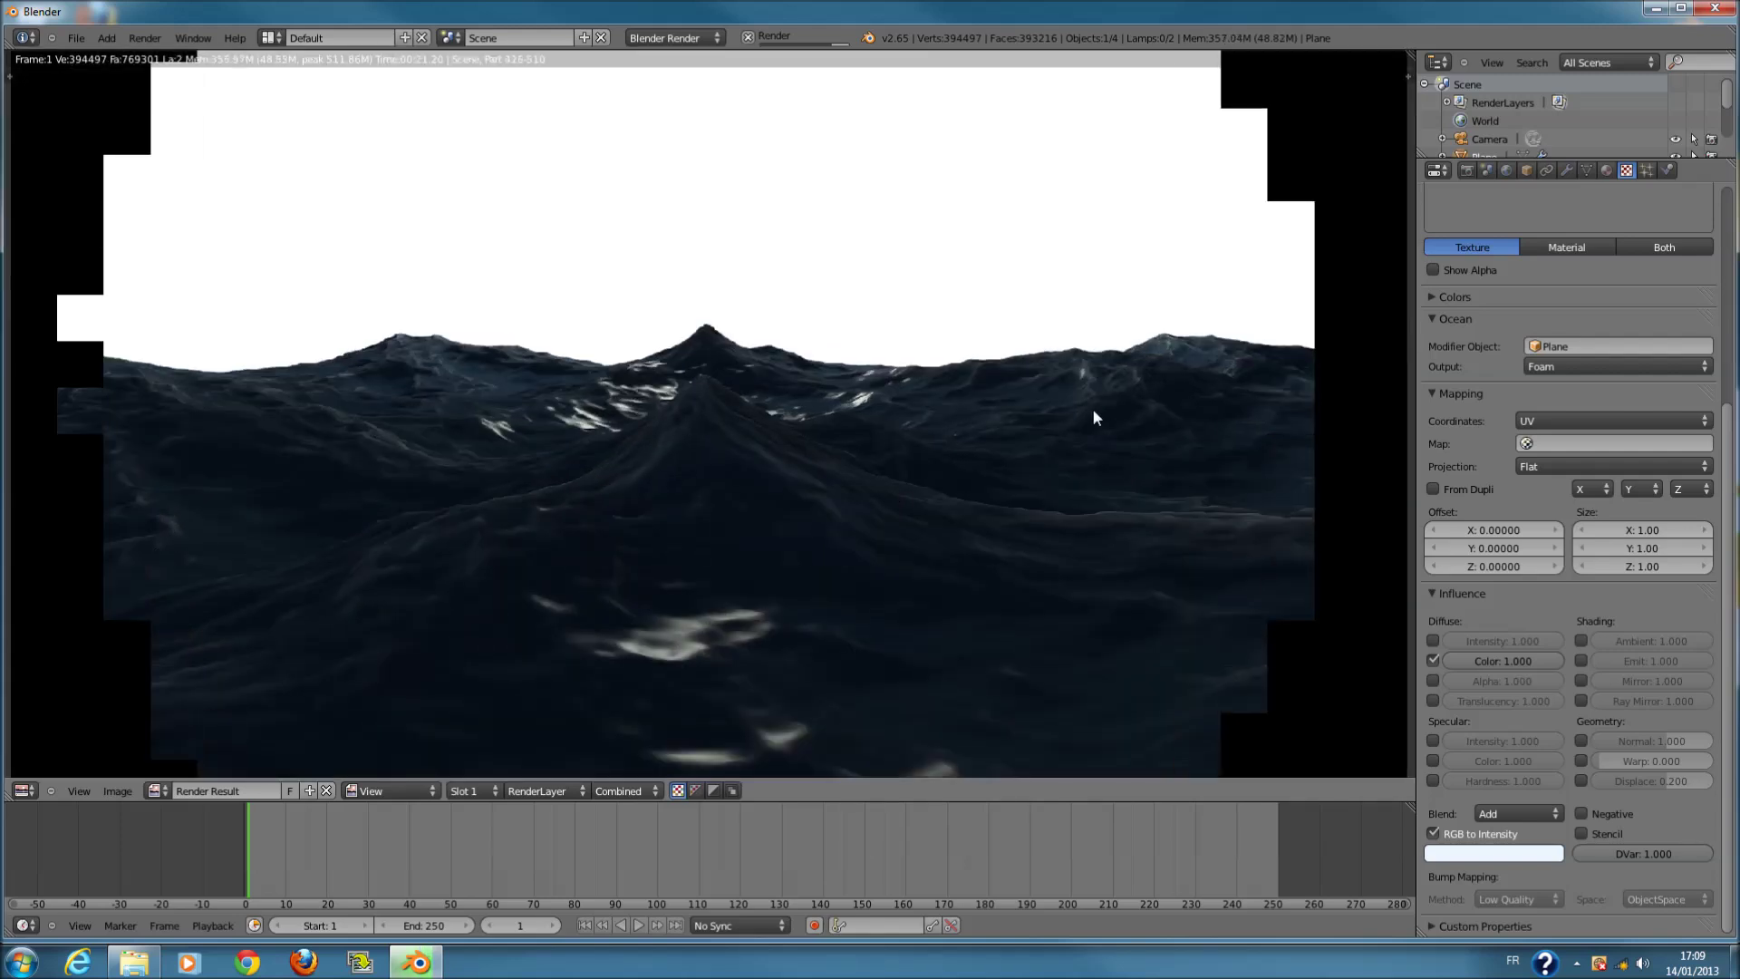
{"action": "scroll", "coordinate": [1138, 616], "scroll_direction": "down", "scroll_amount": 1}
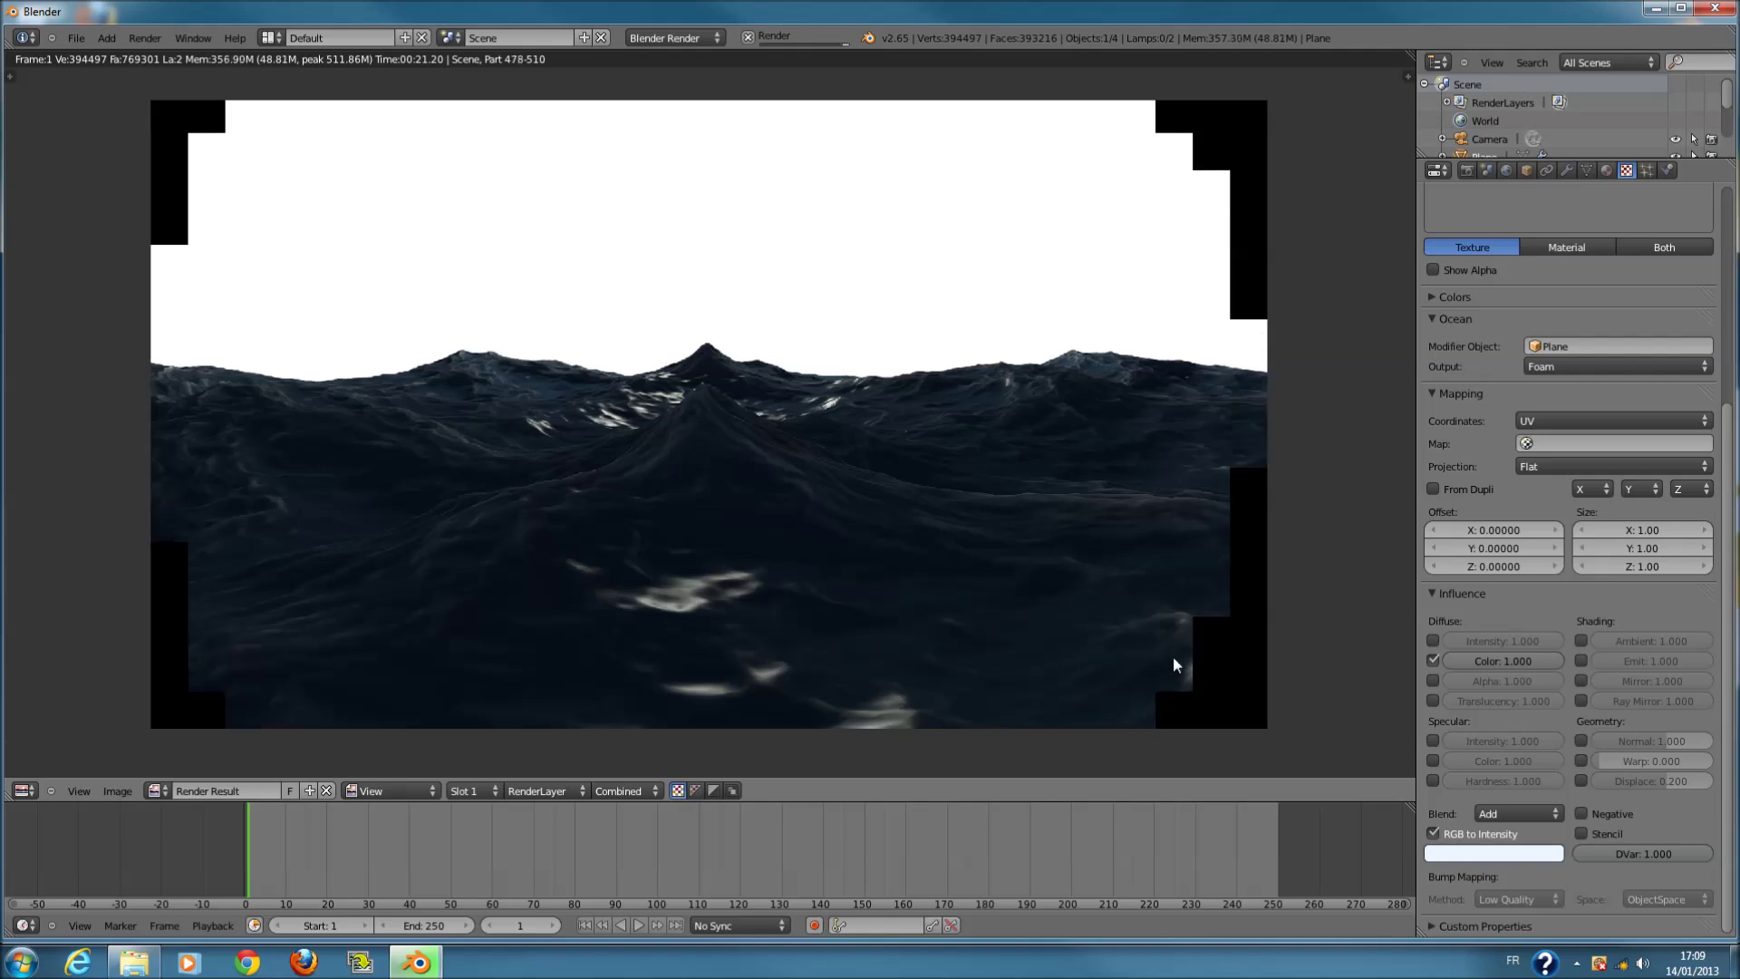
{"action": "scroll", "coordinate": [1551, 603], "scroll_direction": "up", "scroll_amount": 6}
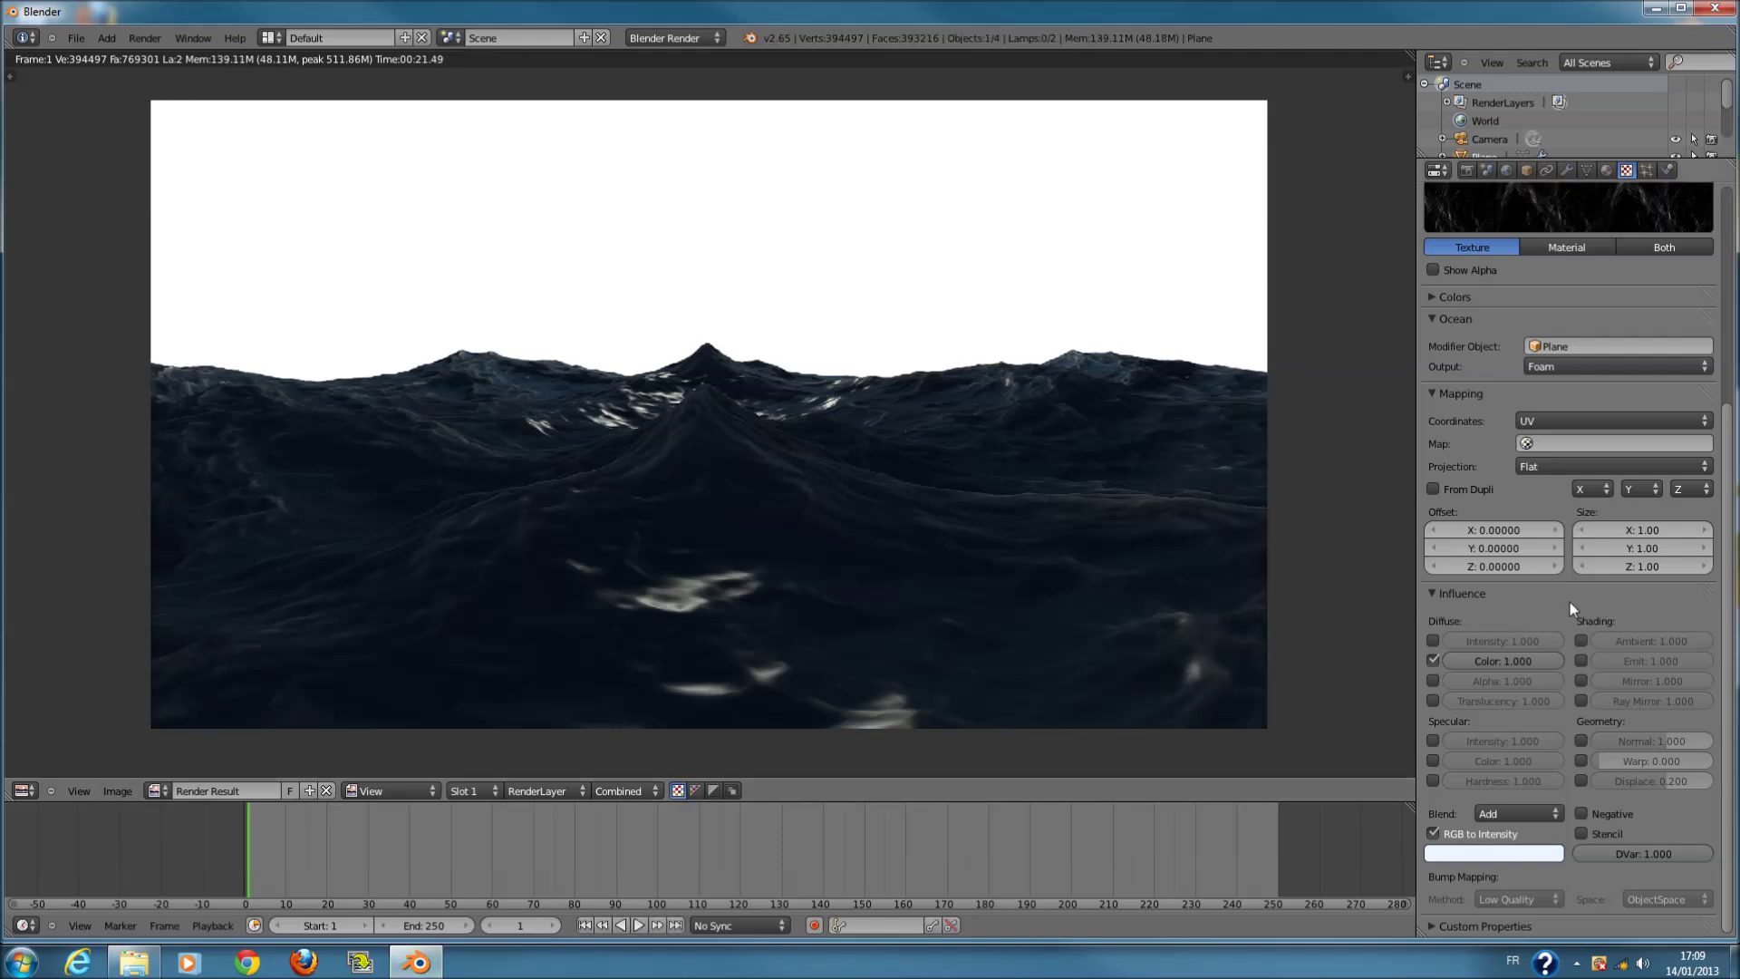
- Set the Ocean modifier's bake end frame to 100 and bake the ocean
{"action": "key", "text": "F11"}
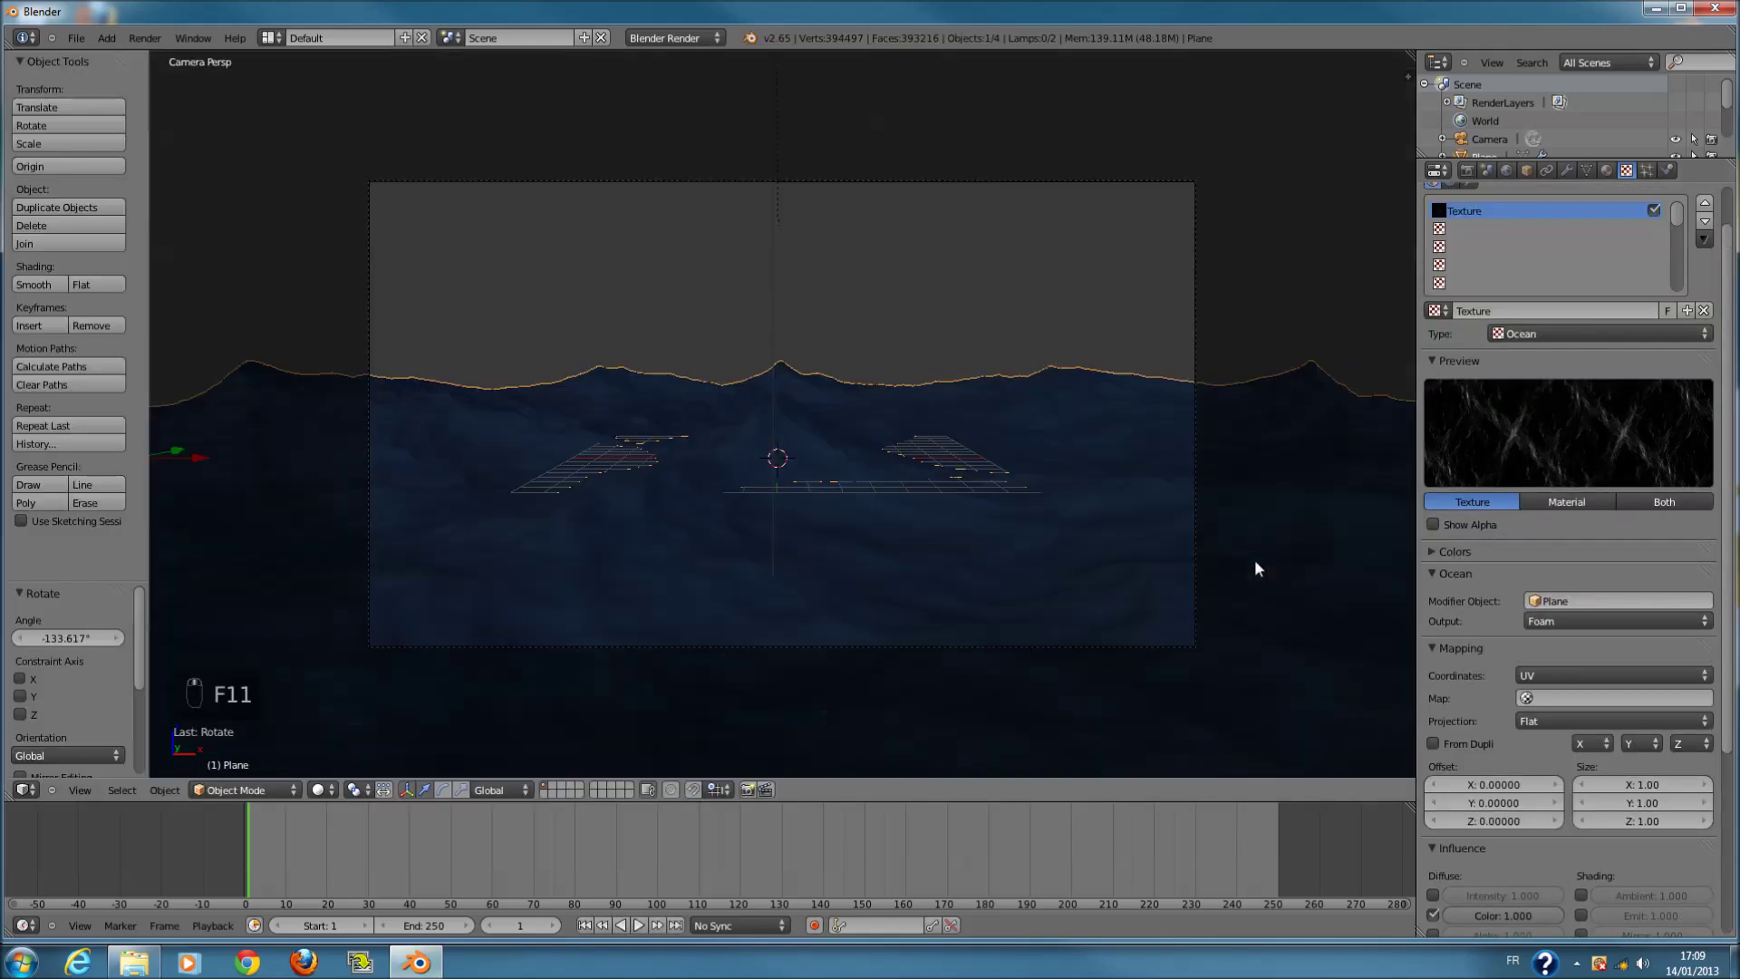
{"action": "scroll", "coordinate": [1629, 432], "scroll_direction": "up", "scroll_amount": 2}
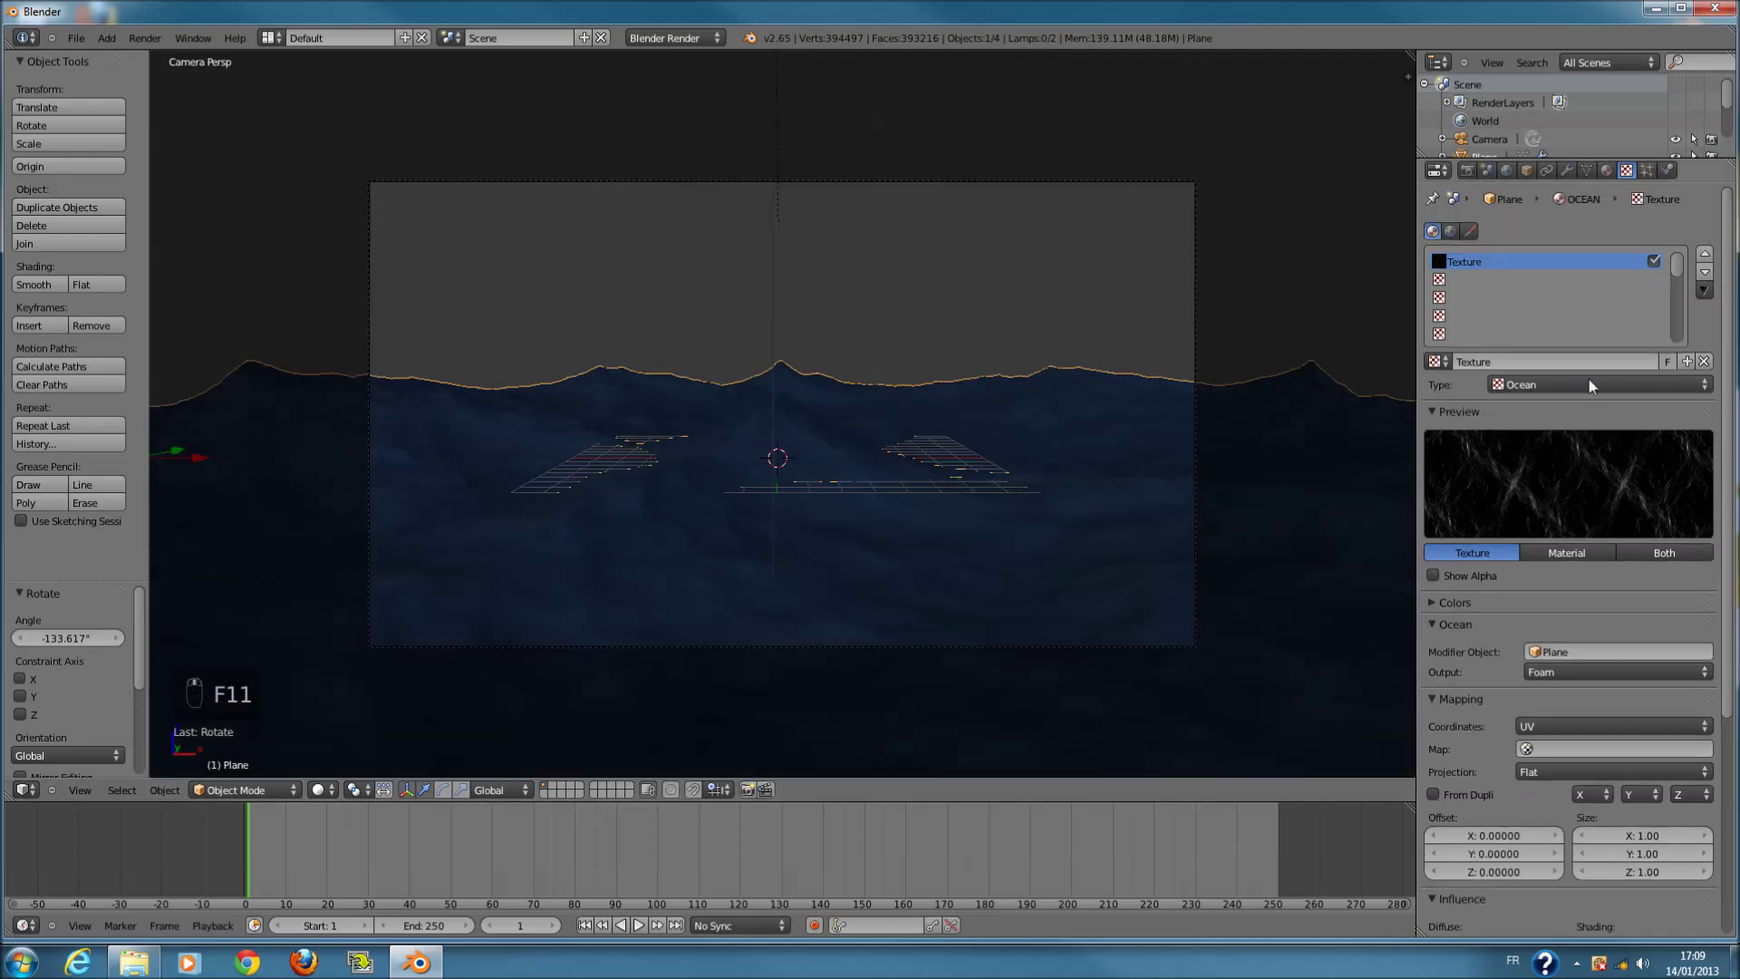
{"action": "left_click", "coordinate": [1565, 169]}
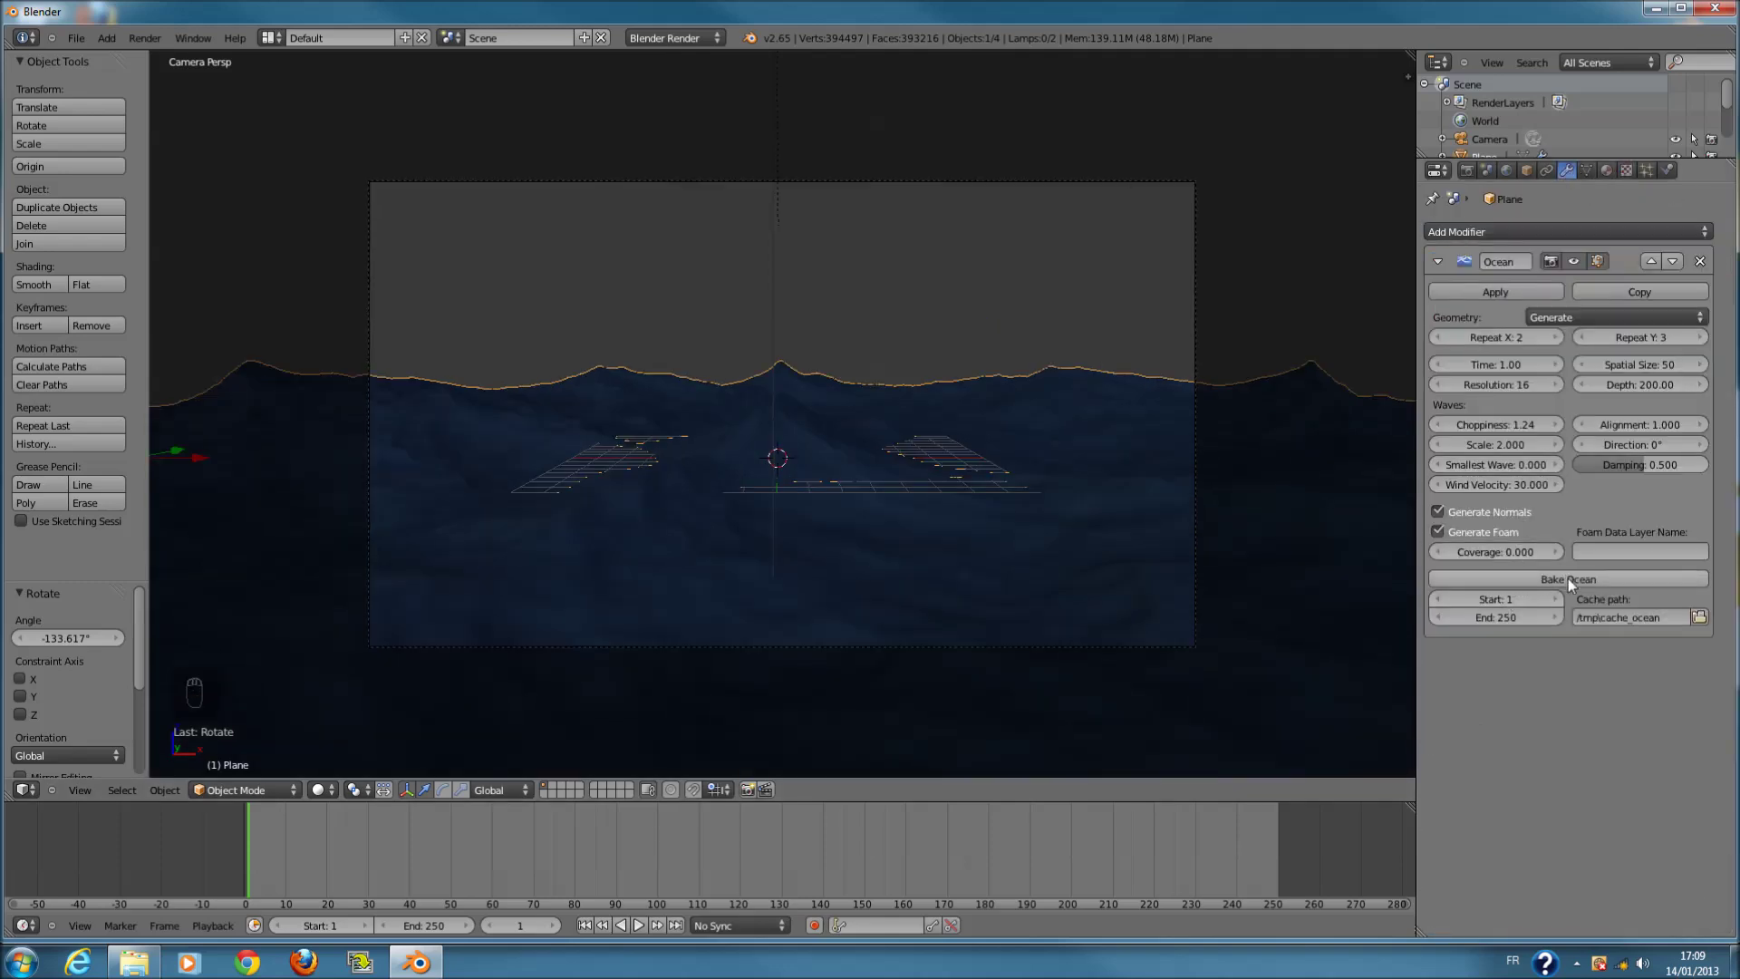
{"action": "left_click", "coordinate": [1498, 617]}
{"action": "type", "text": "1"}
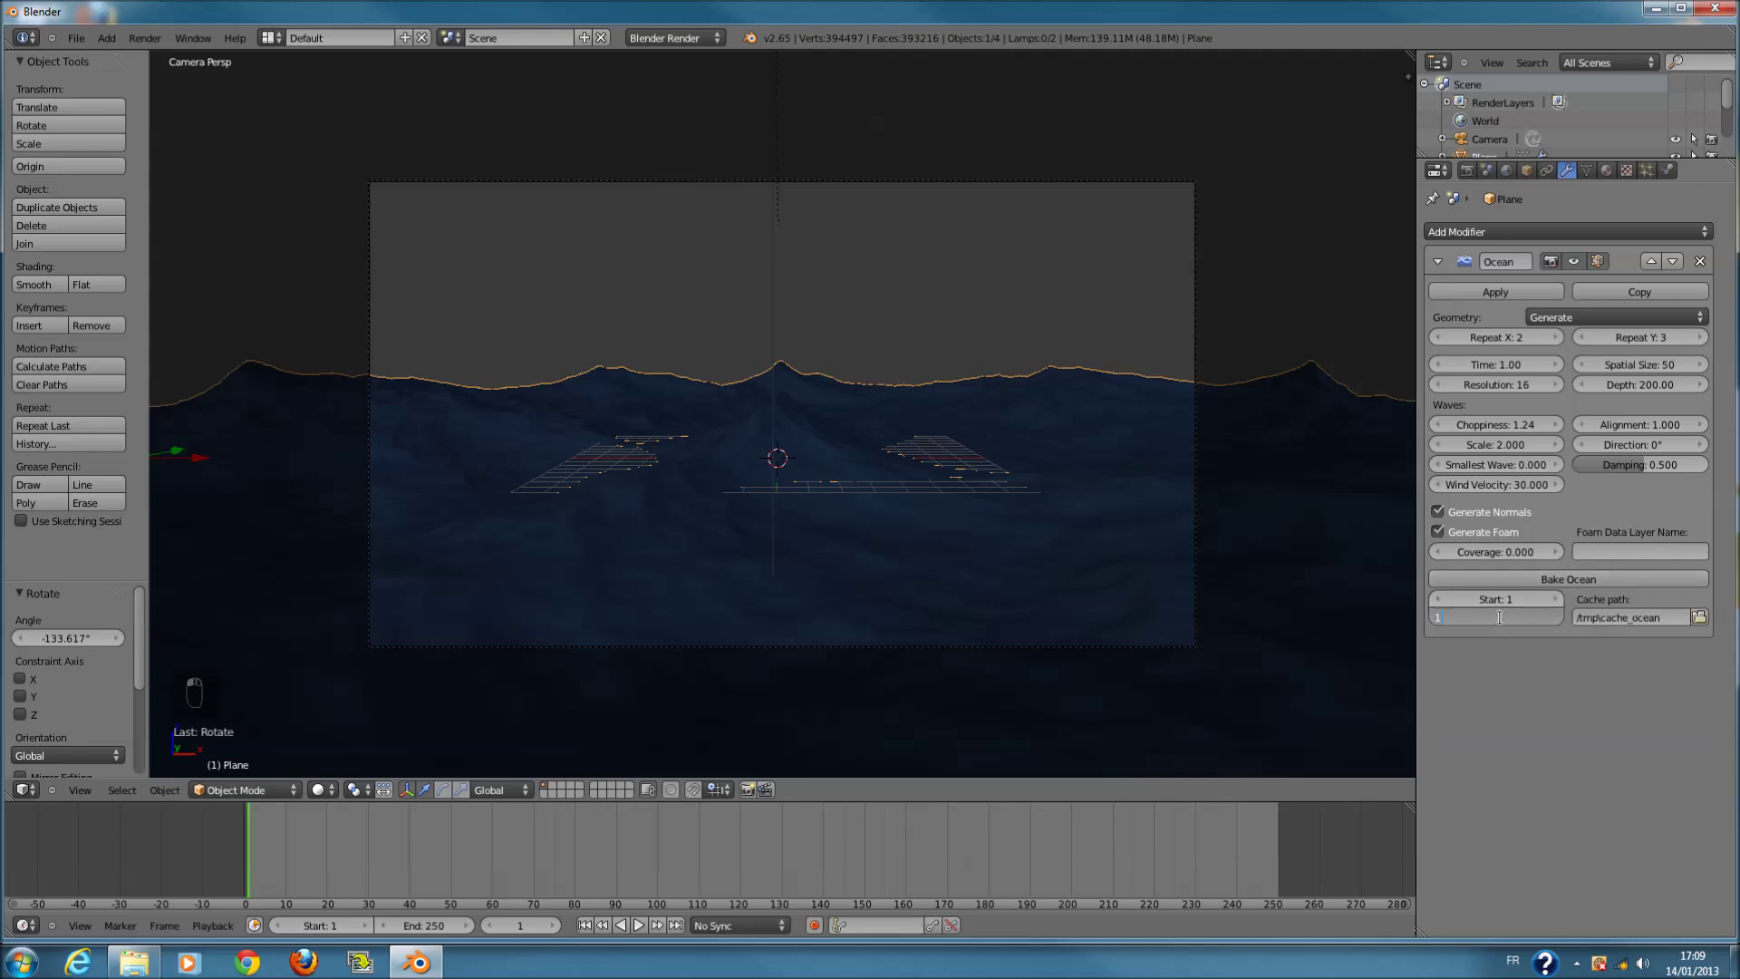
{"action": "type", "text": "00"}
{"action": "key", "text": "Return"}
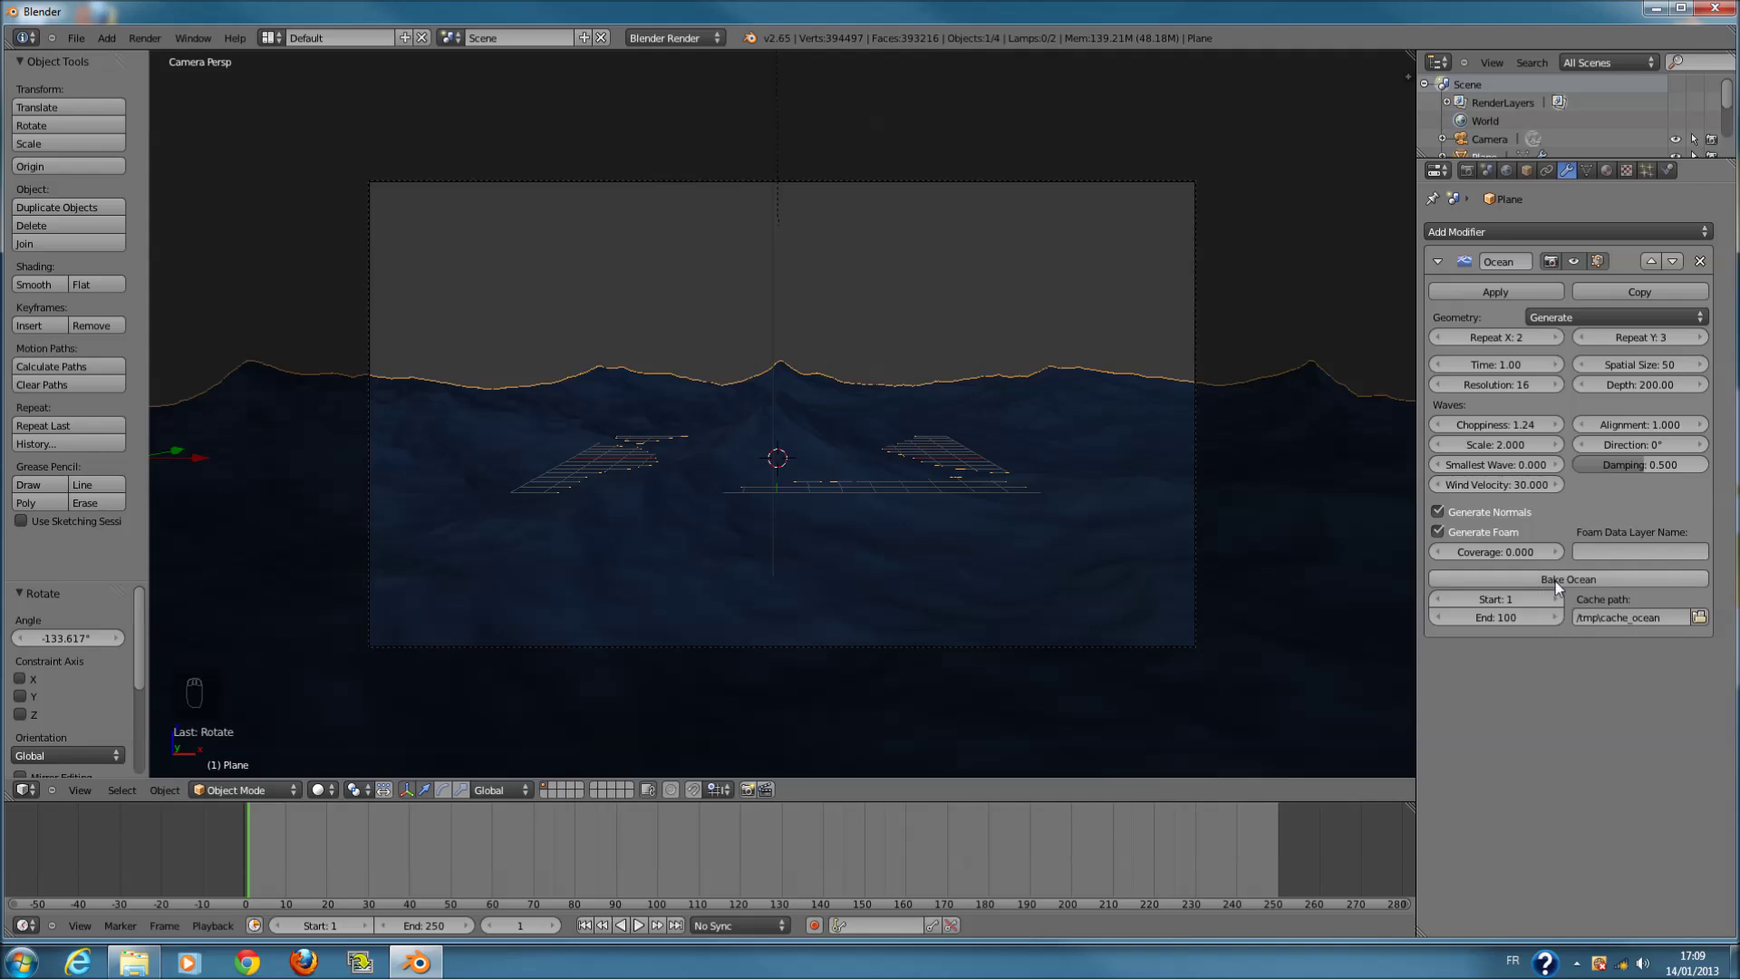
{"action": "left_click", "coordinate": [1555, 580]}
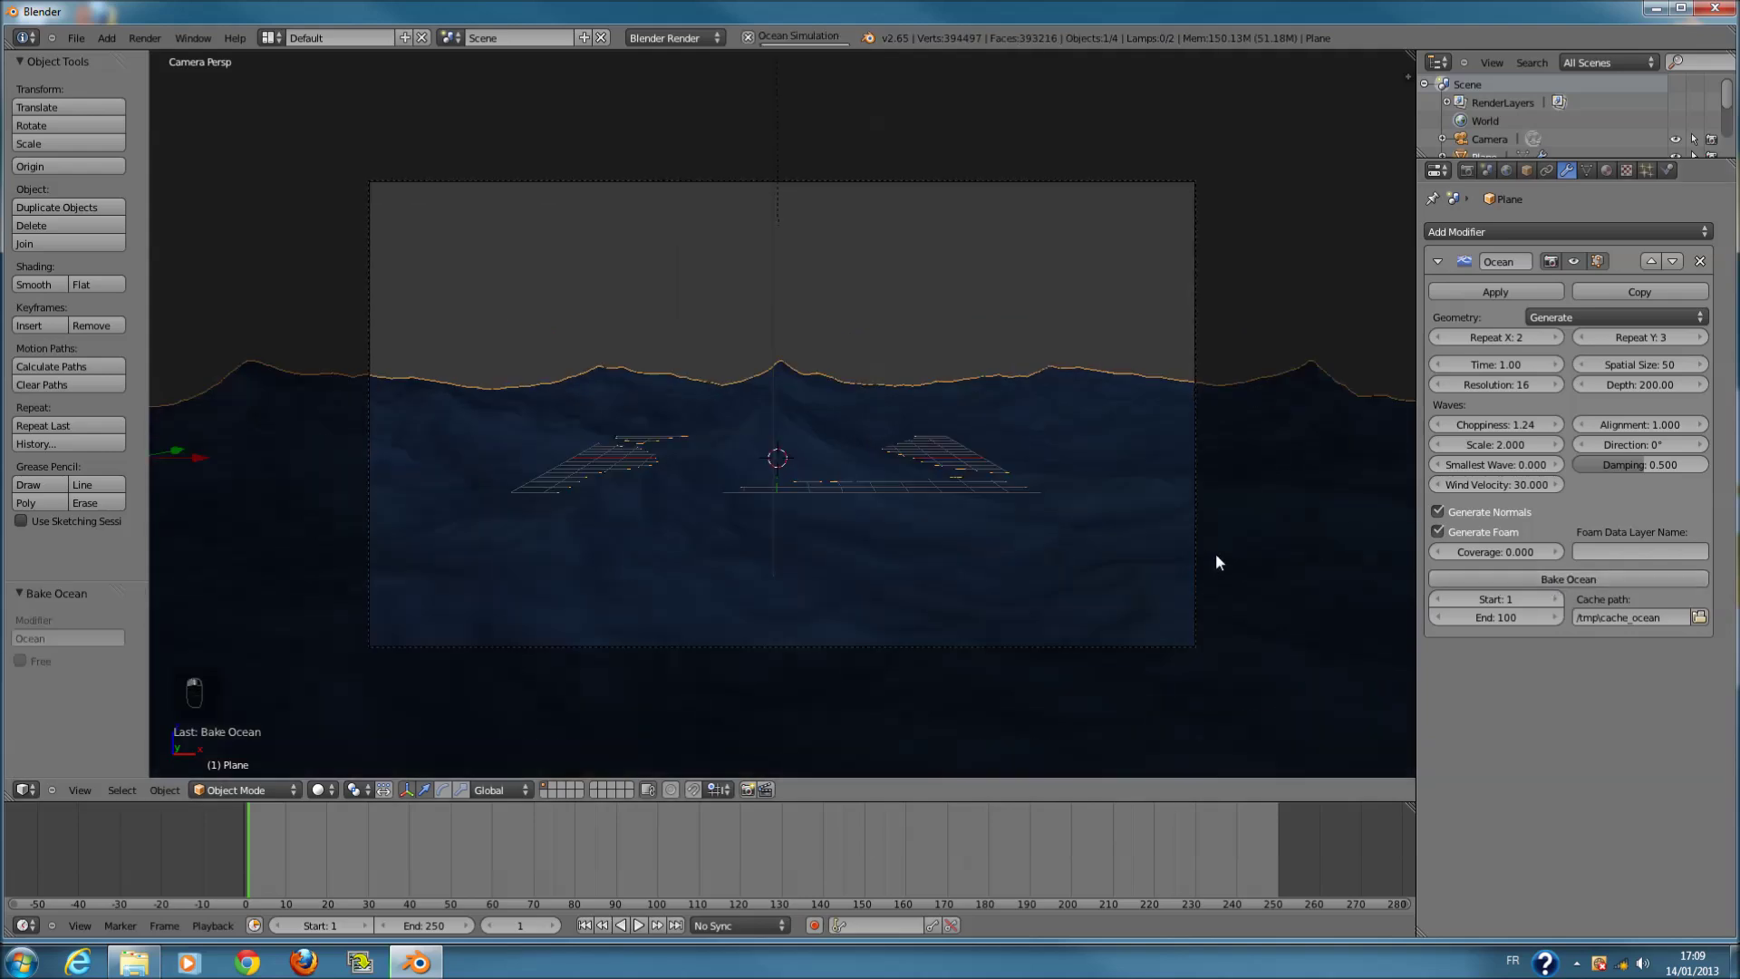
{"action": "scroll", "coordinate": [1216, 553], "scroll_direction": "up", "scroll_amount": 1}
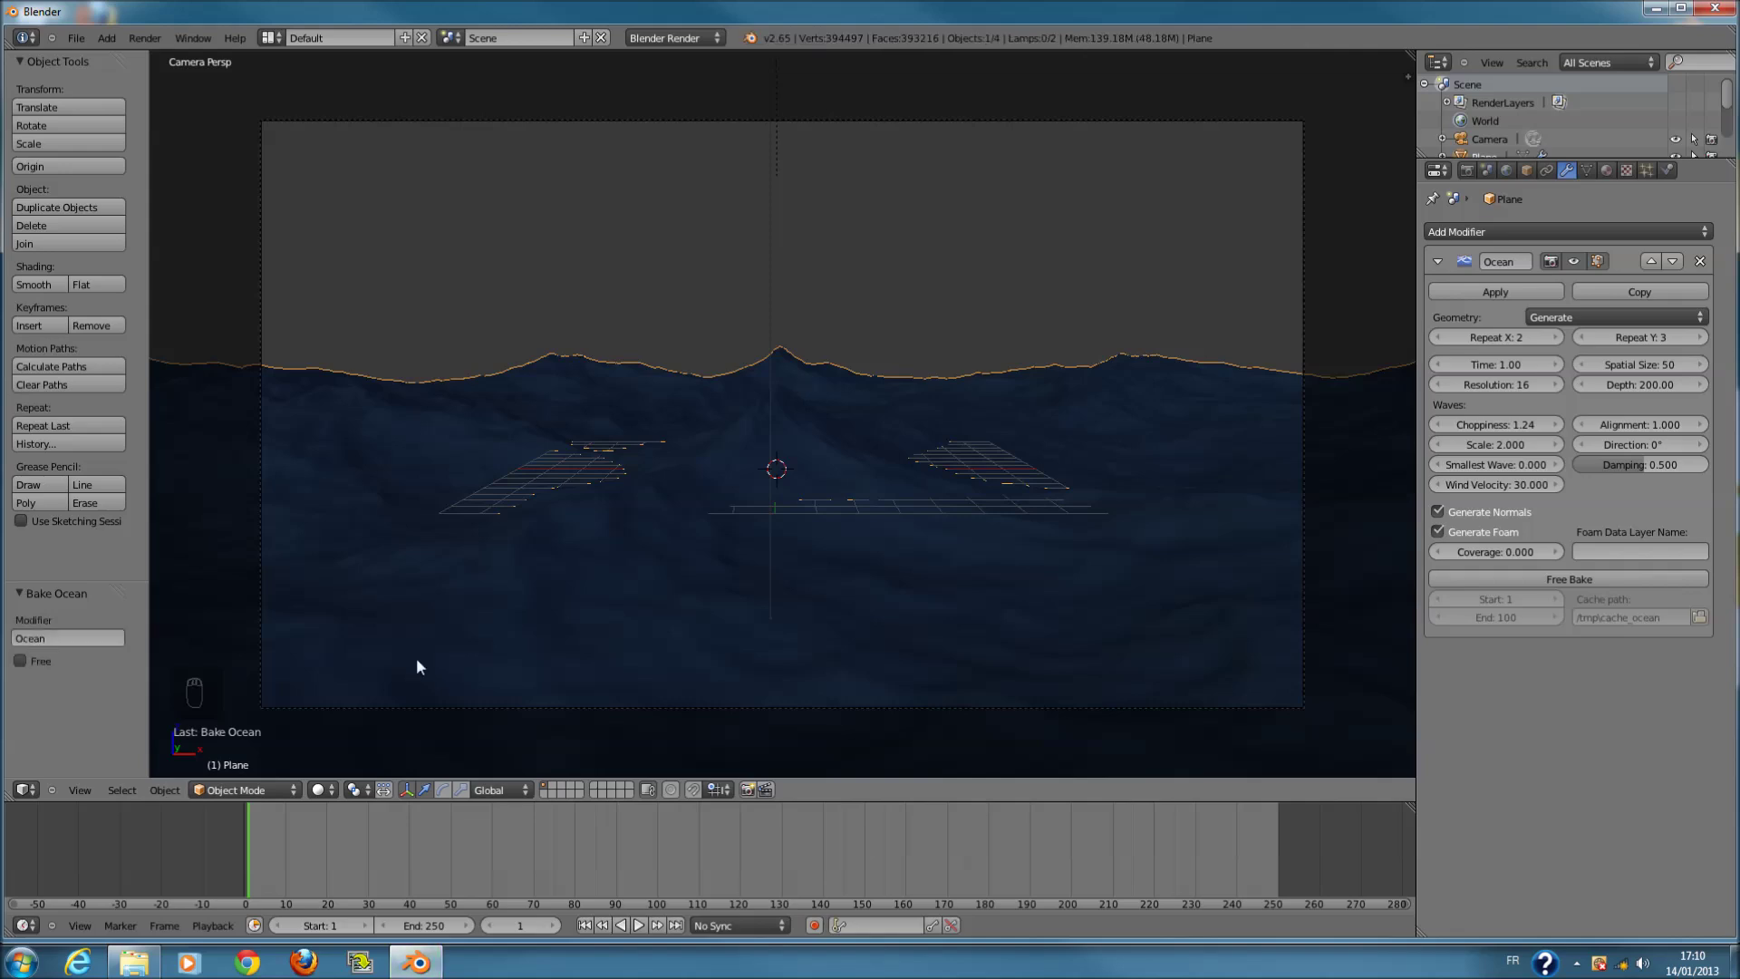
- Go to frame 0, free the ocean bake, and set the Ocean modifier's resolution to 7
{"action": "mouse_move", "coordinate": [253, 864]}
{"action": "left_mouse_down"}
{"action": "mouse_move", "coordinate": [709, 861]}
{"action": "mouse_move", "coordinate": [219, 860]}
{"action": "left_mouse_up"}
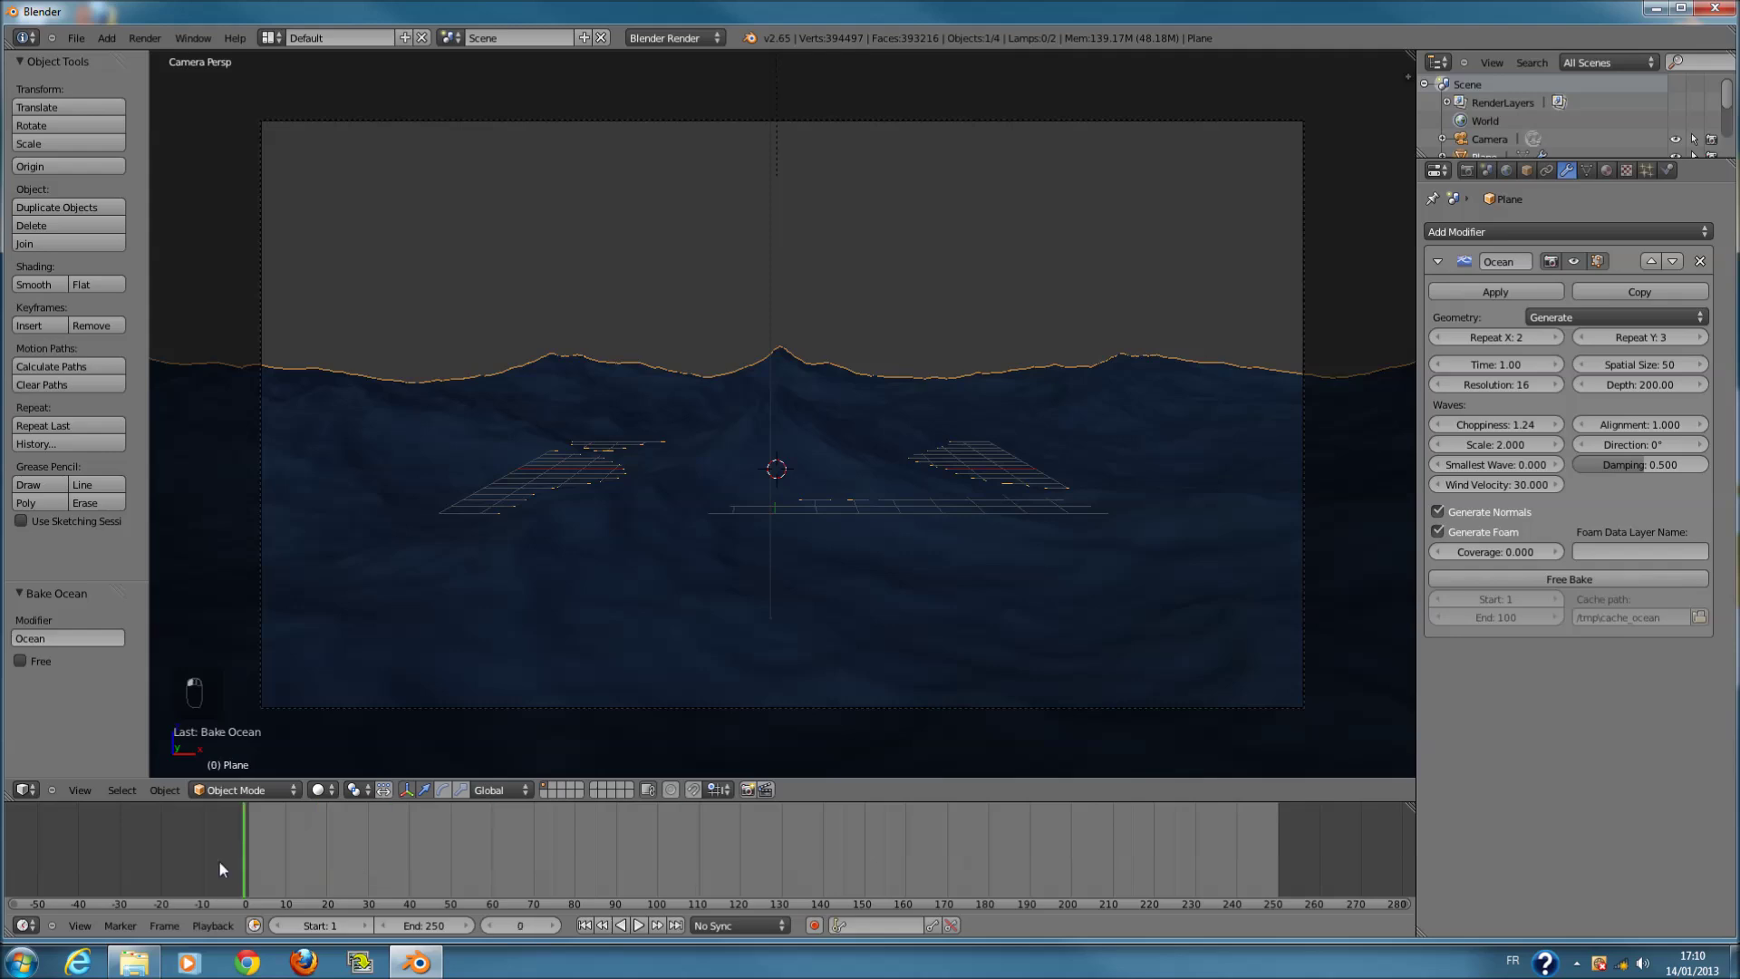
{"action": "left_click", "coordinate": [1529, 580]}
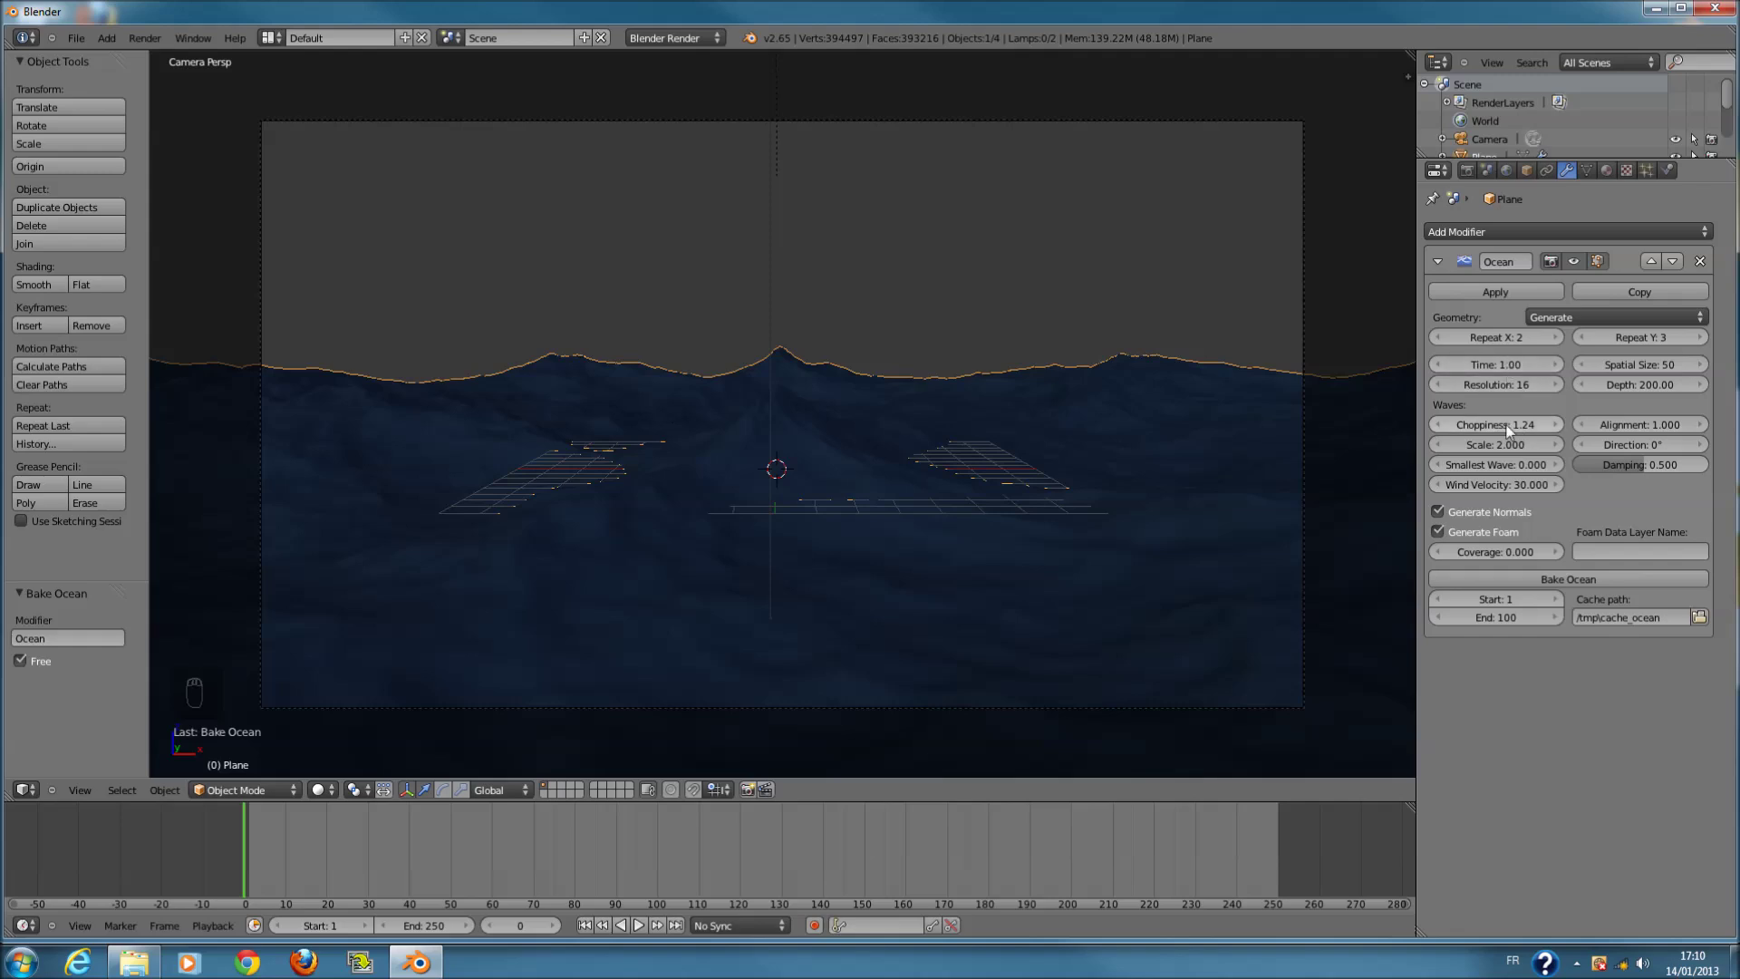
{"action": "left_click", "coordinate": [1700, 364]}
{"action": "left_click", "coordinate": [1700, 364]}
{"action": "left_click", "coordinate": [1504, 386]}
{"action": "type", "text": "7"}
{"action": "key", "text": "Return"}
- Try spatial sizes of 56 and 0.5 on the Ocean modifier, viewing the whole plane
{"action": "left_click_drag", "start_coordinate": [1657, 362], "coordinate": [1689, 364]}
{"action": "scroll", "coordinate": [1182, 406], "scroll_direction": "down", "scroll_amount": 3}
{"action": "middle_click_drag", "start_coordinate": [1182, 406], "coordinate": [1149, 459]}
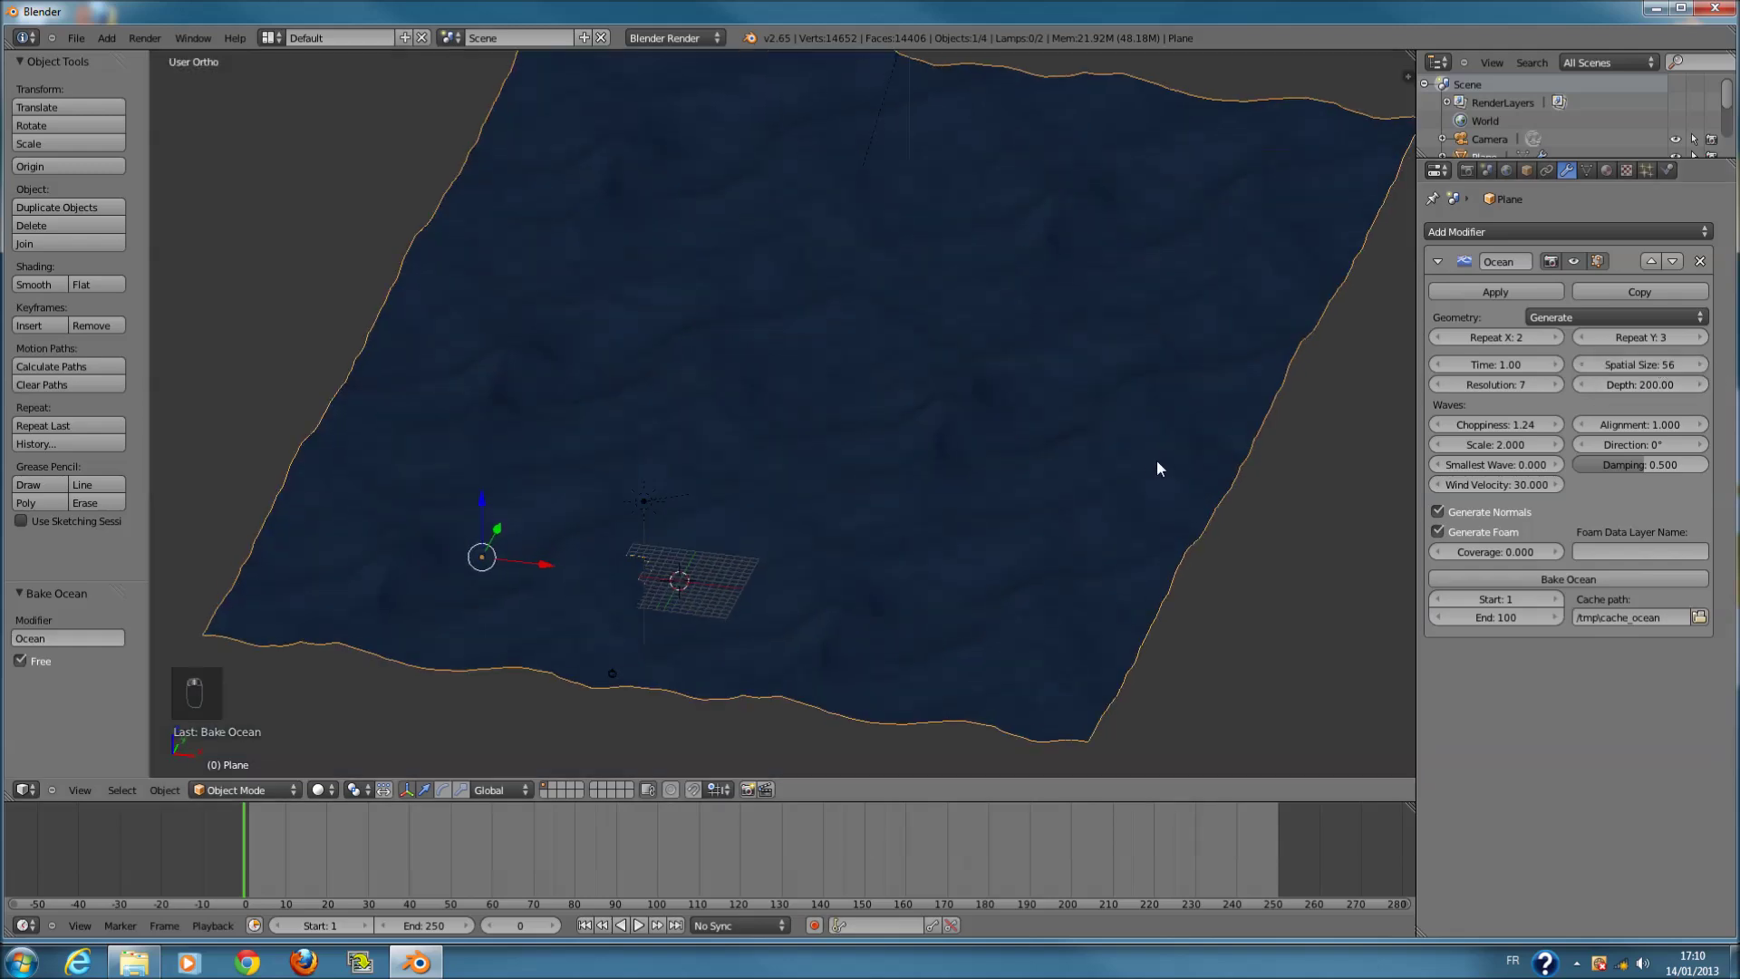
{"action": "mouse_move", "coordinate": [1636, 367]}
{"action": "left_mouse_down"}
{"action": "mouse_move", "coordinate": [1693, 367]}
{"action": "mouse_move", "coordinate": [1613, 375]}
{"action": "mouse_move", "coordinate": [1645, 367]}
{"action": "left_mouse_up"}
{"action": "left_click", "coordinate": [1645, 367]}
{"action": "key", "text": "BackSpace"}
{"action": "type", "text": "0.5"}
{"action": "key", "text": "Return"}
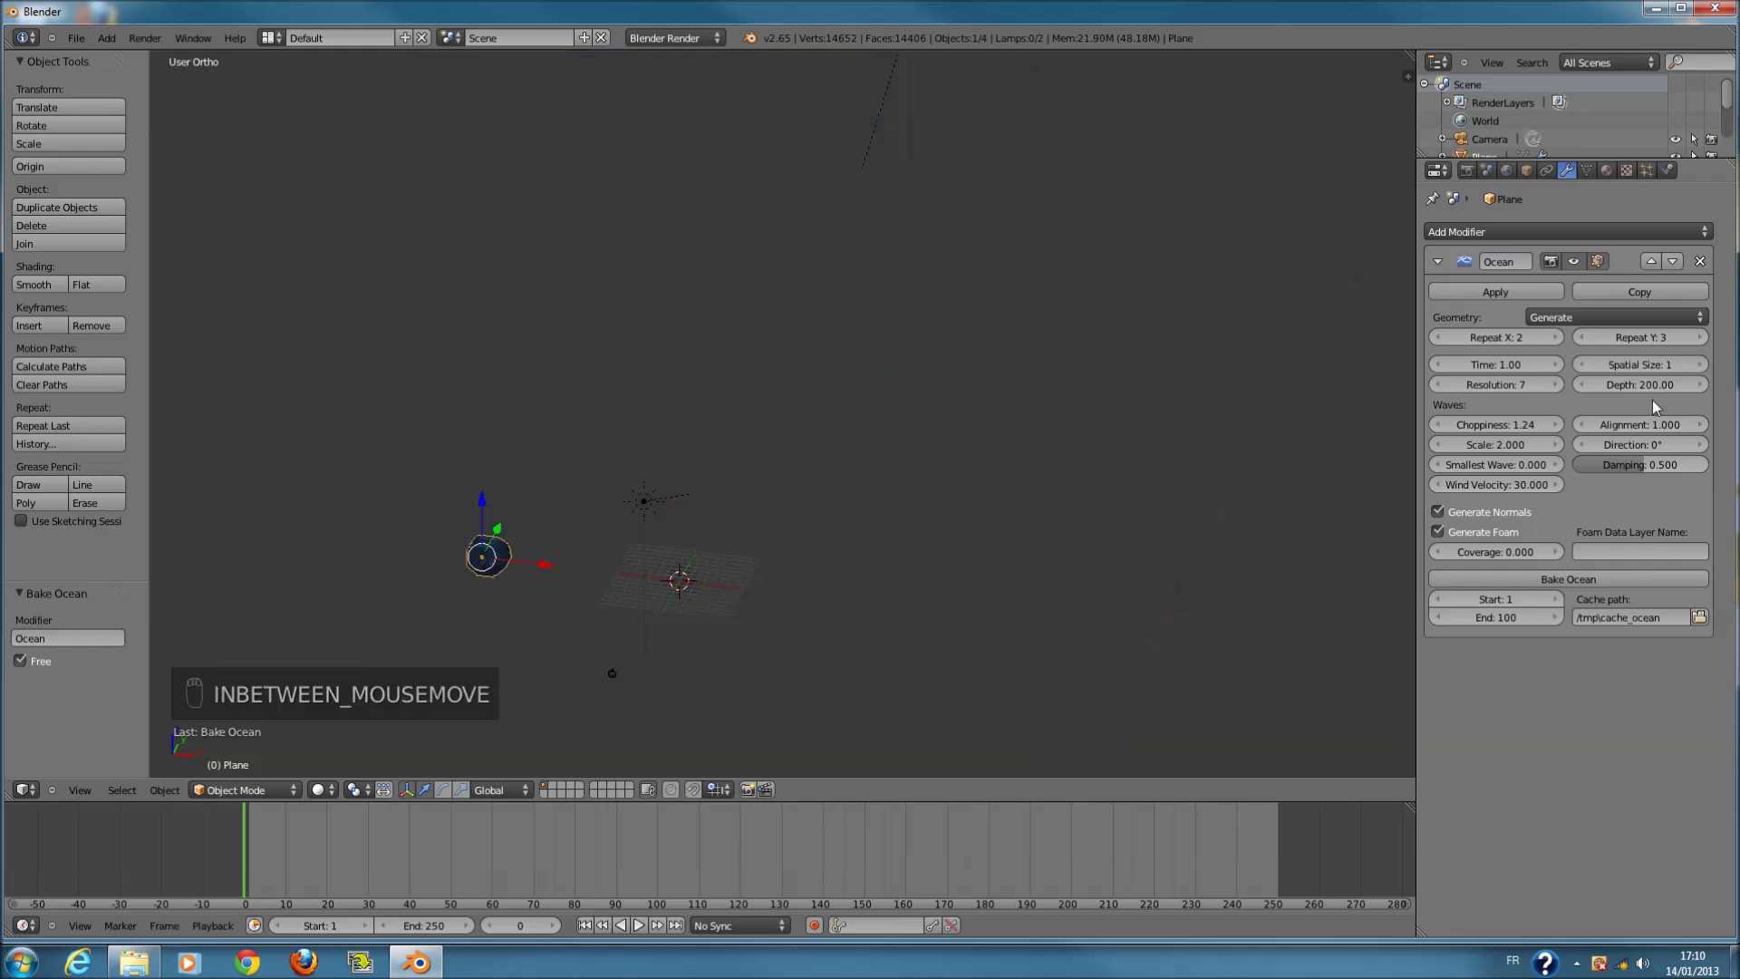
- Try a spatial size of 5 on the Ocean modifier and set it to 50
{"action": "left_click", "coordinate": [1642, 366]}
{"action": "type", "text": "5"}
{"action": "key", "text": "Return"}
{"action": "left_click", "coordinate": [1643, 366]}
{"action": "type", "text": "50"}
{"action": "key", "text": "Return"}
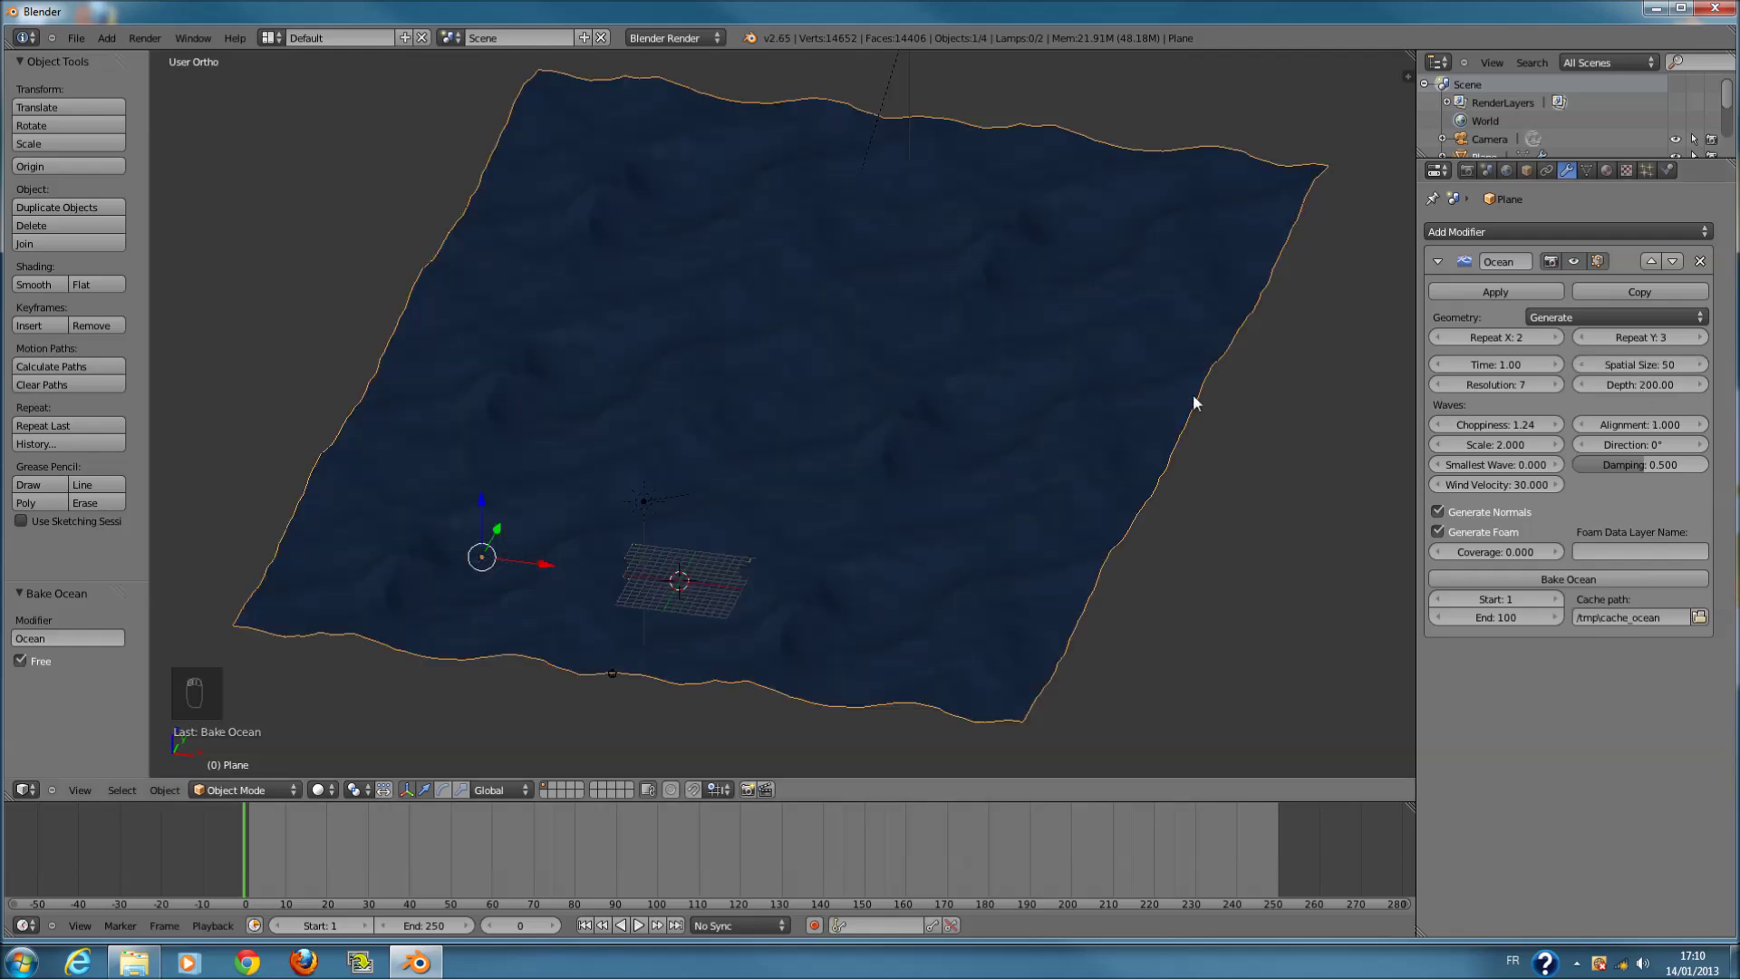
- Preview different ocean times, set the Ocean modifier's Time to 1 and keyframe it at frame 0
{"action": "left_click_drag", "start_coordinate": [1448, 366], "coordinate": [1477, 364]}
{"action": "left_click", "coordinate": [1479, 365]}
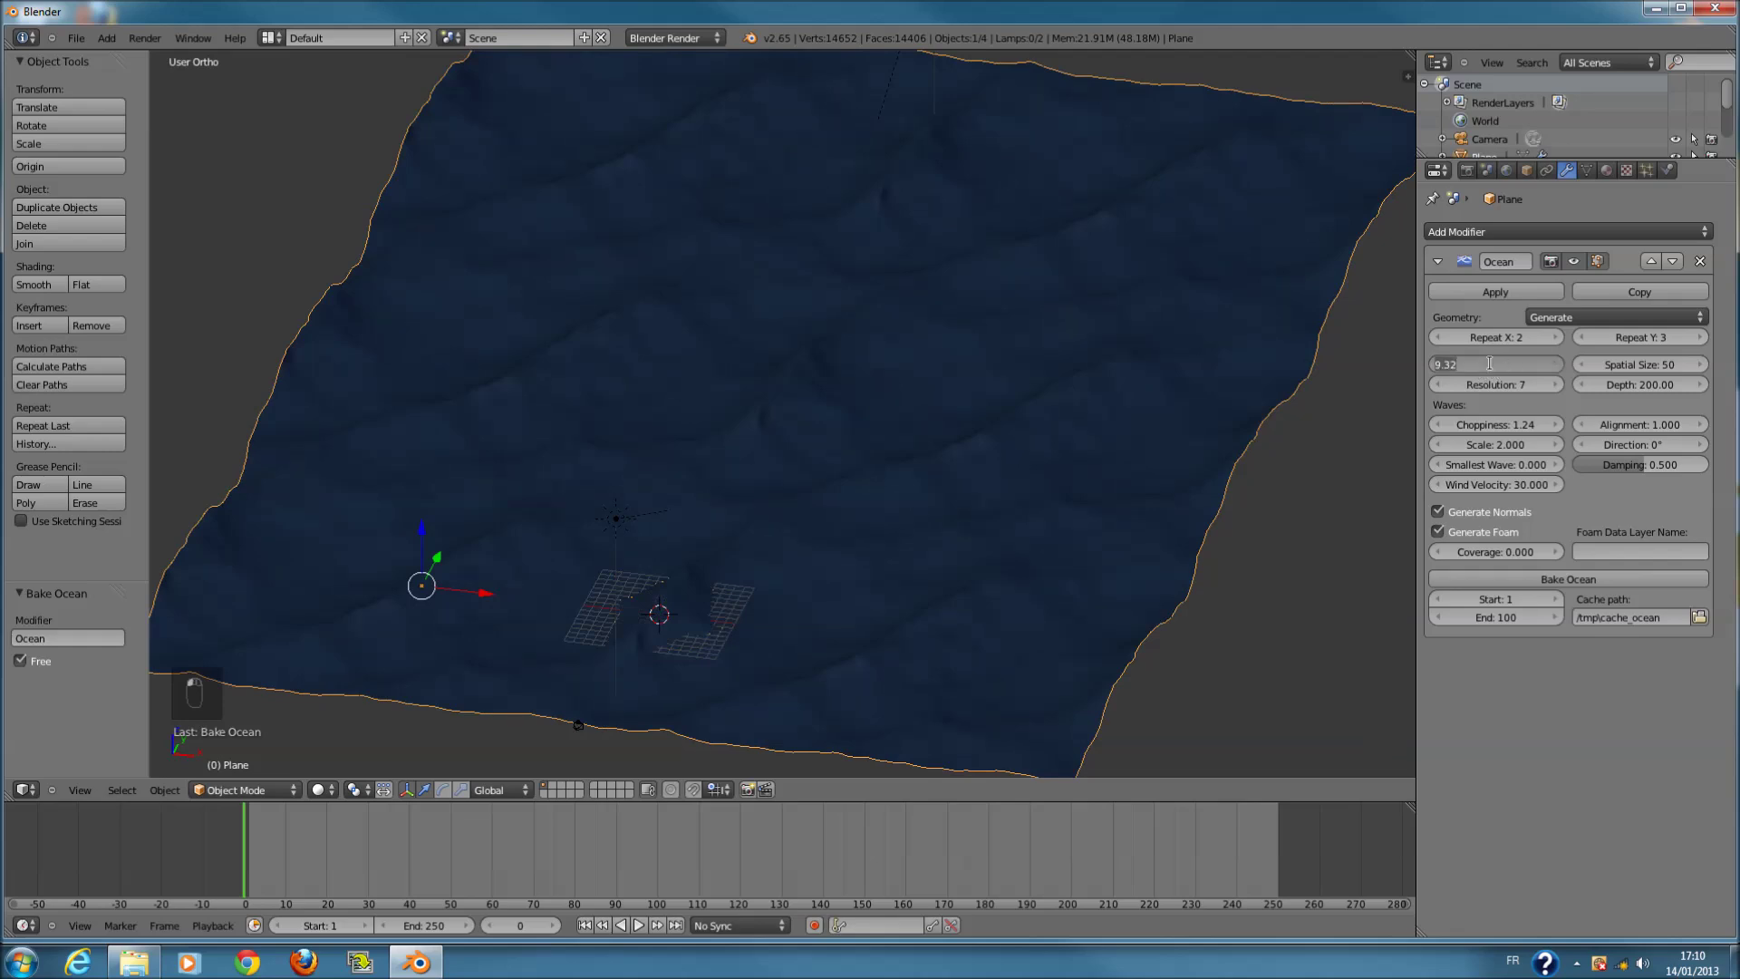
{"action": "type", "text": "0"}
{"action": "key", "text": "Return"}
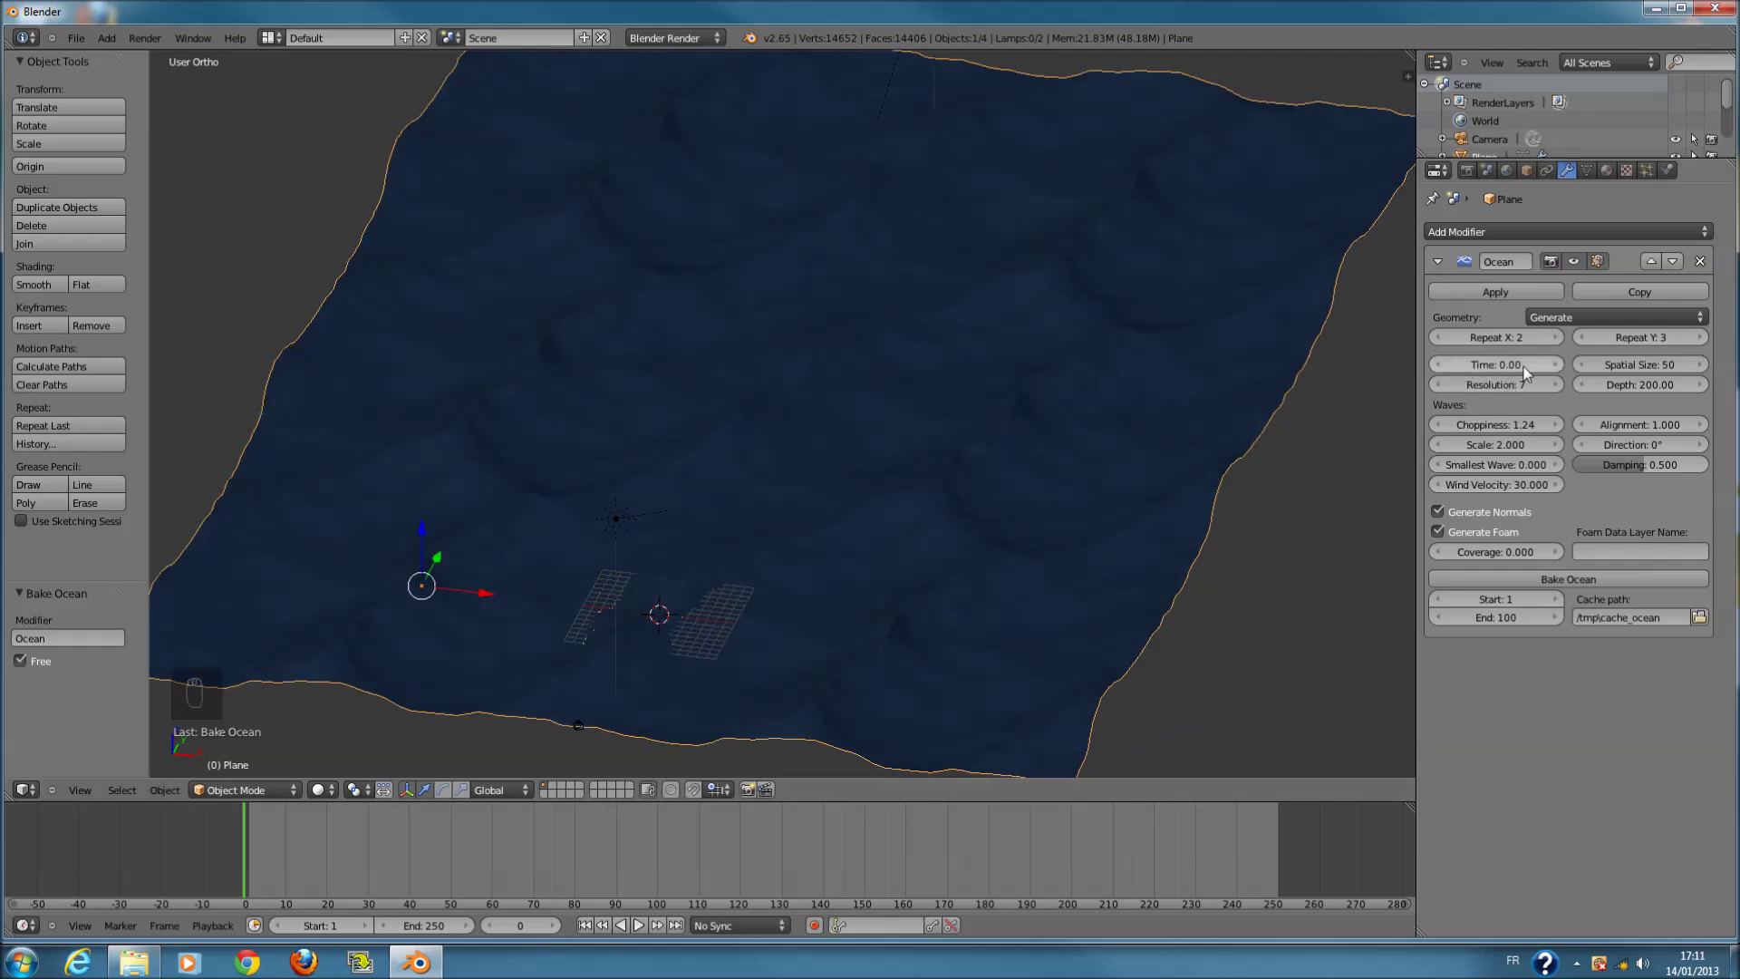
{"action": "left_click", "coordinate": [1498, 367]}
{"action": "type", "text": "1"}
{"action": "key", "text": "Return"}
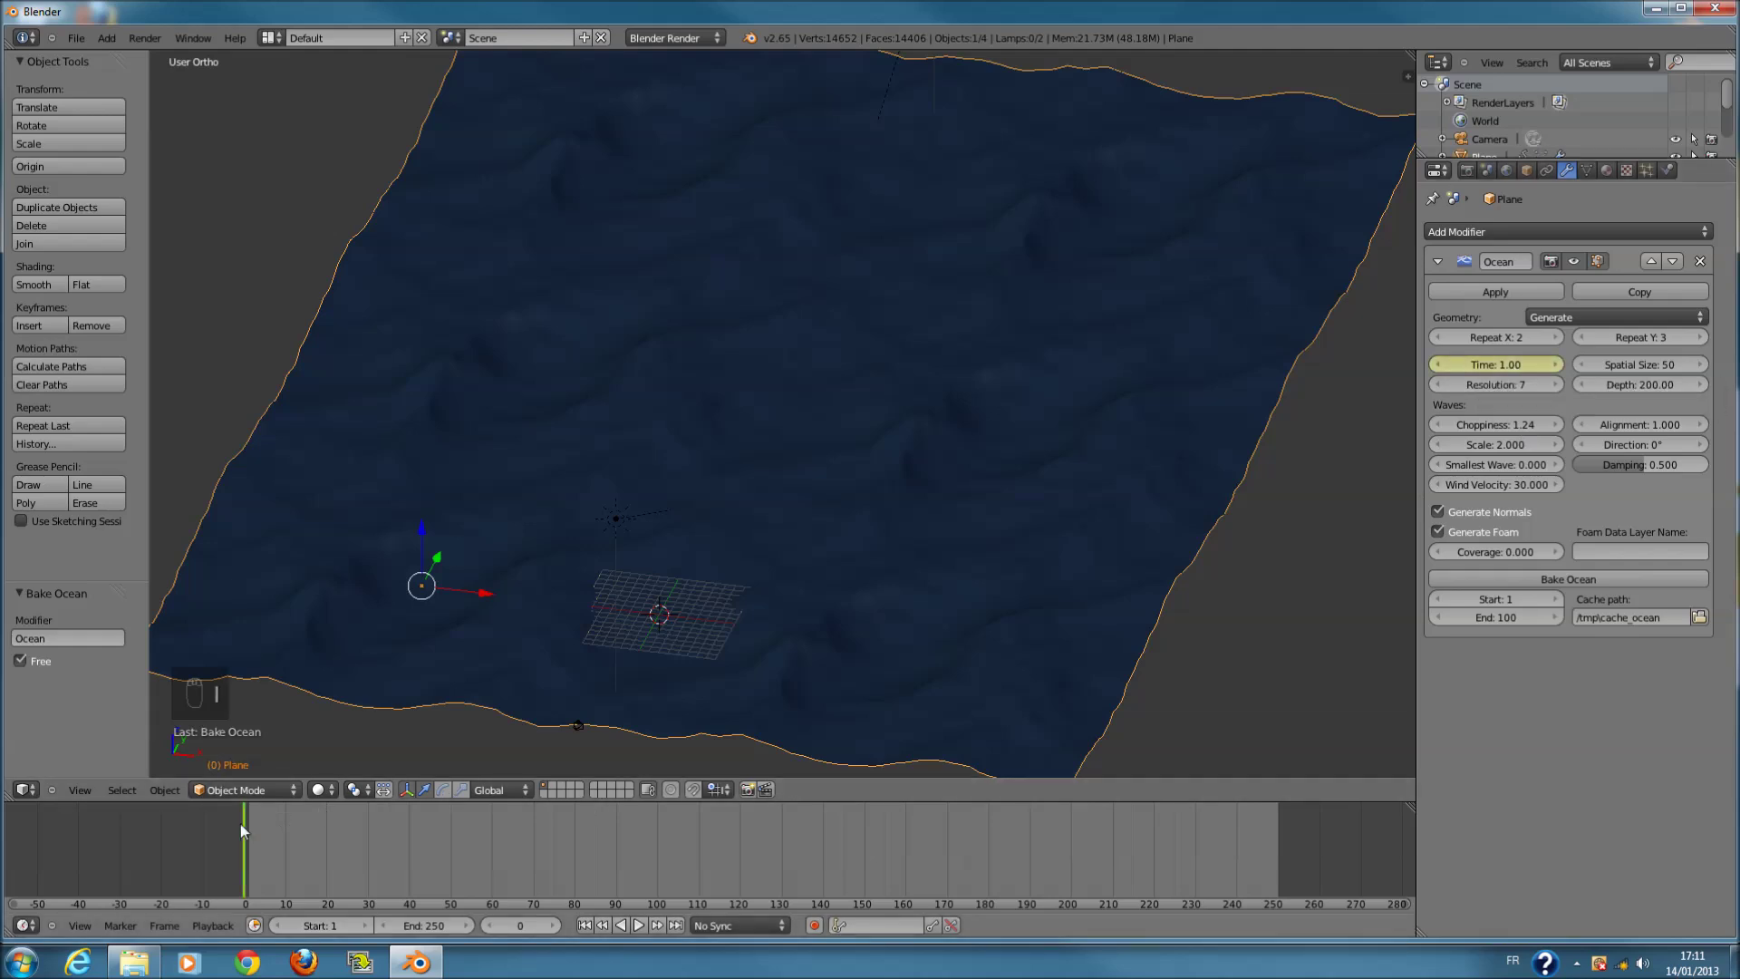
- Set the Ocean modifier's Time to 7 at frame 50 and keyframe it
{"action": "left_click_drag", "start_coordinate": [248, 824], "coordinate": [450, 825]}
{"action": "left_click", "coordinate": [1503, 364]}
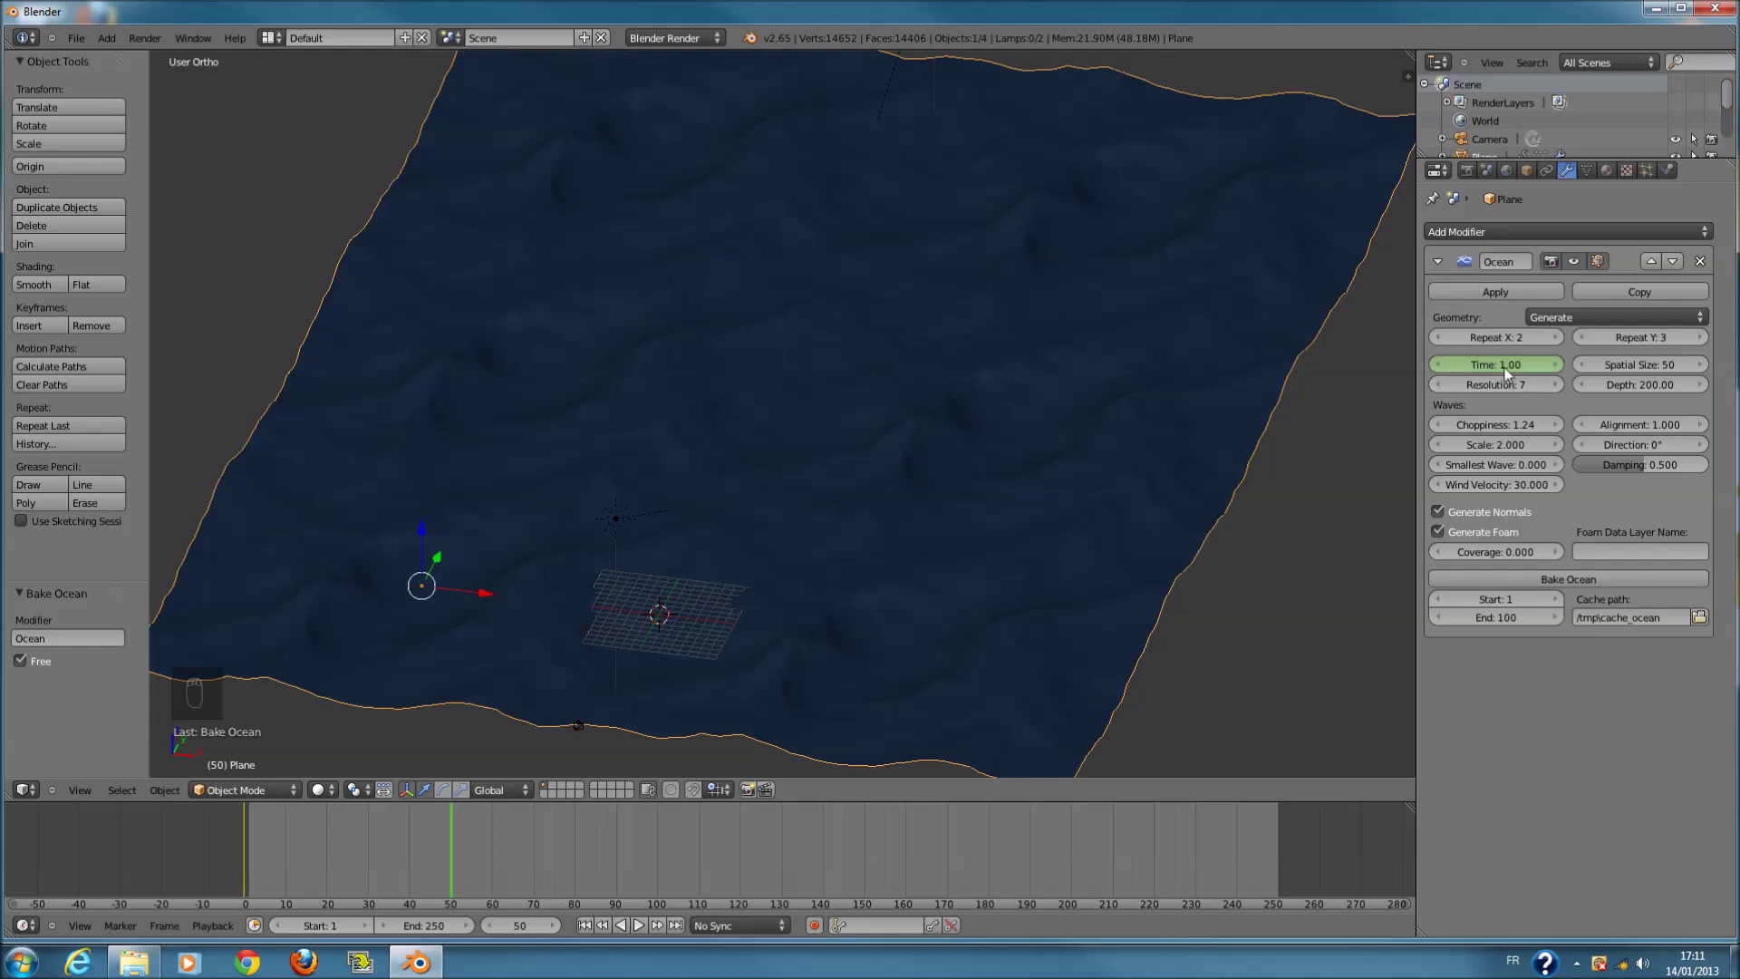
{"action": "type", "text": "7"}
{"action": "key", "text": "Return"}
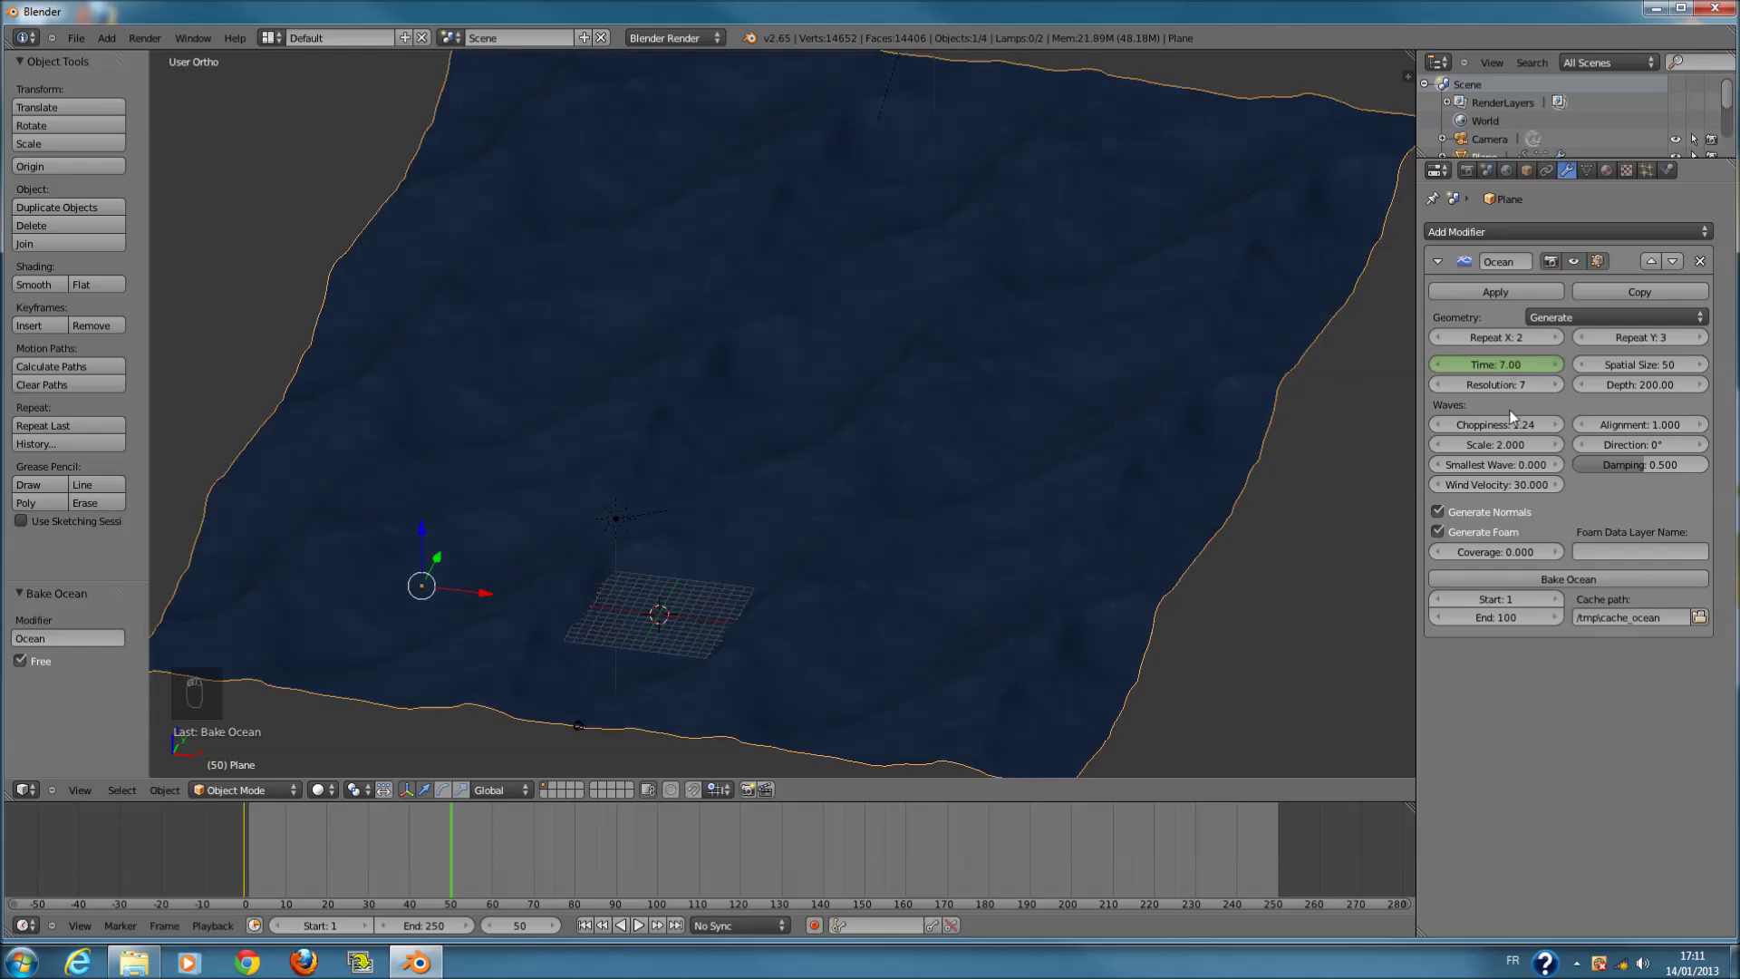
{"action": "key", "text": "i"}
- Set the Ocean modifier's resolution to 16
{"action": "left_click", "coordinate": [1493, 388]}
{"action": "type", "text": "16"}
{"action": "key", "text": "Return"}
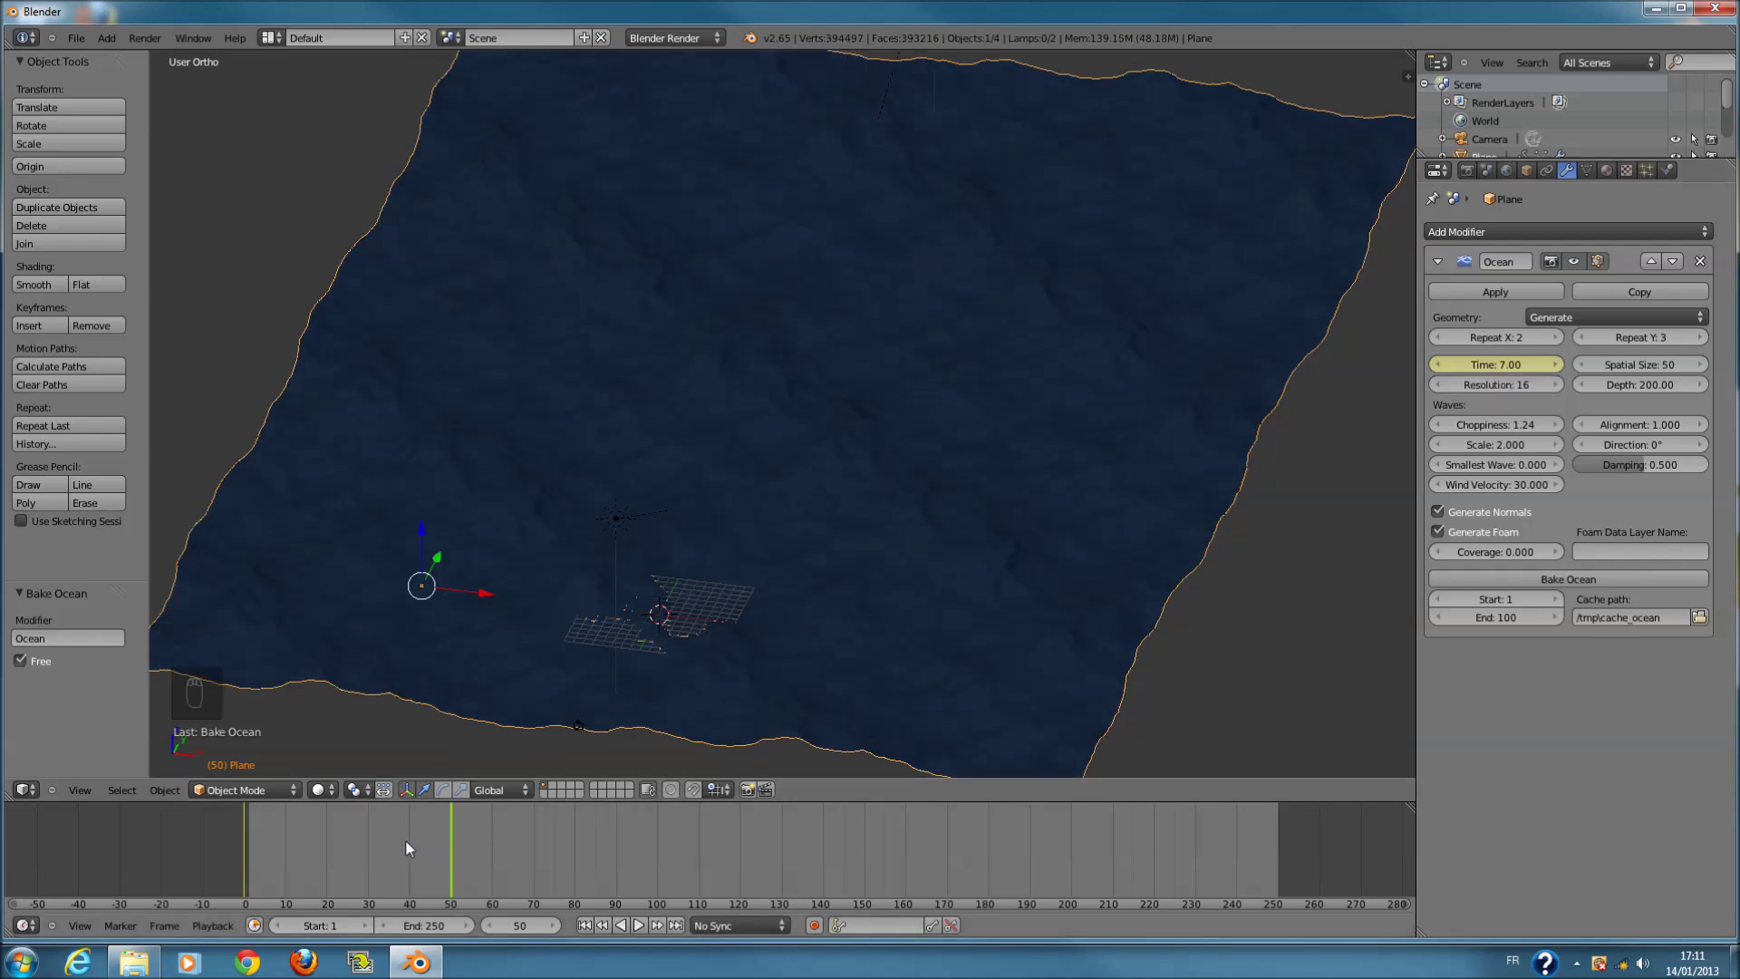
- Check the animated ocean surface at several earlier frames and return to frame 0
{"action": "key", "text": "Left"}
{"action": "key", "text": "Left"}
{"action": "key", "text": "Left"}
{"action": "left_click", "coordinate": [327, 844]}
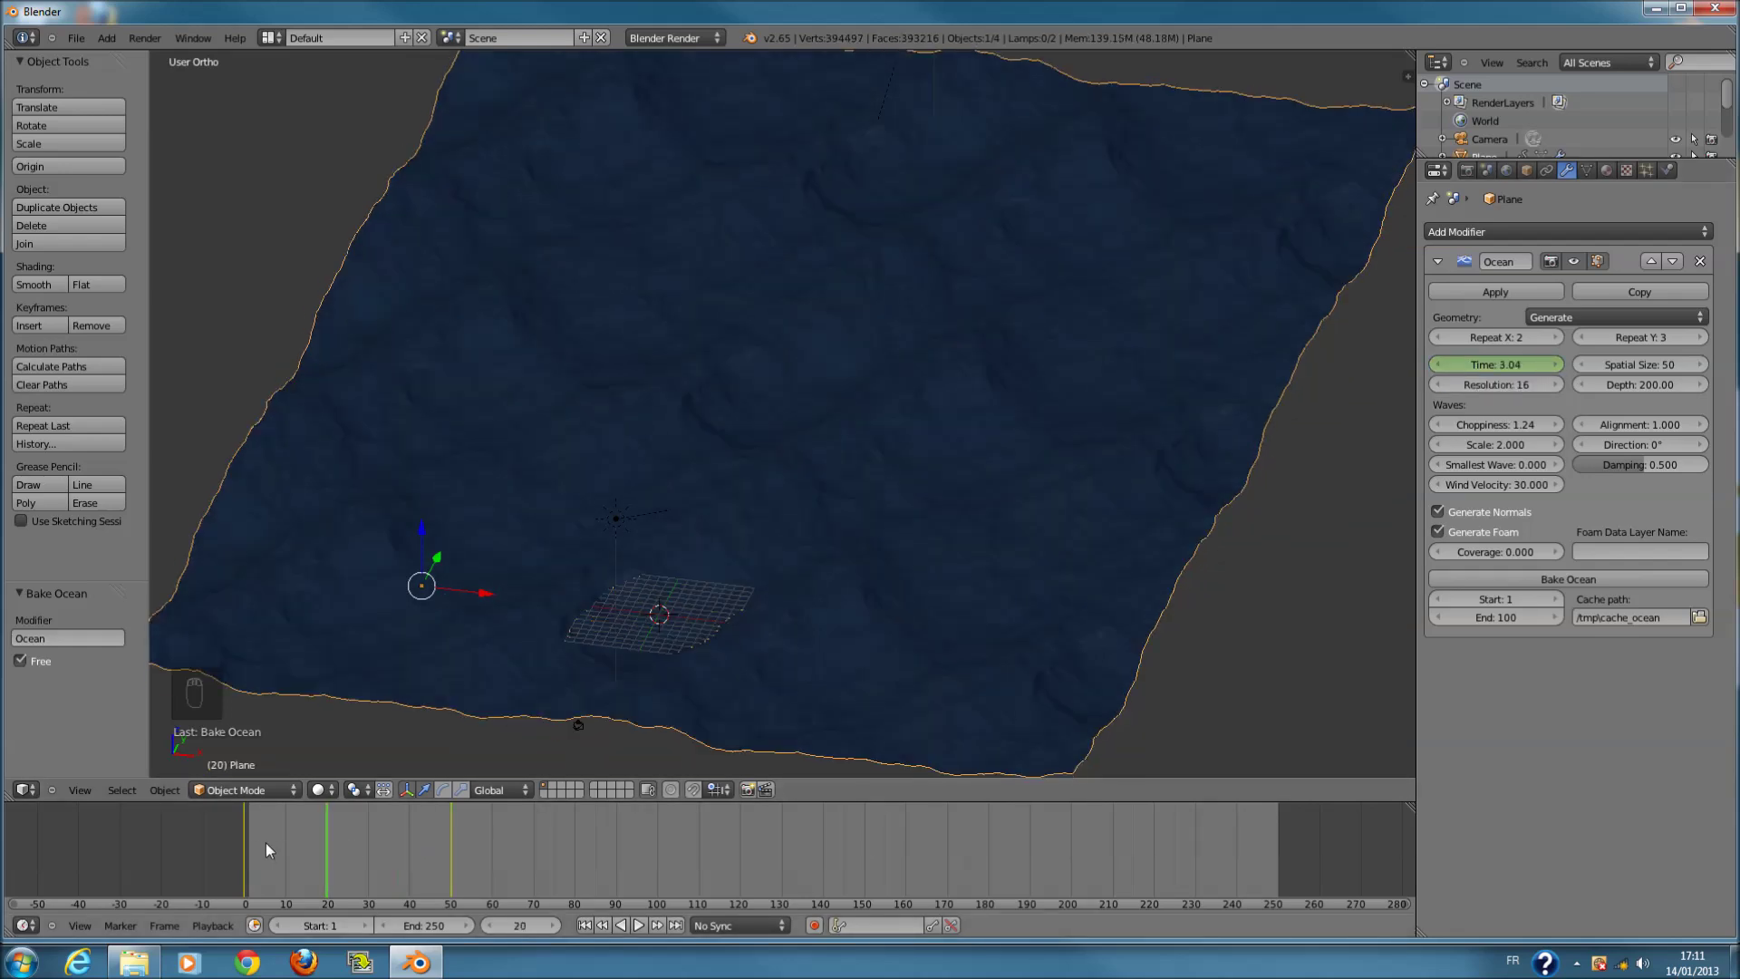
{"action": "left_click", "coordinate": [235, 845]}
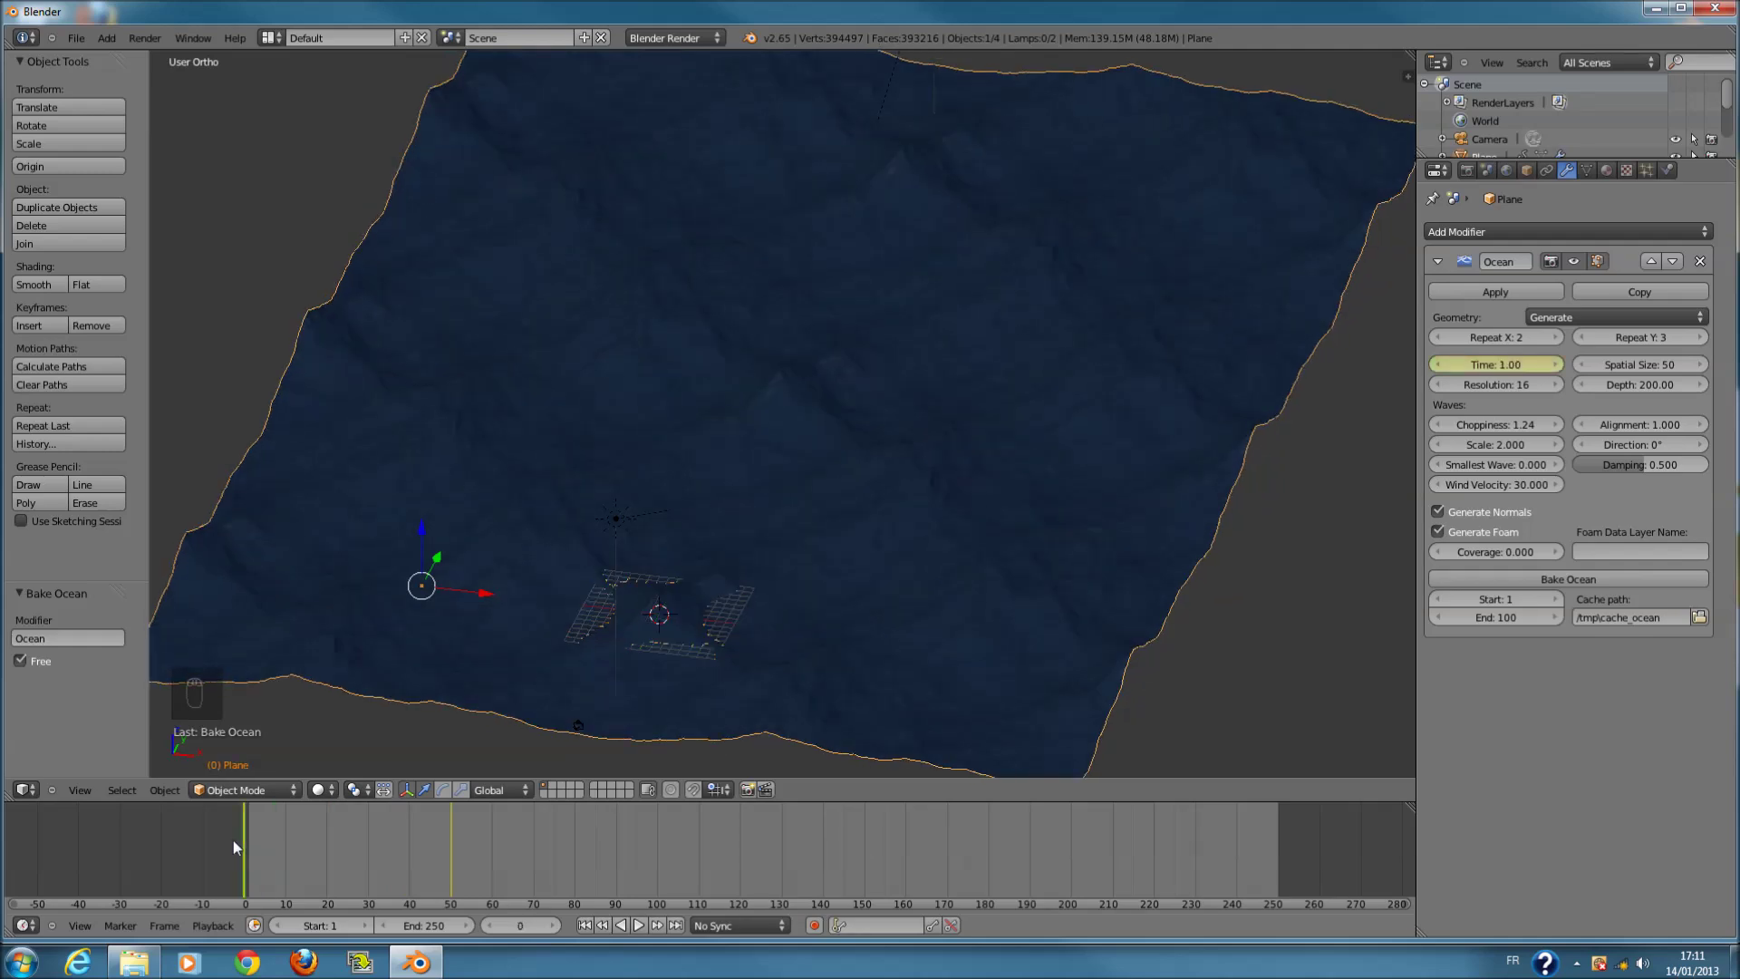
- Examine the wave motion through the camera at several frames between 0 and 50, ending at frame 0
{"action": "key", "text": "KP_0"}
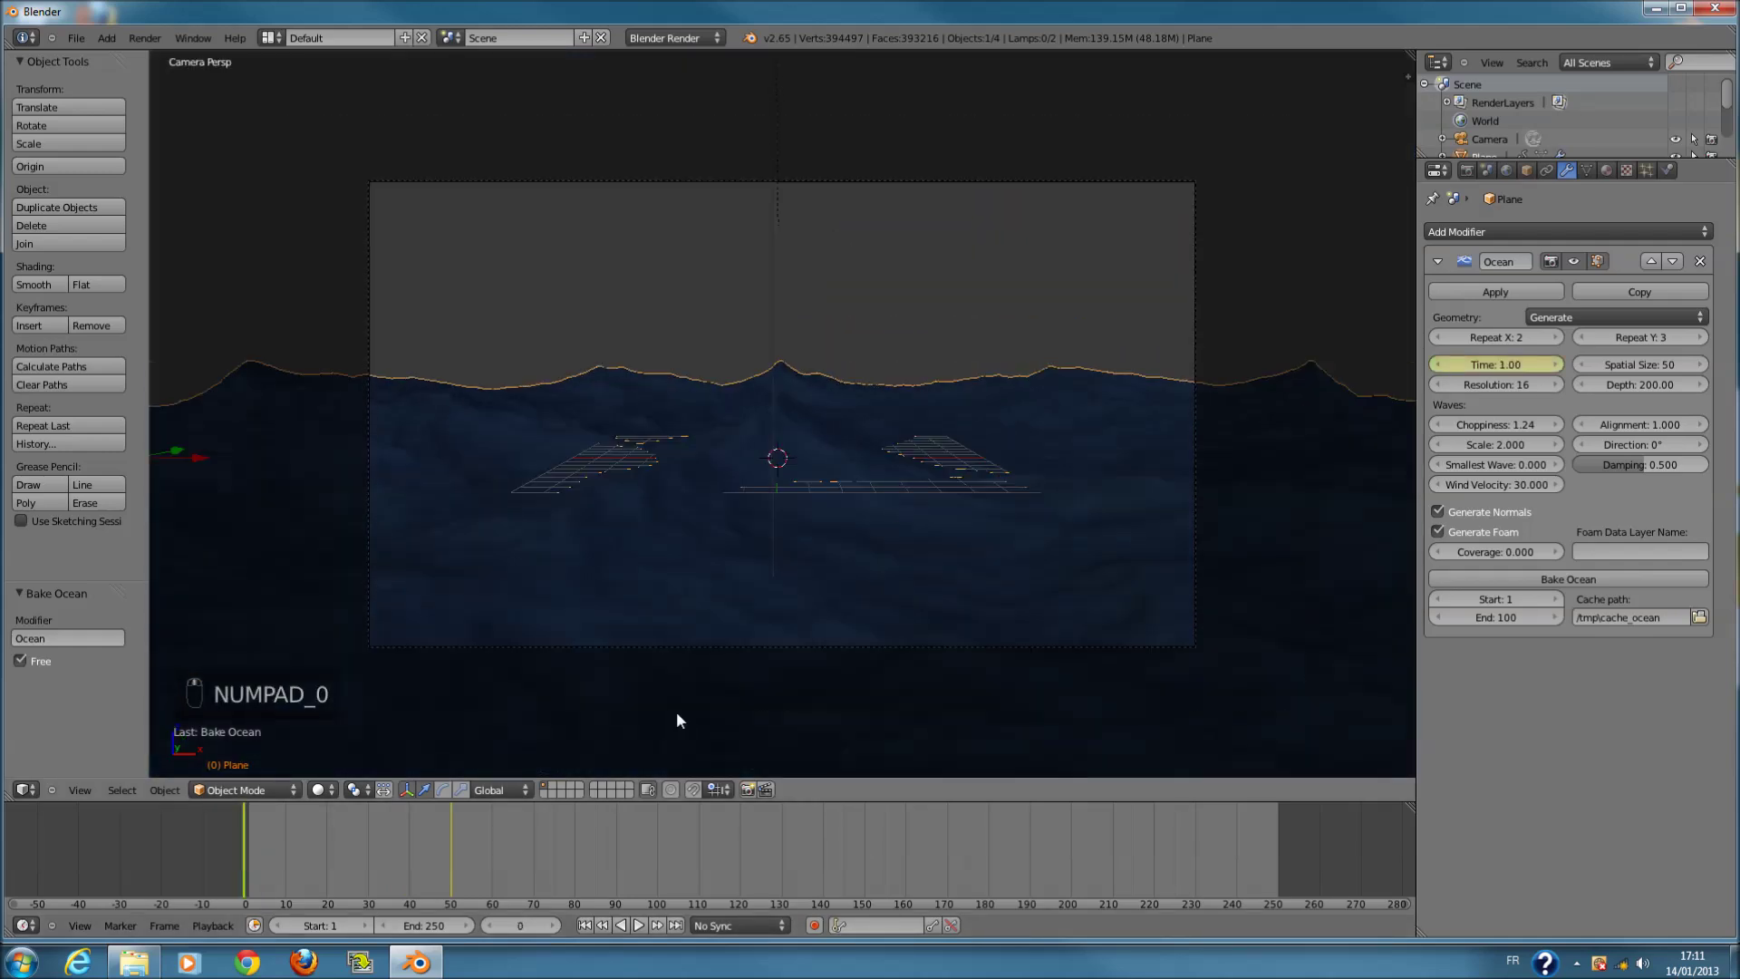
{"action": "left_click", "coordinate": [339, 846]}
{"action": "left_click", "coordinate": [366, 846]}
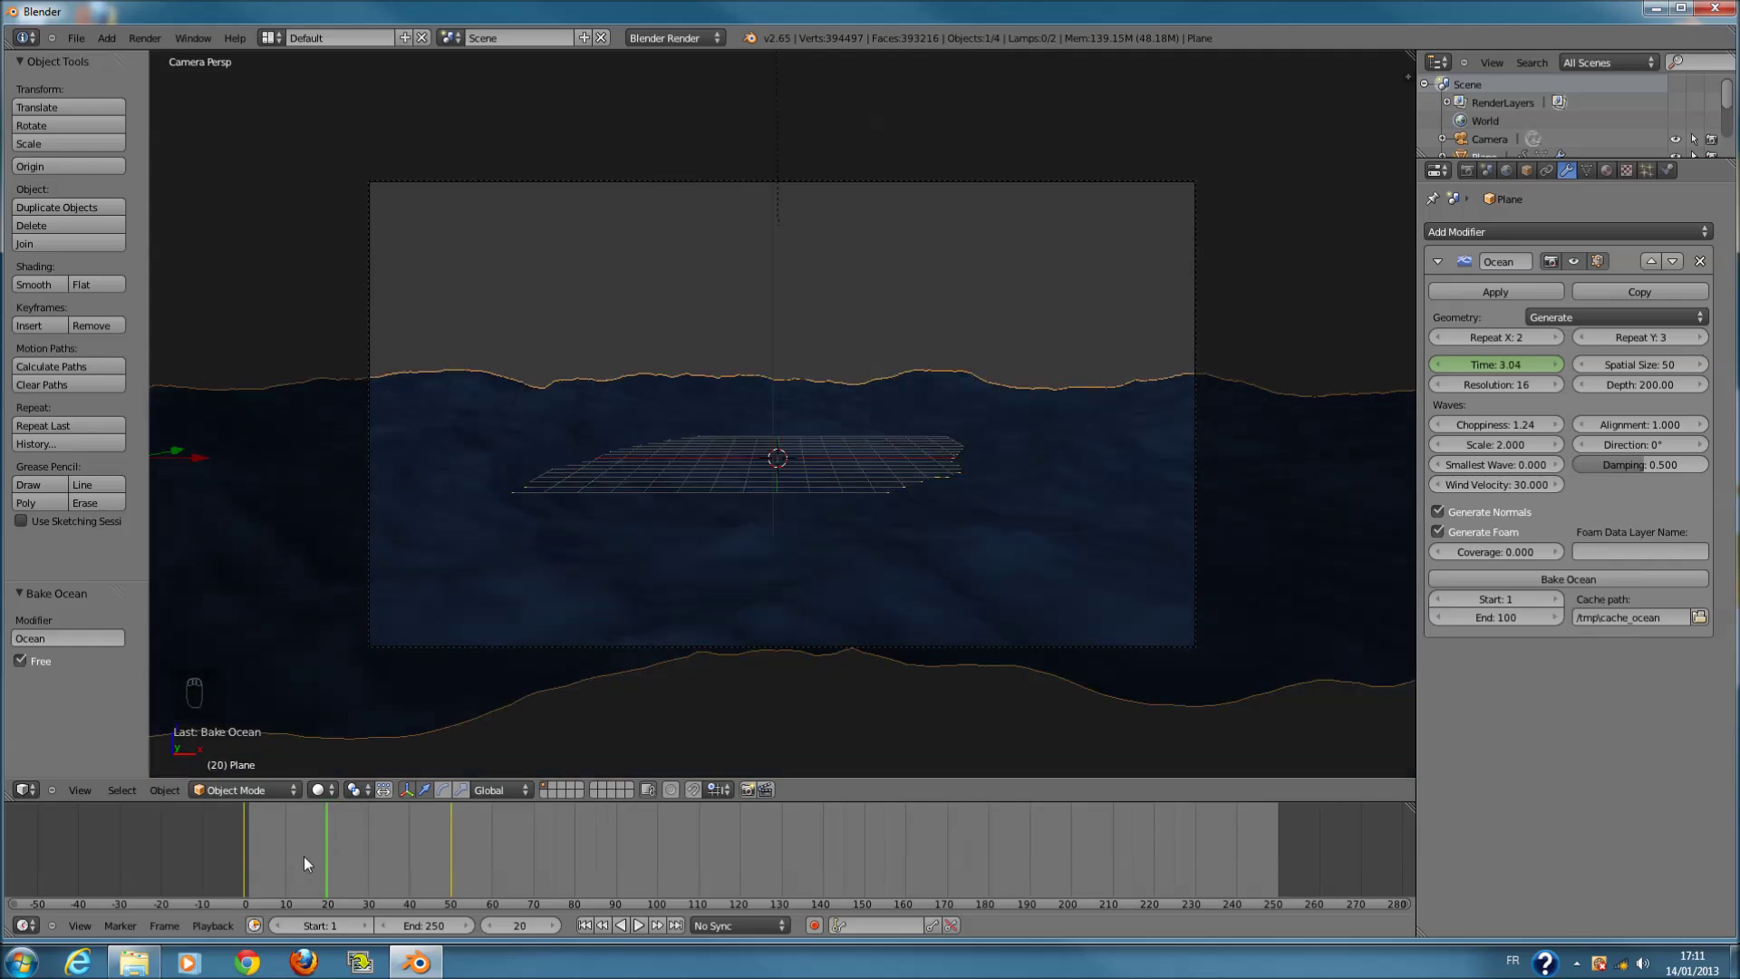
{"action": "left_click", "coordinate": [303, 856]}
{"action": "left_click", "coordinate": [371, 852]}
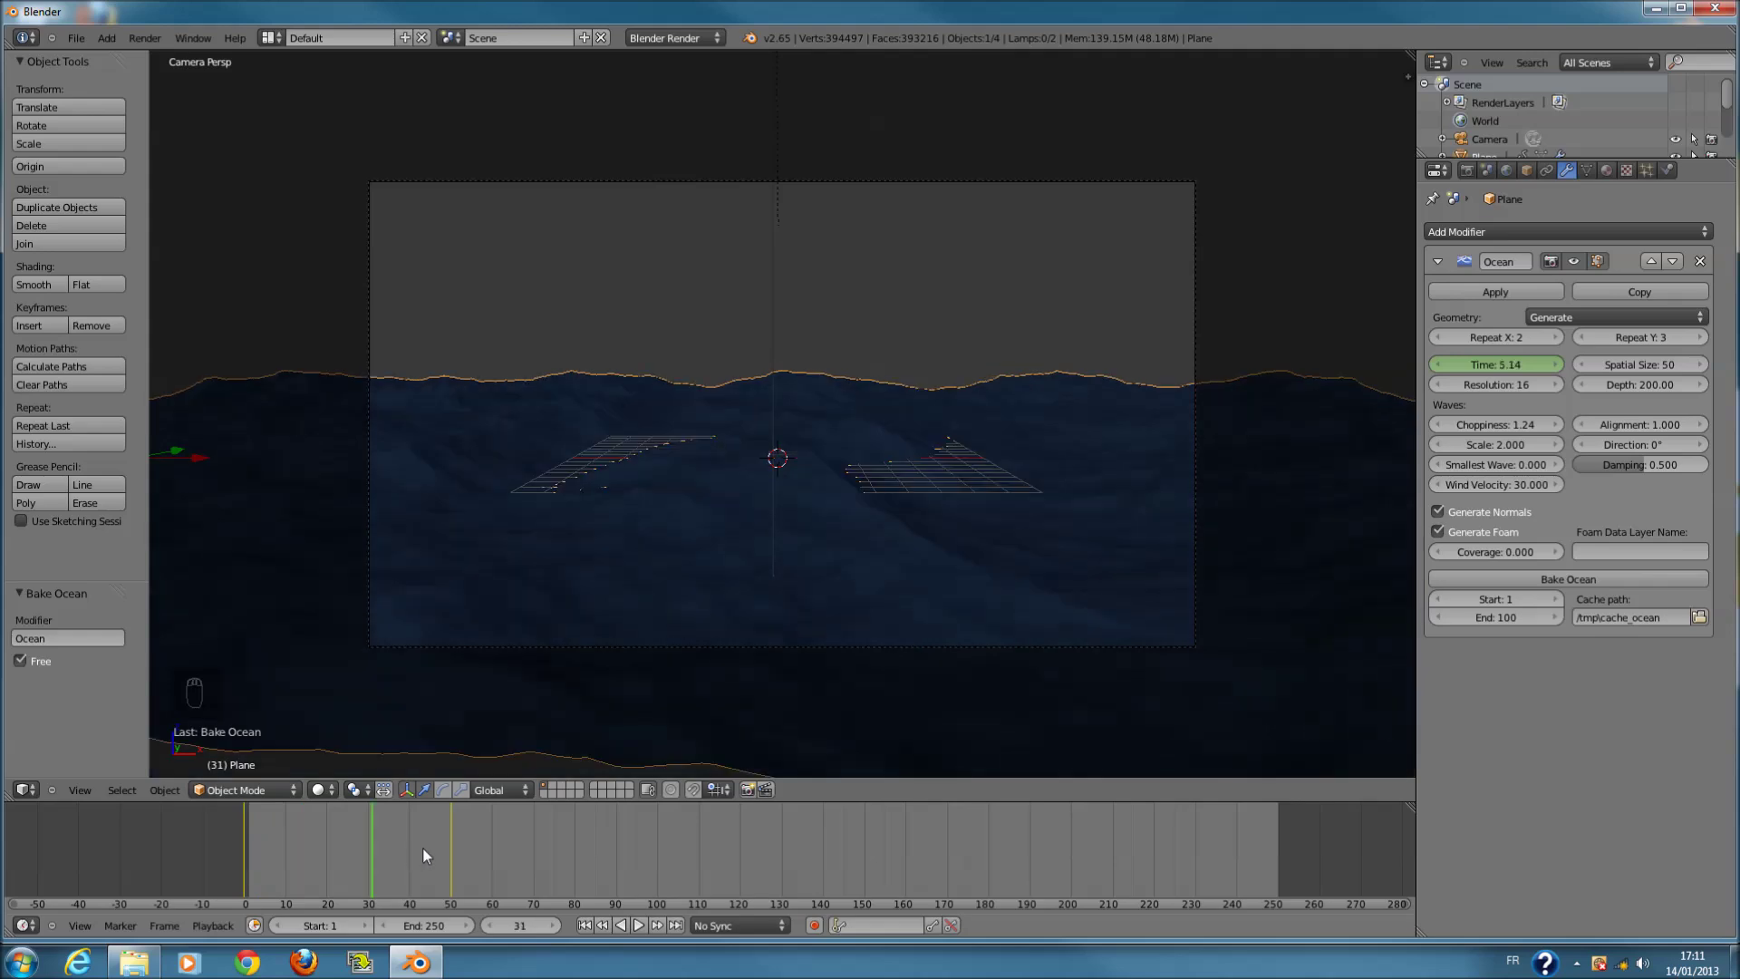
{"action": "key", "text": "alt+a"}
{"action": "left_click", "coordinate": [450, 854]}
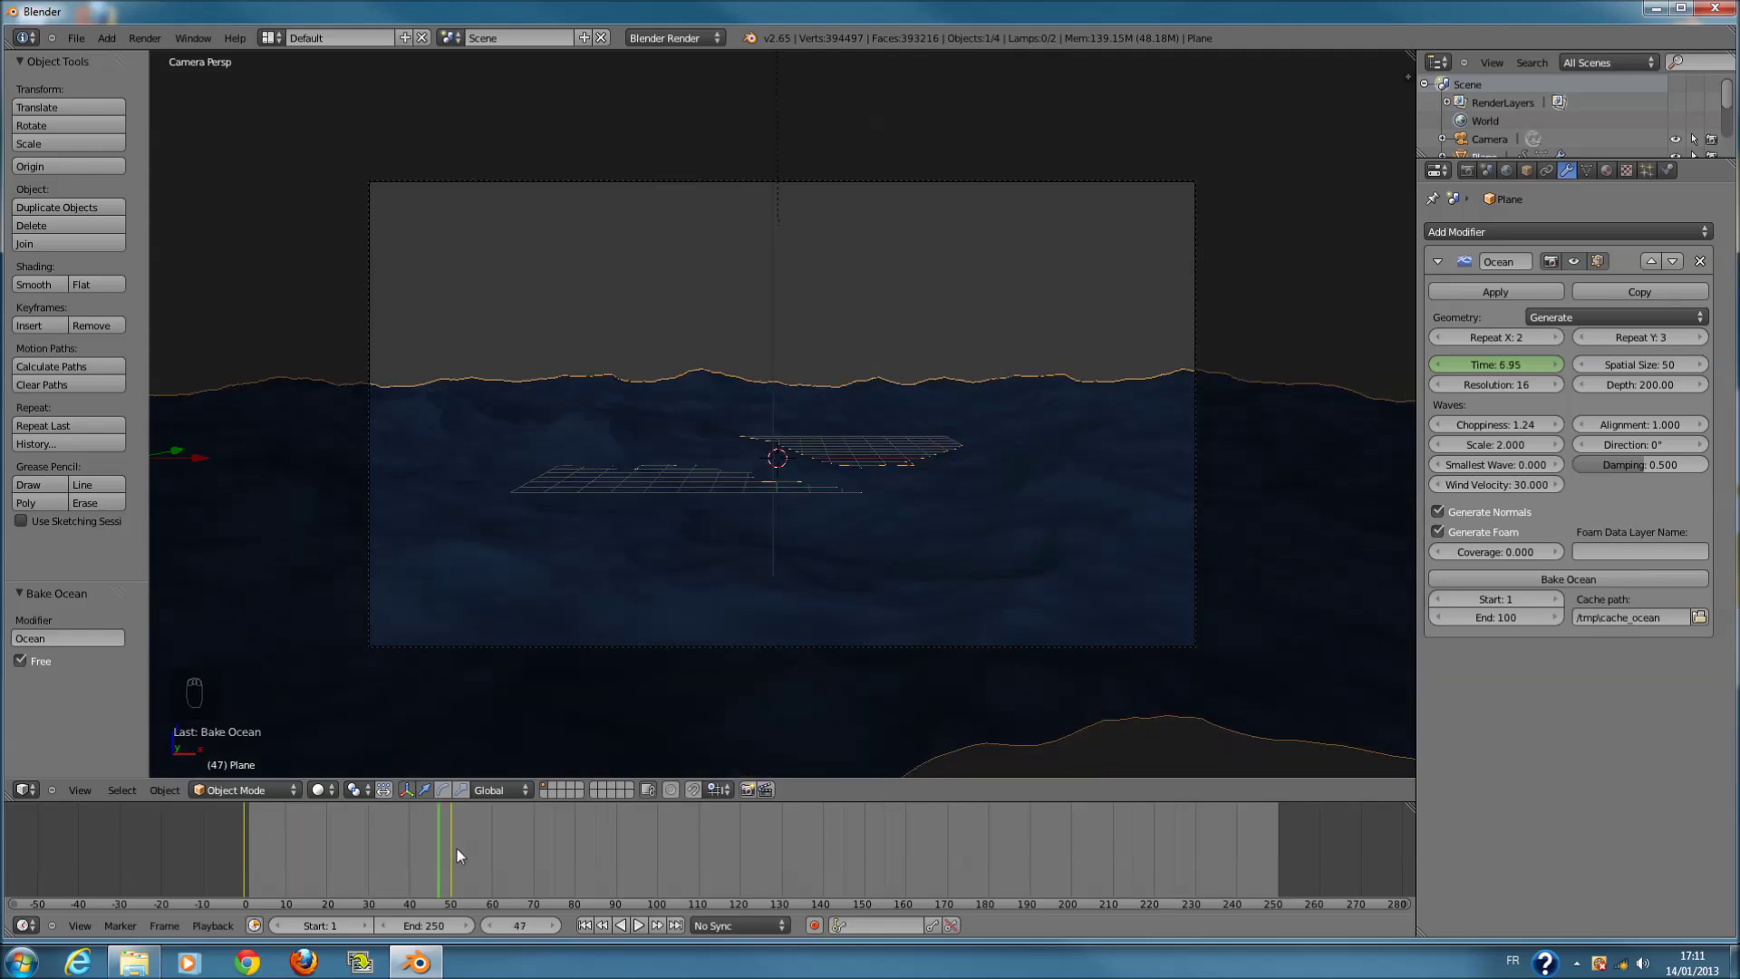
{"action": "left_click", "coordinate": [267, 852]}
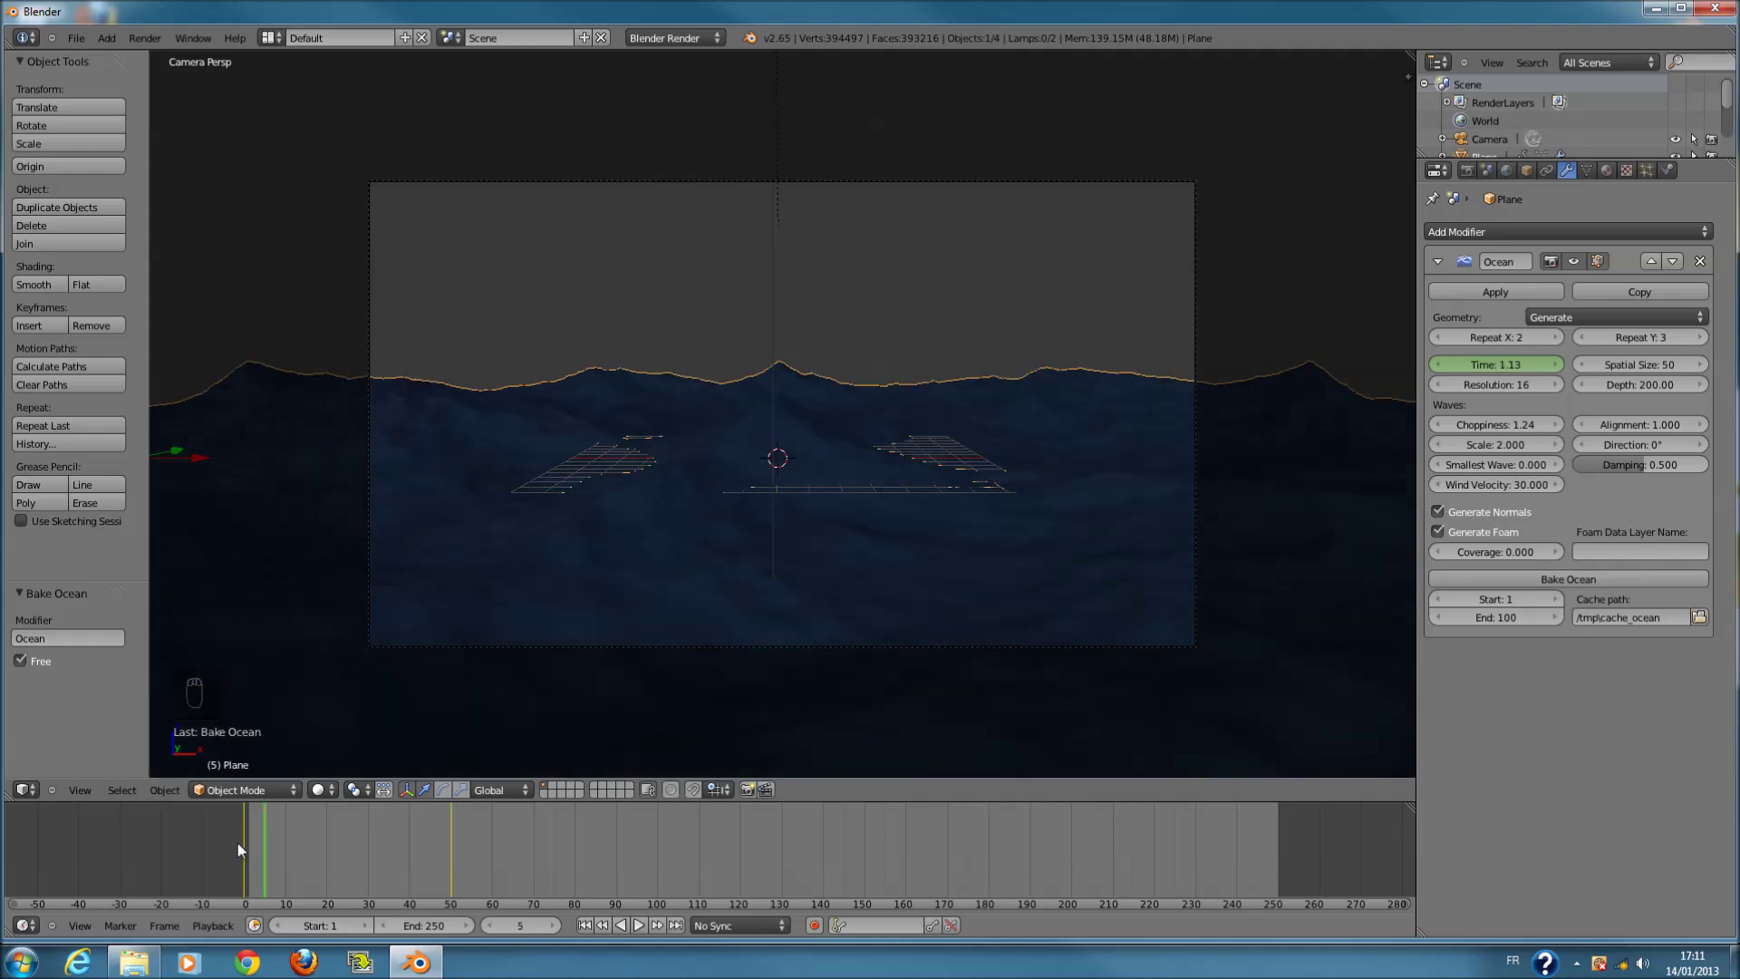
{"action": "left_click", "coordinate": [237, 842]}
{"action": "scroll", "coordinate": [987, 450], "scroll_direction": "down", "scroll_amount": 2}
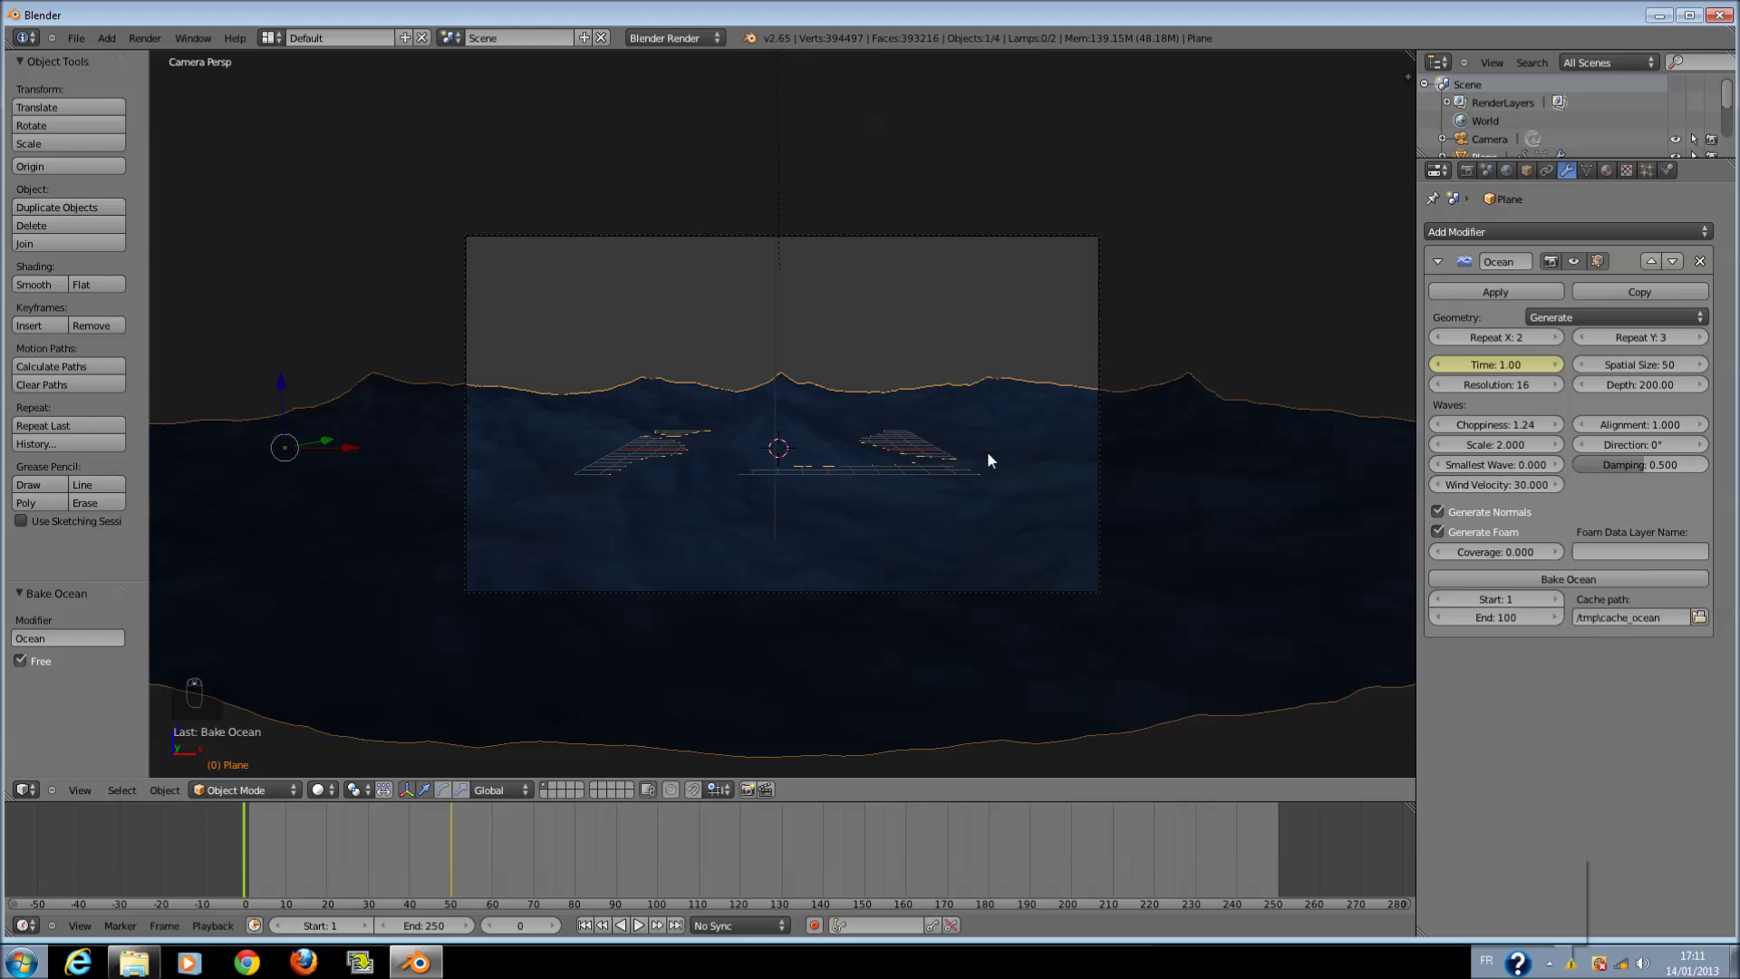
{"action": "scroll", "coordinate": [986, 461], "scroll_direction": "up", "scroll_amount": 1}
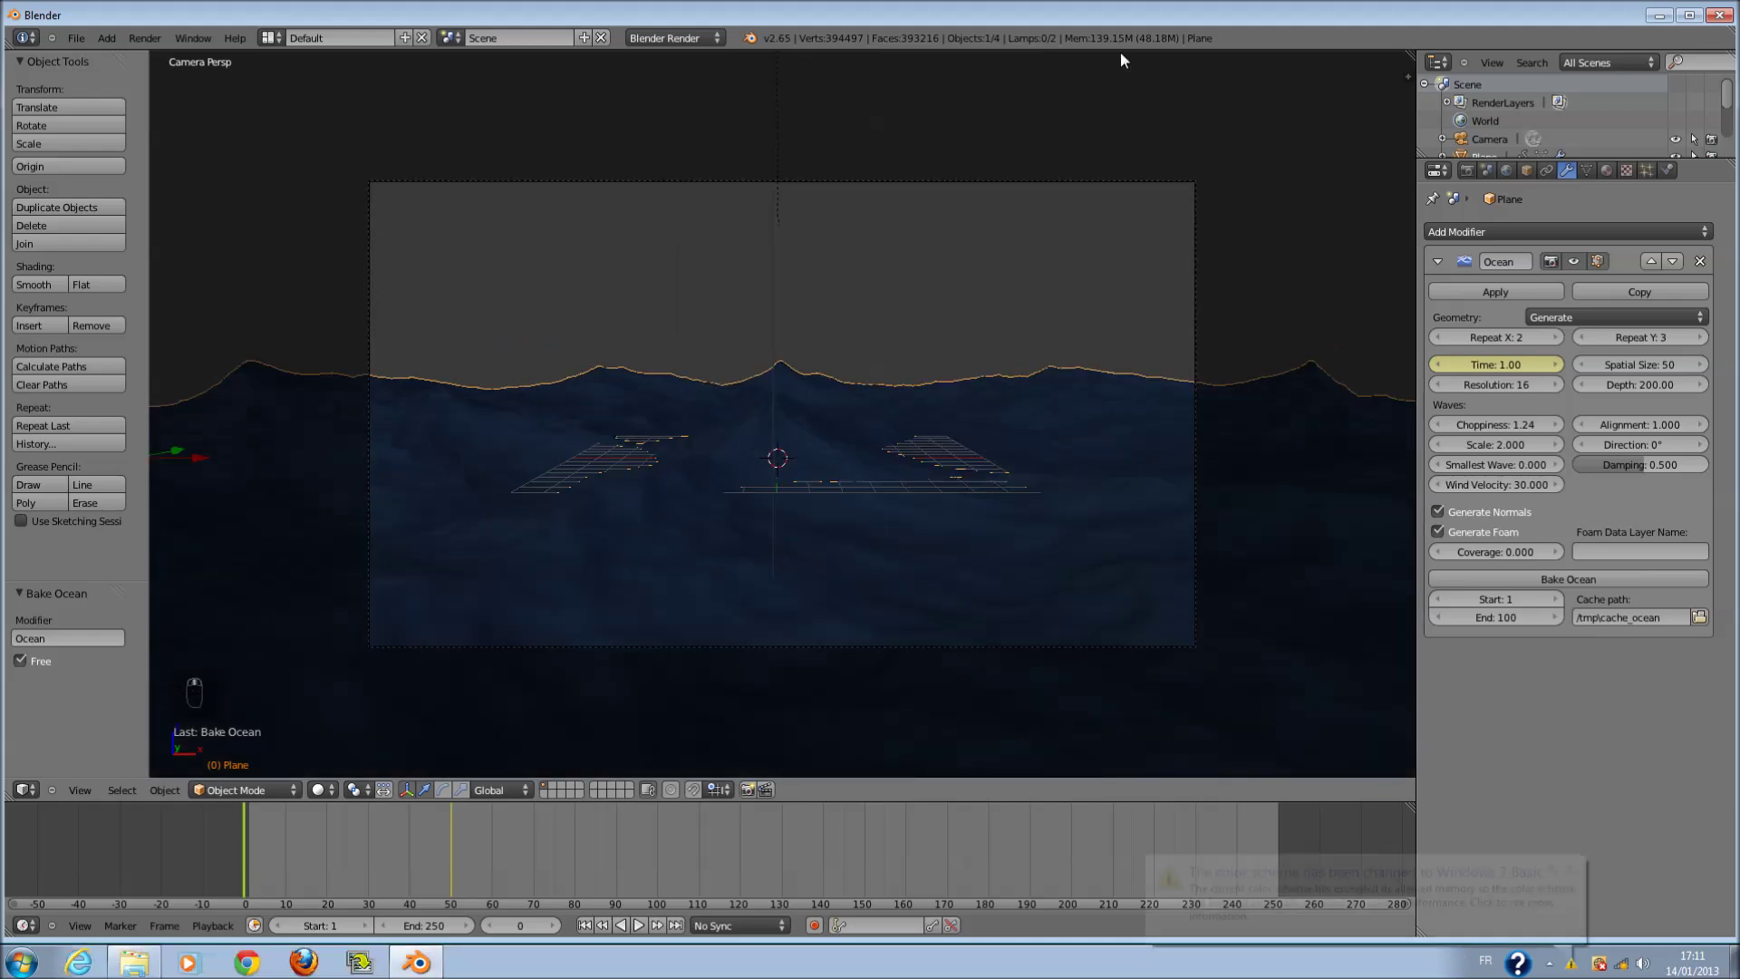
- Dismiss the system notification and save the scene as Ocean_tutorial.blend in the blender save system folder
{"action": "left_click", "coordinate": [1570, 871]}
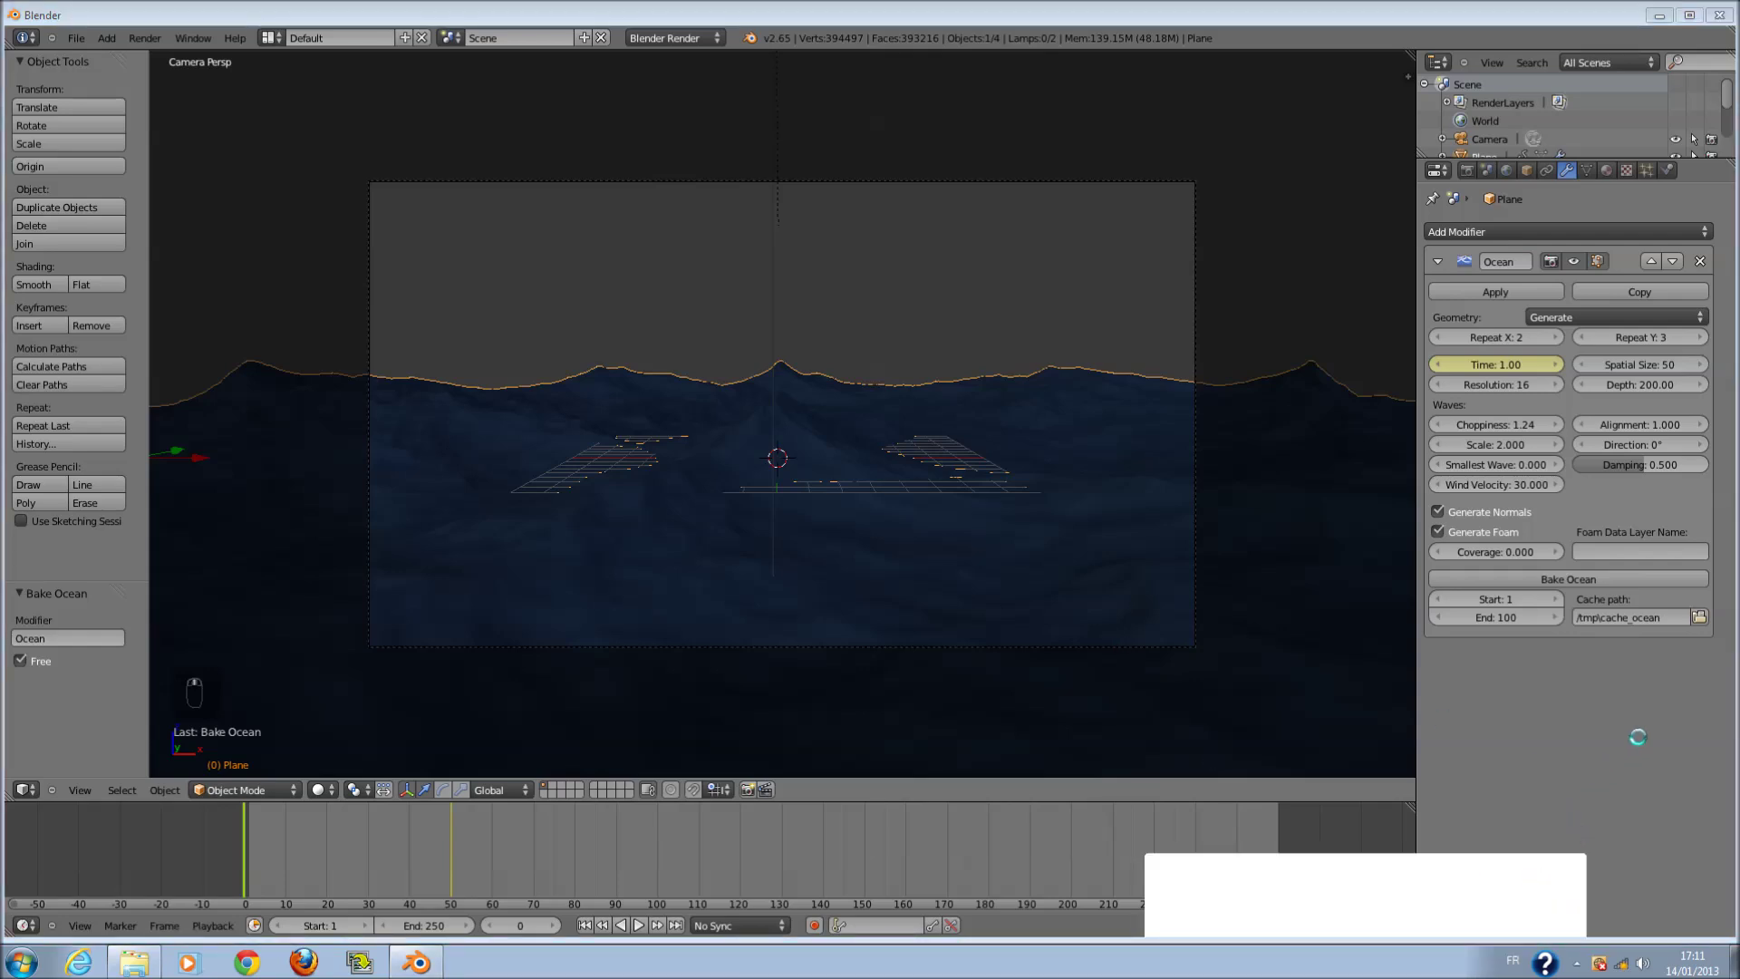
{"action": "key", "text": "ctrl+s"}
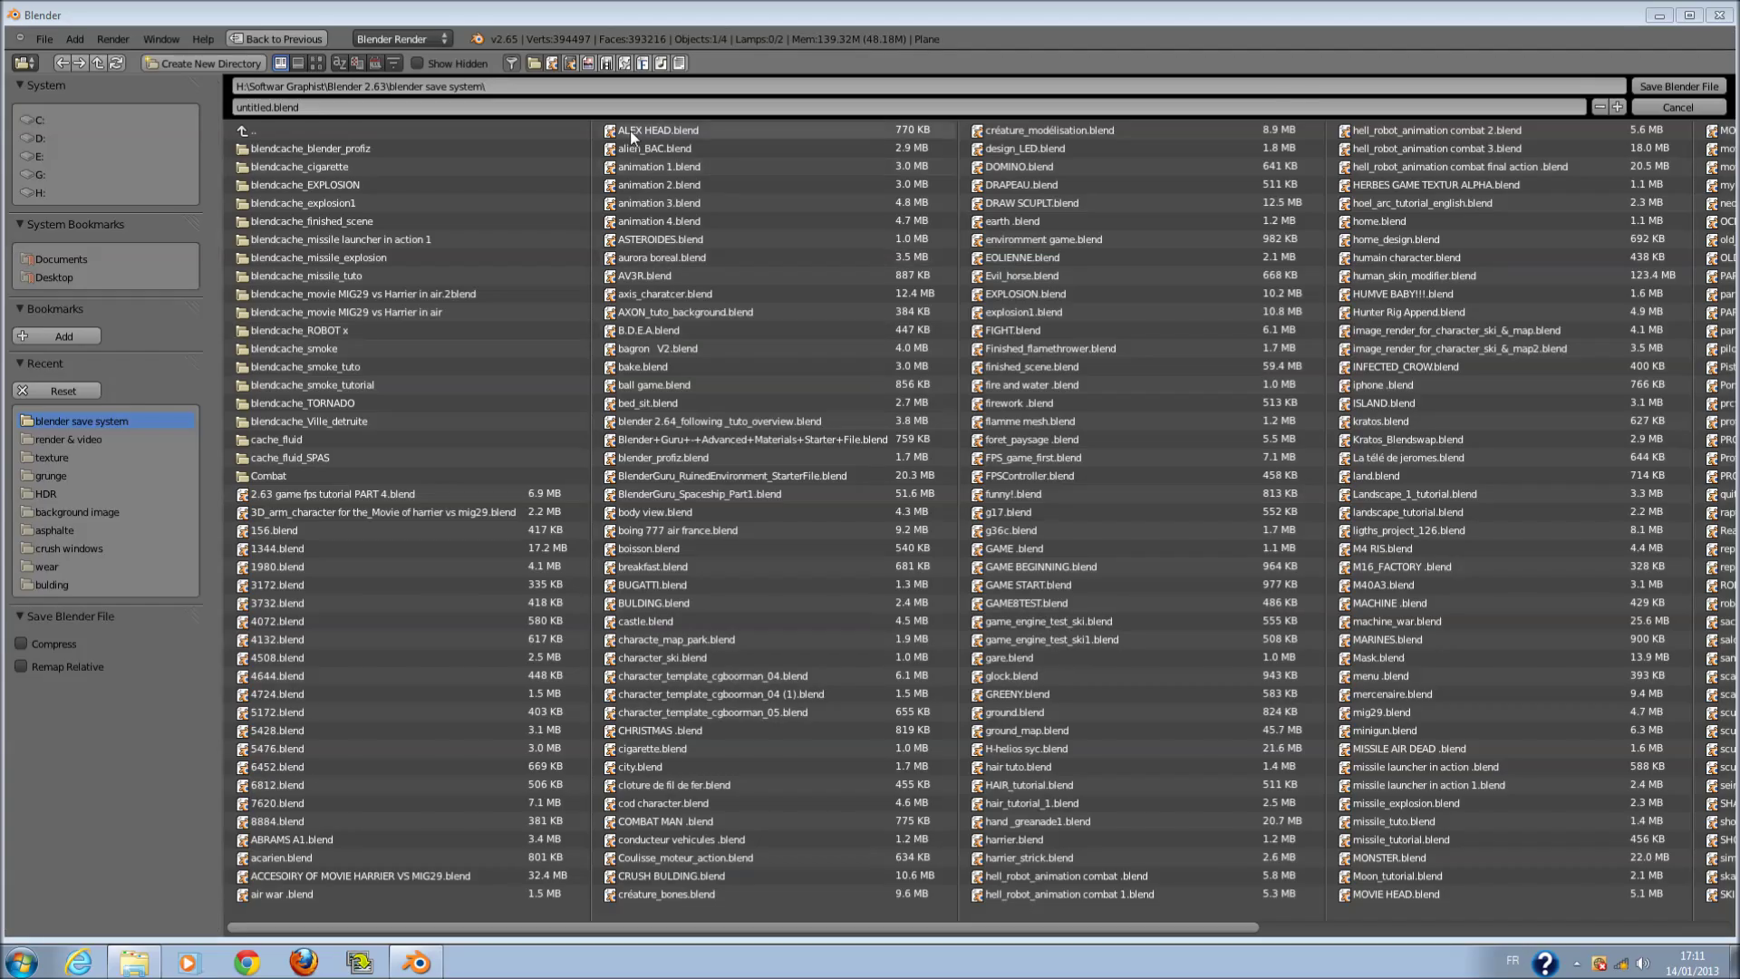
{"action": "left_click", "coordinate": [618, 104]}
{"action": "key", "text": "BackSpace"}
{"action": "type", "text": "oCEAN8TUTORIAL"}
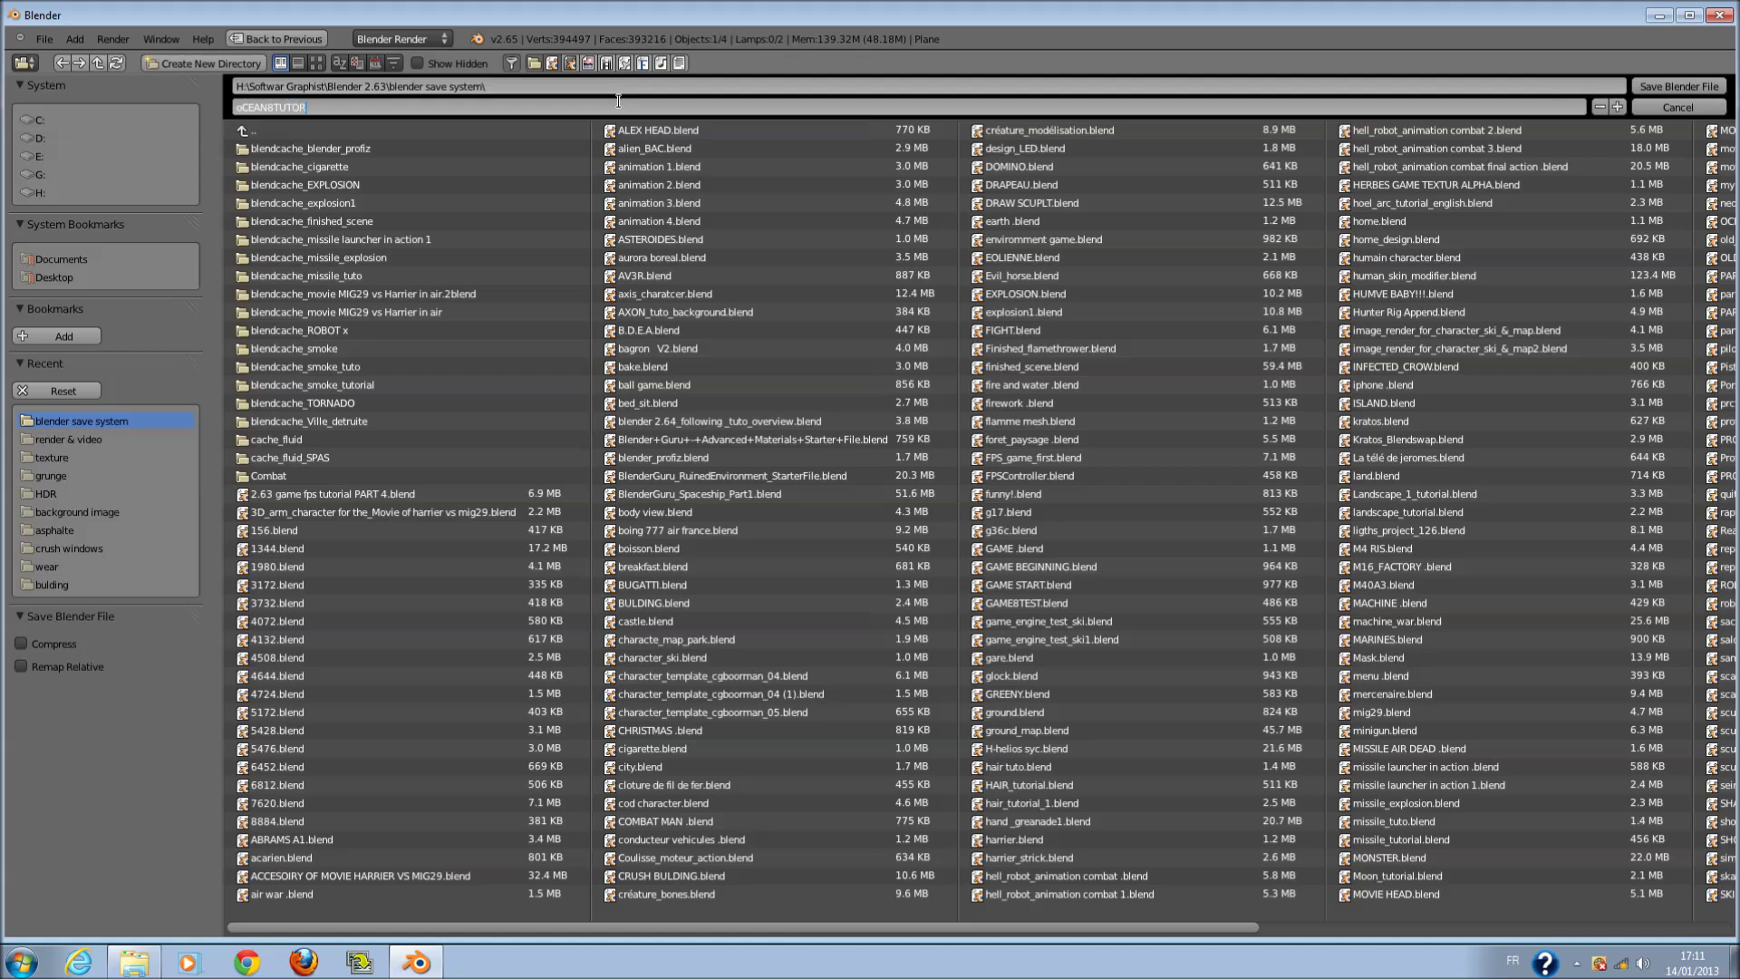
{"action": "key", "text": "BackSpace"}
{"action": "key", "text": "BackSpace"}
{"action": "key", "text": "BackSpace"}
{"action": "key", "text": "BackSpace"}
{"action": "key", "text": "BackSpace"}
{"action": "key", "text": "BackSpace"}
{"action": "key", "text": "BackSpace"}
{"action": "key", "text": "BackSpace"}
{"action": "key", "text": "BackSpace"}
{"action": "key", "text": "BackSpace"}
{"action": "key", "text": "BackSpace"}
{"action": "key", "text": "BackSpace"}
{"action": "key", "text": "BackSpace"}
{"action": "type", "text": "ocean_tutorial"}
{"action": "key", "text": "Return"}
{"action": "left_click", "coordinate": [1677, 87]}
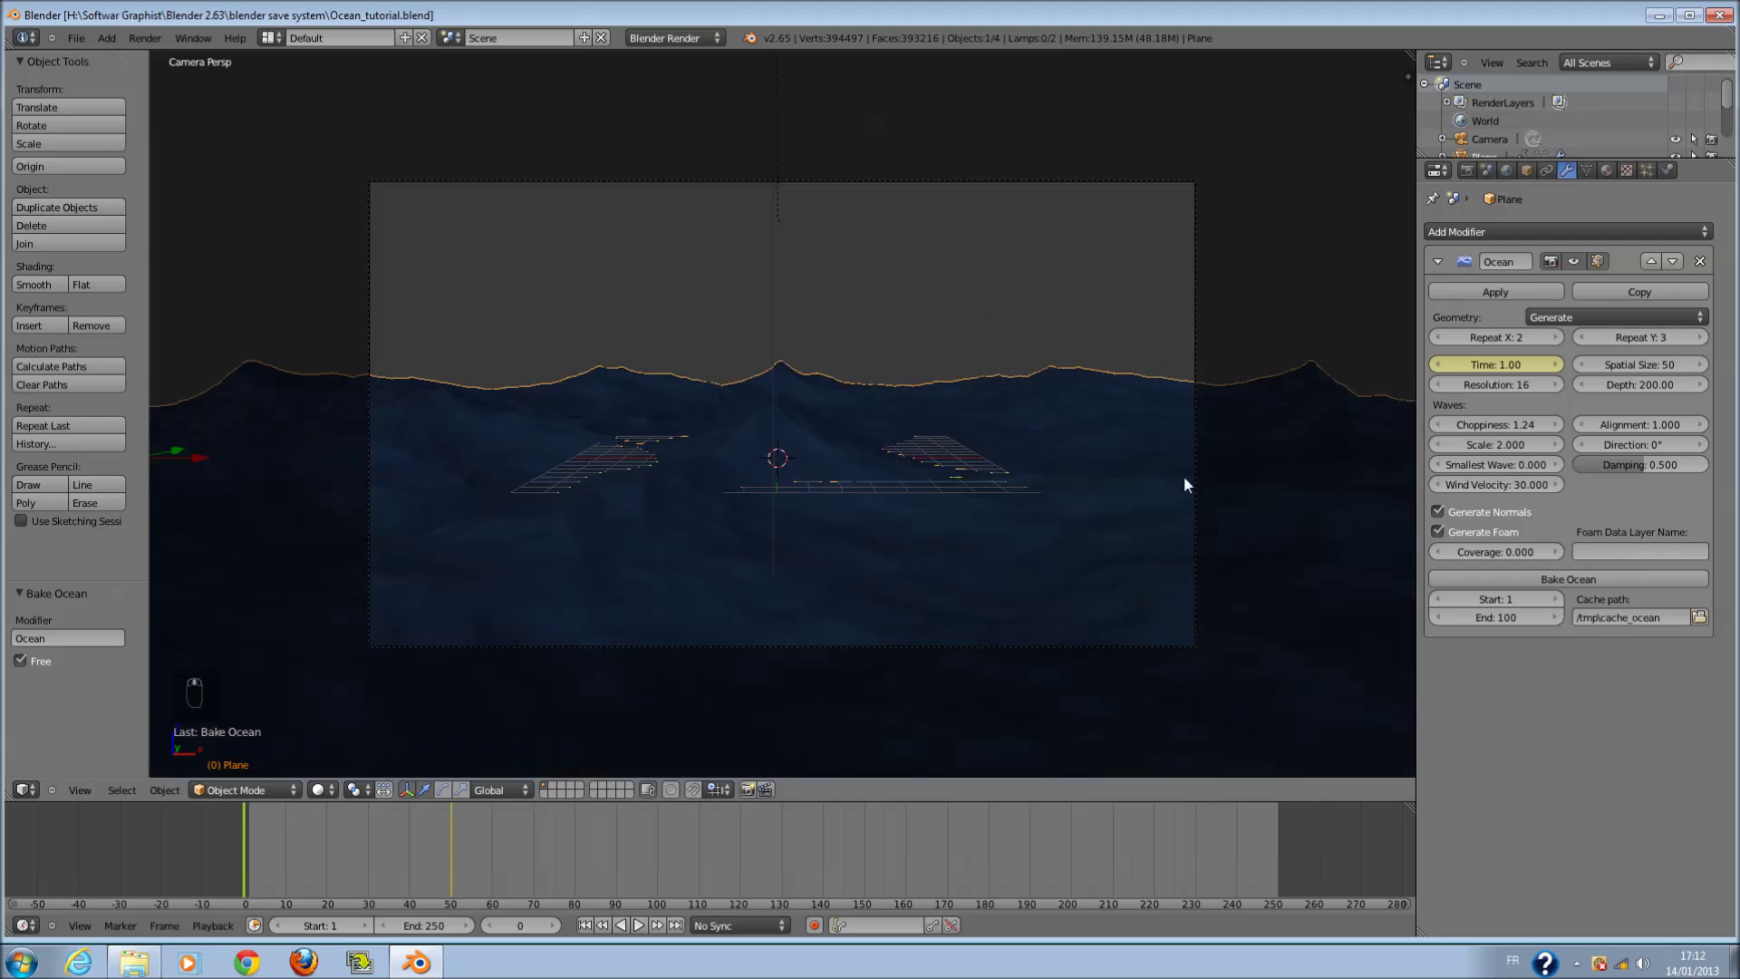
{"action": "right_click", "coordinate": [959, 522]}
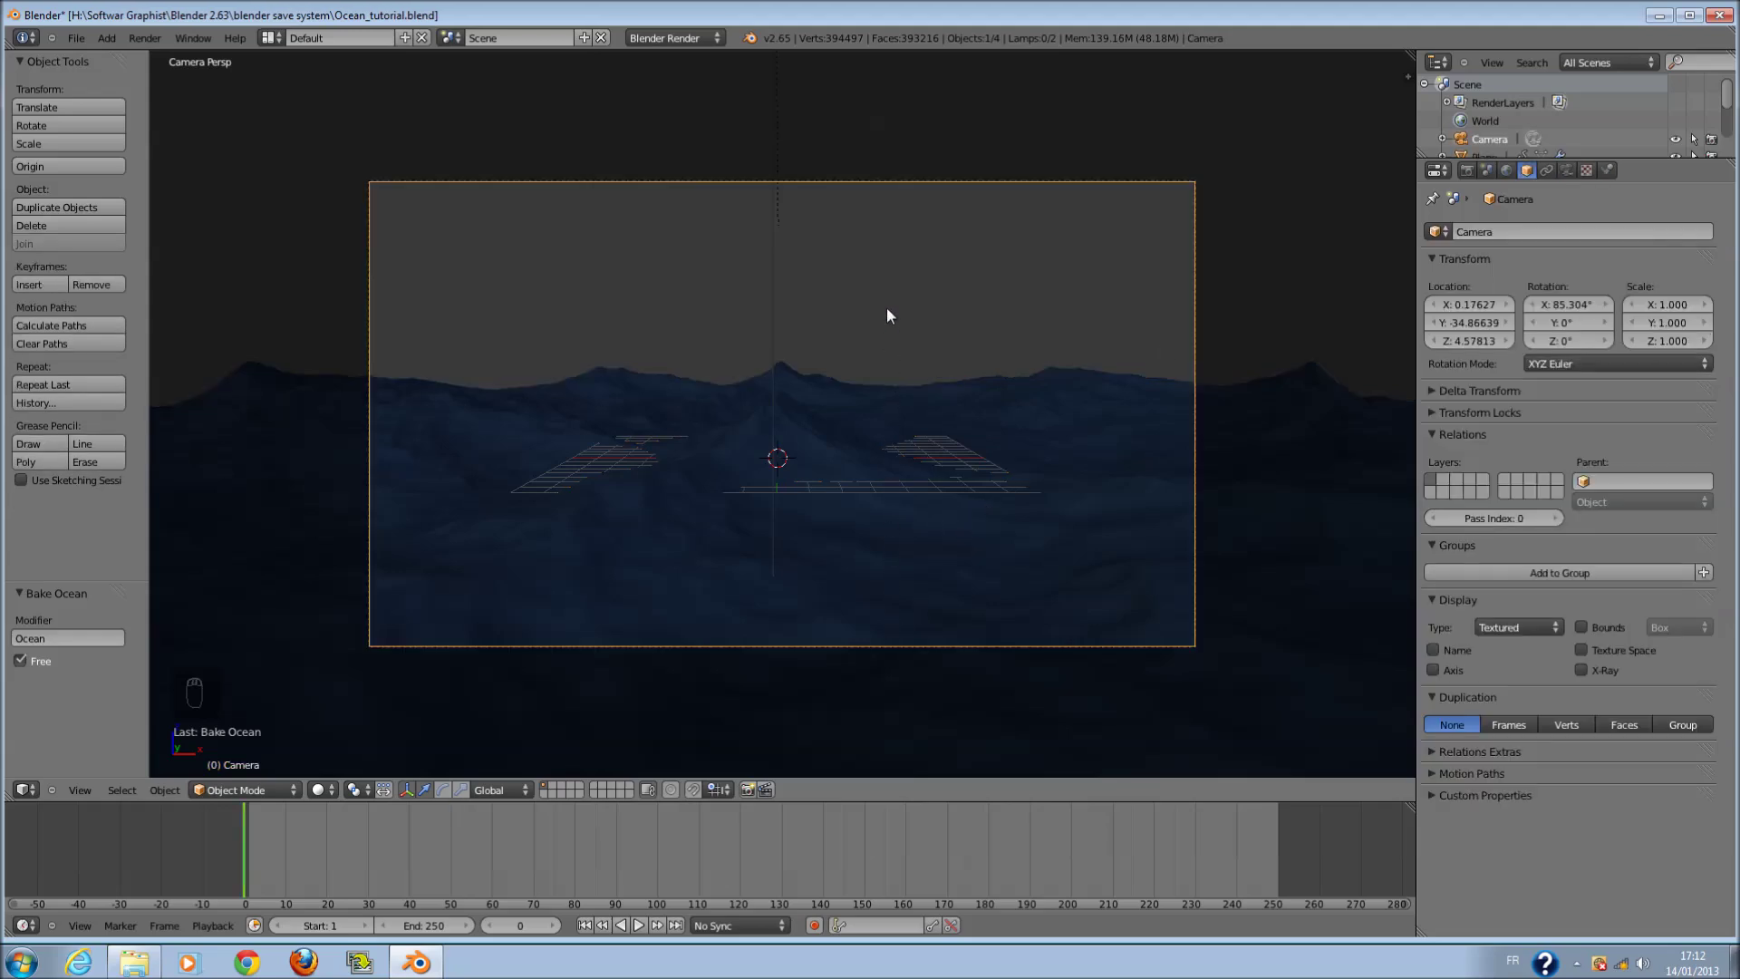
{"action": "right_click", "coordinate": [895, 543]}
{"action": "key", "text": "g"}
{"action": "right_click", "coordinate": [921, 499]}
- Select the camera and raise it about 3.86 units along the global Z axis while looking through it
{"action": "middle_click_drag", "start_coordinate": [1147, 349], "coordinate": [1182, 658]}
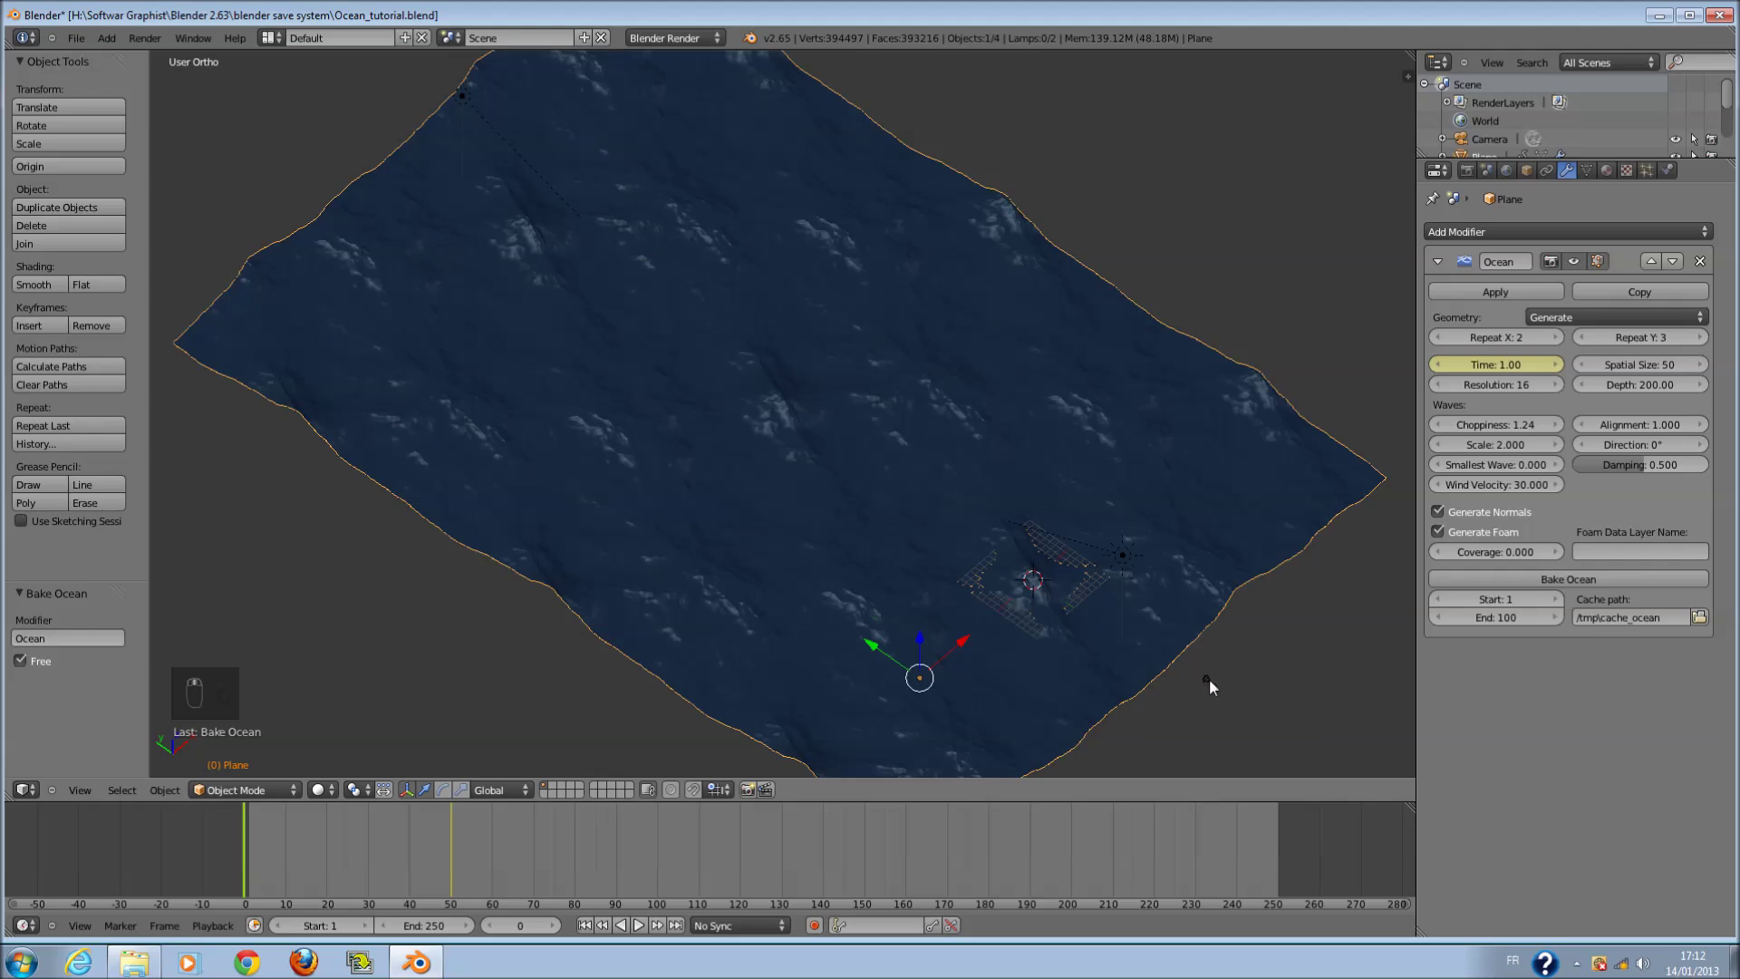
{"action": "right_click", "coordinate": [1209, 678]}
{"action": "key", "text": "KP_0"}
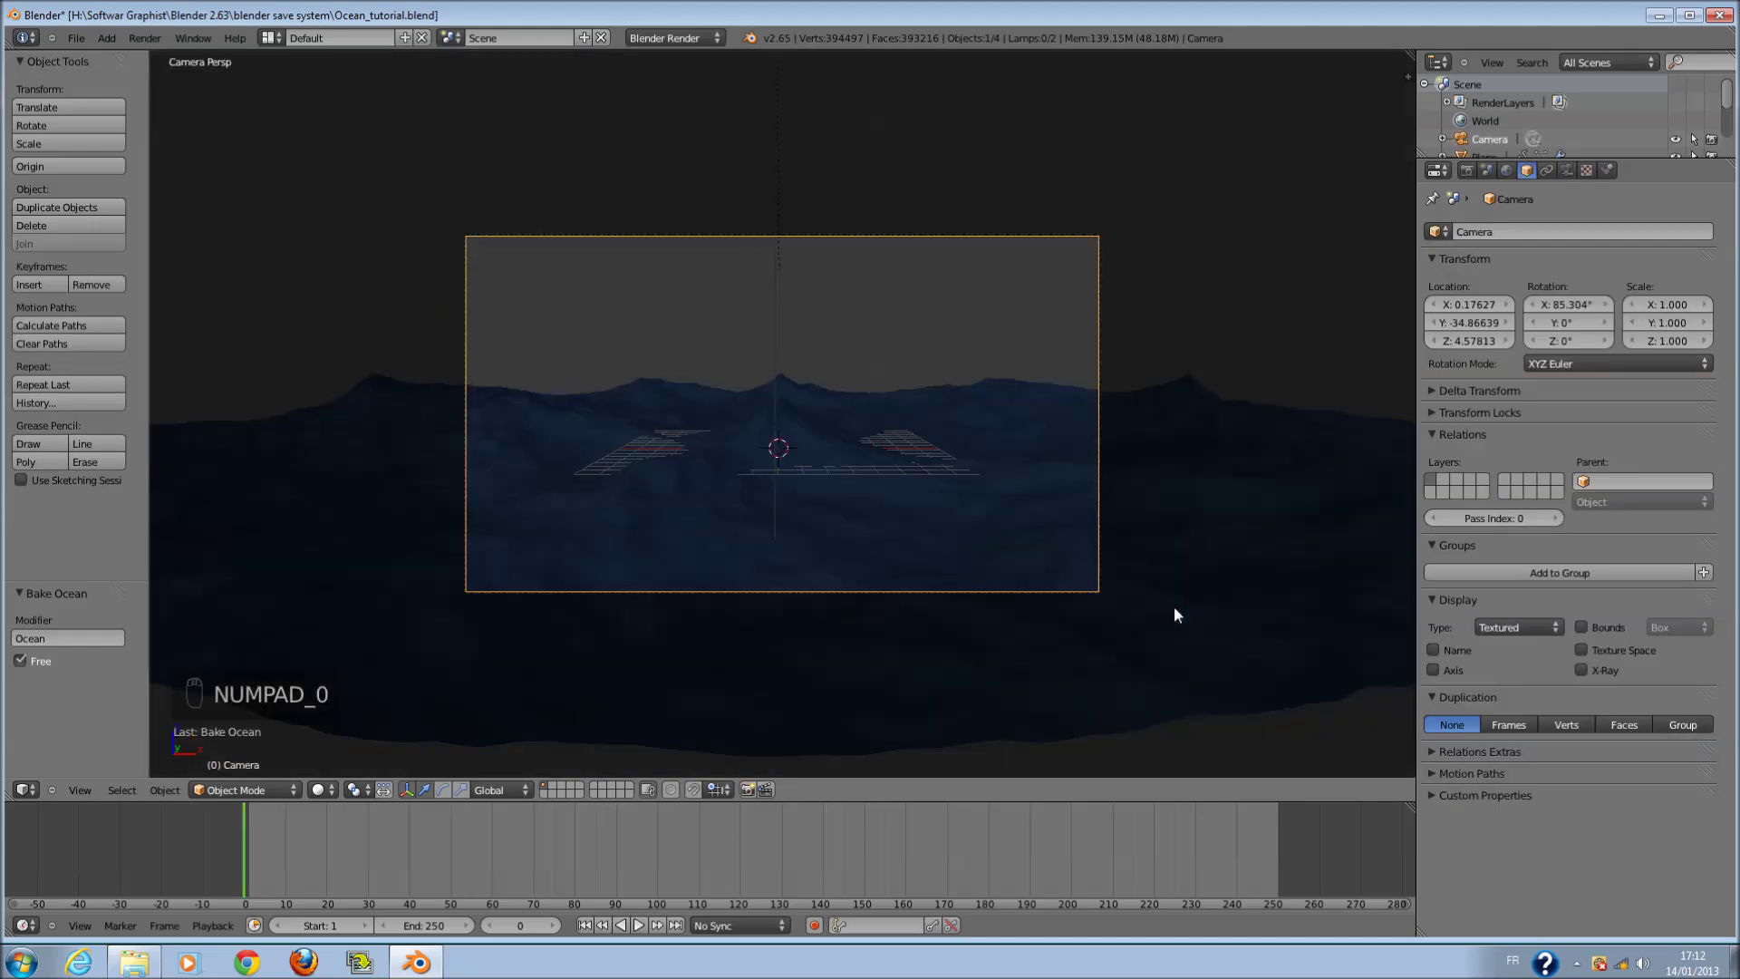
{"action": "key", "text": "g"}
{"action": "key", "text": "z"}
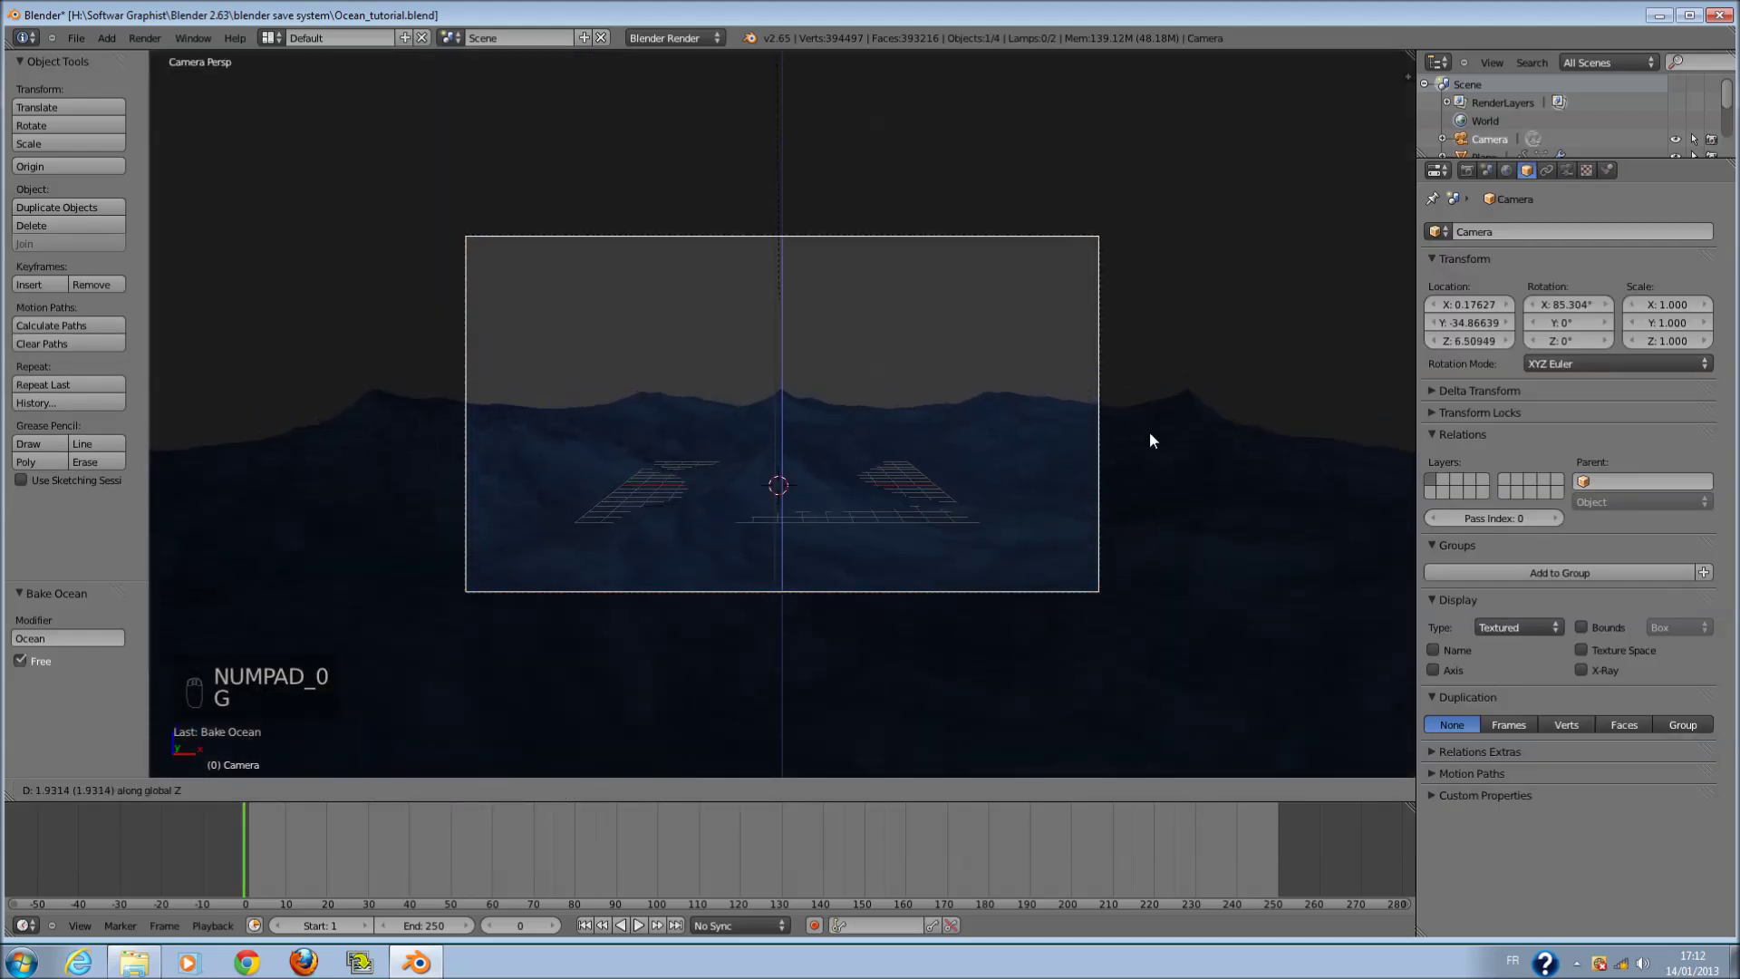
{"action": "left_click", "coordinate": [1094, 225]}
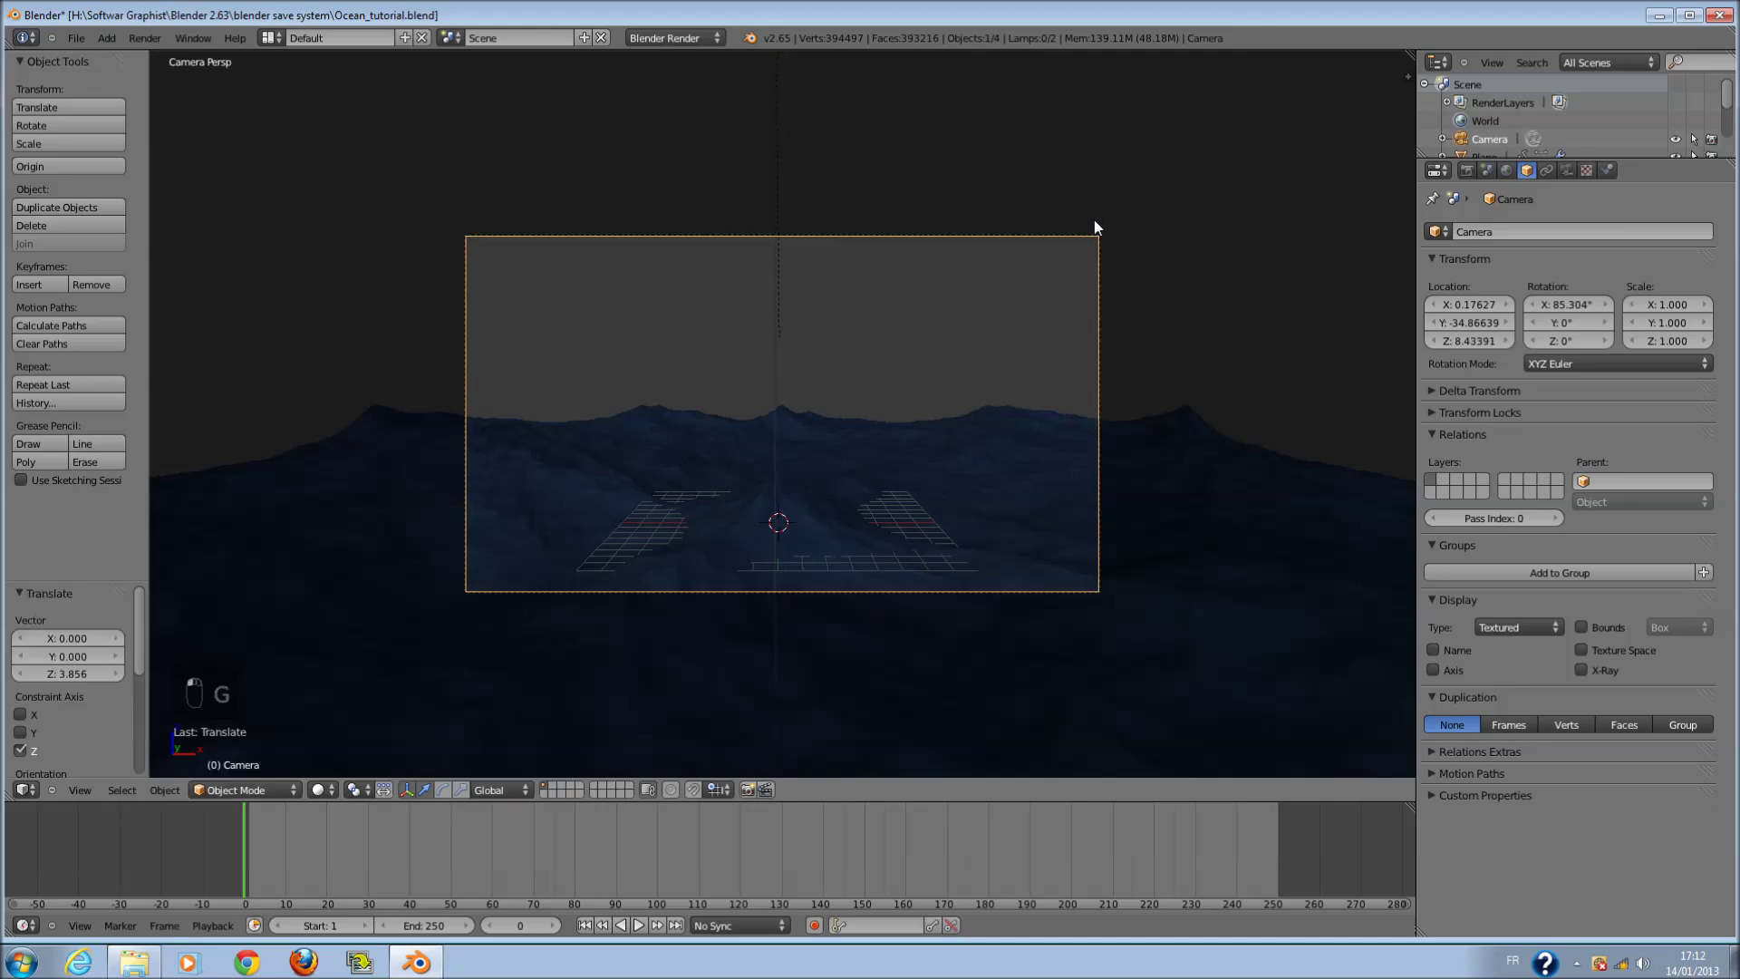
{"action": "scroll", "coordinate": [467, 741], "scroll_direction": "up", "scroll_amount": 3}
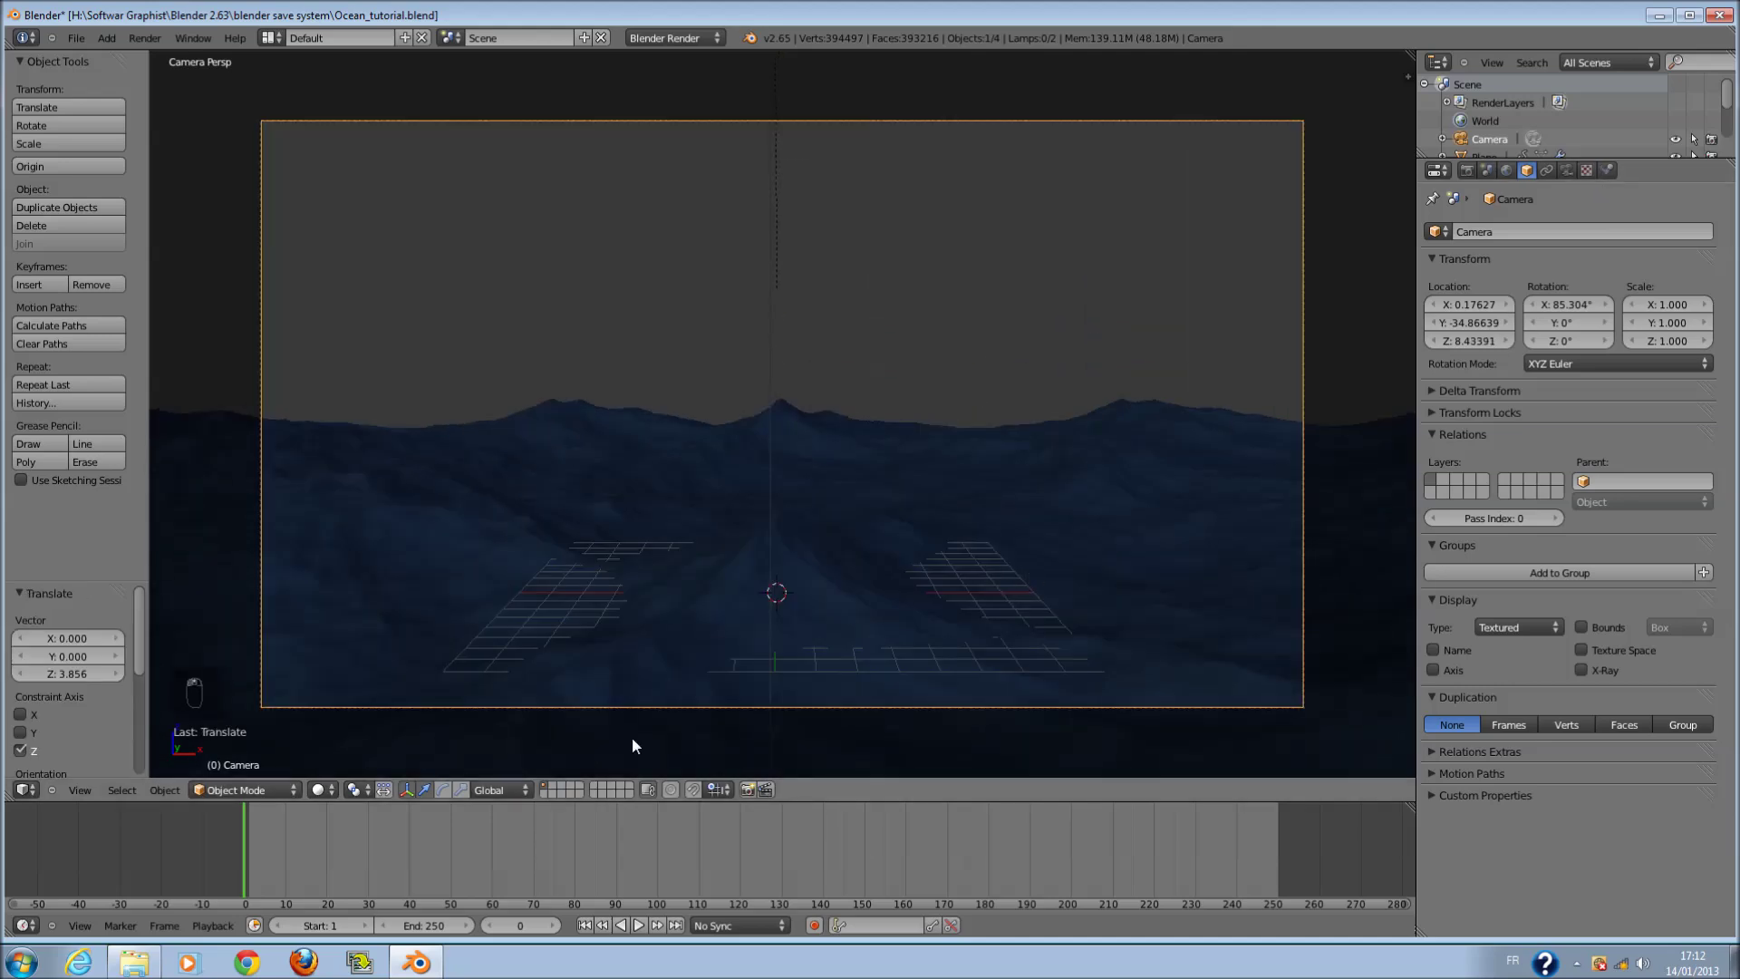
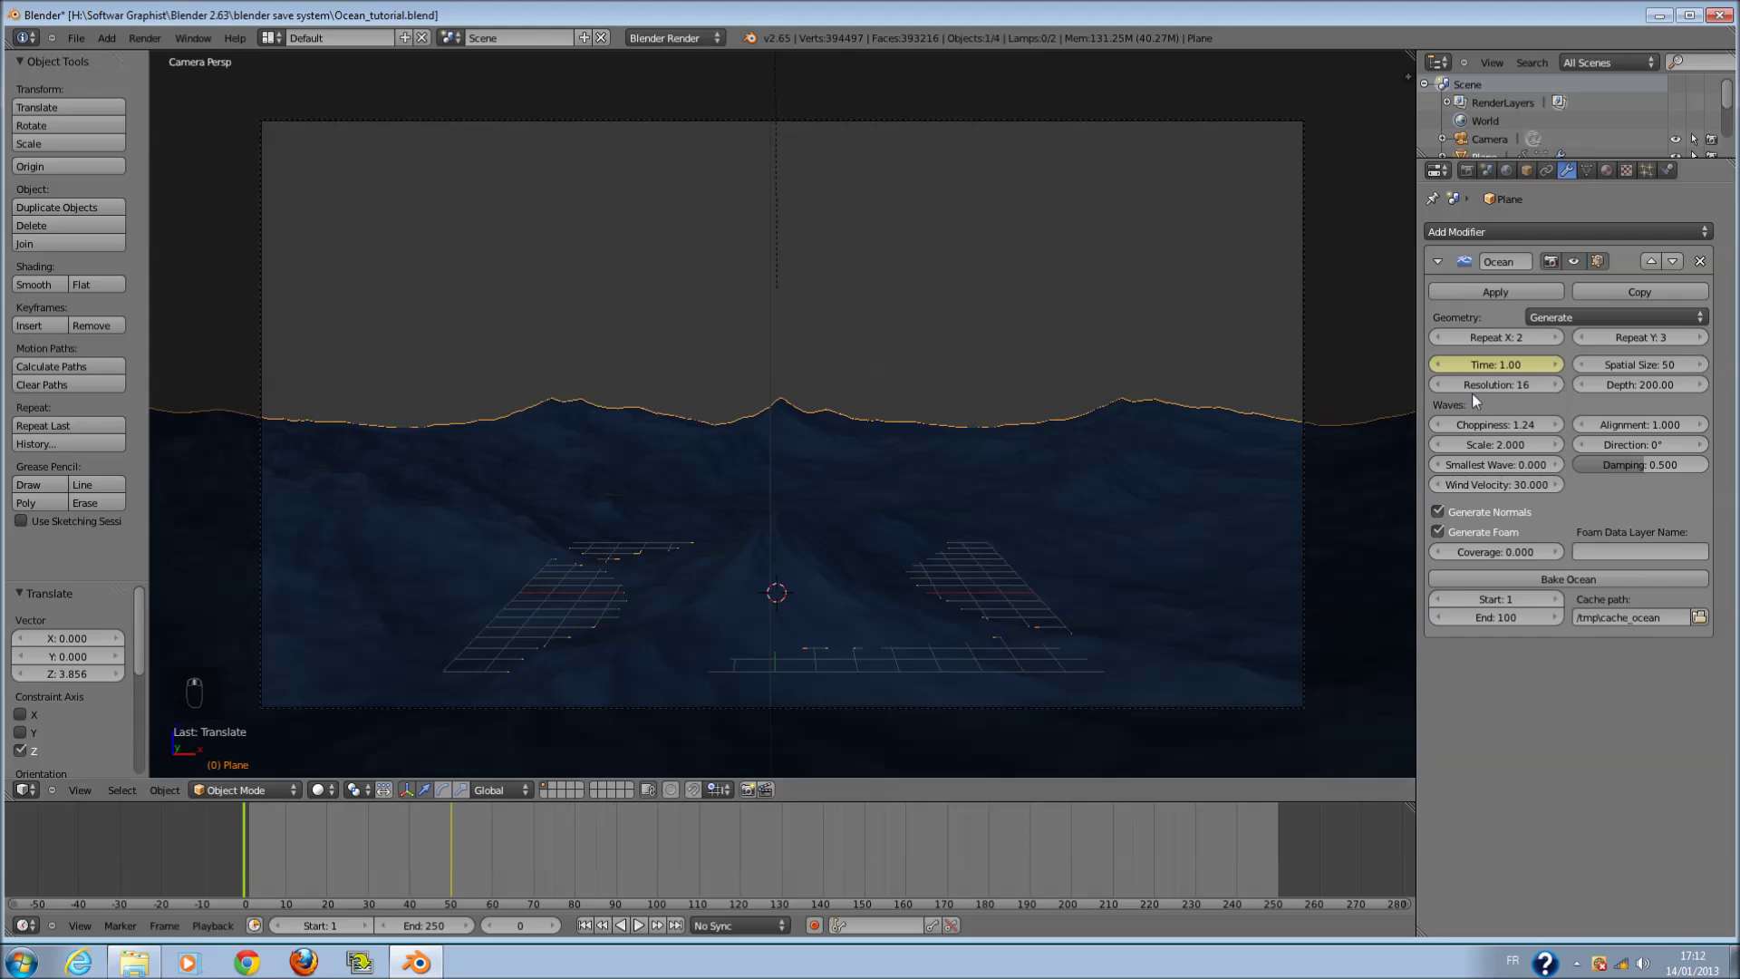
- Try a resolution of 18 on the Ocean modifier and set it back to 16
{"action": "left_click", "coordinate": [1511, 387]}
{"action": "type", "text": "18"}
{"action": "key", "text": "Return"}
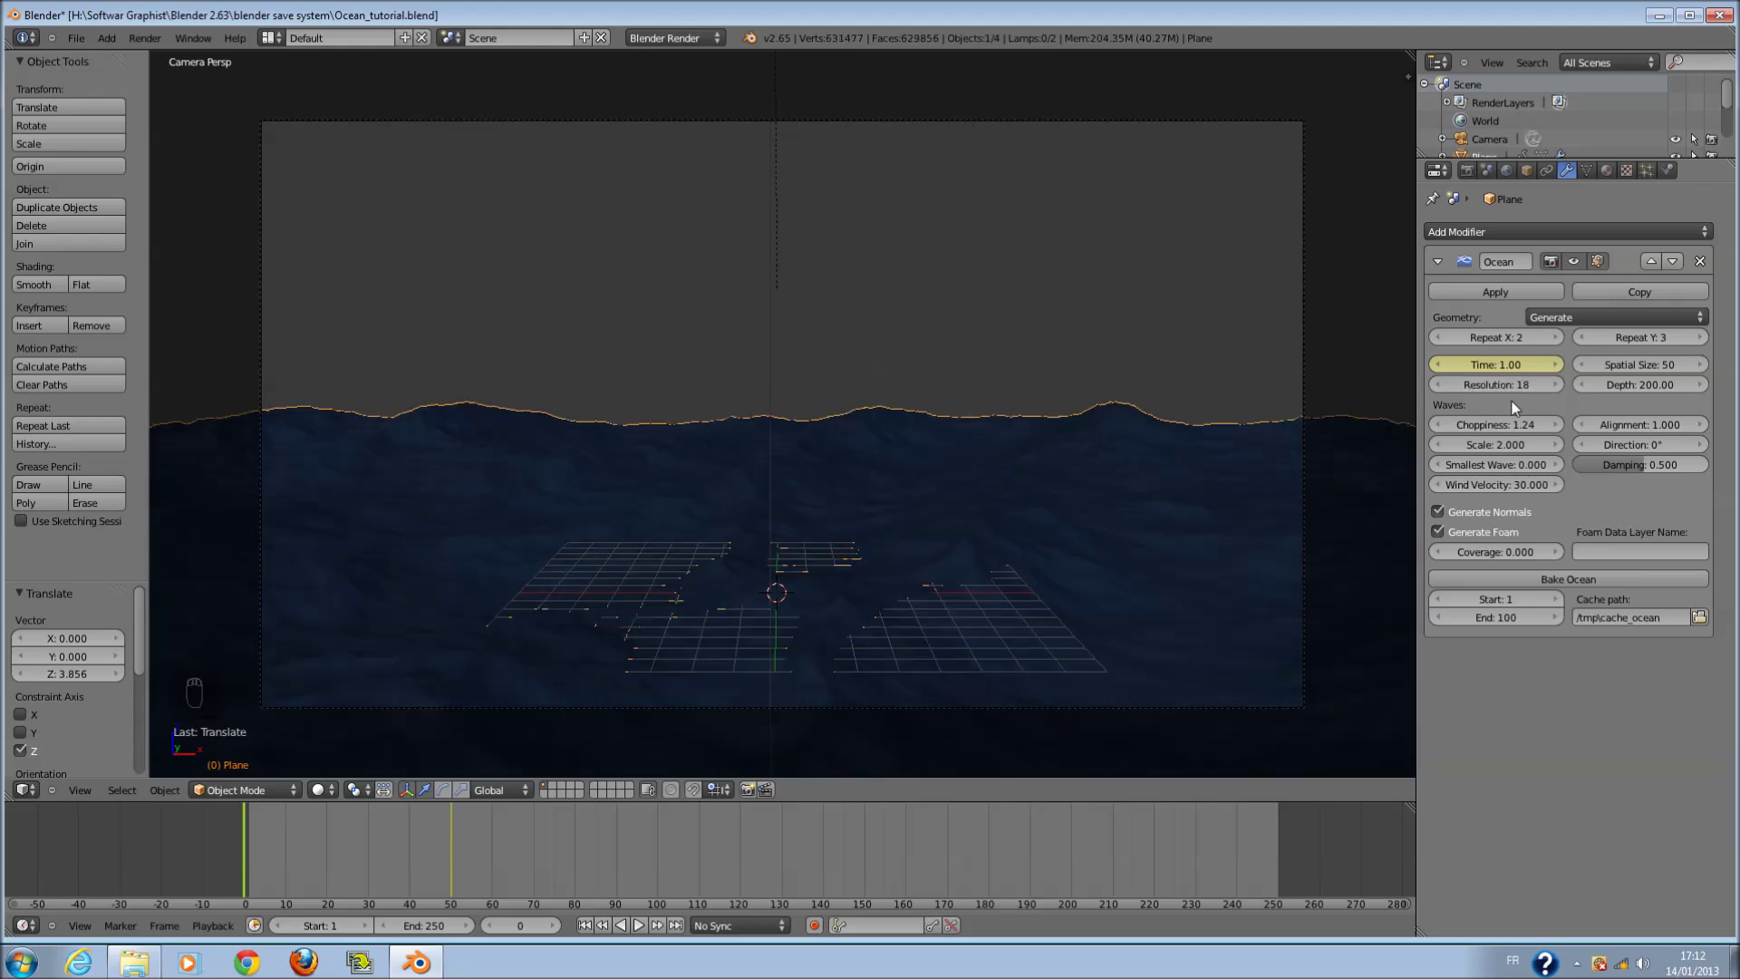
{"action": "left_click", "coordinate": [1505, 384]}
{"action": "type", "text": "16"}
{"action": "key", "text": "Return"}
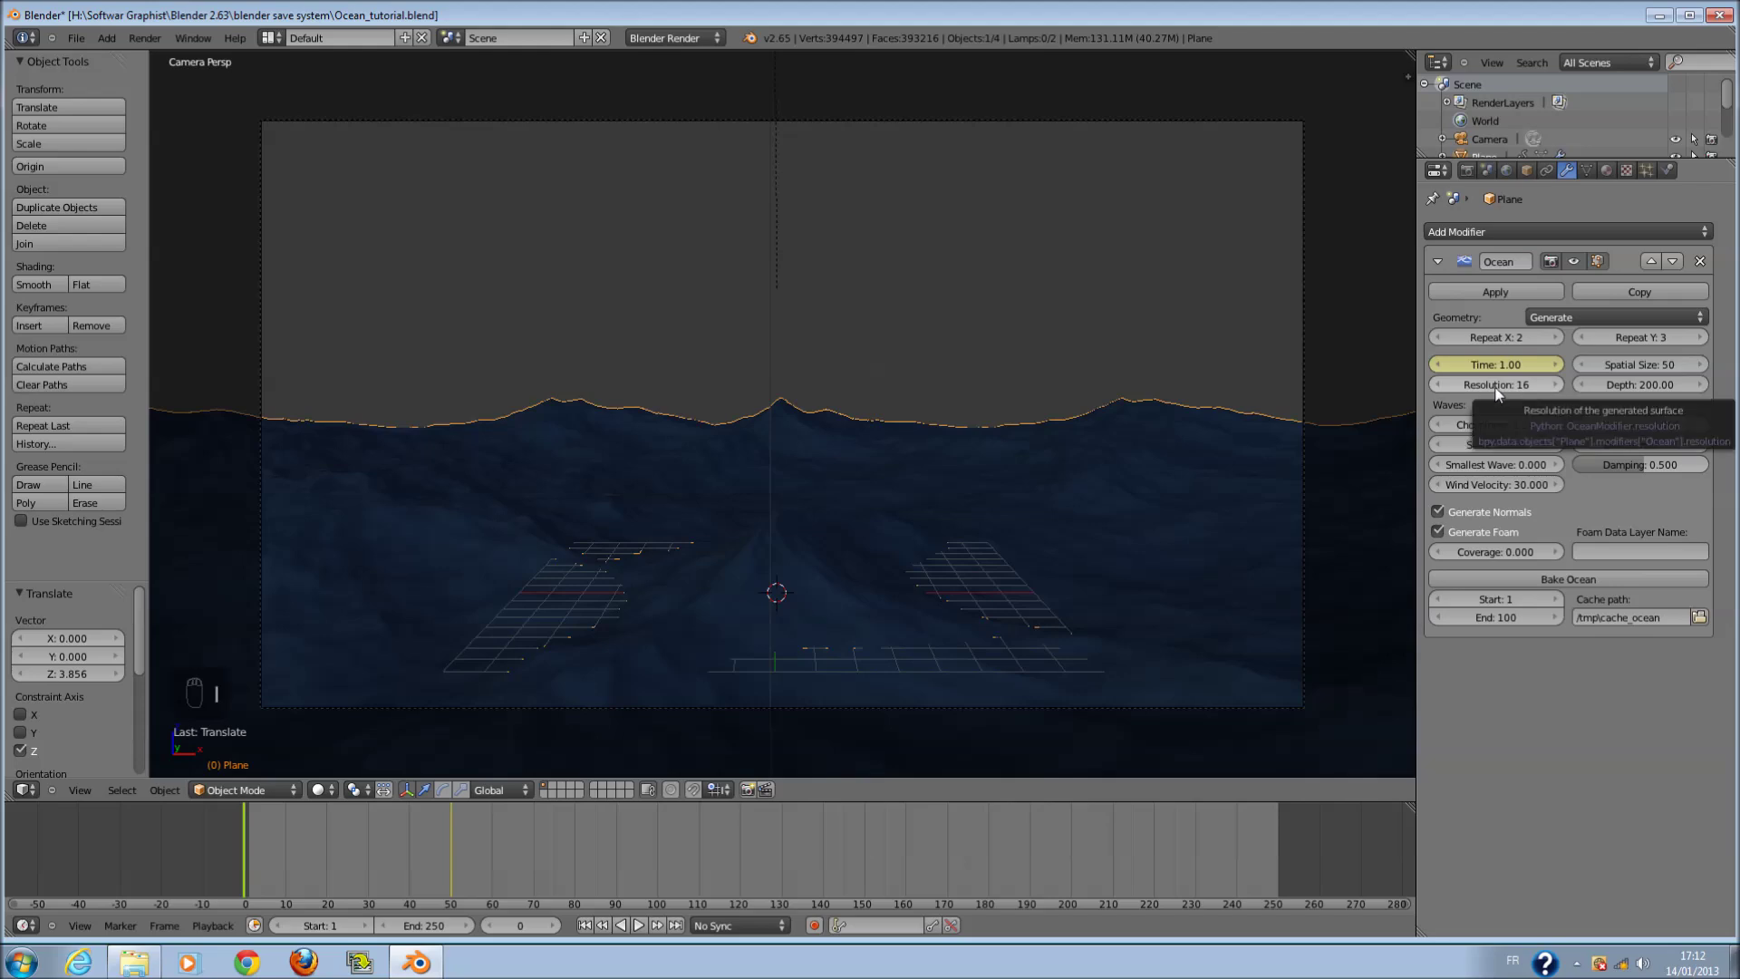
- Try to animate the Ocean modifier's resolution from 16 at frame 0 to 18 at frame 30, and set it back to 16
{"action": "key", "text": "i"}
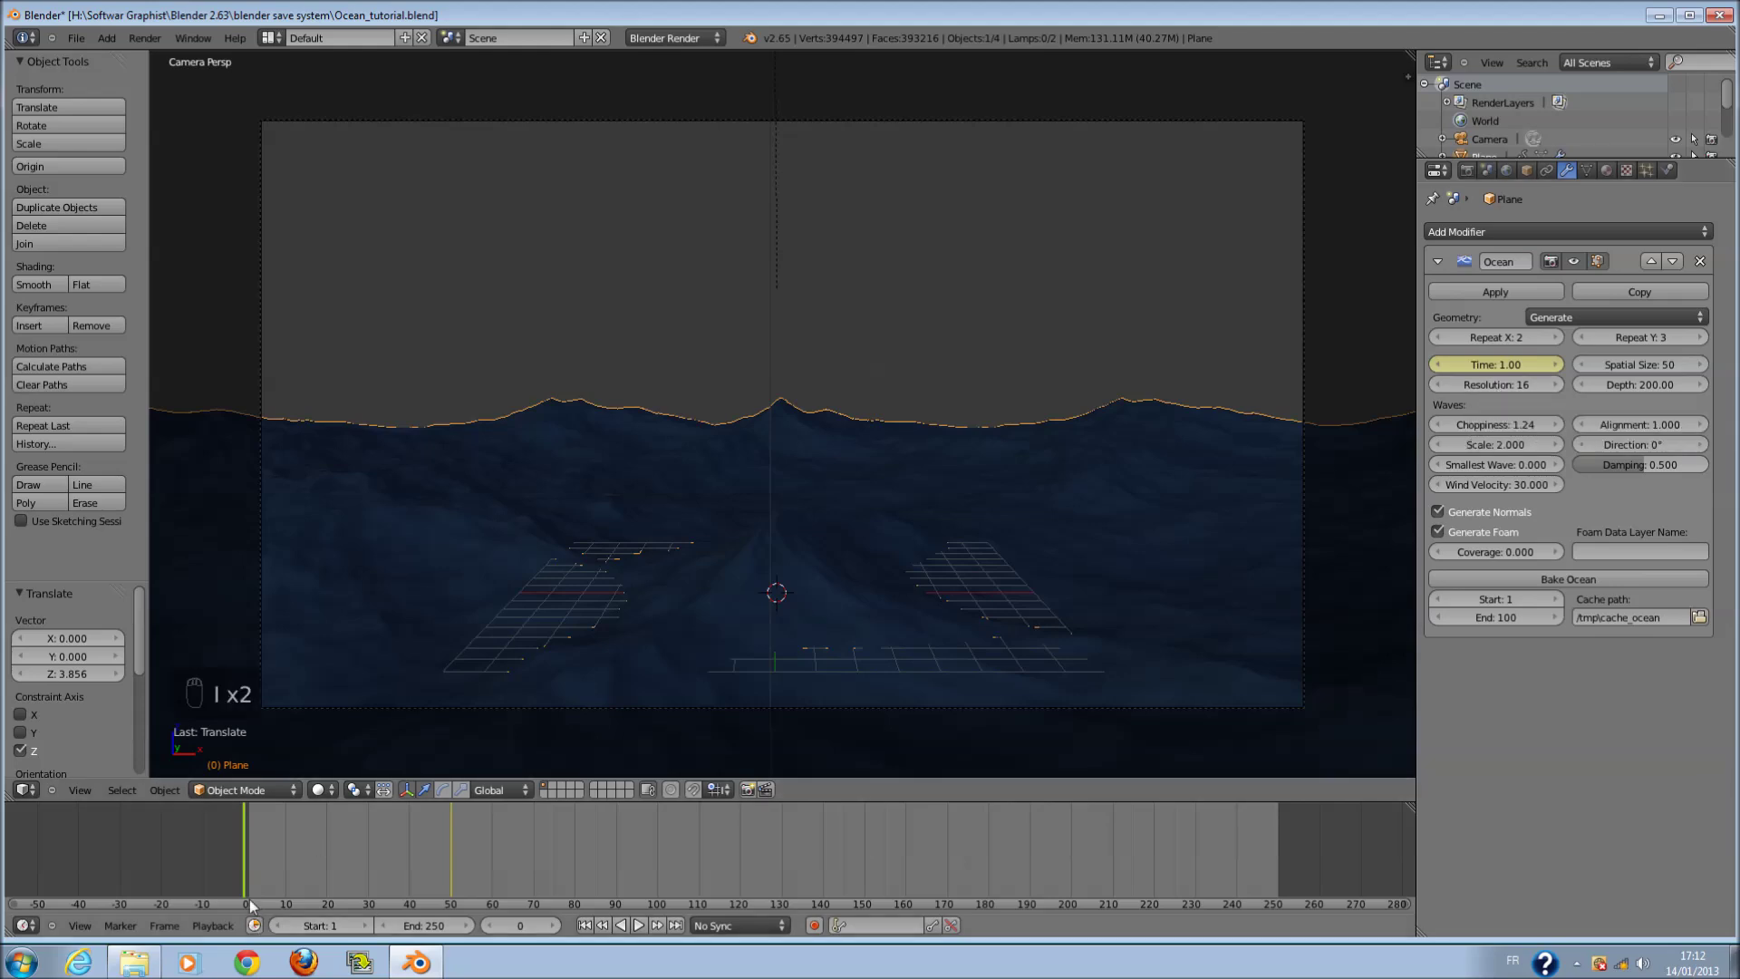
{"action": "left_click_drag", "start_coordinate": [333, 830], "coordinate": [426, 852]}
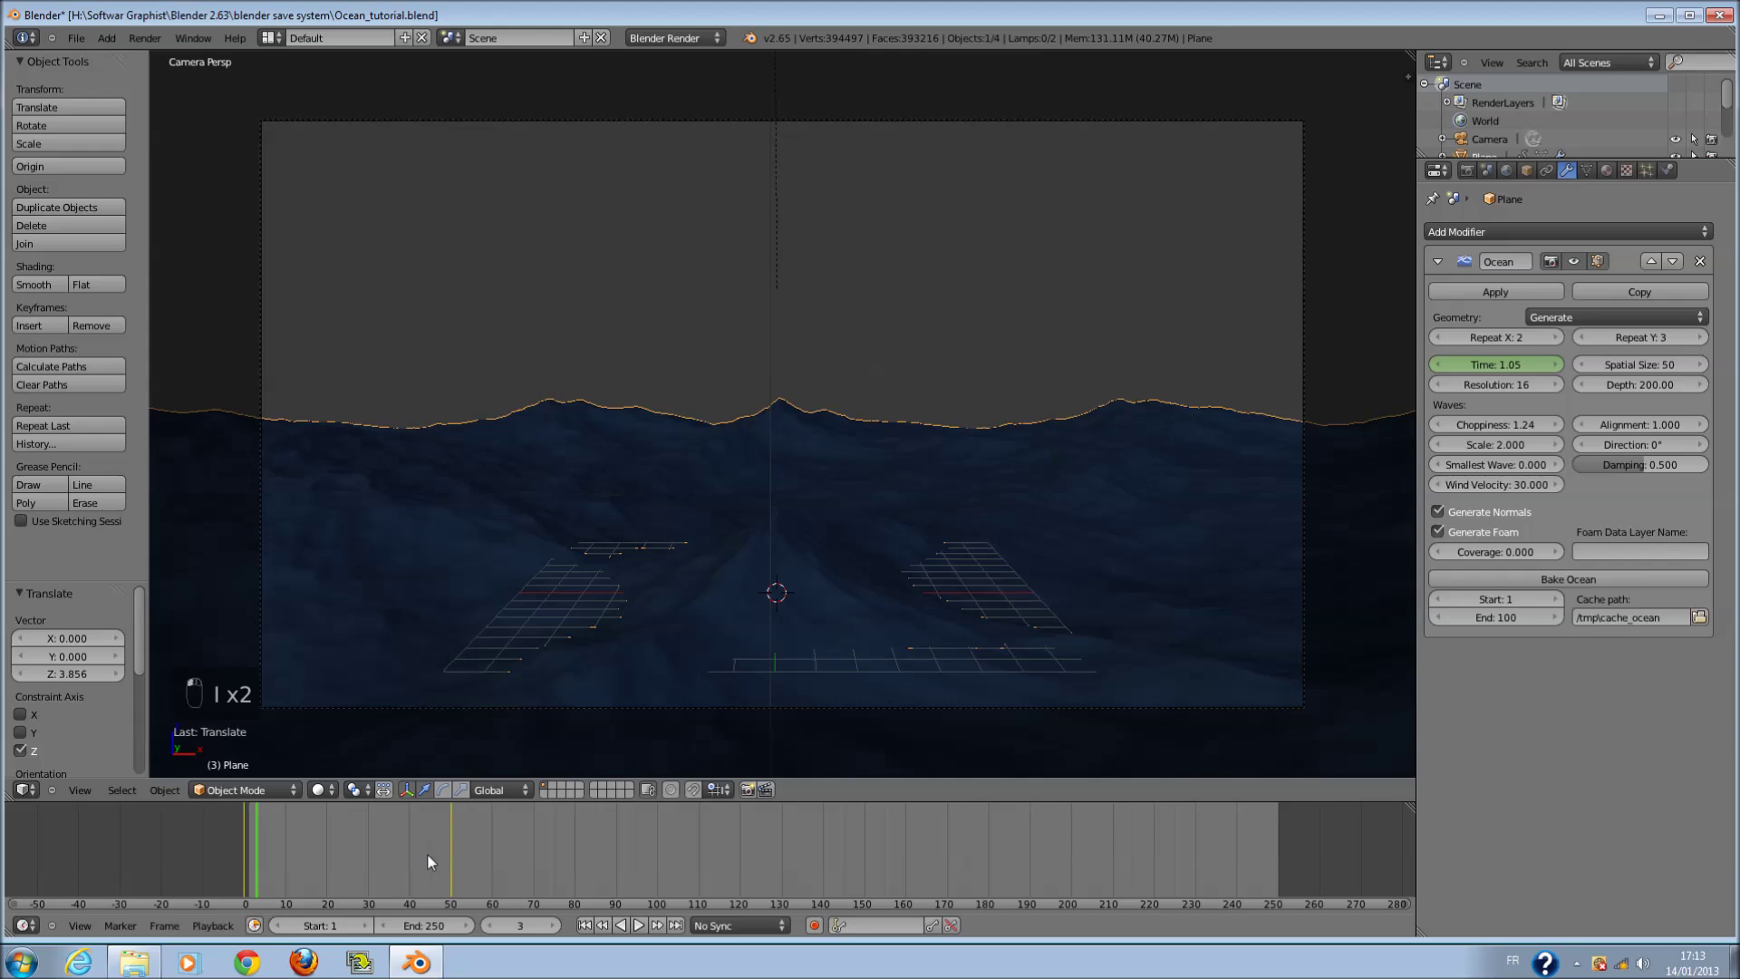
{"action": "left_click", "coordinate": [368, 858]}
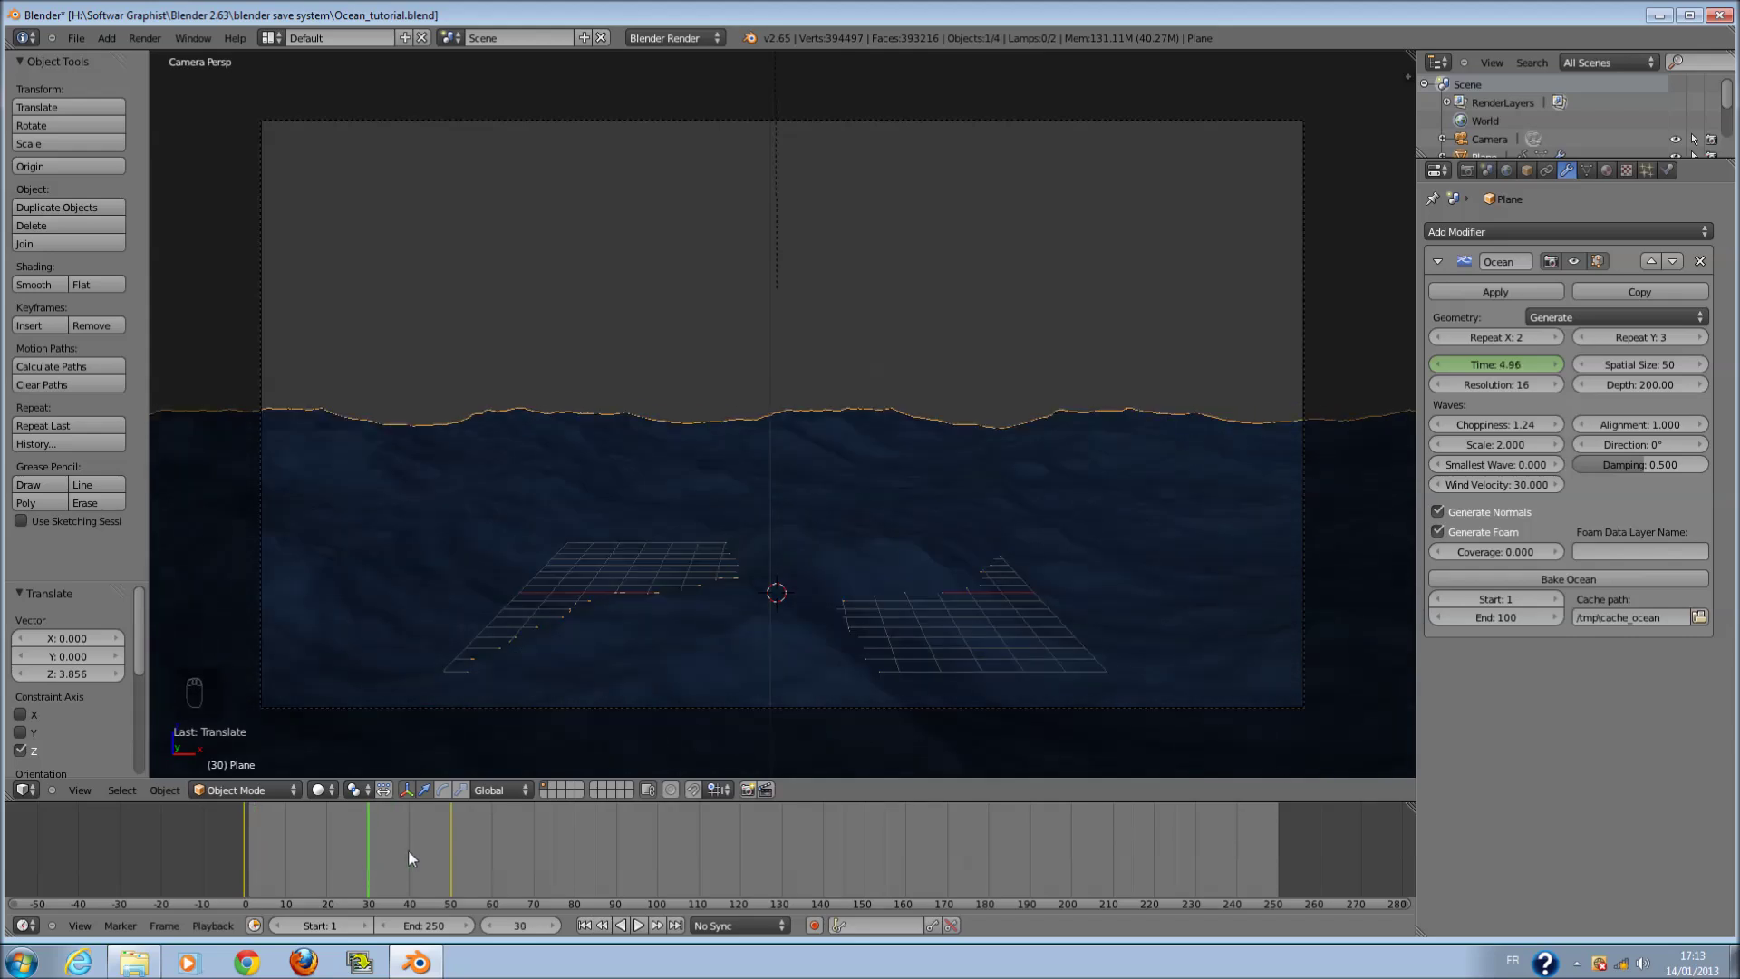
{"action": "left_click", "coordinate": [1503, 384]}
{"action": "type", "text": "18"}
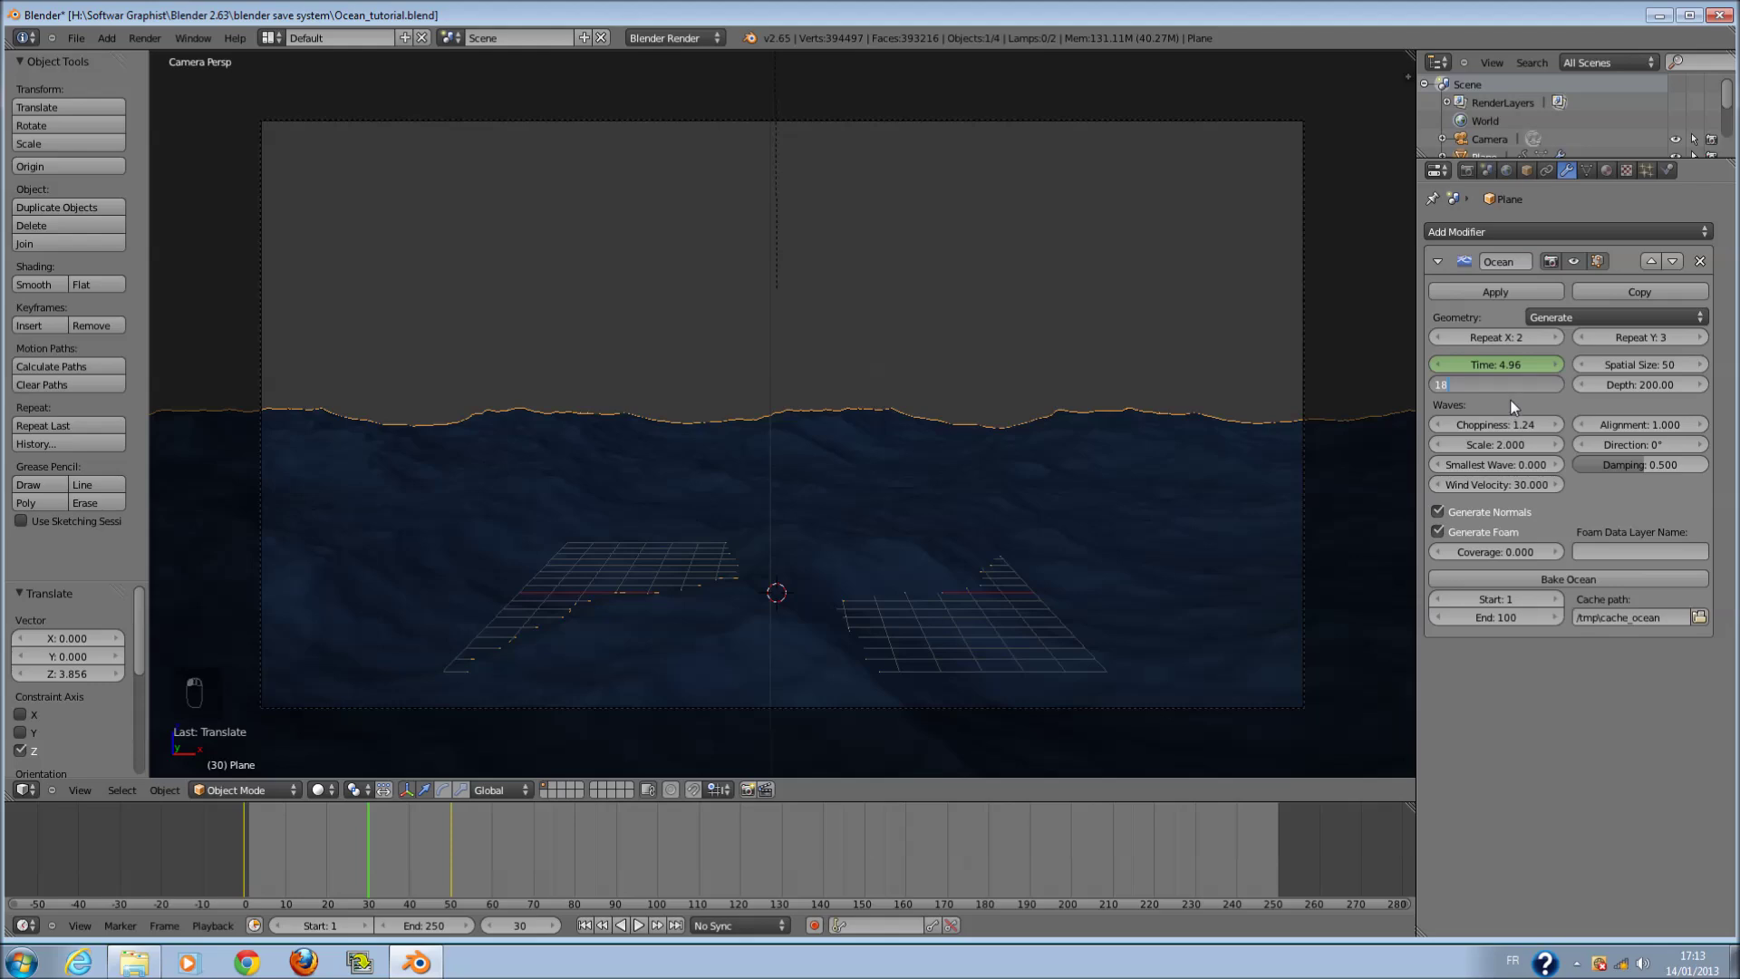
{"action": "key", "text": "Return"}
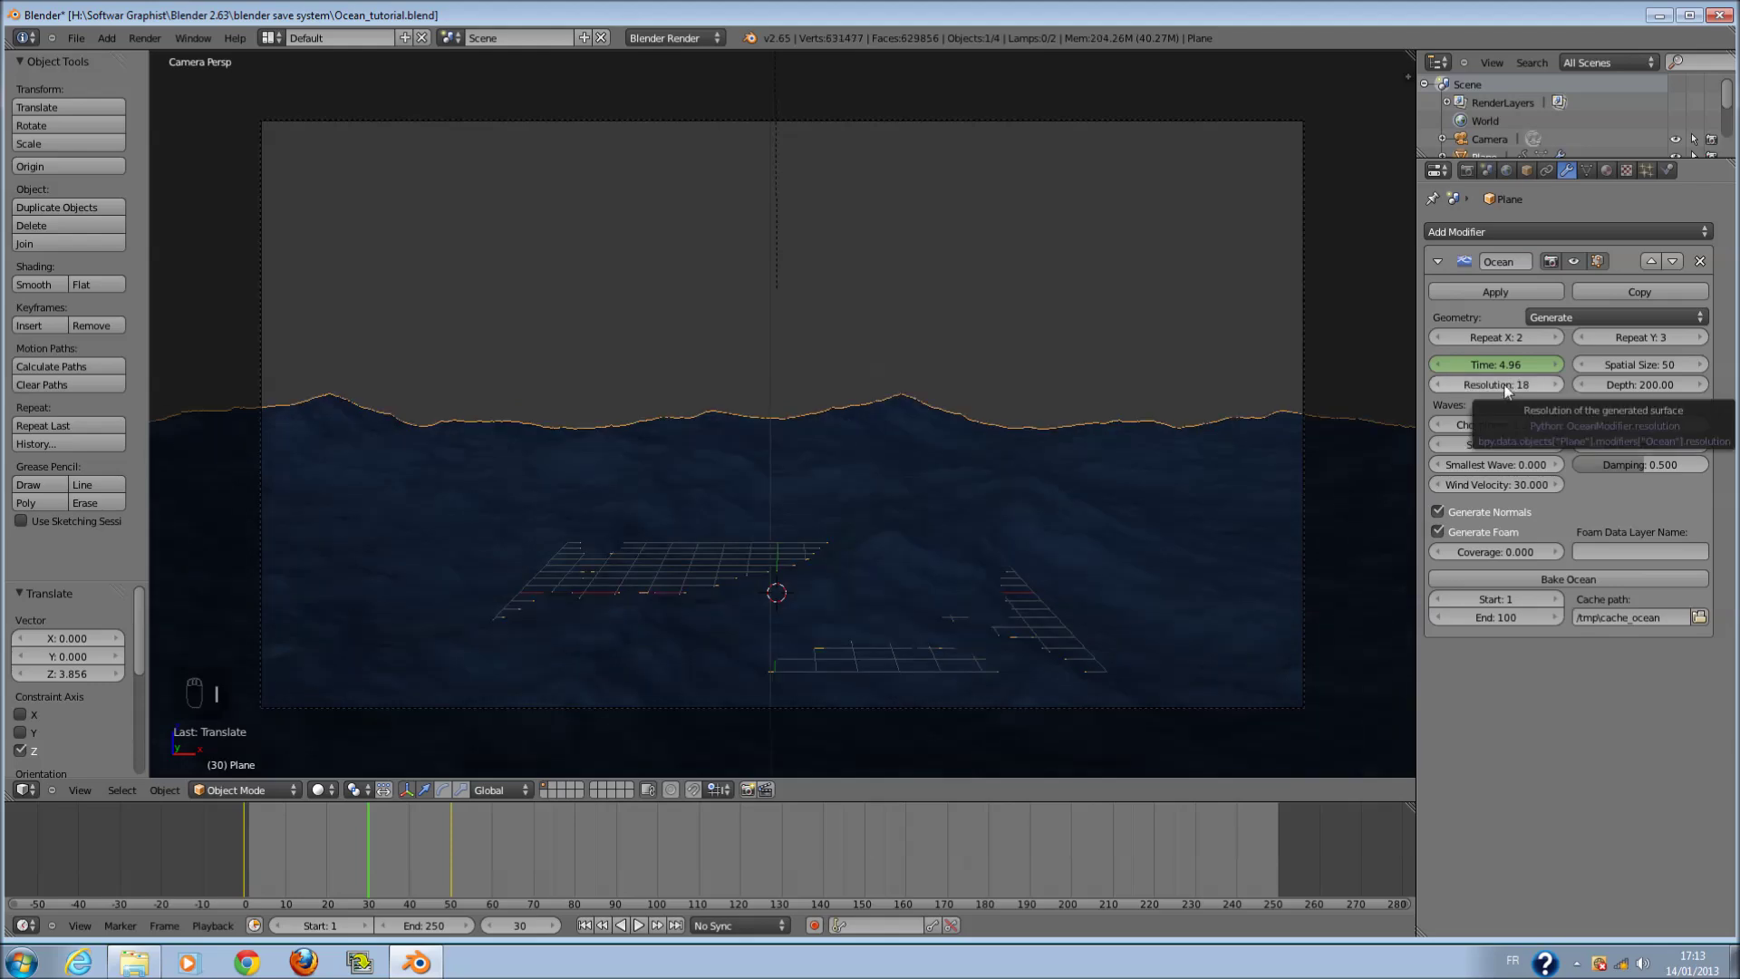
{"action": "key", "text": "Down"}
{"action": "left_click", "coordinate": [275, 828]}
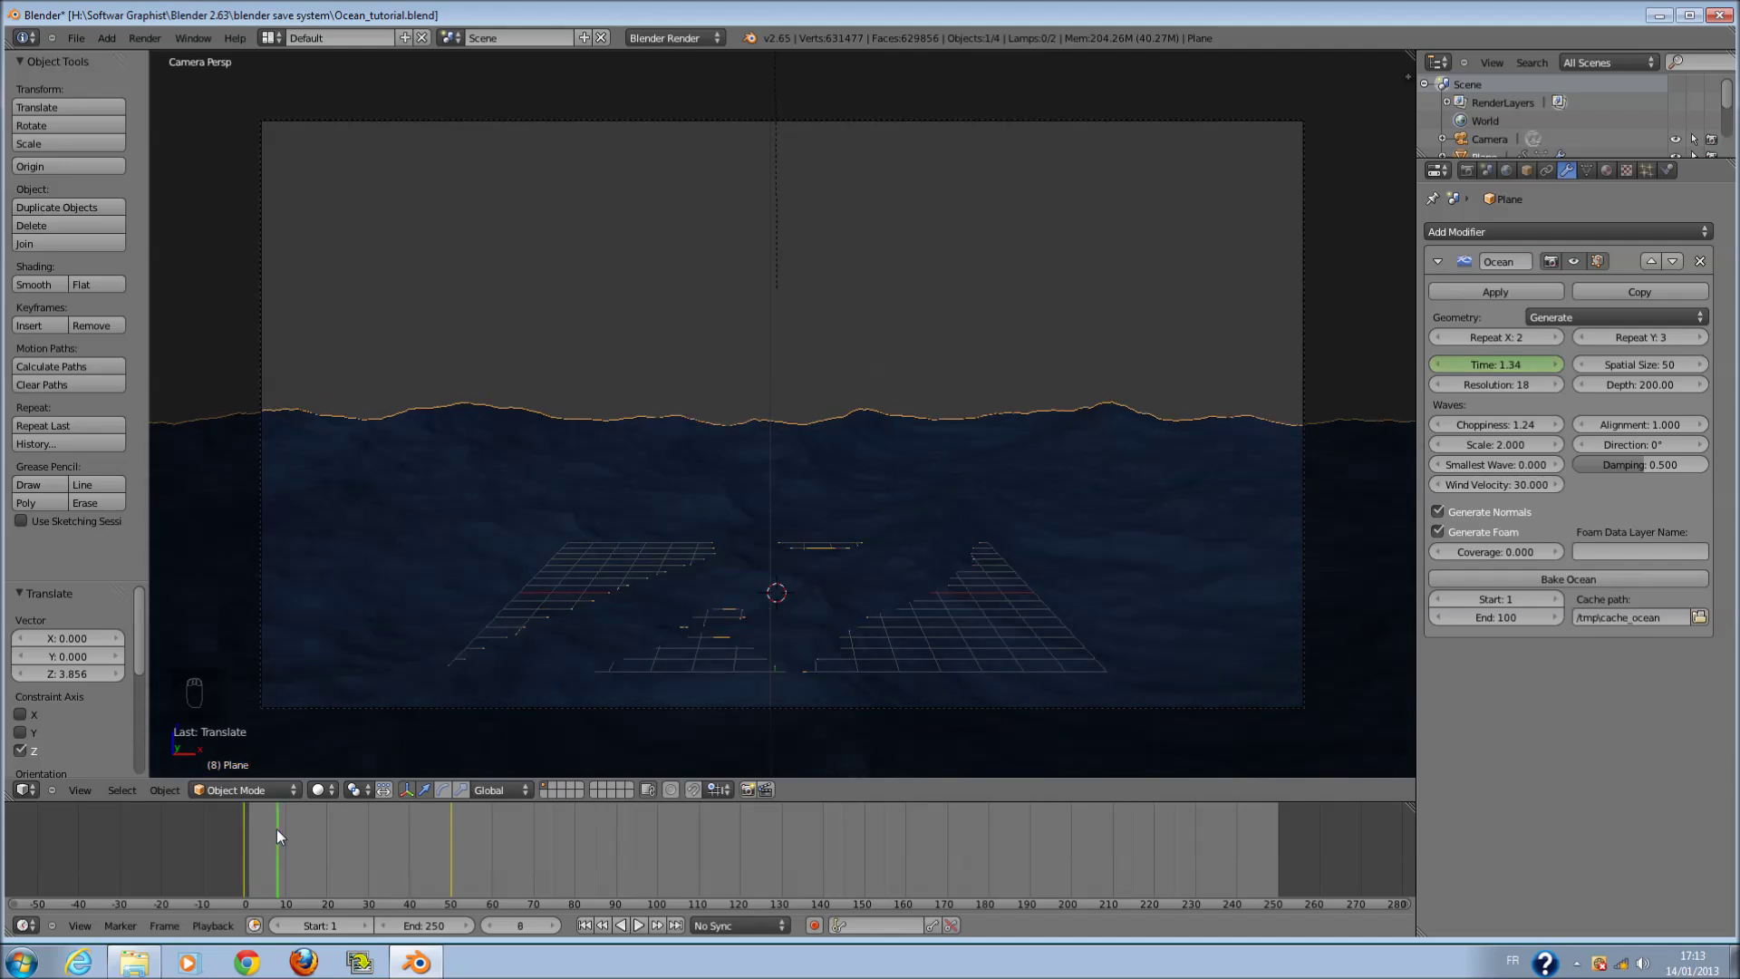
{"action": "left_click", "coordinate": [1502, 388]}
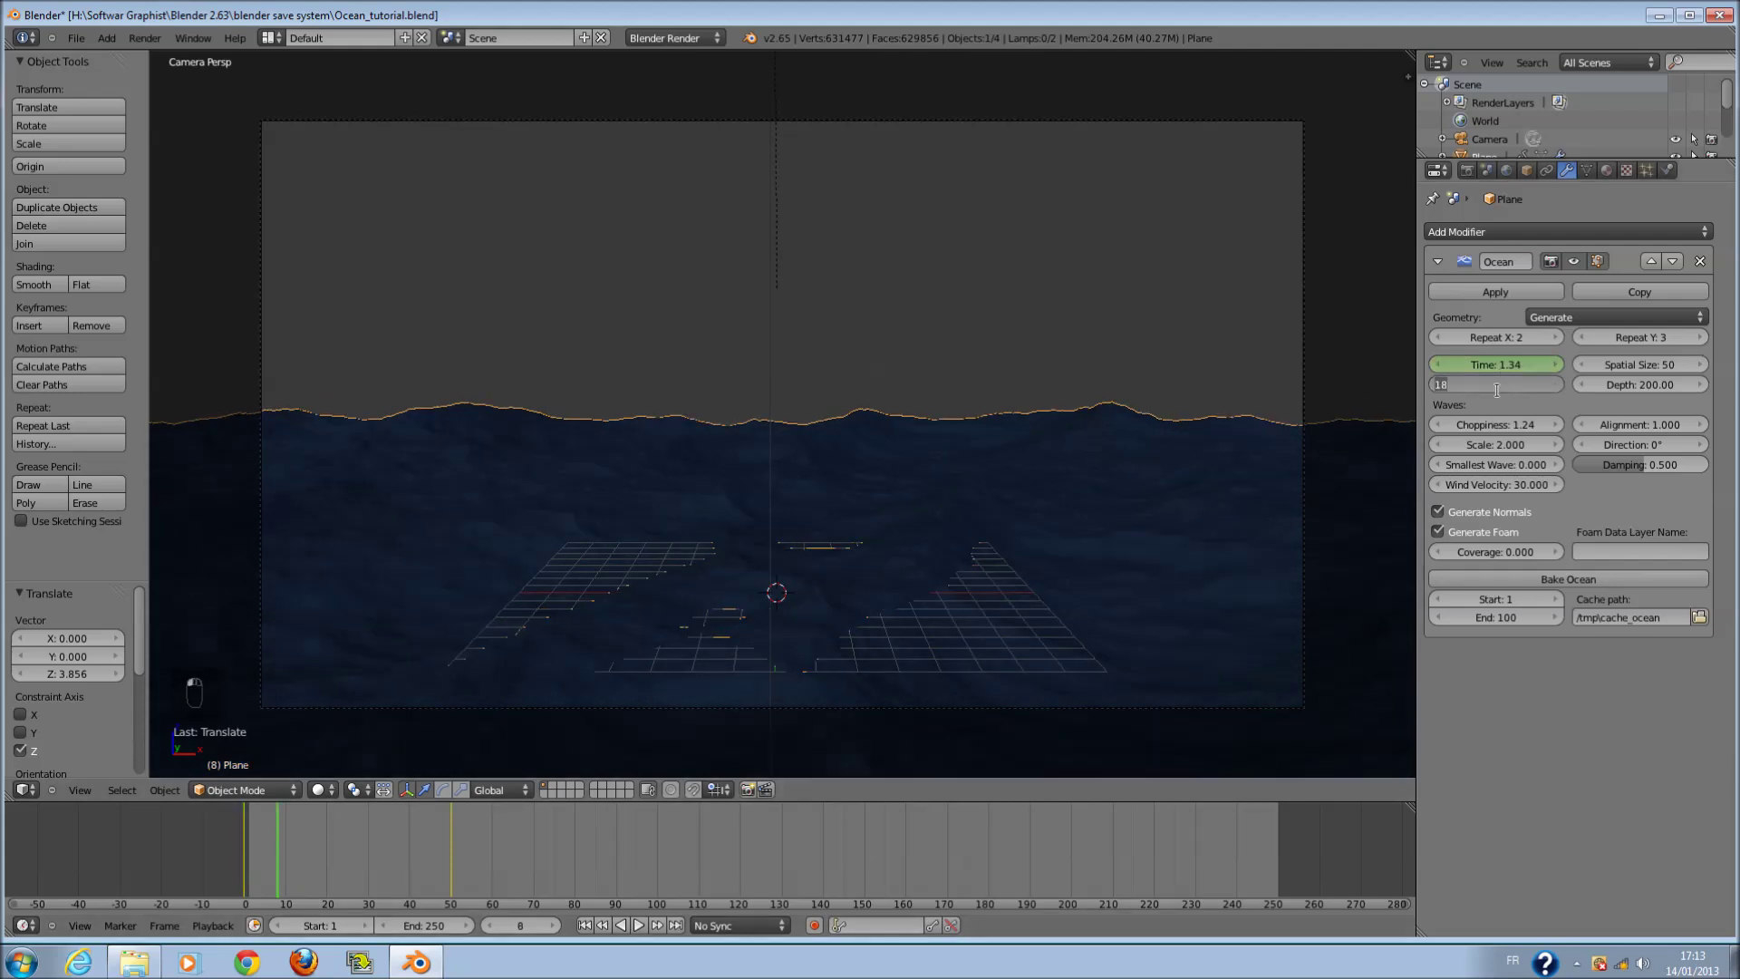
{"action": "type", "text": "16"}
{"action": "key", "text": "Return"}
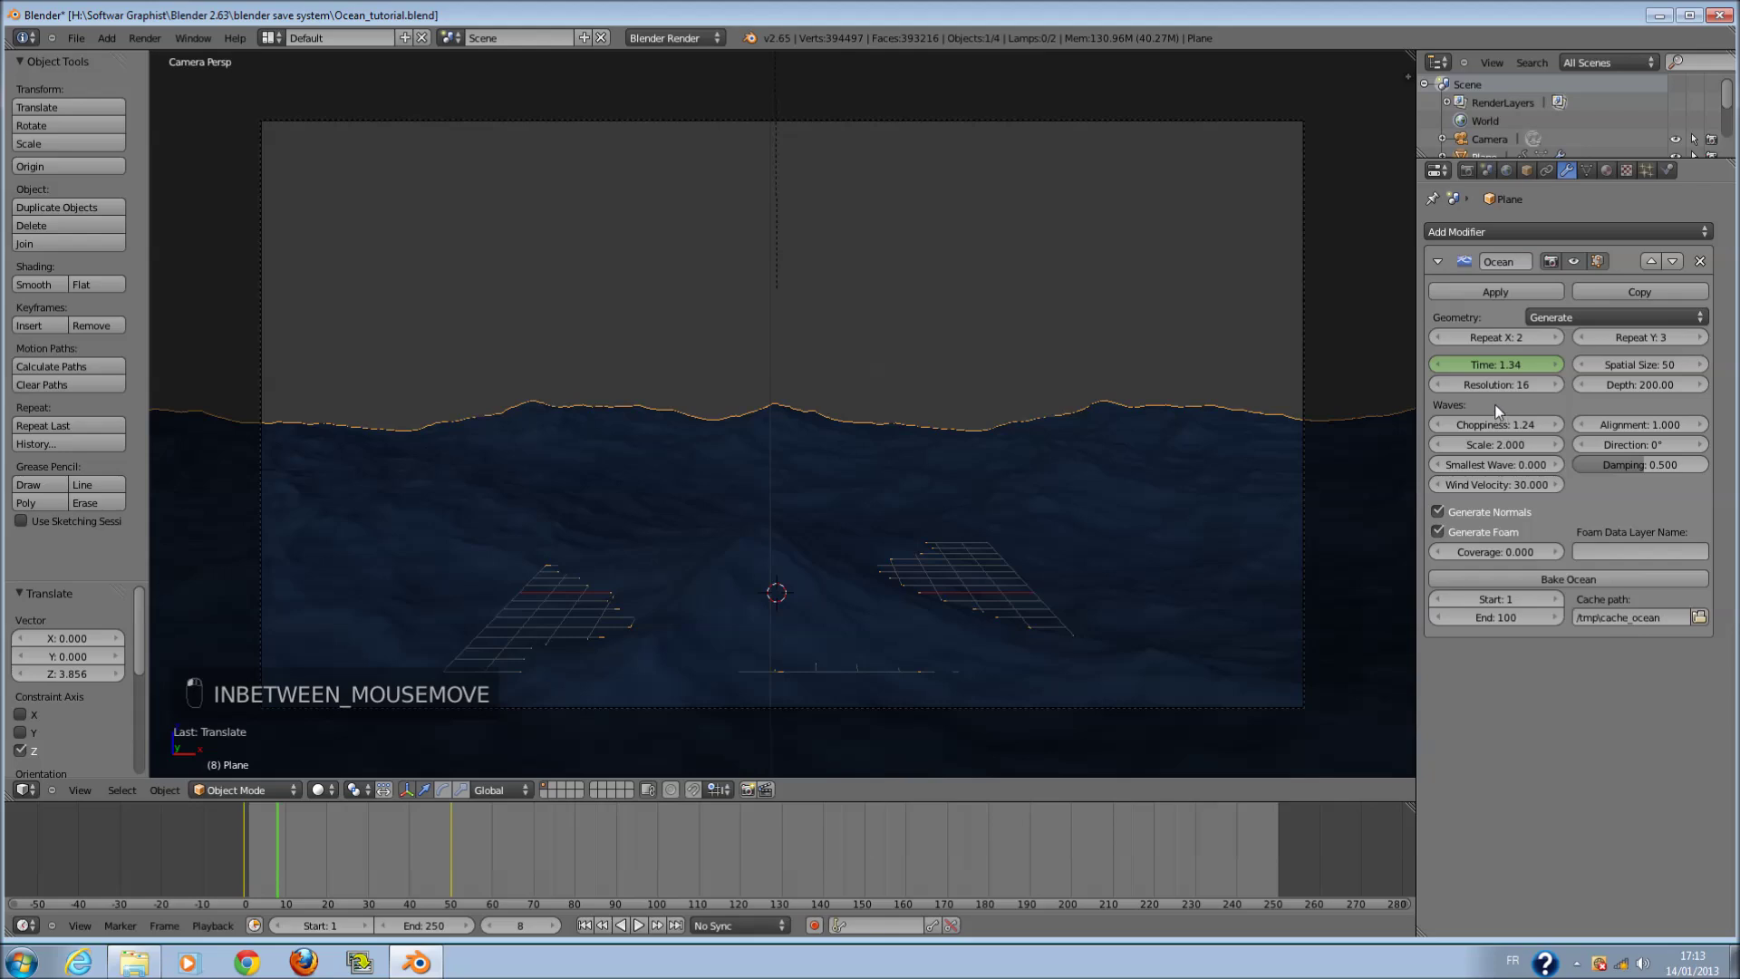
- Try an Ocean modifier resolution of 2, and set the resolution to 7
{"action": "left_click", "coordinate": [1504, 385]}
{"action": "type", "text": "2"}
{"action": "key", "text": "Return"}
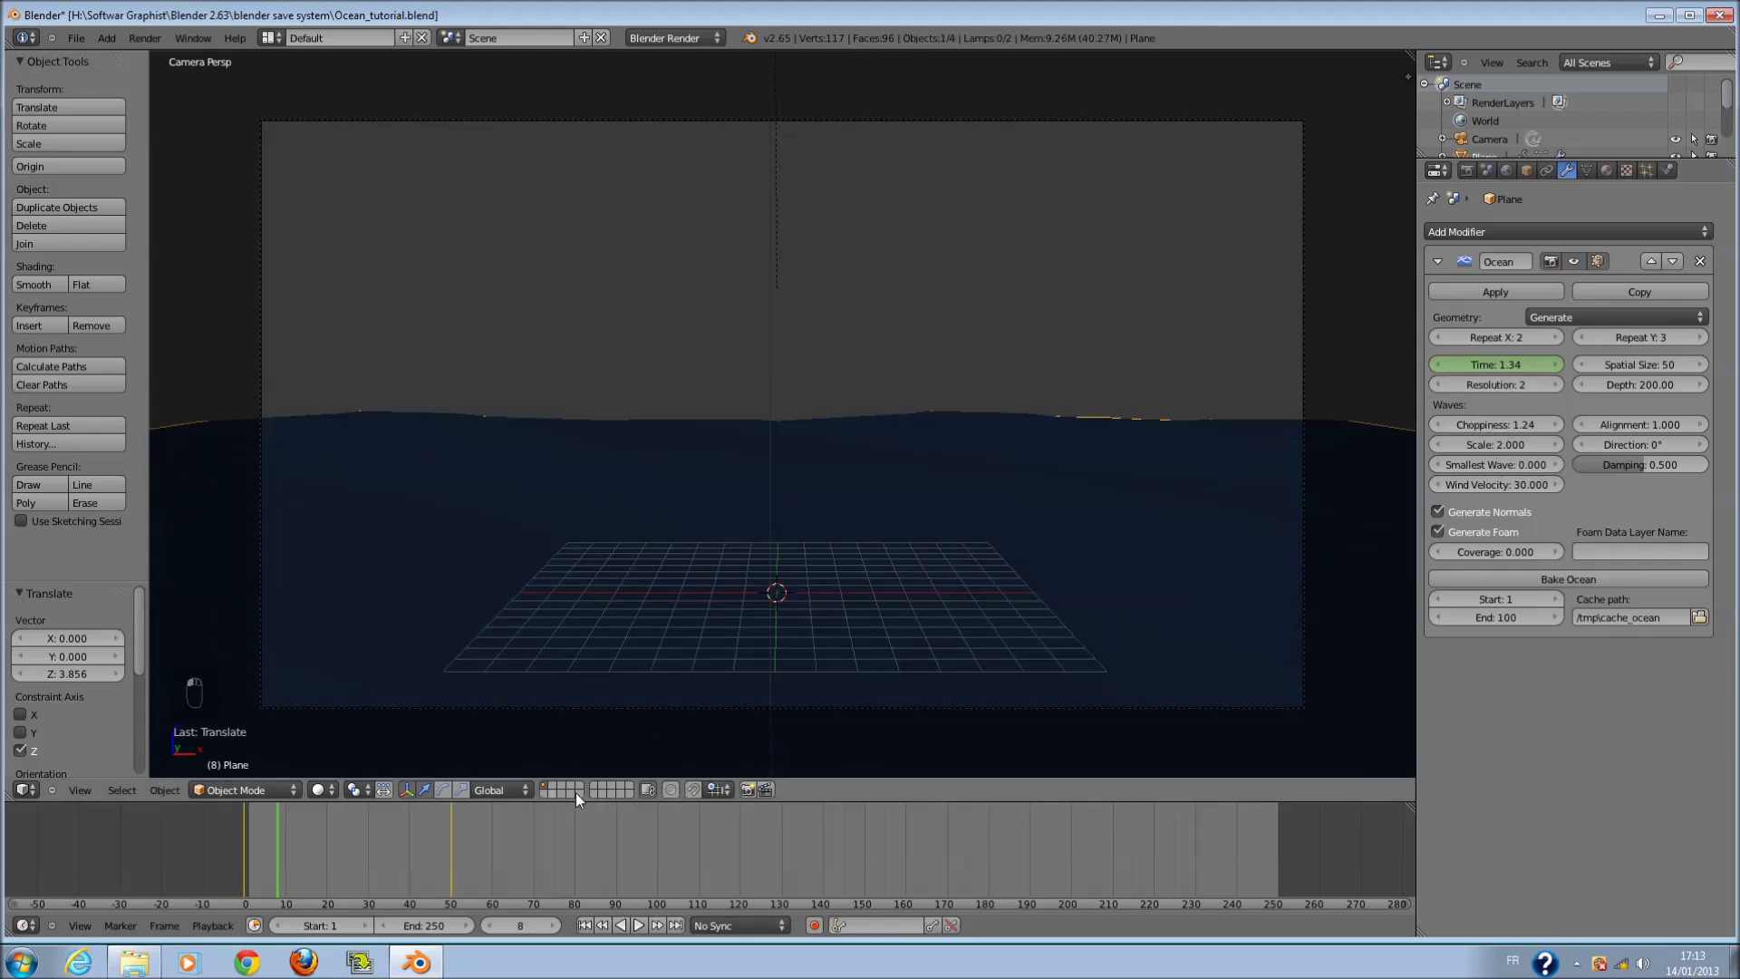
{"action": "left_click", "coordinate": [1507, 382]}
{"action": "type", "text": "7"}
{"action": "key", "text": "Return"}
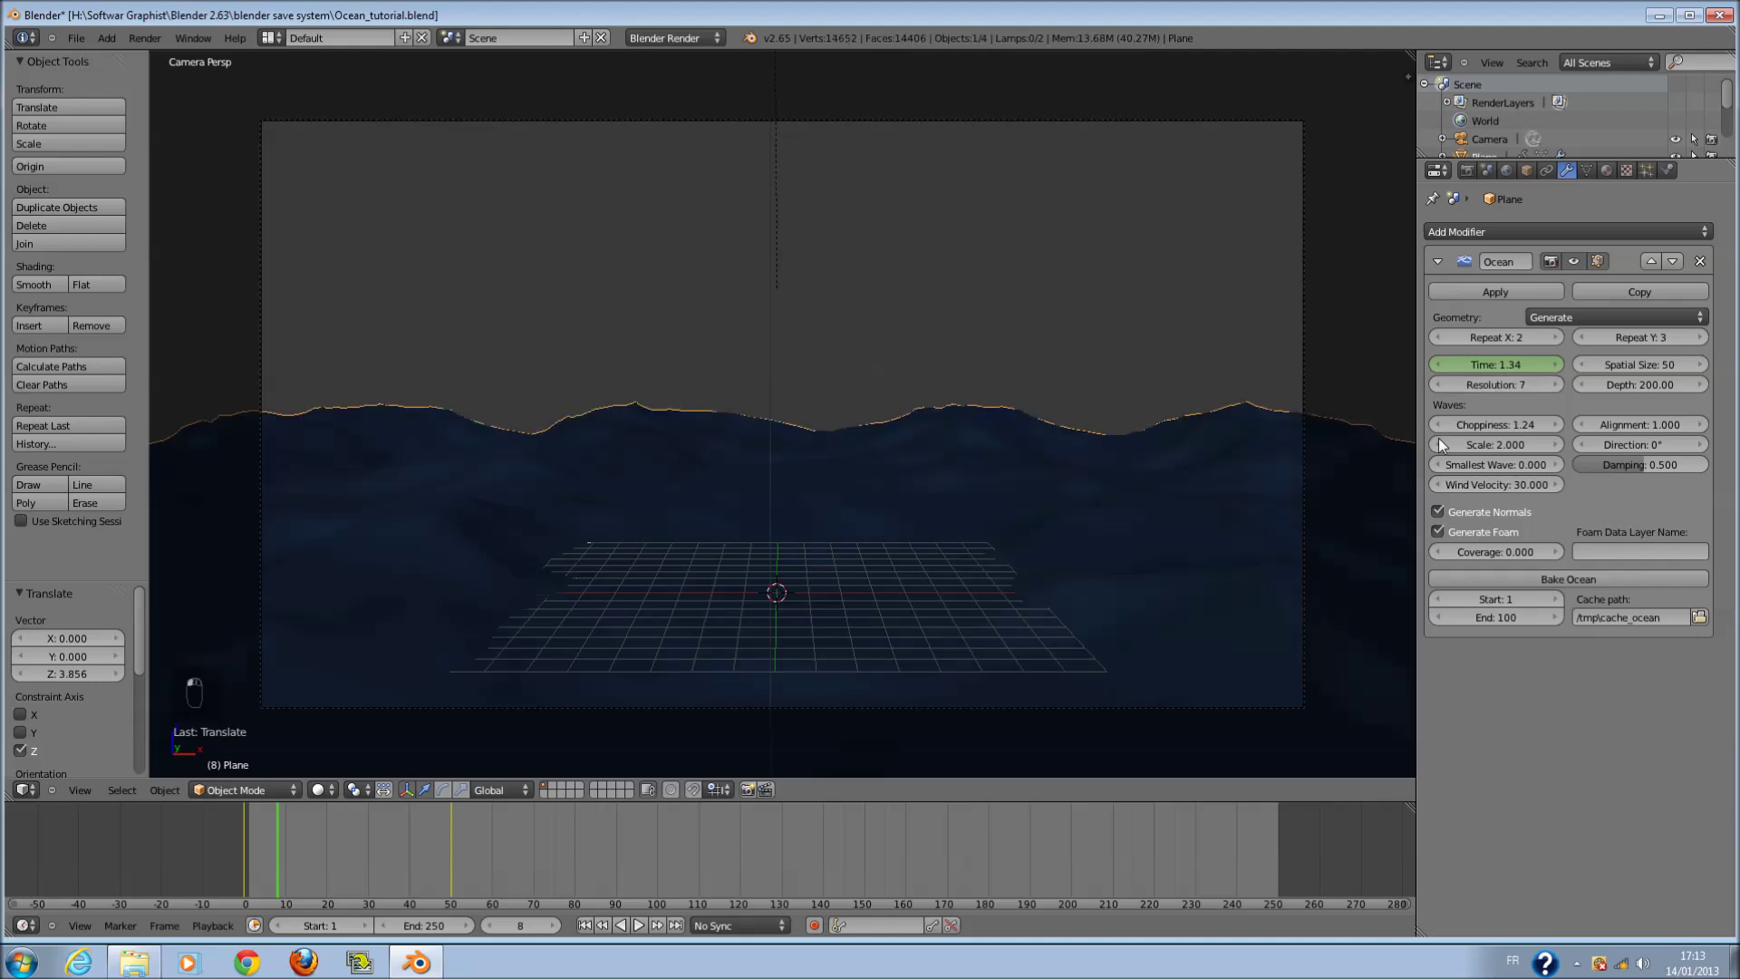
- Try lowering the wave choppiness to 0 at frame 31 and undo the change
{"action": "left_click_drag", "start_coordinate": [406, 856], "coordinate": [372, 865]}
{"action": "left_click_drag", "start_coordinate": [1511, 435], "coordinate": [1540, 434]}
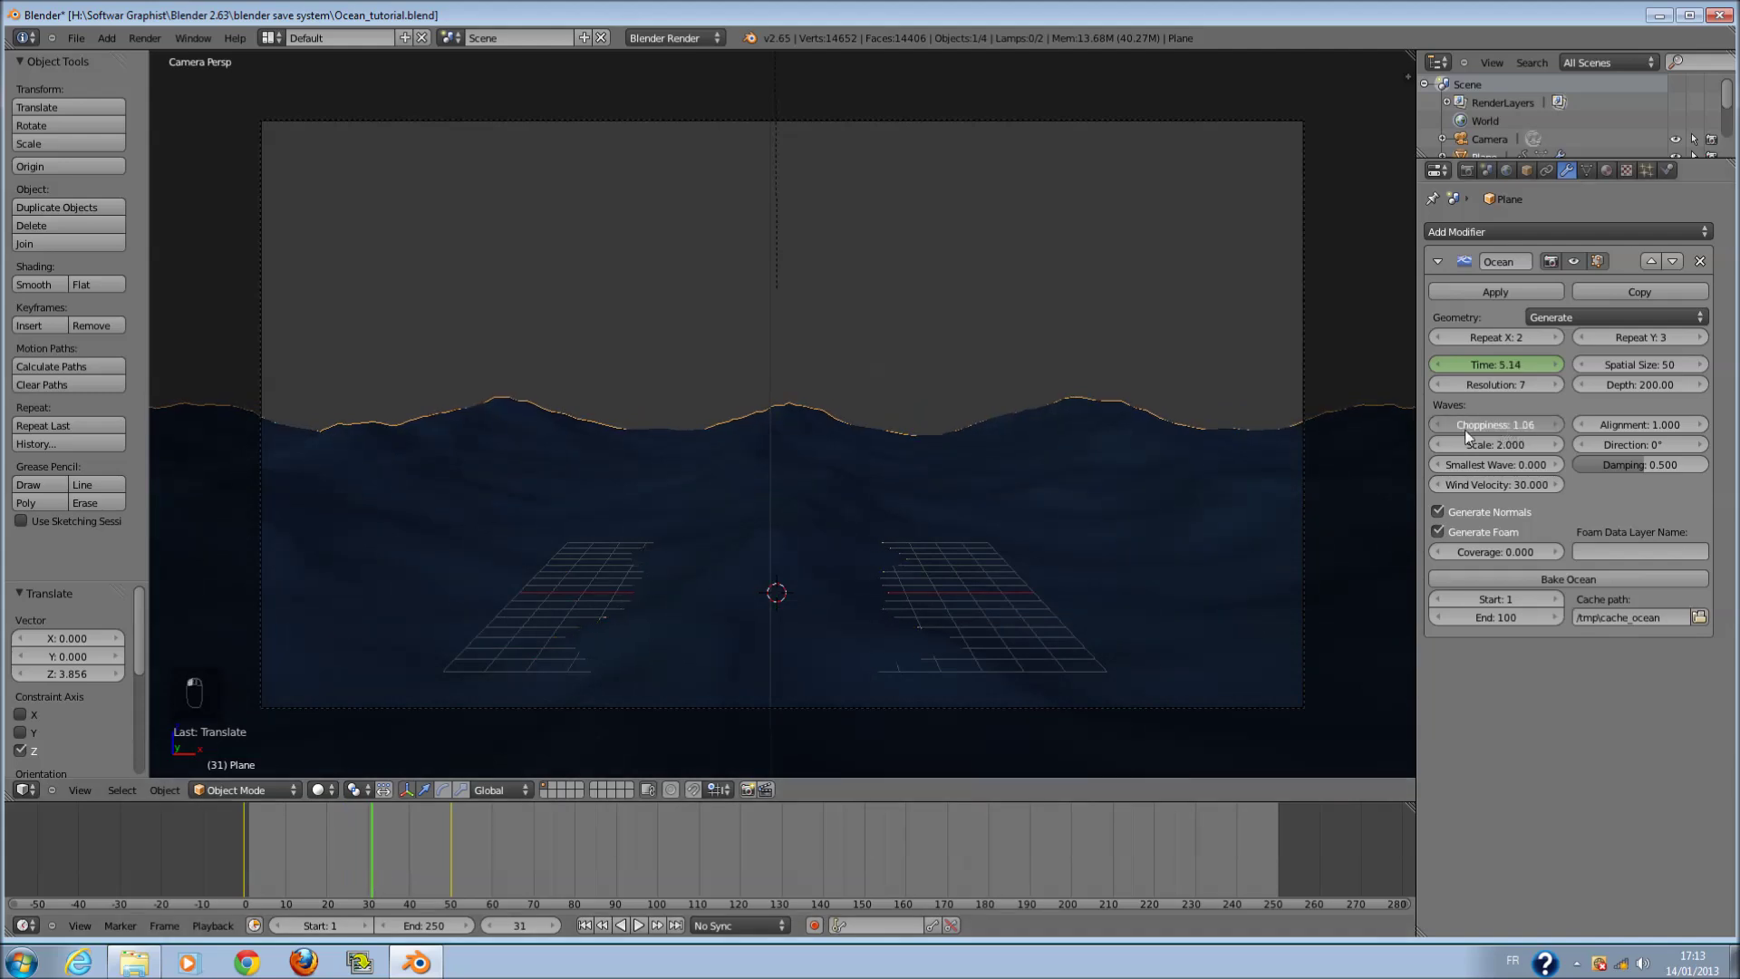
{"action": "left_click_drag", "start_coordinate": [1403, 437], "coordinate": [1346, 445]}
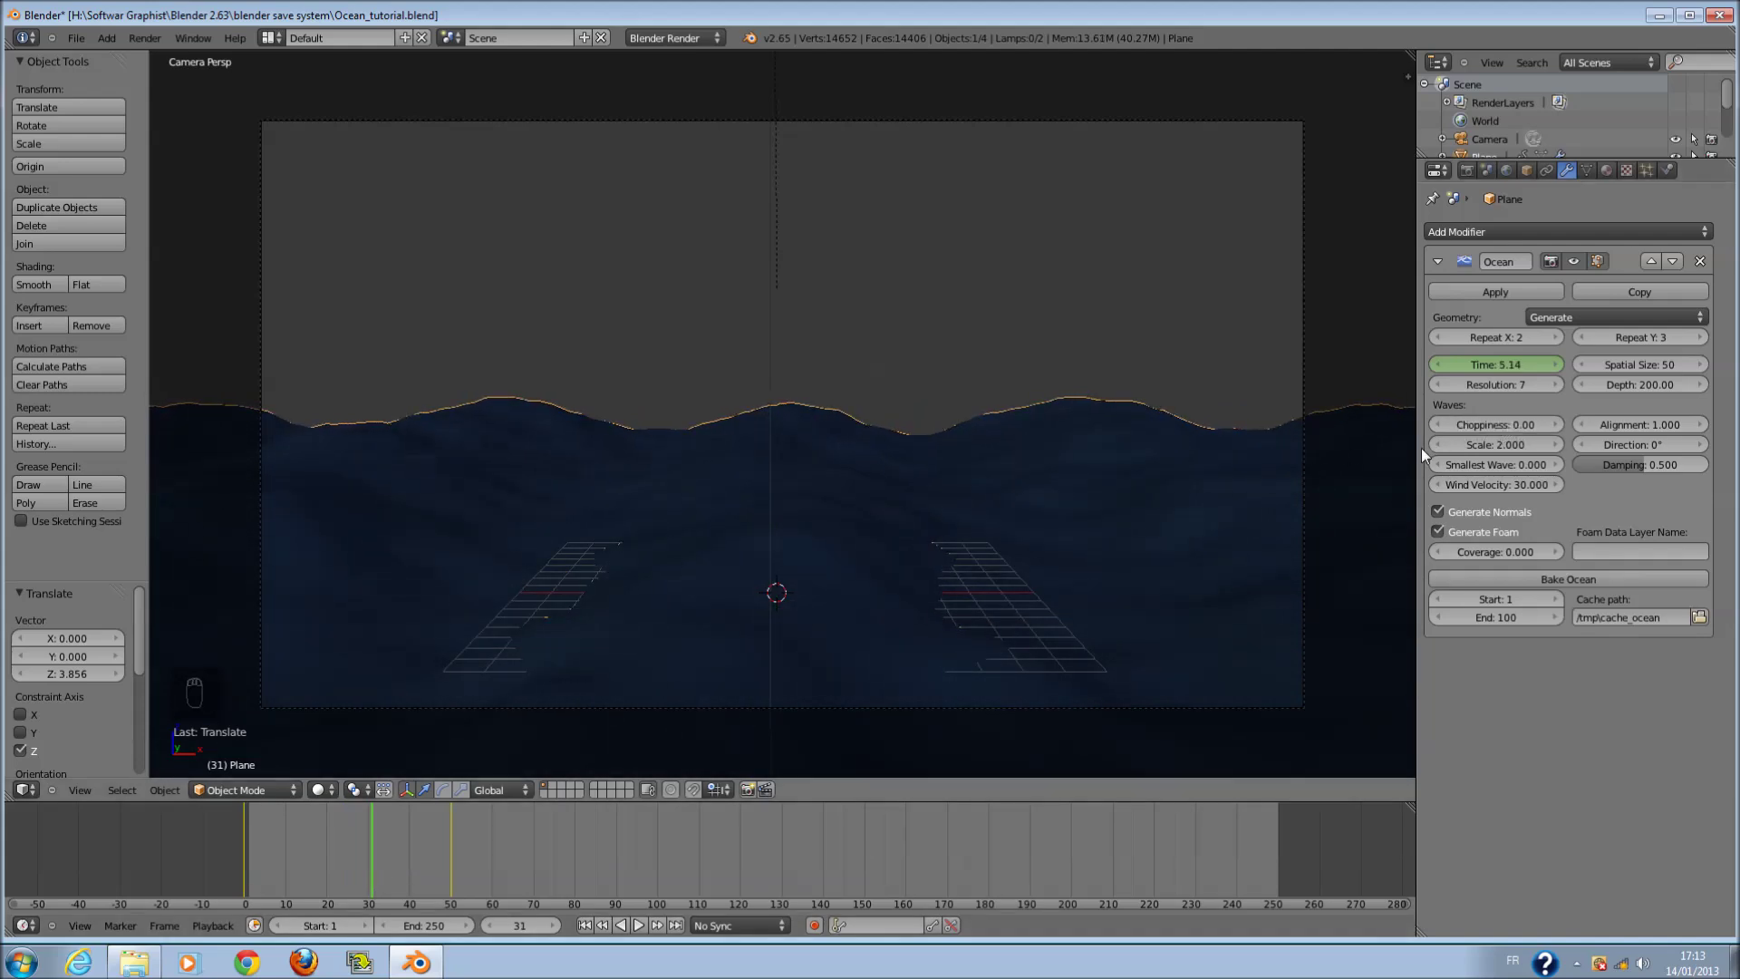
{"action": "key", "text": "ctrl+z"}
{"action": "key", "text": "ctrl+z"}
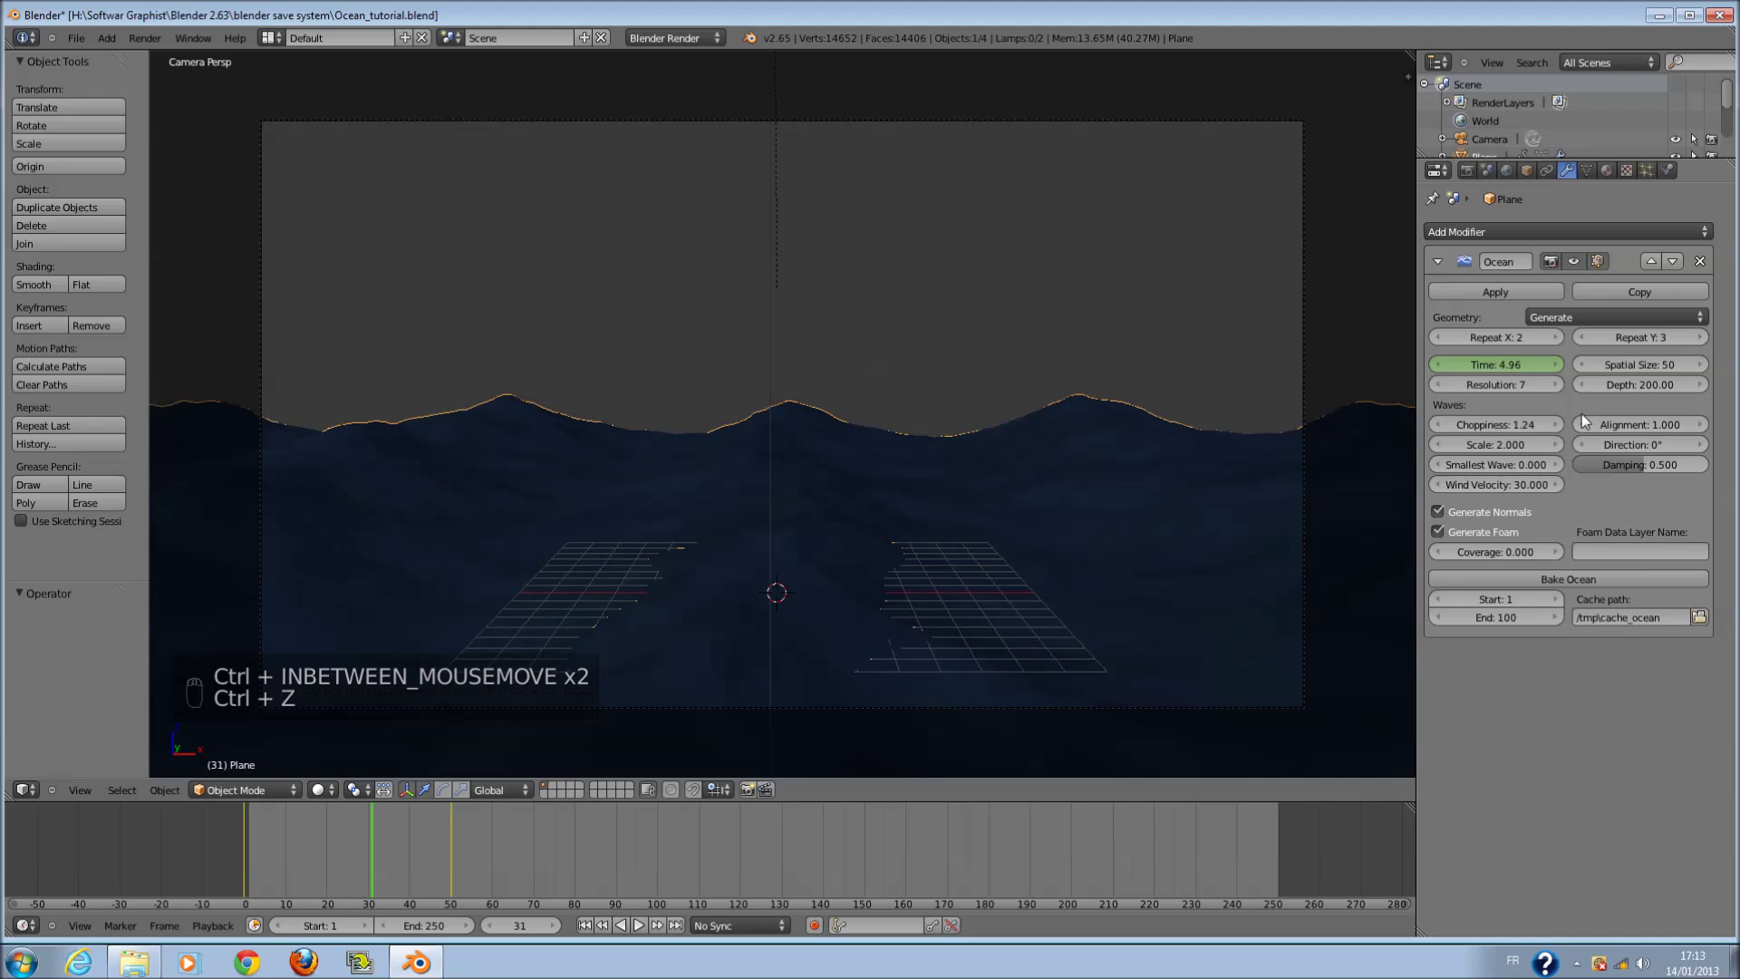
- Set the Ocean modifier's choppiness to 1.35 and keyframe it at frame 0
{"action": "left_click_drag", "start_coordinate": [368, 848], "coordinate": [376, 846]}
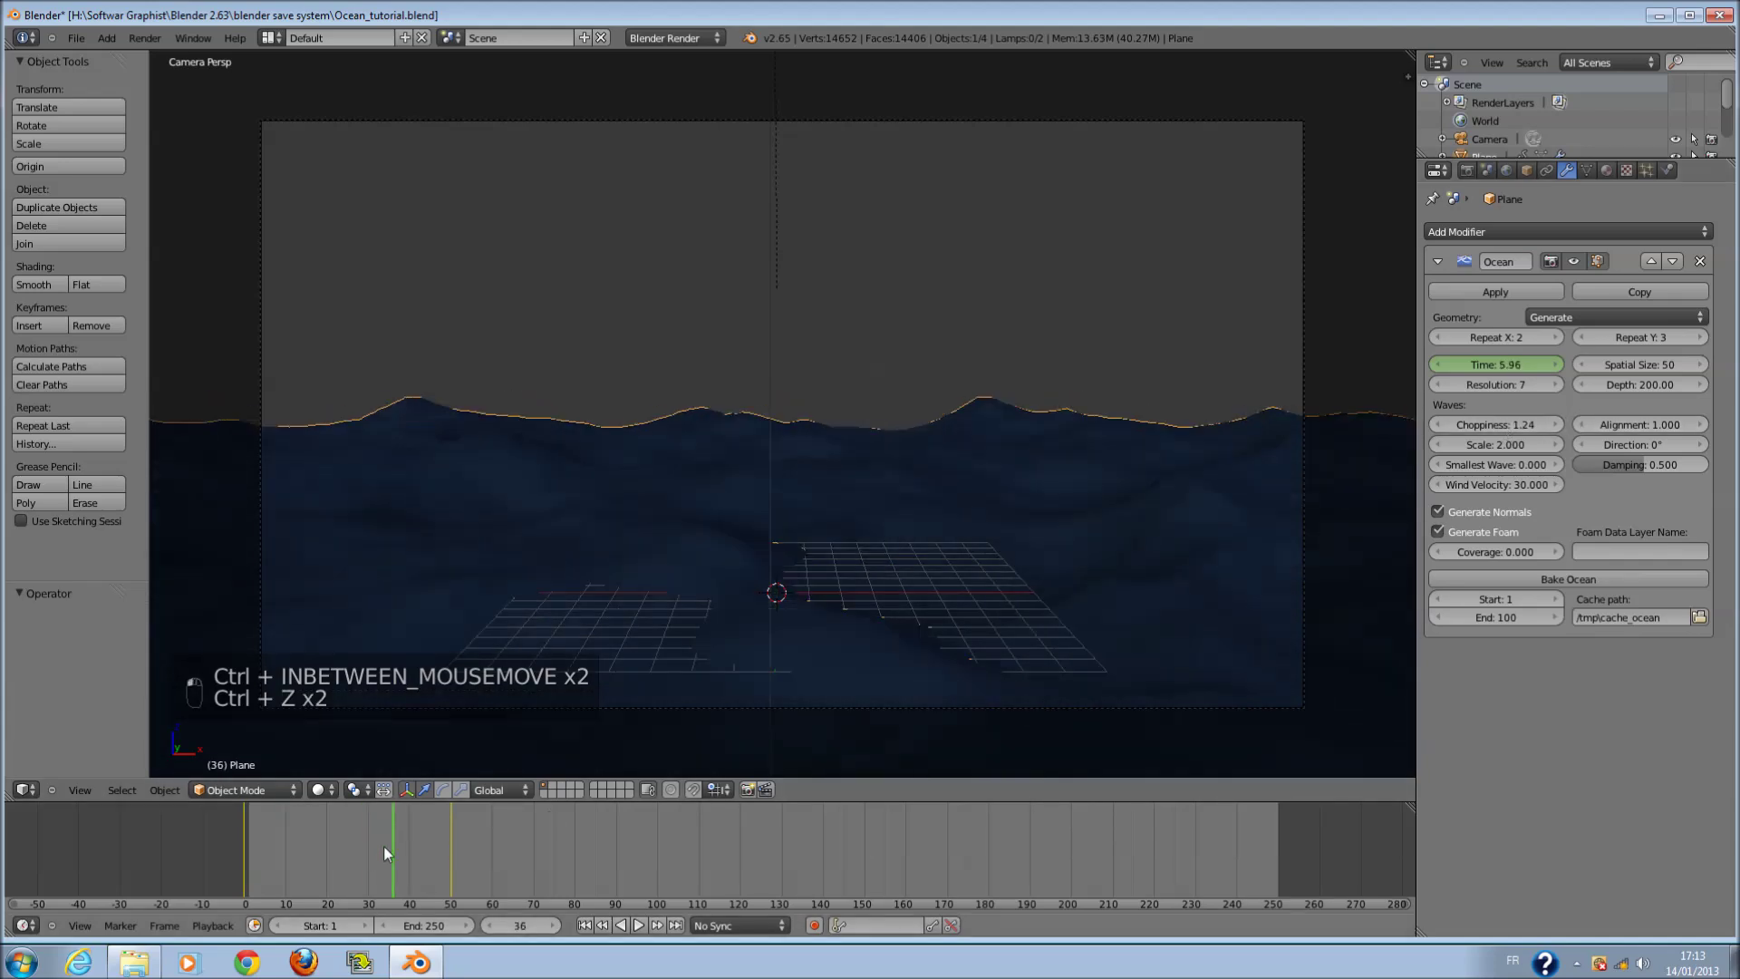
{"action": "left_click", "coordinate": [1501, 424]}
{"action": "type", "text": "1"}
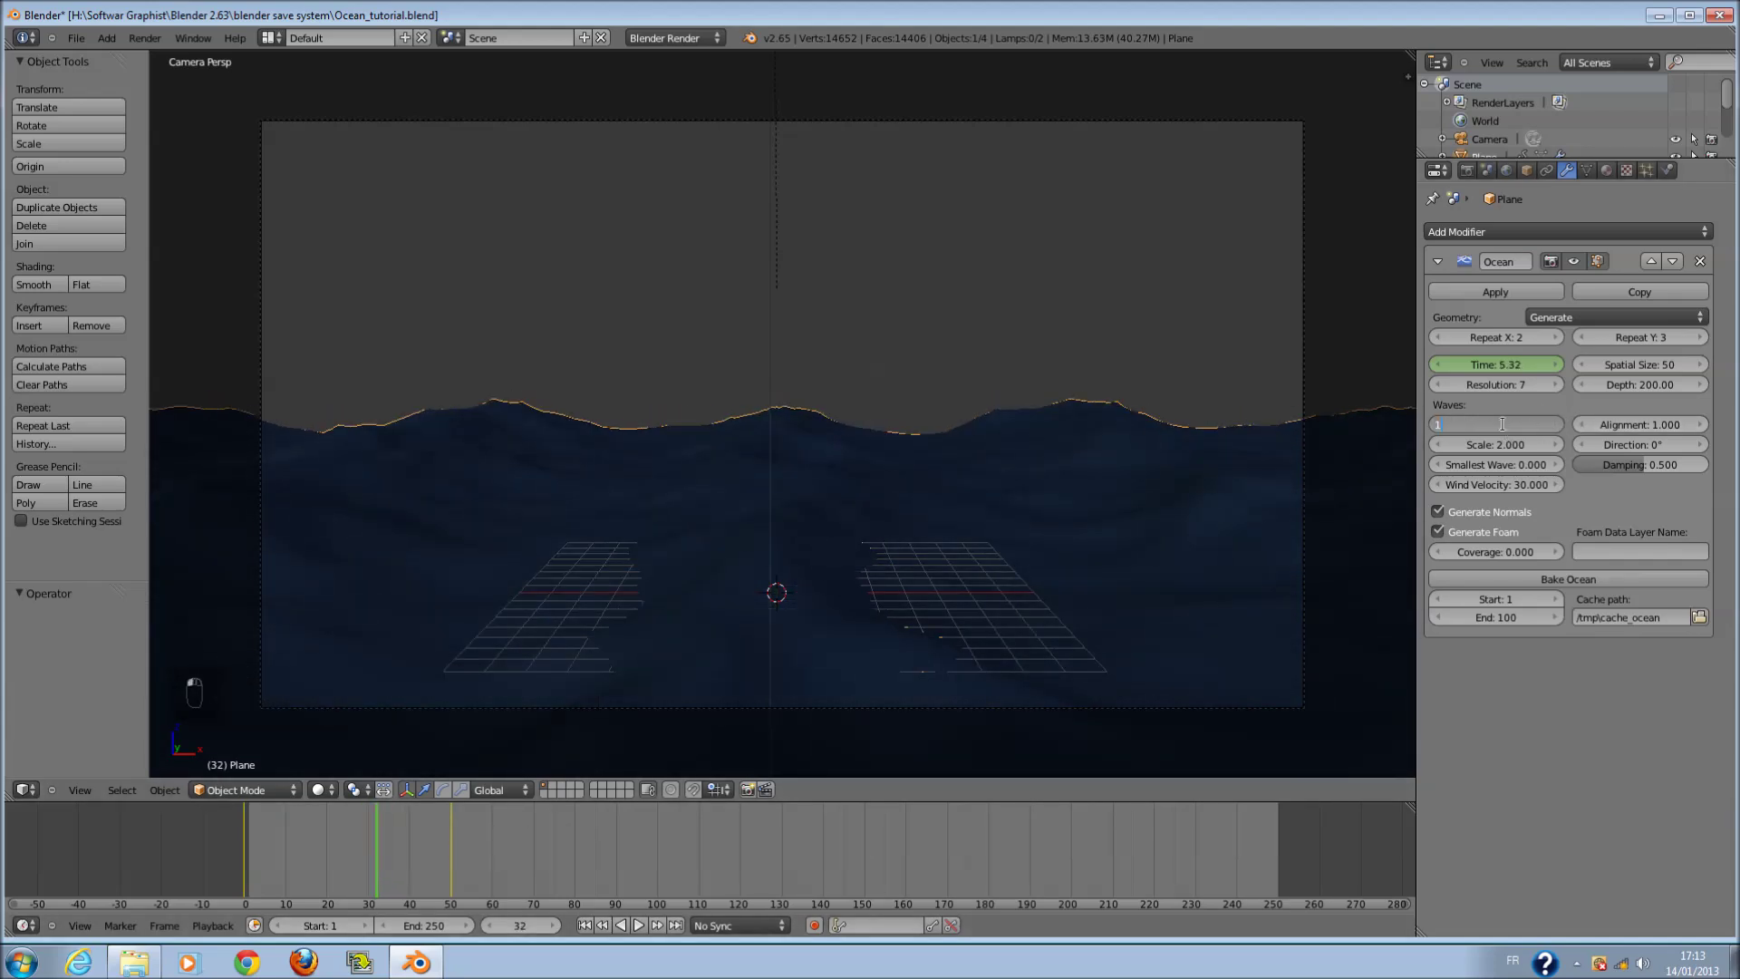
{"action": "type", "text": ".35"}
{"action": "key", "text": "Return"}
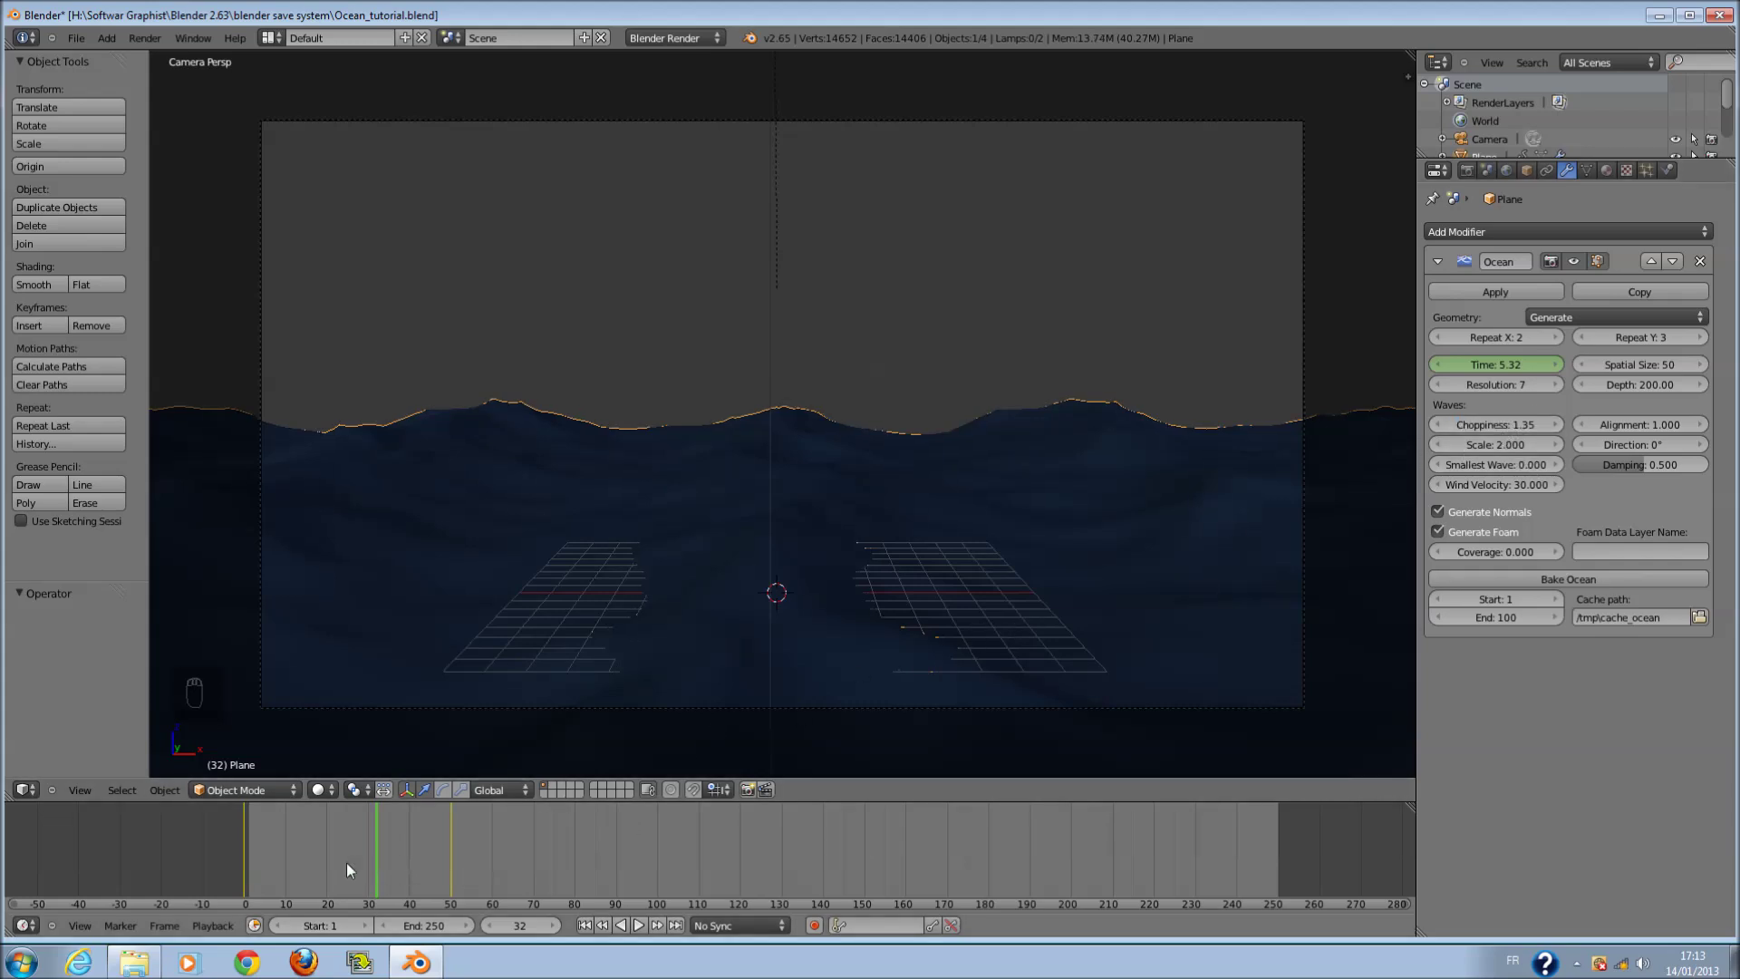
{"action": "left_click_drag", "start_coordinate": [346, 862], "coordinate": [206, 860]}
{"action": "key", "text": "i"}
- Go to frame 20 and set the Ocean modifier's choppiness to 3
{"action": "left_click_drag", "start_coordinate": [236, 841], "coordinate": [325, 841]}
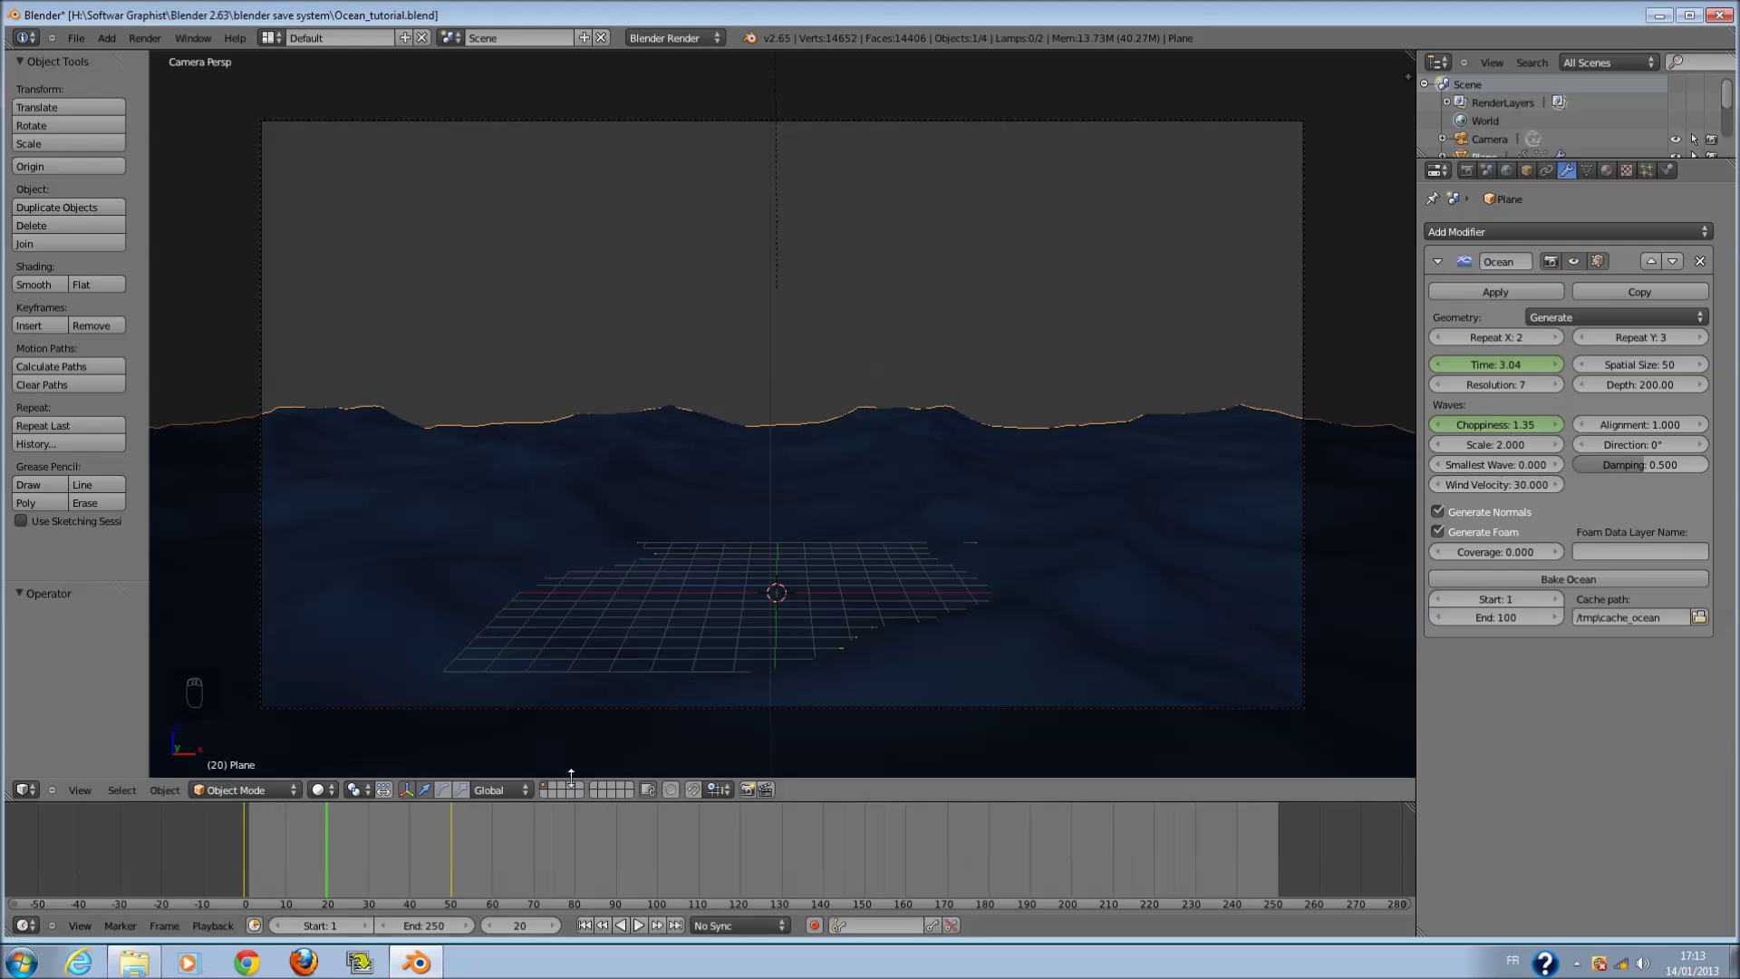
{"action": "left_click", "coordinate": [1496, 423]}
{"action": "type", "text": "1"}
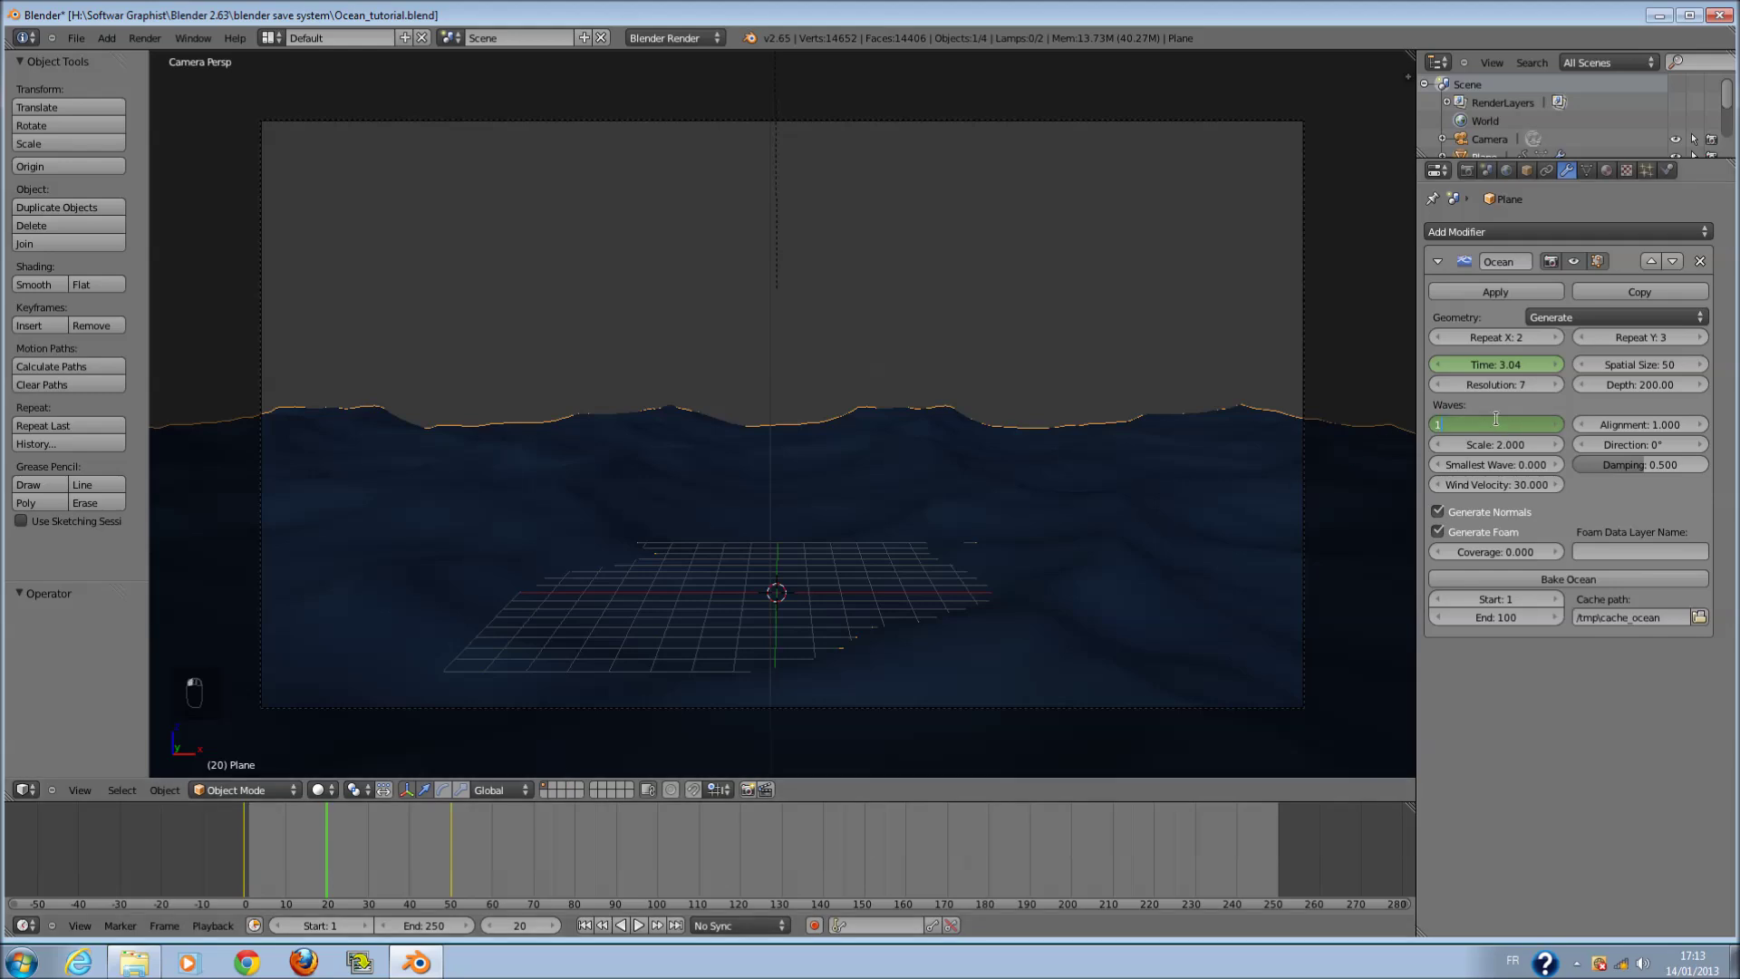
{"action": "key", "text": "BackSpace"}
{"action": "type", "text": "3"}
{"action": "key", "text": "Return"}
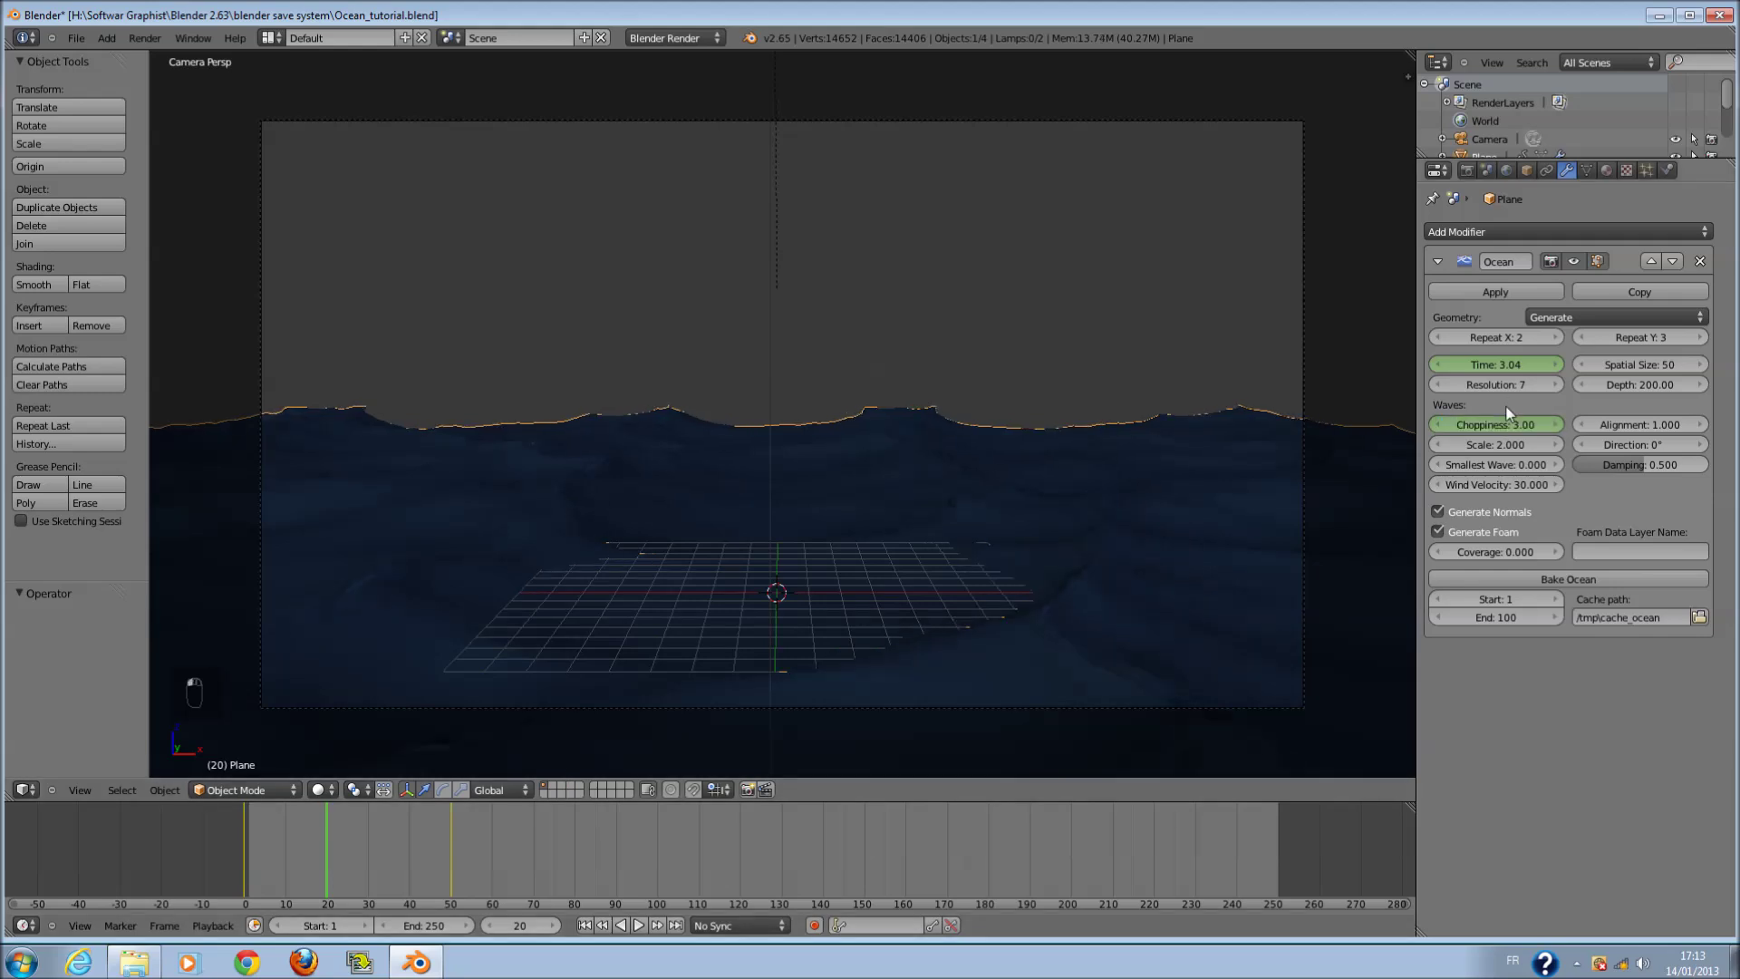
- Try a choppiness of 2.5 at frame 20, set it to 2.2 and keyframe it there
{"action": "left_click", "coordinate": [1487, 424]}
{"action": "type", "text": "1"}
{"action": "key", "text": "BackSpace"}
{"action": "type", "text": "2.5"}
{"action": "key", "text": "Return"}
{"action": "left_click", "coordinate": [1487, 426]}
{"action": "type", "text": "2."}
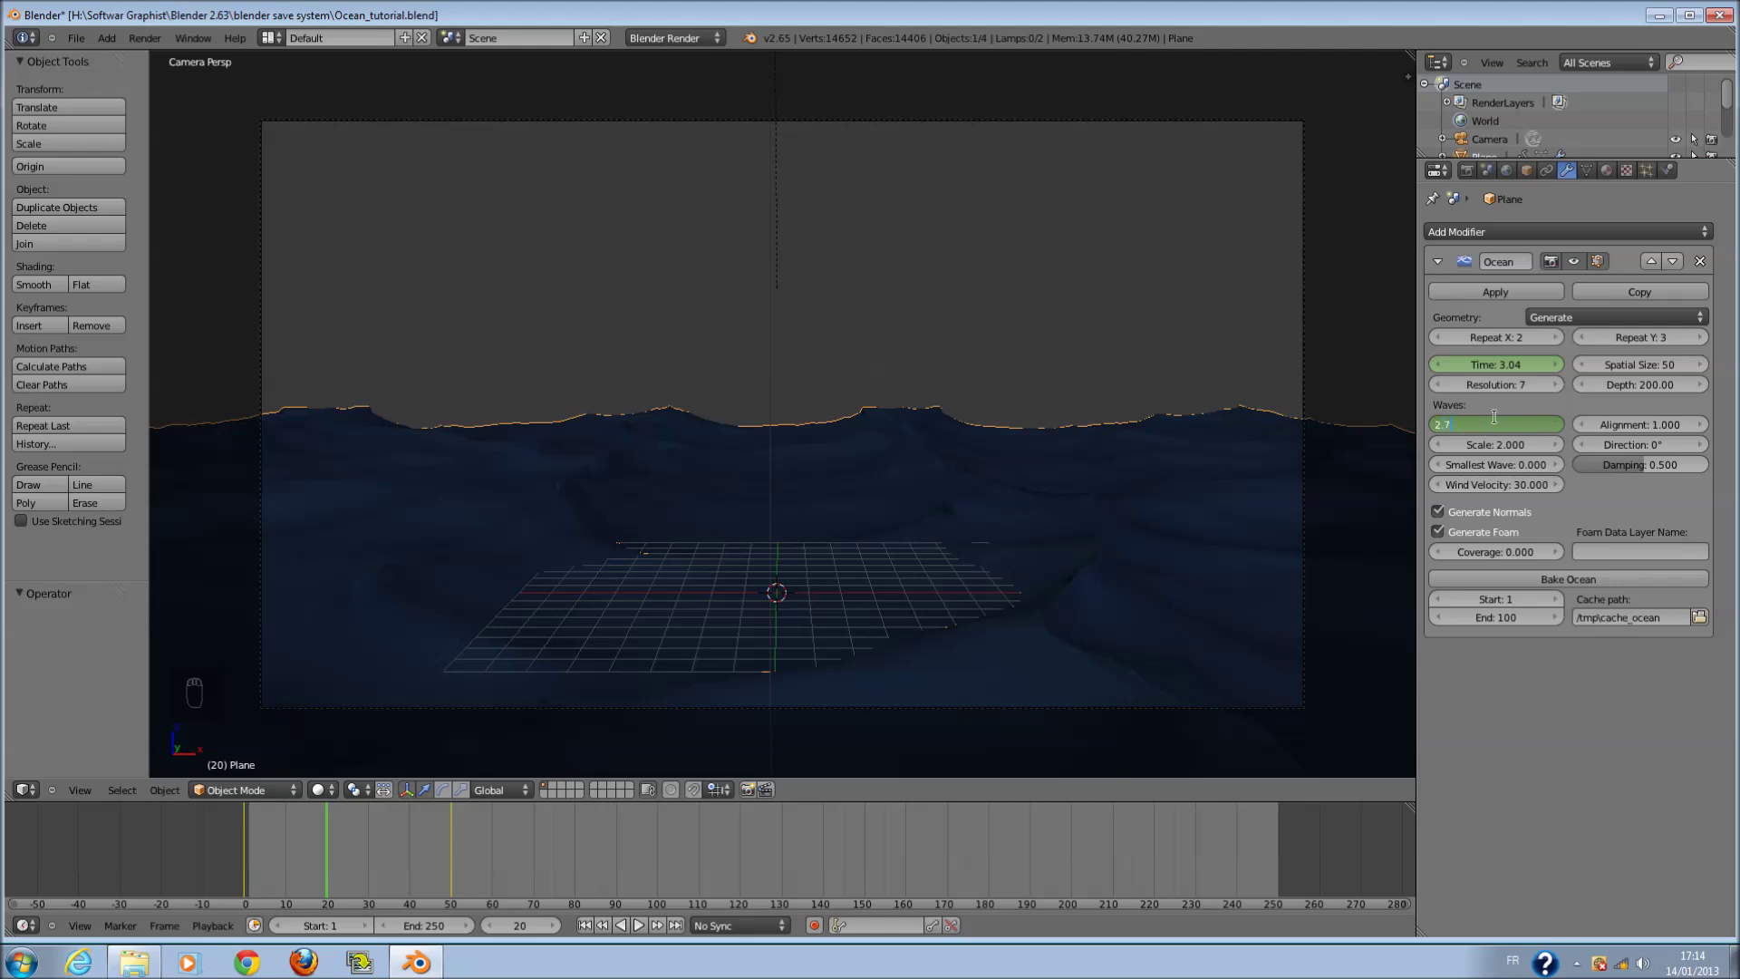
{"action": "type", "text": "2"}
{"action": "key", "text": "Return"}
{"action": "key", "text": "i"}
- Go to frame 25 and keyframe the wave choppiness at 2.6
{"action": "left_click_drag", "start_coordinate": [339, 836], "coordinate": [349, 836]}
{"action": "left_click", "coordinate": [1477, 430]}
{"action": "type", "text": "2.6"}
{"action": "key", "text": "Return"}
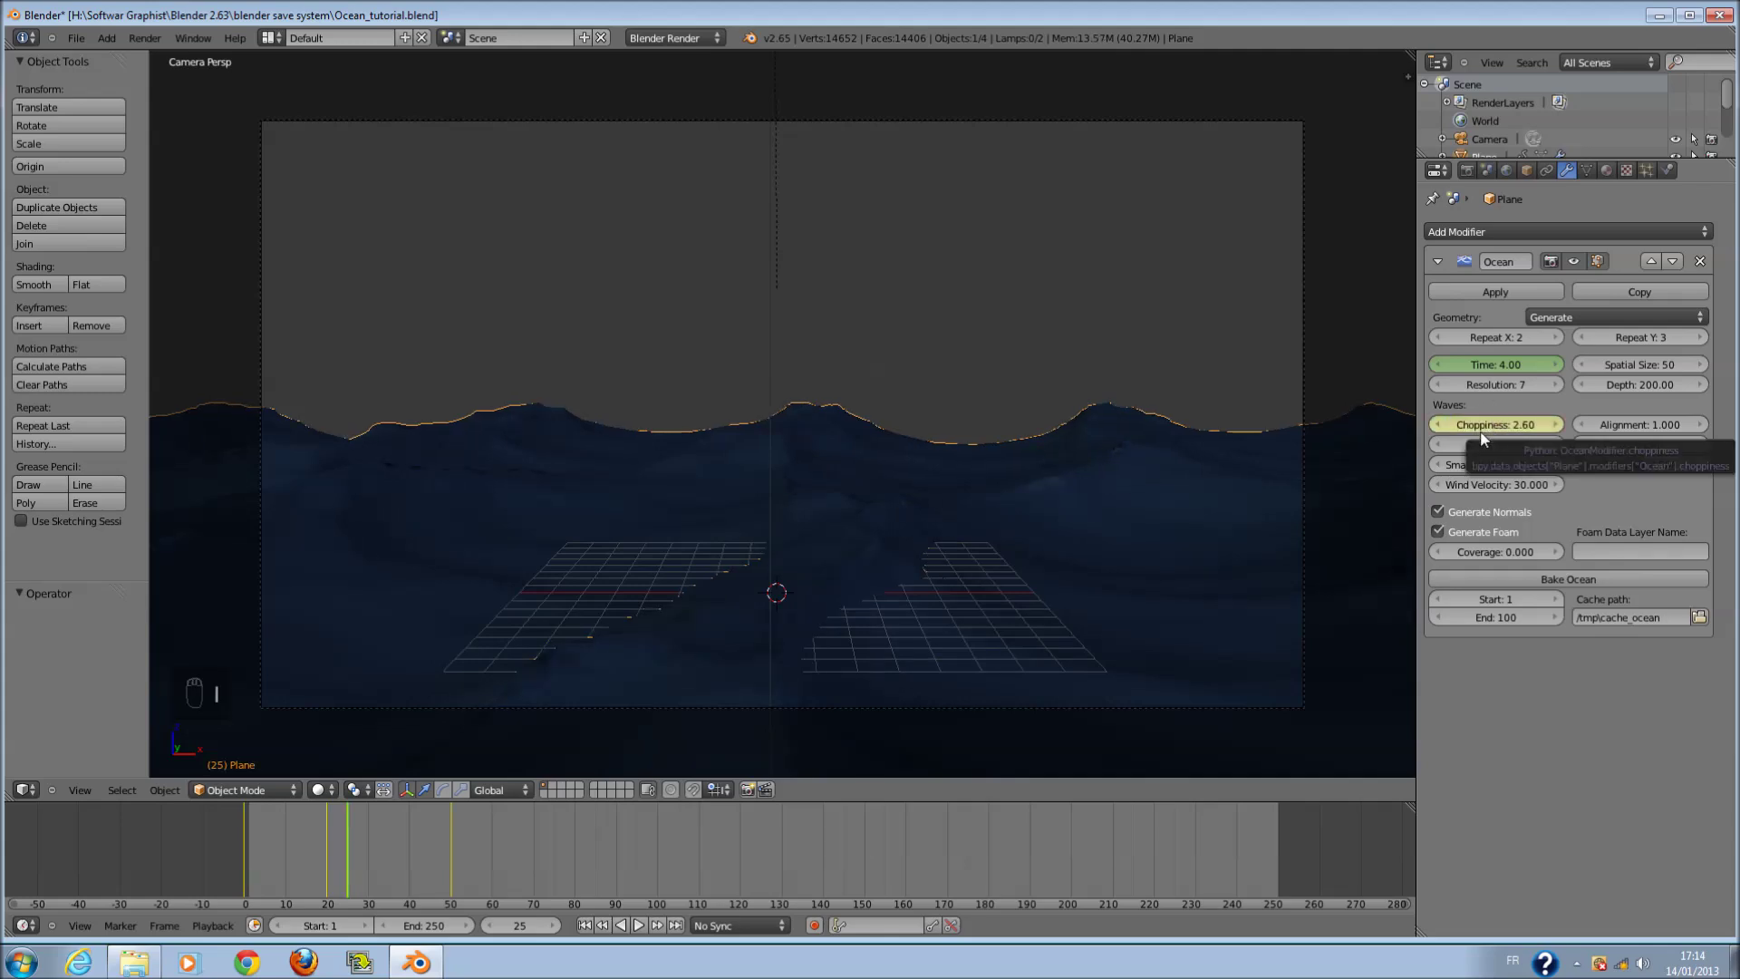
- Go to frame 35 and keyframe the wave choppiness at 2.2
{"action": "left_click_drag", "start_coordinate": [367, 855], "coordinate": [390, 856]}
{"action": "left_click", "coordinate": [1495, 426]}
{"action": "type", "text": "2"}
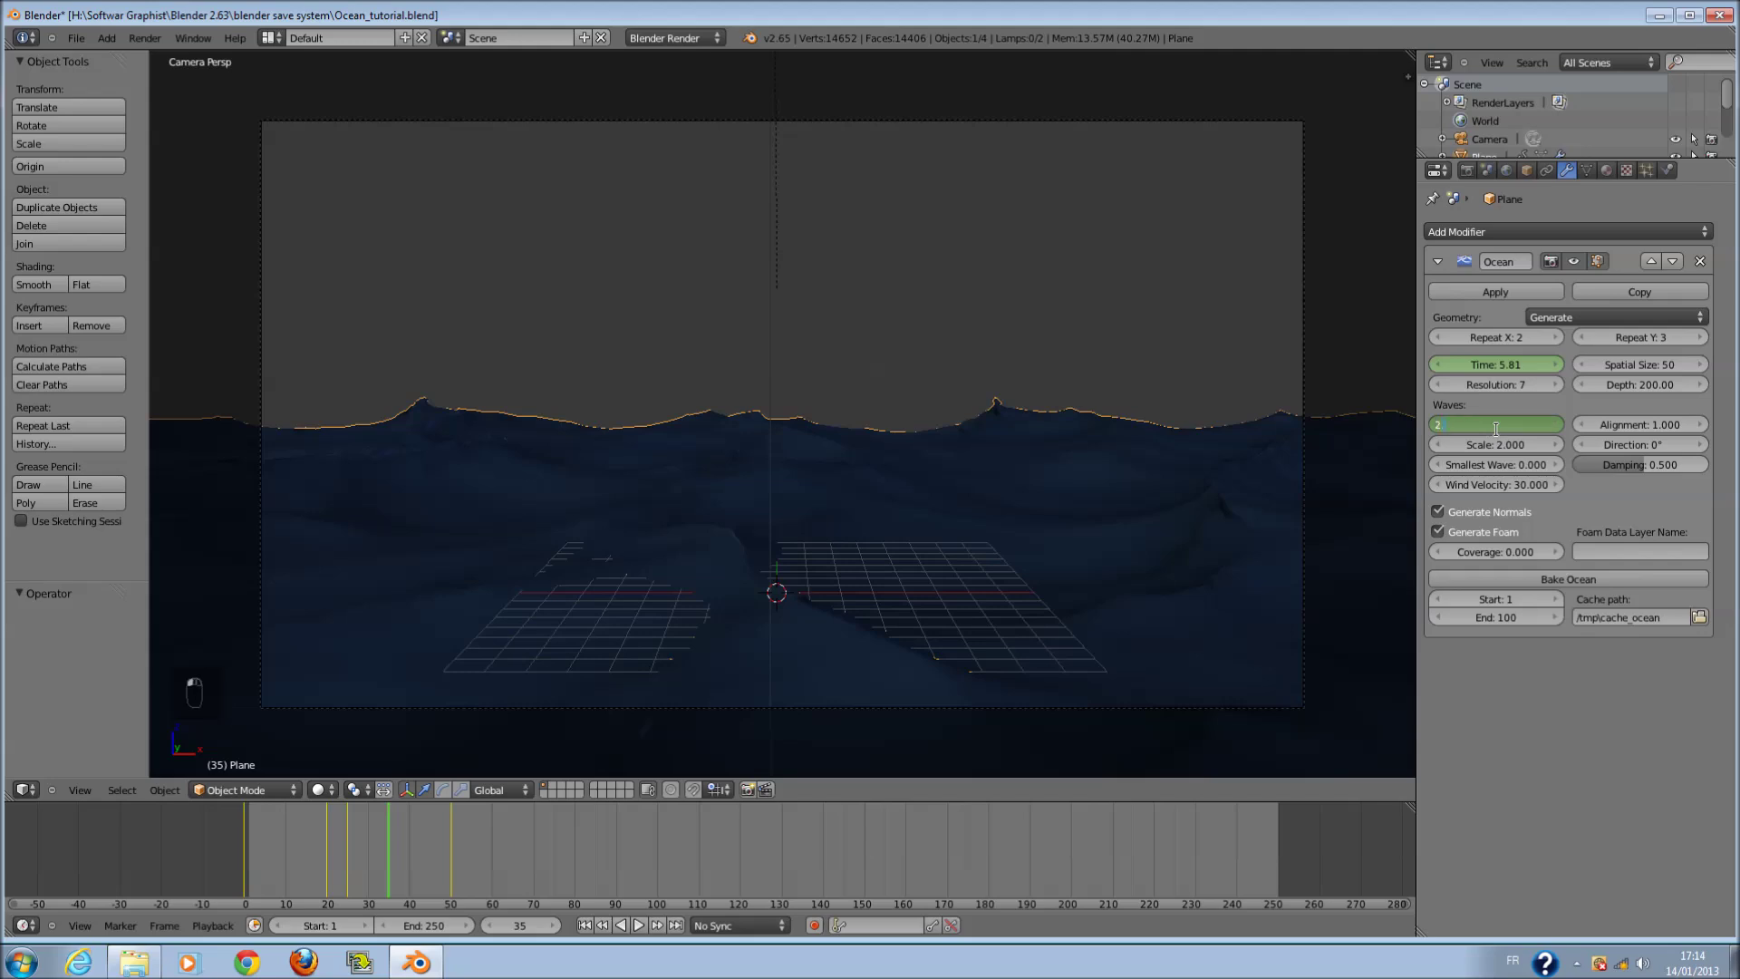
{"action": "type", "text": ".2"}
{"action": "key", "text": "Return"}
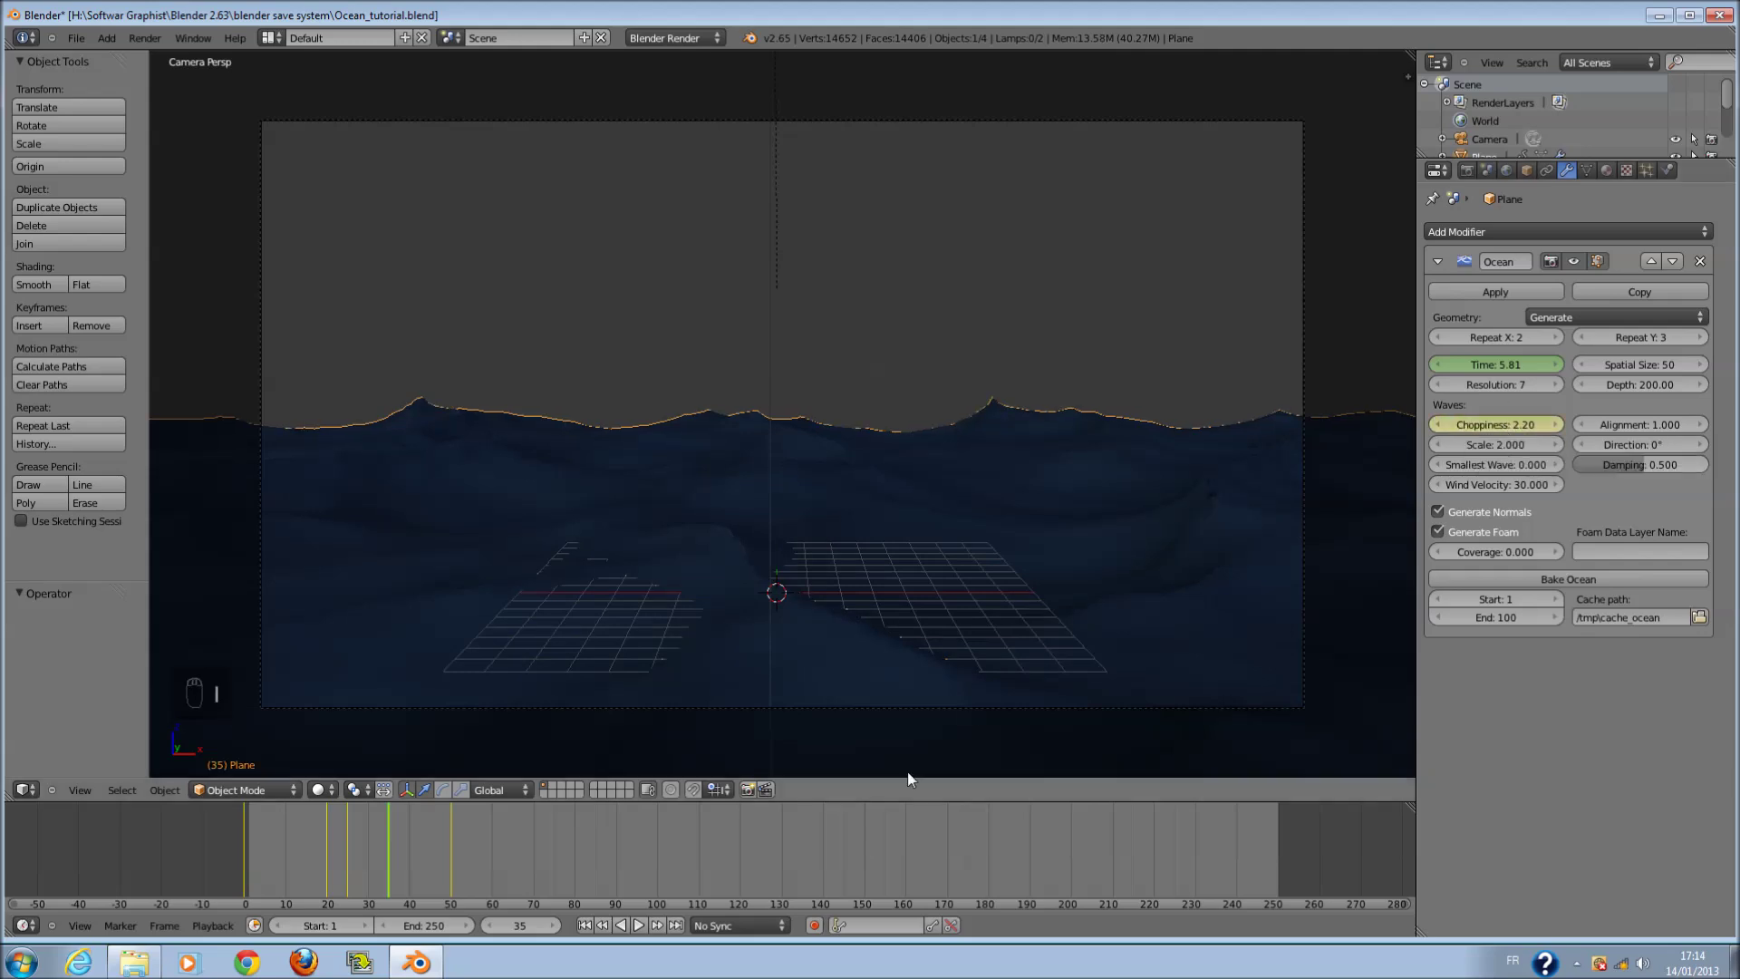
- Go to frame 45 and keyframe the wave choppiness at 1.75
{"action": "left_click", "coordinate": [430, 843]}
{"action": "left_click", "coordinate": [1511, 434]}
{"action": "type", "text": "1.75"}
{"action": "key", "text": "Return"}
- Play the wave animation from frame 0 to check the choppiness changes, and scrub back to the first frames
{"action": "left_click_drag", "start_coordinate": [390, 849], "coordinate": [201, 859]}
{"action": "key", "text": "alt+a"}
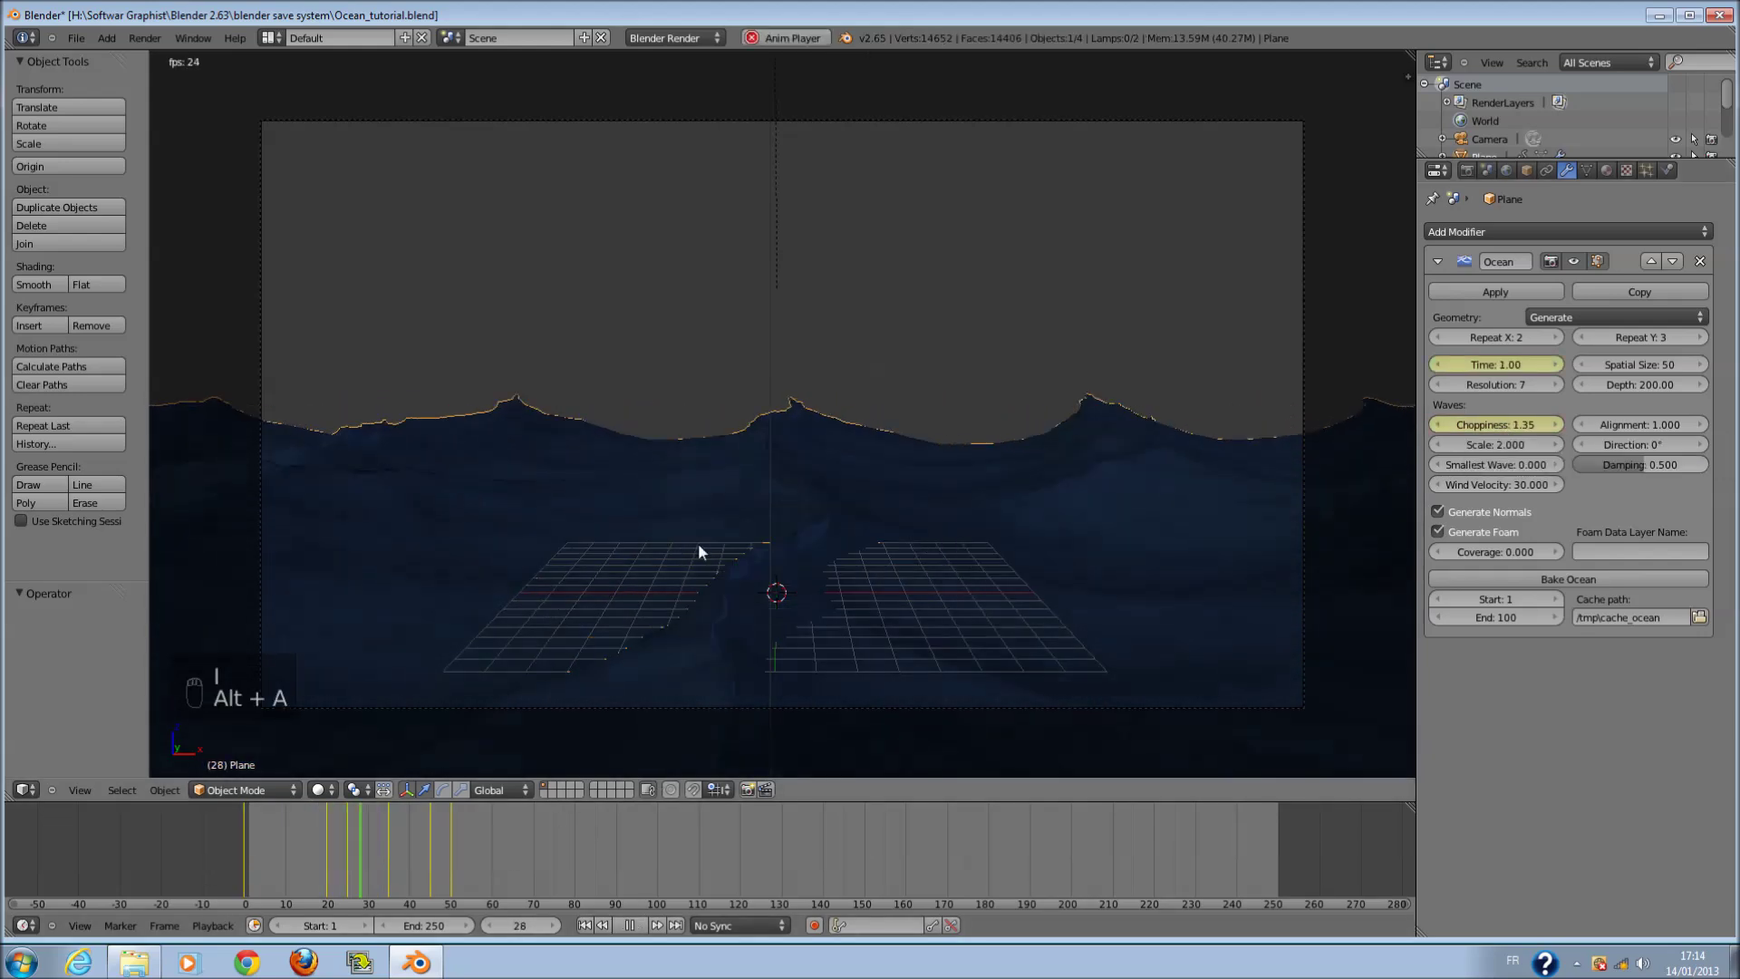
{"action": "key", "text": "alt+a"}
{"action": "left_click_drag", "start_coordinate": [335, 854], "coordinate": [257, 864]}
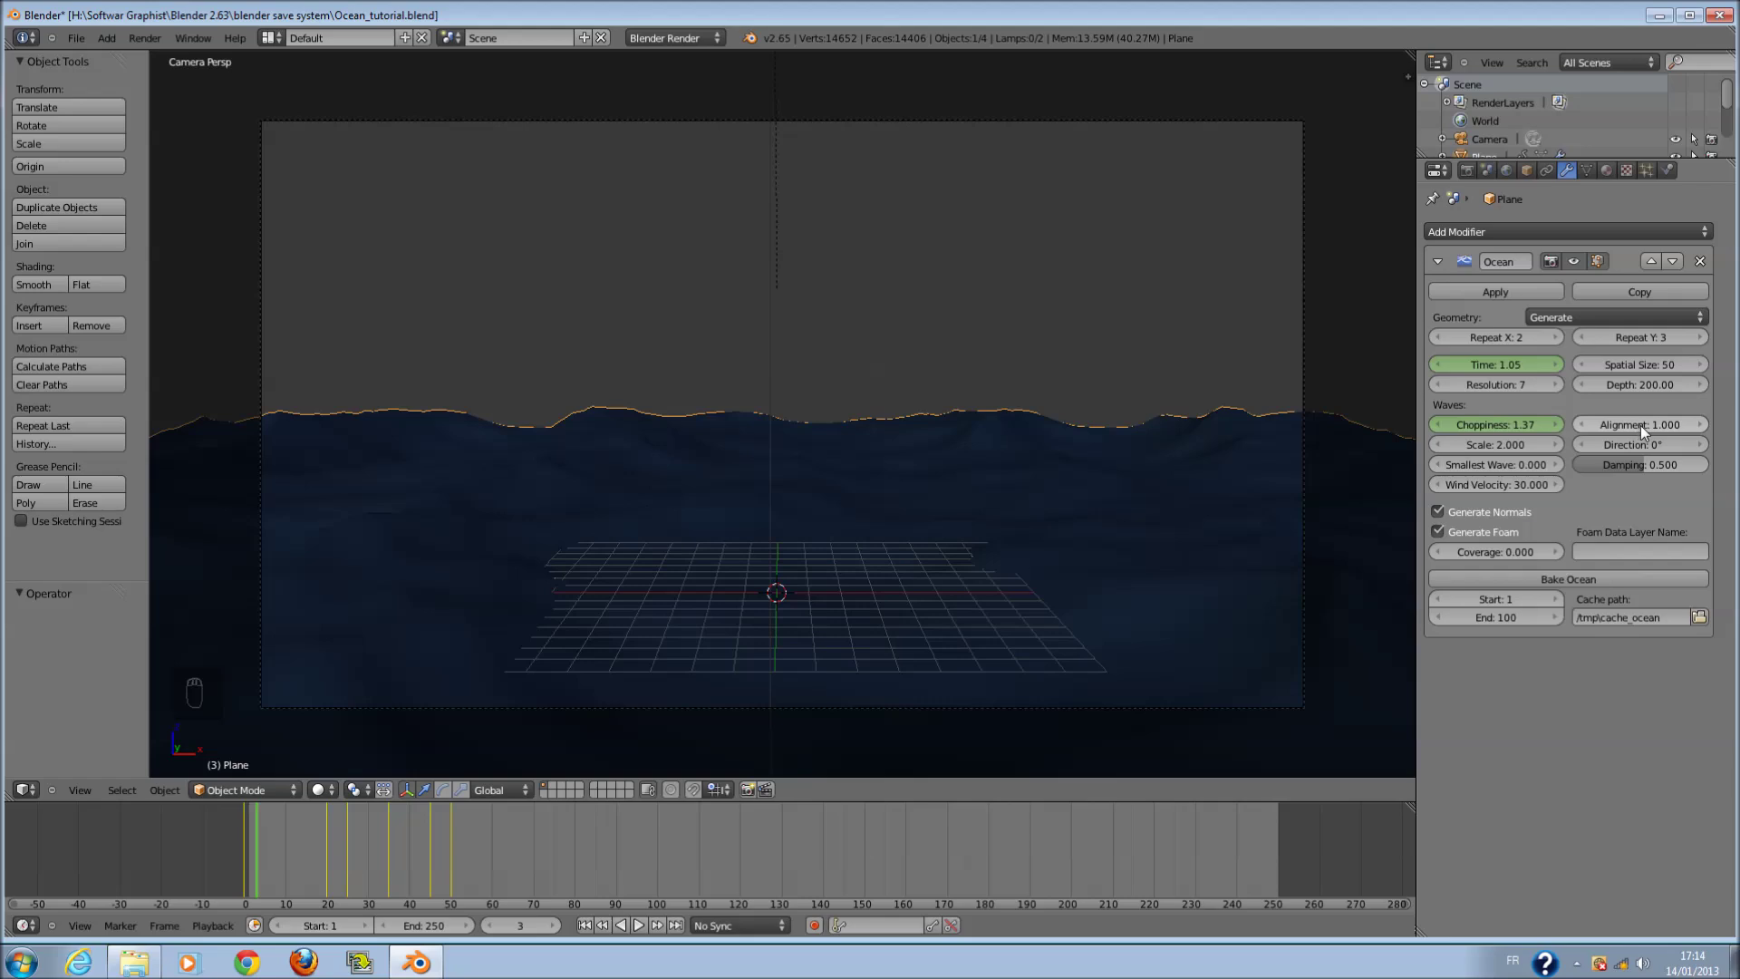
- Try a wave alignment of 0 at frame 13 and set it back to 1
{"action": "left_click_drag", "start_coordinate": [271, 861], "coordinate": [295, 904]}
{"action": "left_click_drag", "start_coordinate": [1668, 411], "coordinate": [1547, 443]}
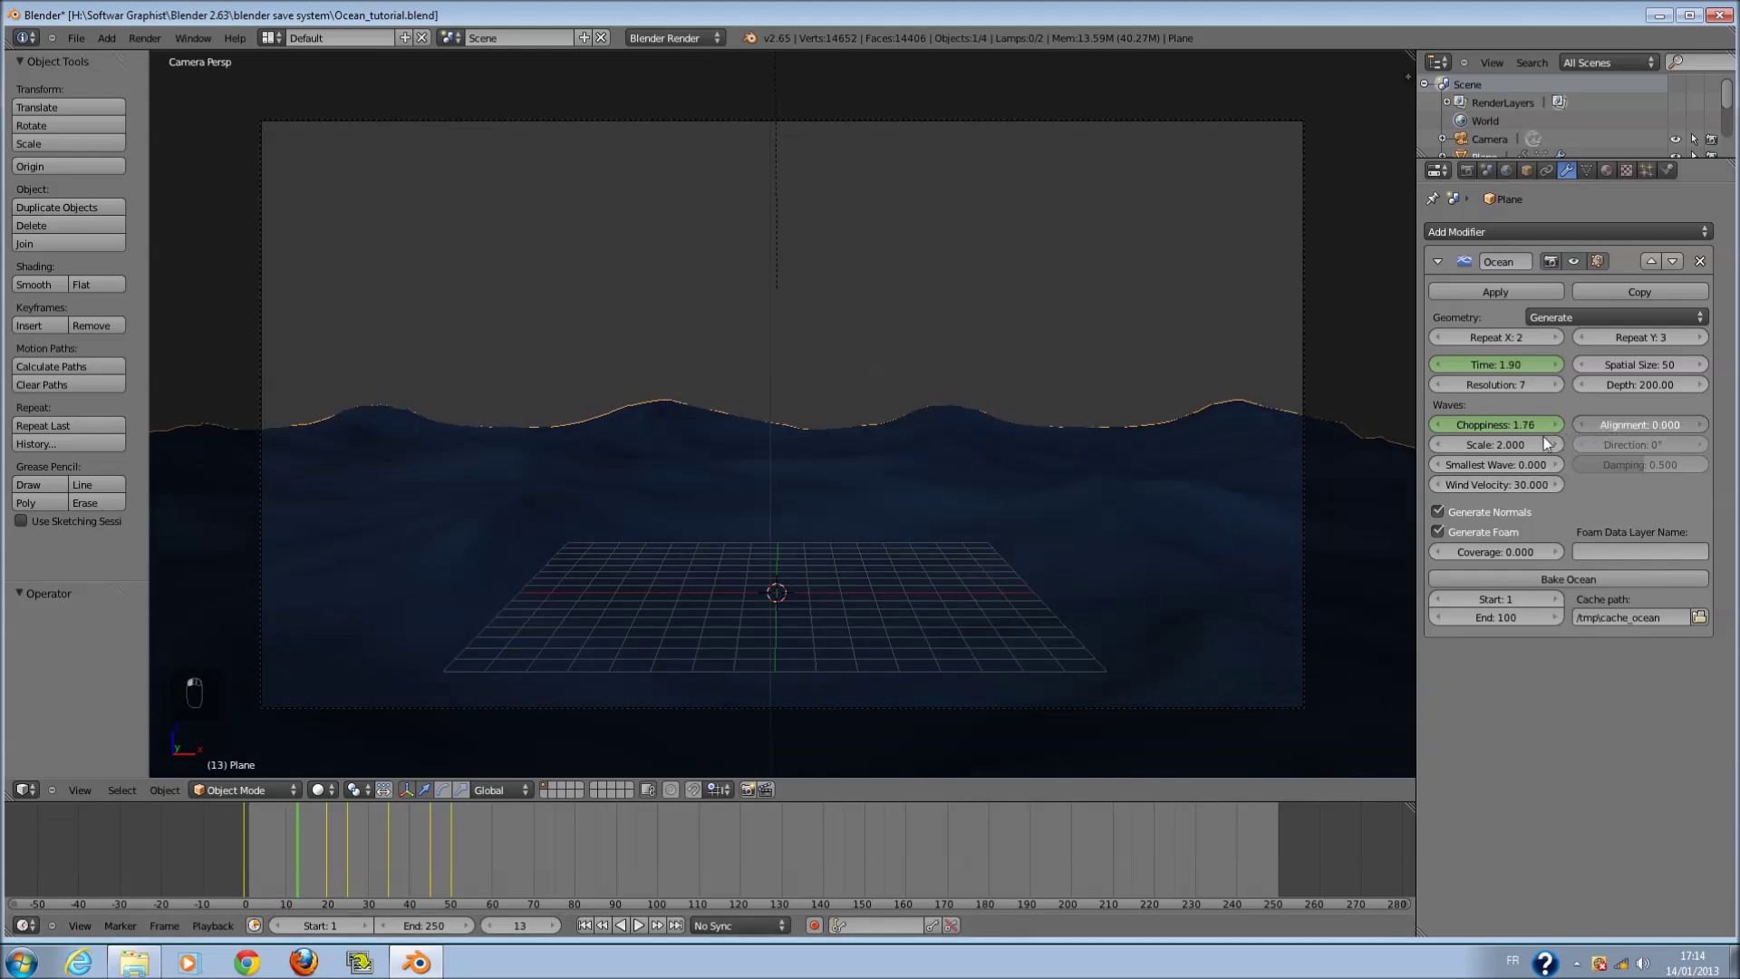
{"action": "left_click", "coordinate": [1644, 422]}
{"action": "type", "text": "1"}
{"action": "key", "text": "Return"}
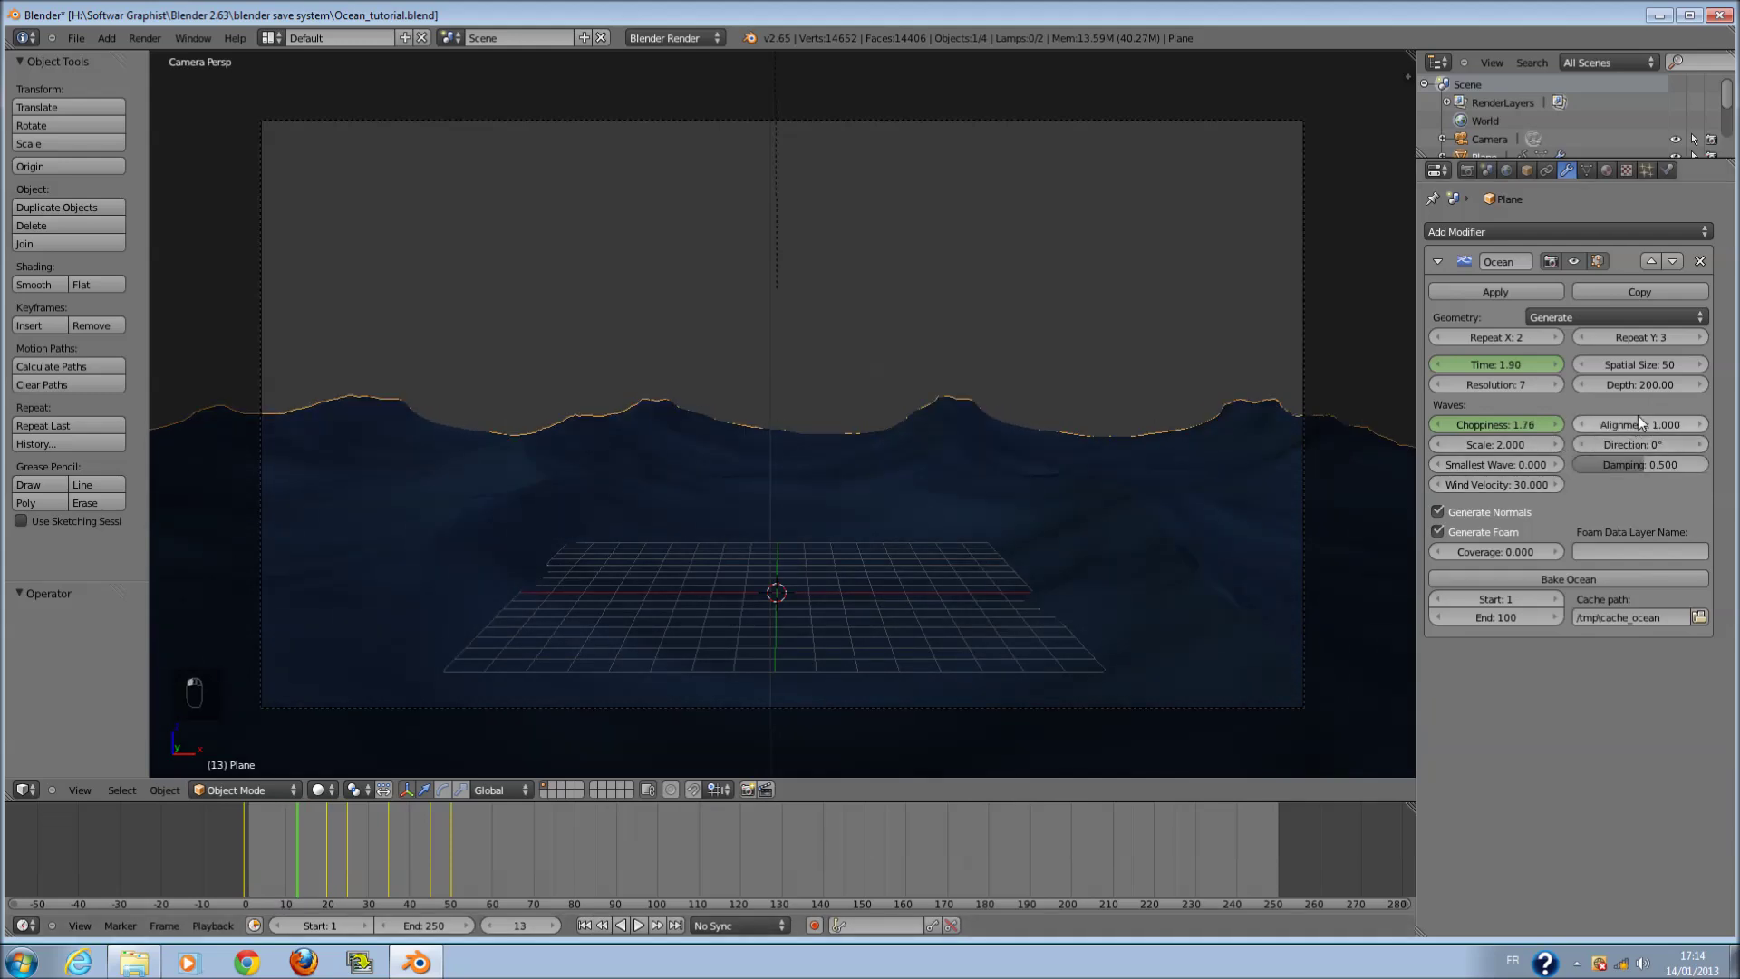
- Try keyframing the alignment at frame 13 and raising it to 1.2, and undo these changes
{"action": "left_click", "coordinate": [1639, 422]}
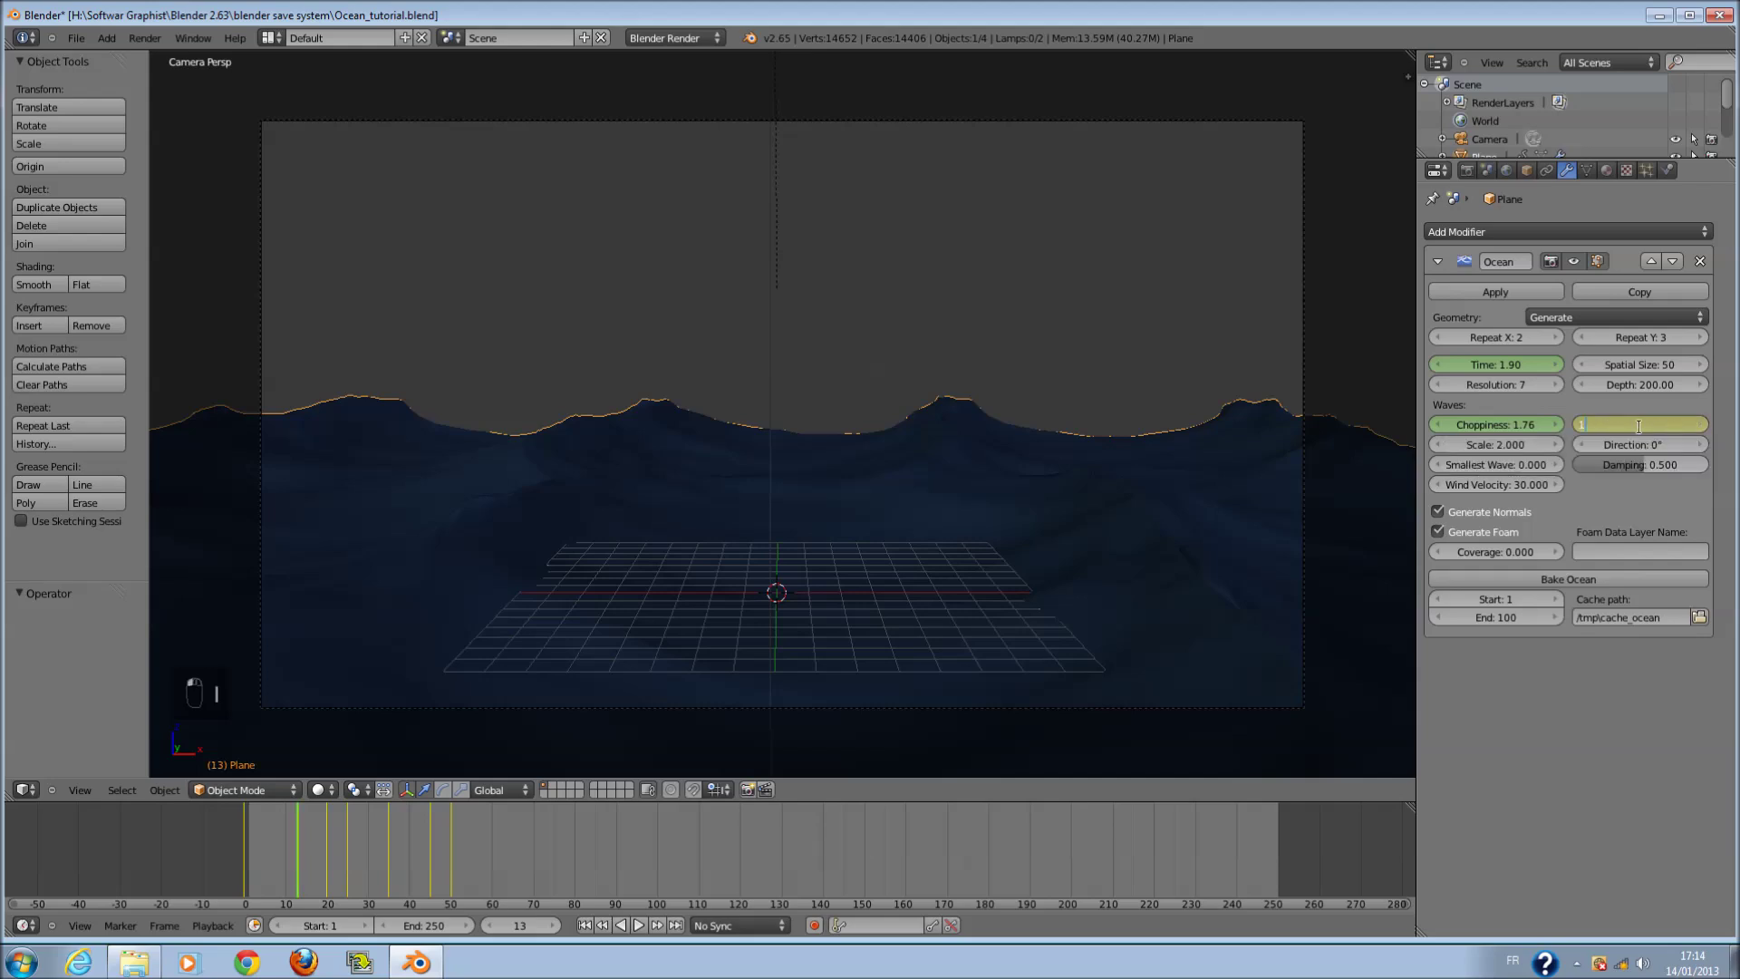
{"action": "type", "text": "1.2"}
{"action": "key", "text": "Return"}
{"action": "key", "text": "ctrl+z"}
{"action": "key", "text": "ctrl+z"}
{"action": "key", "text": "ctrl+z"}
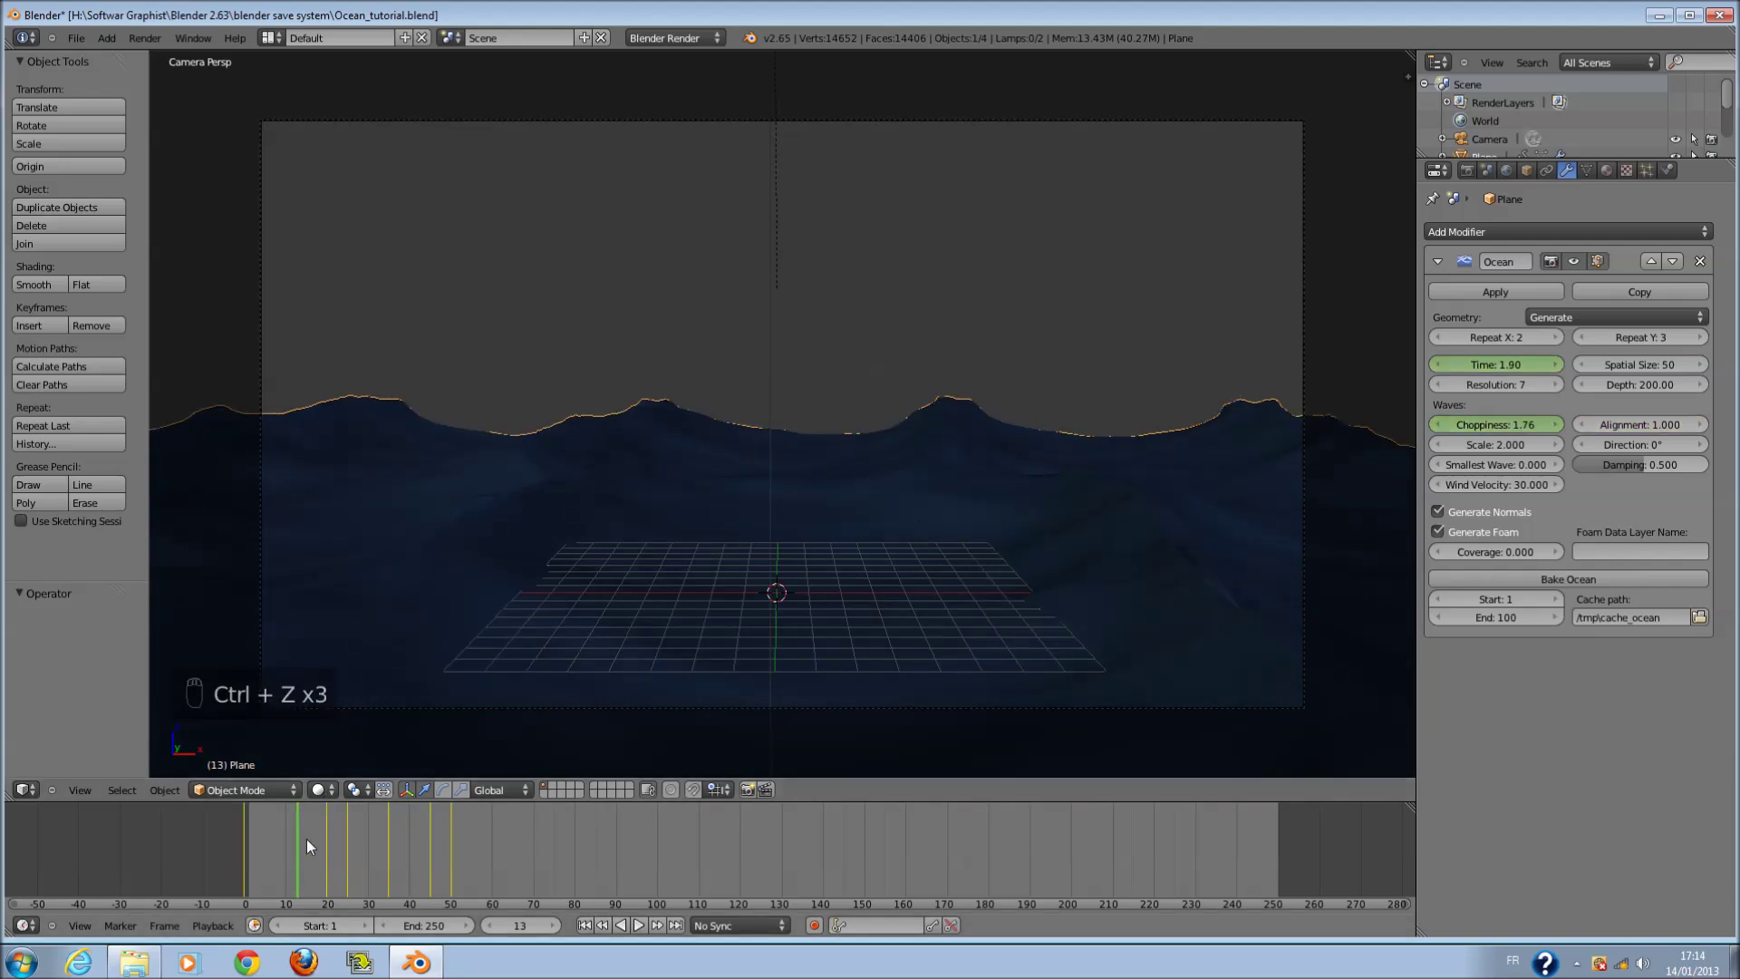
- Keyframe the Ocean modifier's alignment at 1 on frame 0 and at 1.2 on frame 50
{"action": "left_click", "coordinate": [243, 846]}
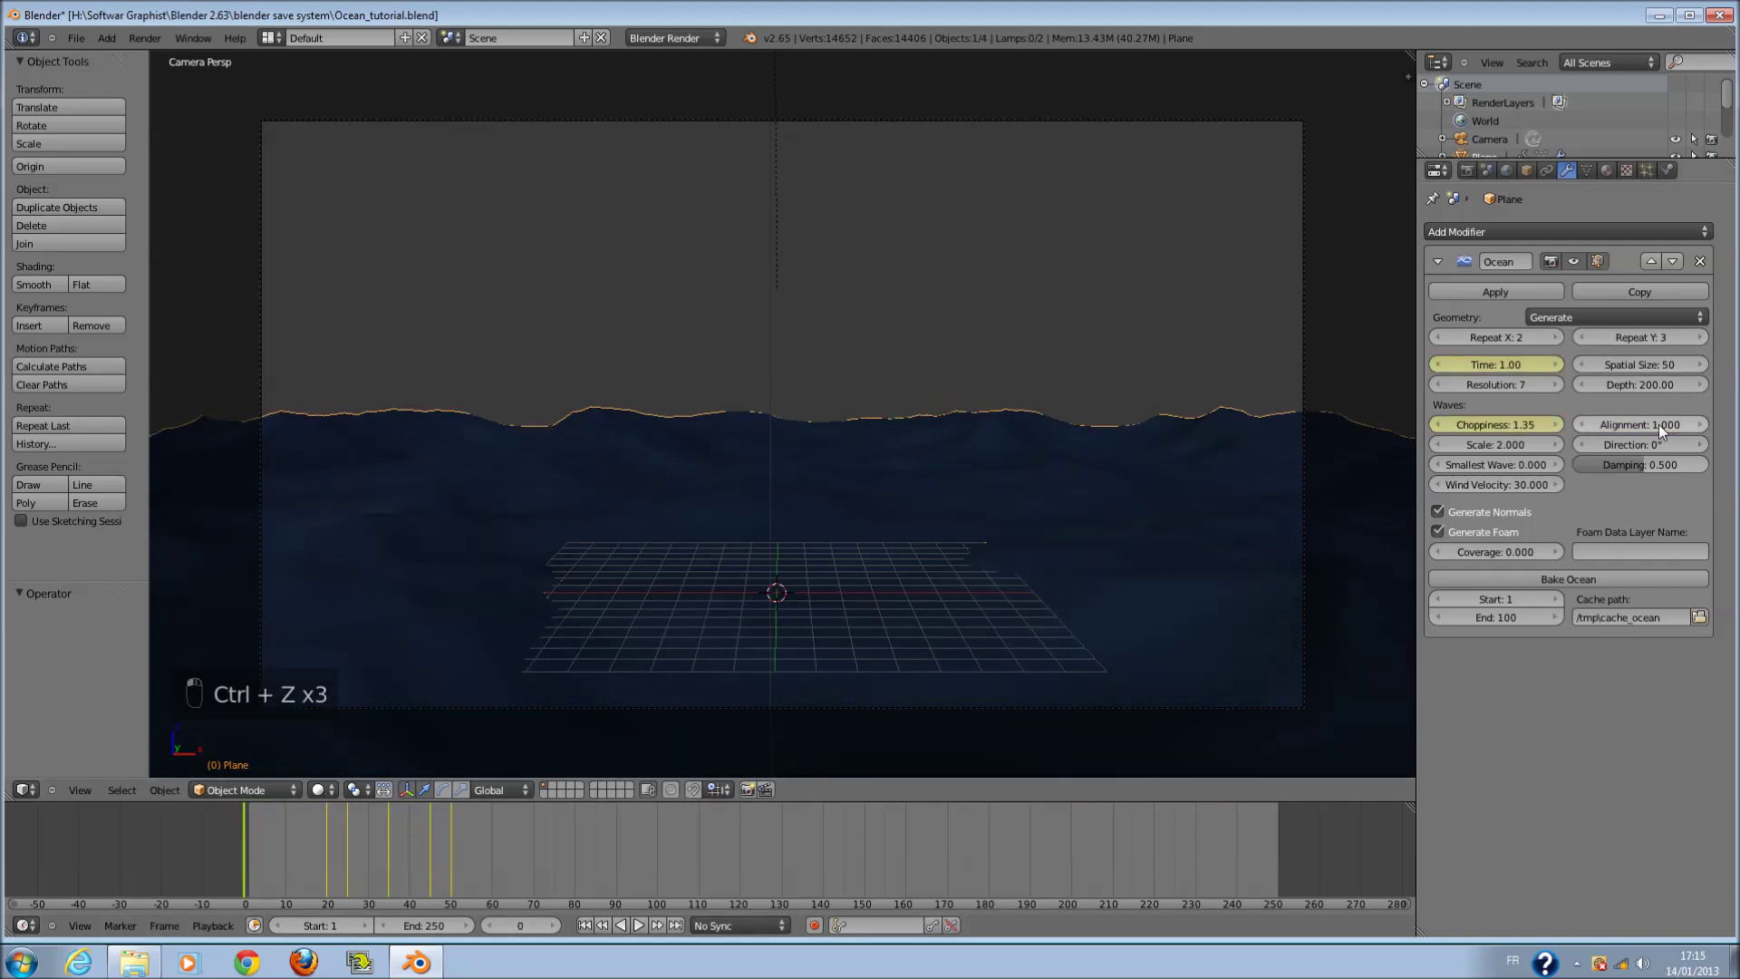
{"action": "key", "text": "i"}
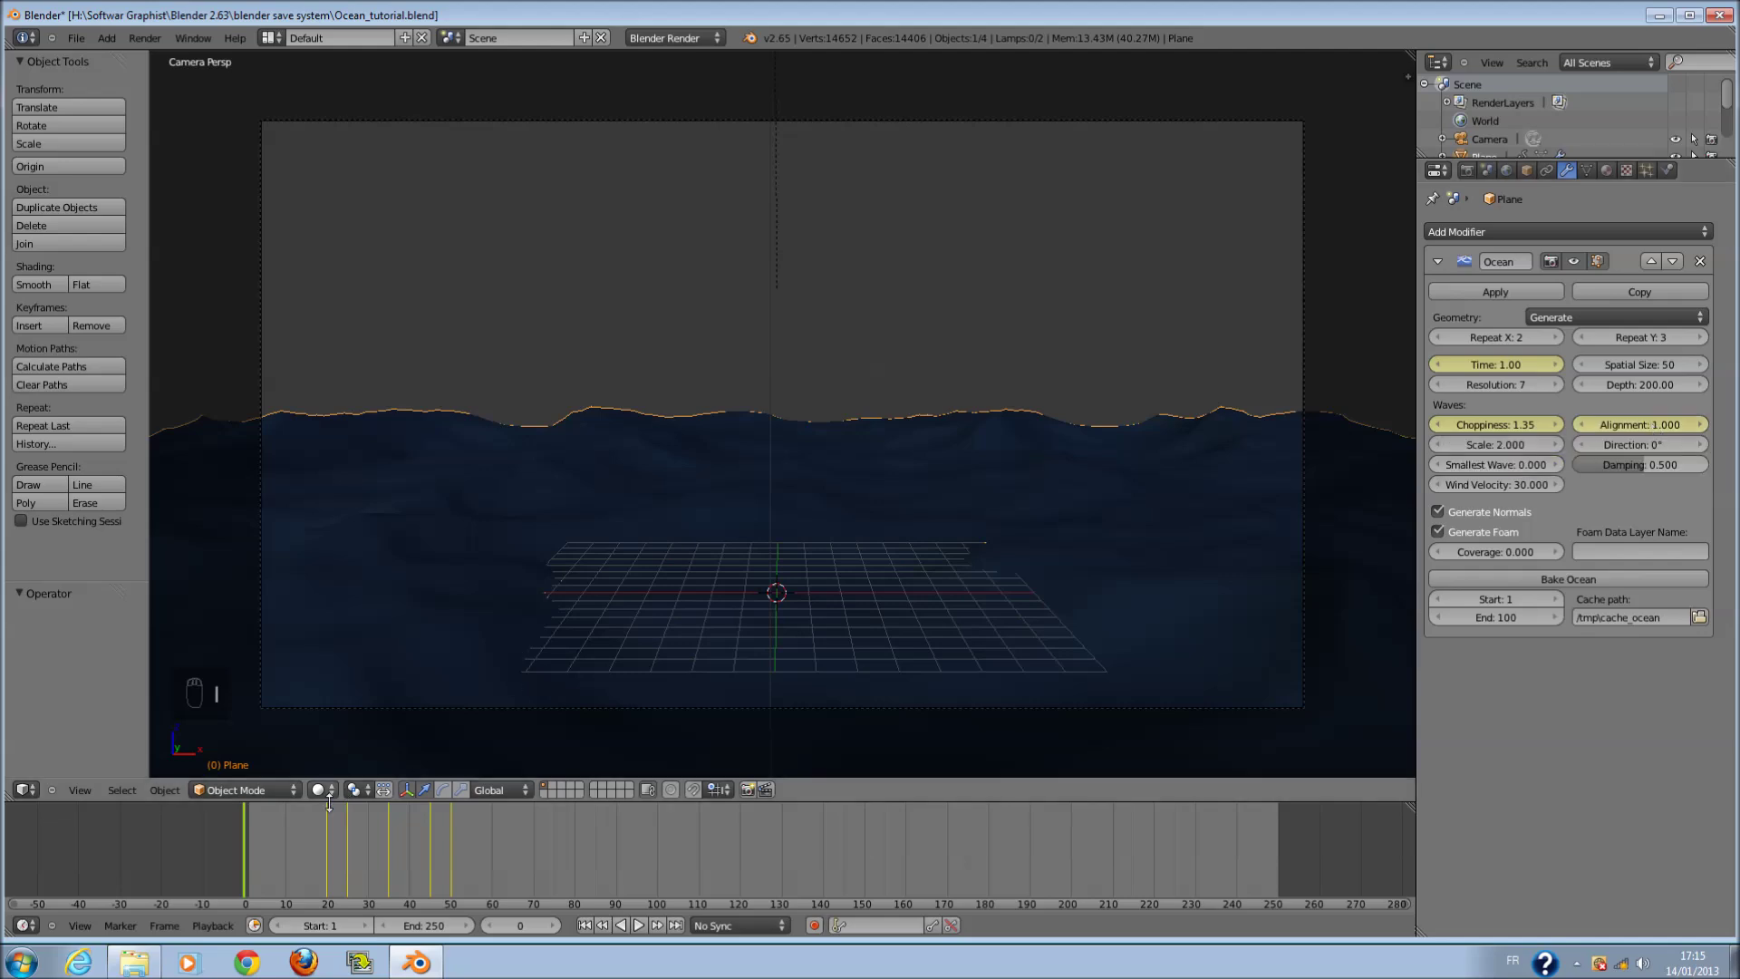
{"action": "left_click_drag", "start_coordinate": [266, 875], "coordinate": [450, 875]}
{"action": "left_click", "coordinate": [1644, 423]}
{"action": "type", "text": "1.2"}
{"action": "key", "text": "Return"}
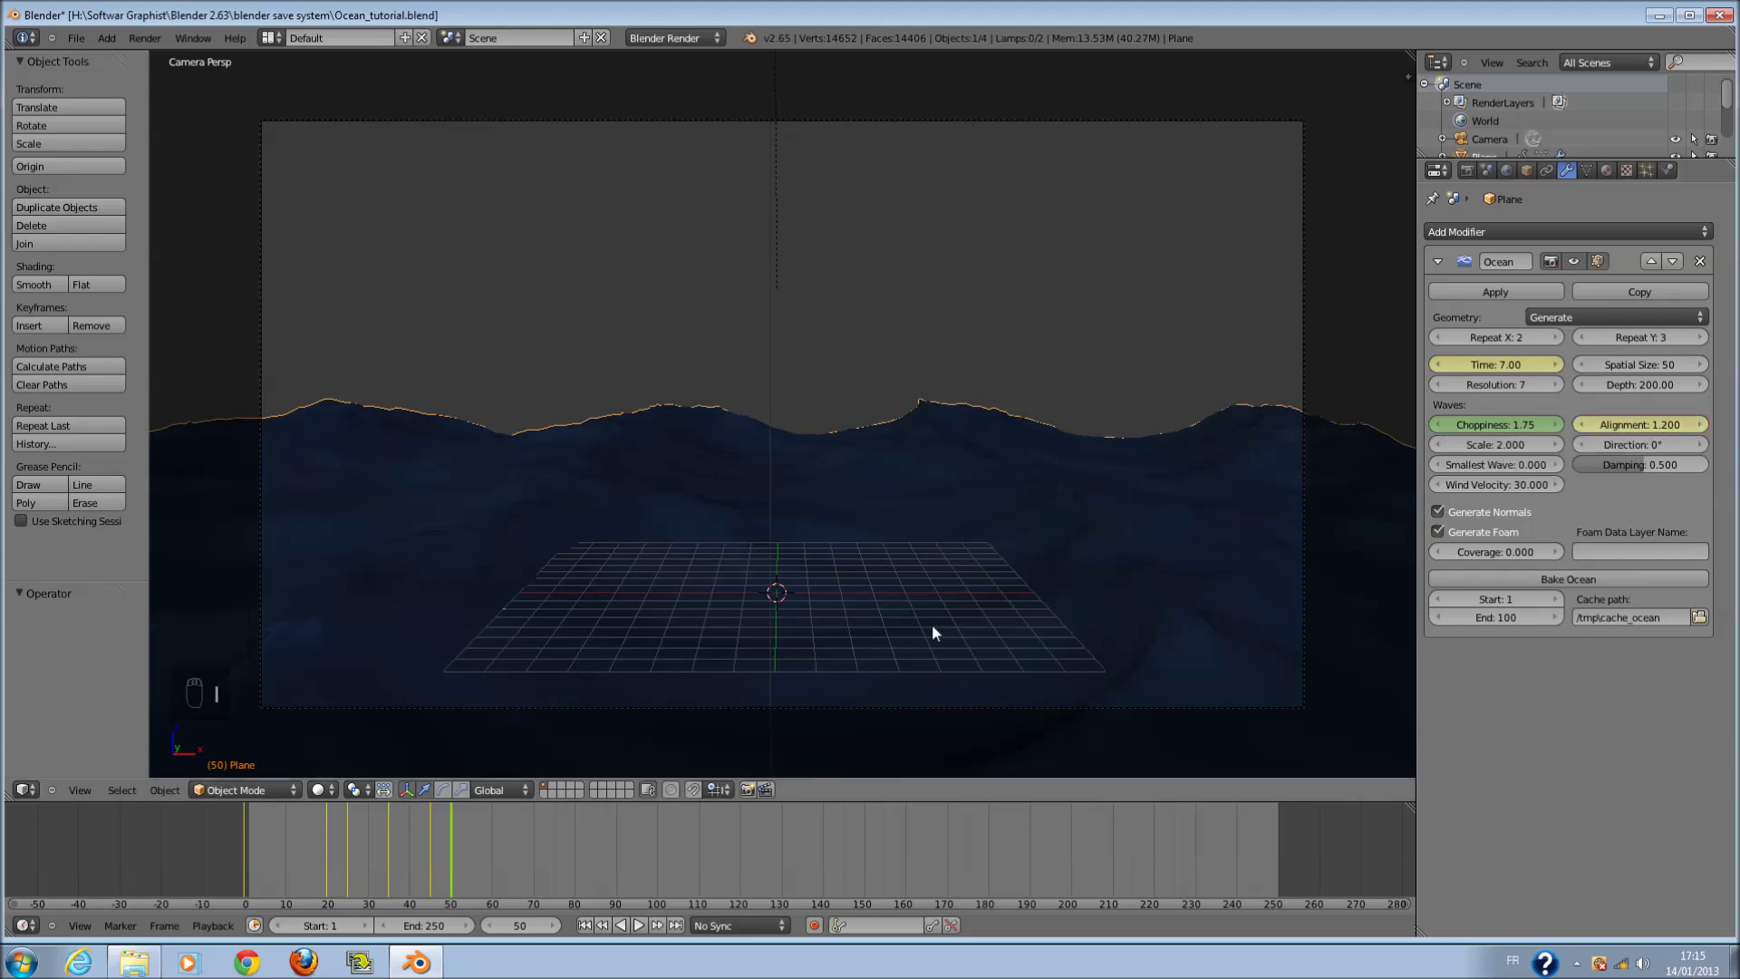
- Play the wave animation from frame 0, and scrub the timeline to frame 51 to check the motion
{"action": "left_click_drag", "start_coordinate": [467, 814], "coordinate": [188, 866]}
{"action": "key", "text": "alt+a"}
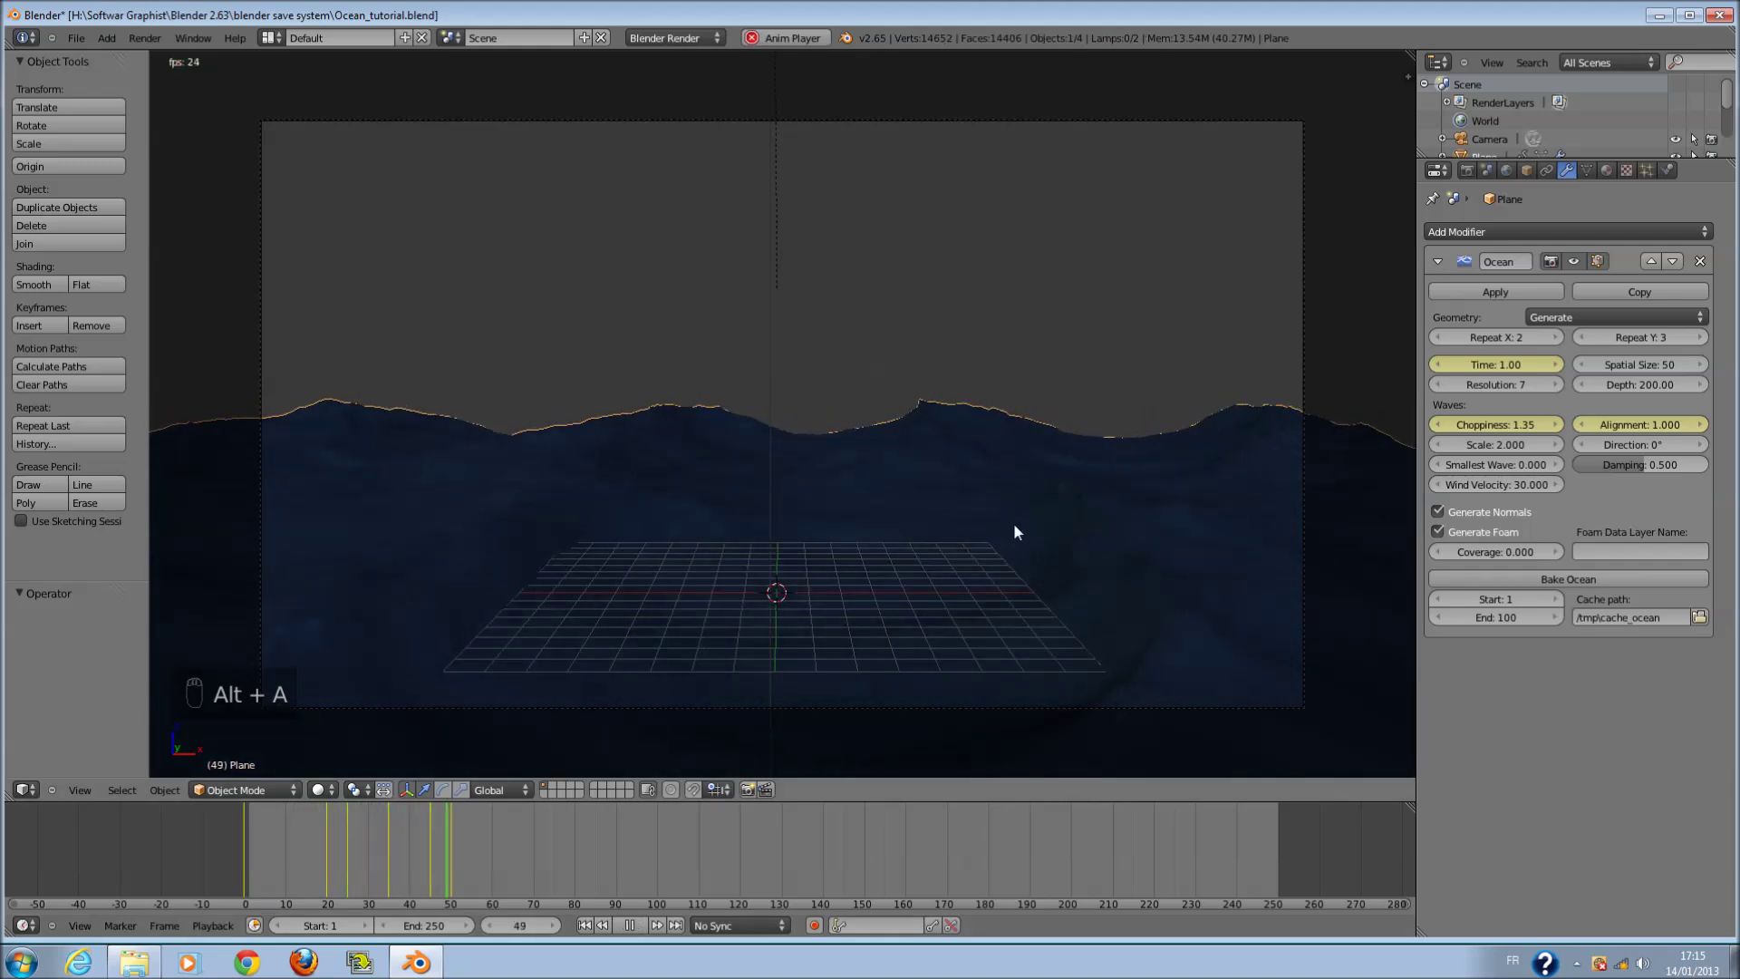
{"action": "key", "text": "alt+a"}
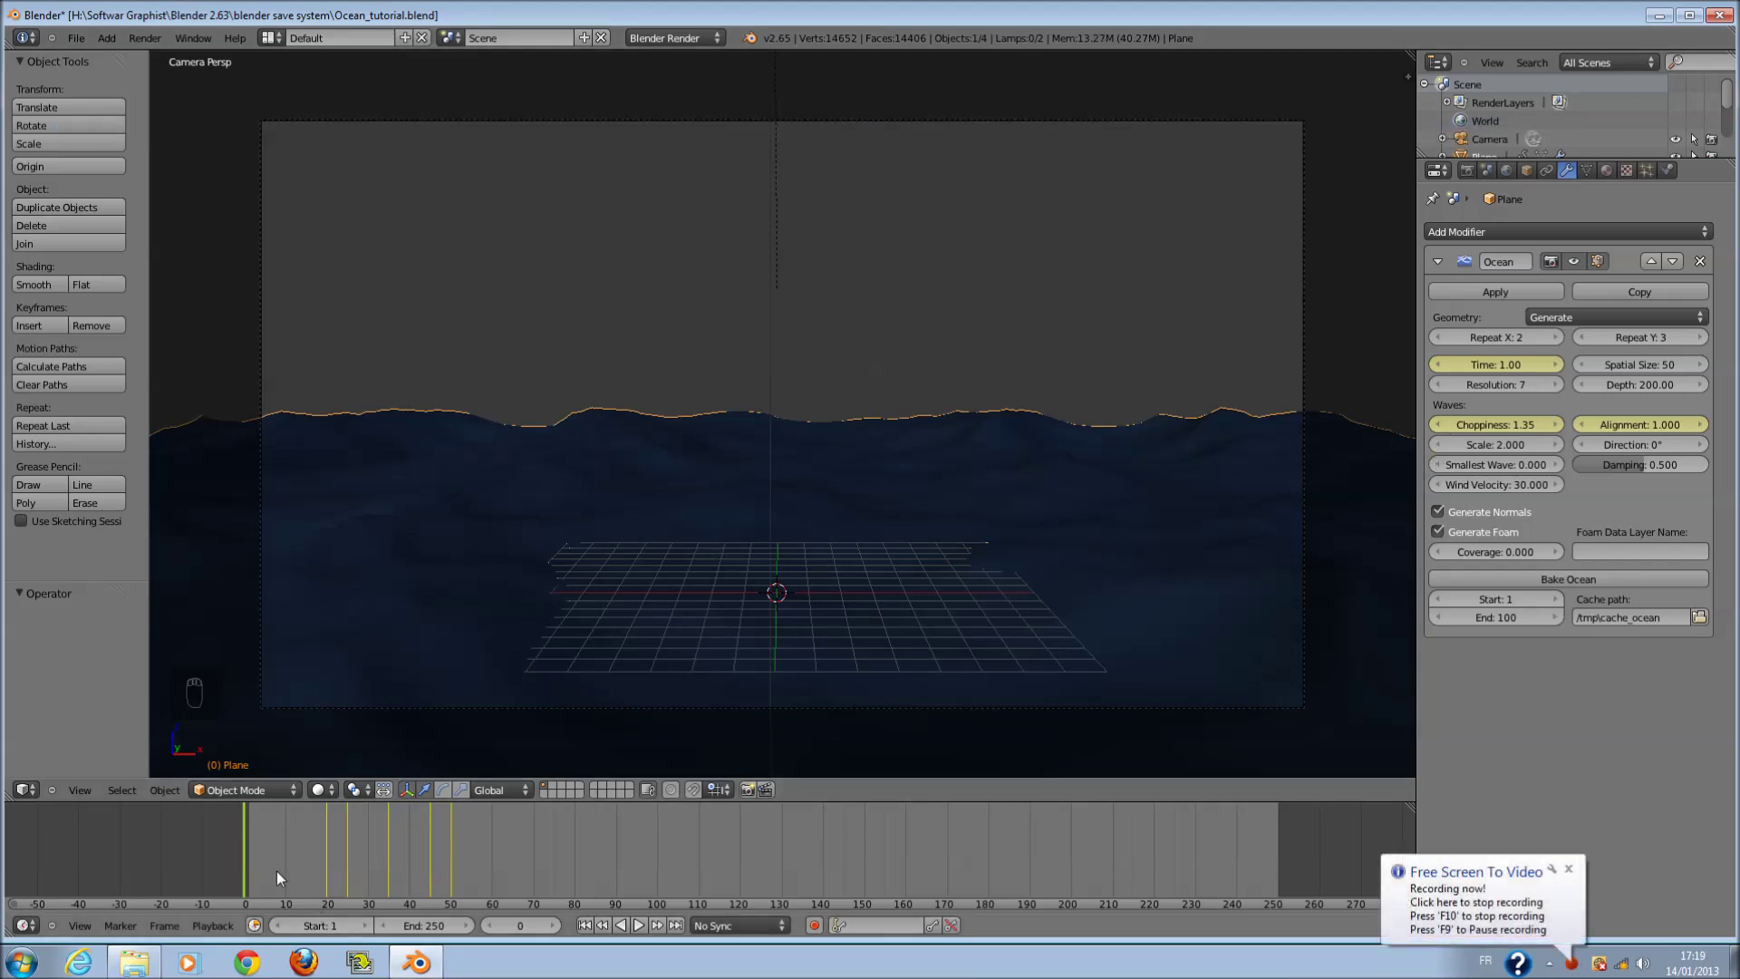
{"action": "left_click", "coordinate": [305, 865]}
{"action": "left_click_drag", "start_coordinate": [316, 861], "coordinate": [457, 873]}
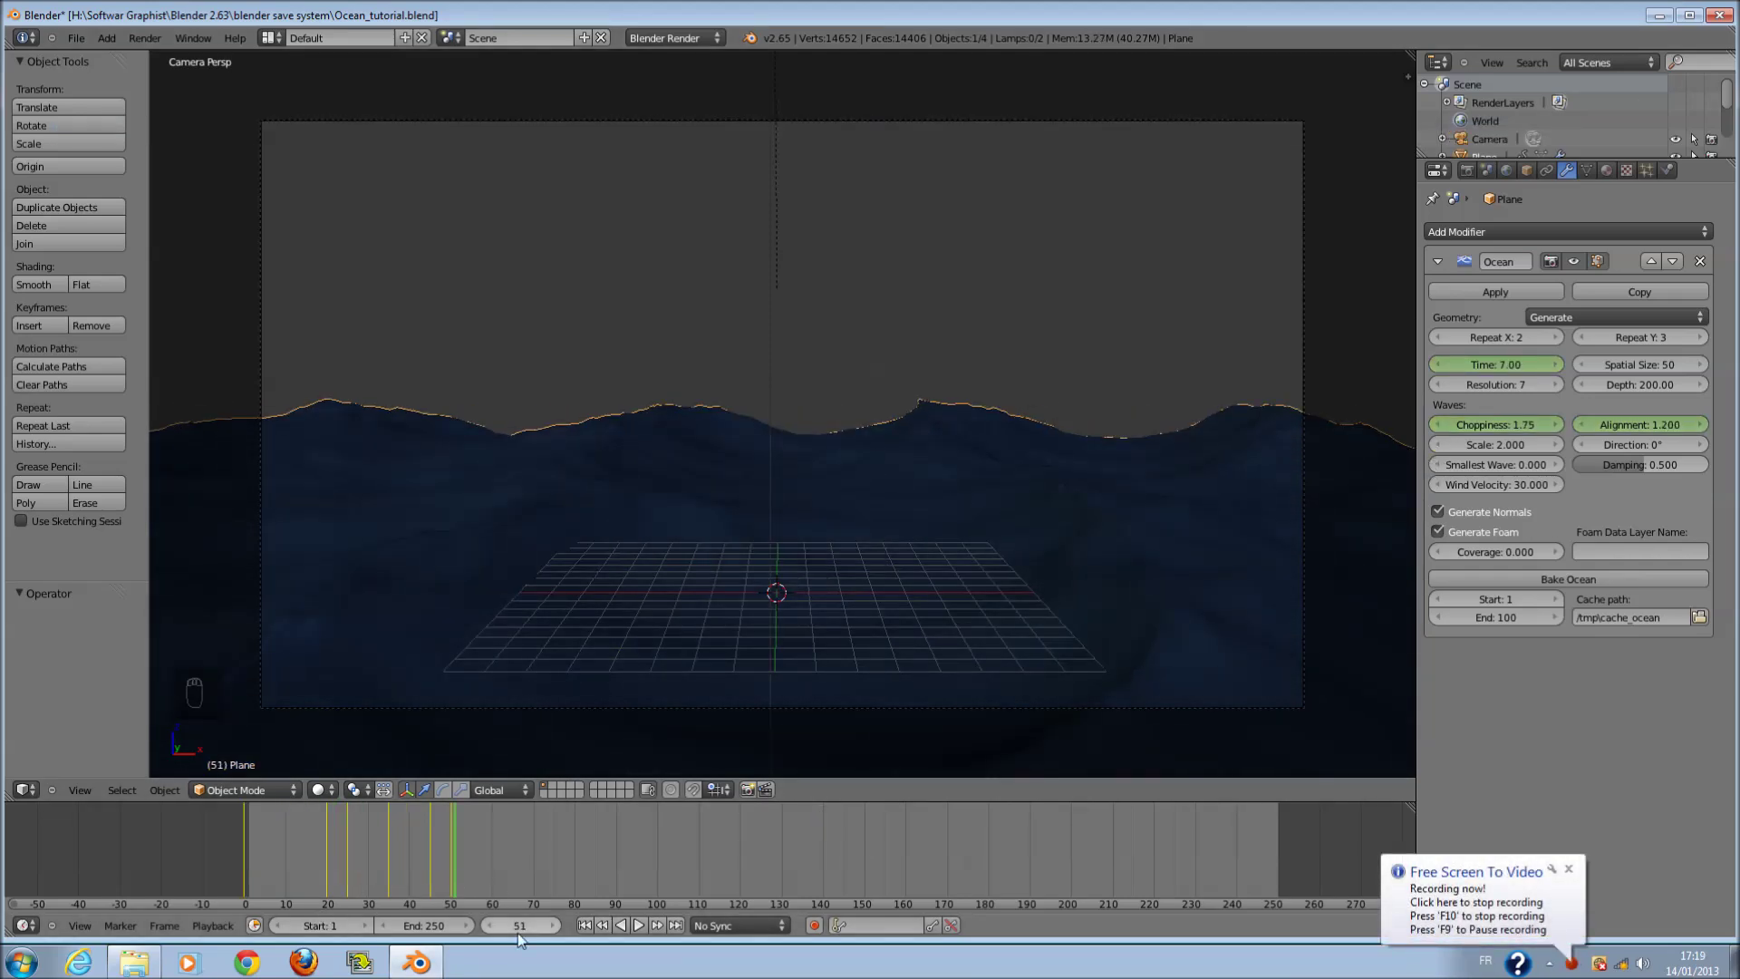
- Set the Ocean modifier's bake end frame to 51 and render frame 51
{"action": "left_click", "coordinate": [1504, 617]}
{"action": "type", "text": "5"}
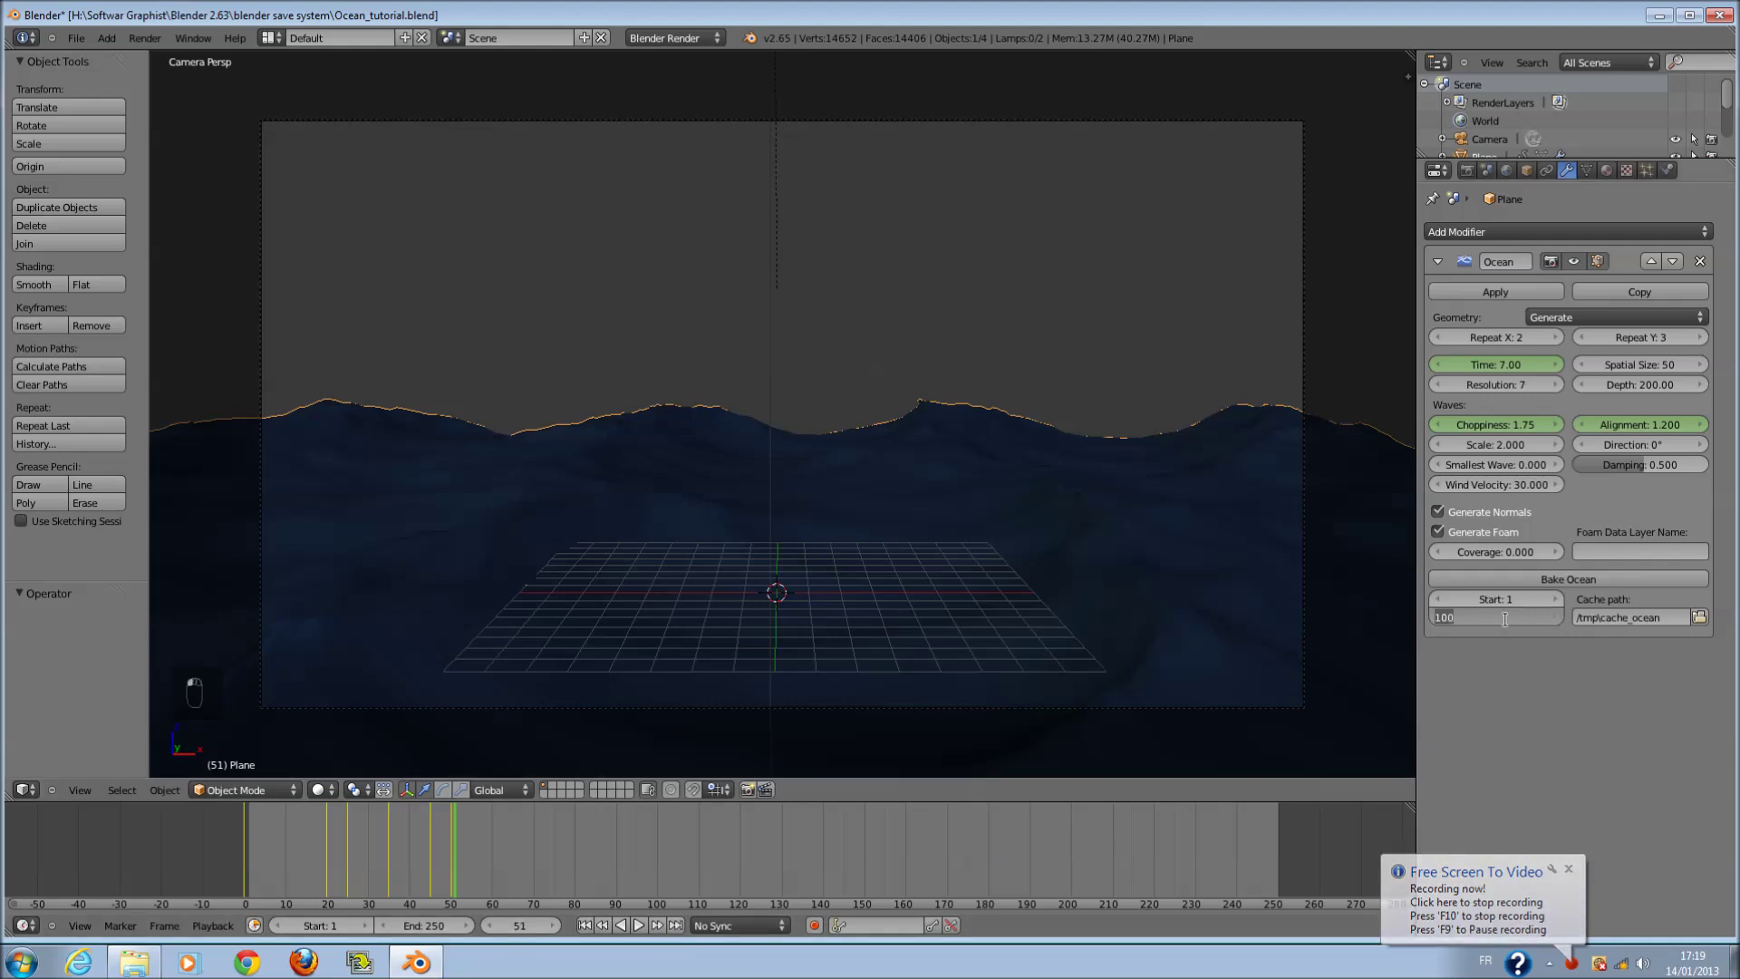
{"action": "type", "text": "1"}
{"action": "key", "text": "Return"}
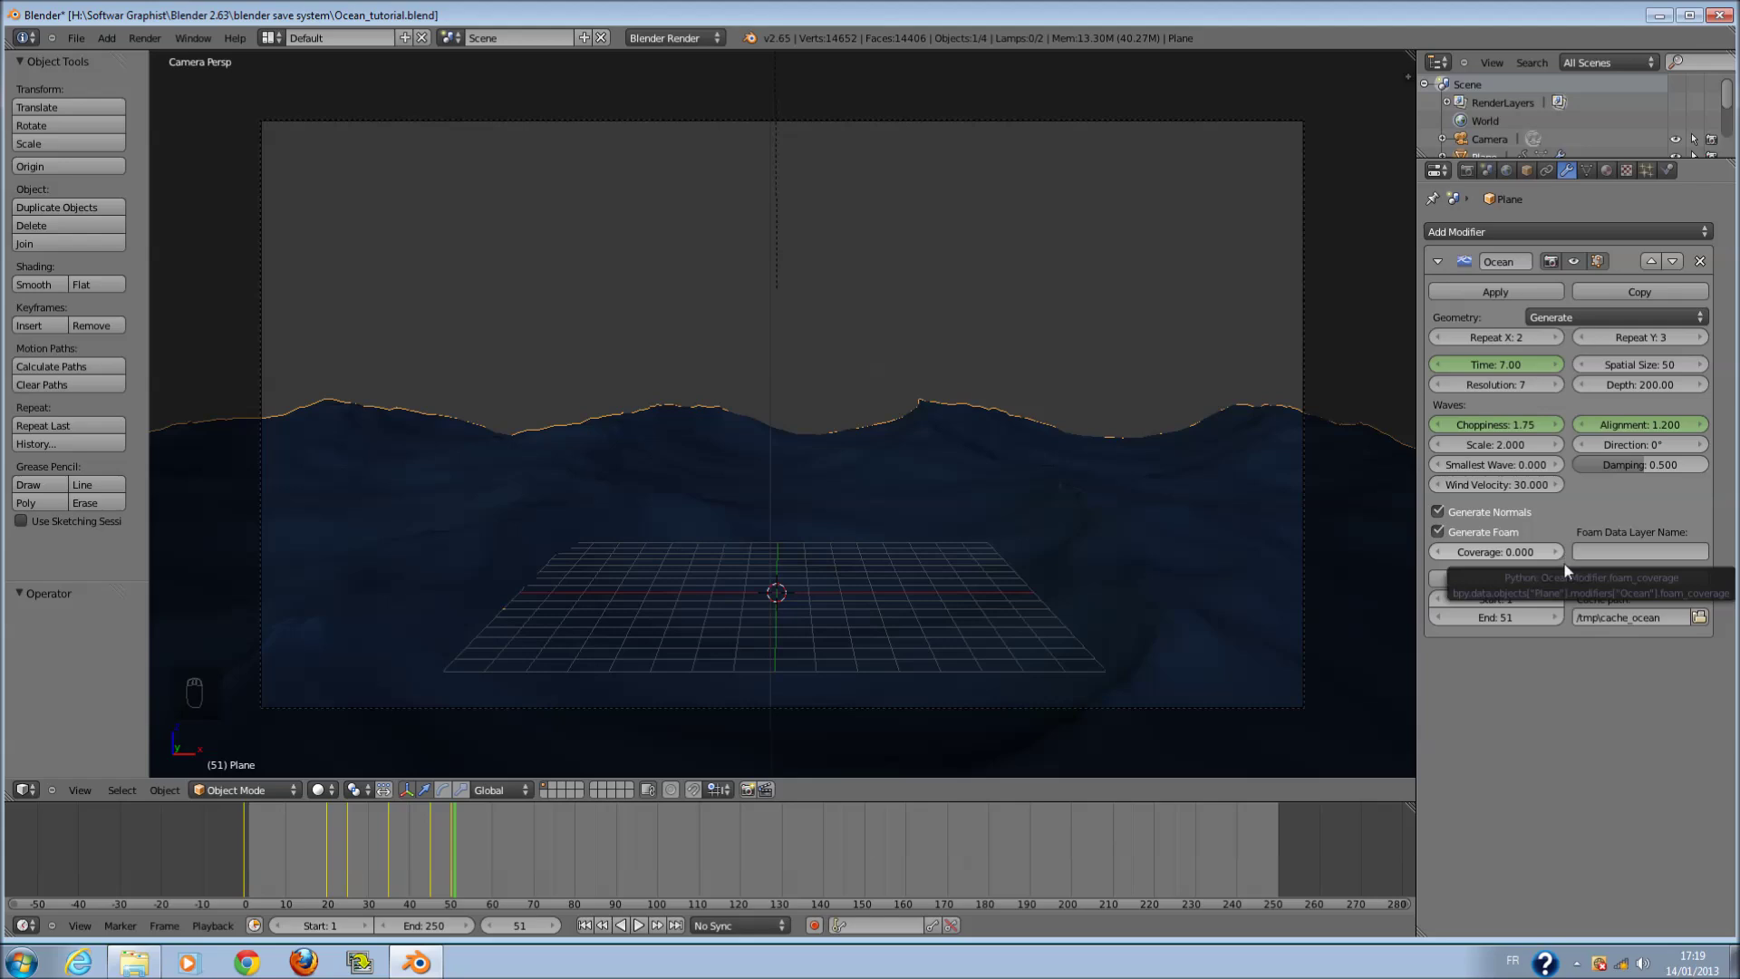
{"action": "key", "text": "F12"}
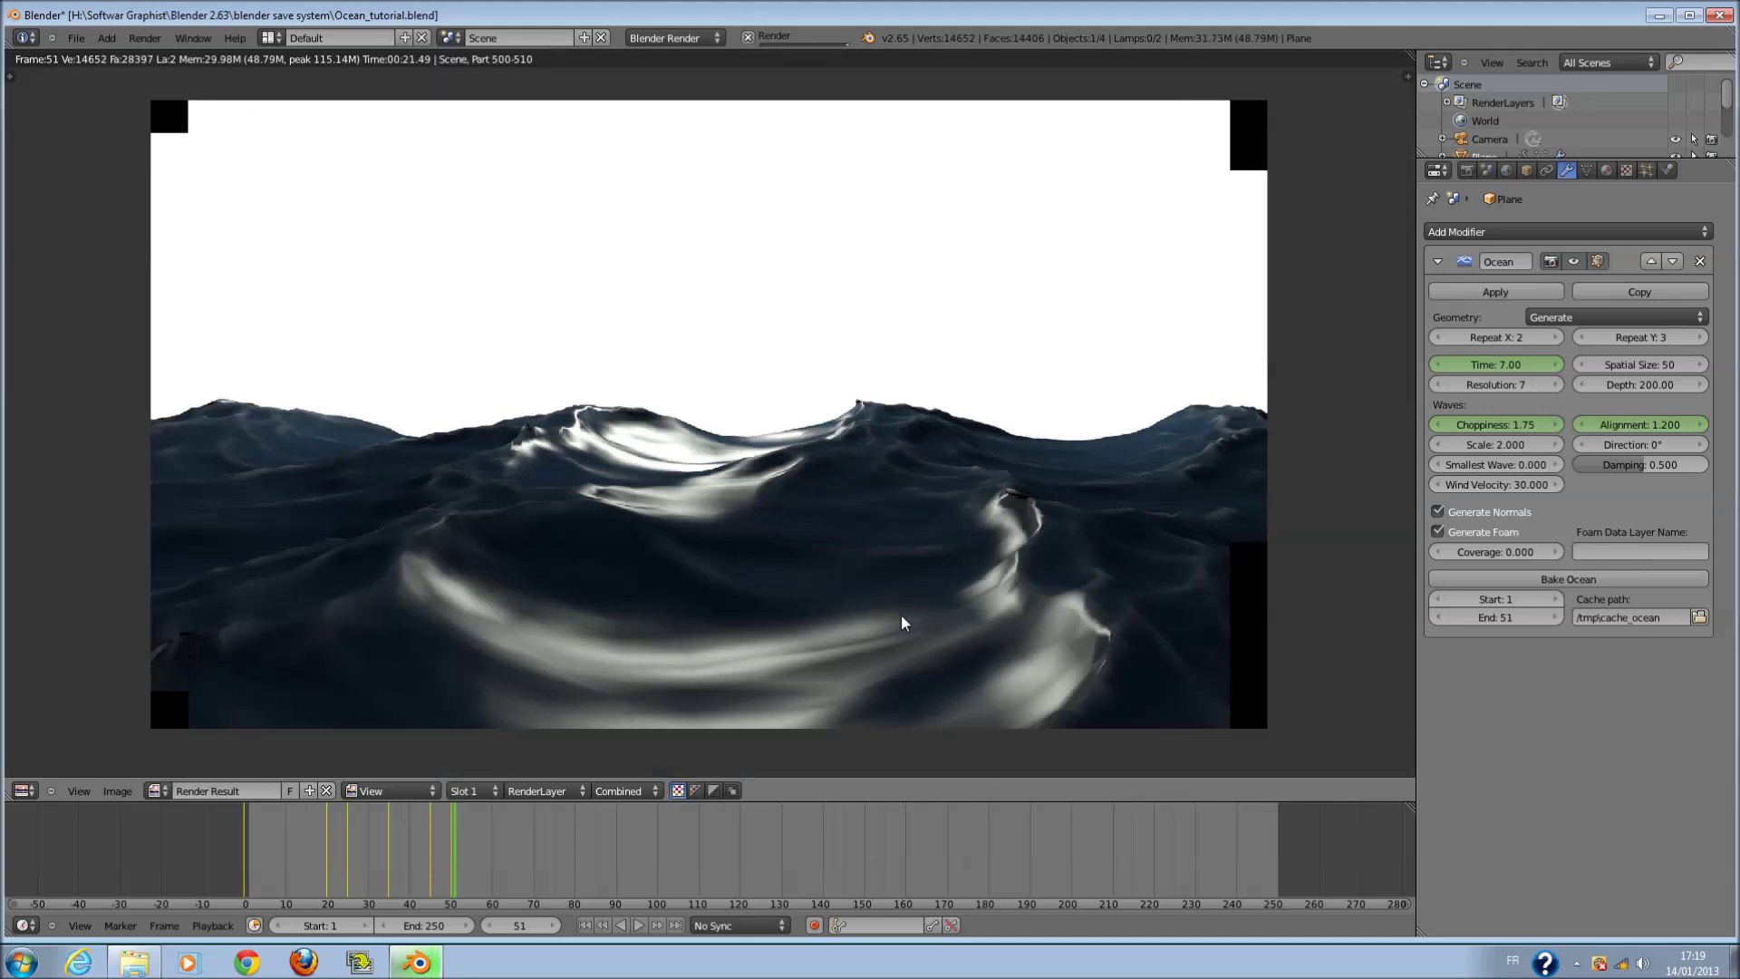
{"action": "key", "text": "F11"}
- Set the energy of the sun lamp near the camera to 0.3
{"action": "middle_click_drag", "start_coordinate": [924, 618], "coordinate": [667, 548]}
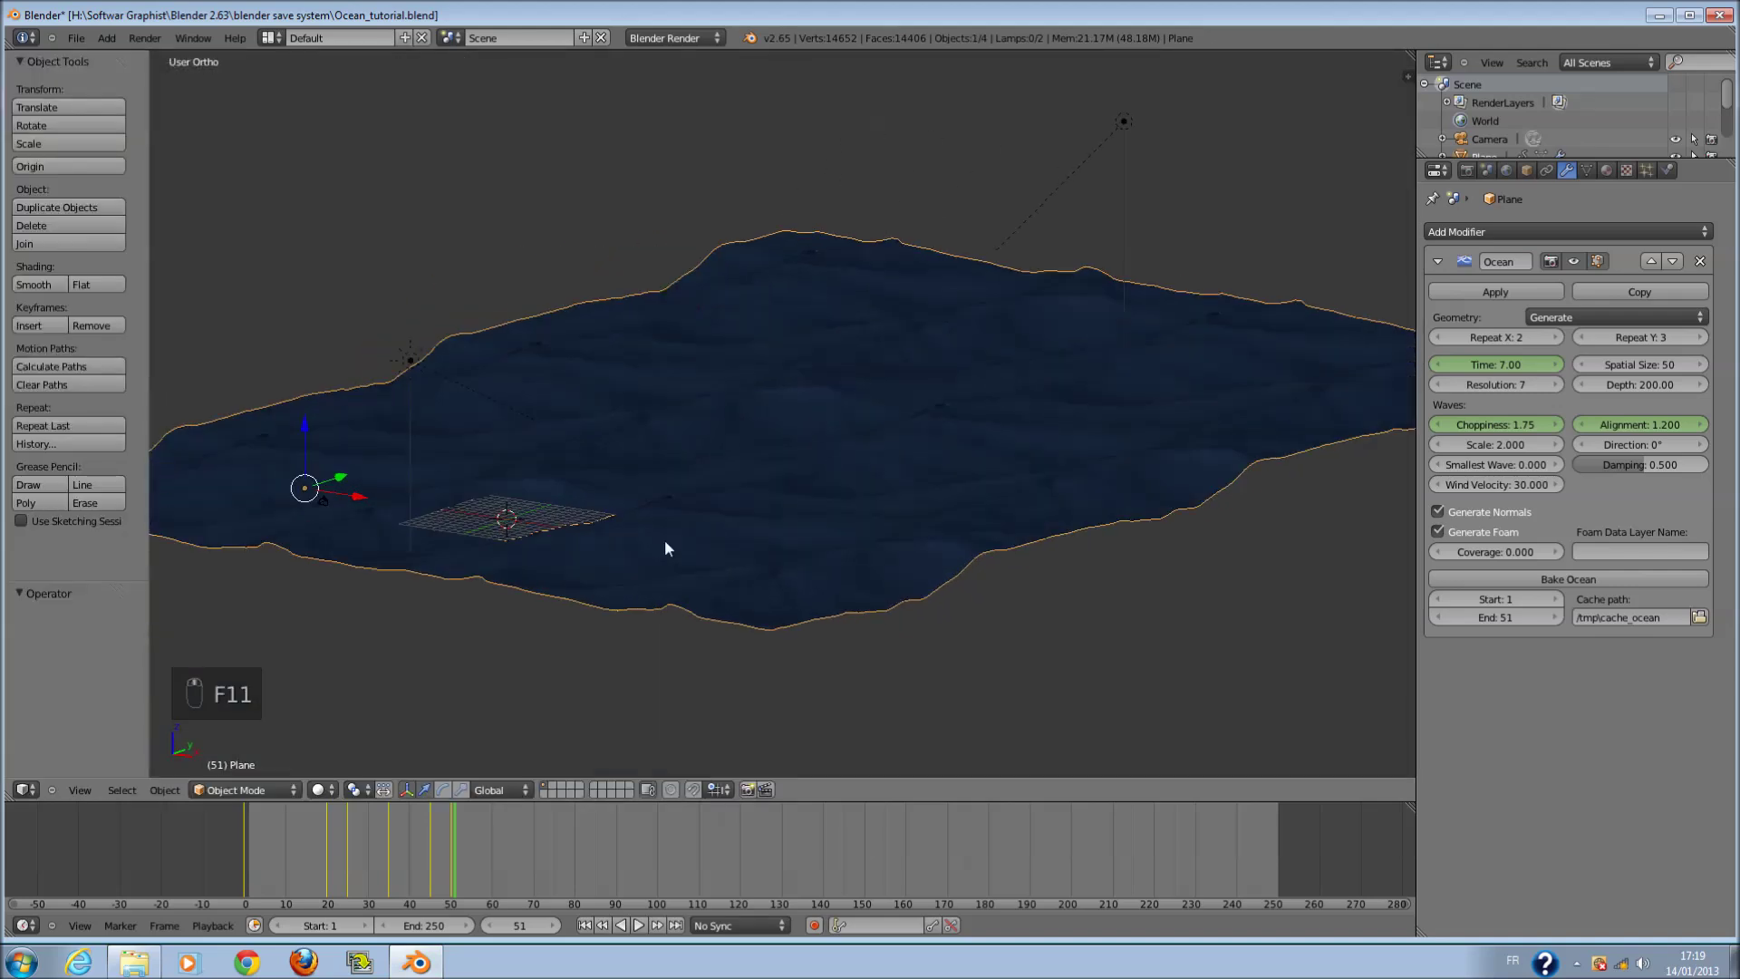
{"action": "right_click", "coordinate": [410, 362]}
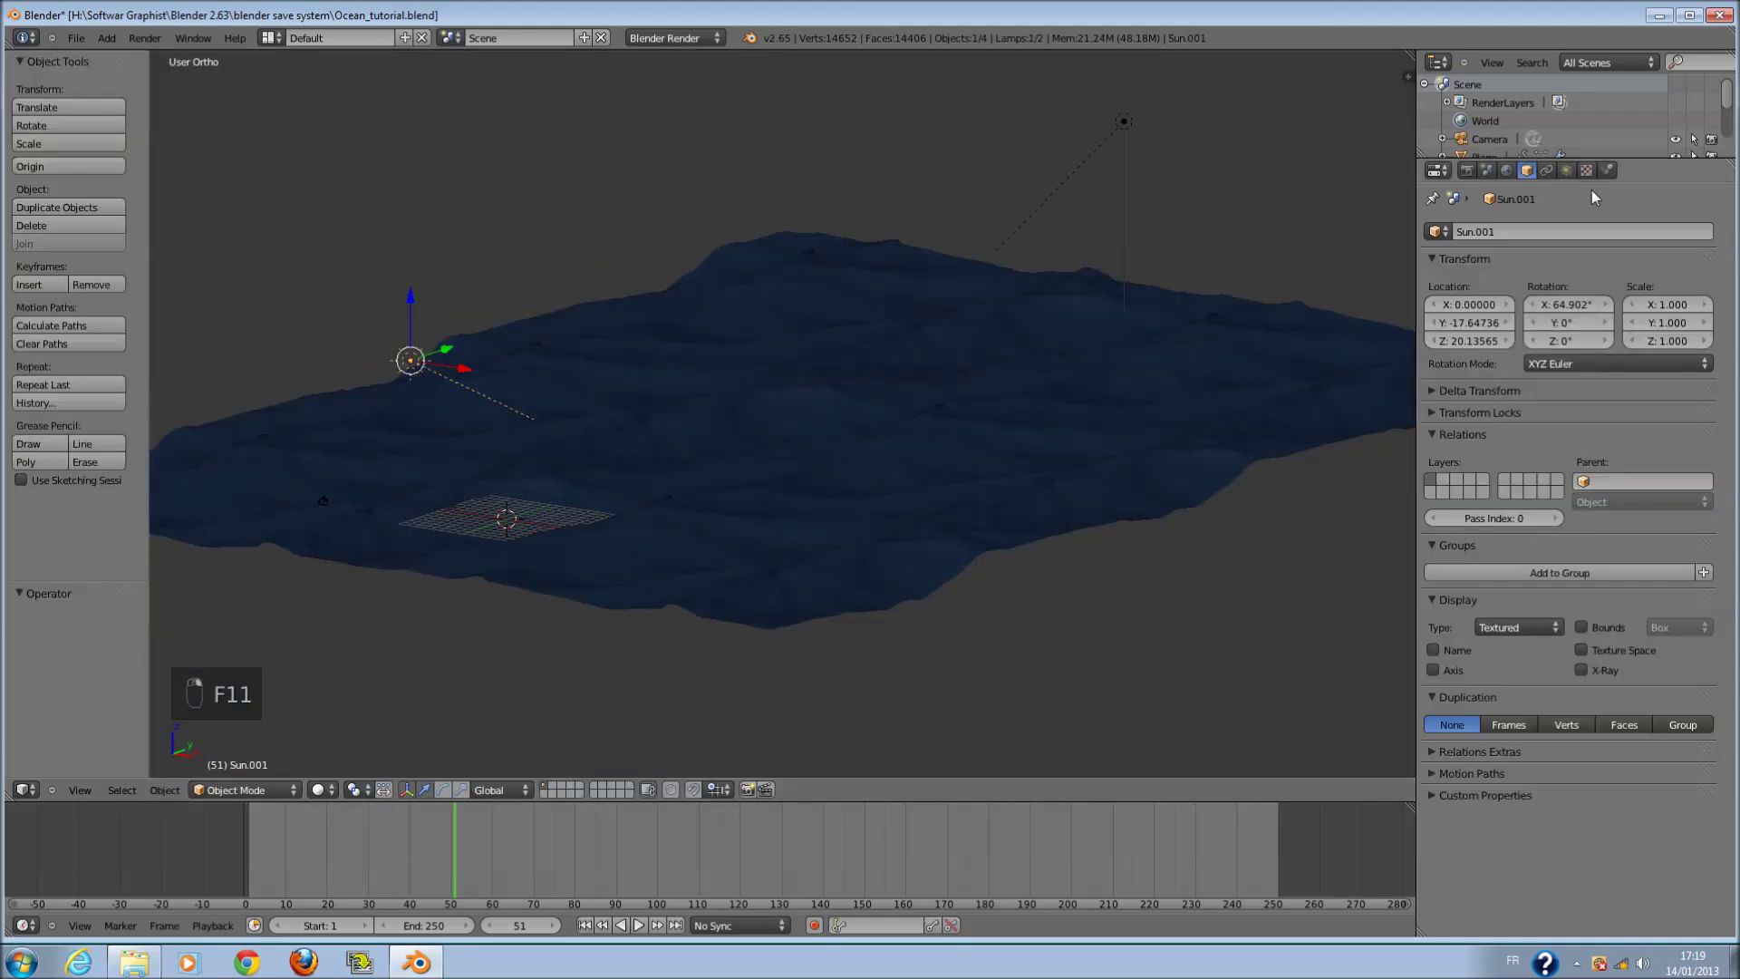
{"action": "left_click", "coordinate": [1566, 170]}
{"action": "left_click", "coordinate": [1526, 475]}
{"action": "type", "text": "0.3"}
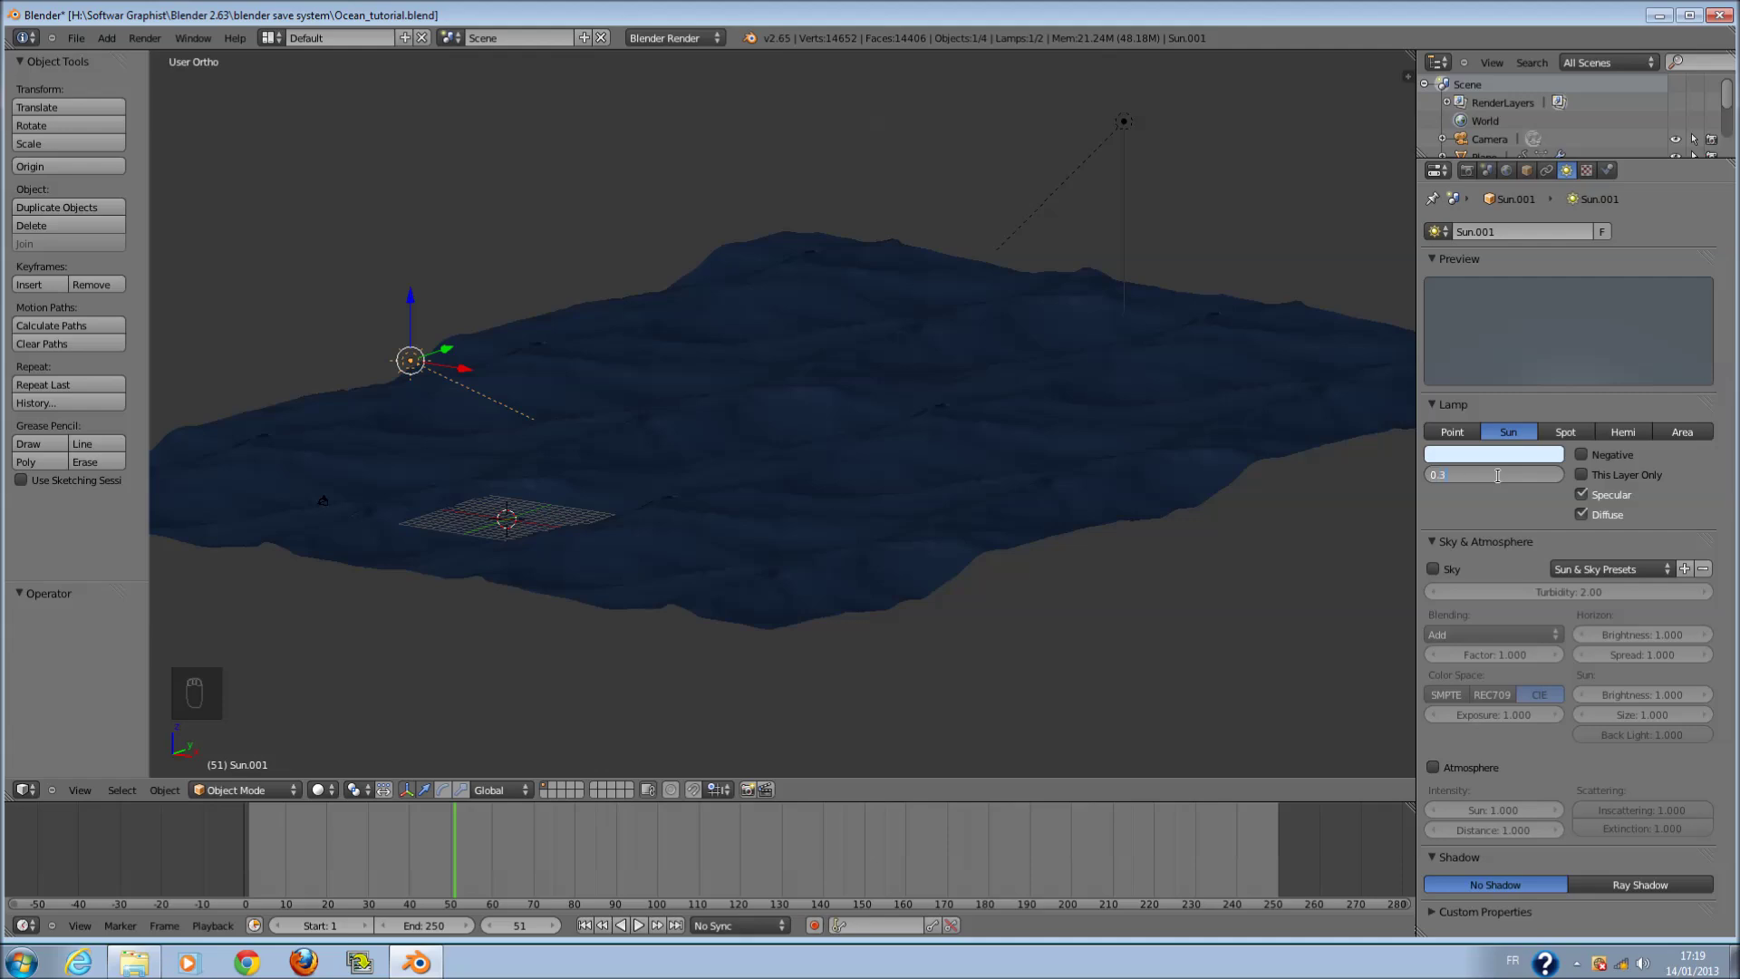
{"action": "key", "text": "Return"}
{"action": "key", "text": "KP_0"}
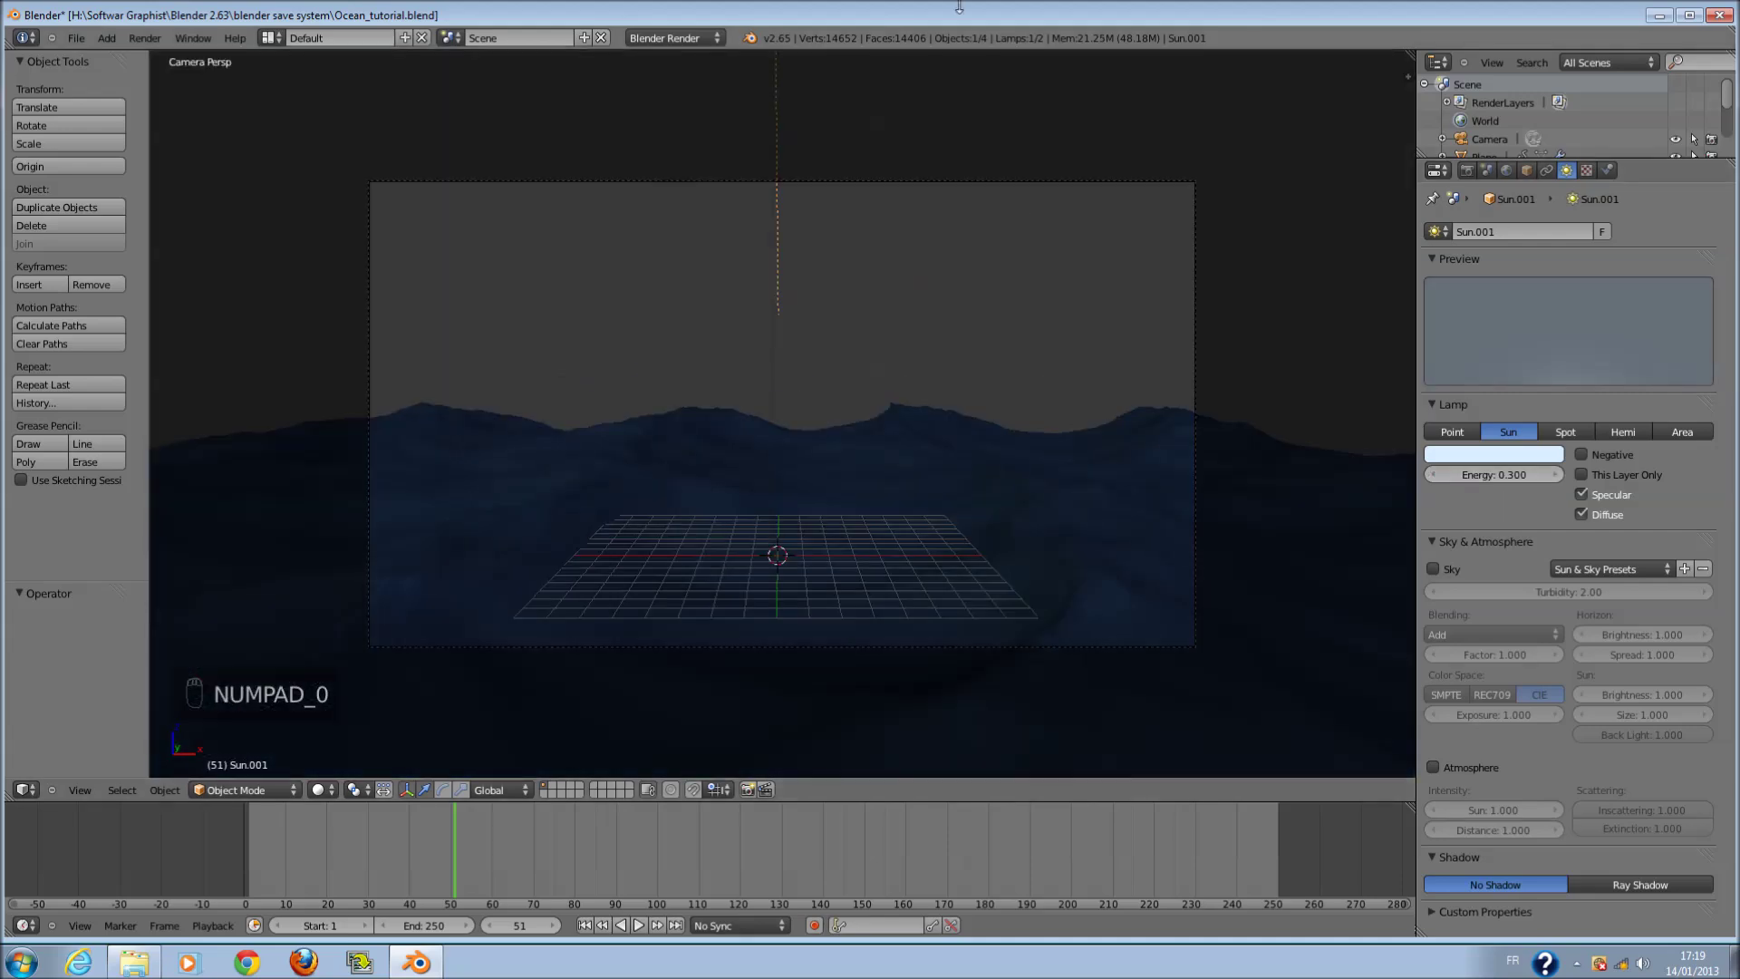
- Inspect the area lamp's position and colour, and render frame 51 from the camera
{"action": "key", "text": "KP_0"}
{"action": "right_click", "coordinate": [997, 169]}
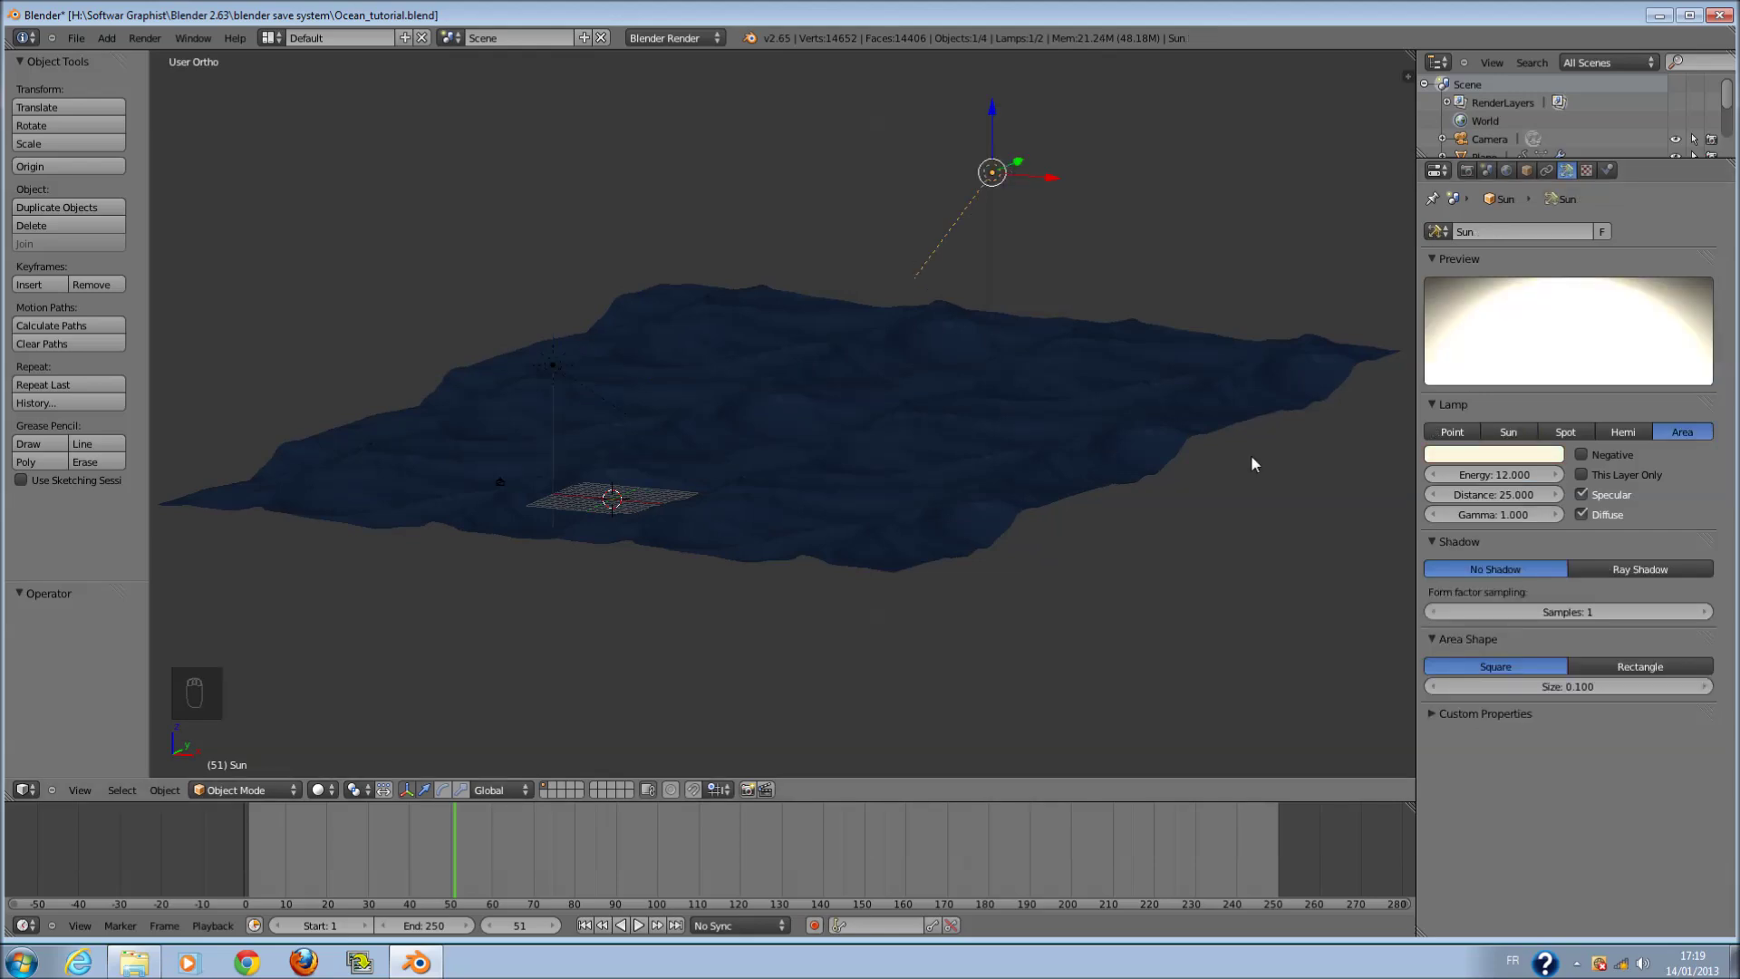
{"action": "key", "text": "KP_7"}
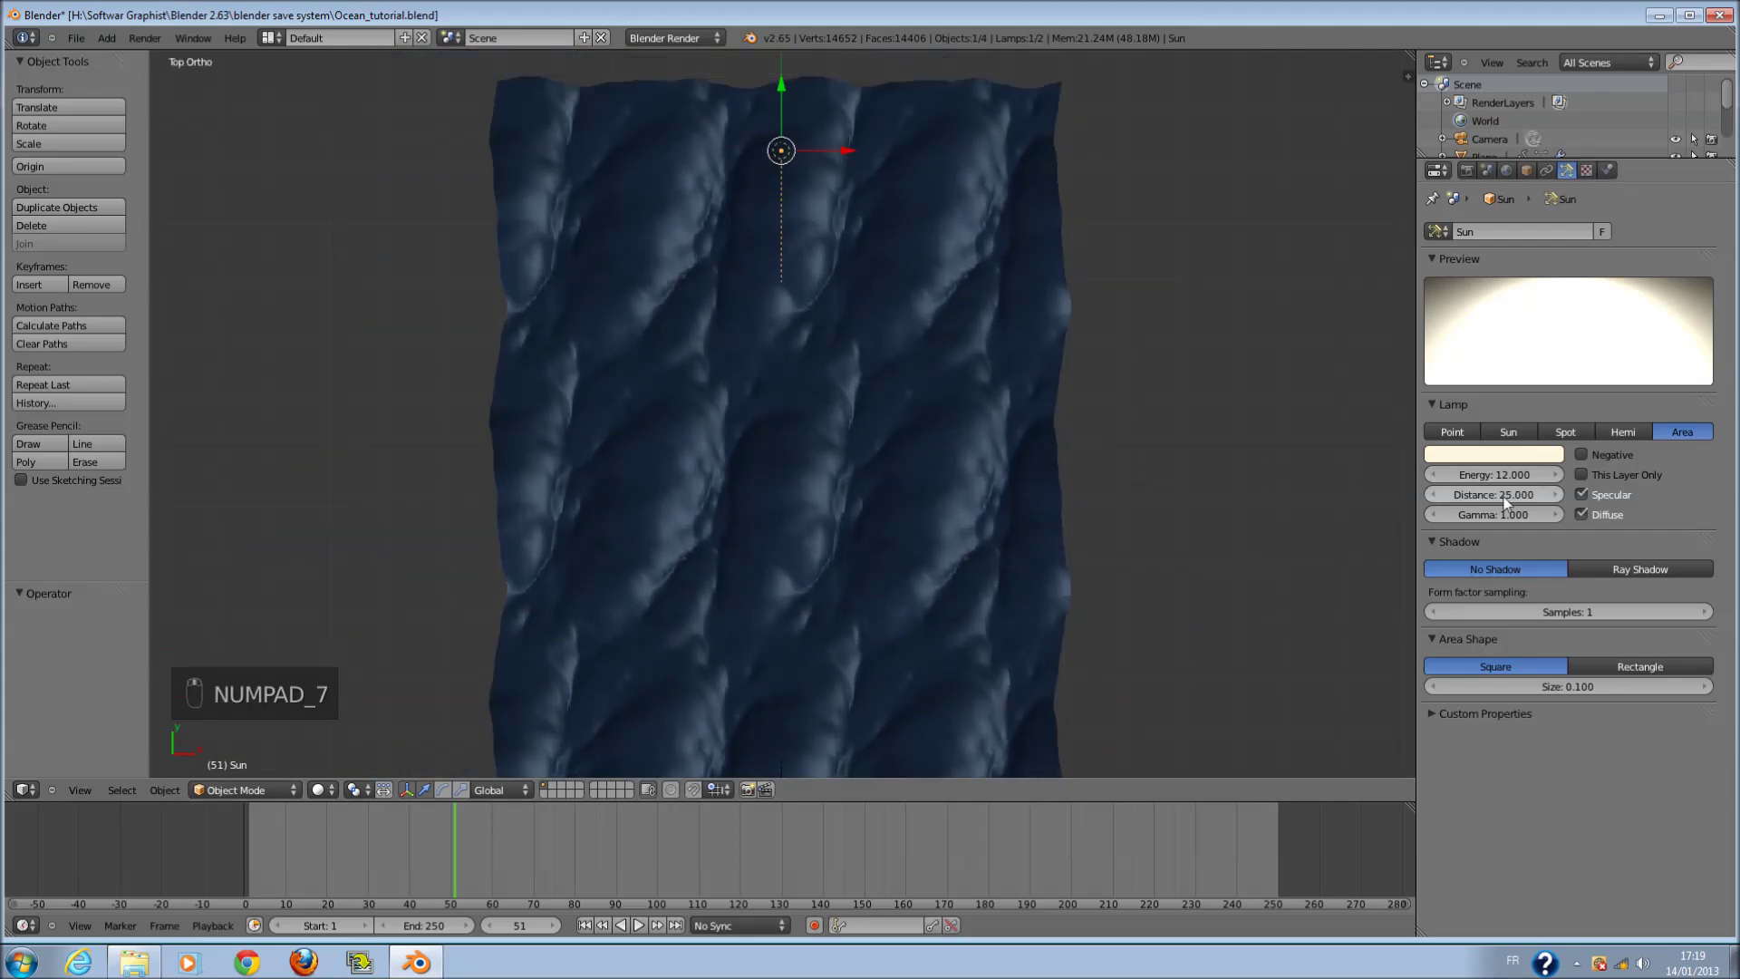
{"action": "left_click", "coordinate": [1493, 454]}
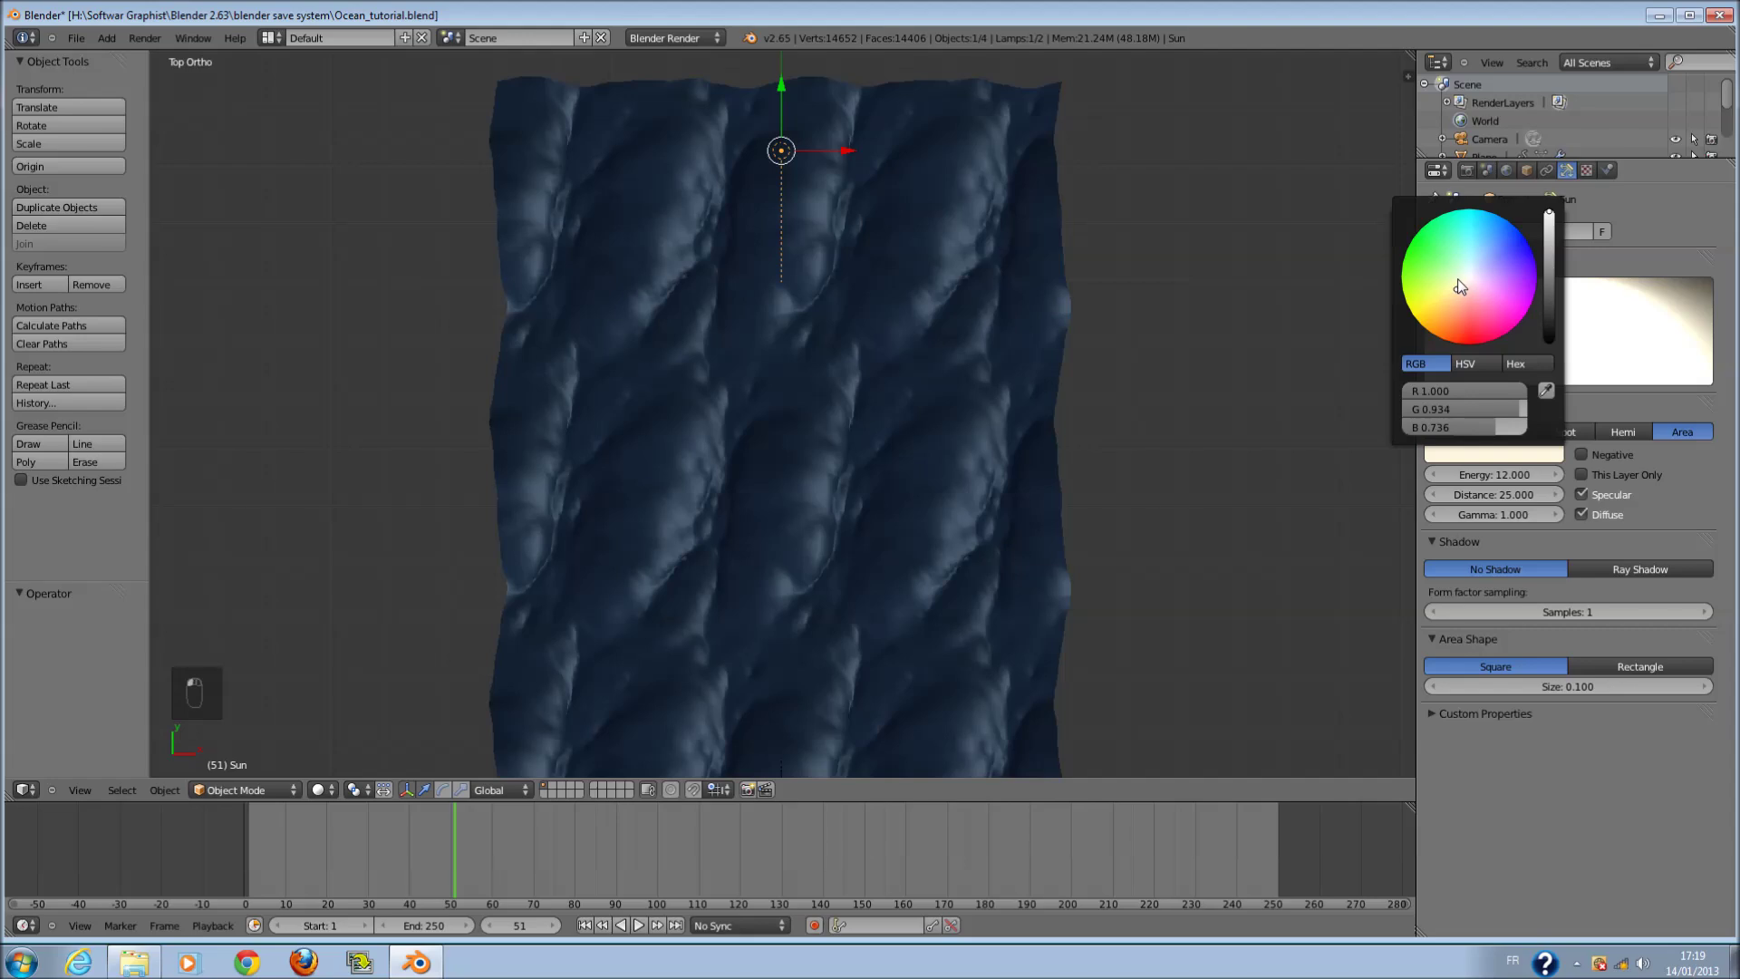
{"action": "key", "text": "KP_0"}
{"action": "key", "text": "F12"}
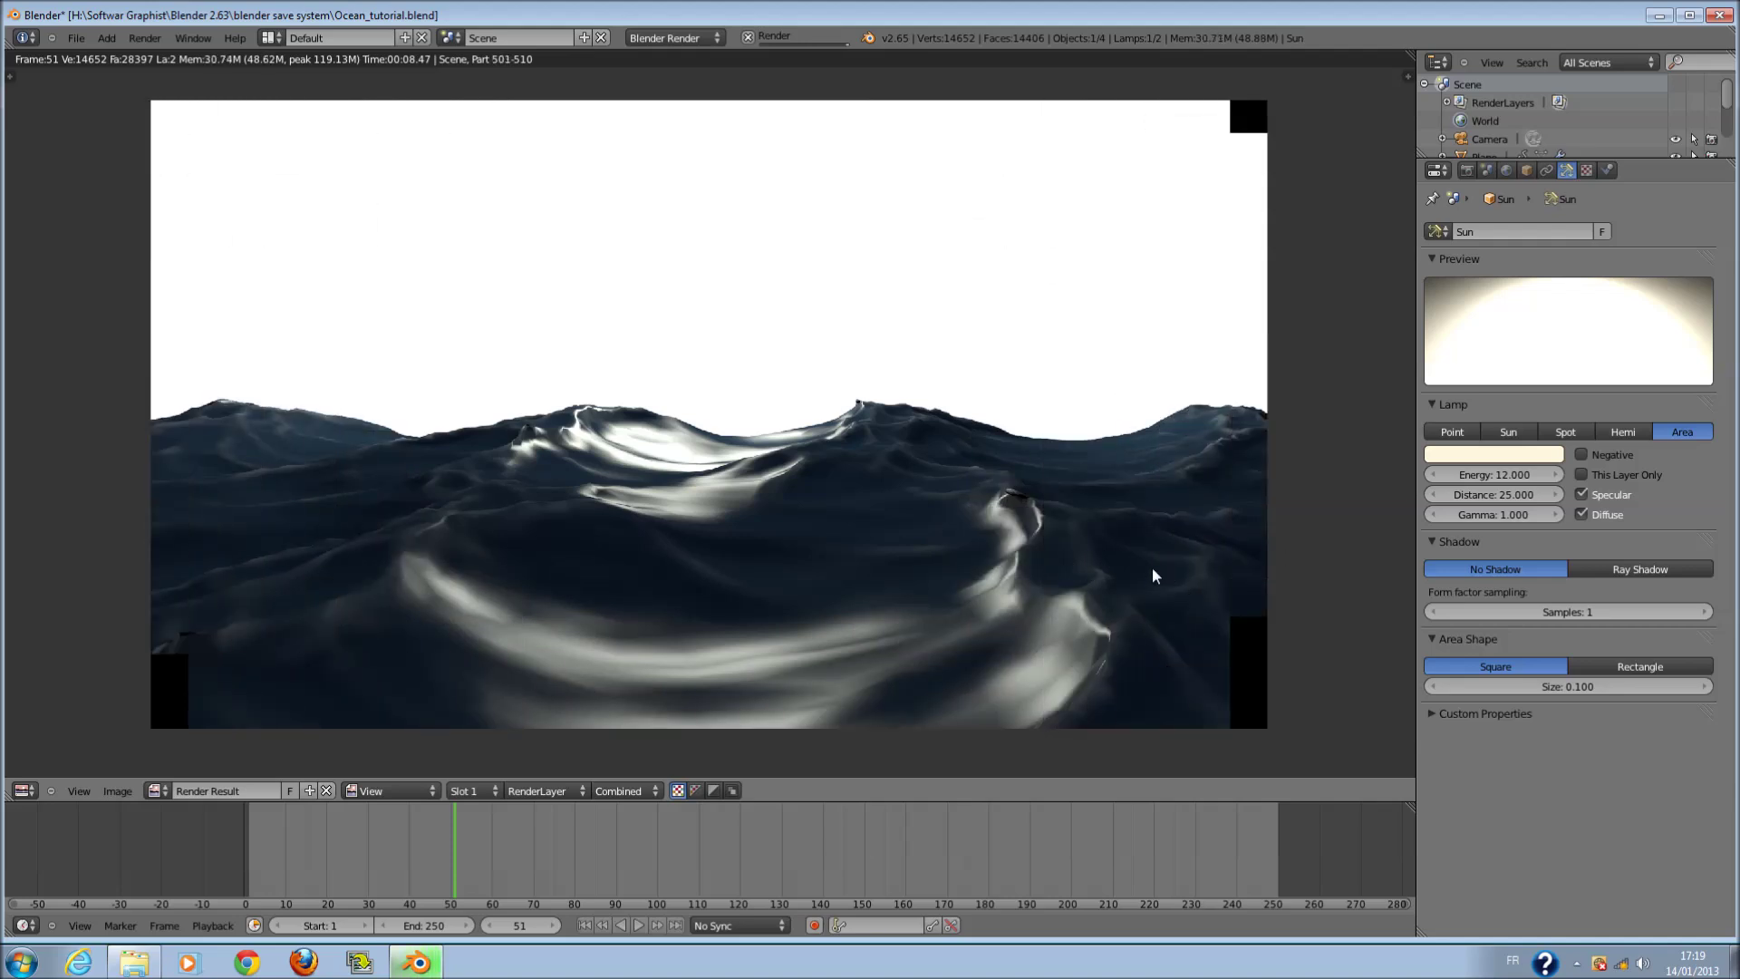
{"action": "key", "text": "F11"}
- Set the Ocean modifier's resolution to 25 on the ocean plane and bake the ocean
{"action": "right_click", "coordinate": [1128, 508]}
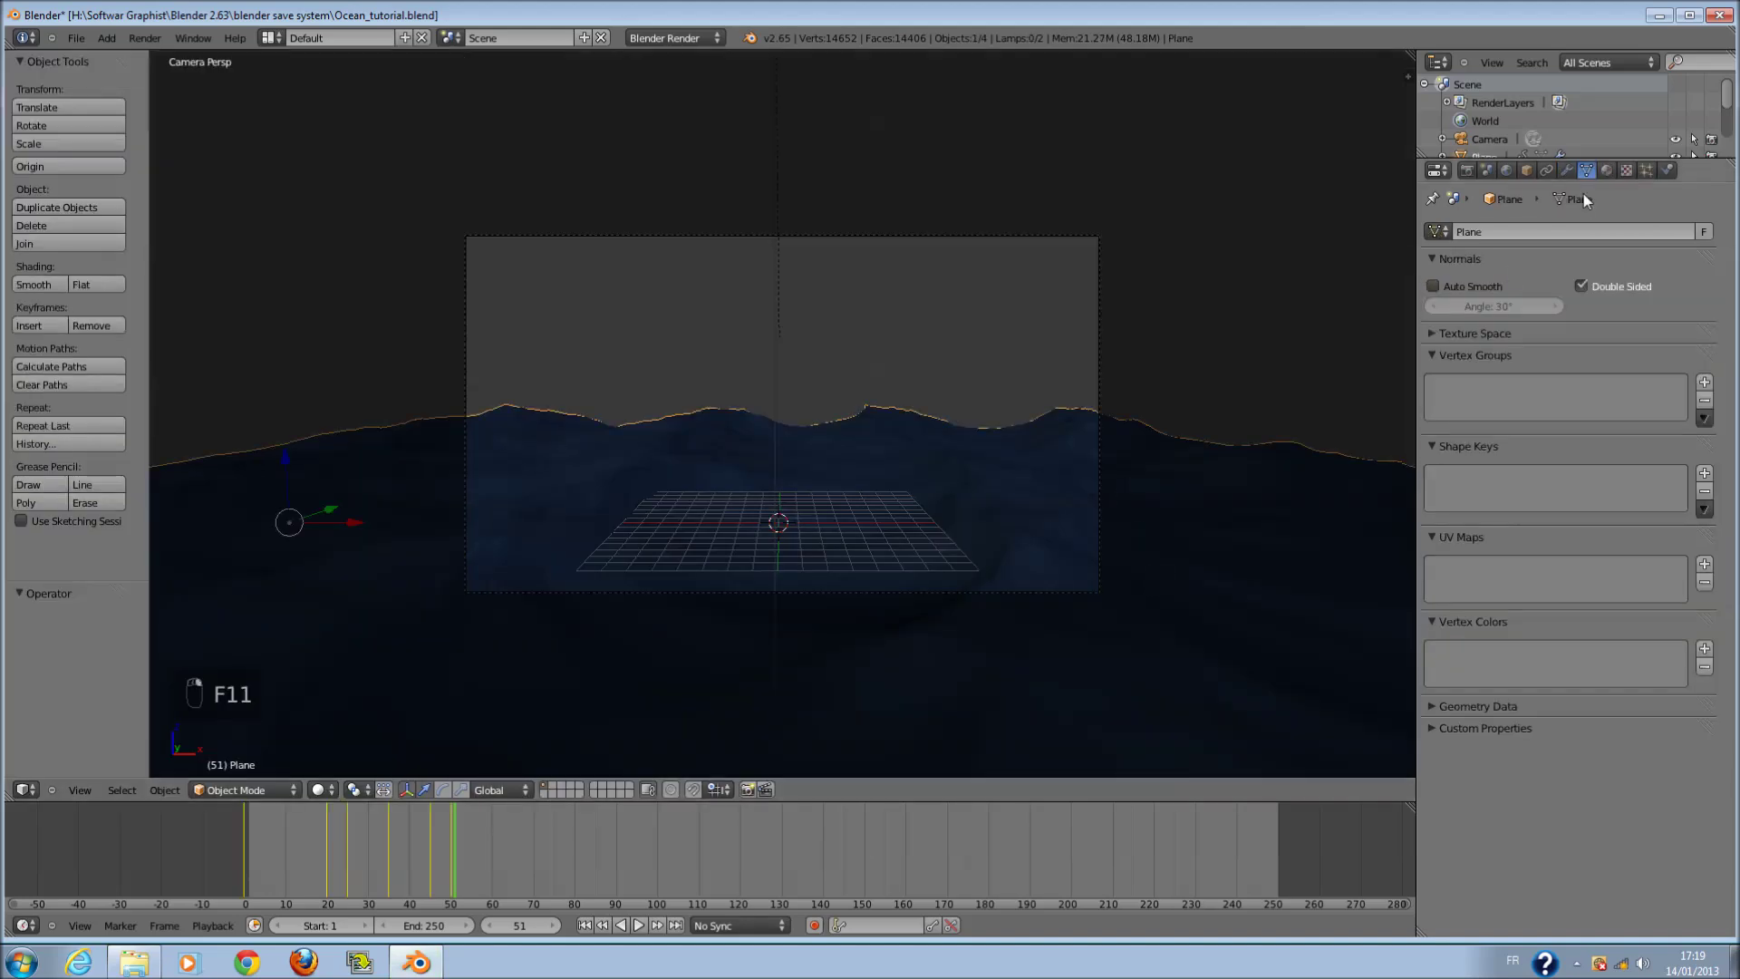
{"action": "left_click", "coordinate": [1568, 171]}
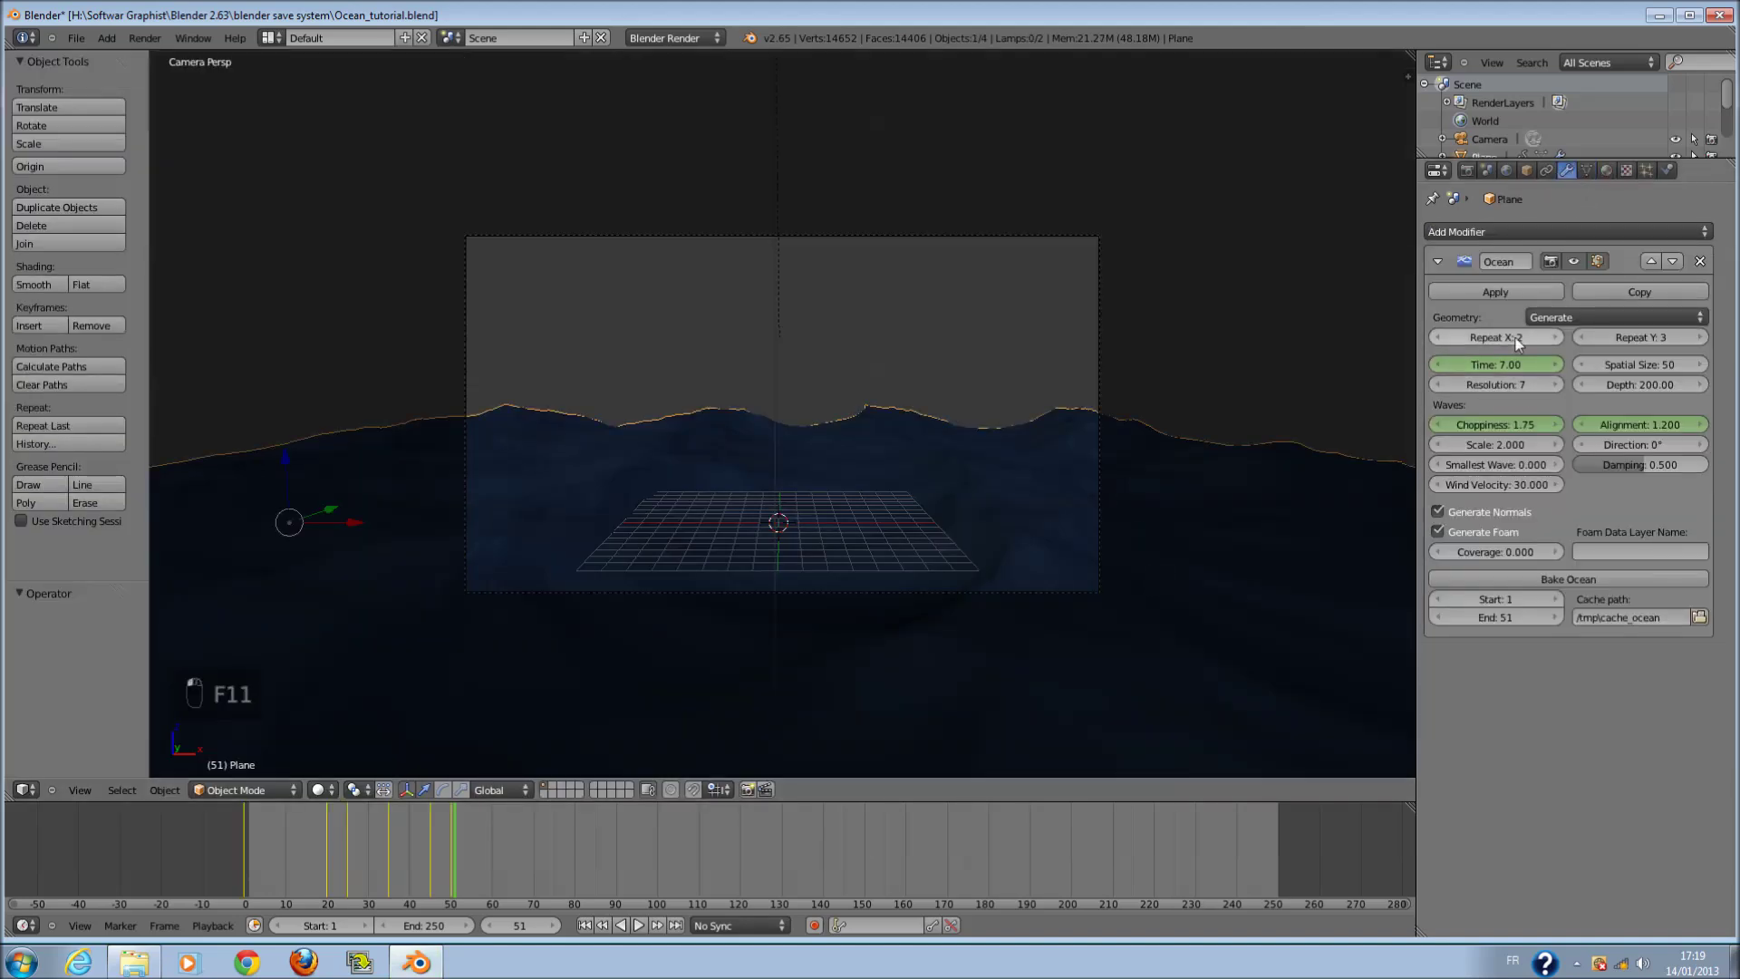
{"action": "left_click", "coordinate": [1501, 382]}
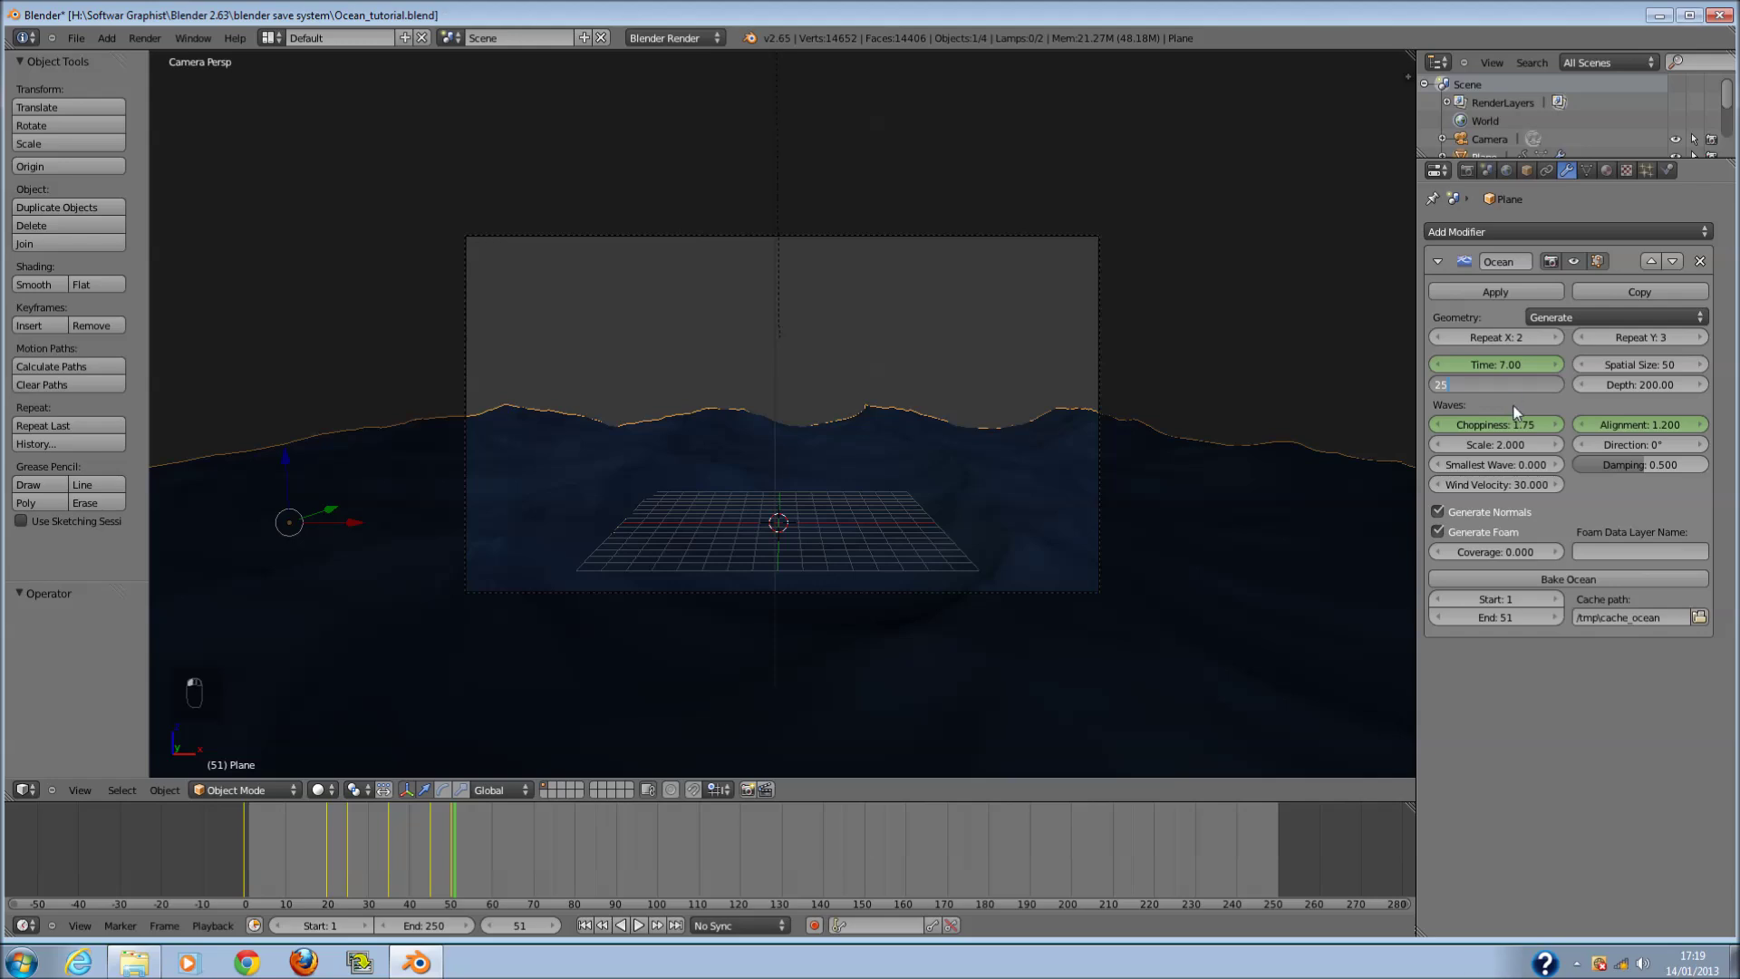
{"action": "key", "text": "Return"}
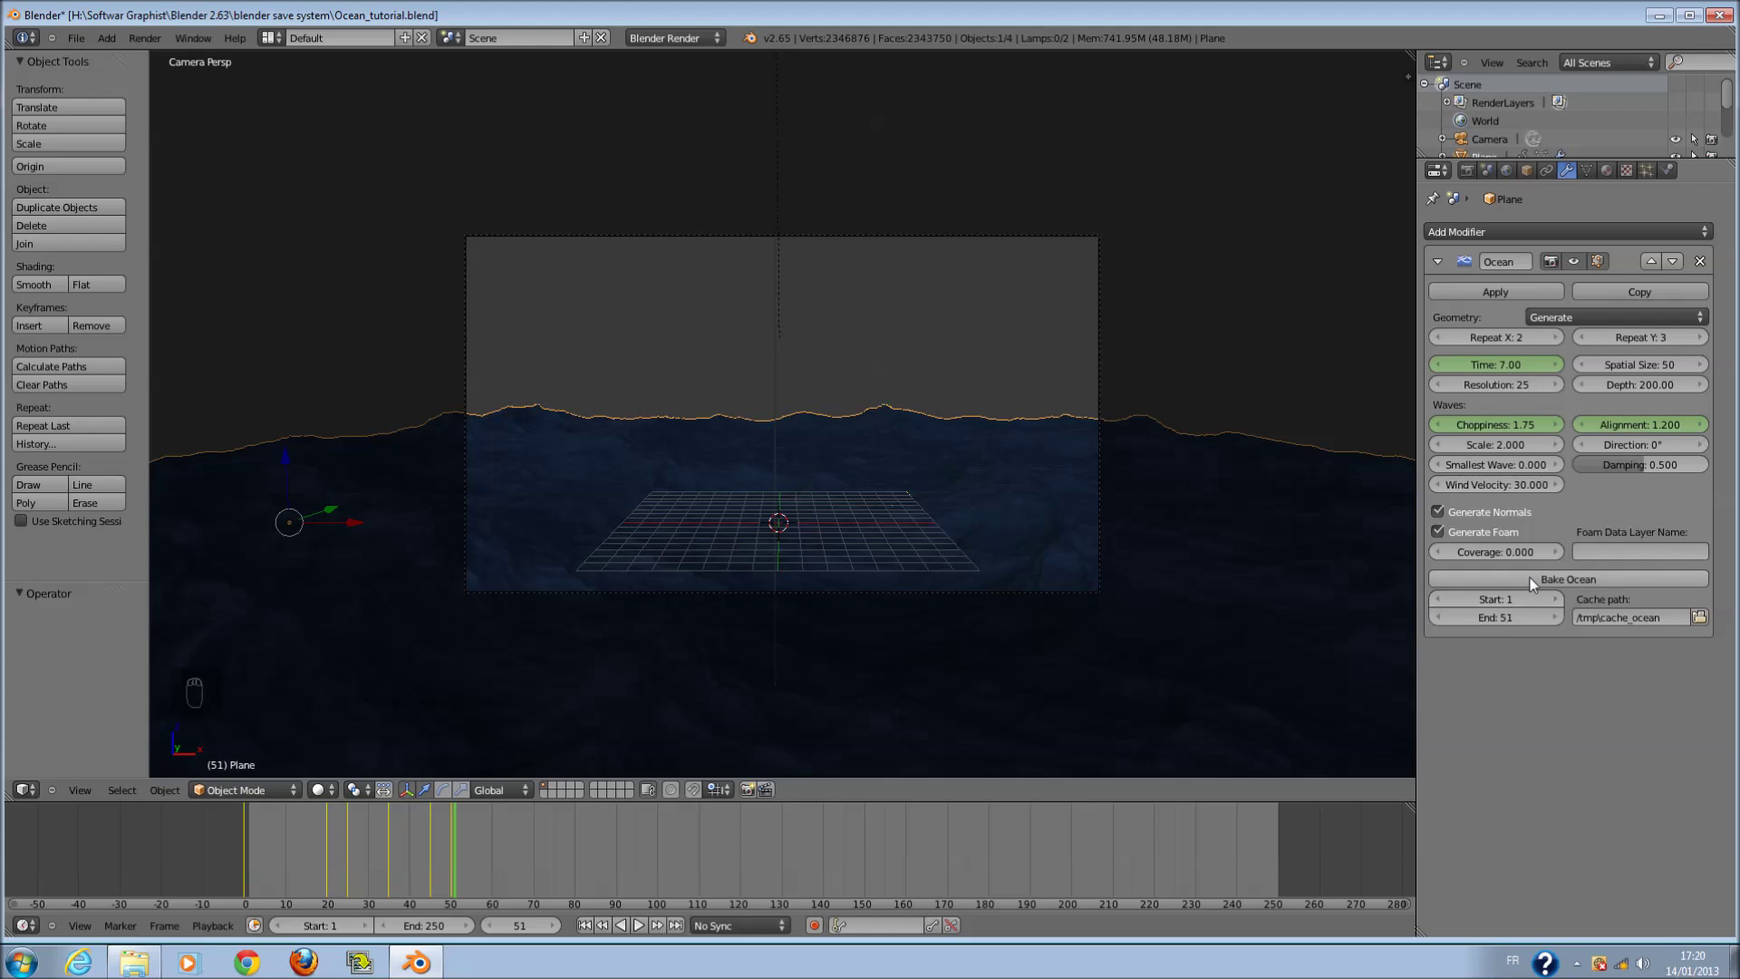
{"action": "left_click", "coordinate": [1577, 578]}
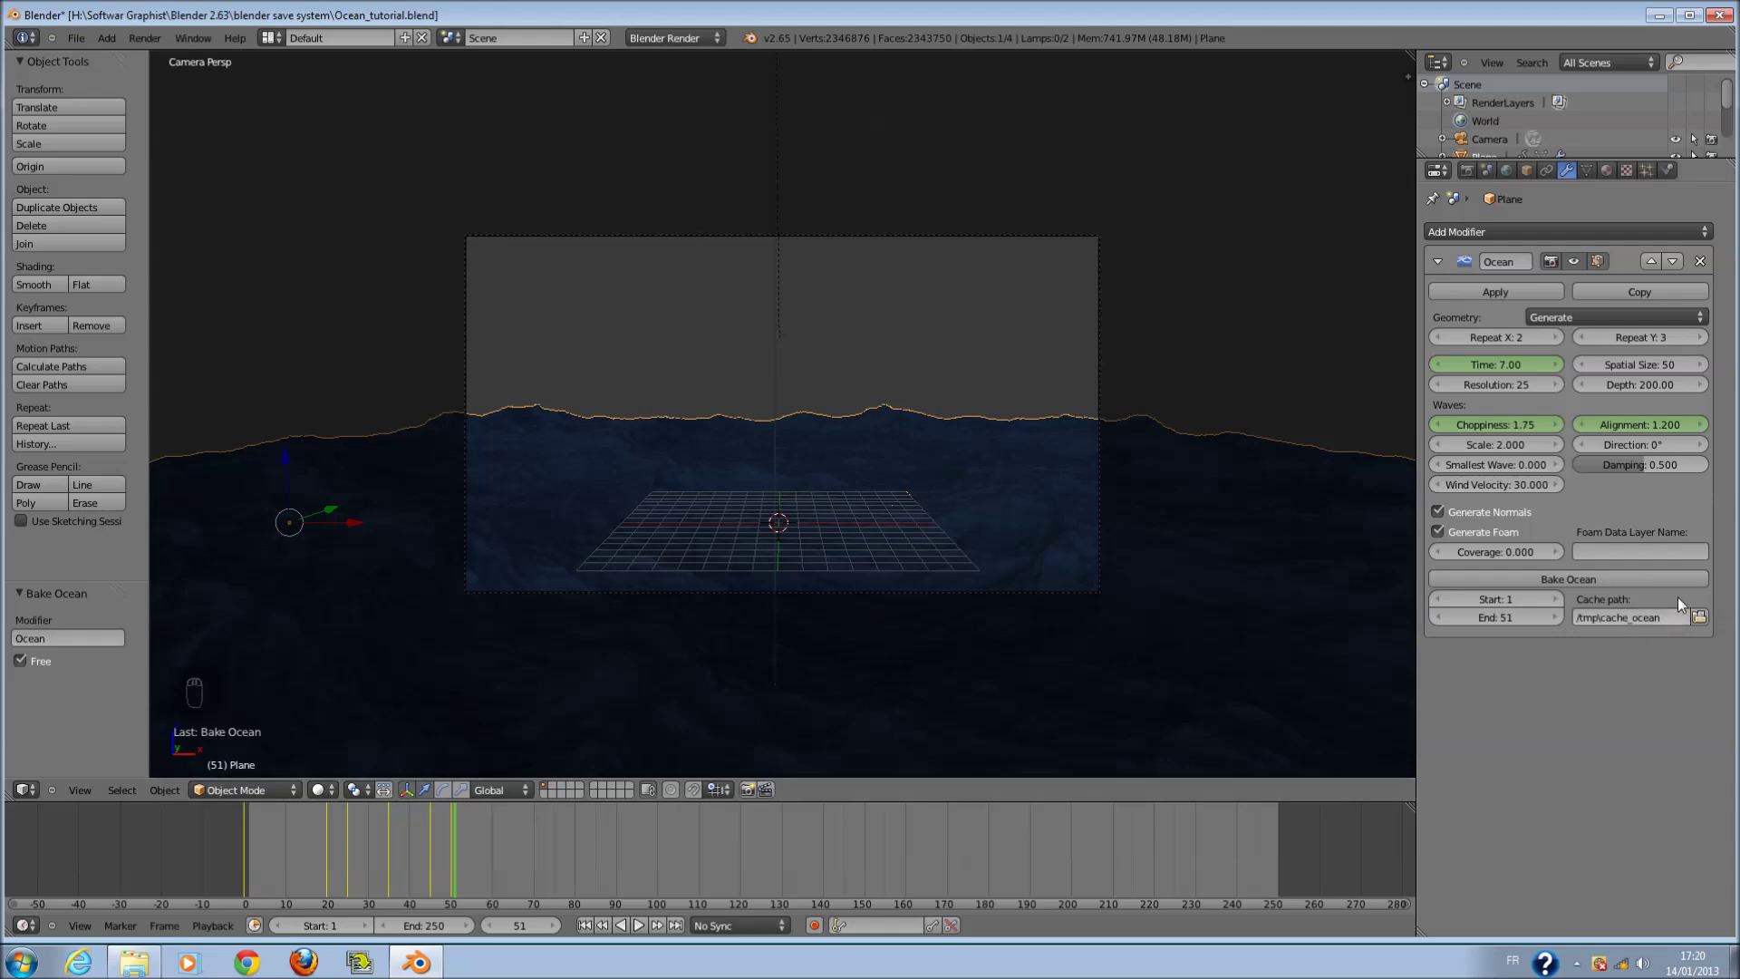
{"action": "left_click", "coordinate": [1579, 578]}
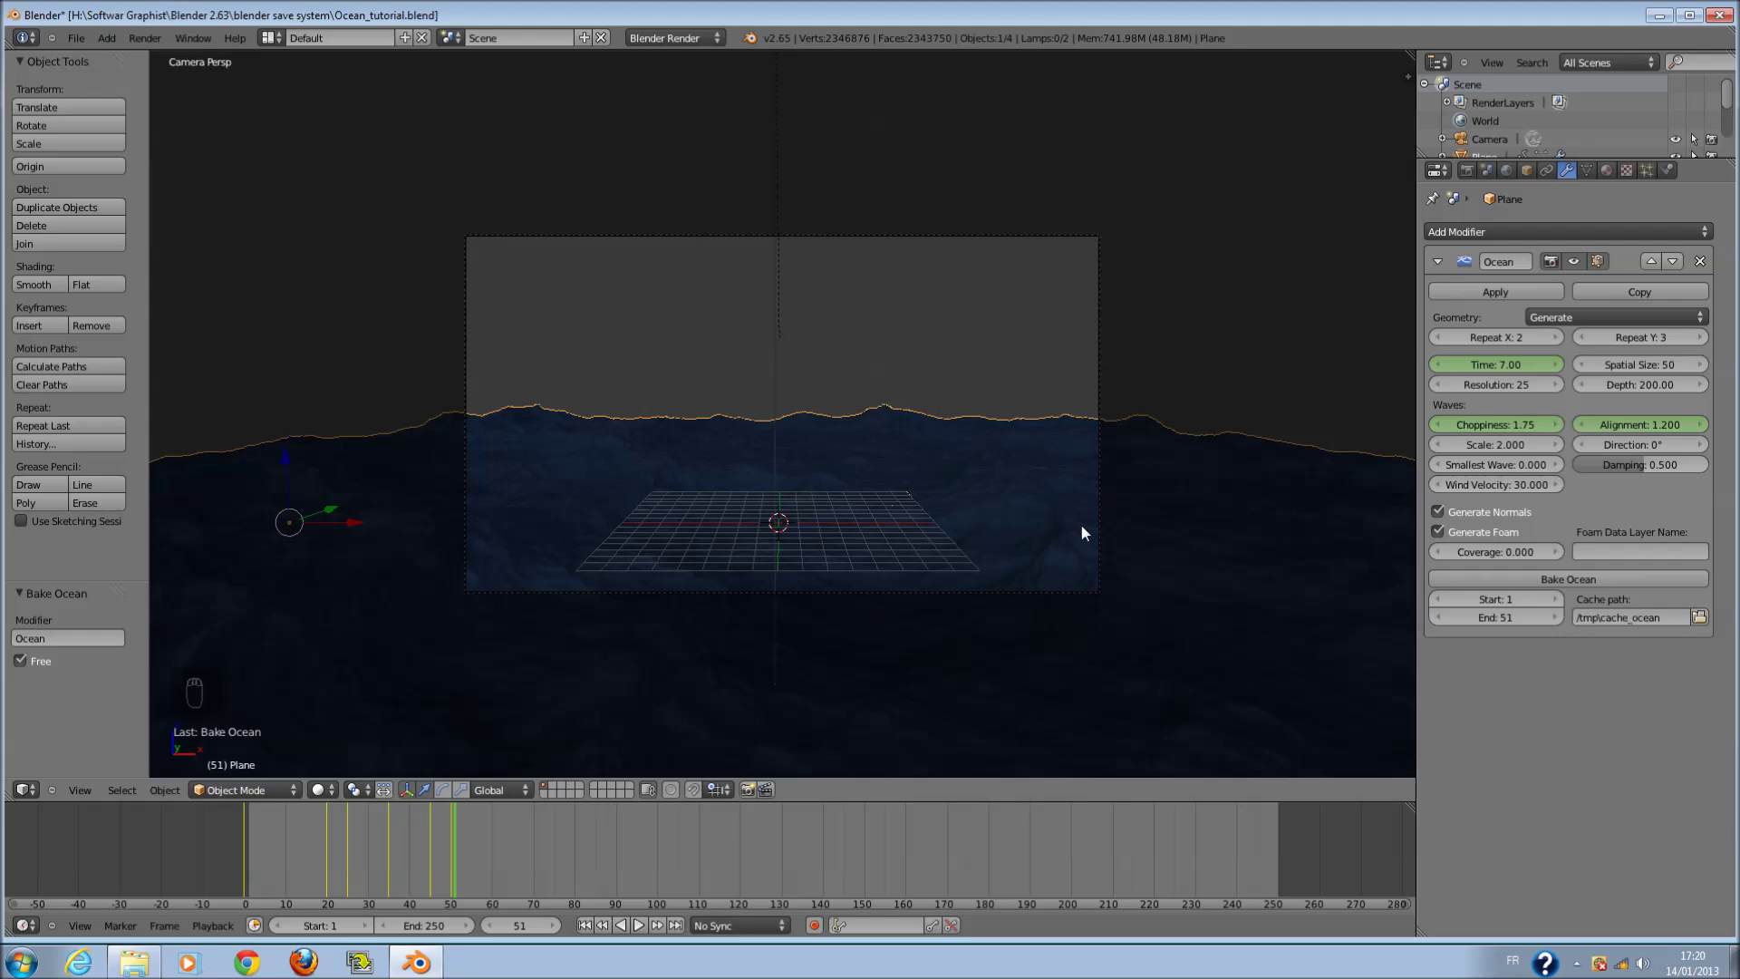
{"action": "scroll", "coordinate": [1078, 511], "scroll_direction": "down", "scroll_amount": 3}
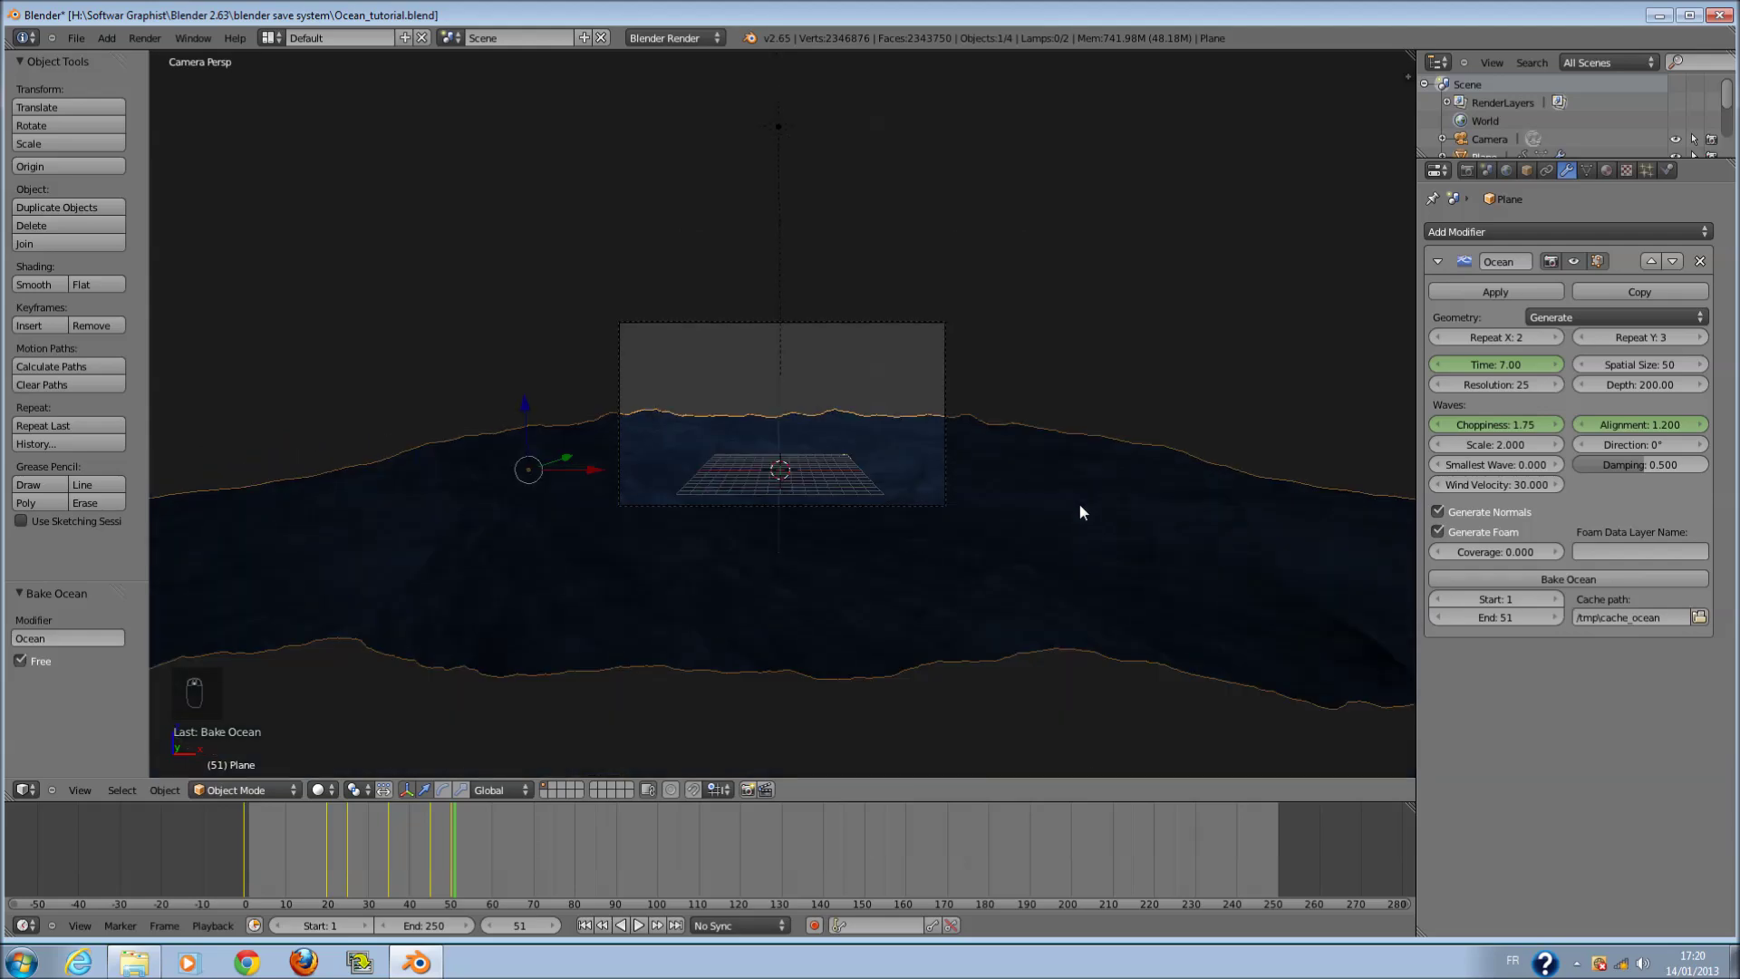
{"action": "scroll", "coordinate": [1079, 511], "scroll_direction": "up", "scroll_amount": 3}
{"action": "scroll", "coordinate": [816, 233], "scroll_direction": "up", "scroll_amount": 3}
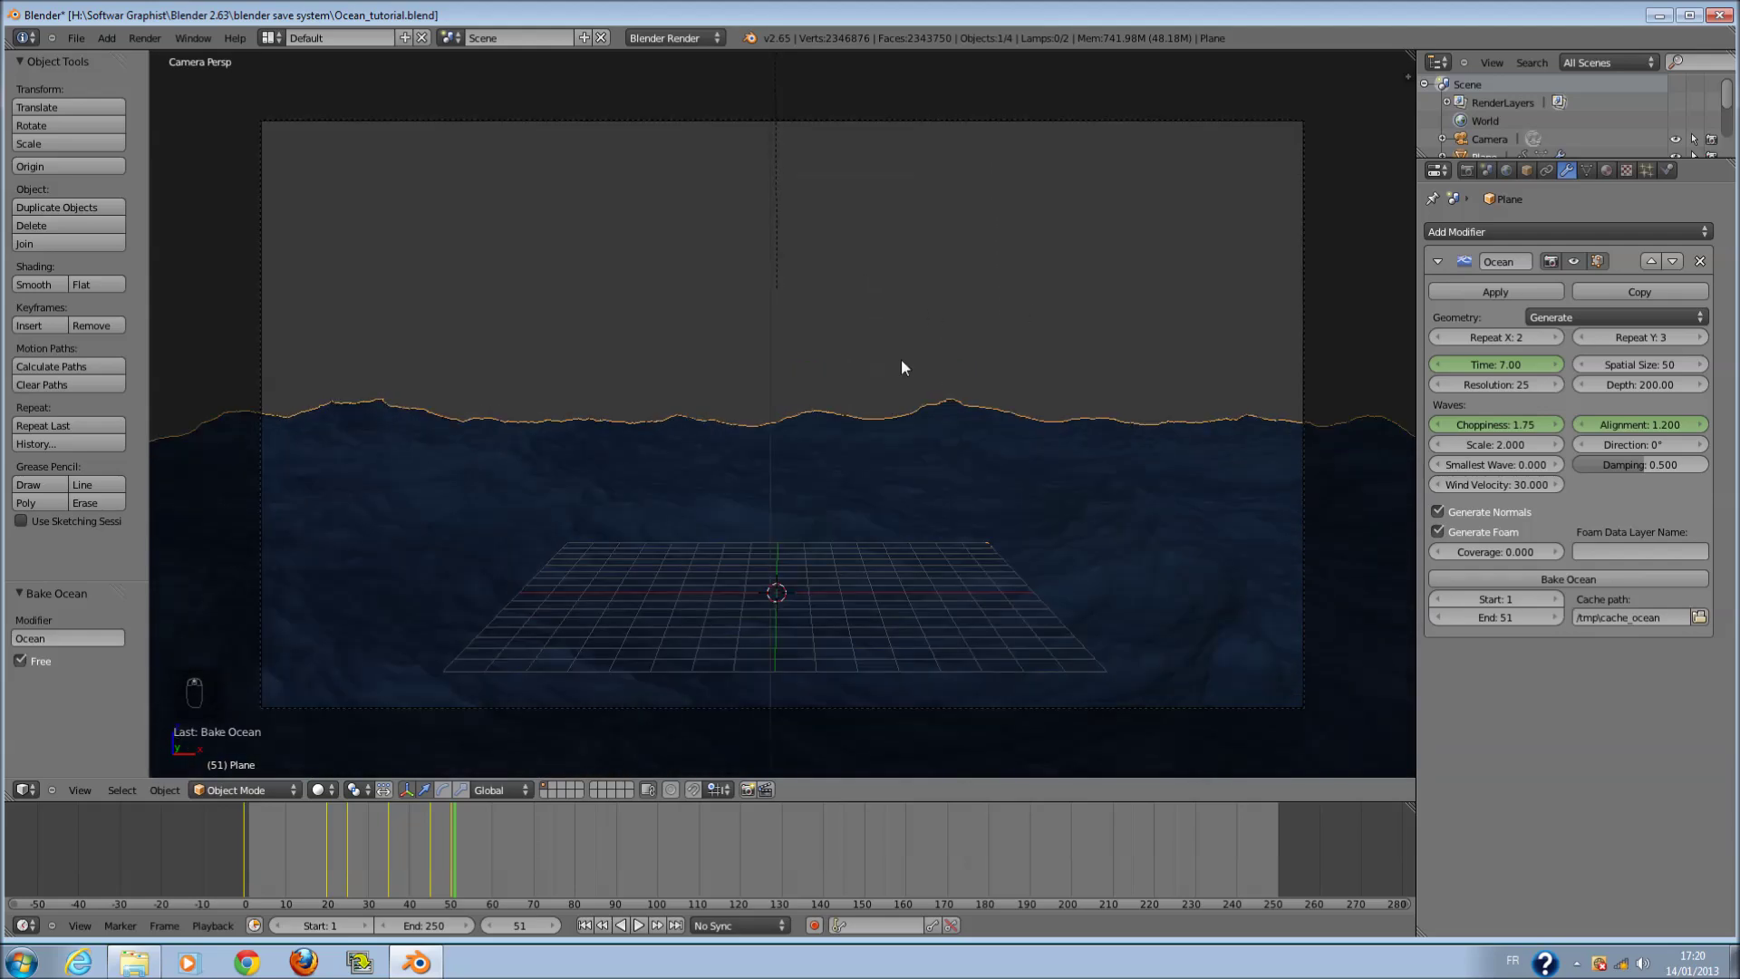
{"action": "scroll", "coordinate": [1057, 431], "scroll_direction": "down", "scroll_amount": 2}
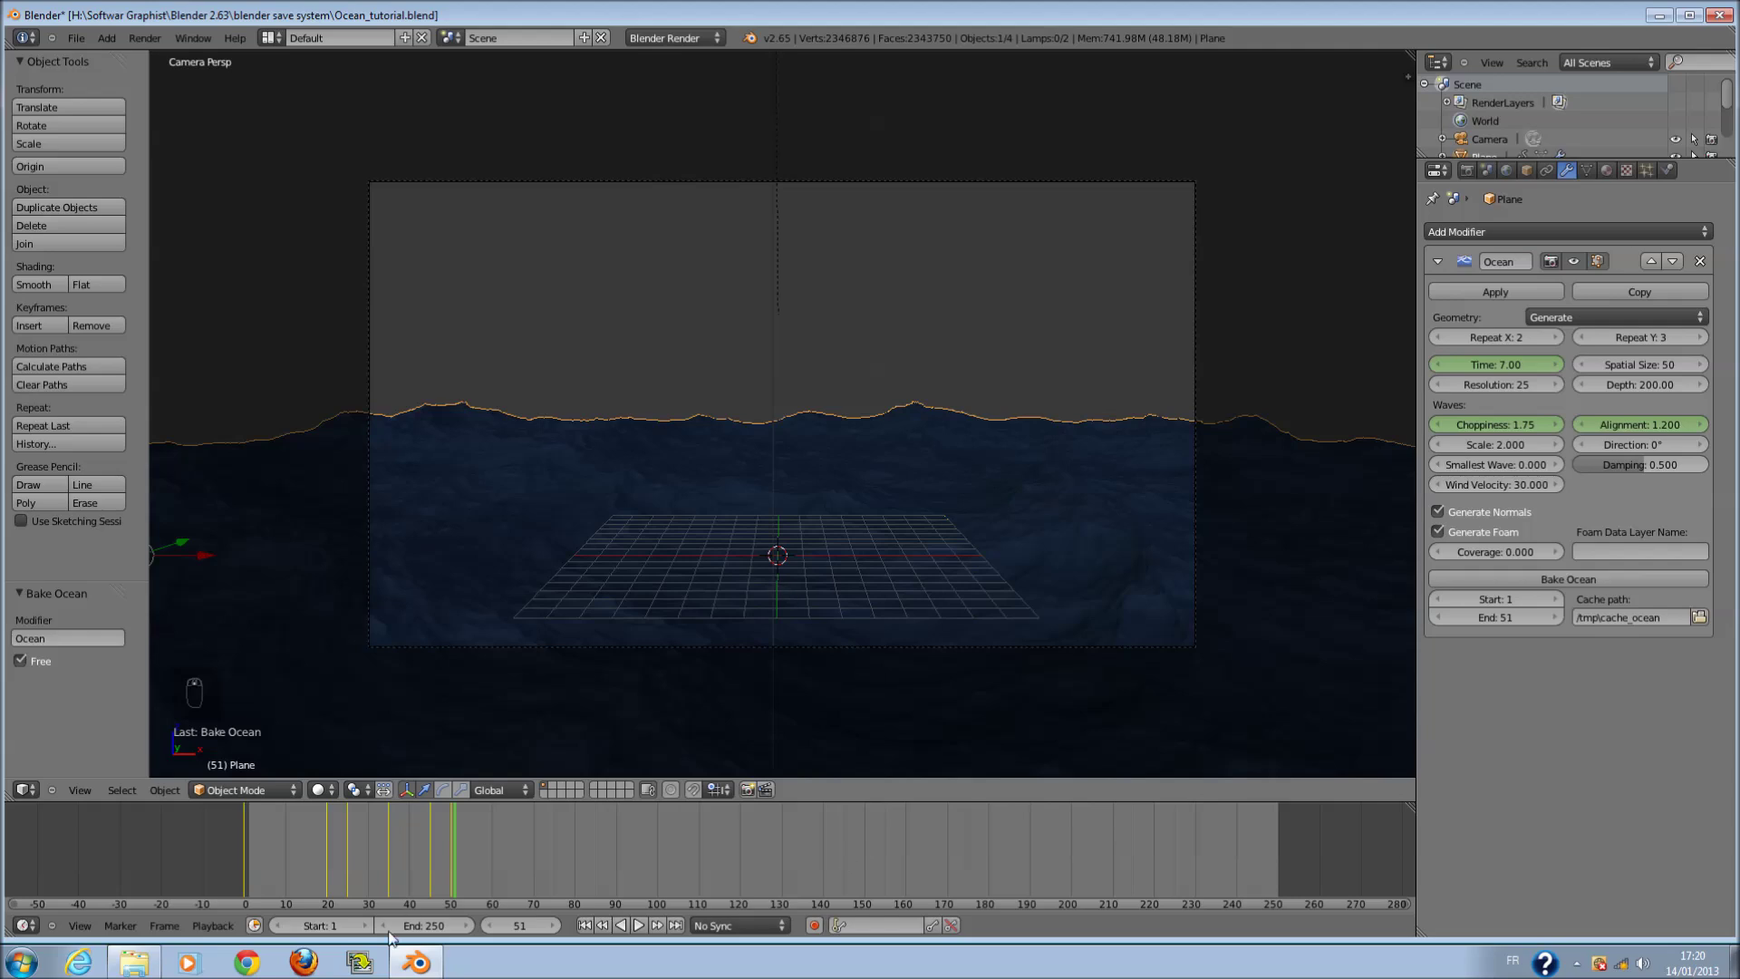
{"action": "left_click", "coordinate": [1658, 16]}
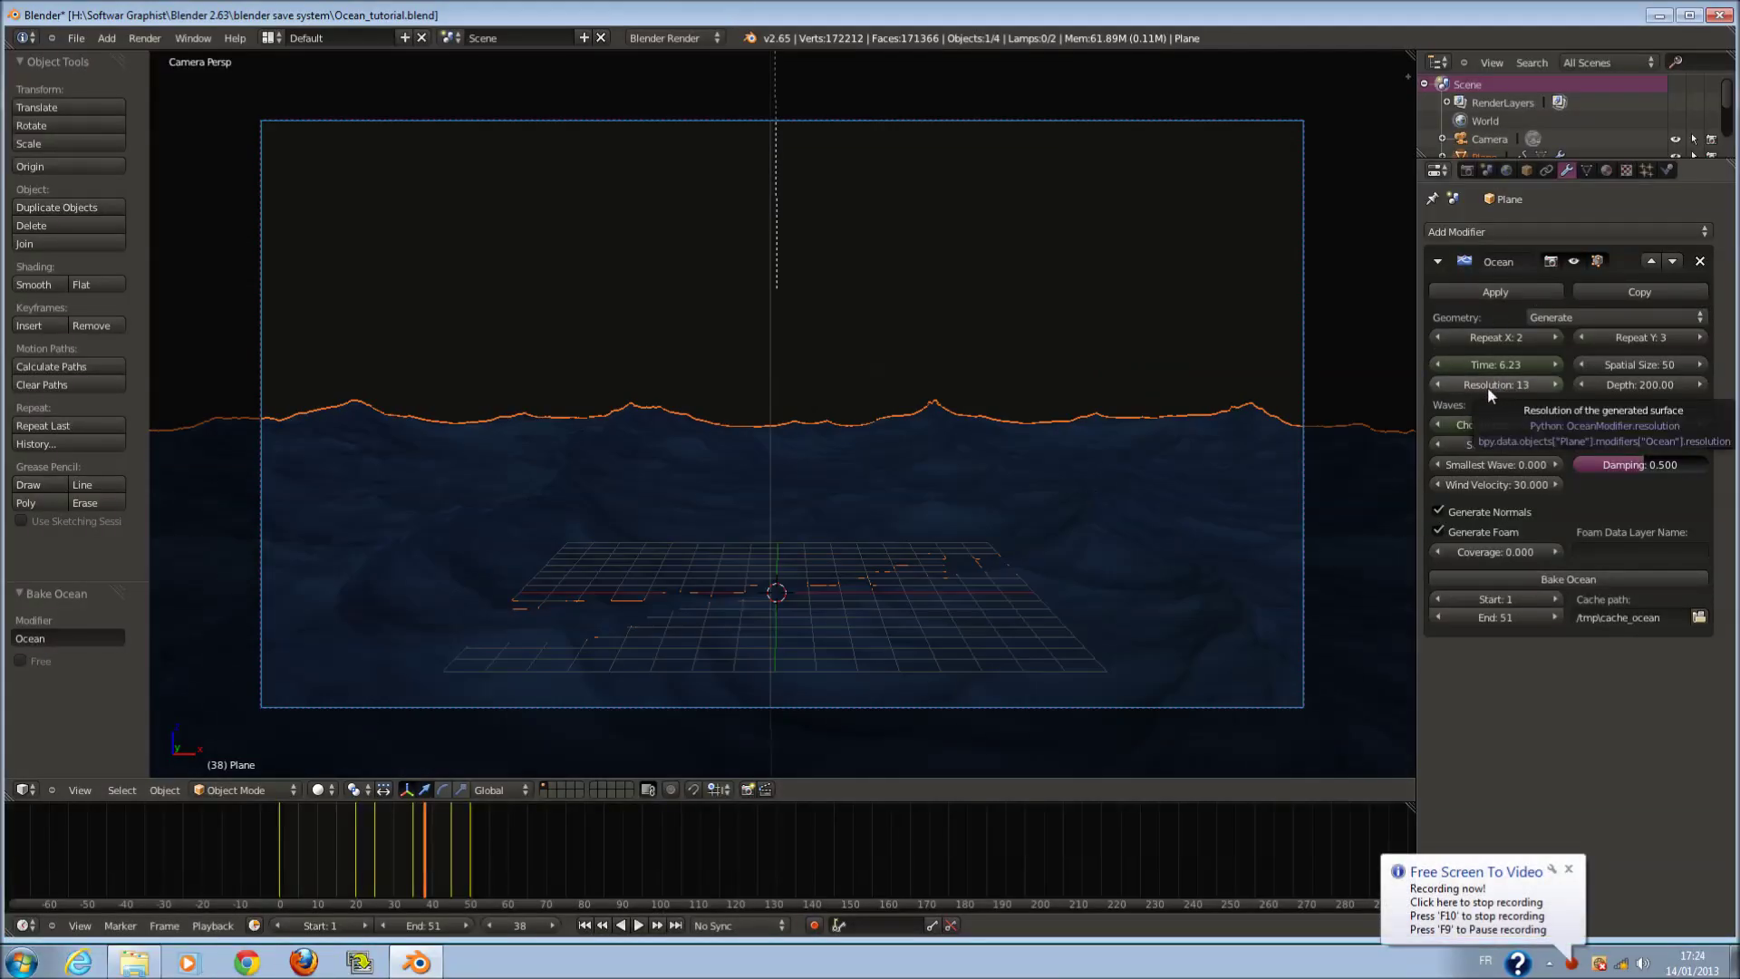
- Try an ocean resolution of 7 on frames 33 and 34, and set it back to 13
{"action": "left_click_drag", "start_coordinate": [281, 850], "coordinate": [406, 872]}
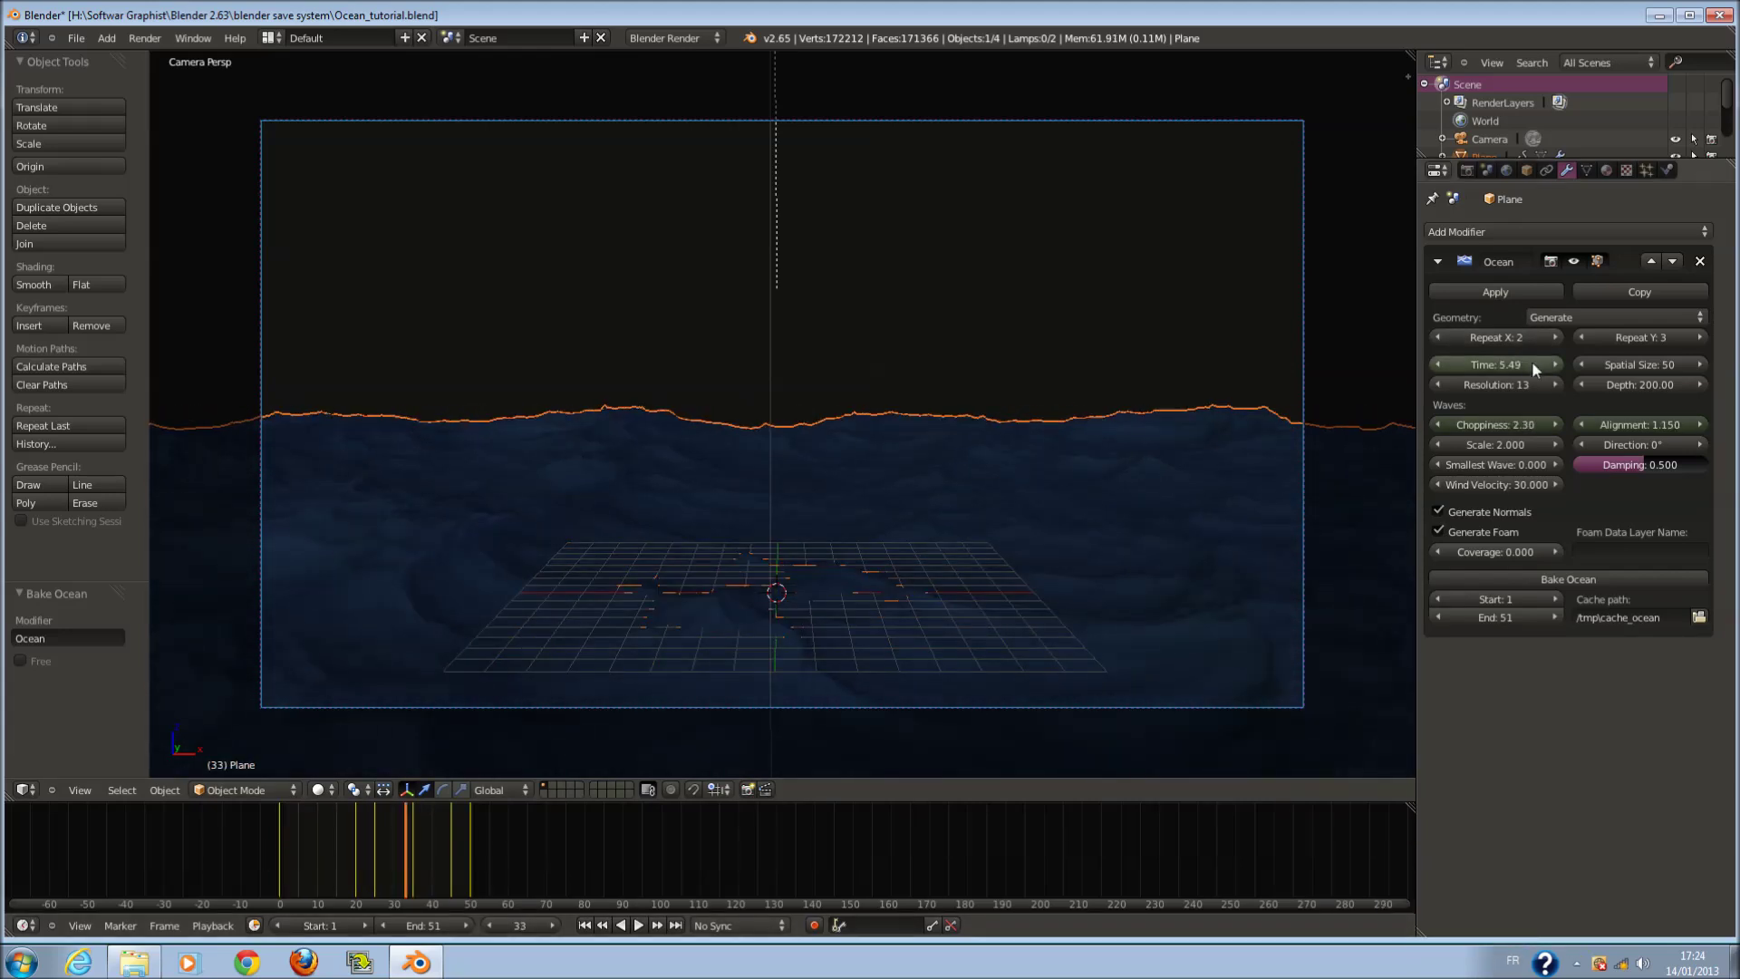
{"action": "left_click_drag", "start_coordinate": [1510, 384], "coordinate": [1477, 385]}
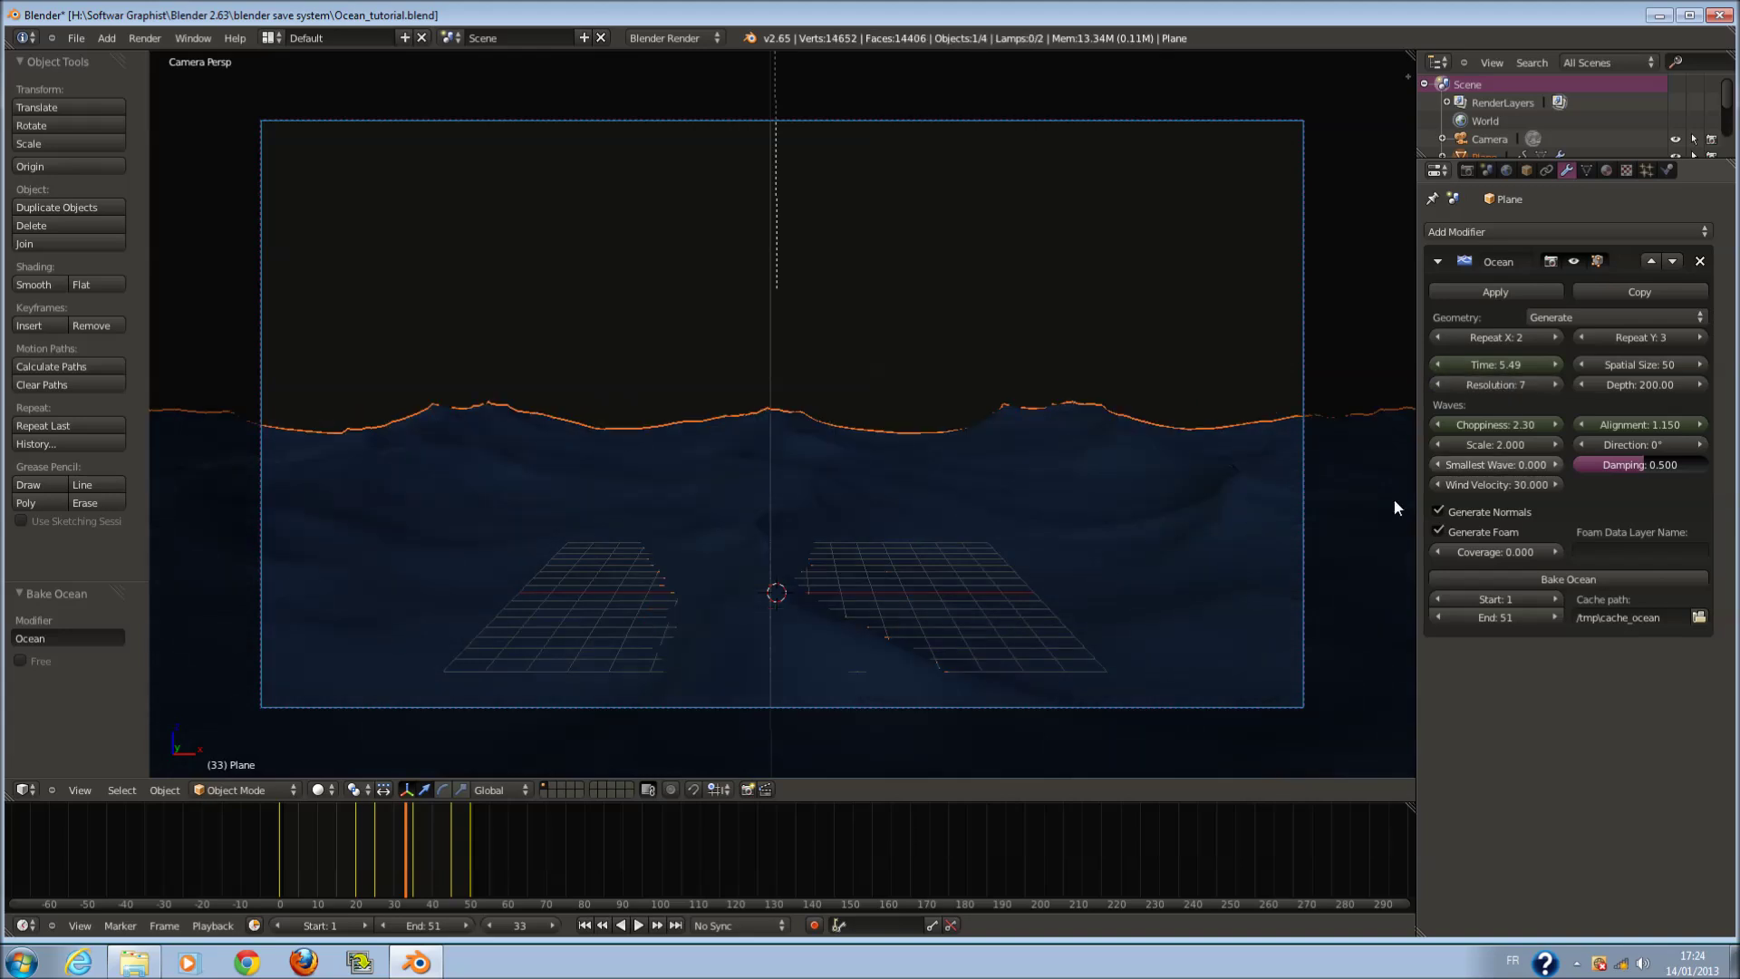
{"action": "key", "text": "Right"}
{"action": "mouse_move", "coordinate": [402, 829]}
{"action": "left_mouse_down"}
{"action": "mouse_move", "coordinate": [221, 856]}
{"action": "mouse_move", "coordinate": [424, 862]}
{"action": "mouse_move", "coordinate": [409, 862]}
{"action": "left_mouse_up"}
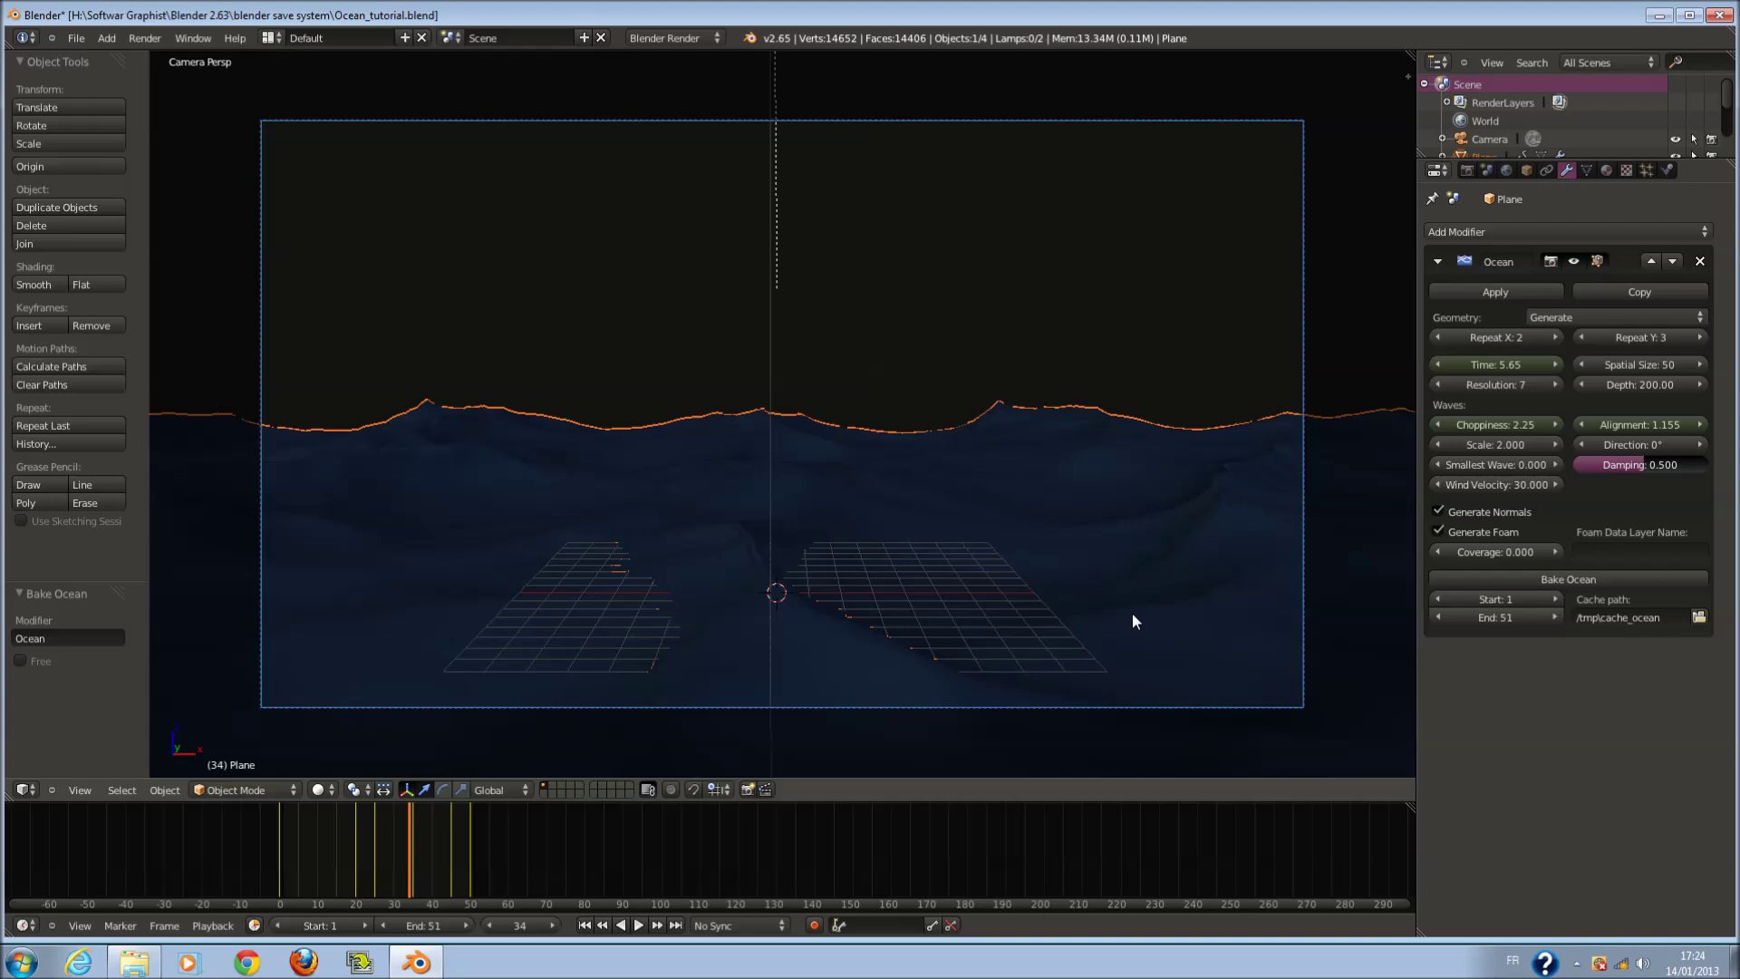
{"action": "left_click", "coordinate": [1519, 384]}
{"action": "type", "text": "13"}
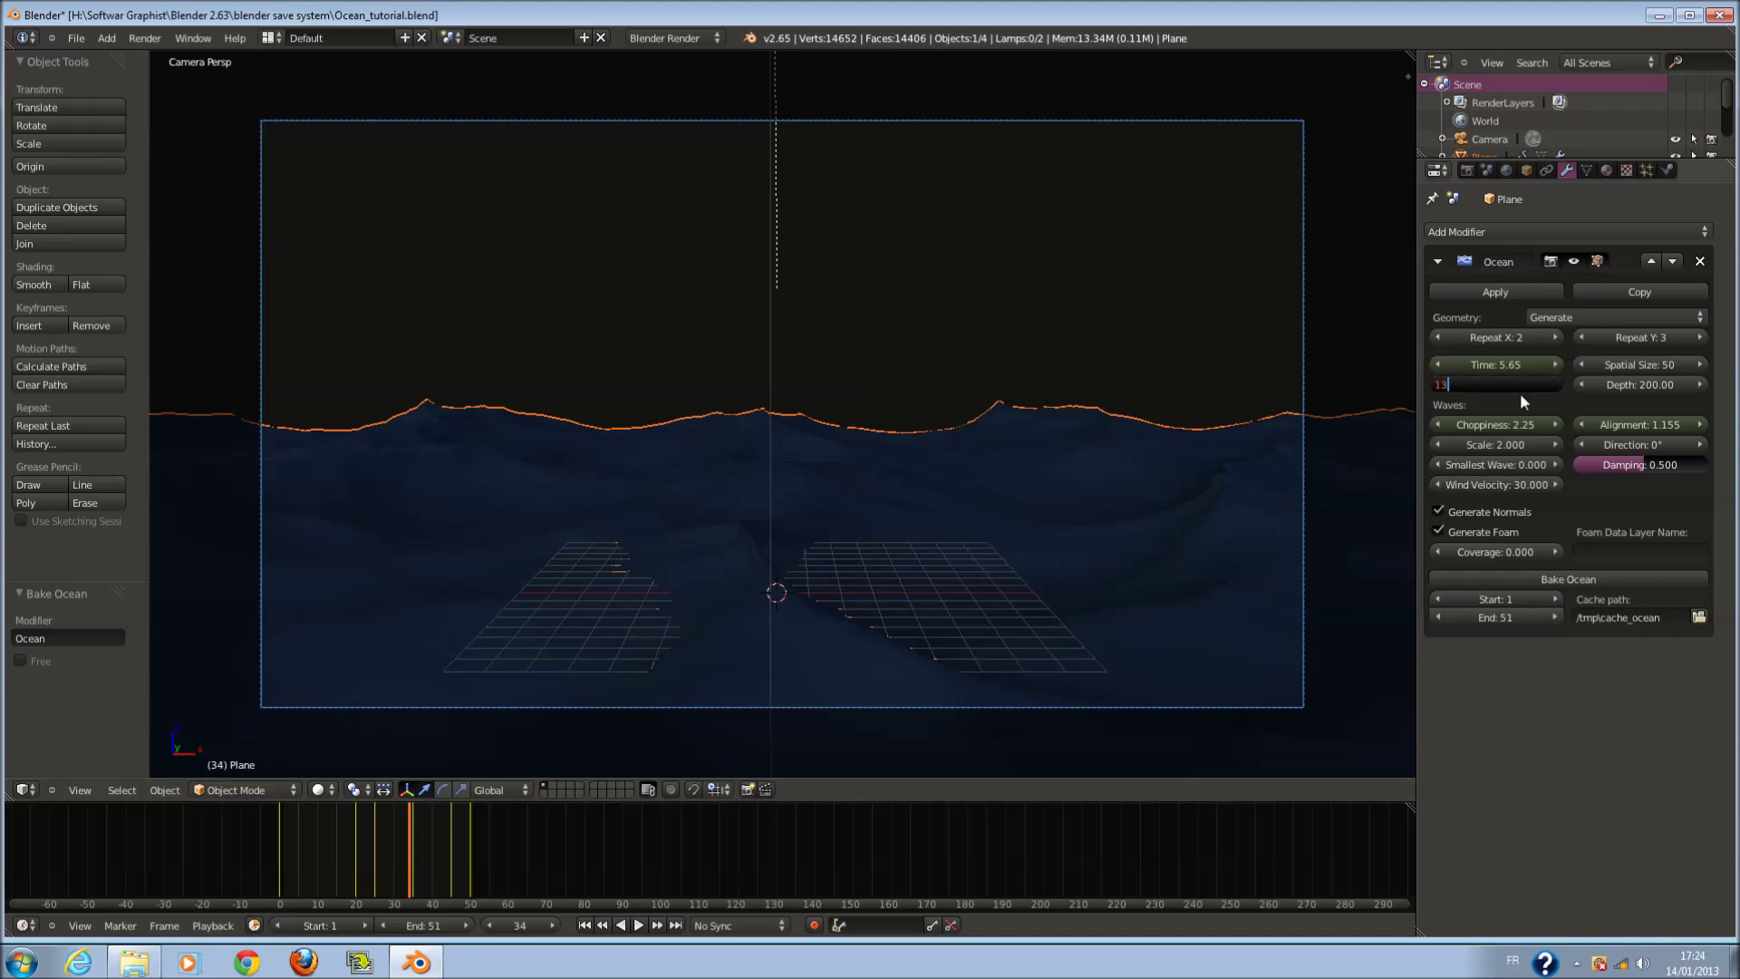
{"action": "key", "text": "Return"}
- Play the wave animation from frame 16 and scrub the timeline to frame 20
{"action": "scroll", "coordinate": [665, 533], "scroll_direction": "down", "scroll_amount": 2}
{"action": "scroll", "coordinate": [665, 532], "scroll_direction": "up", "scroll_amount": 1}
{"action": "left_click_drag", "start_coordinate": [368, 822], "coordinate": [337, 852]}
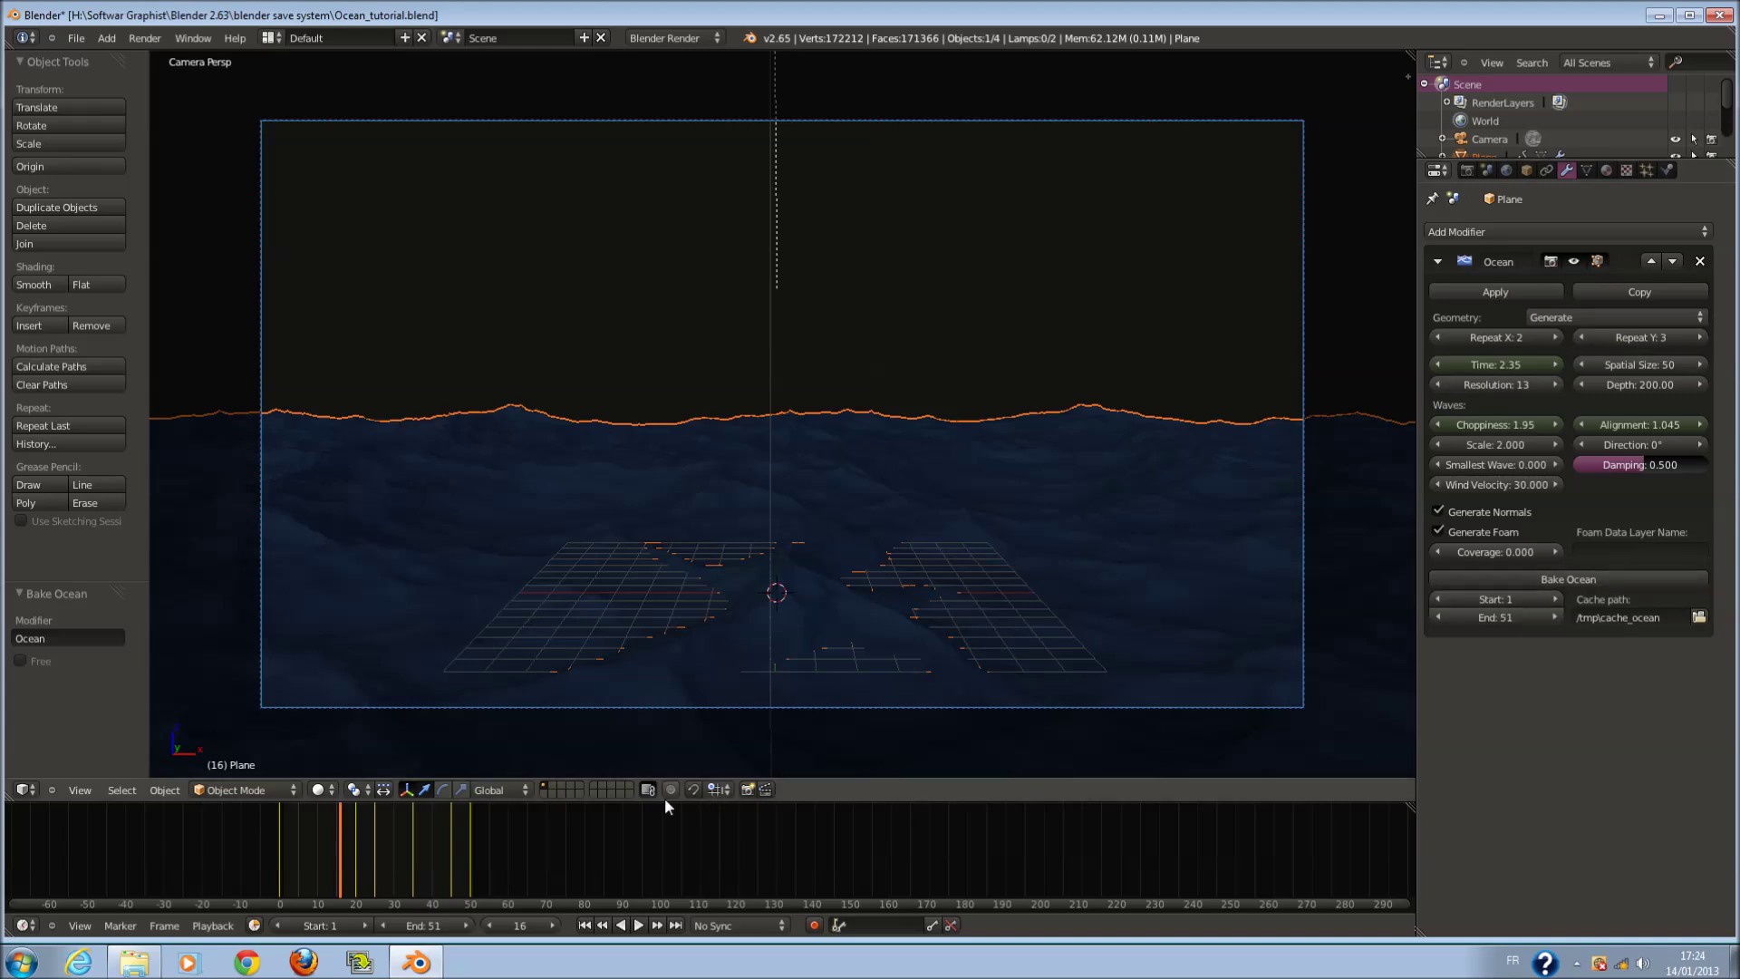
{"action": "key", "text": "alt+a"}
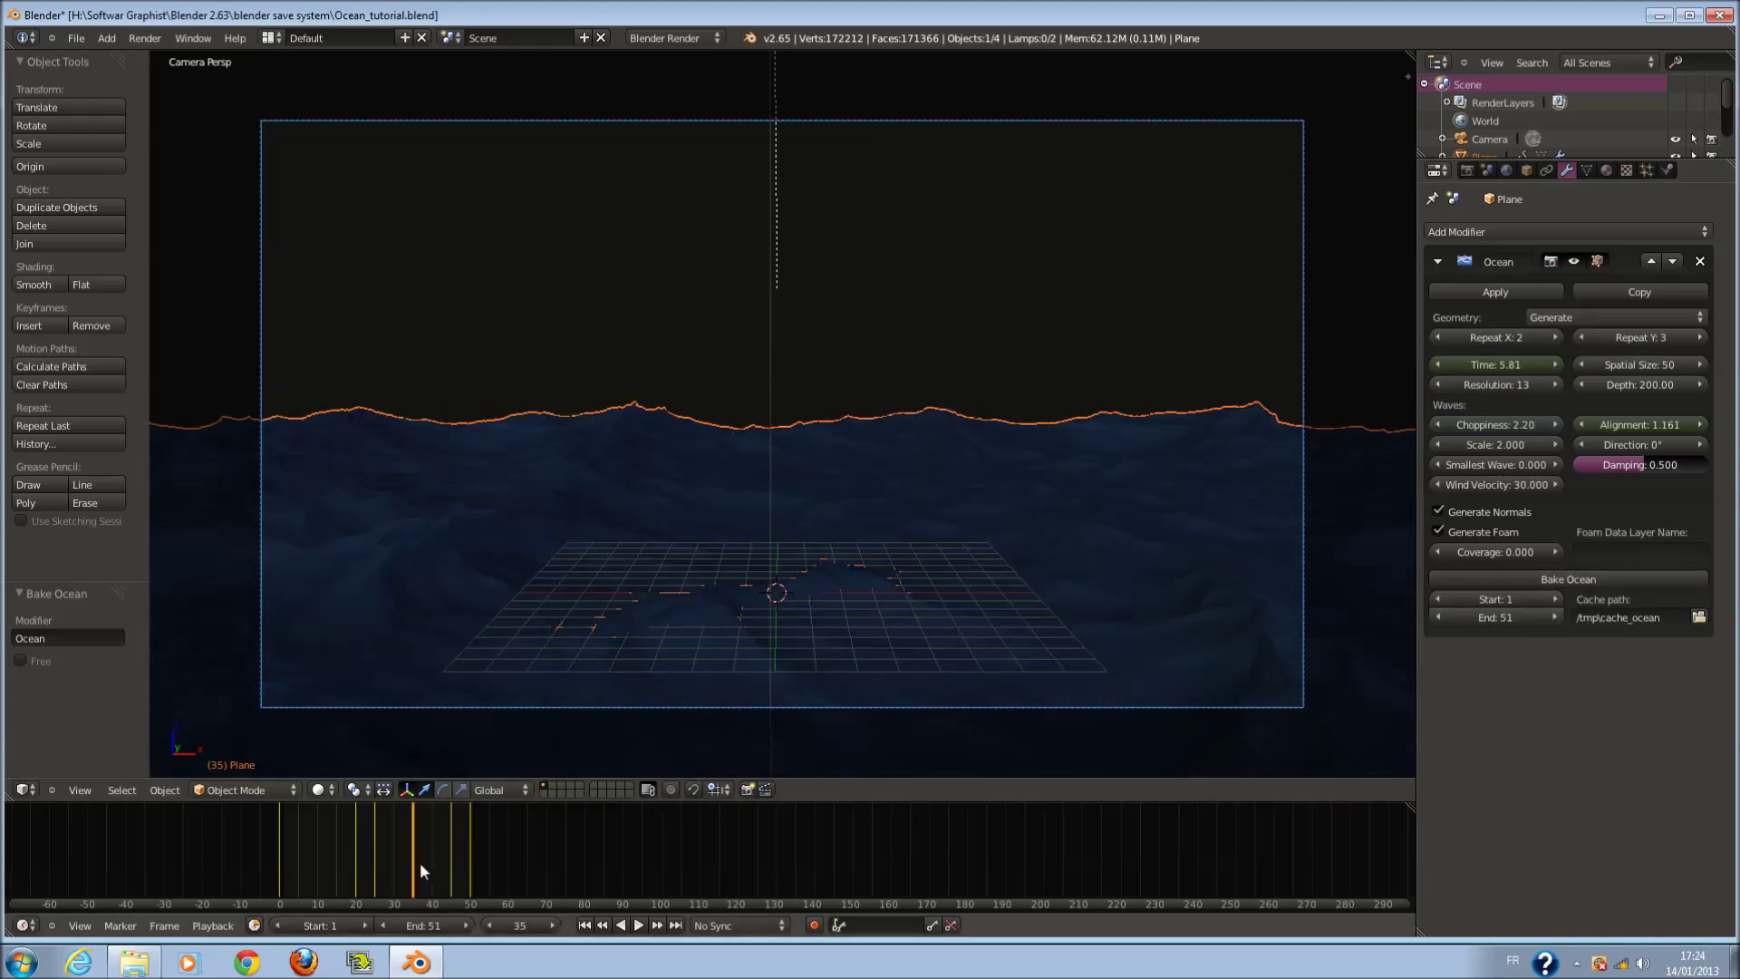
{"action": "mouse_move", "coordinate": [339, 870]}
{"action": "left_mouse_down"}
{"action": "mouse_move", "coordinate": [304, 868]}
{"action": "mouse_move", "coordinate": [406, 856]}
{"action": "mouse_move", "coordinate": [355, 857]}
{"action": "left_mouse_up"}
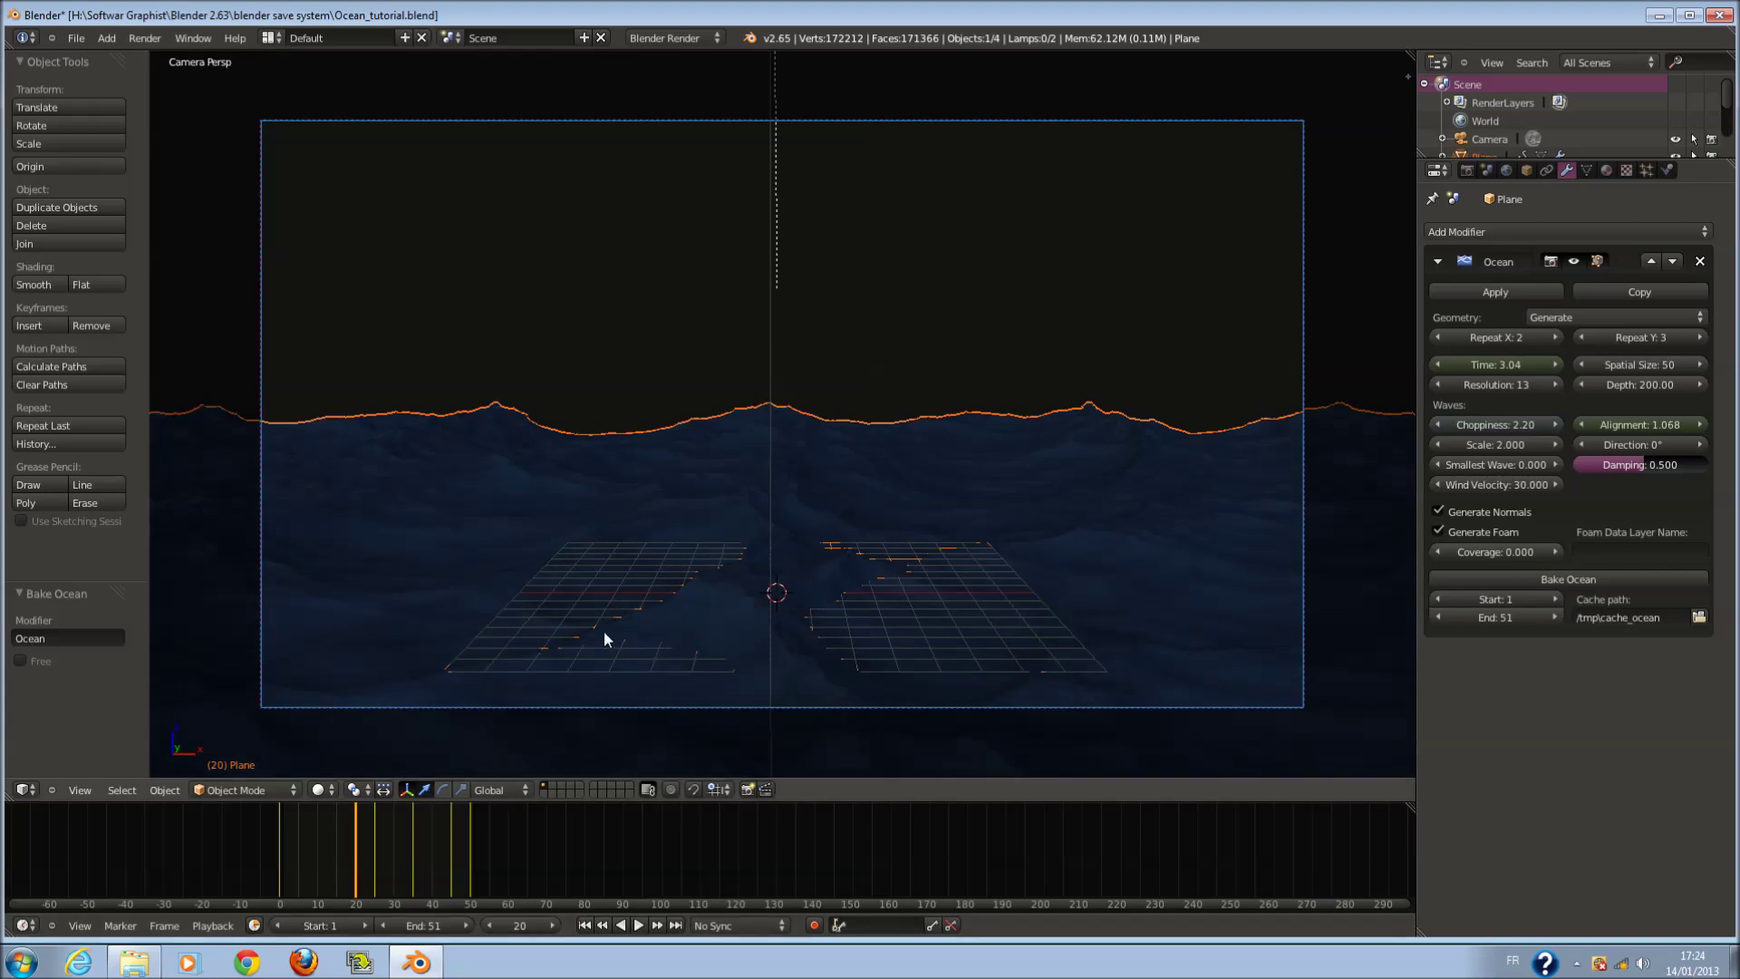
- Add a new mesh plane at the 3D cursor and scale it up
{"action": "key", "text": "KP_3"}
{"action": "key", "text": "z"}
{"action": "scroll", "coordinate": [994, 448], "scroll_direction": "down", "scroll_amount": 4}
{"action": "scroll", "coordinate": [909, 453], "scroll_direction": "up", "scroll_amount": 1}
{"action": "key", "text": "shift+a"}
{"action": "left_click", "coordinate": [884, 449]}
{"action": "key", "text": "s"}
{"action": "left_click", "coordinate": [1024, 470]}
- Rotate the new plane 90° about the X axis and move it to the ocean's far end, raised above the water
{"action": "key", "text": "r"}
{"action": "key", "text": "x"}
{"action": "key", "text": "9"}
{"action": "key", "text": "0"}
{"action": "key", "text": "Return"}
{"action": "left_click_drag", "start_coordinate": [639, 469], "coordinate": [1171, 493]}
{"action": "left_click_drag", "start_coordinate": [1131, 428], "coordinate": [1129, 369]}
{"action": "left_click_drag", "start_coordinate": [1196, 418], "coordinate": [1163, 417]}
- Enlarge the upright plane, widening it along X past both sides of the ocean and stretching it along Z by about 1.139 to below the waterline
{"action": "key", "text": "KP_1"}
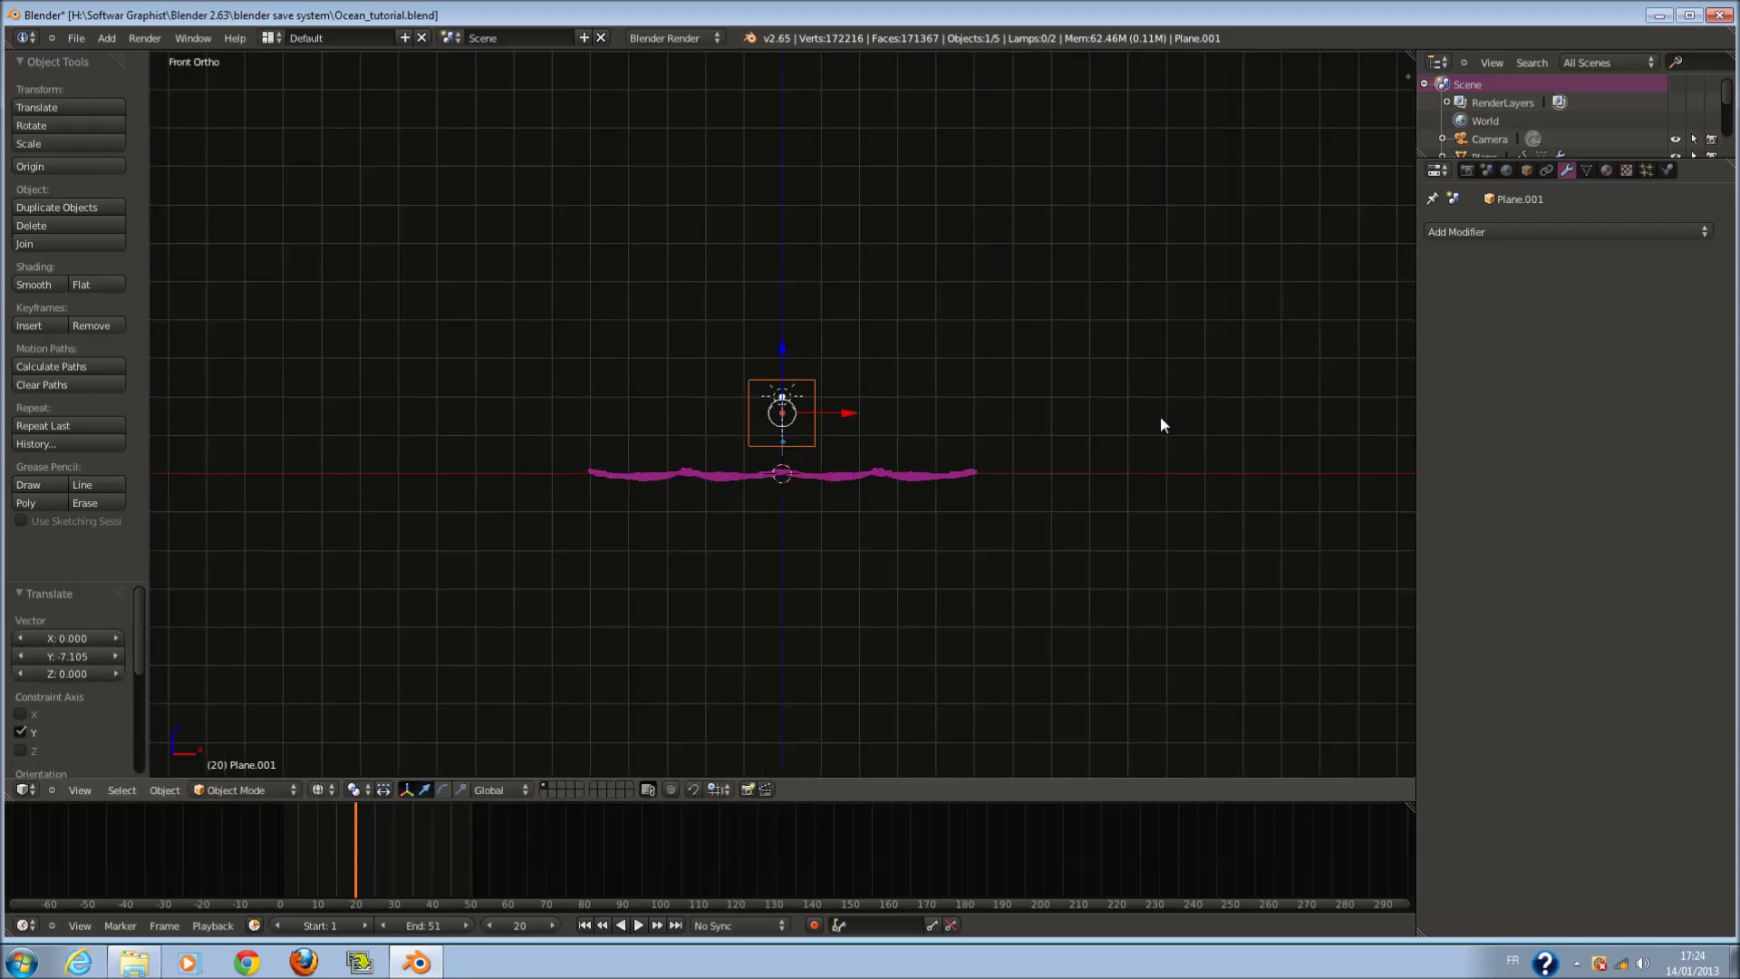
{"action": "key", "text": "s"}
{"action": "left_click", "coordinate": [1134, 449]}
{"action": "key", "text": "s"}
{"action": "key", "text": "x"}
{"action": "left_click", "coordinate": [961, 475]}
{"action": "key", "text": "s"}
{"action": "key", "text": "z"}
{"action": "left_click", "coordinate": [865, 520]}
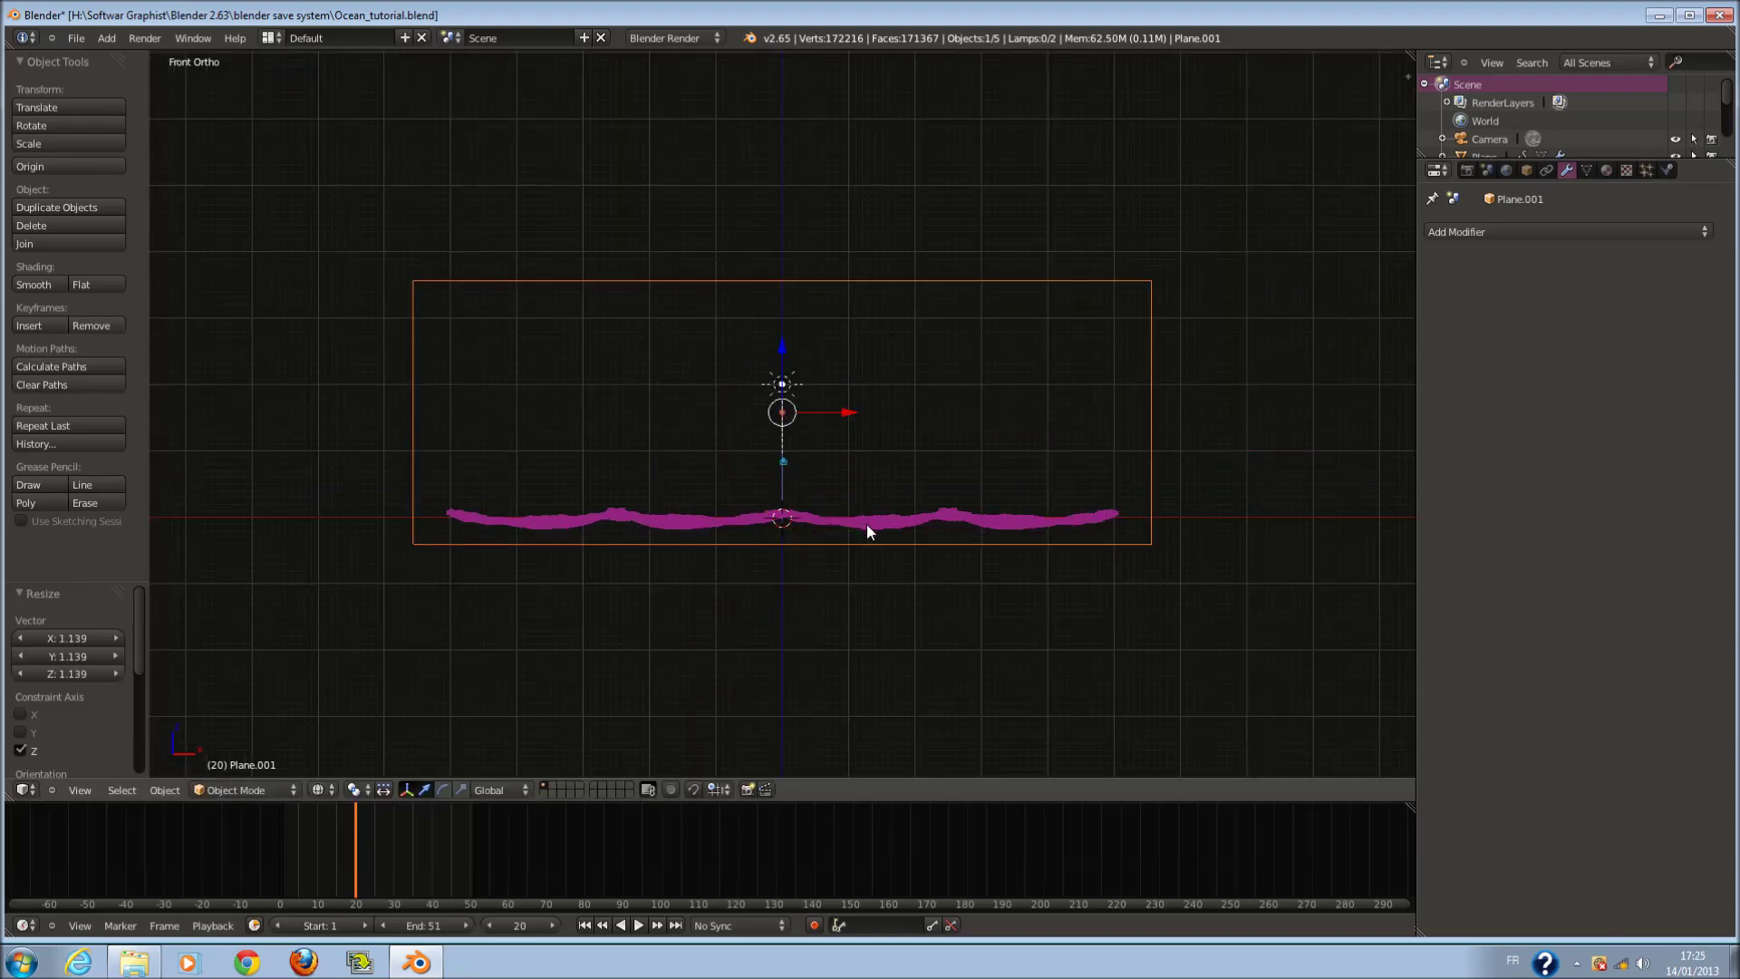
{"action": "key", "text": "KP_0"}
{"action": "key", "text": "z"}
- Turn on the Limits display for the camera to show its clipping range in the scene
{"action": "scroll", "coordinate": [1013, 439], "scroll_direction": "down", "scroll_amount": 3}
{"action": "mouse_move", "coordinate": [1116, 417]}
{"action": "middle_mouse_down"}
{"action": "mouse_move", "coordinate": [1084, 449]}
{"action": "mouse_move", "coordinate": [1204, 369]}
{"action": "mouse_move", "coordinate": [629, 396]}
{"action": "mouse_move", "coordinate": [268, 384]}
{"action": "mouse_move", "coordinate": [396, 389]}
{"action": "middle_mouse_up"}
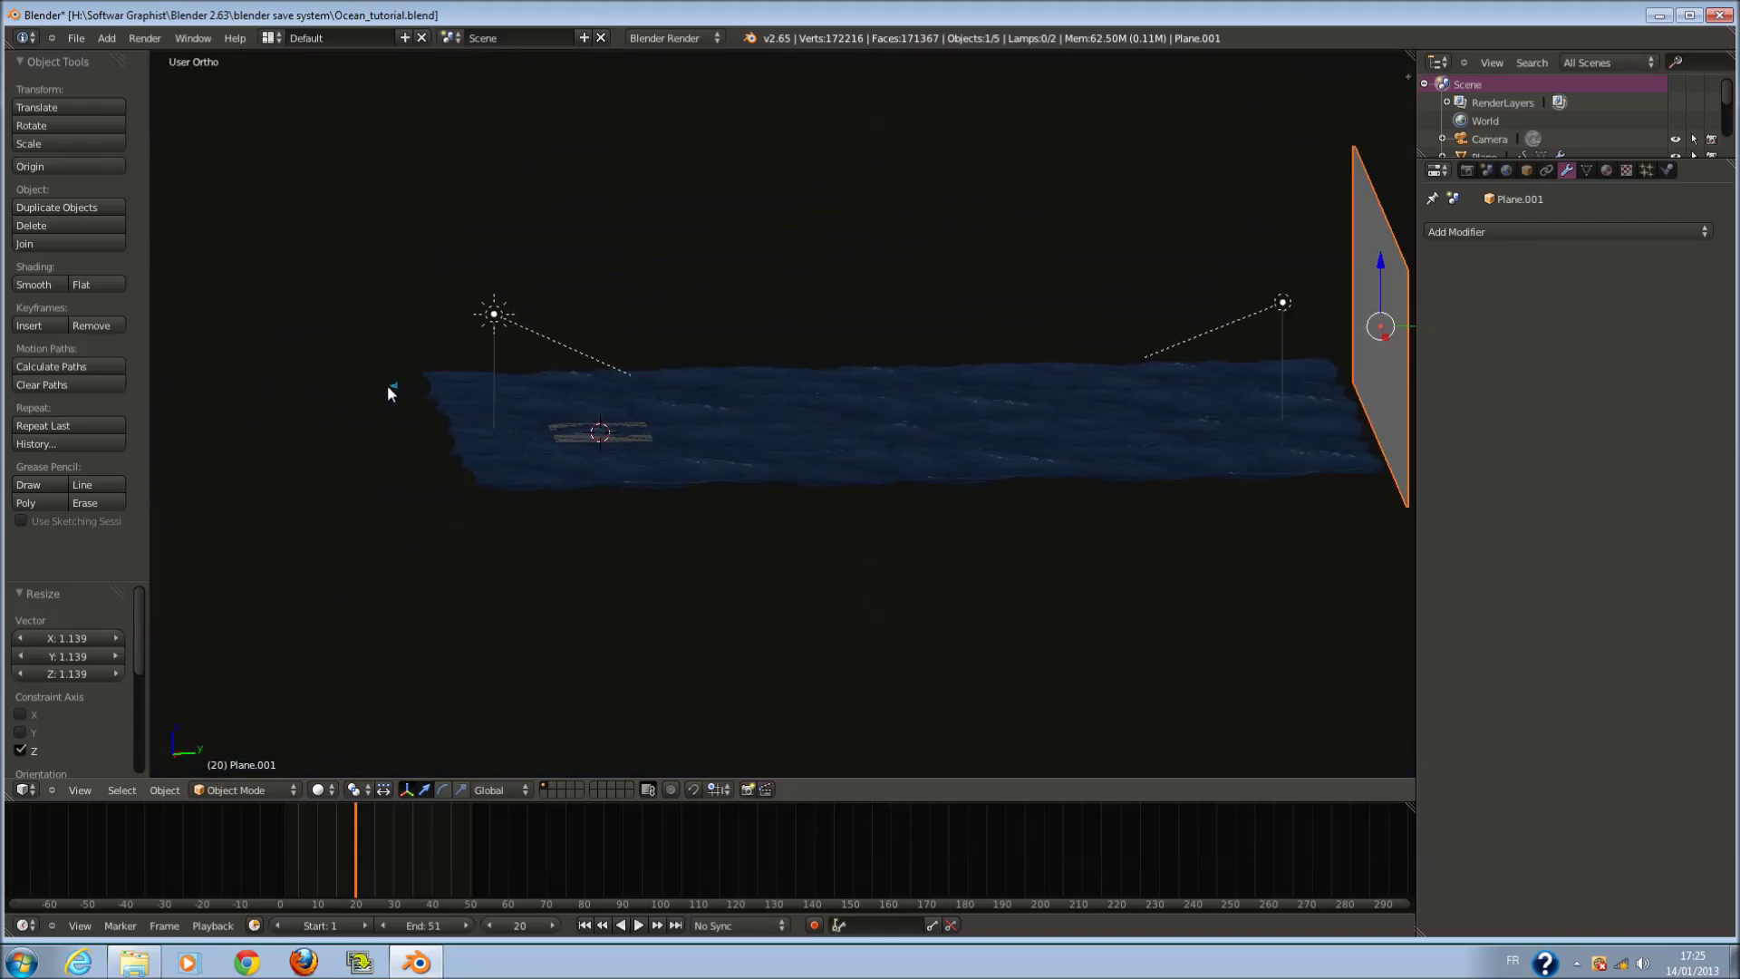
{"action": "right_click", "coordinate": [390, 387]}
{"action": "left_click", "coordinate": [1607, 170]}
{"action": "scroll", "coordinate": [715, 296], "scroll_direction": "down", "scroll_amount": 2}
{"action": "scroll", "coordinate": [716, 302], "scroll_direction": "down", "scroll_amount": 1}
{"action": "scroll", "coordinate": [727, 348], "scroll_direction": "up", "scroll_amount": 2}
{"action": "left_click", "coordinate": [1566, 170]}
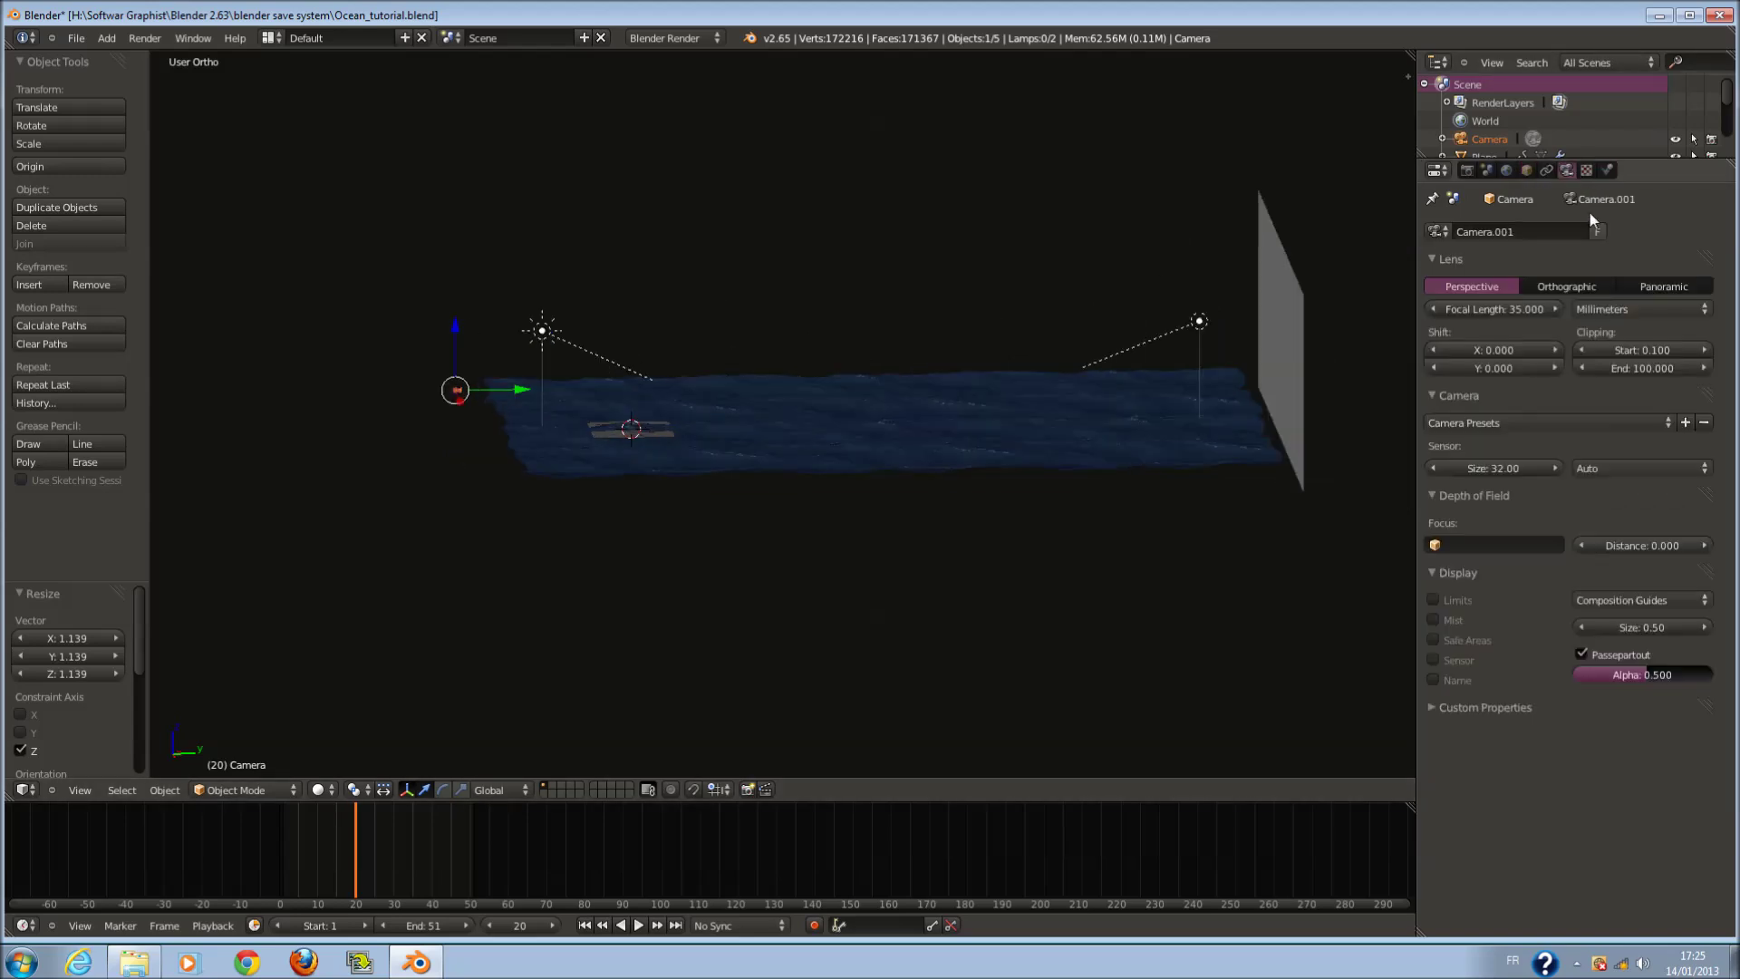
{"action": "scroll", "coordinate": [1007, 400], "scroll_direction": "down", "scroll_amount": 1}
{"action": "scroll", "coordinate": [602, 386], "scroll_direction": "up", "scroll_amount": 1}
{"action": "scroll", "coordinate": [1213, 301], "scroll_direction": "down", "scroll_amount": 1}
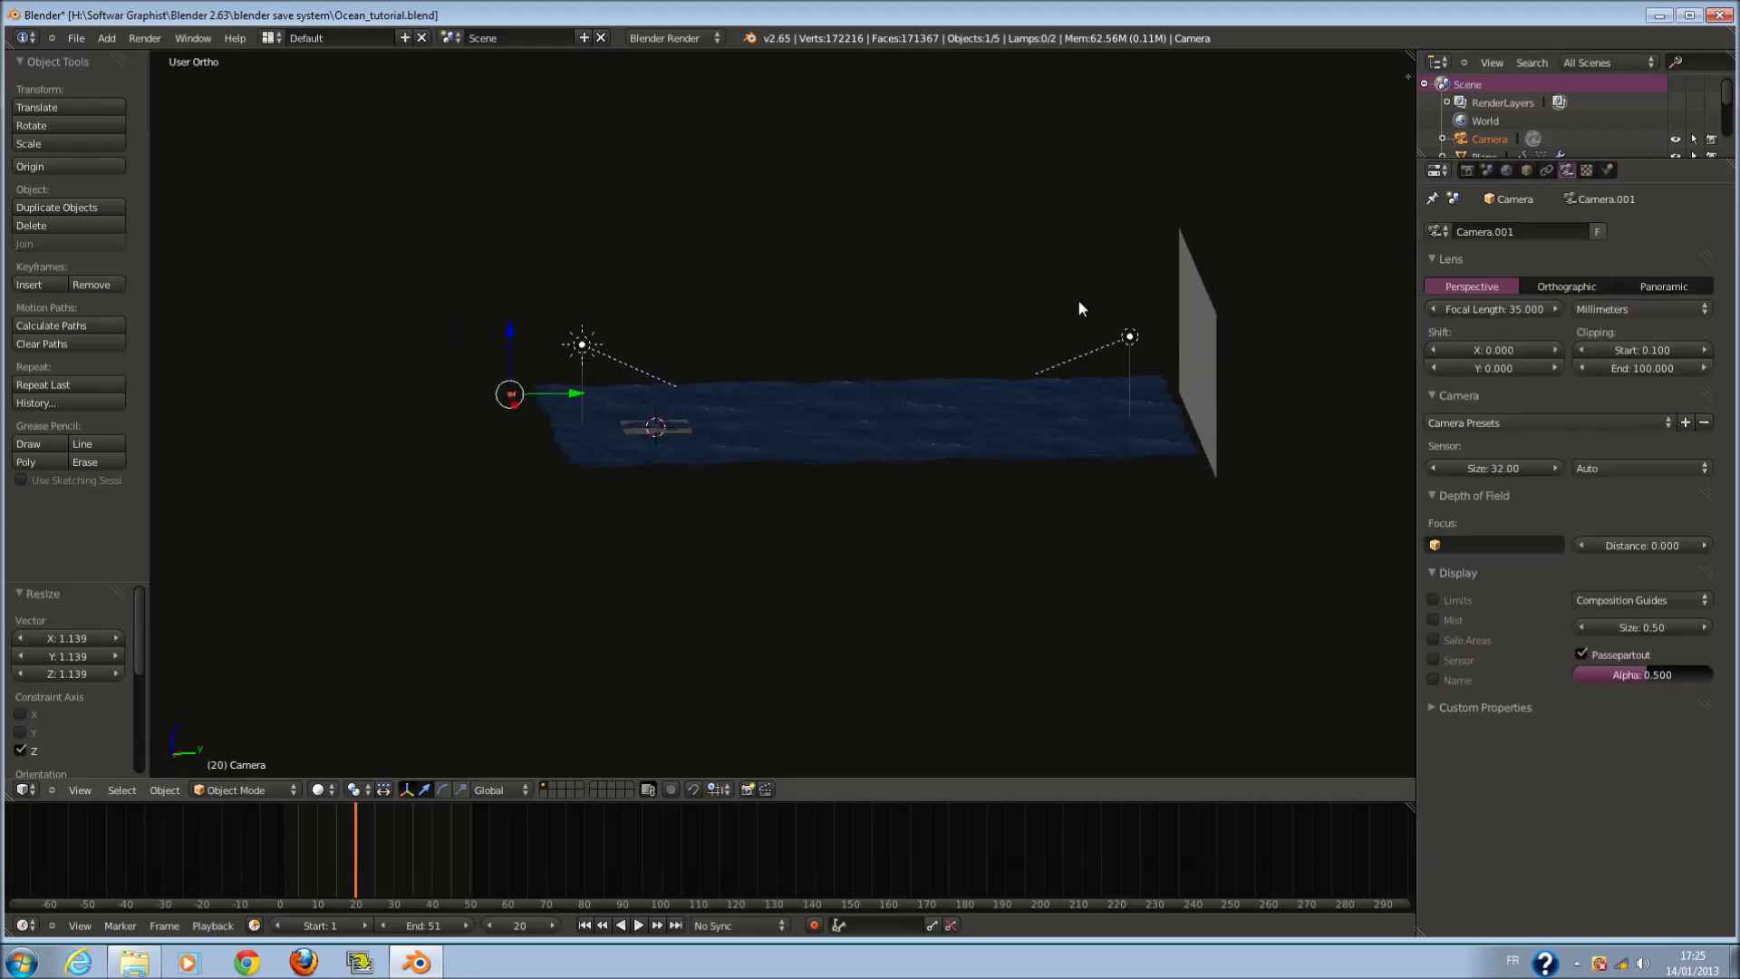
{"action": "scroll", "coordinate": [1276, 323], "scroll_direction": "up", "scroll_amount": 1}
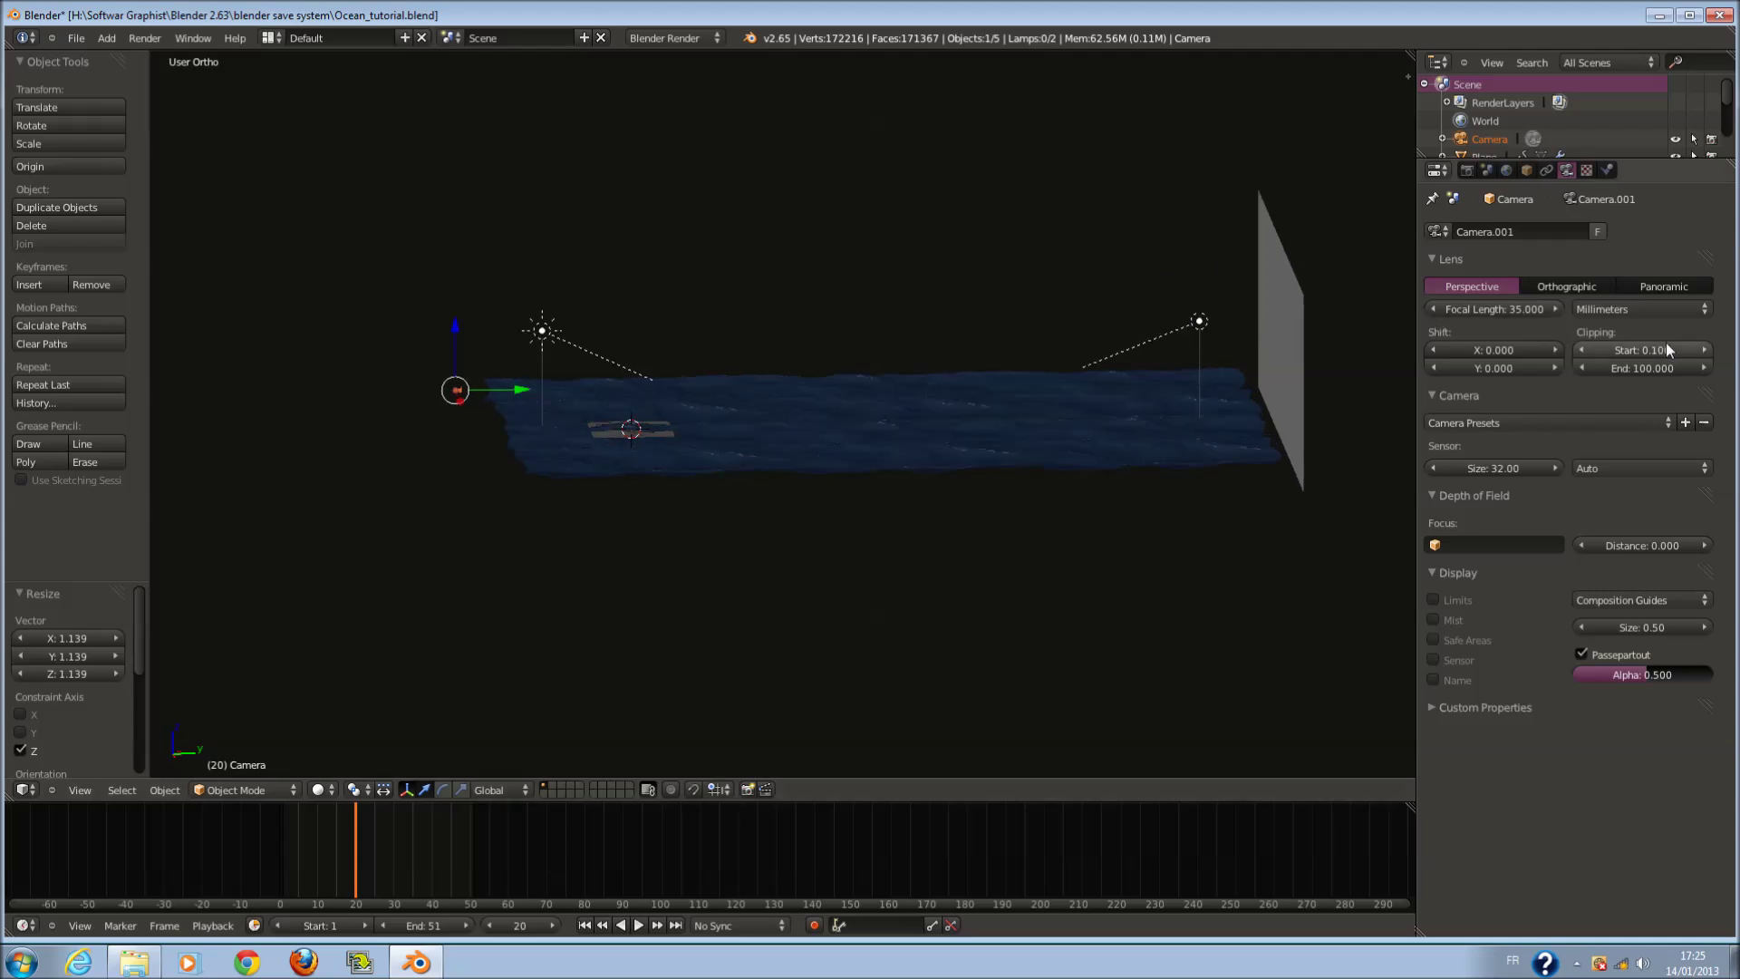
{"action": "left_click", "coordinate": [1433, 600]}
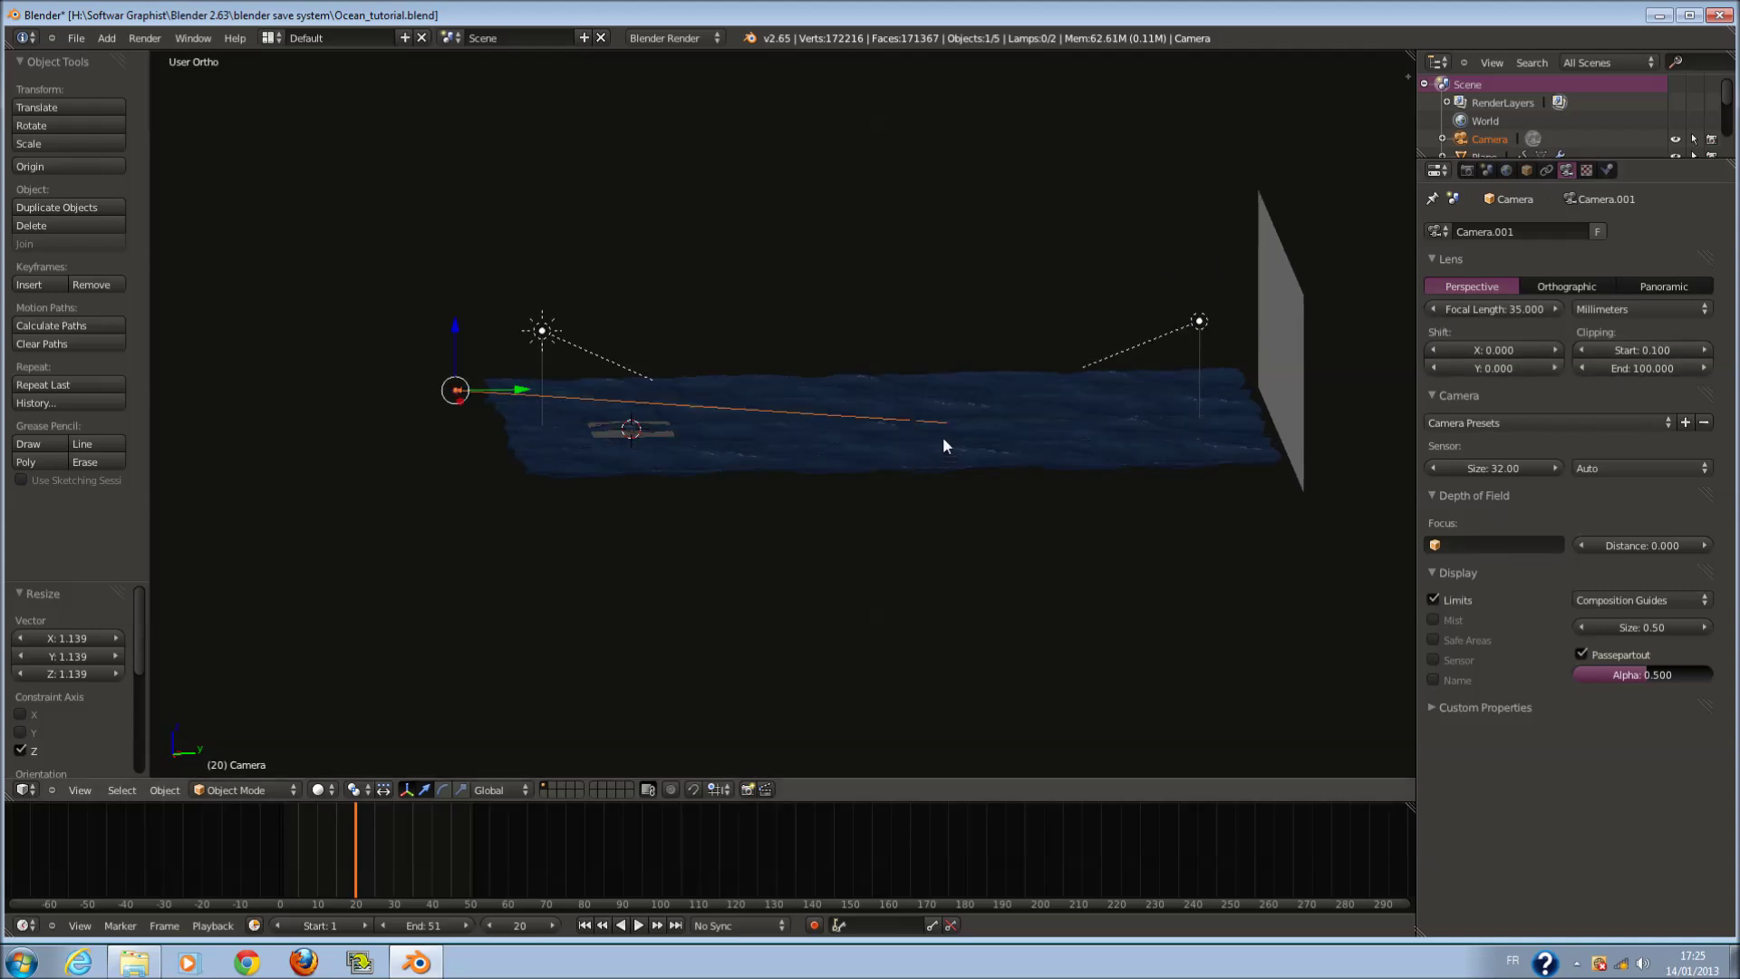
- Set the camera's clipping end to 1000 and check the backdrop plane through the camera view
{"action": "scroll", "coordinate": [944, 422], "scroll_direction": "up", "scroll_amount": 1}
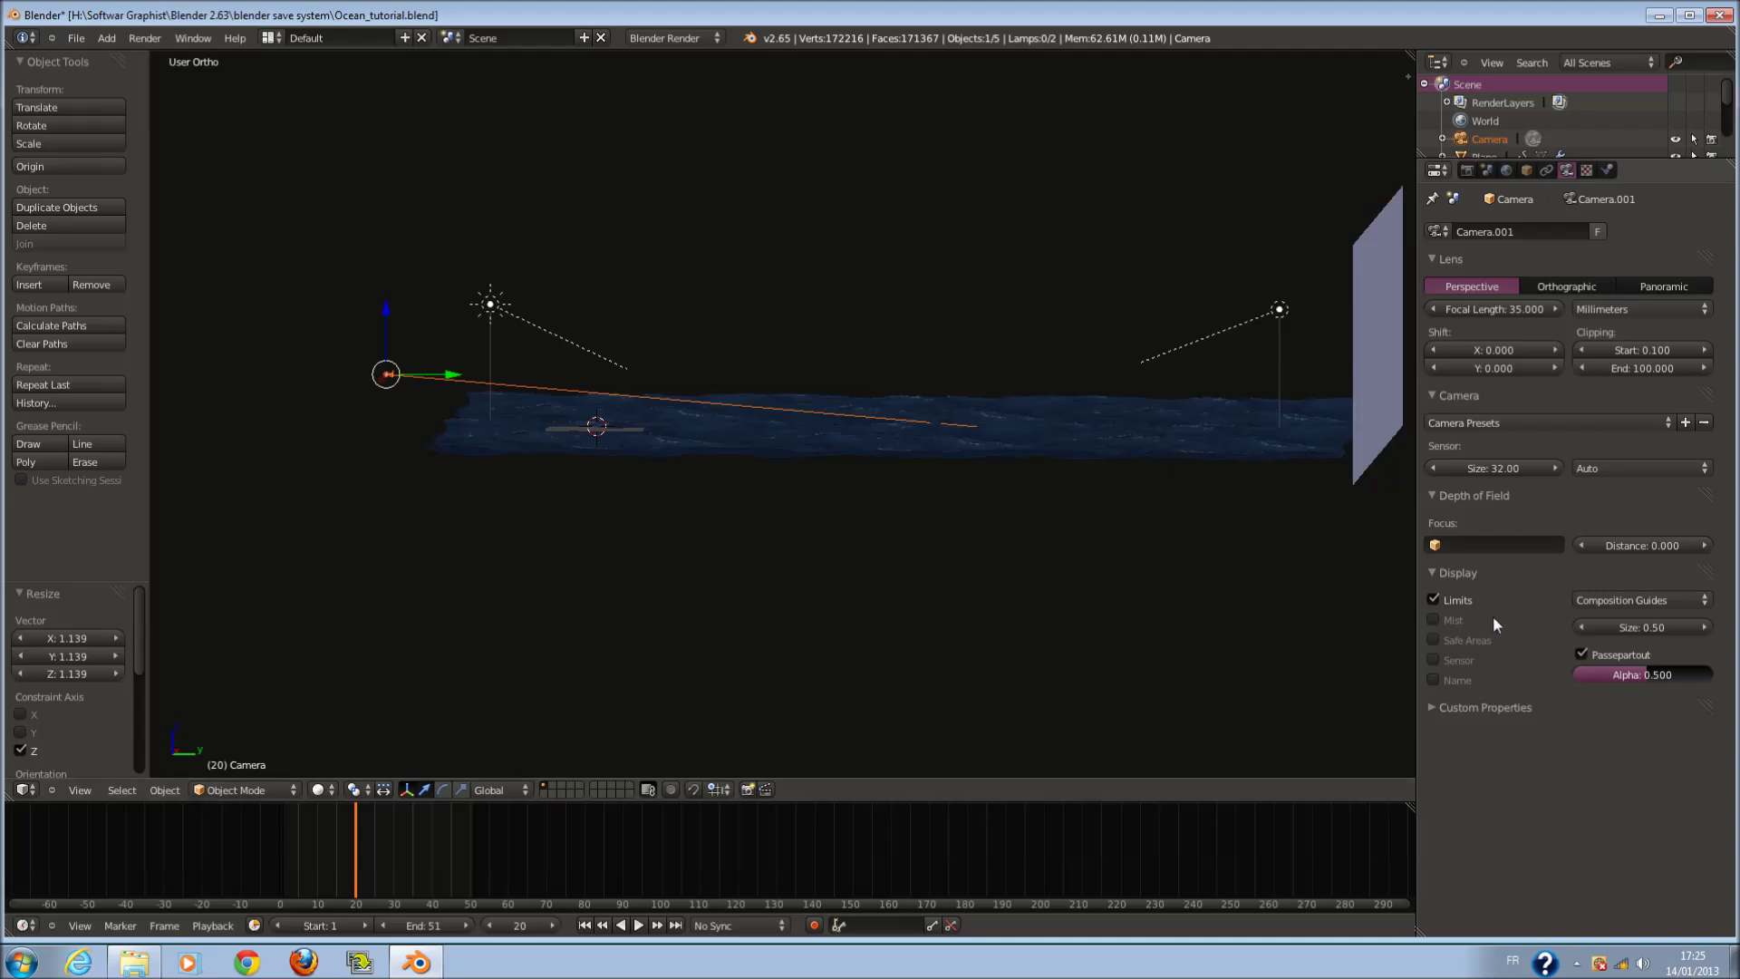
{"action": "left_click", "coordinate": [1631, 368]}
{"action": "type", "text": "1000"}
{"action": "key", "text": "Return"}
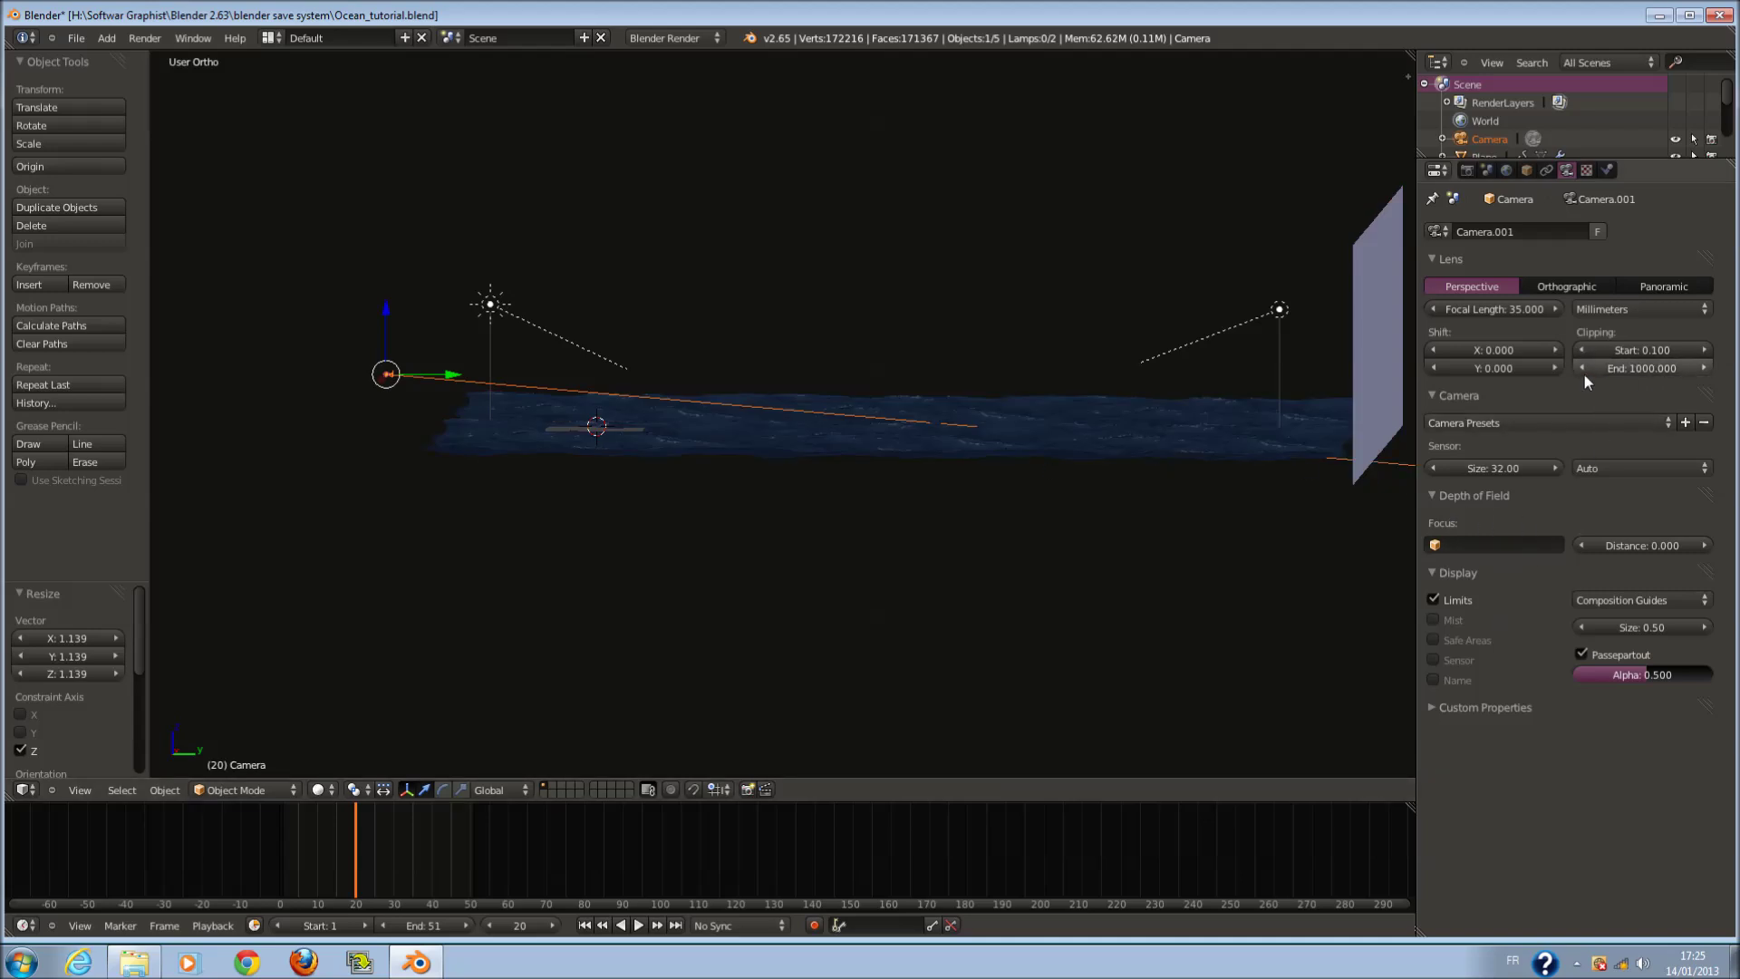
{"action": "scroll", "coordinate": [1124, 383], "scroll_direction": "down", "scroll_amount": 12}
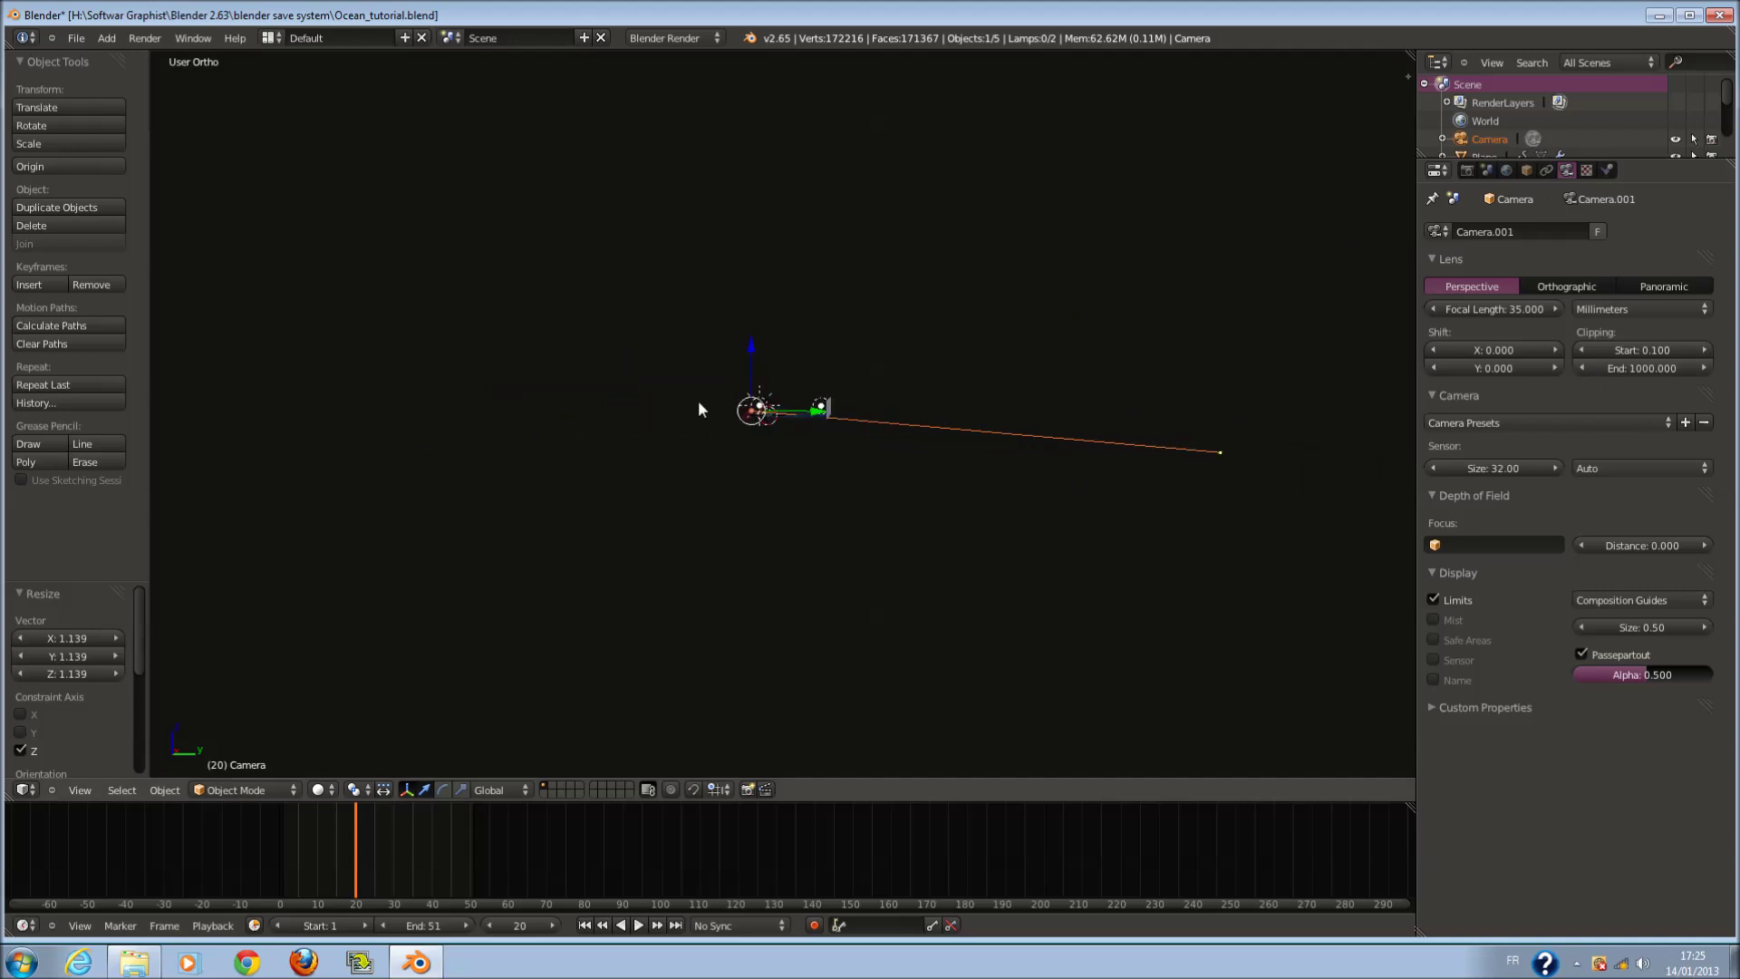
{"action": "key", "text": "KP_0"}
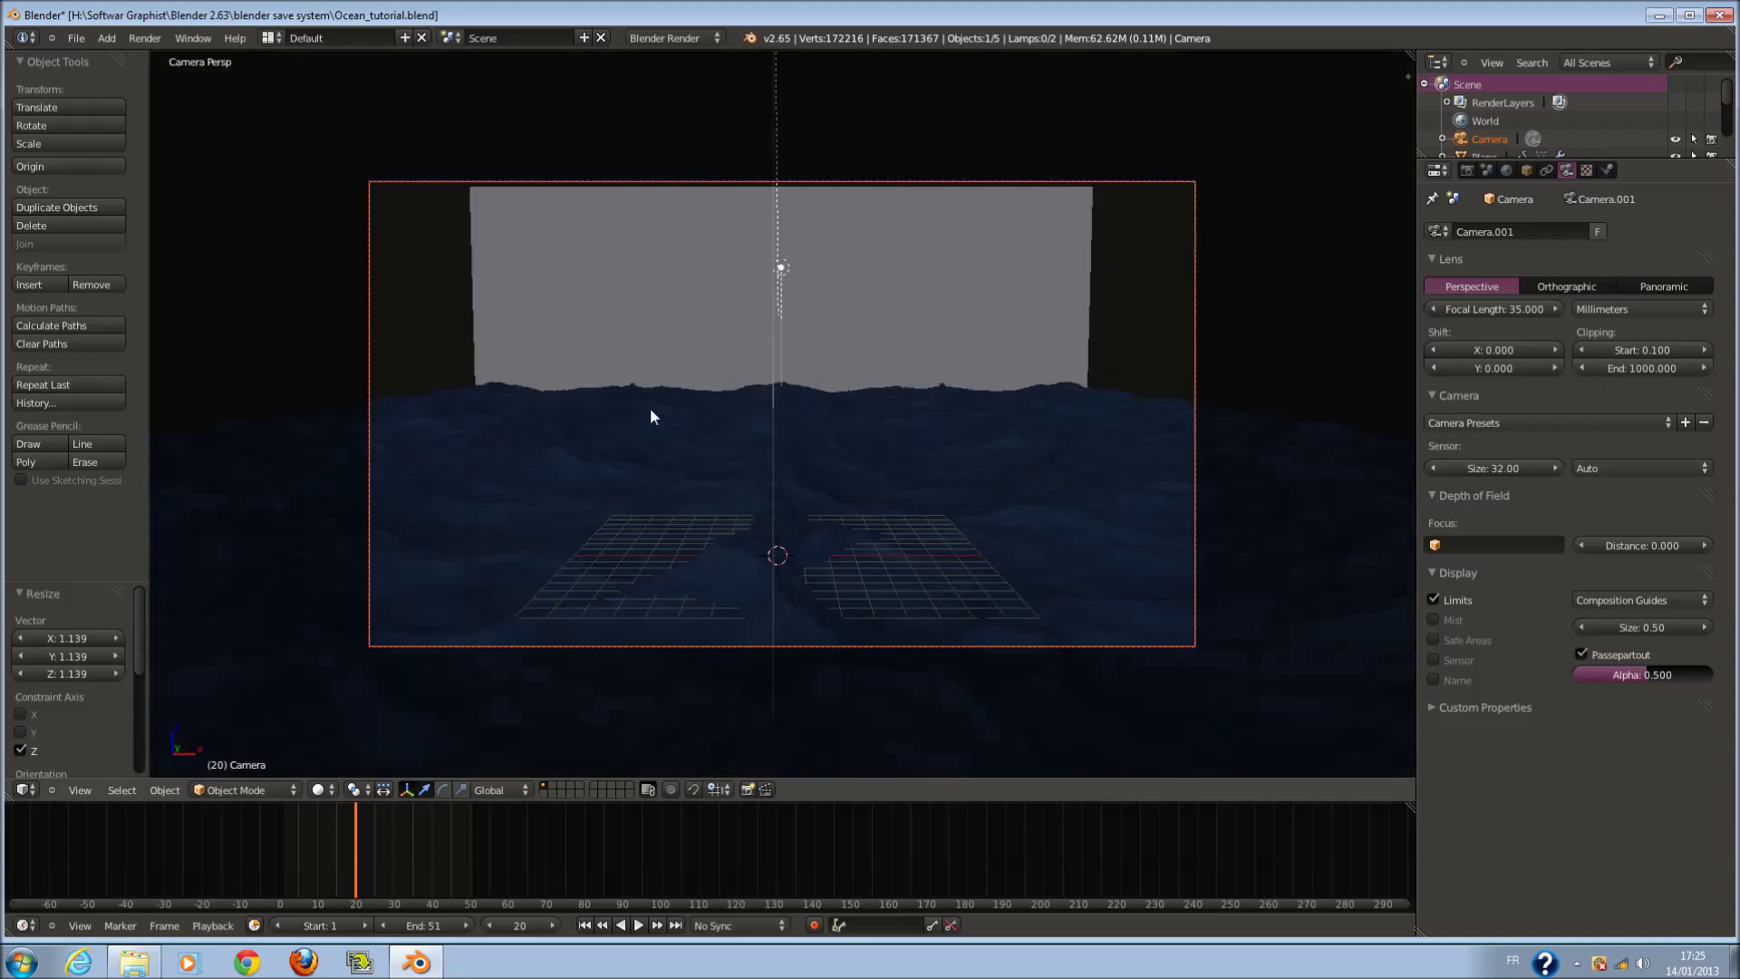
{"action": "scroll", "coordinate": [743, 415], "scroll_direction": "down", "scroll_amount": 1}
- Set the camera's depth-of-field distance to 10, working from the side view
{"action": "key", "text": "KP_3"}
{"action": "scroll", "coordinate": [811, 438], "scroll_direction": "up", "scroll_amount": 5}
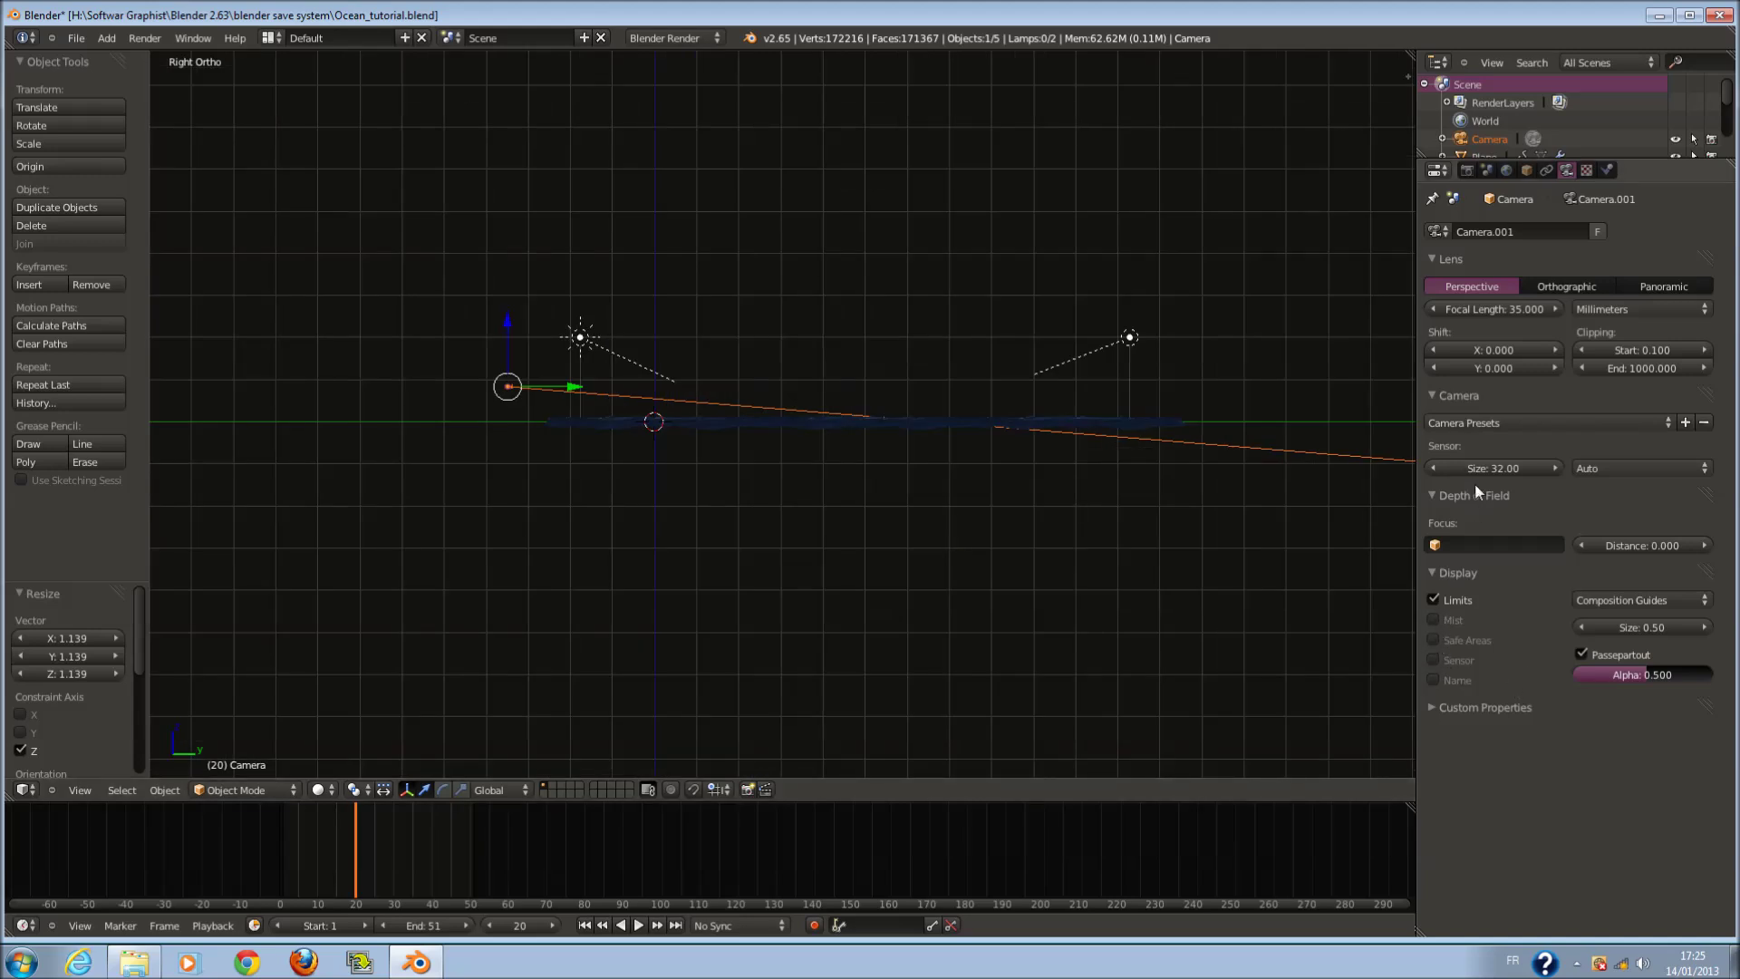
{"action": "scroll", "coordinate": [1172, 596], "scroll_direction": "up", "scroll_amount": 5}
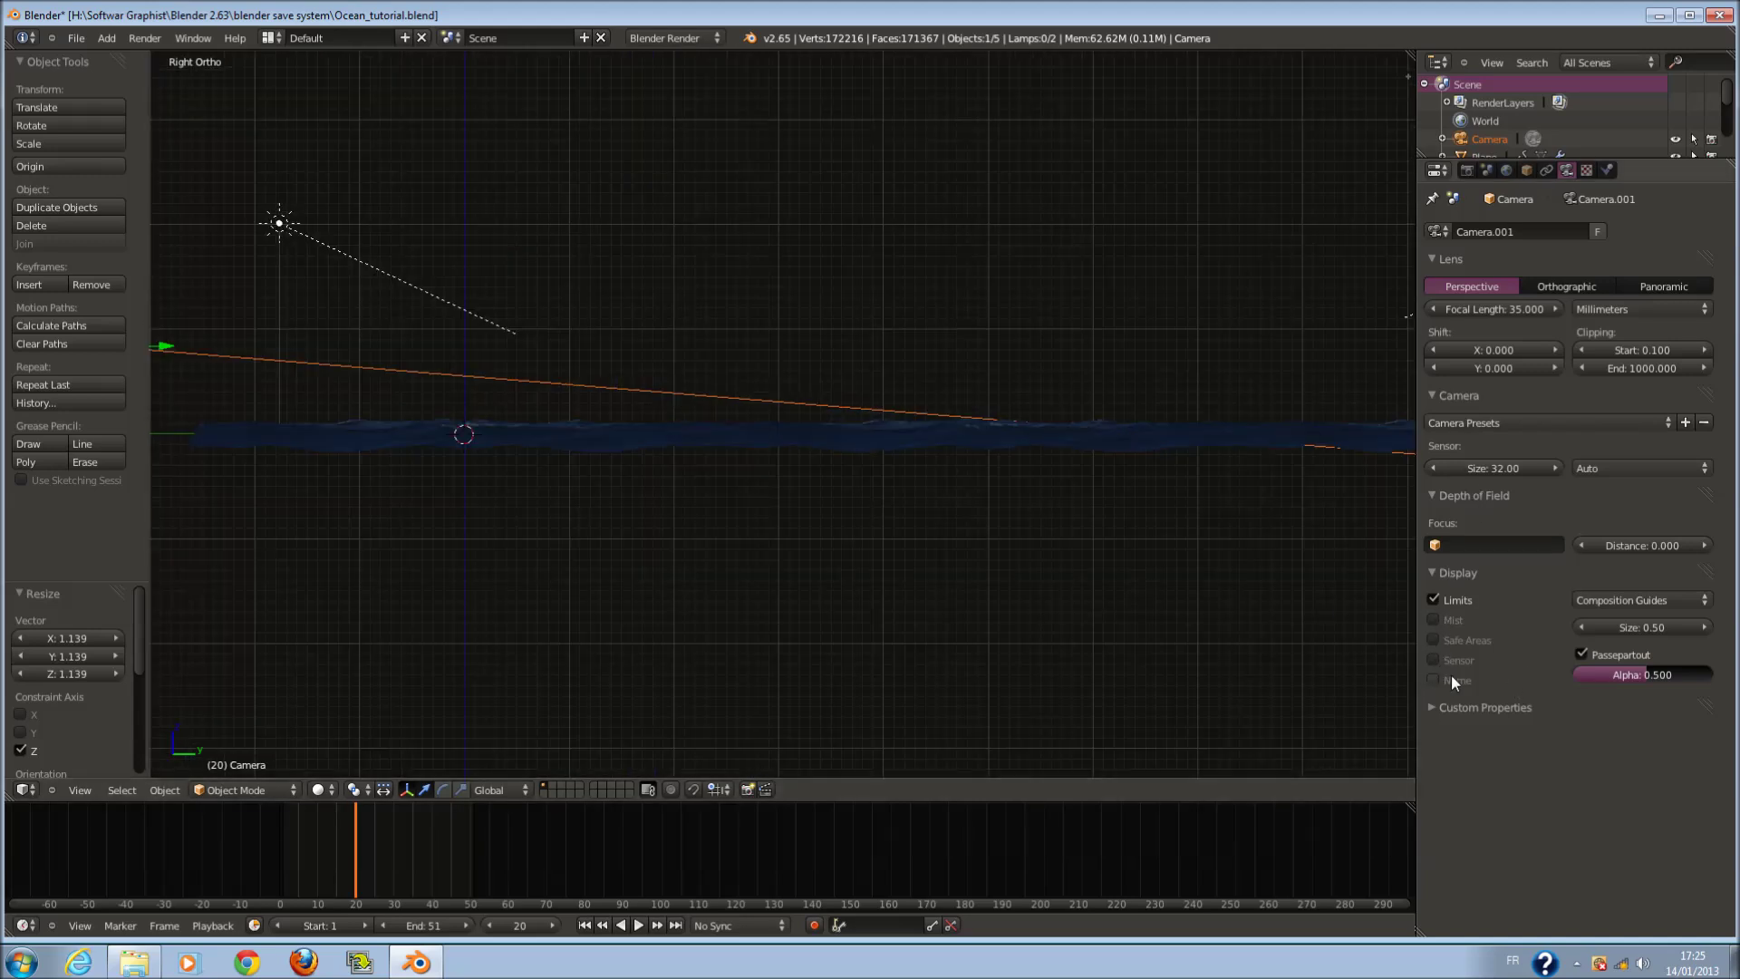
{"action": "middle_click_drag", "start_coordinate": [822, 643], "coordinate": [993, 618], "text": "shift"}
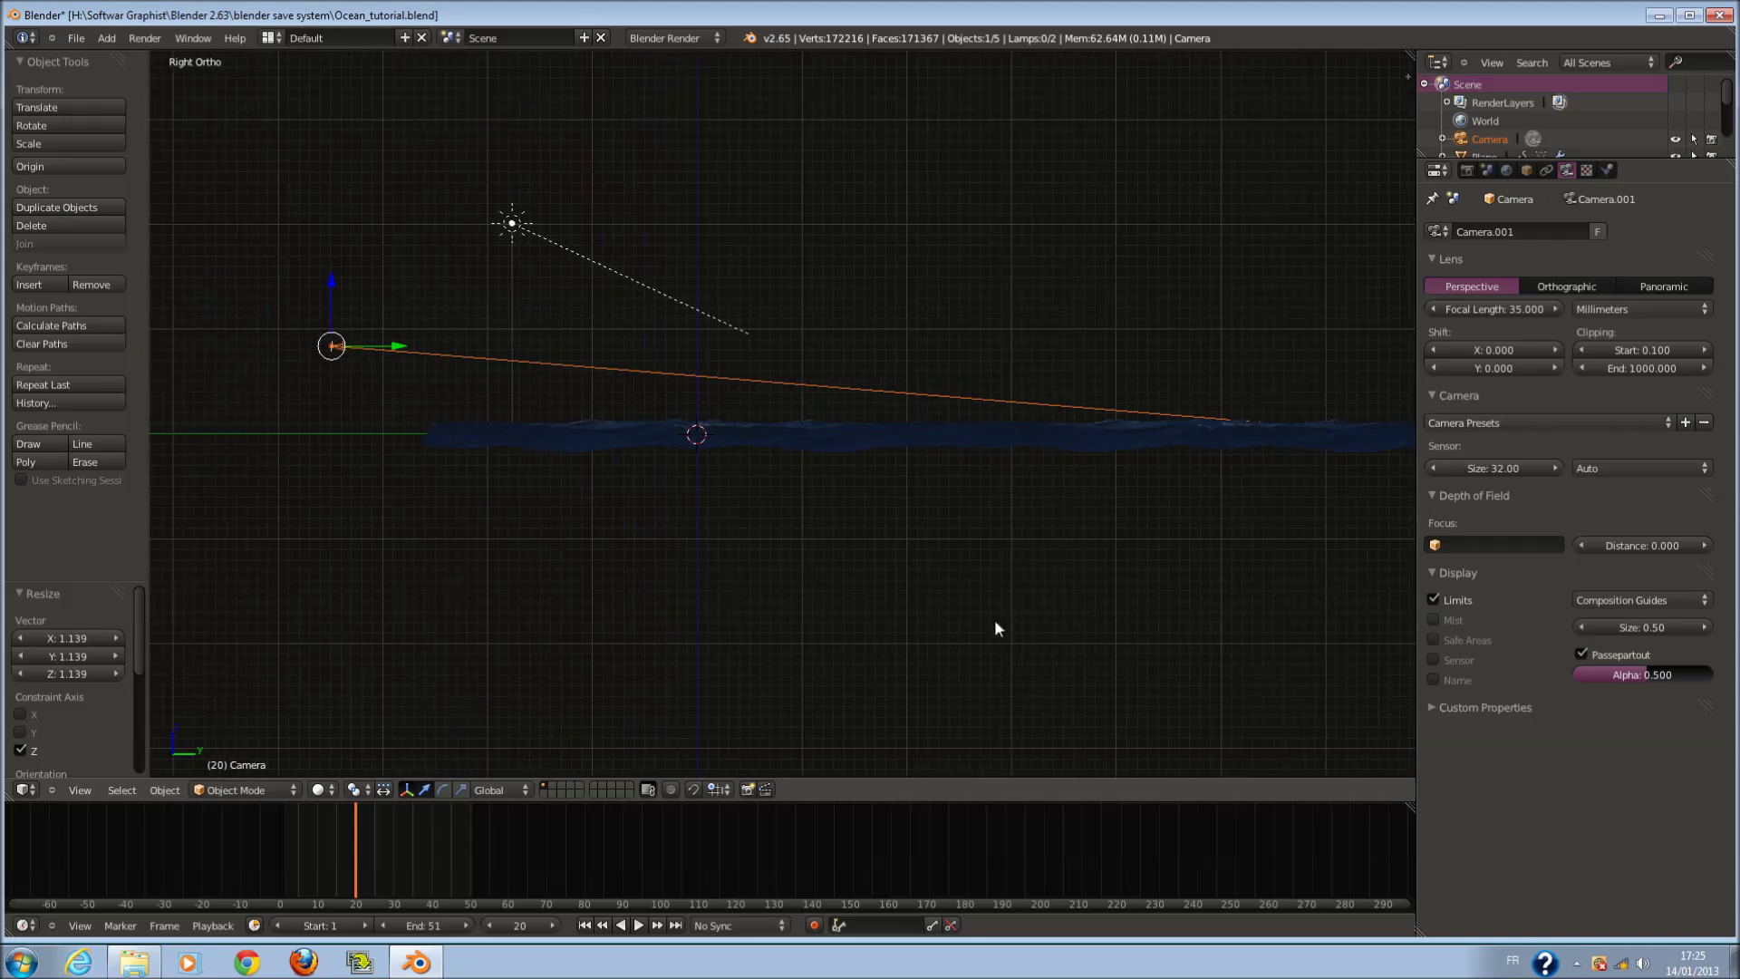
{"action": "scroll", "coordinate": [1396, 619], "scroll_direction": "up", "scroll_amount": 3}
{"action": "scroll", "coordinate": [908, 634], "scroll_direction": "down", "scroll_amount": 12, "text": "ctrl"}
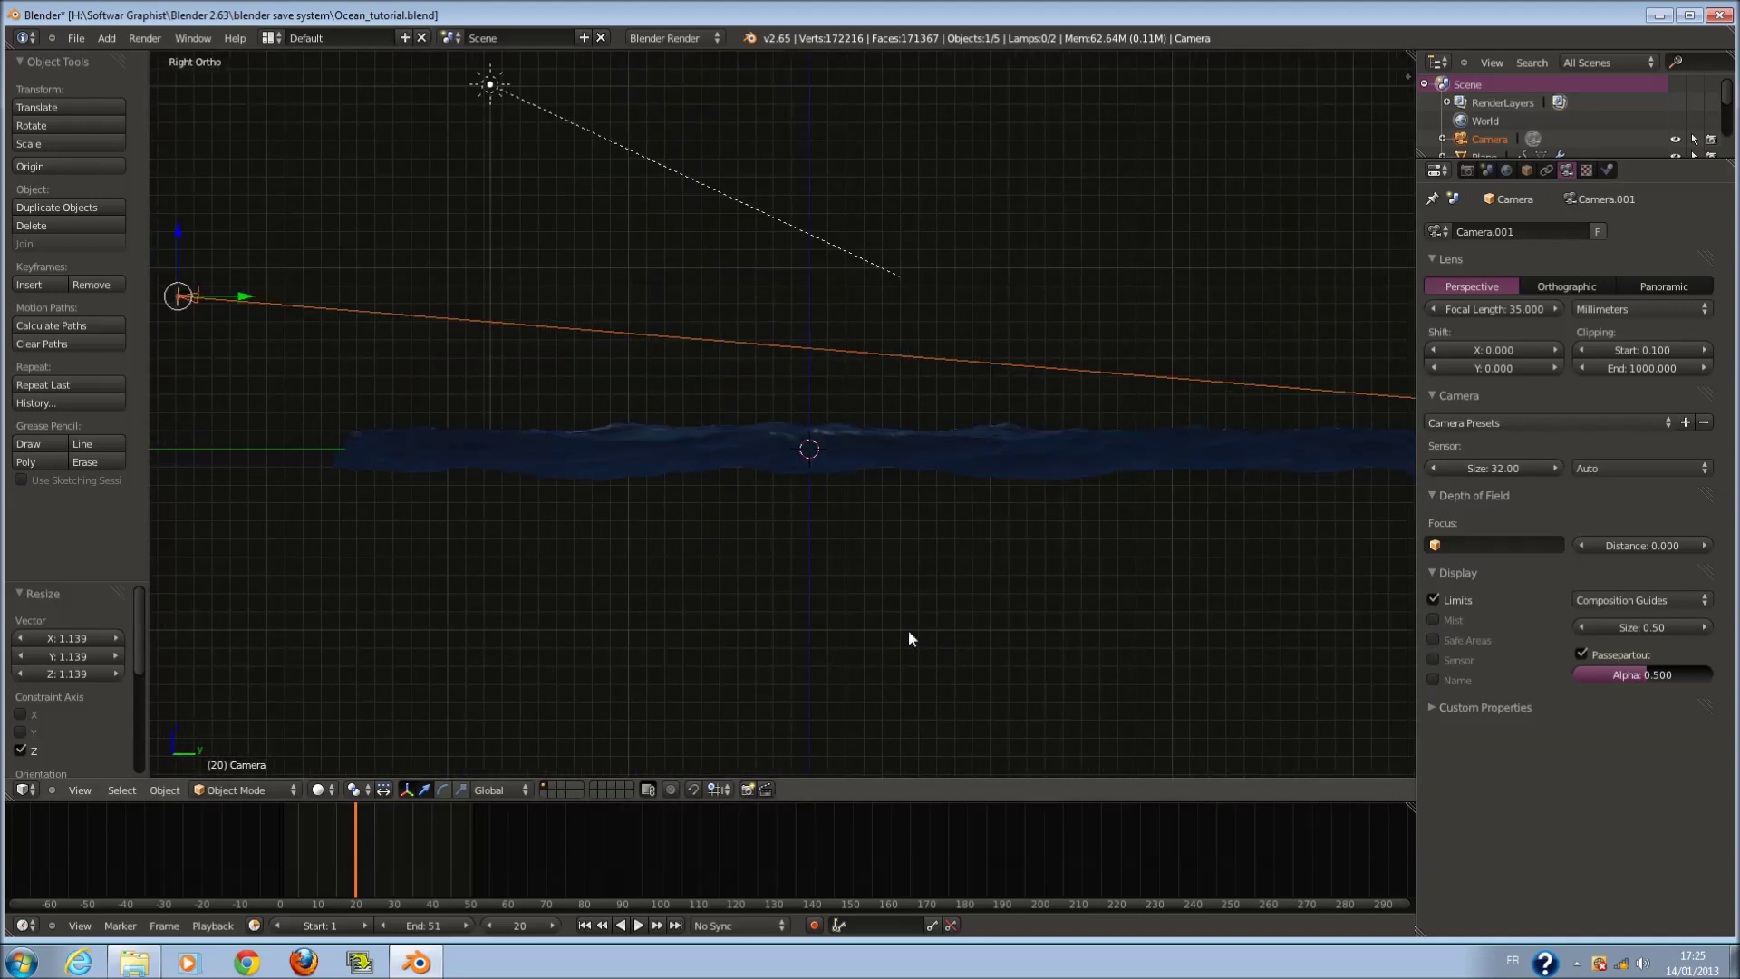
{"action": "scroll", "coordinate": [1195, 560], "scroll_direction": "up", "scroll_amount": 1, "text": "shift"}
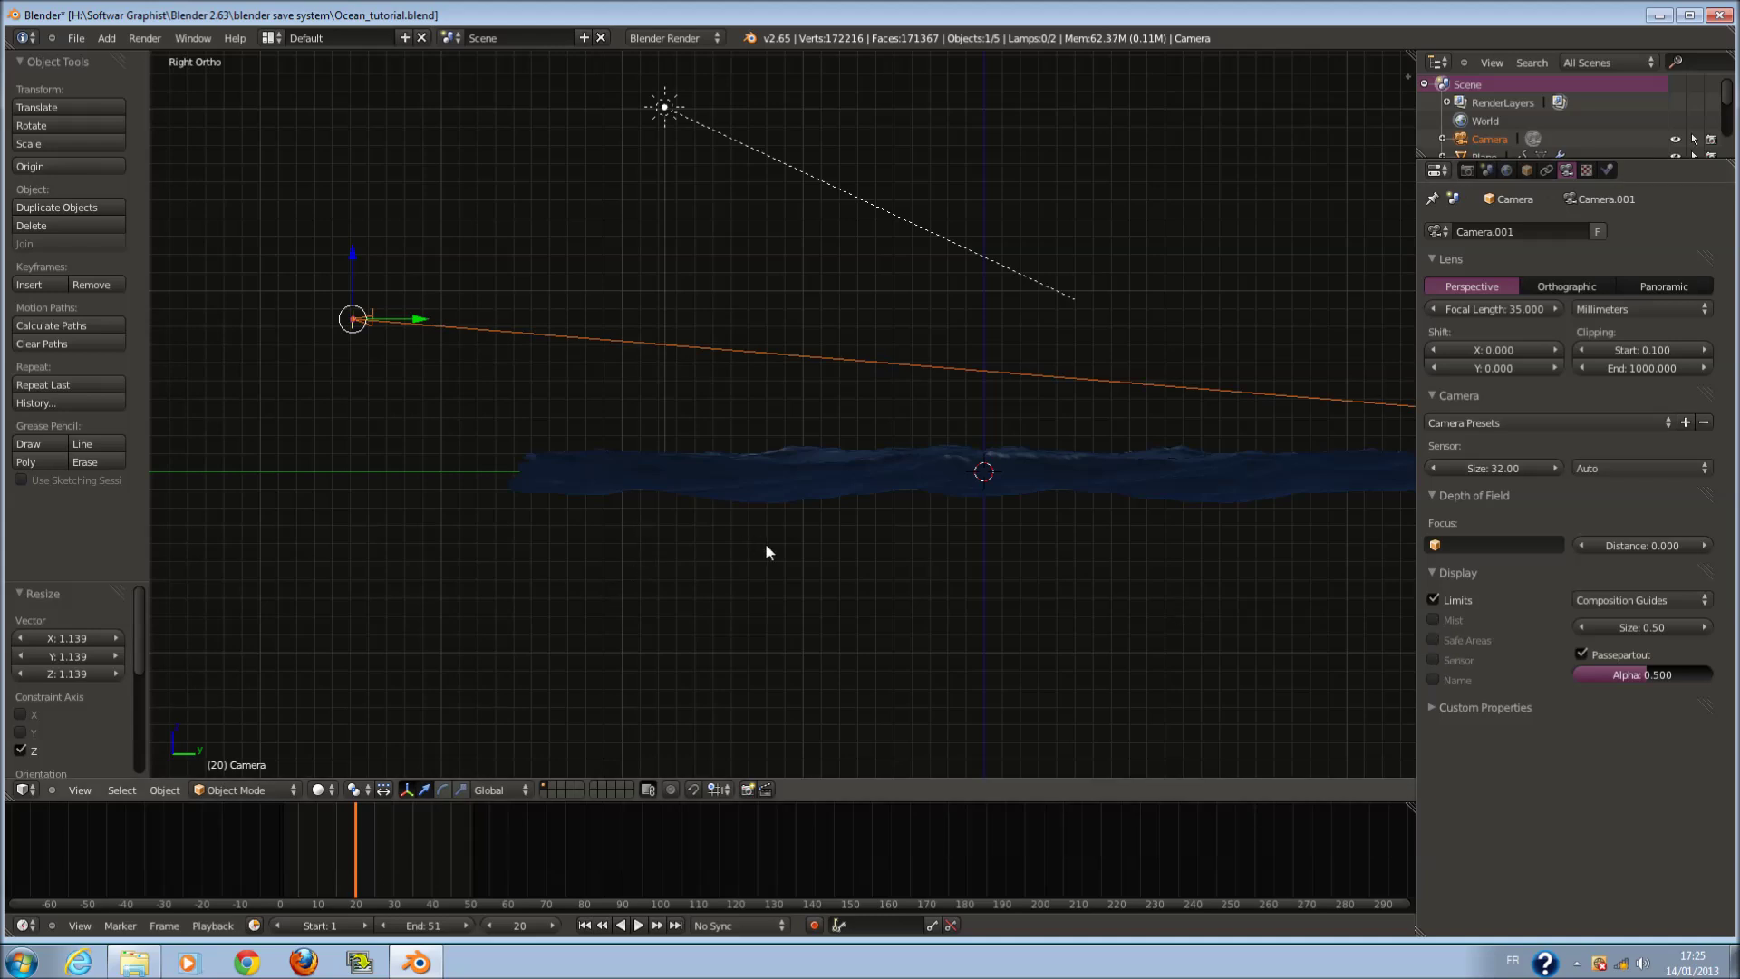
{"action": "left_click", "coordinate": [1635, 551]}
{"action": "type", "text": "1"}
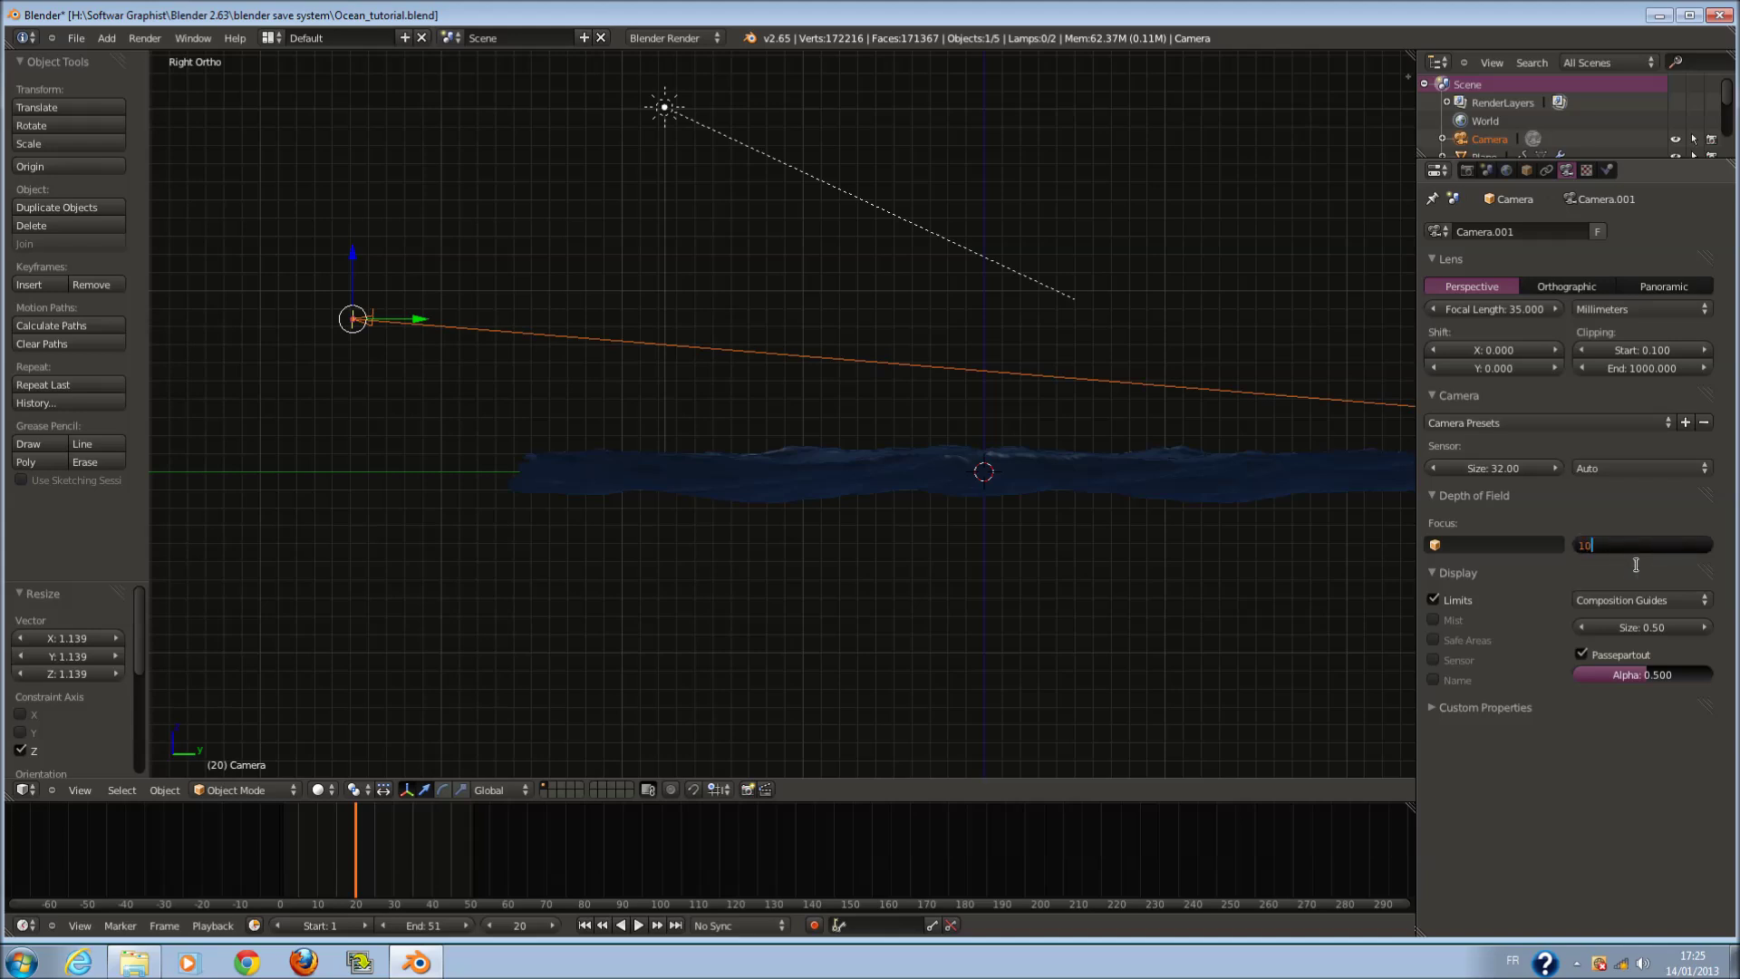
{"action": "type", "text": "0"}
{"action": "key", "text": "Return"}
- Set the camera's depth-of-field distance to 25 and check the scene through the camera
{"action": "left_click", "coordinate": [1635, 549]}
{"action": "type", "text": "25"}
{"action": "key", "text": "Return"}
{"action": "scroll", "coordinate": [1177, 542], "scroll_direction": "down", "scroll_amount": 5}
{"action": "scroll", "coordinate": [1112, 526], "scroll_direction": "up", "scroll_amount": 4}
{"action": "key", "text": "KP_0"}
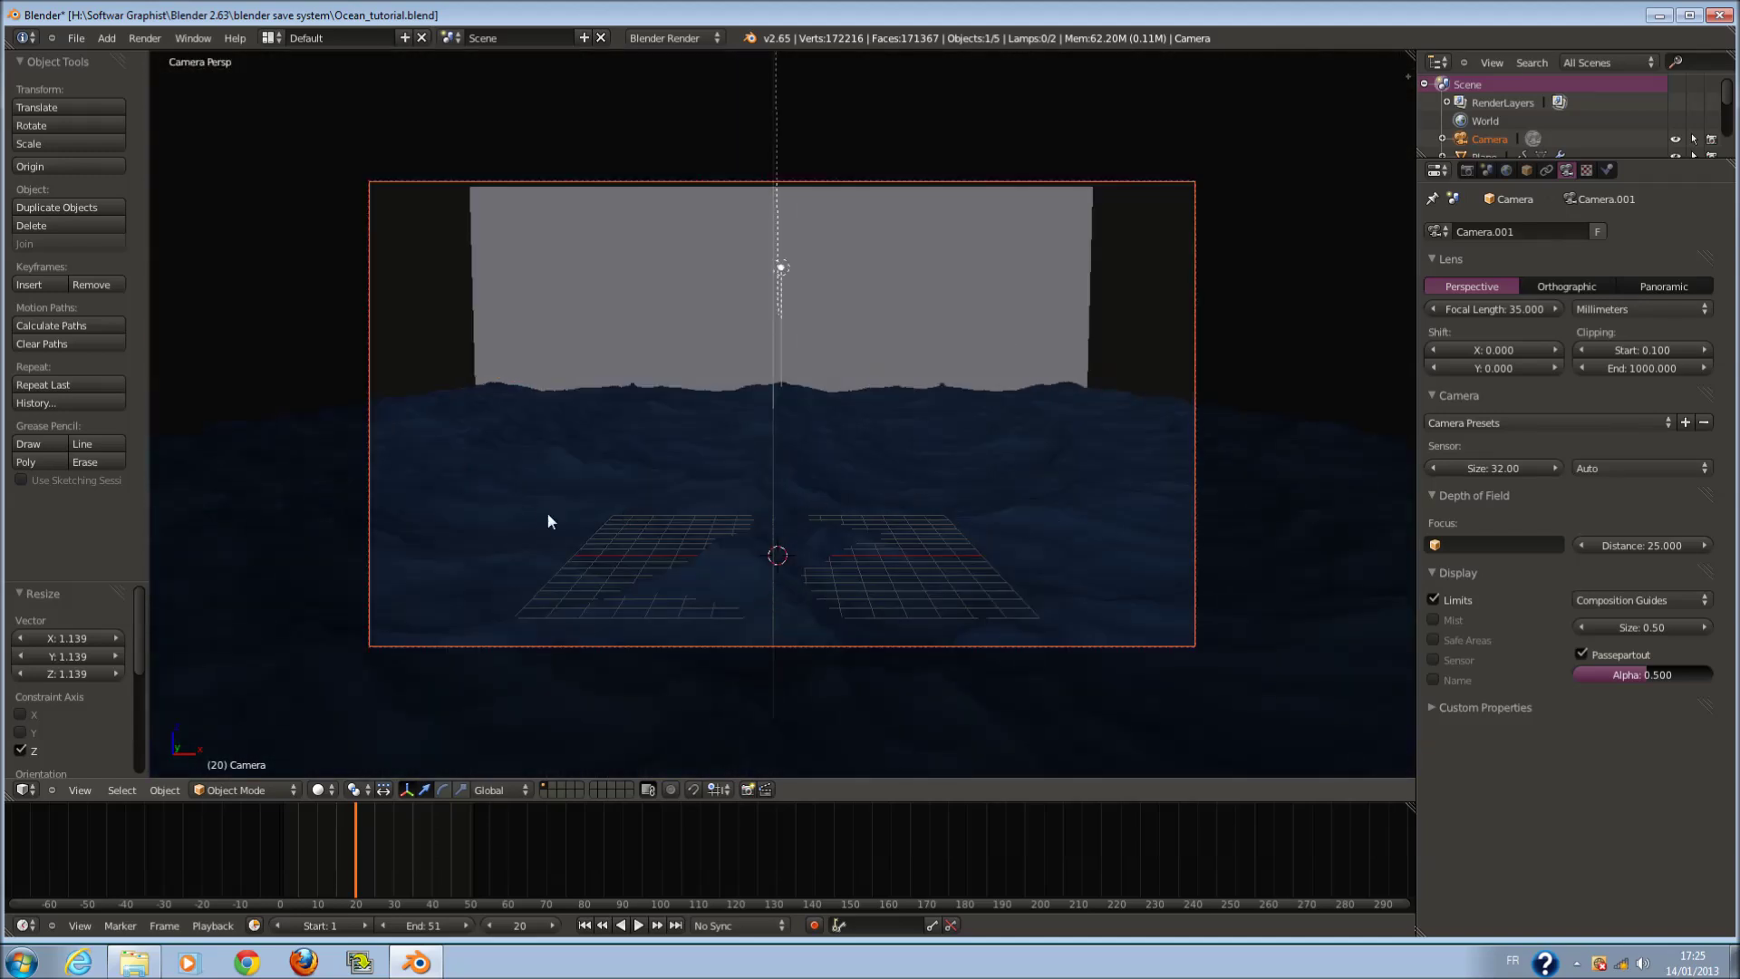
{"action": "scroll", "coordinate": [797, 516], "scroll_direction": "down", "scroll_amount": 1}
{"action": "scroll", "coordinate": [785, 508], "scroll_direction": "up", "scroll_amount": 3}
- Deselect the camera and select the upright backdrop plane behind the ocean from the side in wireframe
{"action": "key", "text": "KP_3"}
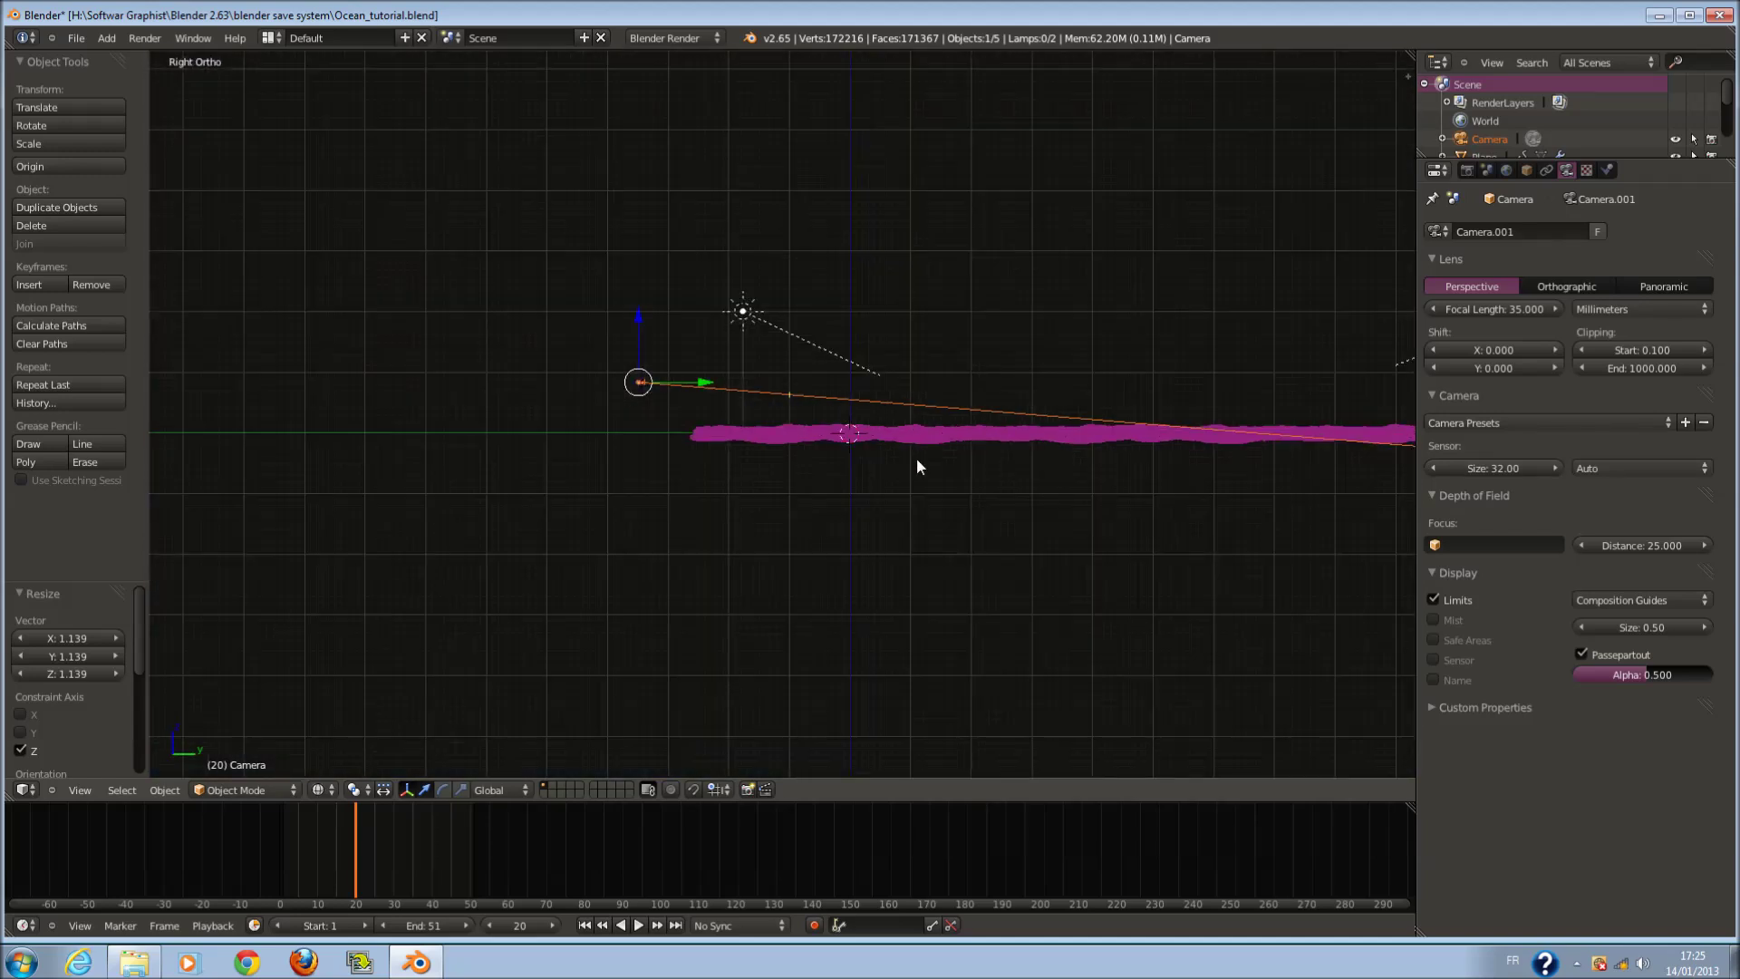
{"action": "key", "text": "a"}
{"action": "scroll", "coordinate": [916, 459], "scroll_direction": "down", "scroll_amount": 2}
{"action": "middle_click_drag", "start_coordinate": [959, 480], "coordinate": [774, 414], "text": "shift"}
{"action": "scroll", "coordinate": [774, 413], "scroll_direction": "up", "scroll_amount": 2}
{"action": "key", "text": "a"}
{"action": "key", "text": "a"}
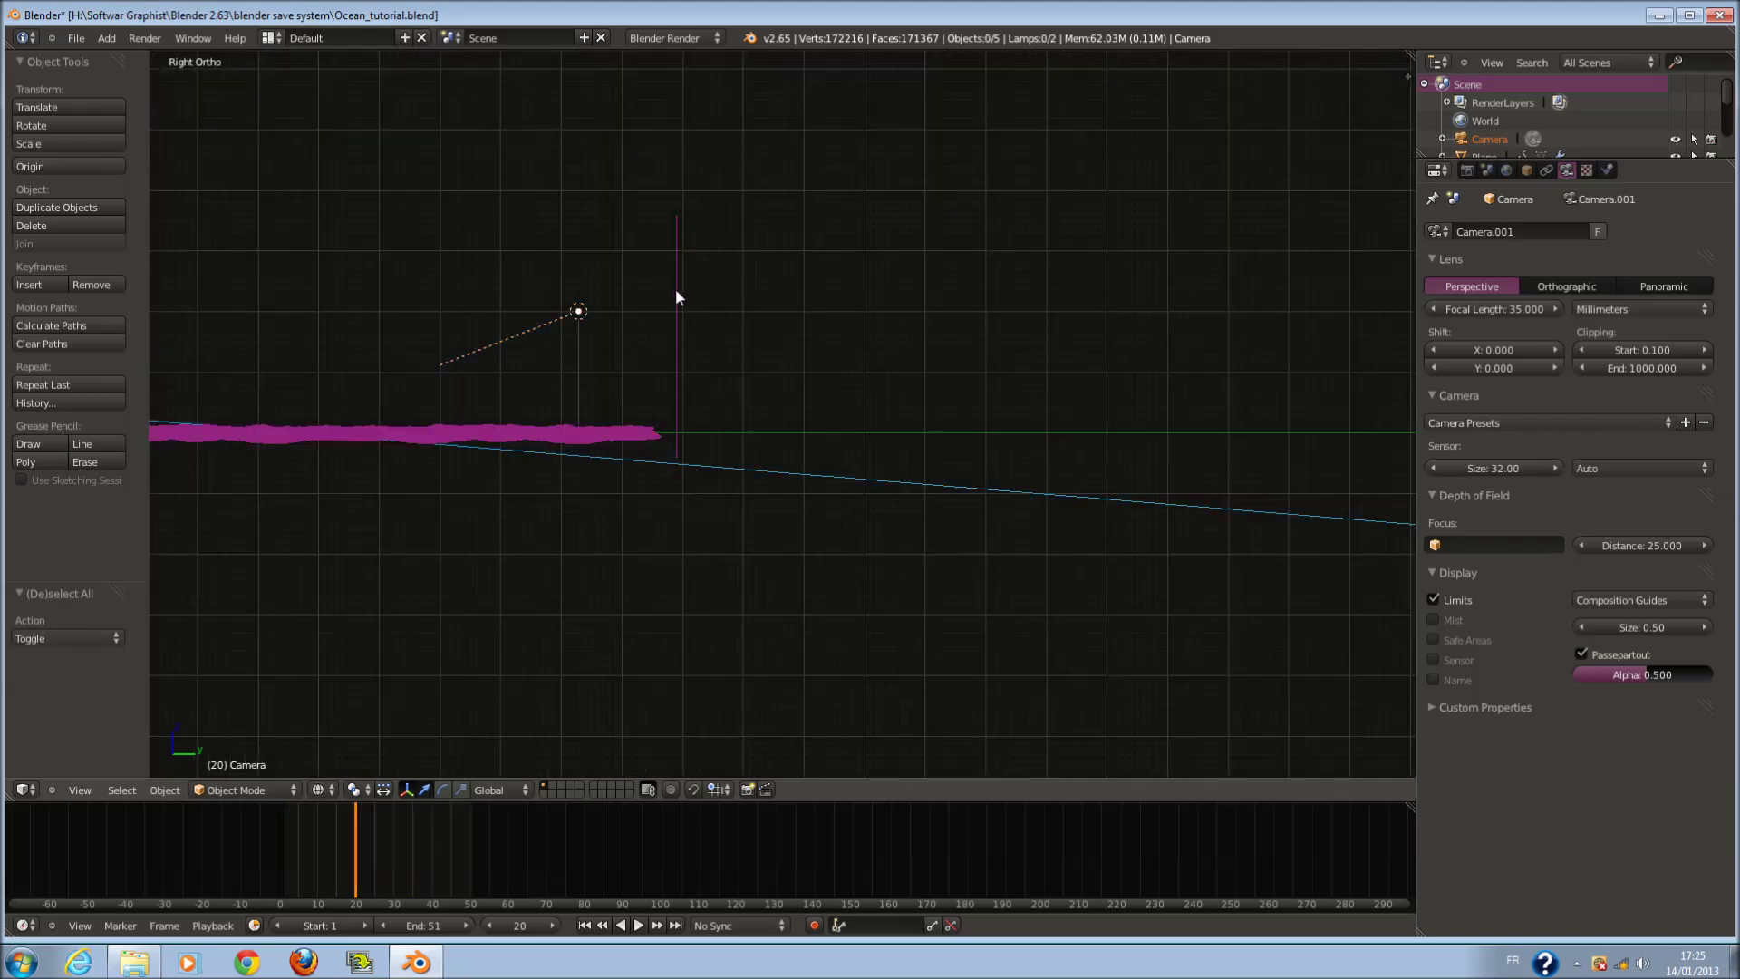
{"action": "right_click", "coordinate": [676, 288]}
- UV-map the backdrop plane from the front view with Project from View (Bounds), returning to Object Mode
{"action": "key", "text": "KP_1"}
{"action": "key", "text": "Tab"}
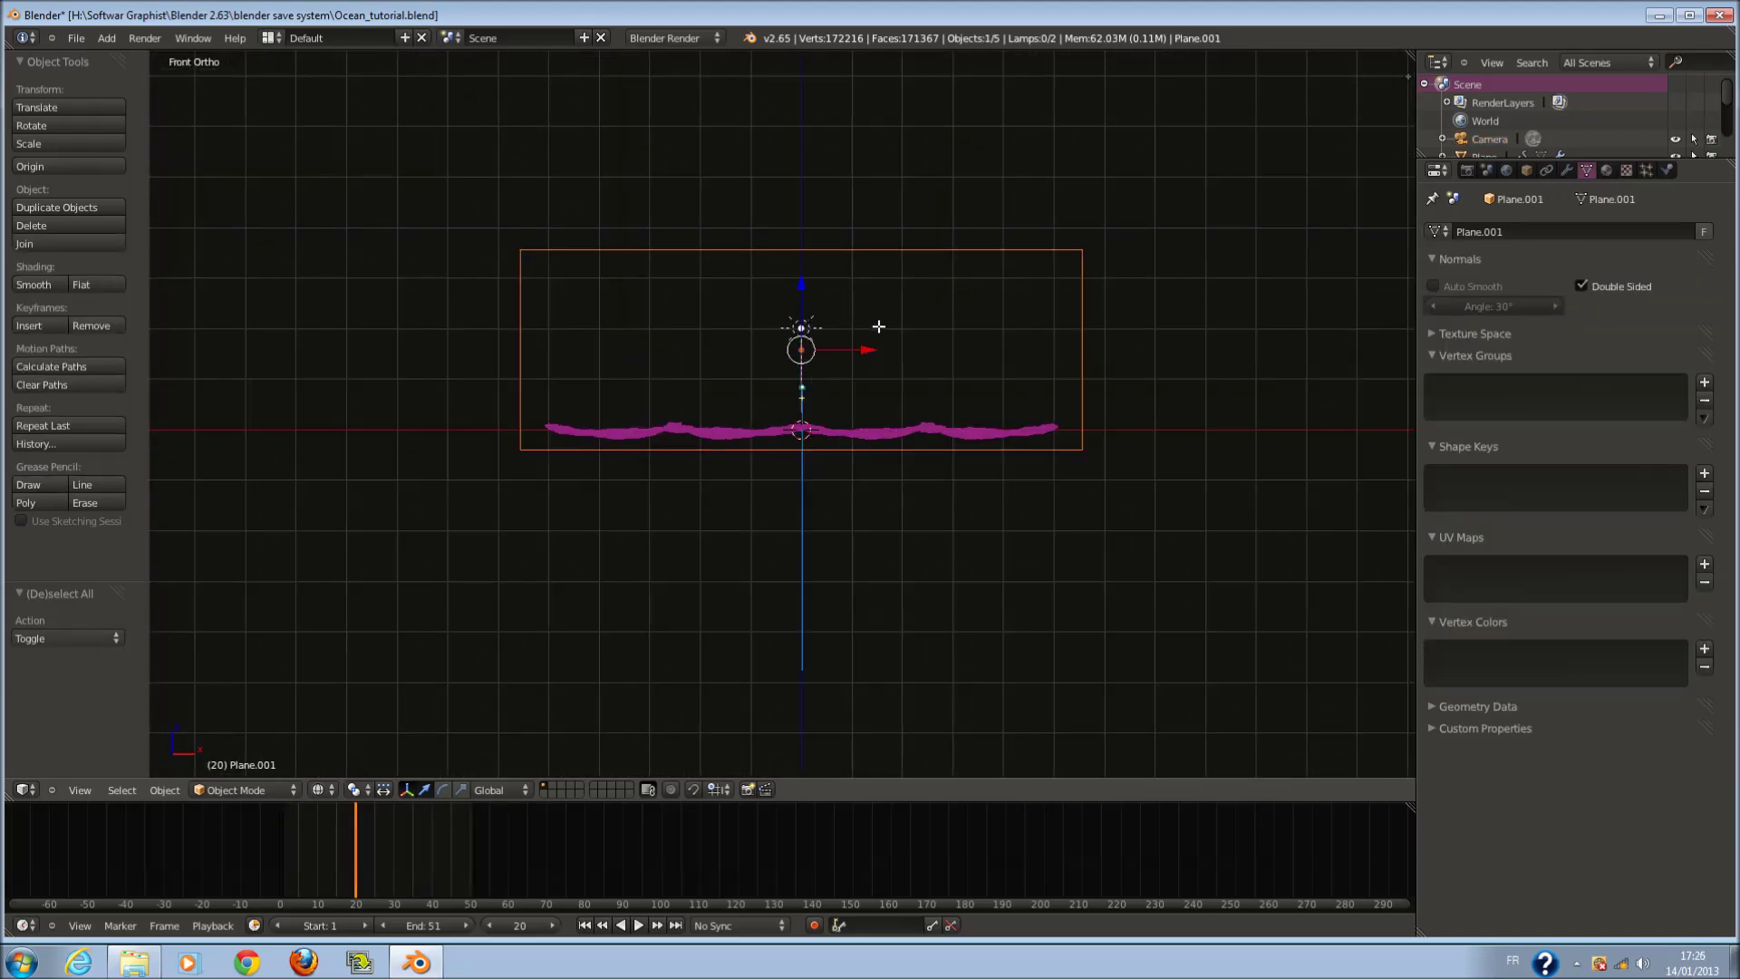
{"action": "scroll", "coordinate": [881, 325], "scroll_direction": "down", "scroll_amount": 1}
{"action": "key", "text": "u"}
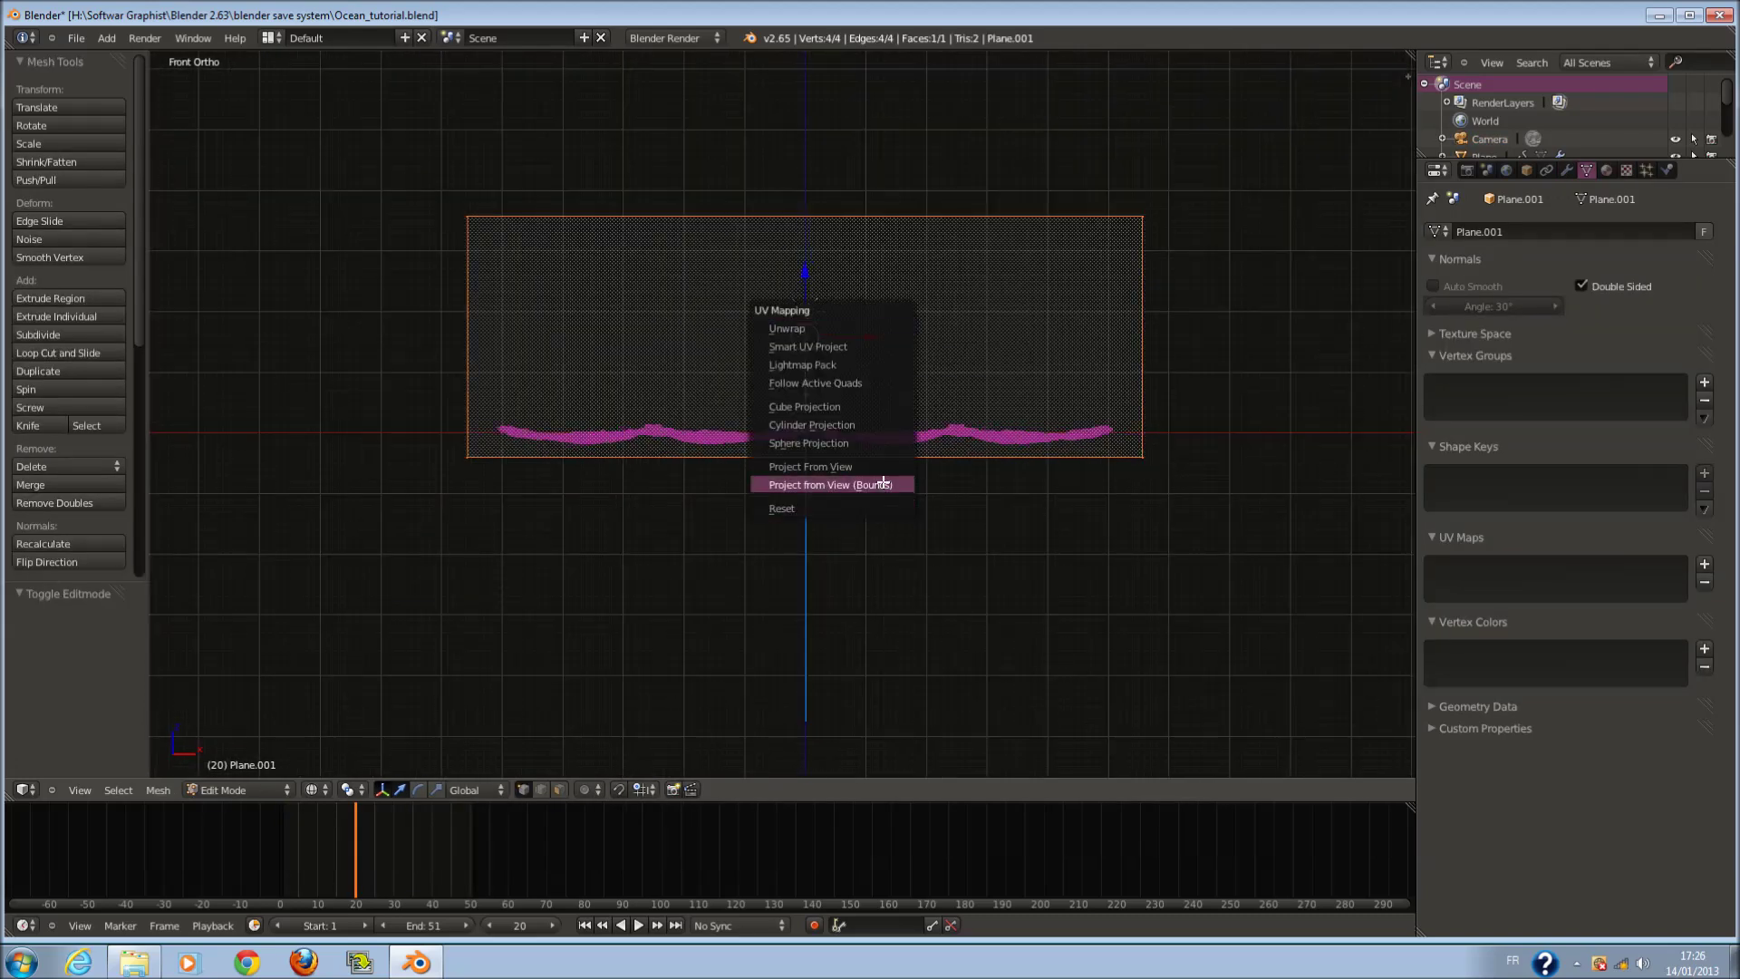
{"action": "key", "text": "Return"}
{"action": "key", "text": "Tab"}
{"action": "left_click_drag", "start_coordinate": [1407, 76], "coordinate": [815, 818]}
{"action": "left_click", "coordinate": [868, 790]}
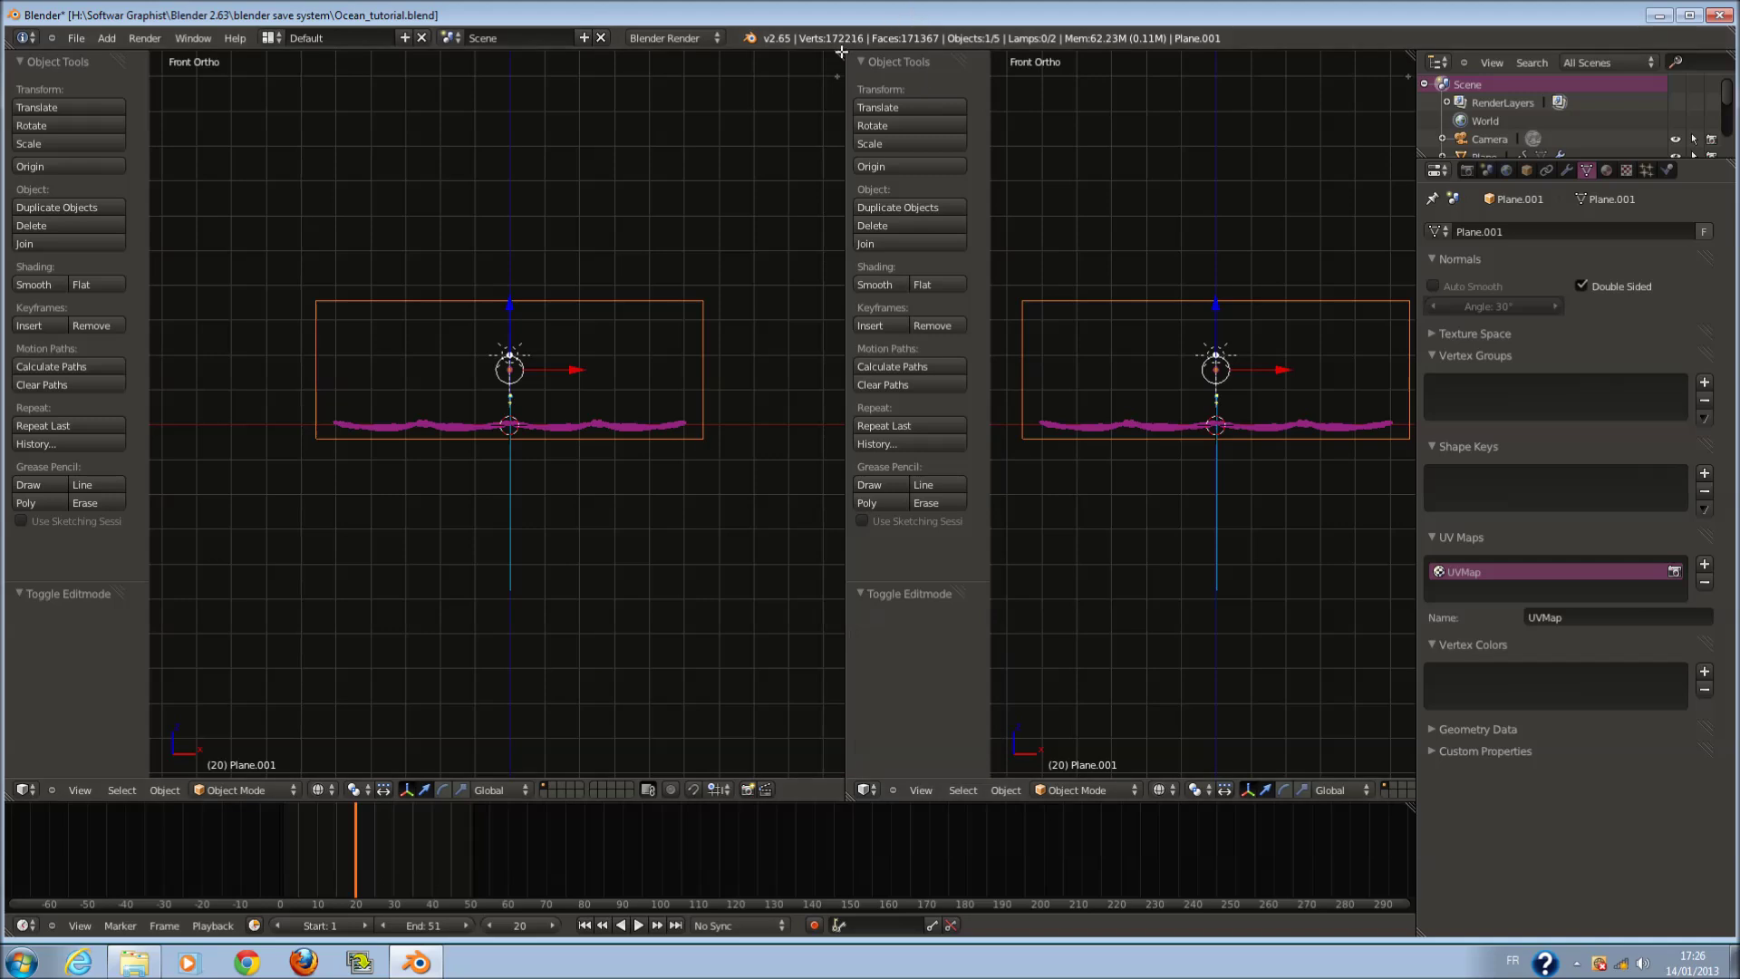
{"action": "left_click_drag", "start_coordinate": [922, 60], "coordinate": [942, 64]}
- Create a new material named "ciel" on the backdrop plane
{"action": "left_click", "coordinate": [1609, 169]}
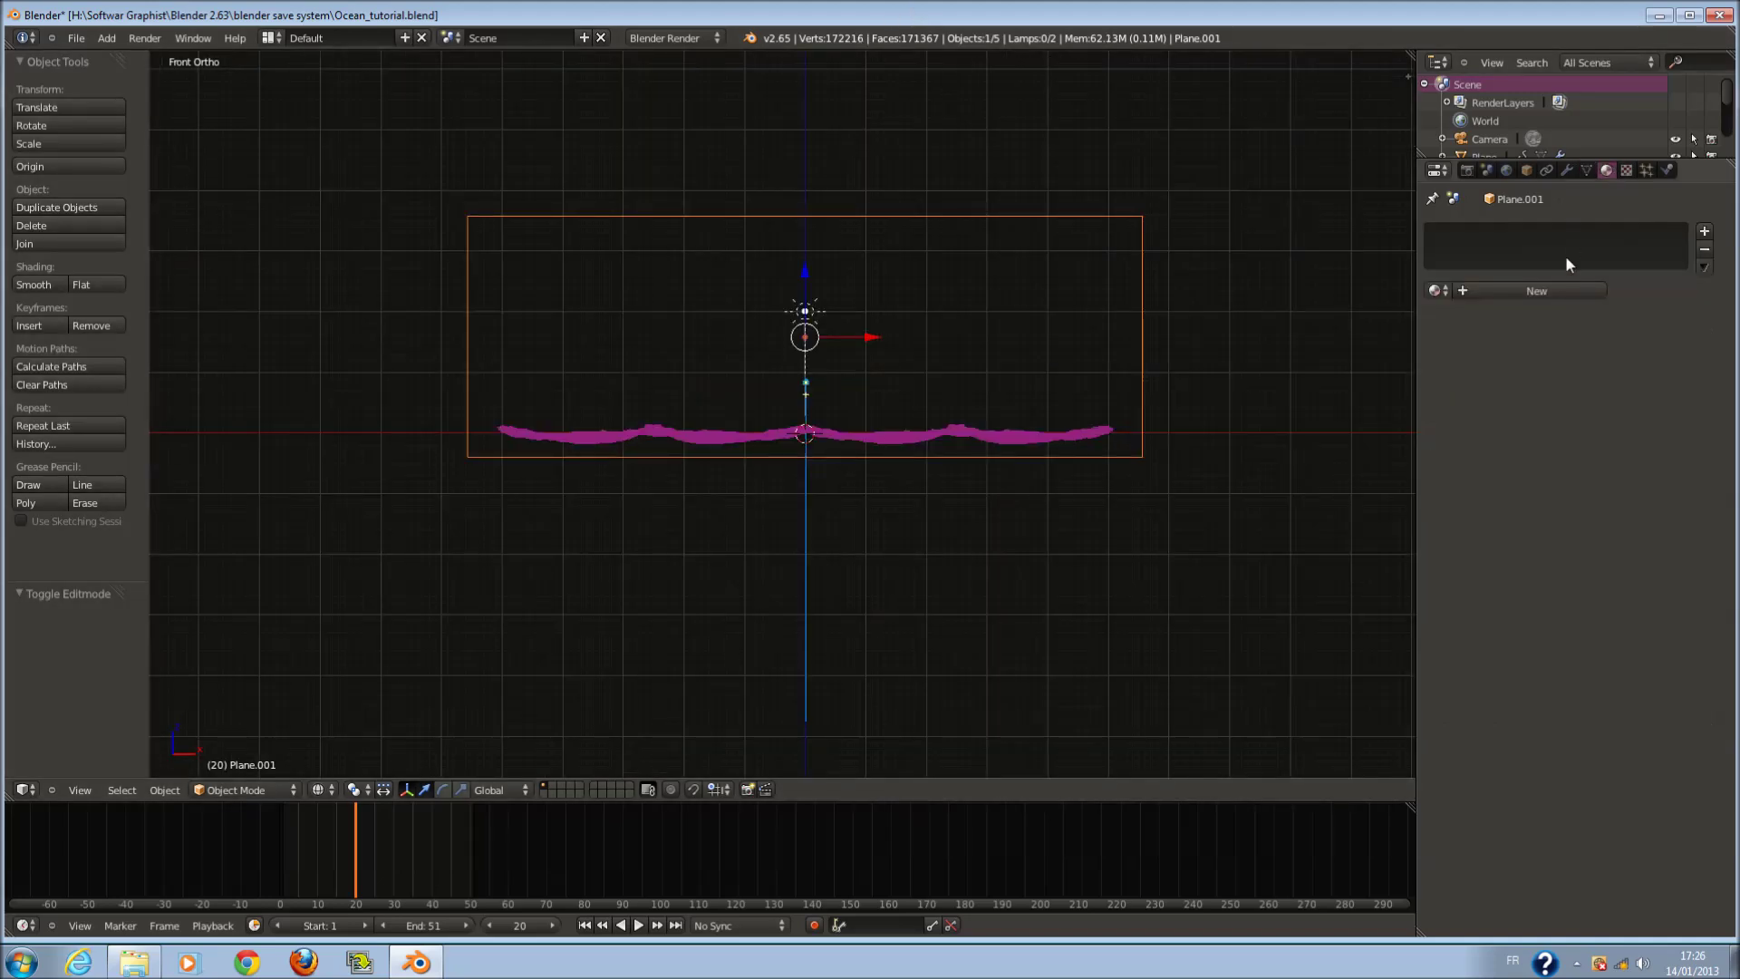
{"action": "left_click", "coordinate": [1562, 290]}
{"action": "left_click", "coordinate": [1524, 288]}
{"action": "type", "text": "cielm"}
{"action": "key", "text": "BackSpace"}
{"action": "key", "text": "Return"}
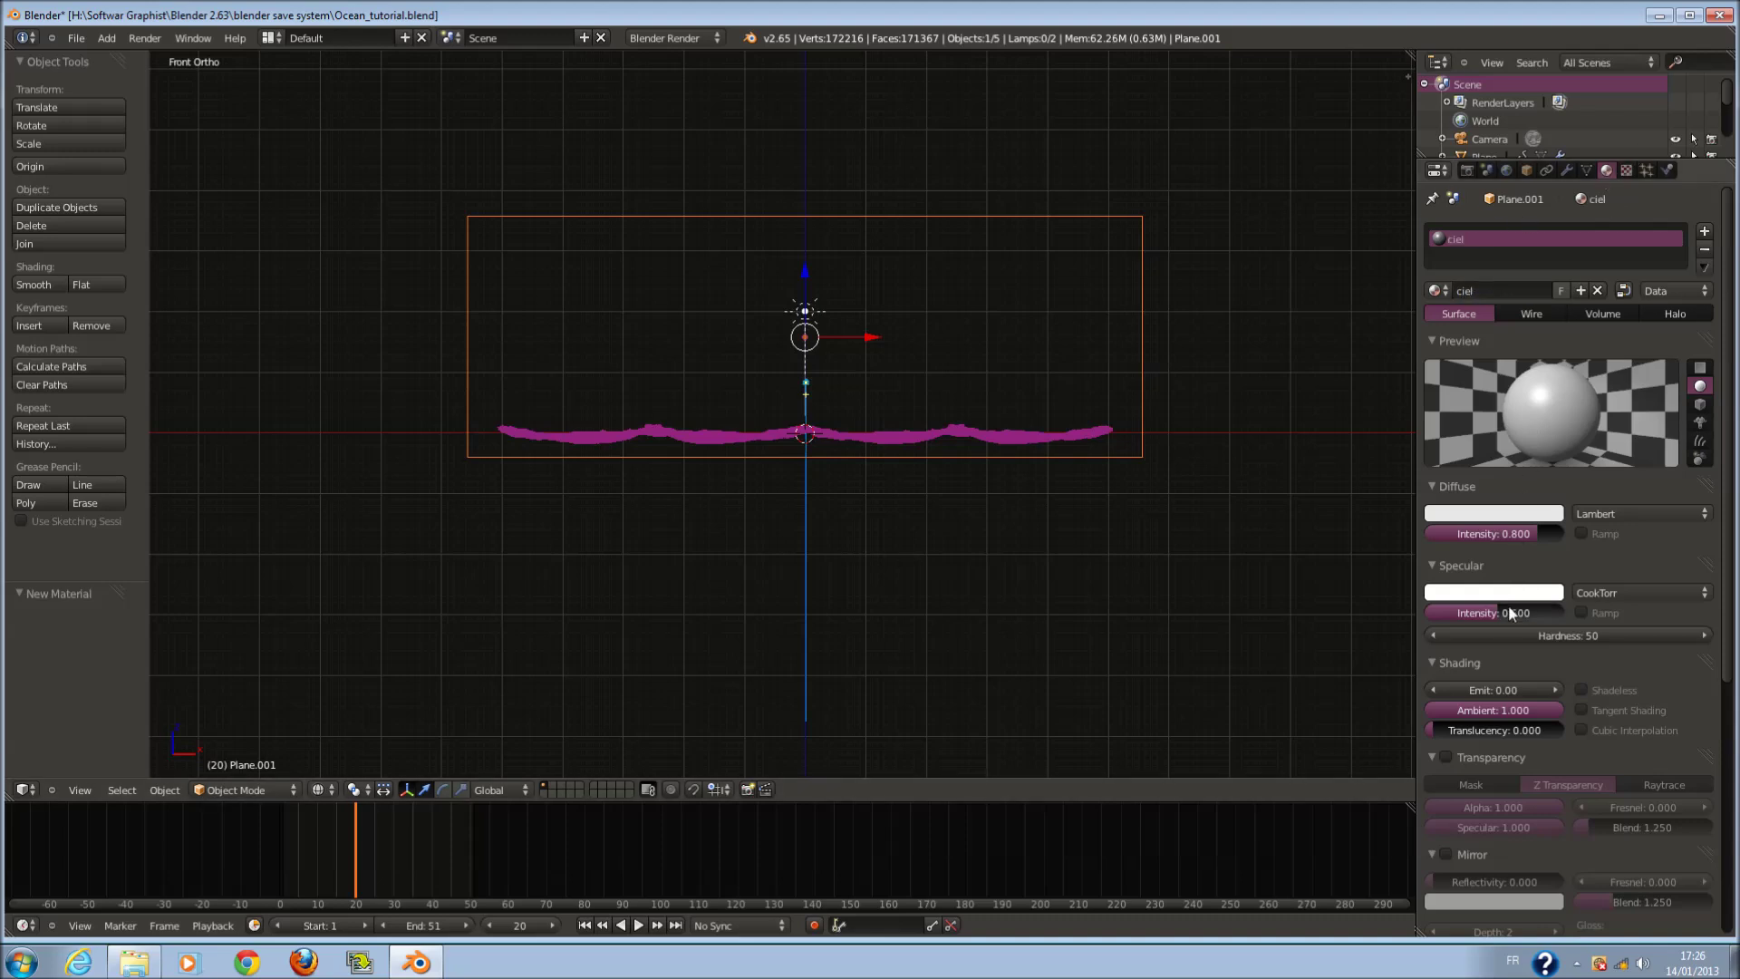
- Add a new Image or Movie texture to the ciel material and set its mapping coordinates to UV
{"action": "left_click", "coordinate": [1626, 170]}
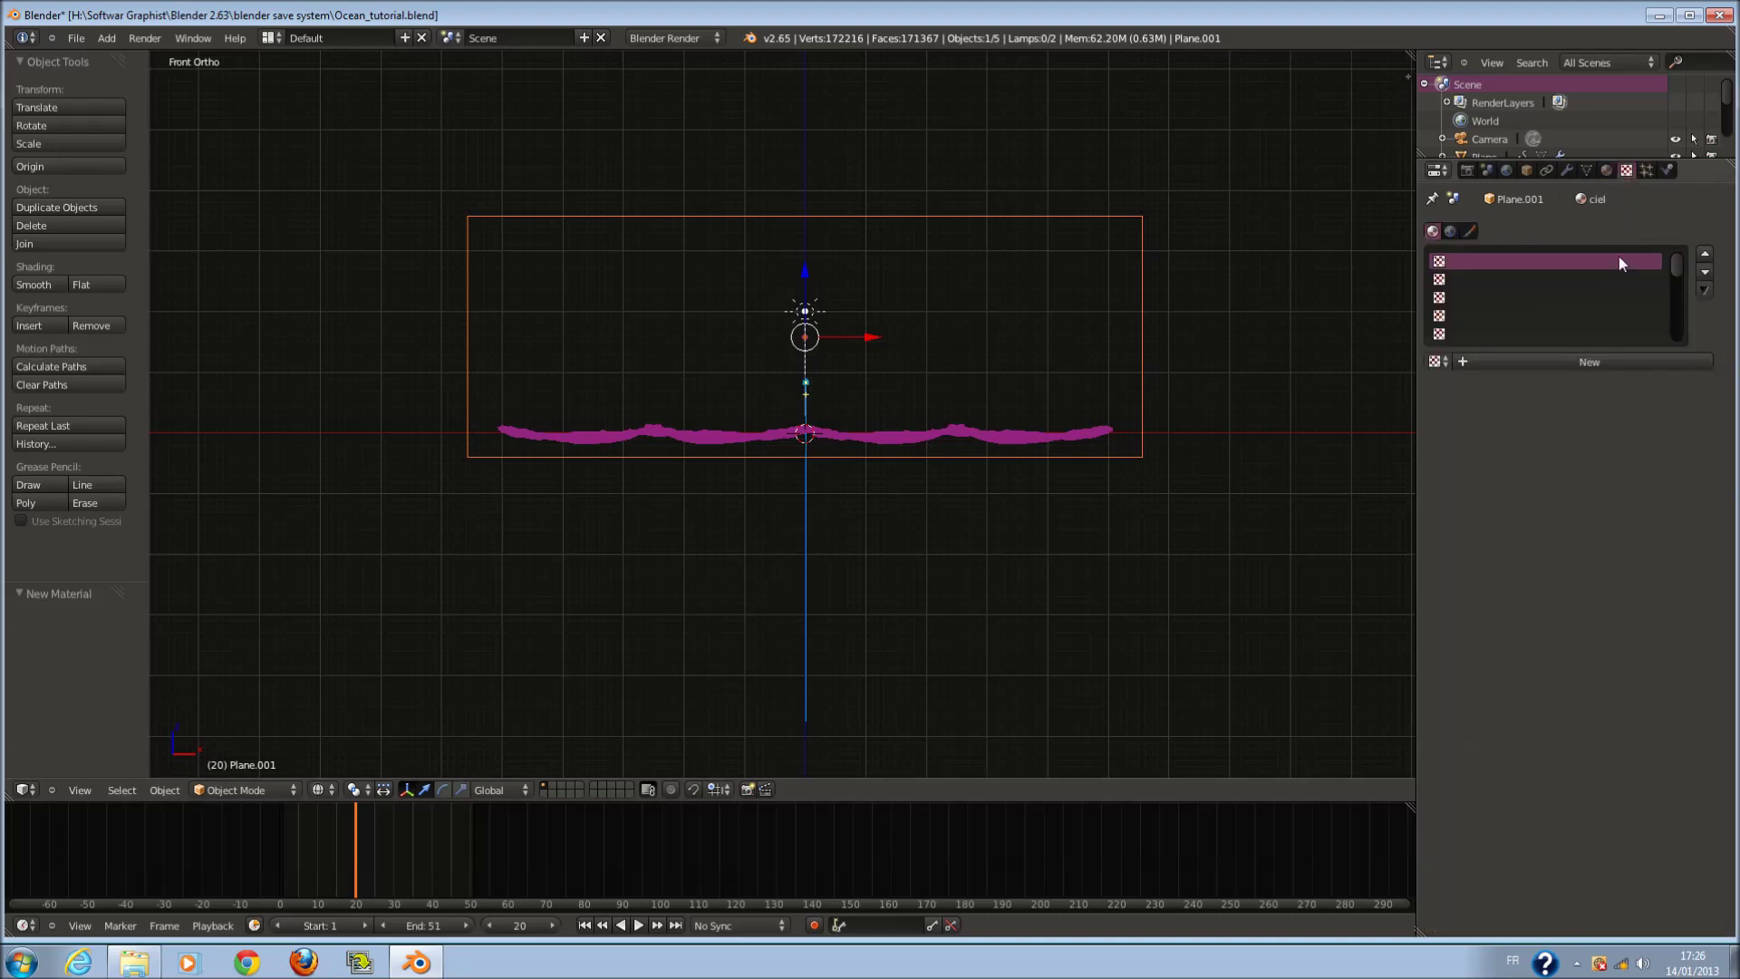
{"action": "left_click", "coordinate": [1580, 362]}
{"action": "left_click", "coordinate": [1566, 385]}
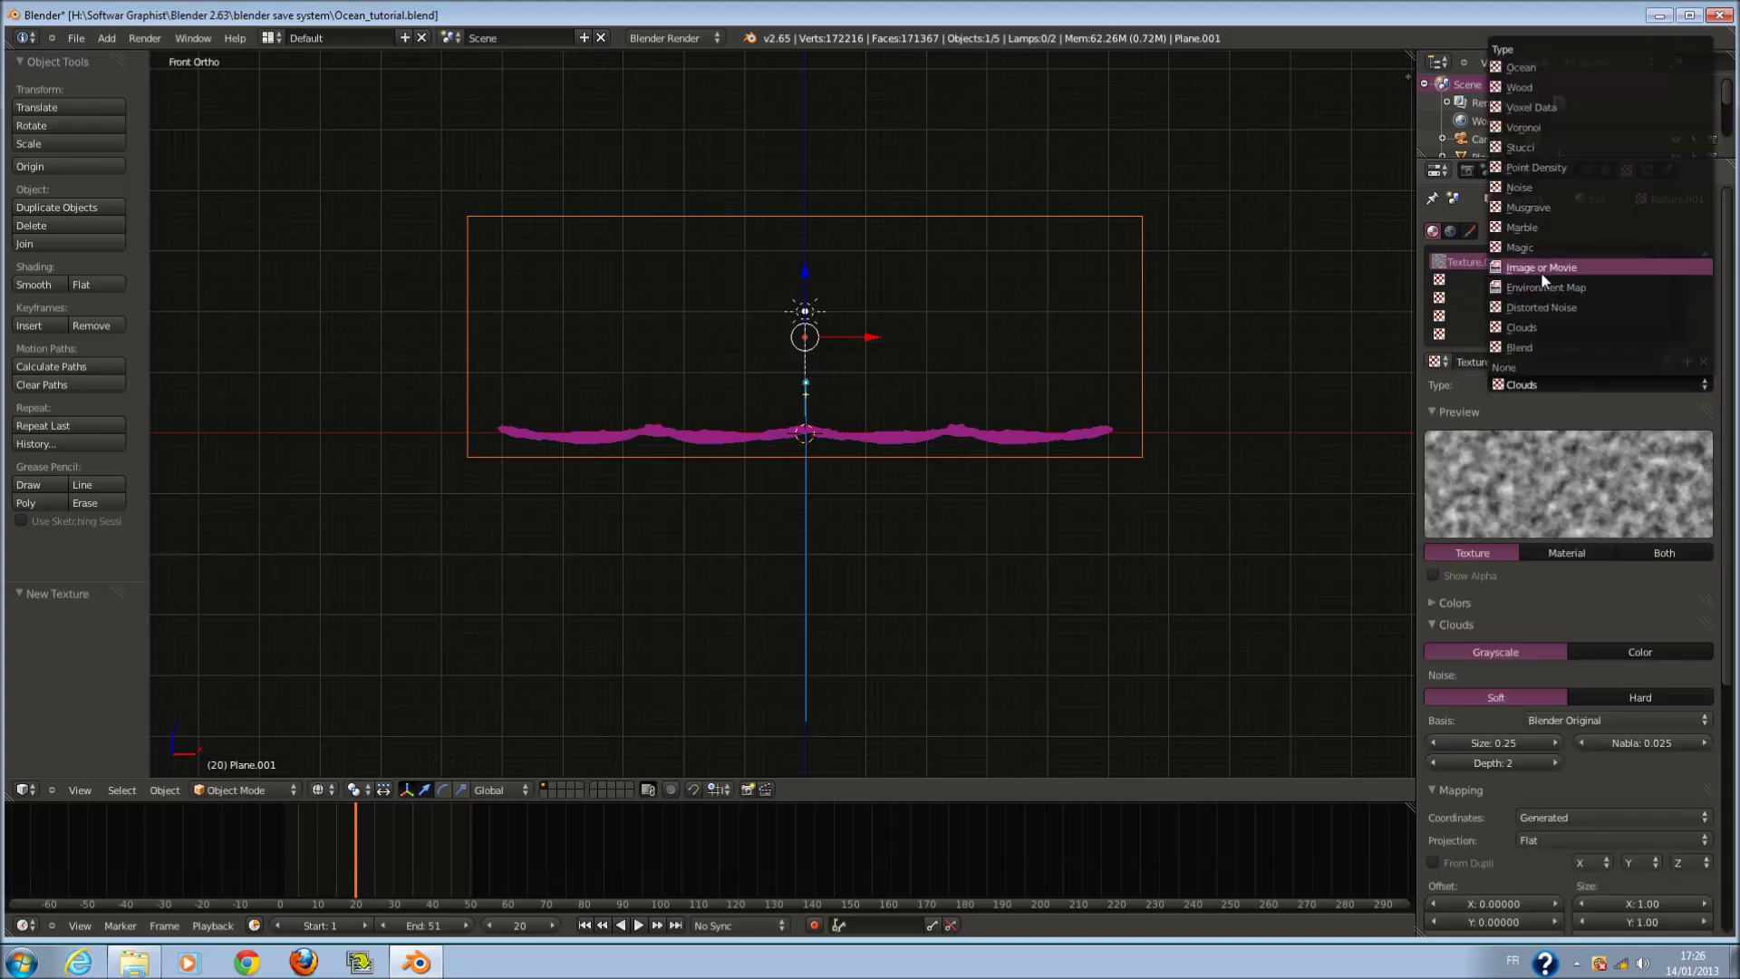
{"action": "left_click", "coordinate": [1541, 268]}
{"action": "left_click", "coordinate": [1614, 749]}
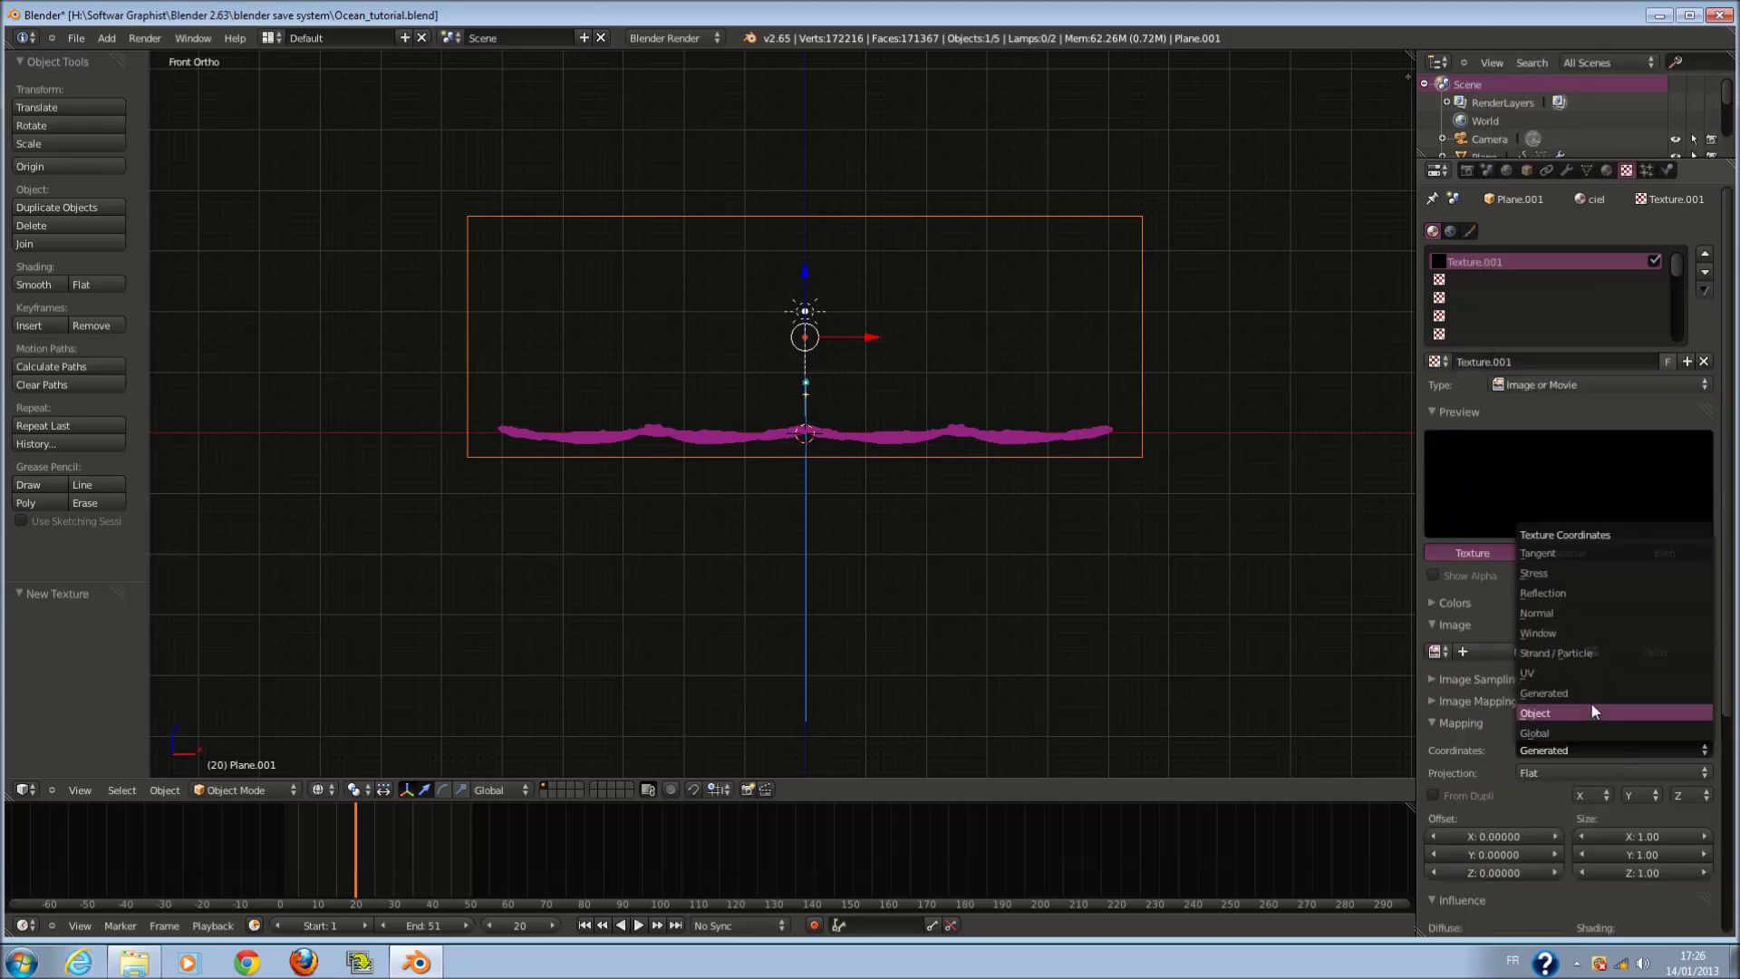
{"action": "left_click", "coordinate": [1580, 671]}
- Open an image for the texture and look through the texture folder's thumbnails for a suitable sky picture
{"action": "left_click", "coordinate": [1636, 650]}
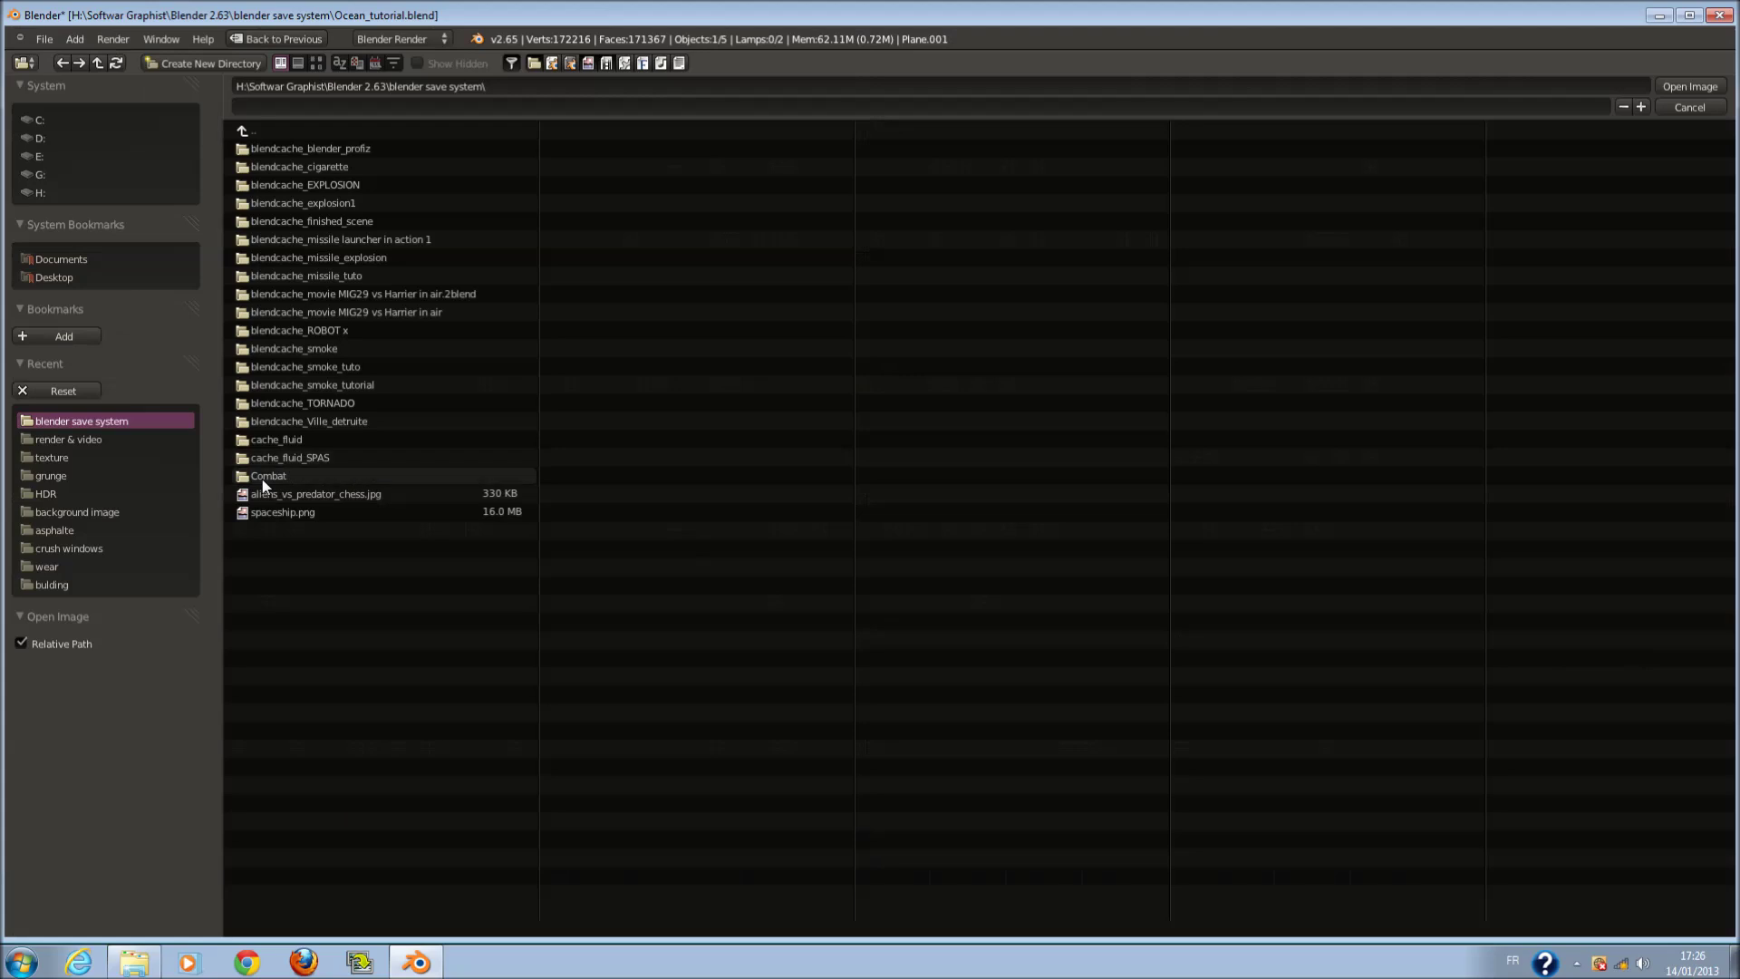
{"action": "left_click", "coordinate": [79, 457]}
{"action": "left_click", "coordinate": [317, 62]}
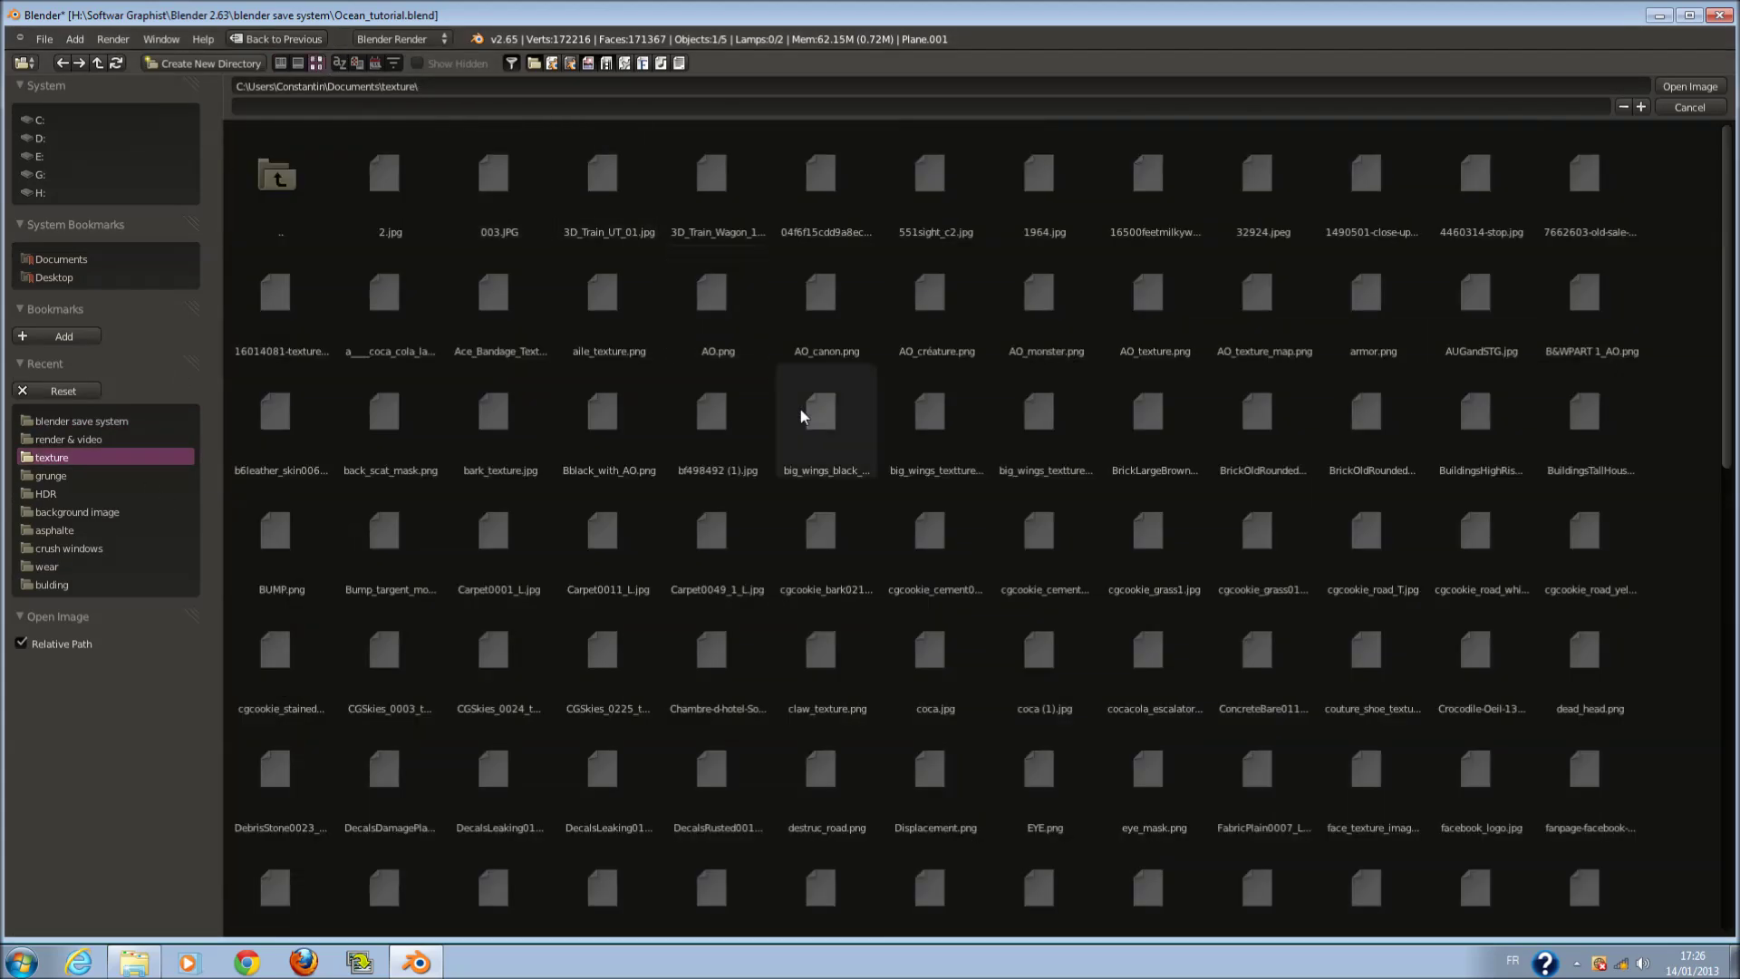
{"action": "scroll", "coordinate": [801, 416], "scroll_direction": "down", "scroll_amount": 1}
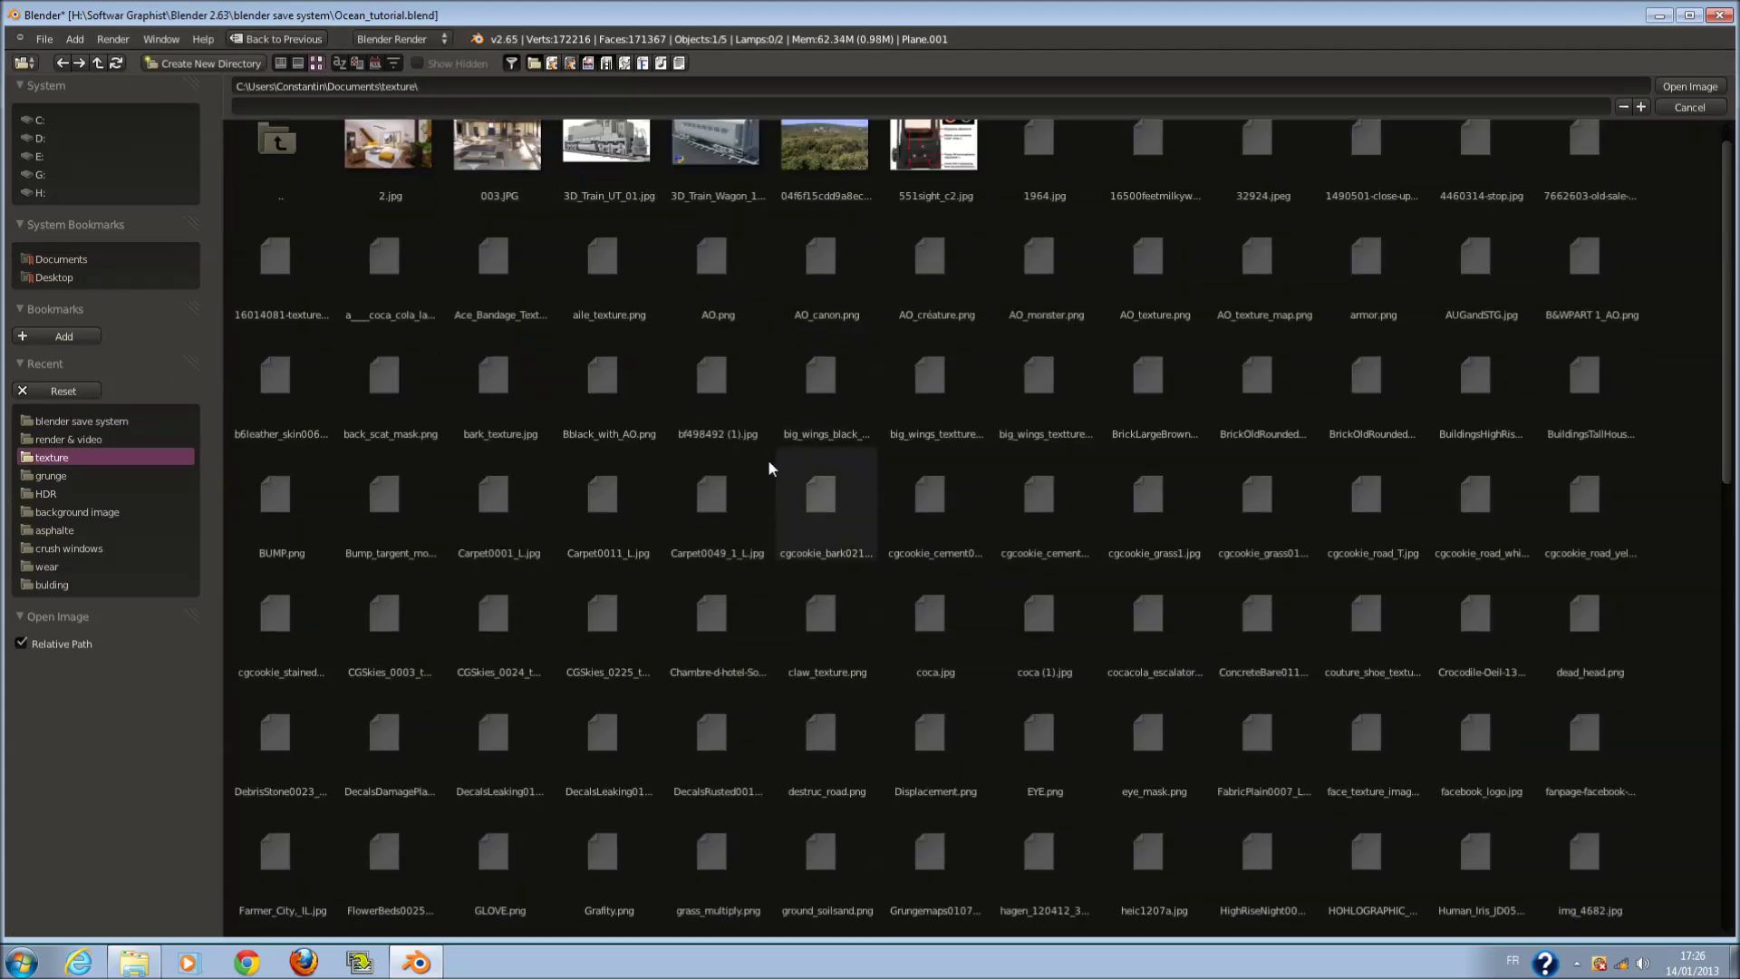
{"action": "scroll", "coordinate": [771, 468], "scroll_direction": "up", "scroll_amount": 1}
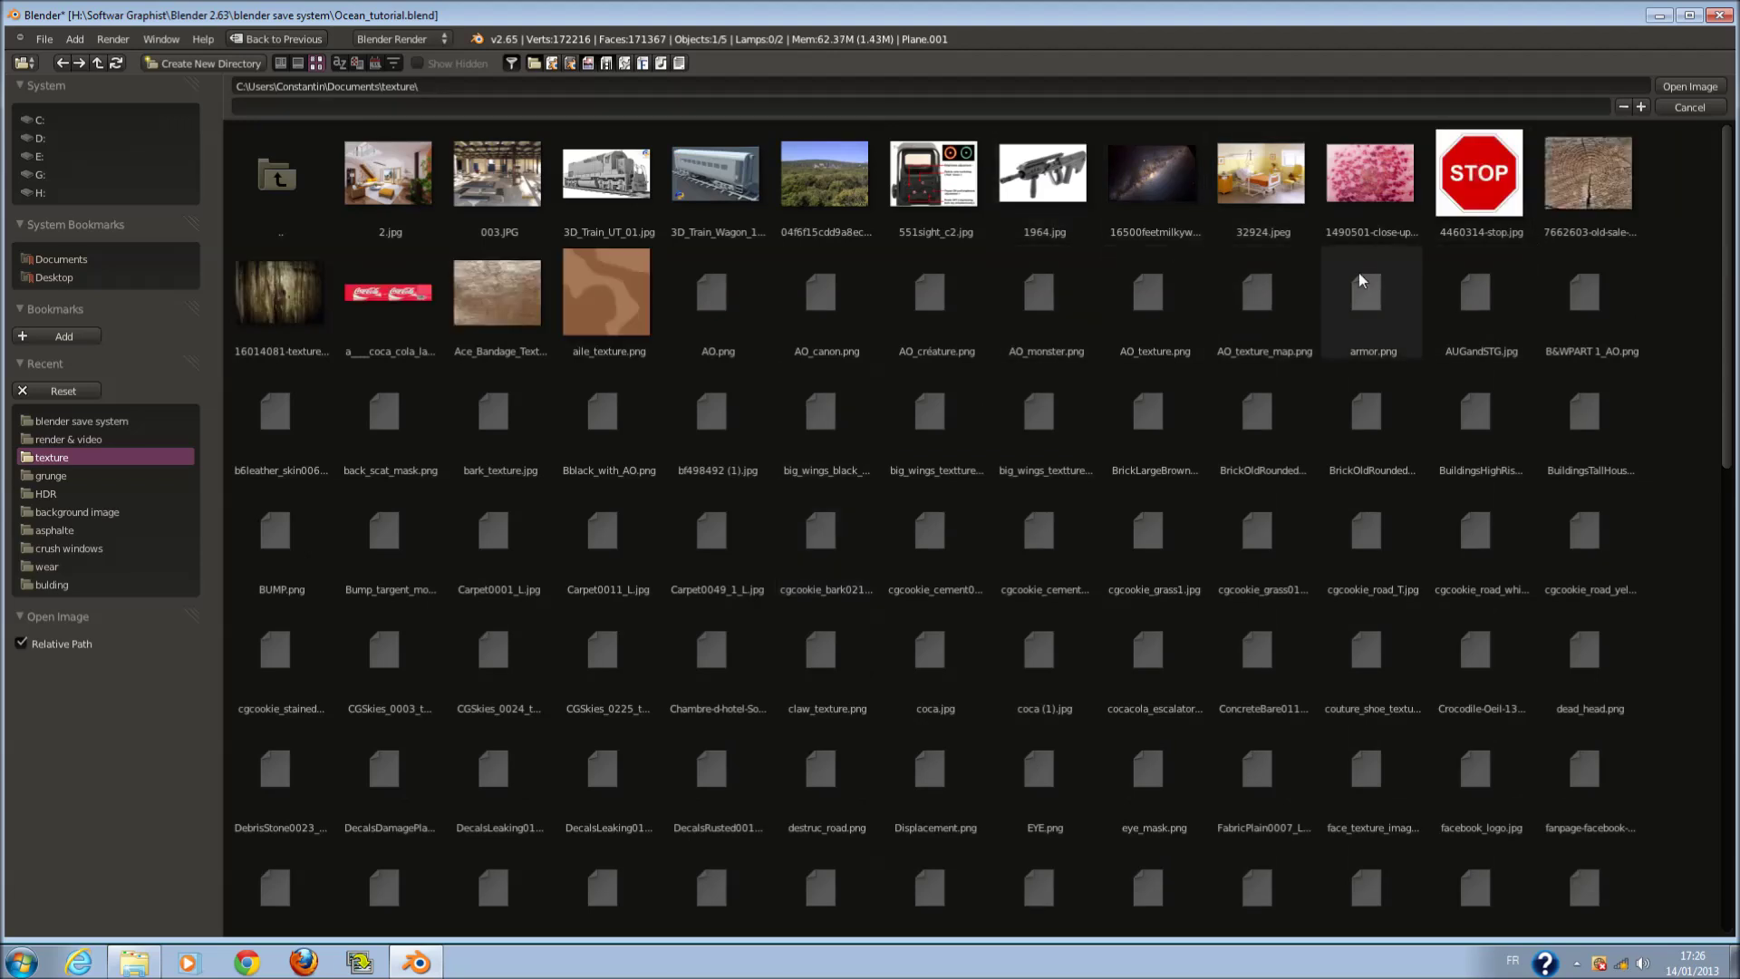
{"action": "scroll", "coordinate": [983, 331], "scroll_direction": "down", "scroll_amount": 1}
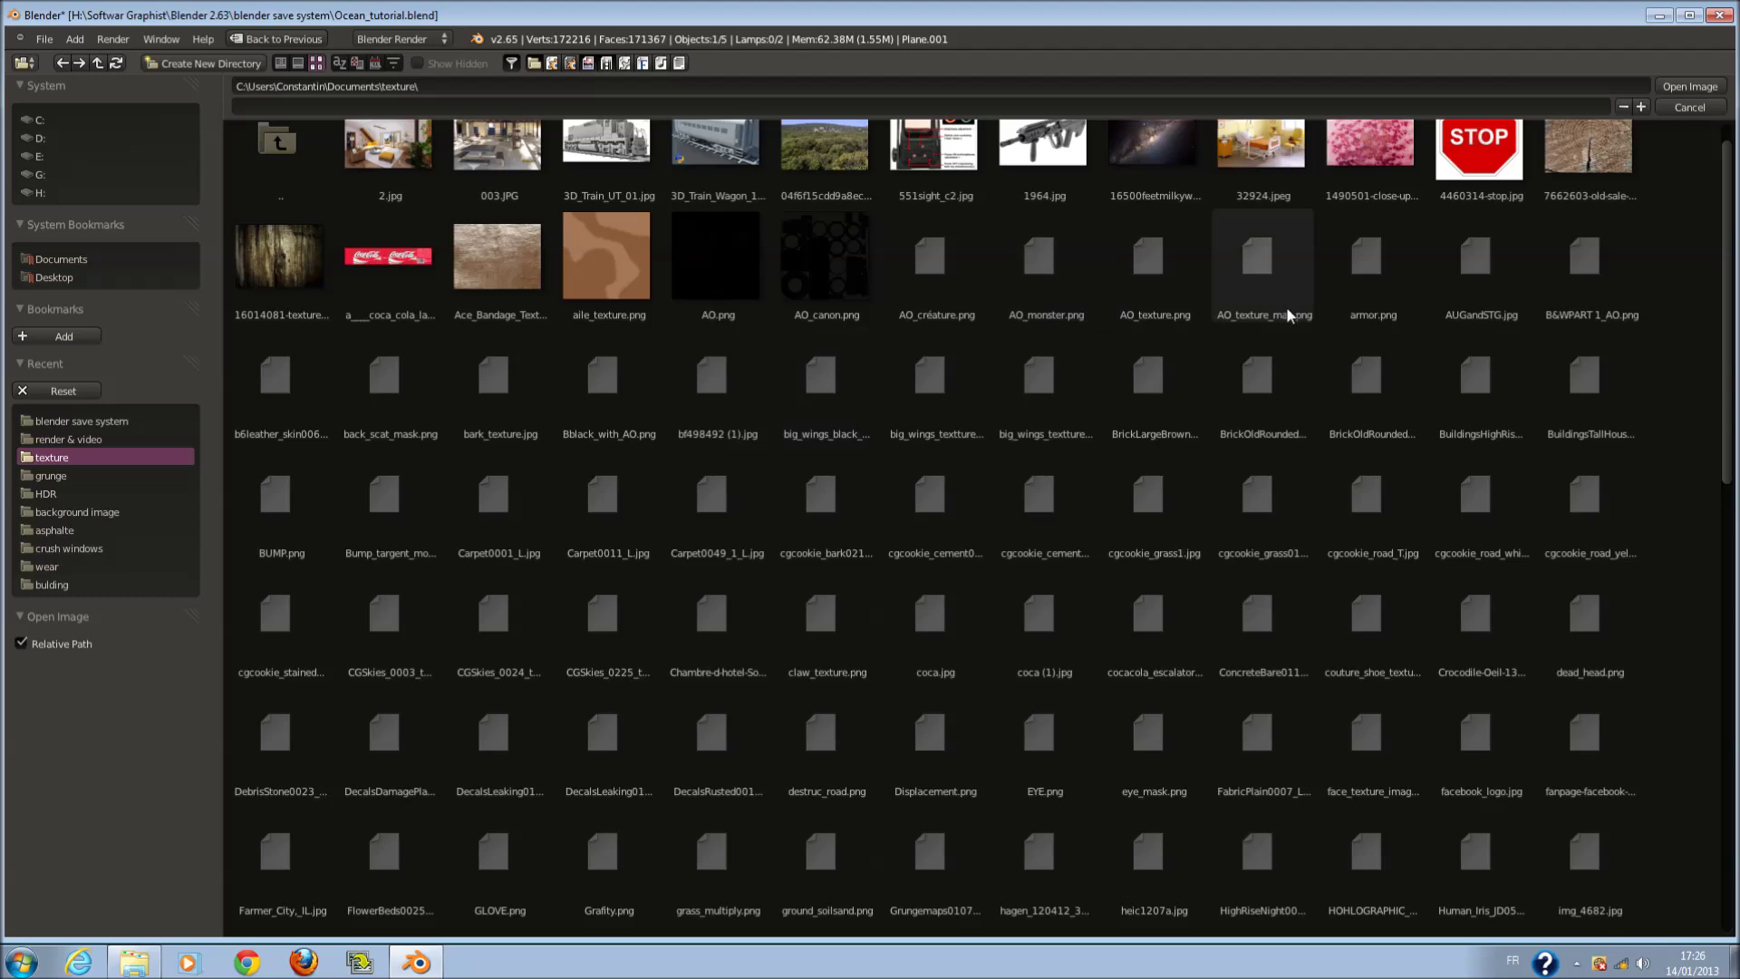
{"action": "scroll", "coordinate": [1275, 322], "scroll_direction": "down", "scroll_amount": 1}
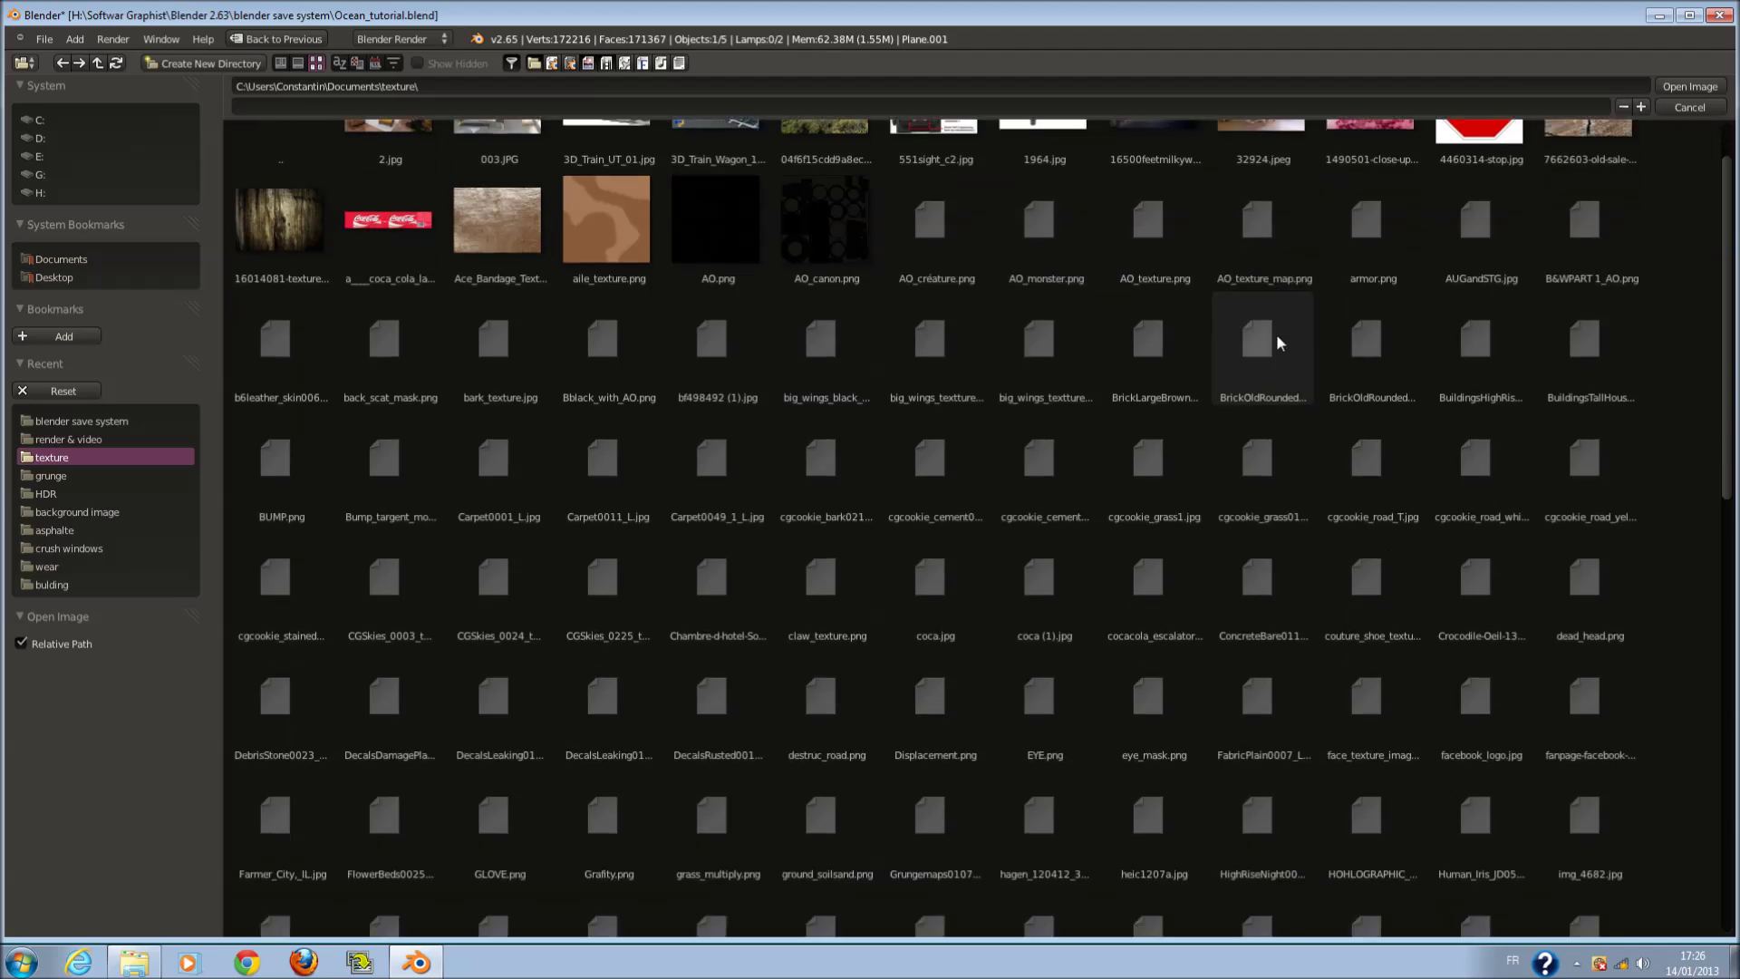
{"action": "scroll", "coordinate": [1278, 354], "scroll_direction": "down", "scroll_amount": 15}
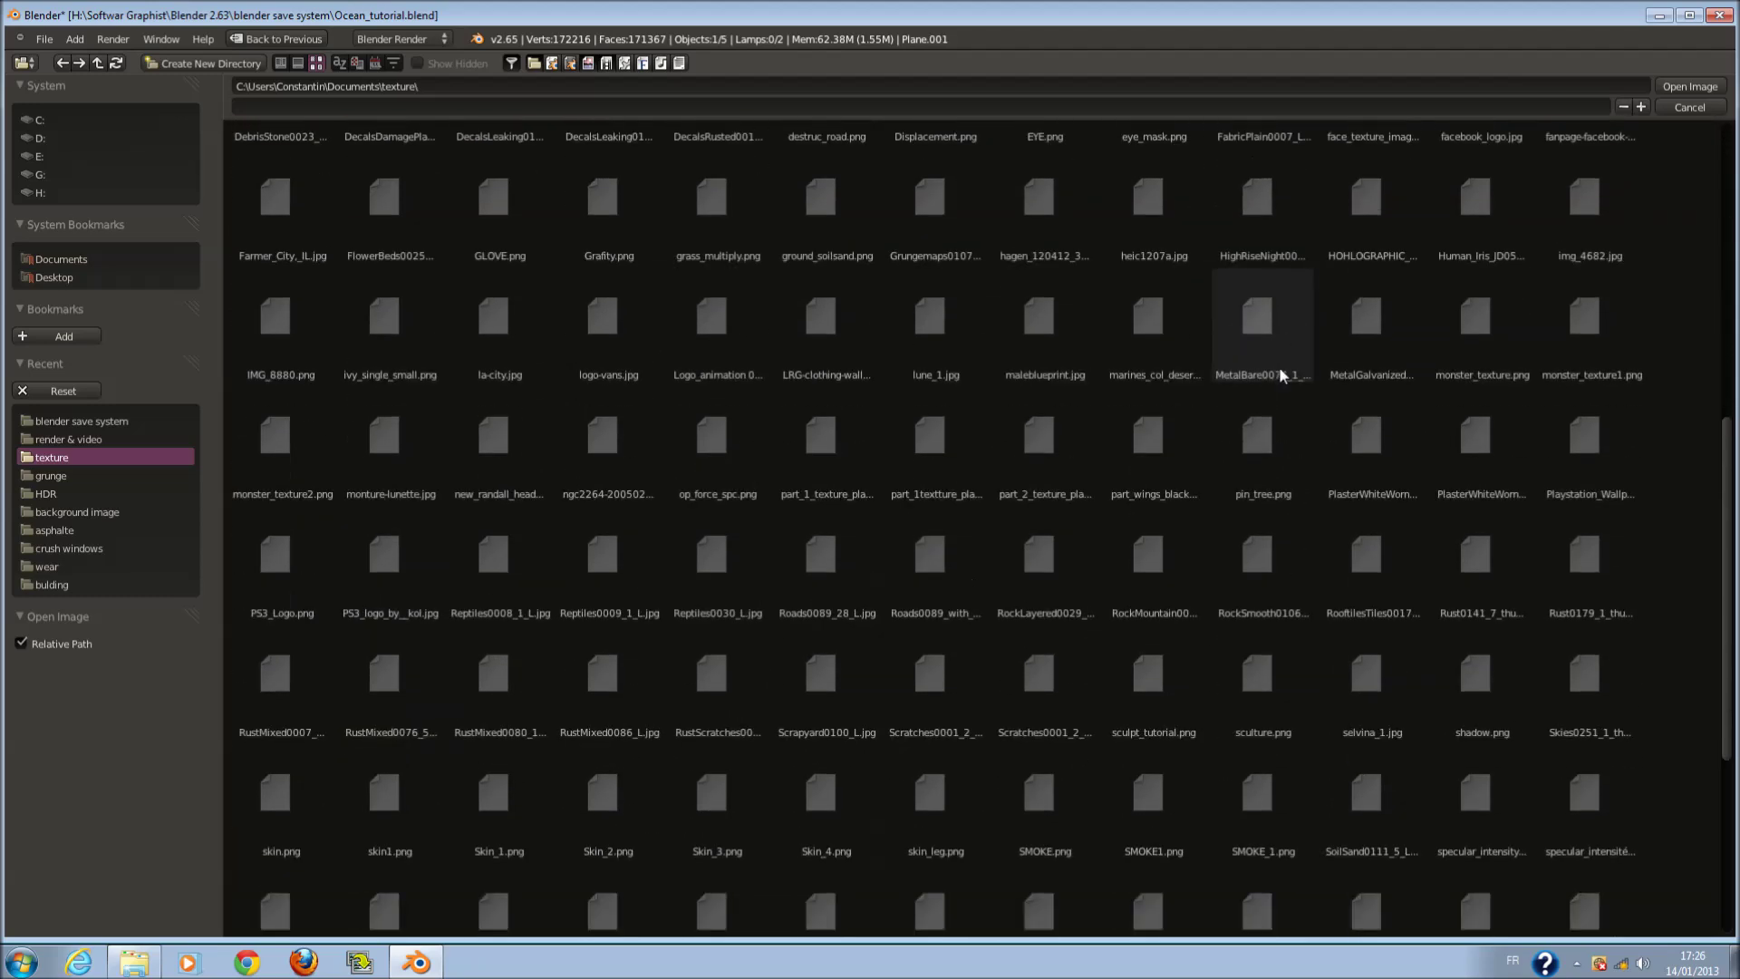
{"action": "scroll", "coordinate": [1279, 372], "scroll_direction": "down", "scroll_amount": 10}
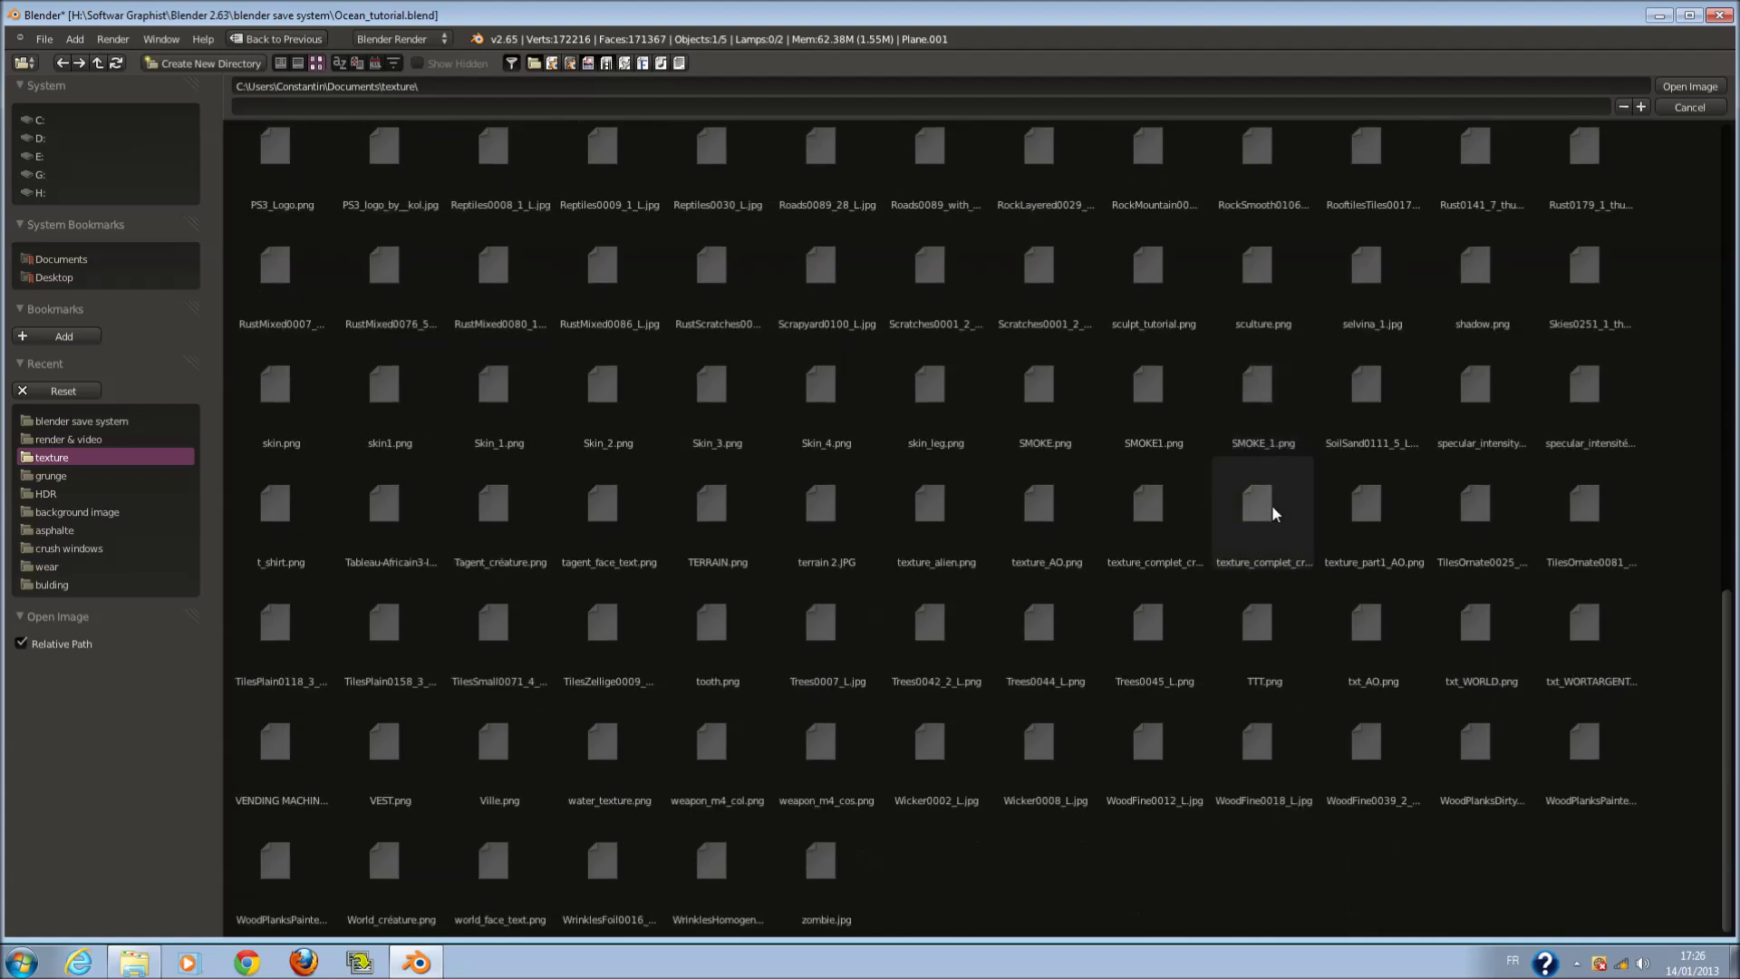
{"action": "scroll", "coordinate": [1269, 507], "scroll_direction": "up", "scroll_amount": 20}
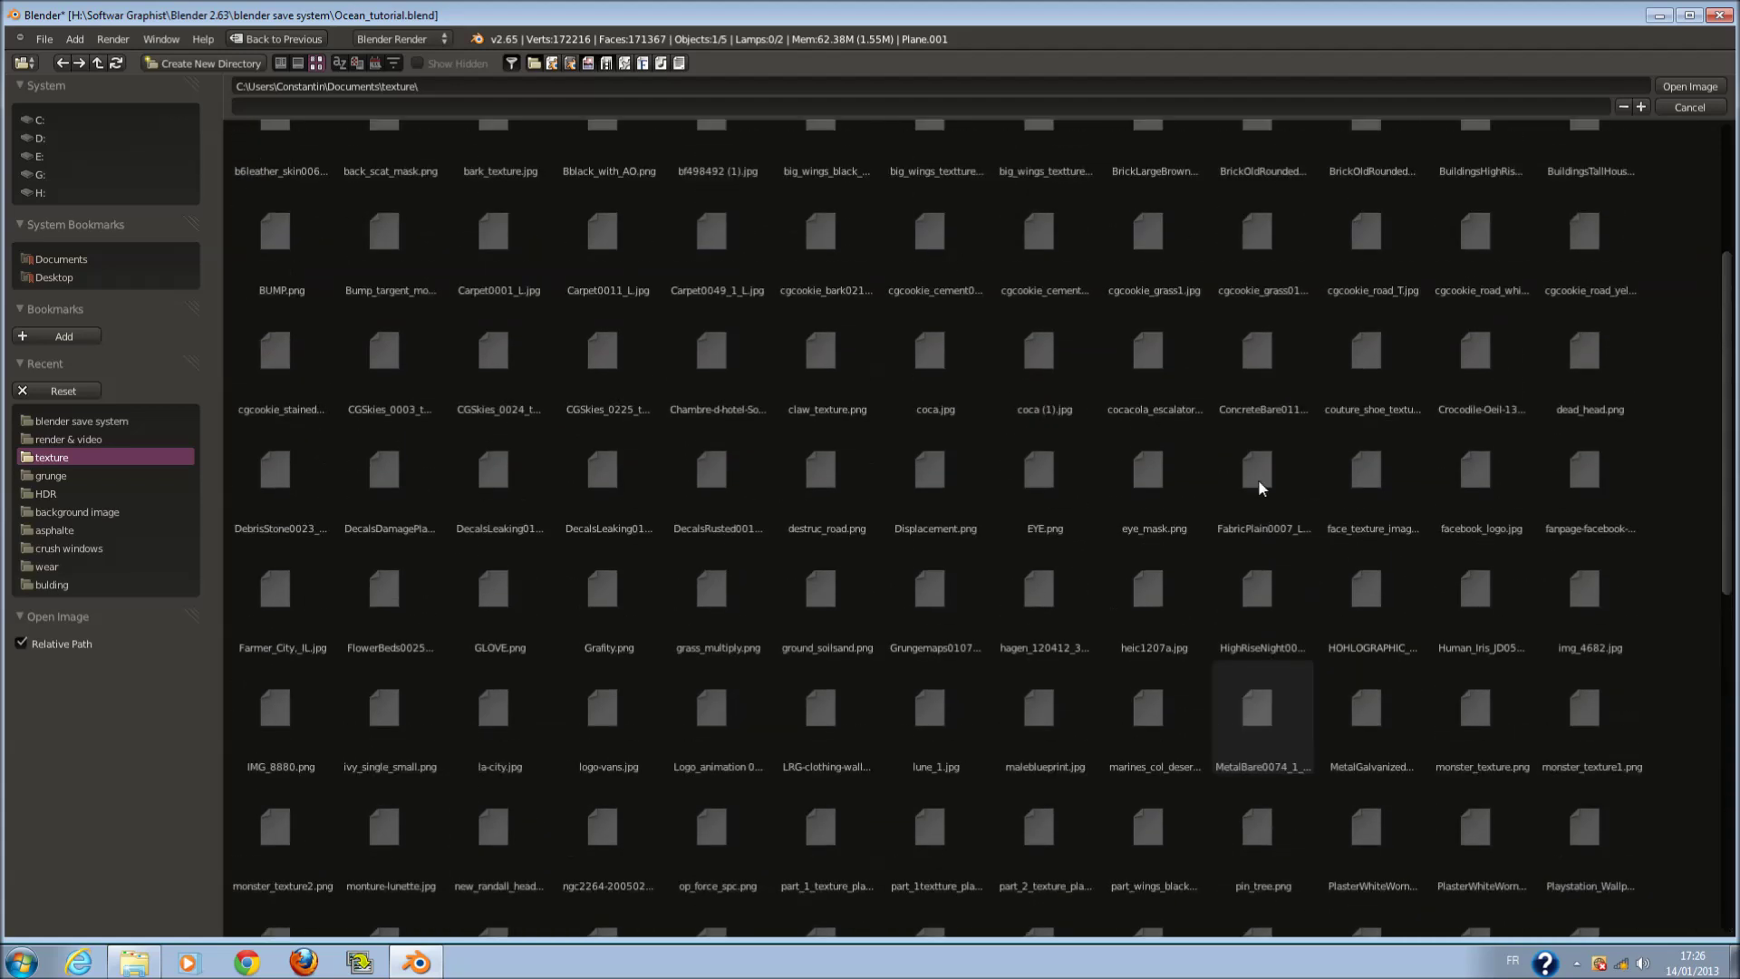
{"action": "scroll", "coordinate": [1257, 479], "scroll_direction": "up", "scroll_amount": 8}
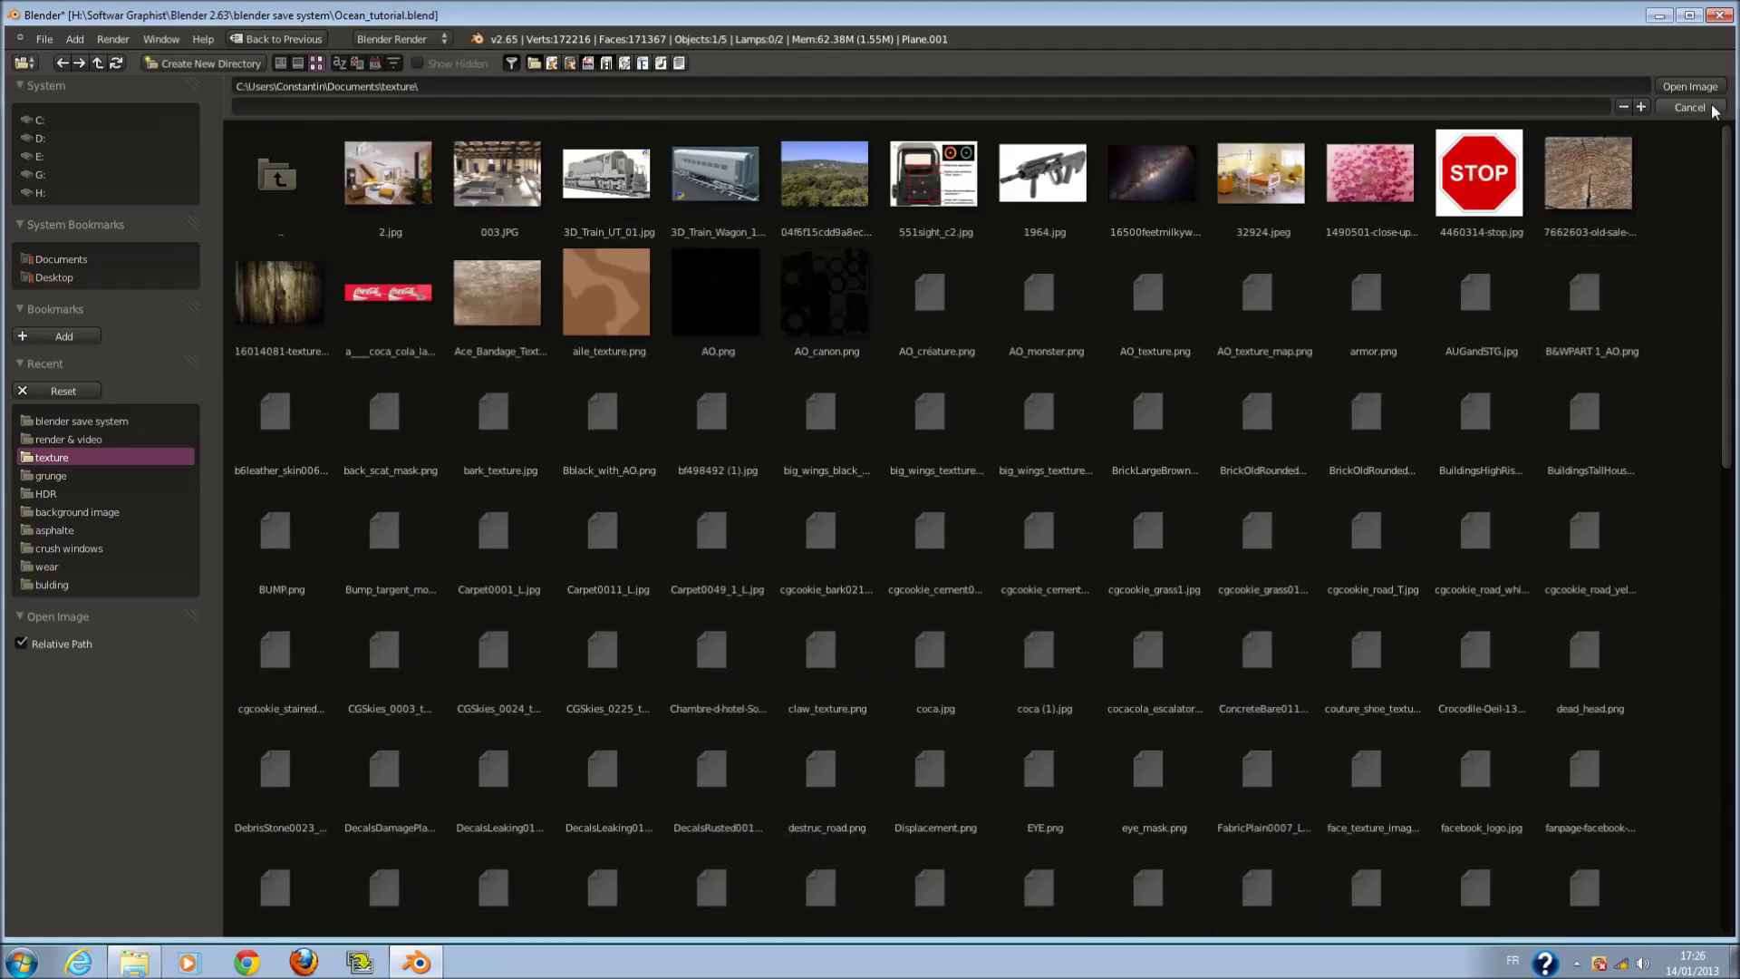
- Load CGSkies_0225_thumblarge.jpg from the texture folder as the image for the sky plane's texture
{"action": "left_click", "coordinate": [1712, 109]}
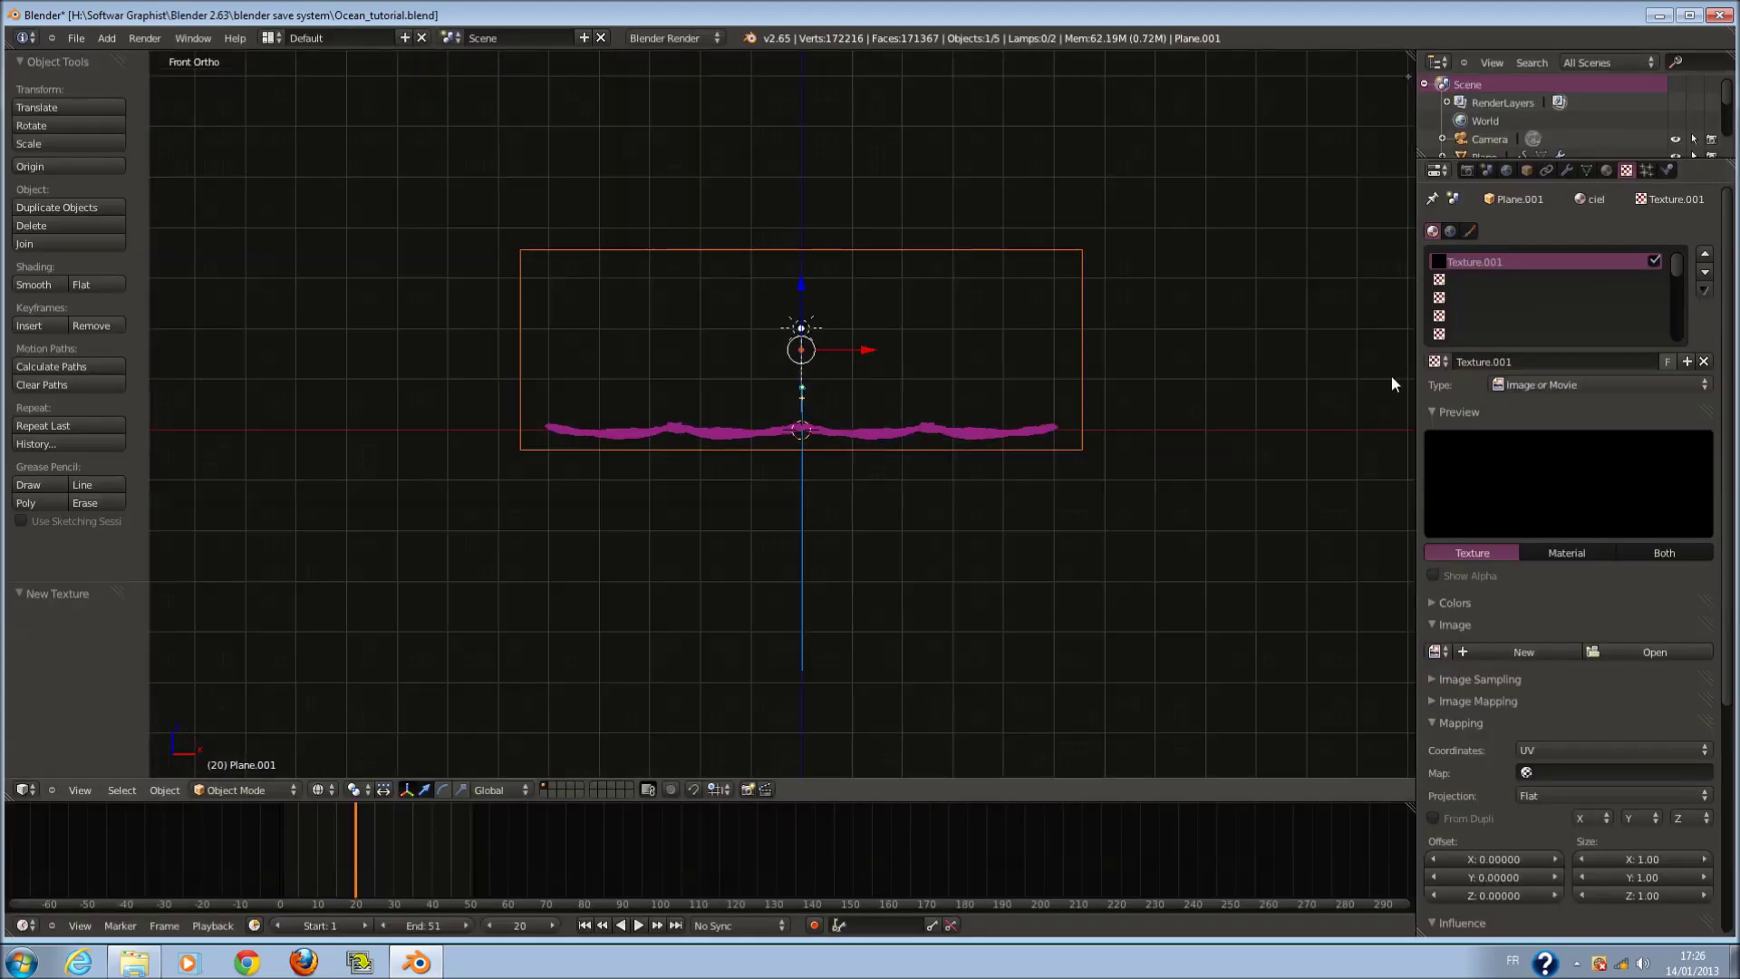
{"action": "scroll", "coordinate": [1398, 378], "scroll_direction": "up", "scroll_amount": 2}
{"action": "left_click", "coordinate": [1642, 647]}
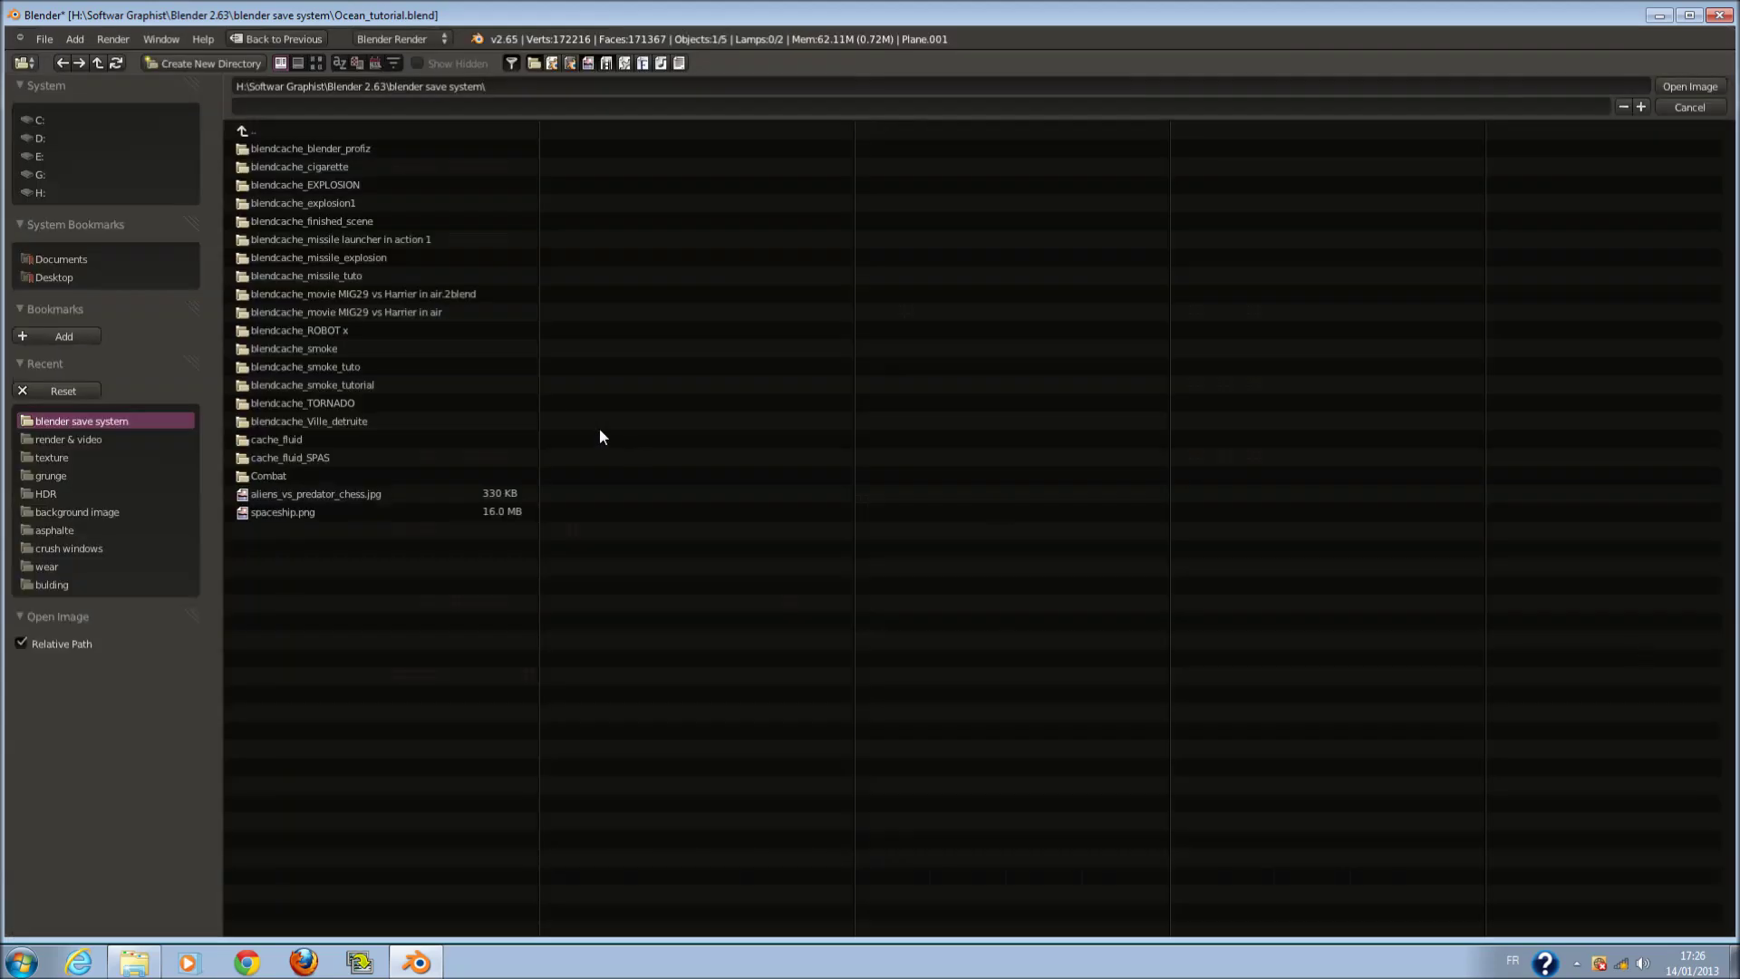
{"action": "left_click", "coordinate": [107, 457]}
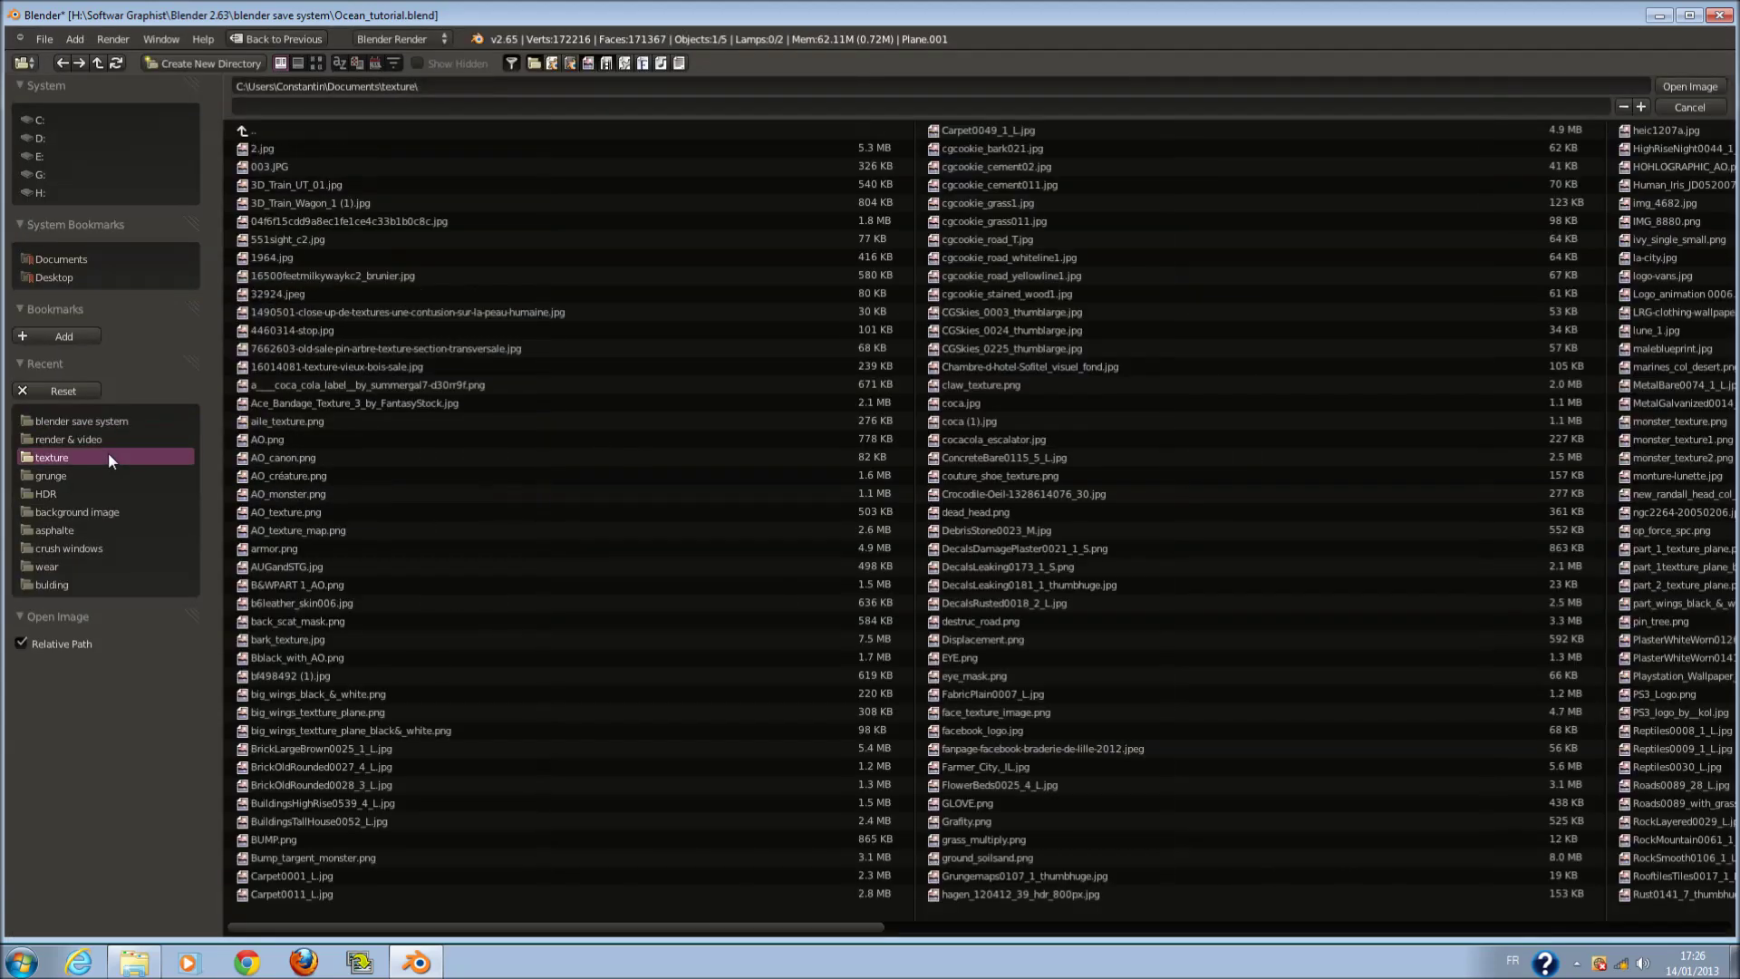
{"action": "left_click", "coordinate": [317, 62]}
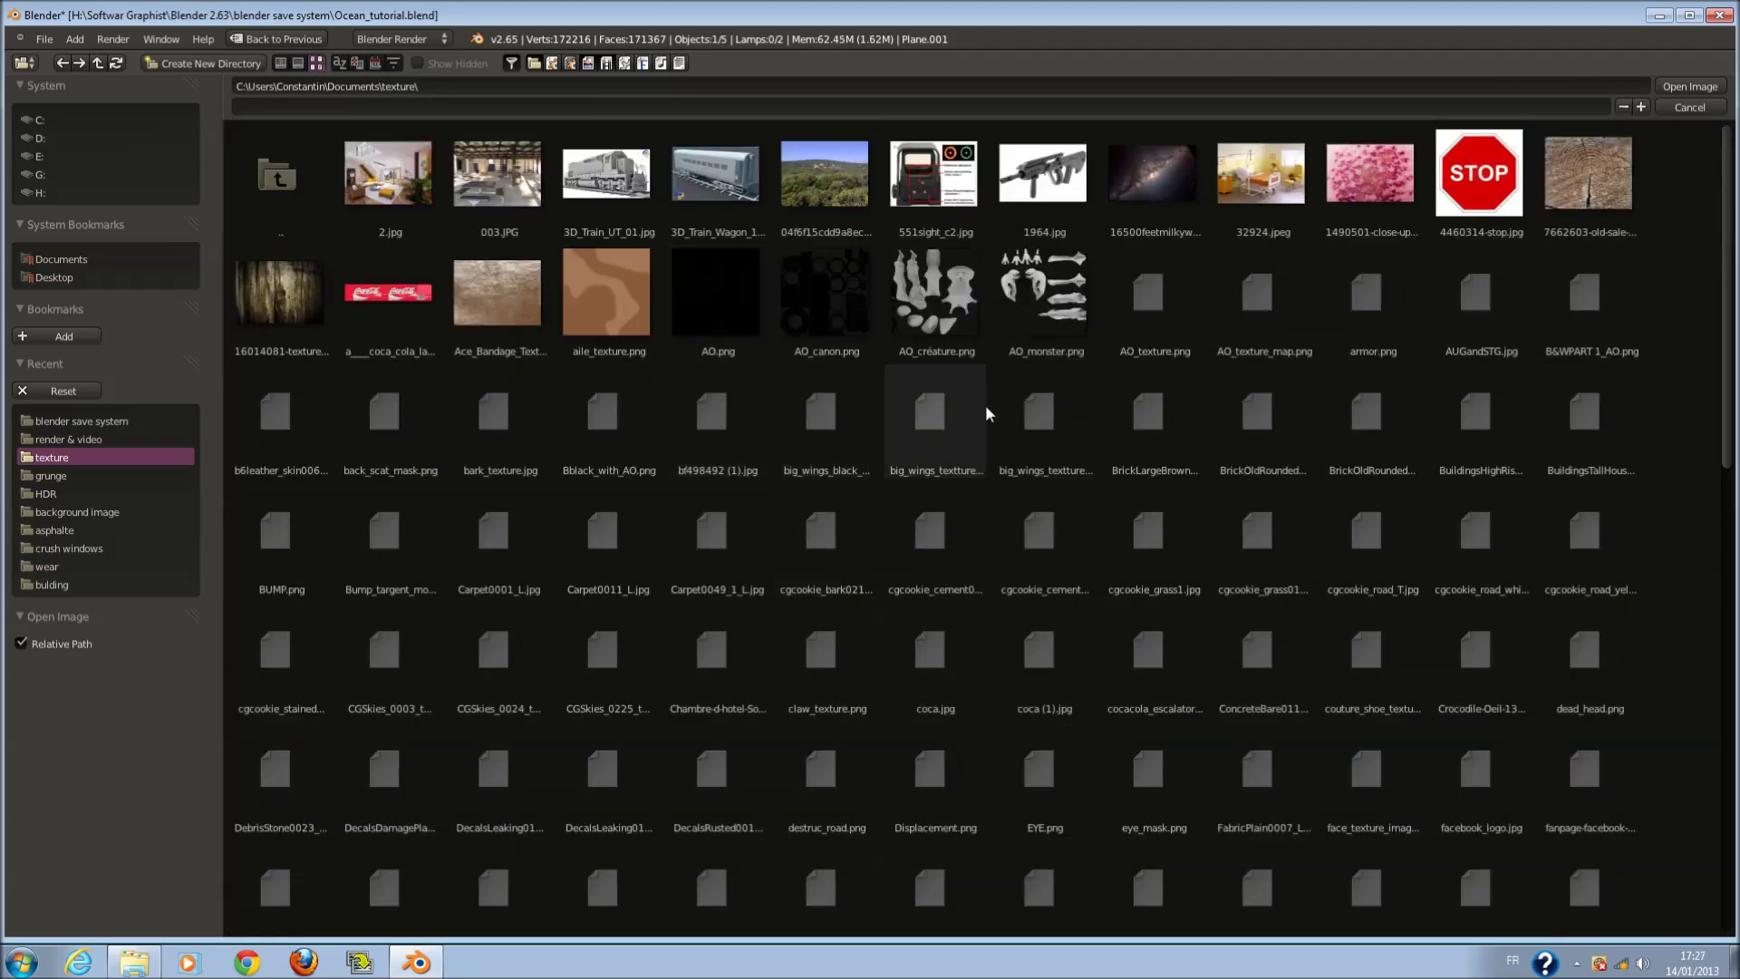
{"action": "scroll", "coordinate": [1033, 447], "scroll_direction": "down", "scroll_amount": 1}
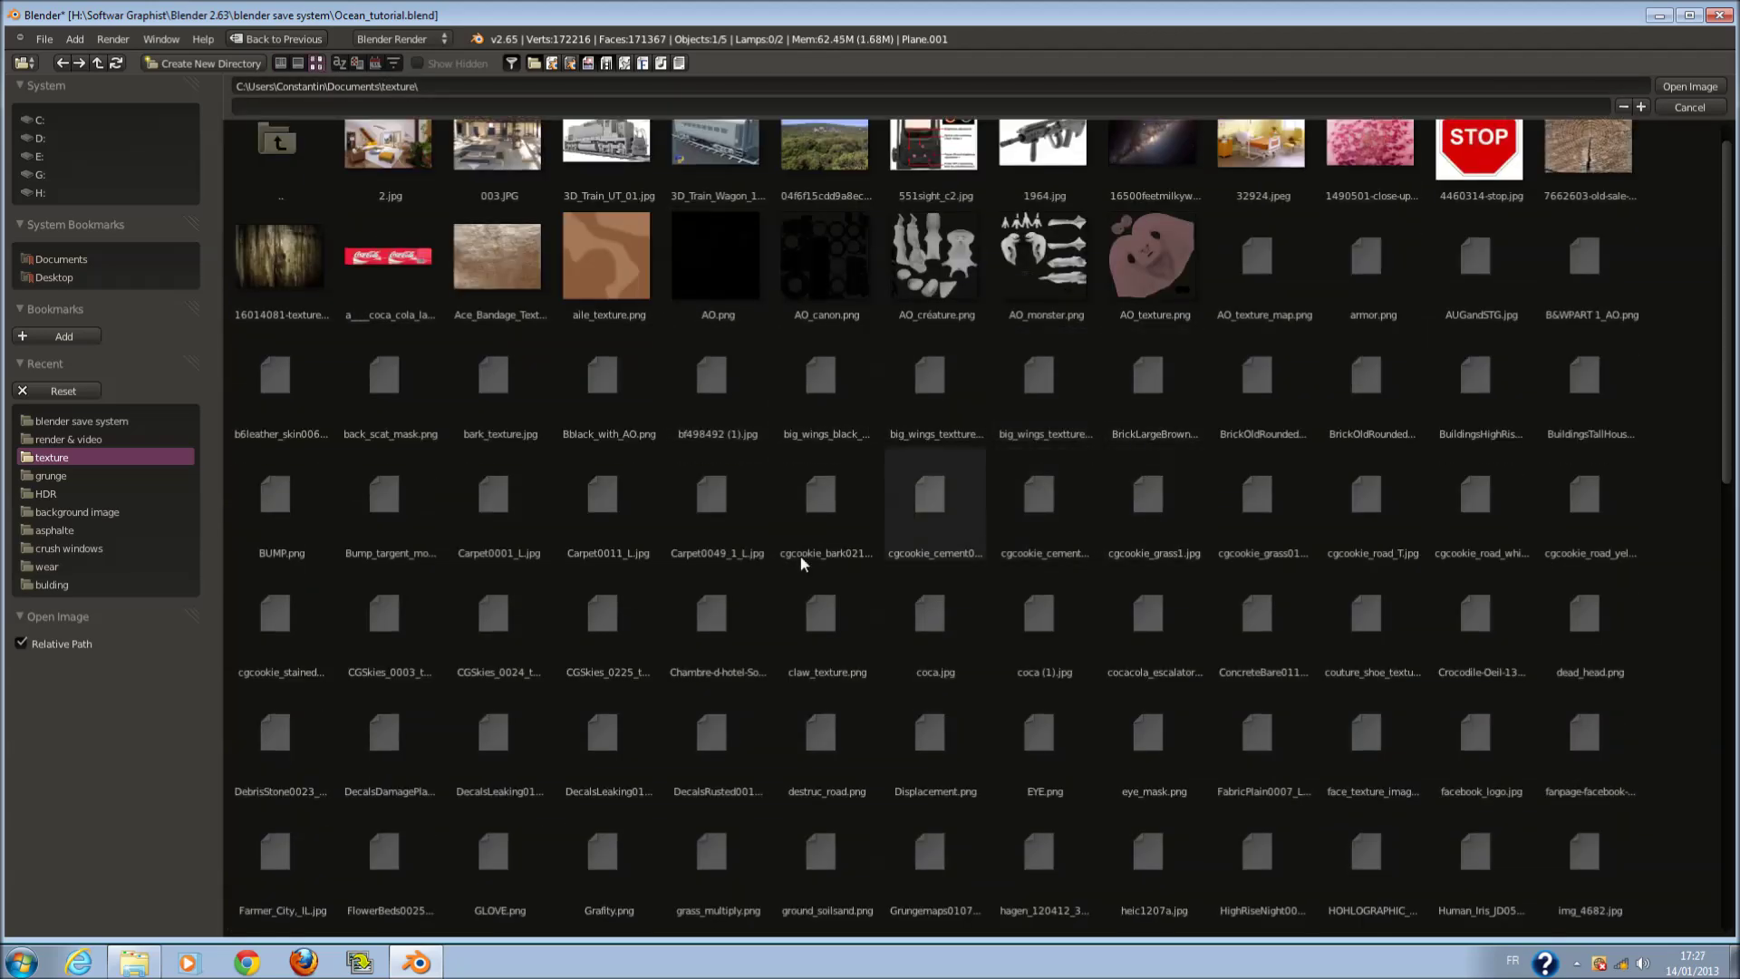
{"action": "scroll", "coordinate": [821, 543], "scroll_direction": "down", "scroll_amount": 1}
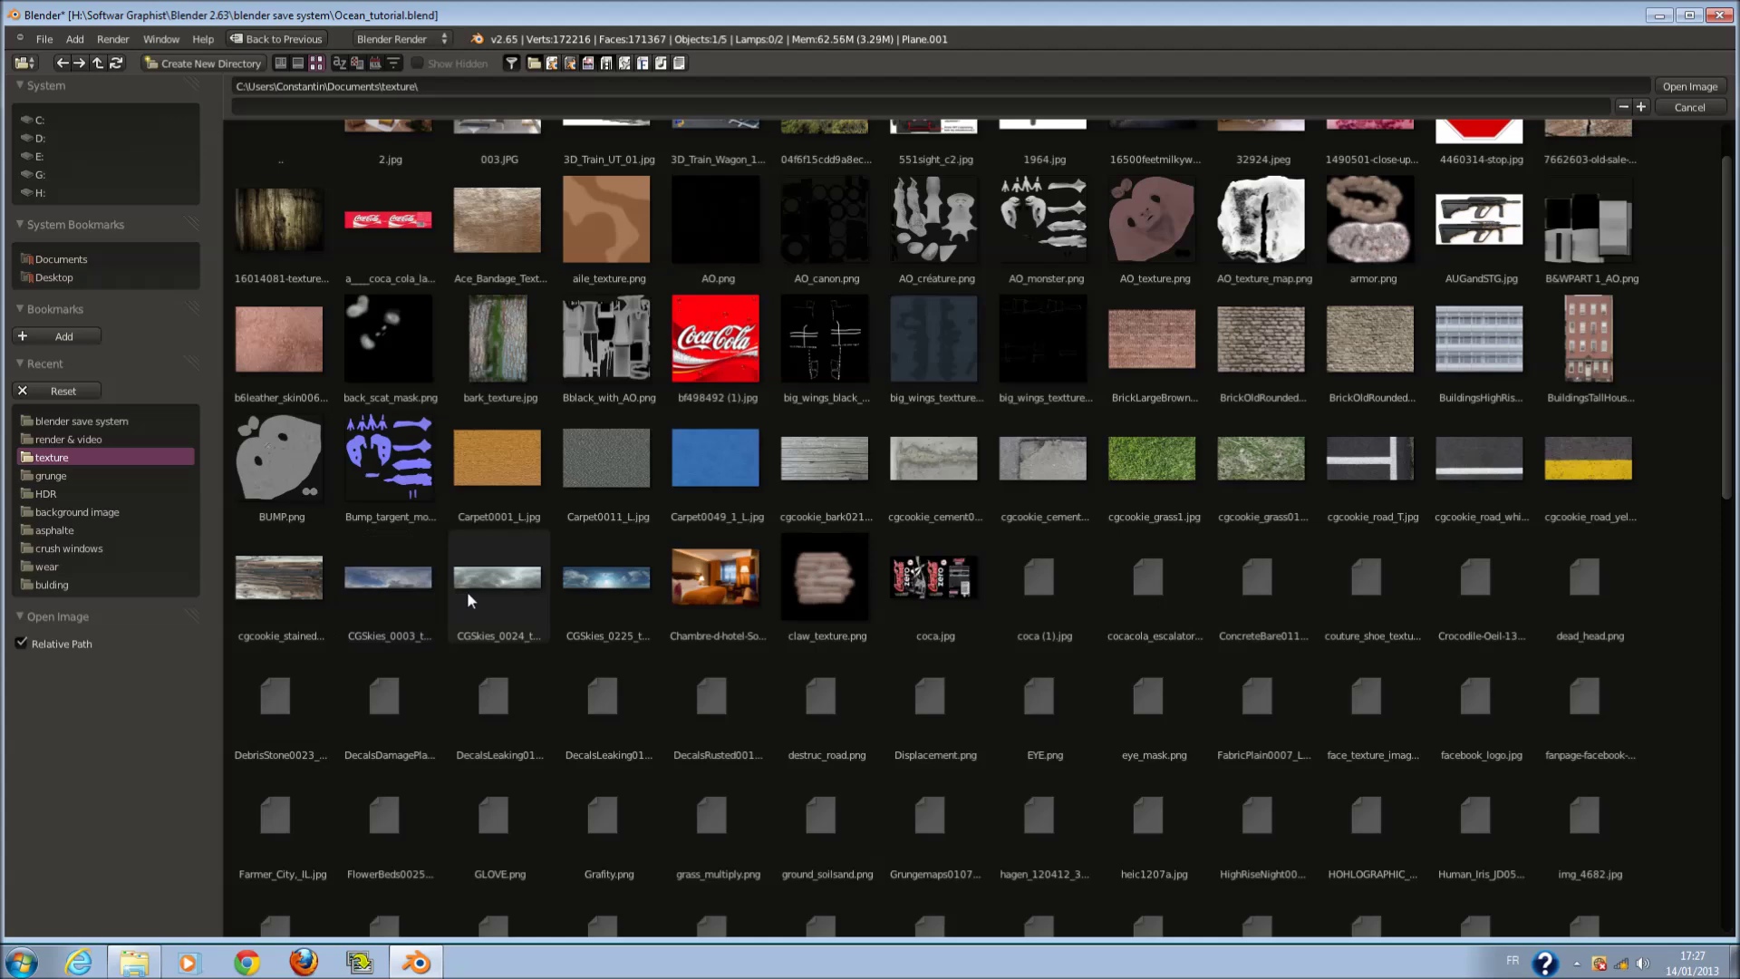
{"action": "left_click", "coordinate": [596, 598]}
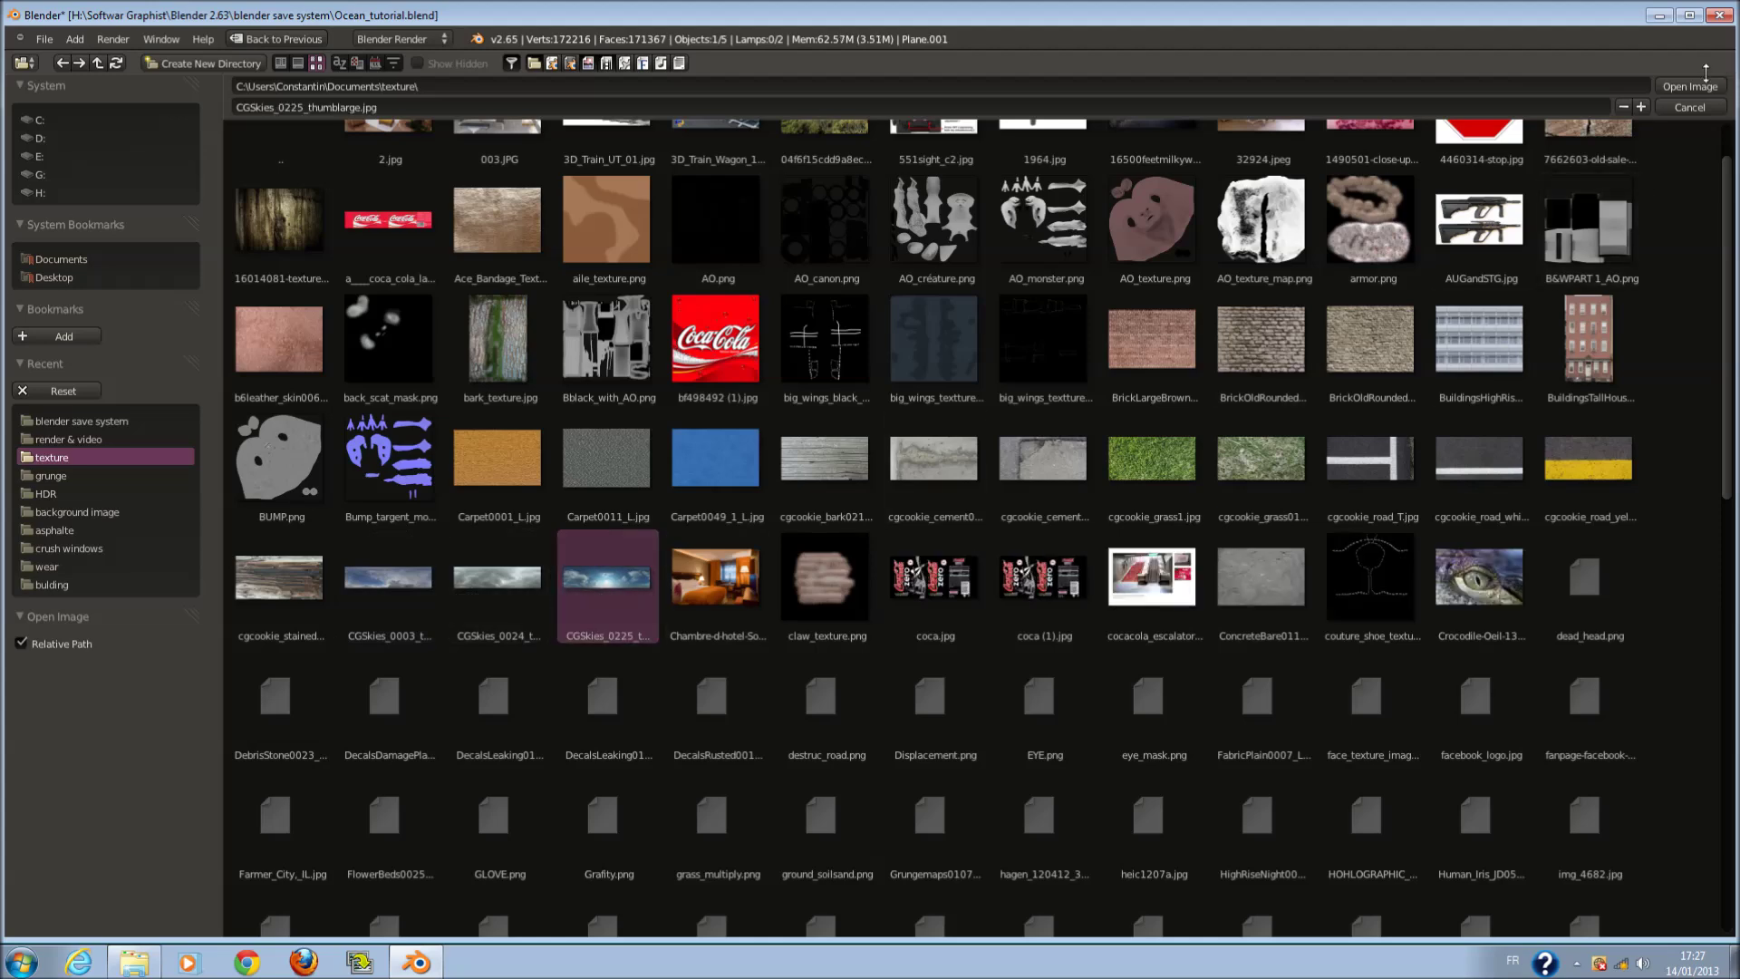
{"action": "left_click", "coordinate": [1690, 87]}
- Set the Blender Game engine's shading mode to GLSL and return the render engine to Blender Render
{"action": "scroll", "coordinate": [949, 173], "scroll_direction": "up", "scroll_amount": 3}
{"action": "scroll", "coordinate": [948, 196], "scroll_direction": "down", "scroll_amount": 2}
{"action": "key", "text": "KP_0"}
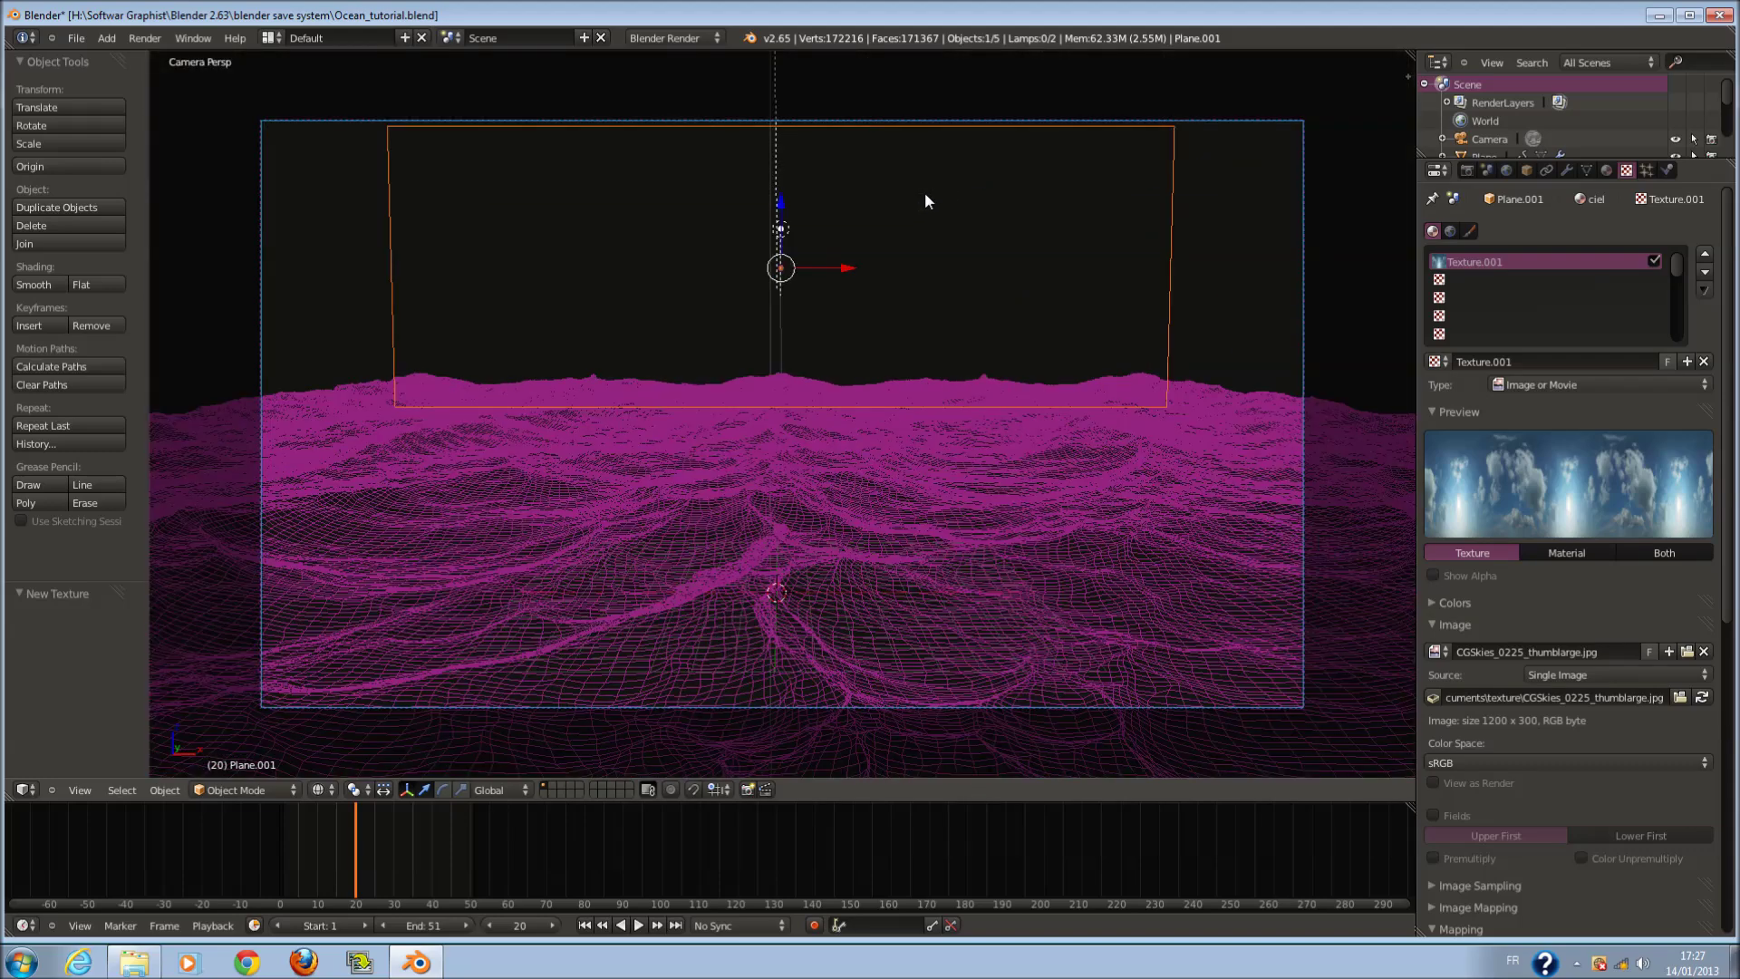
{"action": "left_click", "coordinate": [690, 39]}
{"action": "left_click", "coordinate": [662, 76]}
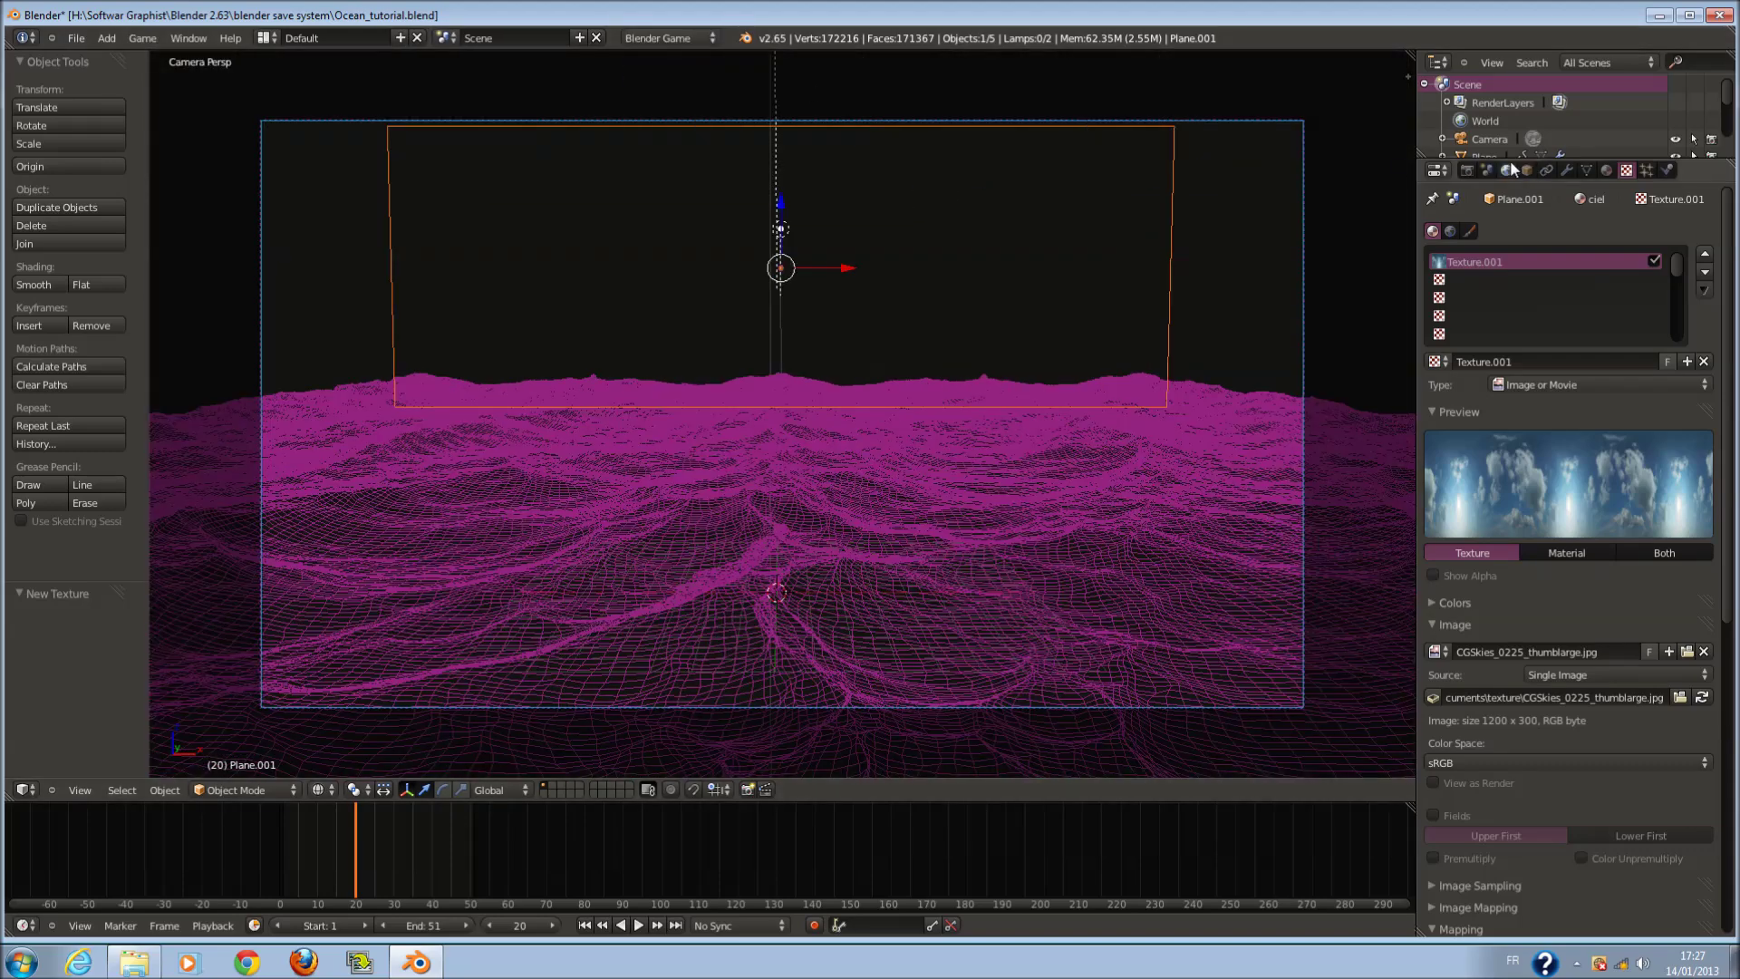
{"action": "left_click", "coordinate": [1463, 171]}
{"action": "left_click", "coordinate": [1663, 614]}
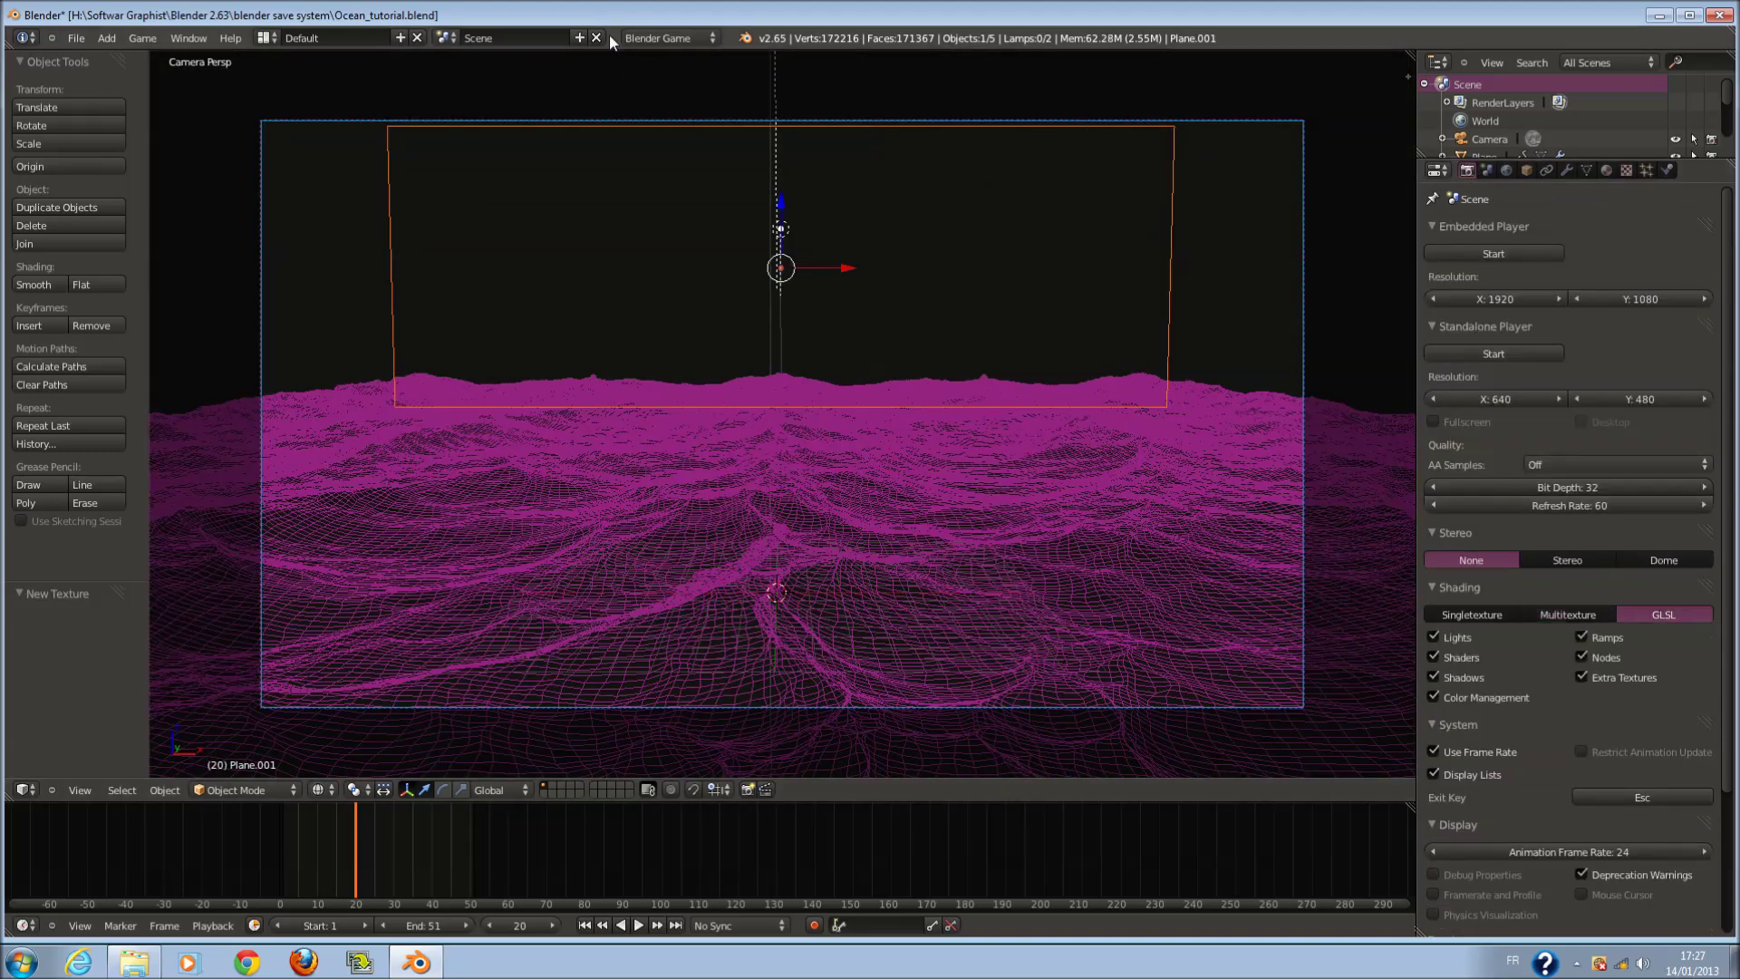
{"action": "left_click", "coordinate": [686, 38]}
{"action": "left_click", "coordinate": [692, 57]}
- Show the viewport with textured shading and look at the sky plane through the camera
{"action": "mouse_move", "coordinate": [692, 57]}
{"action": "middle_mouse_down"}
{"action": "mouse_move", "coordinate": [939, 233]}
{"action": "mouse_move", "coordinate": [828, 439]}
{"action": "mouse_move", "coordinate": [761, 513]}
{"action": "mouse_move", "coordinate": [494, 716]}
{"action": "middle_mouse_up"}
{"action": "key", "text": "z"}
{"action": "left_click", "coordinate": [326, 790]}
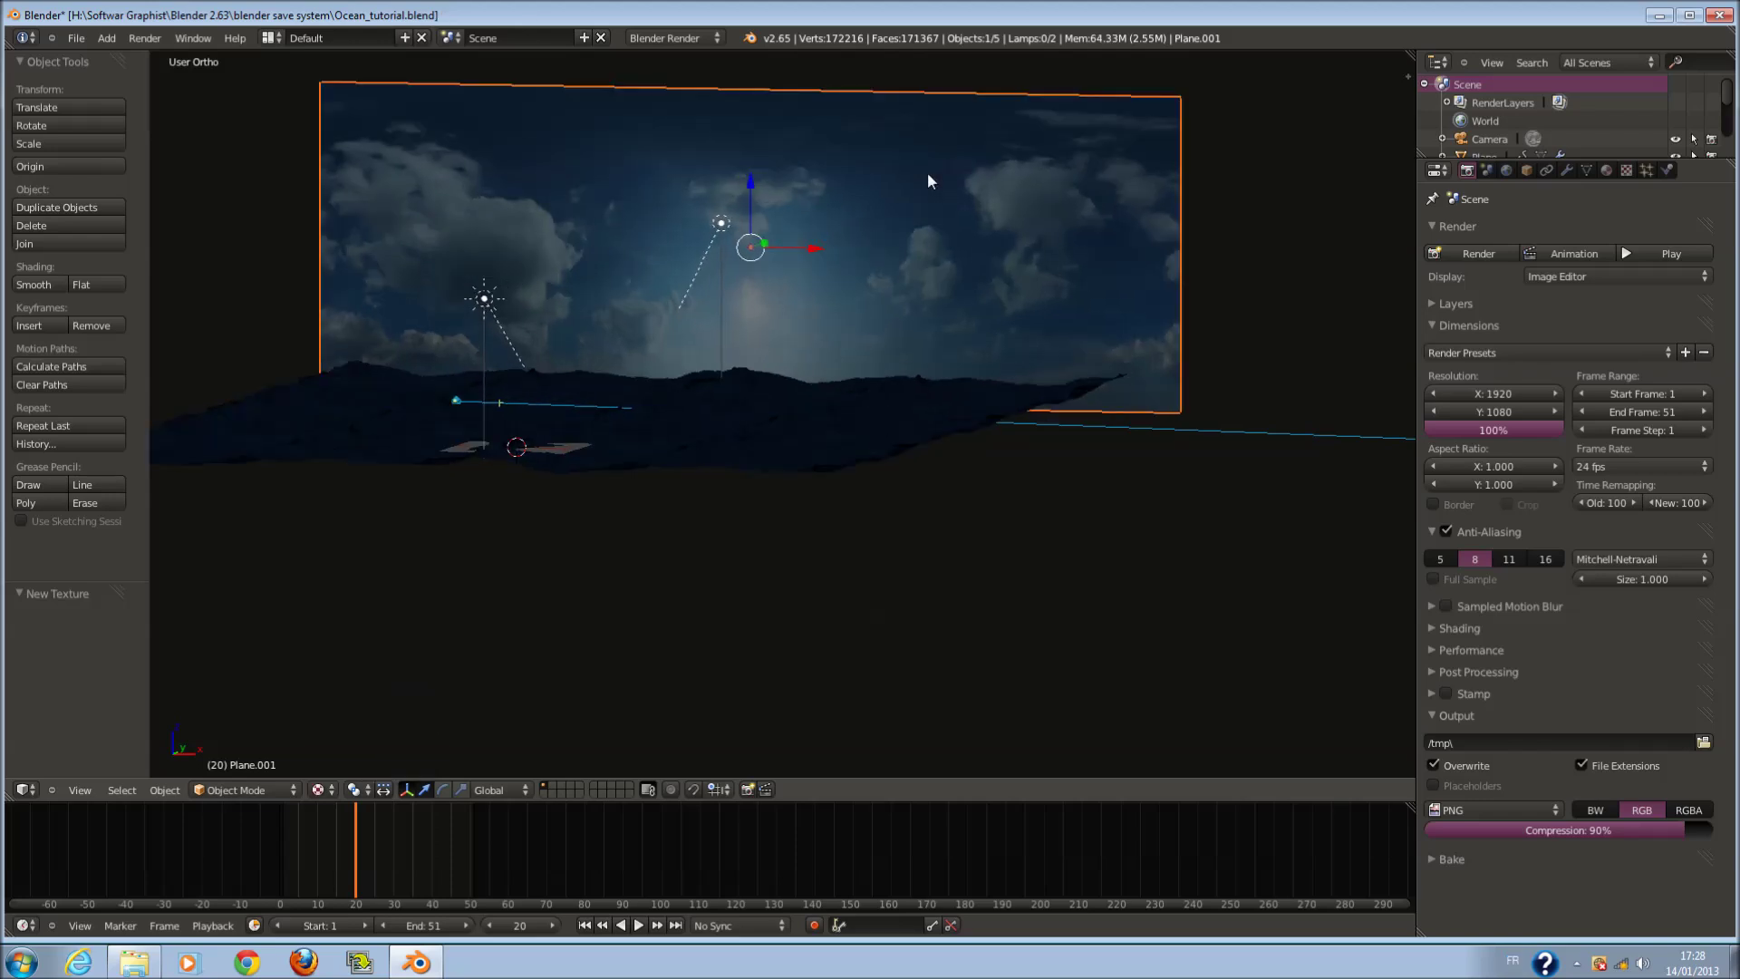
{"action": "mouse_move", "coordinate": [926, 176]}
{"action": "middle_mouse_down"}
{"action": "mouse_move", "coordinate": [994, 287]}
{"action": "mouse_move", "coordinate": [890, 166]}
{"action": "middle_mouse_up"}
{"action": "key", "text": "KP_0"}
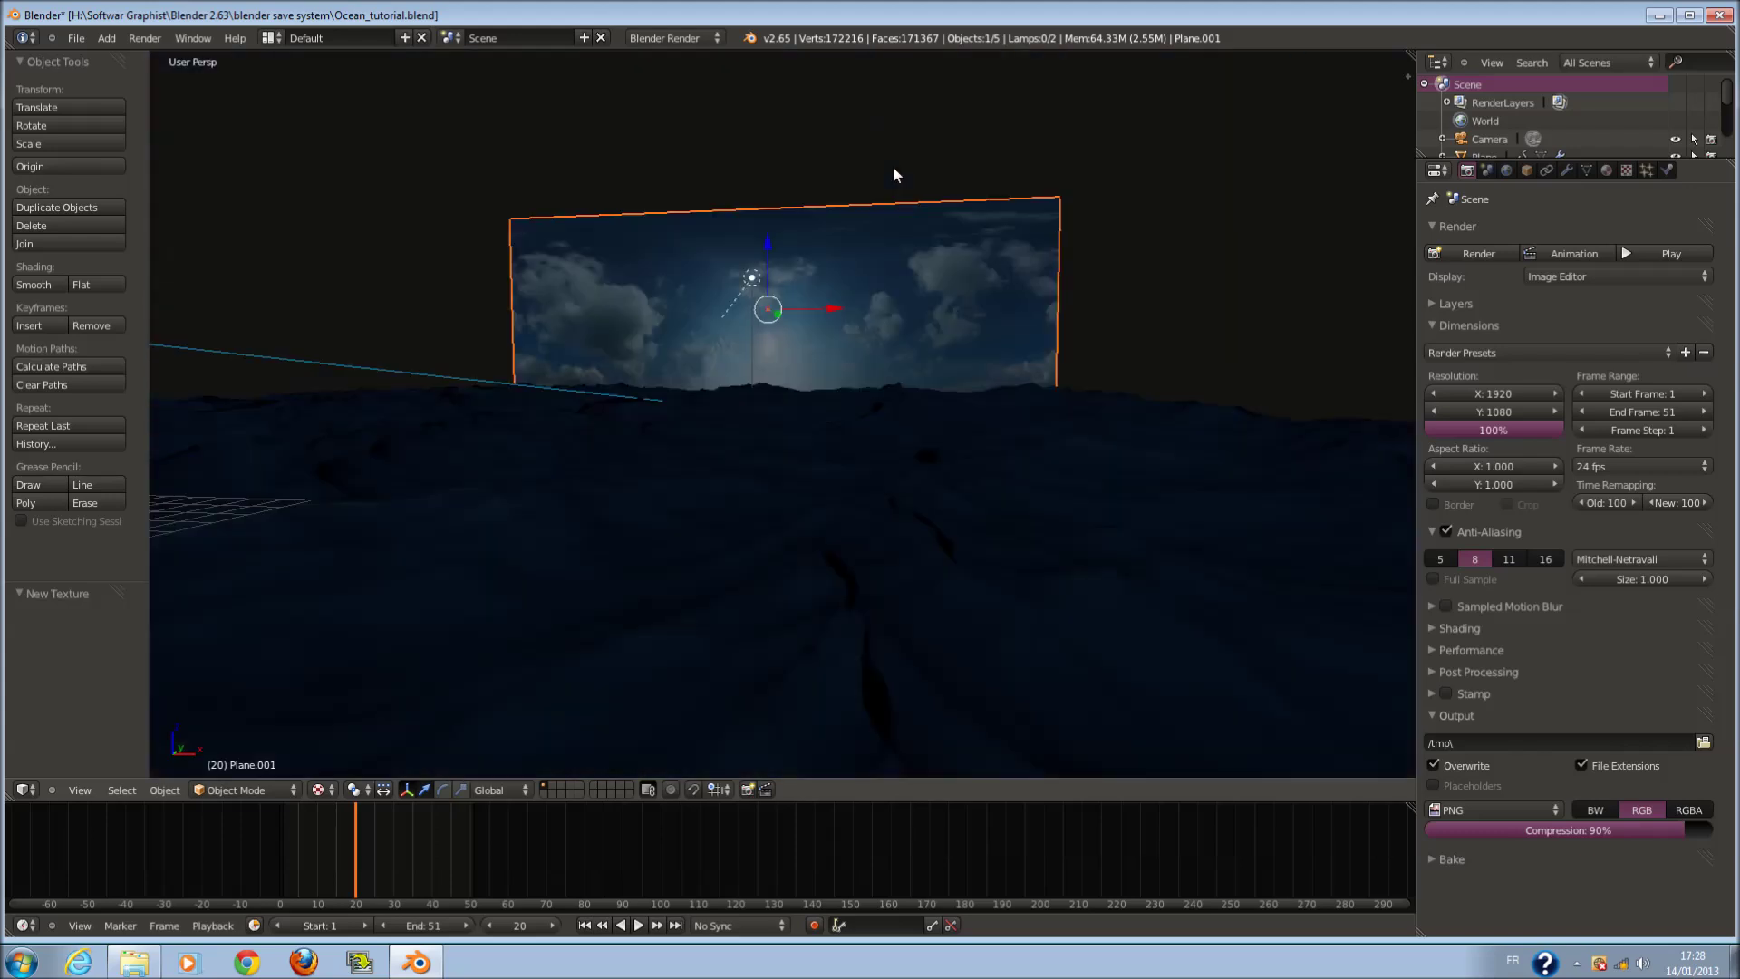
- Scale the sky plane up by about 1.73 and raise it along Z in moves of about 14.4 and 1.9 units
{"action": "scroll", "coordinate": [864, 313], "scroll_direction": "down", "scroll_amount": 3}
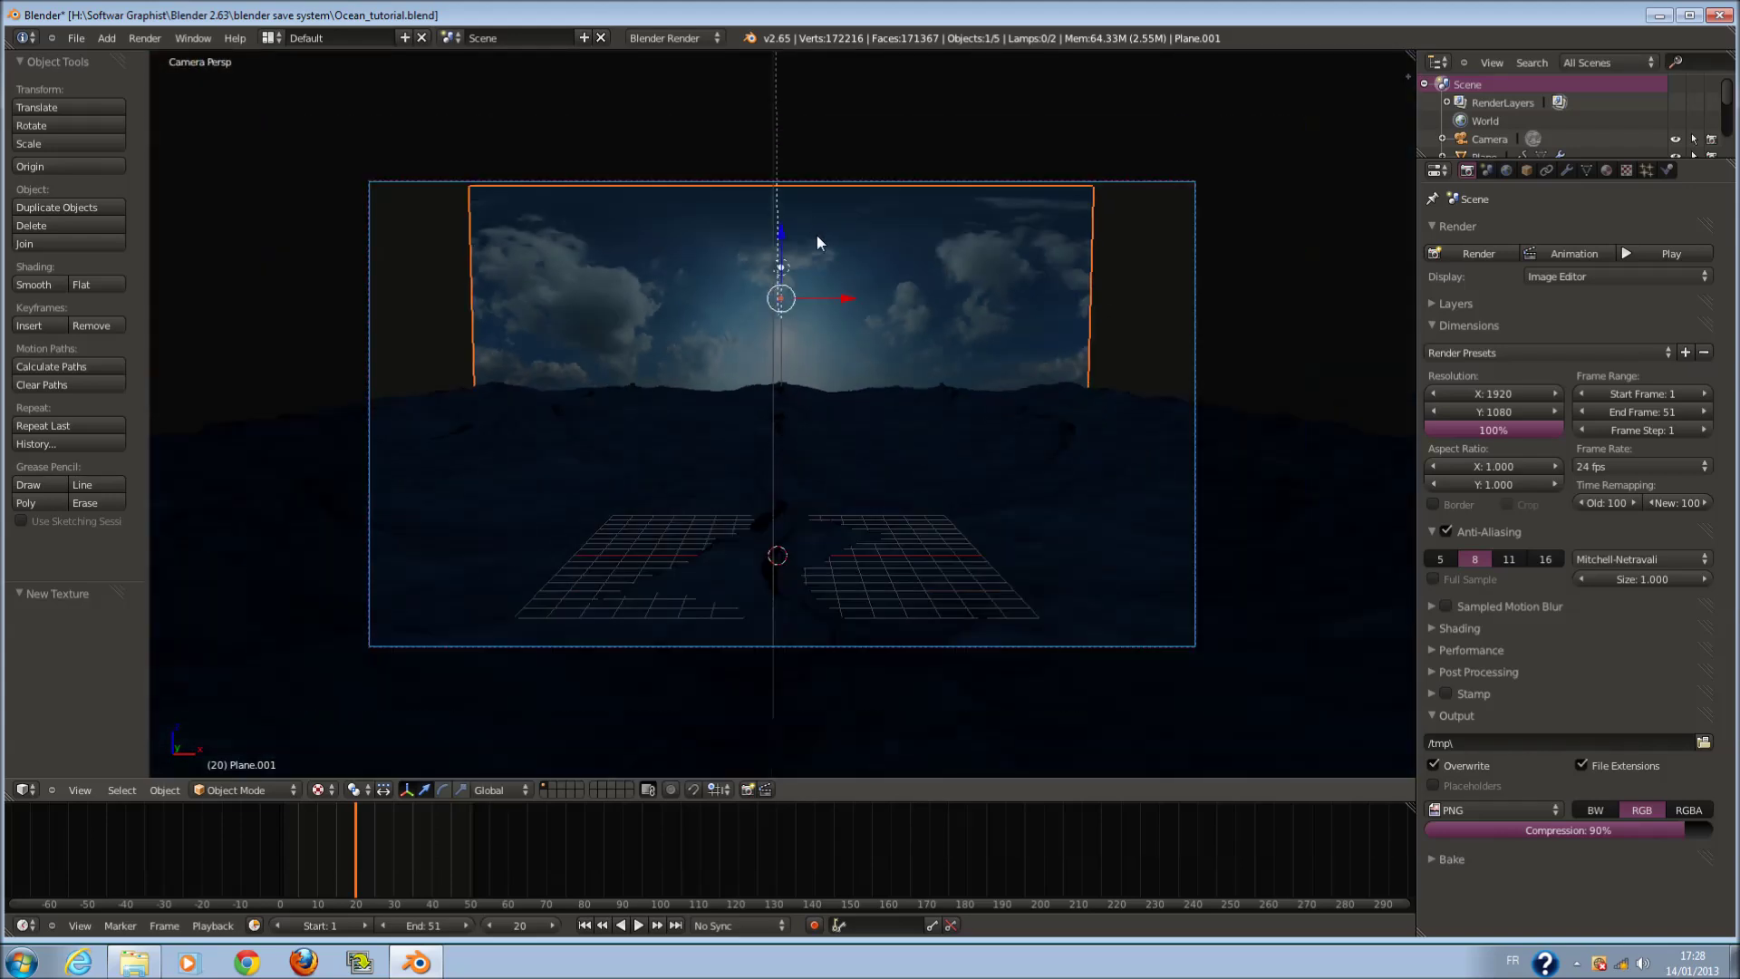
{"action": "key", "text": "s"}
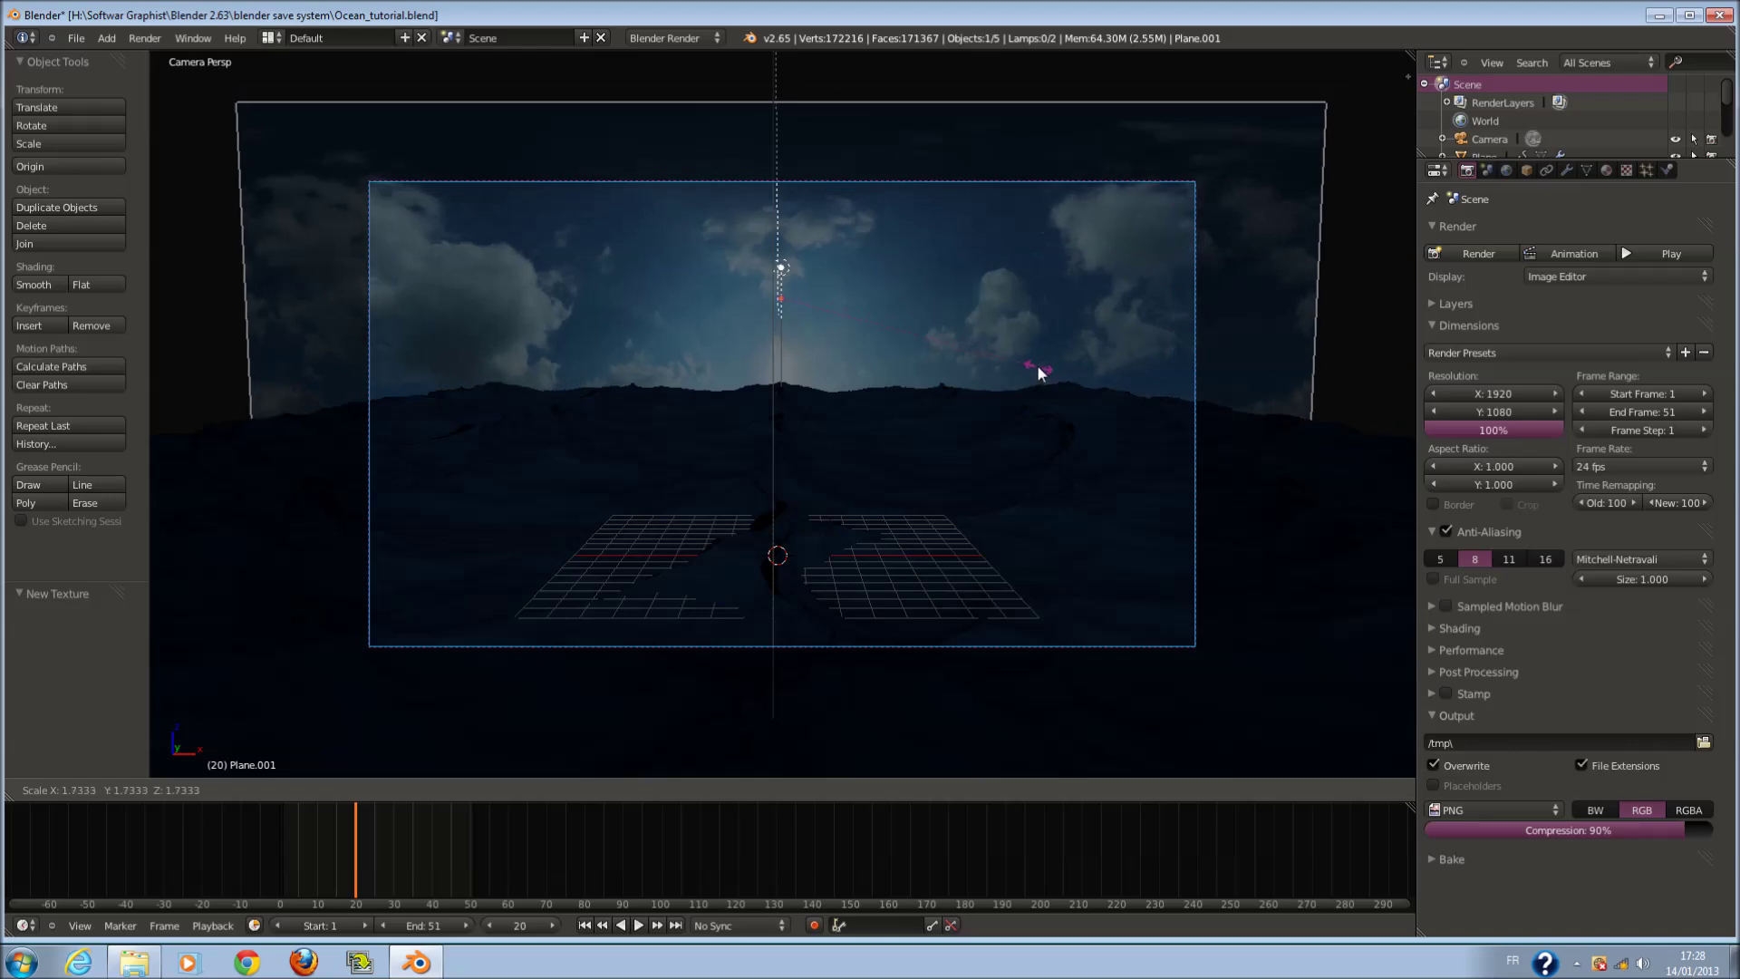
{"action": "left_click", "coordinate": [1037, 364]}
{"action": "left_click_drag", "start_coordinate": [774, 237], "coordinate": [791, 160]}
{"action": "key", "text": "s"}
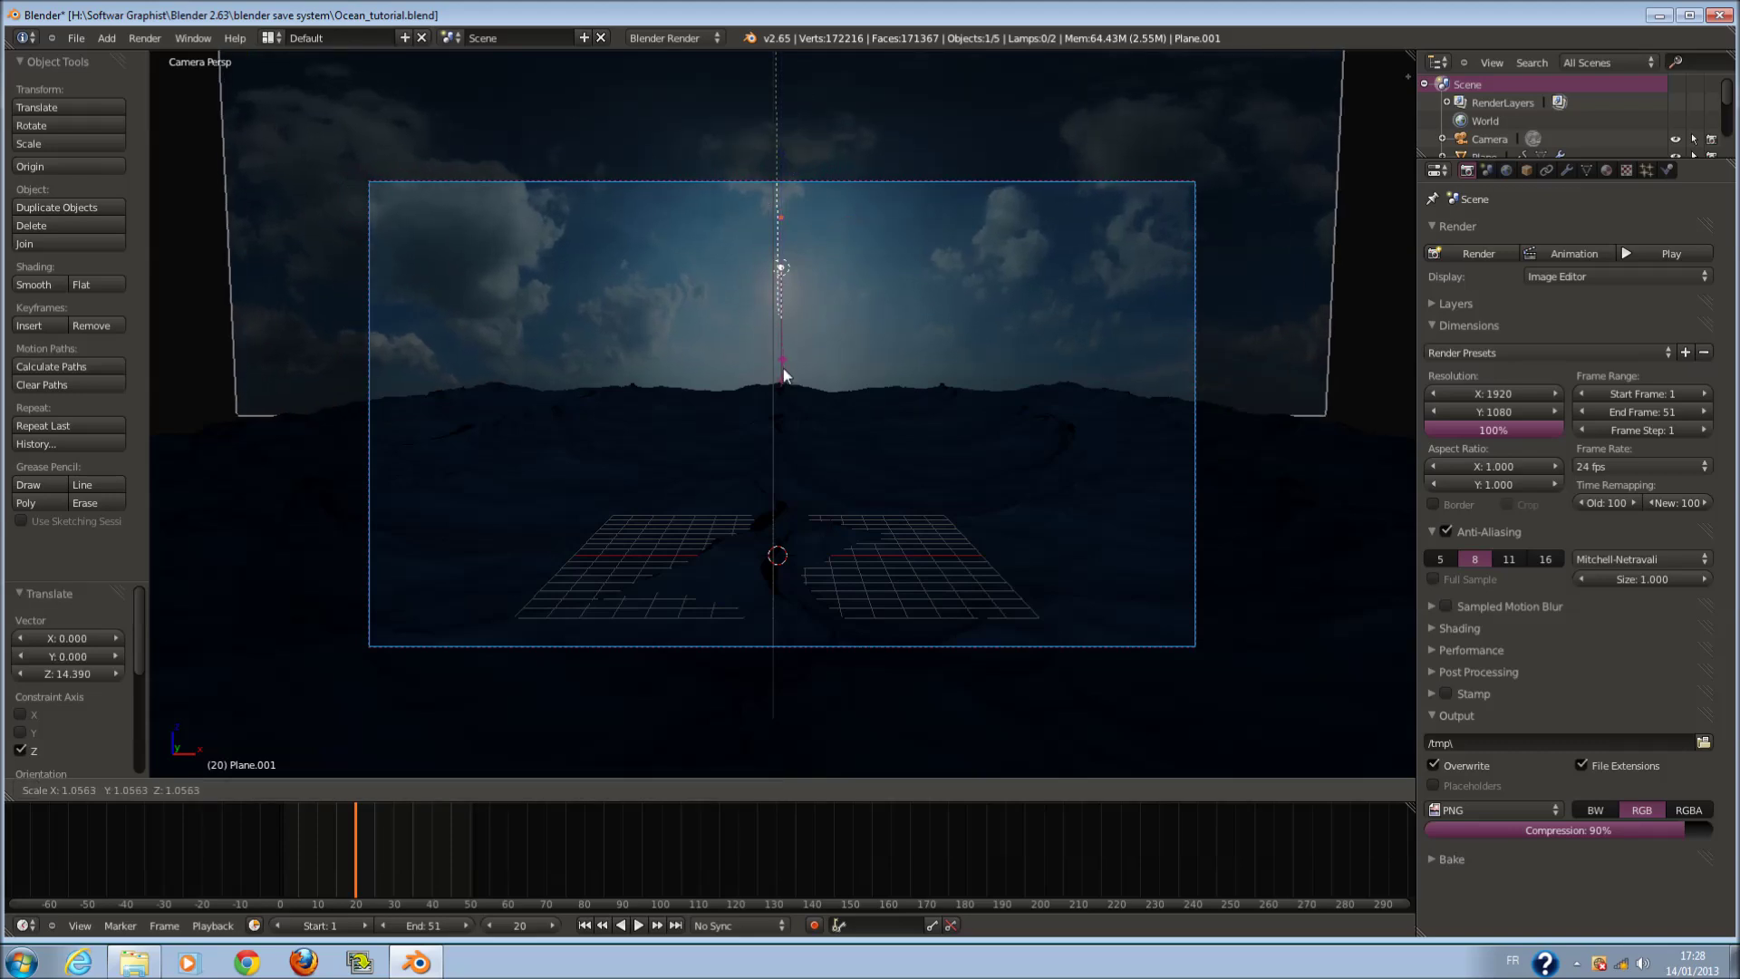
{"action": "right_click", "coordinate": [782, 368]}
{"action": "mouse_move", "coordinate": [782, 192]}
{"action": "left_mouse_down"}
{"action": "mouse_move", "coordinate": [785, 127]}
{"action": "mouse_move", "coordinate": [789, 166]}
{"action": "left_mouse_up"}
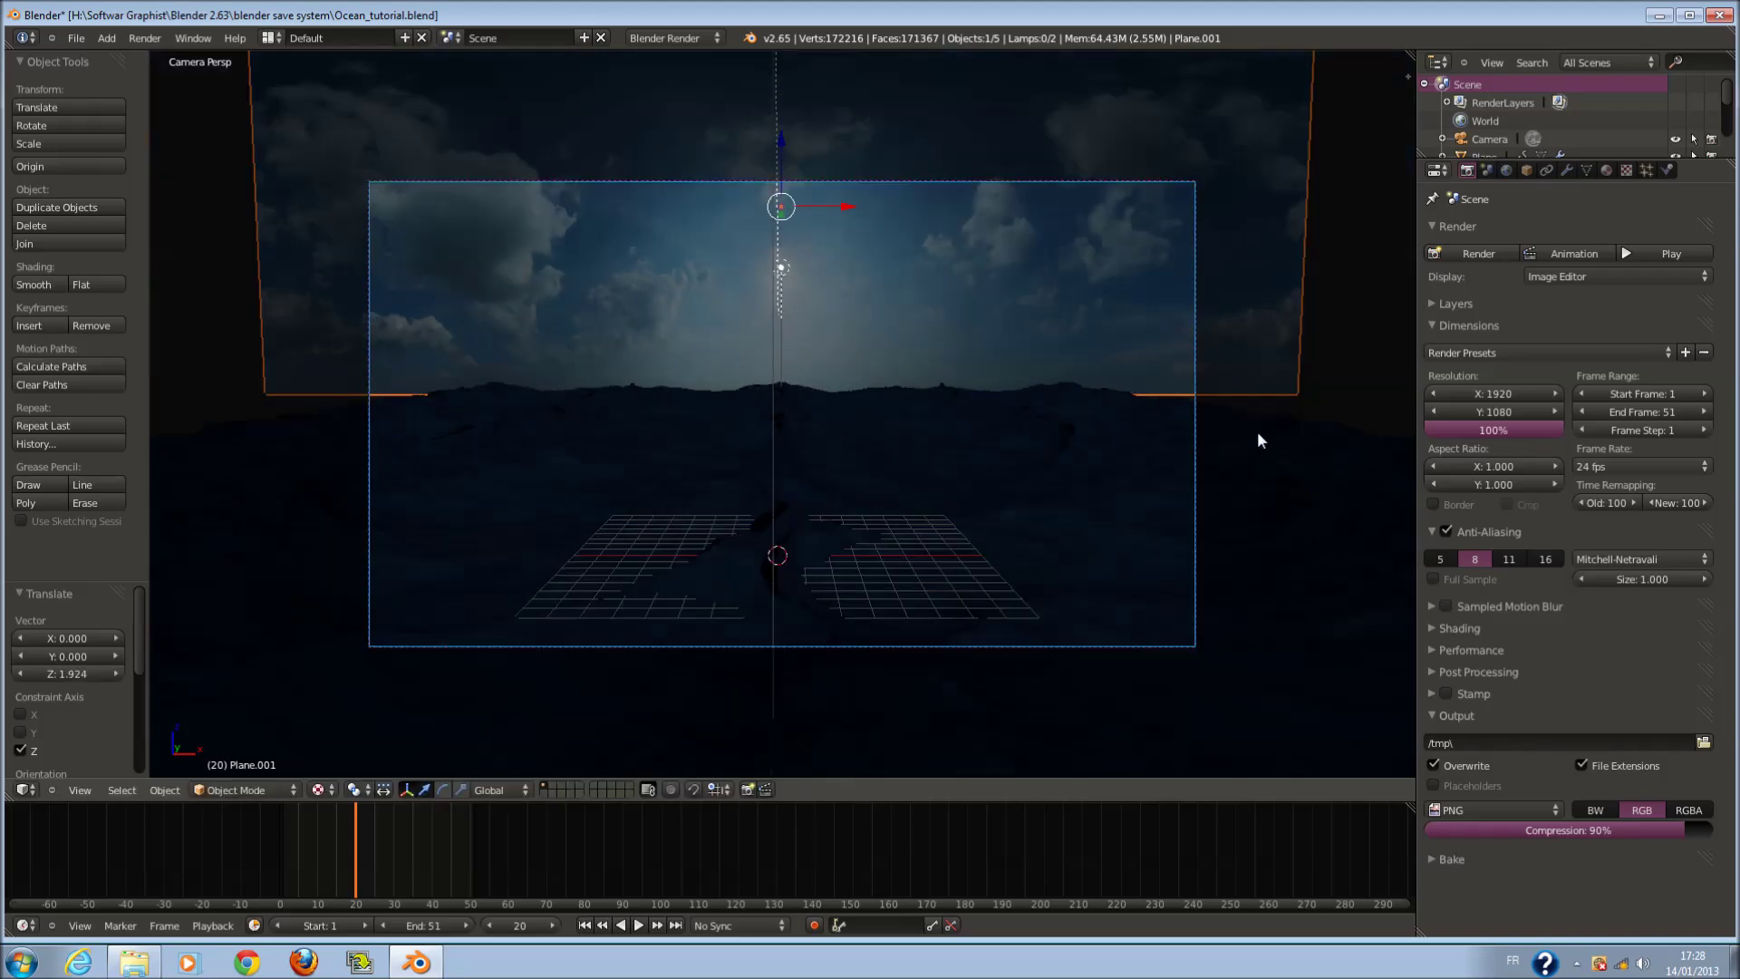
- Move the ocean plane along X by about -18.6 units and by a further -4.4 units
{"action": "scroll", "coordinate": [1257, 433], "scroll_direction": "up", "scroll_amount": 1}
{"action": "right_click", "coordinate": [1258, 433]}
{"action": "scroll", "coordinate": [1257, 433], "scroll_direction": "down", "scroll_amount": 1}
{"action": "scroll", "coordinate": [862, 443], "scroll_direction": "down", "scroll_amount": 1}
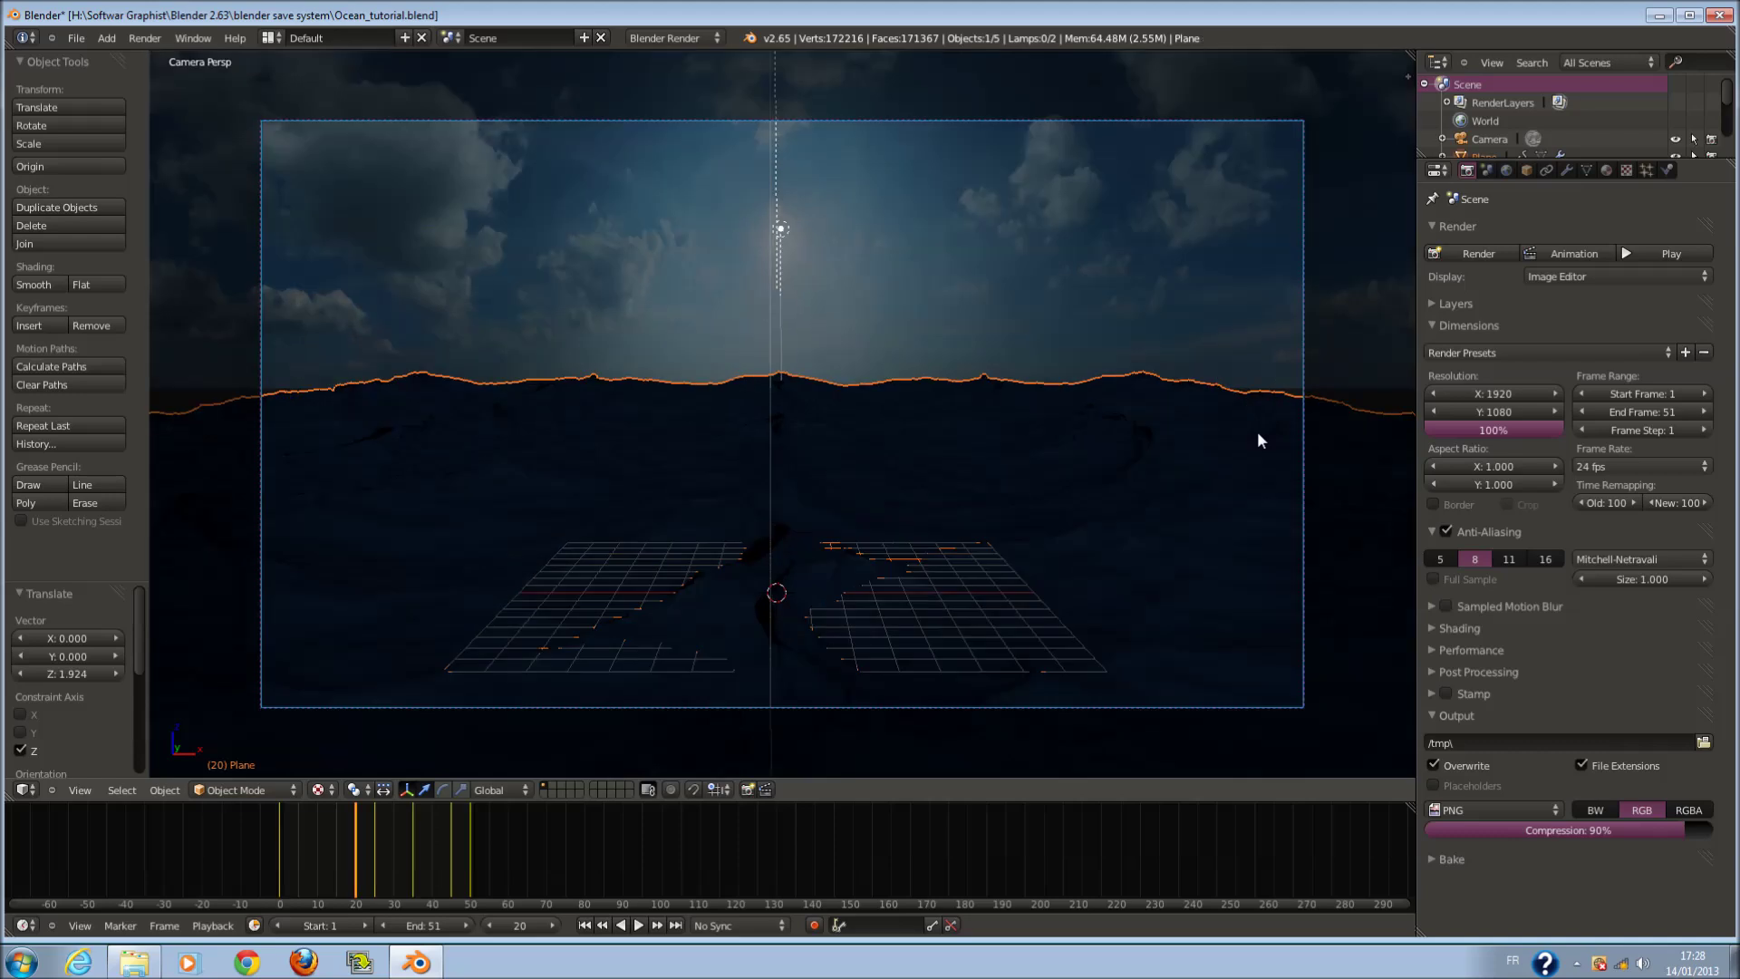
{"action": "key", "text": "g"}
{"action": "key", "text": "x"}
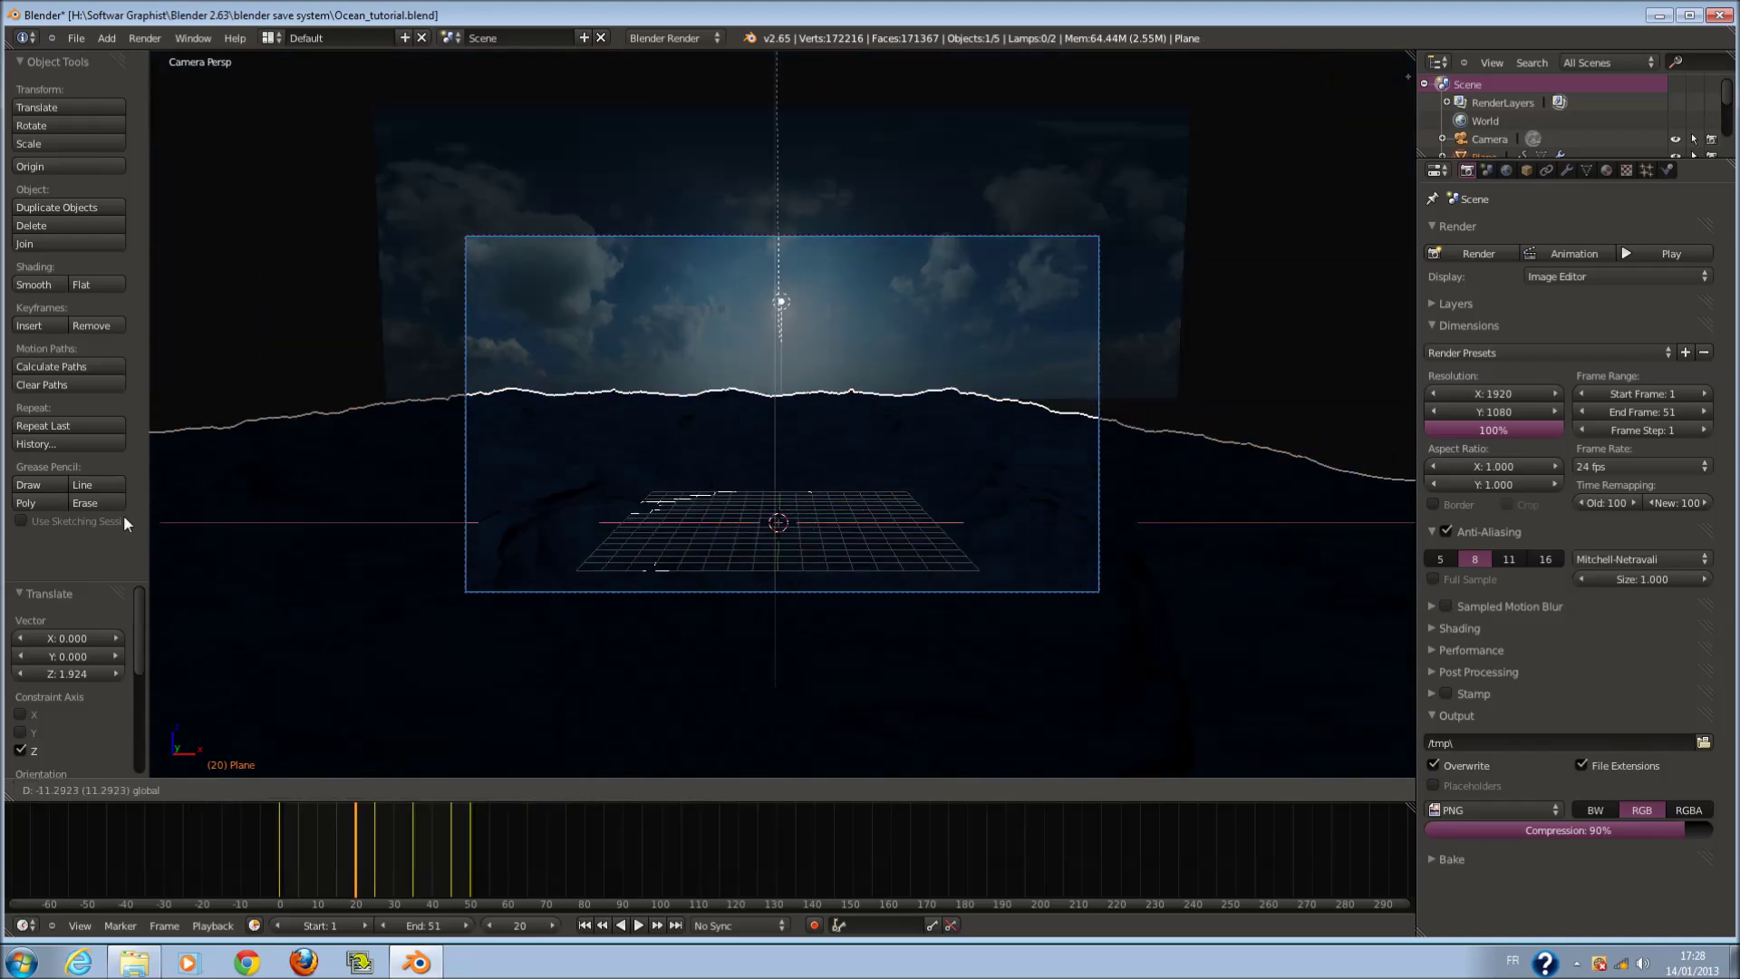
{"action": "left_click", "coordinate": [4, 515]}
{"action": "scroll", "coordinate": [390, 517], "scroll_direction": "down", "scroll_amount": 1}
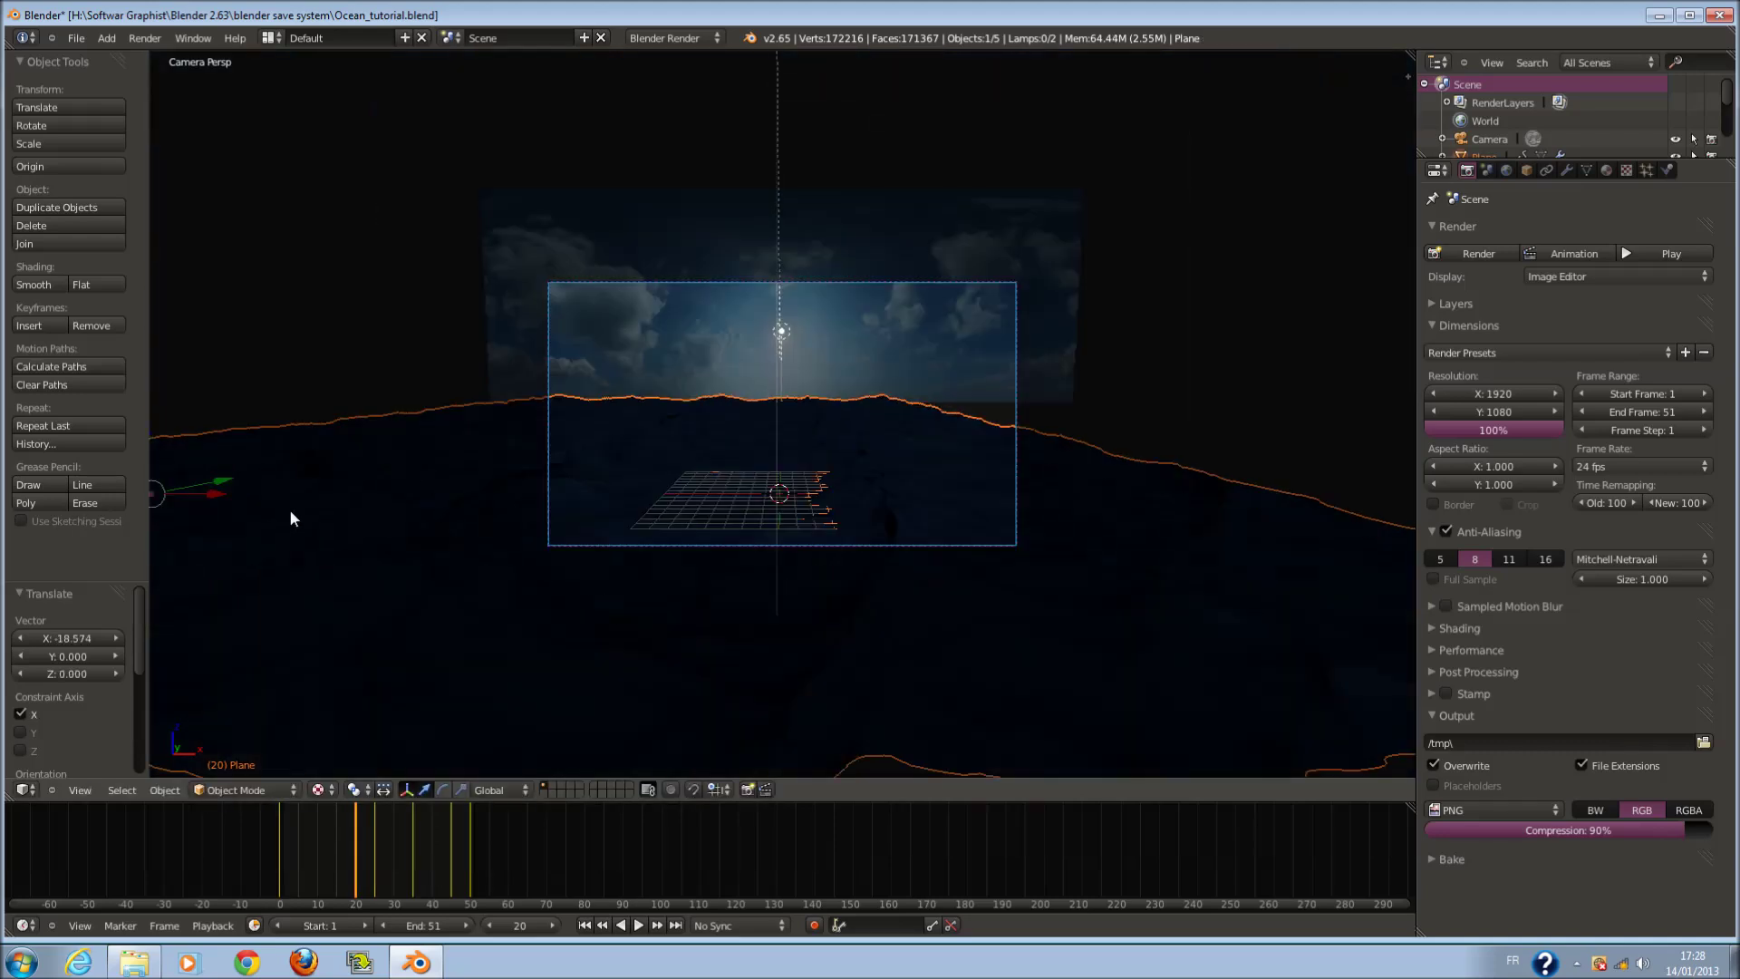
{"action": "left_click_drag", "start_coordinate": [216, 498], "coordinate": [154, 498]}
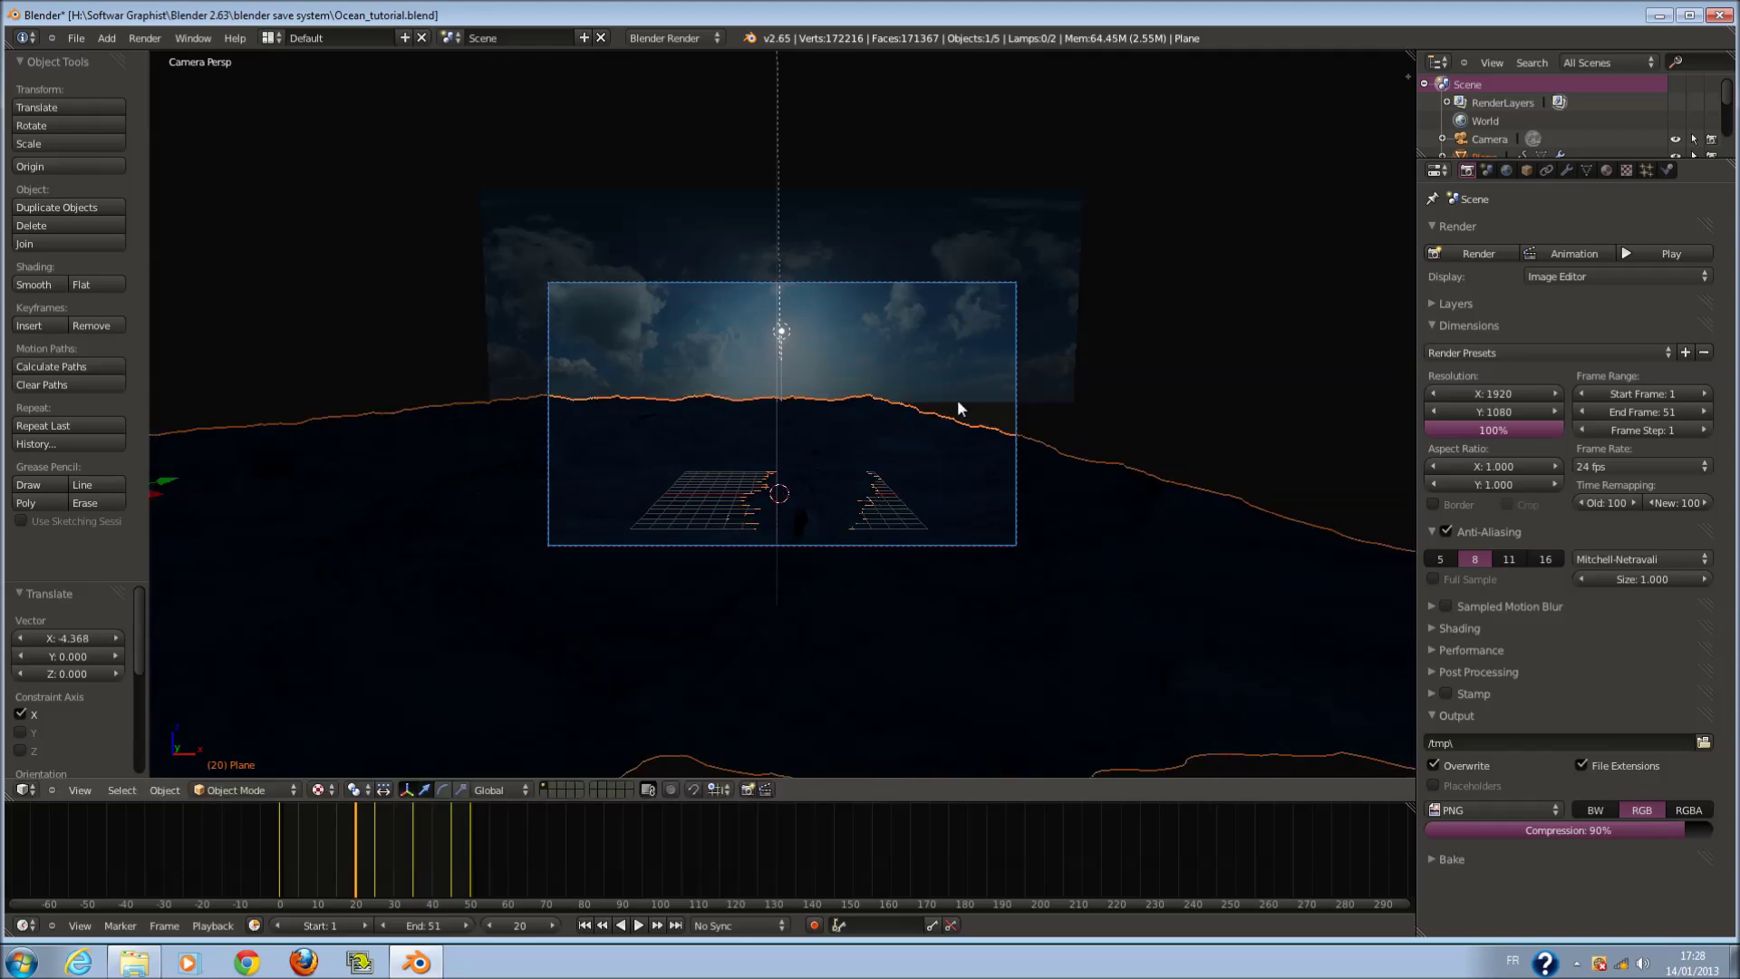
- Set the Ocean modifier's Repeat X to 3 so the water spans the camera frame
{"action": "scroll", "coordinate": [957, 405], "scroll_direction": "up", "scroll_amount": 2}
{"action": "left_click", "coordinate": [1566, 170]}
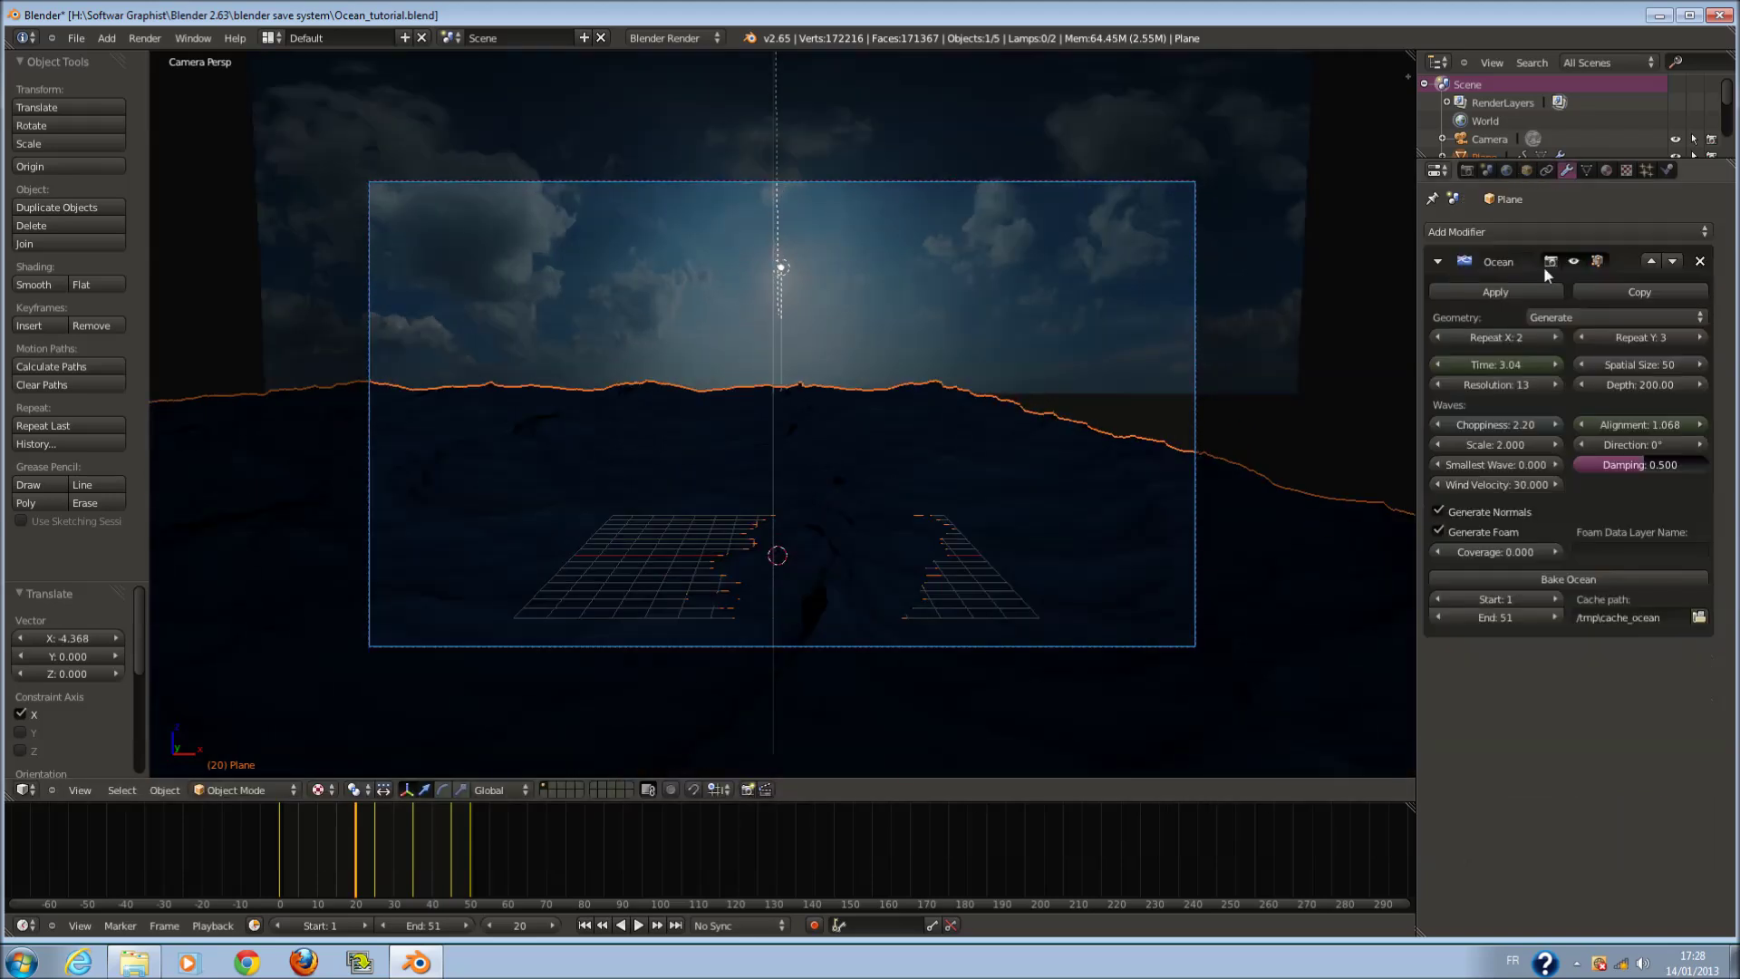
{"action": "left_click", "coordinate": [1549, 338]}
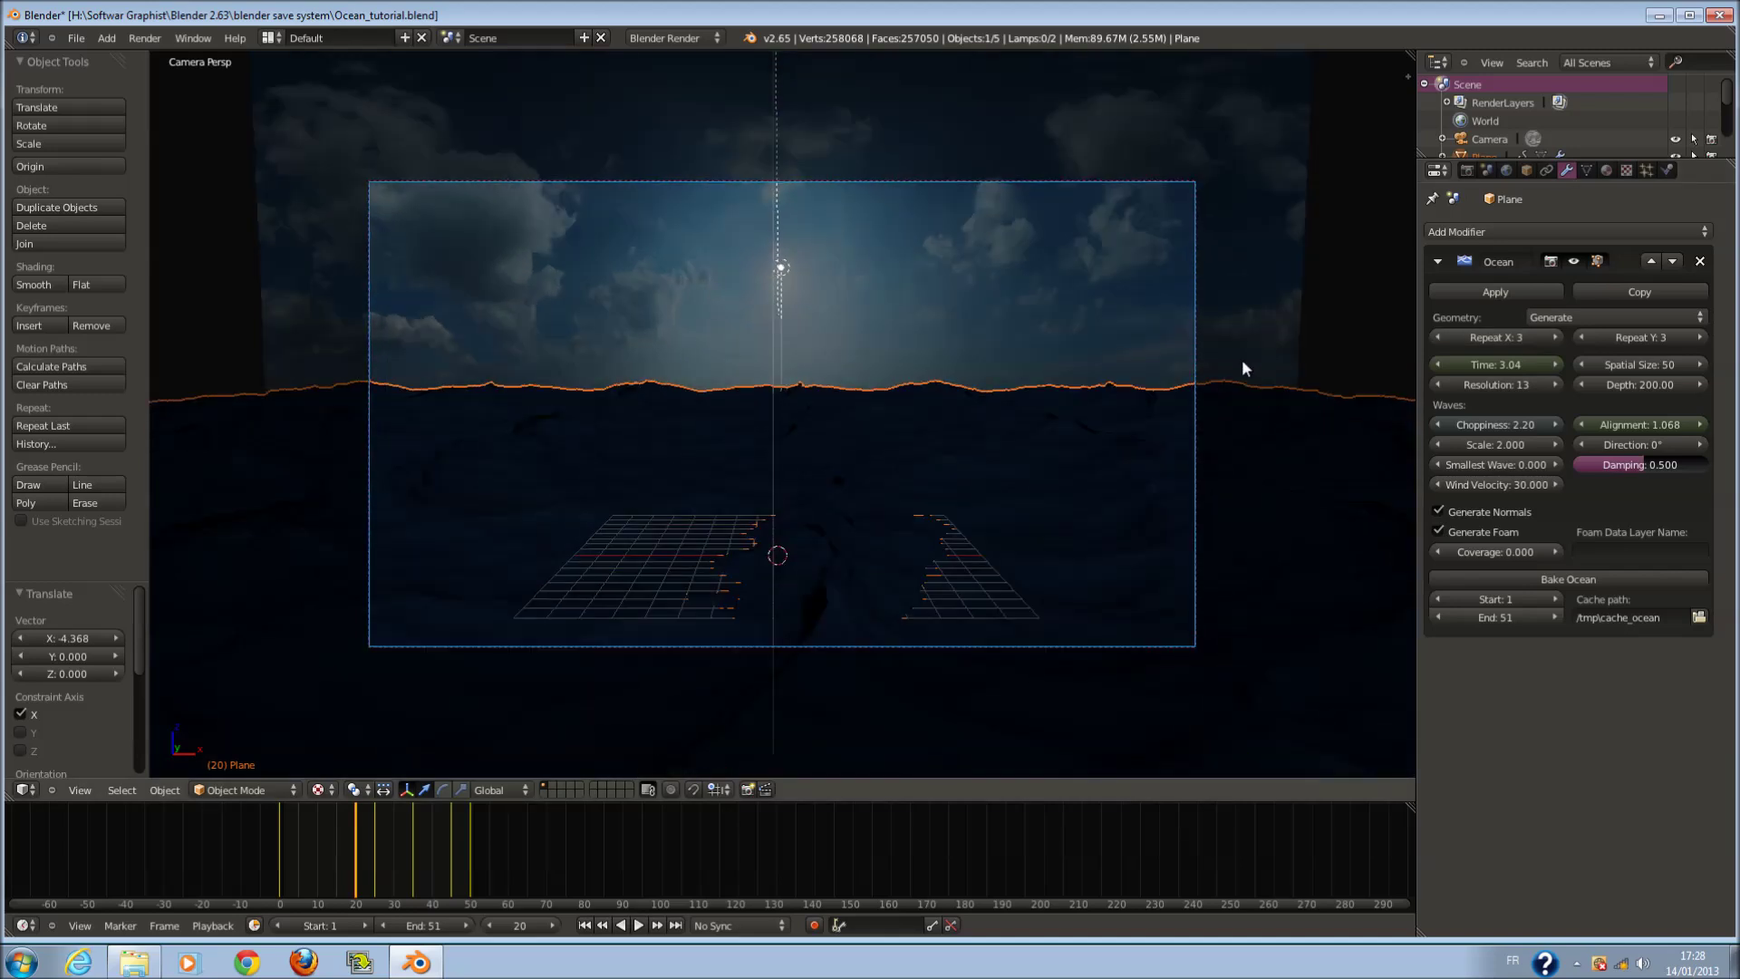
- In a wireframe side view with everything deselected, add a mesh circle with its fill type set to Ngon
{"action": "key", "text": "KP_3"}
{"action": "scroll", "coordinate": [1236, 356], "scroll_direction": "down", "scroll_amount": 5}
{"action": "key", "text": "z"}
{"action": "middle_click_drag", "start_coordinate": [806, 377], "coordinate": [1005, 374], "text": "shift"}
{"action": "scroll", "coordinate": [1006, 373], "scroll_direction": "up", "scroll_amount": 5}
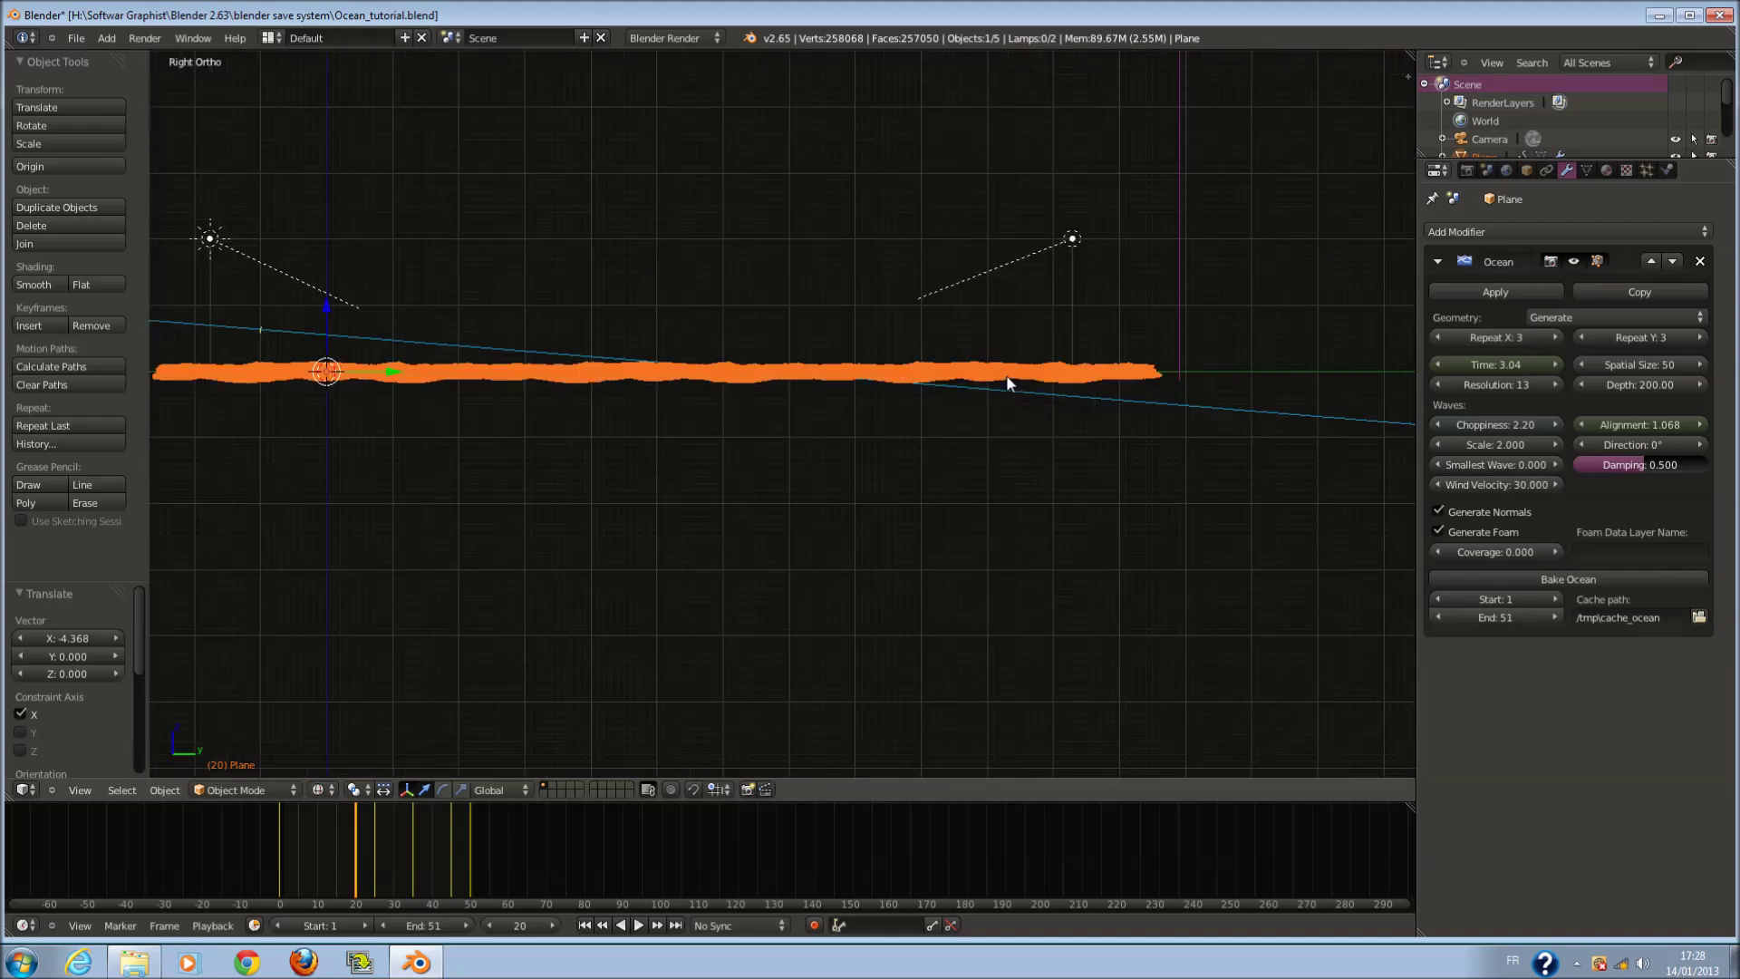
{"action": "key", "text": "a"}
{"action": "key", "text": "a"}
{"action": "key", "text": "a"}
{"action": "scroll", "coordinate": [1029, 399], "scroll_direction": "down", "scroll_amount": 1}
{"action": "scroll", "coordinate": [1030, 399], "scroll_direction": "down", "scroll_amount": 4}
{"action": "middle_click_drag", "start_coordinate": [912, 278], "coordinate": [884, 470], "text": "shift"}
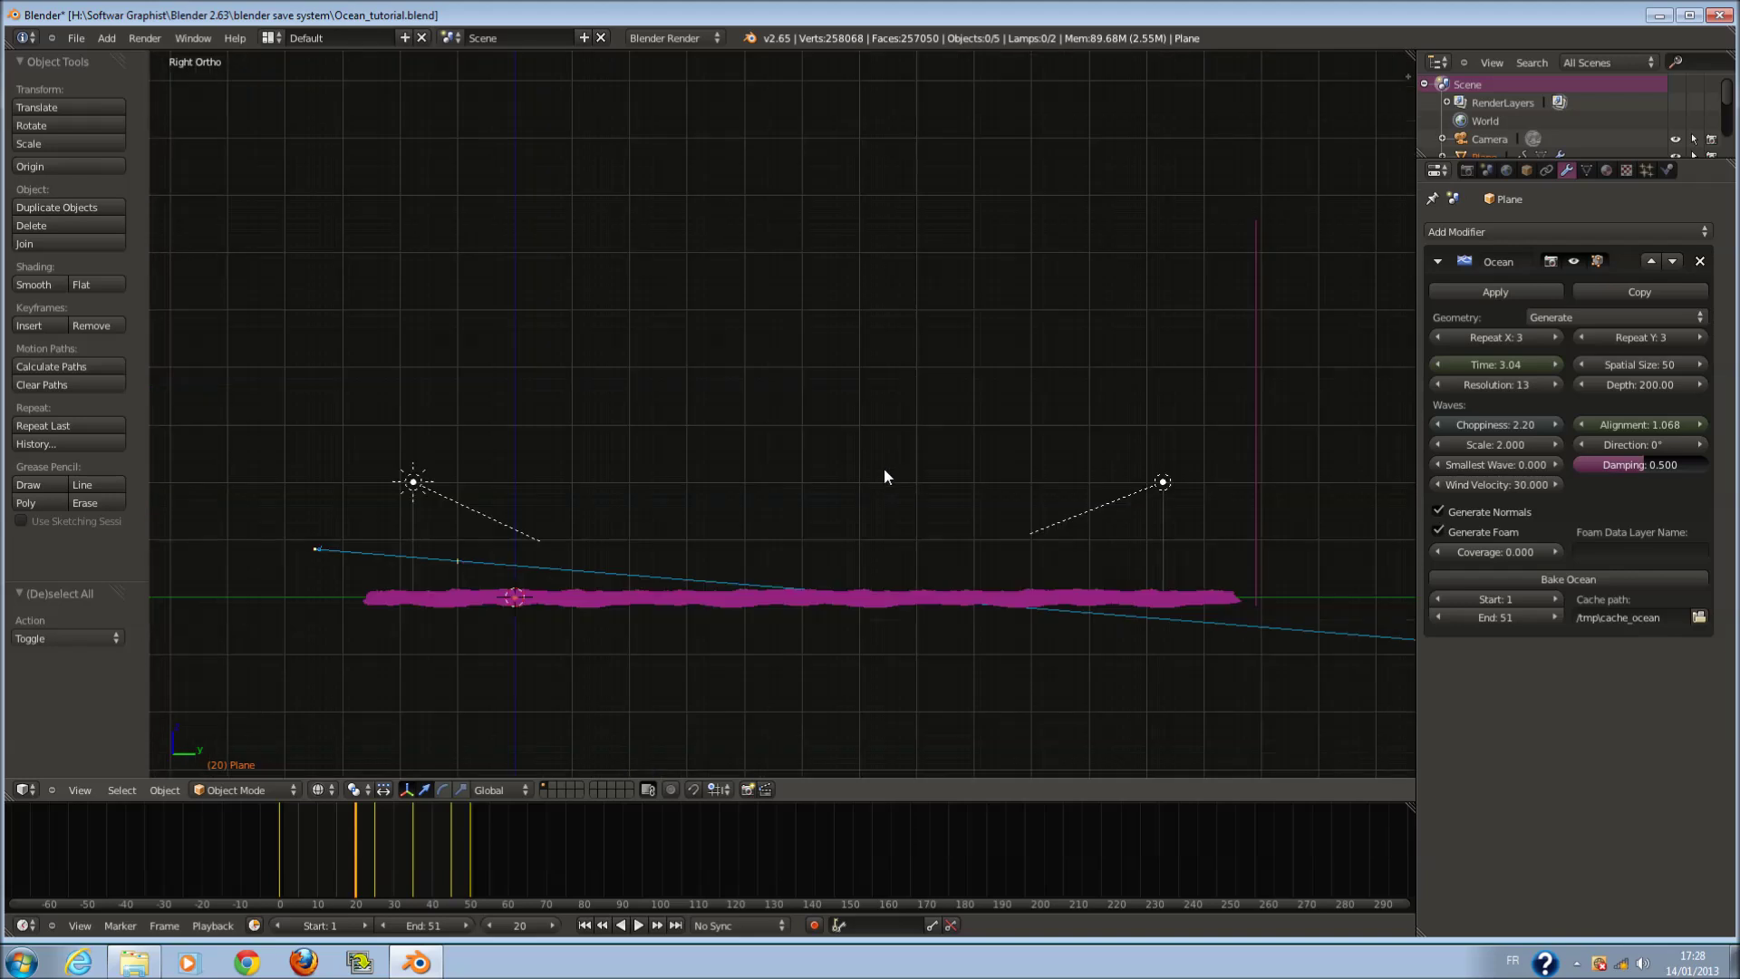
{"action": "key", "text": "shift+a"}
{"action": "mouse_move", "coordinate": [884, 471]}
{"action": "left_click", "coordinate": [997, 509]}
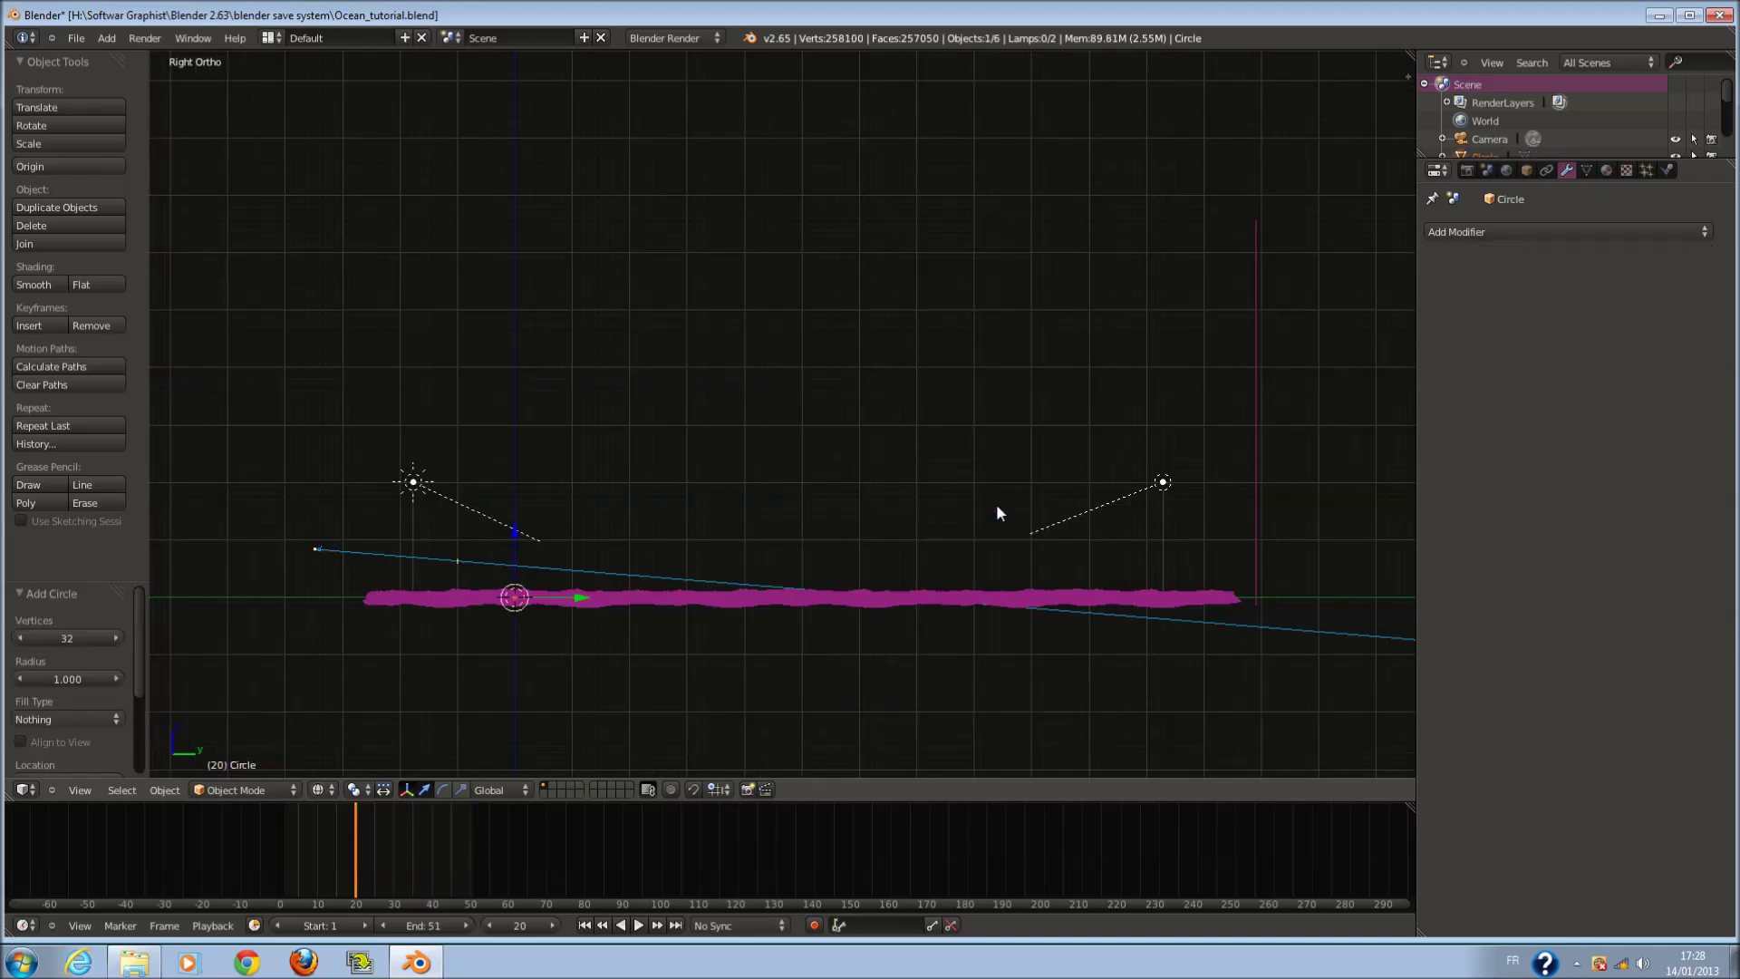
{"action": "left_click", "coordinate": [65, 719]}
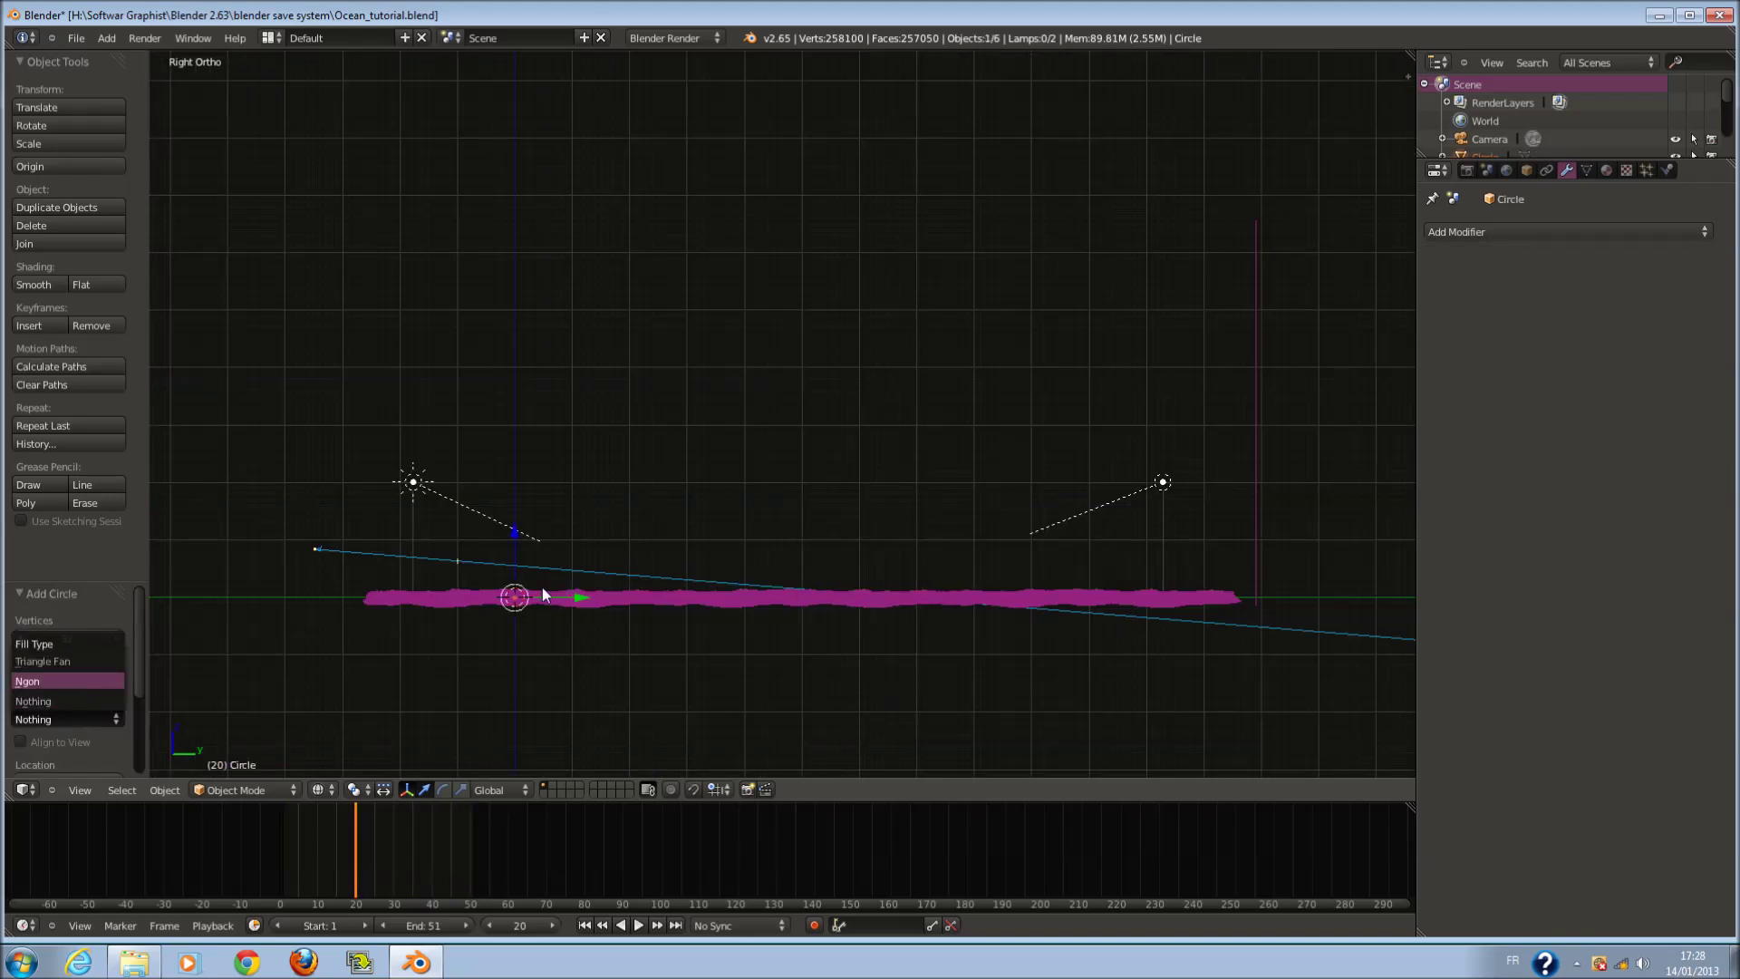
{"action": "left_click", "coordinate": [76, 682]}
- Rotate the circle 90° about X and move it just in front of the sky plane at the lamps' height
{"action": "type", "text": "rx"}
{"action": "type", "text": "90"}
{"action": "key", "text": "Return"}
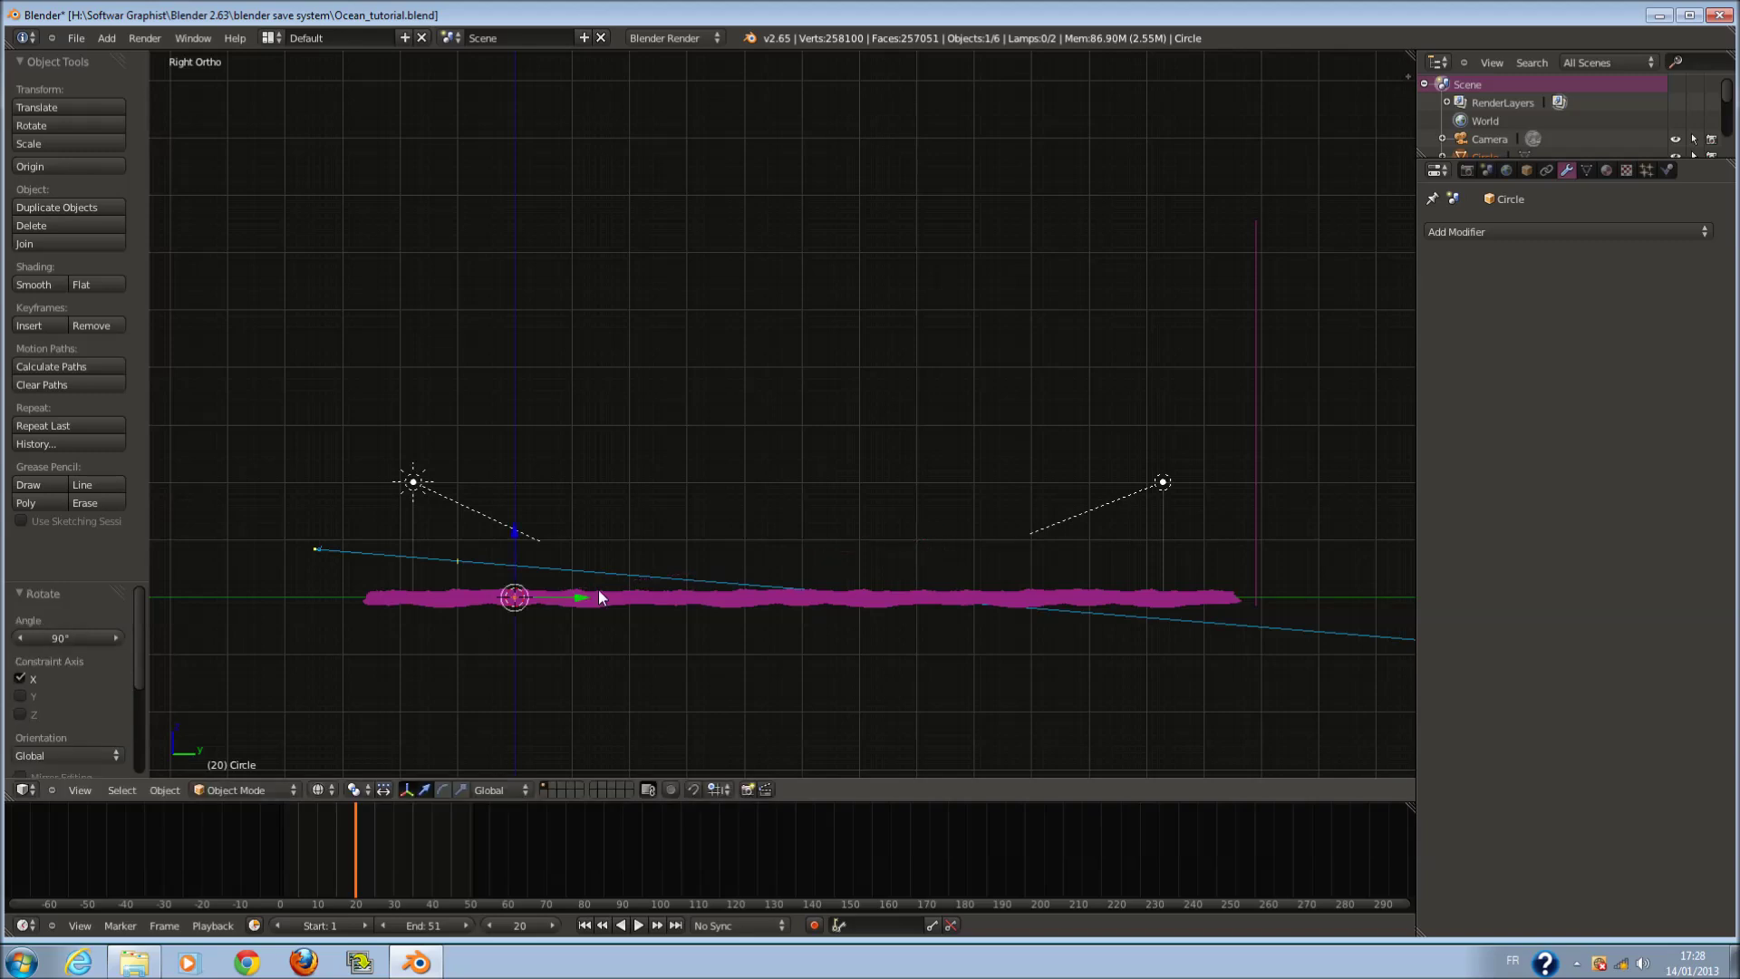
{"action": "key", "text": "g"}
{"action": "left_click", "coordinate": [1319, 464]}
- Scale the circle up by about 3.72 and show it through the camera with textured shading
{"action": "key", "text": "s"}
{"action": "left_click", "coordinate": [1622, 494]}
{"action": "middle_click_drag", "start_coordinate": [1267, 532], "coordinate": [1277, 518]}
{"action": "key", "text": "KP_0"}
{"action": "key", "text": "z"}
{"action": "scroll", "coordinate": [471, 653], "scroll_direction": "down", "scroll_amount": 1}
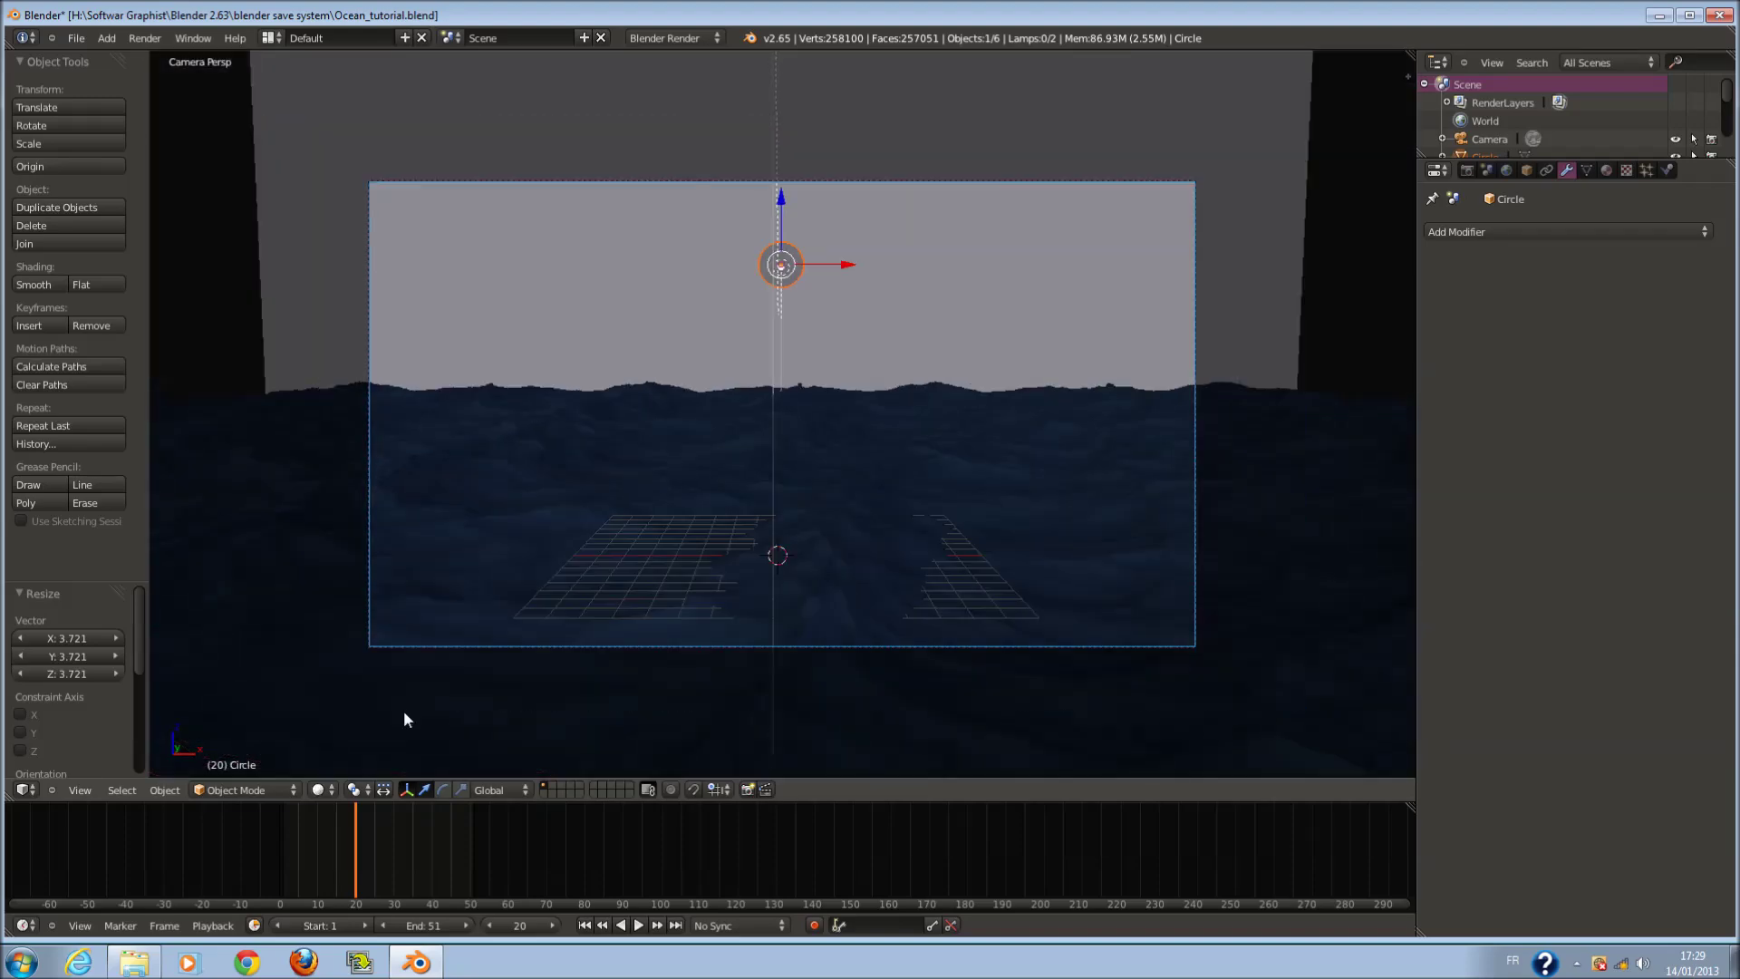
{"action": "left_click", "coordinate": [319, 790]}
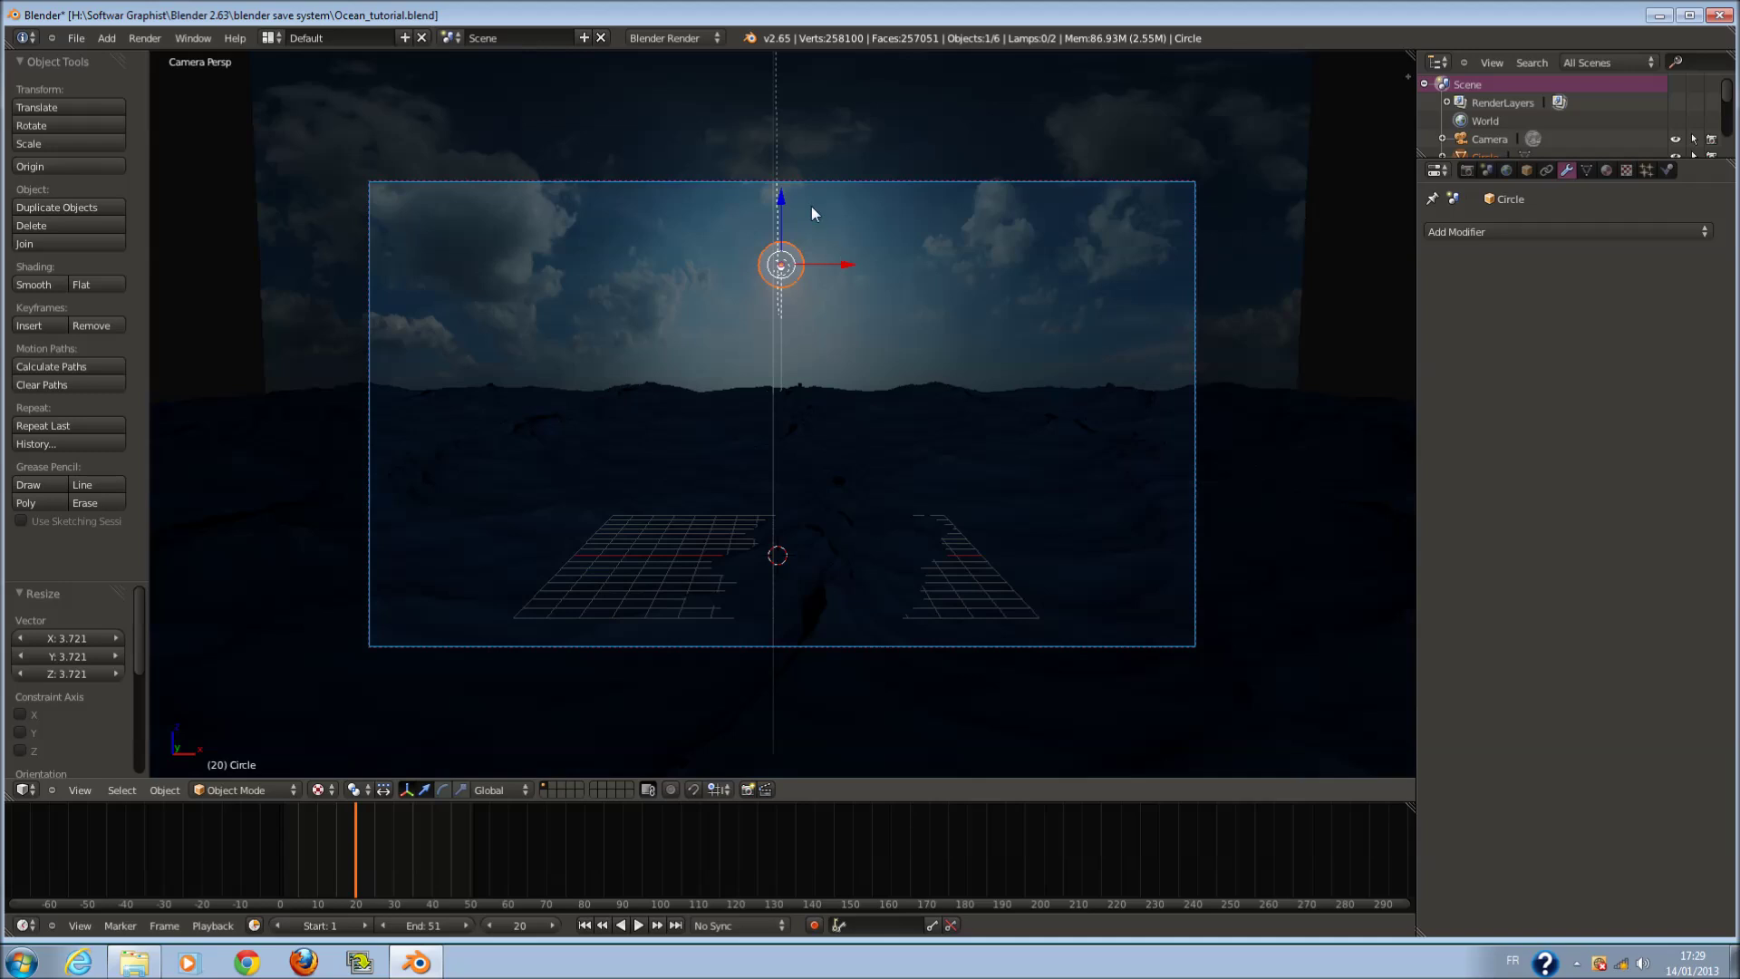
- Enlarge the circle in the camera view by about 1.28 and again by about 1.03
{"action": "scroll", "coordinate": [819, 202], "scroll_direction": "up", "scroll_amount": 4}
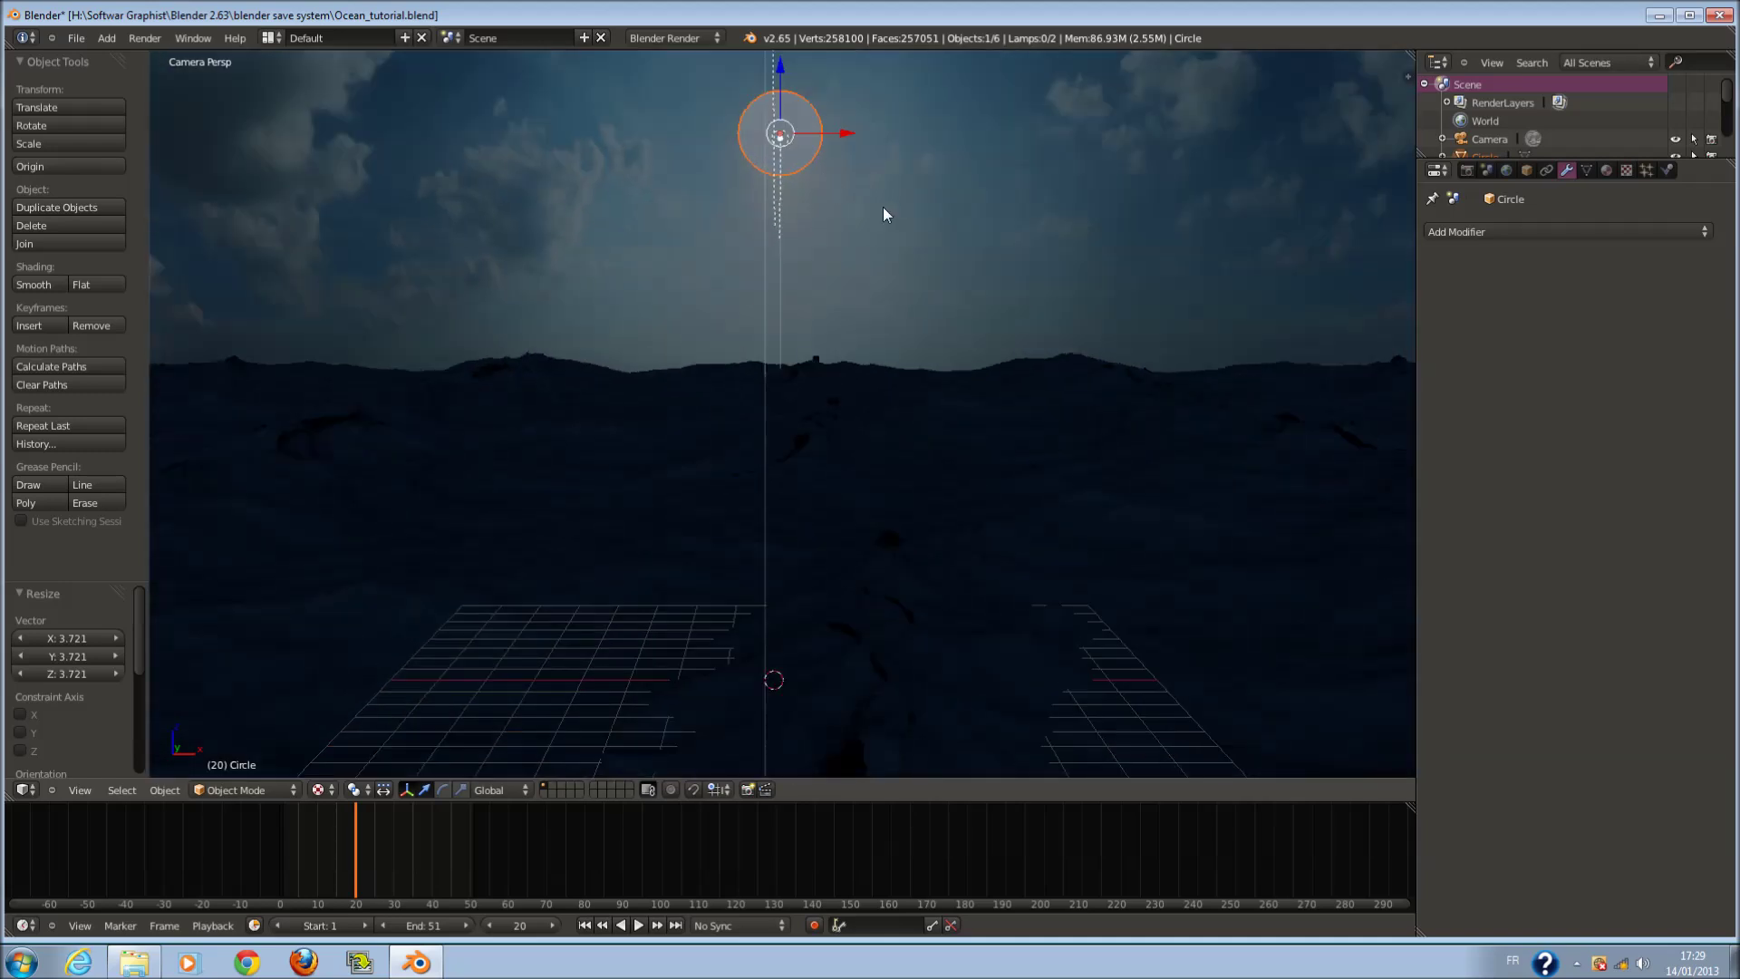
{"action": "key", "text": "s"}
{"action": "left_click", "coordinate": [925, 203]}
{"action": "scroll", "coordinate": [915, 252], "scroll_direction": "down", "scroll_amount": 4}
{"action": "key", "text": "s"}
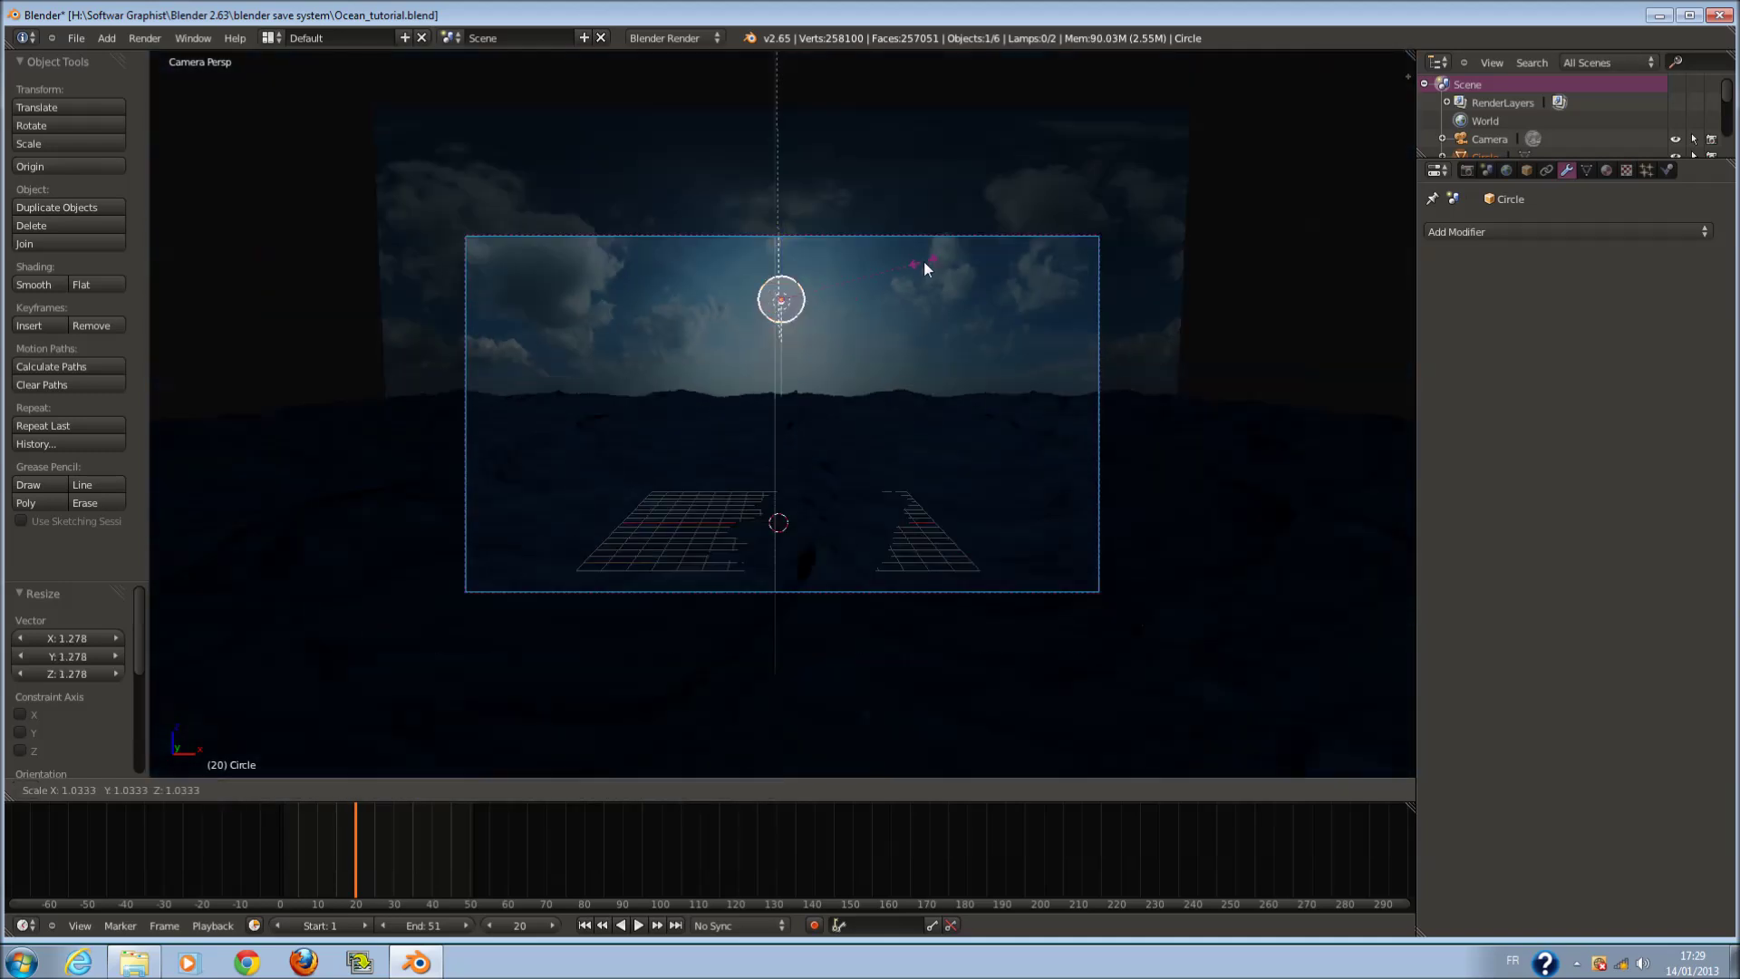
{"action": "left_click", "coordinate": [922, 259]}
{"action": "scroll", "coordinate": [922, 259], "scroll_direction": "up", "scroll_amount": 2}
- Give the circle a new material named Sun with its specular intensity set to 0
{"action": "left_click", "coordinate": [1605, 170]}
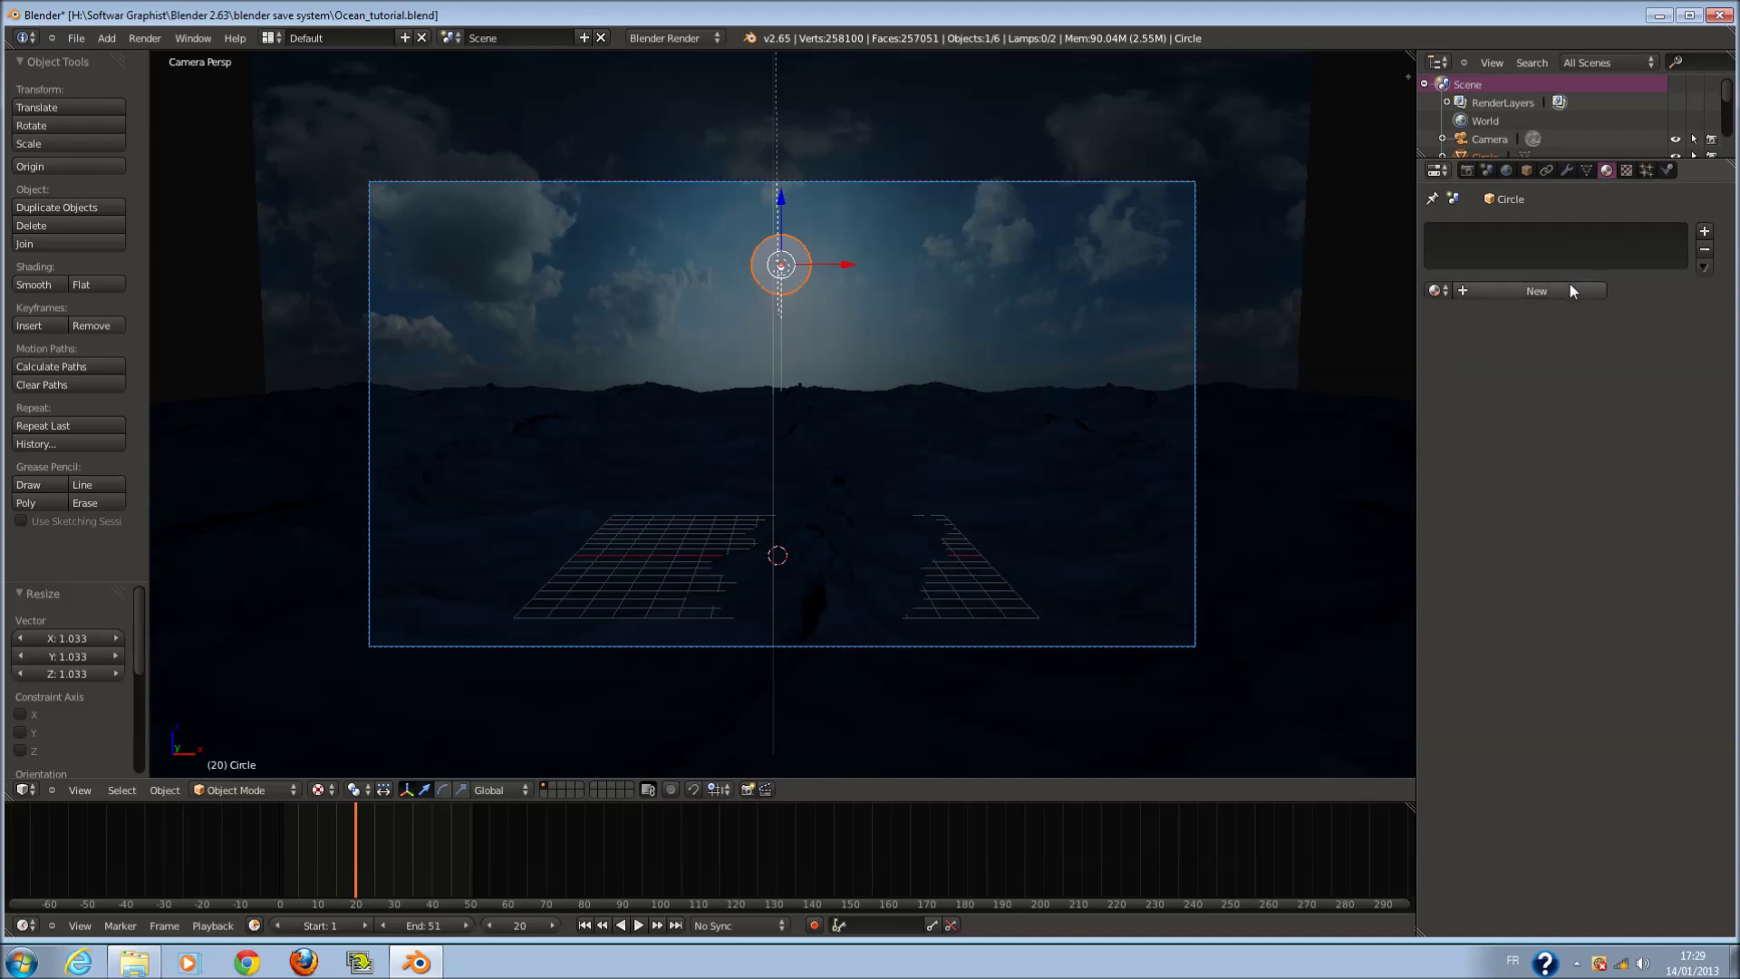
{"action": "left_click", "coordinate": [1572, 291]}
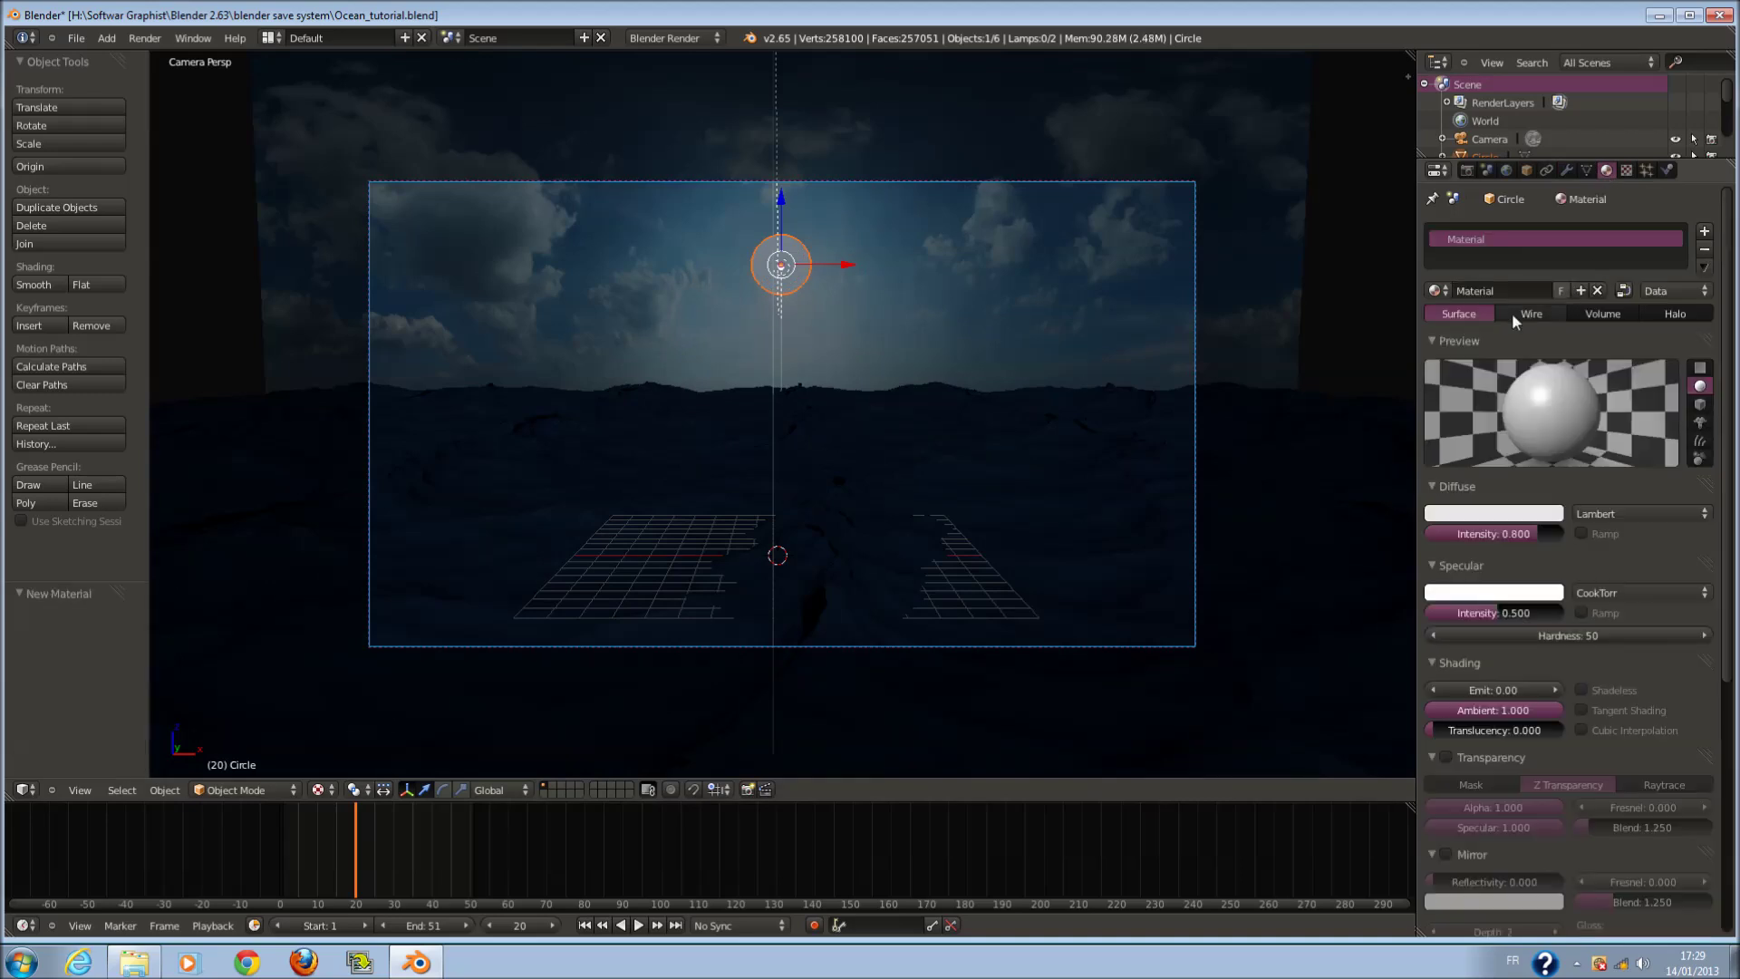
{"action": "left_click", "coordinate": [1493, 292]}
{"action": "type", "text": "Sun"}
{"action": "key", "text": "Return"}
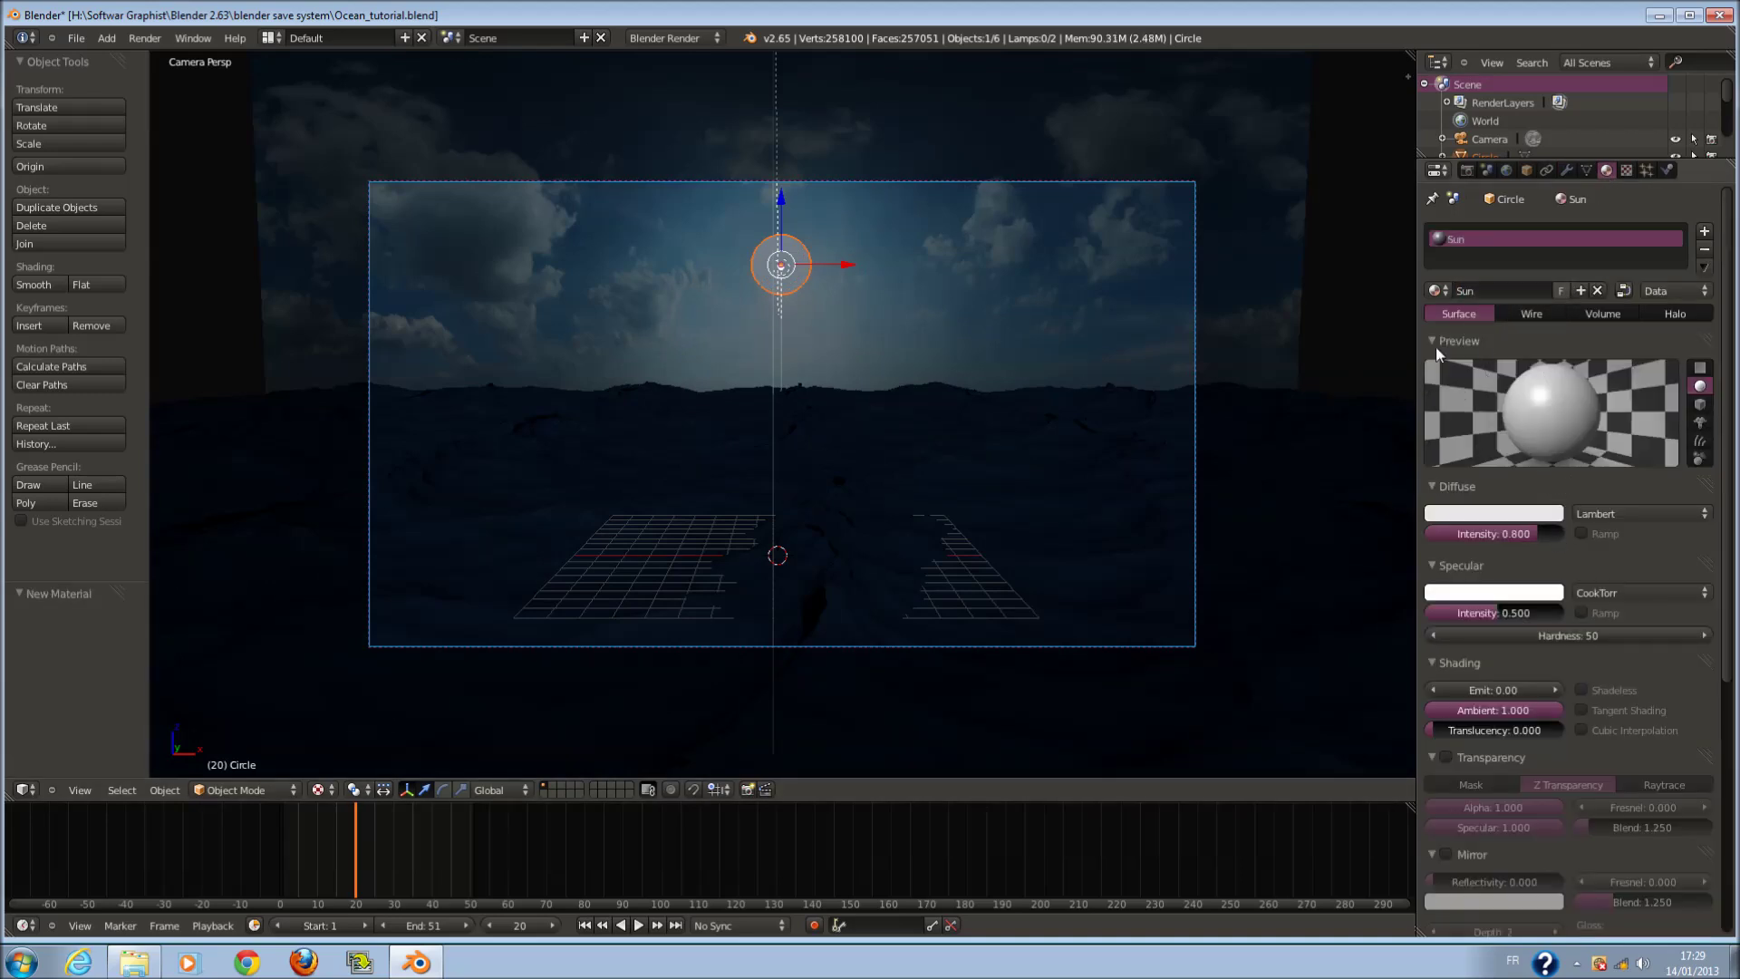
{"action": "left_click_drag", "start_coordinate": [1500, 613], "coordinate": [1164, 625]}
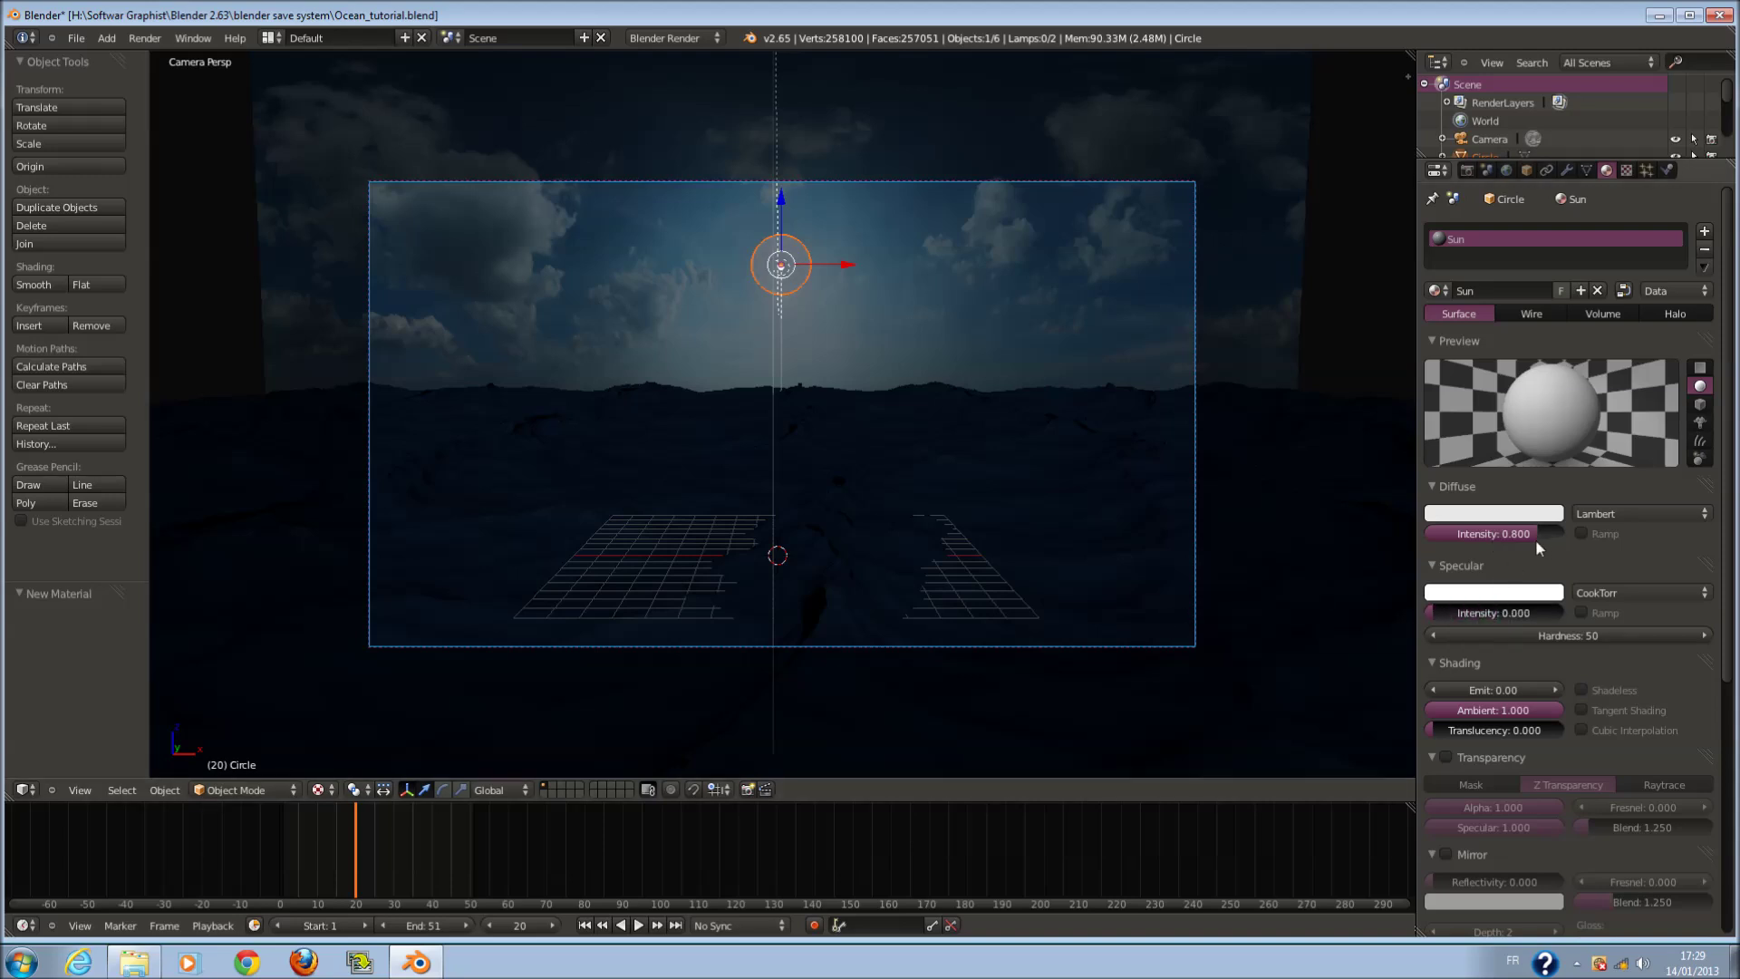
- Set the Sun material's diffuse intensity to 1, make it shadeless and tint its diffuse colour pale yellow
{"action": "left_click_drag", "start_coordinate": [1531, 535], "coordinate": [1563, 535]}
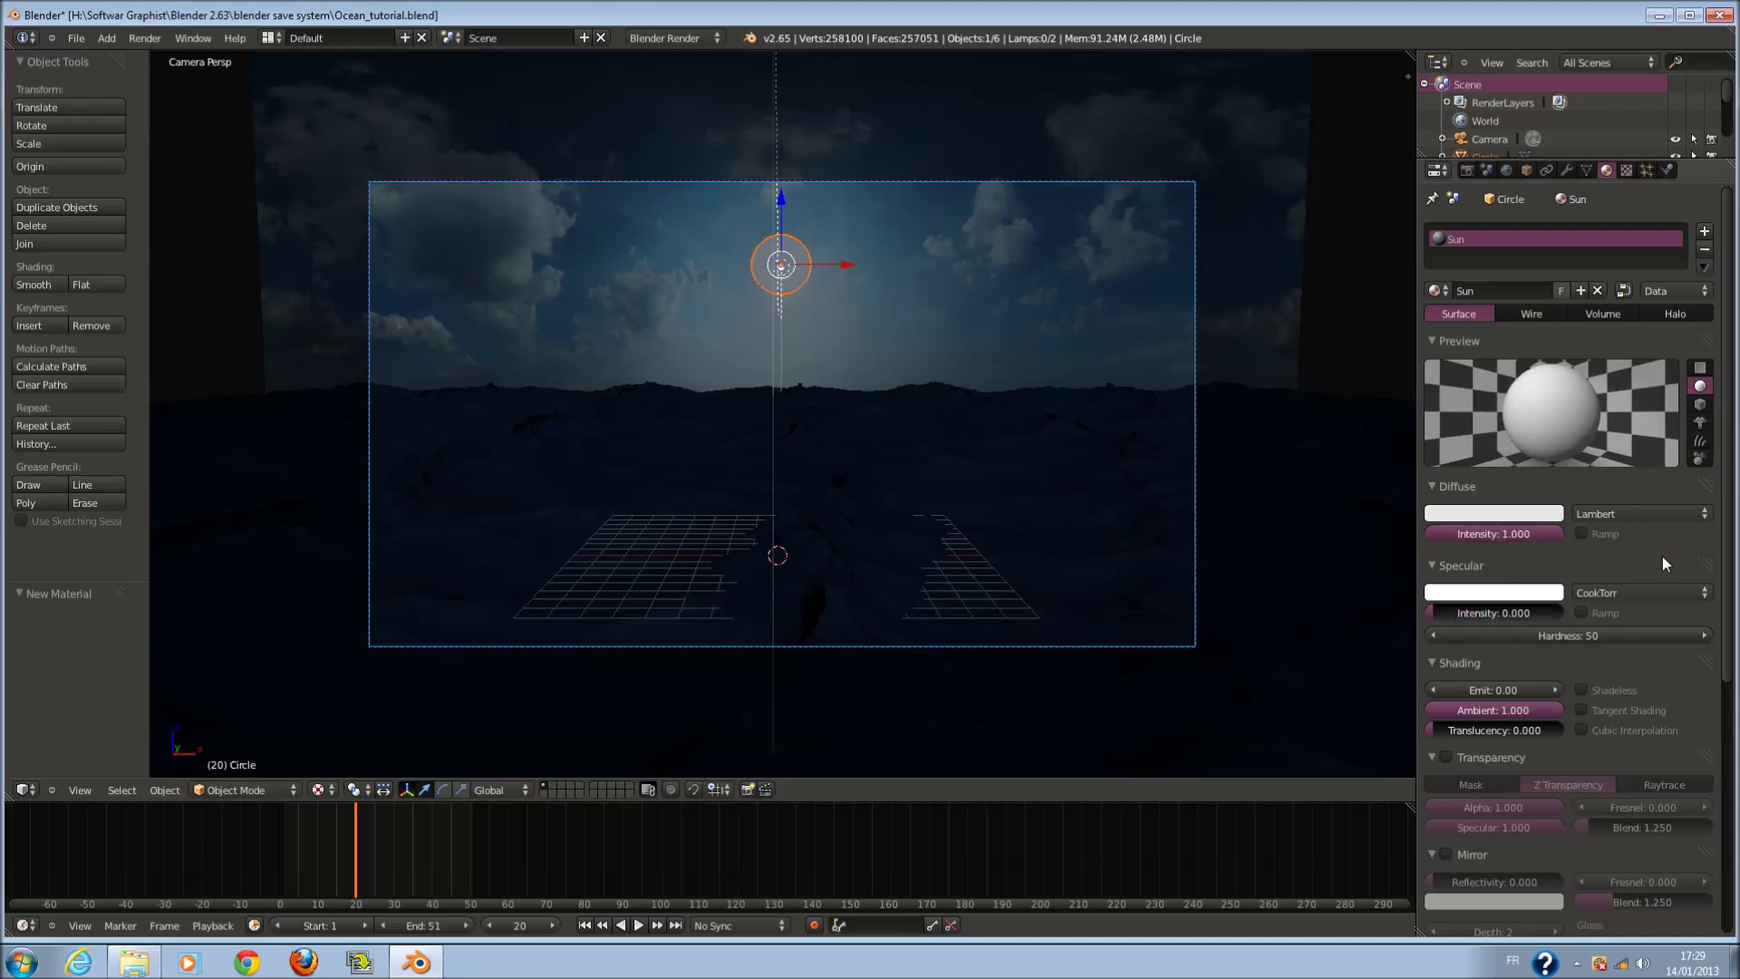
{"action": "left_click", "coordinate": [1582, 689]}
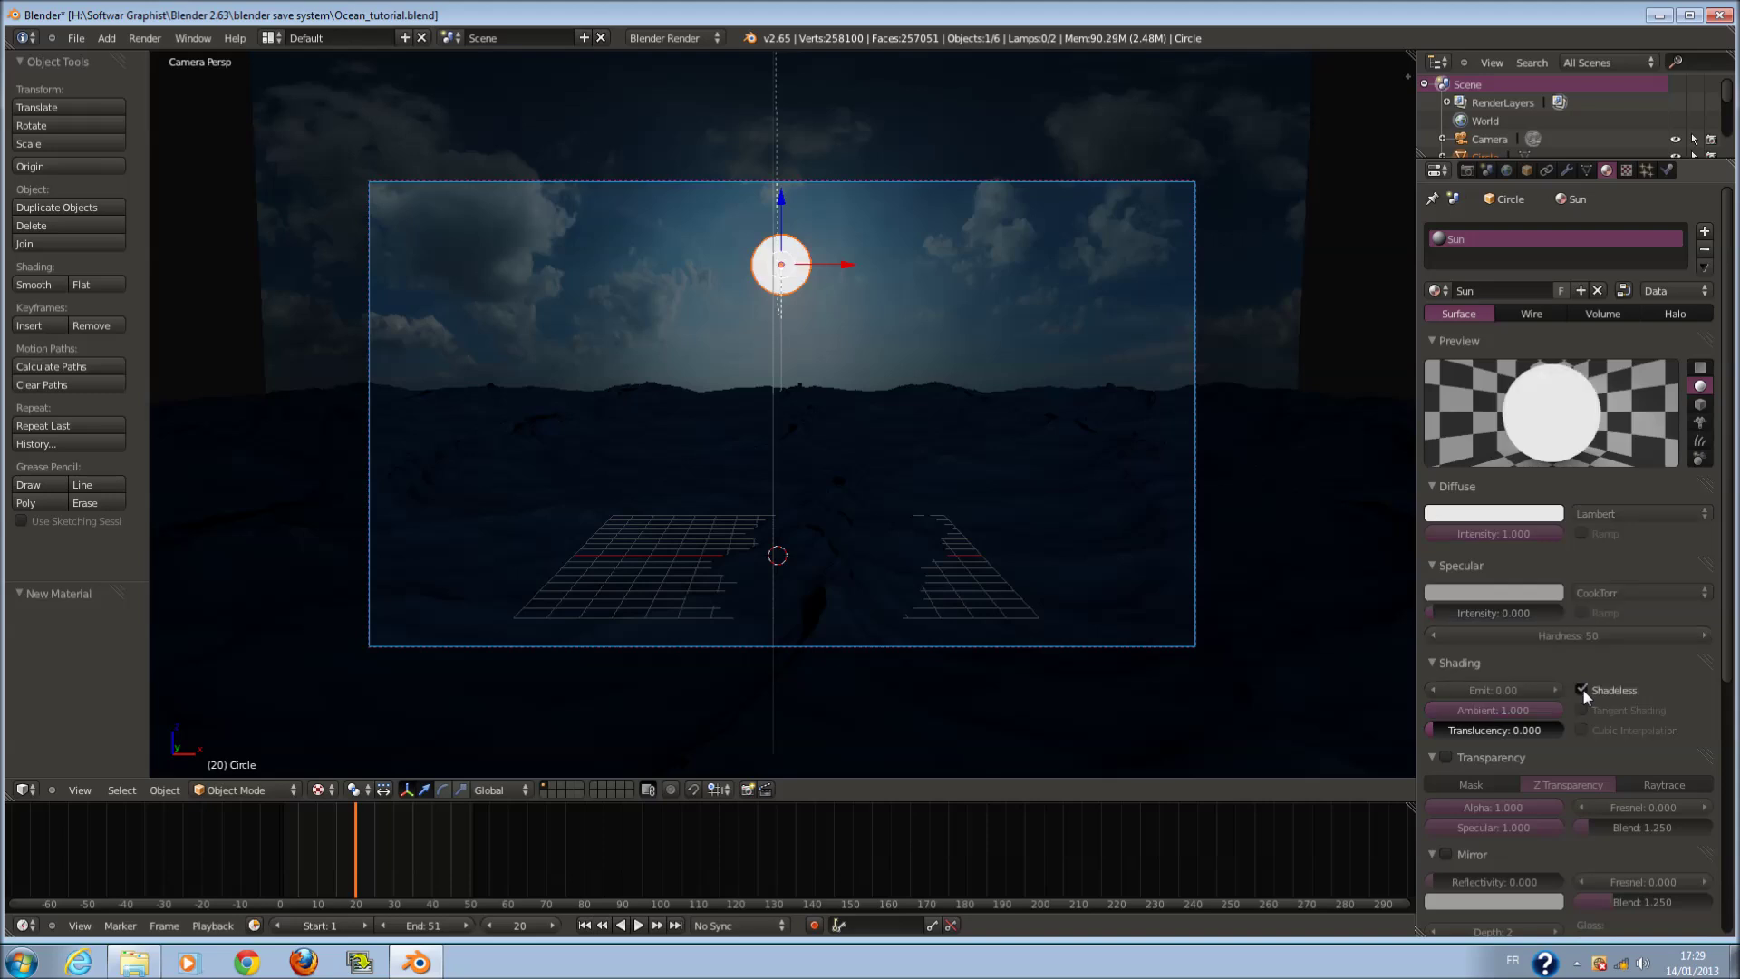
{"action": "left_click", "coordinate": [1492, 515]}
{"action": "left_click_drag", "start_coordinate": [1464, 335], "coordinate": [1448, 351]}
{"action": "scroll", "coordinate": [938, 444], "scroll_direction": "up", "scroll_amount": 1}
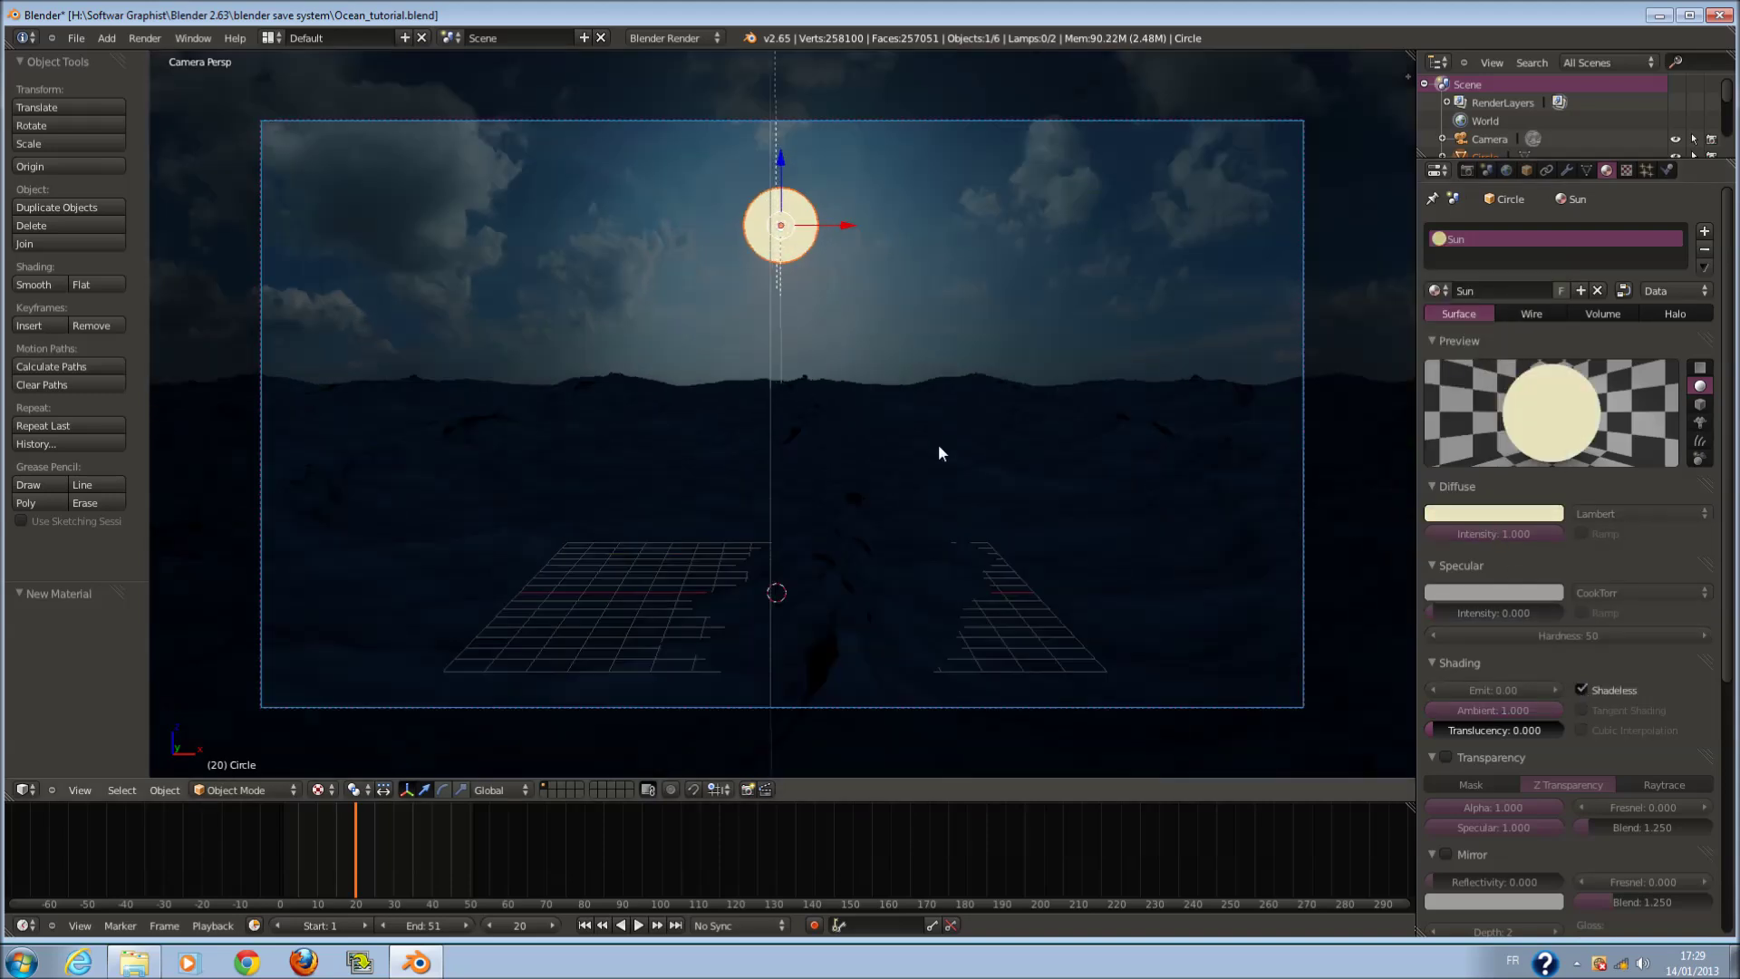
- Move the circle to the second scene layer and enable the first and second scene layers together
{"action": "left_click", "coordinate": [1467, 171]}
{"action": "scroll", "coordinate": [1200, 352], "scroll_direction": "down", "scroll_amount": 1}
{"action": "scroll", "coordinate": [1167, 444], "scroll_direction": "up", "scroll_amount": 1}
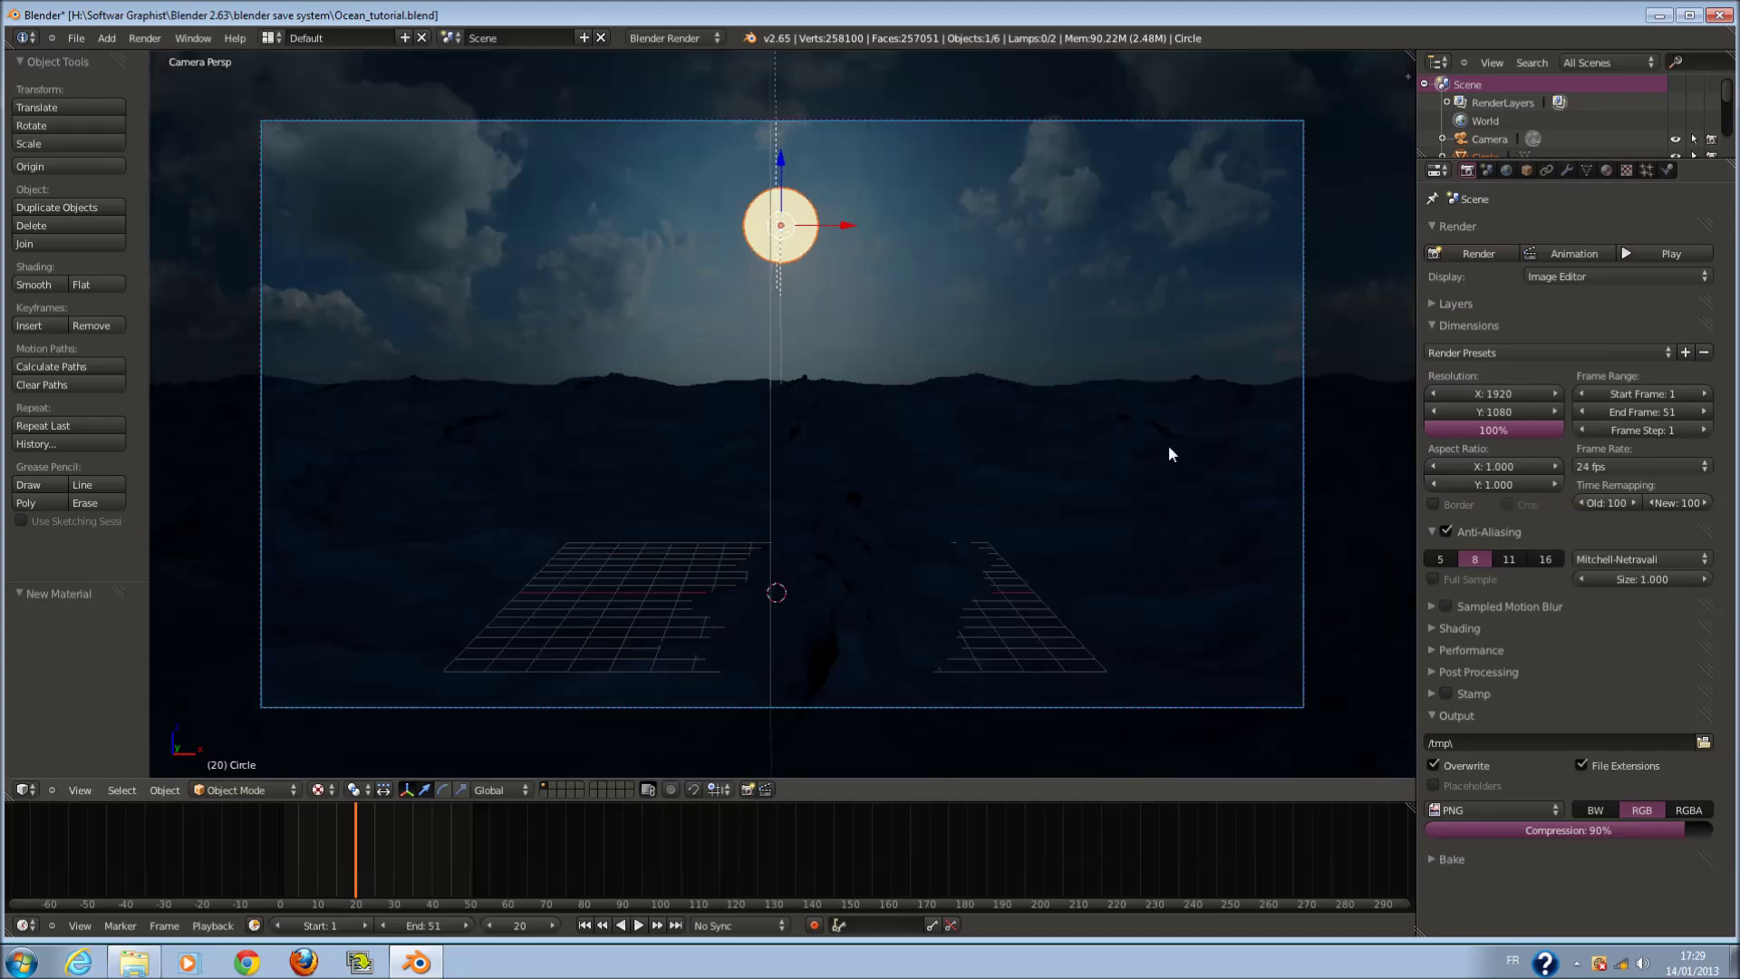
{"action": "key", "text": "m"}
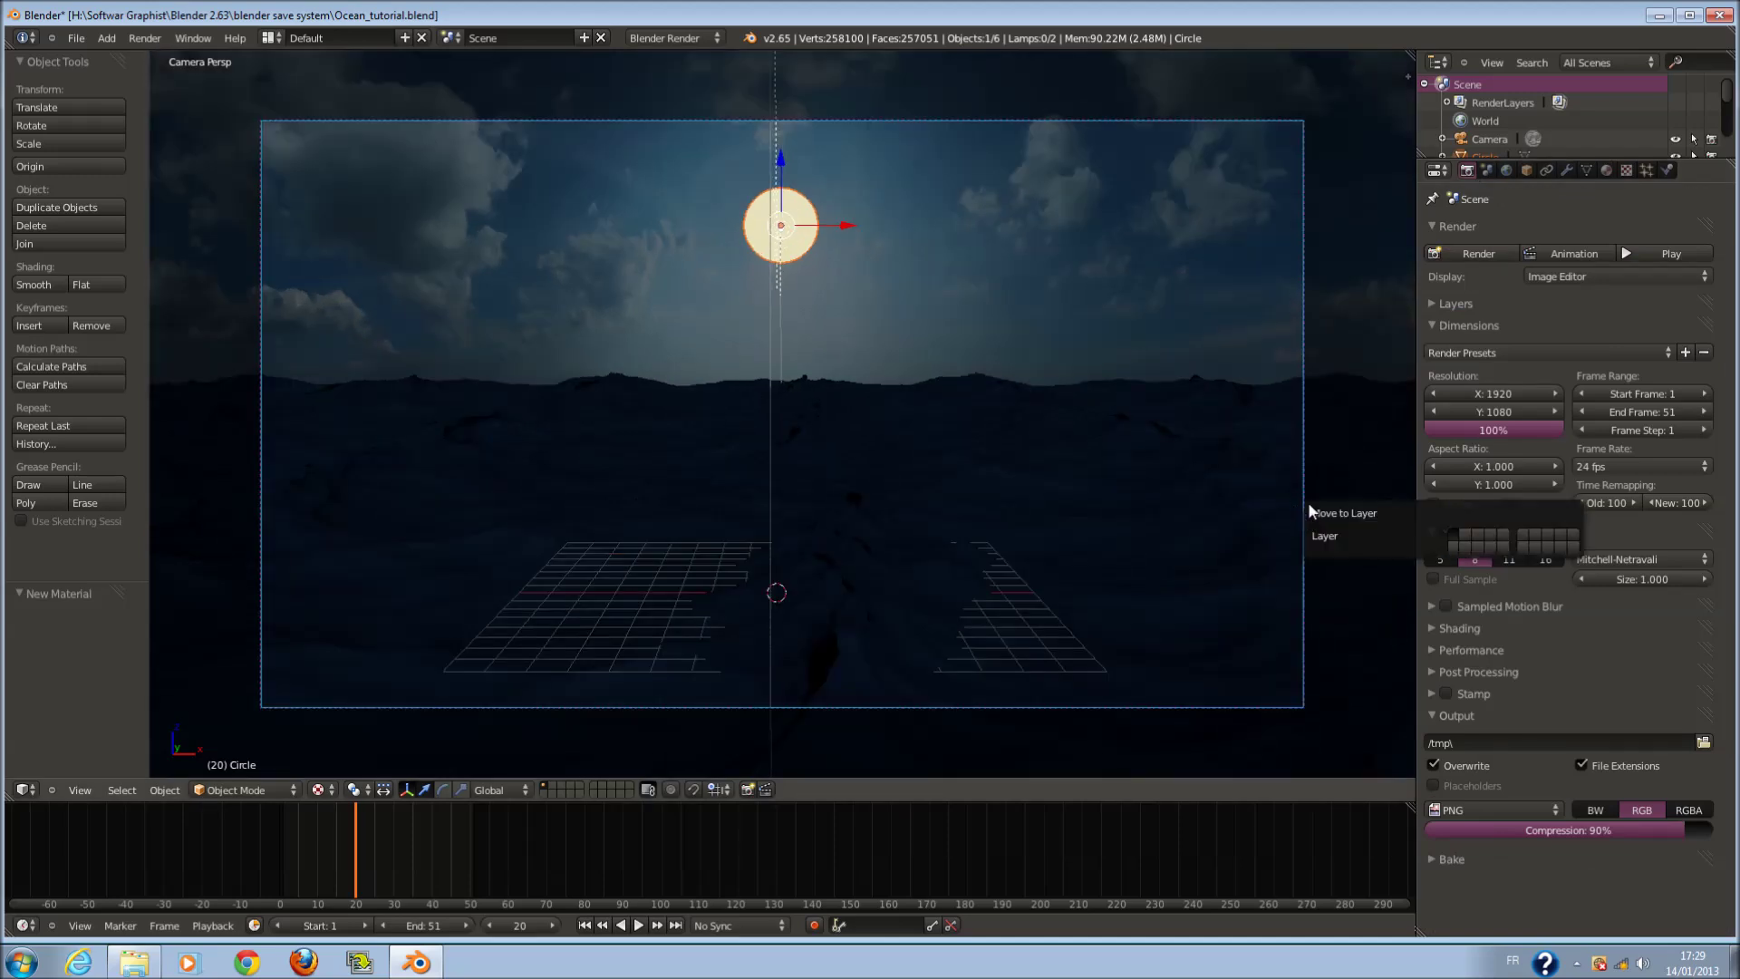
{"action": "left_click", "coordinate": [1470, 533]}
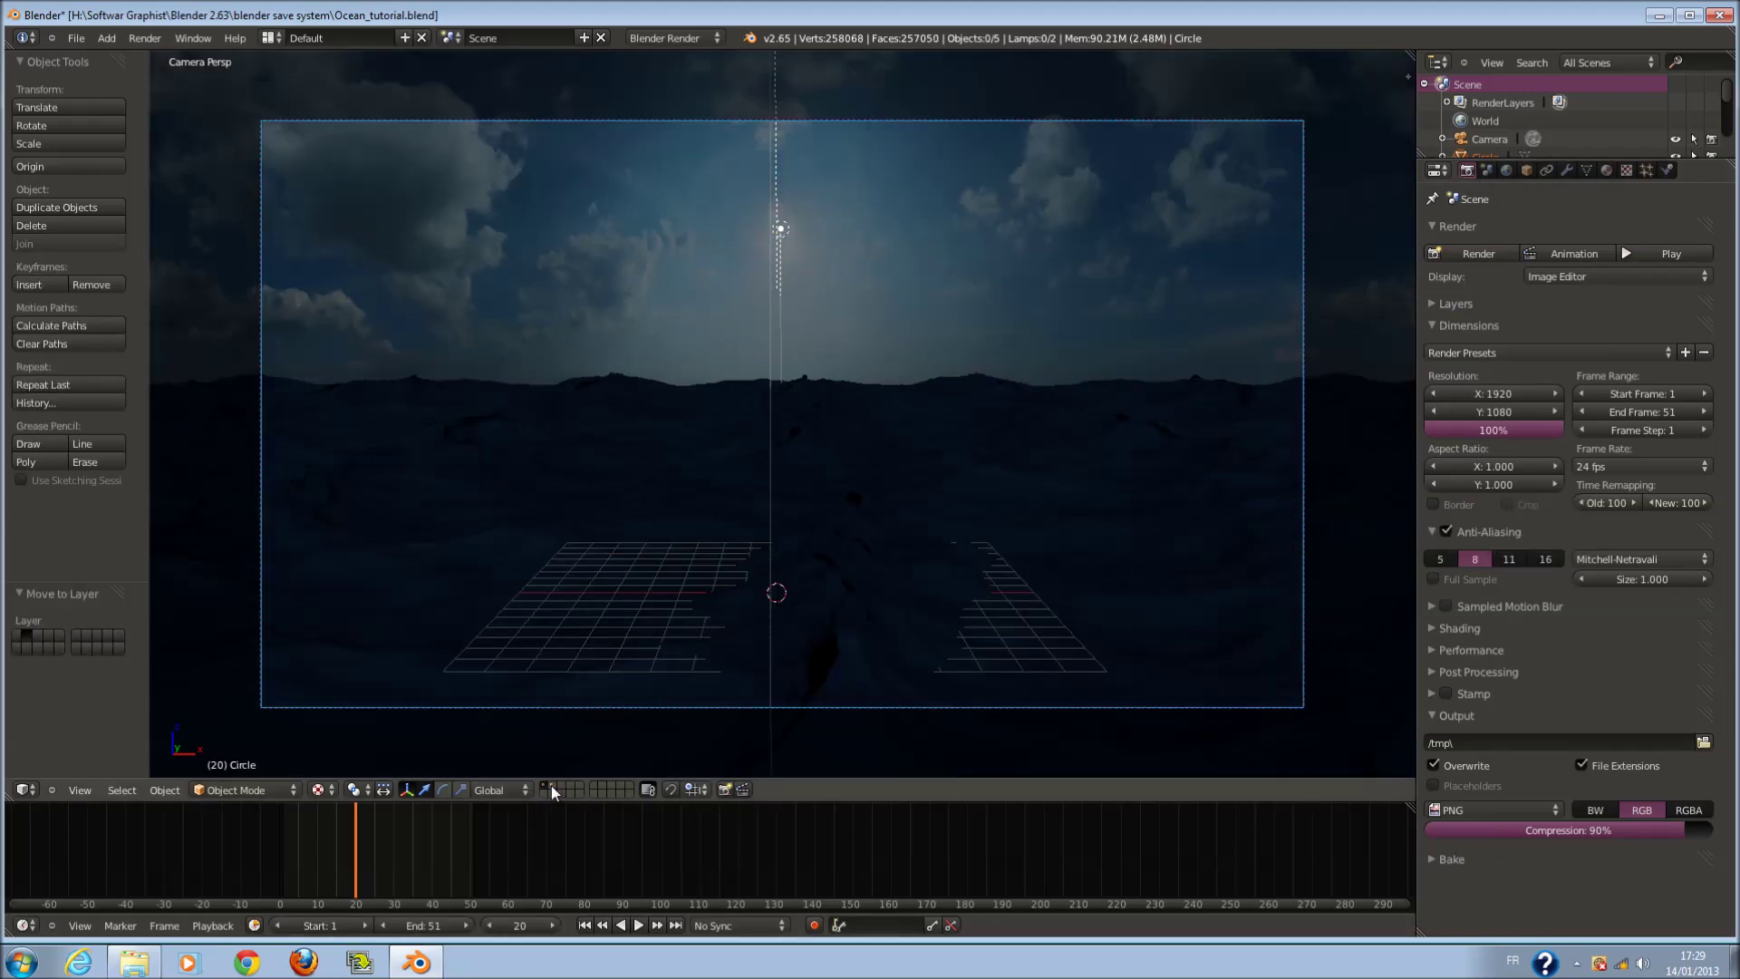
{"action": "left_click", "coordinate": [550, 785]}
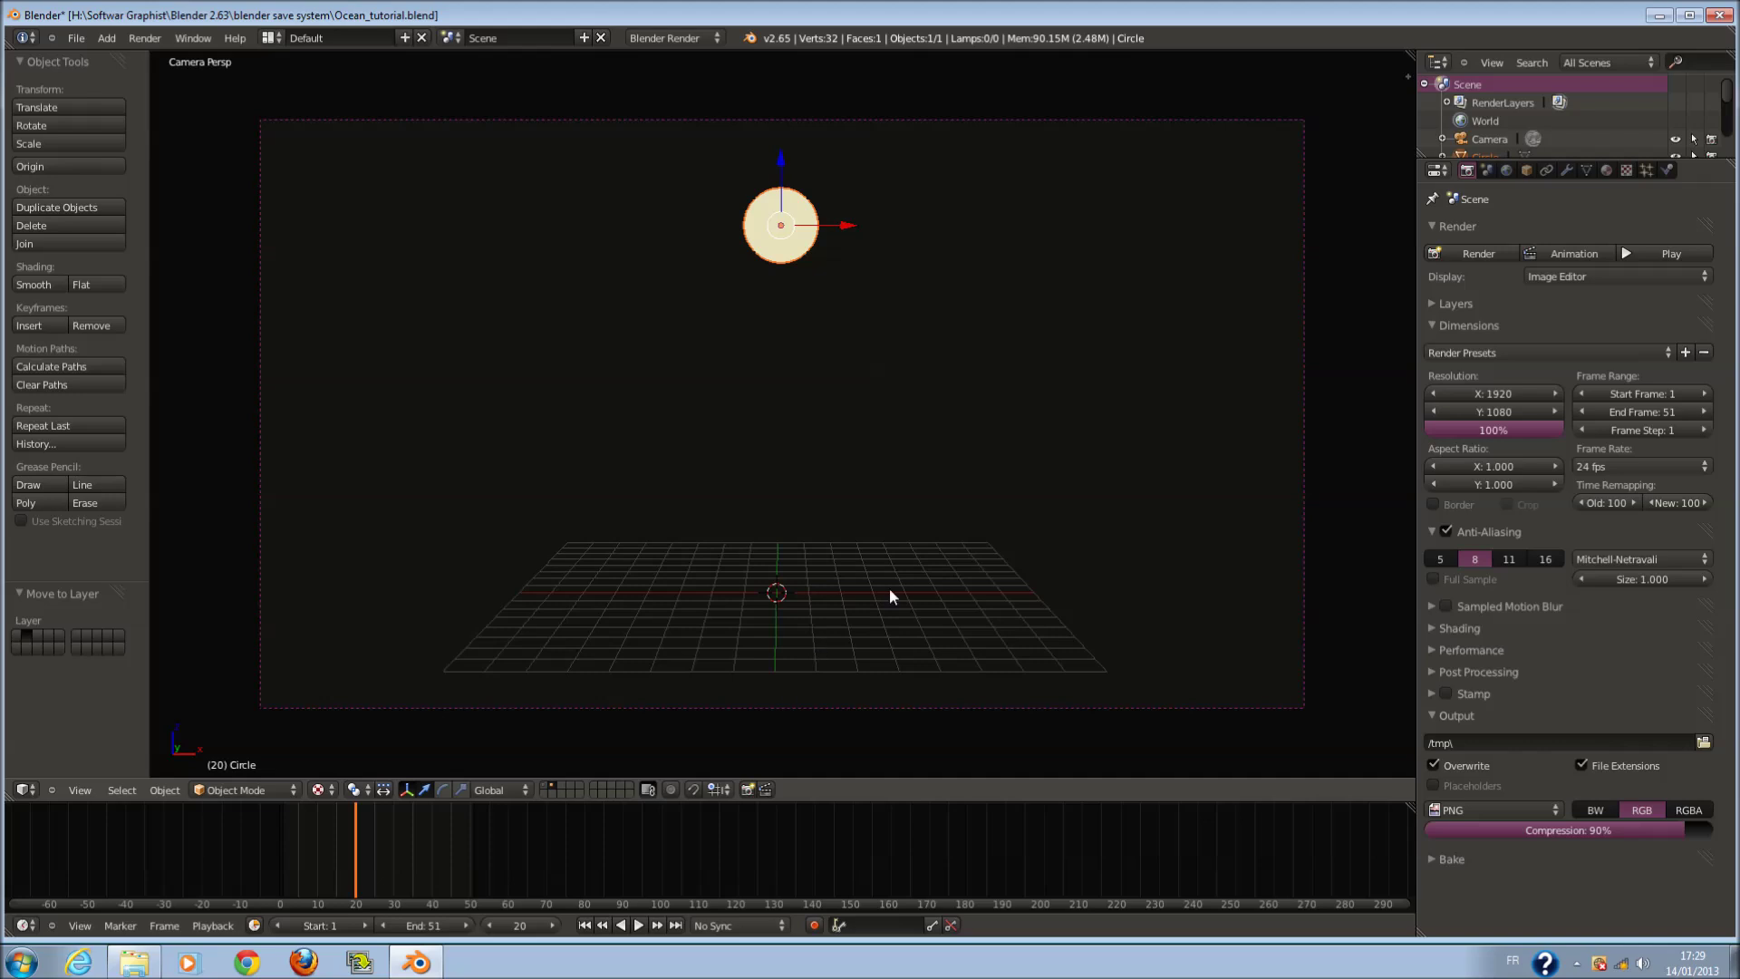
{"action": "left_click", "coordinate": [1483, 324]}
{"action": "left_click", "coordinate": [1484, 304]}
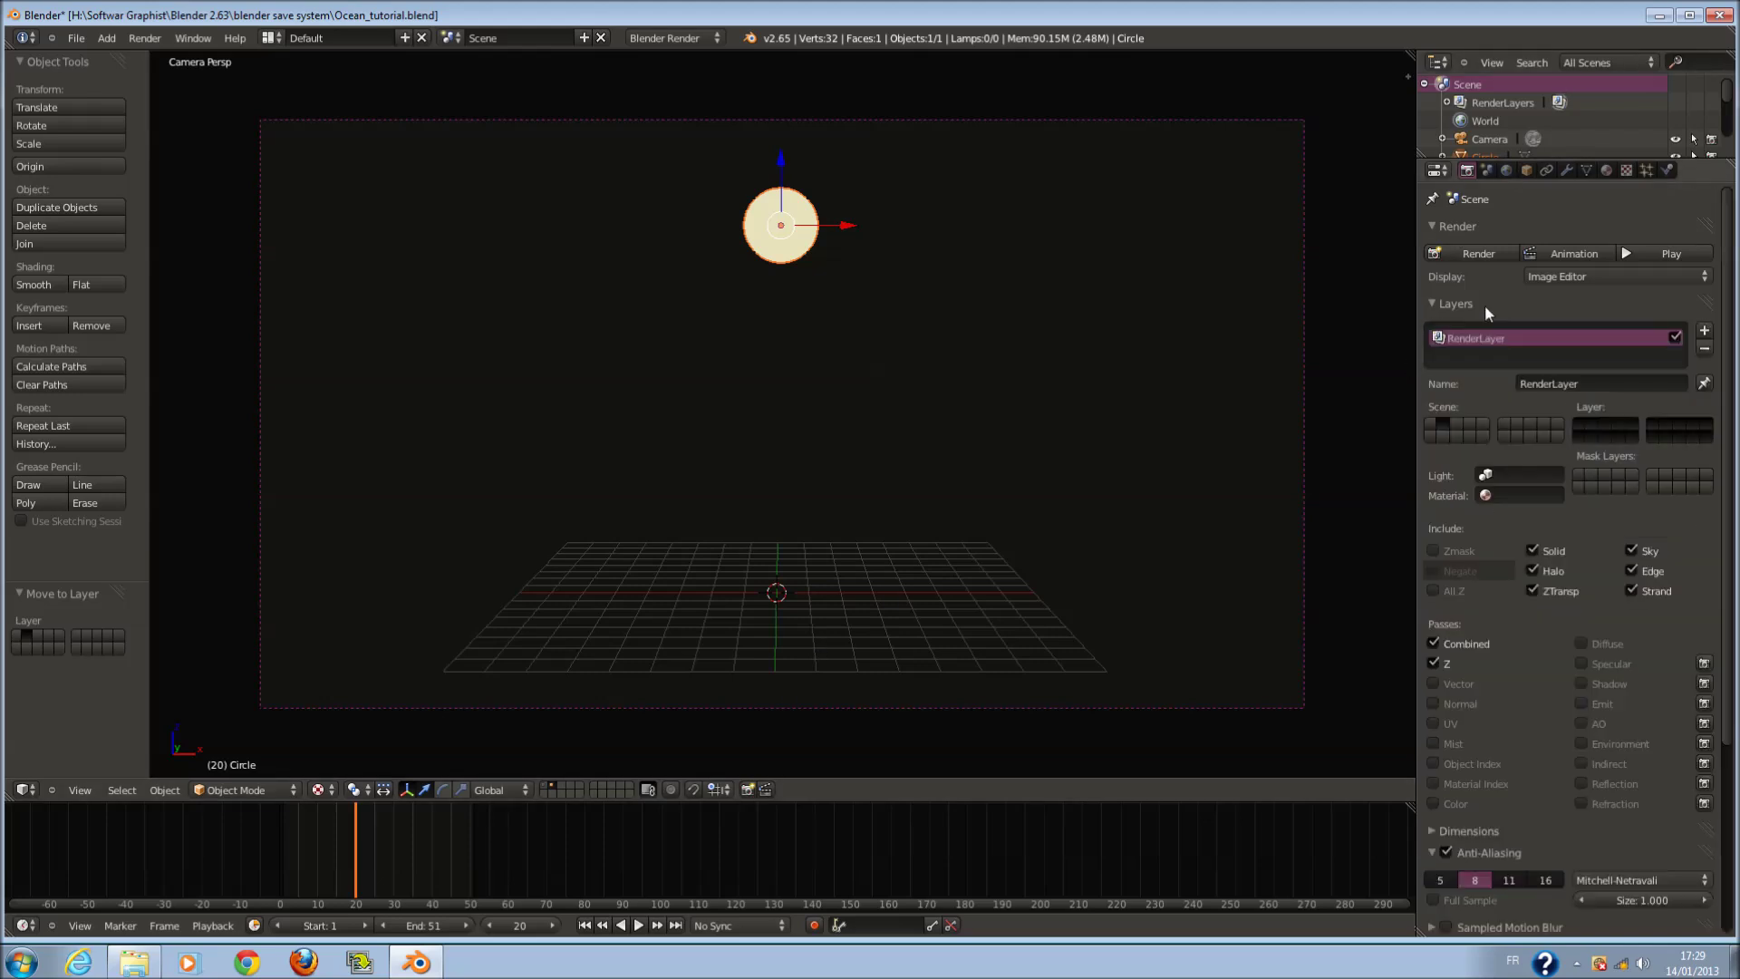
{"action": "left_click", "coordinate": [1437, 422], "text": "shift"}
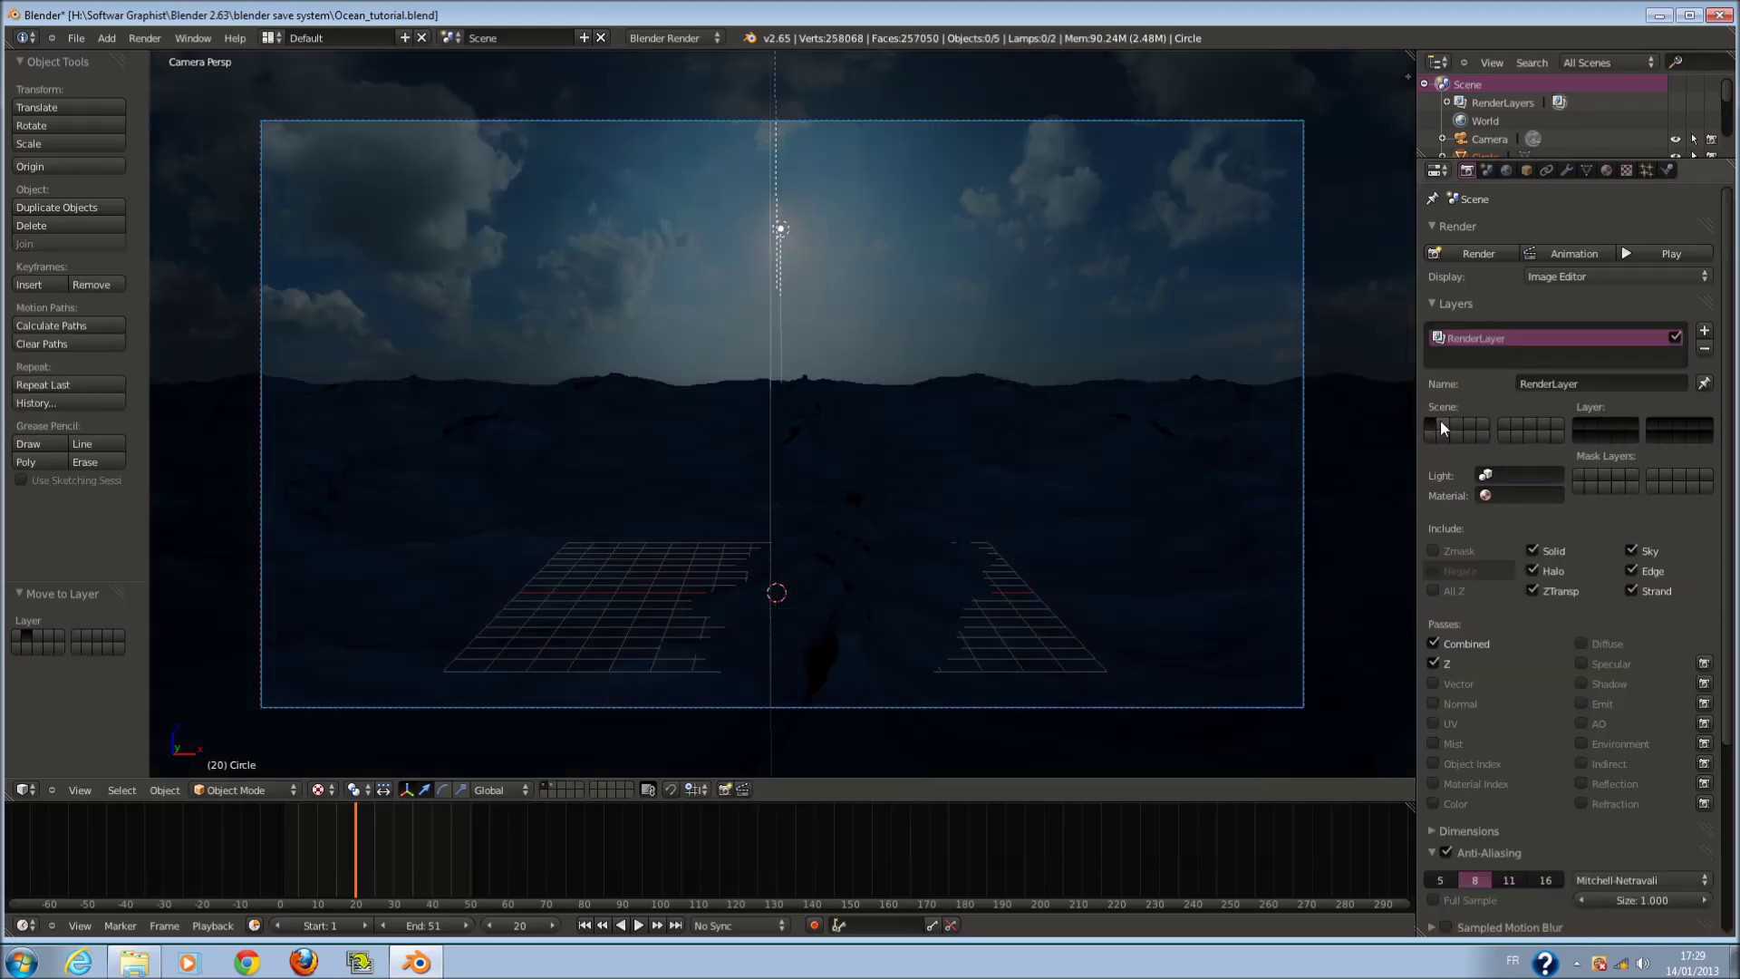
- Add a second render layer and name it sun
{"action": "left_click", "coordinate": [1705, 330]}
{"action": "left_click", "coordinate": [1580, 383]}
{"action": "type", "text": "s"}
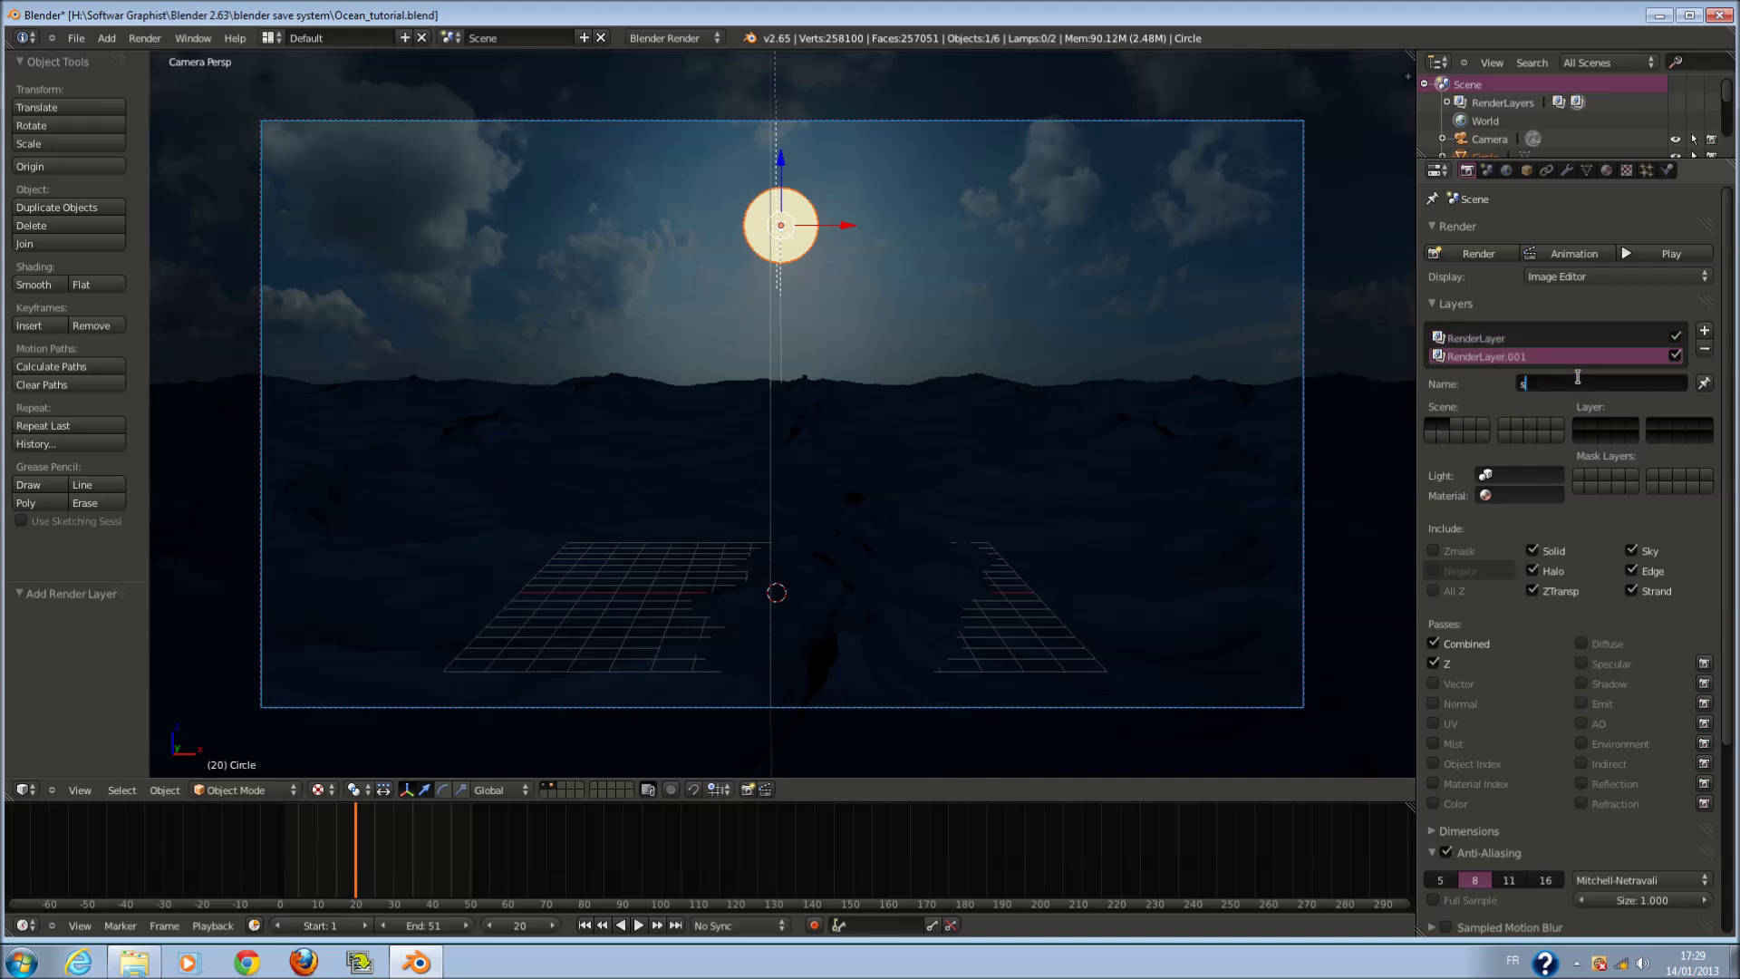
{"action": "type", "text": "un"}
{"action": "key", "text": "Return"}
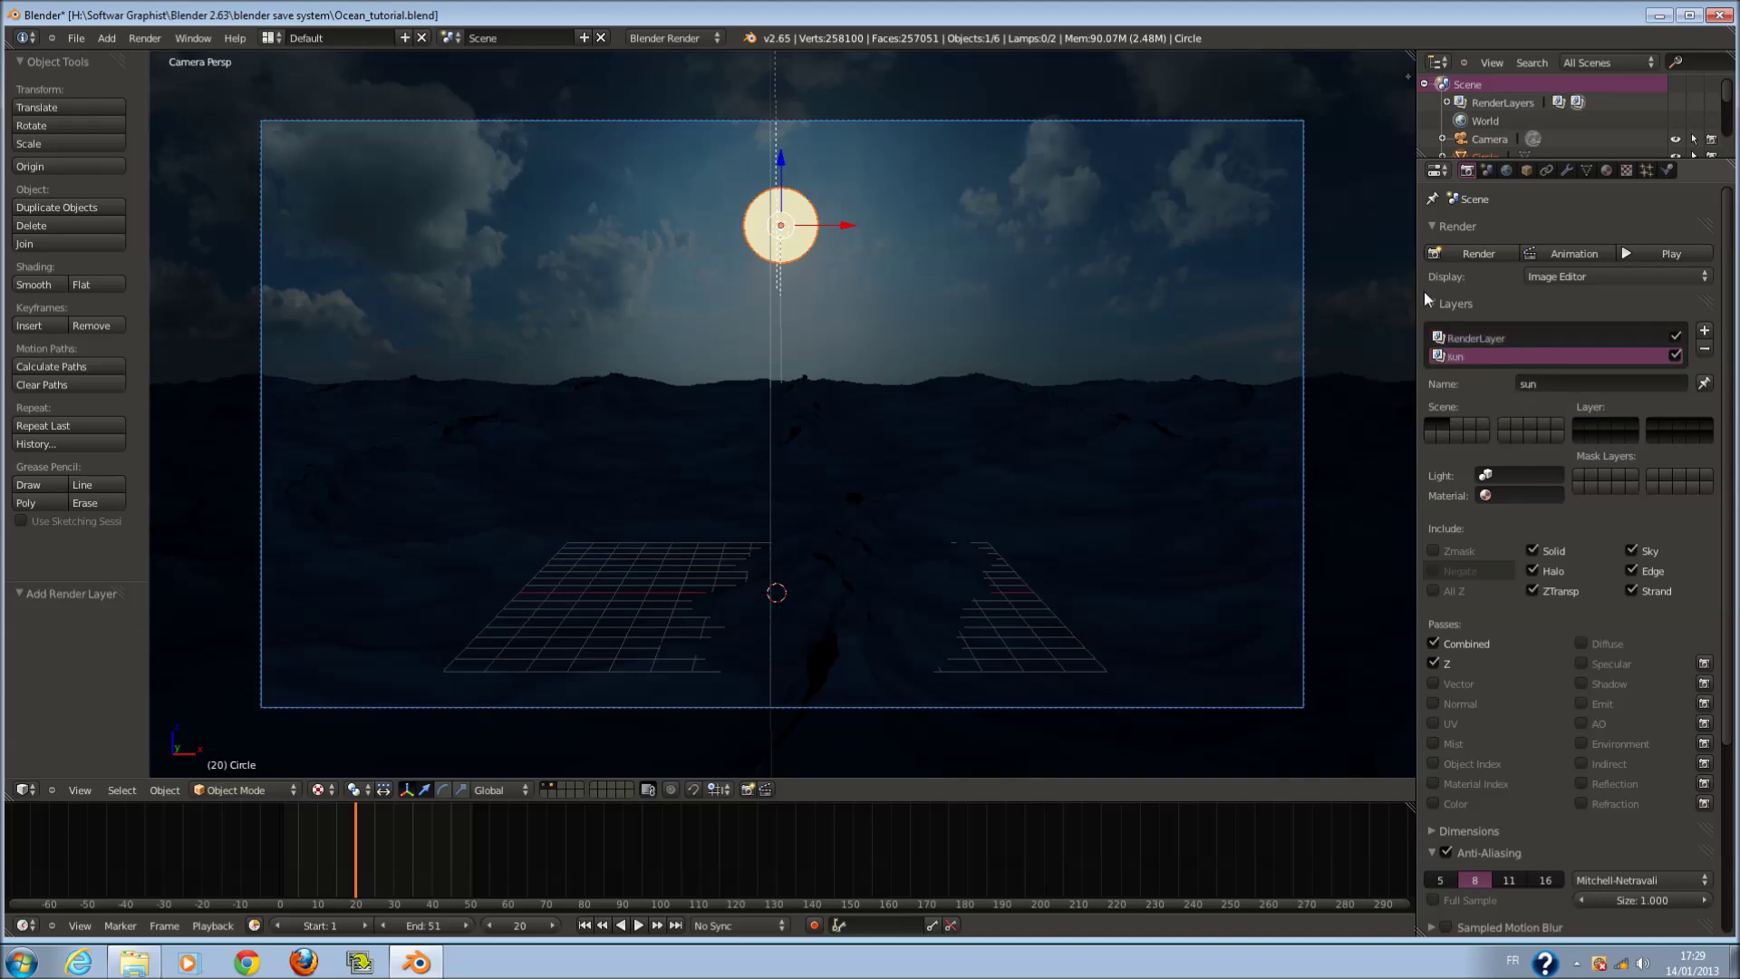
- Rename the original render layer as ocean & ciel
{"action": "left_click", "coordinate": [1477, 333]}
{"action": "left_click", "coordinate": [1584, 390]}
{"action": "type", "text": "ocean &"}
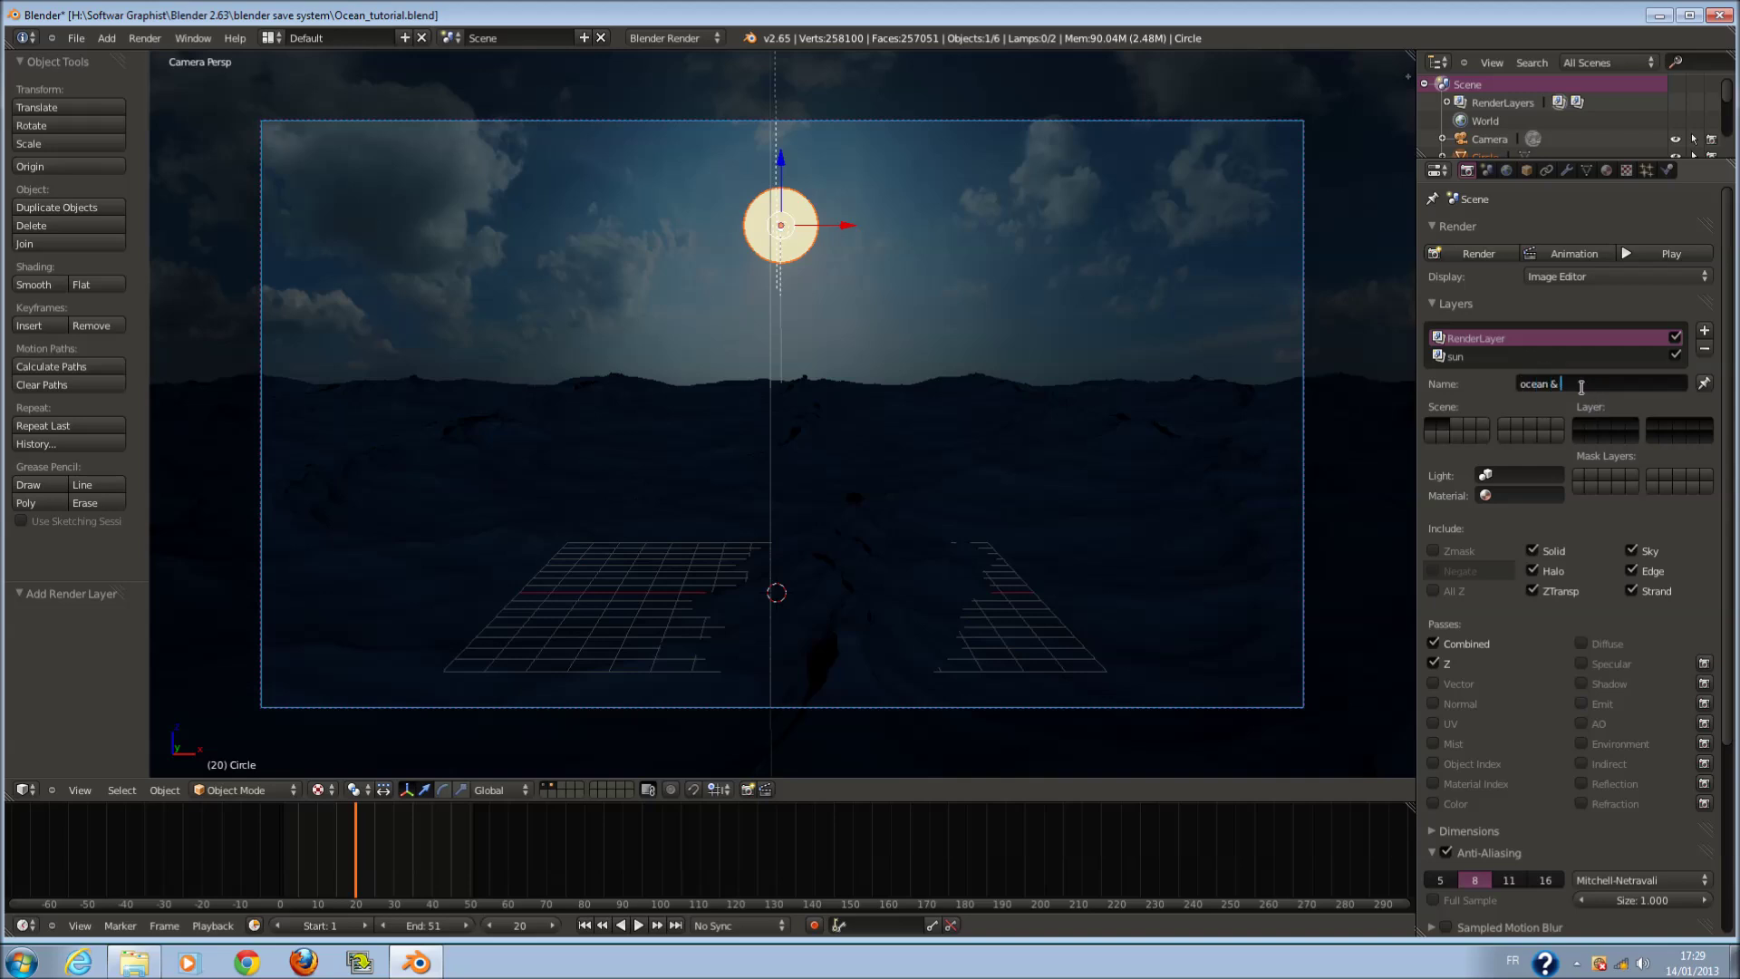
{"action": "type", "text": " ciel"}
{"action": "key", "text": "Return"}
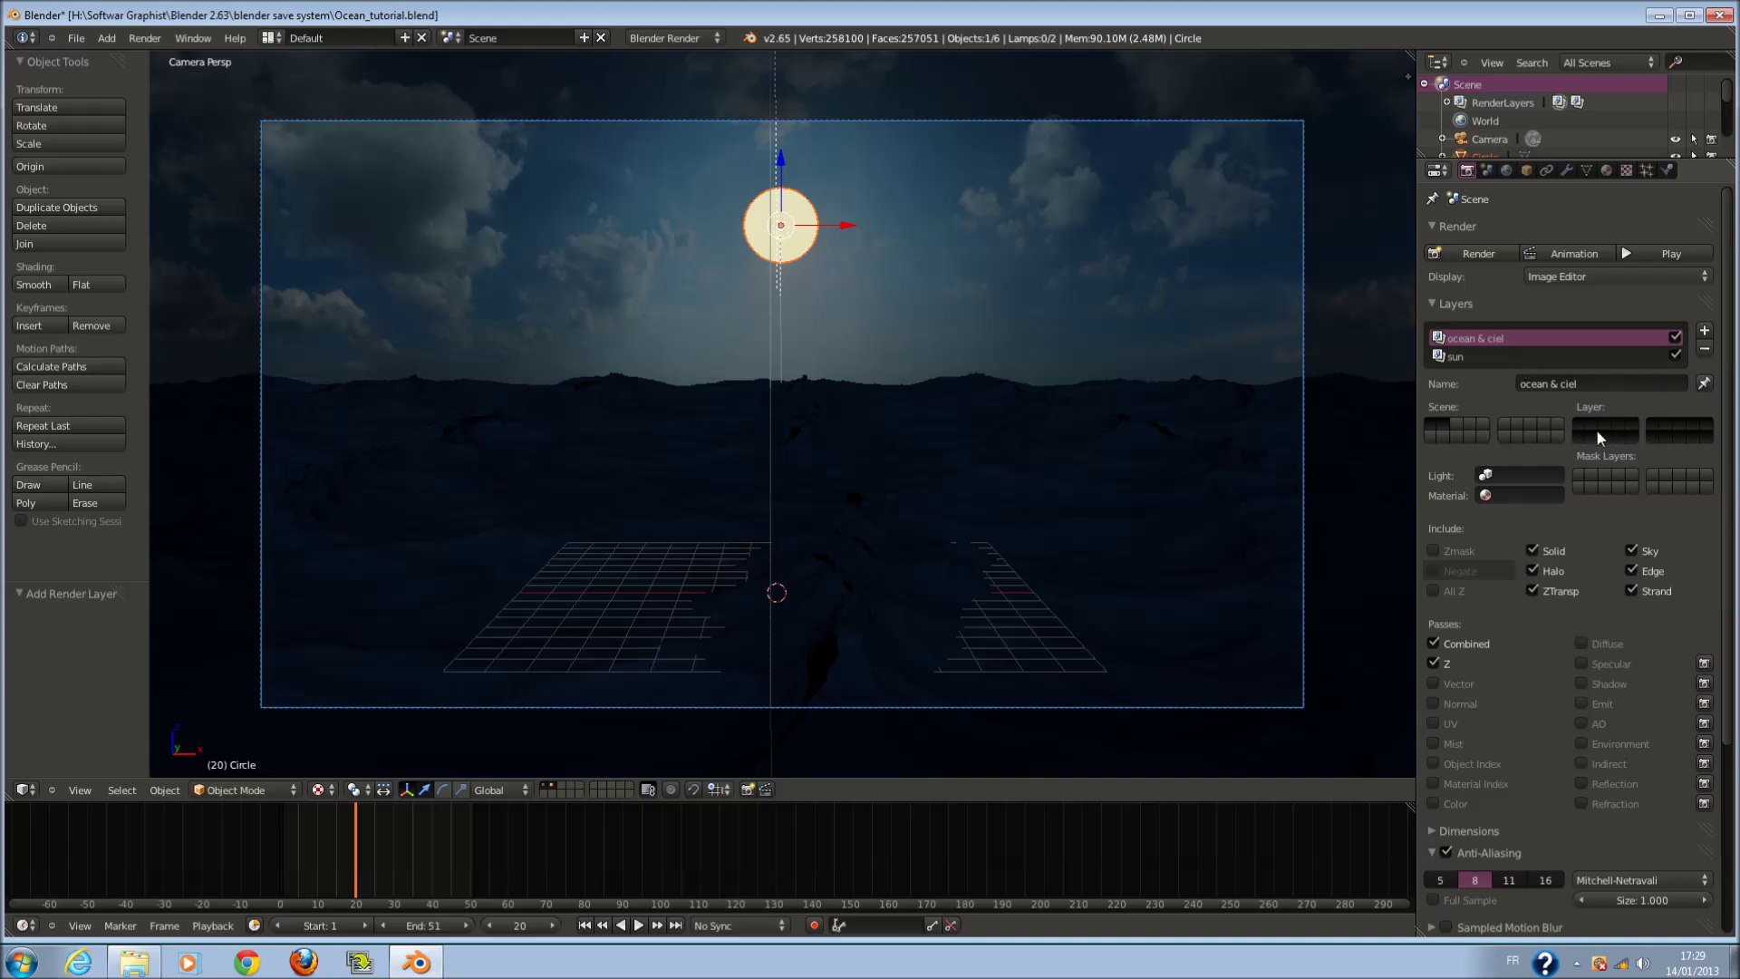
- Narrow the ocean & ciel render layer's layer selection and limit the sun render layer to the second layer
{"action": "left_click", "coordinate": [1579, 419]}
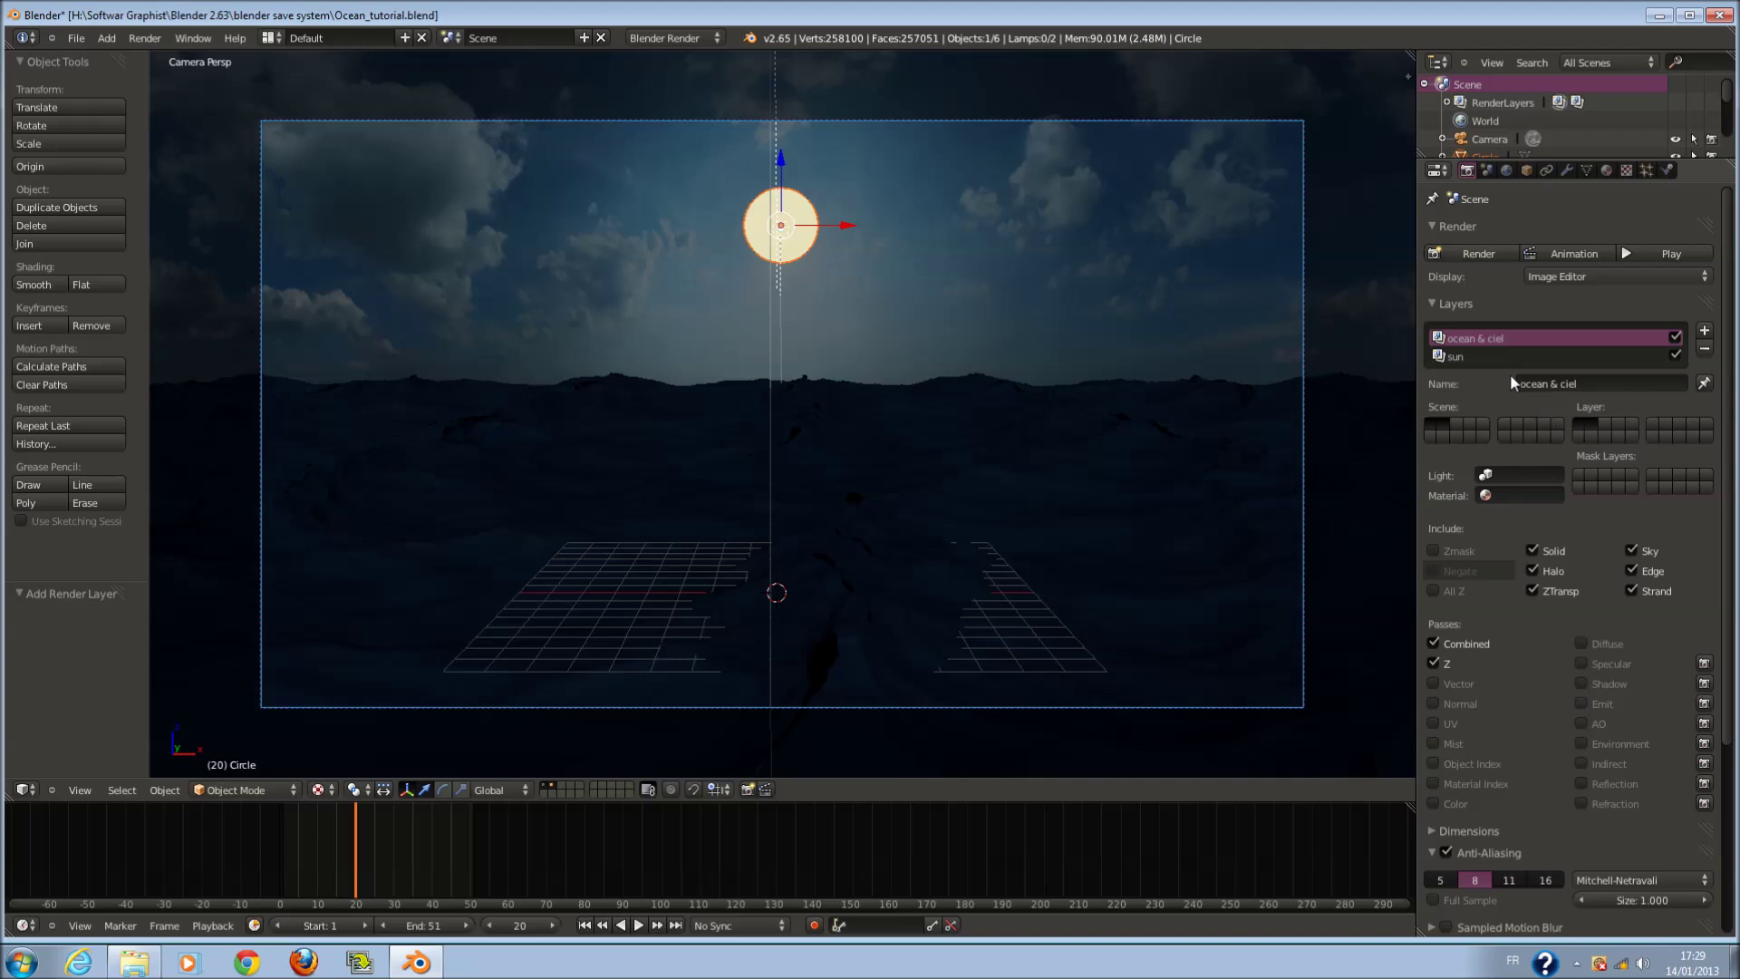
{"action": "left_click", "coordinate": [1506, 357]}
{"action": "left_click", "coordinate": [1591, 422]}
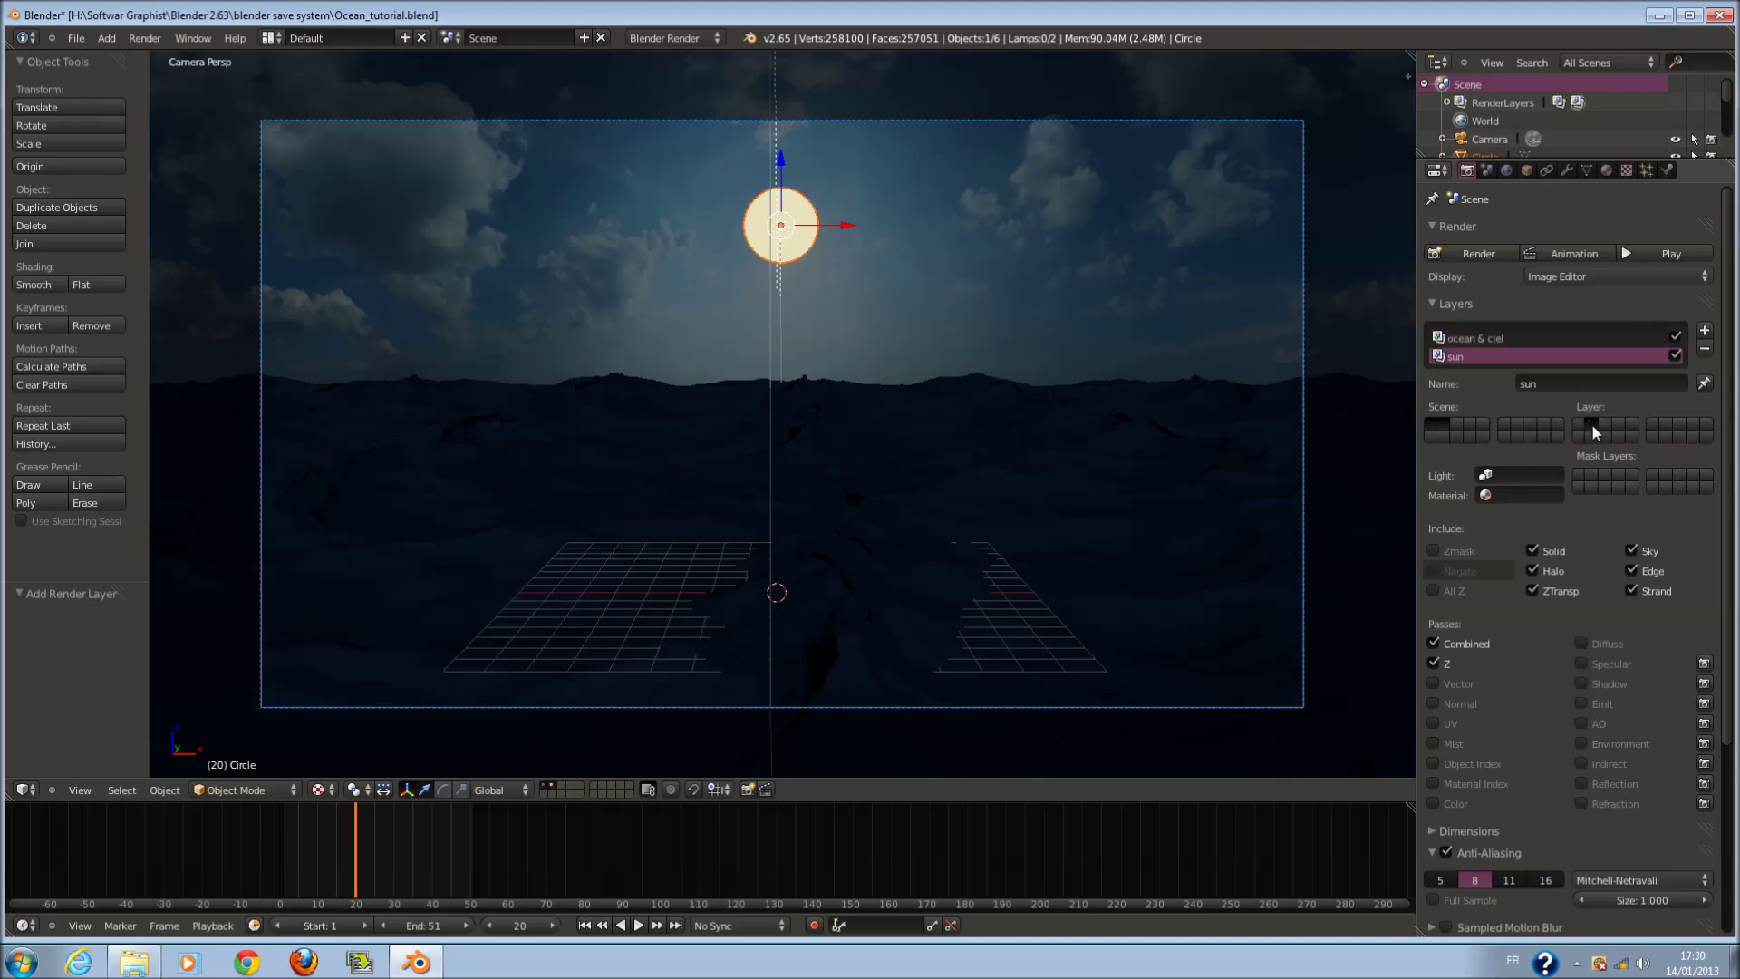
- Render the current frame and examine how the ocean, sky and sun come out
{"action": "key", "text": "F12"}
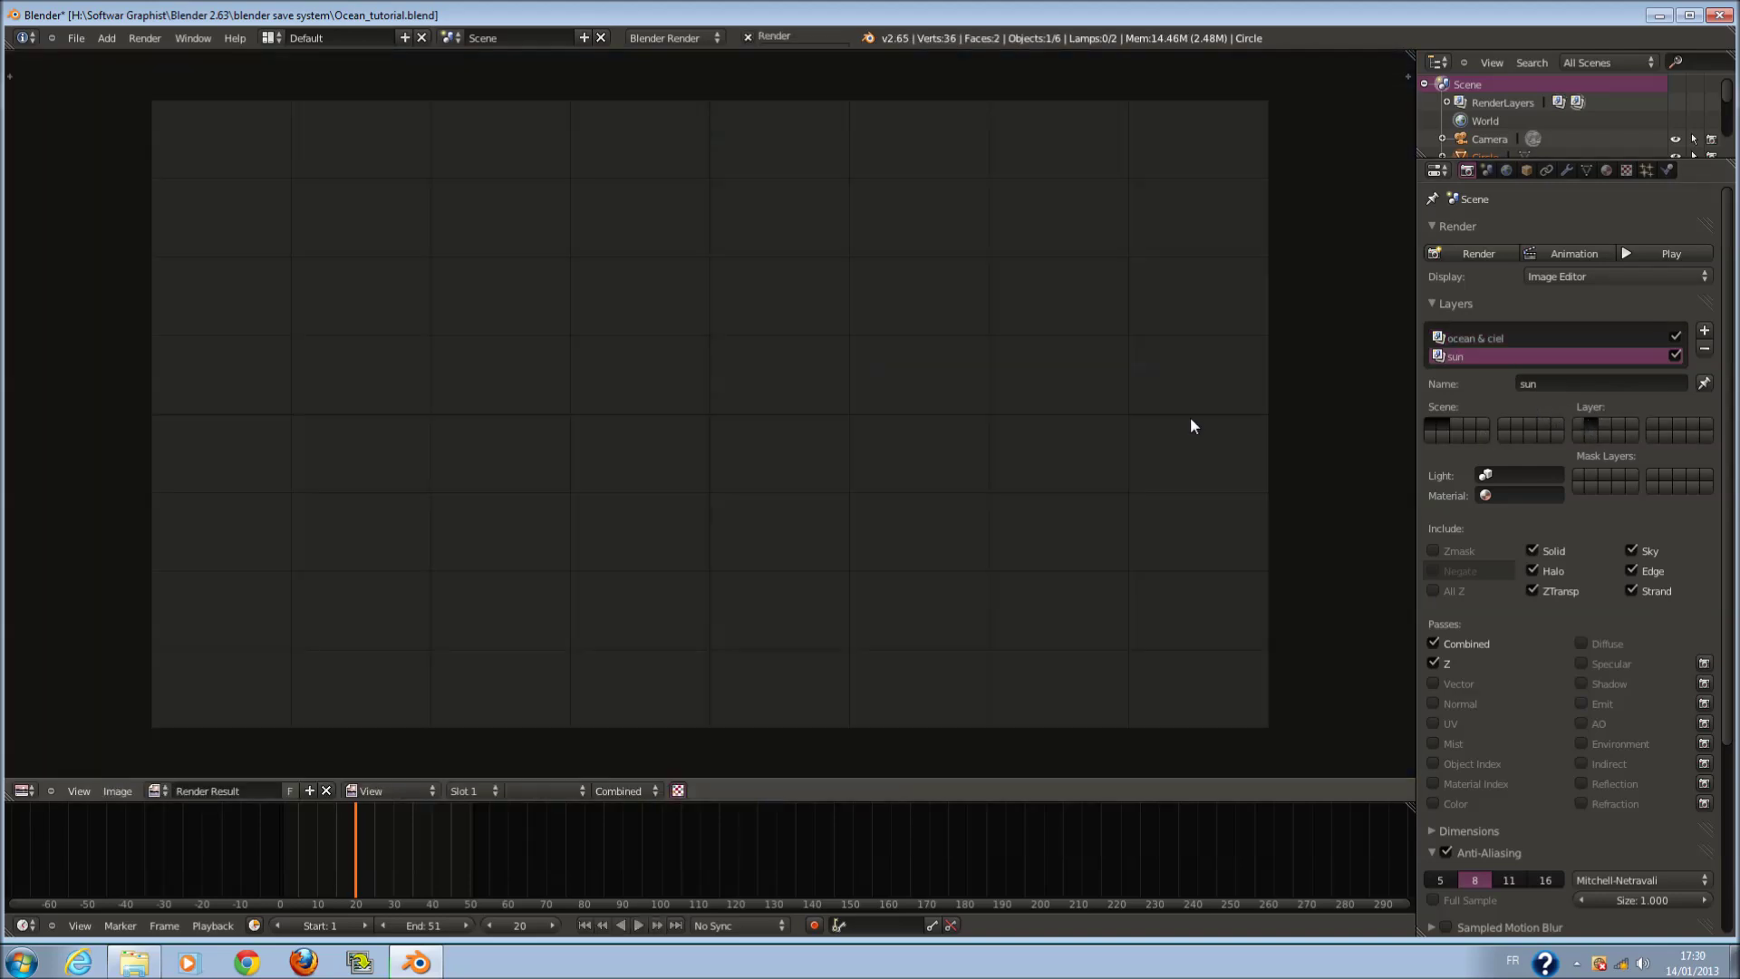
{"action": "left_click", "coordinate": [1469, 297]}
{"action": "left_click", "coordinate": [1481, 350]}
{"action": "left_click", "coordinate": [1477, 327]}
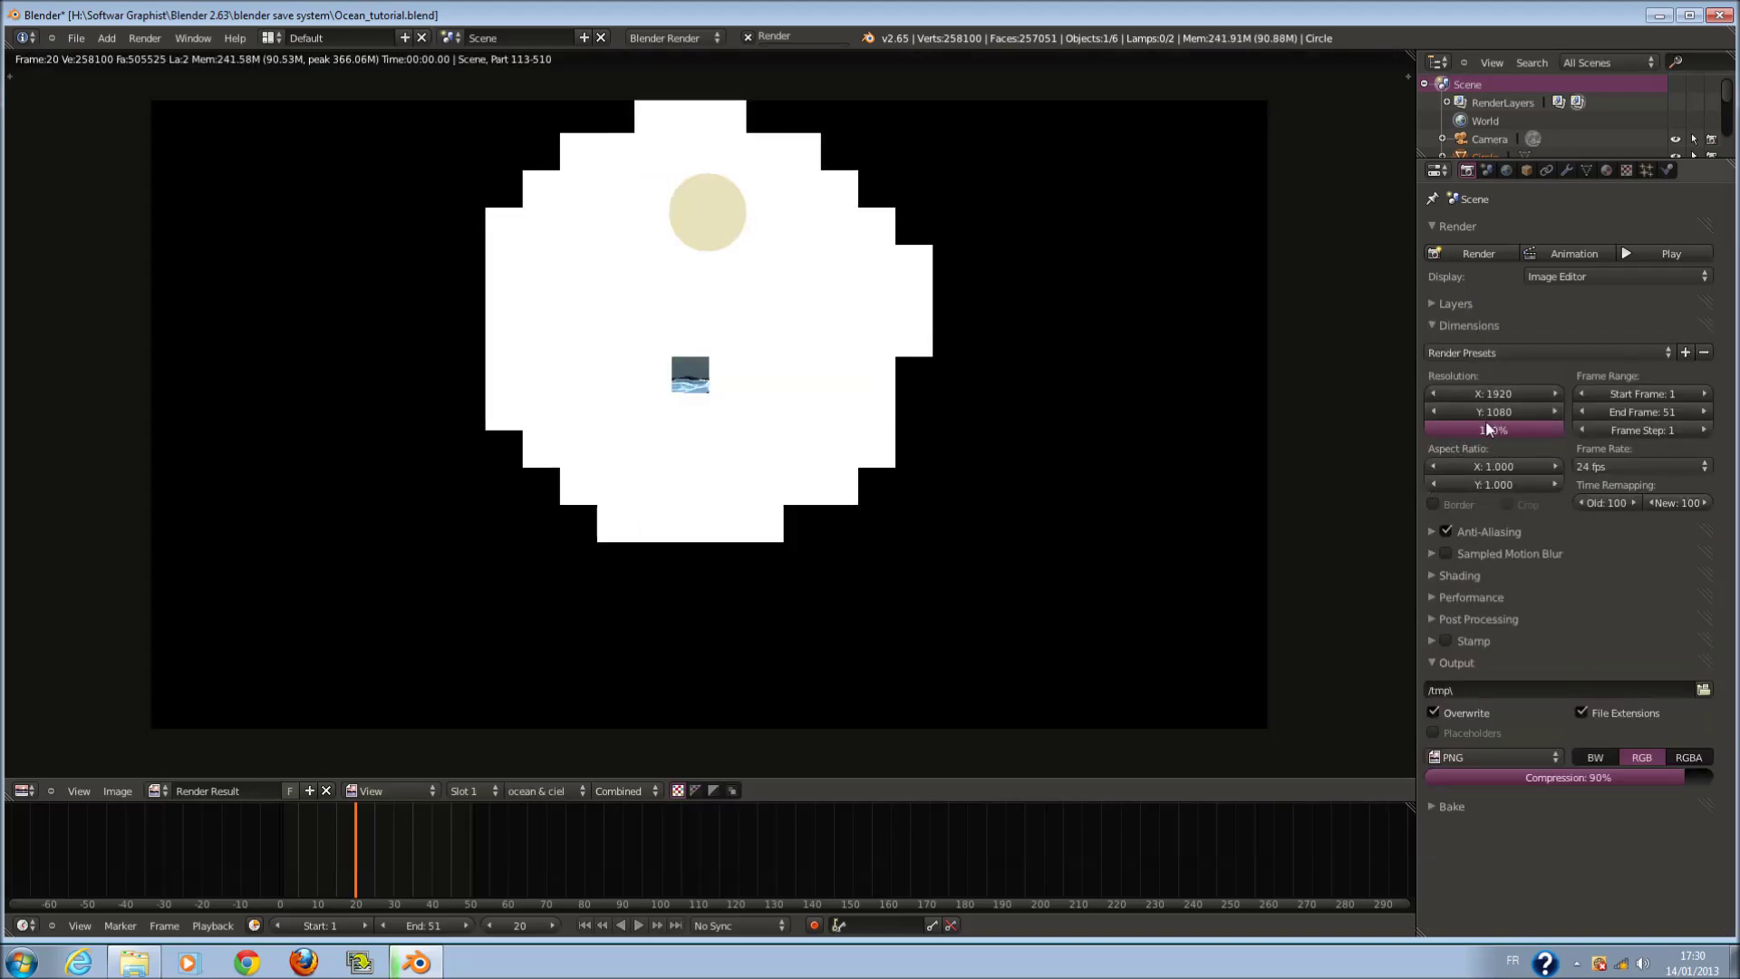
{"action": "scroll", "coordinate": [792, 505], "scroll_direction": "up", "scroll_amount": 5}
{"action": "scroll", "coordinate": [792, 505], "scroll_direction": "down", "scroll_amount": 4}
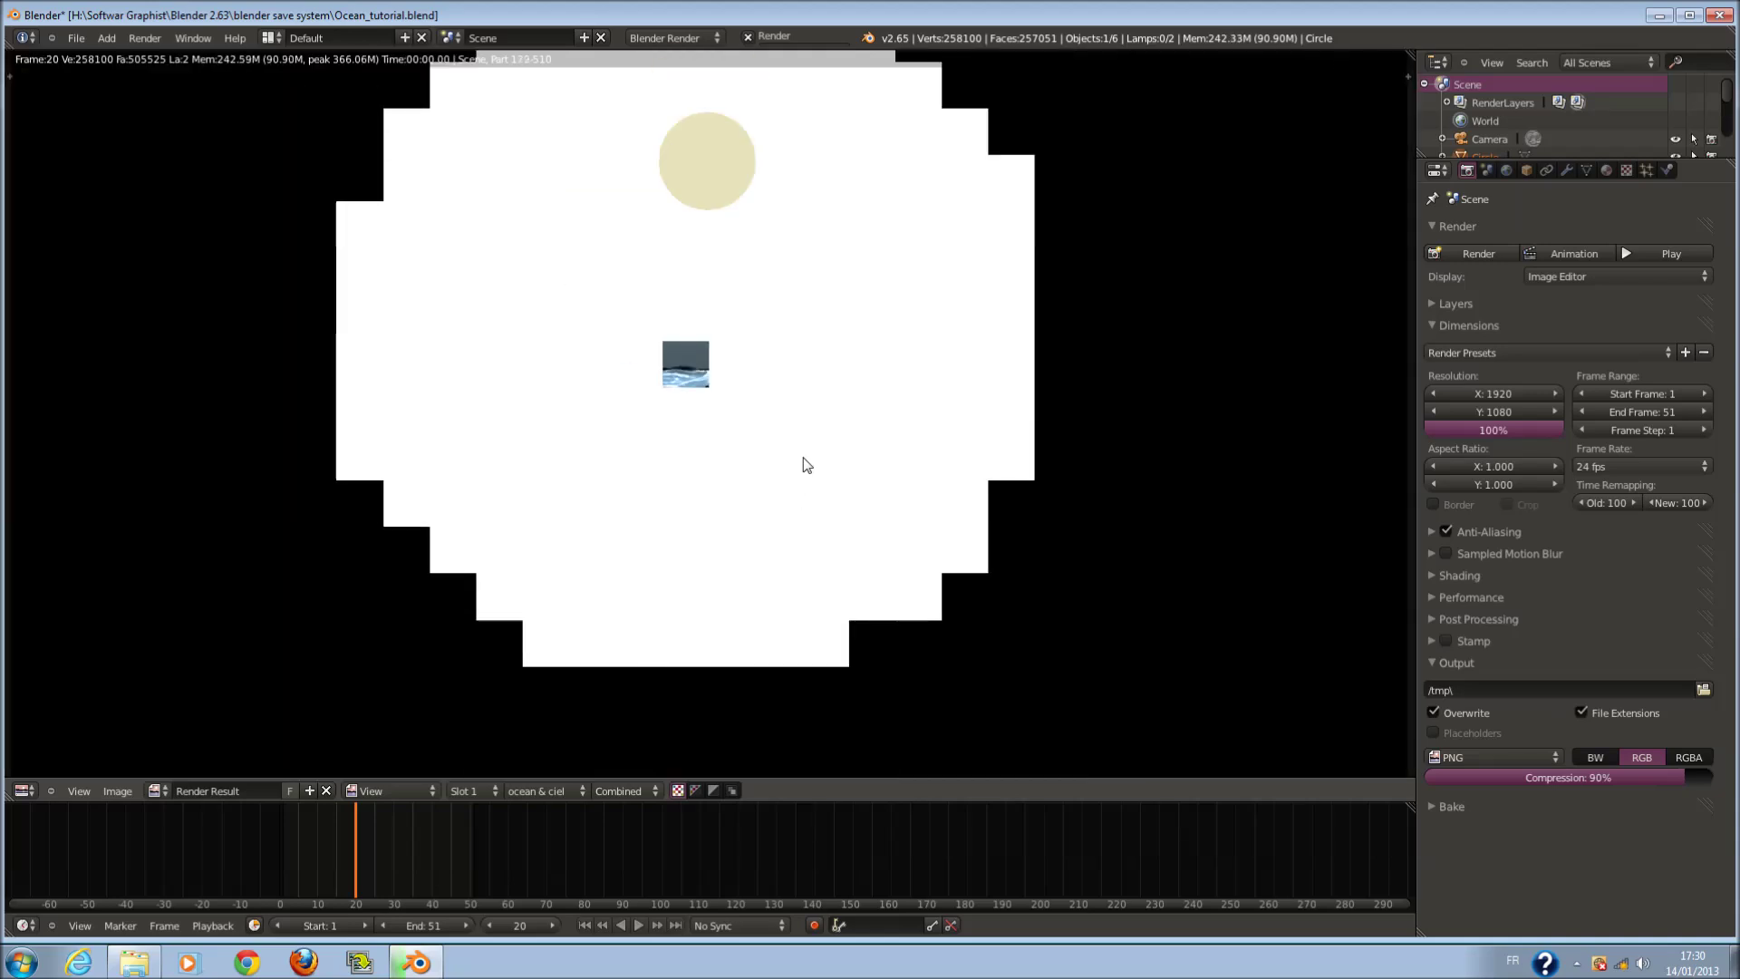
{"action": "scroll", "coordinate": [806, 462], "scroll_direction": "down", "scroll_amount": 3}
{"action": "scroll", "coordinate": [803, 453], "scroll_direction": "up", "scroll_amount": 9}
{"action": "scroll", "coordinate": [801, 377], "scroll_direction": "down", "scroll_amount": 8}
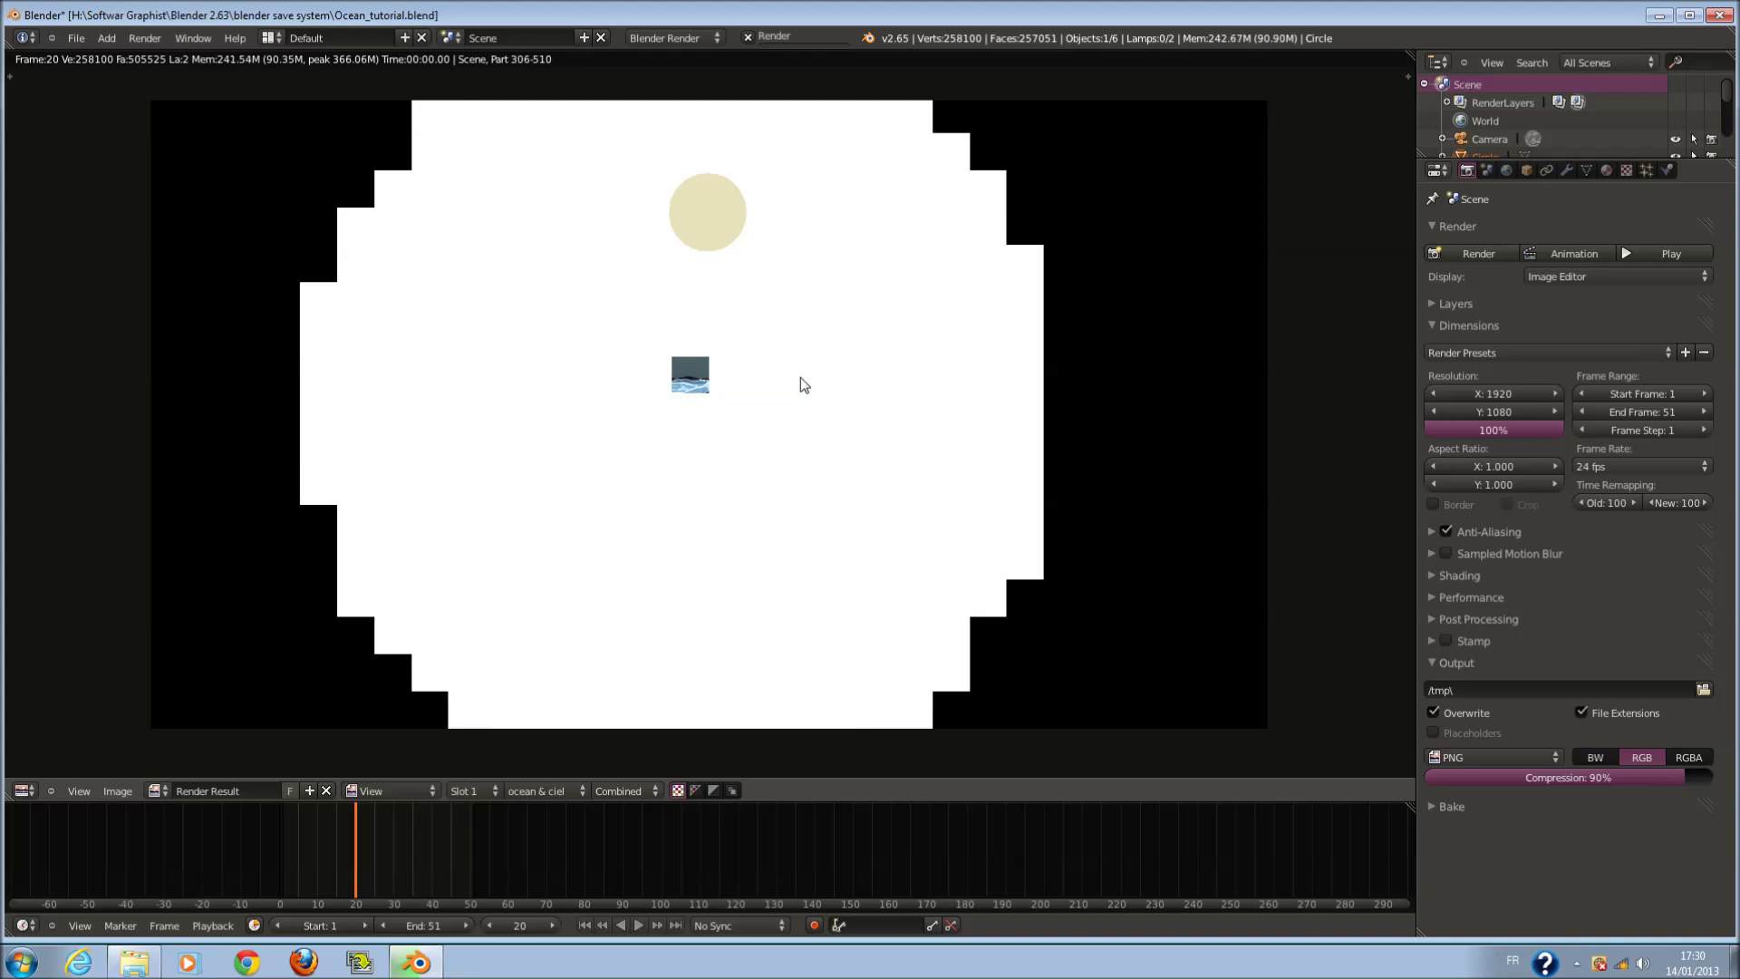
{"action": "scroll", "coordinate": [801, 377], "scroll_direction": "down", "scroll_amount": 1}
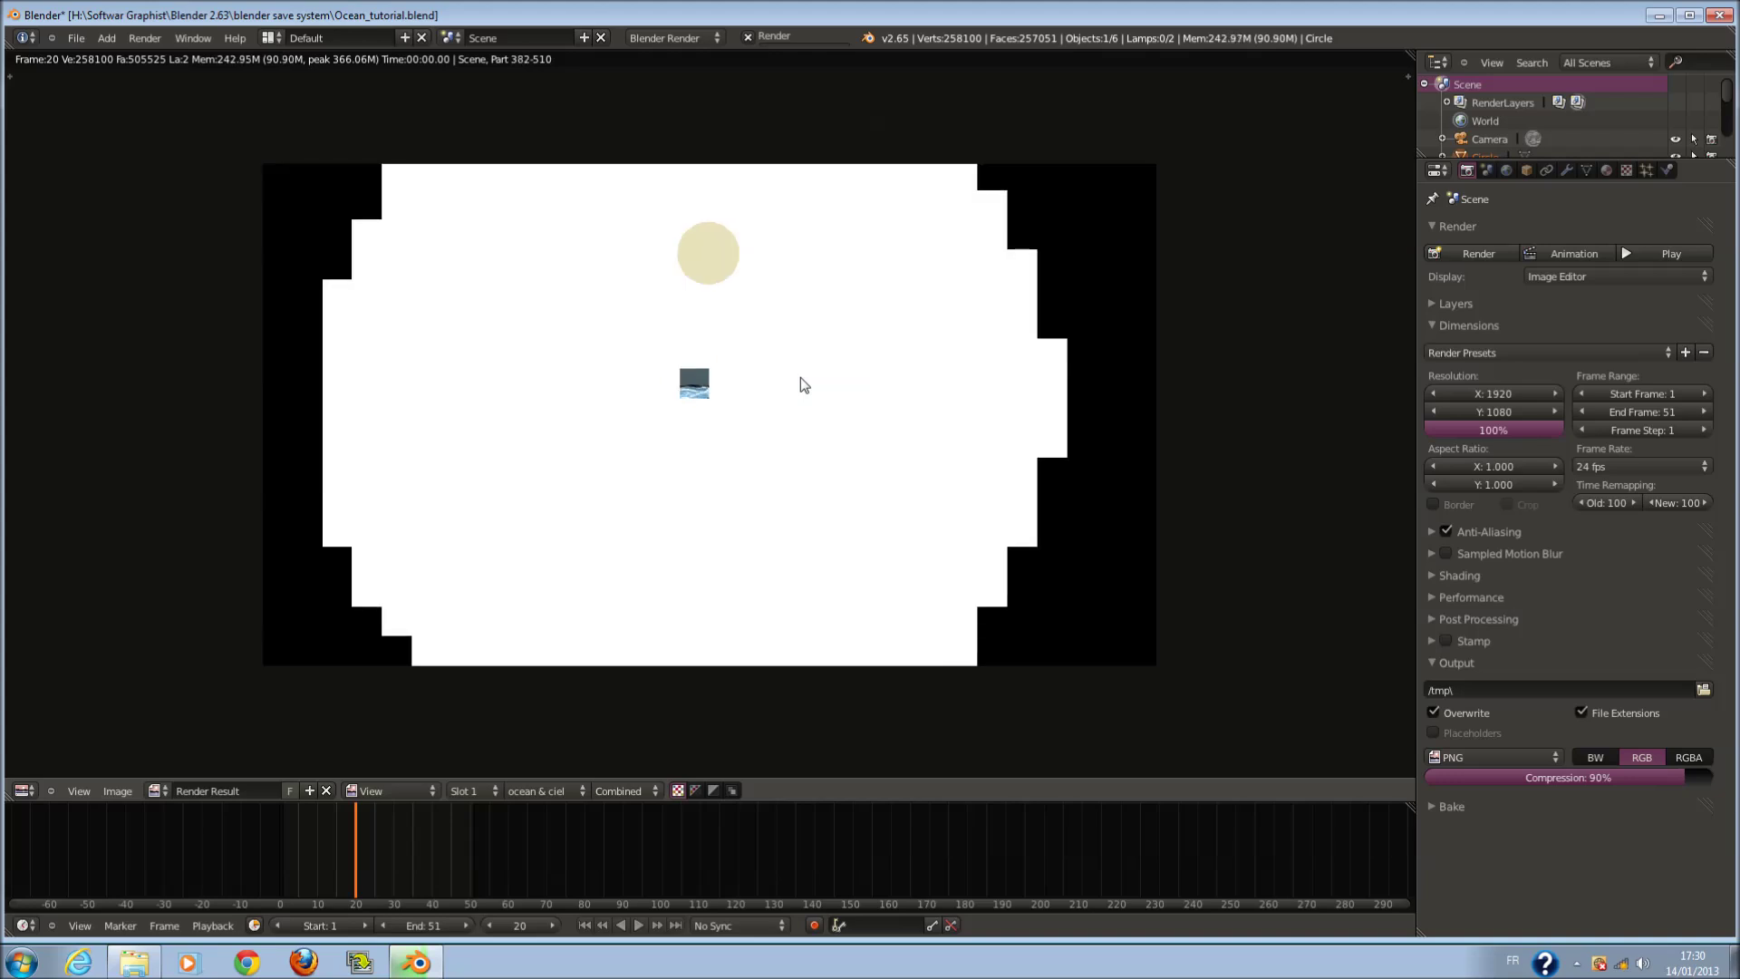
- Set the world's horizon colour to black
{"action": "left_click", "coordinate": [1506, 170]}
{"action": "left_click", "coordinate": [1468, 471]}
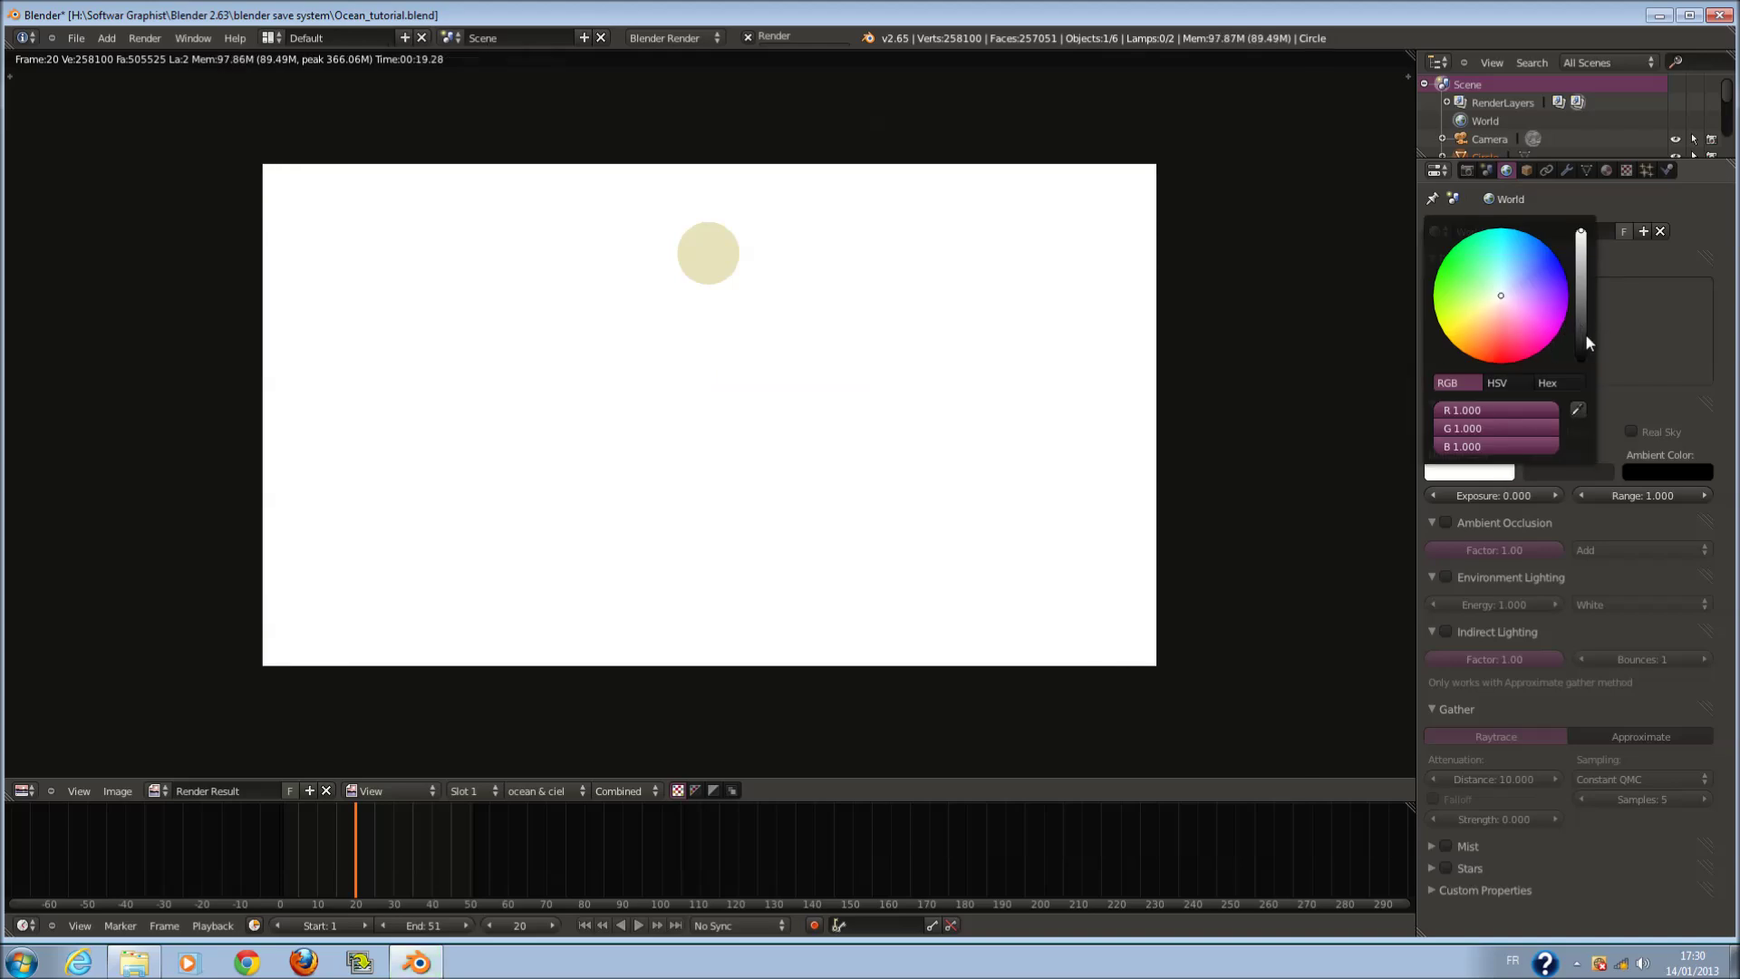
{"action": "left_click_drag", "start_coordinate": [1586, 337], "coordinate": [1583, 375]}
{"action": "scroll", "coordinate": [1024, 464], "scroll_direction": "up", "scroll_amount": 1}
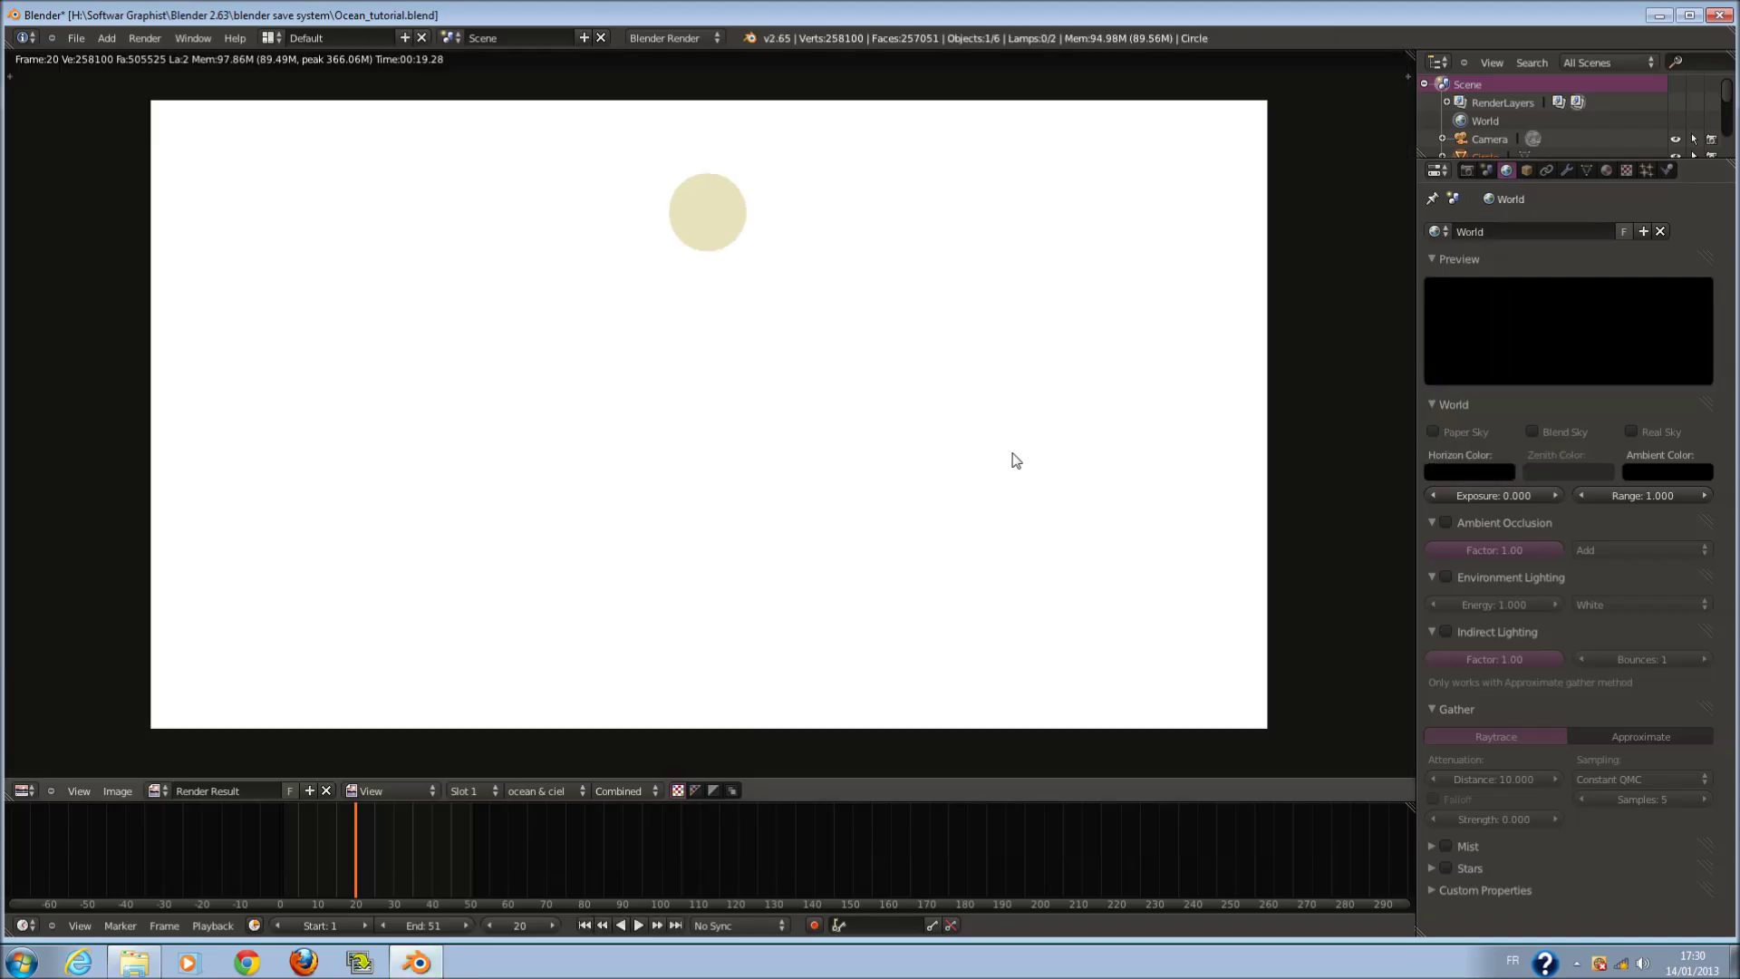
- Limit the ocean & ciel render layer to the first layer and render the frame again
{"action": "key", "text": "Escape"}
{"action": "scroll", "coordinate": [1011, 450], "scroll_direction": "up", "scroll_amount": 1}
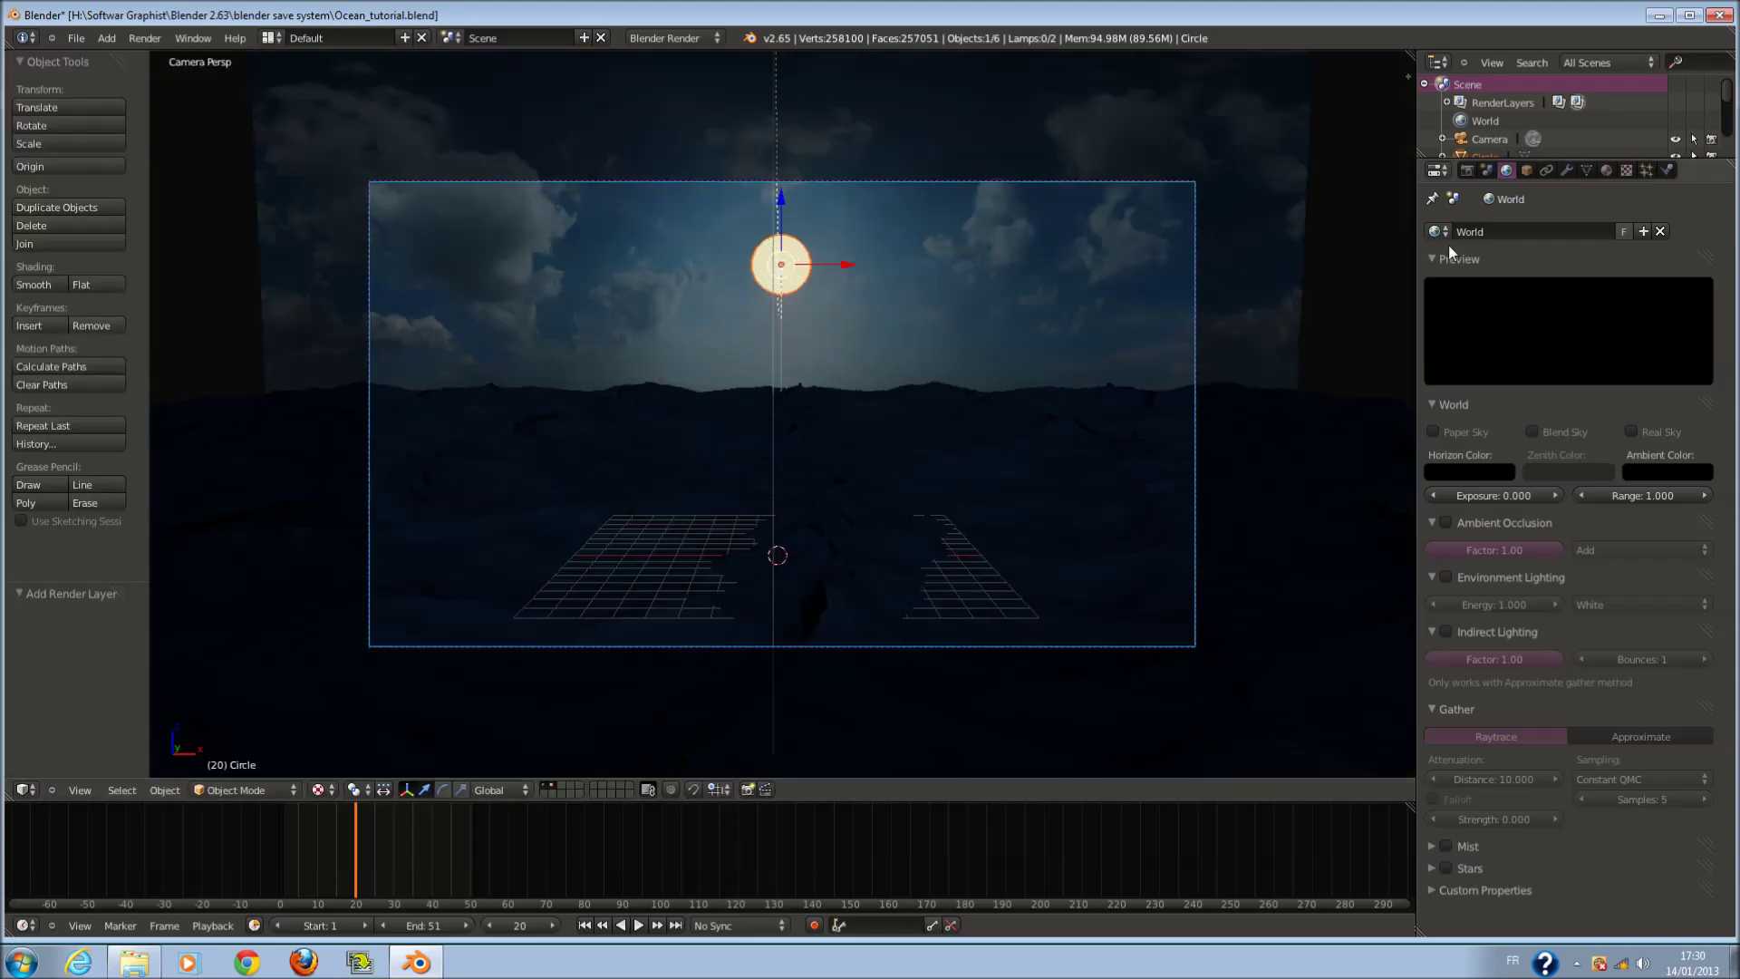
{"action": "left_click", "coordinate": [1468, 170]}
{"action": "left_click", "coordinate": [1568, 172]}
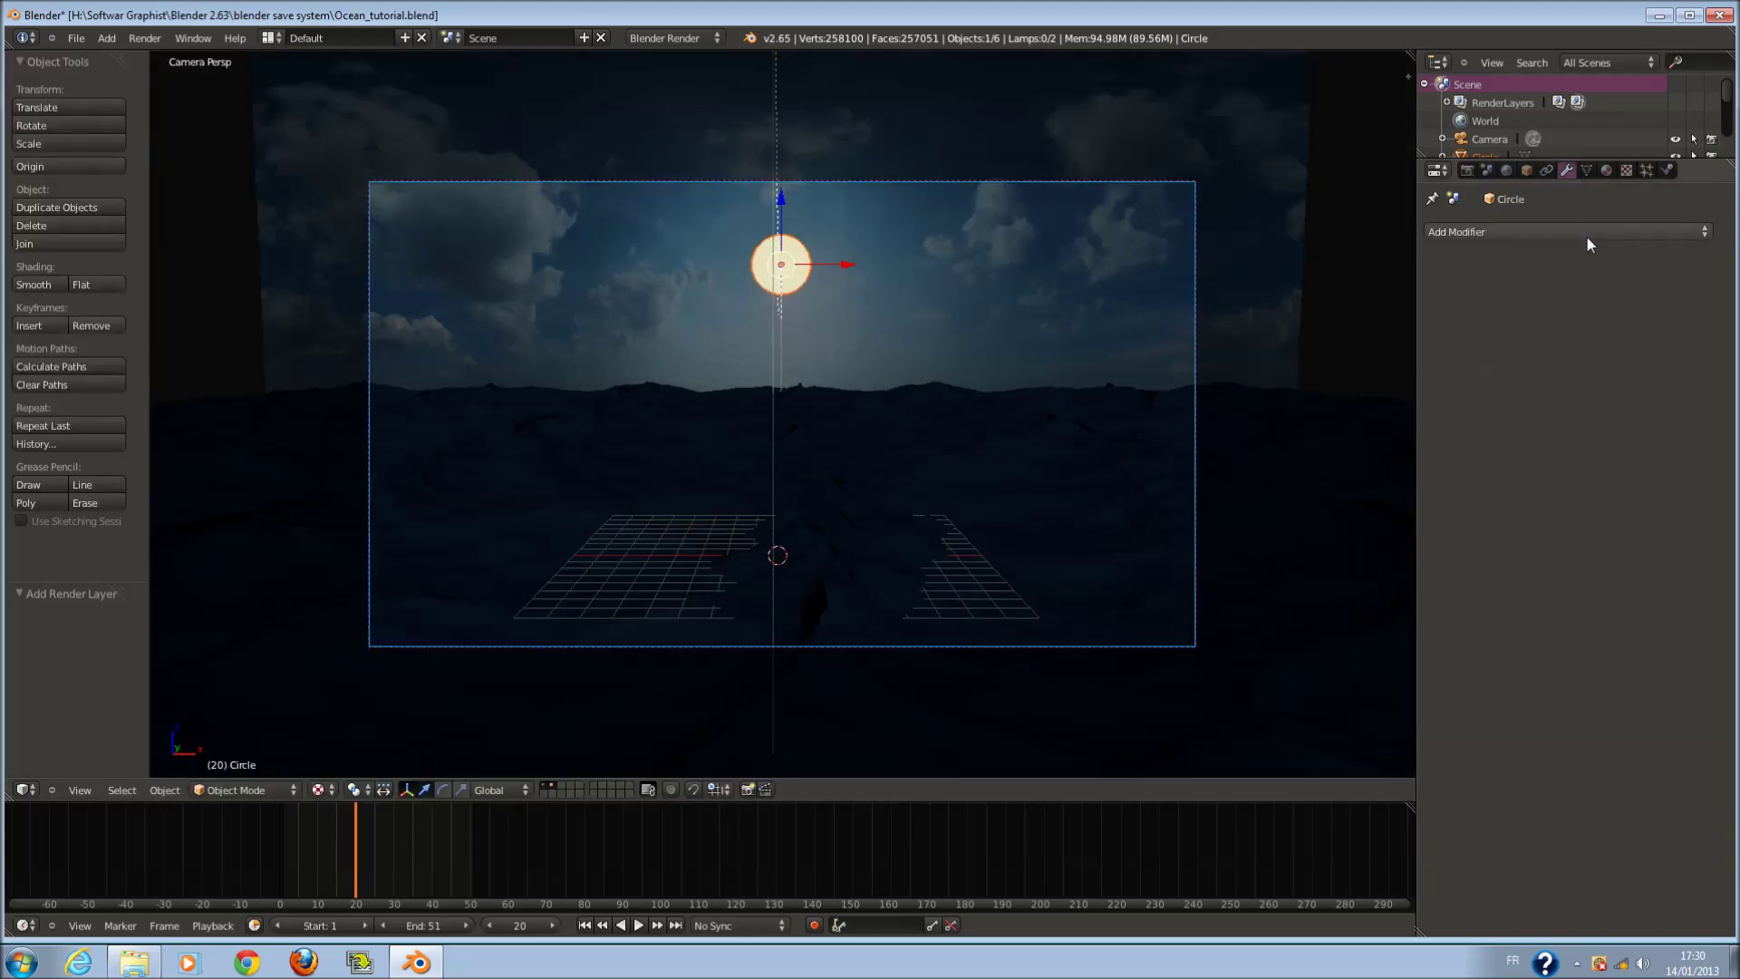
{"action": "left_click", "coordinate": [1470, 174]}
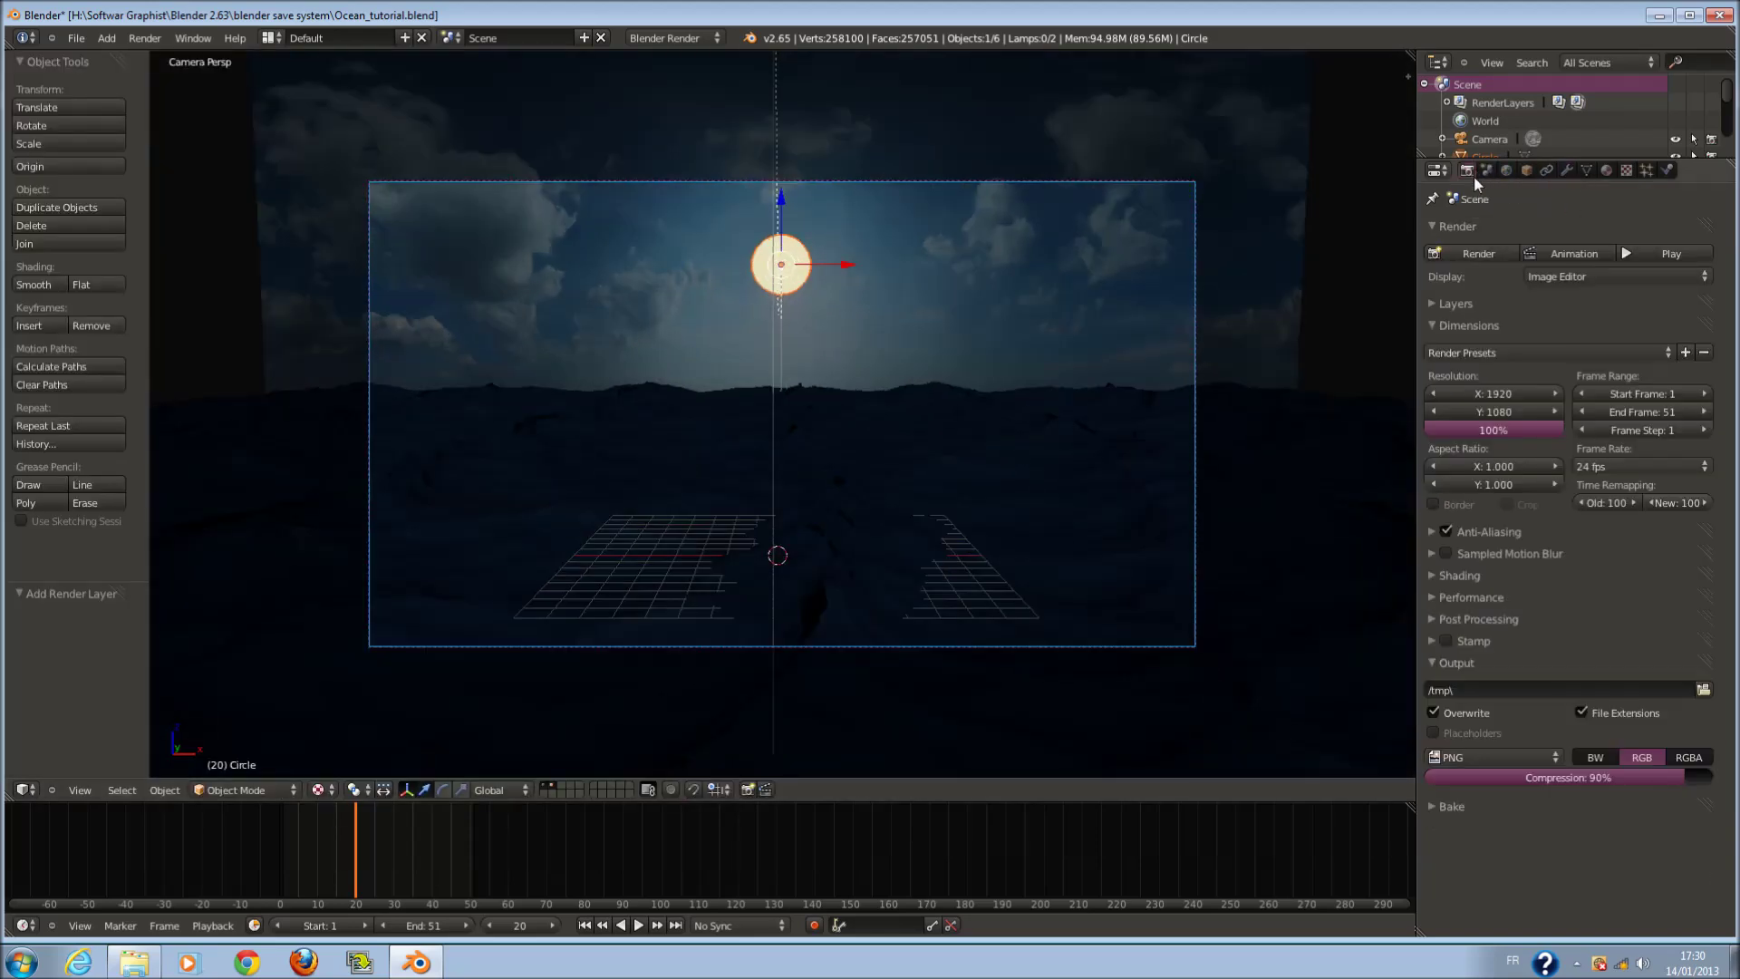
{"action": "left_click", "coordinate": [1497, 302]}
{"action": "left_click", "coordinate": [1537, 341]}
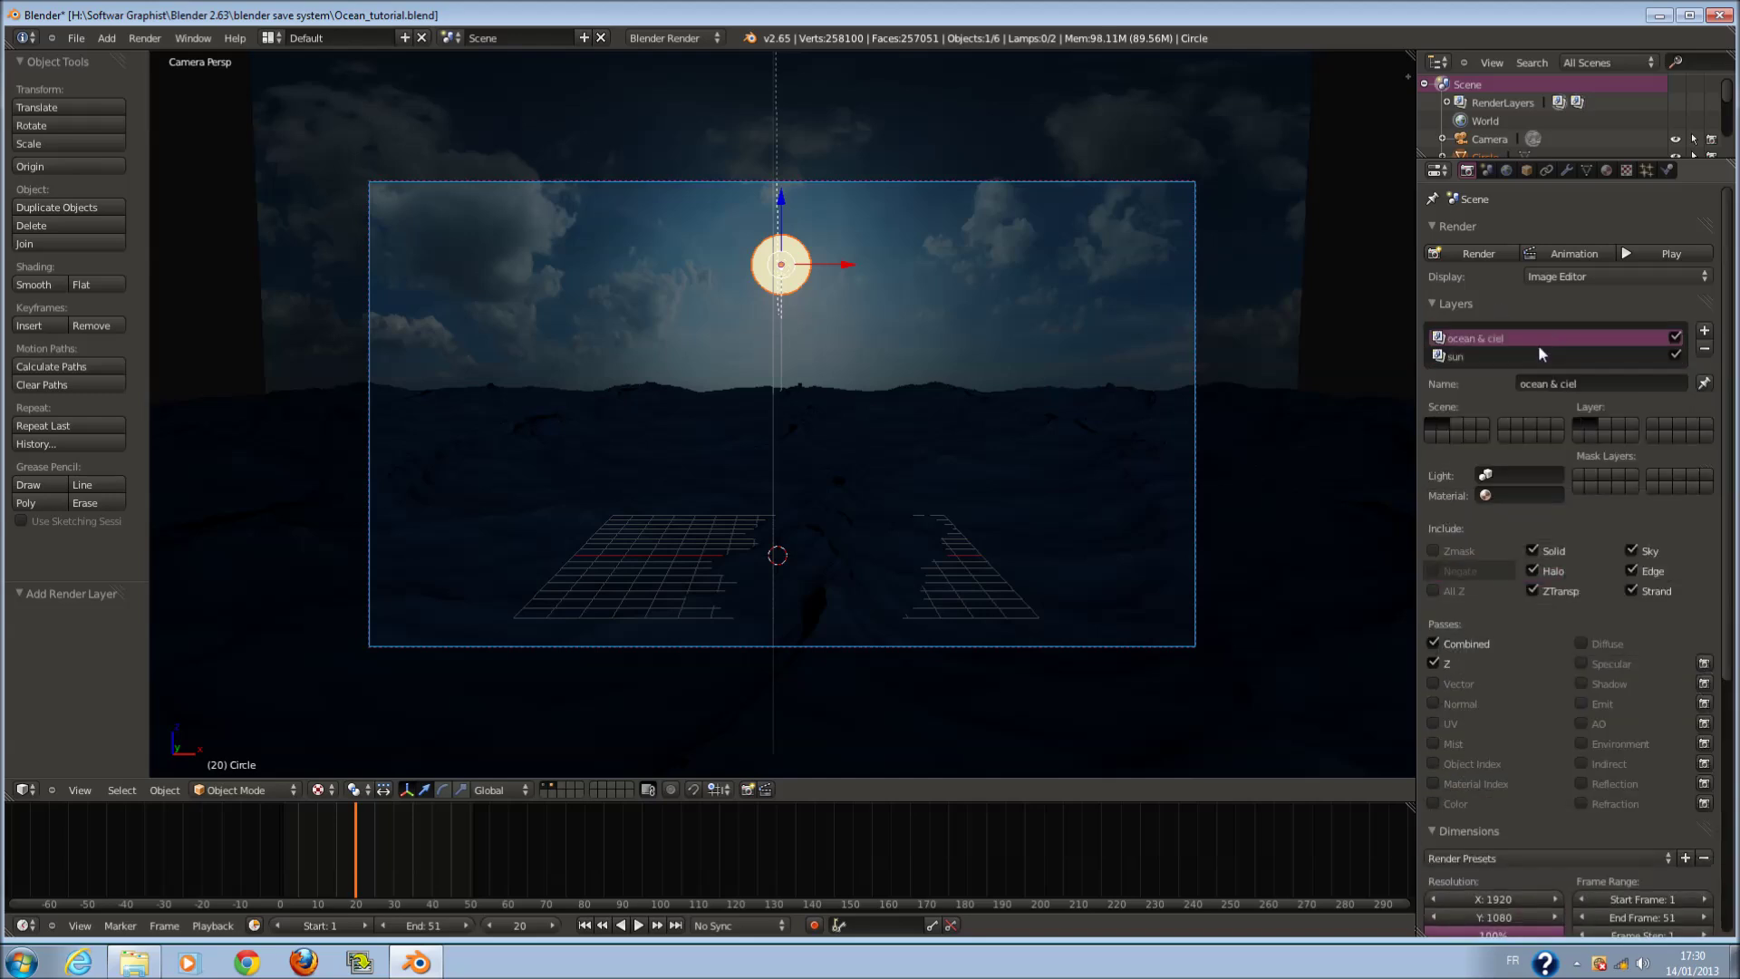
{"action": "left_click", "coordinate": [1579, 423]}
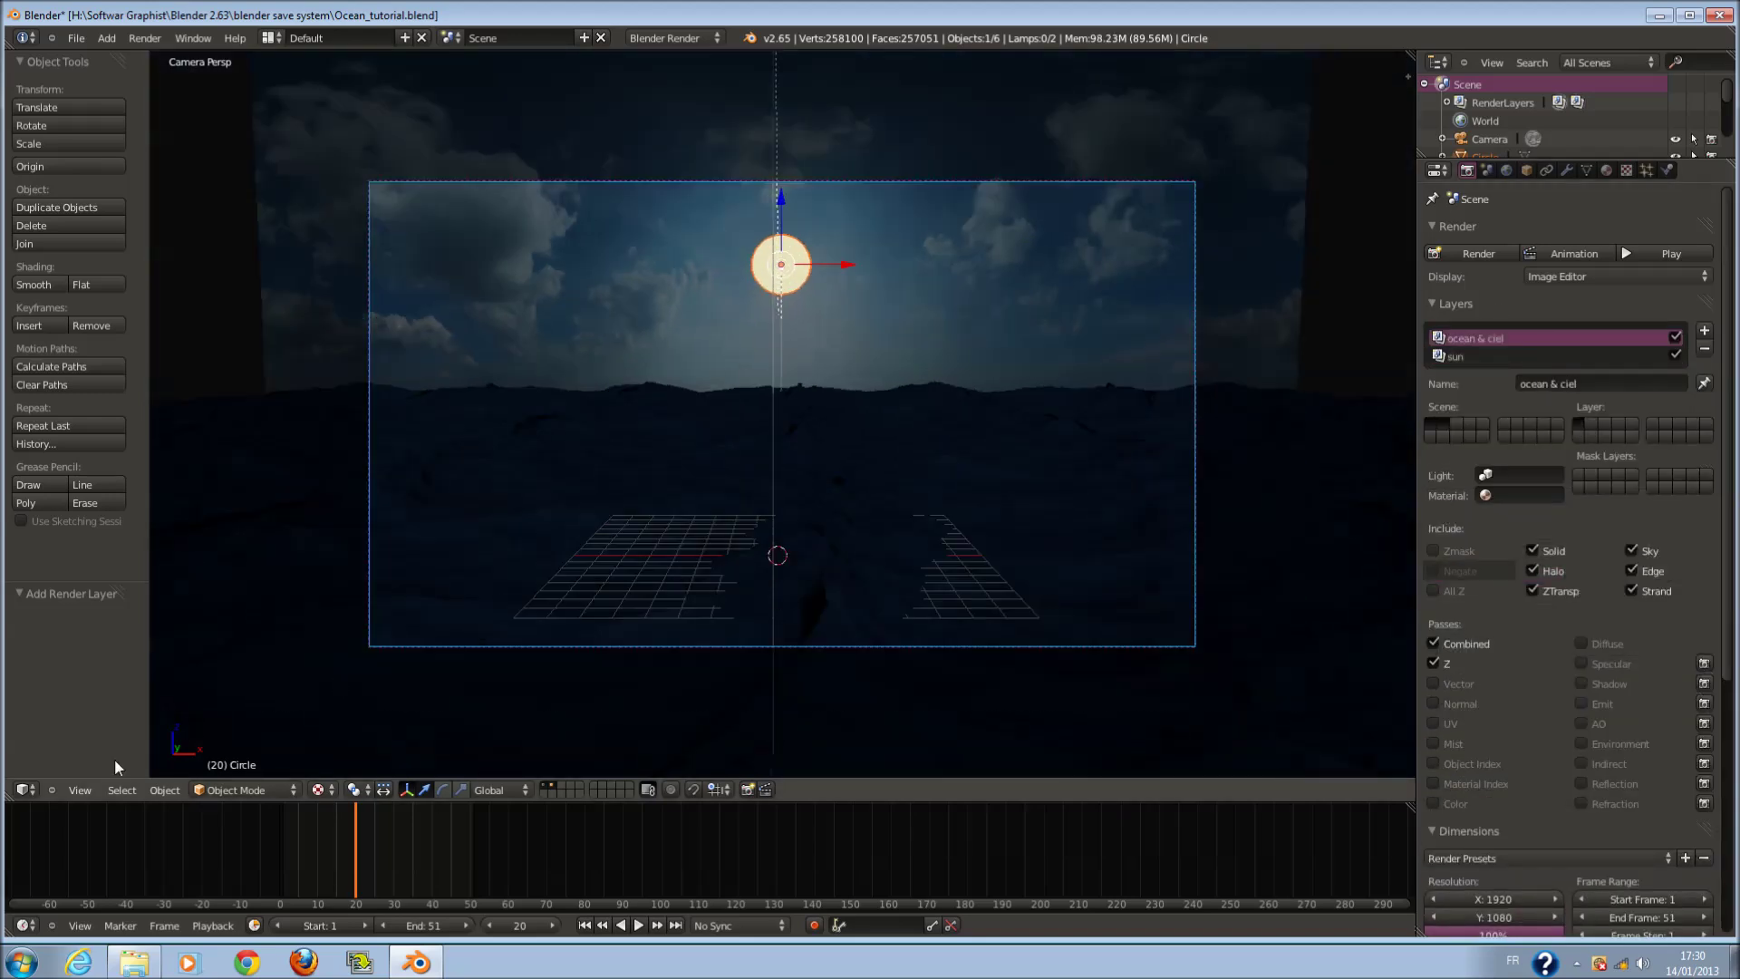
{"action": "key", "text": "F12"}
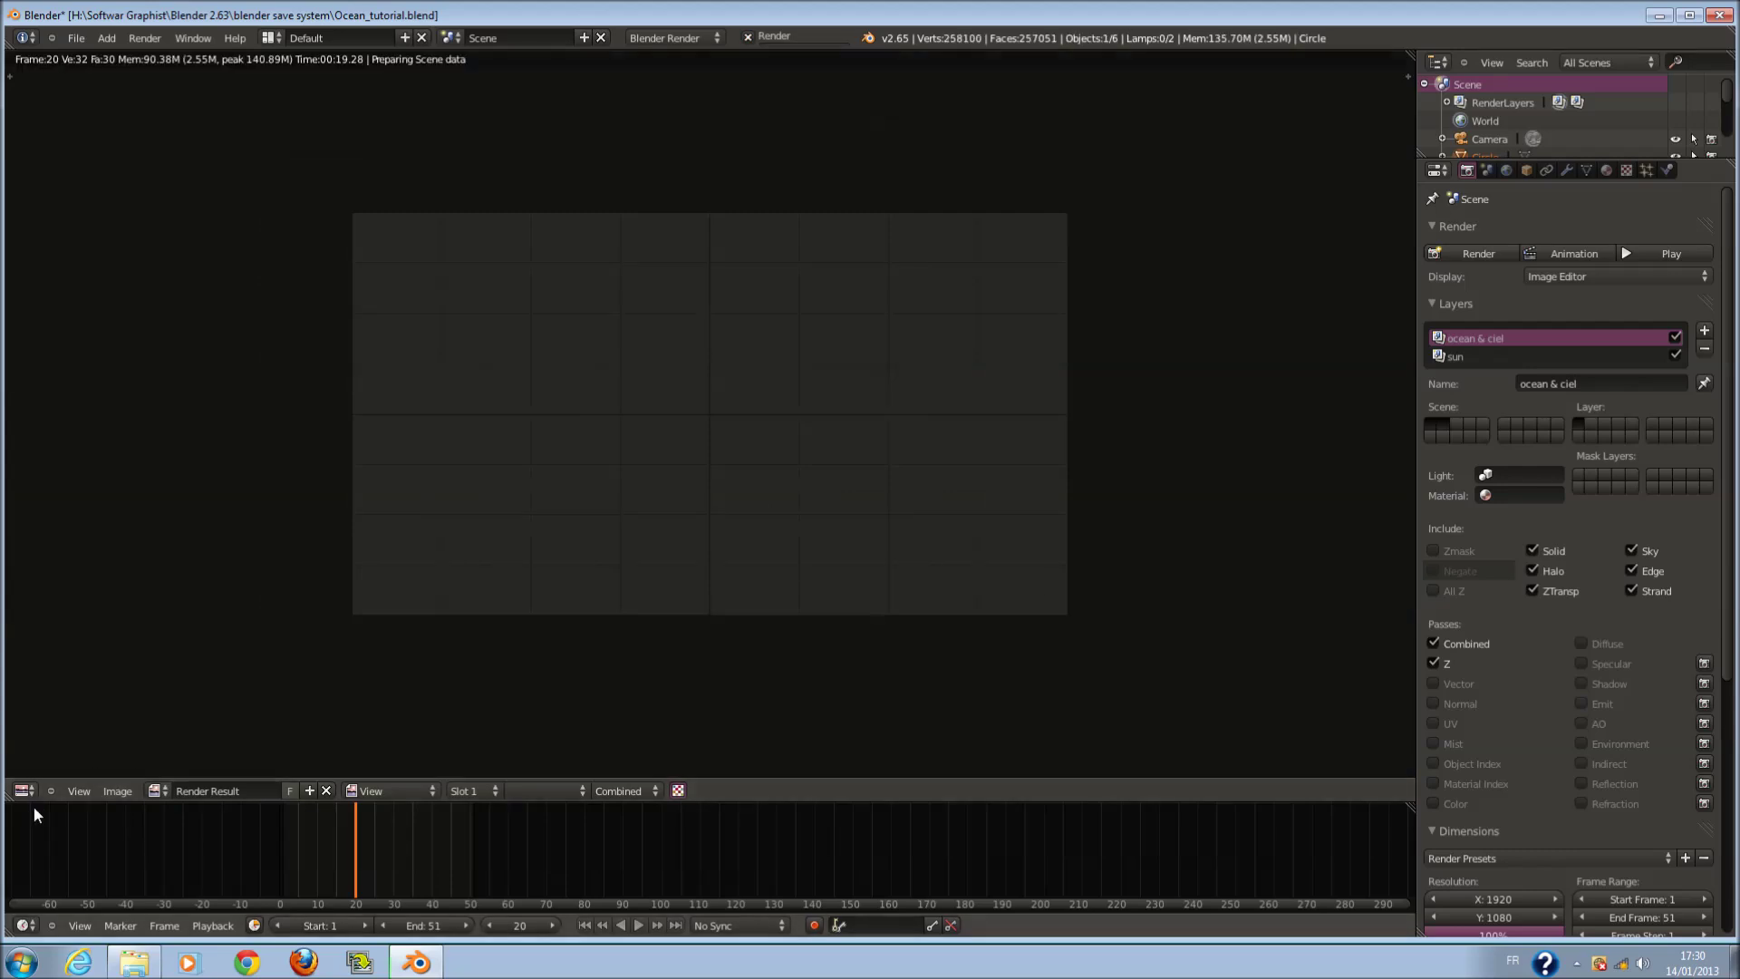
- Open the compositing node tree and enable Use Nodes, Free Unused and Backdrop
{"action": "left_click", "coordinate": [23, 790]}
{"action": "left_click", "coordinate": [81, 616]}
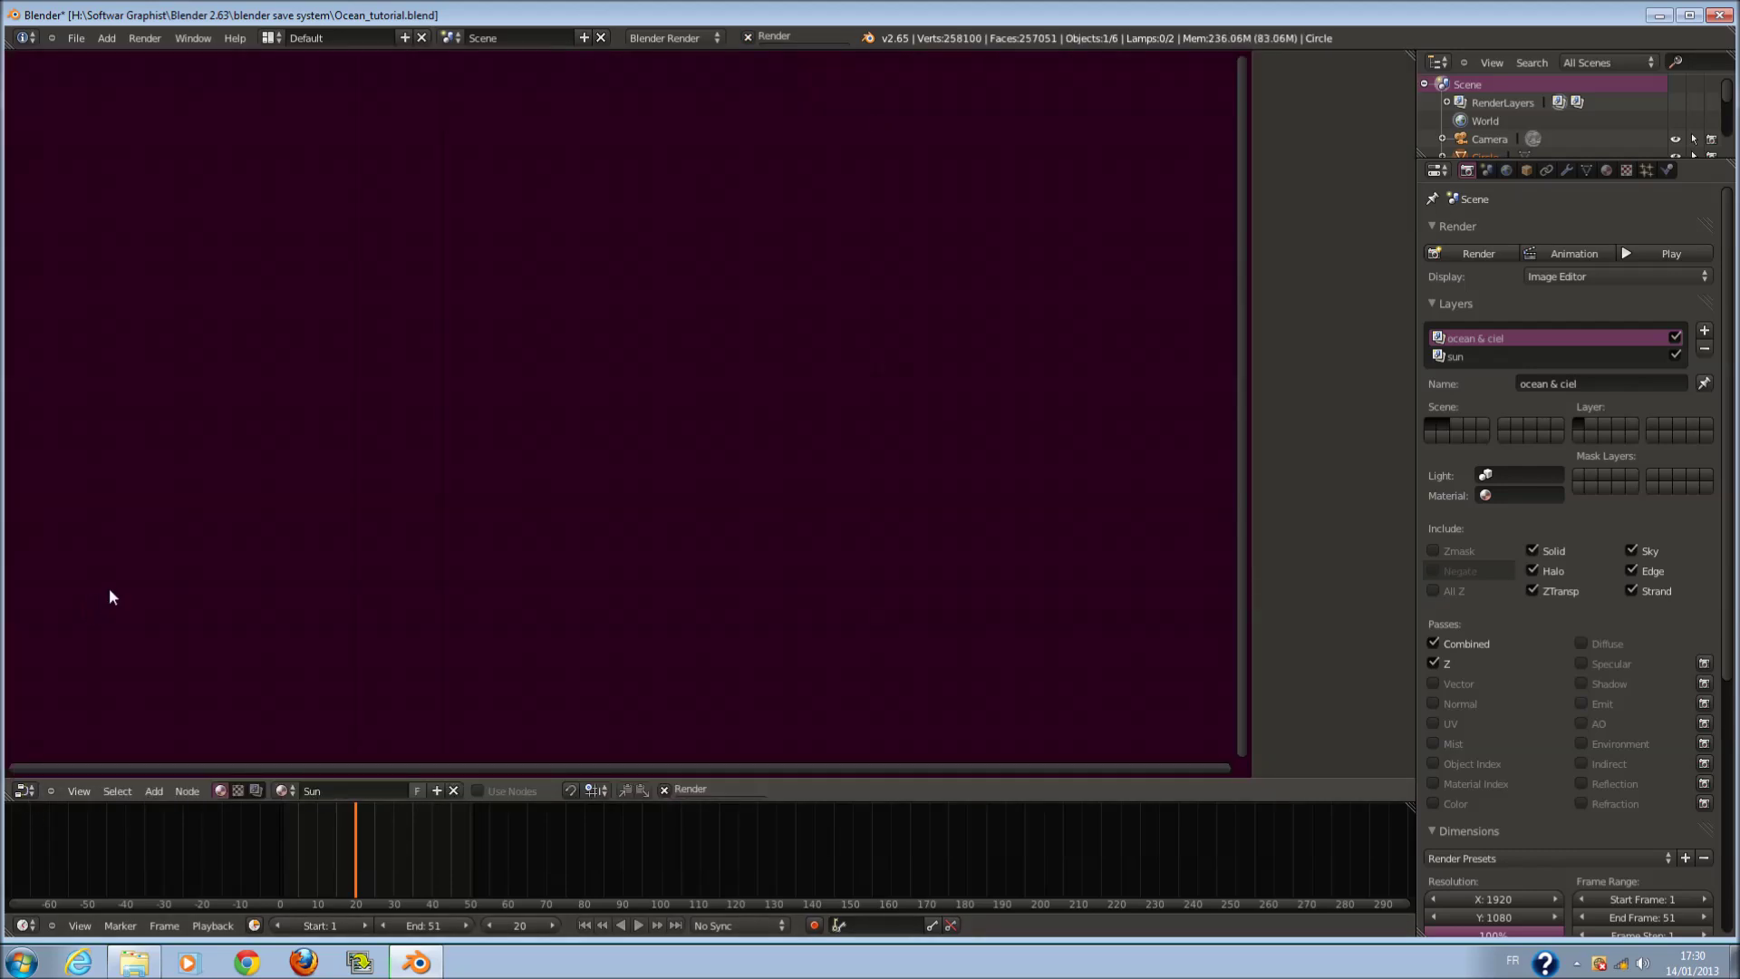
{"action": "left_click", "coordinate": [257, 790]}
{"action": "left_click", "coordinate": [280, 790]}
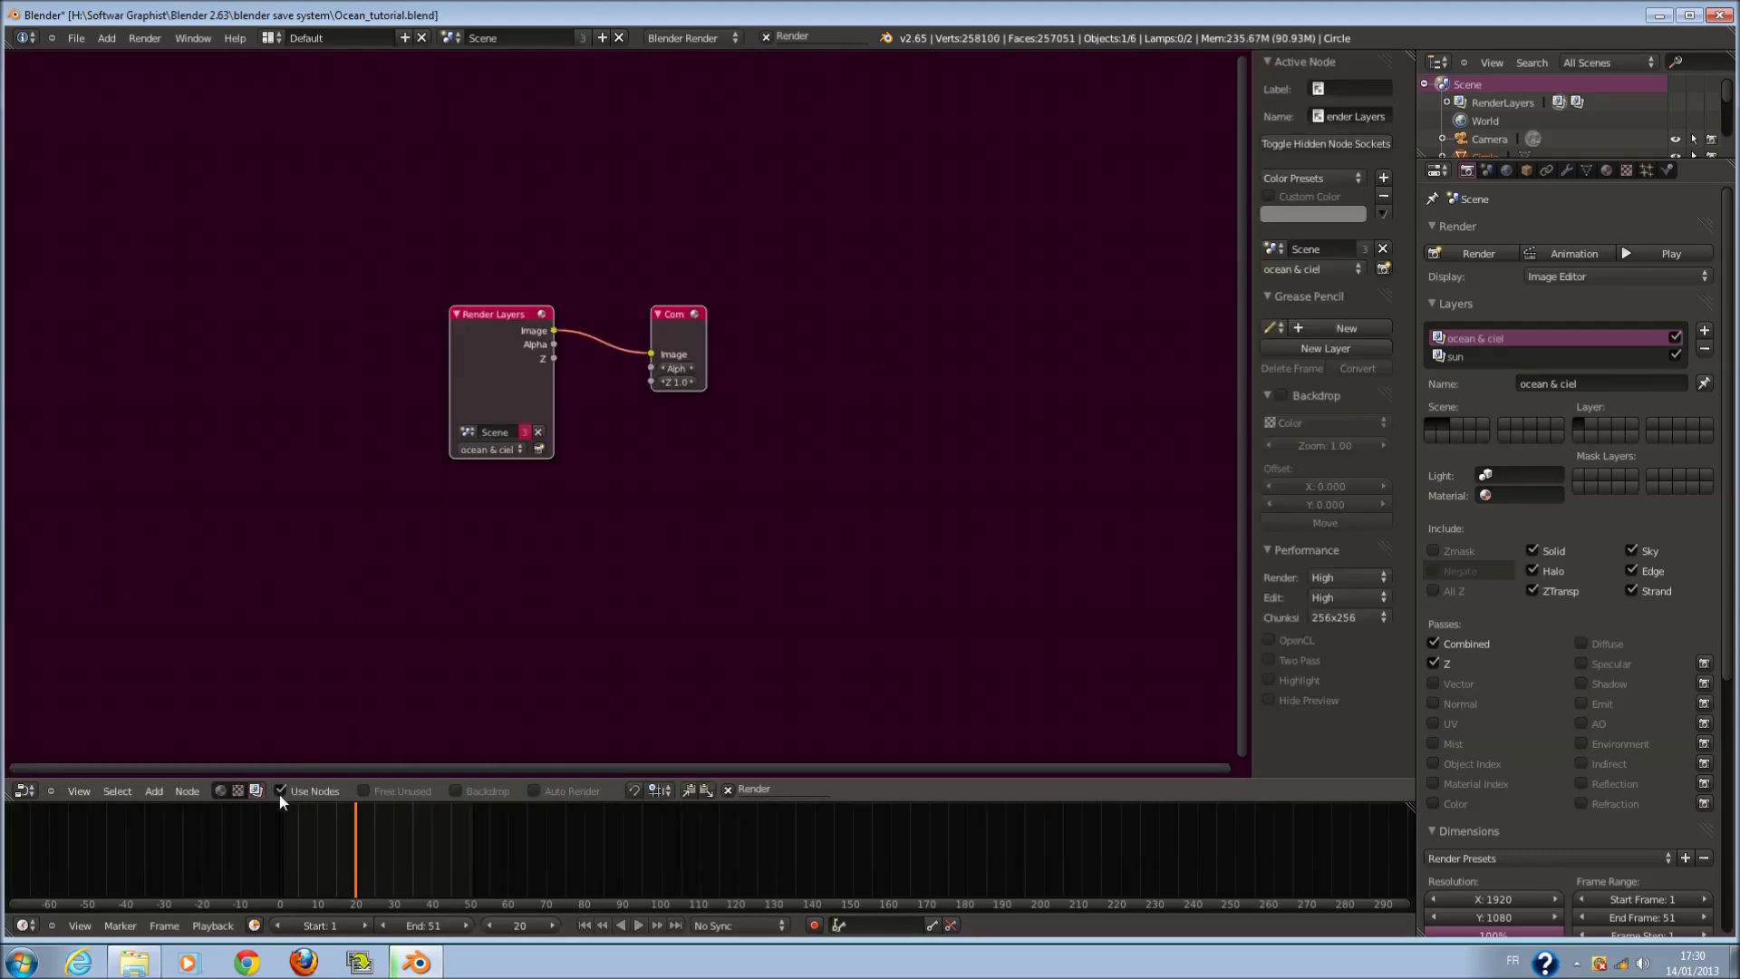
{"action": "left_click", "coordinate": [455, 790]}
- Duplicate the Render Layers node below the original and move the Composite node farther away to make room
{"action": "middle_click_drag", "start_coordinate": [607, 482], "coordinate": [677, 357]}
{"action": "key", "text": "shift+d"}
{"action": "left_click", "coordinate": [663, 607]}
{"action": "middle_click_drag", "start_coordinate": [664, 607], "coordinate": [407, 549]}
{"action": "left_click_drag", "start_coordinate": [616, 253], "coordinate": [998, 339]}
- Insert a Mix node before the Composite node and connect the duplicated Render Layers image to its second image input
{"action": "scroll", "coordinate": [954, 436], "scroll_direction": "up", "scroll_amount": 1}
{"action": "key", "text": "shift+a"}
{"action": "mouse_move", "coordinate": [678, 540]}
{"action": "left_click", "coordinate": [765, 569]}
{"action": "left_click", "coordinate": [769, 291]}
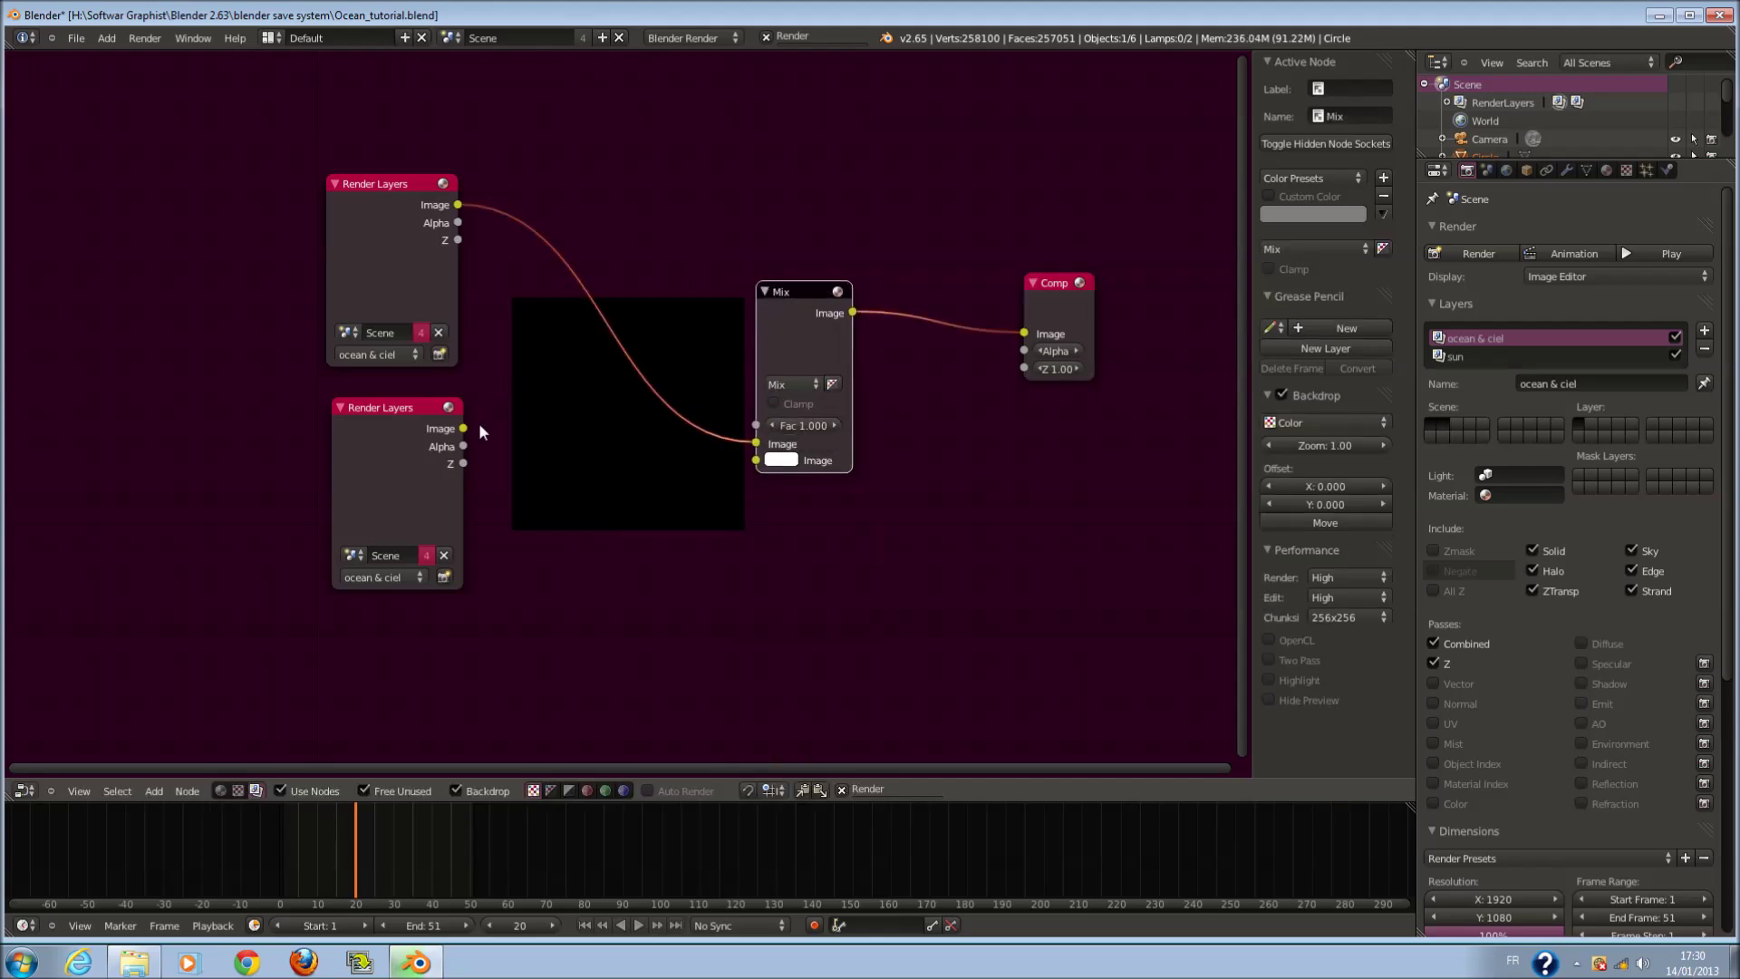
{"action": "left_click_drag", "start_coordinate": [463, 428], "coordinate": [757, 461]}
- Set the duplicated Render Layers node to the sun layer and the Mix node's blend type to Add
{"action": "left_click", "coordinate": [354, 541]}
{"action": "left_click", "coordinate": [792, 383]}
{"action": "left_click", "coordinate": [796, 376]}
{"action": "left_click", "coordinate": [792, 384]}
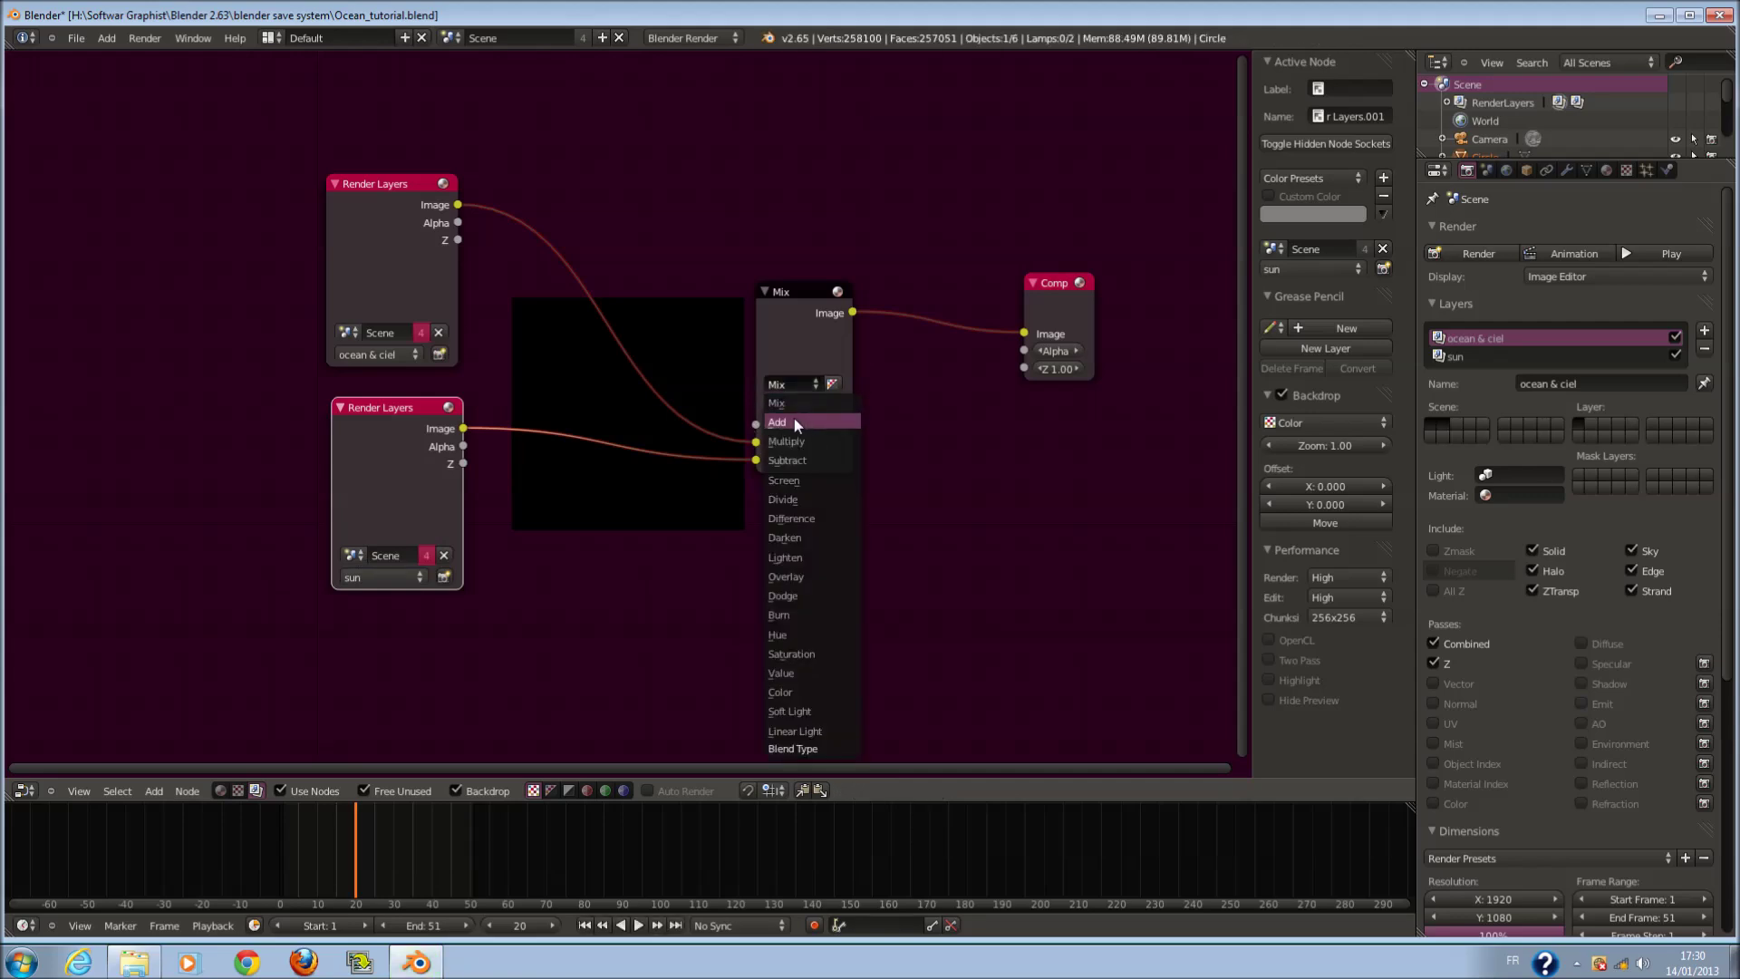
{"action": "left_click", "coordinate": [793, 417]}
- Display the composited render in the UV/Image Editor and examine the sun over the ocean
{"action": "left_click", "coordinate": [25, 790]}
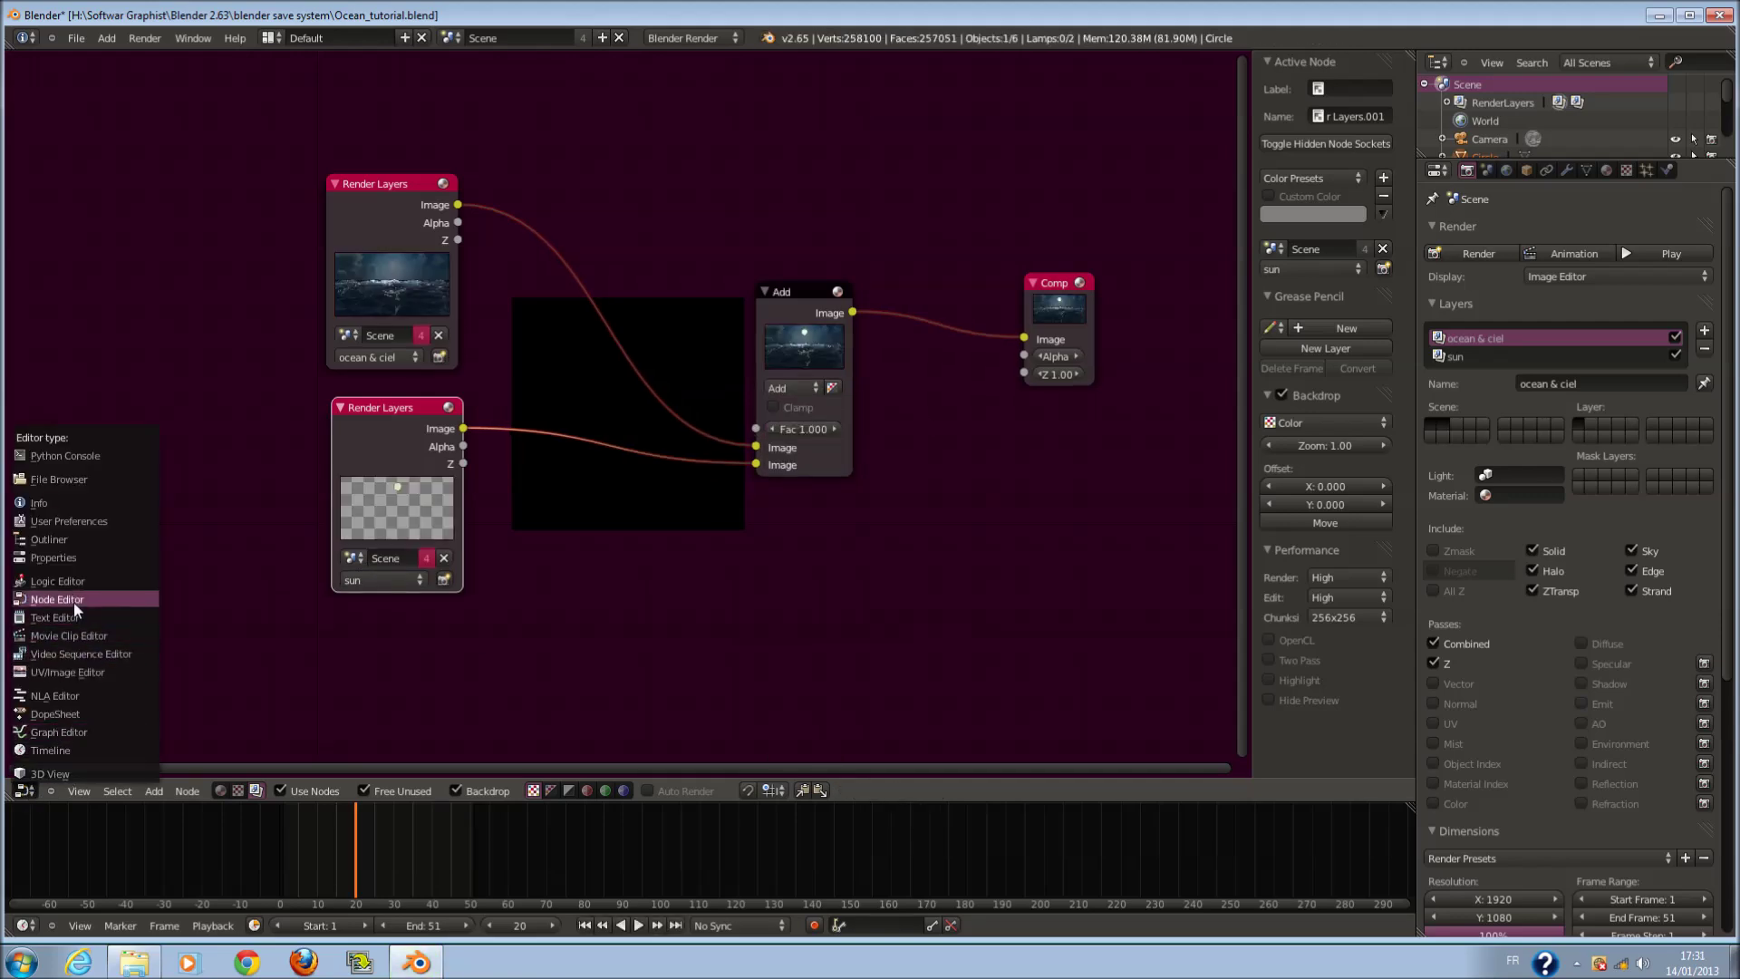
{"action": "left_click", "coordinate": [87, 598]}
{"action": "left_click", "coordinate": [25, 790]}
{"action": "left_click", "coordinate": [83, 669]}
{"action": "scroll", "coordinate": [841, 388], "scroll_direction": "up", "scroll_amount": 4}
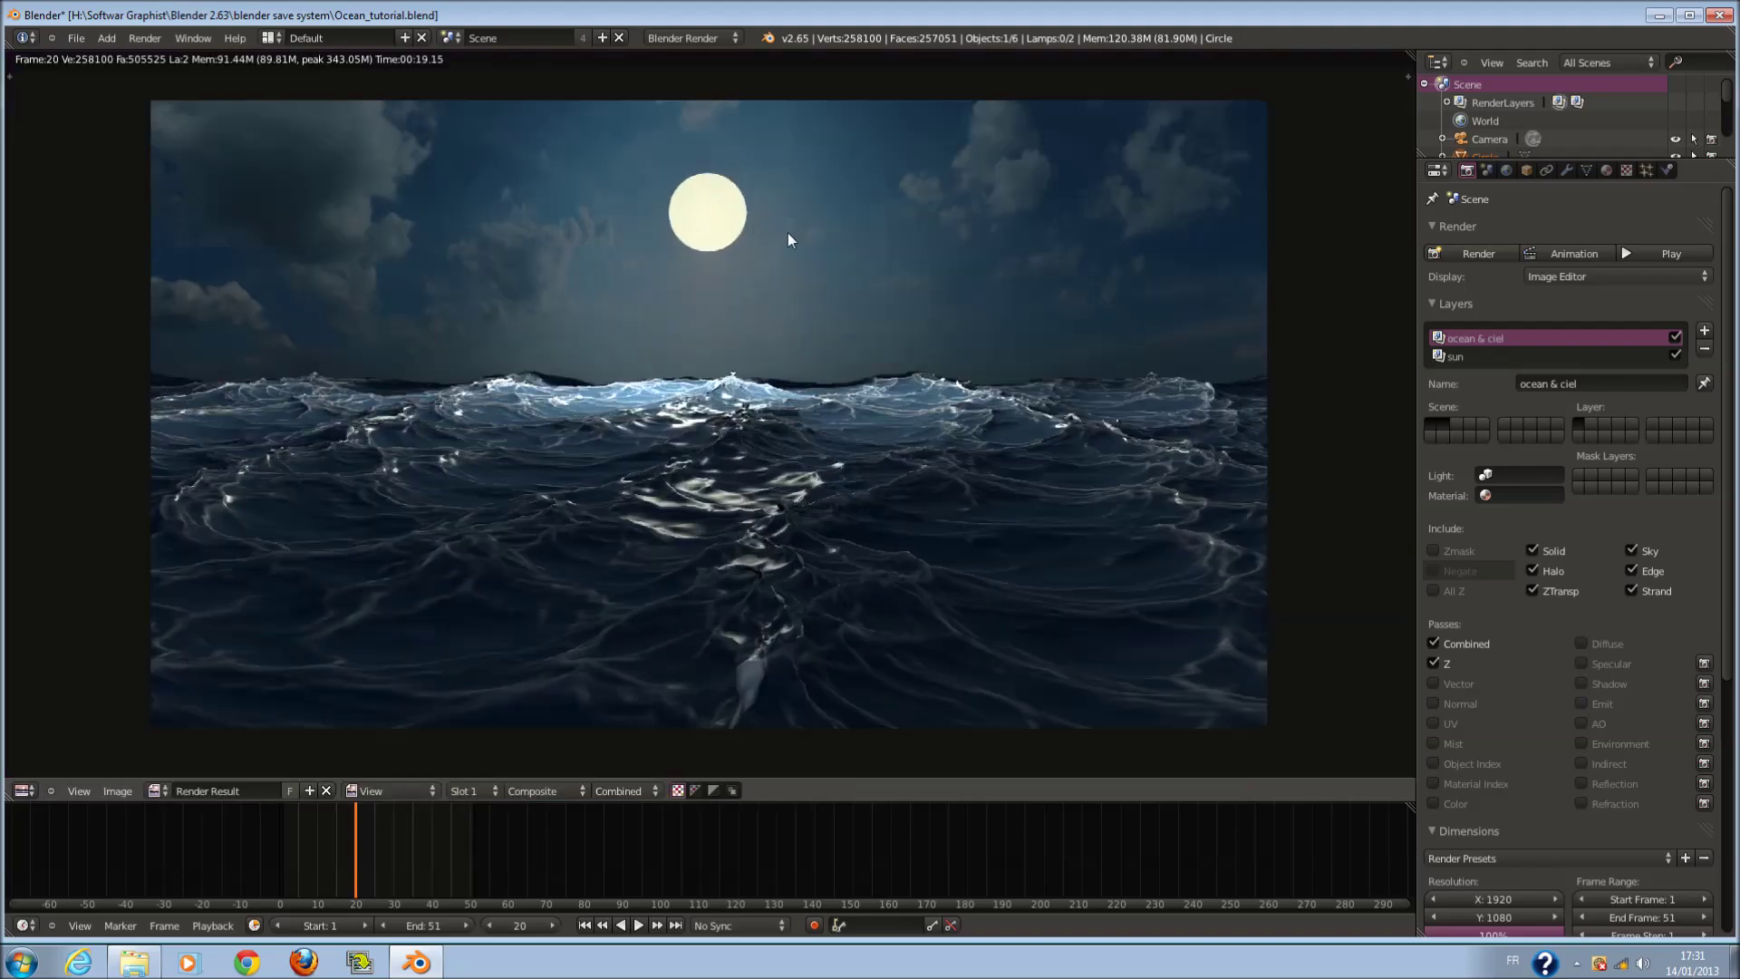
{"action": "scroll", "coordinate": [814, 364], "scroll_direction": "down", "scroll_amount": 2}
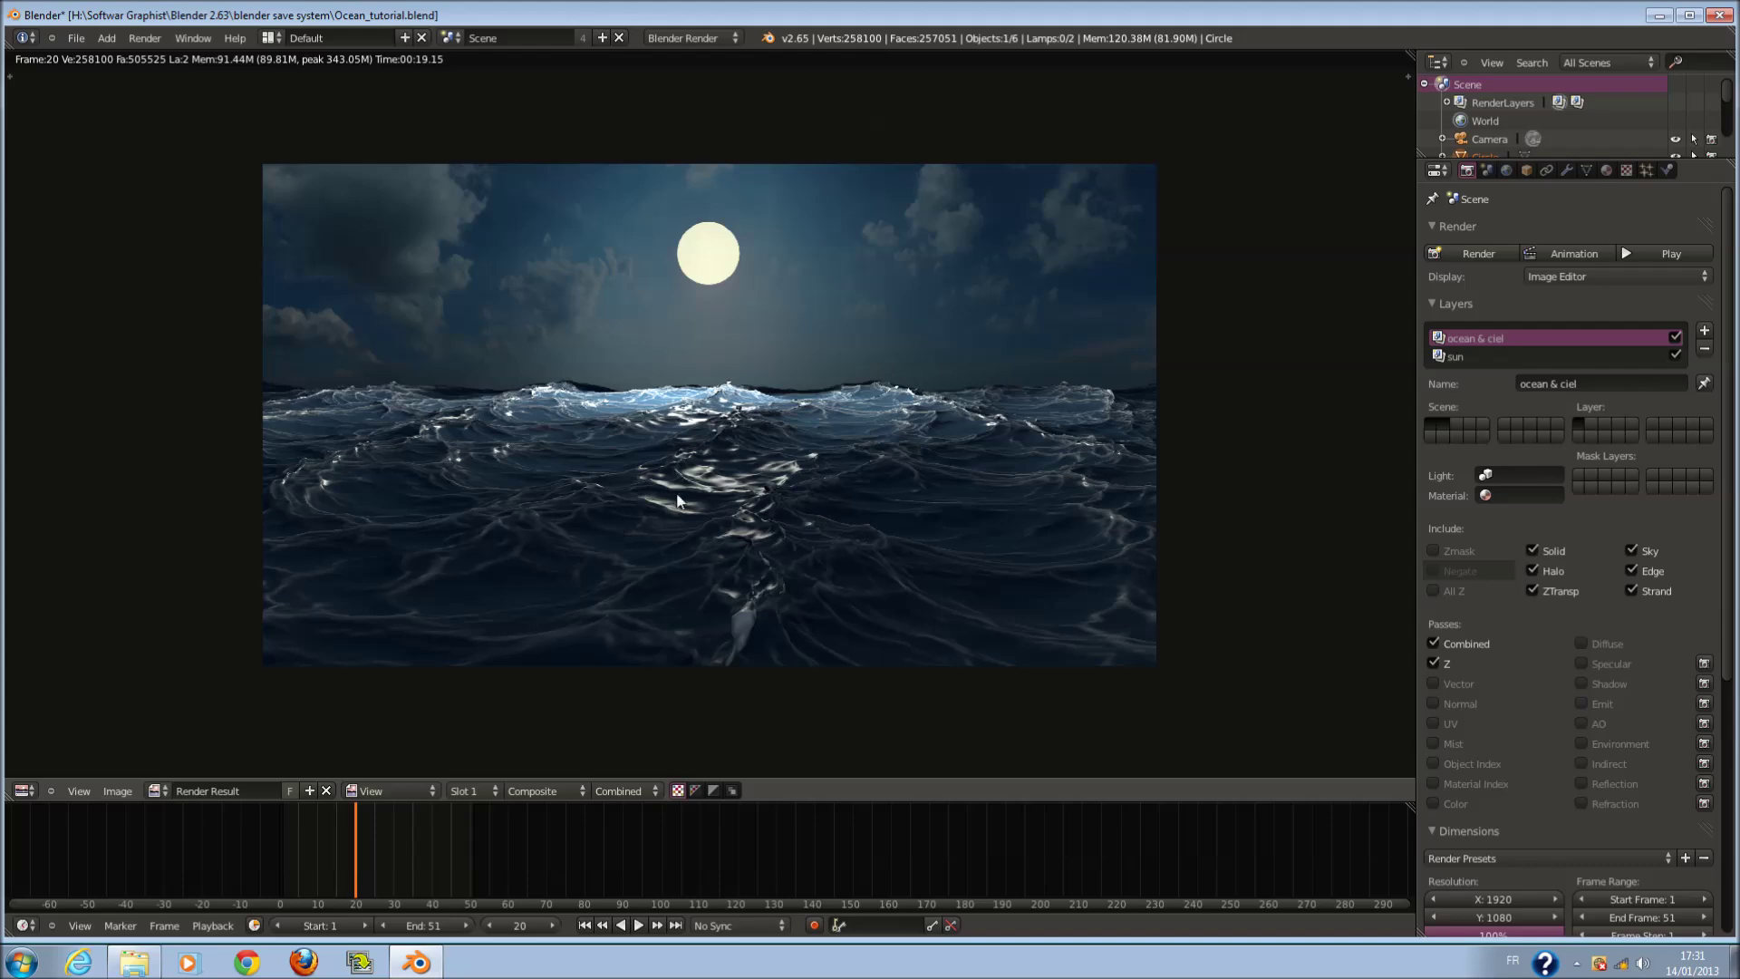
- Return from the rendered image to the compositing nodes and move the Composite node farther away from the Add node
{"action": "scroll", "coordinate": [760, 459], "scroll_direction": "up", "scroll_amount": 2}
{"action": "scroll", "coordinate": [784, 453], "scroll_direction": "down", "scroll_amount": 2}
{"action": "scroll", "coordinate": [834, 446], "scroll_direction": "up", "scroll_amount": 1}
{"action": "scroll", "coordinate": [807, 380], "scroll_direction": "down", "scroll_amount": 1}
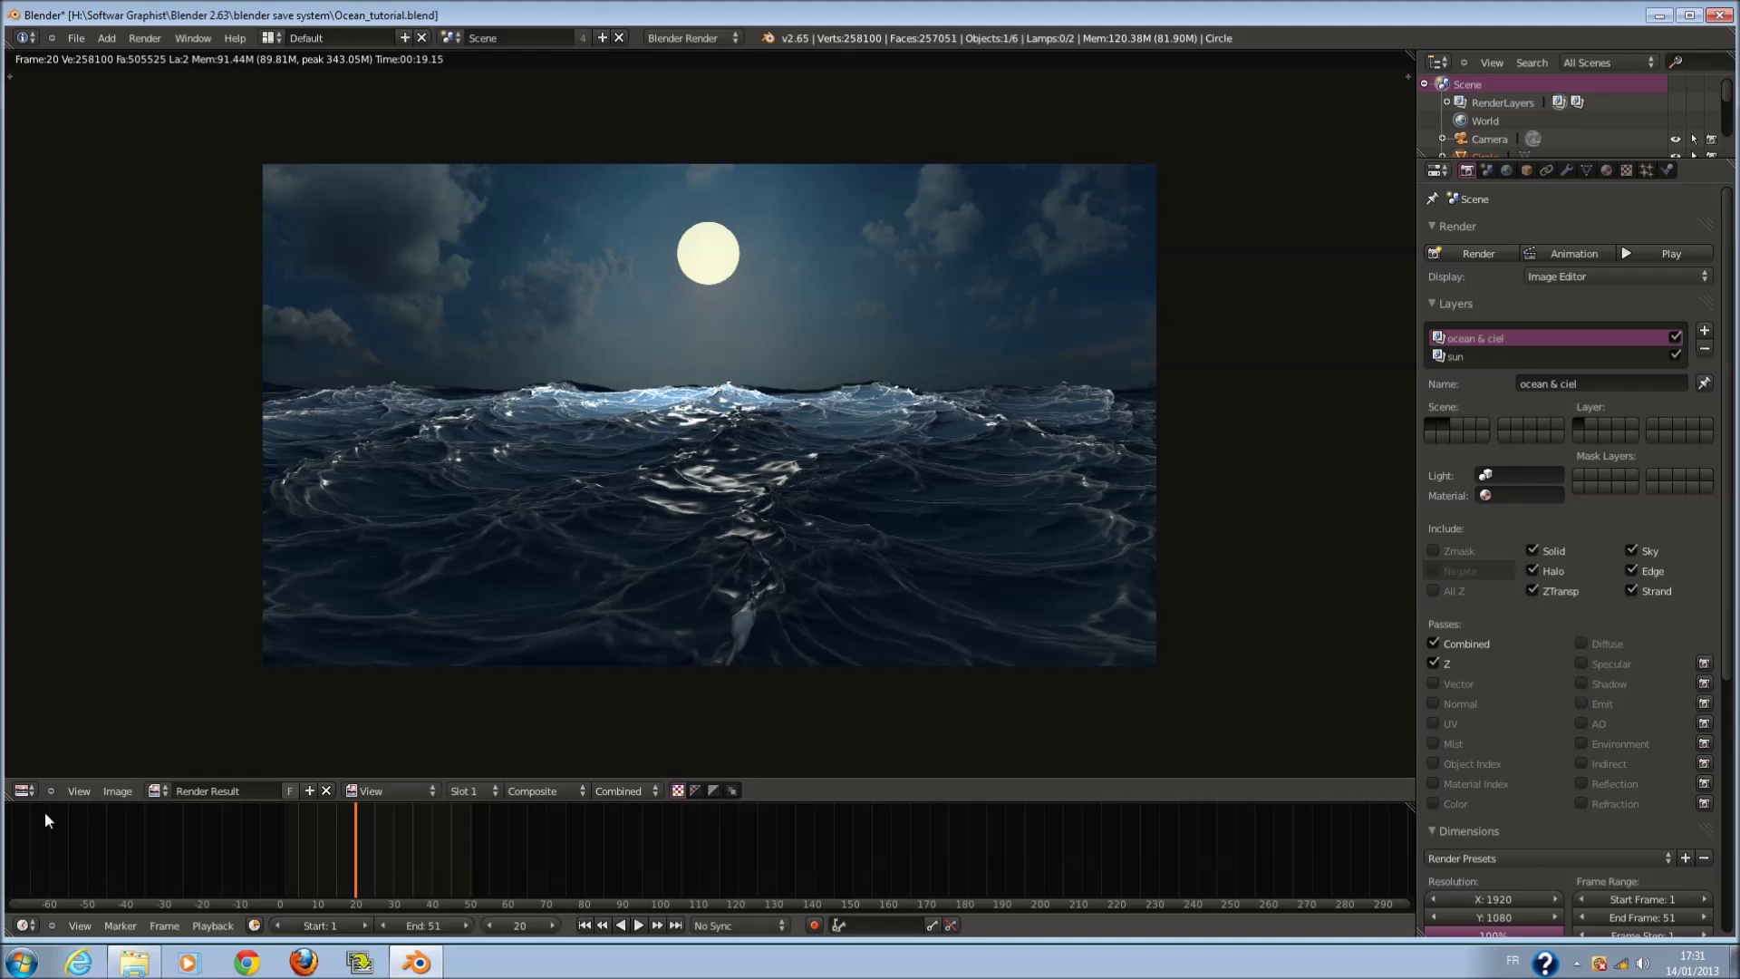
{"action": "left_click", "coordinate": [23, 790]}
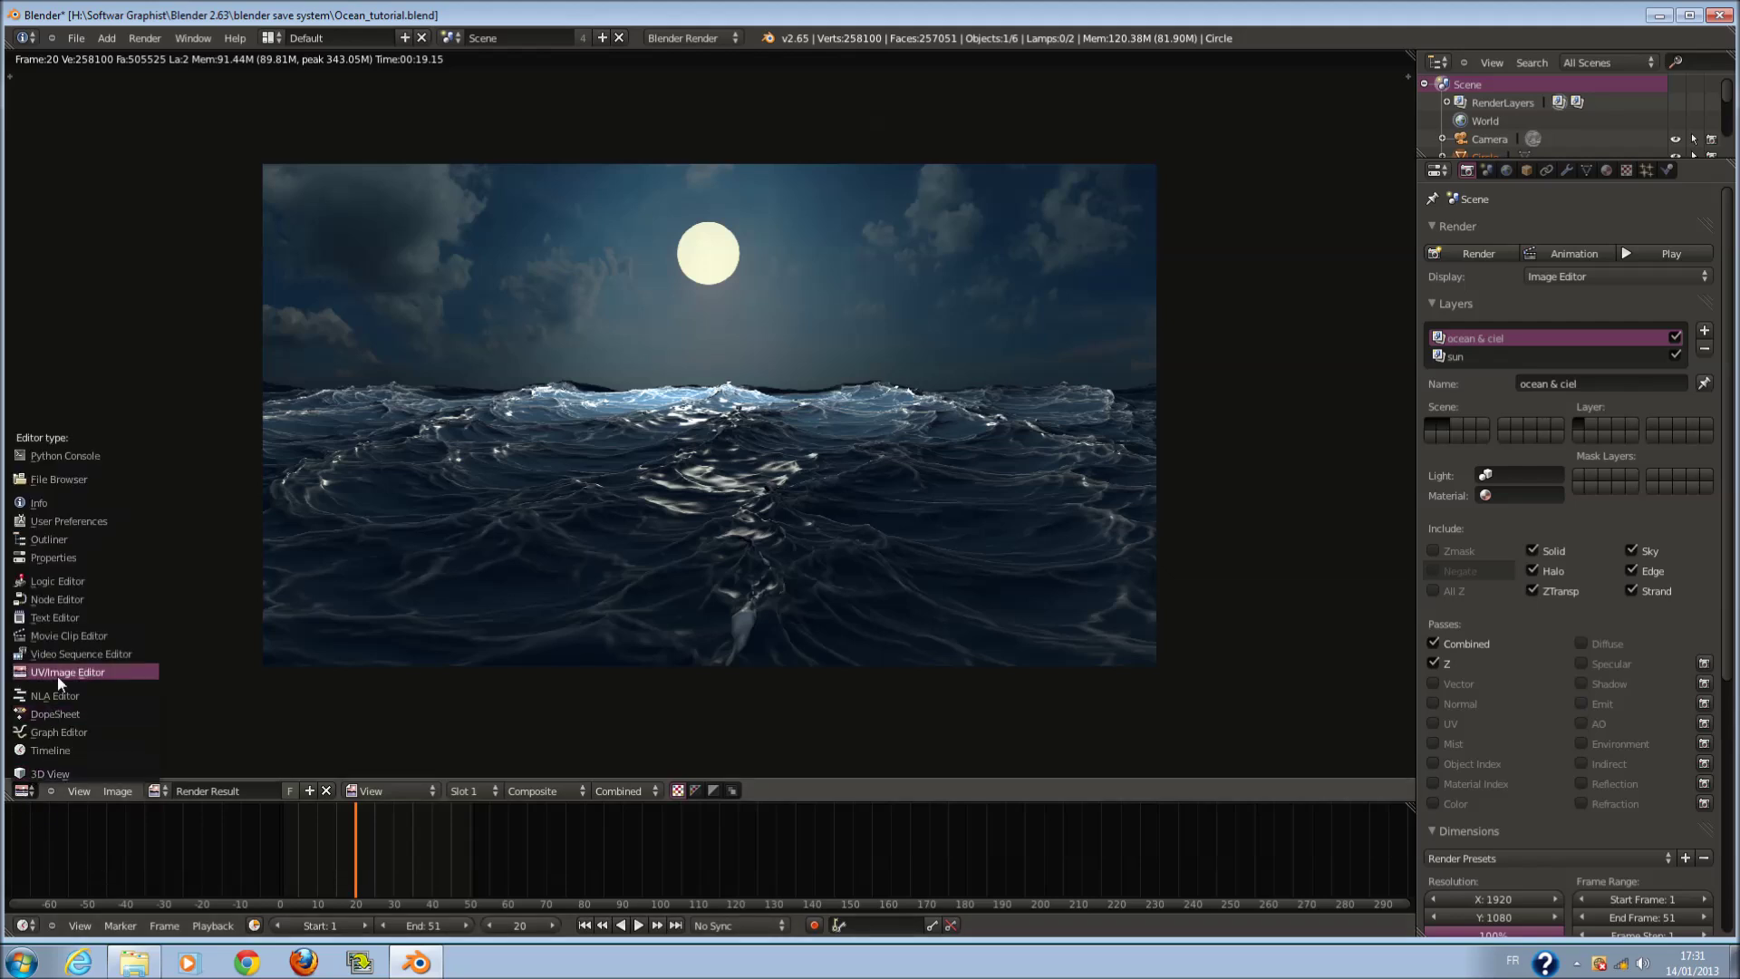
{"action": "left_click", "coordinate": [71, 599]}
{"action": "scroll", "coordinate": [659, 341], "scroll_direction": "down", "scroll_amount": 2}
{"action": "middle_click_drag", "start_coordinate": [660, 342], "coordinate": [353, 344]}
{"action": "left_click_drag", "start_coordinate": [593, 345], "coordinate": [975, 341]}
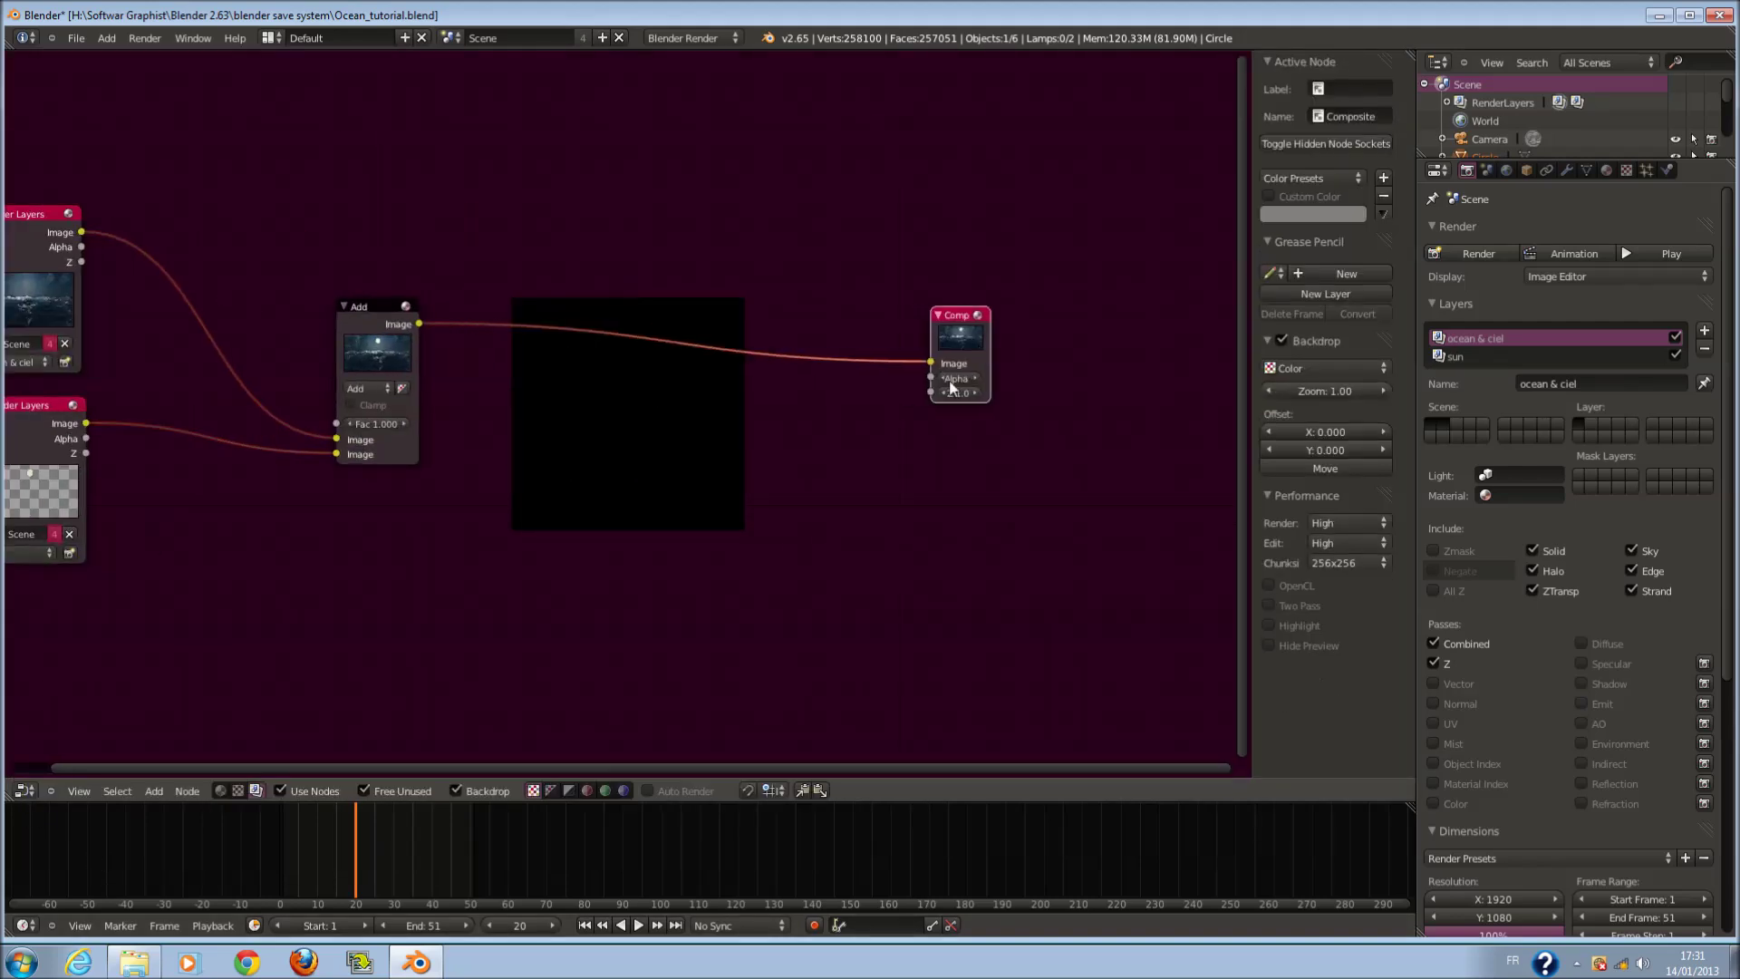
- Add a Viewer node fed by the Add node's image output and set the backdrop zoom to 0.64
{"action": "key", "text": "shift+a"}
{"action": "mouse_move", "coordinate": [761, 464]}
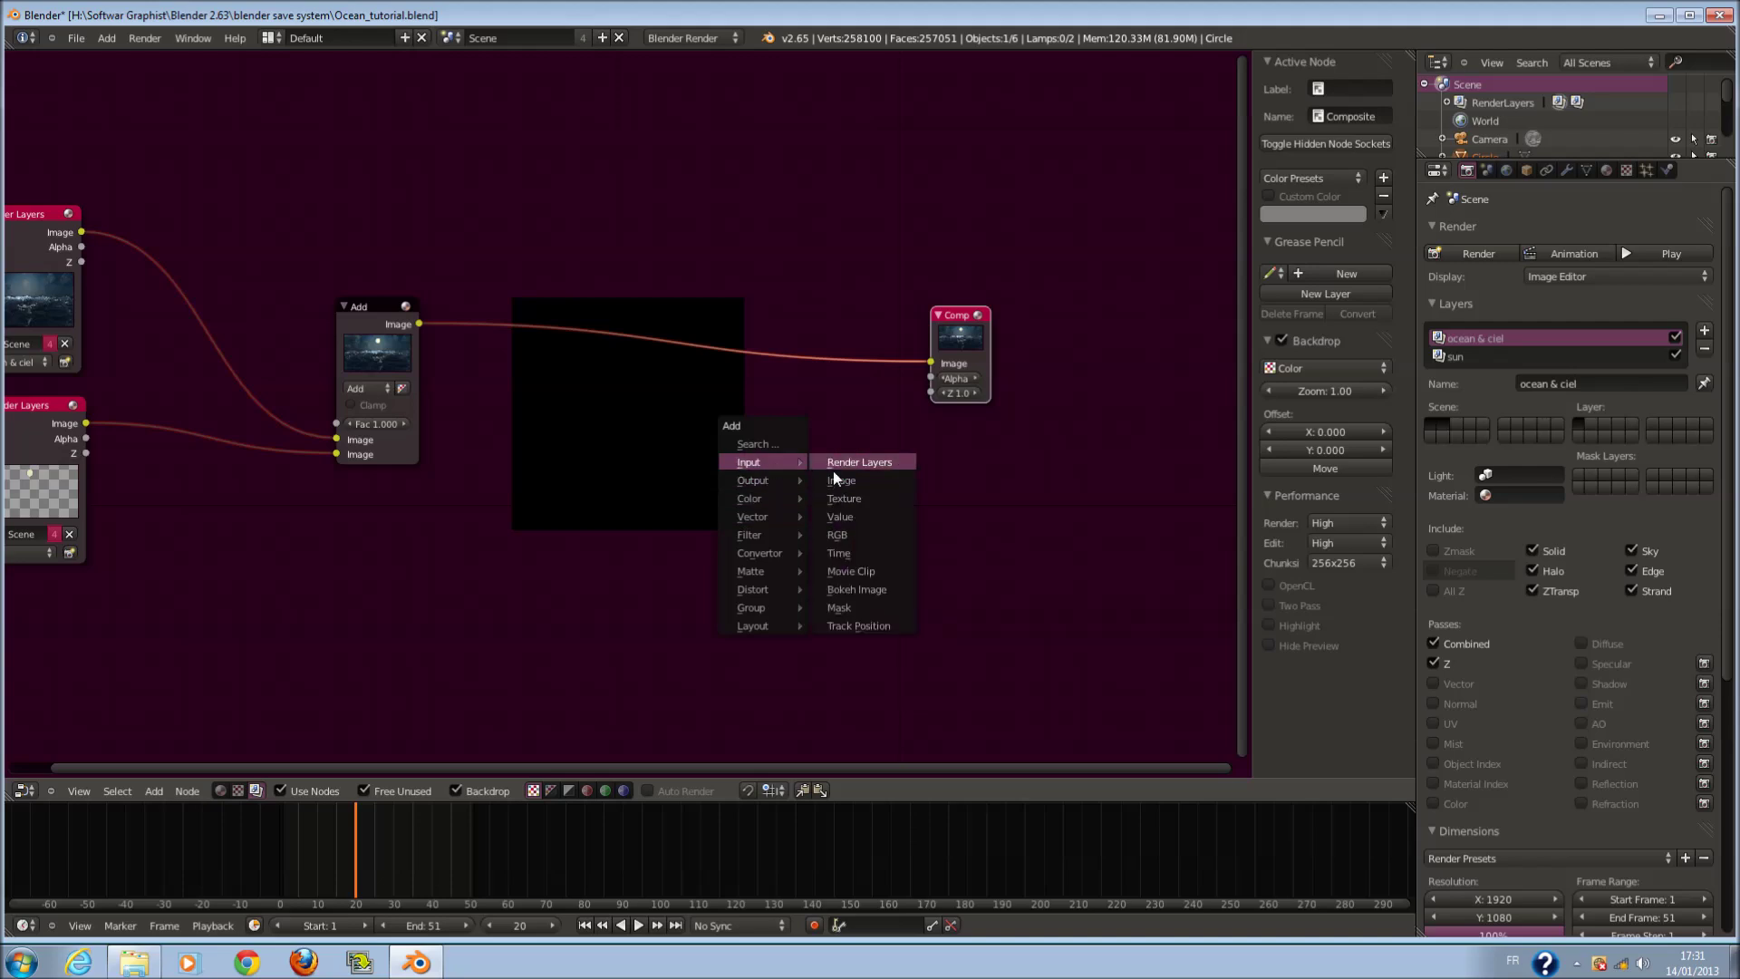
{"action": "key", "text": "shift+a"}
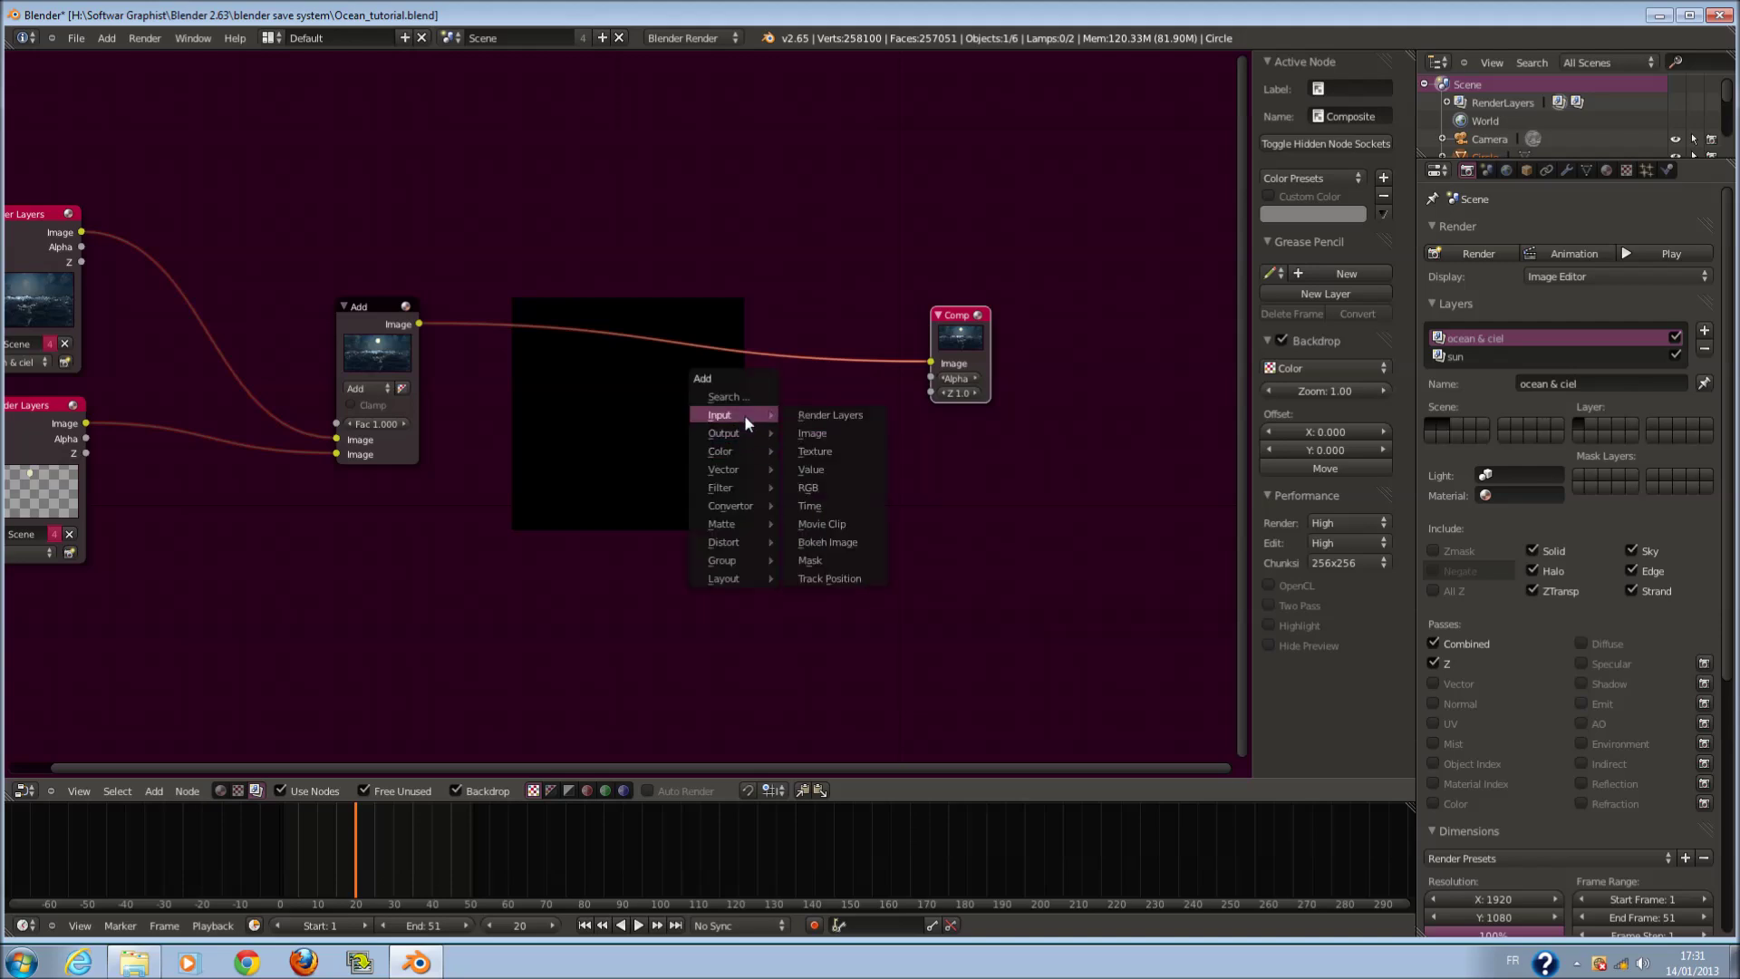
{"action": "mouse_move", "coordinate": [738, 433]}
{"action": "left_click", "coordinate": [826, 444]}
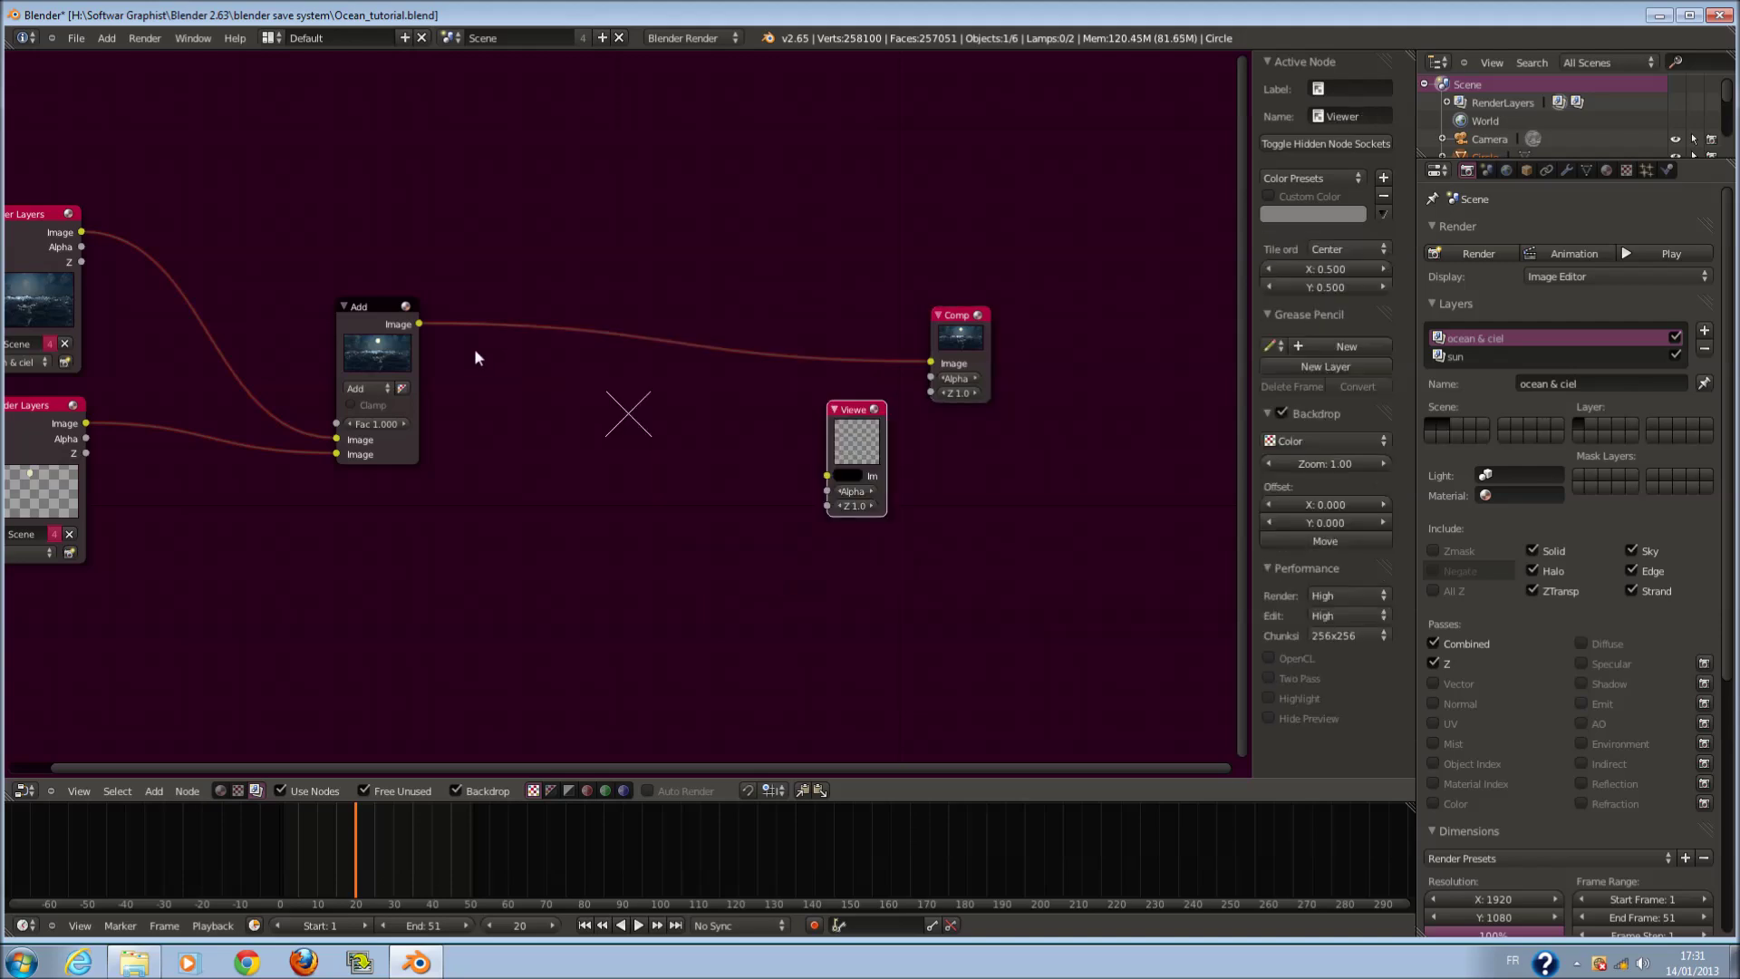
{"action": "left_click_drag", "start_coordinate": [419, 324], "coordinate": [840, 471]}
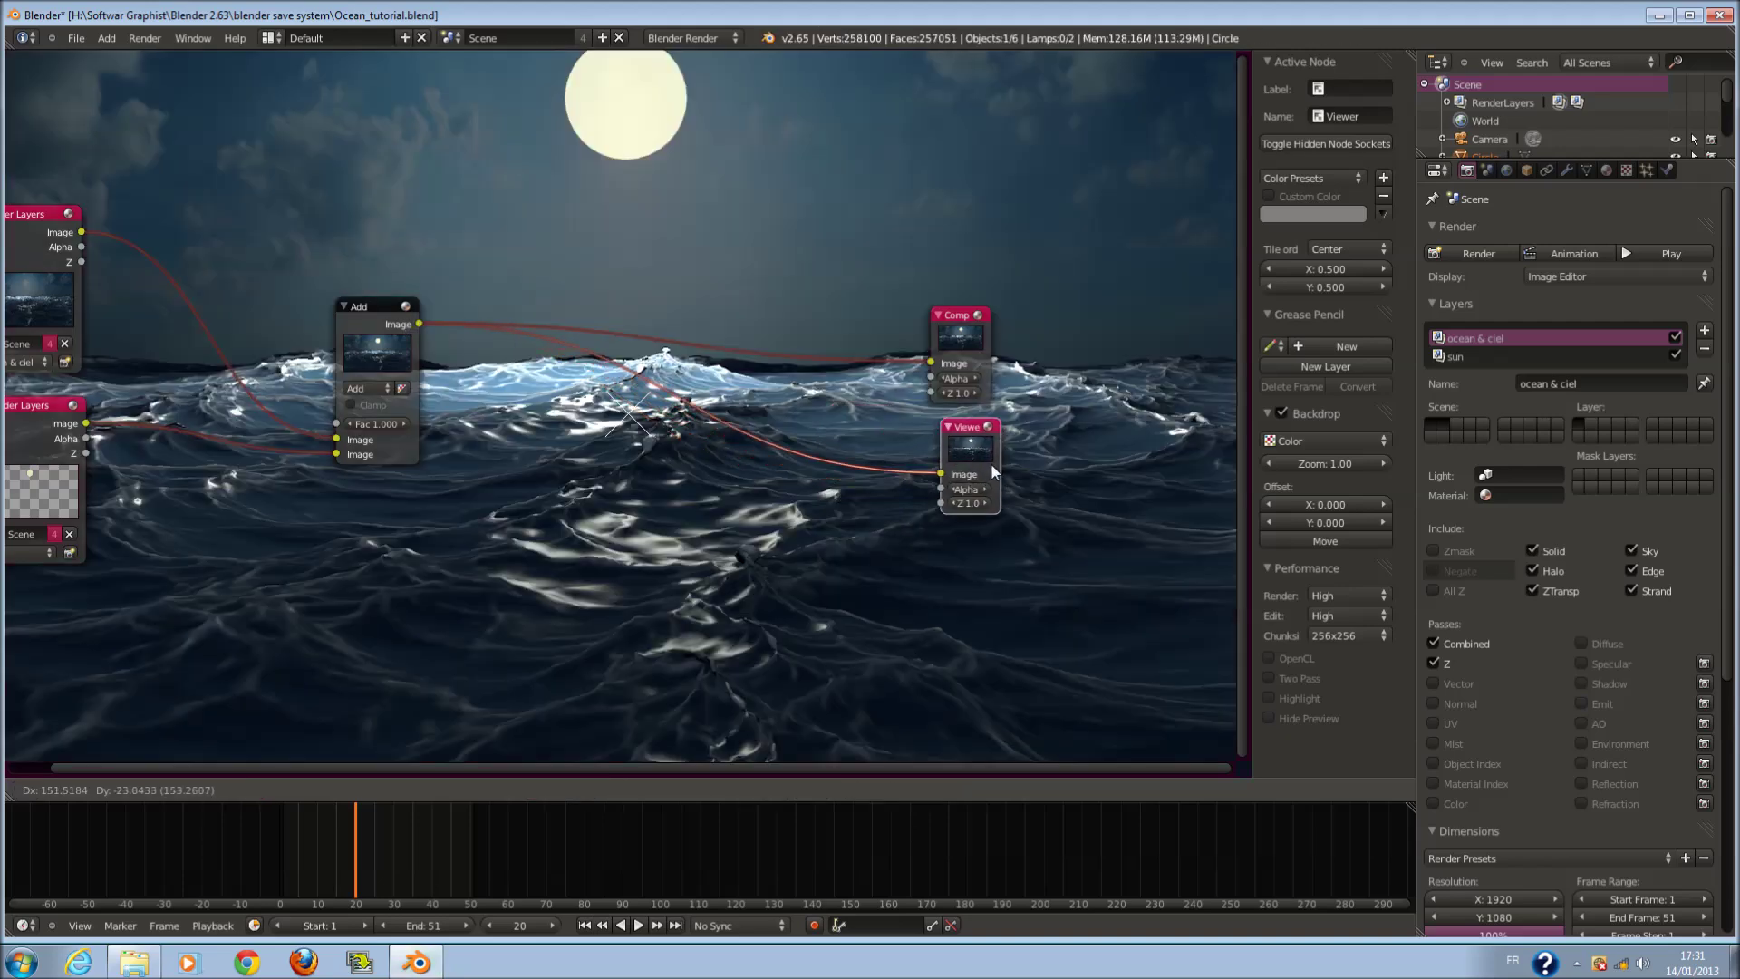
{"action": "scroll", "coordinate": [1225, 517], "scroll_direction": "down", "scroll_amount": 1}
{"action": "left_click_drag", "start_coordinate": [1275, 464], "coordinate": [1233, 464]}
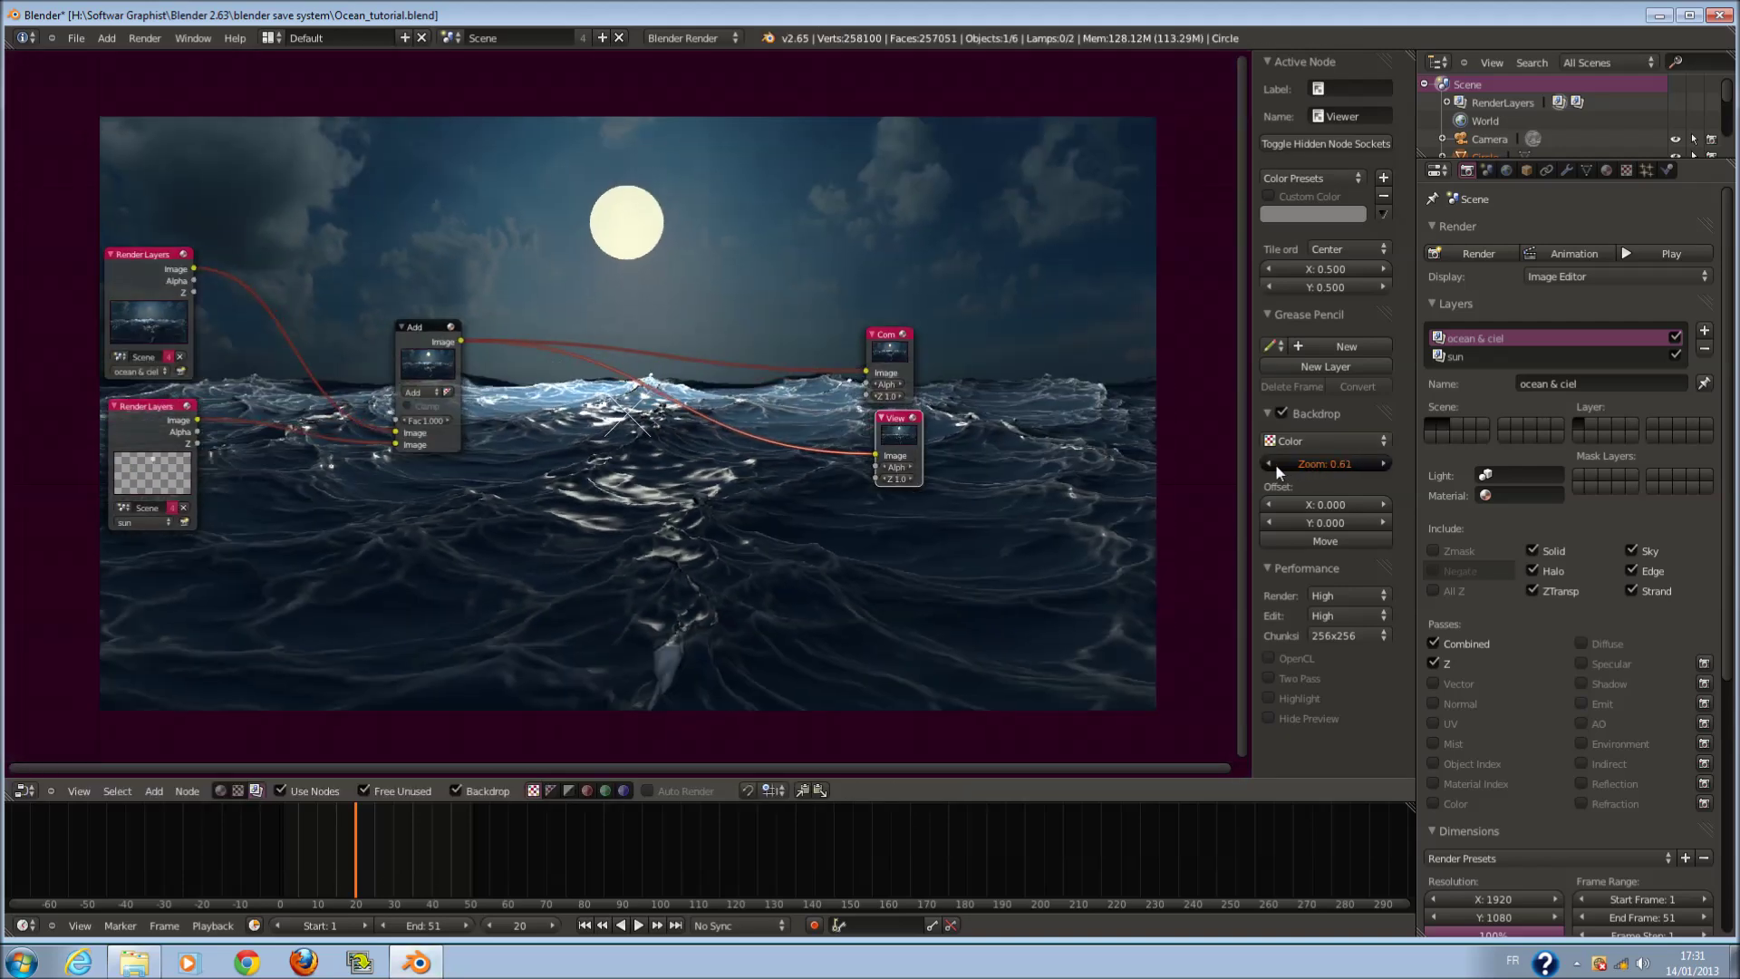
- Spread out the Composite, Viewer and Add nodes, leaving room after the two Render Layers nodes
{"action": "middle_click_drag", "start_coordinate": [883, 518], "coordinate": [779, 472]}
{"action": "left_click_drag", "start_coordinate": [788, 299], "coordinate": [1031, 239]}
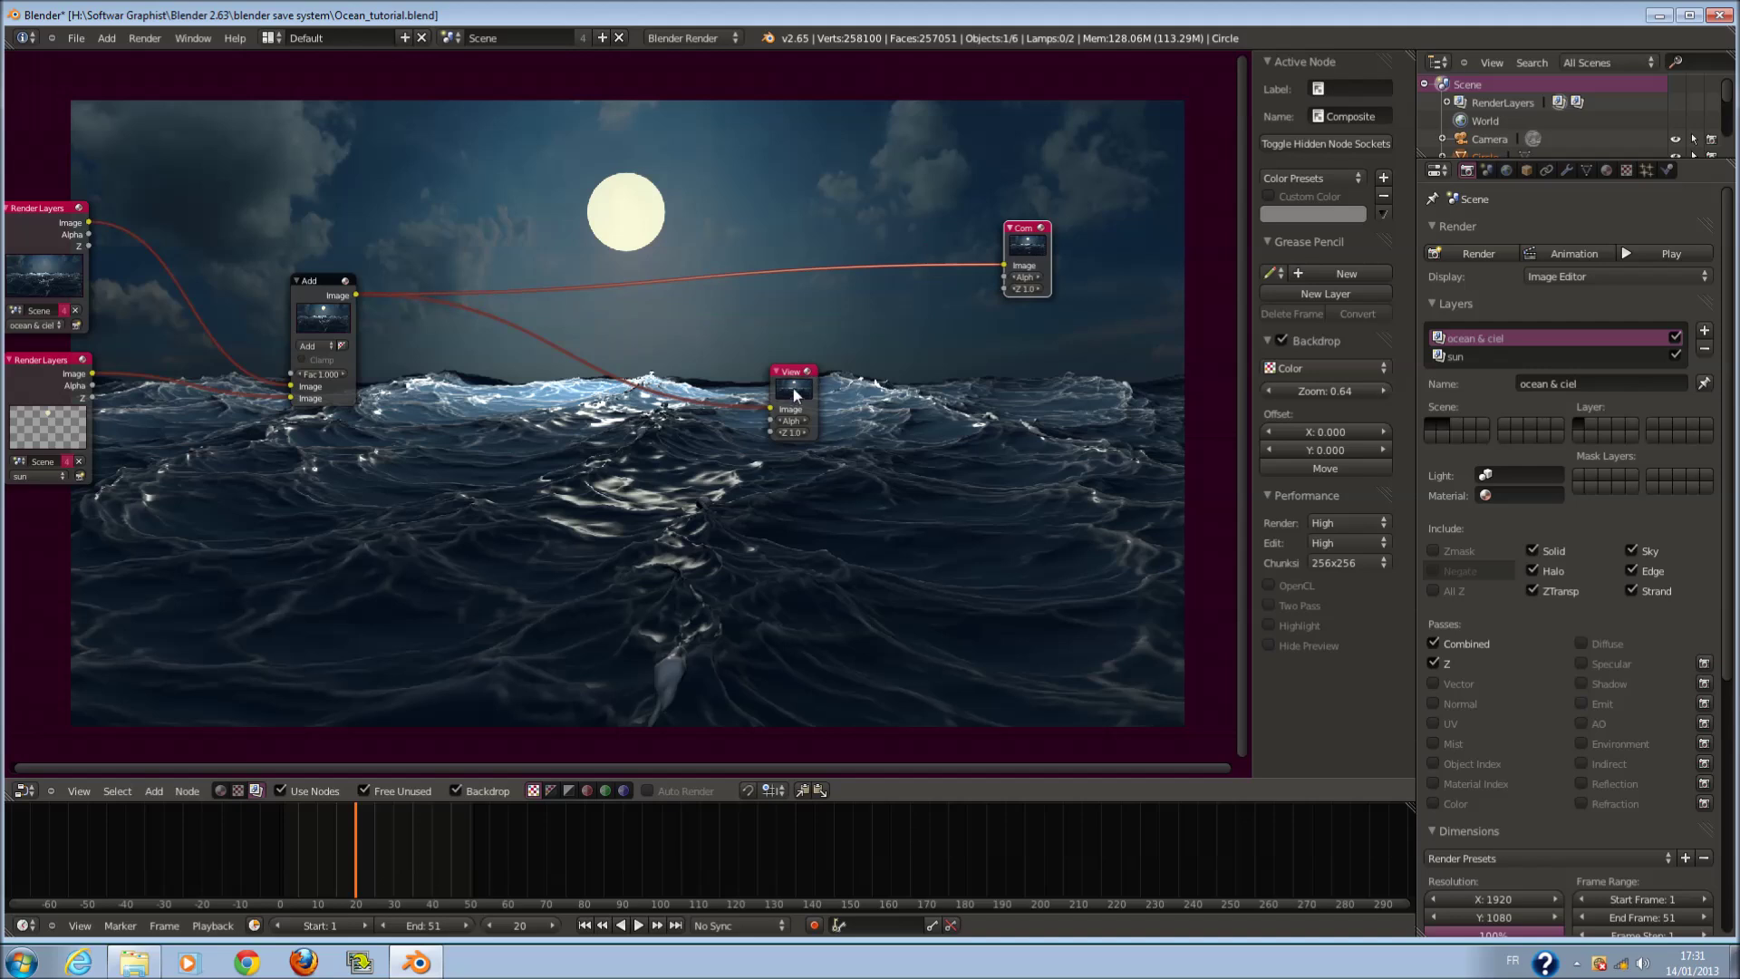
{"action": "left_click_drag", "start_coordinate": [781, 396], "coordinate": [977, 412]}
{"action": "middle_click_drag", "start_coordinate": [353, 352], "coordinate": [551, 287]}
{"action": "left_click_drag", "start_coordinate": [532, 249], "coordinate": [782, 194]}
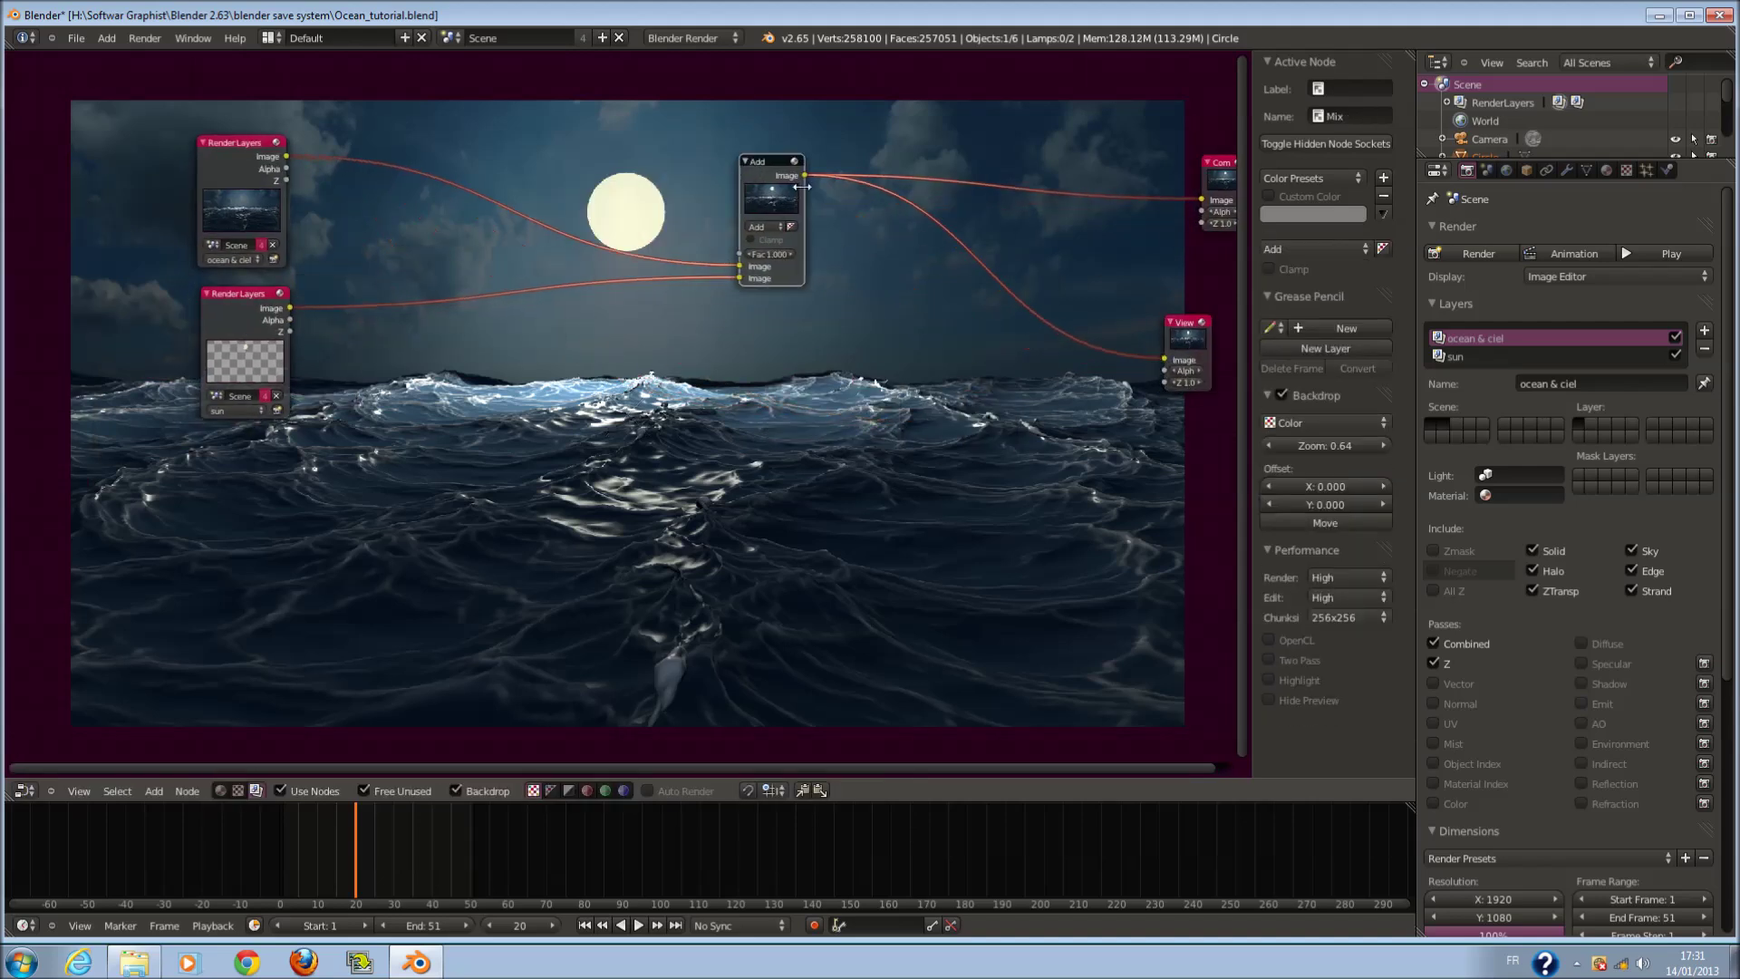
- Detach the sun Render Layers node from the Add node and link its image output to the Viewer node
{"action": "left_click_drag", "start_coordinate": [738, 278], "coordinate": [1104, 361]}
{"action": "left_click", "coordinate": [262, 339]}
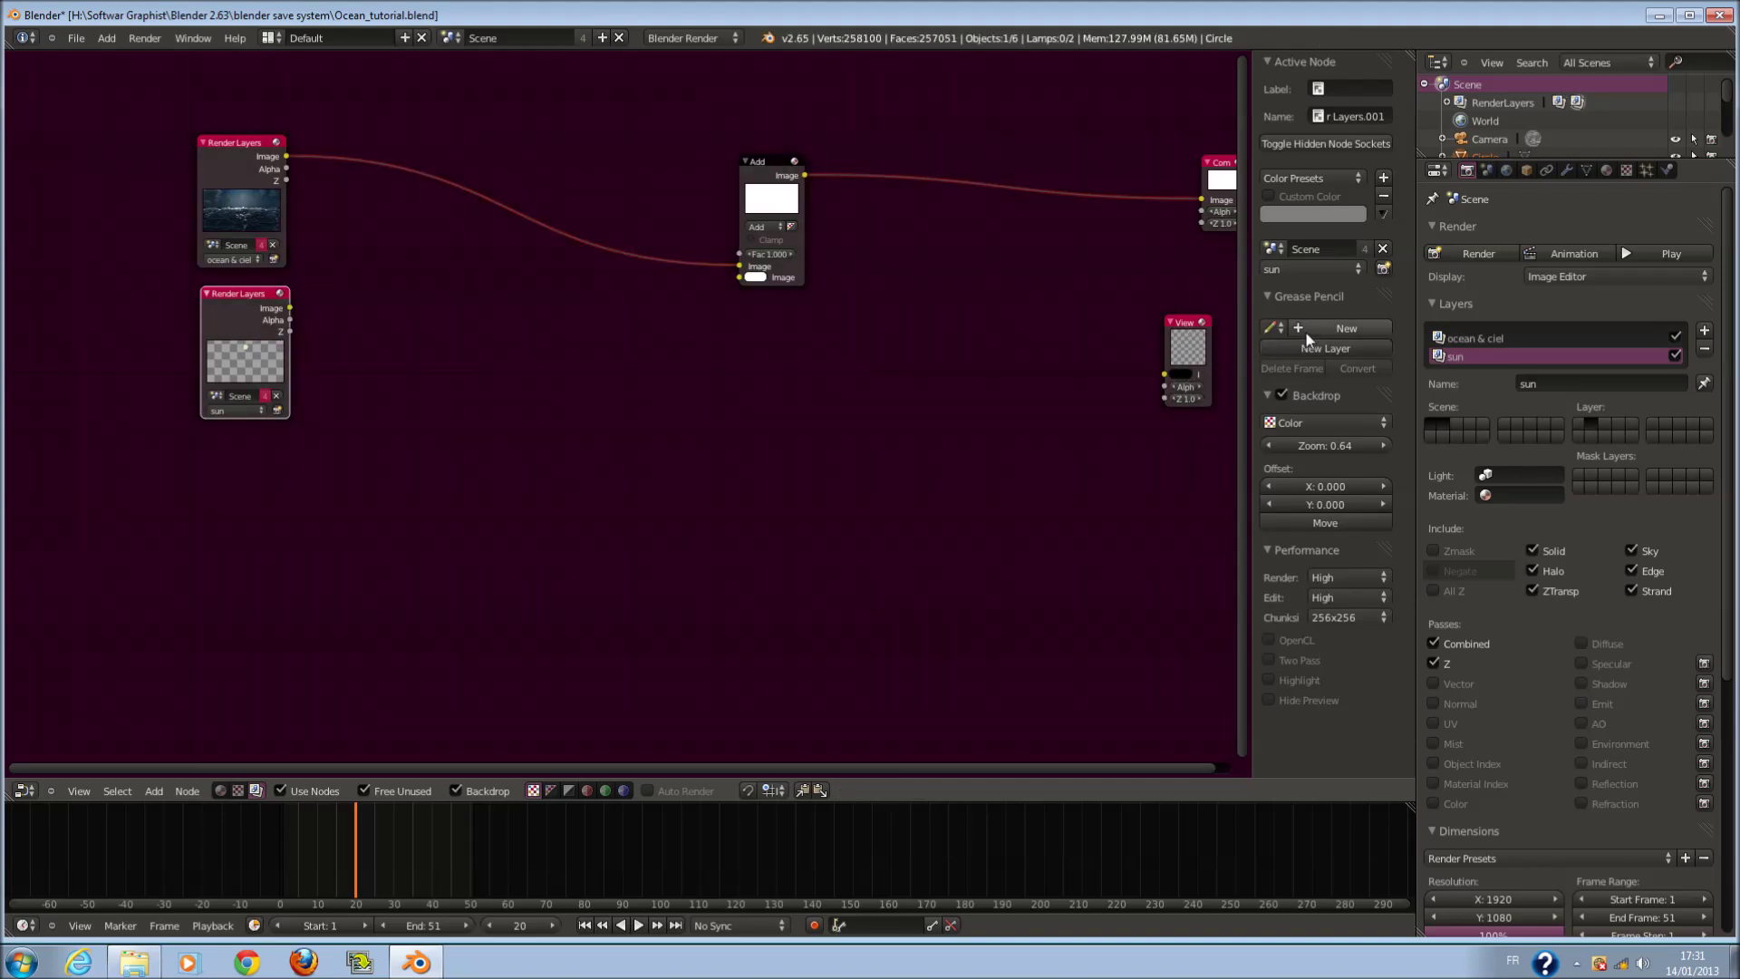
{"action": "left_click", "coordinate": [1188, 346]}
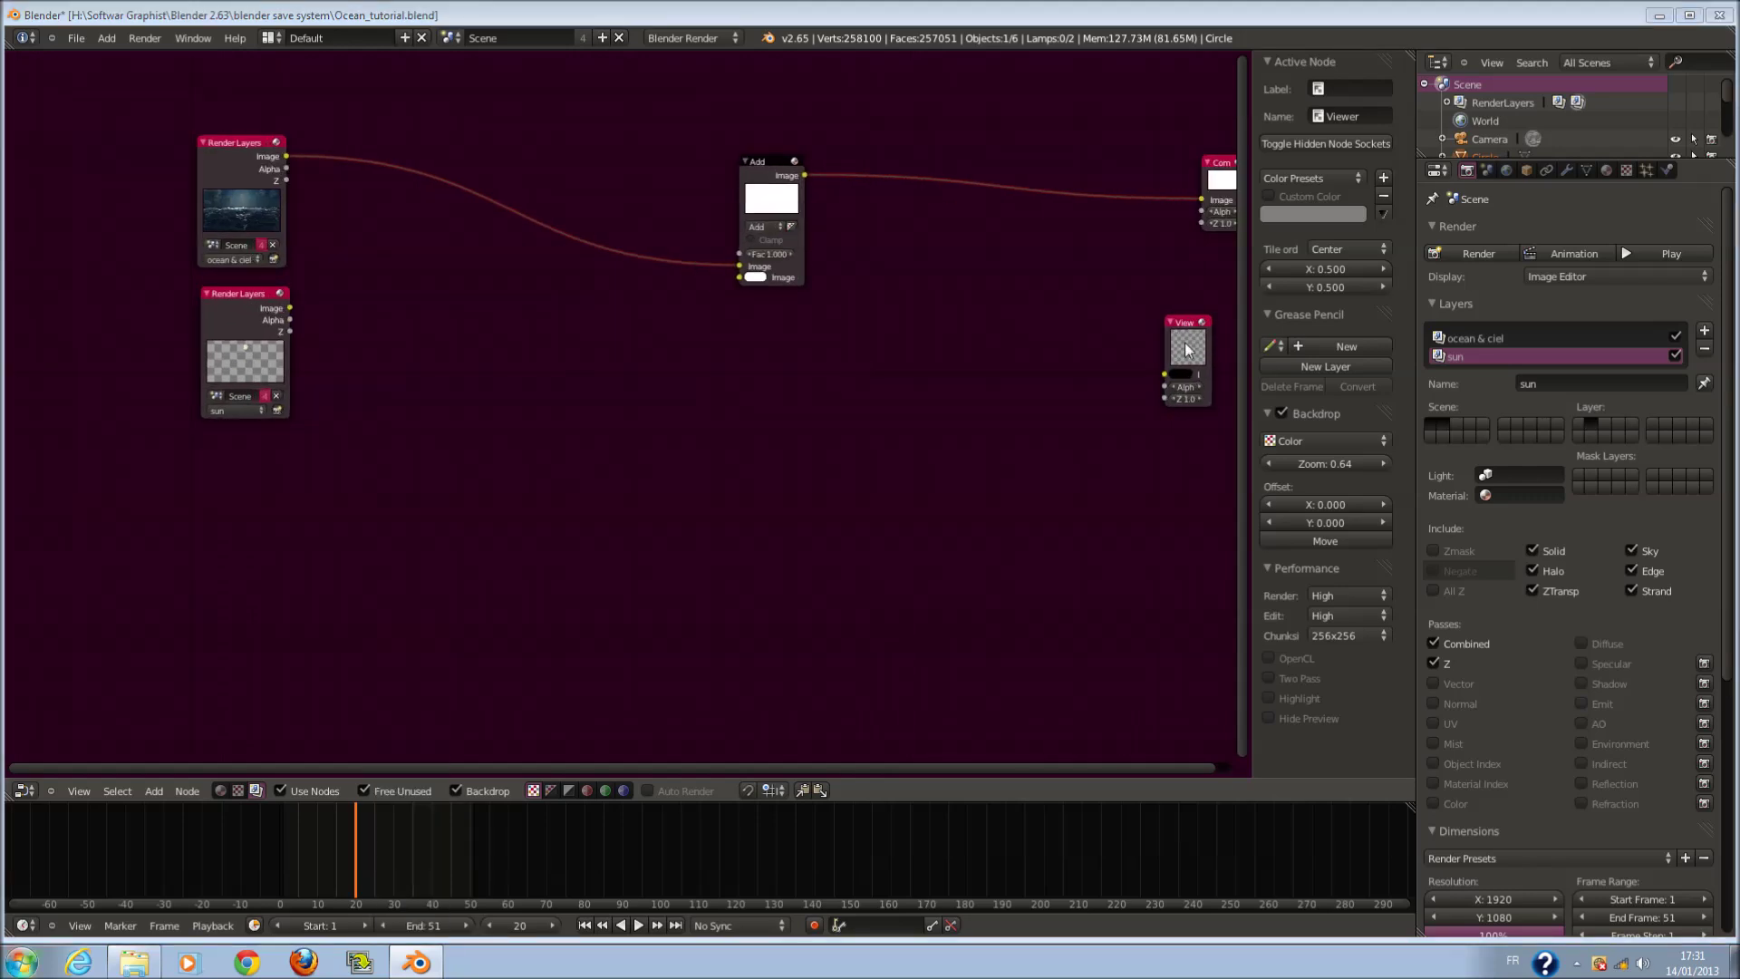
{"action": "key", "text": "super"}
{"action": "key", "text": "super"}
{"action": "scroll", "coordinate": [797, 440], "scroll_direction": "down", "scroll_amount": 1}
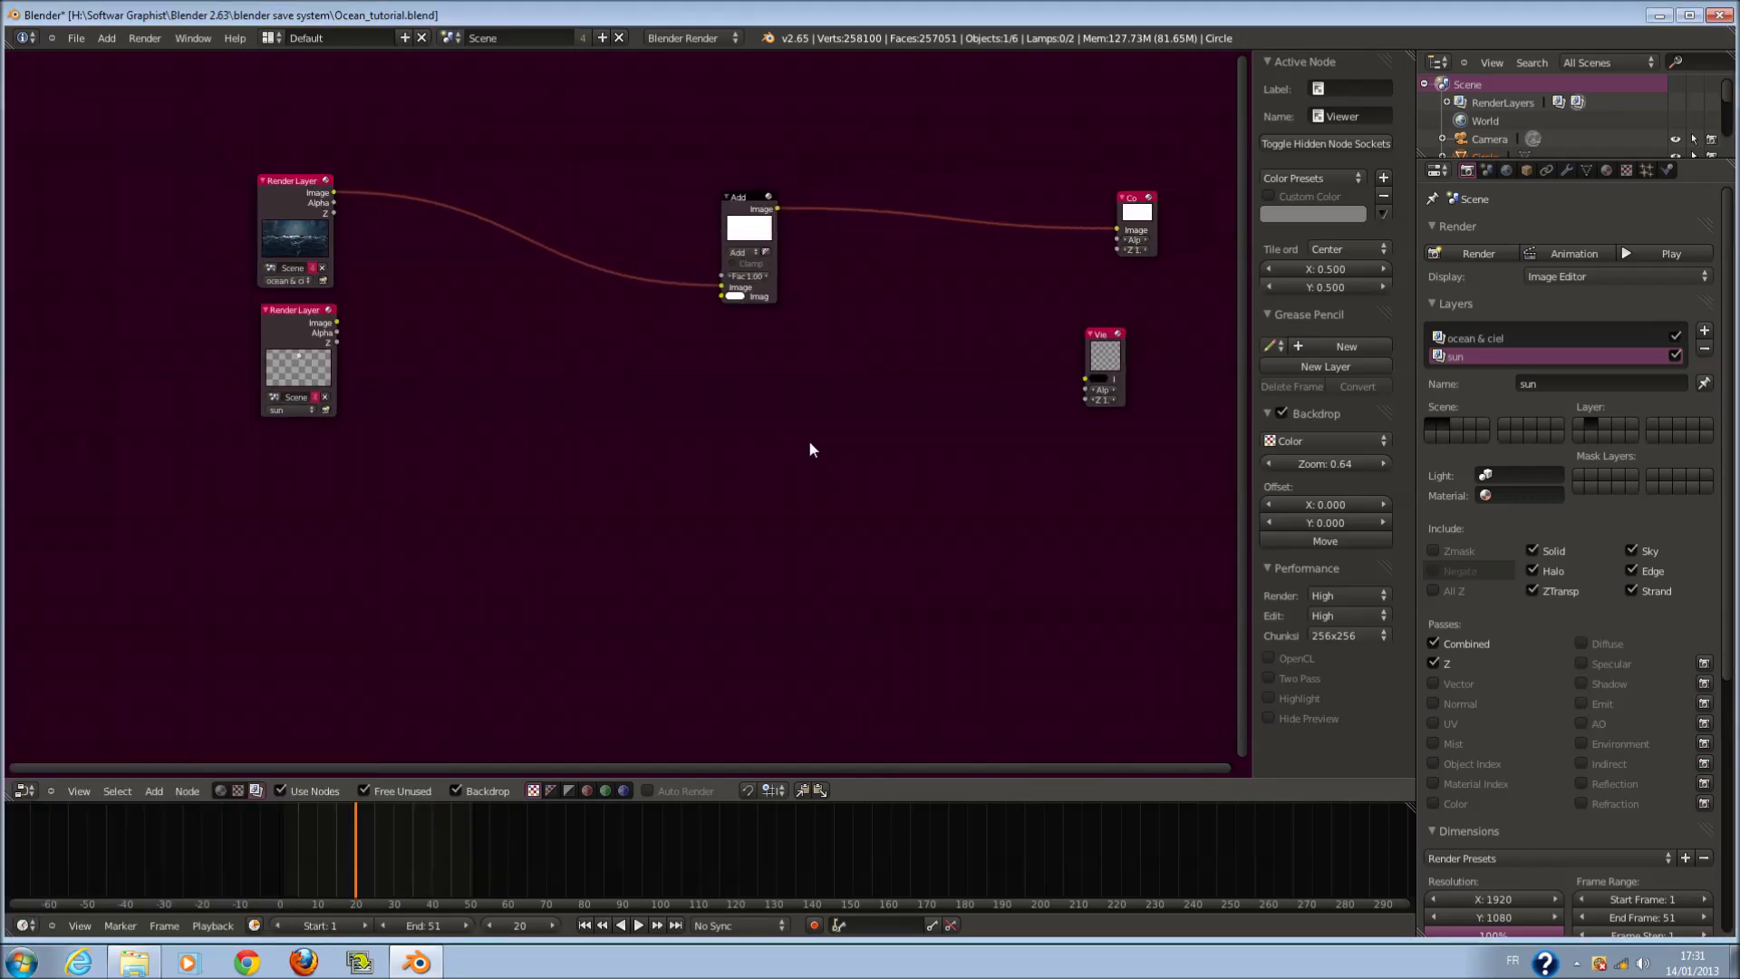
{"action": "left_click", "coordinate": [1129, 345]}
{"action": "left_click", "coordinate": [266, 338]}
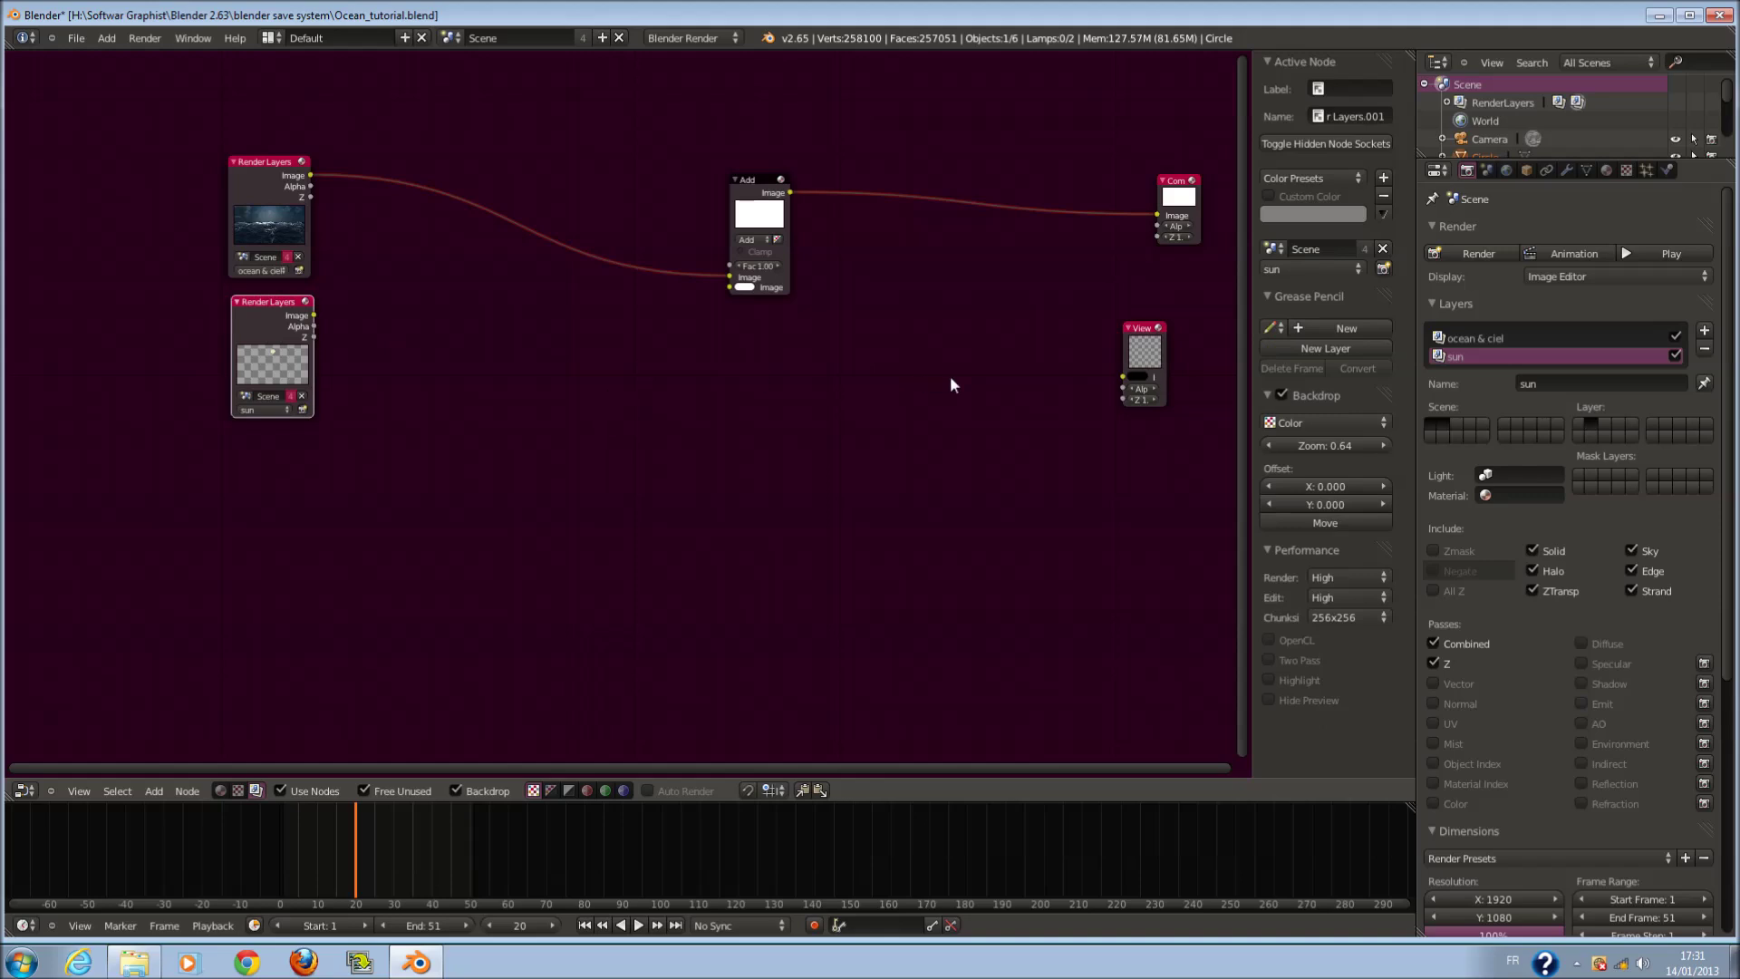
{"action": "left_click", "coordinate": [1139, 352]}
{"action": "left_click", "coordinate": [291, 328]}
{"action": "left_click", "coordinate": [1135, 350]}
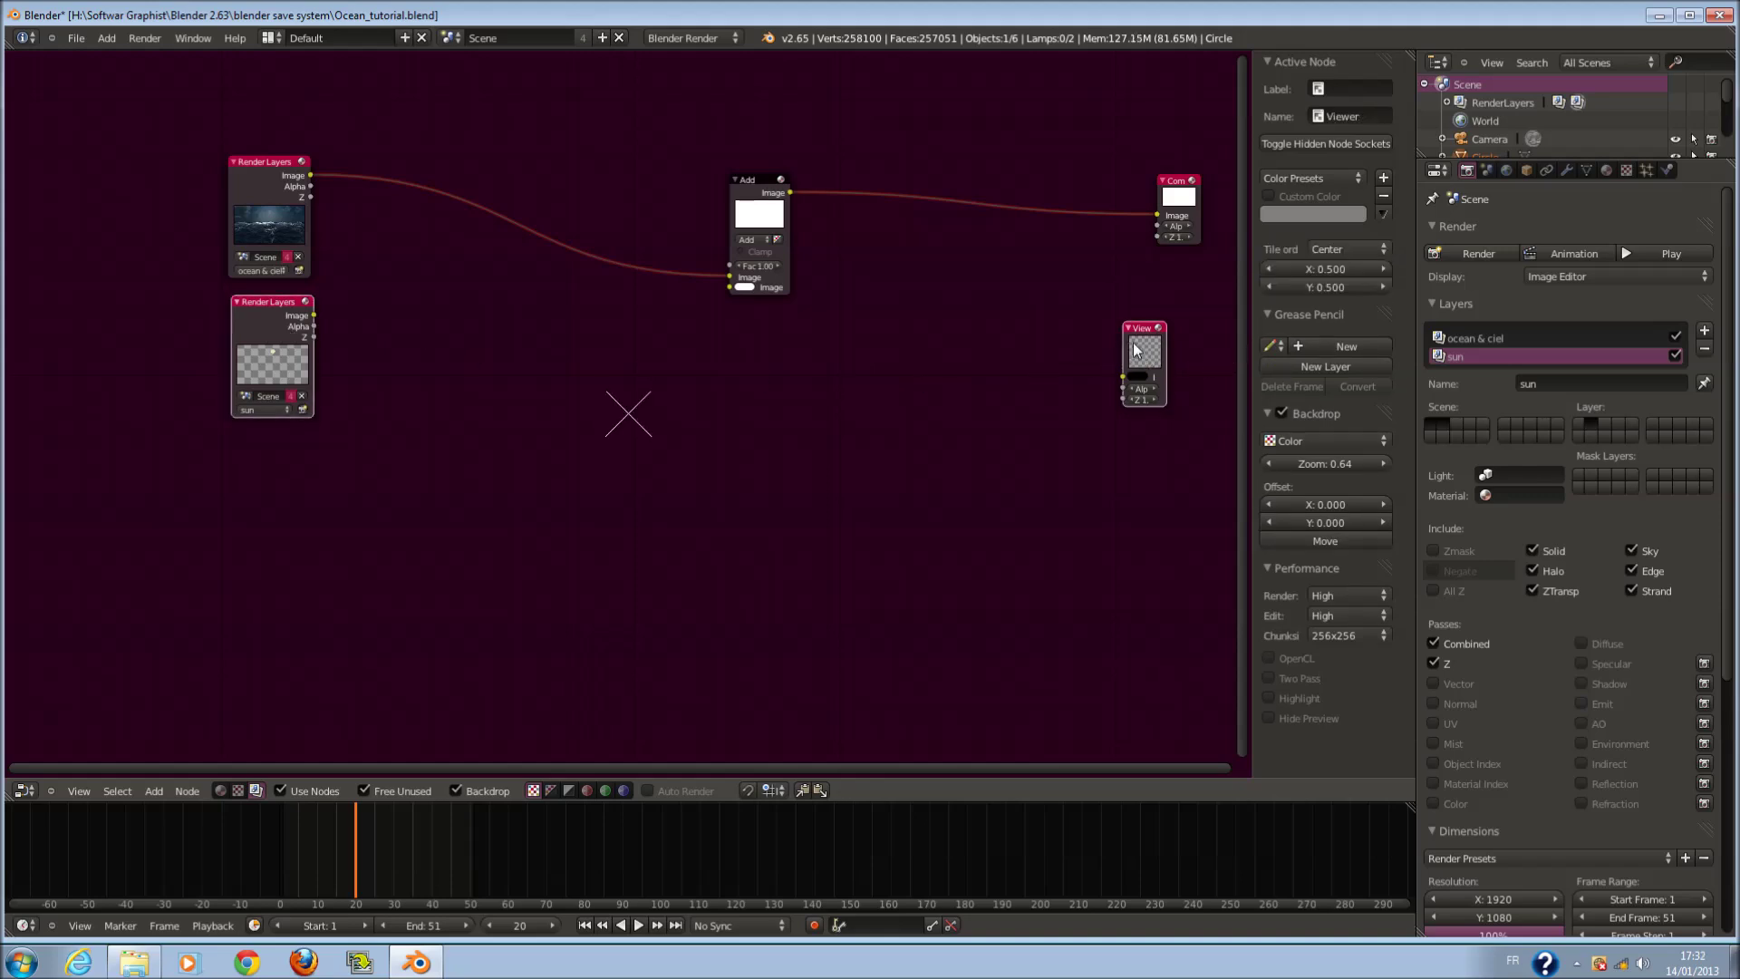
{"action": "left_click", "coordinate": [290, 339]}
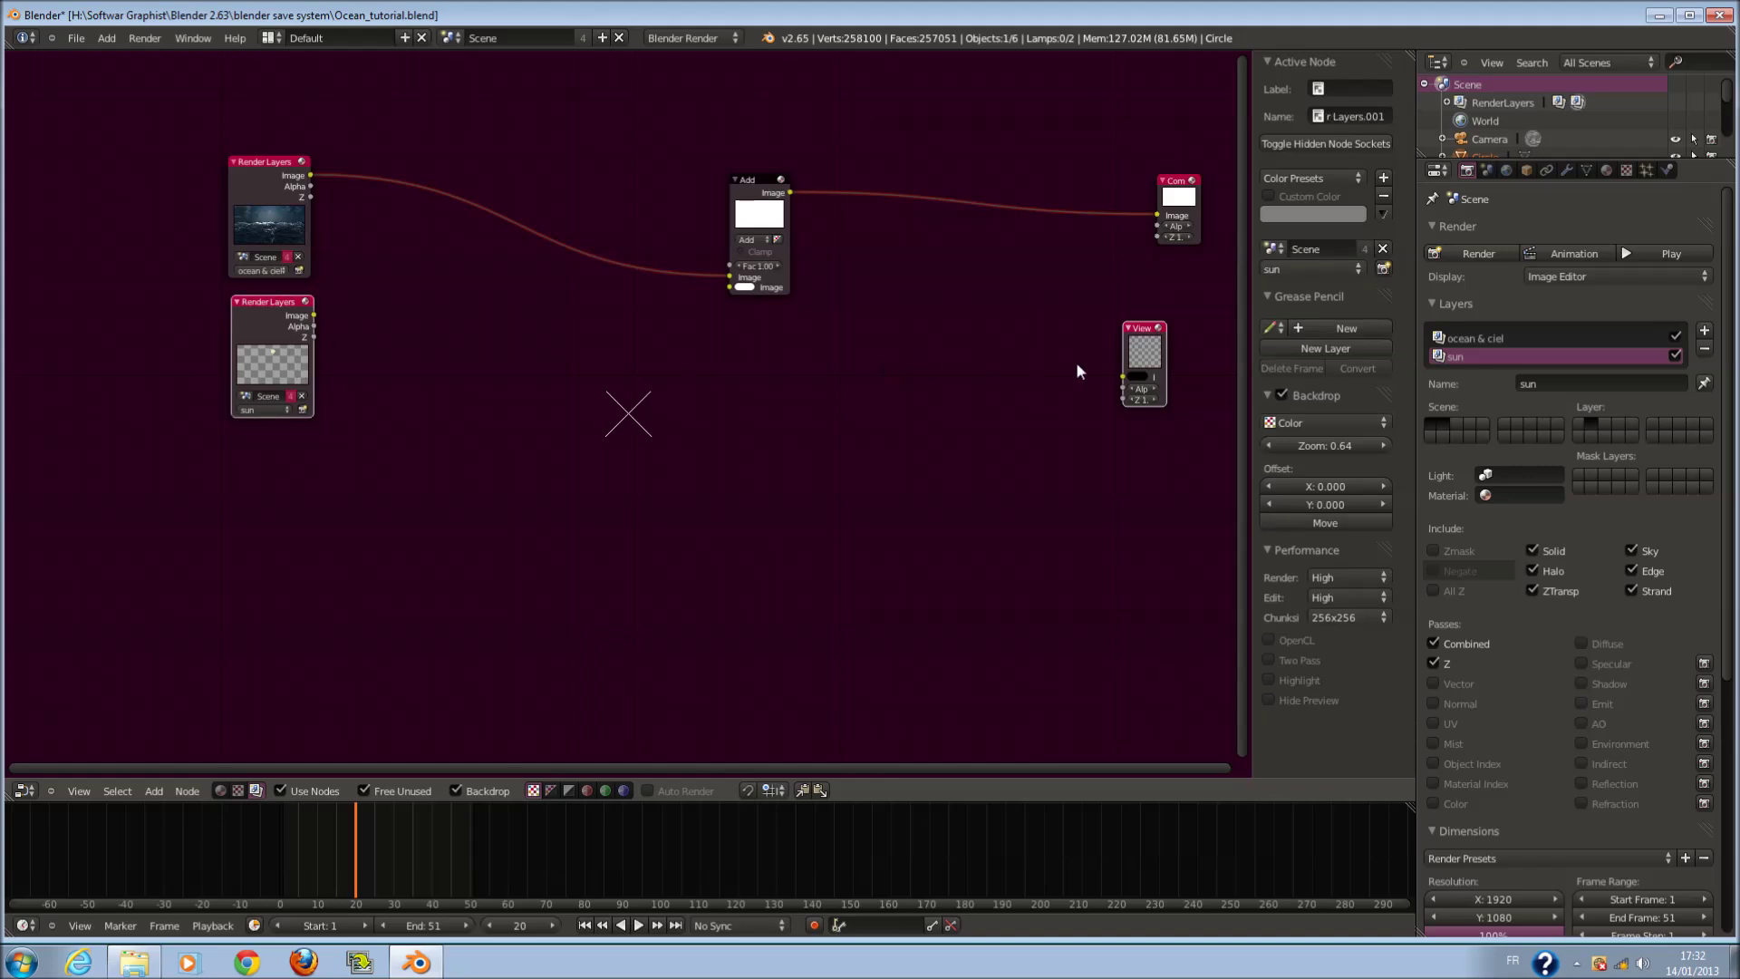
{"action": "key", "text": "f"}
- Reposition the Viewer node and the sun Render Layers node to leave a wide gap between them
{"action": "scroll", "coordinate": [1007, 378], "scroll_direction": "down", "scroll_amount": 1}
{"action": "scroll", "coordinate": [1007, 379], "scroll_direction": "up", "scroll_amount": 1}
{"action": "left_click_drag", "start_coordinate": [1138, 349], "coordinate": [844, 393]}
{"action": "middle_click_drag", "start_coordinate": [649, 400], "coordinate": [773, 405]}
{"action": "scroll", "coordinate": [773, 406], "scroll_direction": "up", "scroll_amount": 1}
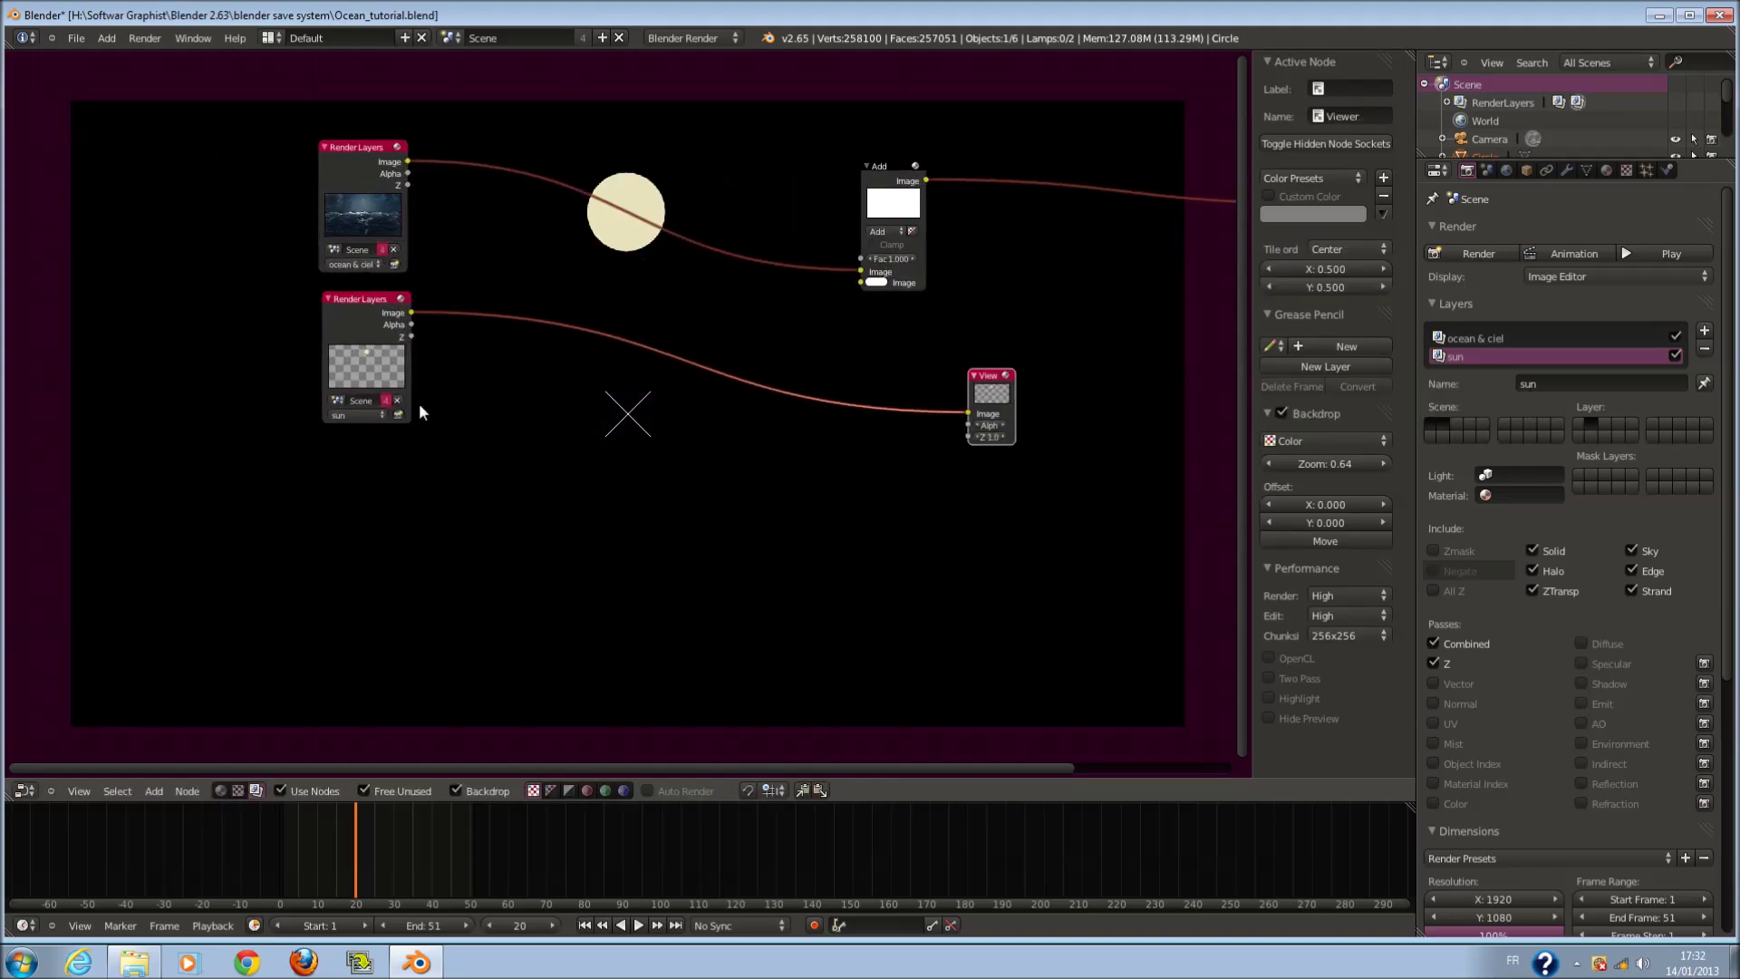
{"action": "scroll", "coordinate": [413, 406], "scroll_direction": "down", "scroll_amount": 1}
{"action": "left_click_drag", "start_coordinate": [352, 324], "coordinate": [262, 331]}
{"action": "key", "text": "shift+a"}
{"action": "mouse_move", "coordinate": [511, 431]}
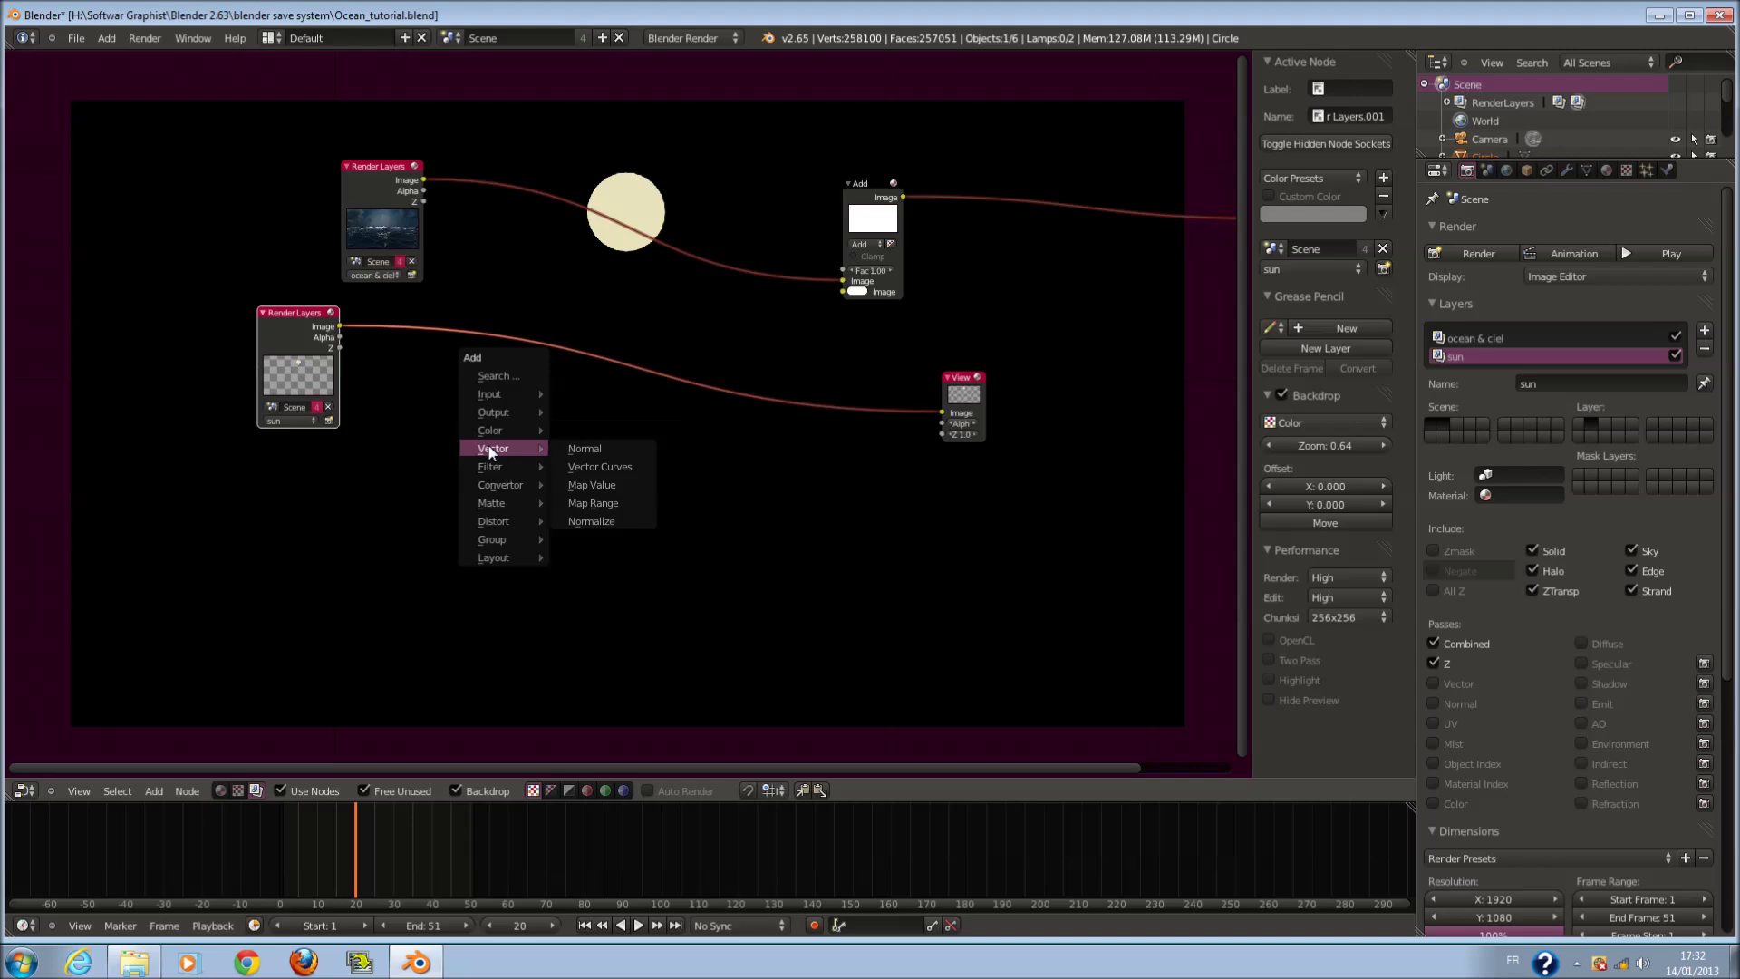
{"action": "left_click", "coordinate": [614, 464]}
{"action": "scroll", "coordinate": [800, 480], "scroll_direction": "up", "scroll_amount": 2}
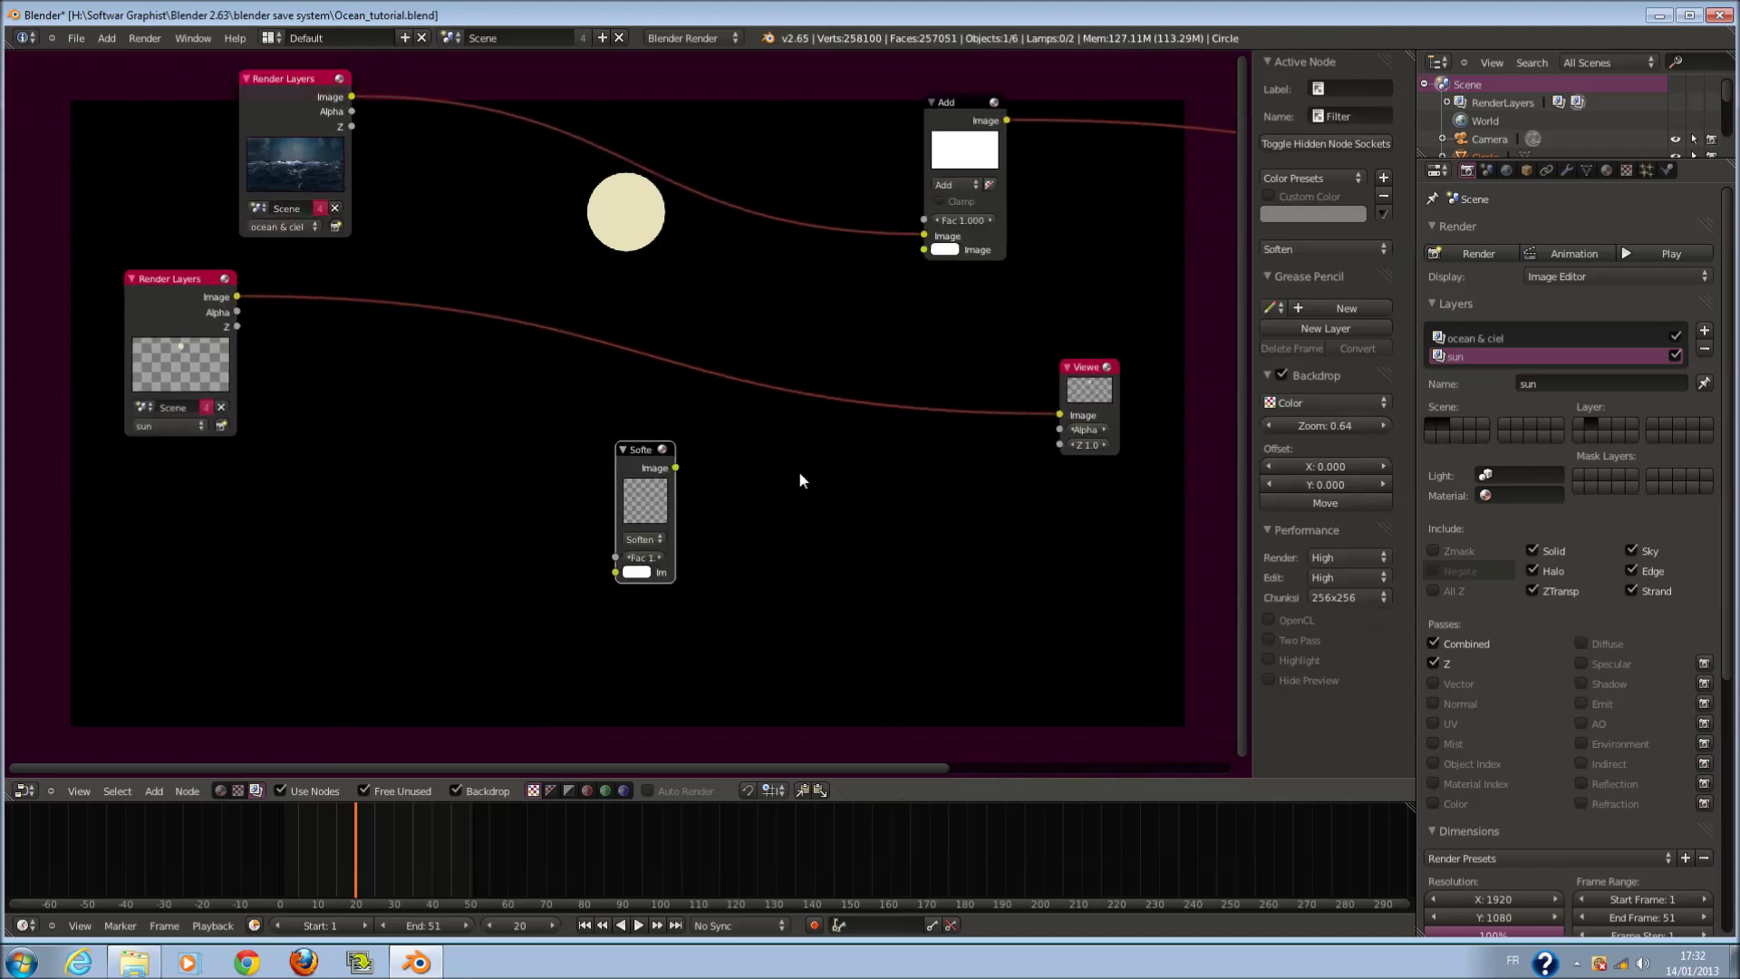
{"action": "middle_click_drag", "start_coordinate": [800, 480], "coordinate": [911, 457]}
{"action": "key", "text": "x"}
- Add a Blur node and insert it on the link between the sun Render Layers node and the Viewer
{"action": "key", "text": "shift+a"}
{"action": "mouse_move", "coordinate": [716, 481]}
{"action": "left_click", "coordinate": [808, 476]}
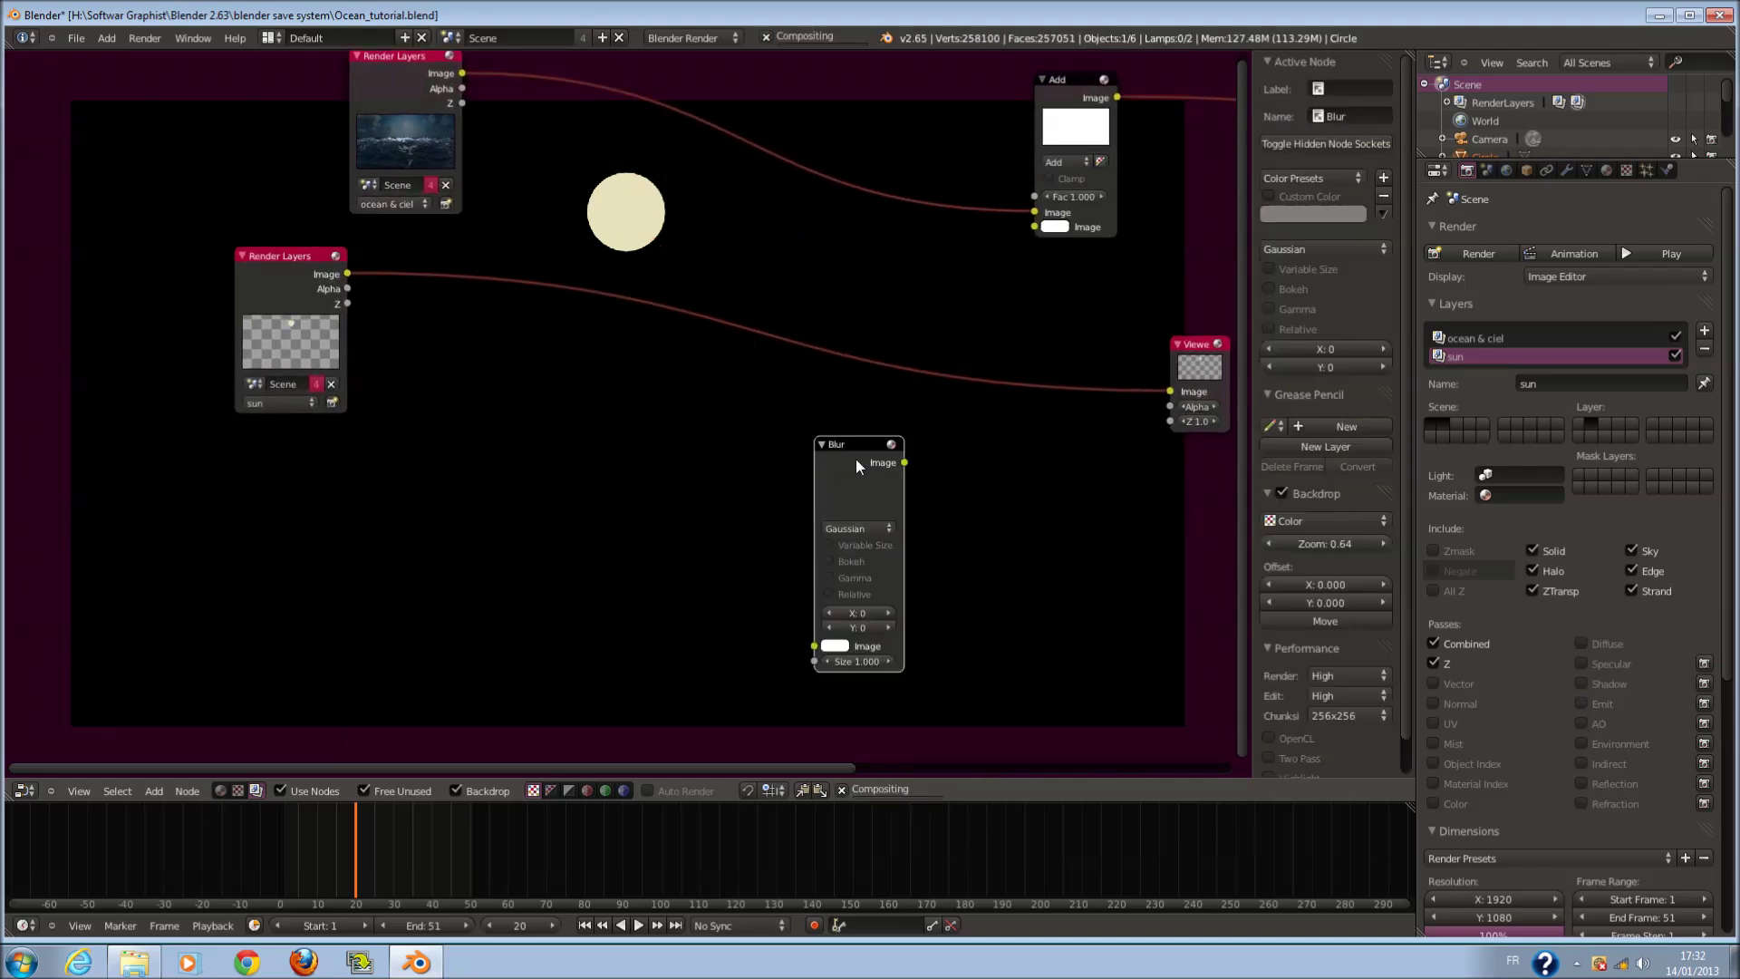
{"action": "left_click", "coordinate": [497, 293]}
{"action": "scroll", "coordinate": [543, 371], "scroll_direction": "up", "scroll_amount": 2}
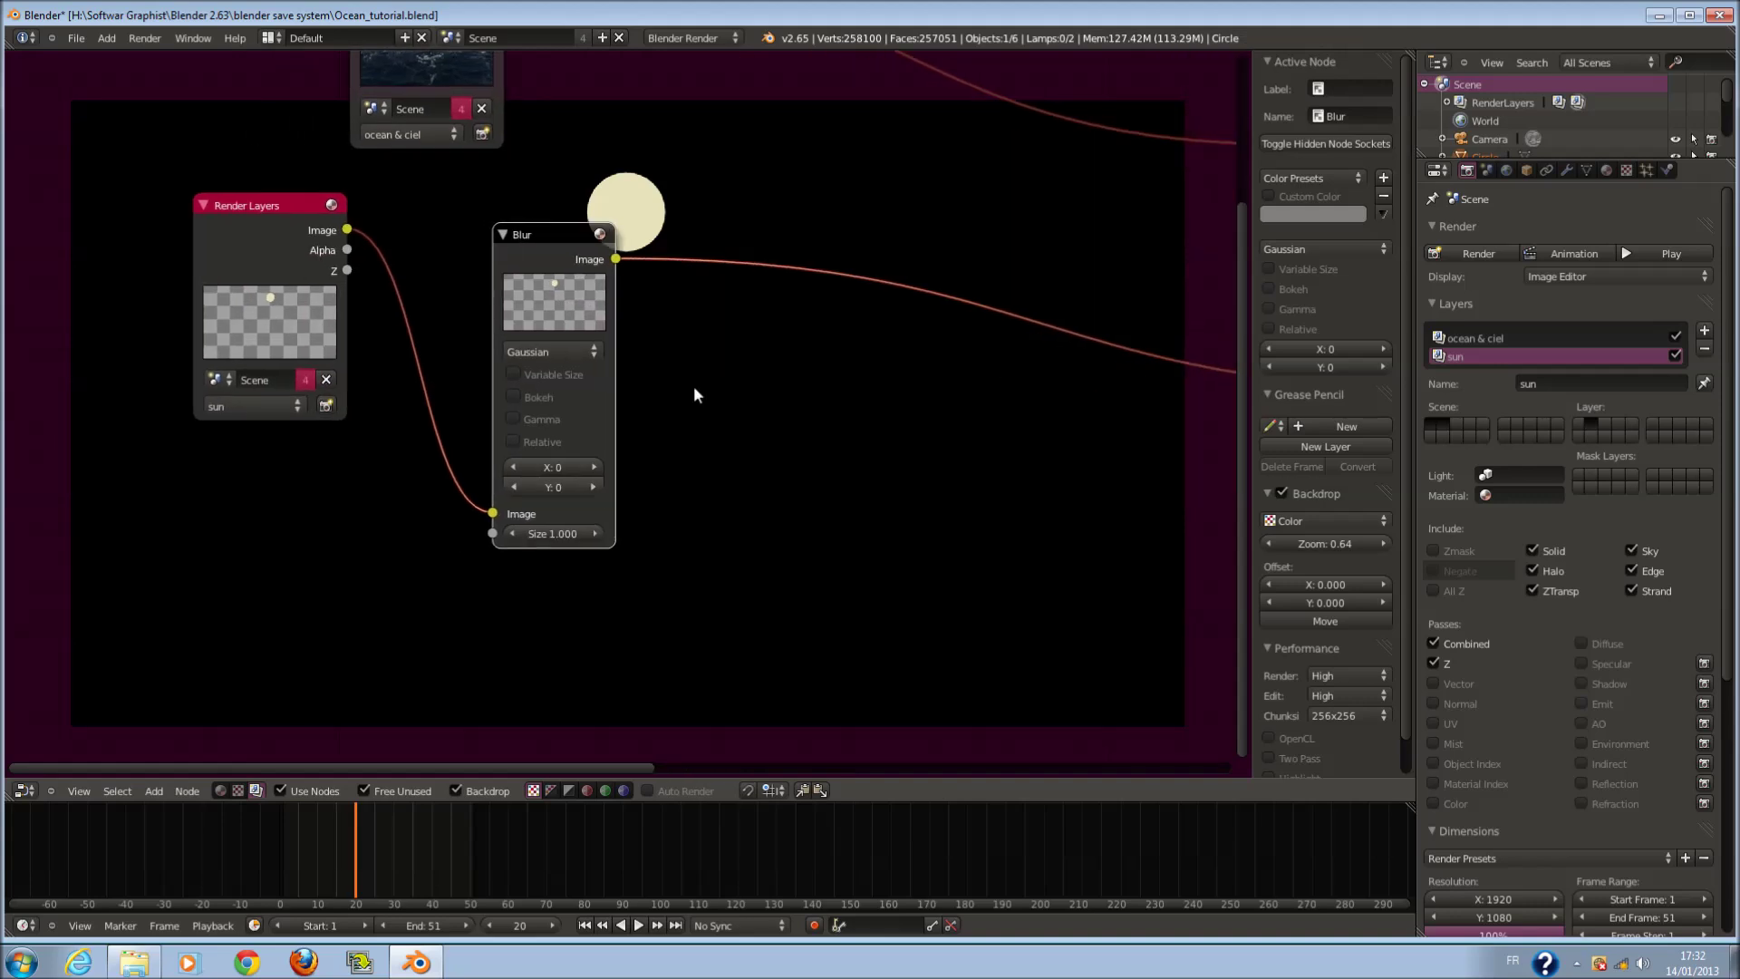
- Set the Blur node to Fast Gaussian with relative sizing and Y aspect correction
{"action": "left_click", "coordinate": [571, 340]}
{"action": "left_click", "coordinate": [558, 210]}
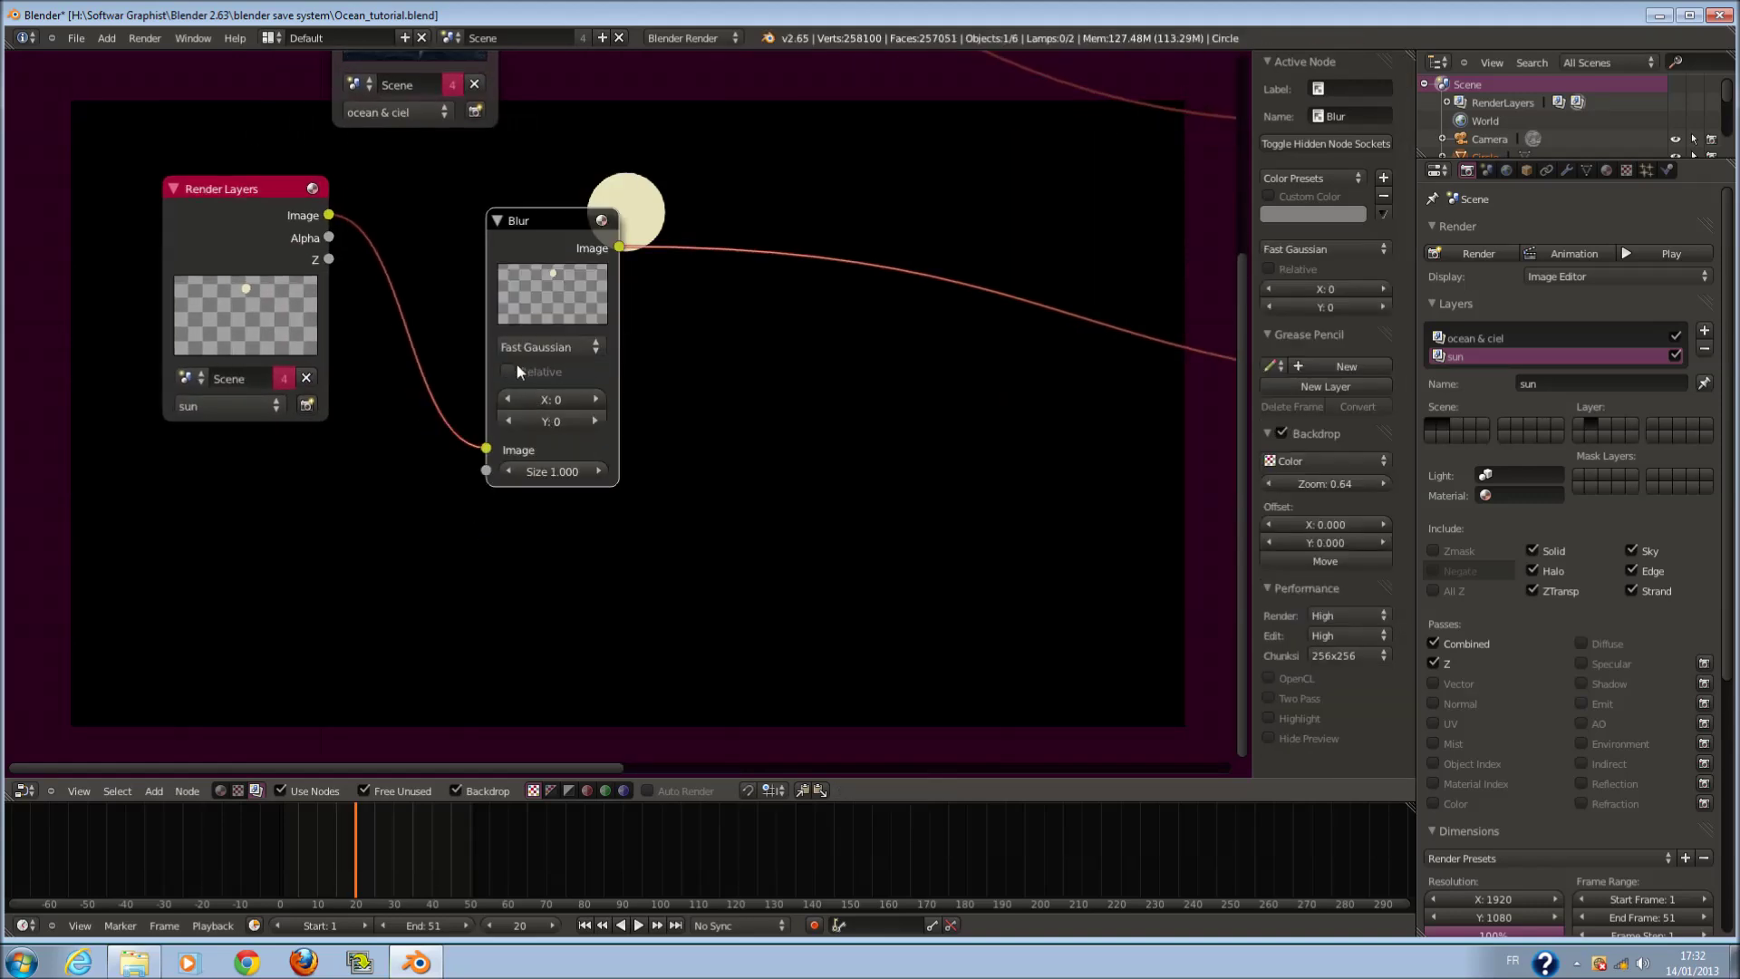
{"action": "left_click", "coordinate": [508, 372]}
- Set the Blur node's X and Y sizes to 23%
{"action": "left_click", "coordinate": [544, 451]}
{"action": "type", "text": "23"}
{"action": "key", "text": "Return"}
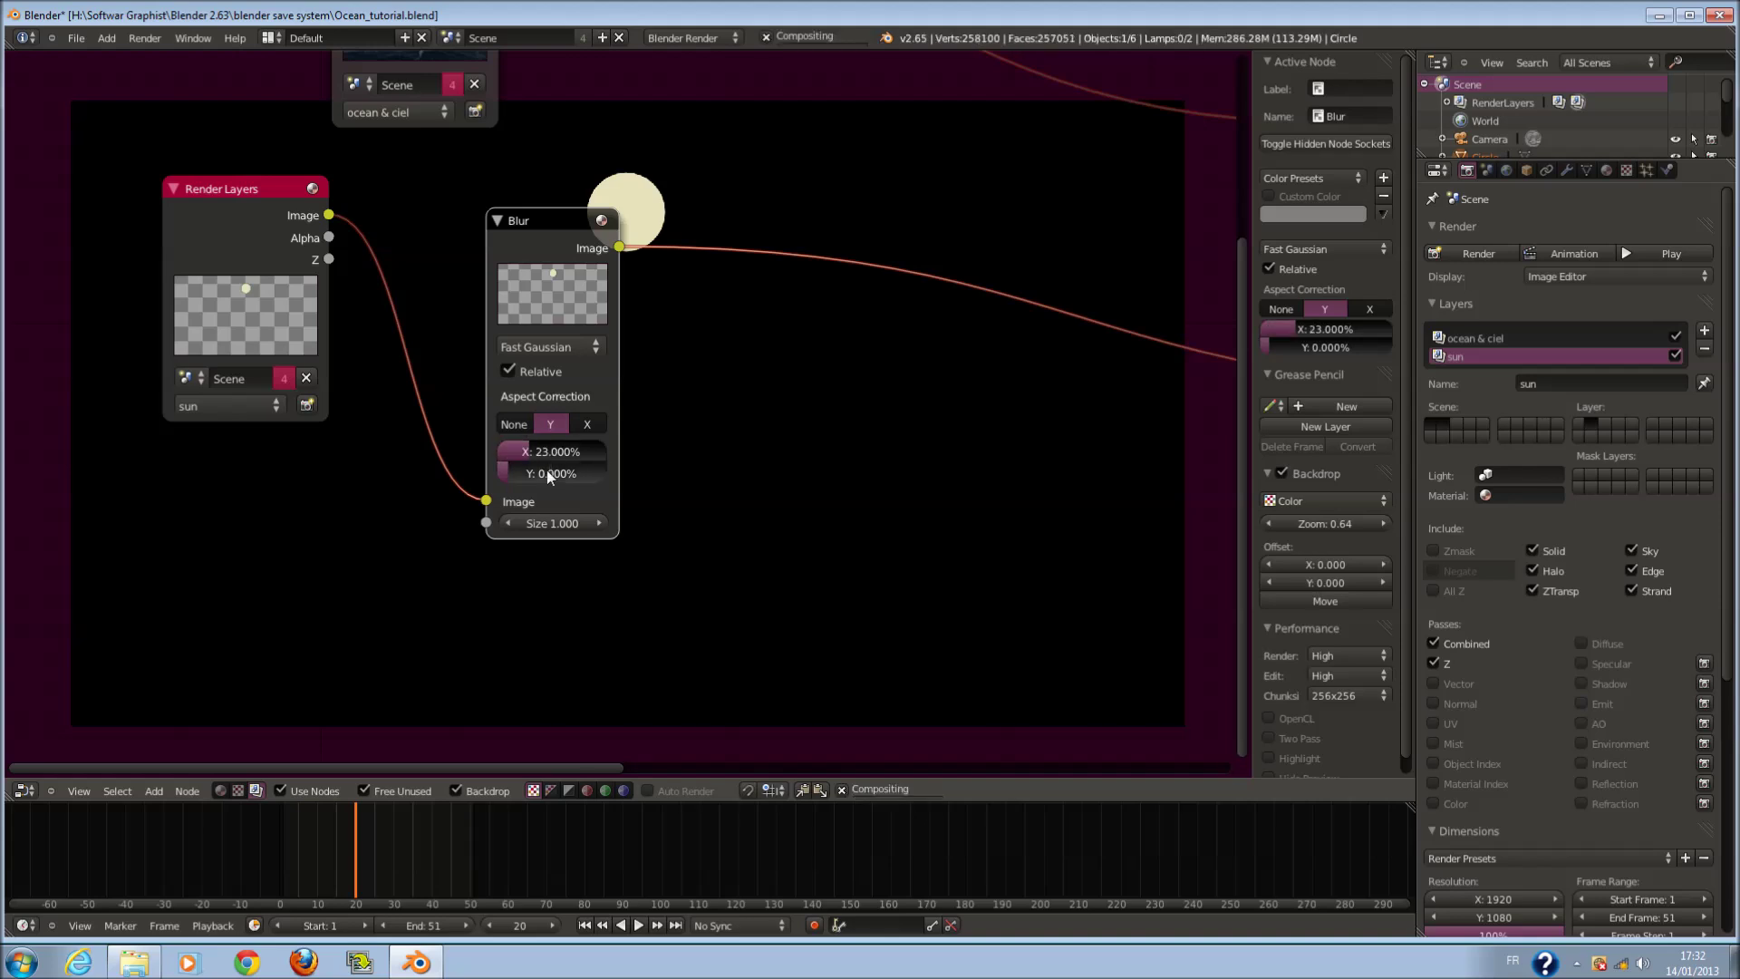
{"action": "left_click", "coordinate": [546, 469]}
{"action": "type", "text": "23"}
{"action": "key", "text": "Return"}
- Increase the Blur node's X and Y sizes to 36% for a wider sun glow
{"action": "scroll", "coordinate": [749, 486], "scroll_direction": "down", "scroll_amount": 1}
{"action": "middle_click_drag", "start_coordinate": [752, 482], "coordinate": [691, 486]}
{"action": "scroll", "coordinate": [691, 486], "scroll_direction": "up", "scroll_amount": 2}
{"action": "left_click", "coordinate": [478, 449]}
{"action": "type", "text": "16"}
{"action": "key", "text": "Escape"}
{"action": "left_click", "coordinate": [502, 445]}
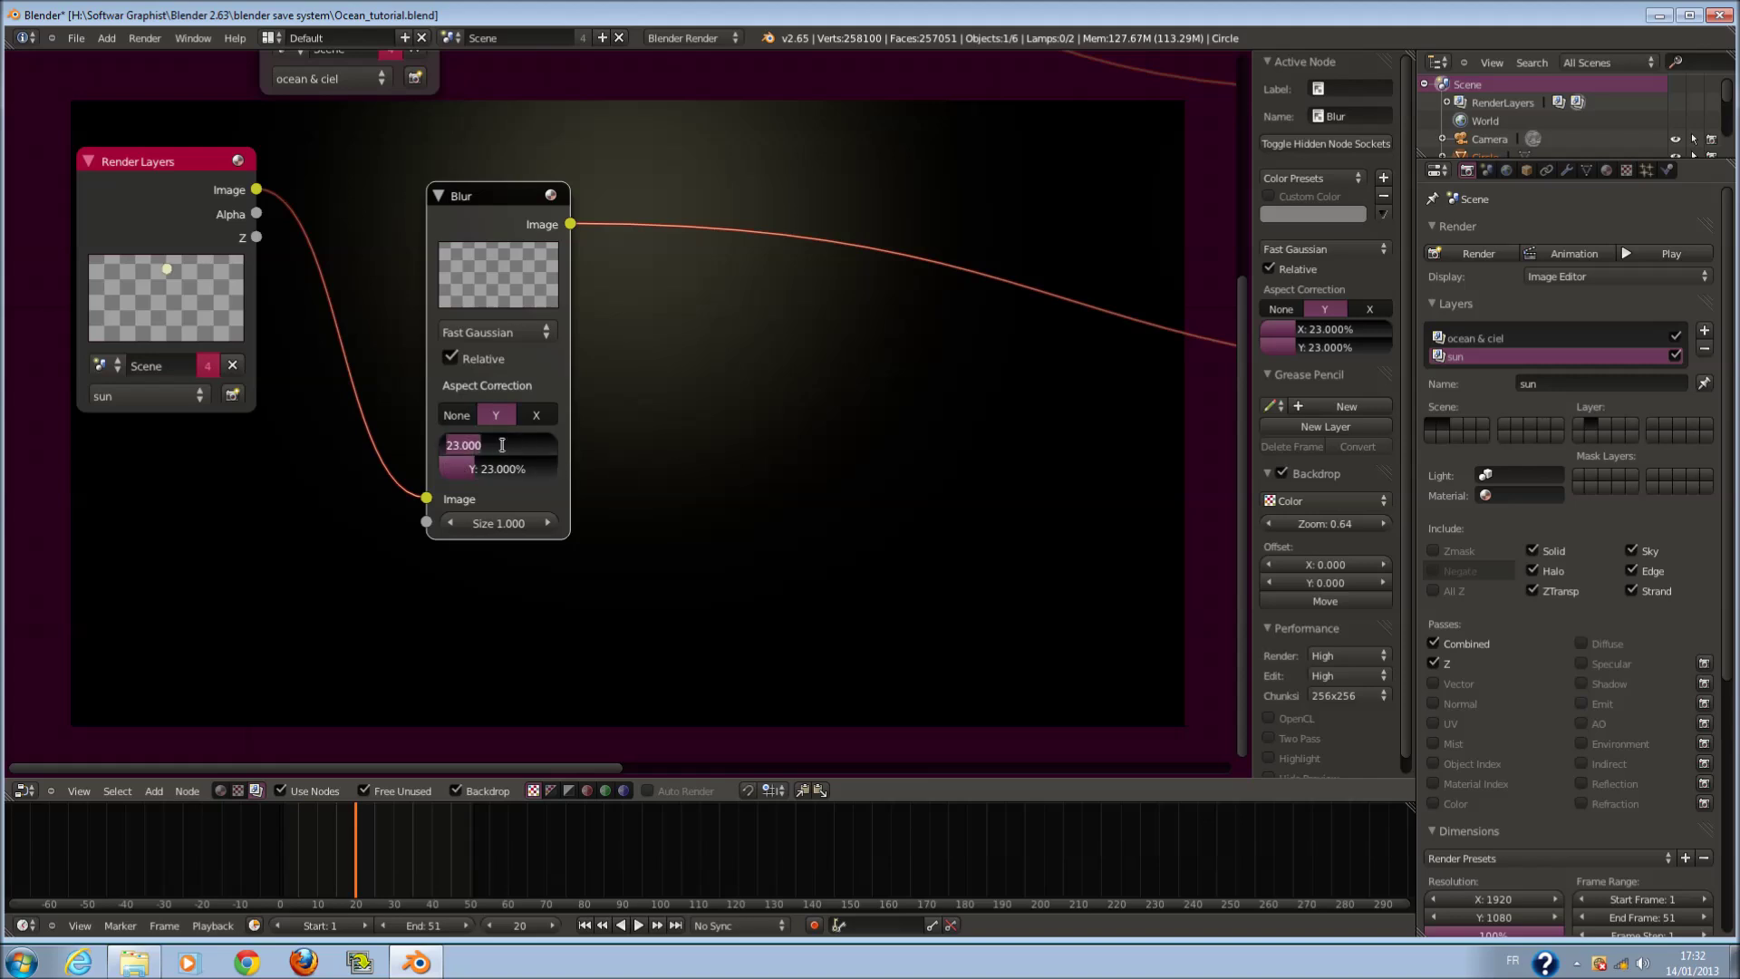
{"action": "type", "text": "36"}
{"action": "key", "text": "Return"}
{"action": "scroll", "coordinate": [691, 459], "scroll_direction": "down", "scroll_amount": 1}
{"action": "scroll", "coordinate": [702, 459], "scroll_direction": "down", "scroll_amount": 2}
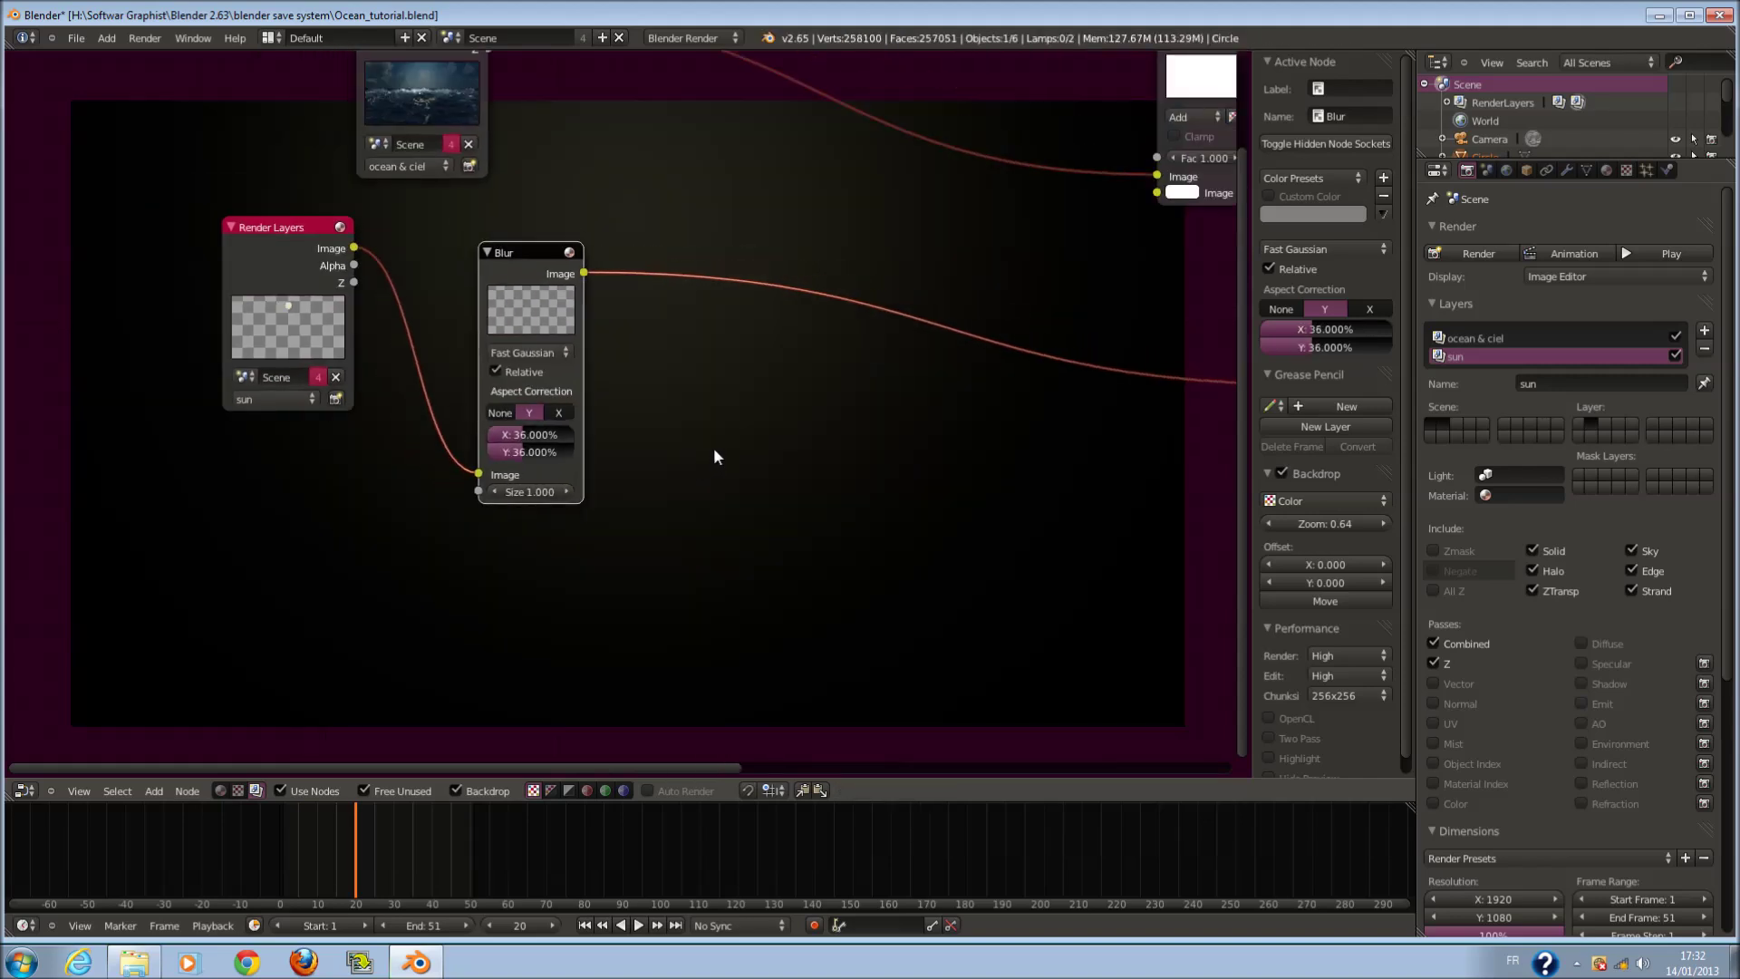
- Duplicate the Blur node below the original and set the copy's X and Y sizes to 12%
{"action": "middle_click_drag", "start_coordinate": [718, 452], "coordinate": [573, 429]}
{"action": "key", "text": "shift+d"}
{"action": "left_click", "coordinate": [396, 595]}
{"action": "middle_click_drag", "start_coordinate": [464, 551], "coordinate": [498, 428]}
{"action": "left_click", "coordinate": [400, 604]}
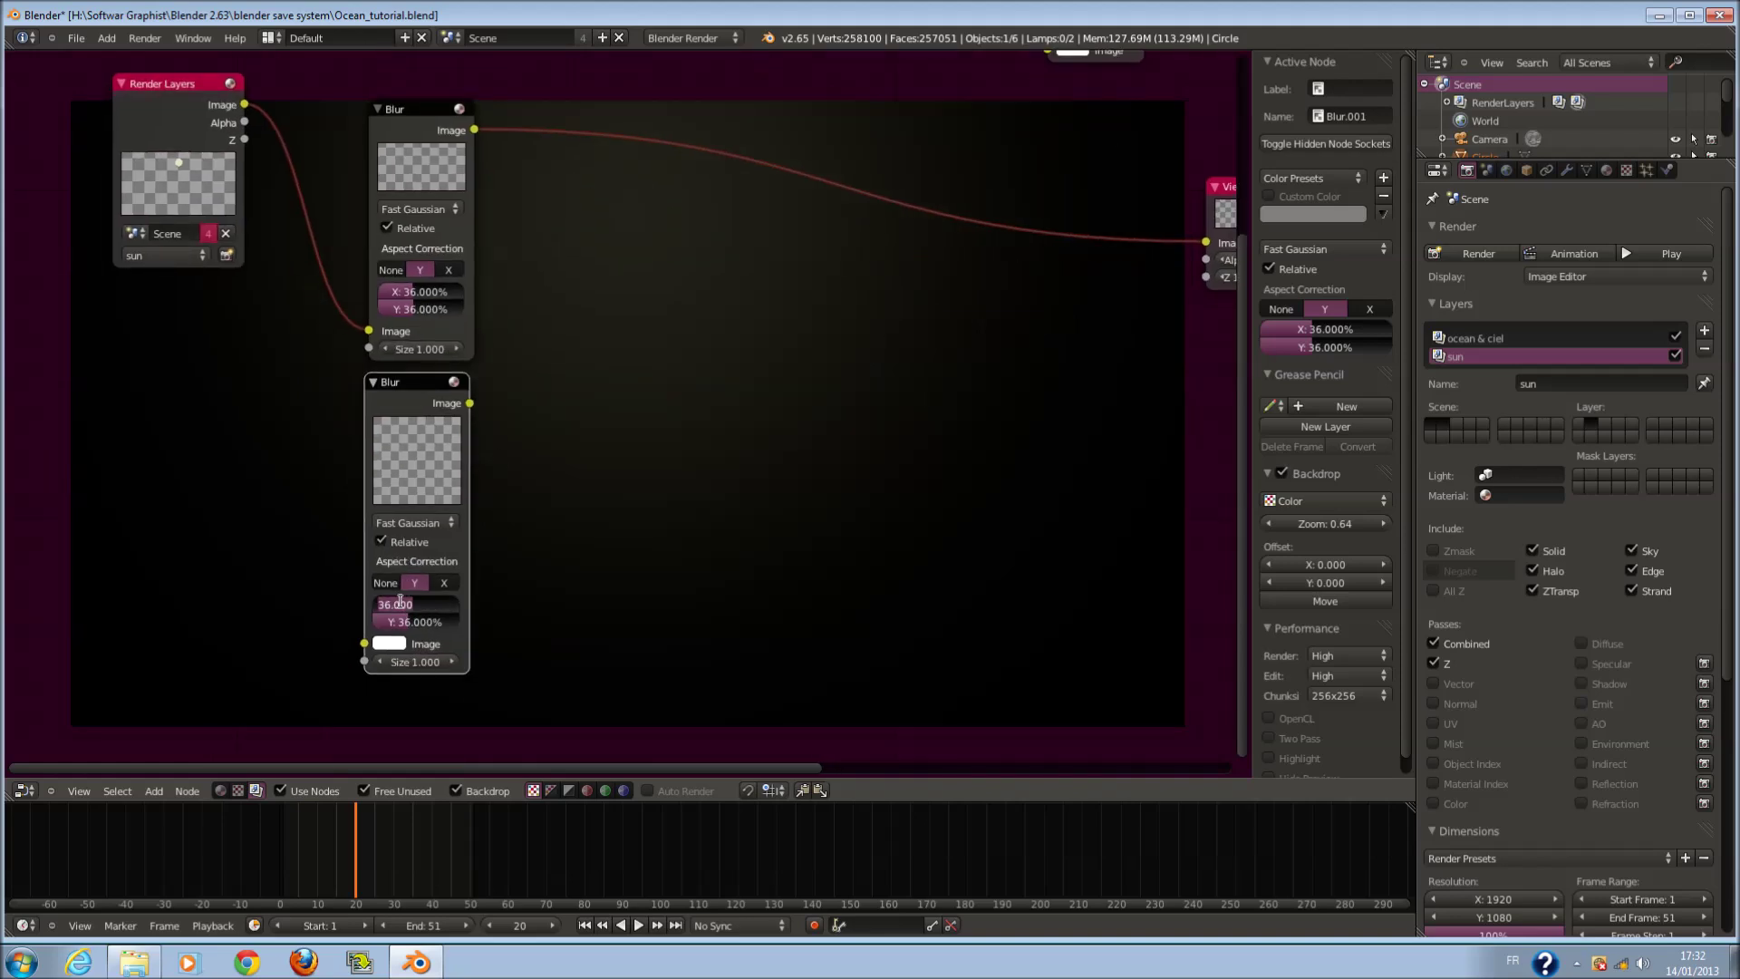
{"action": "type", "text": "12"}
{"action": "left_click", "coordinate": [490, 610]}
{"action": "left_click", "coordinate": [418, 622]}
{"action": "type", "text": "12"}
{"action": "left_click", "coordinate": [562, 604]}
- Duplicate the Add node and insert the copy on the link between the 36% Blur node and the Viewer
{"action": "scroll", "coordinate": [696, 475], "scroll_direction": "down", "scroll_amount": 4}
{"action": "scroll", "coordinate": [622, 393], "scroll_direction": "down", "scroll_amount": 3}
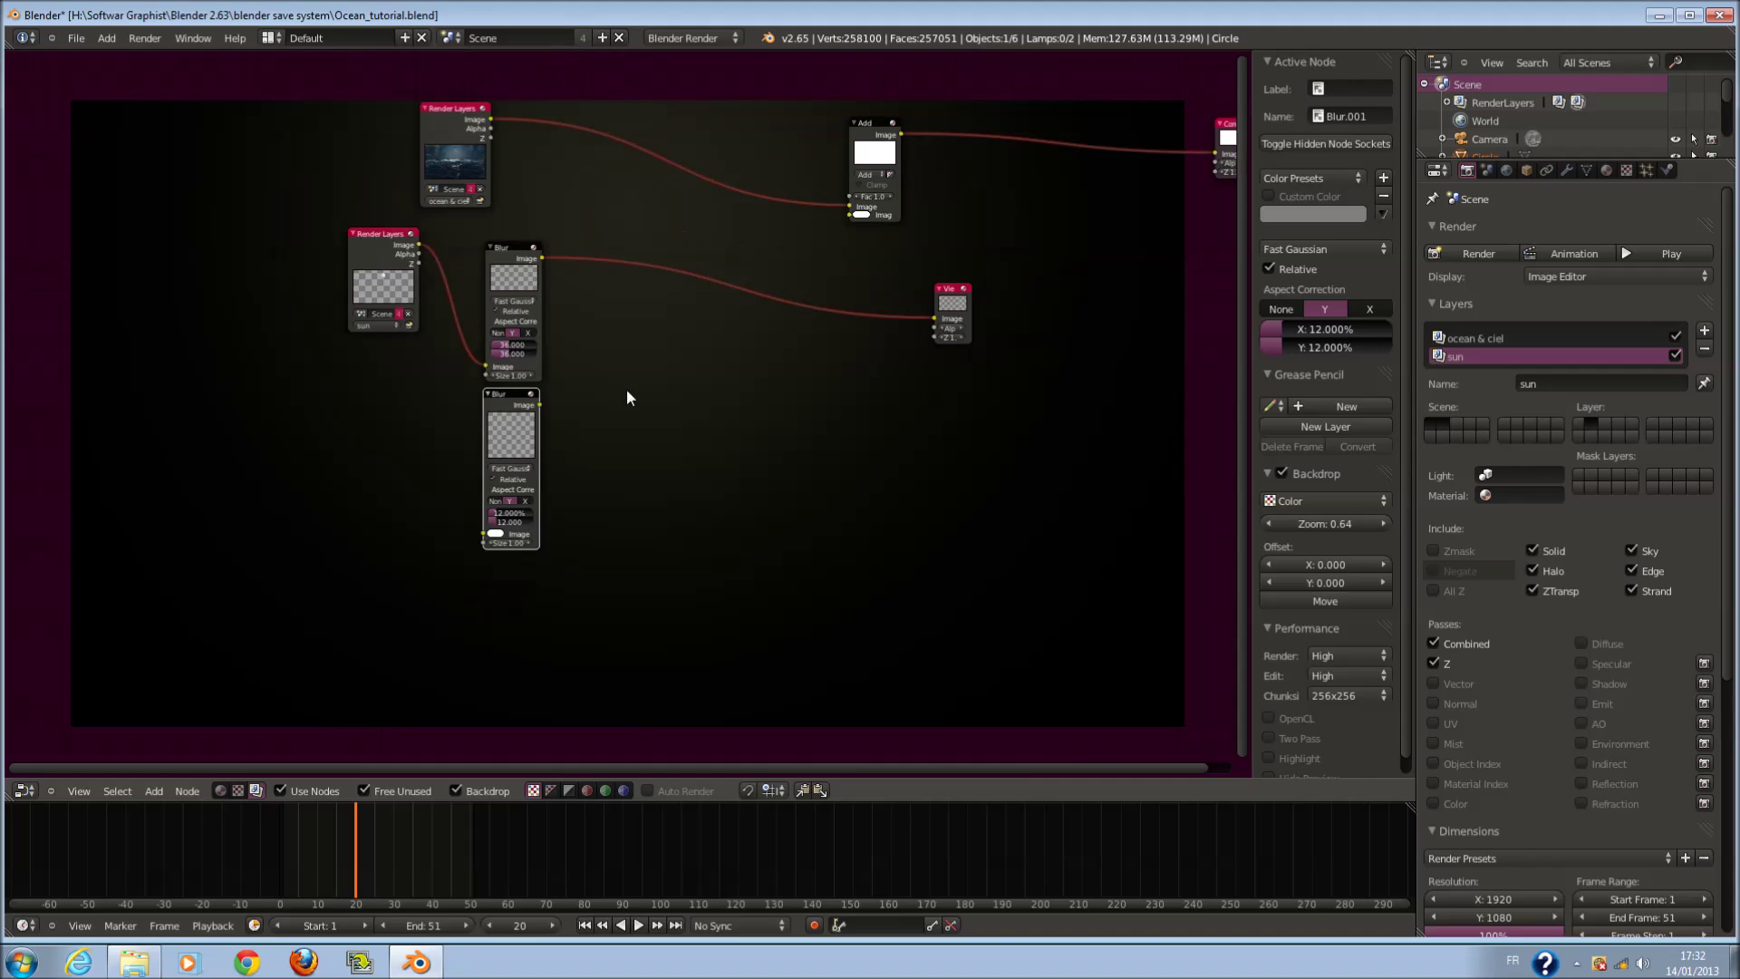
{"action": "left_click", "coordinate": [863, 158]}
{"action": "key", "text": "shift+d"}
{"action": "left_click", "coordinate": [678, 283]}
{"action": "scroll", "coordinate": [602, 384], "scroll_direction": "up", "scroll_amount": 2}
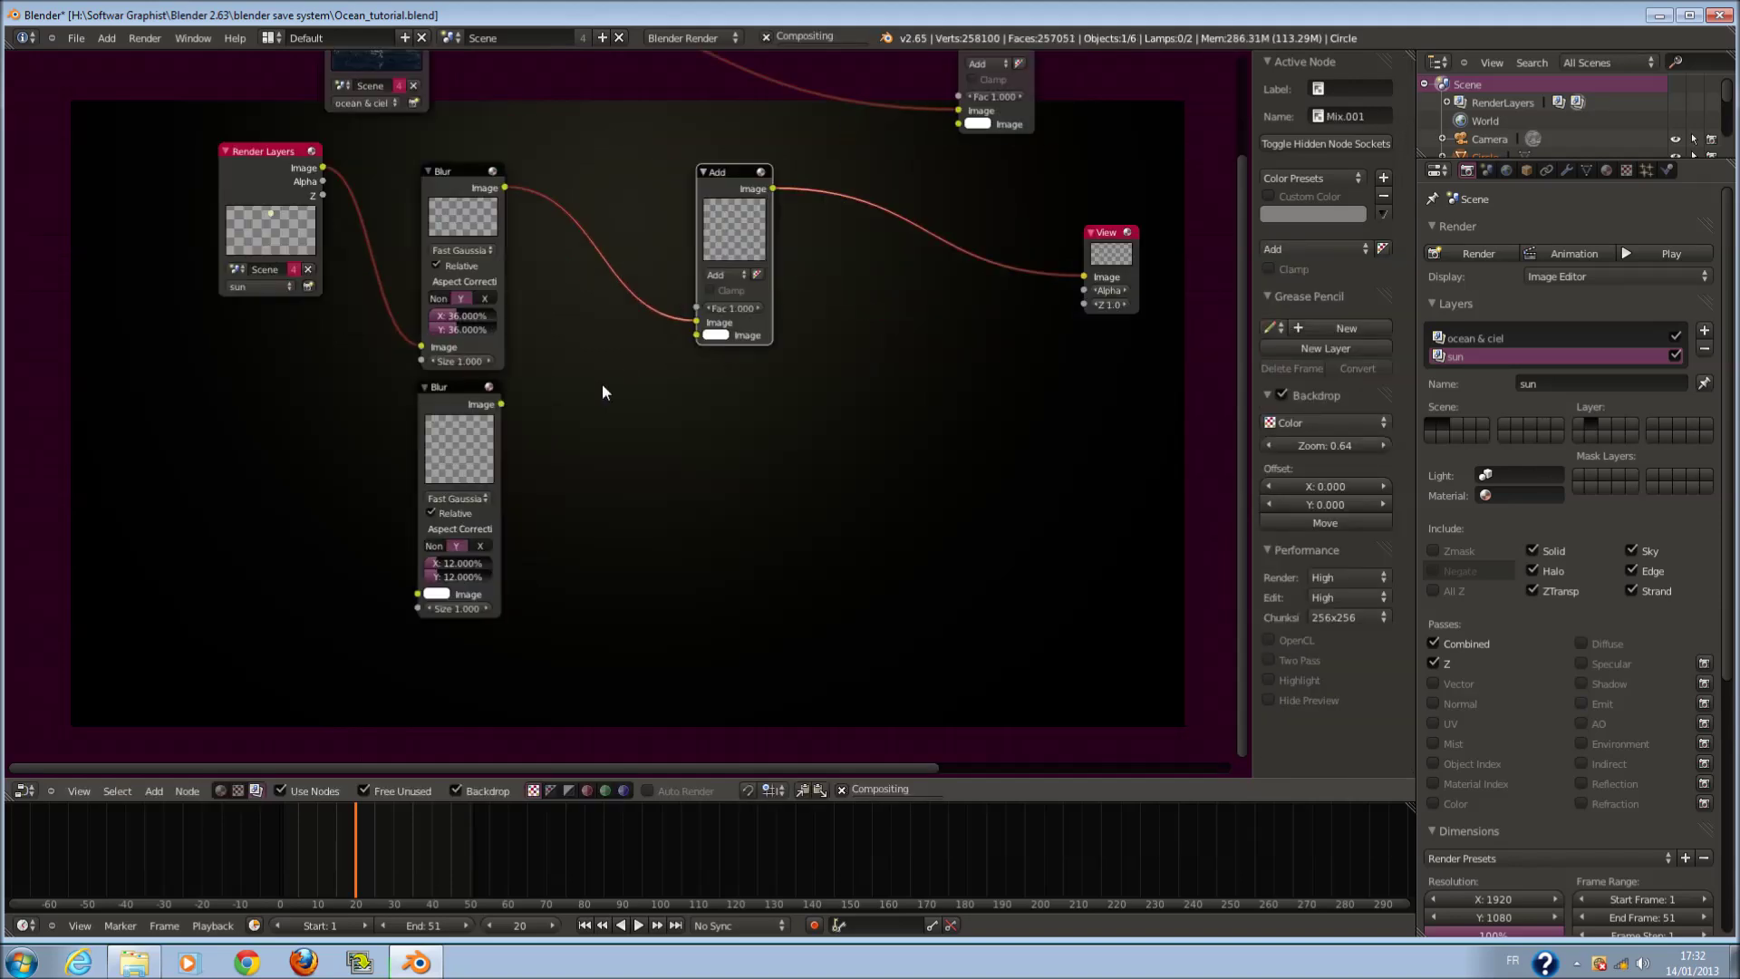
- Connect the 12% Blur node to the new Add node's second image input and feed it the sun Render Layers image
{"action": "left_click_drag", "start_coordinate": [501, 404], "coordinate": [696, 309]}
{"action": "left_click_drag", "start_coordinate": [323, 169], "coordinate": [419, 594]}
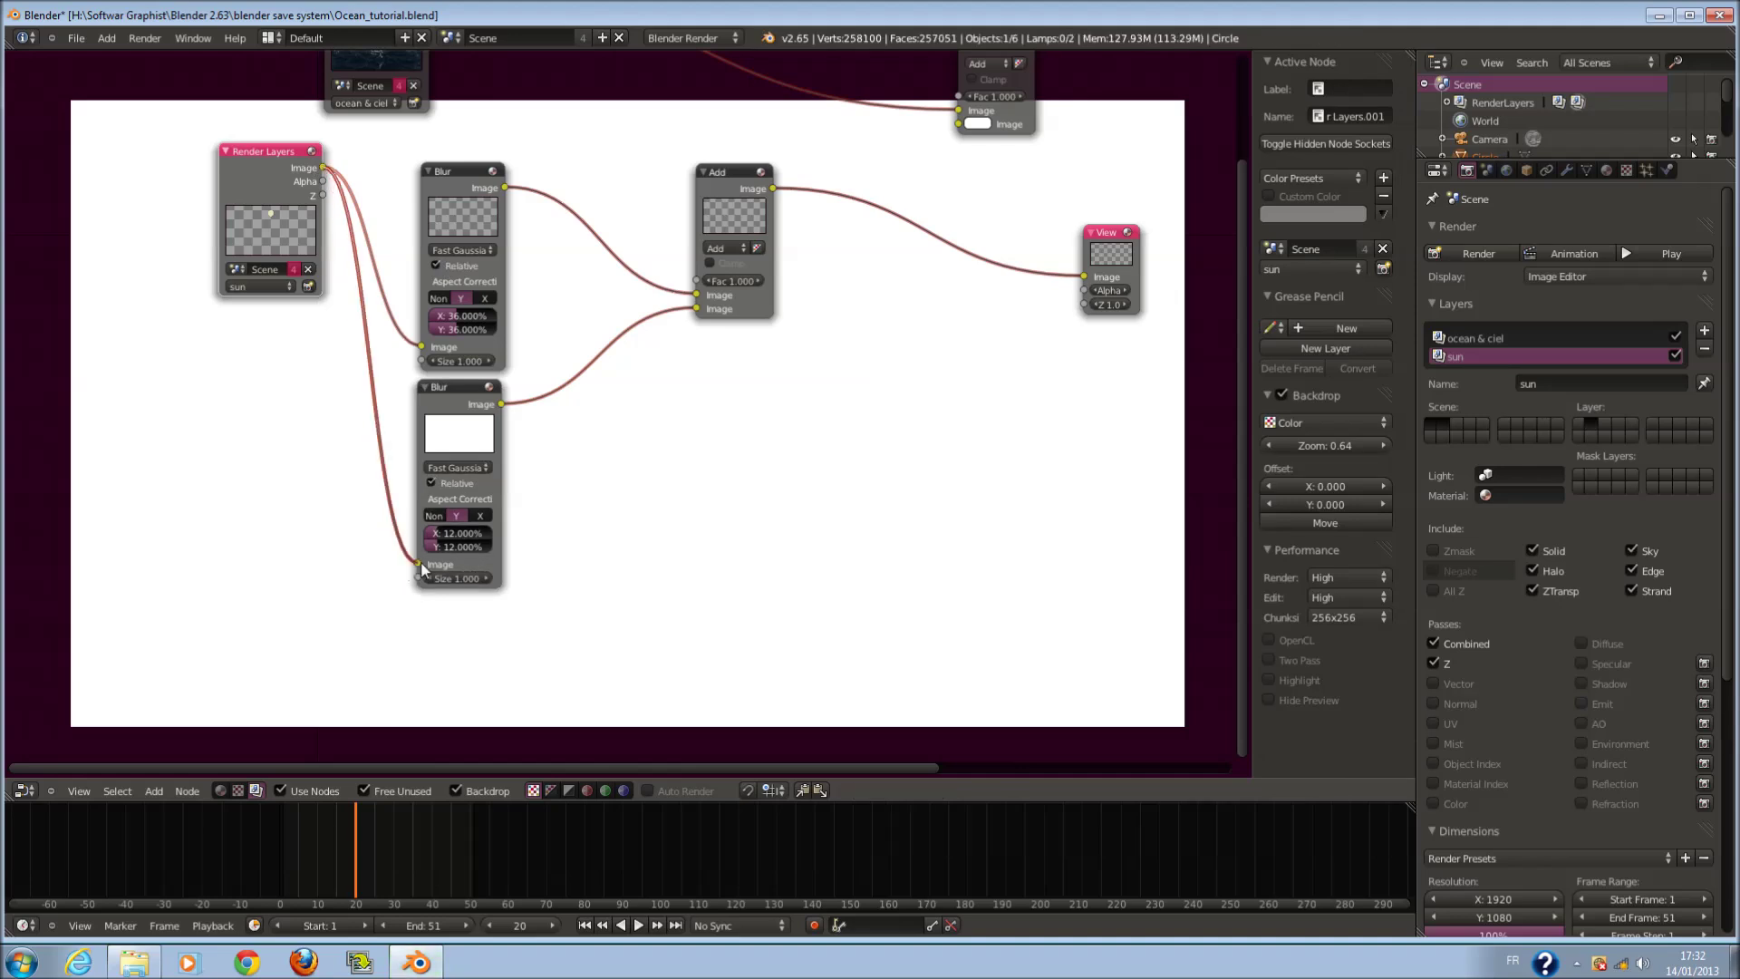
{"action": "scroll", "coordinate": [631, 362], "scroll_direction": "up", "scroll_amount": 1}
{"action": "middle_click_drag", "start_coordinate": [631, 358], "coordinate": [758, 387]}
{"action": "scroll", "coordinate": [757, 387], "scroll_direction": "down", "scroll_amount": 1}
{"action": "scroll", "coordinate": [444, 166], "scroll_direction": "up", "scroll_amount": 1}
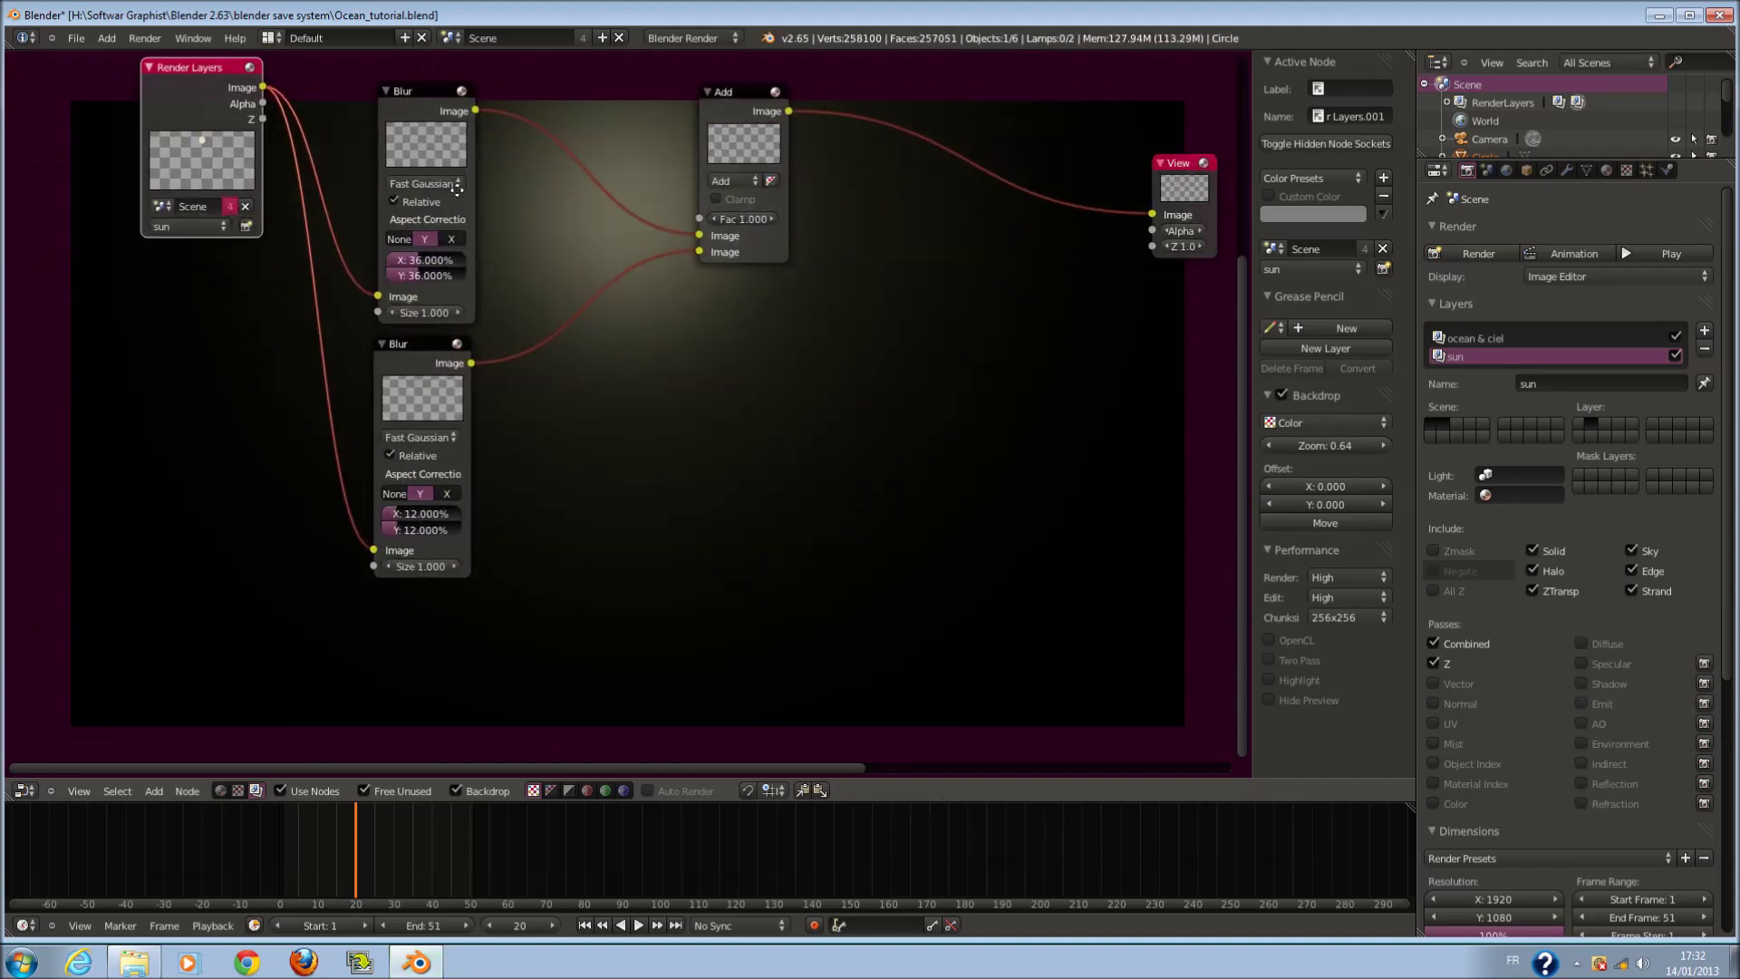
- Collapse both Blur nodes, stack them beside the sun Render Layers node, and move their Add node close to them
{"action": "left_click", "coordinate": [402, 121]}
{"action": "left_click", "coordinate": [398, 373]}
{"action": "left_click_drag", "start_coordinate": [399, 374], "coordinate": [386, 173]}
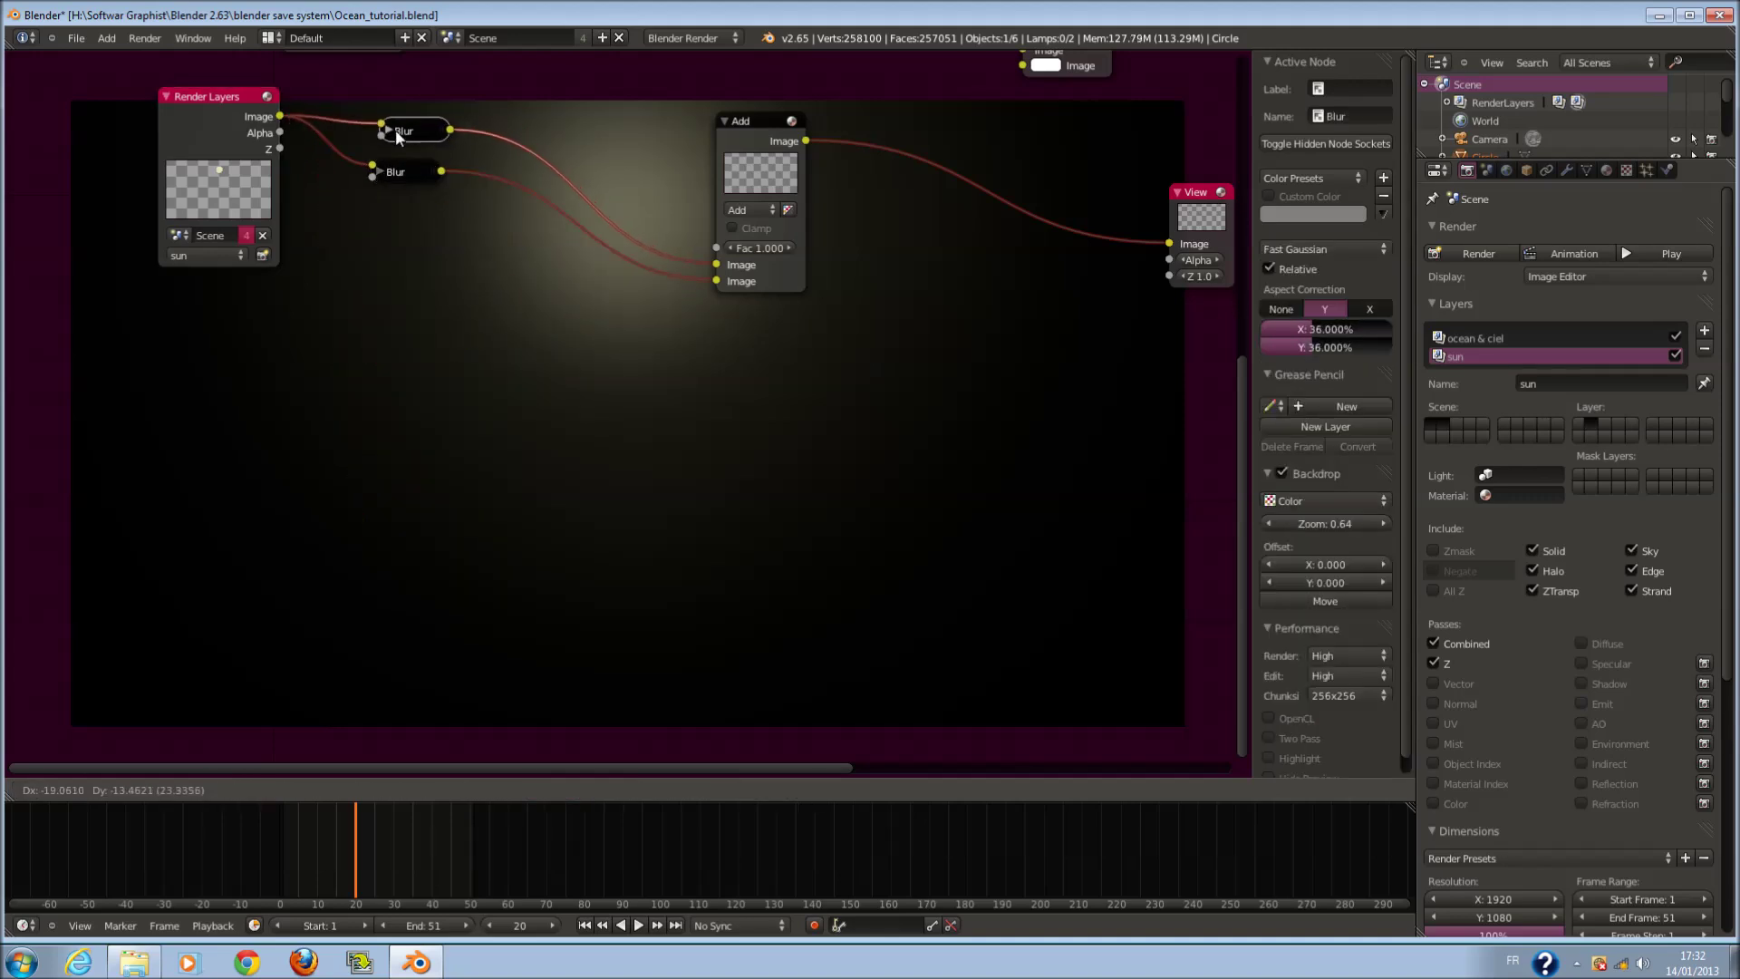
{"action": "scroll", "coordinate": [660, 170], "scroll_direction": "down", "scroll_amount": 1}
{"action": "left_click_drag", "start_coordinate": [721, 197], "coordinate": [514, 188]}
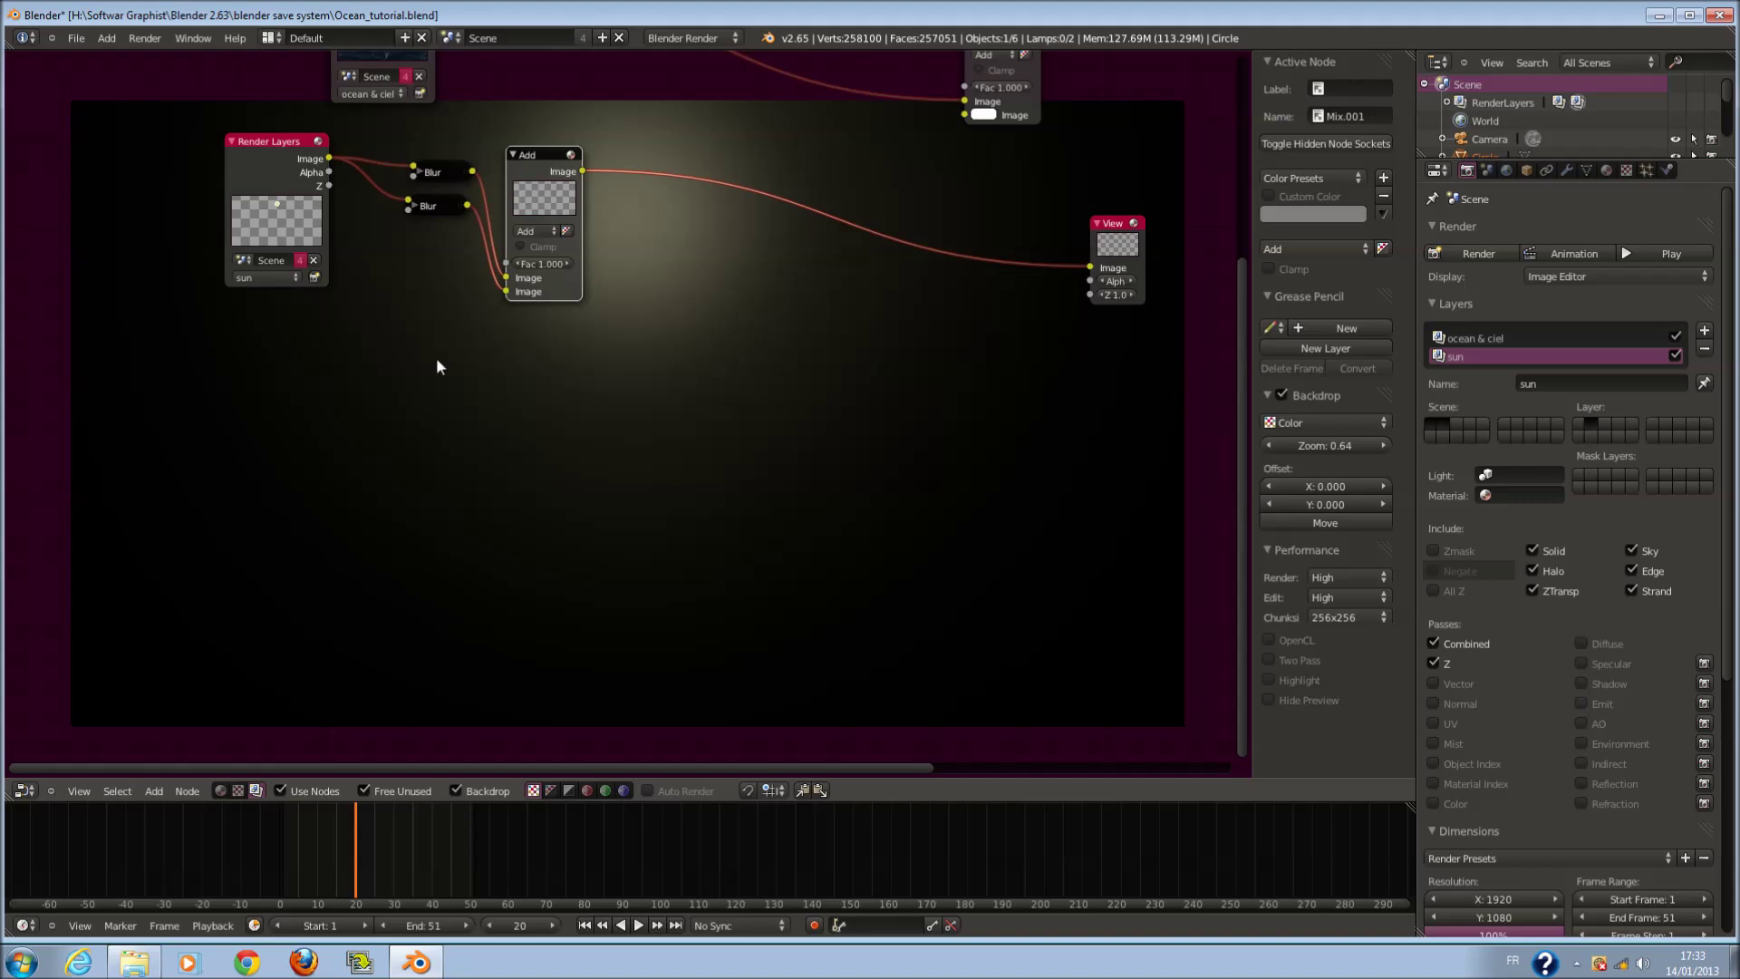
- Add a Glare filter node below the Blur nodes of the sun layer
{"action": "middle_click_drag", "start_coordinate": [436, 357], "coordinate": [541, 353]}
{"action": "key", "text": "shift+a"}
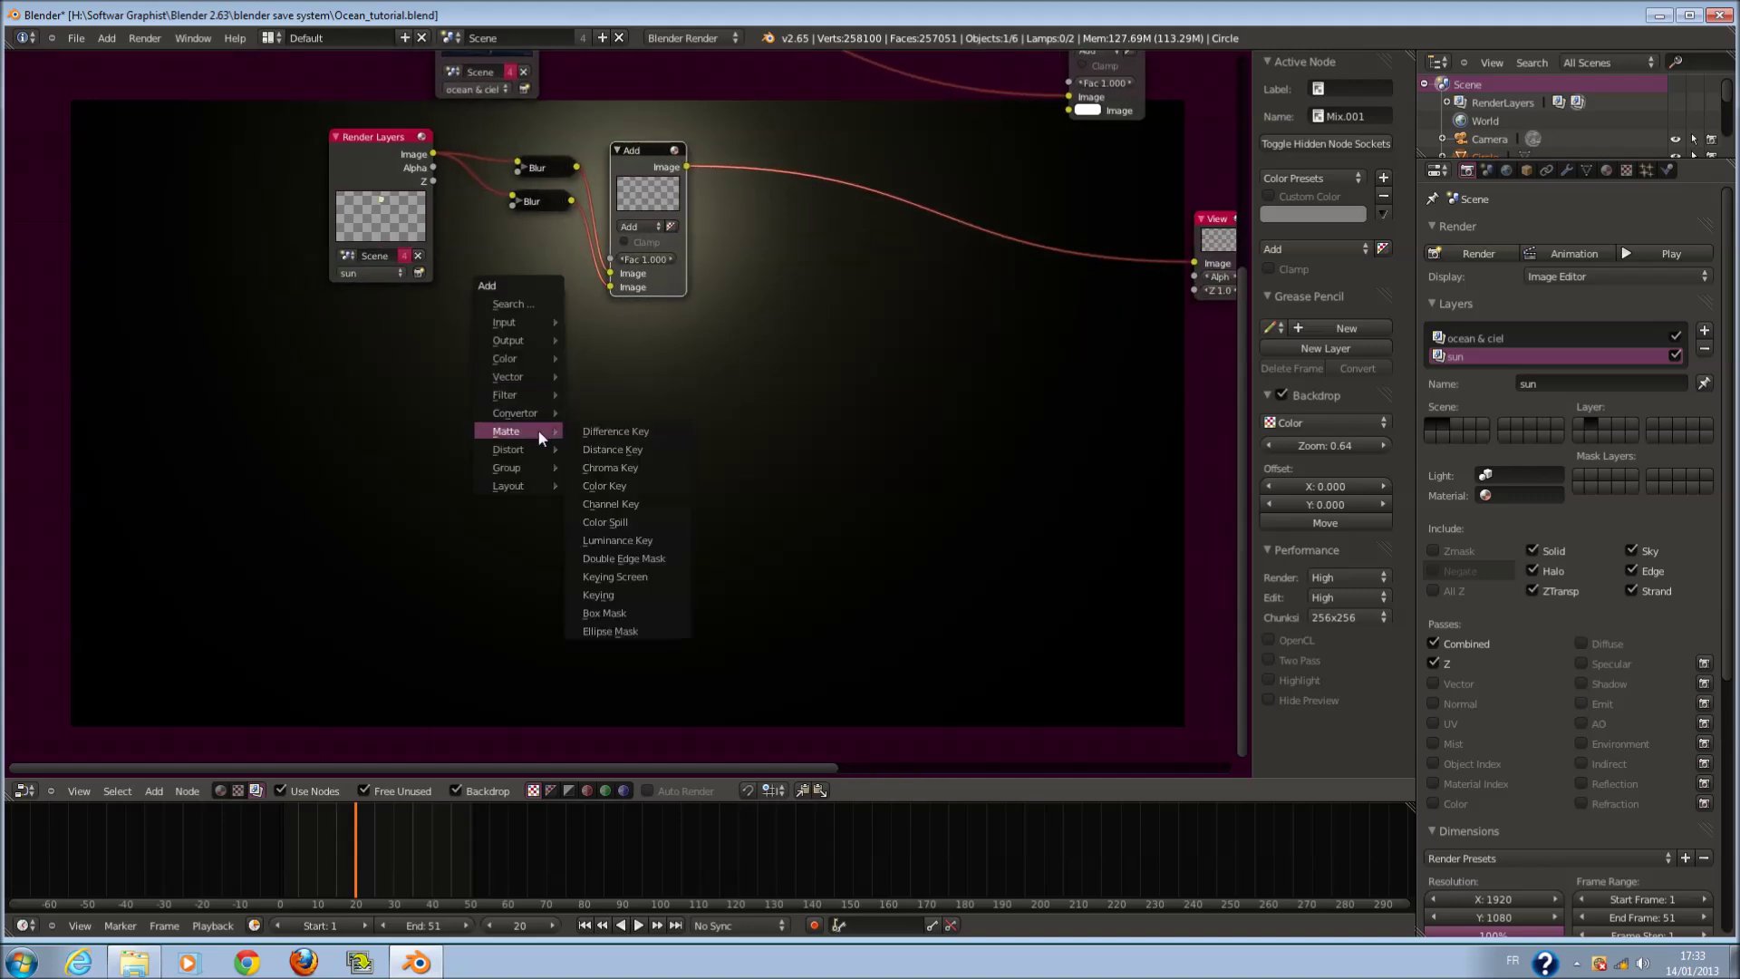
{"action": "mouse_move", "coordinate": [528, 449]}
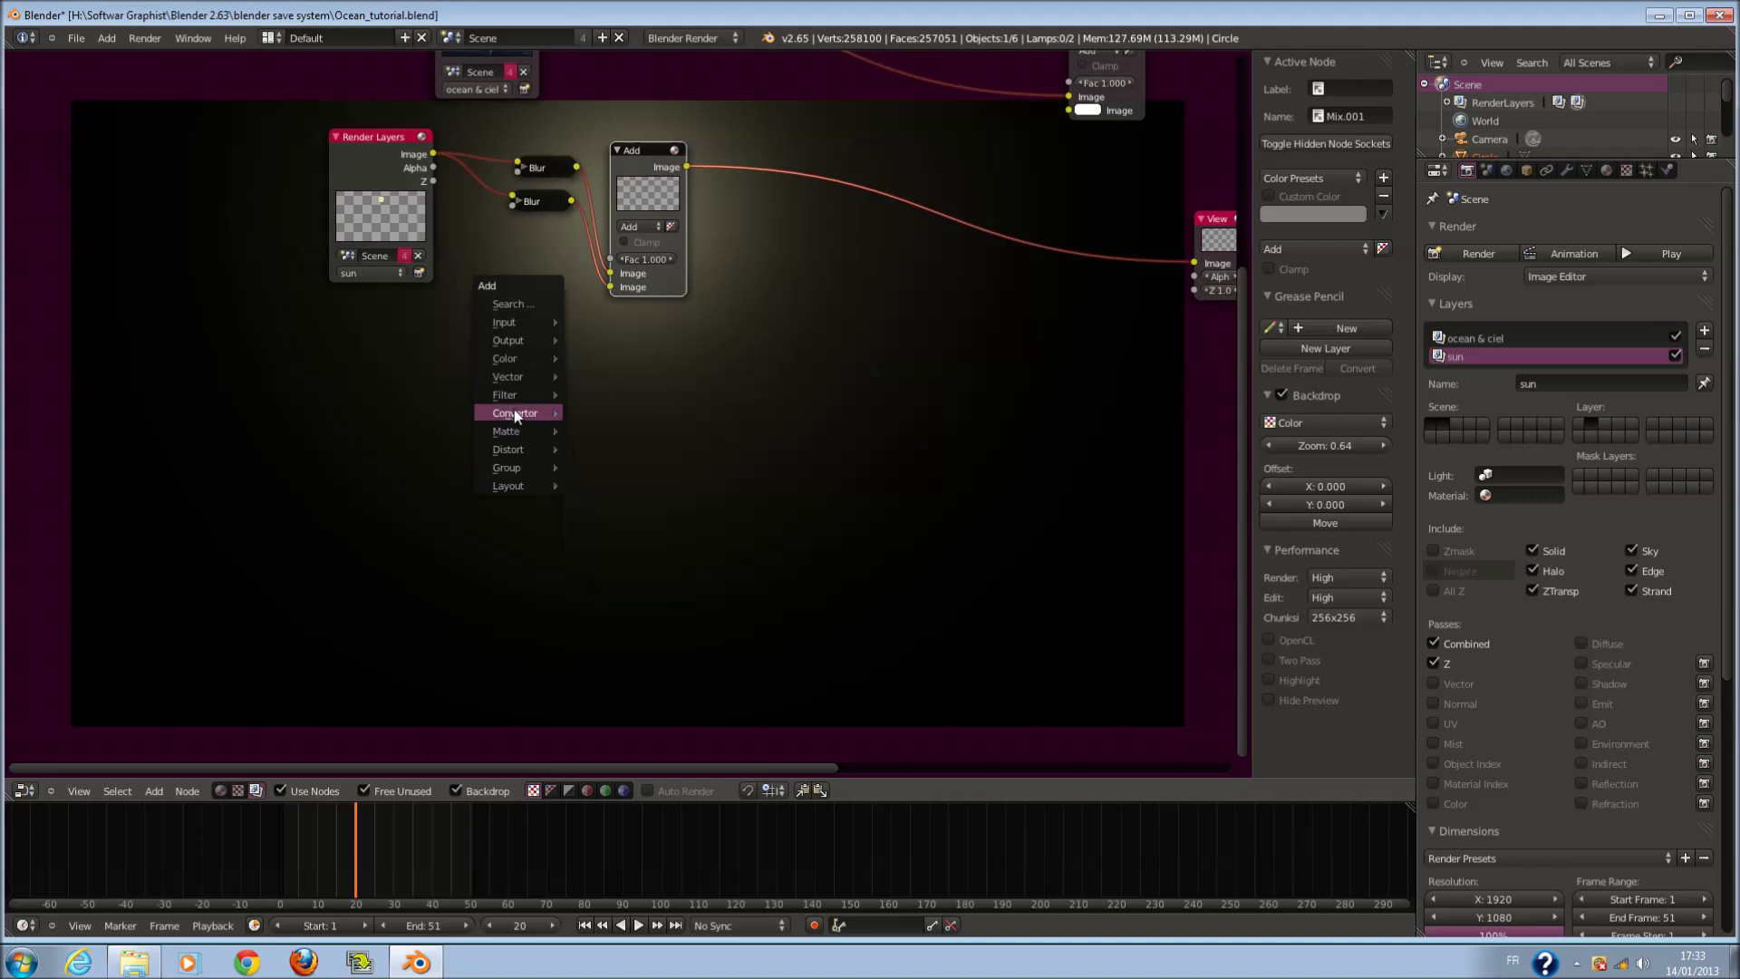
{"action": "mouse_move", "coordinate": [524, 384]}
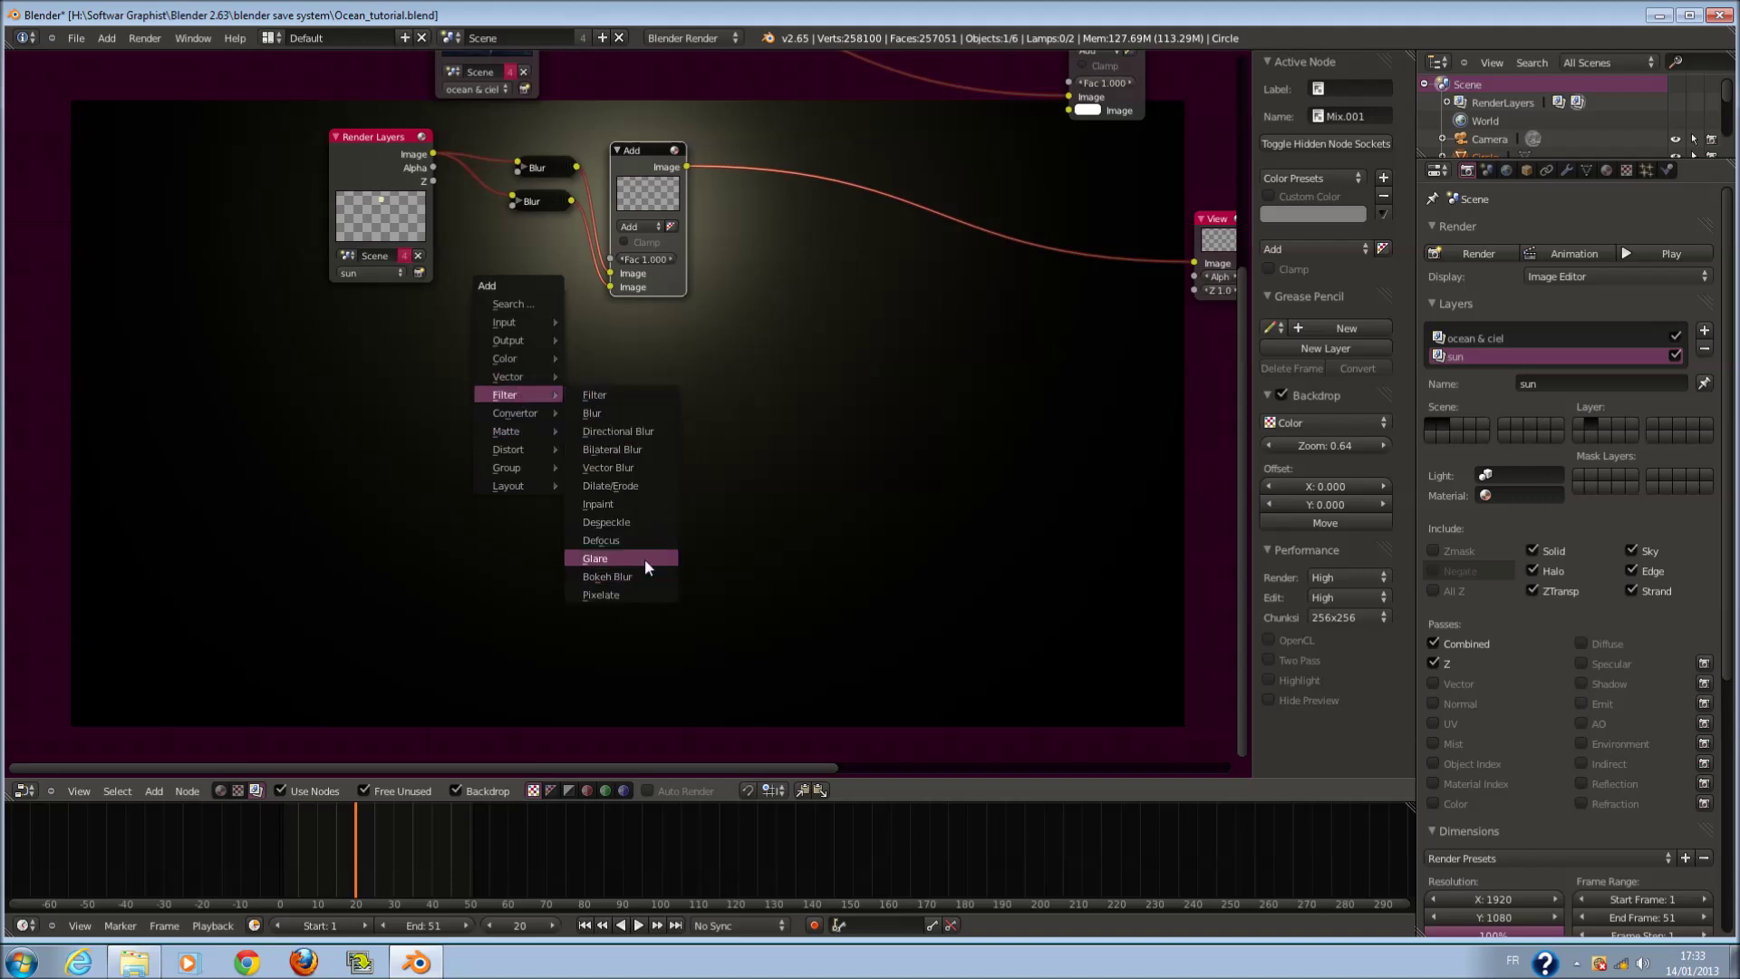
{"action": "key", "text": "Return"}
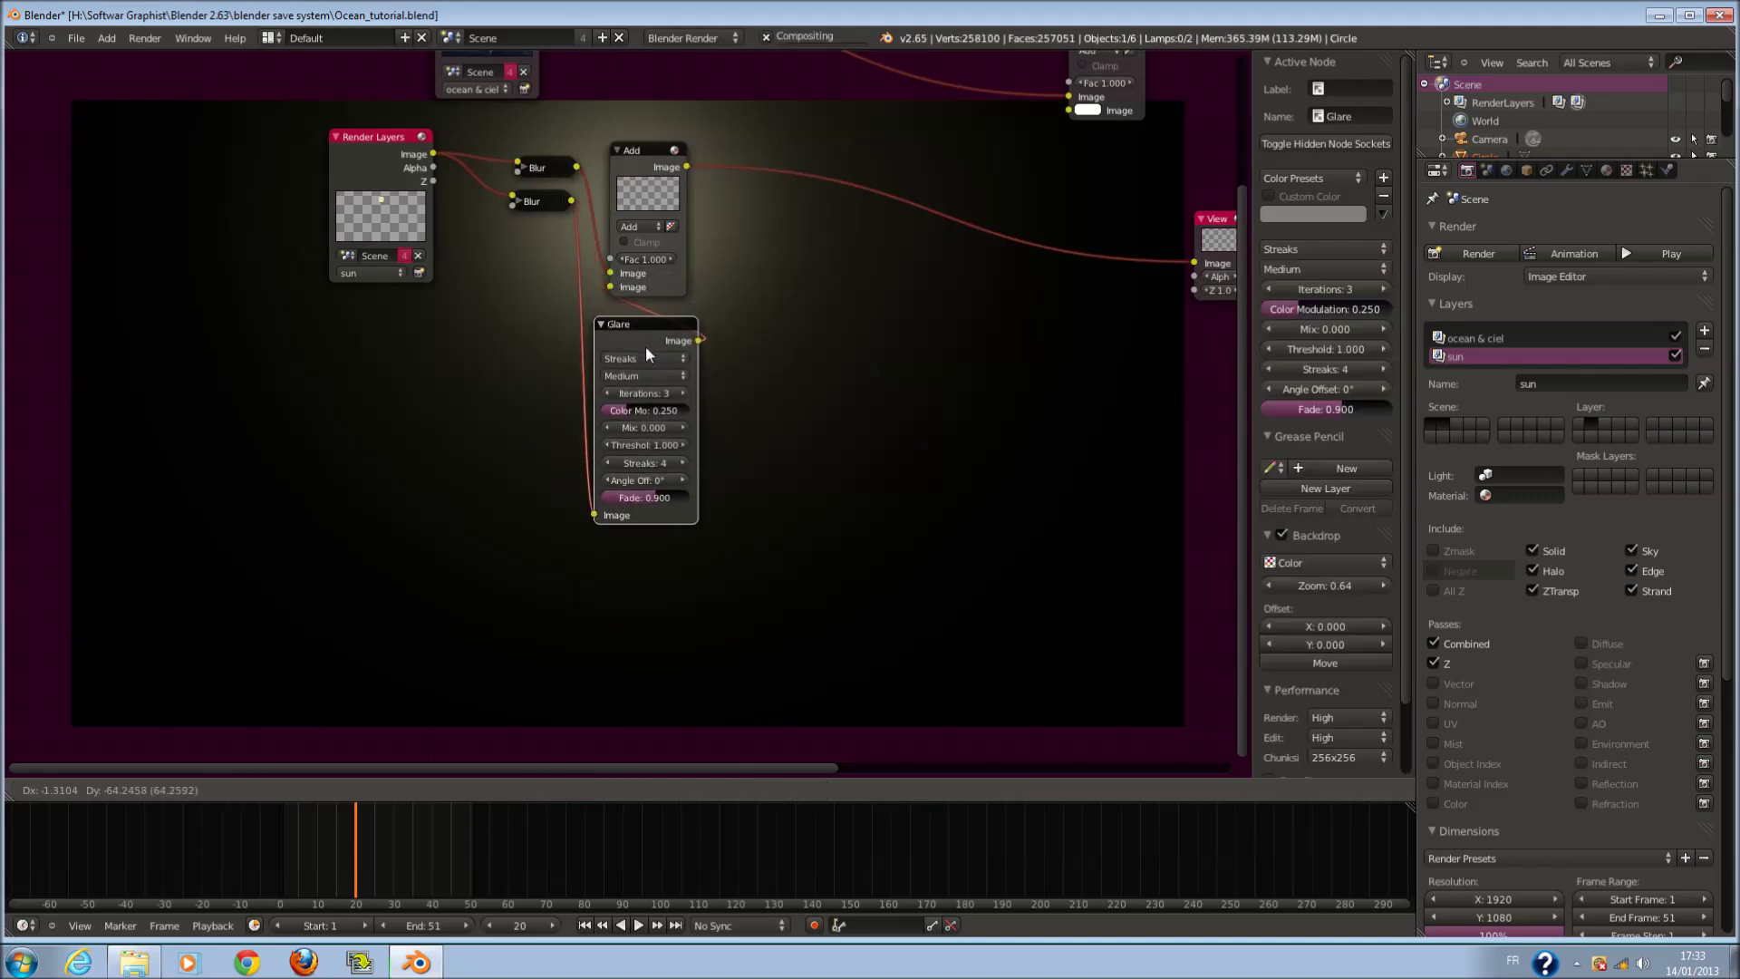
{"action": "left_click", "coordinate": [566, 367]}
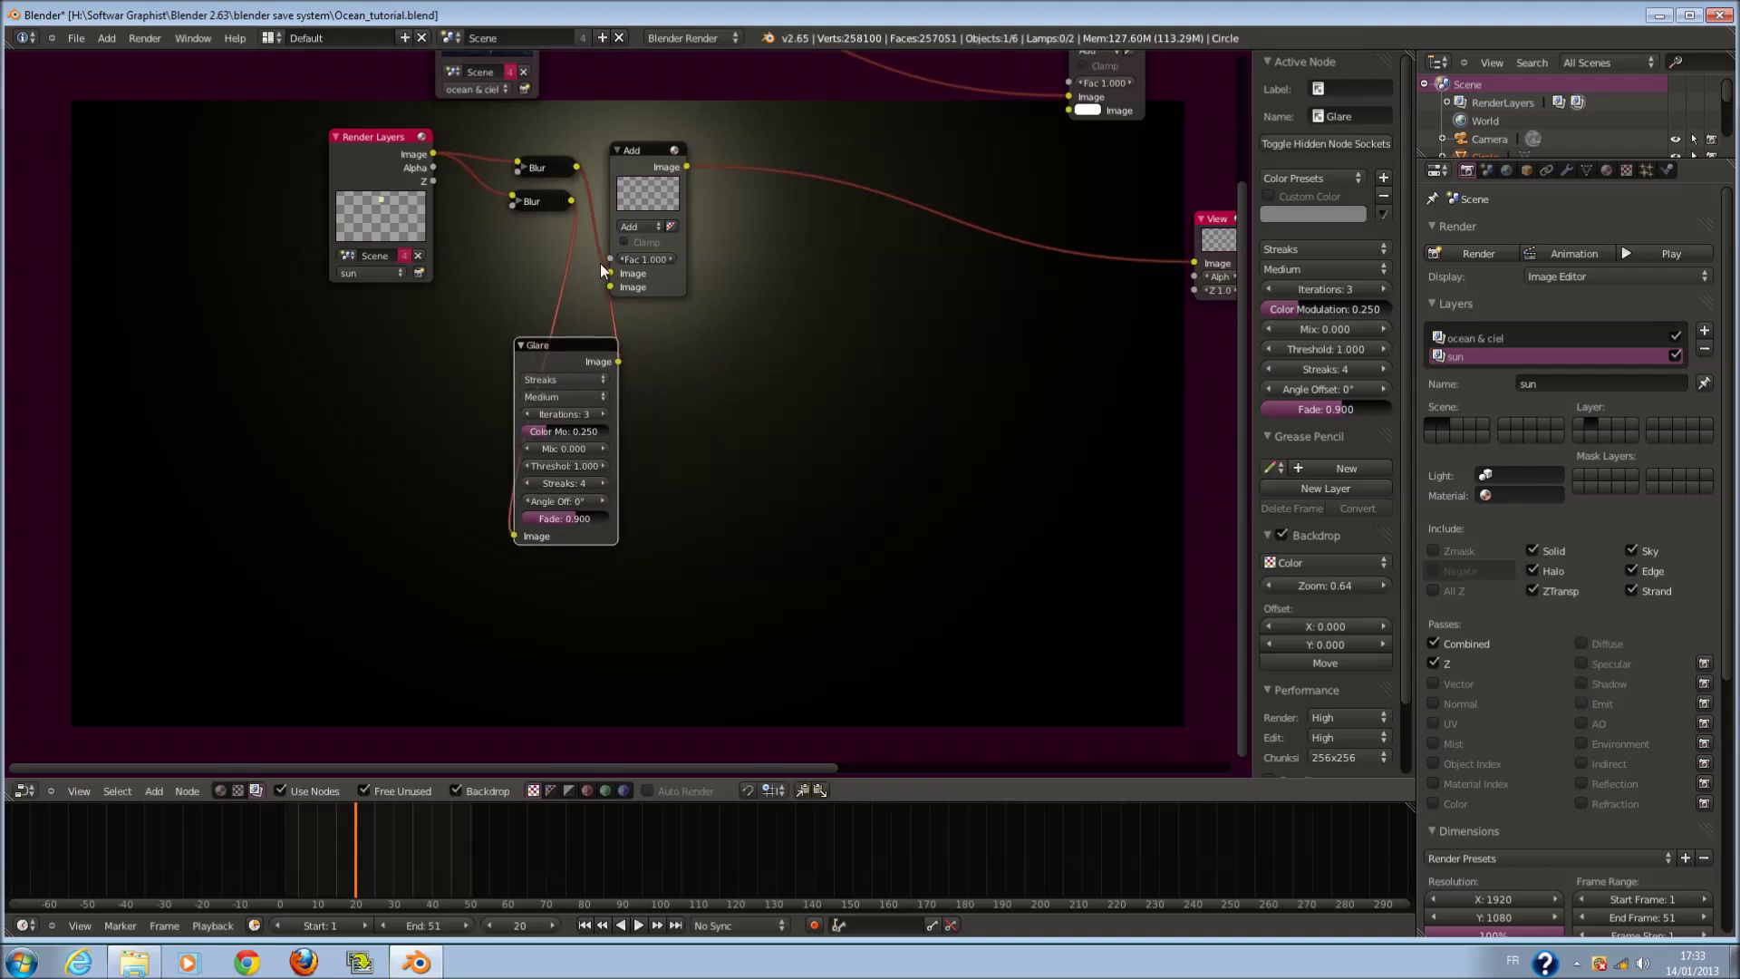
- Reconnect the lower Blur node directly to the Add node's second image input and feed the Glare node the sun Render Layers image
{"action": "left_click_drag", "start_coordinate": [595, 297], "coordinate": [574, 206]}
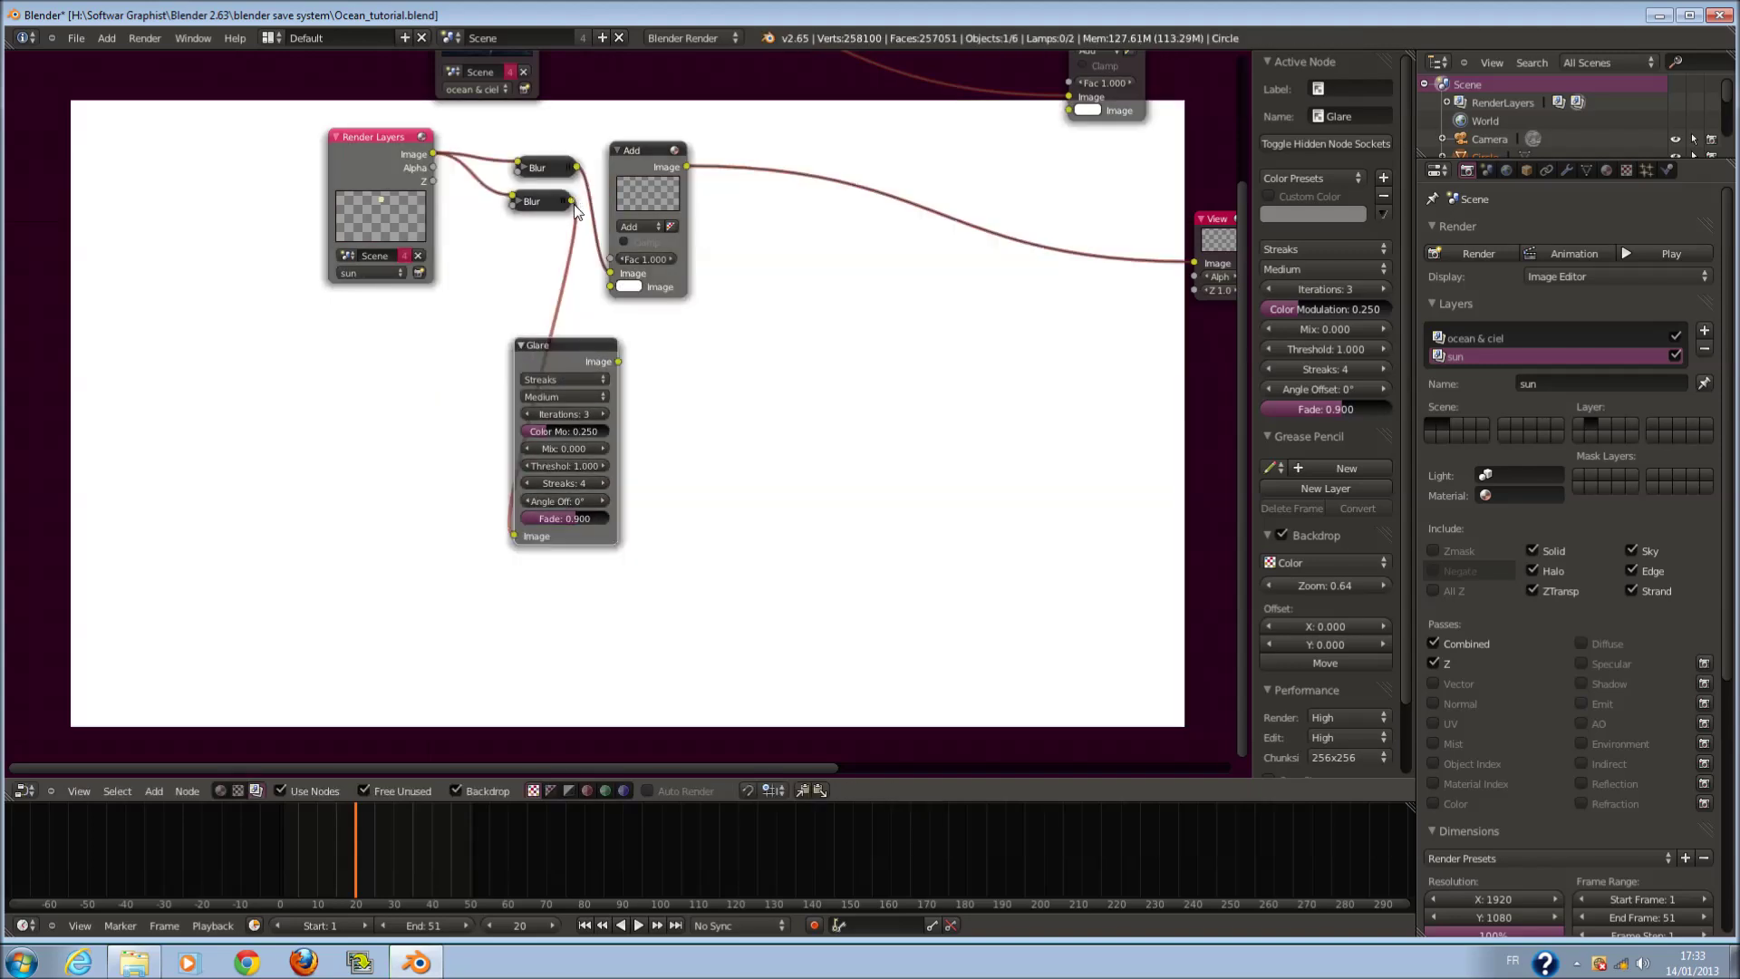
{"action": "left_click_drag", "start_coordinate": [612, 287], "coordinate": [617, 359]}
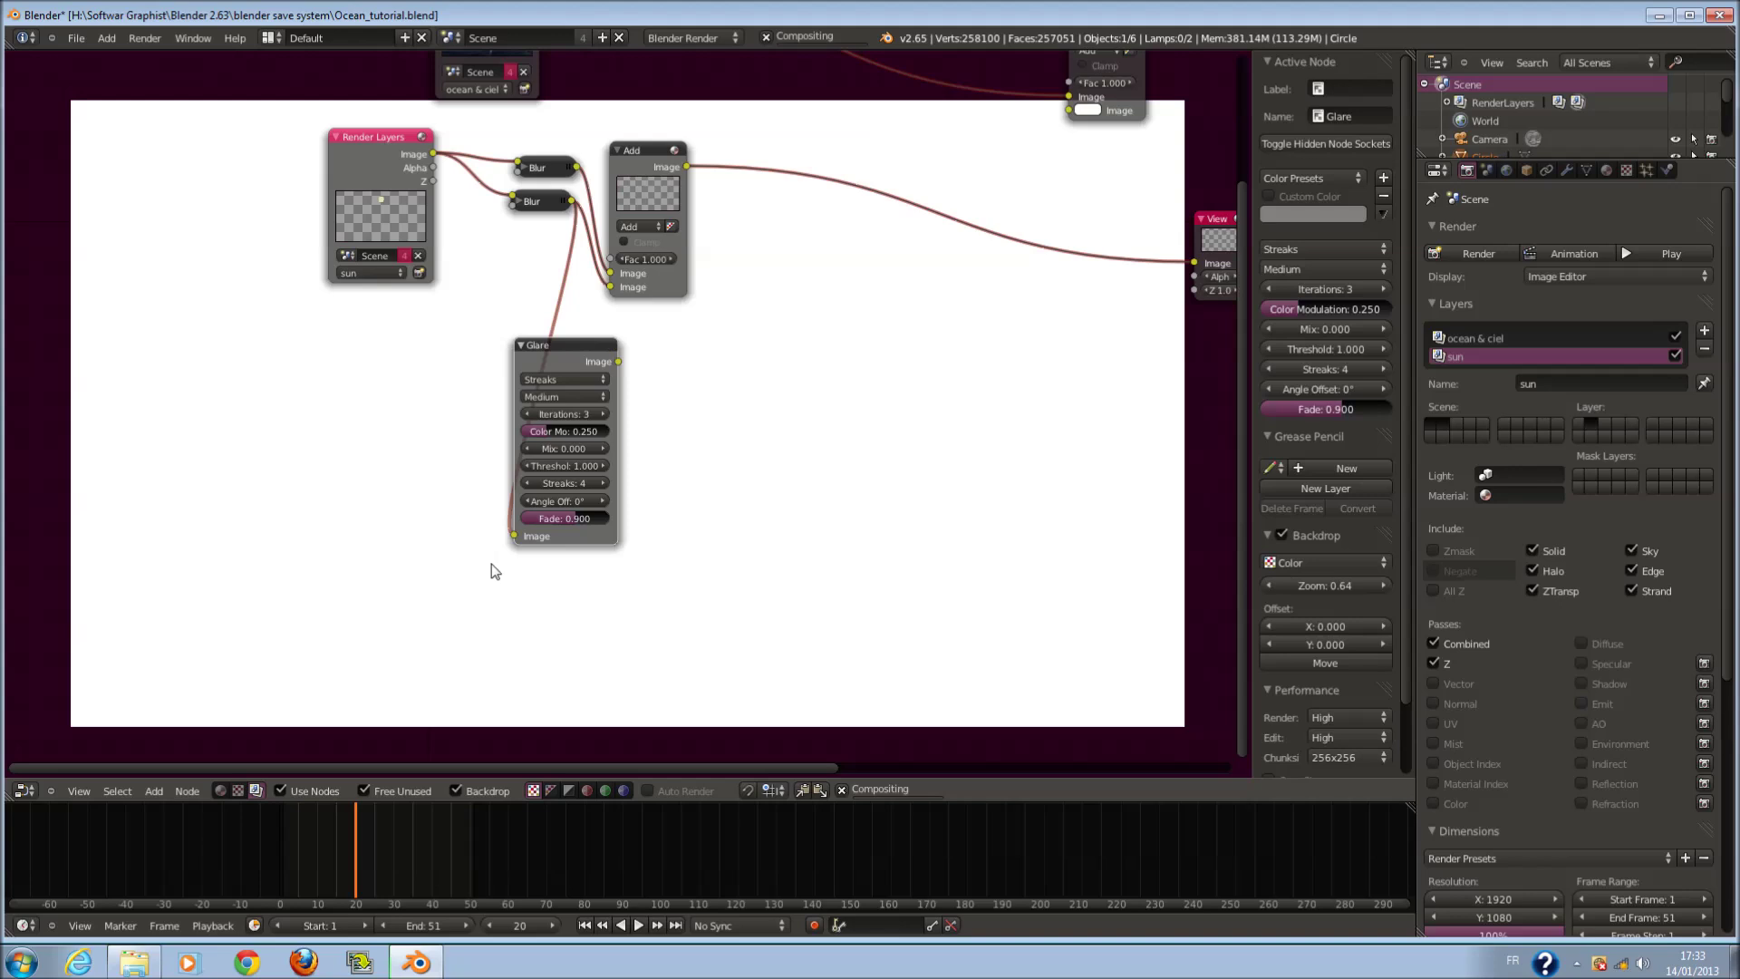
{"action": "left_click_drag", "start_coordinate": [514, 535], "coordinate": [505, 534]}
{"action": "left_click_drag", "start_coordinate": [434, 156], "coordinate": [508, 536]}
- Duplicate the Add node onto the link before the Viewer and connect the Glare output to the copy's second image input
{"action": "left_click", "coordinate": [649, 168]}
{"action": "key", "text": "shift+d"}
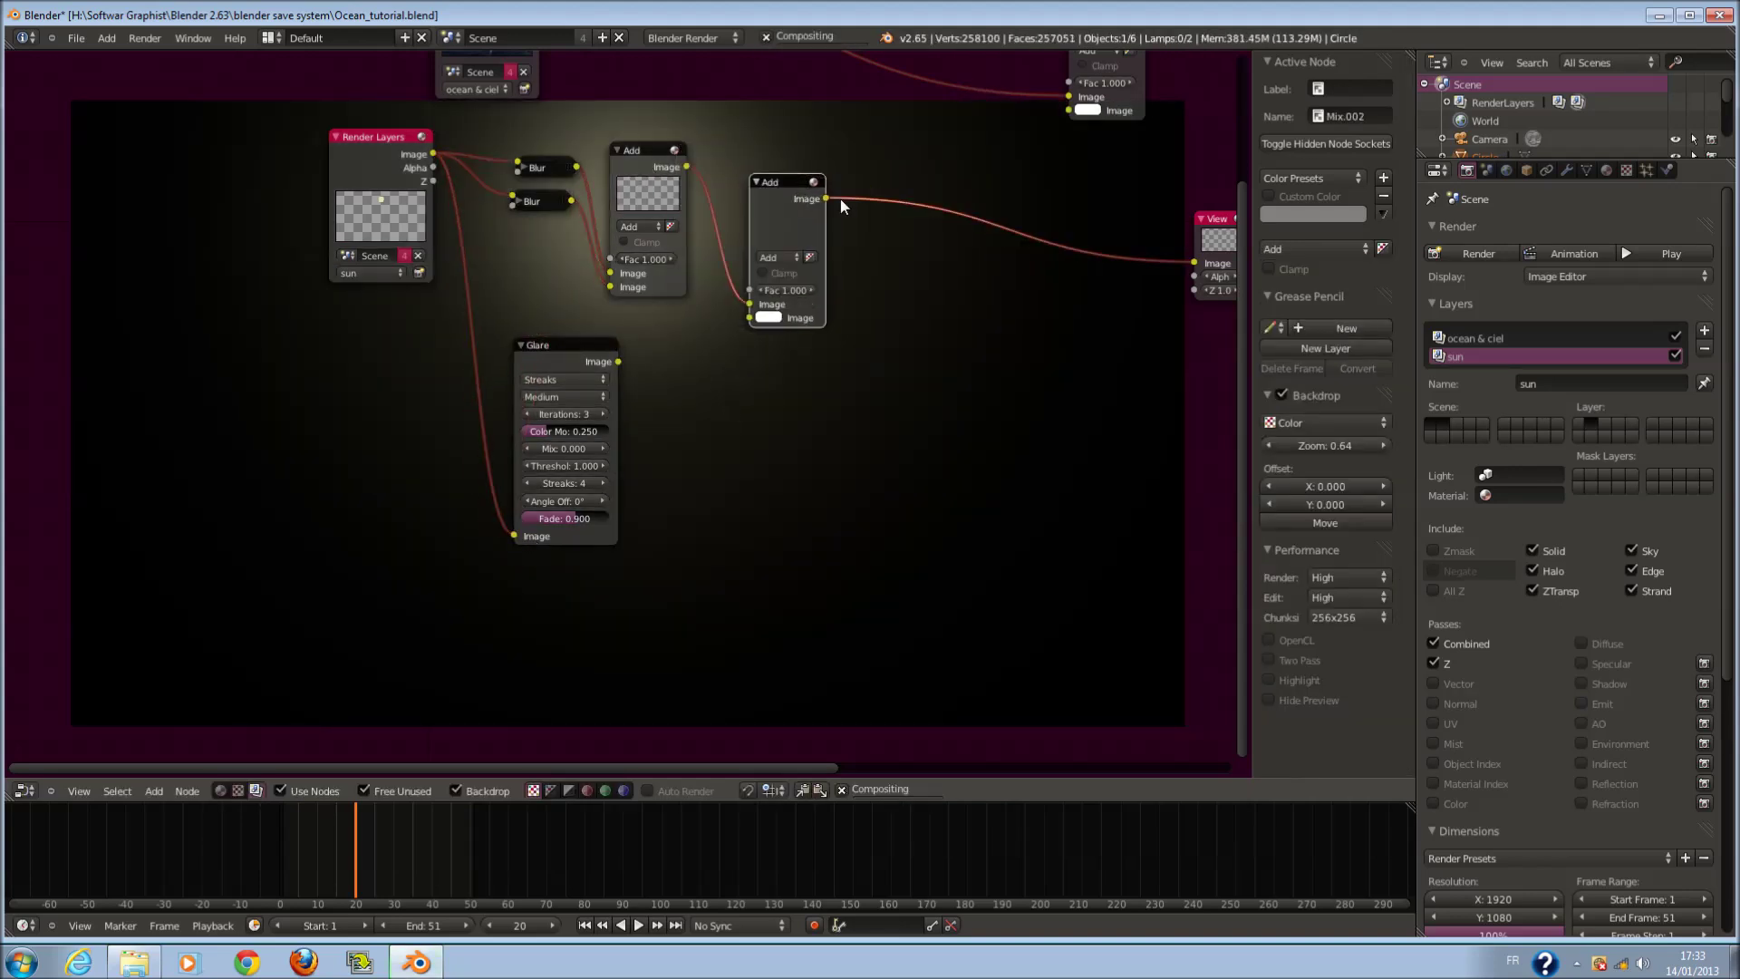
{"action": "left_click", "coordinate": [840, 199]}
{"action": "left_click_drag", "start_coordinate": [619, 361], "coordinate": [752, 345]}
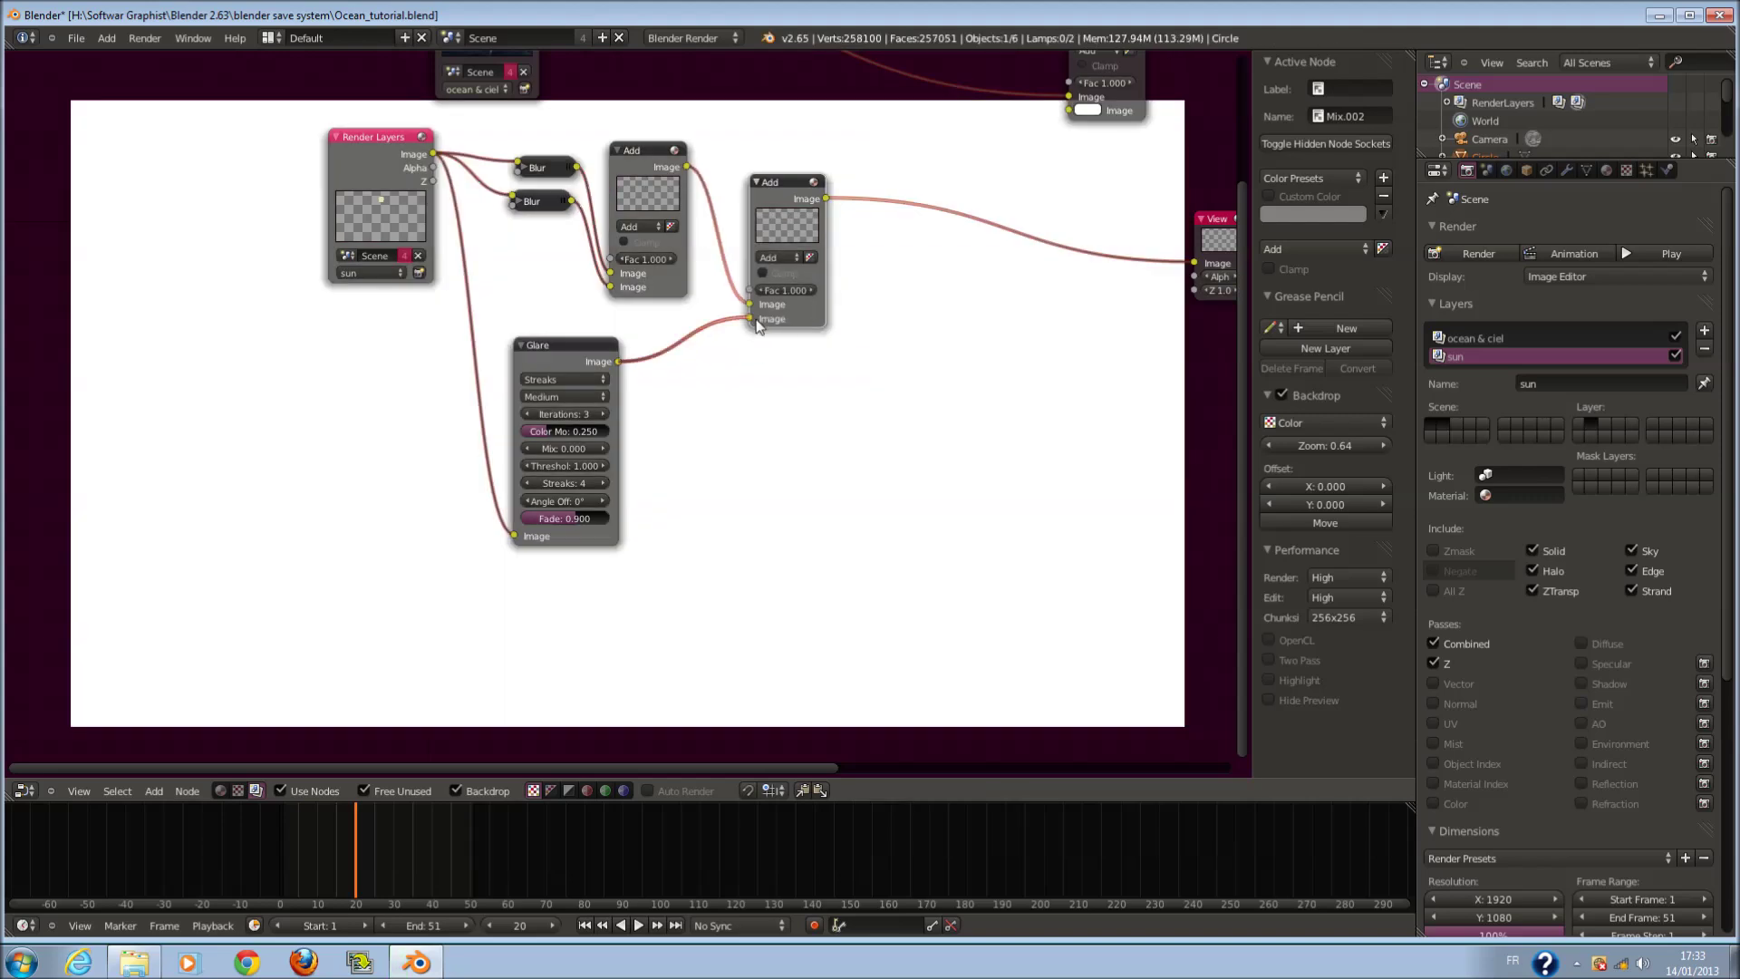
- Set the Glare node's Color Modulation to 0.610 and its Threshold to 0
{"action": "scroll", "coordinate": [625, 390], "scroll_direction": "up", "scroll_amount": 2}
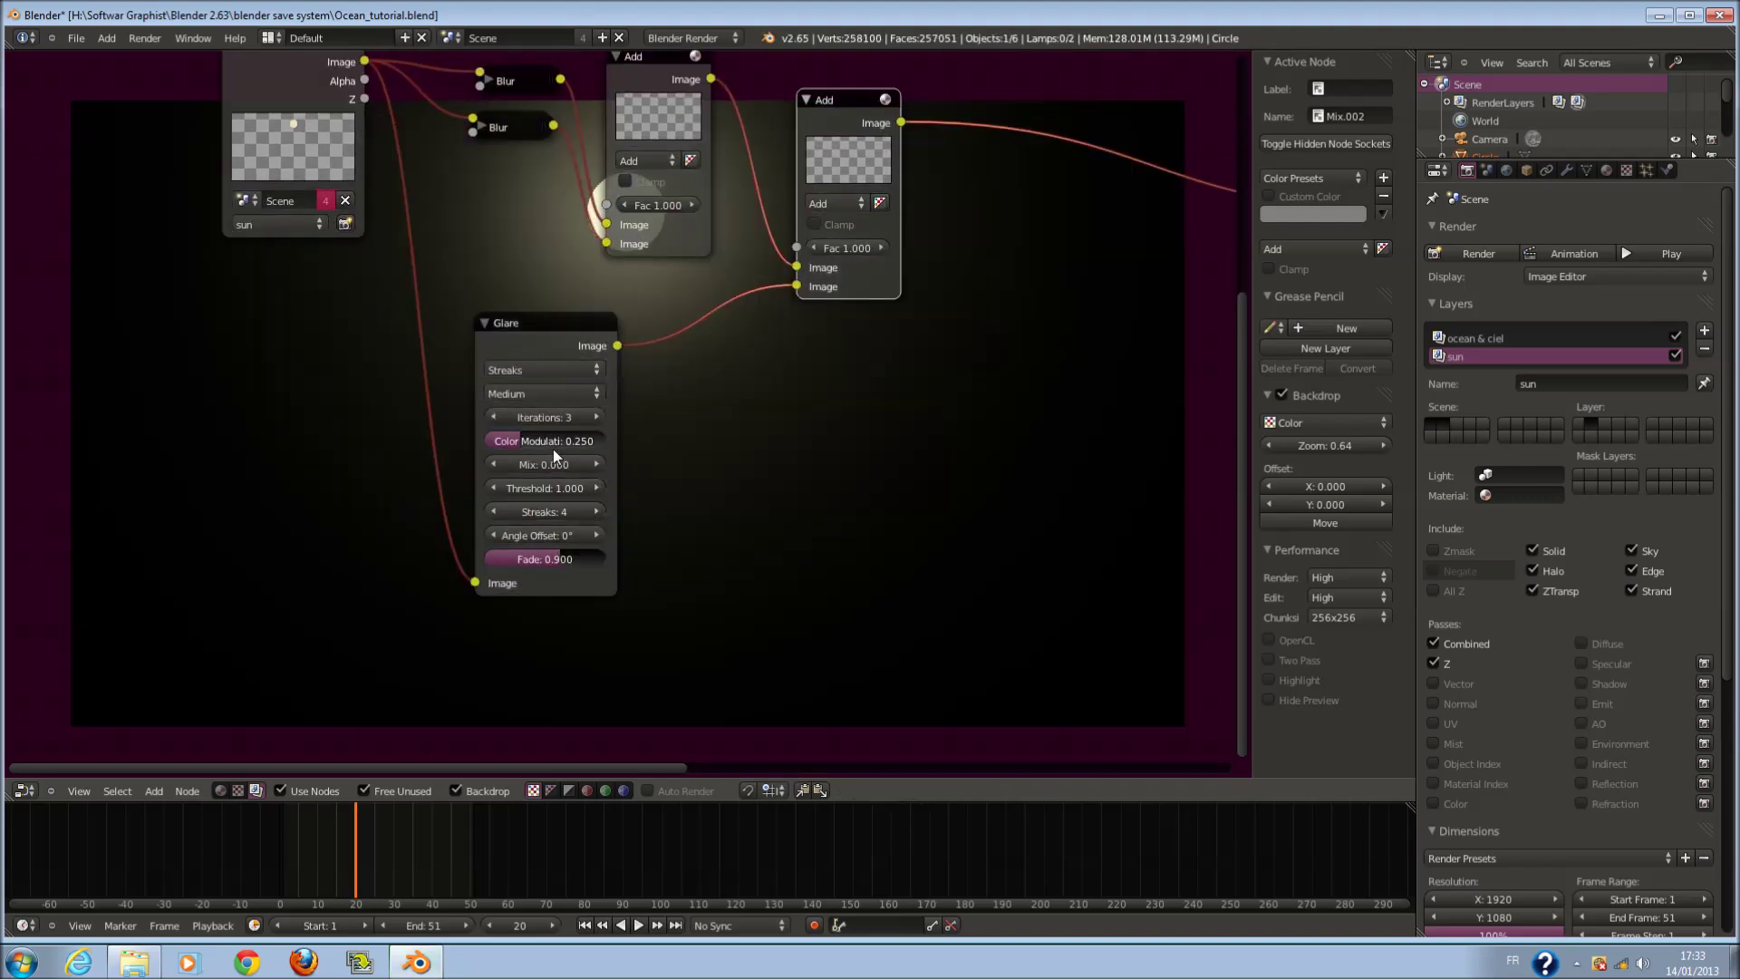
{"action": "middle_click_drag", "start_coordinate": [553, 449], "coordinate": [811, 453]}
{"action": "scroll", "coordinate": [798, 476], "scroll_direction": "up", "scroll_amount": 1}
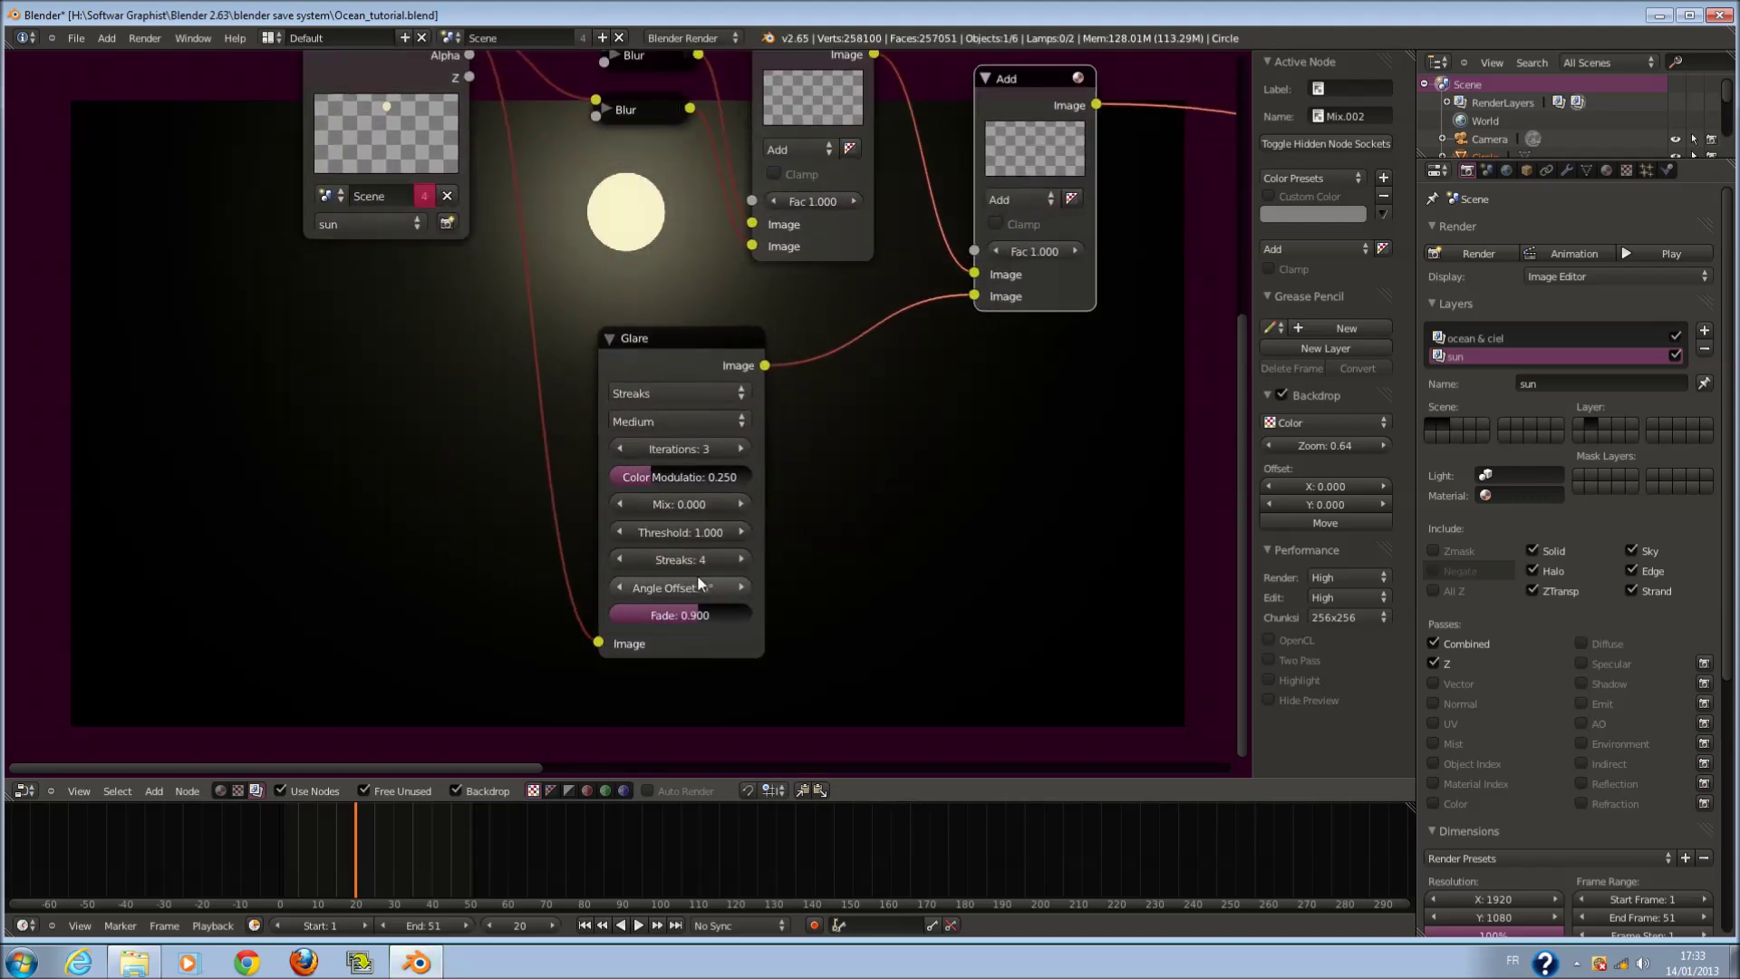
{"action": "left_click_drag", "start_coordinate": [660, 476], "coordinate": [705, 475]}
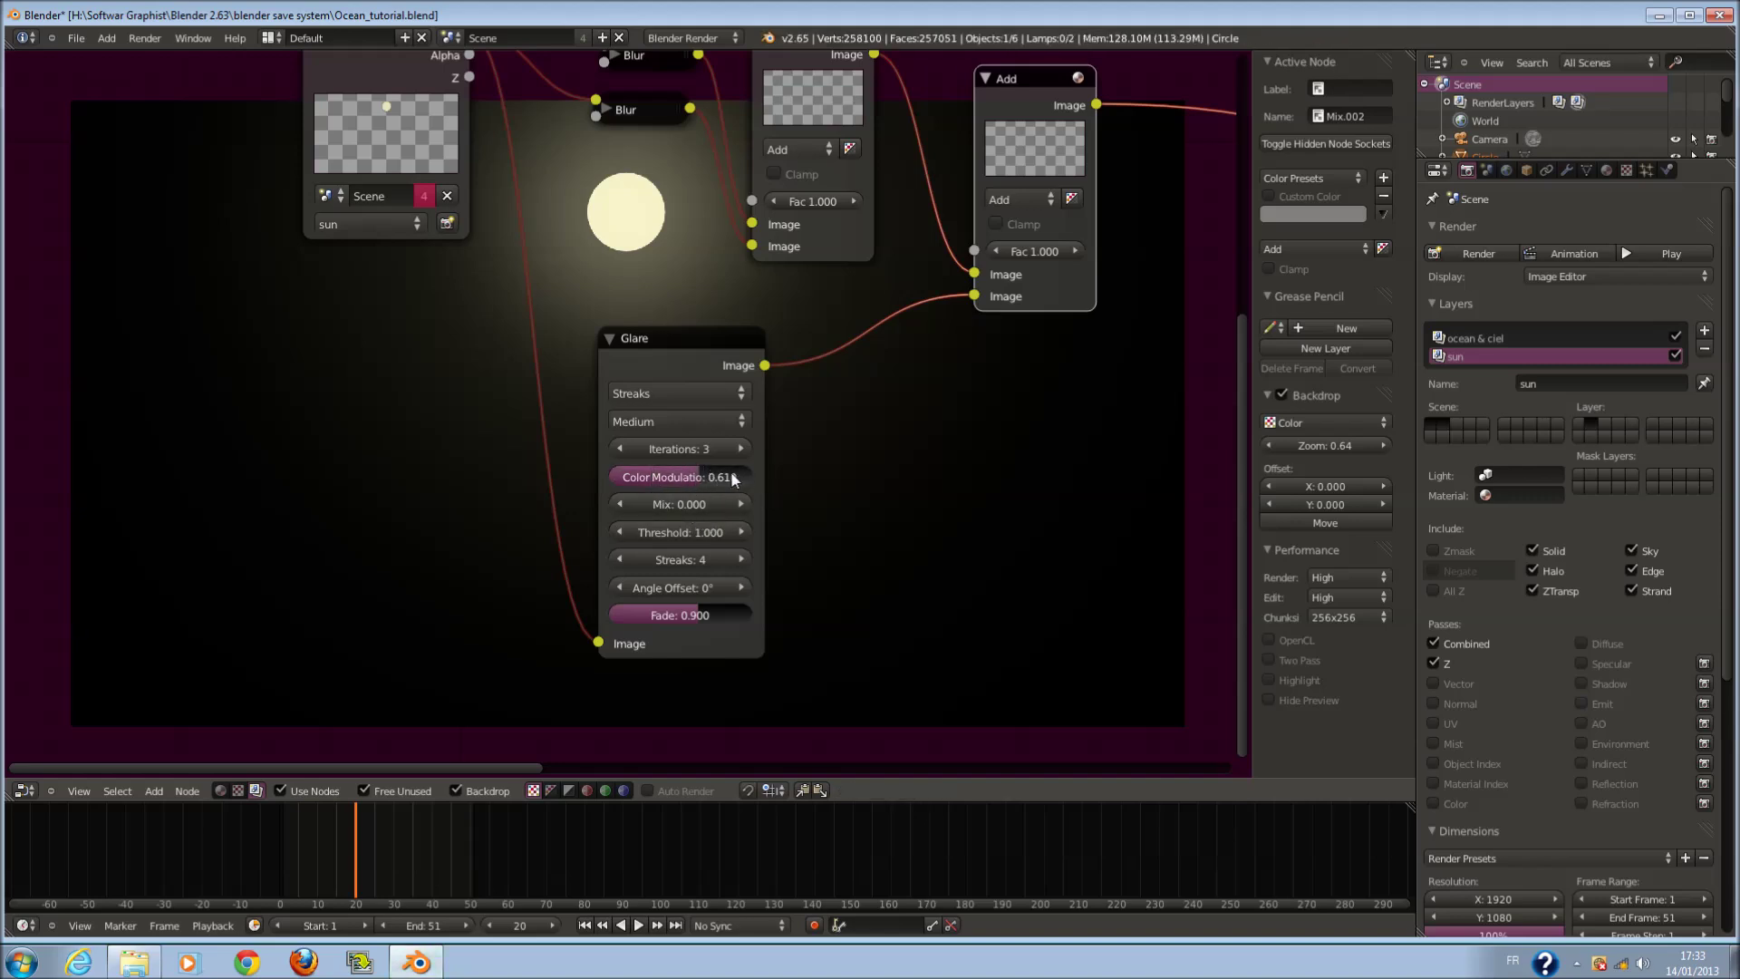
{"action": "key", "text": "BackSpace"}
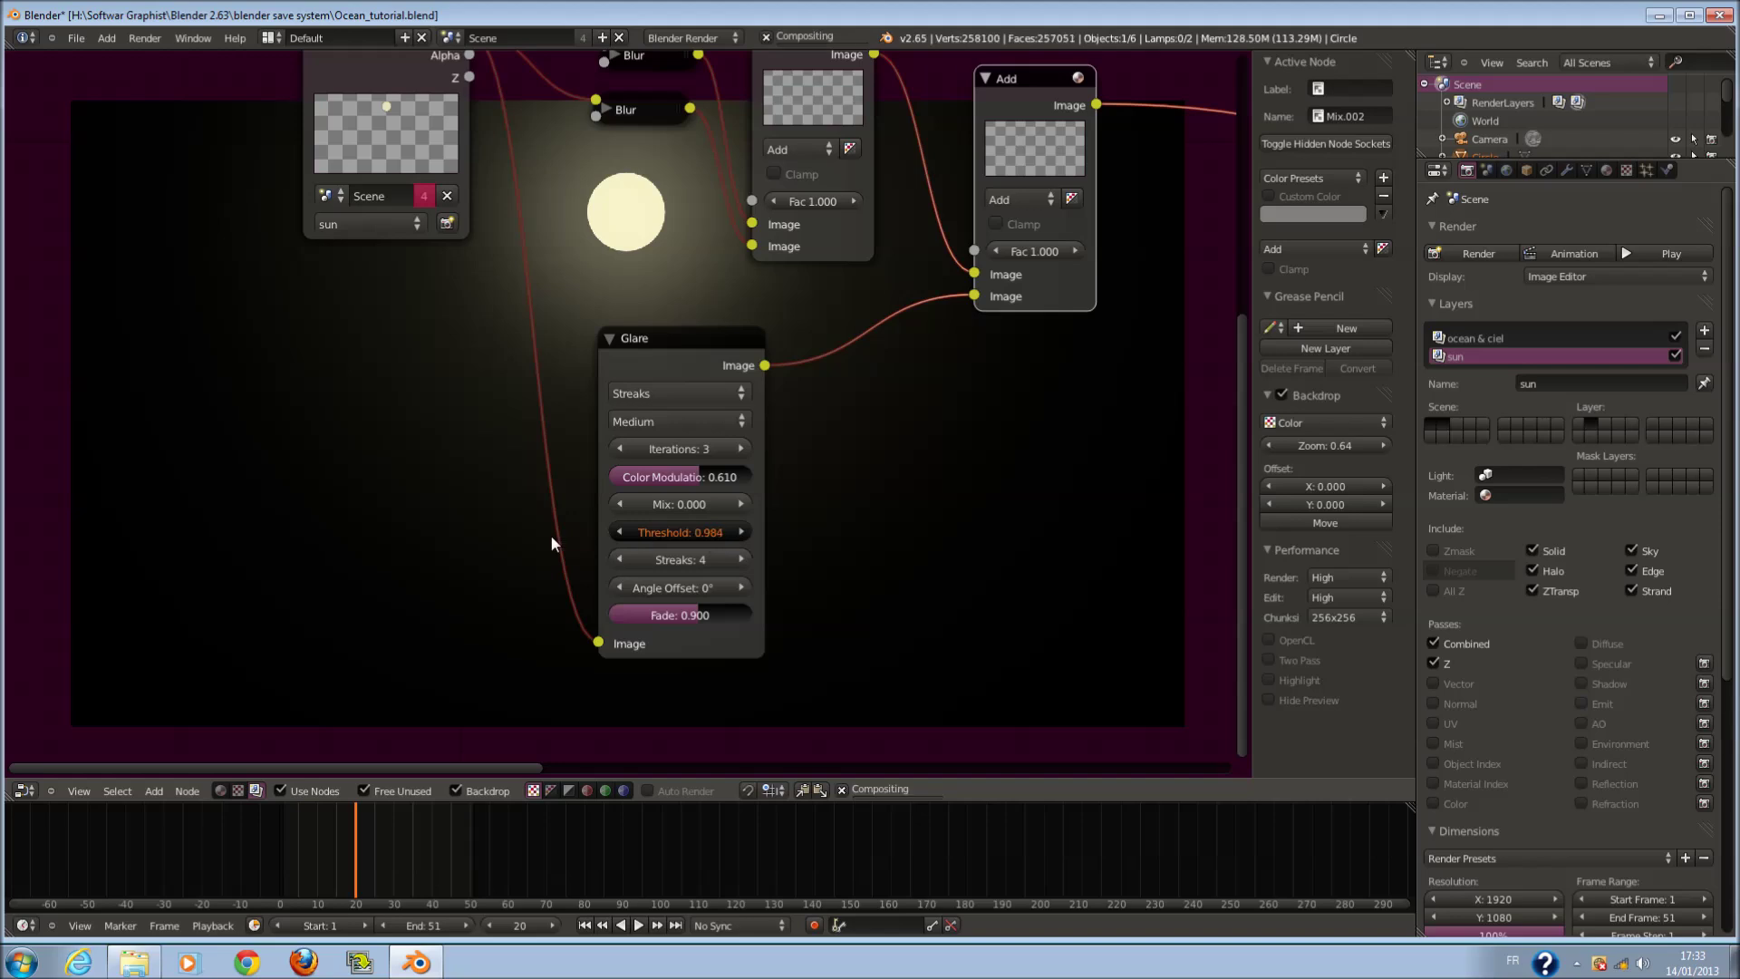
{"action": "scroll", "coordinate": [961, 571], "scroll_direction": "down", "scroll_amount": 1}
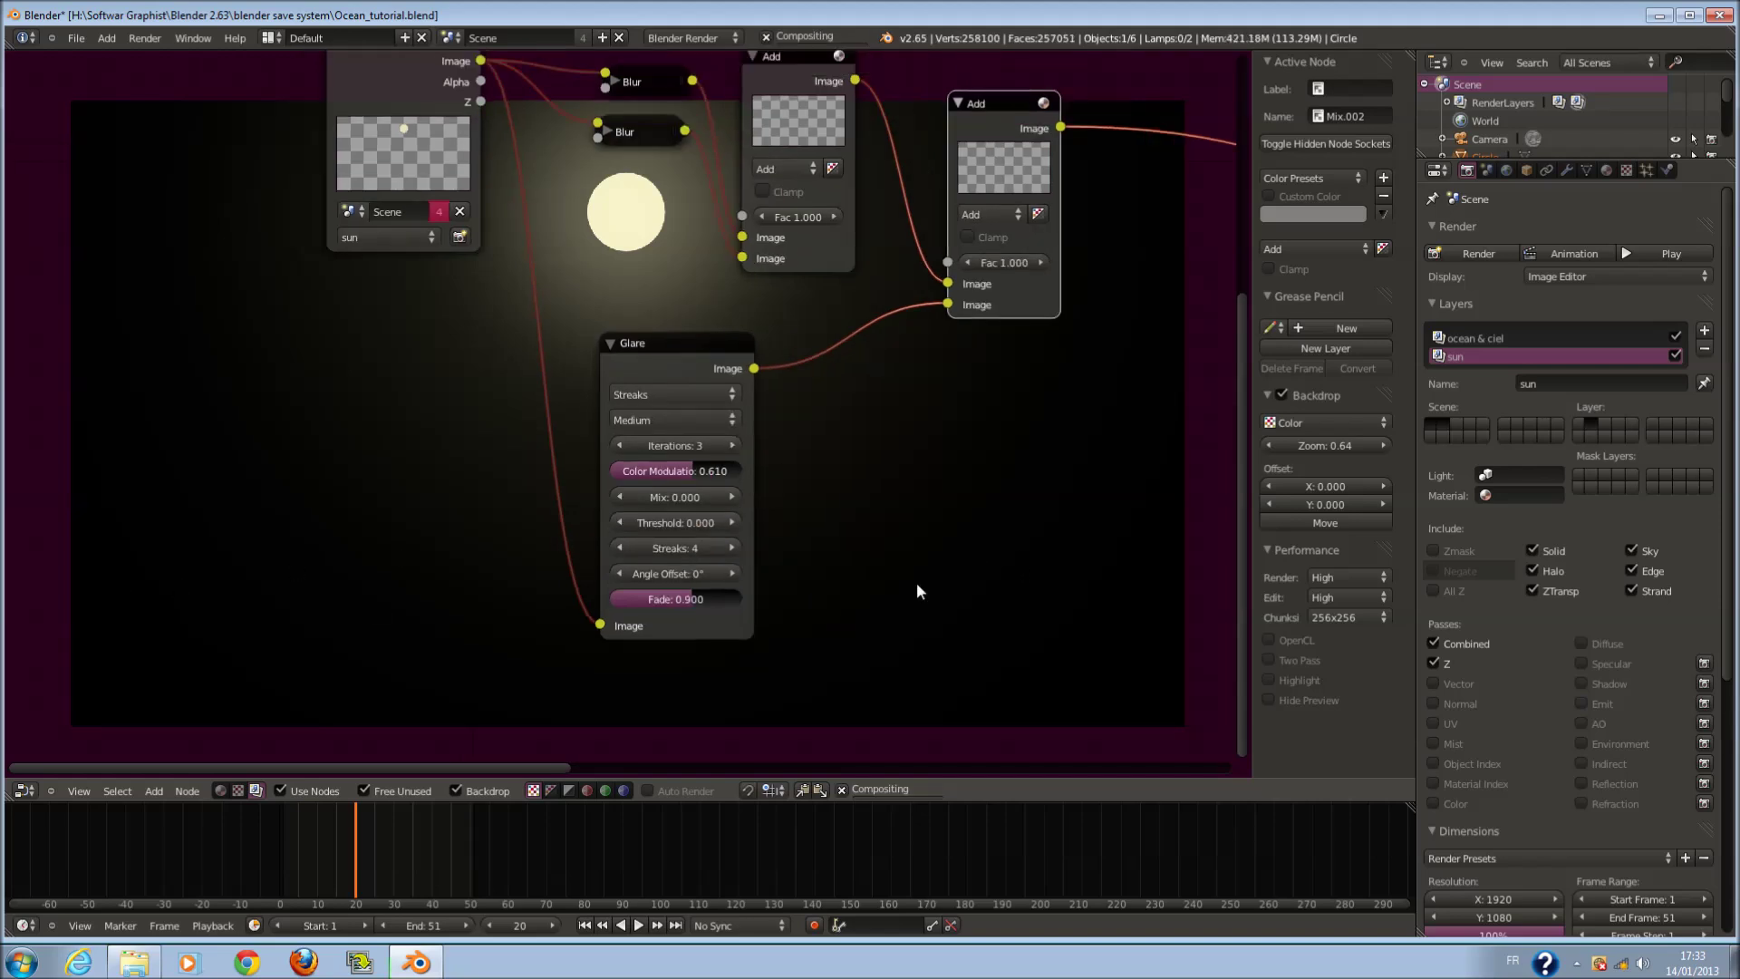
- Set the Glare node's Streaks to 10 and its Fade to 0.976
{"action": "scroll", "coordinate": [878, 605], "scroll_direction": "up", "scroll_amount": 1}
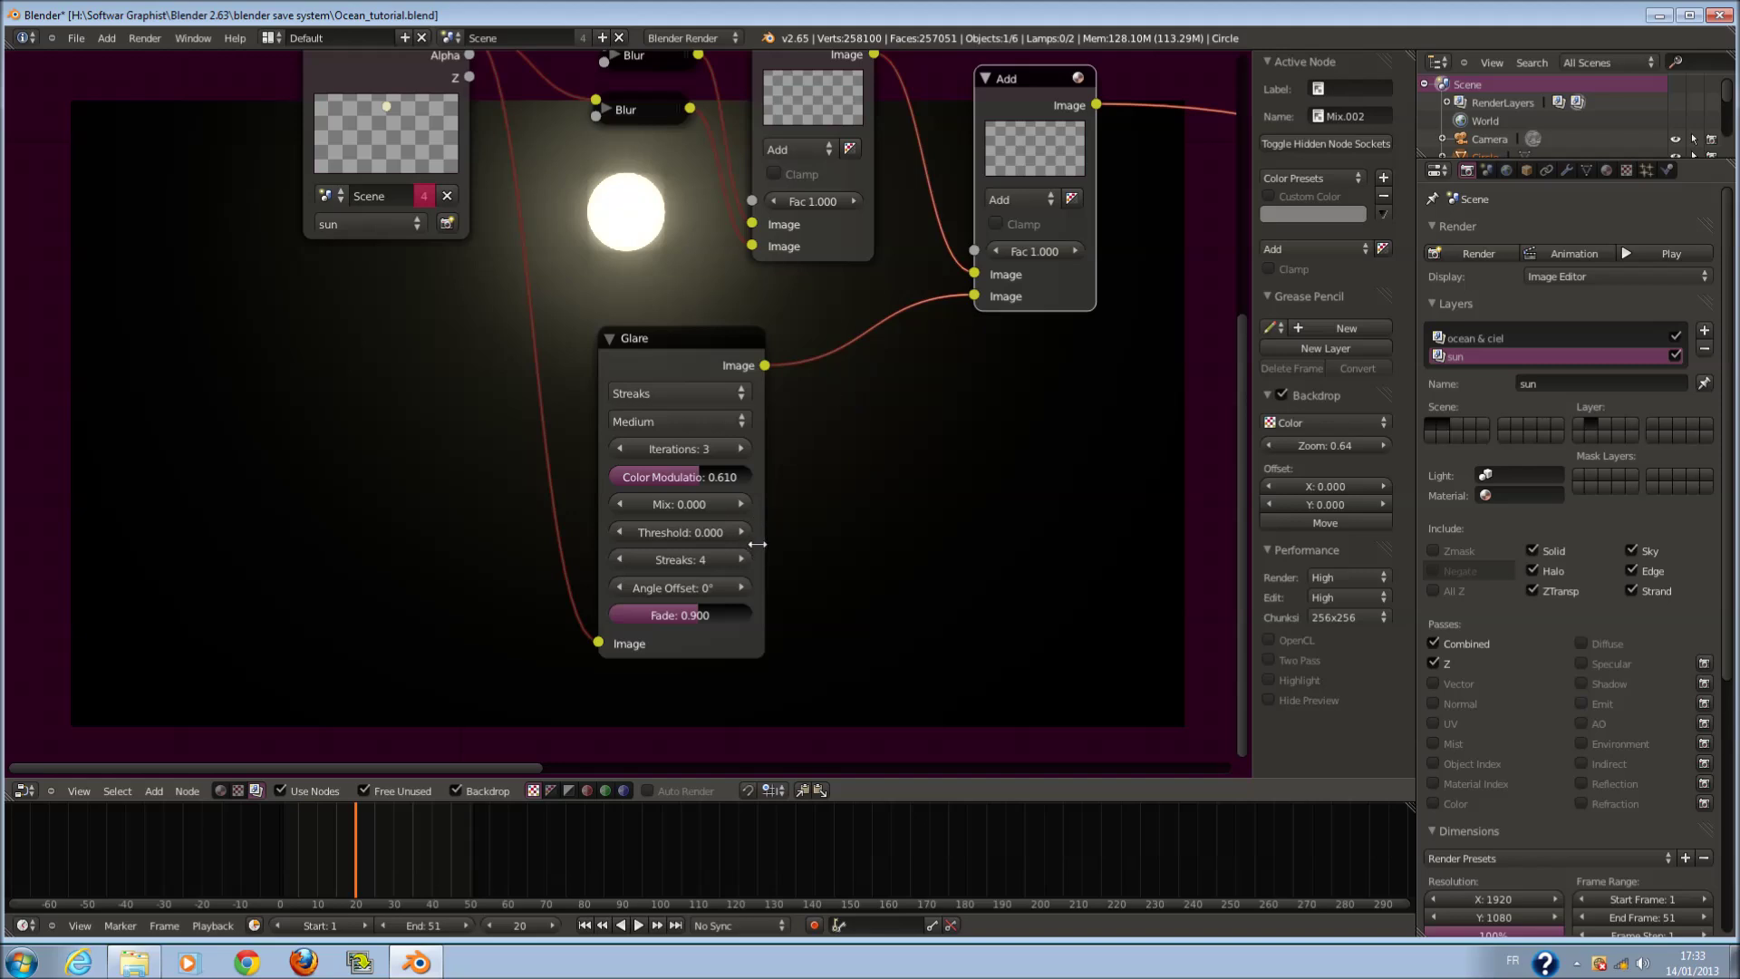
{"action": "scroll", "coordinate": [755, 555], "scroll_direction": "up", "scroll_amount": 1}
{"action": "left_click", "coordinate": [758, 586]}
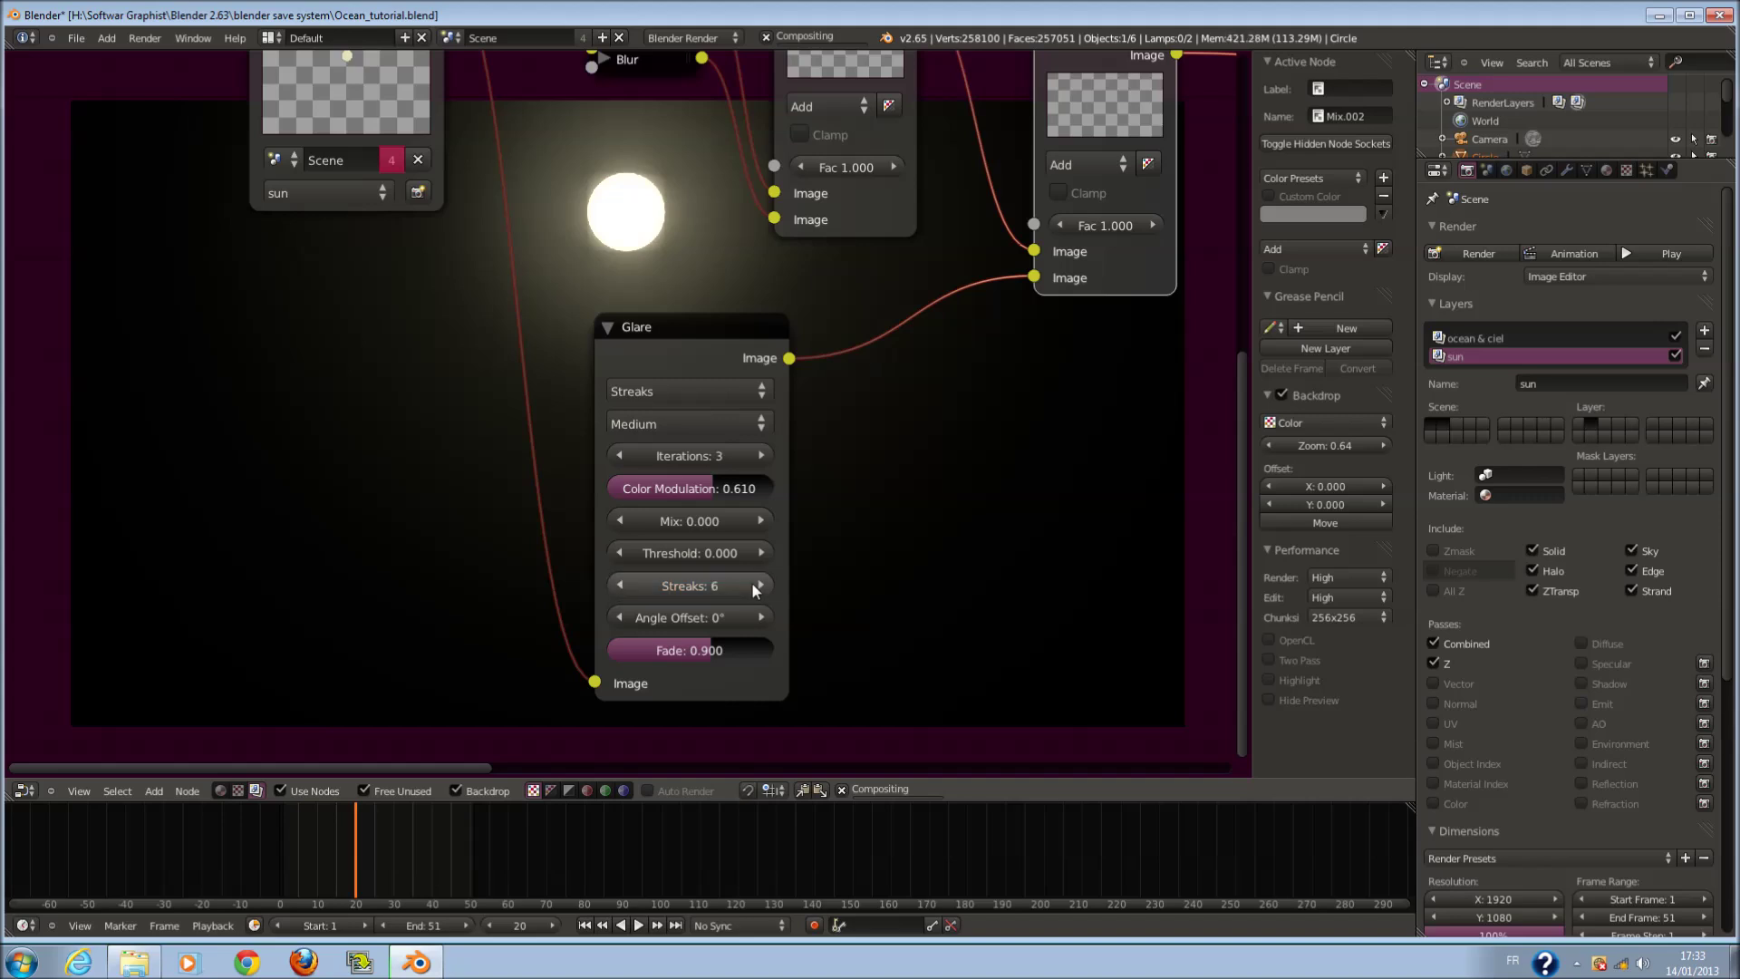
{"action": "left_click", "coordinate": [758, 586]}
{"action": "left_click", "coordinate": [758, 586]}
{"action": "left_click", "coordinate": [757, 586]}
{"action": "left_click", "coordinate": [758, 586]}
{"action": "left_click_drag", "start_coordinate": [710, 664], "coordinate": [725, 657]}
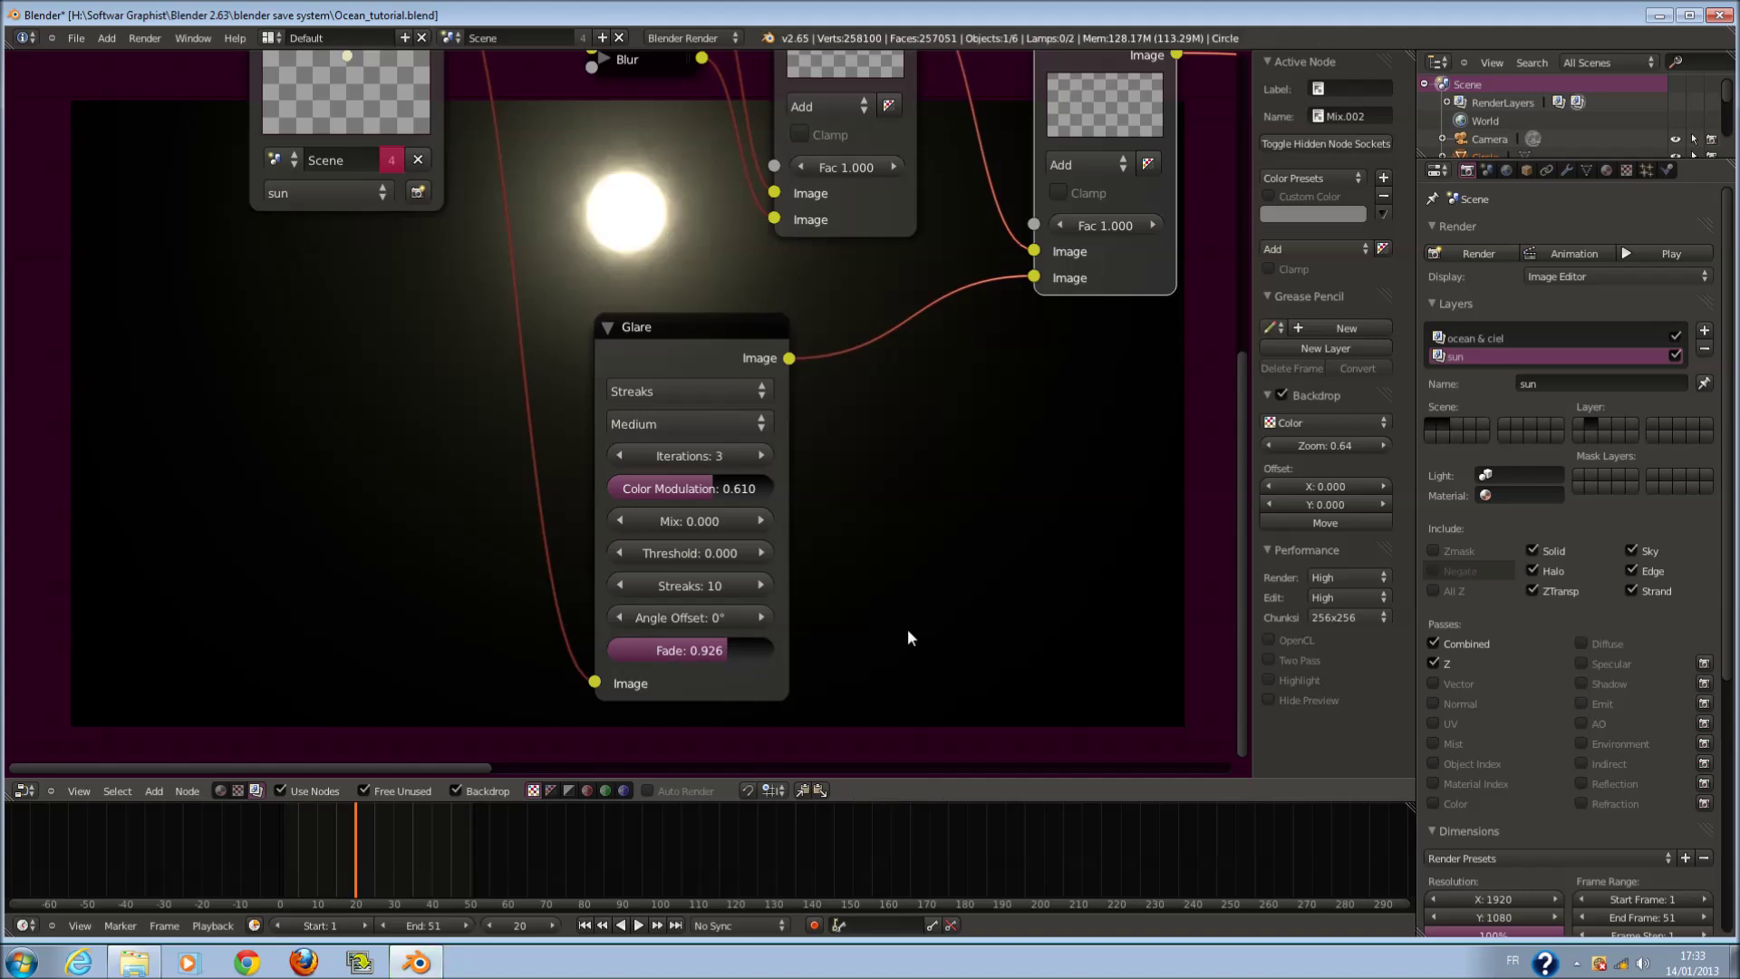
{"action": "left_click_drag", "start_coordinate": [748, 652], "coordinate": [851, 644]}
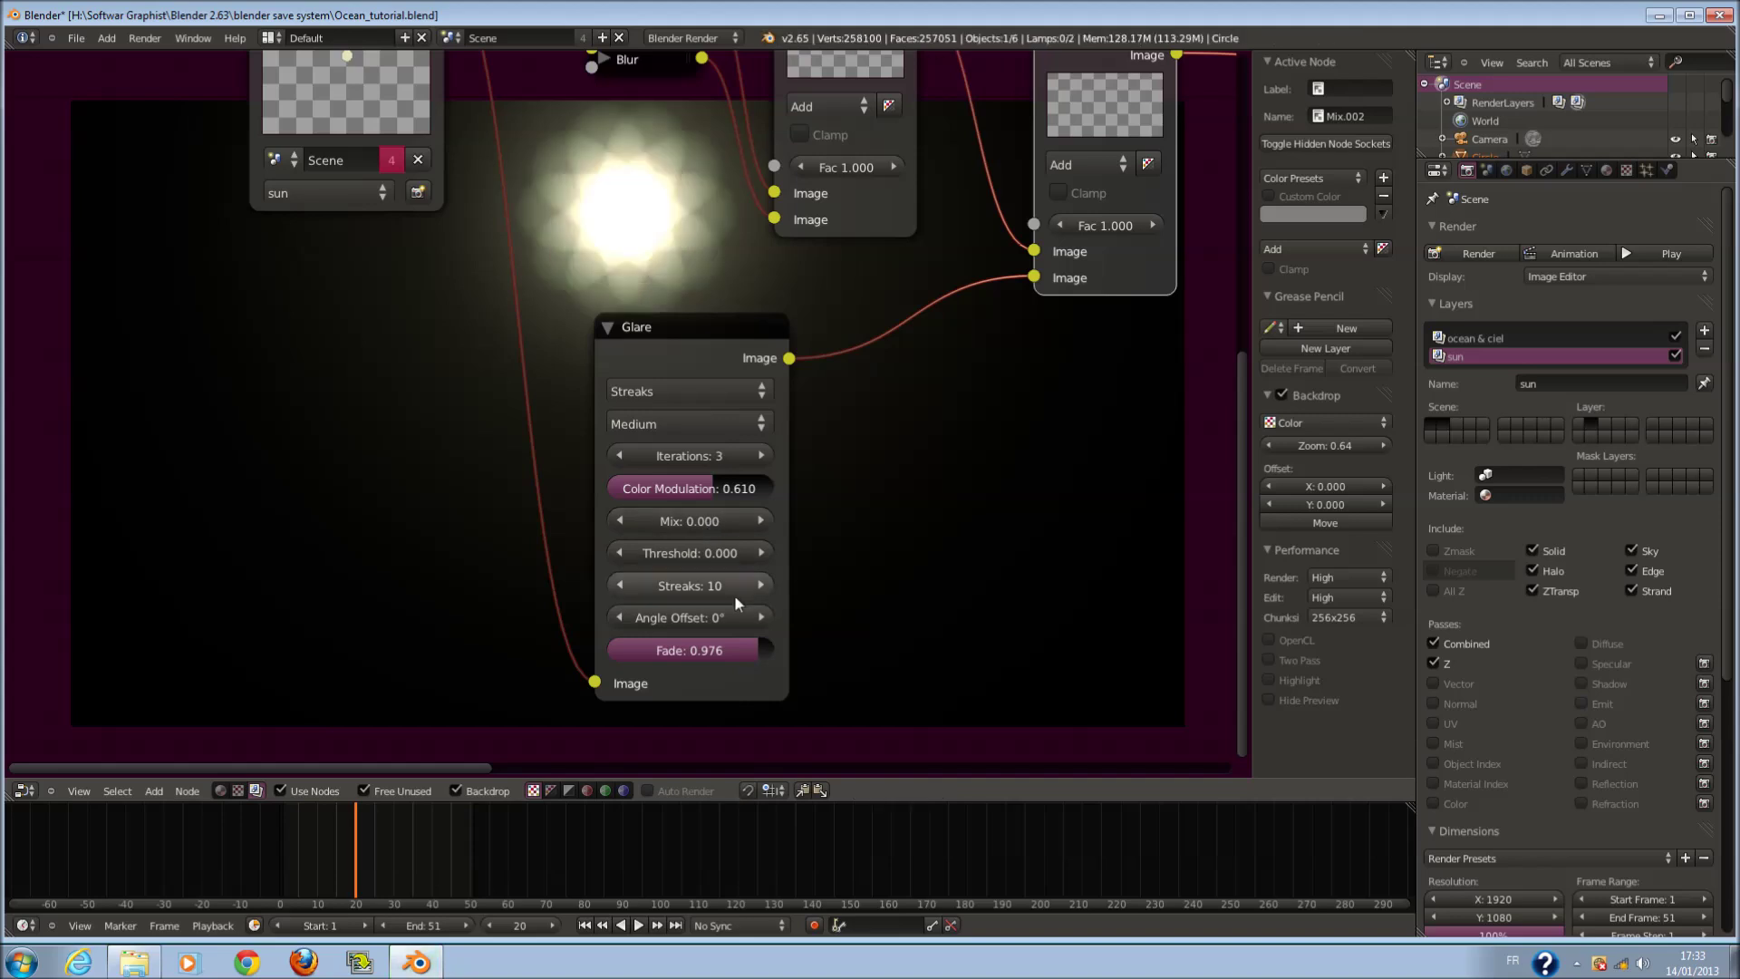
- Try a Mix value of 1 on the Glare node and set it back to 0
{"action": "left_click", "coordinate": [693, 522]}
{"action": "type", "text": "1"}
{"action": "key", "text": "Return"}
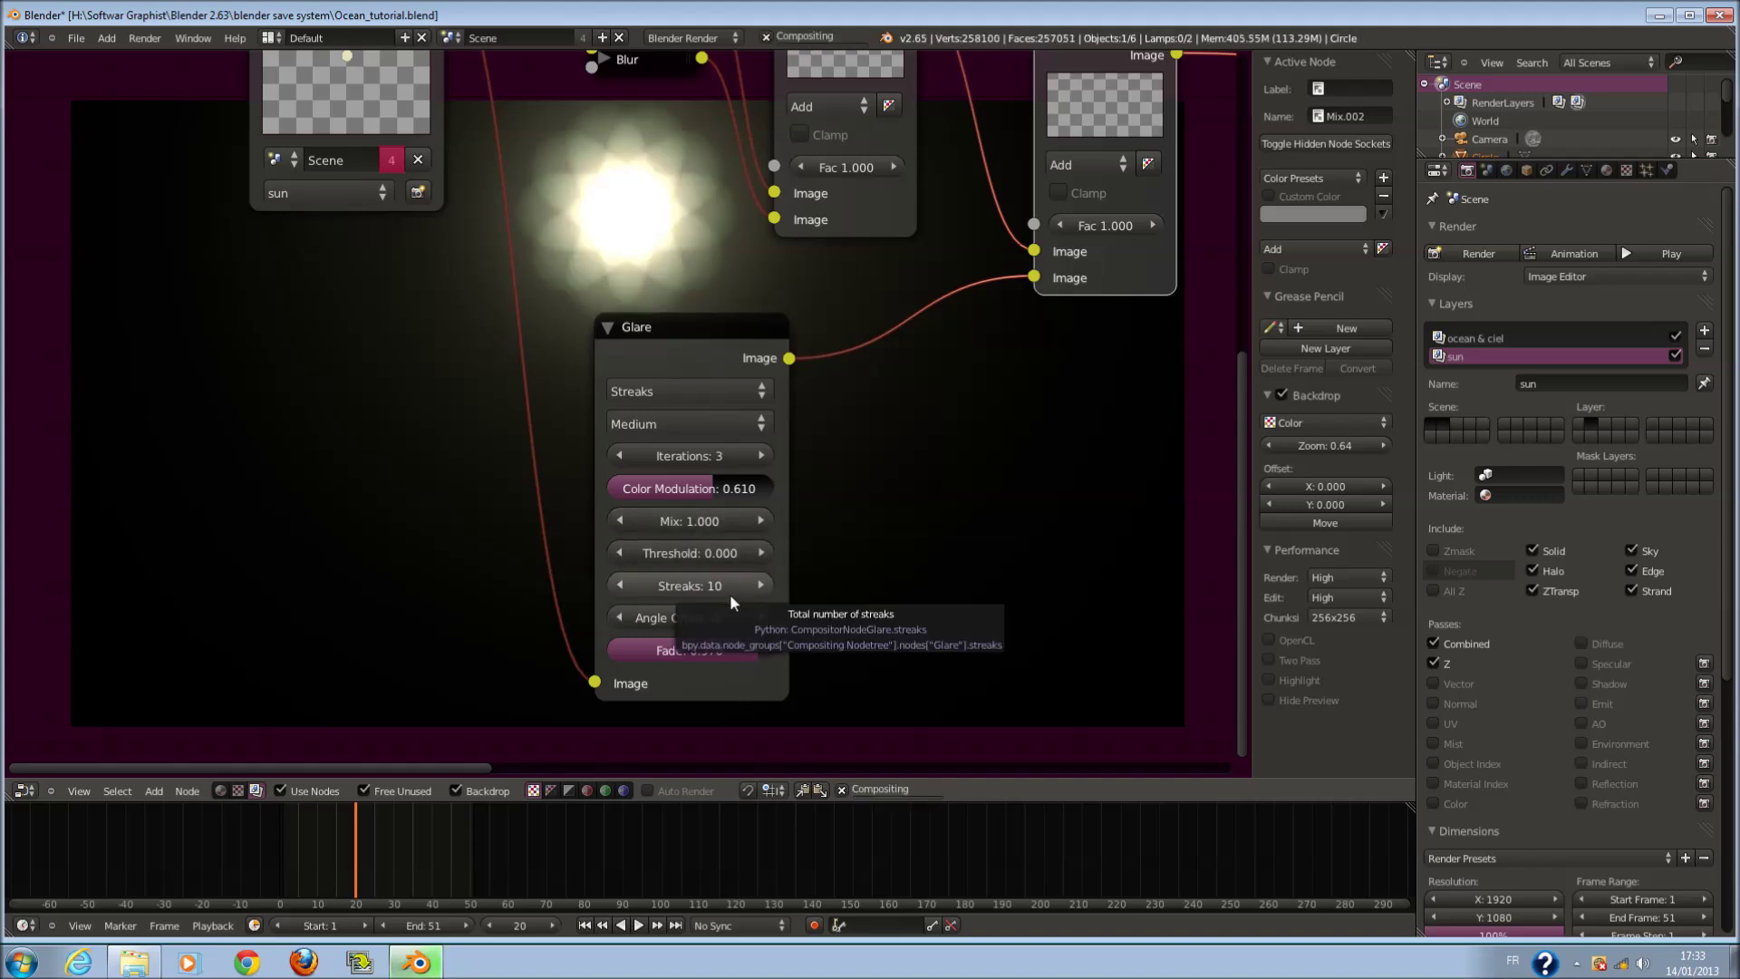
{"action": "left_click_drag", "start_coordinate": [703, 525], "coordinate": [671, 508]}
{"action": "left_click", "coordinate": [719, 519]}
{"action": "type", "text": "0"}
{"action": "key", "text": "Return"}
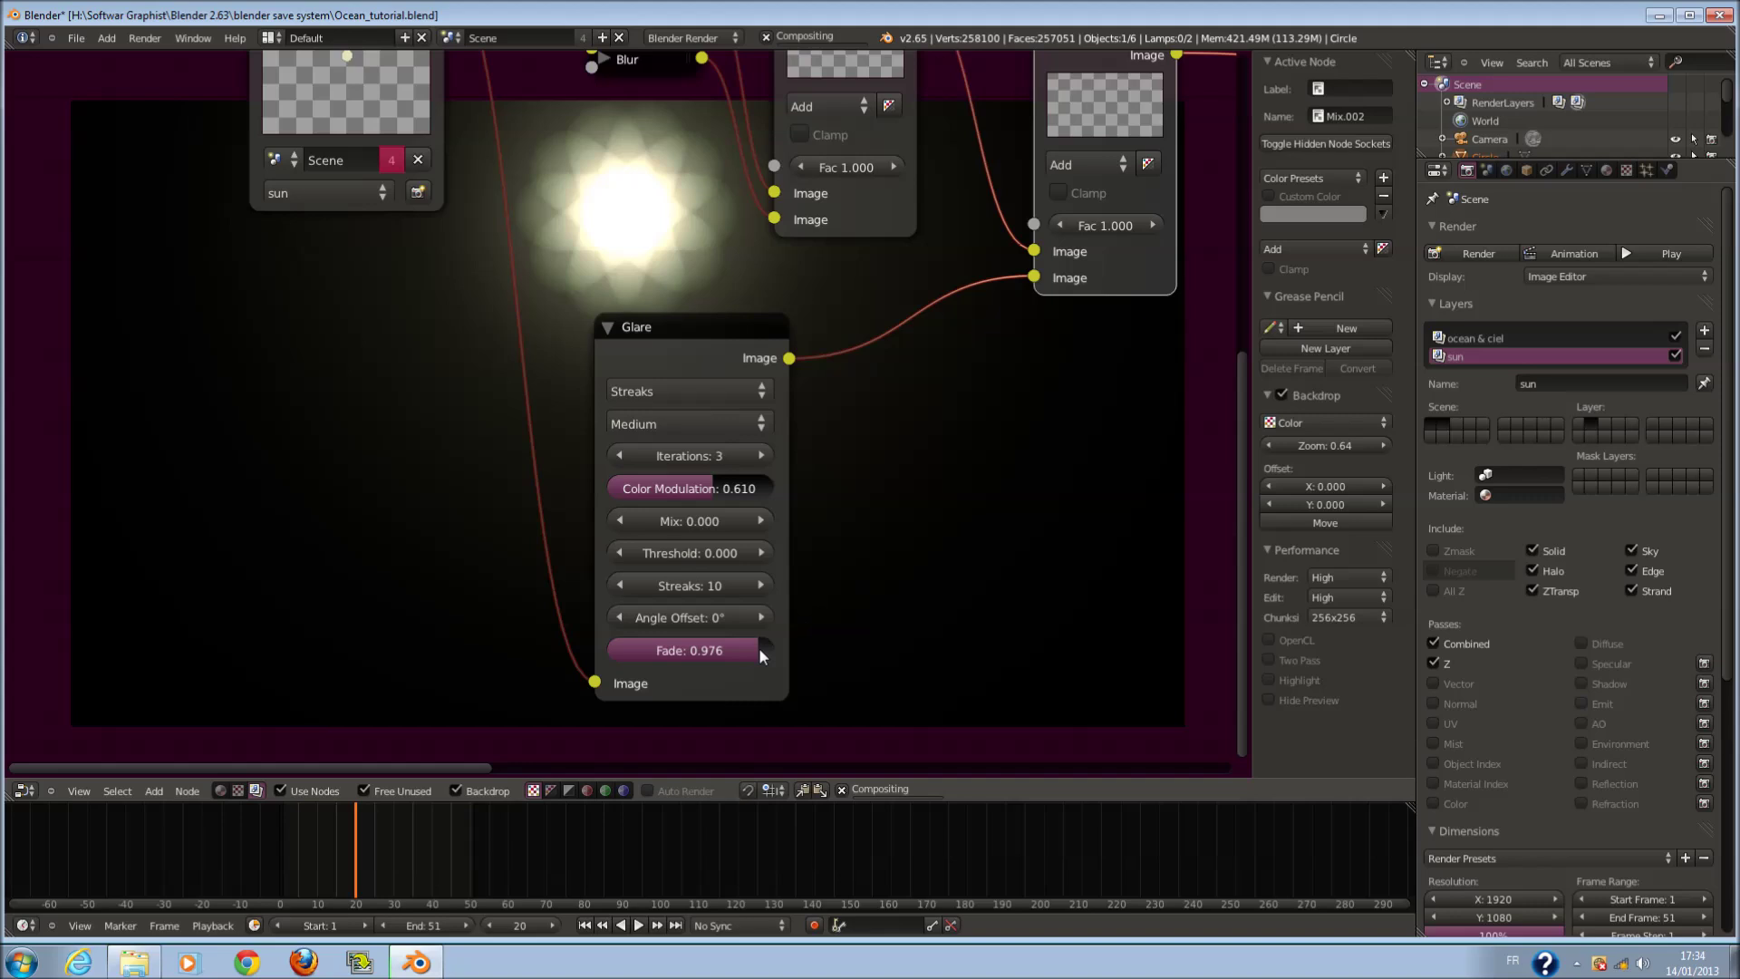
- Reduce the Glare node's Fade to 0.916 and move both Add nodes farther away from the Blur and Glare nodes
{"action": "left_click_drag", "start_coordinate": [737, 651], "coordinate": [716, 651]}
{"action": "scroll", "coordinate": [865, 321], "scroll_direction": "down", "scroll_amount": 2}
{"action": "scroll", "coordinate": [865, 321], "scroll_direction": "down", "scroll_amount": 1}
{"action": "middle_click_drag", "start_coordinate": [865, 322], "coordinate": [747, 503]}
{"action": "left_click_drag", "start_coordinate": [752, 426], "coordinate": [947, 477]}
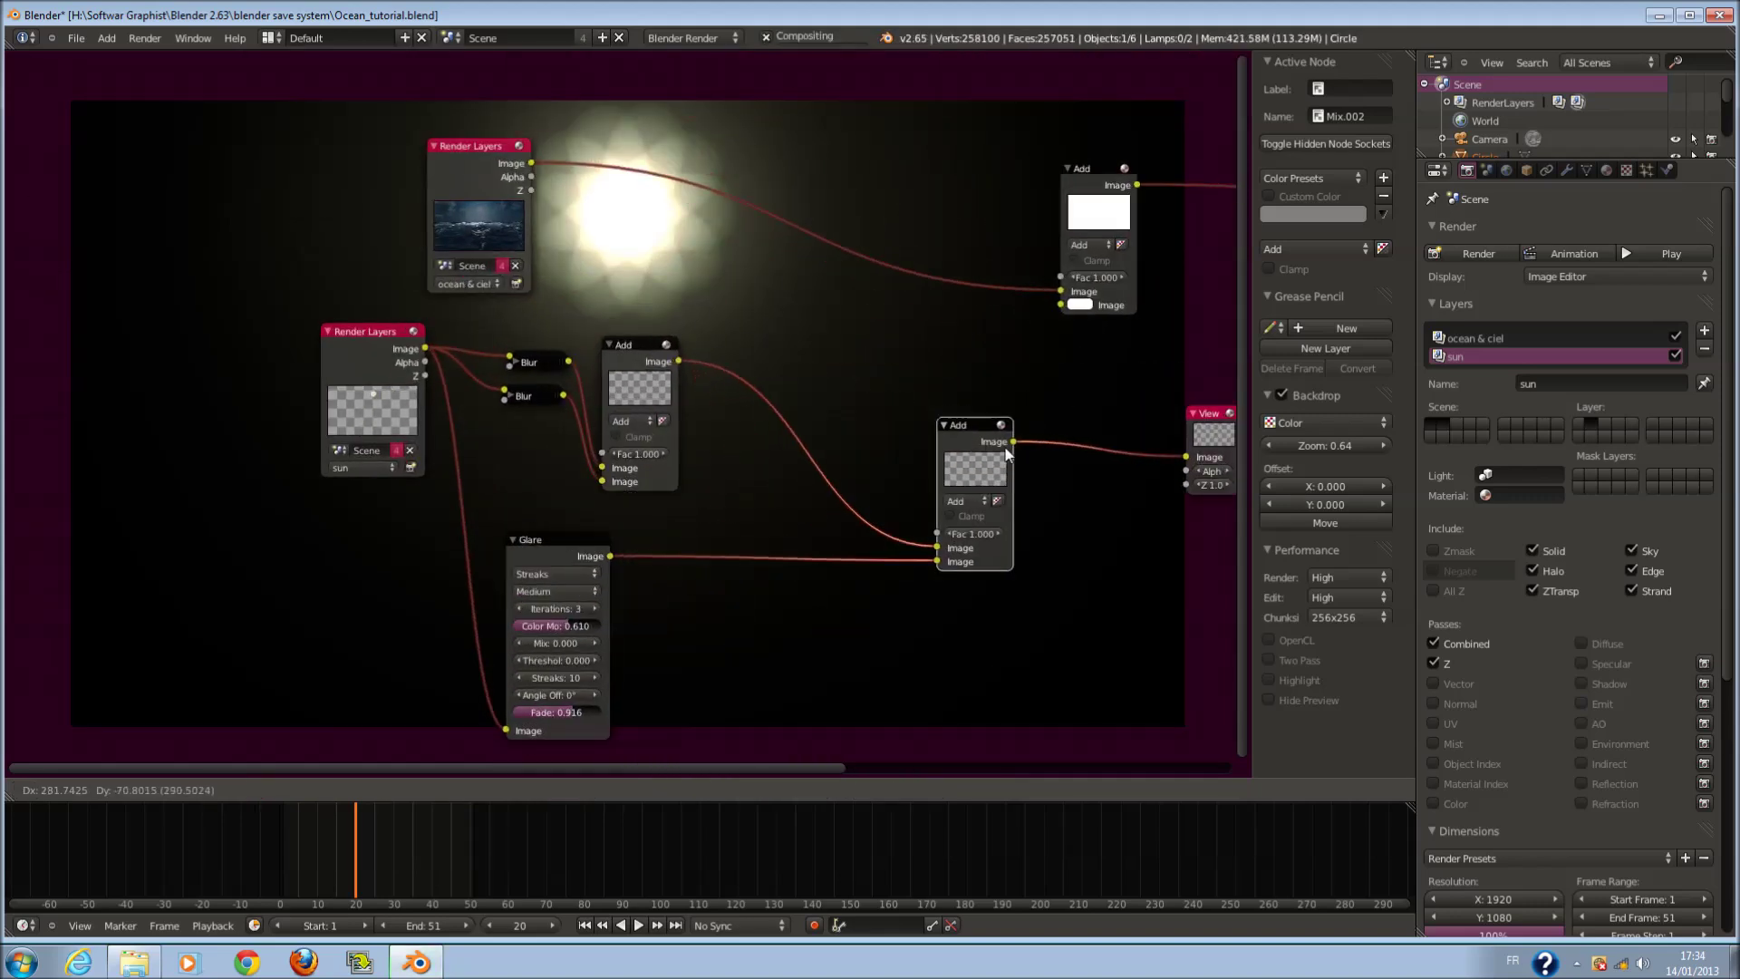
{"action": "left_click_drag", "start_coordinate": [653, 364], "coordinate": [826, 406]}
- Disconnect the Glare node and the second Add node, linking the first Add node directly to the Viewer
{"action": "left_click_drag", "start_coordinate": [936, 562], "coordinate": [841, 564]}
{"action": "left_click_drag", "start_coordinate": [855, 401], "coordinate": [1188, 460]}
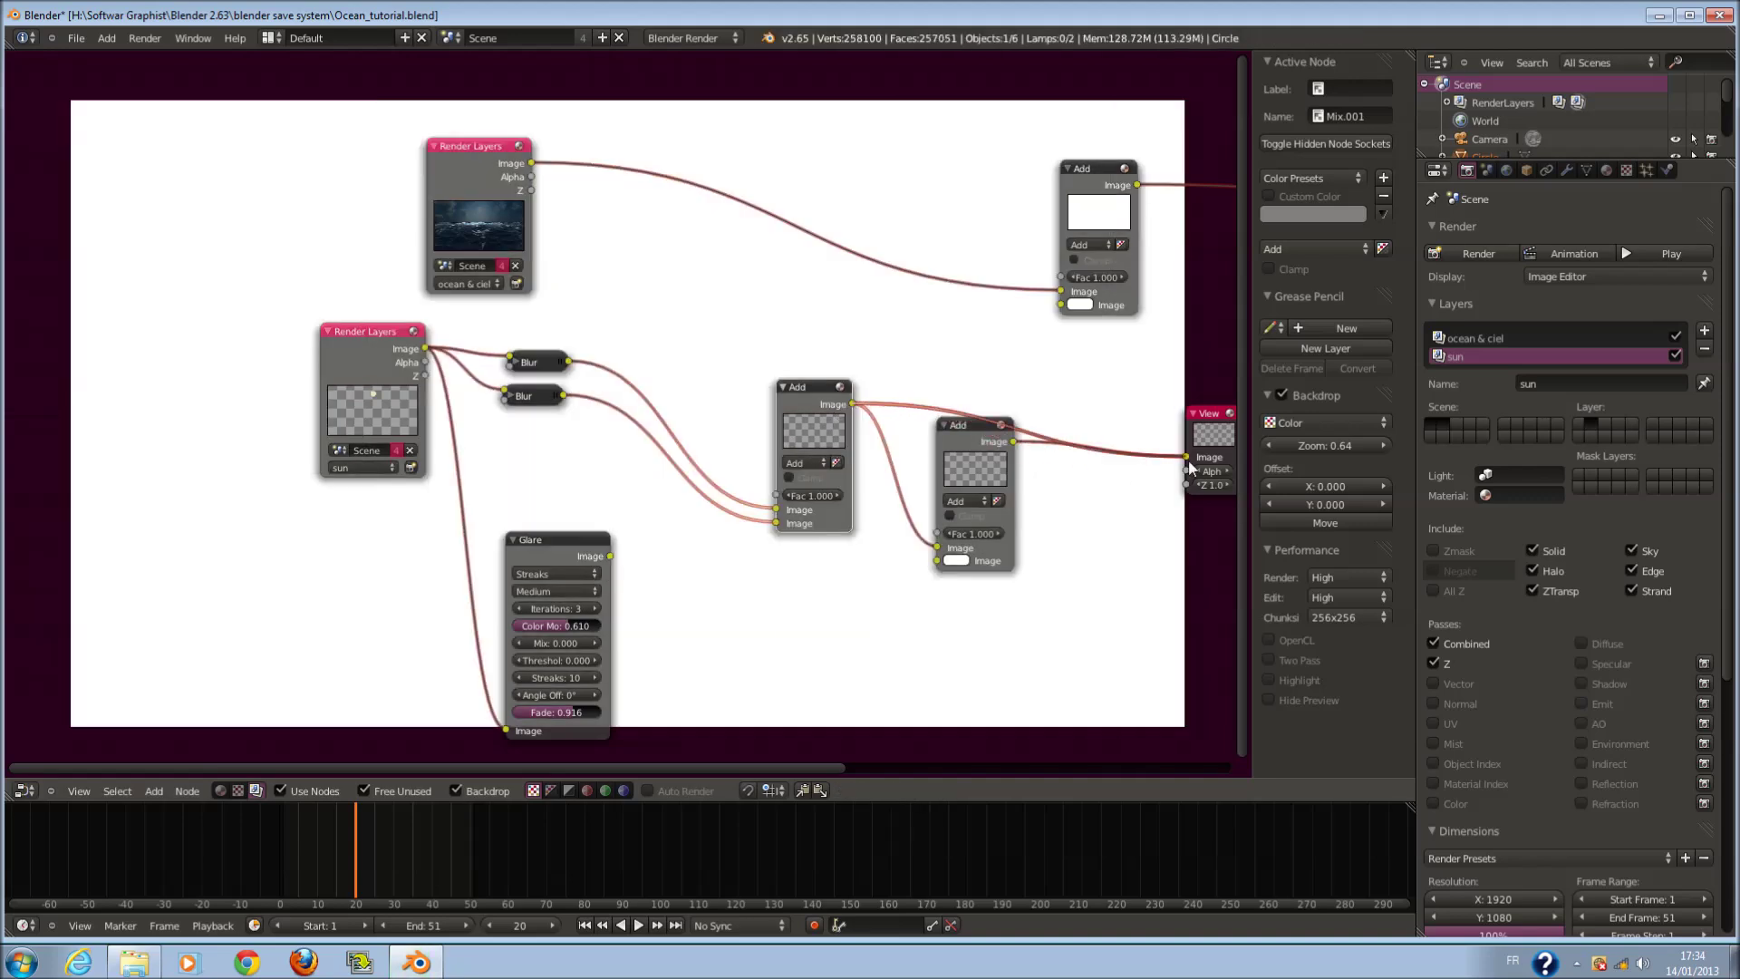
{"action": "left_click_drag", "start_coordinate": [974, 489], "coordinate": [969, 528], "text": "alt"}
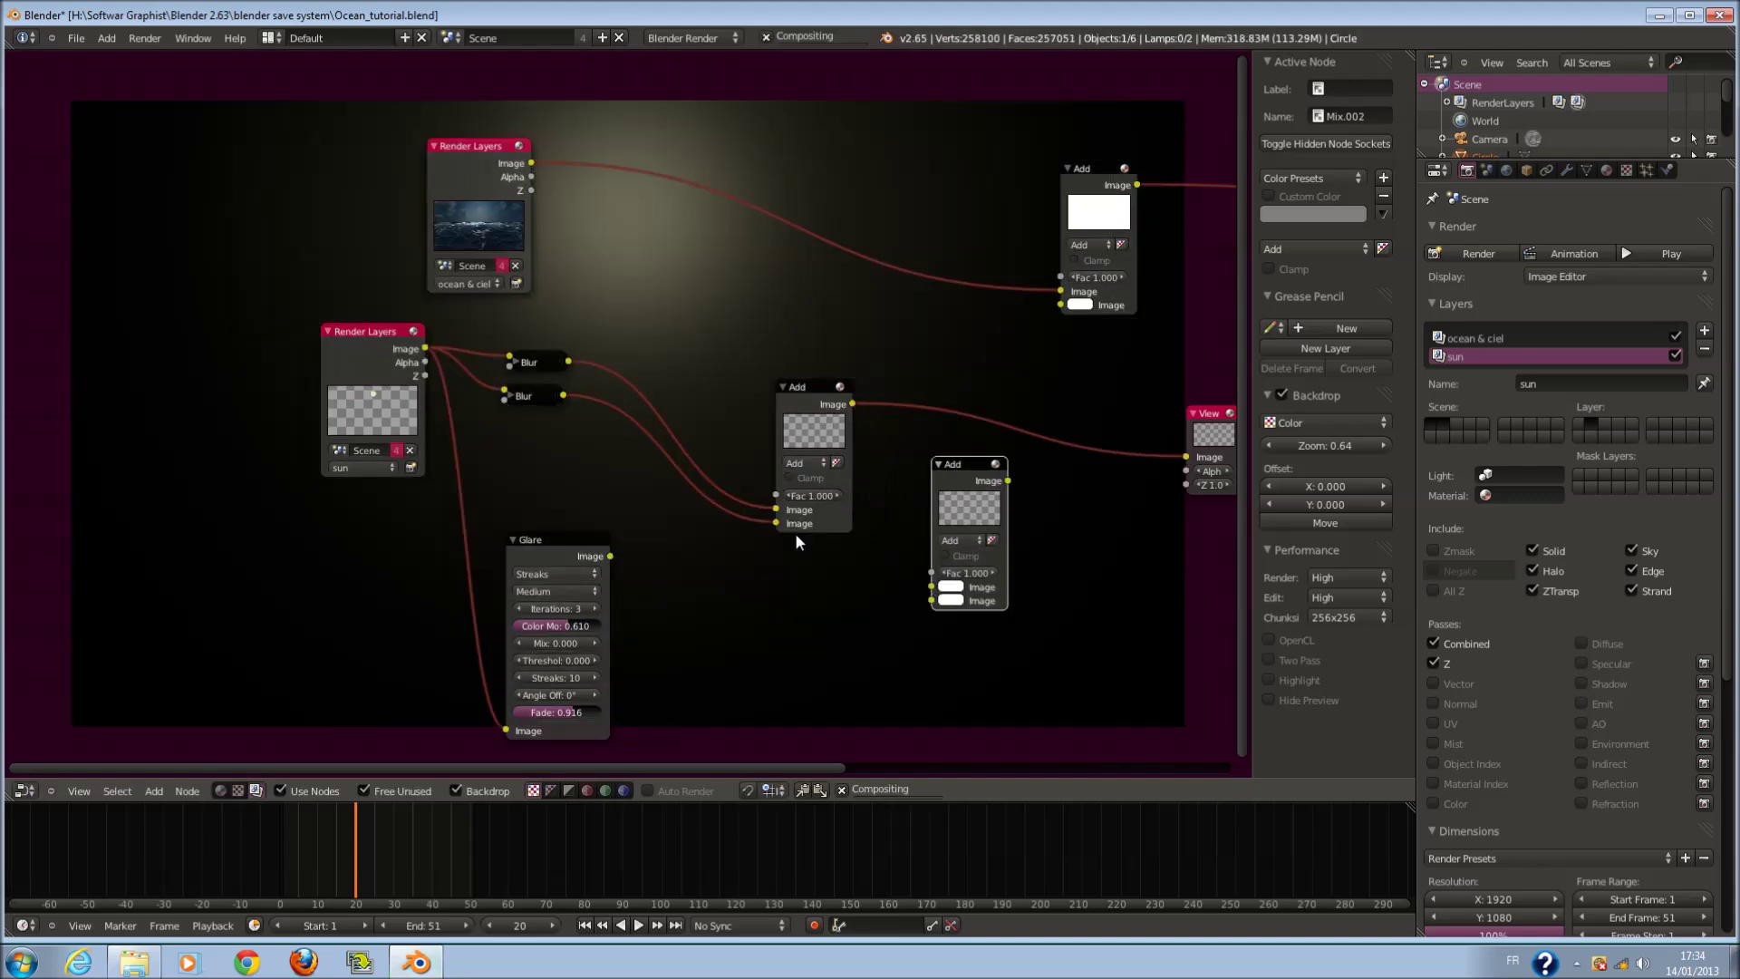
- Try inserting the Glare node between the upper Blur node and the first Add node, moving the lower Blur node down
{"action": "left_click_drag", "start_coordinate": [531, 395], "coordinate": [528, 476]}
{"action": "left_click_drag", "start_coordinate": [505, 730], "coordinate": [679, 266]}
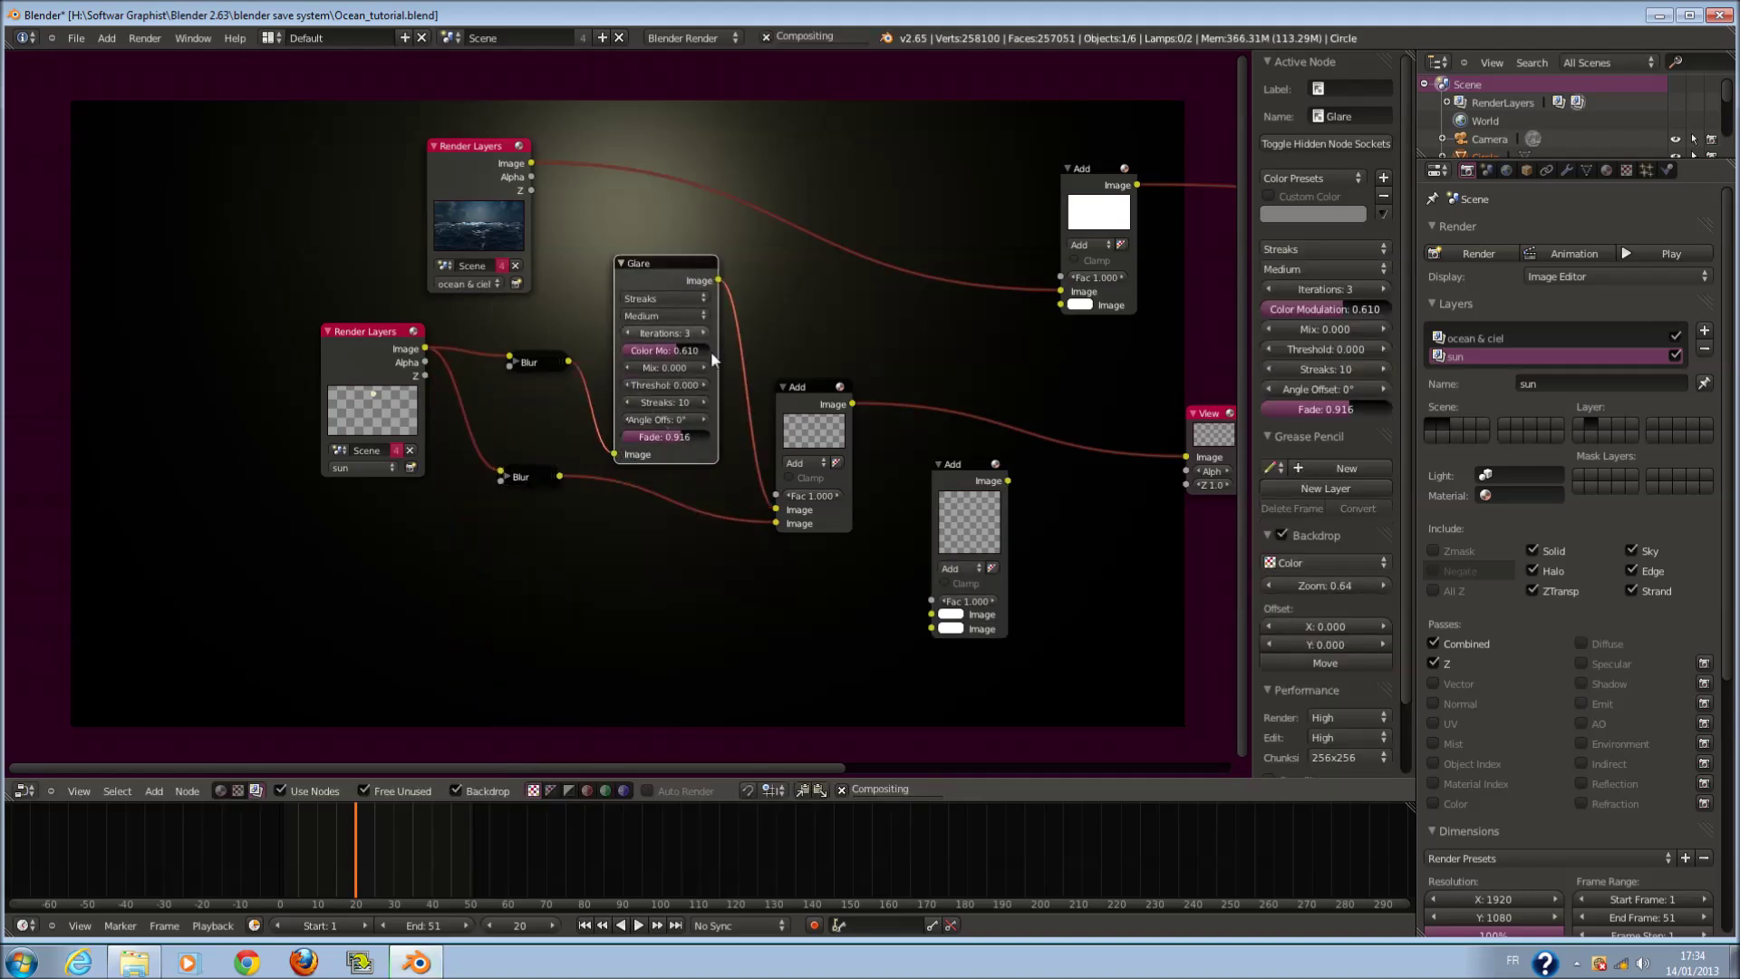
{"action": "scroll", "coordinate": [759, 496], "scroll_direction": "up", "scroll_amount": 1}
{"action": "middle_click_drag", "start_coordinate": [758, 496], "coordinate": [761, 102]}
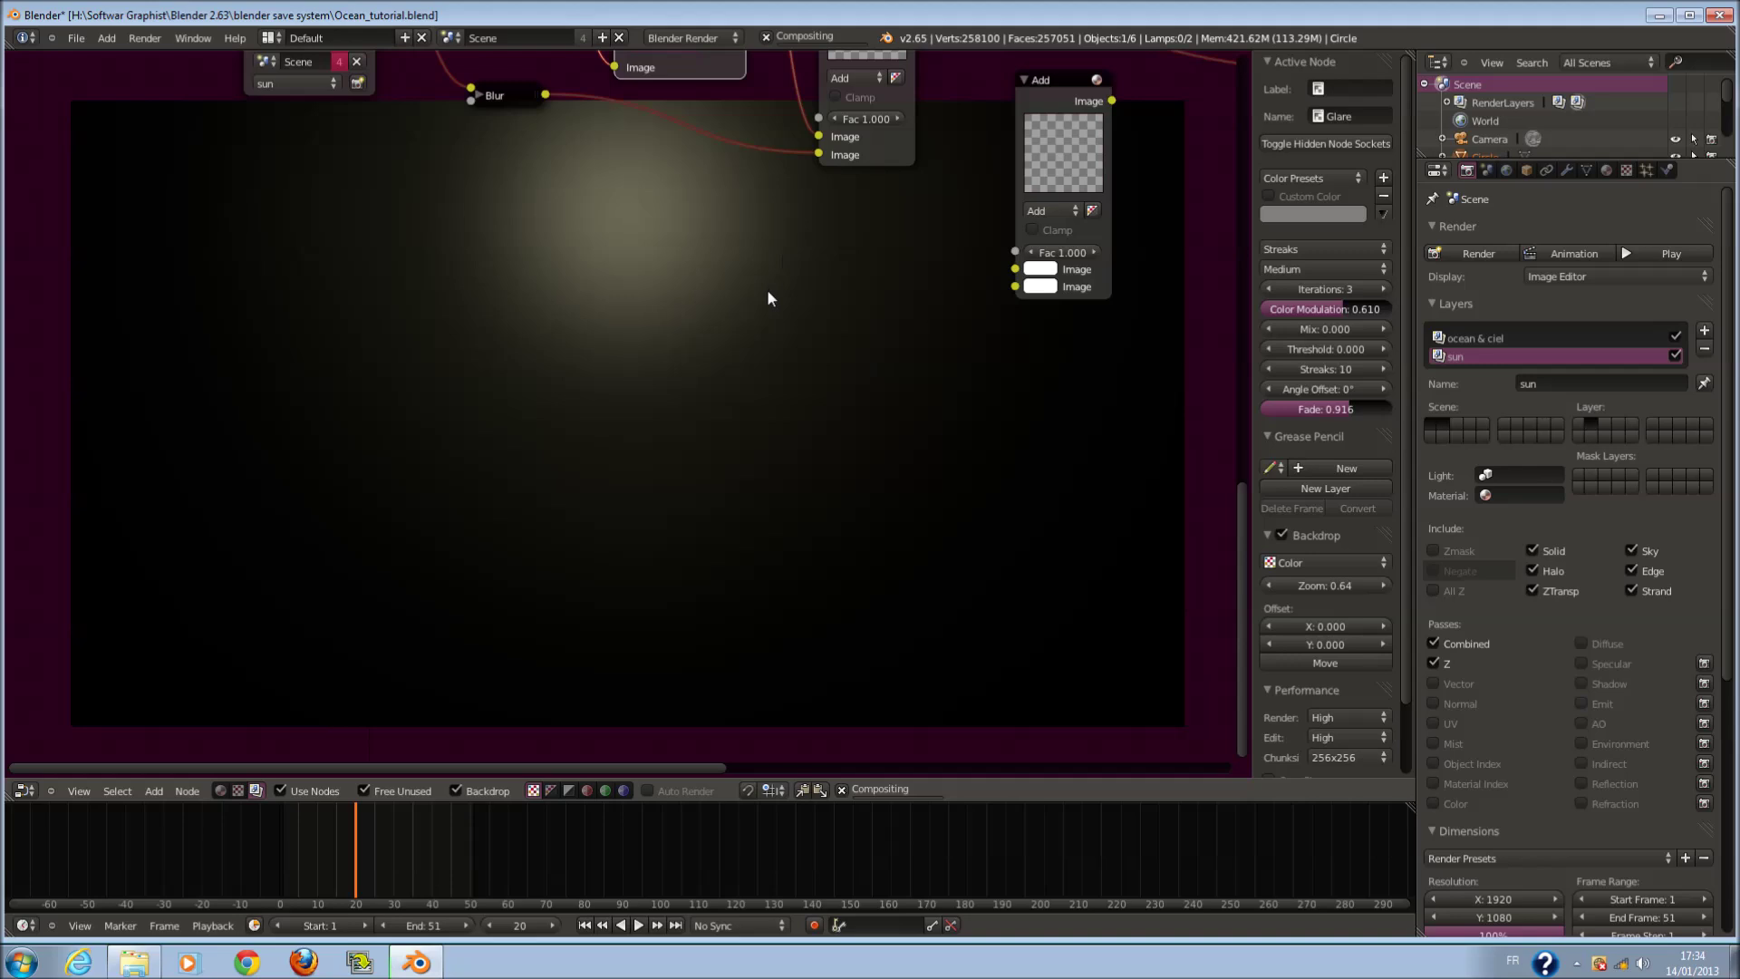
{"action": "scroll", "coordinate": [766, 297], "scroll_direction": "down", "scroll_amount": 1}
{"action": "middle_click_drag", "start_coordinate": [767, 297], "coordinate": [750, 523]}
{"action": "scroll", "coordinate": [751, 389], "scroll_direction": "up", "scroll_amount": 1}
- Reconnect the upper Blur node to the first Add node, and place the Glare node below the restacked Blur nodes
{"action": "left_click_drag", "start_coordinate": [608, 314], "coordinate": [815, 385]}
{"action": "left_click_drag", "start_coordinate": [666, 78], "coordinate": [561, 462]}
{"action": "left_click_drag", "start_coordinate": [514, 343], "coordinate": [521, 232]}
{"action": "key", "text": "g"}
{"action": "key", "text": "Escape"}
- Feed the Glare node the sun Render Layers image and connect the first Add and Glare outputs to the second Add node's image inputs
{"action": "left_click_drag", "start_coordinate": [368, 181], "coordinate": [501, 701]}
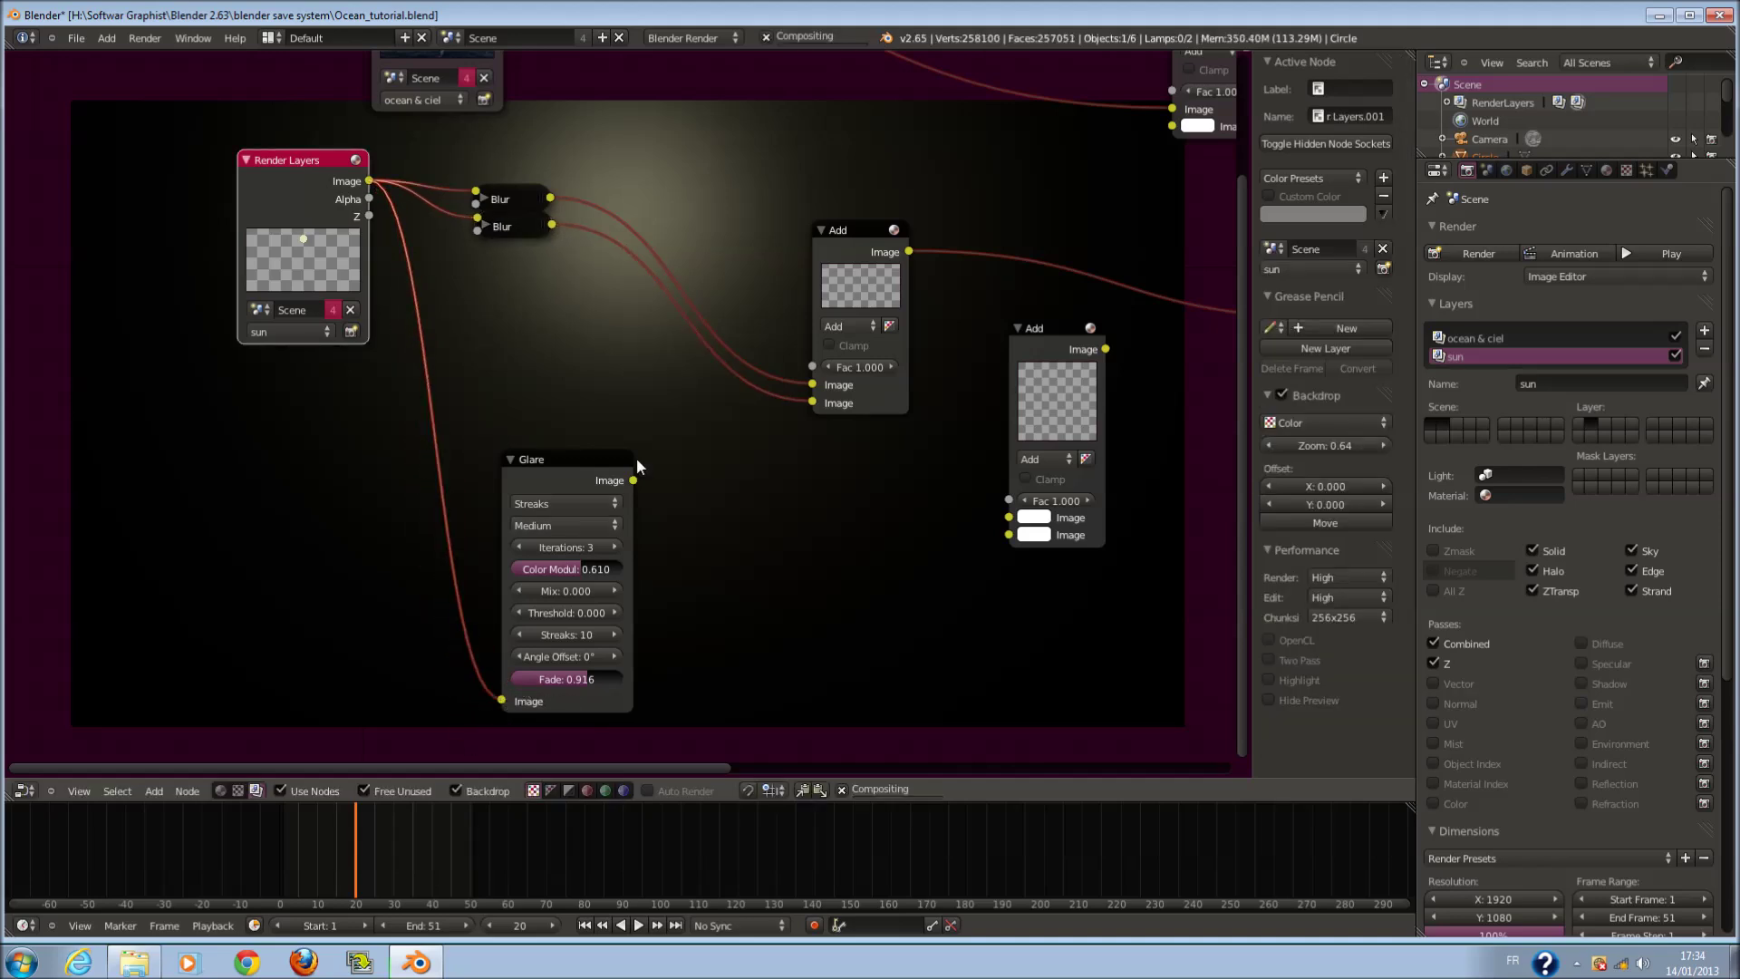
{"action": "left_click_drag", "start_coordinate": [632, 480], "coordinate": [1008, 534]}
{"action": "left_click_drag", "start_coordinate": [907, 251], "coordinate": [1008, 516]}
- Connect the second Add node to the Viewer, then move it beside the first and the Glare node up beneath the Blur nodes
{"action": "scroll", "coordinate": [1080, 341], "scroll_direction": "down", "scroll_amount": 1}
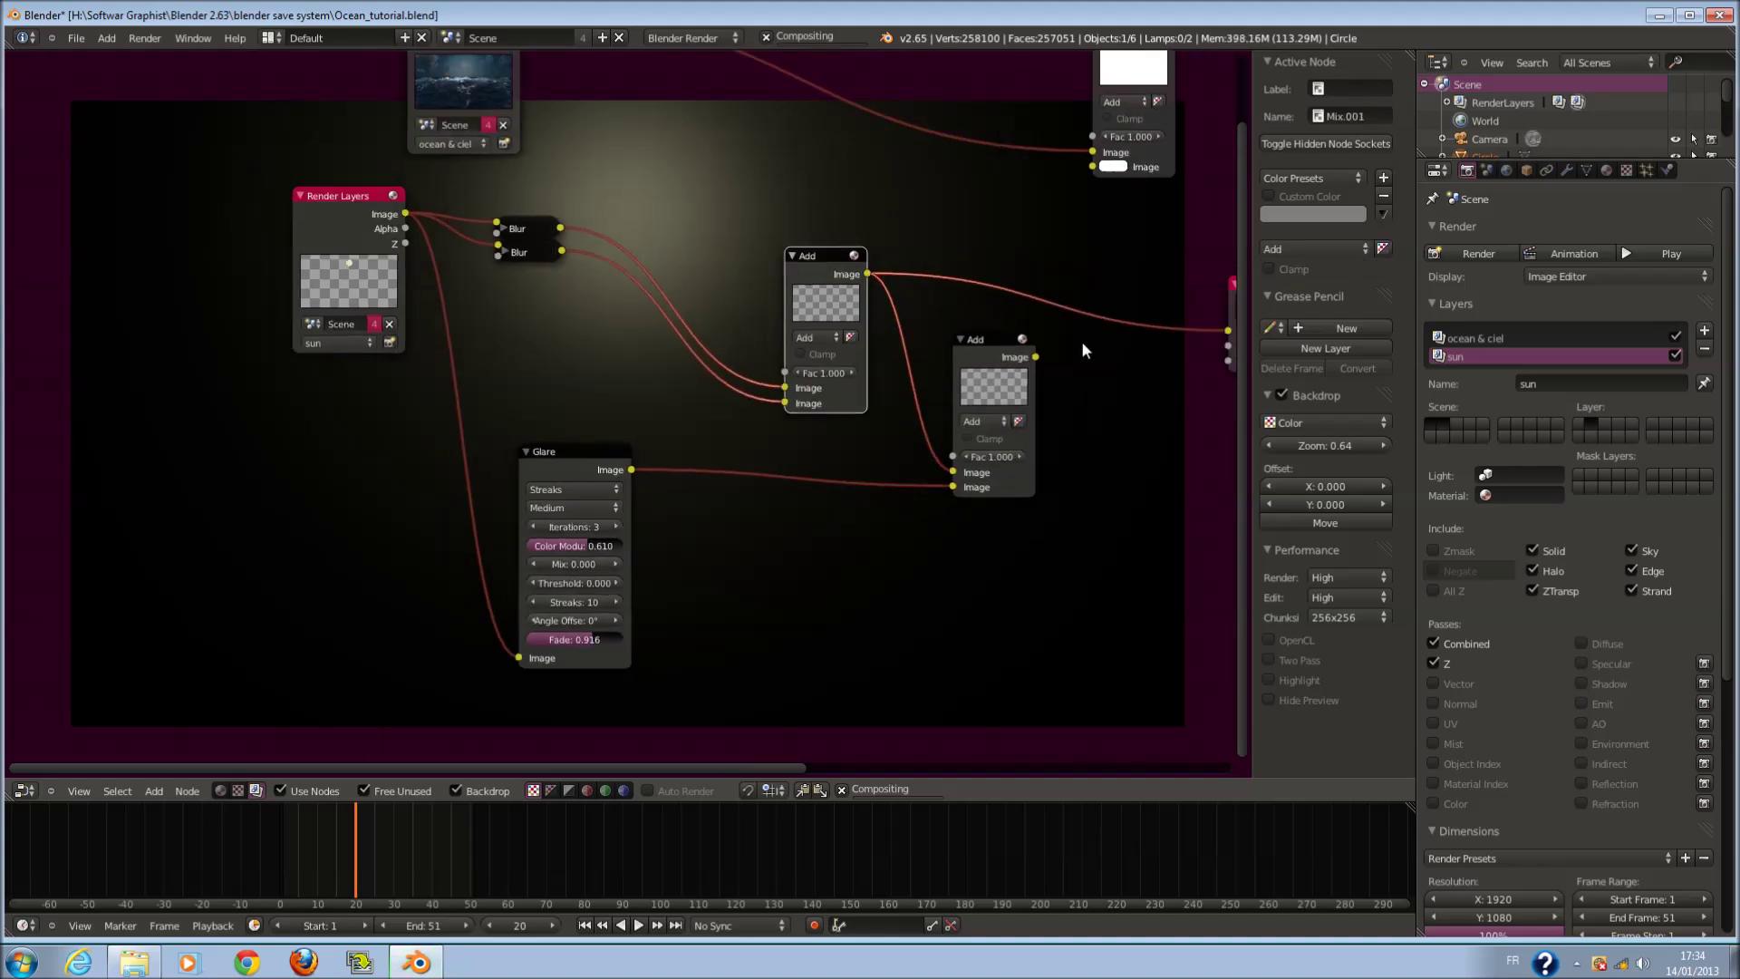
{"action": "left_click_drag", "start_coordinate": [1182, 354], "coordinate": [1229, 333]}
{"action": "left_click_drag", "start_coordinate": [1014, 345], "coordinate": [937, 262]}
{"action": "left_click_drag", "start_coordinate": [577, 449], "coordinate": [529, 296]}
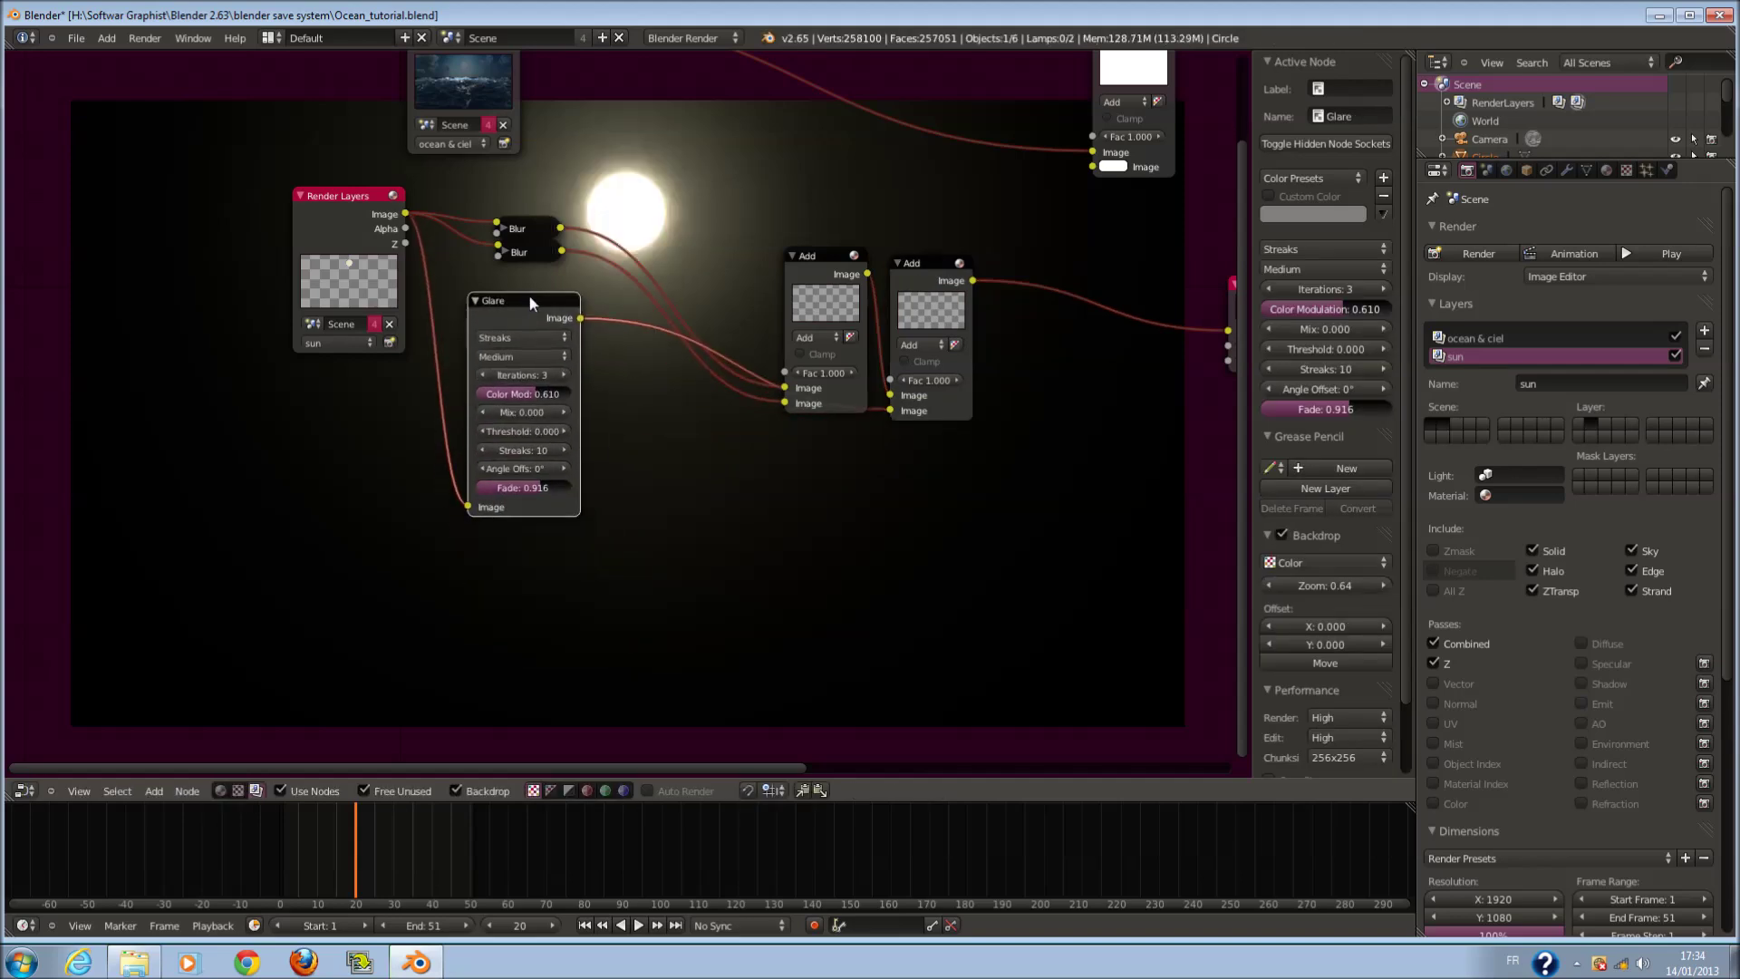
- Set the Glare node's Threshold to 0.1 and its Fade to 0.948
{"action": "scroll", "coordinate": [553, 259], "scroll_direction": "up", "scroll_amount": 3}
{"action": "scroll", "coordinate": [590, 429], "scroll_direction": "up", "scroll_amount": 2}
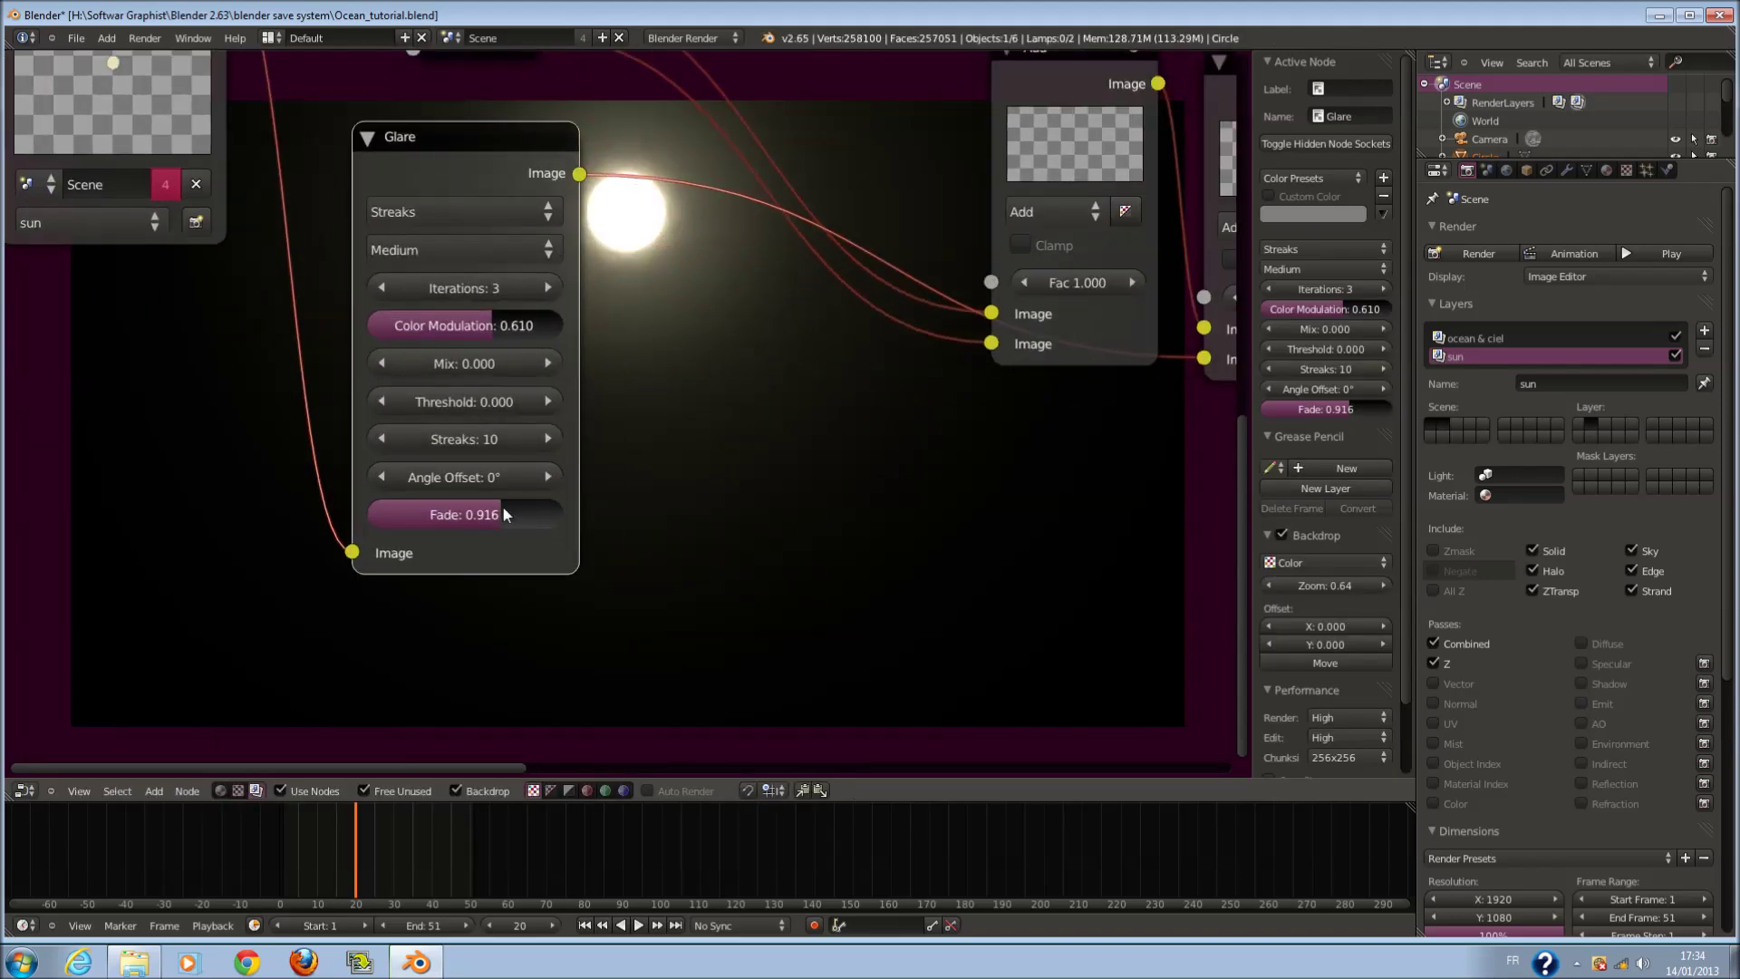
{"action": "left_click_drag", "start_coordinate": [497, 516], "coordinate": [597, 514]}
{"action": "left_click", "coordinate": [549, 402]}
{"action": "middle_click_drag", "start_coordinate": [672, 435], "coordinate": [570, 368]}
{"action": "middle_click_drag", "start_coordinate": [463, 477], "coordinate": [544, 494]}
{"action": "left_click_drag", "start_coordinate": [544, 494], "coordinate": [503, 504]}
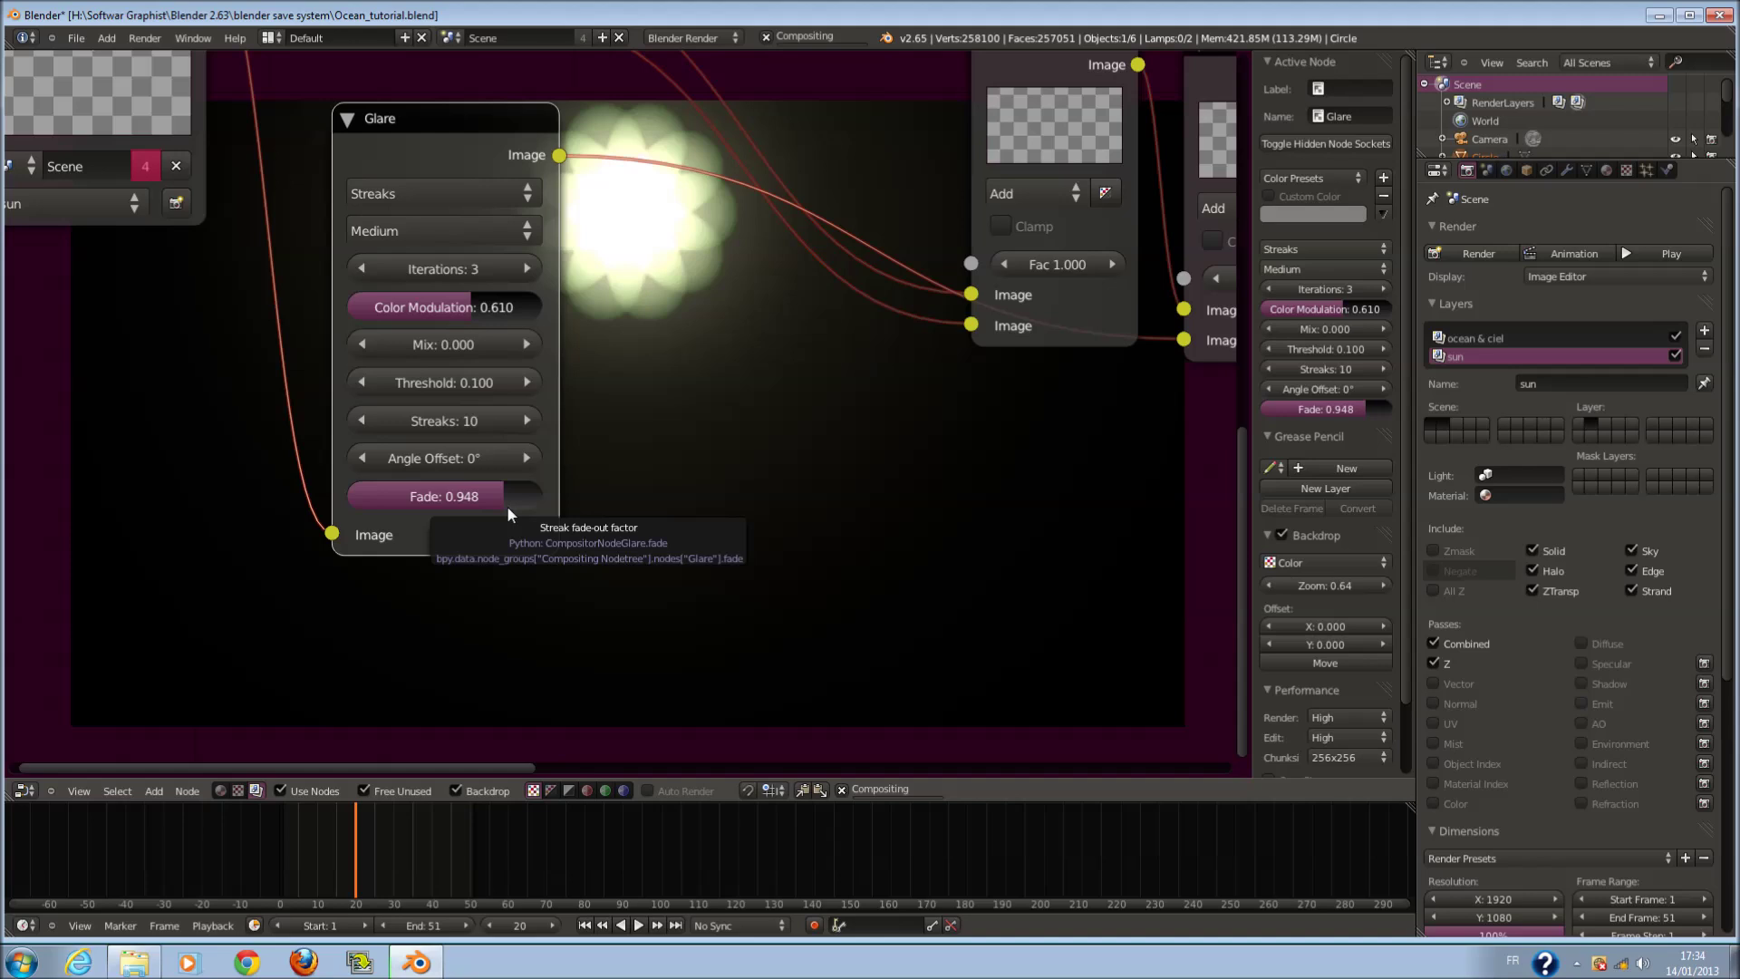
- Duplicate the Glare node below the original as a Ghosts glare and feed it the sun Render Layers image
{"action": "middle_click_drag", "start_coordinate": [633, 481], "coordinate": [639, 359]}
{"action": "scroll", "coordinate": [639, 359], "scroll_direction": "down", "scroll_amount": 4}
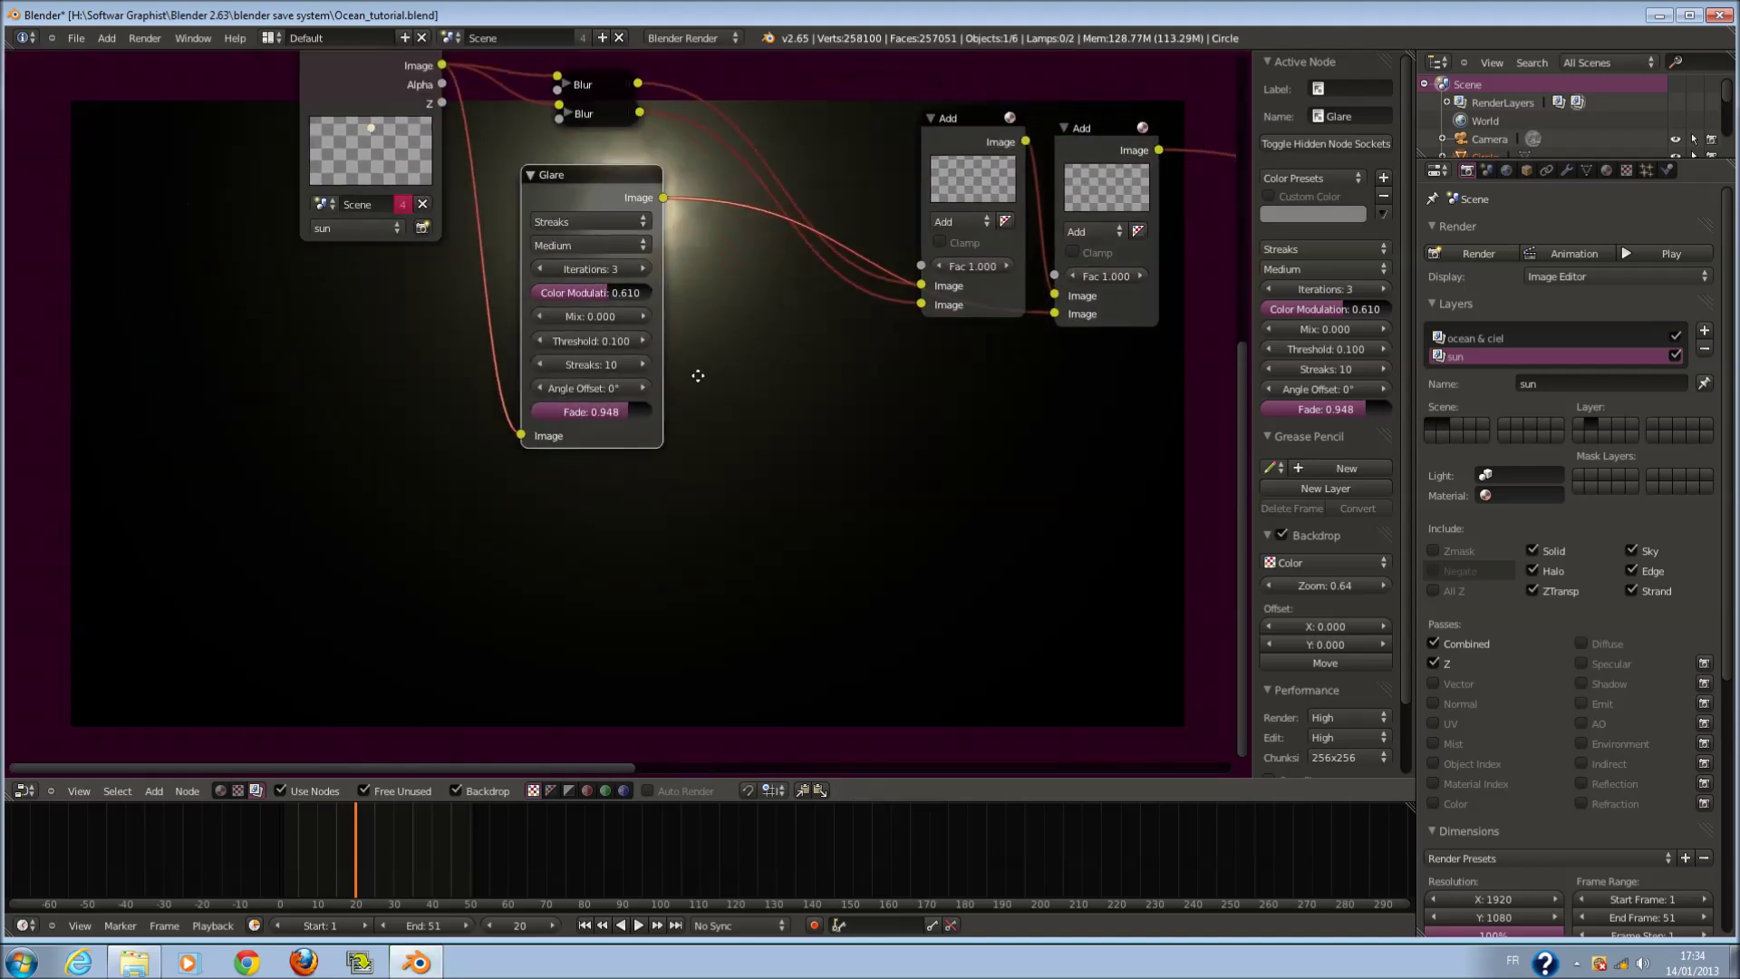
{"action": "scroll", "coordinate": [634, 172], "scroll_direction": "down", "scroll_amount": 1}
{"action": "key", "text": "shift+d"}
{"action": "left_click", "coordinate": [715, 510]}
{"action": "left_click", "coordinate": [681, 541]}
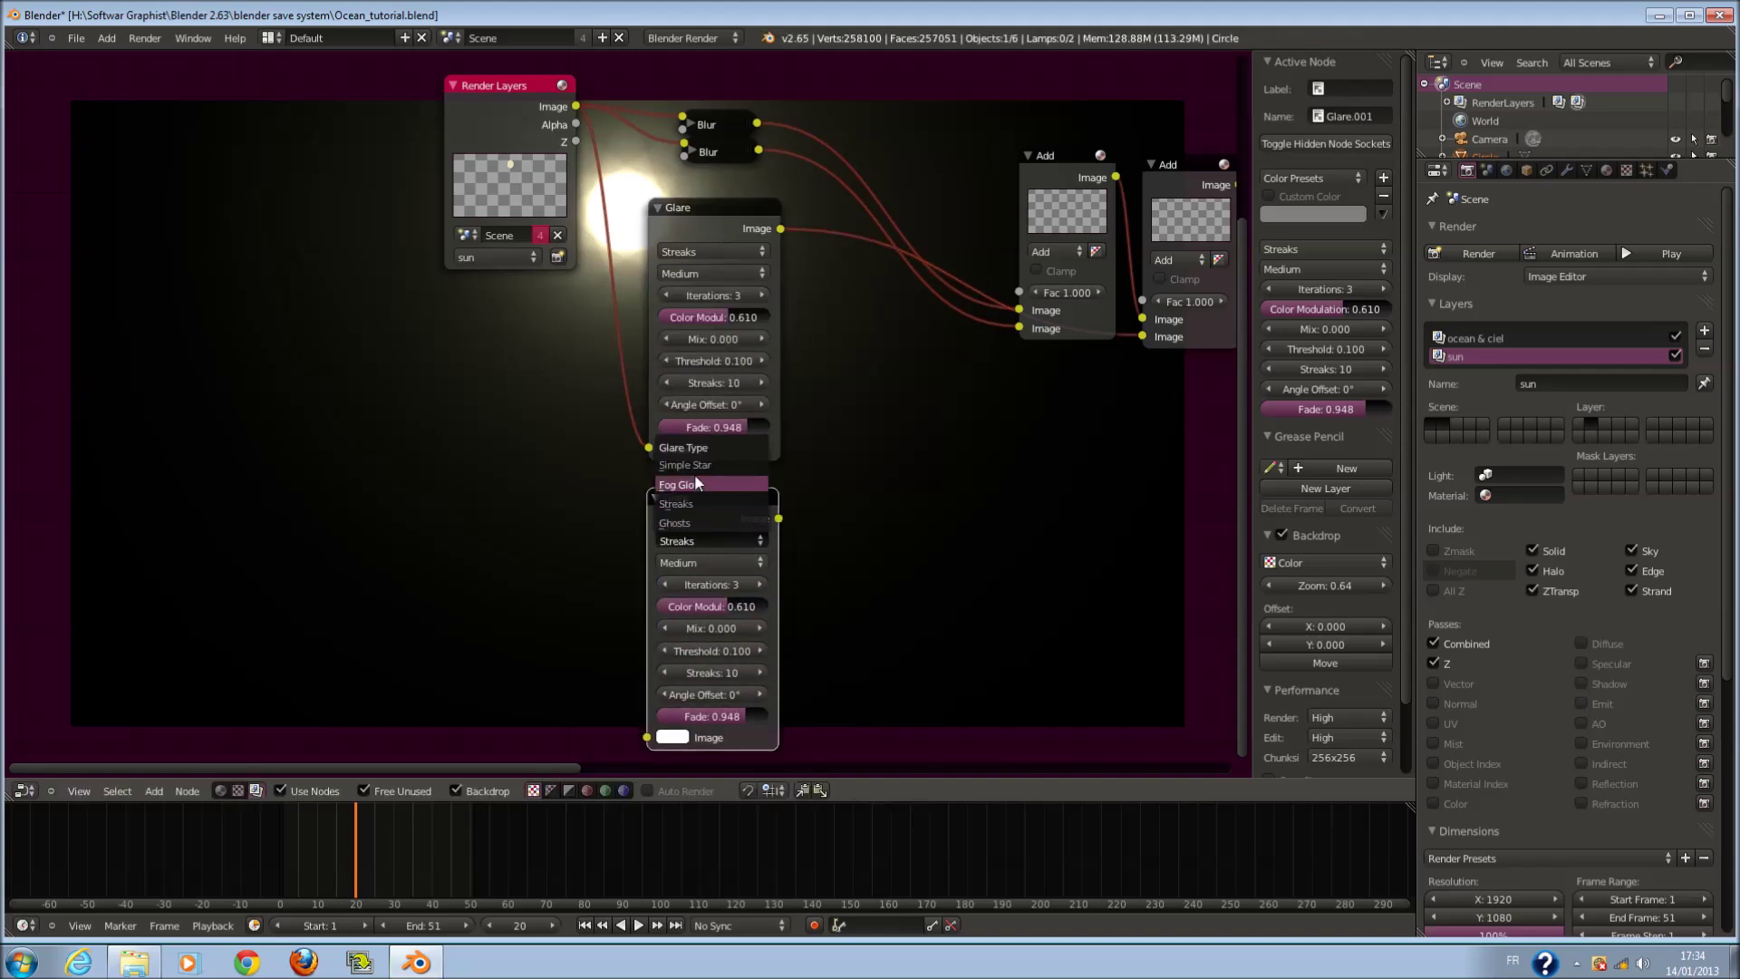
{"action": "left_click", "coordinate": [704, 522]}
{"action": "left_click_drag", "start_coordinate": [575, 106], "coordinate": [647, 671]}
- Duplicate an Add node onto the link before the Viewer and connect the Ghosts Glare output to the copy's second image input
{"action": "scroll", "coordinate": [645, 670], "scroll_direction": "down", "scroll_amount": 3}
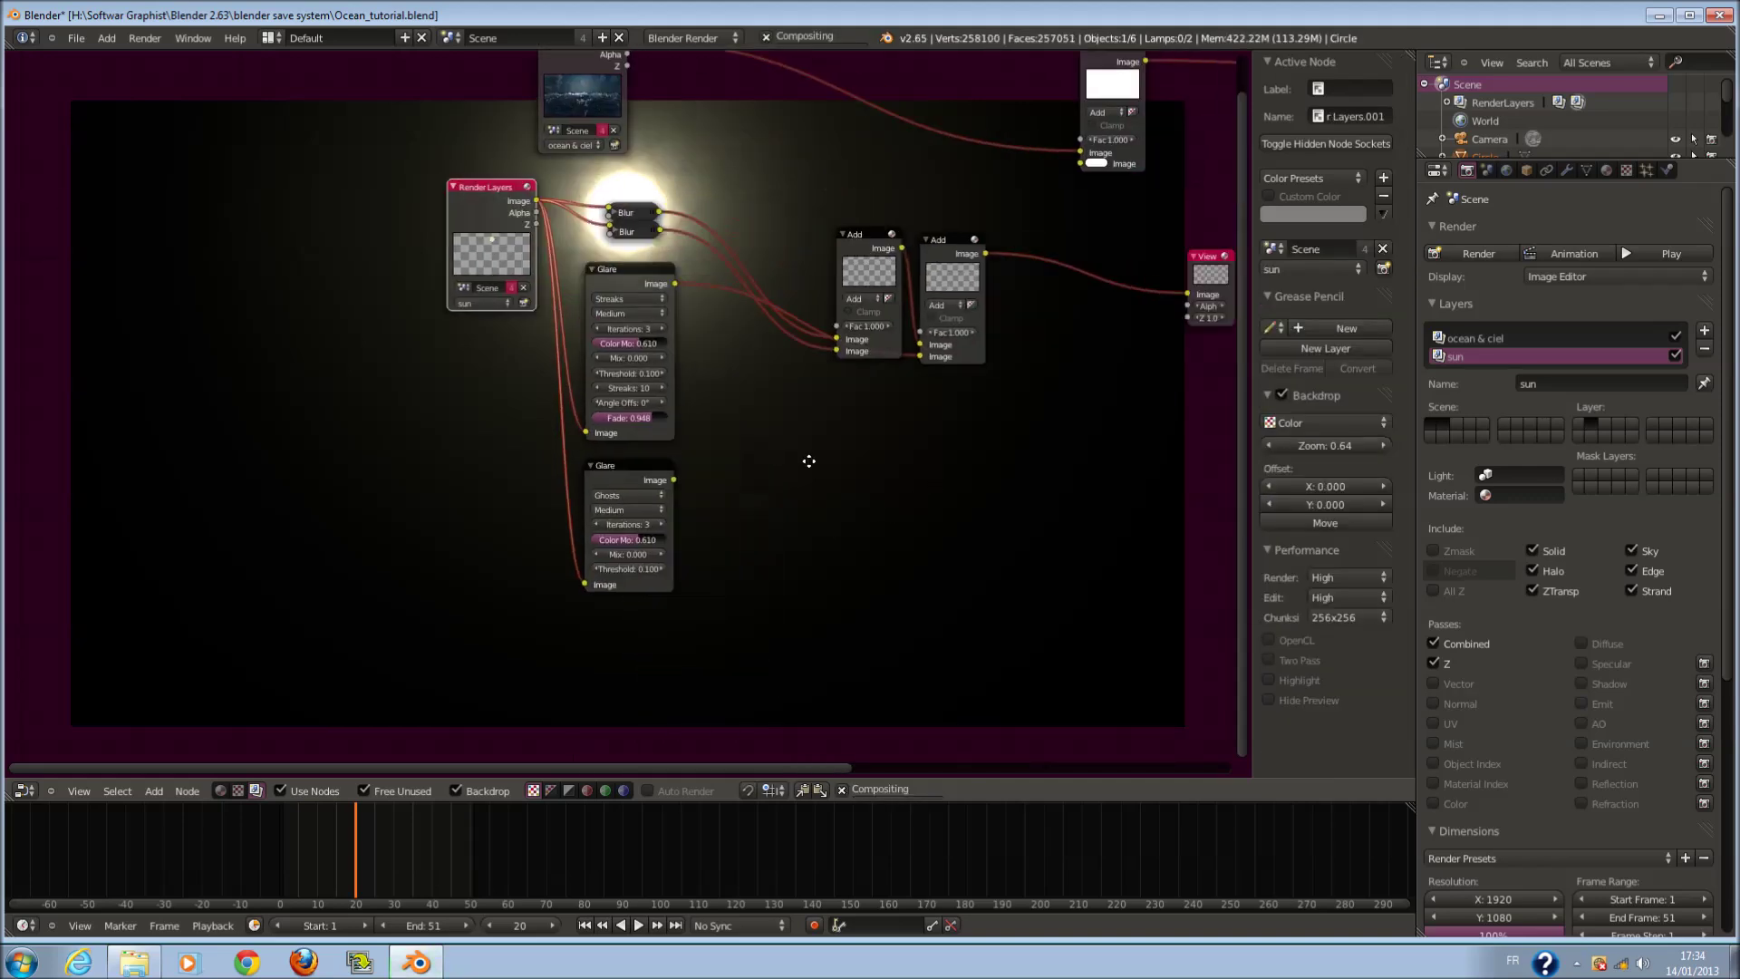
{"action": "middle_click_drag", "start_coordinate": [969, 287], "coordinate": [874, 268]}
{"action": "left_click", "coordinate": [874, 268]}
{"action": "key", "text": "shift+d"}
{"action": "left_click", "coordinate": [992, 274]}
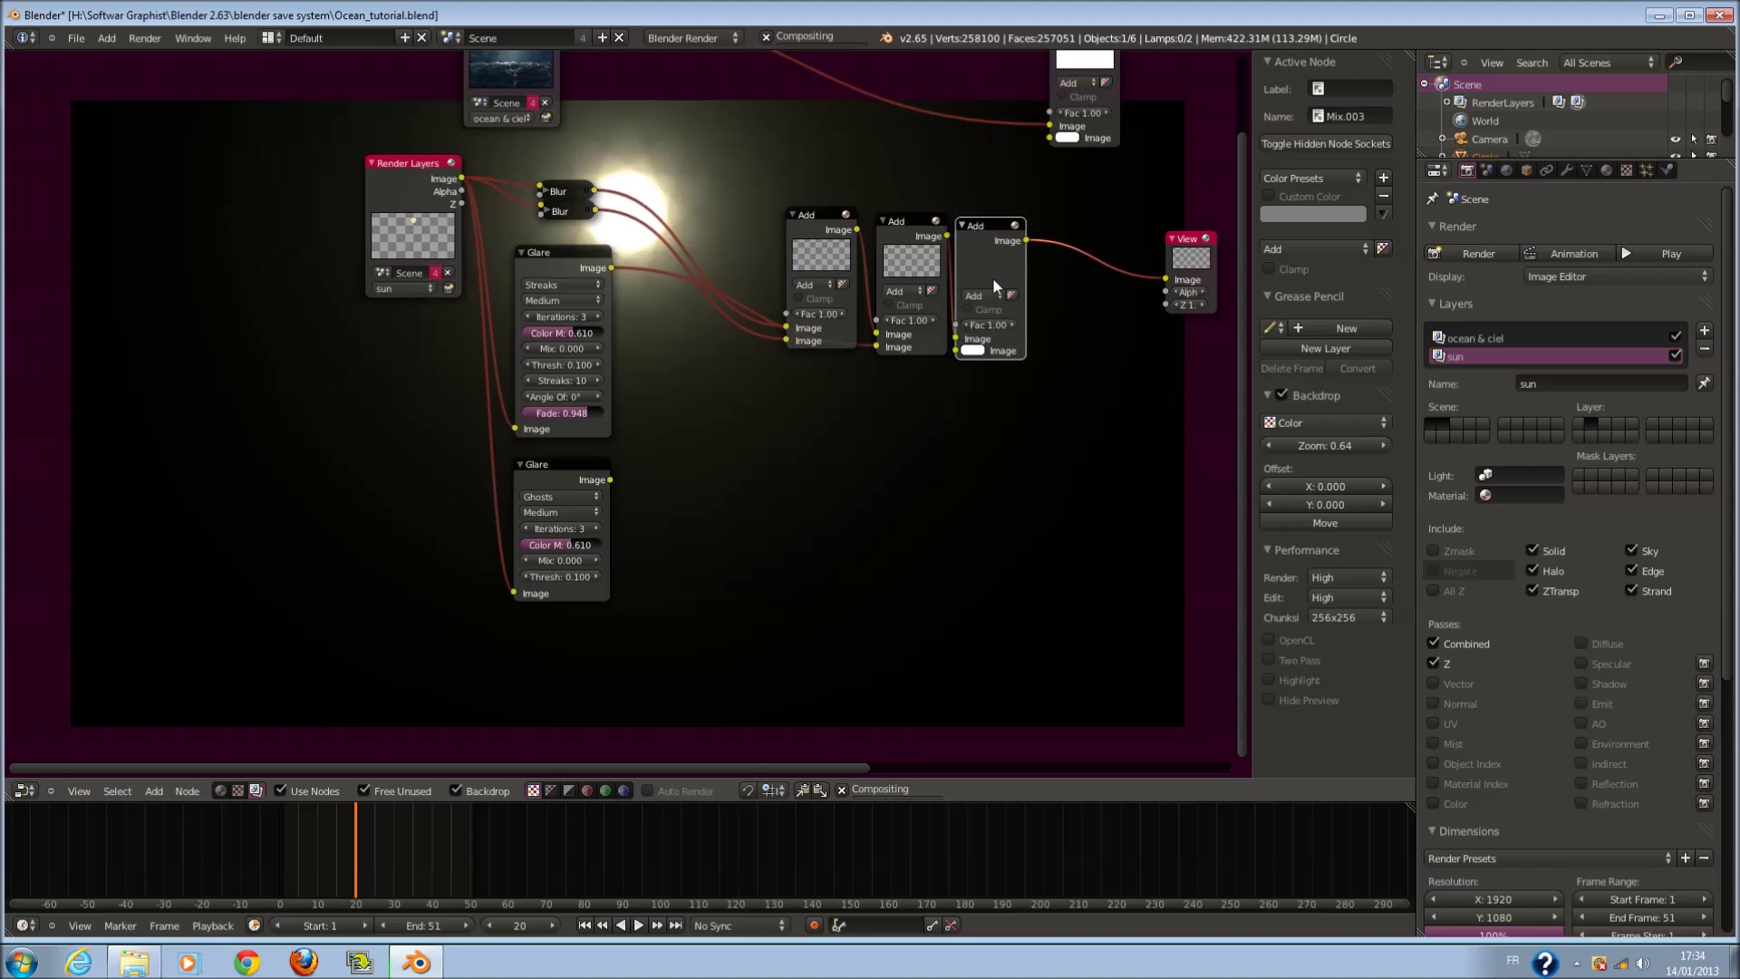
{"action": "left_click_drag", "start_coordinate": [956, 377], "coordinate": [611, 480]}
{"action": "scroll", "coordinate": [610, 480], "scroll_direction": "up", "scroll_amount": 2}
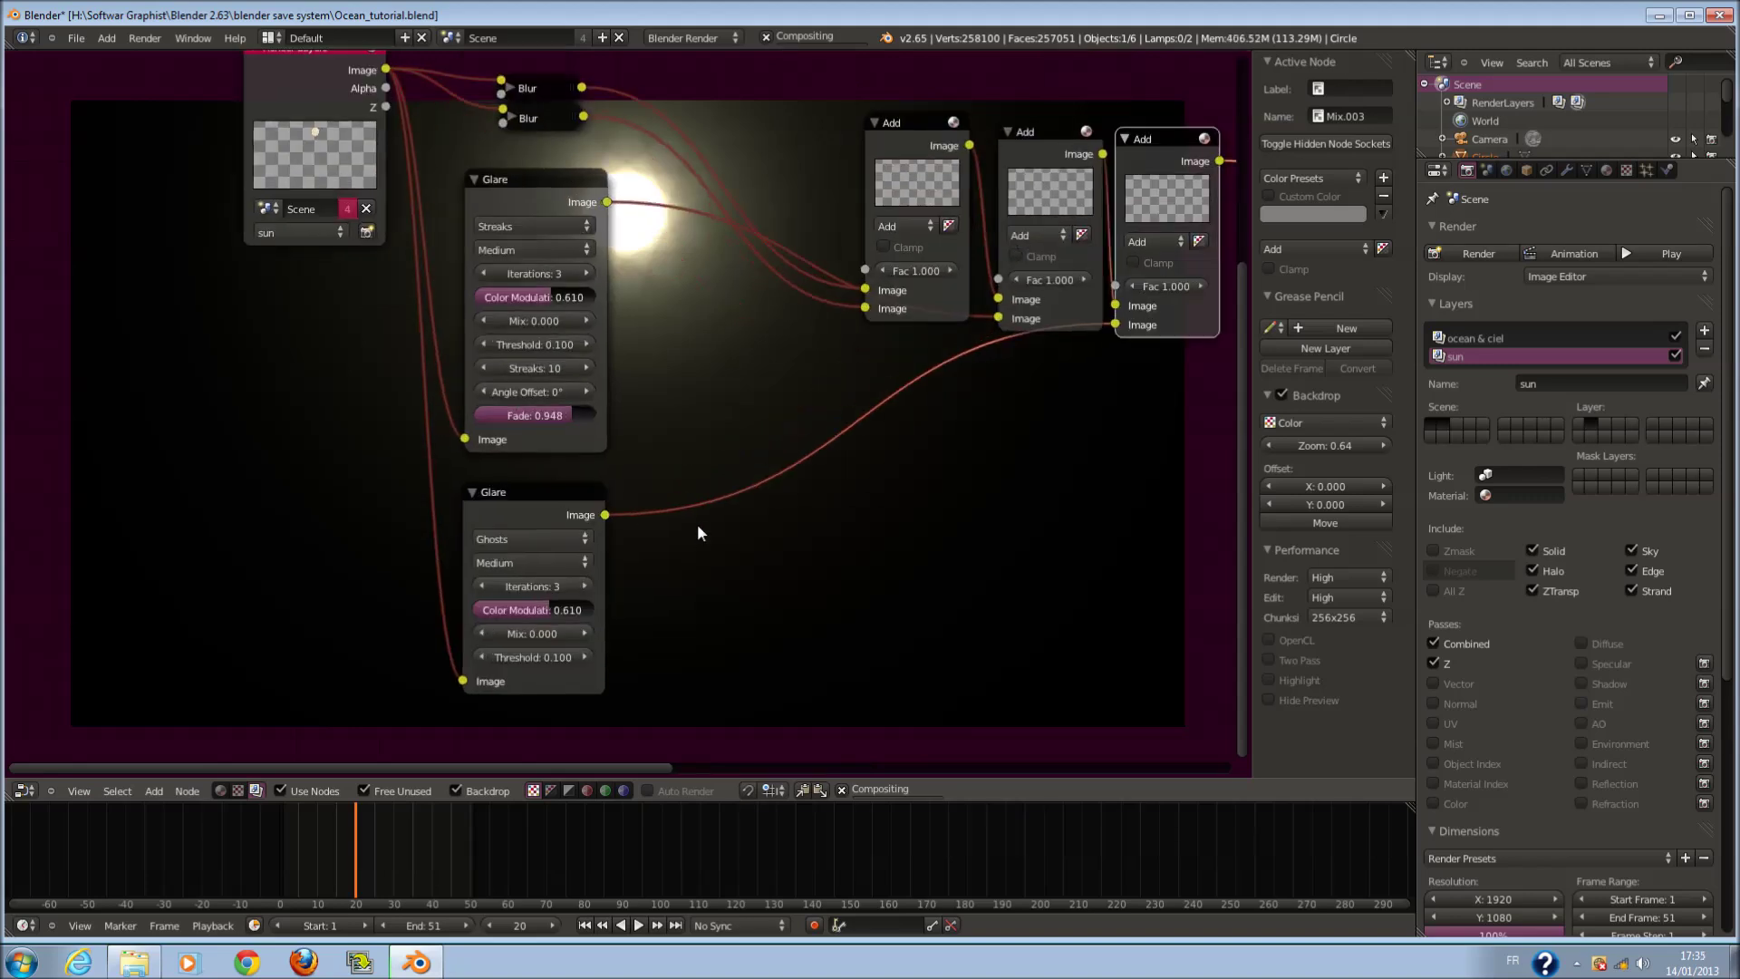
- Set the Ghosts Glare node's Mix to 1
{"action": "middle_click_drag", "start_coordinate": [697, 524], "coordinate": [564, 372]}
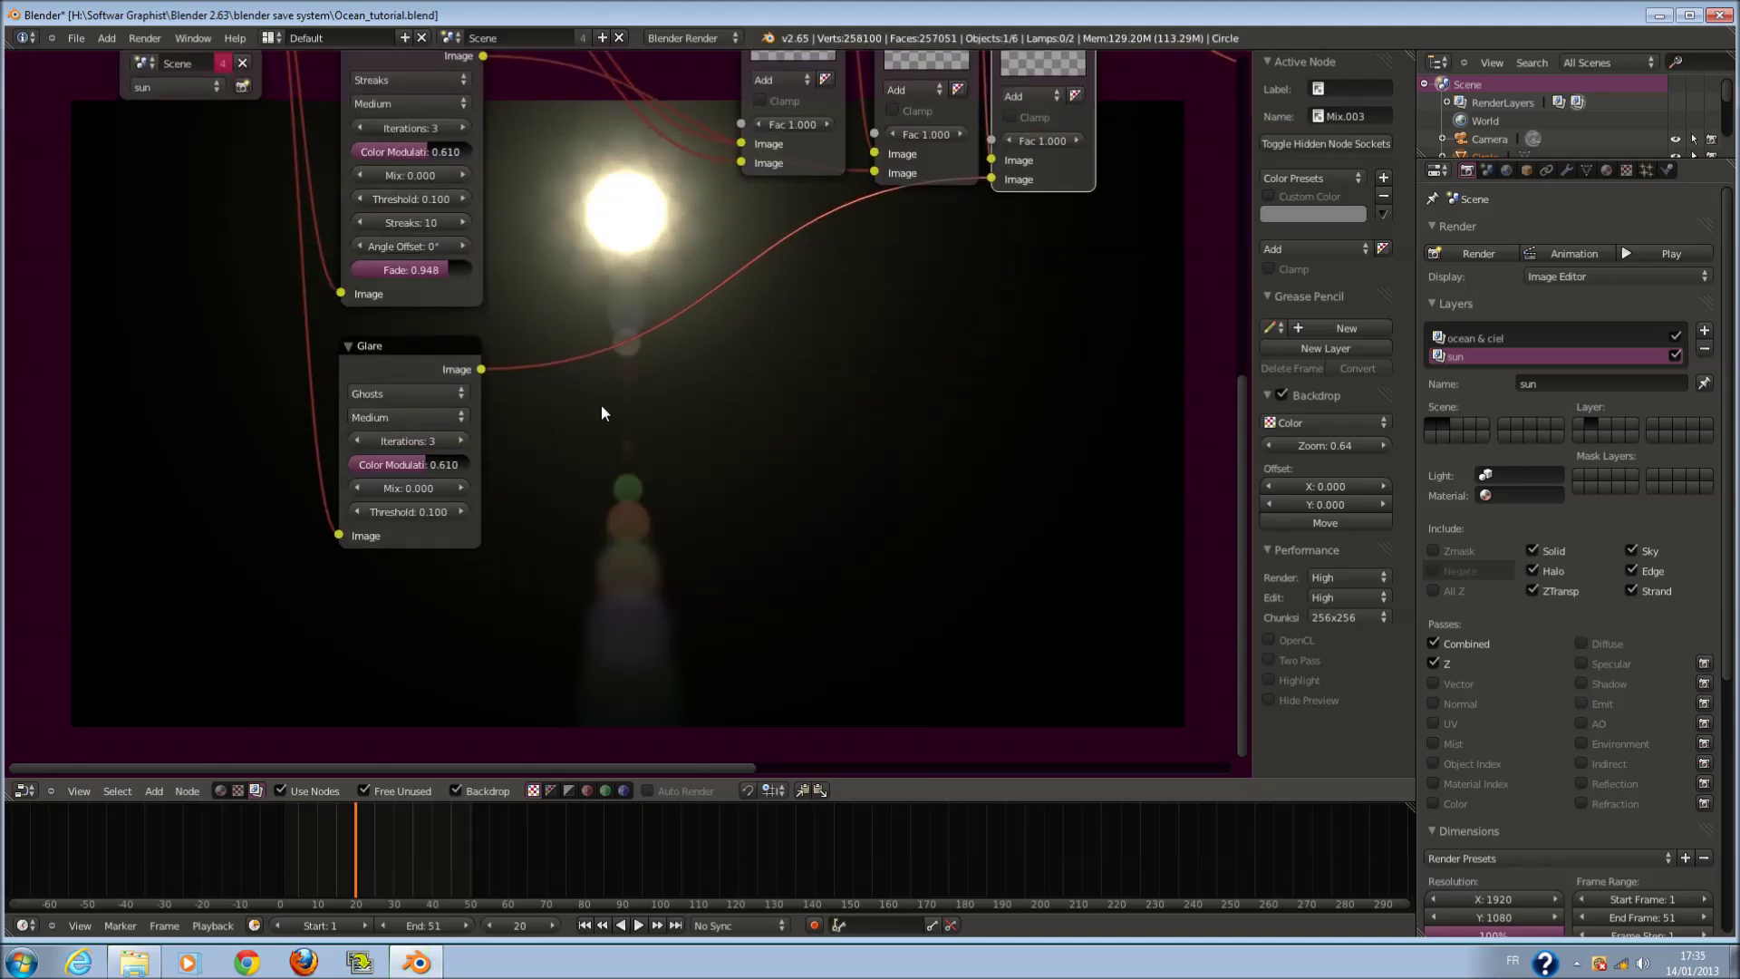
{"action": "scroll", "coordinate": [593, 387], "scroll_direction": "up", "scroll_amount": 1}
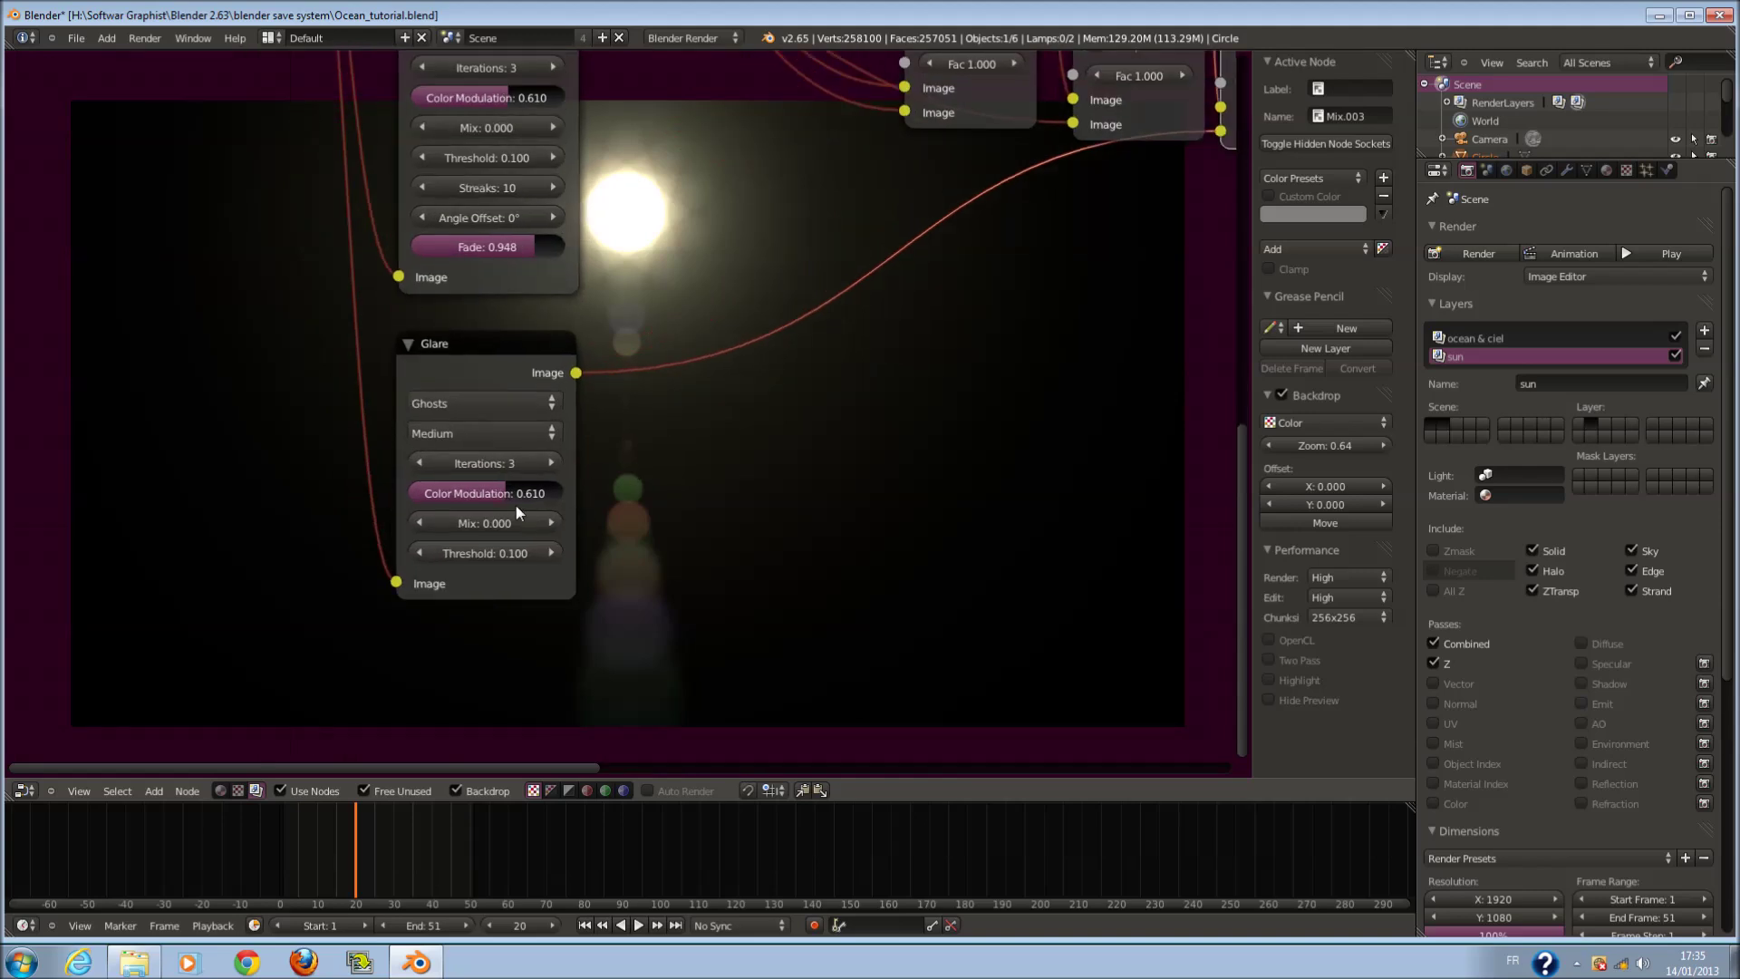
{"action": "left_click", "coordinate": [503, 525]}
{"action": "type", "text": "1"}
{"action": "key", "text": "Return"}
{"action": "scroll", "coordinate": [793, 514], "scroll_direction": "down", "scroll_amount": 1}
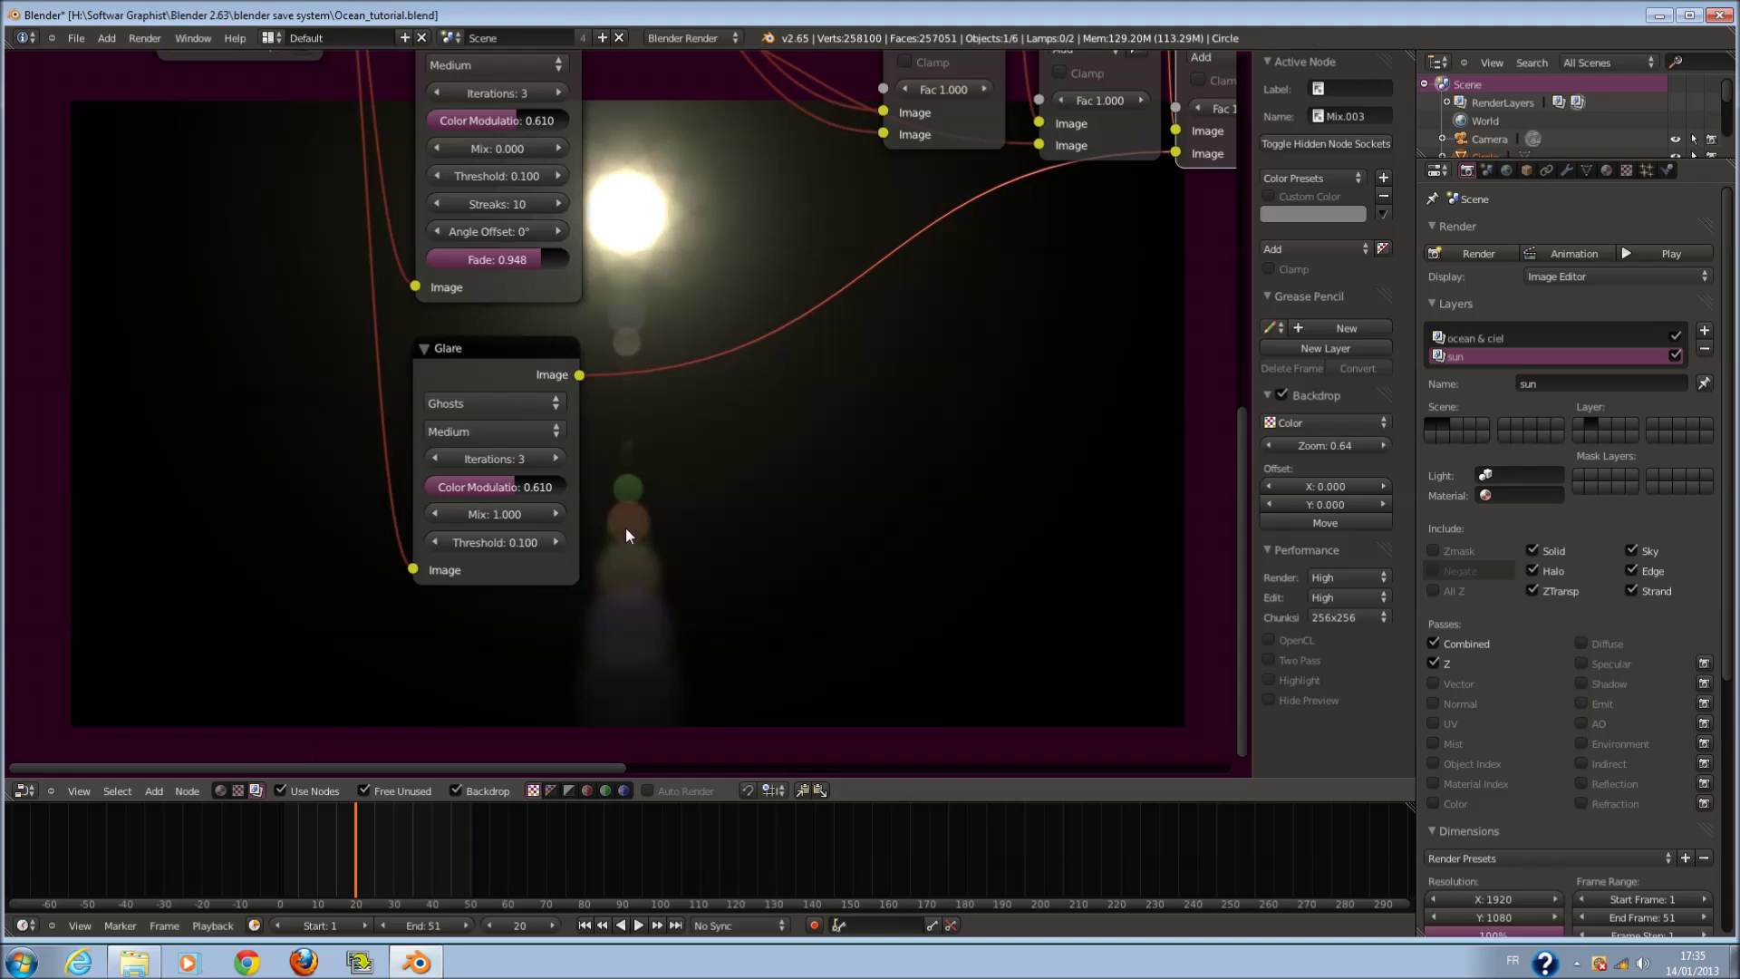
{"action": "scroll", "coordinate": [625, 535], "scroll_direction": "up", "scroll_amount": 1}
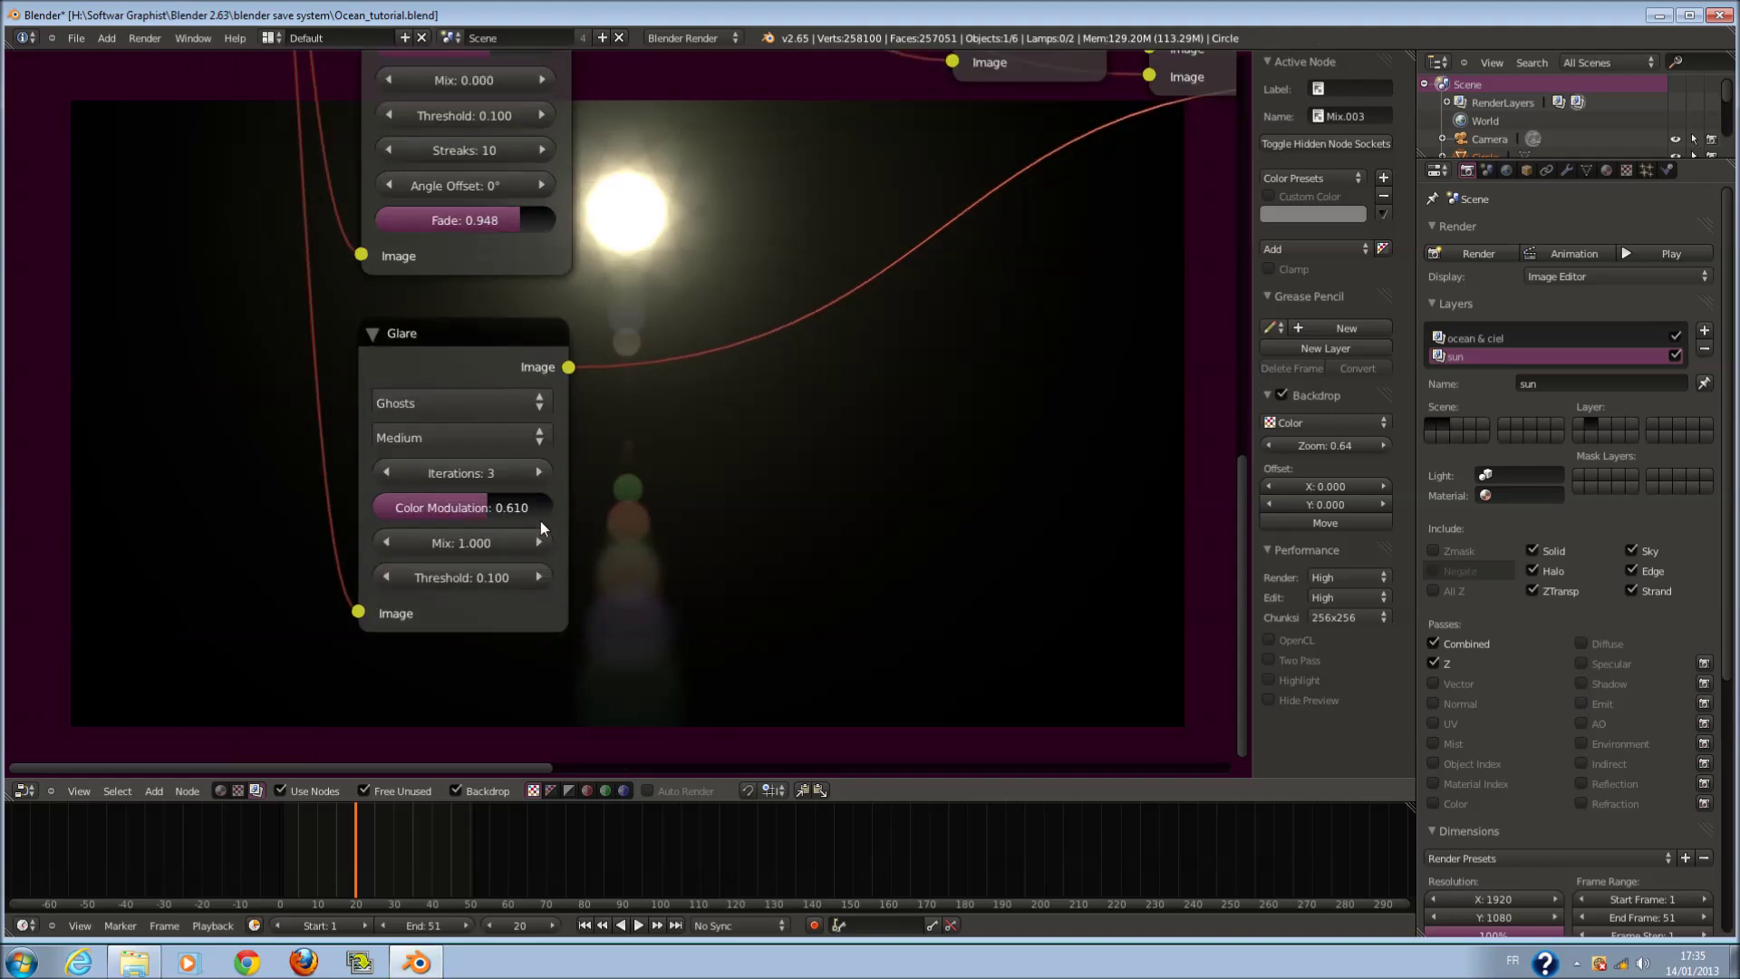
- Set the Ghosts Glare node's Threshold to 0
{"action": "left_click_drag", "start_coordinate": [474, 578], "coordinate": [654, 572]}
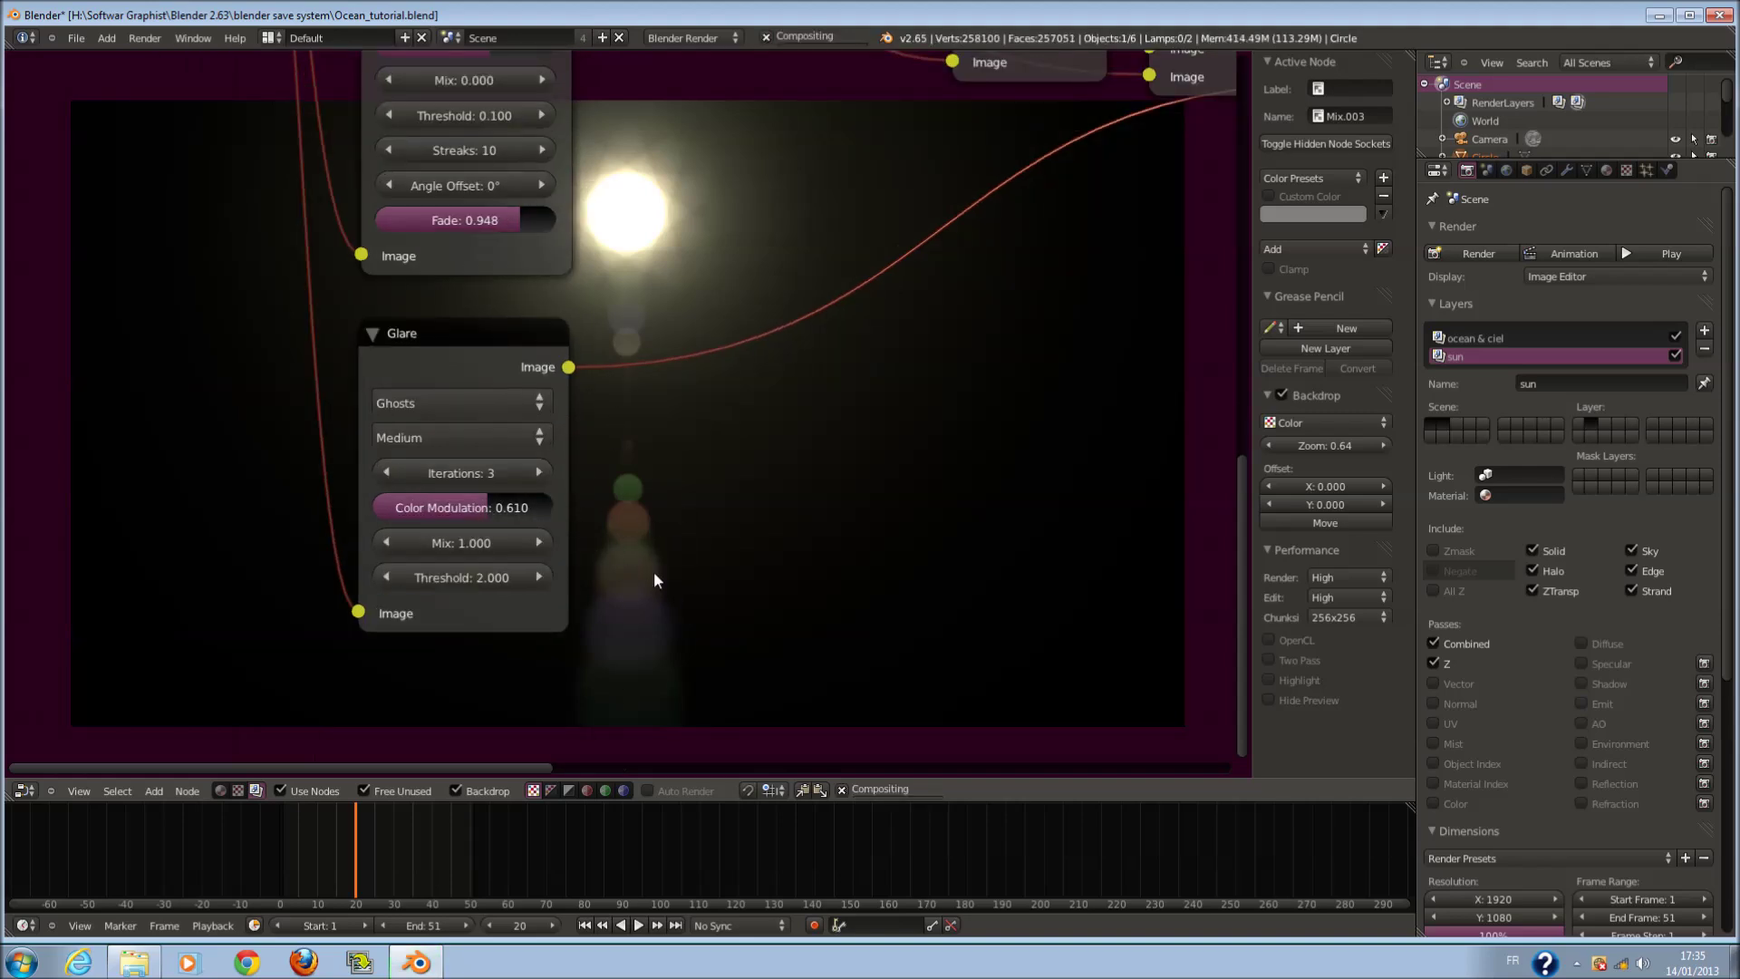
{"action": "left_click", "coordinate": [423, 585]}
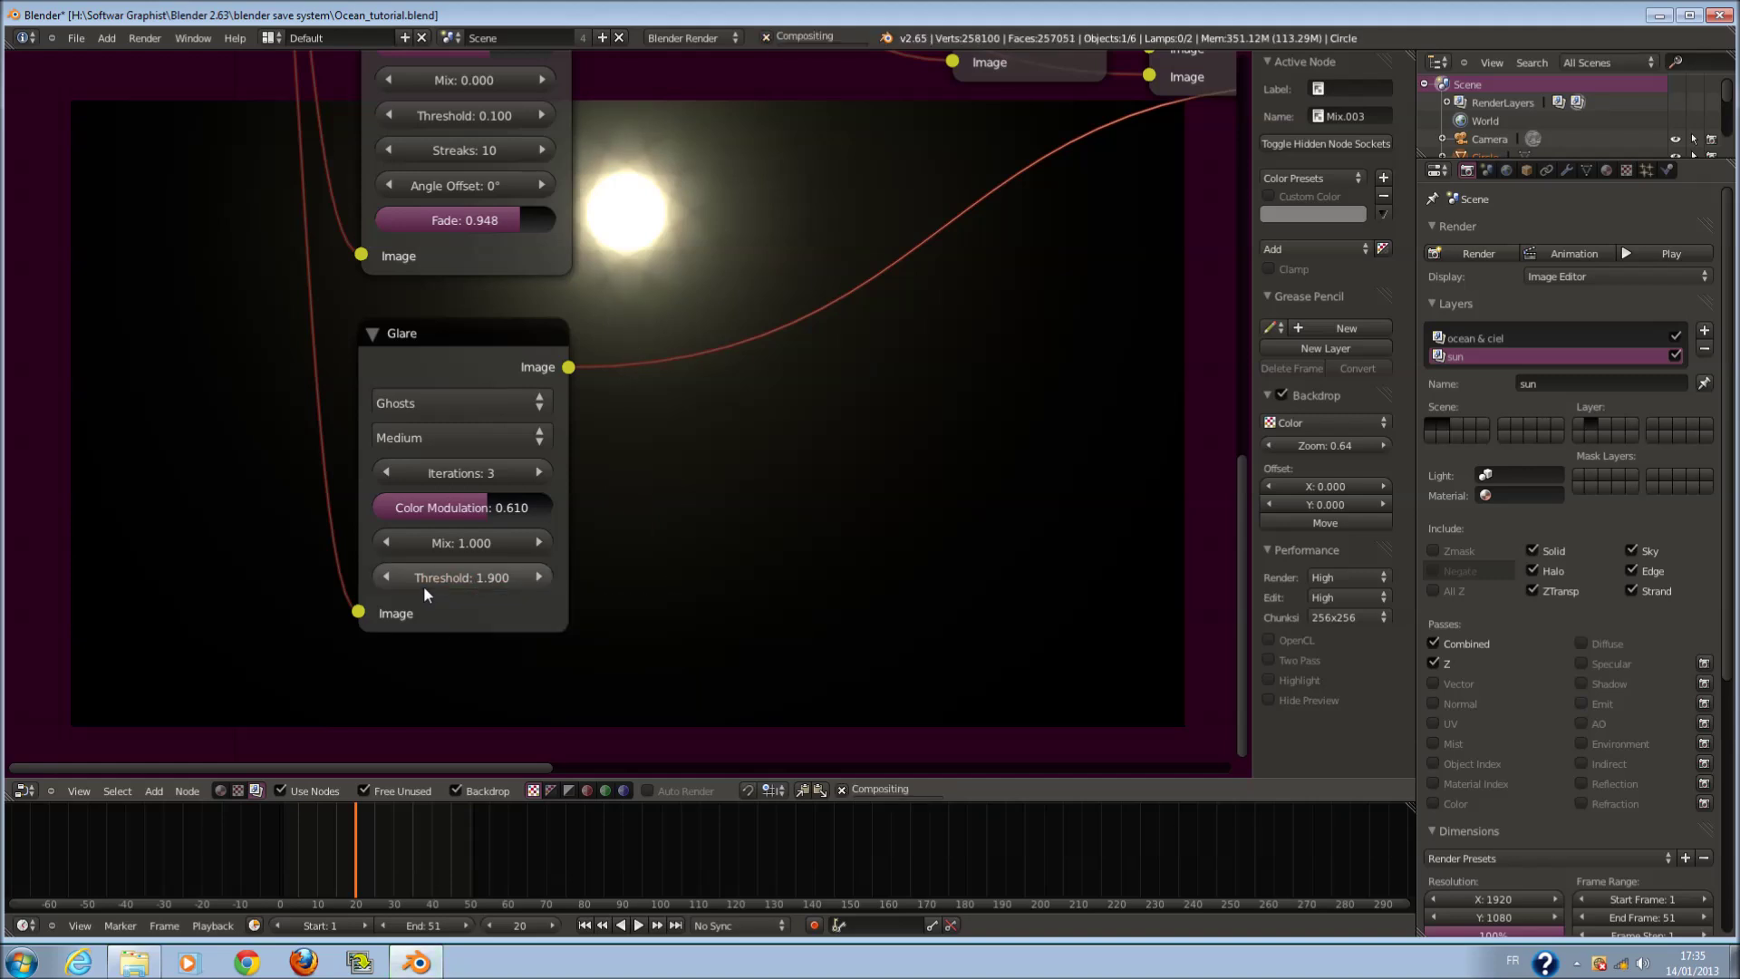
{"action": "left_click", "coordinate": [465, 585]}
{"action": "type", "text": "00"}
{"action": "key", "text": "Return"}
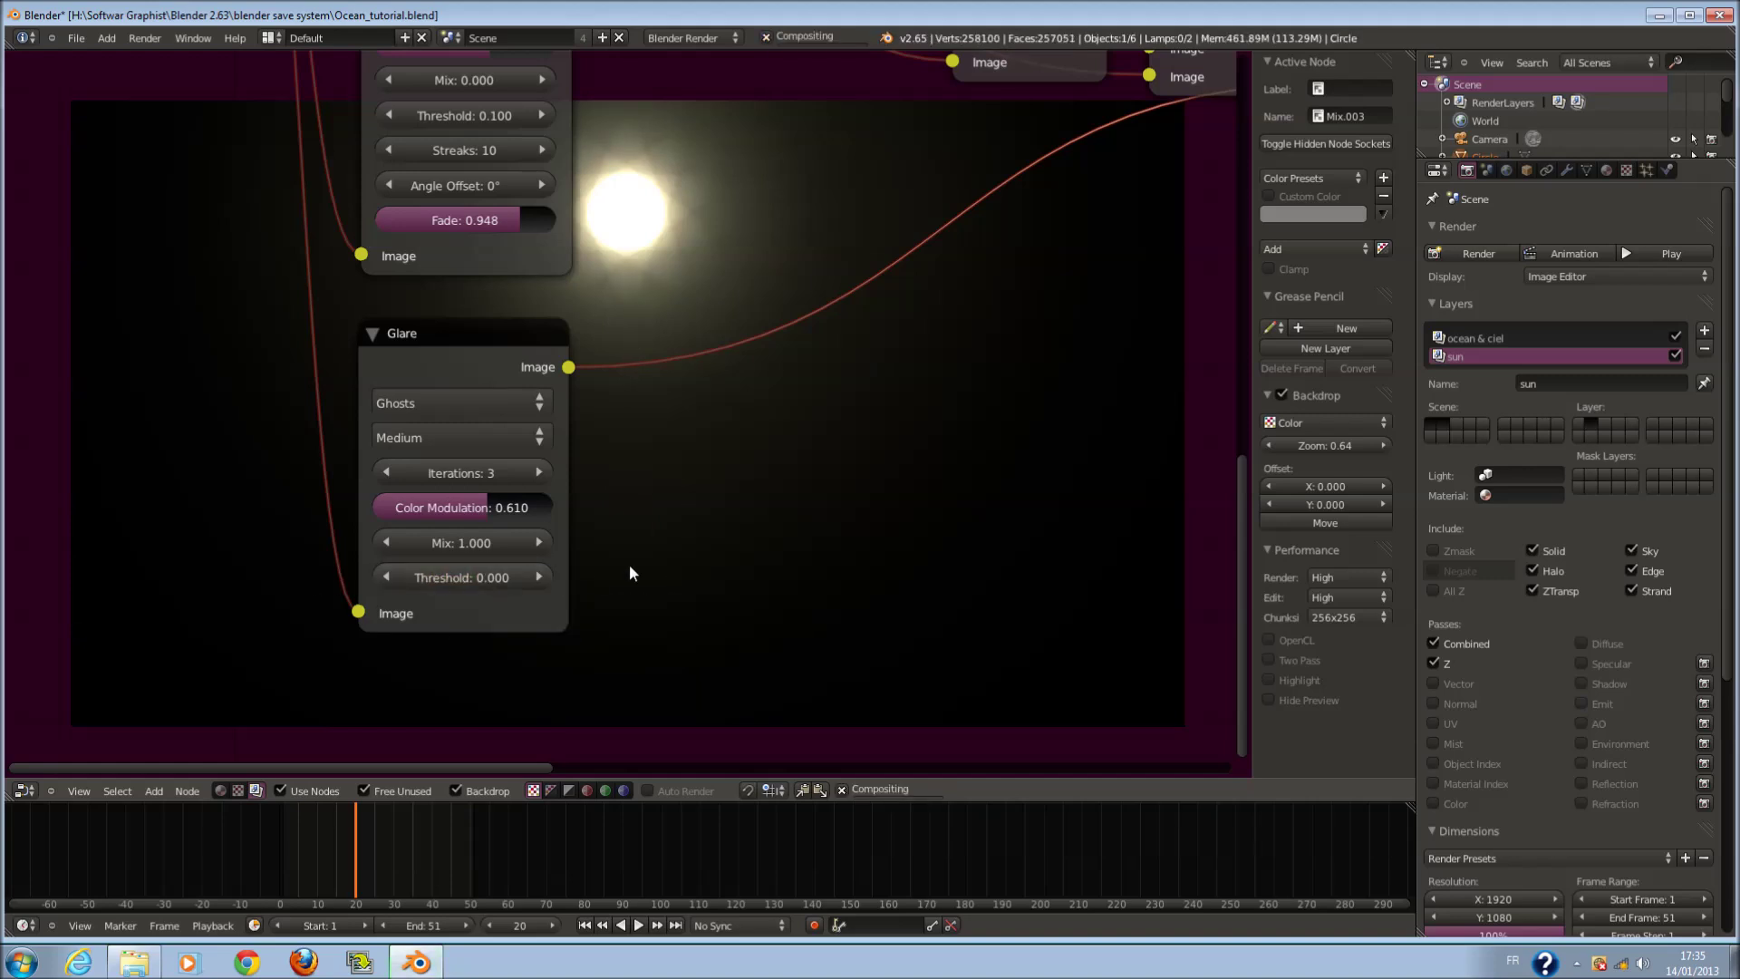
- Try a Mix of 0 on the Ghosts Glare node and restore it to 1
{"action": "left_click", "coordinate": [470, 544]}
{"action": "type", "text": "0"}
{"action": "key", "text": "Return"}
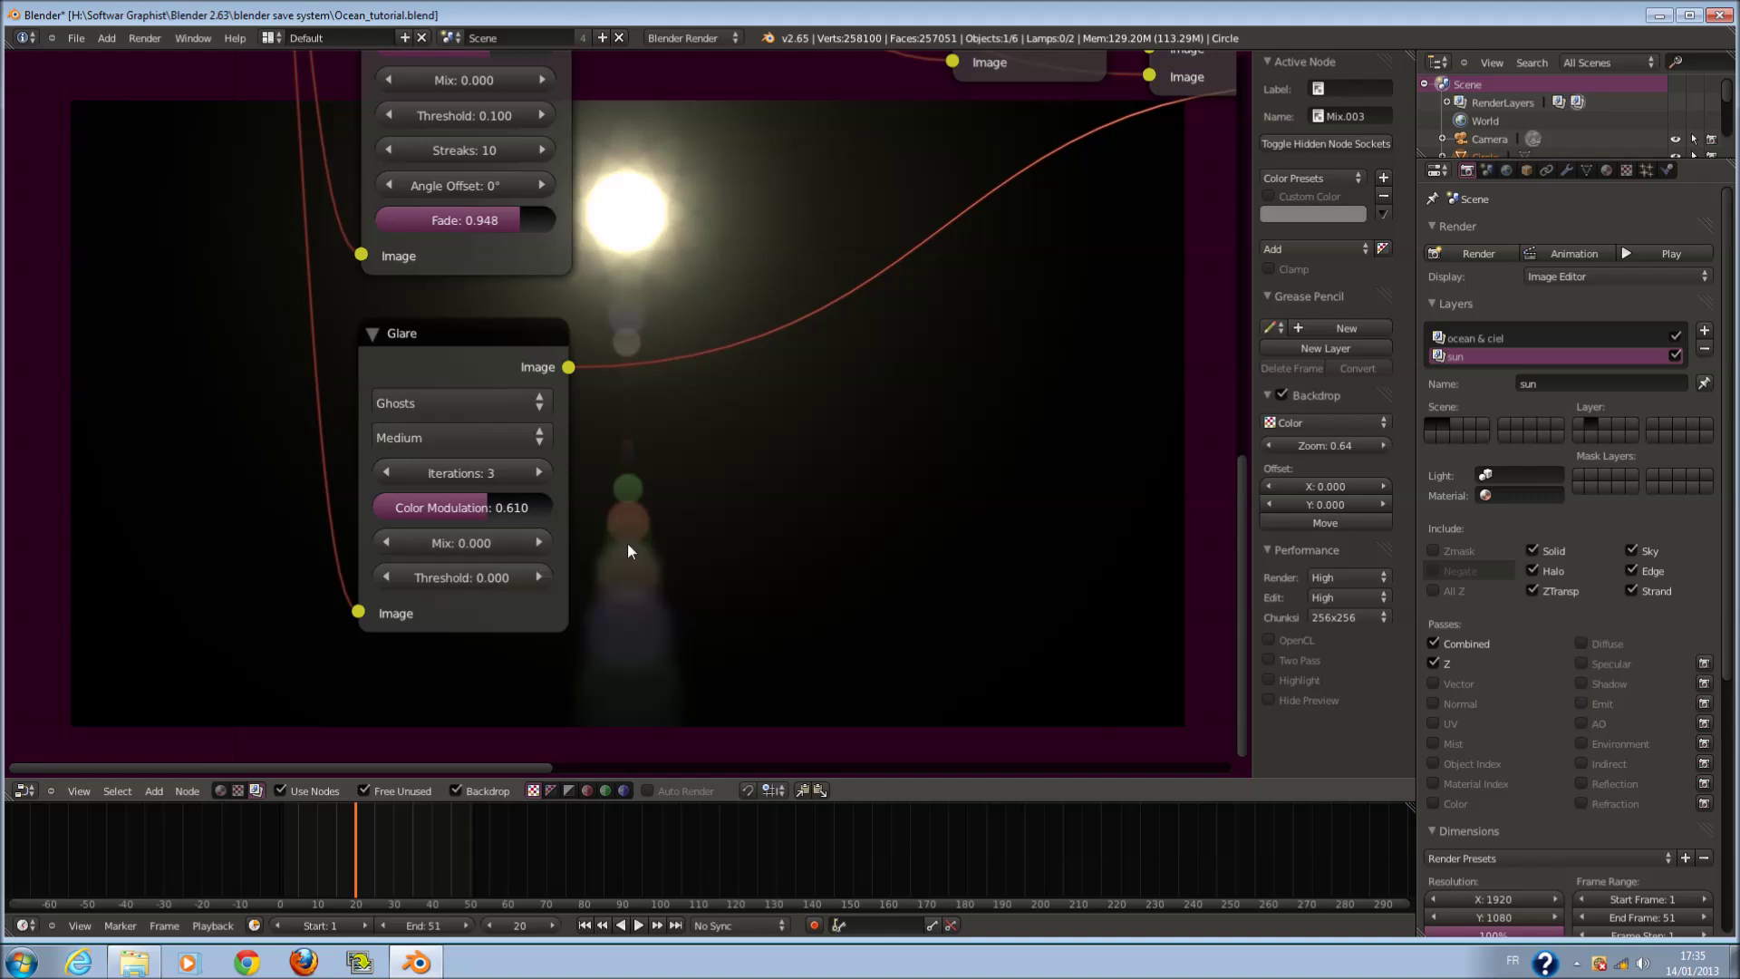
{"action": "left_click", "coordinate": [467, 544]}
{"action": "type", "text": "1"}
{"action": "key", "text": "Return"}
- Collapse the Streaks and Ghosts Glare nodes and stack them directly beneath the two Blur nodes
{"action": "scroll", "coordinate": [652, 549], "scroll_direction": "down", "scroll_amount": 3}
{"action": "scroll", "coordinate": [616, 389], "scroll_direction": "down", "scroll_amount": 2}
{"action": "middle_click_drag", "start_coordinate": [619, 405], "coordinate": [661, 481]}
{"action": "scroll", "coordinate": [671, 478], "scroll_direction": "up", "scroll_amount": 1}
{"action": "scroll", "coordinate": [839, 447], "scroll_direction": "down", "scroll_amount": 1}
{"action": "scroll", "coordinate": [839, 444], "scroll_direction": "up", "scroll_amount": 1}
{"action": "middle_click_drag", "start_coordinate": [830, 409], "coordinate": [778, 388]}
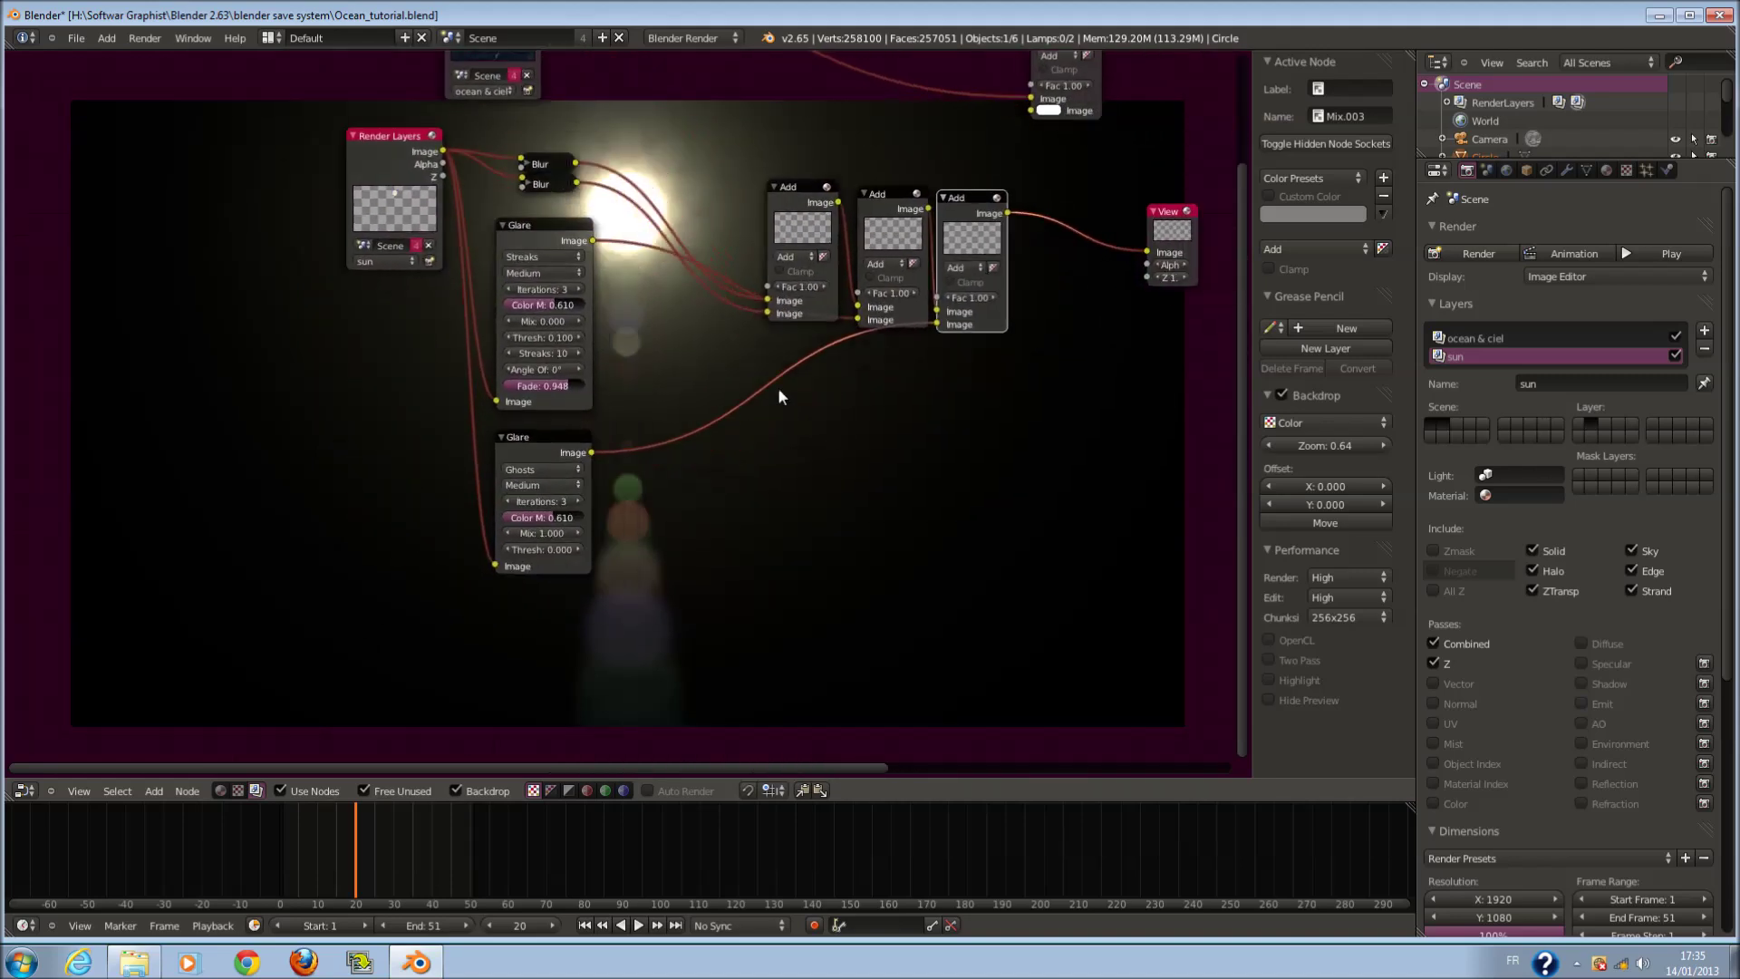
{"action": "left_click", "coordinate": [501, 224]}
{"action": "left_click_drag", "start_coordinate": [530, 224], "coordinate": [553, 201]}
{"action": "scroll", "coordinate": [549, 341], "scroll_direction": "up", "scroll_amount": 4}
{"action": "left_click_drag", "start_coordinate": [535, 446], "coordinate": [537, 138]}
{"action": "scroll", "coordinate": [536, 172], "scroll_direction": "up", "scroll_amount": 2}
{"action": "left_click", "coordinate": [401, 103]}
{"action": "middle_click_drag", "start_coordinate": [465, 163], "coordinate": [563, 379]}
{"action": "left_click_drag", "start_coordinate": [554, 323], "coordinate": [593, 284]}
- Duplicate the Ghosts Glare node below the stack as a Fog Glow glare and feed it the sun Render Layers image
{"action": "key", "text": "shift+d"}
{"action": "left_click", "coordinate": [591, 366]}
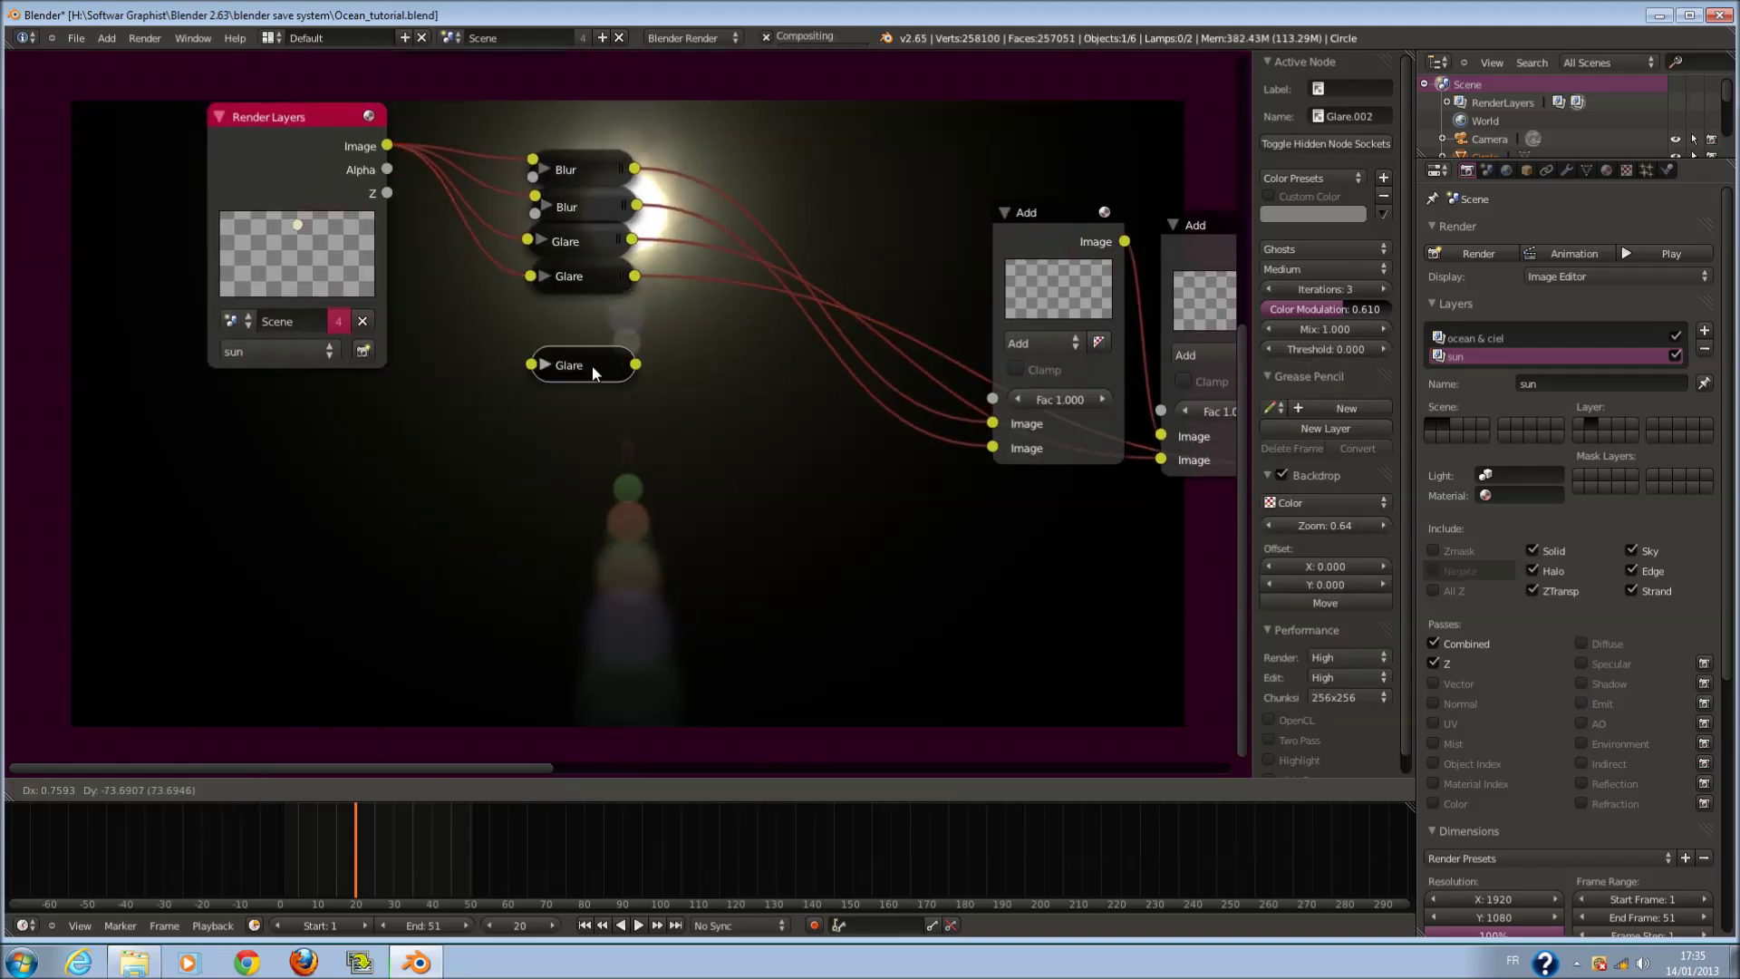
{"action": "left_click", "coordinate": [543, 367]}
{"action": "left_click", "coordinate": [568, 426]}
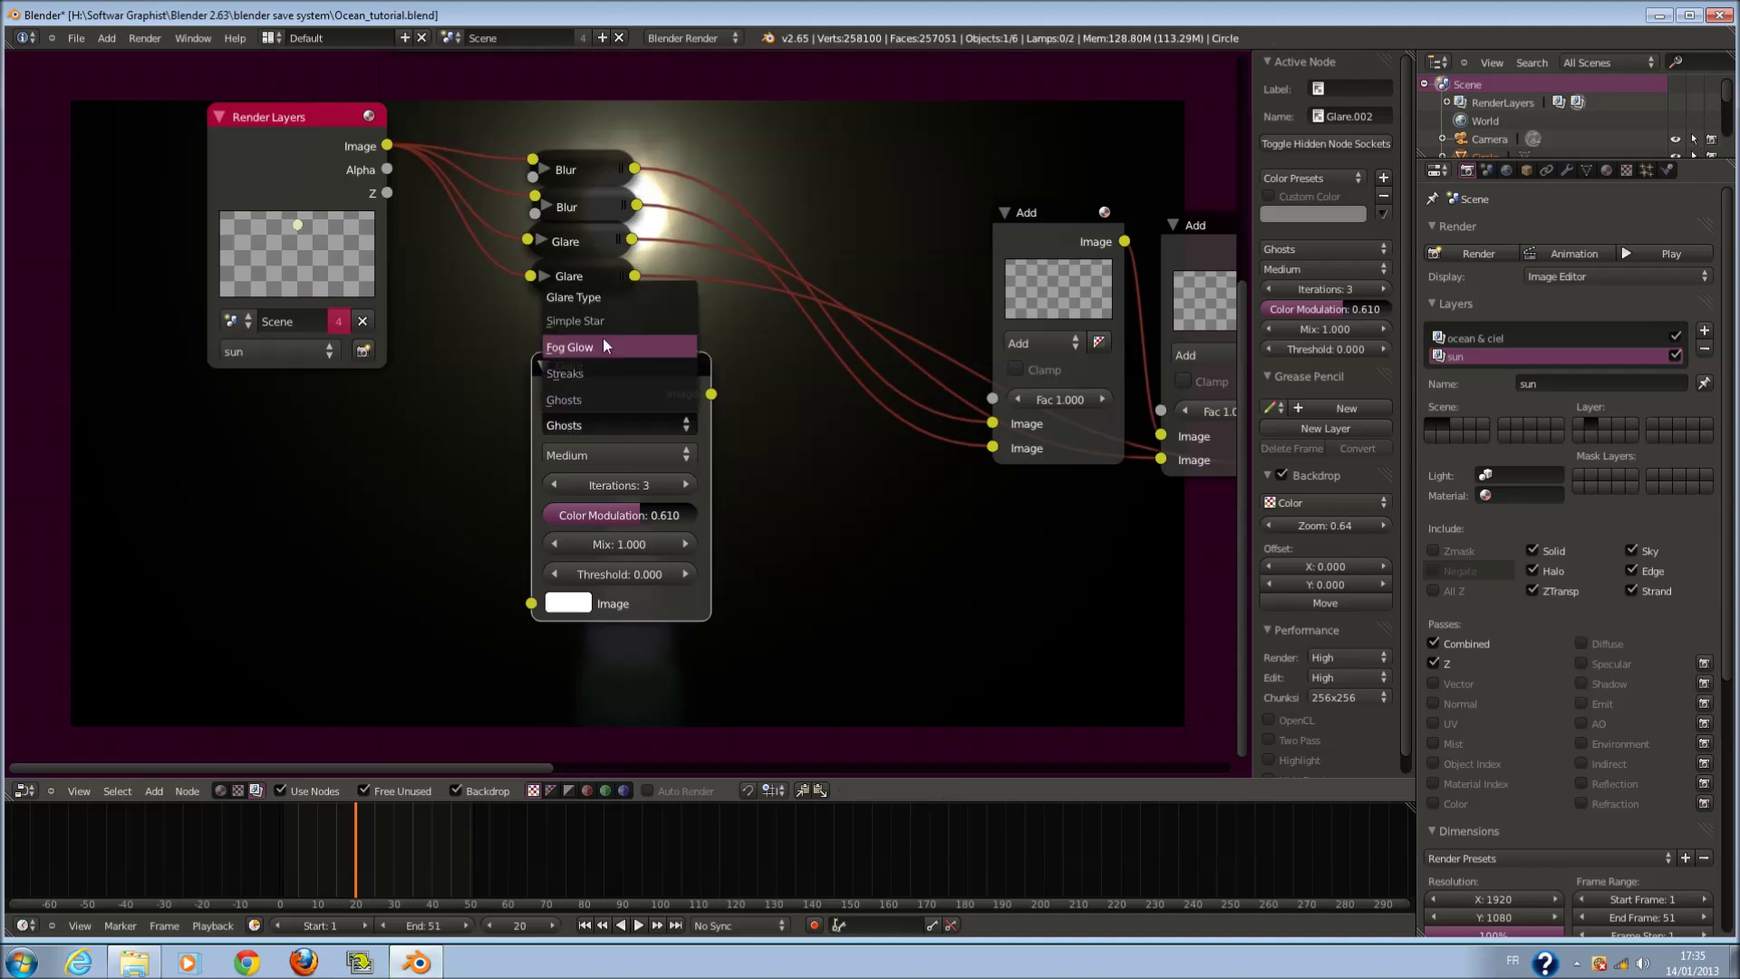
{"action": "left_click", "coordinate": [602, 344]}
{"action": "mouse_move", "coordinate": [387, 145]}
{"action": "left_mouse_down"}
{"action": "mouse_move", "coordinate": [500, 519]}
{"action": "mouse_move", "coordinate": [537, 570]}
{"action": "mouse_move", "coordinate": [404, 164]}
{"action": "left_mouse_up"}
- Duplicate the last Add node onto the link before the Viewer and connect the Fog Glow Glare output to the copy's second image input
{"action": "scroll", "coordinate": [593, 567], "scroll_direction": "down", "scroll_amount": 1}
{"action": "scroll", "coordinate": [847, 602], "scroll_direction": "down", "scroll_amount": 2}
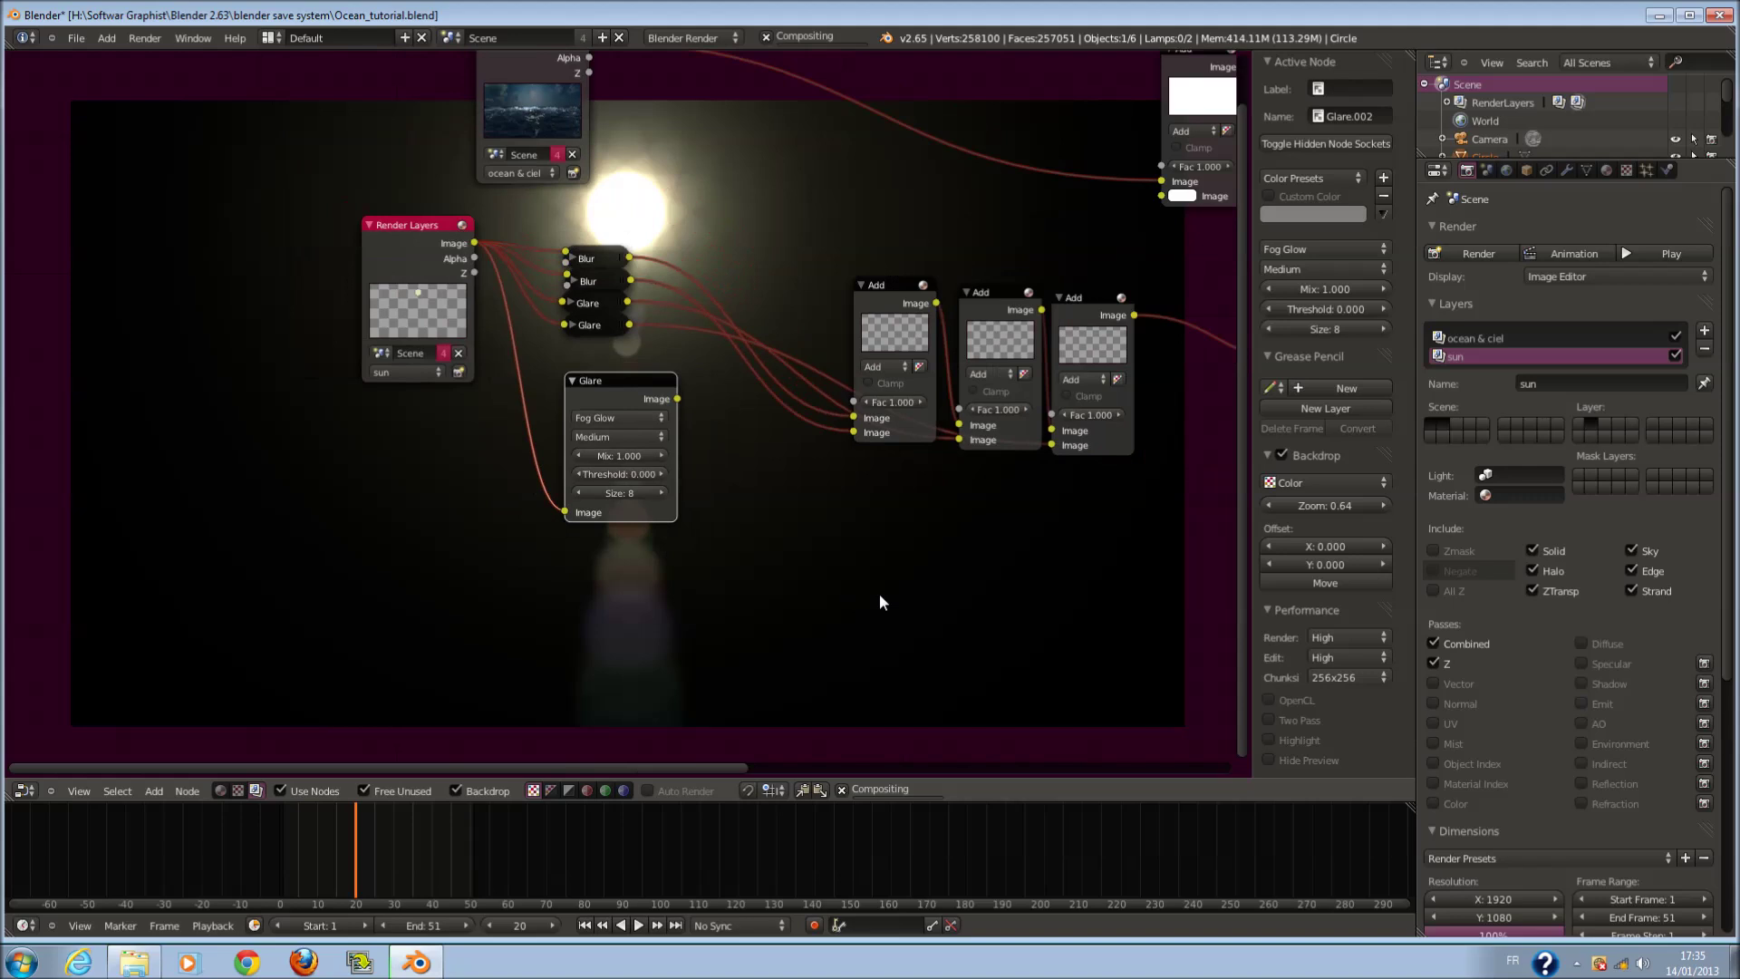
{"action": "middle_click_drag", "start_coordinate": [847, 602], "coordinate": [641, 557]}
{"action": "left_click_drag", "start_coordinate": [1067, 299], "coordinate": [1187, 327]}
{"action": "left_click", "coordinate": [861, 275]}
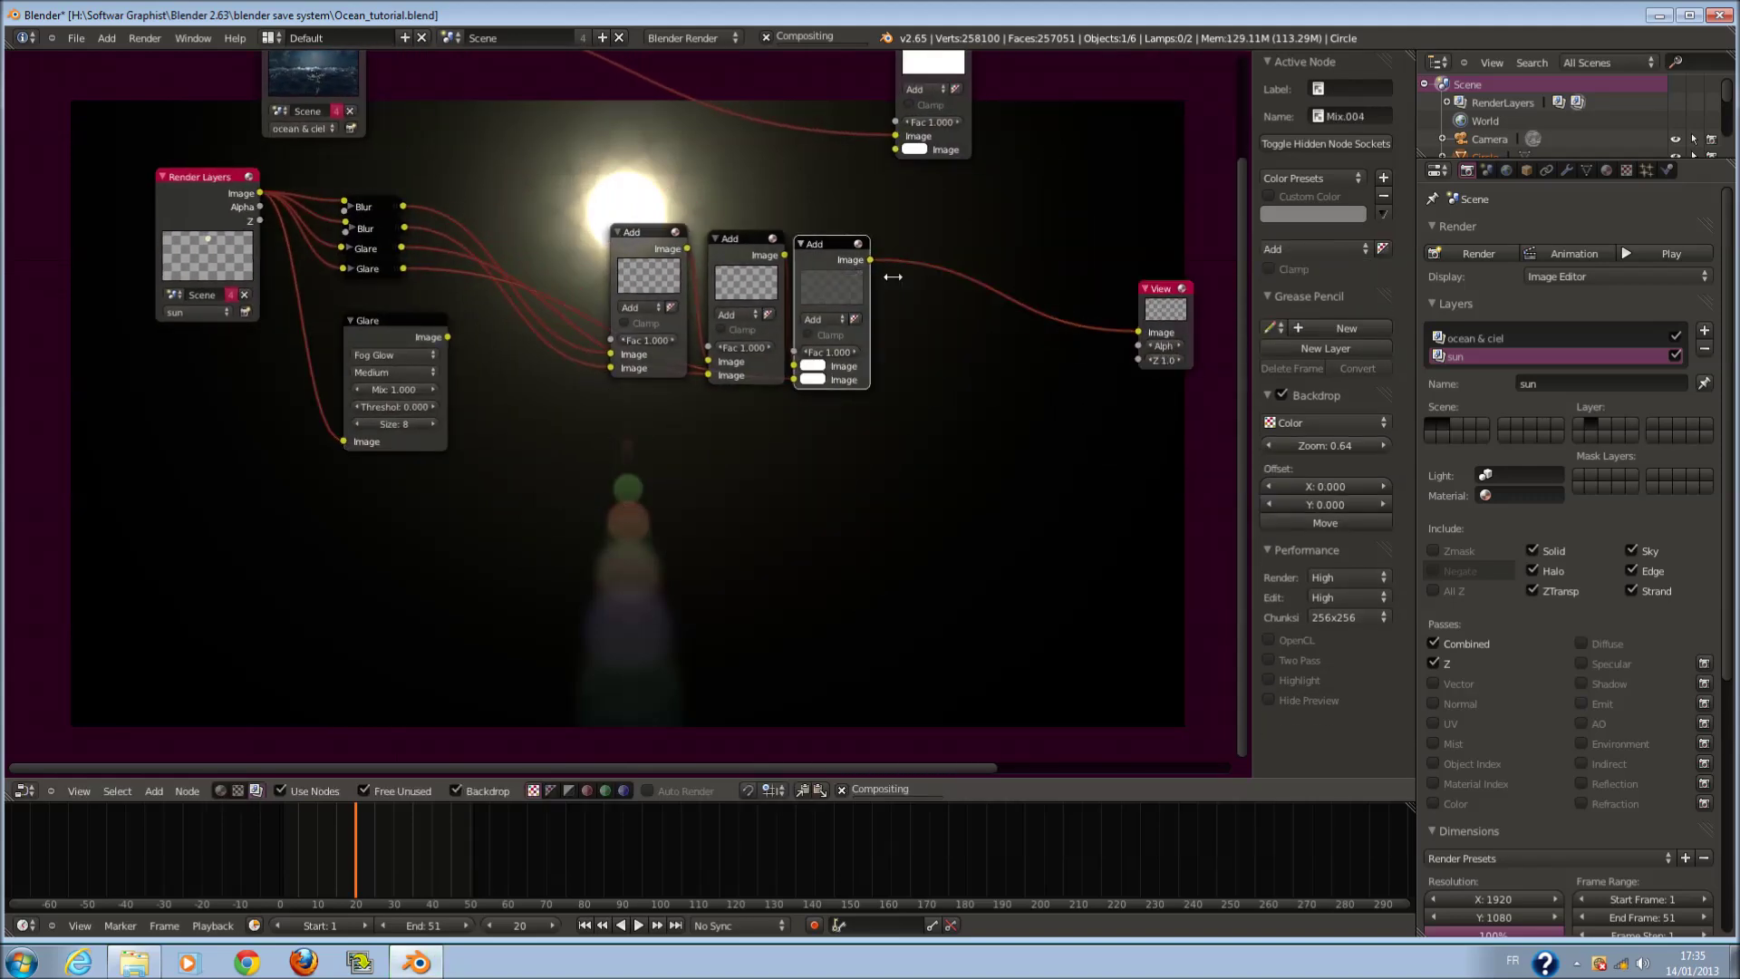
{"action": "key", "text": "shift+d"}
{"action": "left_click", "coordinate": [972, 278]}
{"action": "left_click_drag", "start_coordinate": [900, 410], "coordinate": [447, 338]}
- Set the Fog Glow Glare node's Size to 9 and its Mix to 0
{"action": "scroll", "coordinate": [500, 377], "scroll_direction": "up", "scroll_amount": 8}
{"action": "middle_click_drag", "start_coordinate": [263, 299], "coordinate": [546, 363]}
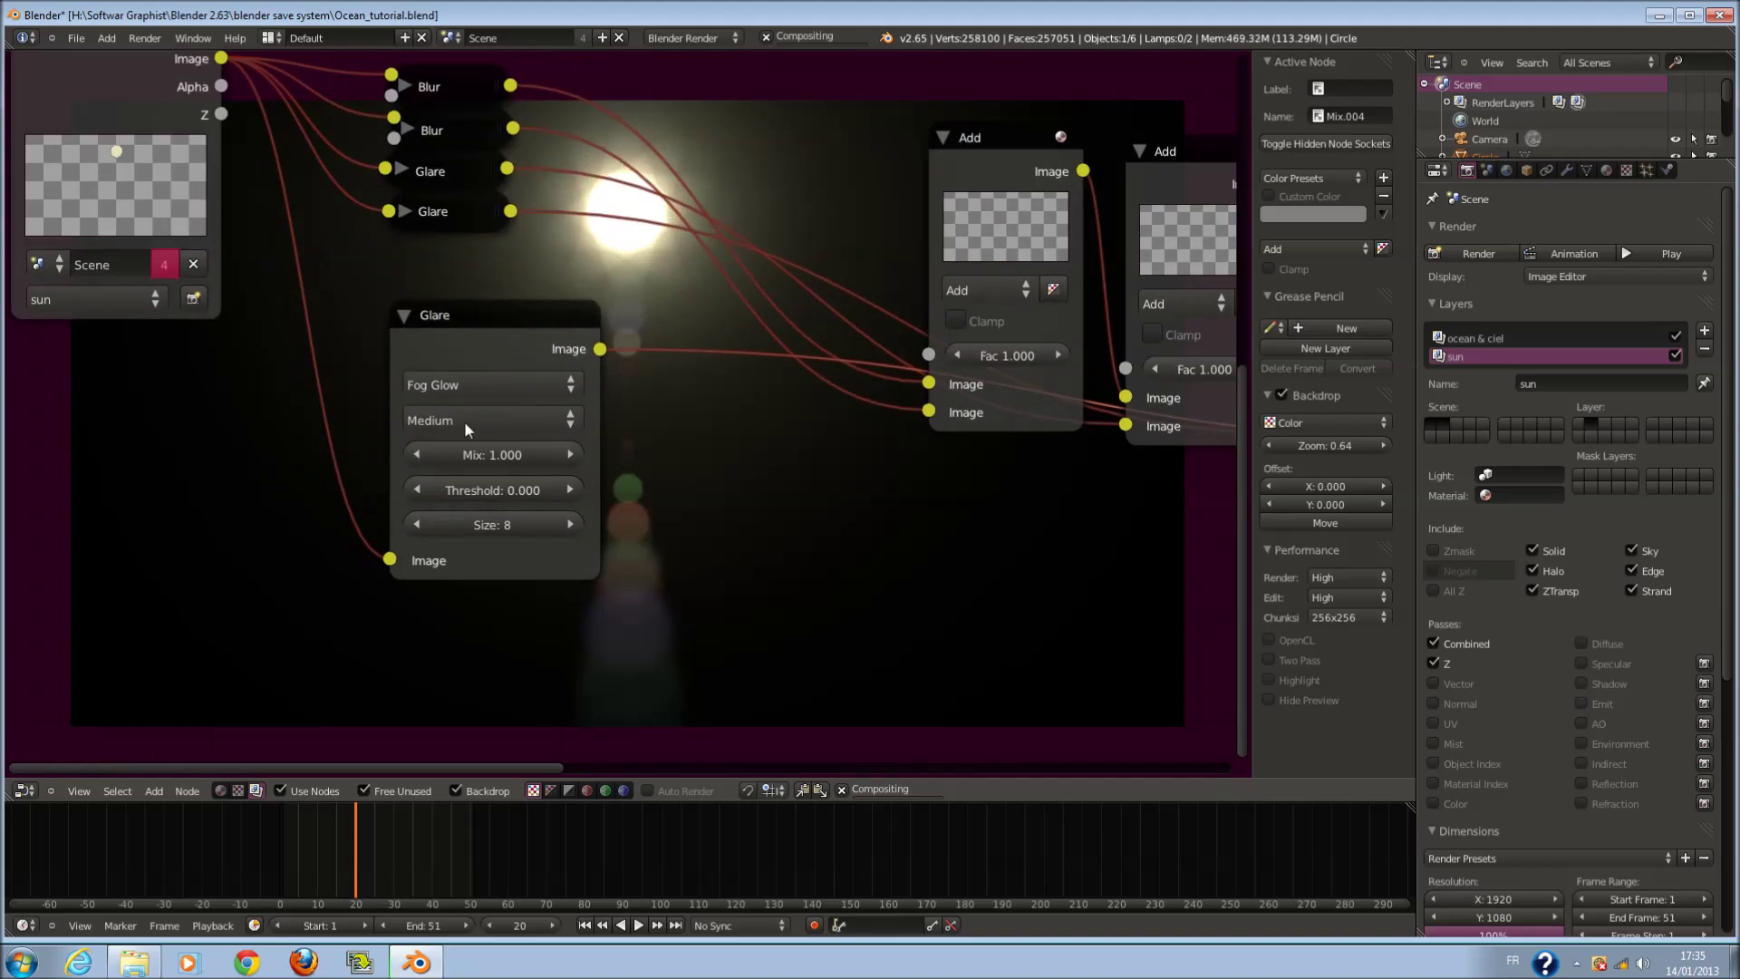
{"action": "scroll", "coordinate": [618, 449], "scroll_direction": "up", "scroll_amount": 1}
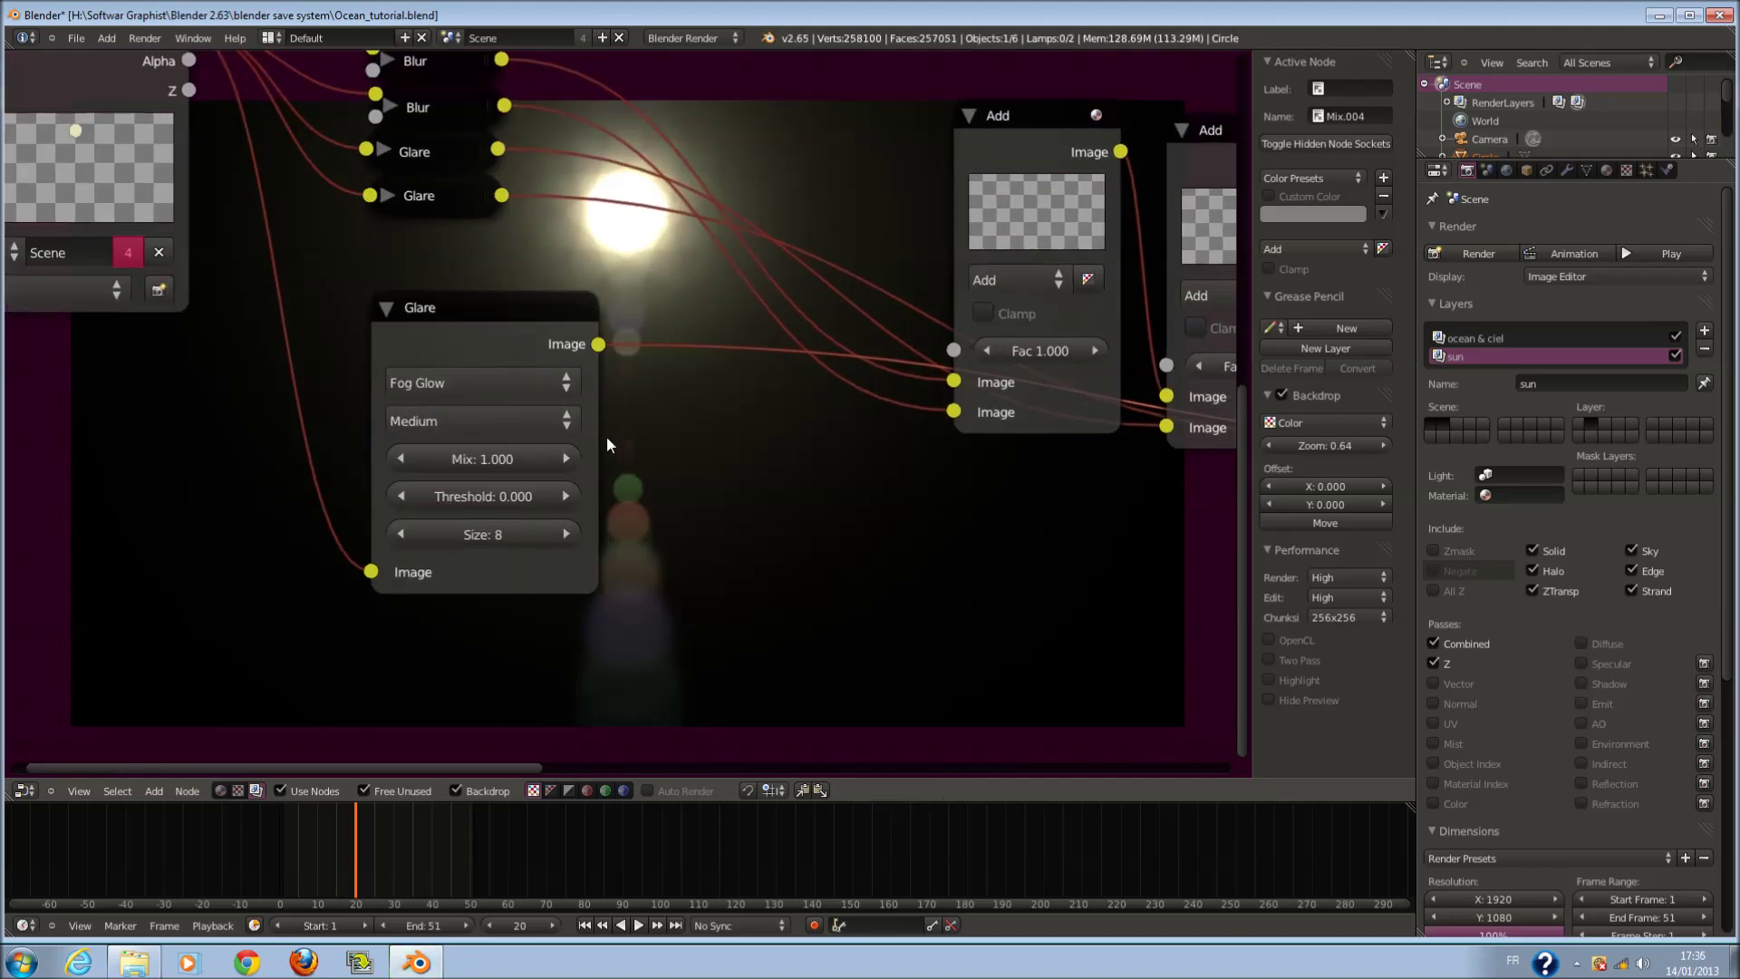
{"action": "middle_click_drag", "start_coordinate": [584, 479], "coordinate": [433, 292]}
{"action": "left_click", "coordinate": [394, 350]}
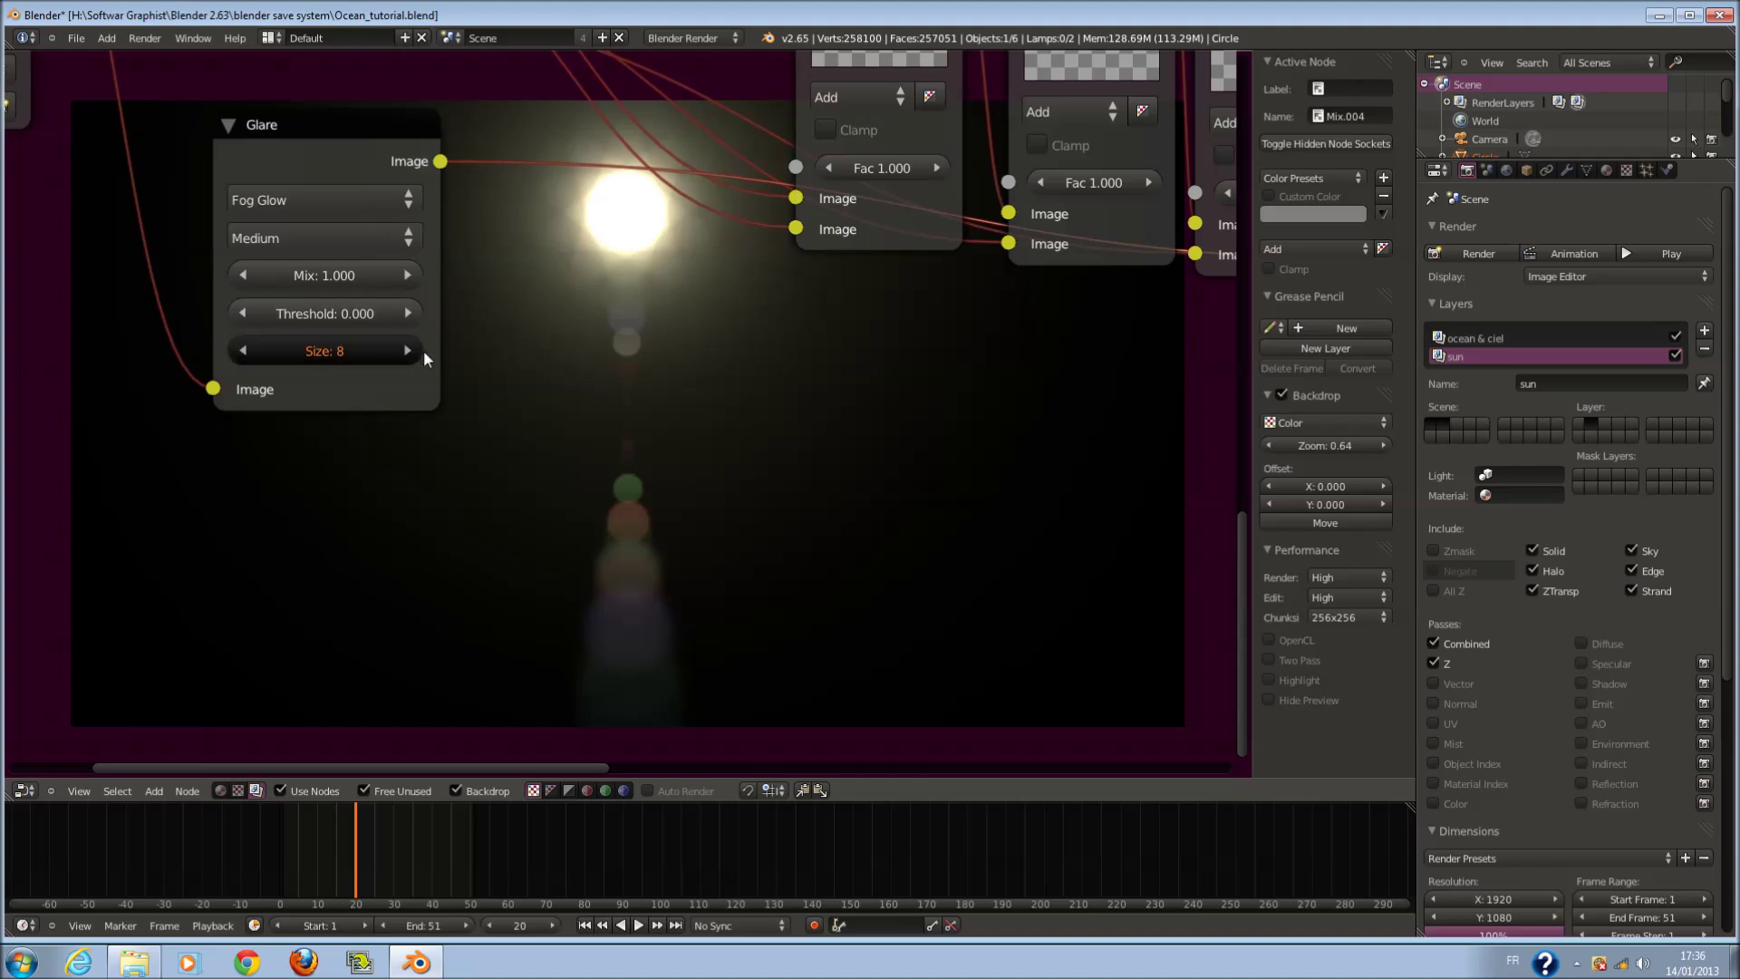
{"action": "left_click", "coordinate": [346, 277]}
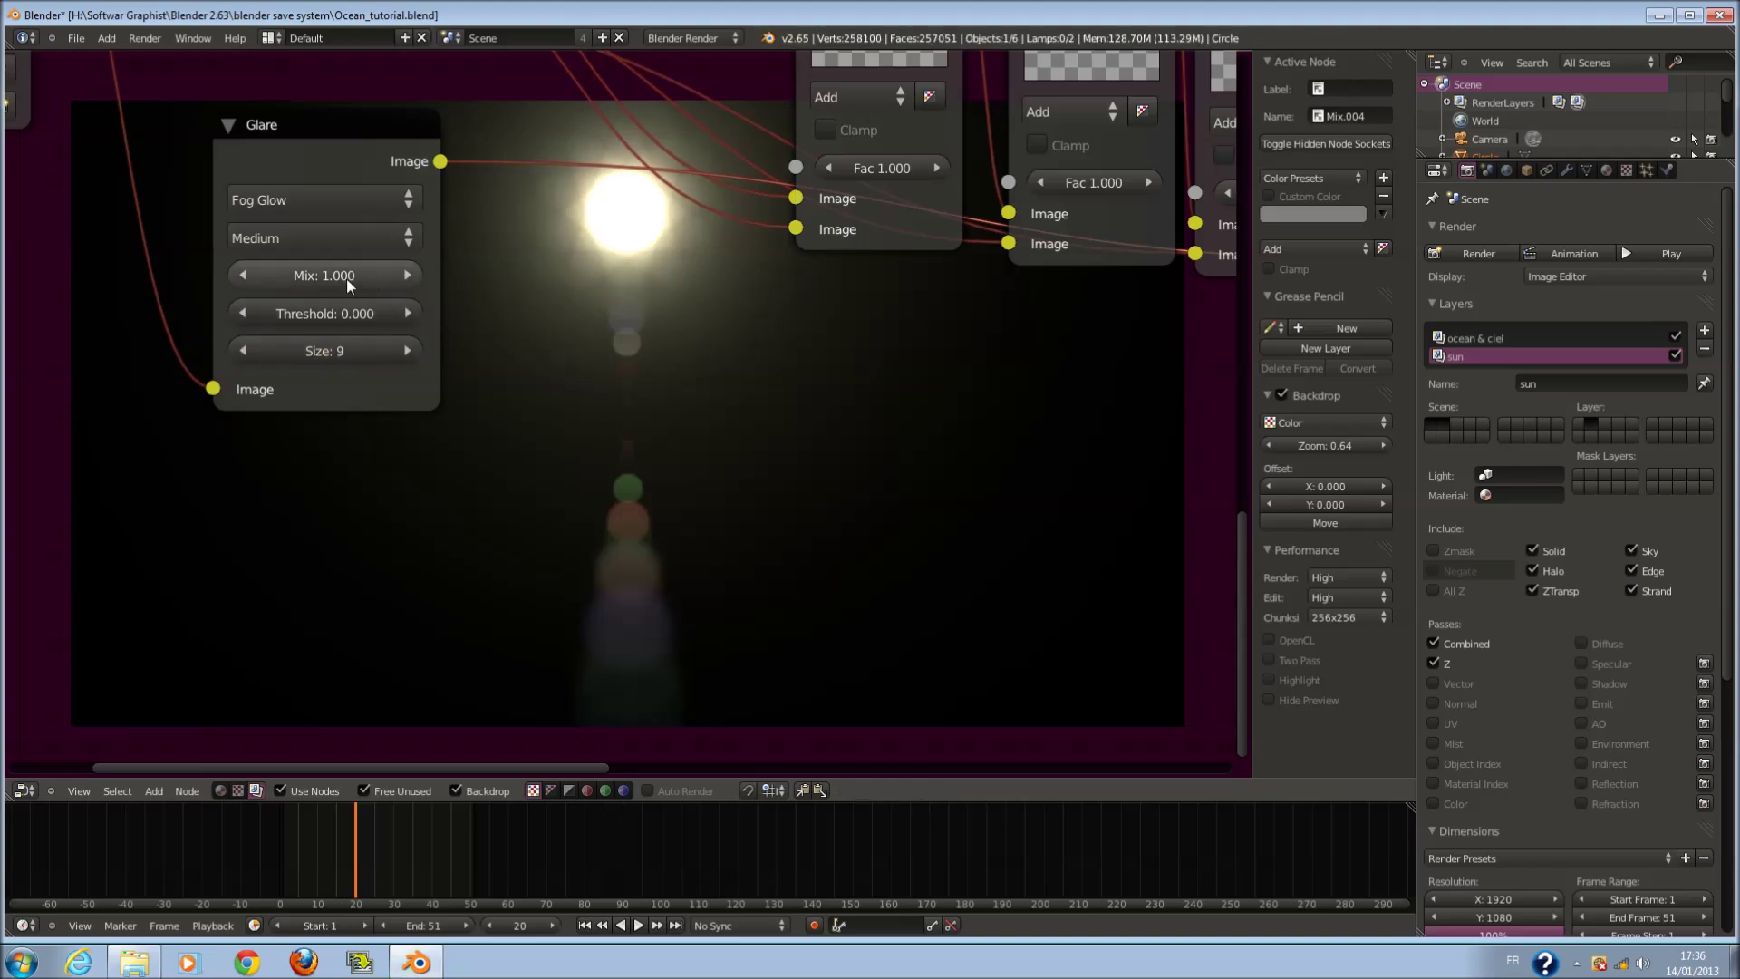
{"action": "type", "text": "0"}
{"action": "key", "text": "Return"}
{"action": "middle_click_drag", "start_coordinate": [605, 322], "coordinate": [594, 285]}
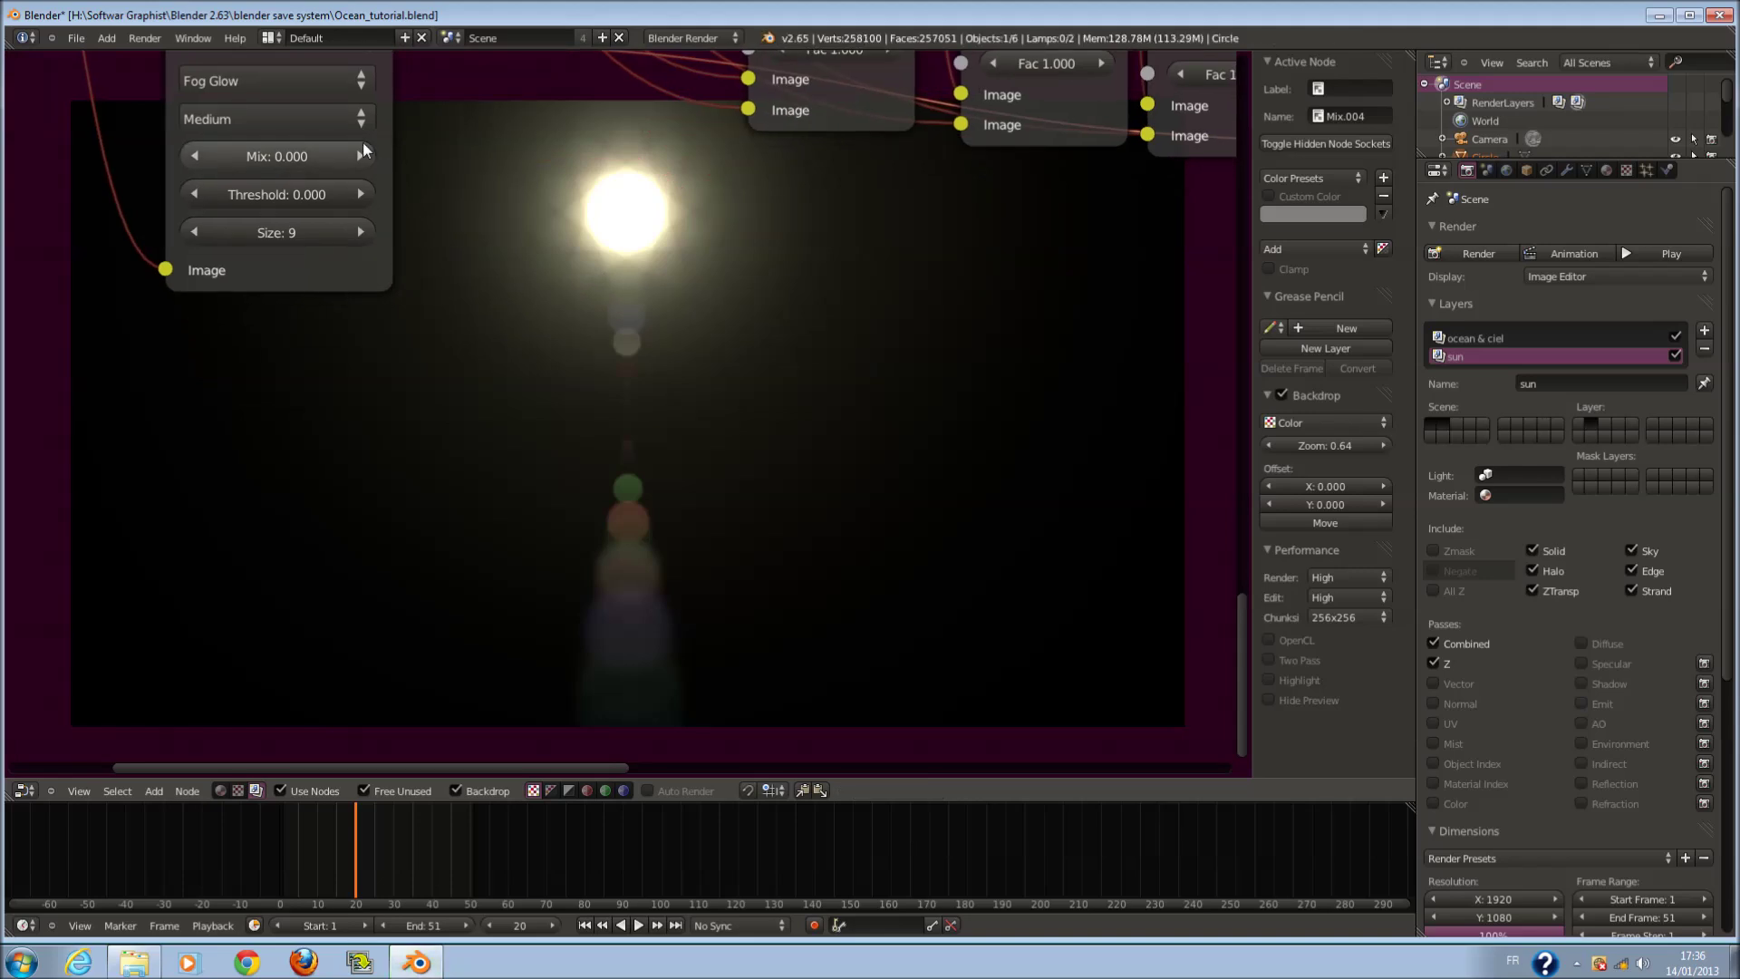
- Try the High quality setting on the Fog Glow Glare node and inspect the sun's glow in the backdrop
{"action": "left_click", "coordinate": [299, 120]}
{"action": "left_click", "coordinate": [199, 149]}
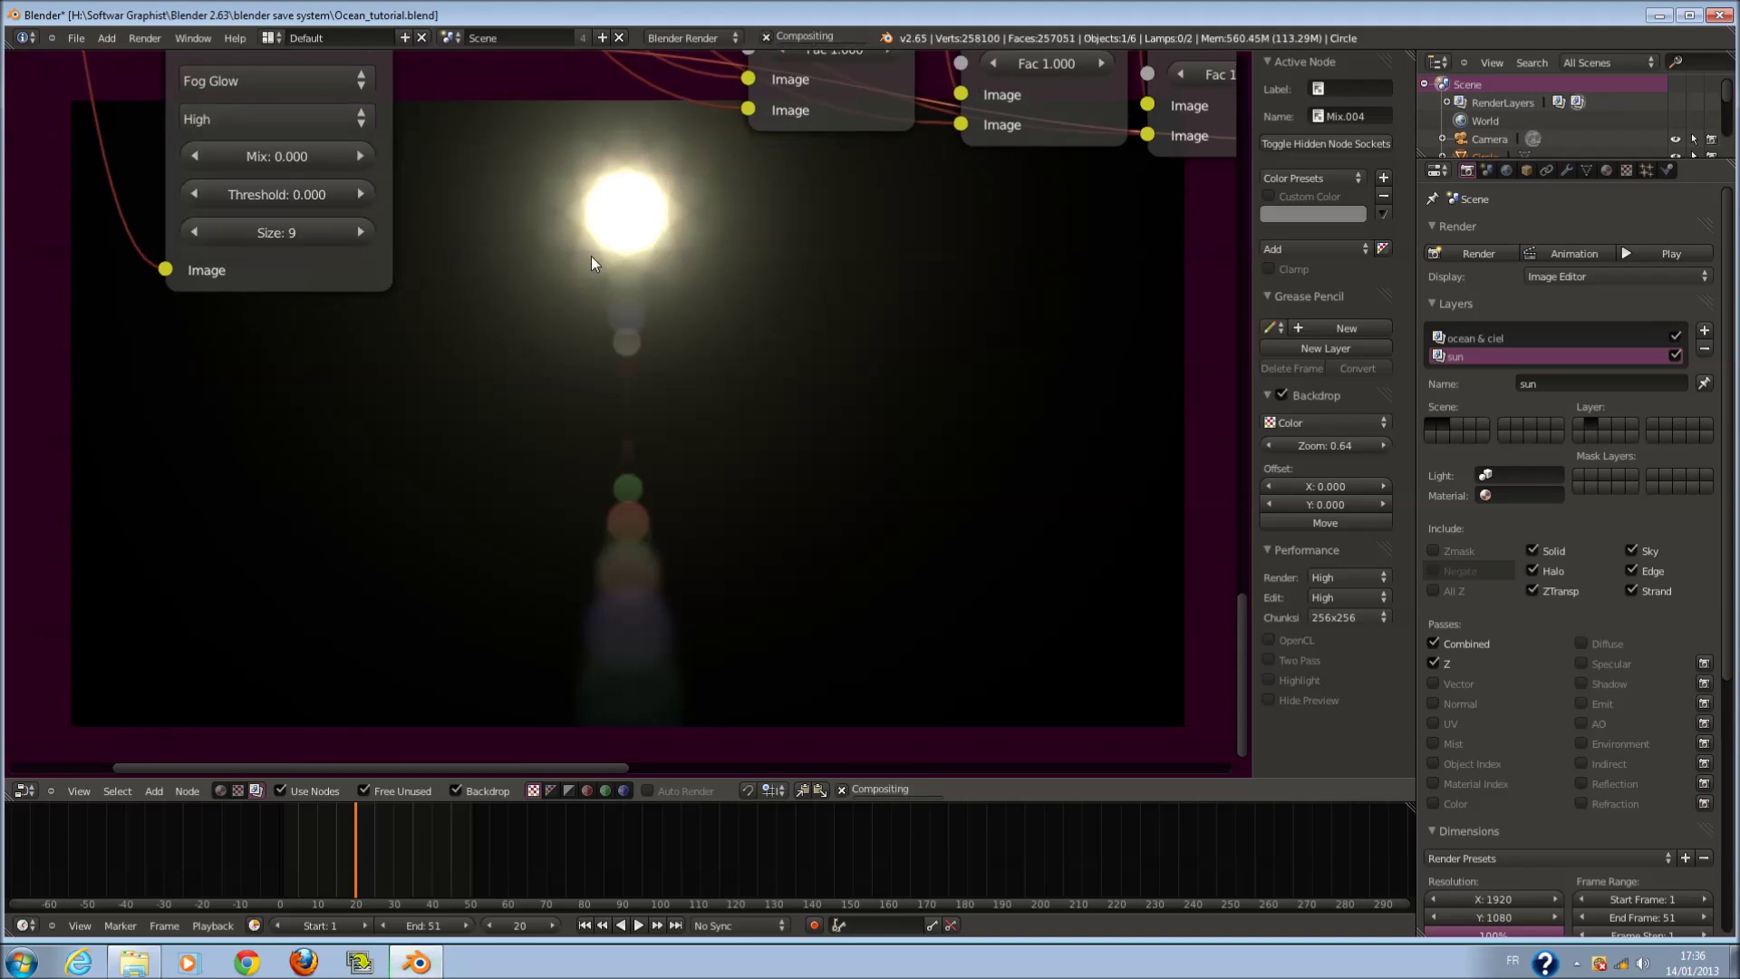
{"action": "middle_click_drag", "start_coordinate": [685, 277], "coordinate": [659, 255]}
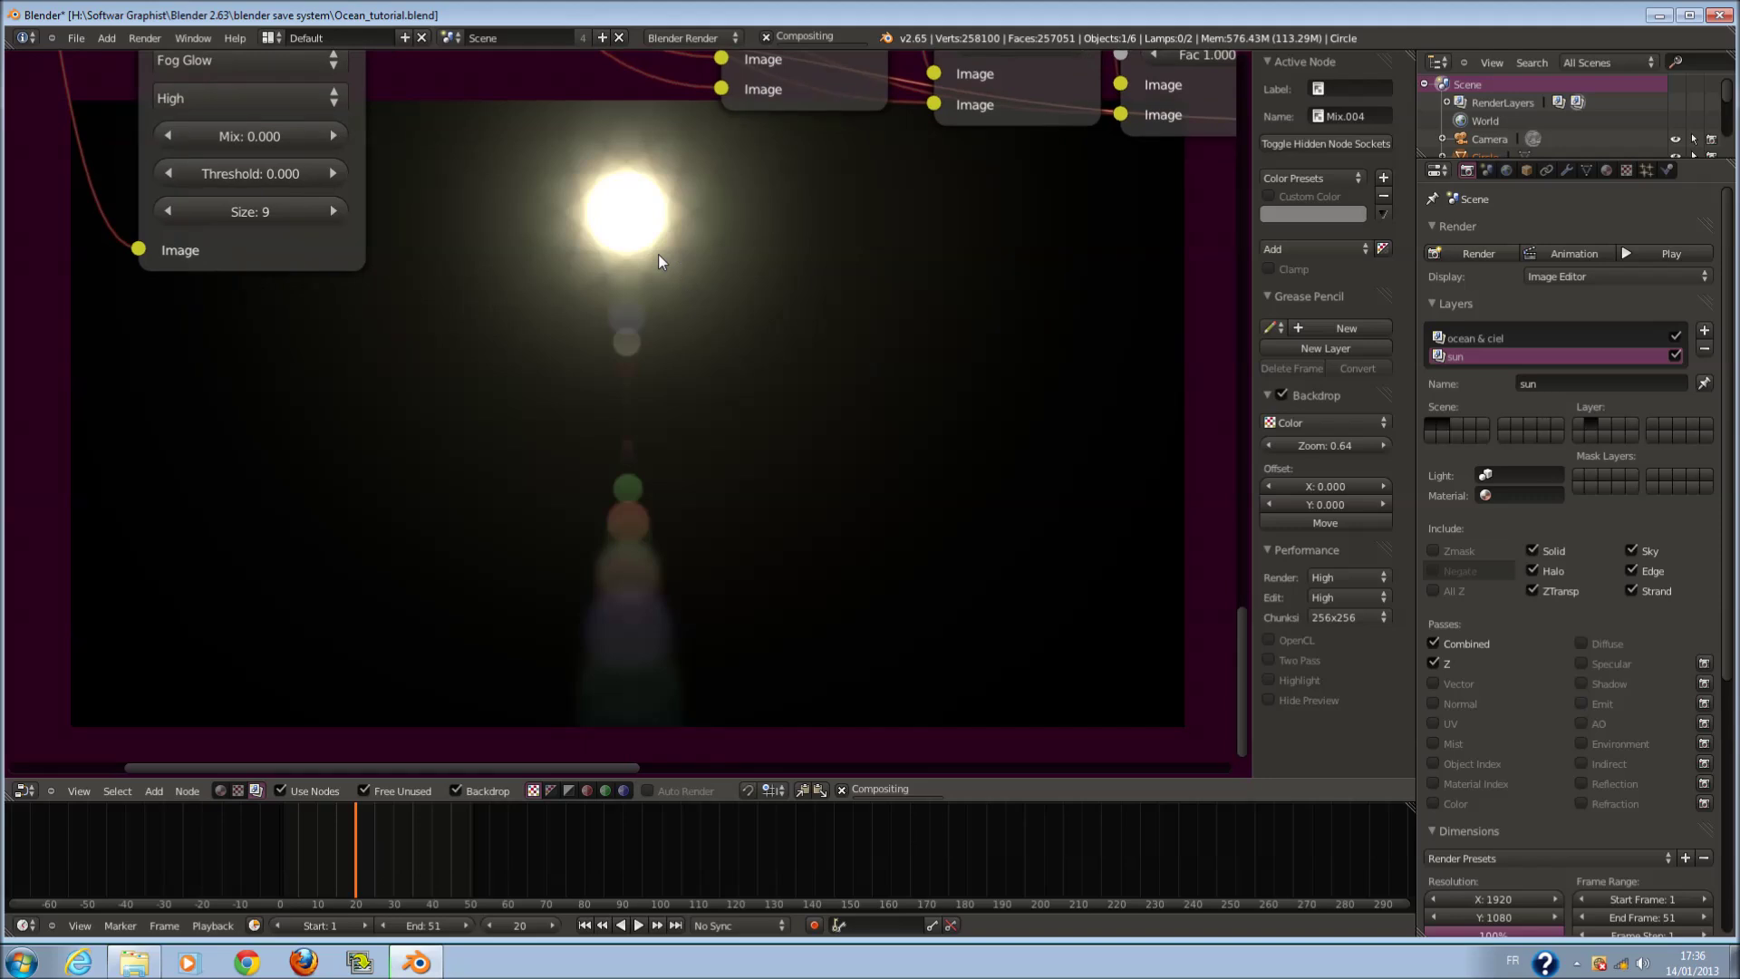
{"action": "scroll", "coordinate": [654, 252], "scroll_direction": "down", "scroll_amount": 3, "text": "shift"}
{"action": "scroll", "coordinate": [654, 252], "scroll_direction": "right", "scroll_amount": 3, "text": "ctrl"}
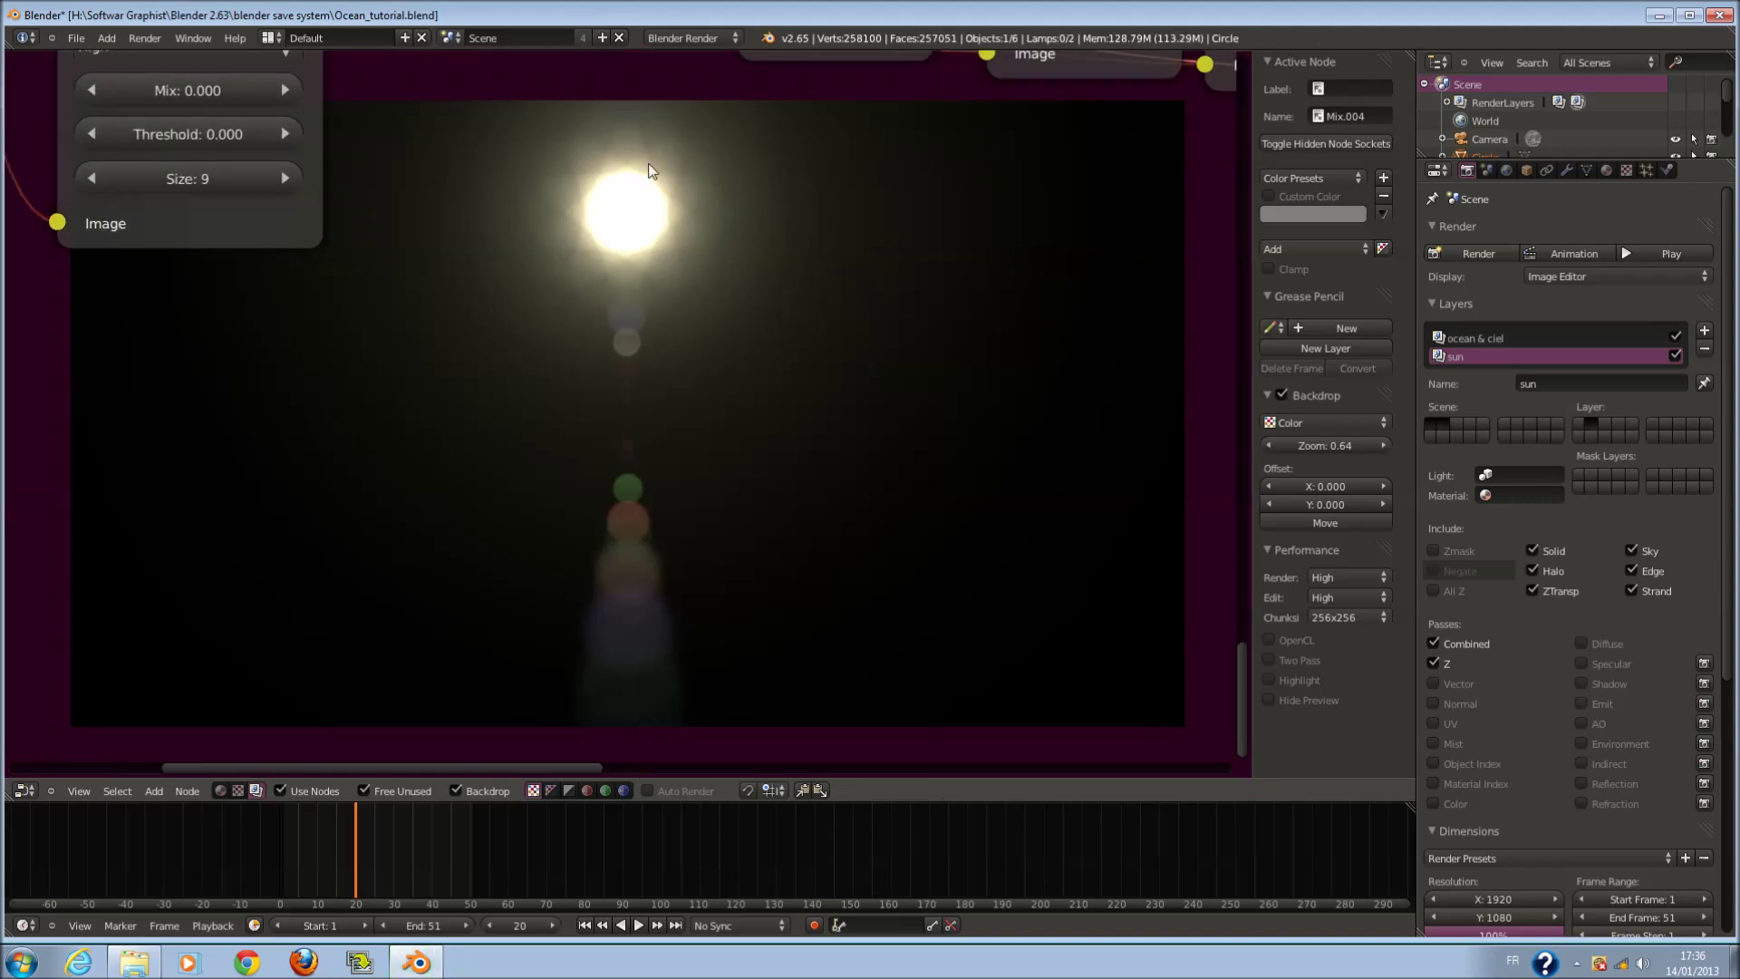
{"action": "middle_click_drag", "start_coordinate": [784, 85], "coordinate": [839, 217]}
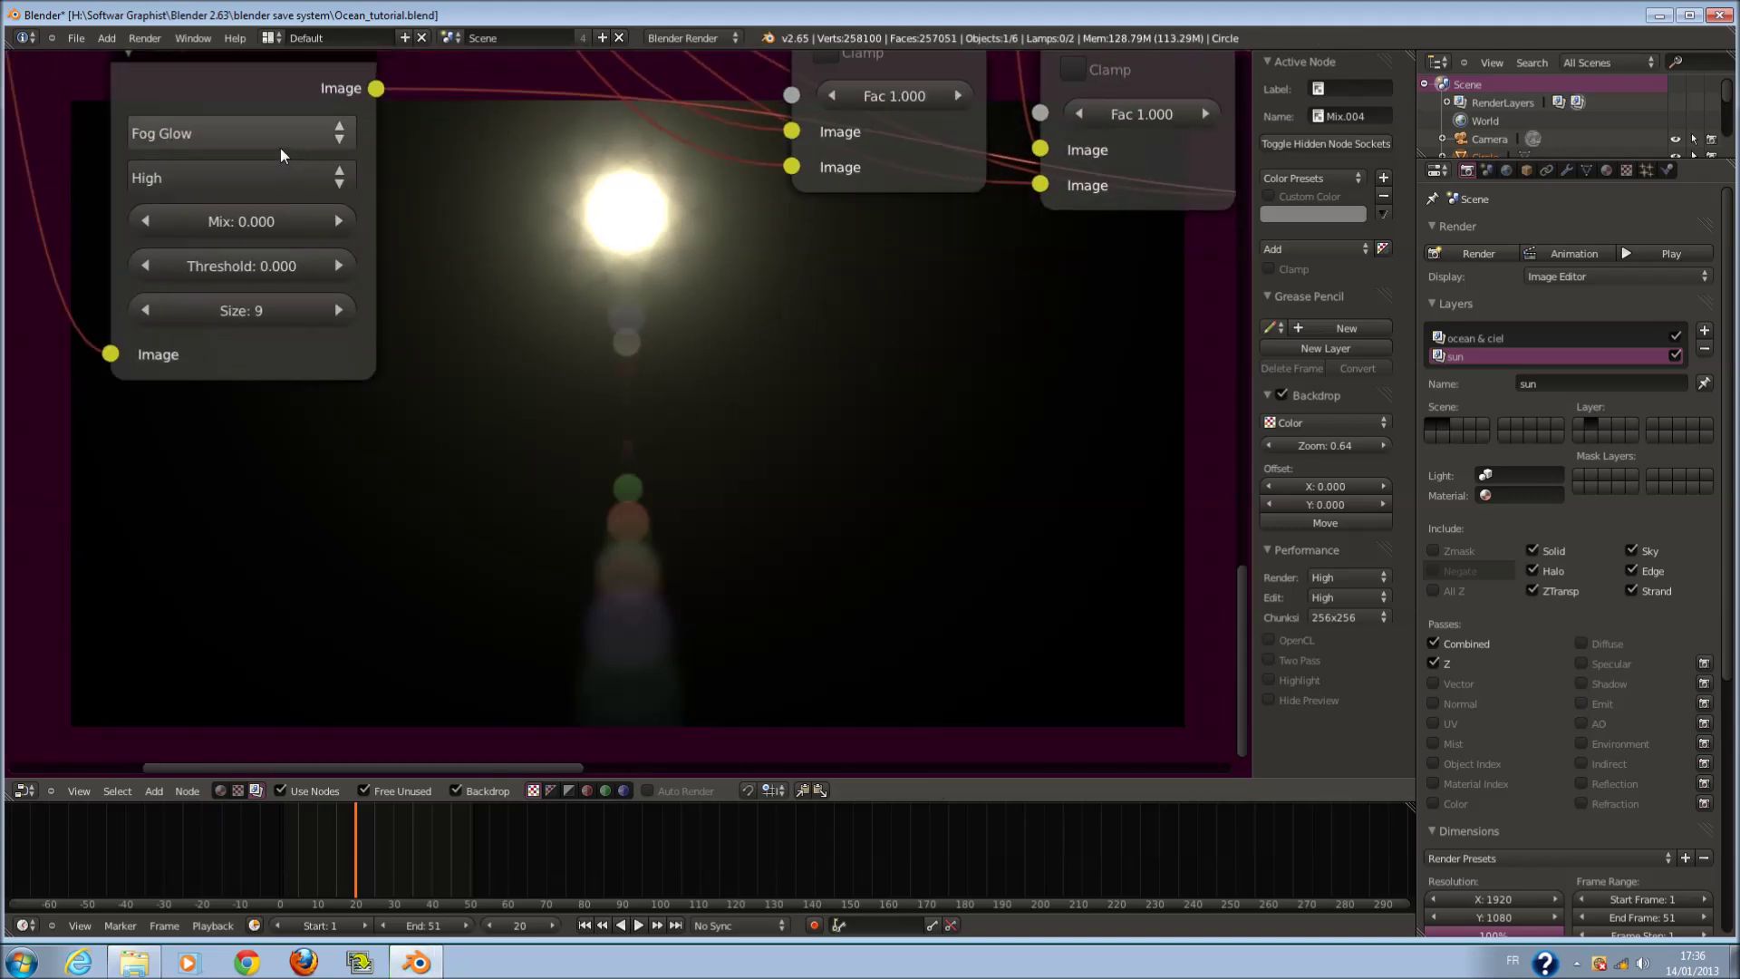
- Set the Fog Glow Glare node's quality to Low and check the glow around the sun
{"action": "left_click", "coordinate": [252, 178]}
{"action": "left_click", "coordinate": [239, 287]}
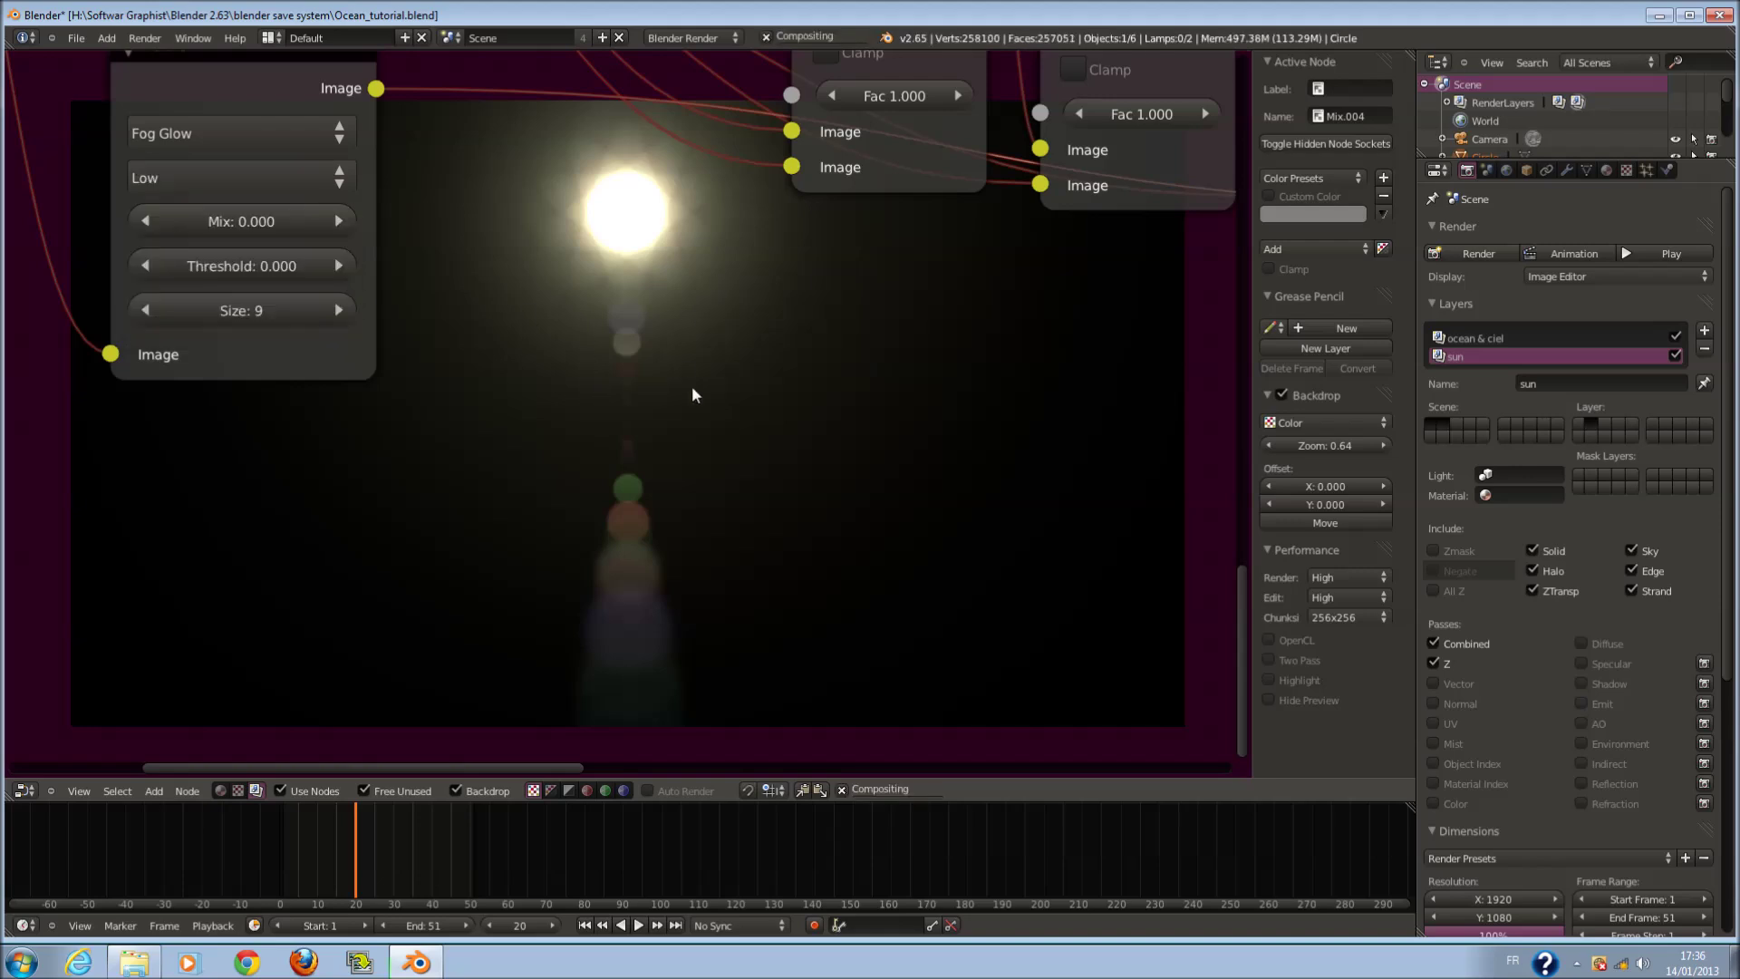
{"action": "scroll", "coordinate": [613, 194], "scroll_direction": "down", "scroll_amount": 2, "text": "shift"}
{"action": "scroll", "coordinate": [614, 194], "scroll_direction": "right", "scroll_amount": 2, "text": "ctrl"}
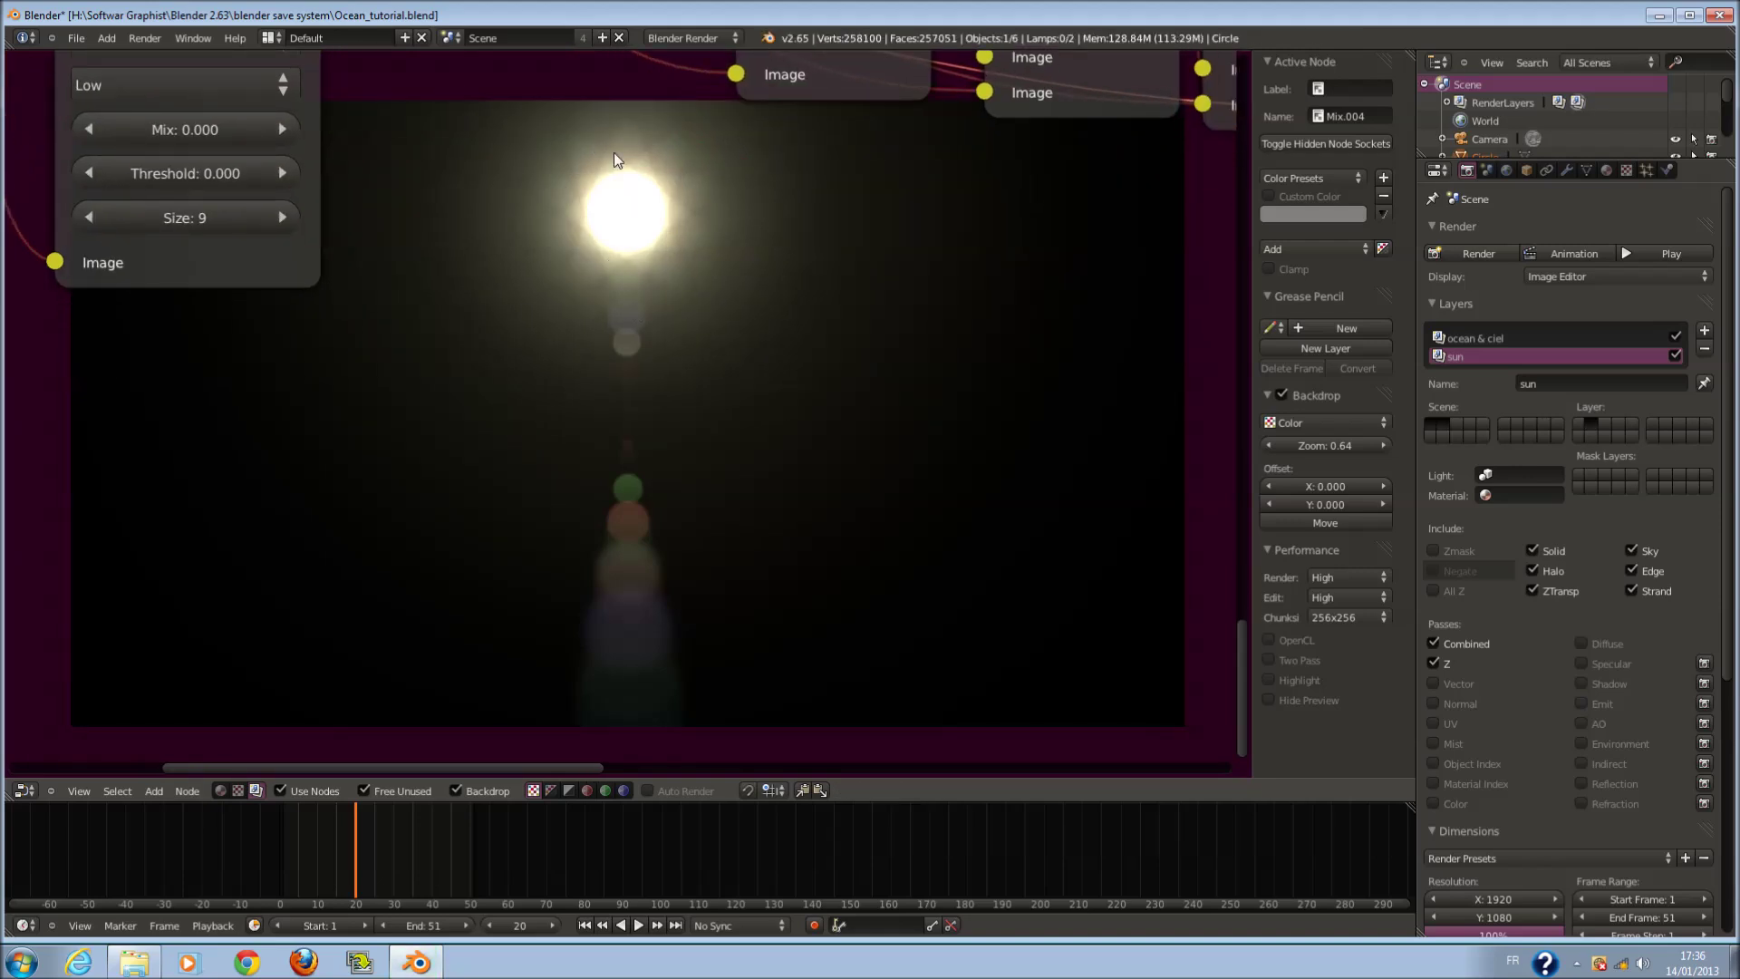
{"action": "scroll", "coordinate": [586, 392], "scroll_direction": "up", "scroll_amount": 2, "text": "shift"}
{"action": "scroll", "coordinate": [586, 392], "scroll_direction": "left", "scroll_amount": 2, "text": "ctrl"}
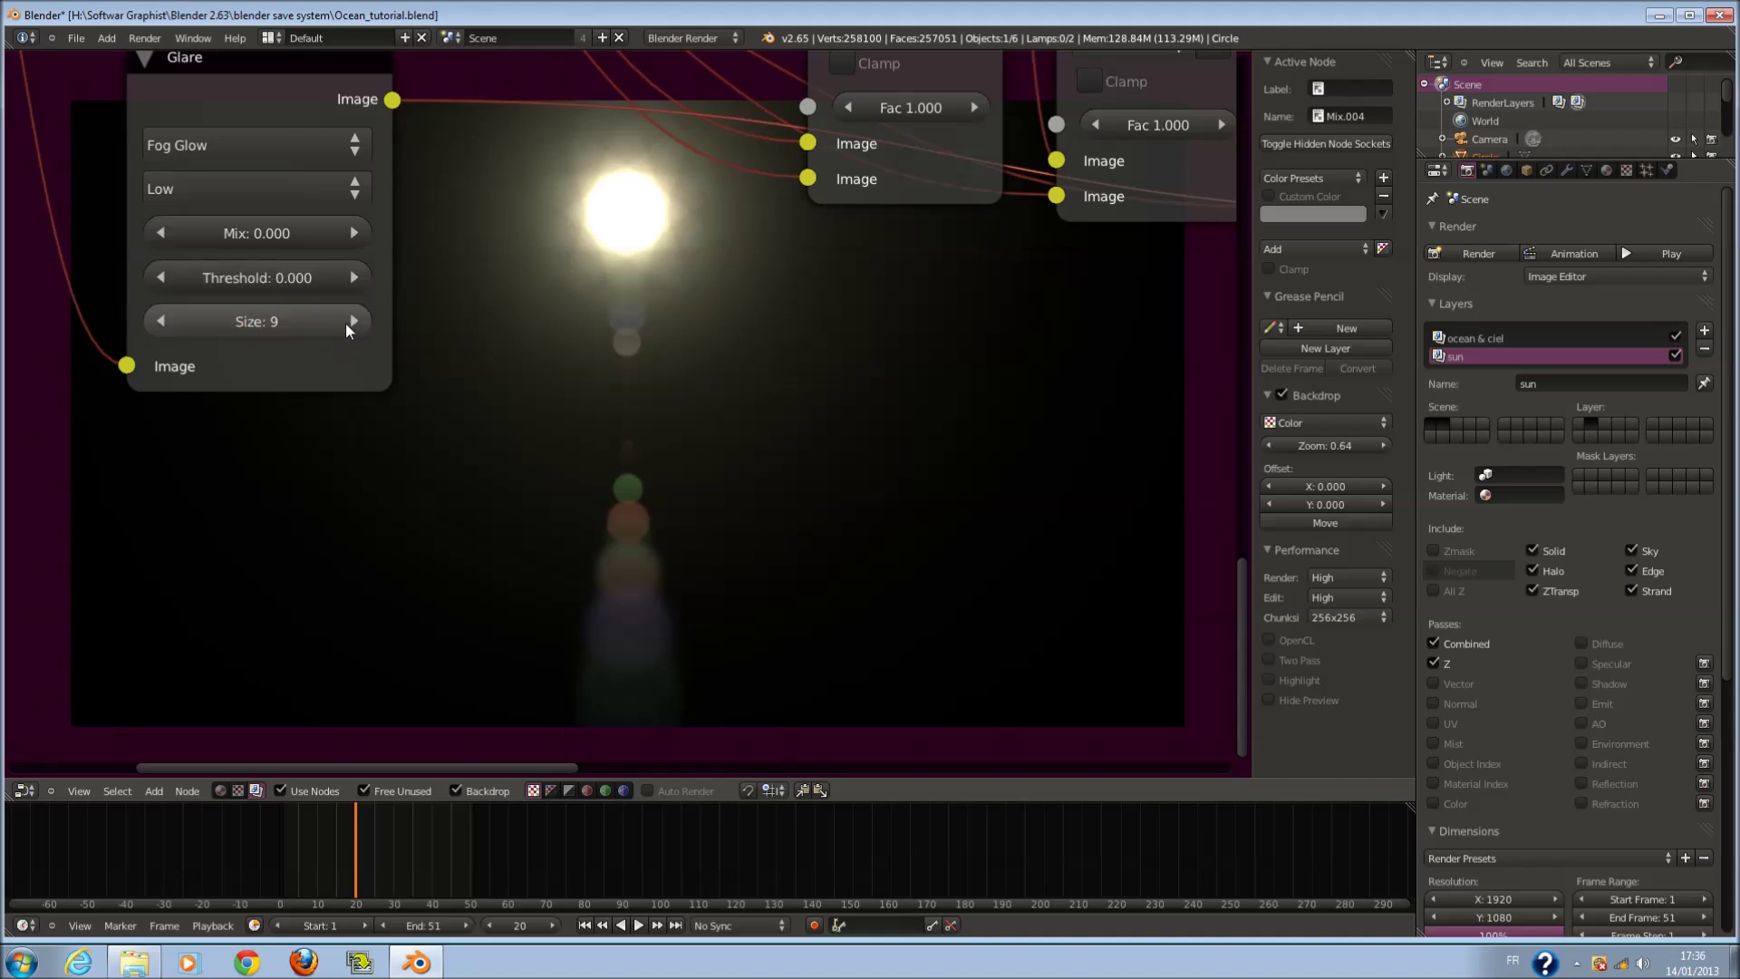
- Collapse the Fog Glow Glare node and stack it beneath the other collapsed Glare nodes
{"action": "scroll", "coordinate": [748, 307], "scroll_direction": "down", "scroll_amount": 5}
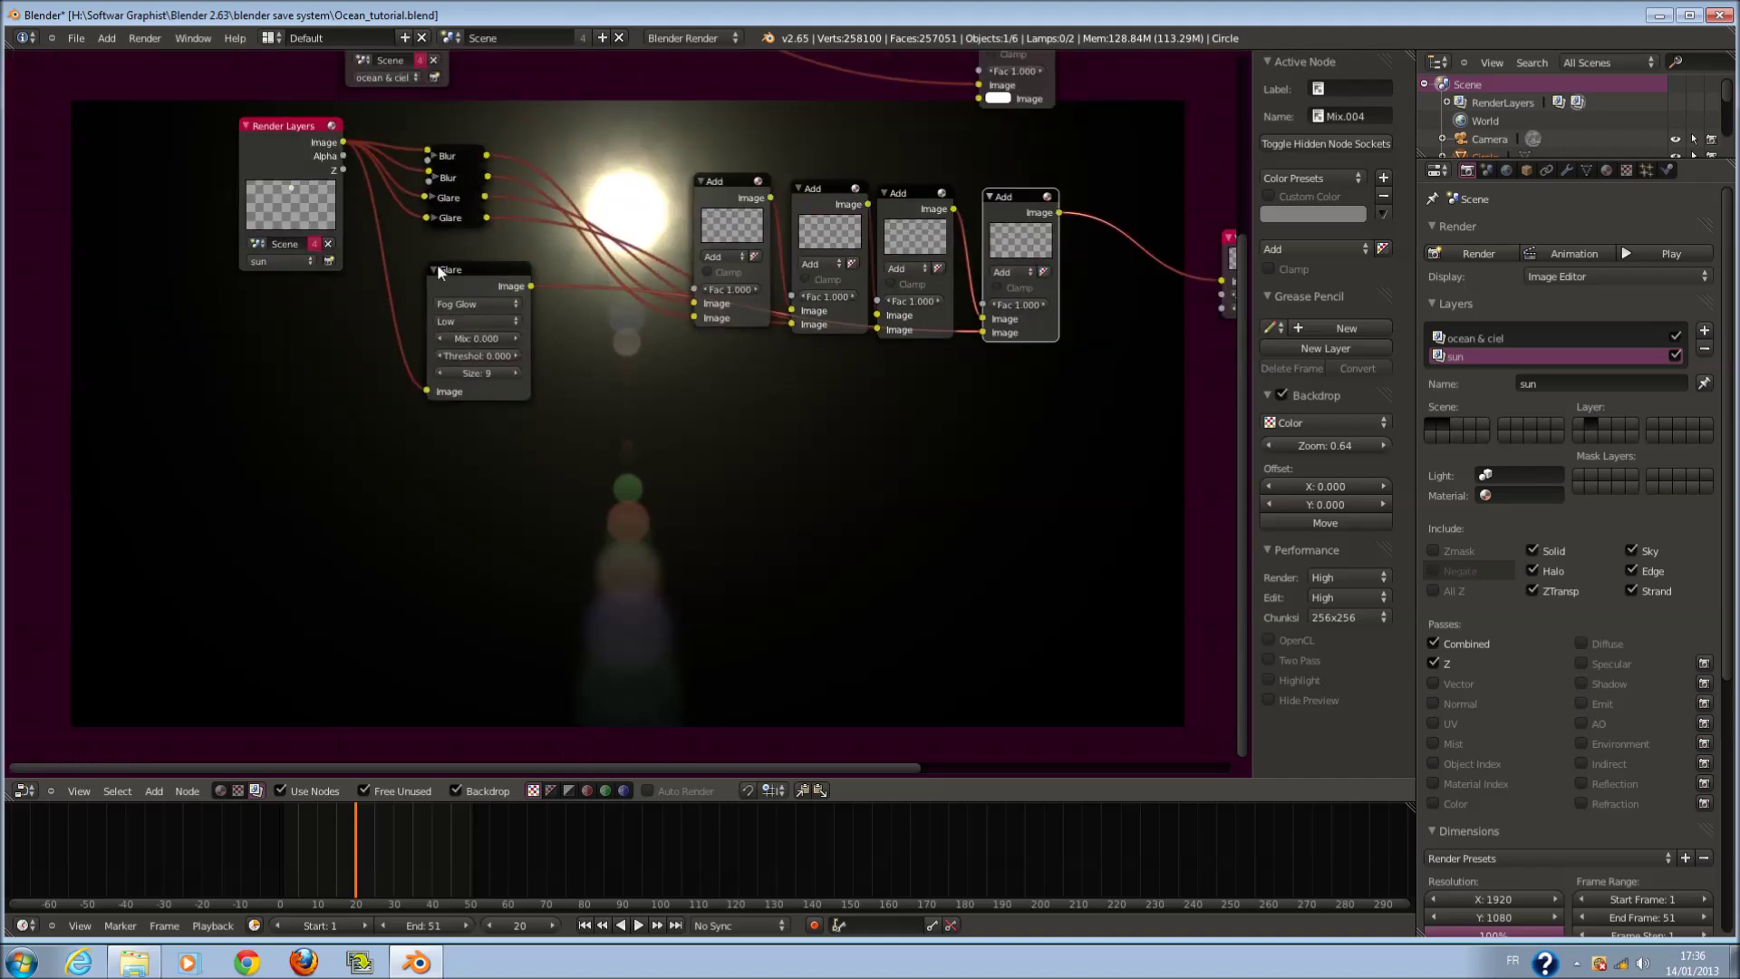
{"action": "left_click", "coordinate": [434, 270]}
{"action": "left_click_drag", "start_coordinate": [439, 270], "coordinate": [441, 238]}
{"action": "scroll", "coordinate": [793, 389], "scroll_direction": "down", "scroll_amount": 1}
{"action": "scroll", "coordinate": [793, 390], "scroll_direction": "up", "scroll_amount": 2, "text": "shift"}
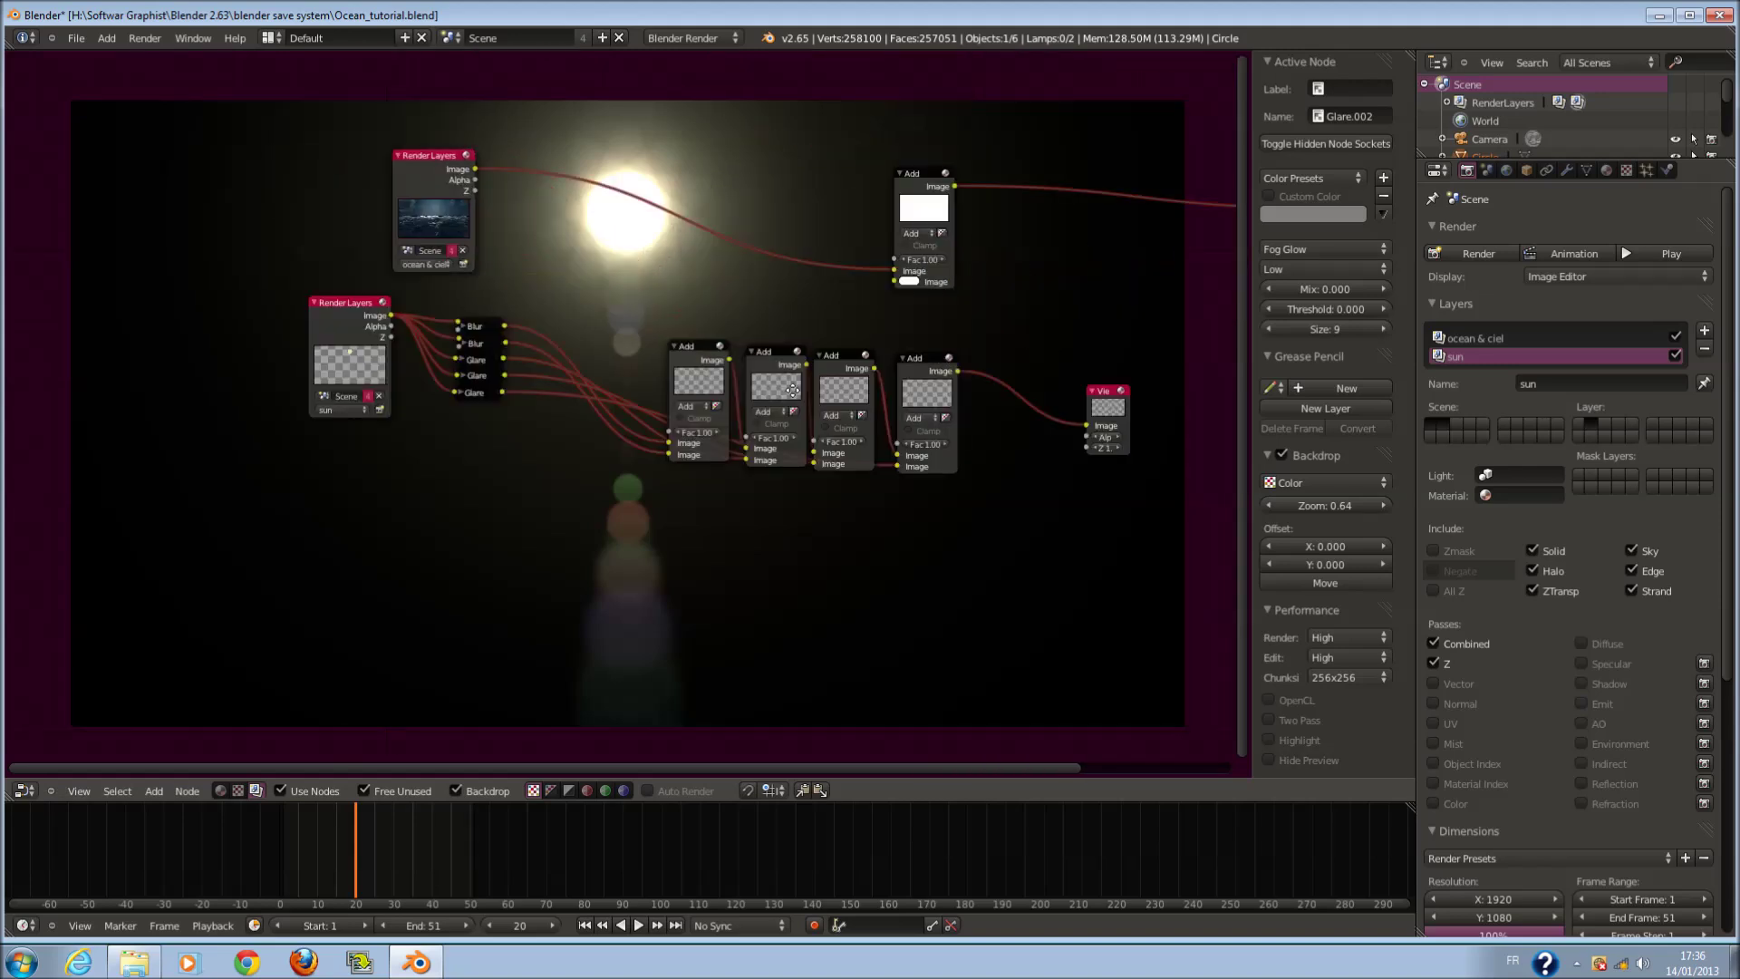
- Move the four Add nodes beside the collapsed nodes and connect the last one to the upper Add node's second image input
{"action": "scroll", "coordinate": [793, 389], "scroll_direction": "up", "scroll_amount": 1}
{"action": "left_click_drag", "start_coordinate": [722, 354], "coordinate": [570, 323]}
{"action": "left_click_drag", "start_coordinate": [769, 369], "coordinate": [605, 332]}
{"action": "left_click_drag", "start_coordinate": [863, 371], "coordinate": [690, 336]}
{"action": "left_click_drag", "start_coordinate": [938, 370], "coordinate": [759, 338]}
{"action": "left_click_drag", "start_coordinate": [883, 293], "coordinate": [913, 277]}
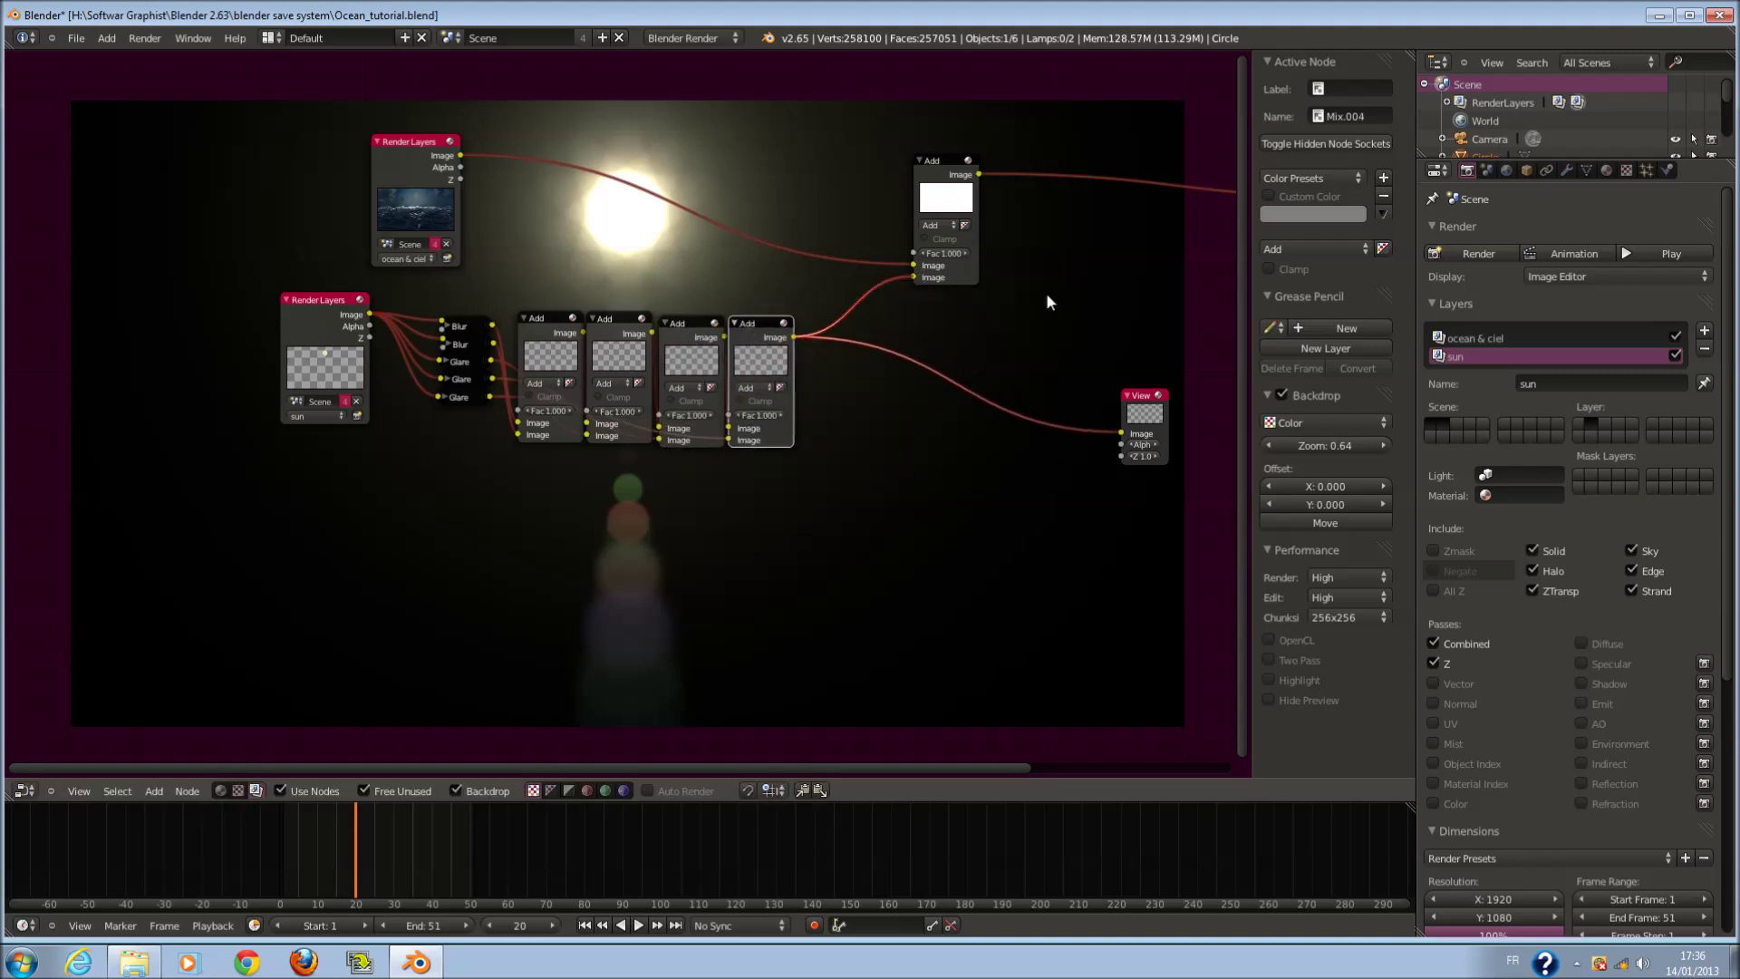
- Move the Viewer beneath the Composite node and feed it the output of the Add node that combines ocean and sun
{"action": "scroll", "coordinate": [1045, 292], "scroll_direction": "down", "scroll_amount": 3}
{"action": "left_click_drag", "start_coordinate": [771, 526], "coordinate": [1000, 424]}
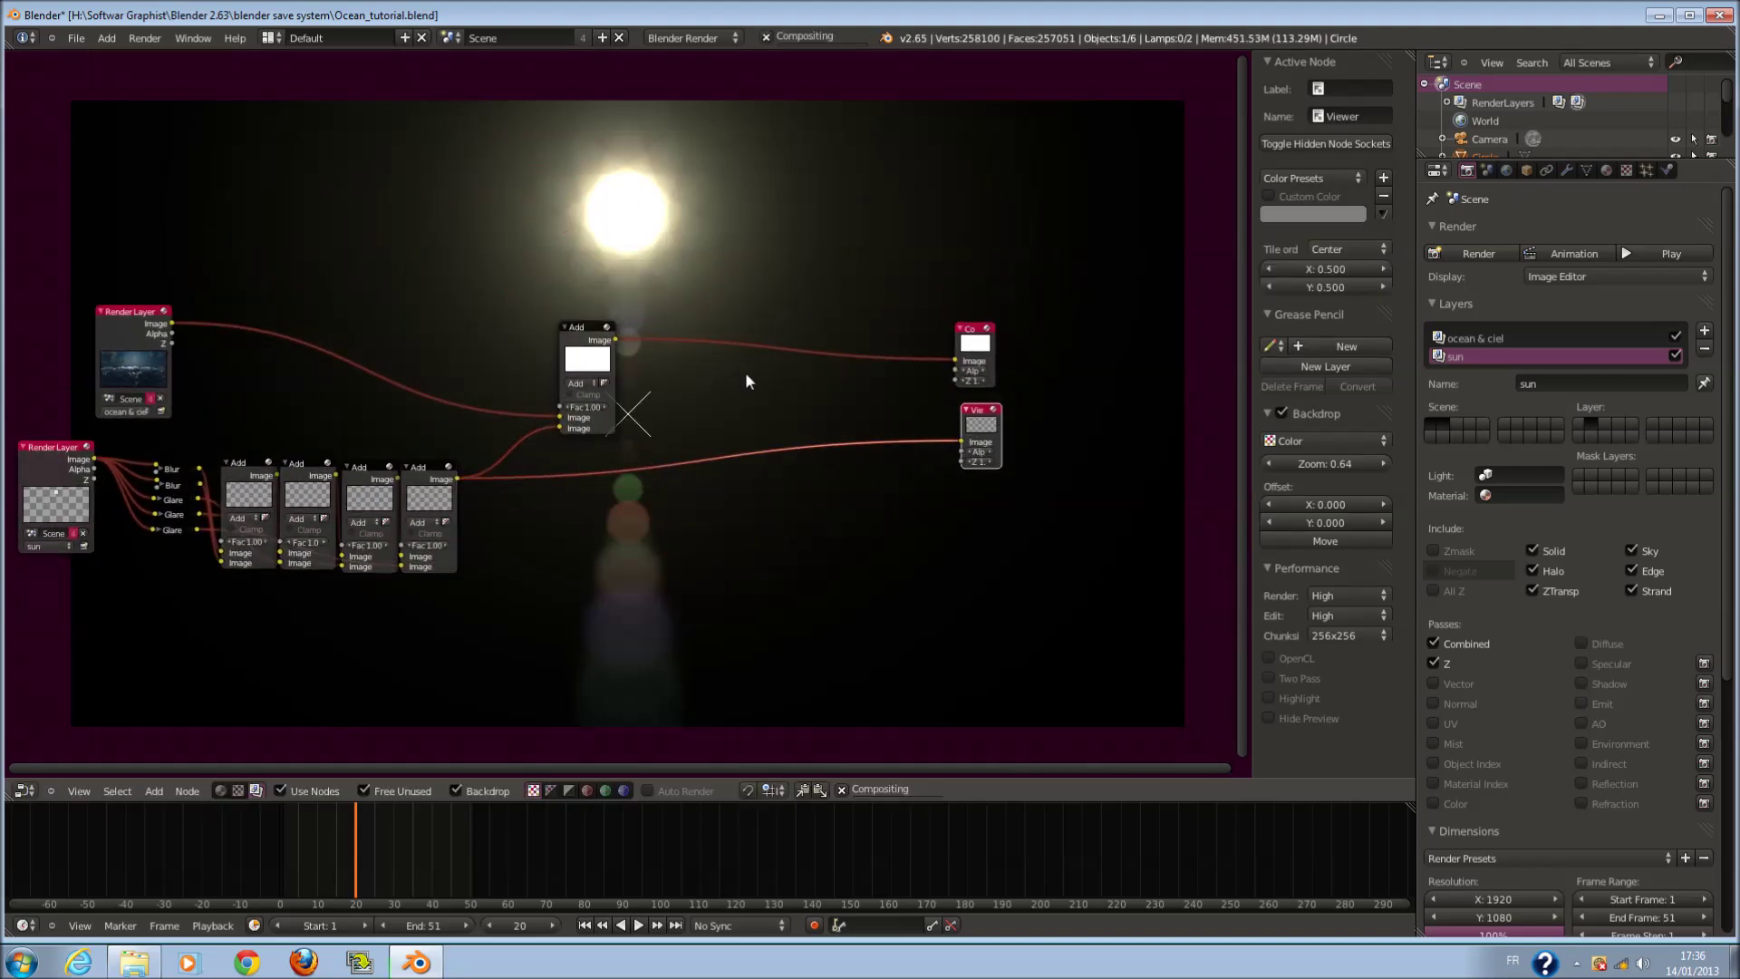
{"action": "left_click_drag", "start_coordinate": [616, 339], "coordinate": [959, 442]}
{"action": "scroll", "coordinate": [585, 500], "scroll_direction": "up", "scroll_amount": 2}
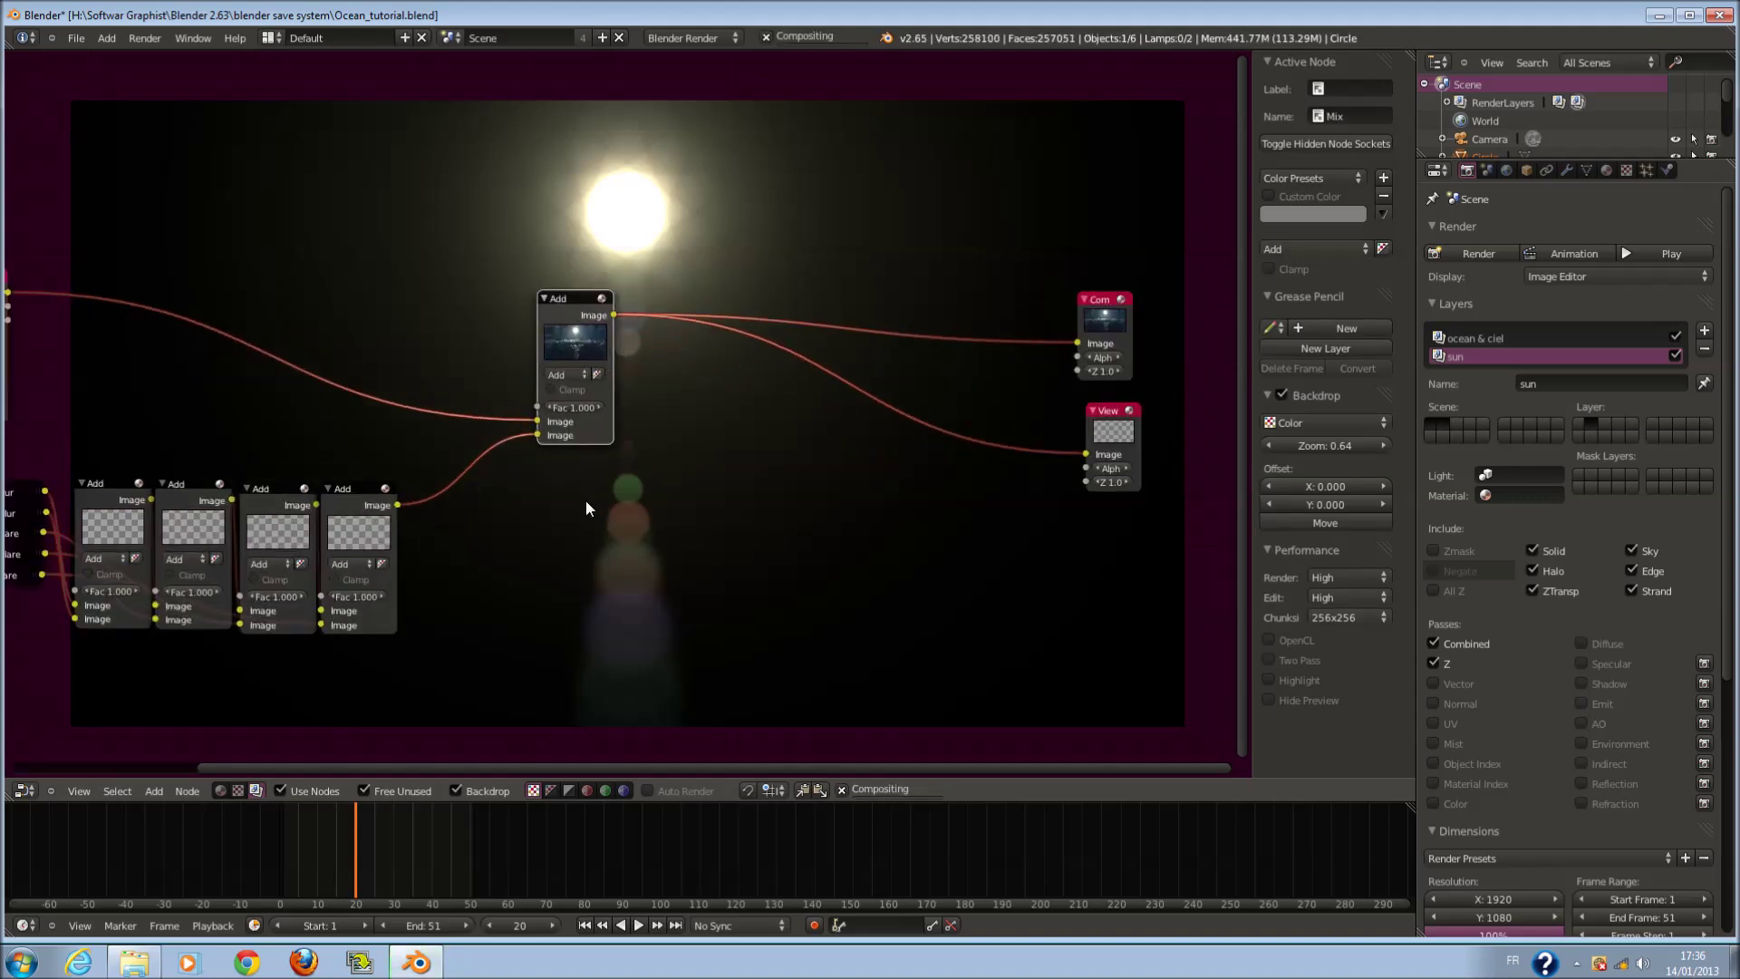
- Save the file over the existing Ocean_tutorial.blend
{"action": "middle_click_drag", "start_coordinate": [586, 501], "coordinate": [863, 548]}
{"action": "scroll", "coordinate": [868, 545], "scroll_direction": "down", "scroll_amount": 1}
{"action": "key", "text": "ctrl+s"}
{"action": "left_click", "coordinate": [863, 547]}
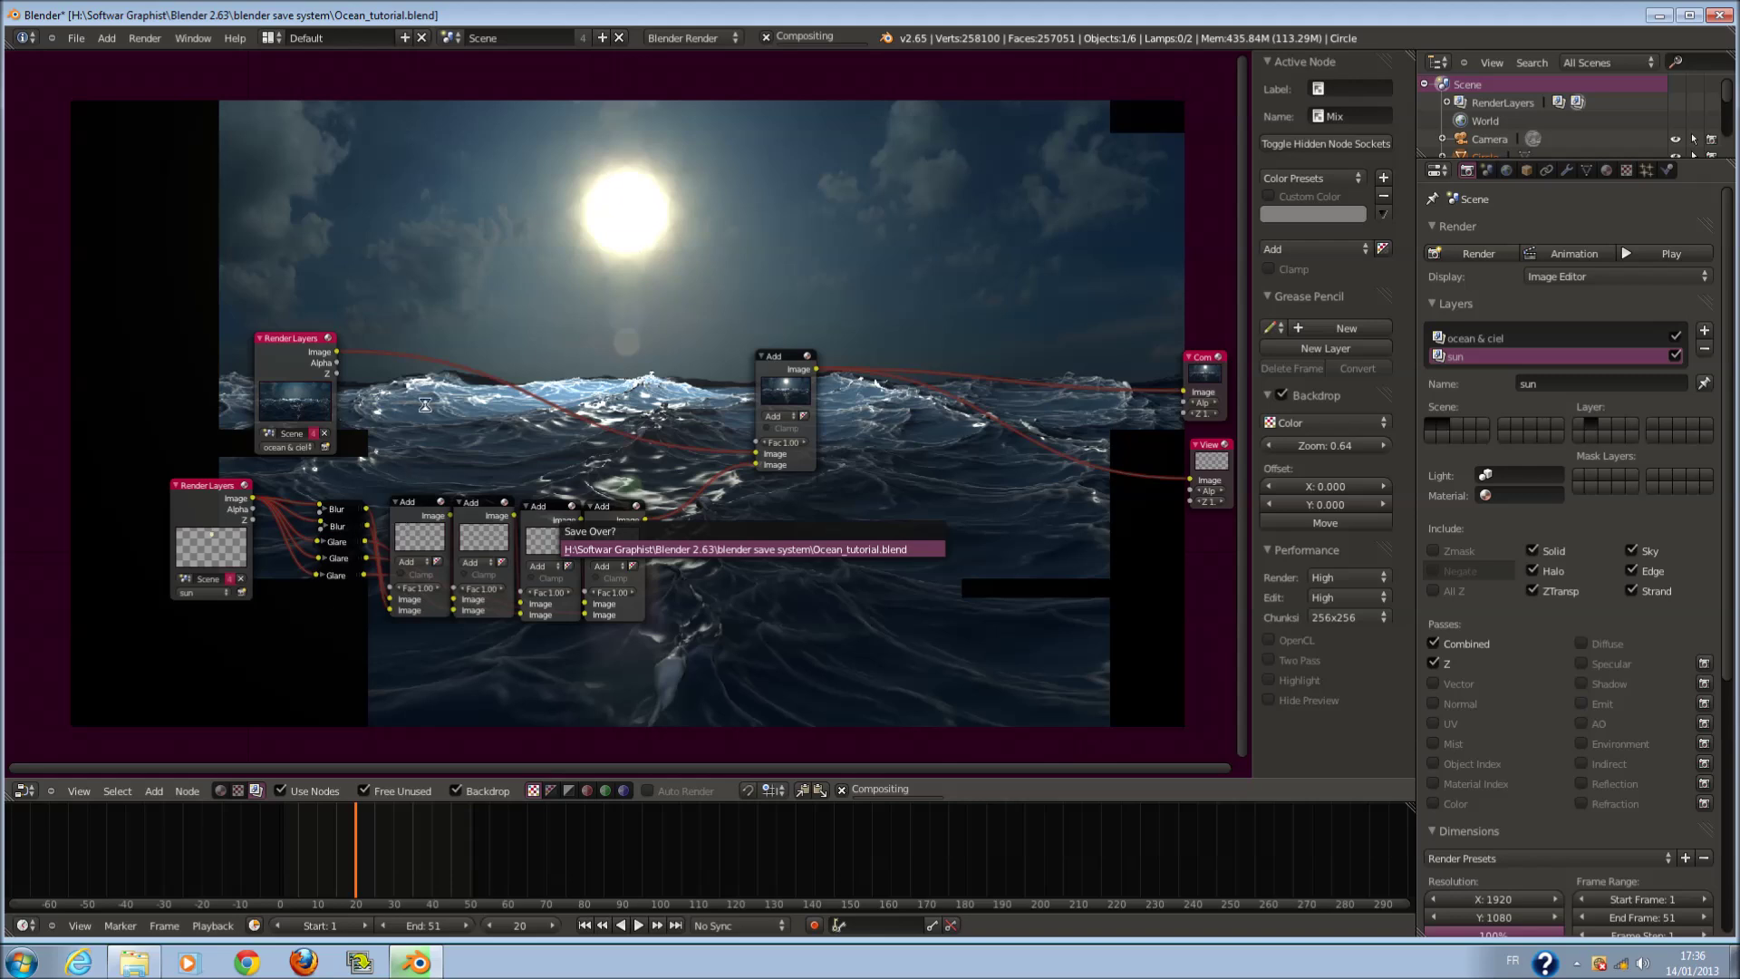
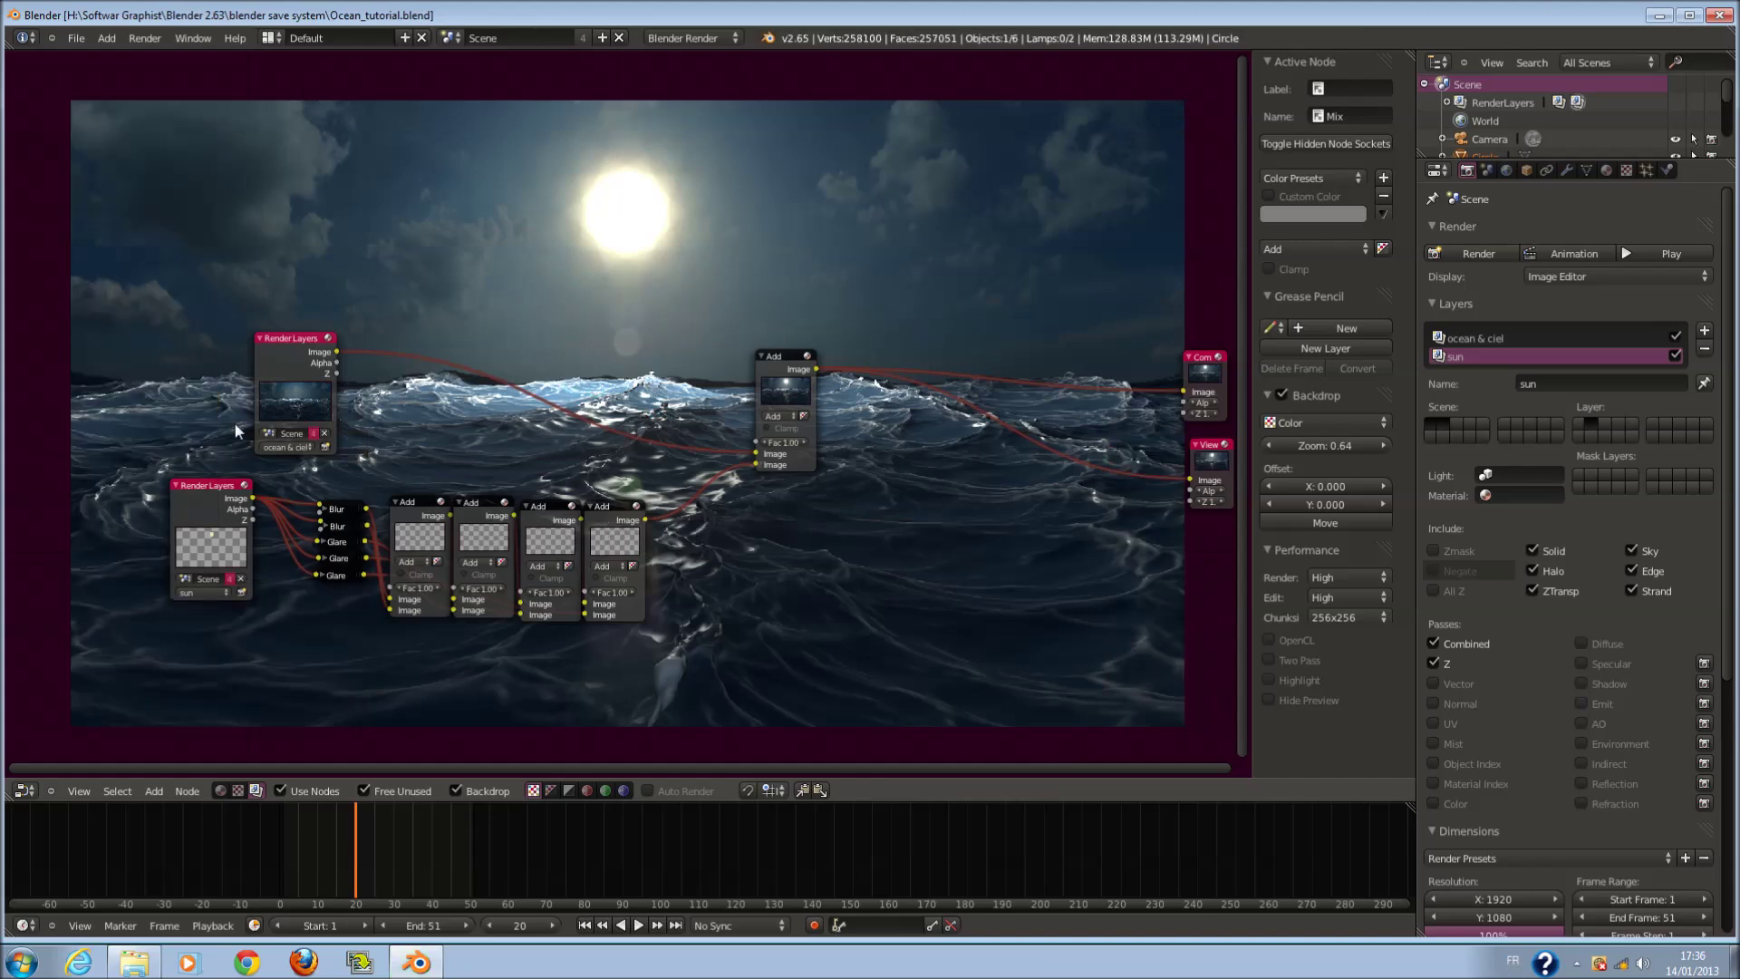
- Select the sun Render Layers, Blur, Glare and four Add nodes together and move them down, away from the ocean layer
{"action": "scroll", "coordinate": [362, 493], "scroll_direction": "down", "scroll_amount": 1}
{"action": "scroll", "coordinate": [362, 493], "scroll_direction": "up", "scroll_amount": 1}
{"action": "middle_click_drag", "start_coordinate": [423, 462], "coordinate": [623, 351]}
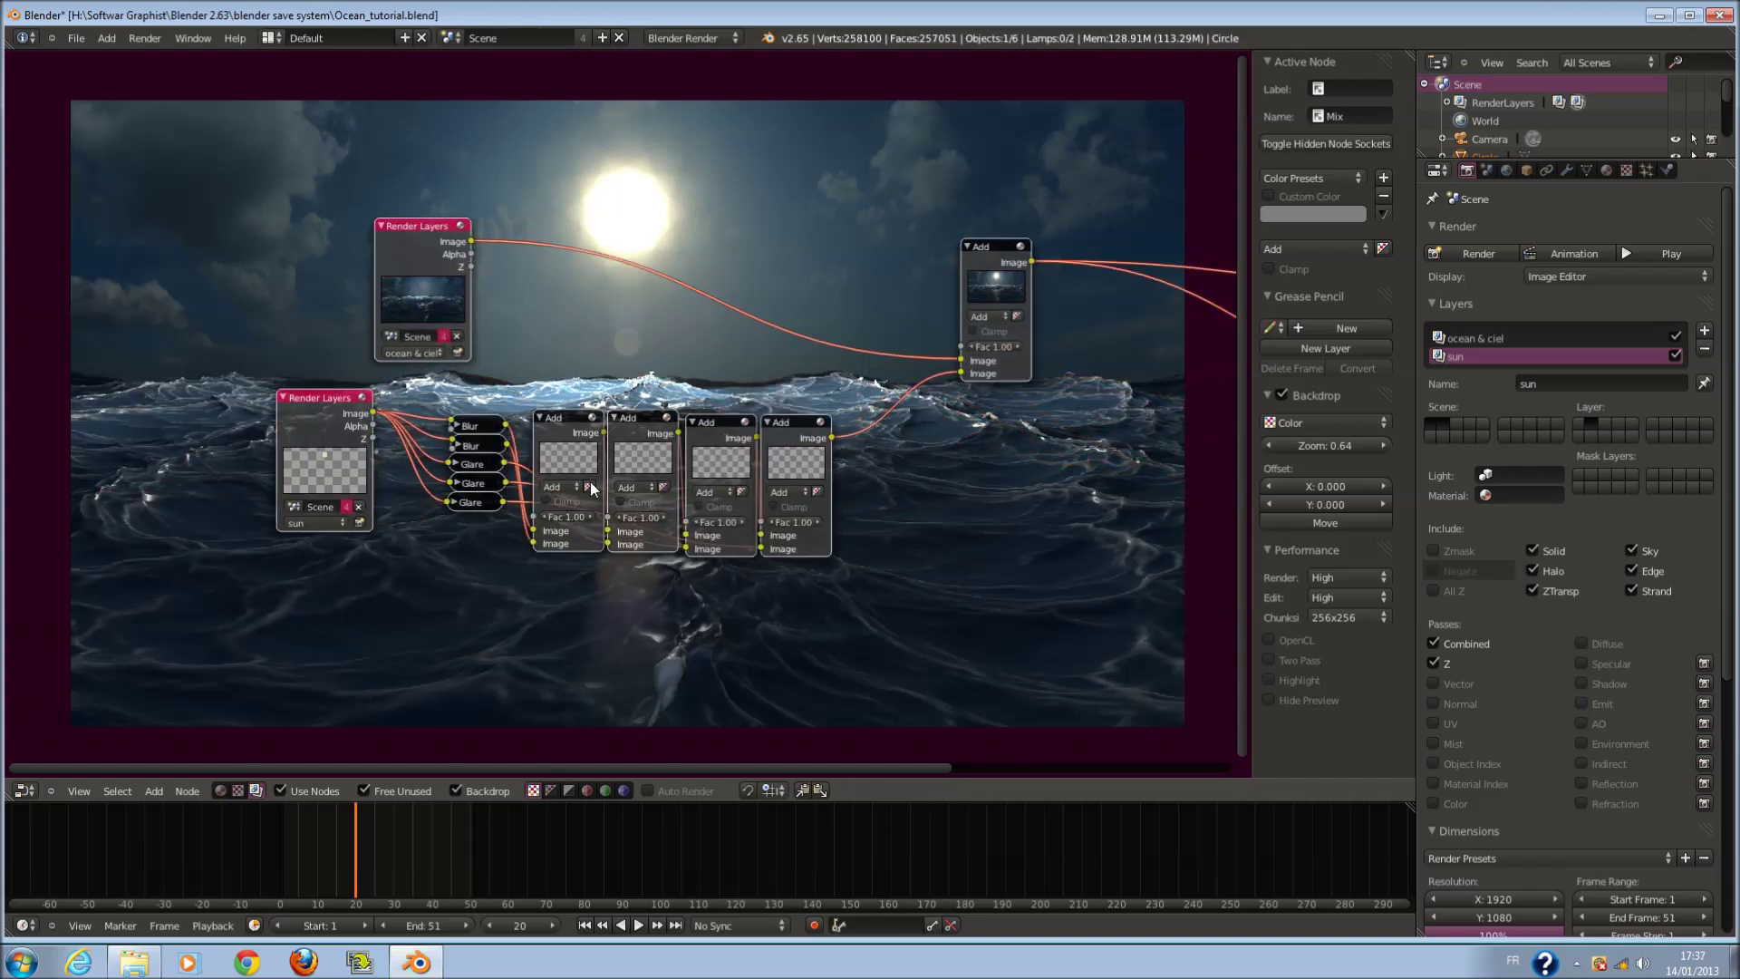
{"action": "key", "text": "b"}
{"action": "left_click_drag", "start_coordinate": [258, 402], "coordinate": [888, 650]}
{"action": "key", "text": "g"}
{"action": "left_click", "coordinate": [811, 645]}
- Insert an RGB Curves node on the link between the ocean & ciel Render Layers and the upper Add node
{"action": "scroll", "coordinate": [810, 645], "scroll_direction": "up", "scroll_amount": 1}
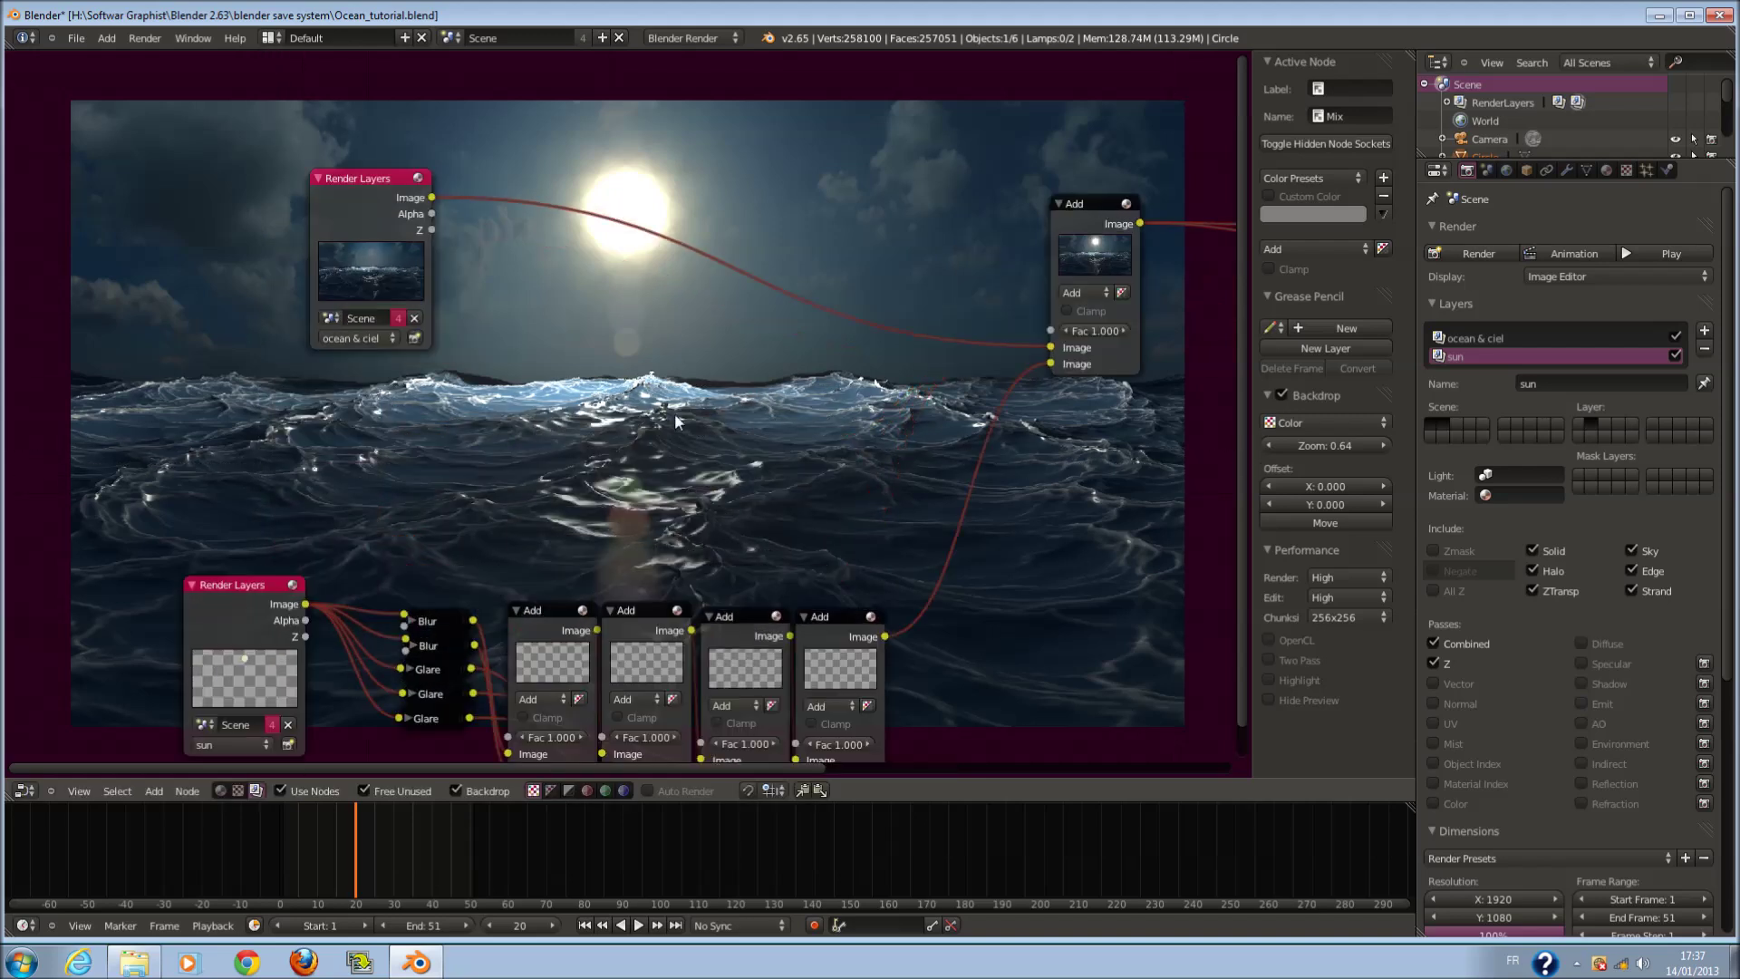
{"action": "key", "text": "shift+a"}
{"action": "mouse_move", "coordinate": [675, 411]}
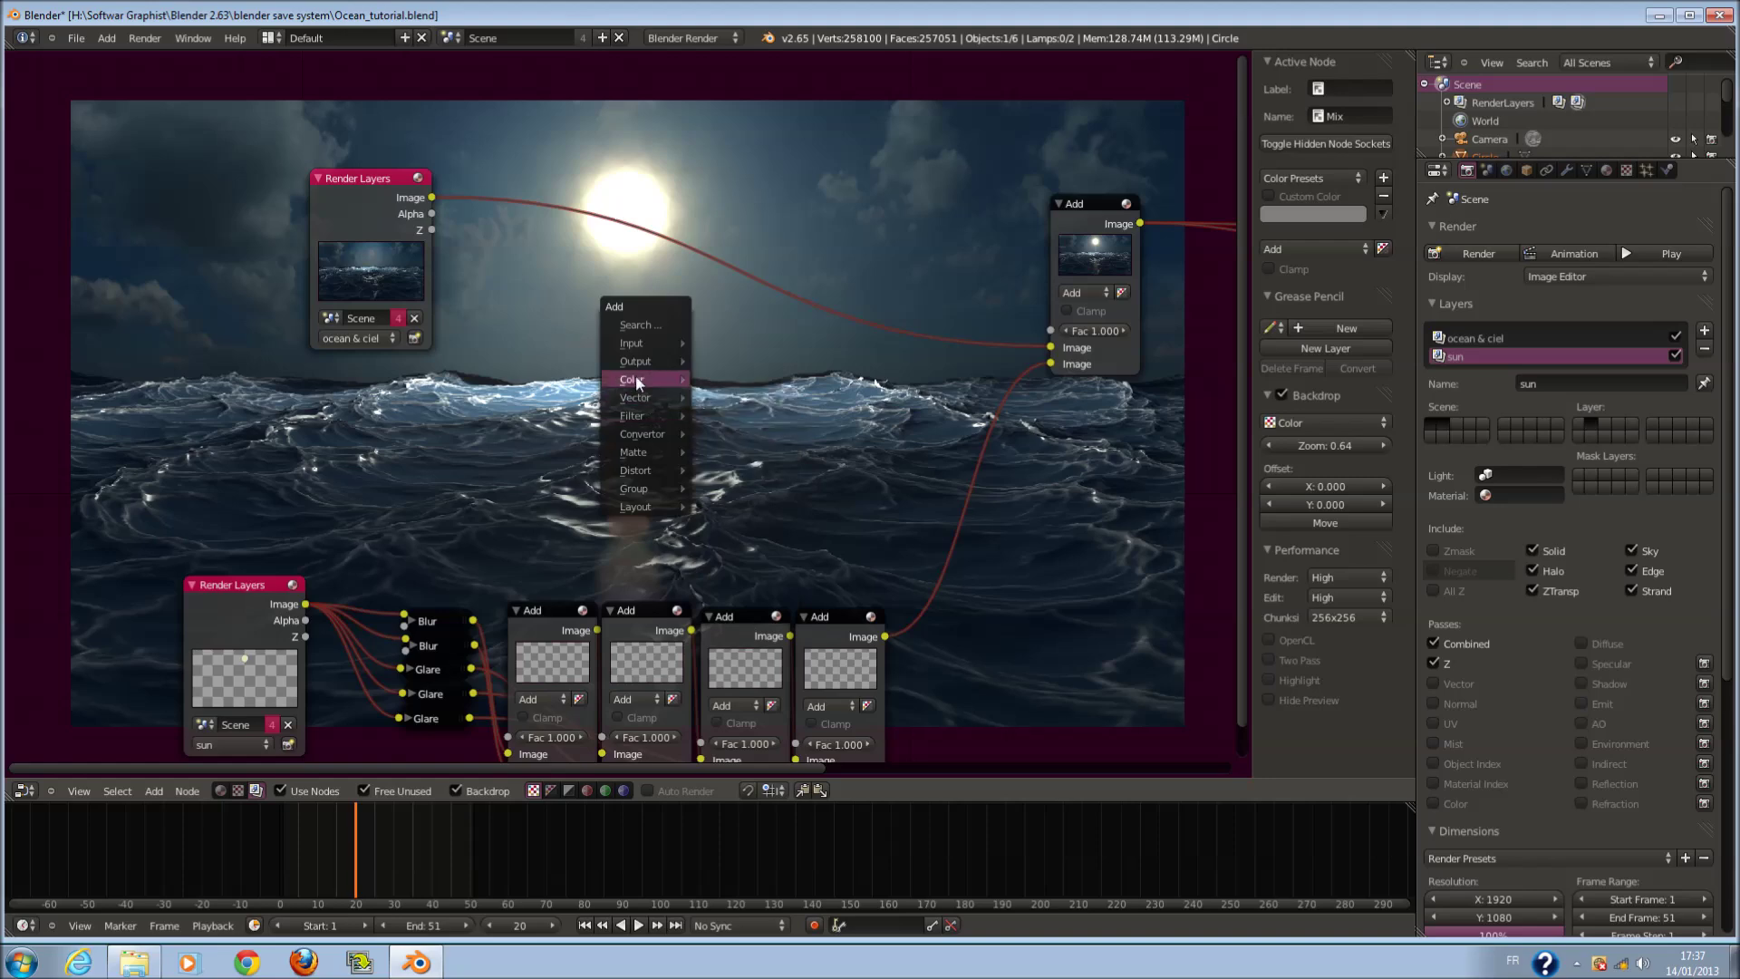
{"action": "mouse_move", "coordinate": [636, 379]}
{"action": "left_click", "coordinate": [752, 379]}
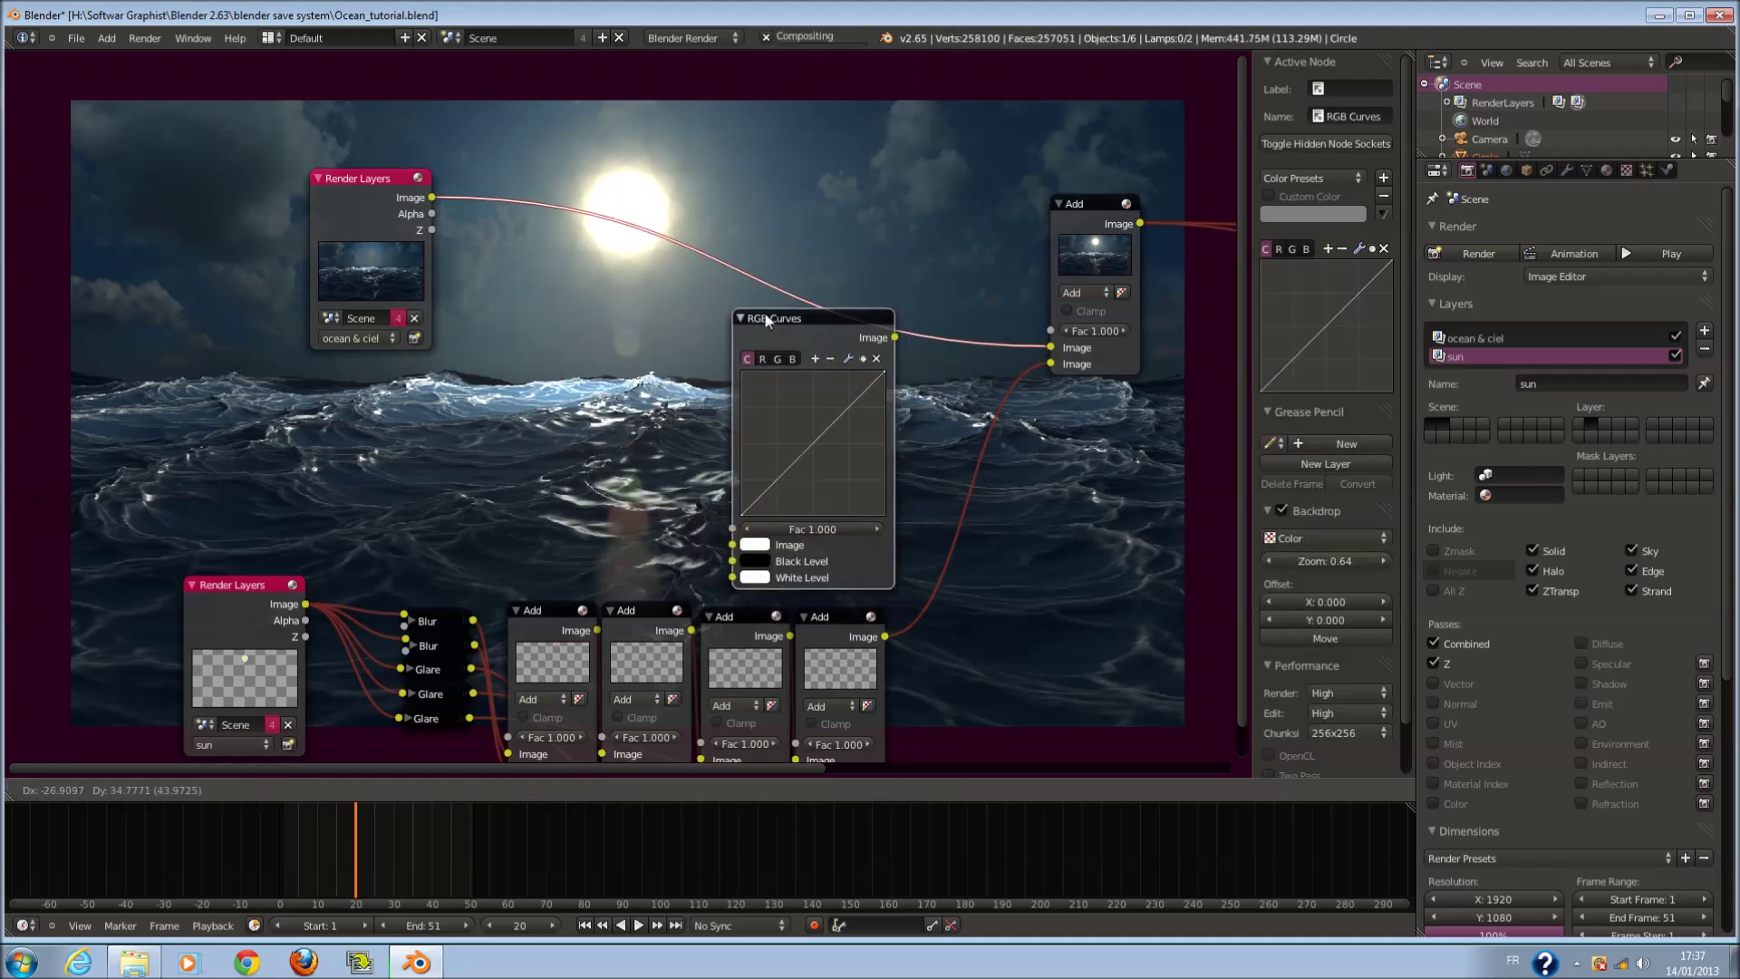
{"action": "left_click", "coordinate": [716, 228]}
- Bend the blue channel curve slightly upward in the RGB Curves node, placing one point at about X 0.439, Y 0.483
{"action": "scroll", "coordinate": [724, 498], "scroll_direction": "up", "scroll_amount": 2}
{"action": "left_click", "coordinate": [687, 494]}
{"action": "left_click", "coordinate": [673, 346]}
{"action": "left_click_drag", "start_coordinate": [706, 497], "coordinate": [679, 470]}
{"action": "scroll", "coordinate": [872, 466], "scroll_direction": "down", "scroll_amount": 2}
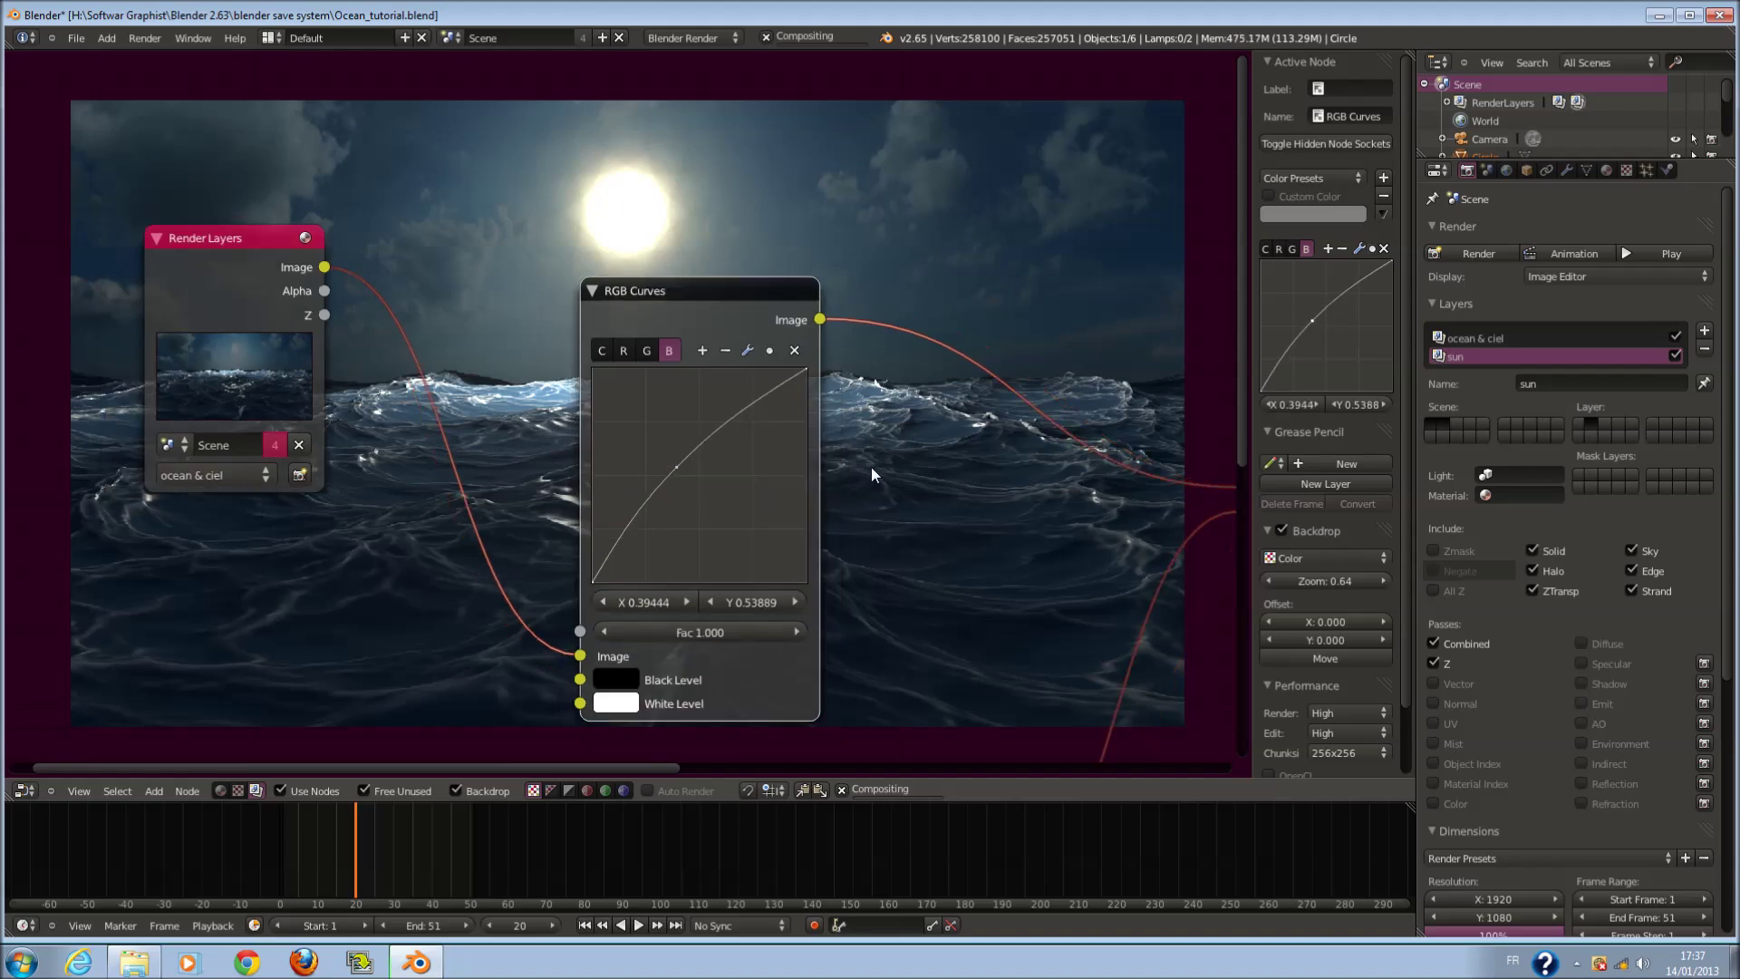
{"action": "scroll", "coordinate": [687, 493], "scroll_direction": "up", "scroll_amount": 1}
{"action": "left_click_drag", "start_coordinate": [678, 477], "coordinate": [688, 486]}
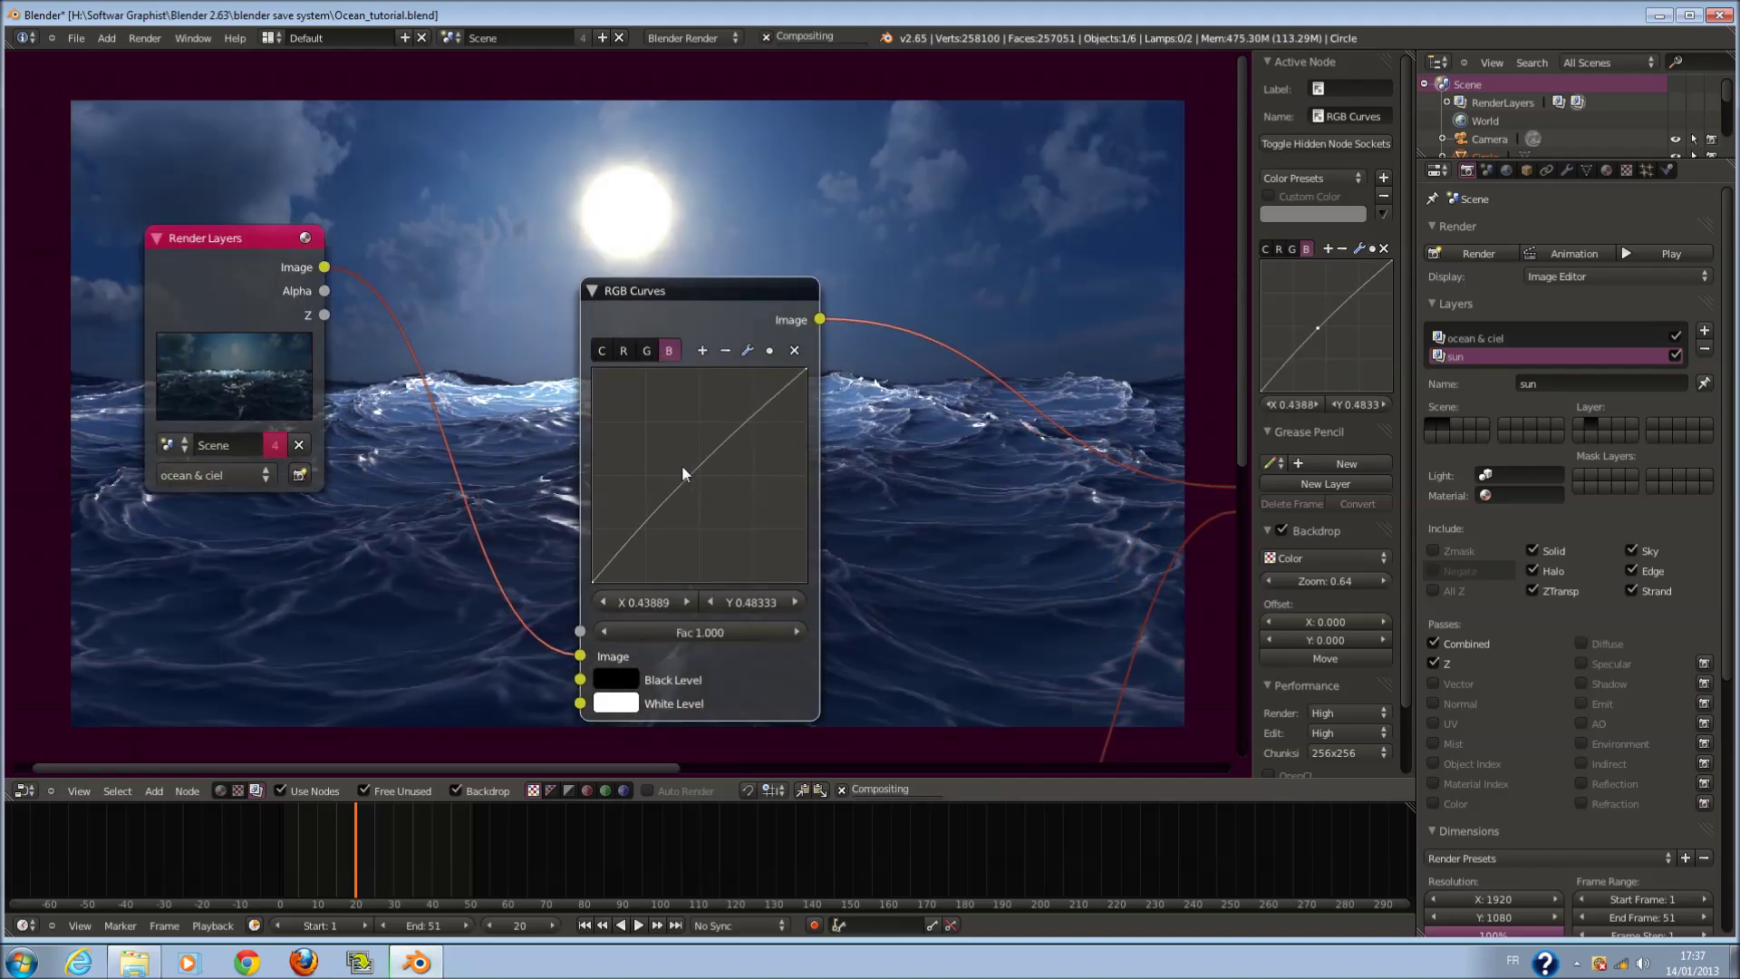
{"action": "scroll", "coordinate": [734, 503], "scroll_direction": "down", "scroll_amount": 1}
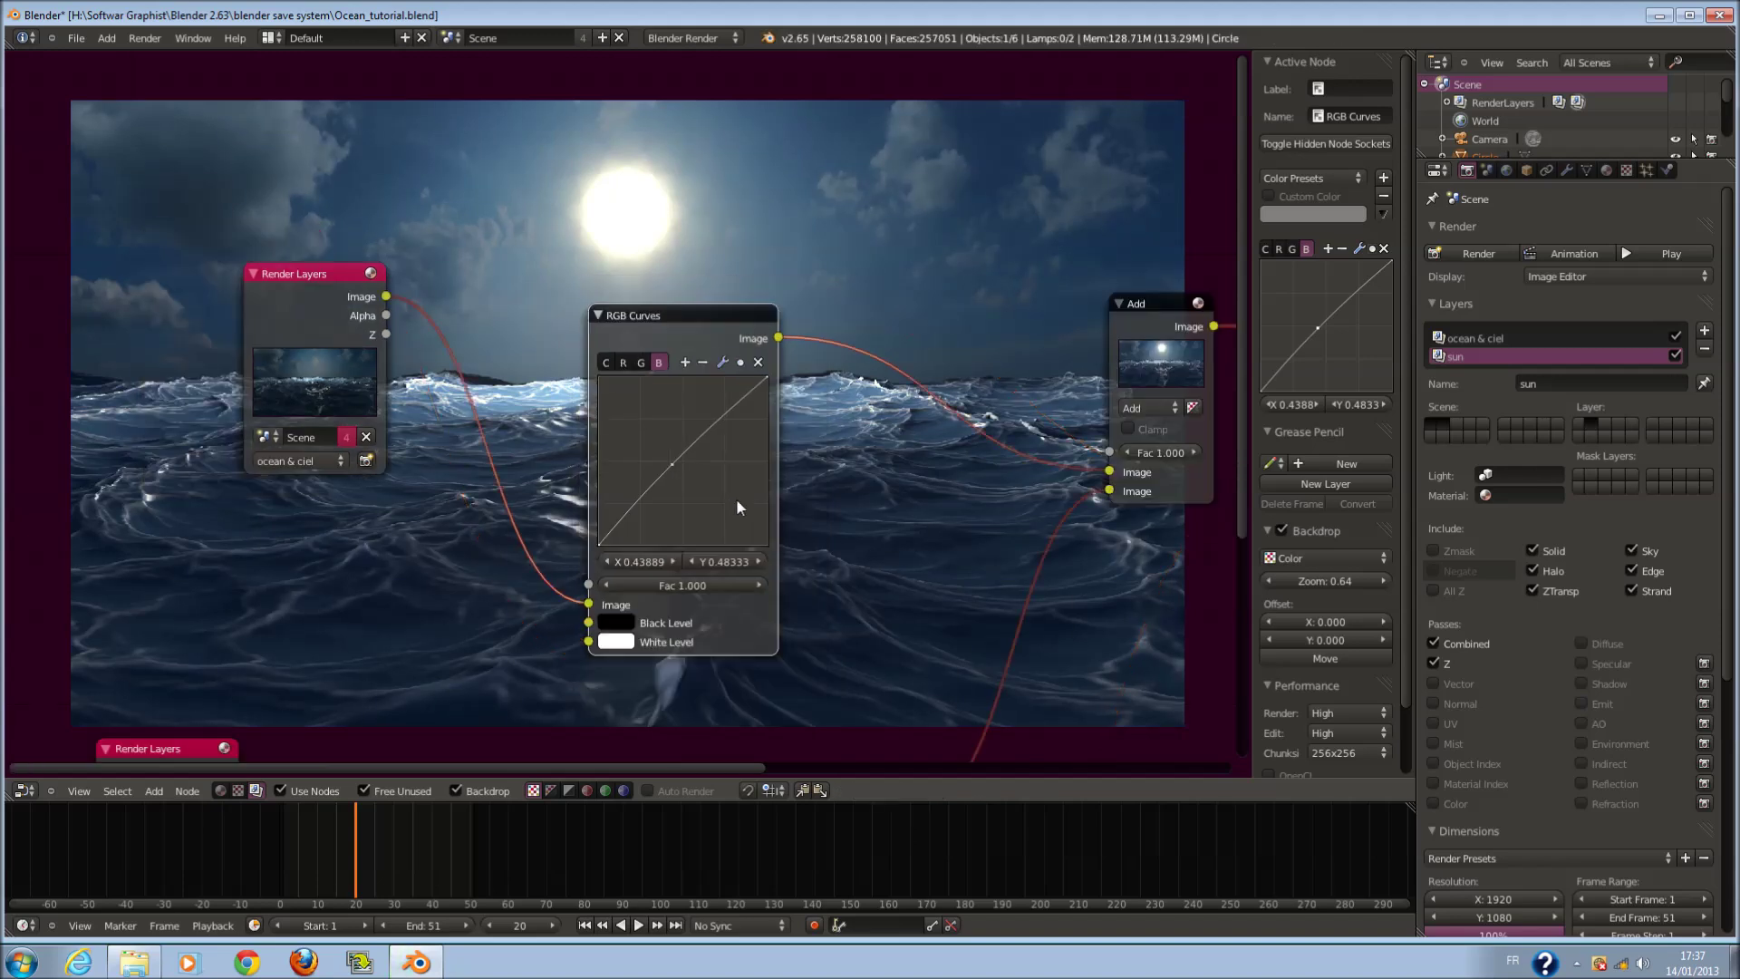
- Lift the combined channel curve with two points, one in the shadows and one at about X 0.639, Y 0.783
{"action": "left_click", "coordinate": [612, 360]}
{"action": "left_click_drag", "start_coordinate": [654, 443], "coordinate": [631, 462]}
{"action": "left_click_drag", "start_coordinate": [703, 401], "coordinate": [707, 414]}
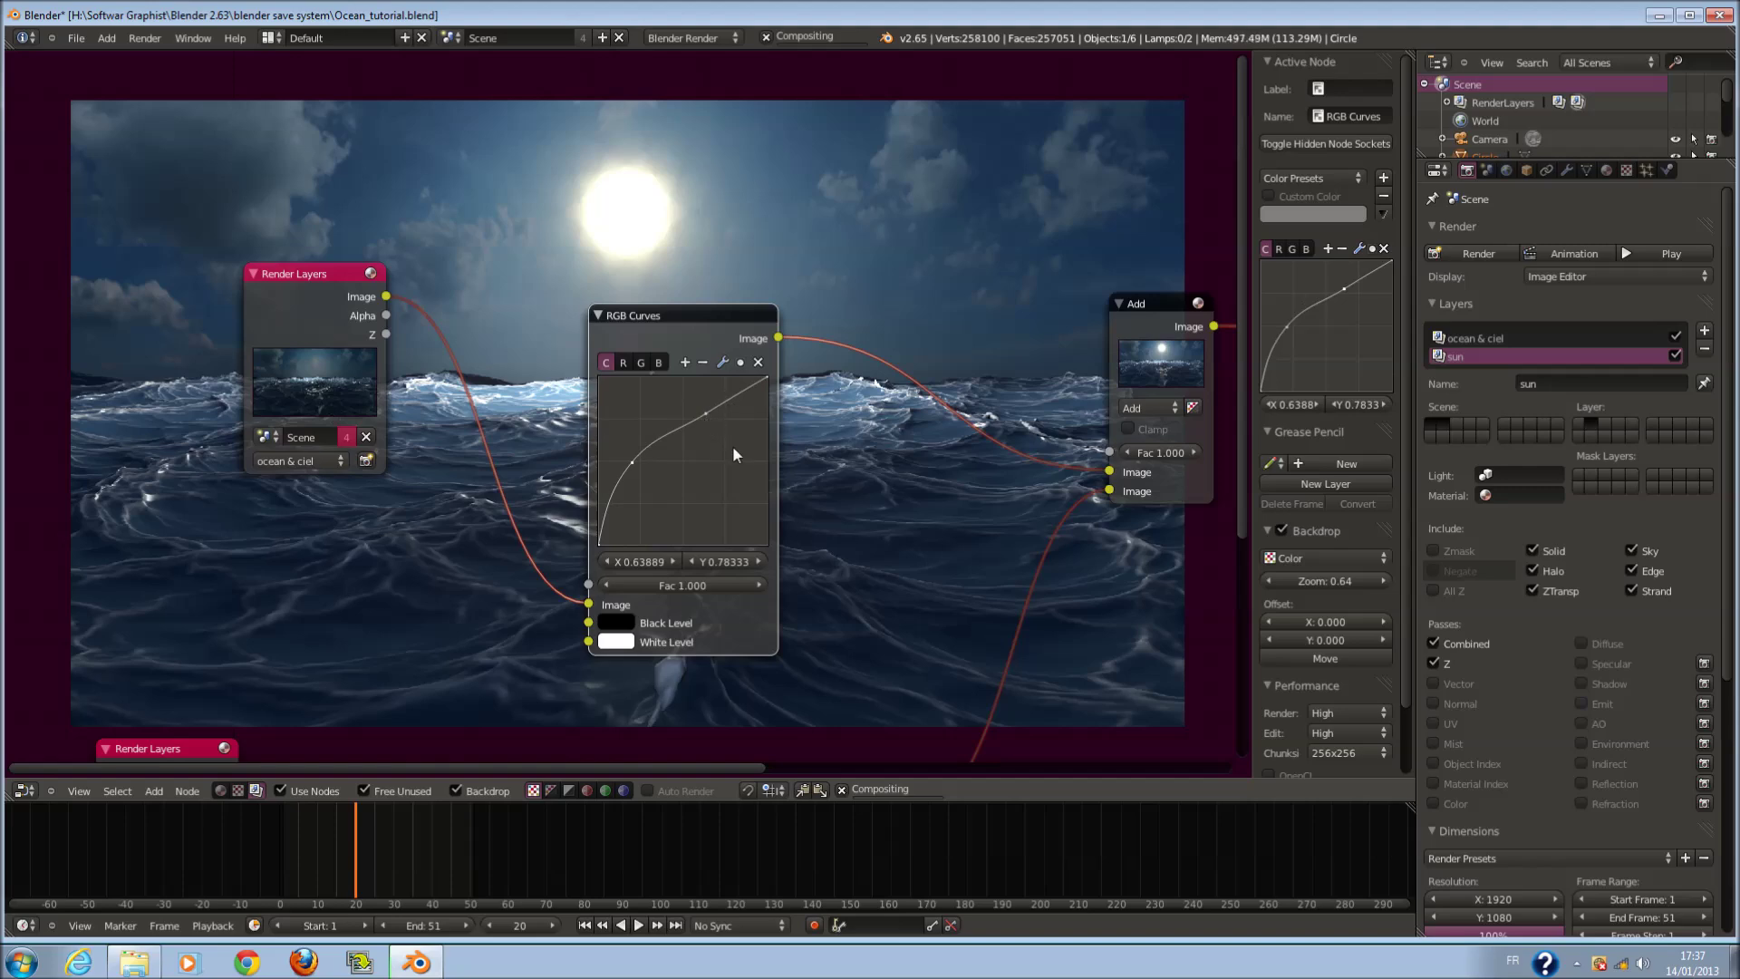
{"action": "scroll", "coordinate": [818, 435], "scroll_direction": "up", "scroll_amount": 1}
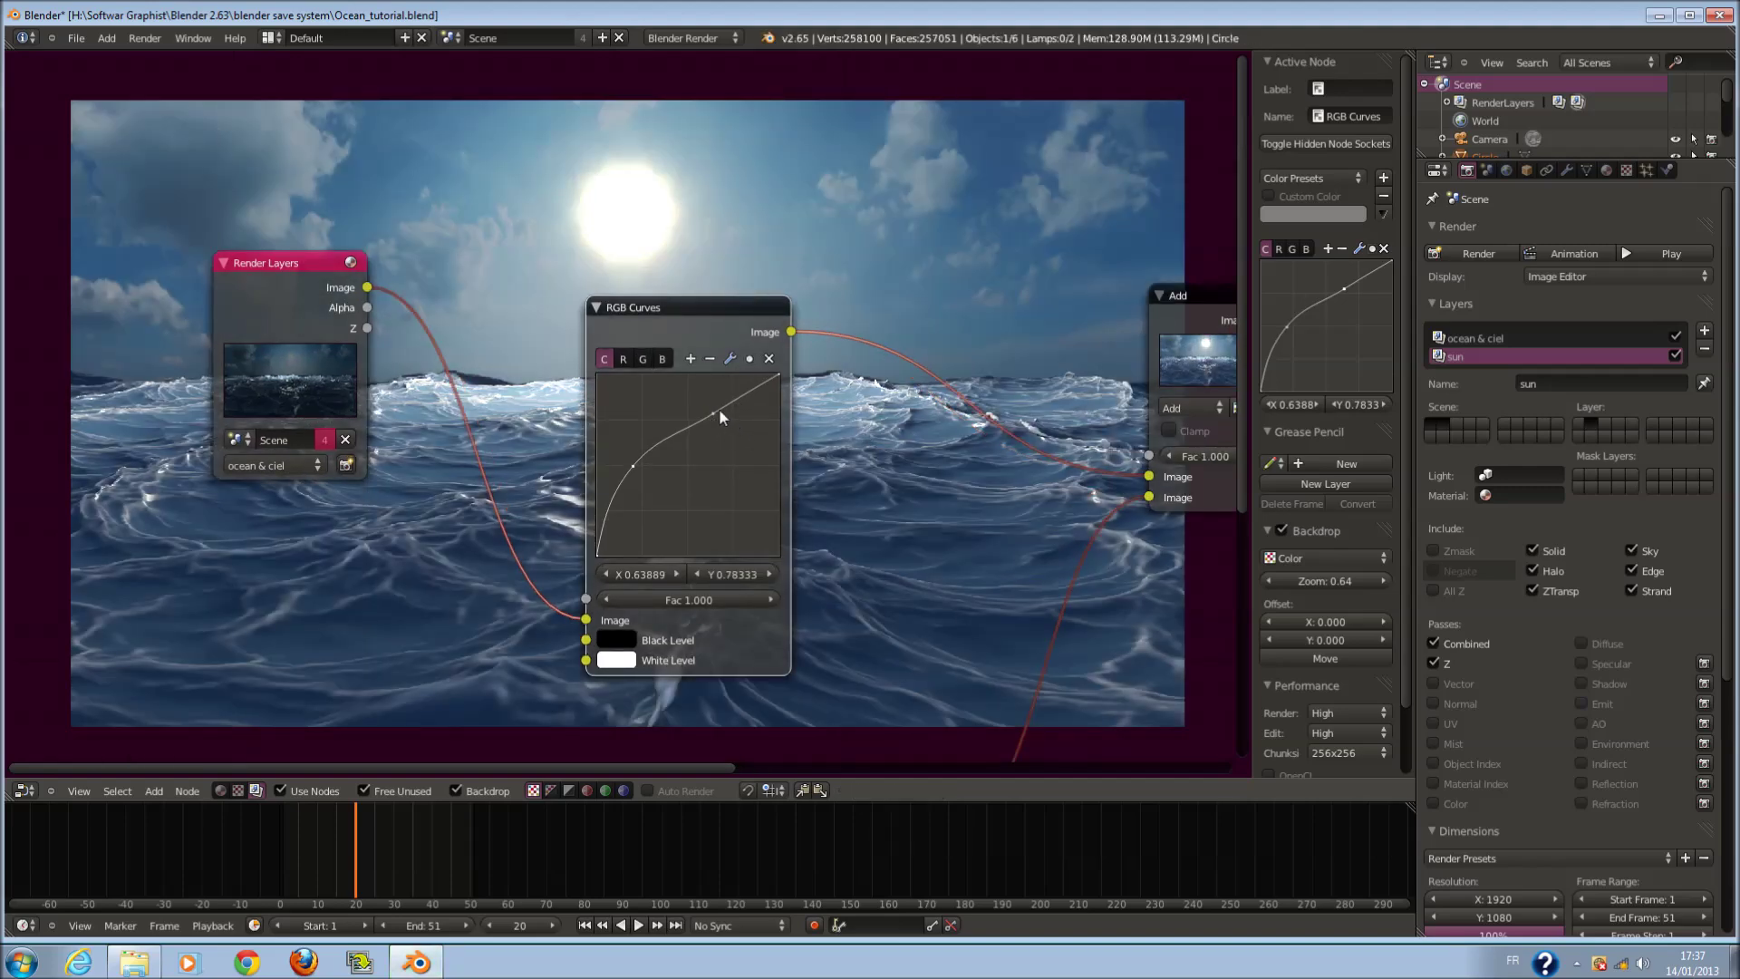
- Raise the combined curve's upper point and refine its lower point to about X 0.178, Y 0.467
{"action": "left_click_drag", "start_coordinate": [719, 406], "coordinate": [713, 390]}
{"action": "left_click_drag", "start_coordinate": [626, 465], "coordinate": [633, 471]}
{"action": "middle_click_drag", "start_coordinate": [736, 736], "coordinate": [845, 546]}
{"action": "scroll", "coordinate": [562, 541], "scroll_direction": "down", "scroll_amount": 1}
{"action": "middle_click_drag", "start_coordinate": [553, 538], "coordinate": [681, 694]}
{"action": "scroll", "coordinate": [681, 694], "scroll_direction": "up", "scroll_amount": 1}
{"action": "left_click_drag", "start_coordinate": [719, 426], "coordinate": [708, 423]}
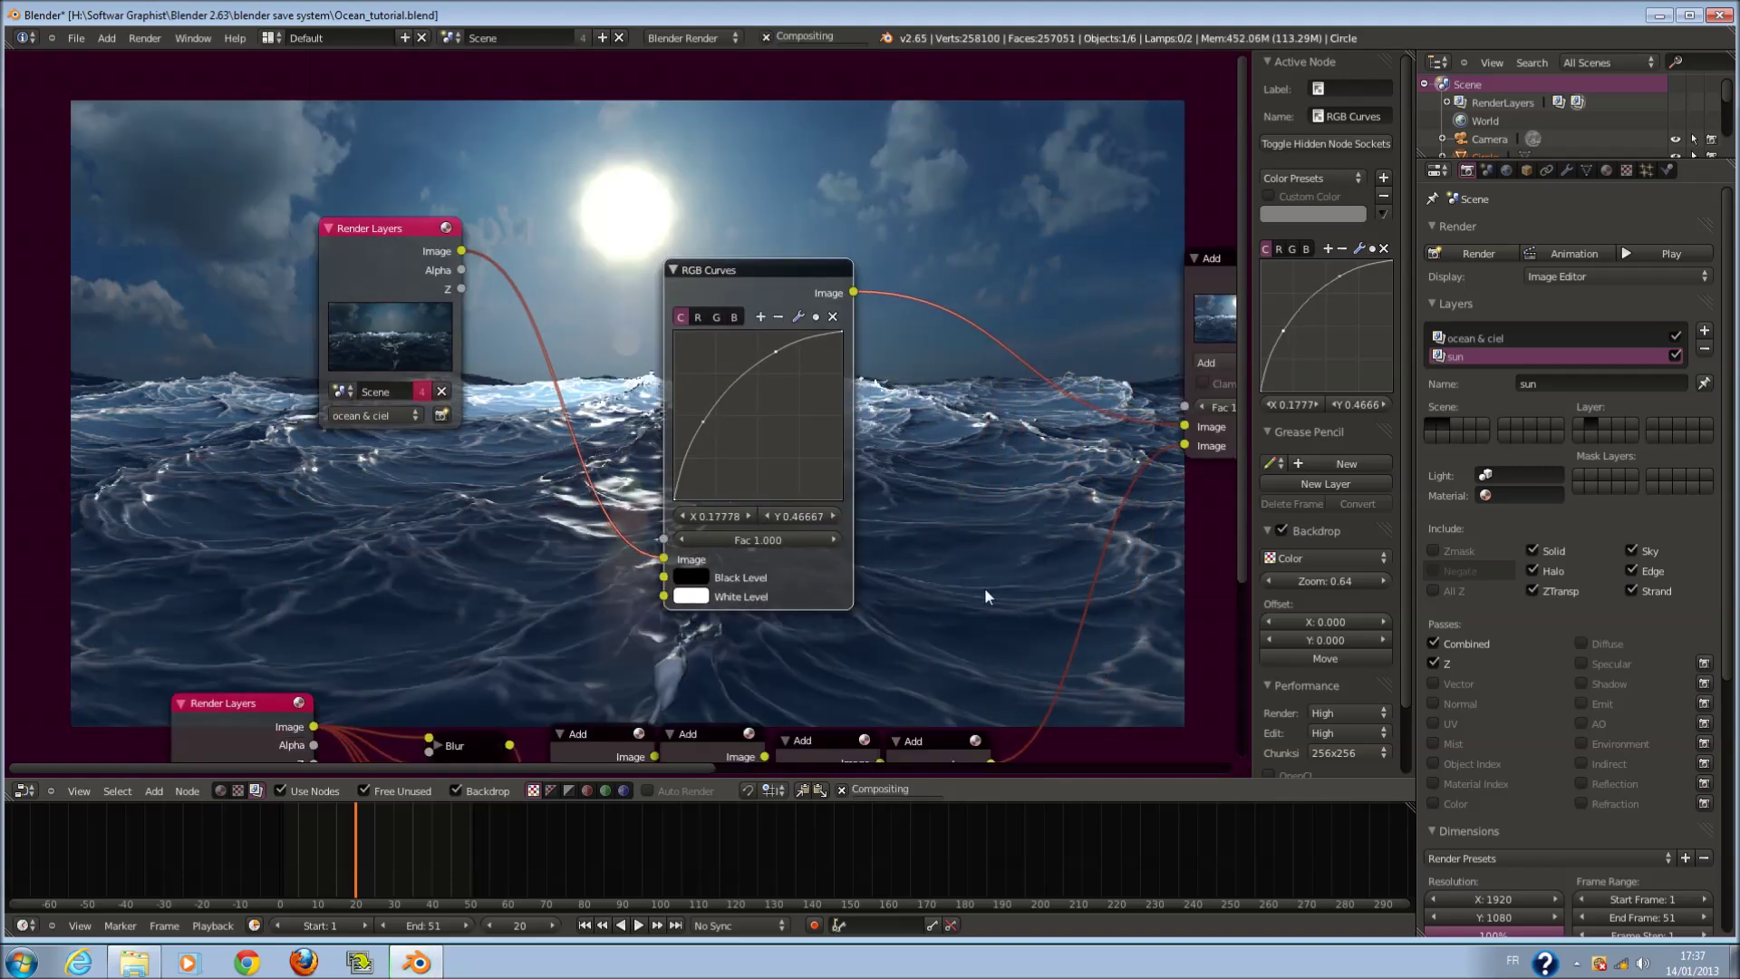
- Tidy the node layout by repositioning the two Render Layers, the RGB Curves node and the Add node that combines ocean and sun
{"action": "scroll", "coordinate": [984, 589], "scroll_direction": "down", "scroll_amount": 1}
{"action": "middle_click_drag", "start_coordinate": [794, 517], "coordinate": [756, 598]}
{"action": "scroll", "coordinate": [725, 598], "scroll_direction": "down", "scroll_amount": 2}
{"action": "scroll", "coordinate": [713, 613], "scroll_direction": "up", "scroll_amount": 3}
{"action": "left_click_drag", "start_coordinate": [405, 186], "coordinate": [319, 196]}
{"action": "left_click_drag", "start_coordinate": [696, 188], "coordinate": [482, 179]}
{"action": "scroll", "coordinate": [738, 343], "scroll_direction": "down", "scroll_amount": 3}
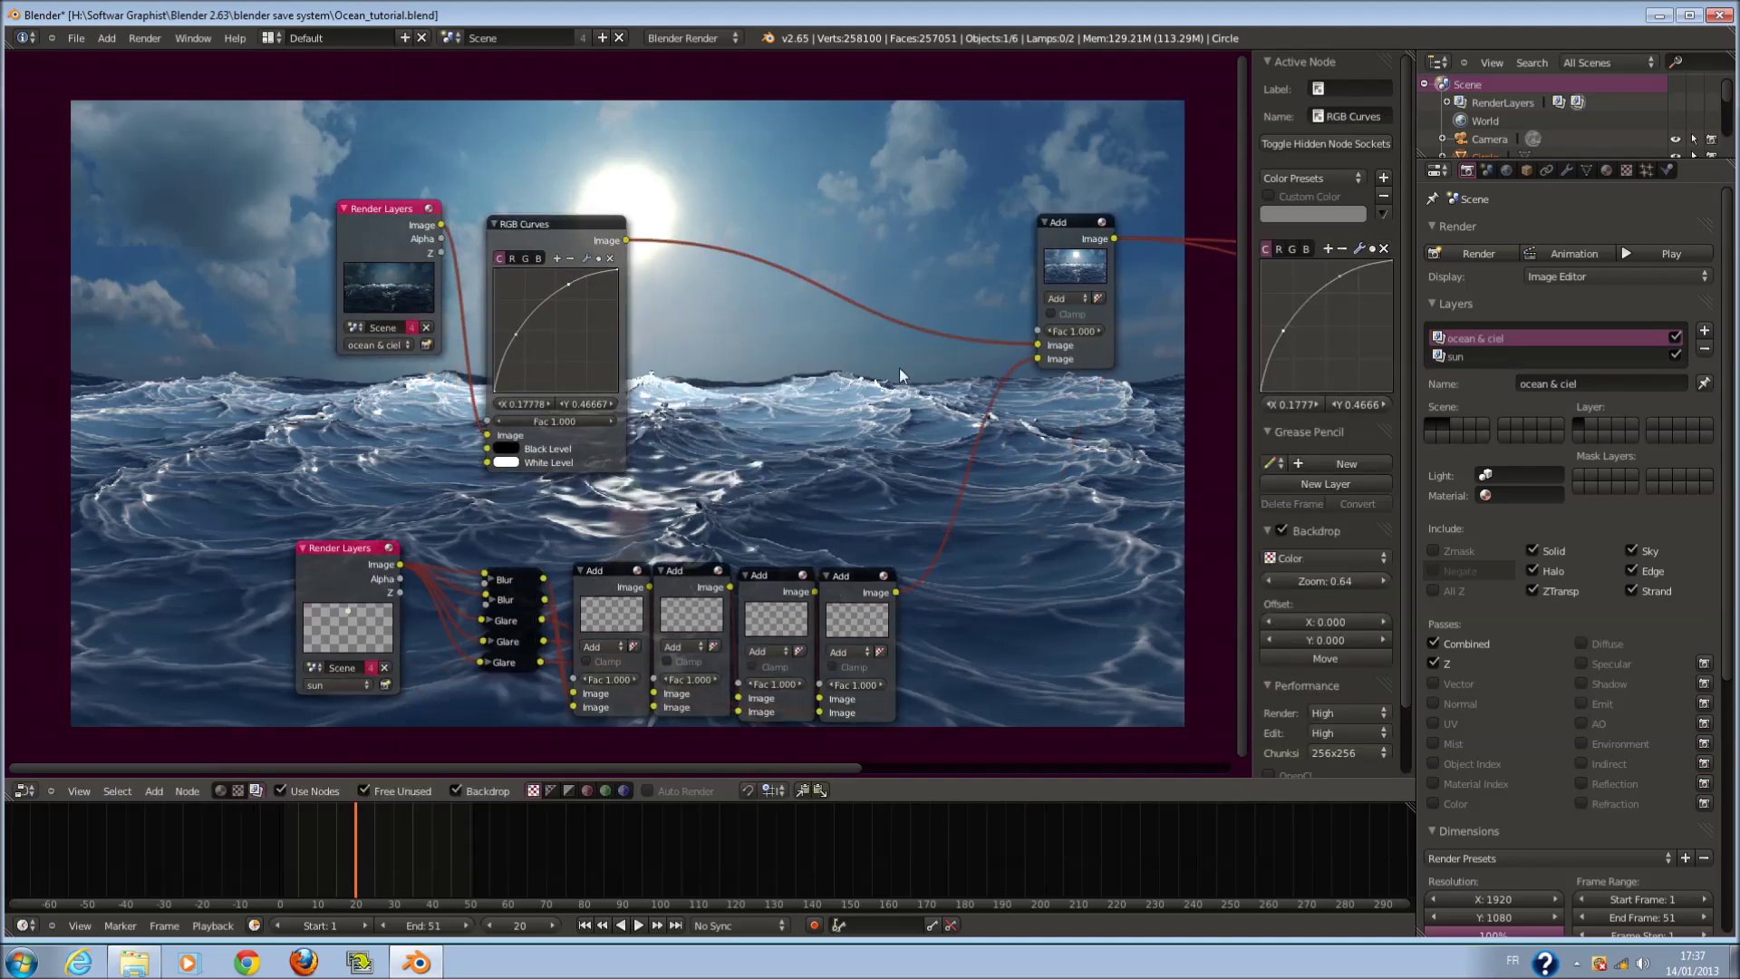
{"action": "mouse_move", "coordinate": [328, 554]}
{"action": "left_mouse_down"}
{"action": "mouse_move", "coordinate": [340, 497]}
{"action": "mouse_move", "coordinate": [348, 549]}
{"action": "left_mouse_up"}
{"action": "middle_click_drag", "start_coordinate": [1051, 363], "coordinate": [470, 459]}
{"action": "left_click_drag", "start_coordinate": [481, 331], "coordinate": [398, 445]}
{"action": "middle_click_drag", "start_coordinate": [609, 530], "coordinate": [753, 486]}
- Insert a Defocus node on the link between the combining Add node and the Composite node, and move the Viewer lower
{"action": "scroll", "coordinate": [753, 485], "scroll_direction": "up", "scroll_amount": 1}
{"action": "key", "text": "shift+a"}
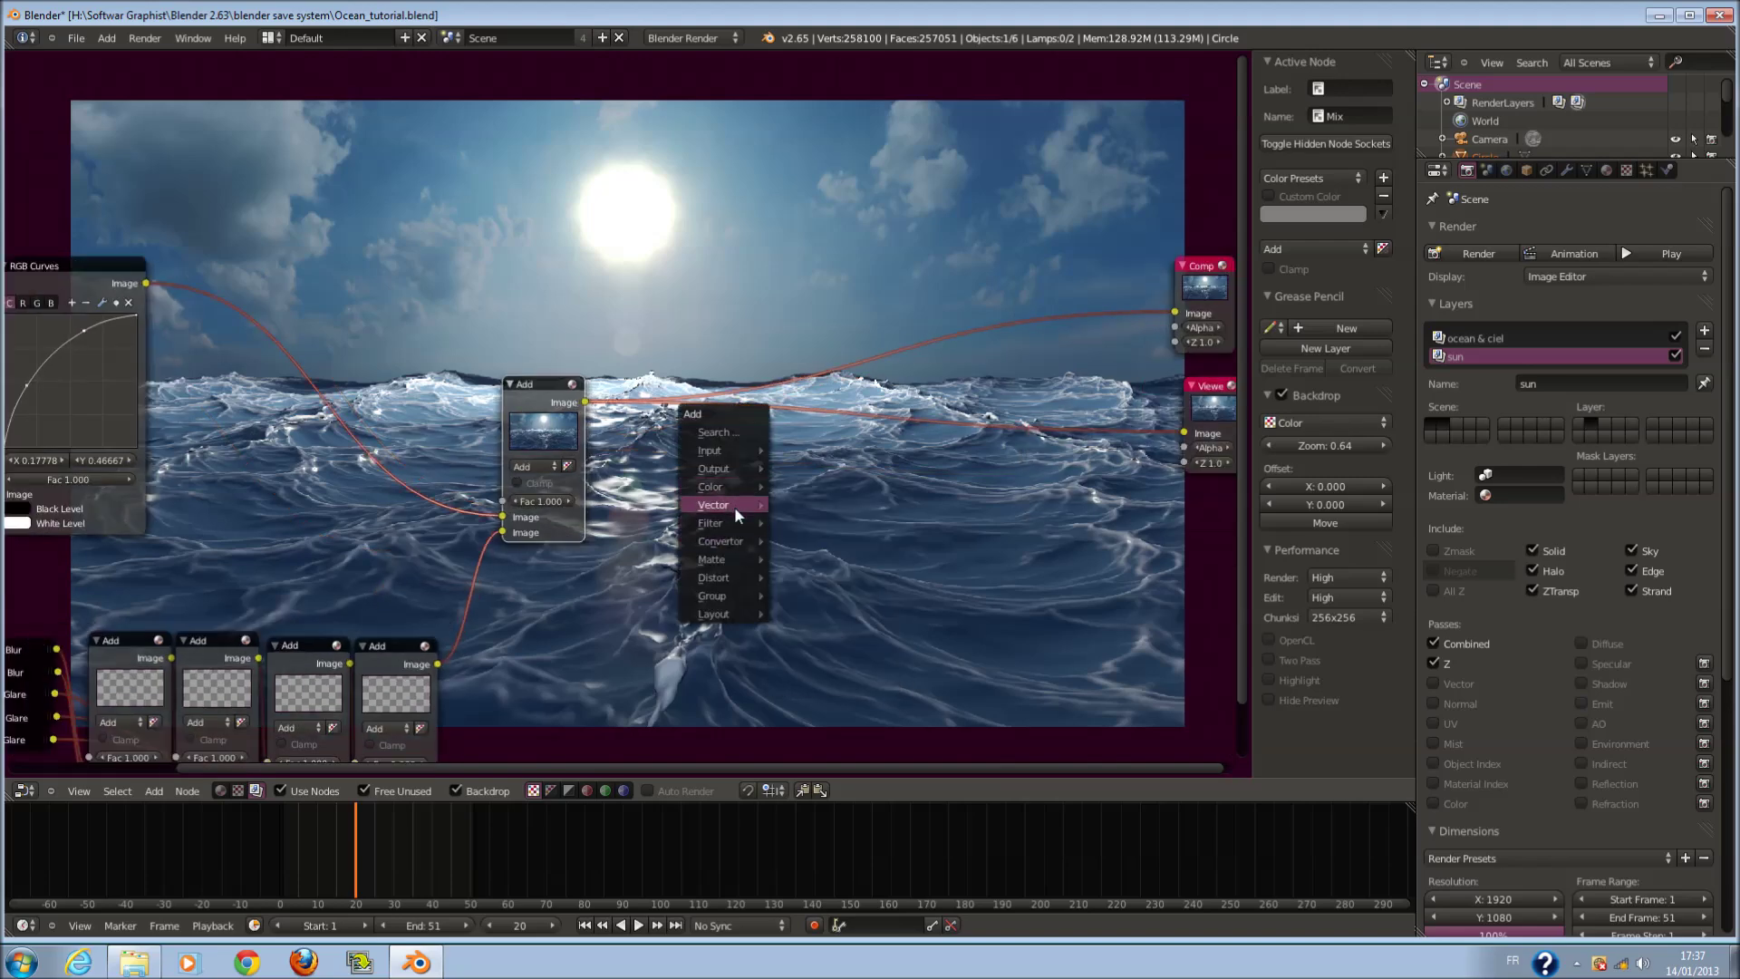
{"action": "mouse_move", "coordinate": [723, 524]}
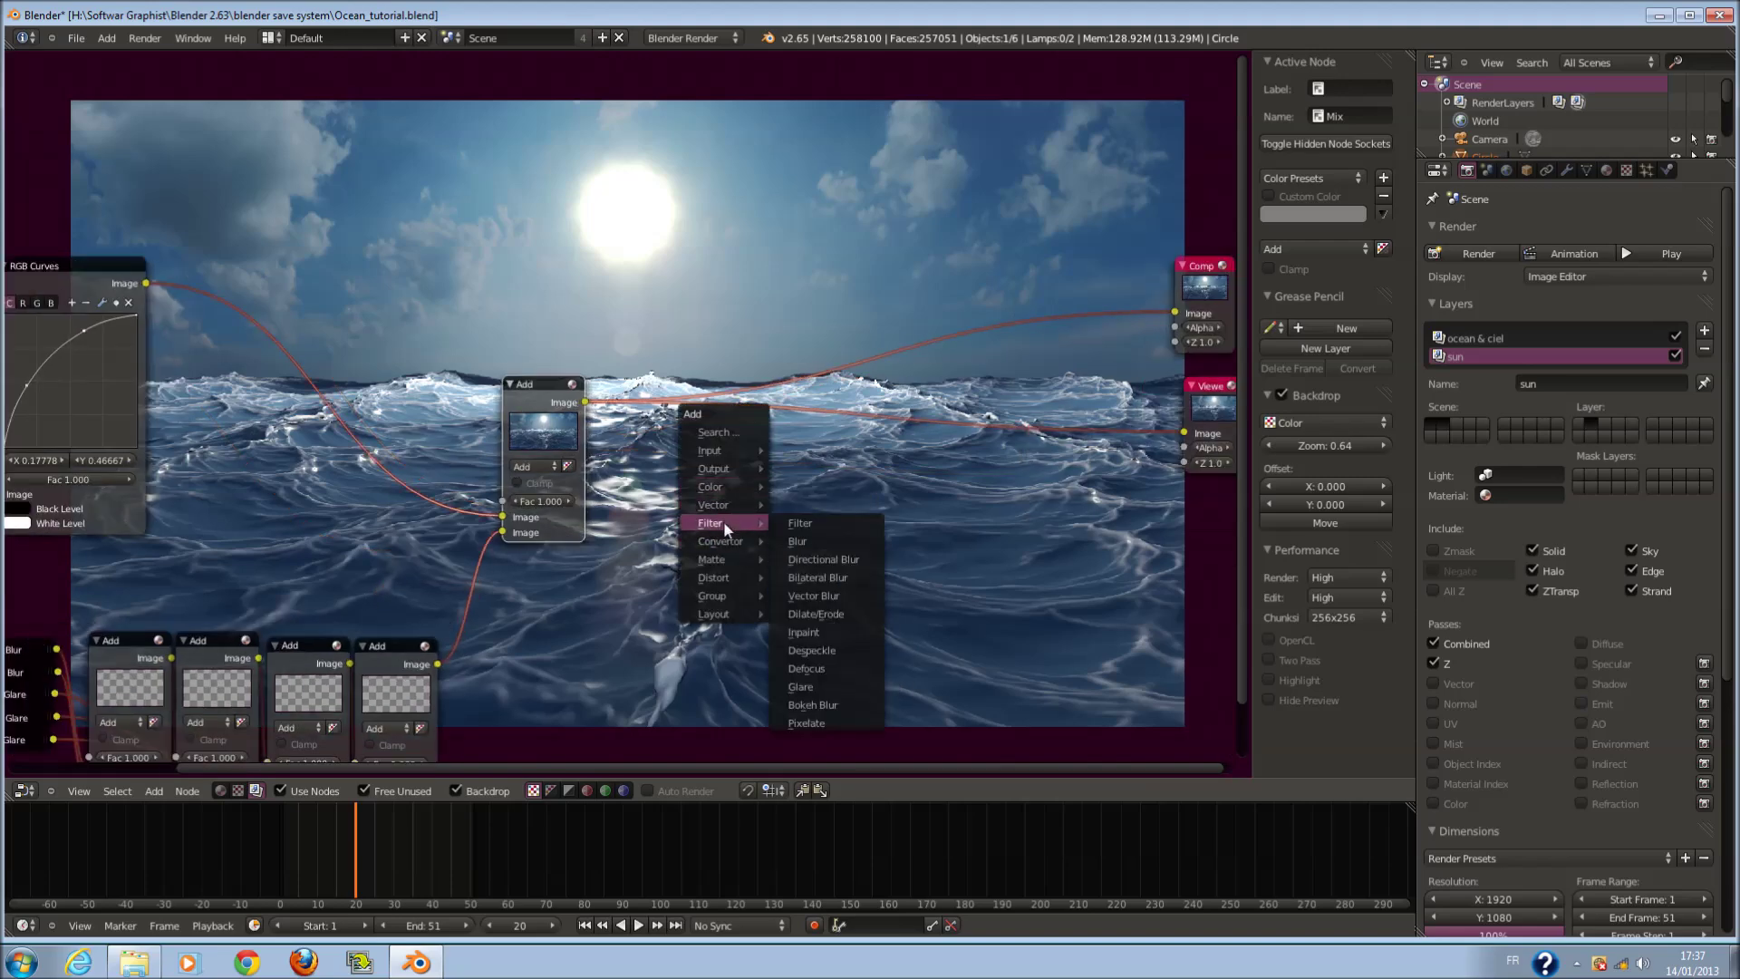
{"action": "left_click", "coordinate": [839, 668]}
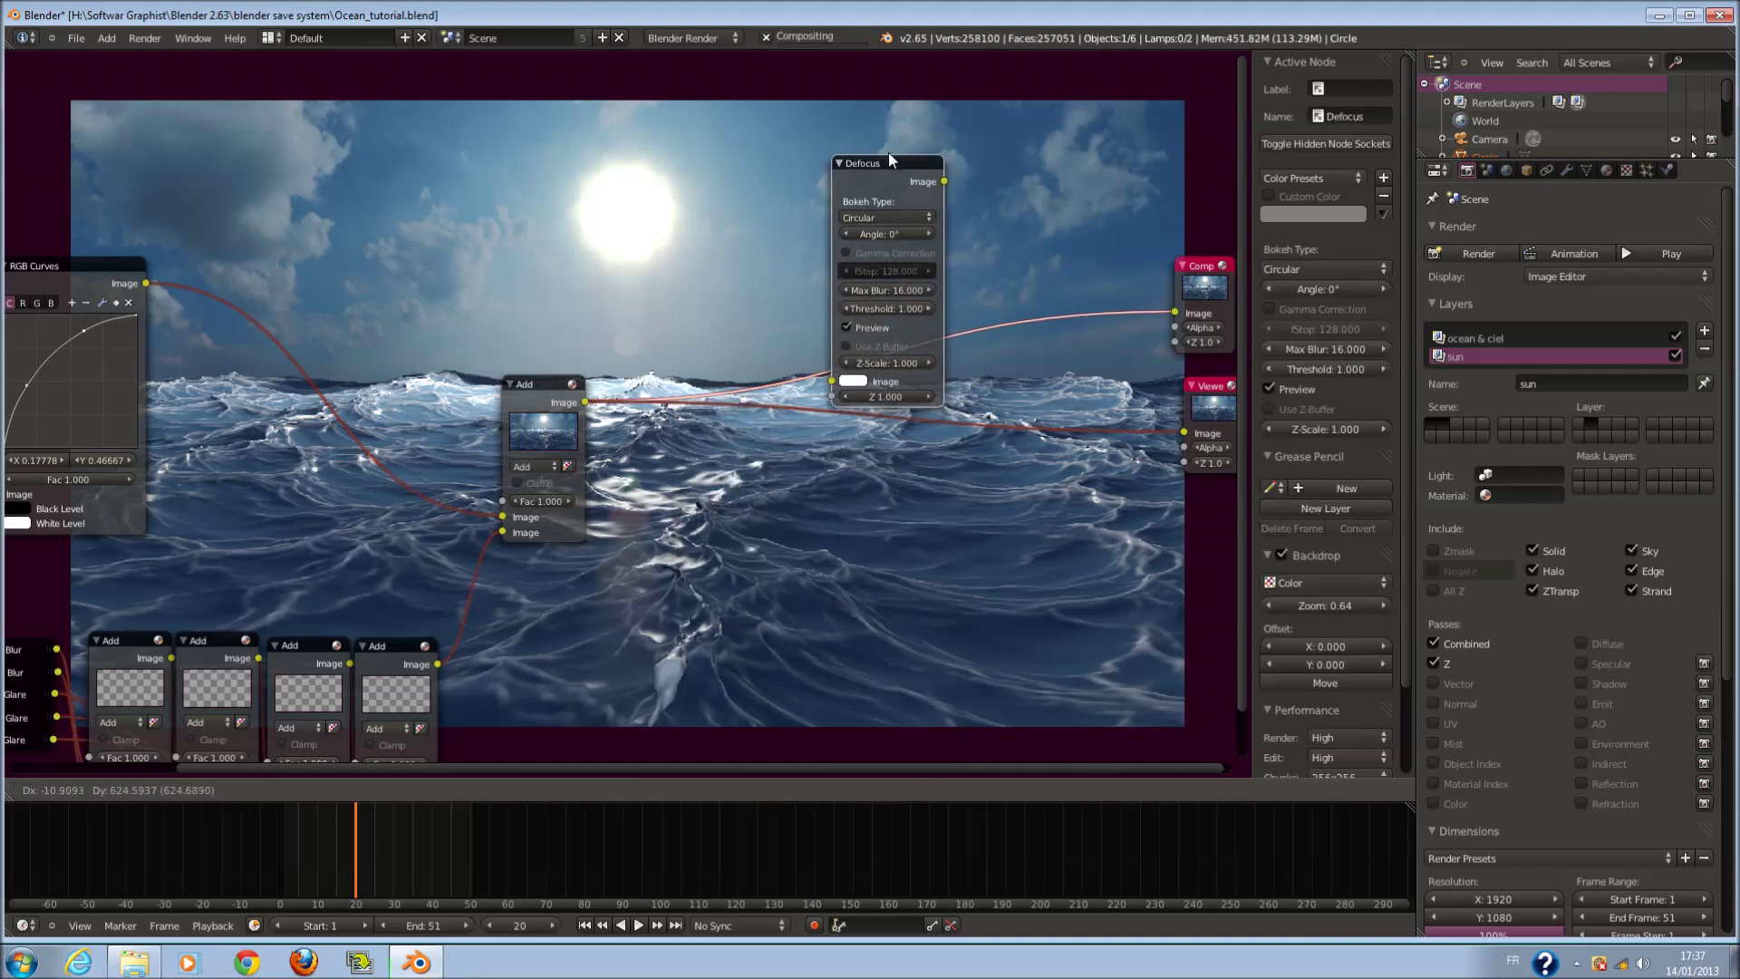
{"action": "left_click", "coordinate": [888, 152]}
{"action": "scroll", "coordinate": [856, 473], "scroll_direction": "down", "scroll_amount": 1}
{"action": "left_click_drag", "start_coordinate": [1138, 421], "coordinate": [1164, 459]}
{"action": "scroll", "coordinate": [1164, 459], "scroll_direction": "down", "scroll_amount": 2}
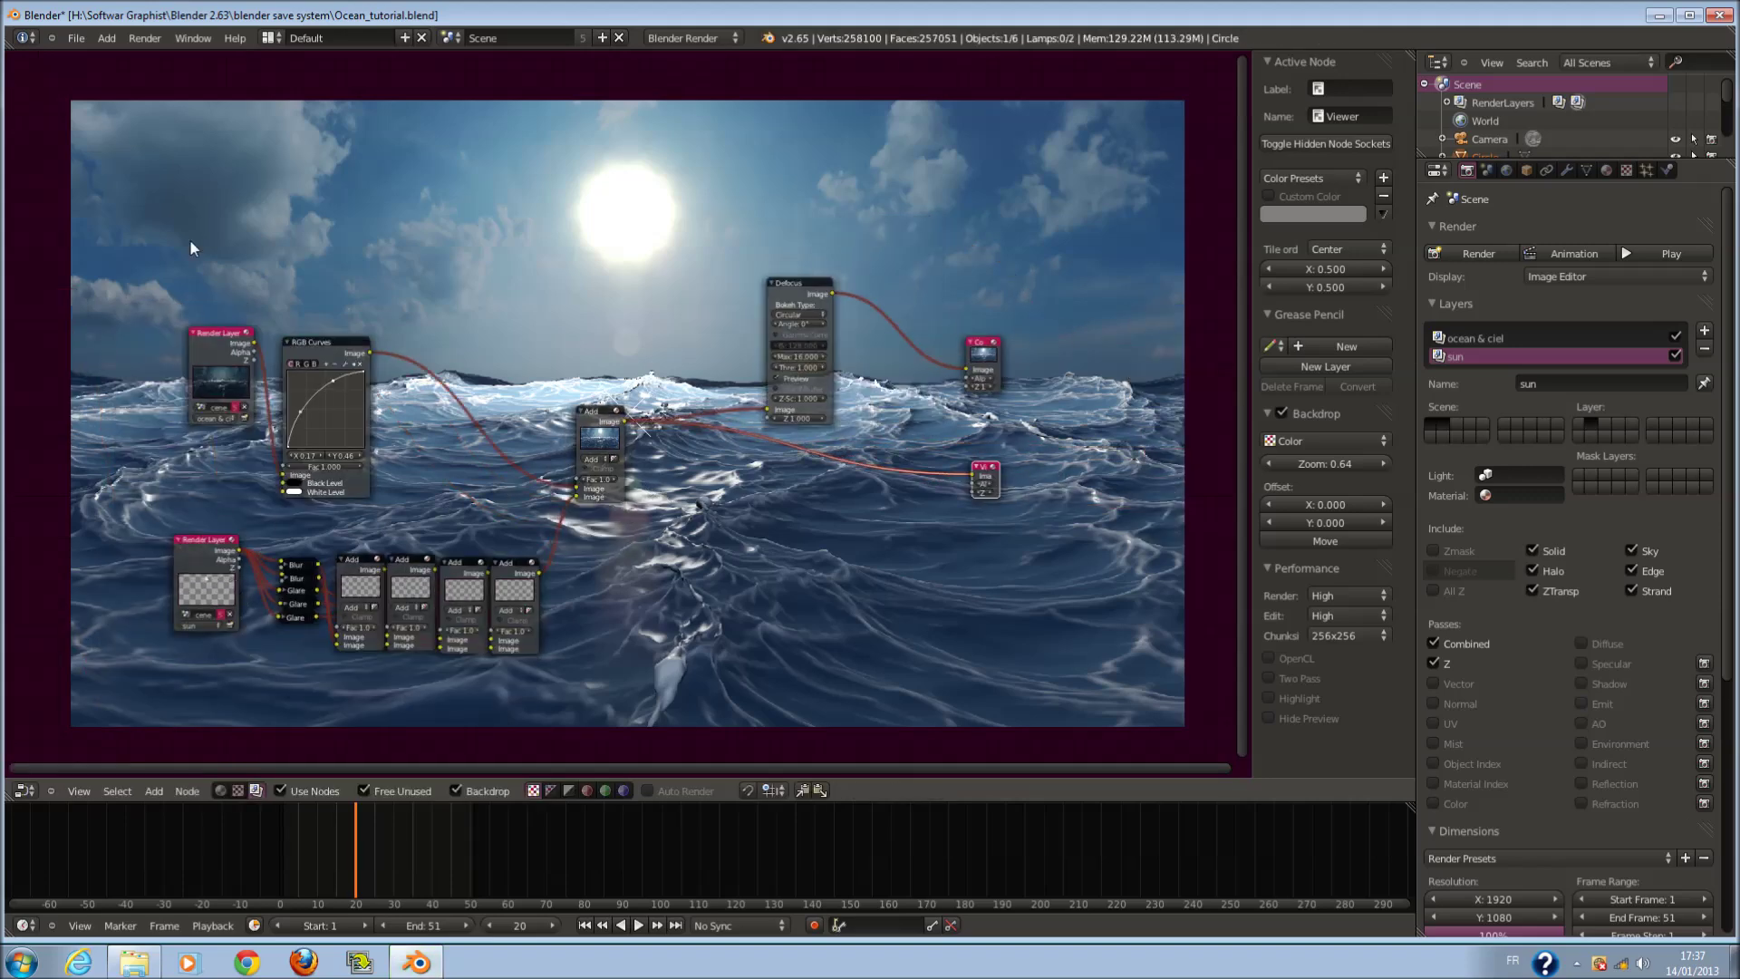
- Connect the Z output of the ocean & ciel Render Layers to the Defocus node's Z input
{"action": "scroll", "coordinate": [609, 367], "scroll_direction": "up", "scroll_amount": 1}
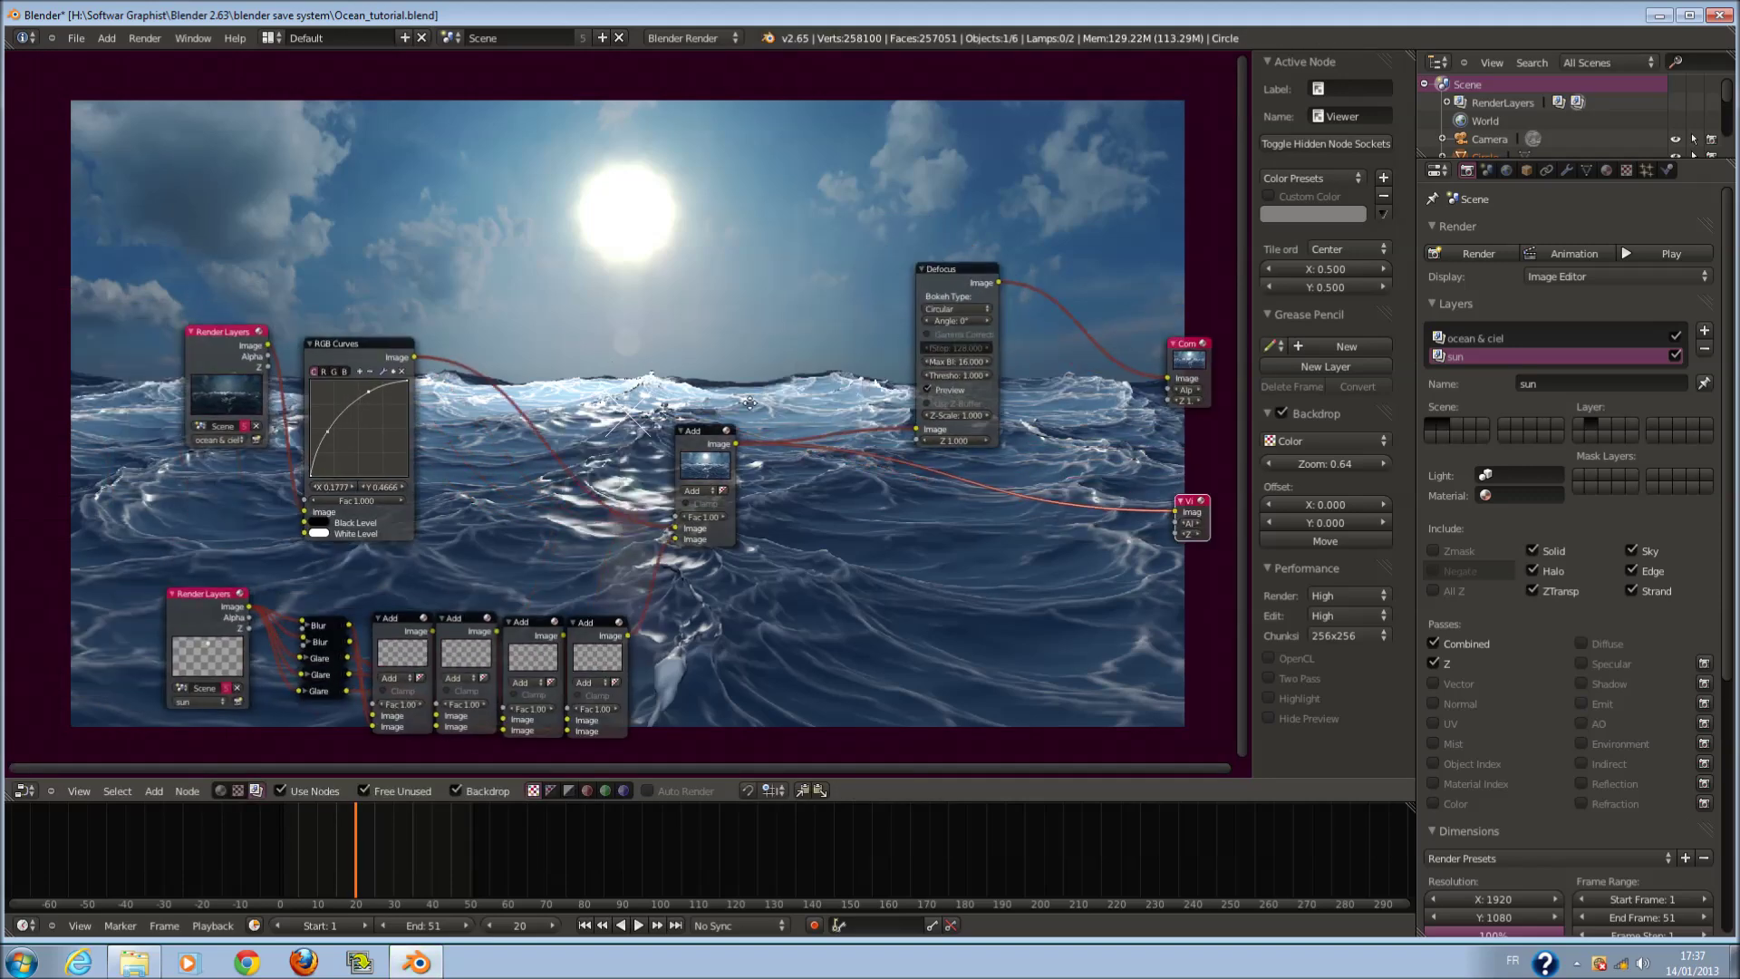
{"action": "left_click_drag", "start_coordinate": [274, 347], "coordinate": [637, 391]}
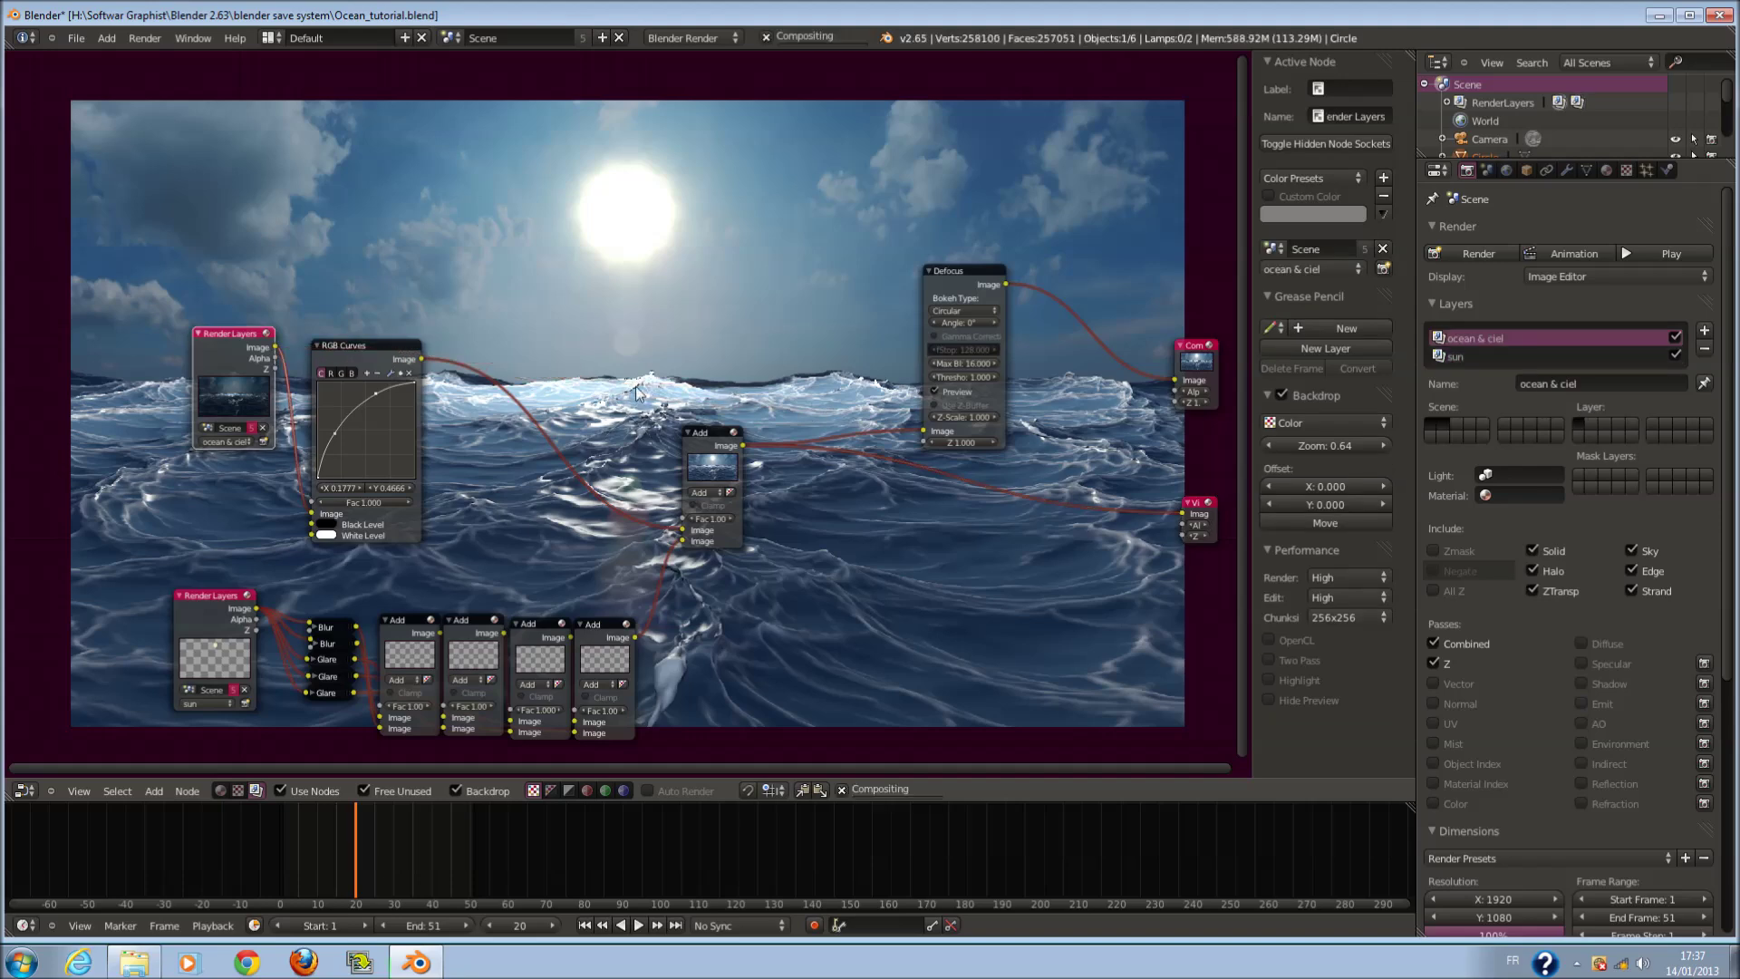
{"action": "left_click_drag", "start_coordinate": [275, 369], "coordinate": [924, 442]}
- Enable Use Z-Buffer on the Defocus node and set its fStop to 25
{"action": "scroll", "coordinate": [951, 435], "scroll_direction": "up", "scroll_amount": 4}
{"action": "middle_click_drag", "start_coordinate": [1011, 407], "coordinate": [444, 516]}
{"action": "scroll", "coordinate": [490, 475], "scroll_direction": "up", "scroll_amount": 4}
{"action": "middle_click_drag", "start_coordinate": [557, 420], "coordinate": [557, 420]}
{"action": "scroll", "coordinate": [557, 420], "scroll_direction": "up", "scroll_amount": 1}
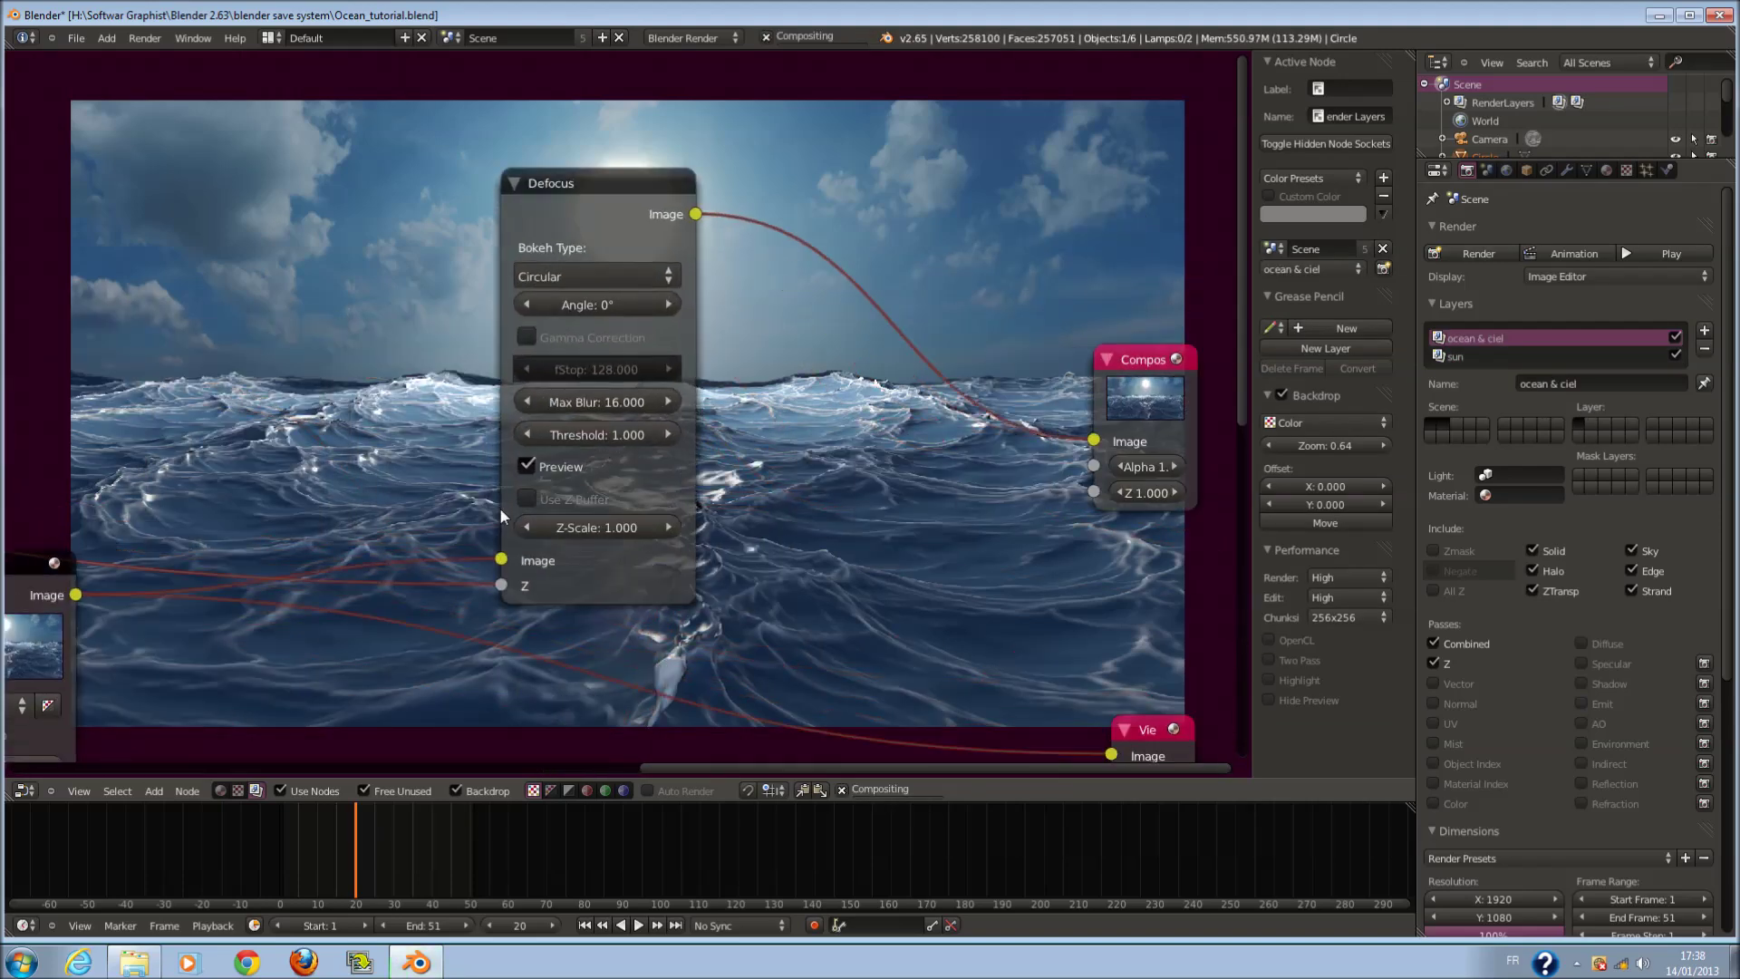
{"action": "left_click", "coordinate": [528, 501]}
{"action": "middle_click_drag", "start_coordinate": [619, 519], "coordinate": [668, 527]}
{"action": "left_click", "coordinate": [652, 378]}
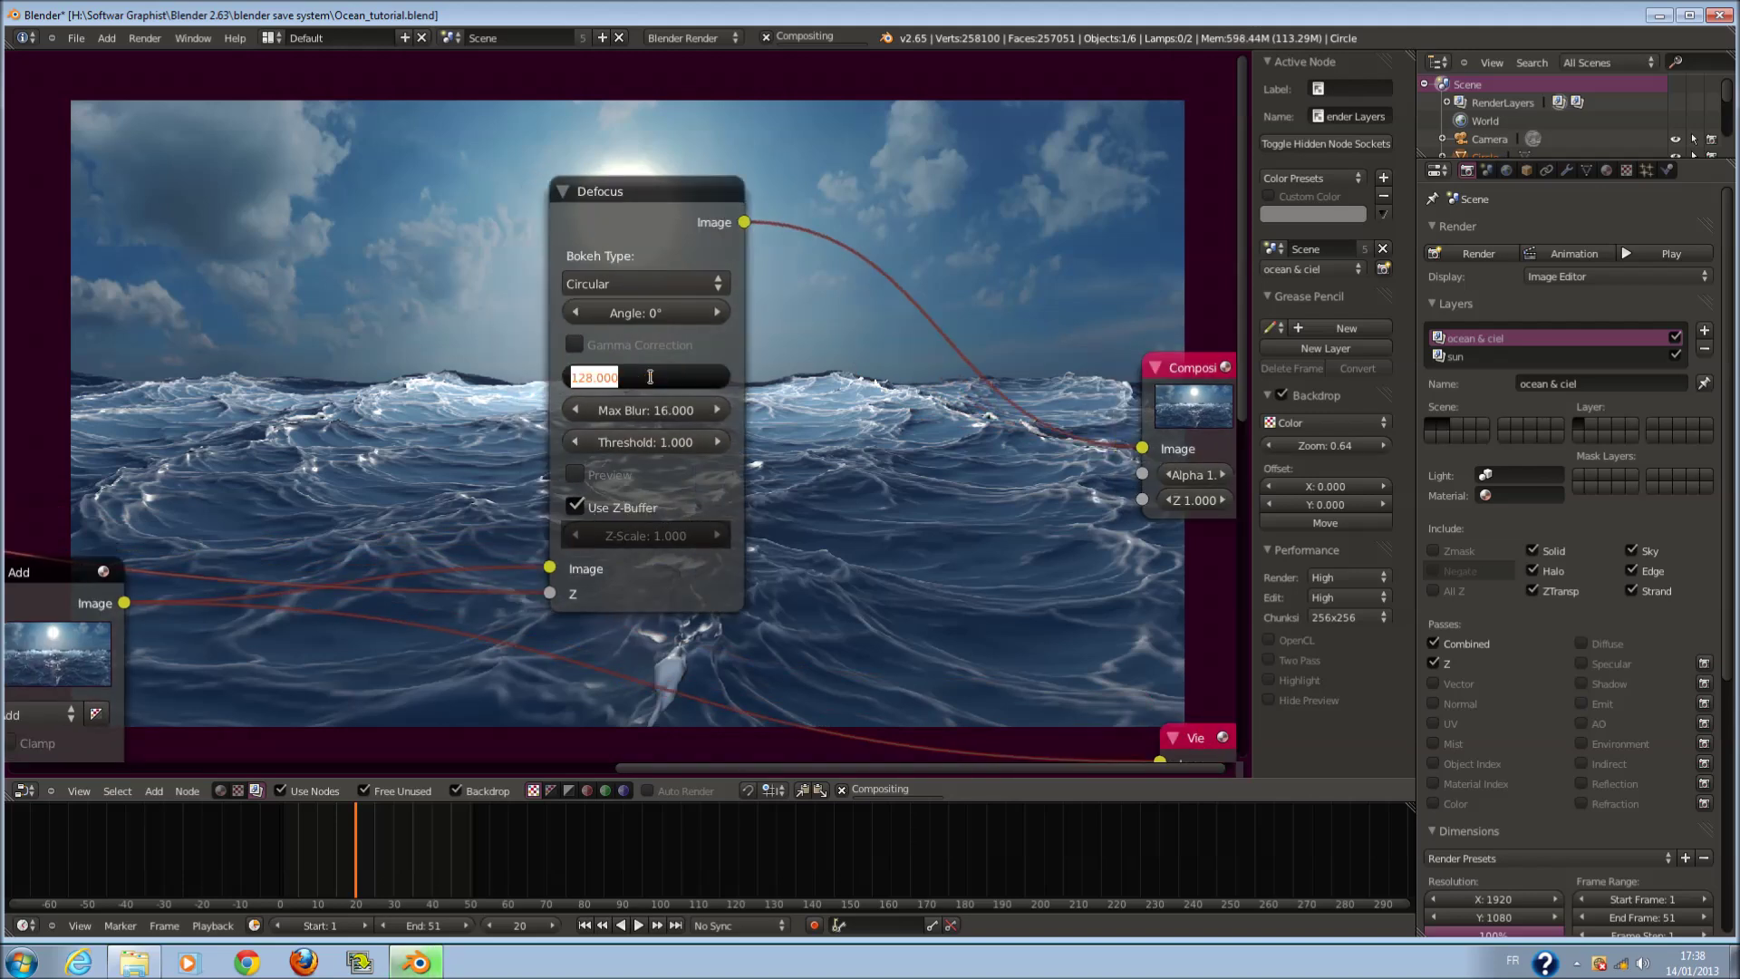
{"action": "type", "text": "25"}
{"action": "key", "text": "Return"}
- Set the Defocus node's fStop to 1
{"action": "scroll", "coordinate": [830, 411], "scroll_direction": "down", "scroll_amount": 1}
{"action": "middle_click_drag", "start_coordinate": [830, 410], "coordinate": [1127, 524]}
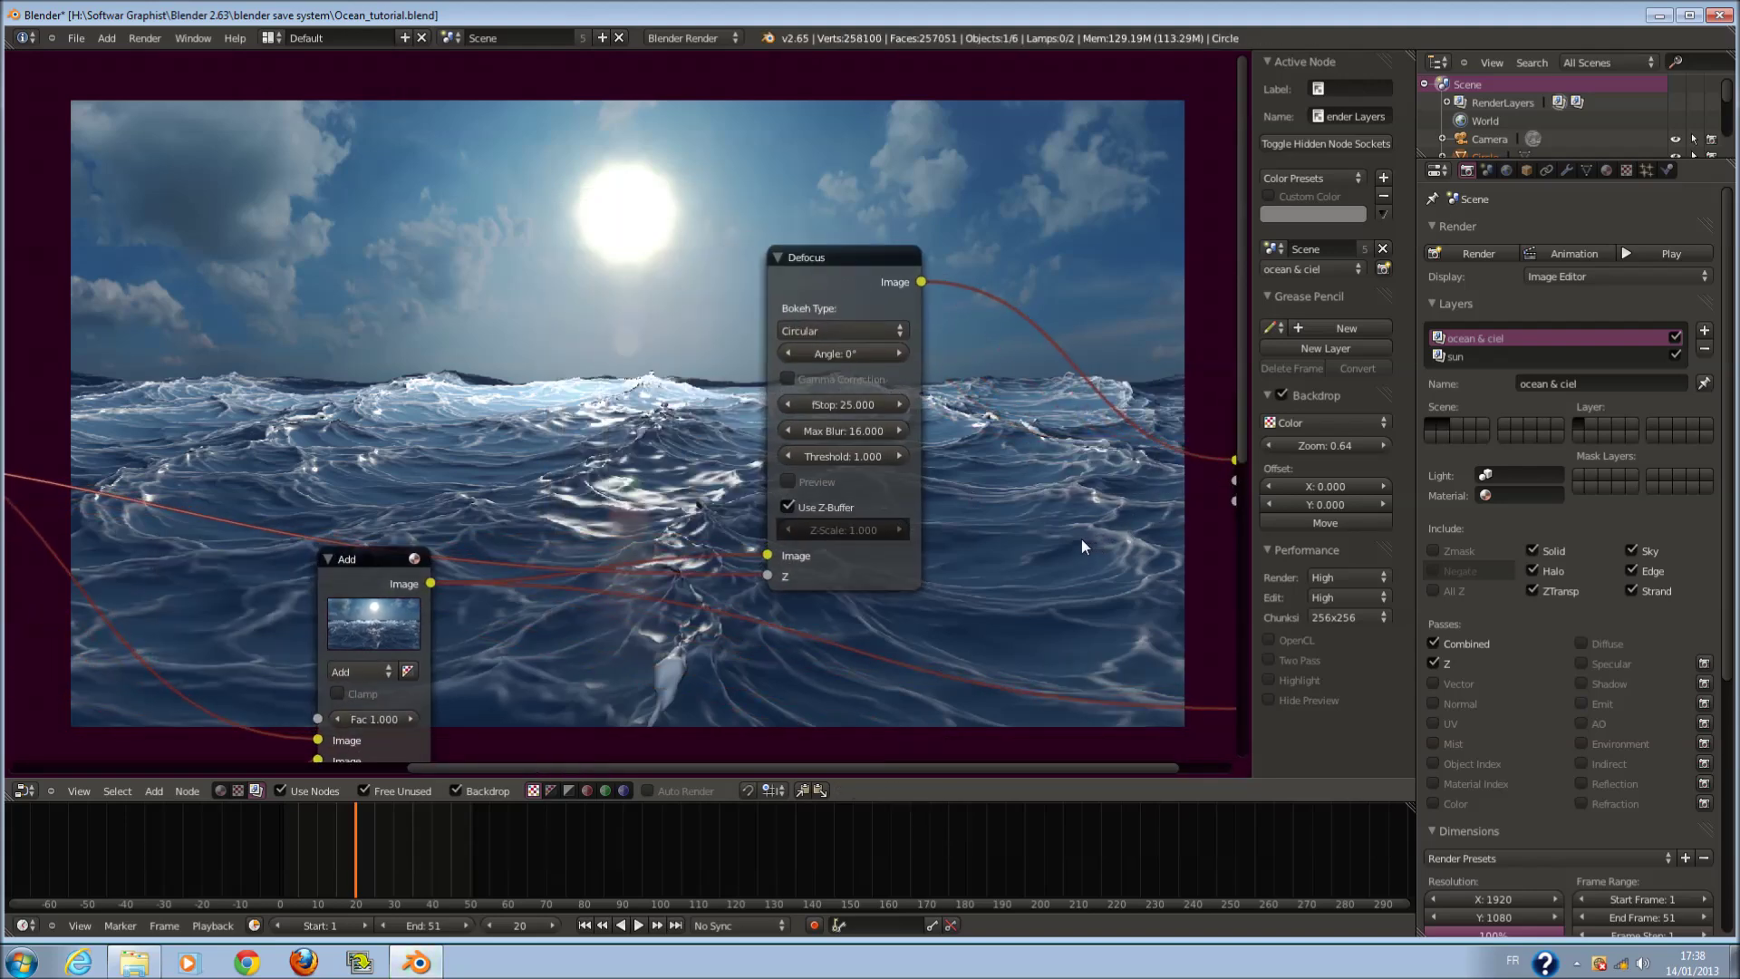
{"action": "scroll", "coordinate": [1080, 538], "scroll_direction": "up", "scroll_amount": 1}
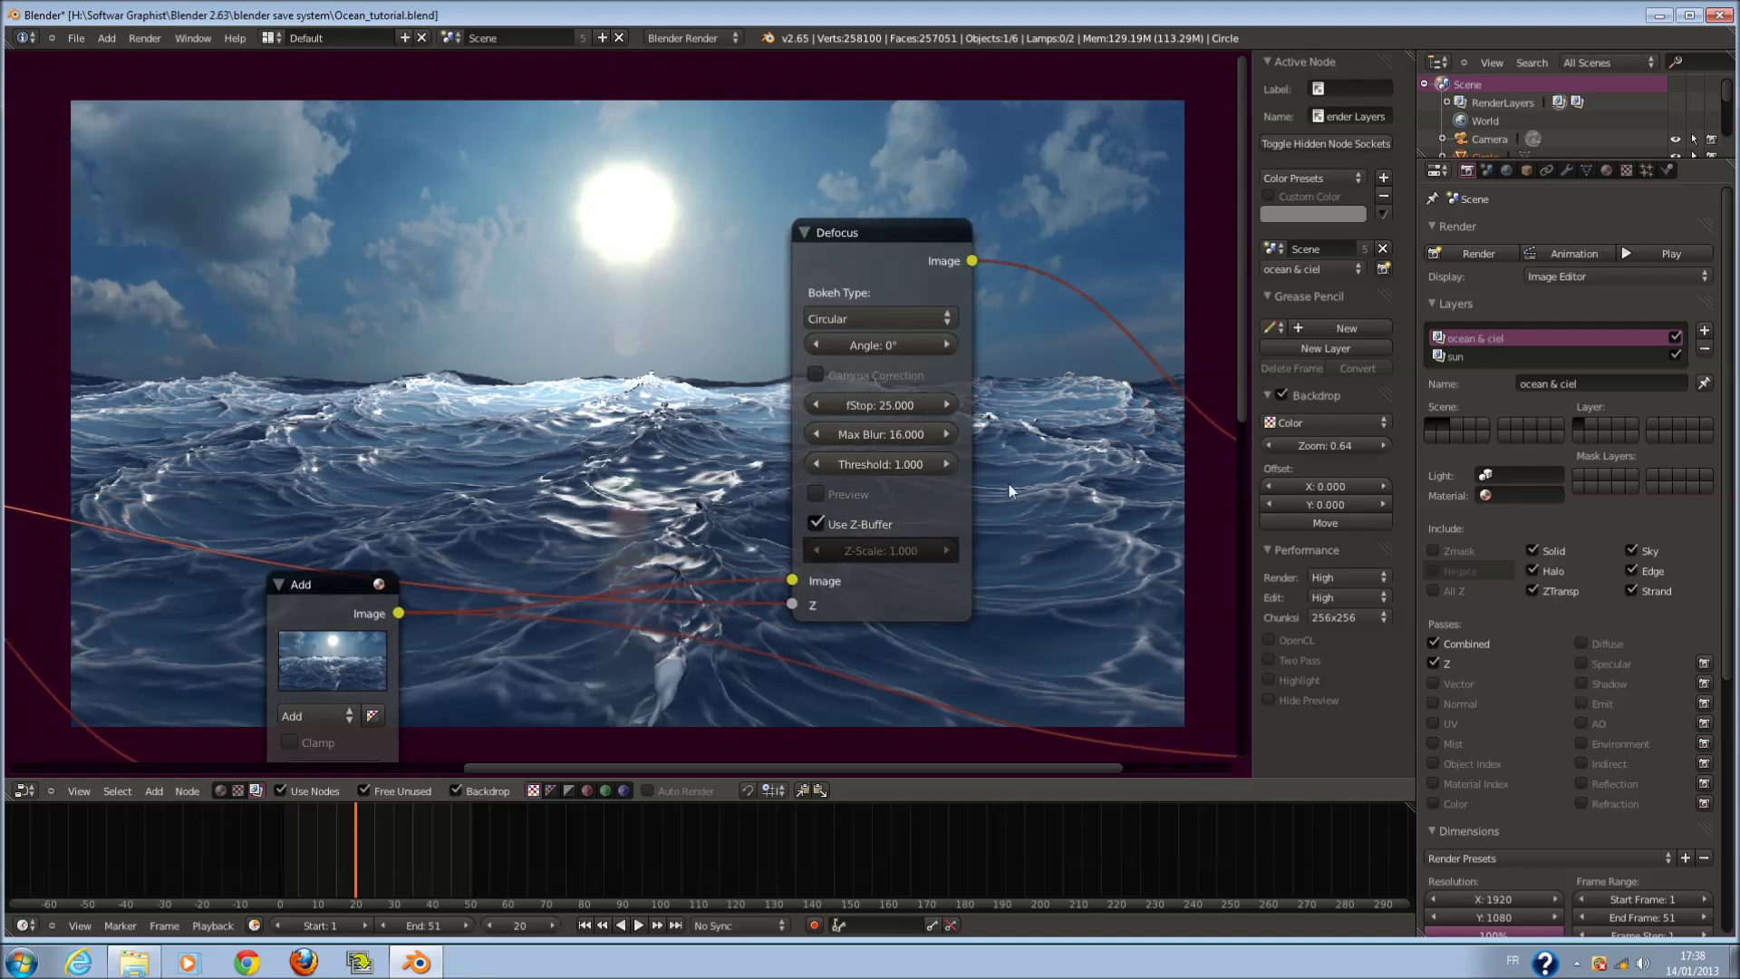
{"action": "left_click", "coordinate": [879, 403]}
{"action": "type", "text": "1"}
{"action": "key", "text": "Return"}
- Connect the Defocus node's image output to the Viewer to preview the blur in the backdrop
{"action": "scroll", "coordinate": [974, 558], "scroll_direction": "down", "scroll_amount": 3}
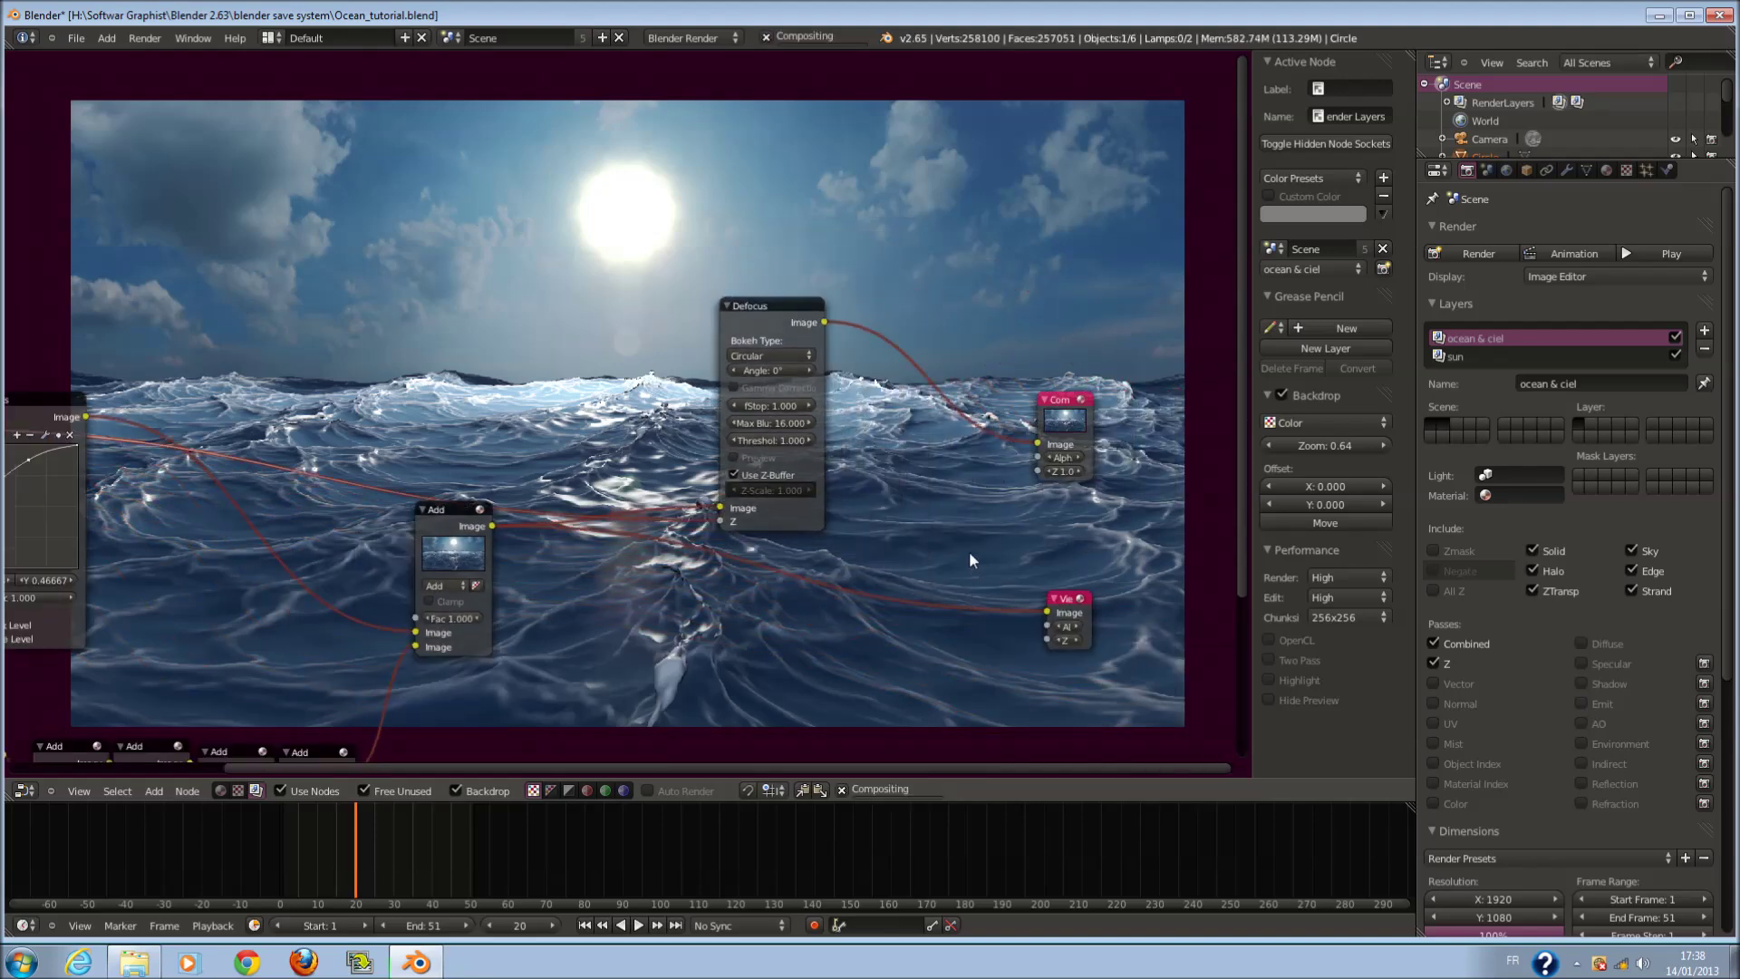
{"action": "left_click_drag", "start_coordinate": [825, 323], "coordinate": [1124, 532]}
{"action": "scroll", "coordinate": [828, 592], "scroll_direction": "up", "scroll_amount": 2}
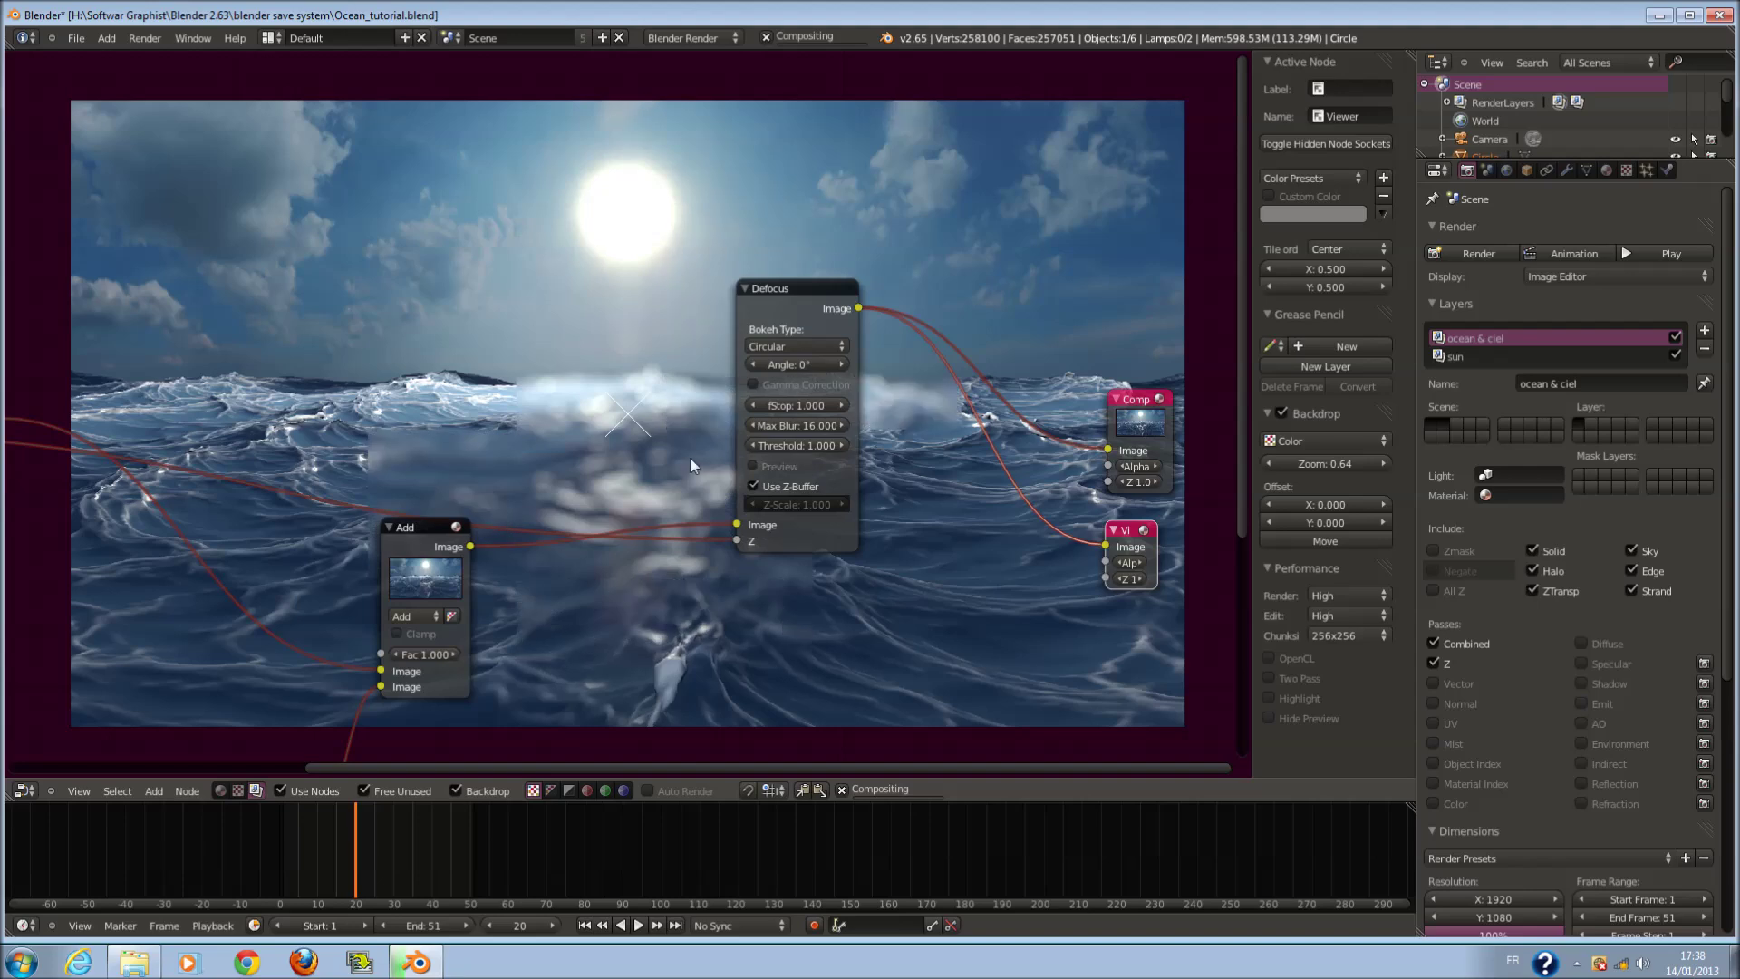
{"action": "scroll", "coordinate": [688, 467], "scroll_direction": "up", "scroll_amount": 2}
{"action": "scroll", "coordinate": [855, 393], "scroll_direction": "up", "scroll_amount": 1}
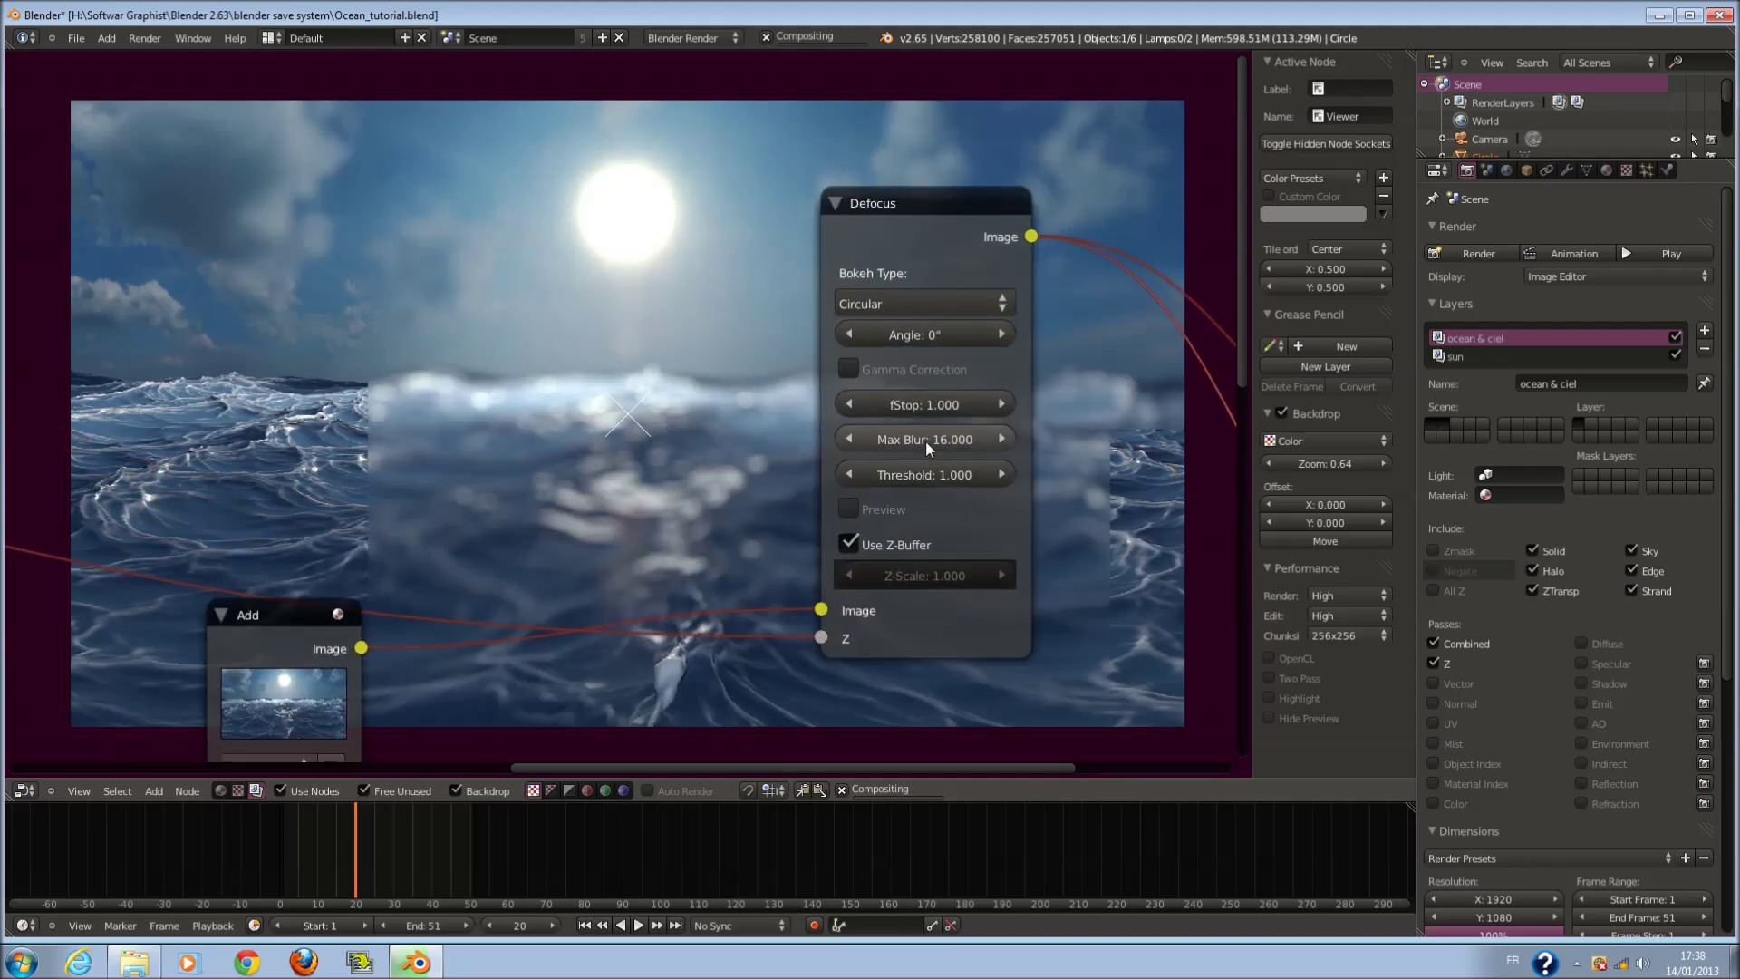
{"action": "middle_click_drag", "start_coordinate": [821, 448], "coordinate": [744, 450]}
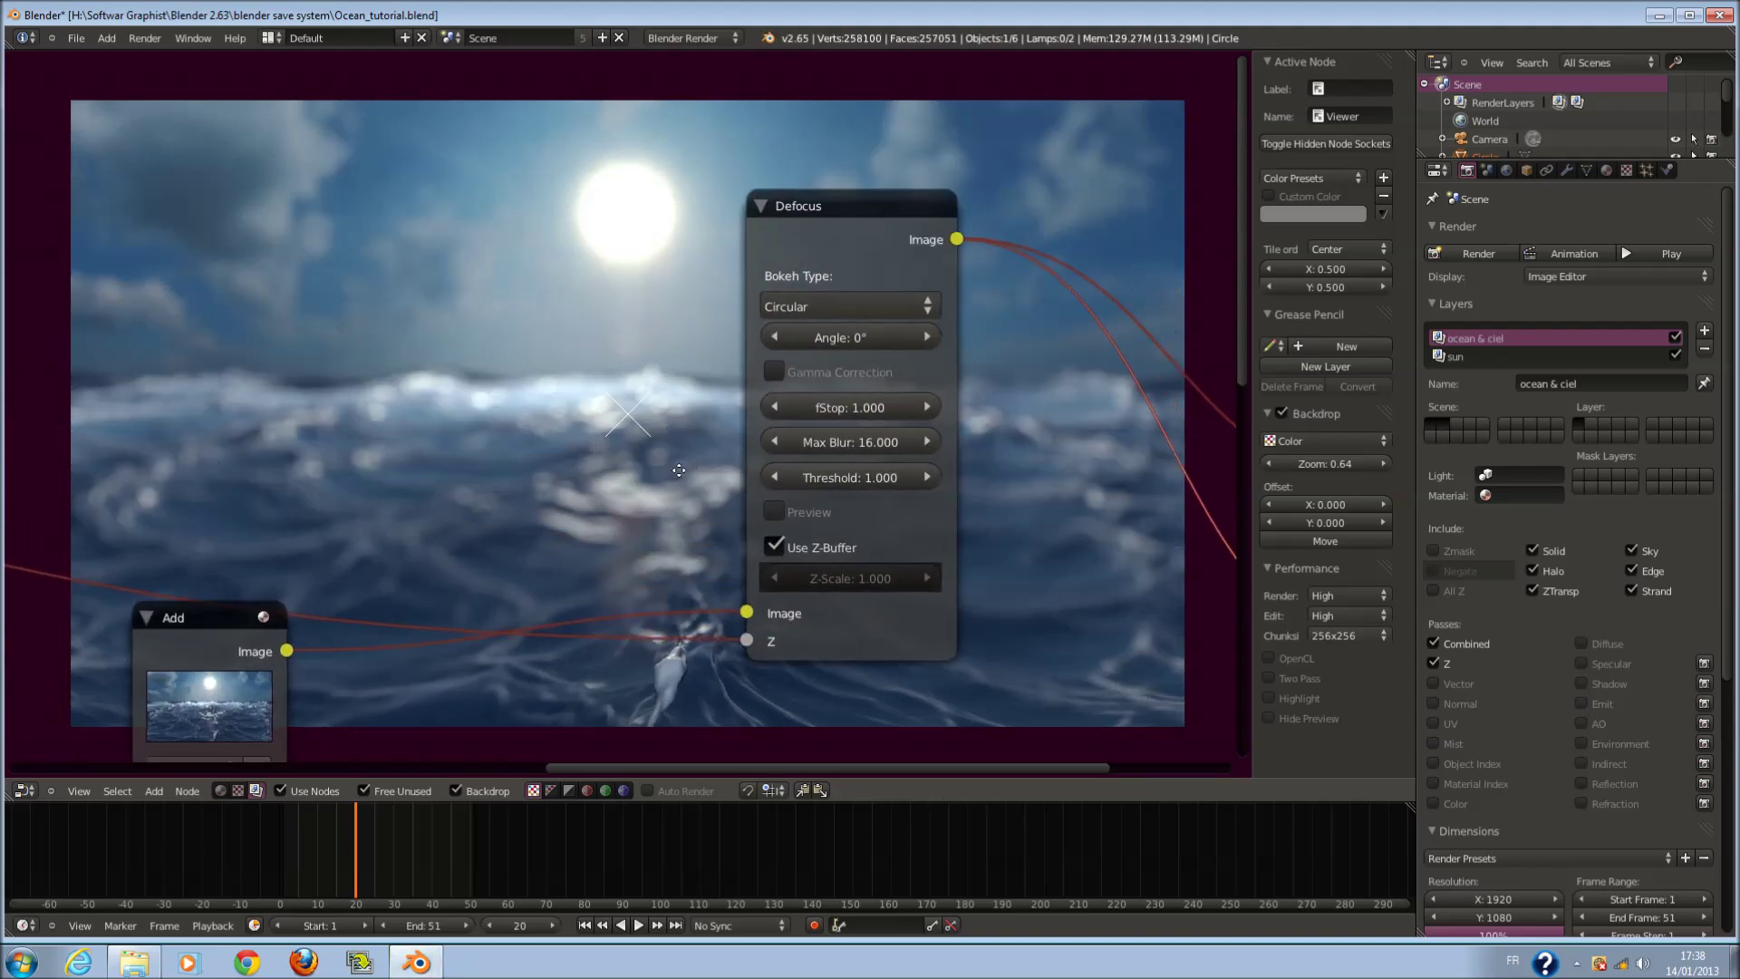
- Return the Defocus node's fStop to 25
{"action": "left_click", "coordinate": [861, 406]}
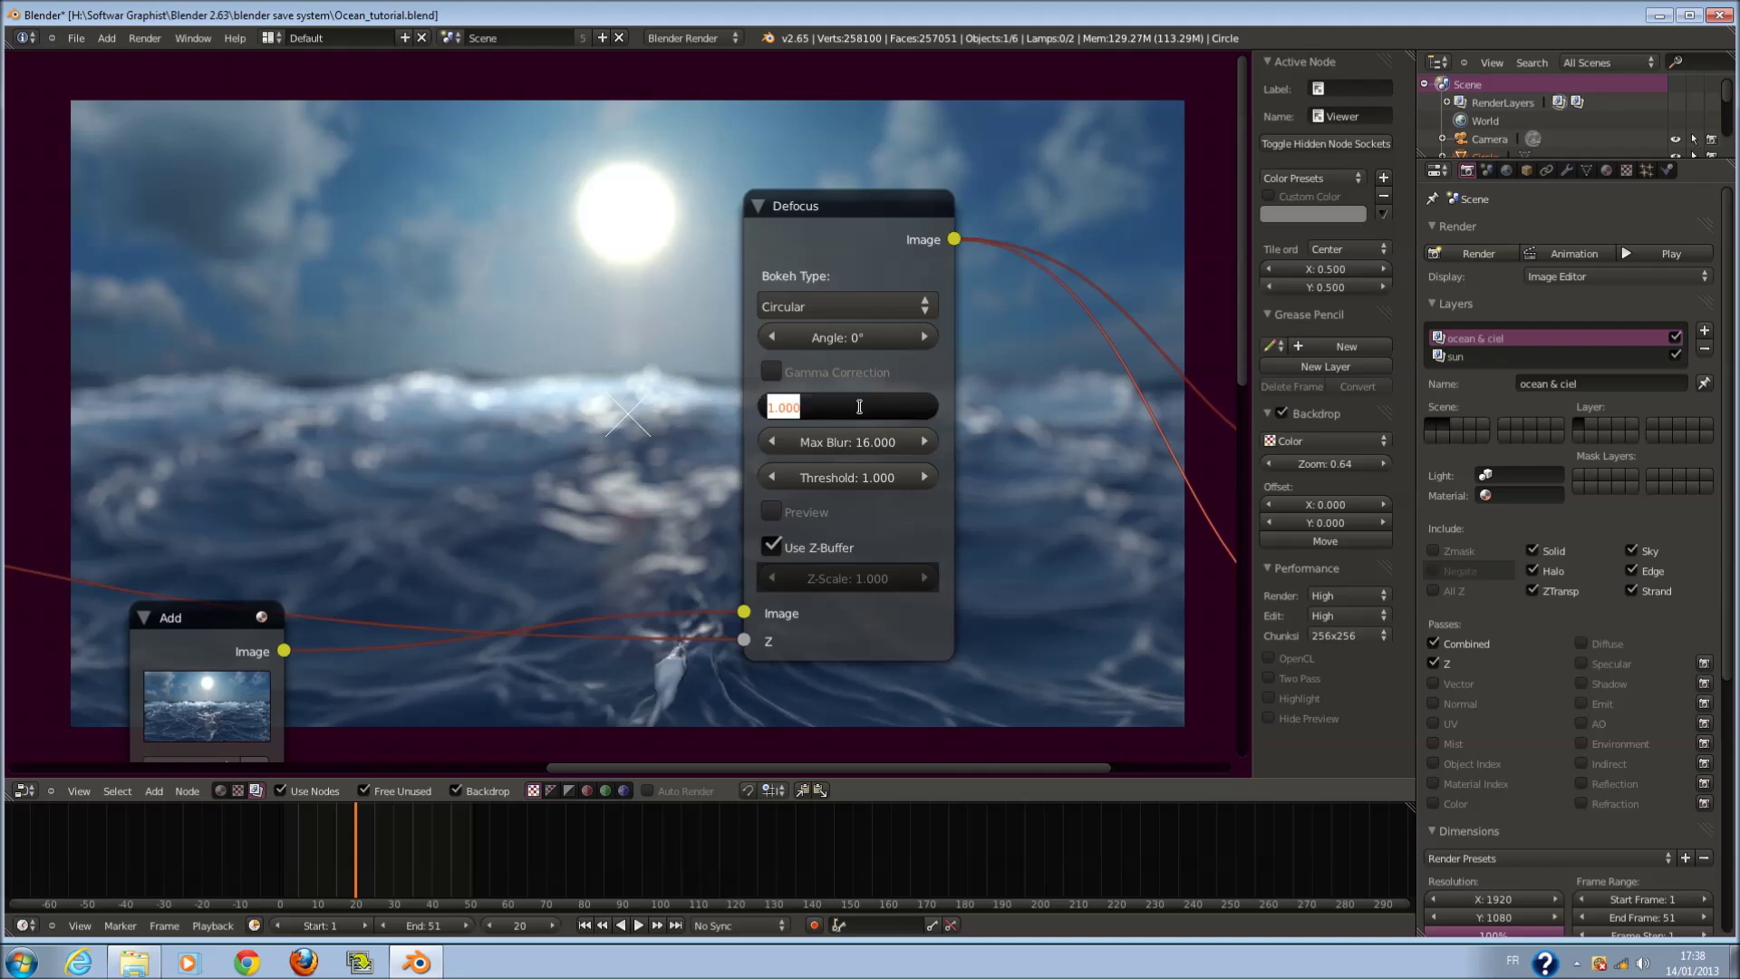
{"action": "type", "text": "25"}
{"action": "key", "text": "Return"}
{"action": "scroll", "coordinate": [966, 499], "scroll_direction": "down", "scroll_amount": 1}
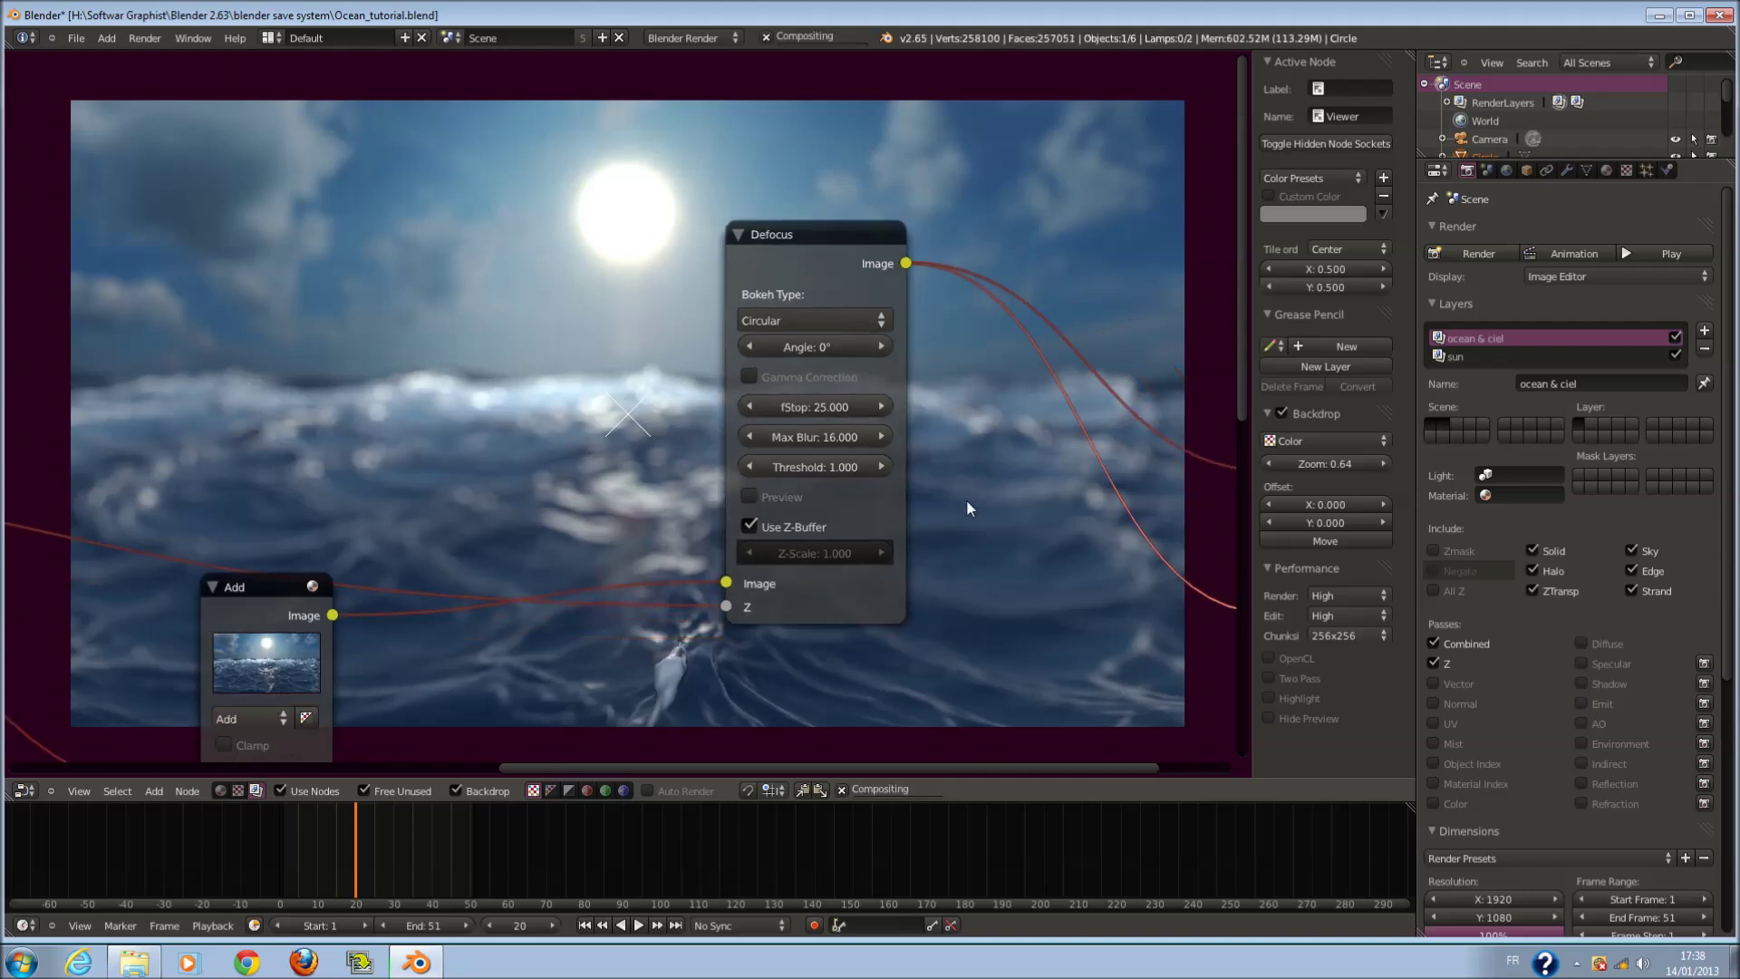
{"action": "middle_click_drag", "start_coordinate": [1000, 496], "coordinate": [1091, 610]}
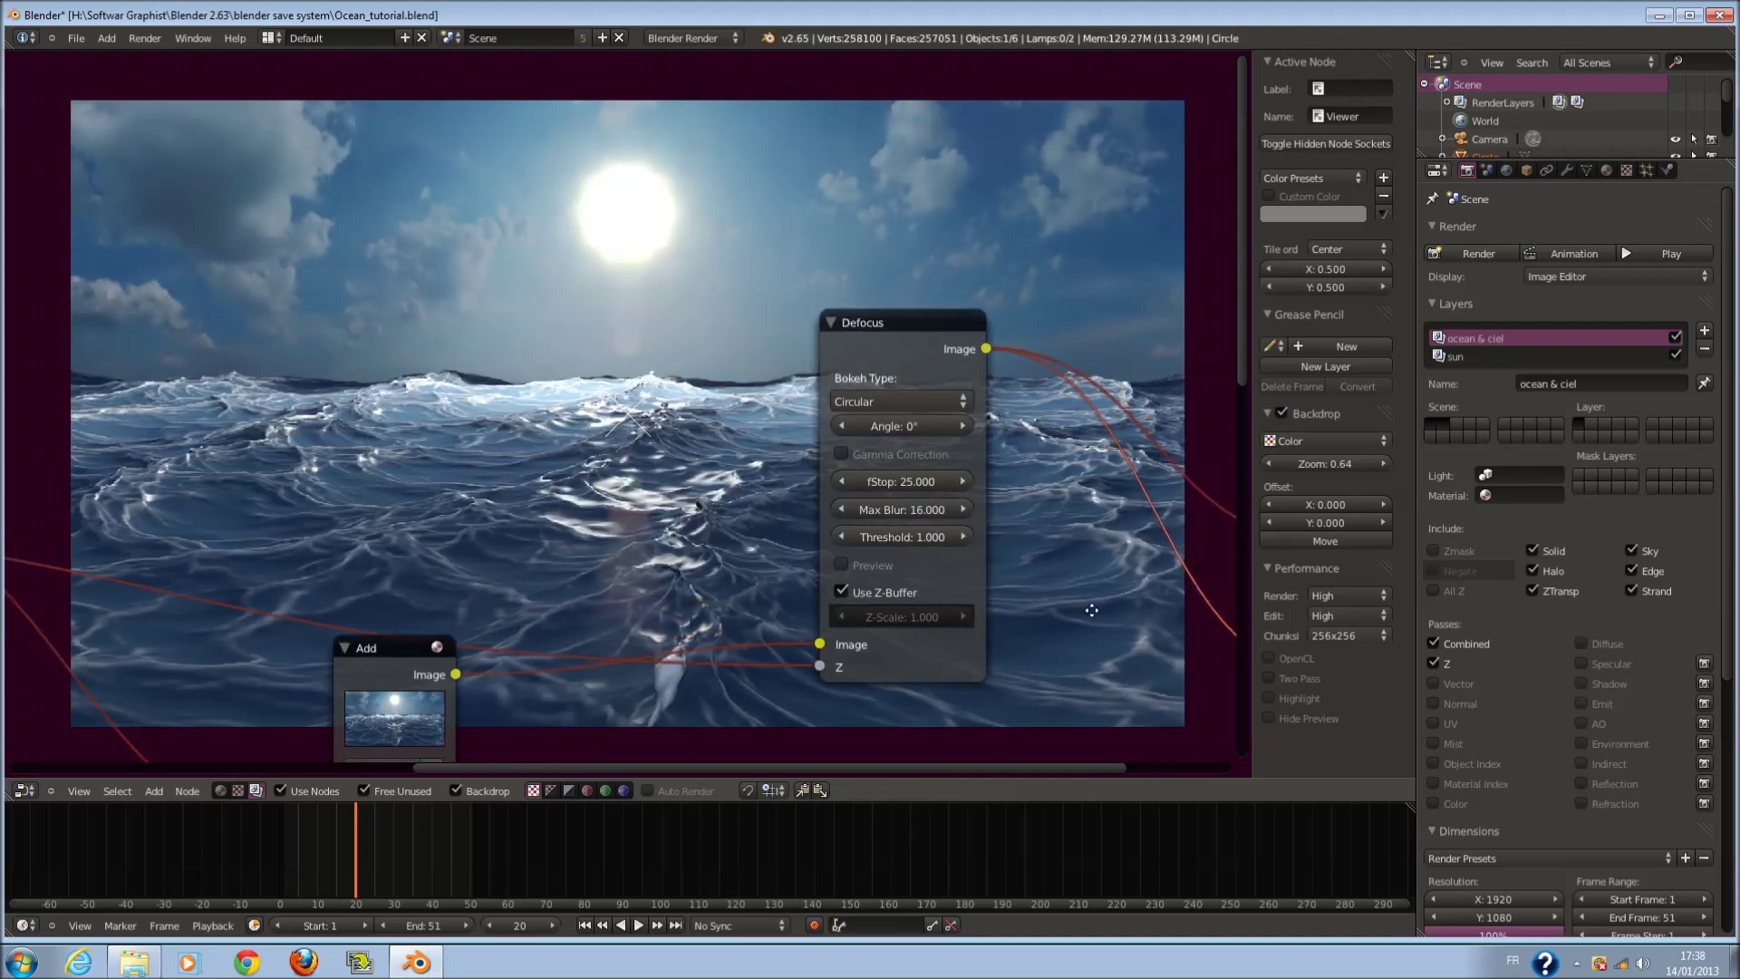
{"action": "scroll", "coordinate": [1084, 606], "scroll_direction": "up", "scroll_amount": 1}
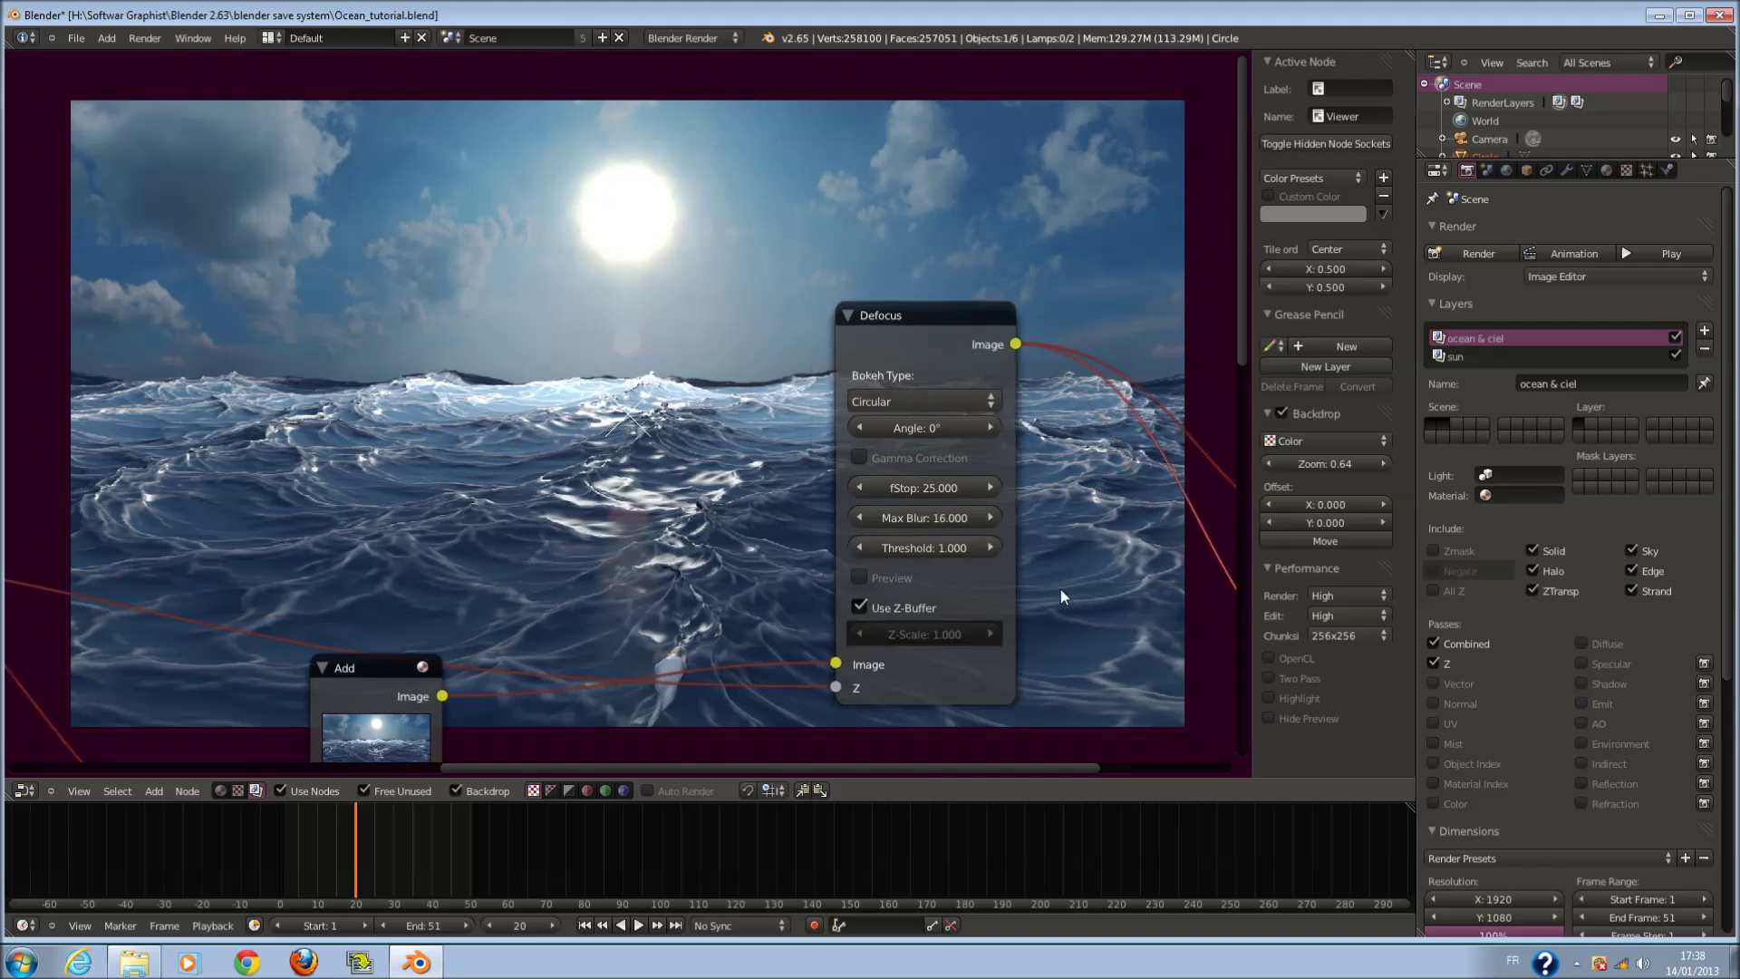
- Try an fStop of 12 on the Defocus node and settle on 11
{"action": "left_click", "coordinate": [938, 487]}
{"action": "type", "text": "12"}
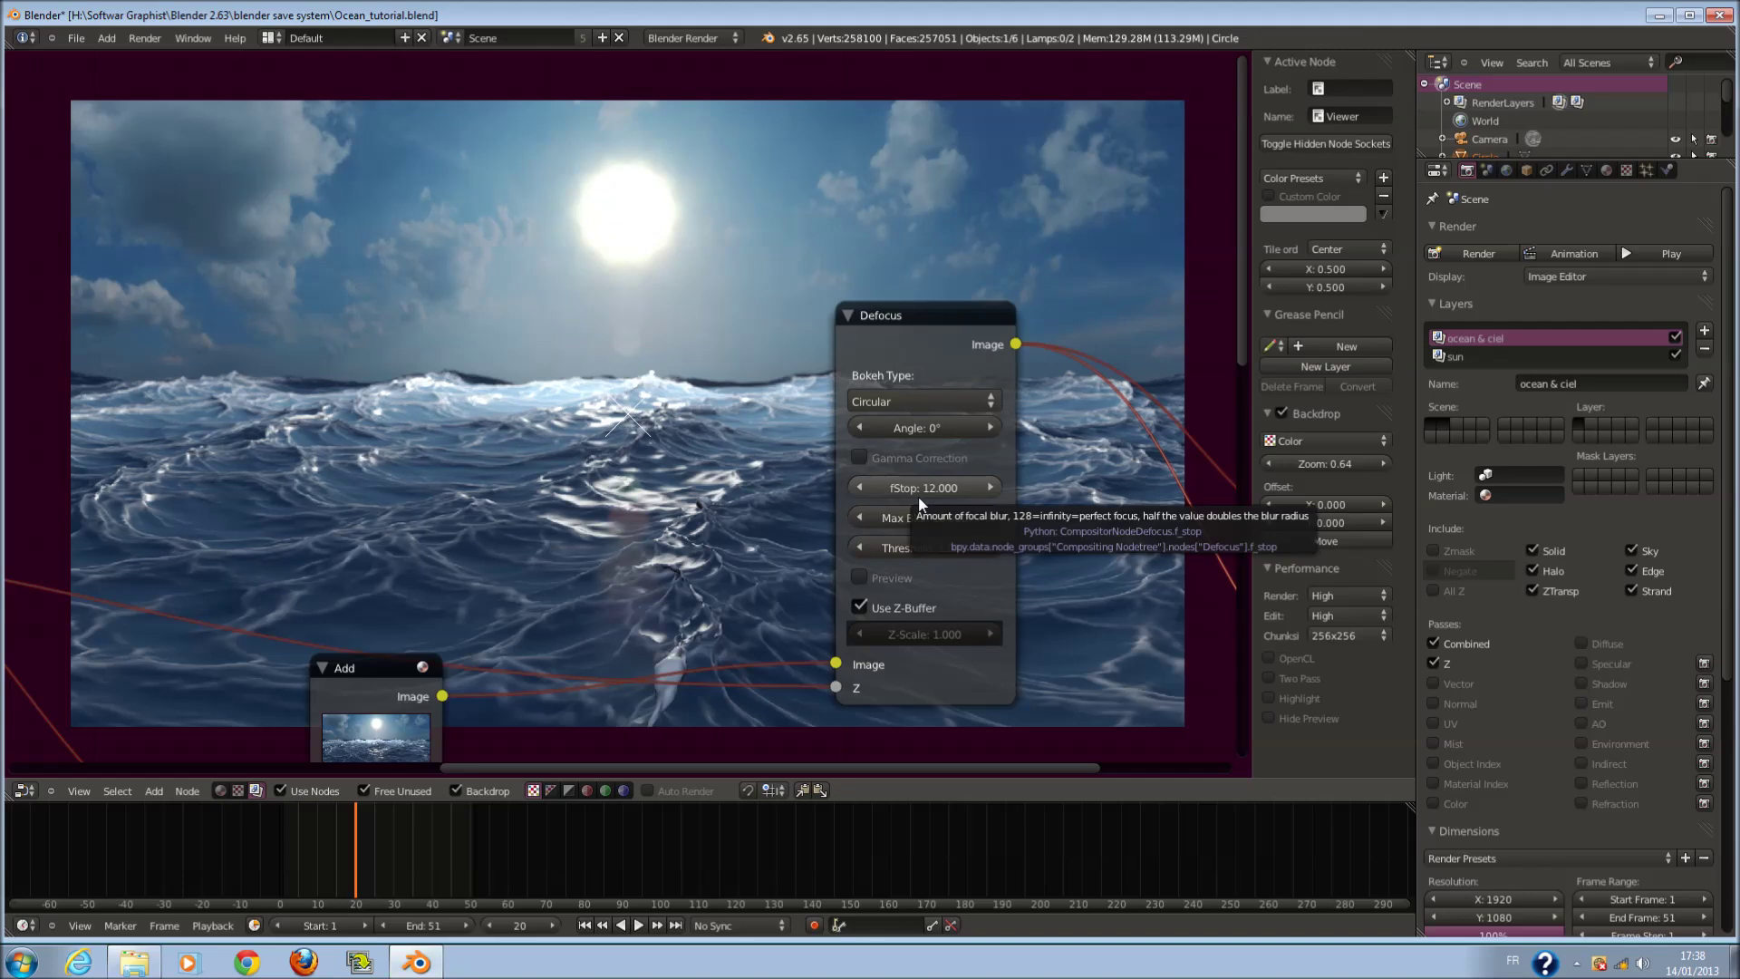
{"action": "left_click", "coordinate": [919, 501]}
{"action": "type", "text": "11"}
{"action": "key", "text": "Return"}
- Set the Defocus node's bokeh type to Pentagonal
{"action": "left_click", "coordinate": [927, 404]}
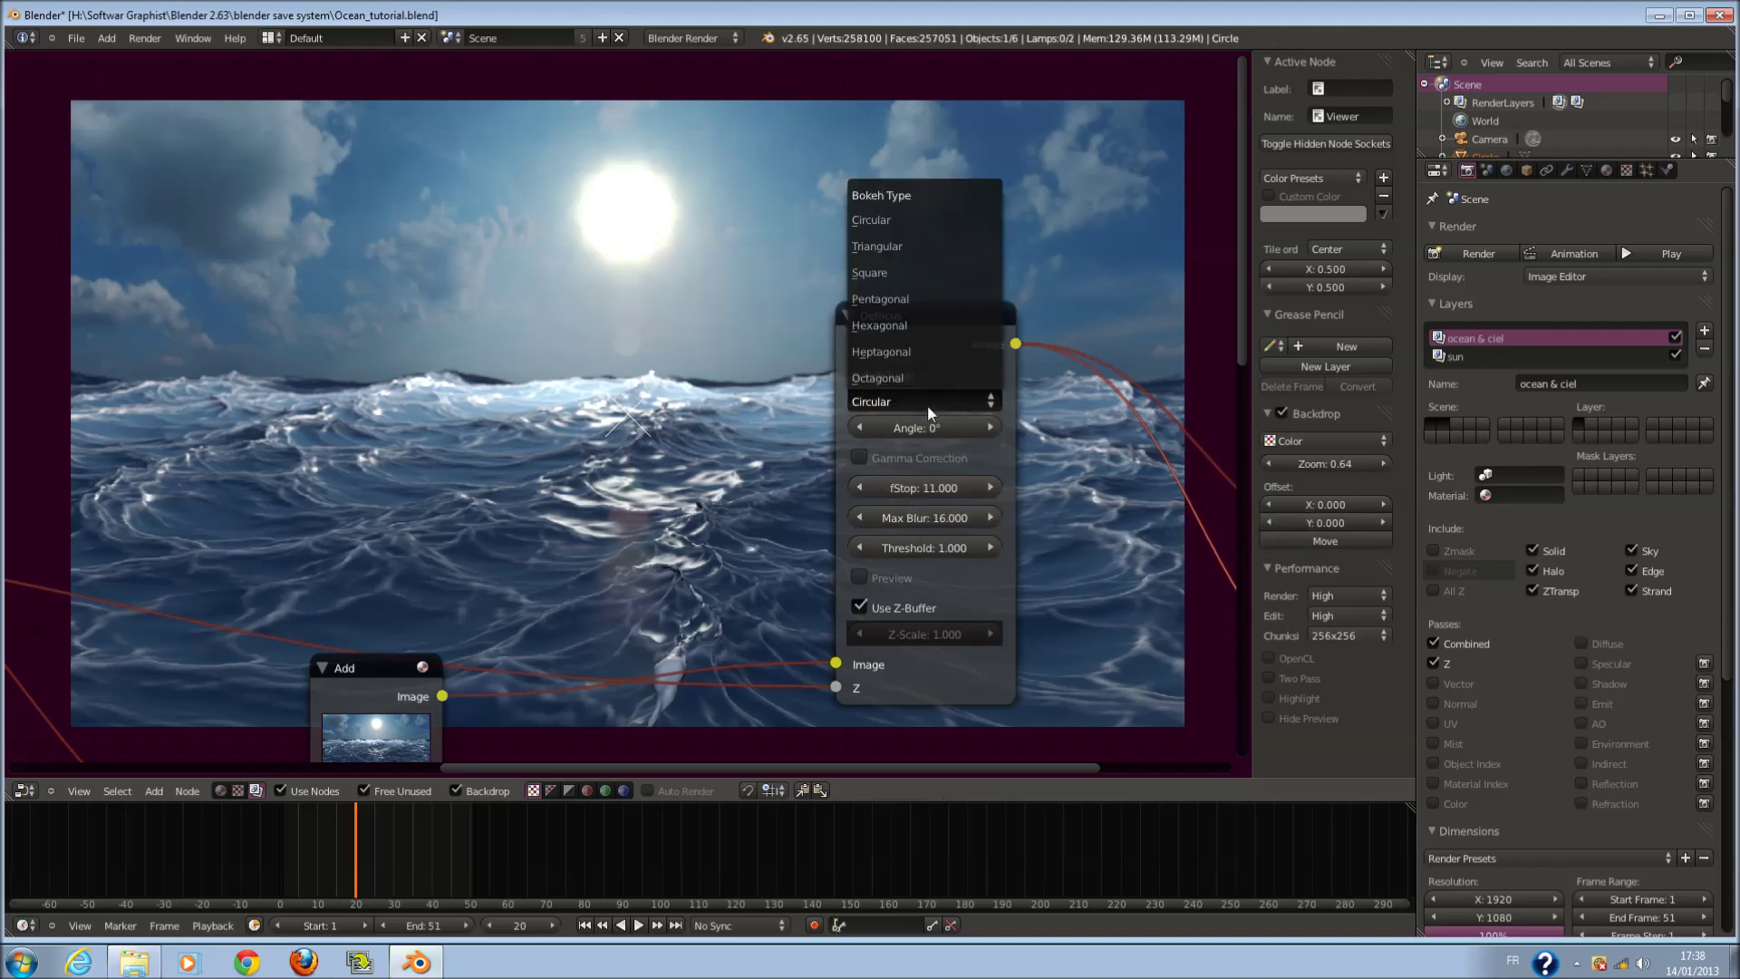
{"action": "left_click", "coordinate": [917, 299]}
{"action": "scroll", "coordinate": [675, 487], "scroll_direction": "up", "scroll_amount": 2}
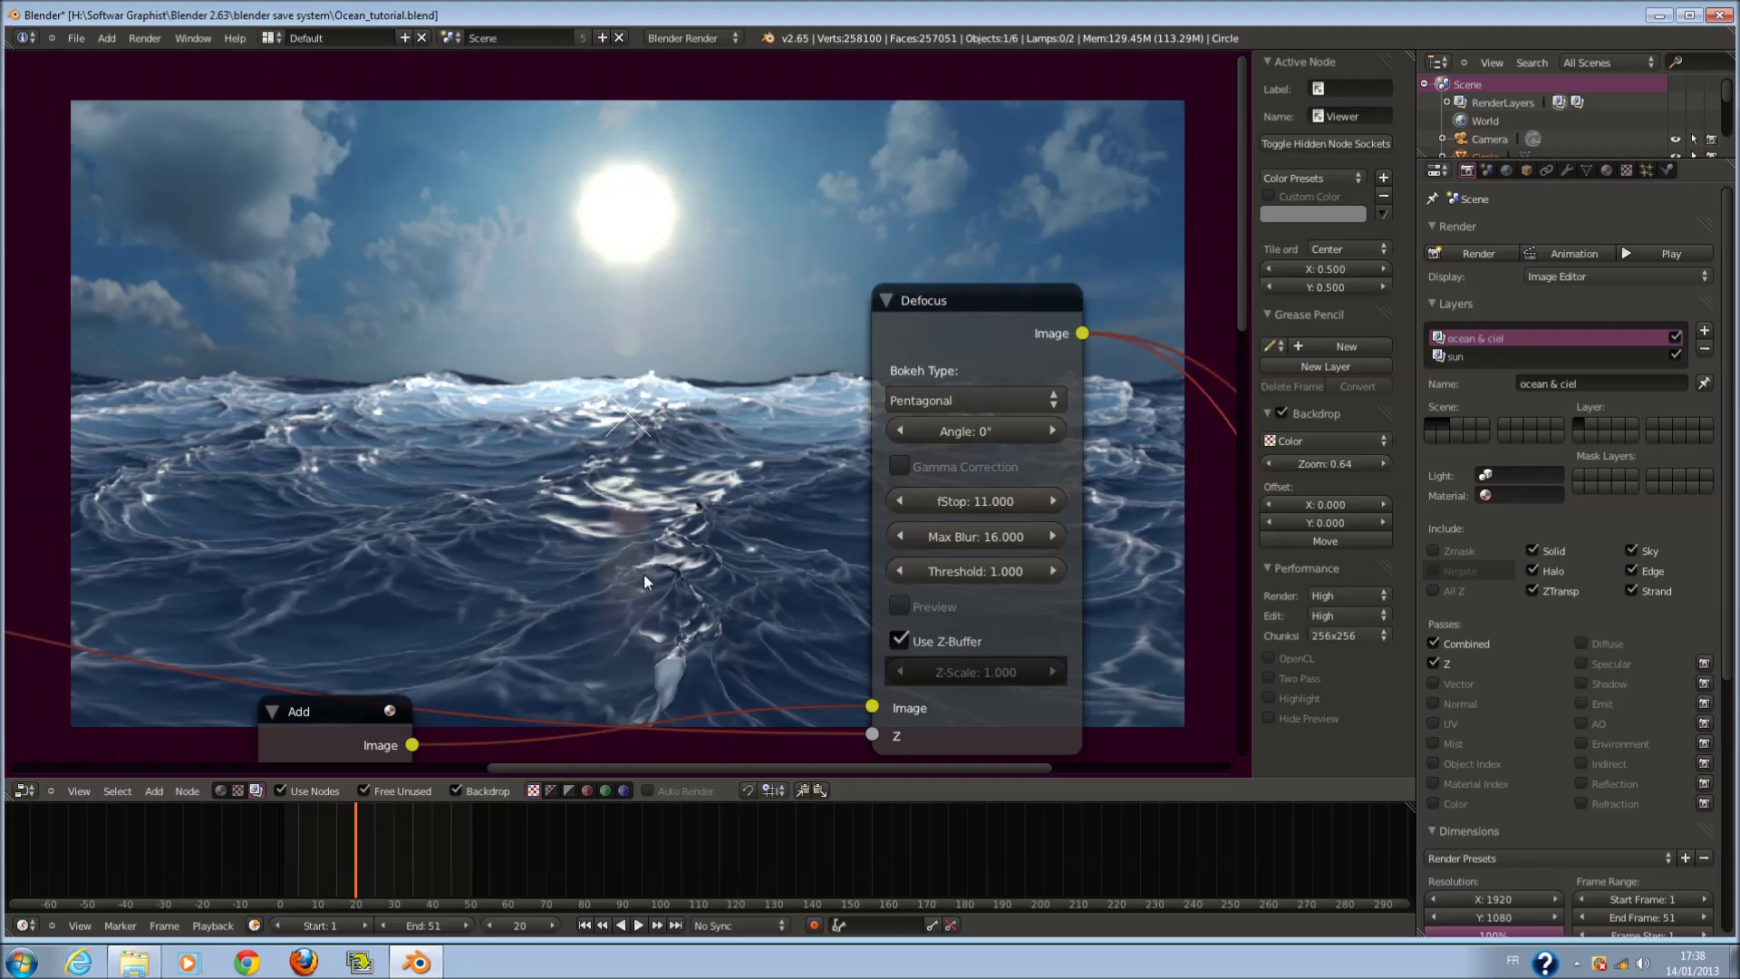
{"action": "scroll", "coordinate": [943, 399], "scroll_direction": "up", "scroll_amount": 4}
{"action": "scroll", "coordinate": [906, 370], "scroll_direction": "down", "scroll_amount": 4}
{"action": "left_click", "coordinate": [953, 397]}
{"action": "left_click", "coordinate": [953, 392]}
{"action": "scroll", "coordinate": [716, 419], "scroll_direction": "down", "scroll_amount": 2}
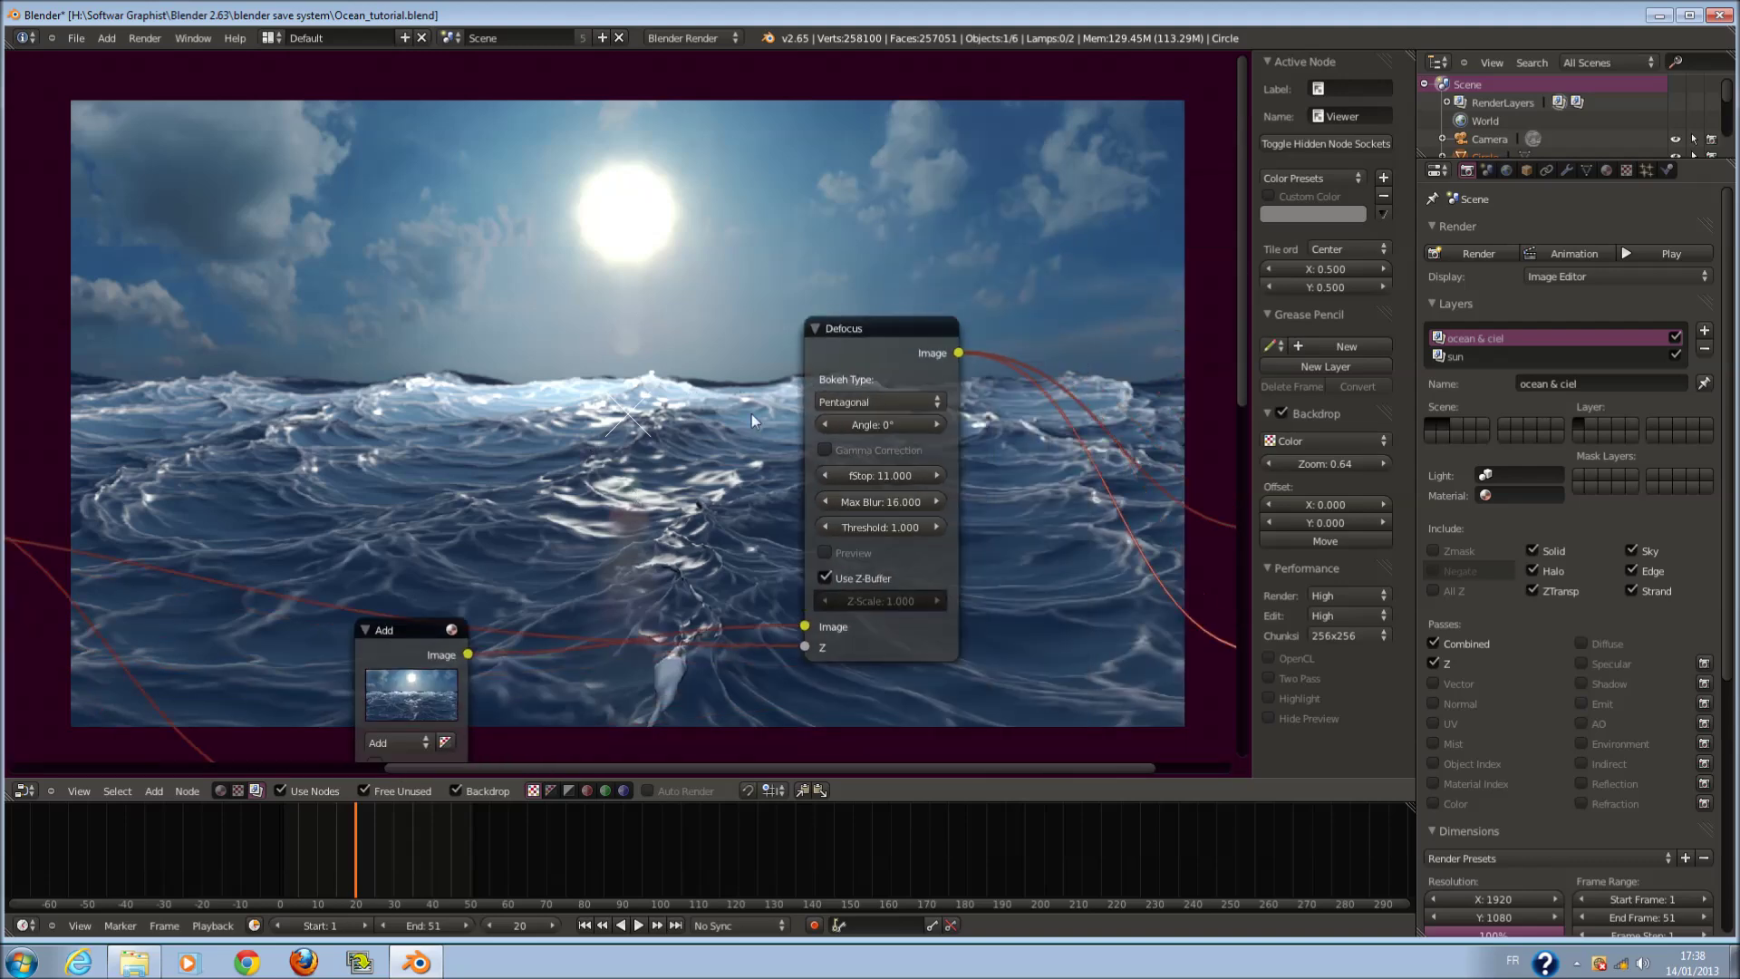
- Move the Defocus node closer to the Add node and lower its Threshold to 0
{"action": "left_click_drag", "start_coordinate": [877, 353], "coordinate": [708, 372]}
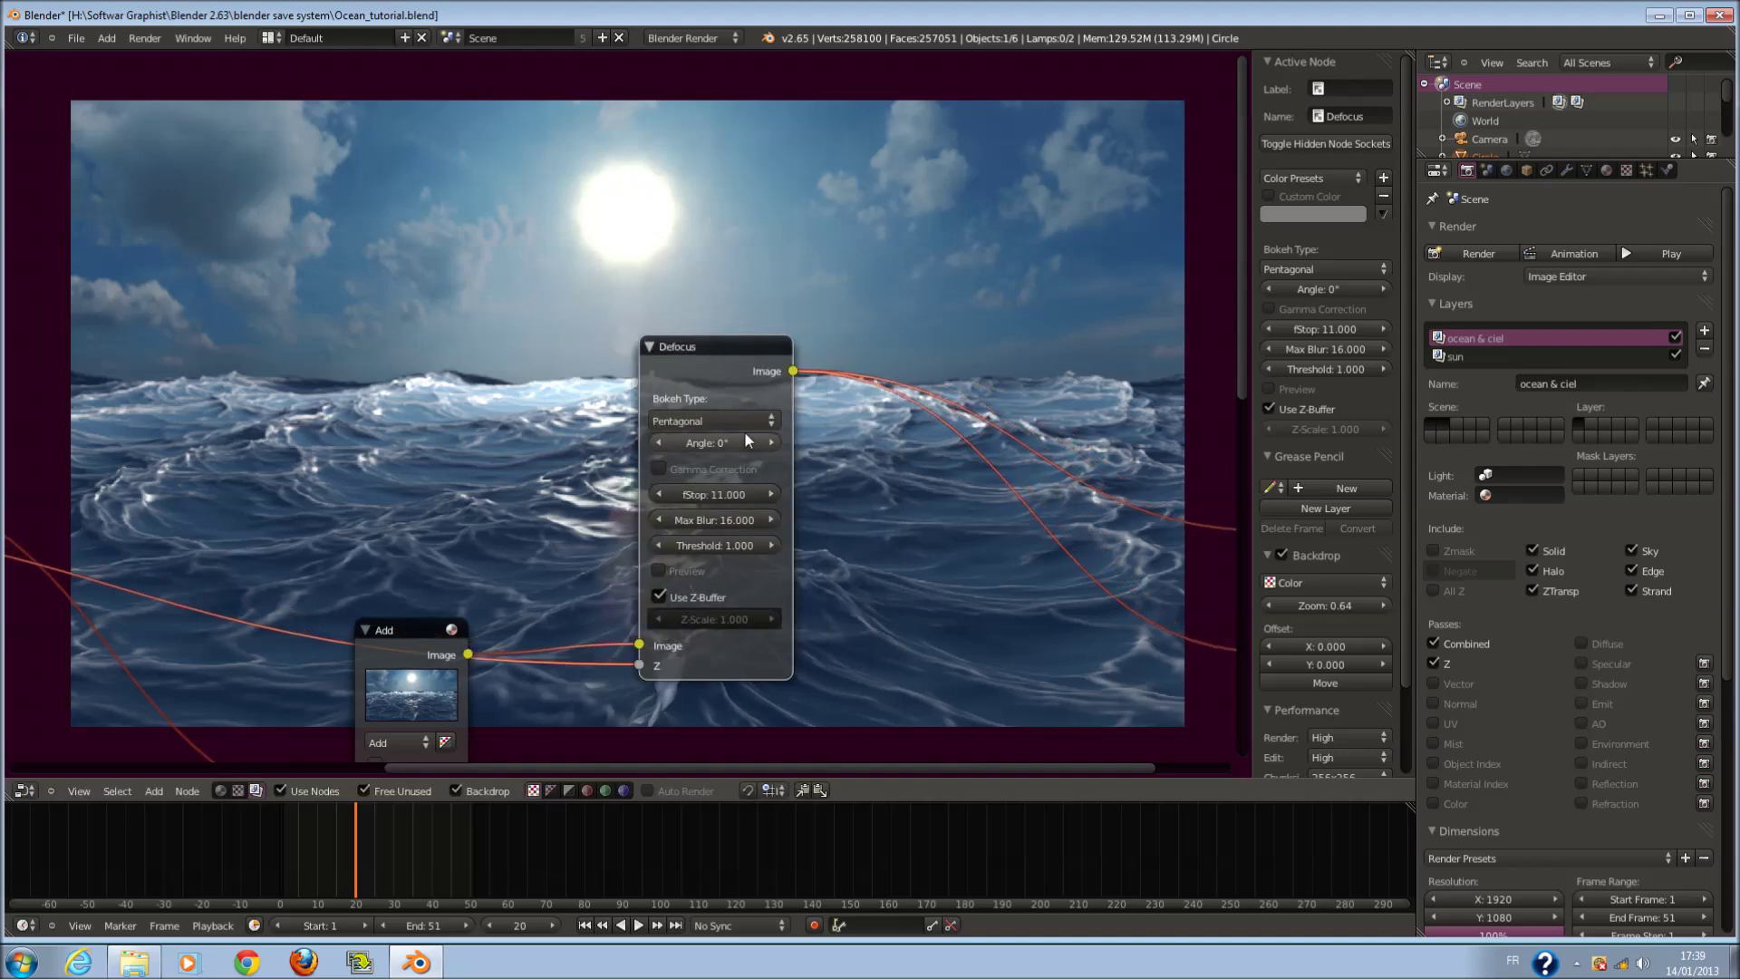
{"action": "middle_click_drag", "start_coordinate": [780, 545], "coordinate": [868, 537]}
{"action": "scroll", "coordinate": [865, 536], "scroll_direction": "up", "scroll_amount": 1}
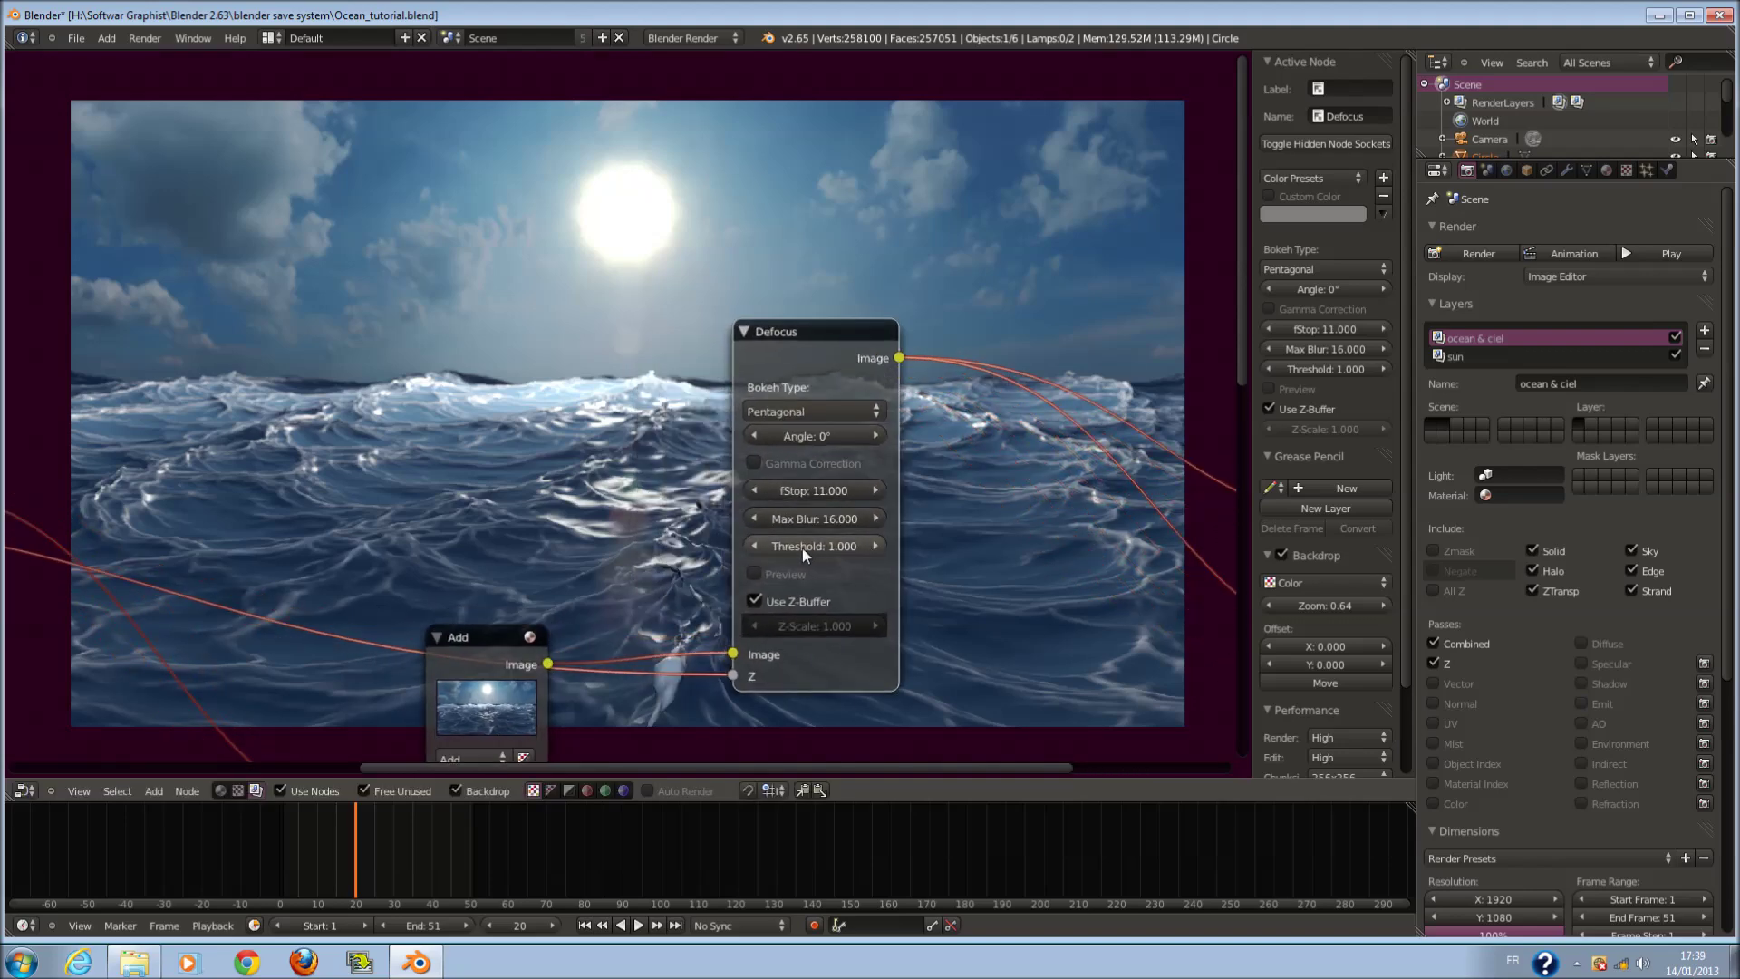
{"action": "left_click_drag", "start_coordinate": [802, 547], "coordinate": [686, 562]}
{"action": "middle_click_drag", "start_coordinate": [891, 587], "coordinate": [980, 579]}
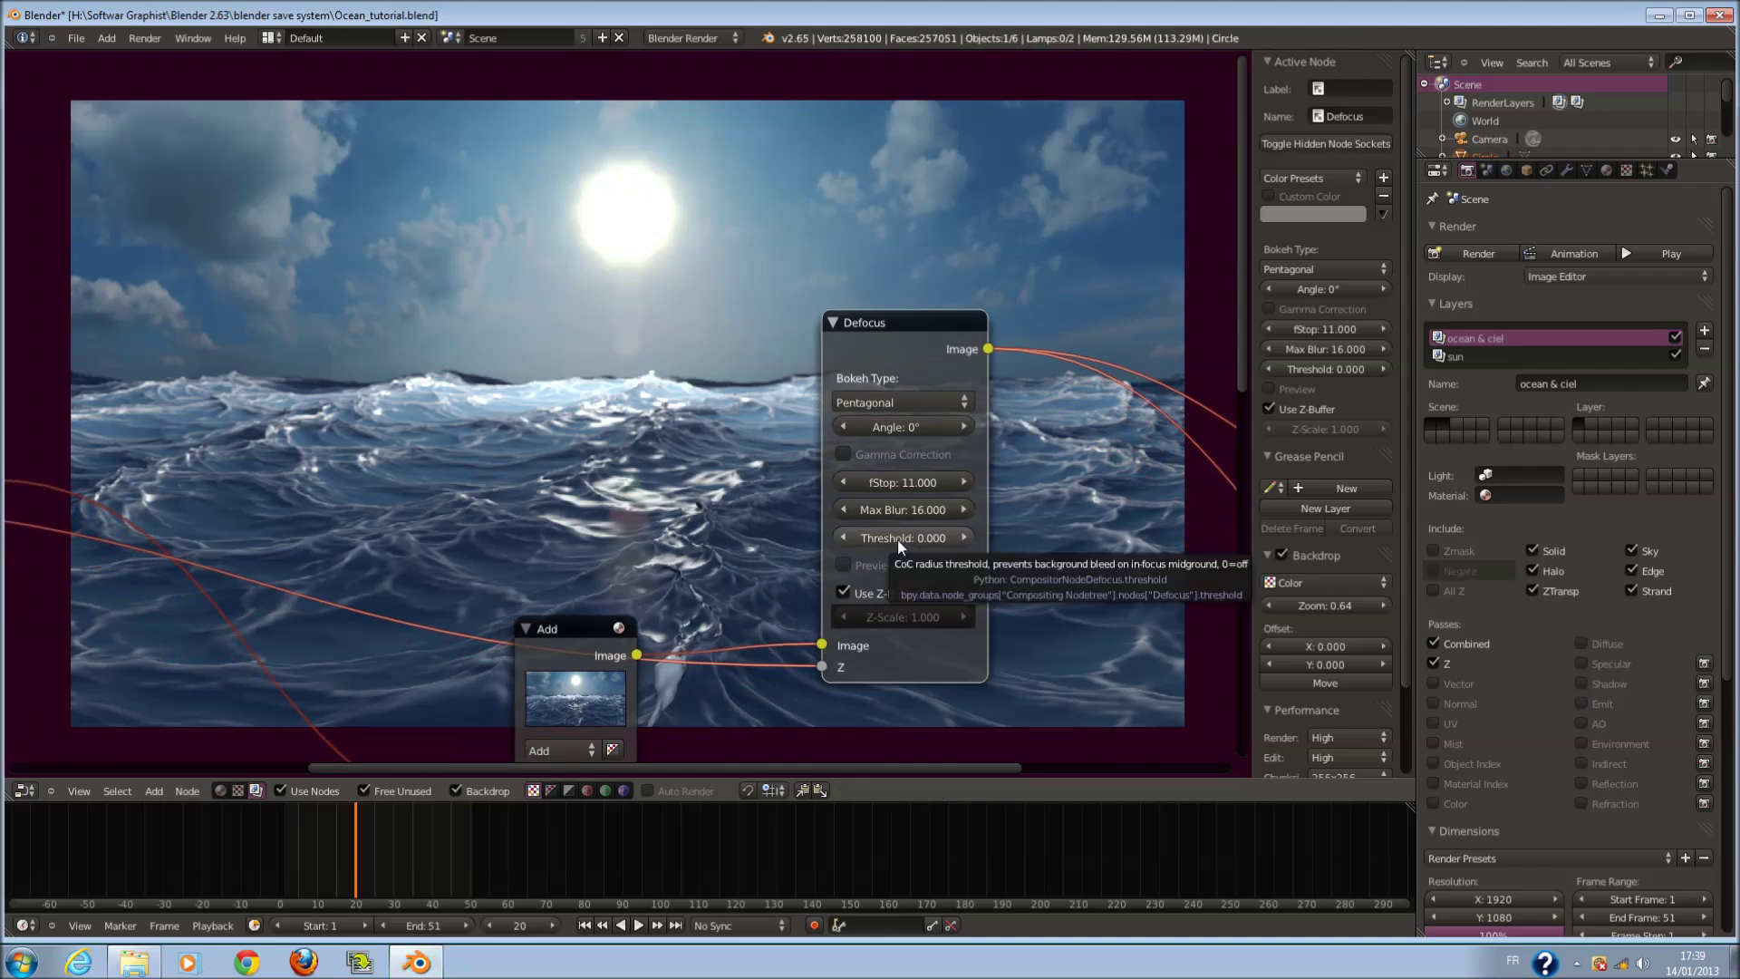
- Set the Defocus node's Threshold to 1 and move the Composite and Viewer nodes farther away from it
{"action": "left_click_drag", "start_coordinate": [898, 538], "coordinate": [1026, 538]}
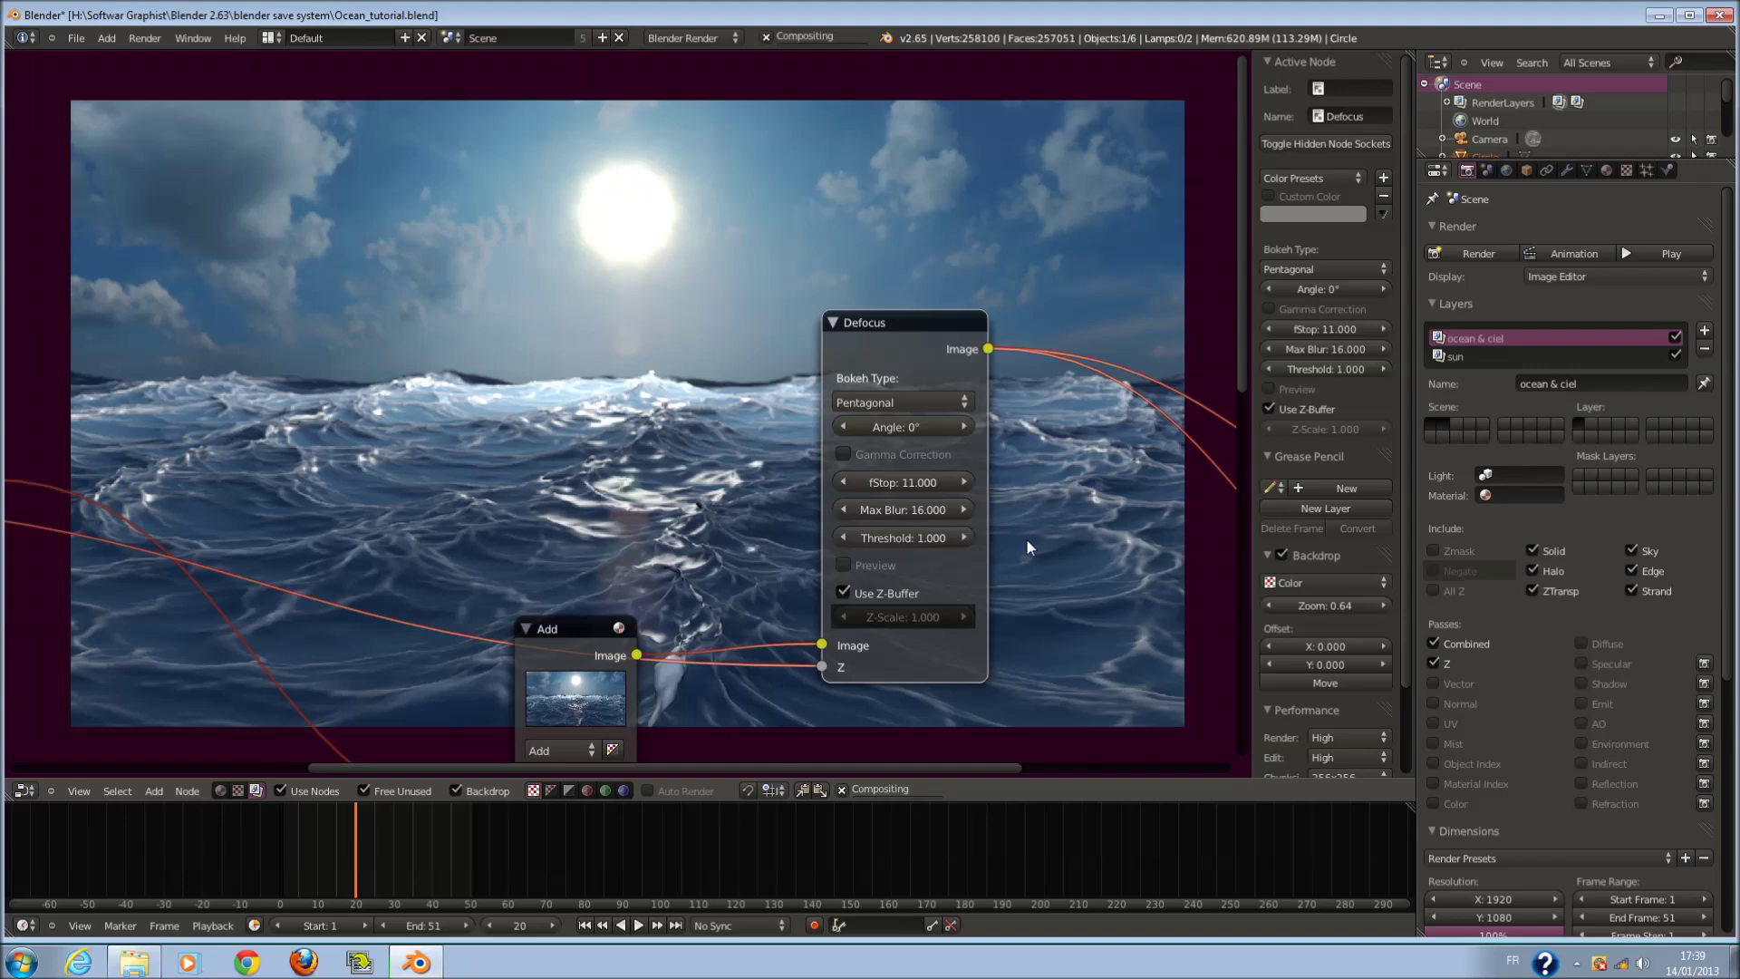
{"action": "scroll", "coordinate": [1026, 538], "scroll_direction": "down", "scroll_amount": 2}
{"action": "scroll", "coordinate": [1026, 539], "scroll_direction": "down", "scroll_amount": 4}
{"action": "left_click_drag", "start_coordinate": [1123, 455], "coordinate": [1029, 398]}
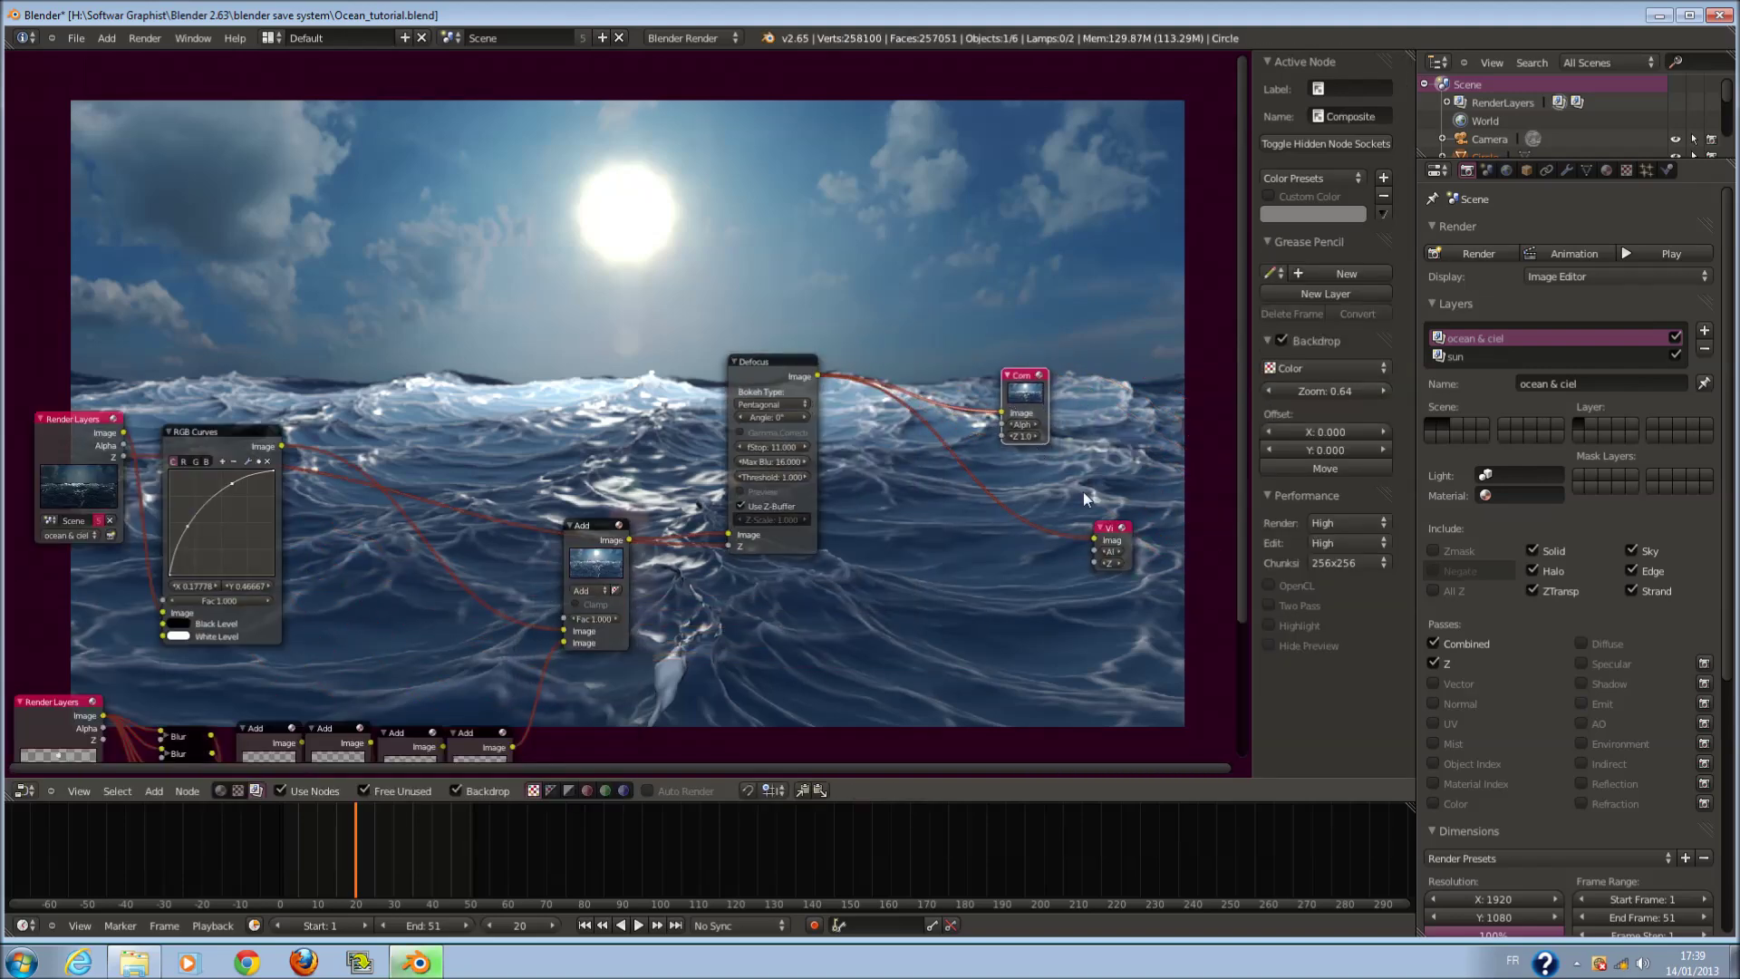
{"action": "left_click_drag", "start_coordinate": [1110, 537], "coordinate": [1079, 536]}
{"action": "middle_click_drag", "start_coordinate": [1079, 537], "coordinate": [575, 488]}
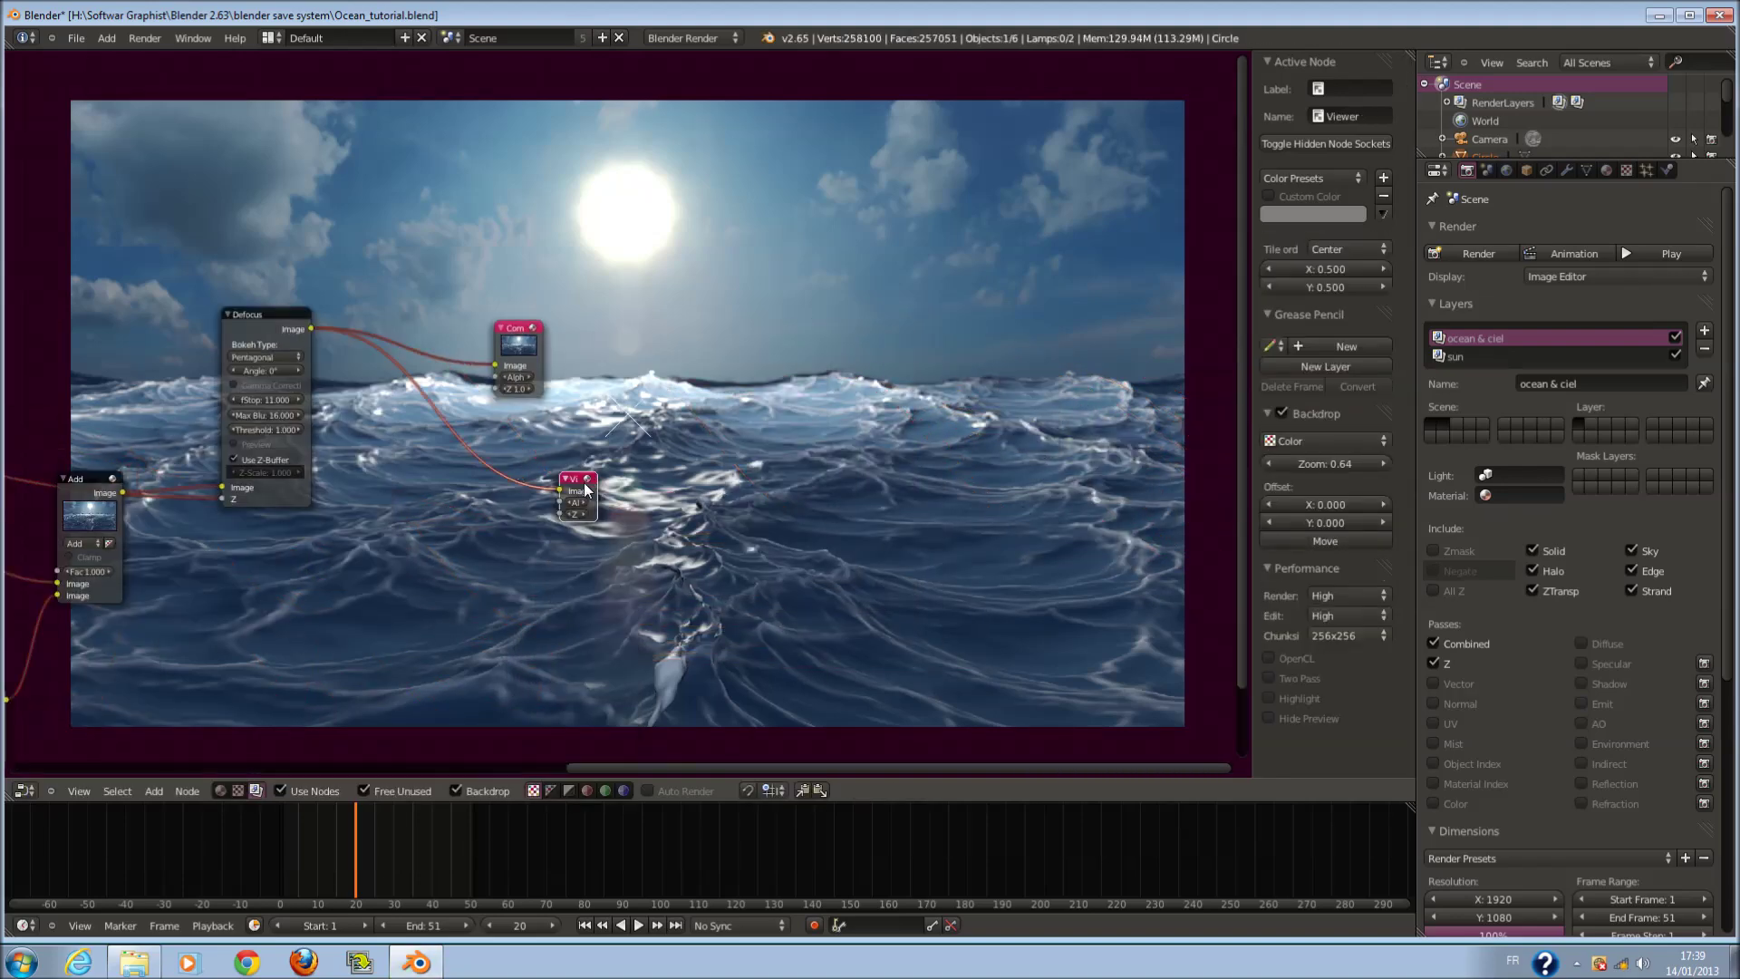
{"action": "left_click_drag", "start_coordinate": [584, 489], "coordinate": [905, 516]}
{"action": "left_click_drag", "start_coordinate": [511, 331], "coordinate": [814, 376]}
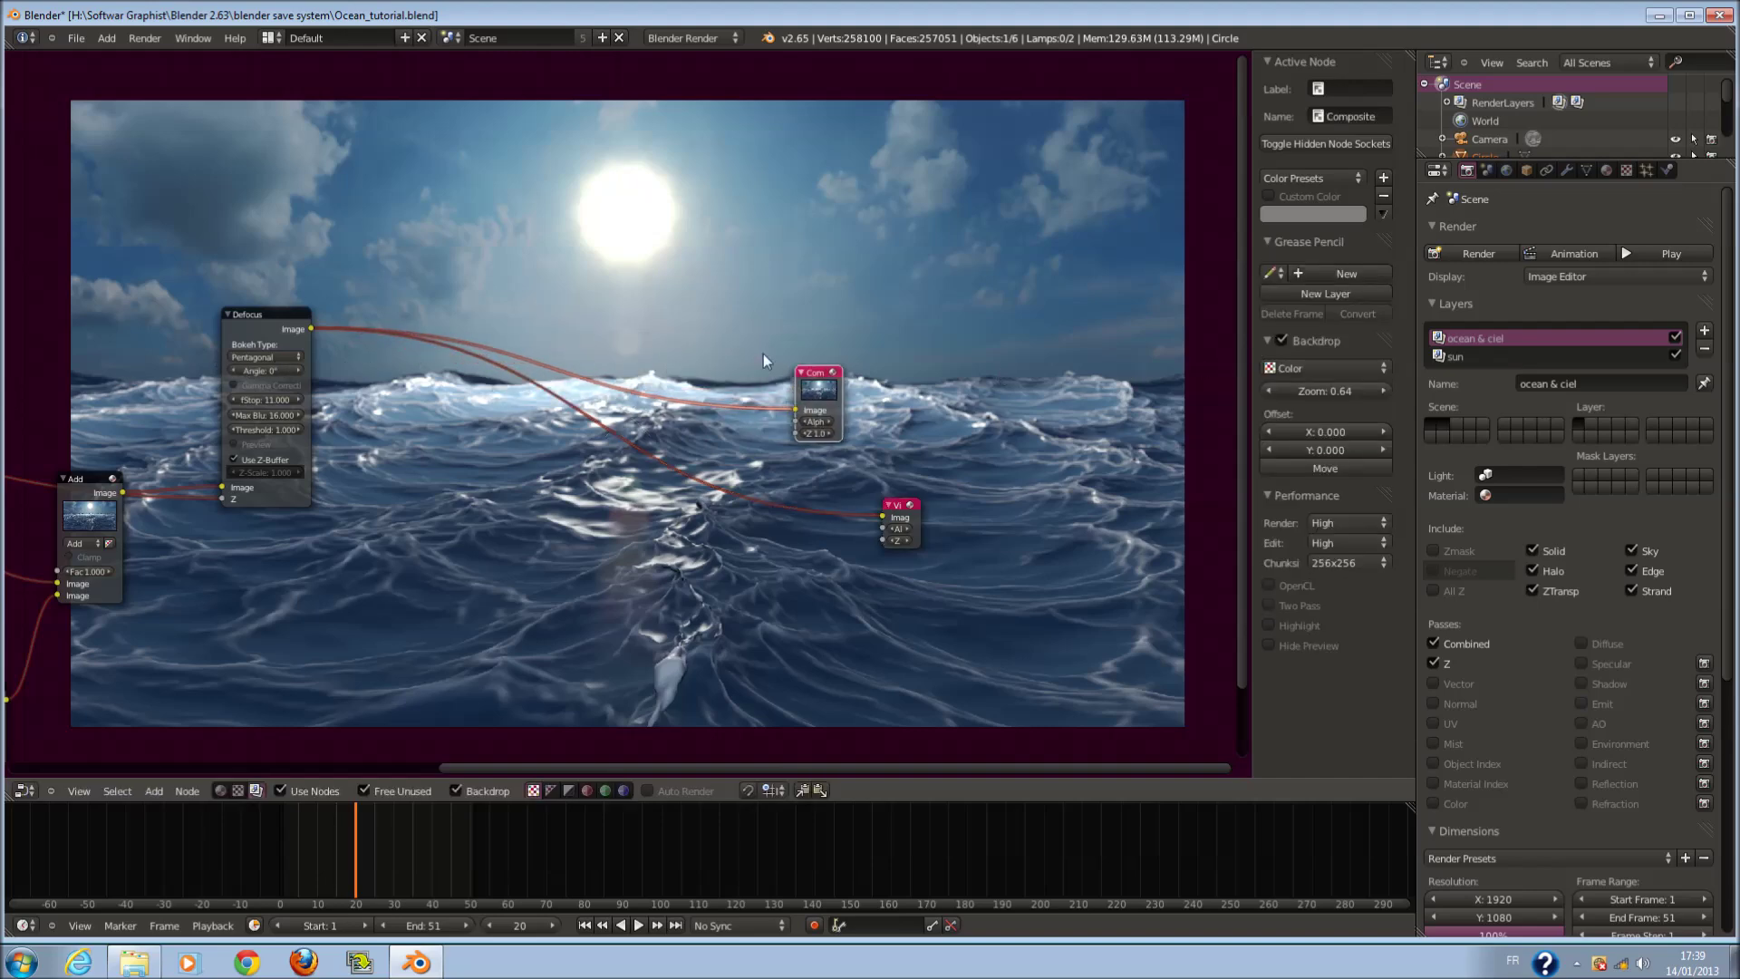
- Insert a Lens Distortion node on the link between Defocus and Viewer, placed close to the Defocus node
{"action": "scroll", "coordinate": [530, 401], "scroll_direction": "up", "scroll_amount": 2}
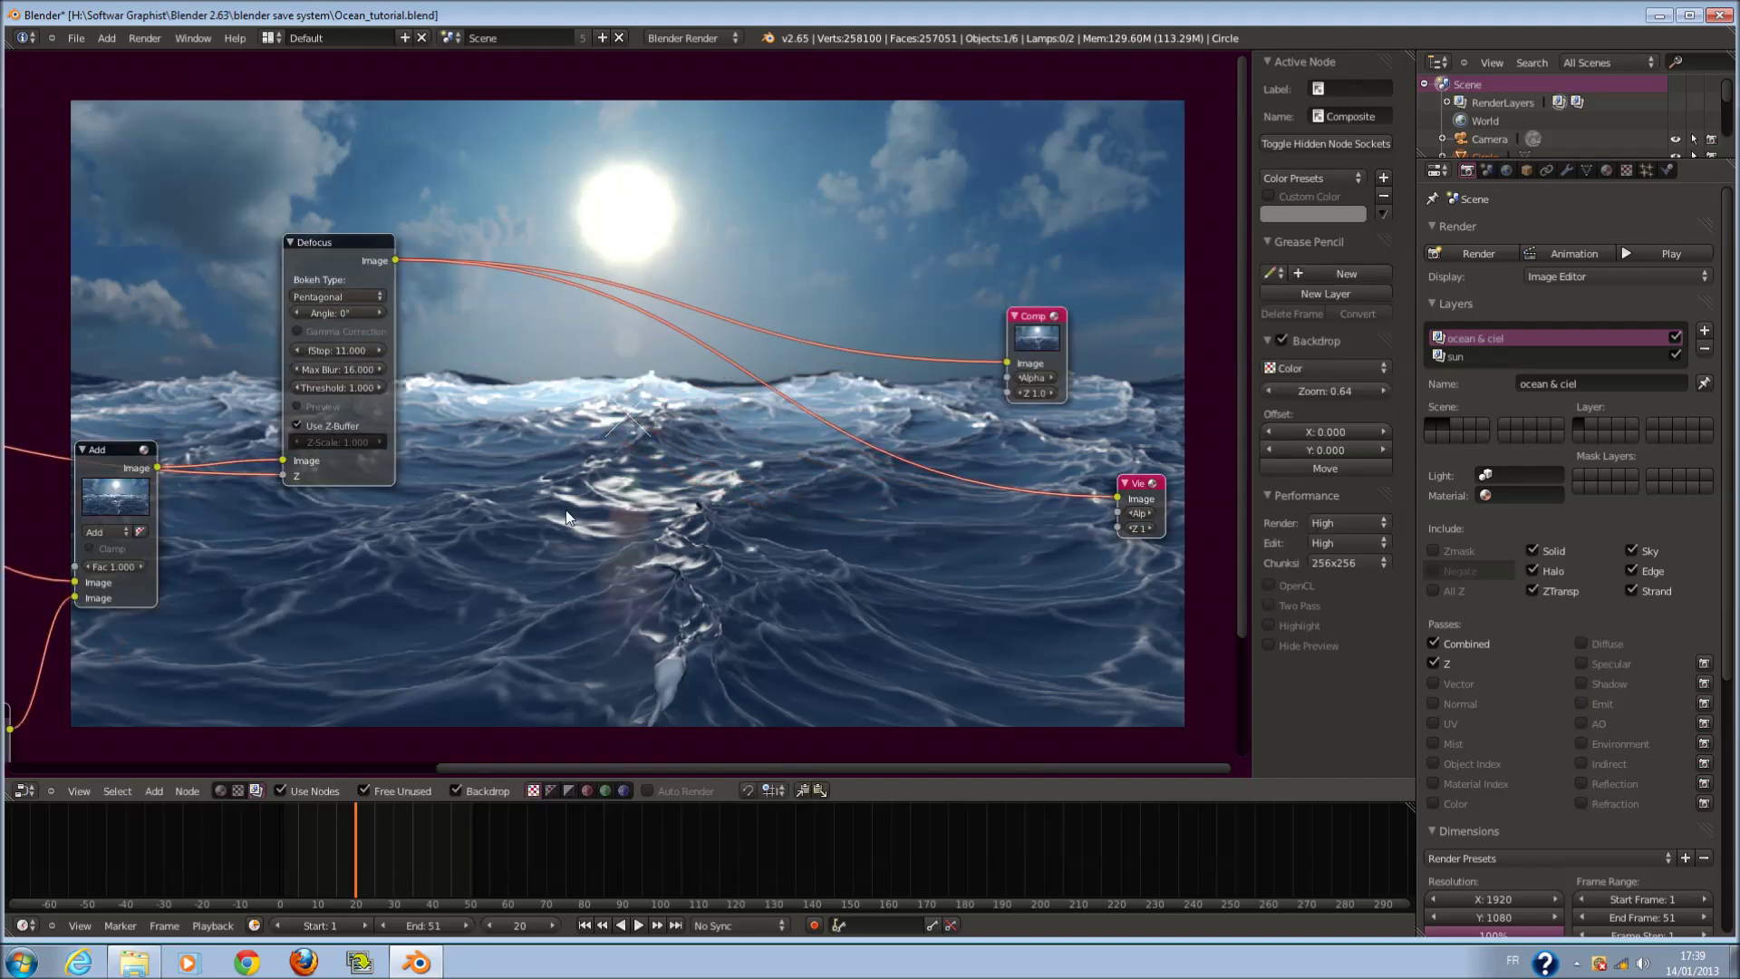
{"action": "scroll", "coordinate": [639, 524], "scroll_direction": "up", "scroll_amount": 1}
{"action": "key", "text": "shift+a"}
{"action": "mouse_move", "coordinate": [640, 525]}
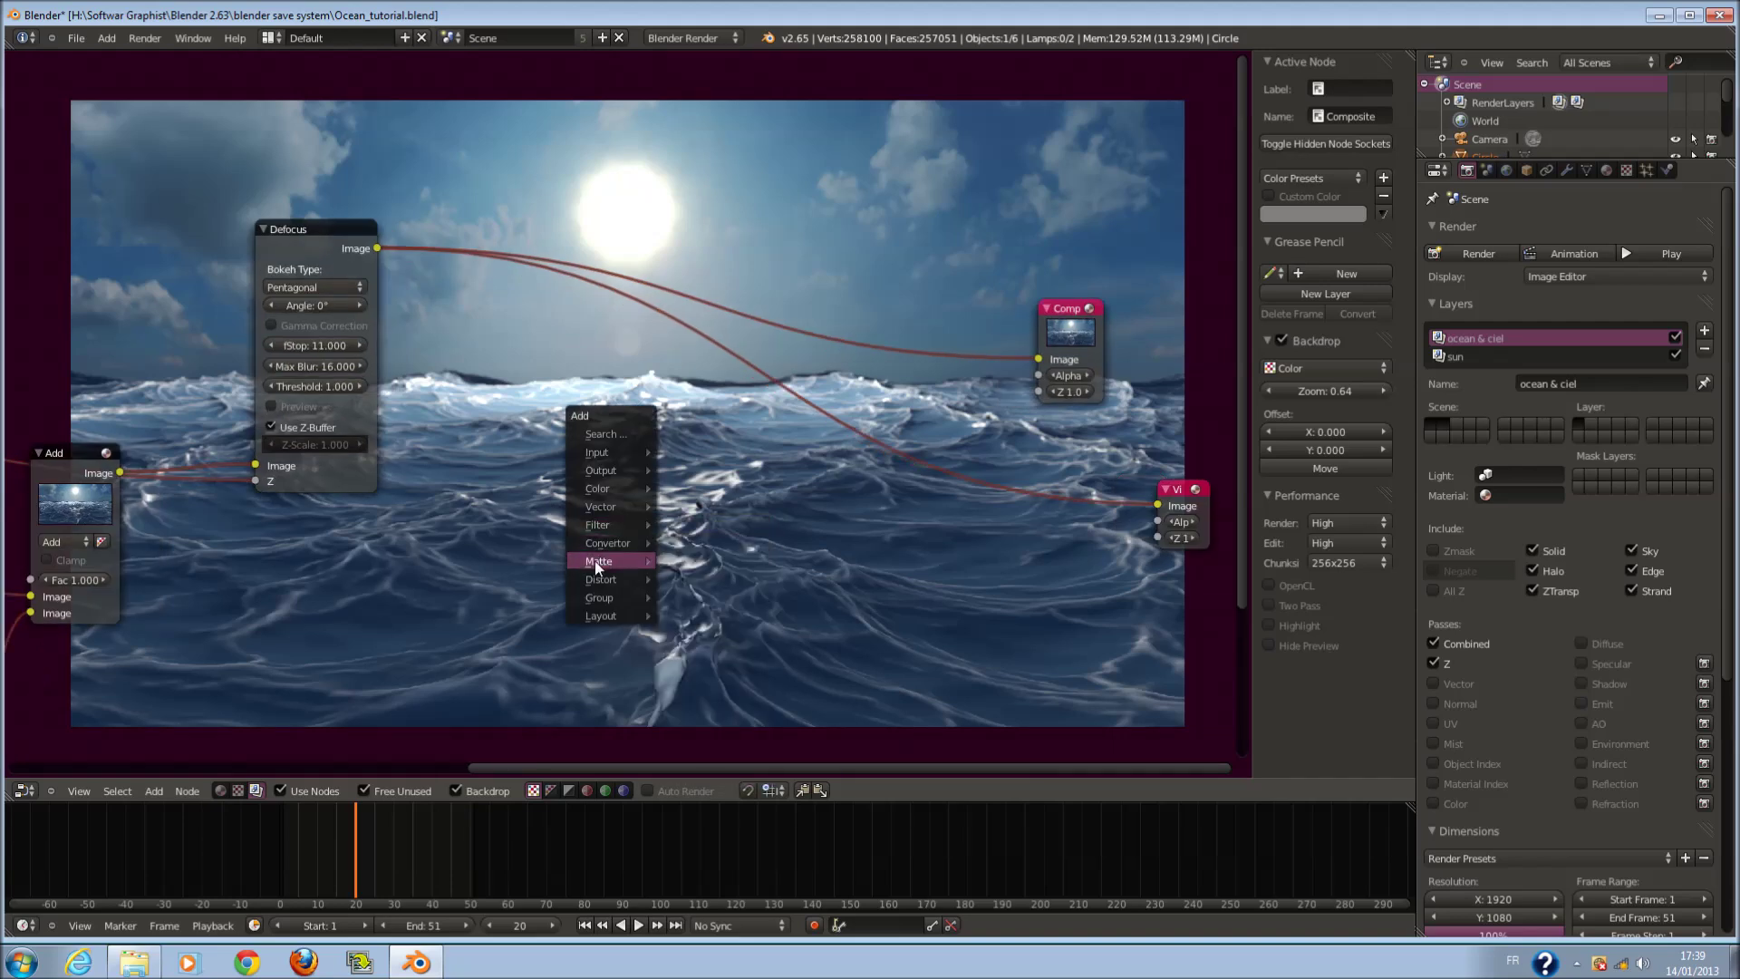
{"action": "mouse_move", "coordinate": [598, 580]}
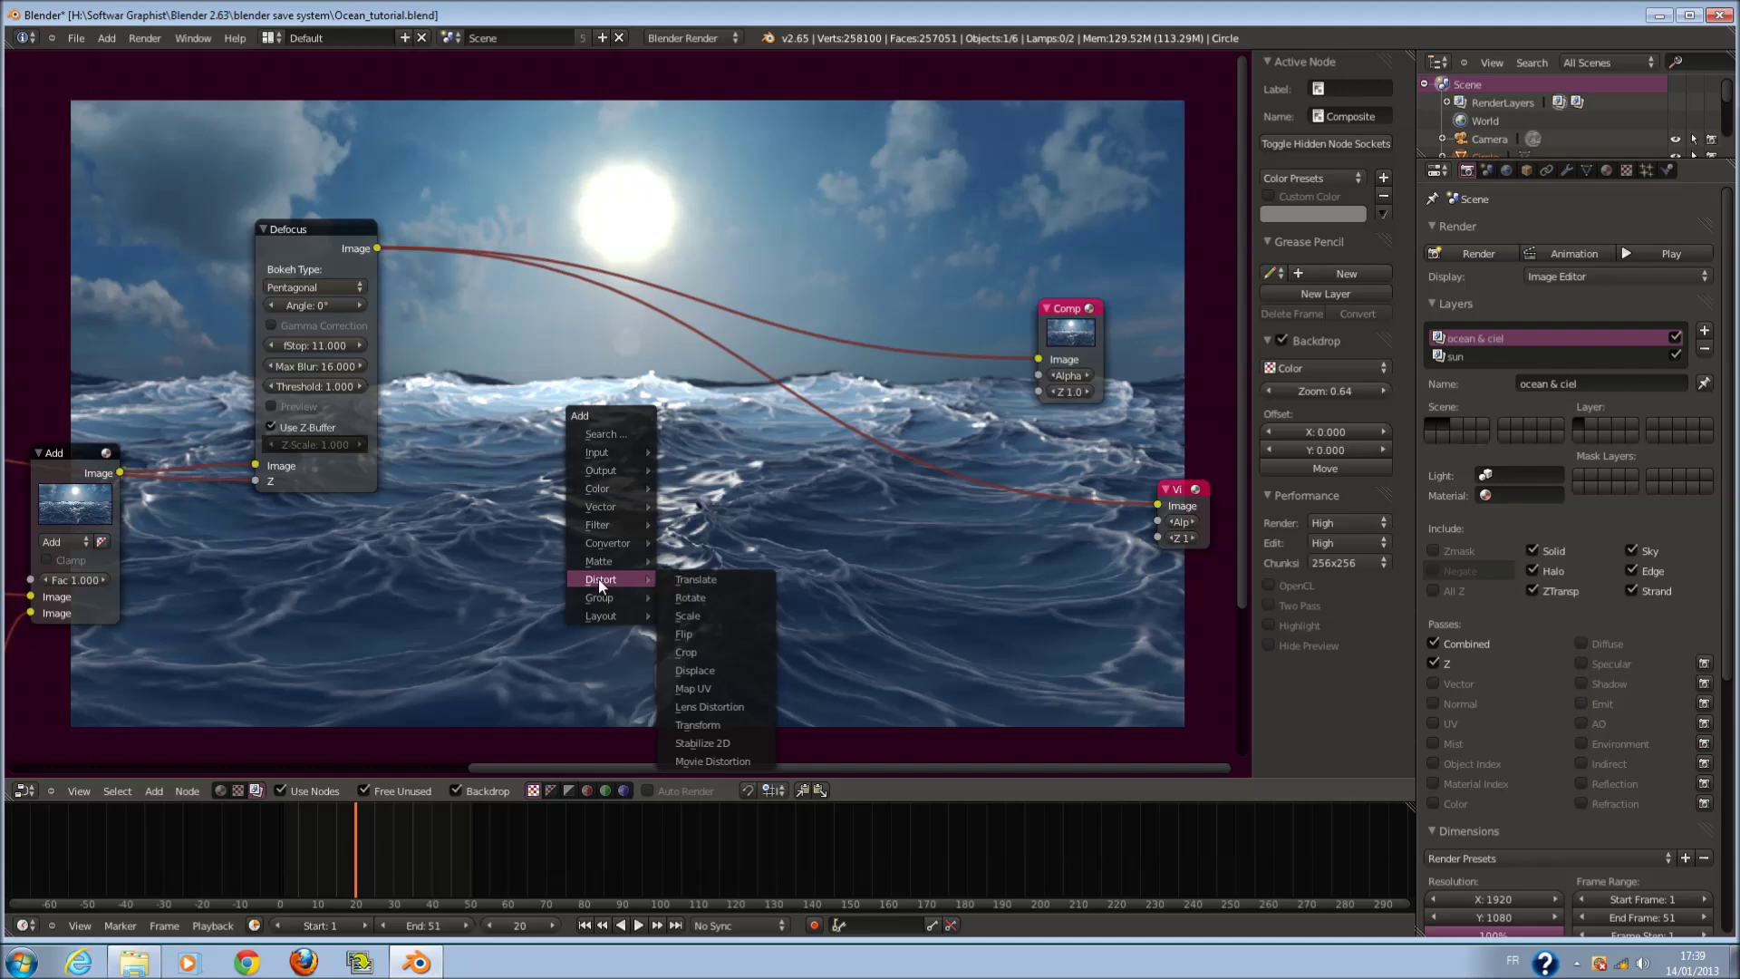
{"action": "left_click", "coordinate": [709, 706]}
{"action": "left_click", "coordinate": [734, 360]}
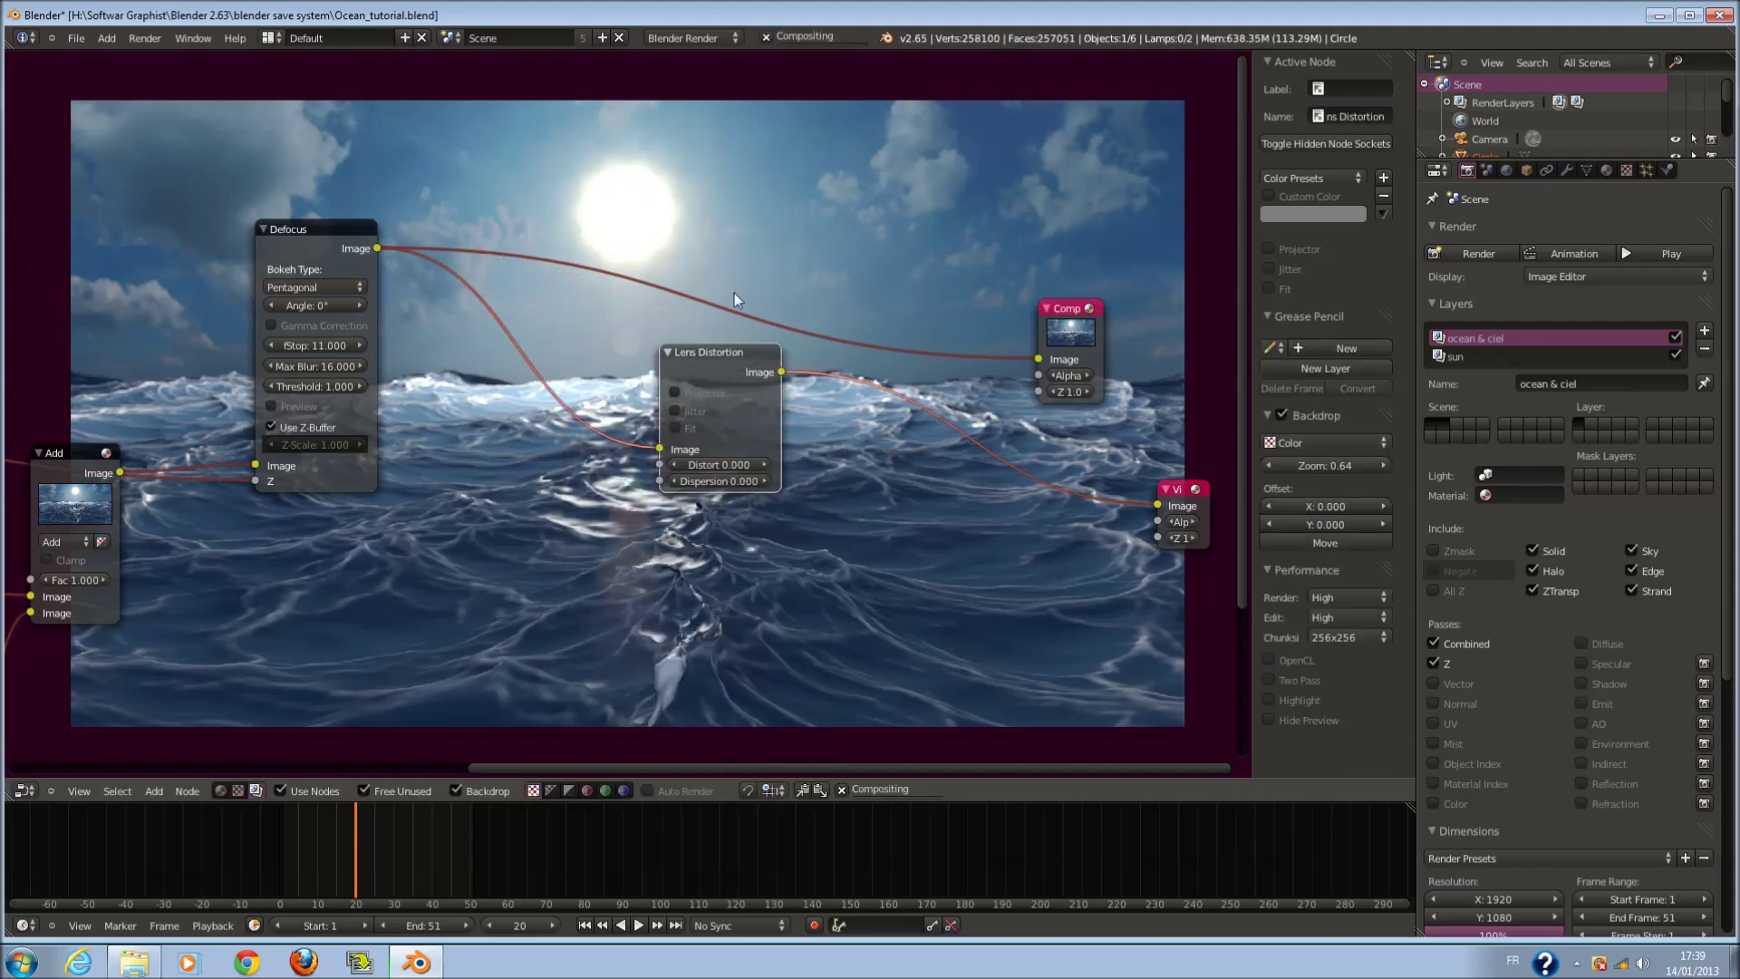
{"action": "left_click_drag", "start_coordinate": [736, 344], "coordinate": [464, 316]}
{"action": "scroll", "coordinate": [464, 336], "scroll_direction": "up", "scroll_amount": 3}
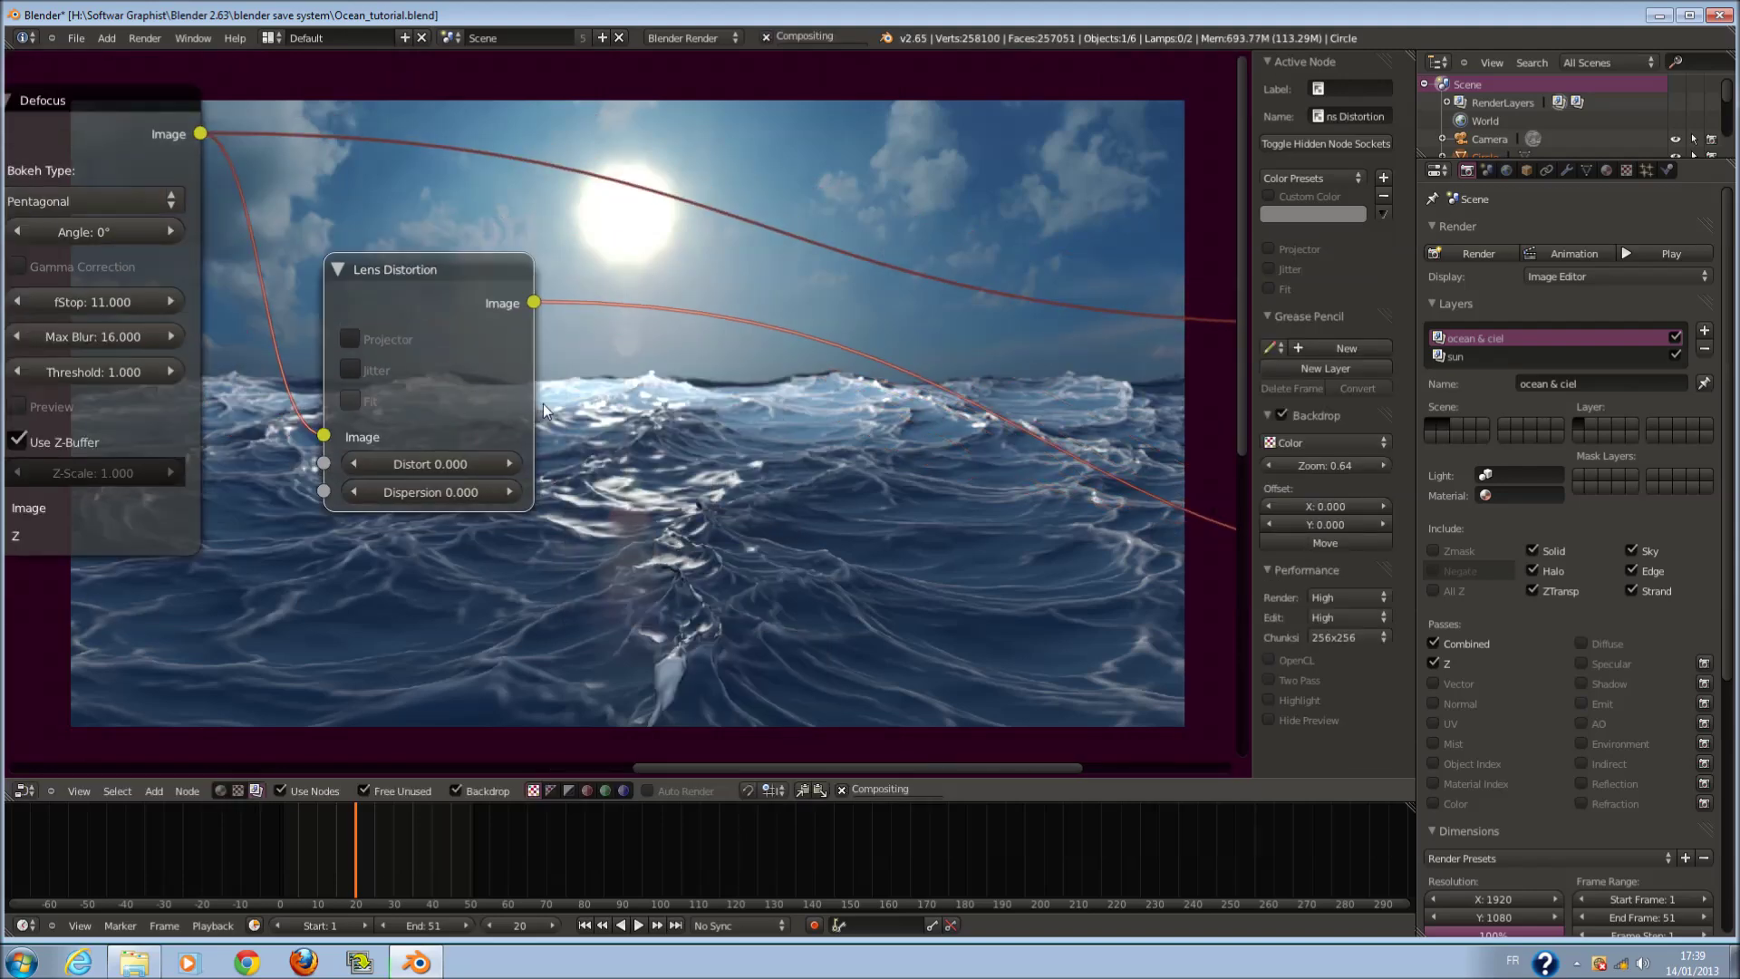
- Move the Composite node farther away and set the Lens Distortion node's Distort to 1
{"action": "scroll", "coordinate": [542, 404], "scroll_direction": "down", "scroll_amount": 3}
{"action": "left_click_drag", "start_coordinate": [811, 330], "coordinate": [1035, 281]}
{"action": "scroll", "coordinate": [519, 409], "scroll_direction": "up", "scroll_amount": 5}
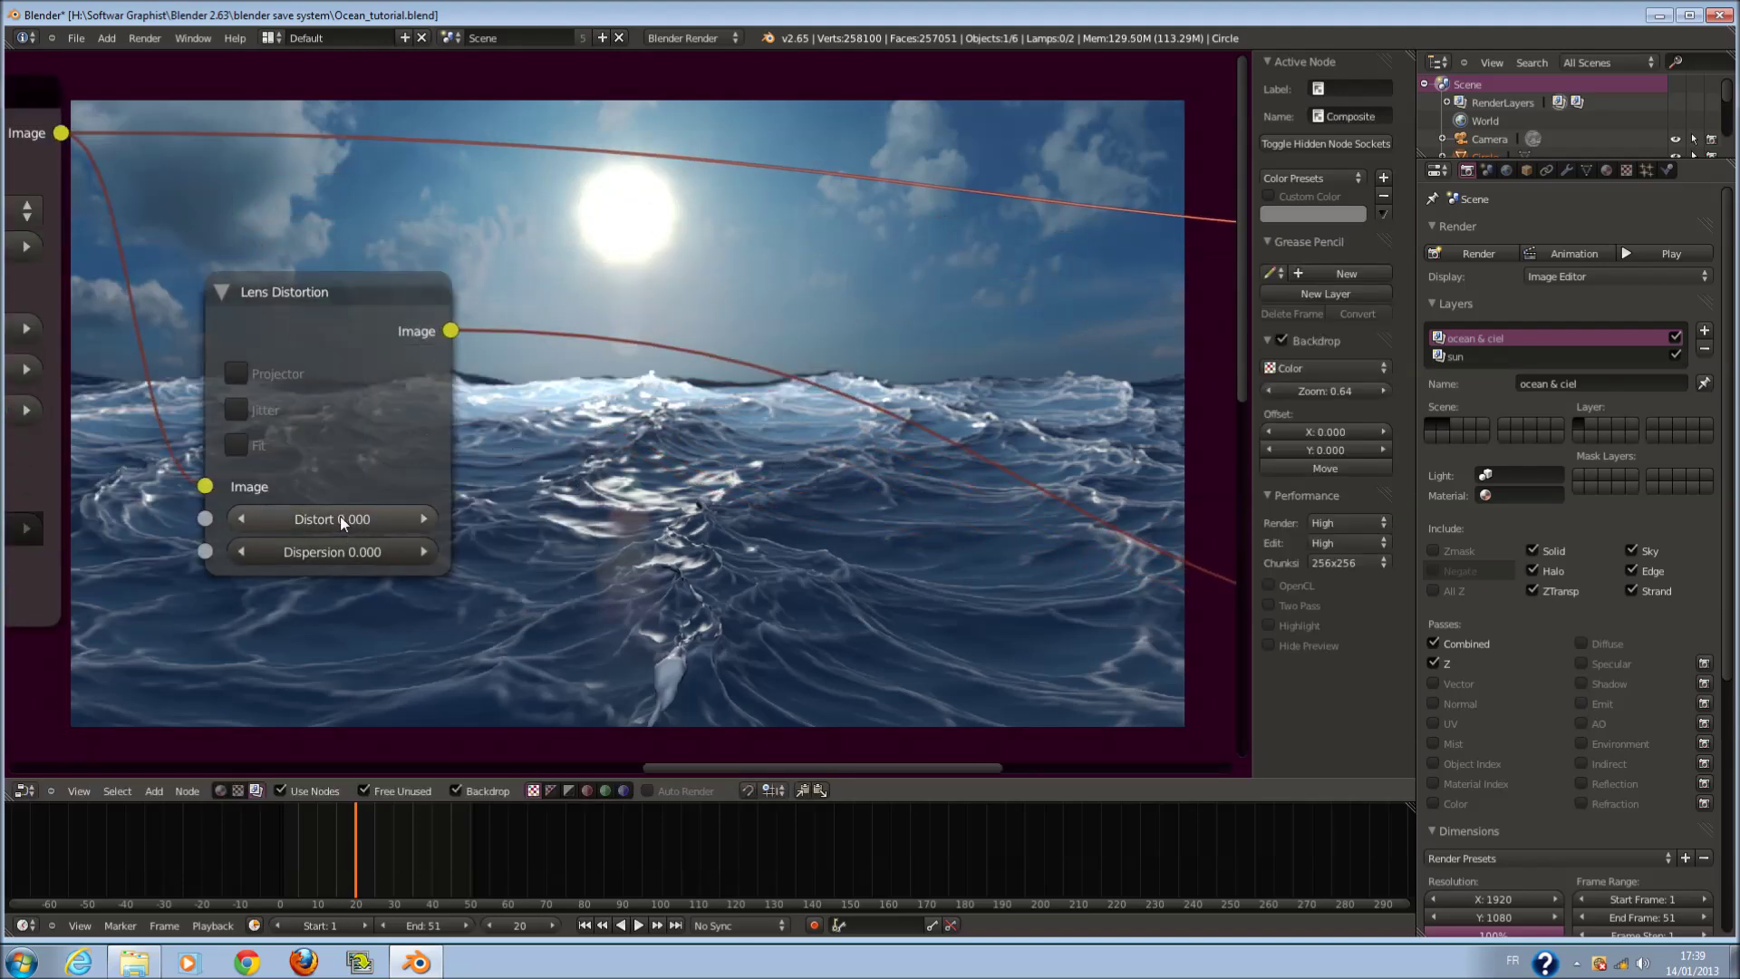
{"action": "left_click", "coordinate": [340, 515]}
{"action": "type", "text": "1"}
{"action": "key", "text": "Return"}
- Insert a Blur node on the link between the Lens Distortion and Viewer nodes
{"action": "scroll", "coordinate": [696, 533], "scroll_direction": "down", "scroll_amount": 1}
{"action": "middle_click_drag", "start_coordinate": [696, 533], "coordinate": [487, 506]}
{"action": "key", "text": "shift+a"}
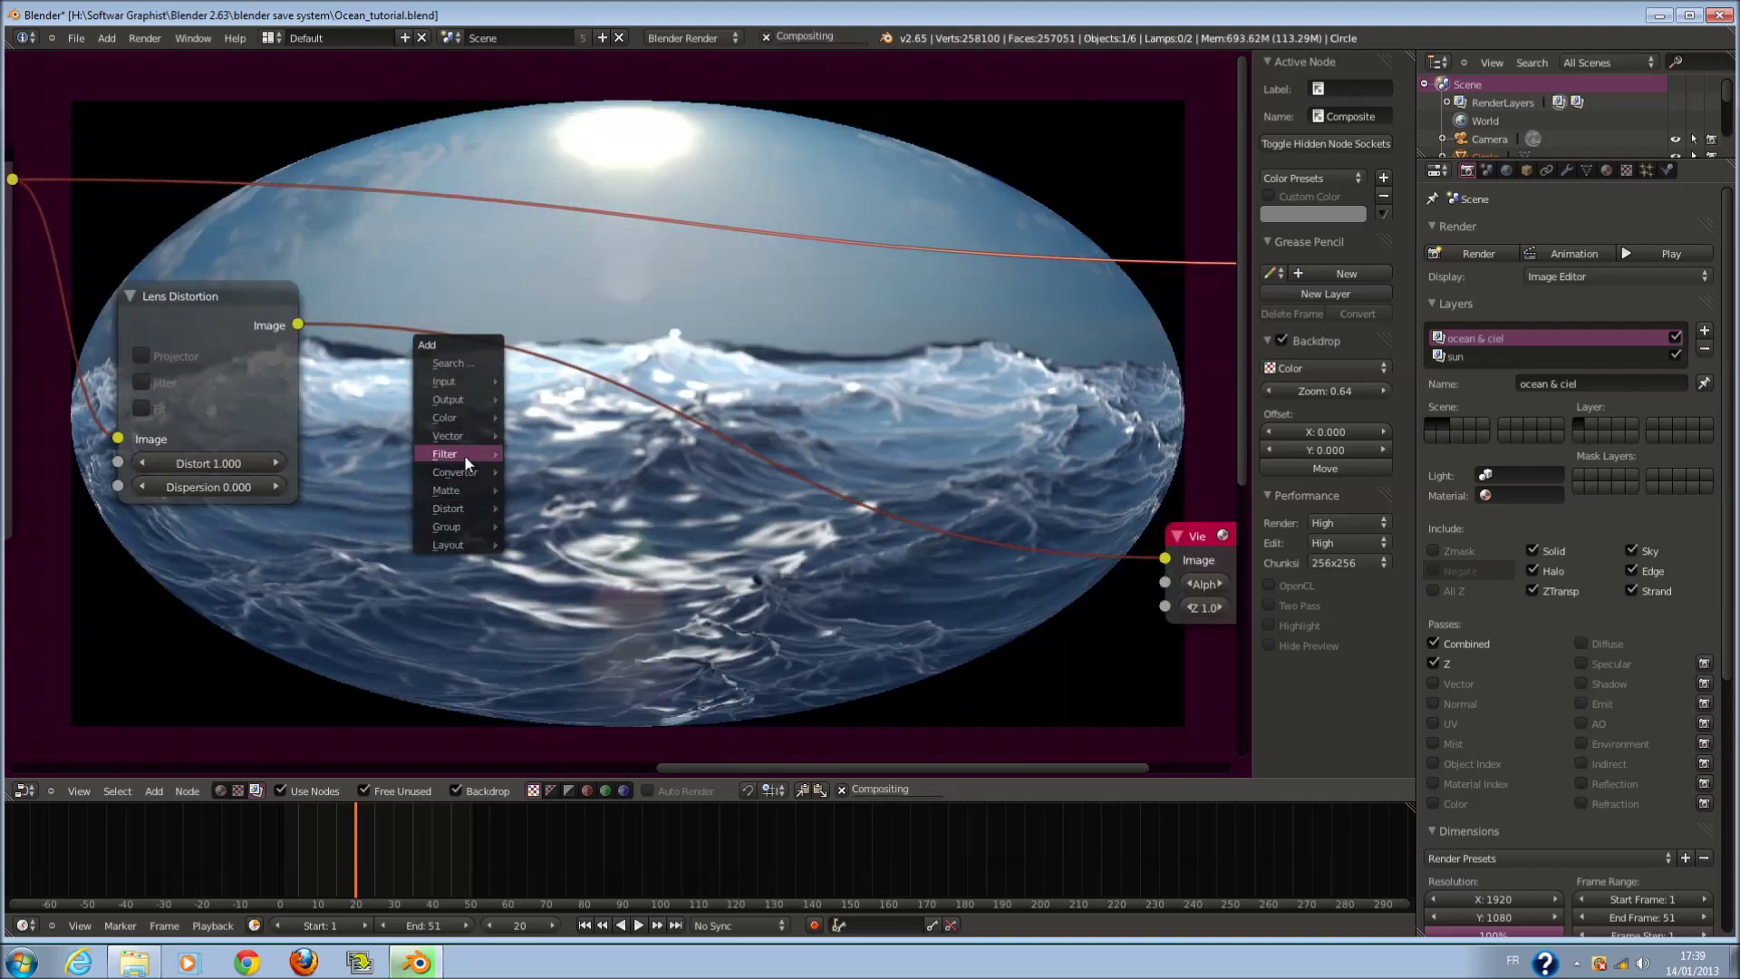
{"action": "mouse_move", "coordinate": [464, 454]}
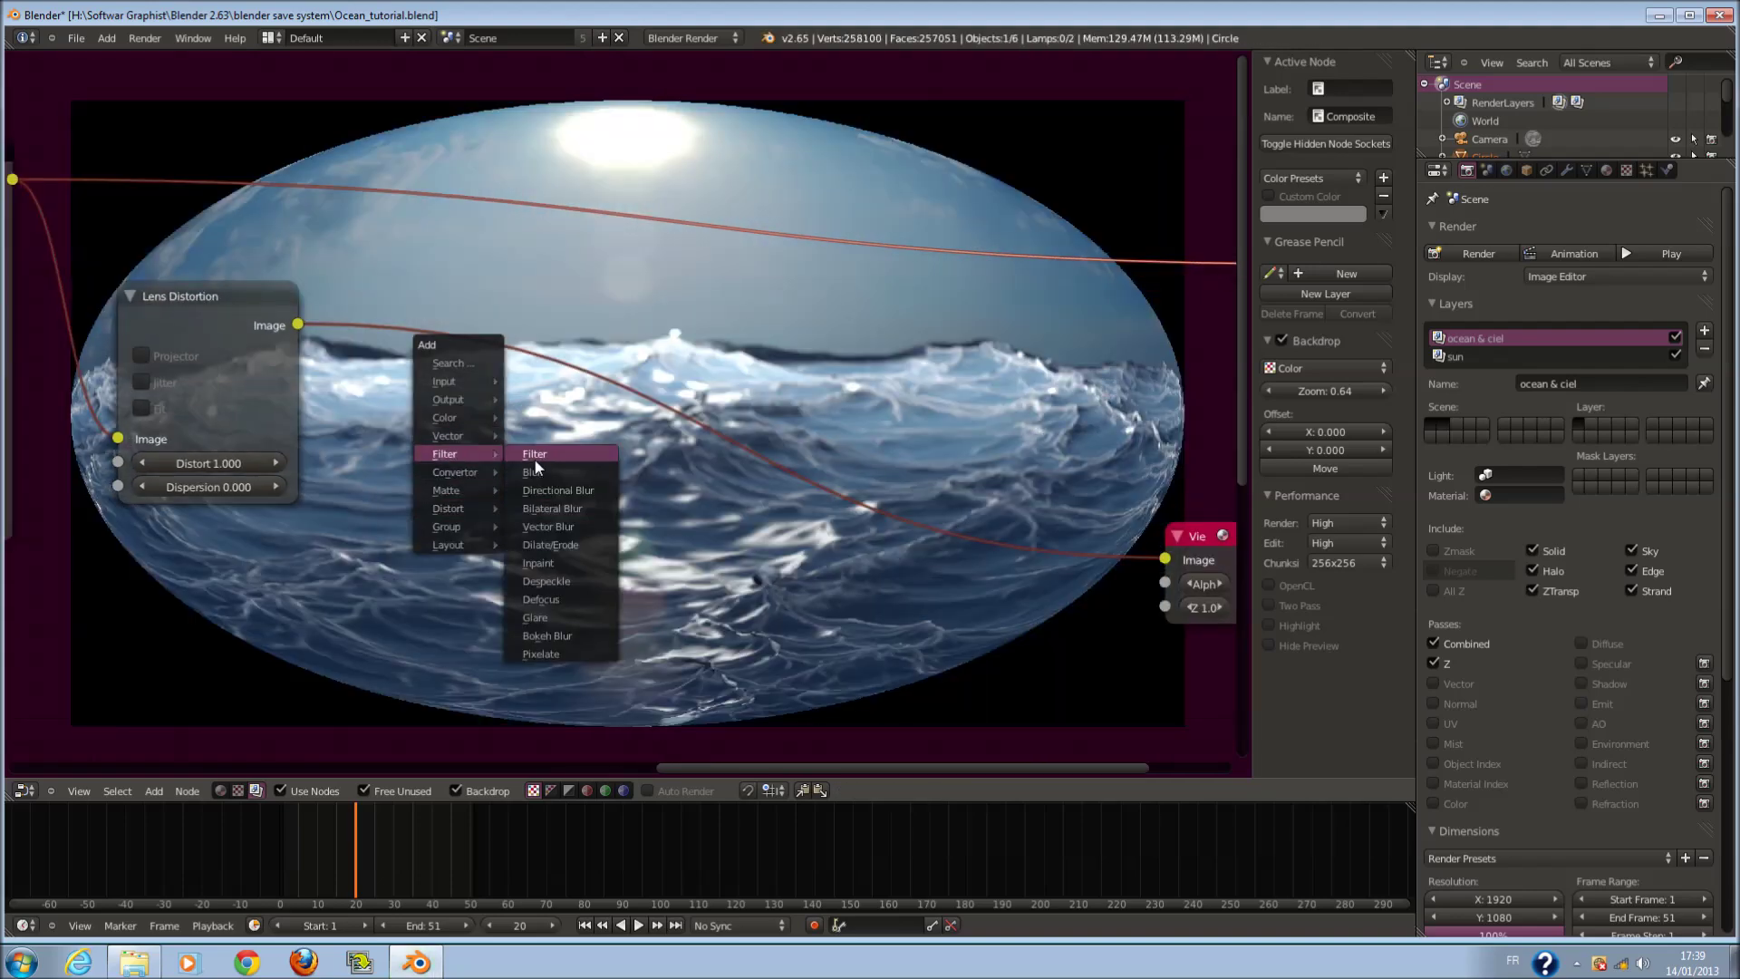
{"action": "left_click", "coordinate": [553, 475]}
{"action": "left_click", "coordinate": [730, 438]}
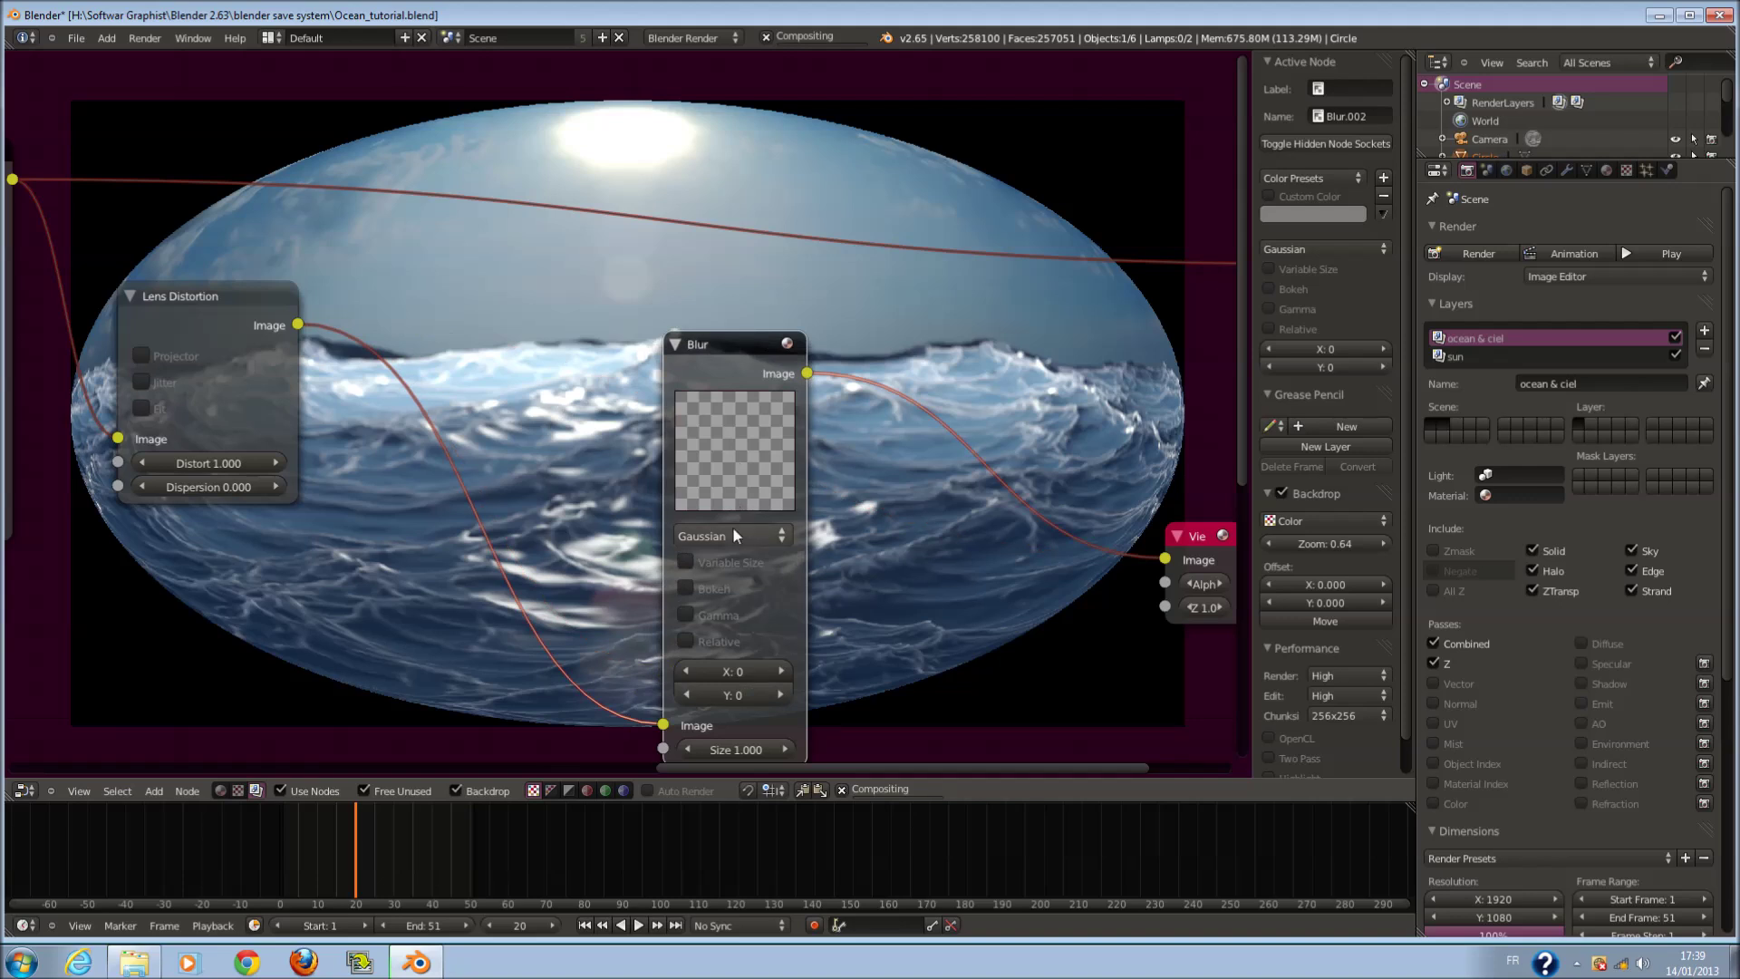
- Set the new Blur node to Fast Gaussian with Relative sizing and Y aspect correction
{"action": "left_click", "coordinate": [705, 534]}
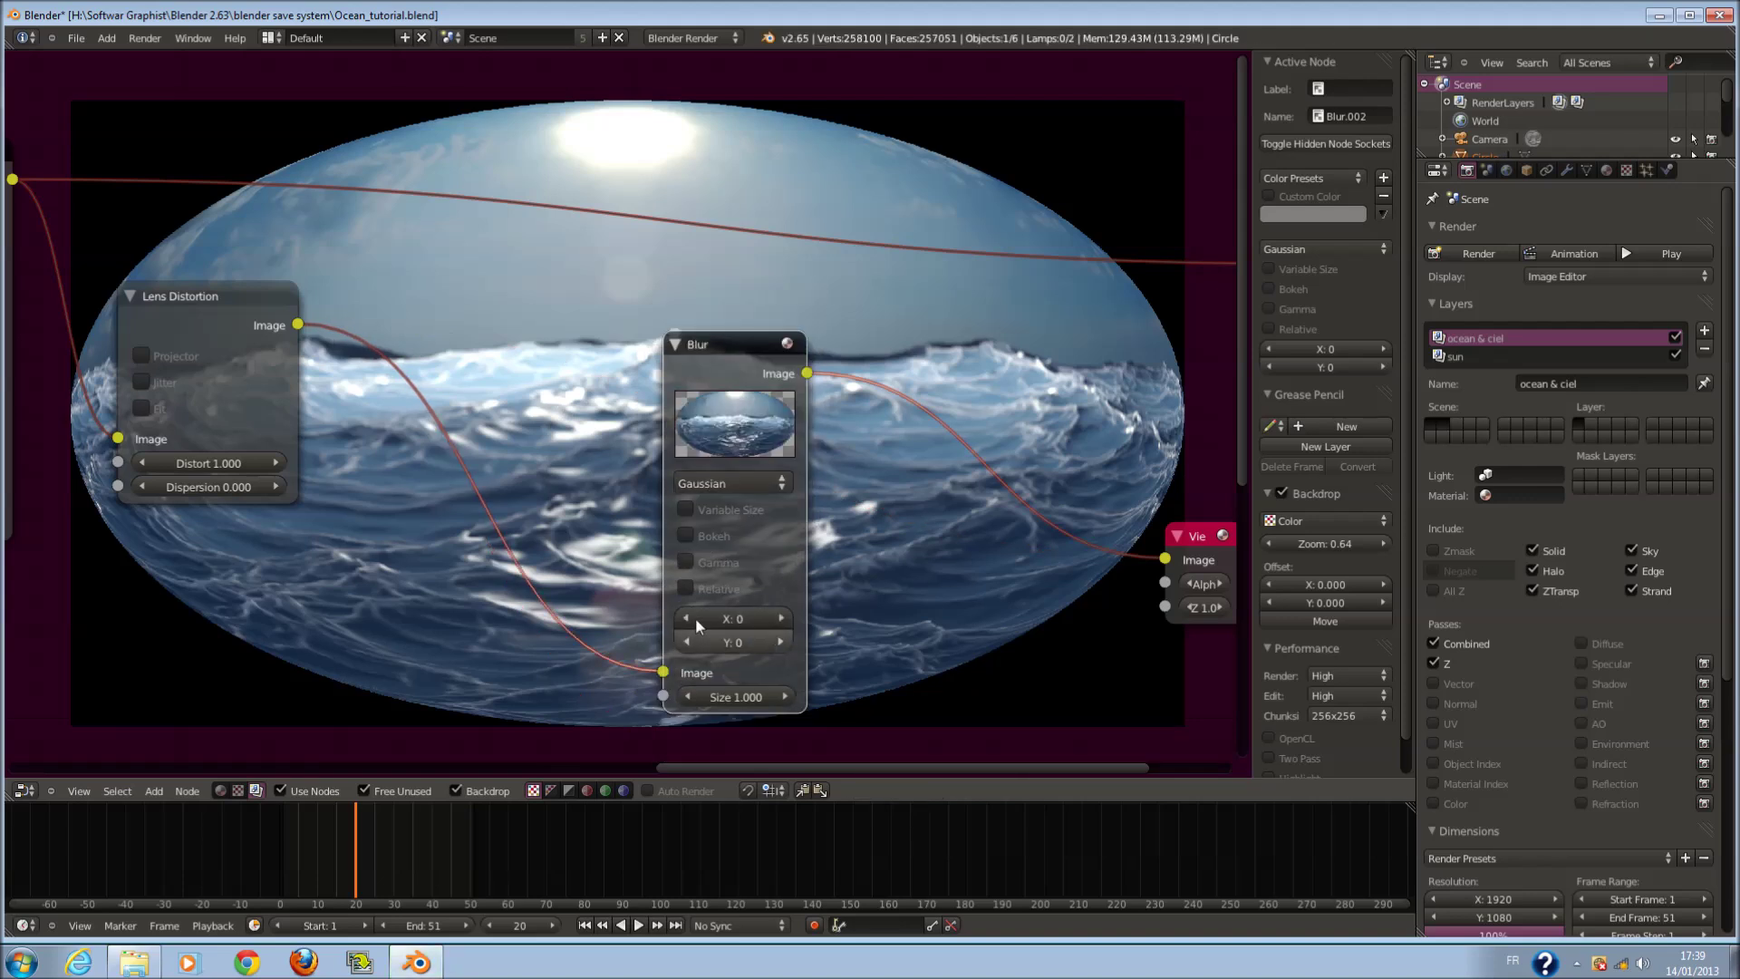
{"action": "left_click", "coordinate": [722, 489]}
{"action": "left_click", "coordinate": [736, 343]}
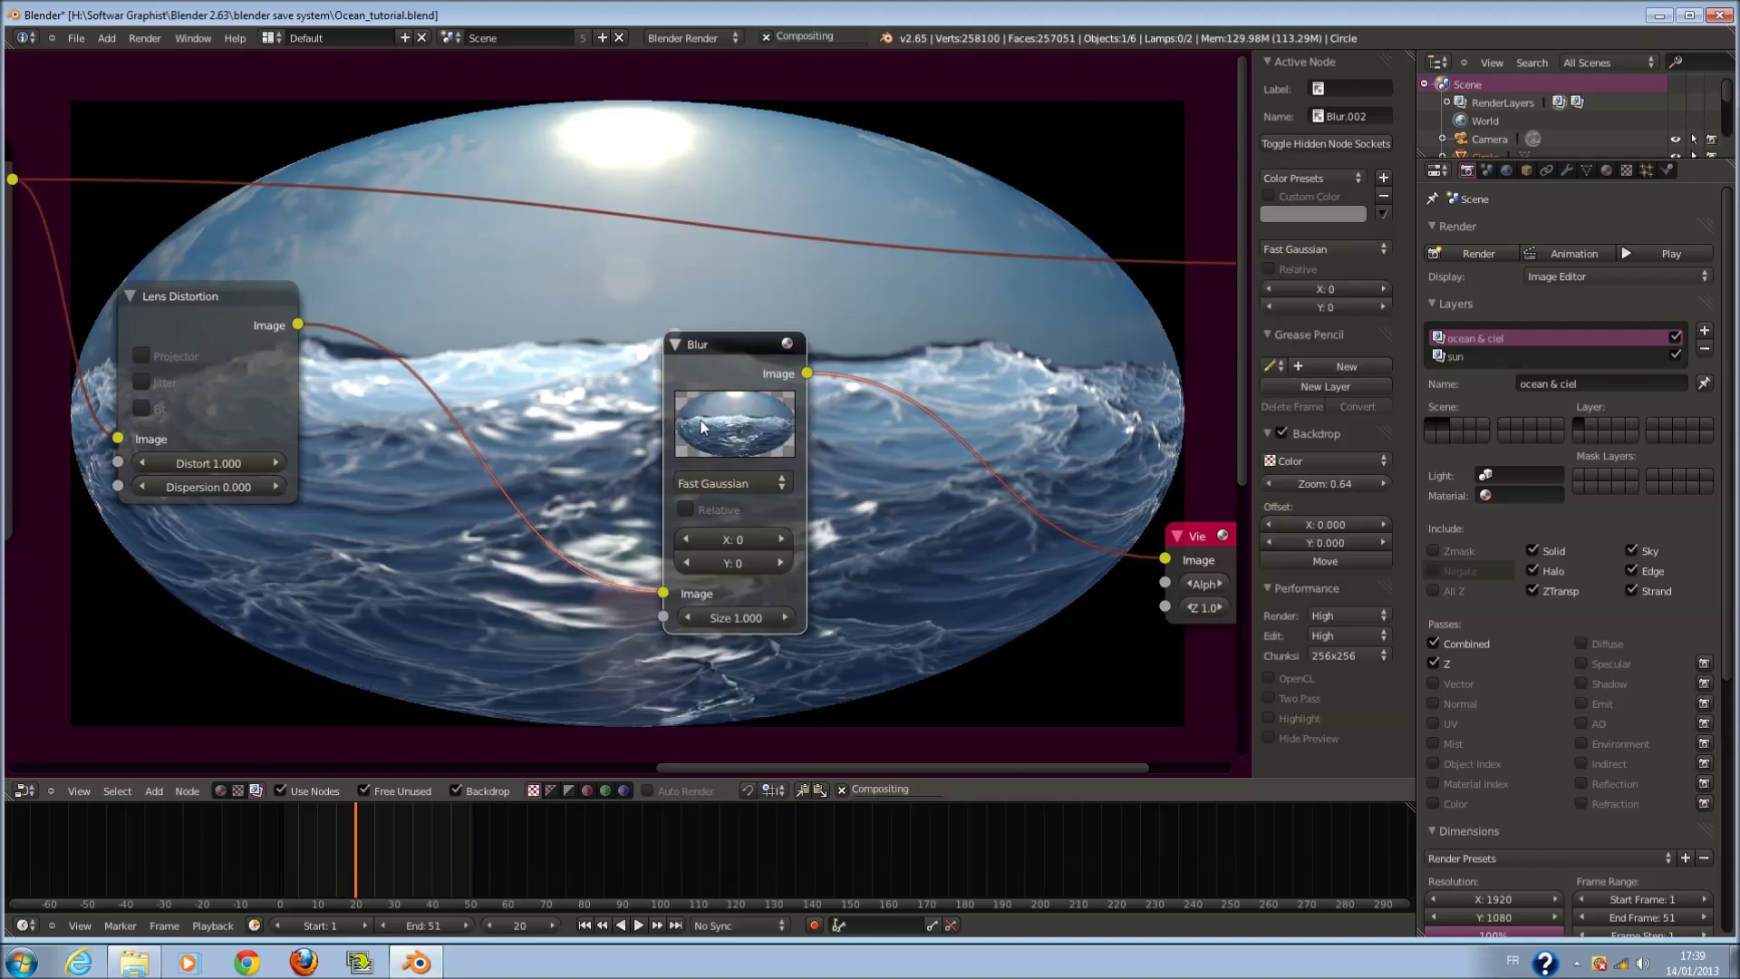
{"action": "left_click", "coordinate": [685, 509]}
- Set the Blur node's relative X and Y sizes to 26%
{"action": "left_click", "coordinate": [734, 590]}
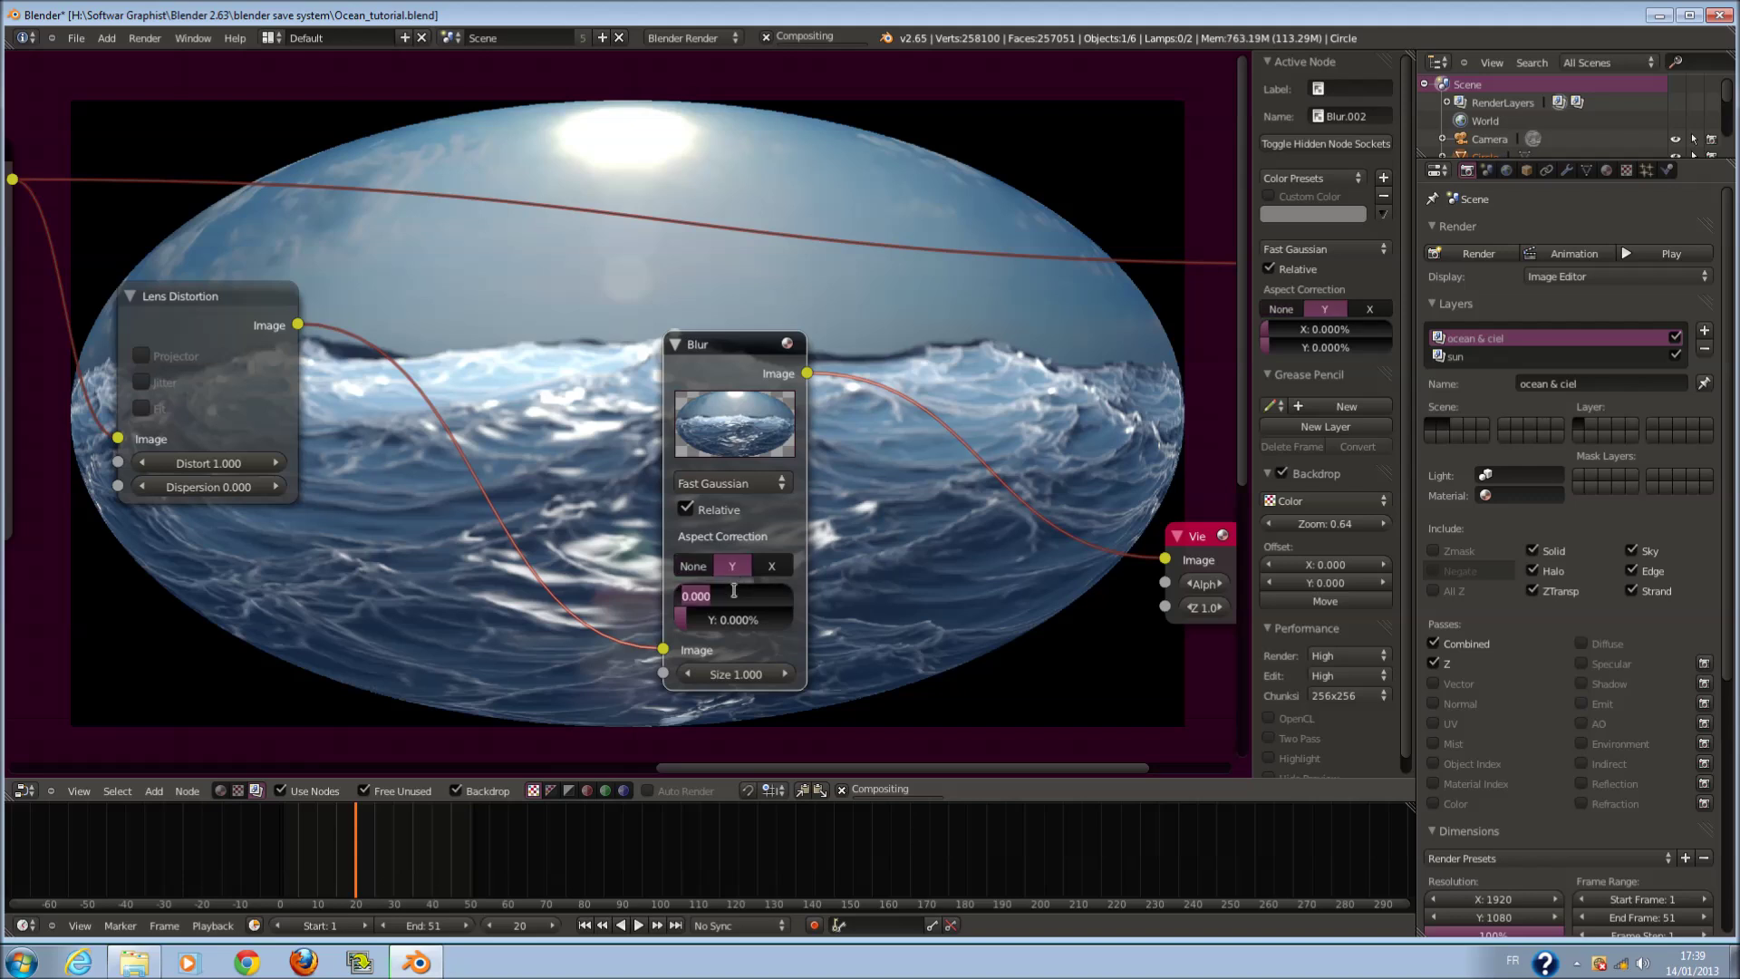
{"action": "type", "text": "26"}
{"action": "key", "text": "Return"}
{"action": "left_click", "coordinate": [710, 619]}
{"action": "type", "text": "26"}
{"action": "key", "text": "Return"}
- Move the Viewer node farther away and insert a Mix node between Blur and Viewer
{"action": "scroll", "coordinate": [739, 406], "scroll_direction": "down", "scroll_amount": 2}
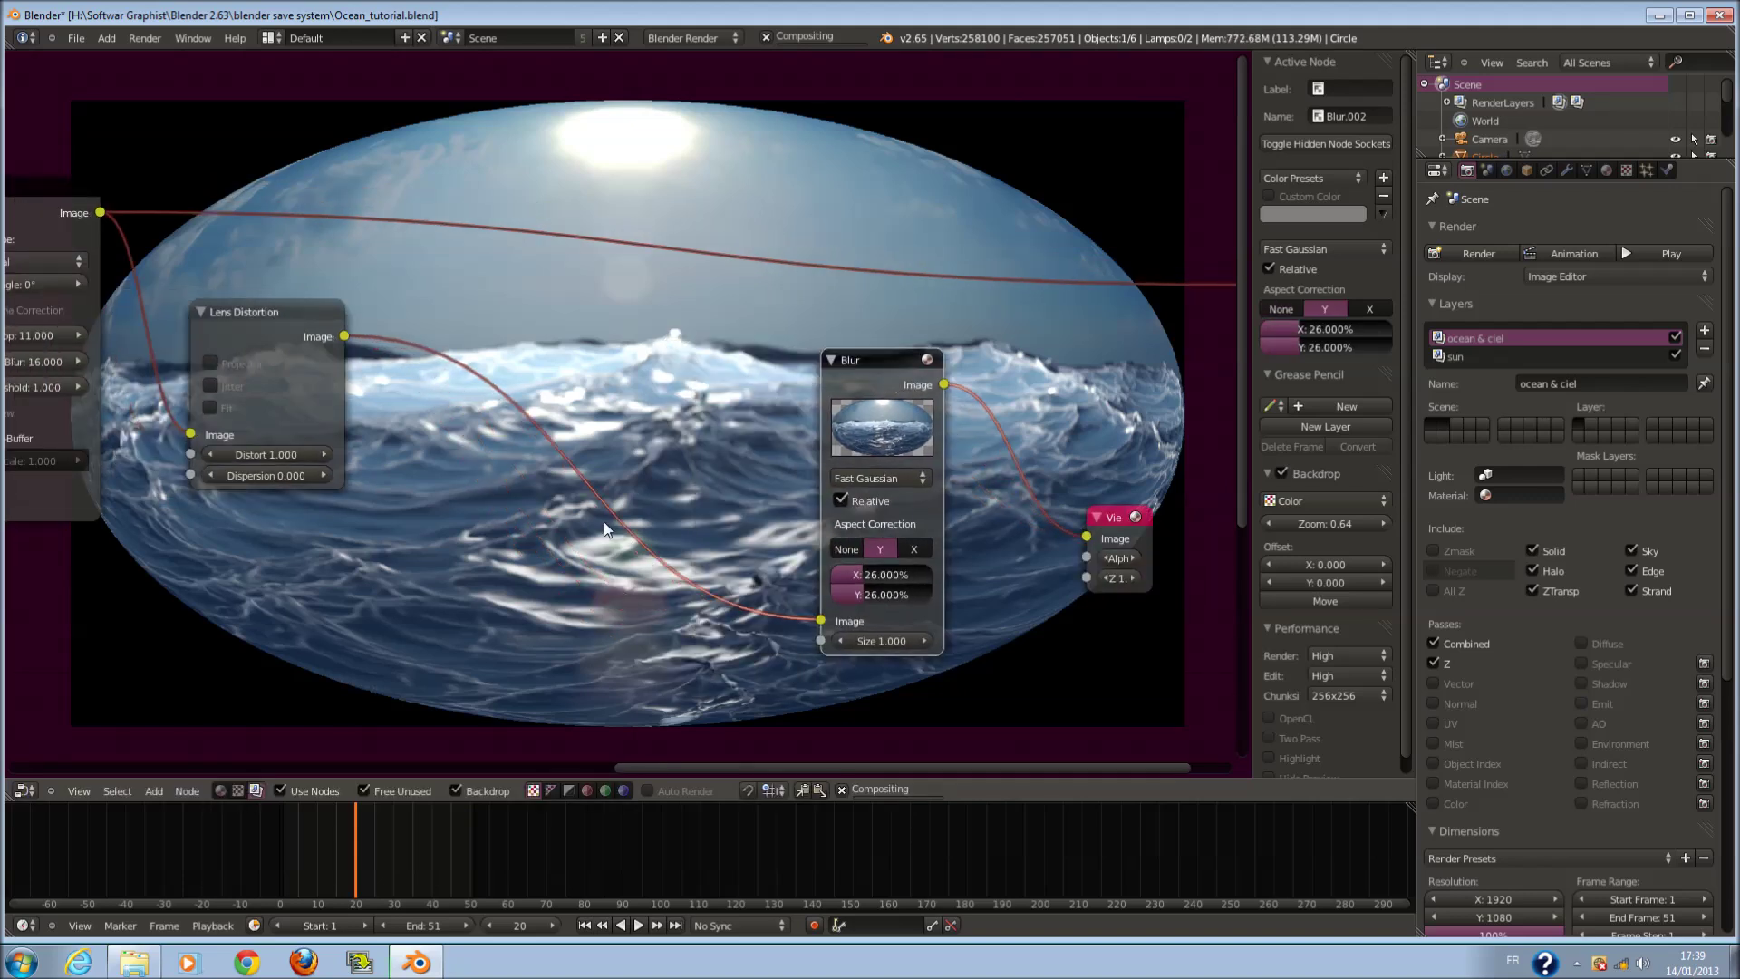
{"action": "left_click_drag", "start_coordinate": [1112, 516], "coordinate": [1257, 521]}
{"action": "key", "text": "shift+a"}
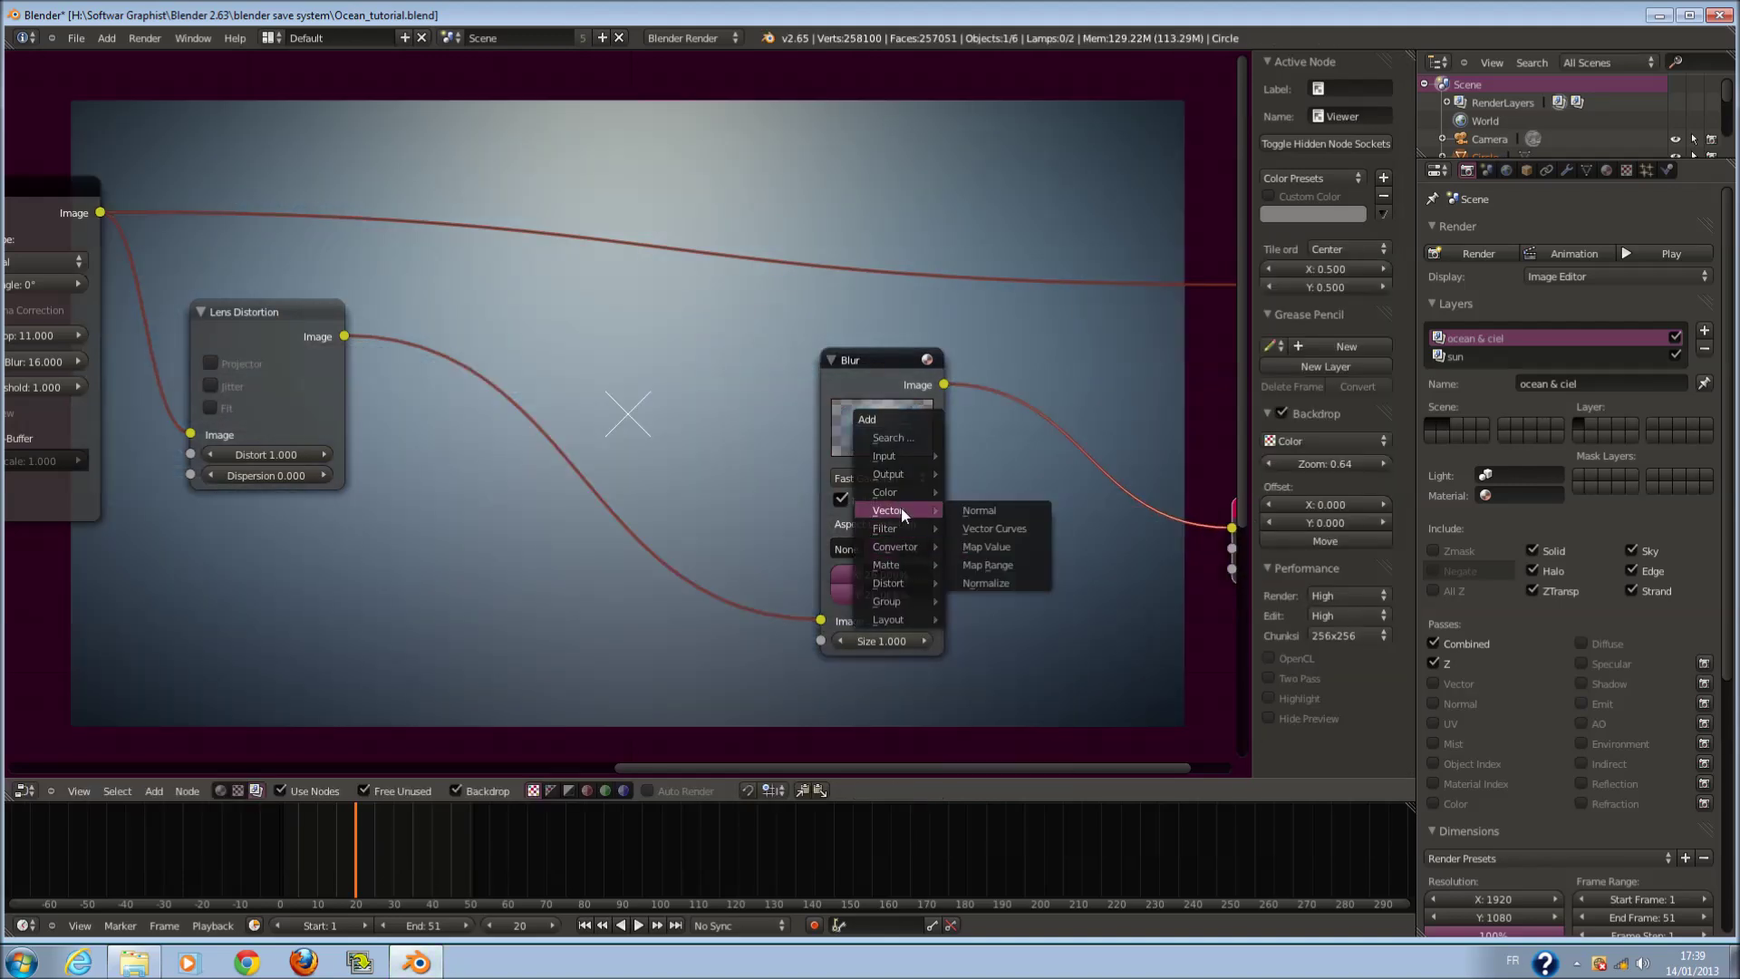
{"action": "mouse_move", "coordinate": [901, 492]}
{"action": "left_click", "coordinate": [983, 510]}
{"action": "left_click", "coordinate": [1043, 406]}
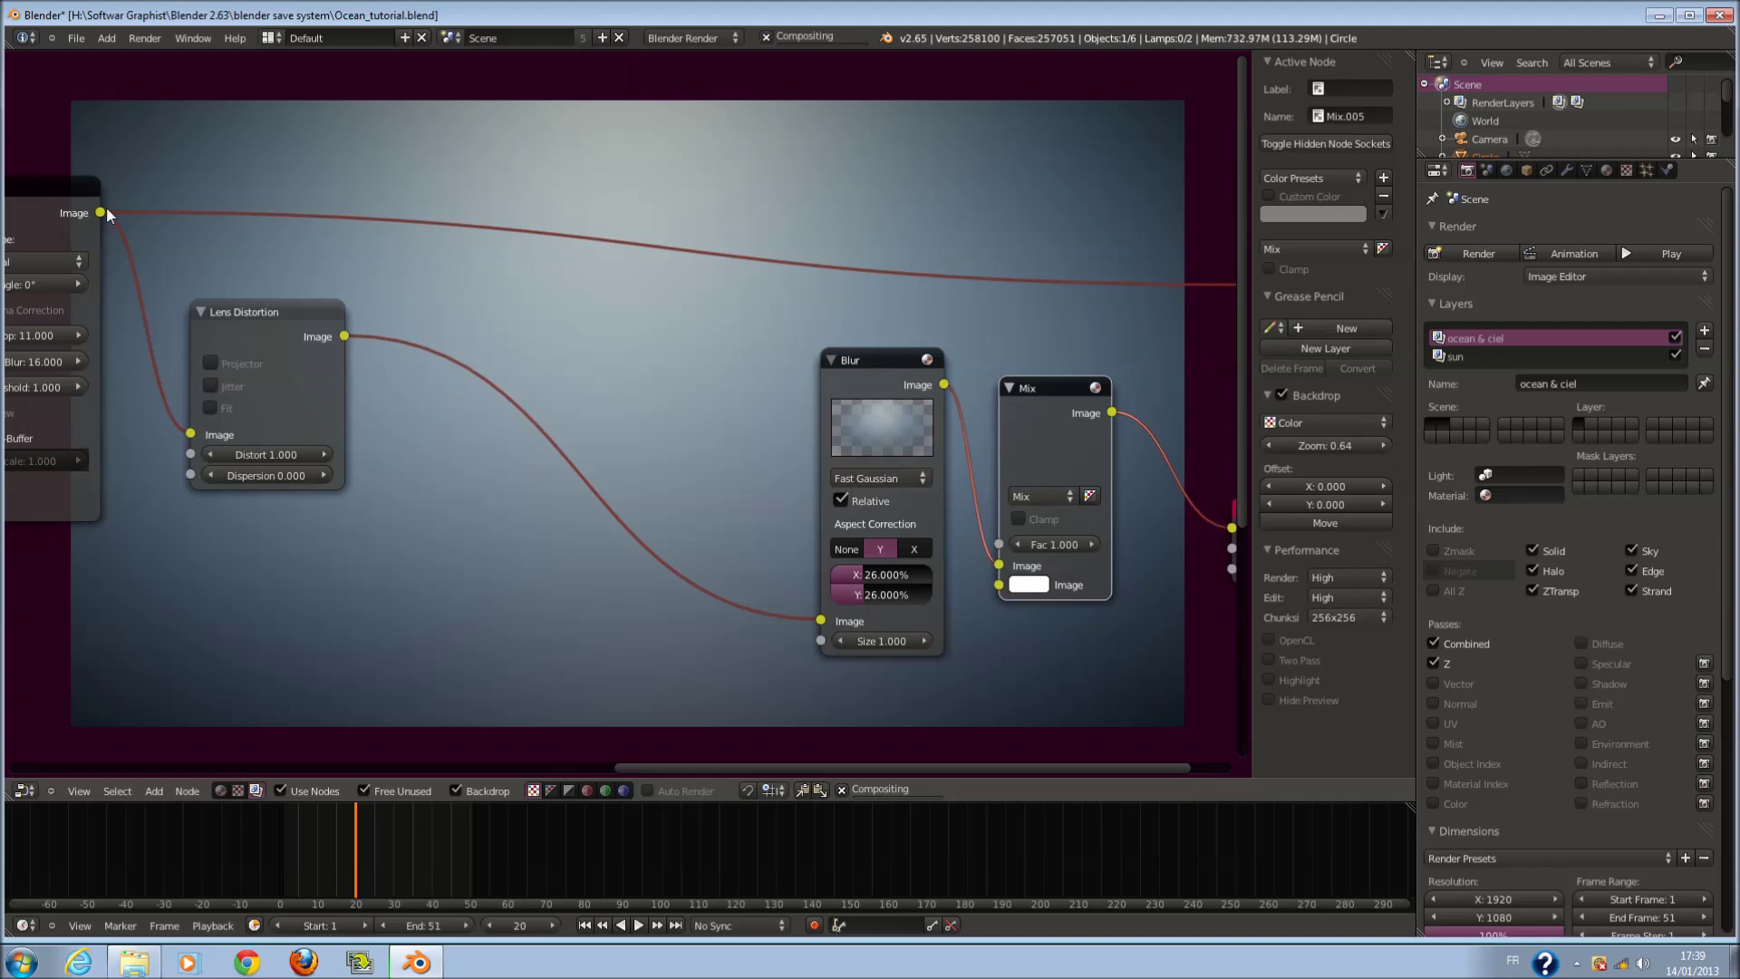
- Feed the Defocus image into the Mix node's first image input, with Blur in the second, and set its blend mode to Multiply
{"action": "left_click_drag", "start_coordinate": [101, 212], "coordinate": [999, 630]}
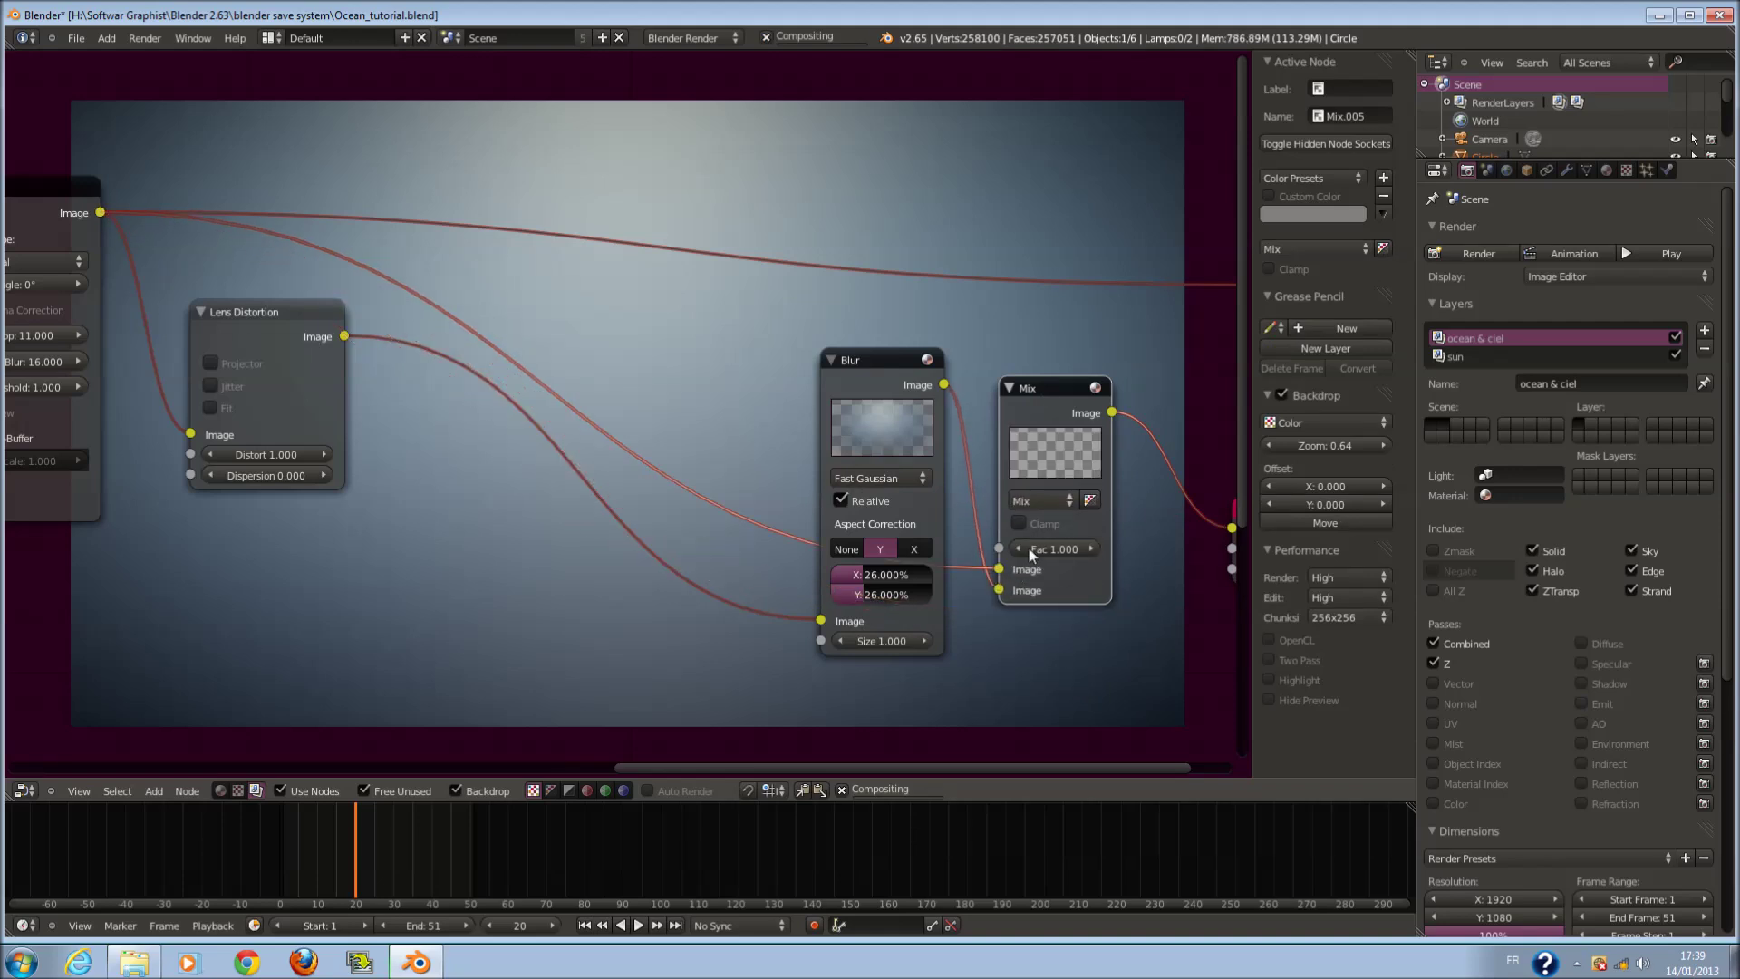
{"action": "left_click", "coordinate": [1033, 498]}
{"action": "left_click", "coordinate": [1042, 435]}
- Insert a Math node between Lens Distortion and Blur and set its operation to Greater Than
{"action": "key", "text": "shift+a"}
{"action": "mouse_move", "coordinate": [502, 556]}
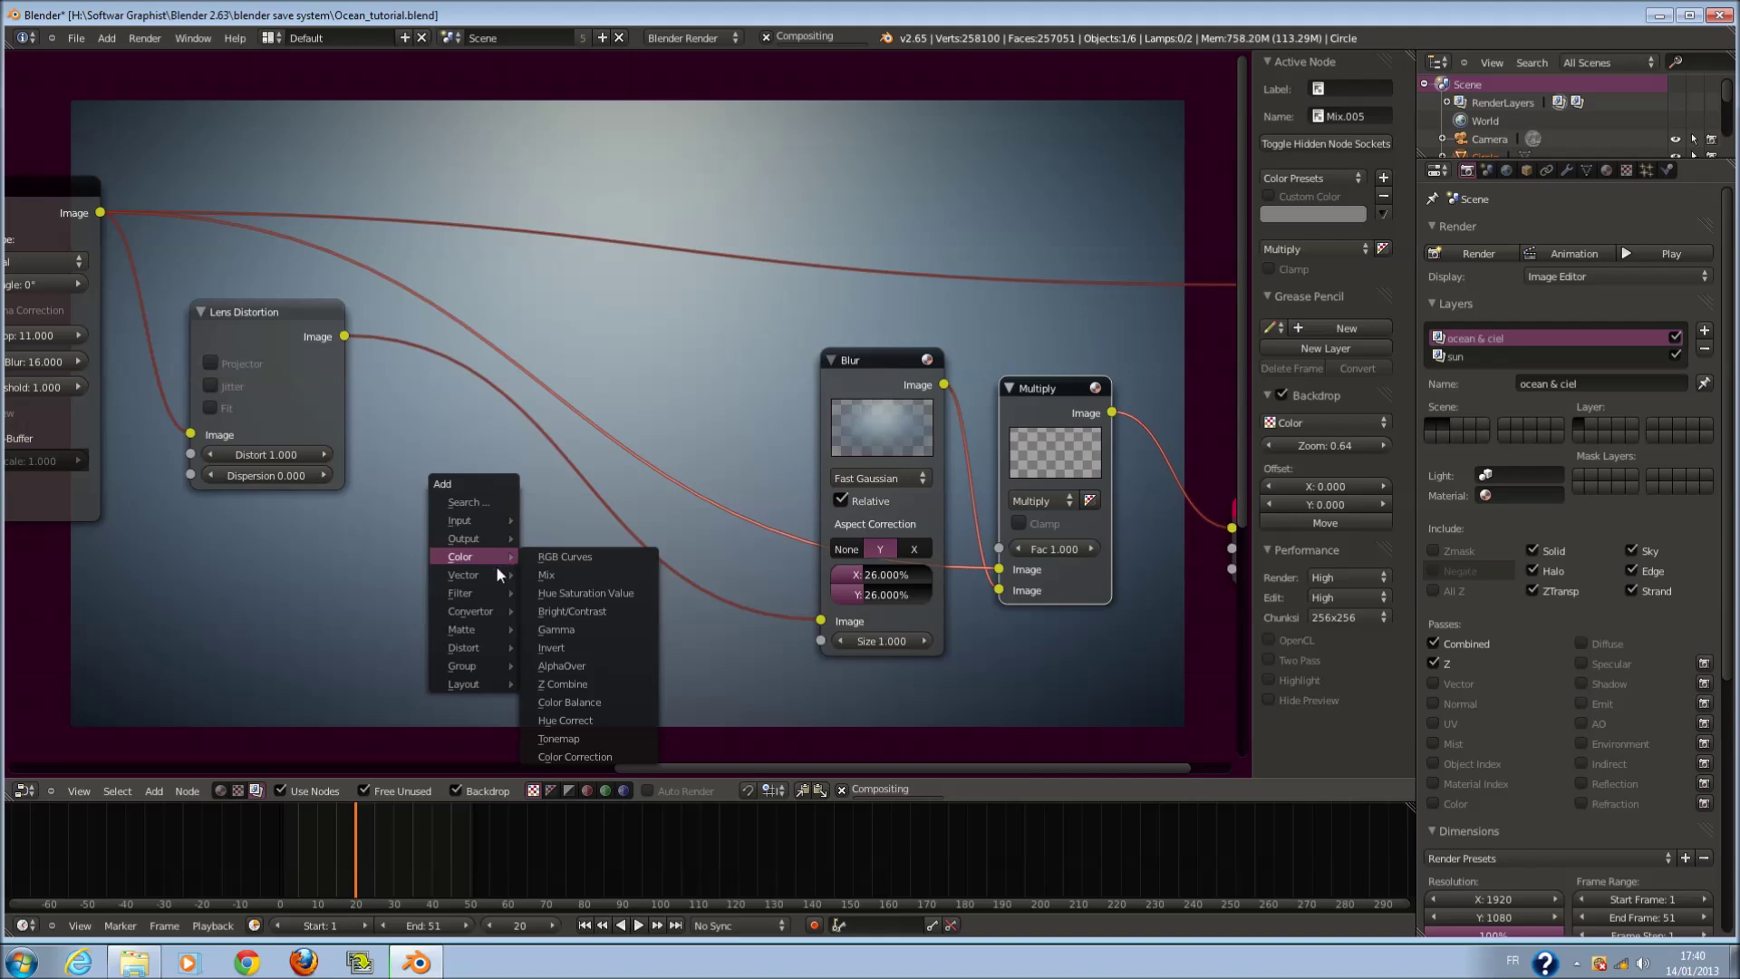
{"action": "mouse_move", "coordinate": [465, 609]}
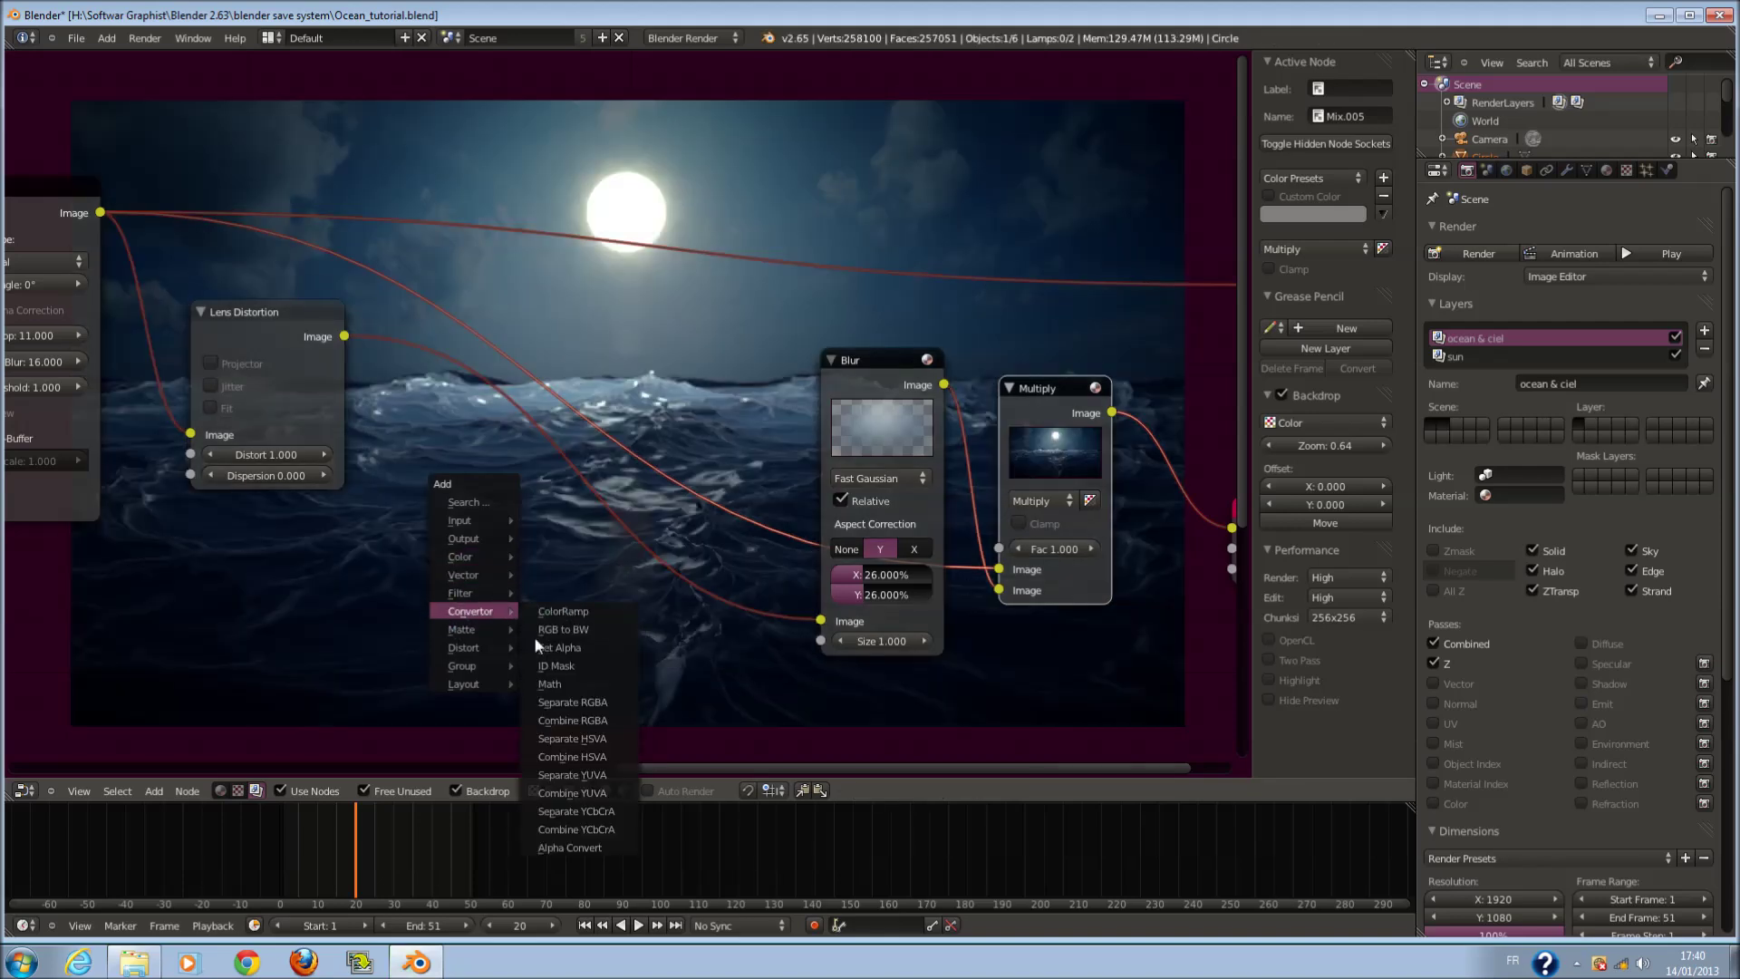
{"action": "left_click", "coordinate": [593, 679]}
{"action": "left_click", "coordinate": [583, 546]}
{"action": "left_click", "coordinate": [584, 571]}
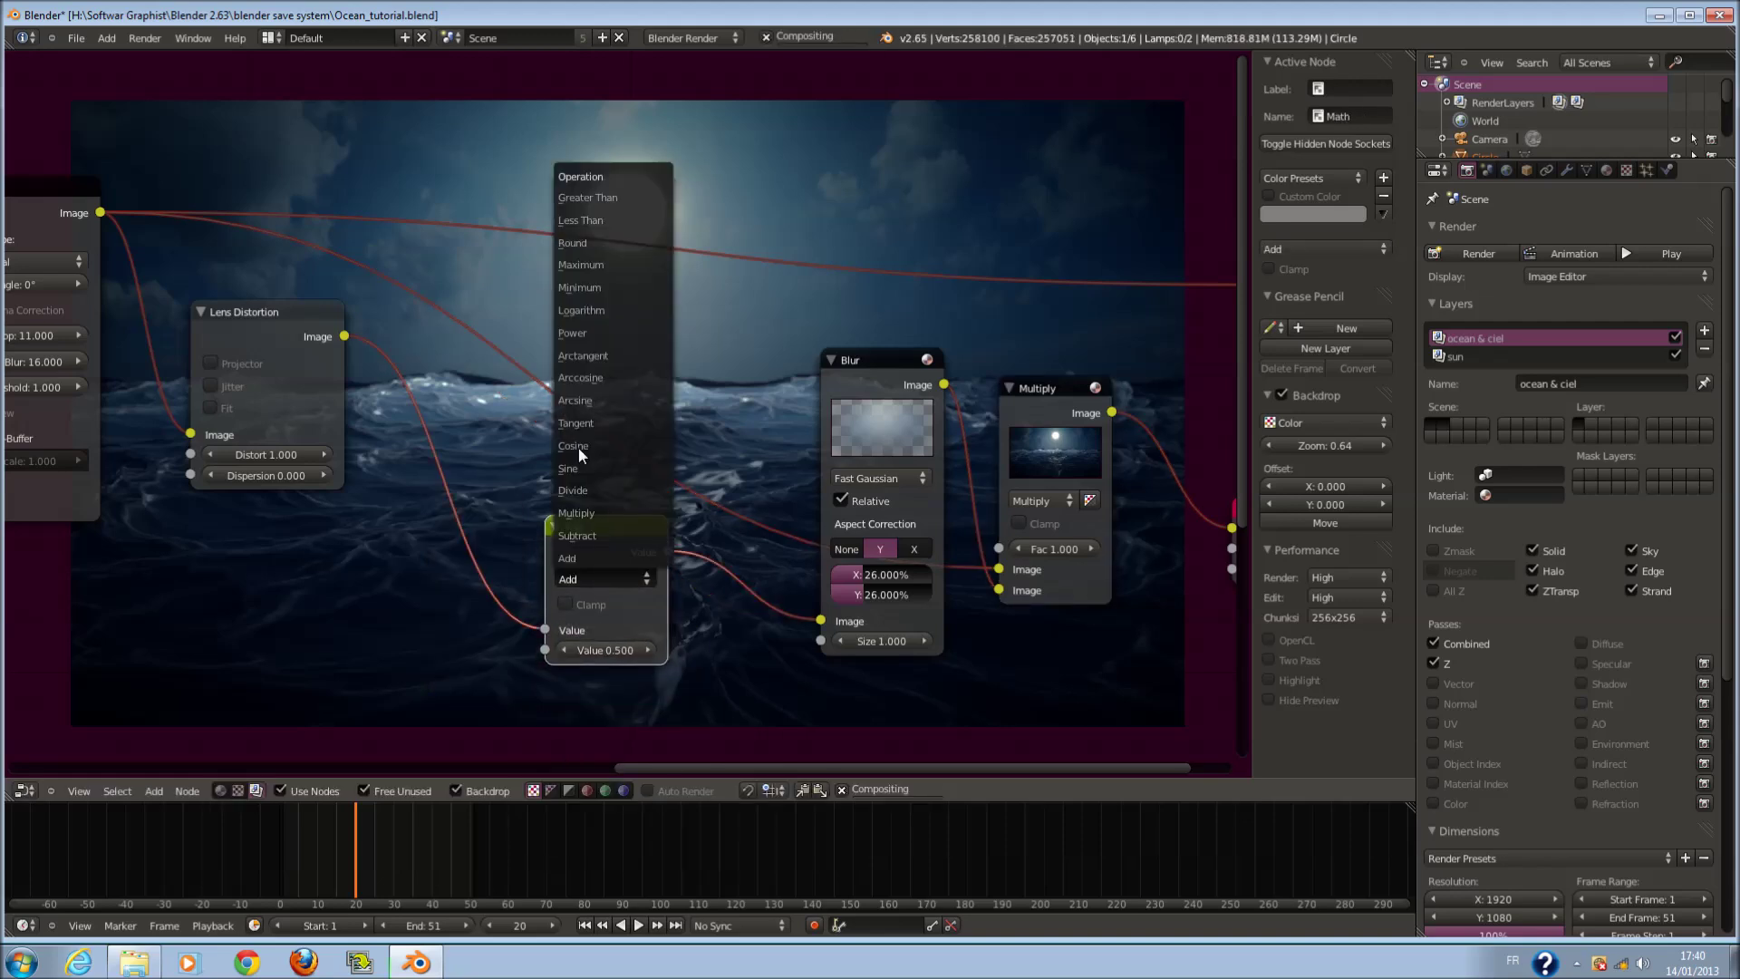
{"action": "left_click", "coordinate": [612, 194]}
{"action": "scroll", "coordinate": [720, 506], "scroll_direction": "down", "scroll_amount": 1}
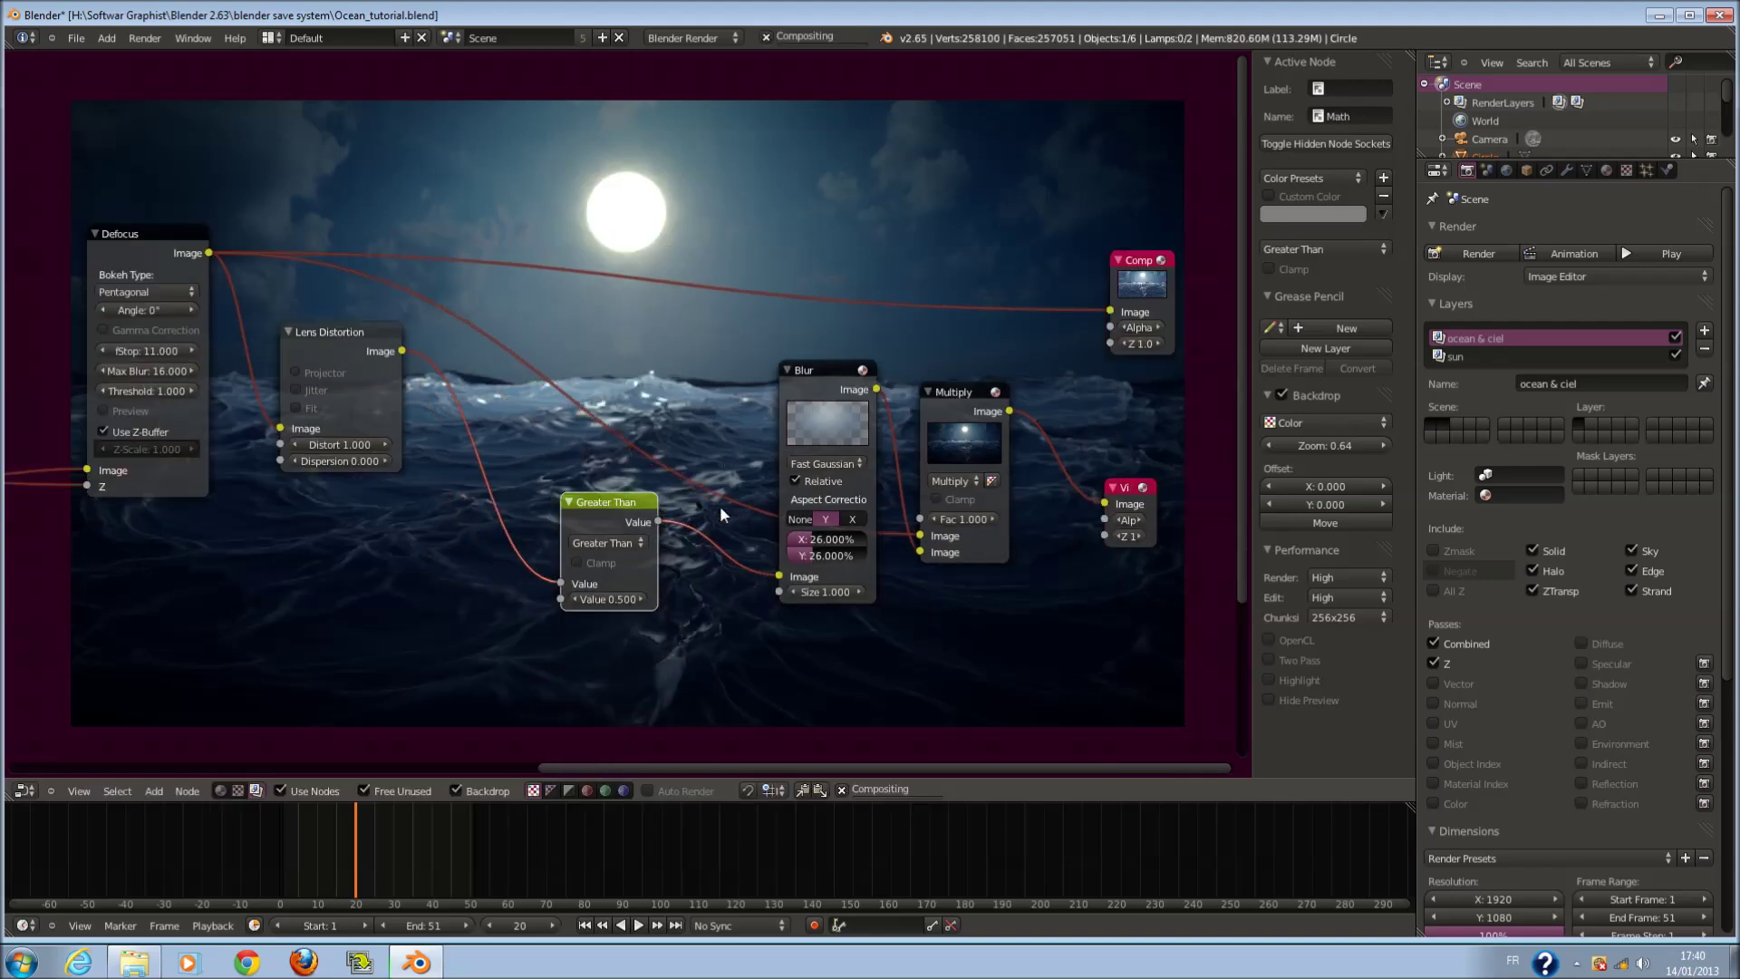
- Try relative X and Y sizes of 33% on the Blur node
{"action": "scroll", "coordinate": [768, 603], "scroll_direction": "down", "scroll_amount": 1}
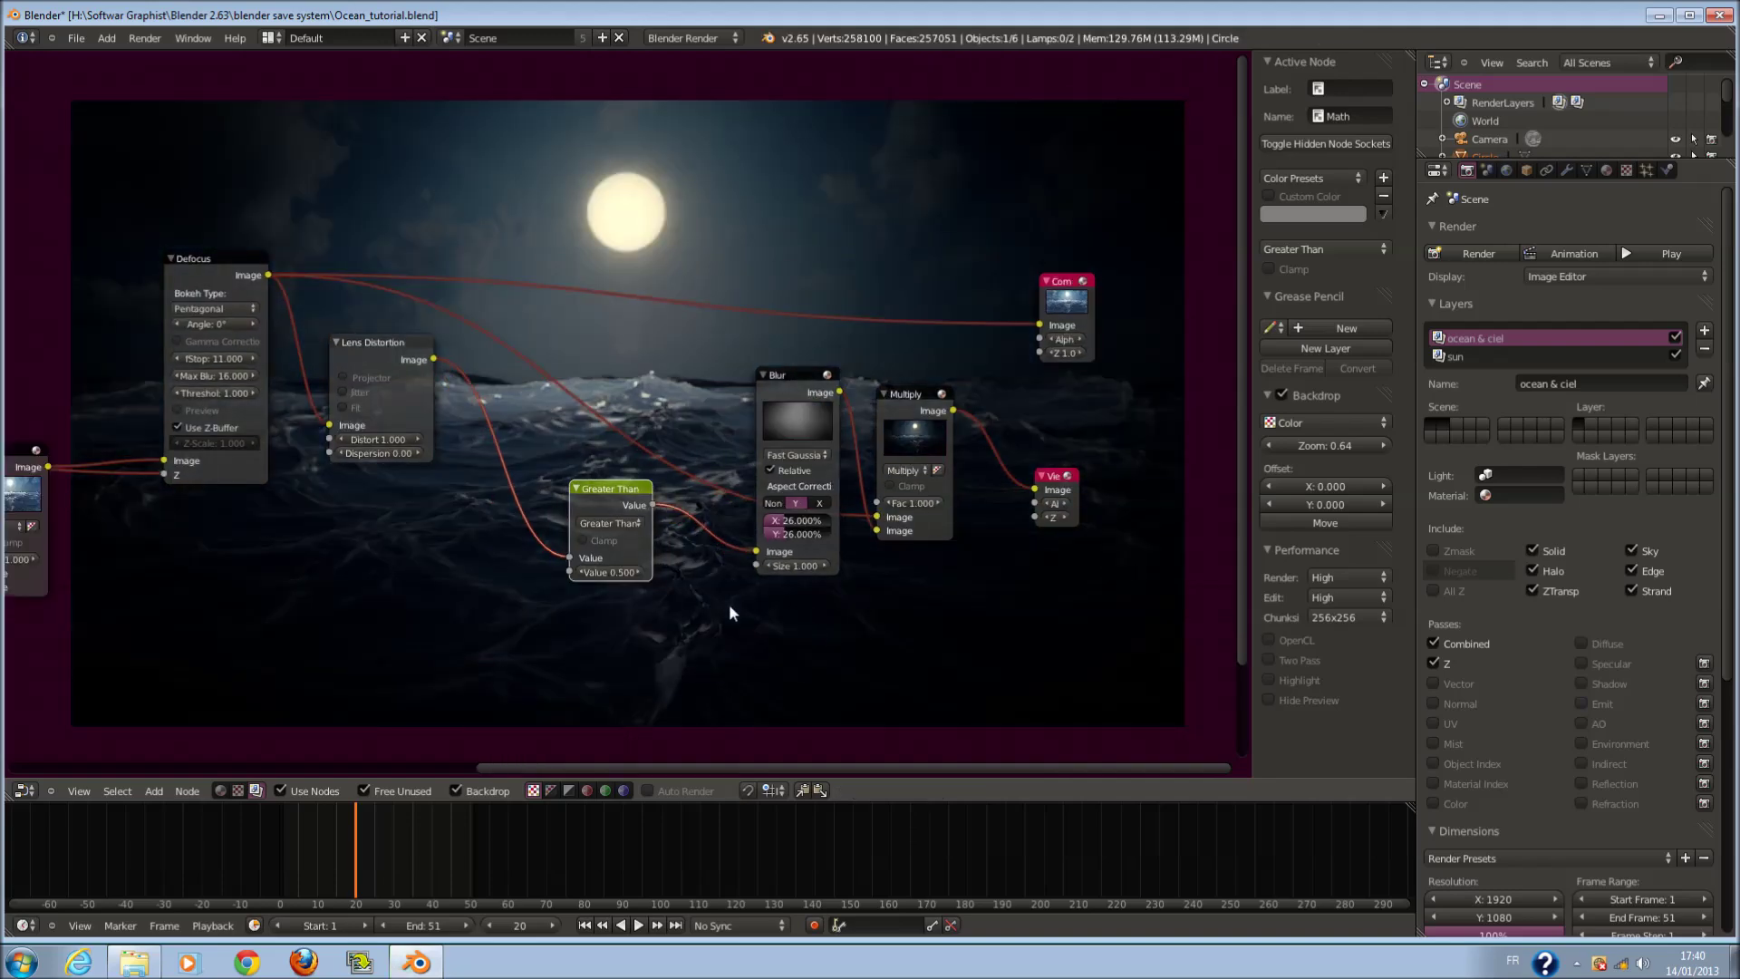
{"action": "scroll", "coordinate": [729, 605], "scroll_direction": "up", "scroll_amount": 2}
{"action": "scroll", "coordinate": [869, 590], "scroll_direction": "up", "scroll_amount": 3}
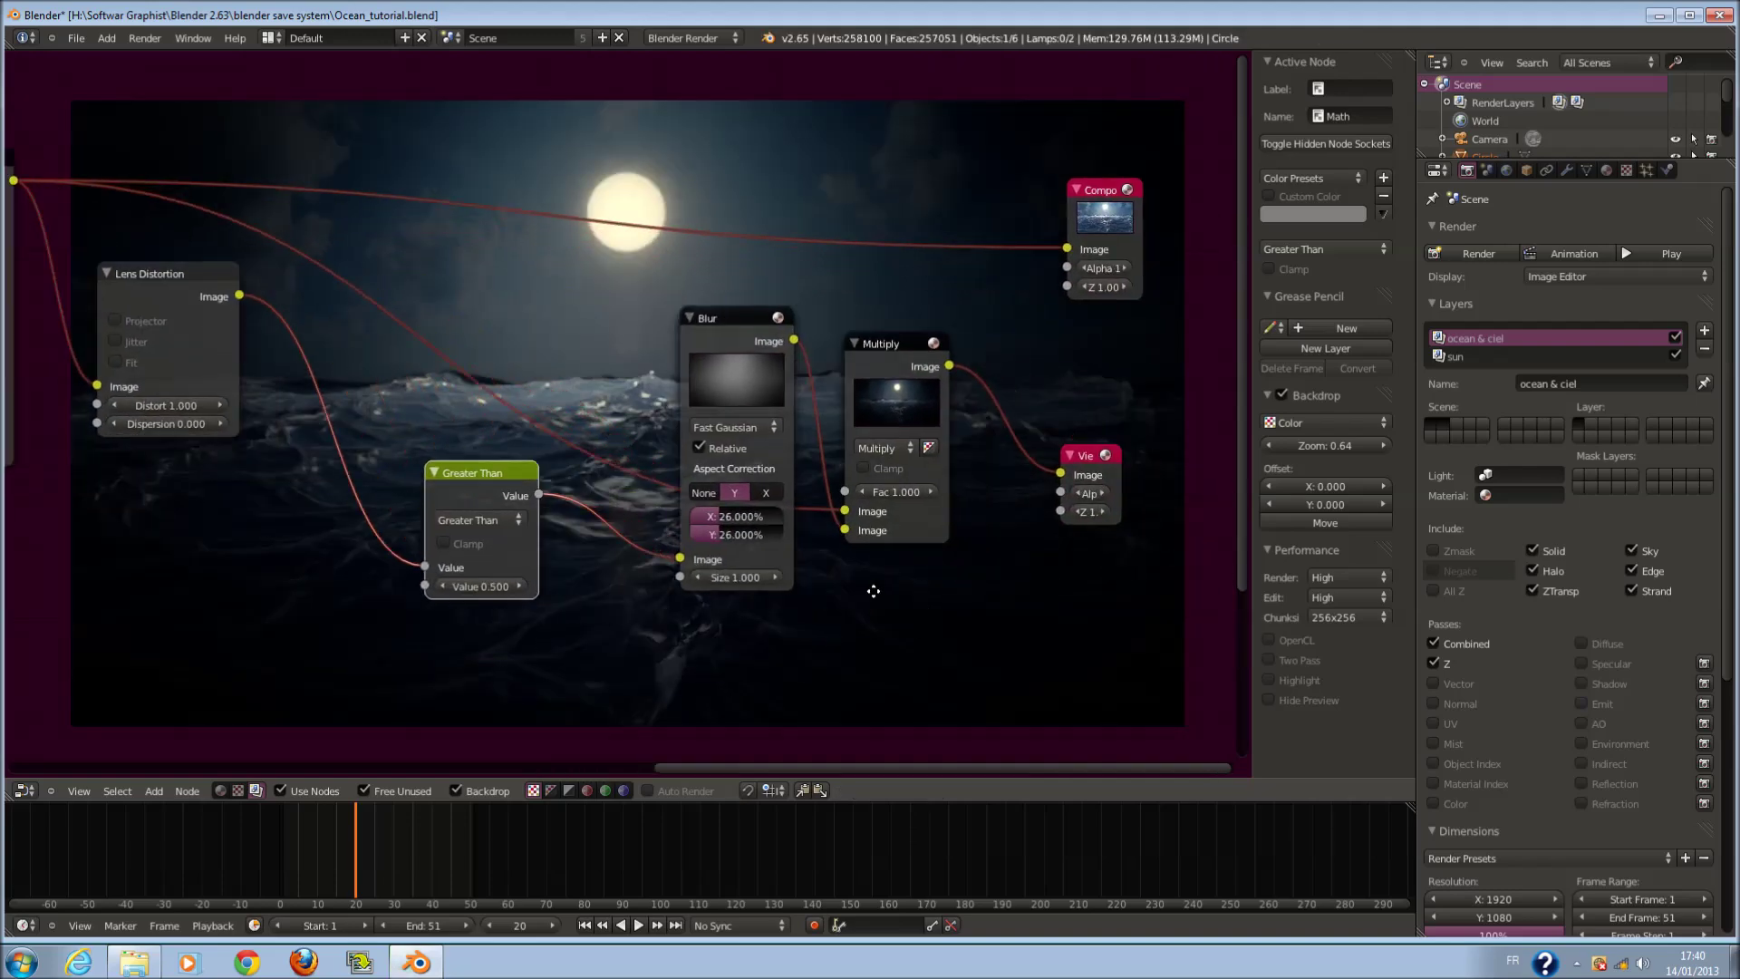
{"action": "left_click", "coordinate": [702, 542]}
{"action": "type", "text": "33"}
{"action": "key", "text": "Return"}
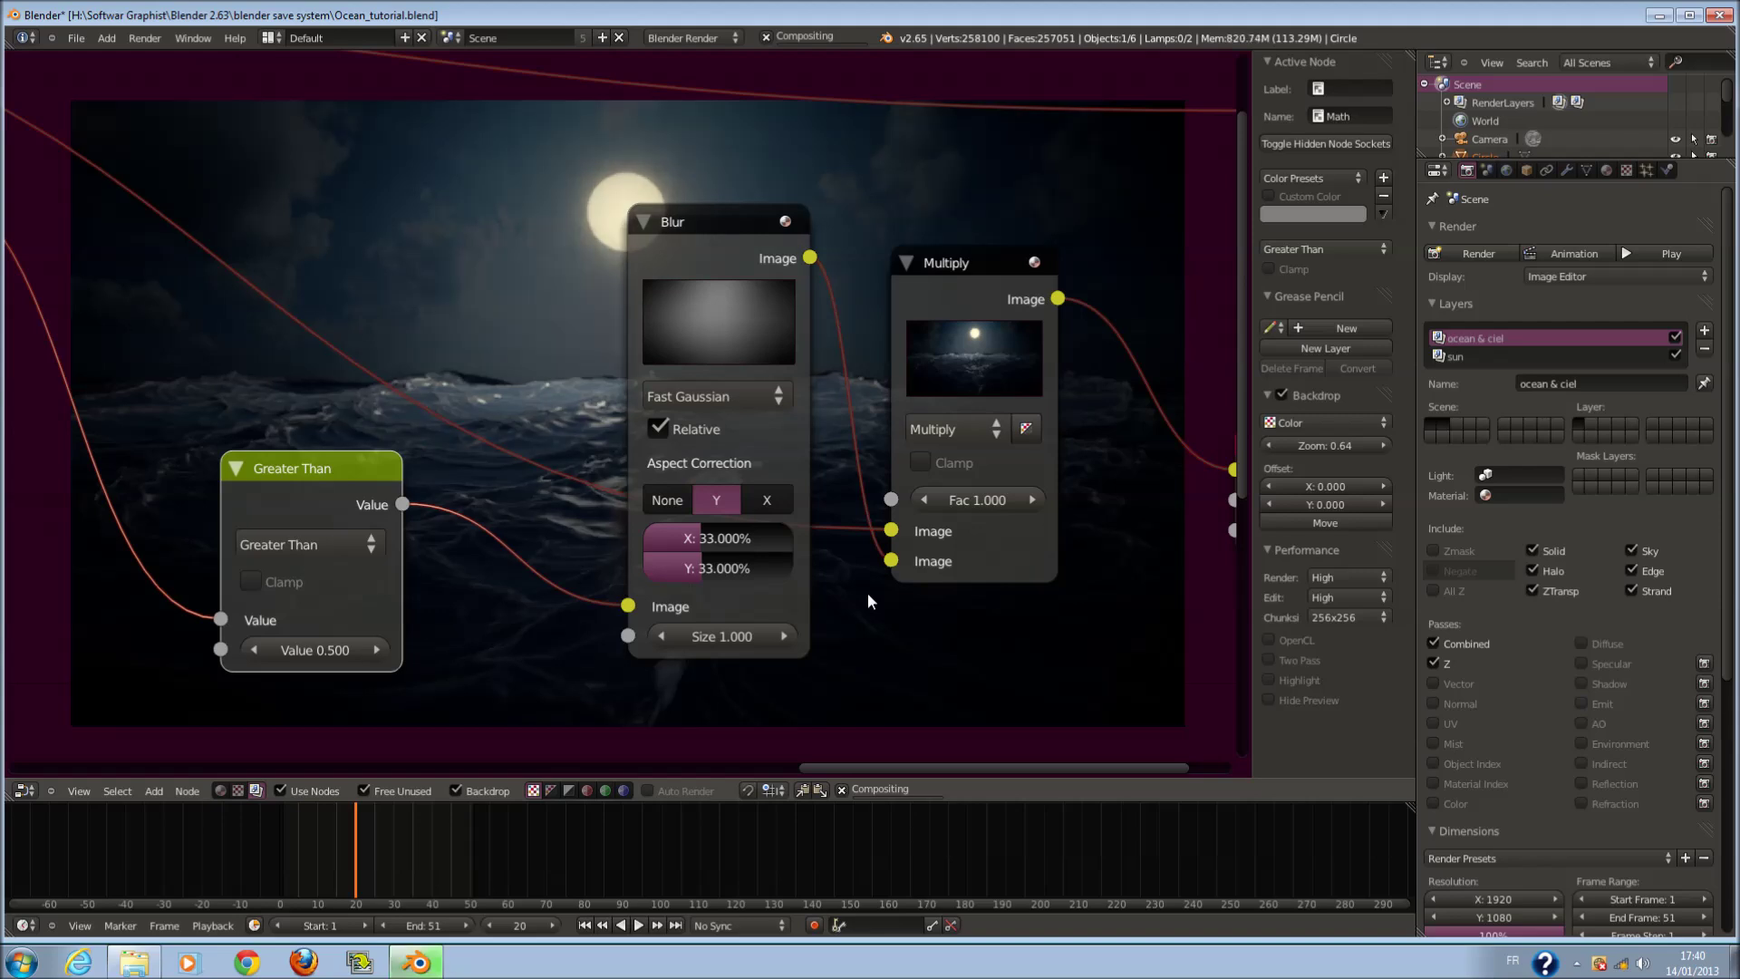
- Set the Greater Than node's comparison value to 0
{"action": "scroll", "coordinate": [835, 585], "scroll_direction": "down", "scroll_amount": 2}
{"action": "middle_click_drag", "start_coordinate": [836, 585], "coordinate": [809, 402]}
{"action": "scroll", "coordinate": [707, 570], "scroll_direction": "down", "scroll_amount": 1}
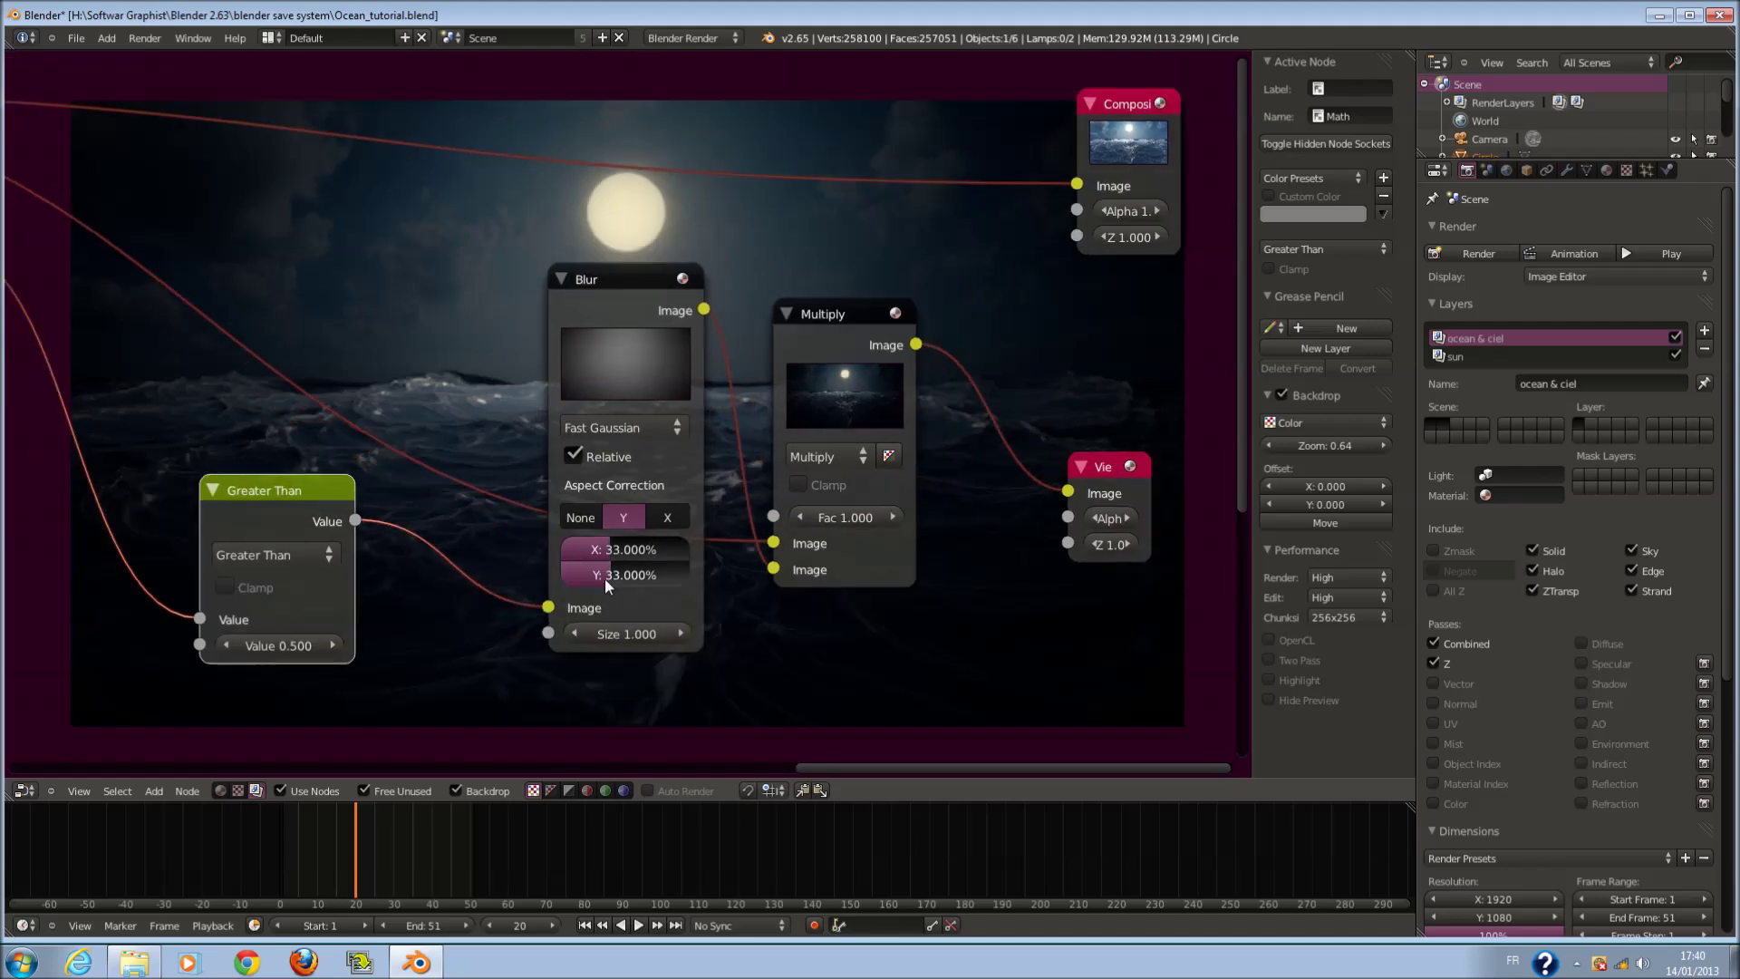
{"action": "type", "text": "0"}
{"action": "key", "text": "Return"}
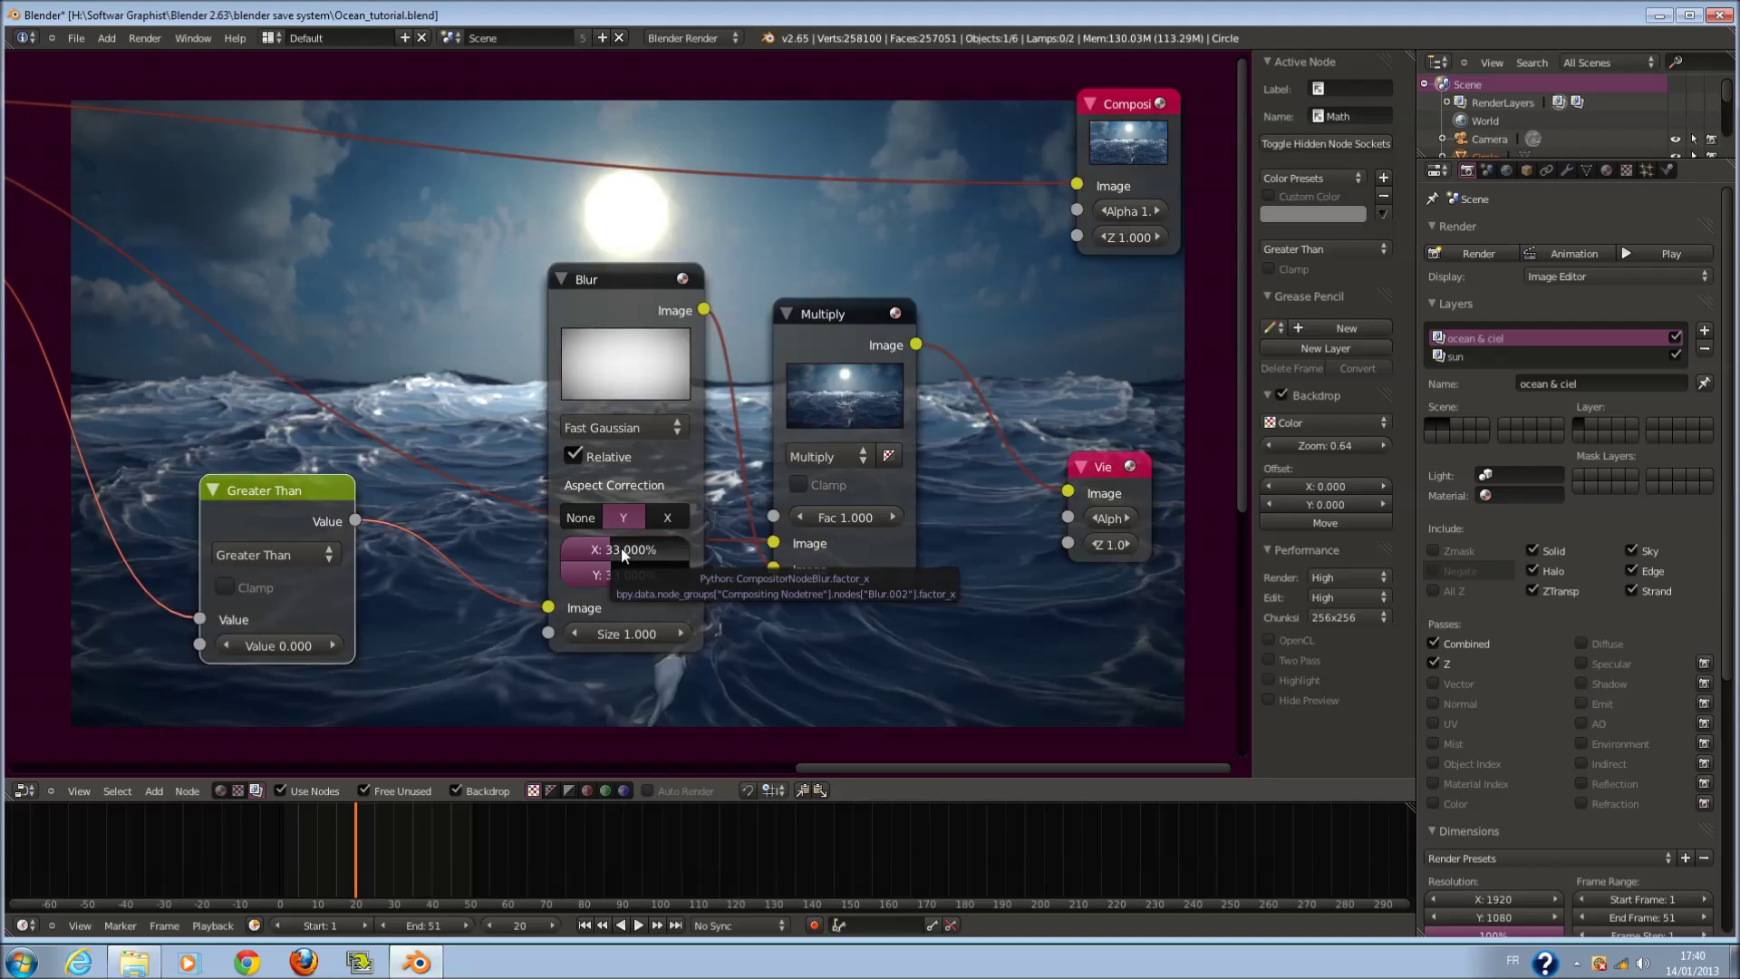
- Try smaller relative sizes on the Blur node and settle on 26% for both X and Y
{"action": "left_click", "coordinate": [622, 548]}
{"action": "type", "text": "25"}
{"action": "key", "text": "Return"}
{"action": "left_click", "coordinate": [635, 574]}
{"action": "type", "text": "5"}
{"action": "key", "text": "Return"}
{"action": "left_click", "coordinate": [635, 575]}
{"action": "type", "text": "26"}
{"action": "key", "text": "Return"}
{"action": "left_click", "coordinate": [624, 549]}
{"action": "type", "text": "26"}
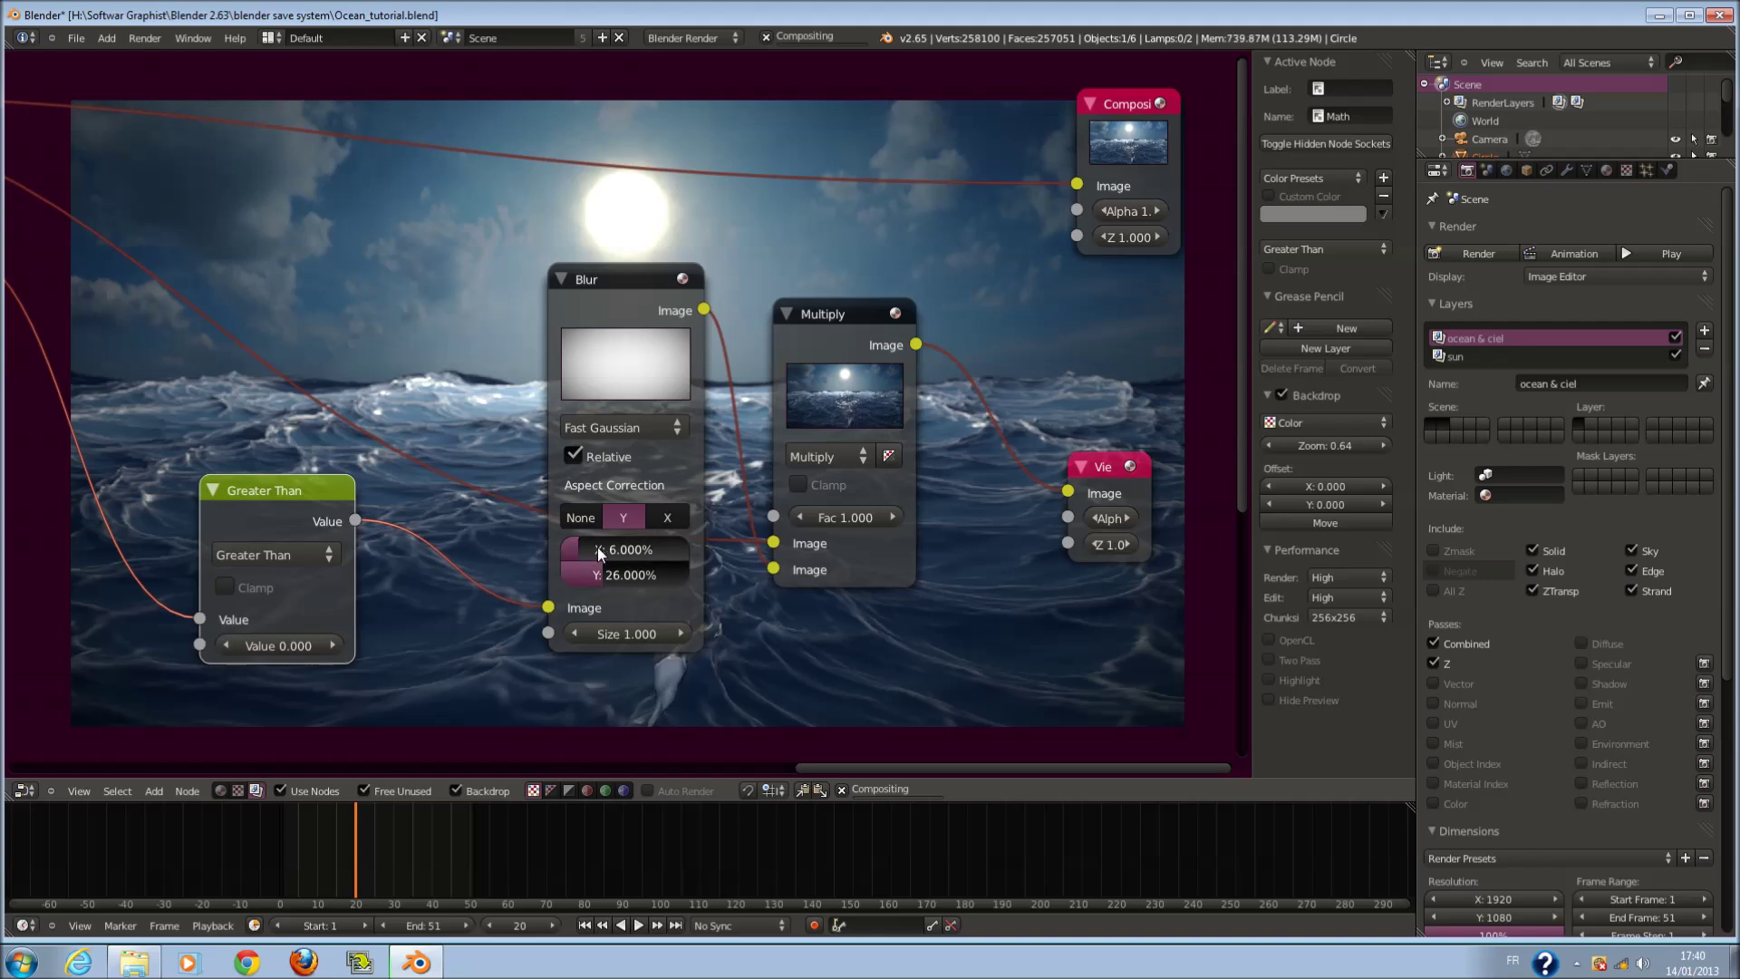
{"action": "key", "text": "Return"}
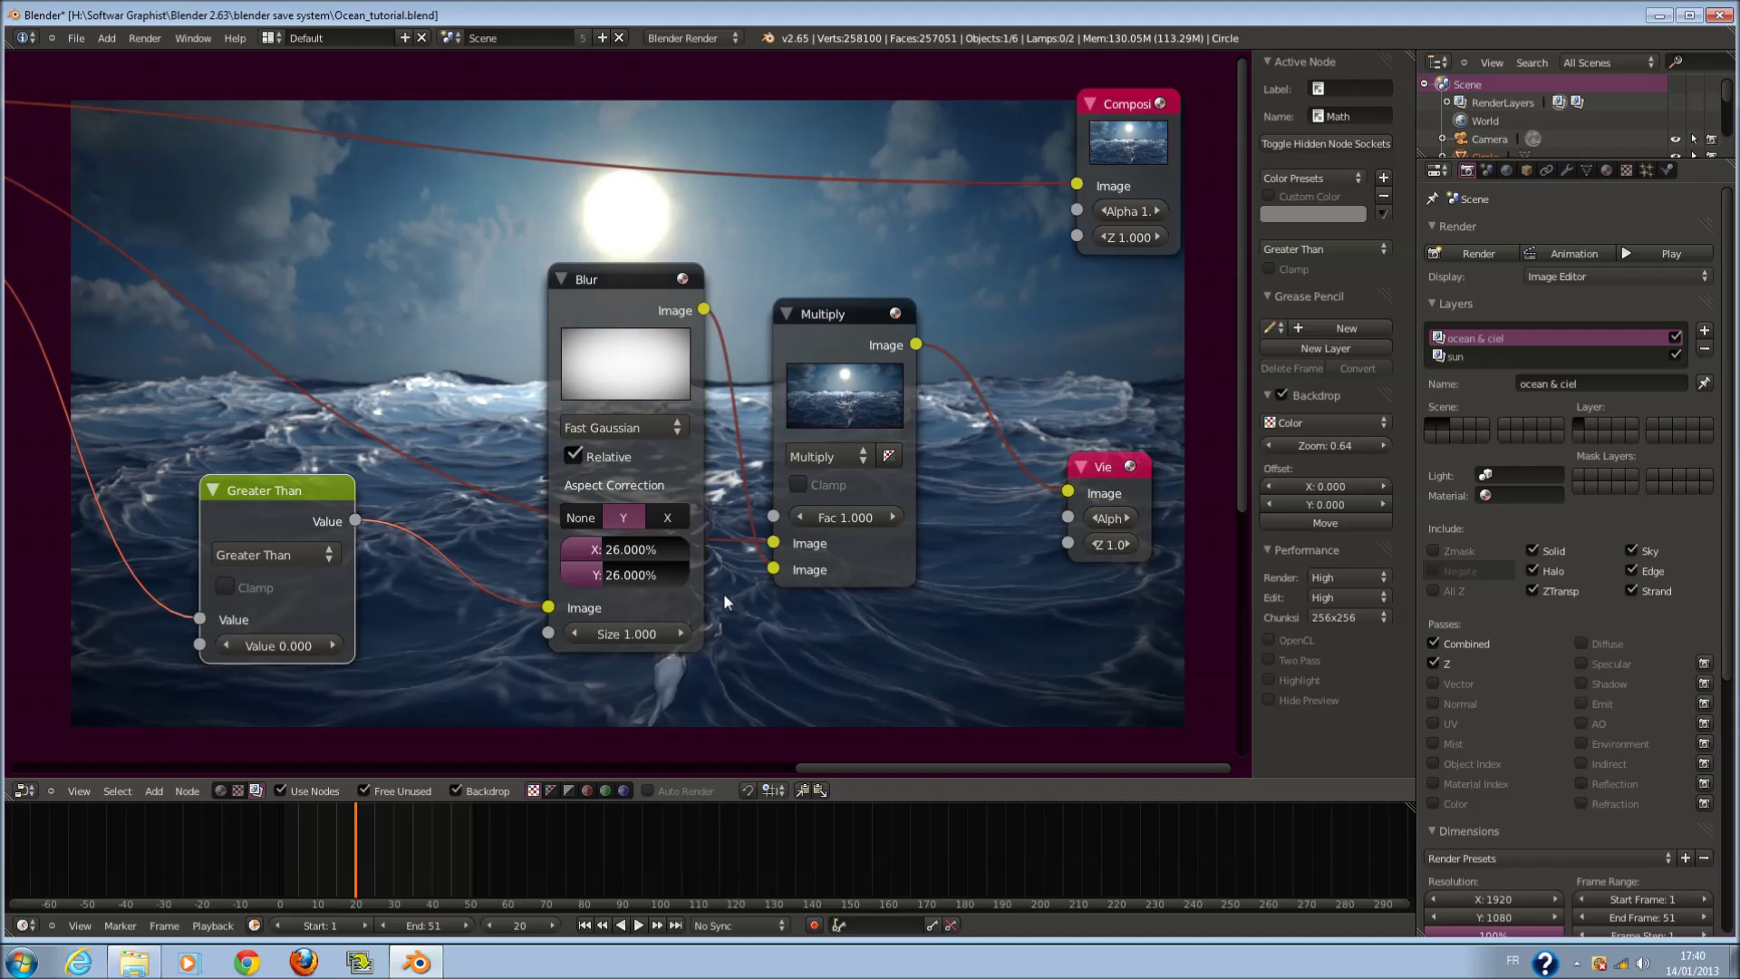
- Move the Composite and Viewer nodes farther from the Multiply node to make room for another node
{"action": "scroll", "coordinate": [723, 593], "scroll_direction": "down", "scroll_amount": 2}
{"action": "scroll", "coordinate": [975, 633], "scroll_direction": "down", "scroll_amount": 3}
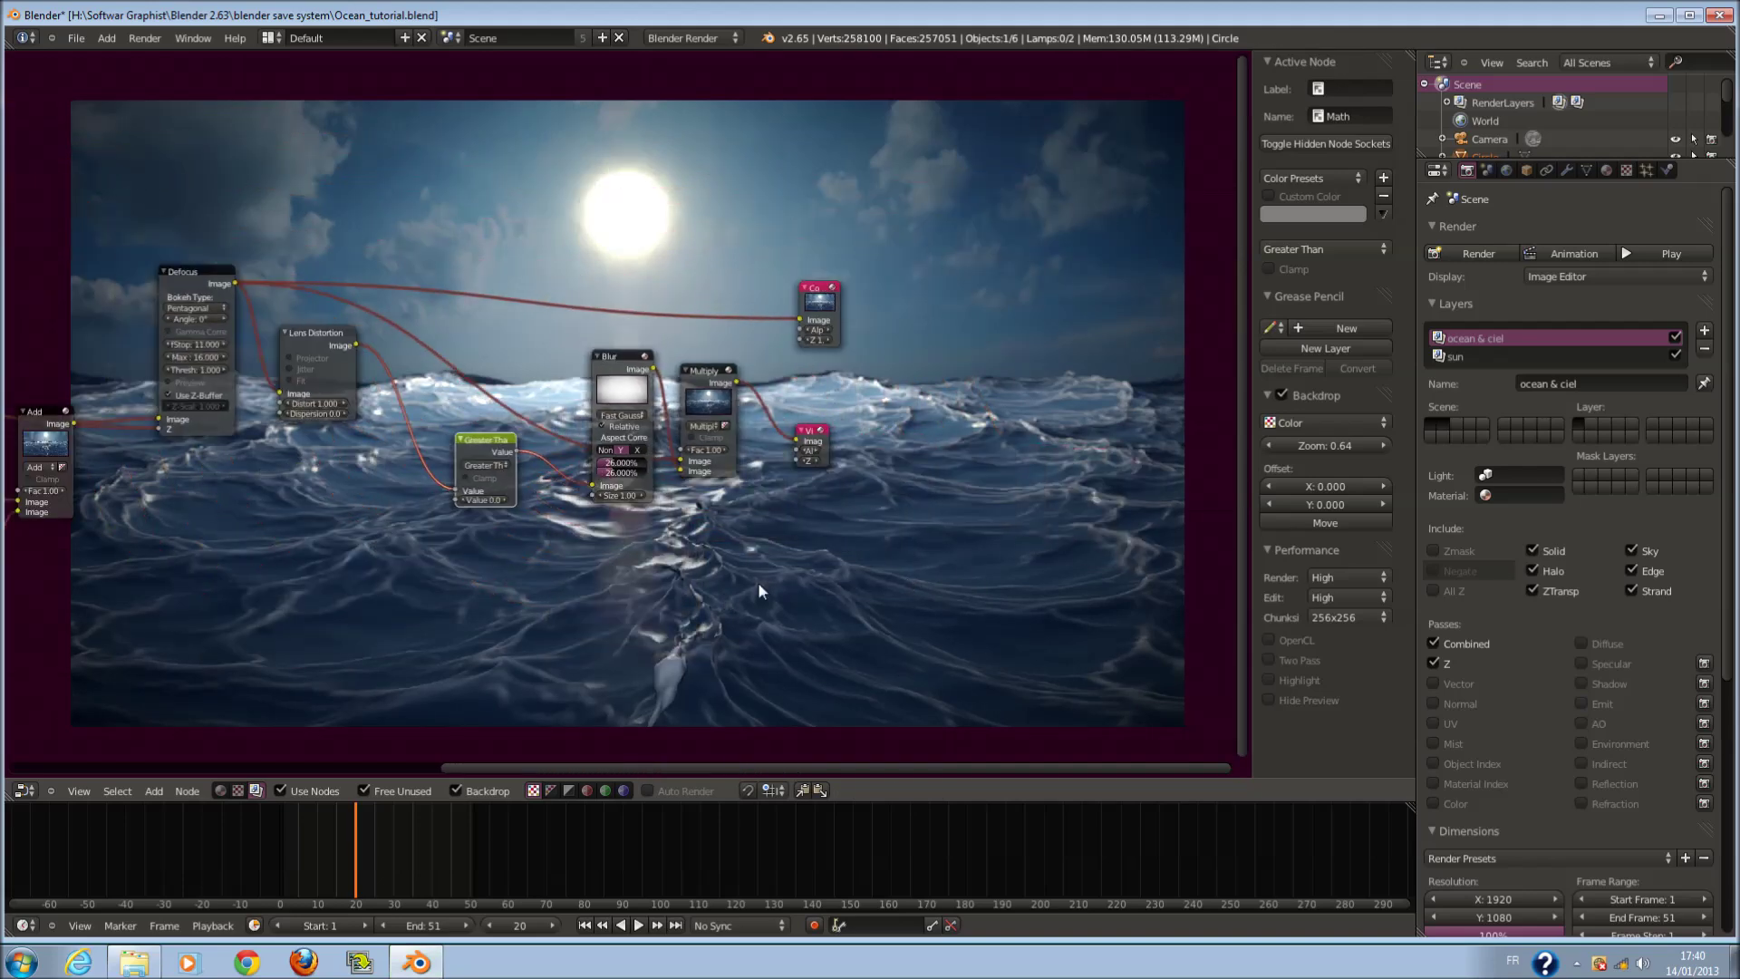
{"action": "middle_click_drag", "start_coordinate": [844, 519], "coordinate": [604, 470]}
{"action": "left_click_drag", "start_coordinate": [582, 317], "coordinate": [1007, 330]}
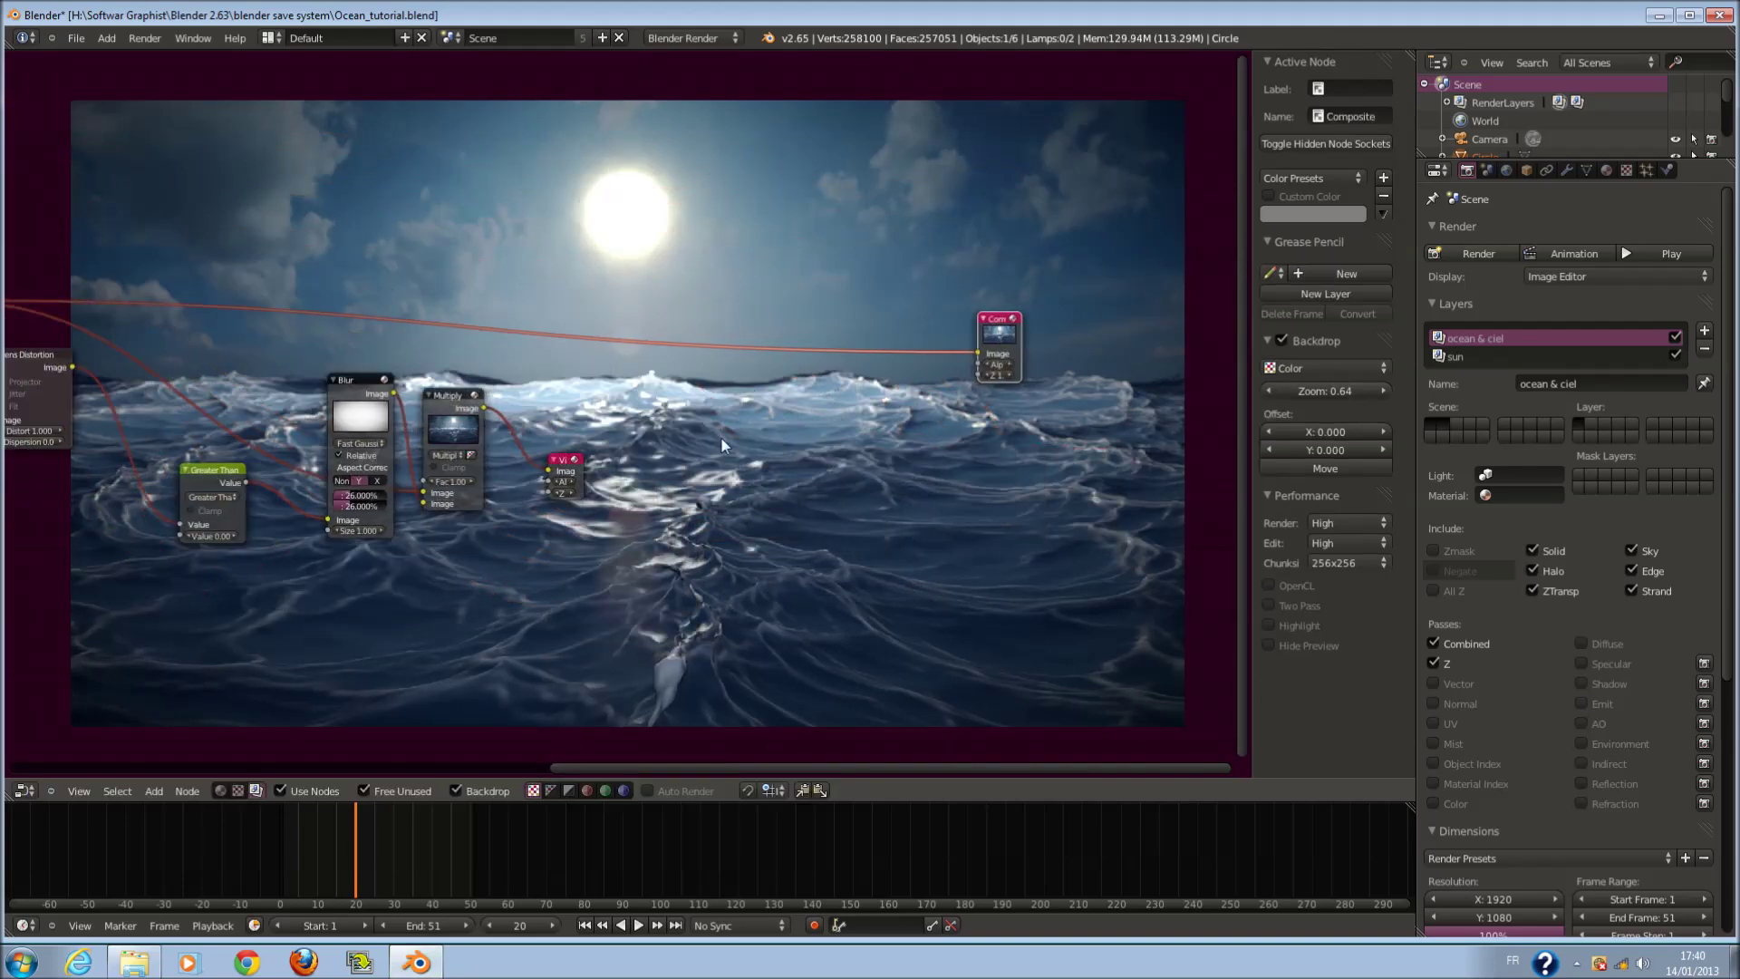
{"action": "left_click_drag", "start_coordinate": [559, 478], "coordinate": [944, 505]}
- Duplicate the Lens Distortion node and insert the copy between Multiply and Viewer
{"action": "left_click", "coordinate": [53, 357]}
{"action": "key", "text": "shift+d"}
{"action": "left_click", "coordinate": [652, 448]}
{"action": "scroll", "coordinate": [646, 493], "scroll_direction": "up", "scroll_amount": 5}
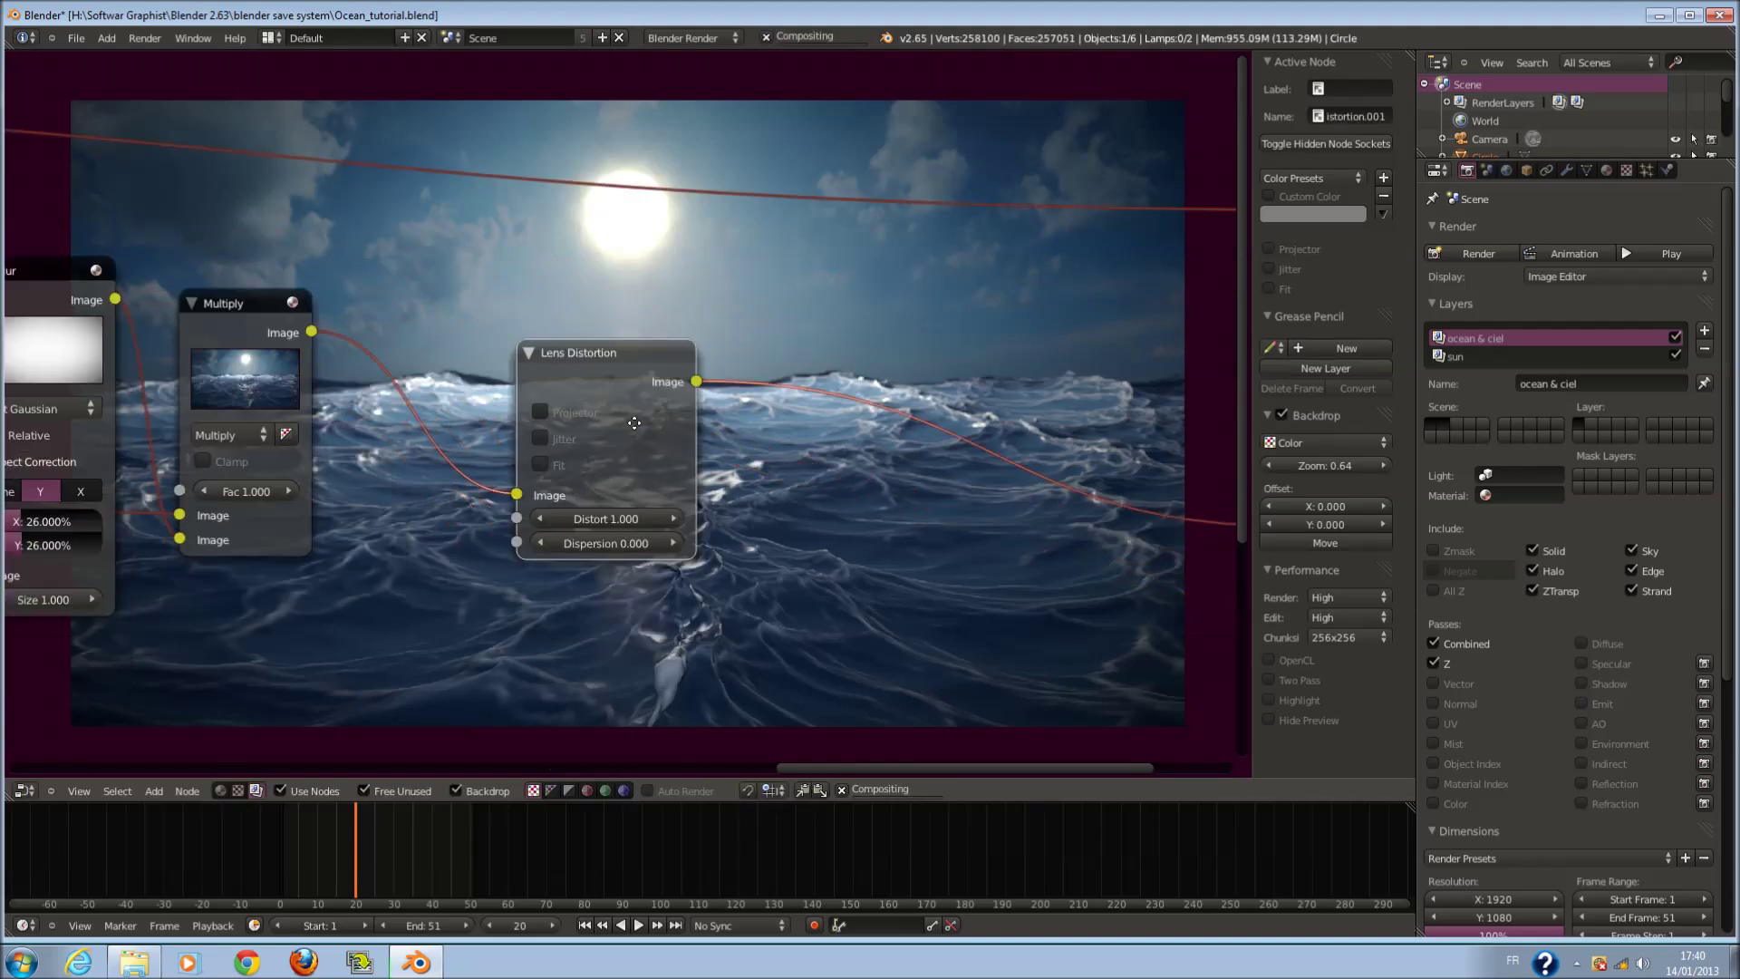
- Set the duplicated Lens Distortion node's Distort to 0 and its Dispersion to 0.1
{"action": "left_click", "coordinate": [596, 540]}
{"action": "type", "text": "0"}
{"action": "key", "text": "Return"}
{"action": "left_click", "coordinate": [690, 573]}
{"action": "scroll", "coordinate": [720, 438], "scroll_direction": "down", "scroll_amount": 2}
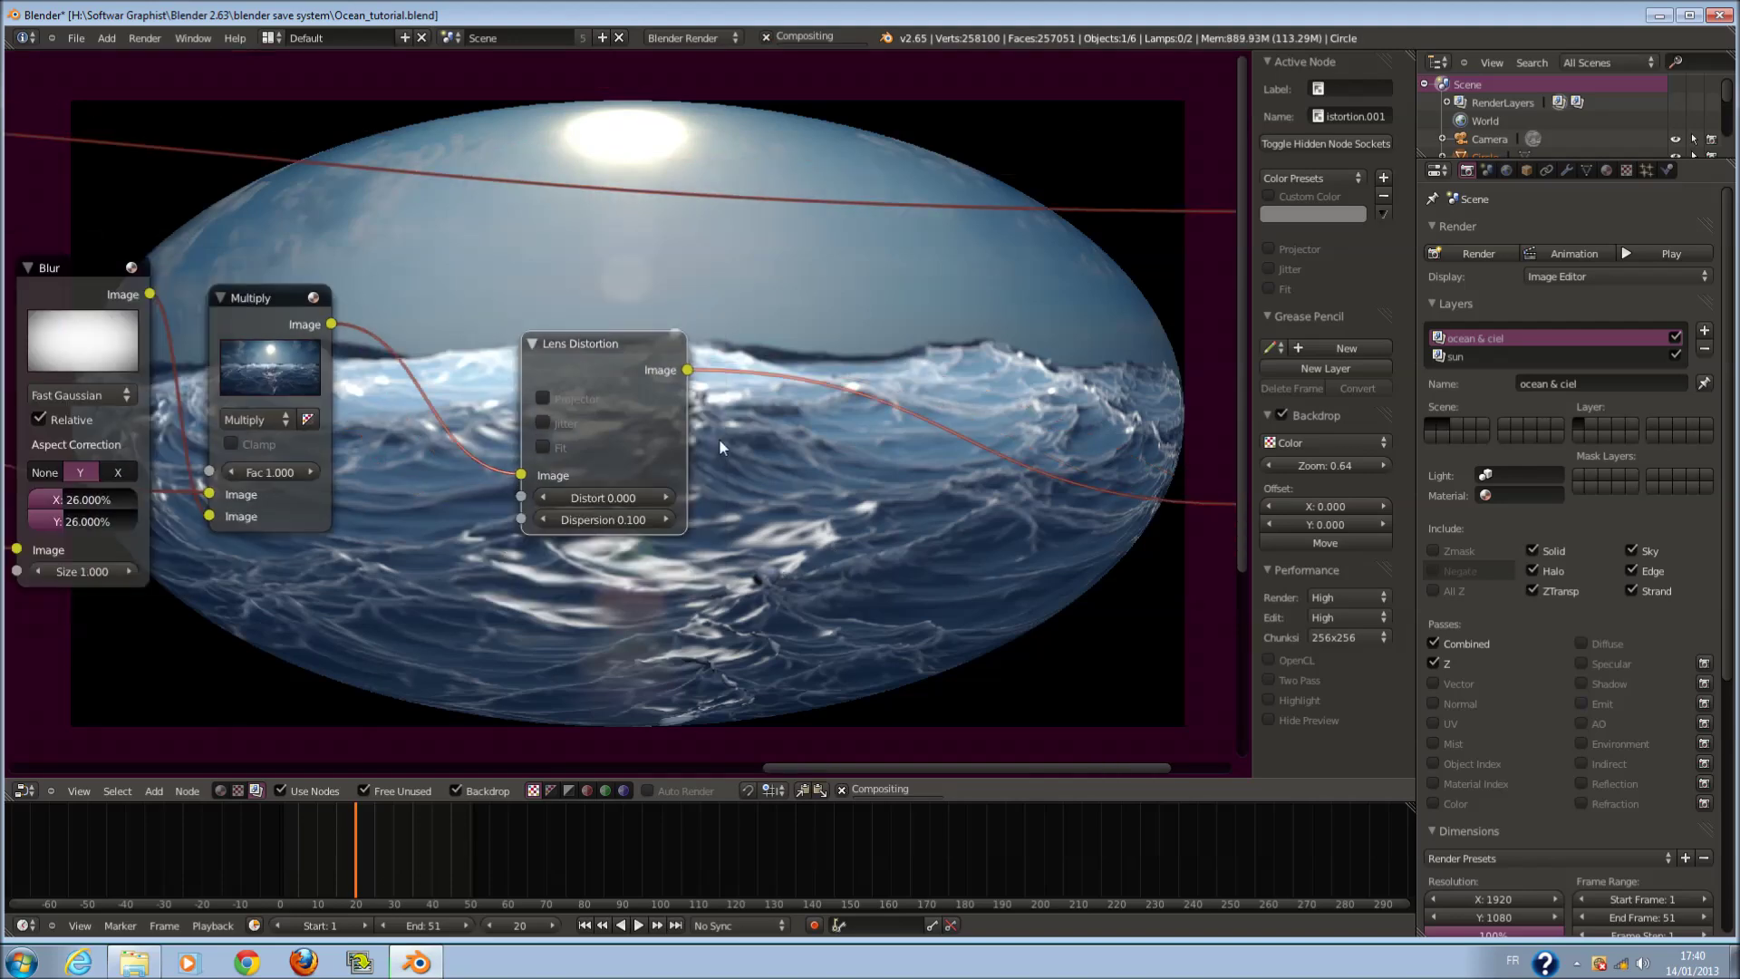
- Connect the duplicated Lens Distortion node's output to the Composite node and shift the Viewer node closer
{"action": "scroll", "coordinate": [563, 368], "scroll_direction": "down", "scroll_amount": 1}
{"action": "left_click_drag", "start_coordinate": [673, 377], "coordinate": [1074, 221]}
{"action": "left_click_drag", "start_coordinate": [1144, 478], "coordinate": [1086, 431]}
- Set the duplicated Lens Distortion node's Dispersion to 0.35
{"action": "scroll", "coordinate": [621, 508], "scroll_direction": "up", "scroll_amount": 1}
{"action": "left_click", "coordinate": [612, 495]}
{"action": "type", "text": "0"}
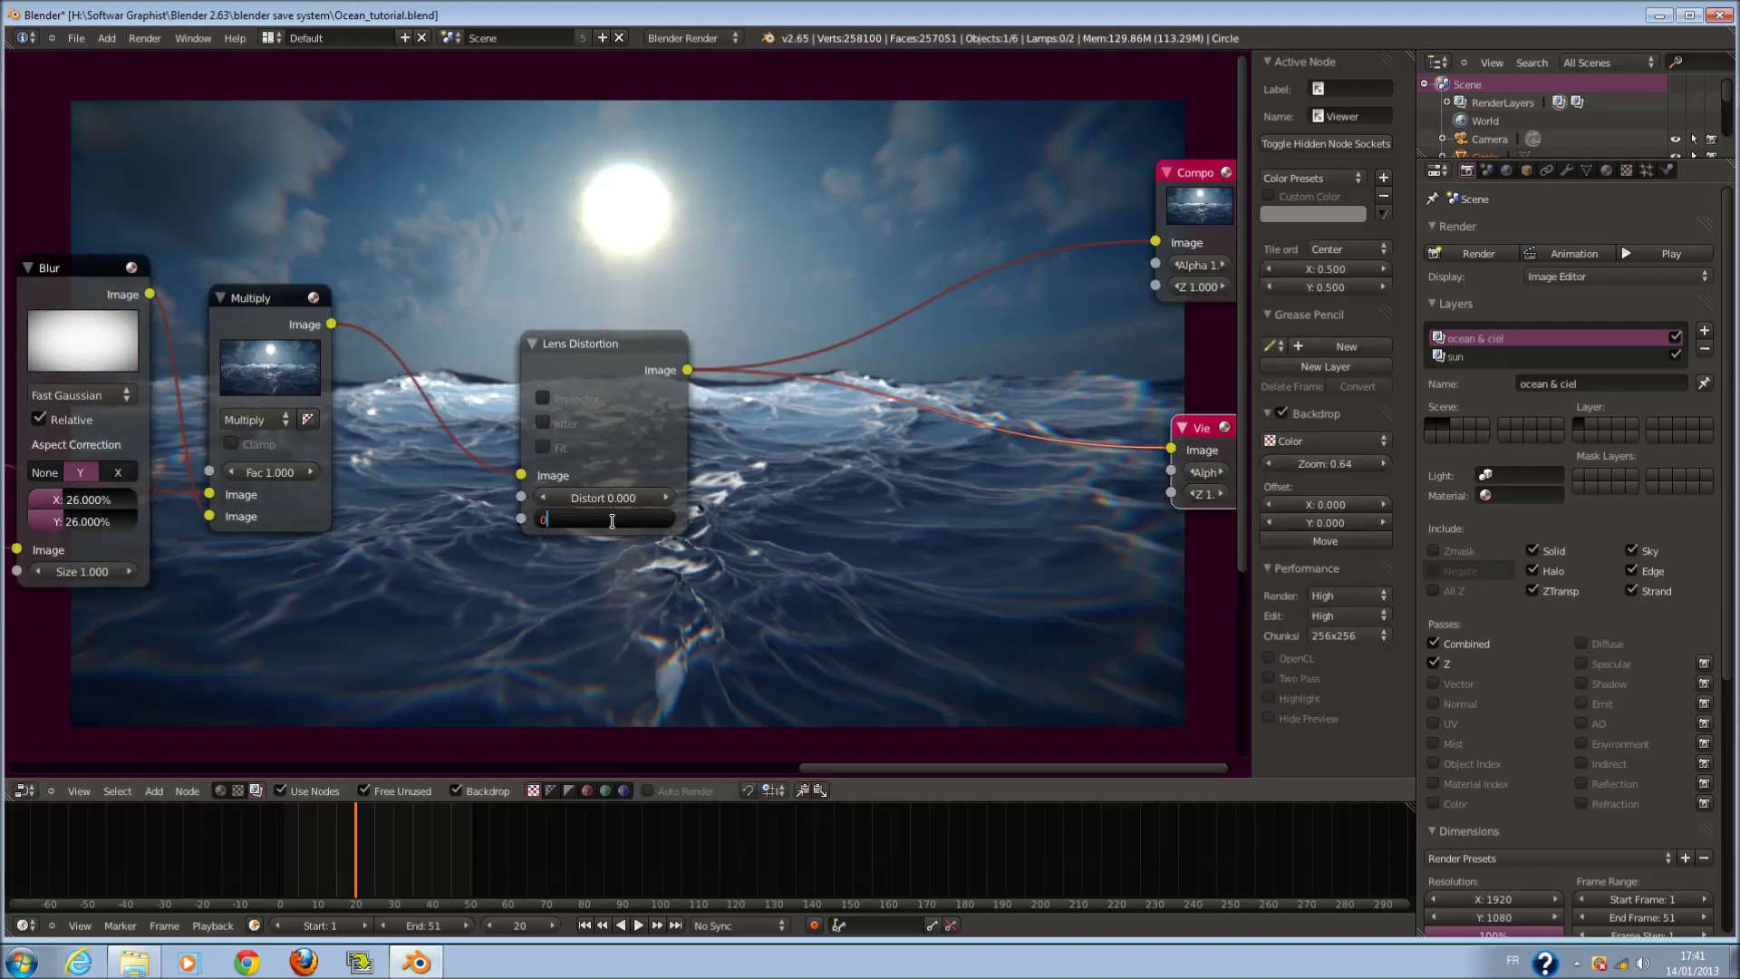
{"action": "type", "text": ".35"}
{"action": "key", "text": "Return"}
{"action": "scroll", "coordinate": [791, 560], "scroll_direction": "down", "scroll_amount": 2}
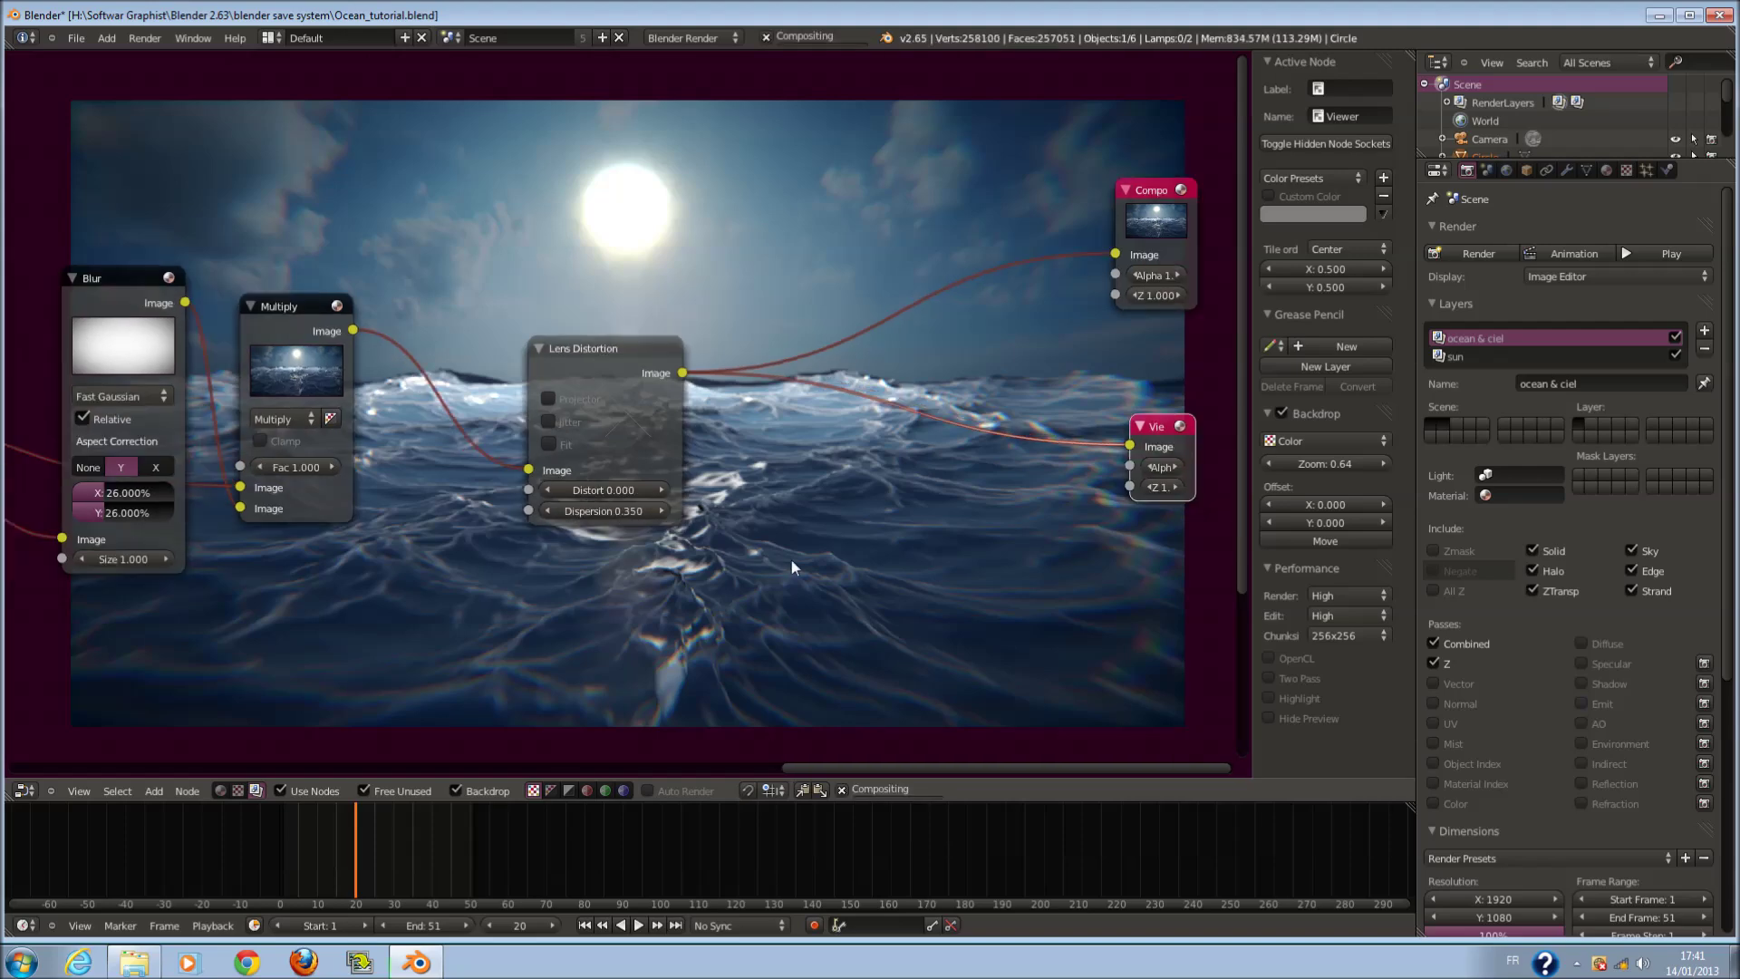
- Move the Viewer and Composite nodes farther away from the duplicated Lens Distortion node
{"action": "scroll", "coordinate": [791, 560], "scroll_direction": "right", "scroll_amount": 5, "text": "ctrl"}
{"action": "left_click_drag", "start_coordinate": [659, 410], "coordinate": [827, 434]}
{"action": "left_click_drag", "start_coordinate": [651, 242], "coordinate": [828, 314]}
- Set the duplicated Lens Distortion node's Dispersion to 0.035
{"action": "scroll", "coordinate": [689, 528], "scroll_direction": "up", "scroll_amount": 1}
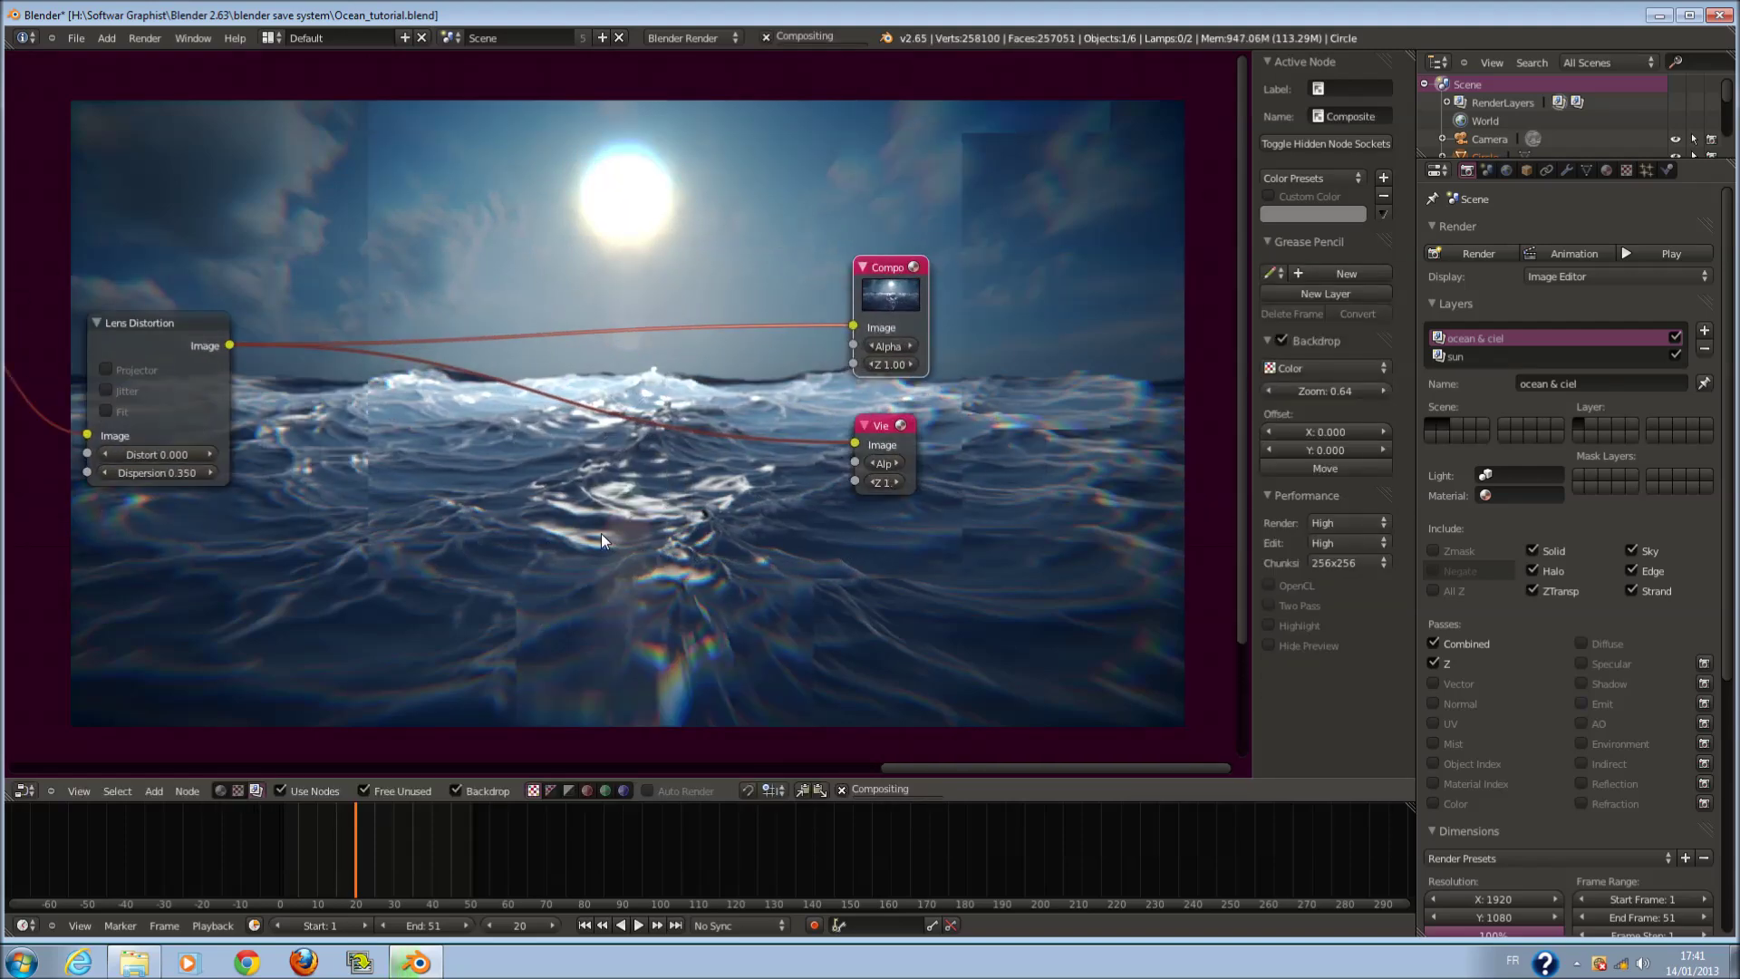
{"action": "scroll", "coordinate": [608, 556], "scroll_direction": "up", "scroll_amount": 1}
{"action": "left_click", "coordinate": [253, 472]}
{"action": "type", "text": "0.035"}
{"action": "key", "text": "Return"}
{"action": "scroll", "coordinate": [594, 508], "scroll_direction": "down", "scroll_amount": 1}
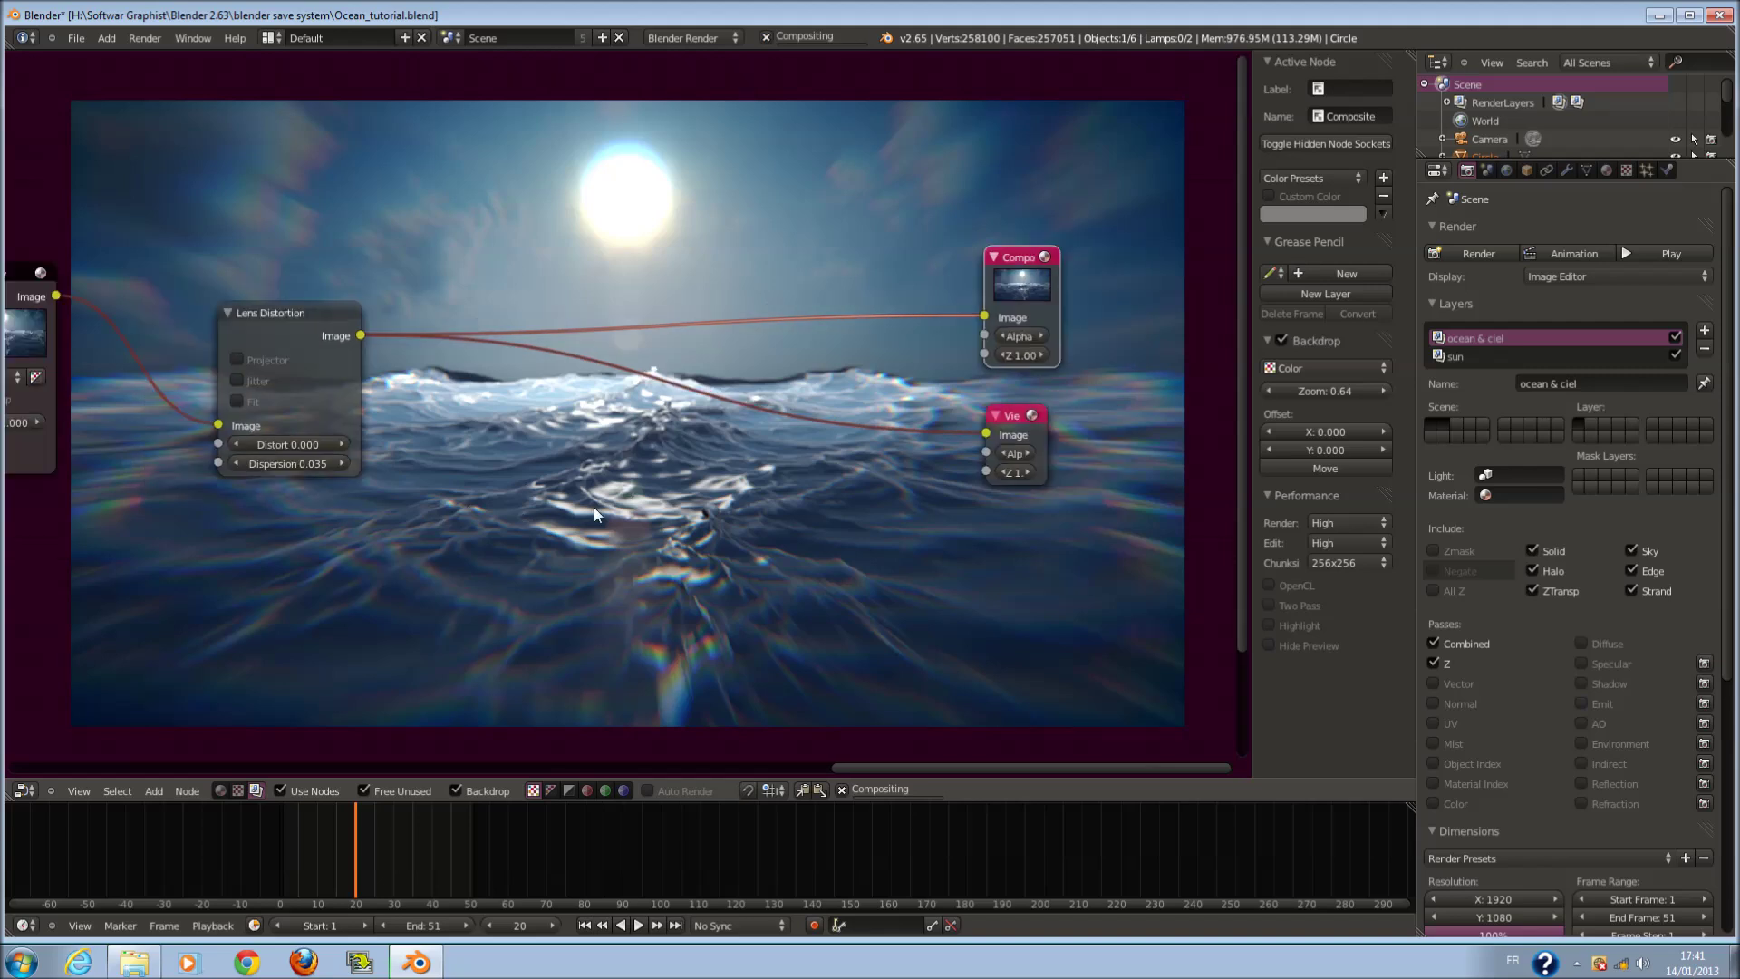
{"action": "scroll", "coordinate": [583, 518], "scroll_direction": "up", "scroll_amount": 1}
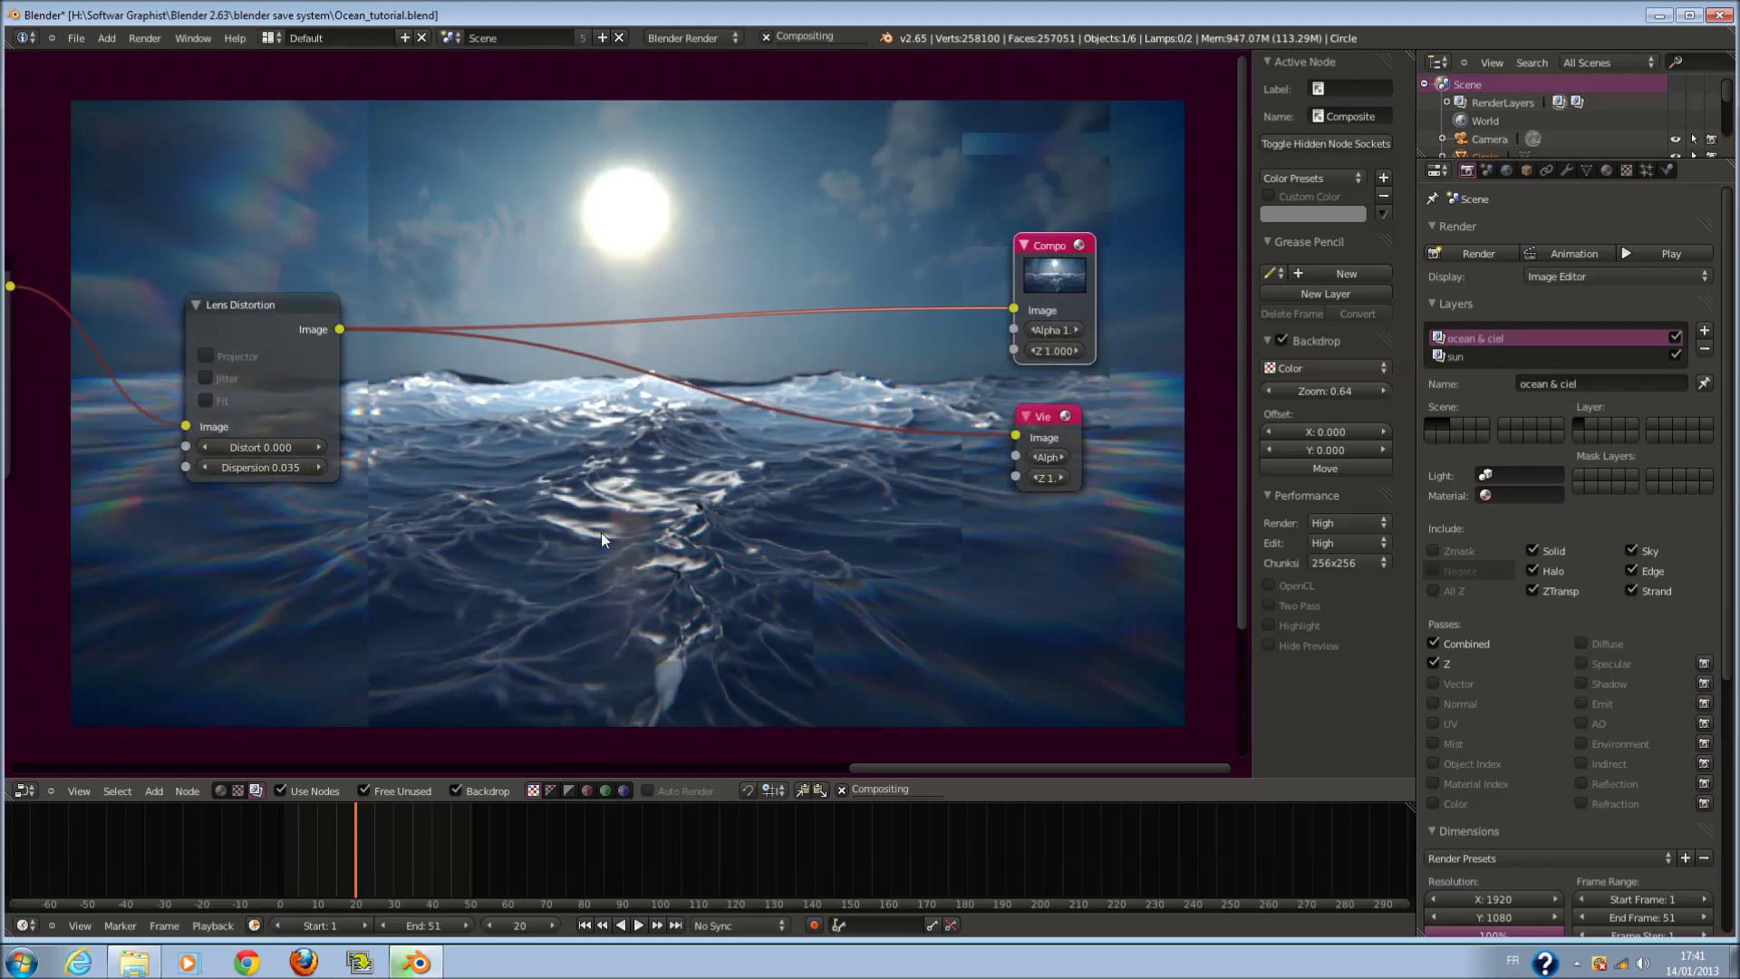
{"action": "middle_click_drag", "start_coordinate": [599, 544], "coordinate": [516, 526]}
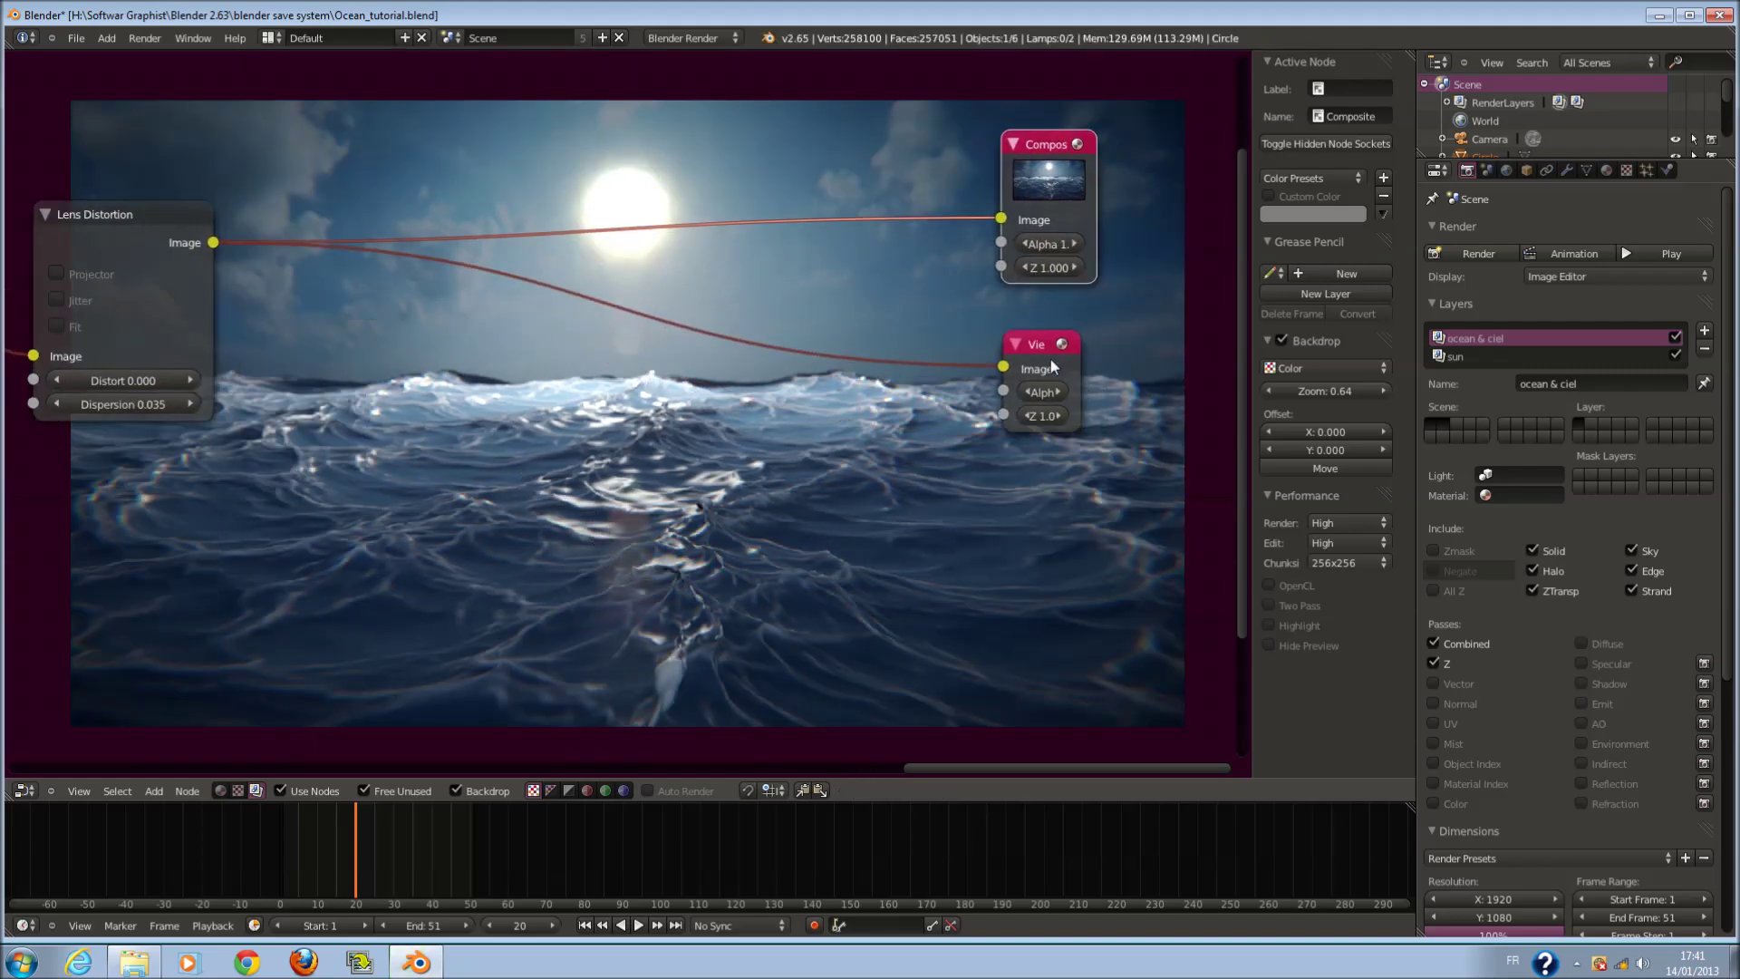
- Insert a Filter node between the duplicated Lens Distortion and Viewer nodes and set its type to Kirsch
{"action": "scroll", "coordinate": [885, 276], "scroll_direction": "down", "scroll_amount": 2}
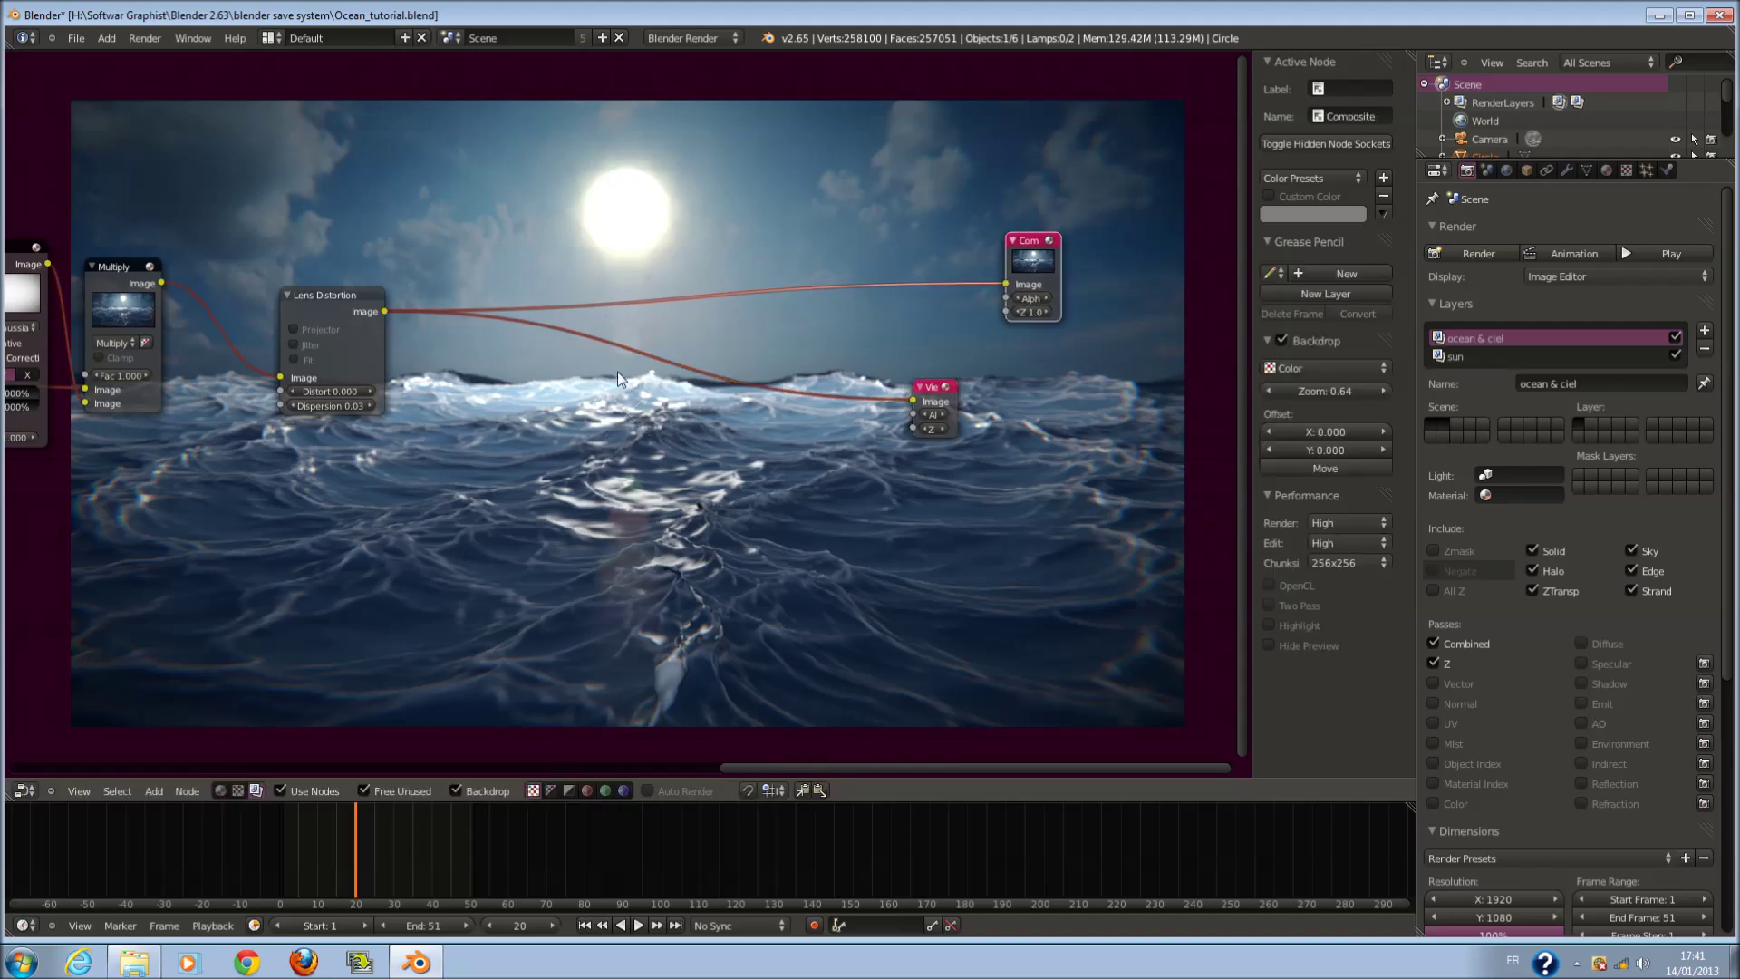
{"action": "scroll", "coordinate": [568, 433], "scroll_direction": "down", "scroll_amount": 1}
{"action": "scroll", "coordinate": [530, 448], "scroll_direction": "up", "scroll_amount": 2}
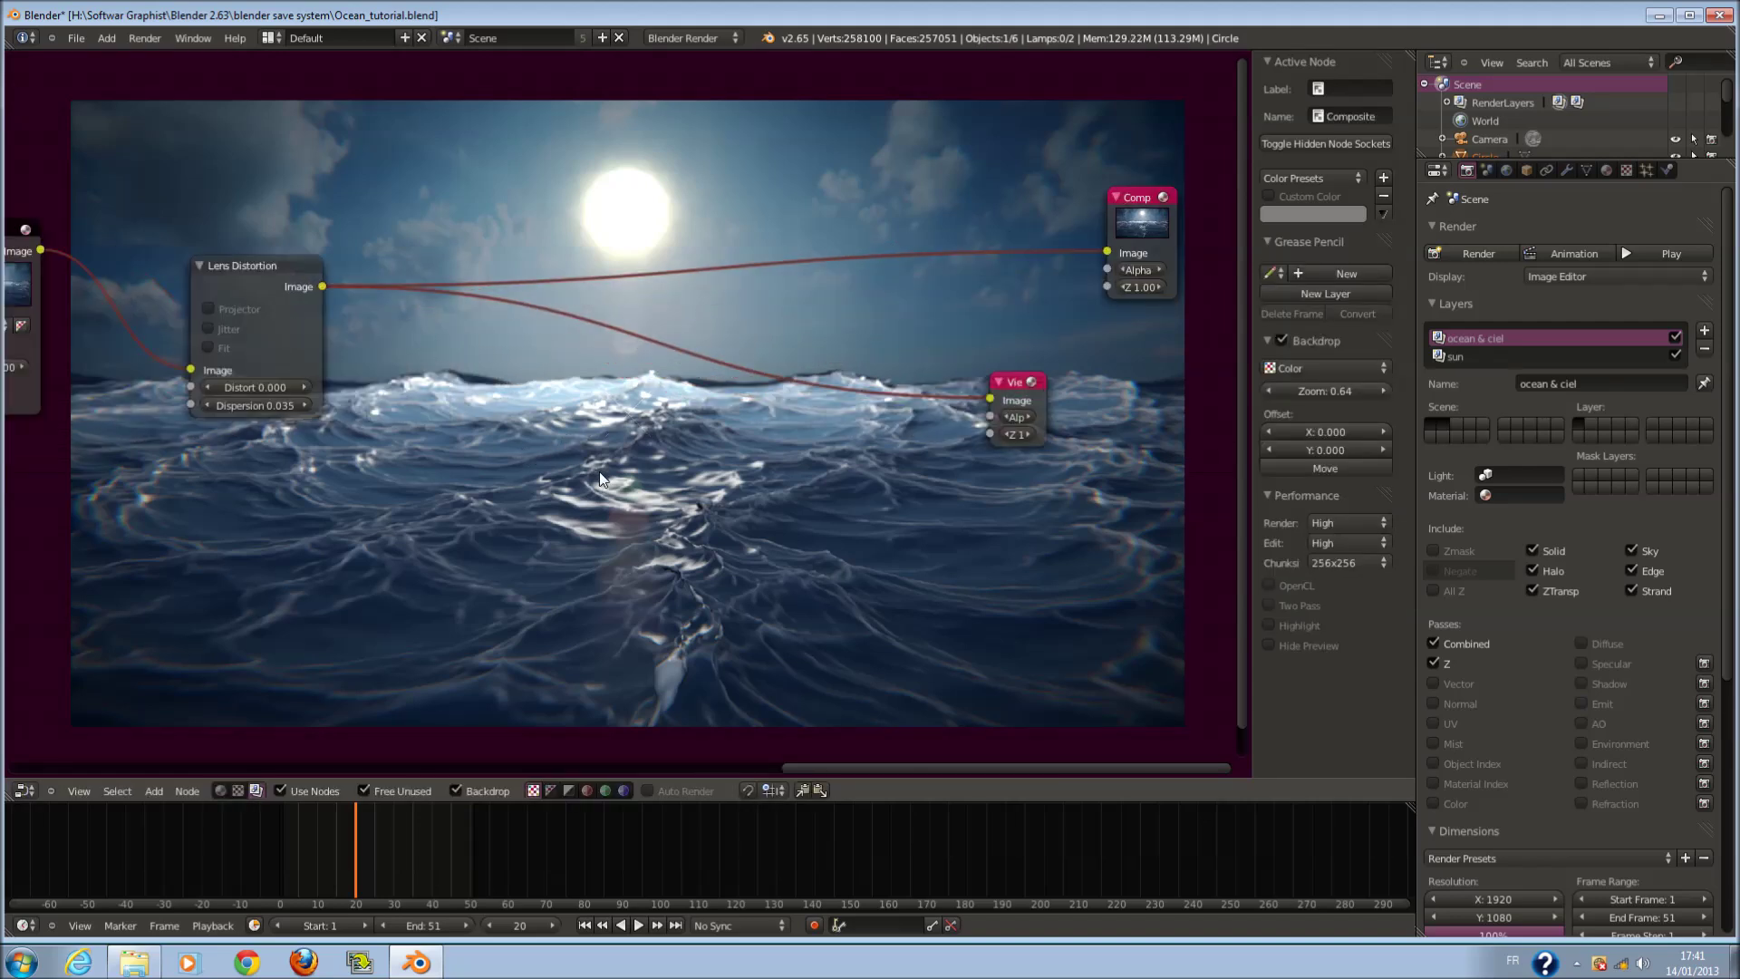
{"action": "scroll", "coordinate": [600, 471], "scroll_direction": "up", "scroll_amount": 1}
{"action": "key", "text": "shift+a"}
{"action": "mouse_move", "coordinate": [600, 444]}
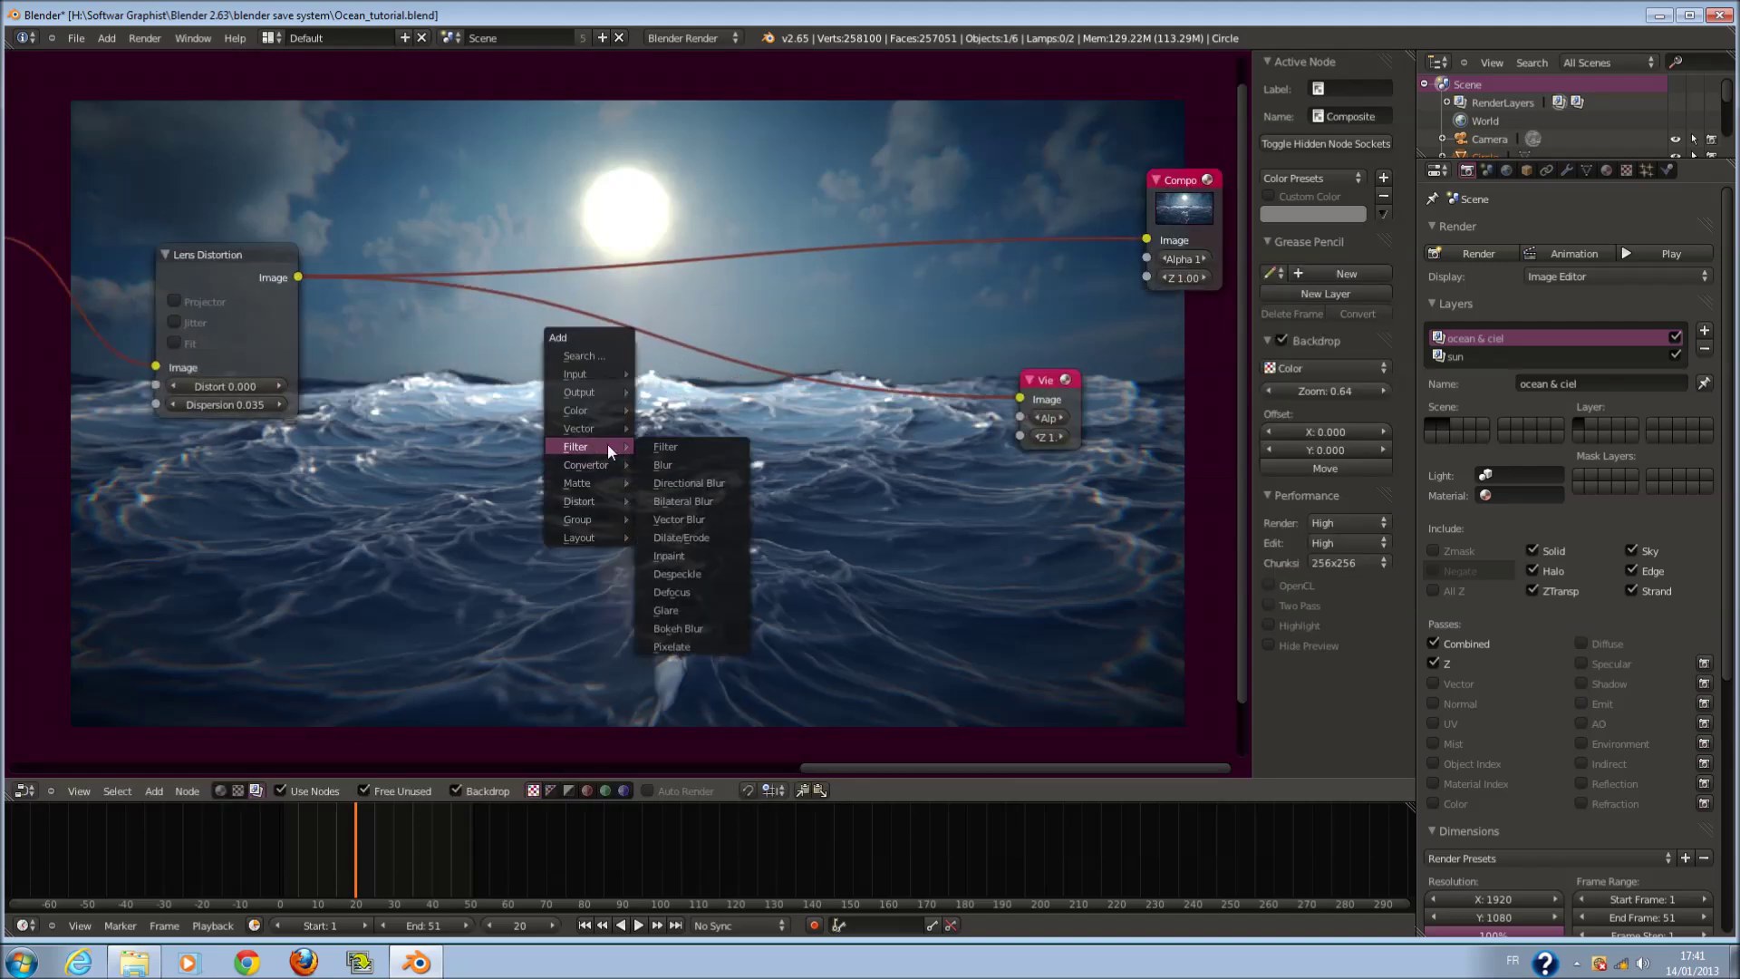
{"action": "left_click", "coordinate": [665, 447]}
{"action": "scroll", "coordinate": [743, 433], "scroll_direction": "up", "scroll_amount": 1}
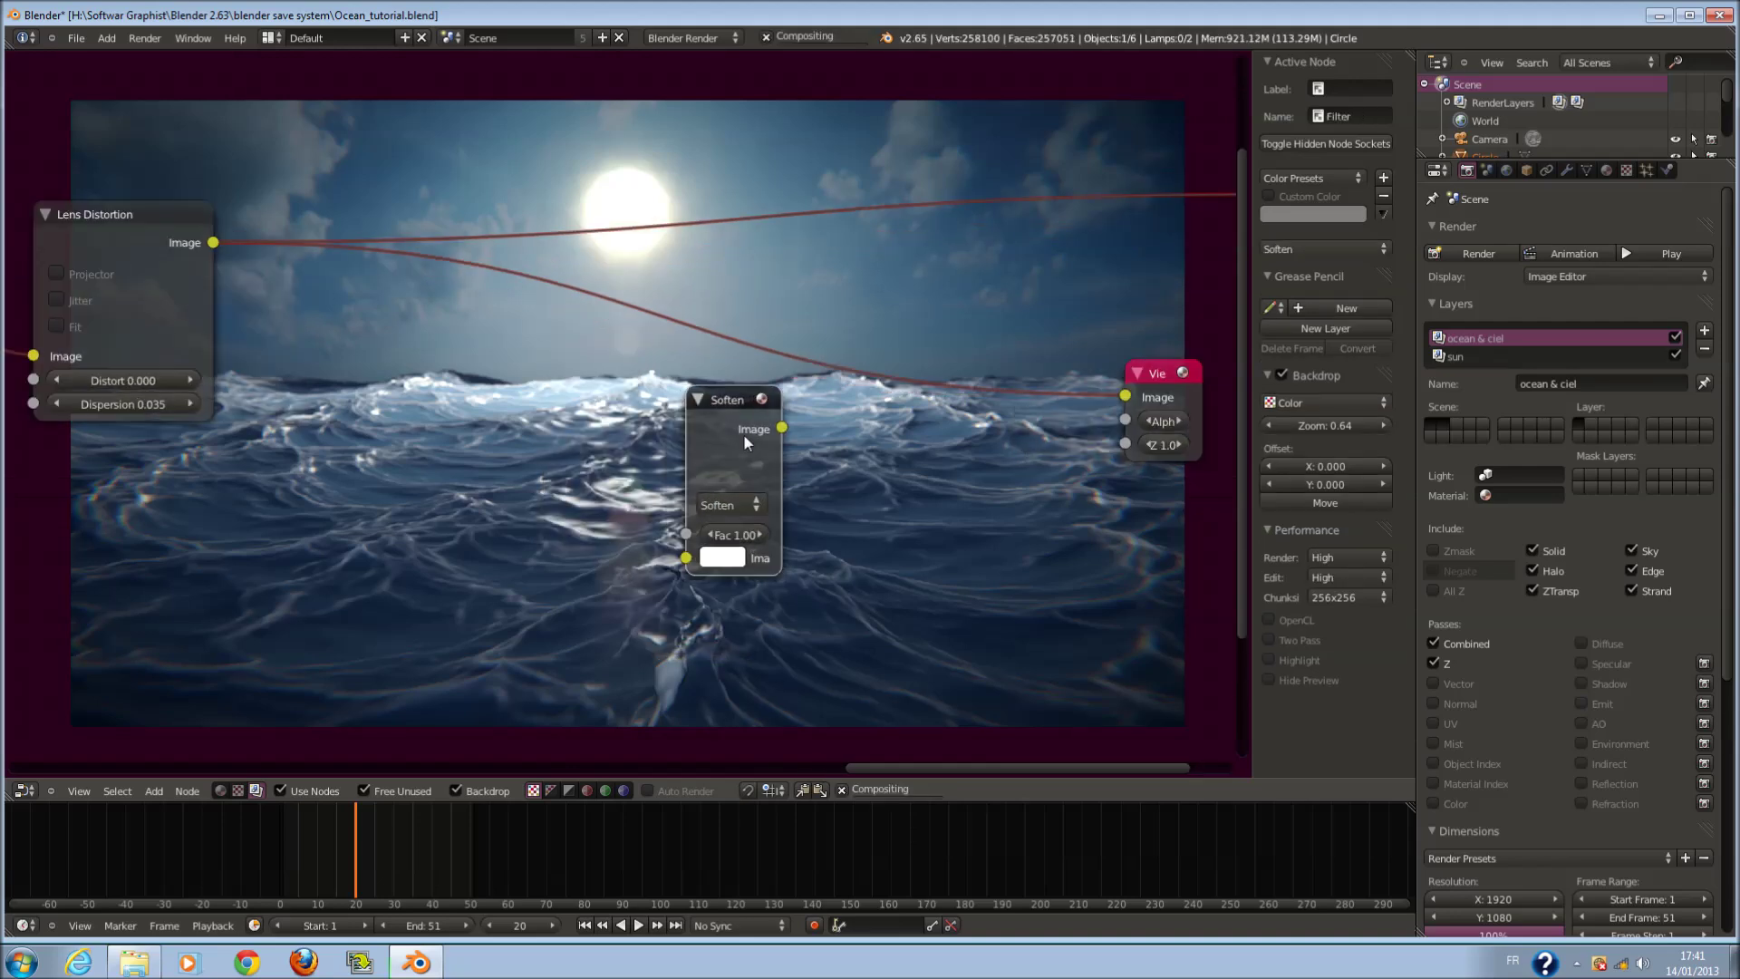
{"action": "left_click_drag", "start_coordinate": [743, 433], "coordinate": [723, 352]}
{"action": "left_click", "coordinate": [716, 462]}
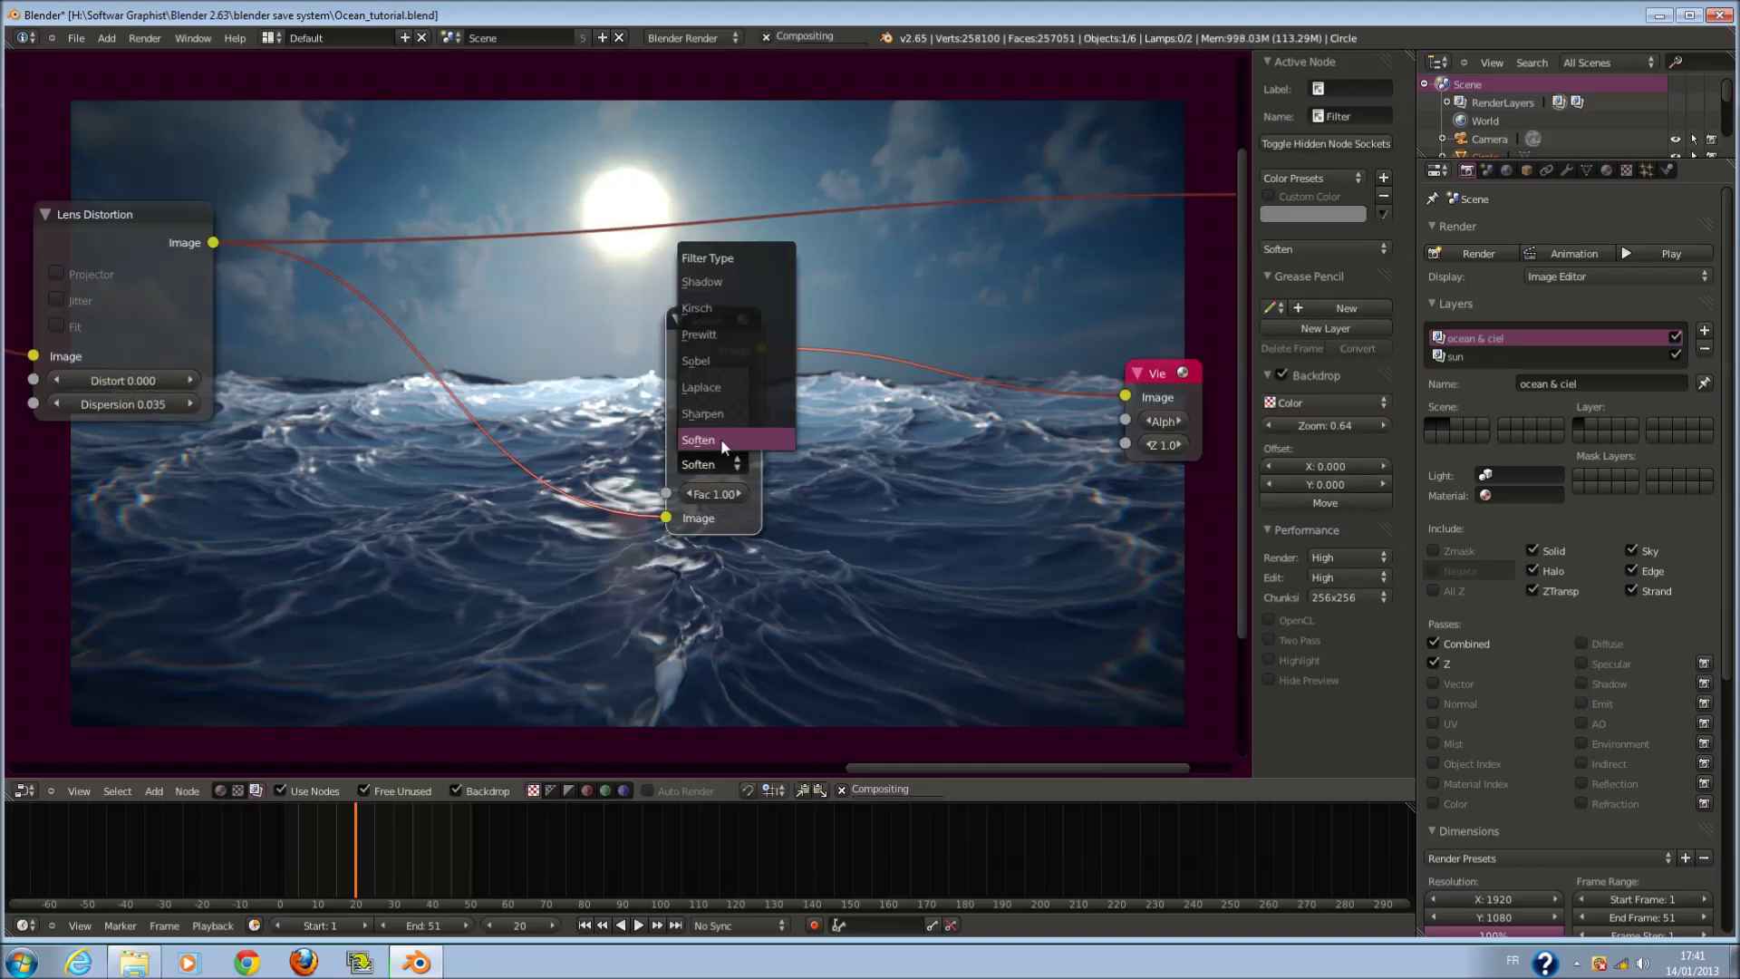
{"action": "left_click", "coordinate": [723, 309]}
- Move the Viewer node farther from the Kirsch filter to make room for another node
{"action": "middle_click_drag", "start_coordinate": [1073, 408], "coordinate": [851, 433]}
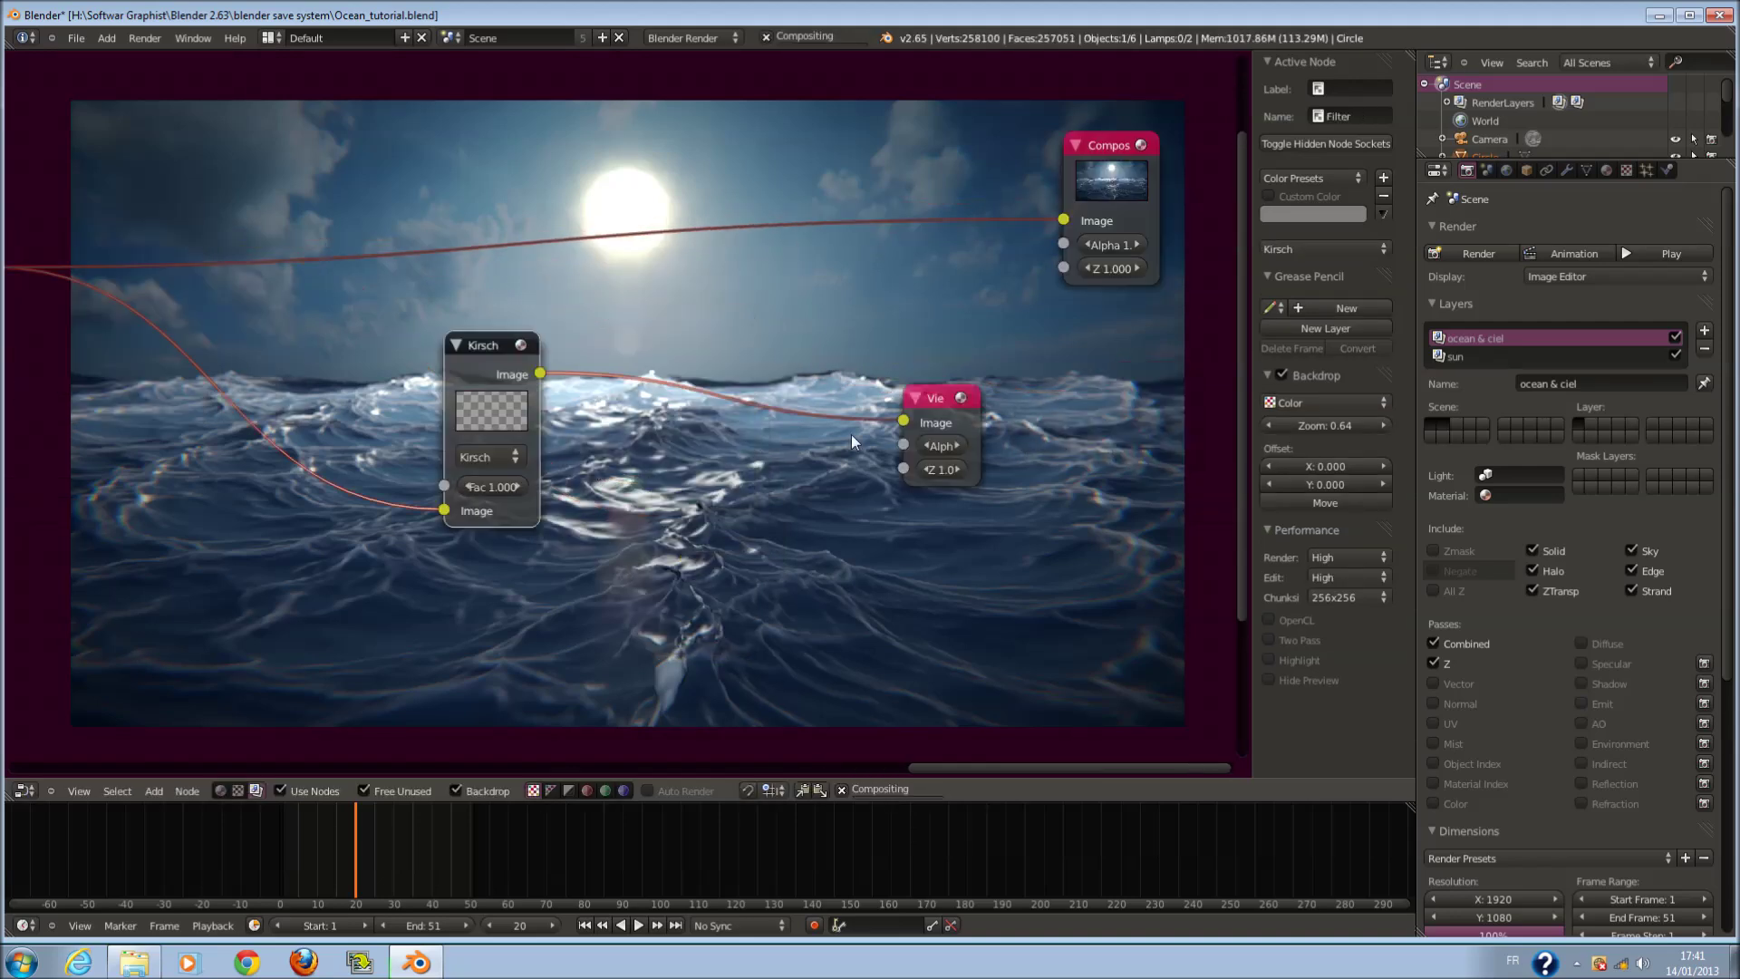
{"action": "left_click", "coordinate": [911, 405]}
{"action": "key", "text": "h"}
{"action": "left_click_drag", "start_coordinate": [955, 410], "coordinate": [1132, 417]}
{"action": "key", "text": "h"}
{"action": "key", "text": "g"}
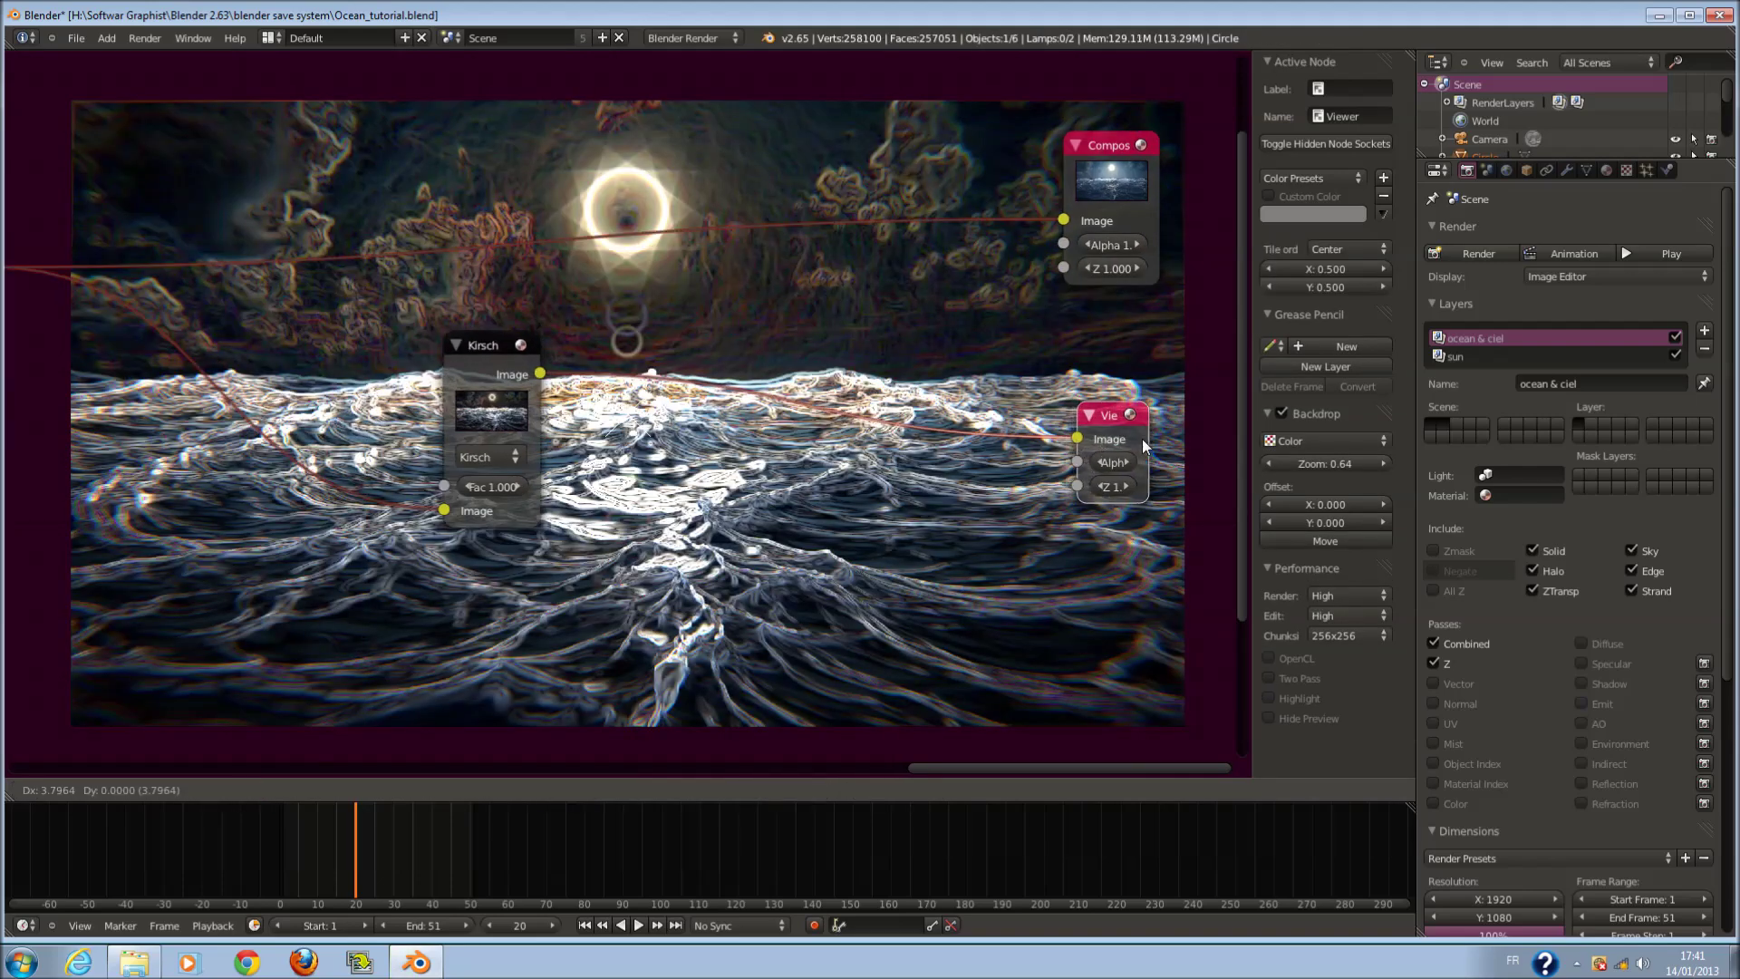
{"action": "left_click_drag", "start_coordinate": [1142, 439], "coordinate": [1245, 435]}
- Insert a Mix node between the Kirsch filter and Viewer, and connect its output to the Composite node
{"action": "middle_click_drag", "start_coordinate": [790, 494], "coordinate": [670, 481]}
{"action": "key", "text": "a"}
{"action": "key", "text": "a"}
{"action": "key", "text": "a"}
{"action": "scroll", "coordinate": [663, 490], "scroll_direction": "down", "scroll_amount": 1, "text": "shift"}
{"action": "key", "text": "shift+a"}
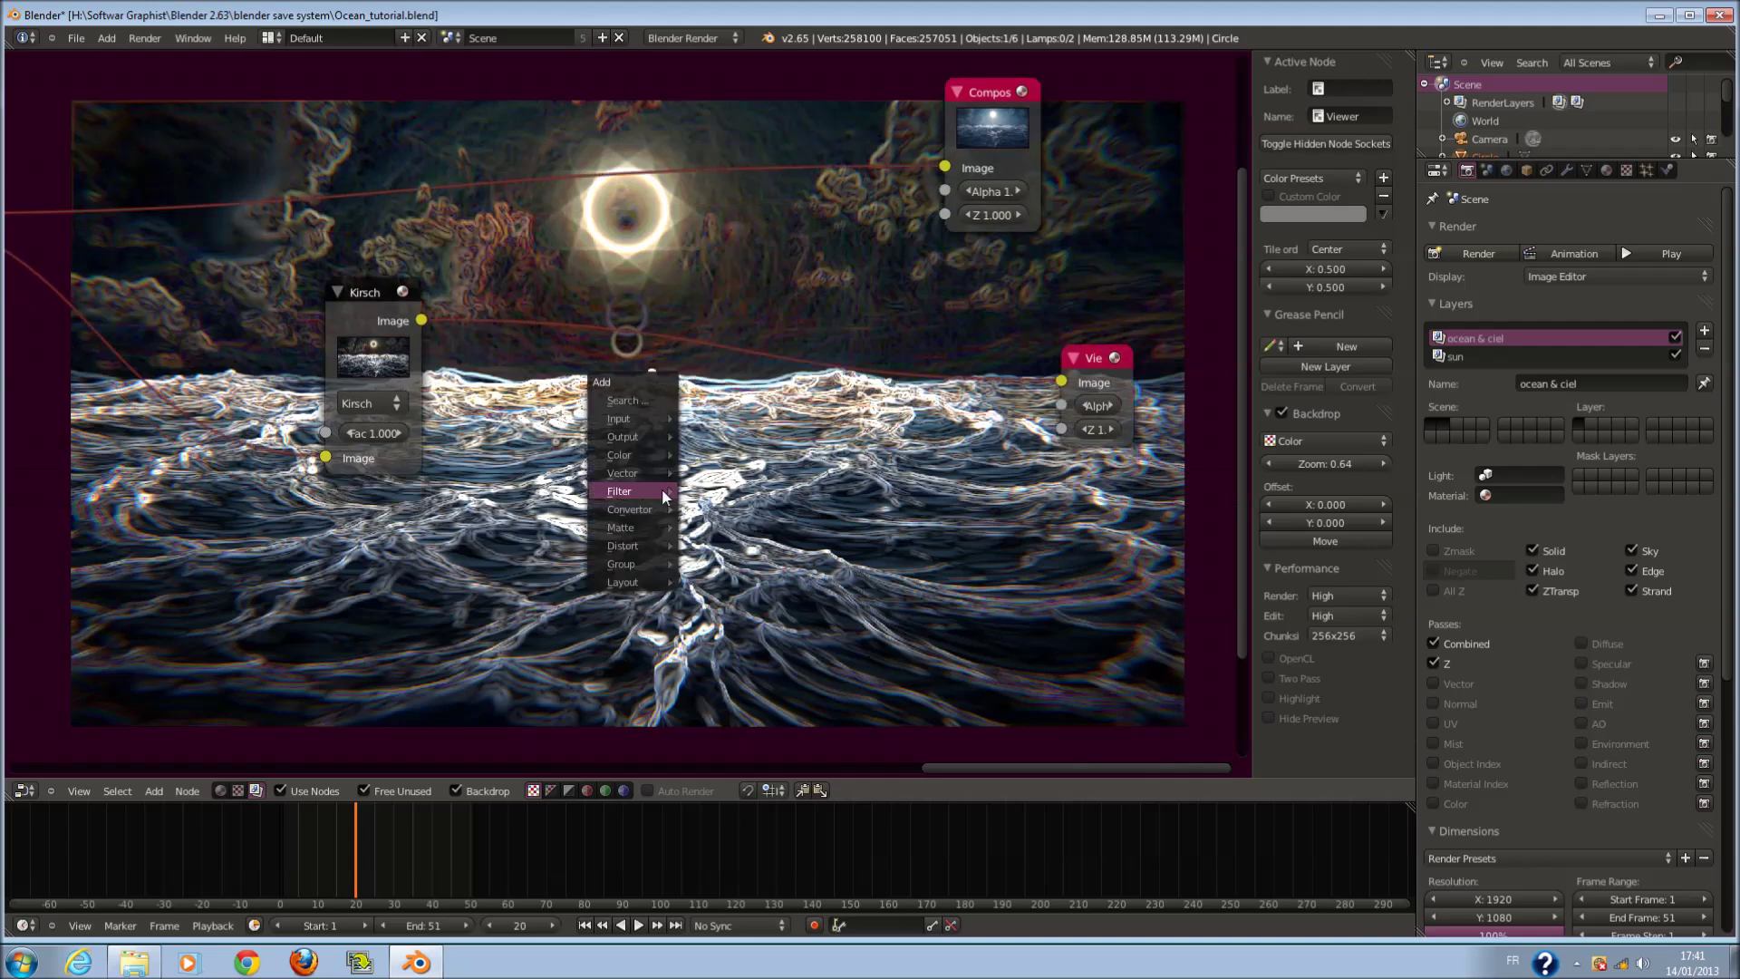
{"action": "mouse_move", "coordinate": [614, 513]}
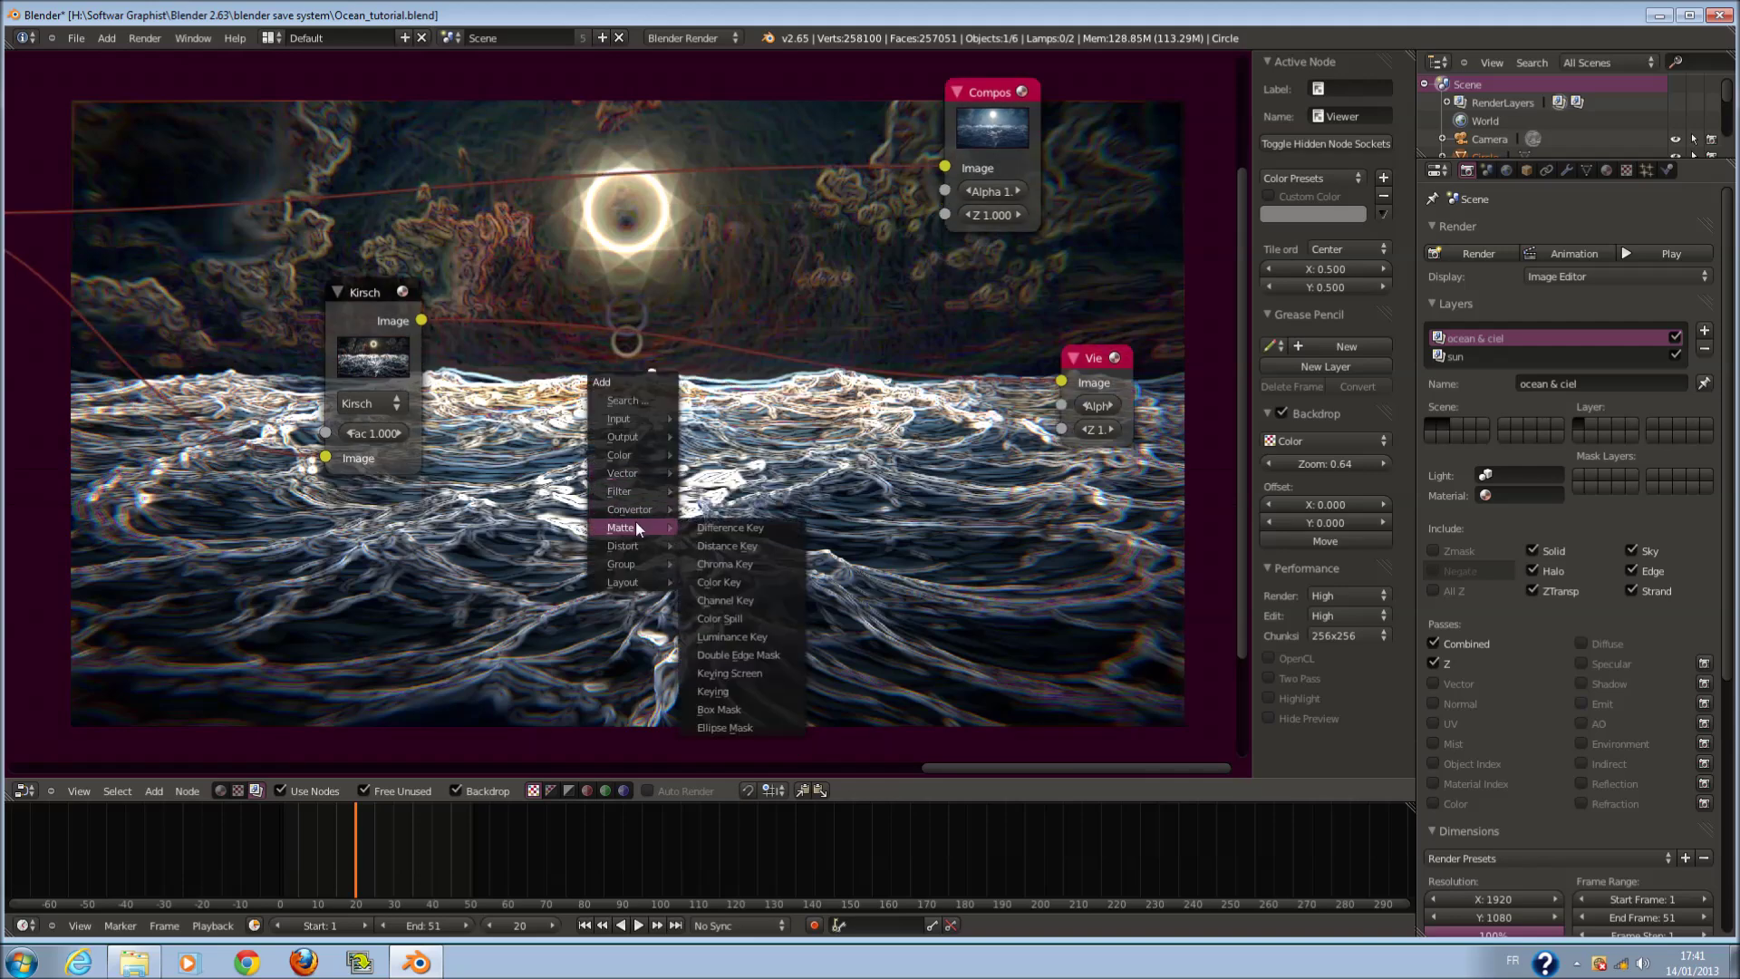
{"action": "mouse_move", "coordinate": [624, 455]}
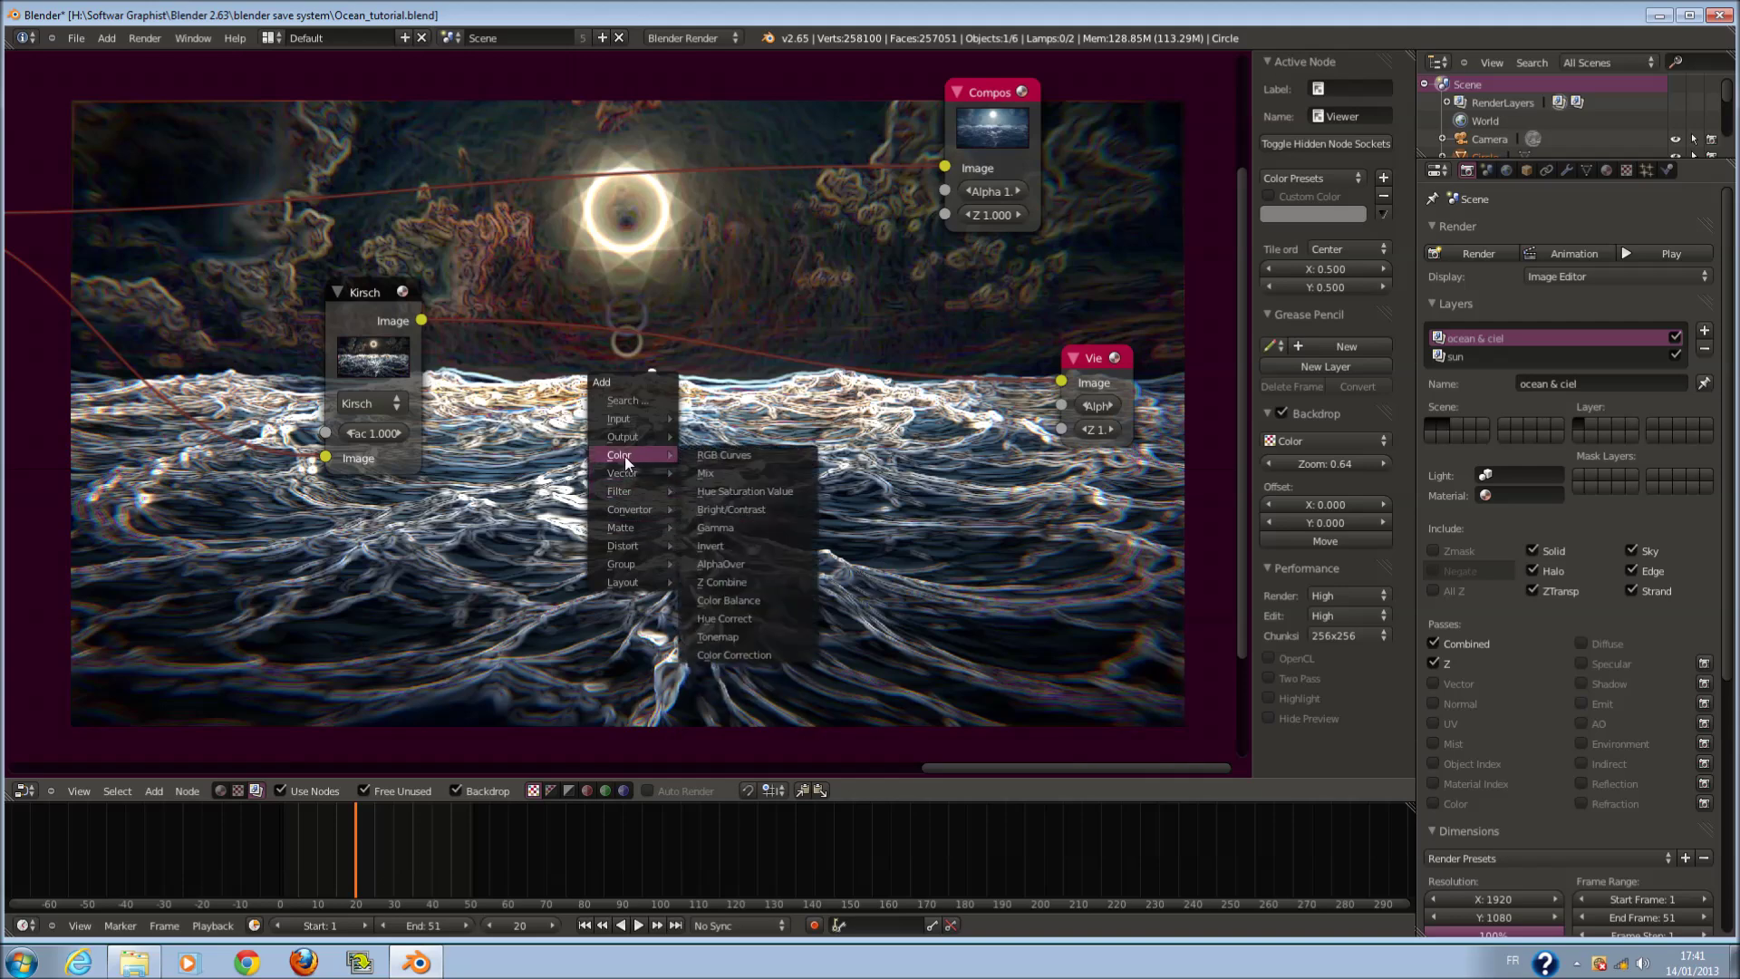
{"action": "left_click", "coordinate": [718, 472]}
{"action": "scroll", "coordinate": [679, 351], "scroll_direction": "down", "scroll_amount": 1}
{"action": "left_click", "coordinate": [703, 318]}
{"action": "left_click_drag", "start_coordinate": [702, 323], "coordinate": [1030, 239]}
- Connect the duplicated Lens Distortion node's output to the new Mix node's first Image input
{"action": "scroll", "coordinate": [101, 306], "scroll_direction": "down", "scroll_amount": 1}
{"action": "left_click_drag", "start_coordinate": [73, 265], "coordinate": [592, 487]}
{"action": "scroll", "coordinate": [592, 486], "scroll_direction": "up", "scroll_amount": 1}
{"action": "scroll", "coordinate": [679, 531], "scroll_direction": "up", "scroll_amount": 1}
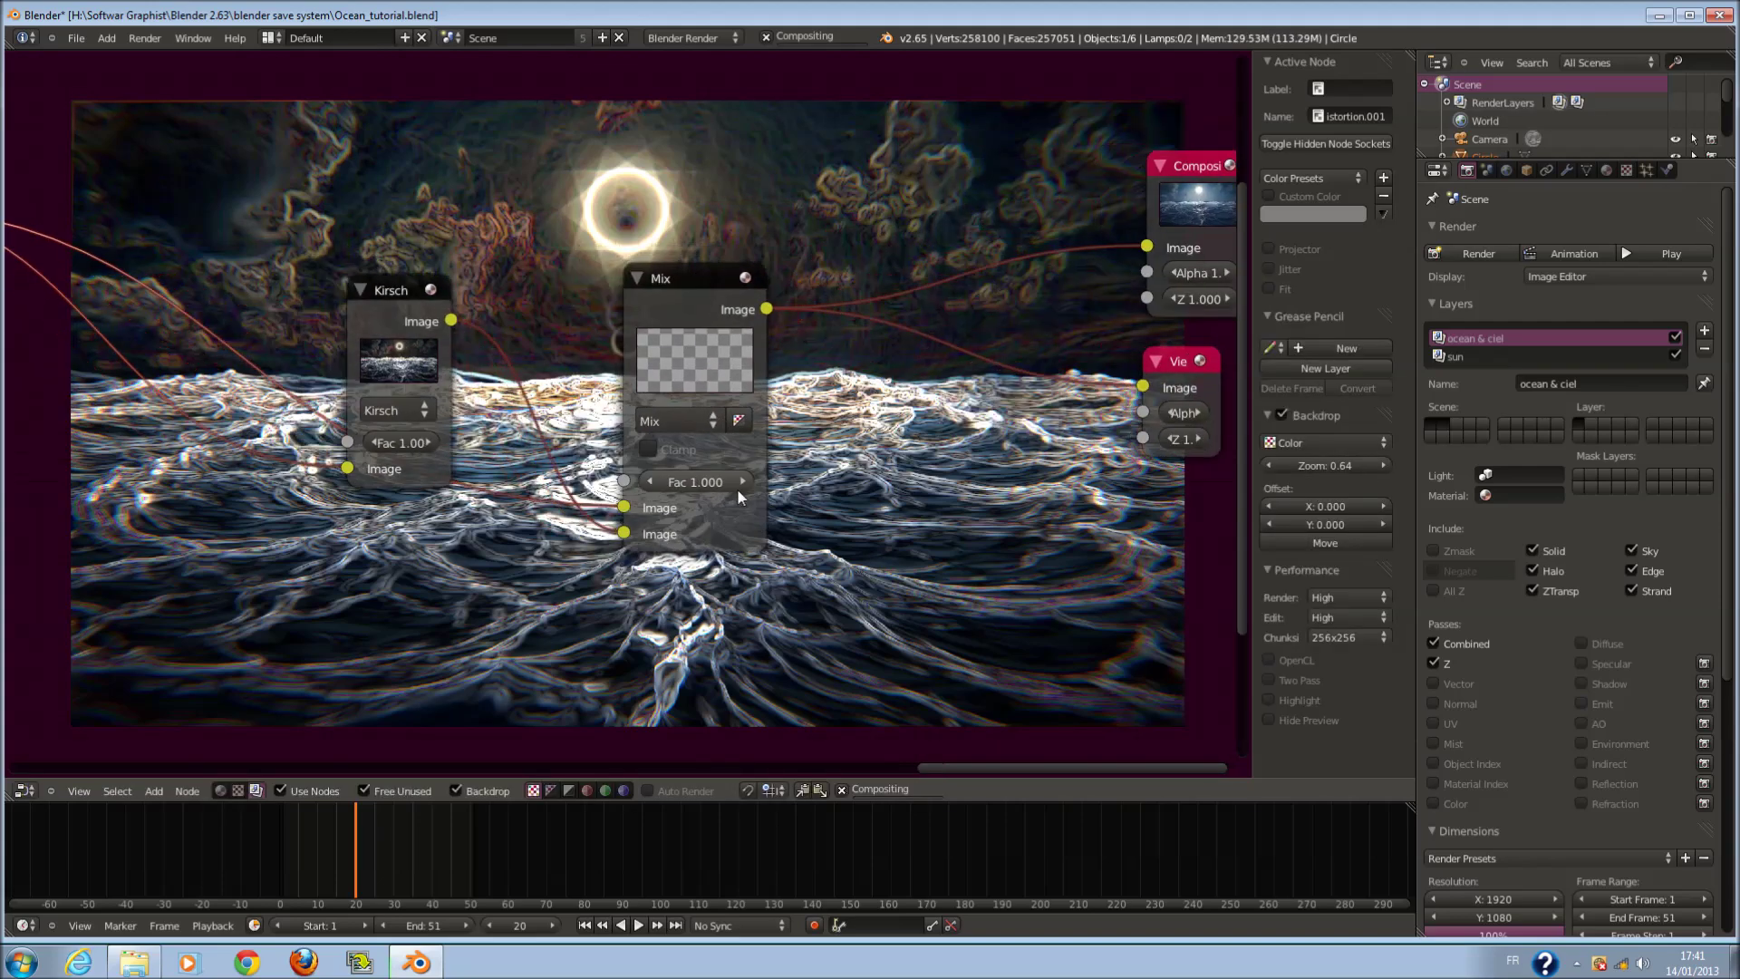
- Try the Multiply blend mode on the new Mix node
{"action": "left_click", "coordinate": [672, 421]}
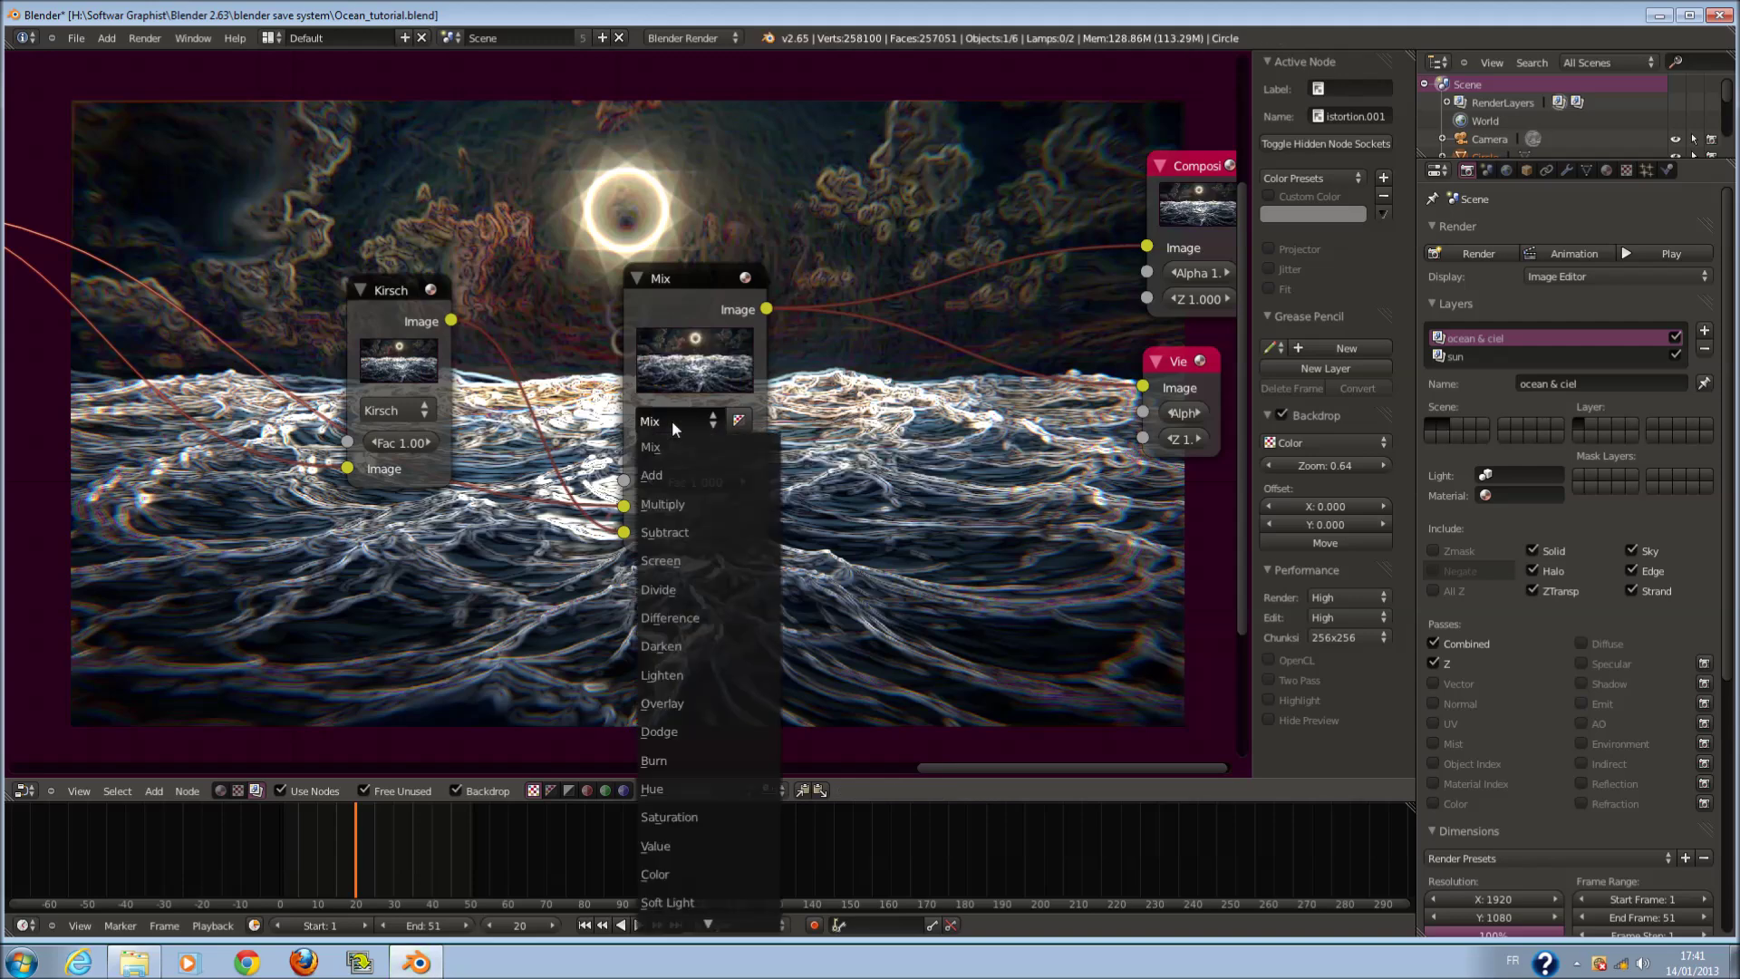
{"action": "left_click", "coordinate": [722, 498]}
{"action": "middle_click_drag", "start_coordinate": [940, 583], "coordinate": [964, 684]}
{"action": "scroll", "coordinate": [917, 636], "scroll_direction": "down", "scroll_amount": 1}
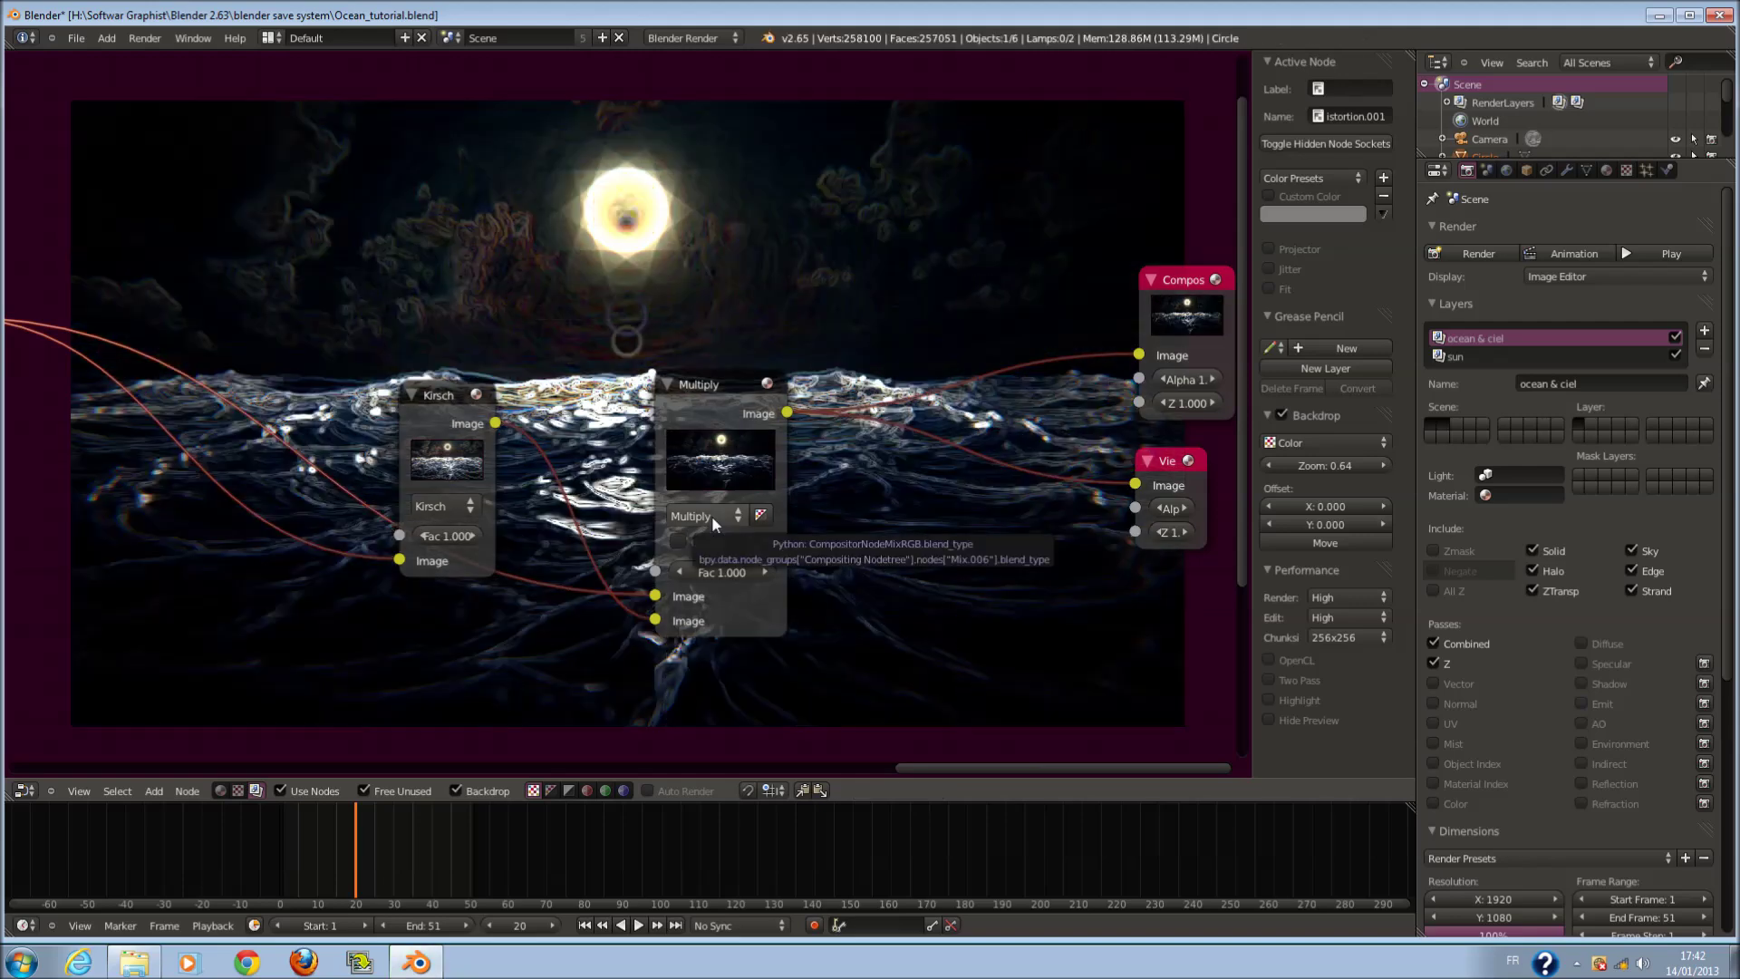
- Set the new Mix node's blend mode to Add
{"action": "left_click", "coordinate": [710, 515]}
{"action": "left_click", "coordinate": [719, 464]}
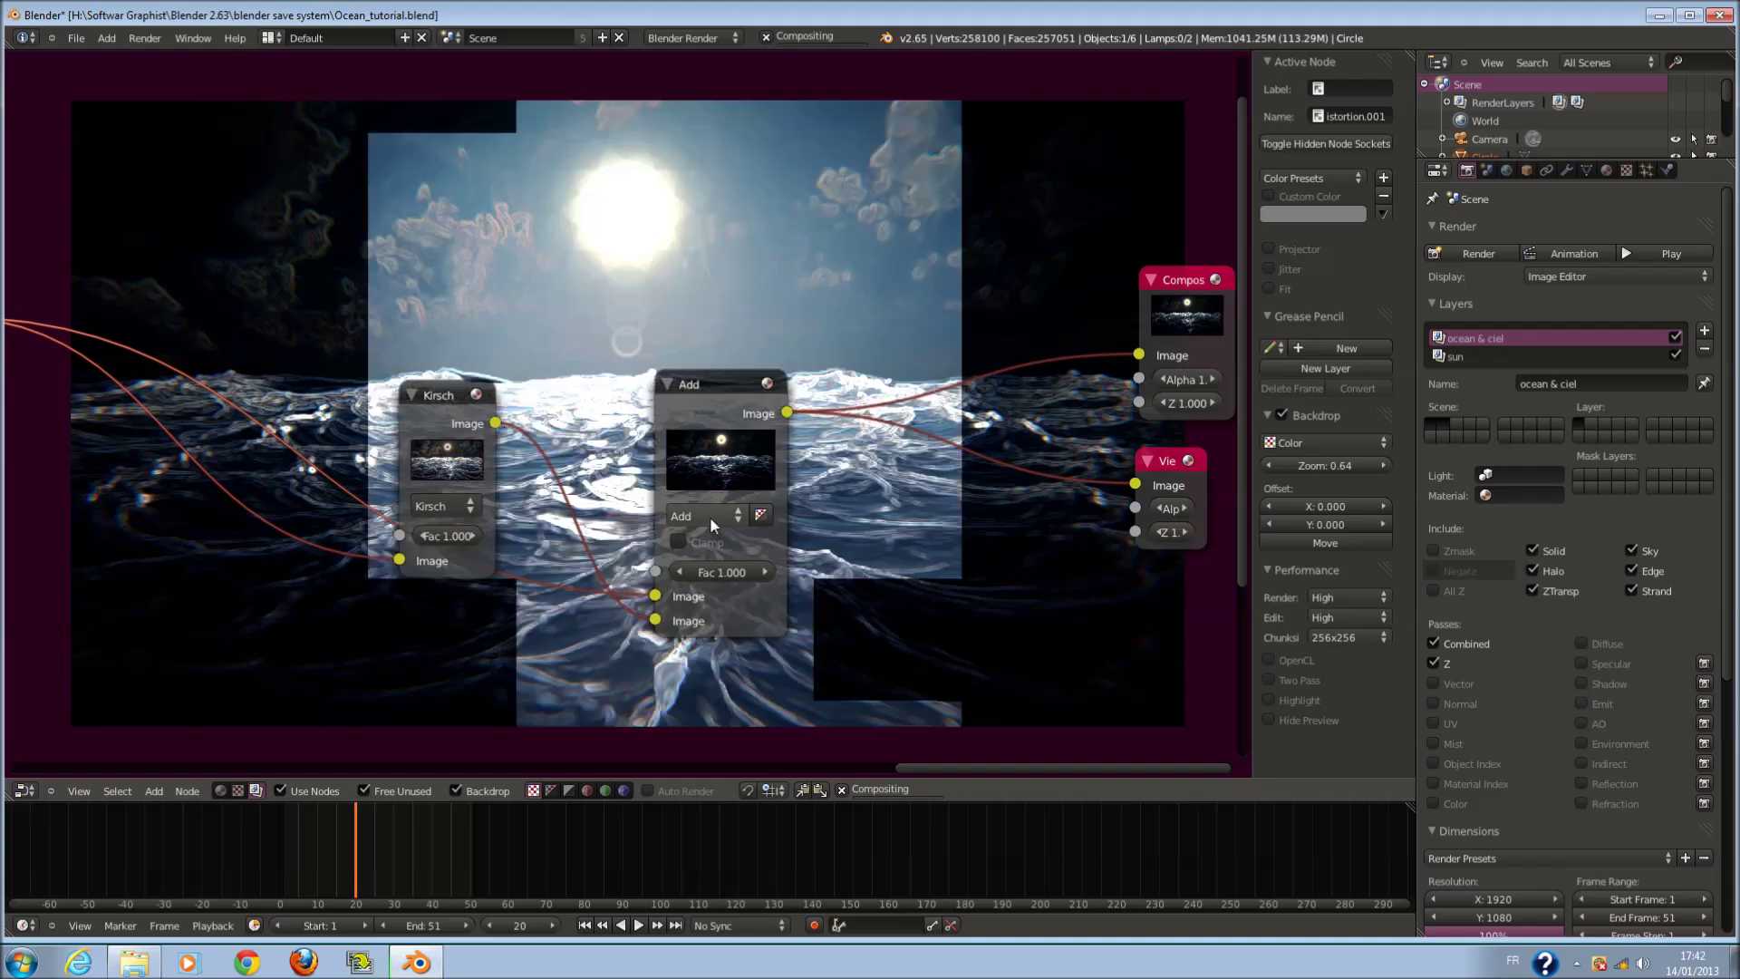
{"action": "scroll", "coordinate": [688, 519], "scroll_direction": "down", "scroll_amount": 1}
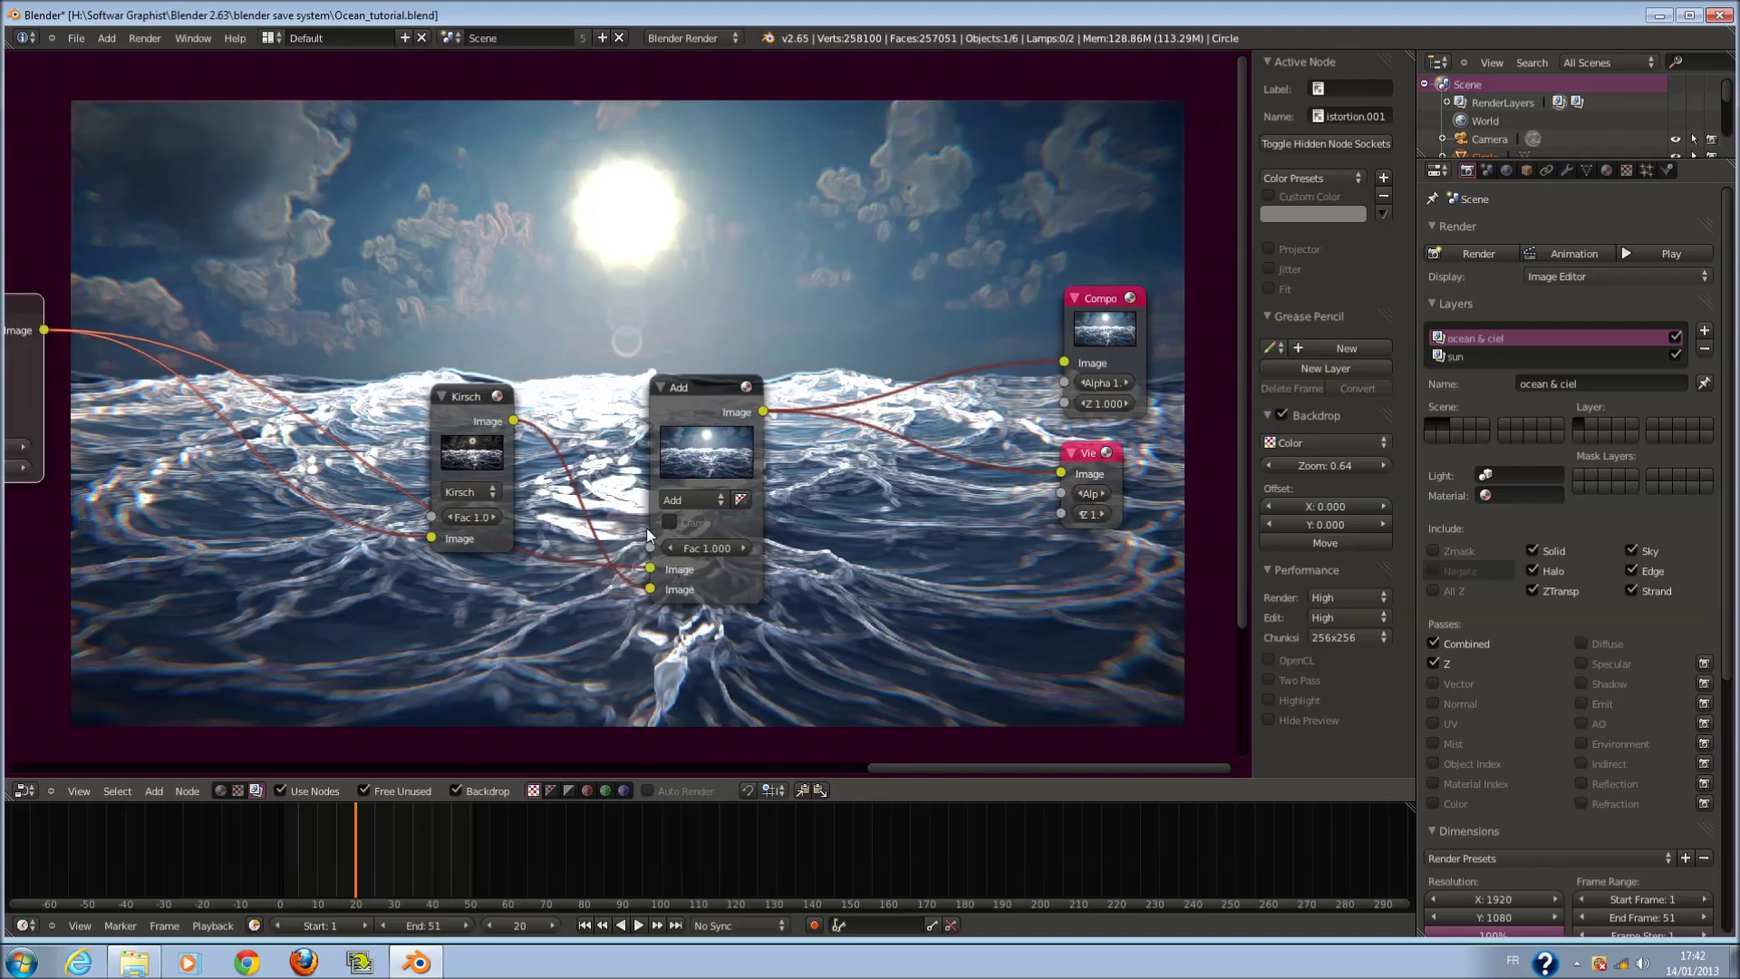
{"action": "scroll", "coordinate": [404, 542], "scroll_direction": "up", "scroll_amount": 1}
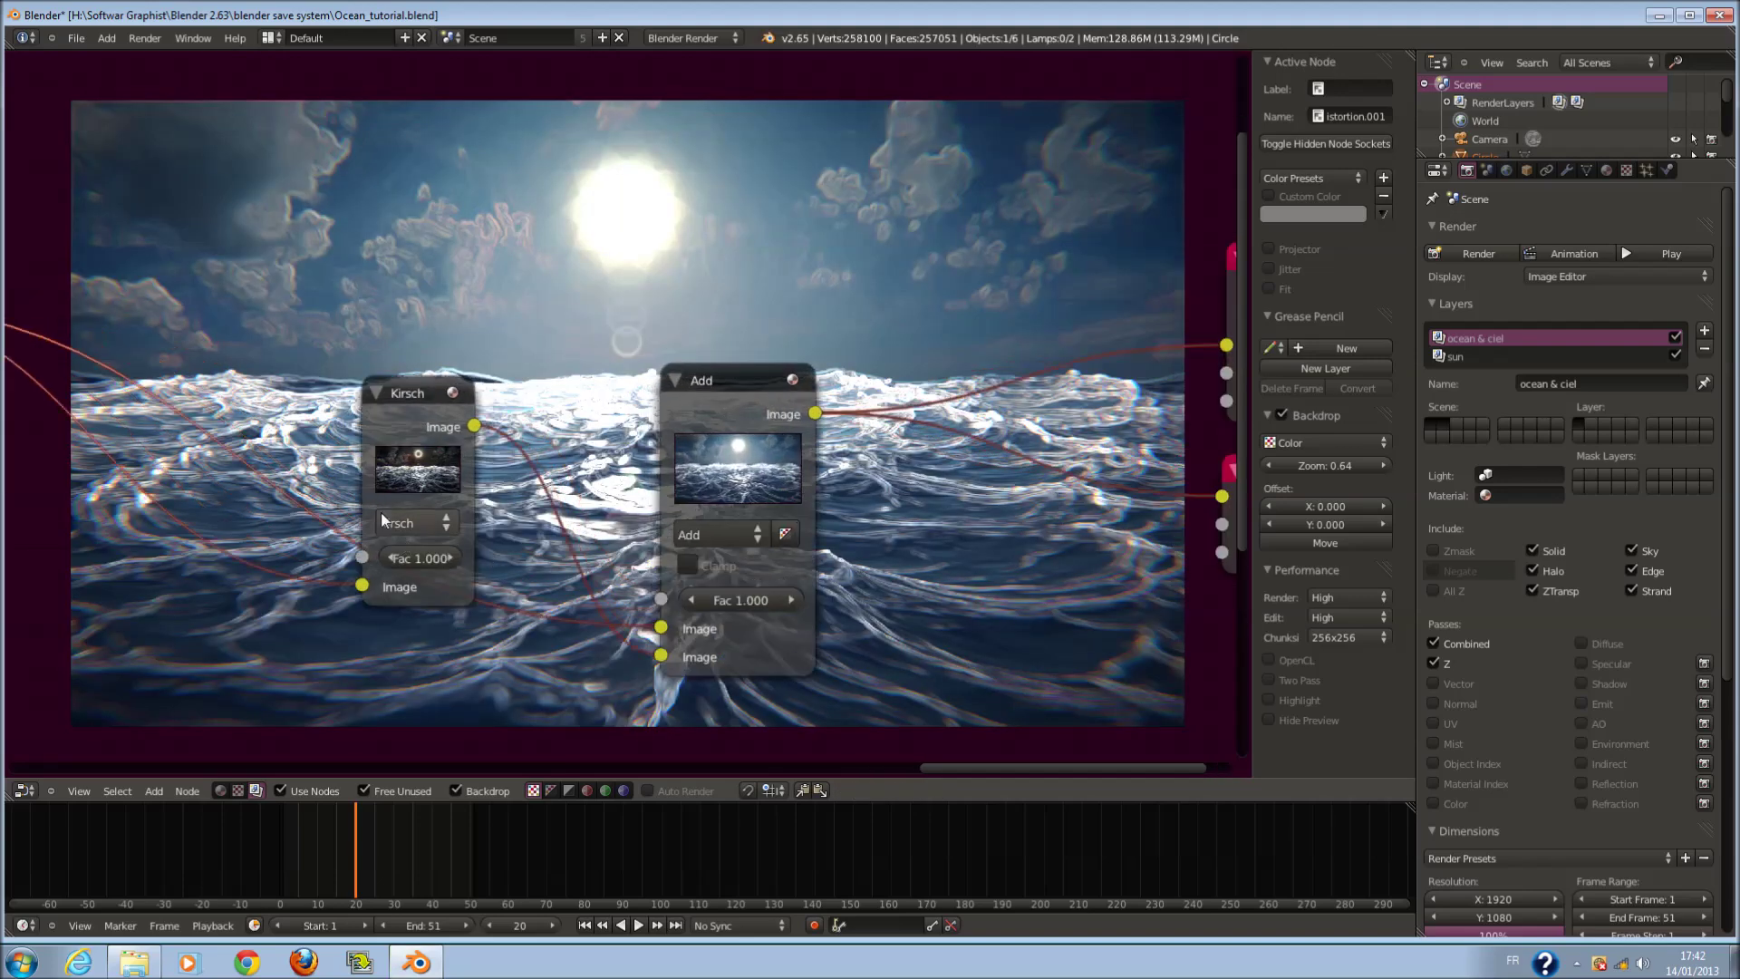
- Set the Add node's Fac to 0.1 to weaken the Kirsch edge effect
{"action": "left_click", "coordinate": [419, 558]}
{"action": "left_click", "coordinate": [739, 600]}
{"action": "type", "text": "0"}
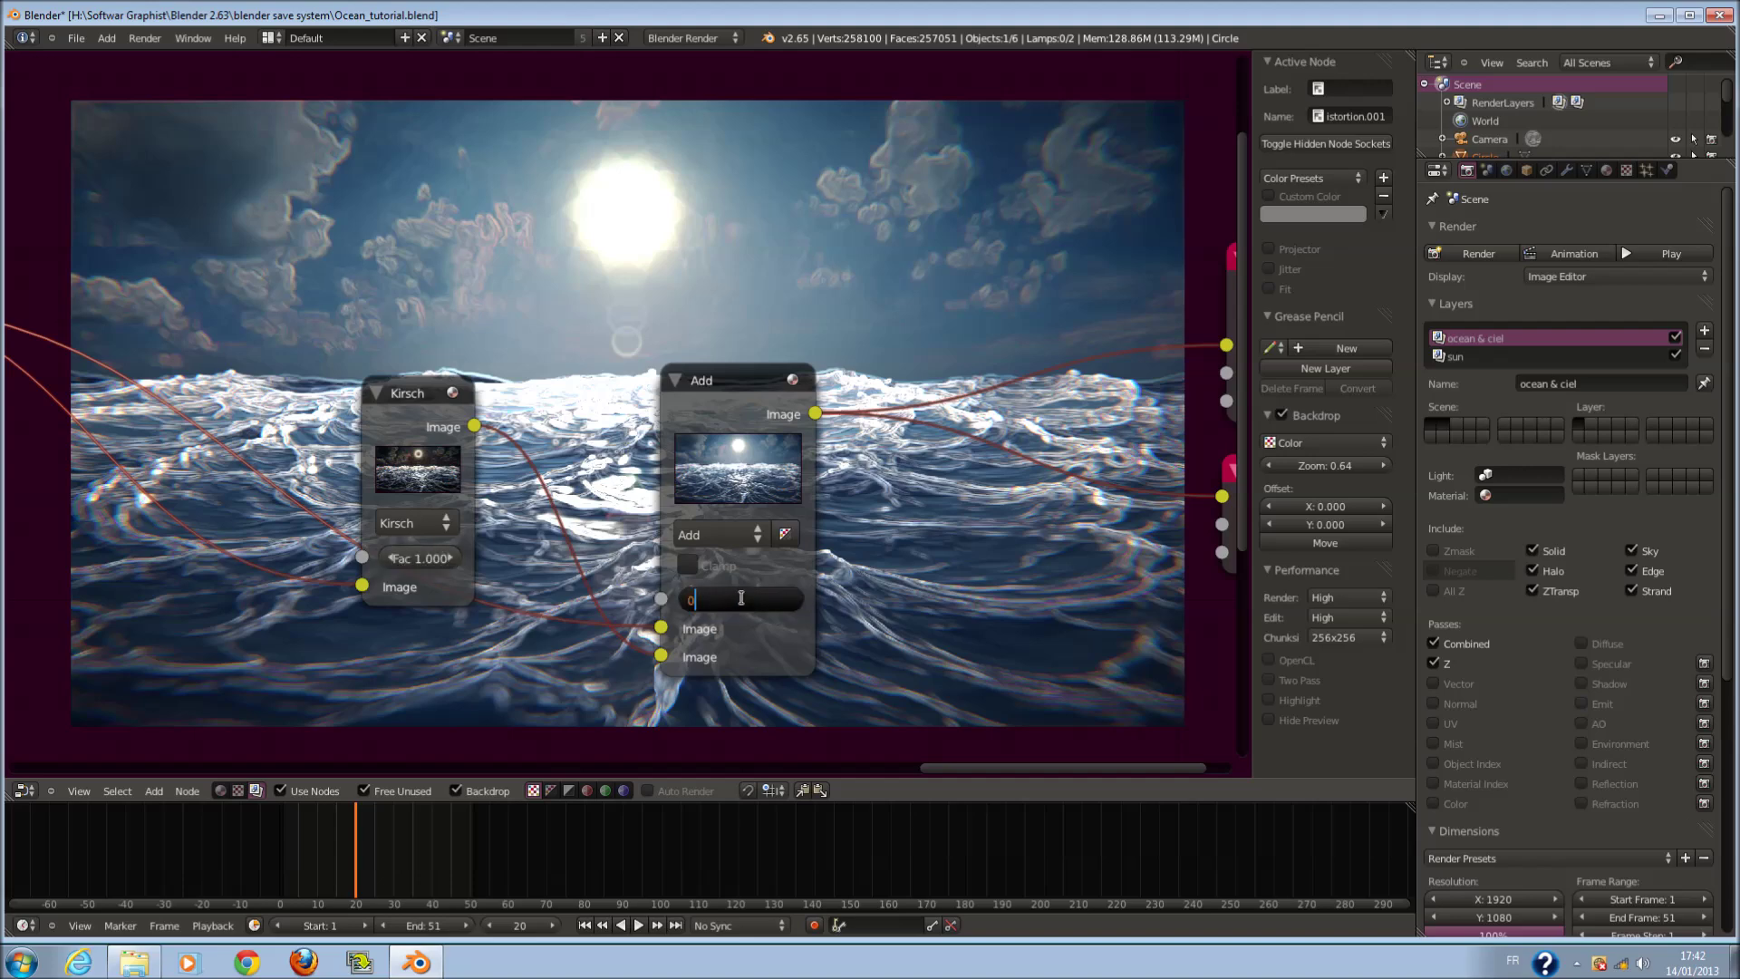
{"action": "type", "text": ".1"}
{"action": "key", "text": "Return"}
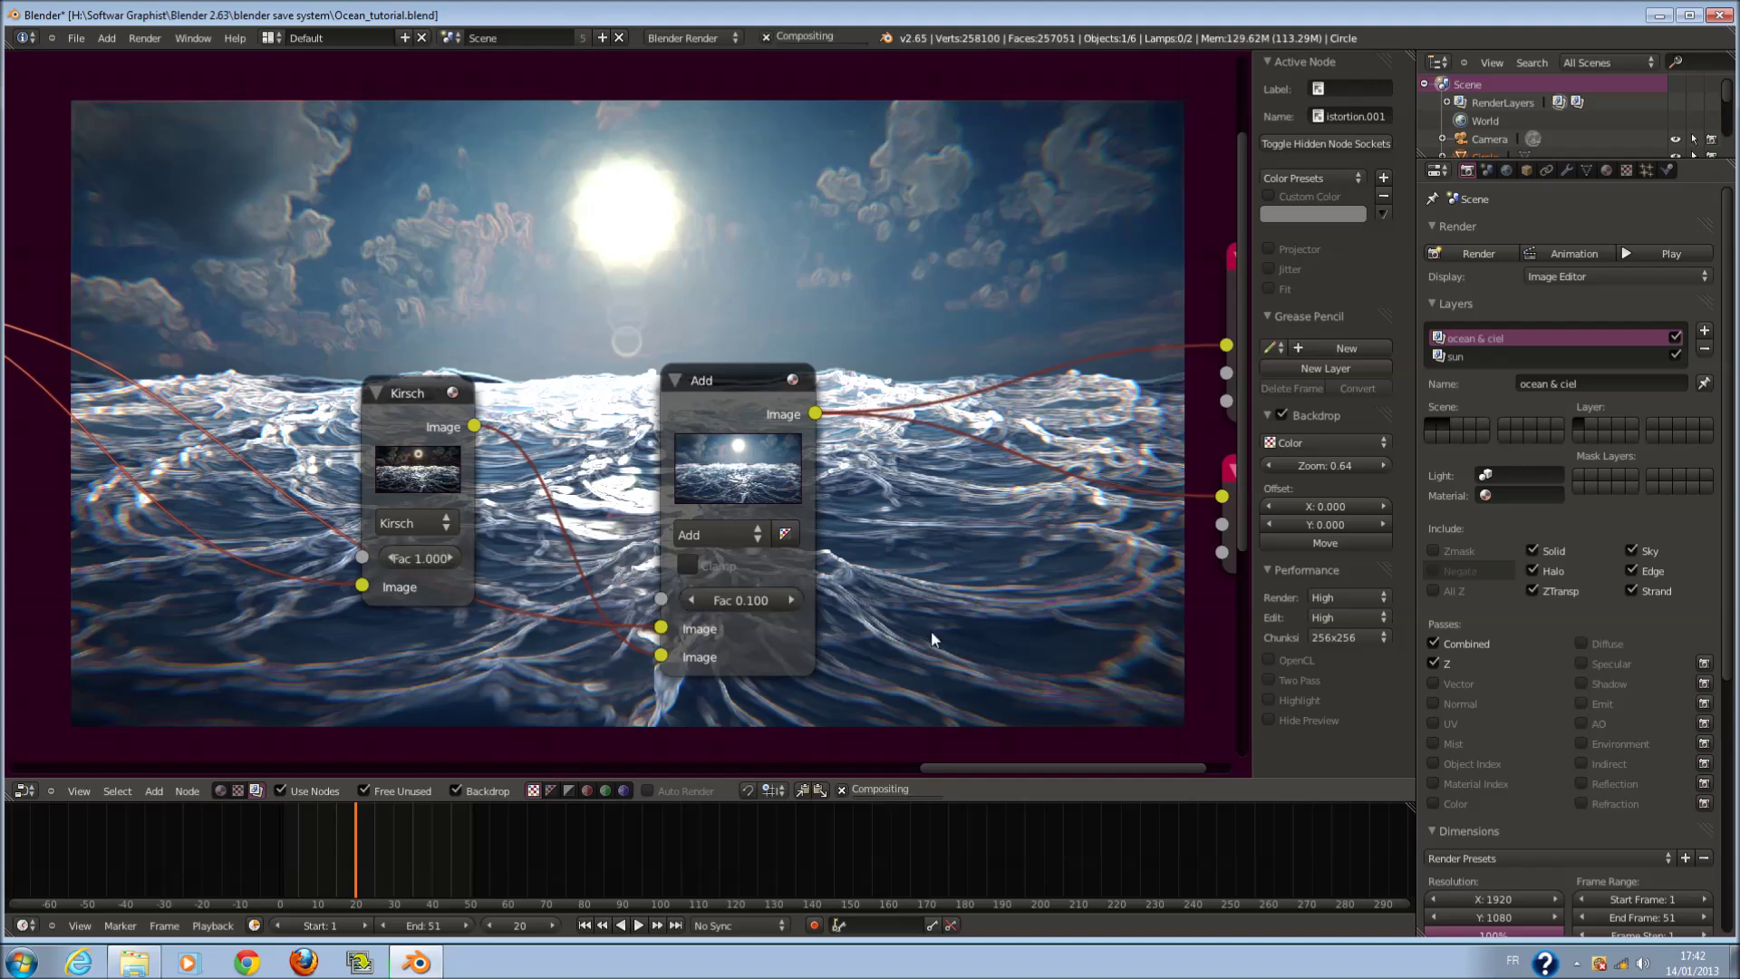
{"action": "scroll", "coordinate": [930, 628], "scroll_direction": "down", "scroll_amount": 1}
{"action": "scroll", "coordinate": [913, 613], "scroll_direction": "down", "scroll_amount": 1}
{"action": "middle_click_drag", "start_coordinate": [933, 625], "coordinate": [1009, 676]}
{"action": "scroll", "coordinate": [1011, 680], "scroll_direction": "up", "scroll_amount": 1}
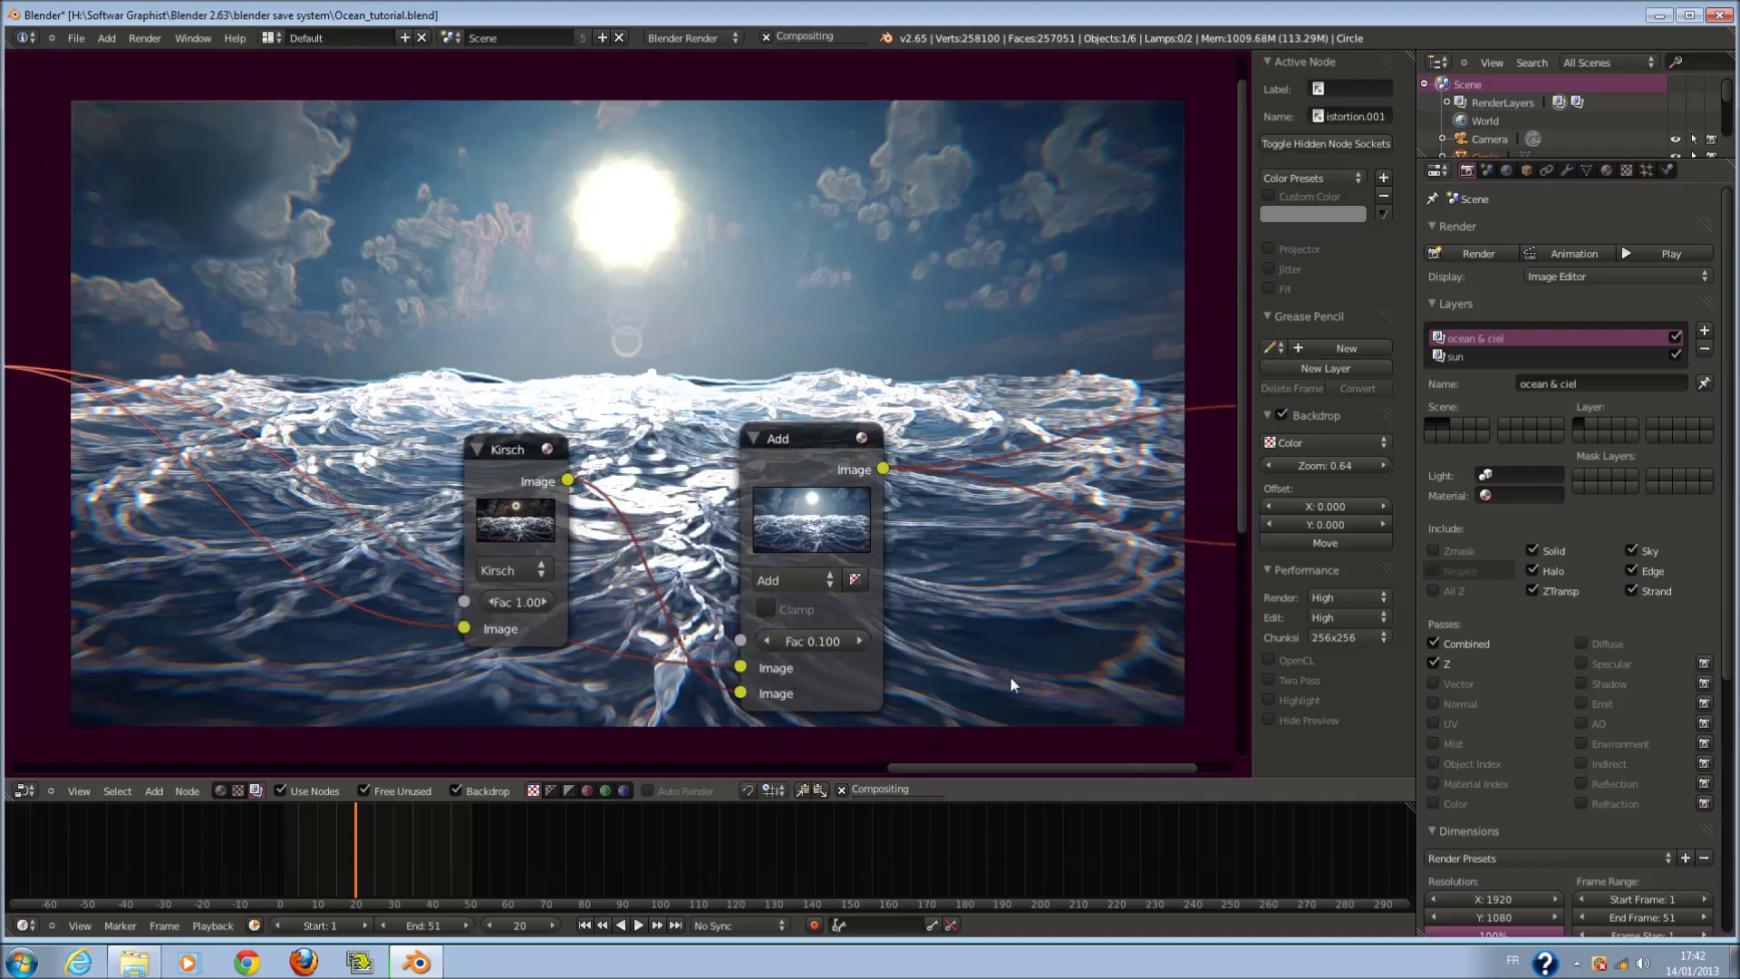
{"action": "mouse_move", "coordinate": [1009, 676]}
{"action": "middle_mouse_down"}
{"action": "mouse_move", "coordinate": [991, 661]}
{"action": "mouse_move", "coordinate": [1100, 696]}
{"action": "mouse_move", "coordinate": [1013, 643]}
{"action": "middle_mouse_up"}
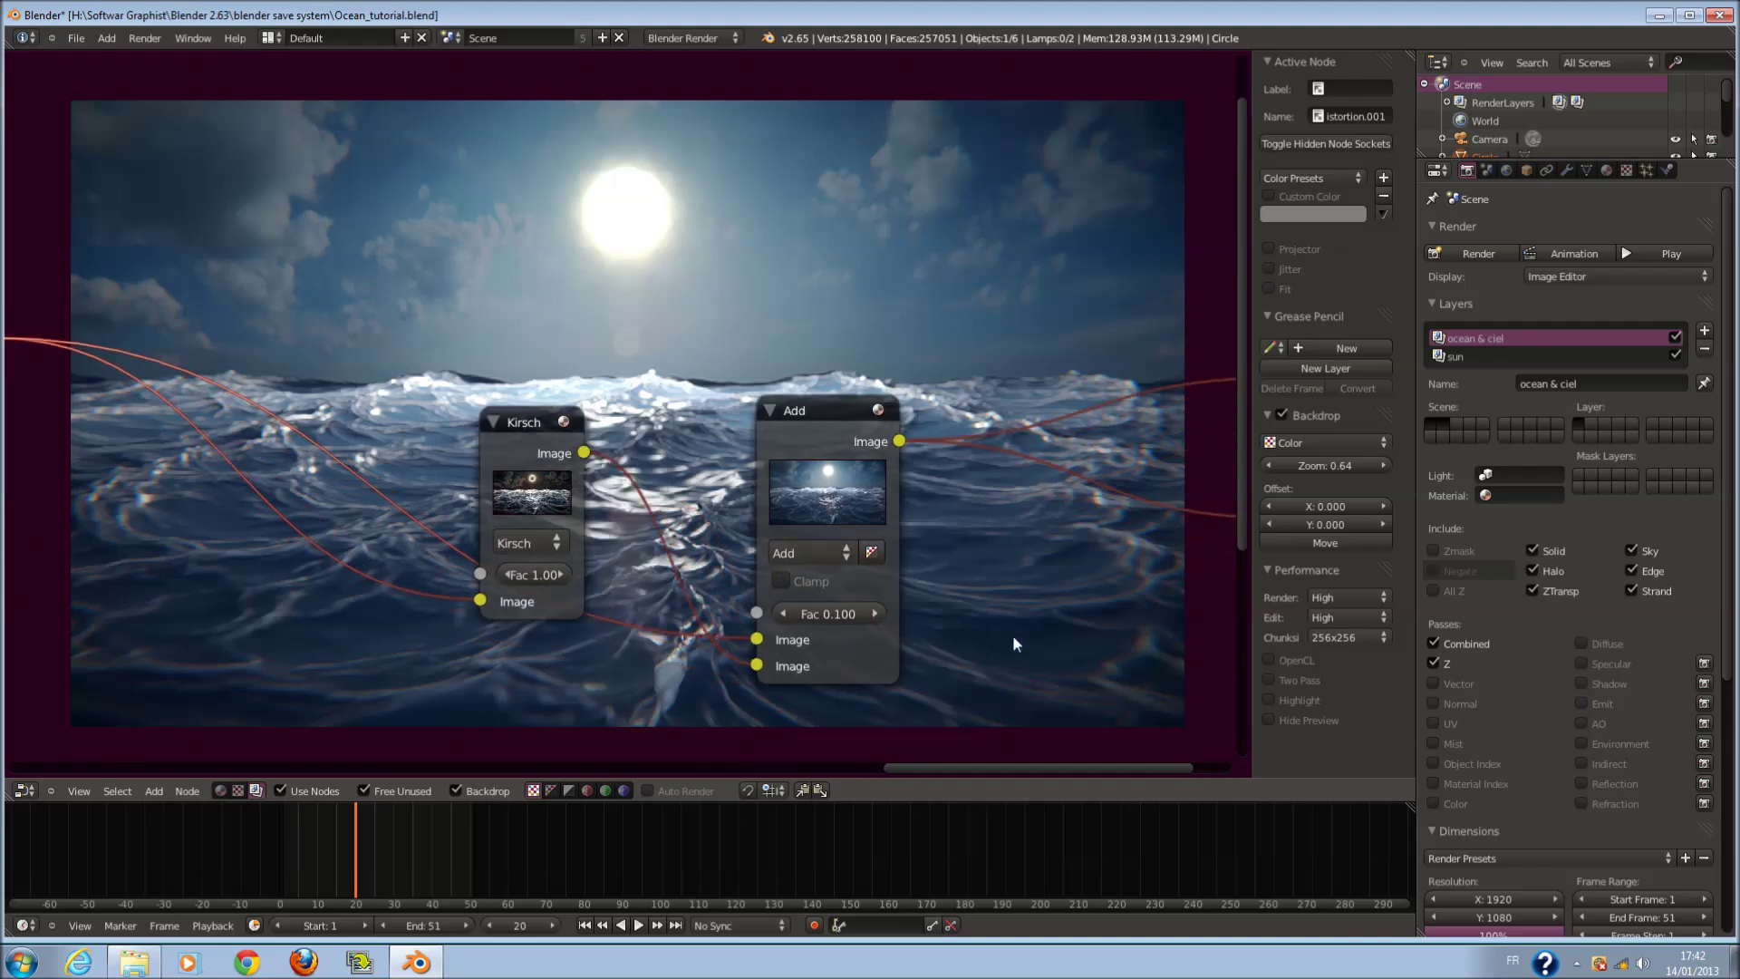
- Set the Add node's Fac to 1 and the Kirsch filter's Fac to 0.2
{"action": "type", "text": "1"}
{"action": "key", "text": "Return"}
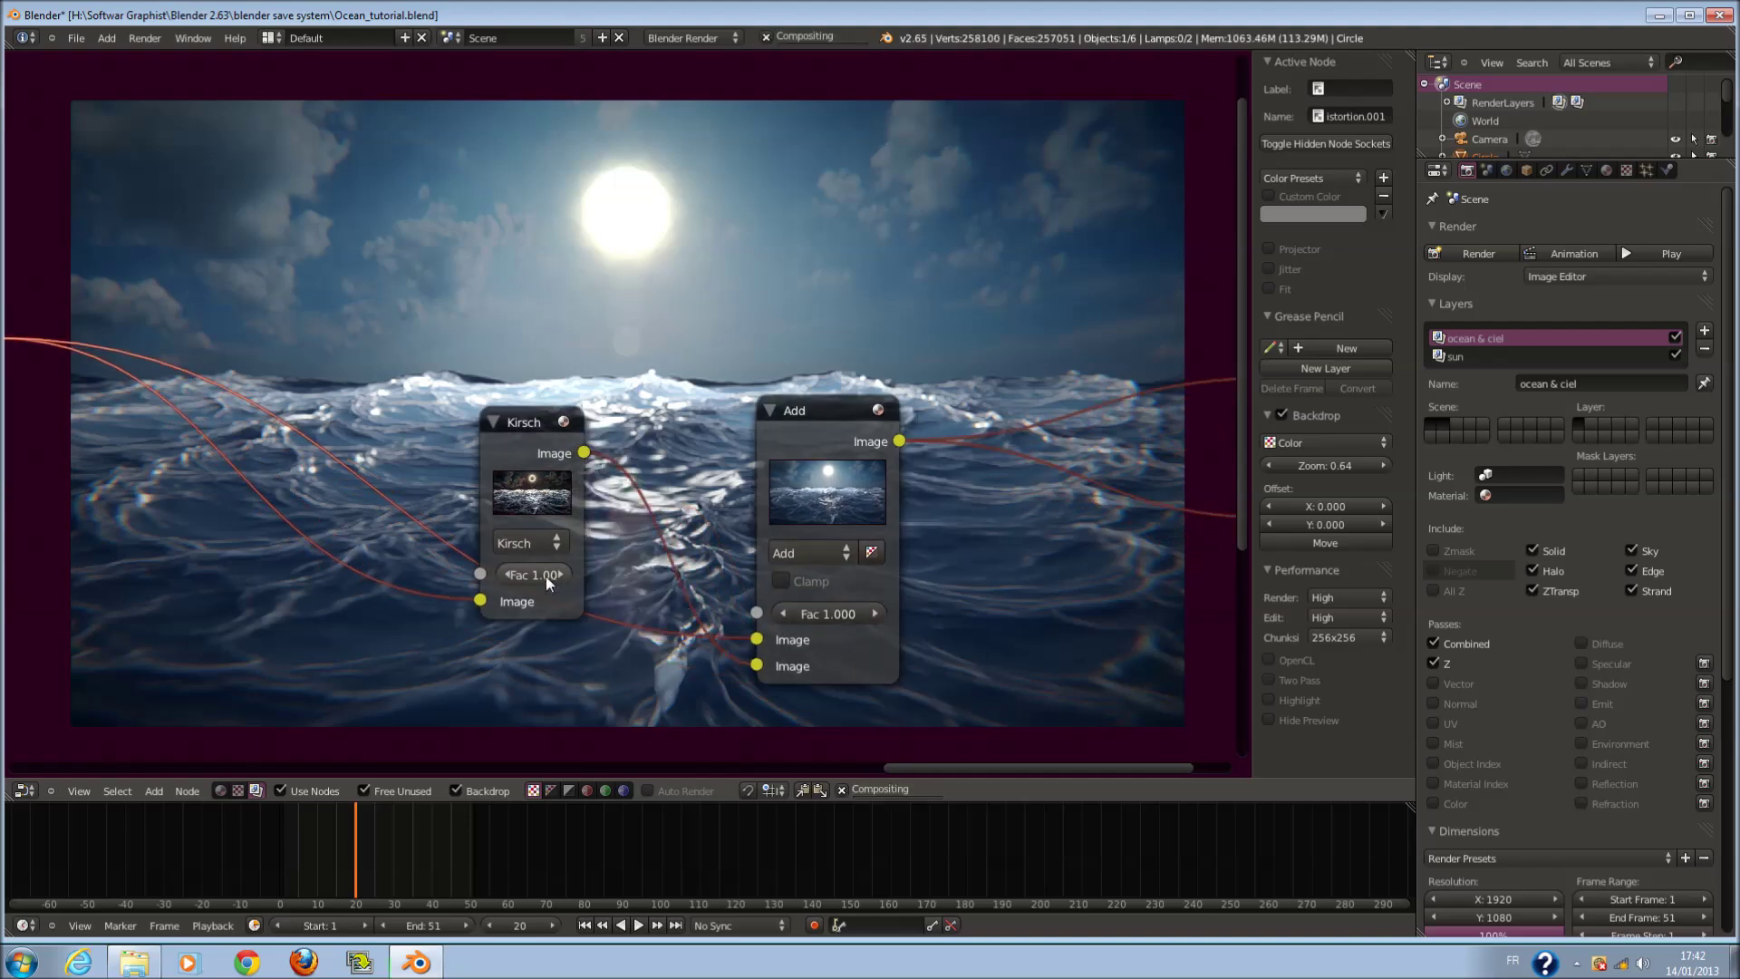
{"action": "type", "text": "0.2"}
{"action": "key", "text": "Return"}
{"action": "scroll", "coordinate": [927, 649], "scroll_direction": "down", "scroll_amount": 2}
{"action": "middle_click_drag", "start_coordinate": [1061, 646], "coordinate": [678, 415]}
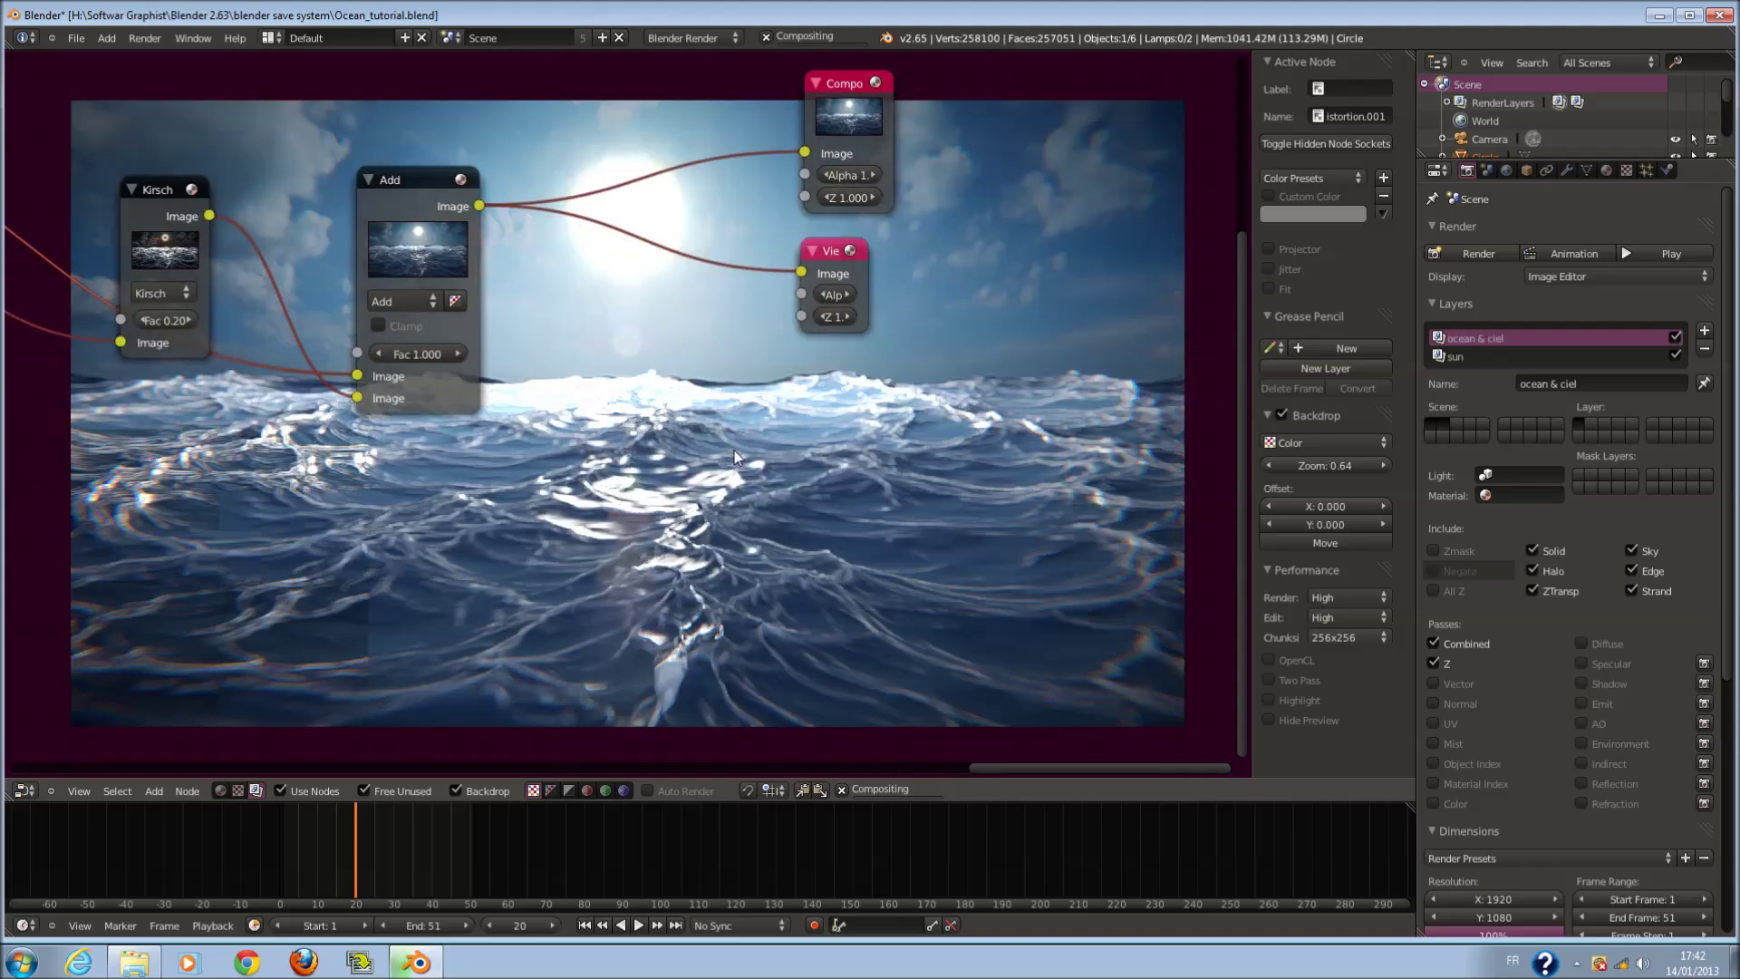
{"action": "scroll", "coordinate": [725, 441], "scroll_direction": "up", "scroll_amount": 3}
{"action": "middle_click_drag", "start_coordinate": [437, 530], "coordinate": [768, 639]}
{"action": "scroll", "coordinate": [632, 541], "scroll_direction": "down", "scroll_amount": 2}
{"action": "scroll", "coordinate": [529, 547], "scroll_direction": "up", "scroll_amount": 2}
{"action": "scroll", "coordinate": [770, 639], "scroll_direction": "up", "scroll_amount": 2}
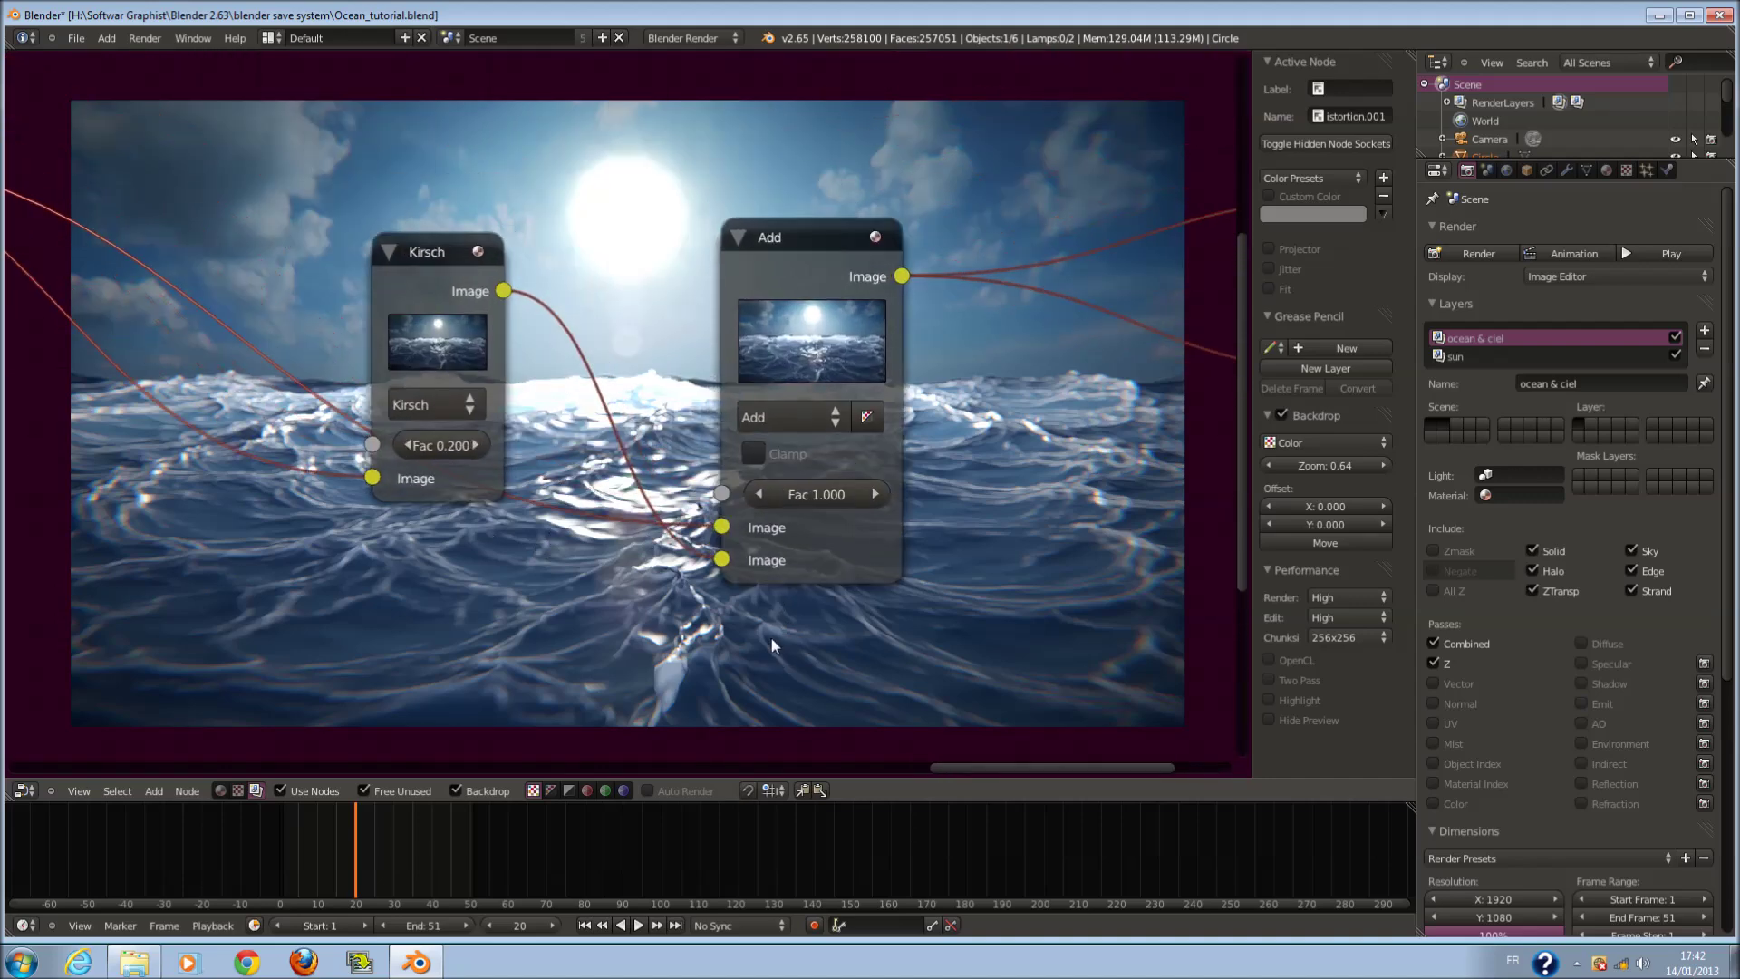
- Try Multiply blending on the node after the Kirsch filter and return it to Add
{"action": "left_click", "coordinate": [801, 426]}
{"action": "left_click", "coordinate": [815, 516]}
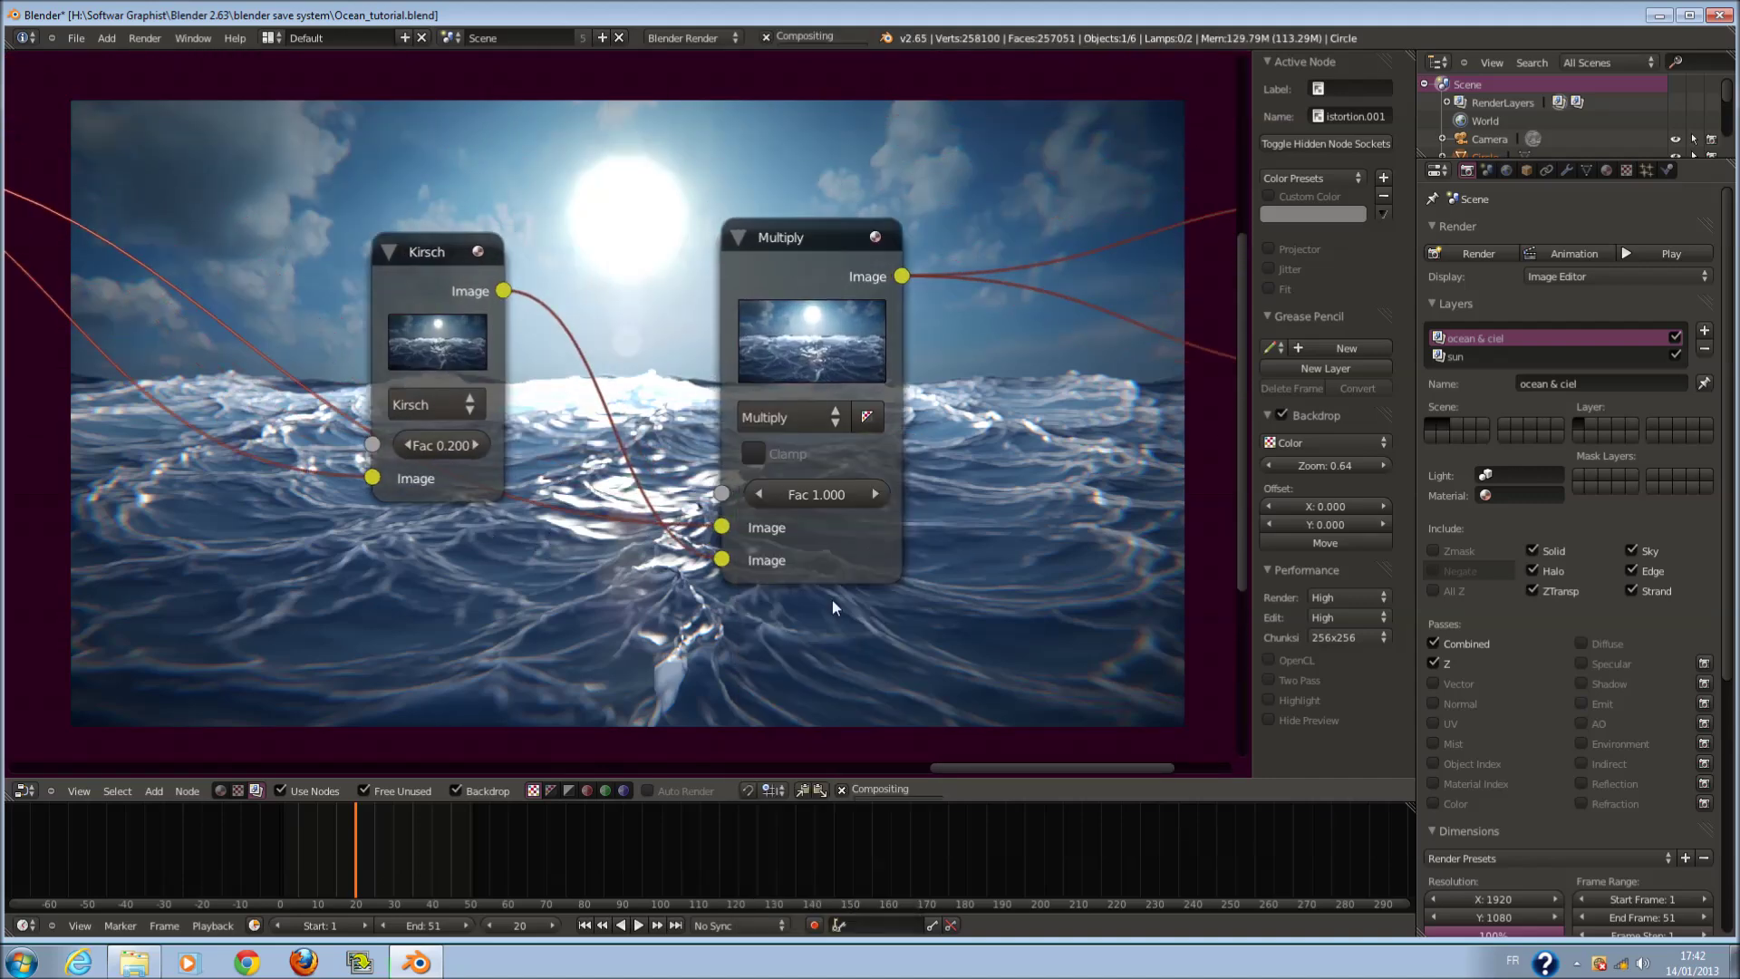
{"action": "scroll", "coordinate": [831, 600], "scroll_direction": "down", "scroll_amount": 1}
{"action": "middle_click_drag", "start_coordinate": [842, 588], "coordinate": [689, 337]}
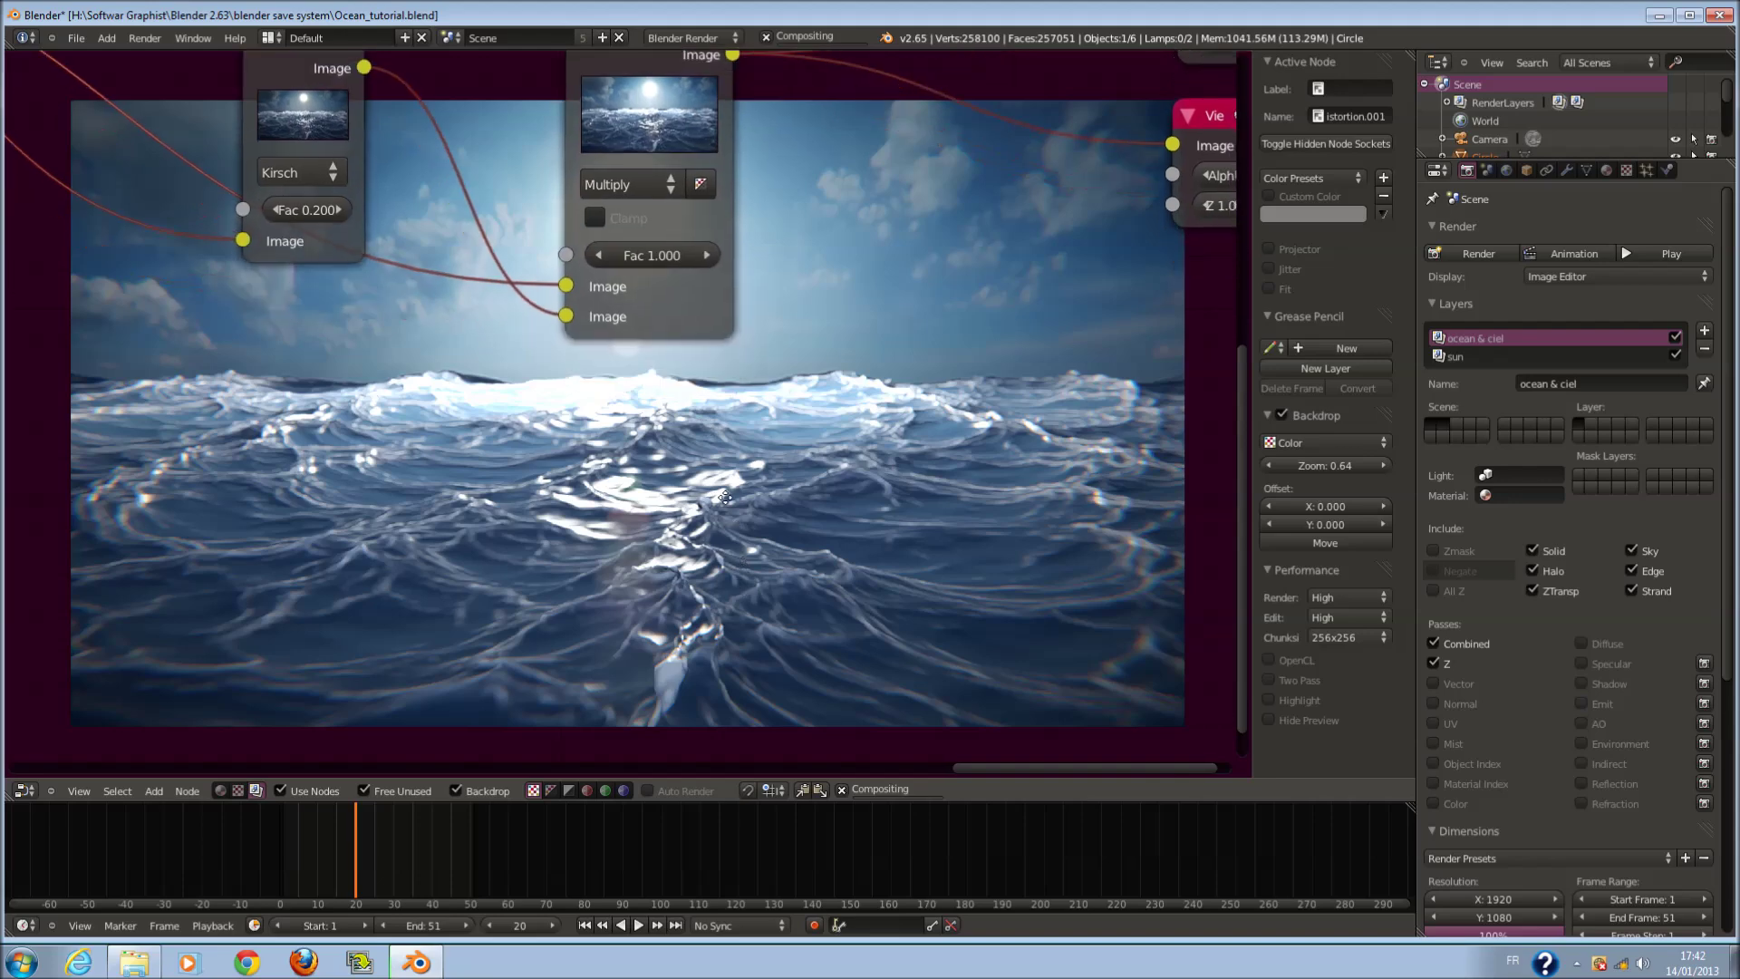
{"action": "scroll", "coordinate": [725, 497], "scroll_direction": "down", "scroll_amount": 1}
{"action": "middle_click_drag", "start_coordinate": [725, 496], "coordinate": [788, 558]}
{"action": "scroll", "coordinate": [787, 558], "scroll_direction": "up", "scroll_amount": 1}
{"action": "left_click", "coordinate": [730, 300]}
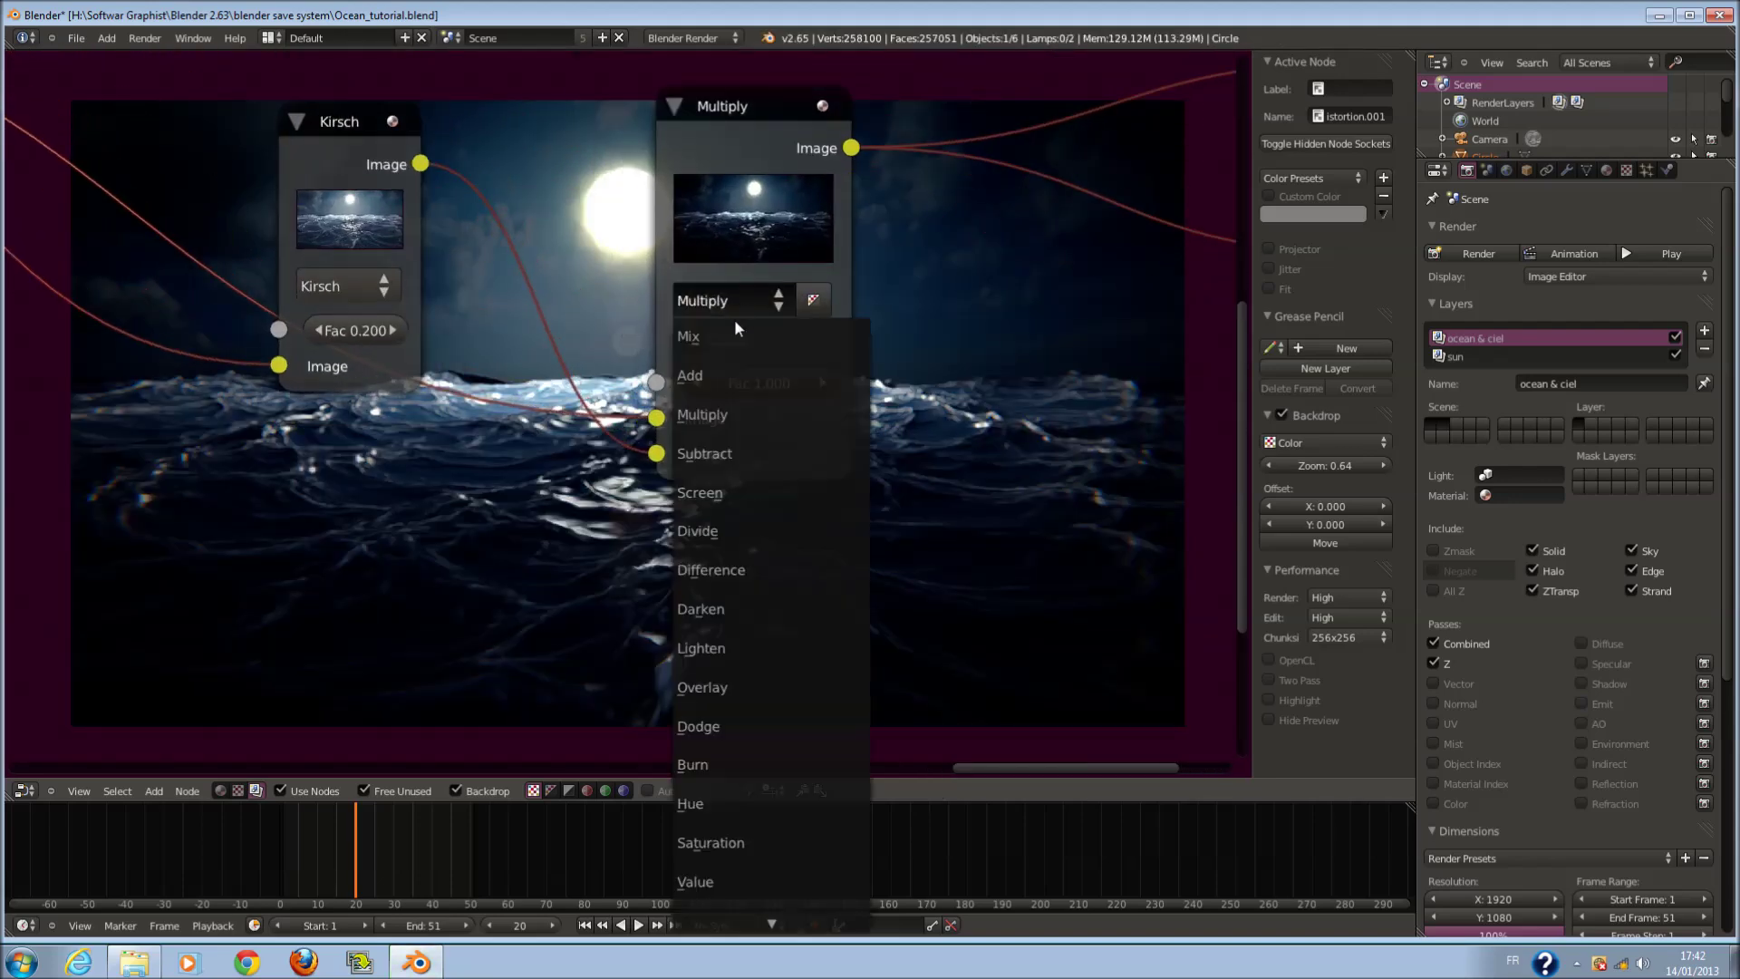
{"action": "left_click", "coordinate": [688, 374]}
{"action": "middle_click_drag", "start_coordinate": [689, 375], "coordinate": [765, 351]}
- Set the Kirsch filter node's Fac to 0.1
{"action": "scroll", "coordinate": [765, 351], "scroll_direction": "up", "scroll_amount": 1}
{"action": "left_click", "coordinate": [439, 398]}
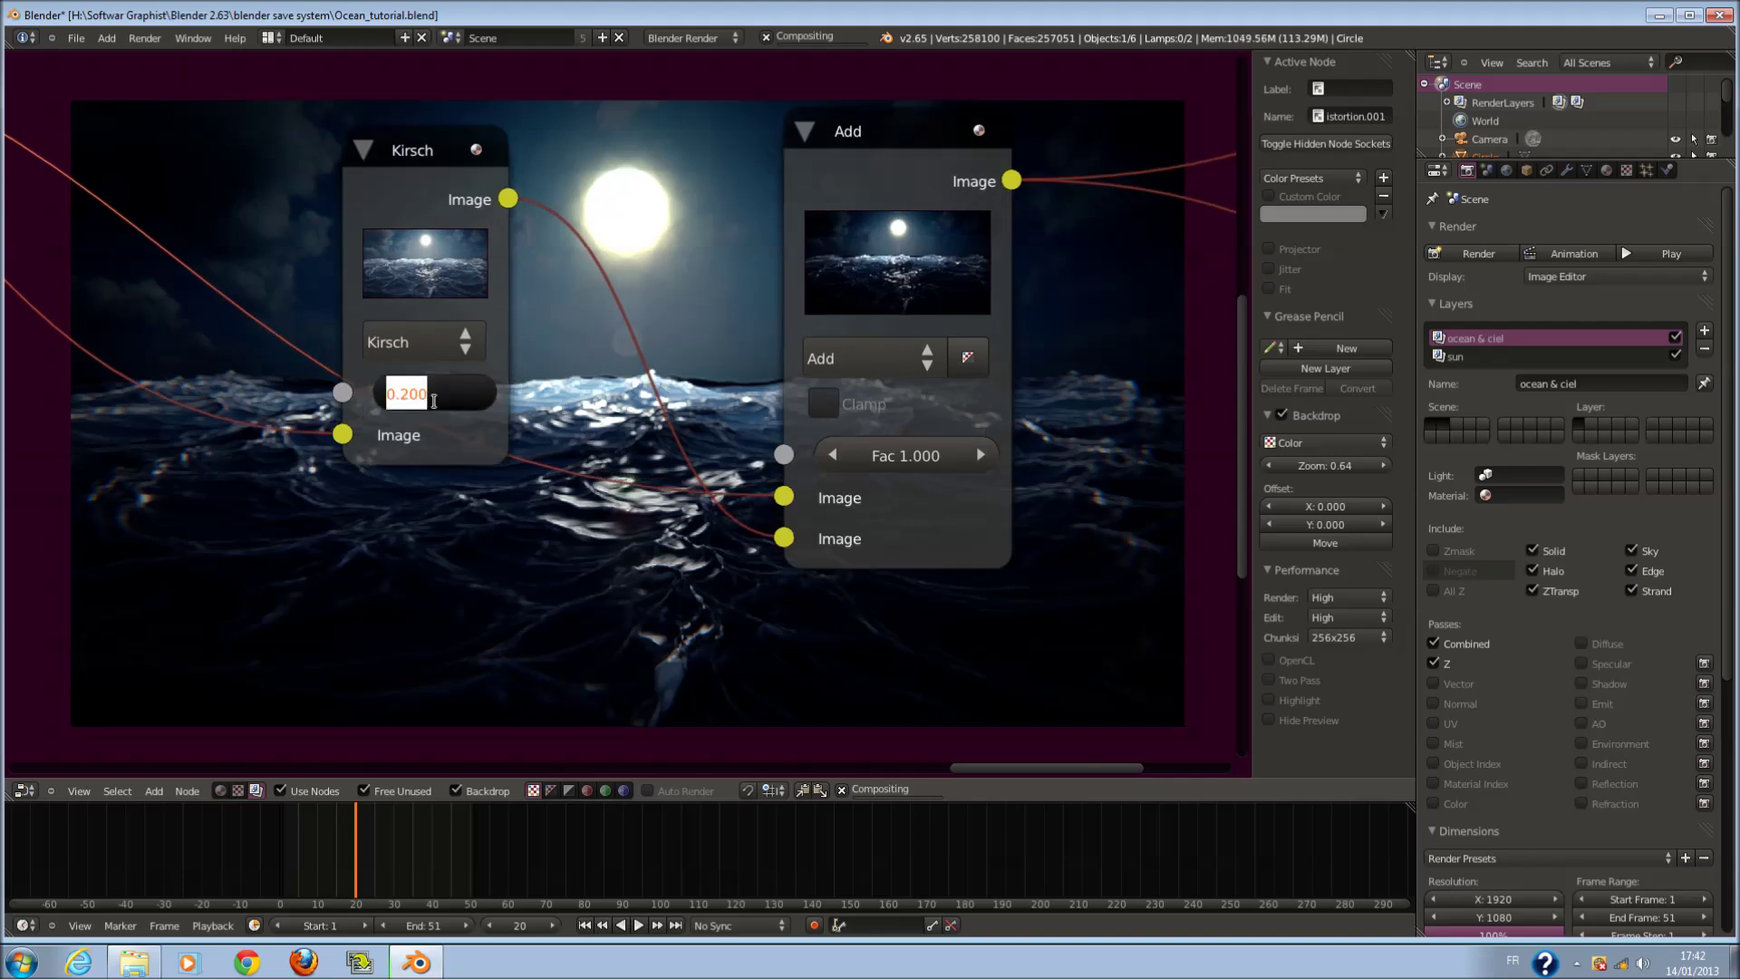
{"action": "type", "text": "0.1"}
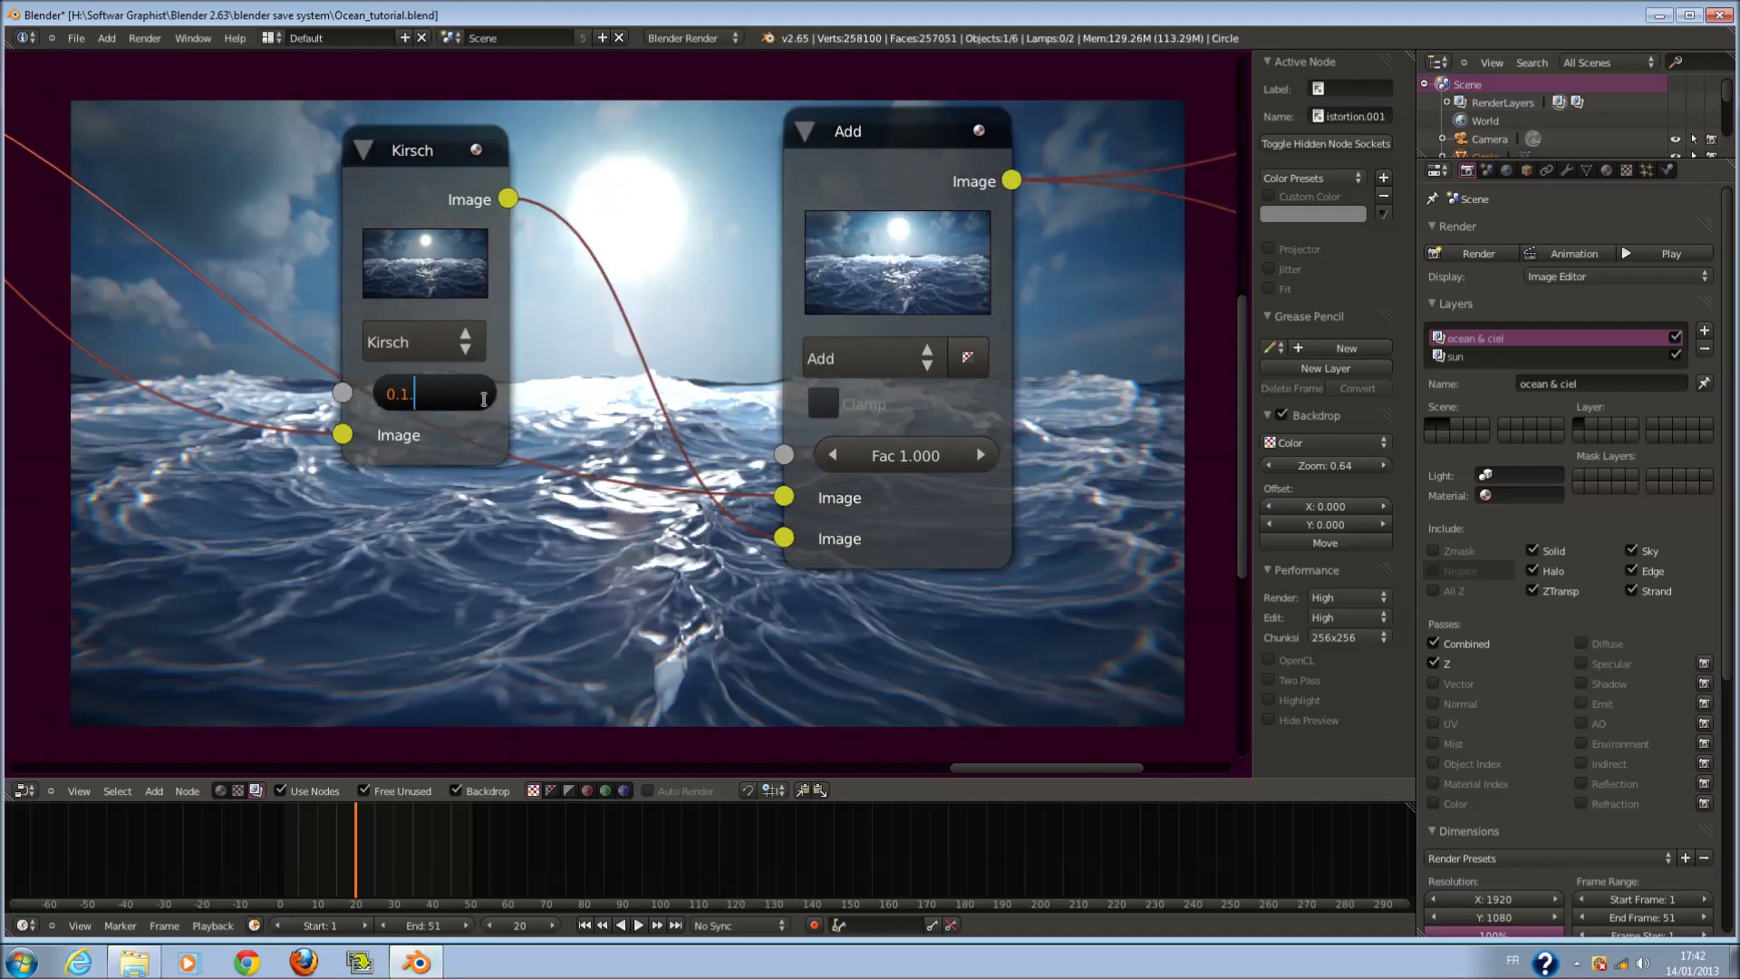
{"action": "key", "text": "BackSpace"}
{"action": "key", "text": "Return"}
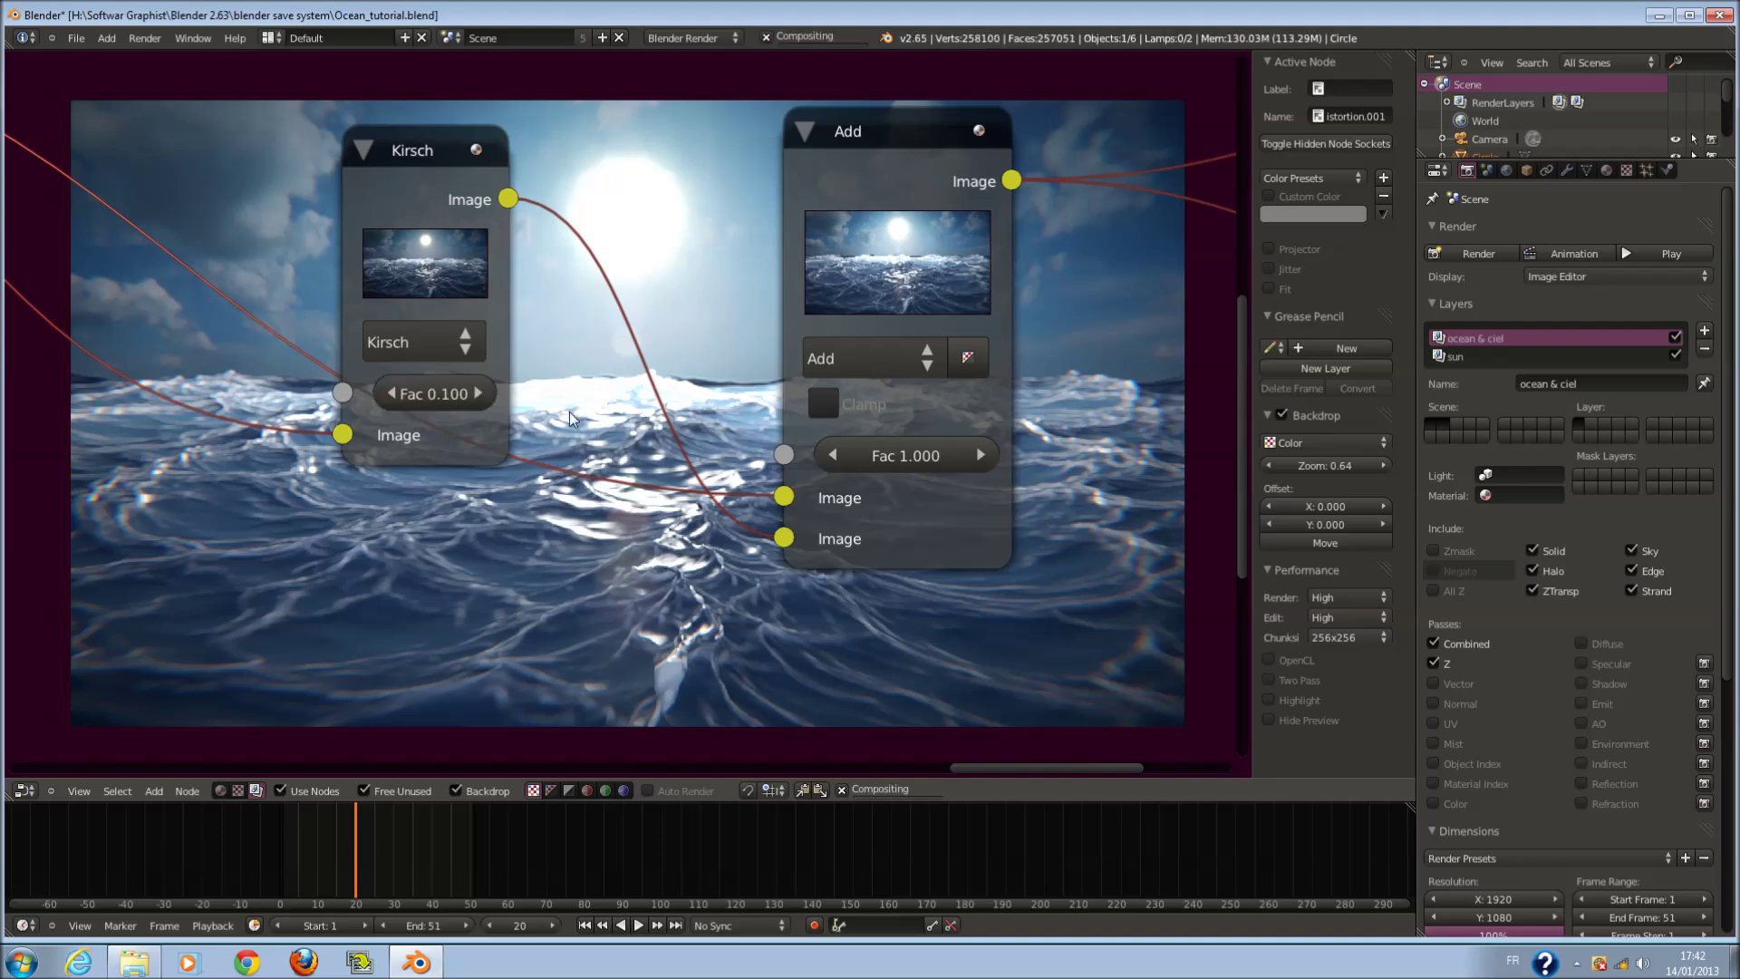
- Set the Kirsch filter node's Fac to 0.025
{"action": "scroll", "coordinate": [725, 589], "scroll_direction": "down", "scroll_amount": 1}
{"action": "middle_click_drag", "start_coordinate": [725, 589], "coordinate": [405, 374]}
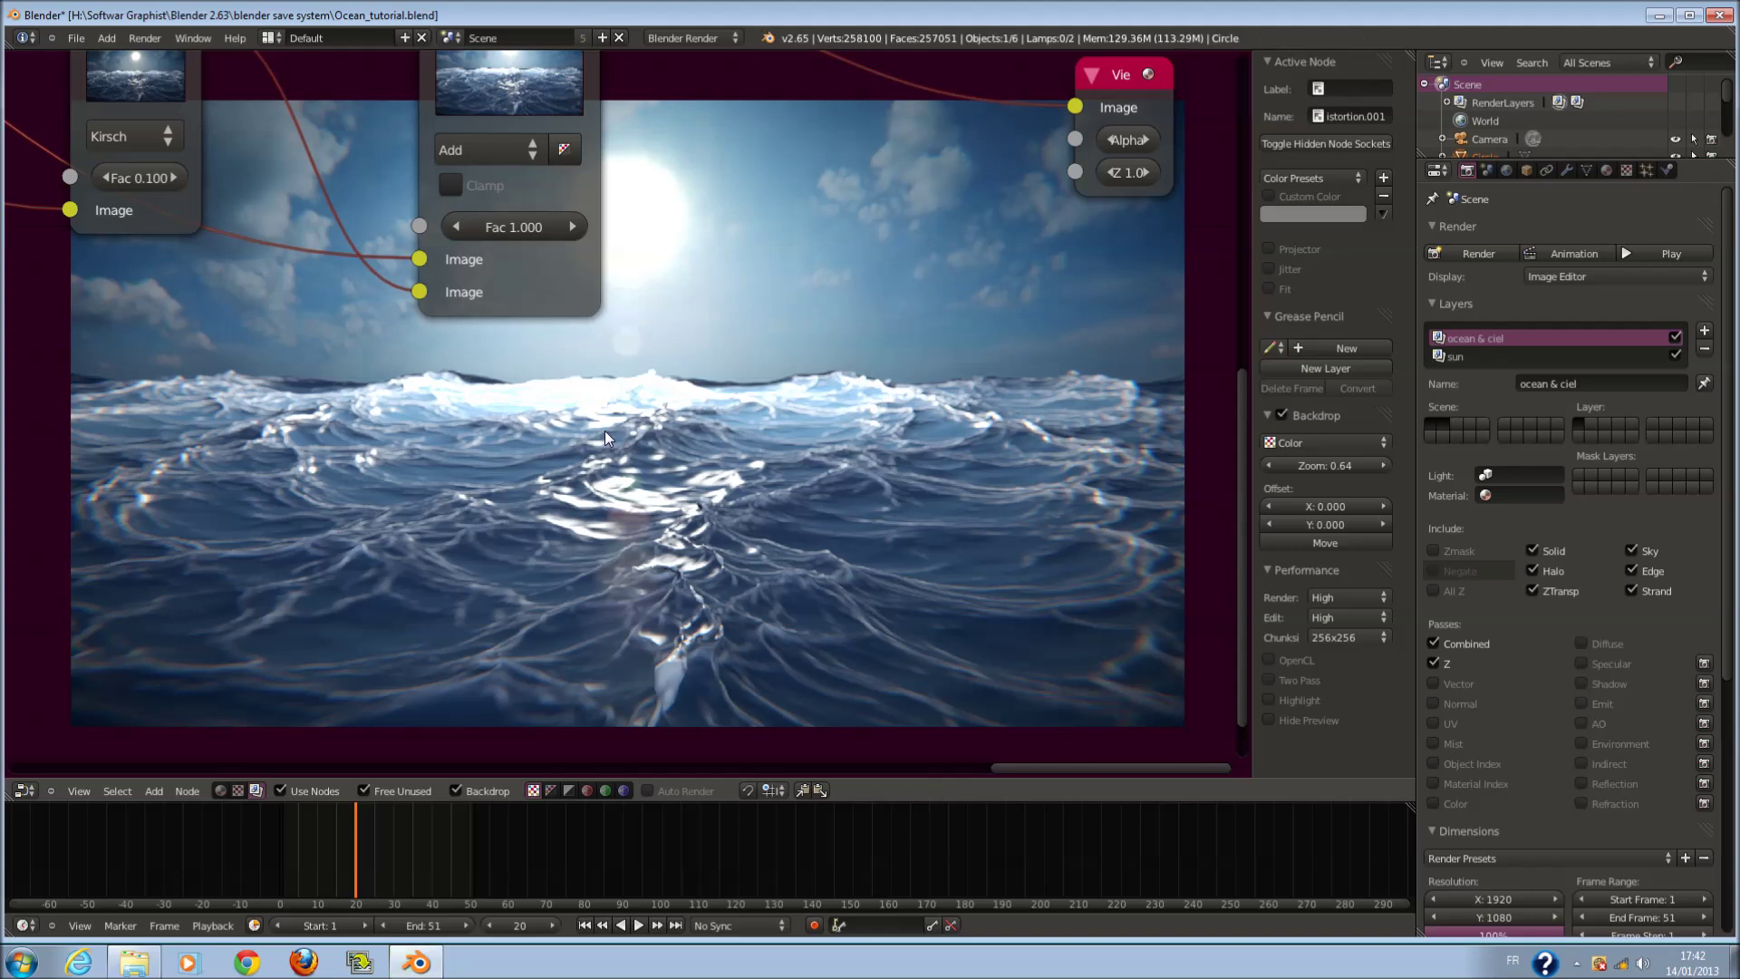
{"action": "left_click", "coordinate": [148, 176]}
{"action": "type", "text": "0"}
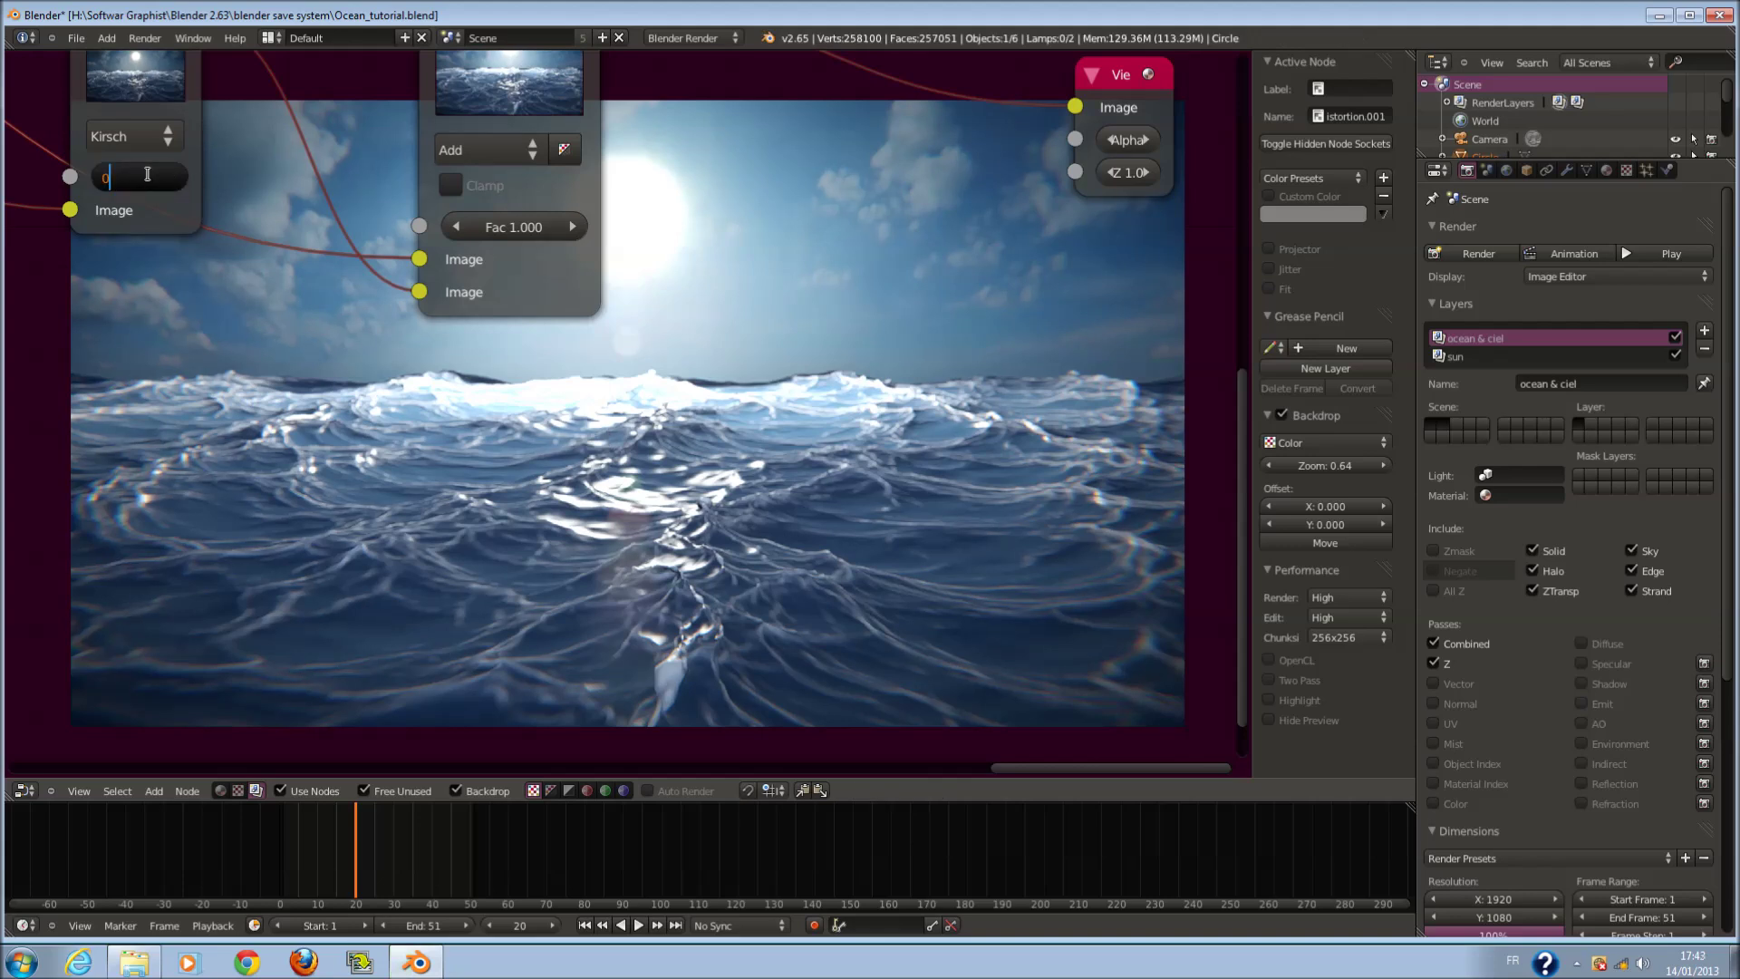
{"action": "type", "text": ".02"}
{"action": "key", "text": "Return"}
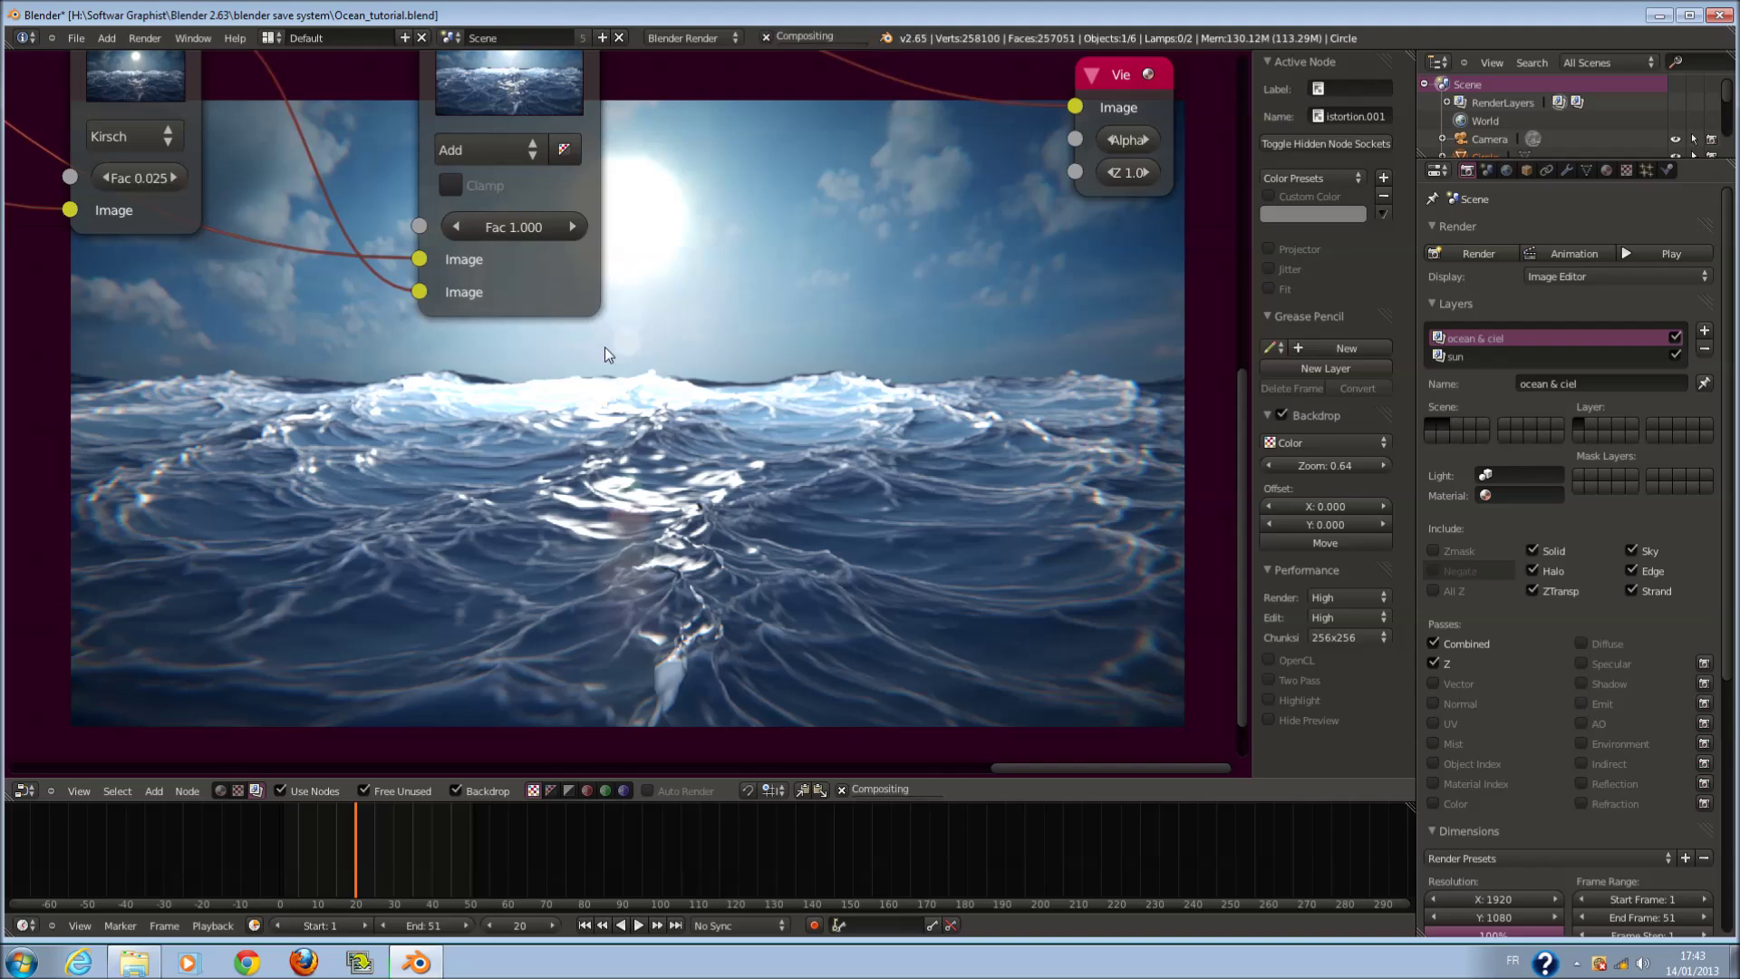
- Change the blend mode of the Add node after the Kirsch filter to Mix
{"action": "key", "text": "Home"}
{"action": "middle_click_drag", "start_coordinate": [713, 495], "coordinate": [770, 335]}
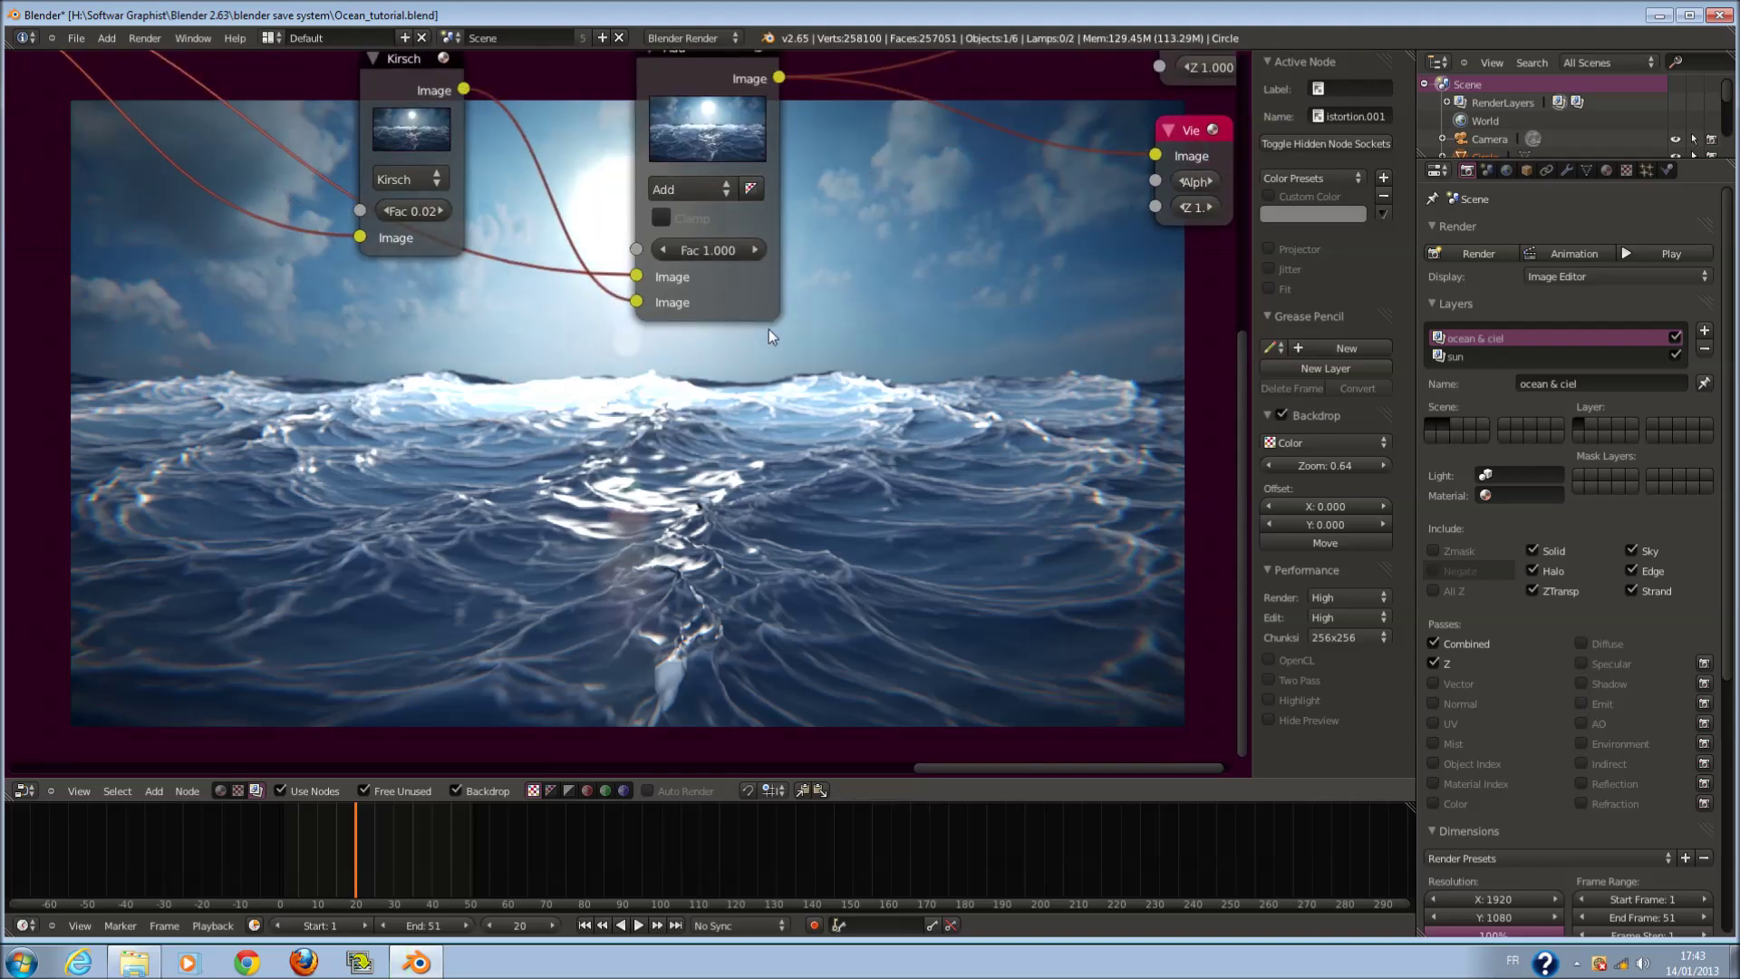
{"action": "left_click", "coordinate": [704, 188]}
{"action": "left_click", "coordinate": [699, 214]}
{"action": "scroll", "coordinate": [760, 292], "scroll_direction": "up", "scroll_amount": 3}
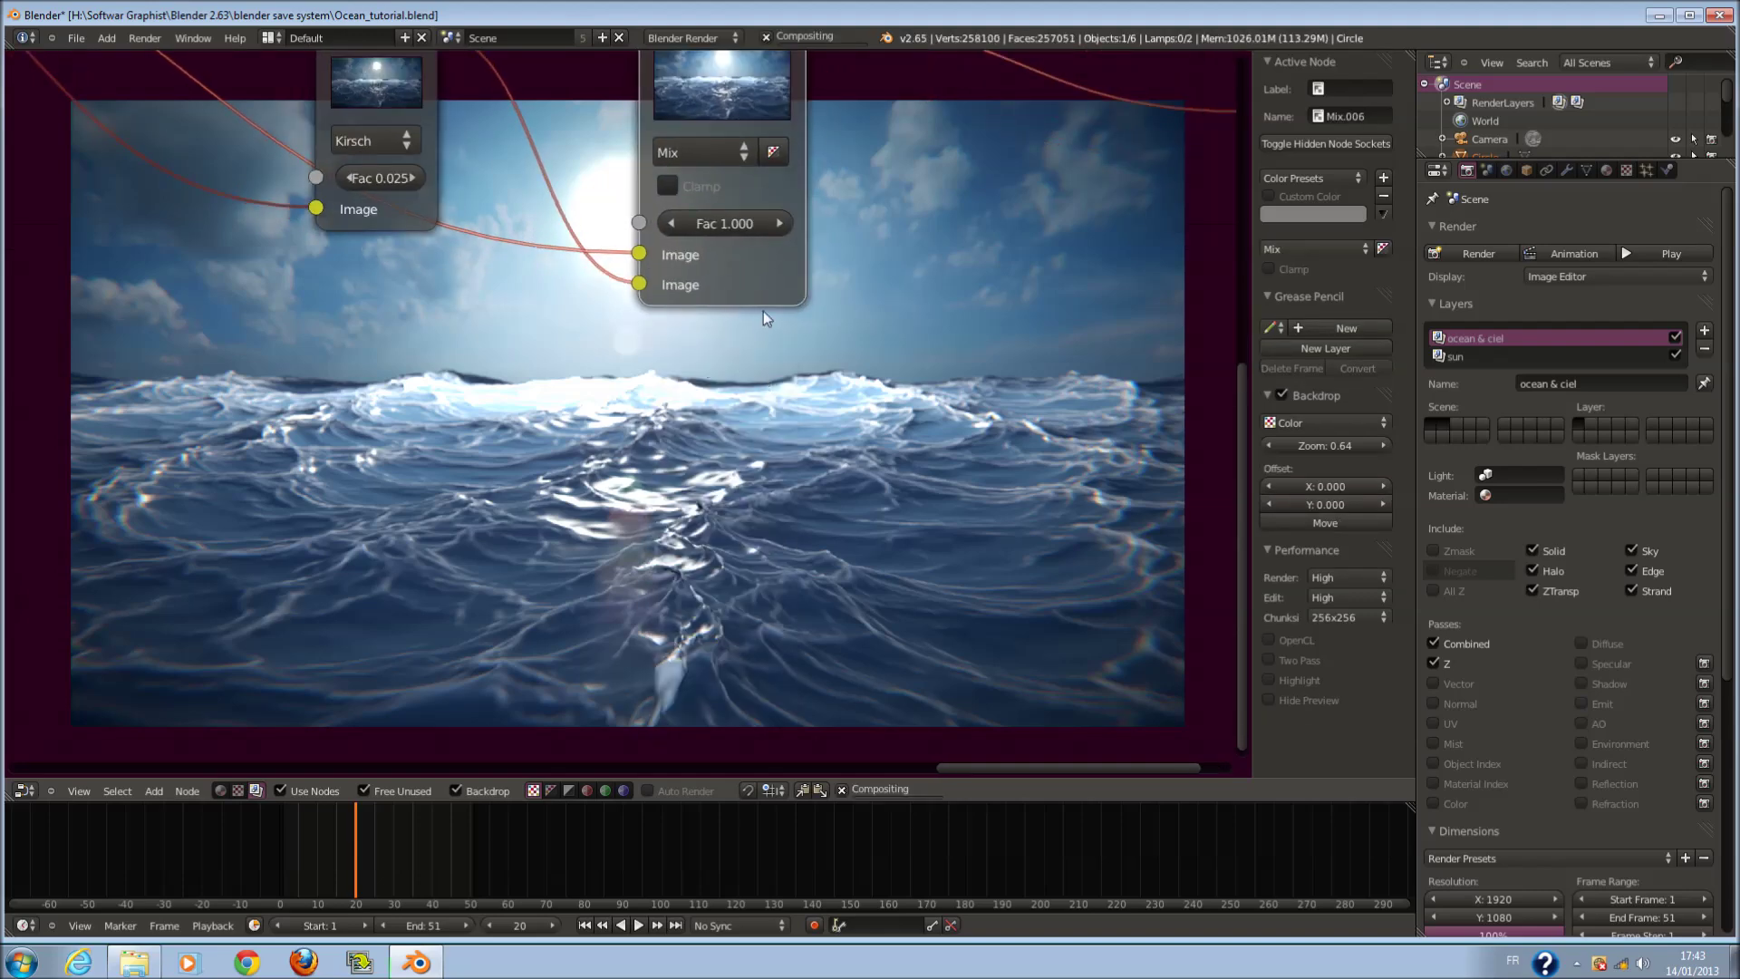
- Raise the Kirsch filter node's Fac to 0.1 while it feeds the Mix node
{"action": "middle_click_drag", "start_coordinate": [714, 443], "coordinate": [362, 372]}
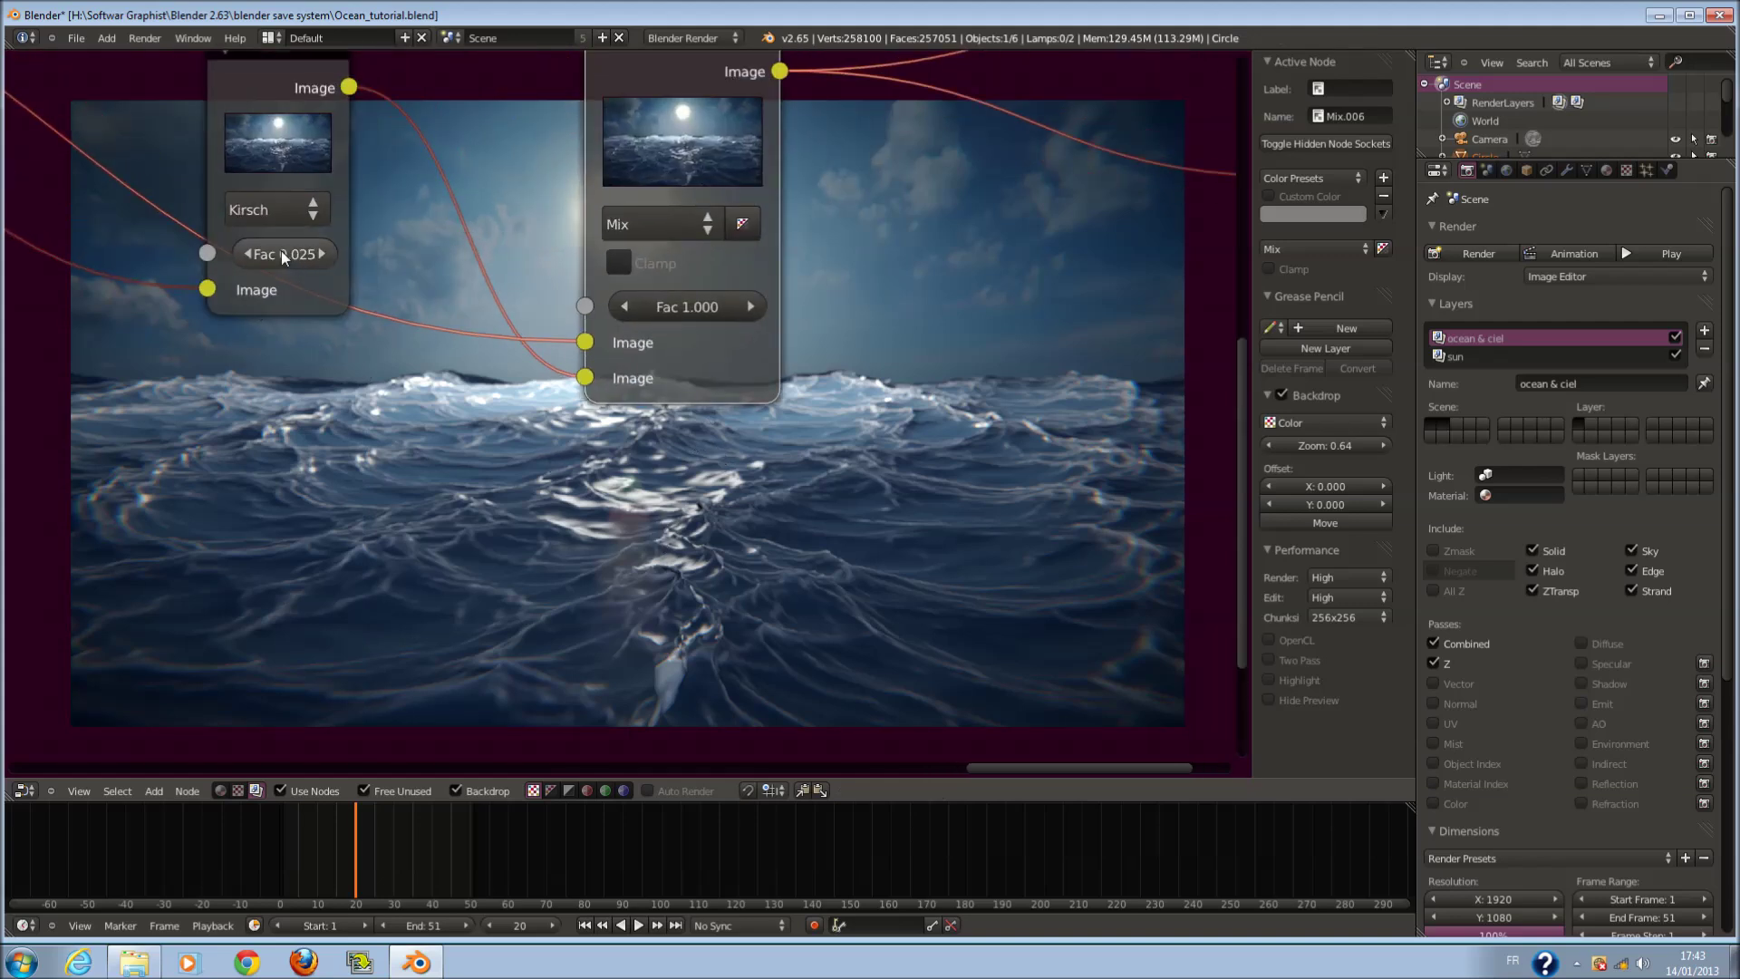
{"action": "type", "text": "0/1"}
{"action": "key", "text": "BackSpace"}
{"action": "type", "text": ".1"}
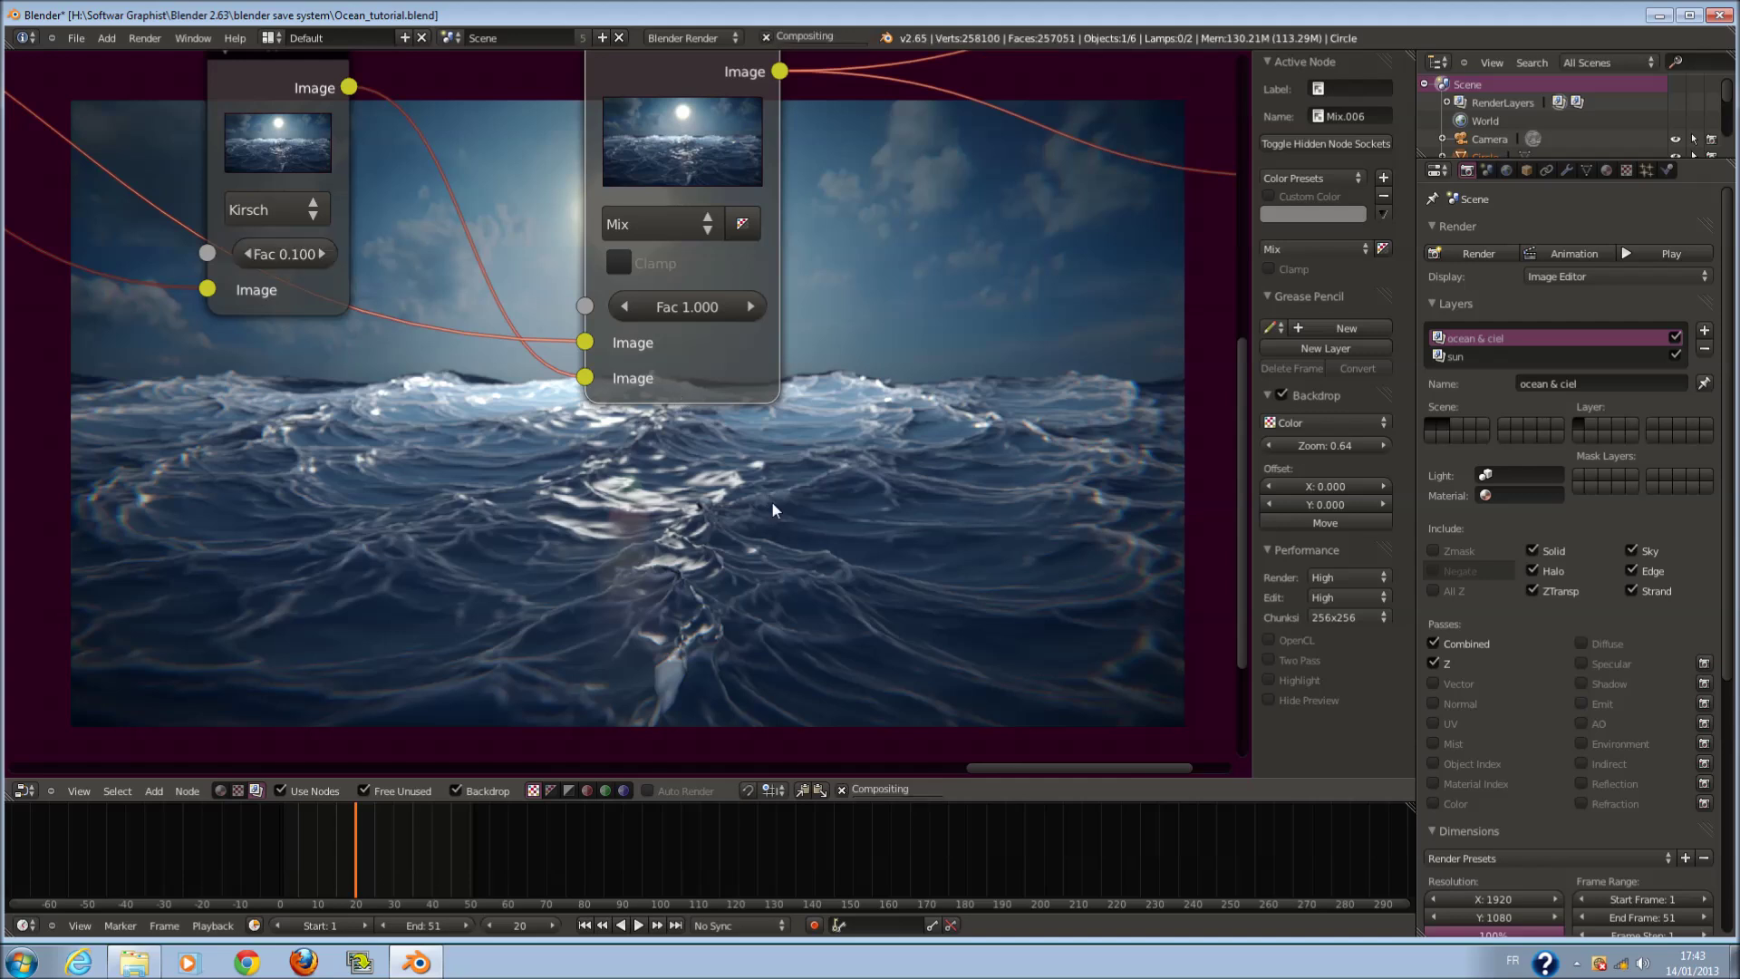
{"action": "key", "text": "Return"}
{"action": "scroll", "coordinate": [719, 487], "scroll_direction": "down", "scroll_amount": 2}
{"action": "scroll", "coordinate": [719, 487], "scroll_direction": "up", "scroll_amount": 1}
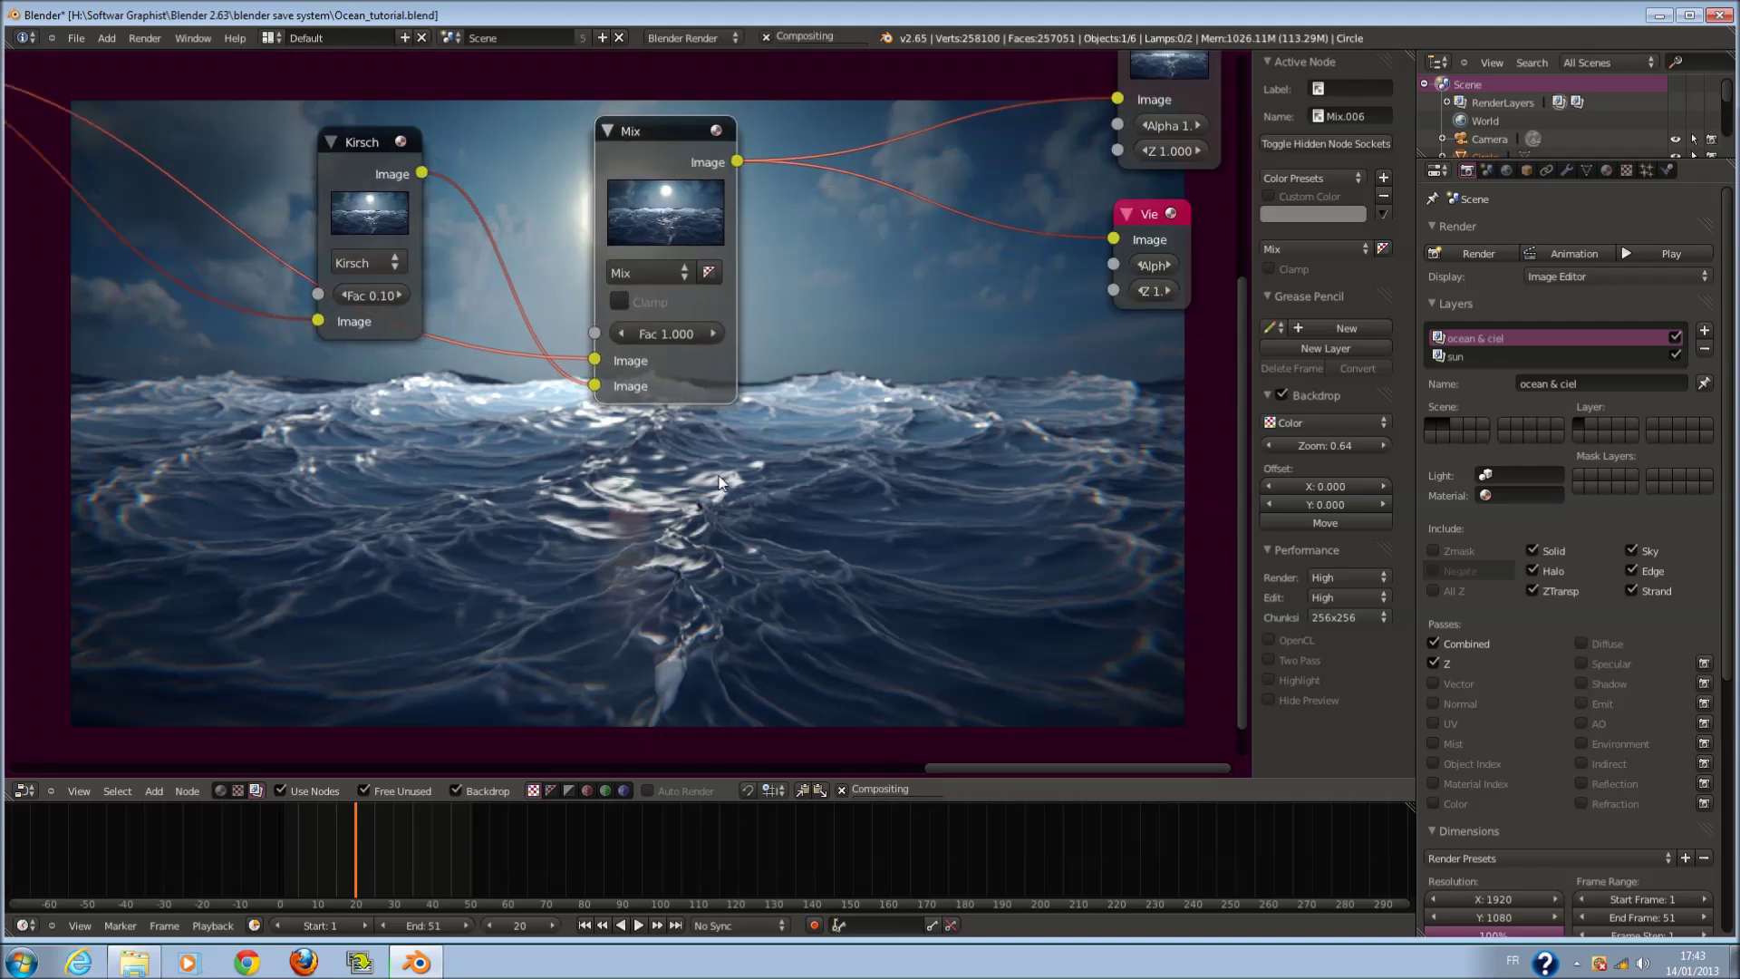
- Set the Kirsch filter node's Fac to 0.75
{"action": "middle_click_drag", "start_coordinate": [719, 481], "coordinate": [444, 365]}
{"action": "type", "text": "0"}
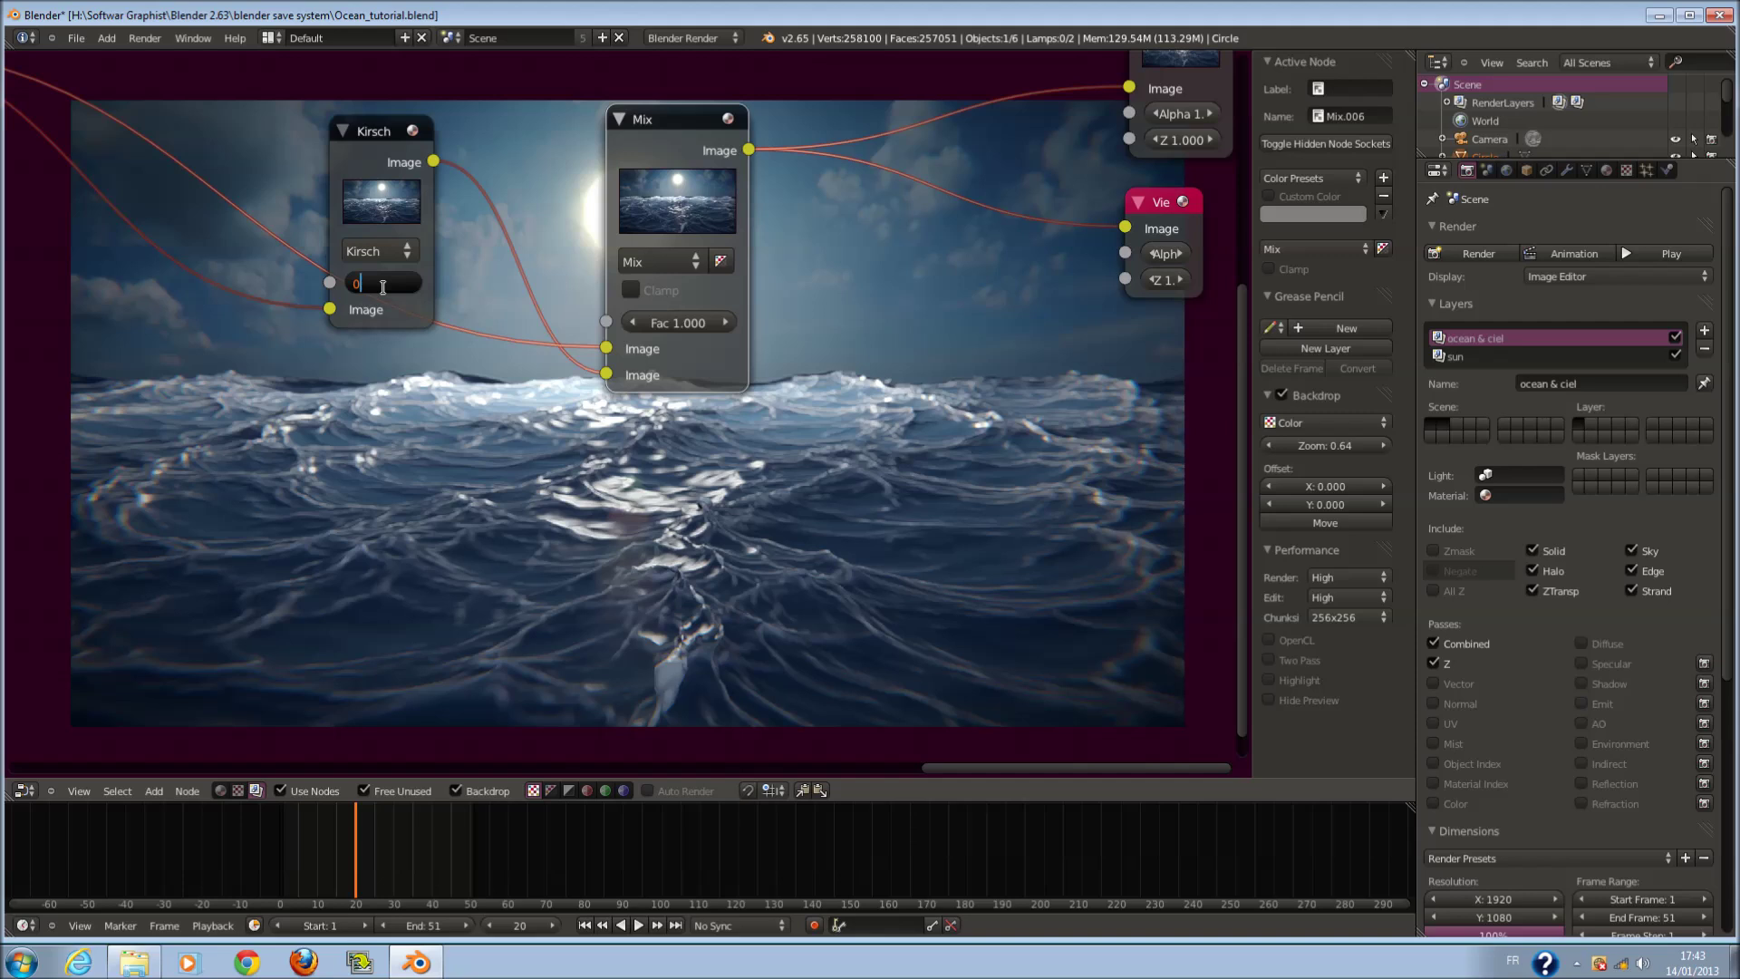
{"action": "key", "text": "Return"}
{"action": "scroll", "coordinate": [422, 298], "scroll_direction": "up", "scroll_amount": 2}
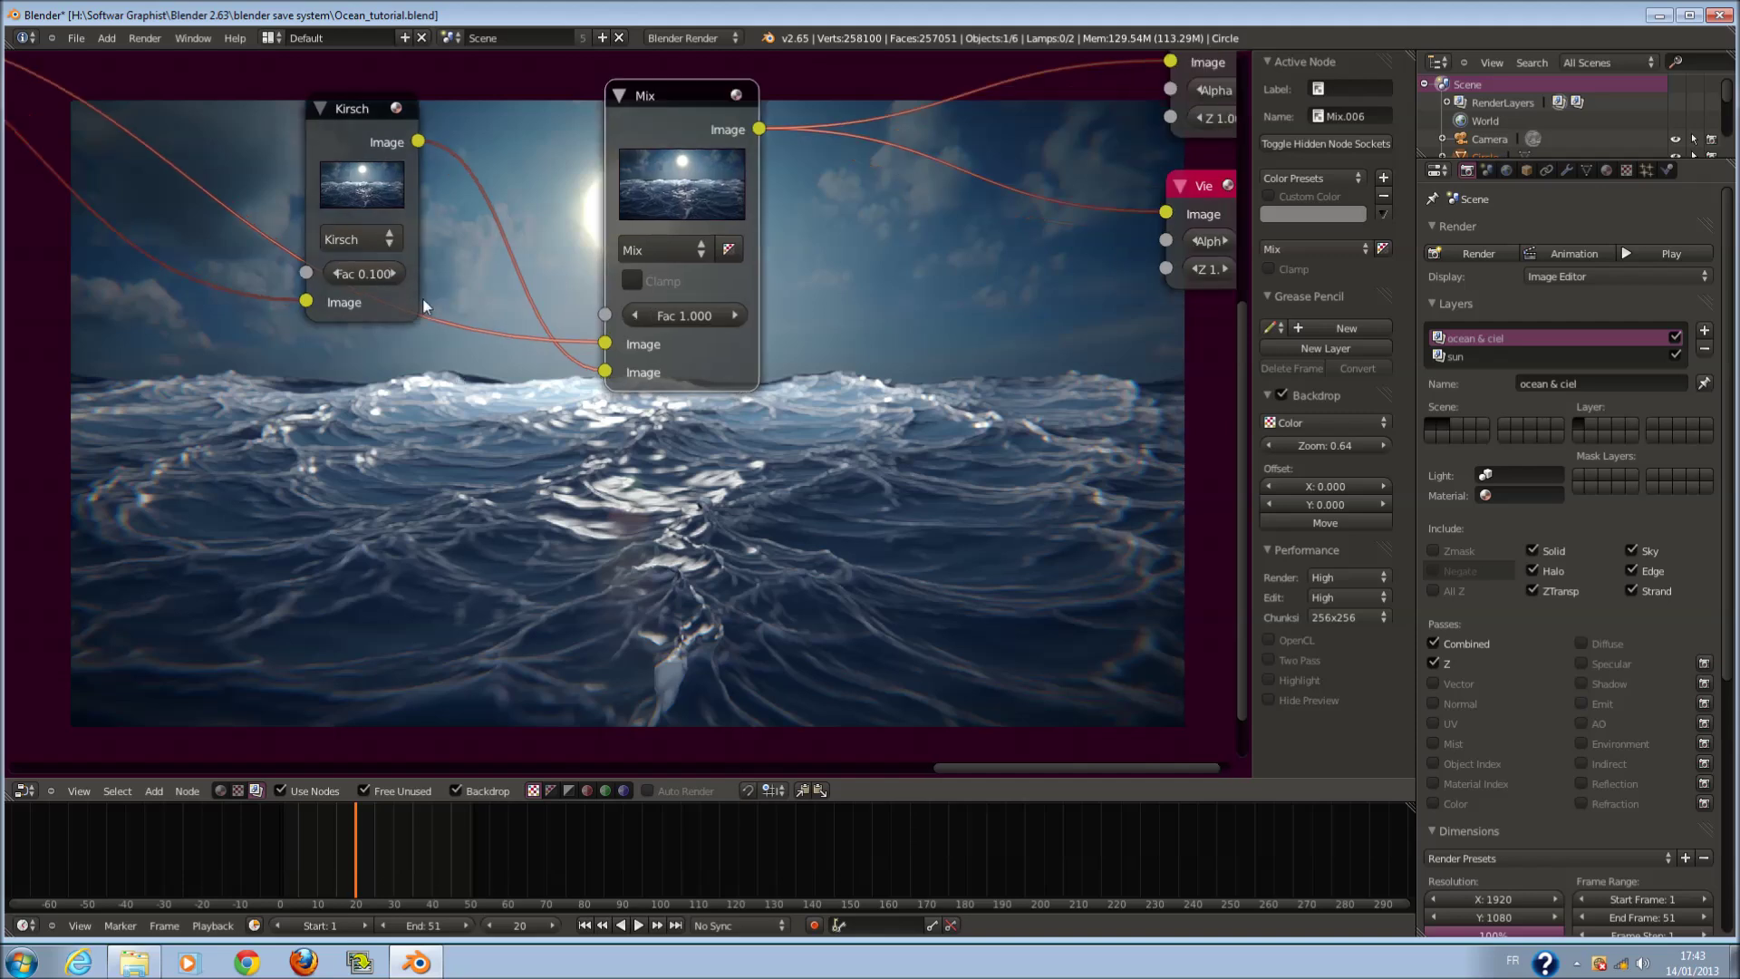
{"action": "type", "text": "0."}
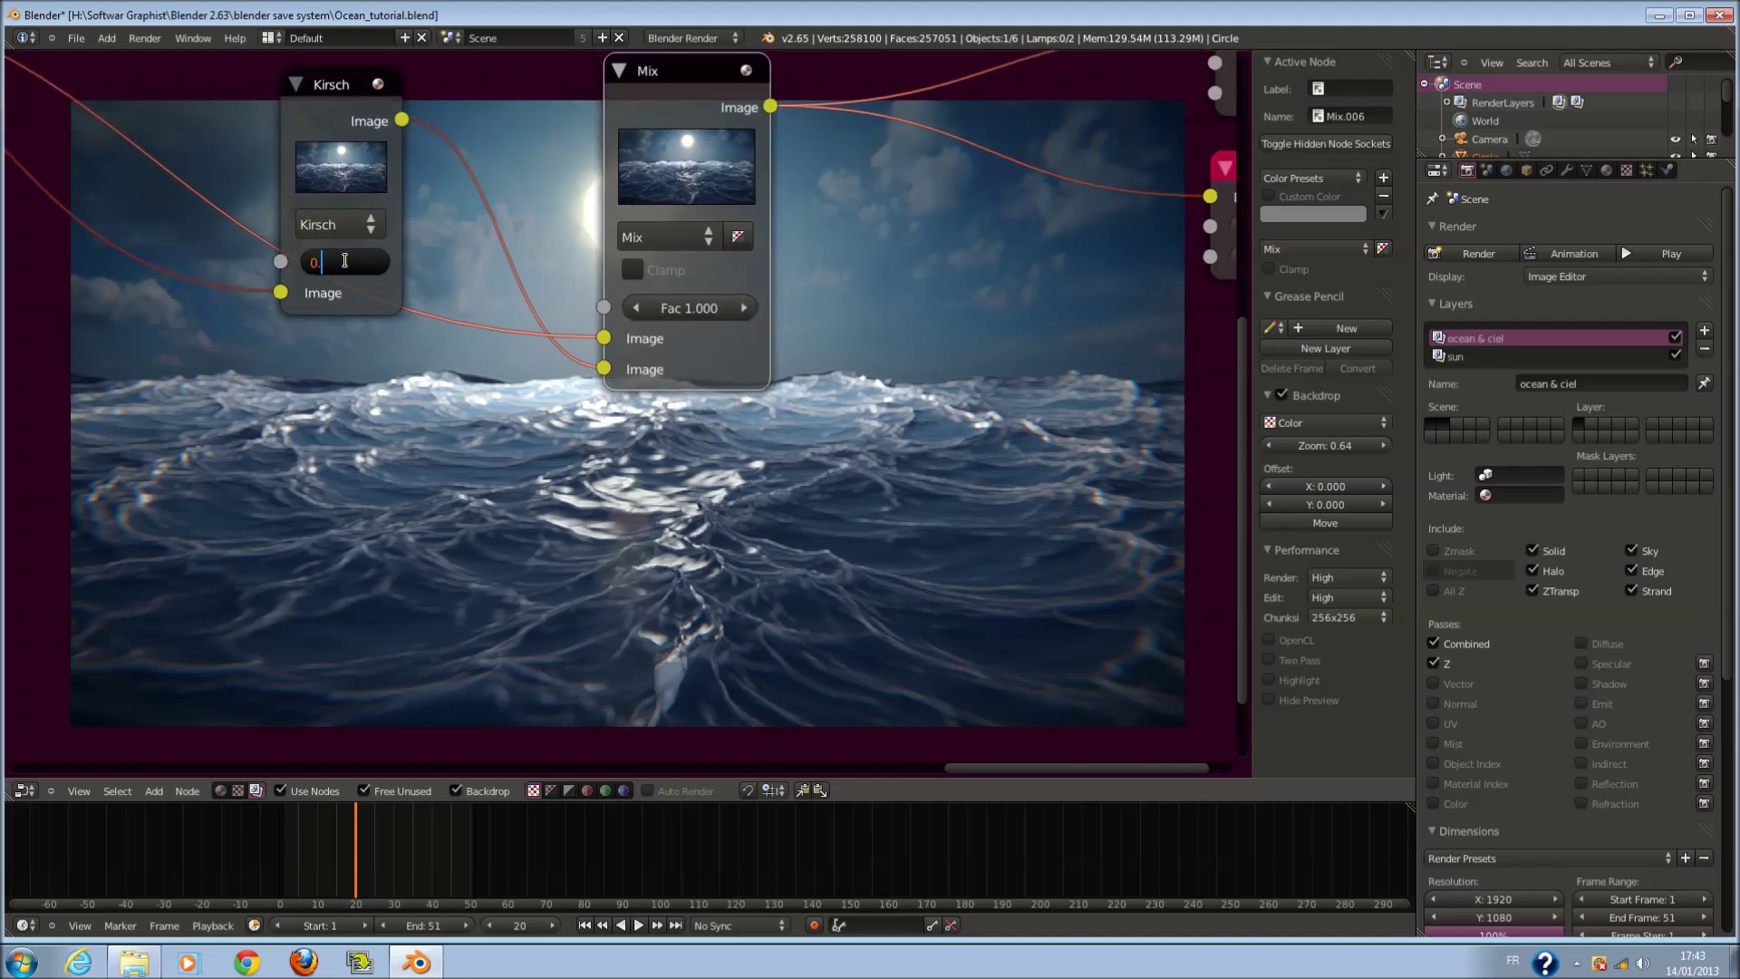
{"action": "type", "text": "75"}
{"action": "key", "text": "Return"}
- Try the Shadow filter type on the filter node
{"action": "left_click", "coordinate": [356, 221]}
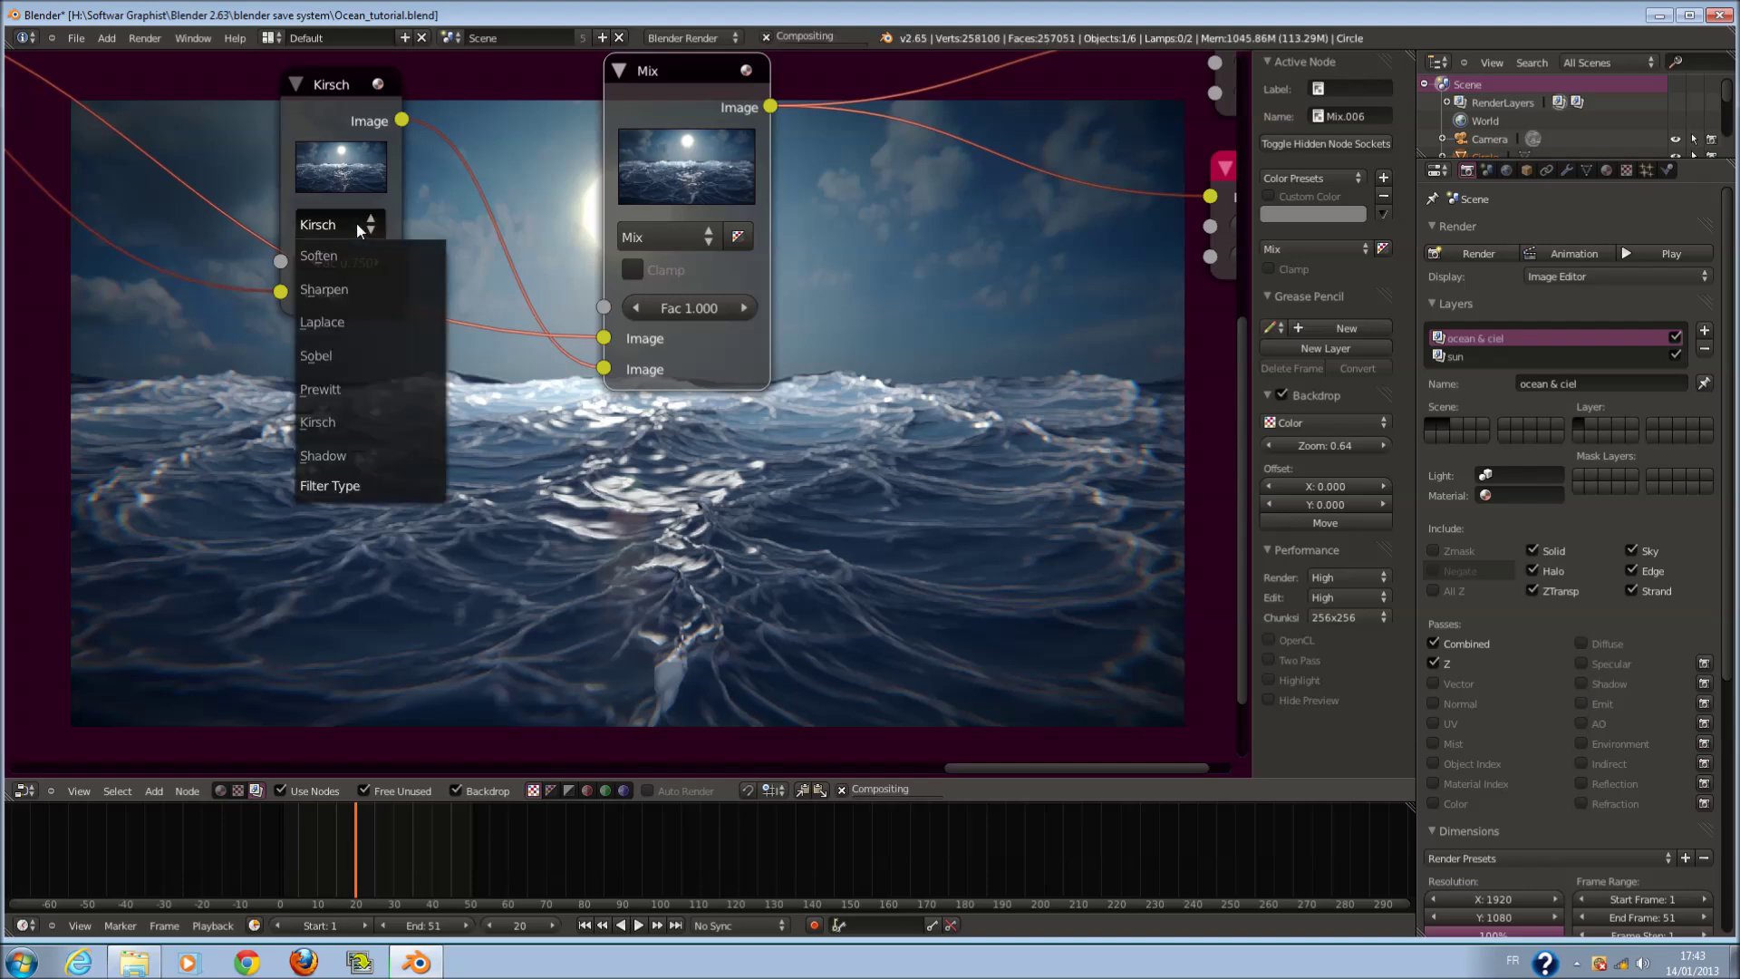
{"action": "left_click", "coordinate": [357, 448]}
{"action": "scroll", "coordinate": [595, 438], "scroll_direction": "down", "scroll_amount": 1}
{"action": "middle_click_drag", "start_coordinate": [595, 438], "coordinate": [863, 468]}
{"action": "scroll", "coordinate": [828, 593], "scroll_direction": "up", "scroll_amount": 1}
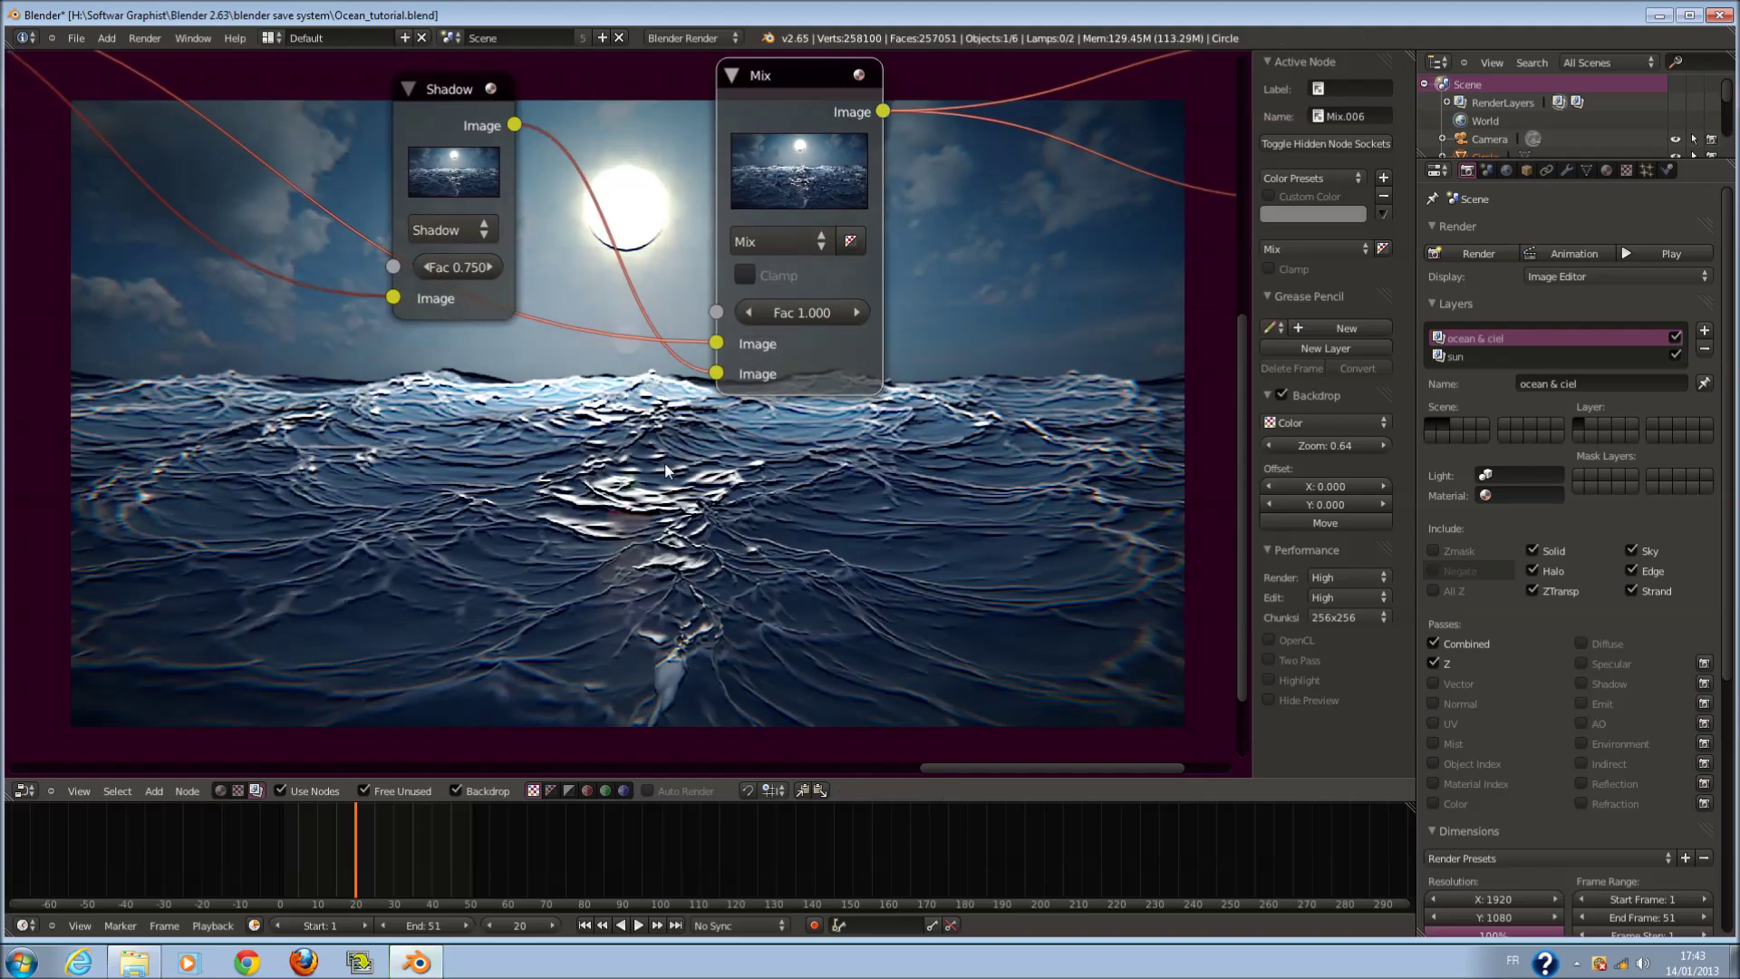
- Switch the filter node to Sobel, compare it with Prewitt, and return to Sobel
{"action": "left_click", "coordinate": [454, 228]}
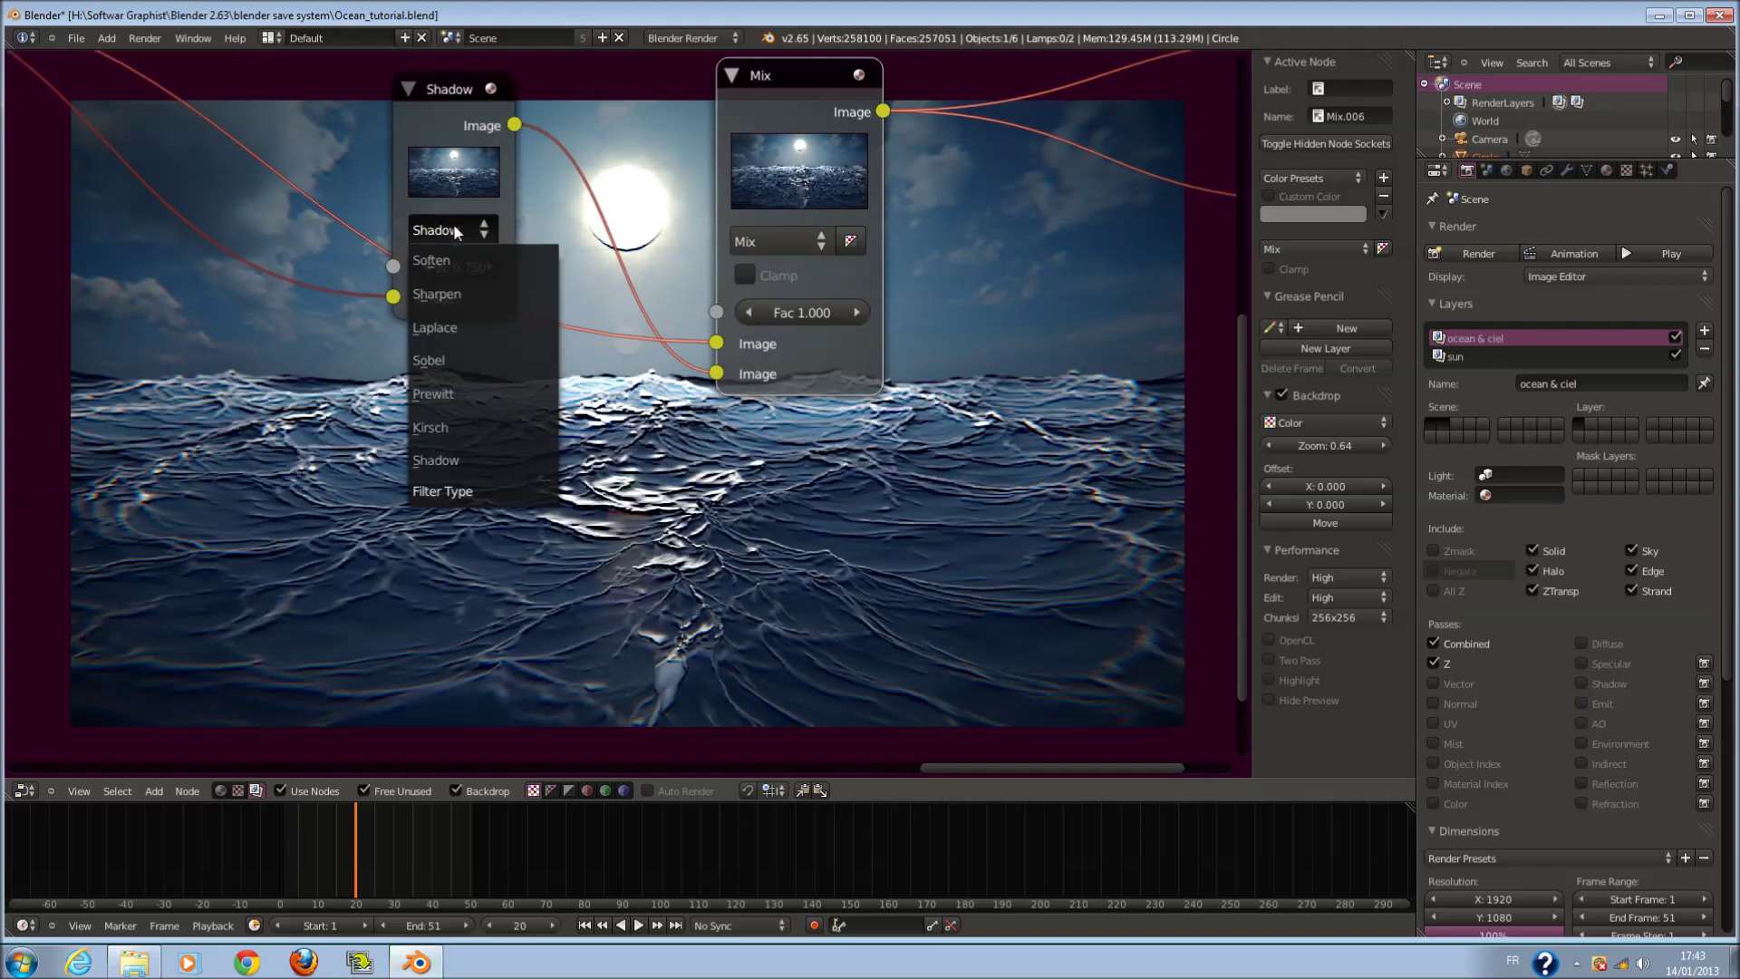
{"action": "left_click", "coordinate": [465, 361]}
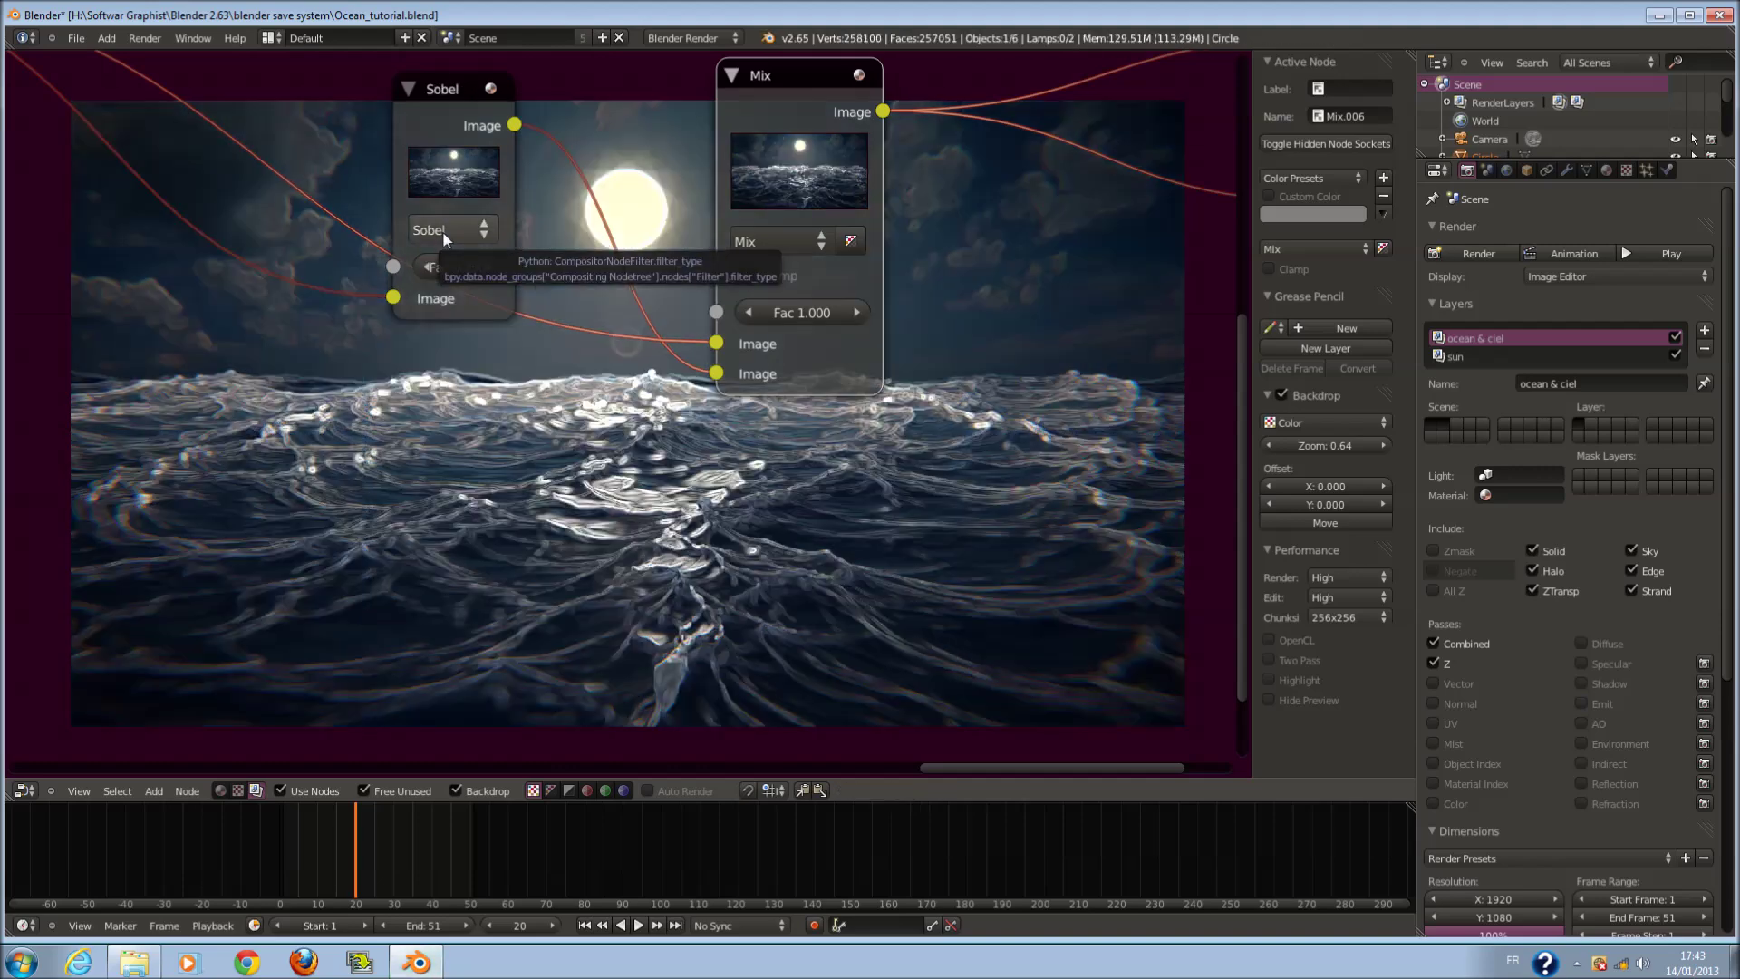
{"action": "left_click", "coordinate": [442, 230]}
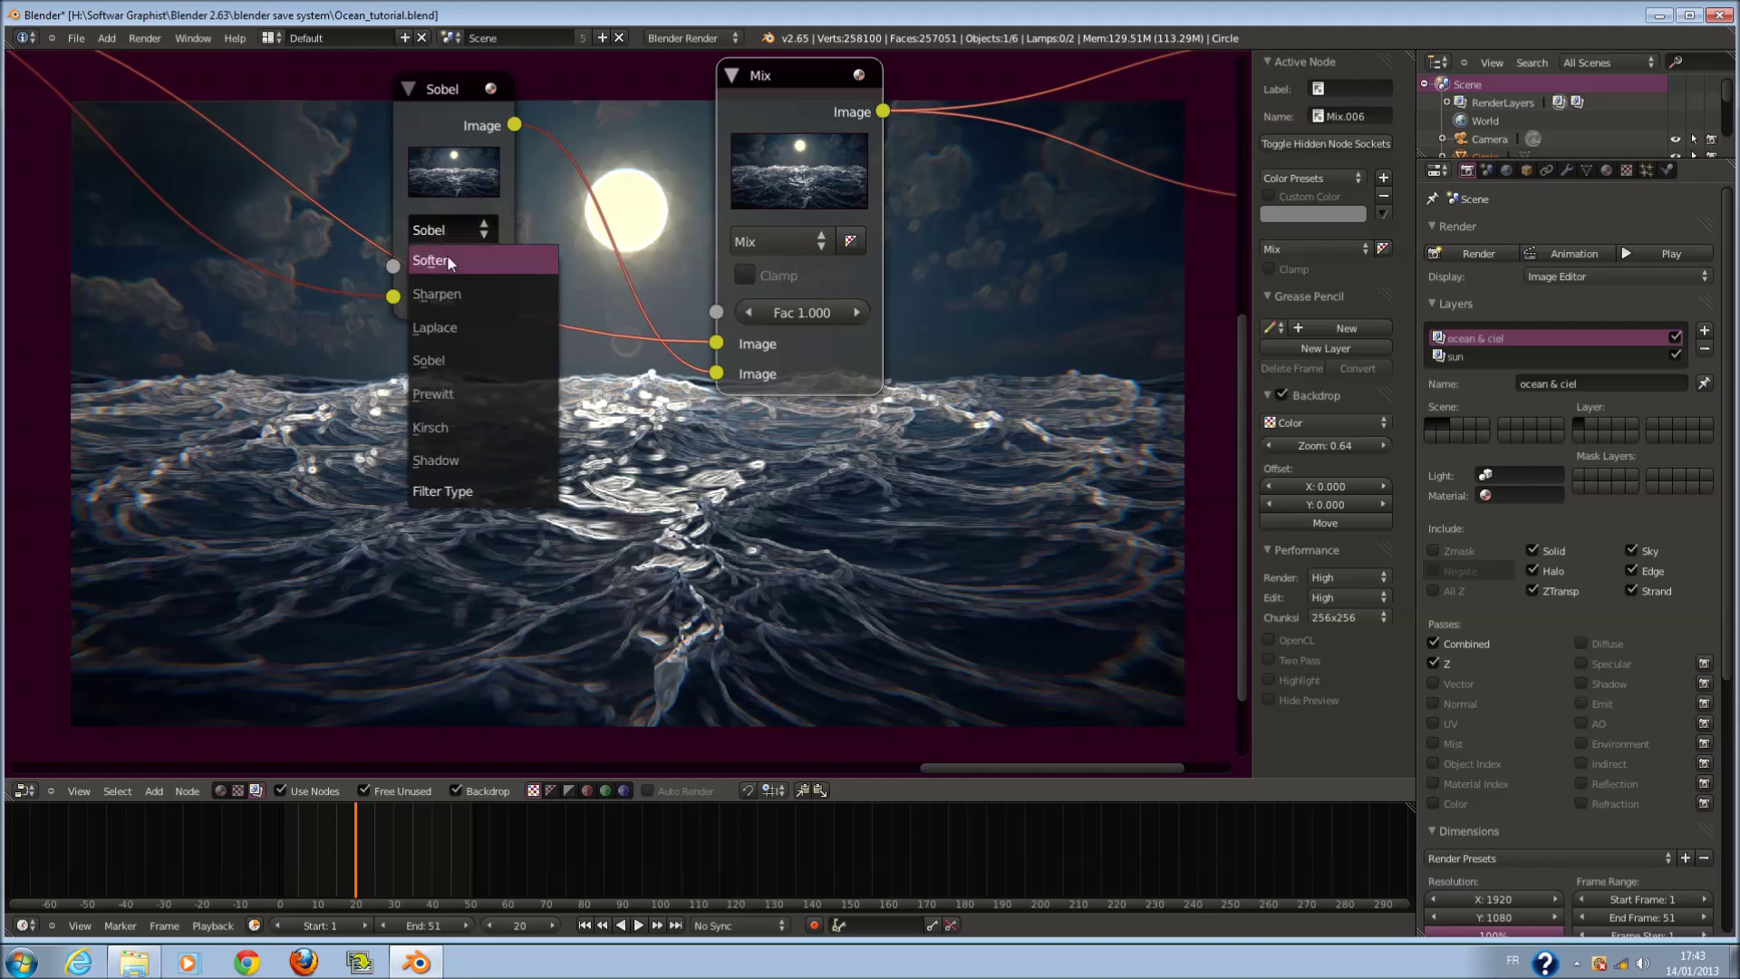
{"action": "left_click", "coordinate": [477, 392]}
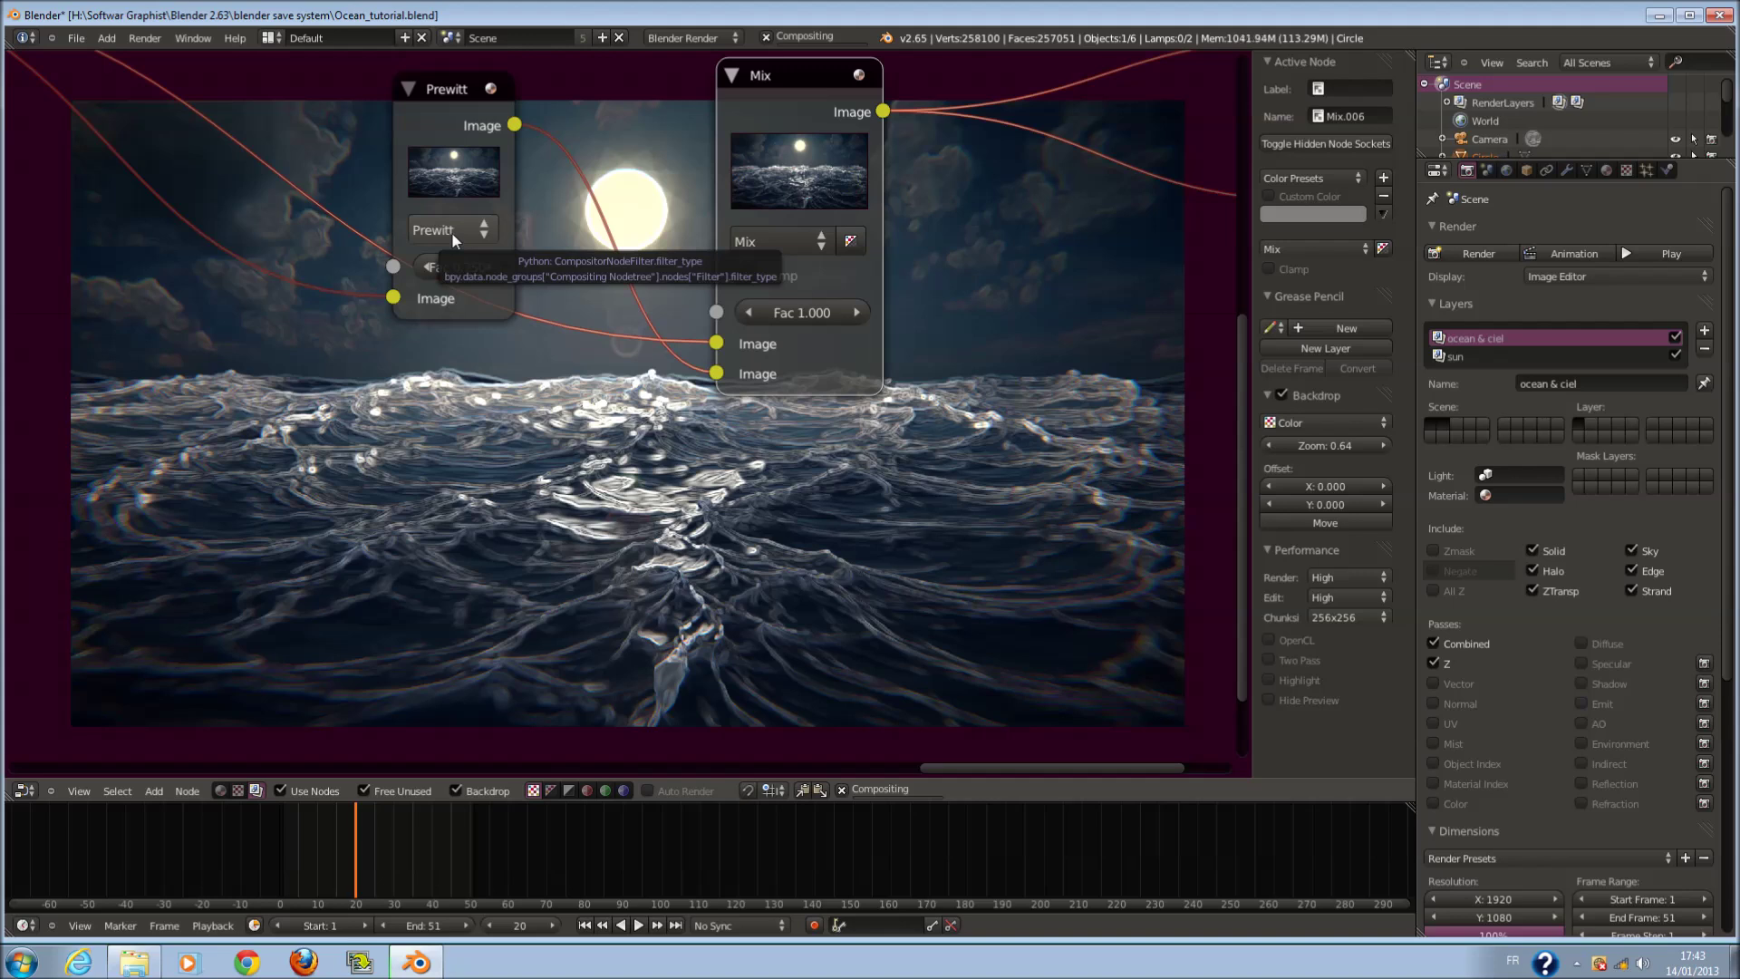
{"action": "left_click", "coordinate": [451, 232]}
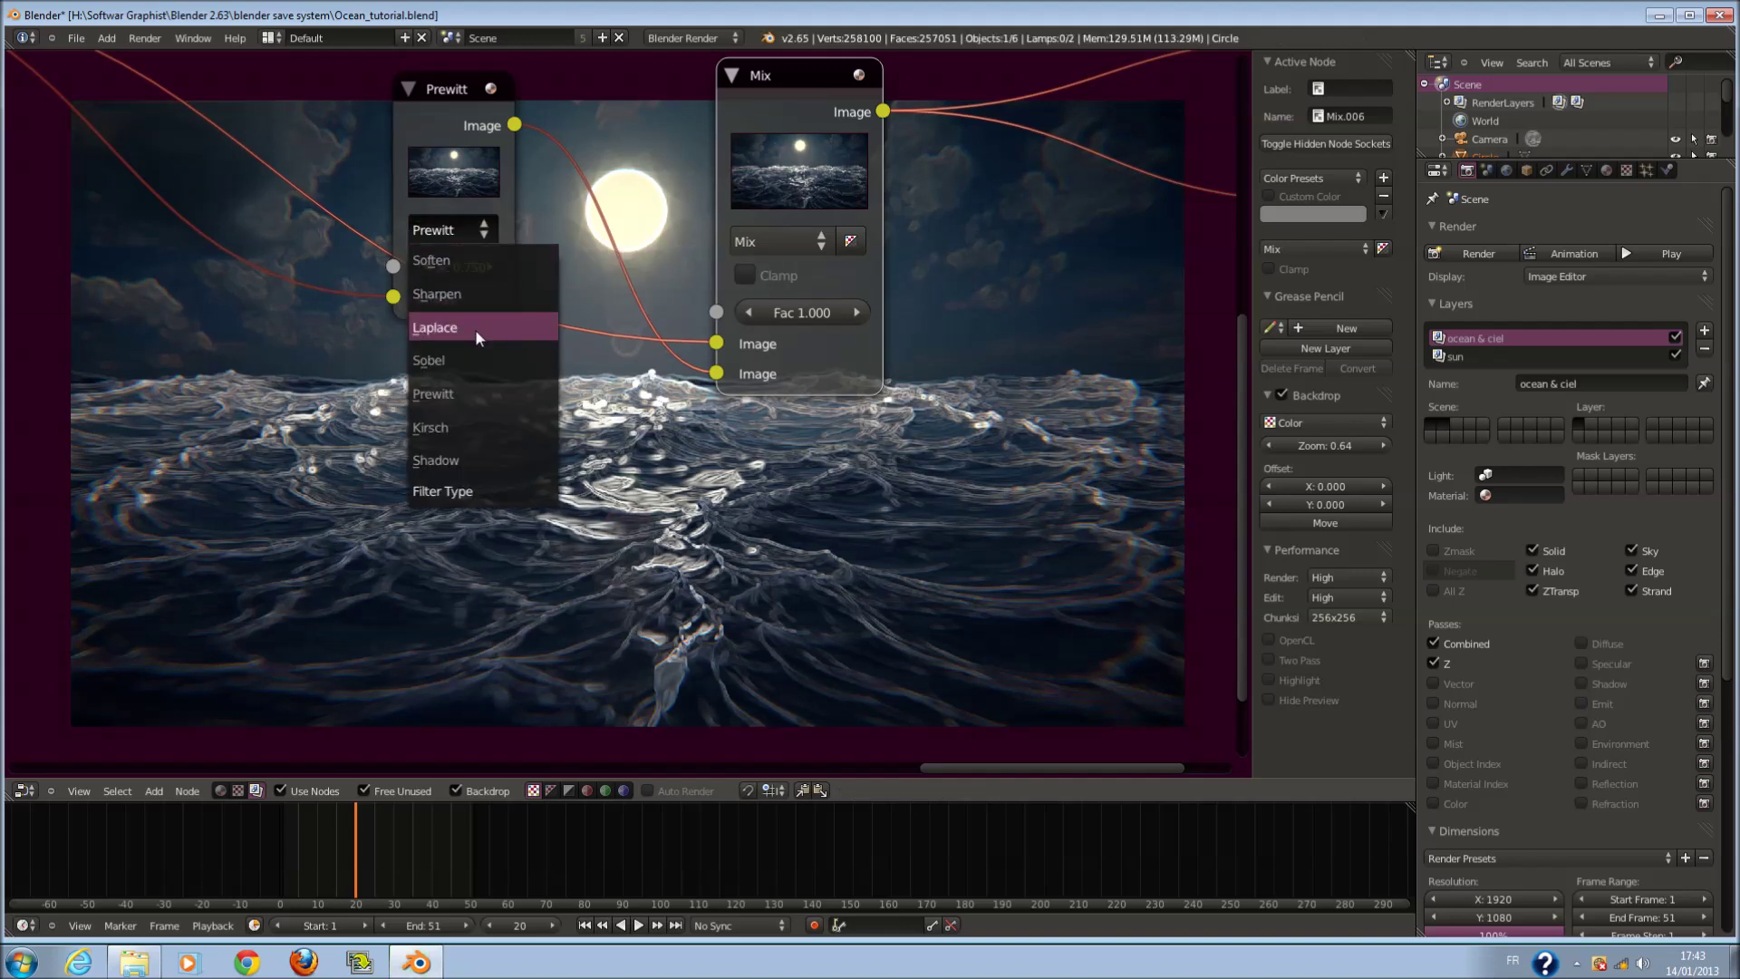
{"action": "left_click", "coordinate": [476, 360]}
- Set the Sobel filter node's Fac to 0.1
{"action": "left_click", "coordinate": [453, 266]}
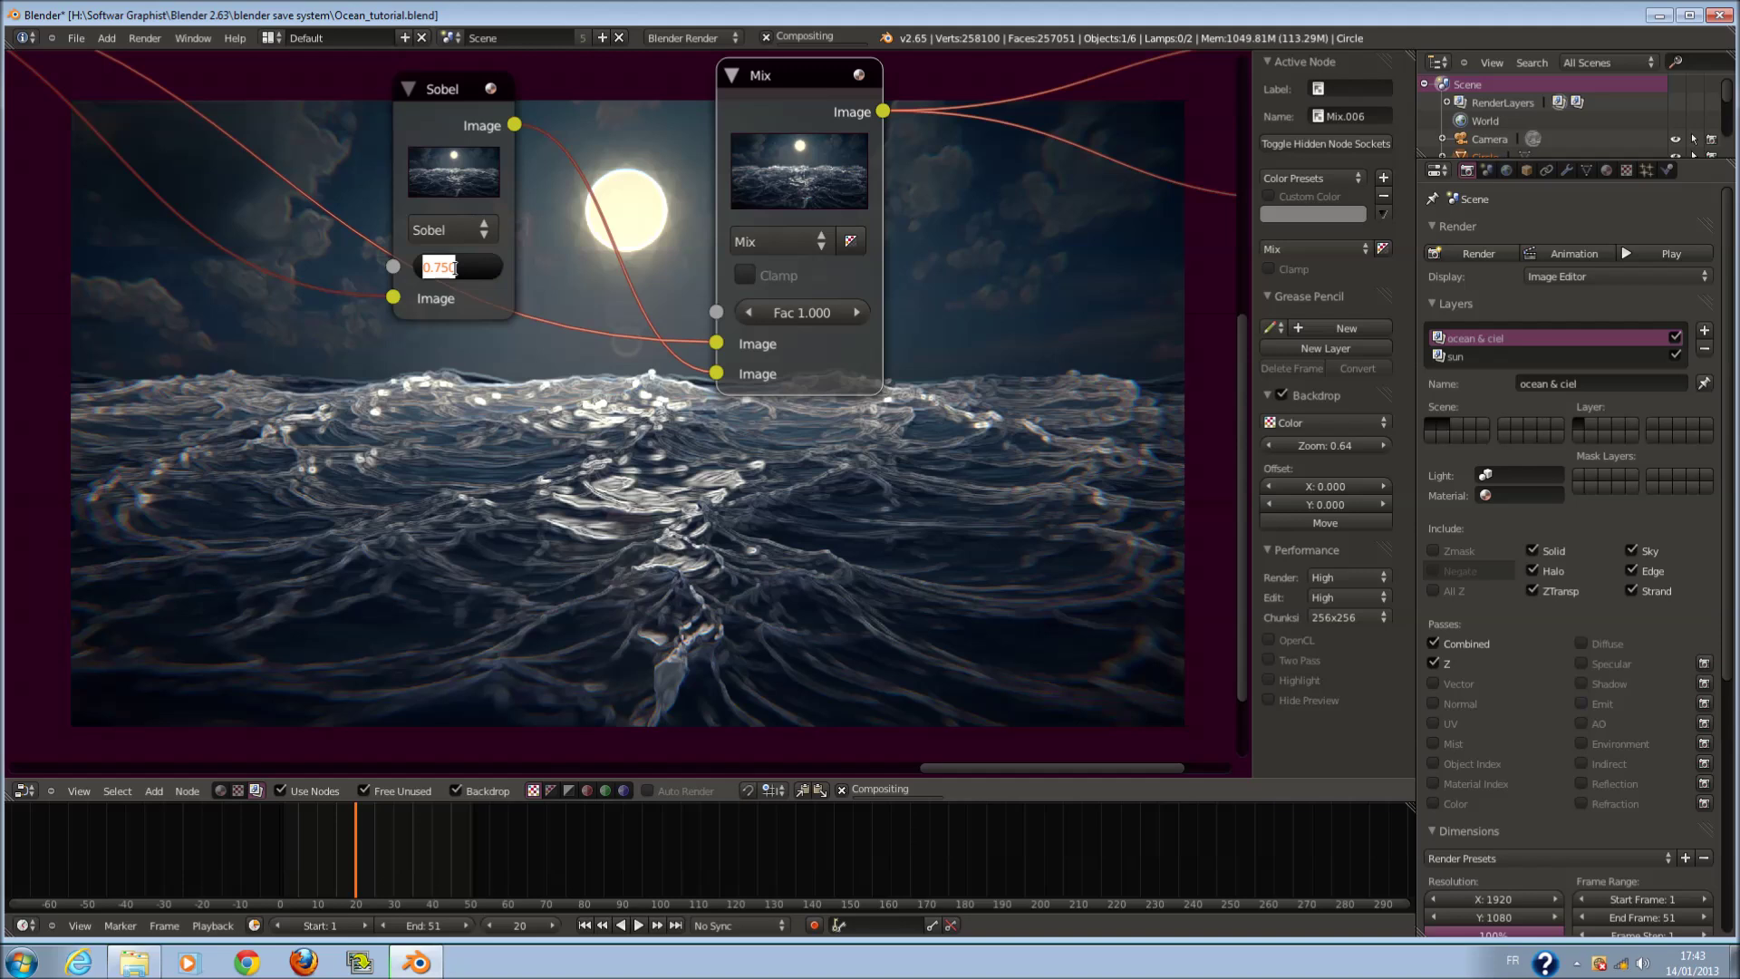
{"action": "type", "text": "0.1"}
{"action": "key", "text": "Return"}
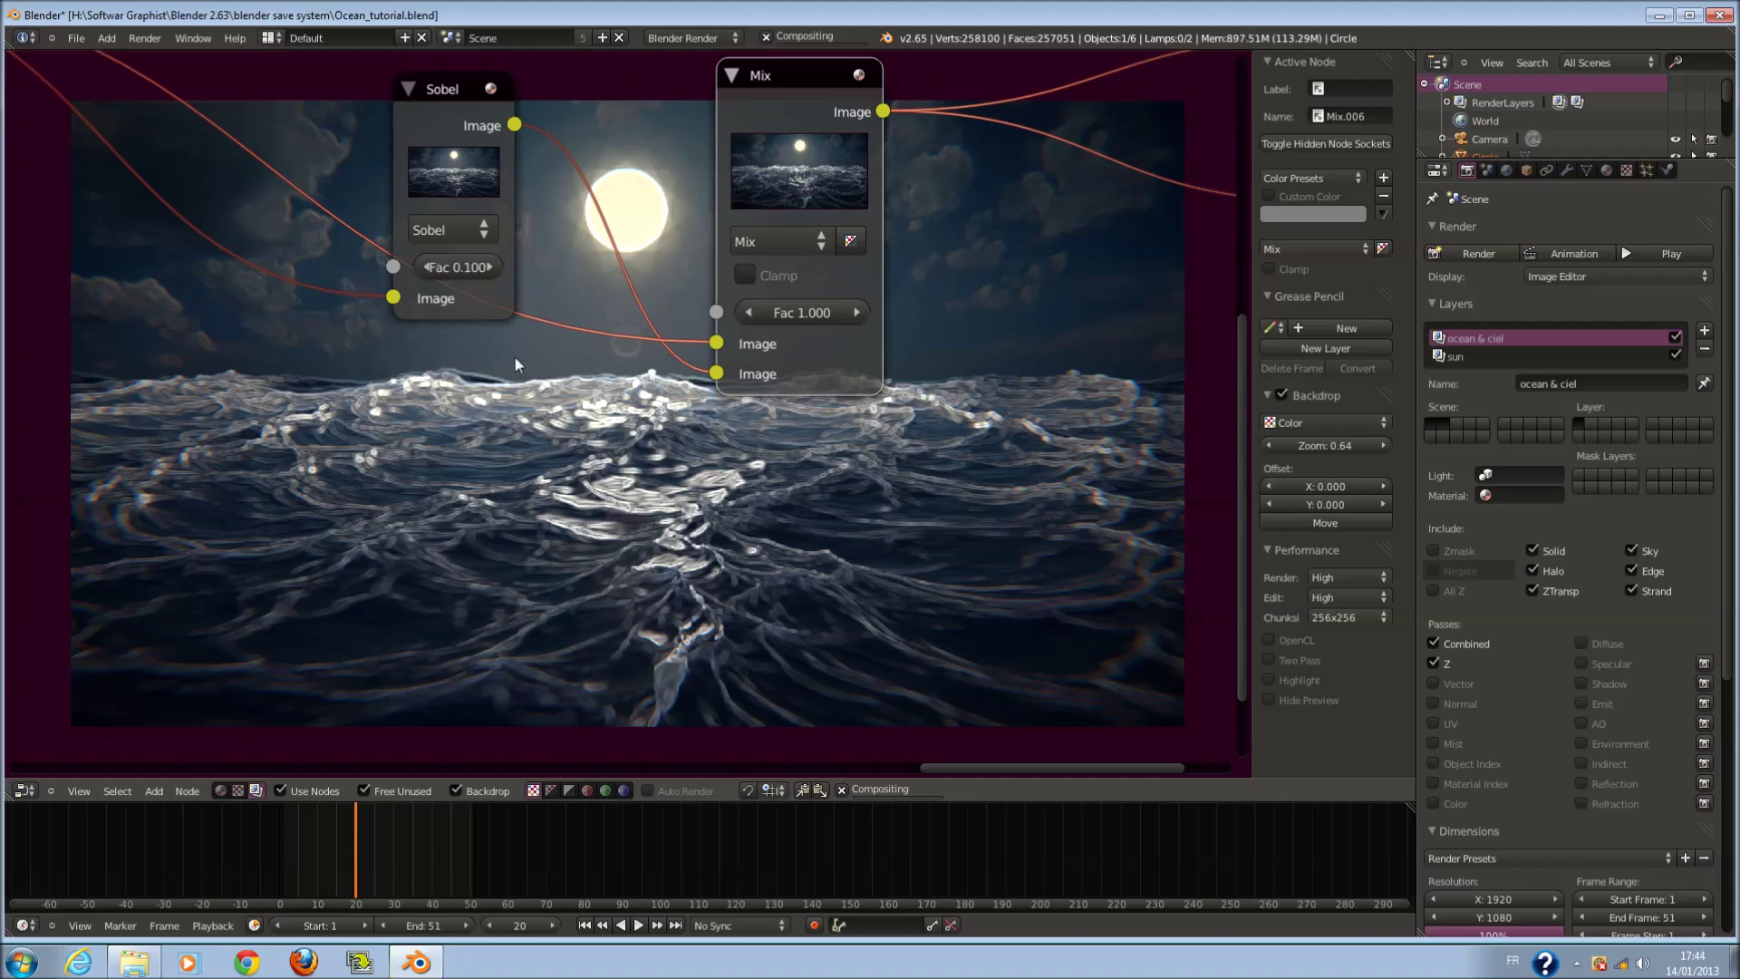
{"action": "scroll", "coordinate": [514, 357], "scroll_direction": "down", "scroll_amount": 2}
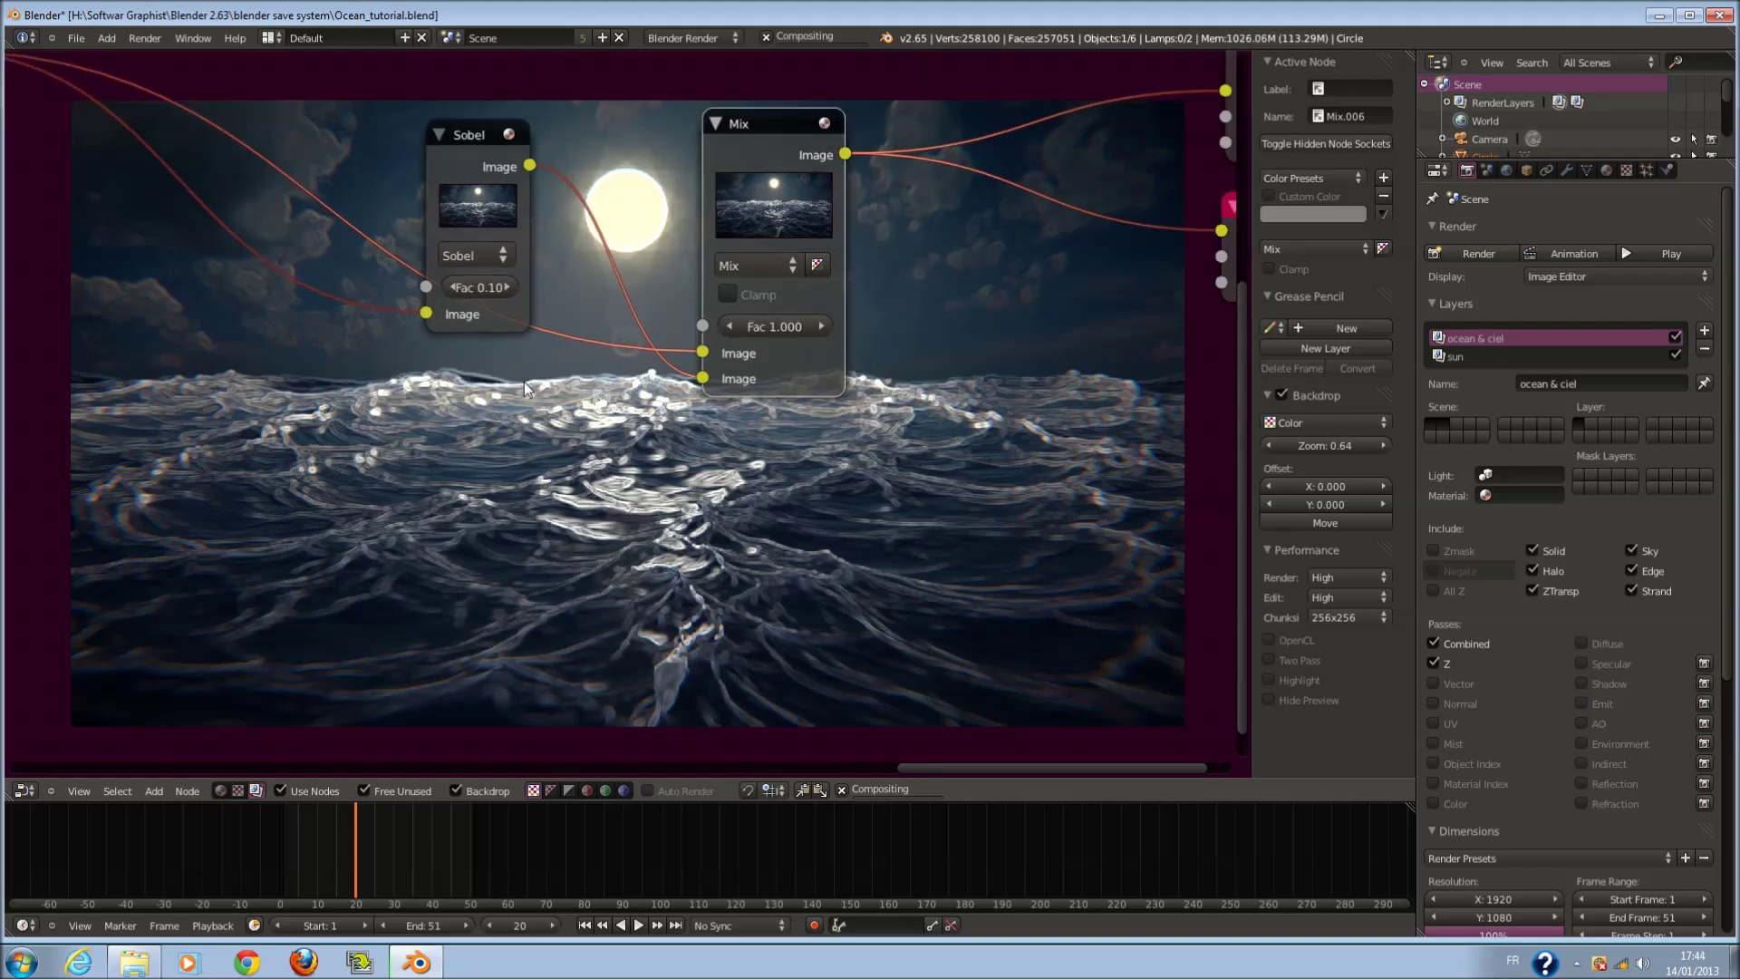
{"action": "middle_click_drag", "start_coordinate": [526, 379], "coordinate": [550, 283]}
{"action": "scroll", "coordinate": [550, 283], "scroll_direction": "up", "scroll_amount": 1}
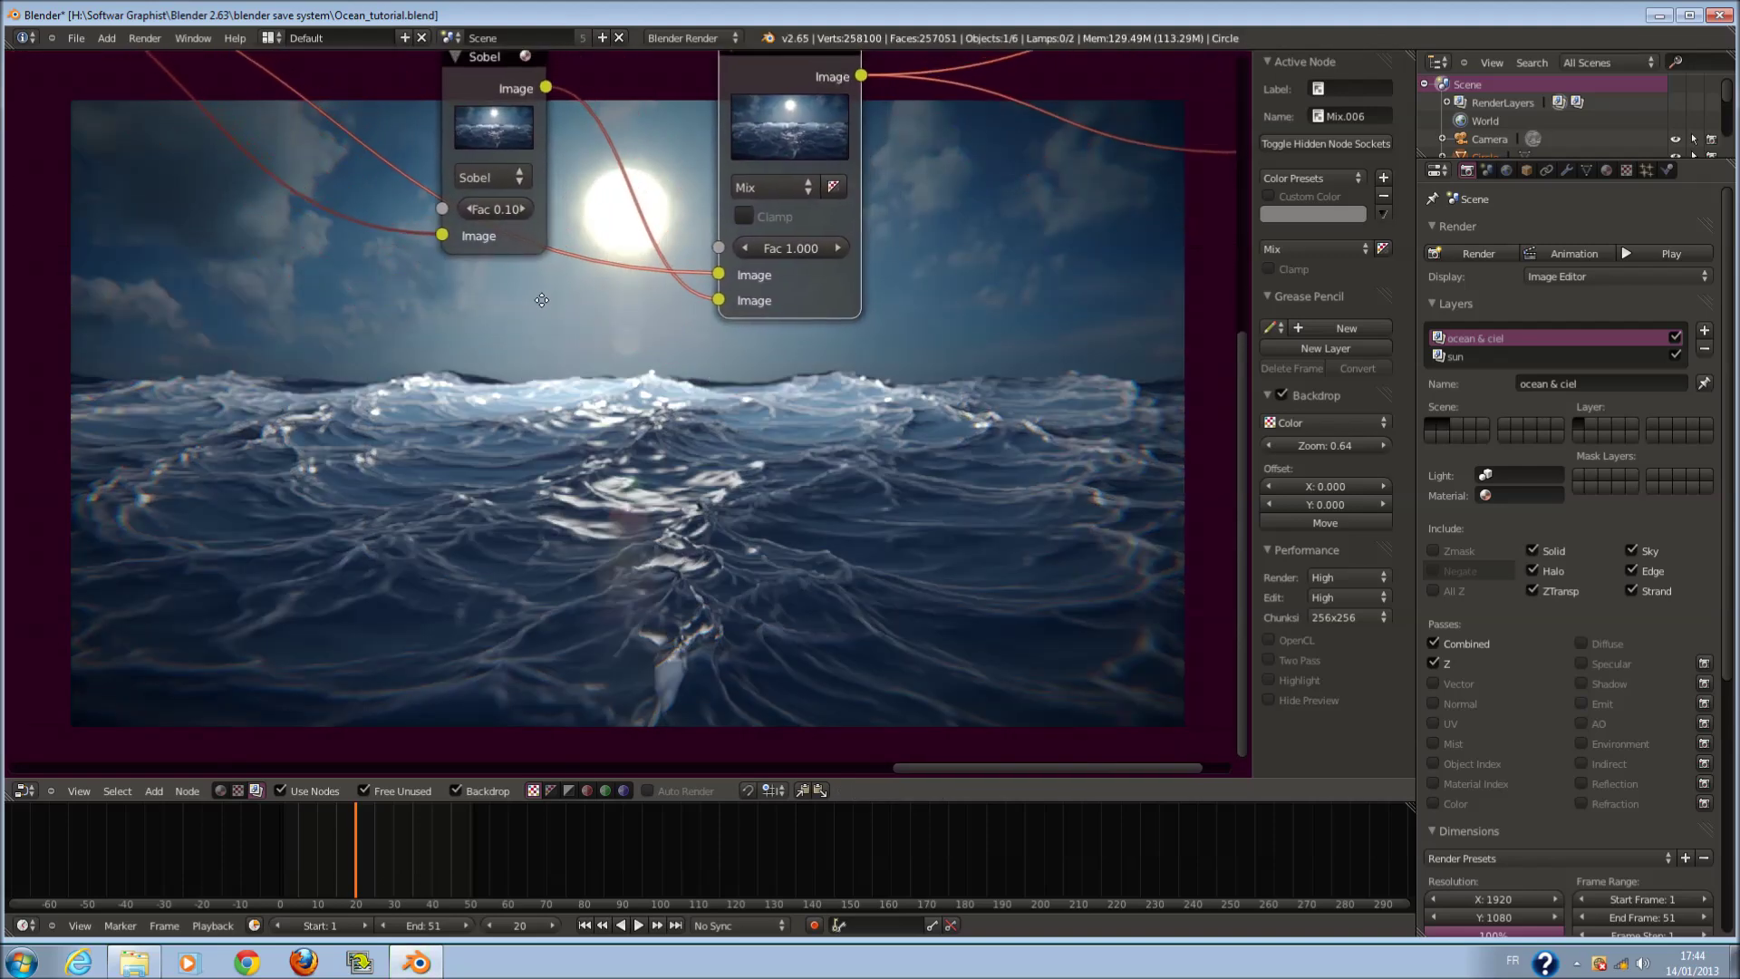
- Try the Kirsch filter type on the filter node again and return to Sobel
{"action": "left_click", "coordinate": [471, 161]}
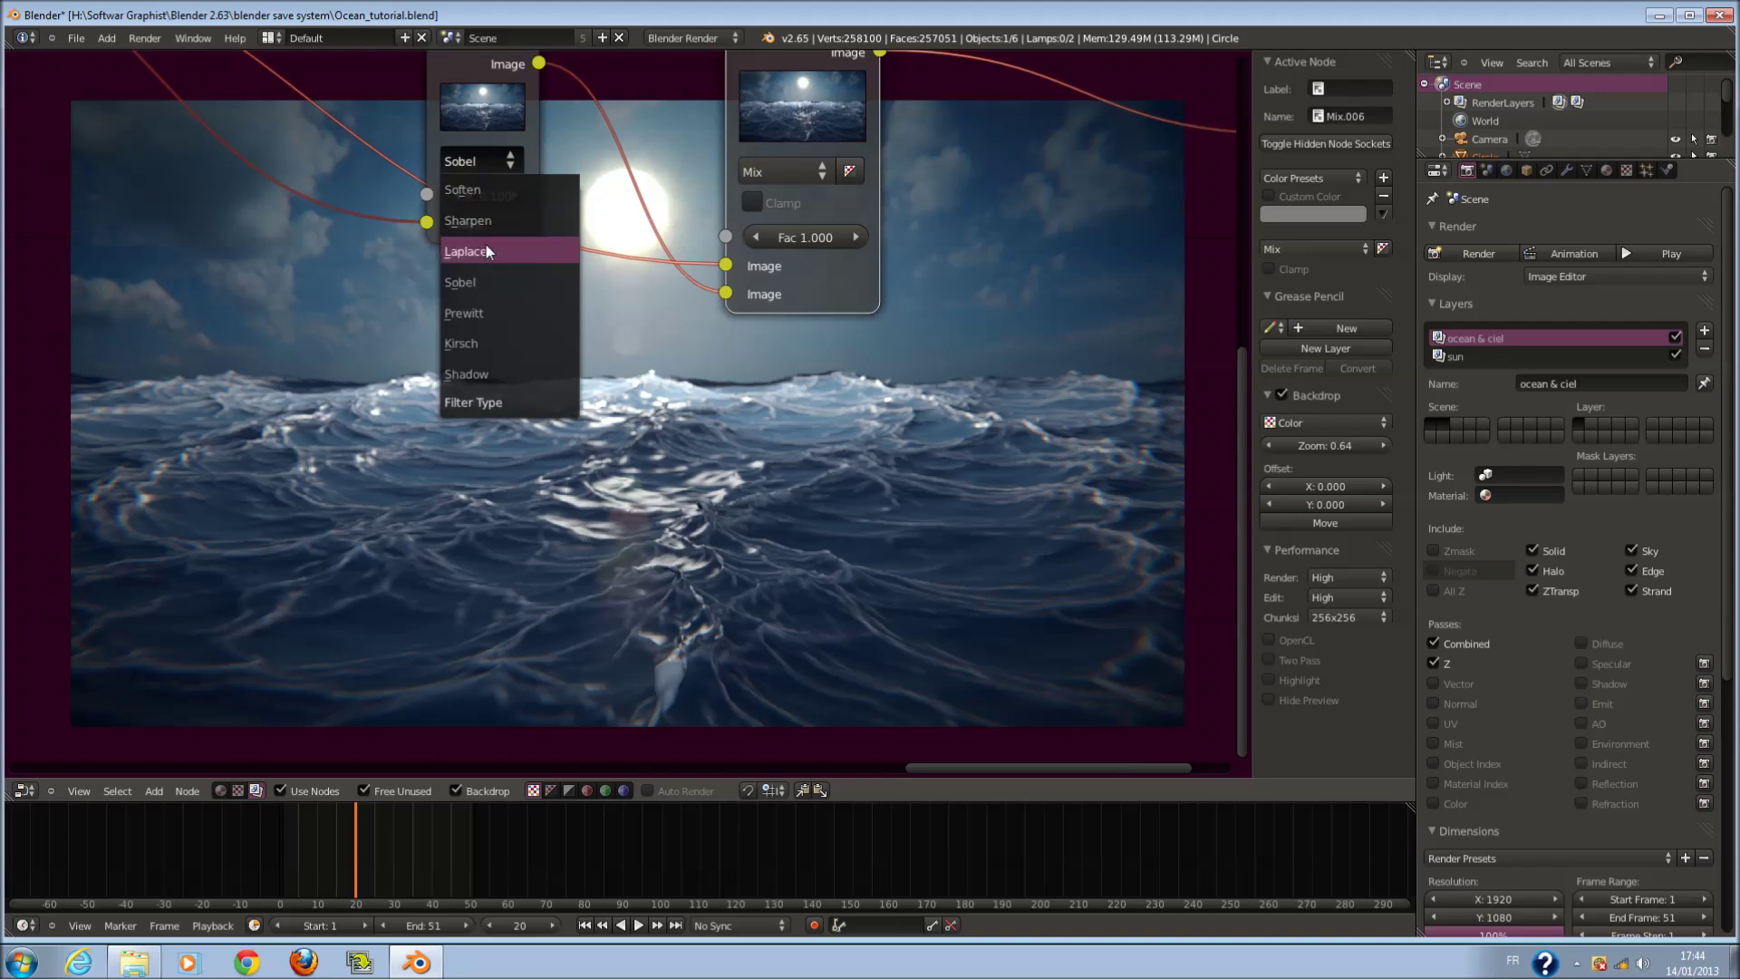
{"action": "left_click", "coordinate": [513, 347]}
{"action": "scroll", "coordinate": [783, 404], "scroll_direction": "down", "scroll_amount": 2}
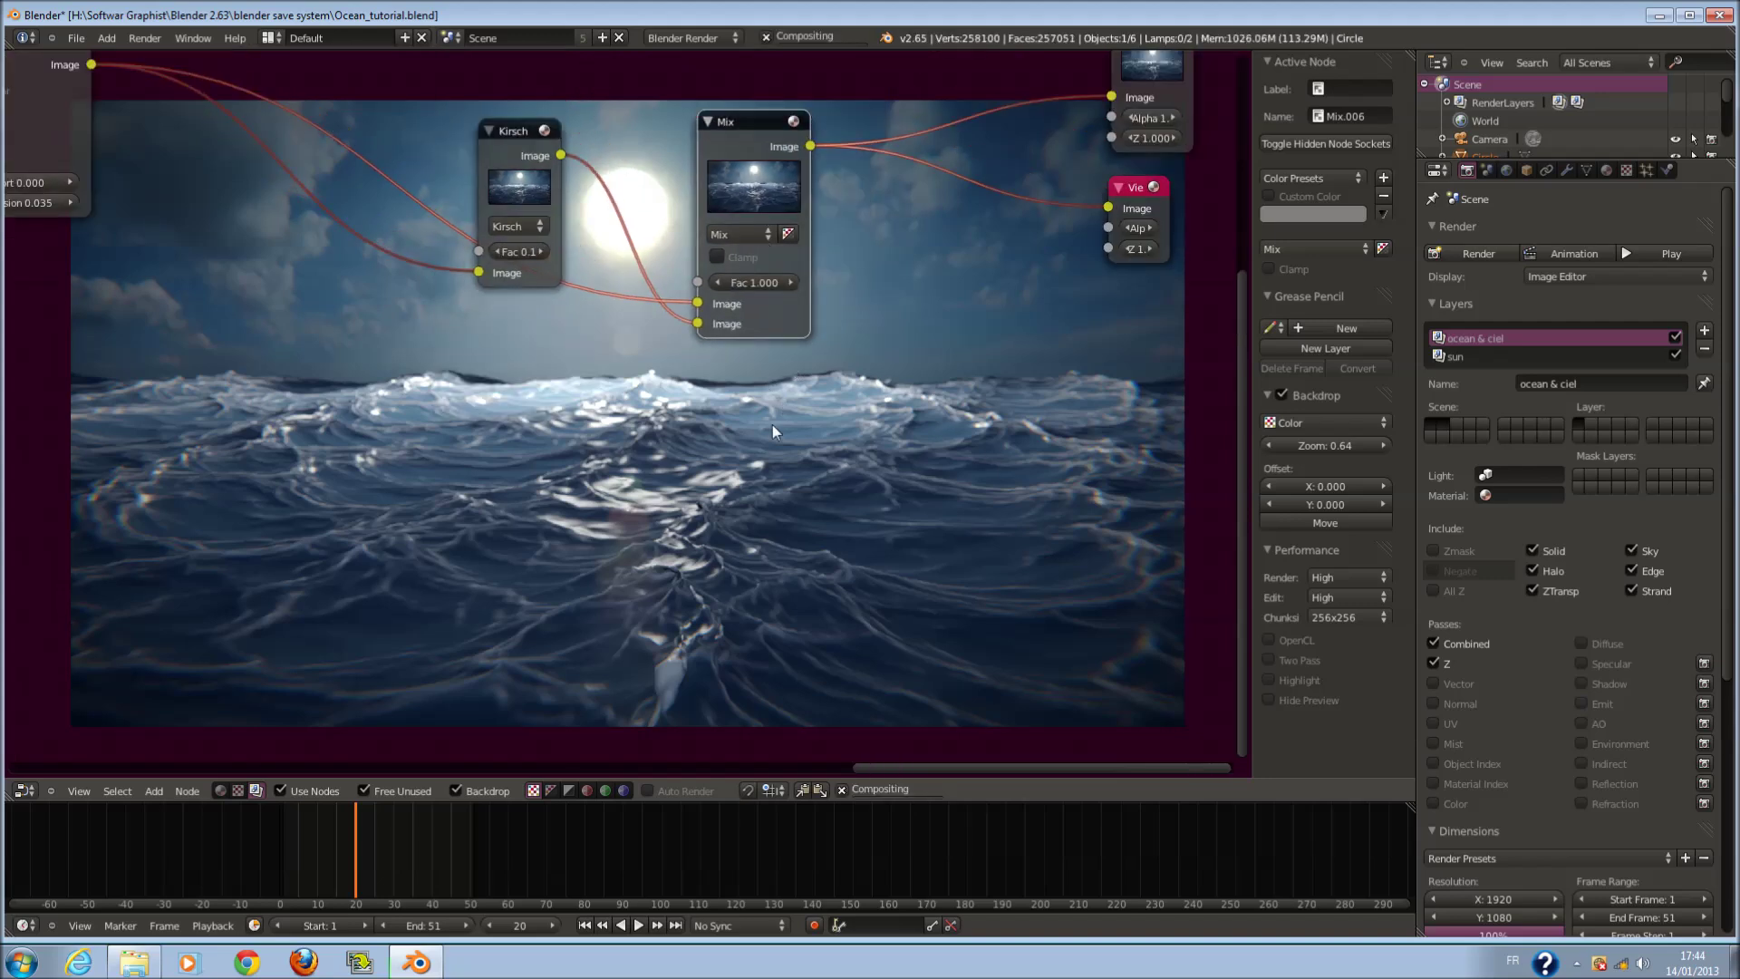
{"action": "scroll", "coordinate": [770, 424], "scroll_direction": "up", "scroll_amount": 1}
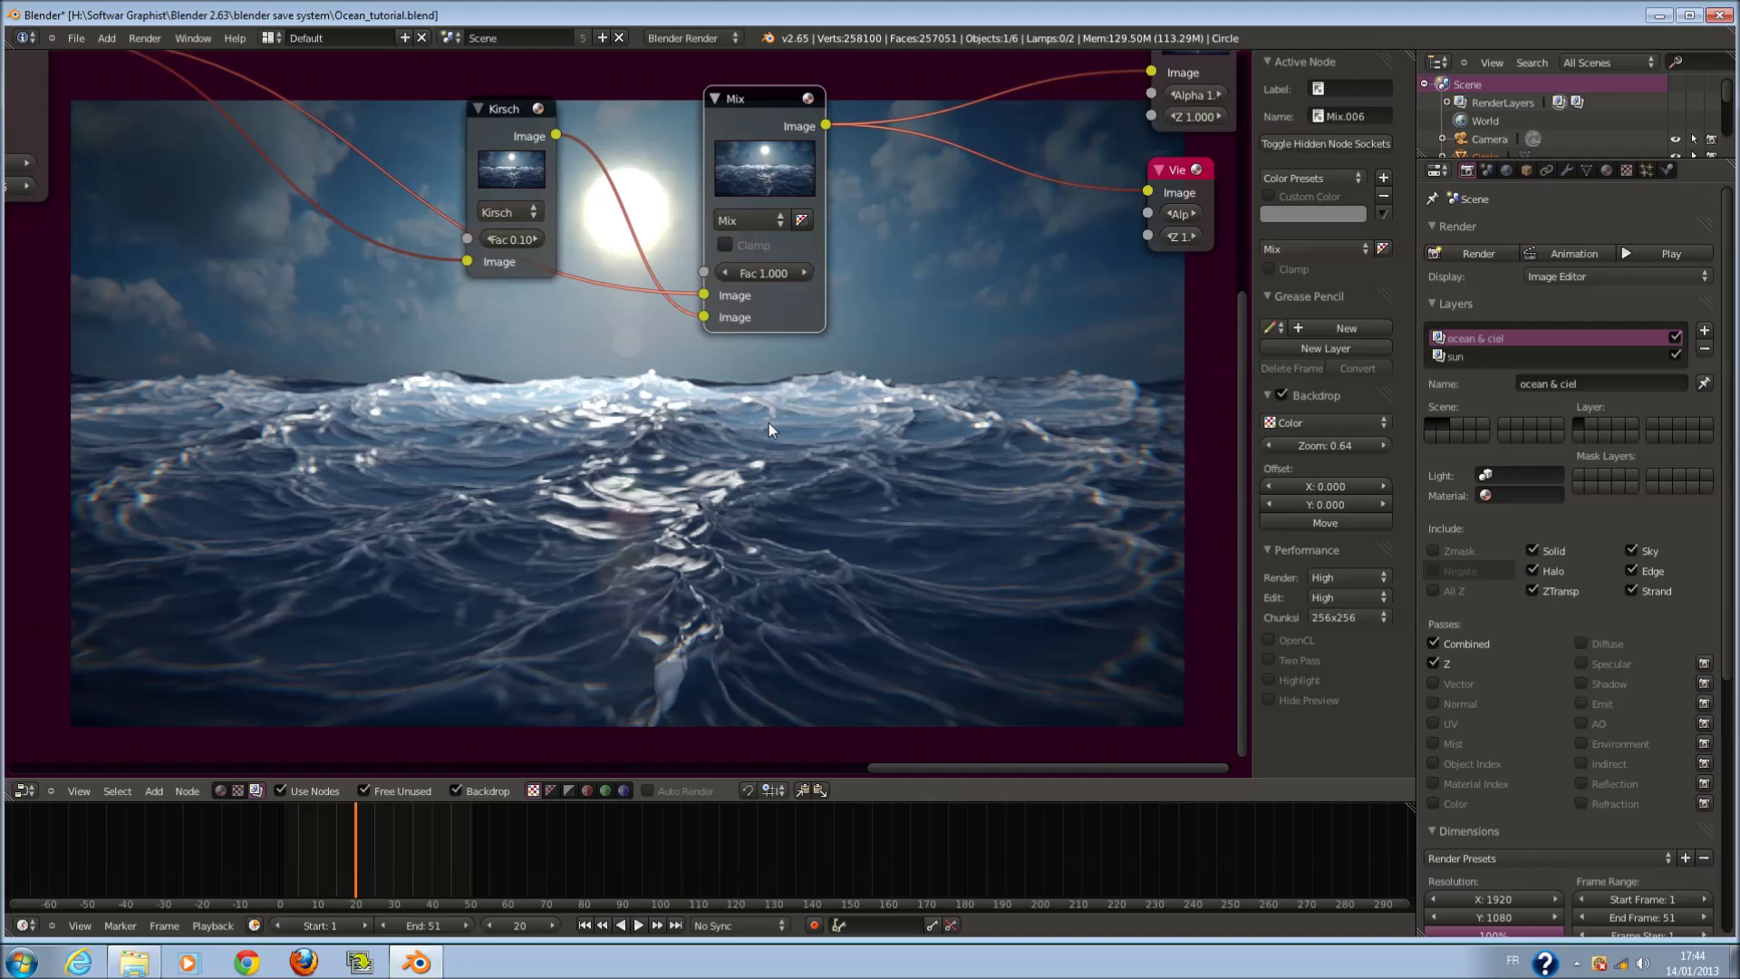
{"action": "scroll", "coordinate": [769, 423], "scroll_direction": "up", "scroll_amount": 1}
{"action": "left_click", "coordinate": [496, 195]}
{"action": "left_click", "coordinate": [525, 299]}
- Set the Sobel filter node's Fac to 0.055
{"action": "scroll", "coordinate": [449, 159], "scroll_direction": "up", "scroll_amount": 2}
{"action": "type", "text": "0"}
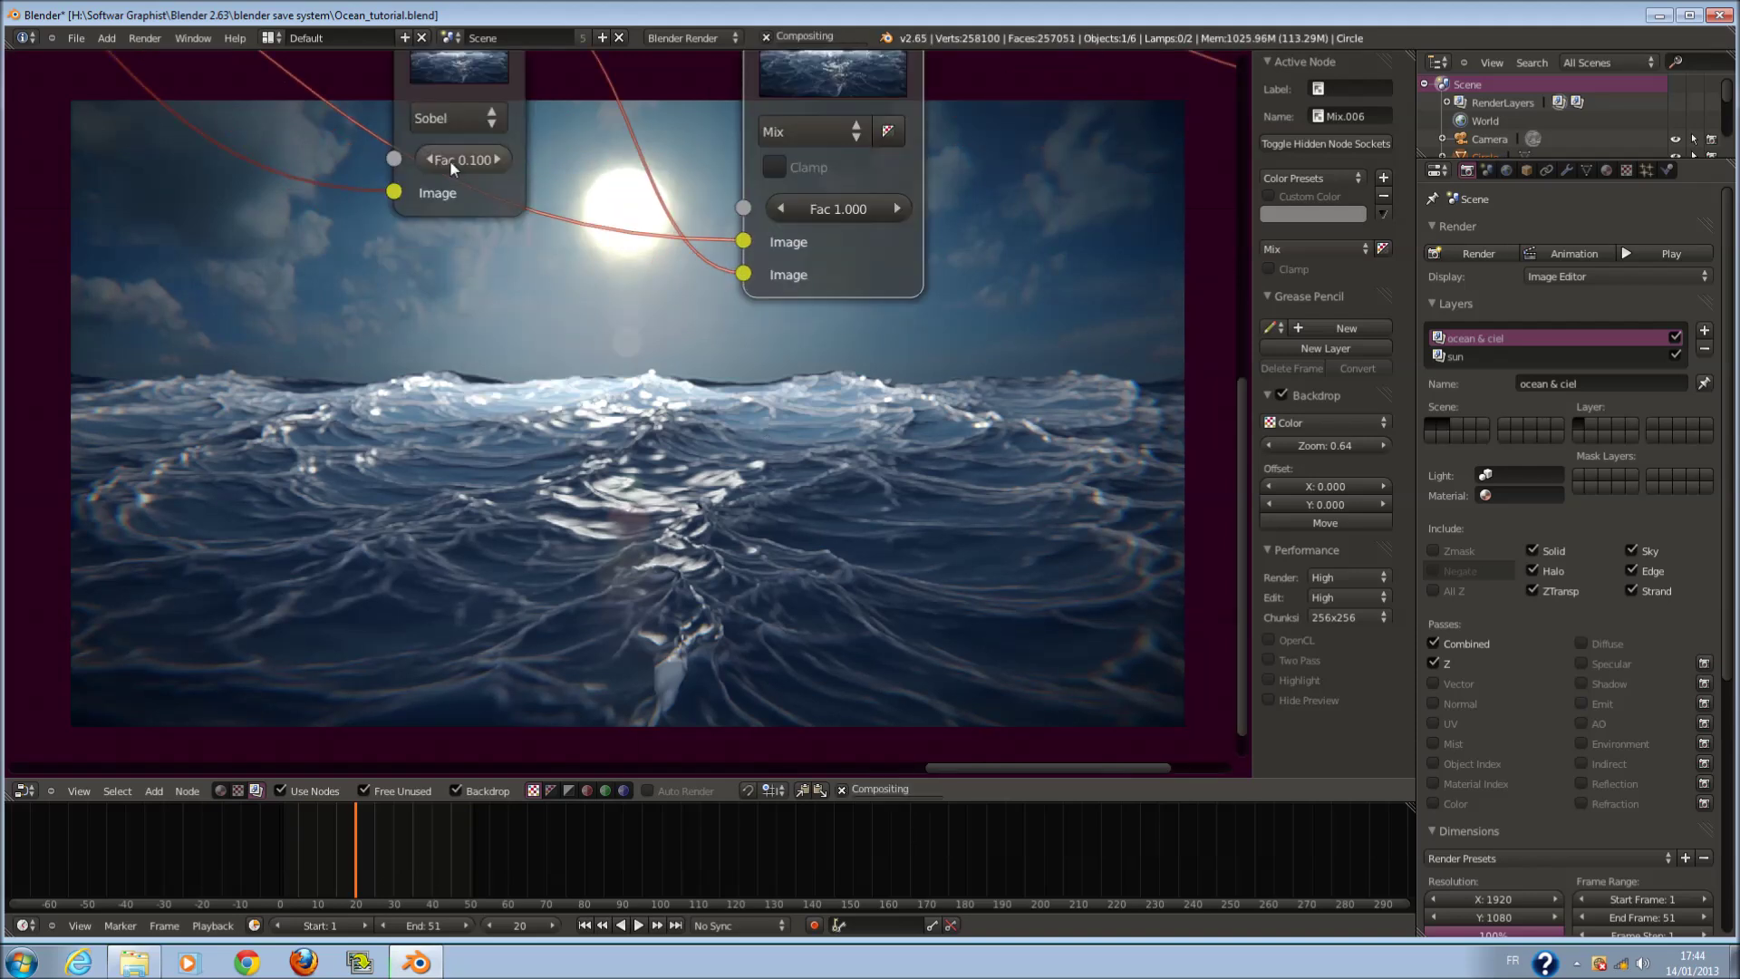
{"action": "type", "text": "0.055"}
{"action": "key", "text": "Return"}
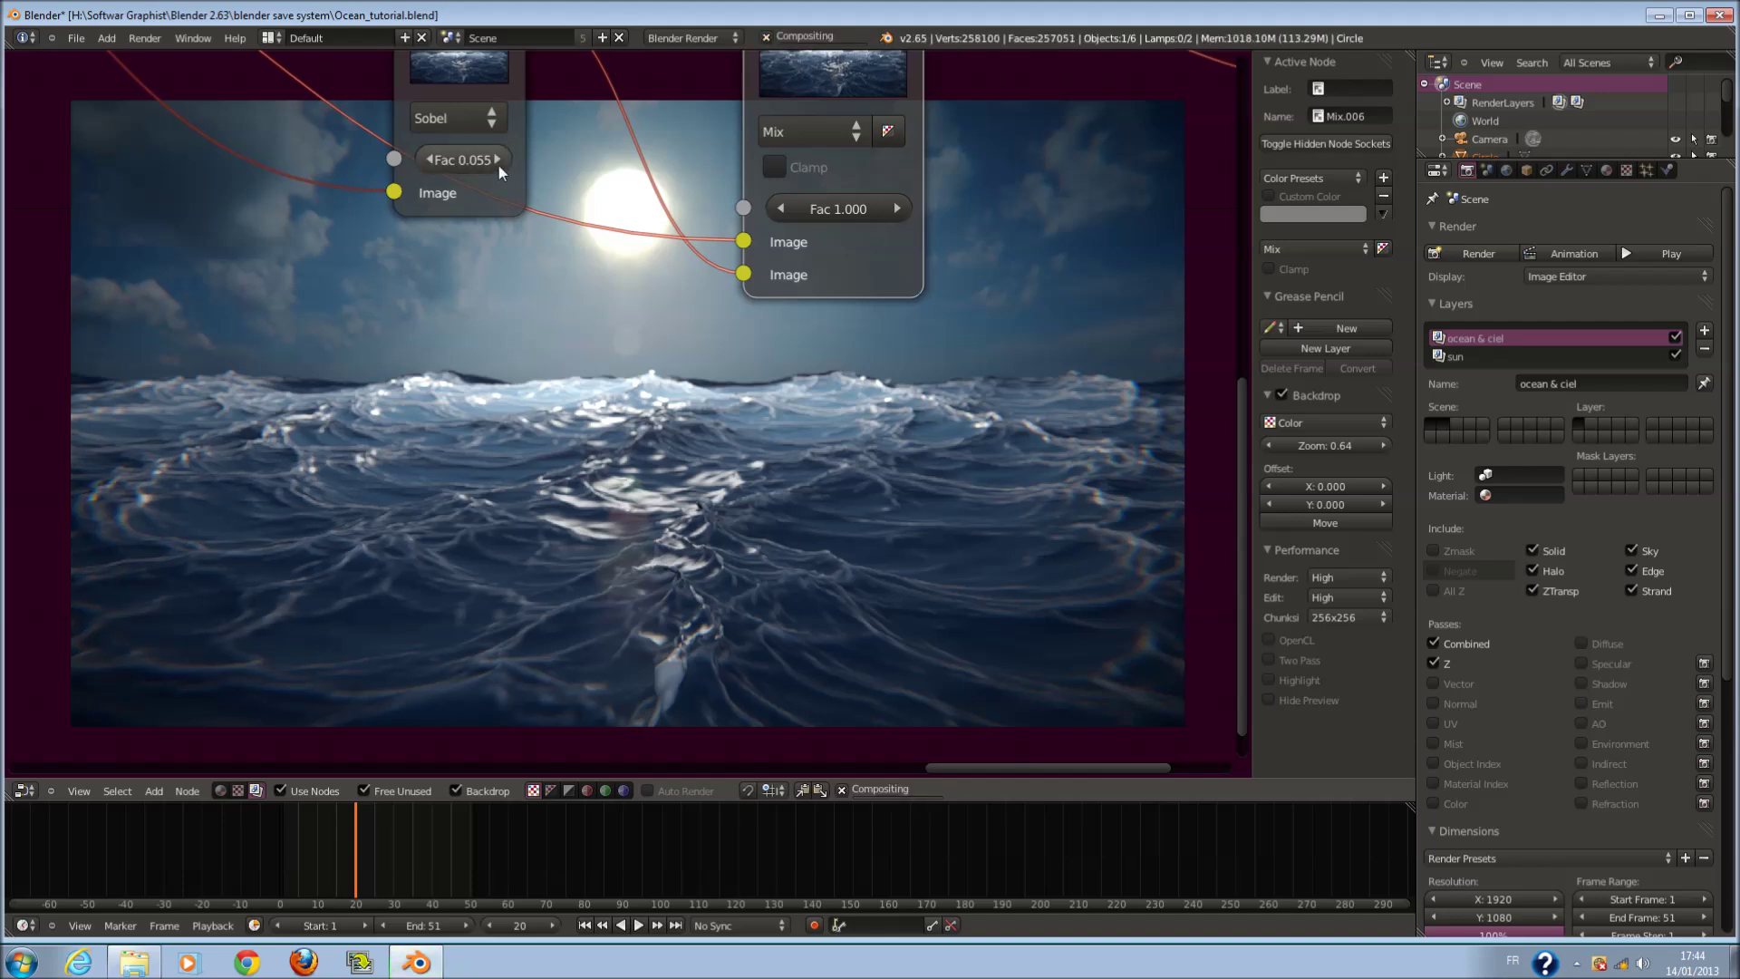
- Move the Composite and Viewer nodes farther from the Mix node to make room for another node
{"action": "scroll", "coordinate": [607, 351], "scroll_direction": "down", "scroll_amount": 2}
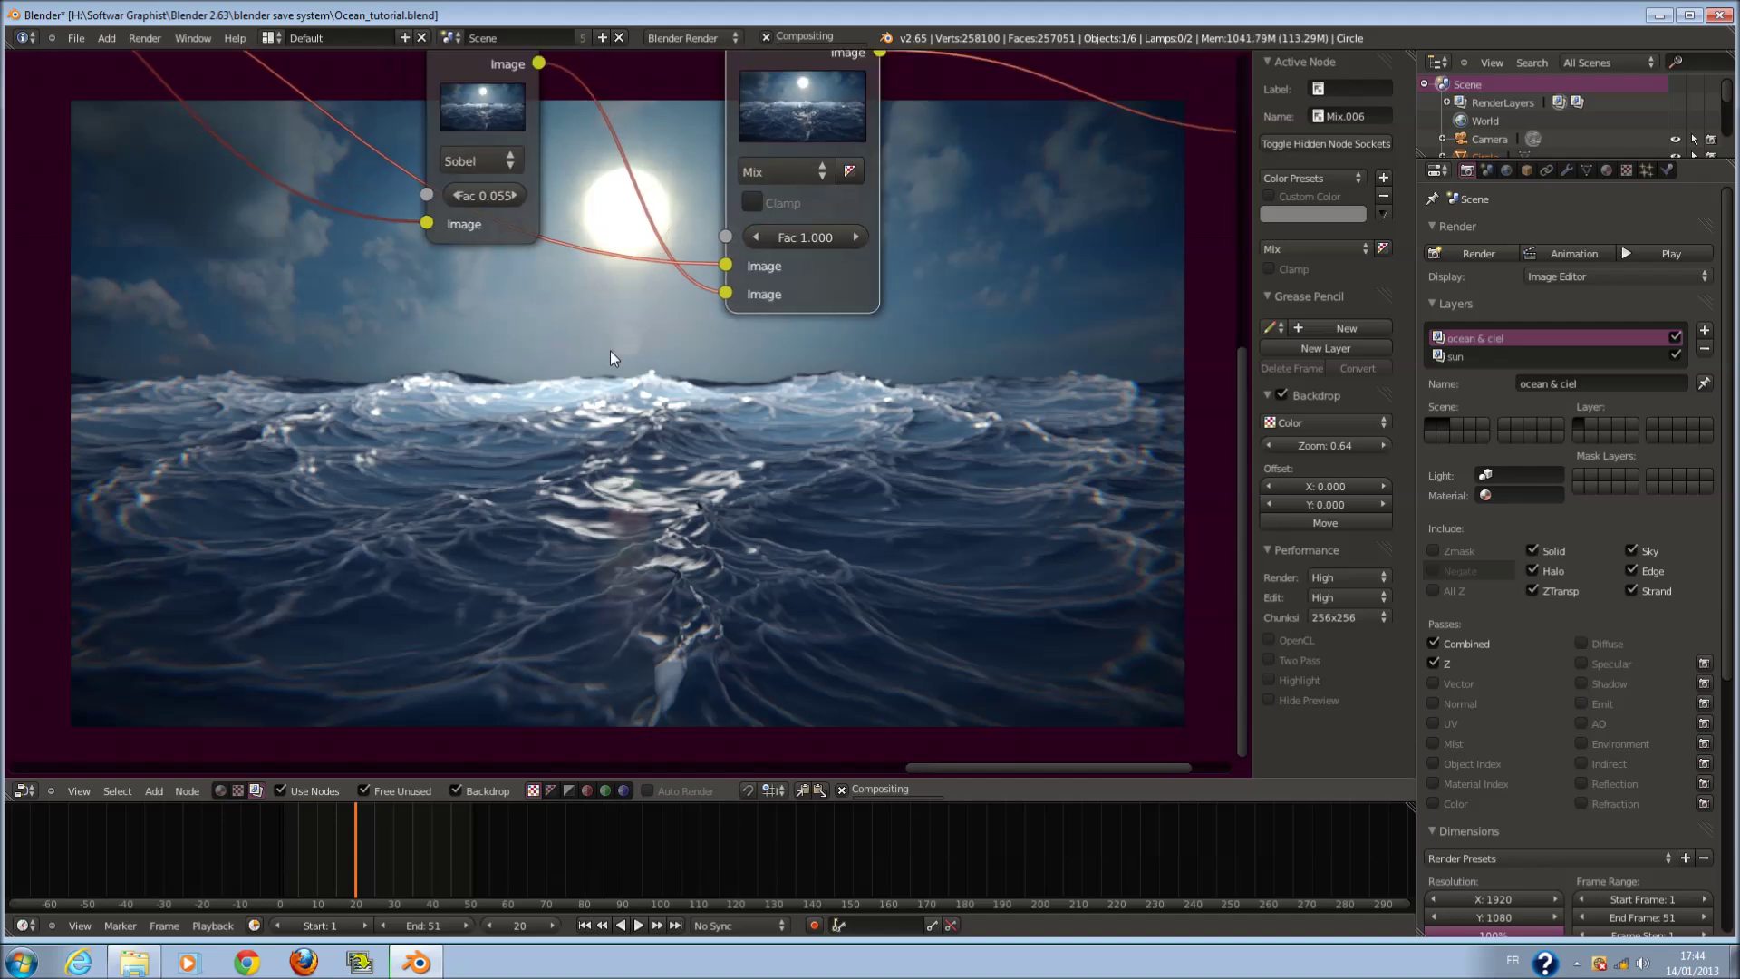
{"action": "scroll", "coordinate": [611, 350], "scroll_direction": "down", "scroll_amount": 5}
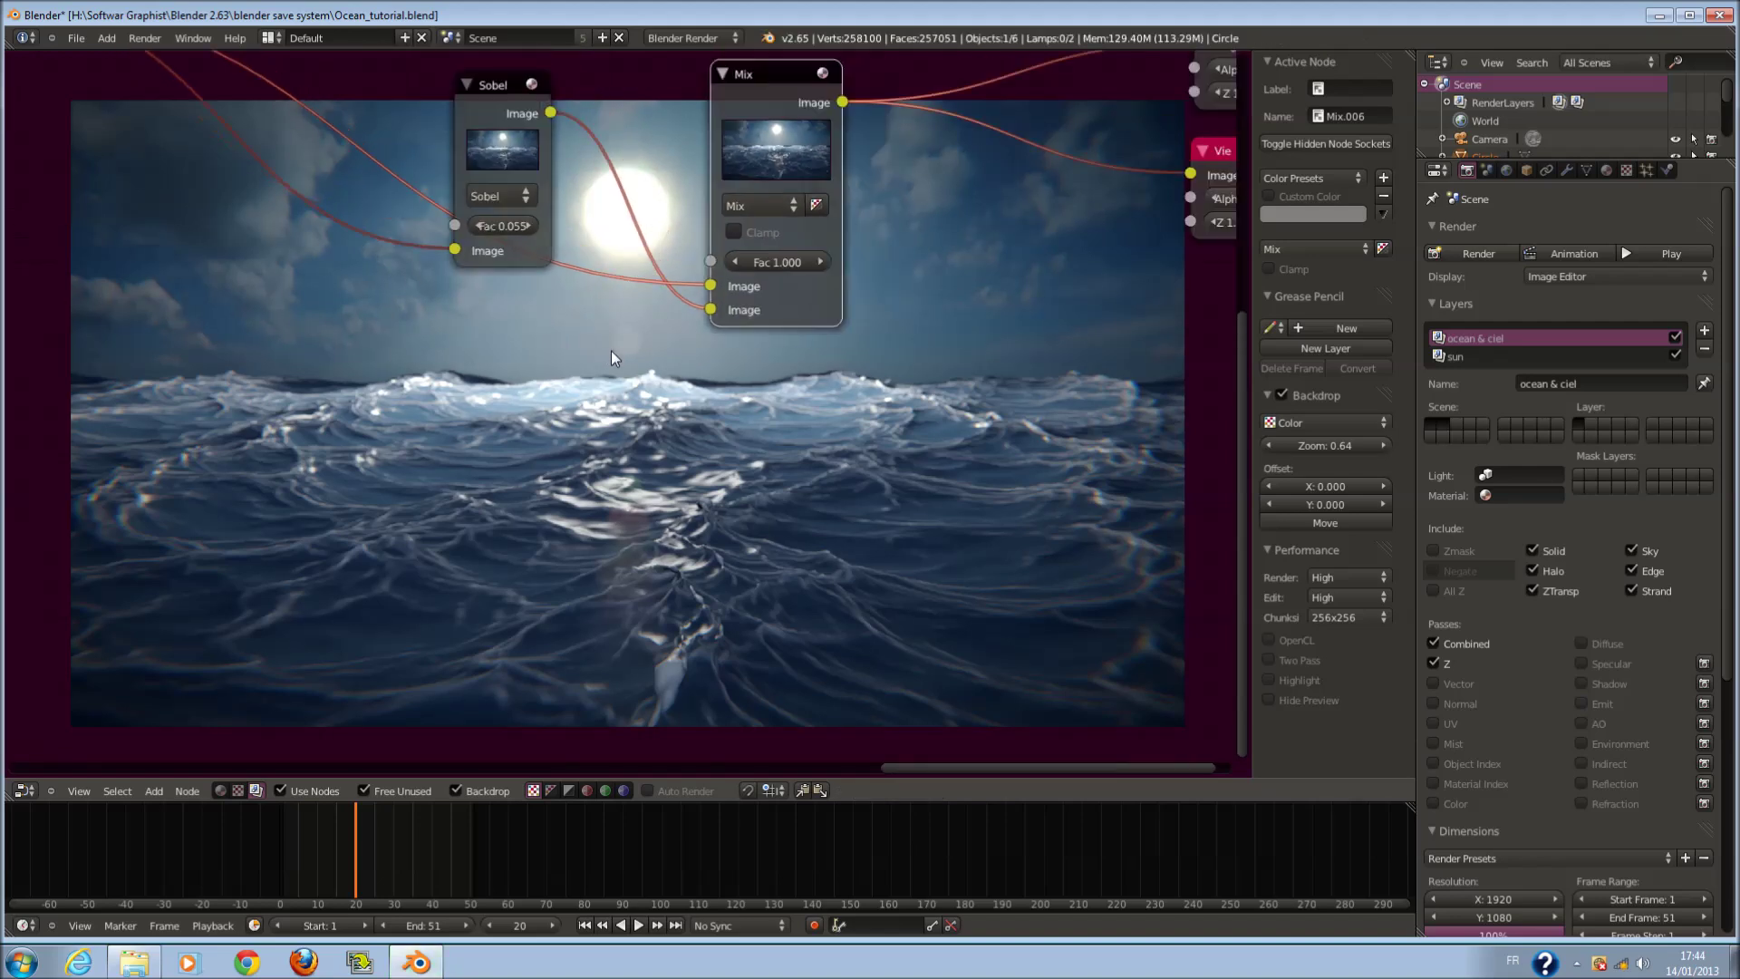
{"action": "middle_click_drag", "start_coordinate": [644, 384], "coordinate": [520, 378]}
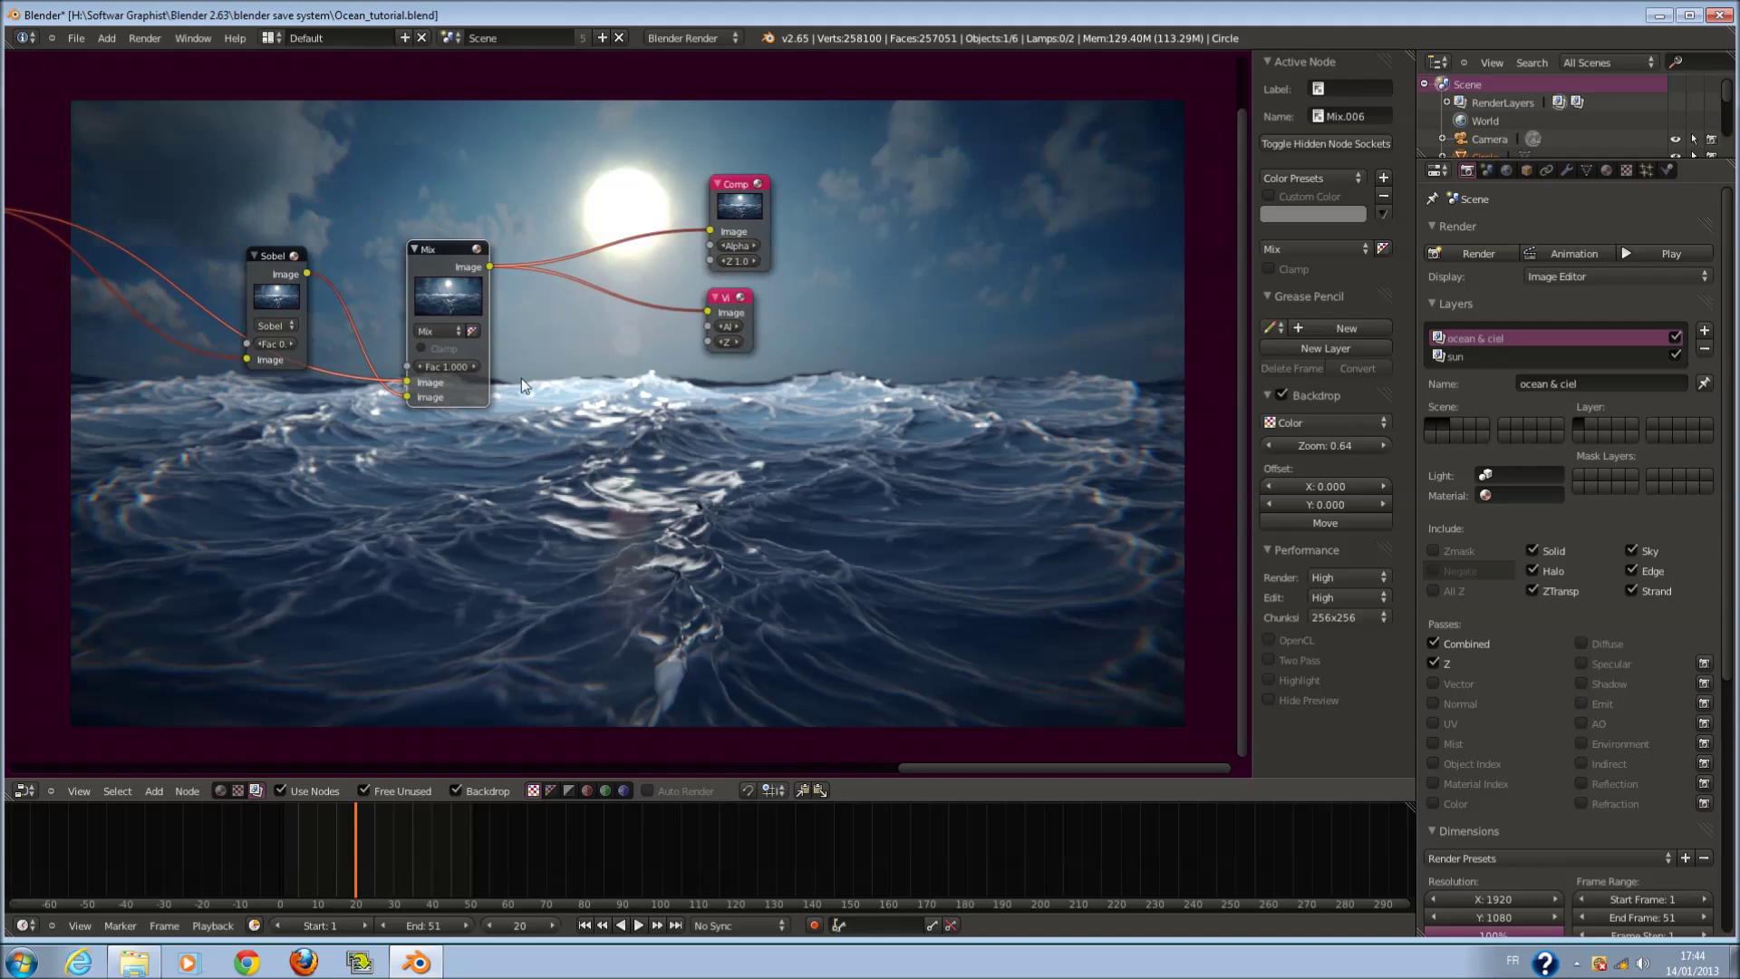
{"action": "left_click_drag", "start_coordinate": [748, 209], "coordinate": [959, 239]}
{"action": "left_click_drag", "start_coordinate": [724, 298], "coordinate": [1065, 408]}
{"action": "left_click_drag", "start_coordinate": [939, 234], "coordinate": [1078, 190]}
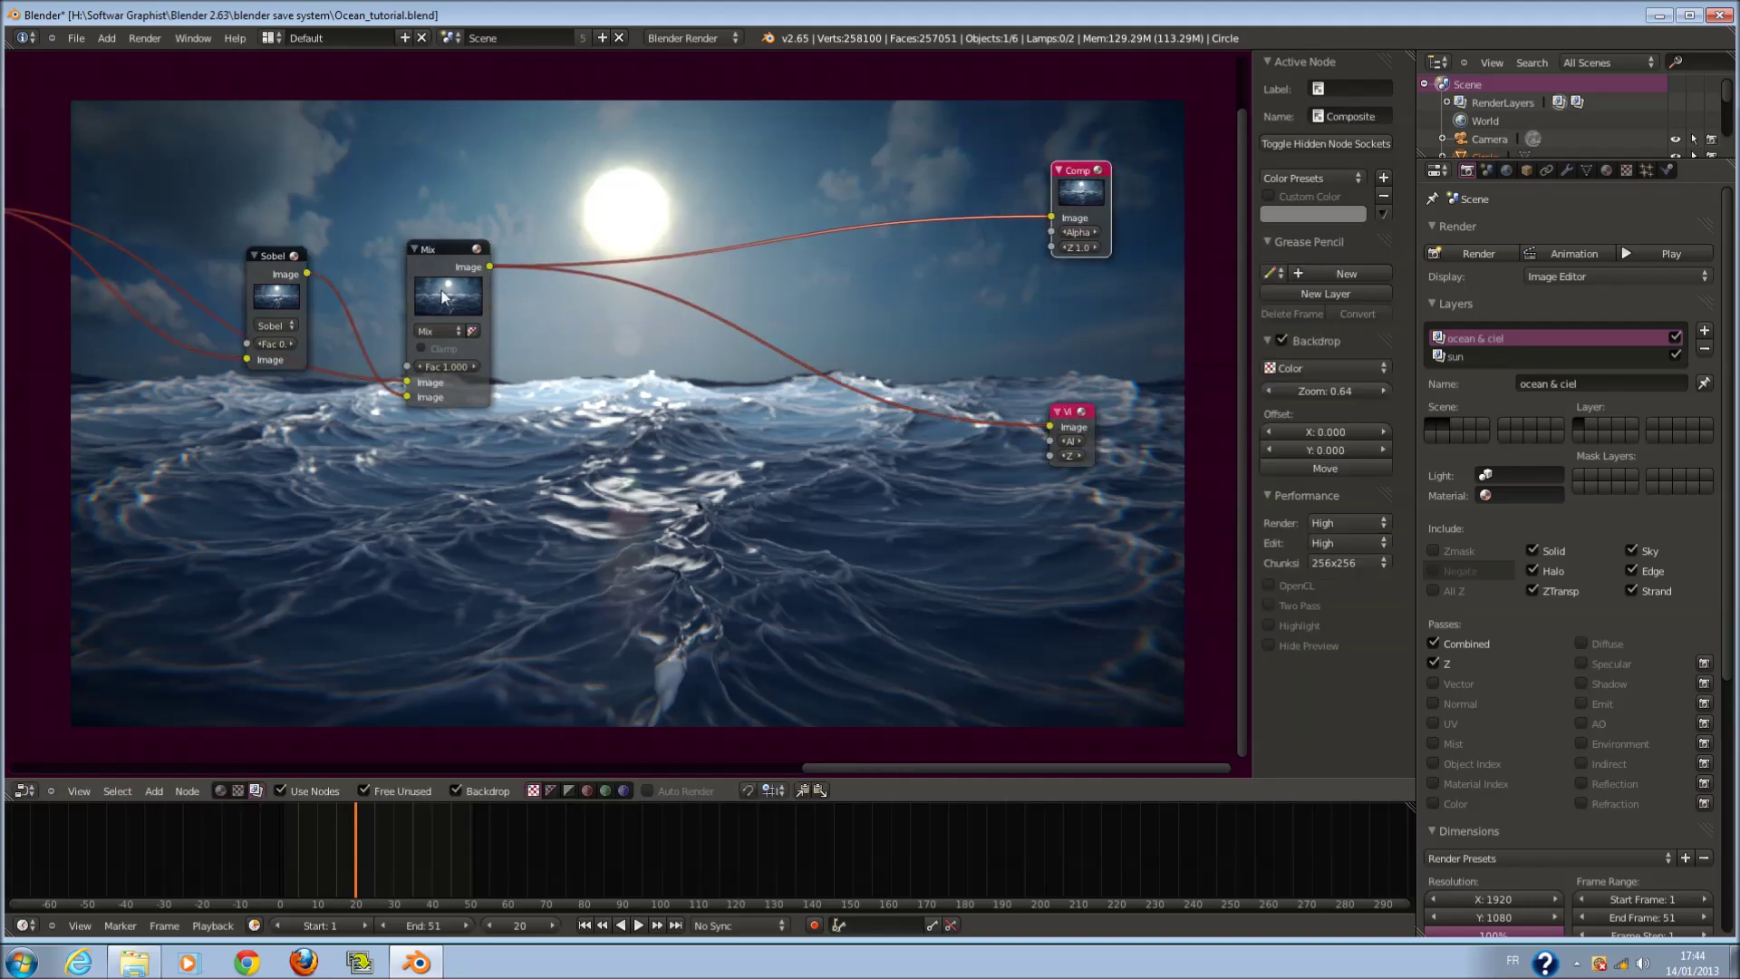
- Line up the Lens Distortion, Sobel and Mix nodes close together after the Multiply node
{"action": "scroll", "coordinate": [1078, 191], "scroll_direction": "down", "scroll_amount": 2}
{"action": "left_click_drag", "start_coordinate": [383, 318], "coordinate": [215, 270]}
{"action": "middle_click_drag", "start_coordinate": [215, 270], "coordinate": [428, 320]}
{"action": "left_click_drag", "start_coordinate": [433, 318], "coordinate": [364, 312]}
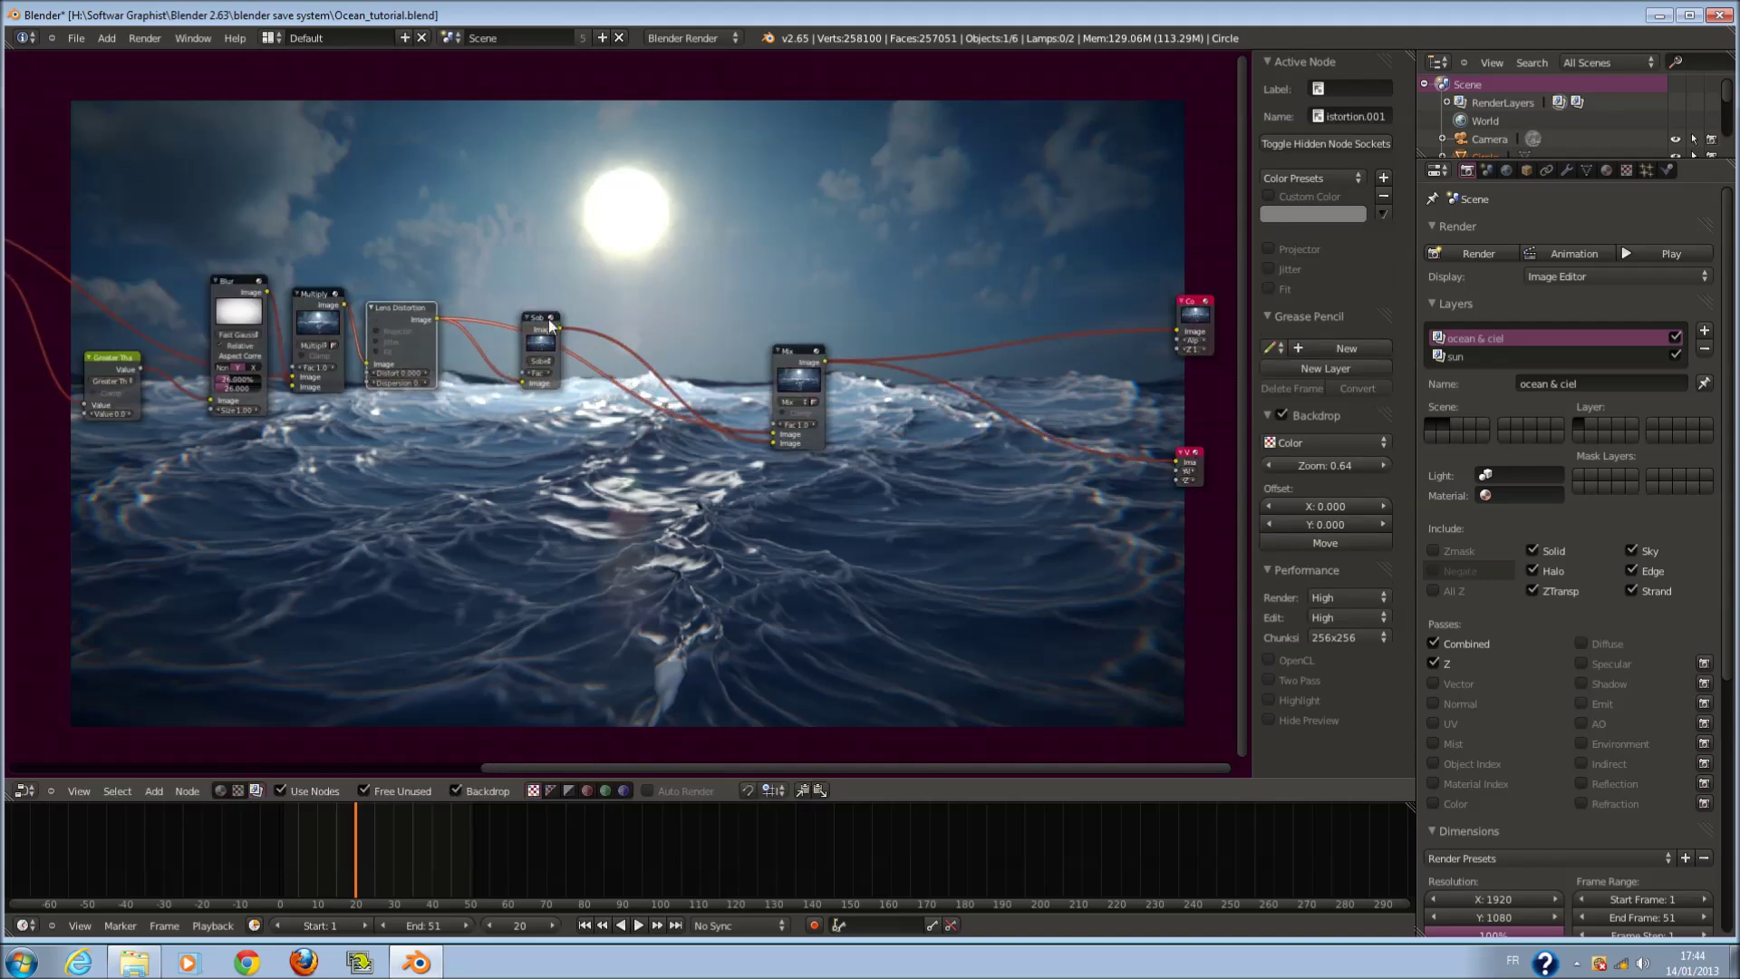
{"action": "left_click_drag", "start_coordinate": [547, 319], "coordinate": [490, 319]}
{"action": "left_click_drag", "start_coordinate": [766, 357], "coordinate": [549, 319]}
{"action": "scroll", "coordinate": [640, 427], "scroll_direction": "up", "scroll_amount": 1}
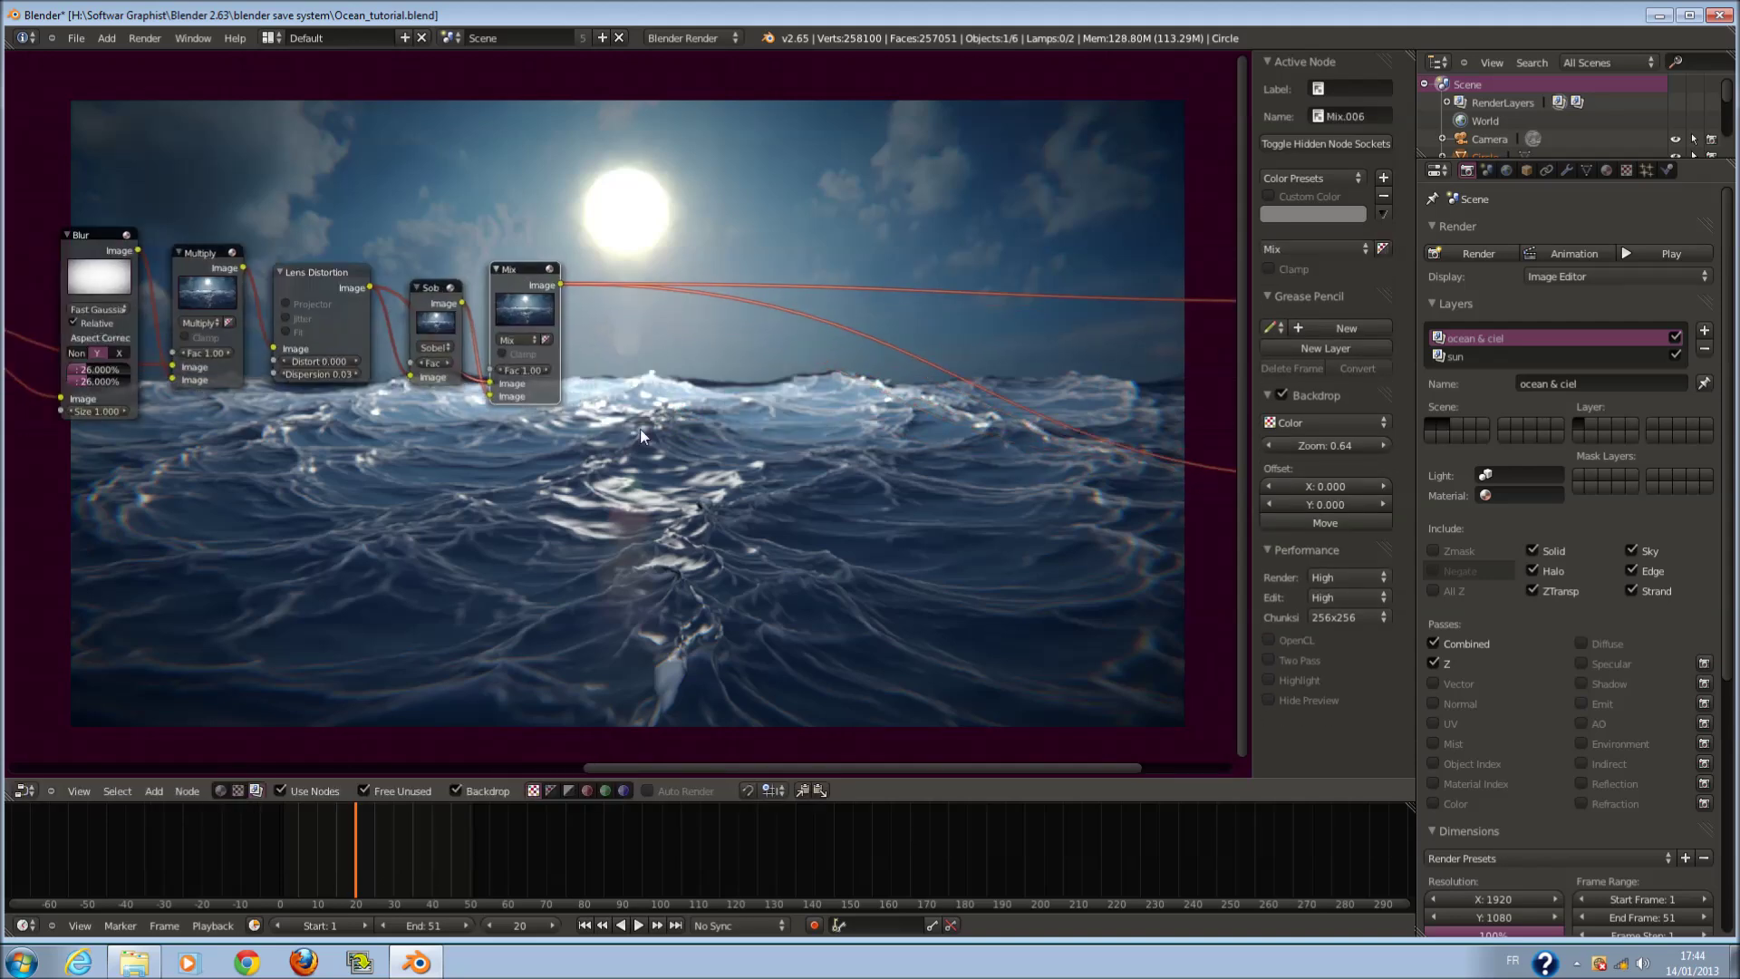
- Add a Color Balance node between the Mix node and the output nodes
{"action": "key", "text": "shift+a"}
{"action": "mouse_move", "coordinate": [705, 450]}
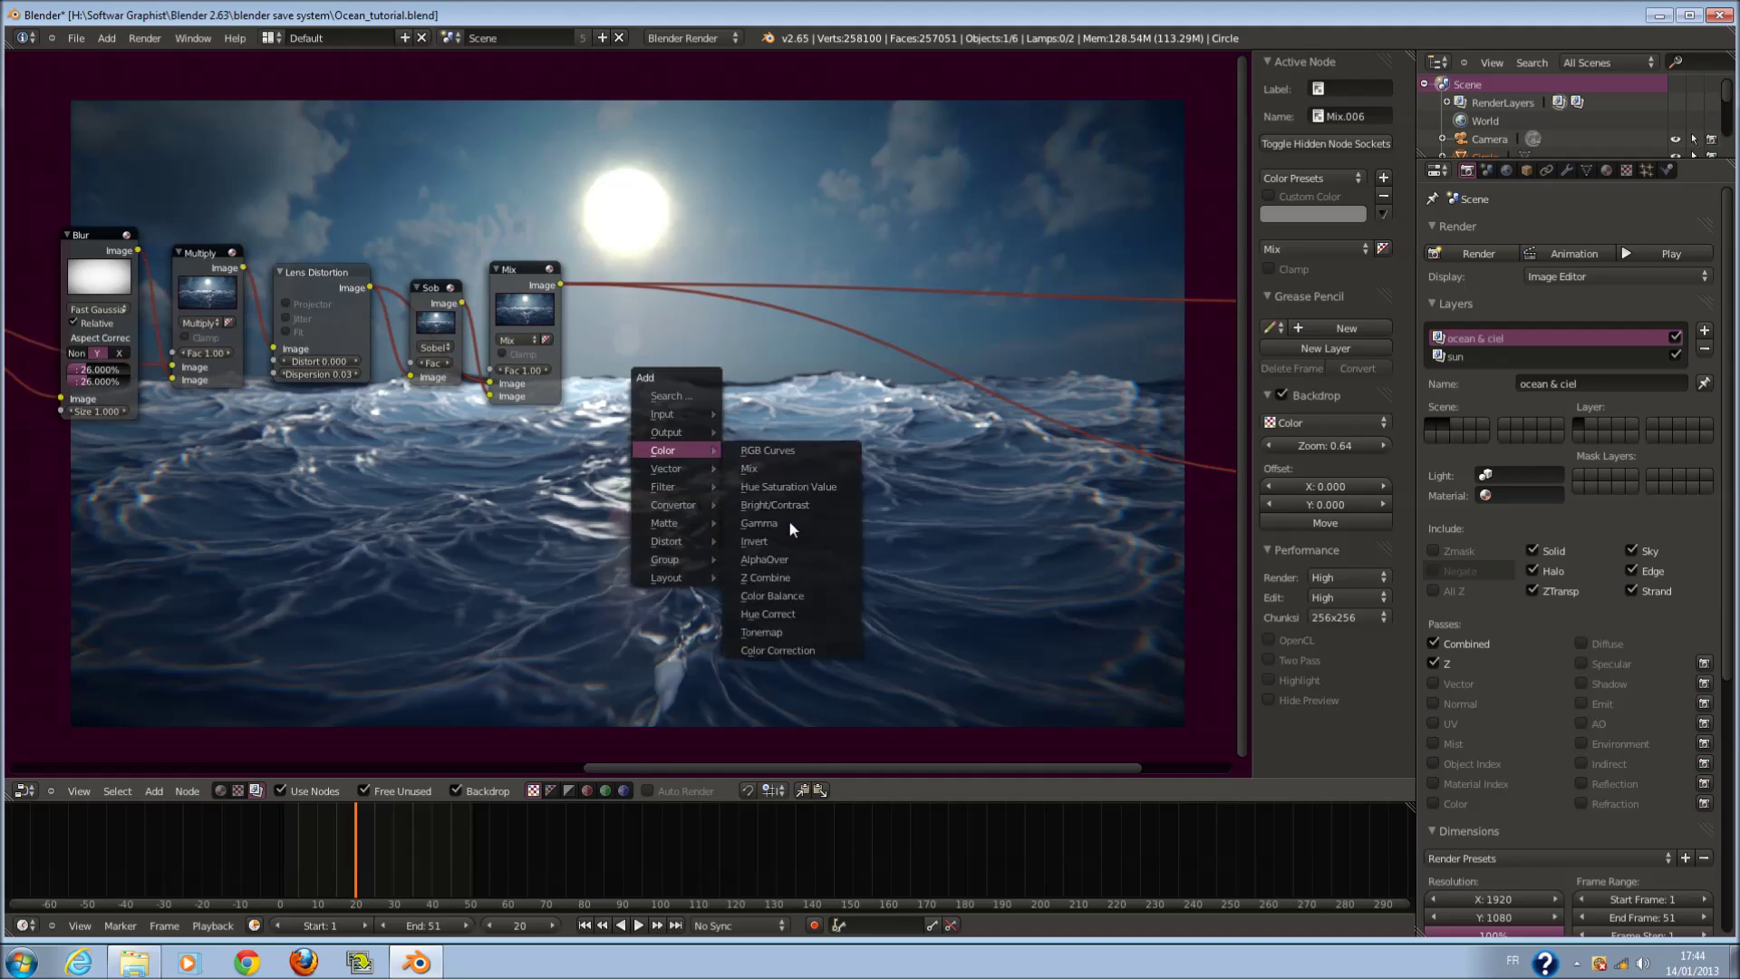
{"action": "left_click", "coordinate": [821, 595]}
{"action": "left_click", "coordinate": [972, 358]}
- Tint the Color Balance node's Gain slightly towards light blue
{"action": "scroll", "coordinate": [961, 367], "scroll_direction": "up", "scroll_amount": 3}
{"action": "middle_click_drag", "start_coordinate": [918, 385], "coordinate": [399, 424]}
{"action": "scroll", "coordinate": [725, 517], "scroll_direction": "up", "scroll_amount": 4}
{"action": "middle_click_drag", "start_coordinate": [735, 524], "coordinate": [844, 420]}
{"action": "scroll", "coordinate": [845, 421], "scroll_direction": "up", "scroll_amount": 4}
{"action": "left_click_drag", "start_coordinate": [844, 421], "coordinate": [857, 396]}
{"action": "middle_click_drag", "start_coordinate": [698, 509], "coordinate": [1089, 367]}
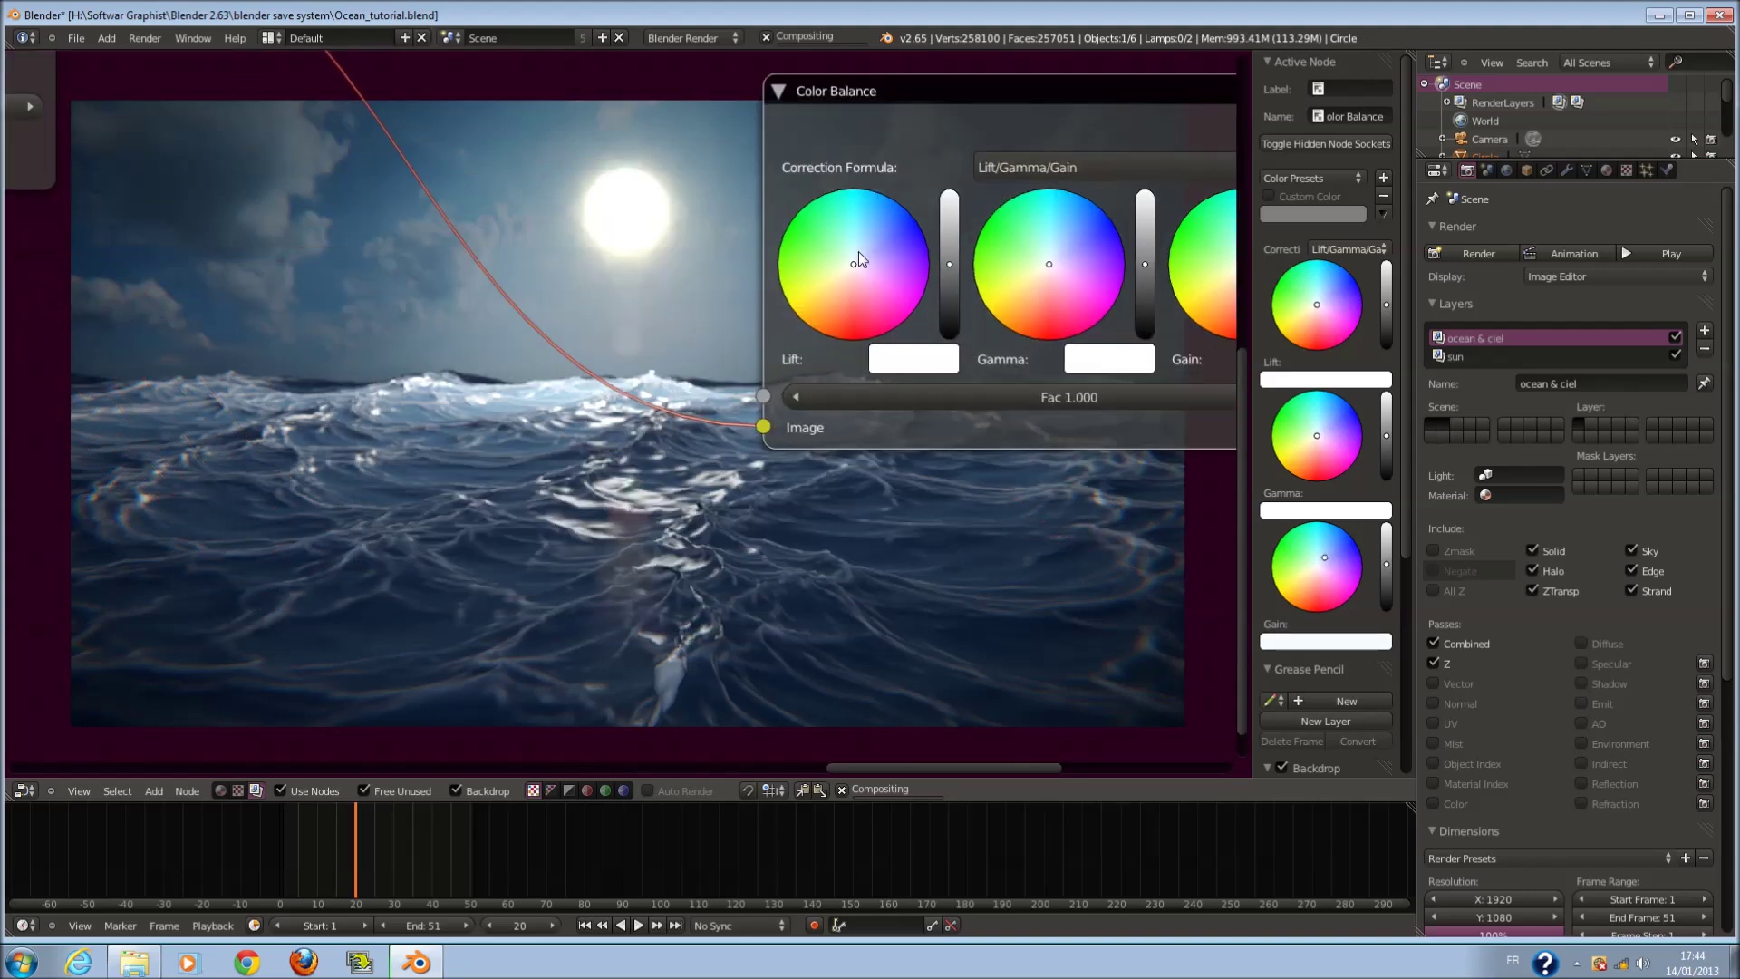
- Tint the Color Balance node's Gain very pale yellow and its Lift light blue
{"action": "middle_click_drag", "start_coordinate": [1204, 323], "coordinate": [932, 417]}
{"action": "left_click", "coordinate": [960, 372]}
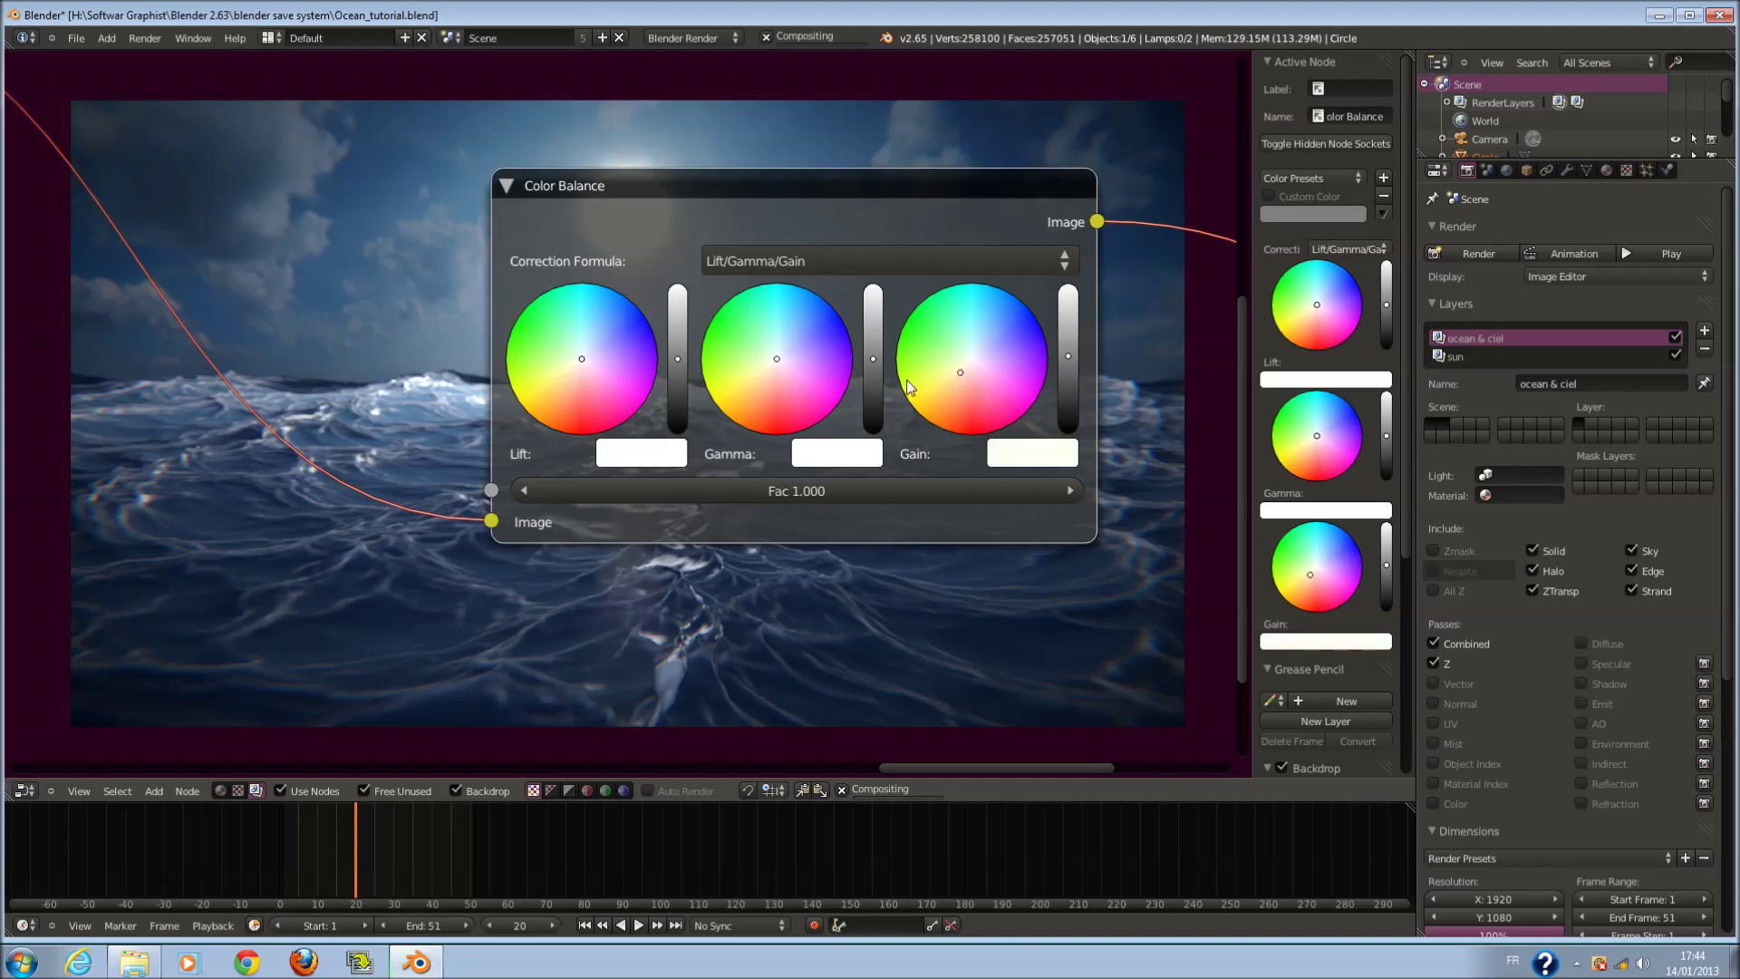
{"action": "left_click", "coordinate": [595, 333]}
{"action": "middle_click_drag", "start_coordinate": [731, 540], "coordinate": [945, 416]}
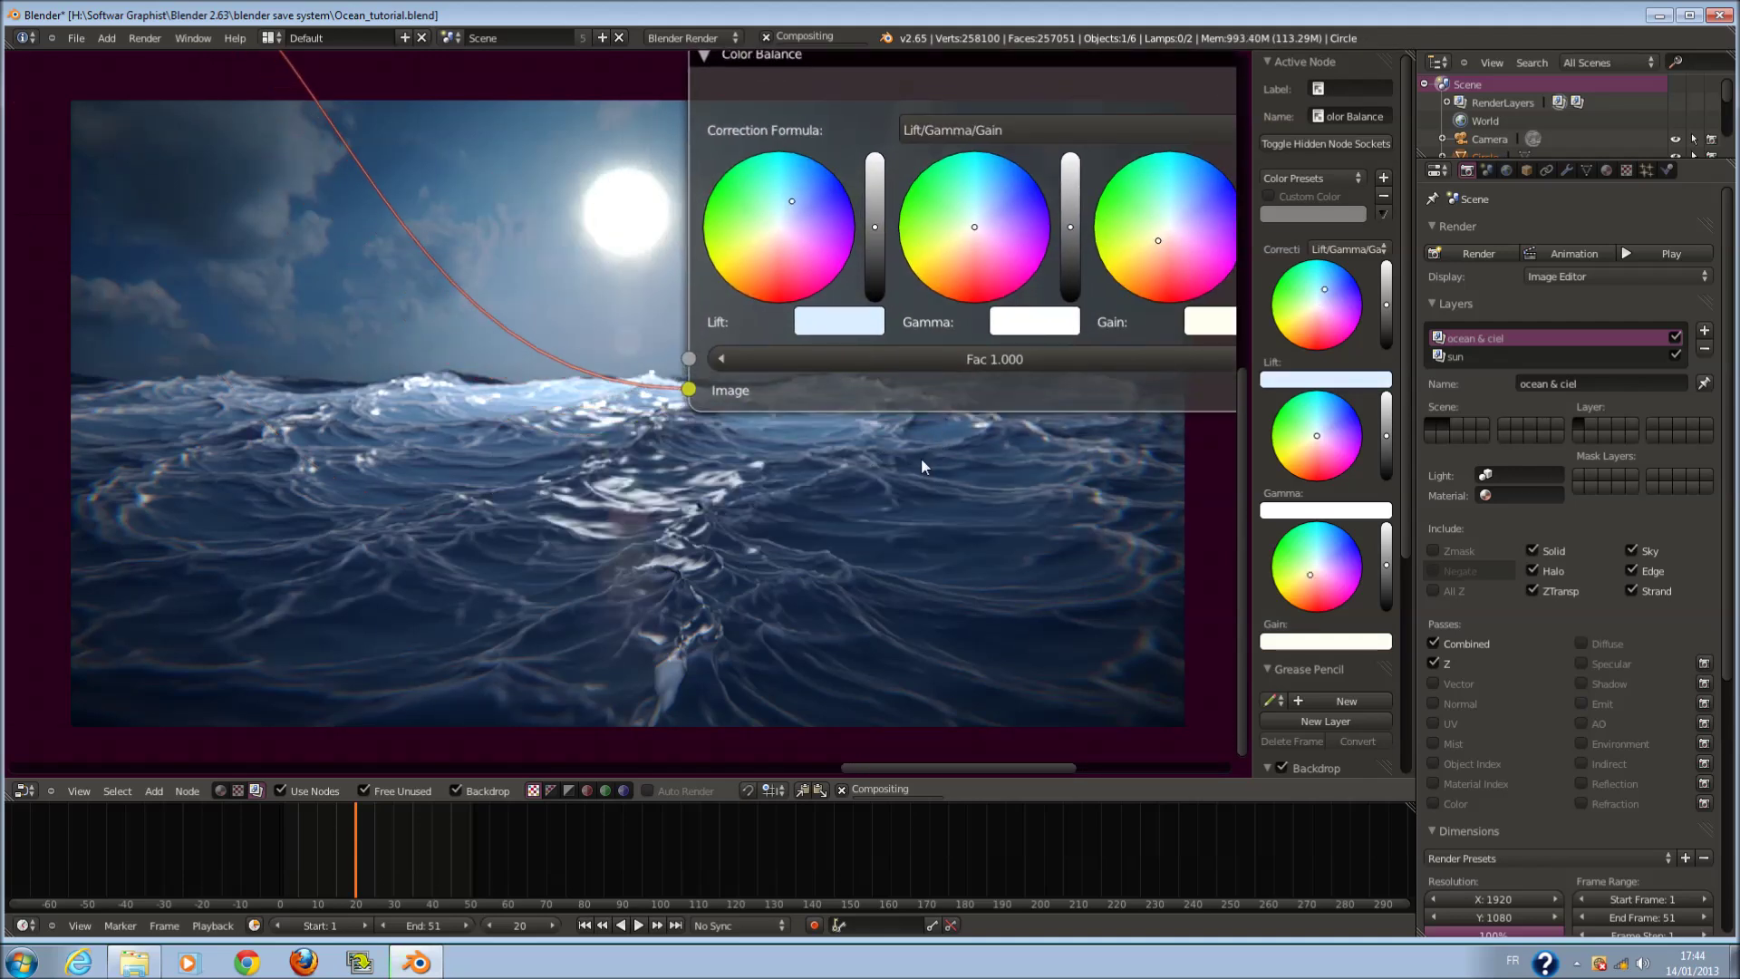
{"action": "scroll", "coordinate": [870, 468], "scroll_direction": "down", "scroll_amount": 1}
{"action": "middle_click_drag", "start_coordinate": [866, 470], "coordinate": [670, 381]}
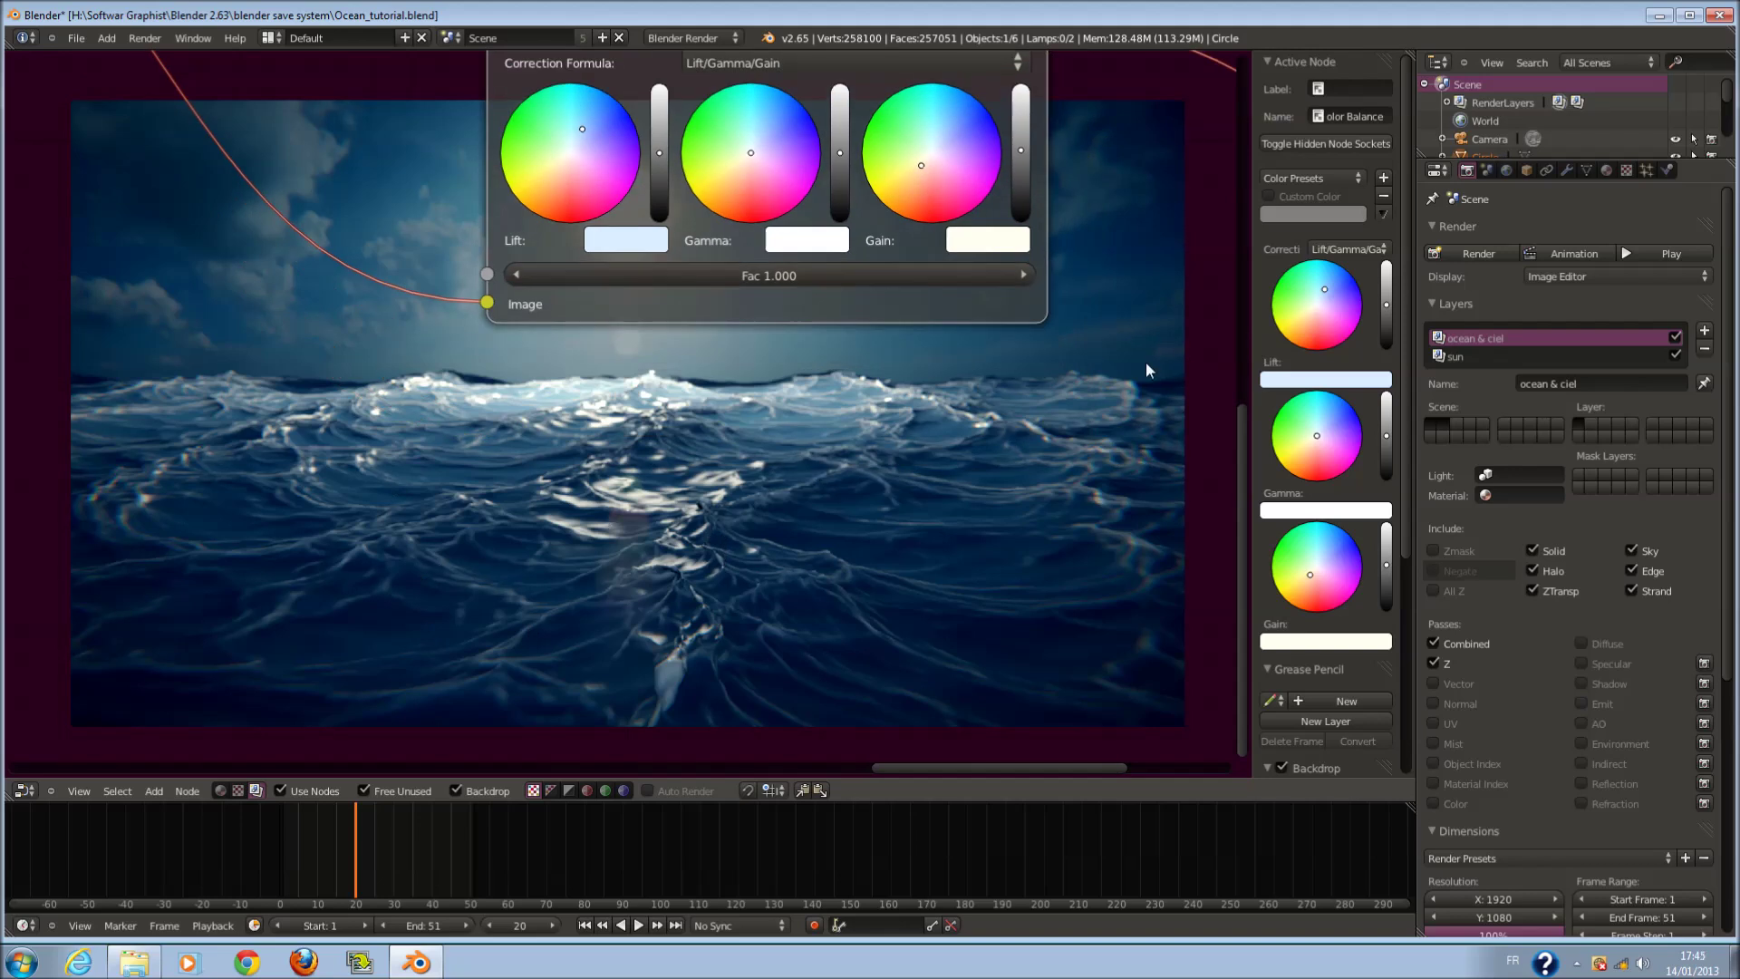
- Try stronger and softer yellow tints on the Color Balance node's Gain
{"action": "middle_click_drag", "start_coordinate": [1145, 361], "coordinate": [1004, 496]}
{"action": "scroll", "coordinate": [1004, 496], "scroll_direction": "up", "scroll_amount": 1}
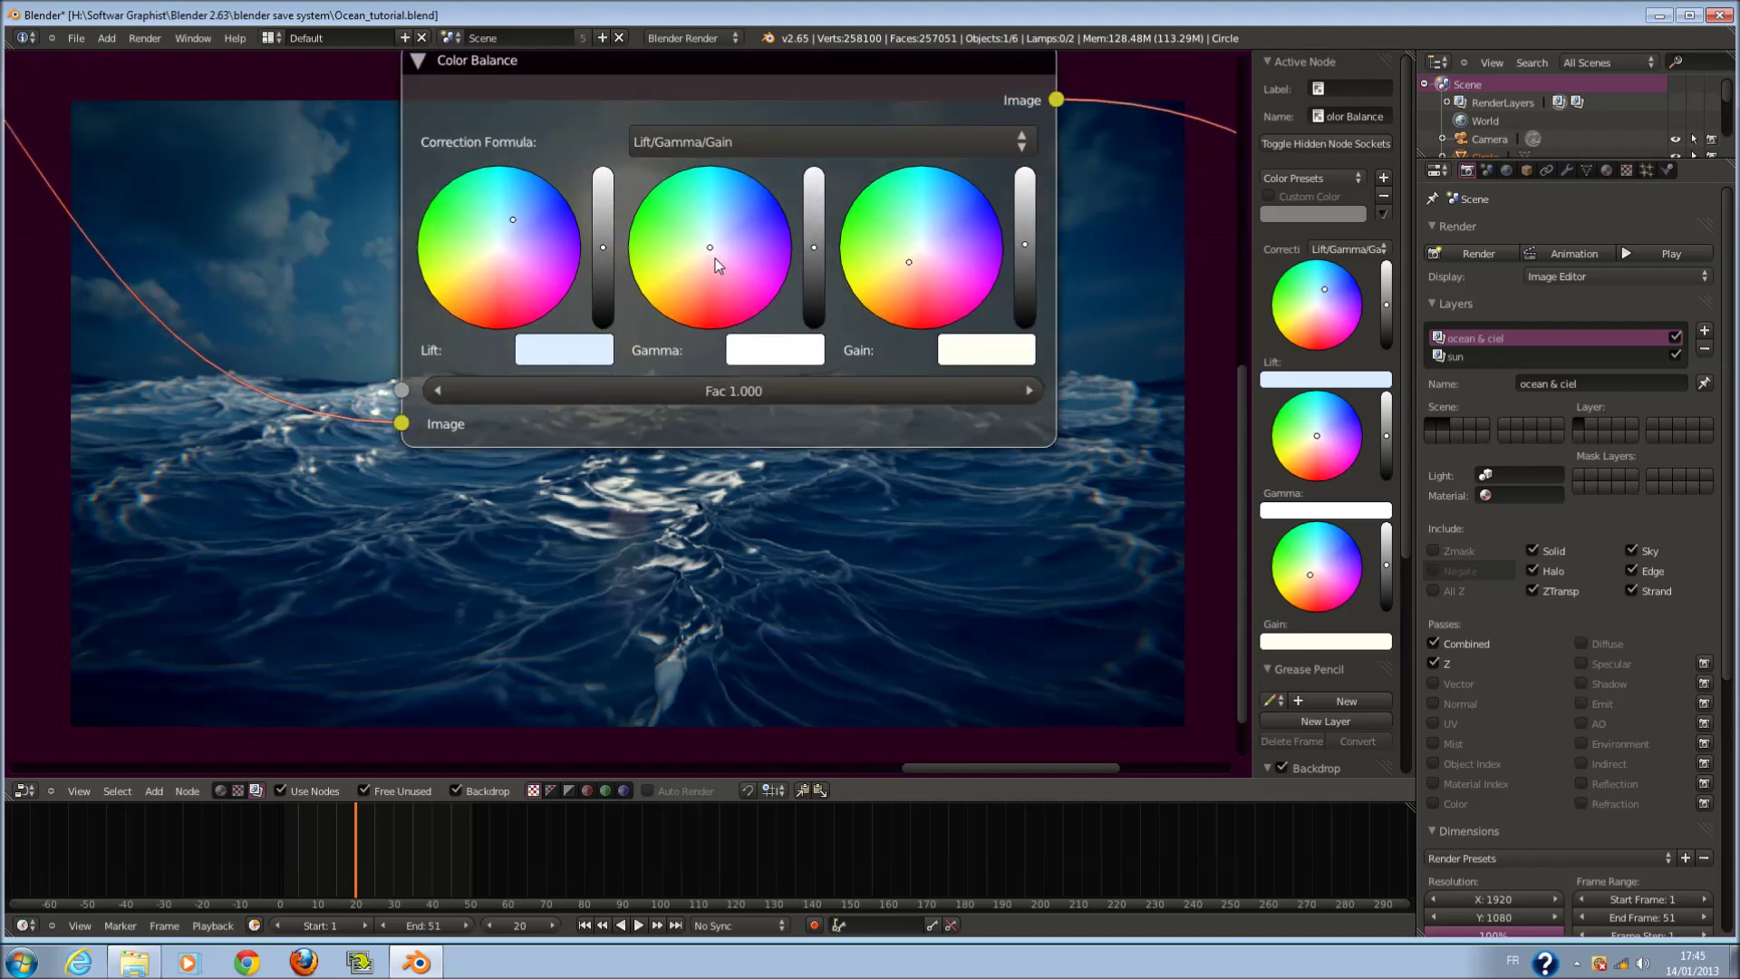
{"action": "left_click", "coordinate": [874, 292]}
{"action": "middle_click_drag", "start_coordinate": [786, 496], "coordinate": [612, 250]}
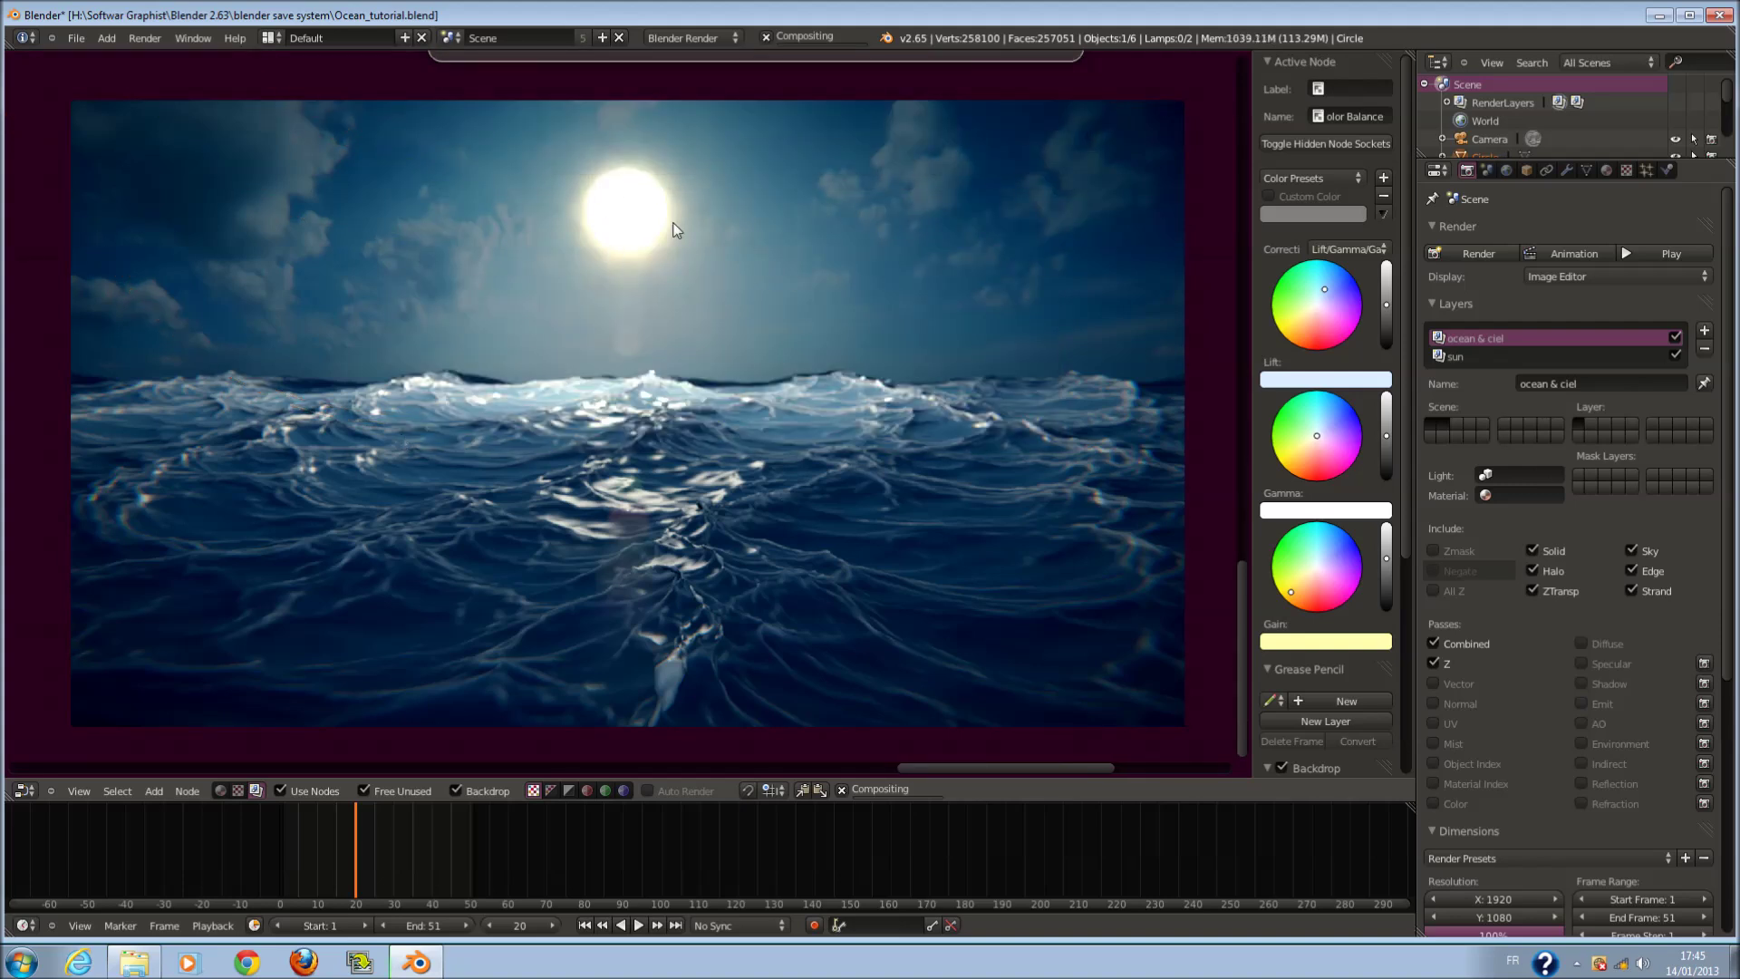
{"action": "middle_click_drag", "start_coordinate": [481, 256], "coordinate": [624, 453]}
{"action": "middle_click_drag", "start_coordinate": [690, 348], "coordinate": [730, 93]}
{"action": "left_click_drag", "start_coordinate": [720, 208], "coordinate": [685, 350]}
{"action": "left_click", "coordinate": [799, 210]}
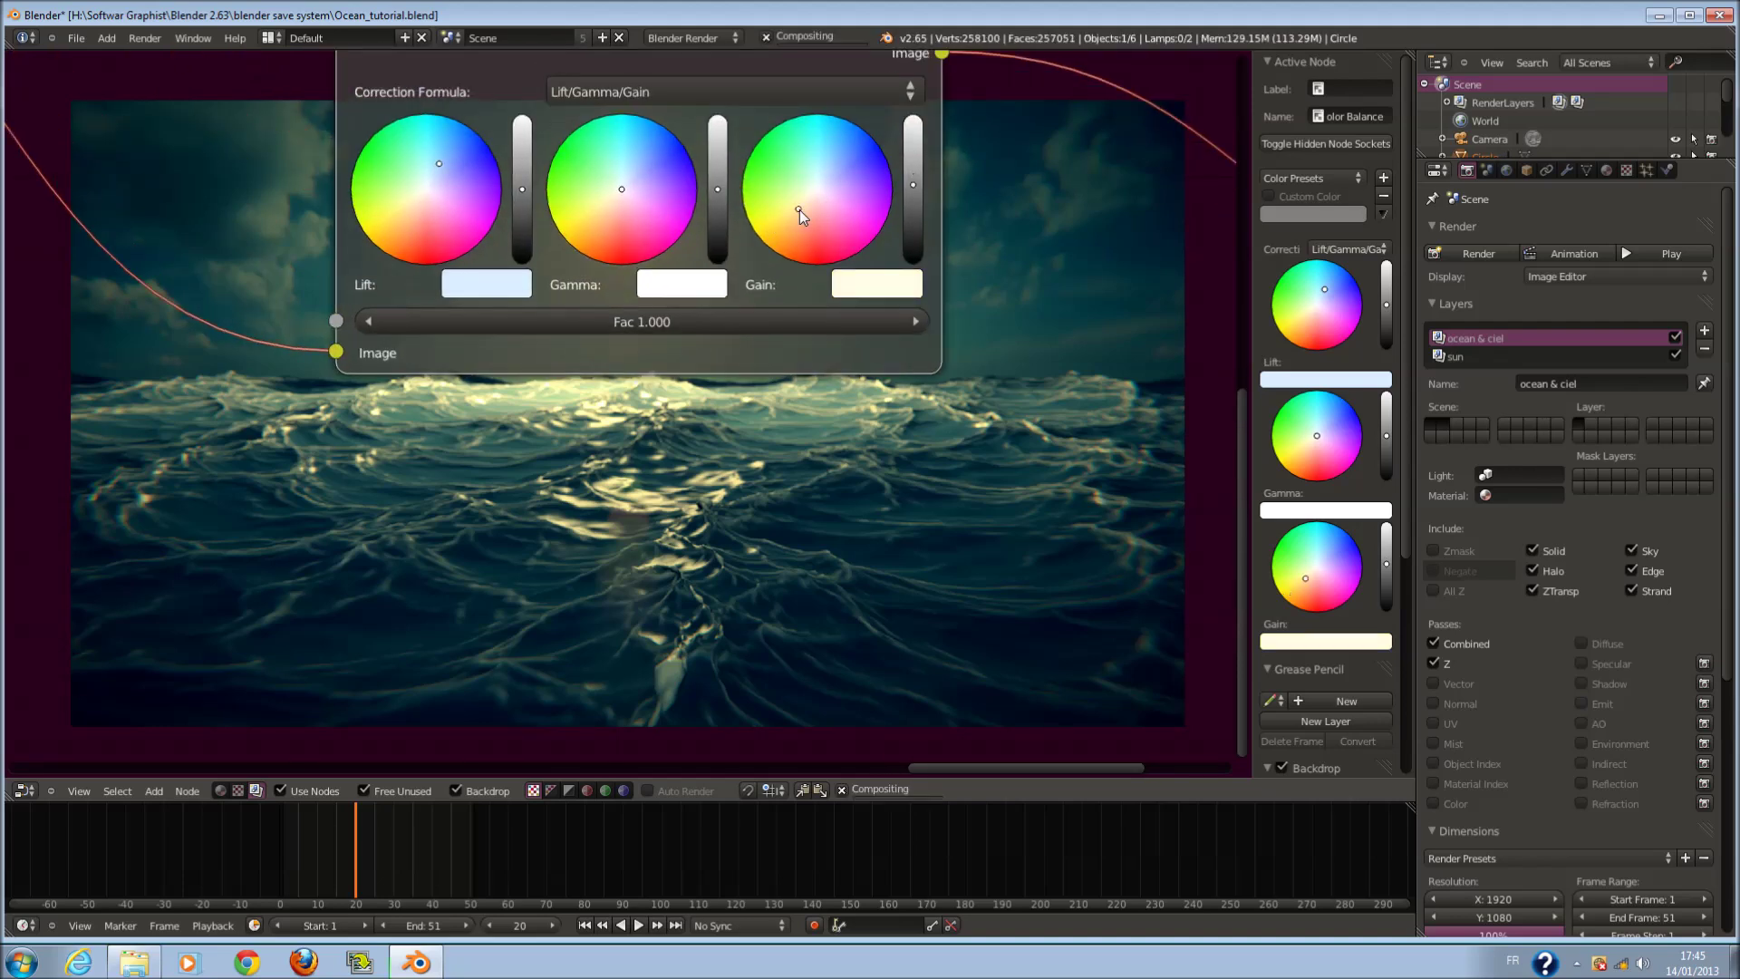
- Tint the Color Balance node's Gamma light pink and its Gain pale yellow
{"action": "left_click_drag", "start_coordinate": [615, 201], "coordinate": [616, 205]}
{"action": "middle_click_drag", "start_coordinate": [613, 423], "coordinate": [643, 186]}
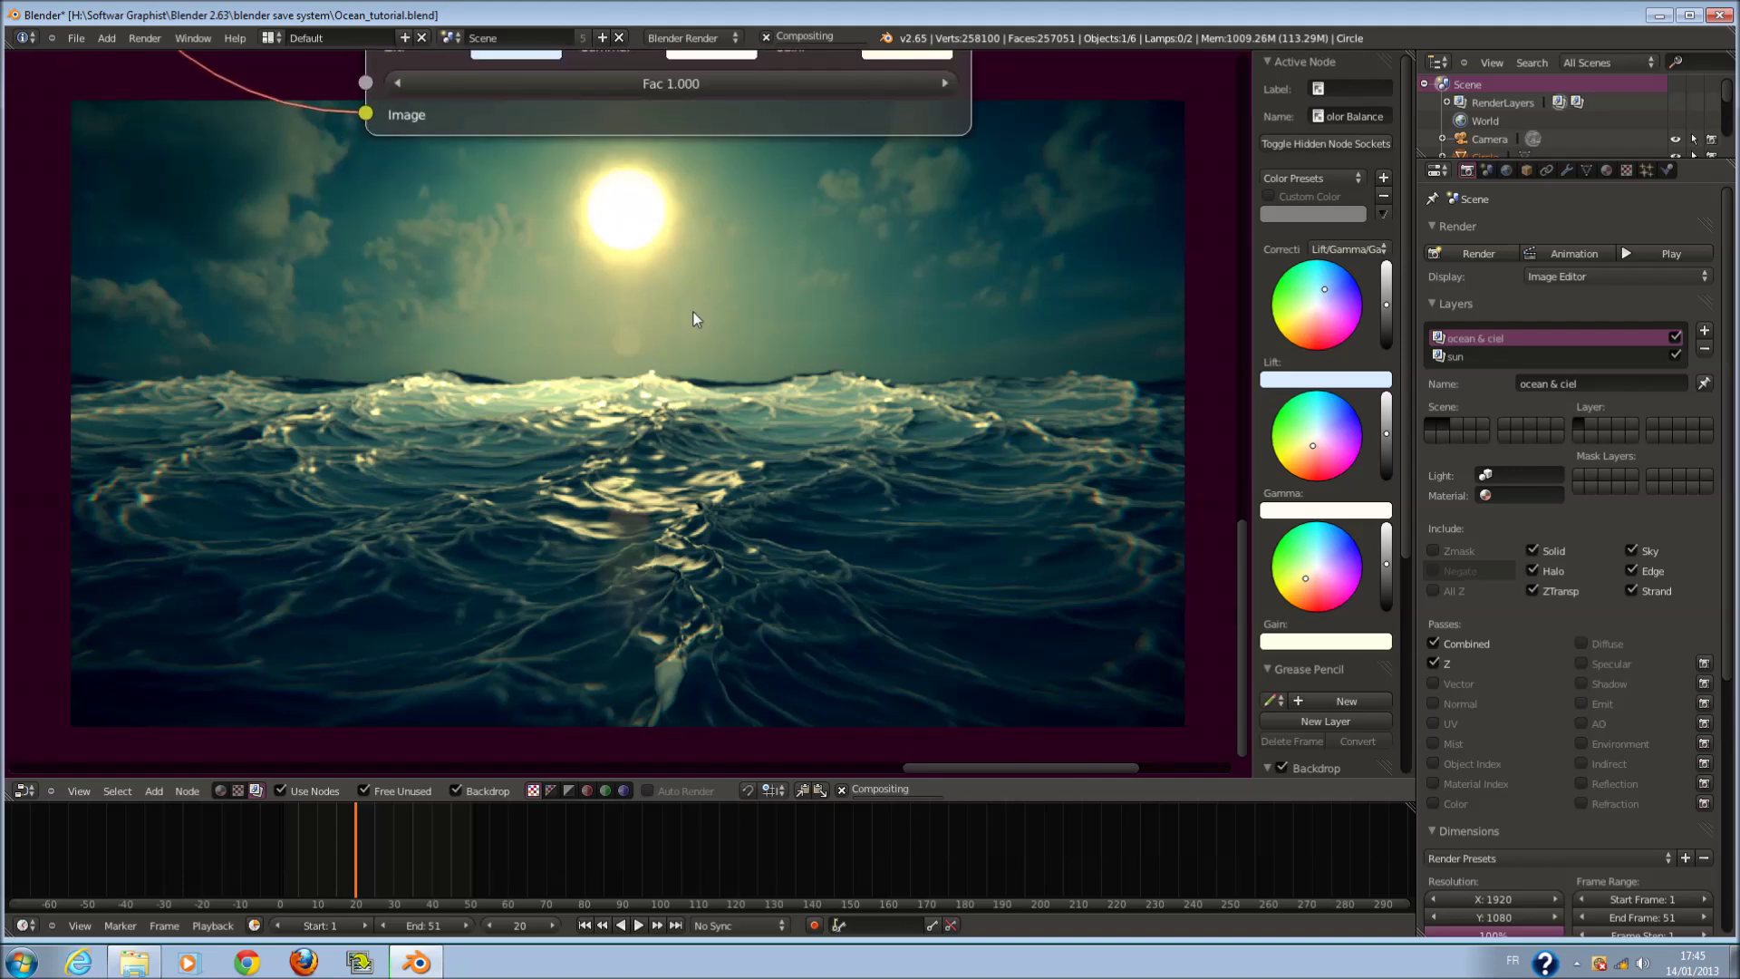
{"action": "middle_click_drag", "start_coordinate": [694, 312], "coordinate": [647, 433]}
{"action": "left_click_drag", "start_coordinate": [745, 209], "coordinate": [740, 223]}
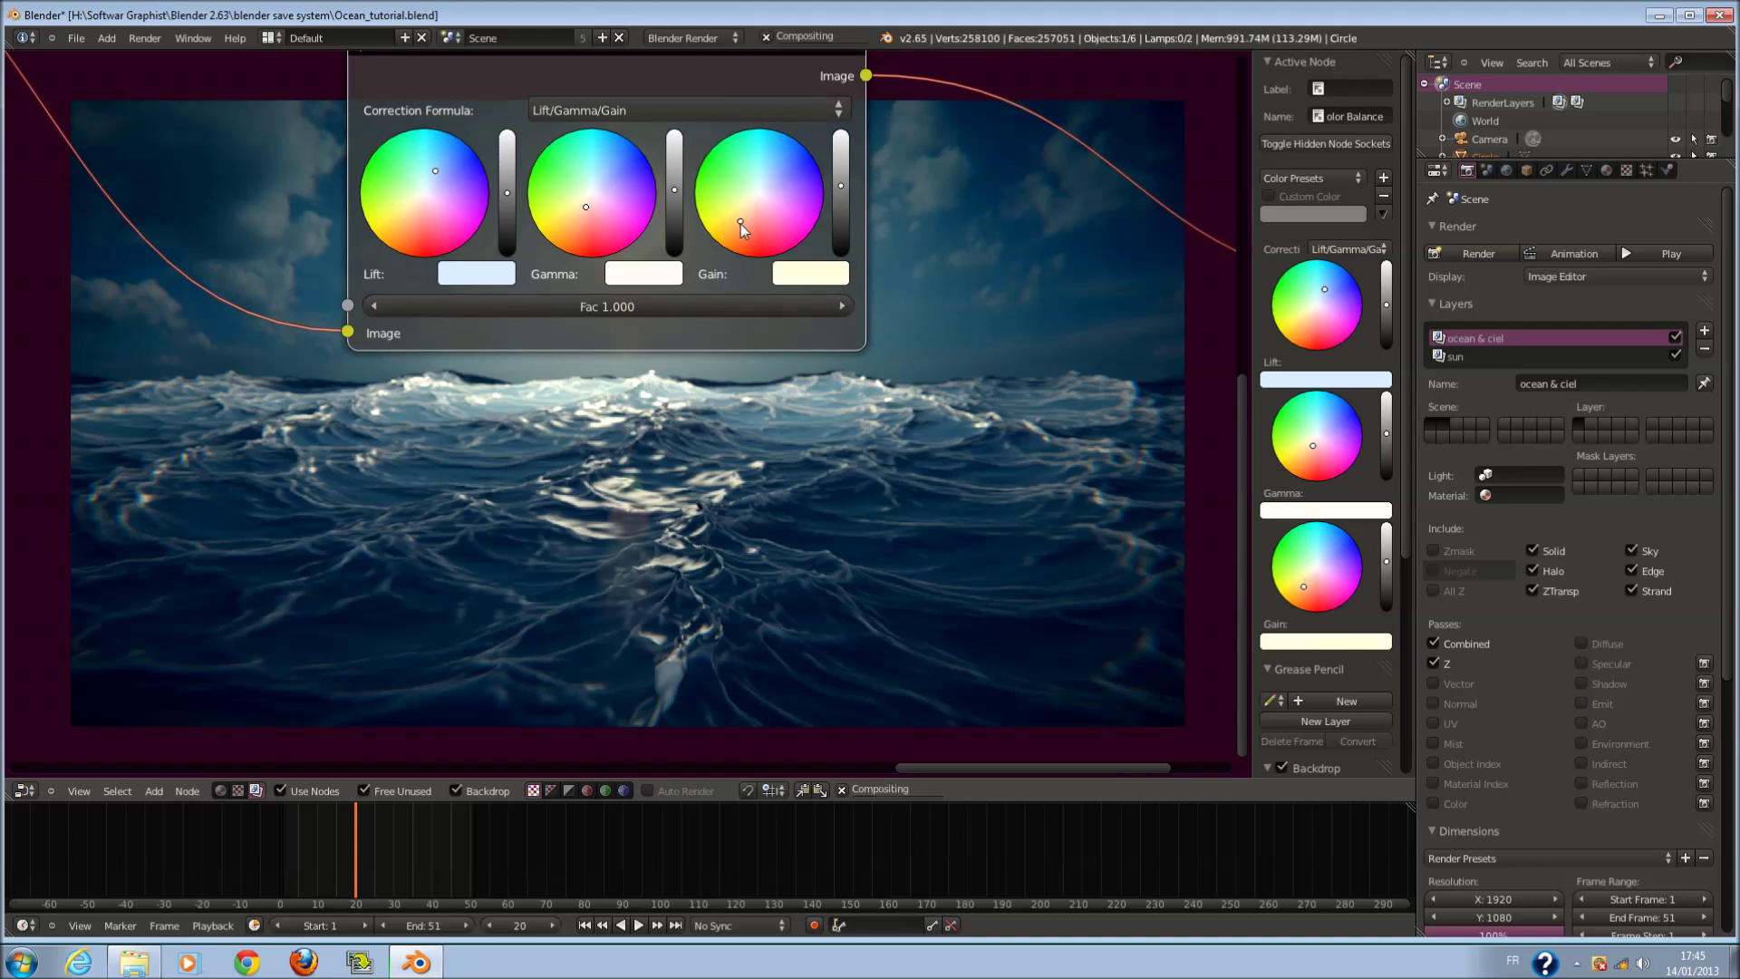
{"action": "left_click_drag", "start_coordinate": [594, 195], "coordinate": [605, 208]}
{"action": "mouse_move", "coordinate": [733, 436]}
{"action": "middle_mouse_down"}
{"action": "mouse_move", "coordinate": [716, 299]}
{"action": "mouse_move", "coordinate": [719, 373]}
{"action": "mouse_move", "coordinate": [718, 348]}
{"action": "middle_mouse_up"}
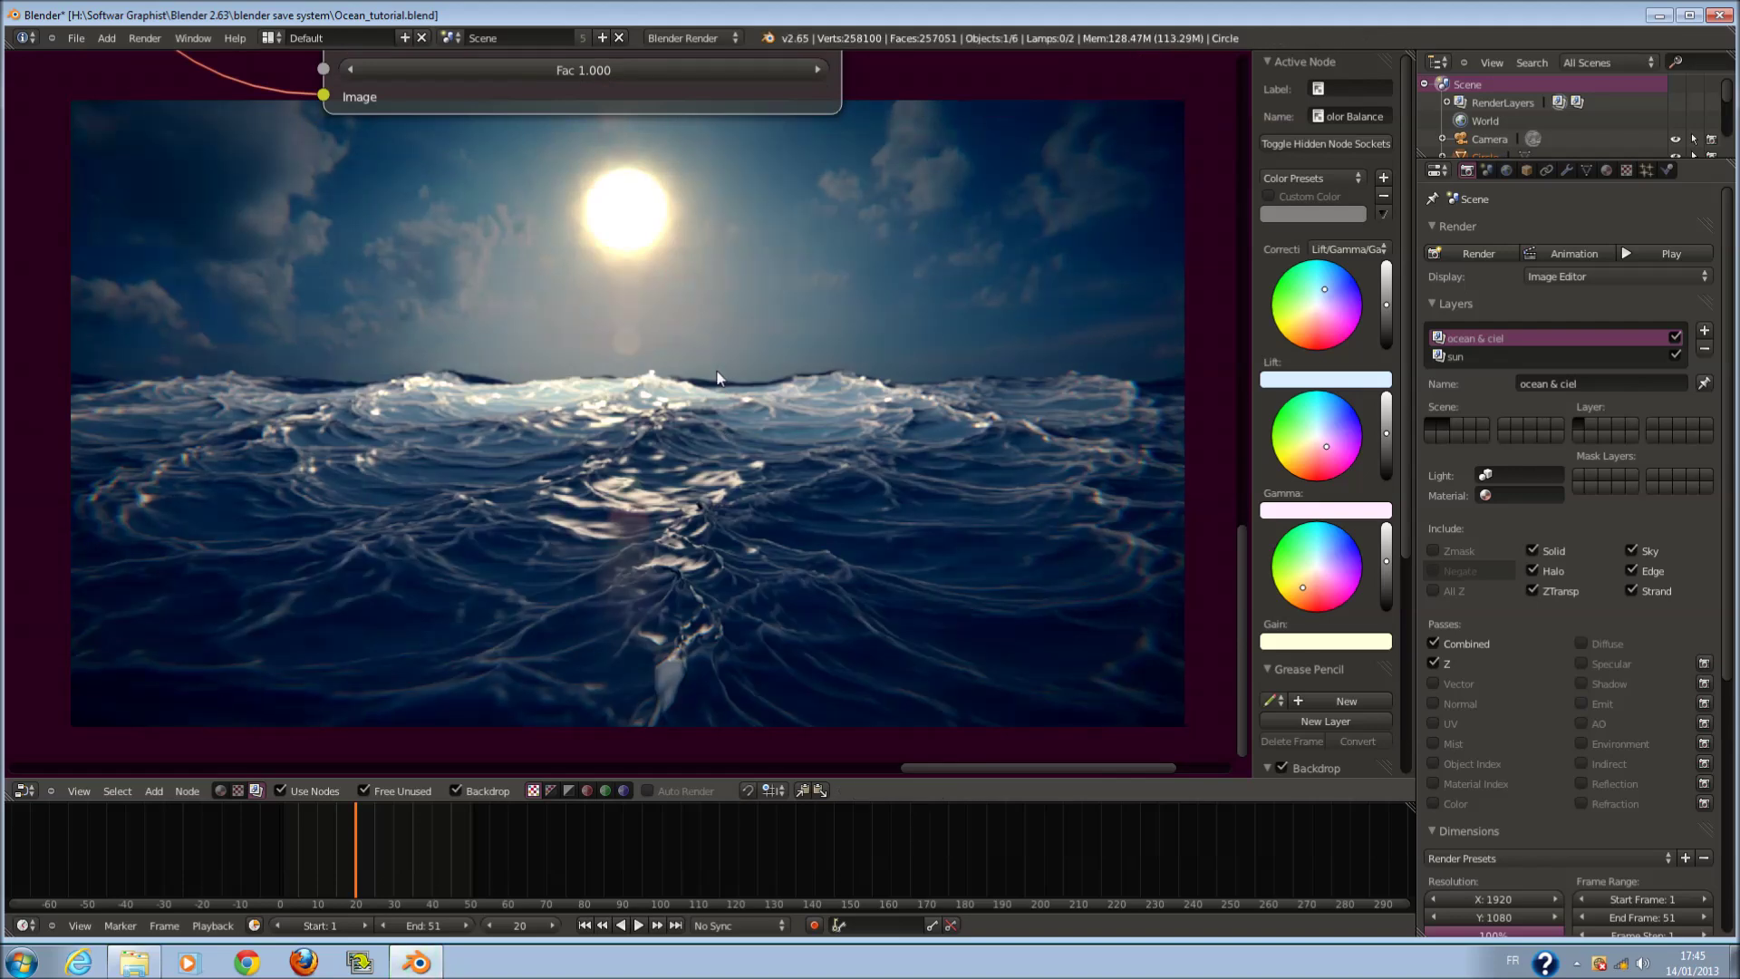
- Move the Color Balance node closer to the Mix node and save over Ocean_tutorial.blend
{"action": "scroll", "coordinate": [717, 376], "scroll_direction": "down", "scroll_amount": 2}
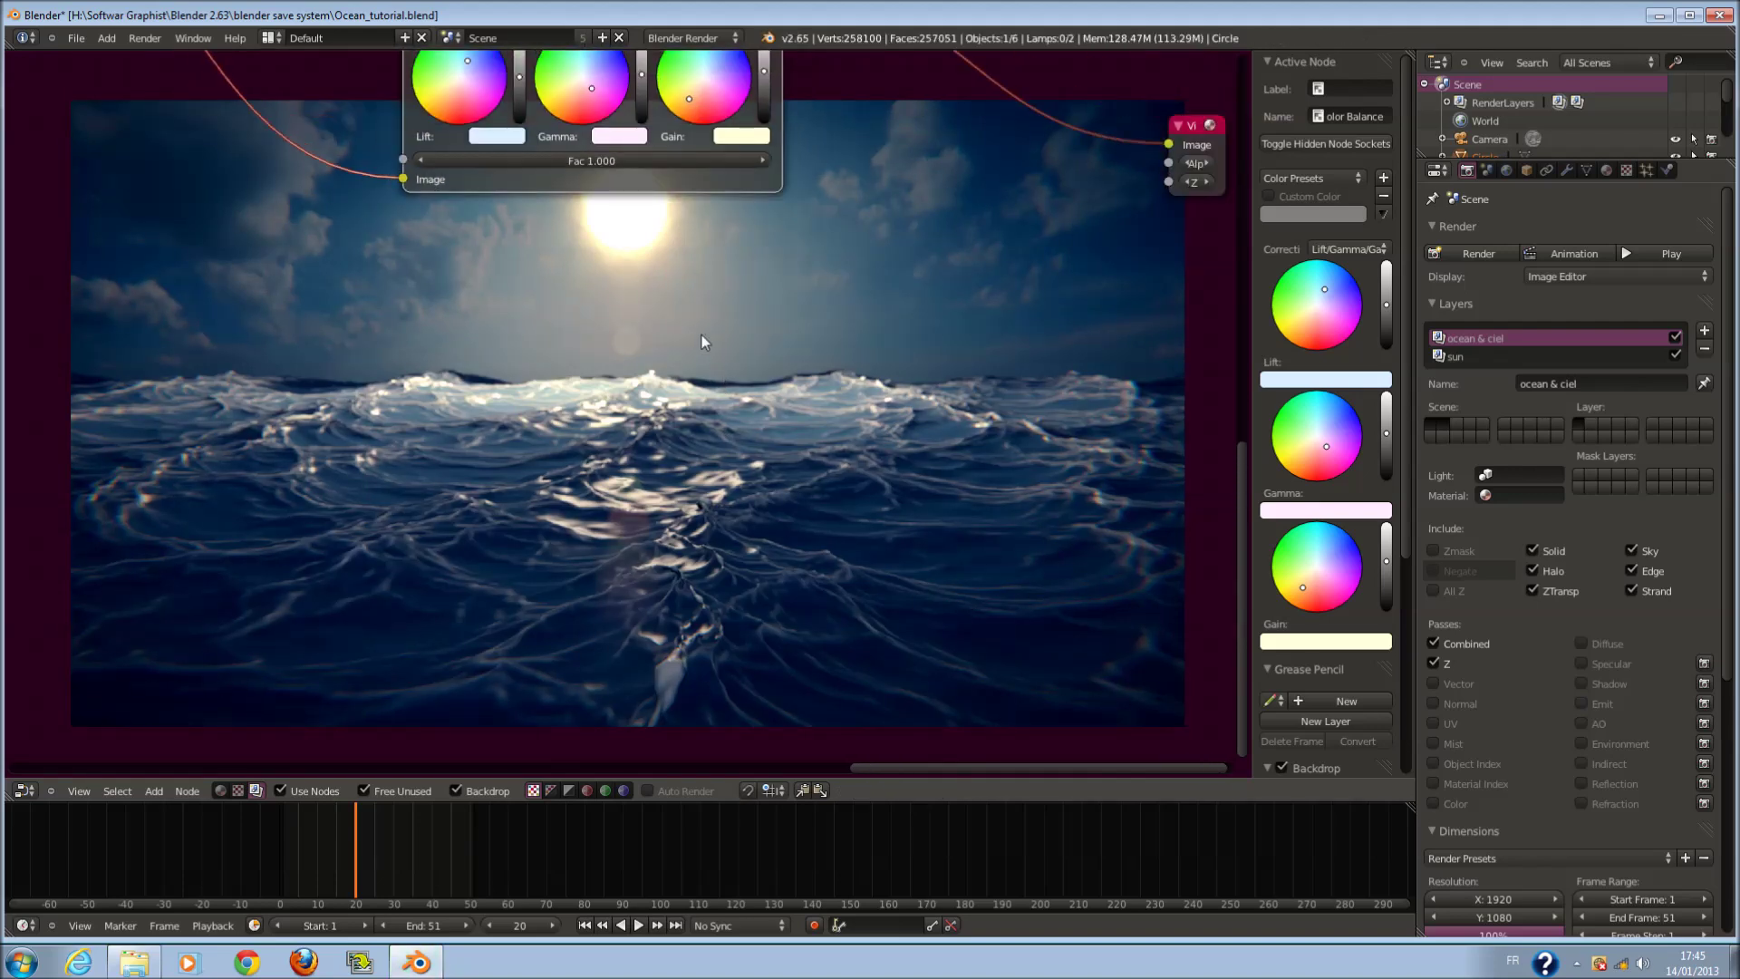
{"action": "scroll", "coordinate": [701, 343], "scroll_direction": "down", "scroll_amount": 5}
{"action": "key", "text": "a"}
{"action": "middle_click_drag", "start_coordinate": [651, 313], "coordinate": [816, 492]}
{"action": "left_click_drag", "start_coordinate": [807, 487], "coordinate": [997, 446]}
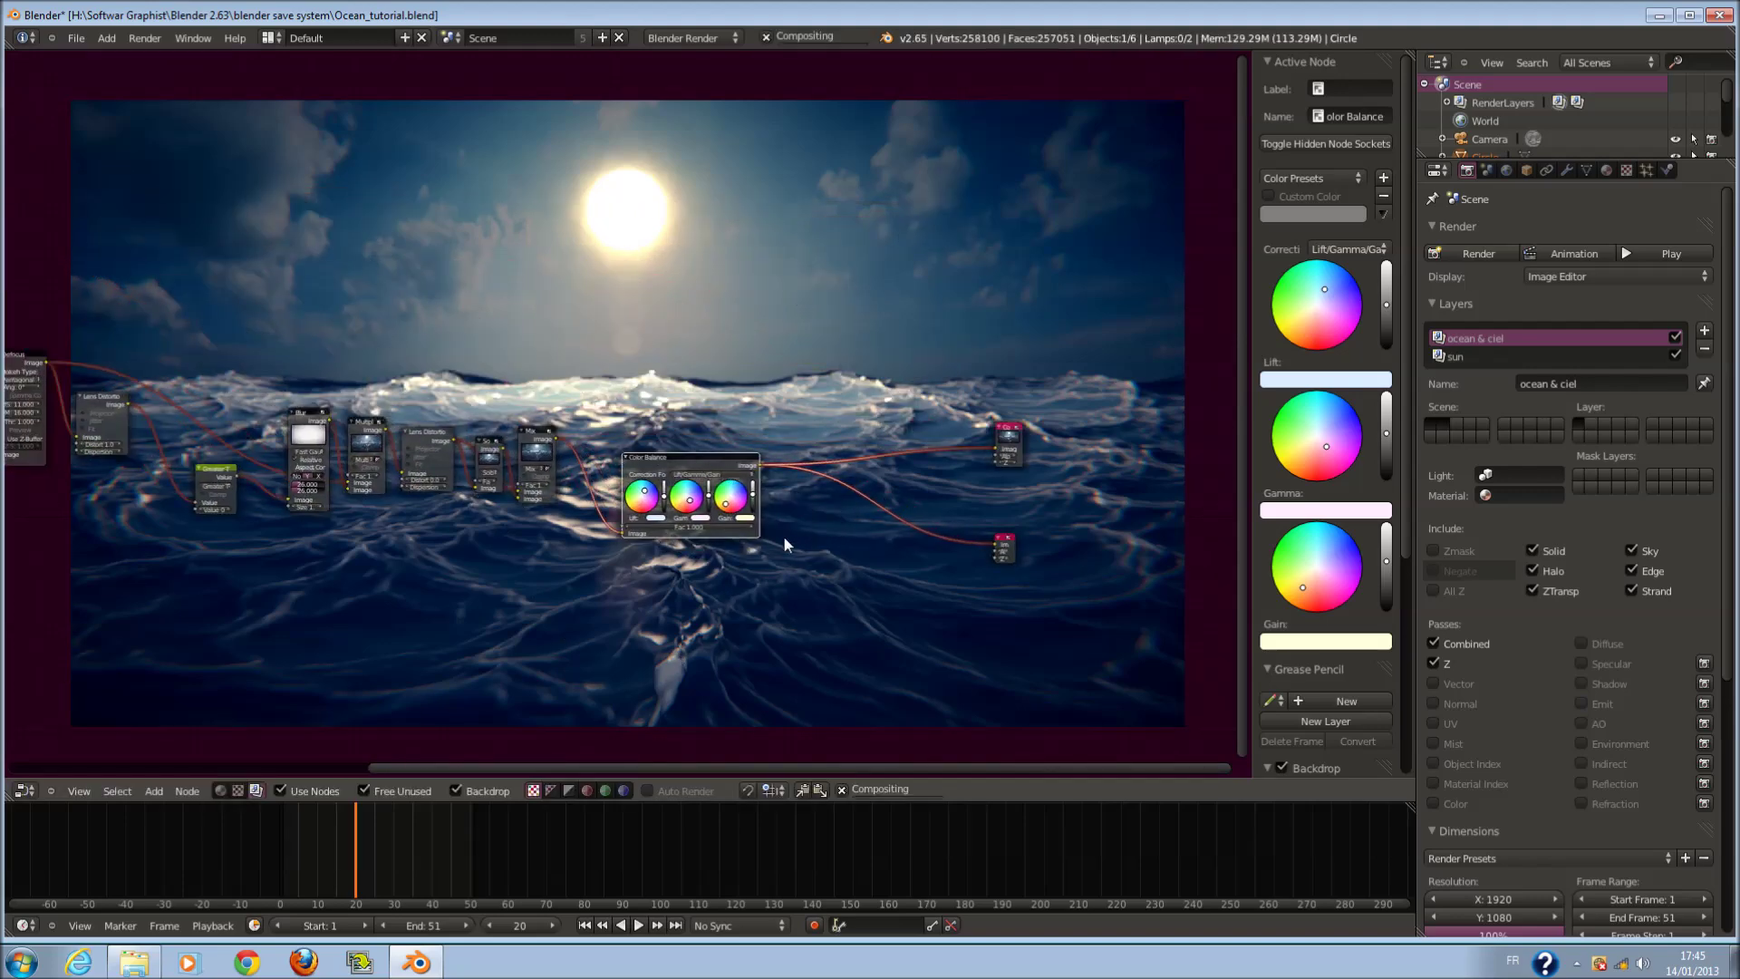
{"action": "key", "text": "ctrl+s"}
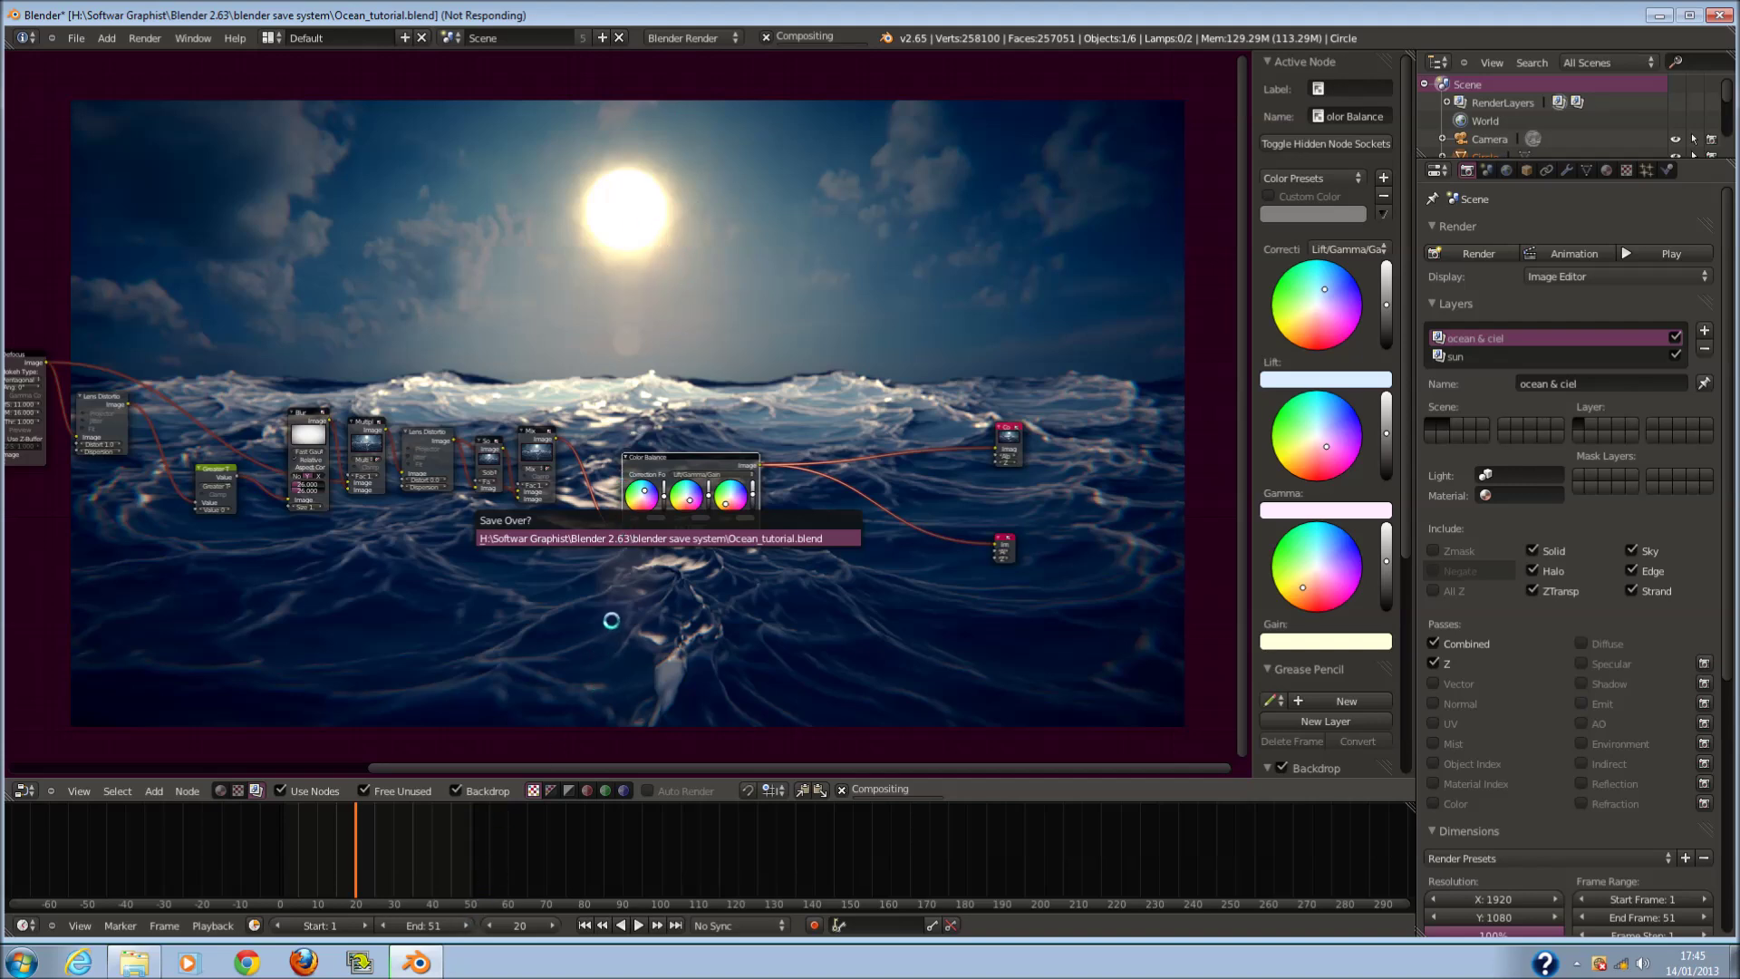
- Return to the 3D View, select the Sun lamp in front of the sky plane and show its lamp settings
{"action": "middle_click_drag", "start_coordinate": [435, 683], "coordinate": [555, 668]}
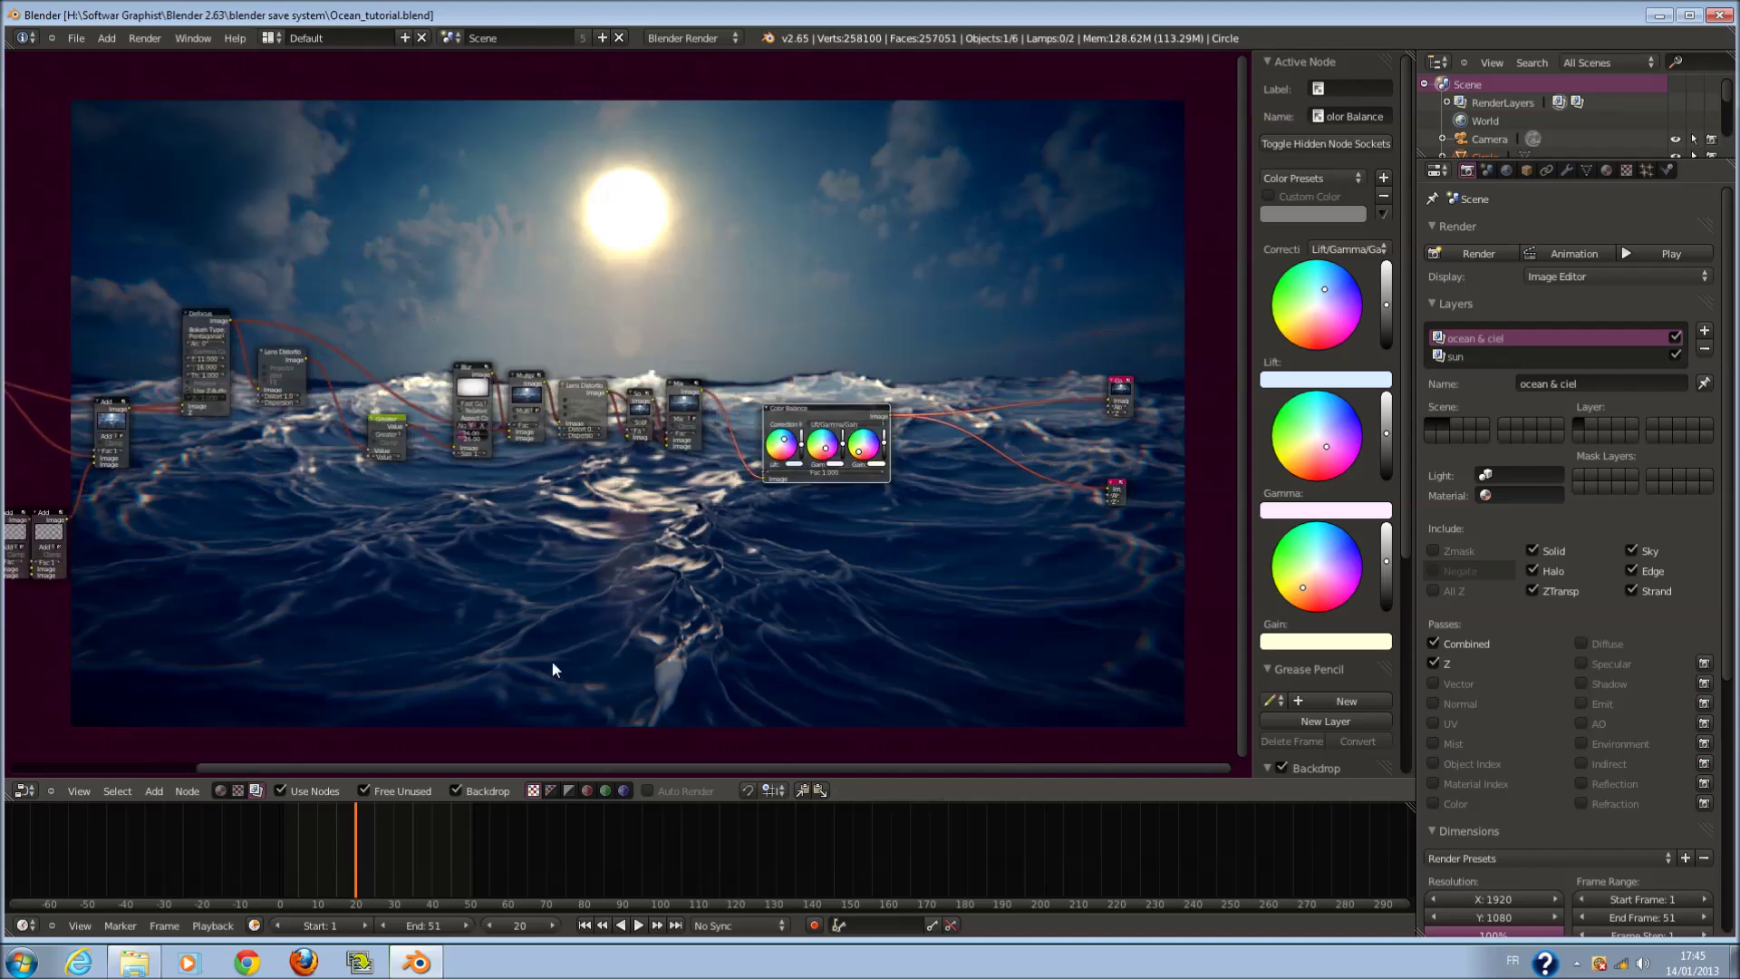
{"action": "left_click", "coordinate": [23, 791]}
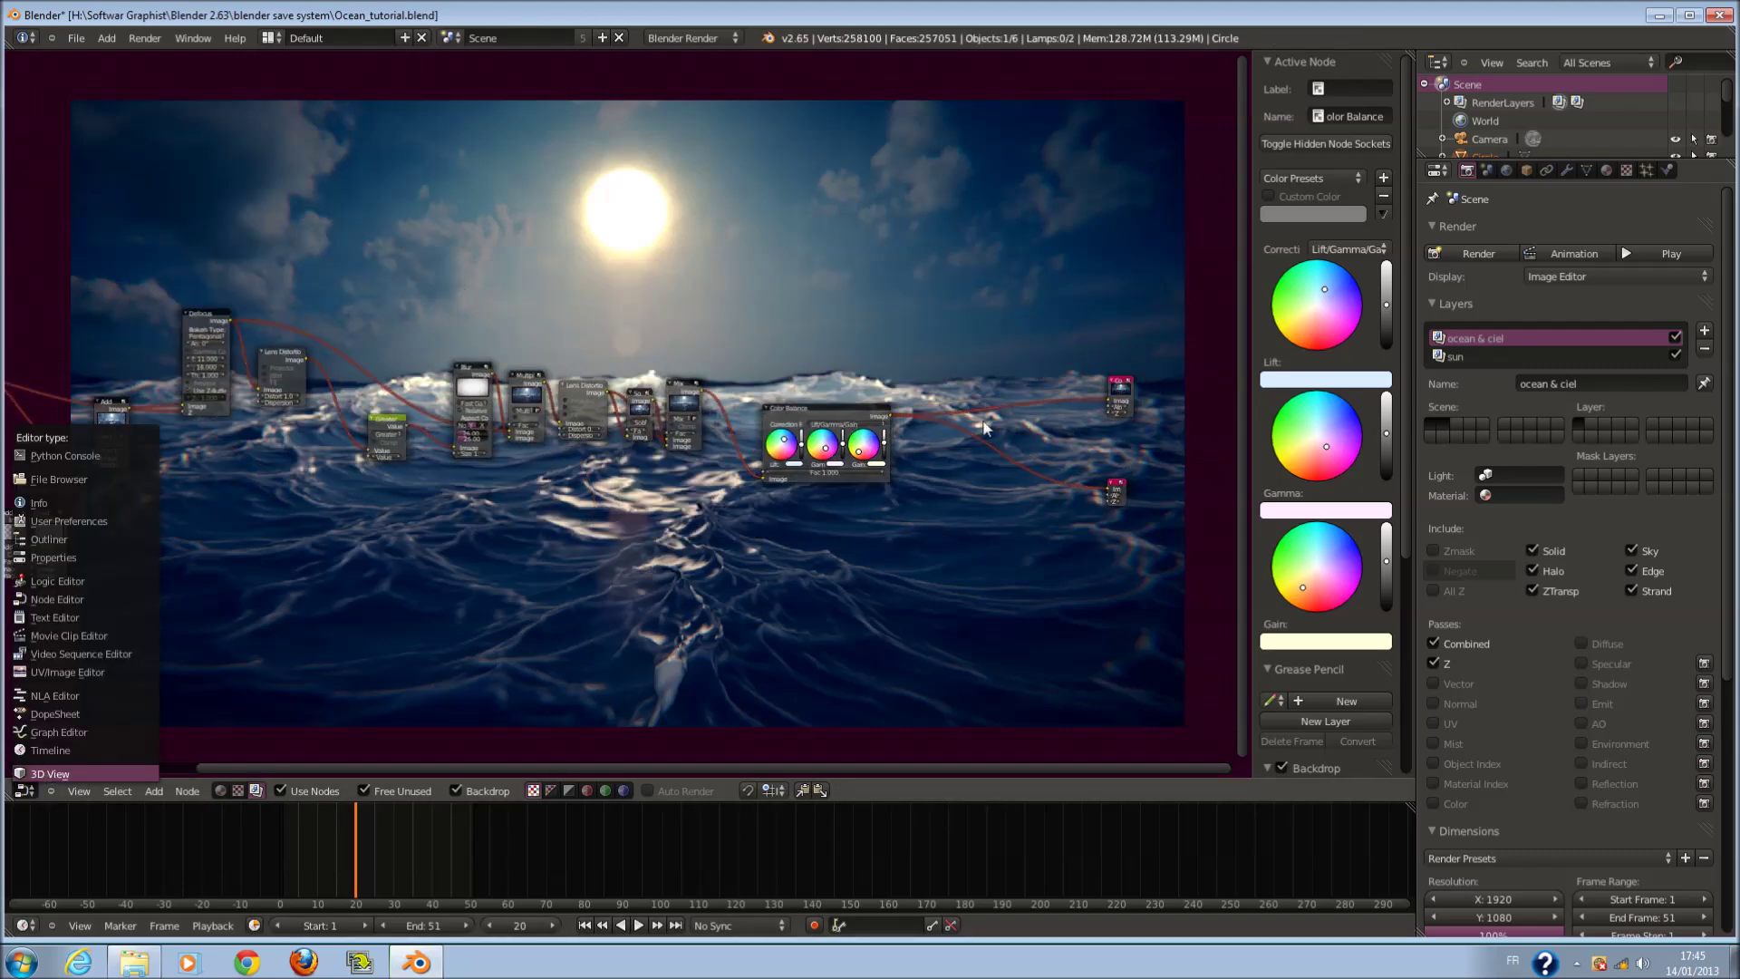
{"action": "key", "text": "Return"}
{"action": "middle_click_drag", "start_coordinate": [999, 368], "coordinate": [1203, 296]}
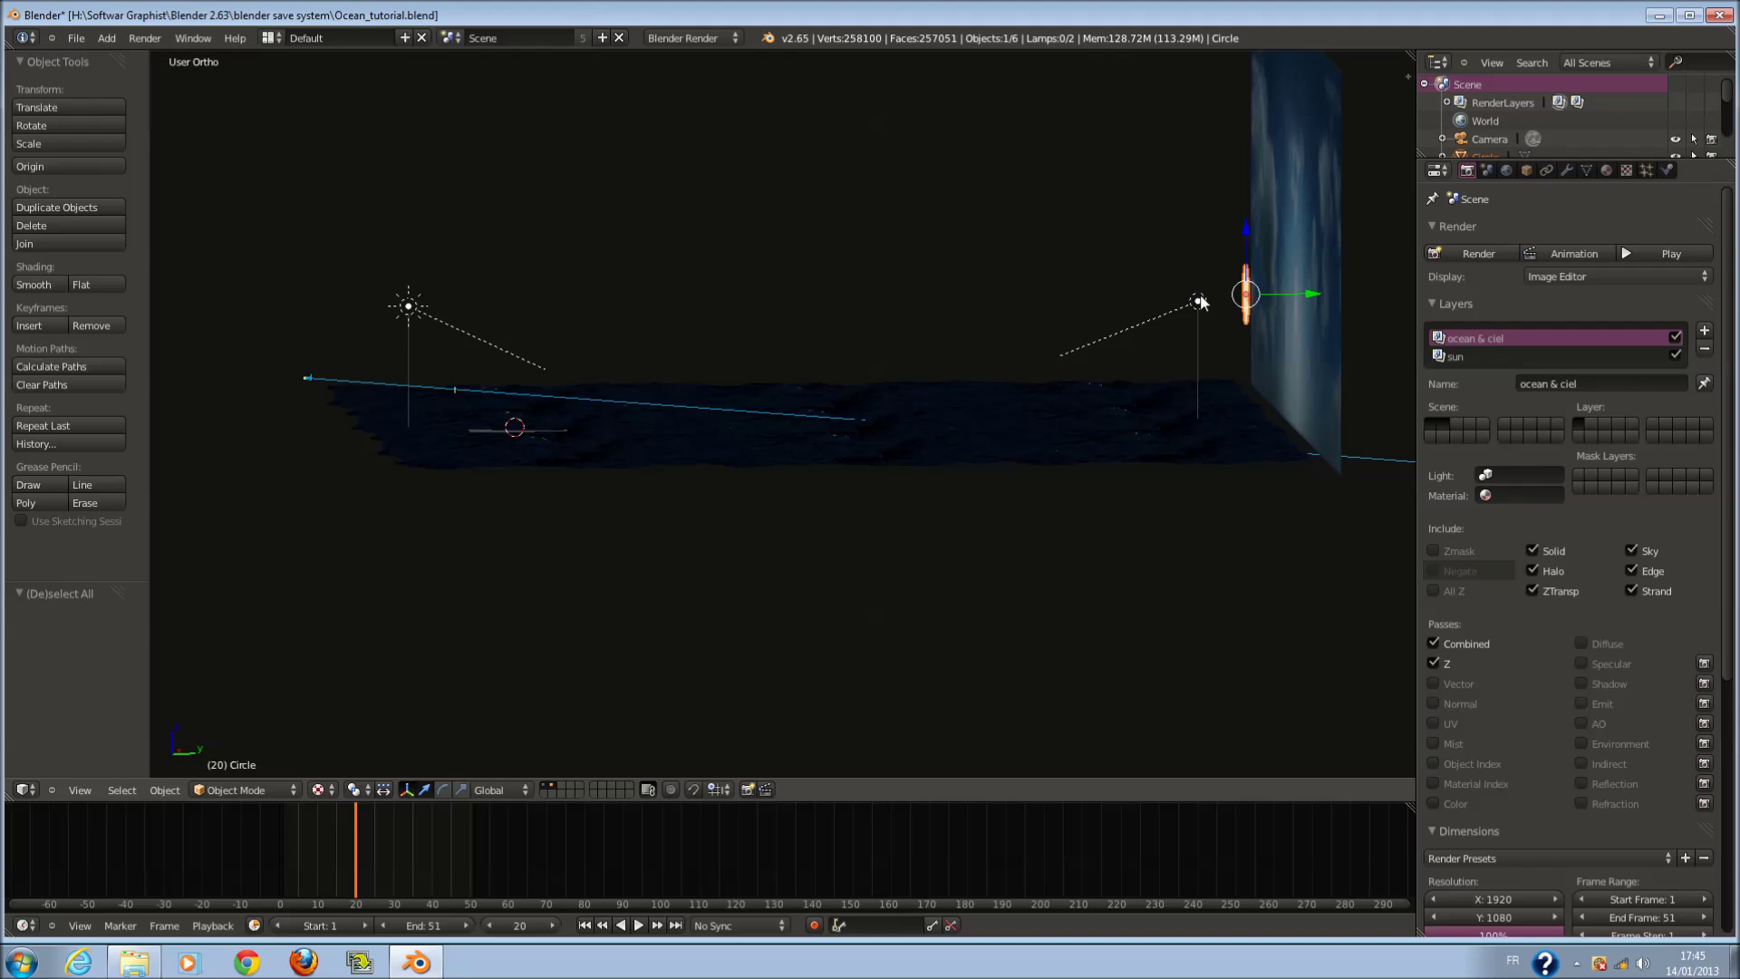
{"action": "right_click", "coordinate": [1088, 373]}
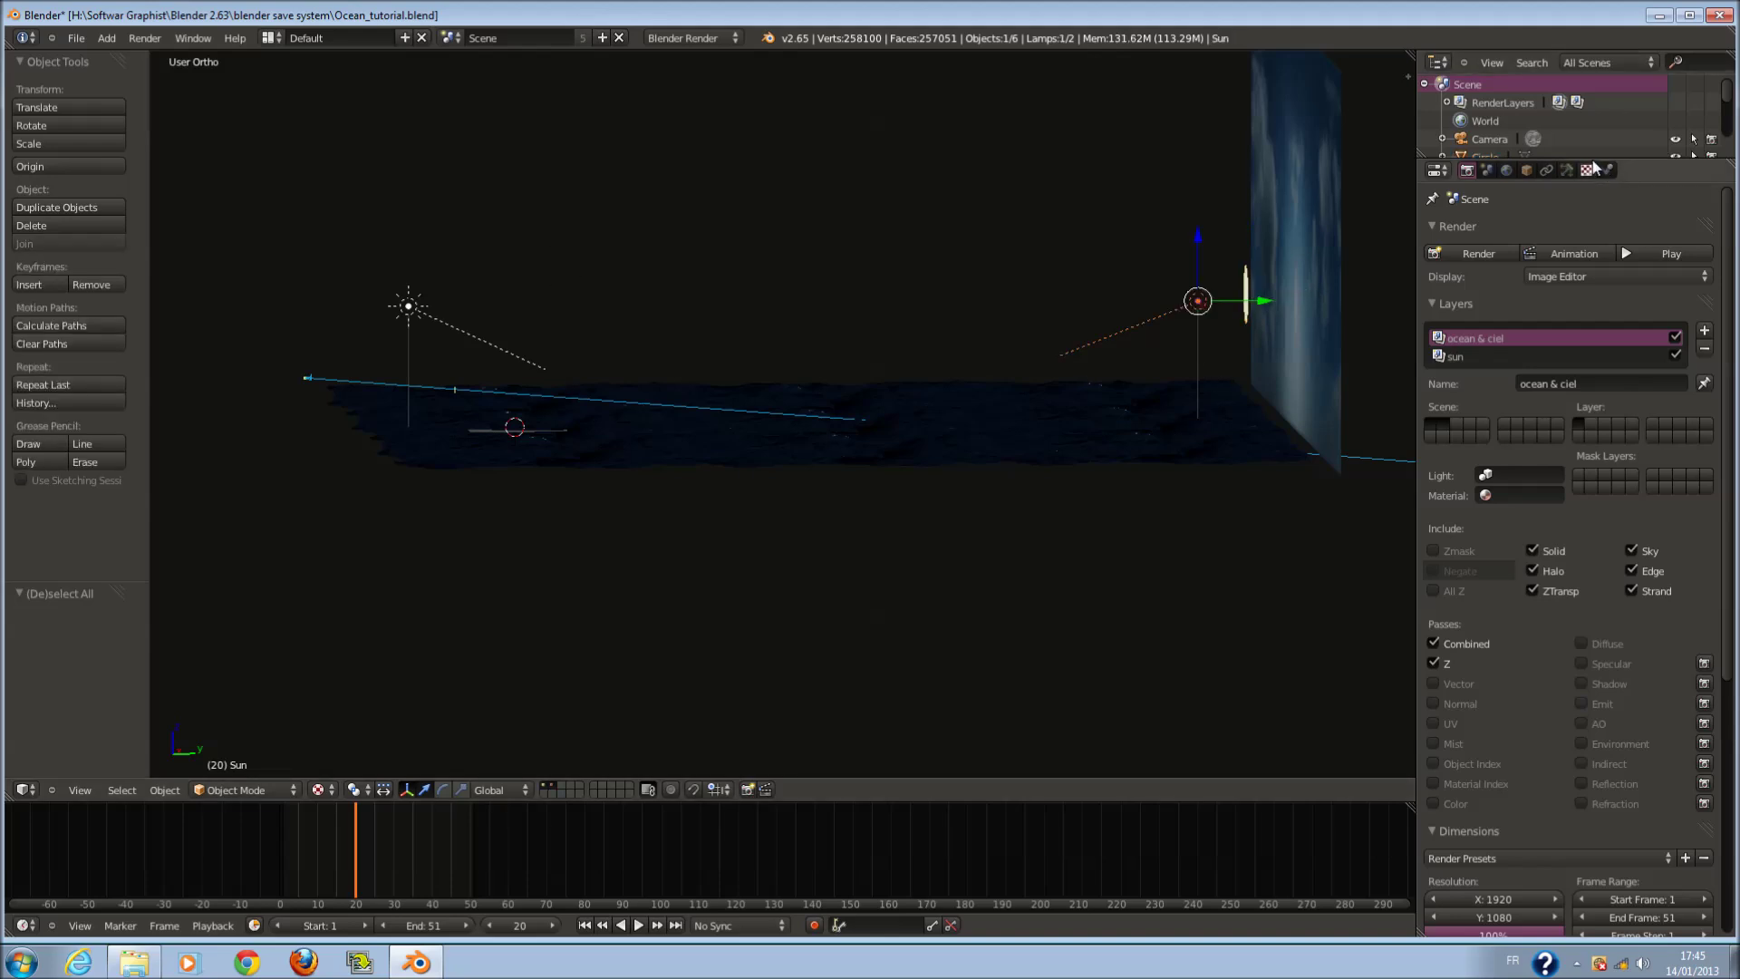
{"action": "left_click", "coordinate": [1567, 171]}
- Try a distance of 100 and an energy of 6 on the Sun lamp
{"action": "left_click", "coordinate": [1487, 494]}
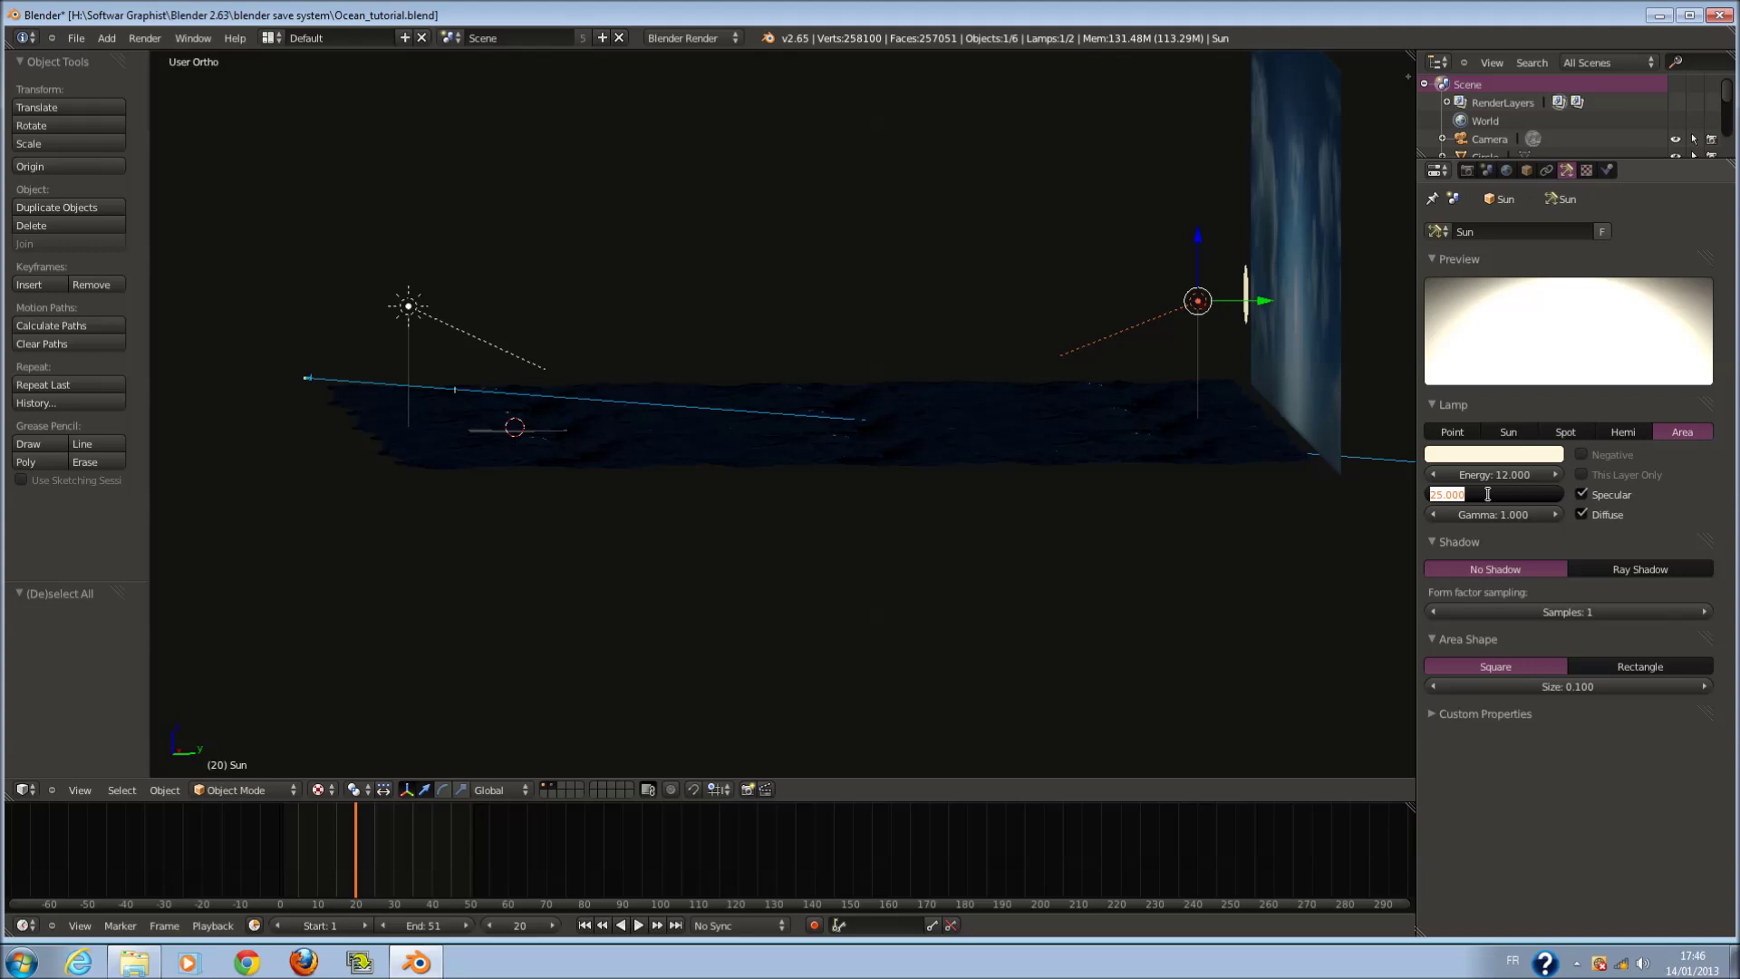
{"action": "left_click", "coordinate": [1504, 521]}
{"action": "left_click", "coordinate": [1495, 494]}
{"action": "type", "text": "1"}
{"action": "key", "text": "Return"}
{"action": "left_click", "coordinate": [1495, 475]}
{"action": "type", "text": "6"}
{"action": "key", "text": "Return"}
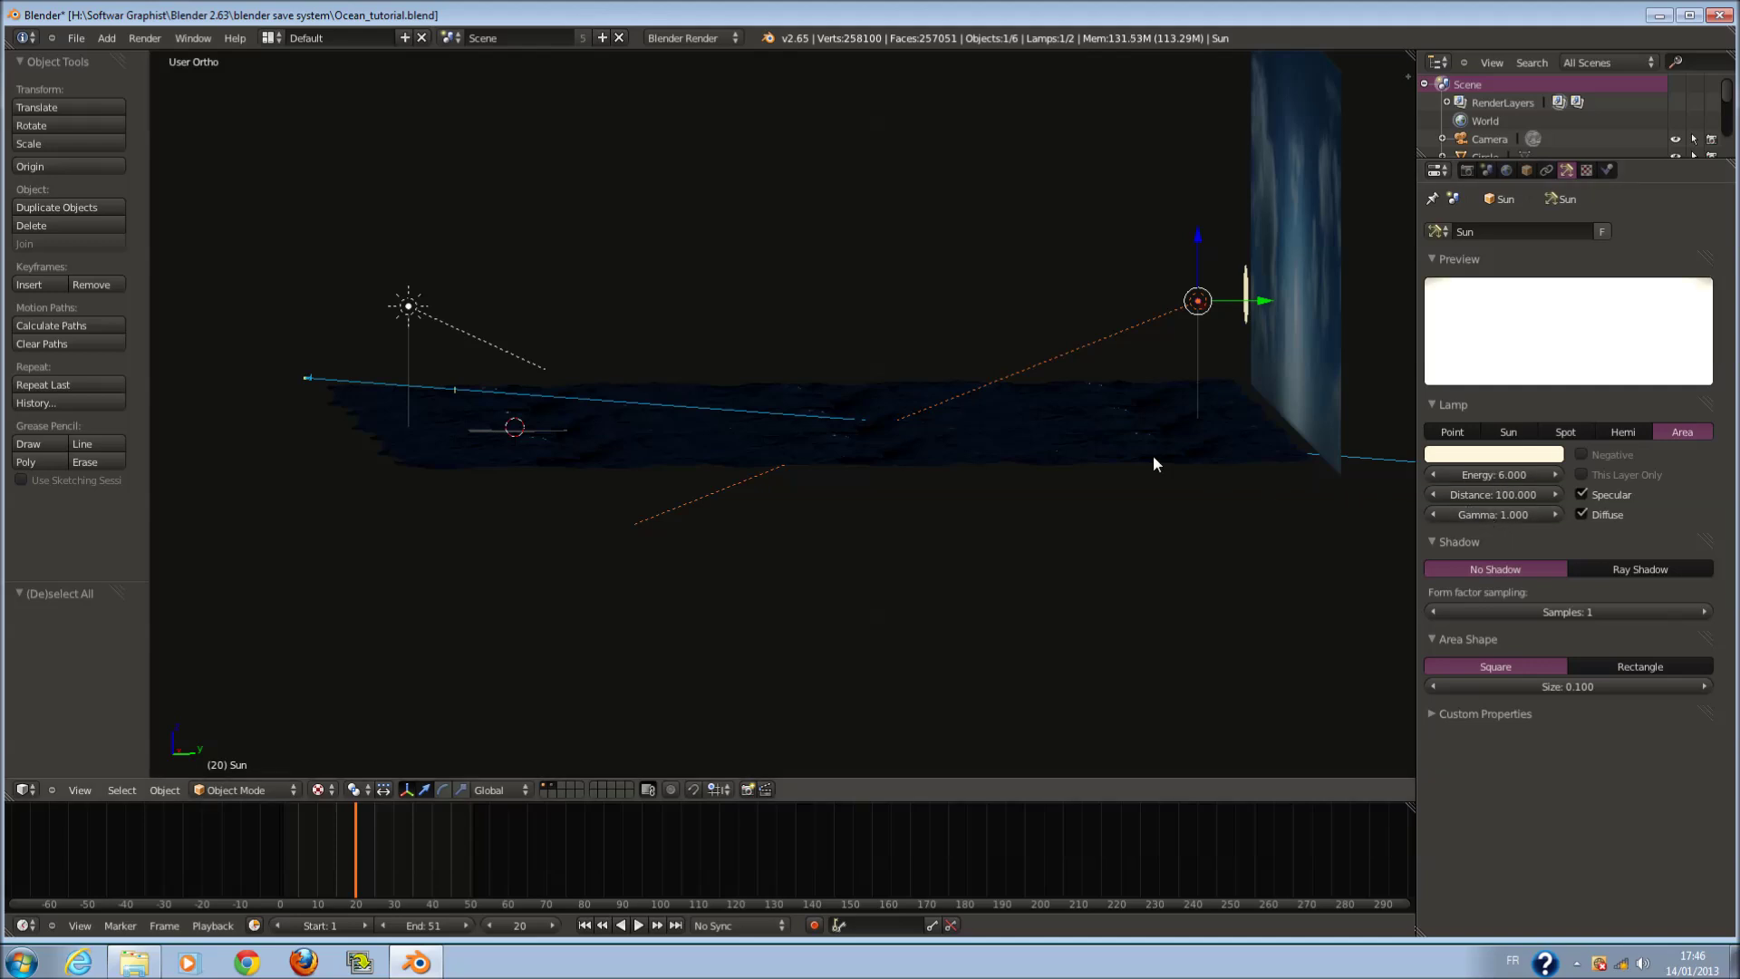
- Test-render the camera view and try an energy of 2 on the Sun lamp
{"action": "key", "text": "KP_0"}
{"action": "key", "text": "F12"}
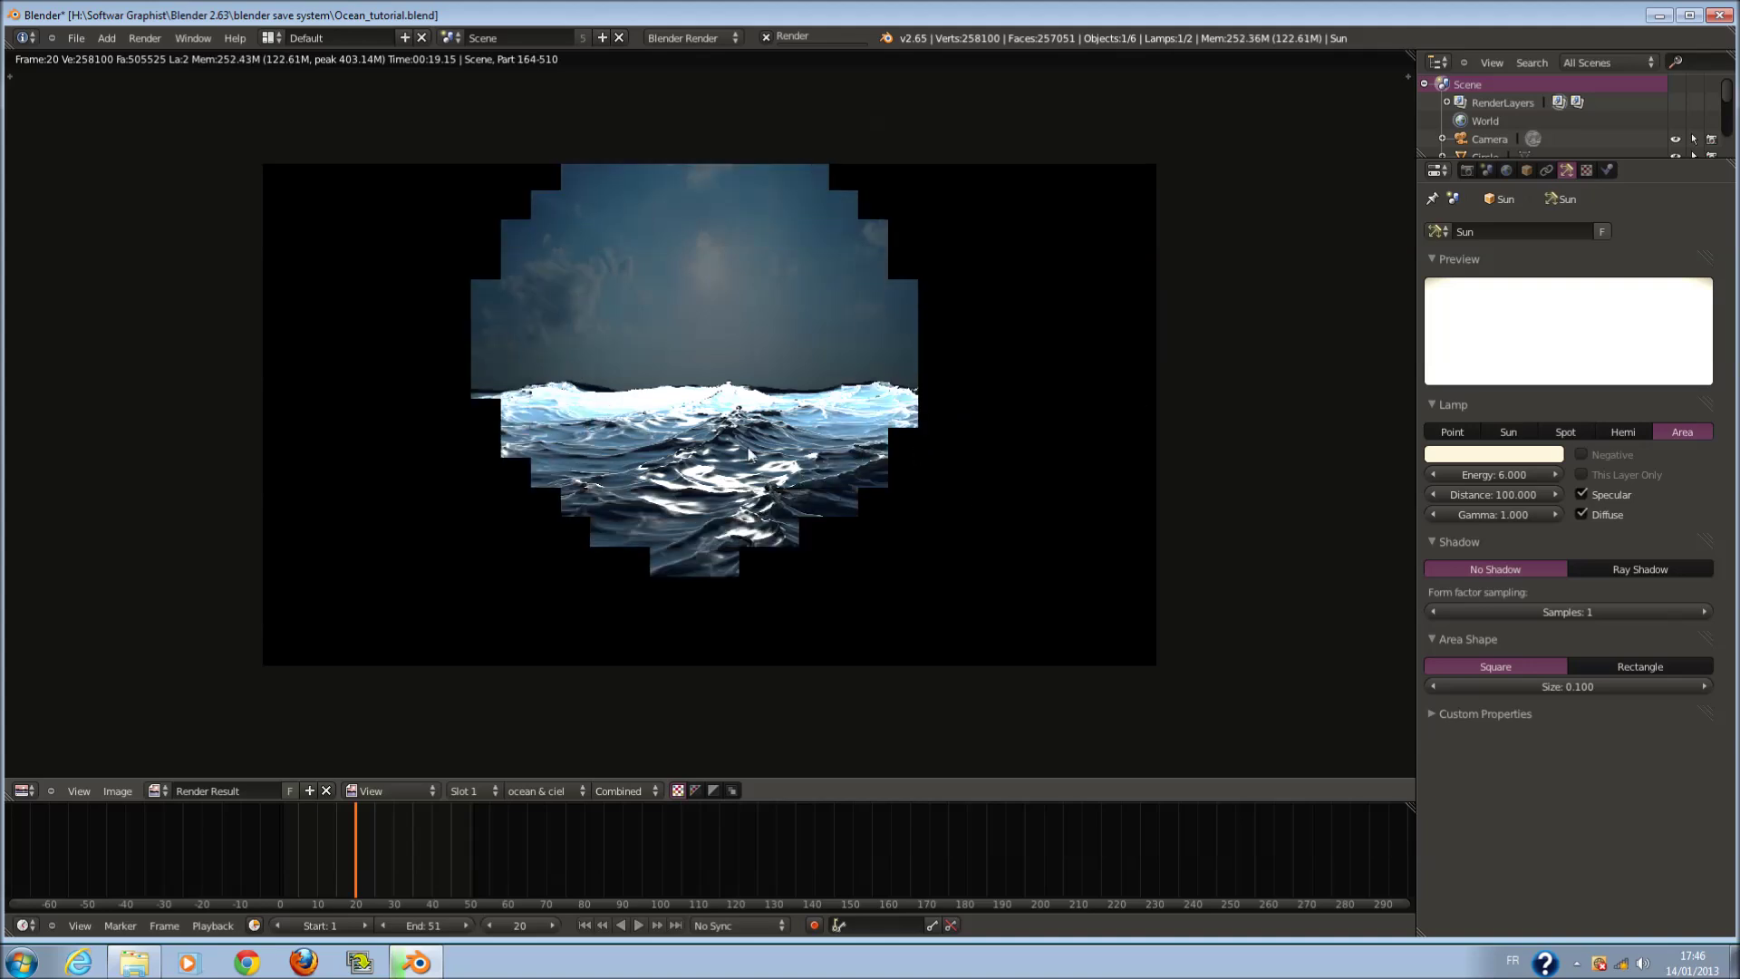
{"action": "left_click", "coordinate": [1500, 475]}
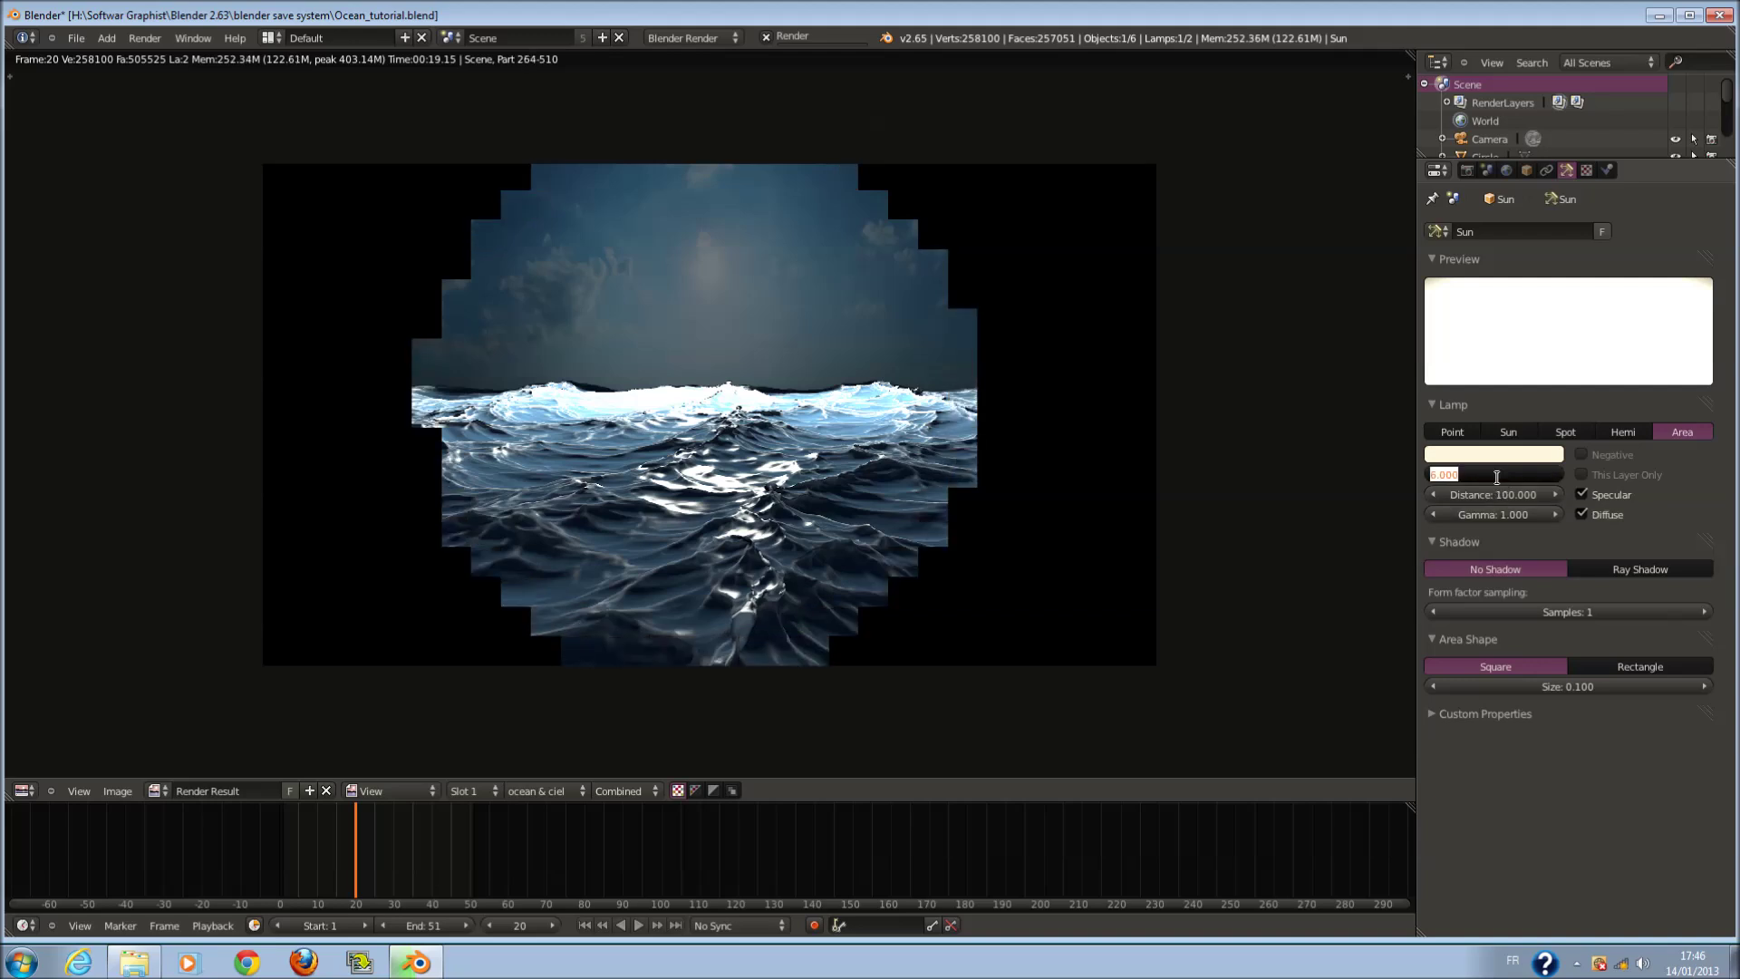
{"action": "type", "text": "2"}
{"action": "key", "text": "Return"}
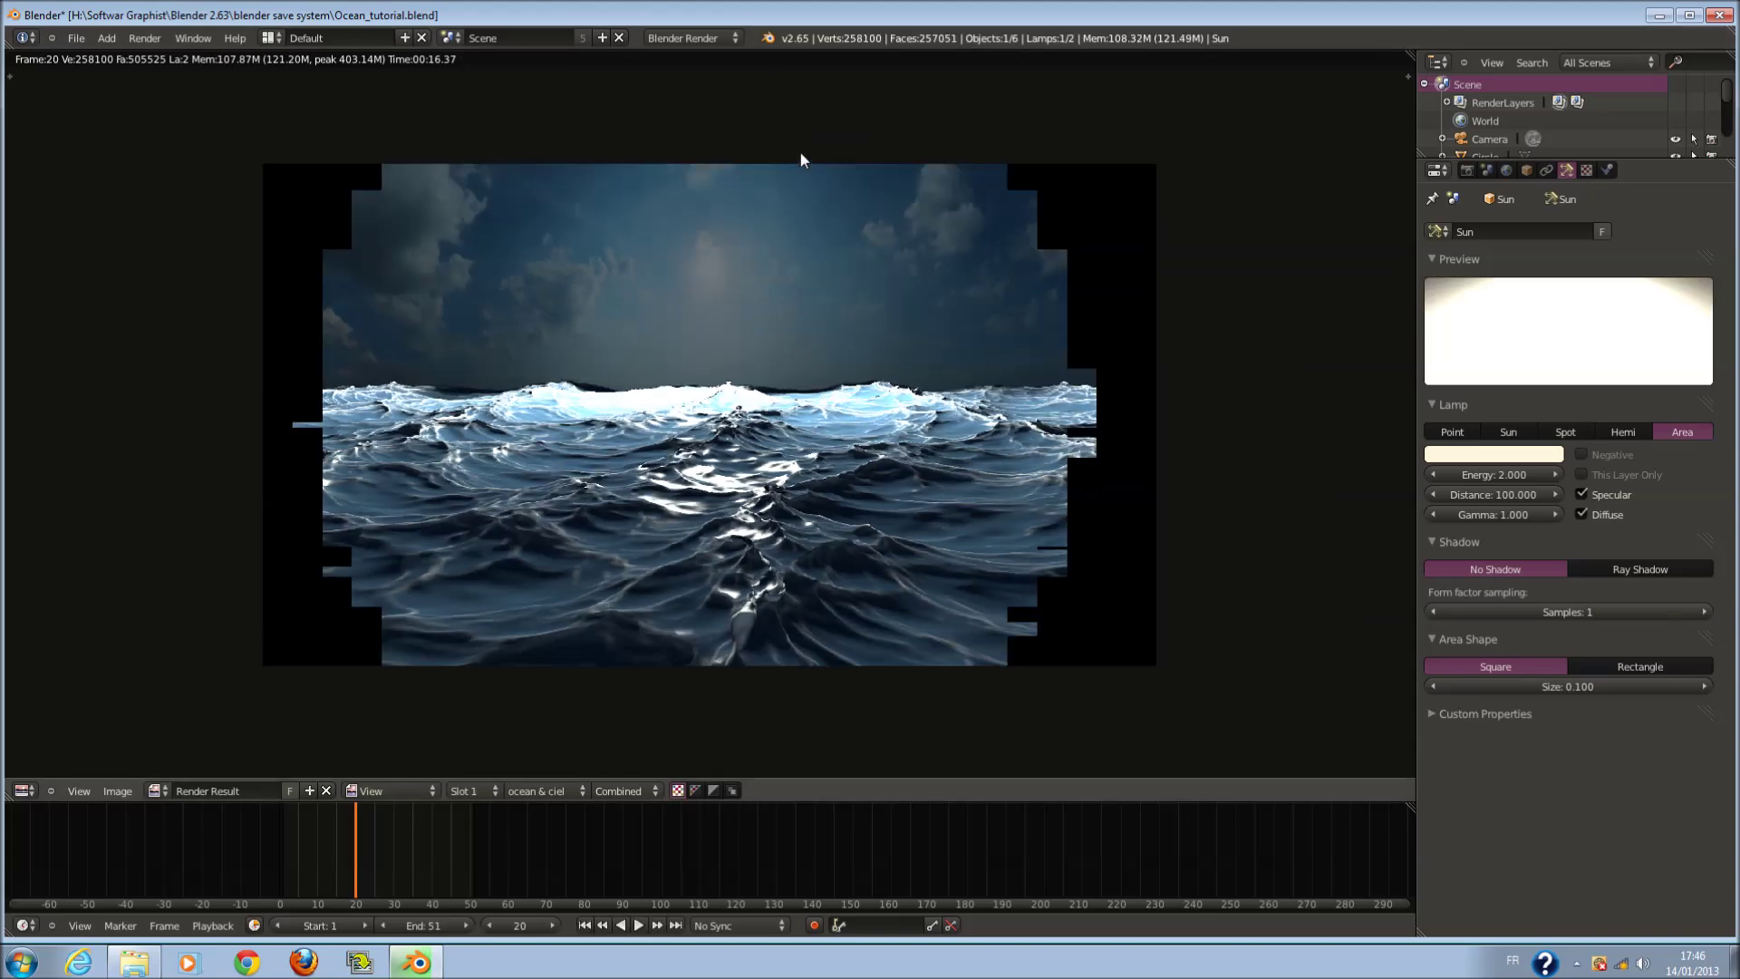
{"action": "scroll", "coordinate": [884, 293], "scroll_direction": "up", "scroll_amount": 1}
{"action": "key", "text": "Escape"}
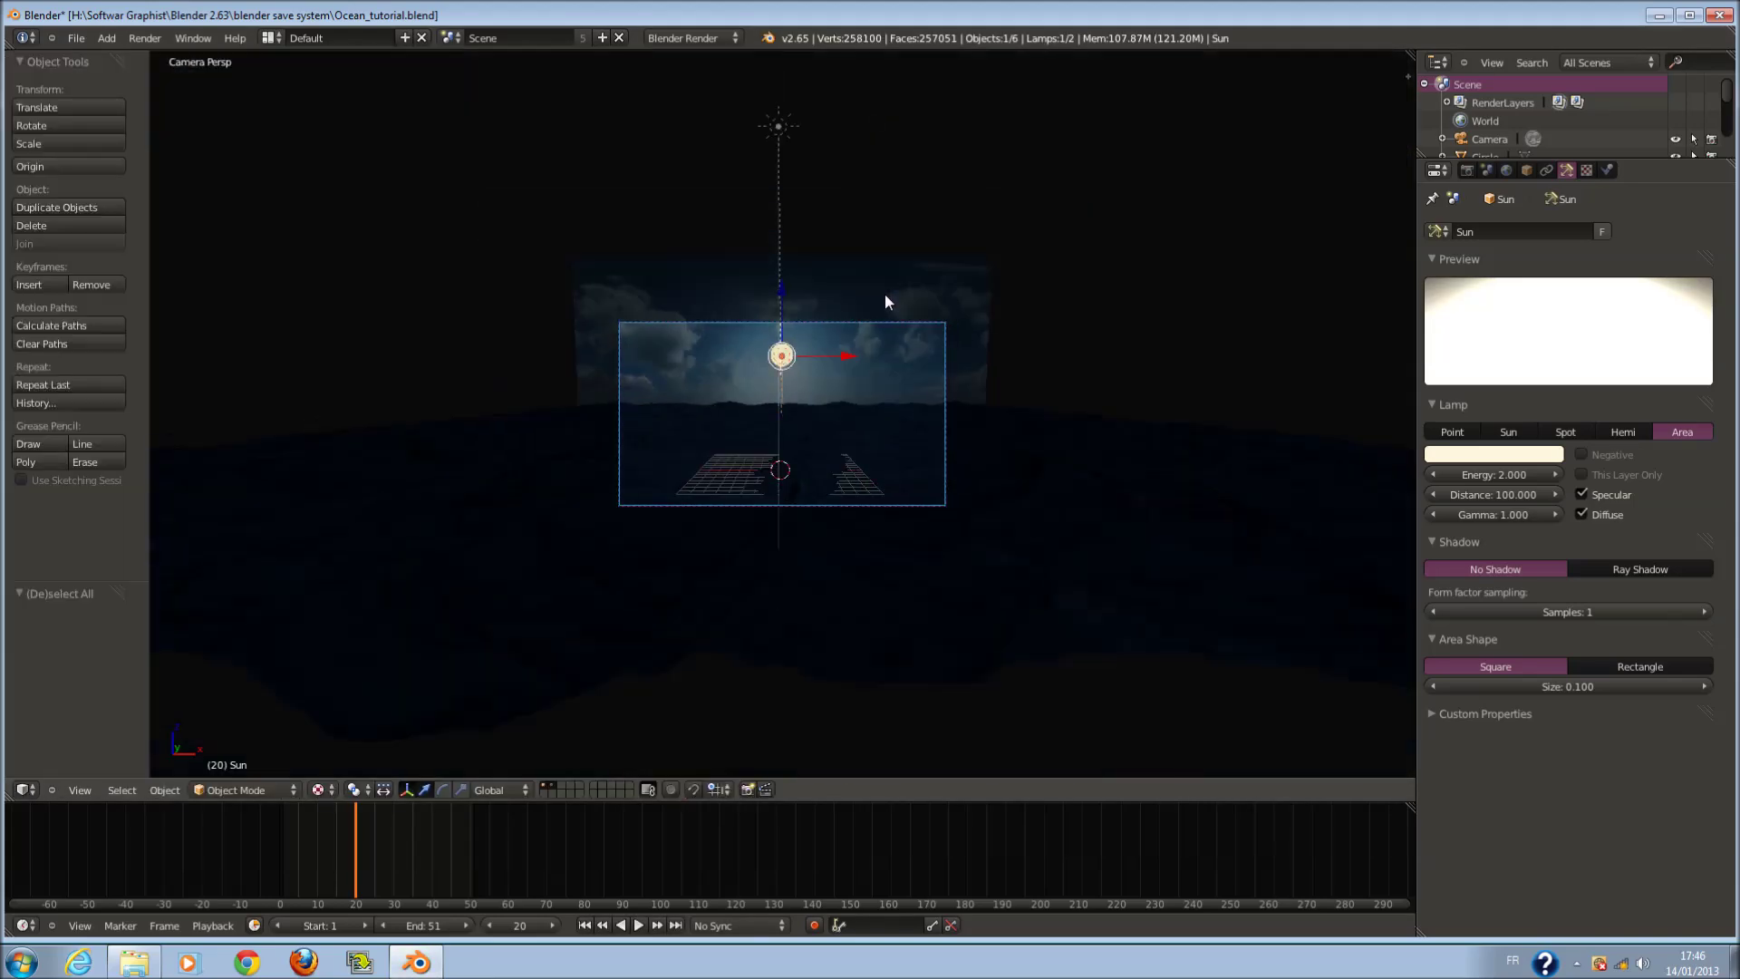
- Render the camera view again to check the ocean's lighting
{"action": "scroll", "coordinate": [884, 301], "scroll_direction": "up", "scroll_amount": 3}
{"action": "scroll", "coordinate": [884, 302], "scroll_direction": "down", "scroll_amount": 1}
{"action": "key", "text": "F12"}
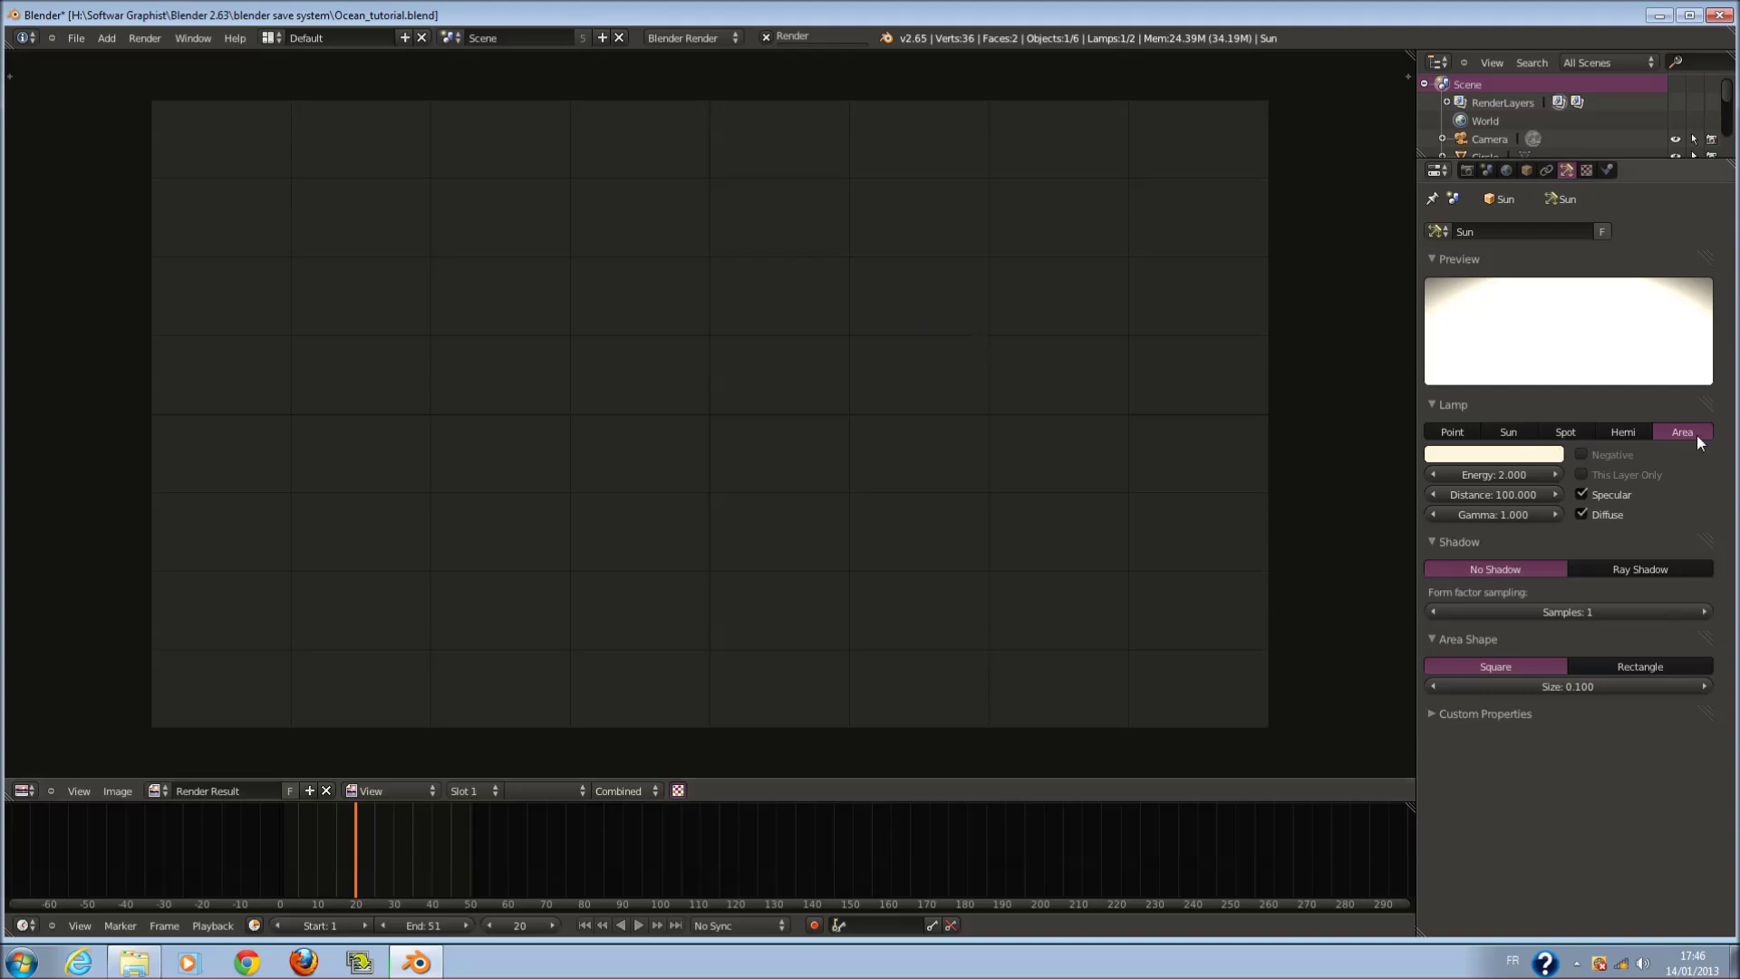
{"action": "scroll", "coordinate": [1042, 471], "scroll_direction": "down", "scroll_amount": 1}
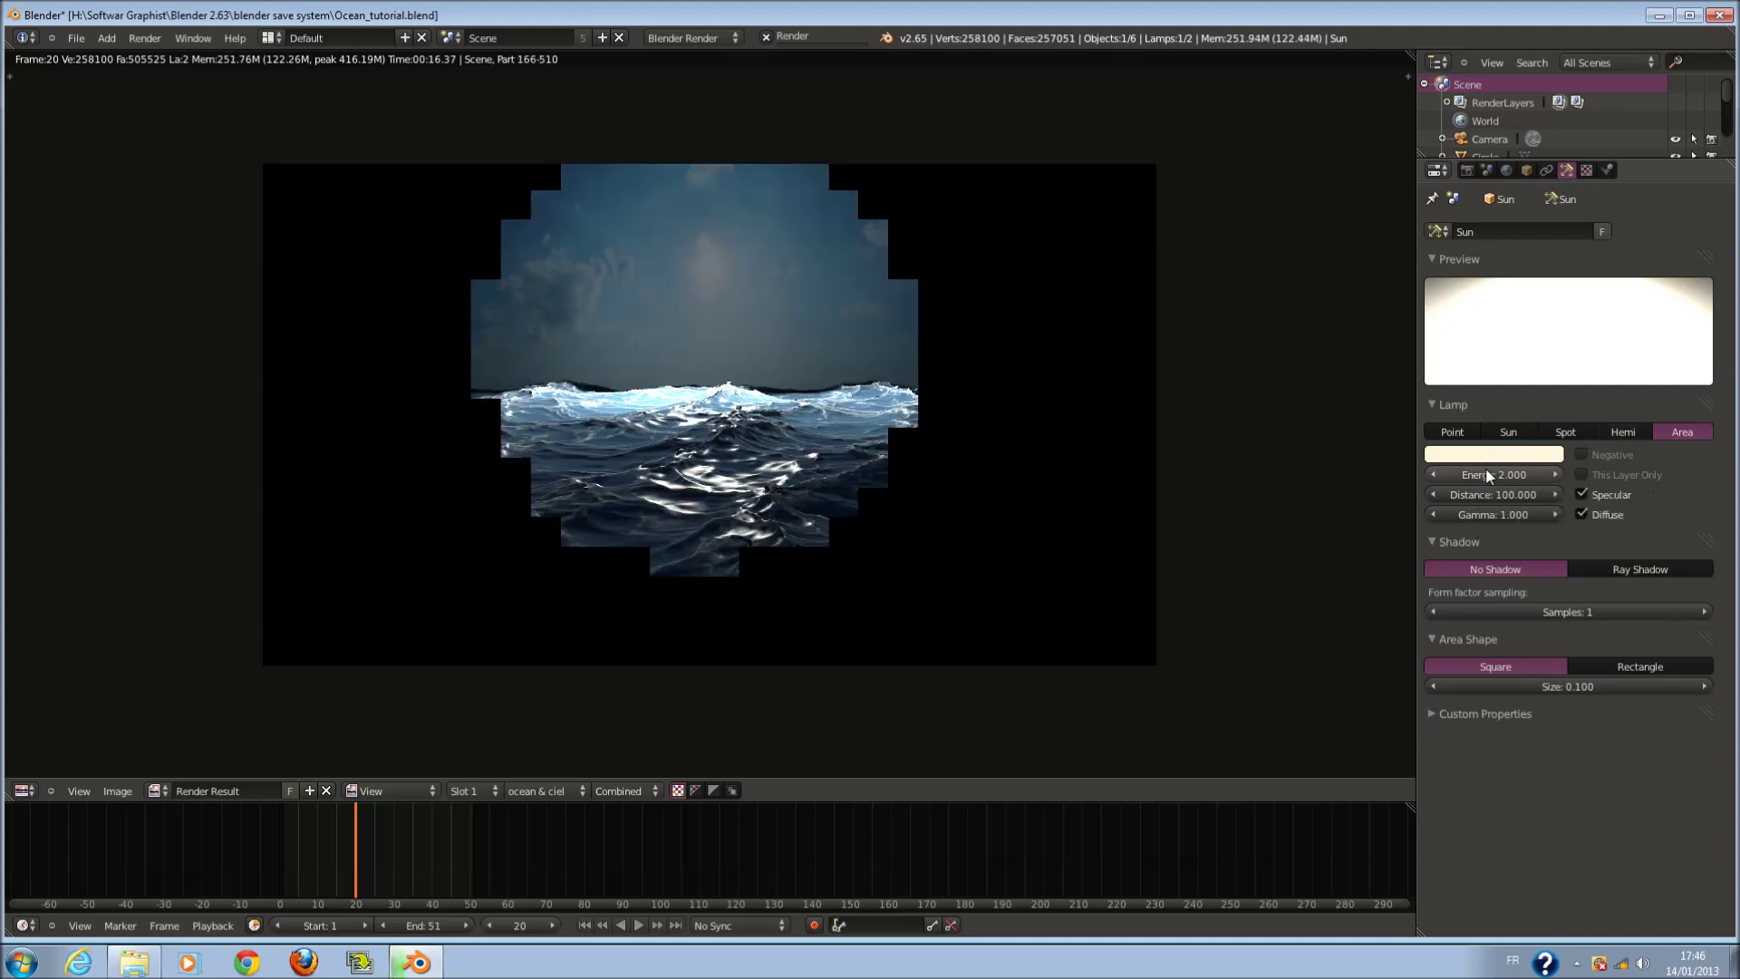
- Set the Sun lamp's distance to 25 and its energy to 6
{"action": "left_click", "coordinate": [1488, 494]}
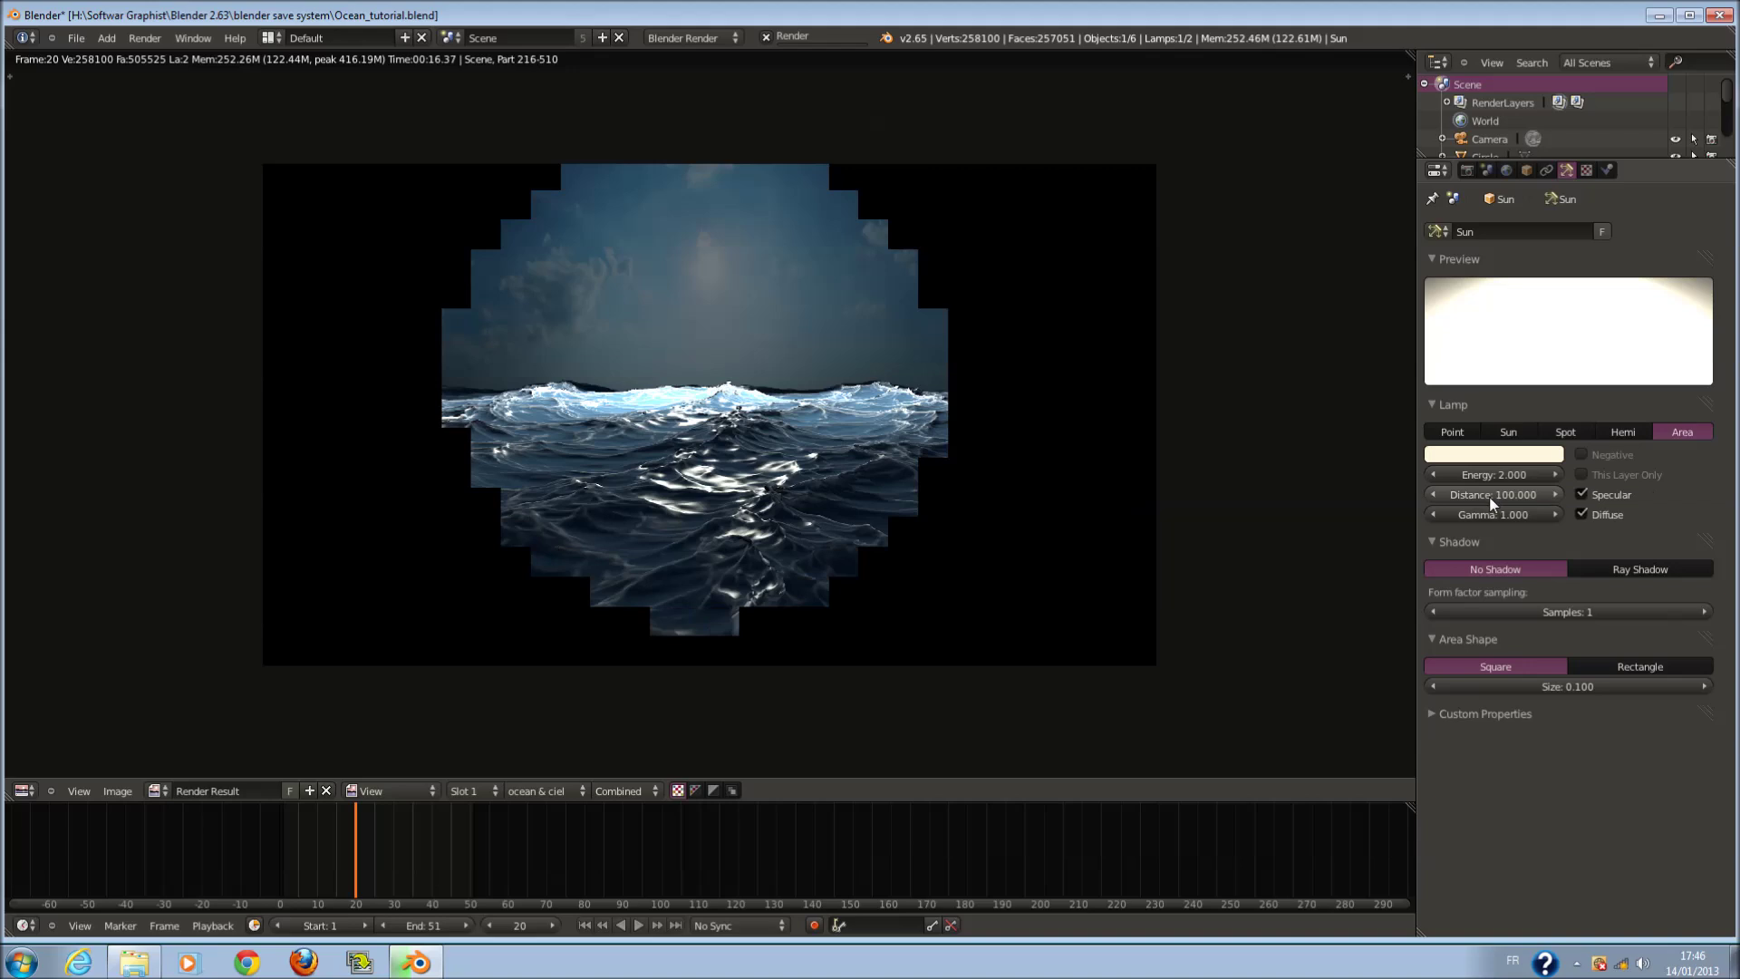
{"action": "type", "text": "25"}
{"action": "key", "text": "Return"}
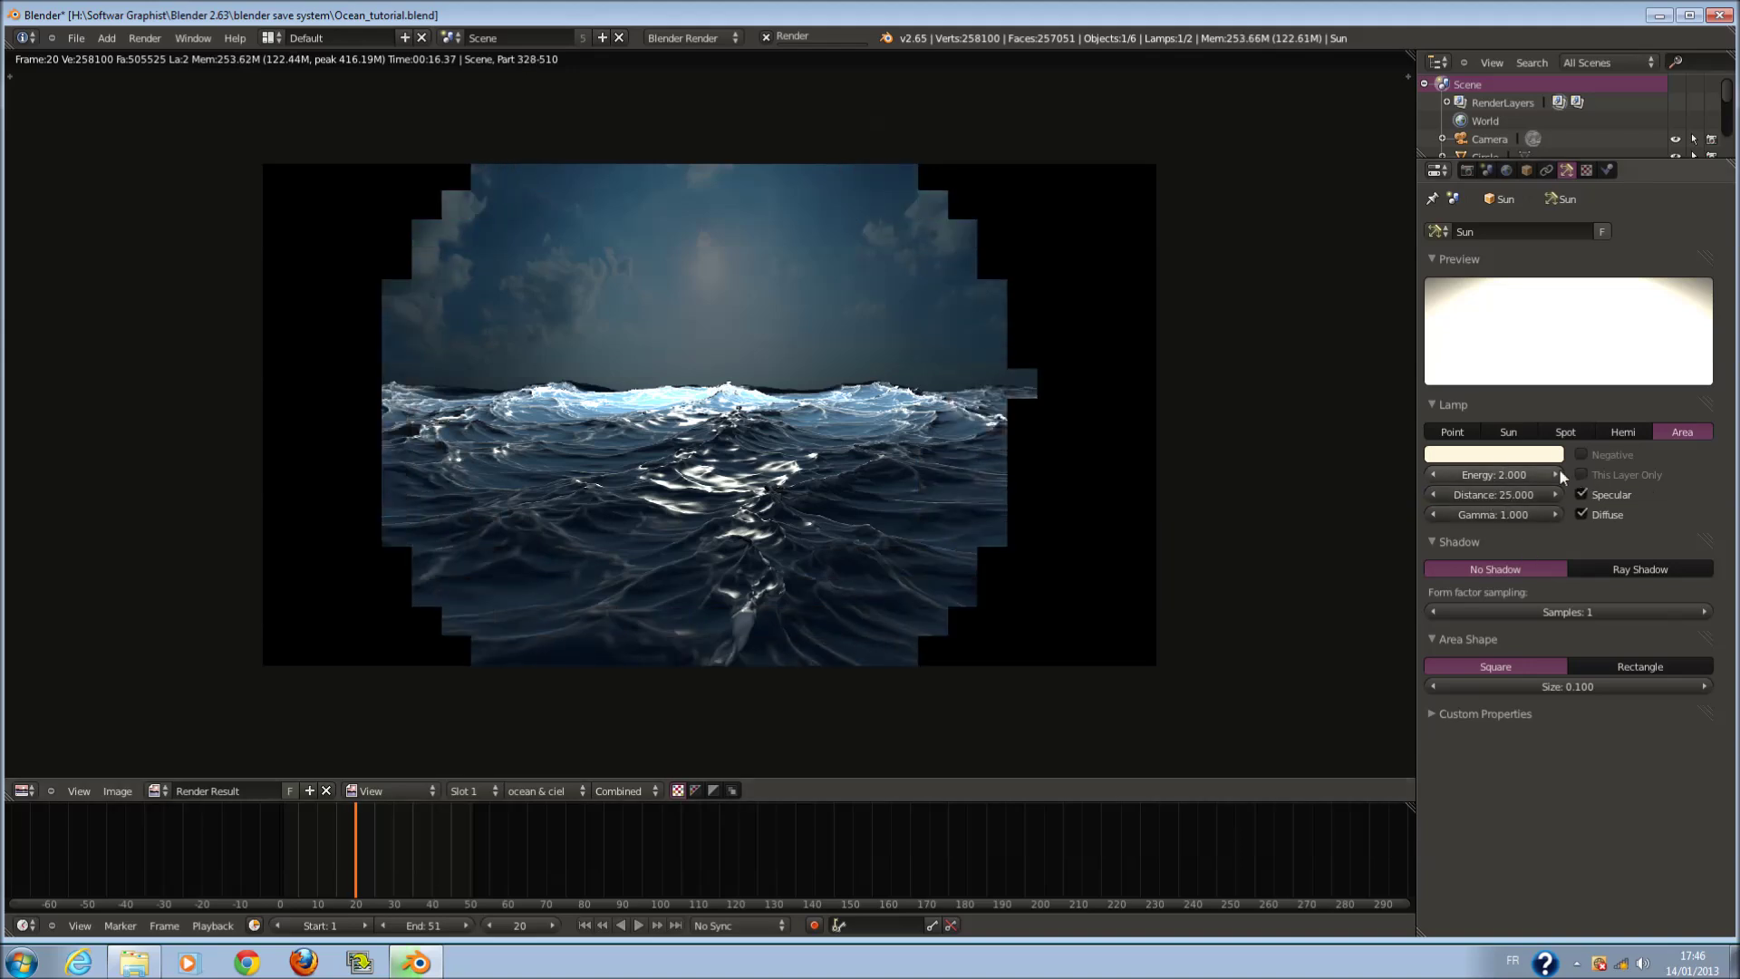
{"action": "left_click", "coordinate": [1501, 476]}
{"action": "type", "text": "6"}
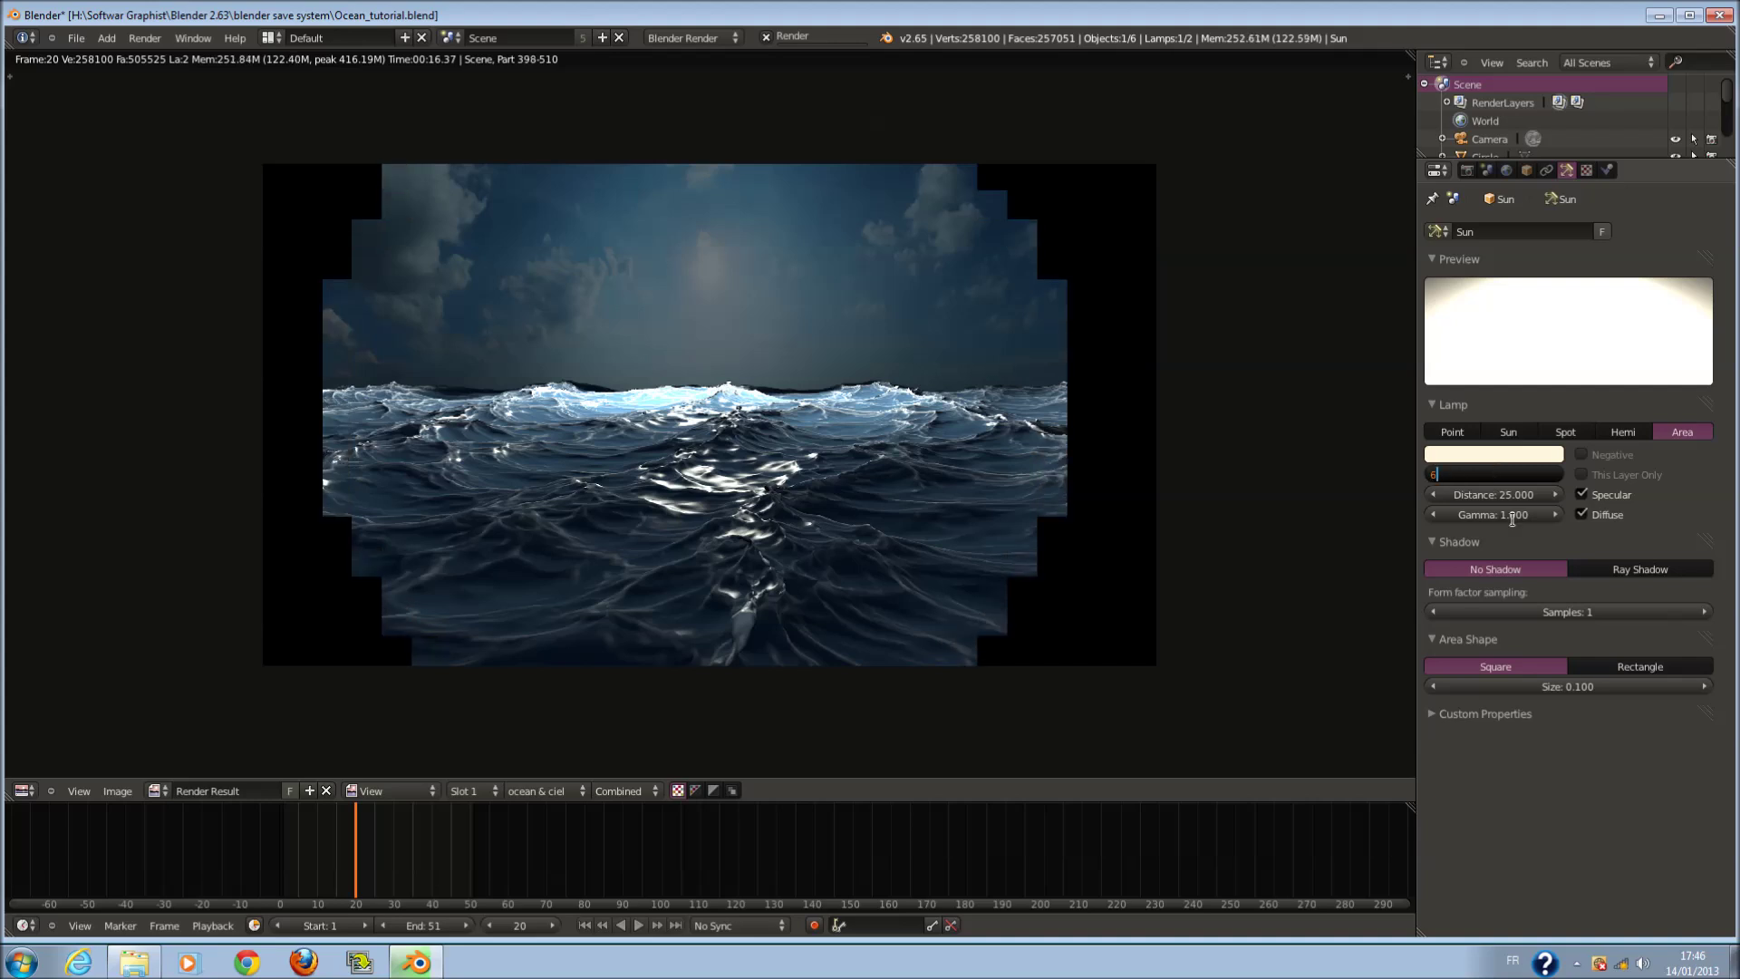
{"action": "key", "text": "Return"}
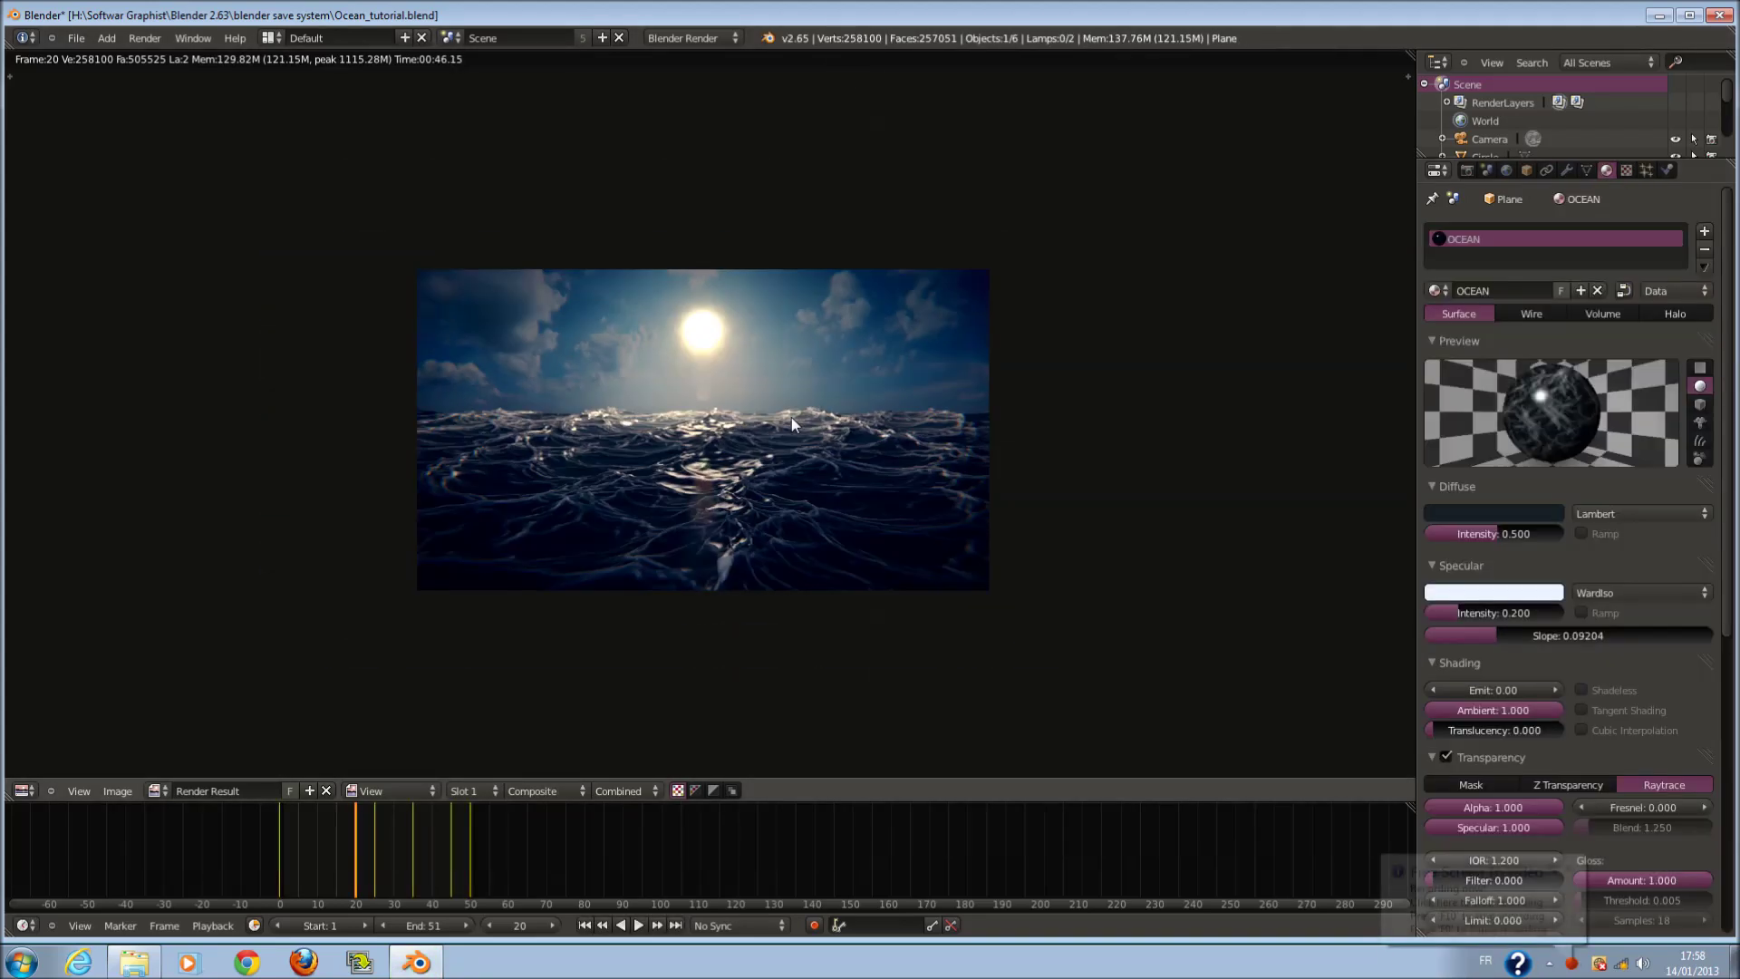
- Examine the composited render up close along with the OCEAN material's diffuse color
{"action": "scroll", "coordinate": [1026, 481], "scroll_direction": "up", "scroll_amount": 3}
{"action": "scroll", "coordinate": [1025, 482], "scroll_direction": "down", "scroll_amount": 1}
{"action": "scroll", "coordinate": [896, 464], "scroll_direction": "up", "scroll_amount": 1}
{"action": "scroll", "coordinate": [887, 484], "scroll_direction": "down", "scroll_amount": 1}
{"action": "left_click", "coordinate": [1464, 513]}
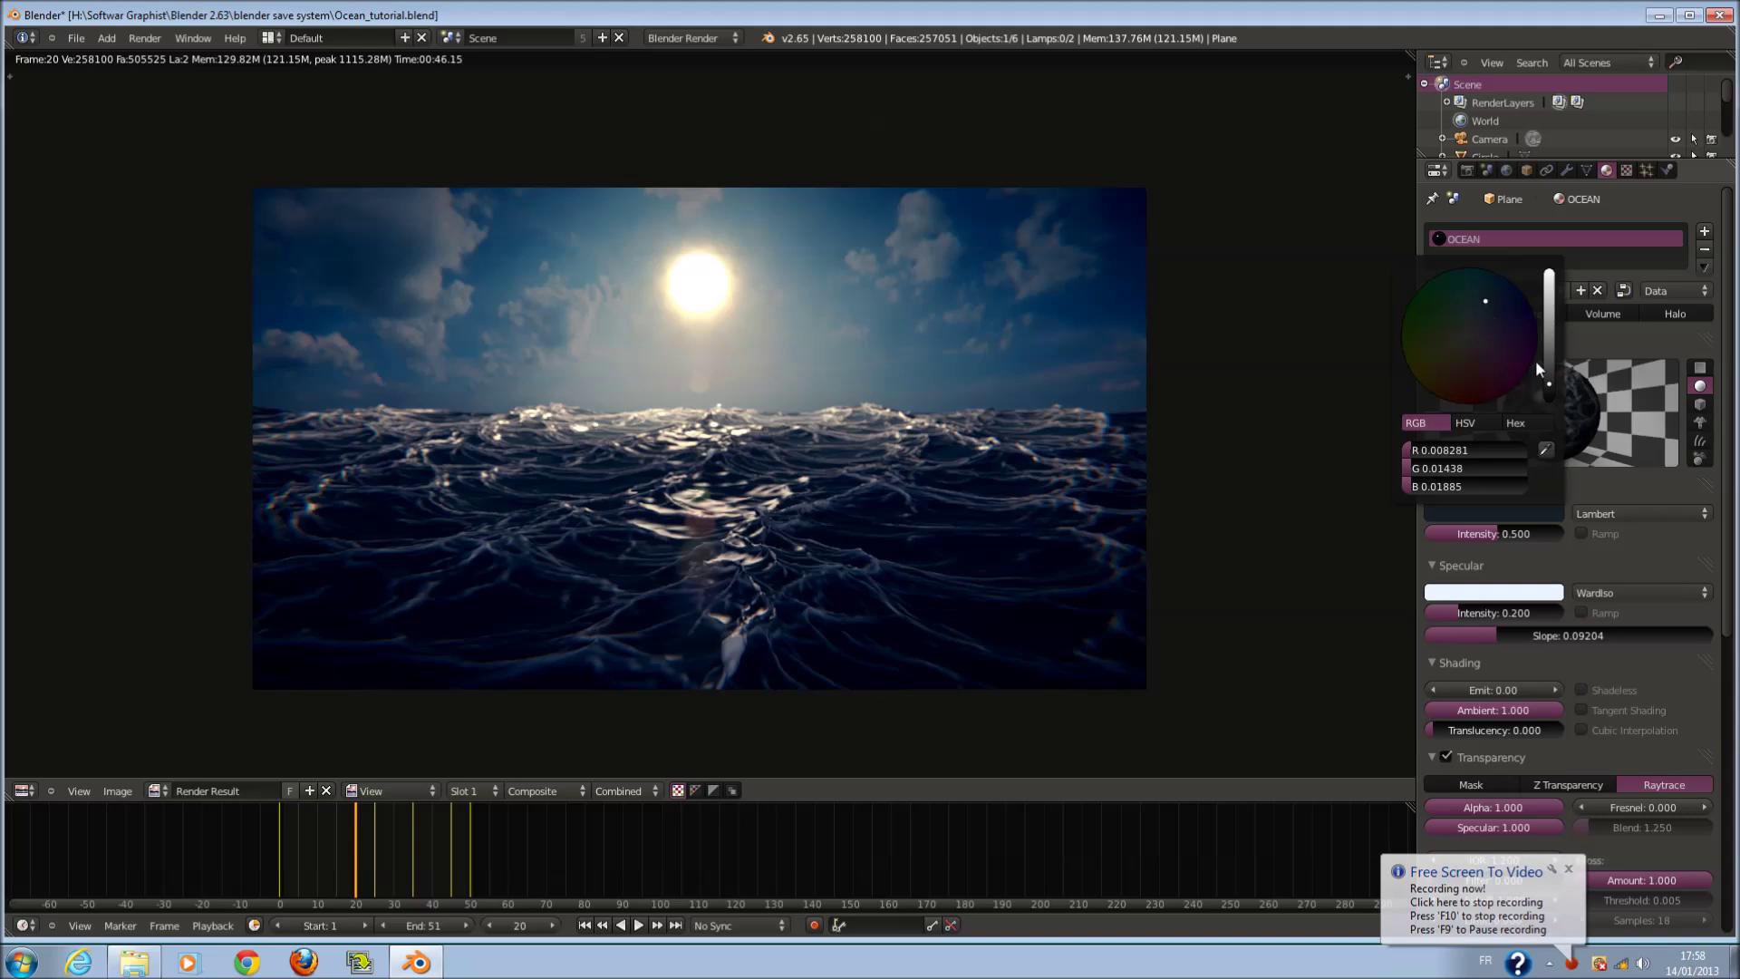
{"action": "scroll", "coordinate": [950, 657], "scroll_direction": "down", "scroll_amount": 1}
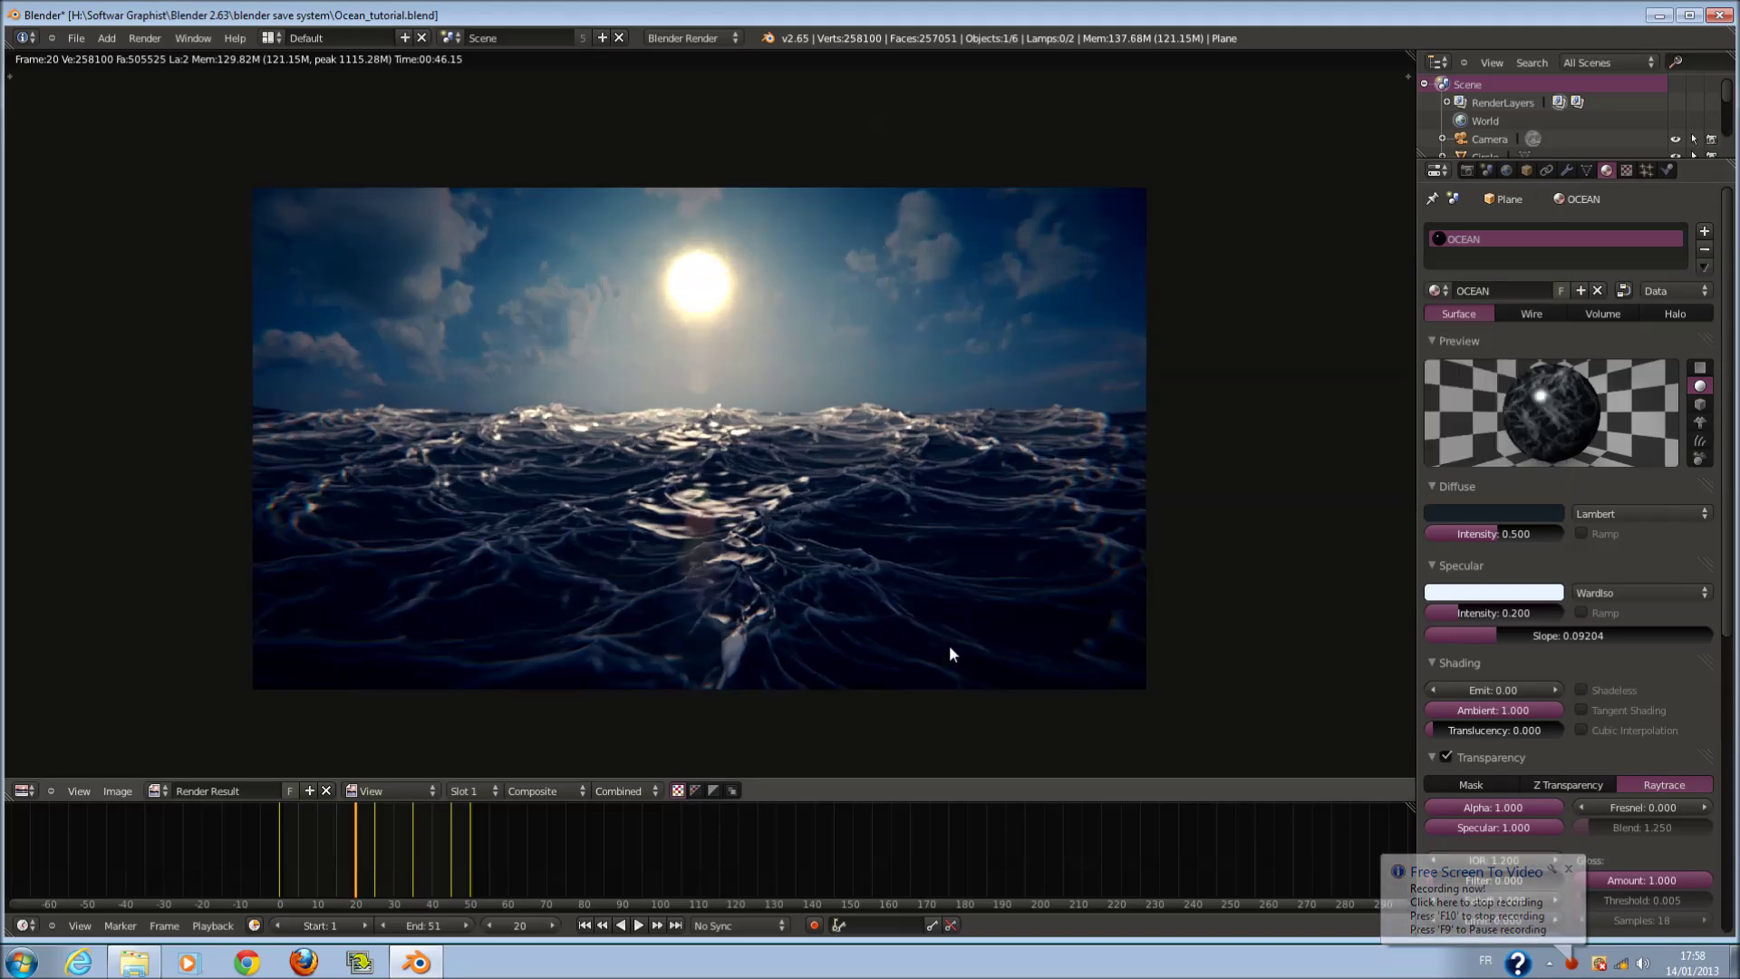
{"action": "scroll", "coordinate": [949, 644], "scroll_direction": "up", "scroll_amount": 2}
{"action": "scroll", "coordinate": [808, 574], "scroll_direction": "up", "scroll_amount": 1}
{"action": "scroll", "coordinate": [807, 575], "scroll_direction": "down", "scroll_amount": 2}
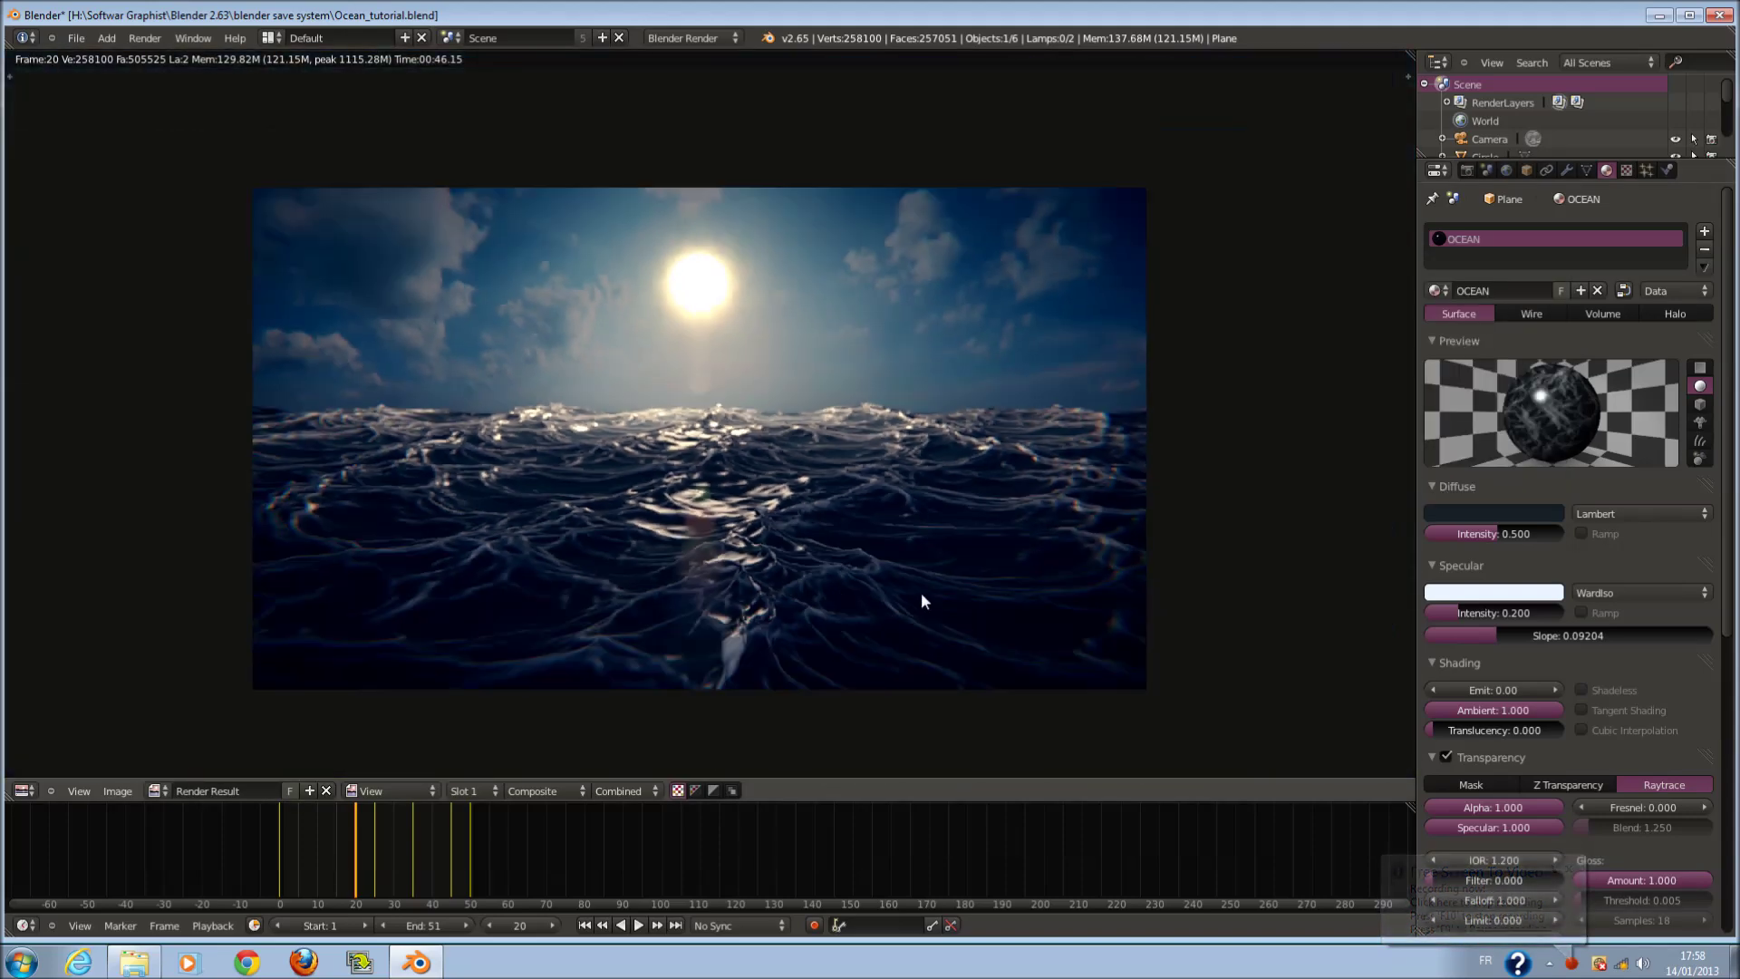
{"action": "scroll", "coordinate": [897, 584], "scroll_direction": "up", "scroll_amount": 1}
{"action": "scroll", "coordinate": [815, 611], "scroll_direction": "down", "scroll_amount": 1}
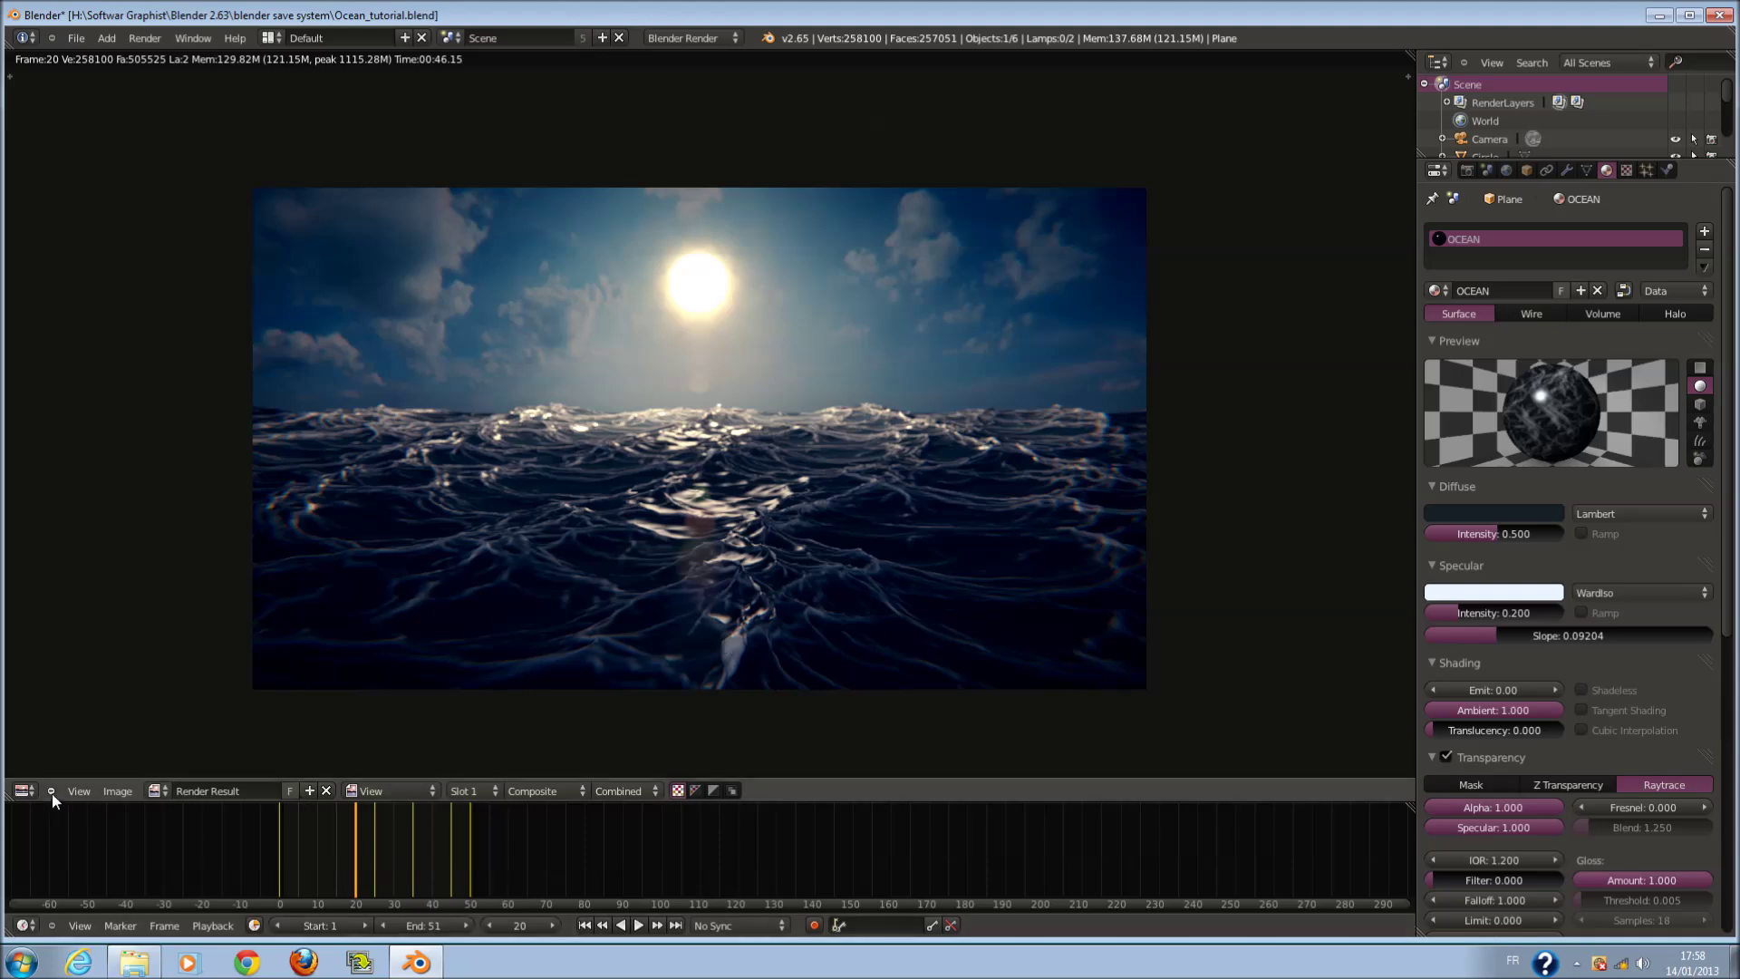
- Switch from the render back to the compositing nodes and focus on the Color Balance node
{"action": "left_click", "coordinate": [23, 790]}
{"action": "left_click", "coordinate": [67, 593]}
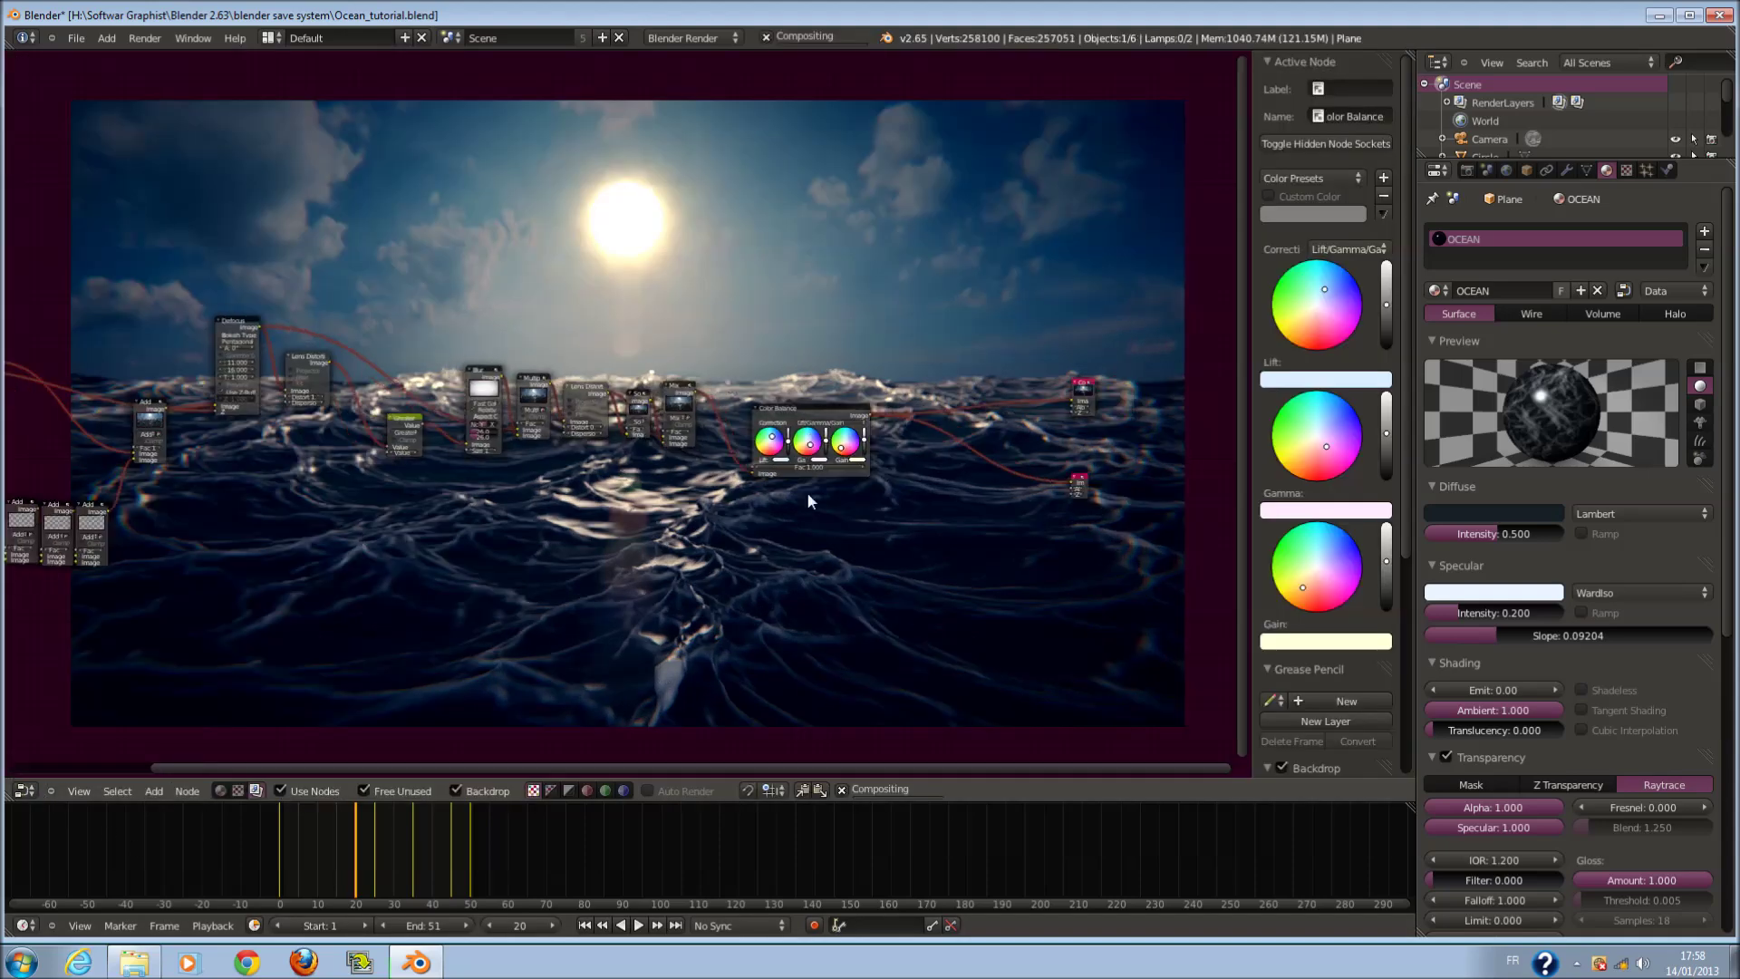
{"action": "scroll", "coordinate": [890, 490], "scroll_direction": "up", "scroll_amount": 4}
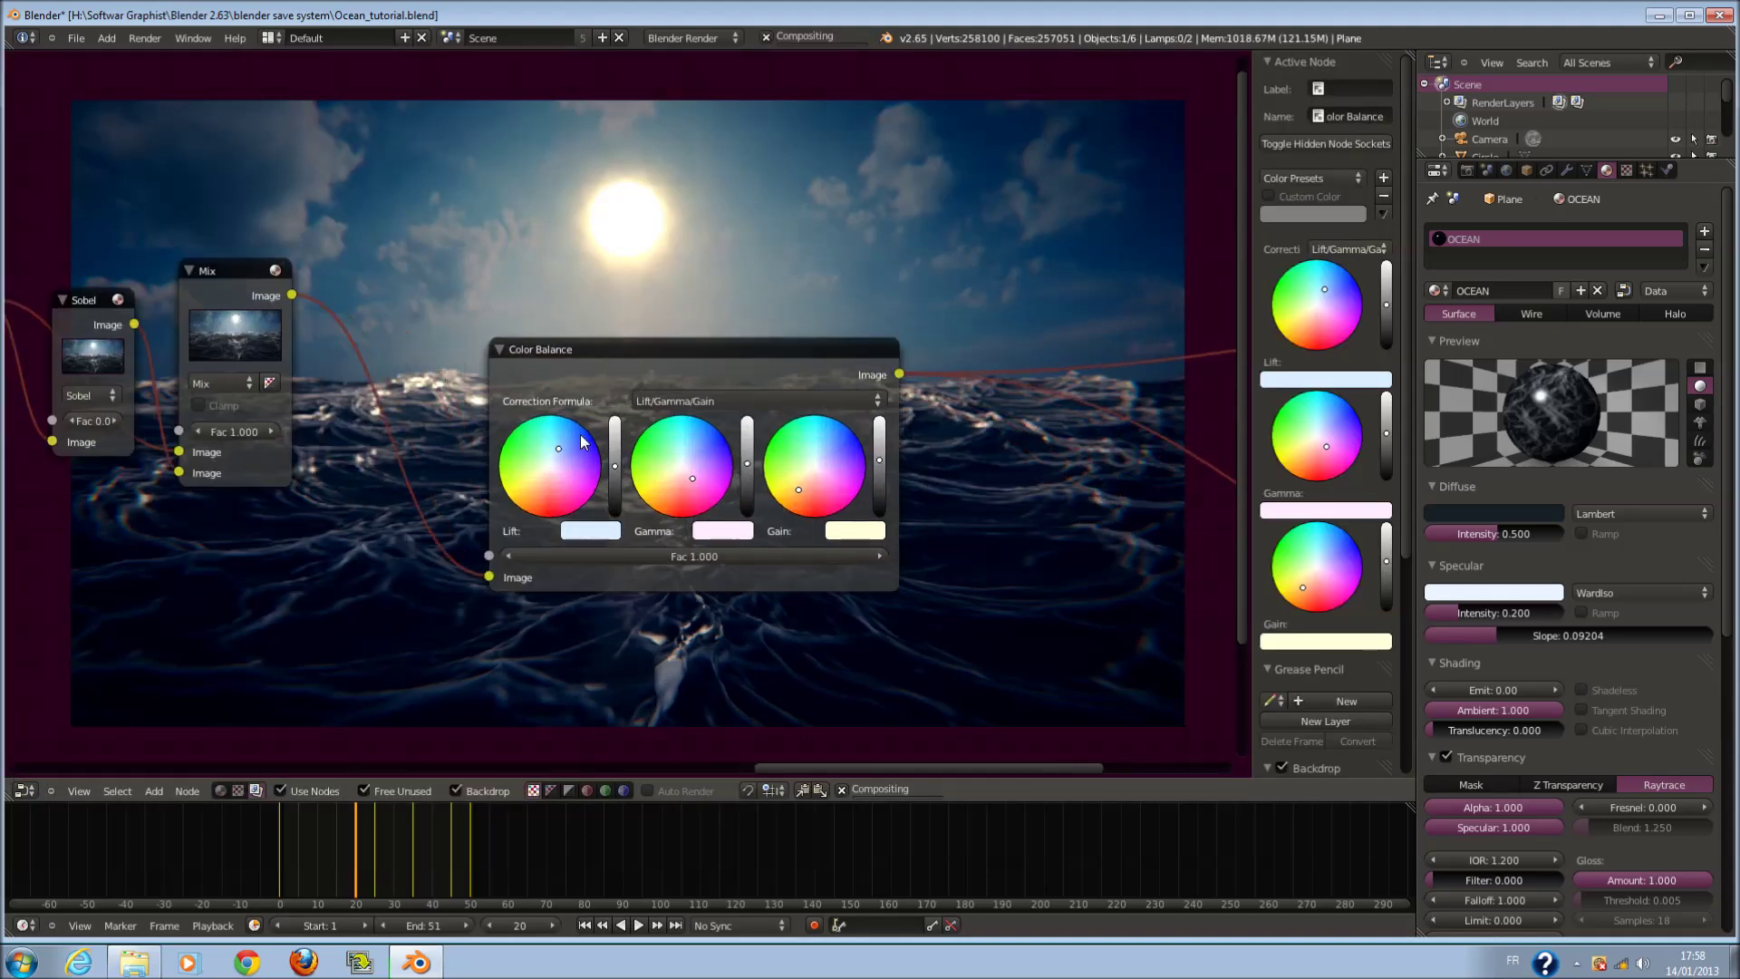
- Shift the Color Balance node's lift colour slightly from blue toward cyan
{"action": "scroll", "coordinate": [627, 473], "scroll_direction": "up", "scroll_amount": 1}
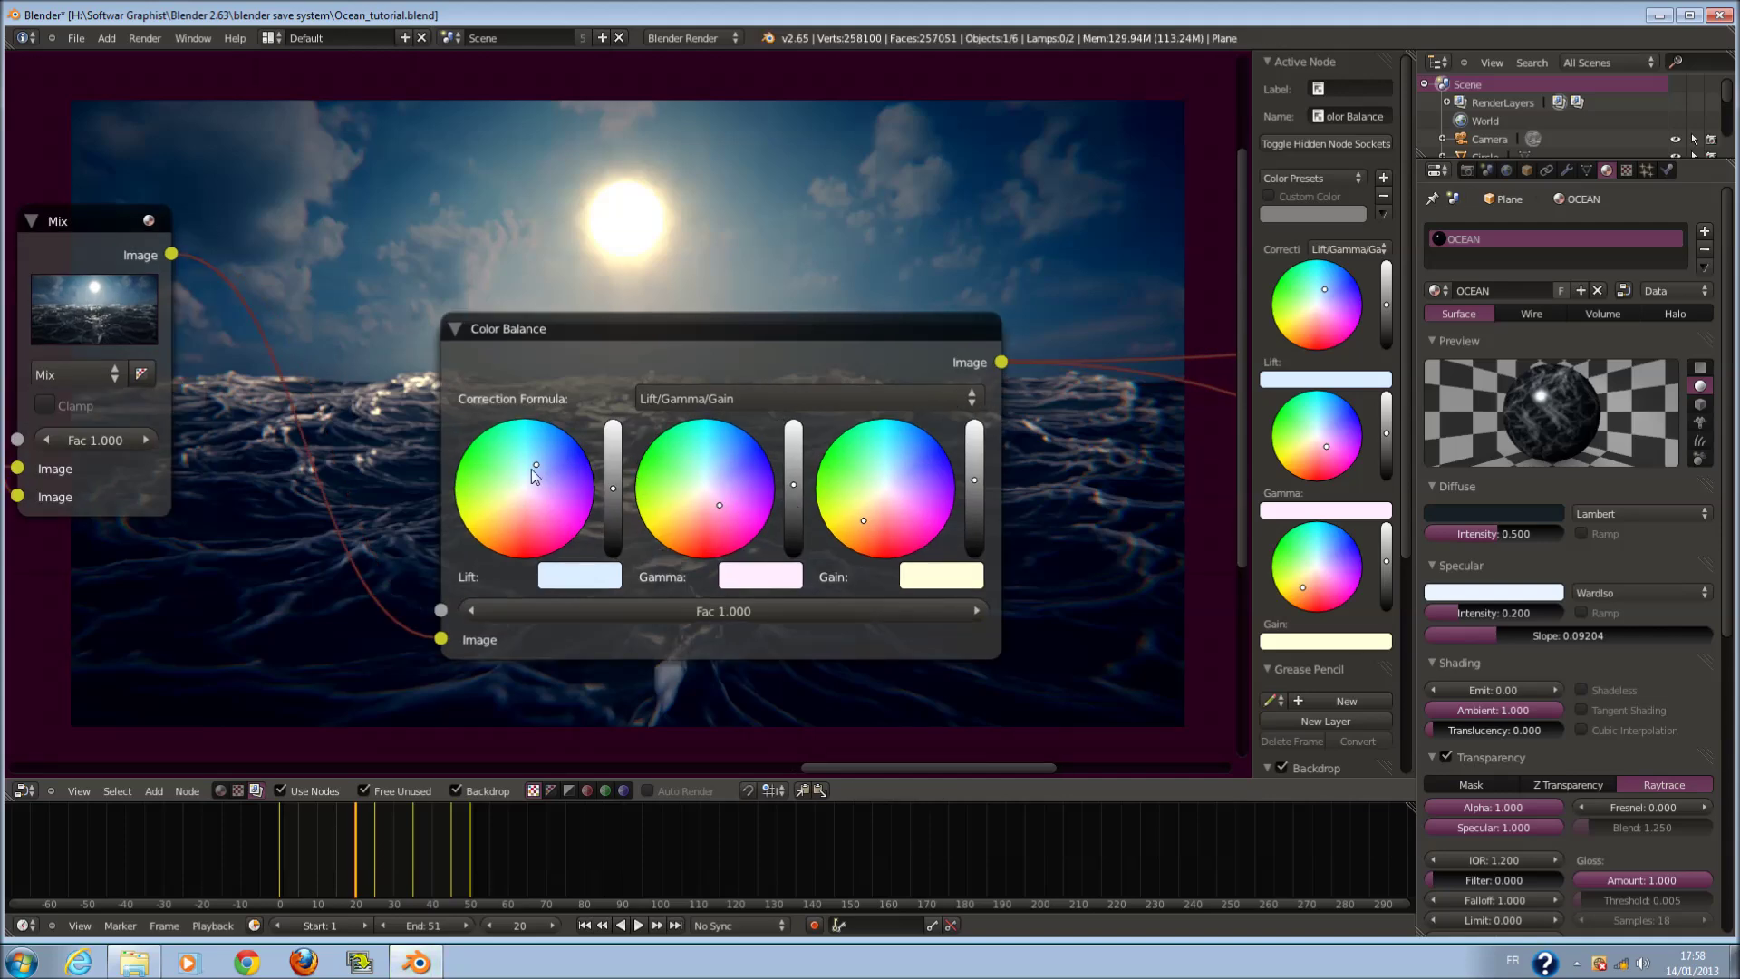
{"action": "middle_click_drag", "start_coordinate": [536, 605], "coordinate": [705, 324]}
{"action": "scroll", "coordinate": [775, 506], "scroll_direction": "down", "scroll_amount": 3}
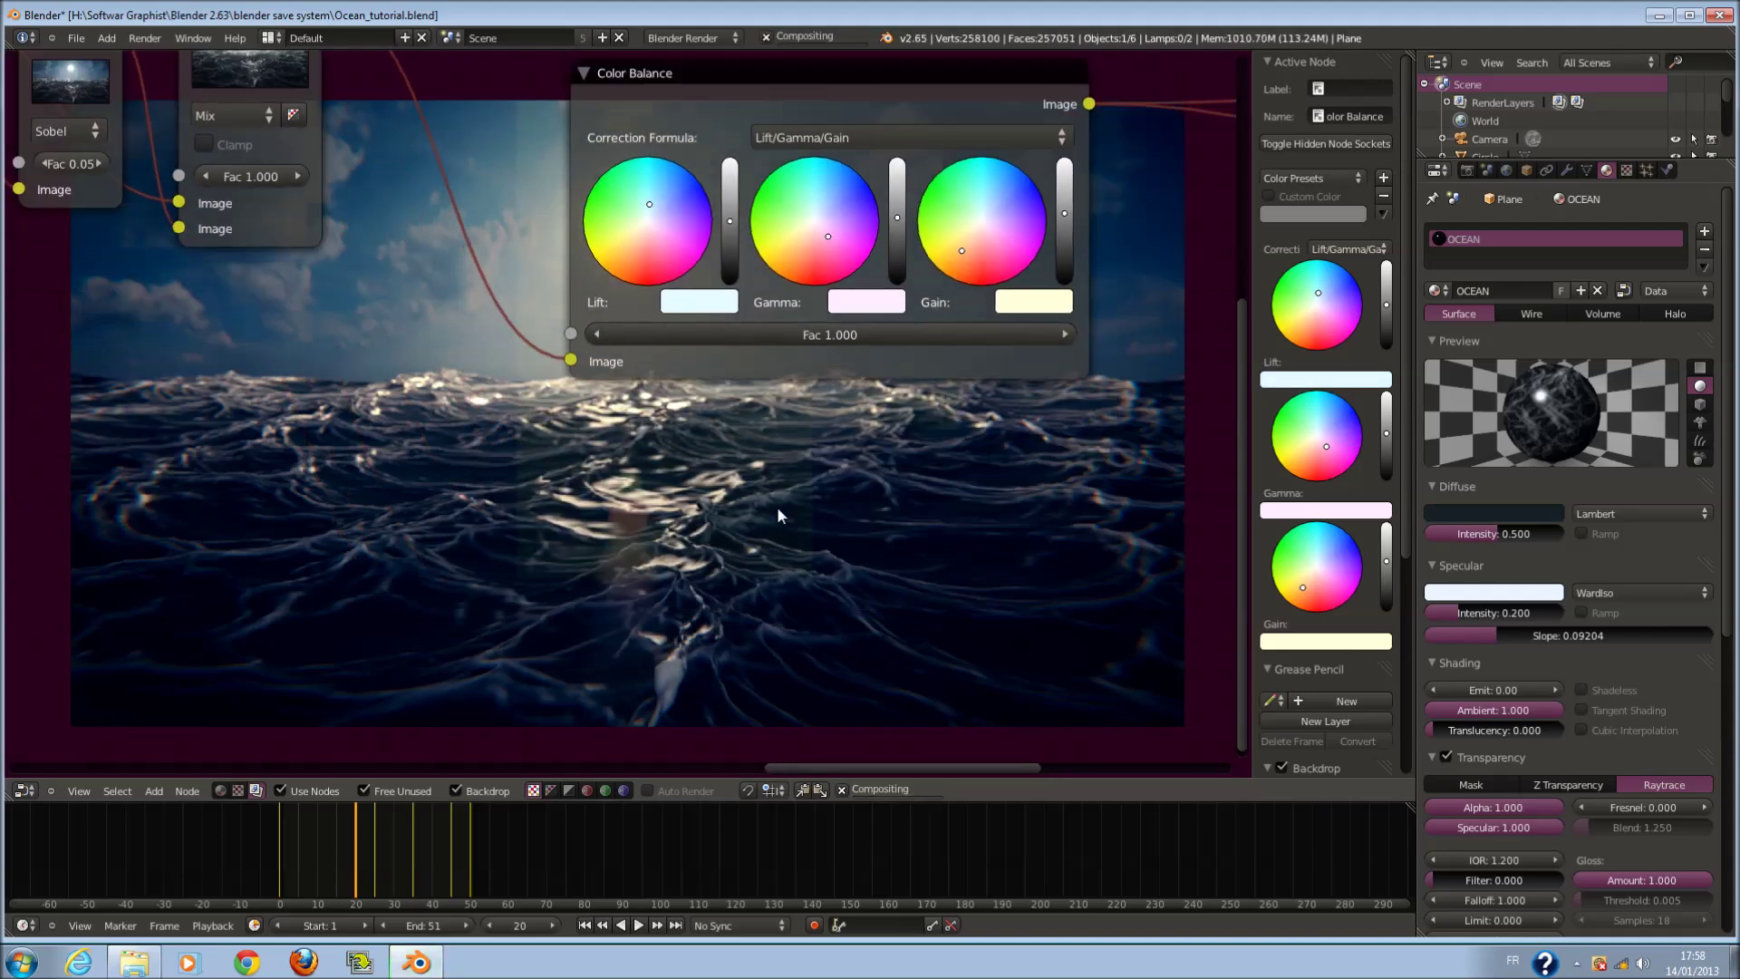
{"action": "middle_click_drag", "start_coordinate": [798, 498], "coordinate": [783, 445]}
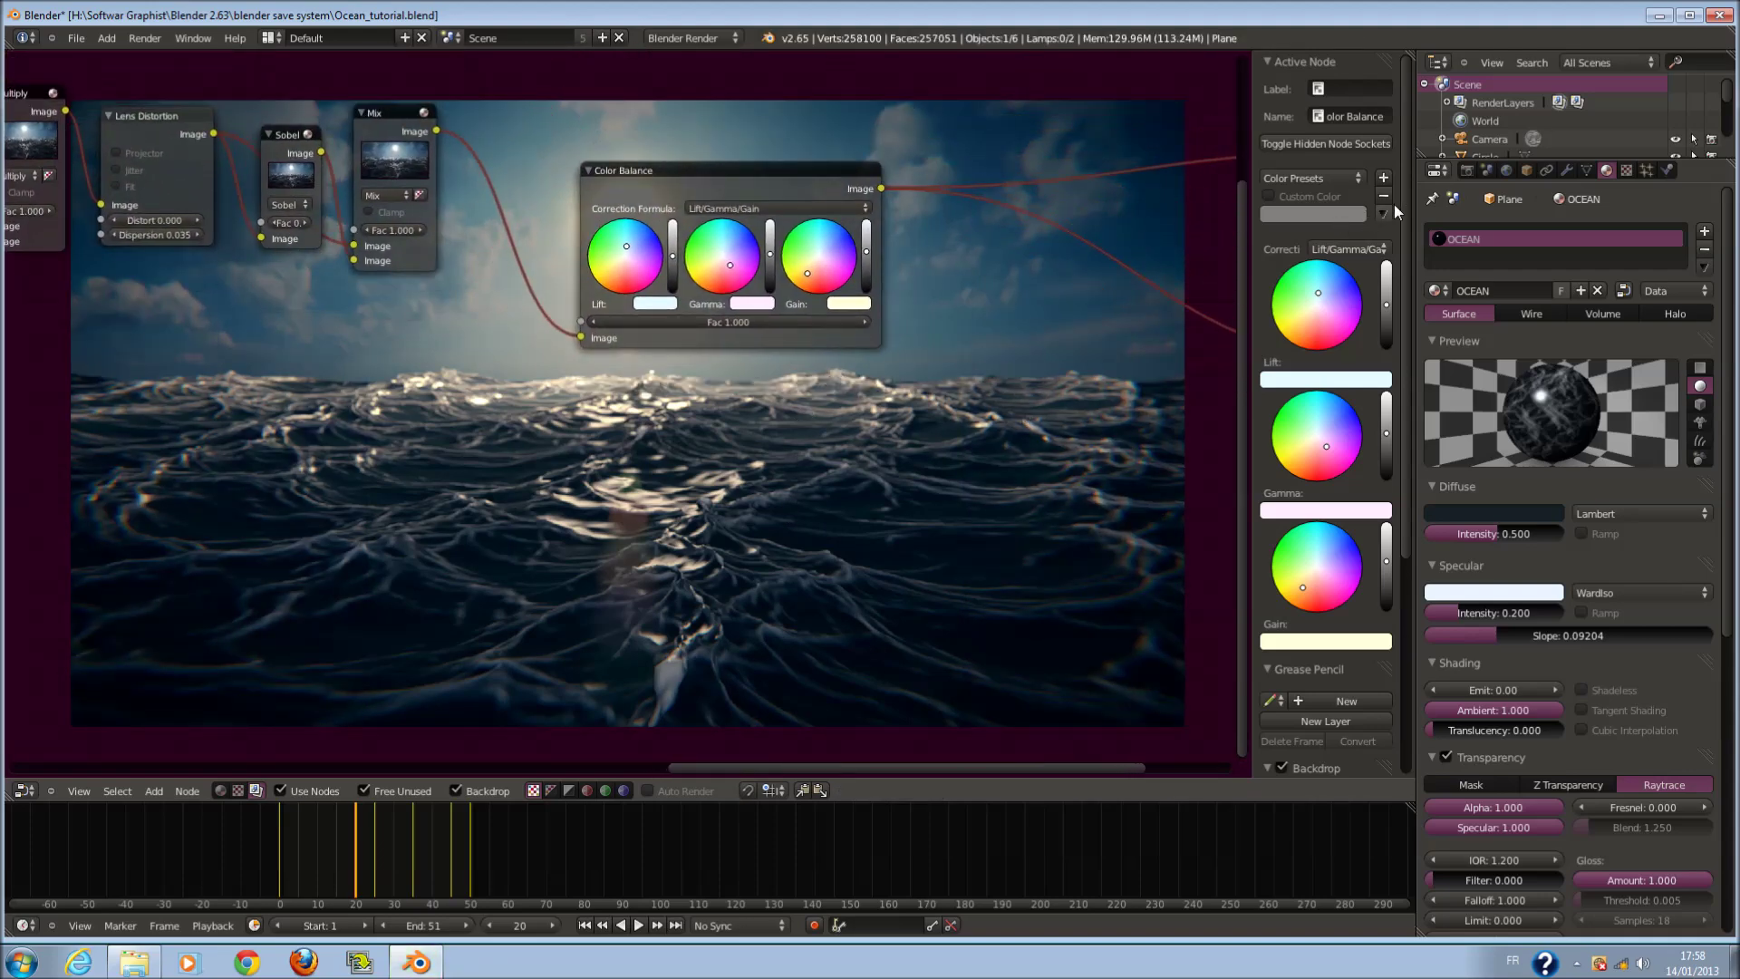
- Review the OCEAN material's foam texture mapping and influence settings
{"action": "left_click", "coordinate": [1626, 170]}
{"action": "scroll", "coordinate": [1537, 585], "scroll_direction": "down", "scroll_amount": 2}
{"action": "scroll", "coordinate": [1521, 670], "scroll_direction": "up", "scroll_amount": 1}
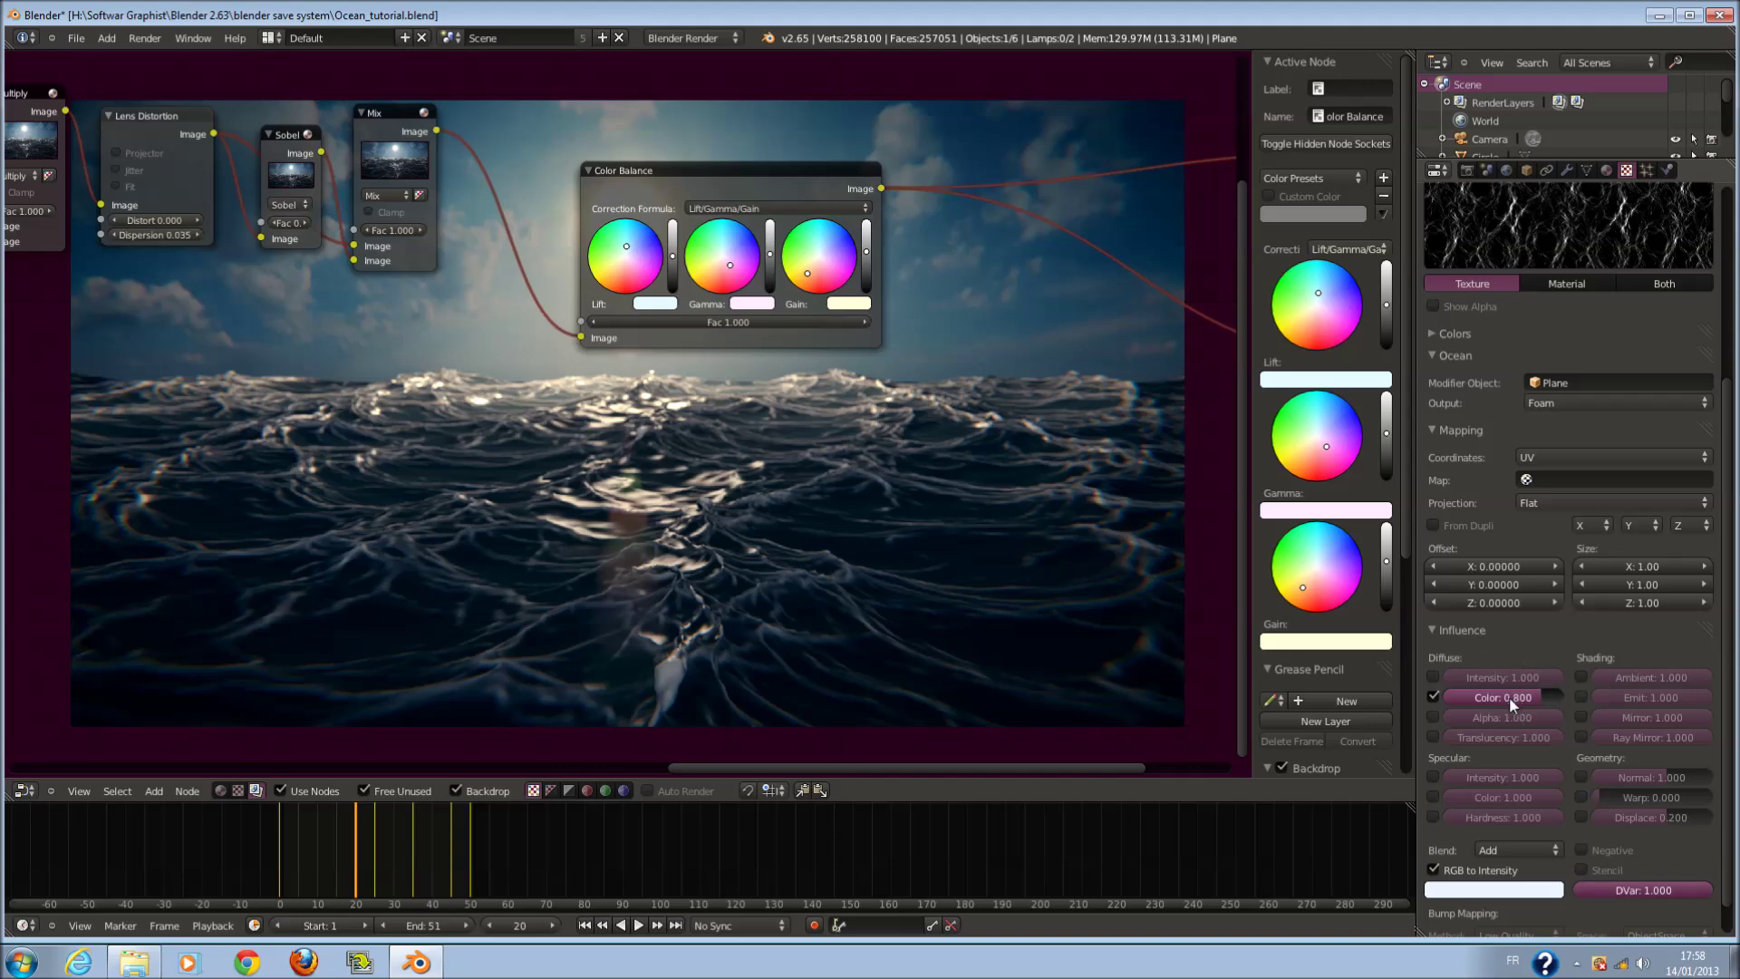
{"action": "scroll", "coordinate": [1558, 842], "scroll_direction": "up", "scroll_amount": 5}
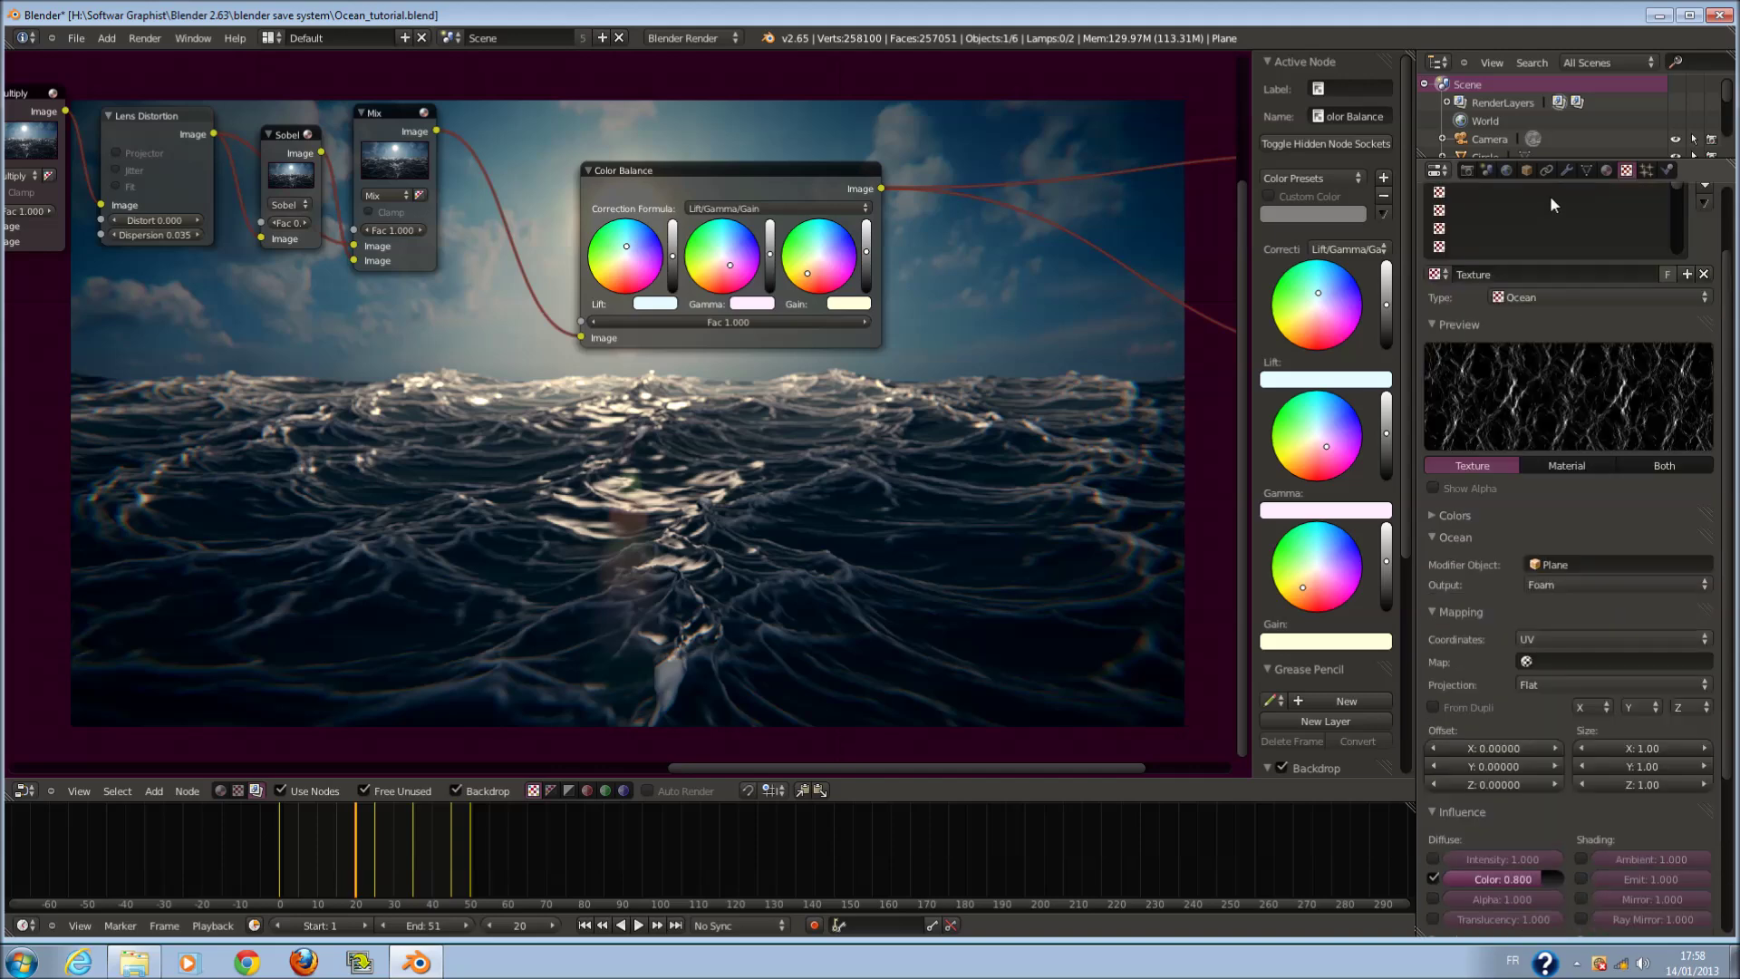
{"action": "left_click", "coordinate": [1605, 170]}
{"action": "left_click", "coordinate": [25, 790]}
- Expand the uppermost Blur node connected to the sun render layer
{"action": "scroll", "coordinate": [471, 363], "scroll_direction": "down", "scroll_amount": 2}
{"action": "middle_click_drag", "start_coordinate": [471, 362], "coordinate": [926, 618]}
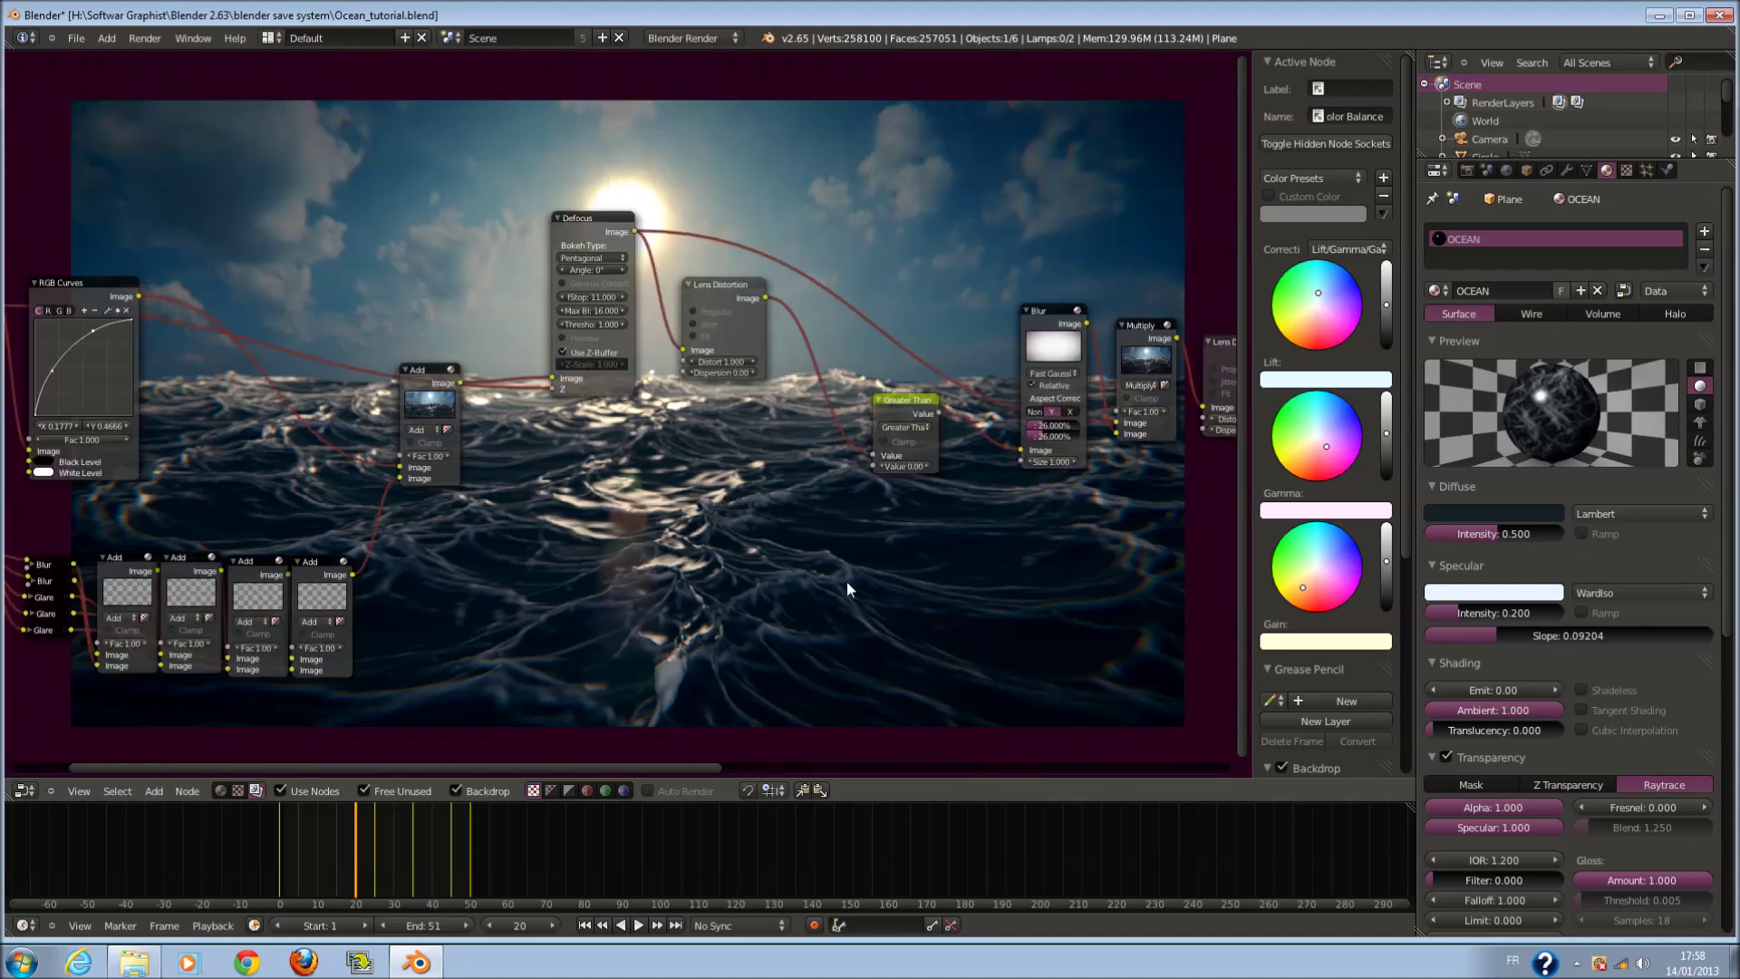
{"action": "middle_click_drag", "start_coordinate": [363, 502], "coordinate": [808, 314]}
{"action": "scroll", "coordinate": [807, 314], "scroll_direction": "up", "scroll_amount": 2}
{"action": "middle_click_drag", "start_coordinate": [433, 350], "coordinate": [769, 253]}
{"action": "scroll", "coordinate": [768, 253], "scroll_direction": "up", "scroll_amount": 1}
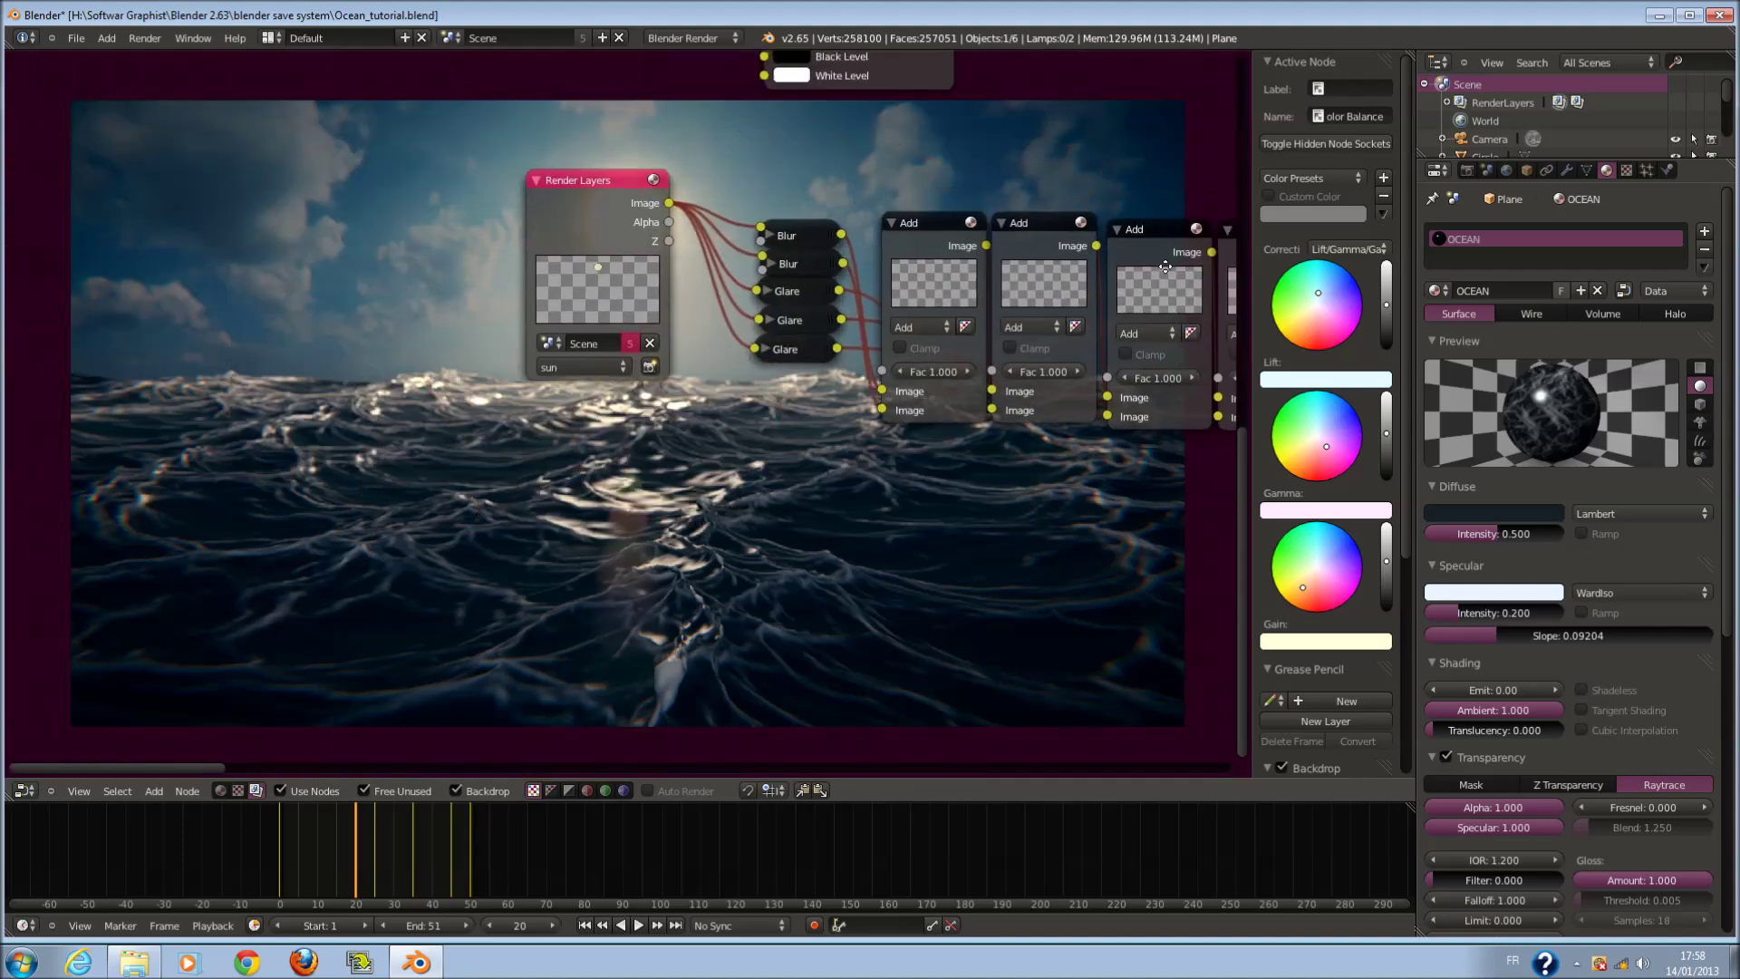
{"action": "left_click", "coordinate": [775, 262]}
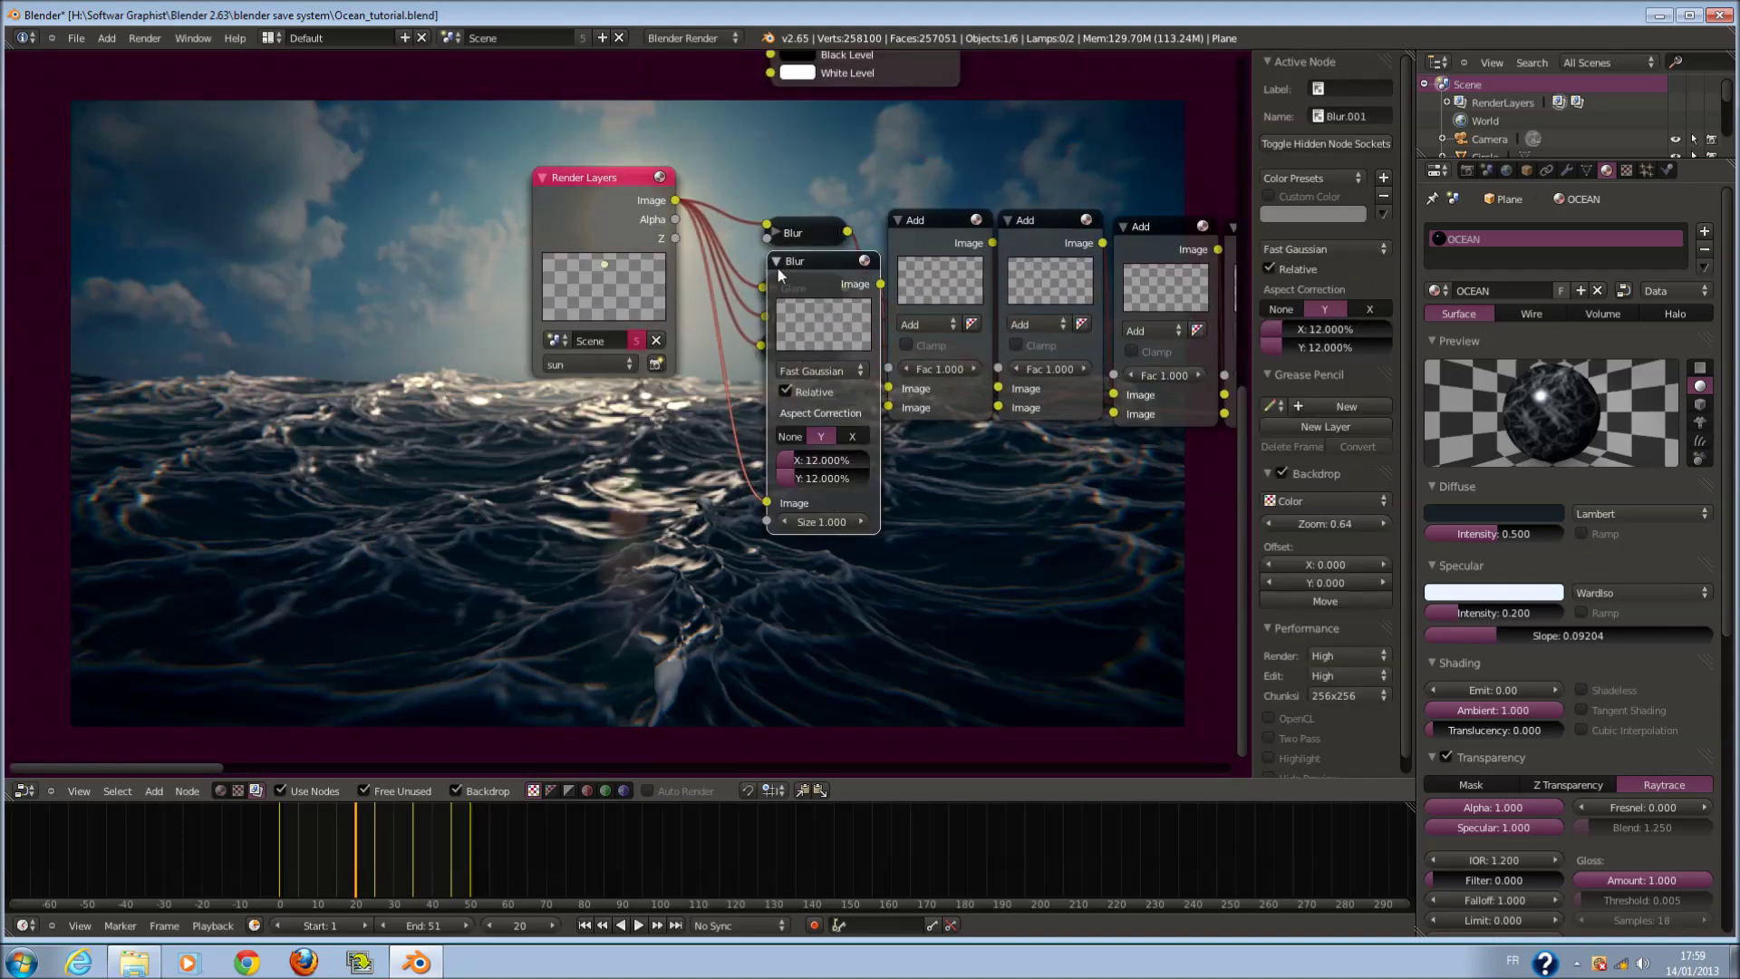
{"action": "left_click", "coordinate": [777, 262]}
{"action": "left_click", "coordinate": [779, 235]}
- Try X and Y blur sizes of 46% and 26% on the expanded Blur node of the sun layer
{"action": "left_click", "coordinate": [814, 434]}
{"action": "type", "text": "46"}
{"action": "key", "text": "Return"}
{"action": "left_click", "coordinate": [848, 449]}
{"action": "type", "text": "46"}
{"action": "key", "text": "Return"}
{"action": "middle_click_drag", "start_coordinate": [929, 491], "coordinate": [976, 217]}
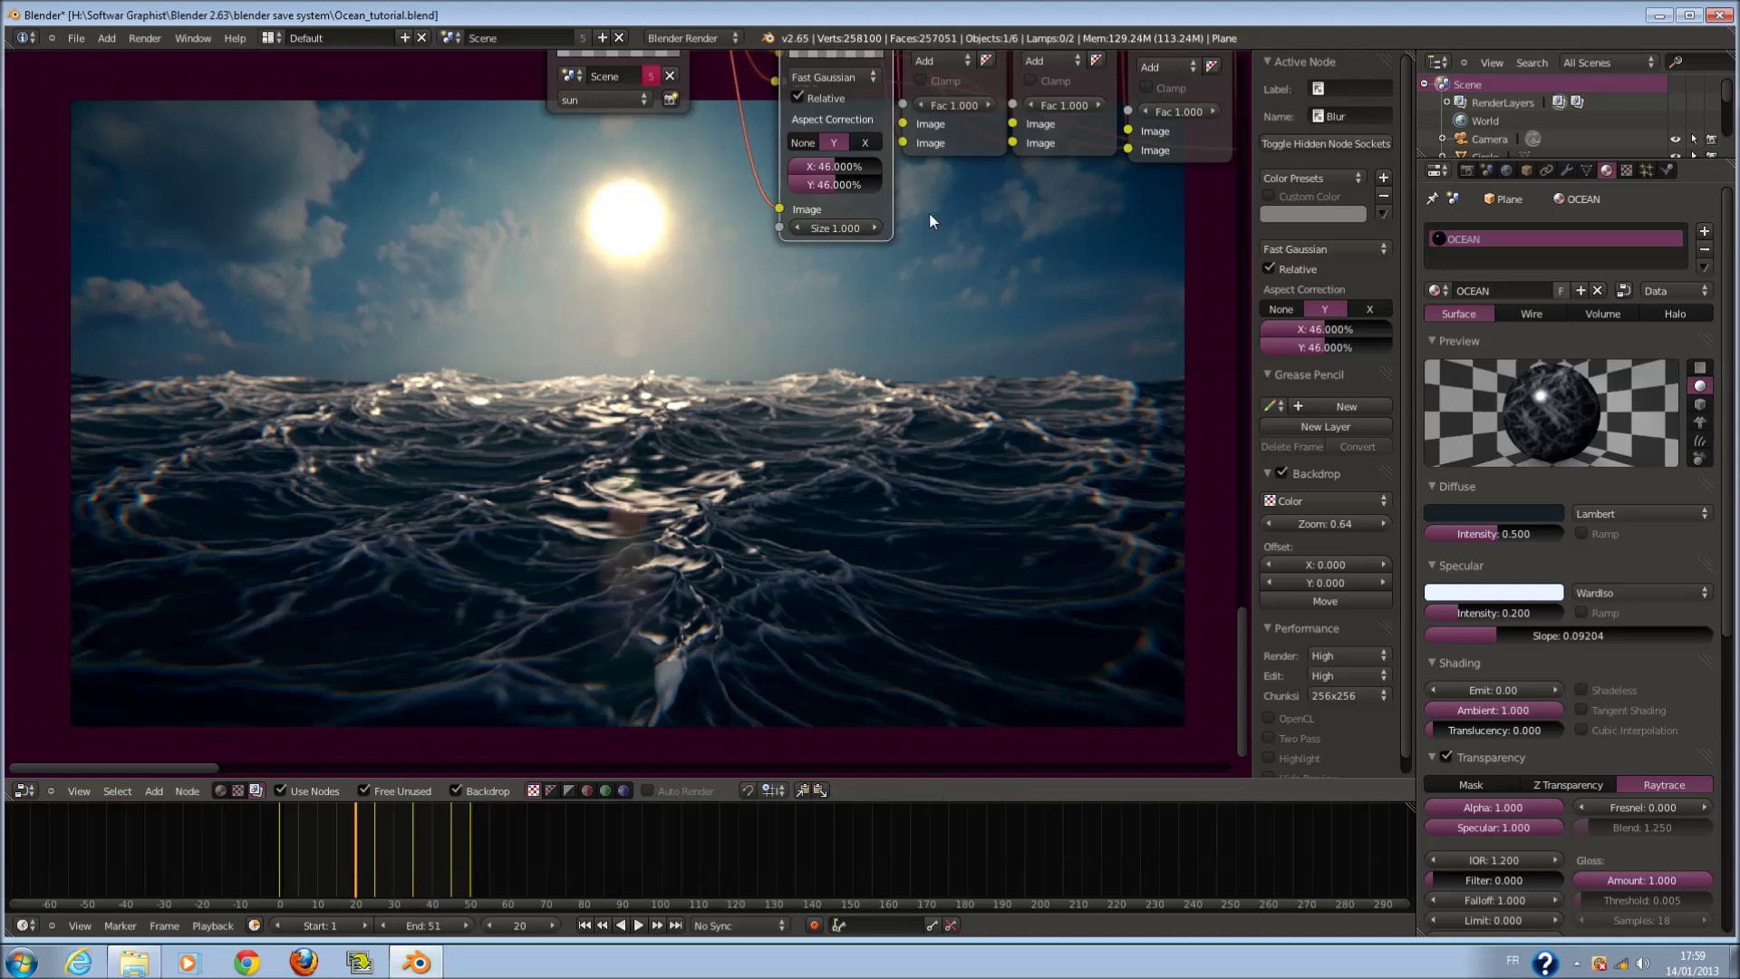
{"action": "left_click", "coordinate": [843, 167]}
{"action": "key", "text": "Return"}
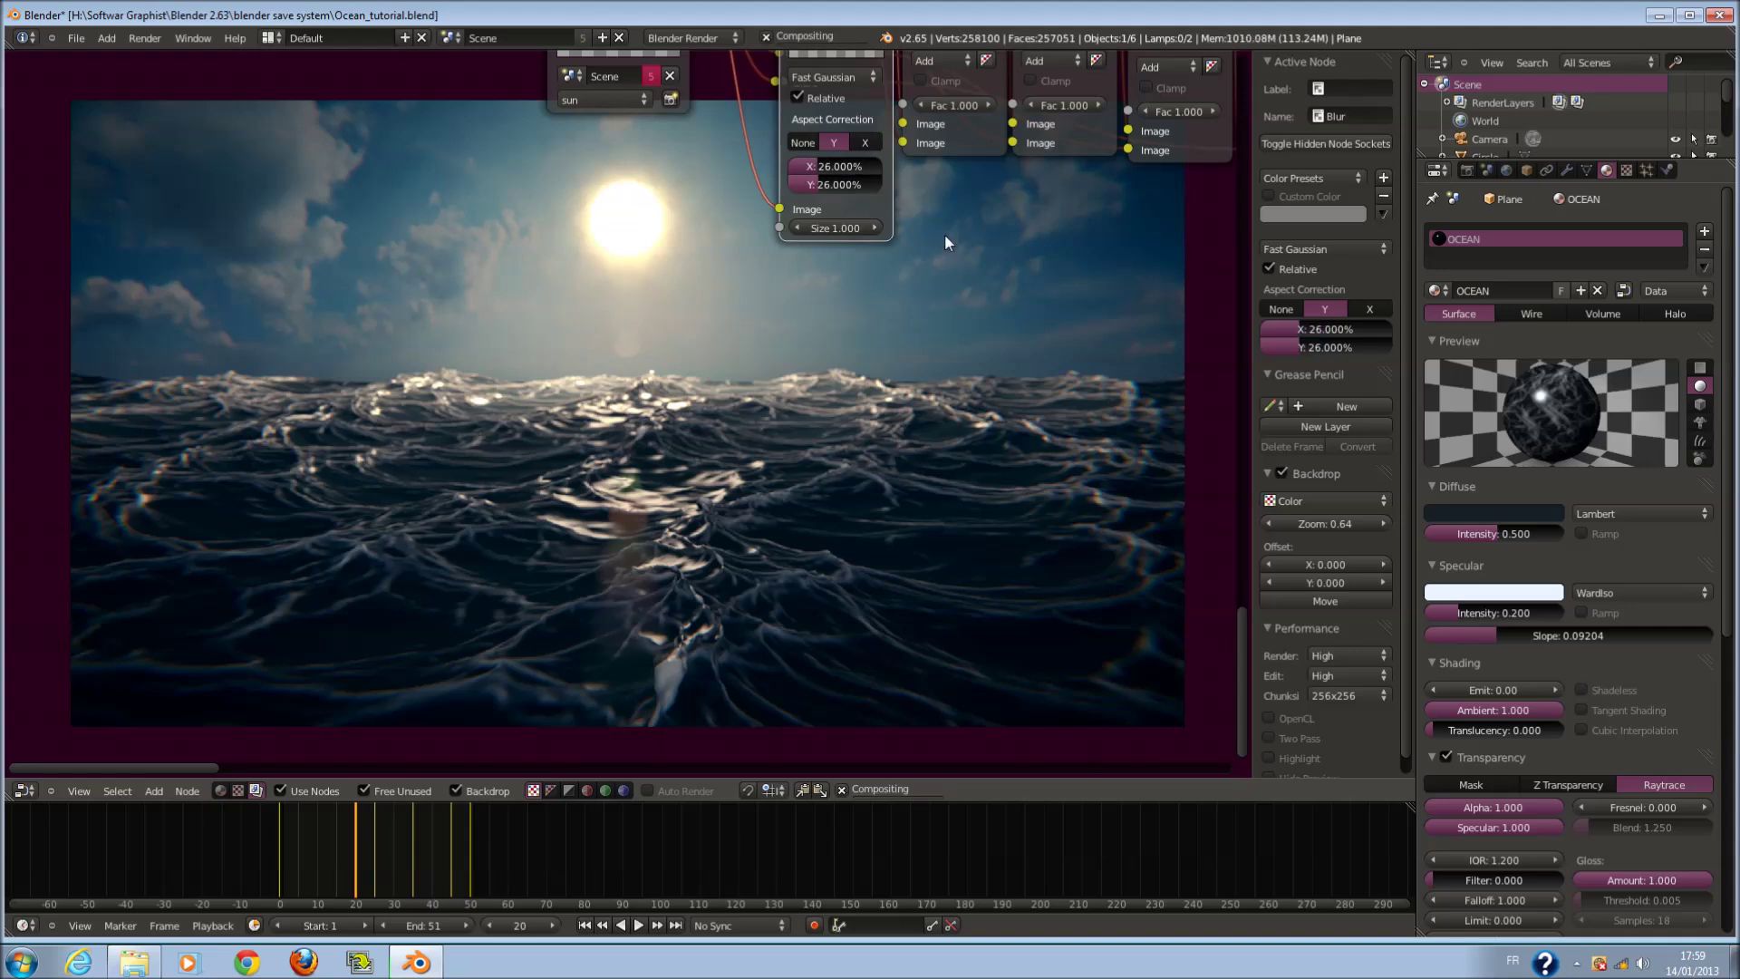
- Set the sun layer's upper Blur node to 36% in both X and Y and collapse the node
{"action": "left_click", "coordinate": [831, 166]}
{"action": "type", "text": "36"}
{"action": "key", "text": "Return"}
{"action": "left_click", "coordinate": [840, 185]}
{"action": "type", "text": "6"}
{"action": "right_click", "coordinate": [820, 180]}
{"action": "left_click", "coordinate": [824, 182]}
{"action": "type", "text": "36"}
{"action": "key", "text": "Return"}
{"action": "scroll", "coordinate": [975, 231], "scroll_direction": "down", "scroll_amount": 2}
{"action": "key", "text": "Home"}
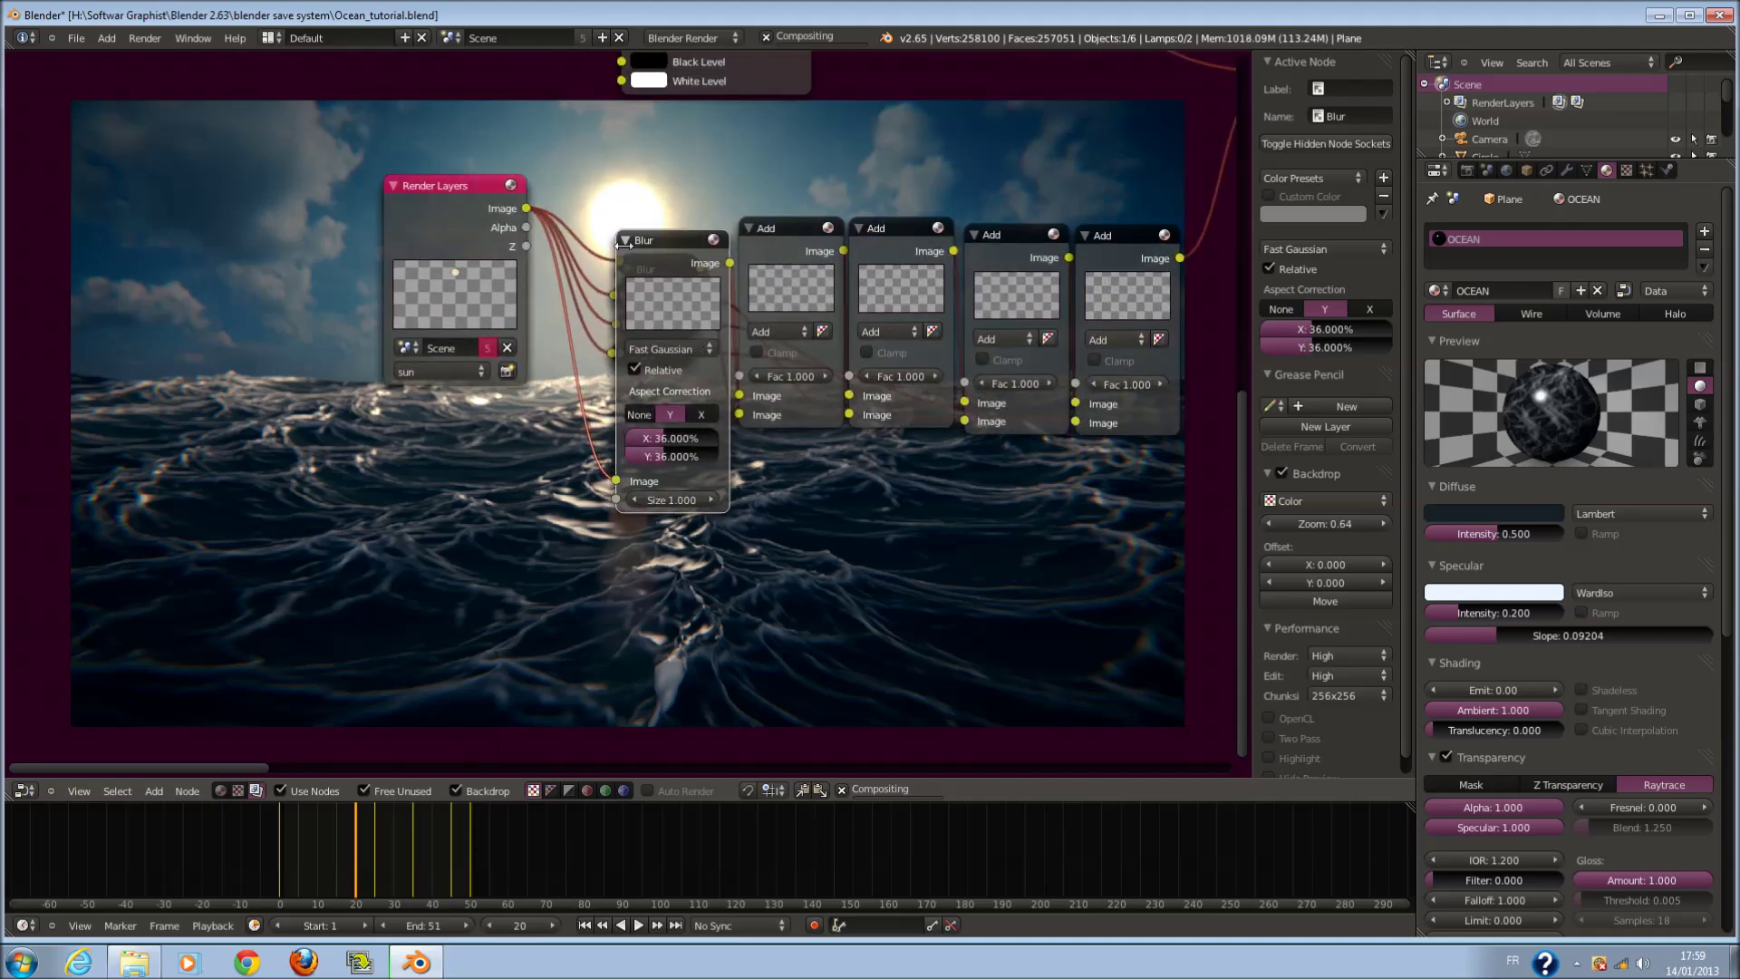
{"action": "left_click", "coordinate": [624, 240]}
- Inspect the settings of the sun layer's Fog Glow and Ghosts Glare nodes
{"action": "scroll", "coordinate": [625, 240], "scroll_direction": "up", "scroll_amount": 1}
{"action": "middle_click_drag", "start_coordinate": [624, 240], "coordinate": [771, 422]}
{"action": "left_click", "coordinate": [683, 295]}
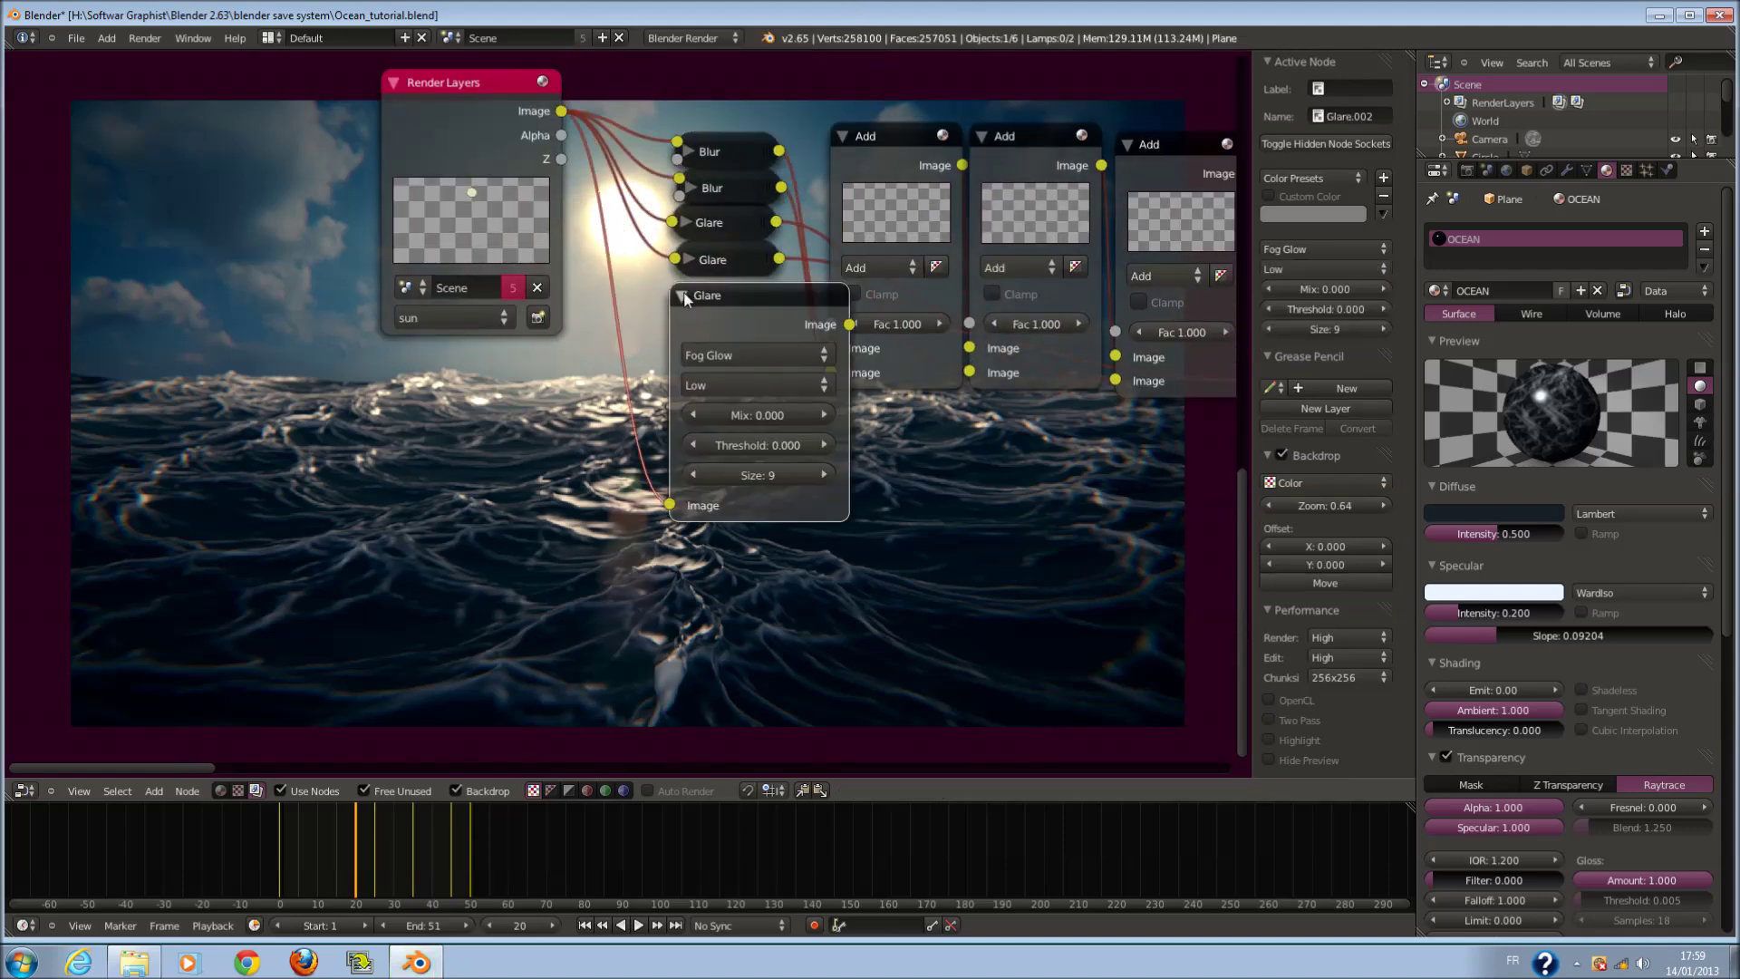
{"action": "left_click", "coordinate": [684, 296]}
{"action": "left_click", "coordinate": [687, 260]}
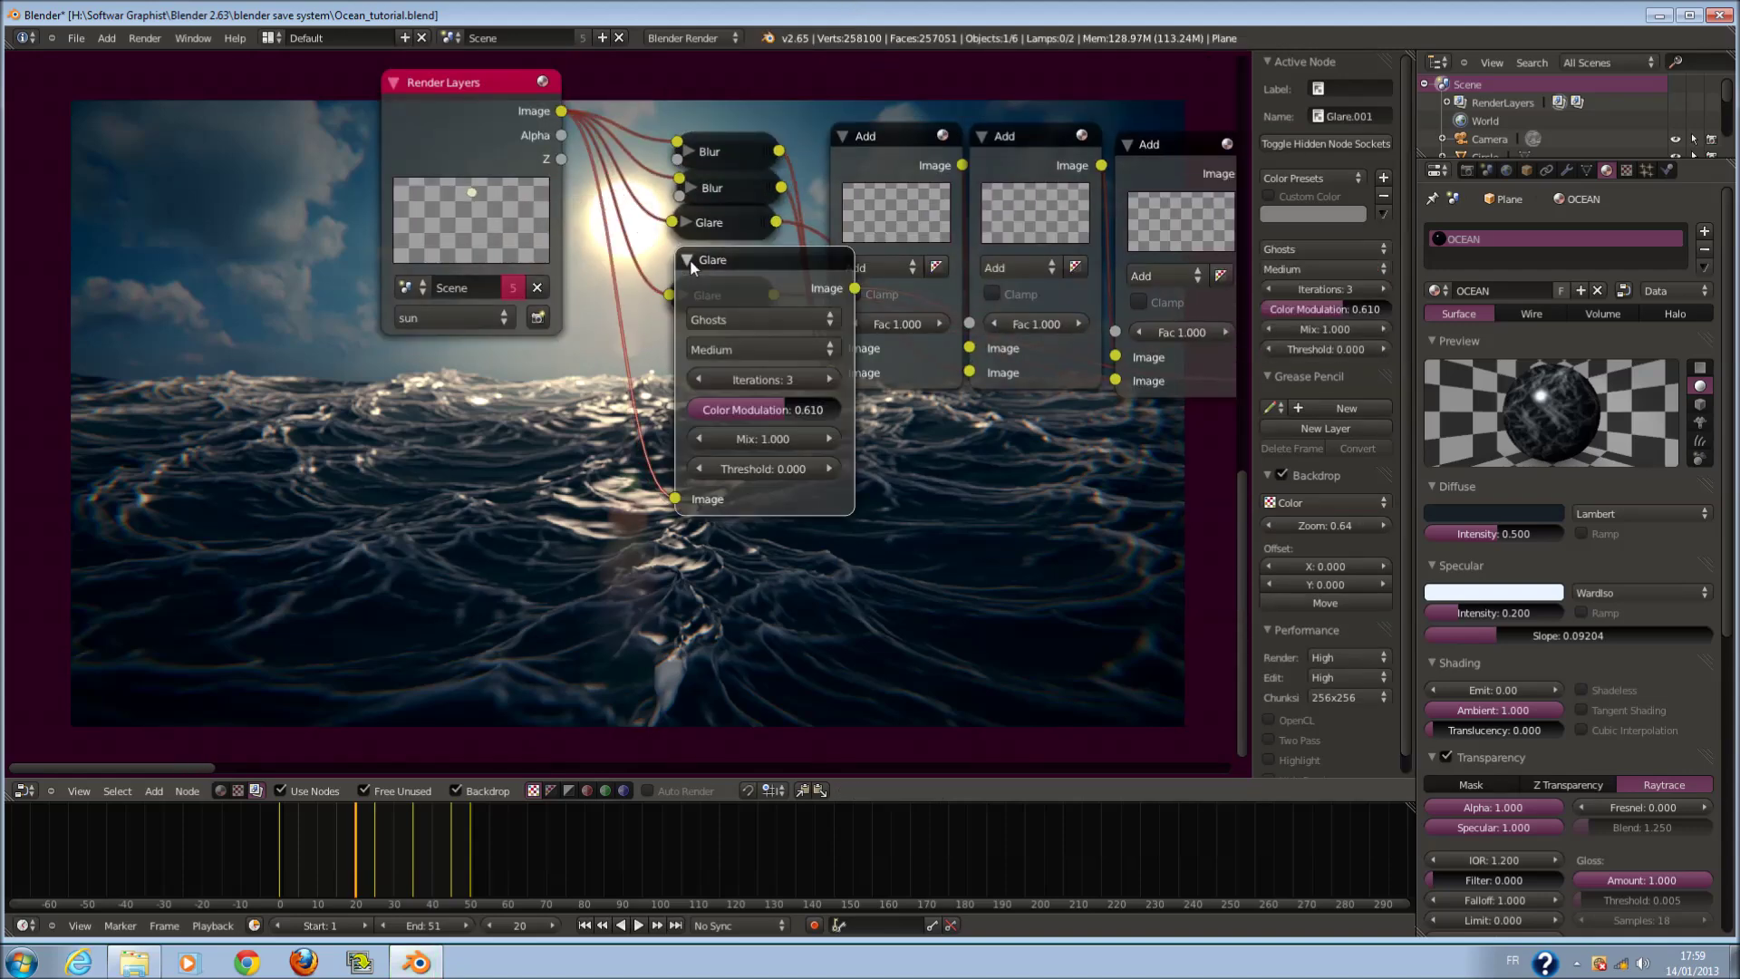
{"action": "left_click", "coordinate": [688, 260]}
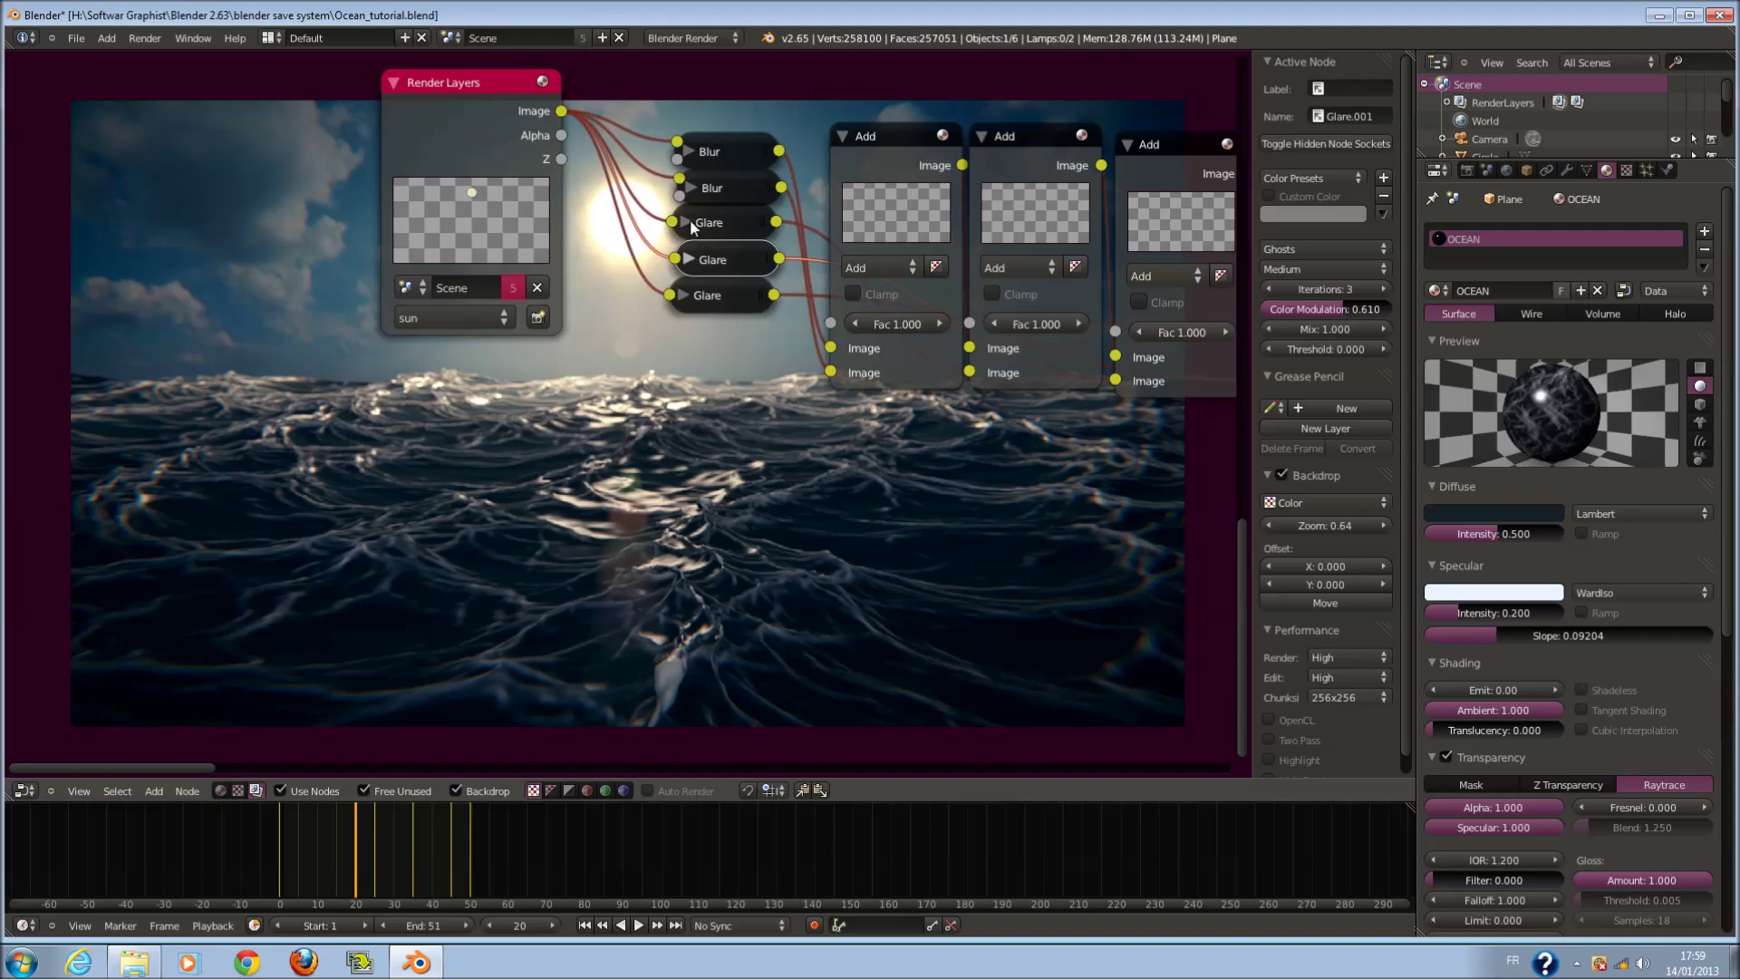
{"action": "left_click", "coordinate": [687, 260]}
{"action": "left_click", "coordinate": [687, 260]}
{"action": "left_click", "coordinate": [688, 260]}
{"action": "left_click", "coordinate": [688, 260]}
{"action": "left_click", "coordinate": [689, 260]}
{"action": "left_click", "coordinate": [688, 260]}
- Set the Streaks Glare node's threshold to 0.000 and its fade to 0.962, and collapse the node
{"action": "left_click", "coordinate": [687, 222]}
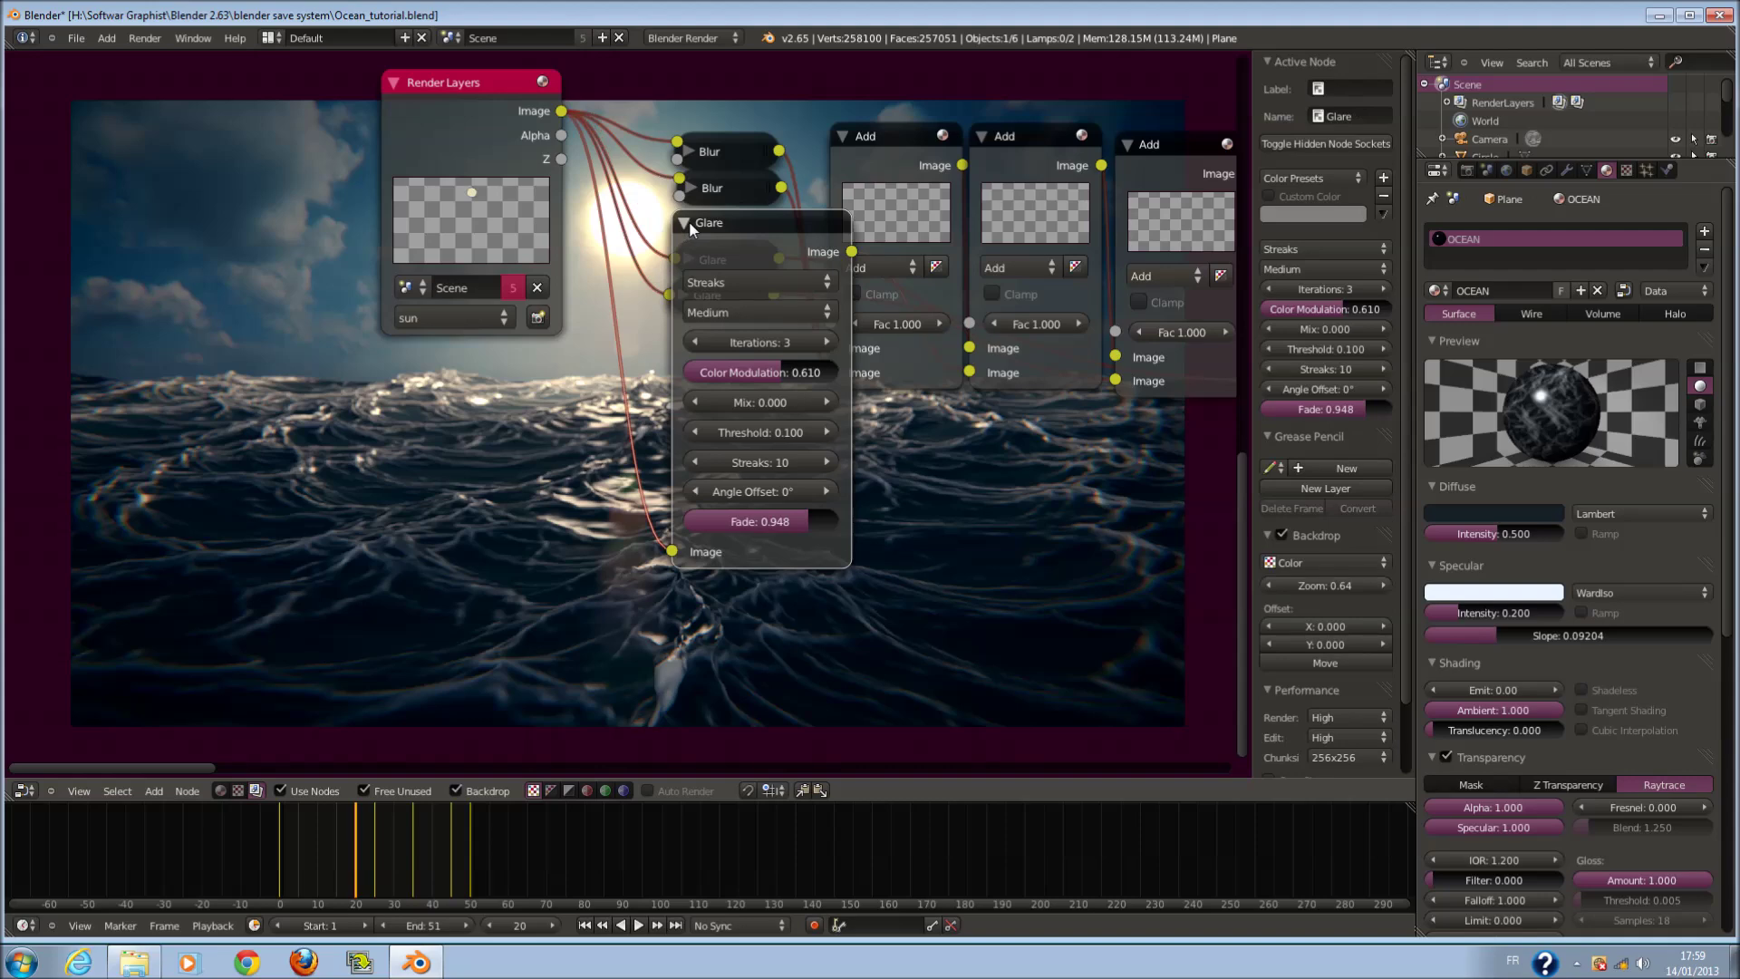
{"action": "left_click", "coordinate": [697, 432]}
{"action": "middle_click_drag", "start_coordinate": [979, 463], "coordinate": [1031, 330]}
{"action": "scroll", "coordinate": [1030, 330], "scroll_direction": "up", "scroll_amount": 1}
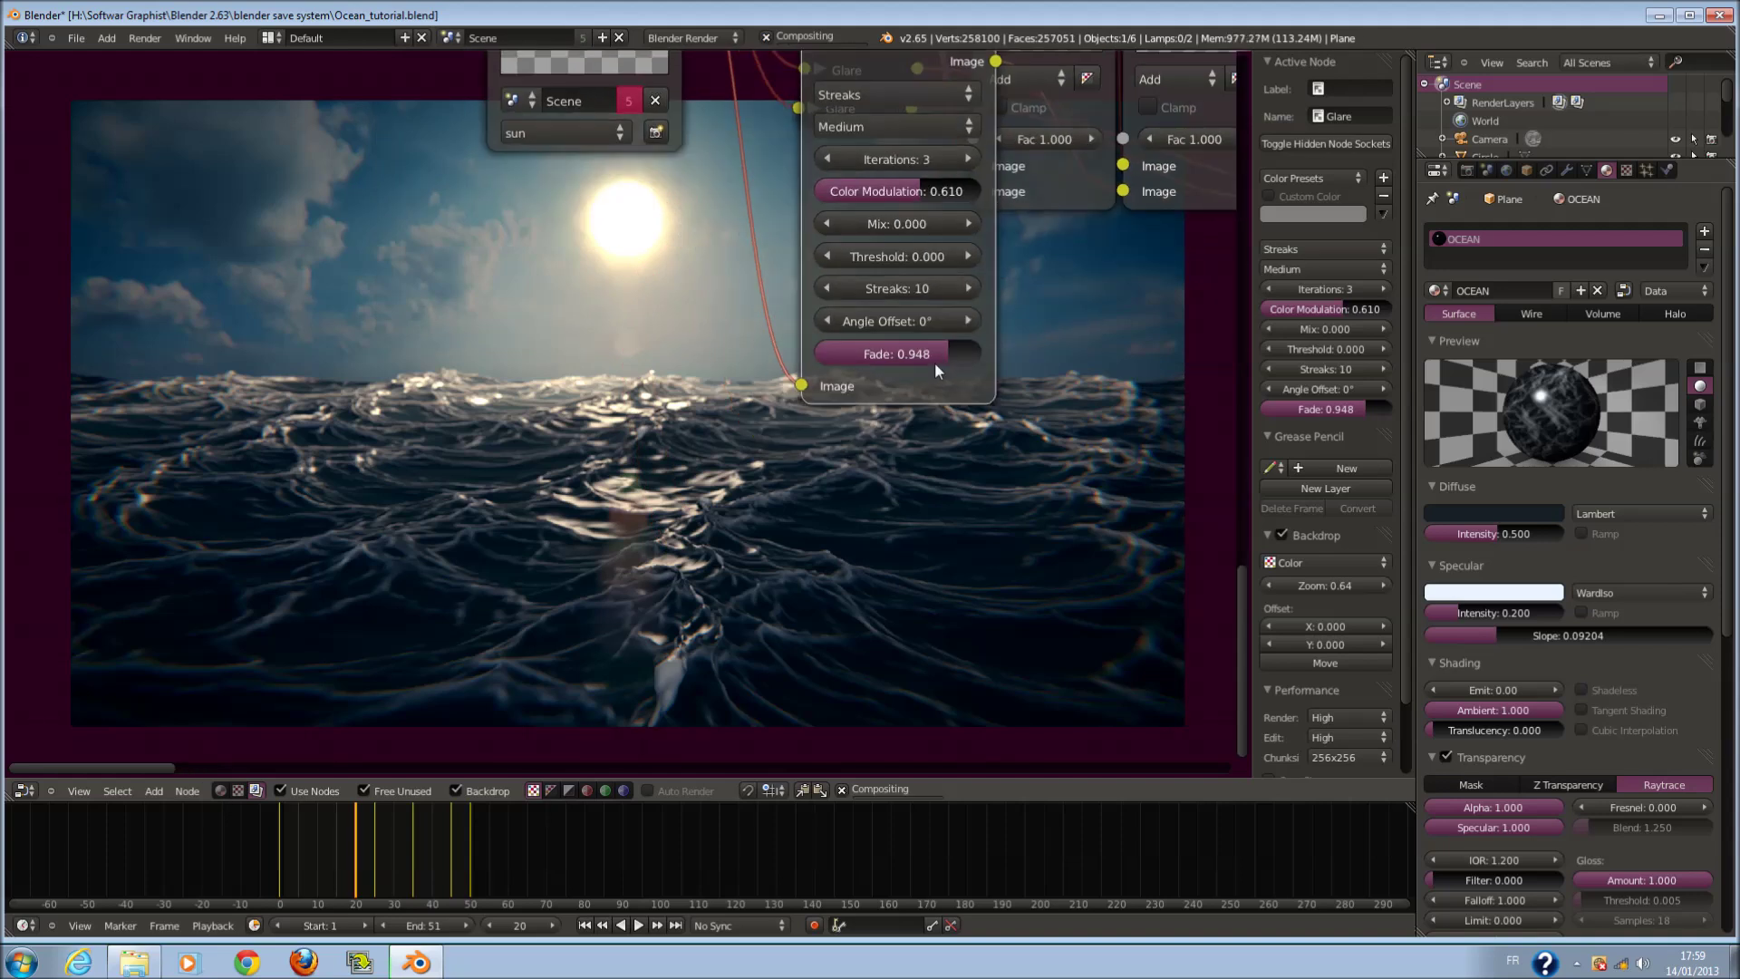
{"action": "left_click_drag", "start_coordinate": [933, 355], "coordinate": [946, 357]}
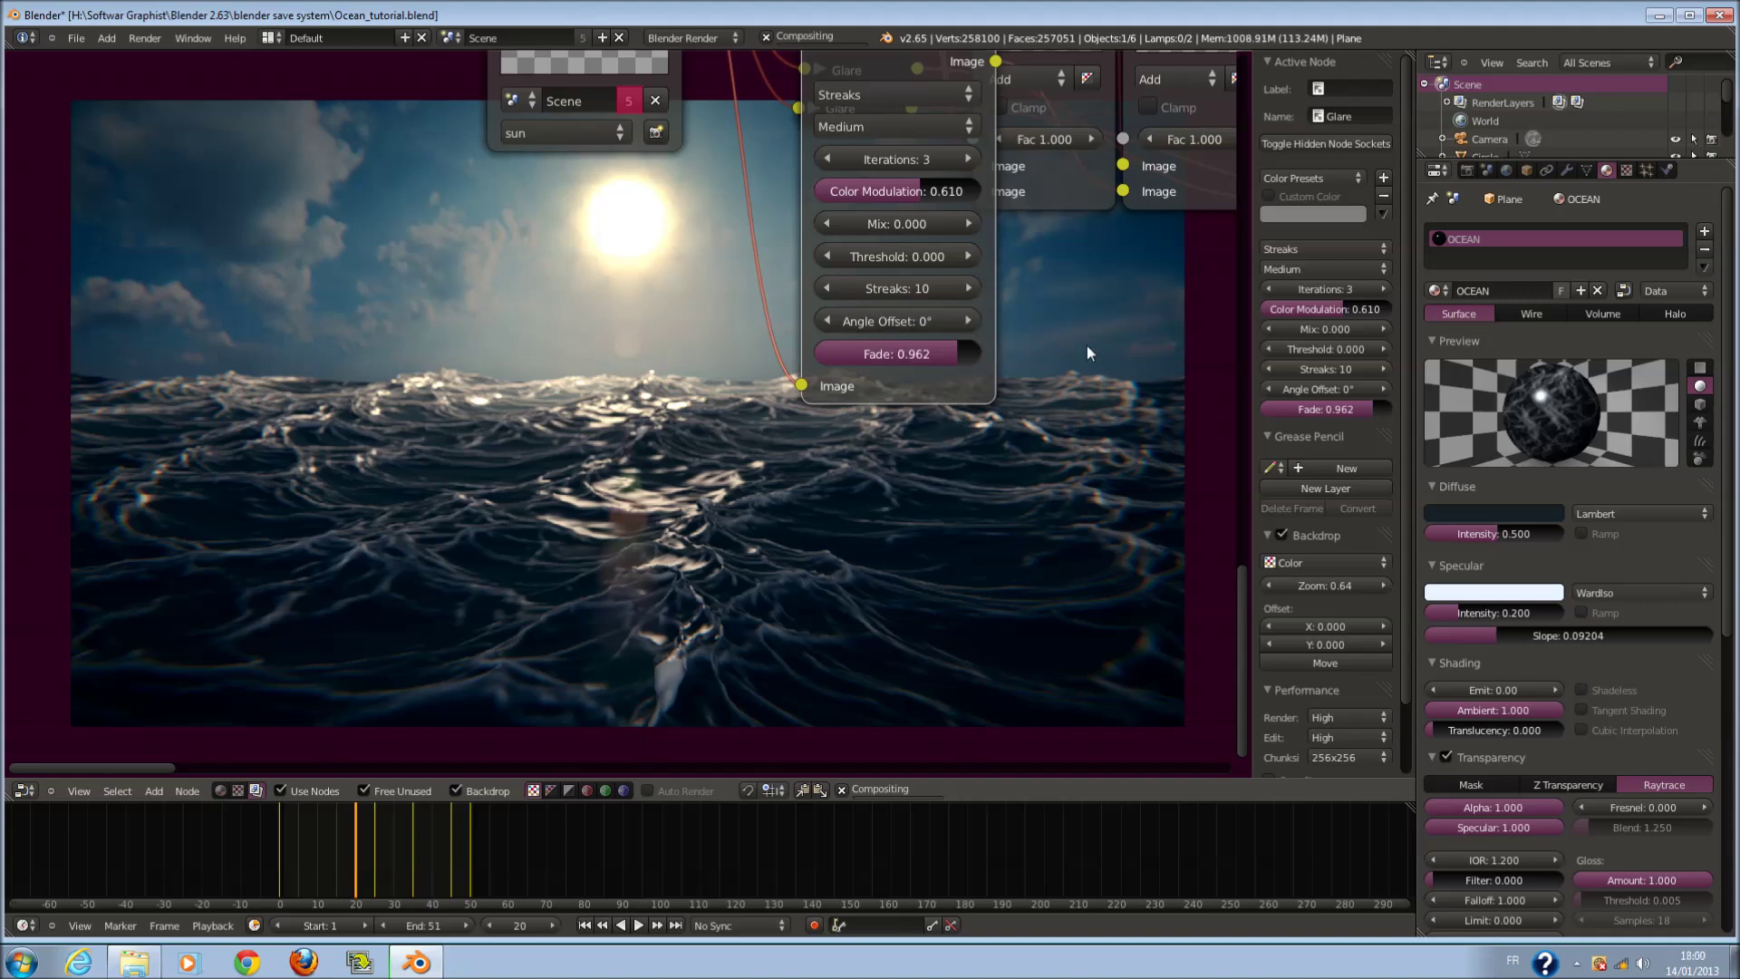
{"action": "middle_click_drag", "start_coordinate": [959, 377], "coordinate": [844, 496]}
{"action": "scroll", "coordinate": [638, 308], "scroll_direction": "down", "scroll_amount": 2}
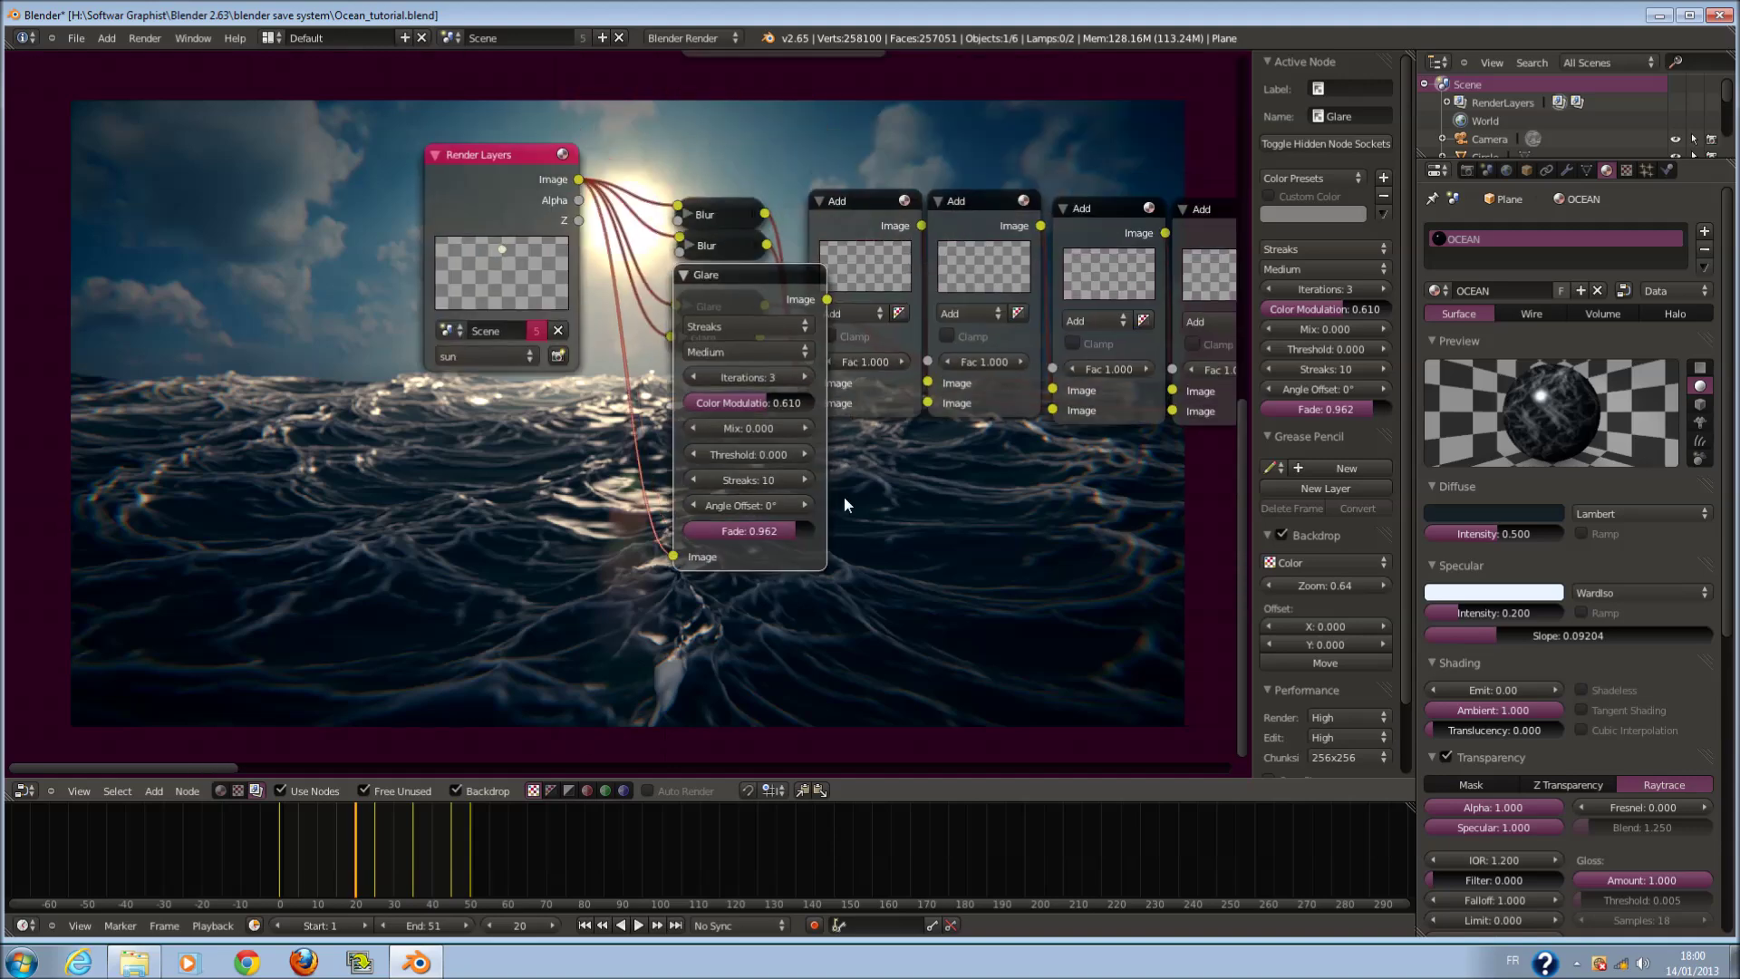
{"action": "left_click", "coordinate": [684, 274]}
- Set the Fog Glow Glare node's quality to High and collapse the node
{"action": "scroll", "coordinate": [685, 276], "scroll_direction": "up", "scroll_amount": 1}
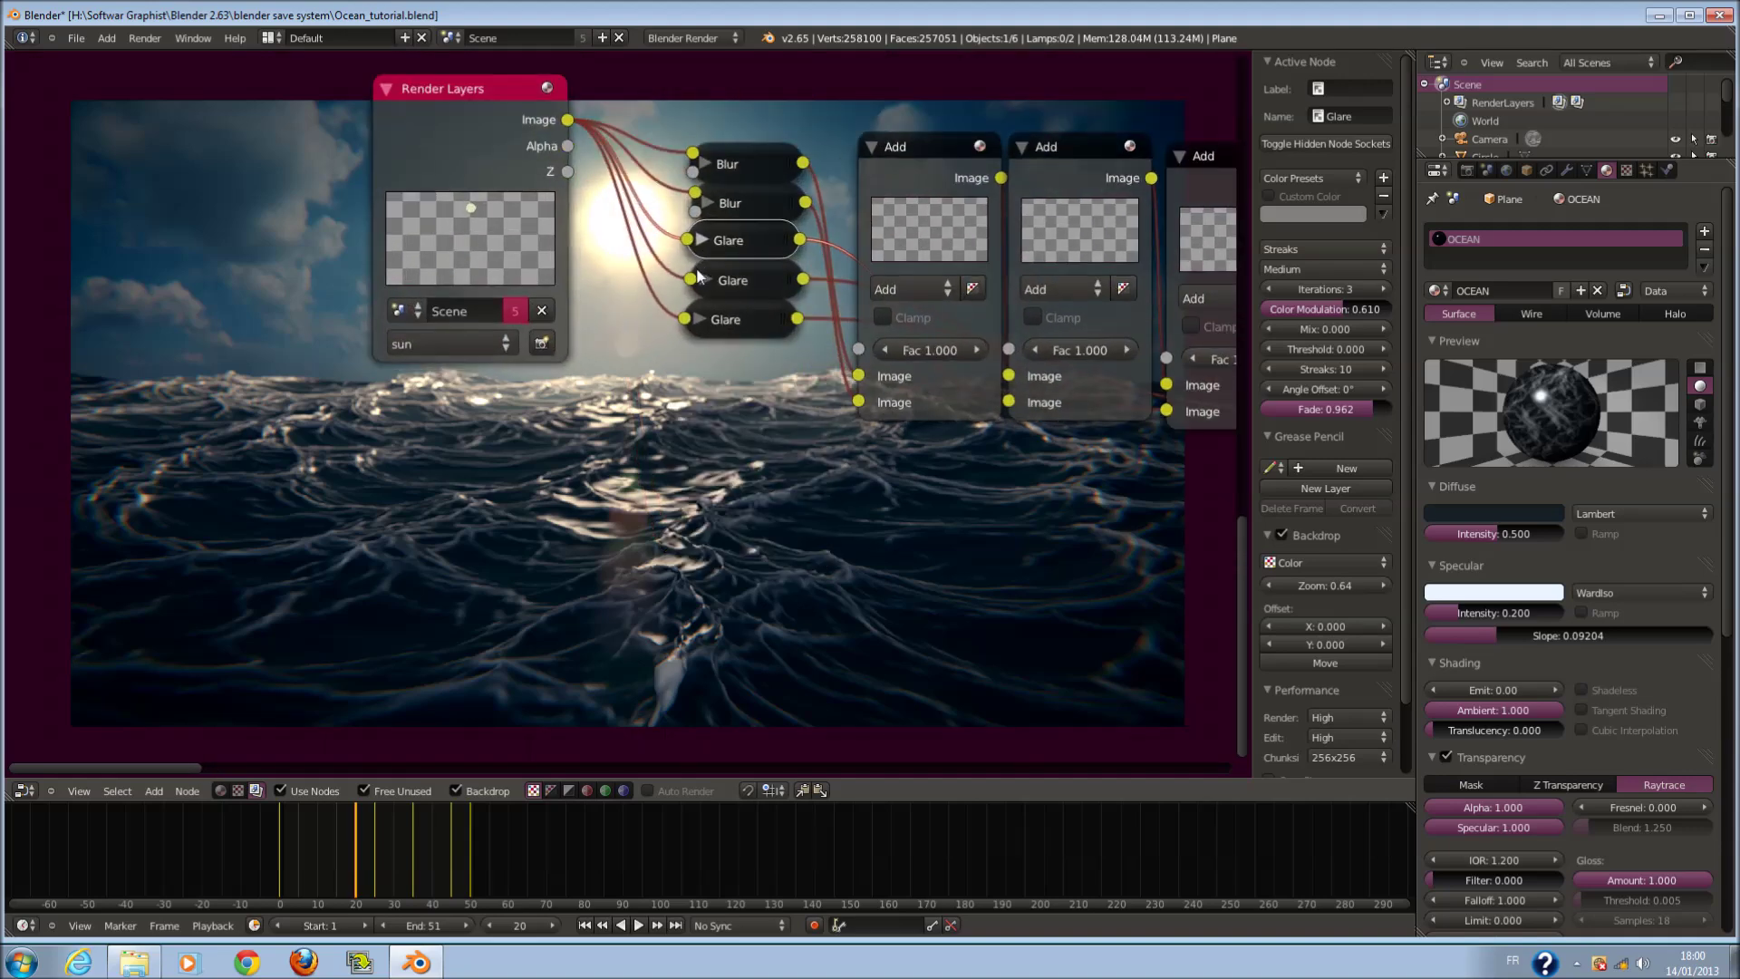
{"action": "left_click", "coordinate": [700, 319]}
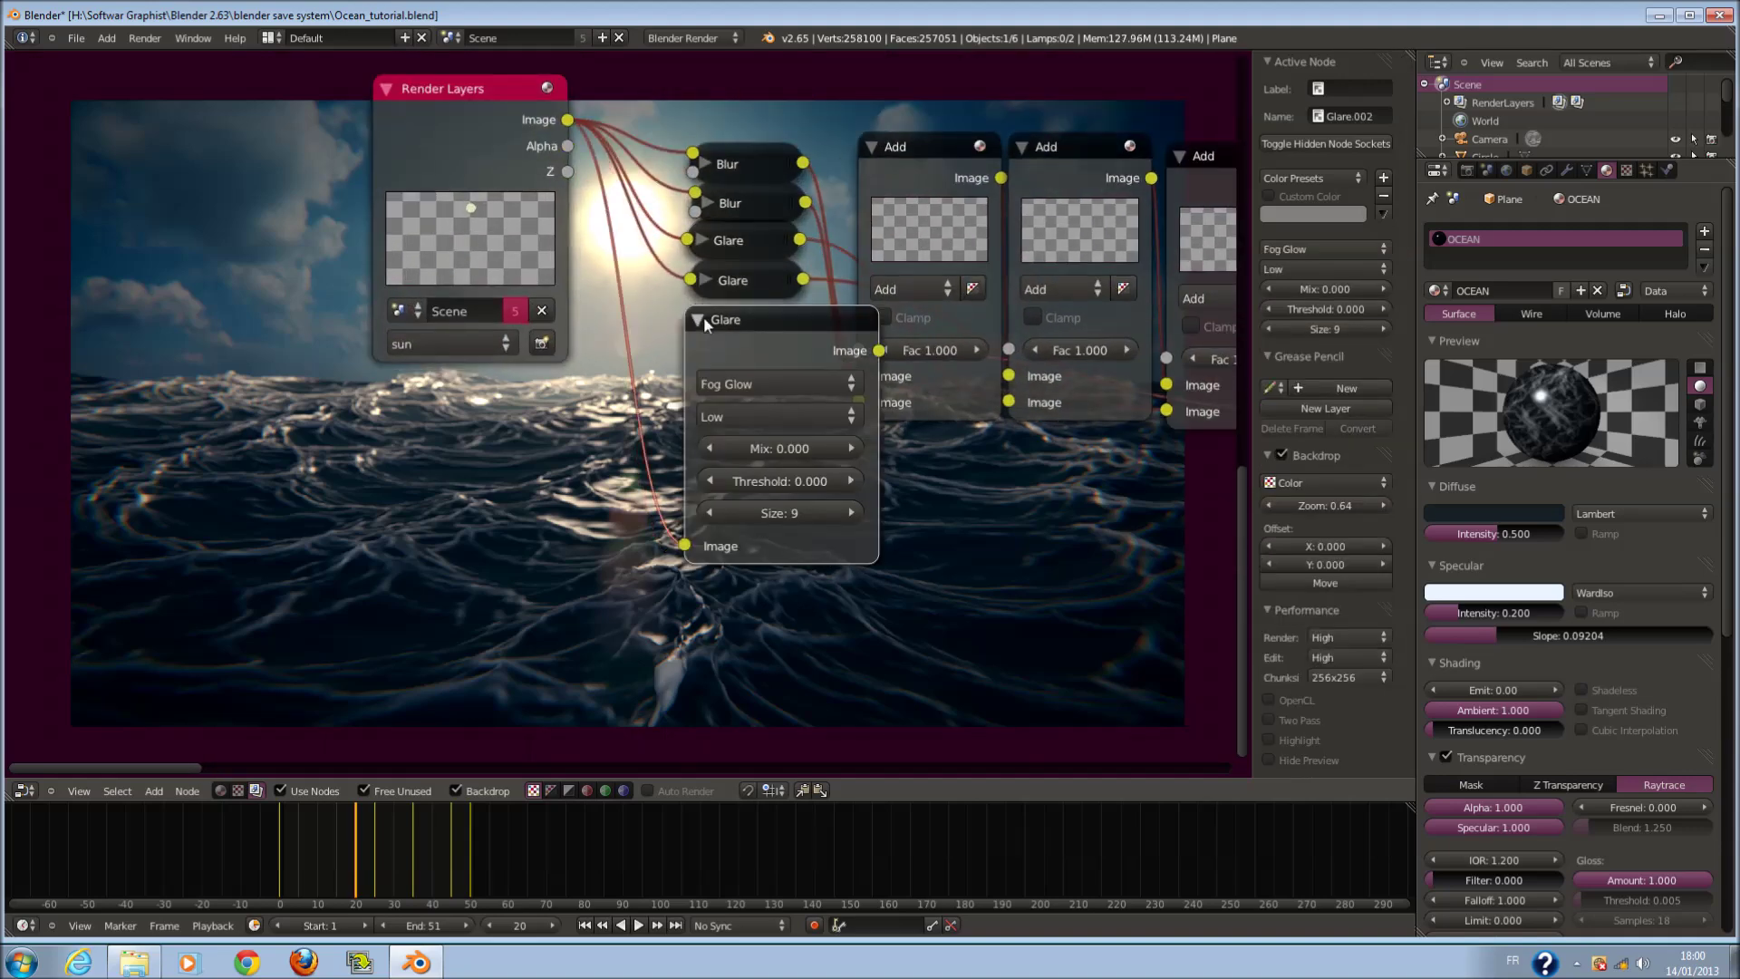
{"action": "left_click", "coordinate": [746, 418]}
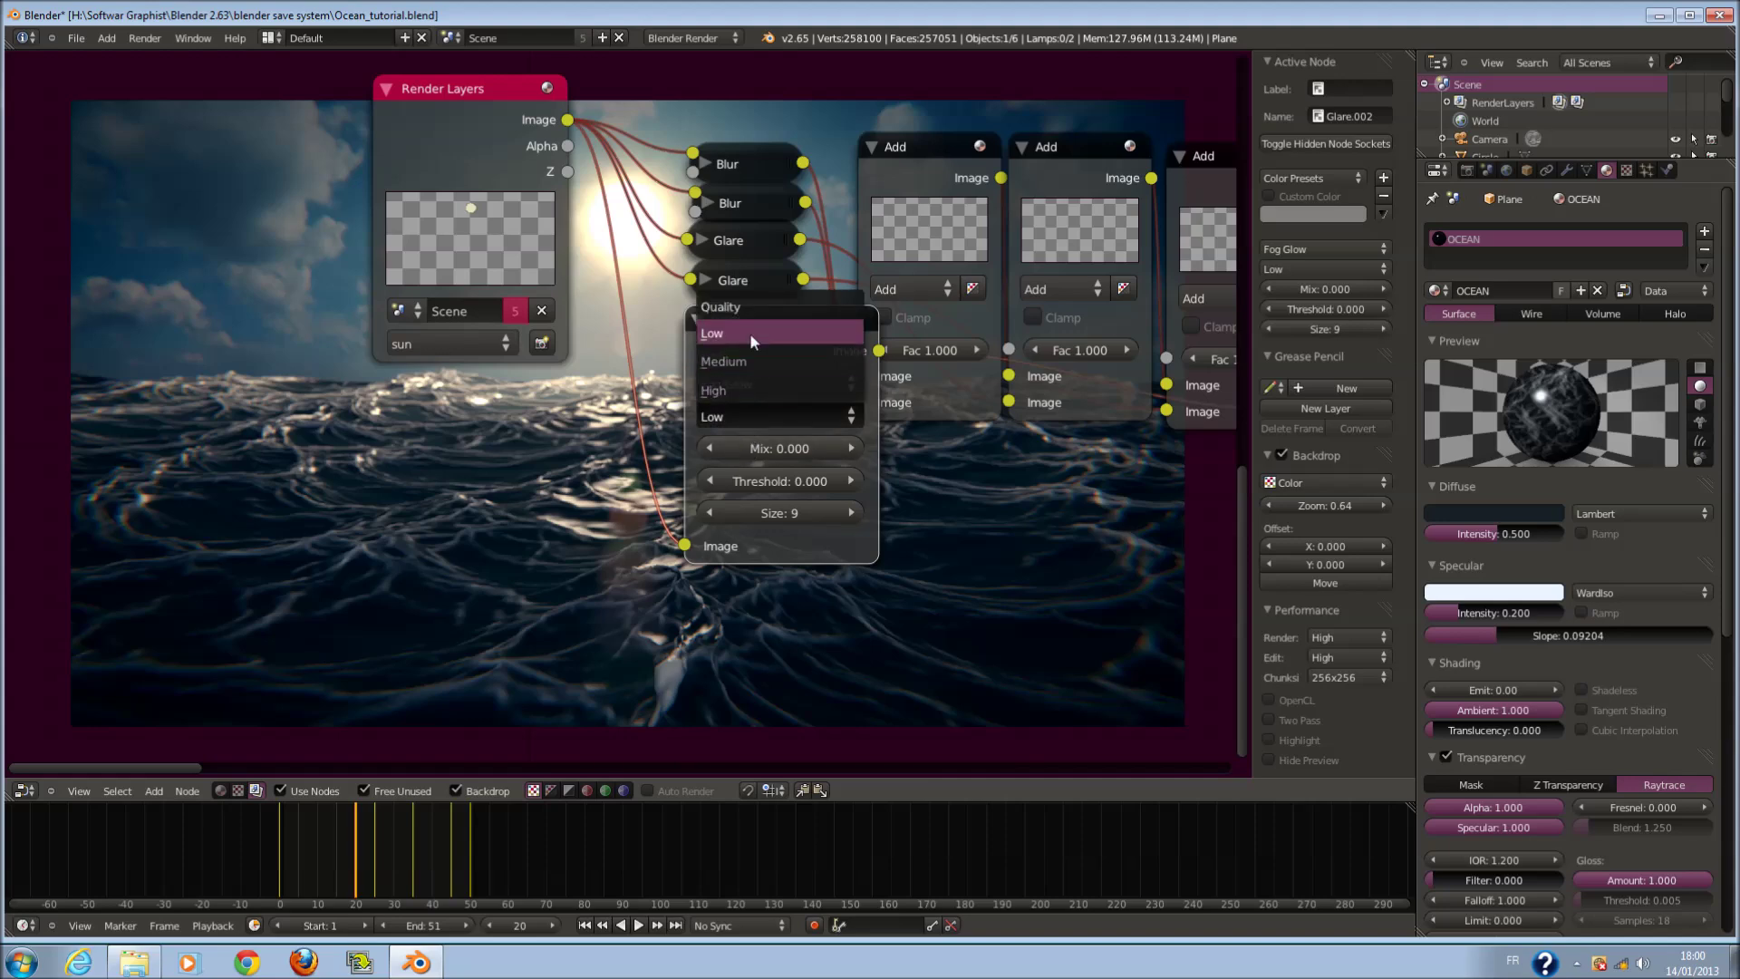
{"action": "left_click", "coordinate": [752, 391]}
{"action": "scroll", "coordinate": [933, 670], "scroll_direction": "down", "scroll_amount": 1}
{"action": "middle_click_drag", "start_coordinate": [960, 600], "coordinate": [1058, 320]}
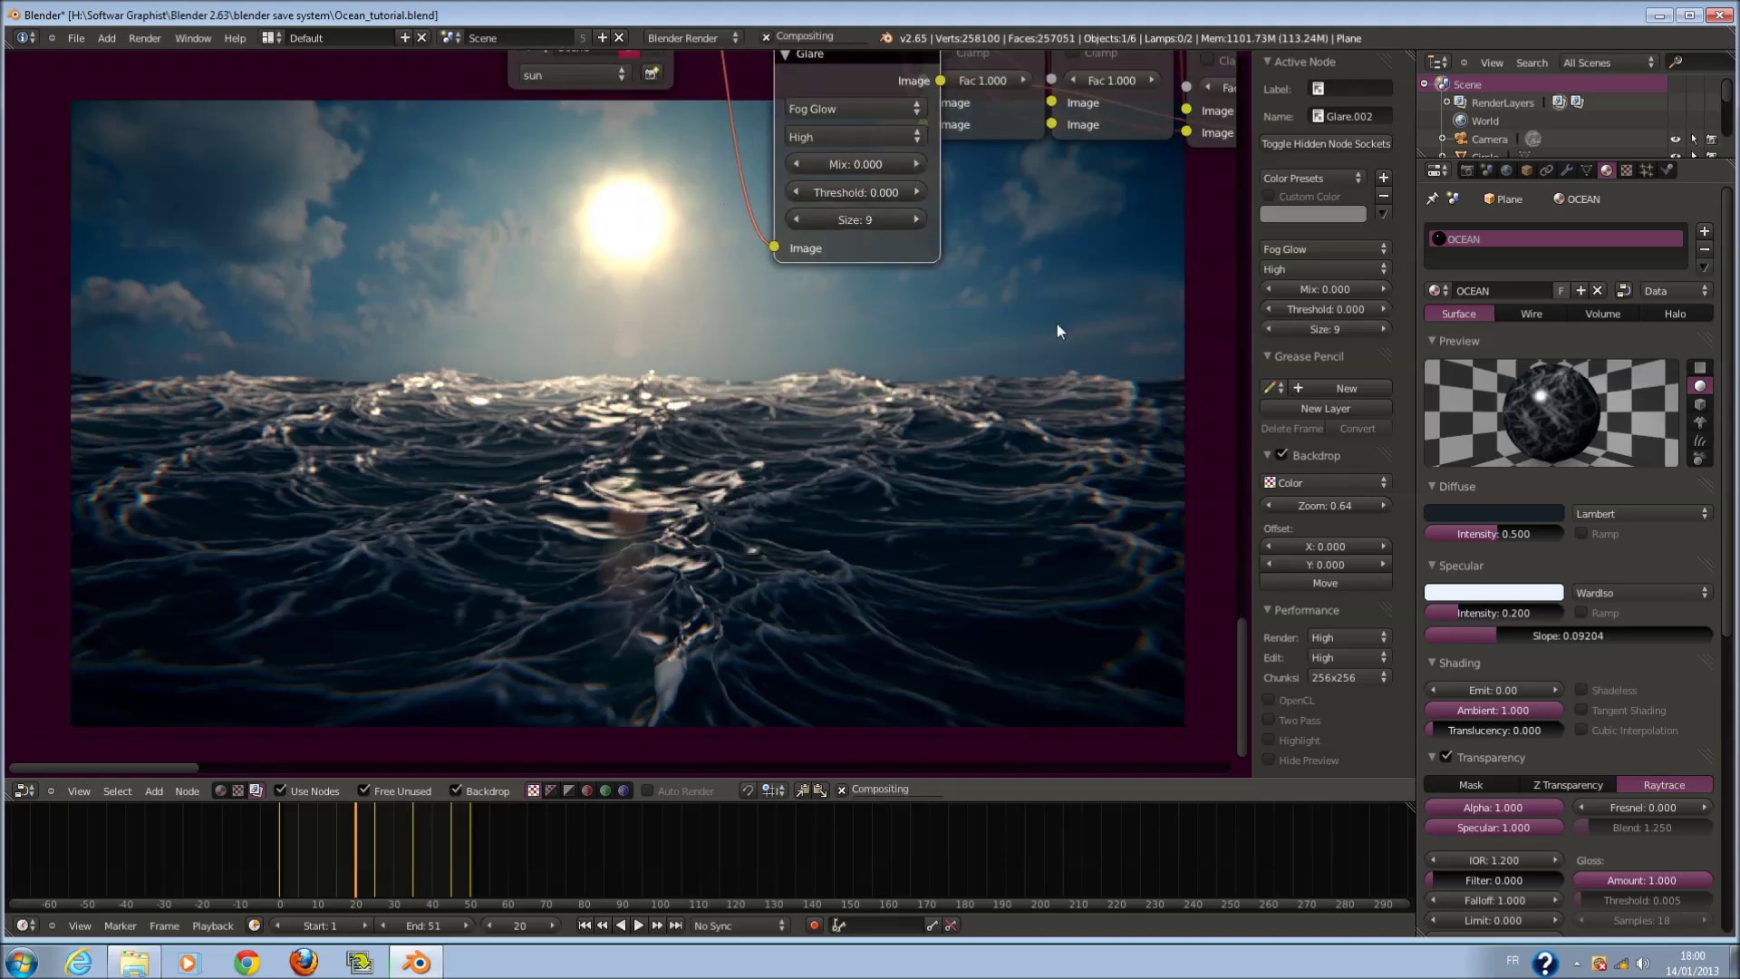
{"action": "scroll", "coordinate": [1051, 326], "scroll_direction": "up", "scroll_amount": 1}
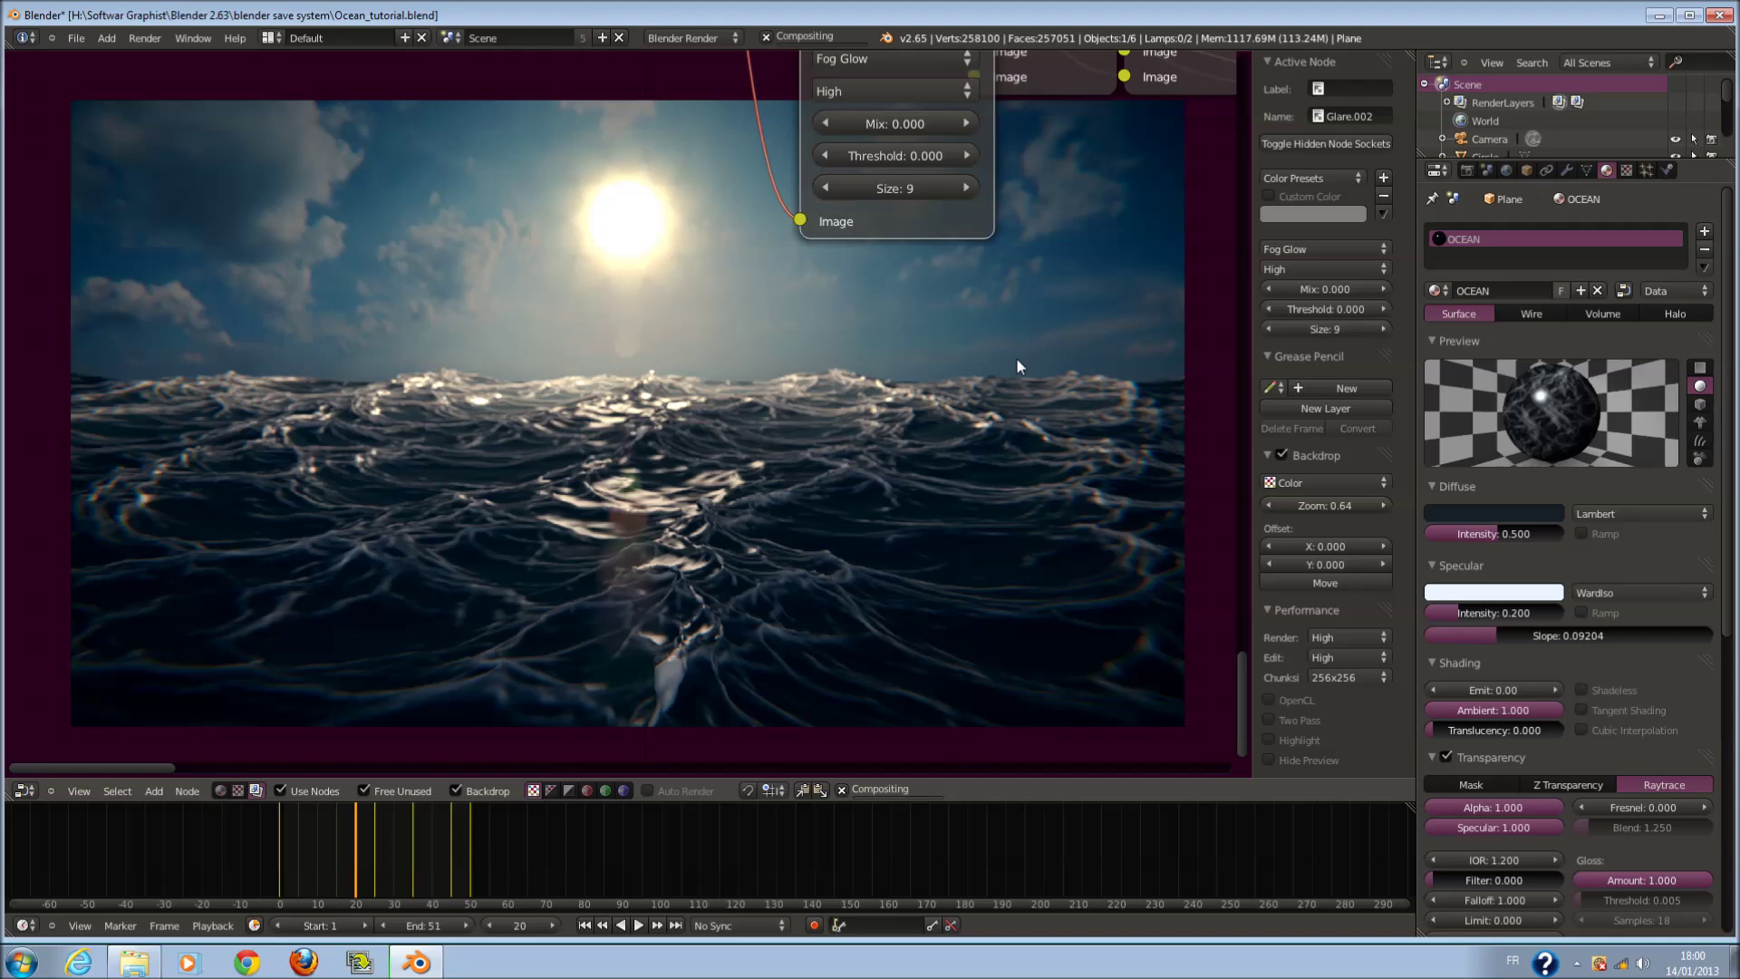
{"action": "scroll", "coordinate": [1017, 362], "scroll_direction": "down", "scroll_amount": 1}
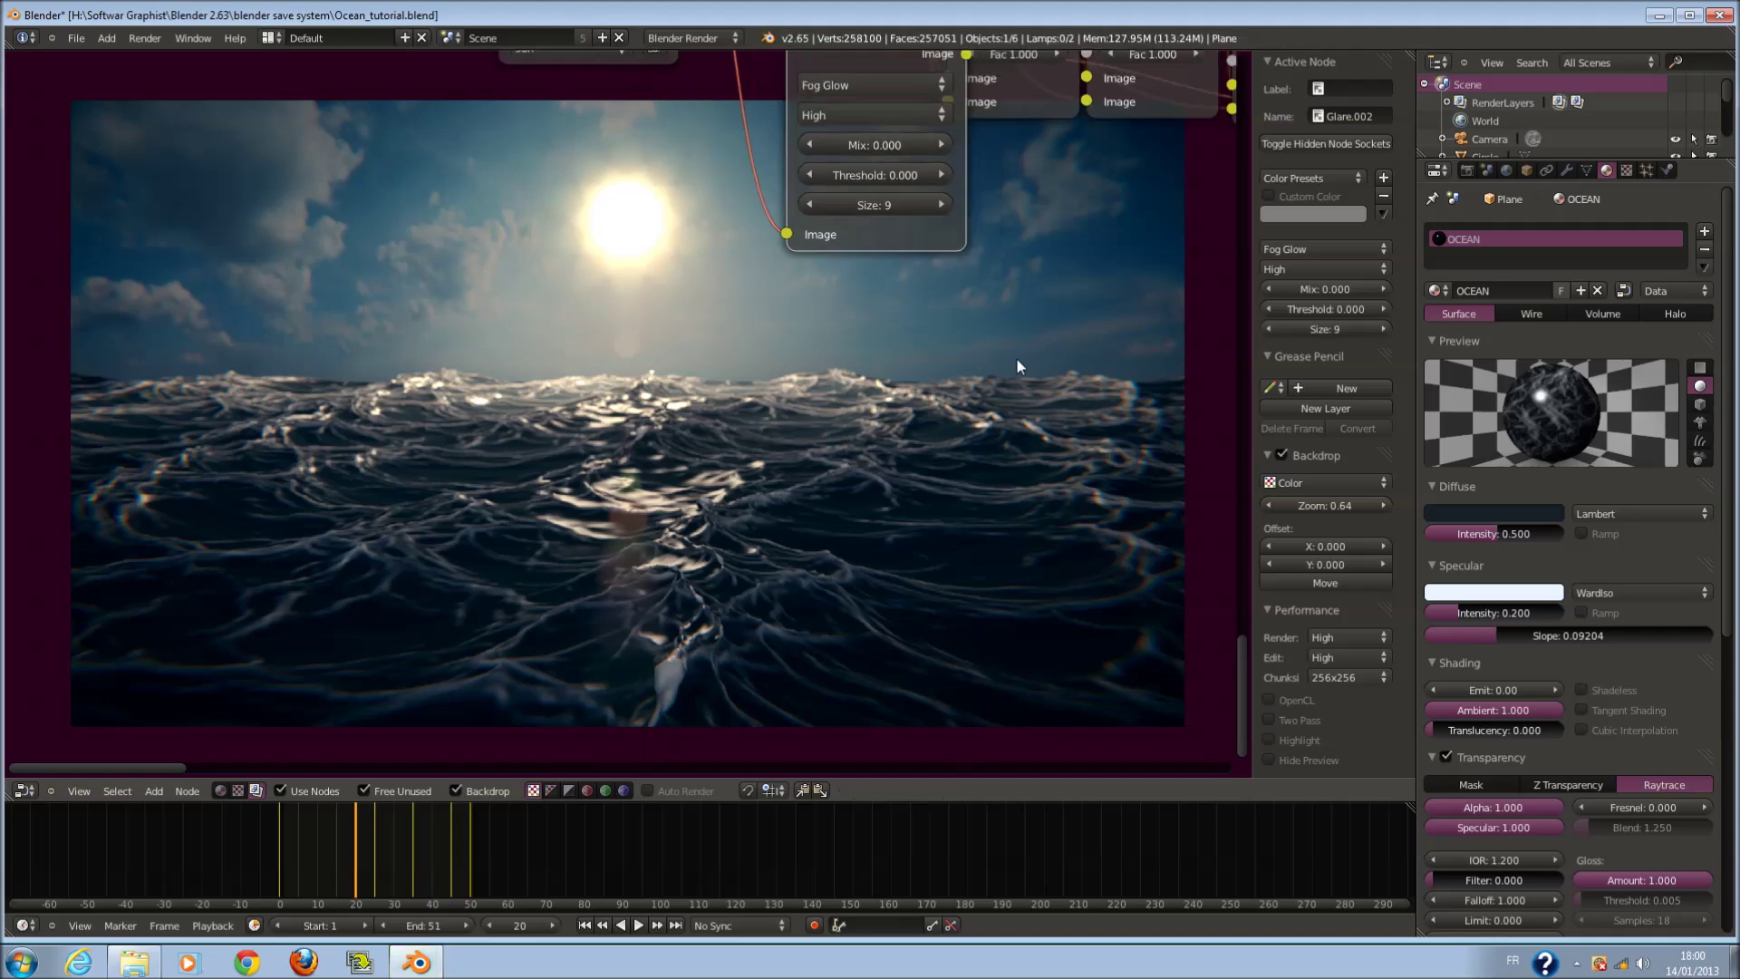
{"action": "scroll", "coordinate": [986, 328], "scroll_direction": "down", "scroll_amount": 1}
{"action": "middle_click_drag", "start_coordinate": [980, 324], "coordinate": [757, 777]}
{"action": "left_click", "coordinate": [608, 450]}
- Shift the Color Balance node's gain colour slightly toward a warmer orange
{"action": "scroll", "coordinate": [815, 430], "scroll_direction": "down", "scroll_amount": 3}
{"action": "middle_click_drag", "start_coordinate": [888, 419], "coordinate": [292, 417]}
{"action": "middle_click_drag", "start_coordinate": [1024, 245], "coordinate": [583, 601]}
{"action": "scroll", "coordinate": [582, 598], "scroll_direction": "up", "scroll_amount": 2}
{"action": "middle_click_drag", "start_coordinate": [1178, 509], "coordinate": [353, 503]}
{"action": "scroll", "coordinate": [353, 503], "scroll_direction": "up", "scroll_amount": 1}
{"action": "middle_click_drag", "start_coordinate": [1067, 367], "coordinate": [339, 358]}
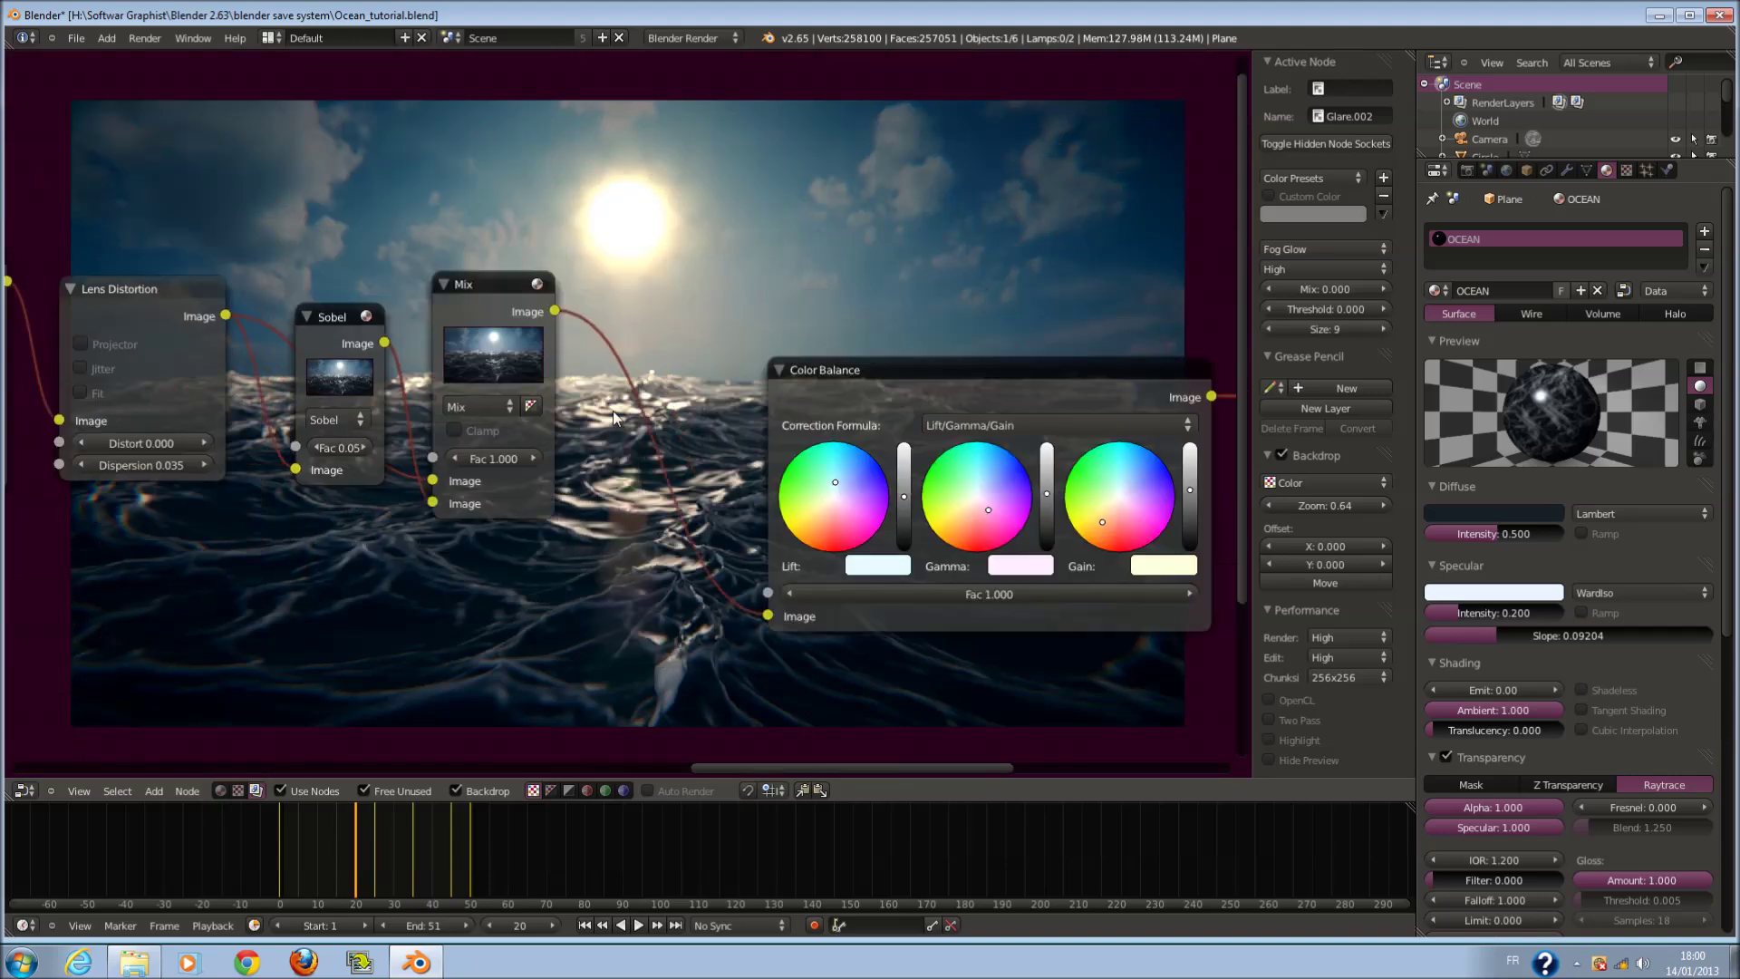
{"action": "middle_click_drag", "start_coordinate": [1047, 494], "coordinate": [630, 384]}
{"action": "scroll", "coordinate": [630, 384], "scroll_direction": "up", "scroll_amount": 3}
{"action": "left_click_drag", "start_coordinate": [701, 423], "coordinate": [697, 429]}
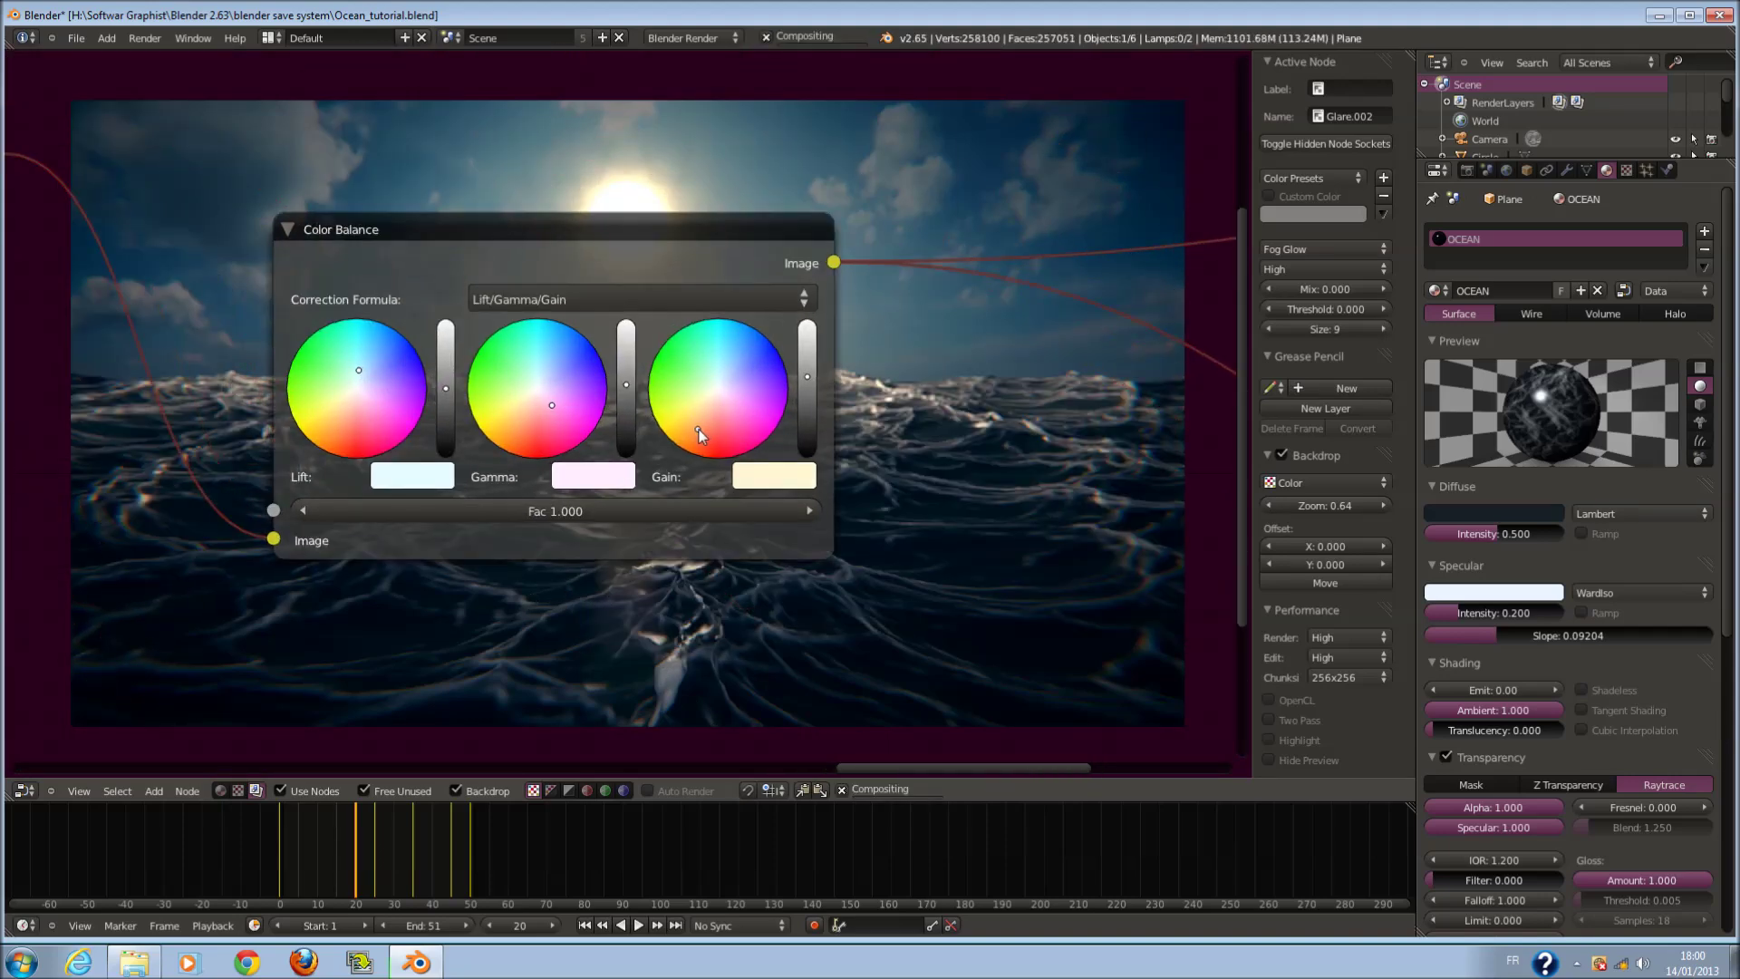
{"action": "middle_click_drag", "start_coordinate": [978, 423], "coordinate": [522, 220]}
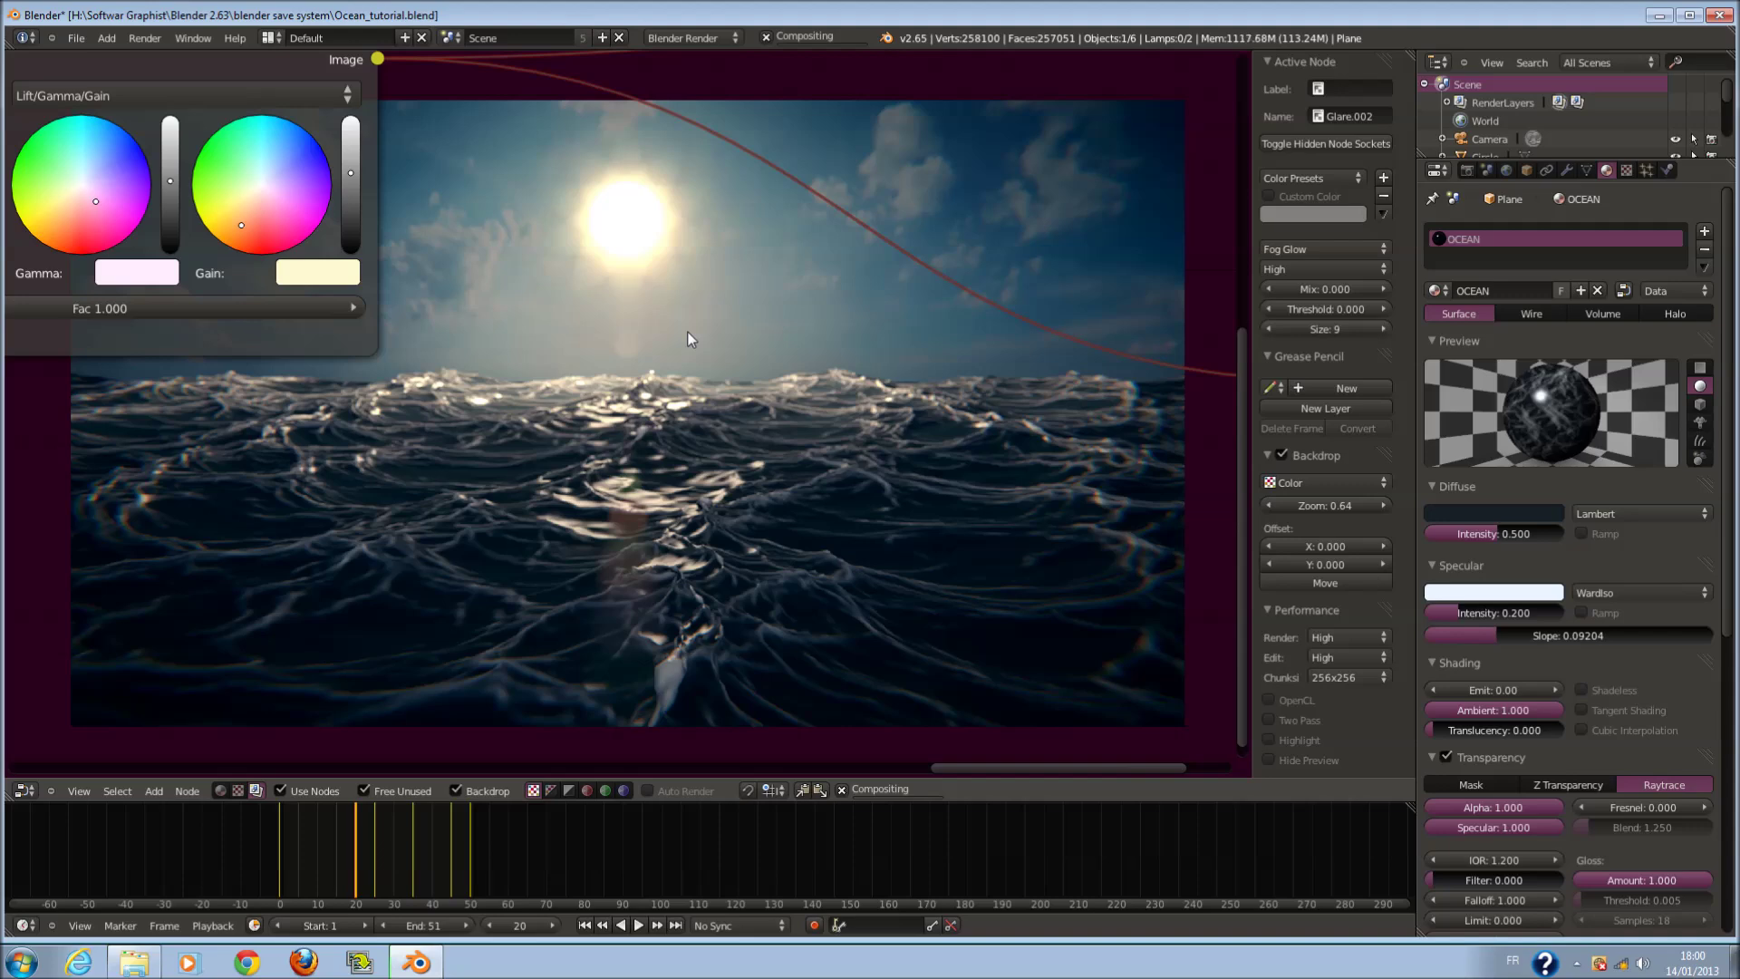
- Box-select the output nodes that follow the Color Balance node
{"action": "scroll", "coordinate": [688, 333], "scroll_direction": "down", "scroll_amount": 1}
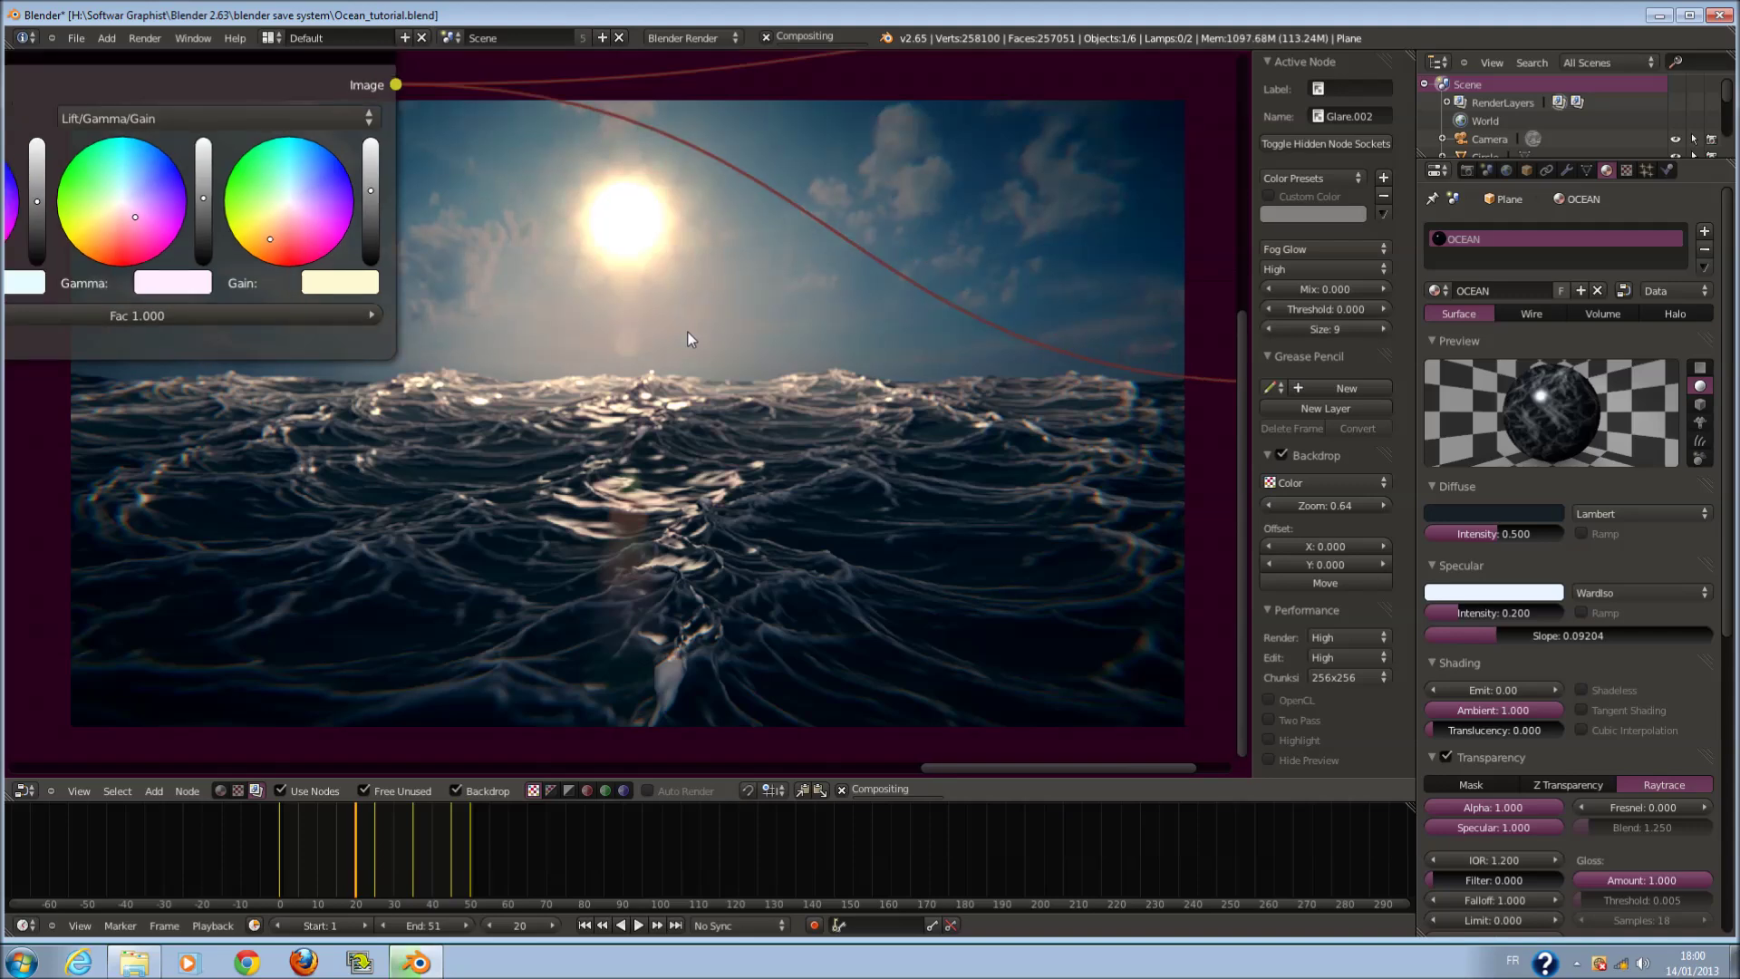
{"action": "scroll", "coordinate": [687, 338], "scroll_direction": "down", "scroll_amount": 2}
{"action": "scroll", "coordinate": [687, 339], "scroll_direction": "down", "scroll_amount": 4}
{"action": "middle_click_drag", "start_coordinate": [687, 339], "coordinate": [1013, 432]}
{"action": "key", "text": "b"}
{"action": "left_click_drag", "start_coordinate": [965, 314], "coordinate": [1155, 542]}
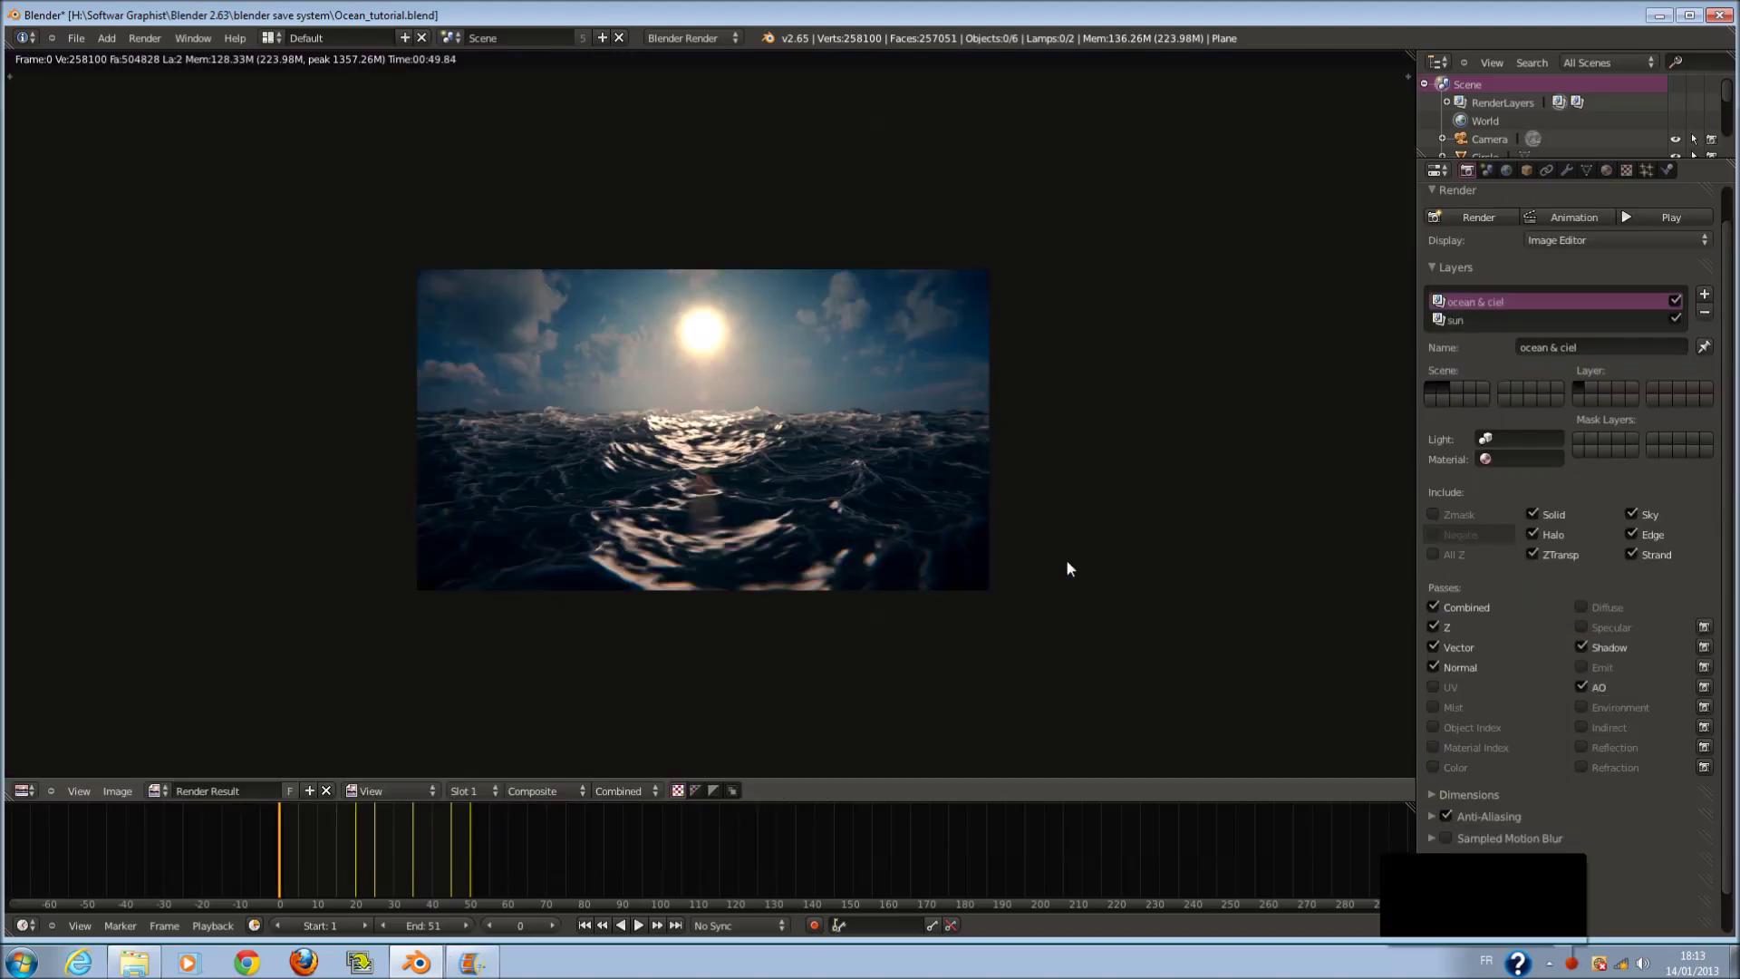
- Examine the rendered ocean image of frame 0 at different zoom levels
{"action": "scroll", "coordinate": [1051, 517], "scroll_direction": "up", "scroll_amount": 3}
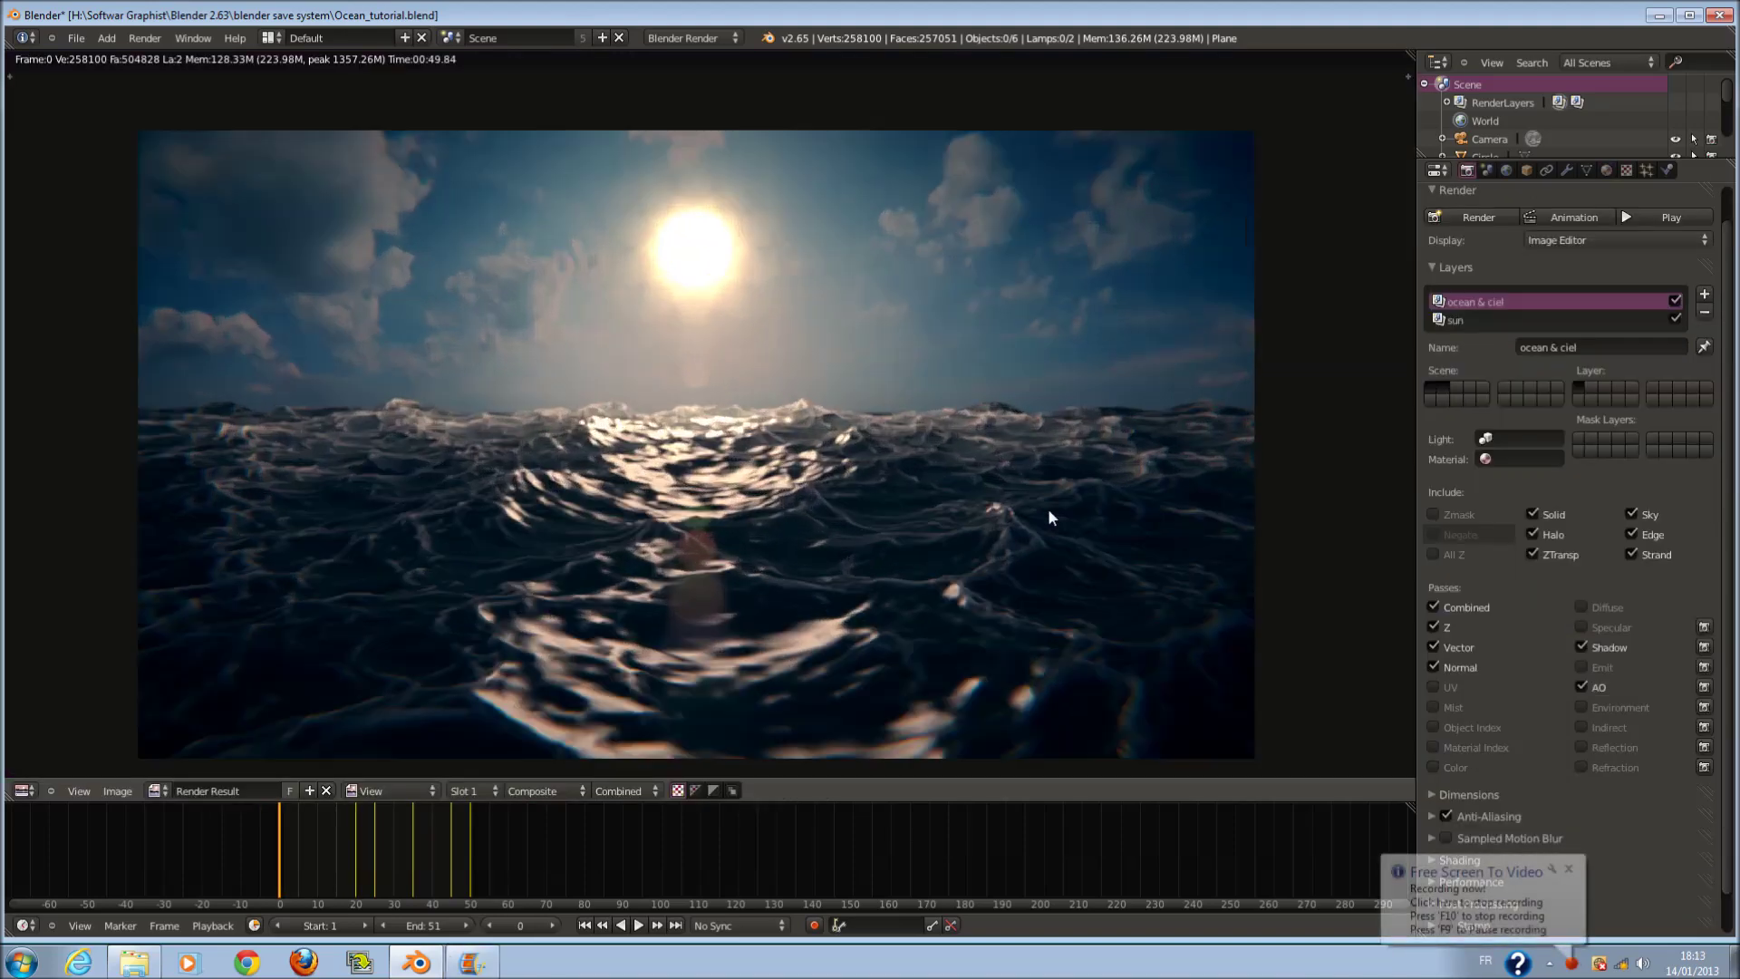
{"action": "scroll", "coordinate": [1062, 471], "scroll_direction": "down", "scroll_amount": 1}
{"action": "scroll", "coordinate": [896, 522], "scroll_direction": "up", "scroll_amount": 1}
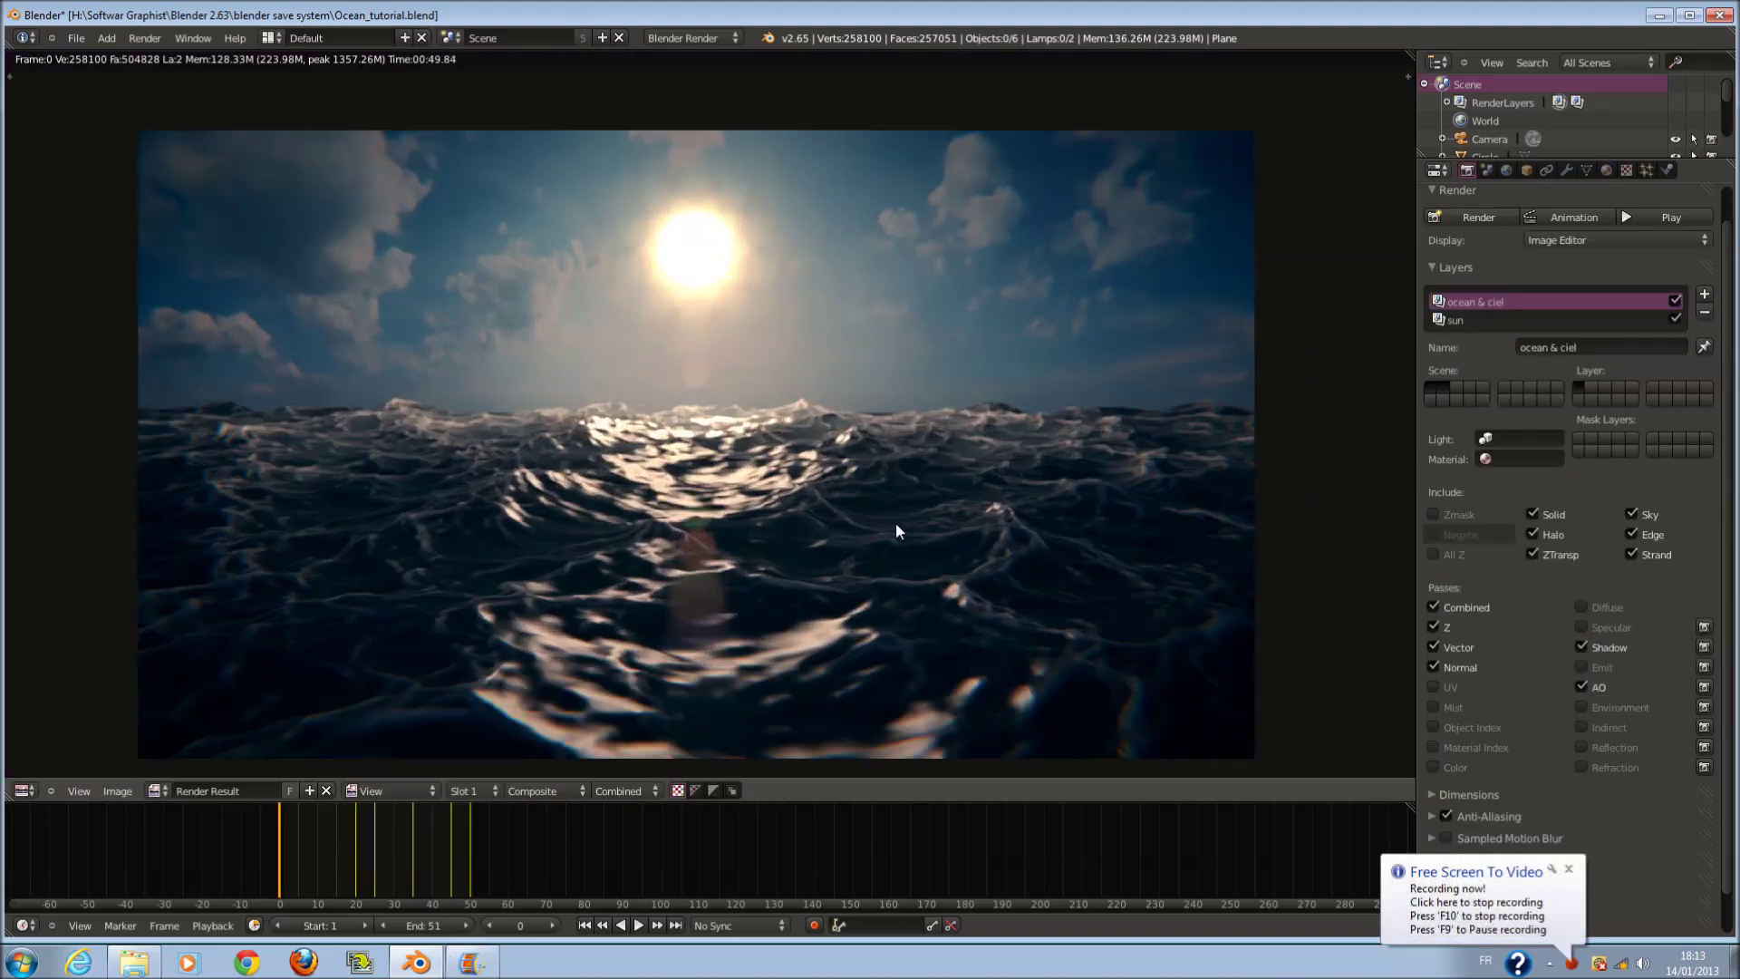
{"action": "scroll", "coordinate": [910, 533], "scroll_direction": "down", "scroll_amount": 1}
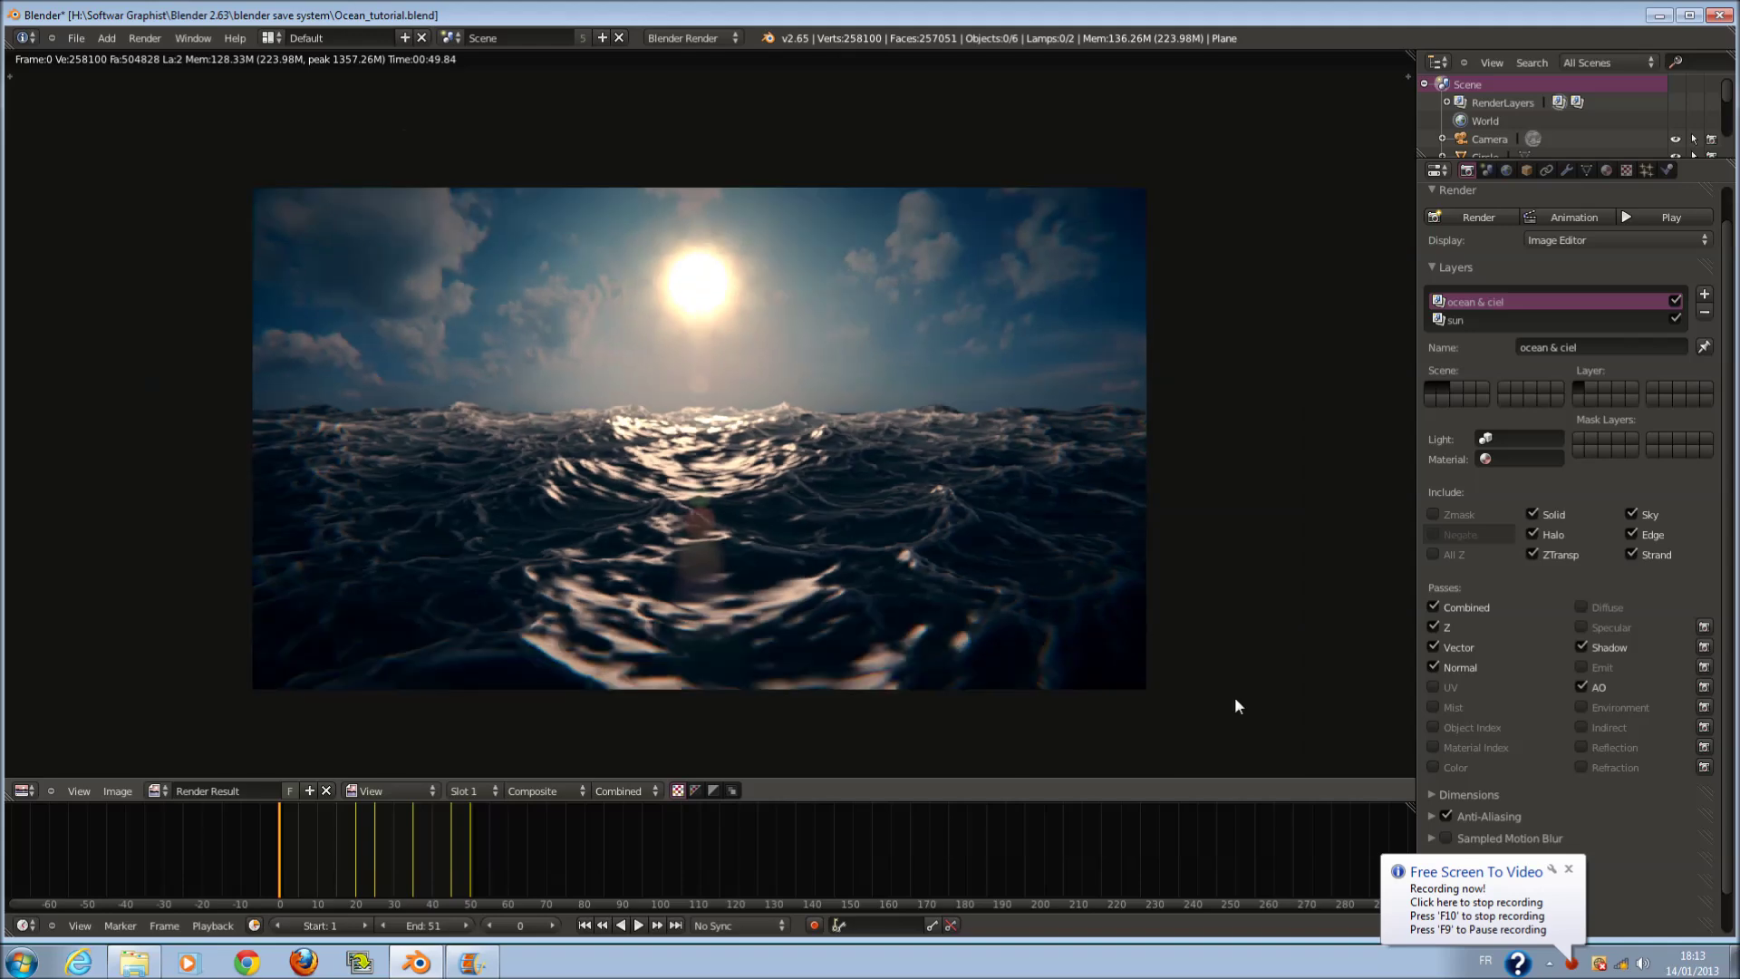
{"action": "left_click", "coordinate": [1568, 867]}
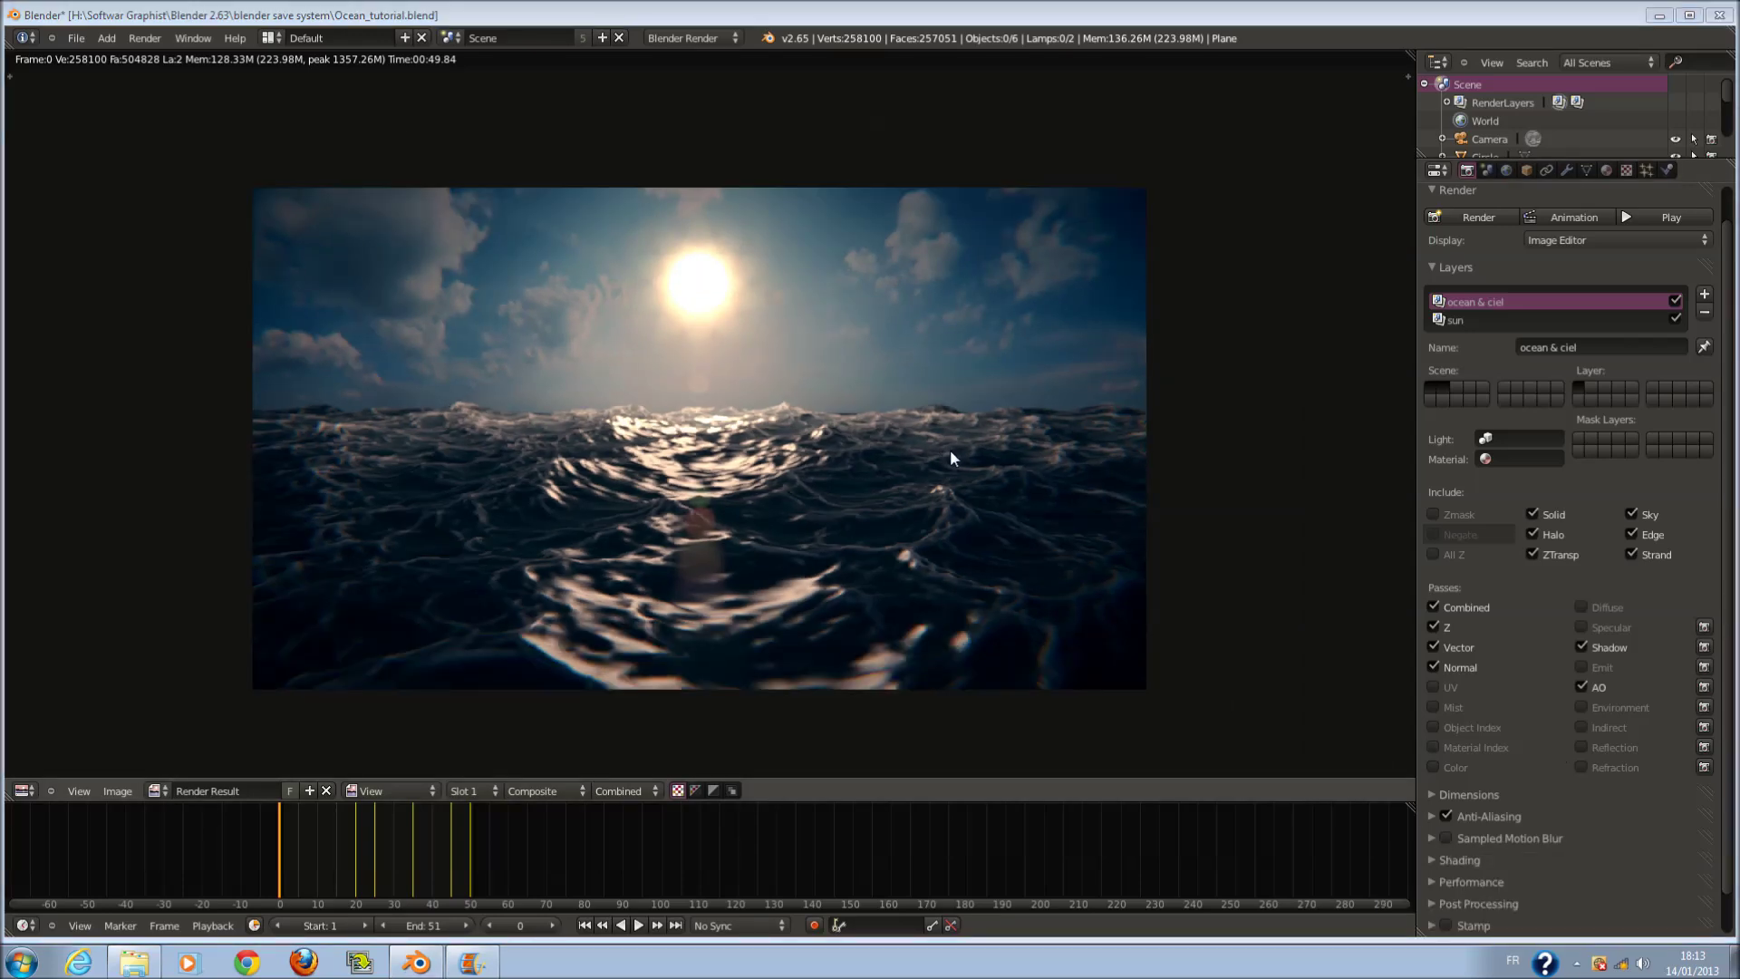
{"action": "scroll", "coordinate": [940, 408], "scroll_direction": "up", "scroll_amount": 1}
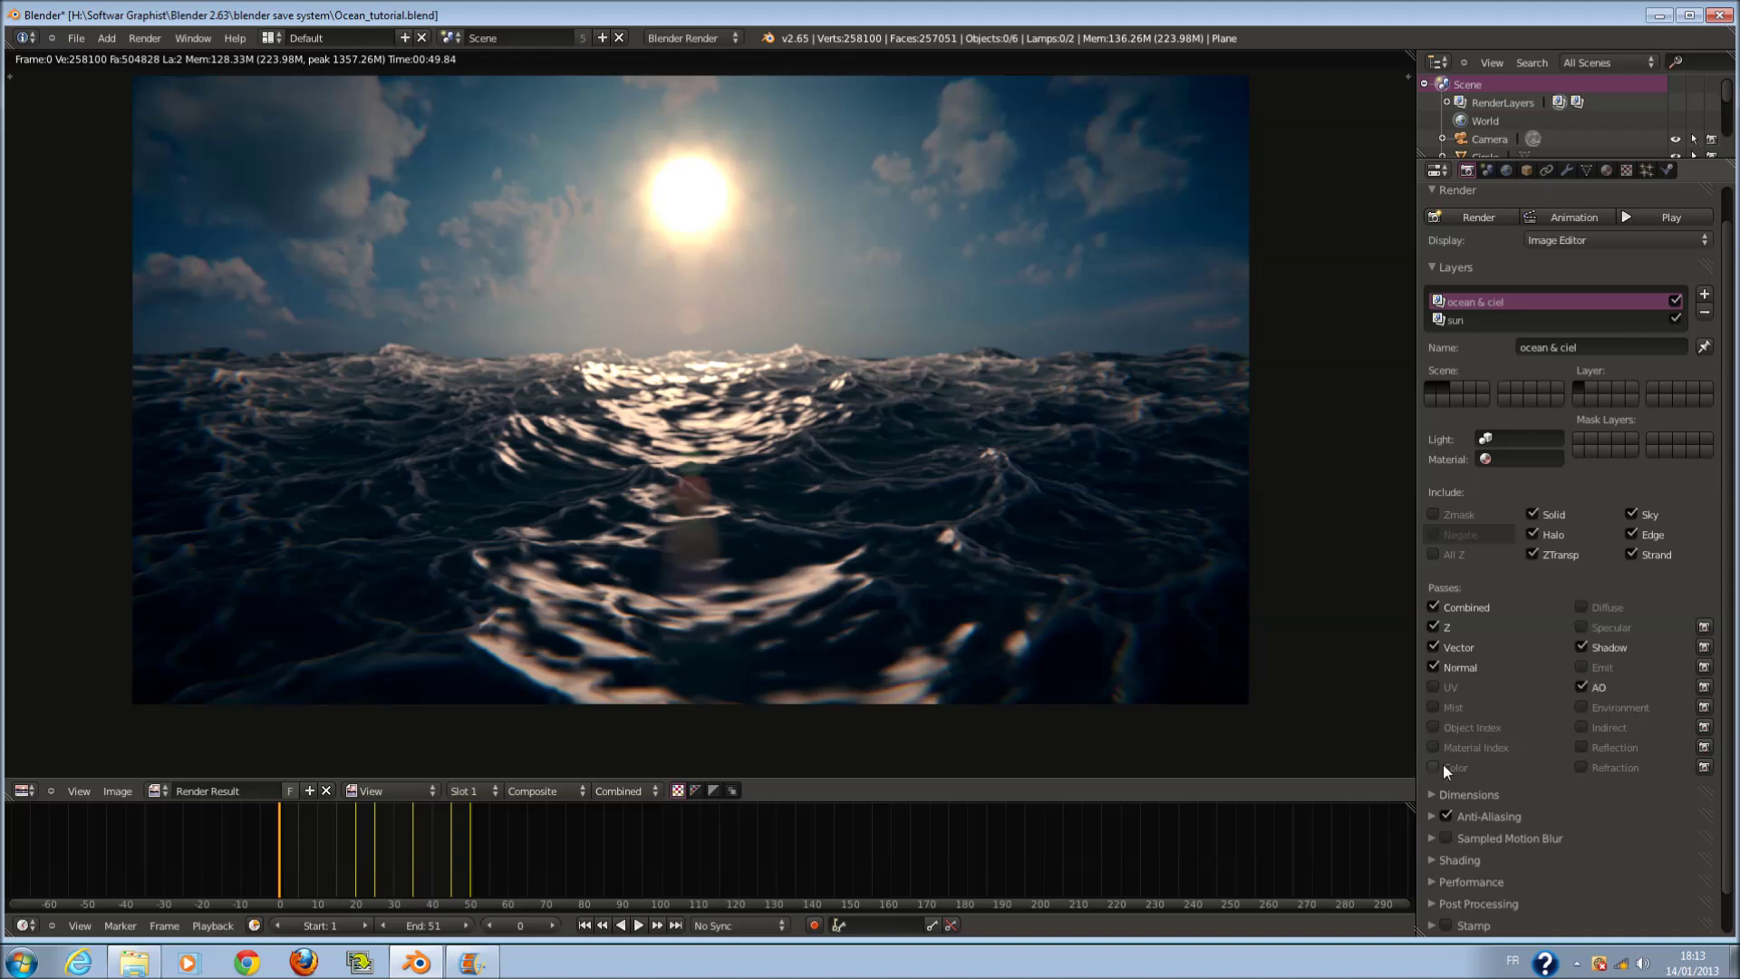
{"action": "scroll", "coordinate": [1188, 524], "scroll_direction": "down", "scroll_amount": 1}
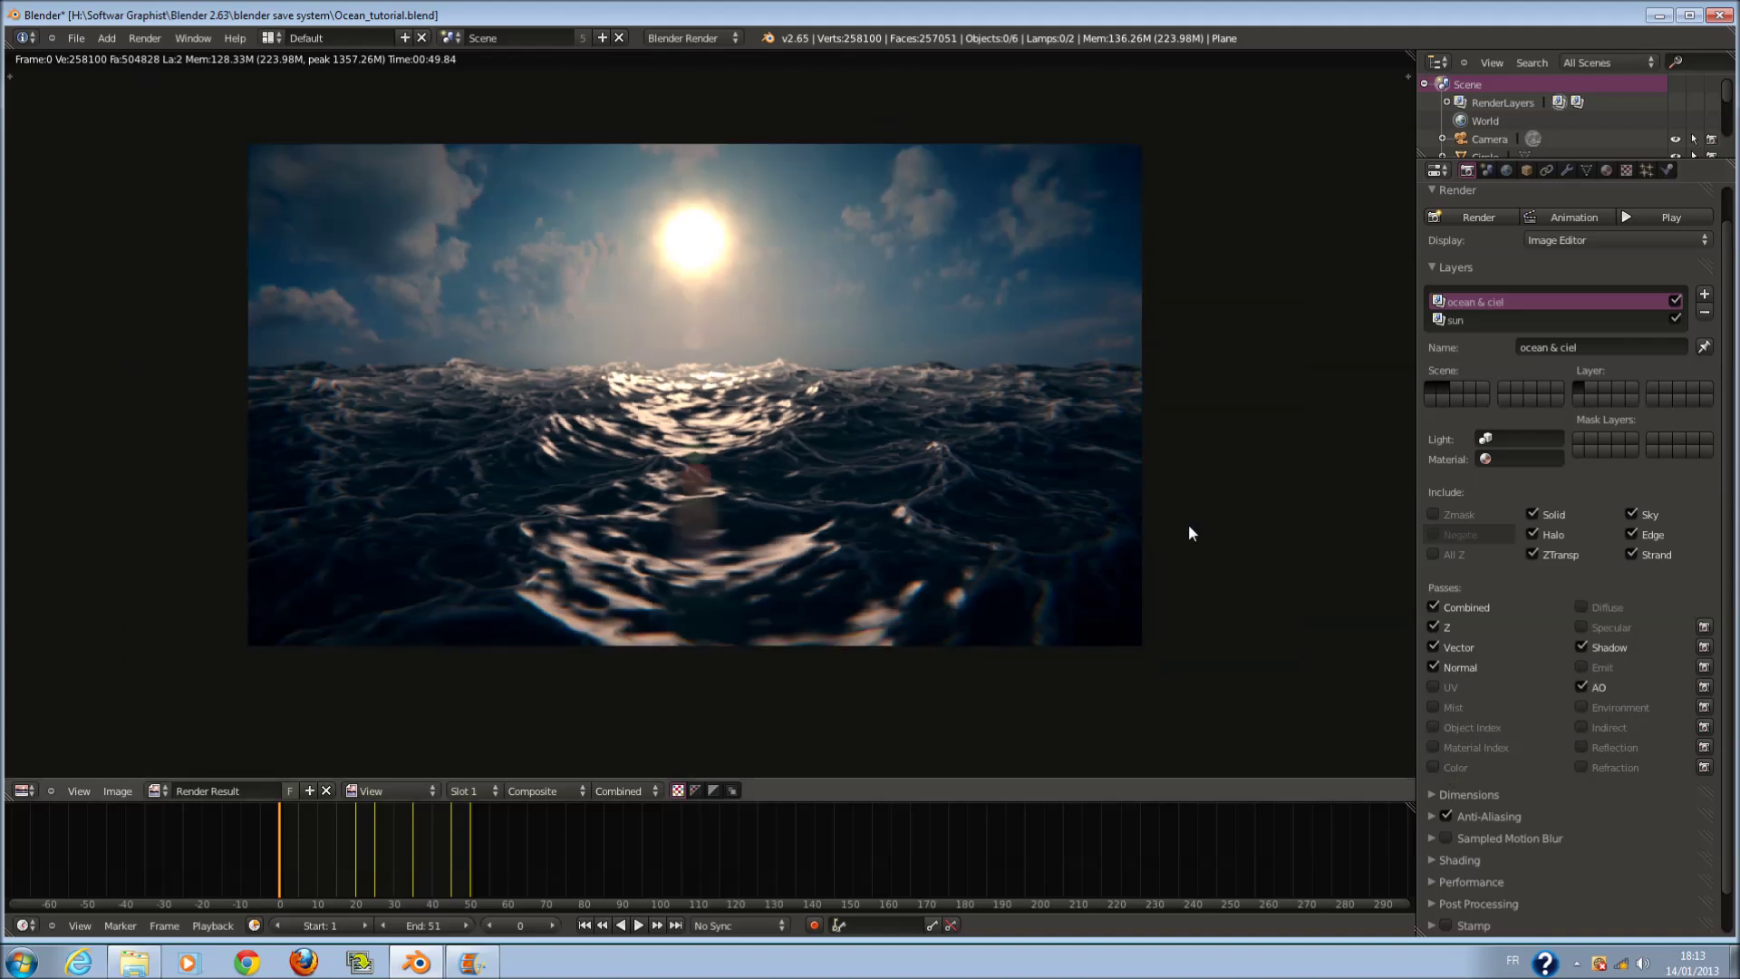
- Switch the area showing the rendered image back to the compositing node editor
{"action": "middle_click_drag", "start_coordinate": [1188, 524], "coordinate": [1227, 544]}
{"action": "scroll", "coordinate": [1231, 555], "scroll_direction": "up", "scroll_amount": 1}
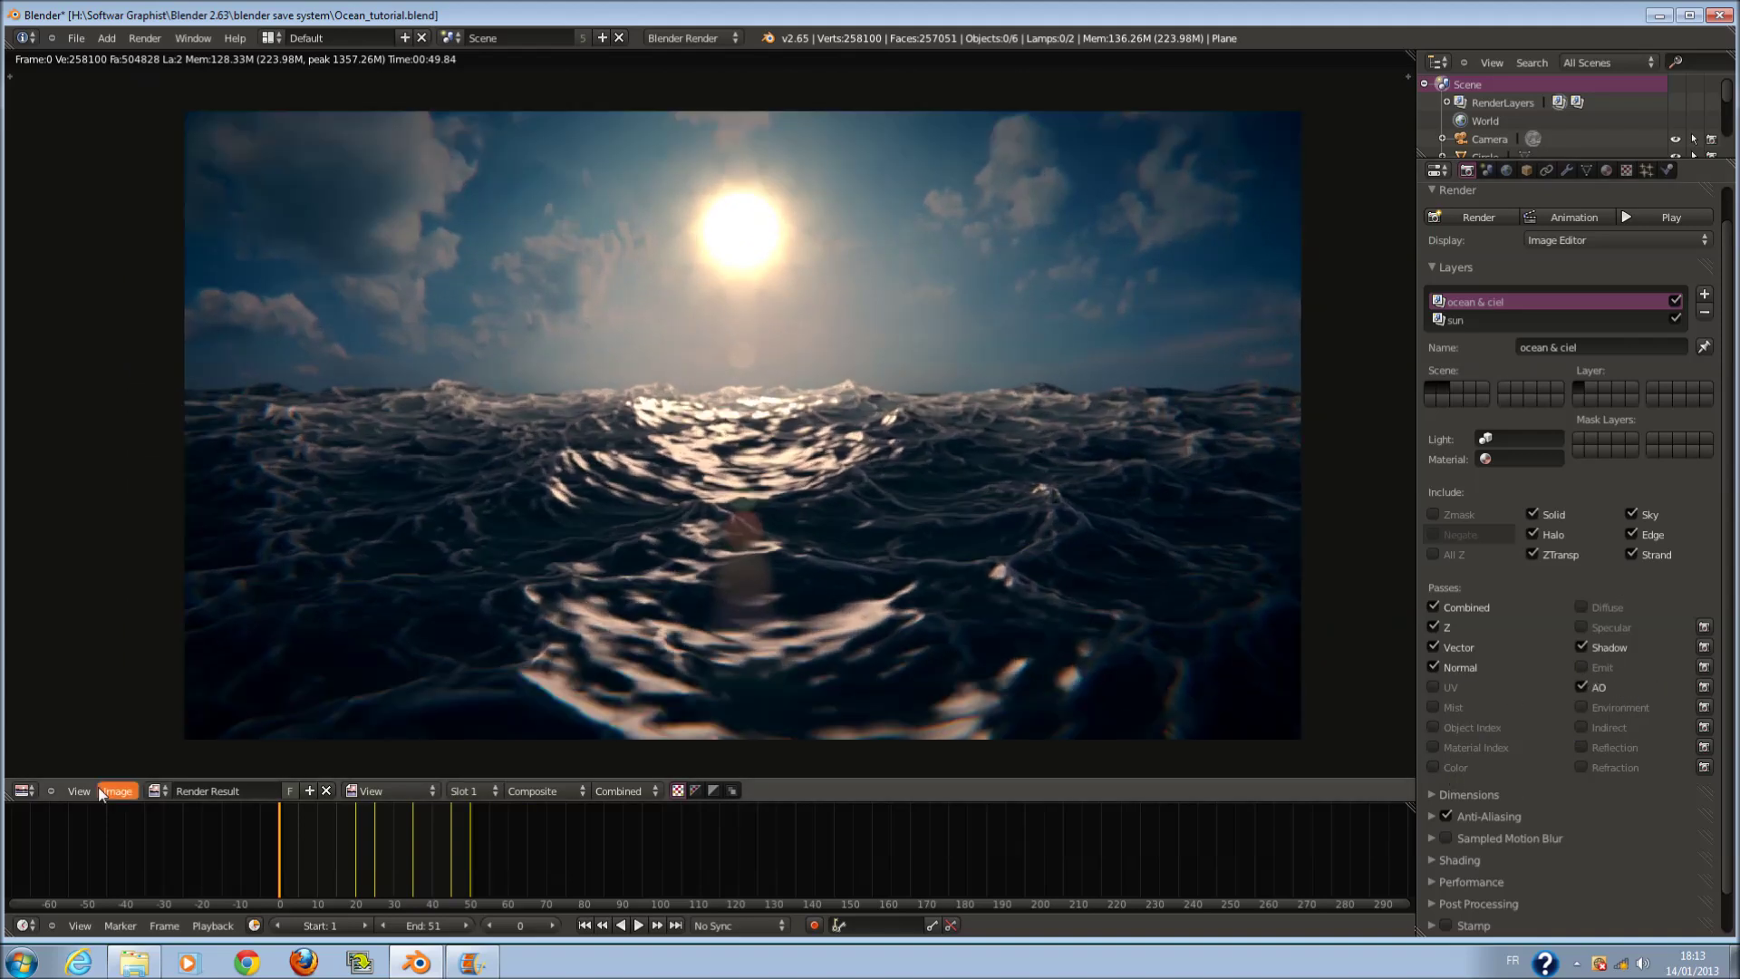
{"action": "left_click", "coordinate": [30, 788]}
{"action": "left_click", "coordinate": [101, 598]}
{"action": "scroll", "coordinate": [390, 524], "scroll_direction": "up", "scroll_amount": 4}
{"action": "left_click_drag", "start_coordinate": [308, 335], "coordinate": [194, 346]}
{"action": "scroll", "coordinate": [194, 346], "scroll_direction": "down", "scroll_amount": 2}
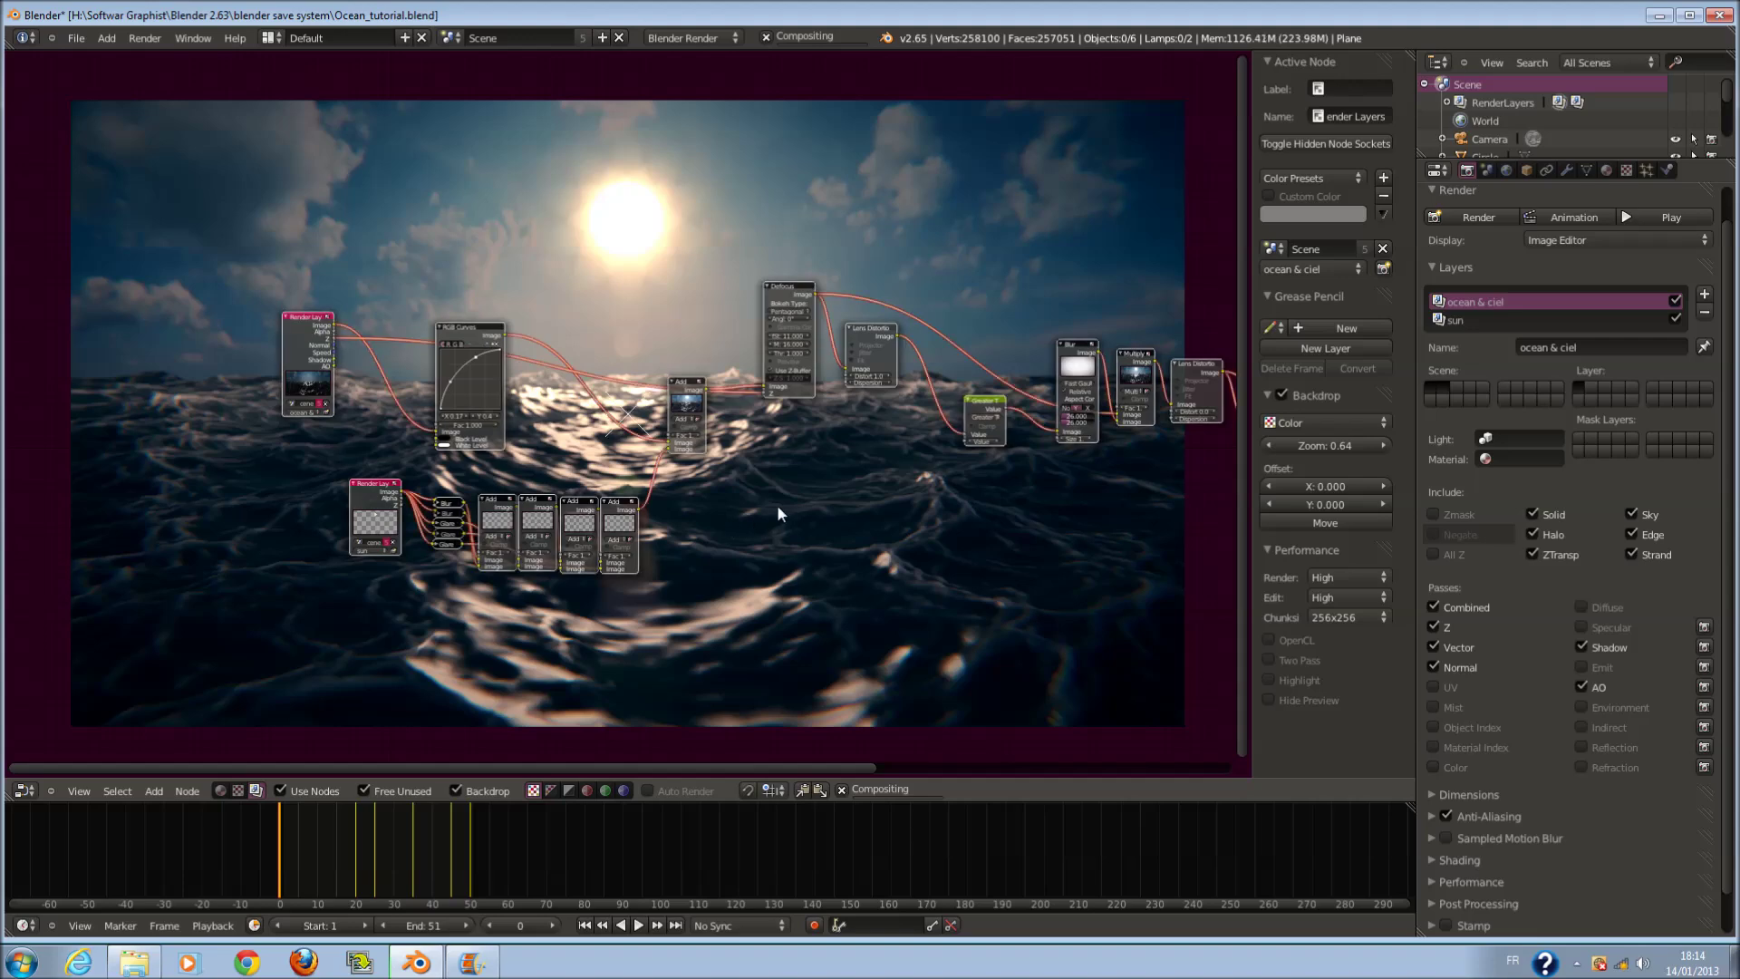
- Move the Viewer and Composite nodes farther away from the Color Balance node to make room between them
{"action": "middle_click_drag", "start_coordinate": [777, 514], "coordinate": [557, 507]}
{"action": "scroll", "coordinate": [873, 462], "scroll_direction": "down", "scroll_amount": 6}
{"action": "middle_click_drag", "start_coordinate": [925, 422], "coordinate": [596, 408]}
{"action": "scroll", "coordinate": [595, 407], "scroll_direction": "up", "scroll_amount": 2}
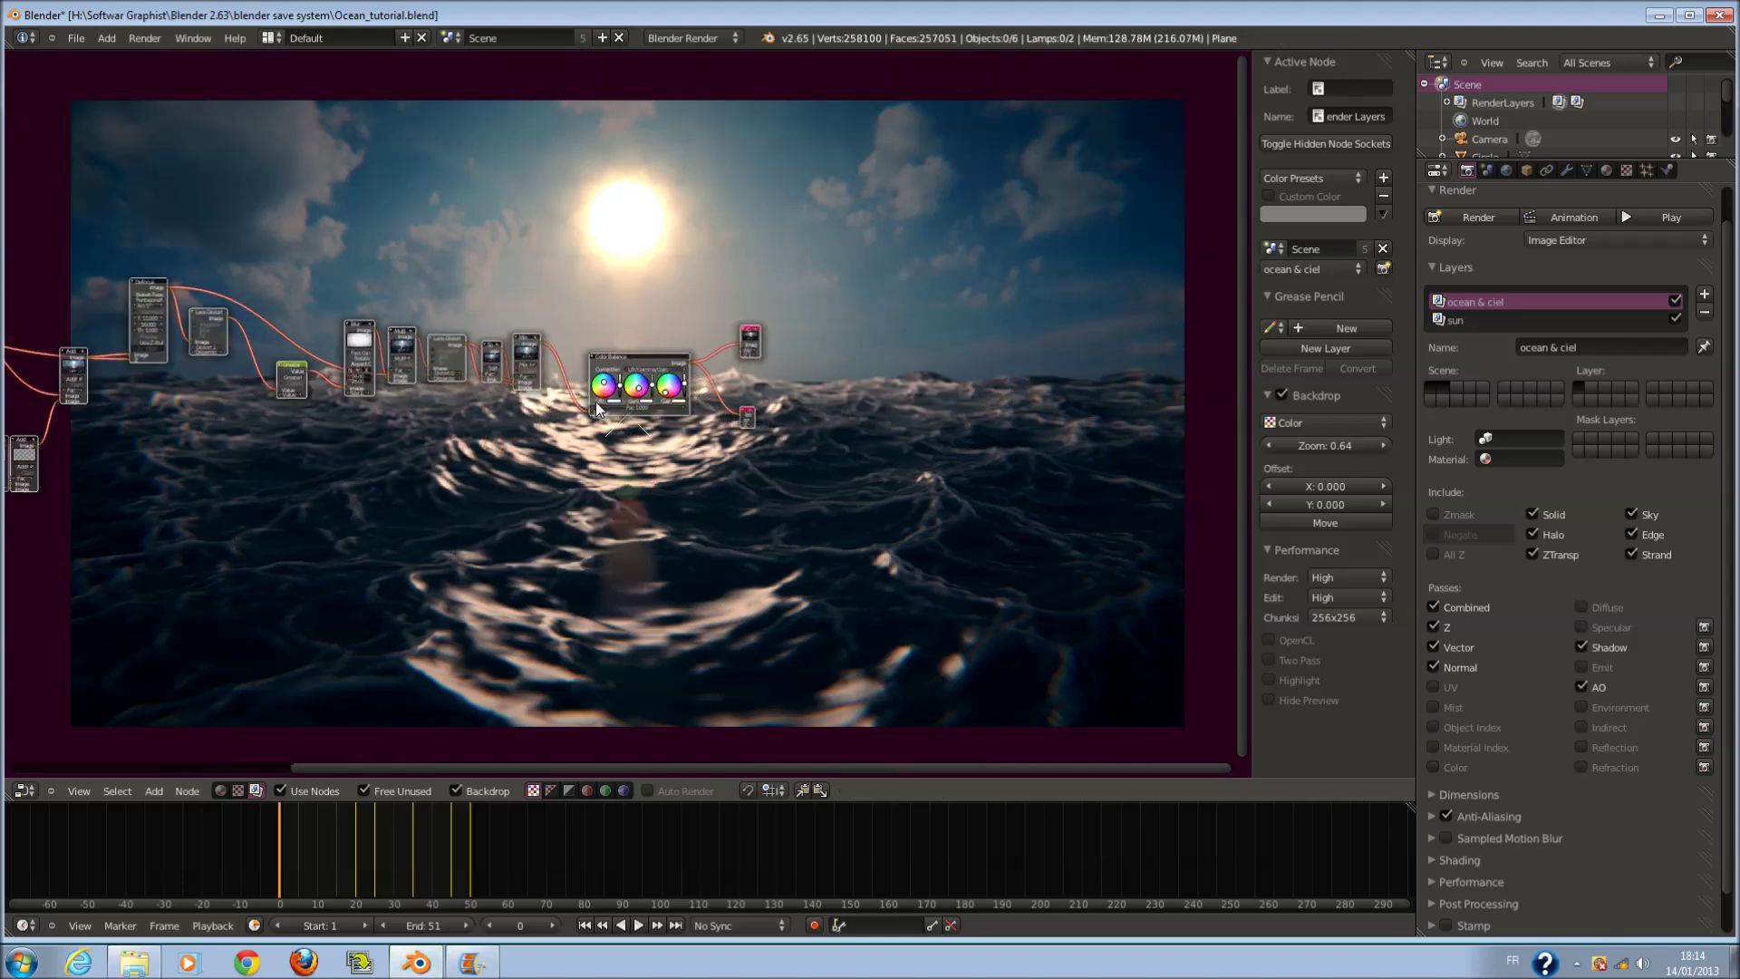
{"action": "left_click_drag", "start_coordinate": [746, 413], "coordinate": [871, 402]}
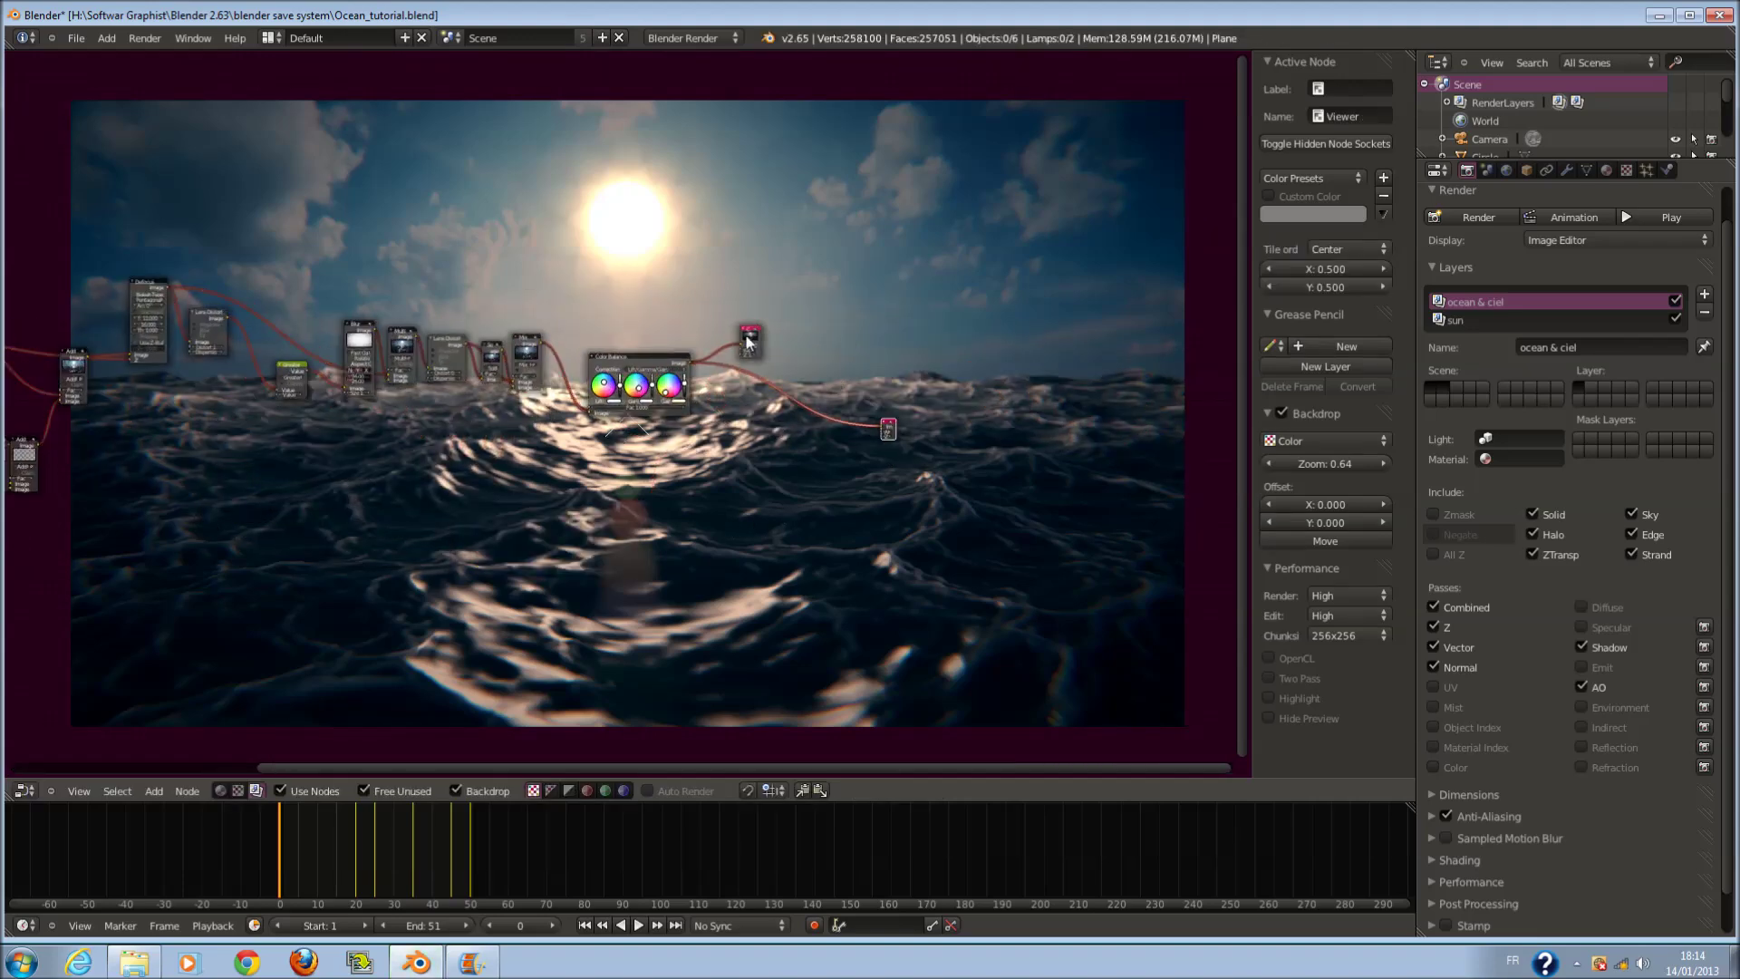
{"action": "left_click_drag", "start_coordinate": [746, 341], "coordinate": [884, 342]}
- Examine the compositing node chain from the Defocus node through to the Color Balance node
{"action": "scroll", "coordinate": [602, 438], "scroll_direction": "up", "scroll_amount": 2}
{"action": "middle_click_drag", "start_coordinate": [602, 438], "coordinate": [850, 413]}
{"action": "scroll", "coordinate": [669, 393], "scroll_direction": "up", "scroll_amount": 2}
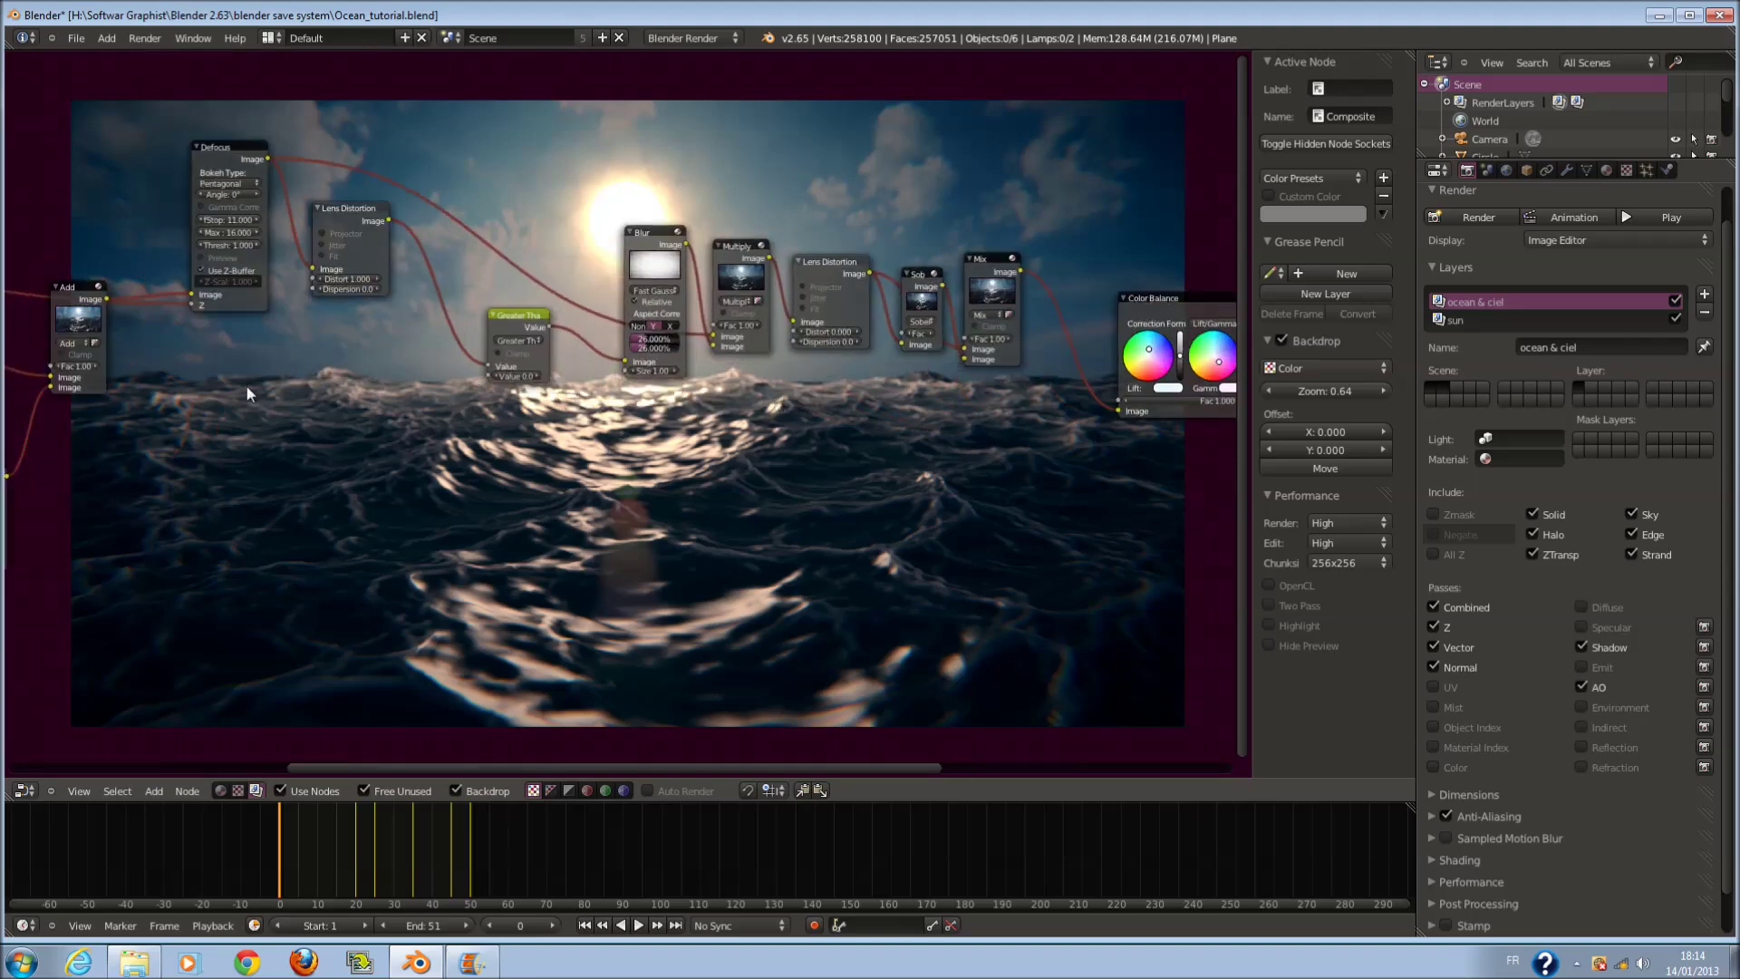
{"action": "scroll", "coordinate": [669, 393], "scroll_direction": "down", "scroll_amount": 1}
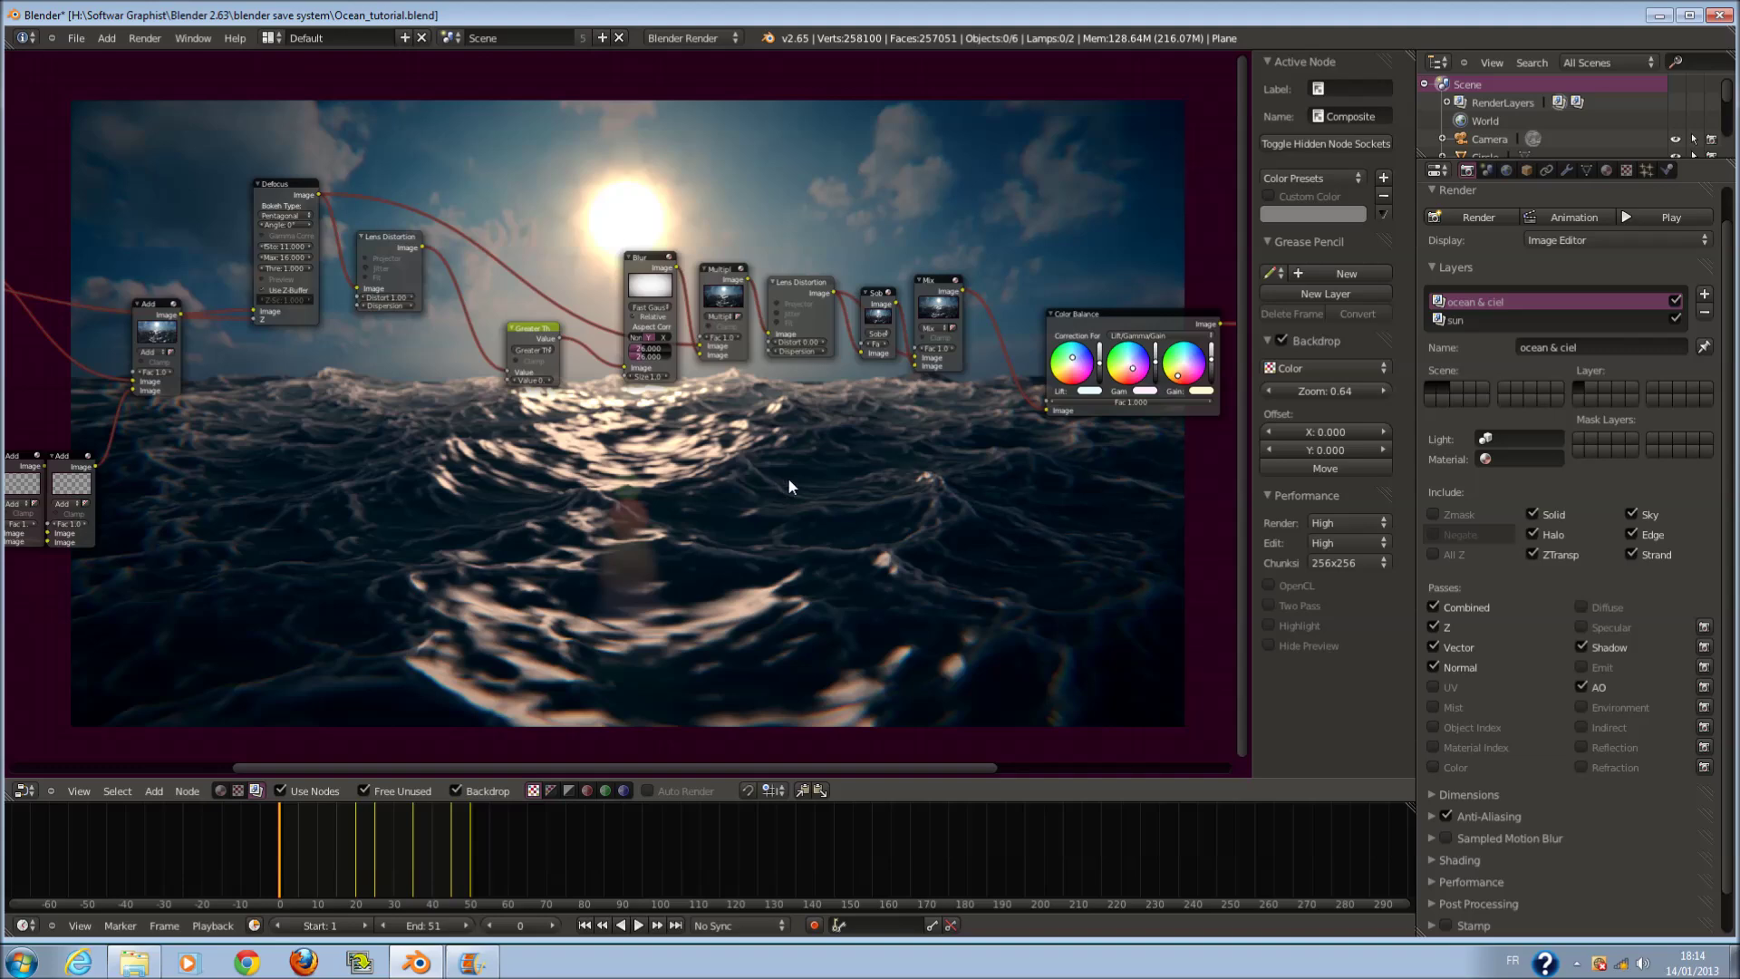
{"action": "scroll", "coordinate": [786, 484], "scroll_direction": "up", "scroll_amount": 2}
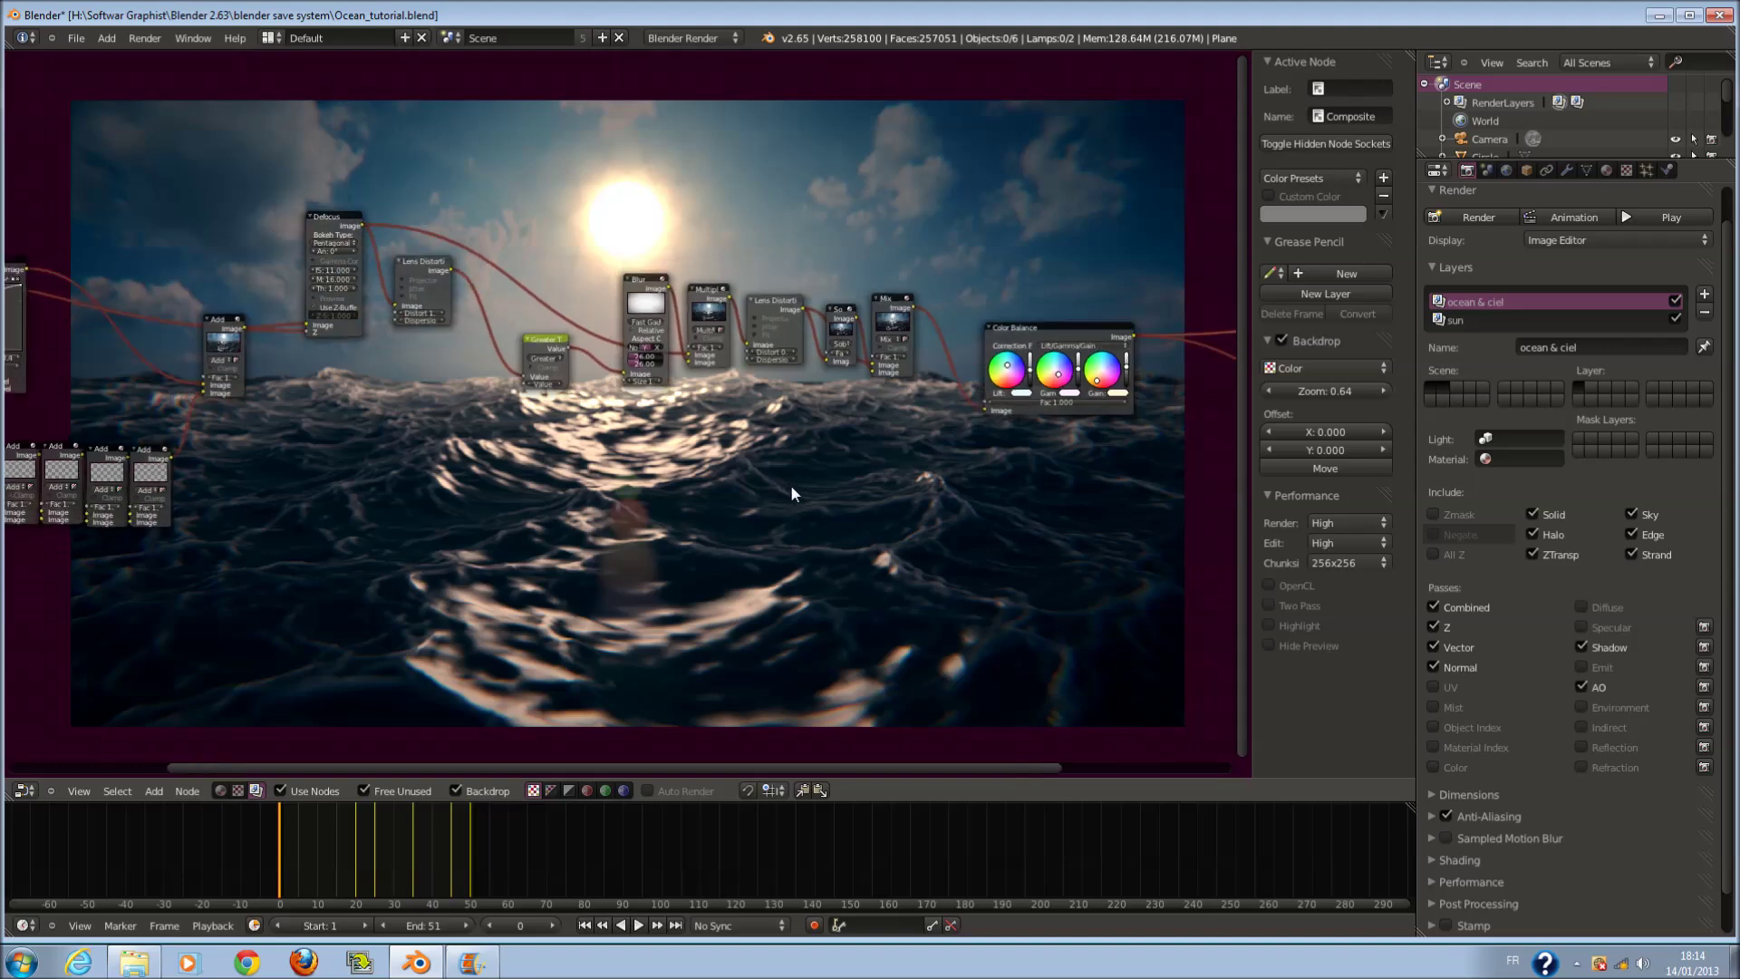
{"action": "scroll", "coordinate": [792, 356], "scroll_direction": "up", "scroll_amount": 1}
{"action": "scroll", "coordinate": [906, 362], "scroll_direction": "down", "scroll_amount": 2}
{"action": "middle_click_drag", "start_coordinate": [915, 393], "coordinate": [808, 379]}
{"action": "scroll", "coordinate": [807, 379], "scroll_direction": "up", "scroll_amount": 1}
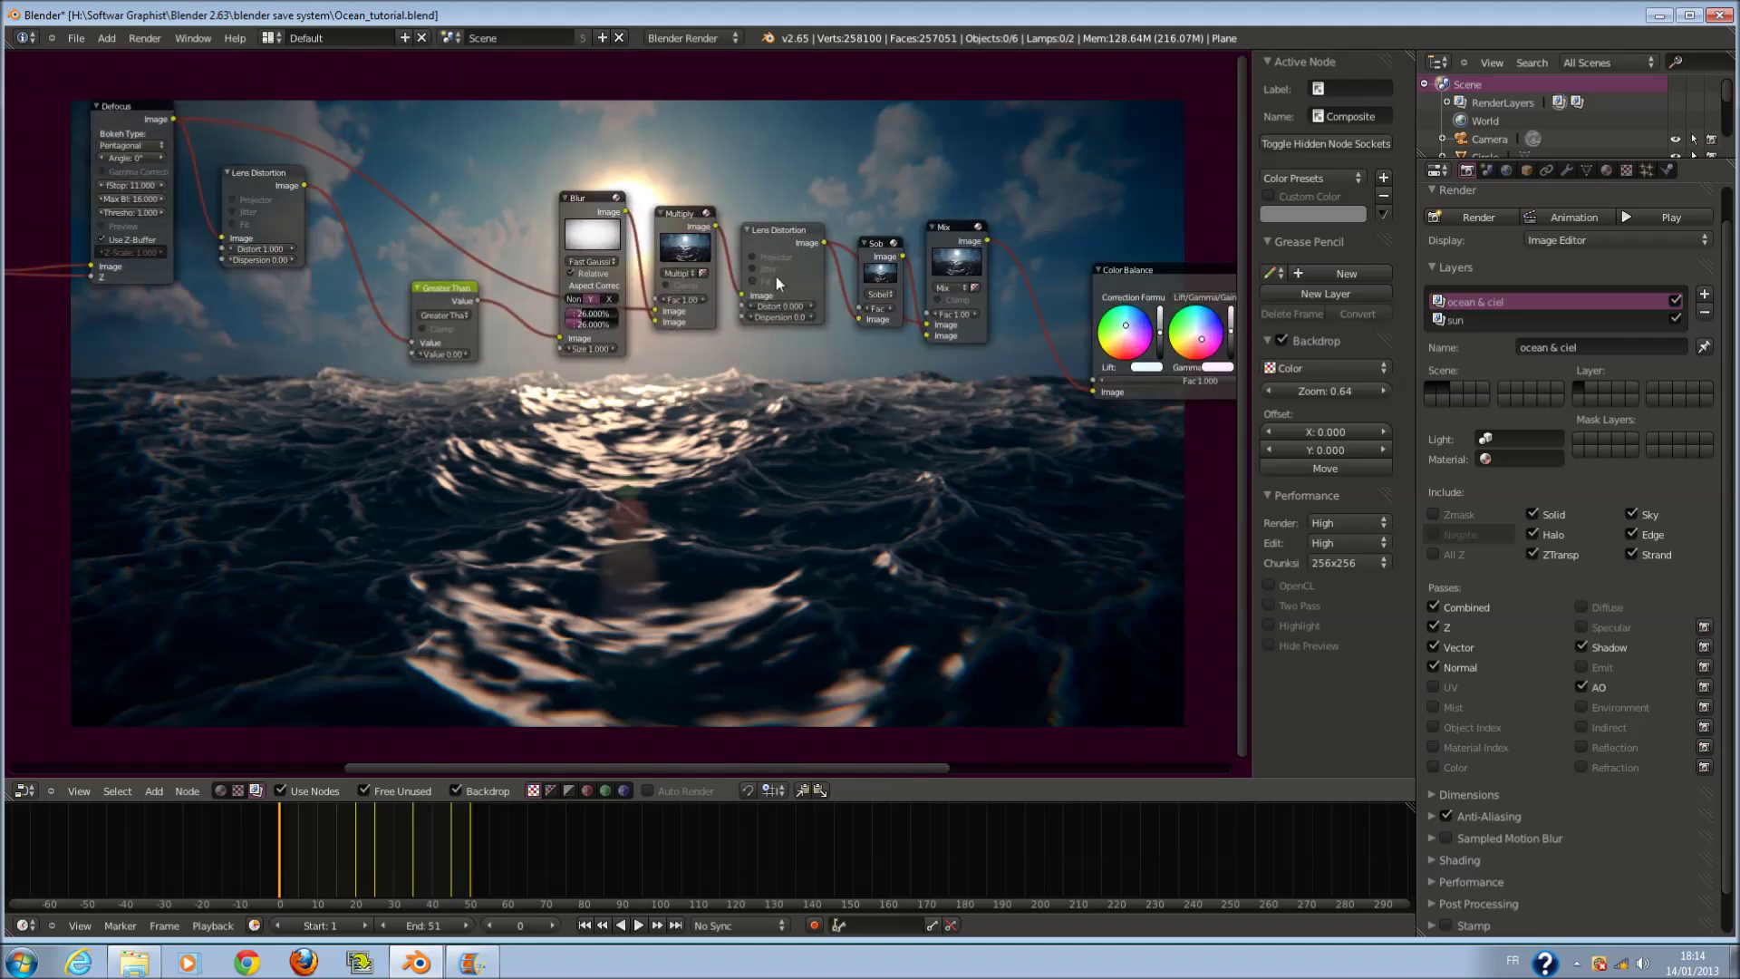
{"action": "scroll", "coordinate": [769, 254], "scroll_direction": "down", "scroll_amount": 1}
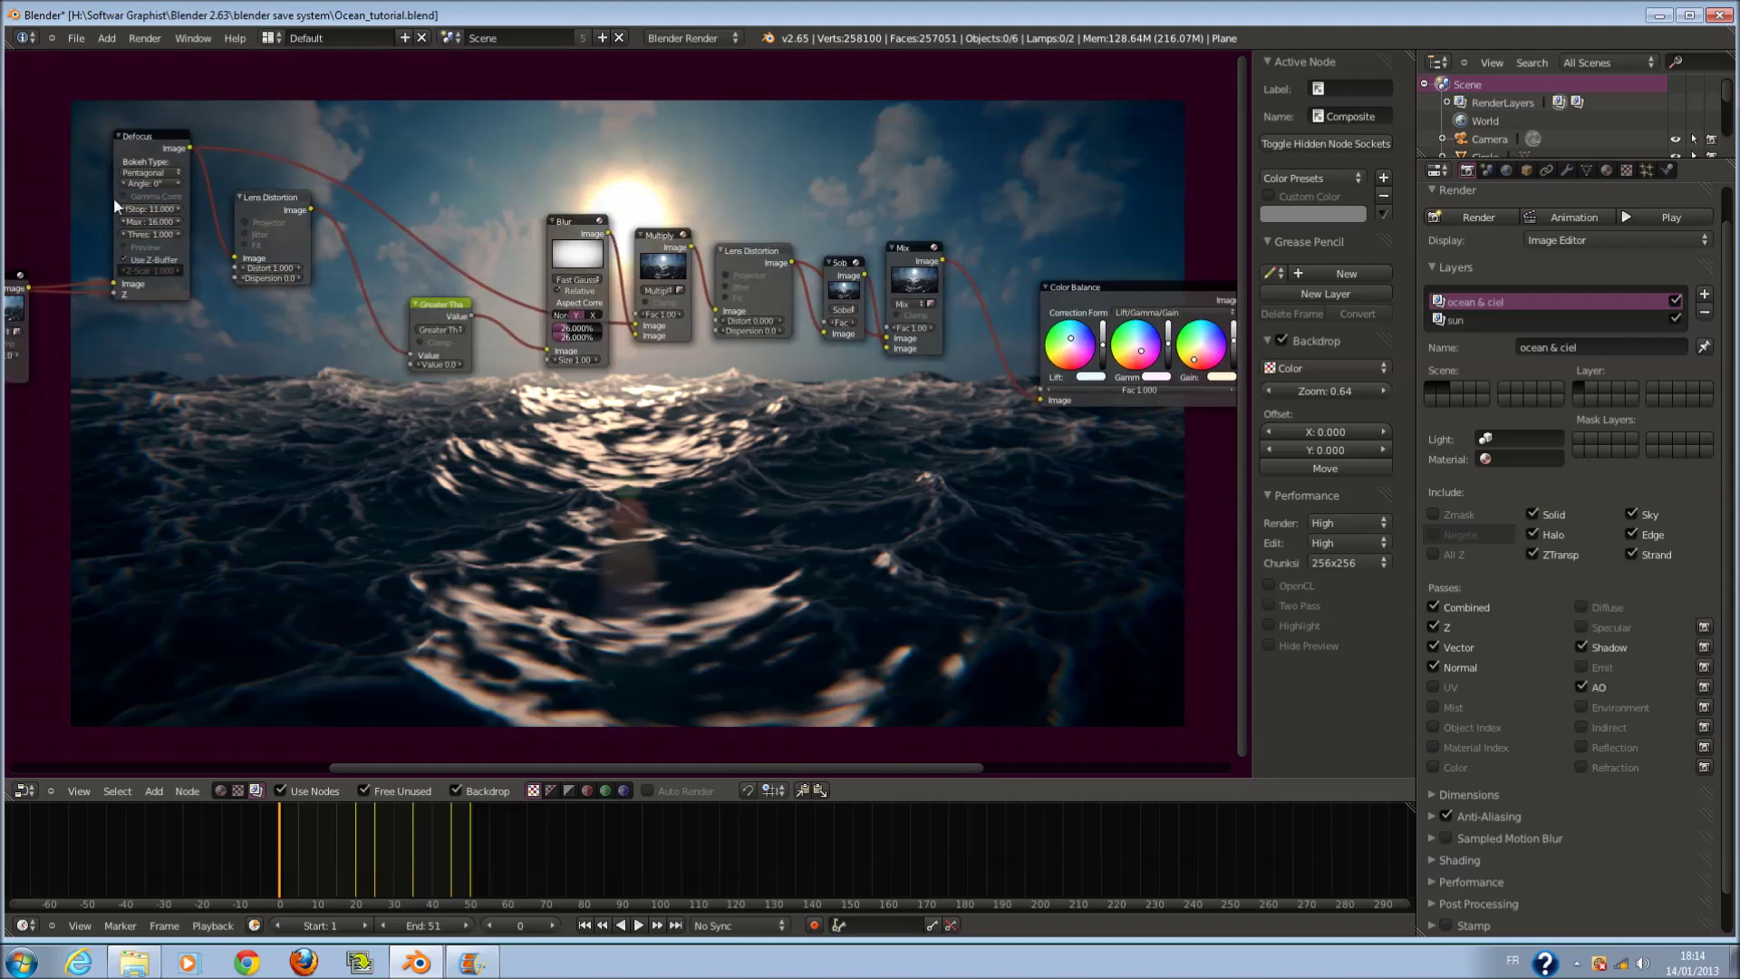
{"action": "scroll", "coordinate": [979, 577], "scroll_direction": "down", "scroll_amount": 1}
{"action": "scroll", "coordinate": [841, 551], "scroll_direction": "down", "scroll_amount": 2, "text": "shift"}
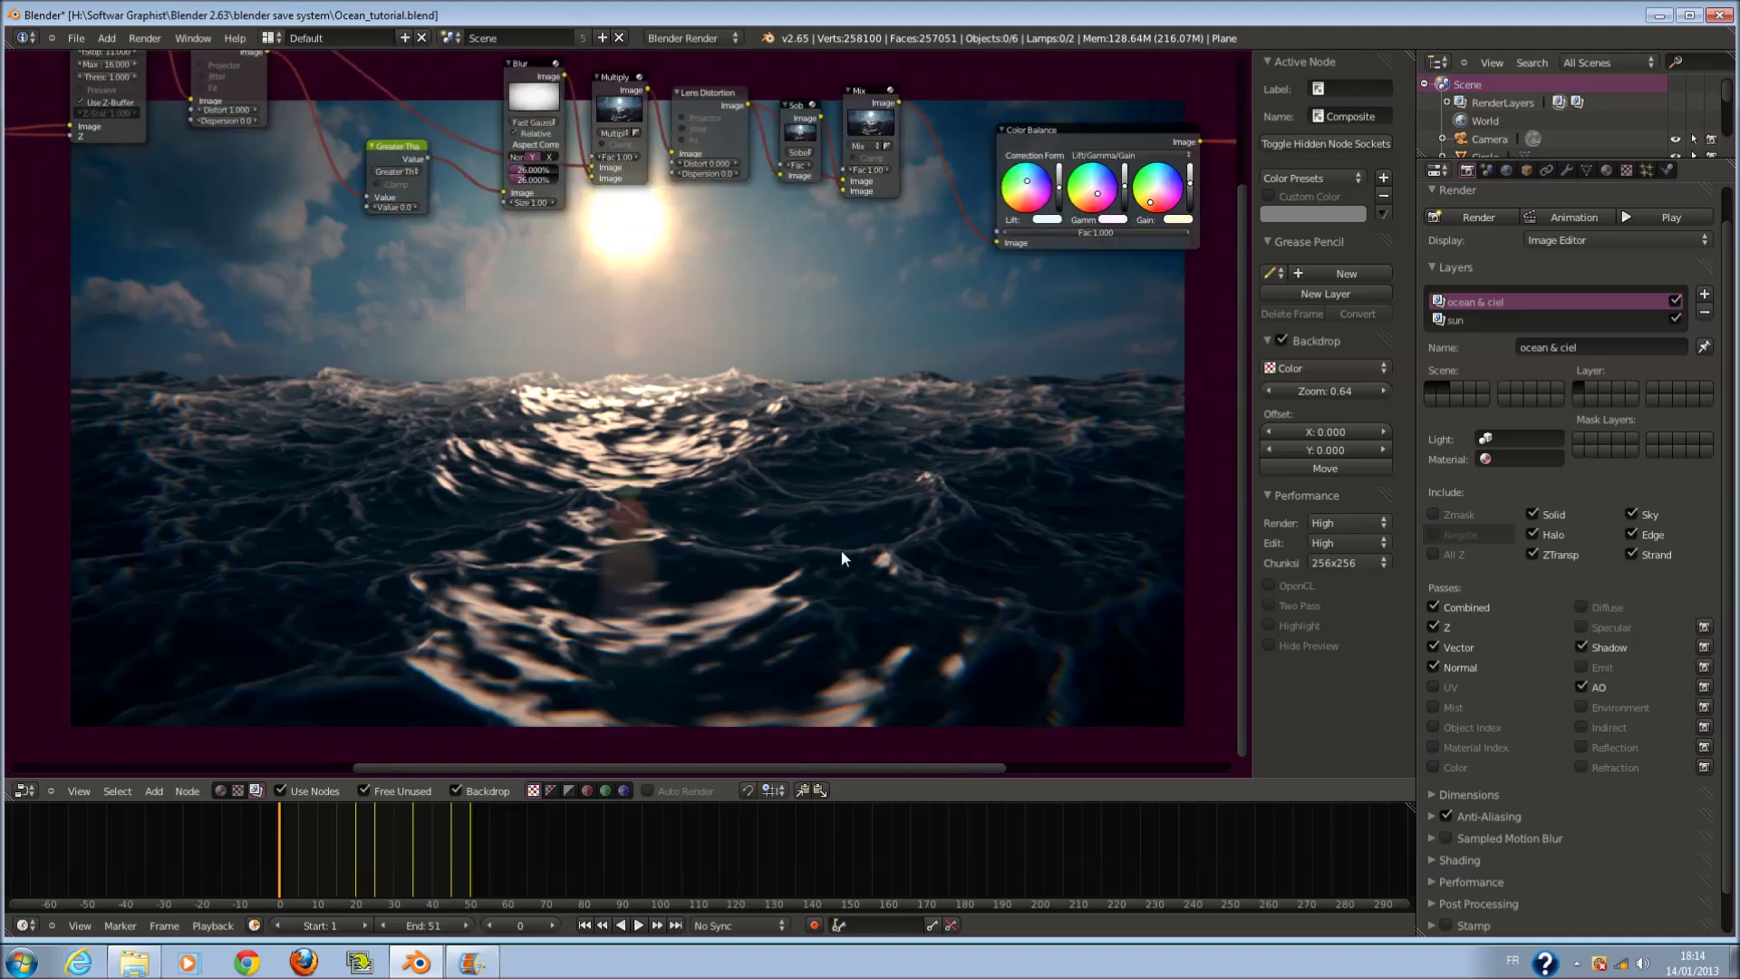
{"action": "scroll", "coordinate": [816, 499], "scroll_direction": "down", "scroll_amount": 1}
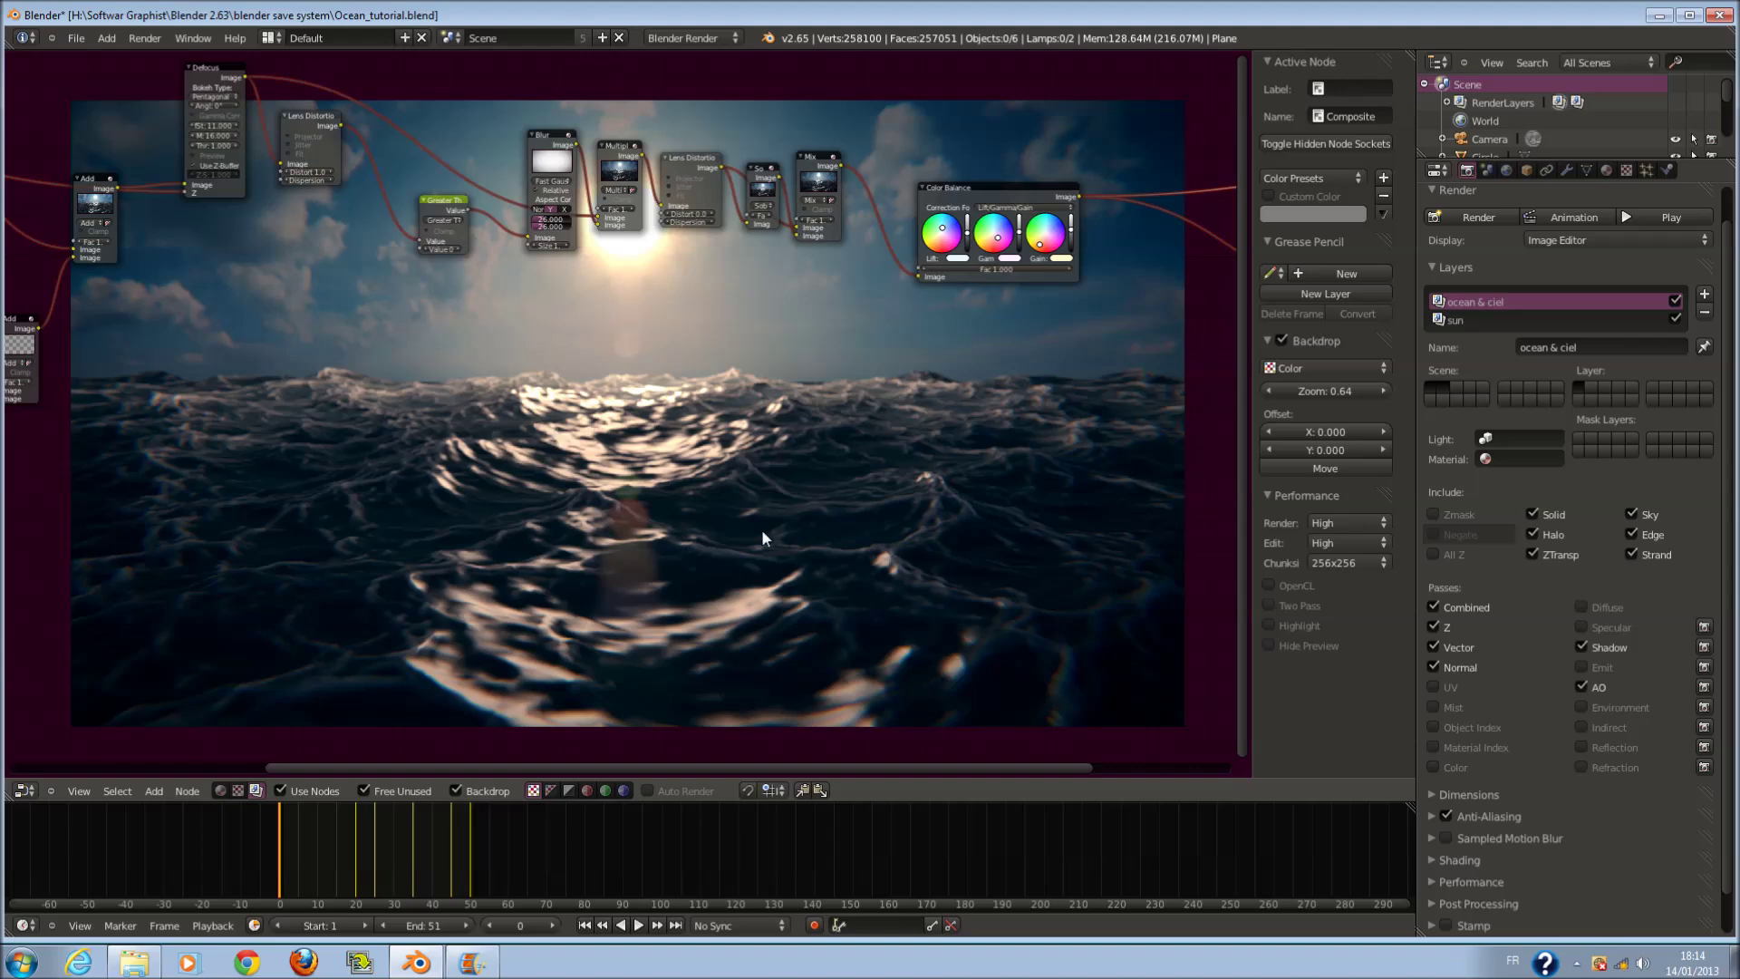
{"action": "scroll", "coordinate": [761, 529], "scroll_direction": "right", "scroll_amount": 5, "text": "ctrl"}
{"action": "key", "text": "shift+a"}
{"action": "mouse_move", "coordinate": [634, 444]}
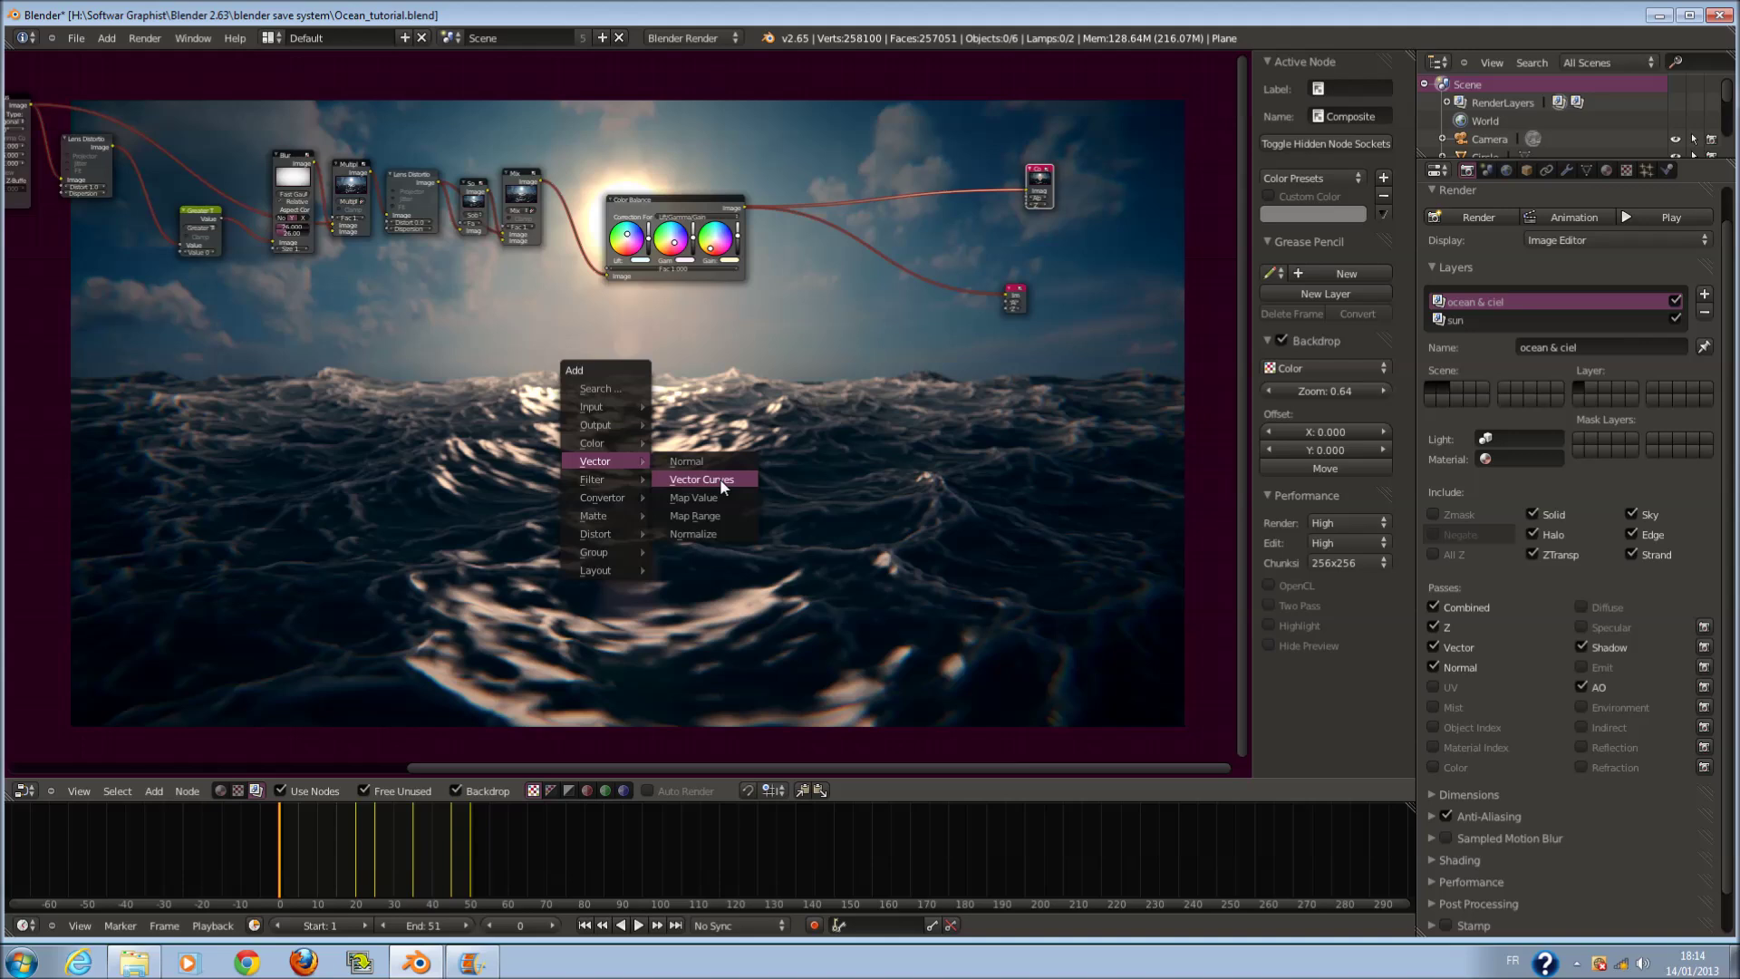
{"action": "left_click", "coordinate": [724, 486]}
{"action": "left_click", "coordinate": [747, 475]}
- Add a Map Value node and place it above the links between the Color Balance and output nodes
{"action": "key", "text": "shift+a"}
{"action": "mouse_move", "coordinate": [770, 475]}
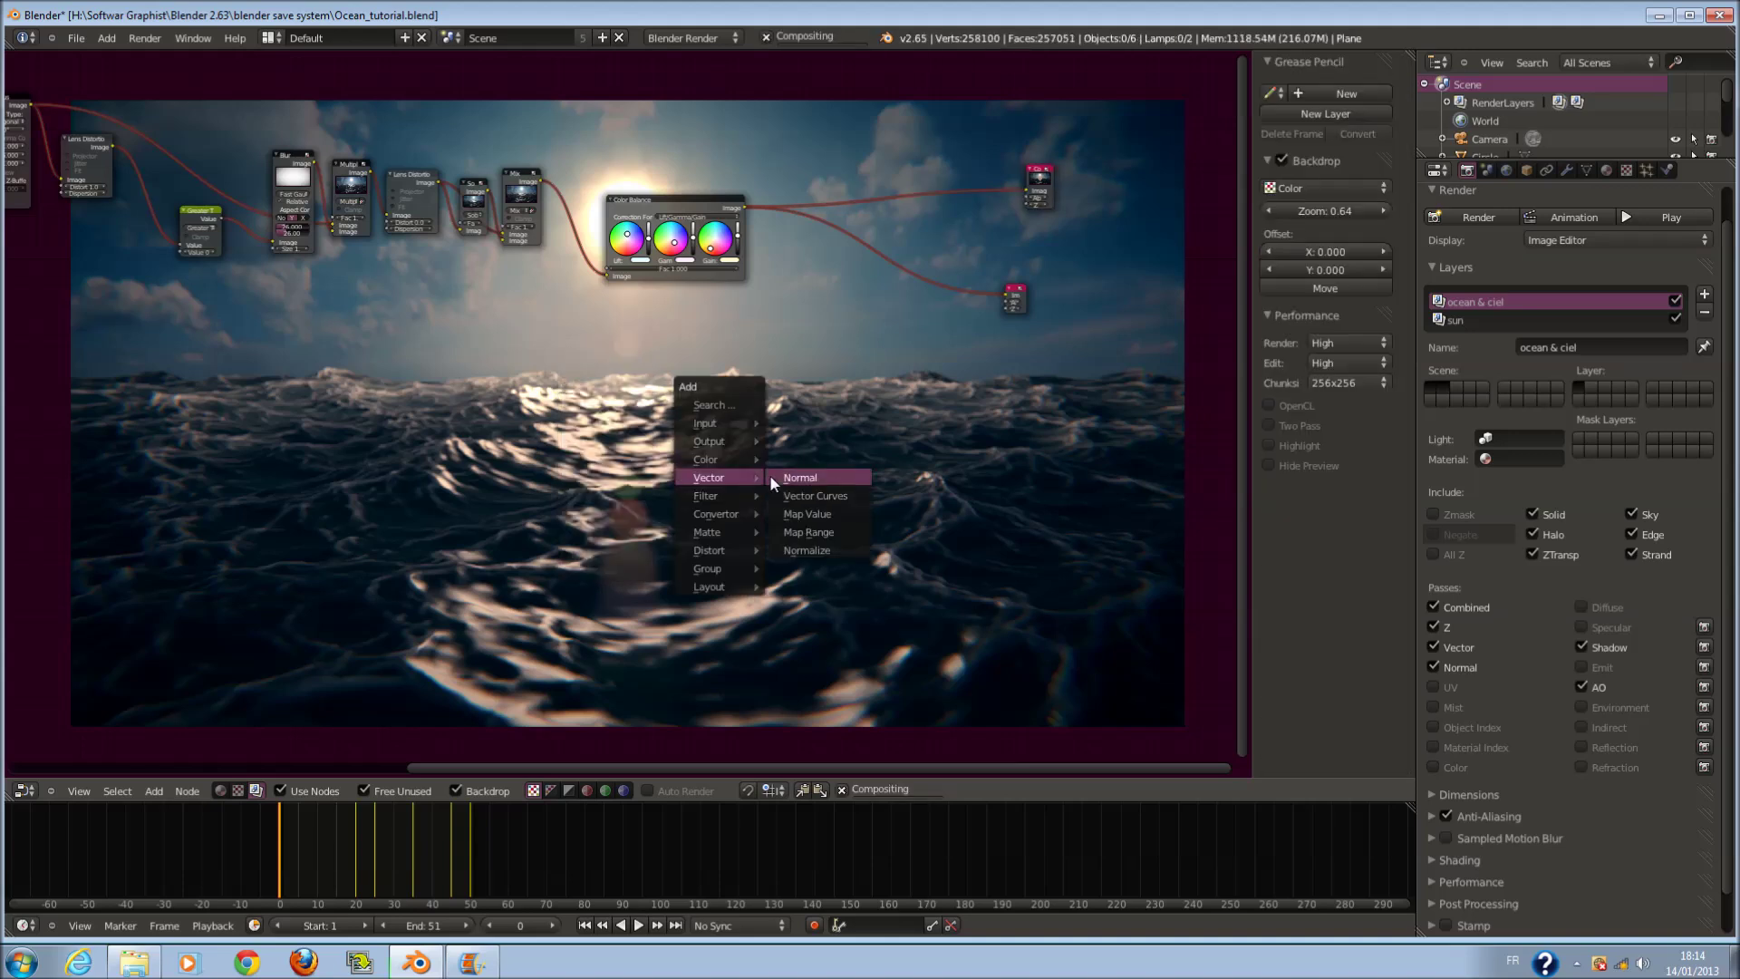
{"action": "left_click", "coordinate": [820, 514]}
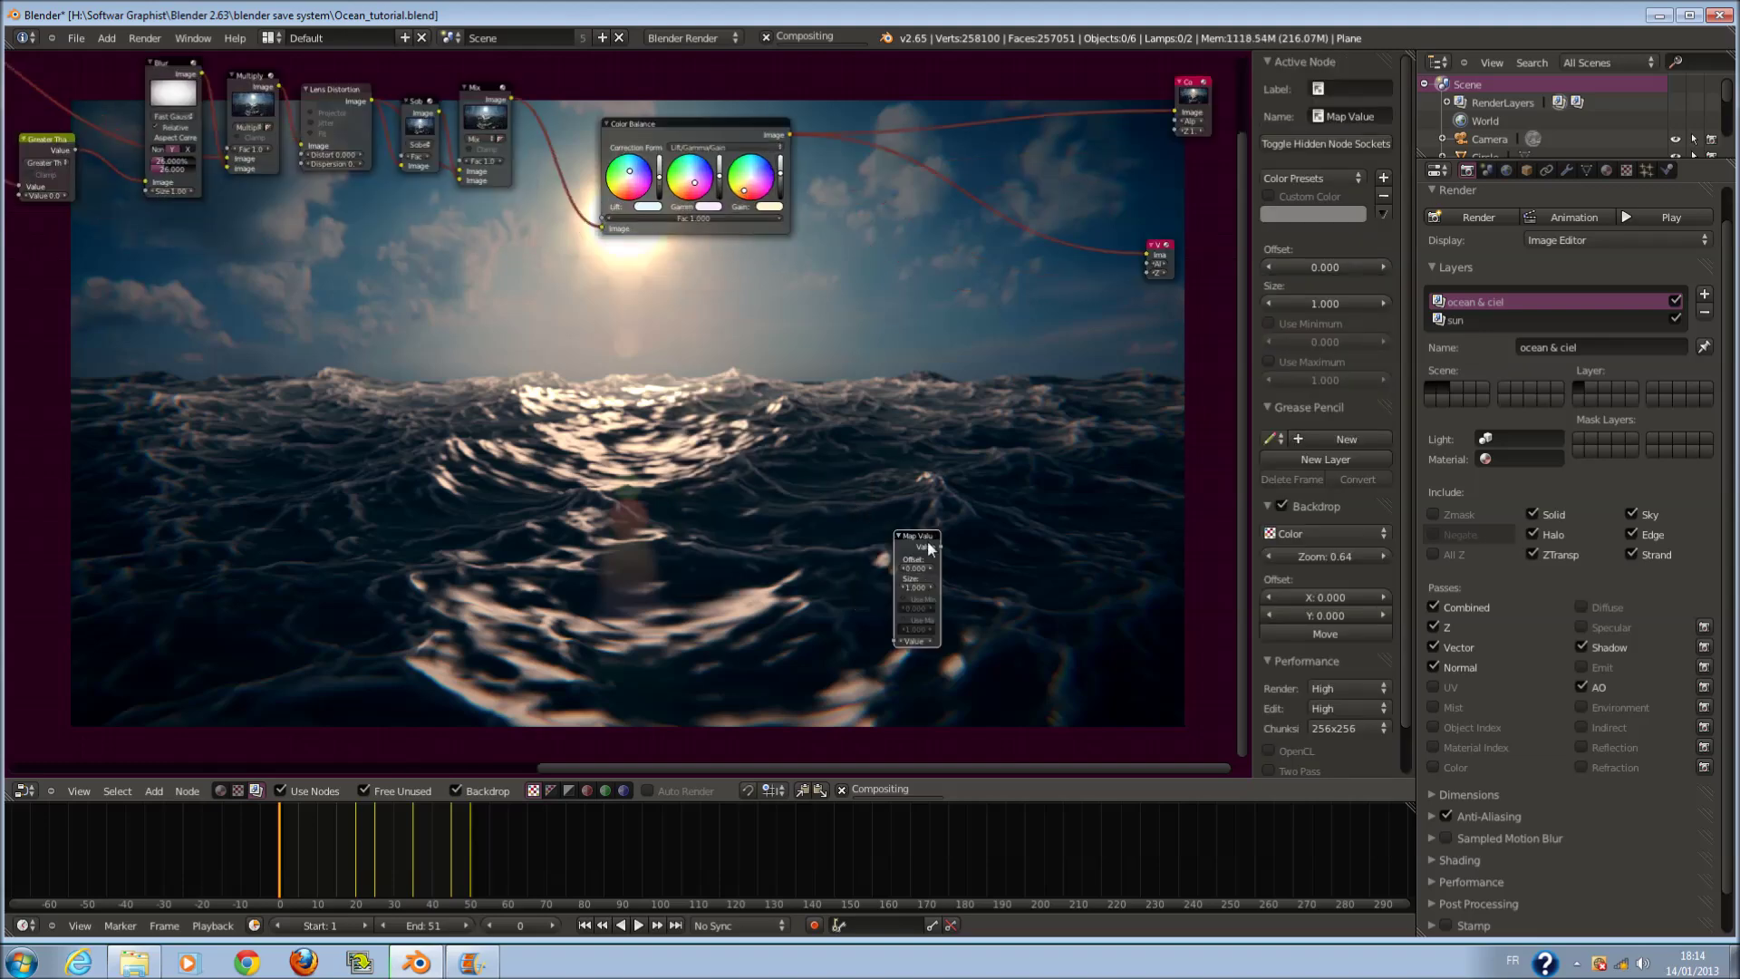
{"action": "left_click", "coordinate": [877, 359]}
{"action": "scroll", "coordinate": [887, 380], "scroll_direction": "up", "scroll_amount": 2}
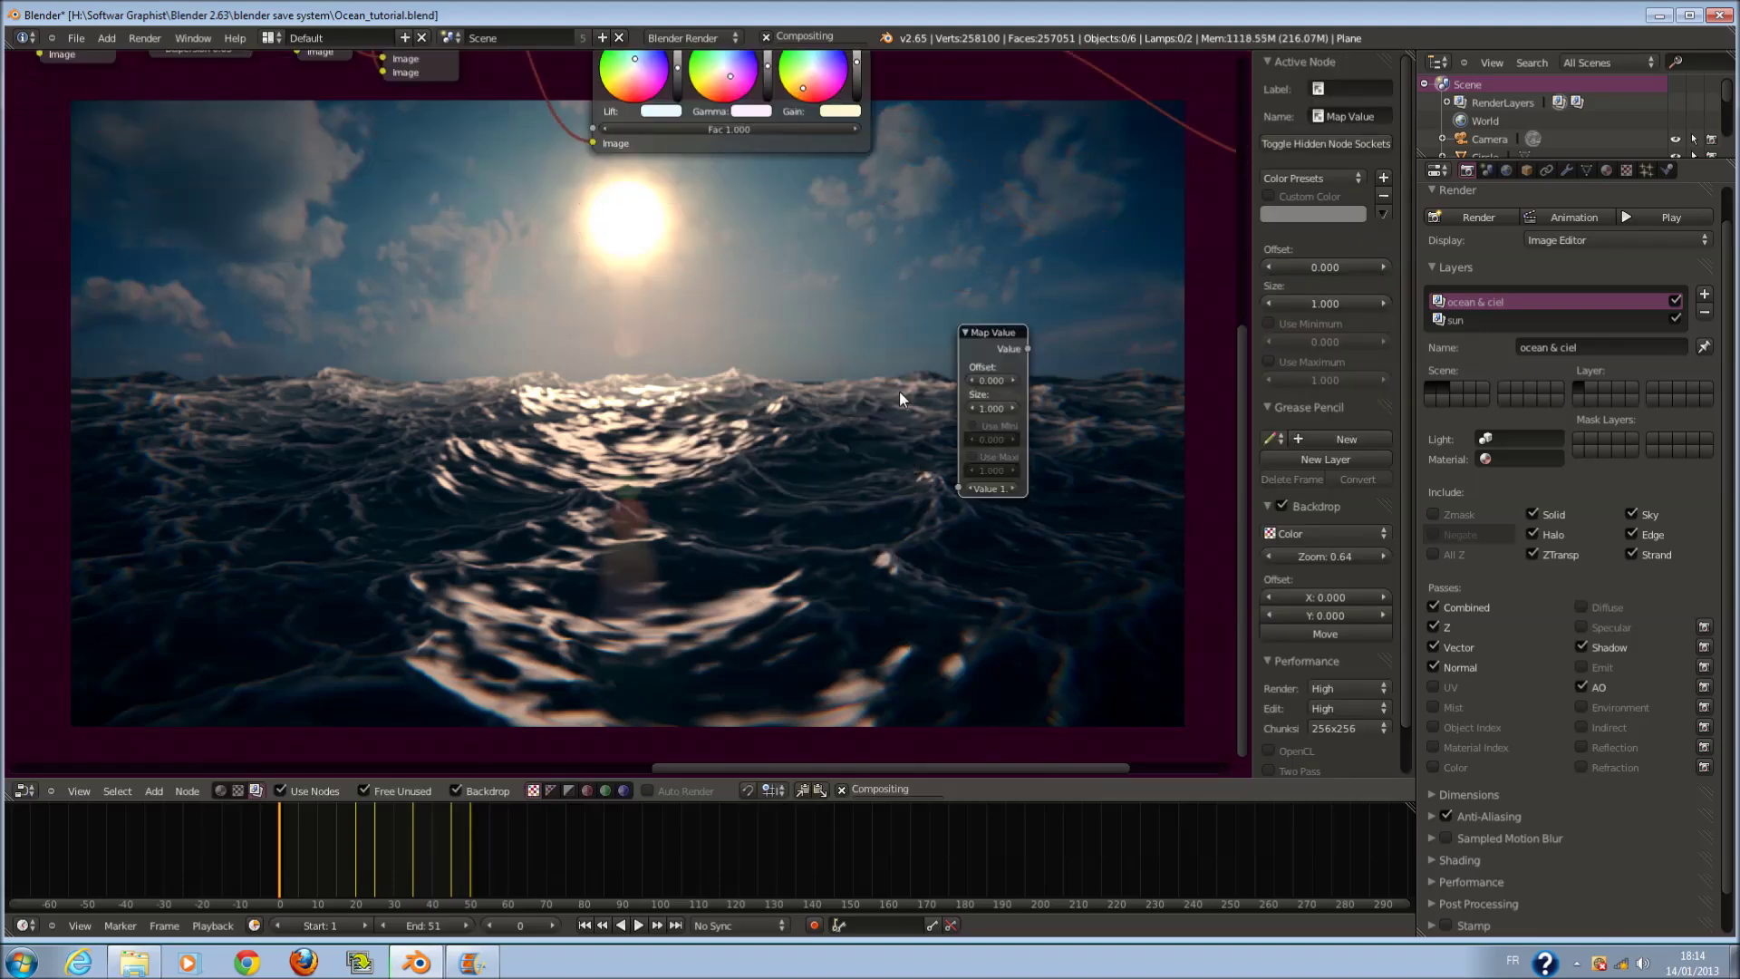
{"action": "scroll", "coordinate": [888, 399], "scroll_direction": "down", "scroll_amount": 3}
{"action": "left_click_drag", "start_coordinate": [807, 605], "coordinate": [774, 247]}
- Connect the Z output of the ocean & ciel Render Layers node to the Map Value node's input
{"action": "scroll", "coordinate": [774, 246], "scroll_direction": "down", "scroll_amount": 5}
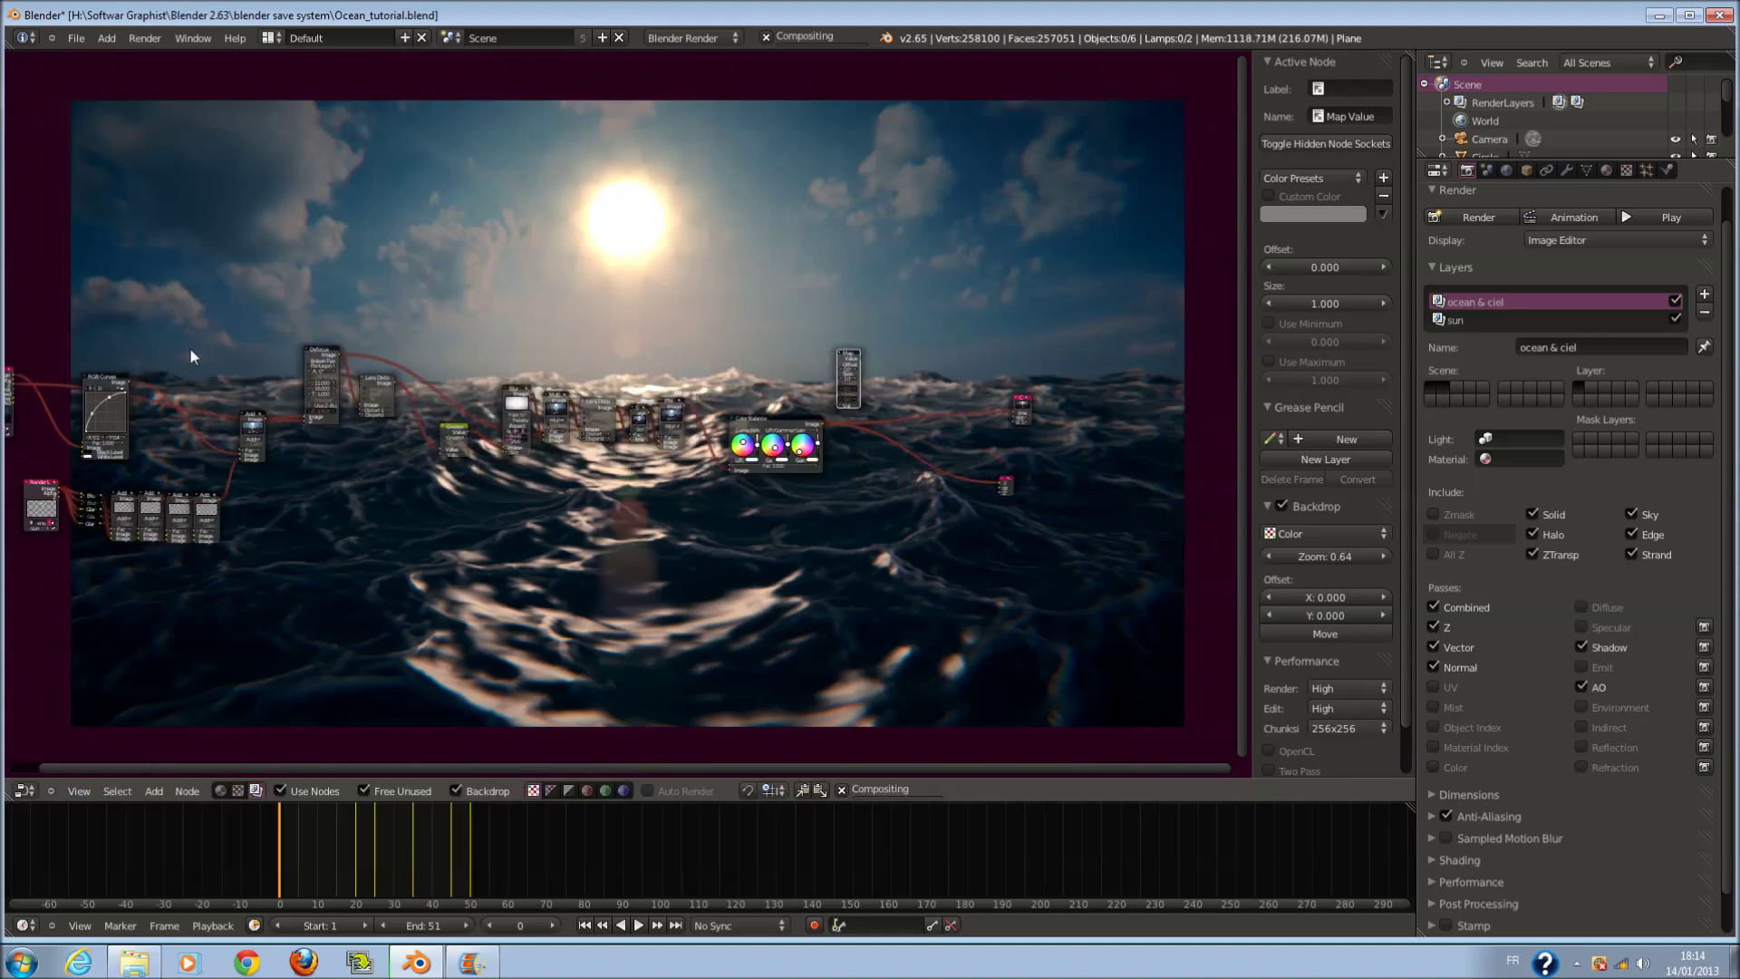
{"action": "scroll", "coordinate": [144, 368], "scroll_direction": "up", "scroll_amount": 2}
{"action": "left_click", "coordinate": [163, 370]}
{"action": "scroll", "coordinate": [175, 381], "scroll_direction": "up", "scroll_amount": 4}
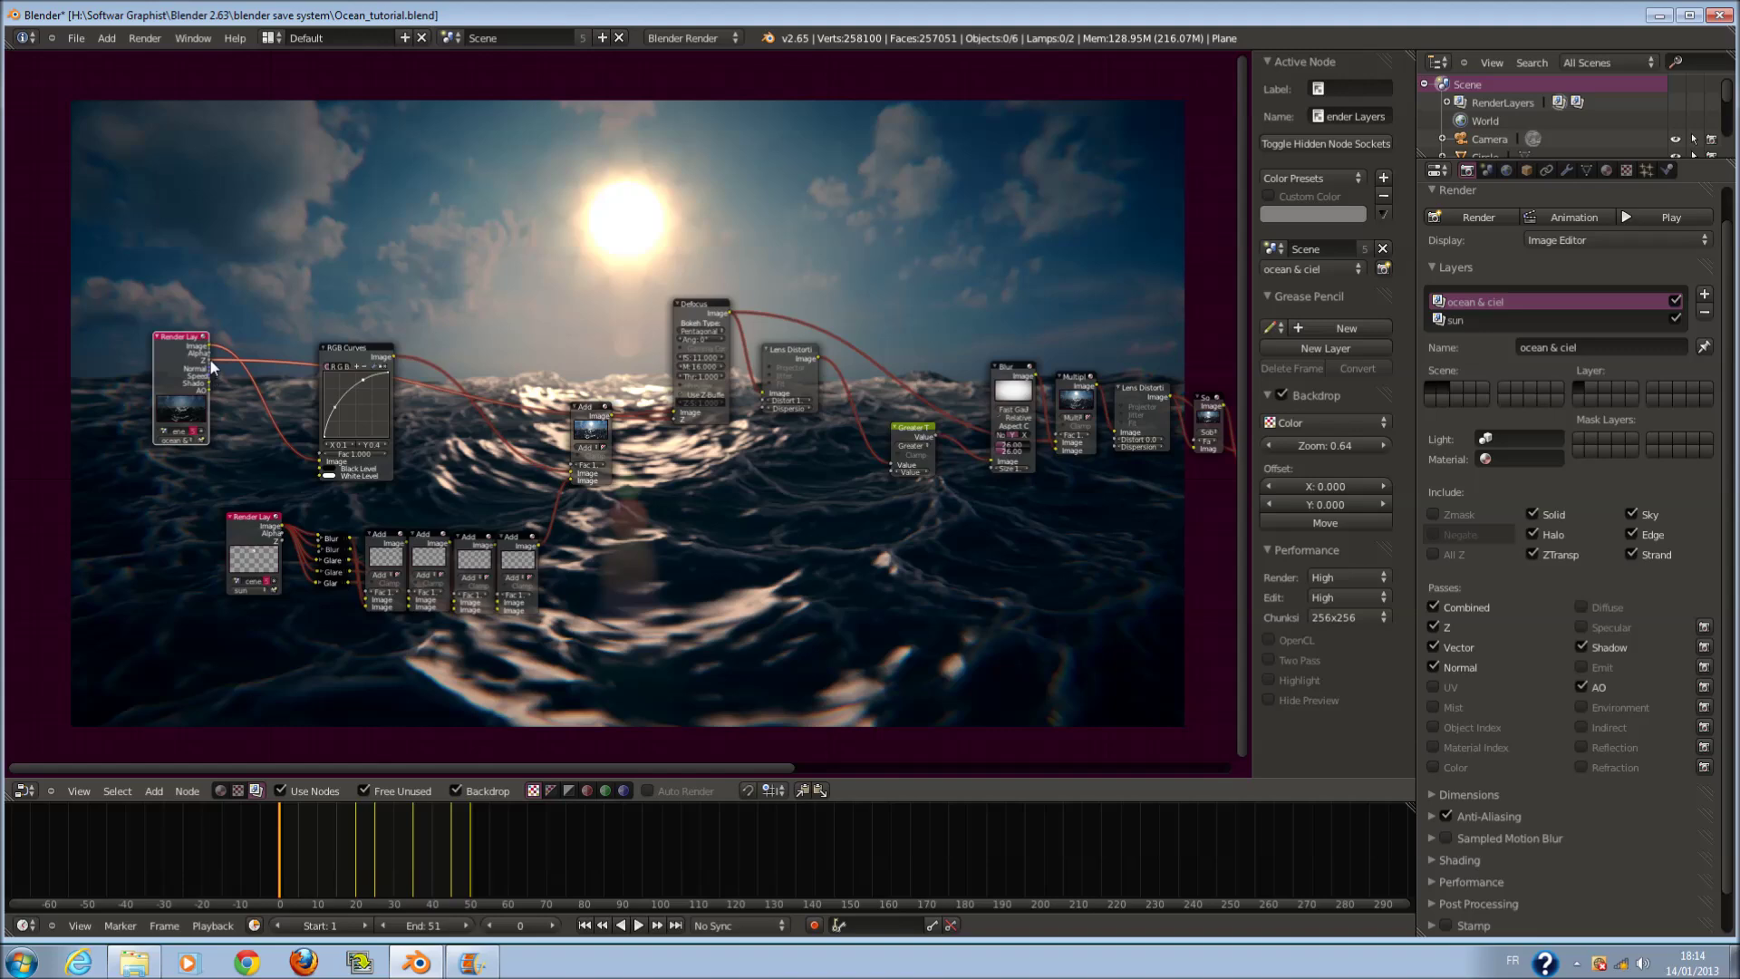
{"action": "scroll", "coordinate": [210, 361], "scroll_direction": "down", "scroll_amount": 3}
{"action": "scroll", "coordinate": [214, 376], "scroll_direction": "down", "scroll_amount": 2, "text": "ctrl"}
{"action": "scroll", "coordinate": [220, 393], "scroll_direction": "up", "scroll_amount": 2}
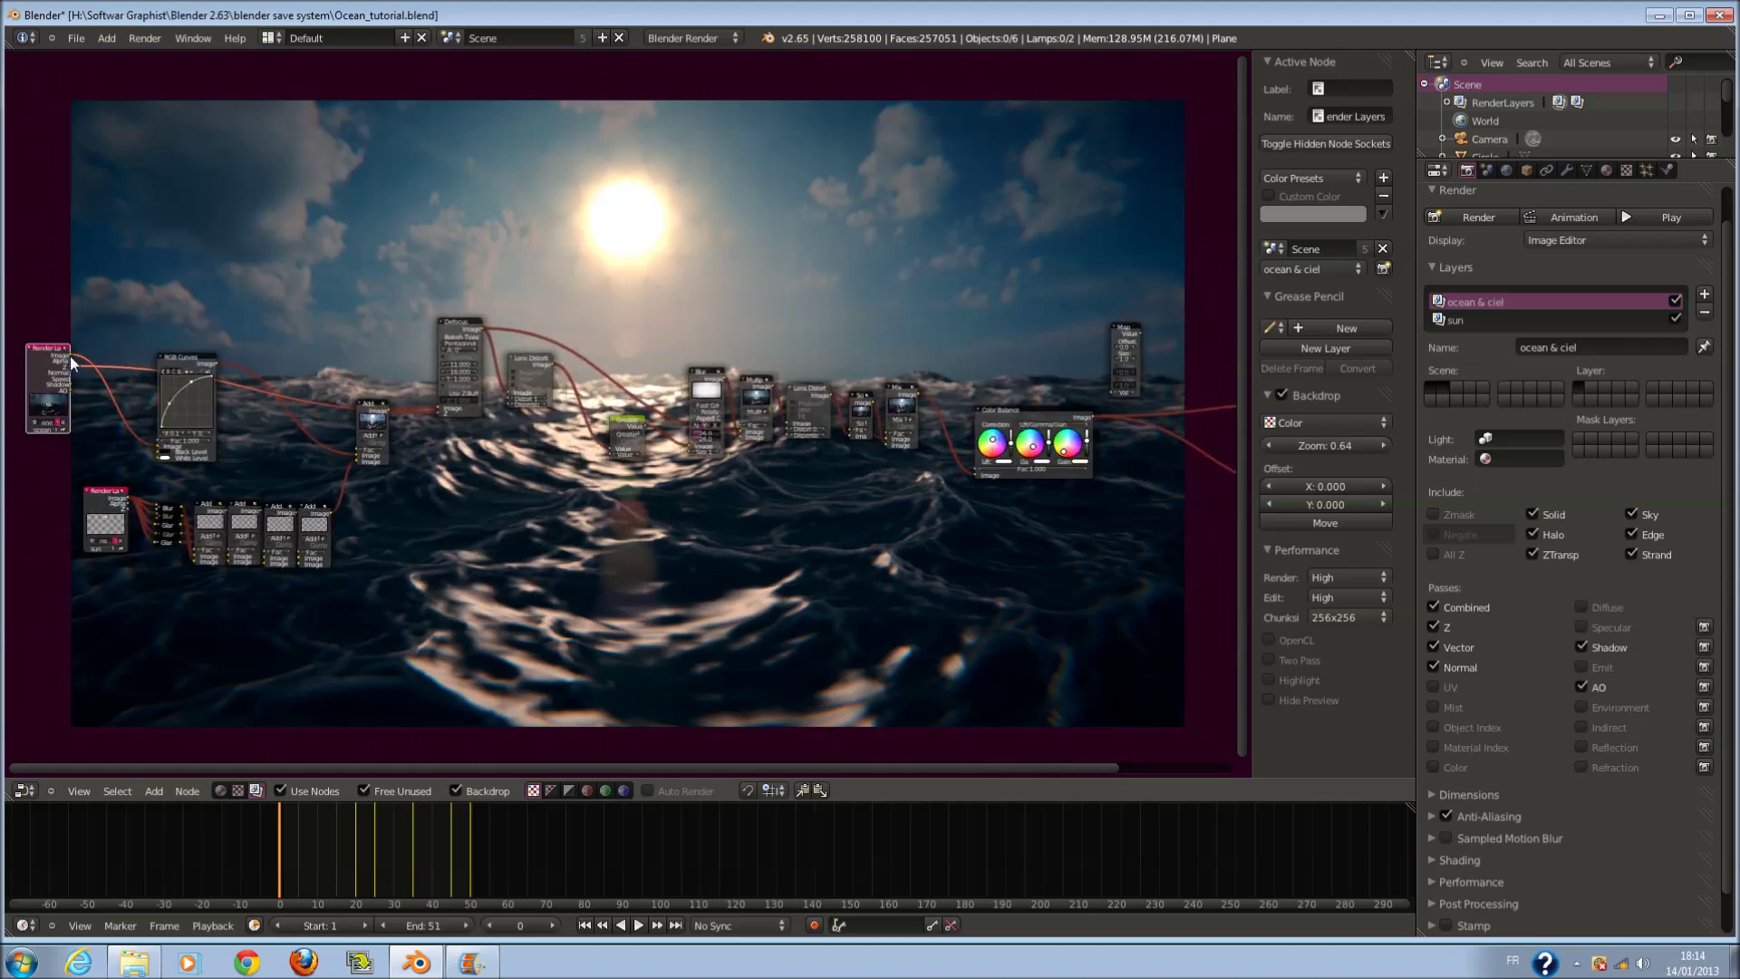
{"action": "left_click_drag", "start_coordinate": [69, 360], "coordinate": [1129, 389]}
{"action": "scroll", "coordinate": [1129, 389], "scroll_direction": "up", "scroll_amount": 2}
- Duplicate the Mix node onto the link between Color Balance and Composite, and connect the Map Value output to its Fac
{"action": "middle_click_drag", "start_coordinate": [1129, 389], "coordinate": [322, 419]}
{"action": "scroll", "coordinate": [322, 418], "scroll_direction": "up", "scroll_amount": 2}
{"action": "left_click", "coordinate": [111, 439]}
{"action": "key", "text": "shift+d"}
{"action": "left_click", "coordinate": [745, 389]}
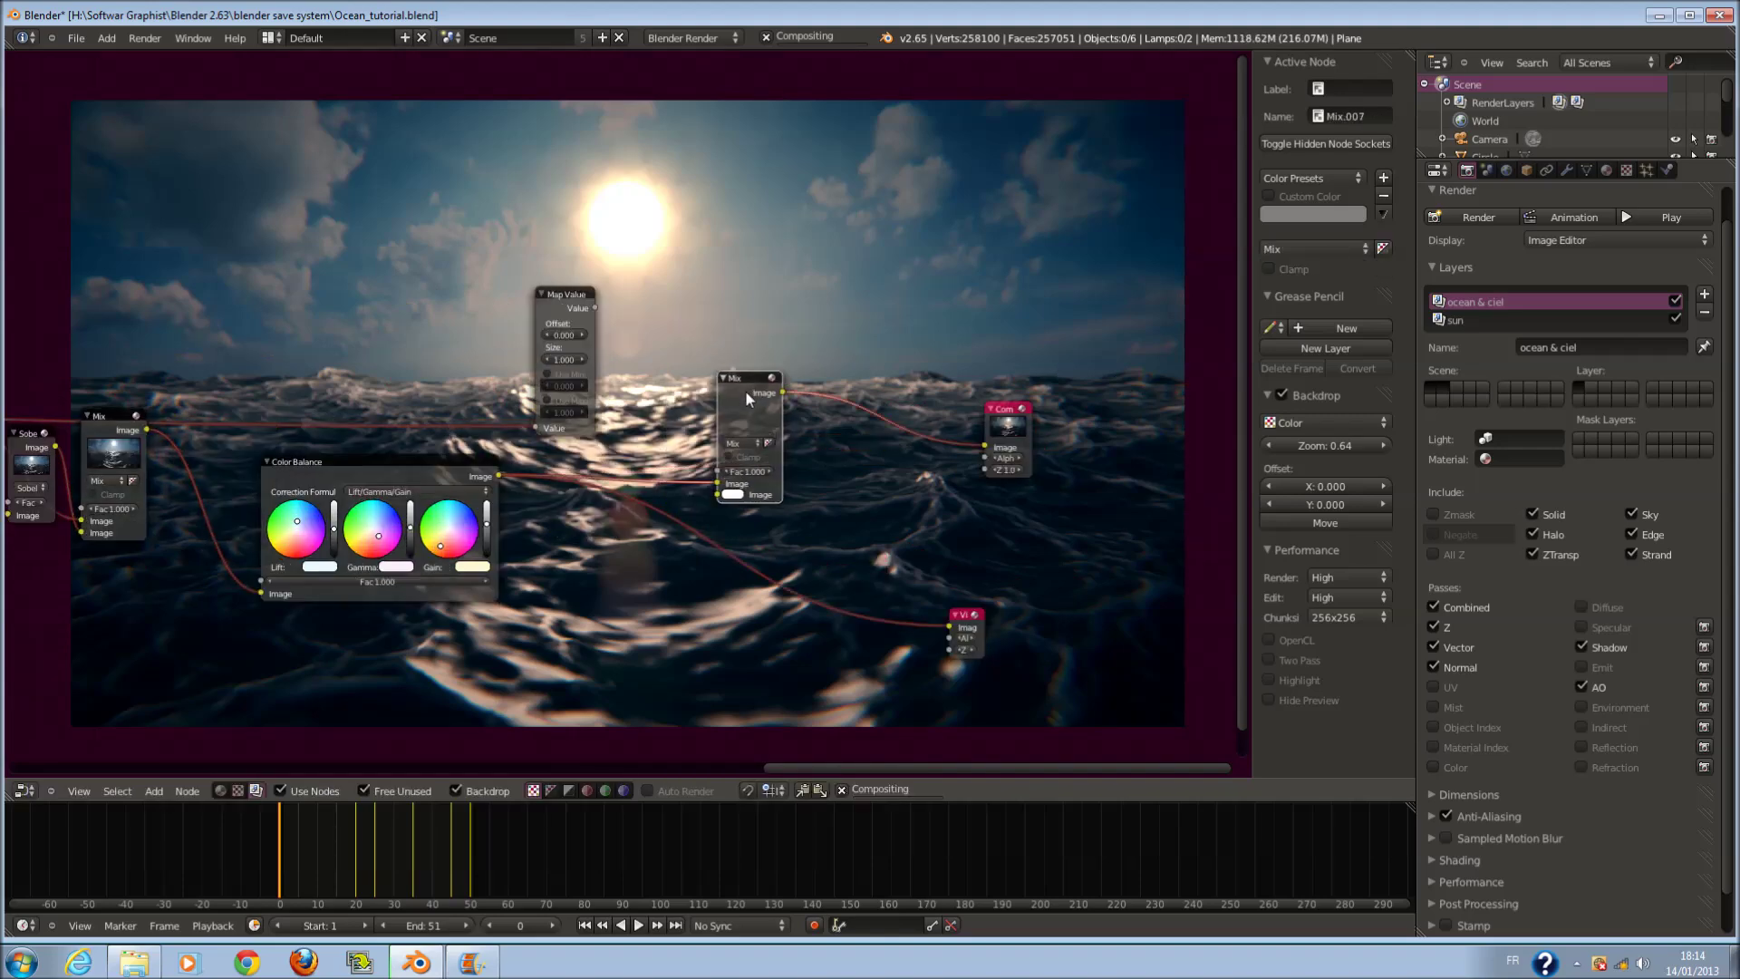
{"action": "scroll", "coordinate": [629, 292], "scroll_direction": "up", "scroll_amount": 1}
{"action": "left_click_drag", "start_coordinate": [589, 283], "coordinate": [743, 487]}
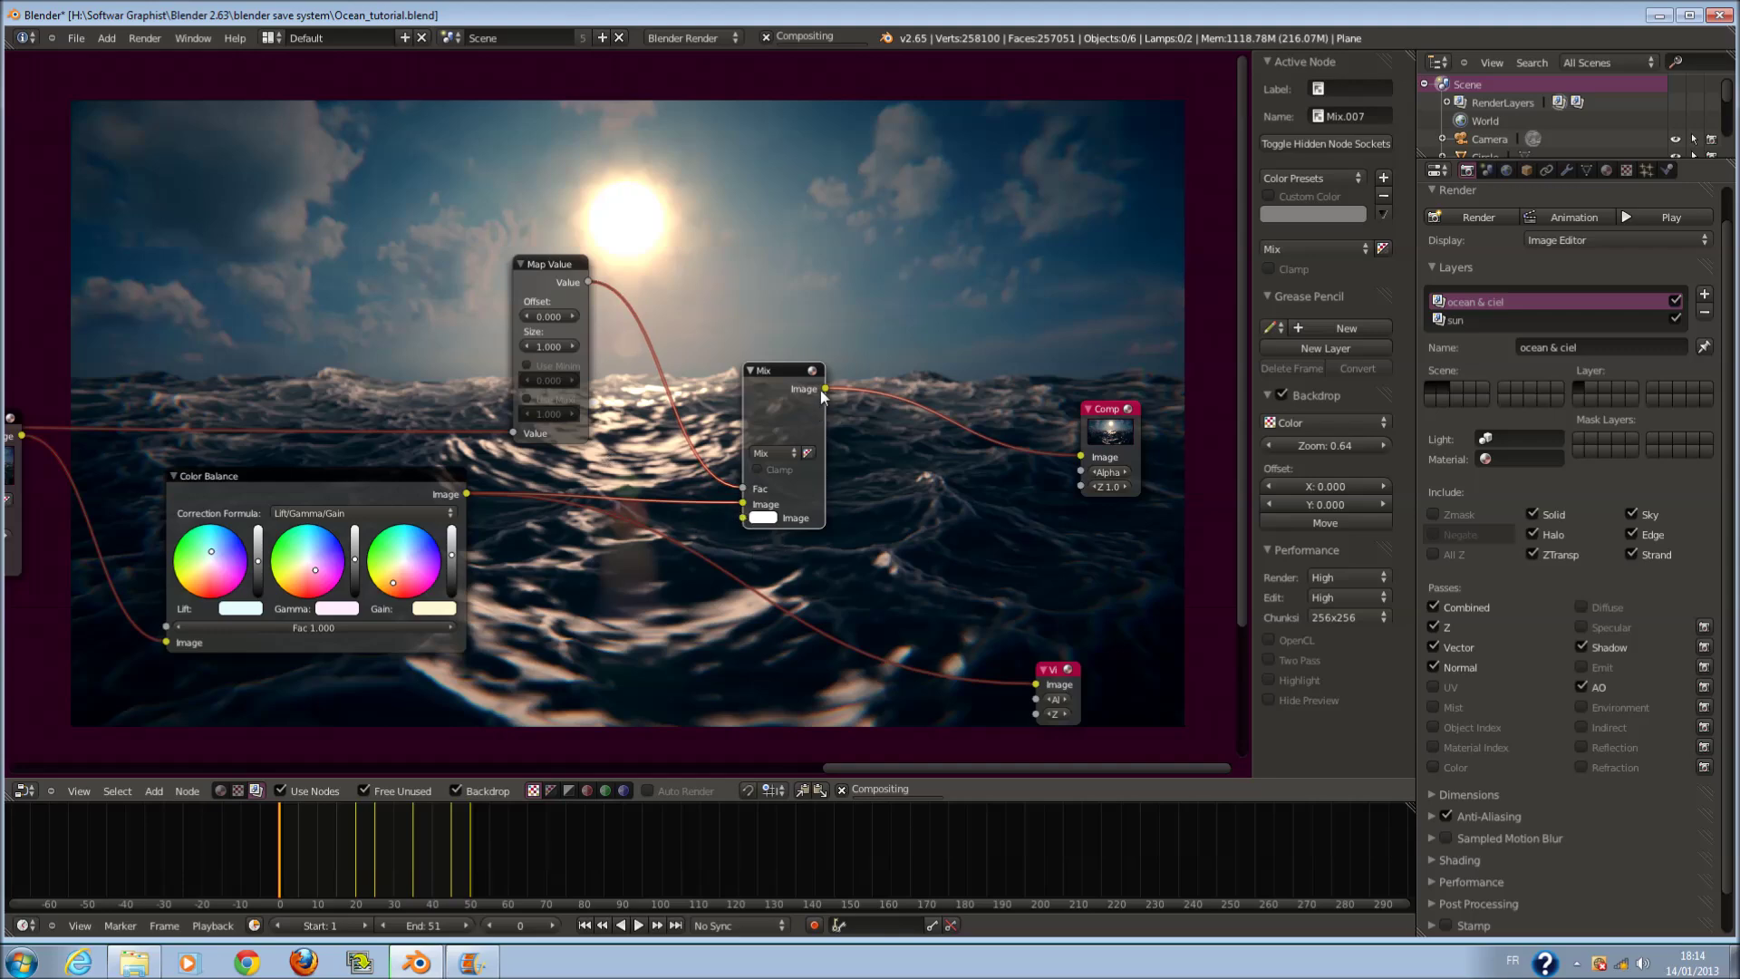
{"action": "scroll", "coordinate": [867, 636], "scroll_direction": "up", "scroll_amount": 2}
- Set the duplicated Mix node's blend mode to Multiply and connect its output to the Viewer node
{"action": "left_click", "coordinate": [837, 465]}
{"action": "left_click", "coordinate": [852, 405]}
{"action": "middle_click_drag", "start_coordinate": [1024, 418], "coordinate": [933, 470]}
{"action": "scroll", "coordinate": [642, 278], "scroll_direction": "up", "scroll_amount": 2}
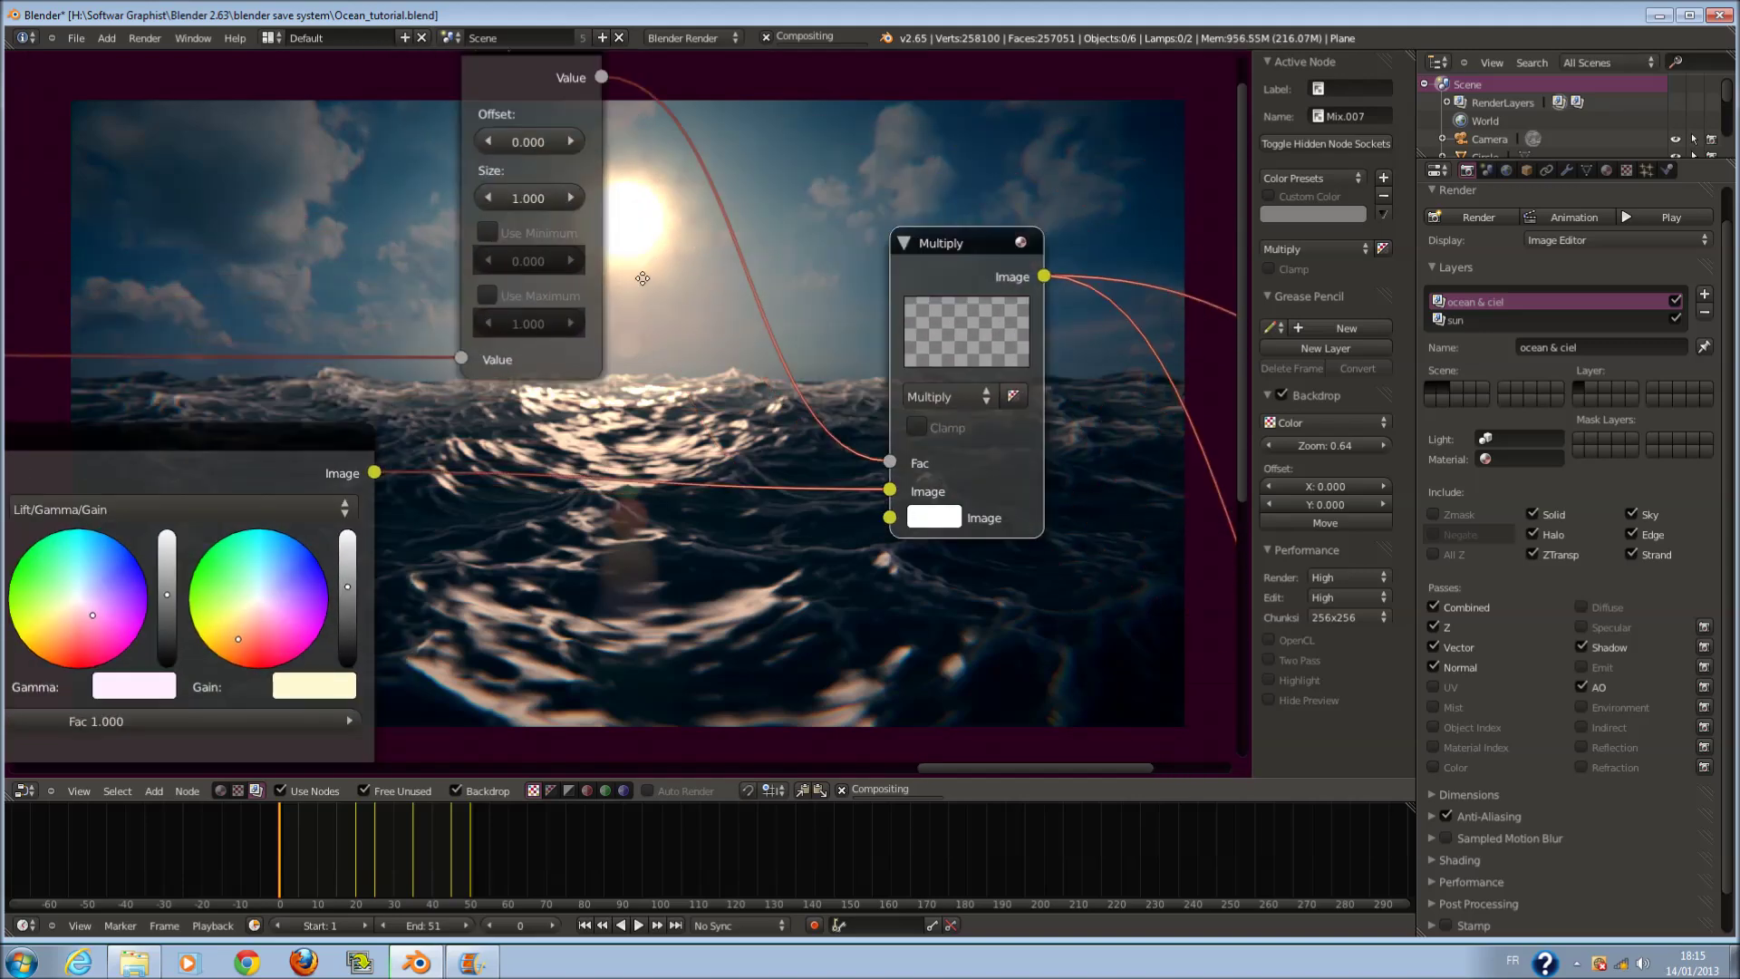
- Enable Use Minimum and Use Maximum on the Map Value node and set its Size to 0.05
{"action": "middle_click_drag", "start_coordinate": [643, 278], "coordinate": [575, 338]}
{"action": "scroll", "coordinate": [572, 286], "scroll_direction": "down", "scroll_amount": 1}
{"action": "scroll", "coordinate": [602, 300], "scroll_direction": "up", "scroll_amount": 1}
{"action": "scroll", "coordinate": [605, 308], "scroll_direction": "up", "scroll_amount": 1}
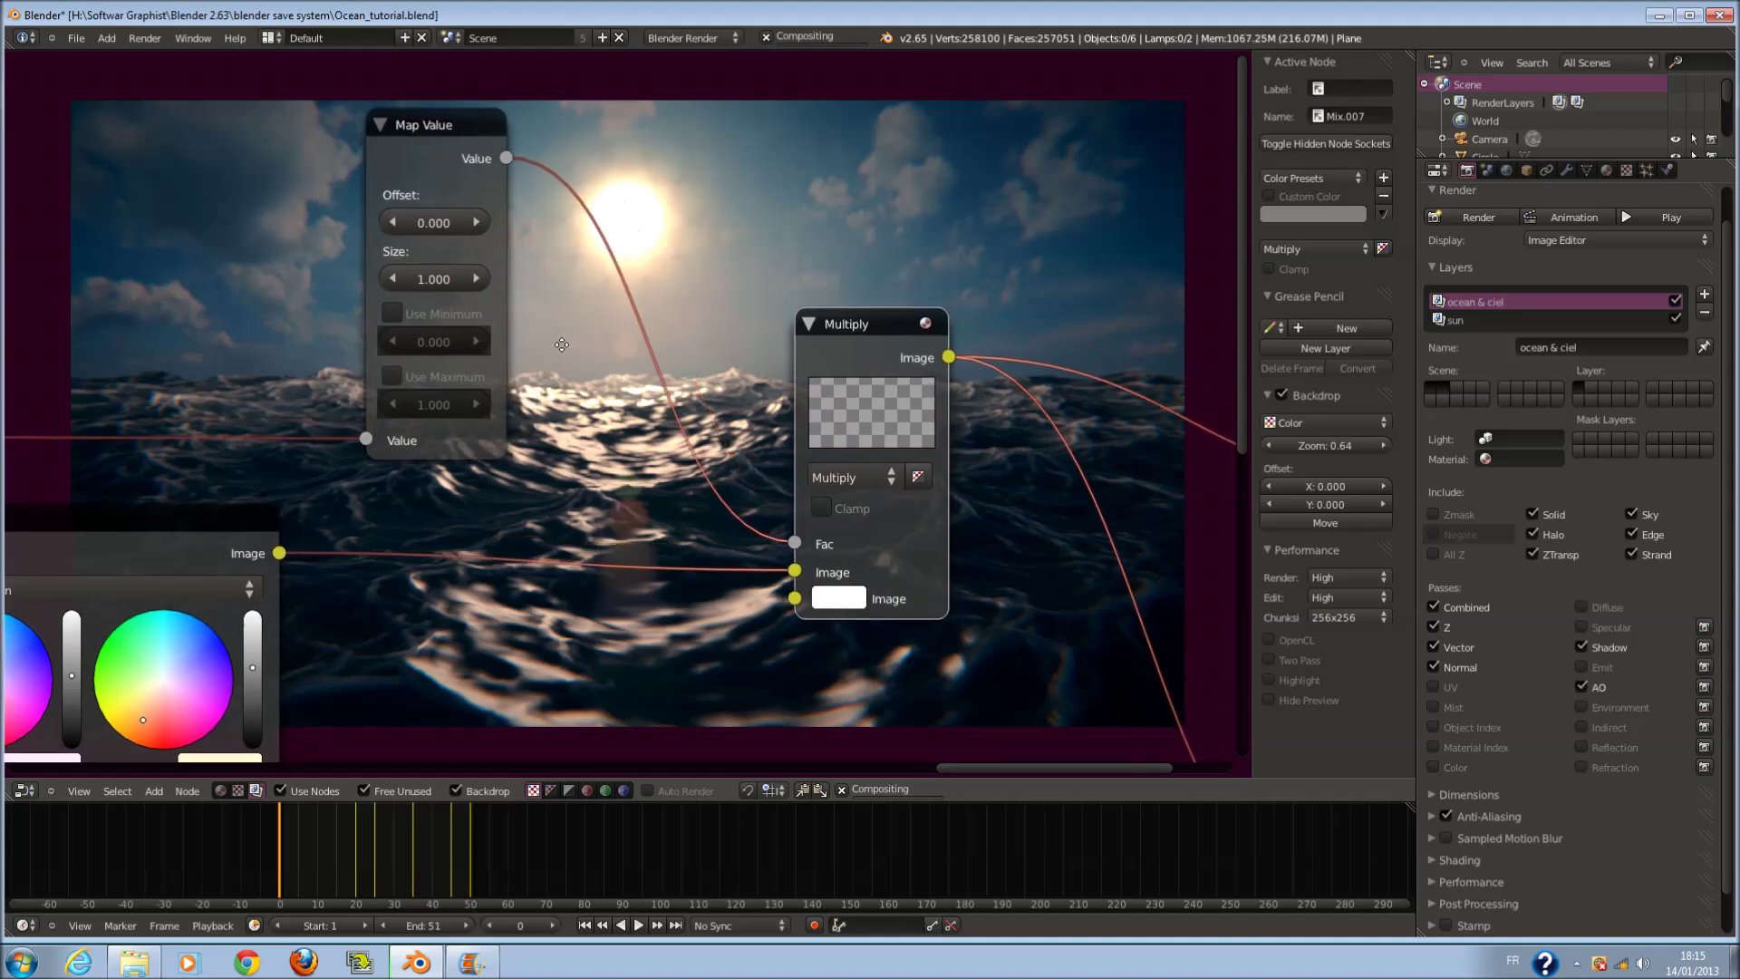
{"action": "middle_click_drag", "start_coordinate": [605, 308], "coordinate": [580, 339]}
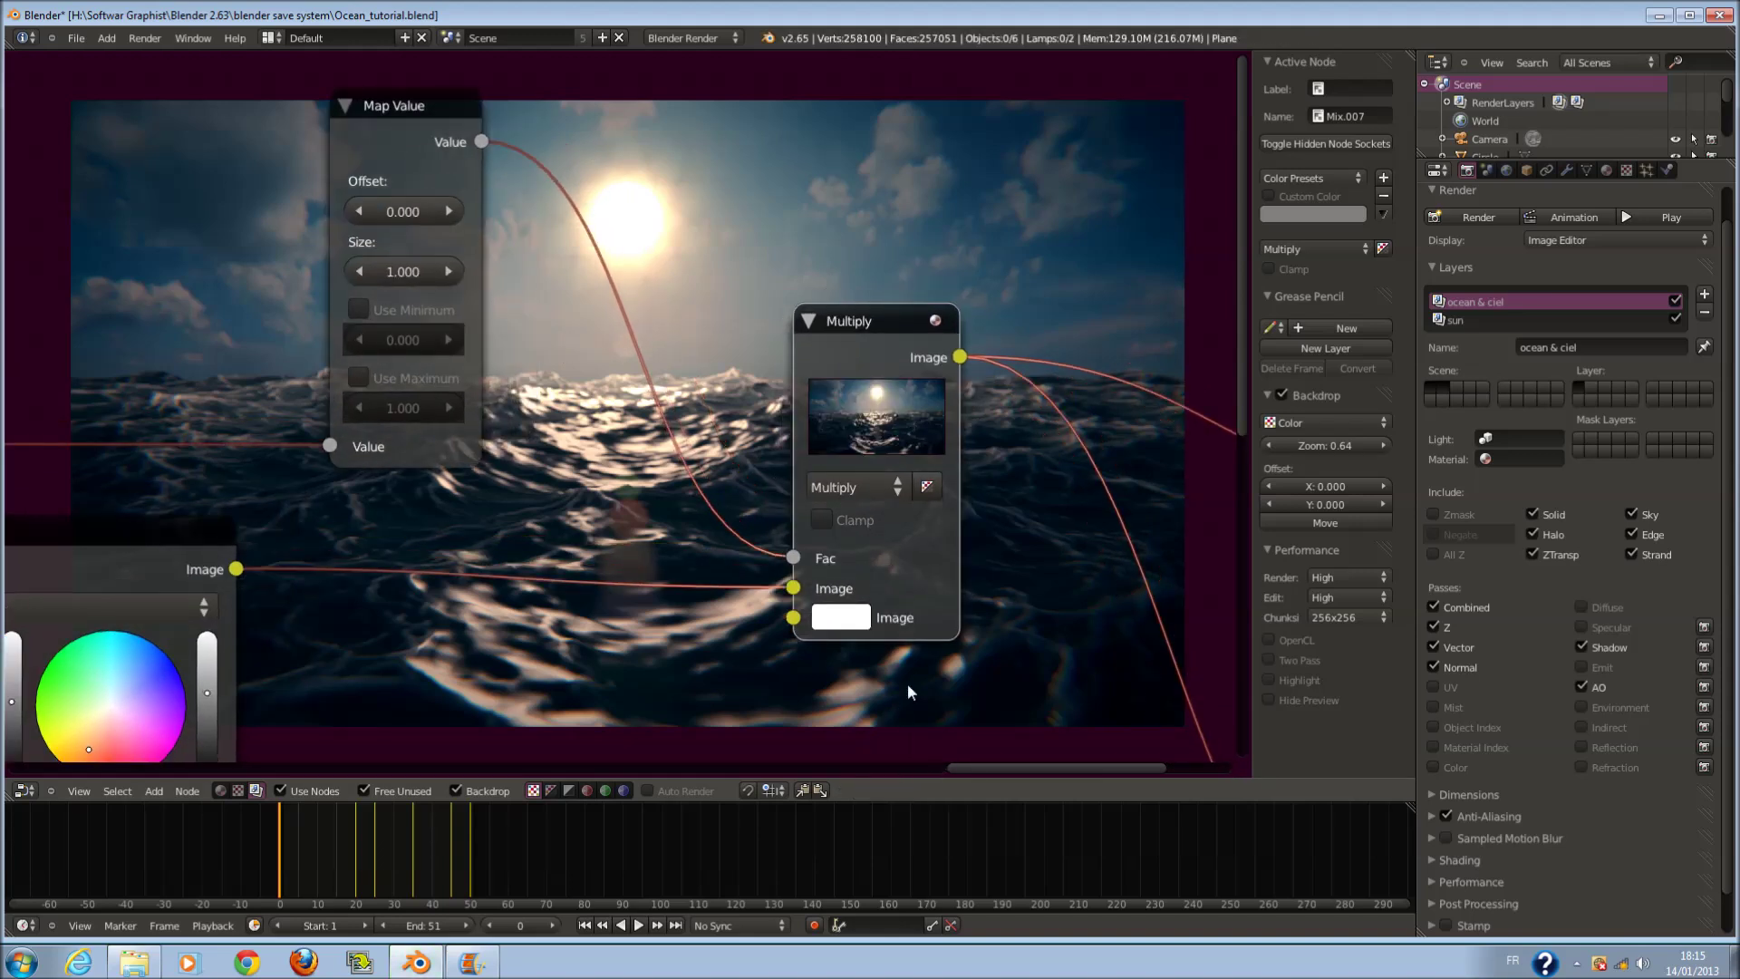
{"action": "left_click", "coordinate": [362, 307]}
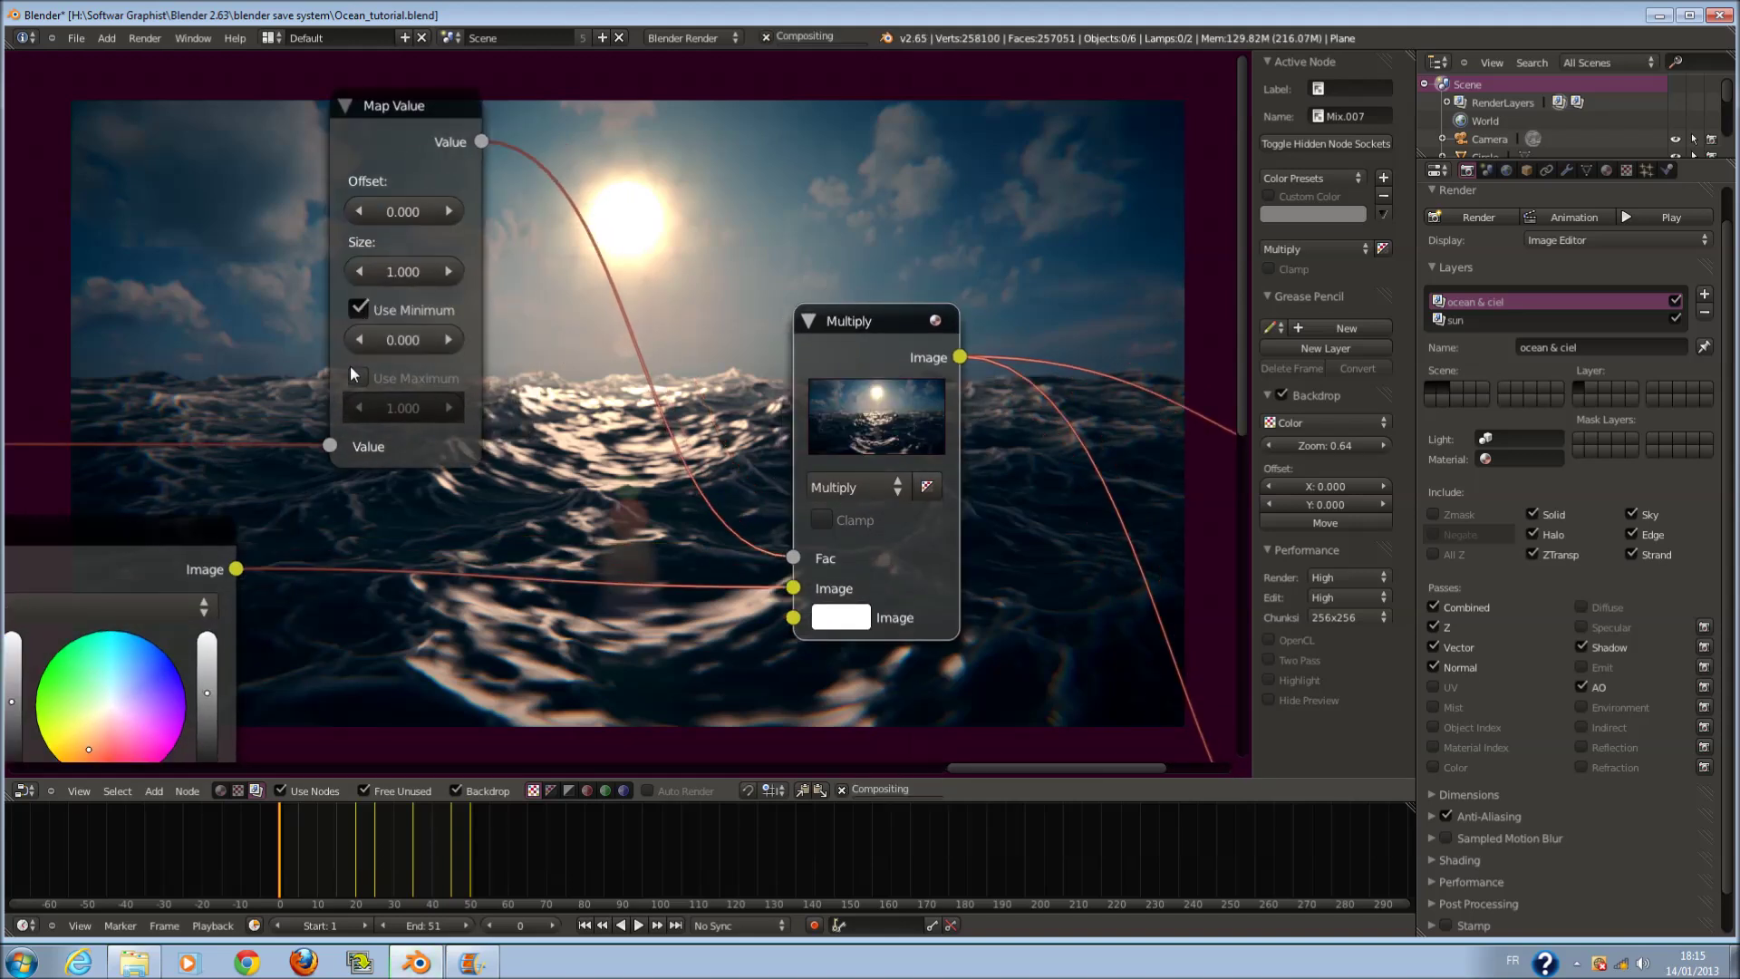
{"action": "left_click", "coordinate": [355, 382]}
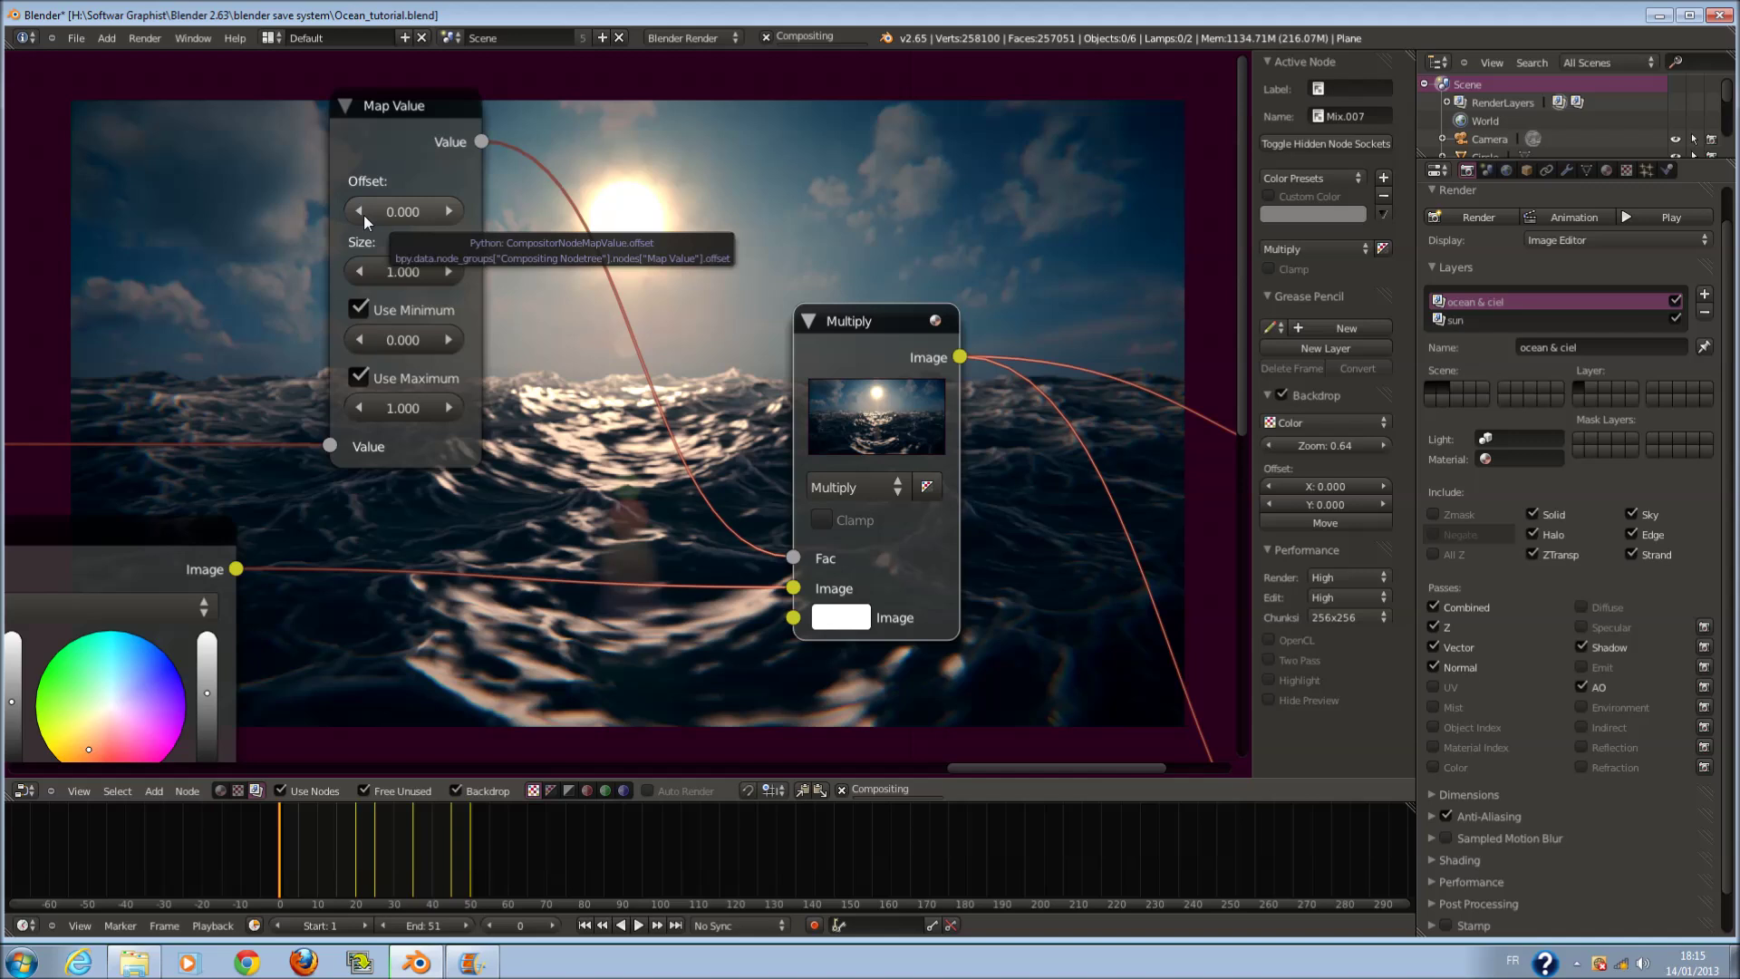
{"action": "left_click", "coordinate": [377, 271]}
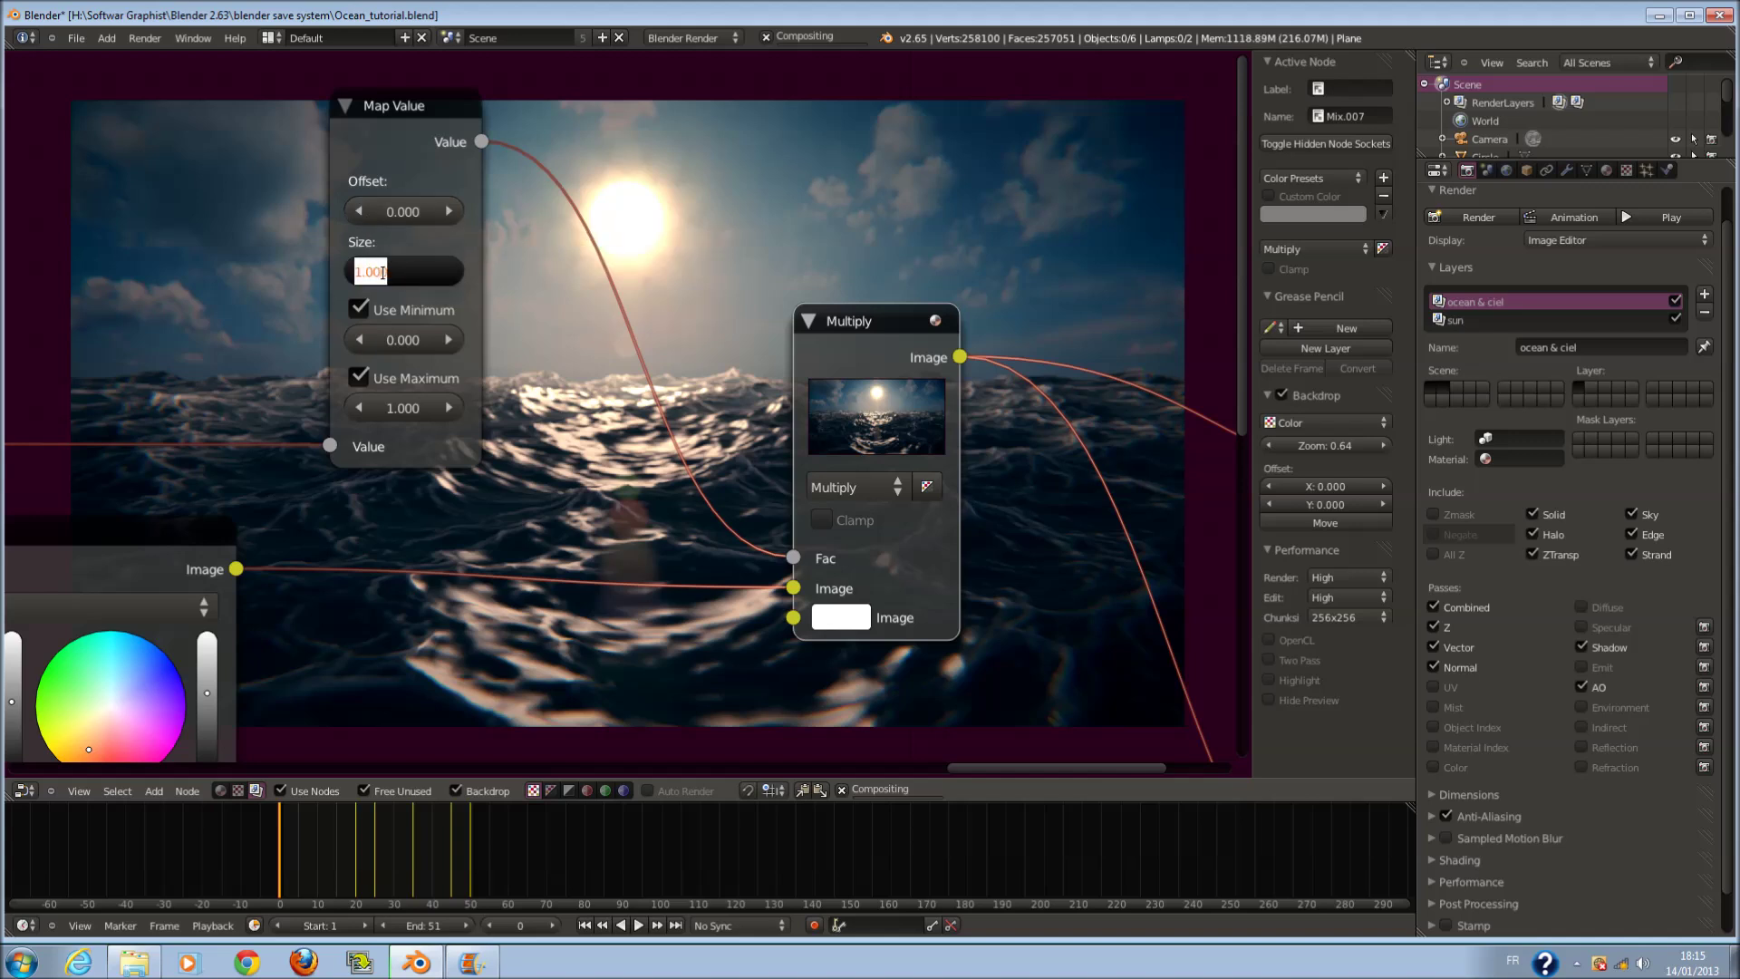
{"action": "type", "text": "0.05"}
{"action": "key", "text": "Return"}
- Set the second image colour of the new Multiply node to a bright blue
{"action": "scroll", "coordinate": [584, 324], "scroll_direction": "up", "scroll_amount": 1}
{"action": "left_click", "coordinate": [886, 640]}
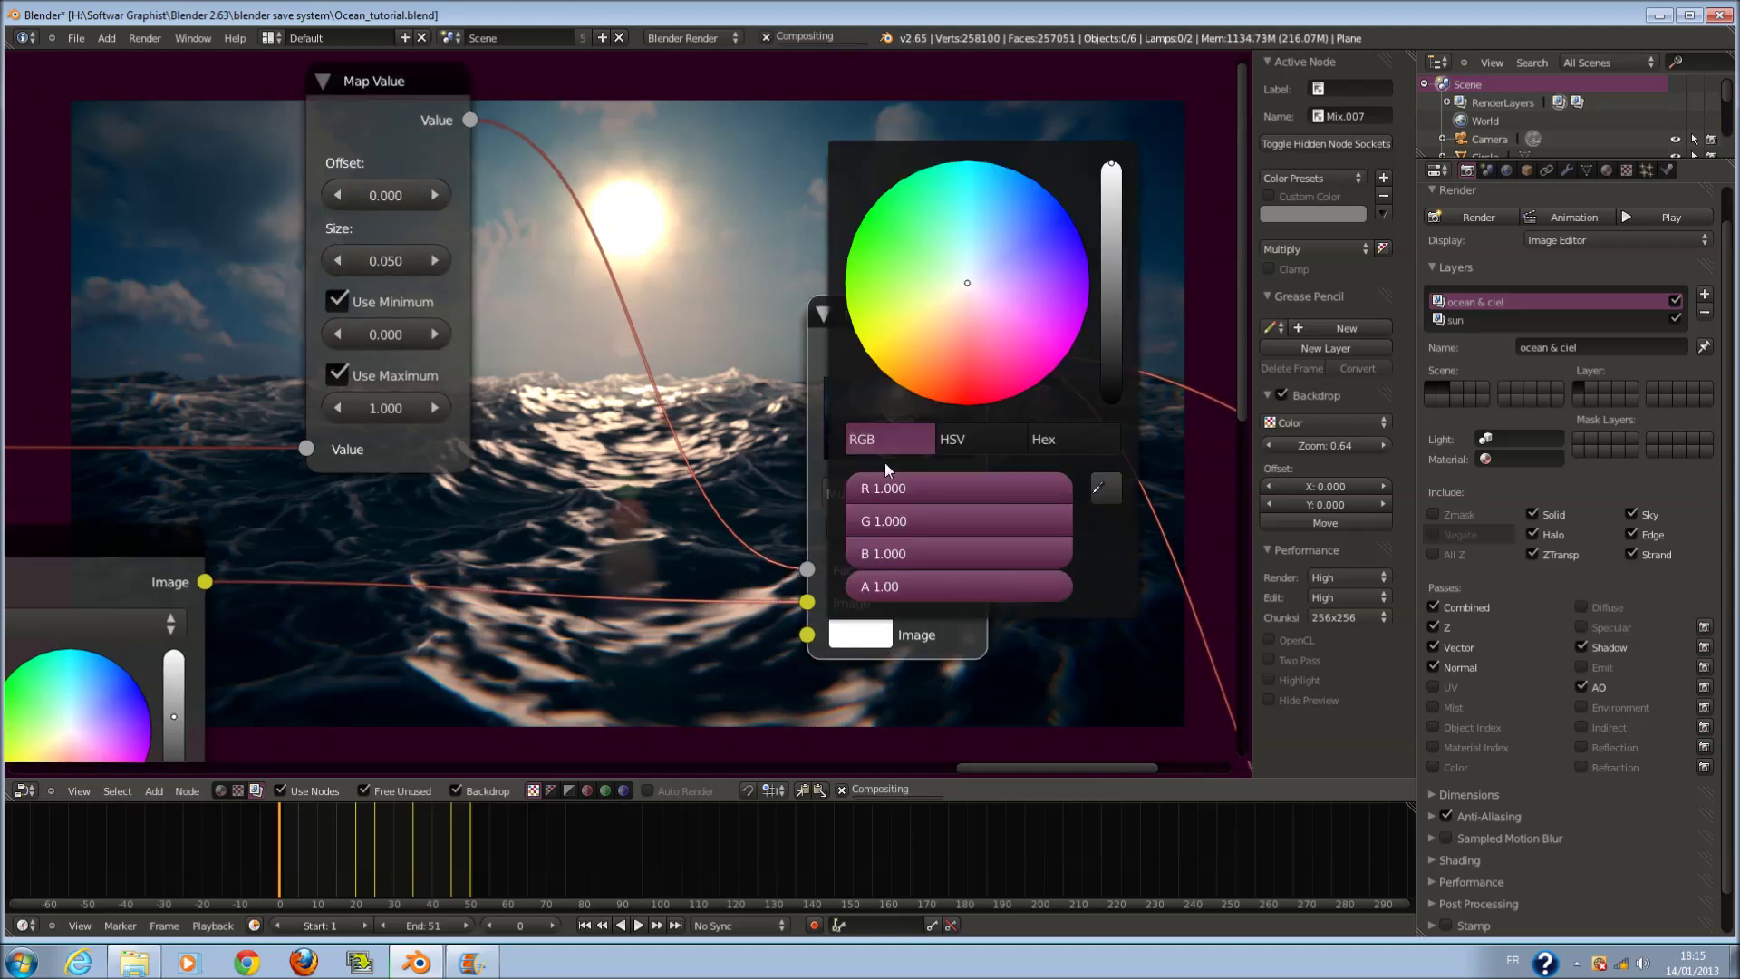
{"action": "left_click_drag", "start_coordinate": [1020, 221], "coordinate": [1069, 166]}
{"action": "scroll", "coordinate": [546, 508], "scroll_direction": "down", "scroll_amount": 1}
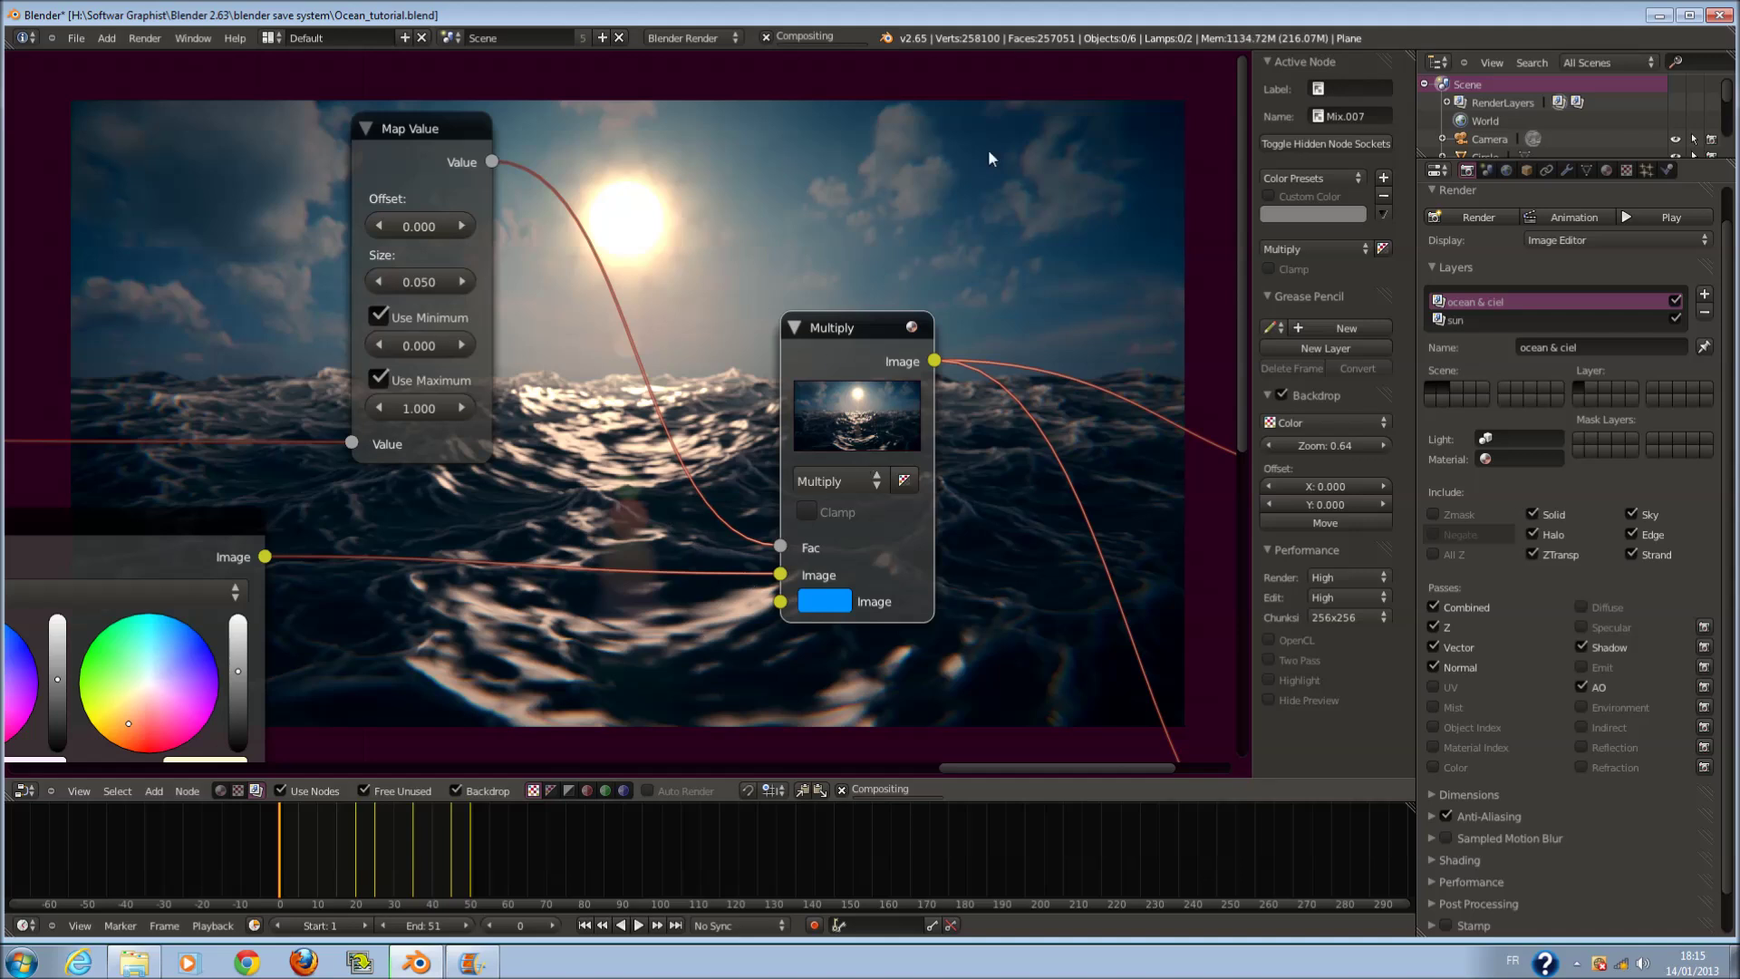
- Raise the Map Value node's Offset to 0.1 and then to 39.324
{"action": "scroll", "coordinate": [808, 475], "scroll_direction": "up", "scroll_amount": 1}
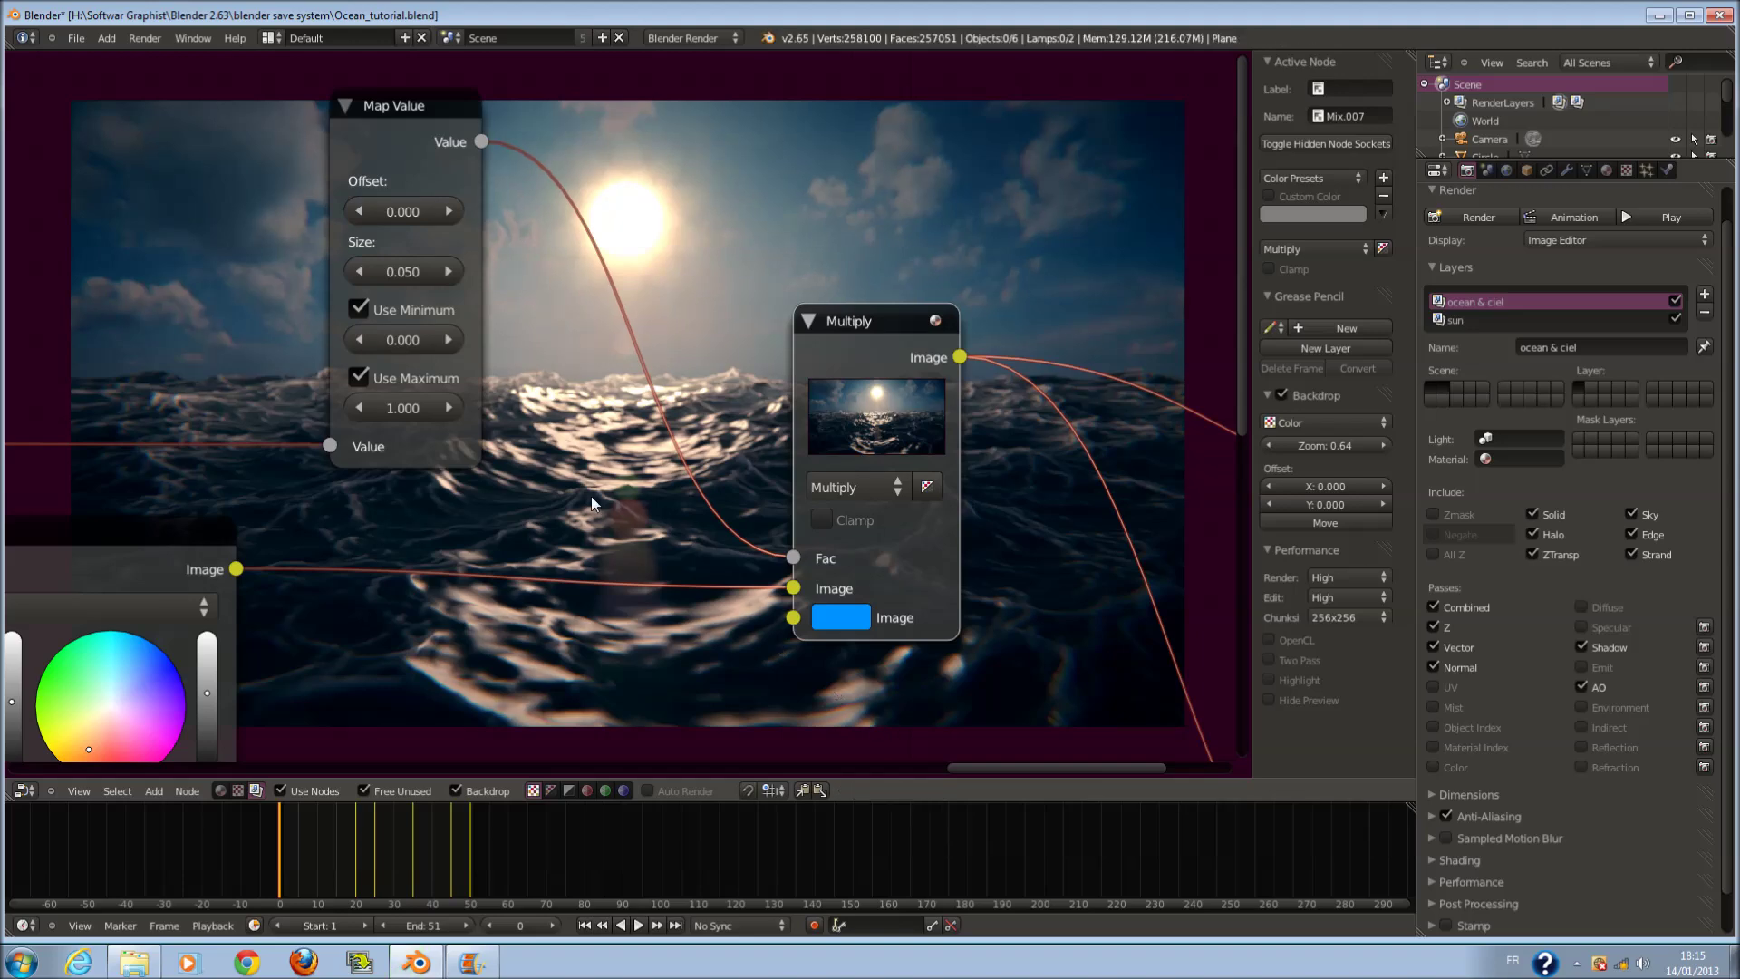
{"action": "left_click", "coordinate": [448, 211]}
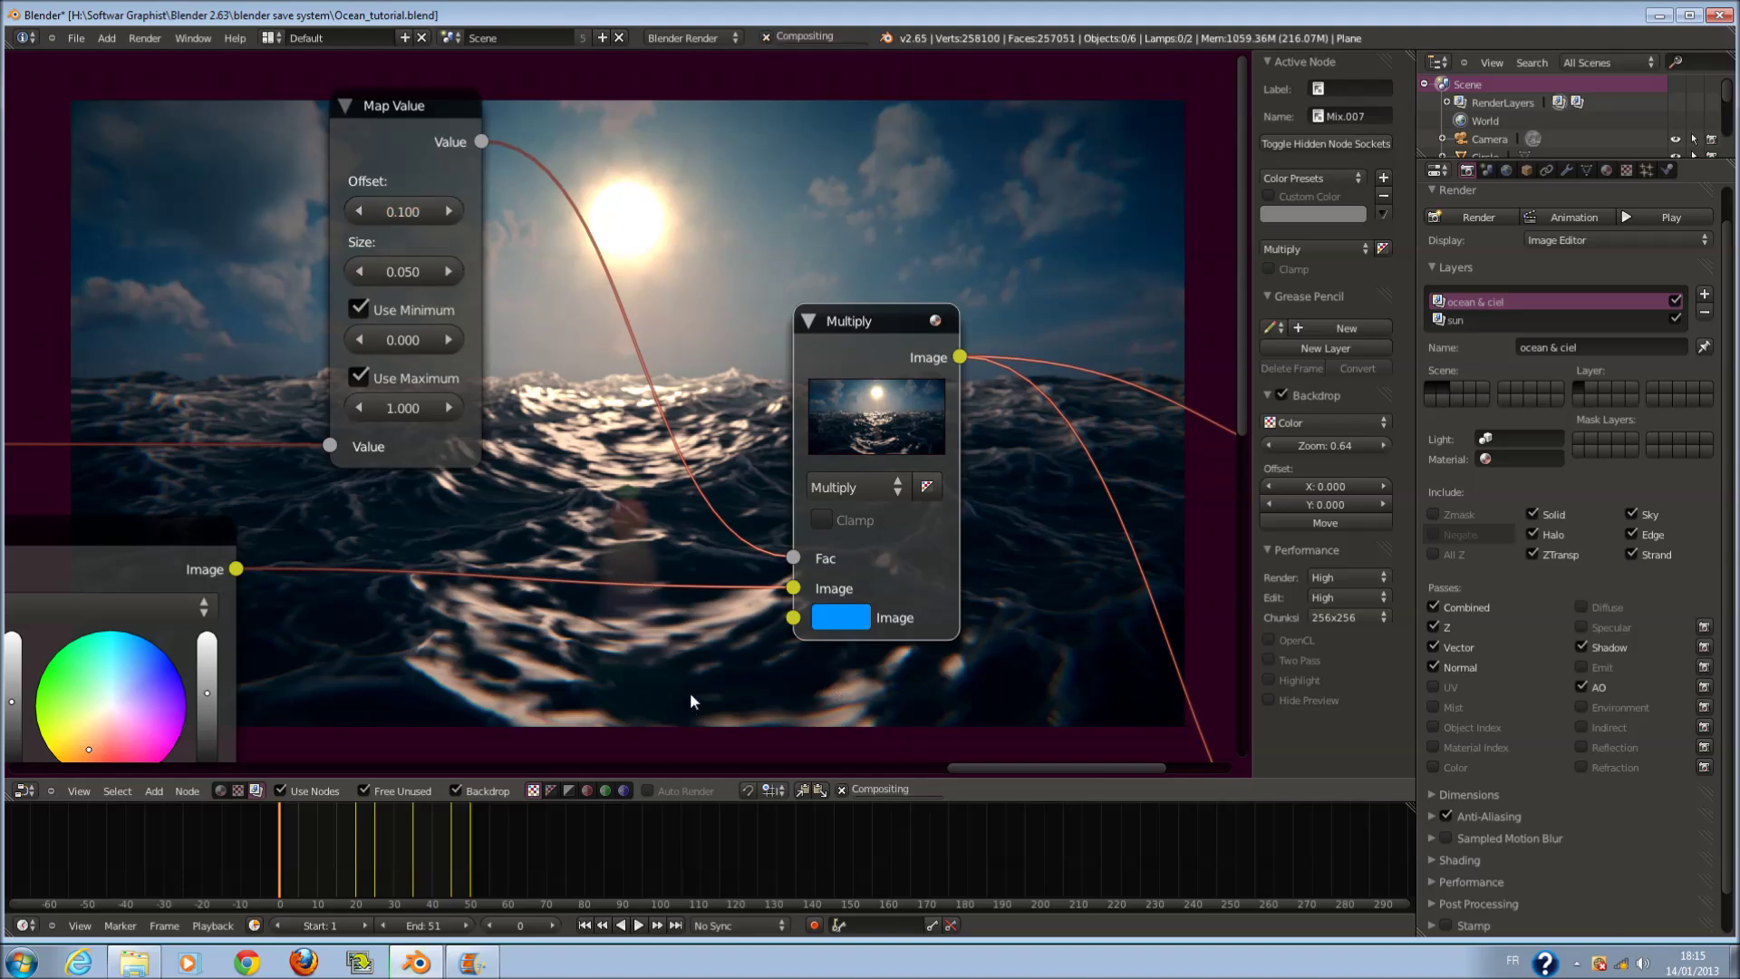
{"action": "scroll", "coordinate": [688, 693], "scroll_direction": "down", "scroll_amount": 1}
{"action": "scroll", "coordinate": [715, 668], "scroll_direction": "down", "scroll_amount": 1}
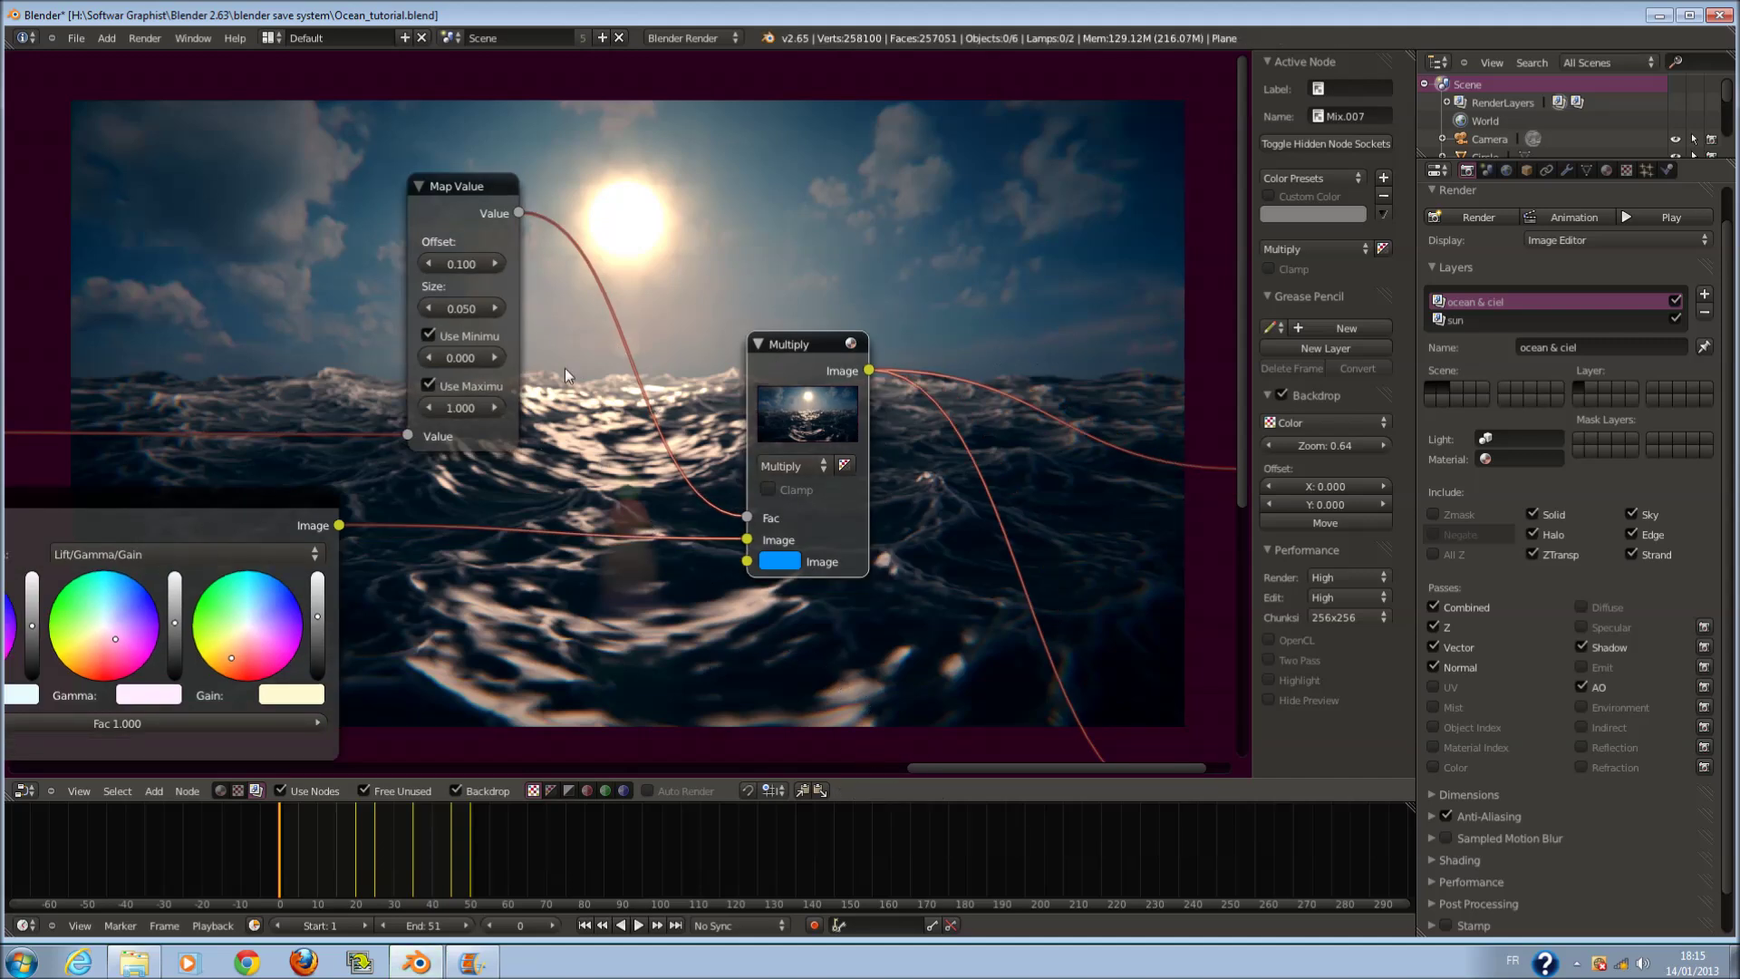
{"action": "left_click_drag", "start_coordinate": [531, 279], "coordinate": [542, 281]}
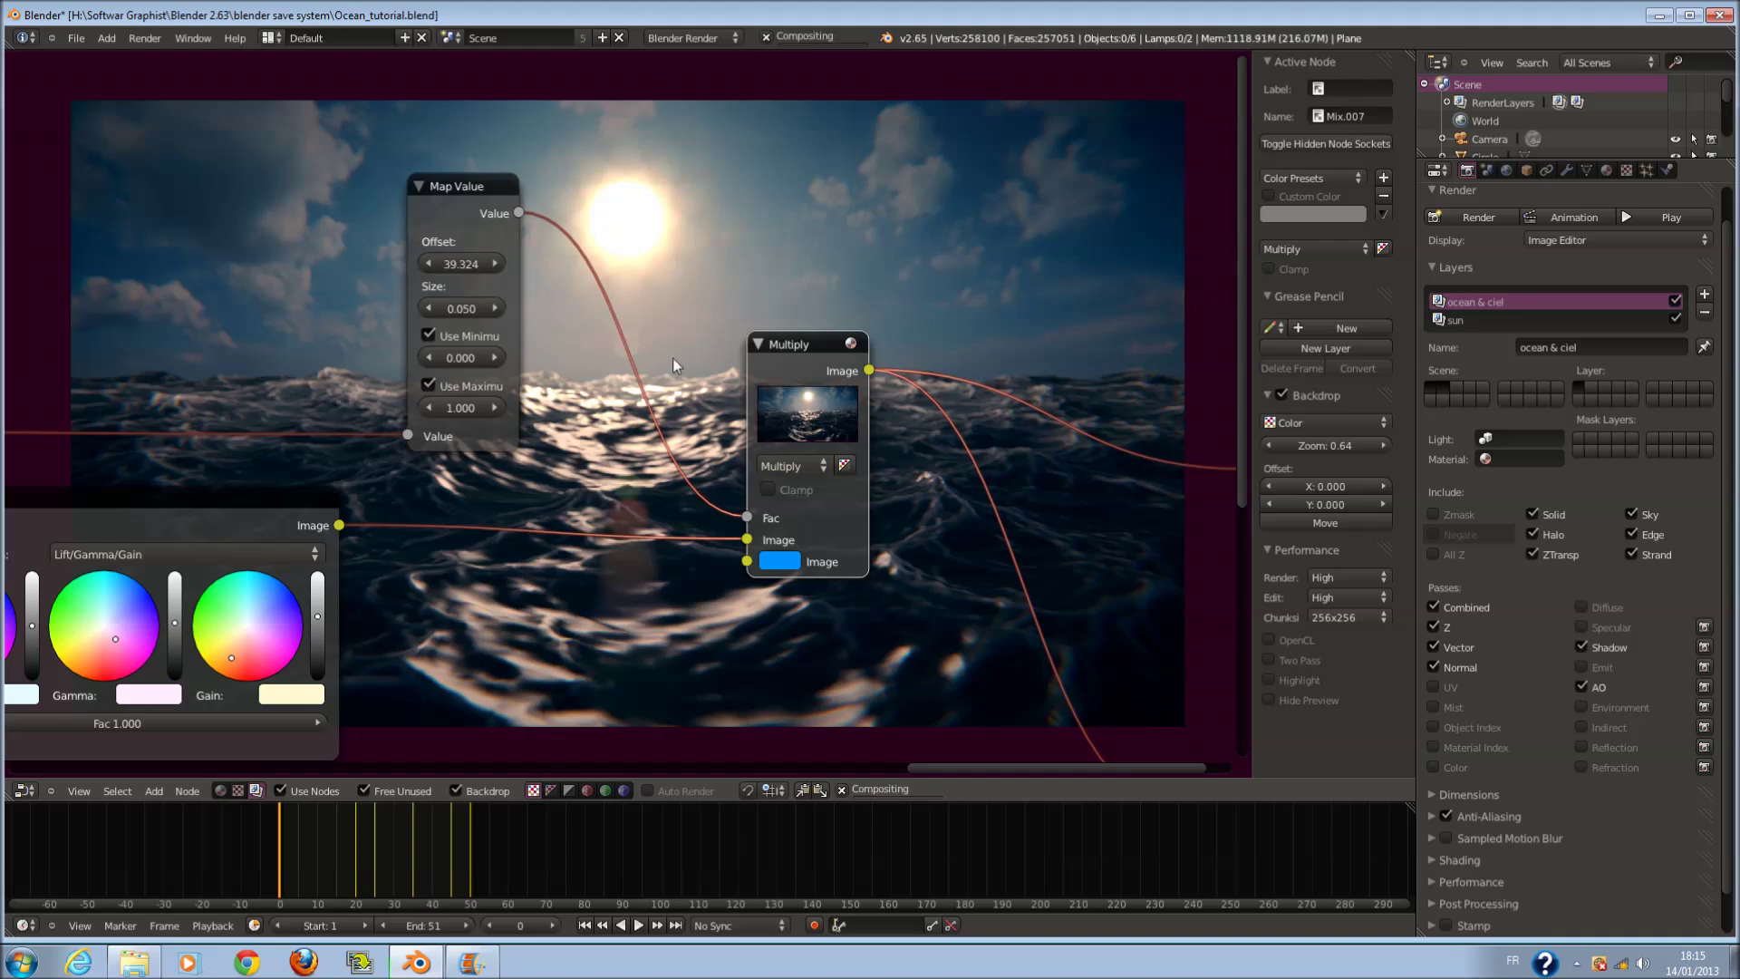
{"action": "scroll", "coordinate": [673, 357], "scroll_direction": "up", "scroll_amount": 1}
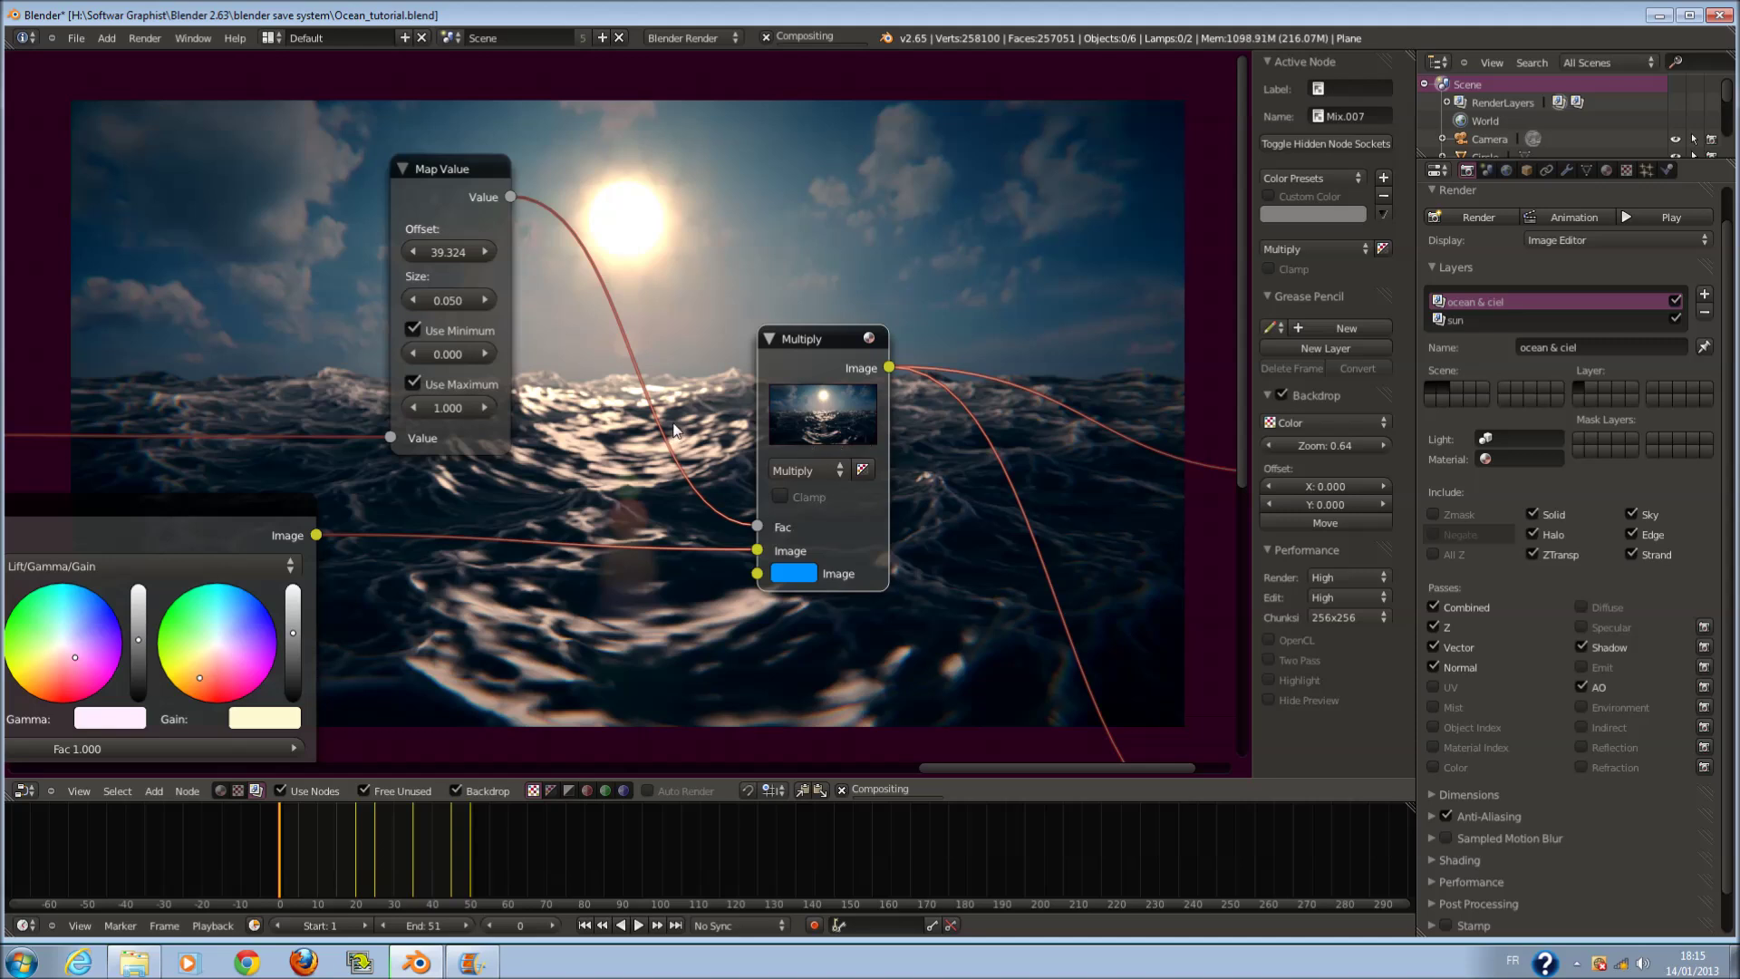
{"action": "scroll", "coordinate": [674, 410], "scroll_direction": "down", "scroll_amount": 1}
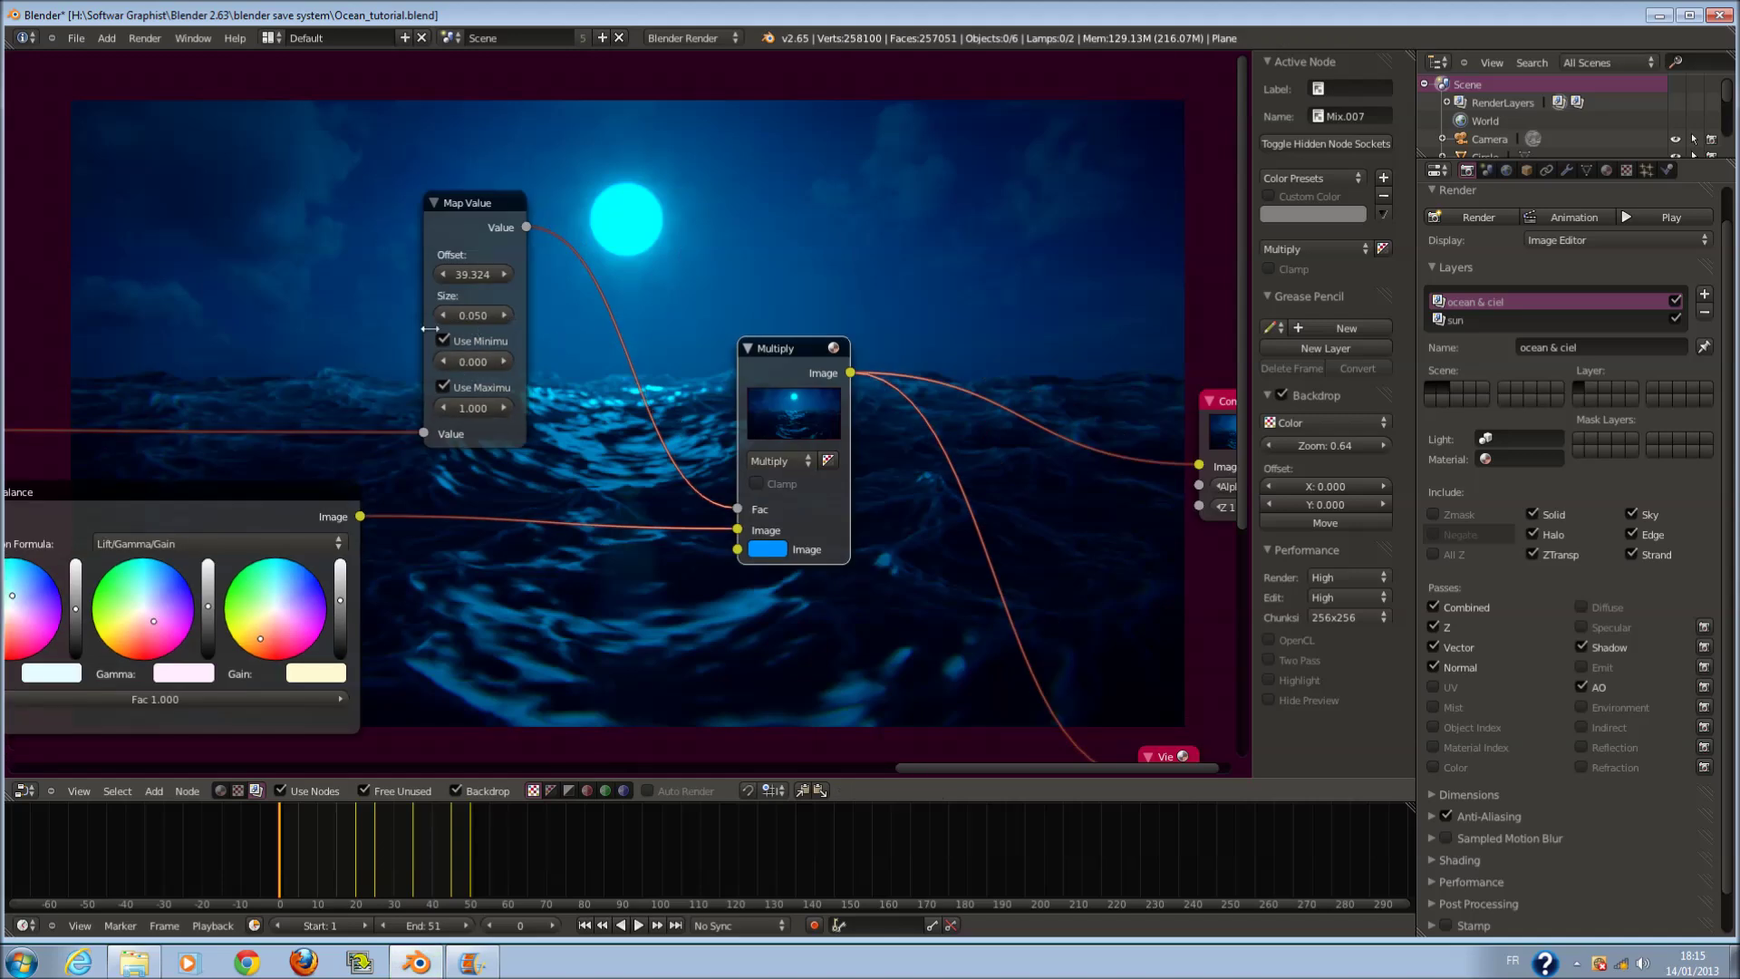
{"action": "middle_click_drag", "start_coordinate": [534, 345], "coordinate": [393, 309]}
{"action": "middle_click_drag", "start_coordinate": [473, 214], "coordinate": [617, 253]}
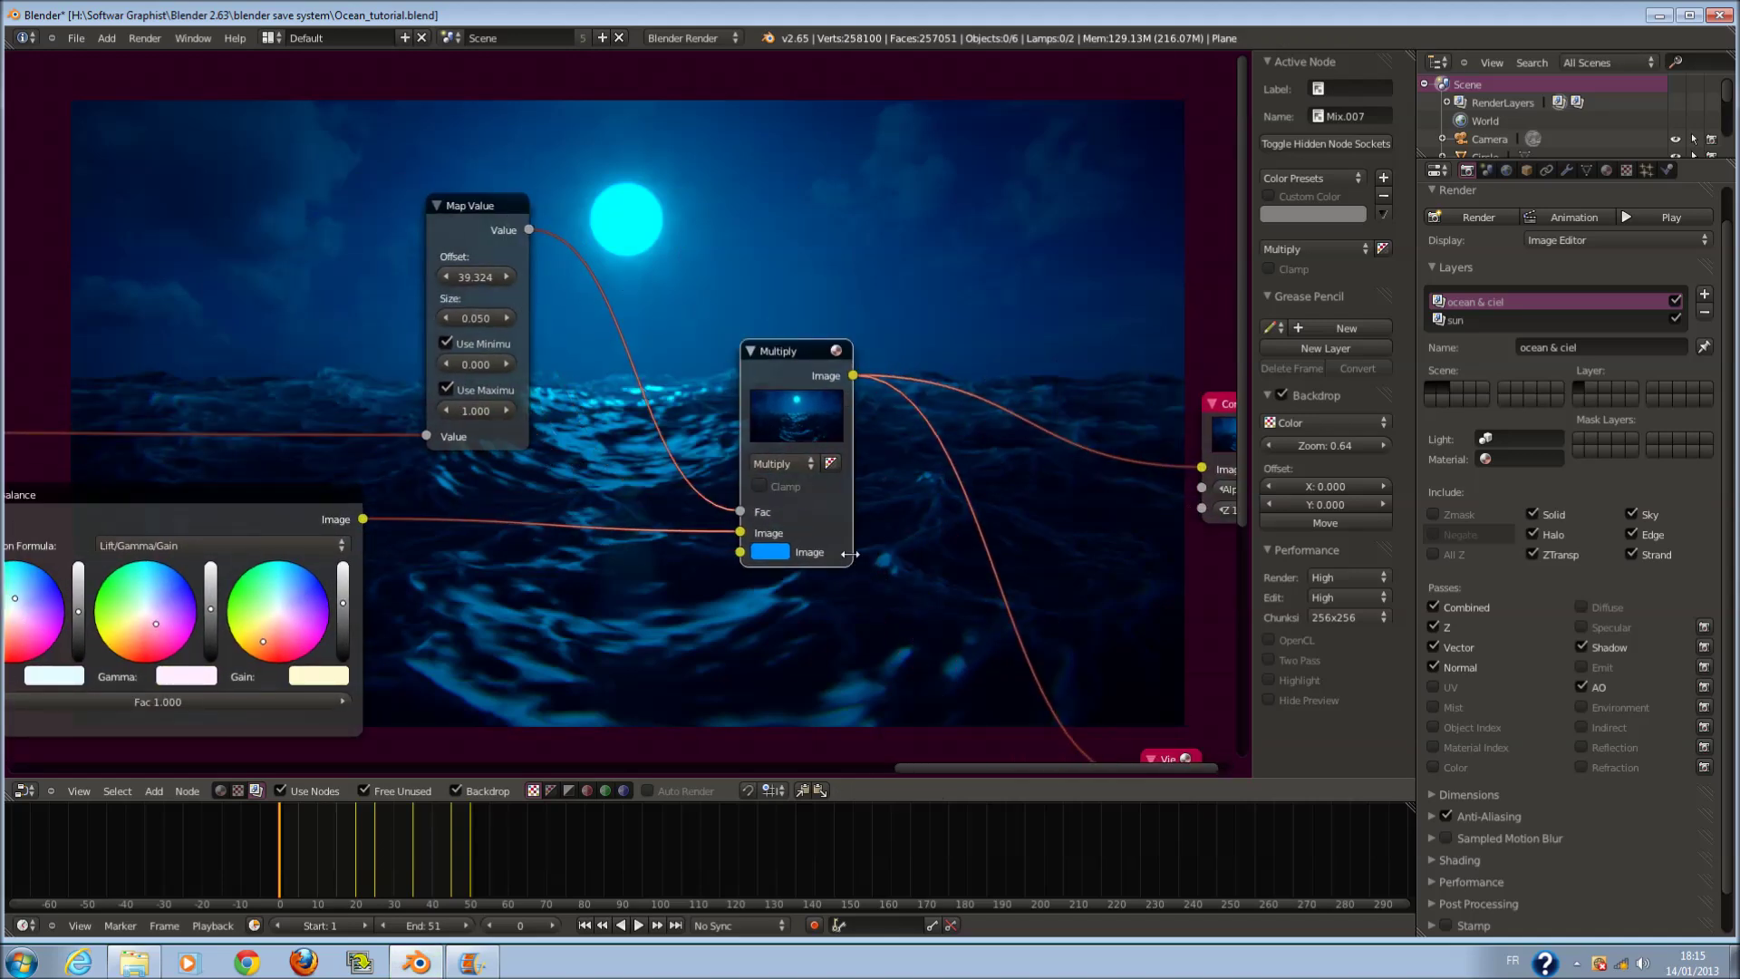
- Lower the Map Value node's Offset to 32.916 and reset it to 0
{"action": "scroll", "coordinate": [850, 571], "scroll_direction": "up", "scroll_amount": 1}
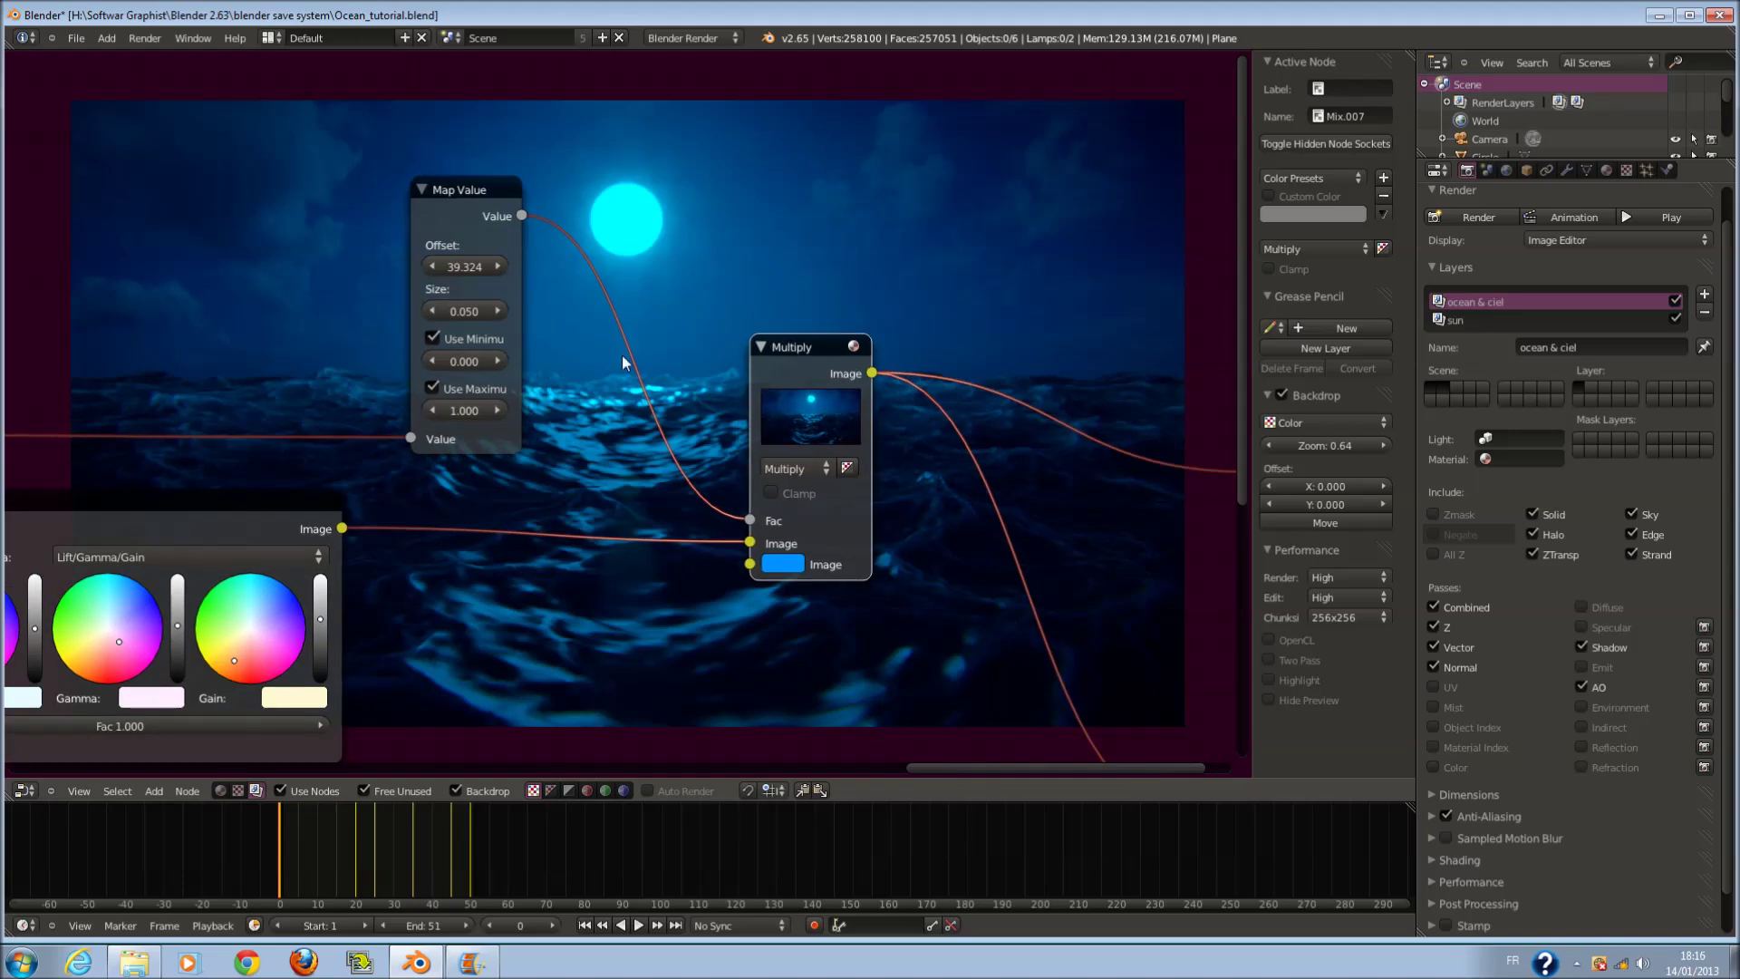
{"action": "scroll", "coordinate": [571, 360], "scroll_direction": "up", "scroll_amount": 1}
{"action": "left_click_drag", "start_coordinate": [443, 244], "coordinate": [412, 244]}
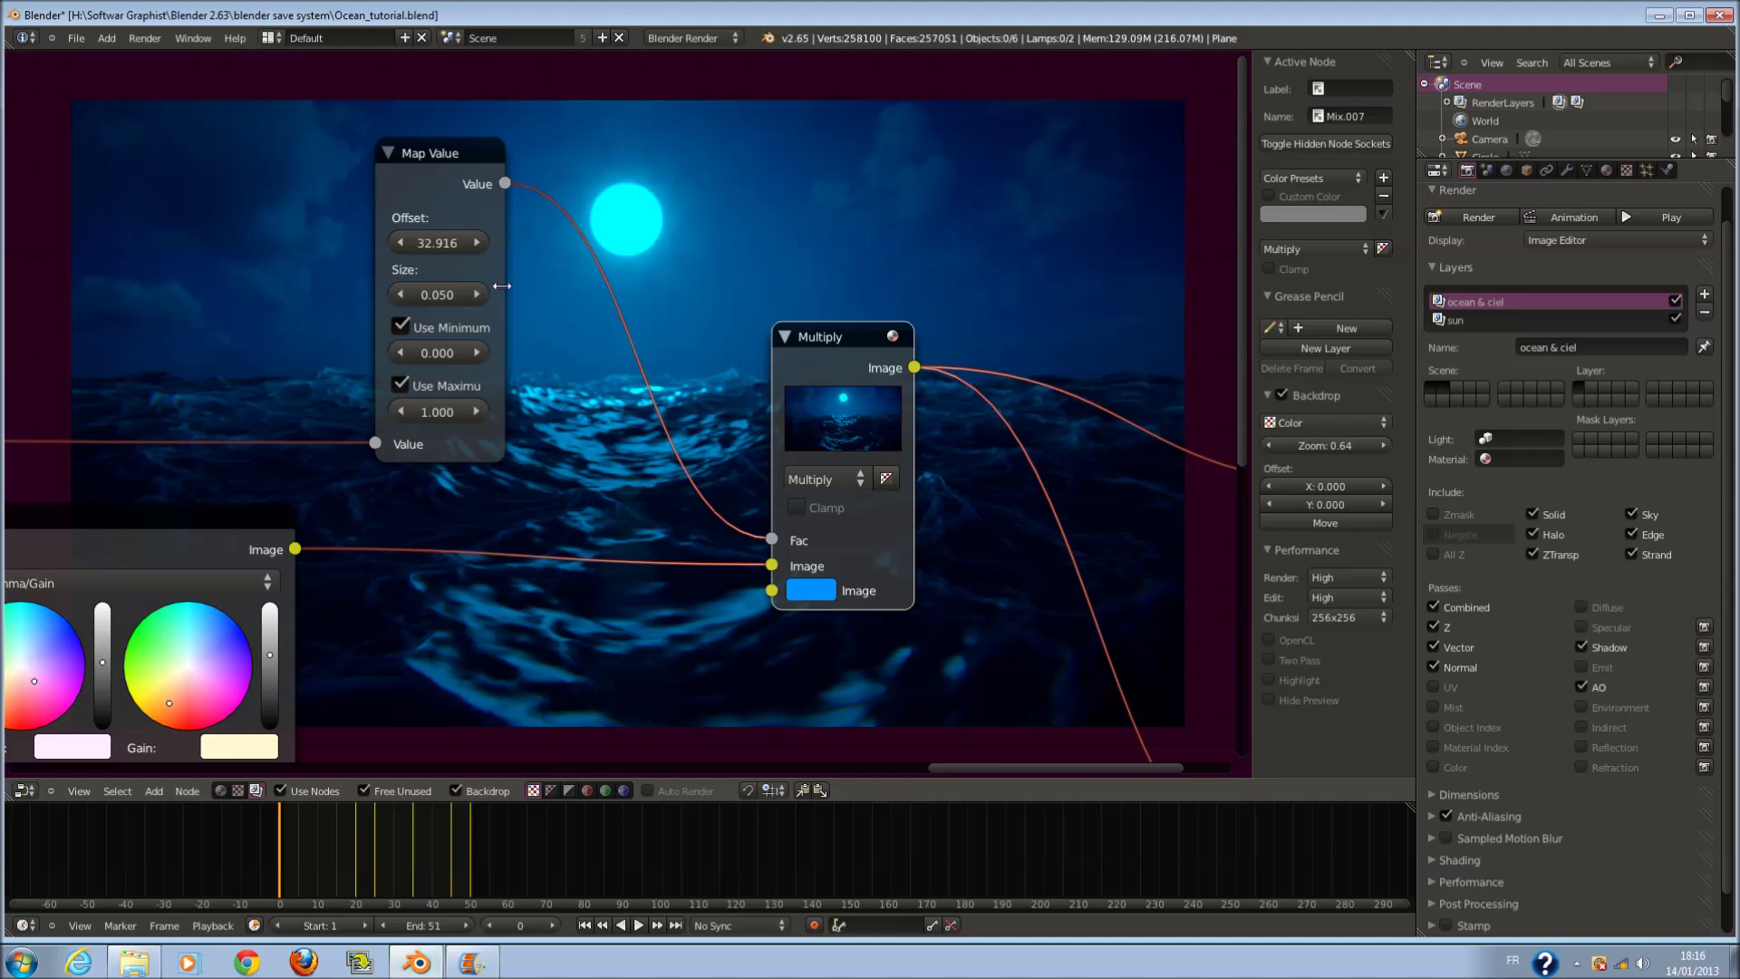
{"action": "left_click_drag", "start_coordinate": [429, 246], "coordinate": [411, 252]}
{"action": "left_click", "coordinate": [419, 253]}
{"action": "type", "text": "0"}
- Decrease the Map Value node's Offset into negative values, through -3.036 to -7.868
{"action": "left_click", "coordinate": [403, 239]}
{"action": "left_click", "coordinate": [403, 238]}
{"action": "left_click", "coordinate": [403, 238]}
{"action": "mouse_move", "coordinate": [403, 239]}
{"action": "left_mouse_down"}
{"action": "mouse_move", "coordinate": [369, 237]}
{"action": "mouse_move", "coordinate": [389, 242]}
{"action": "left_mouse_up"}
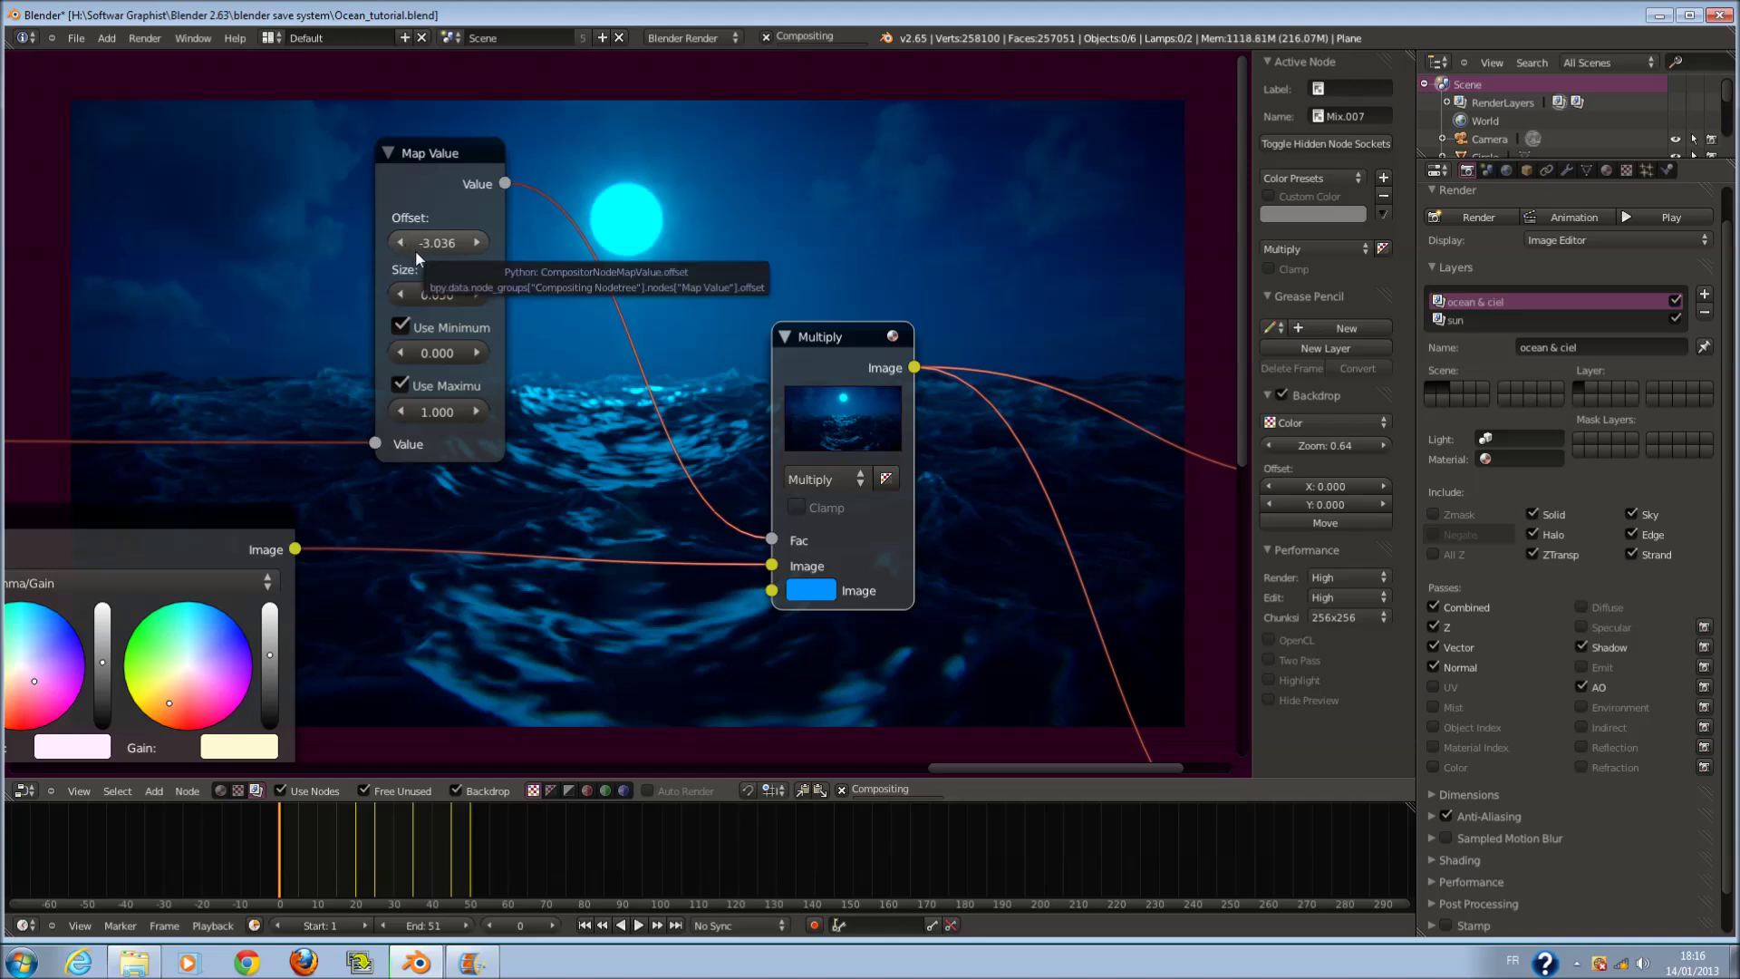
{"action": "left_click_drag", "start_coordinate": [409, 244], "coordinate": [361, 241]}
- Examine the composited sky and ocean in the backdrop around the Map Value and Multiply nodes
{"action": "scroll", "coordinate": [299, 218], "scroll_direction": "down", "scroll_amount": 2}
{"action": "middle_click_drag", "start_coordinate": [588, 427], "coordinate": [535, 375]}
{"action": "scroll", "coordinate": [535, 375], "scroll_direction": "up", "scroll_amount": 2}
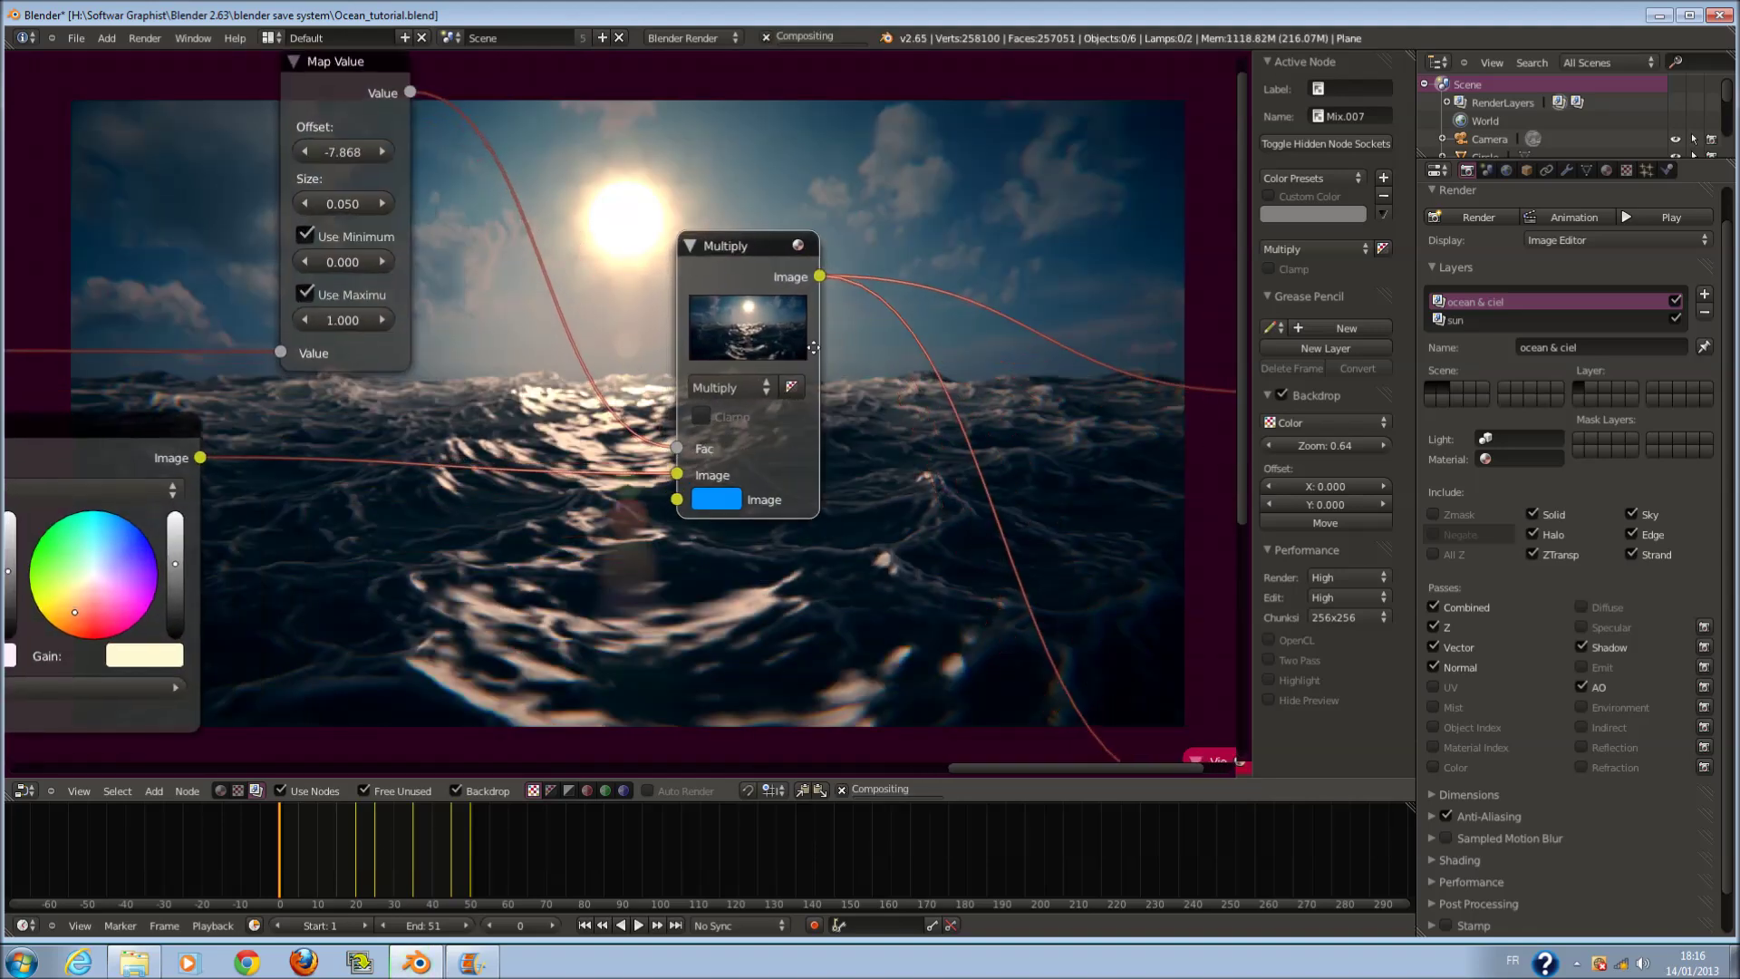
{"action": "middle_click_drag", "start_coordinate": [800, 352], "coordinate": [915, 226]}
{"action": "middle_click_drag", "start_coordinate": [422, 366], "coordinate": [309, 377]}
{"action": "scroll", "coordinate": [309, 377], "scroll_direction": "up", "scroll_amount": 1}
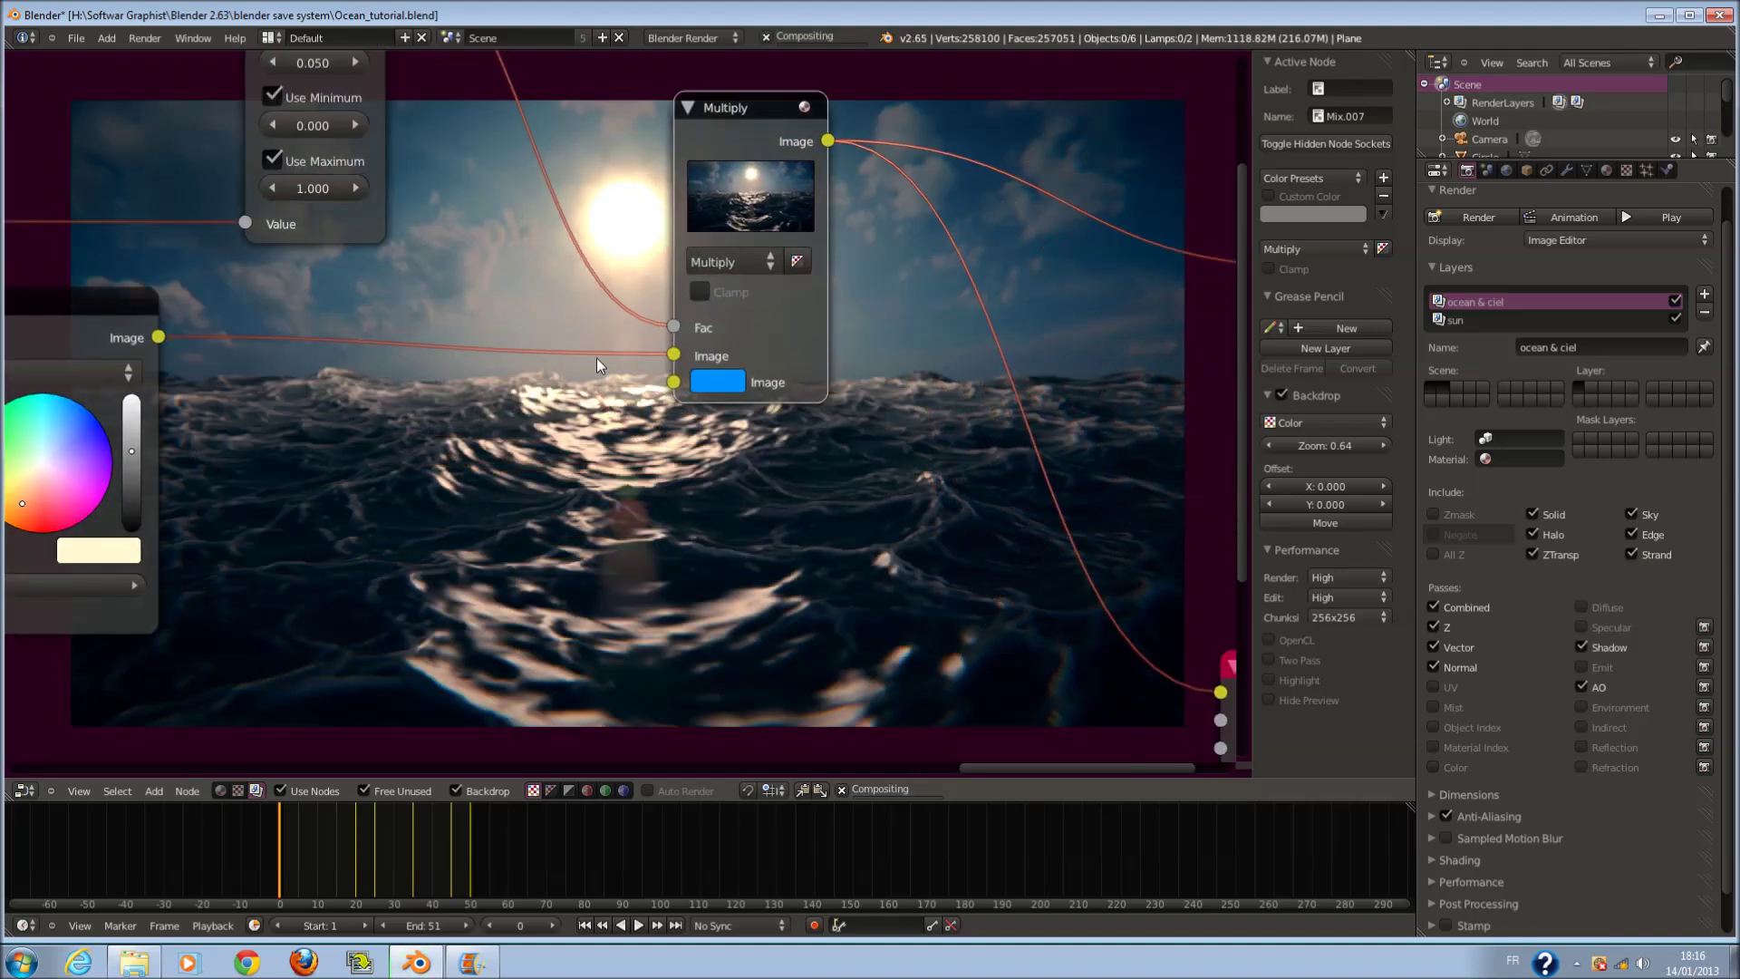
{"action": "middle_click_drag", "start_coordinate": [583, 376], "coordinate": [716, 442]}
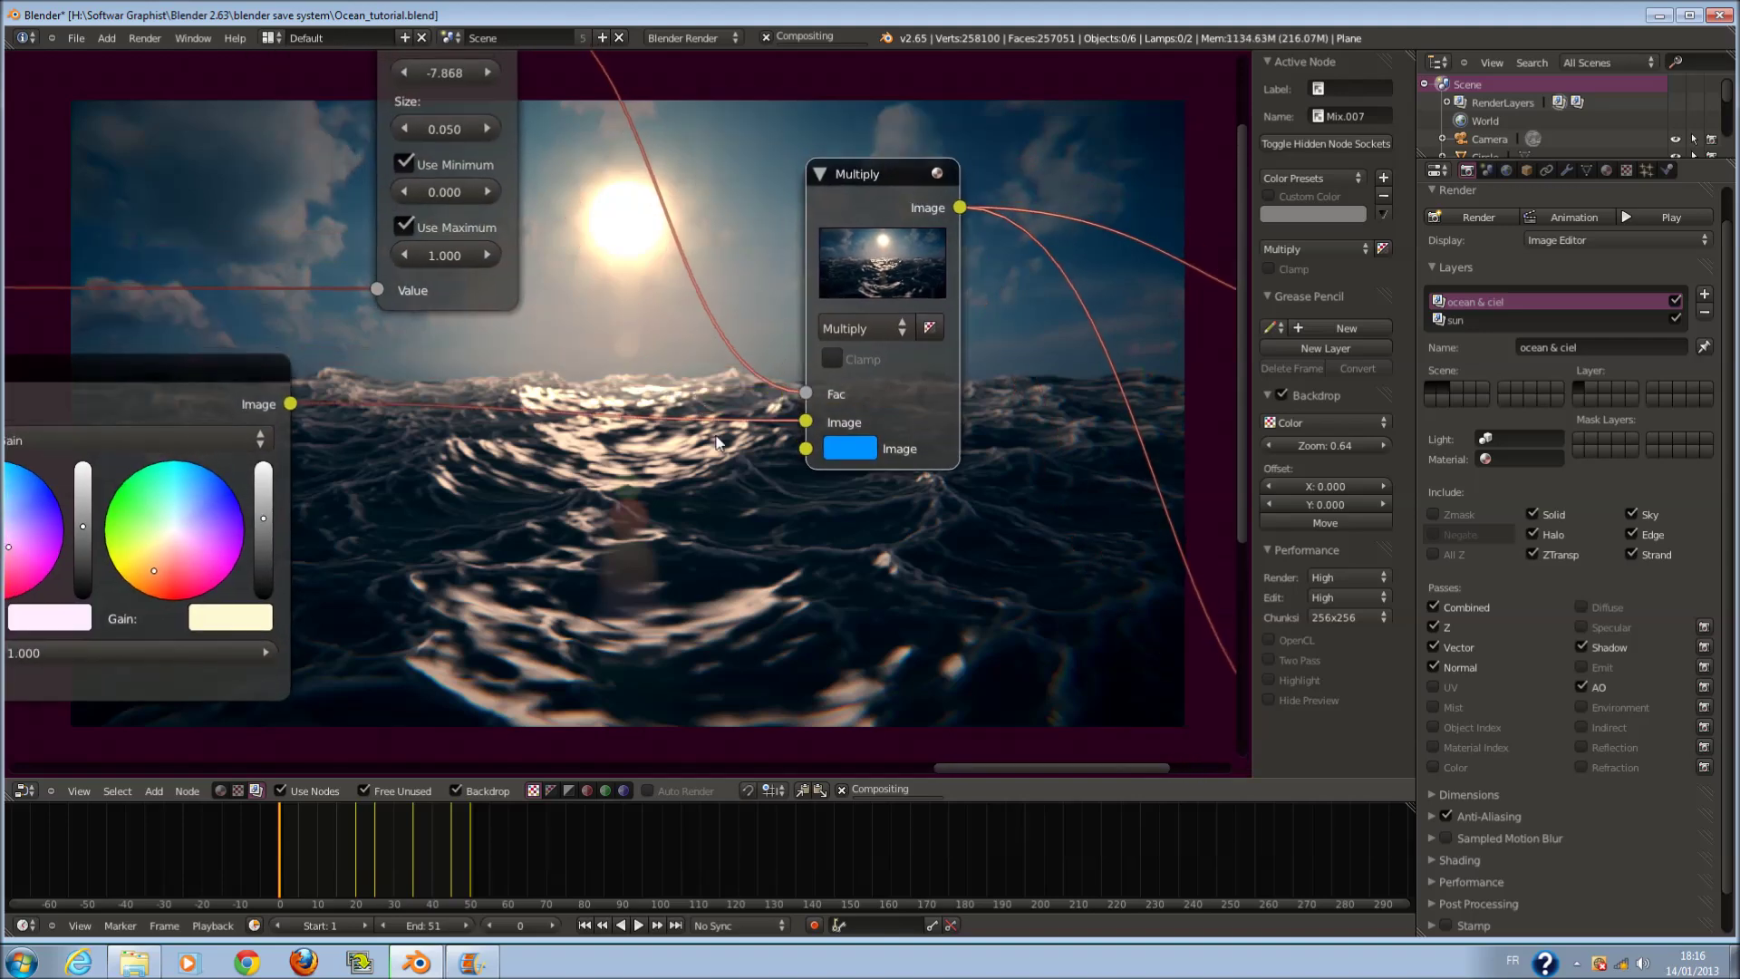
{"action": "scroll", "coordinate": [716, 442], "scroll_direction": "down", "scroll_amount": 1}
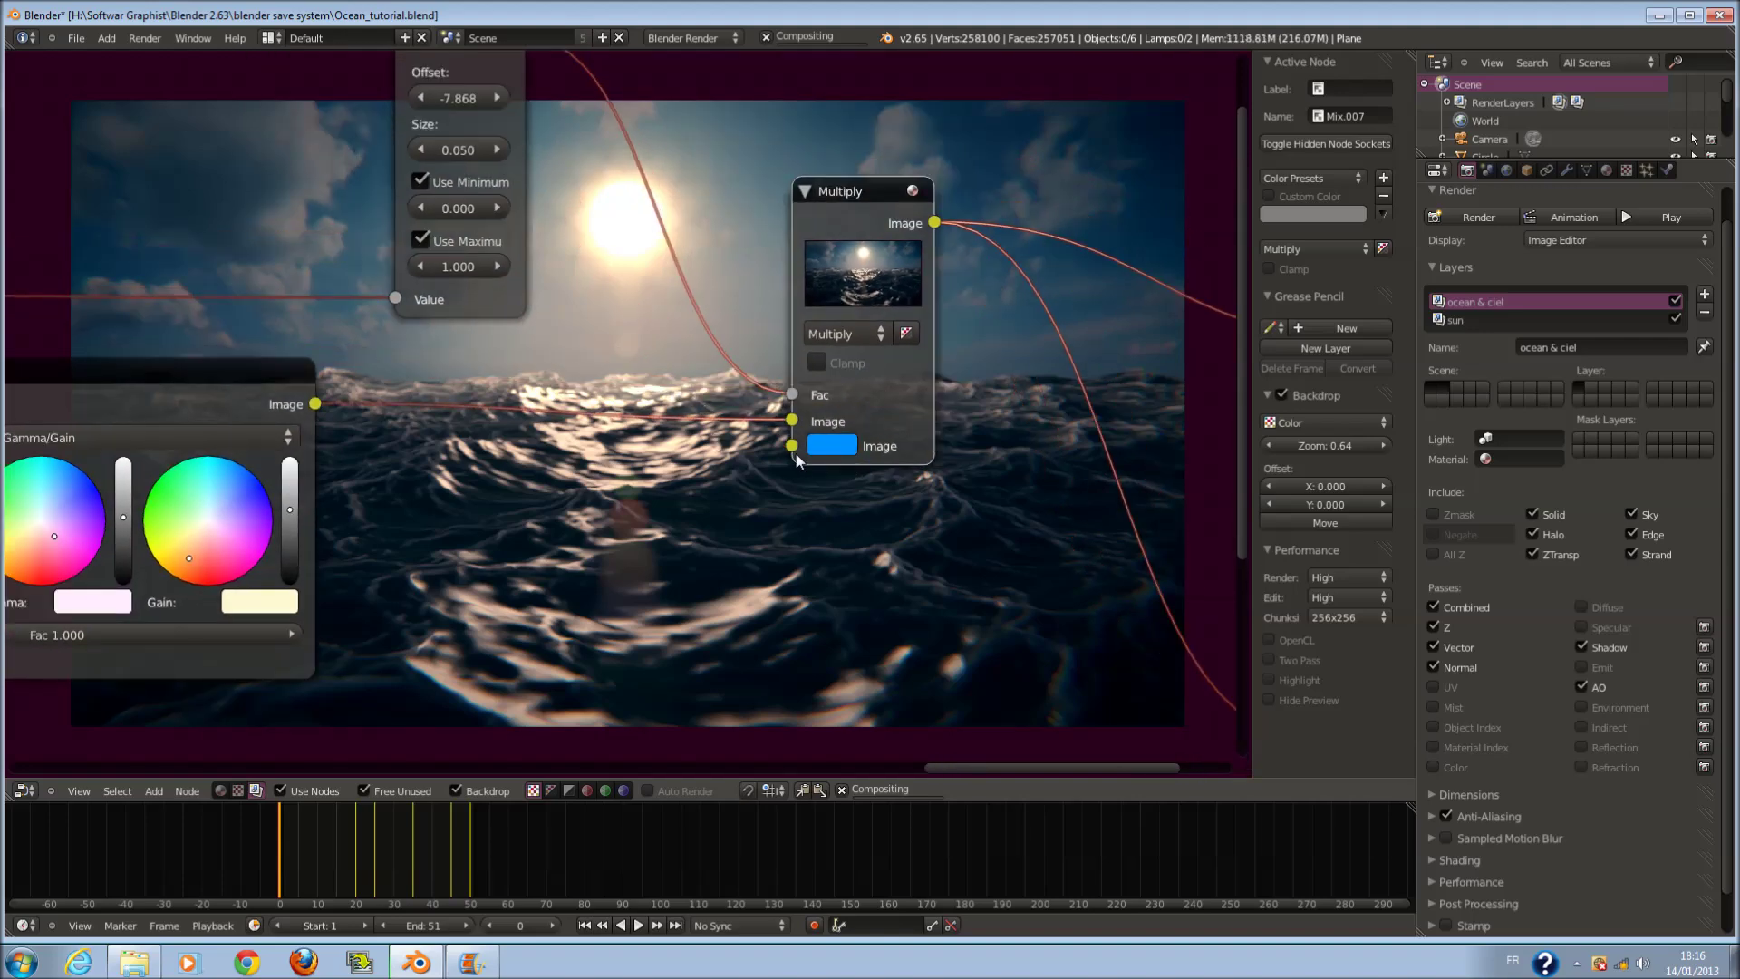
{"action": "scroll", "coordinate": [611, 424], "scroll_direction": "down", "scroll_amount": 1}
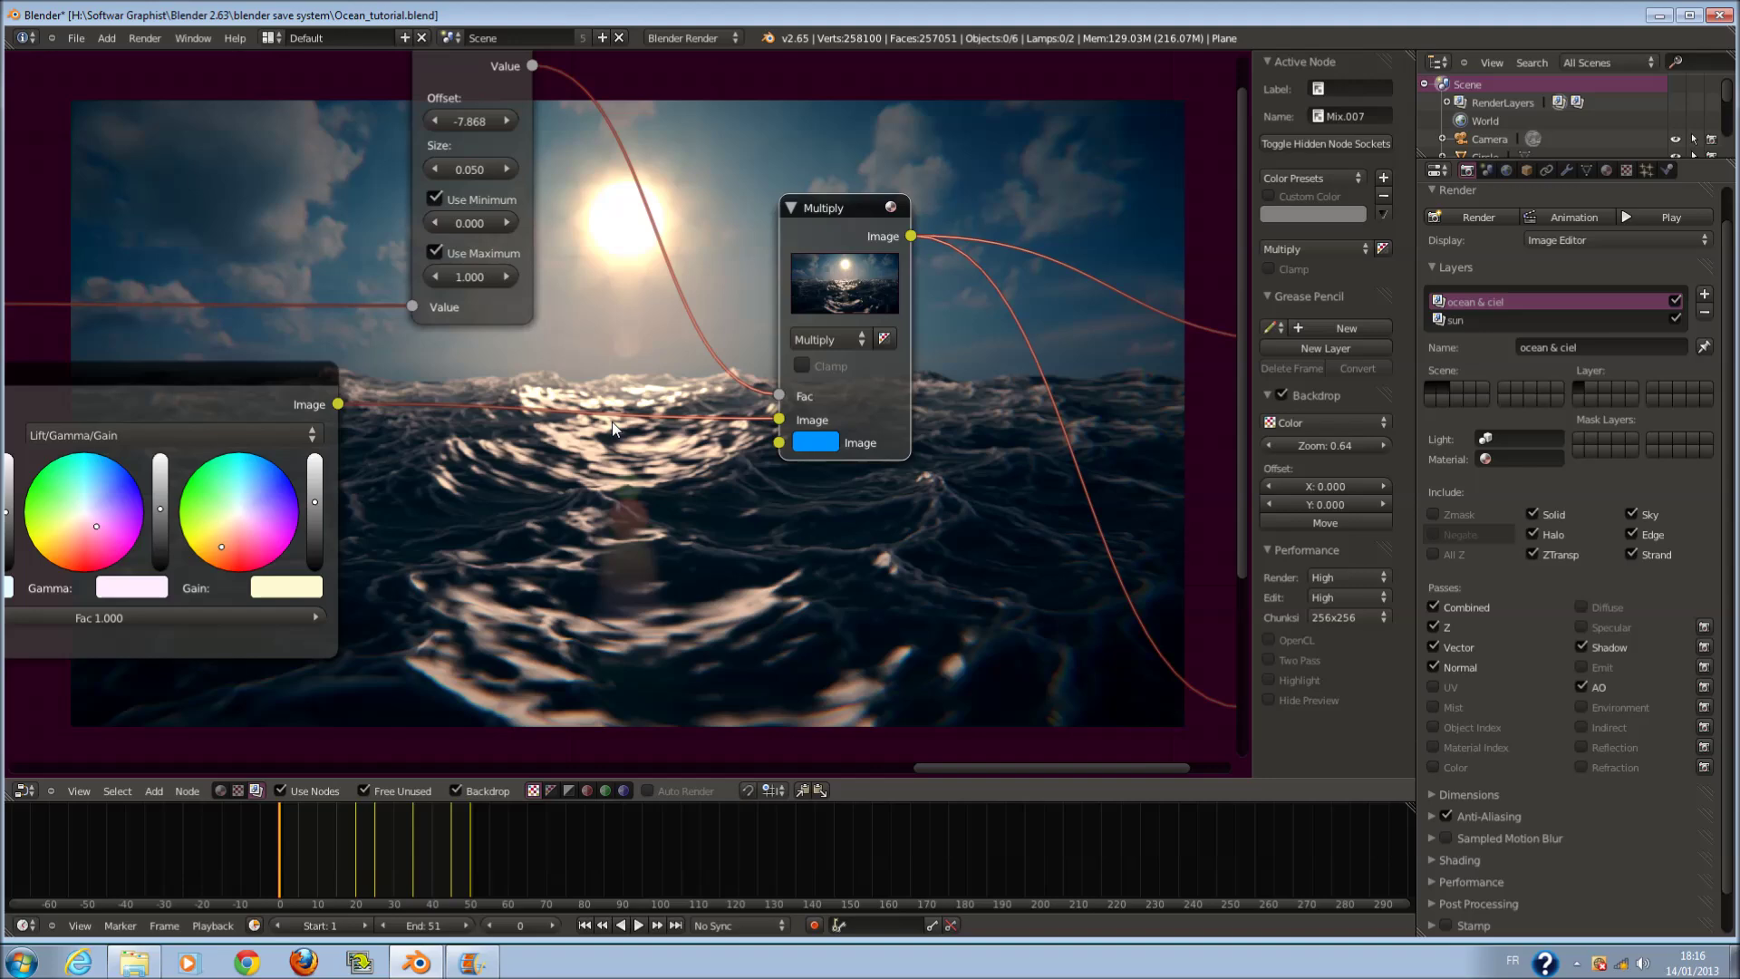
{"action": "middle_click_drag", "start_coordinate": [611, 421], "coordinate": [608, 516]}
{"action": "scroll", "coordinate": [608, 518], "scroll_direction": "up", "scroll_amount": 1}
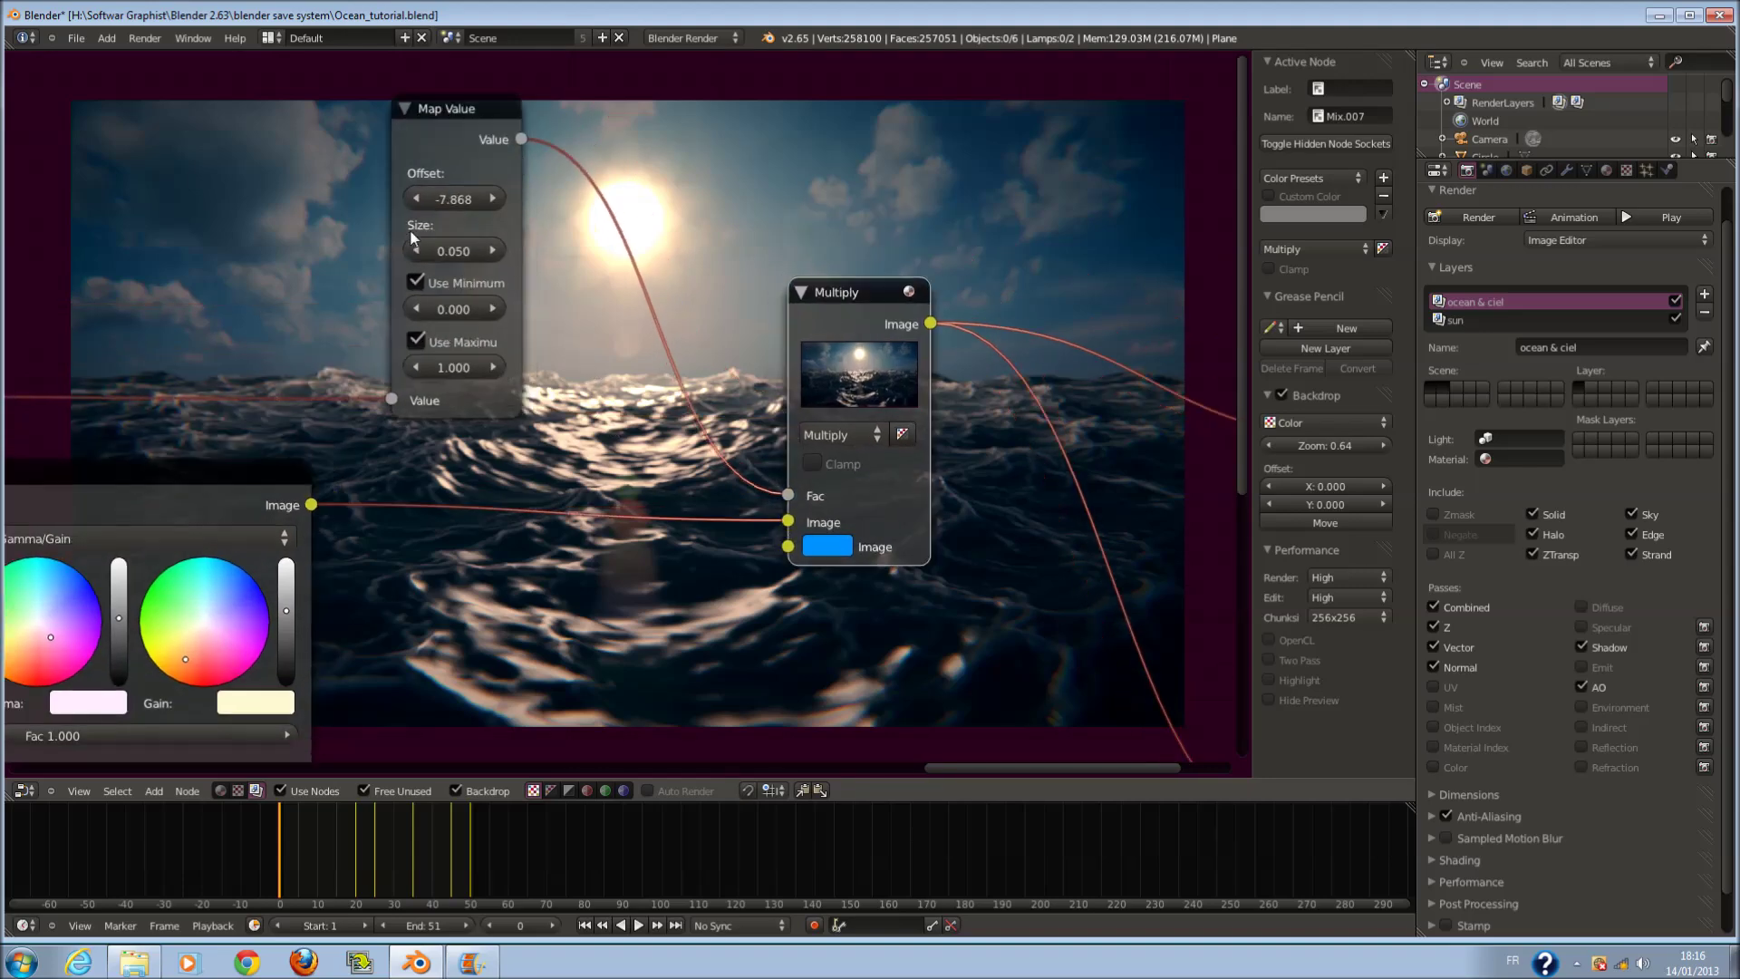
- Lower the Map Value node's Offset further to -23.924
{"action": "left_click_drag", "start_coordinate": [426, 197], "coordinate": [340, 213]}
{"action": "middle_click_drag", "start_coordinate": [566, 384], "coordinate": [534, 461]}
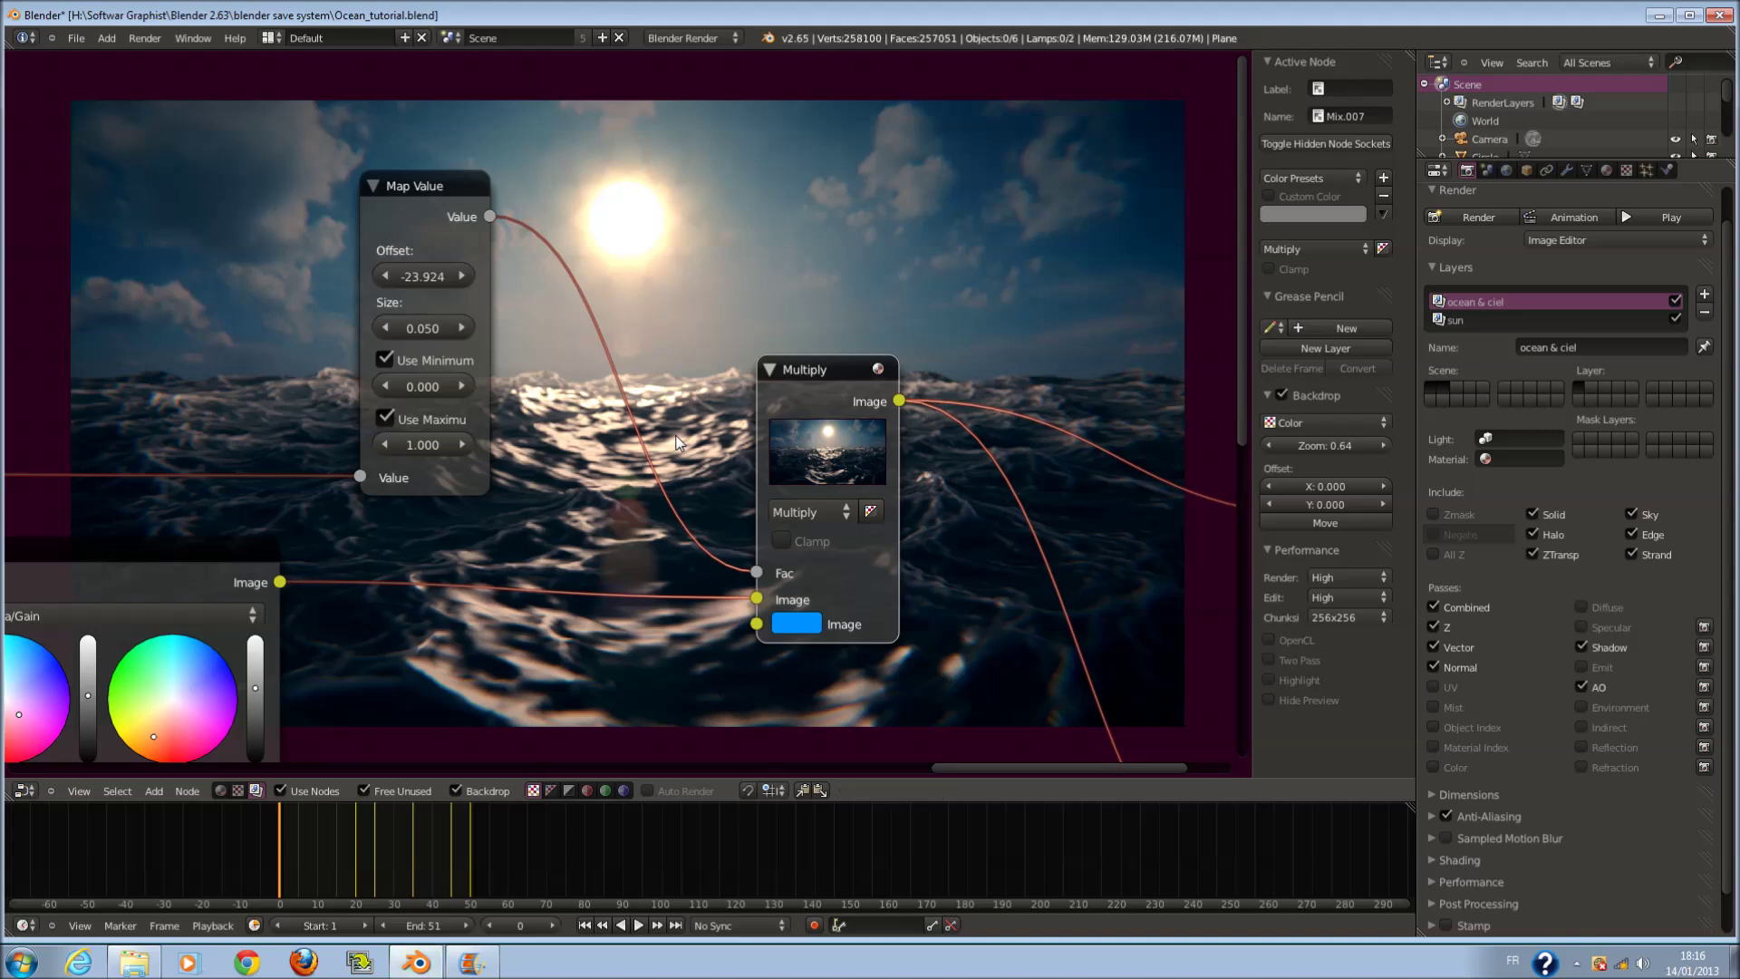
{"action": "scroll", "coordinate": [675, 443], "scroll_direction": "down", "scroll_amount": 1}
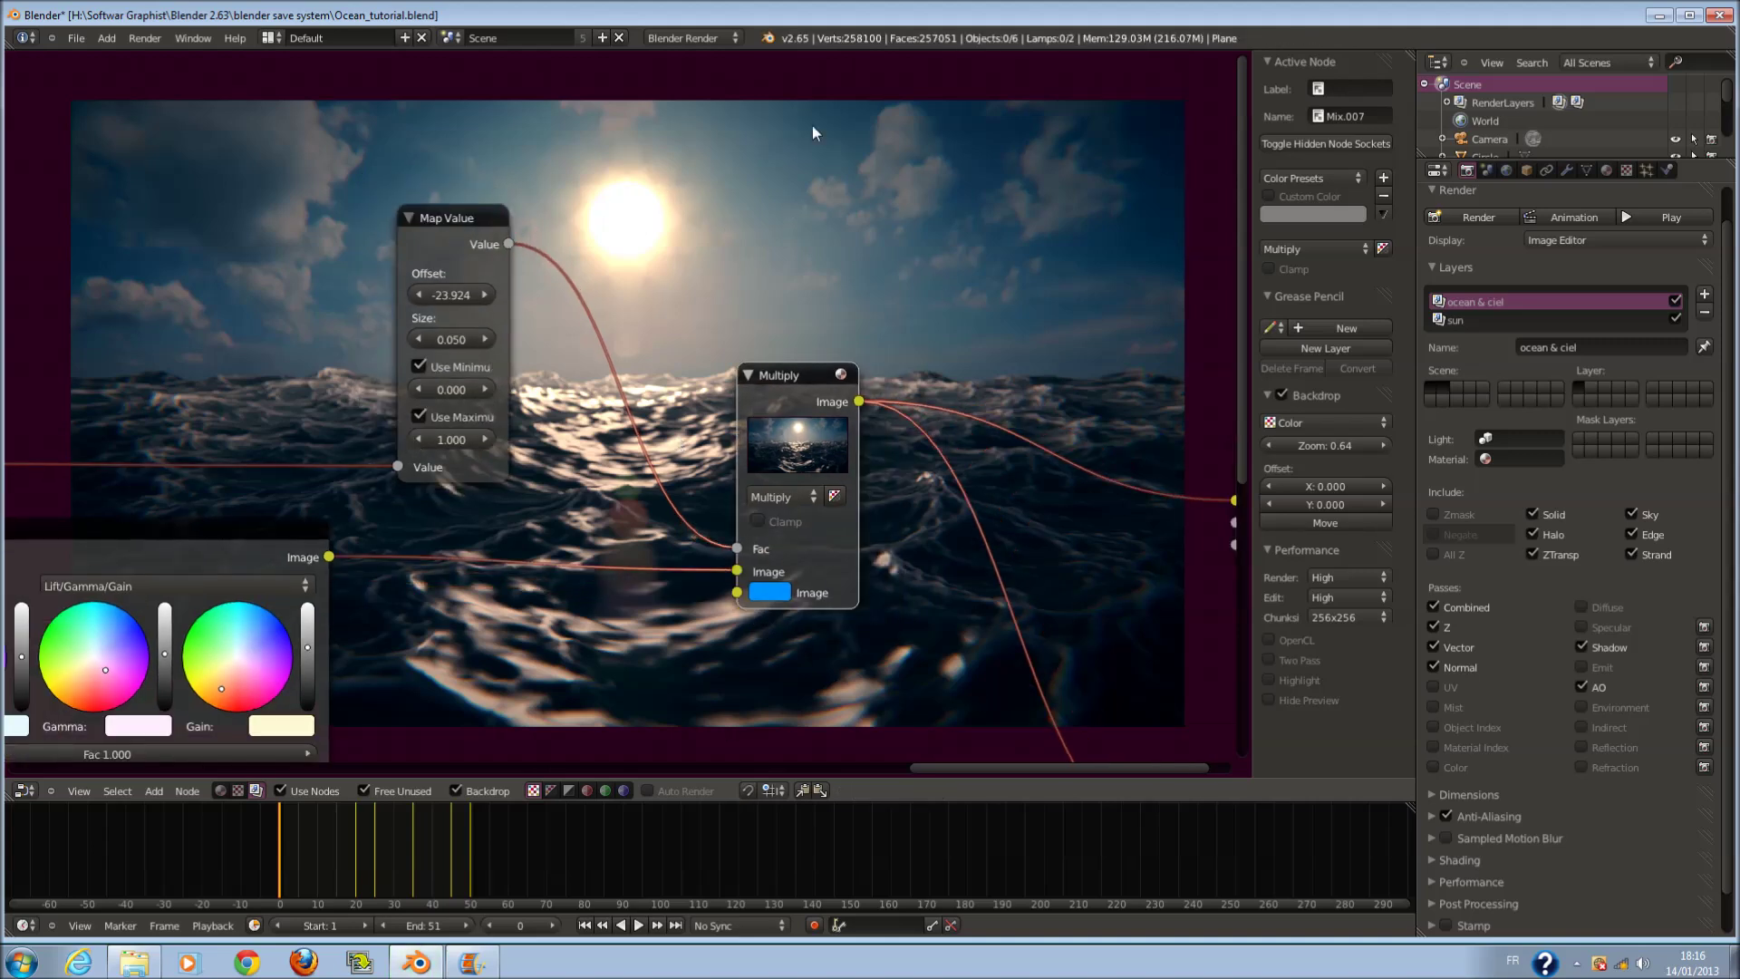
- Try the Add blend mode on the Multiply node fed by the Map Value and return it to Multiply
{"action": "left_click", "coordinate": [778, 497]}
{"action": "left_click", "coordinate": [783, 449]}
{"action": "scroll", "coordinate": [815, 500], "scroll_direction": "up", "scroll_amount": 1}
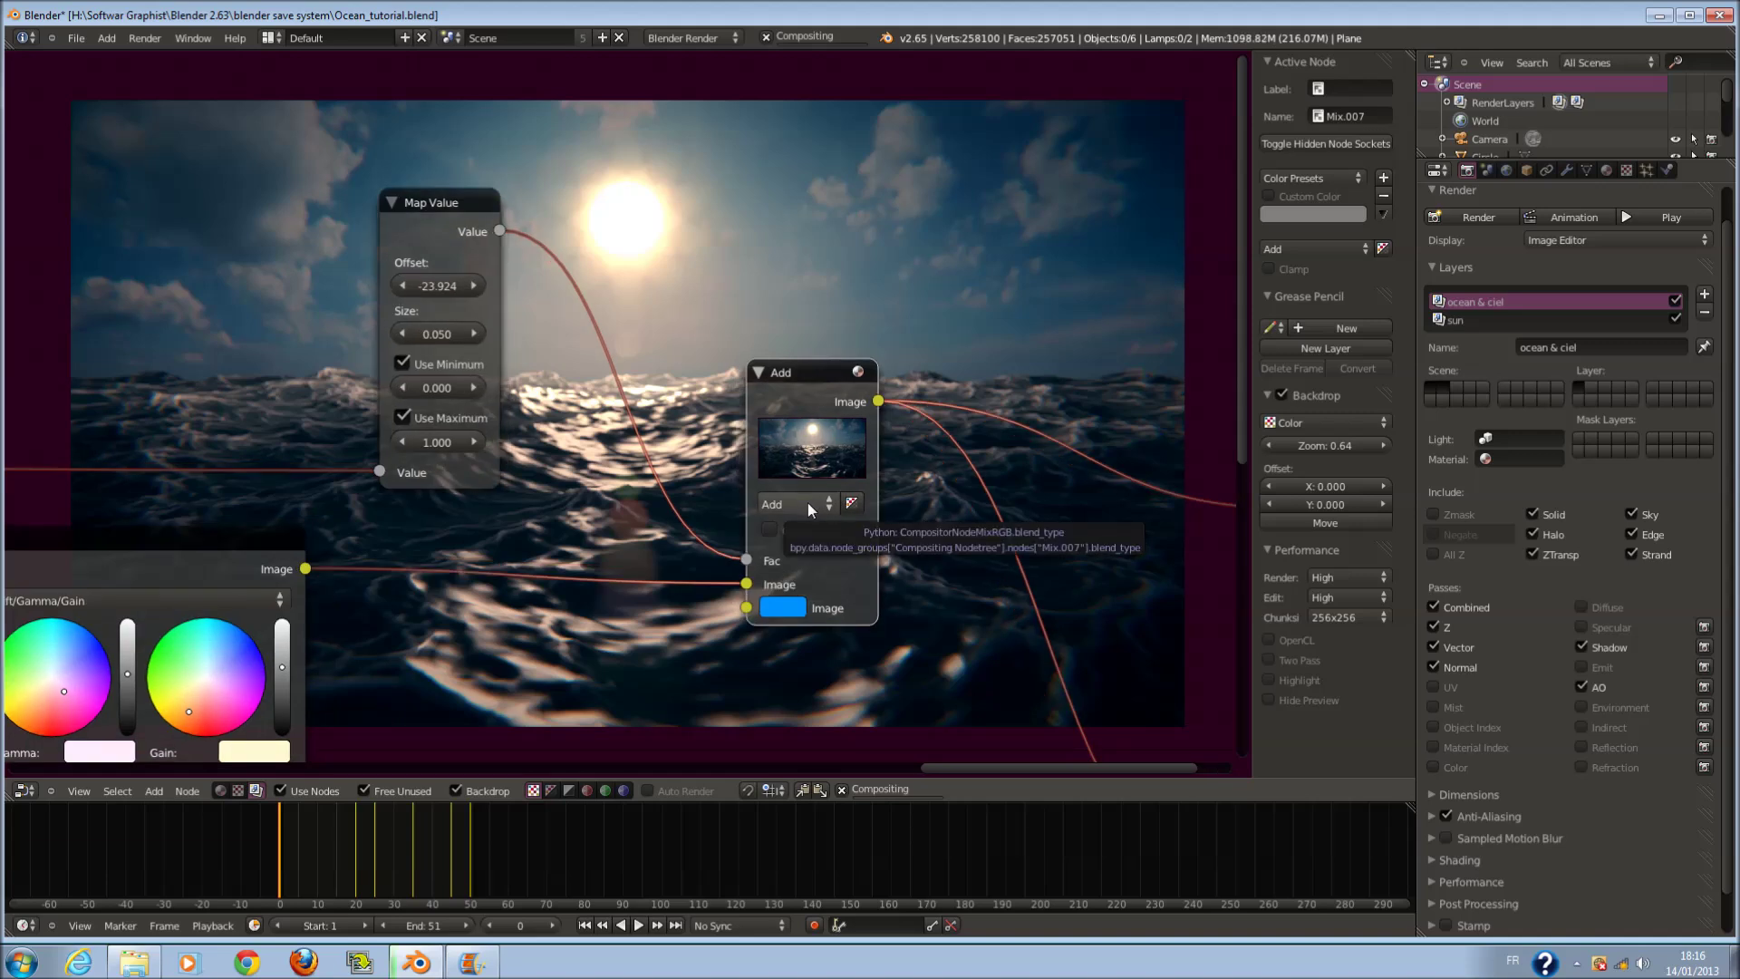
{"action": "left_click", "coordinate": [808, 502]}
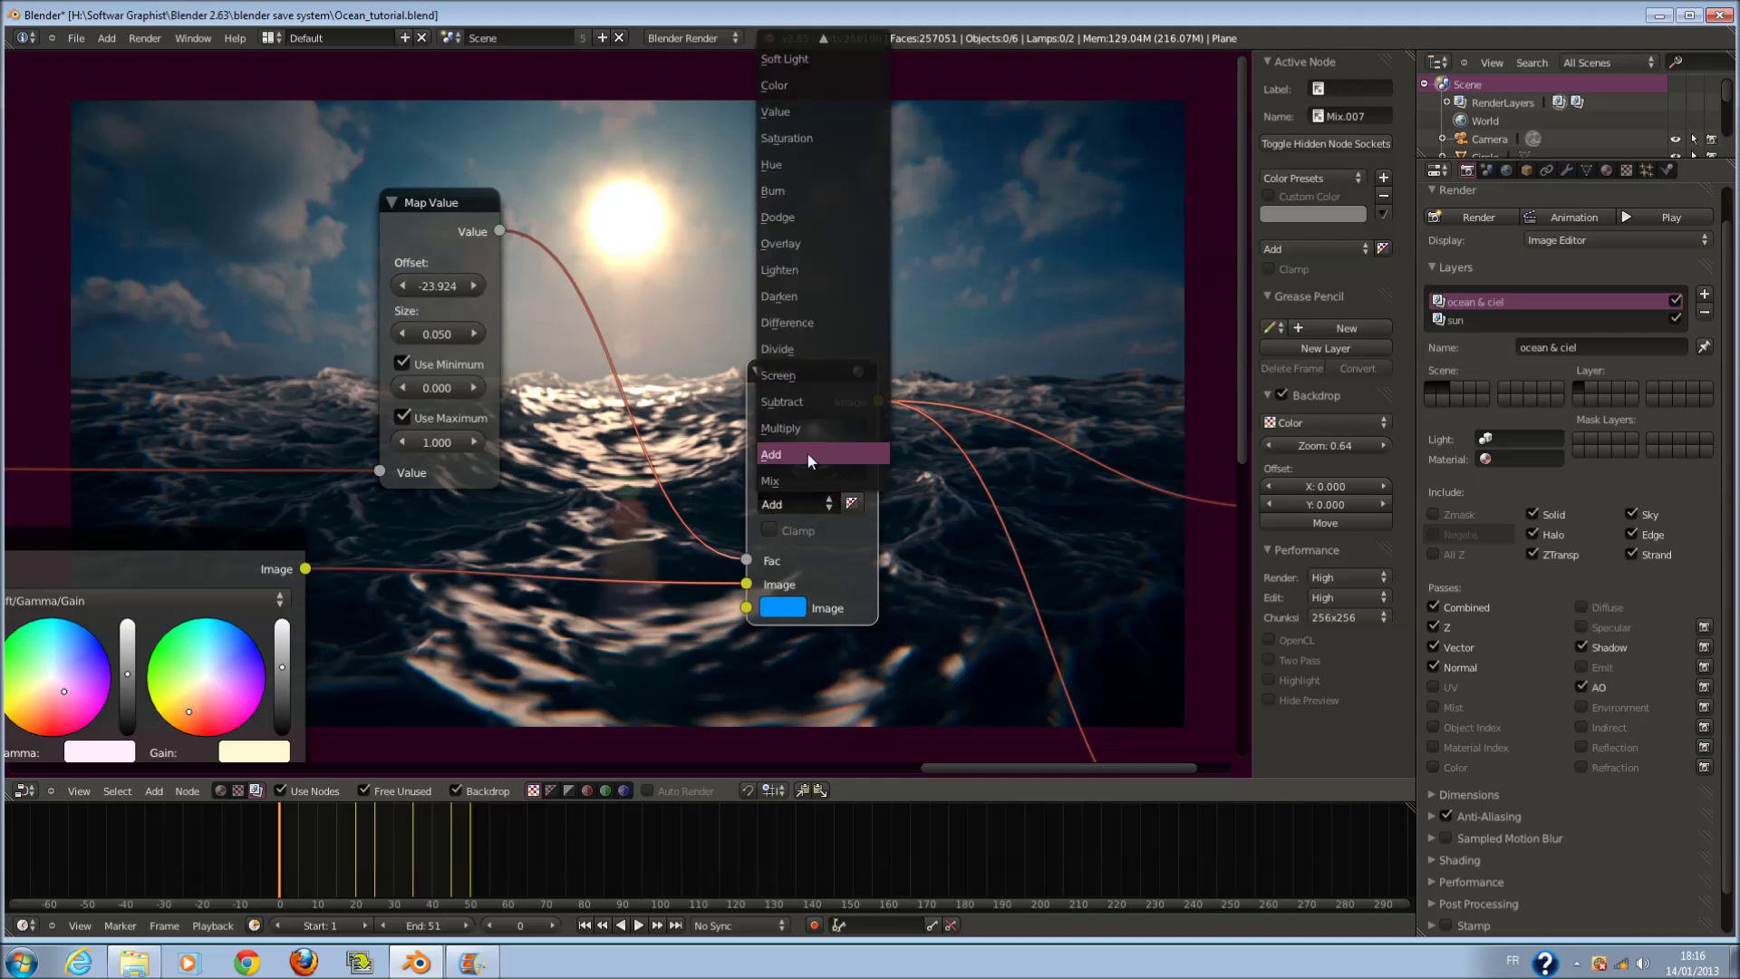
{"action": "left_click", "coordinate": [786, 428]}
- Set the Map Value node's Offset to -4.660, its minimum to 0.1 and its maximum to 1.1
{"action": "scroll", "coordinate": [433, 315], "scroll_direction": "up", "scroll_amount": 2}
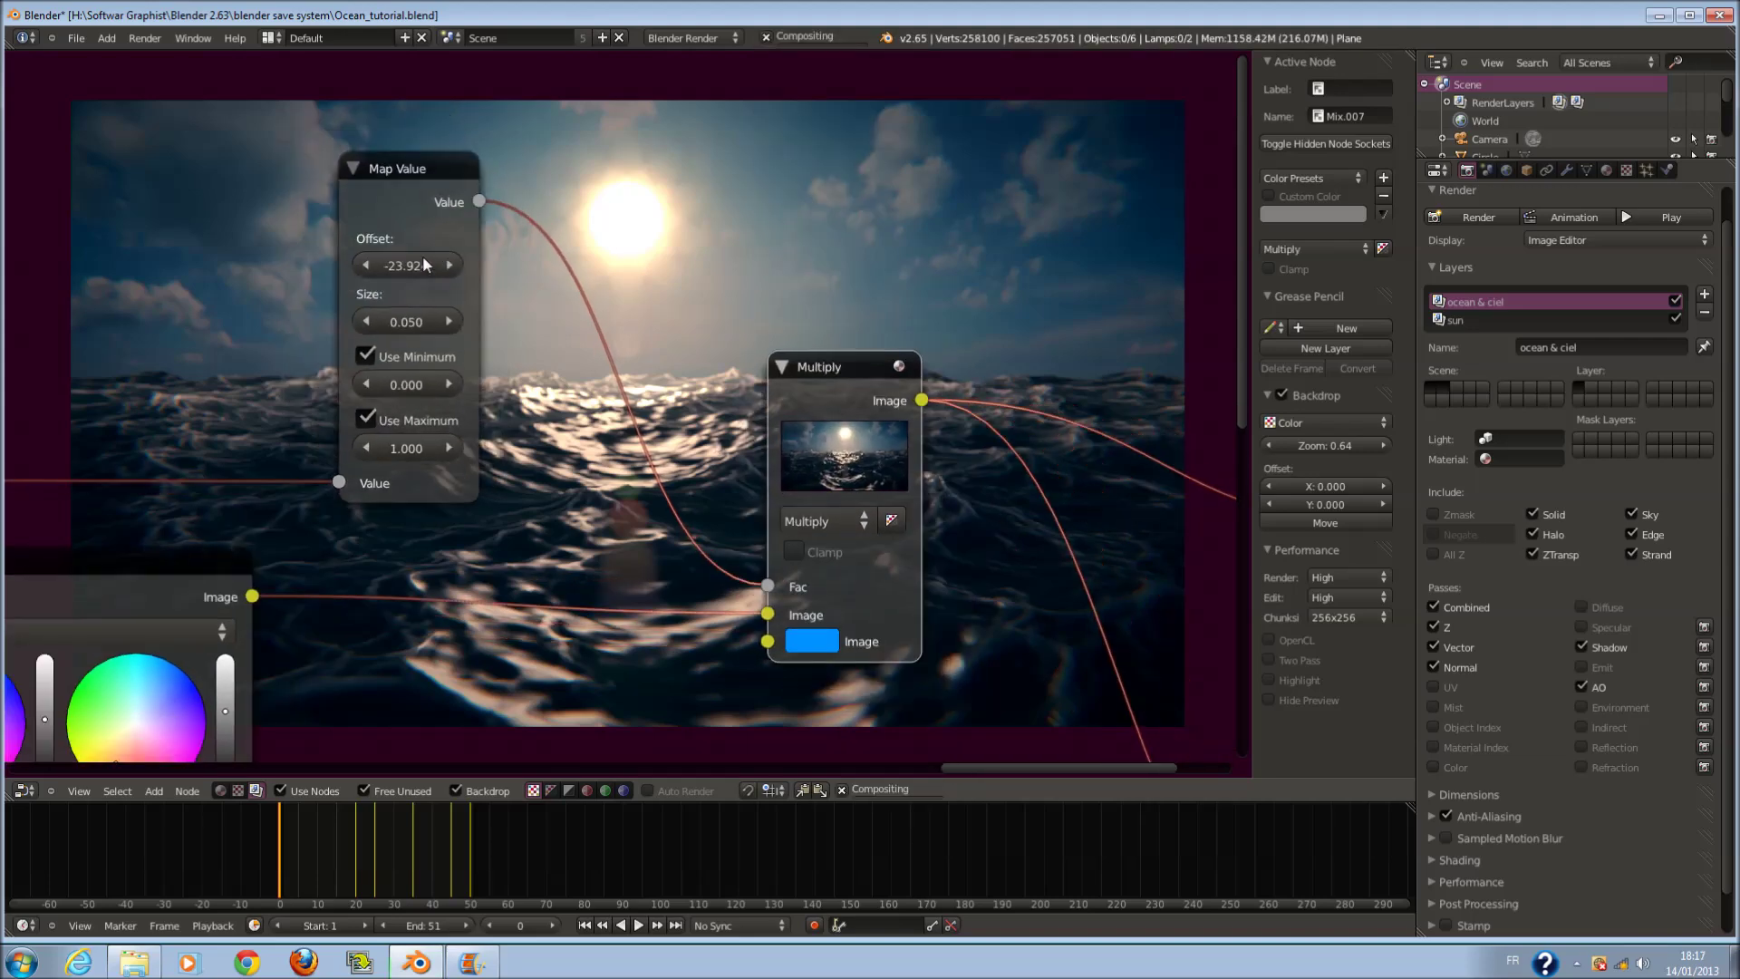
{"action": "left_click_drag", "start_coordinate": [429, 266], "coordinate": [509, 280]}
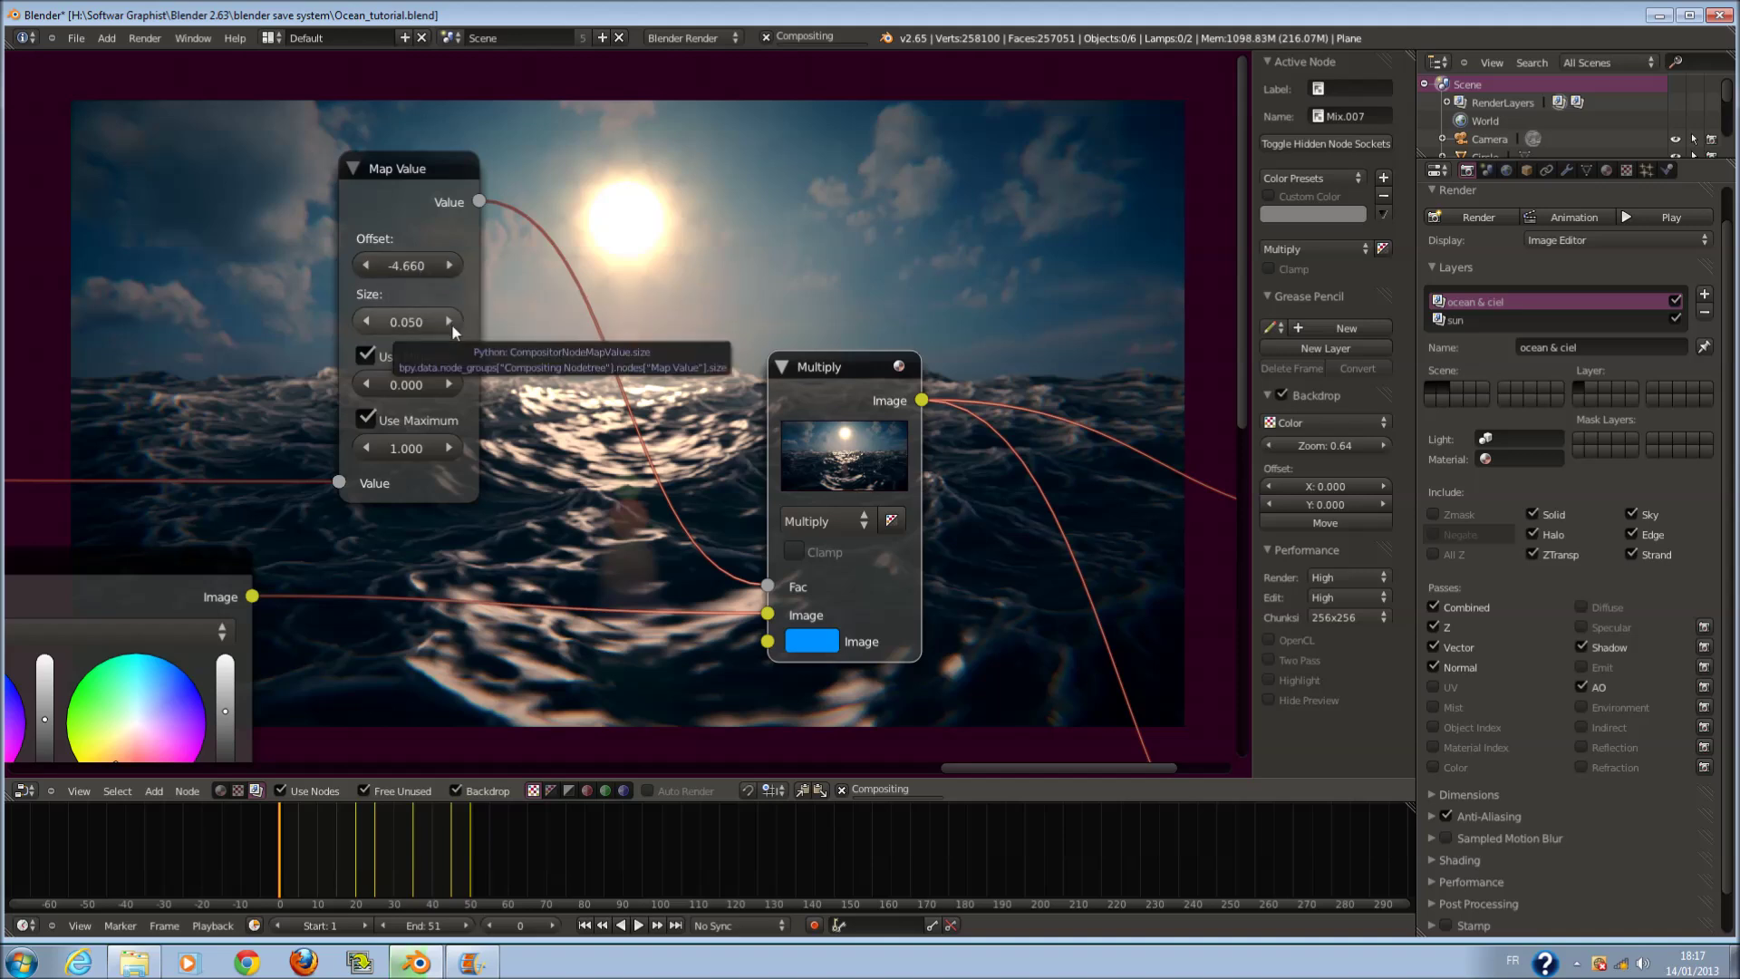
{"action": "left_click", "coordinate": [447, 385]}
{"action": "left_click", "coordinate": [451, 448]}
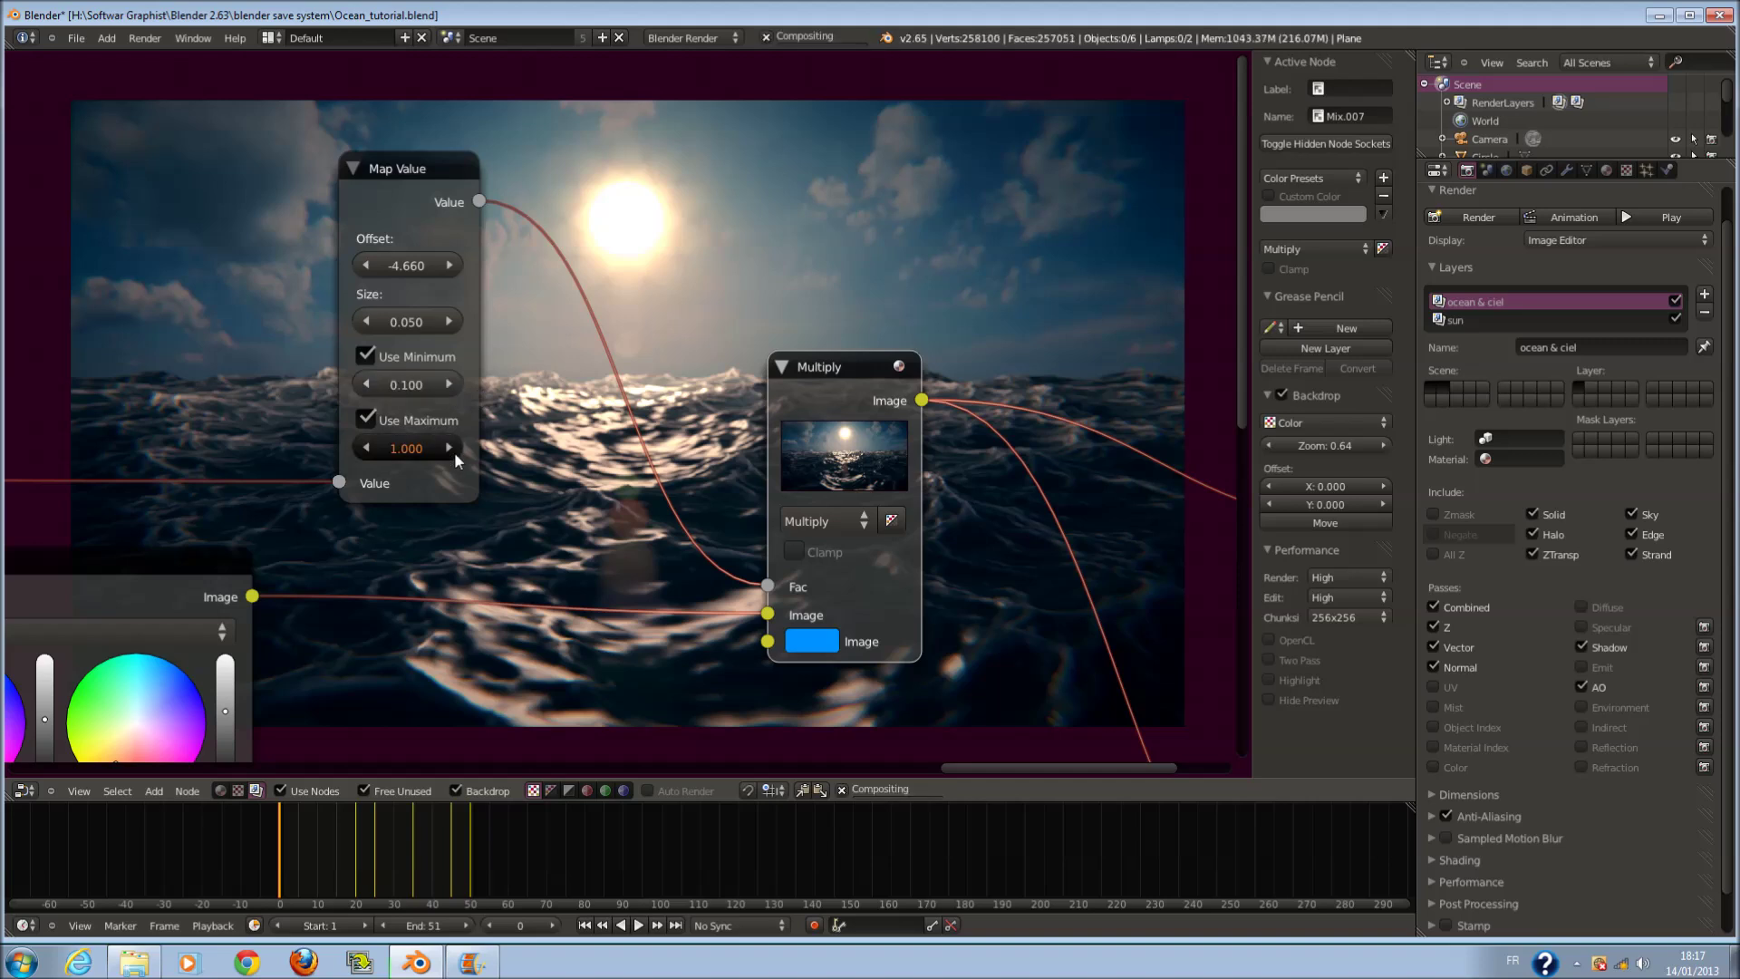
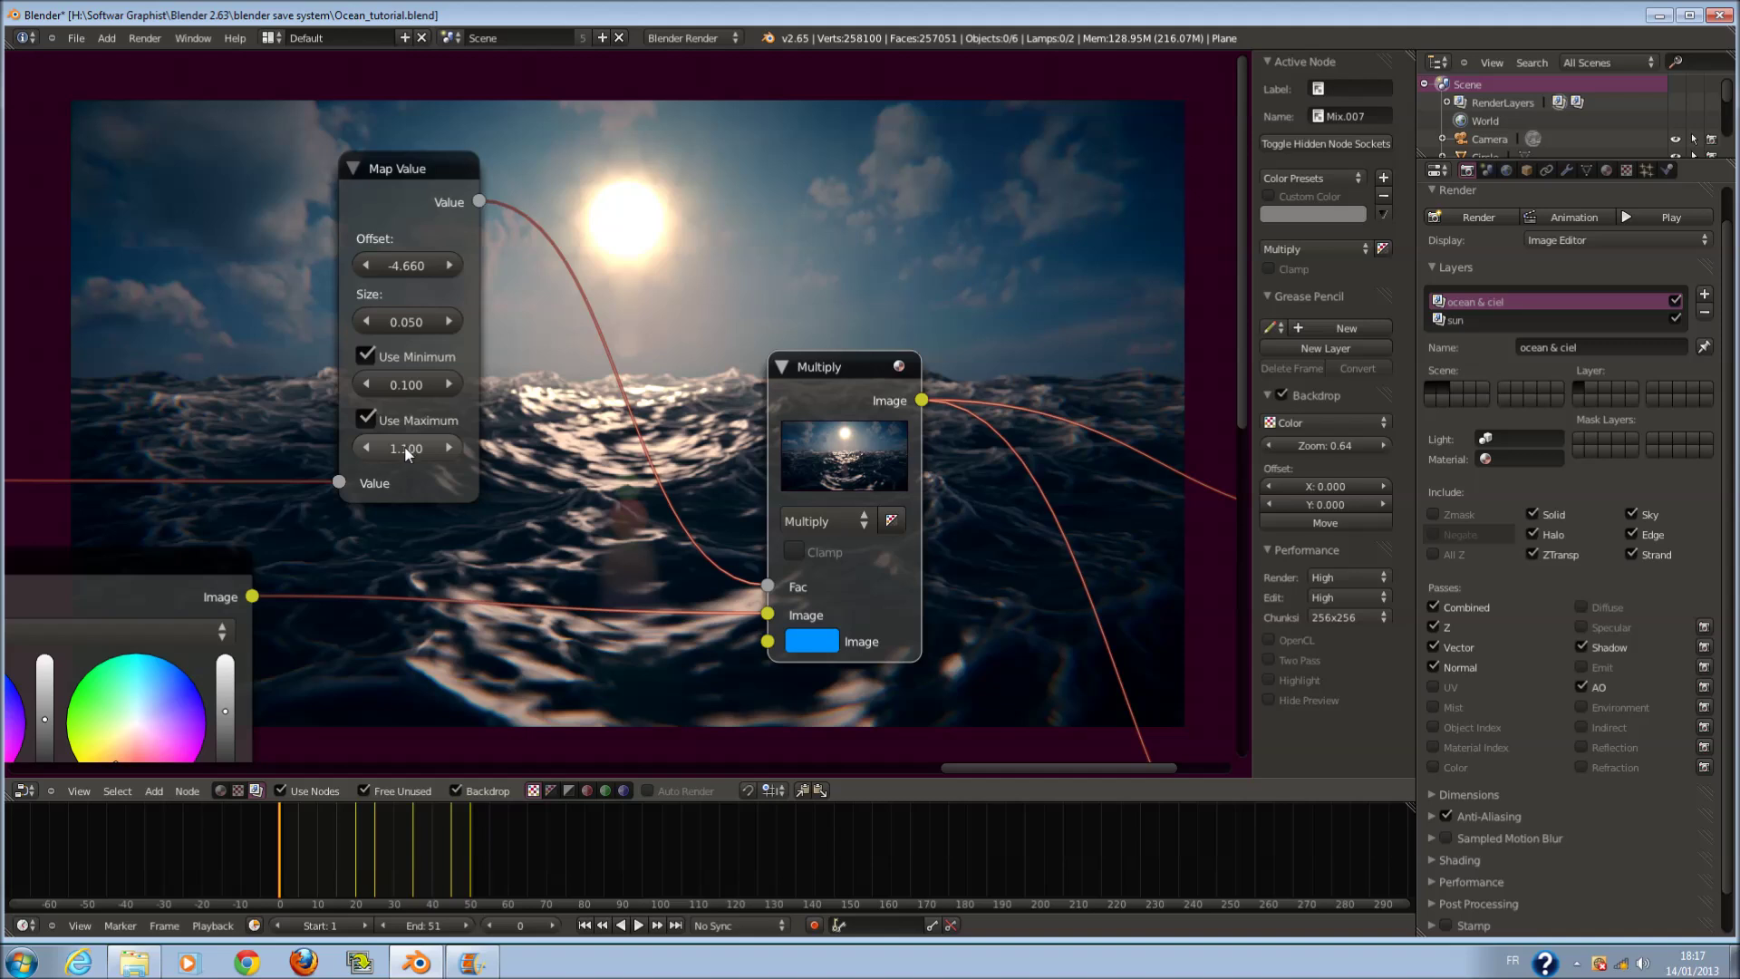
- Set the Map Value node's maximum to 10
{"action": "scroll", "coordinate": [417, 447], "scroll_direction": "up", "scroll_amount": 2}
{"action": "left_click", "coordinate": [496, 475]}
{"action": "type", "text": "1"}
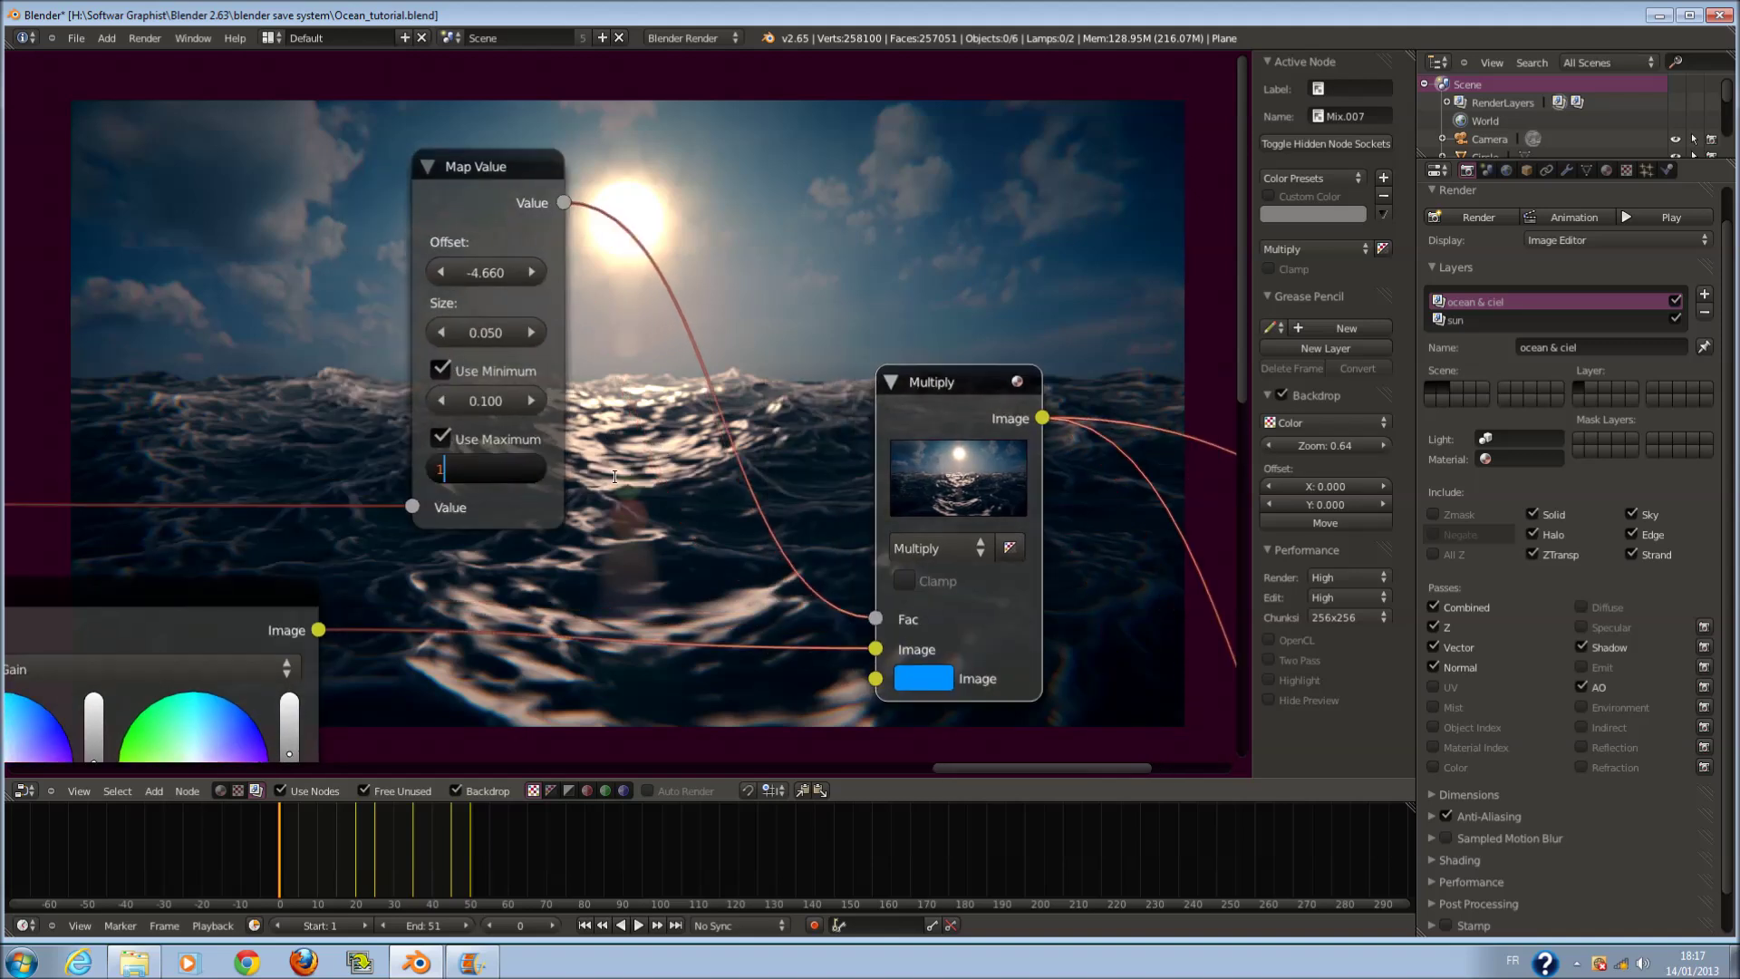
{"action": "type", "text": "0"}
{"action": "key", "text": "Return"}
{"action": "scroll", "coordinate": [855, 511], "scroll_direction": "down", "scroll_amount": 1}
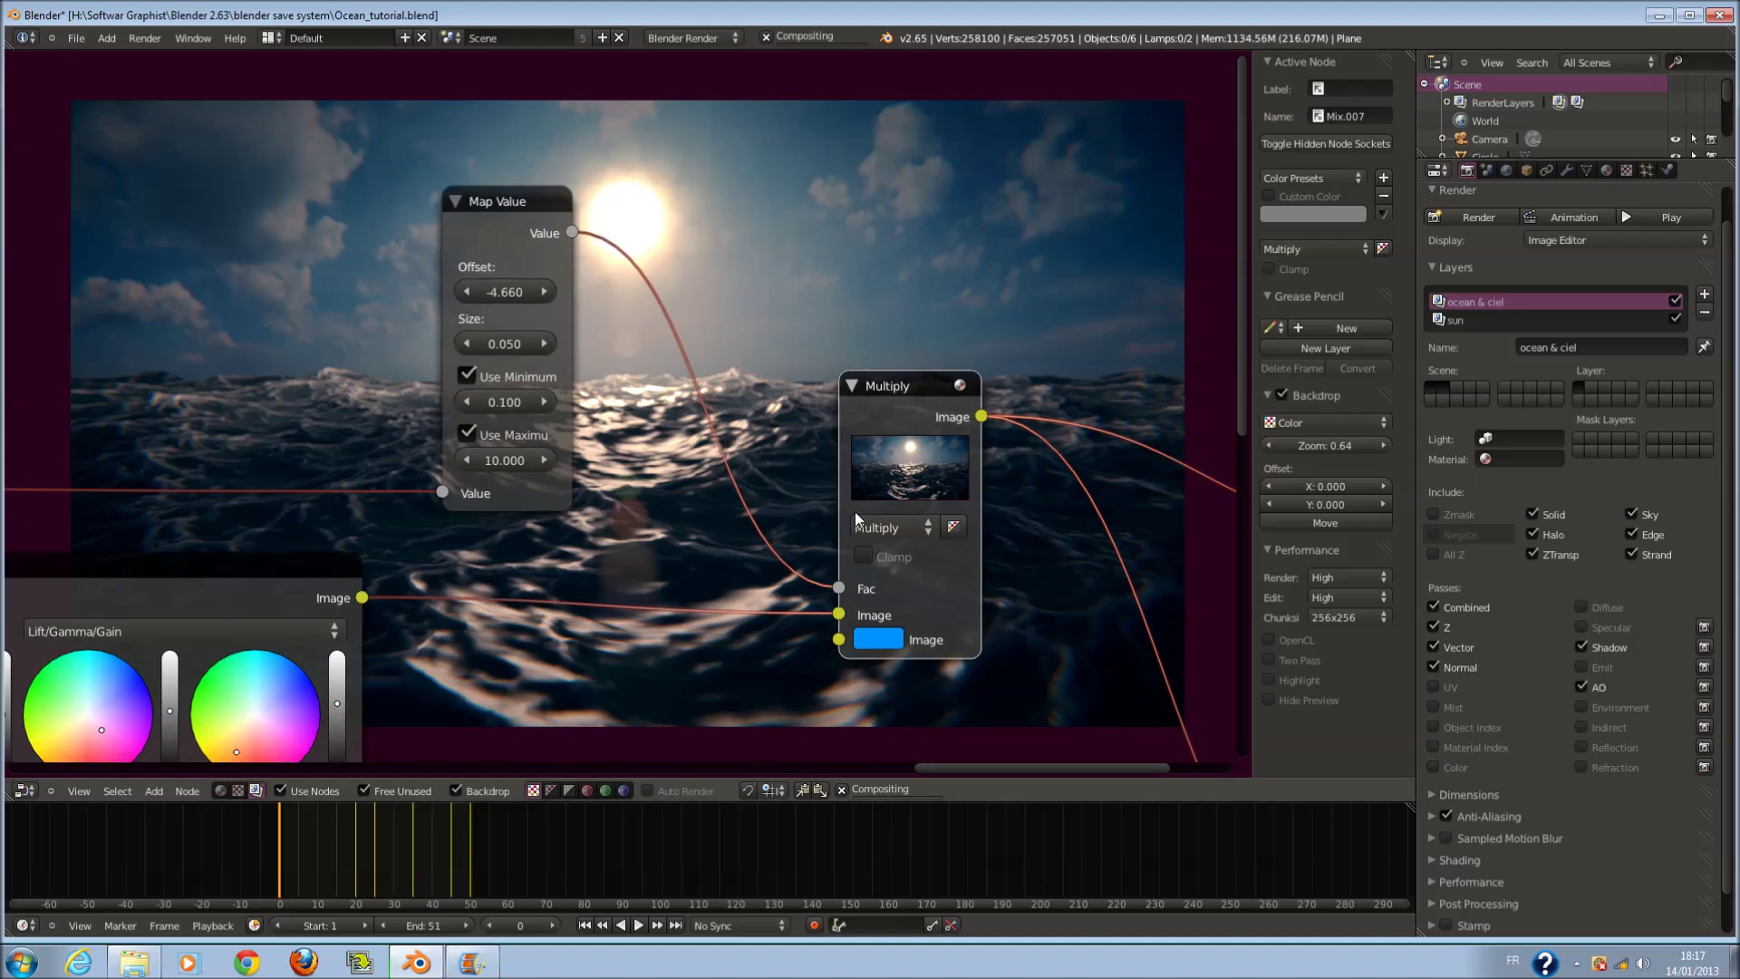
- Set the Map Value Offset to -6.092 and deepen the Multiply node's second image colour by lowering its green component
{"action": "middle_click_drag", "start_coordinate": [553, 454], "coordinate": [486, 375]}
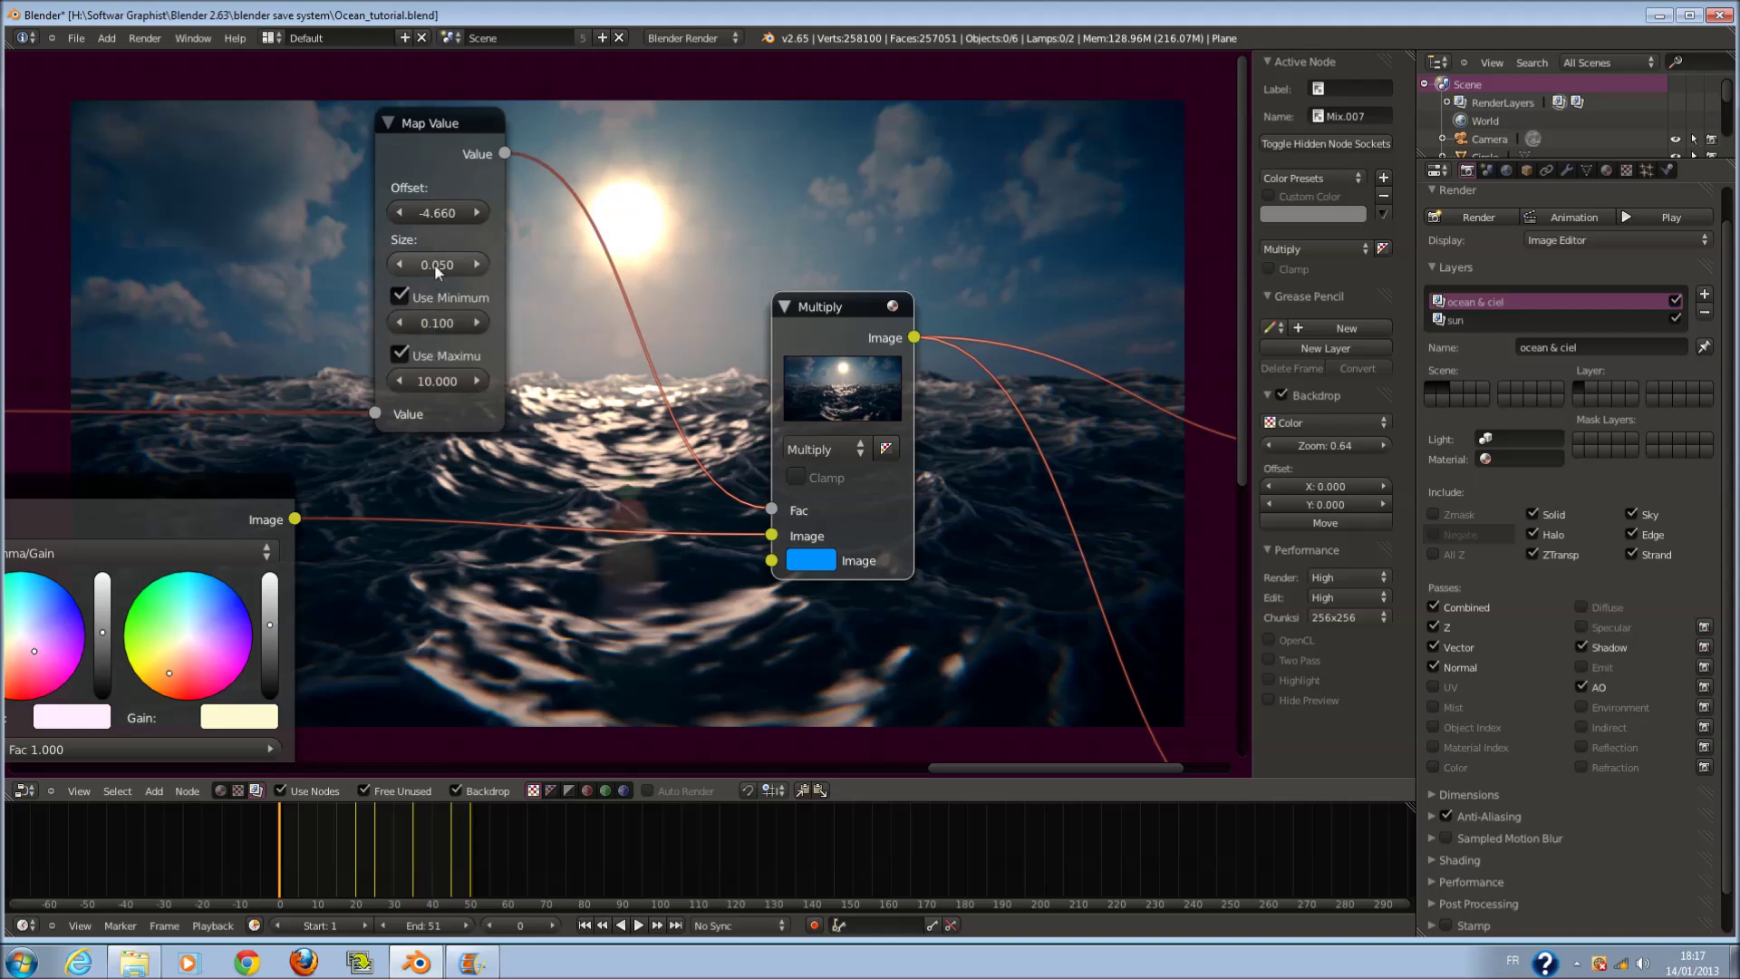
{"action": "left_click_drag", "start_coordinate": [424, 218], "coordinate": [398, 214]}
{"action": "left_click", "coordinate": [810, 560]}
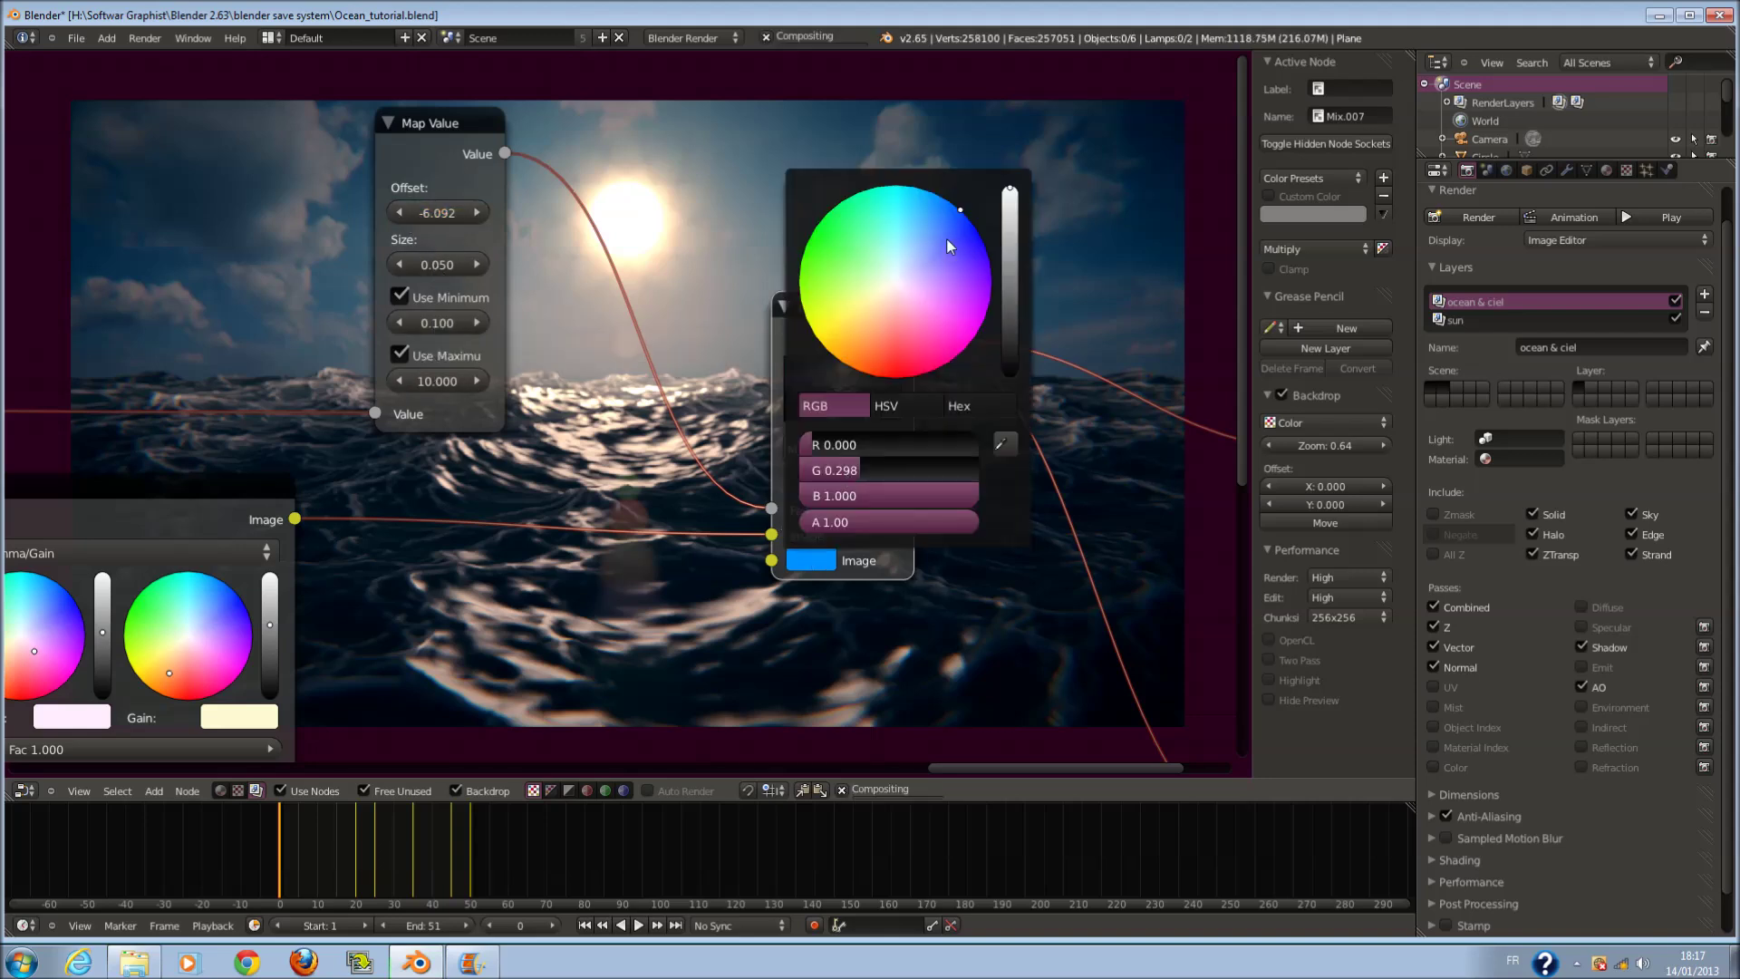
{"action": "left_click_drag", "start_coordinate": [851, 469], "coordinate": [802, 469]}
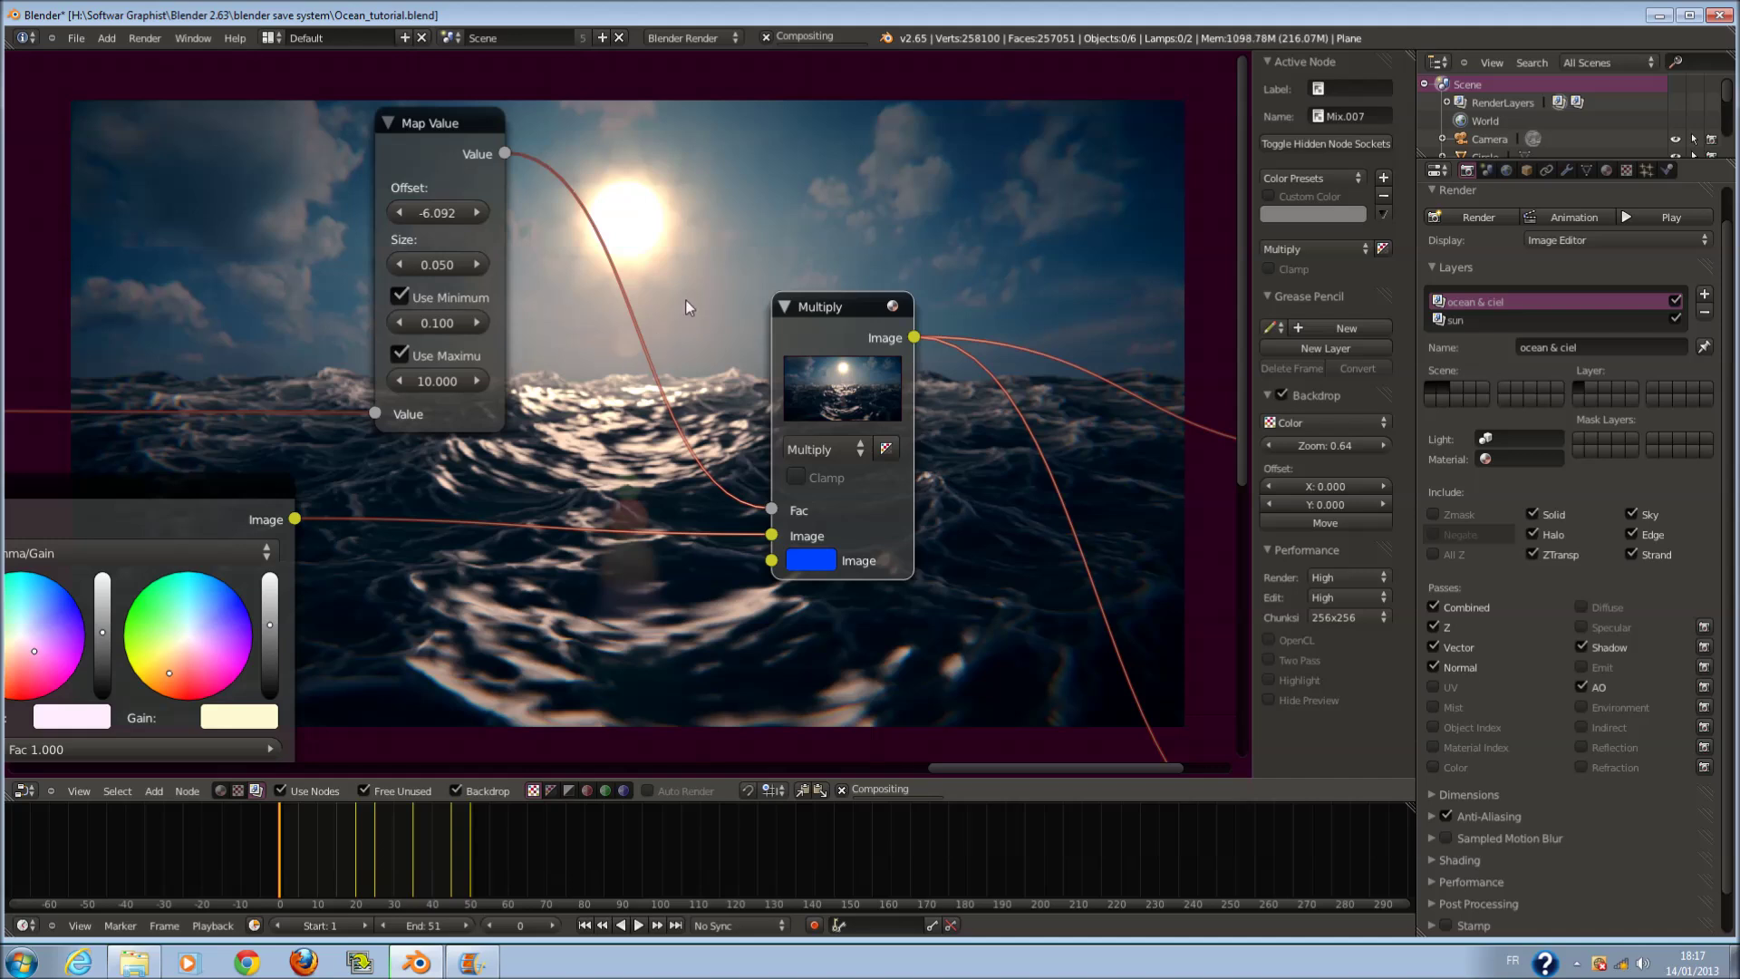
- Set the Map Value node's maximum to 0.1 and raise its minimum to 7.176
{"action": "scroll", "coordinate": [644, 286], "scroll_direction": "up", "scroll_amount": 1}
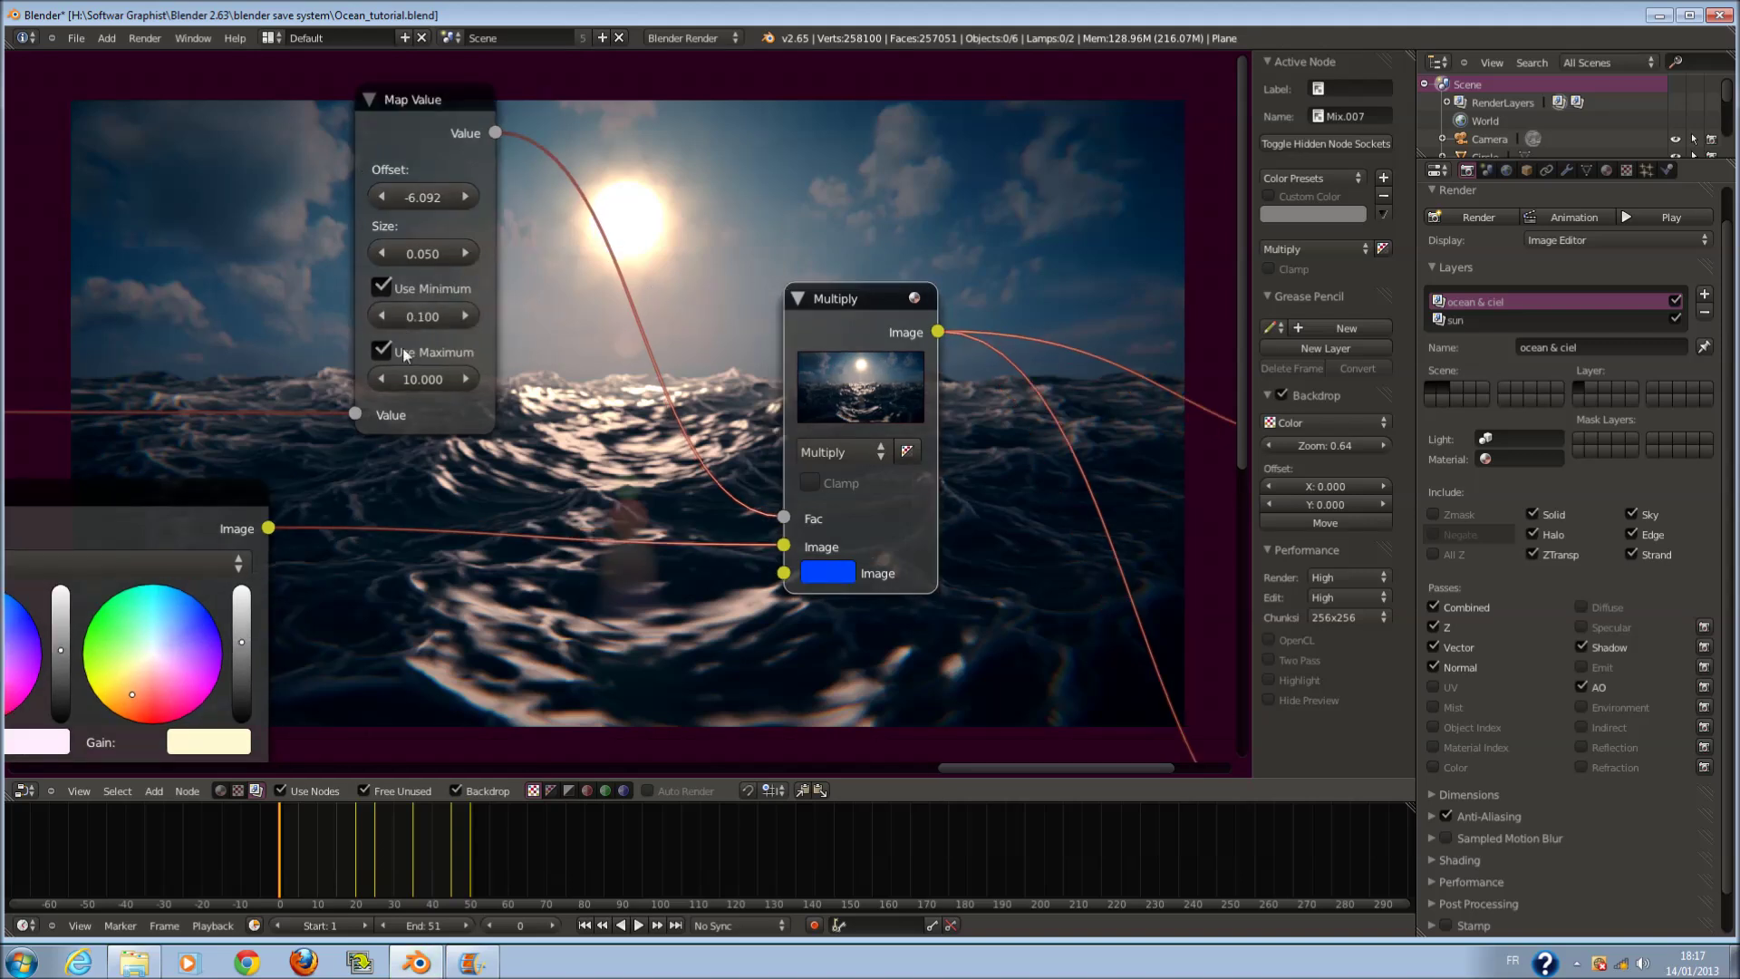
{"action": "left_click", "coordinate": [415, 381]}
{"action": "type", "text": "0.1"}
{"action": "key", "text": "Return"}
{"action": "left_click", "coordinate": [463, 316]}
{"action": "left_click_drag", "start_coordinate": [457, 317], "coordinate": [534, 316]}
{"action": "scroll", "coordinate": [511, 361], "scroll_direction": "down", "scroll_amount": 2}
{"action": "middle_click_drag", "start_coordinate": [491, 367], "coordinate": [448, 488]}
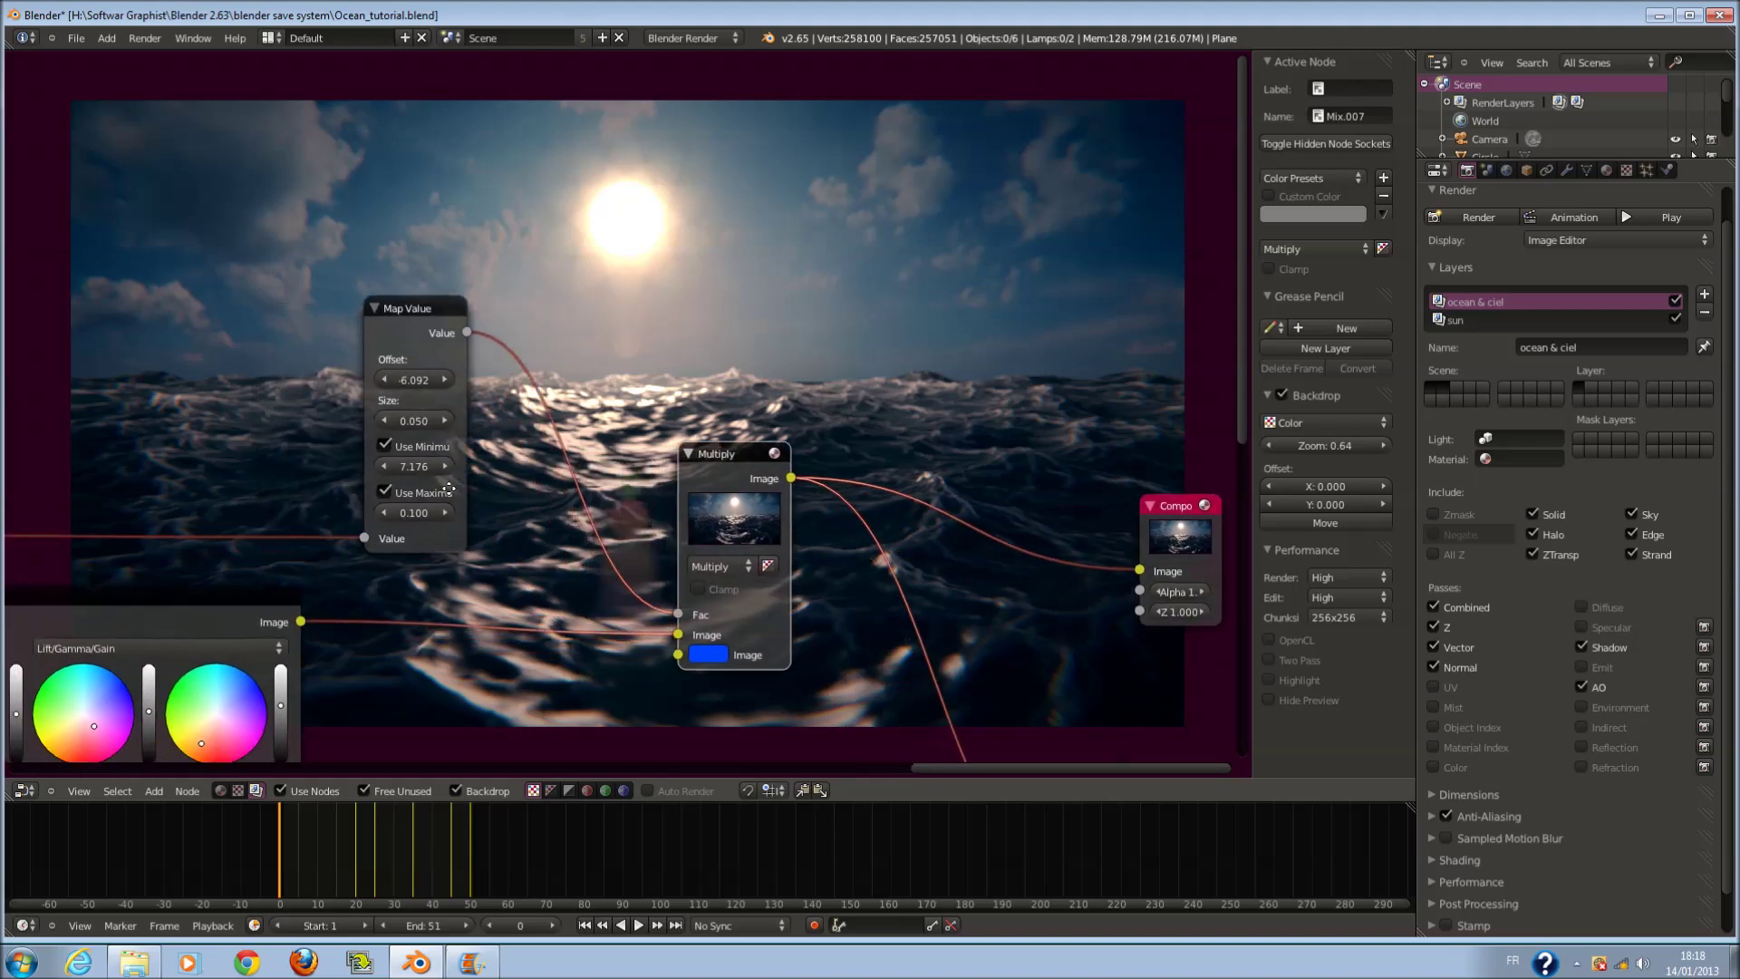
- Set both the minimum and the maximum of the Map Value node to 1
{"action": "scroll", "coordinate": [448, 488], "scroll_direction": "up", "scroll_amount": 3}
{"action": "left_click", "coordinate": [393, 437]}
{"action": "type", "text": "1"}
{"action": "key", "text": "Return"}
{"action": "left_click", "coordinate": [396, 498]}
{"action": "type", "text": "1"}
{"action": "key", "text": "Return"}
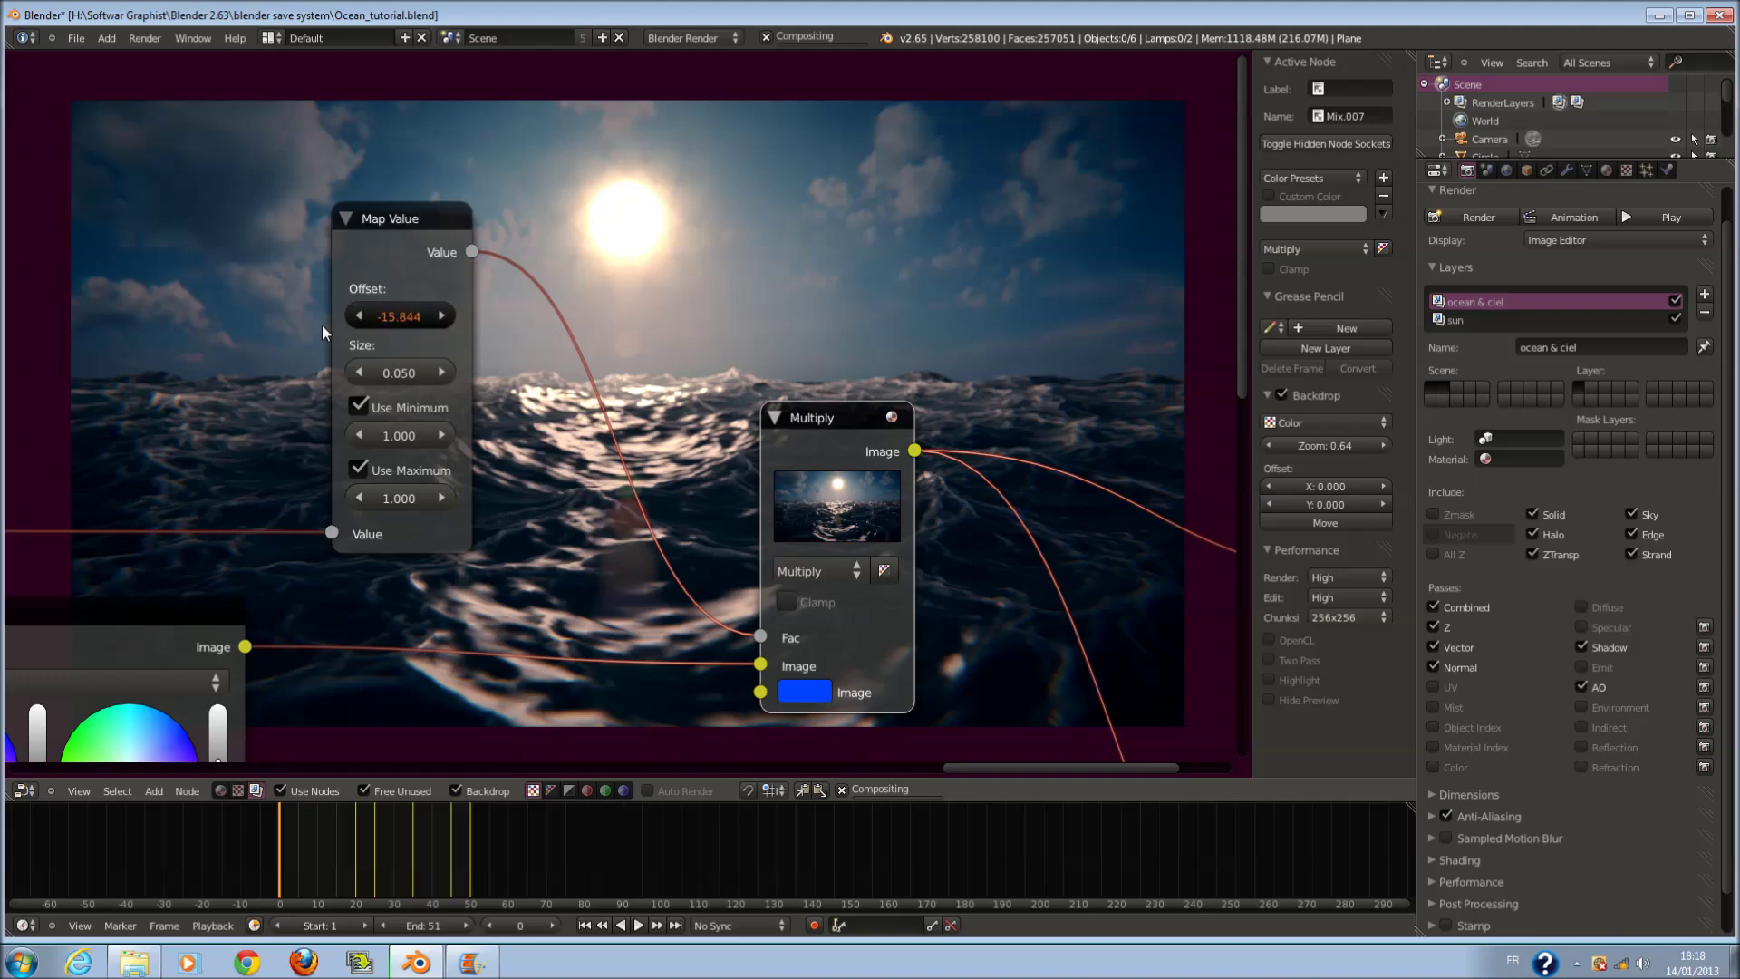
- Reset the Map Value node's Offset to 0 and lower it to -0.1
{"action": "scroll", "coordinate": [541, 438], "scroll_direction": "down", "scroll_amount": 3}
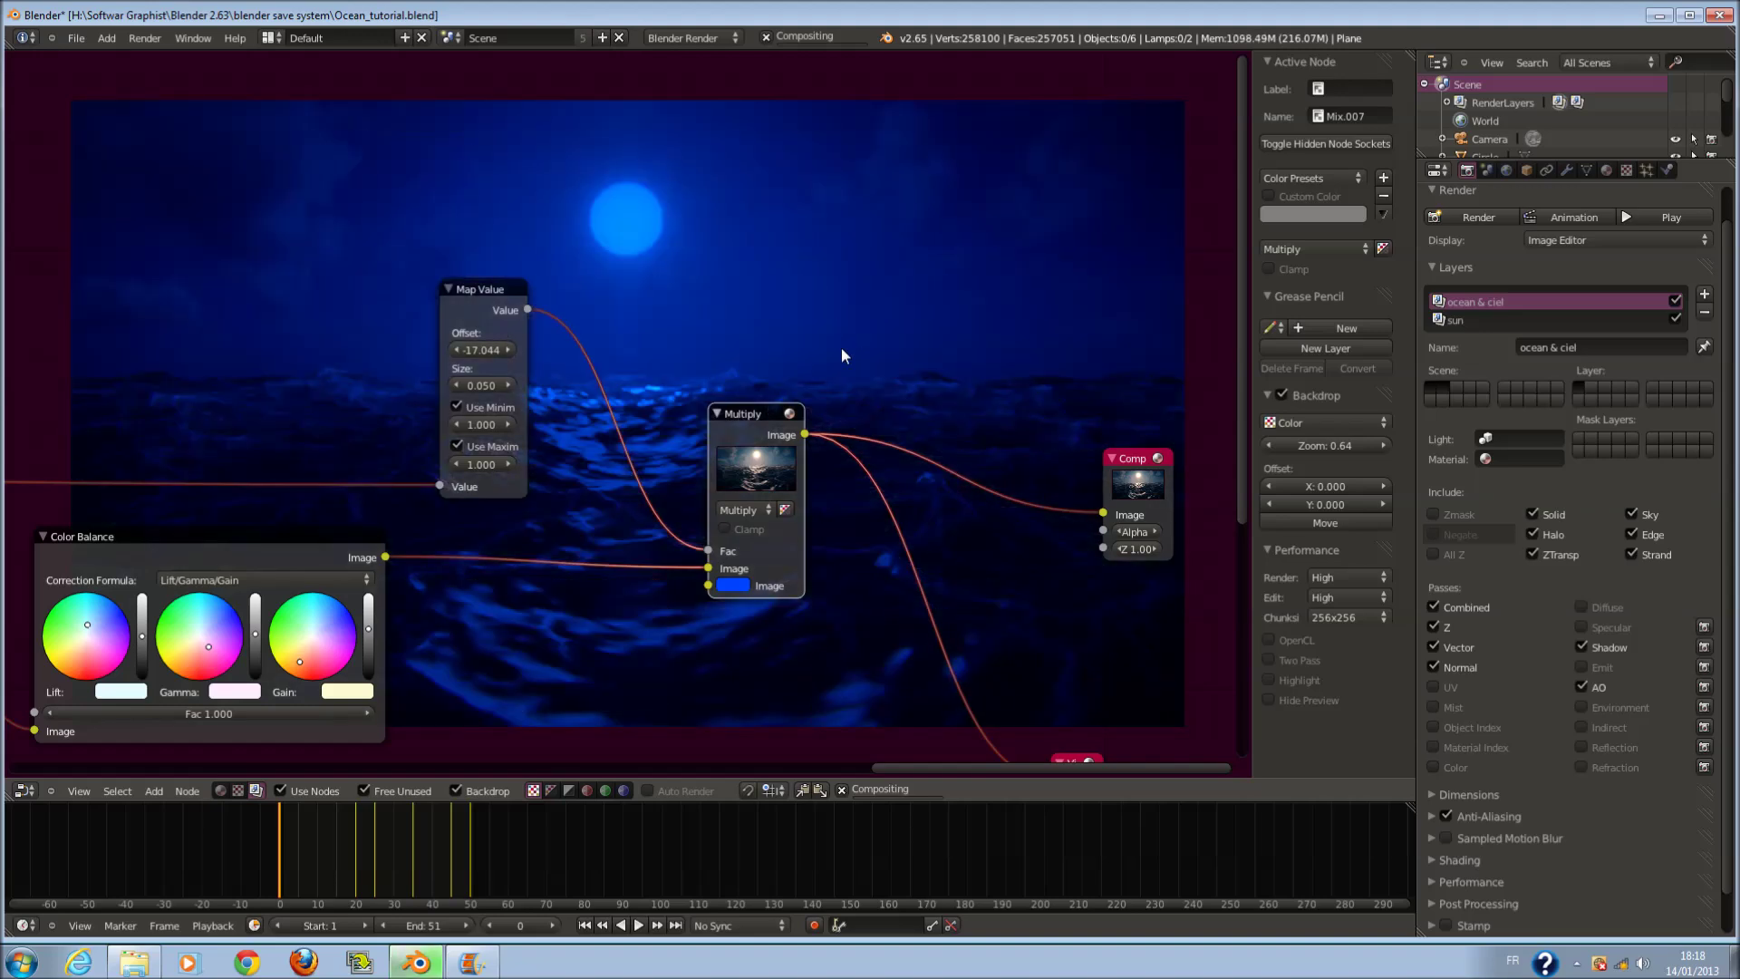
{"action": "scroll", "coordinate": [761, 366], "scroll_direction": "up", "scroll_amount": 3}
{"action": "left_click_drag", "start_coordinate": [412, 321], "coordinate": [434, 328]}
{"action": "type", "text": "0"}
{"action": "key", "text": "Return"}
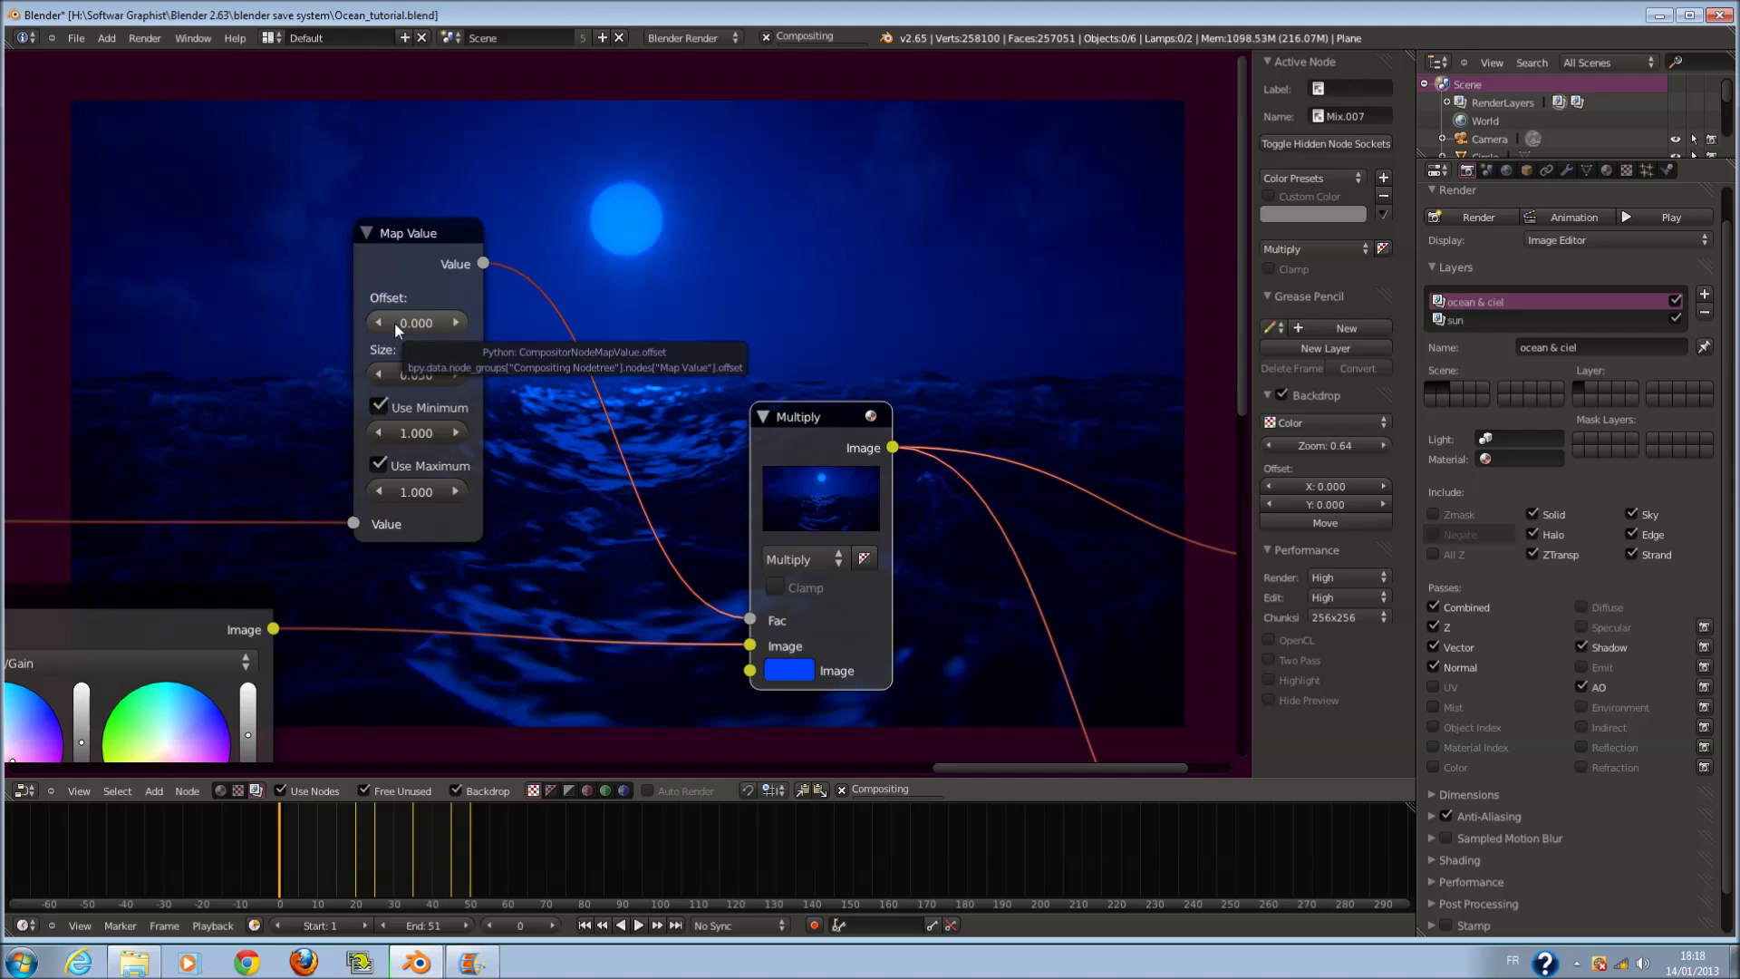
{"action": "left_click_drag", "start_coordinate": [394, 322], "coordinate": [388, 323]}
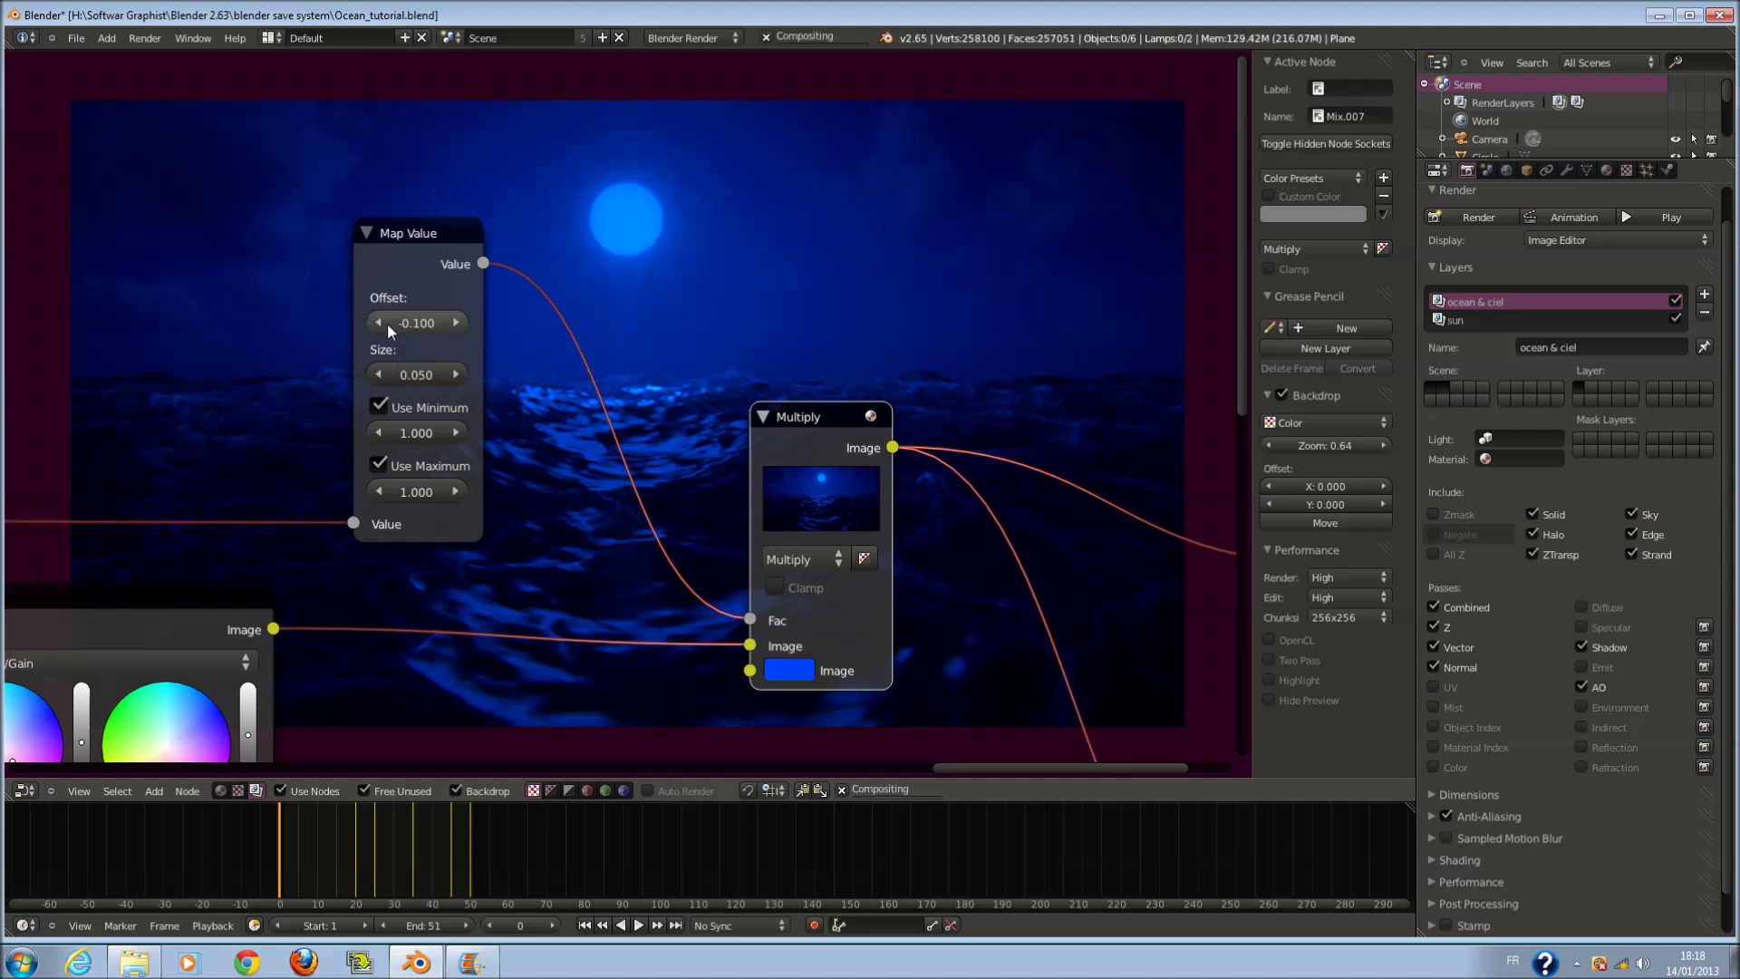
- Set the Map Value node's minimum to 0.2 and its maximum to 0
{"action": "left_click", "coordinate": [414, 435]}
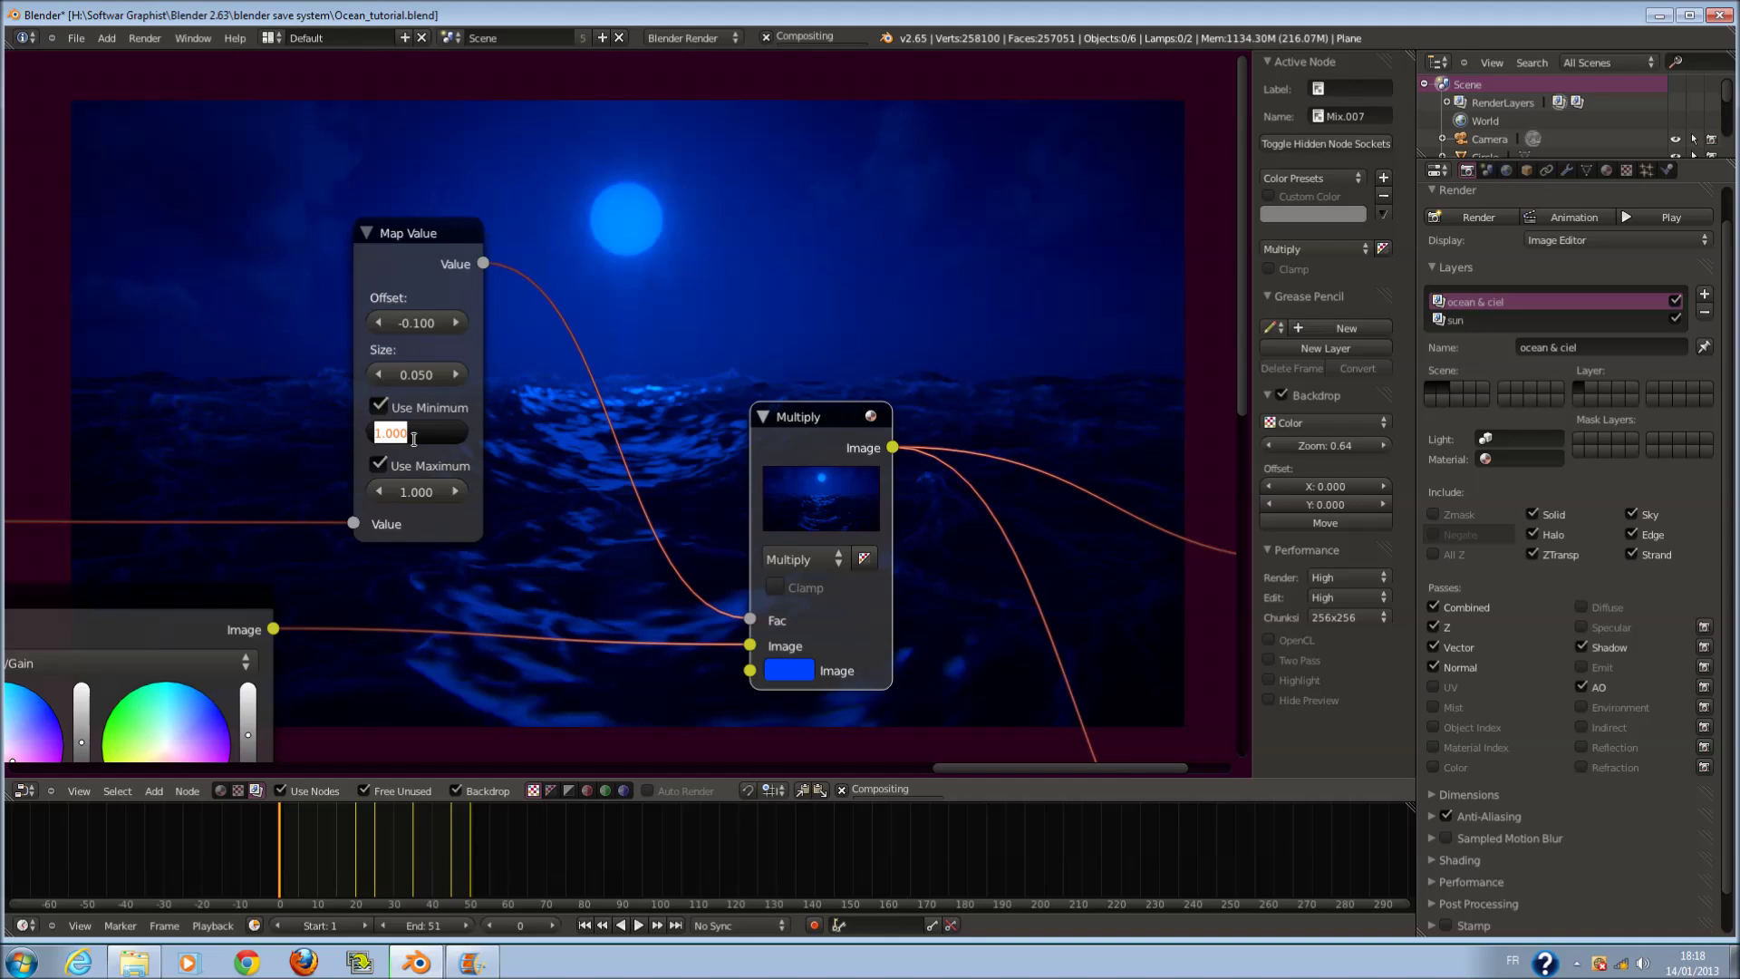
{"action": "type", "text": "0.2"}
{"action": "key", "text": "Return"}
{"action": "middle_click_drag", "start_coordinate": [781, 517], "coordinate": [691, 377]}
{"action": "scroll", "coordinate": [529, 361], "scroll_direction": "up", "scroll_amount": 2}
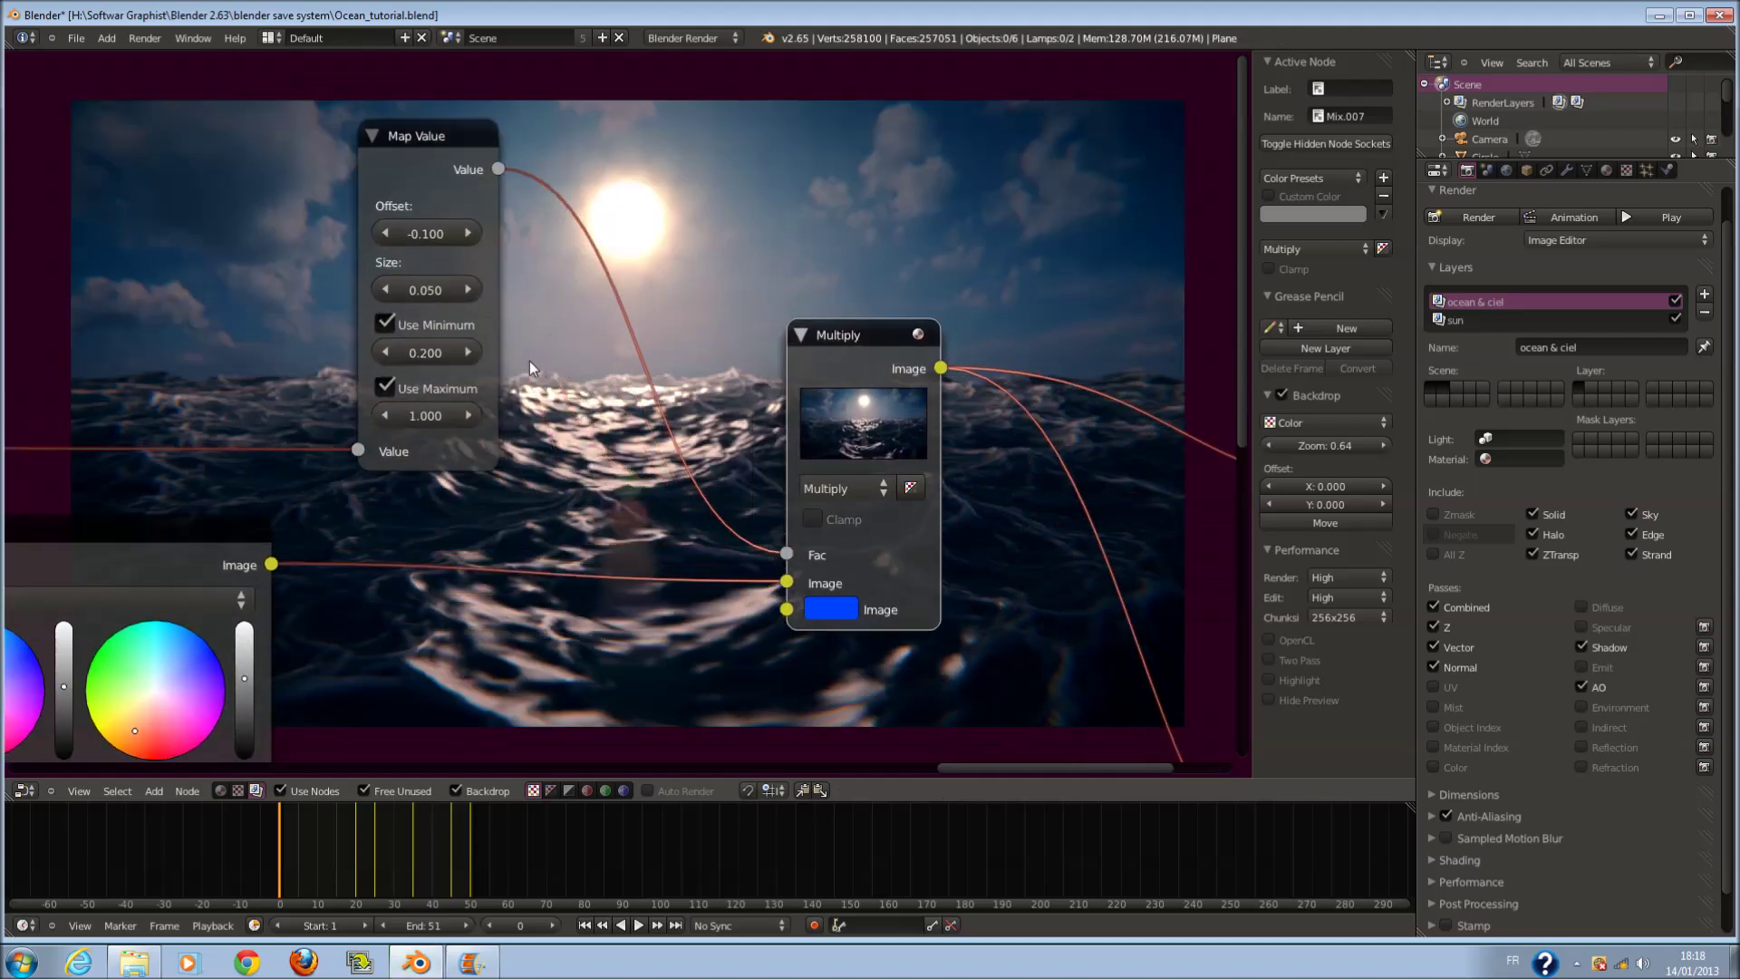
{"action": "left_click", "coordinate": [396, 416]}
{"action": "type", "text": "0"}
{"action": "key", "text": "Return"}
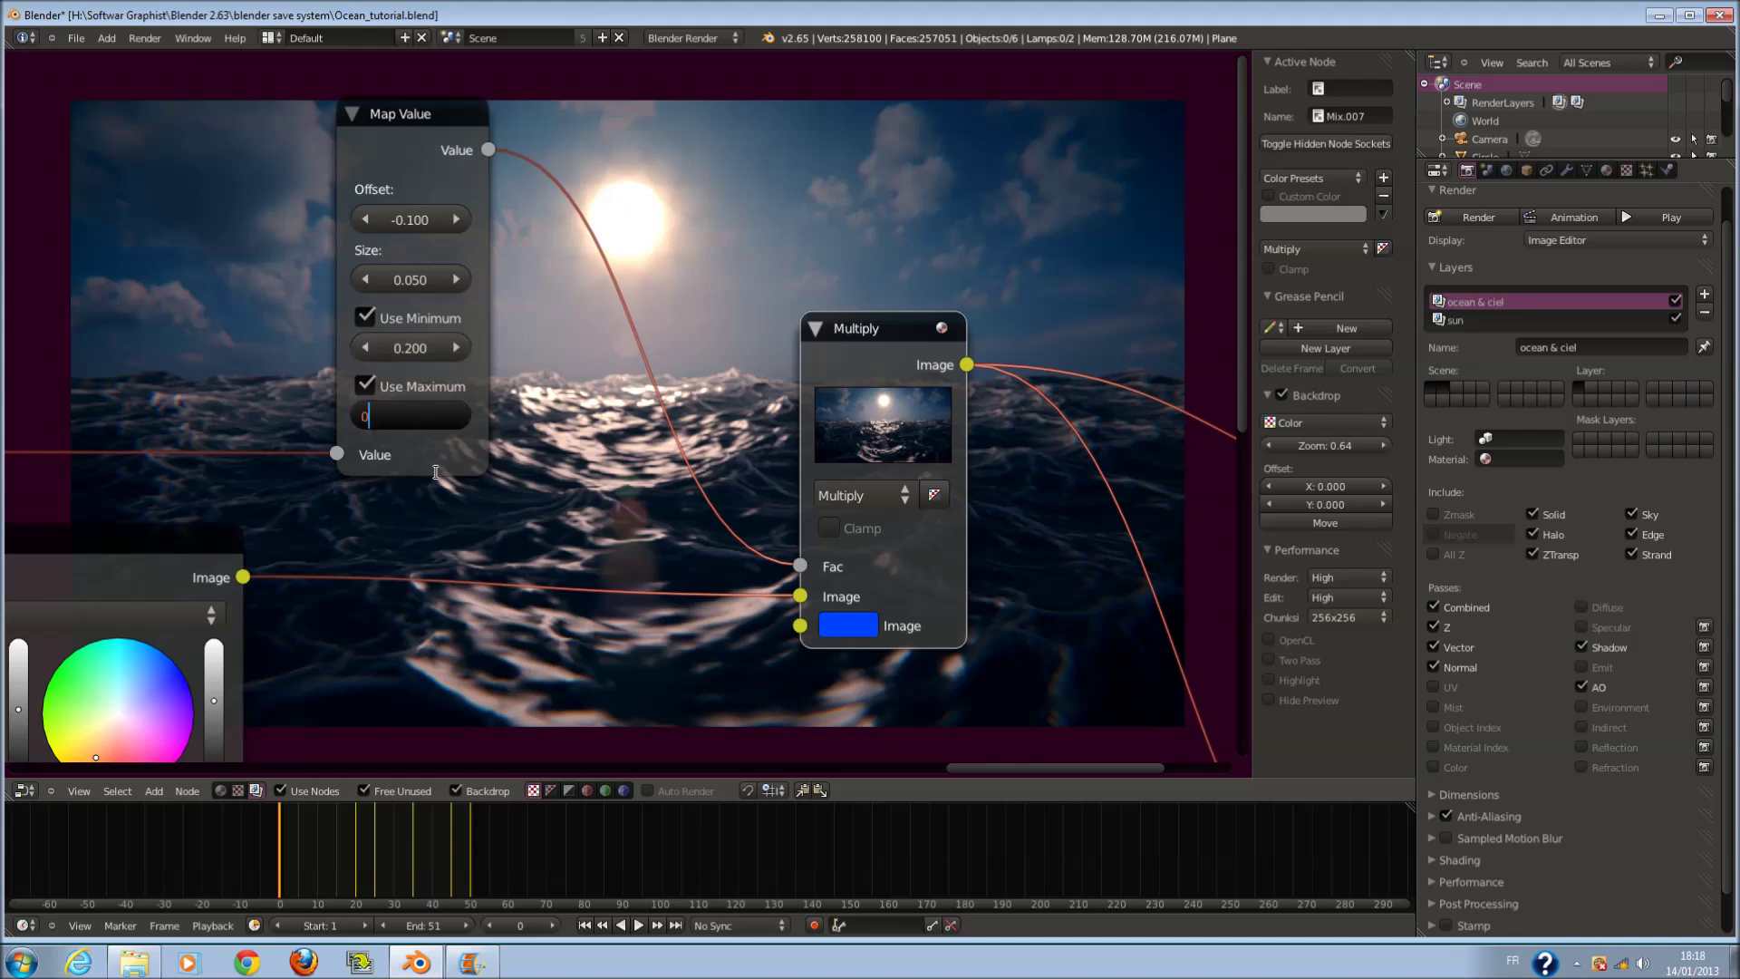
- Set the Map Value node's minimum to 0.6 and lower its Offset to -0.8
{"action": "left_click", "coordinate": [412, 347]}
{"action": "type", "text": "0."}
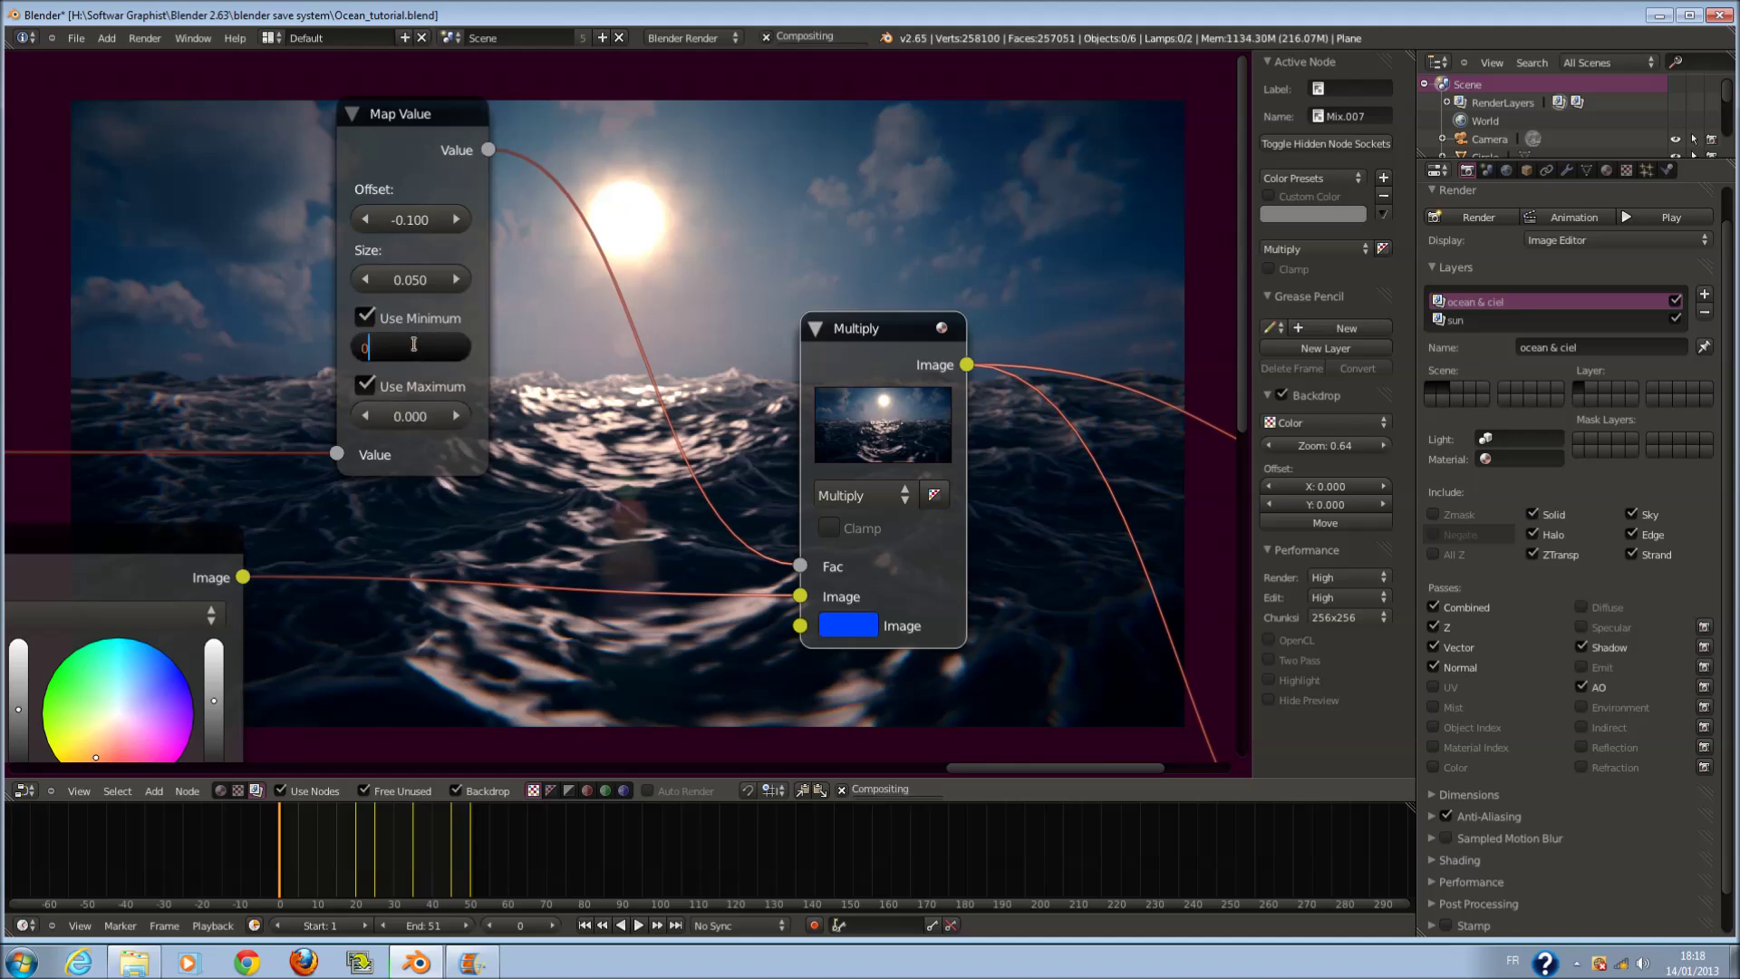
{"action": "type", "text": "6"}
{"action": "key", "text": "Return"}
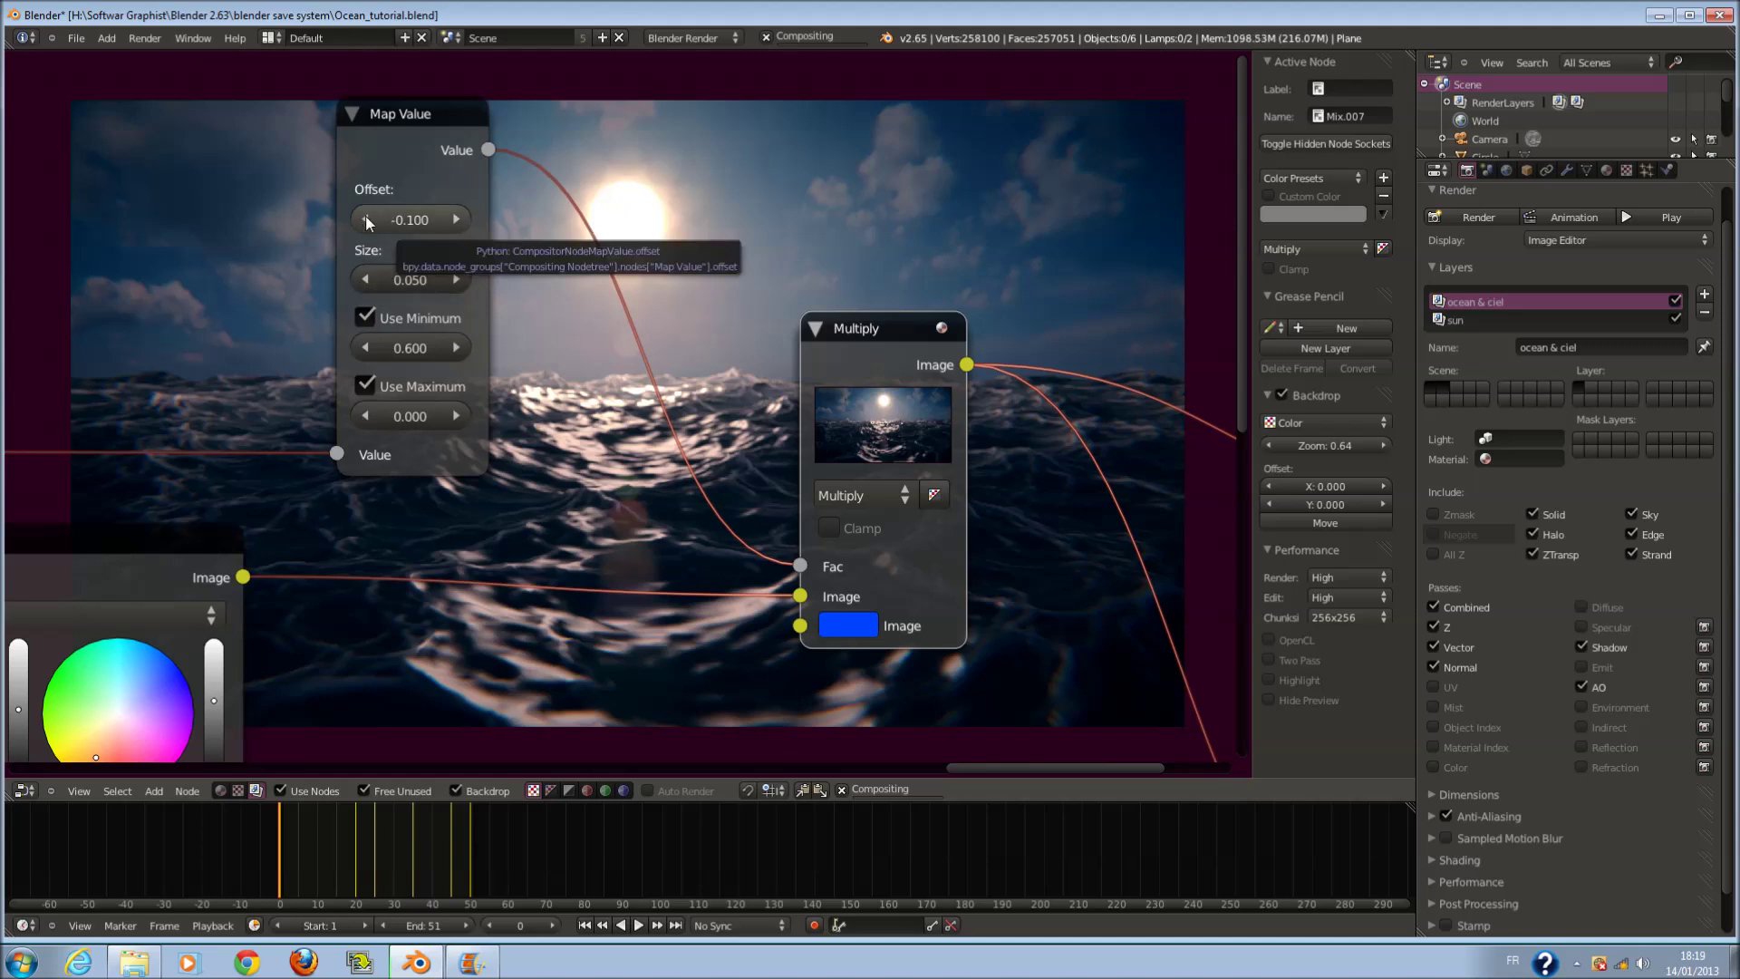
{"action": "scroll", "coordinate": [518, 334], "scroll_direction": "down", "scroll_amount": 2}
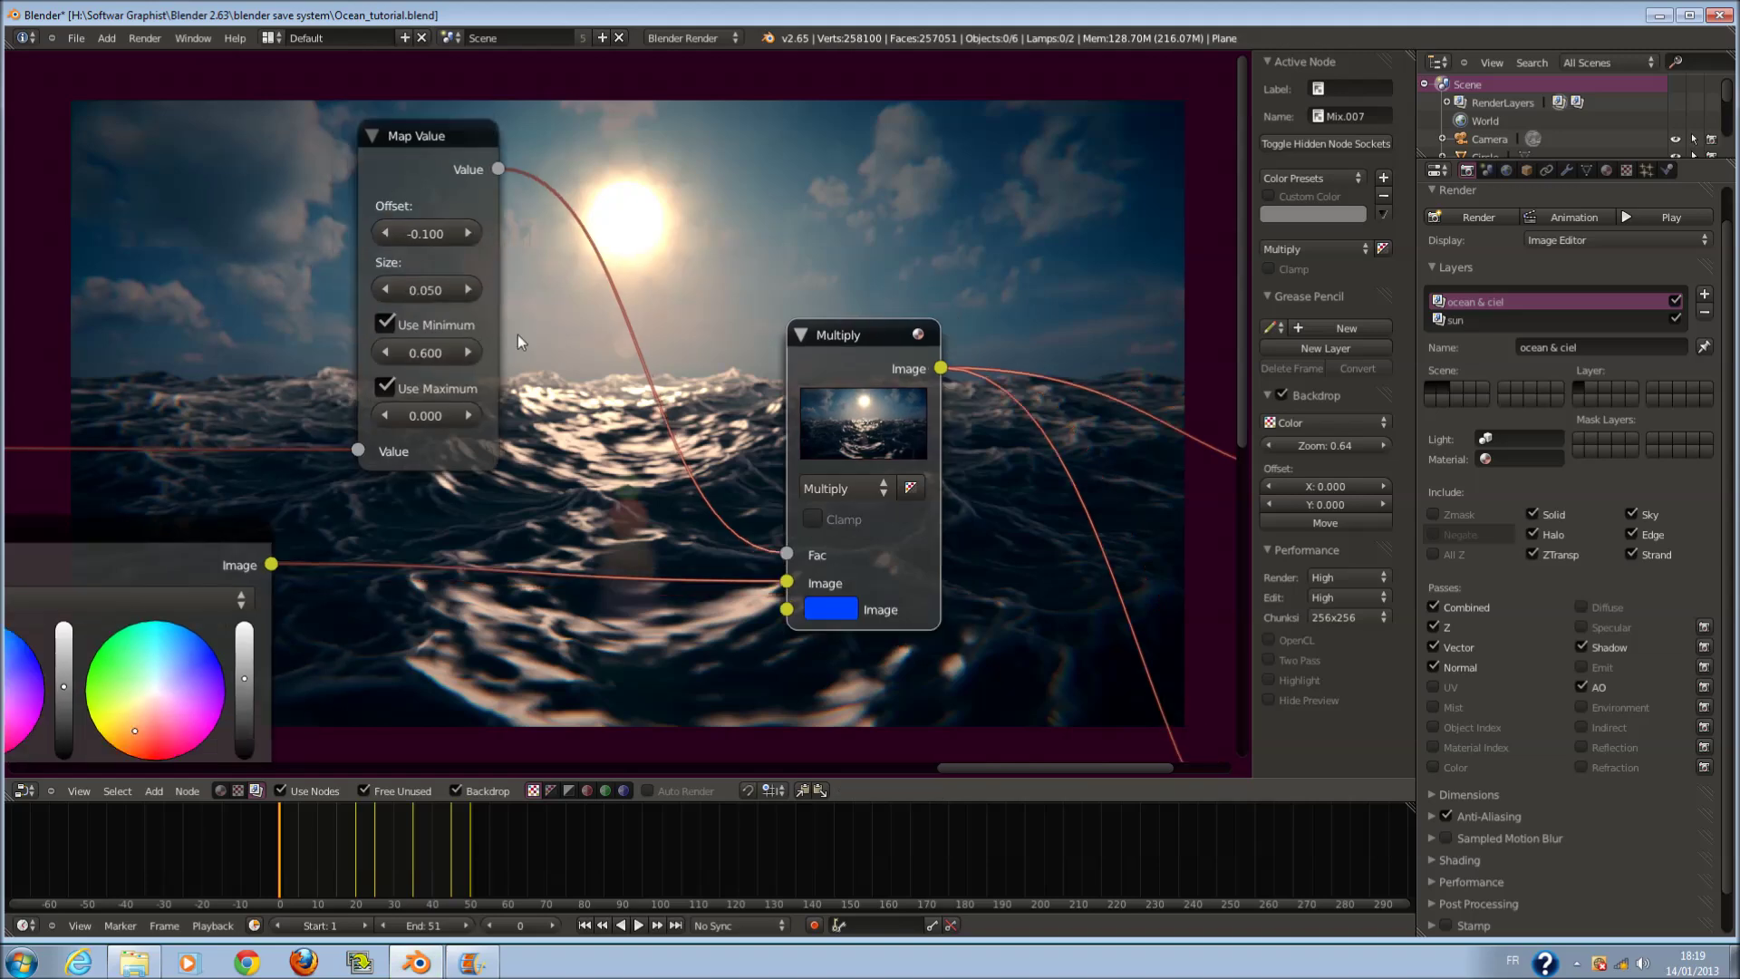
{"action": "left_click_drag", "start_coordinate": [449, 286], "coordinate": [439, 279]}
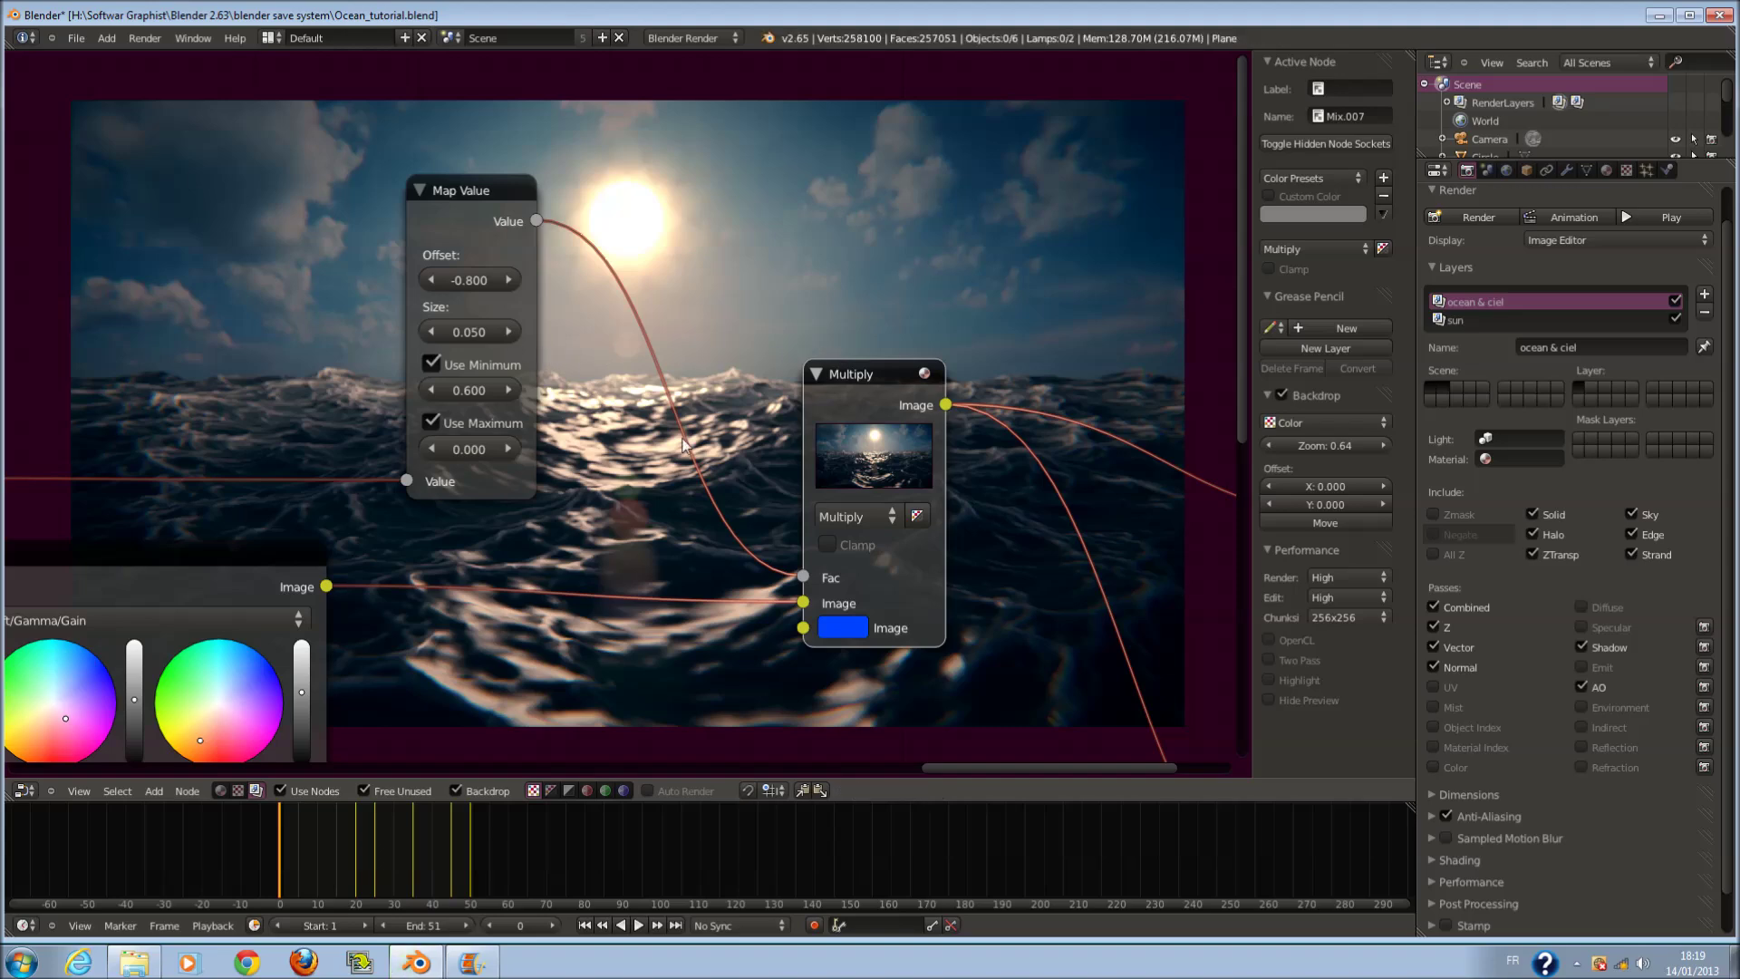
- Set the Map Value node's minimum to 1 and its maximum to 0.1
{"action": "left_click_drag", "start_coordinate": [466, 395], "coordinate": [496, 449]}
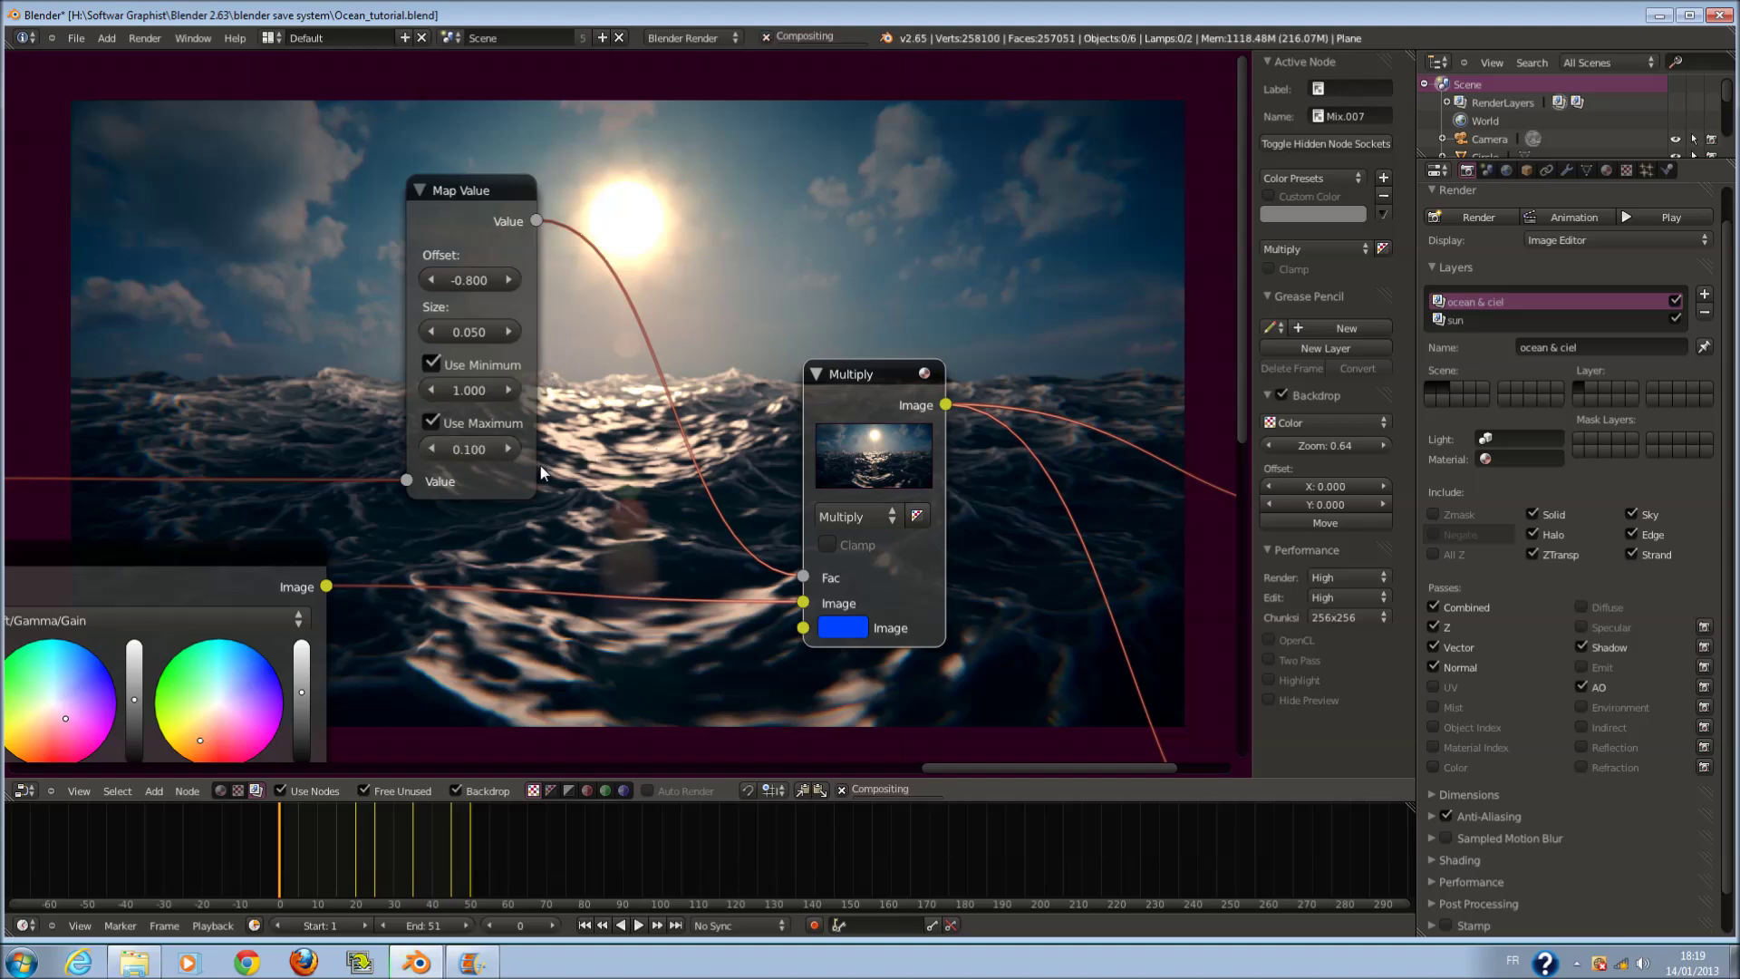
{"action": "scroll", "coordinate": [553, 468], "scroll_direction": "down", "scroll_amount": 1}
{"action": "scroll", "coordinate": [577, 473], "scroll_direction": "down", "scroll_amount": 2}
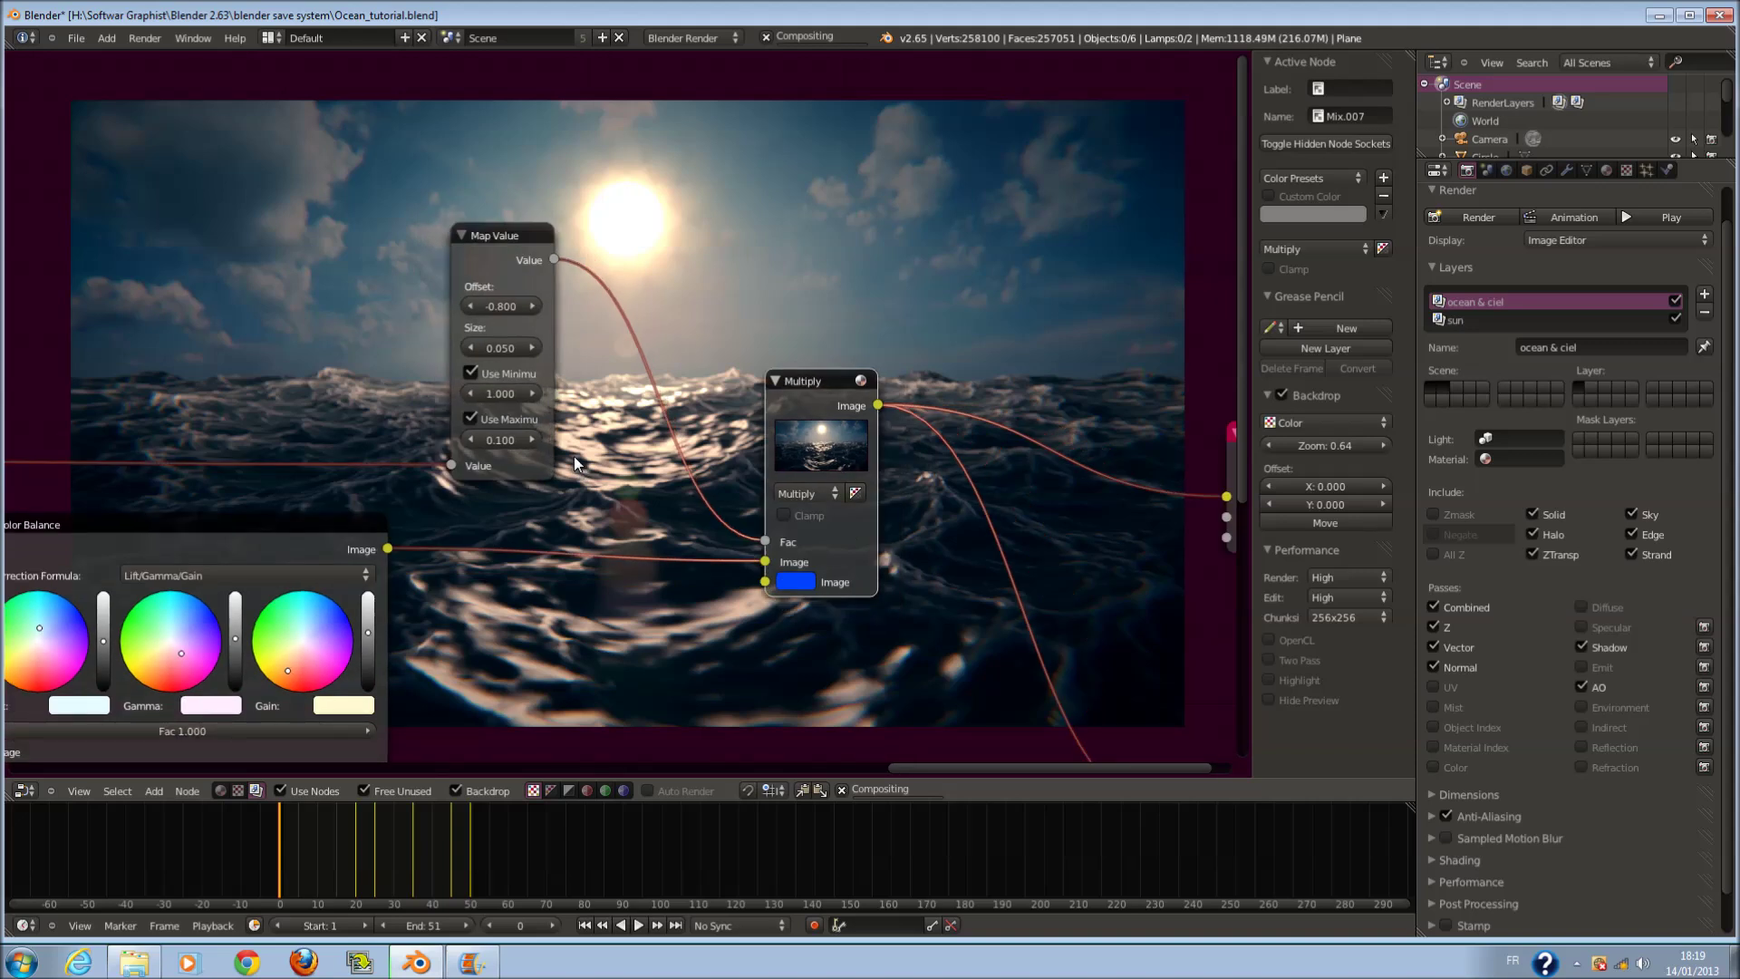
{"action": "scroll", "coordinate": [574, 455], "scroll_direction": "up", "scroll_amount": 1}
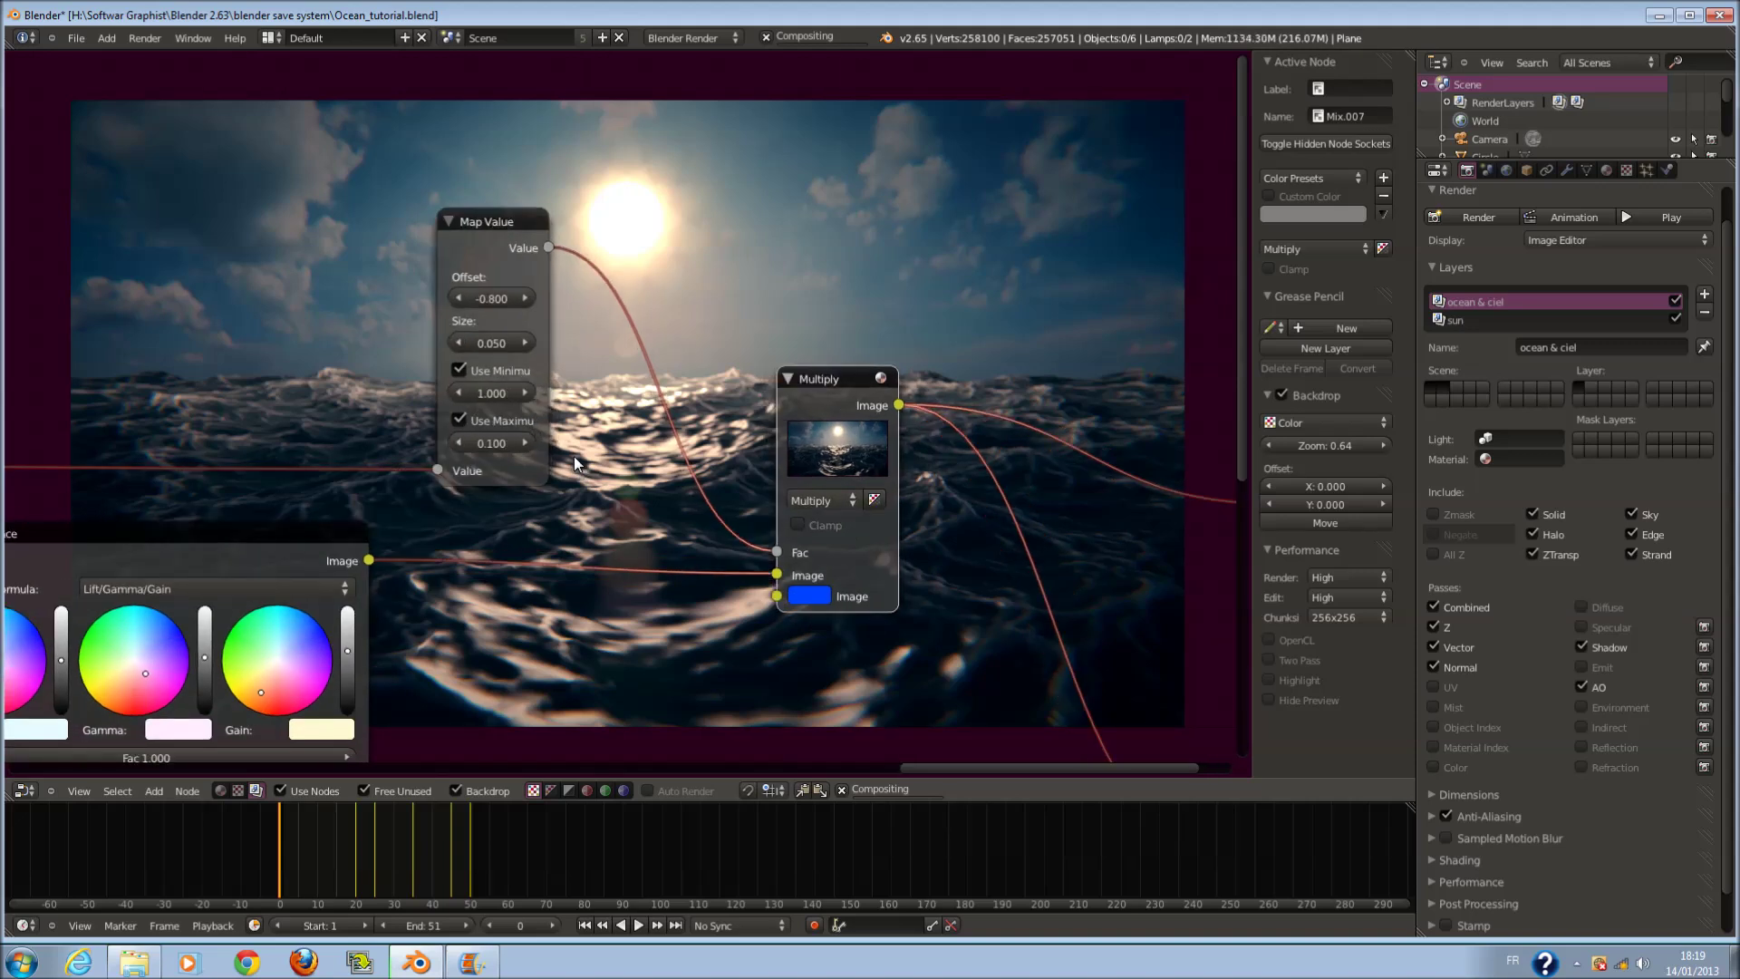
{"action": "scroll", "coordinate": [573, 455], "scroll_direction": "up", "scroll_amount": 1}
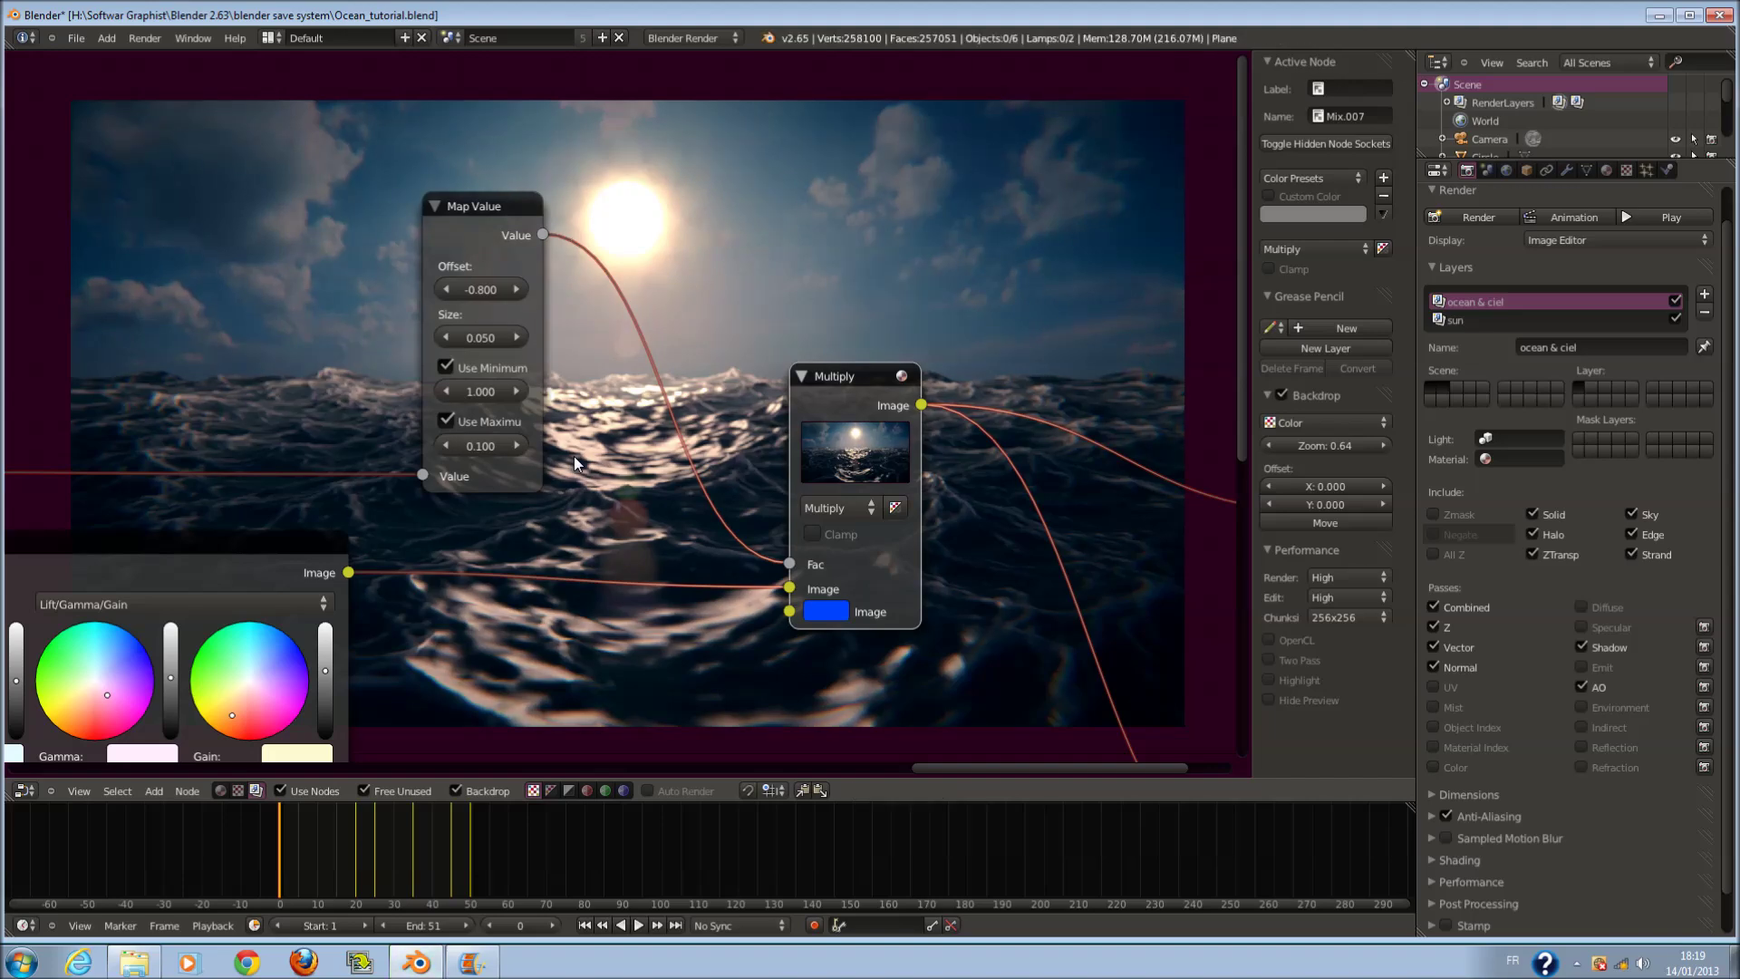
- Raise the Map Value node's maximum to 1
{"action": "left_click", "coordinate": [480, 445]}
{"action": "type", "text": "1"}
{"action": "key", "text": "Return"}
{"action": "scroll", "coordinate": [567, 388], "scroll_direction": "down", "scroll_amount": 1}
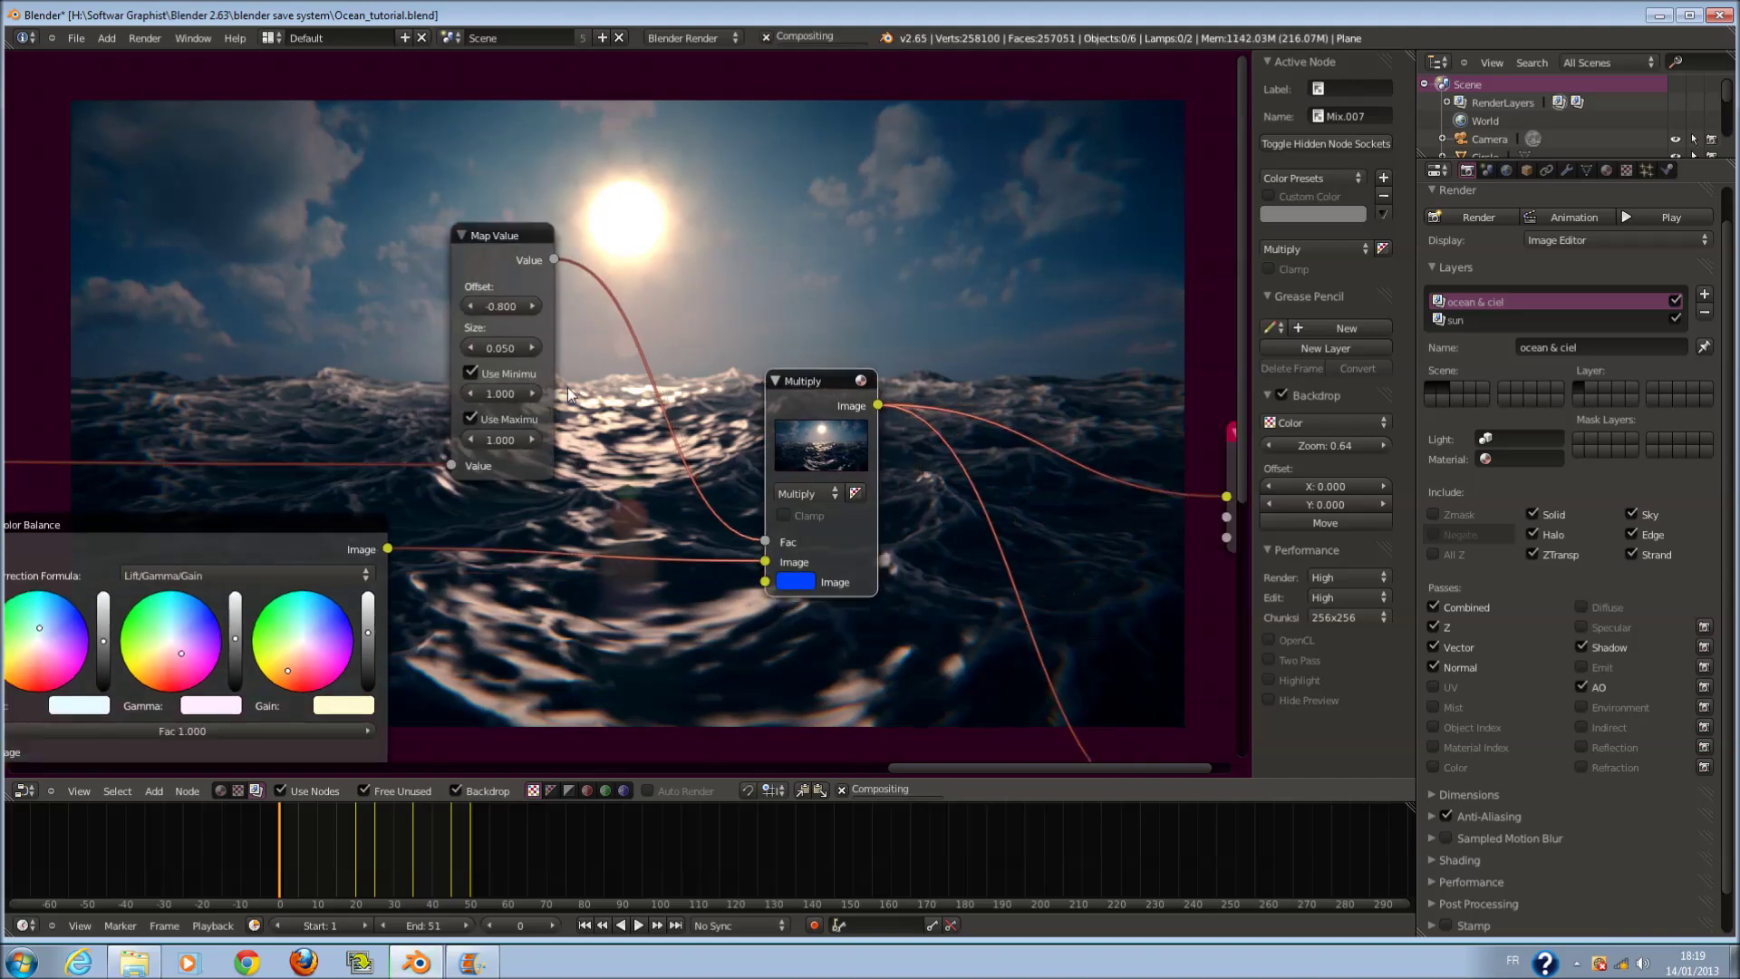
{"action": "scroll", "coordinate": [508, 393], "scroll_direction": "up", "scroll_amount": 1}
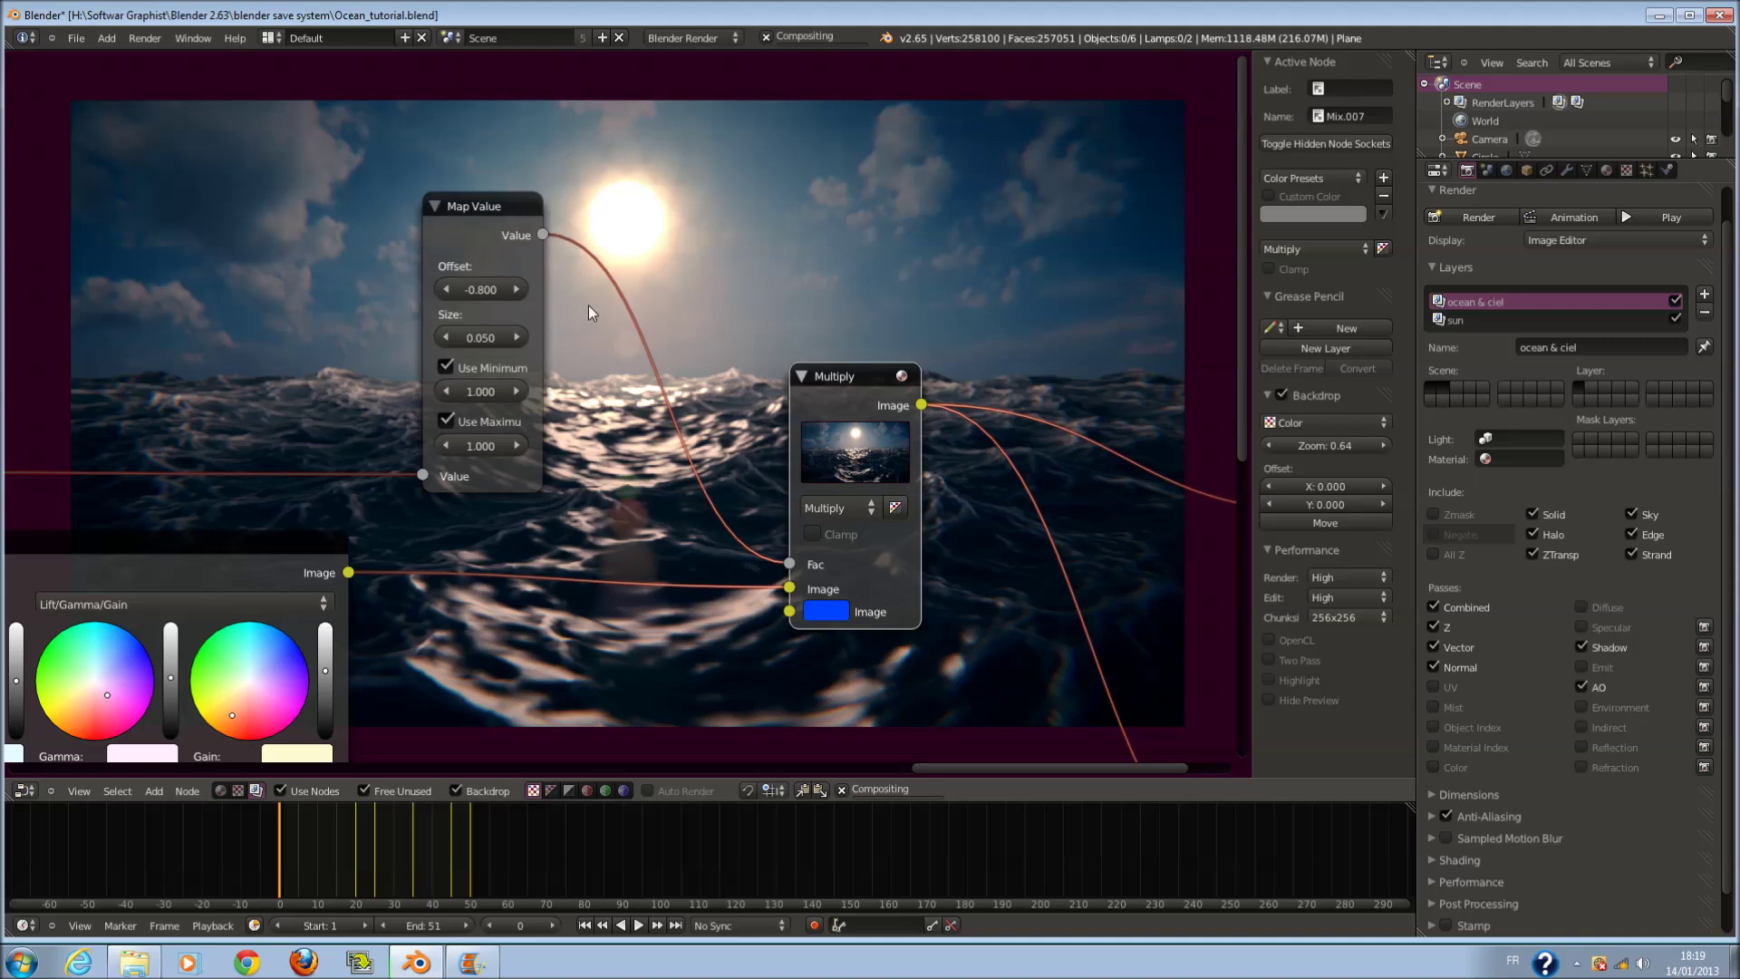
{"action": "scroll", "coordinate": [705, 479], "scroll_direction": "up", "scroll_amount": 1}
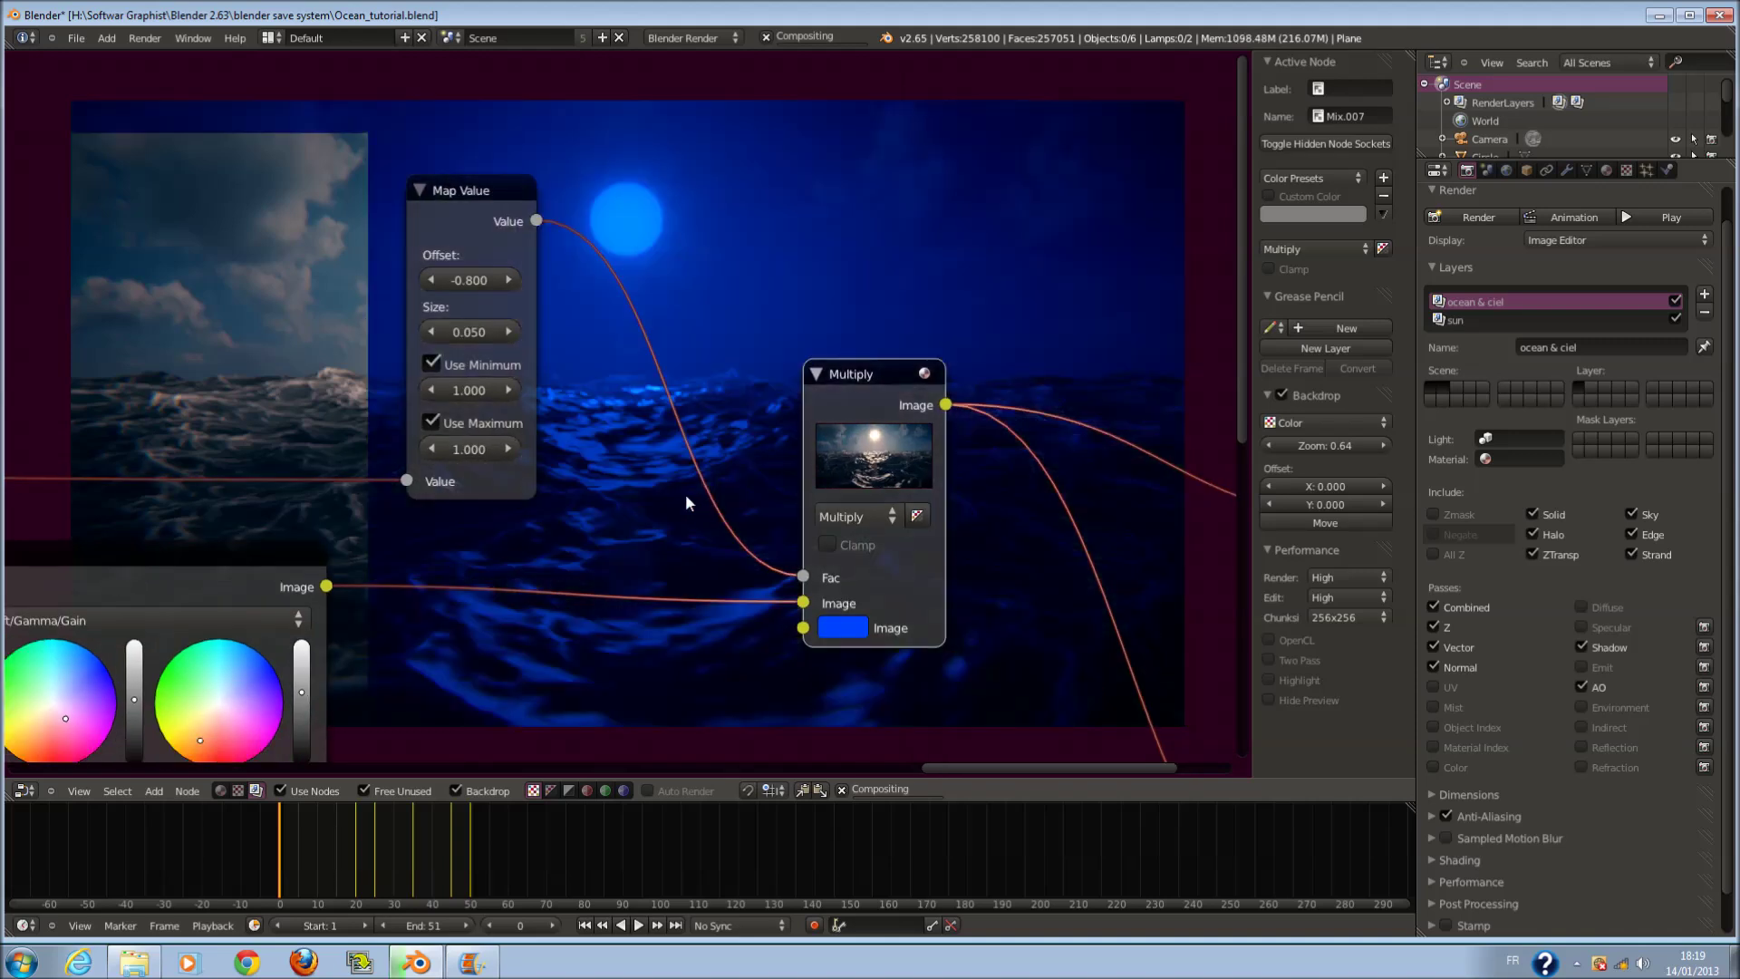
- Lower the Map Value node's Offset to -1.5 and its maximum to 0.9
{"action": "left_click", "coordinate": [432, 280]}
{"action": "left_click", "coordinate": [429, 280]}
{"action": "left_click", "coordinate": [429, 280]}
{"action": "left_click", "coordinate": [430, 280]}
{"action": "left_click", "coordinate": [429, 280]}
{"action": "left_click", "coordinate": [430, 280]}
{"action": "left_click", "coordinate": [429, 280]}
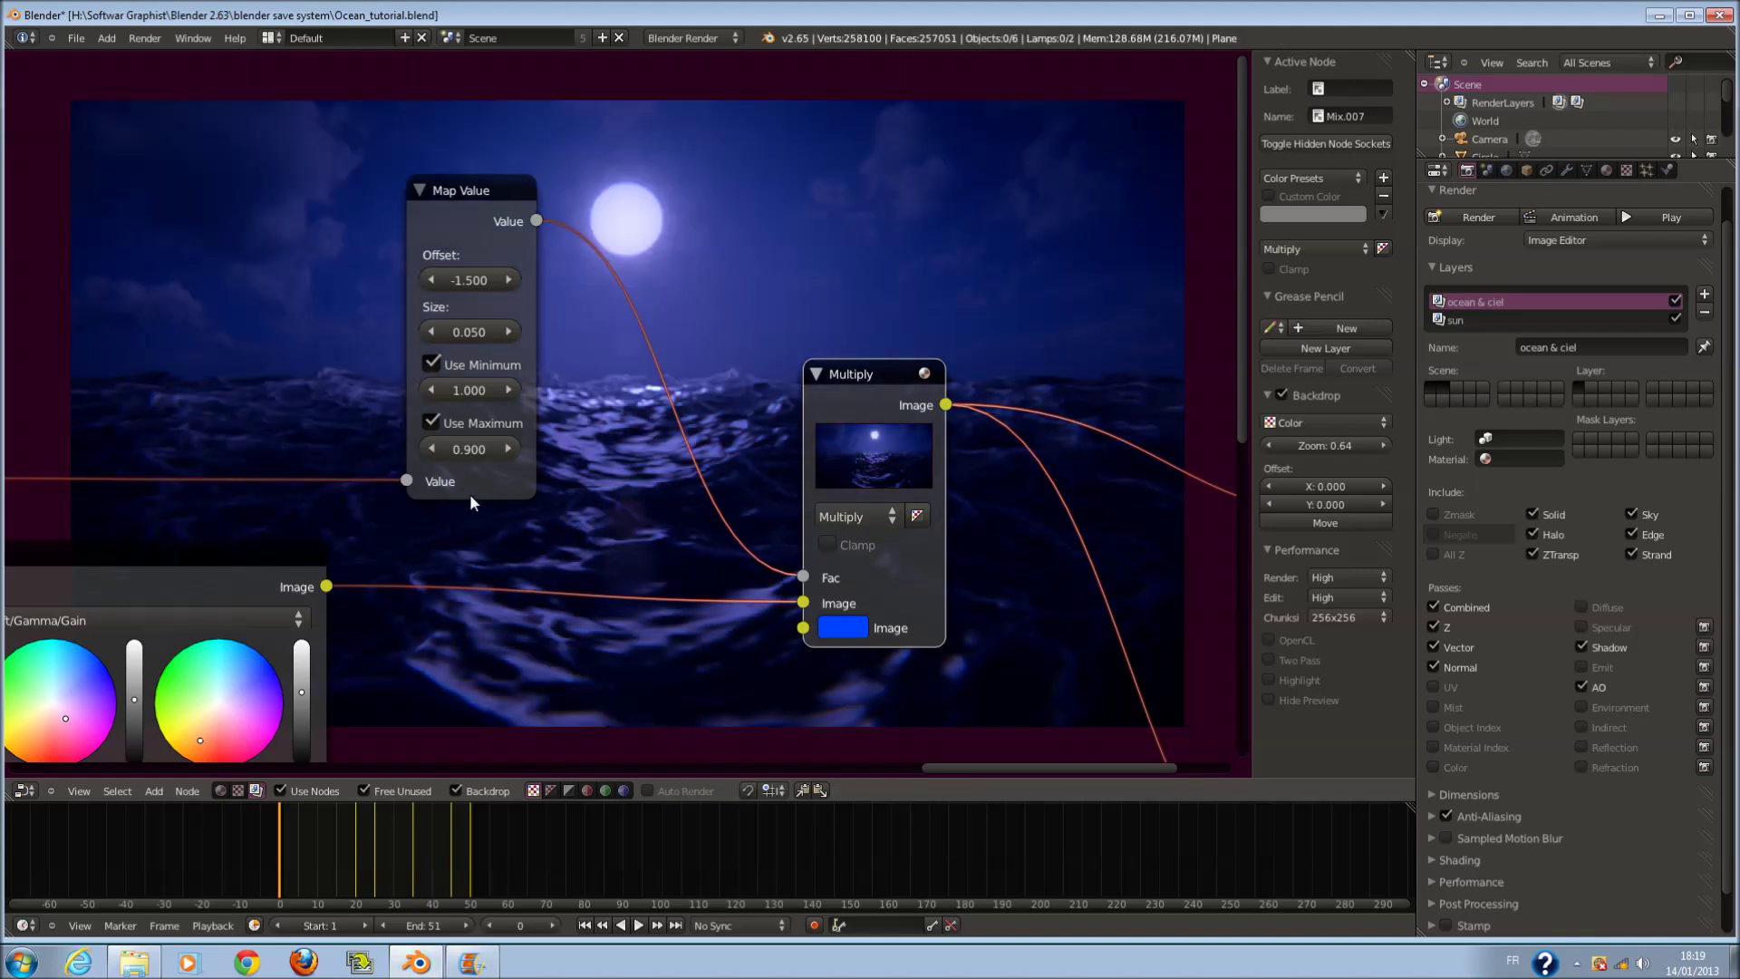
- Lower the Map Value node's maximum to 0.6 and its Offset to -30.56
{"action": "left_click", "coordinate": [431, 448]}
{"action": "left_click", "coordinate": [431, 449]}
{"action": "left_click", "coordinate": [432, 449]}
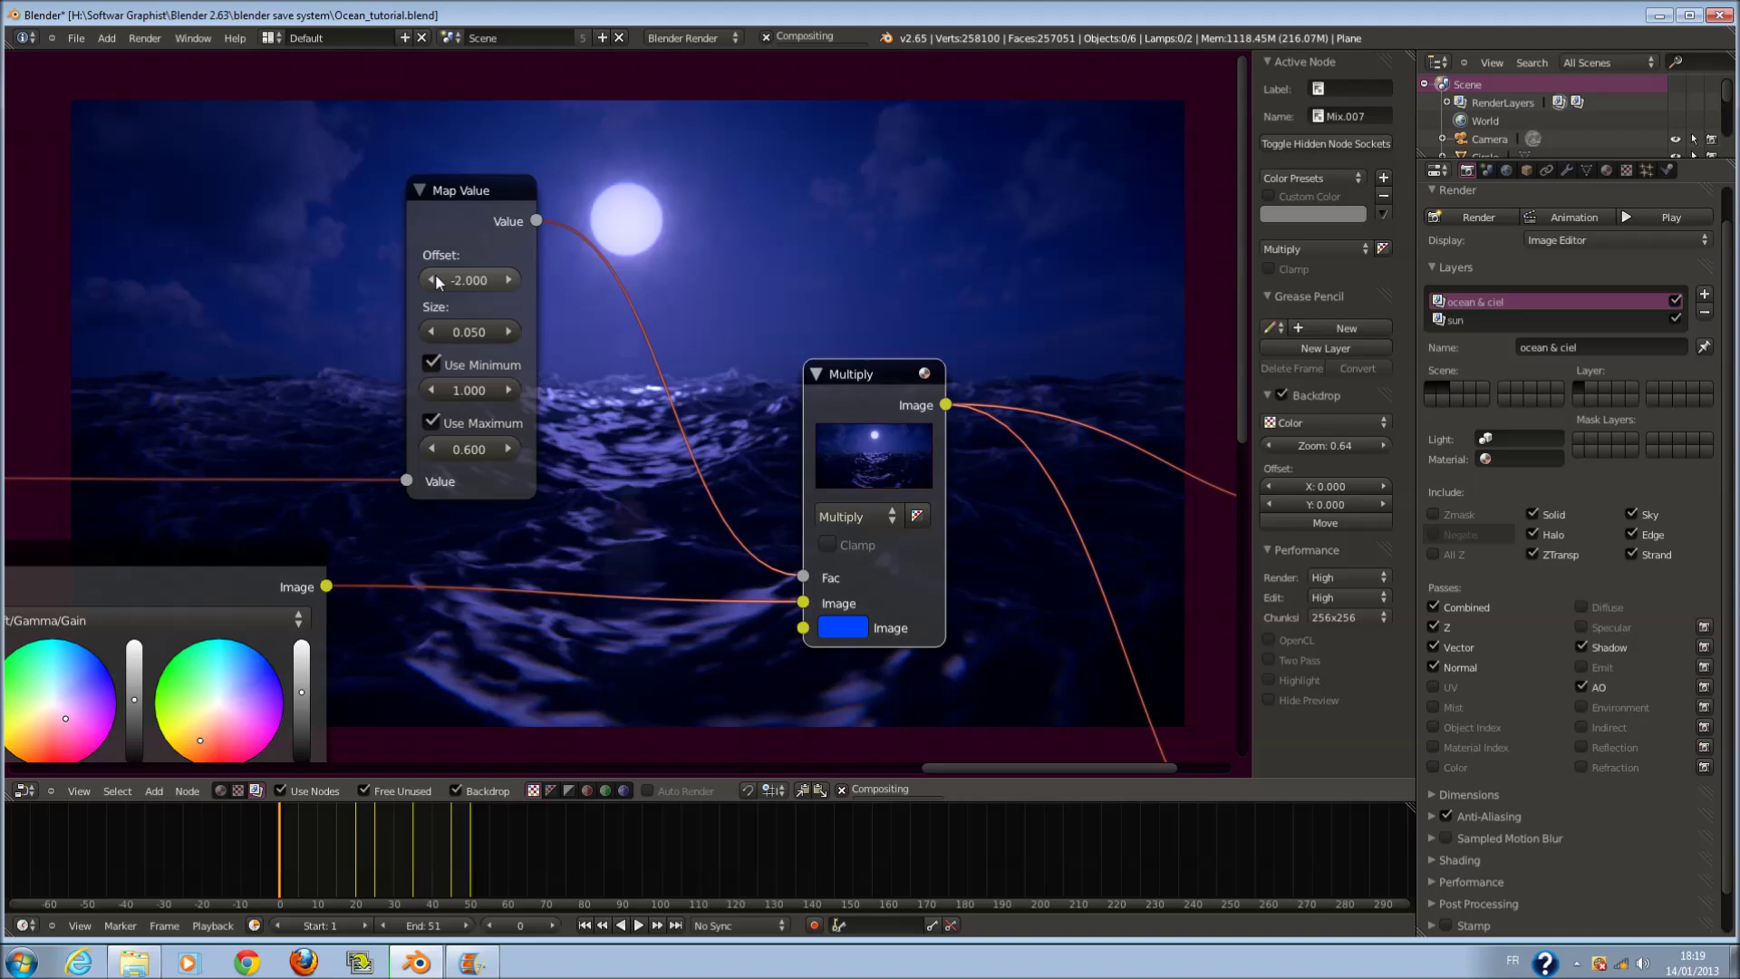
{"action": "left_click_drag", "start_coordinate": [436, 278], "coordinate": [324, 276]}
- Move the Composite and Viewer nodes farther away from the Multiply node to make room between them
{"action": "scroll", "coordinate": [783, 398], "scroll_direction": "down", "scroll_amount": 3}
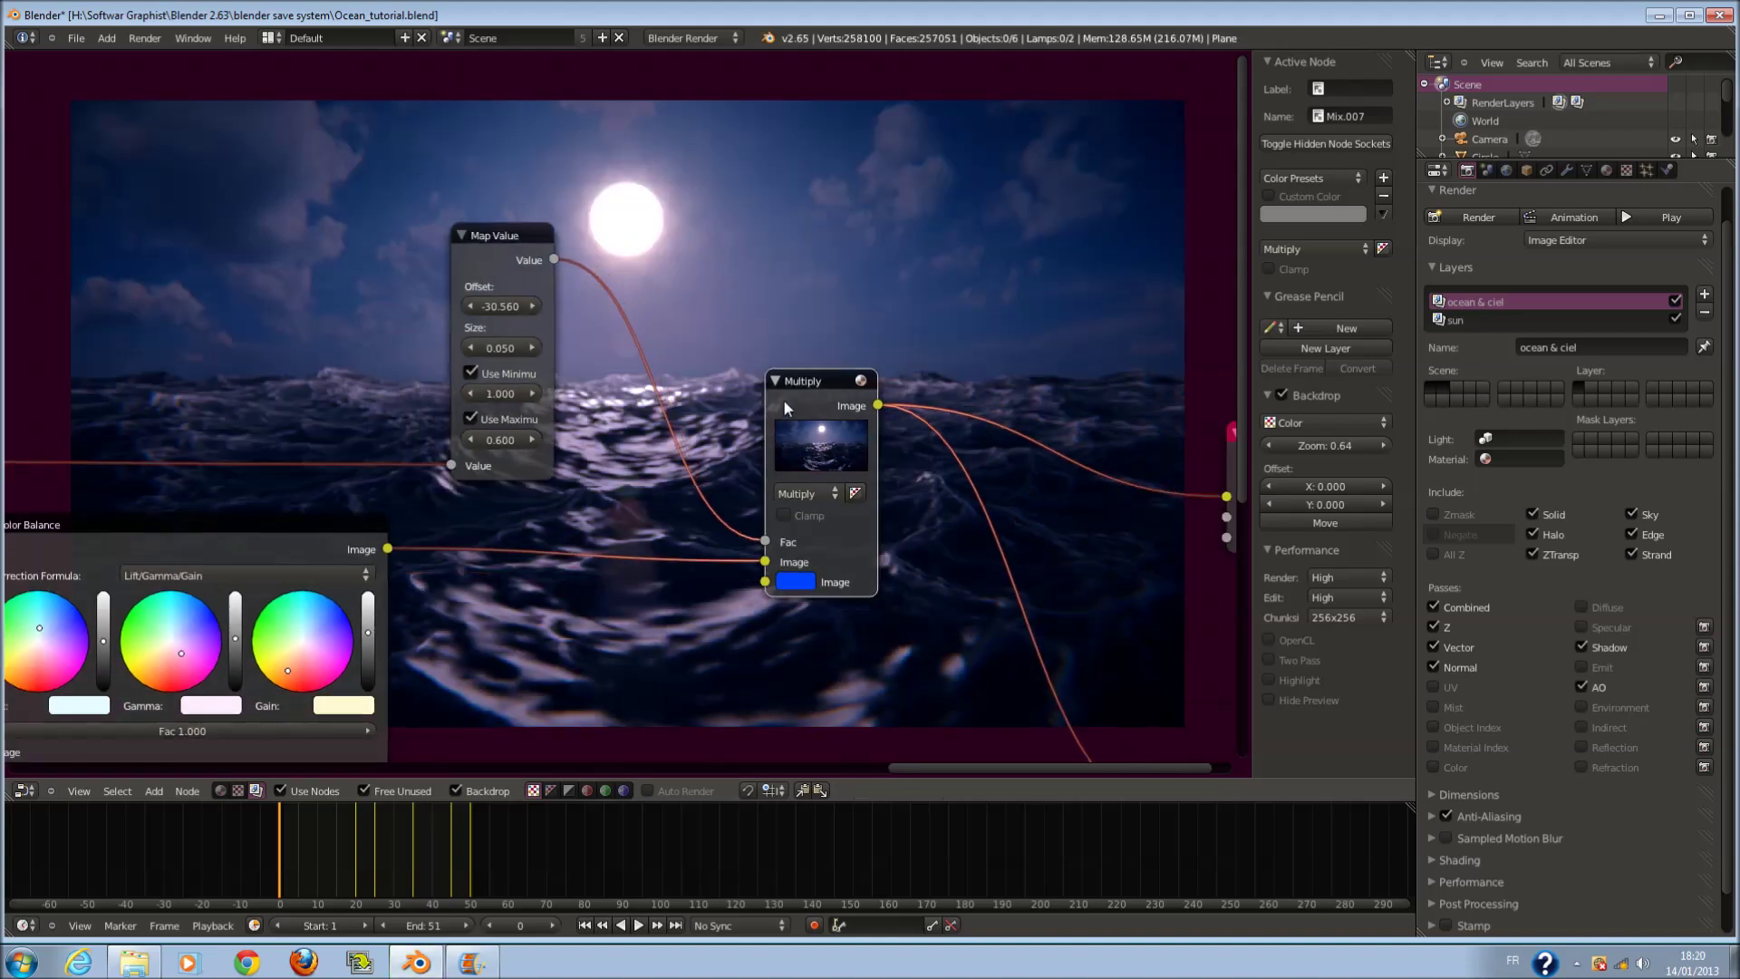
{"action": "scroll", "coordinate": [834, 421], "scroll_direction": "down", "scroll_amount": 1}
{"action": "middle_click_drag", "start_coordinate": [835, 421], "coordinate": [791, 267]}
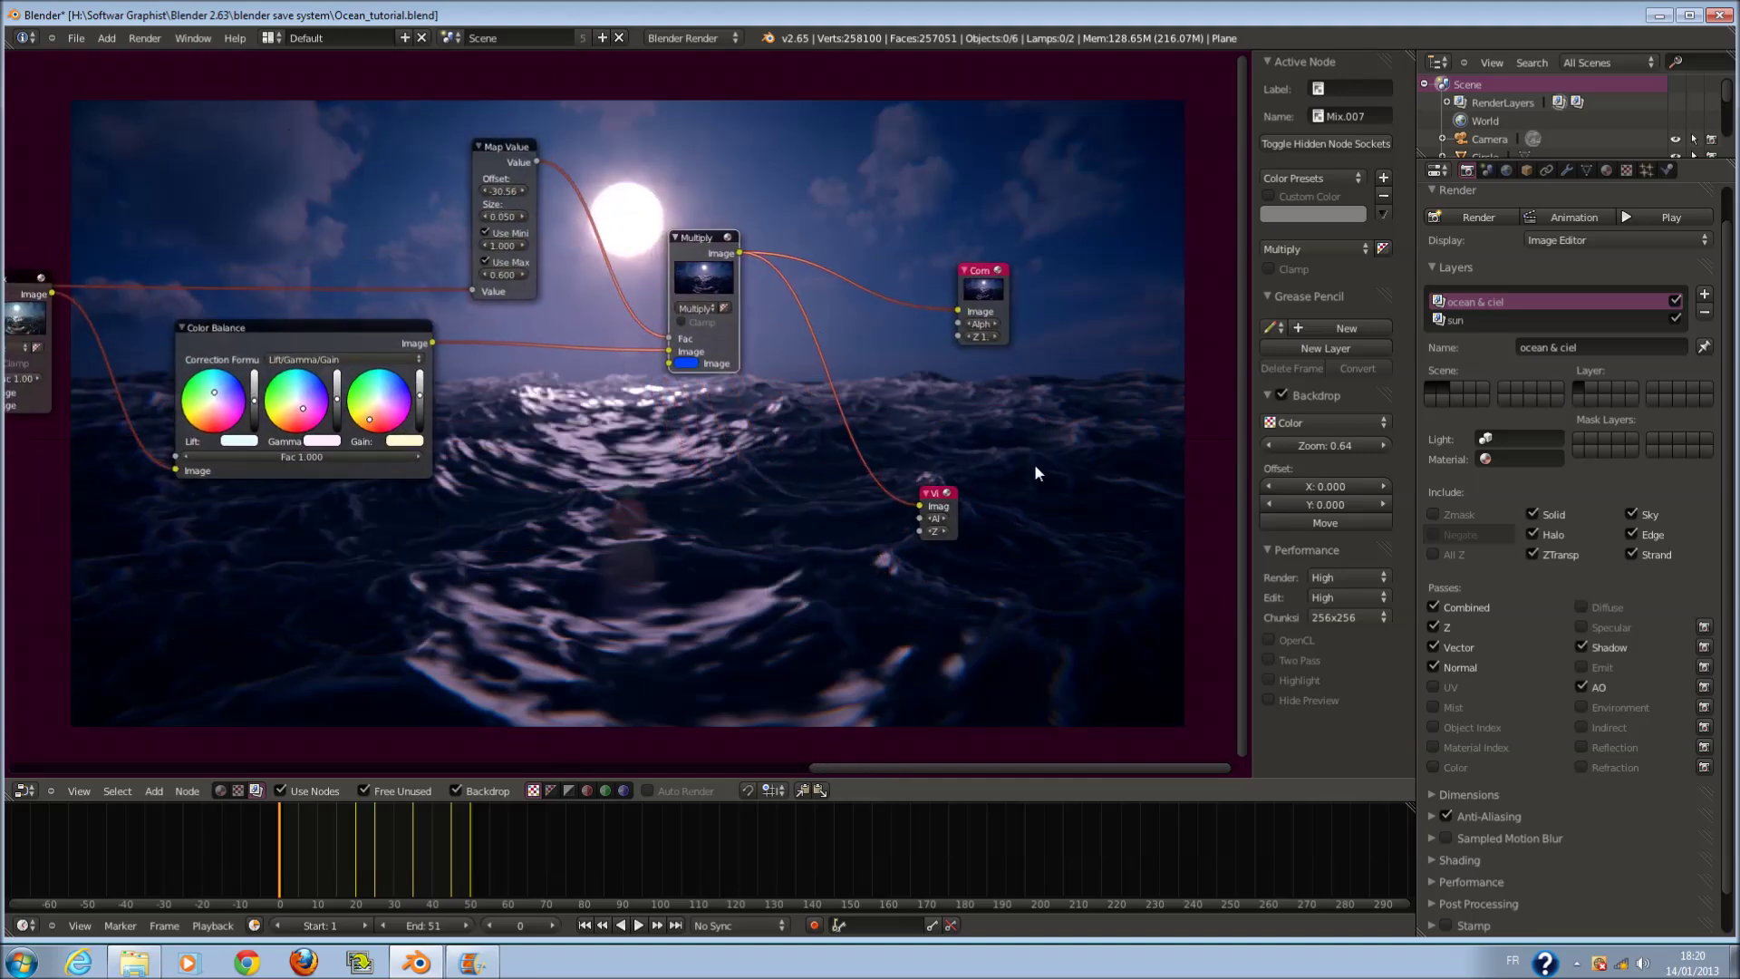
{"action": "middle_click_drag", "start_coordinate": [998, 478], "coordinate": [619, 335]}
{"action": "left_click_drag", "start_coordinate": [656, 314], "coordinate": [1099, 307]}
{"action": "left_click_drag", "start_coordinate": [572, 535], "coordinate": [1154, 473]}
- Examine the outputs of the ocean & ciel Render Layers node and the matching render pass settings
{"action": "middle_click_drag", "start_coordinate": [1092, 408], "coordinate": [693, 366]}
{"action": "scroll", "coordinate": [252, 407], "scroll_direction": "down", "scroll_amount": 2}
{"action": "scroll", "coordinate": [252, 407], "scroll_direction": "down", "scroll_amount": 2}
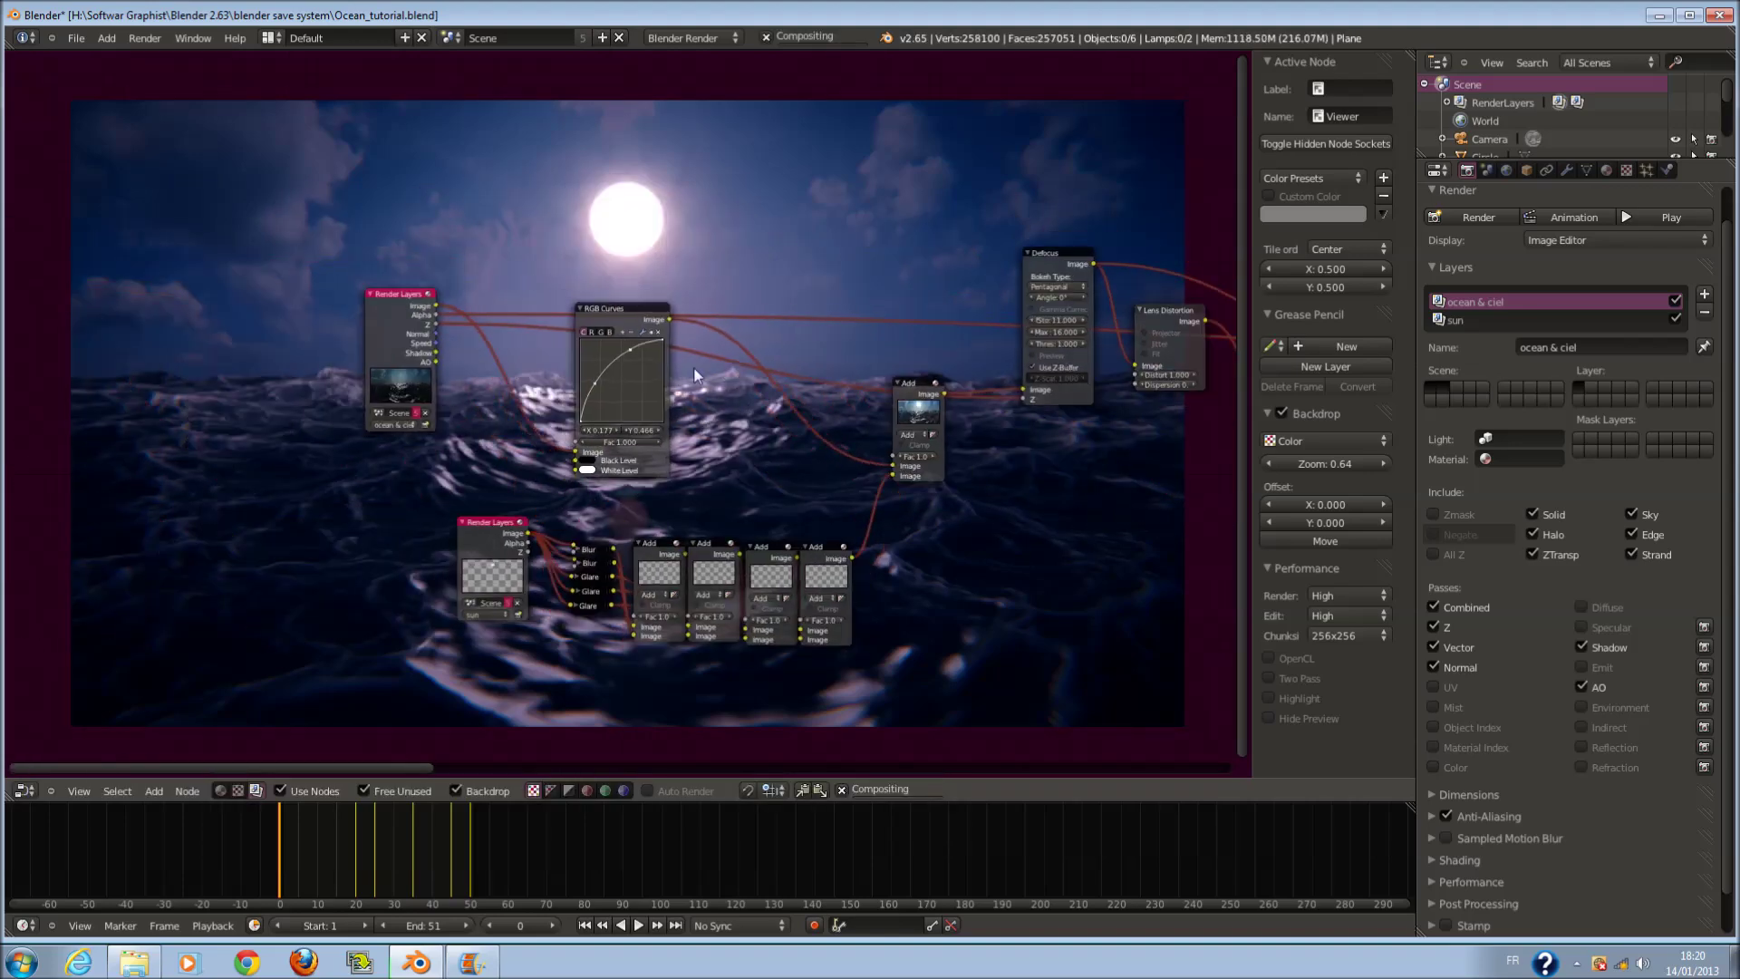
{"action": "scroll", "coordinate": [580, 366], "scroll_direction": "up", "scroll_amount": 3}
{"action": "scroll", "coordinate": [435, 336], "scroll_direction": "down", "scroll_amount": 1}
{"action": "middle_click_drag", "start_coordinate": [433, 341], "coordinate": [387, 341]}
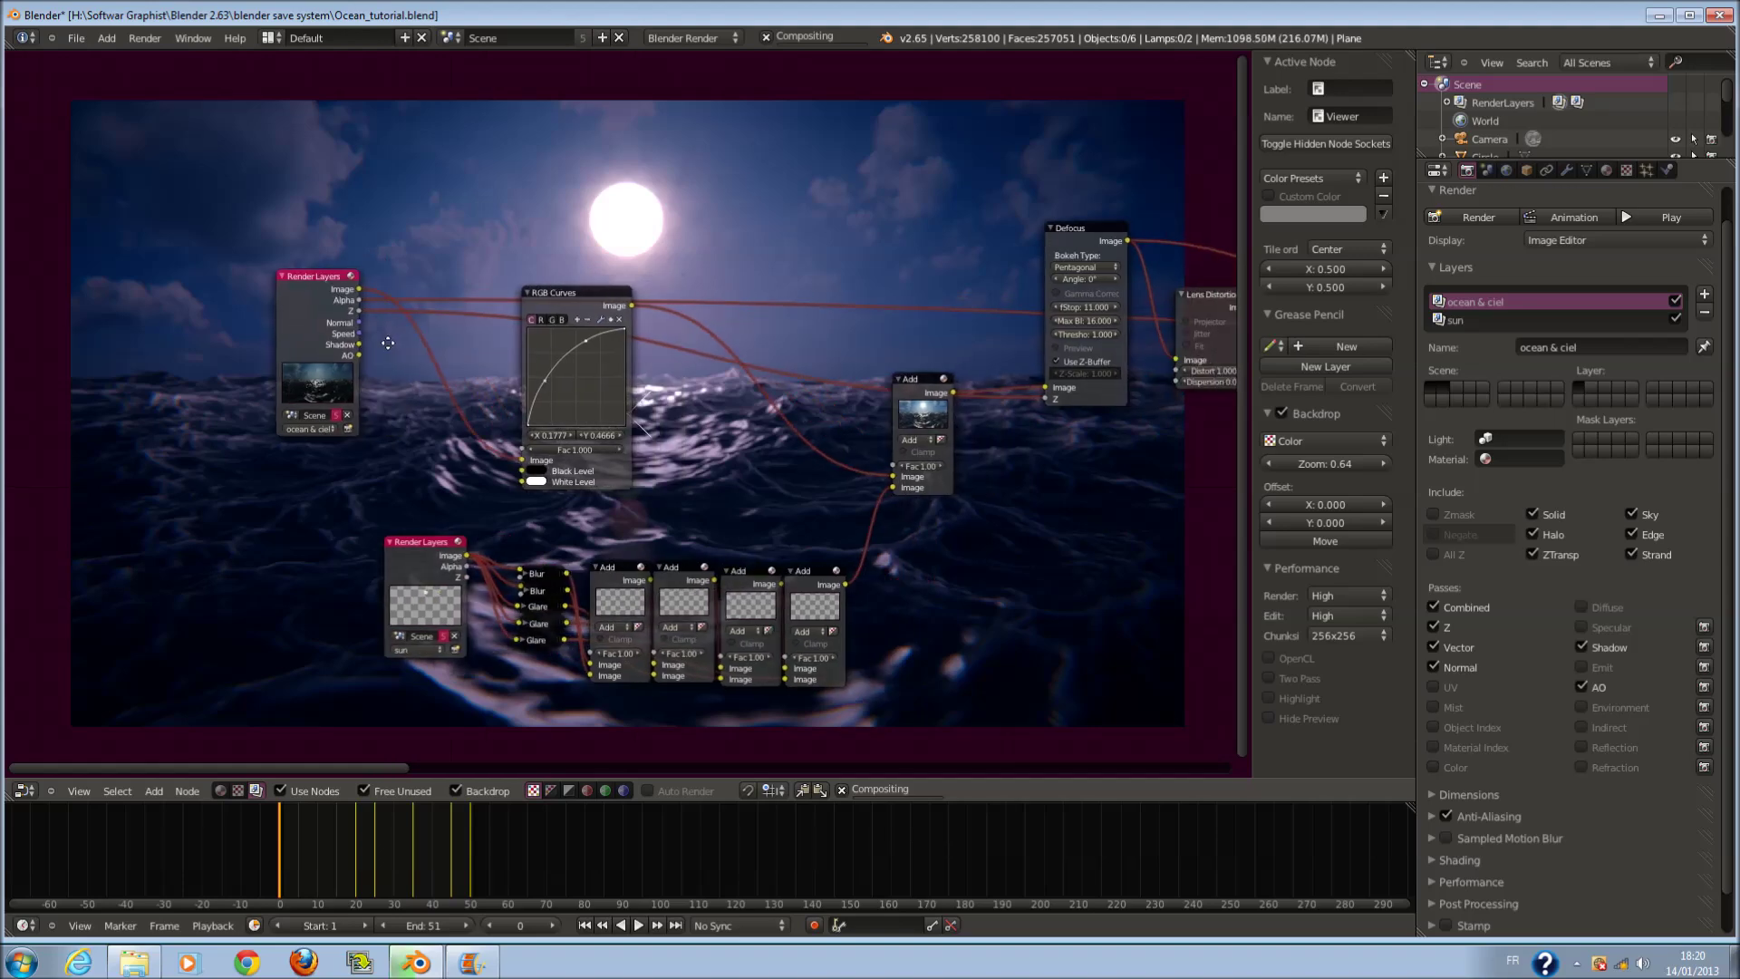
{"action": "scroll", "coordinate": [388, 341], "scroll_direction": "up", "scroll_amount": 2}
{"action": "scroll", "coordinate": [362, 344], "scroll_direction": "up", "scroll_amount": 1}
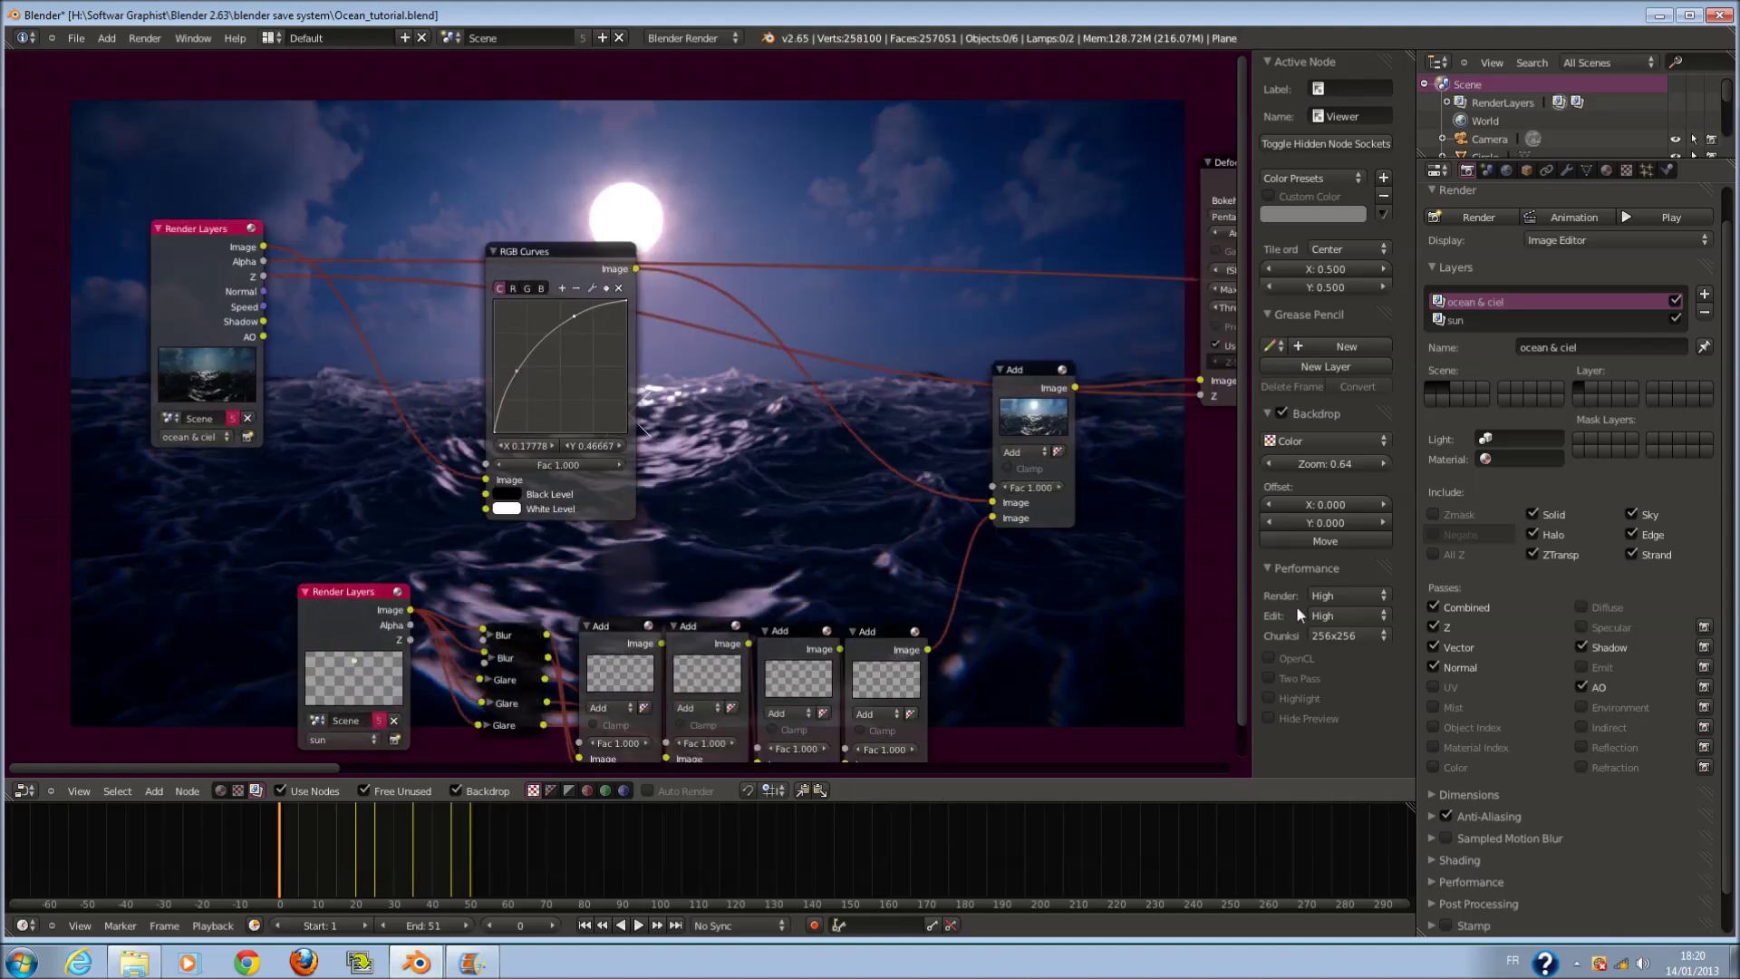
{"action": "scroll", "coordinate": [1477, 676], "scroll_direction": "down", "scroll_amount": 1}
{"action": "scroll", "coordinate": [1480, 672], "scroll_direction": "up", "scroll_amount": 1}
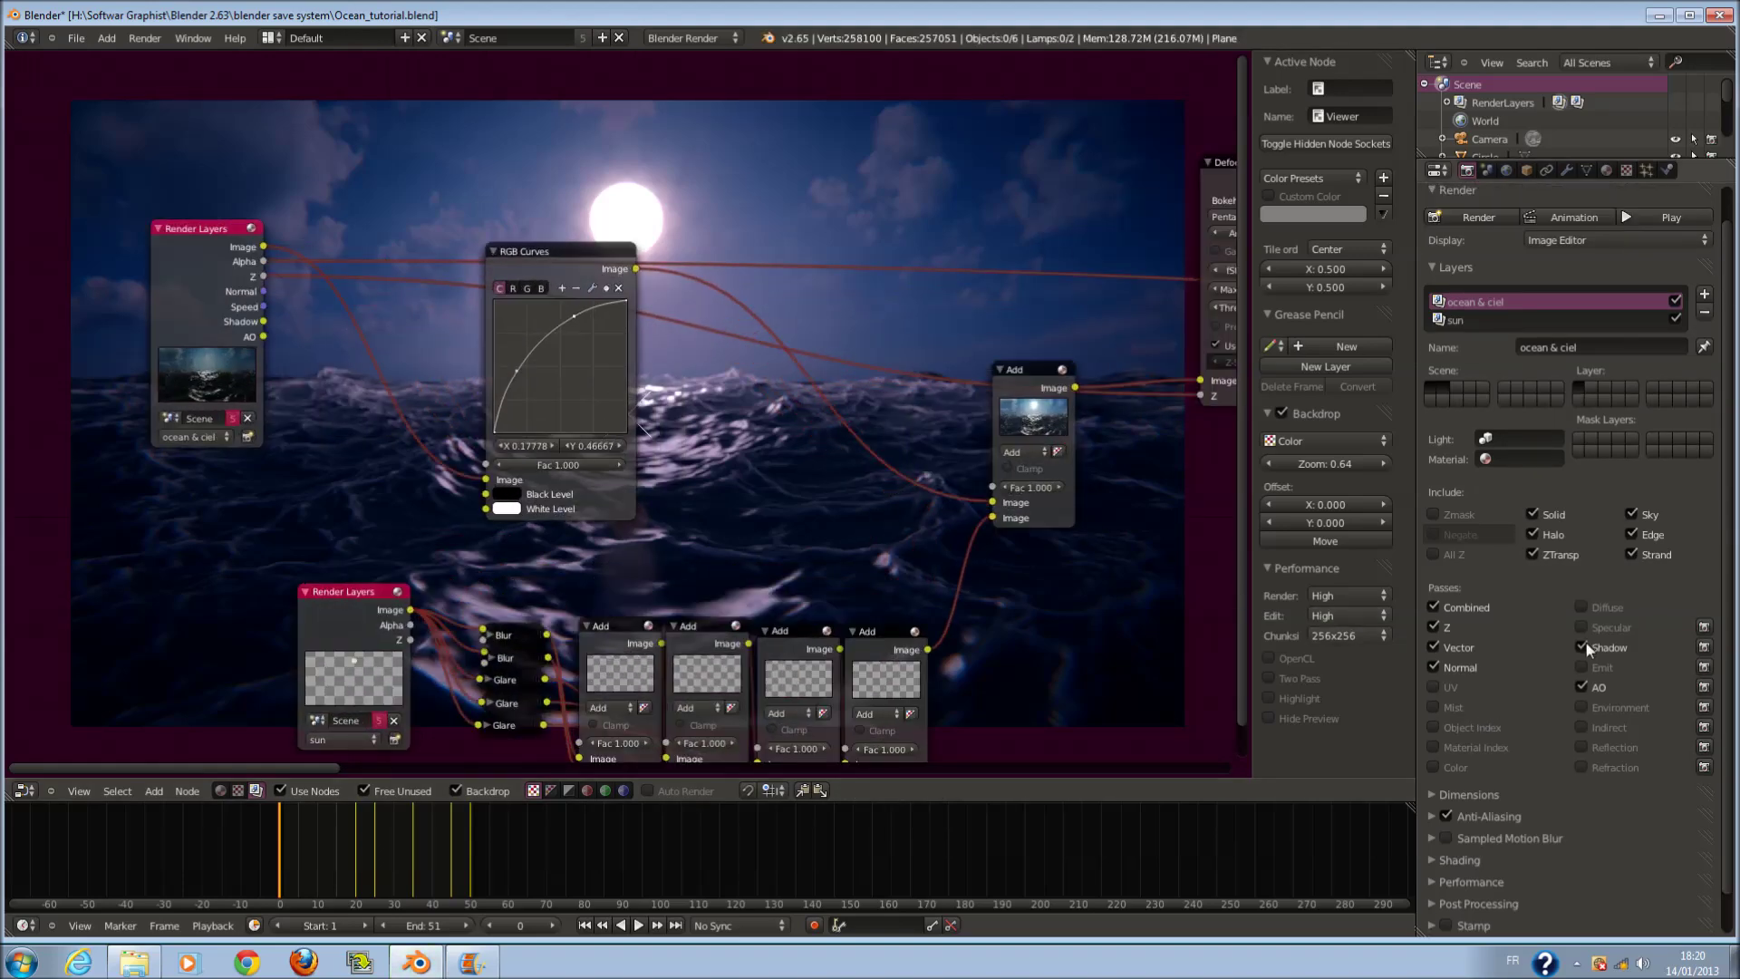
{"action": "left_click", "coordinate": [1581, 647]}
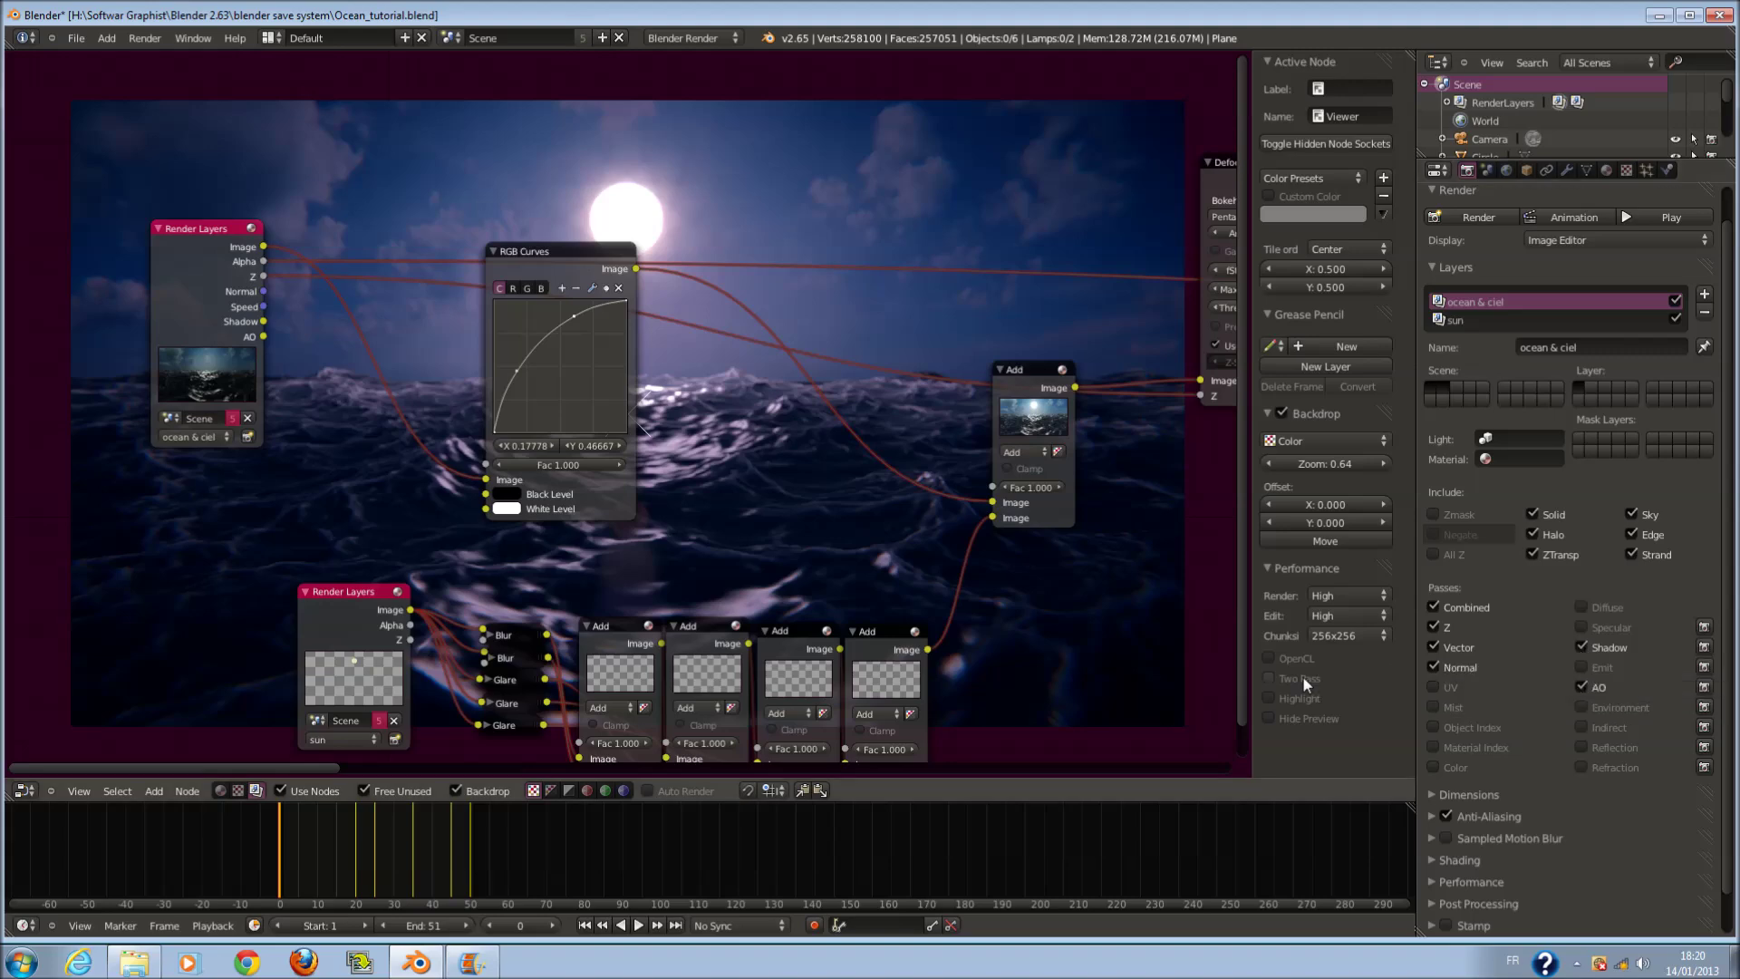
{"action": "left_click", "coordinate": [1433, 667]}
- Lower the Map Value node's Offset to -65
{"action": "scroll", "coordinate": [297, 322], "scroll_direction": "down", "scroll_amount": 10}
{"action": "middle_click_drag", "start_coordinate": [1053, 546], "coordinate": [90, 512]}
{"action": "scroll", "coordinate": [898, 524], "scroll_direction": "up", "scroll_amount": 4}
{"action": "middle_click_drag", "start_coordinate": [899, 524], "coordinate": [427, 570]}
{"action": "scroll", "coordinate": [437, 424], "scroll_direction": "up", "scroll_amount": 6}
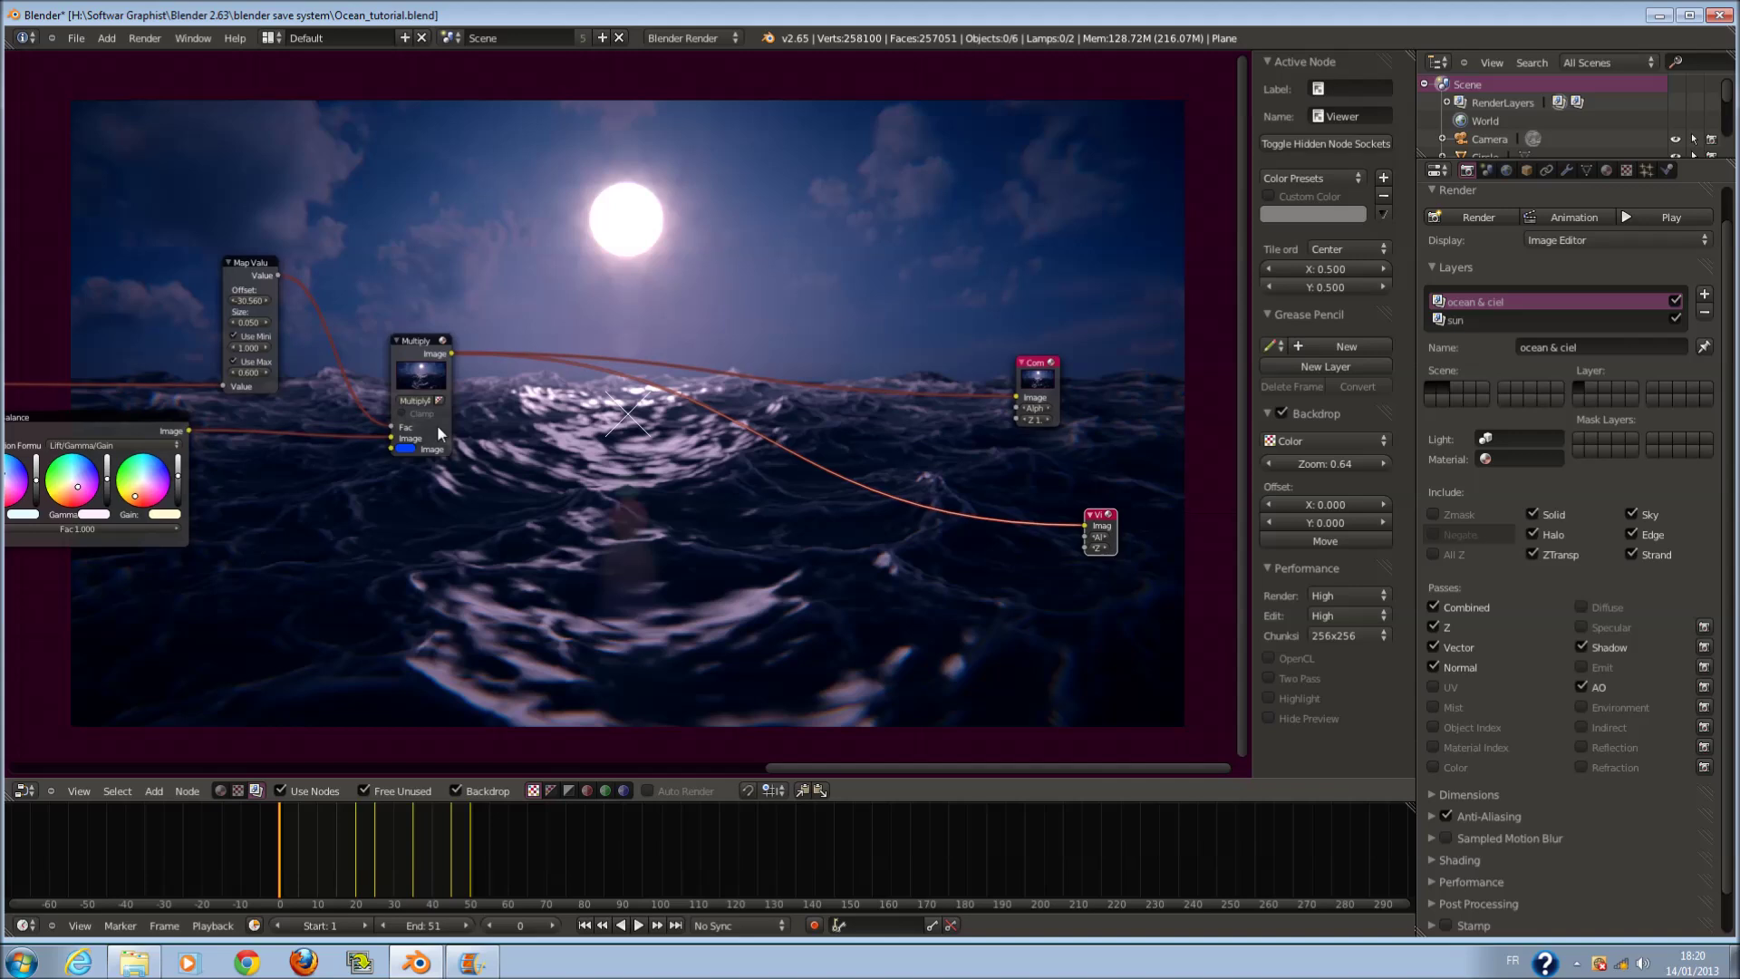
{"action": "middle_click_drag", "start_coordinate": [771, 283], "coordinate": [1176, 350]}
{"action": "scroll", "coordinate": [685, 345], "scroll_direction": "up", "scroll_amount": 4}
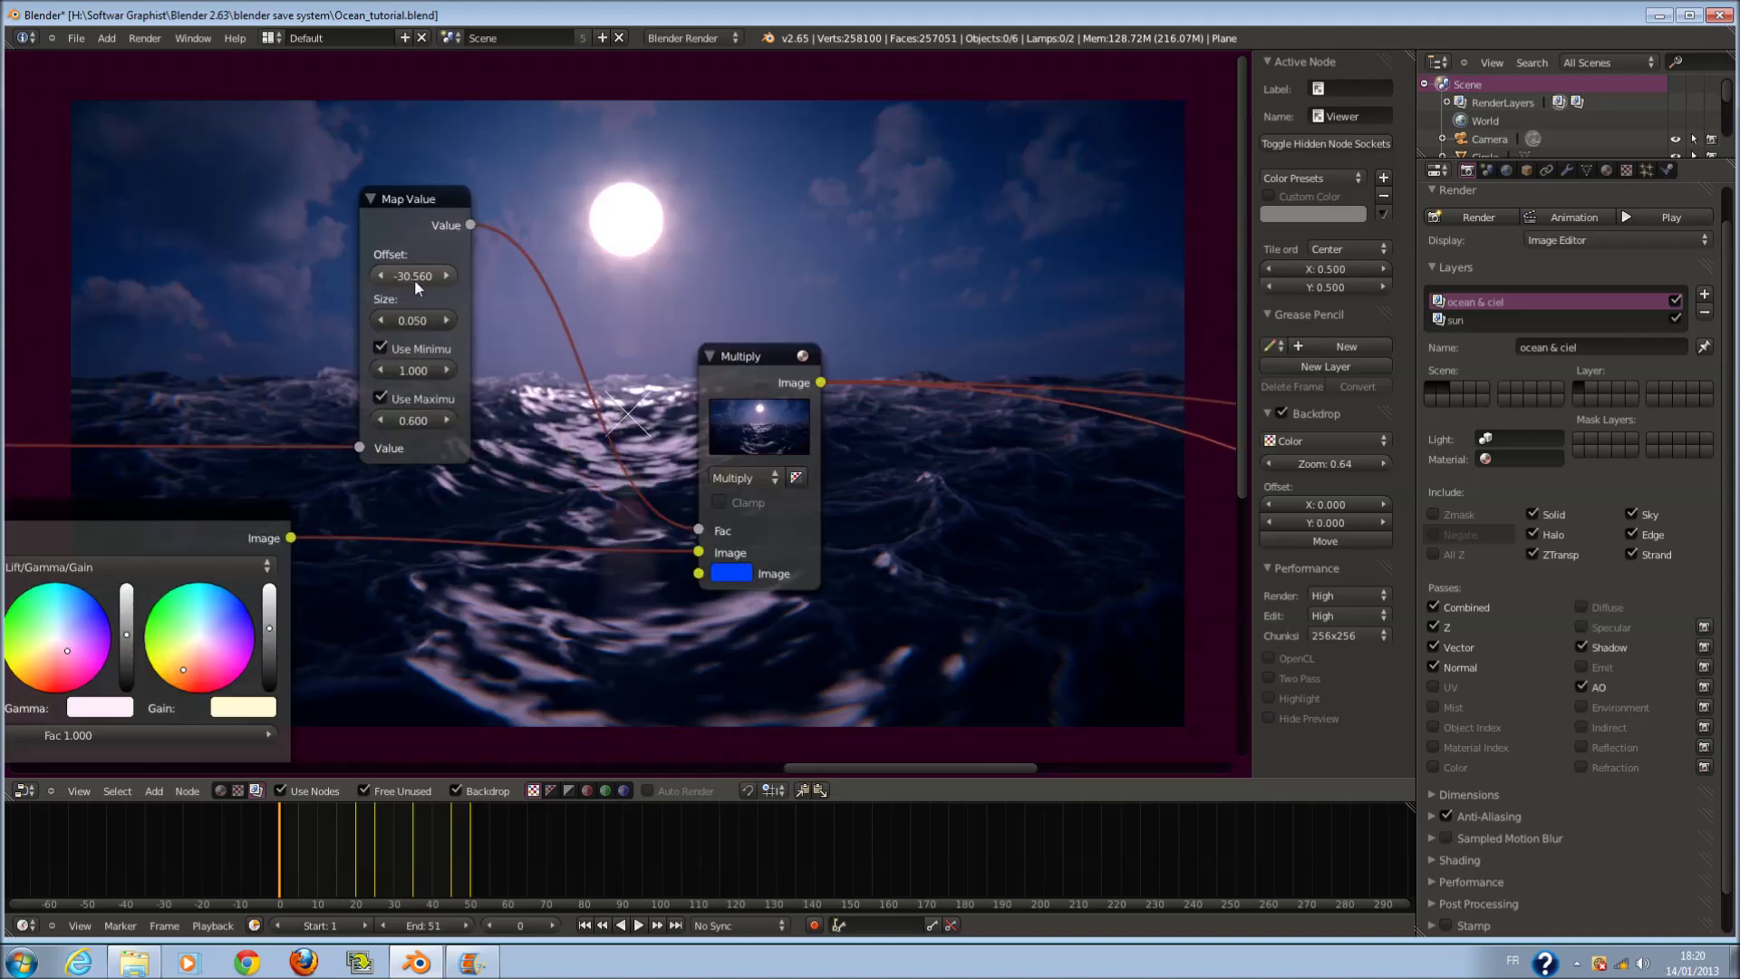
{"action": "left_click_drag", "start_coordinate": [409, 283], "coordinate": [311, 287]}
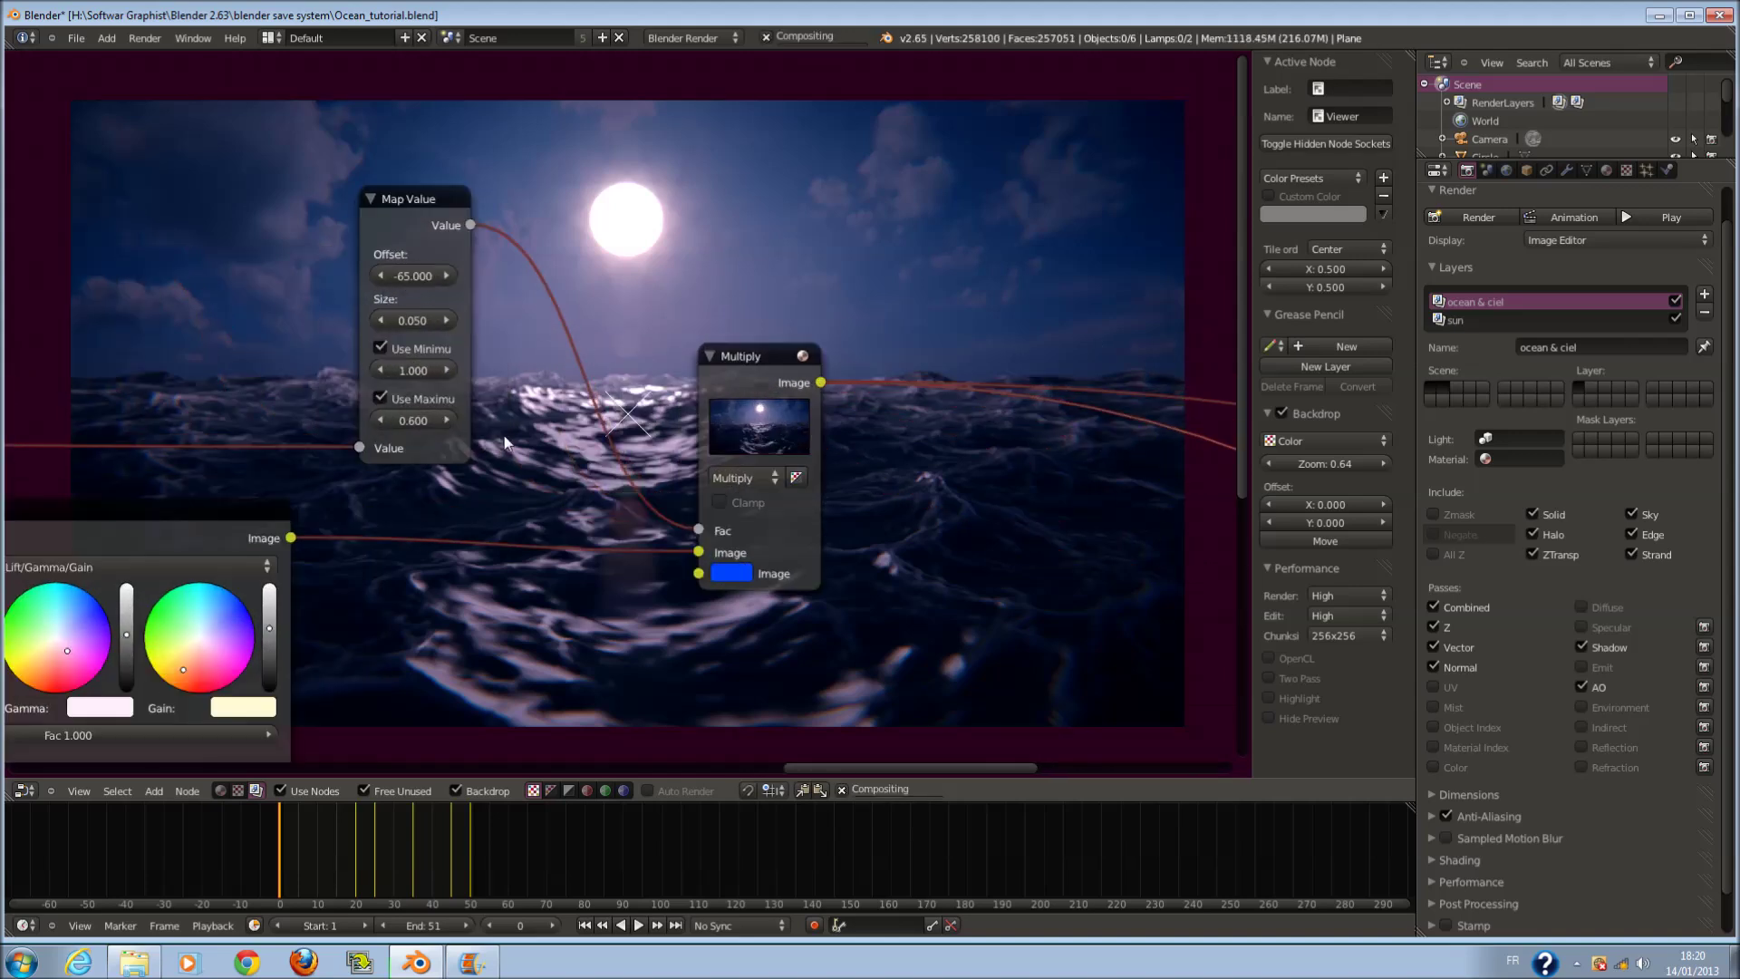
- Change the Multiply node's blue to a pale blue with RGB 0.546, 0.723, 1.000
{"action": "middle_click_drag", "start_coordinate": [505, 442], "coordinate": [565, 314]}
{"action": "scroll", "coordinate": [605, 551], "scroll_direction": "up", "scroll_amount": 1}
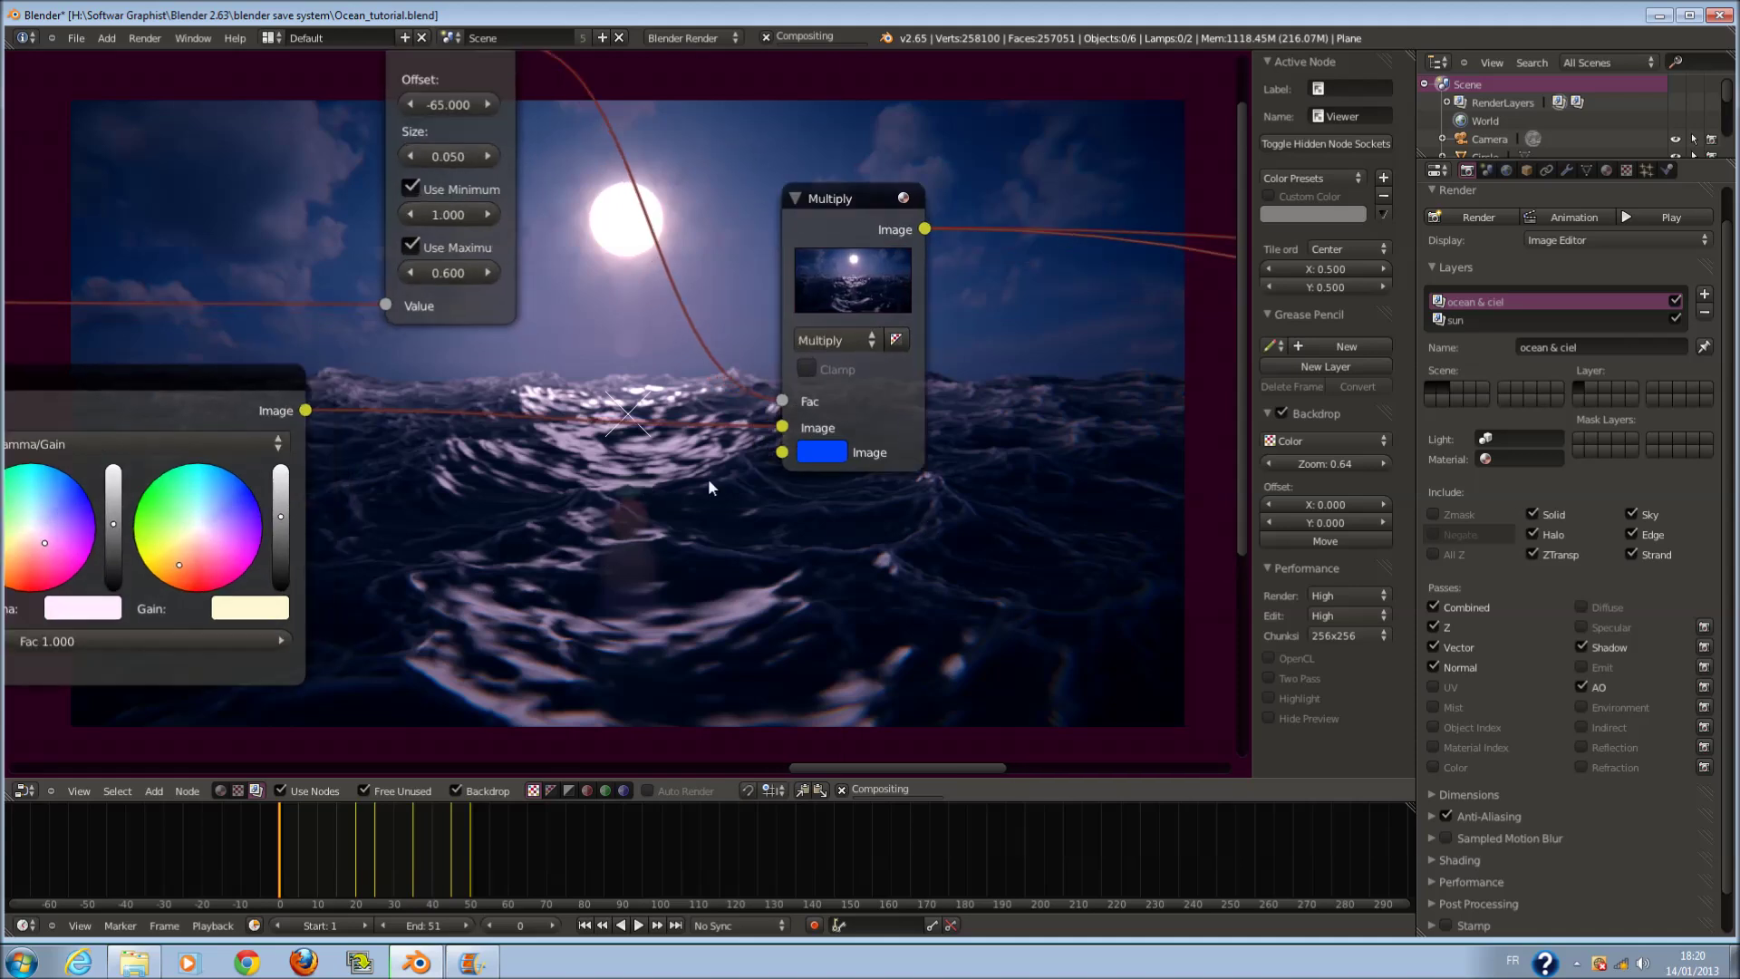
{"action": "left_click", "coordinate": [818, 453]}
{"action": "left_click", "coordinate": [933, 139]}
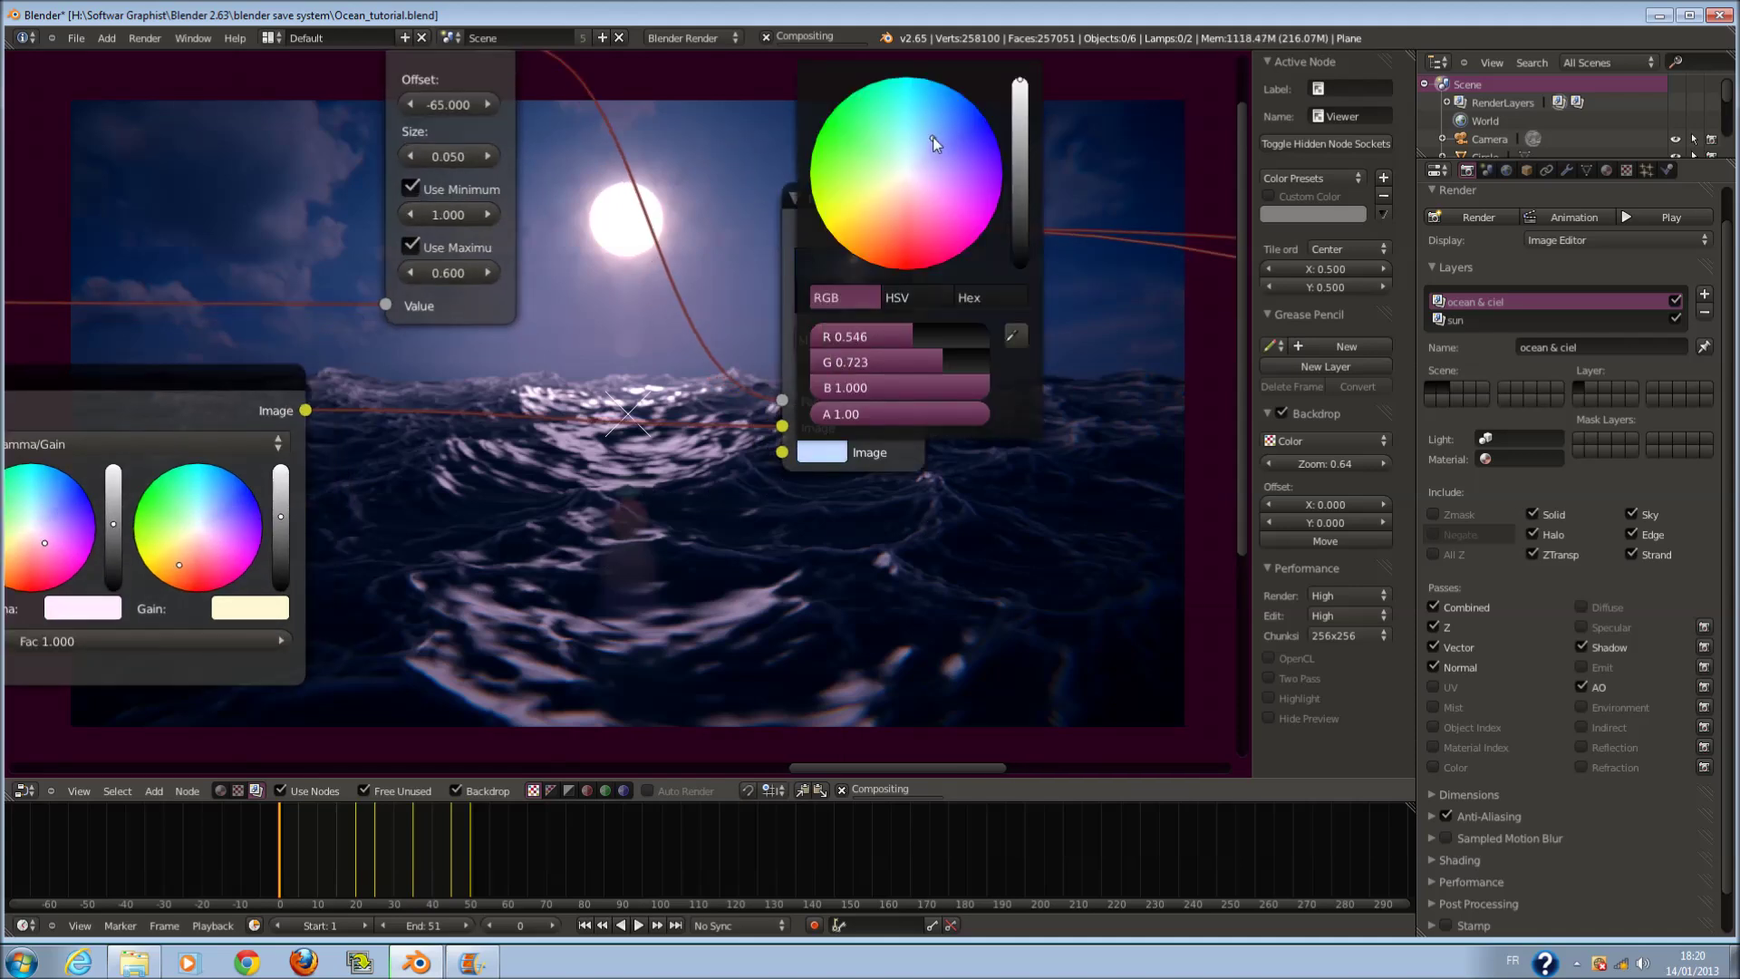
- Inspect the recoloured backdrop image and the node tree back to the ocean & ciel Render Layers node
{"action": "middle_click_drag", "start_coordinate": [1067, 641], "coordinate": [455, 467]}
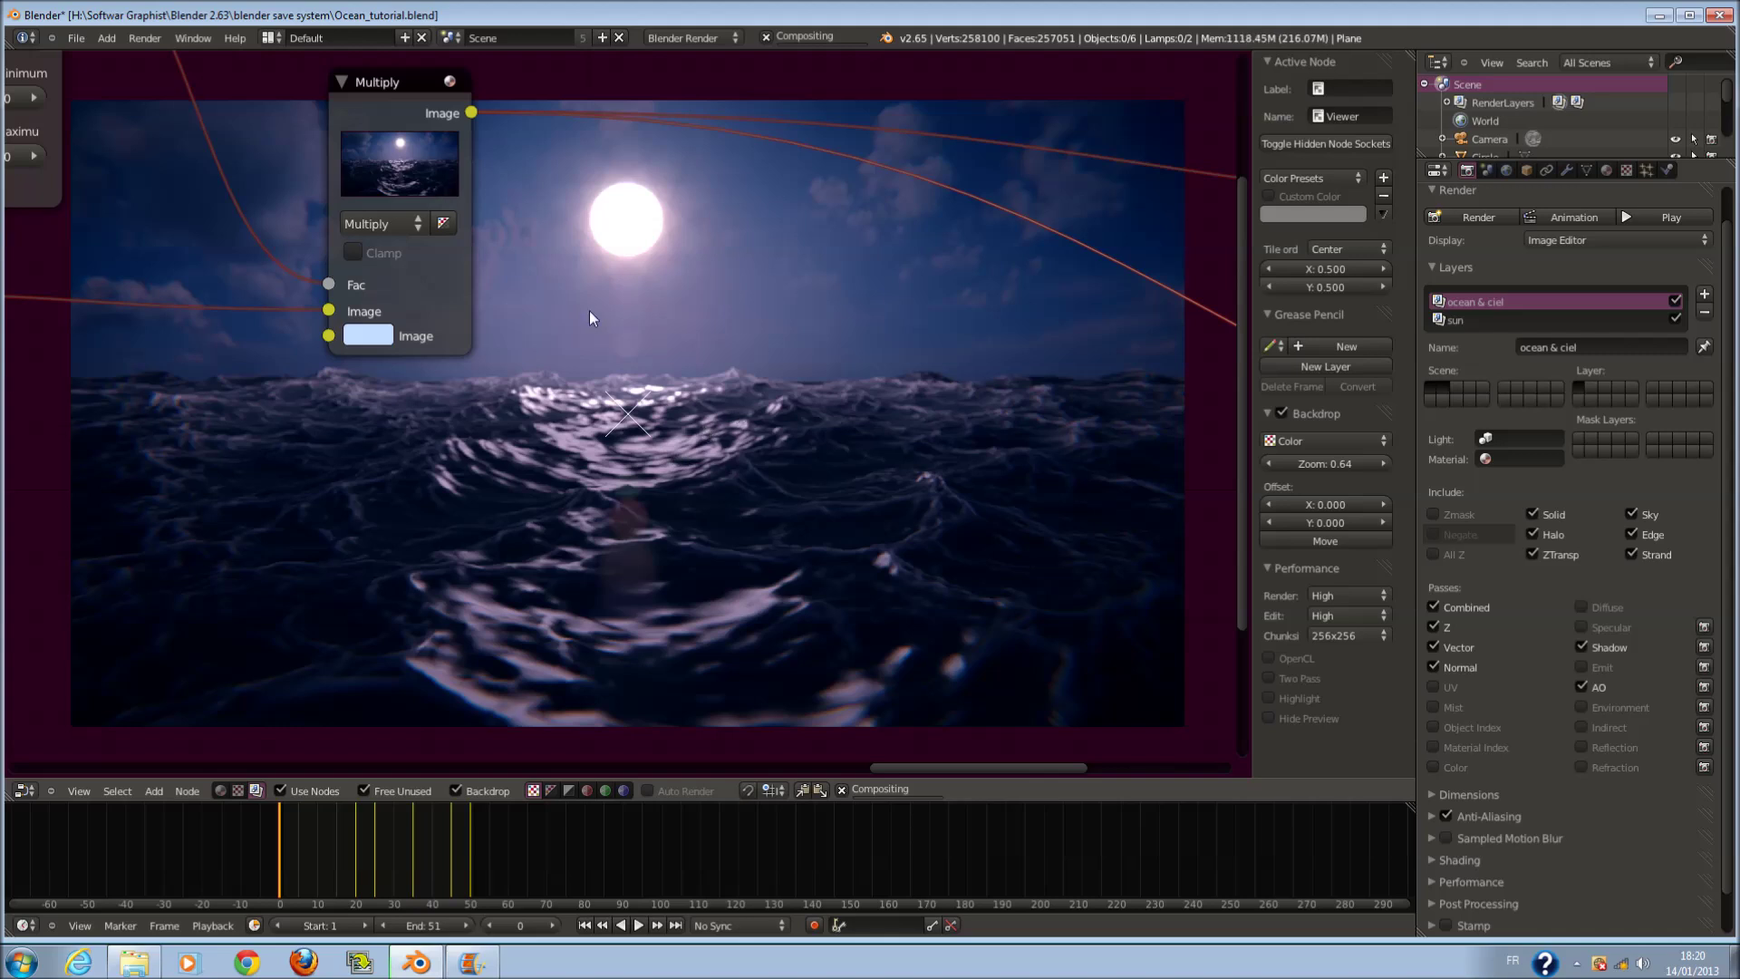
{"action": "middle_click_drag", "start_coordinate": [477, 362], "coordinate": [682, 388]}
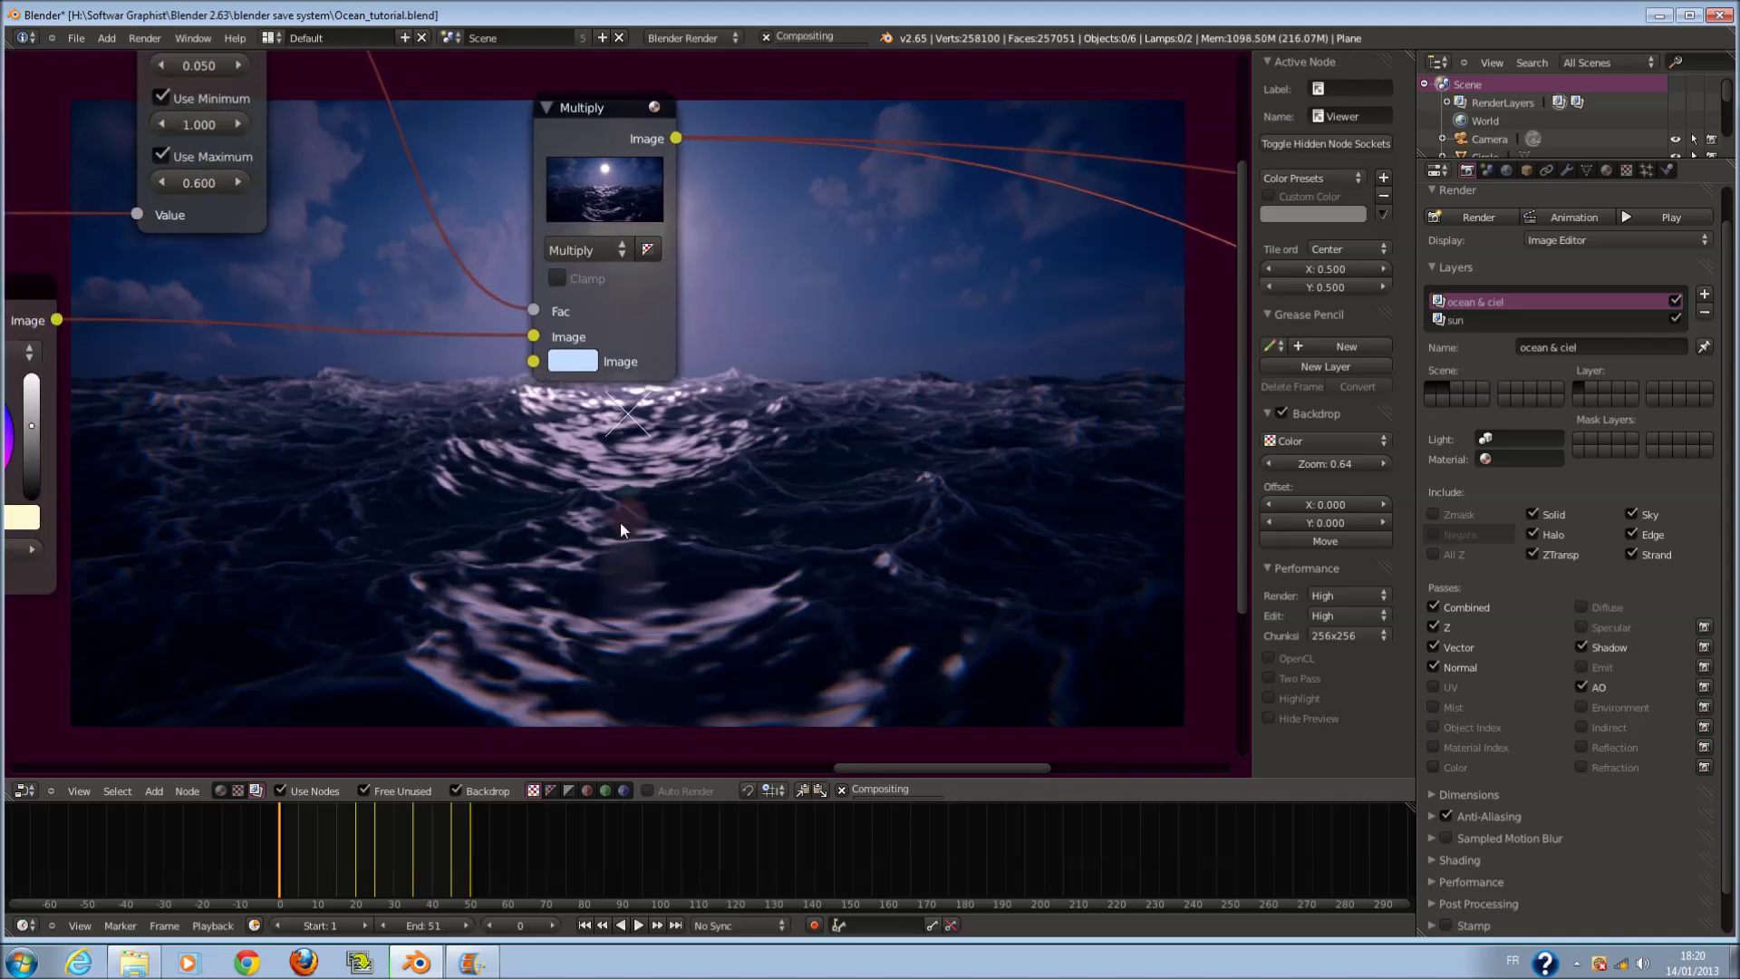
{"action": "scroll", "coordinate": [921, 490], "scroll_direction": "down", "scroll_amount": 1}
{"action": "middle_click_drag", "start_coordinate": [755, 402], "coordinate": [707, 170]}
{"action": "scroll", "coordinate": [431, 696], "scroll_direction": "down", "scroll_amount": 5}
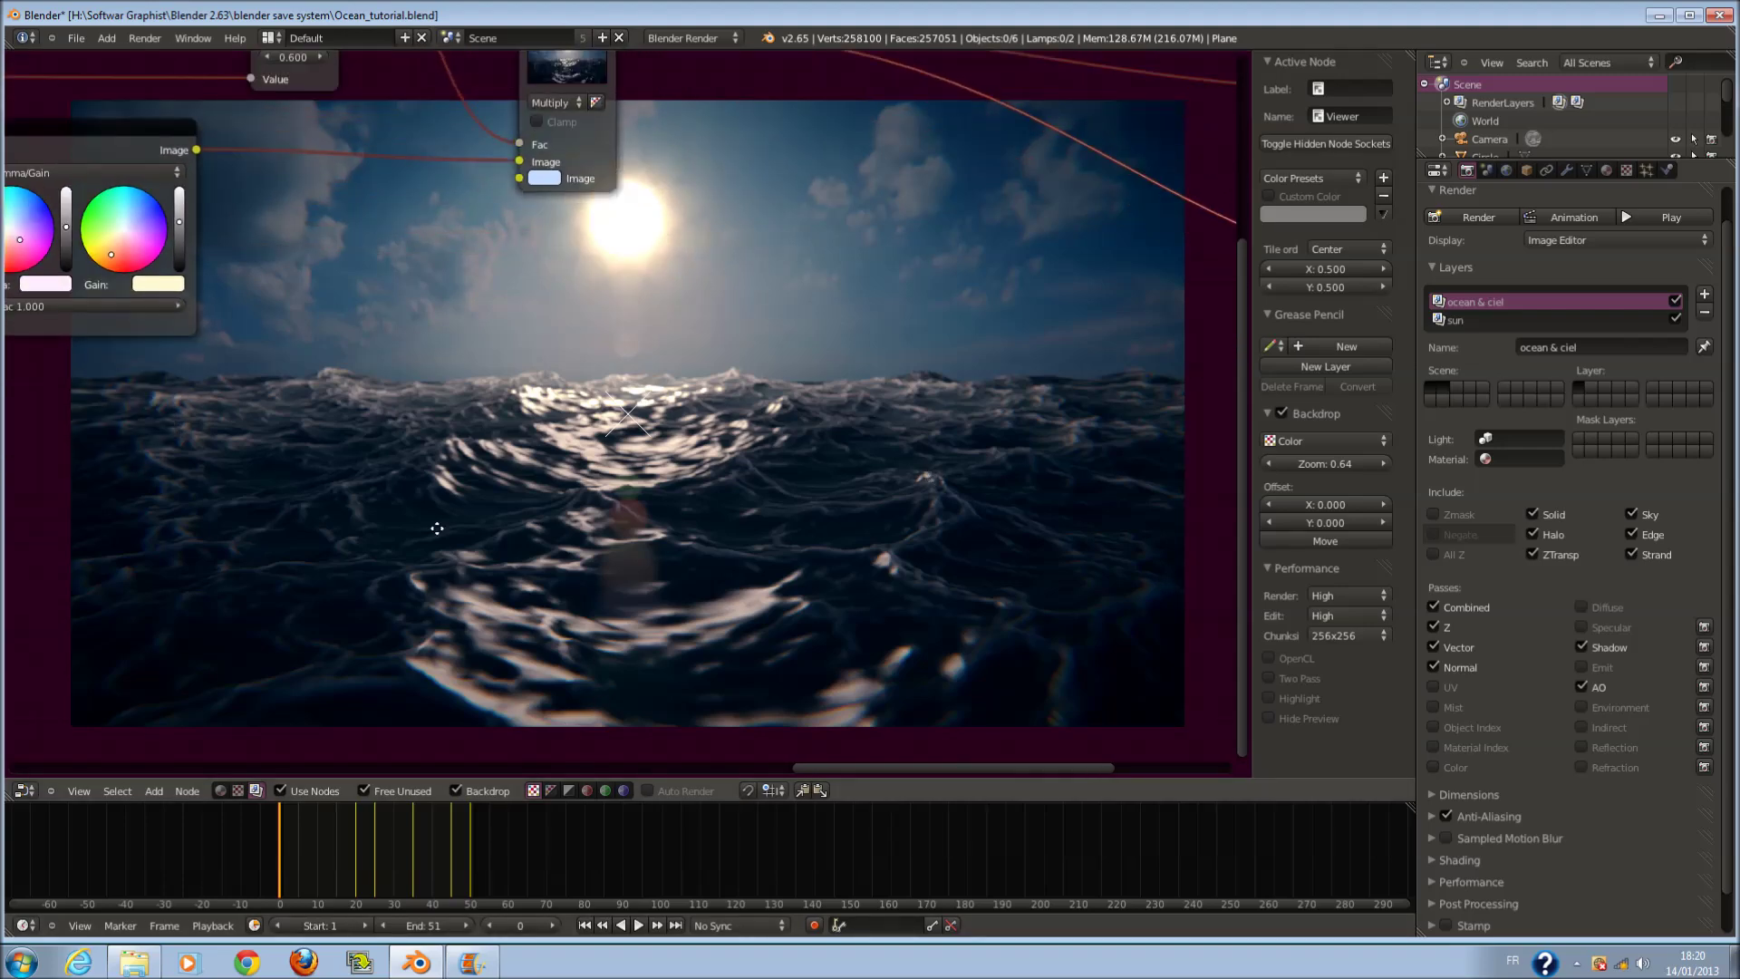
{"action": "middle_click_drag", "start_coordinate": [363, 544], "coordinate": [848, 680]}
{"action": "middle_click_drag", "start_coordinate": [174, 458], "coordinate": [1205, 544]}
{"action": "middle_click_drag", "start_coordinate": [46, 390], "coordinate": [591, 422]}
{"action": "scroll", "coordinate": [591, 422], "scroll_direction": "down", "scroll_amount": 4}
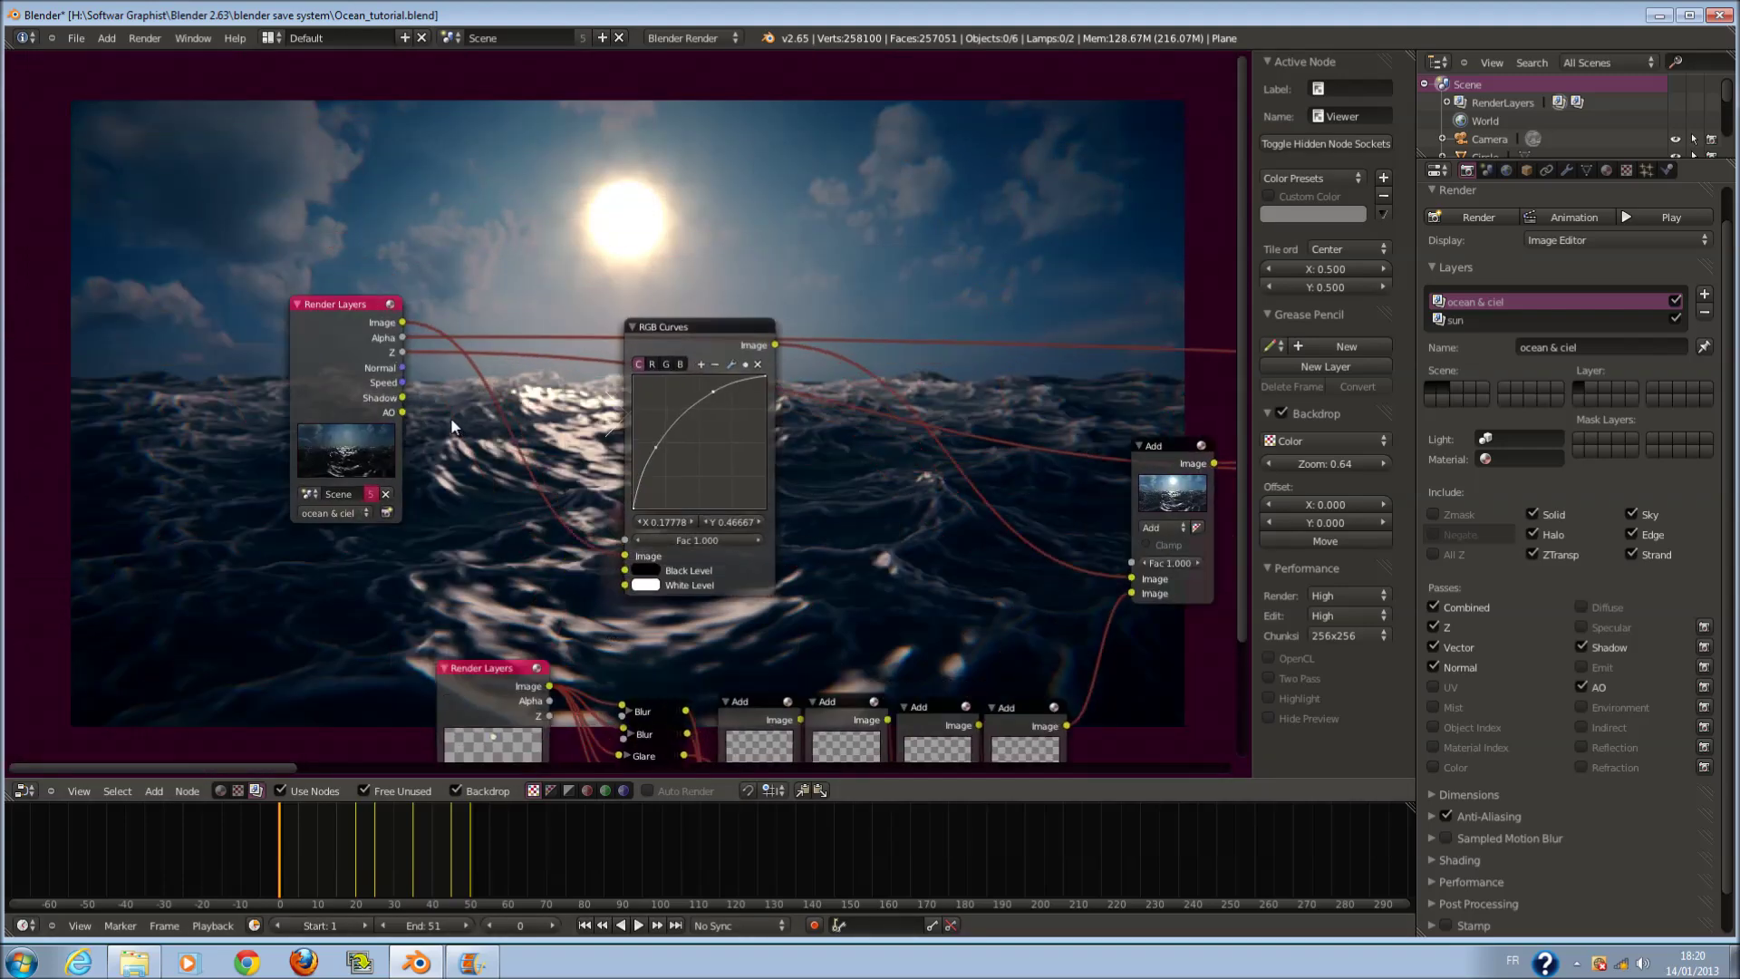
{"action": "scroll", "coordinate": [1085, 544], "scroll_direction": "up", "scroll_amount": 2}
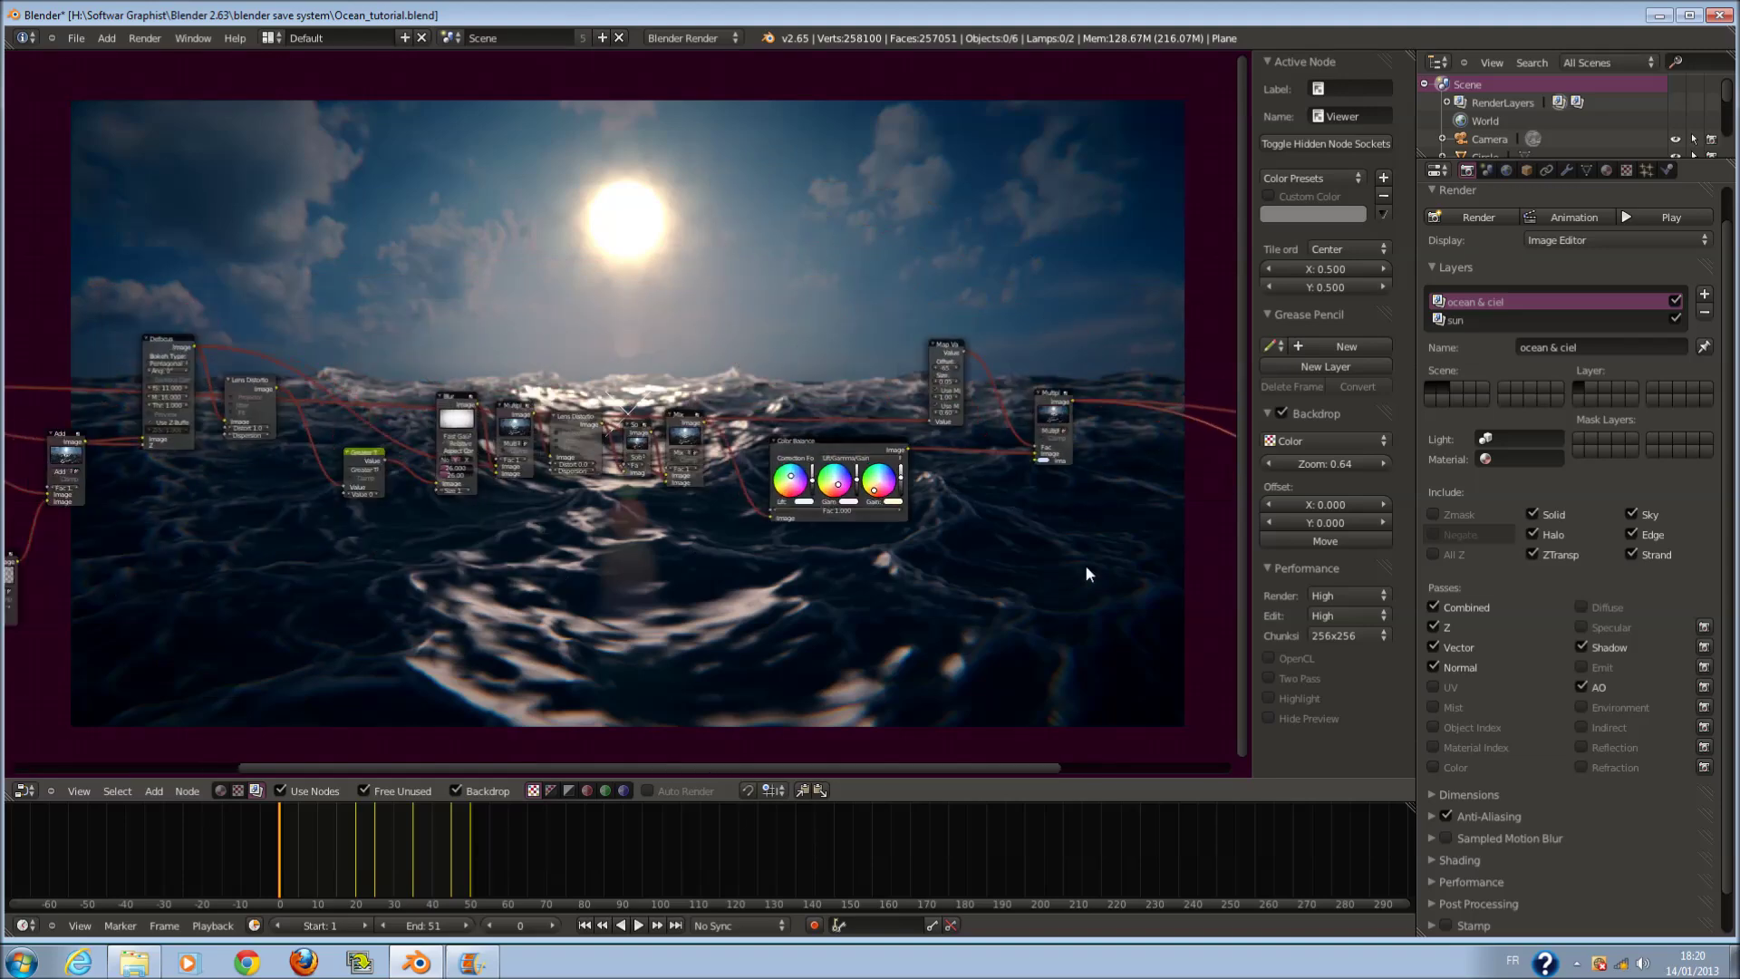
{"action": "middle_click_drag", "start_coordinate": [1065, 552], "coordinate": [449, 540]}
{"action": "scroll", "coordinate": [544, 535], "scroll_direction": "up", "scroll_amount": 2}
{"action": "key", "text": "shift+a"}
{"action": "mouse_move", "coordinate": [621, 526]}
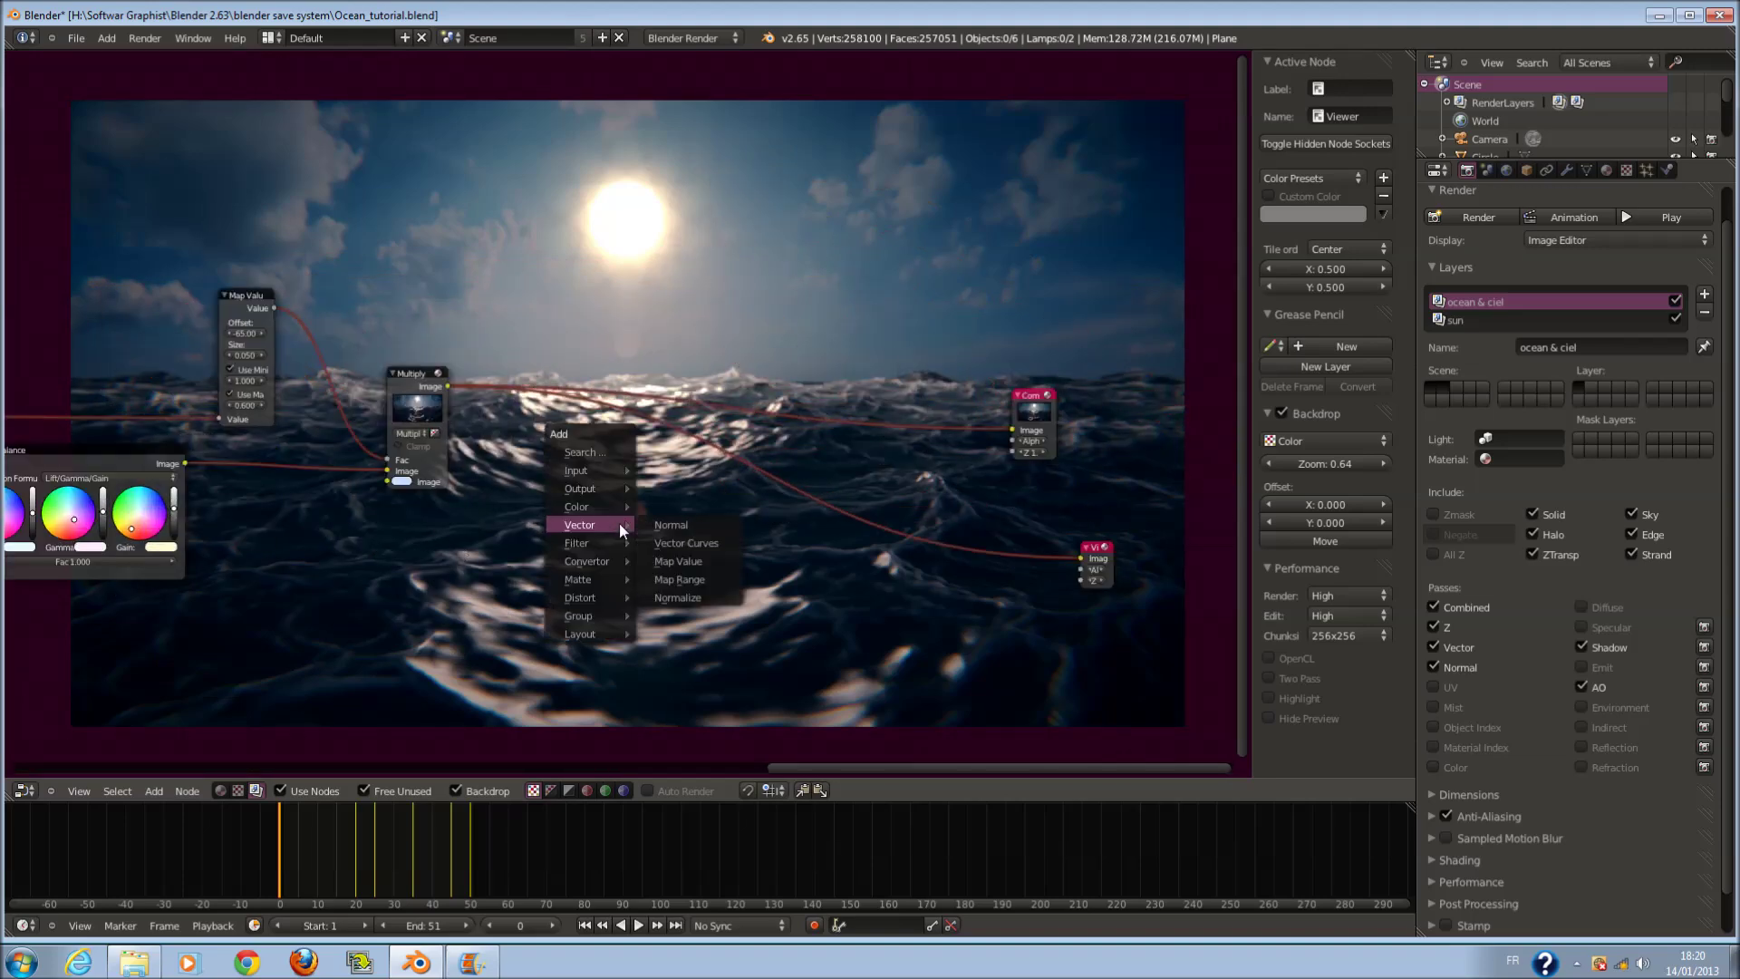
{"action": "left_click", "coordinate": [694, 543]}
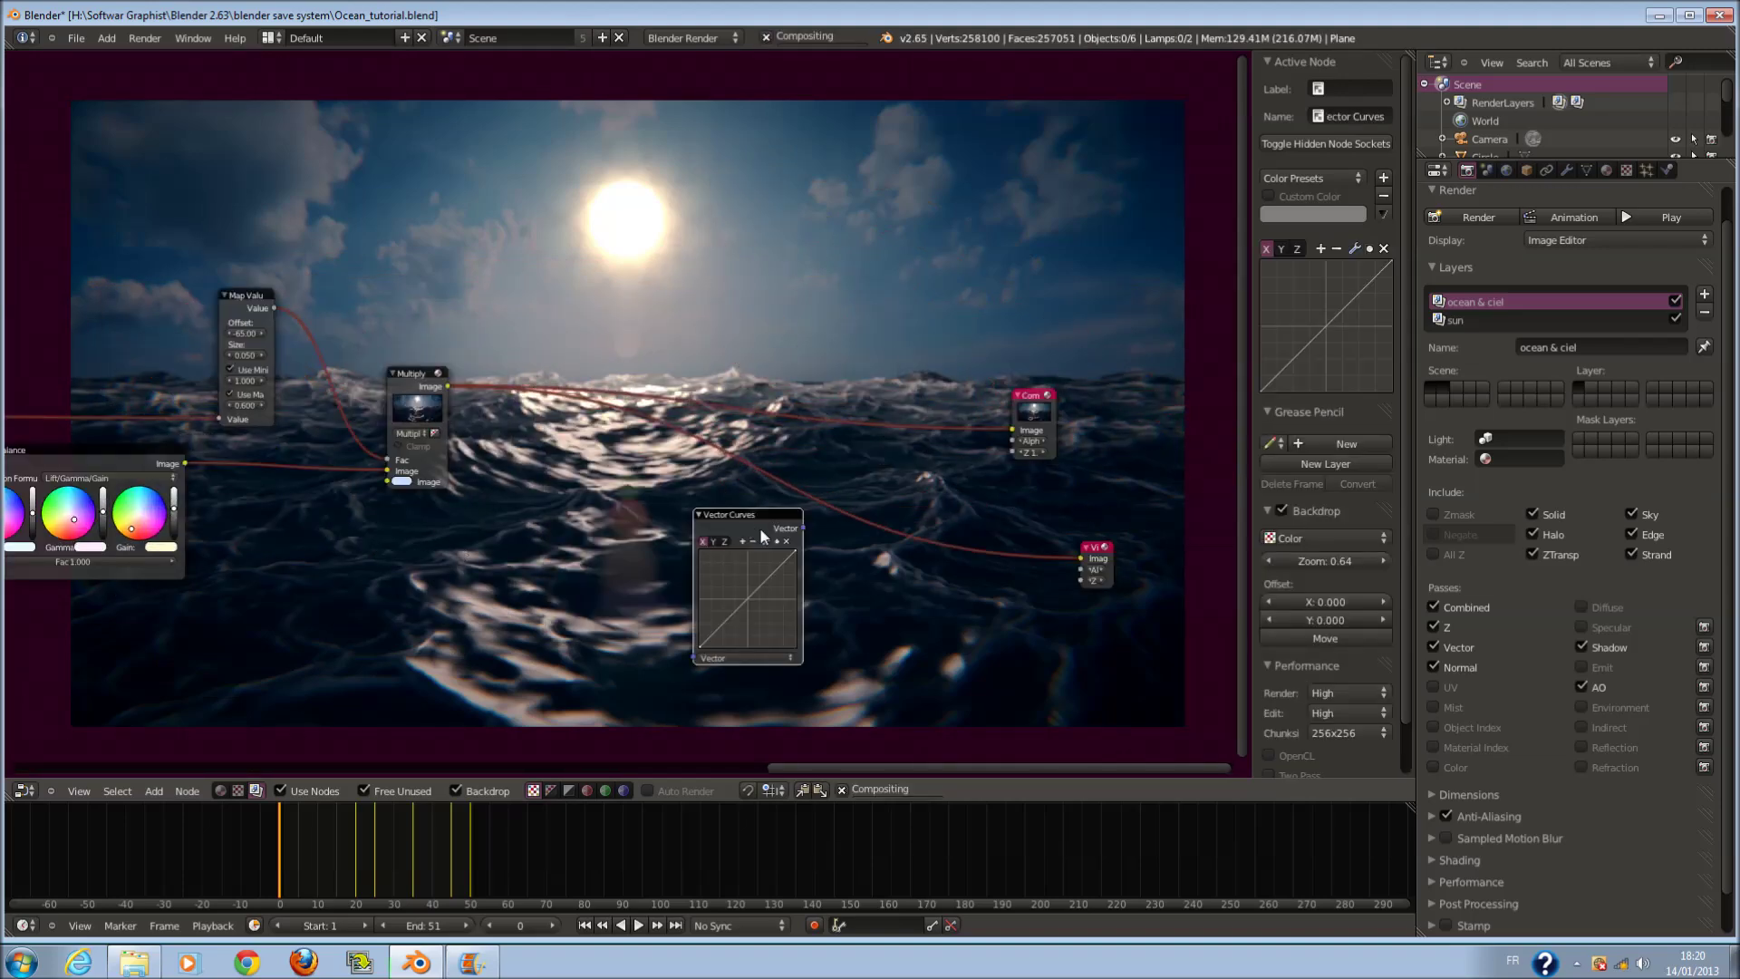
{"action": "scroll", "coordinate": [765, 536], "scroll_direction": "up", "scroll_amount": 2}
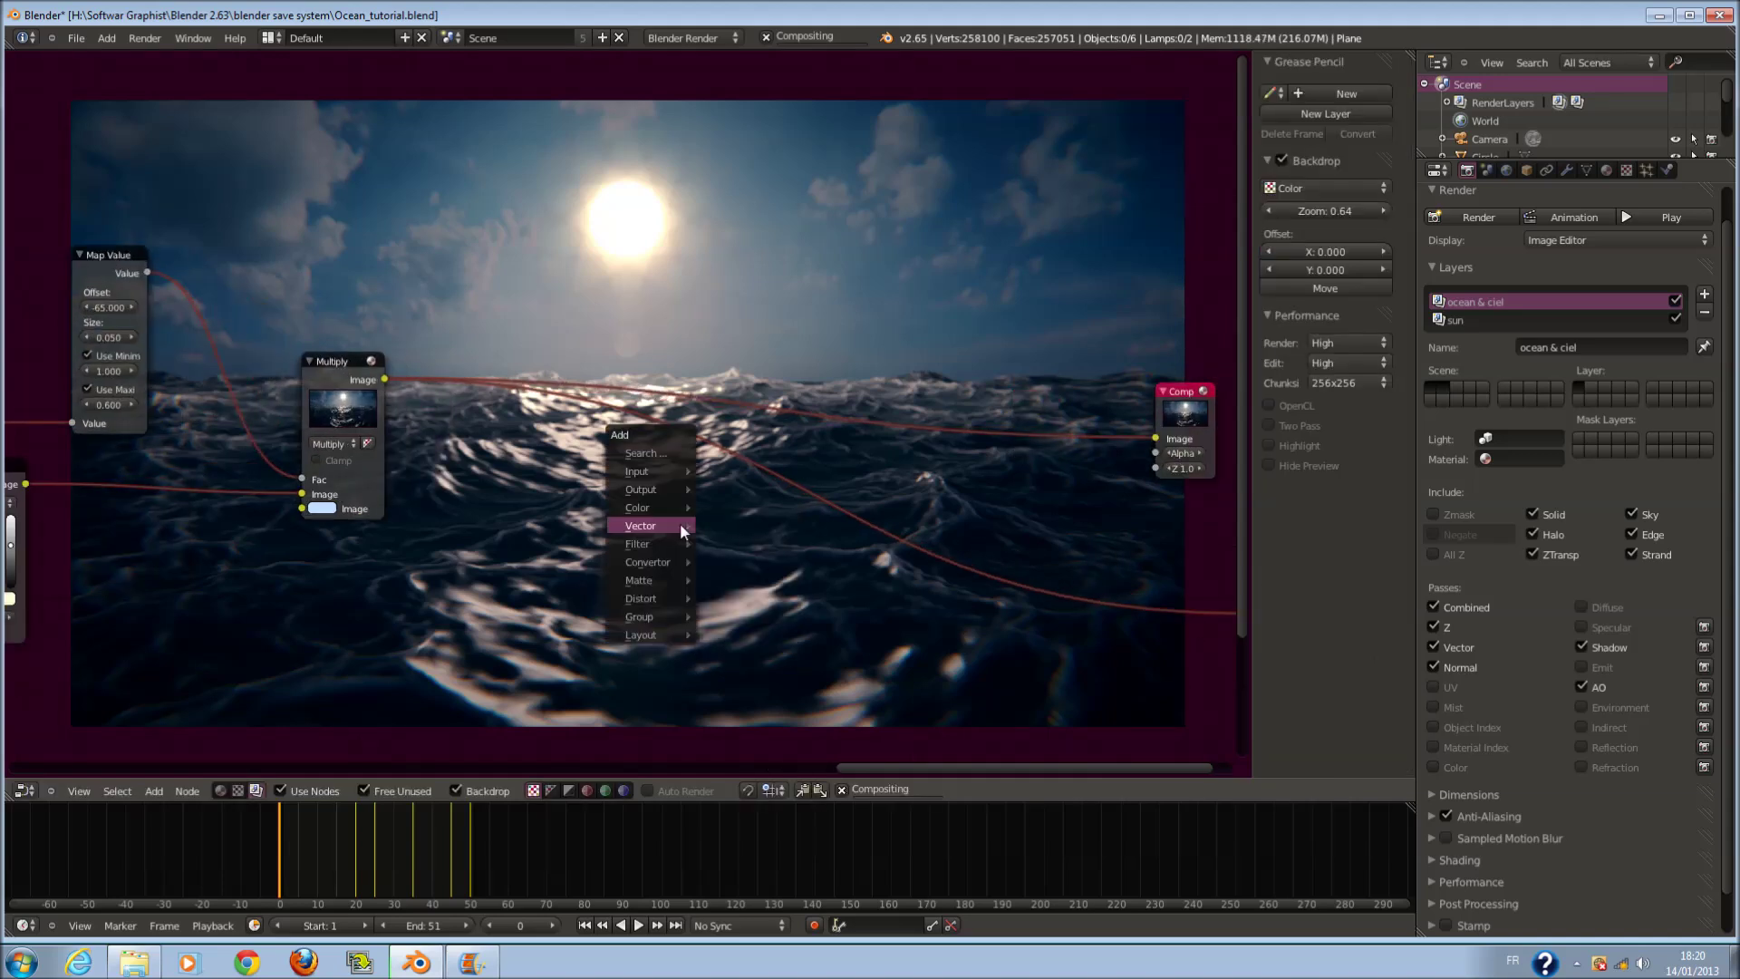
{"action": "left_click_drag", "start_coordinate": [653, 458], "coordinate": [797, 535]}
{"action": "key", "text": "x"}
{"action": "key", "text": "shift+a"}
{"action": "mouse_move", "coordinate": [770, 536]}
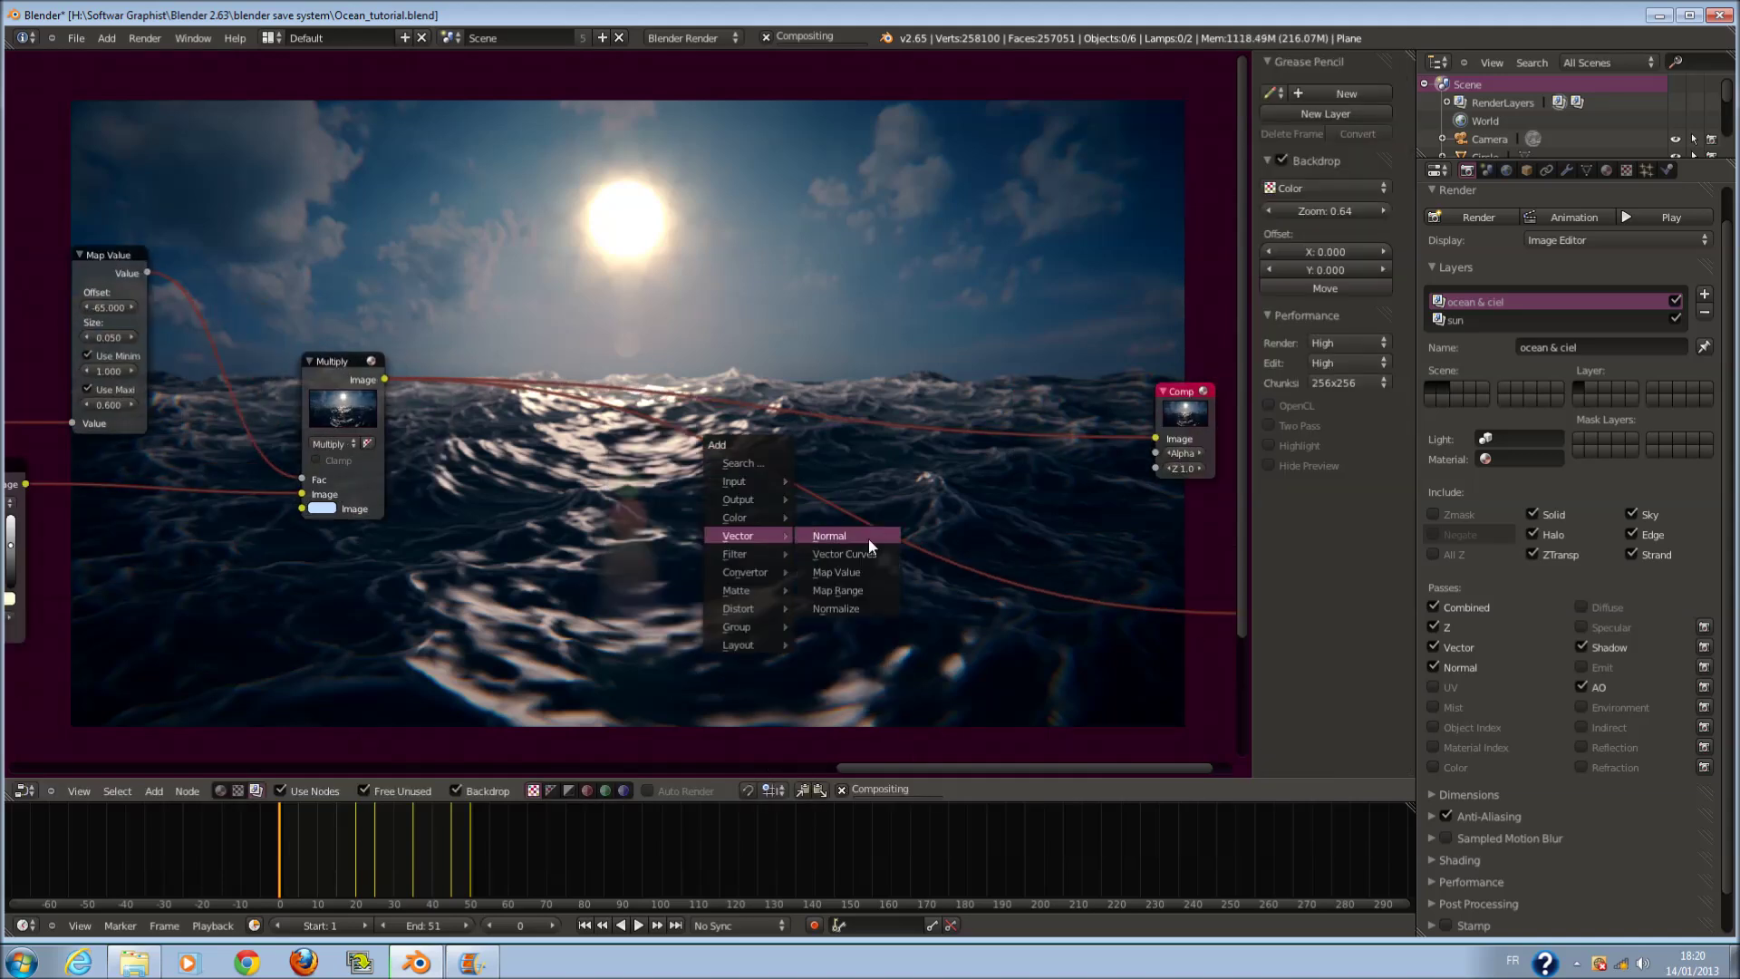
{"action": "left_click", "coordinate": [861, 606]}
{"action": "key", "text": "x"}
- Add a Vector Blur filter node to the compositing tree
{"action": "key", "text": "shift+a"}
{"action": "mouse_move", "coordinate": [823, 579]}
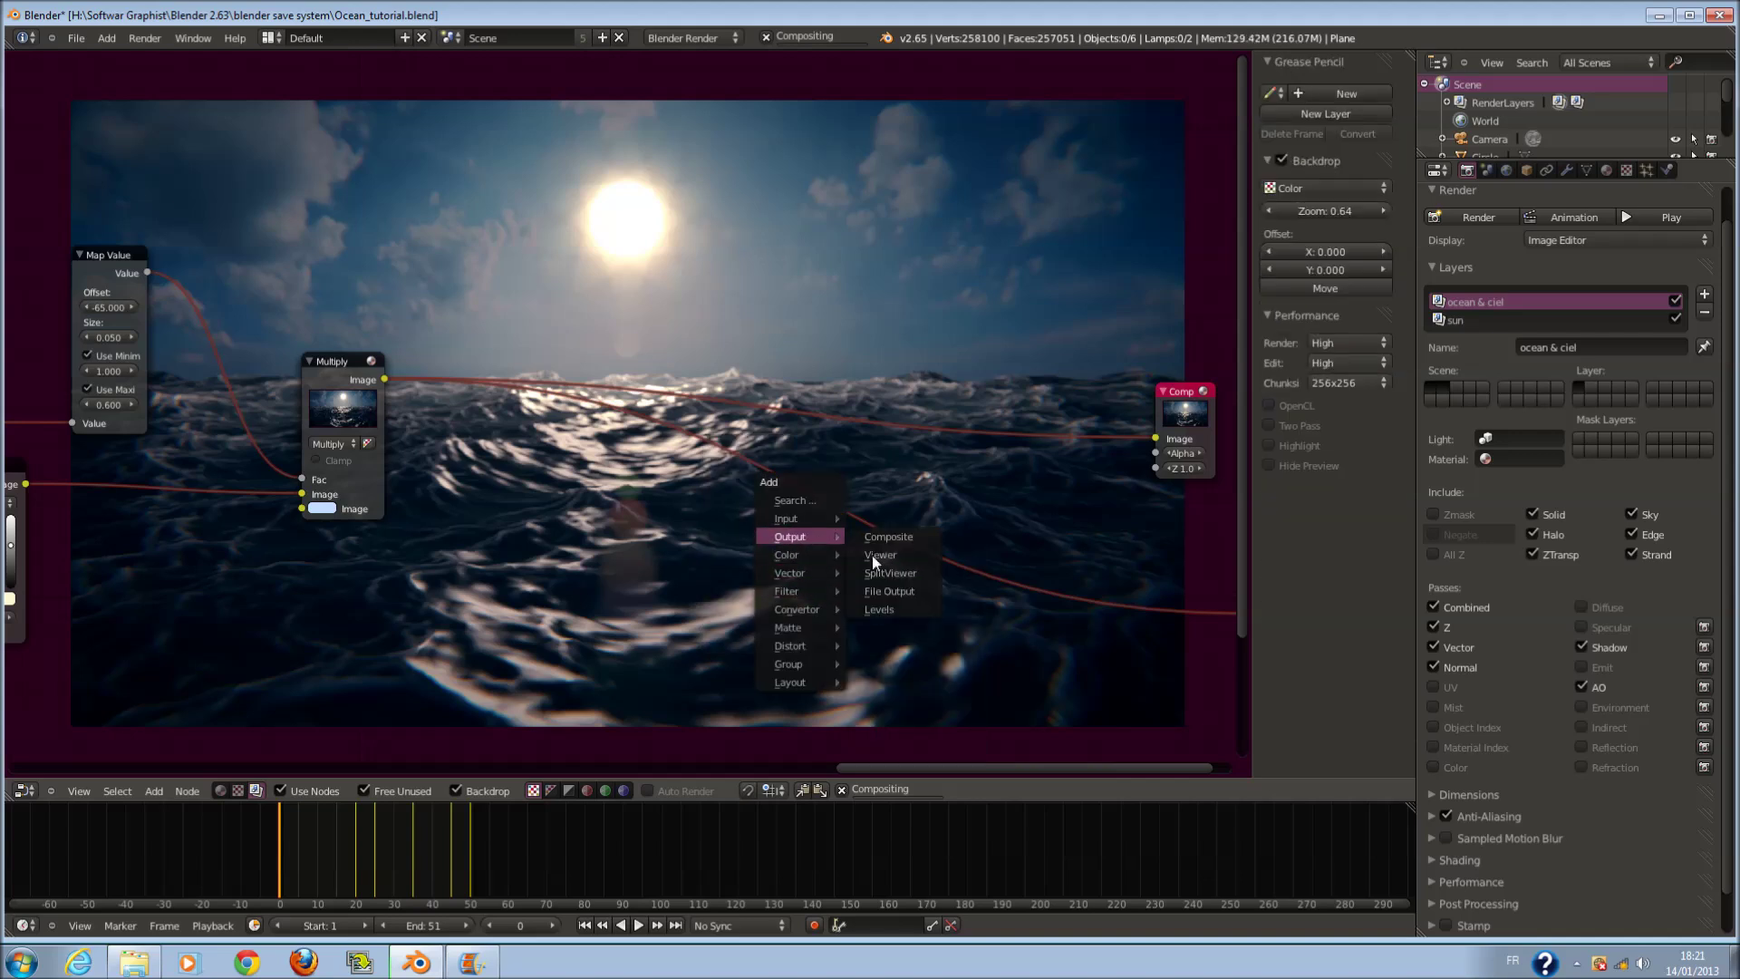
{"action": "mouse_move", "coordinate": [772, 605]}
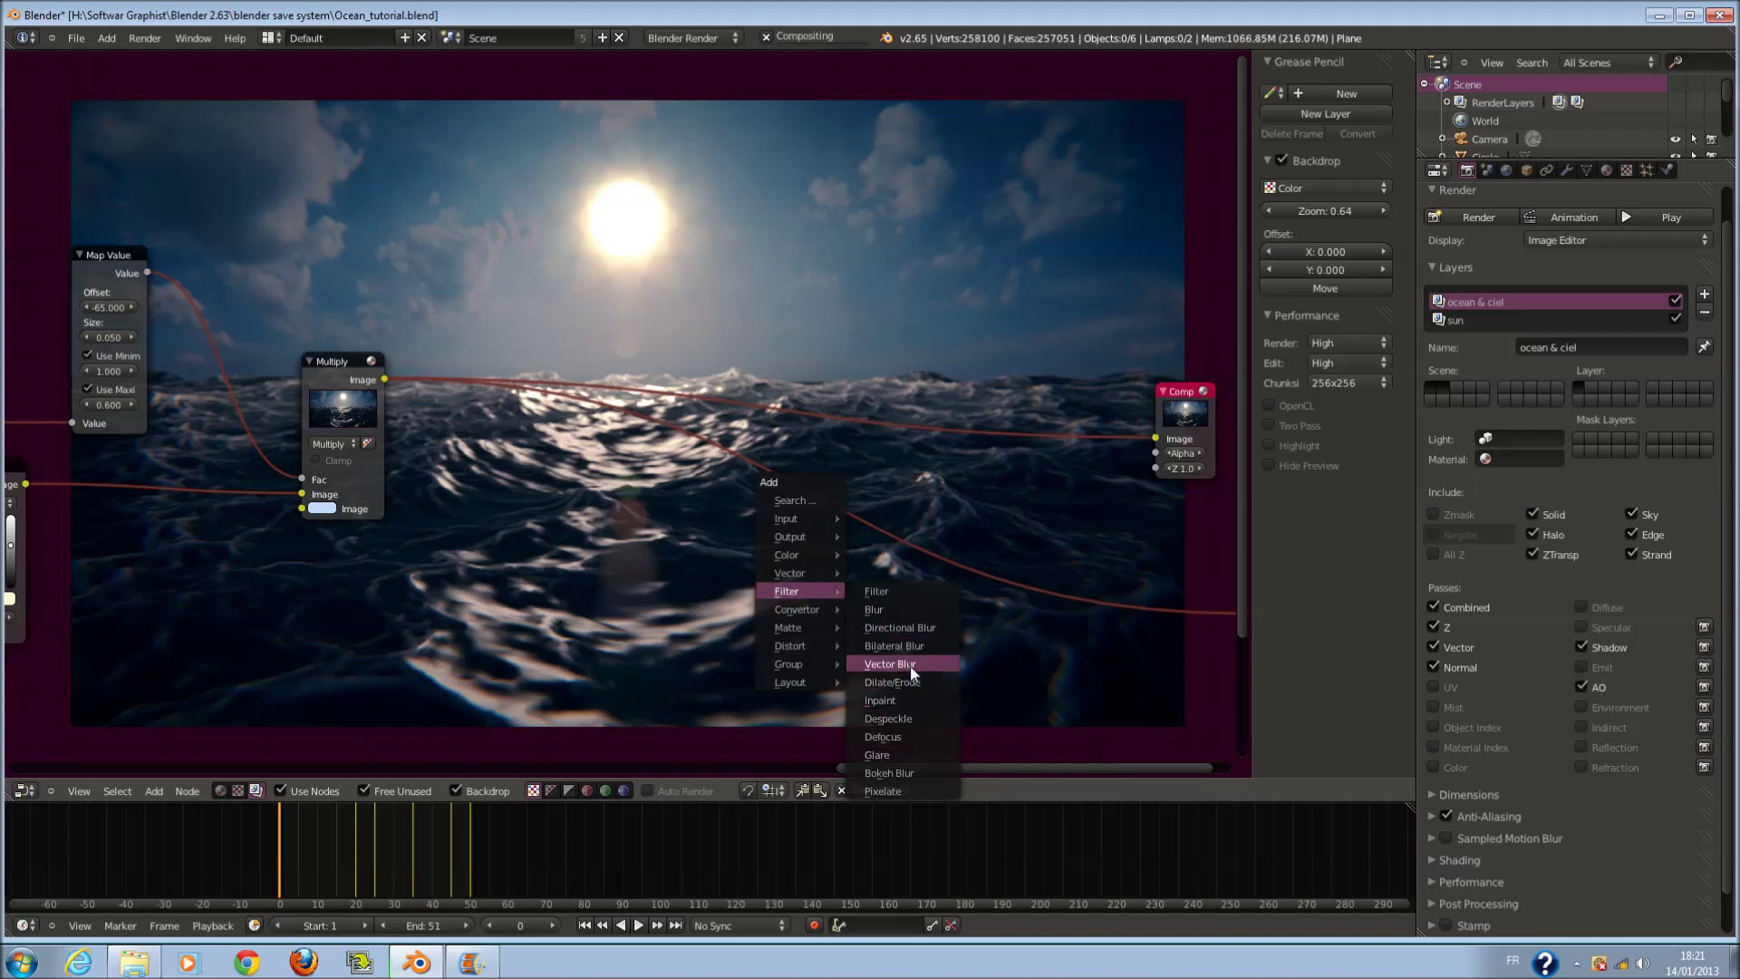
{"action": "left_click", "coordinate": [911, 668]}
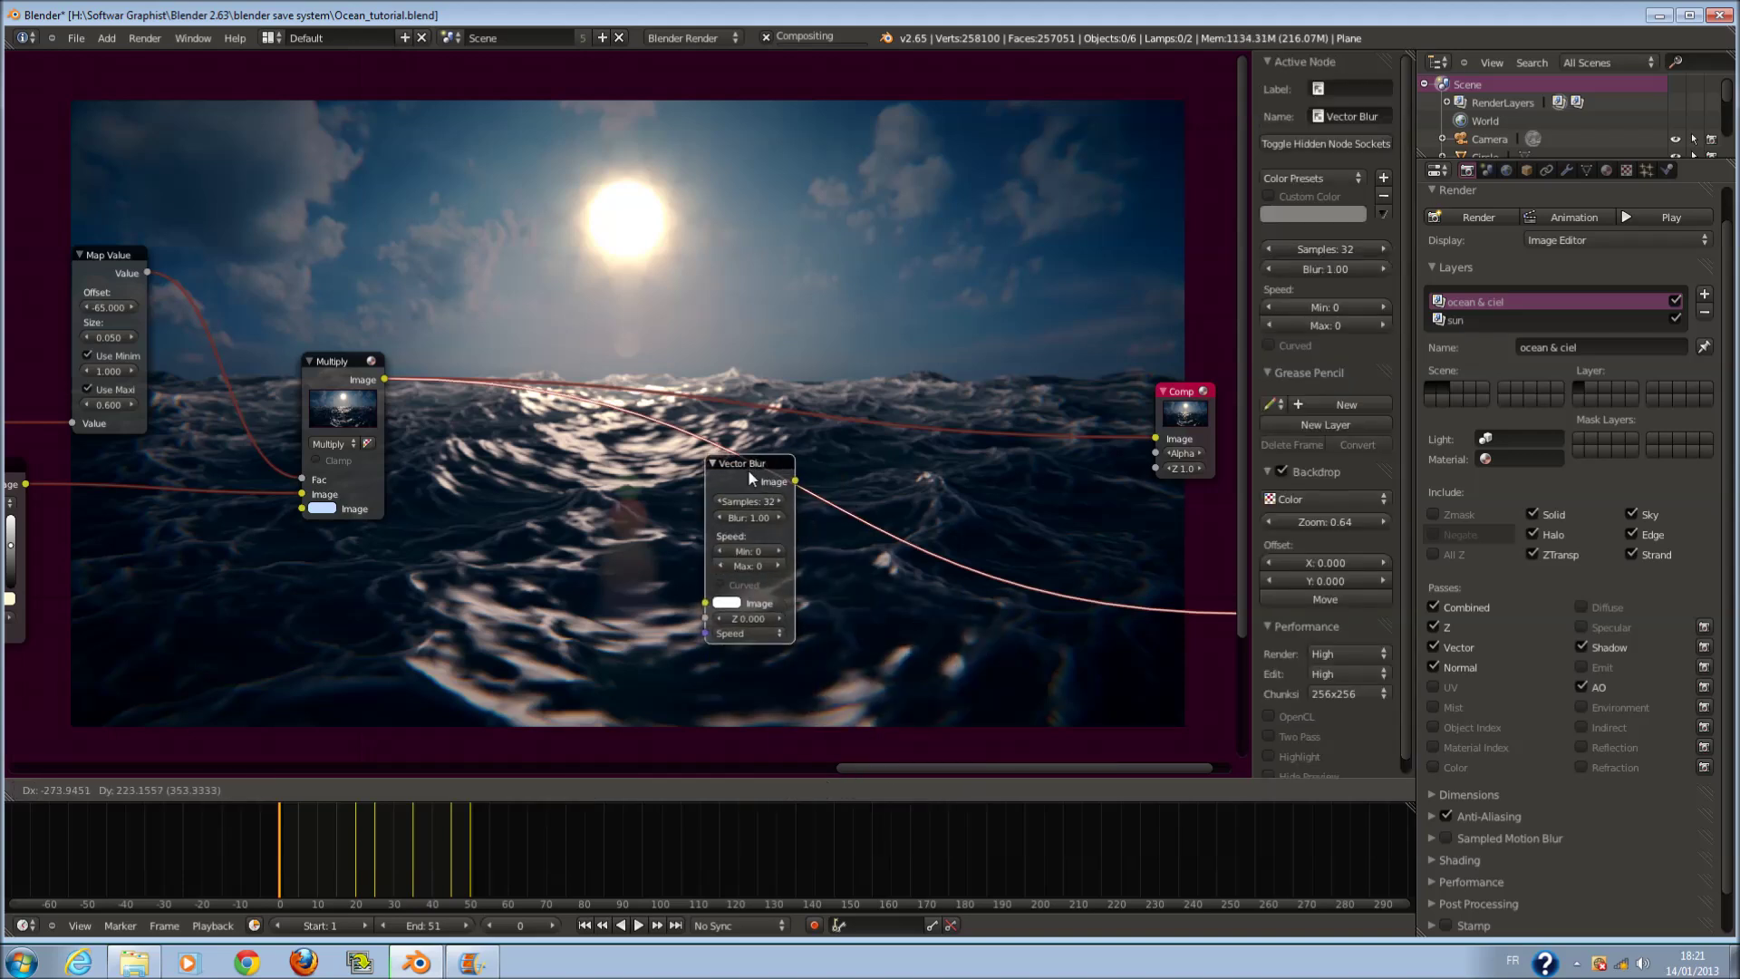
- Move the Vector Blur node onto the image link between the ocean & ciel Render Layers node and the RGB Curves node
{"action": "left_click", "coordinate": [518, 495]}
{"action": "scroll", "coordinate": [534, 504], "scroll_direction": "down", "scroll_amount": 3}
{"action": "middle_click_drag", "start_coordinate": [545, 514], "coordinate": [1076, 544]}
{"action": "scroll", "coordinate": [1077, 544], "scroll_direction": "down", "scroll_amount": 2}
{"action": "middle_click_drag", "start_coordinate": [980, 489], "coordinate": [1190, 535]}
{"action": "left_click_drag", "start_coordinate": [1137, 507], "coordinate": [487, 536]}
{"action": "middle_click_drag", "start_coordinate": [487, 535], "coordinate": [1069, 528]}
{"action": "left_click_drag", "start_coordinate": [1070, 530], "coordinate": [670, 321]}
{"action": "scroll", "coordinate": [653, 335], "scroll_direction": "up", "scroll_amount": 4}
{"action": "left_click_drag", "start_coordinate": [703, 379], "coordinate": [819, 432]}
{"action": "left_click_drag", "start_coordinate": [579, 108], "coordinate": [594, 438]}
- Connect the Render Layers node's Z and Speed outputs to the Vector Blur node's Z and Speed inputs
{"action": "scroll", "coordinate": [305, 426], "scroll_direction": "up", "scroll_amount": 2}
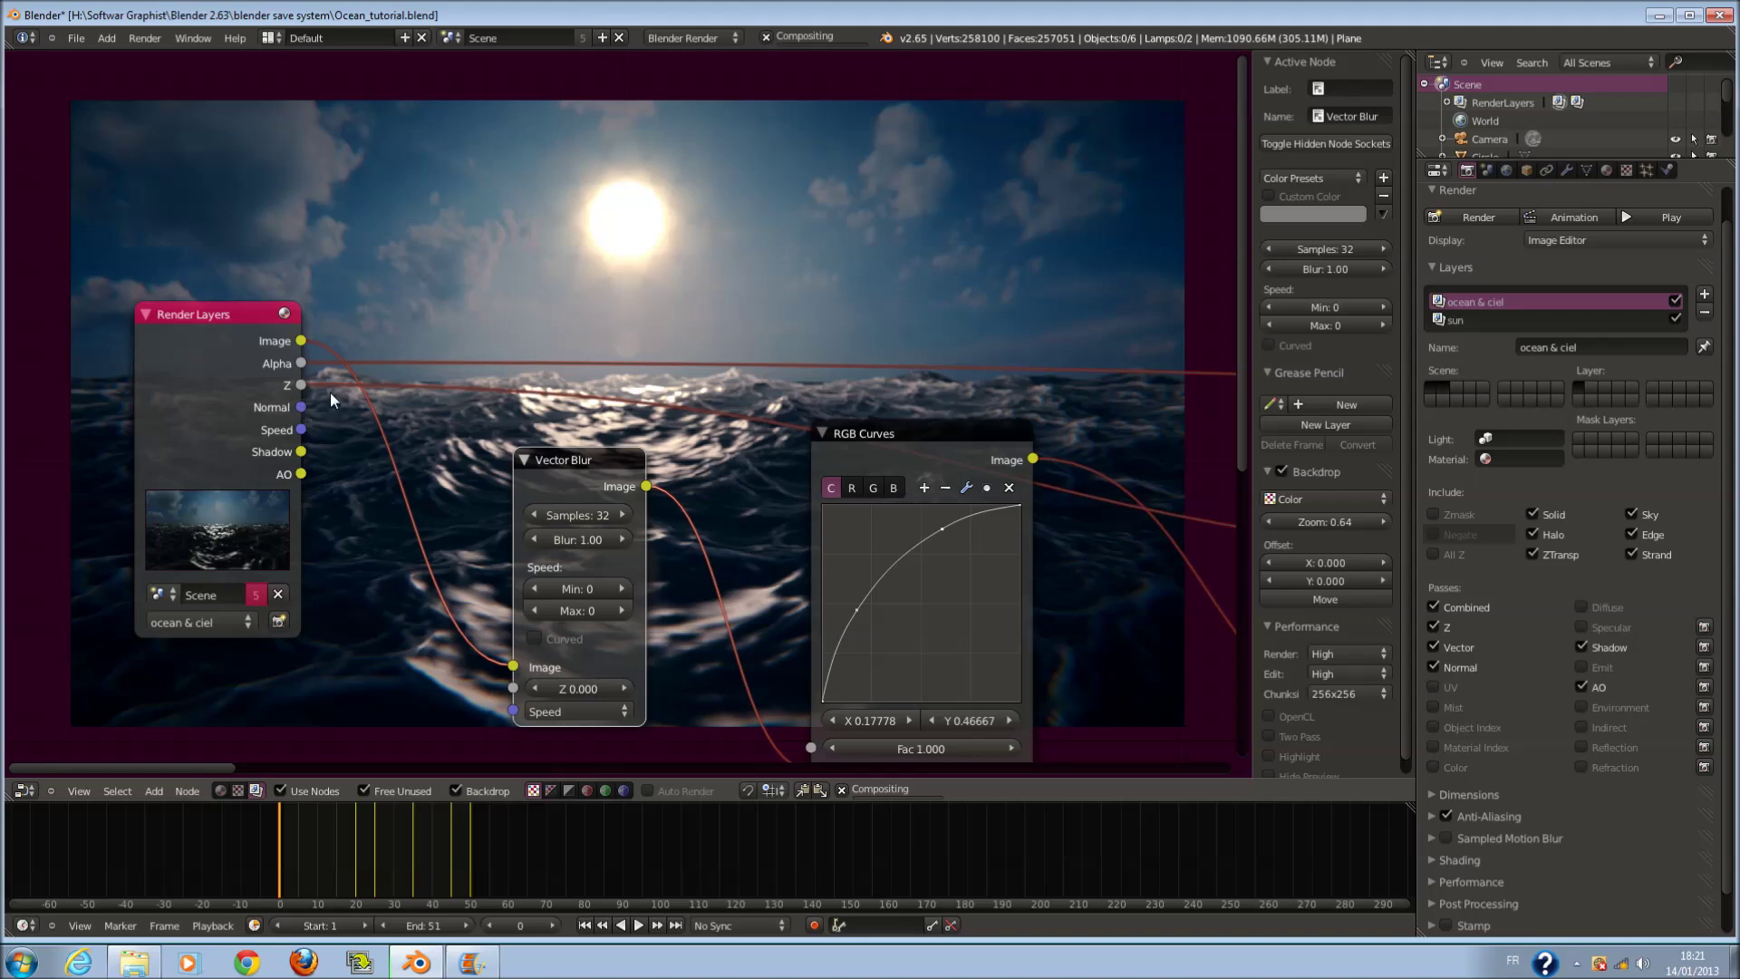
{"action": "left_click_drag", "start_coordinate": [310, 383], "coordinate": [301, 429]}
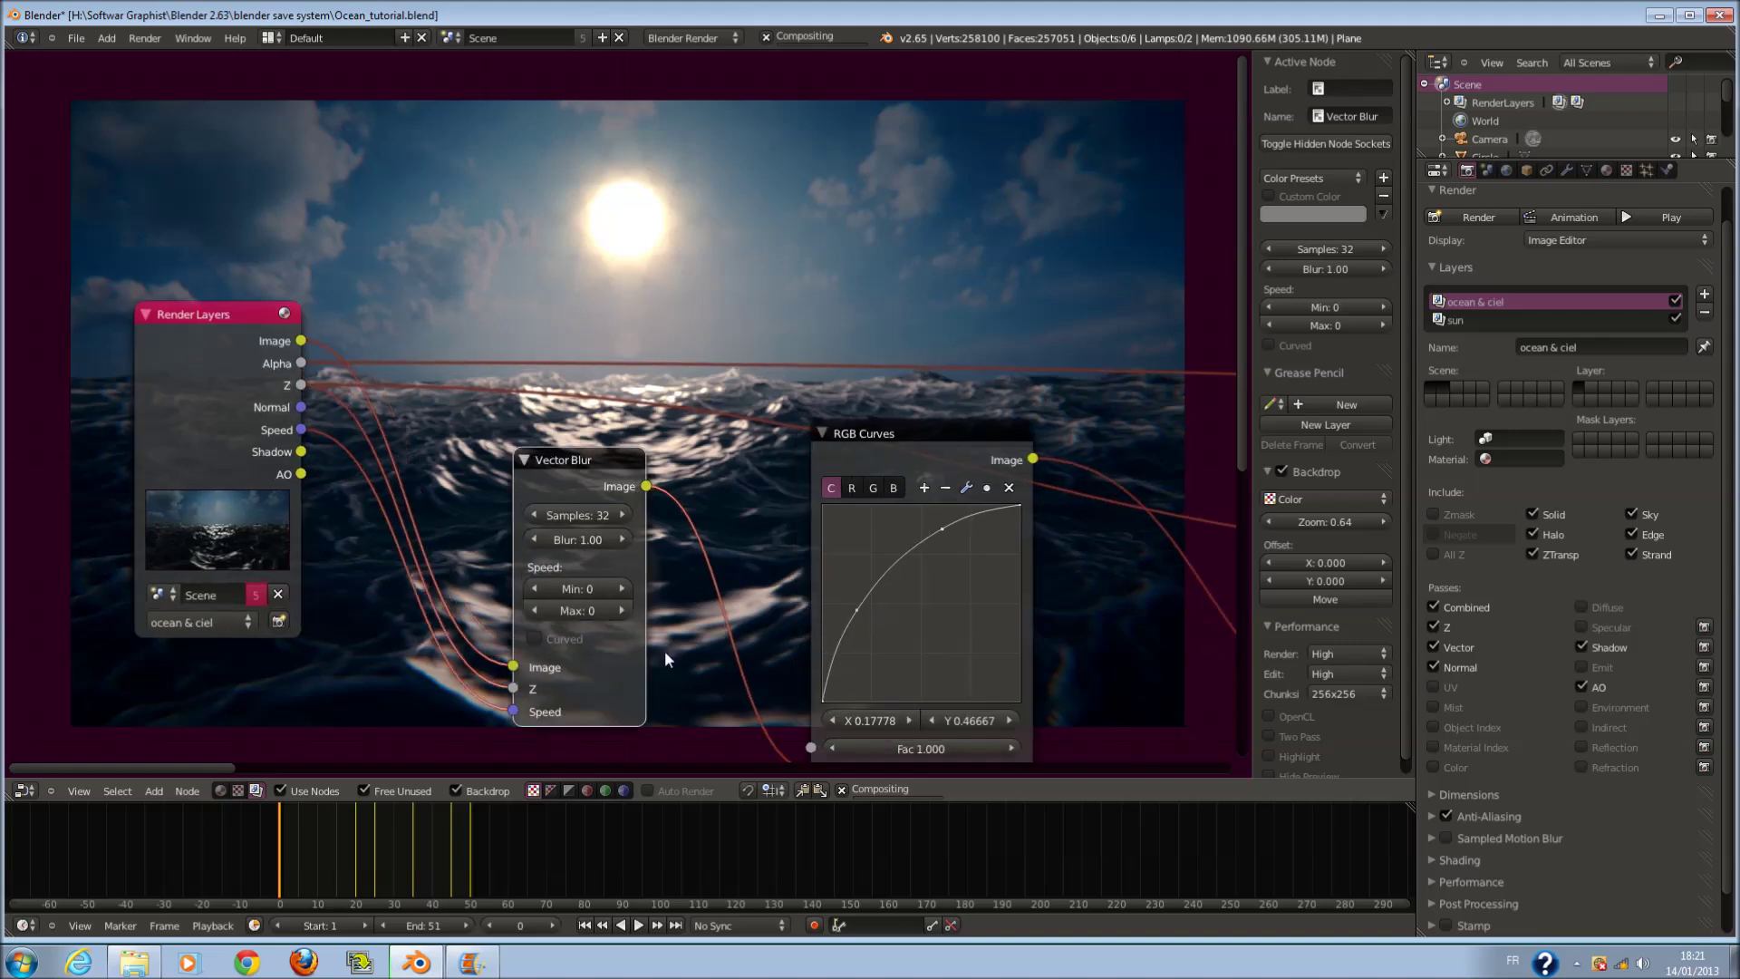
- Inspect the Vector Blur effect on the backdrop image and the nodes around the Vector Blur node
{"action": "scroll", "coordinate": [585, 525], "scroll_direction": "up", "scroll_amount": 1}
{"action": "left_click", "coordinate": [575, 530]}
{"action": "key", "text": "Escape"}
{"action": "middle_click_drag", "start_coordinate": [723, 477], "coordinate": [858, 84]}
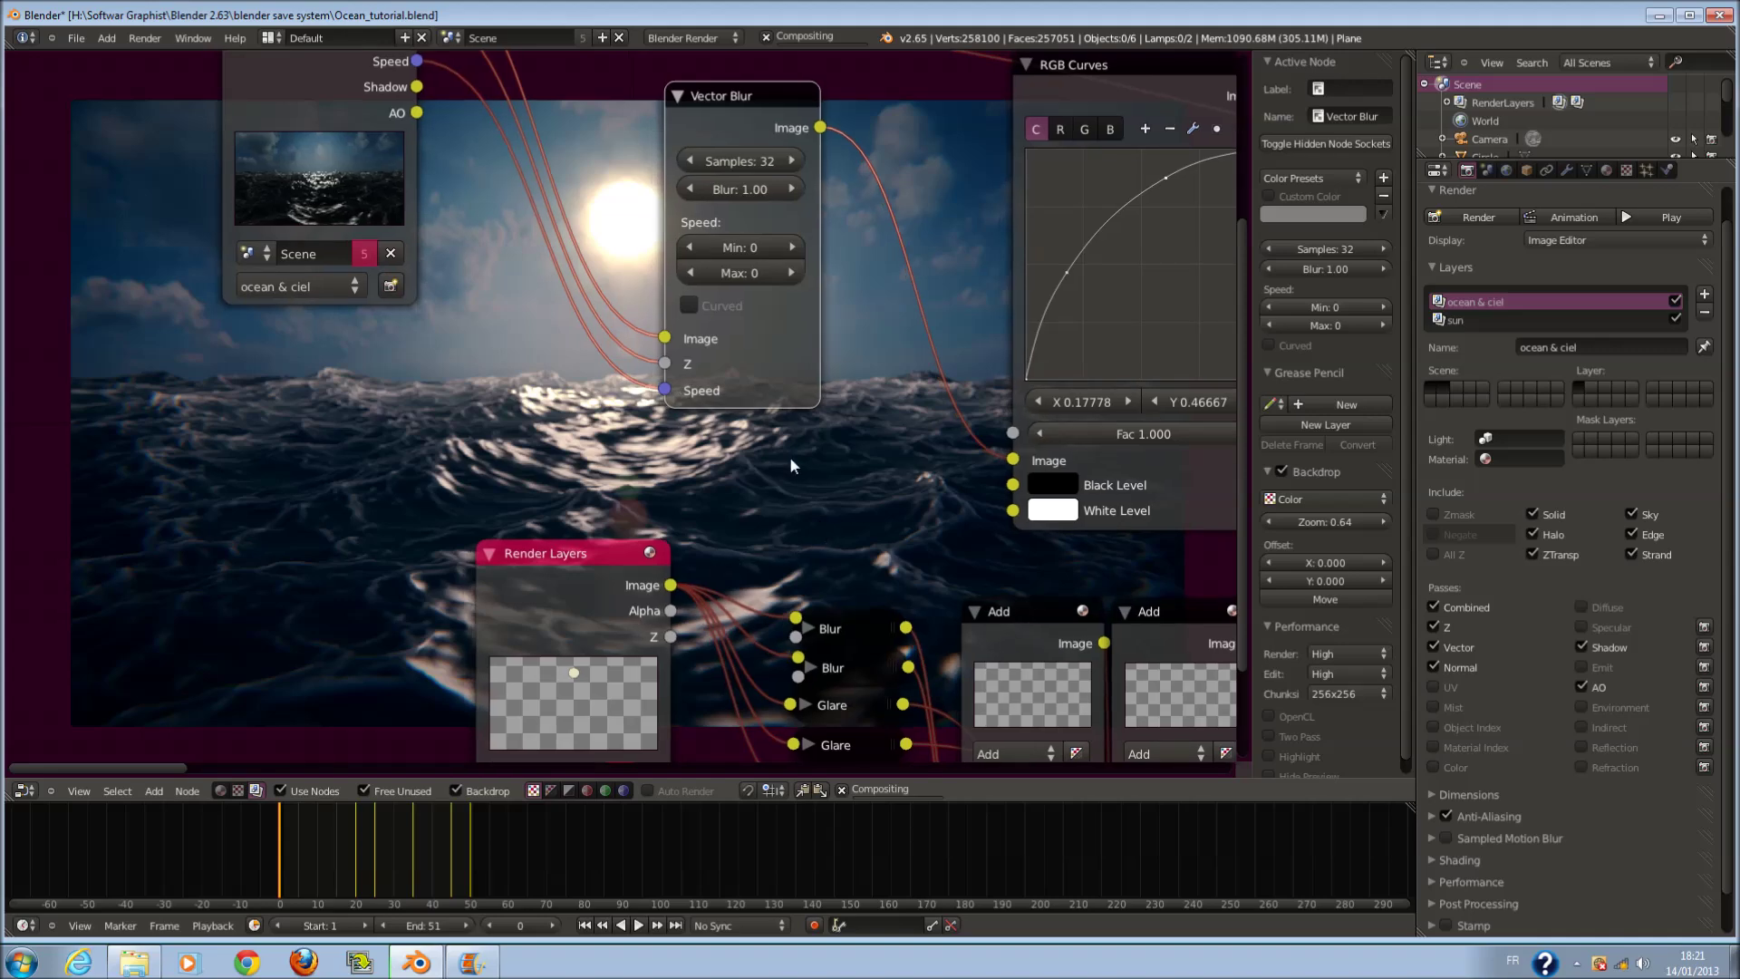
{"action": "scroll", "coordinate": [815, 467], "scroll_direction": "down", "scroll_amount": 2}
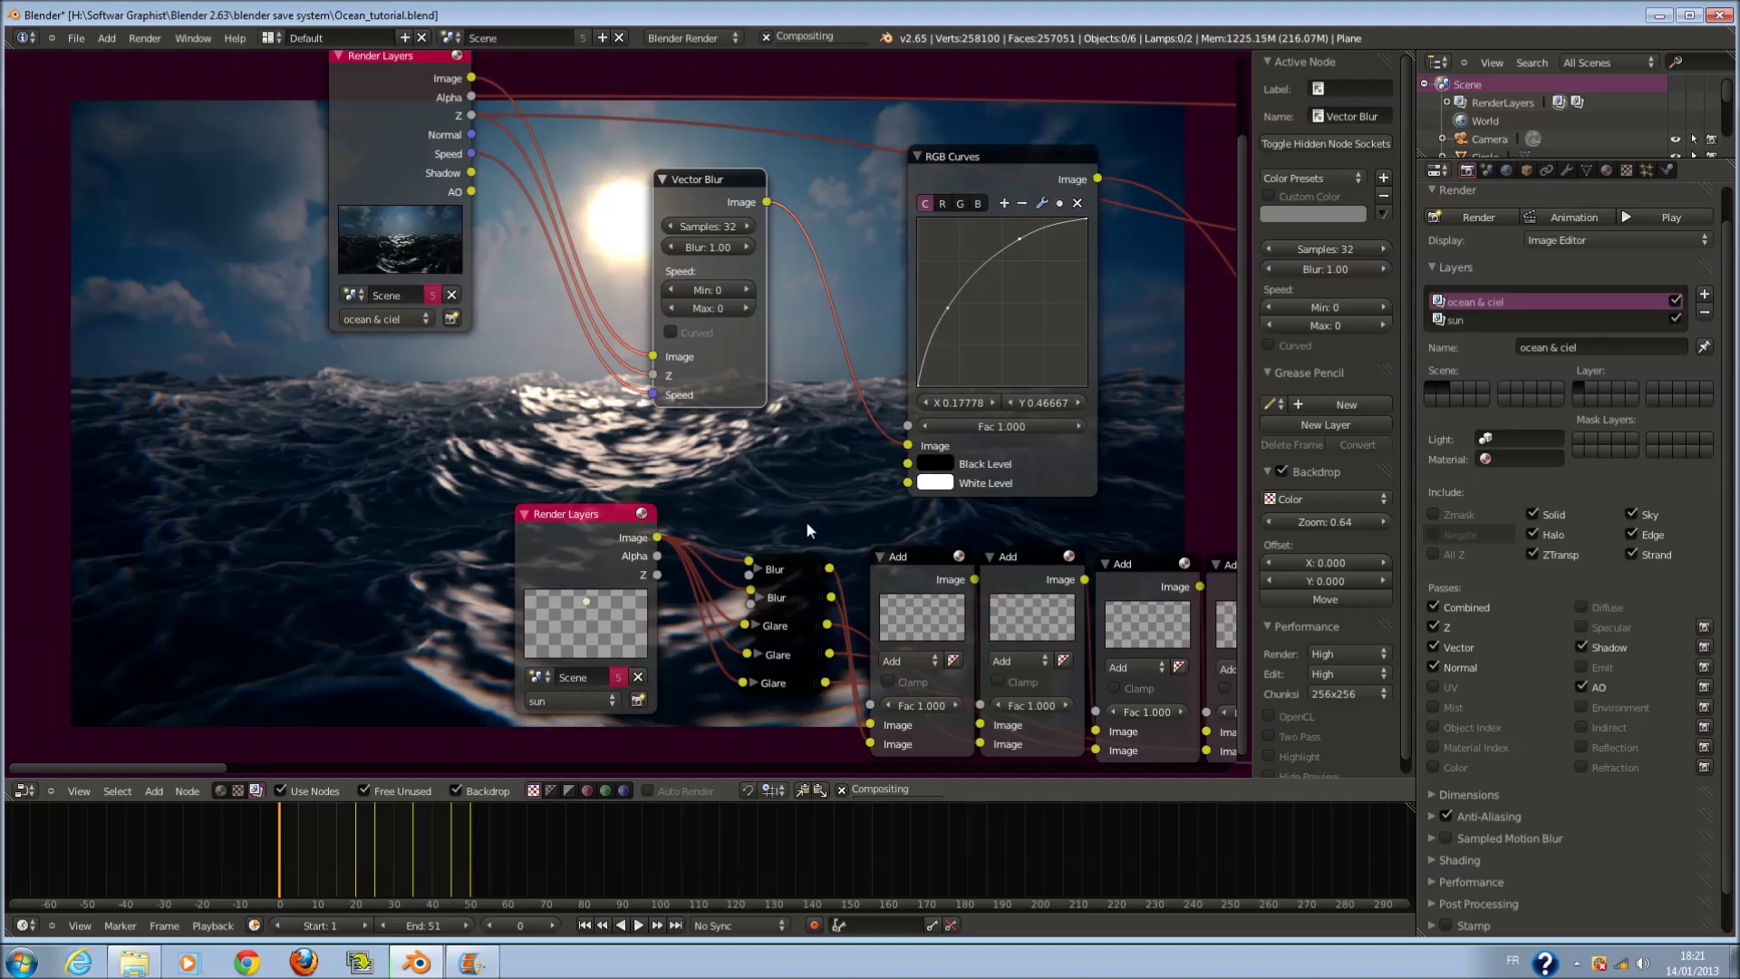
{"action": "scroll", "coordinate": [806, 521], "scroll_direction": "up", "scroll_amount": 2}
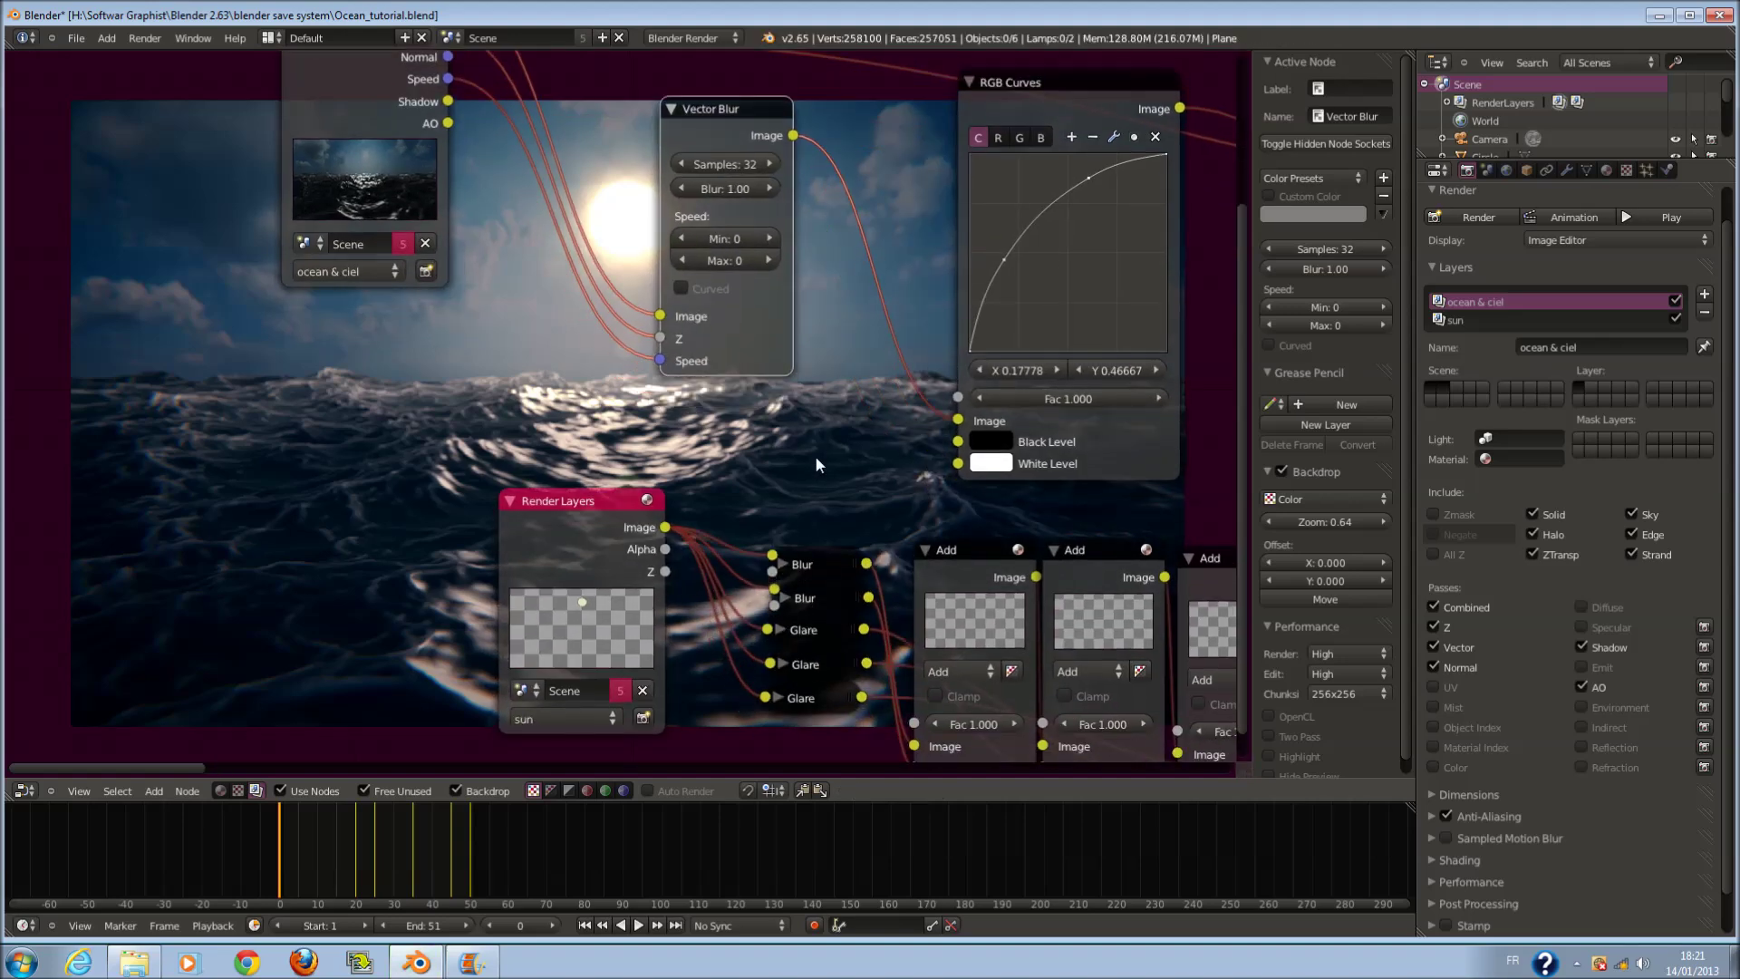
{"action": "middle_click_drag", "start_coordinate": [814, 462], "coordinate": [1078, 402]}
{"action": "scroll", "coordinate": [776, 484], "scroll_direction": "down", "scroll_amount": 1}
{"action": "middle_click_drag", "start_coordinate": [775, 485], "coordinate": [673, 556]}
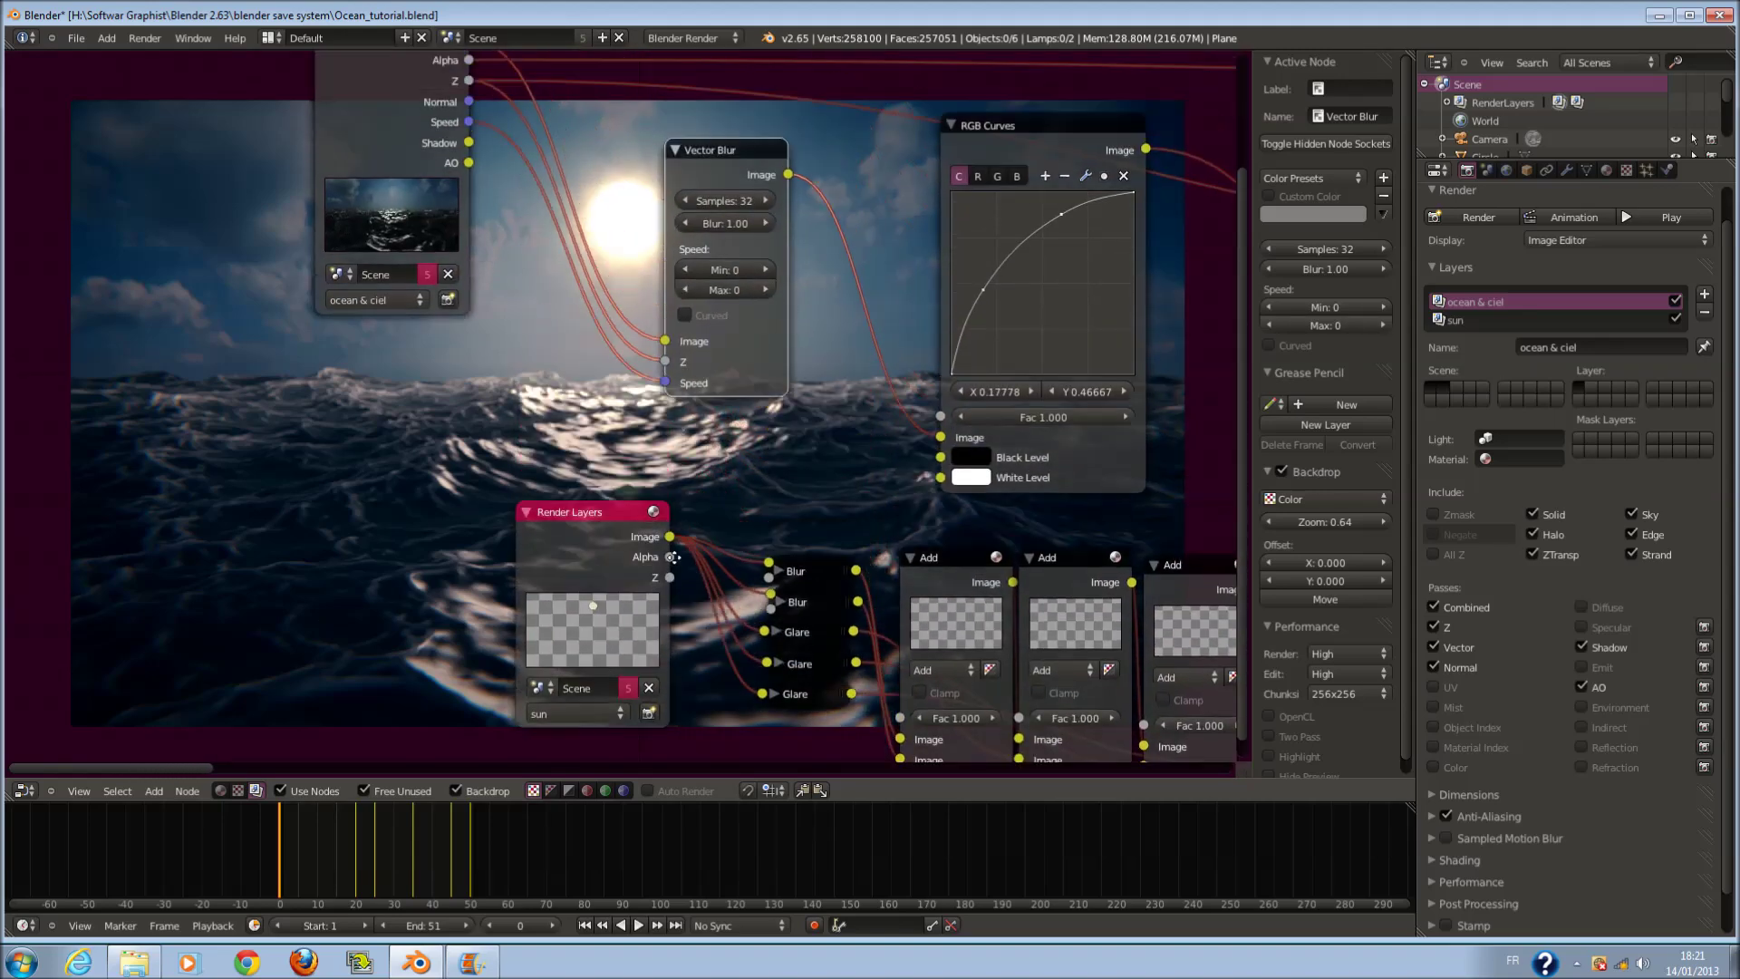
- Set the Vector Blur node's samples to 64 and its blur factor to 0.2
{"action": "scroll", "coordinate": [672, 556], "scroll_direction": "up", "scroll_amount": 2}
{"action": "left_click", "coordinate": [737, 265]}
{"action": "type", "text": "64"}
{"action": "key", "text": "Return"}
{"action": "left_click", "coordinate": [711, 301]}
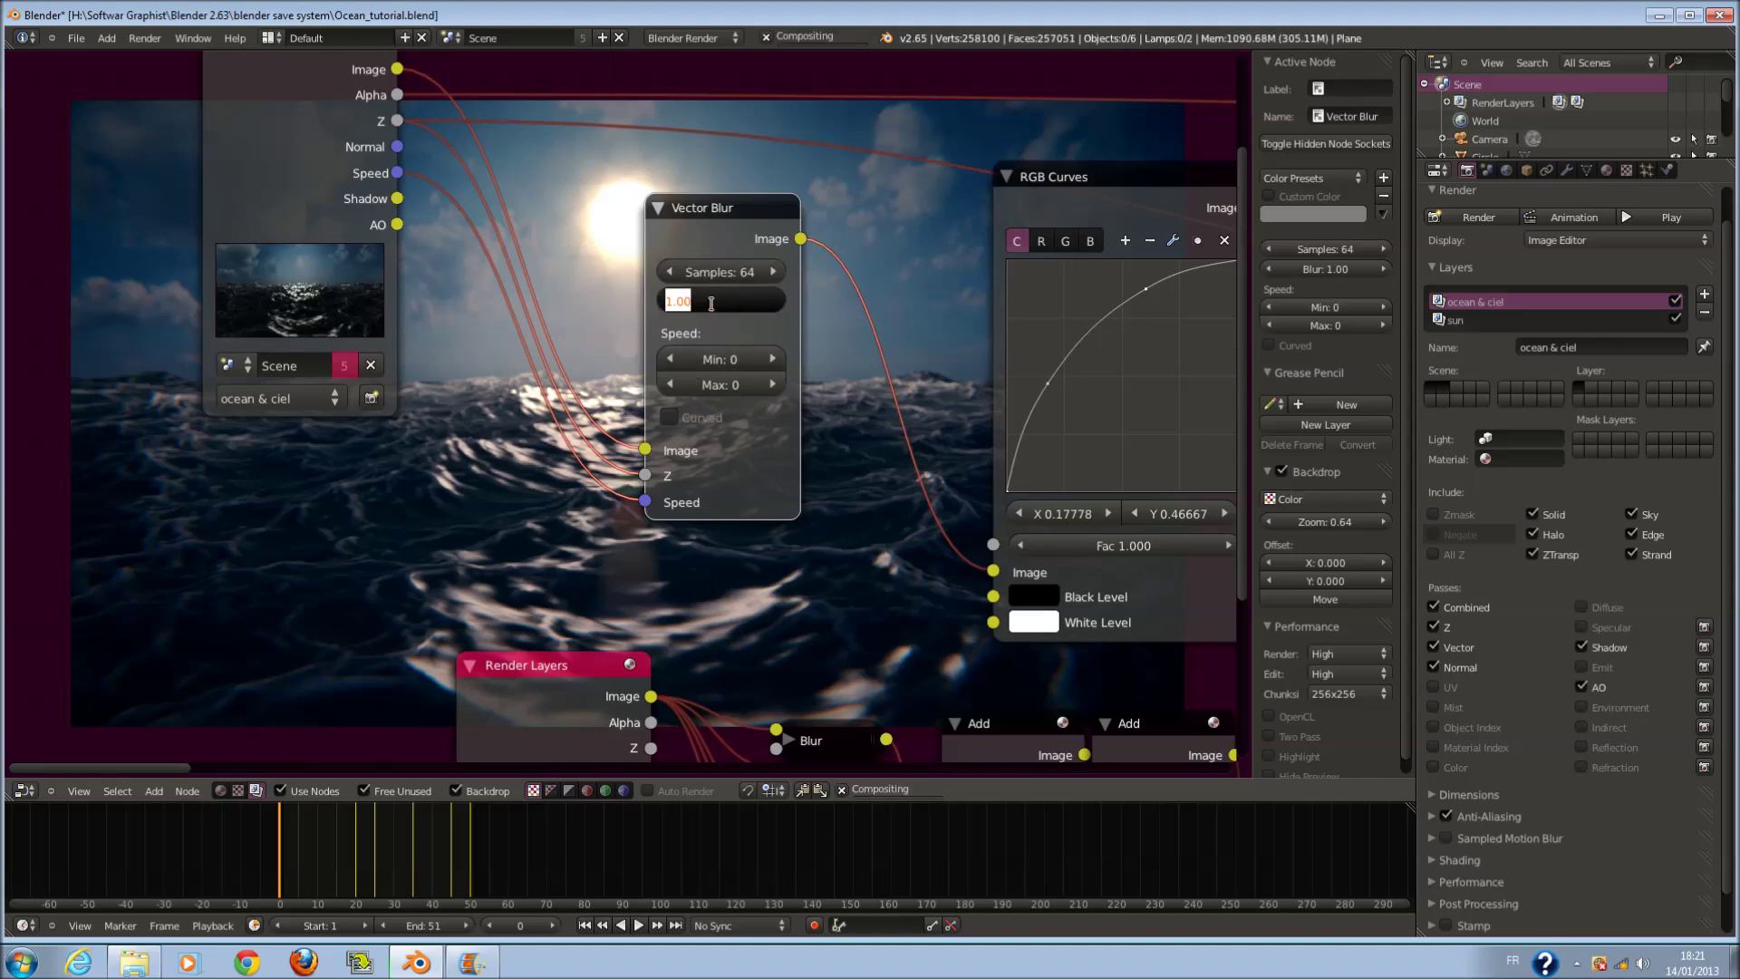
{"action": "type", "text": "0.2"}
{"action": "key", "text": "Return"}
- Check the blurred waves in the backdrop and reduce the Vector Blur node's blur factor to 0.005
{"action": "middle_click_drag", "start_coordinate": [622, 754], "coordinate": [798, 614]}
{"action": "scroll", "coordinate": [841, 599], "scroll_direction": "up", "scroll_amount": 1}
{"action": "scroll", "coordinate": [841, 599], "scroll_direction": "down", "scroll_amount": 1}
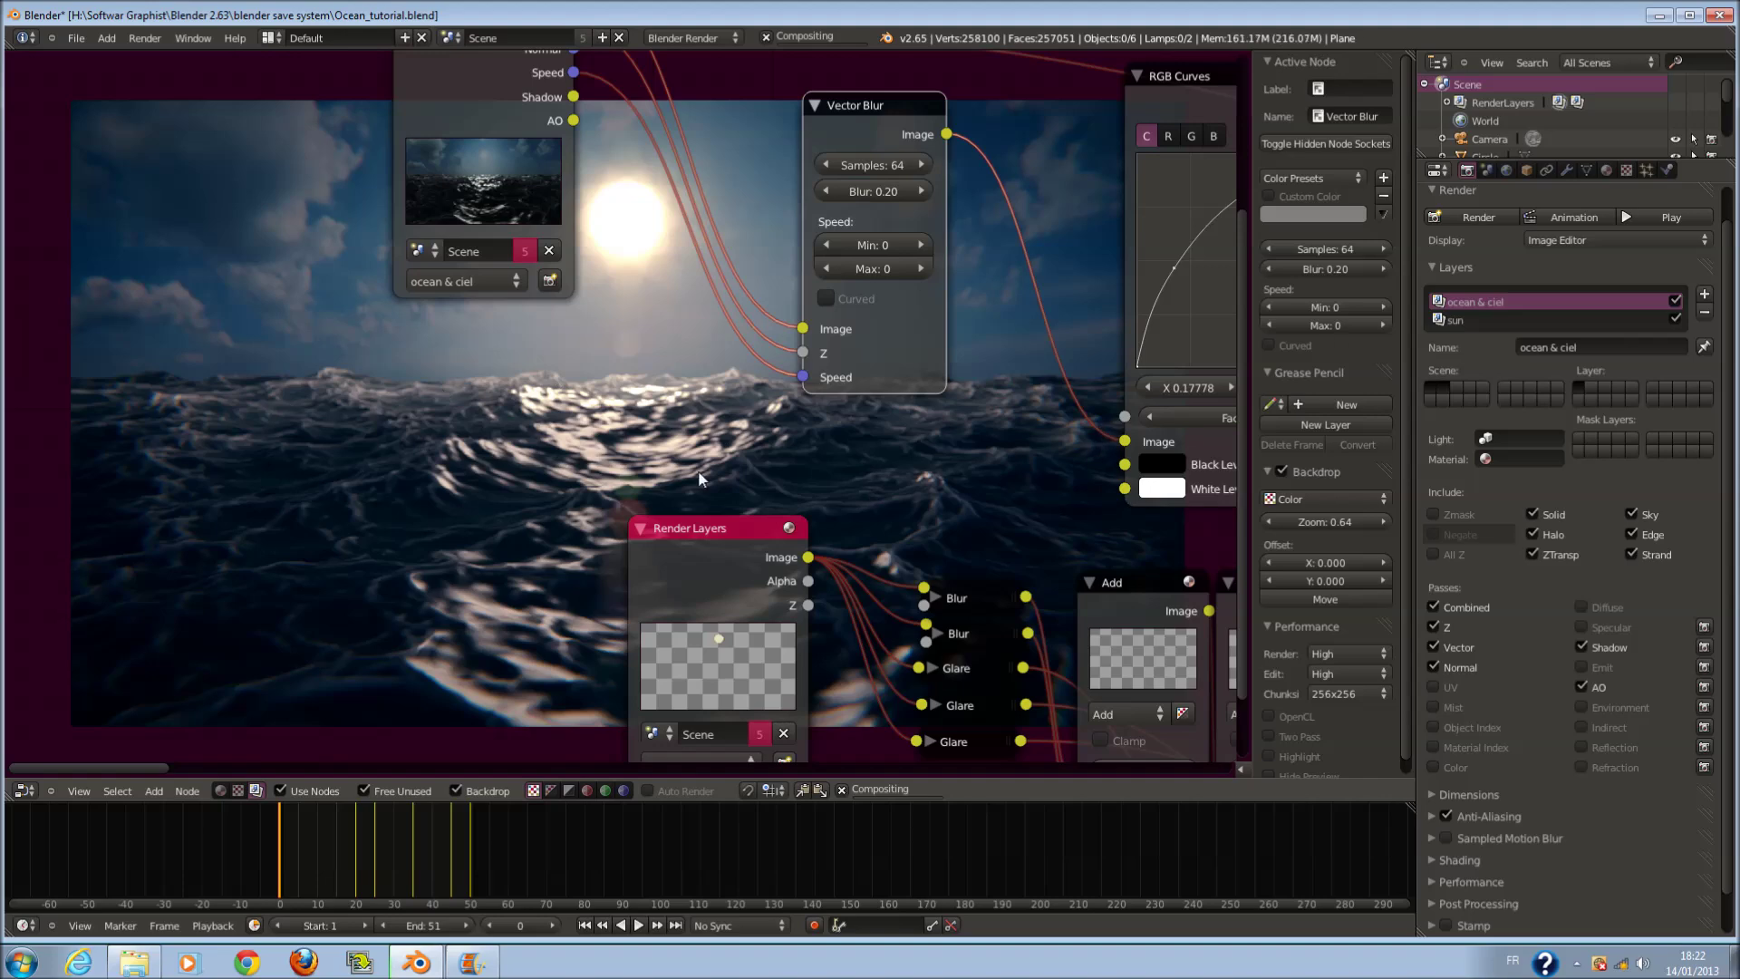
{"action": "middle_click_drag", "start_coordinate": [1050, 444], "coordinate": [888, 367]}
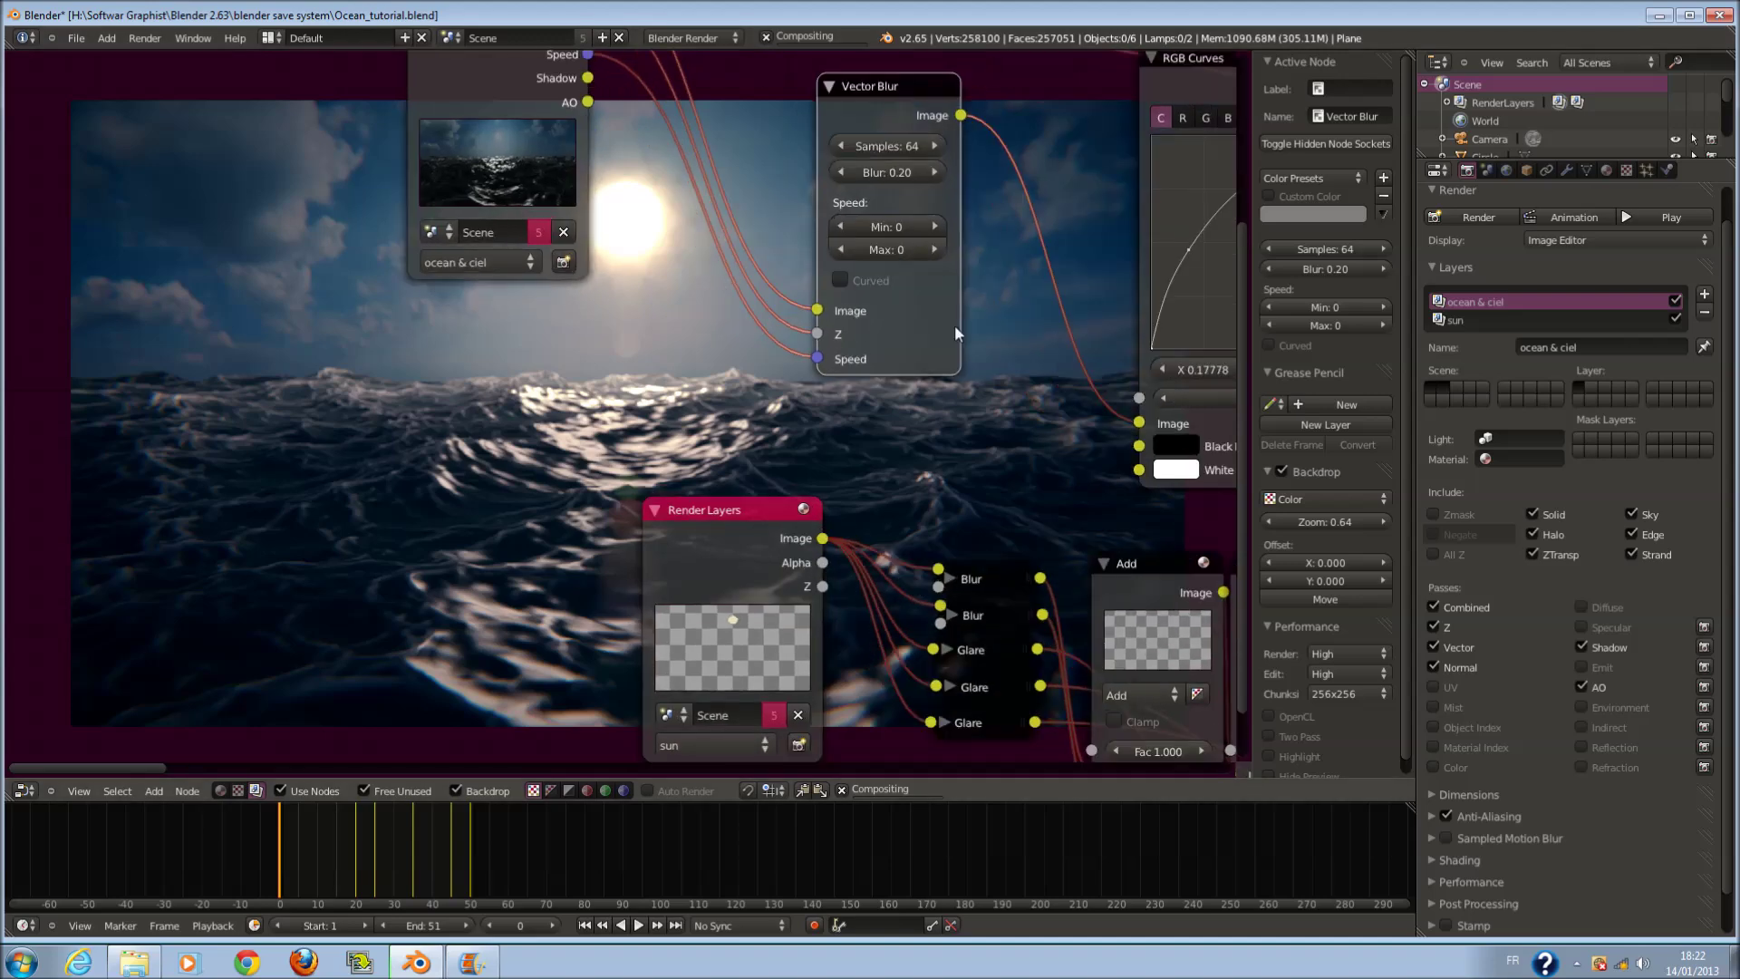
{"action": "middle_click_drag", "start_coordinate": [954, 324], "coordinate": [880, 313]}
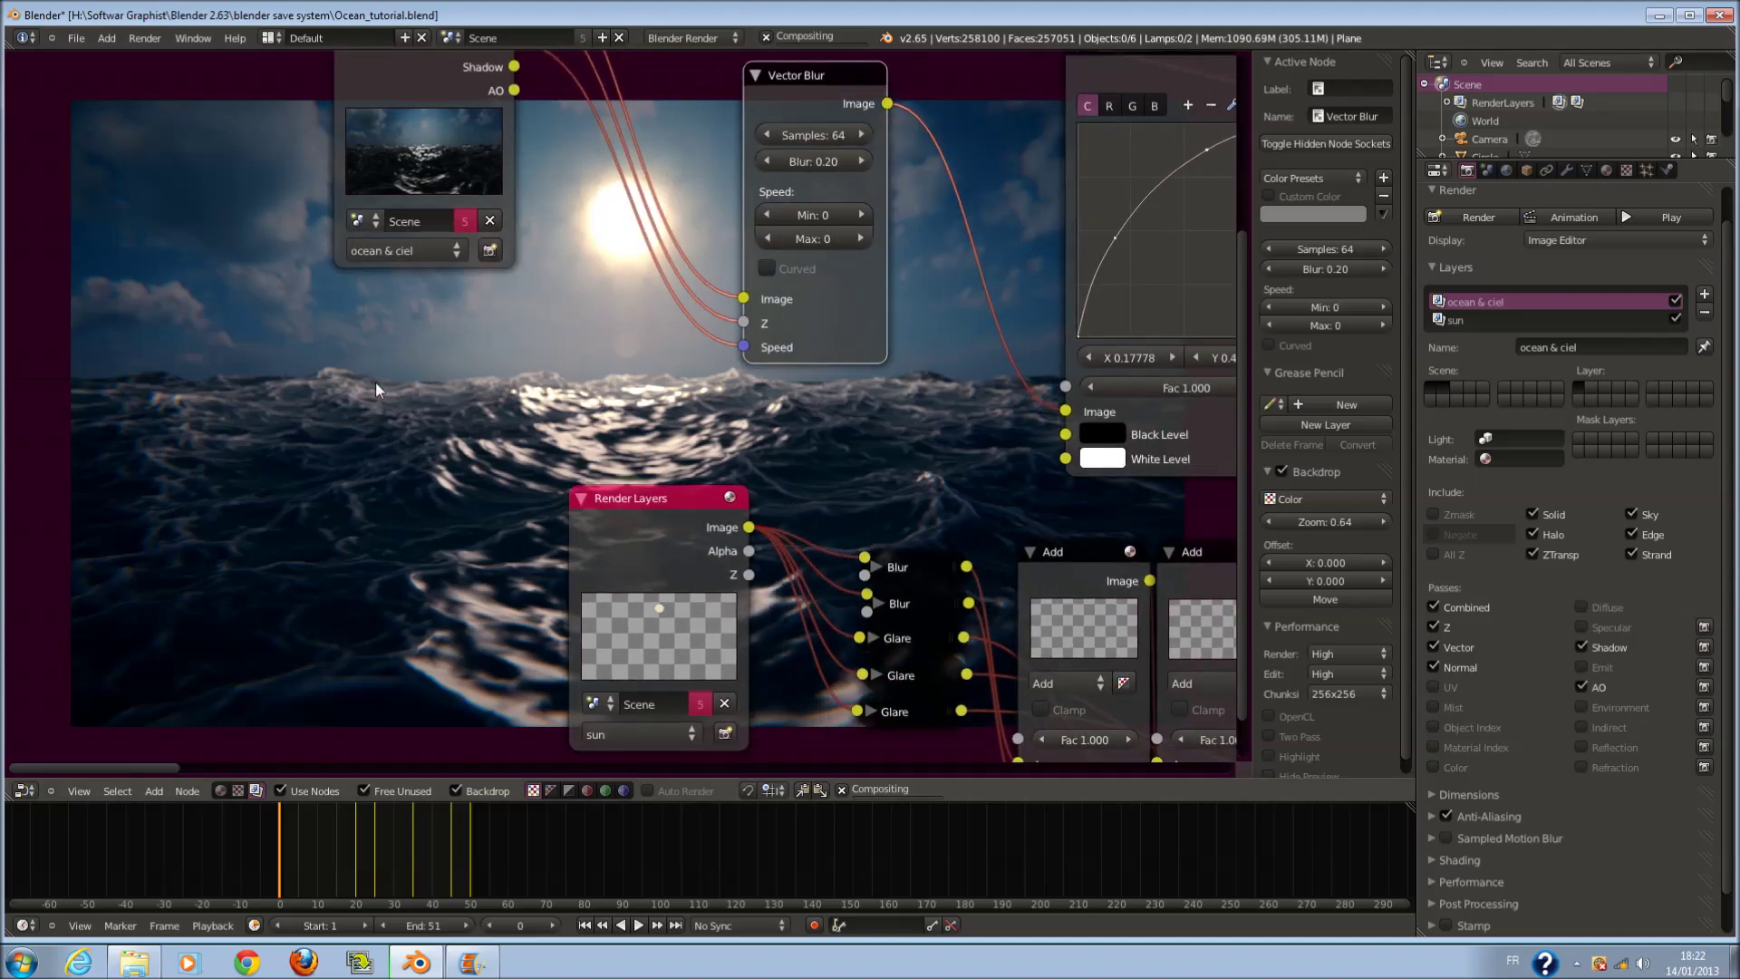
{"action": "scroll", "coordinate": [580, 372], "scroll_direction": "down", "scroll_amount": 2}
{"action": "scroll", "coordinate": [1040, 361], "scroll_direction": "down", "scroll_amount": 1}
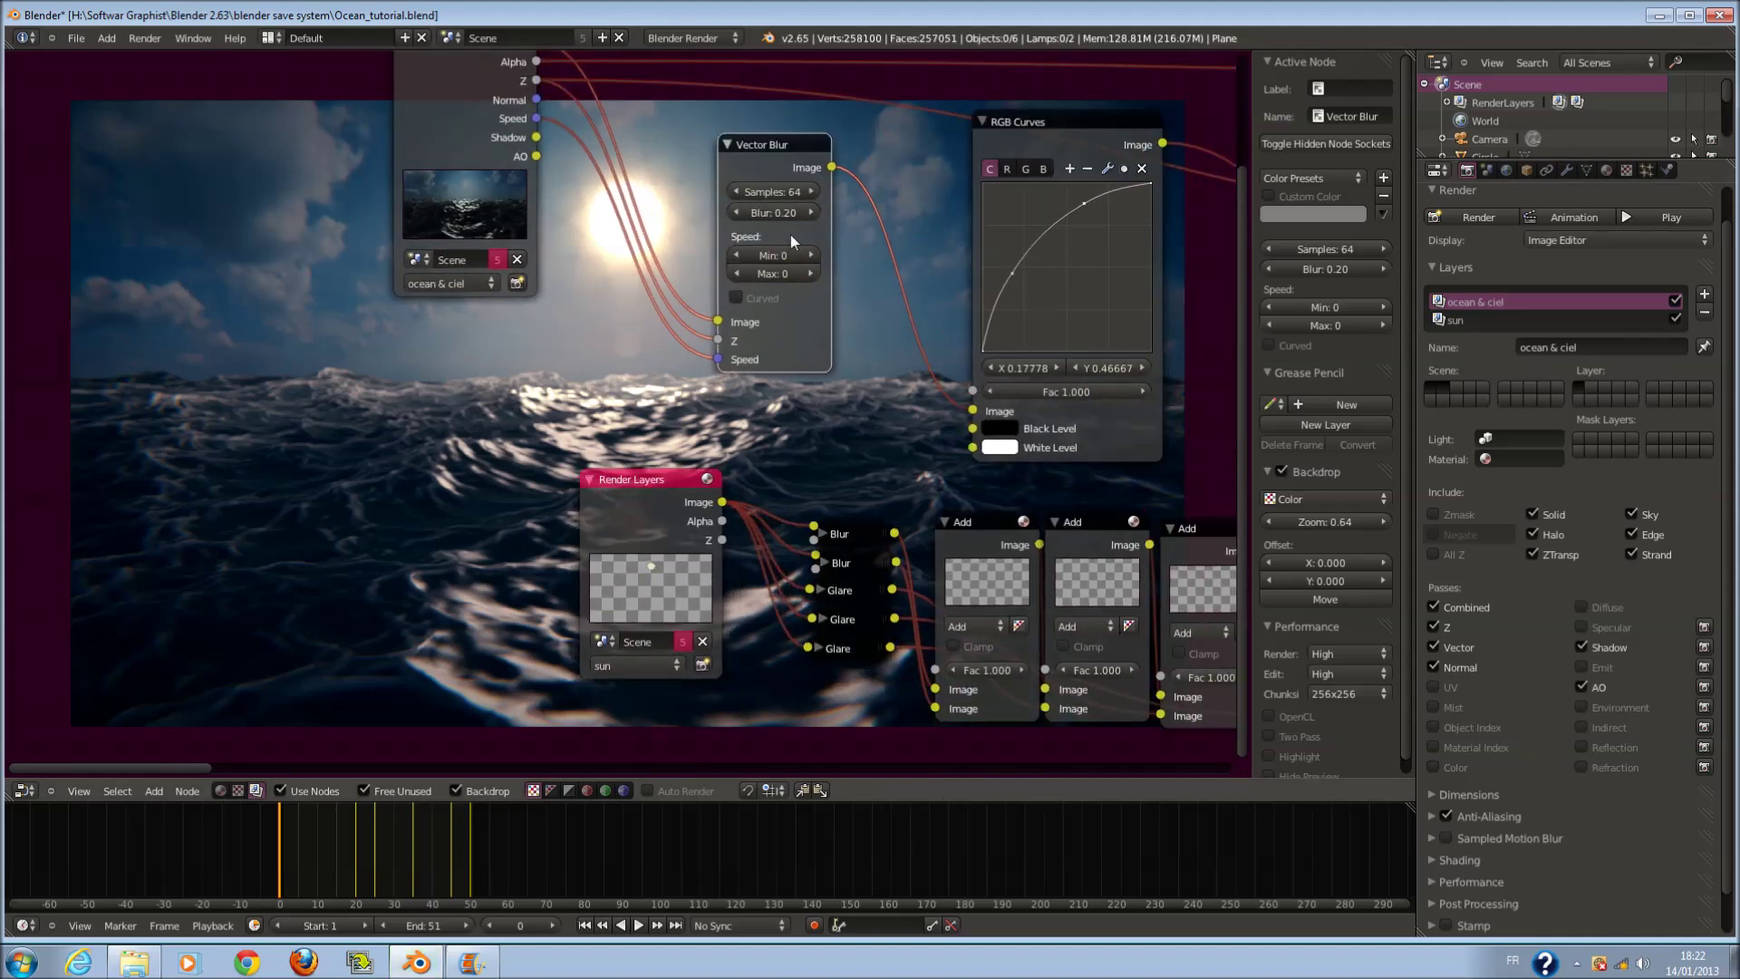
{"action": "type", "text": "0.0"}
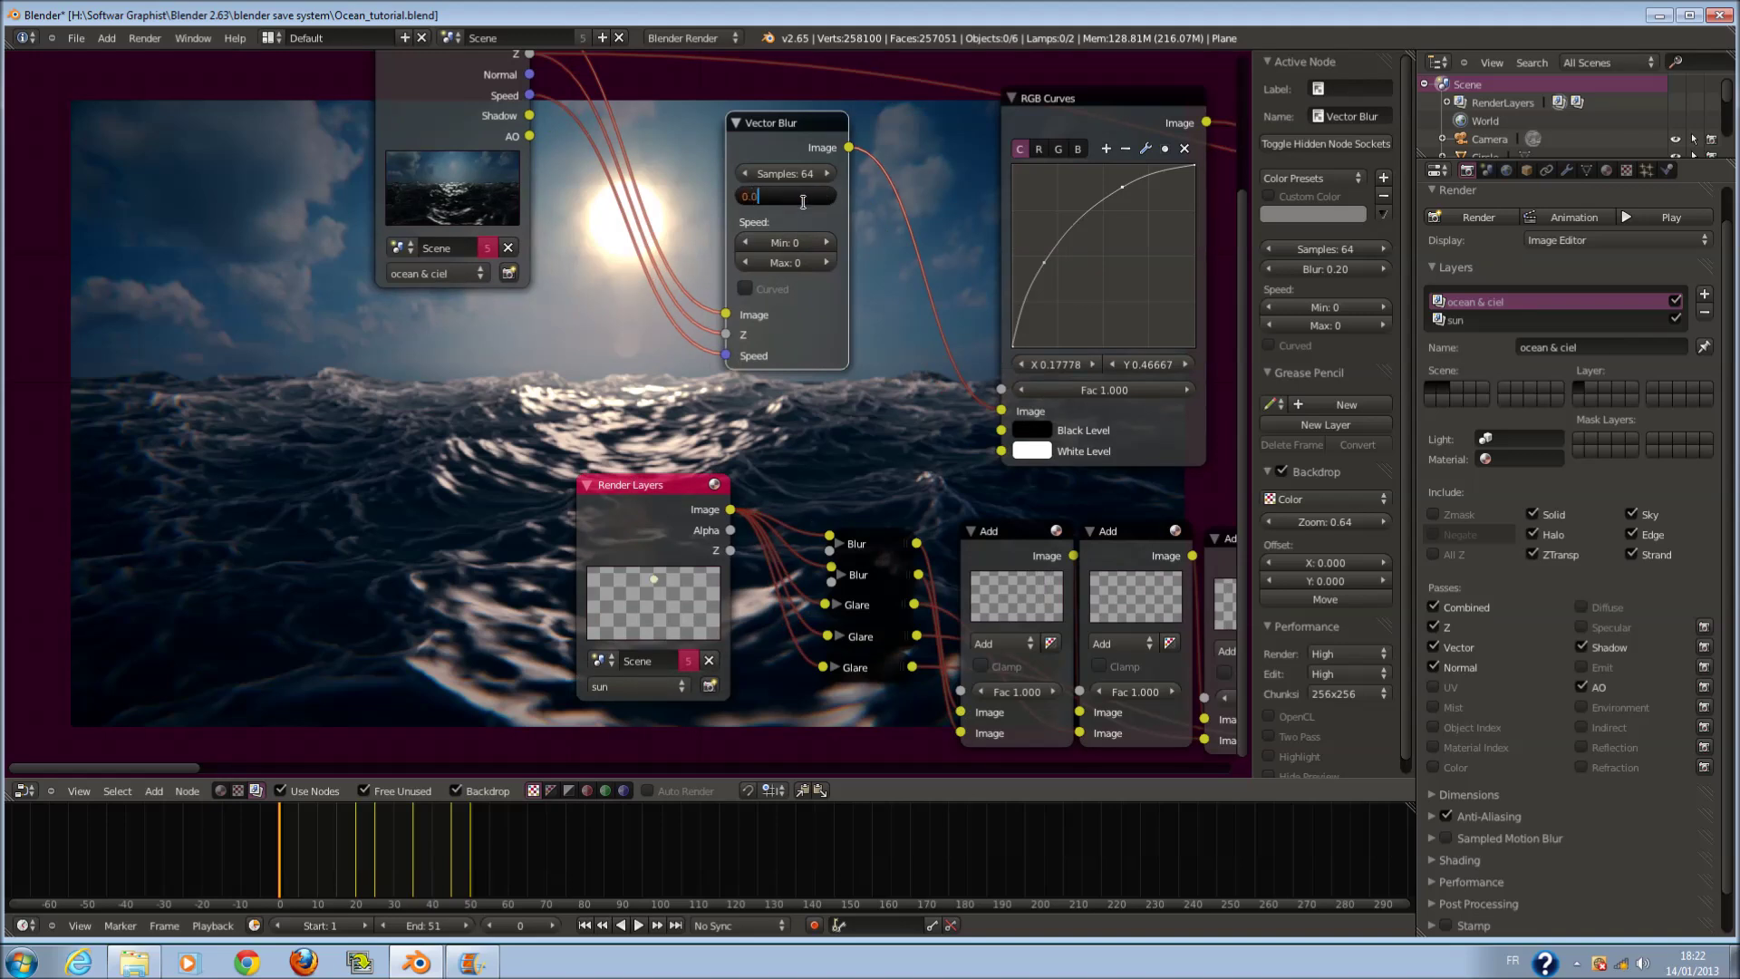
{"action": "type", "text": "05"}
{"action": "key", "text": "Return"}
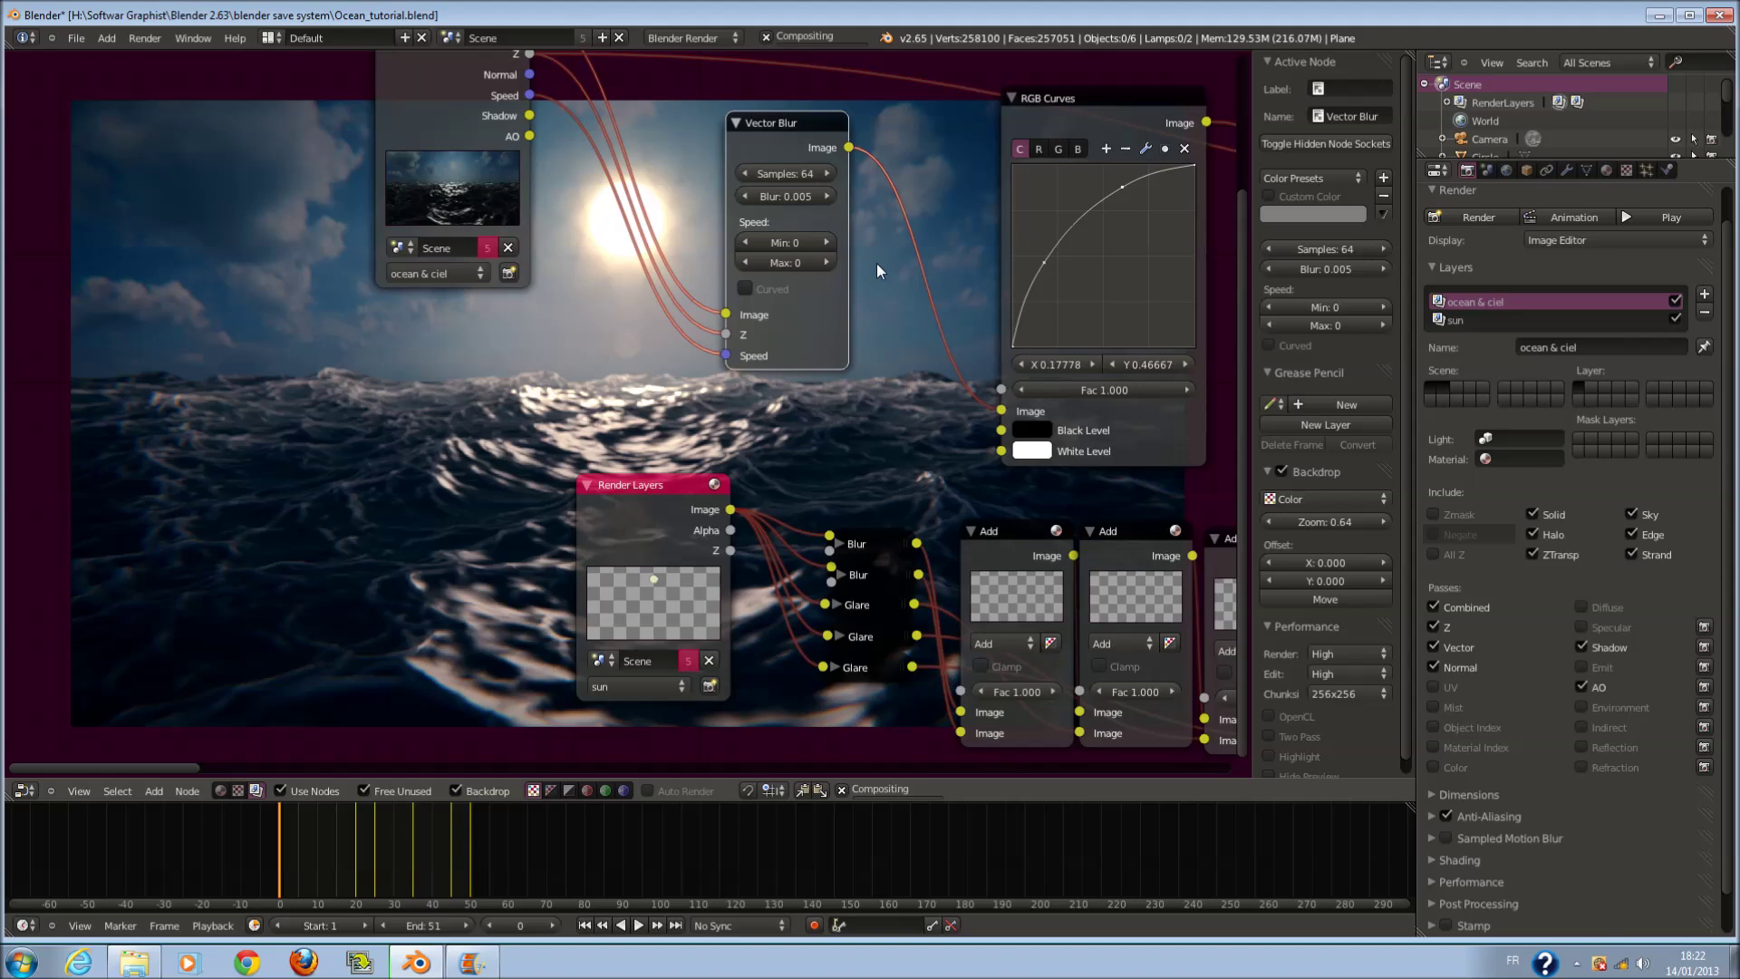
{"action": "scroll", "coordinate": [877, 263], "scroll_direction": "down", "scroll_amount": 3}
{"action": "scroll", "coordinate": [873, 270], "scroll_direction": "down", "scroll_amount": 4}
{"action": "middle_click_drag", "start_coordinate": [977, 362], "coordinate": [495, 420]}
{"action": "scroll", "coordinate": [495, 419], "scroll_direction": "up", "scroll_amount": 2}
{"action": "key", "text": "shift+a"}
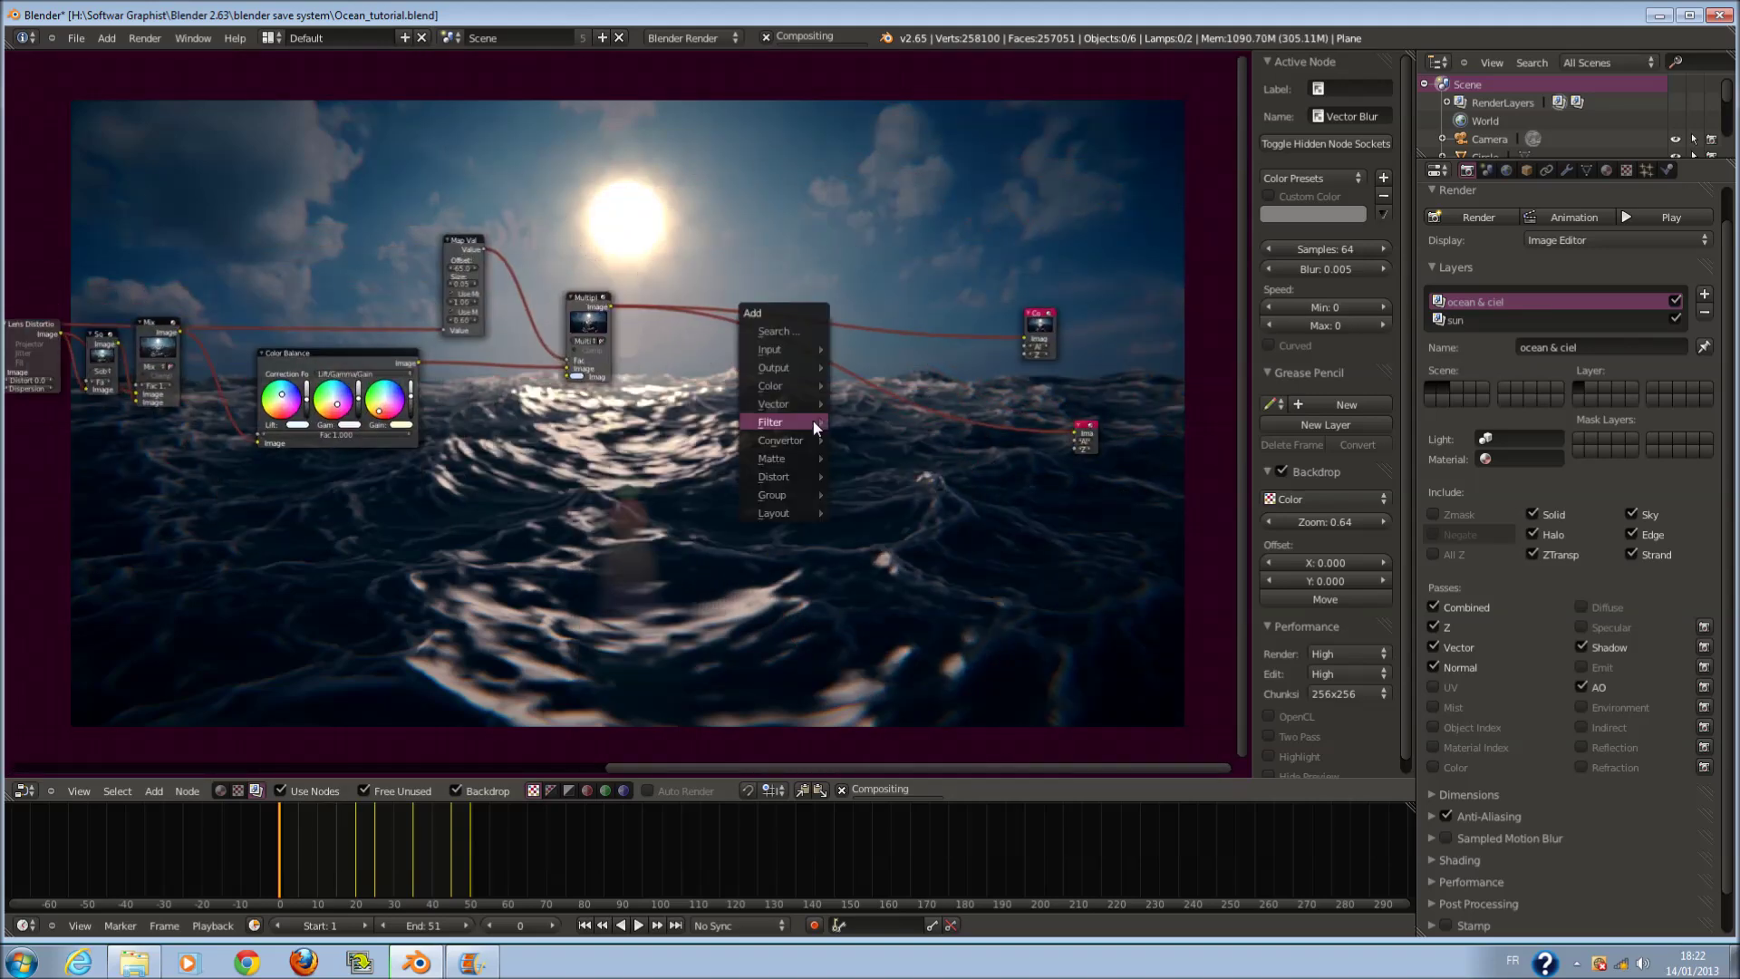
{"action": "mouse_move", "coordinate": [813, 421]}
{"action": "key", "text": "Escape"}
- Disconnect the Viewer node from the final Multiply node and move the Viewer closer to it
{"action": "scroll", "coordinate": [802, 419], "scroll_direction": "down", "scroll_amount": 2}
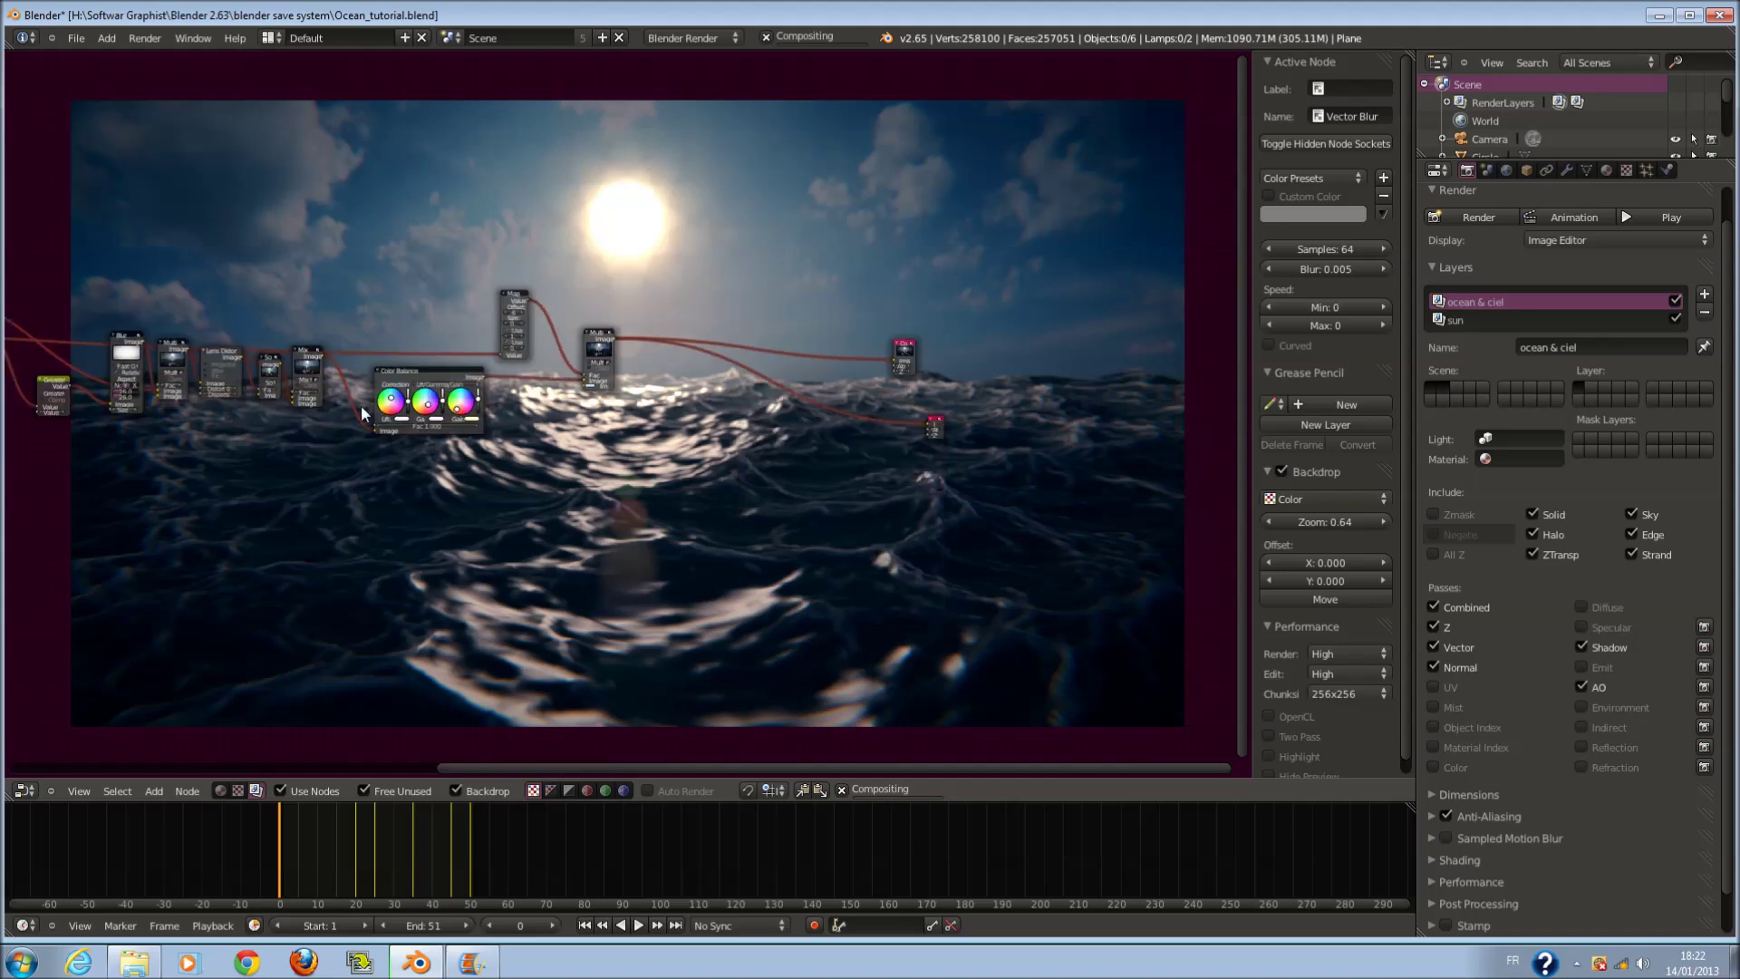
{"action": "middle_click_drag", "start_coordinate": [795, 446], "coordinate": [1118, 442]}
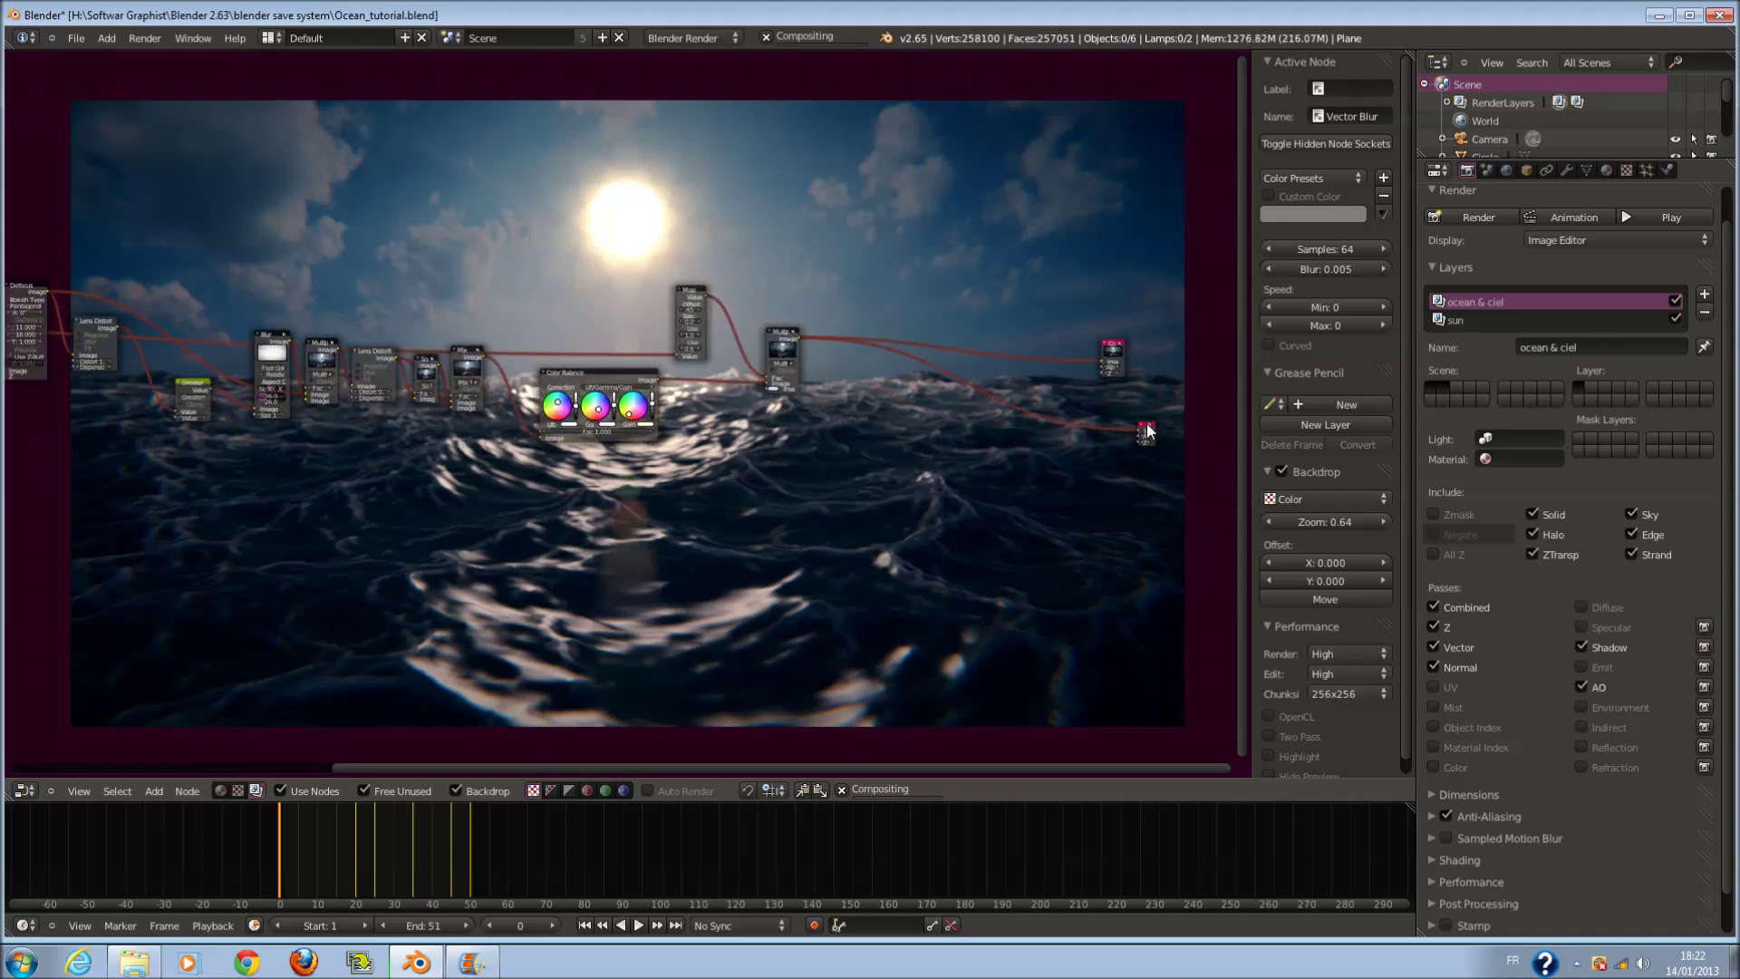
{"action": "mouse_move", "coordinate": [1136, 428]}
{"action": "left_mouse_down"}
{"action": "mouse_move", "coordinate": [1111, 427]}
{"action": "mouse_move", "coordinate": [1146, 430]}
{"action": "left_mouse_up"}
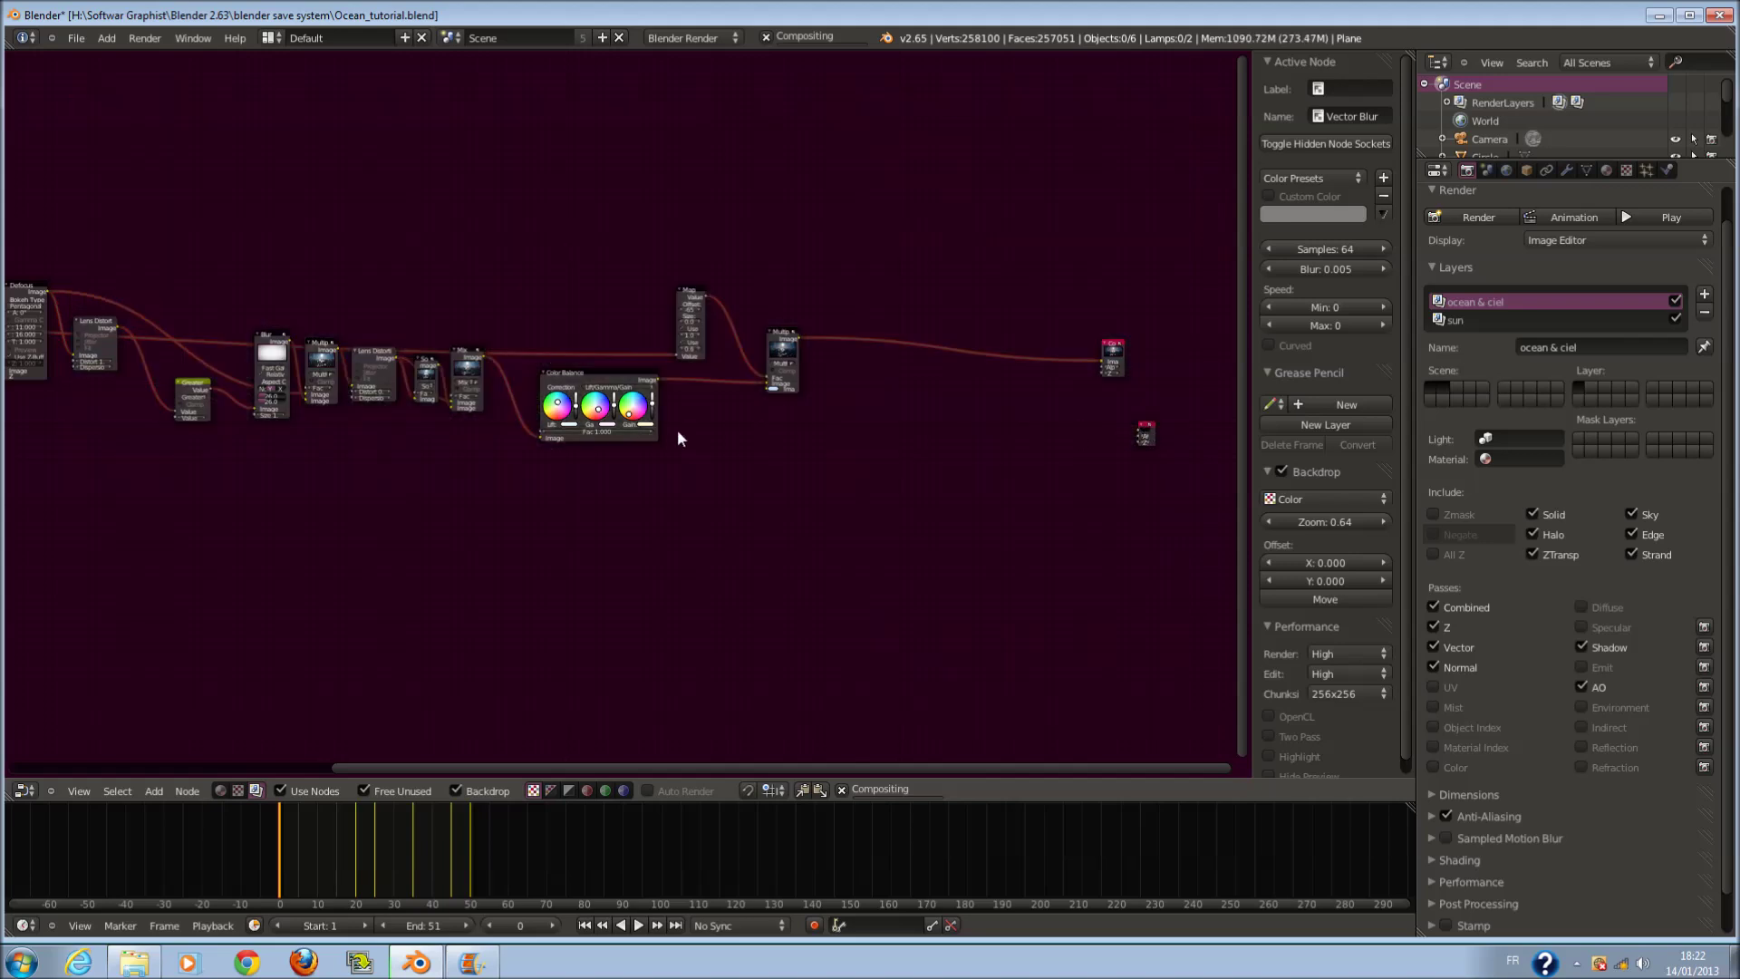
{"action": "scroll", "coordinate": [1275, 422], "scroll_direction": "down", "scroll_amount": 1}
{"action": "left_click", "coordinate": [1145, 433]}
{"action": "left_click_drag", "start_coordinate": [1145, 431], "coordinate": [1042, 407]}
- Add a second Viewer node above the ocean & ciel Render Layers node's links and connect the AO output to its Image input
{"action": "middle_click_drag", "start_coordinate": [676, 457], "coordinate": [1134, 467]}
{"action": "scroll", "coordinate": [456, 379], "scroll_direction": "down", "scroll_amount": 2}
{"action": "scroll", "coordinate": [776, 364], "scroll_direction": "up", "scroll_amount": 3}
{"action": "scroll", "coordinate": [776, 364], "scroll_direction": "up", "scroll_amount": 3}
{"action": "key", "text": "shift+a"}
{"action": "mouse_move", "coordinate": [650, 263]}
{"action": "left_click", "coordinate": [725, 265]}
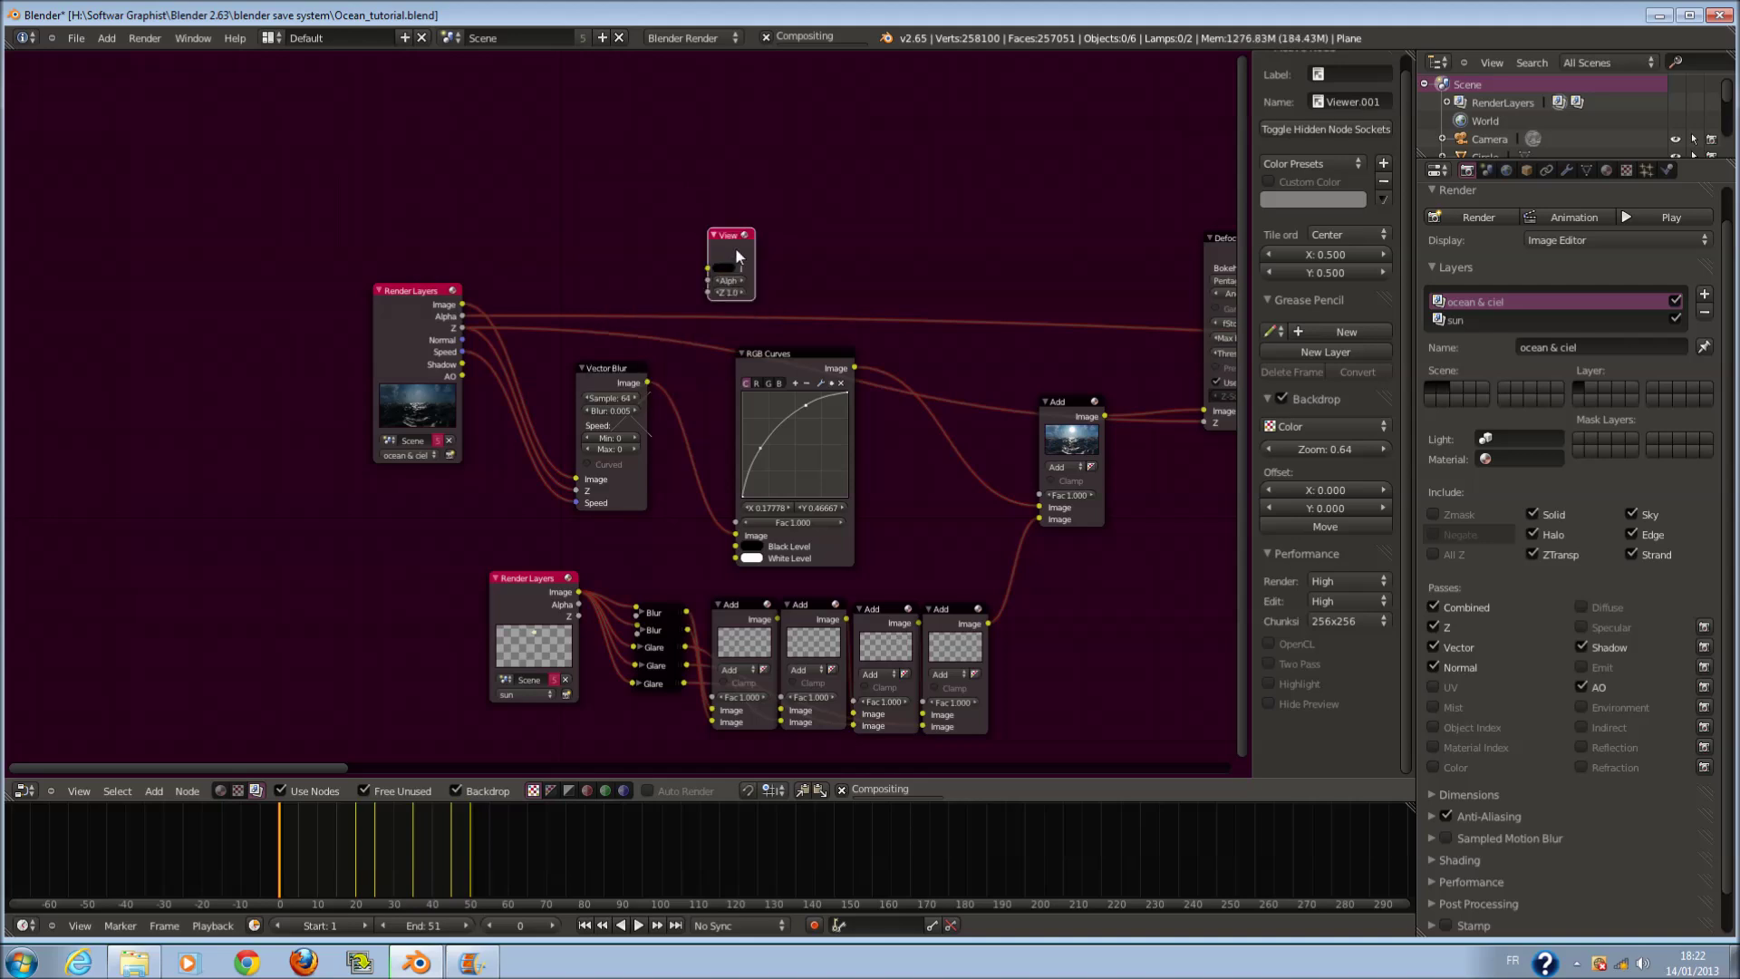
{"action": "scroll", "coordinate": [399, 348], "scroll_direction": "up", "scroll_amount": 1}
{"action": "left_click_drag", "start_coordinate": [420, 367], "coordinate": [726, 209]}
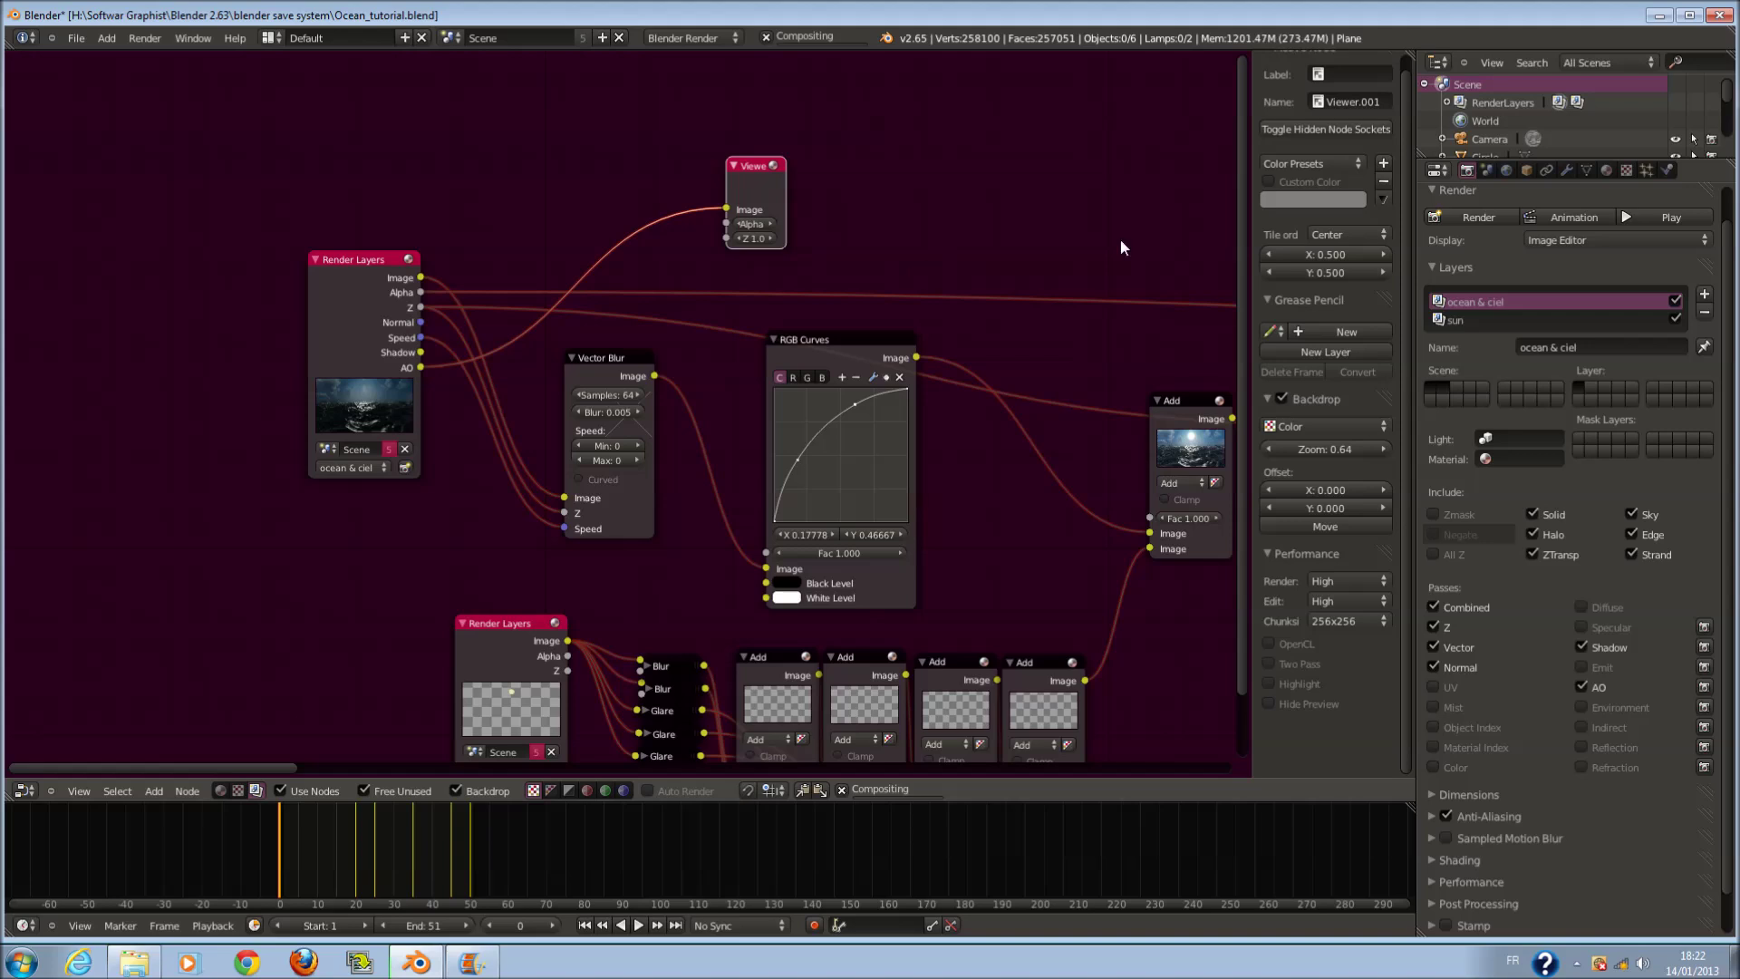
- Open the World settings and examine the ambient occlusion options alongside the AO pass in the backdrop
{"action": "left_click", "coordinate": [1506, 171]}
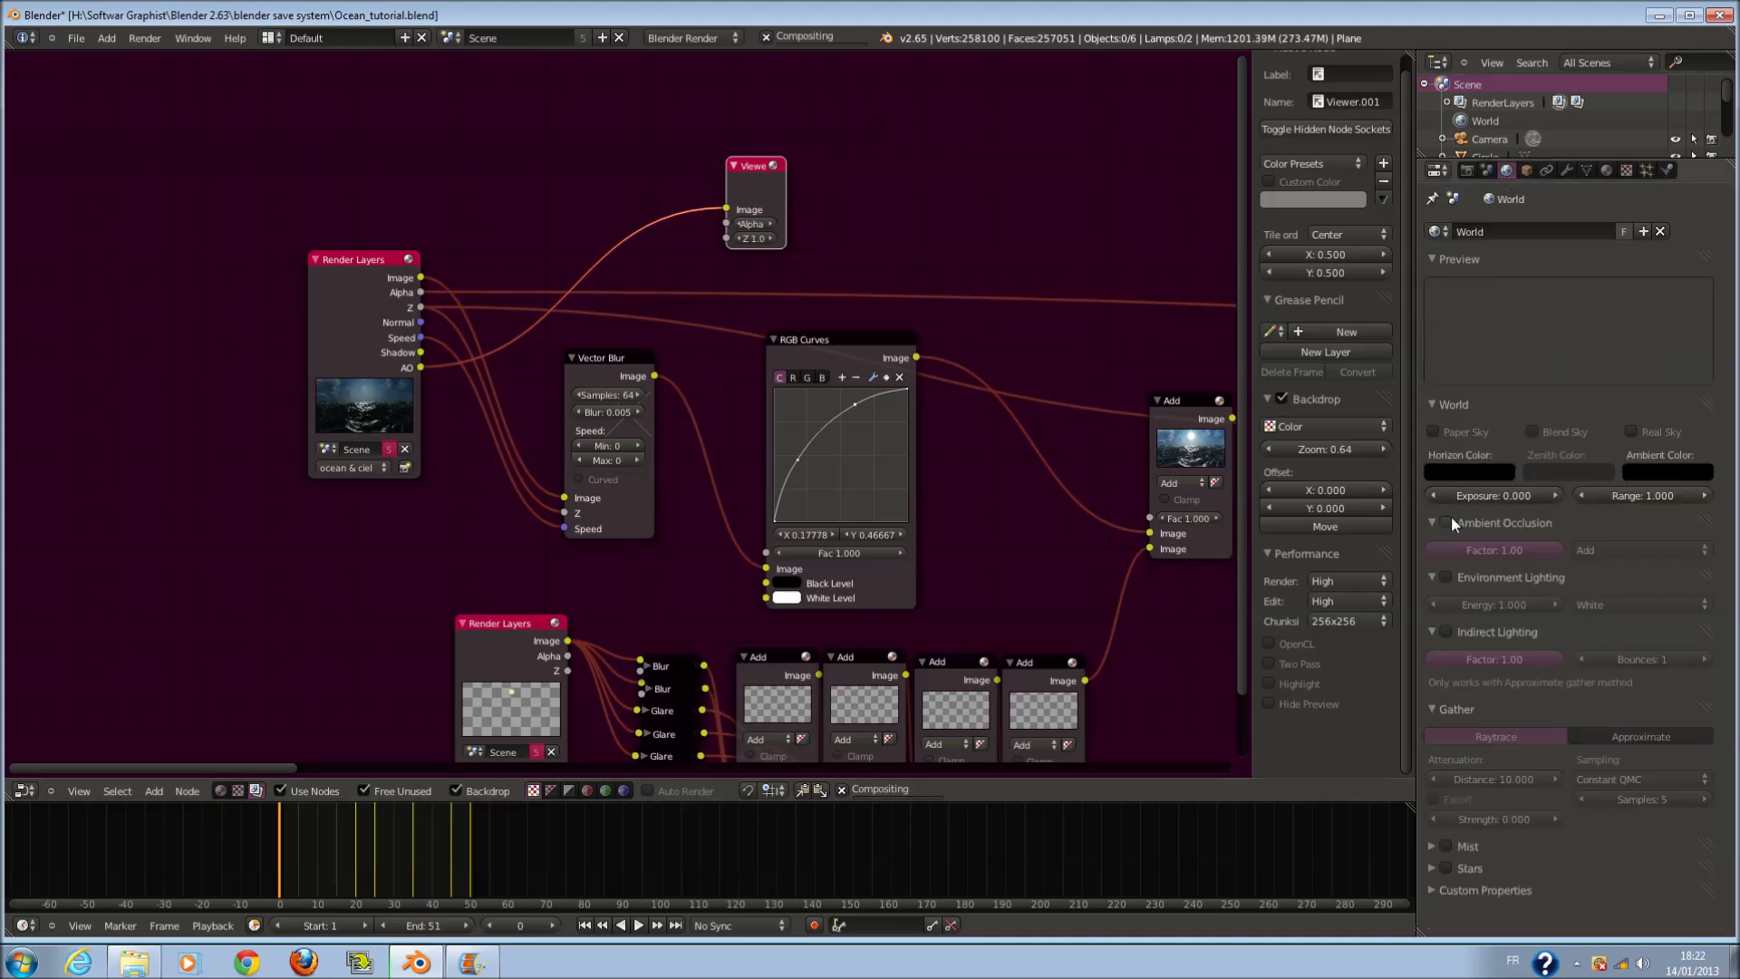
{"action": "scroll", "coordinate": [734, 306], "scroll_direction": "up", "scroll_amount": 1}
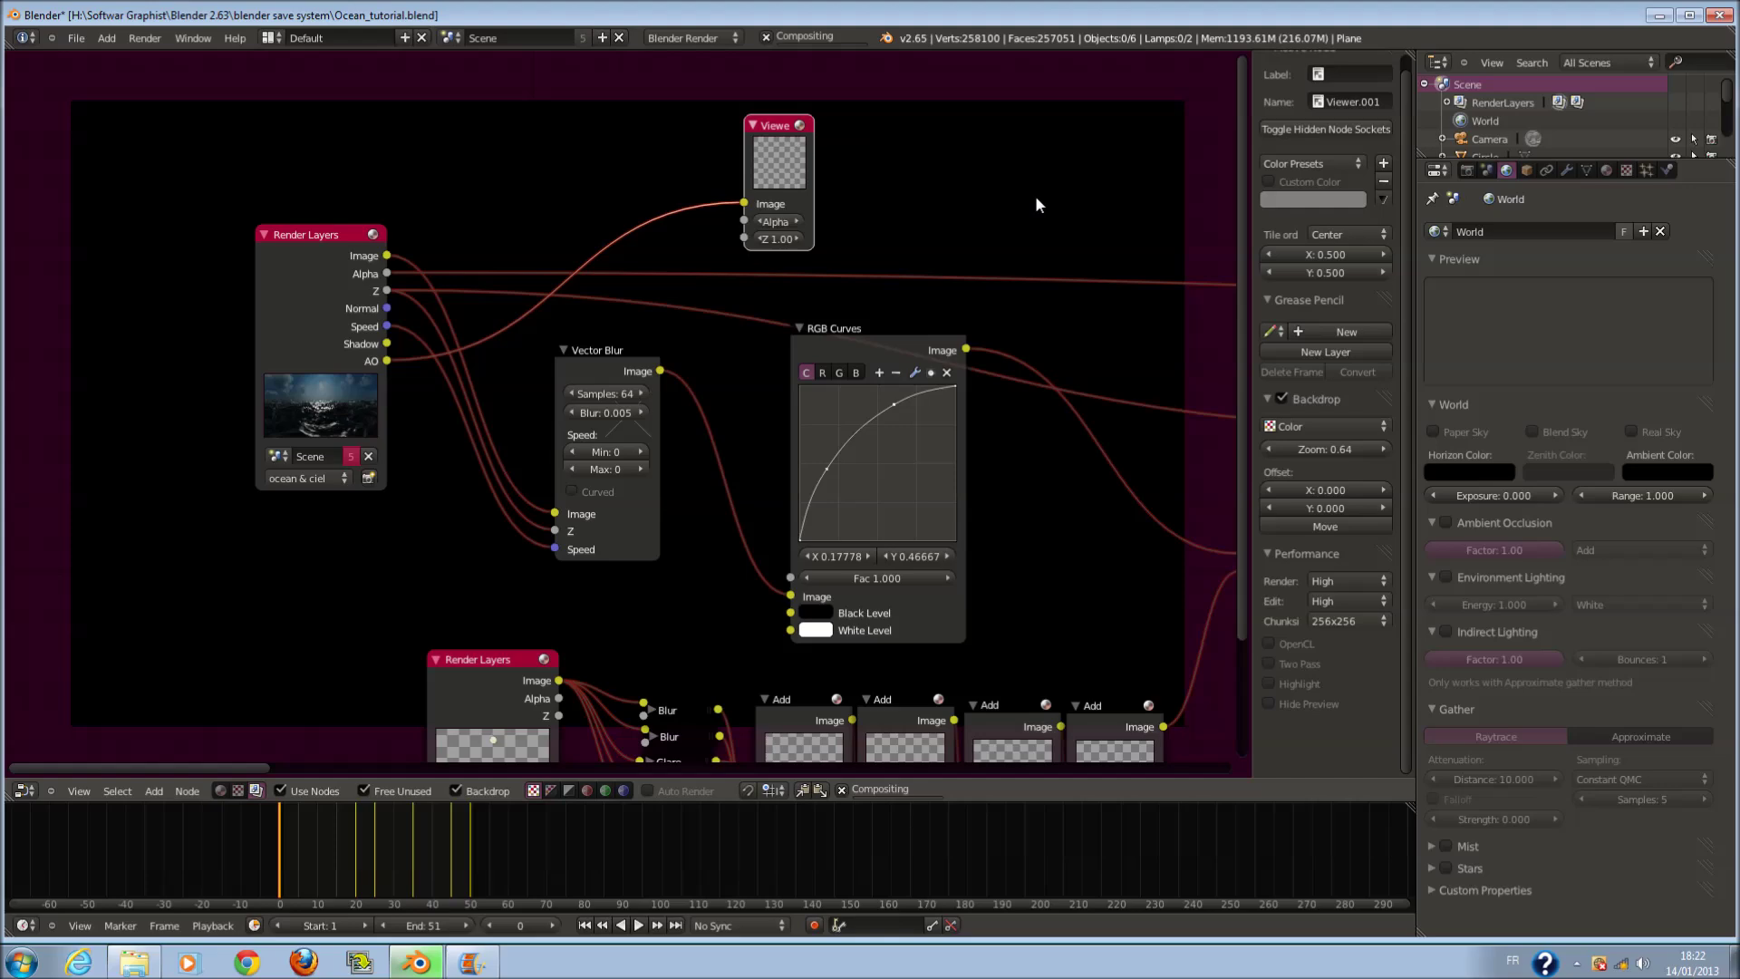
{"action": "scroll", "coordinate": [997, 190], "scroll_direction": "down", "scroll_amount": 2}
{"action": "scroll", "coordinate": [937, 273], "scroll_direction": "down", "scroll_amount": 1}
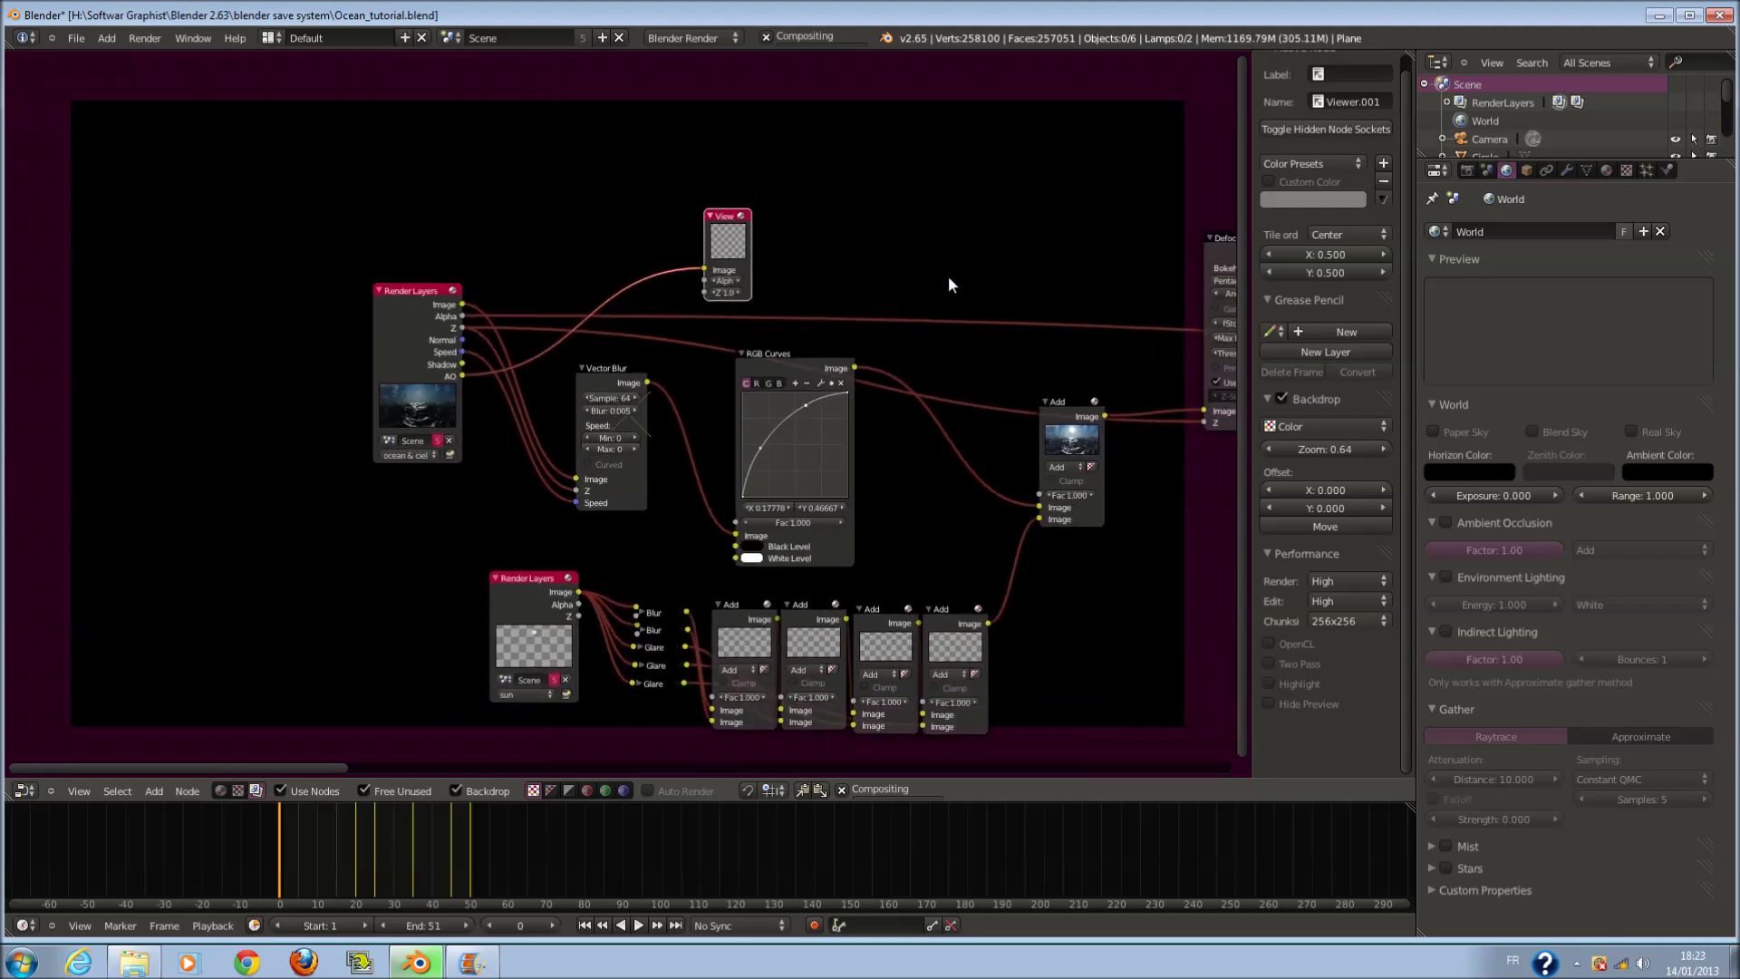
{"action": "middle_click_drag", "start_coordinate": [948, 284], "coordinate": [525, 166]}
{"action": "scroll", "coordinate": [580, 208], "scroll_direction": "down", "scroll_amount": 2}
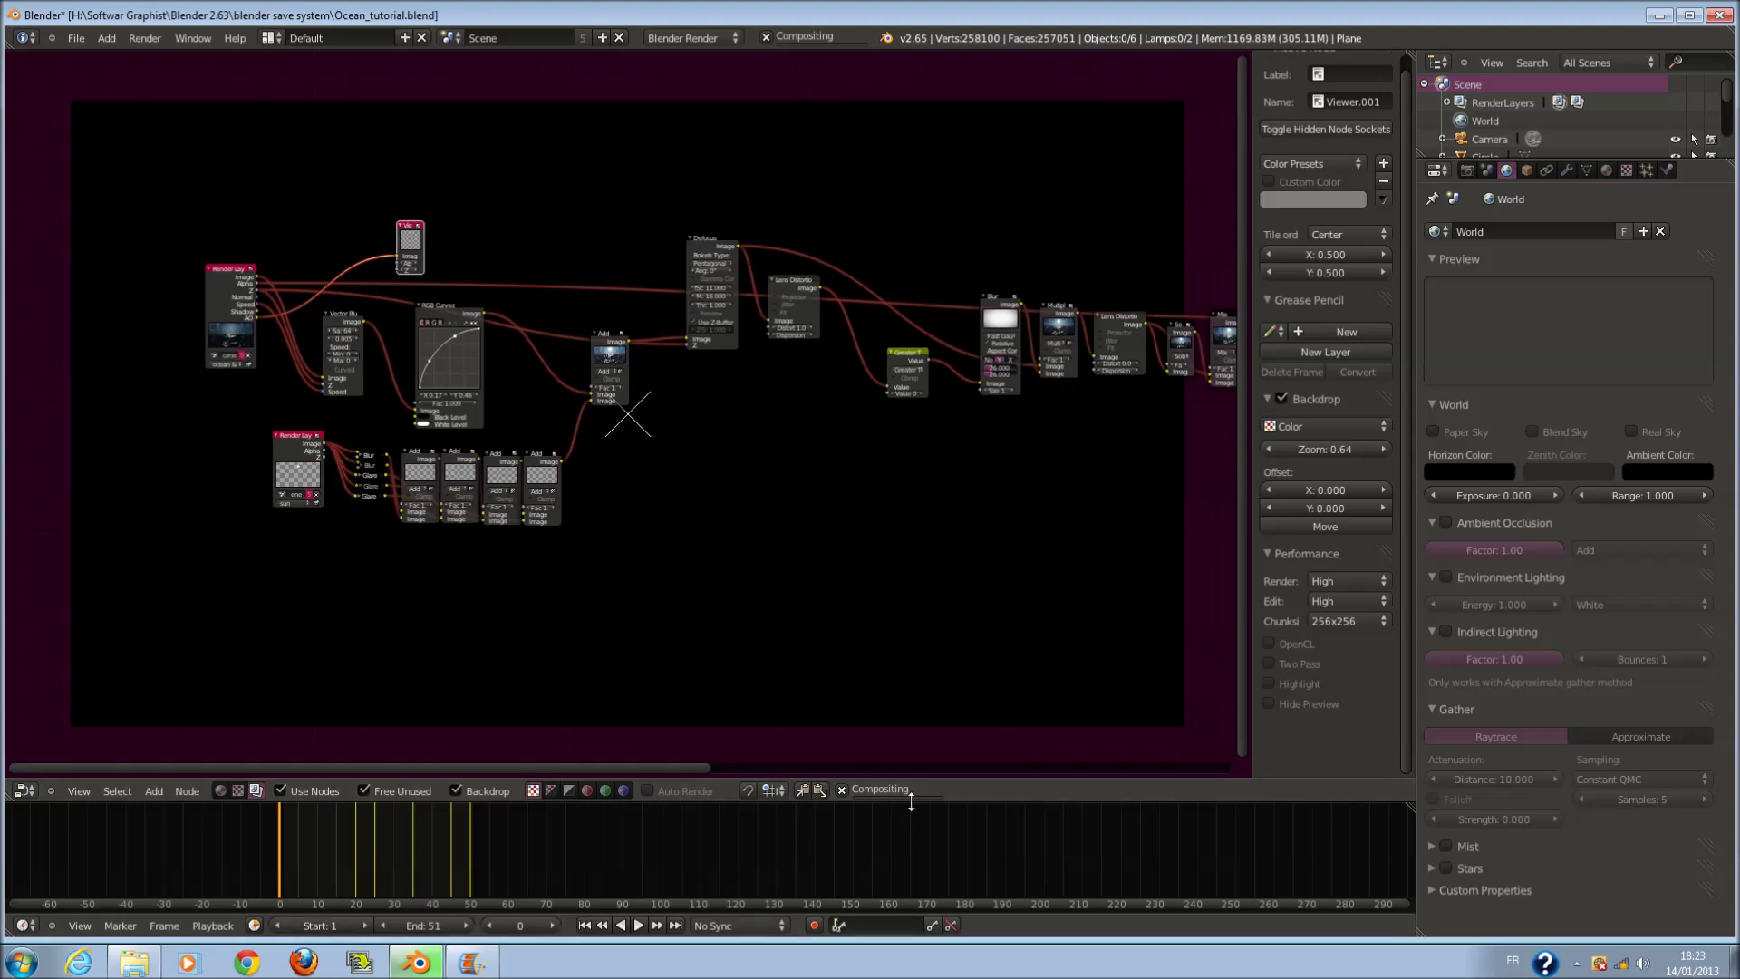
{"action": "scroll", "coordinate": [894, 666], "scroll_direction": "up", "scroll_amount": 1}
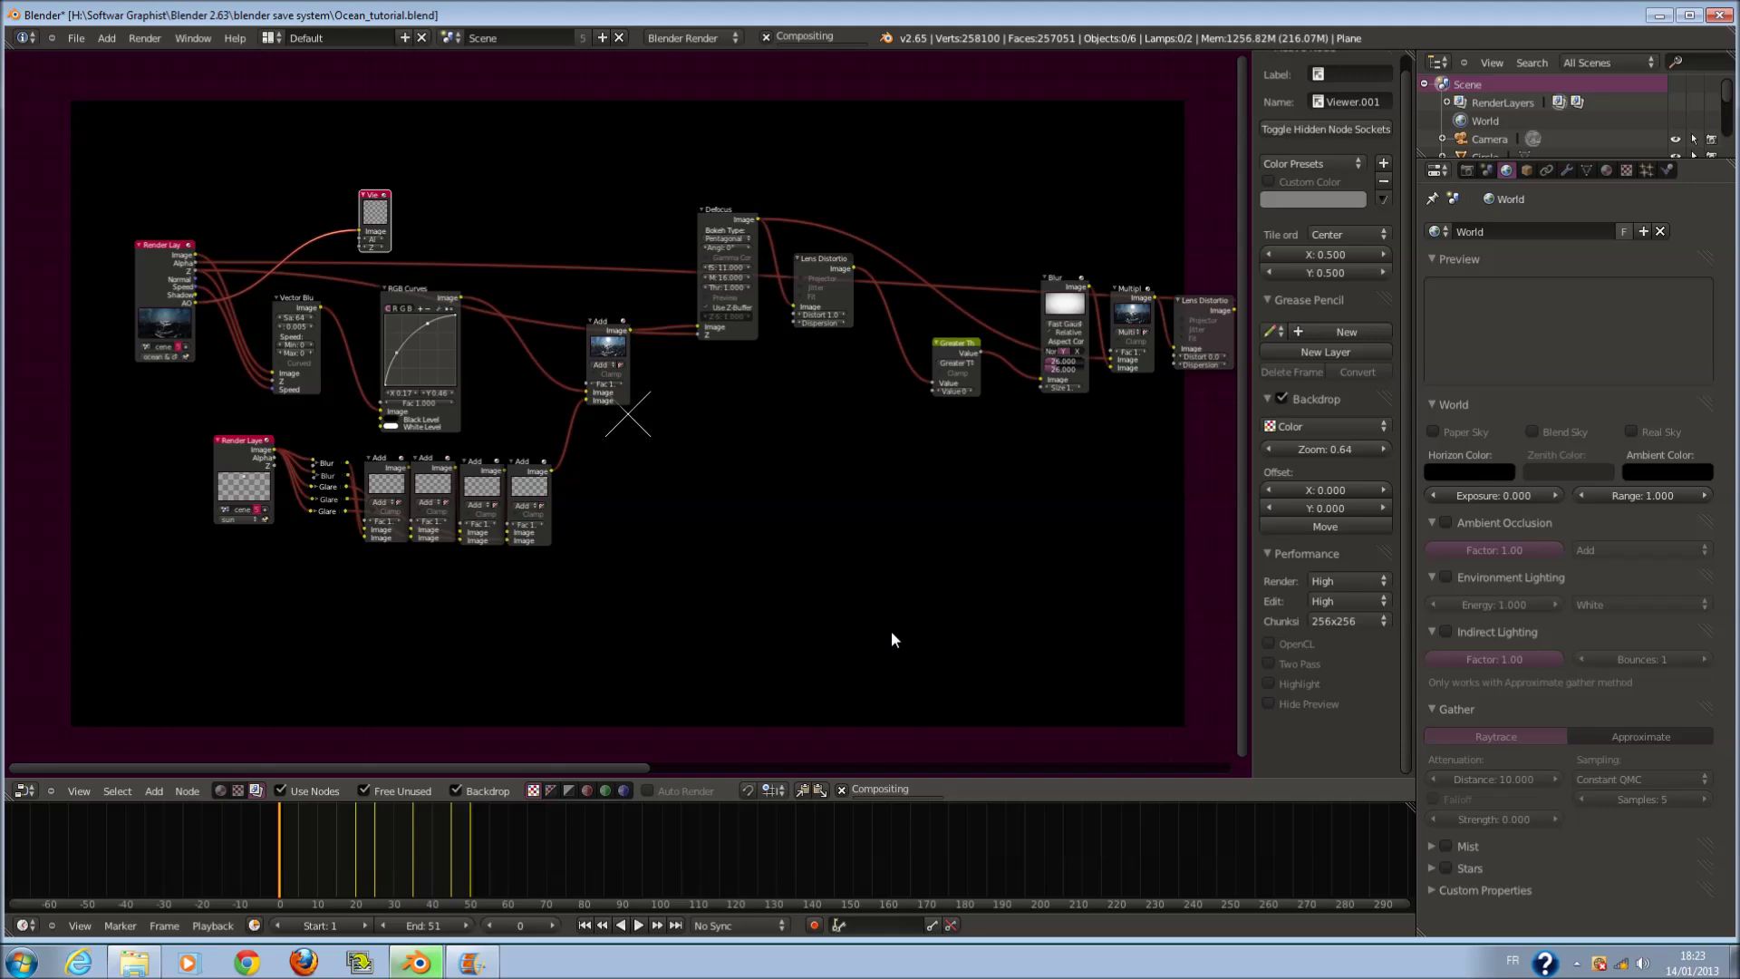
{"action": "scroll", "coordinate": [892, 639], "scroll_direction": "down", "scroll_amount": 1}
{"action": "scroll", "coordinate": [873, 576], "scroll_direction": "up", "scroll_amount": 2}
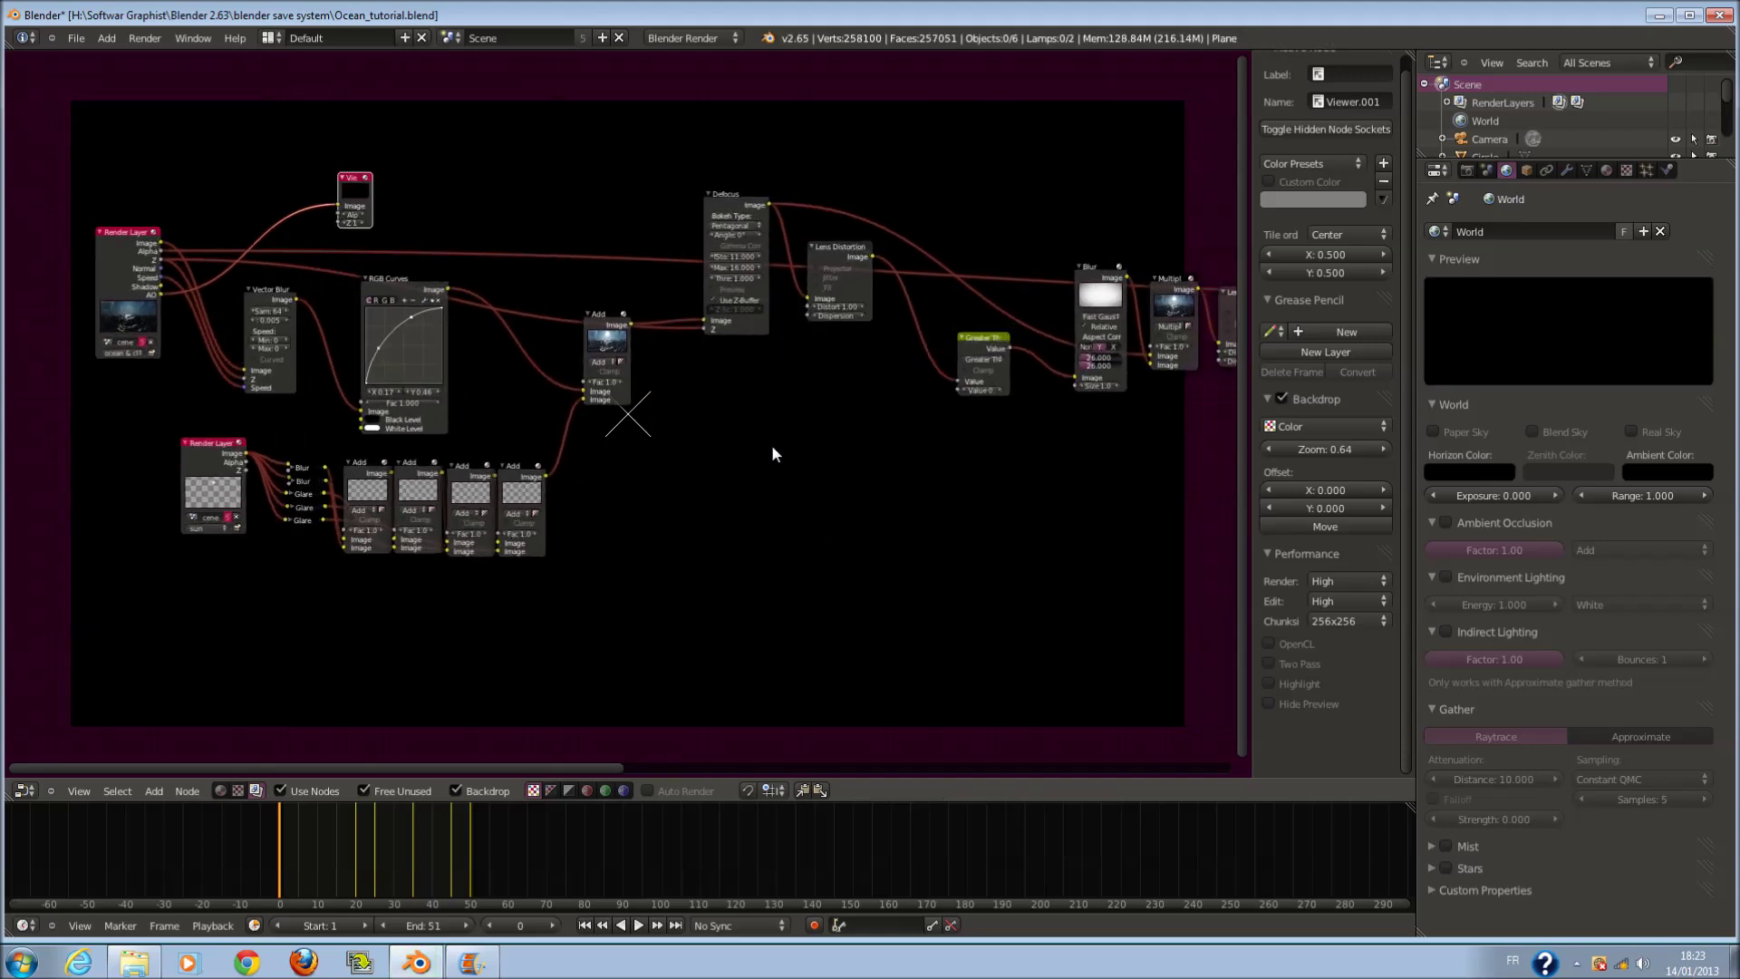
{"action": "scroll", "coordinate": [772, 453], "scroll_direction": "down", "scroll_amount": 1}
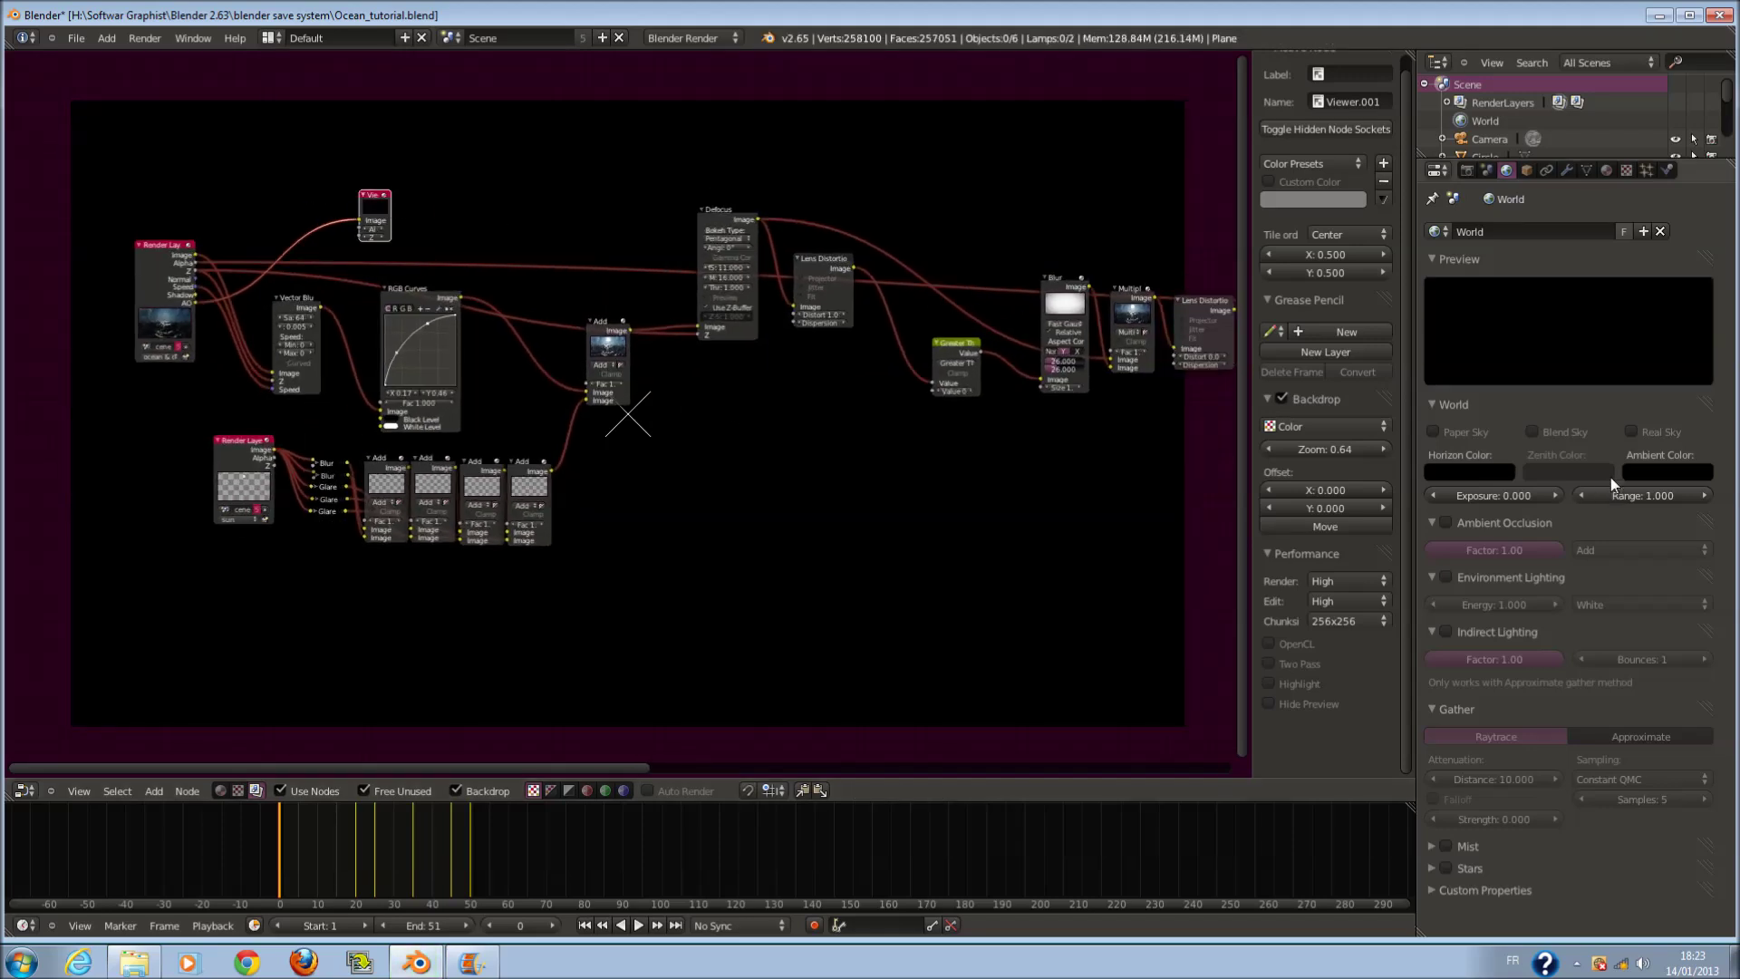
- Set the world's horizon color to white and check the AO pass in the backdrop
{"action": "left_click", "coordinate": [1503, 469]}
{"action": "left_click_drag", "start_coordinate": [1583, 290], "coordinate": [1581, 228]}
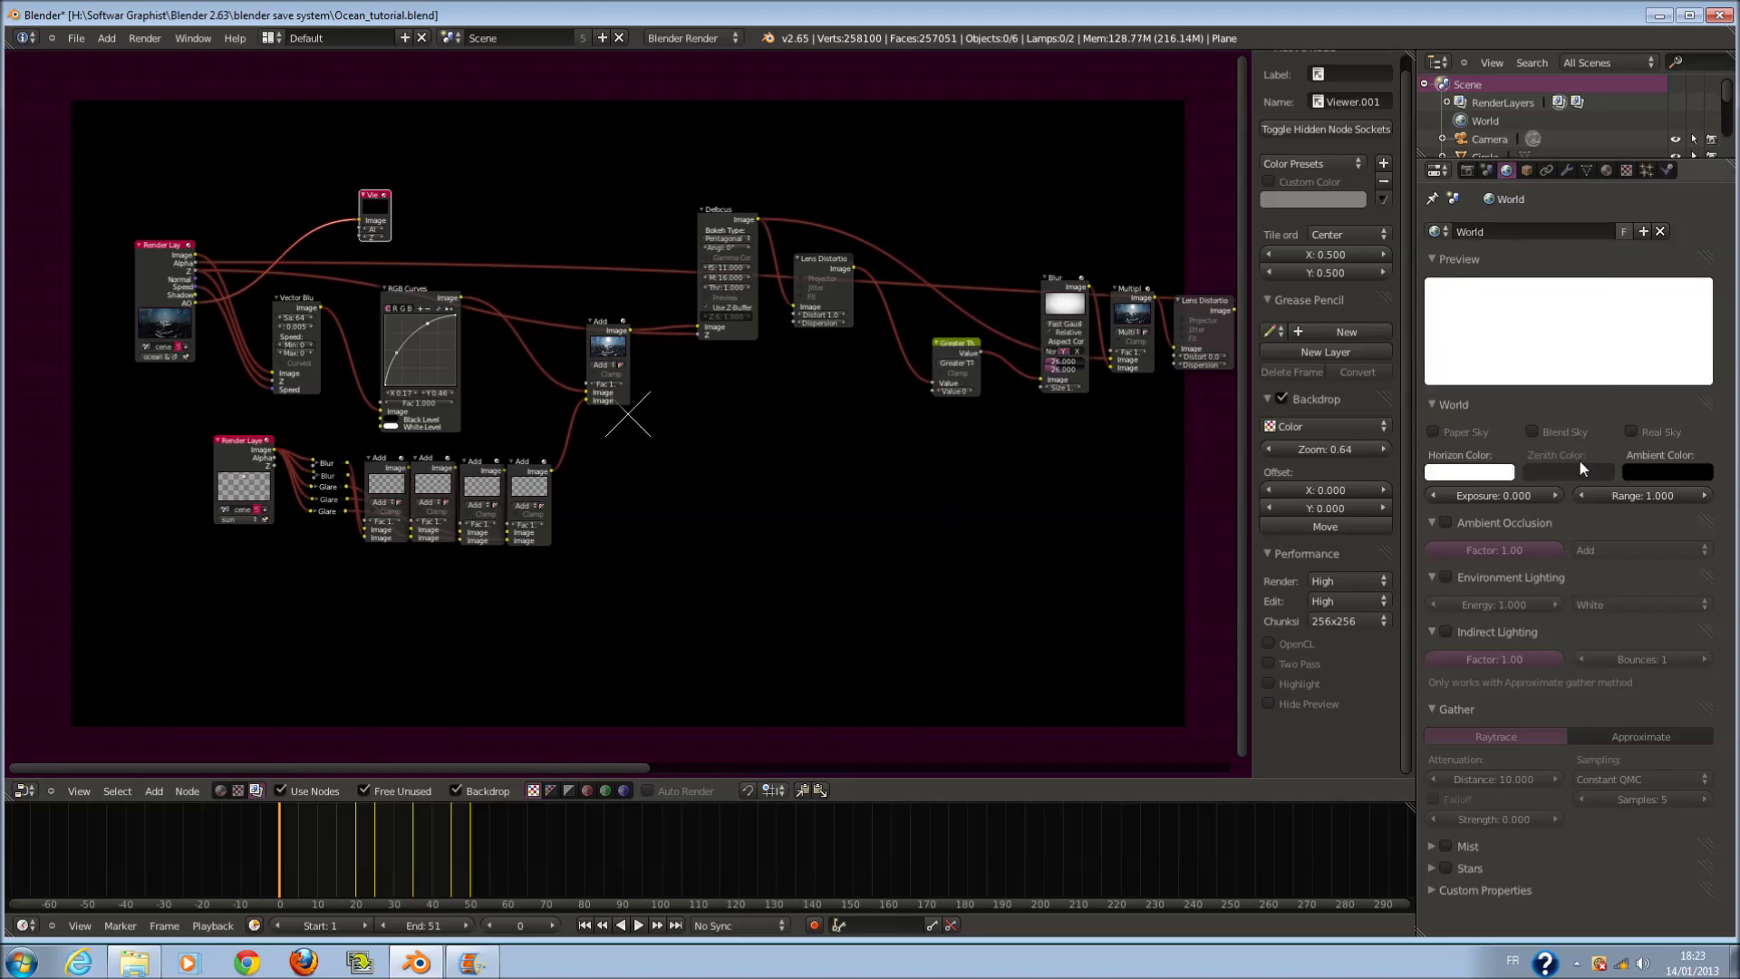
{"action": "scroll", "coordinate": [744, 427], "scroll_direction": "down", "scroll_amount": 1}
{"action": "scroll", "coordinate": [745, 428], "scroll_direction": "down", "scroll_amount": 1}
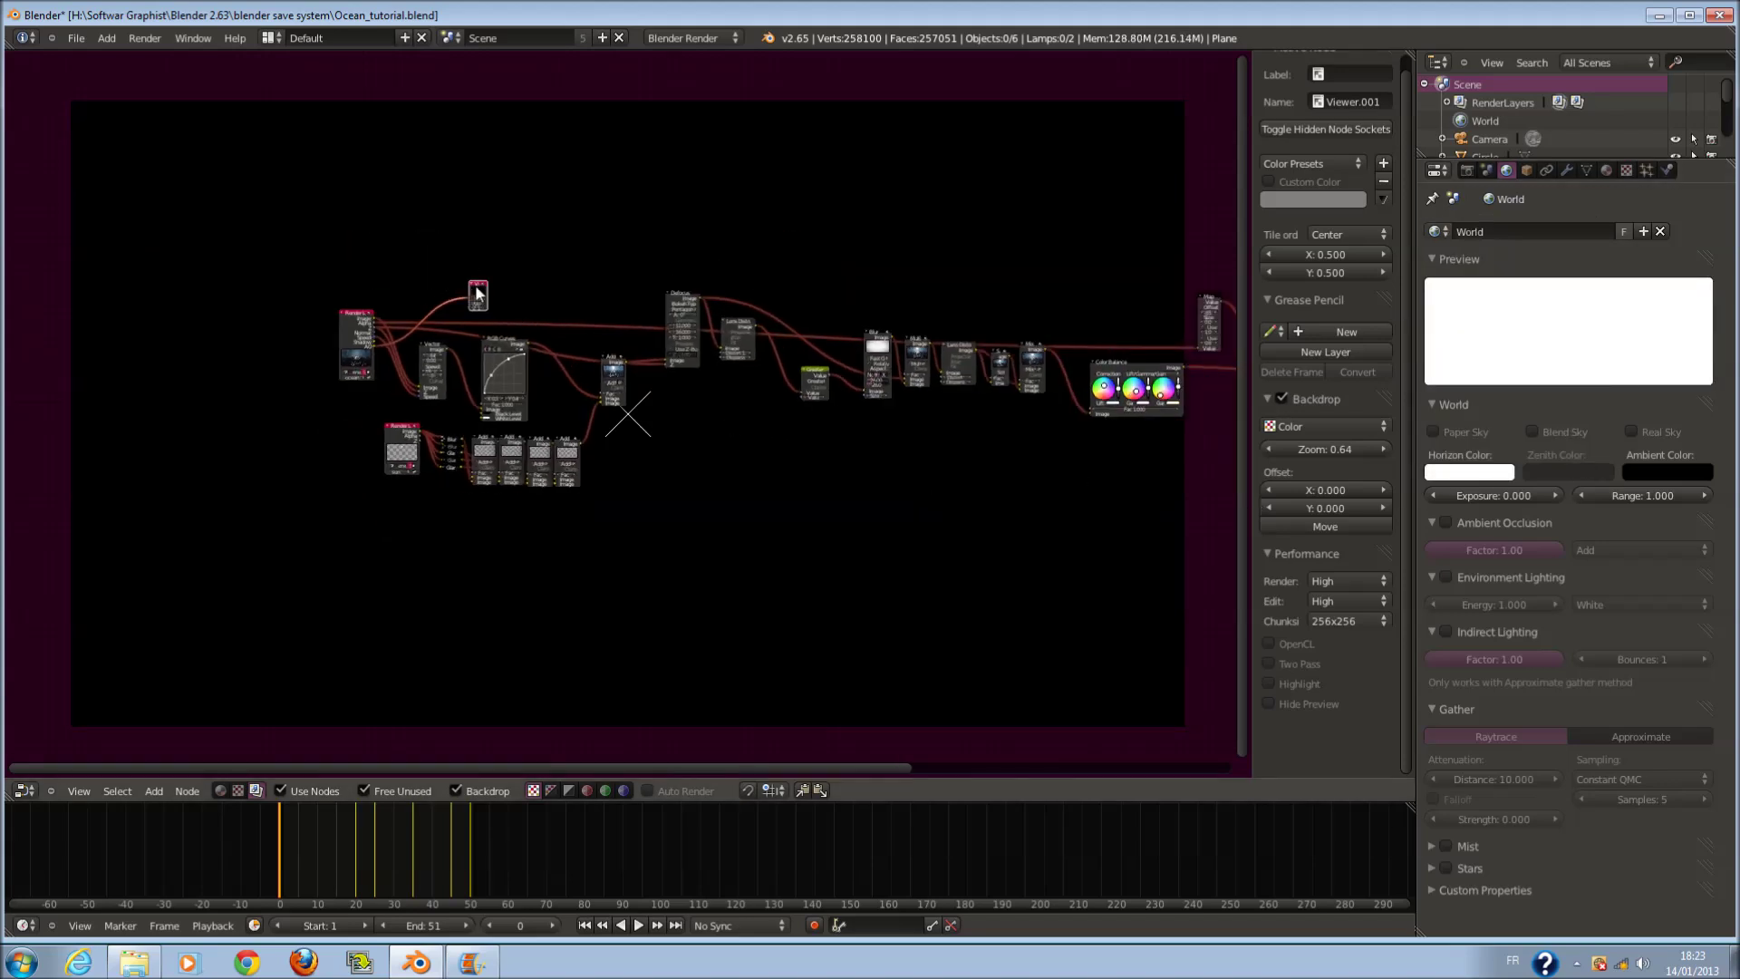
- Delete the second Viewer node attached to the AO output
{"action": "scroll", "coordinate": [480, 295], "scroll_direction": "down", "scroll_amount": 2}
{"action": "scroll", "coordinate": [480, 295], "scroll_direction": "up", "scroll_amount": 2}
{"action": "scroll", "coordinate": [480, 294], "scroll_direction": "down", "scroll_amount": 1}
{"action": "key", "text": "x"}
- Insert another Multiply node before the Composite node and connect the ocean & ciel layer's AO output to its second Image input
{"action": "key", "text": "Home"}
{"action": "left_click", "coordinate": [874, 341]}
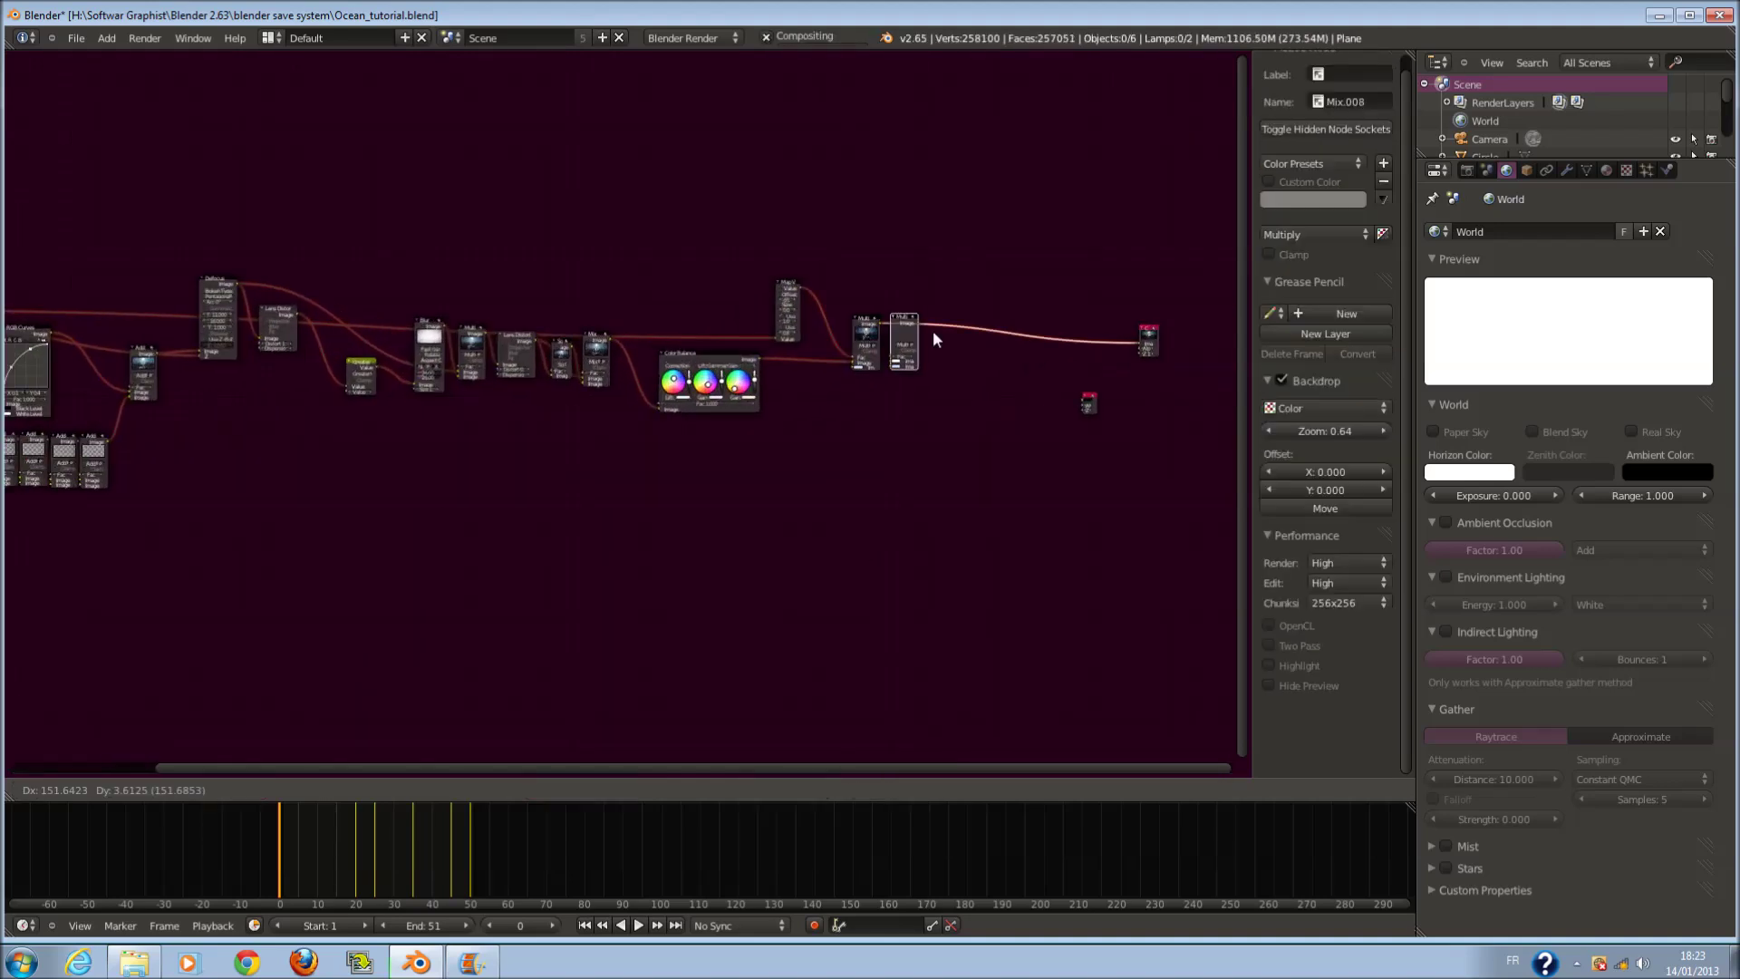
{"action": "key", "text": "Home"}
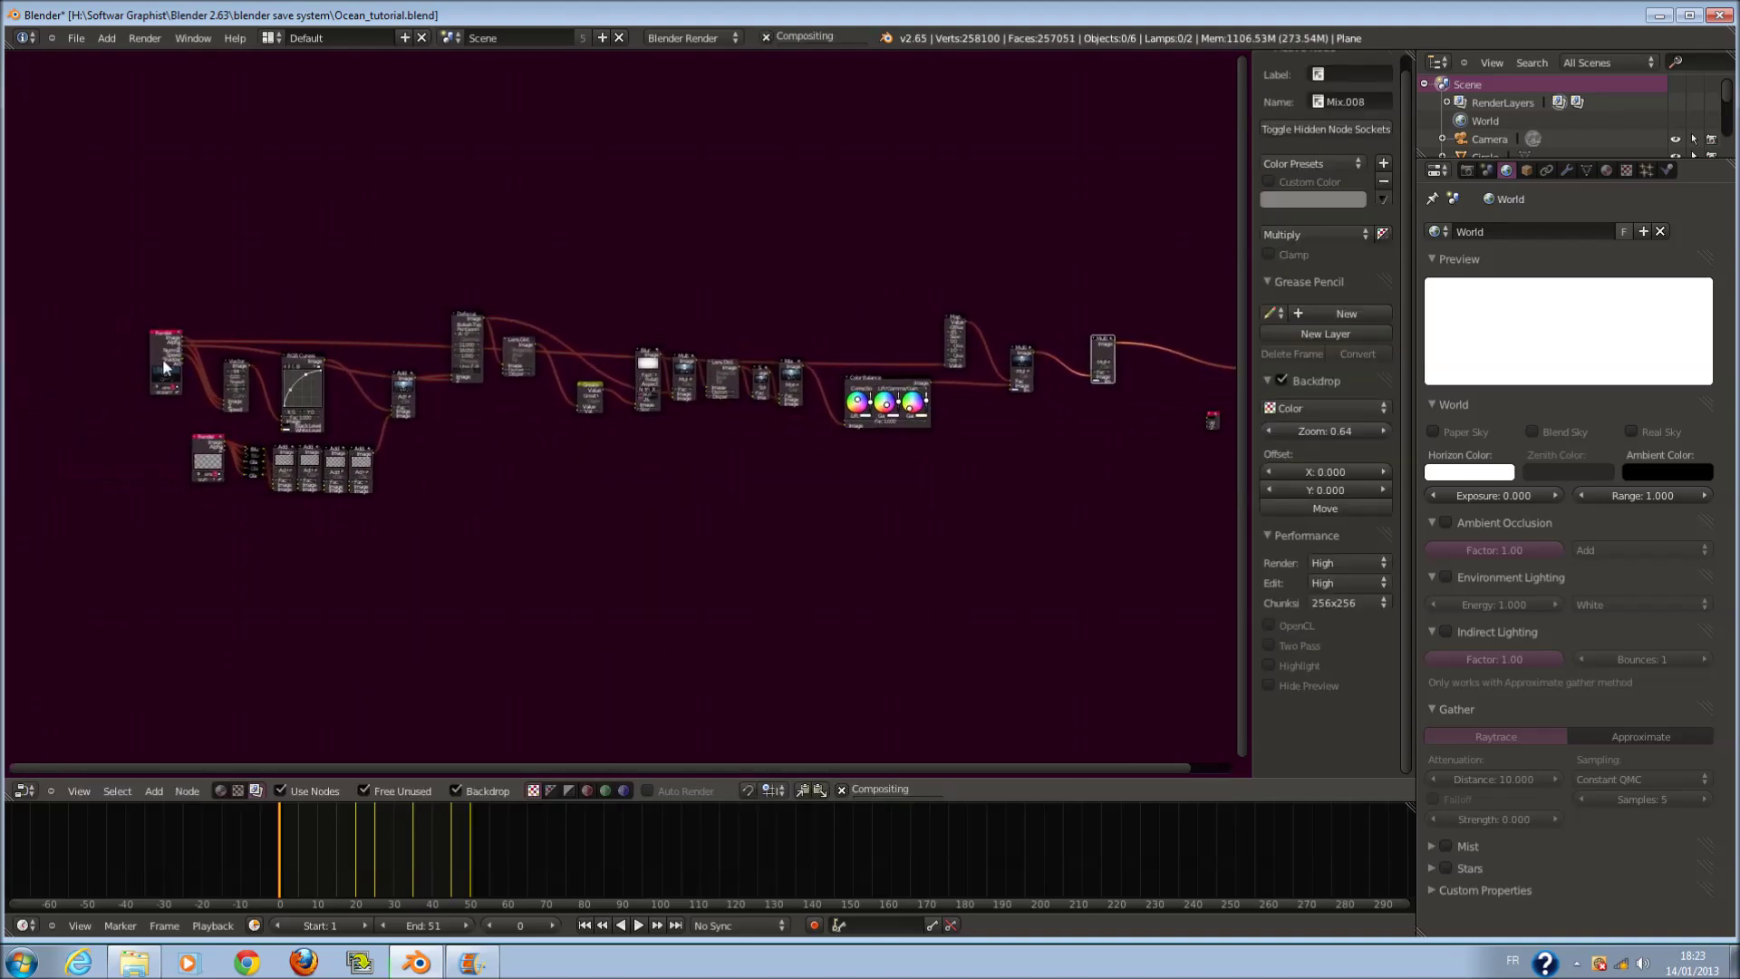
{"action": "left_click_drag", "start_coordinate": [181, 361], "coordinate": [1101, 379]}
{"action": "scroll", "coordinate": [292, 562], "scroll_direction": "up", "scroll_amount": 8}
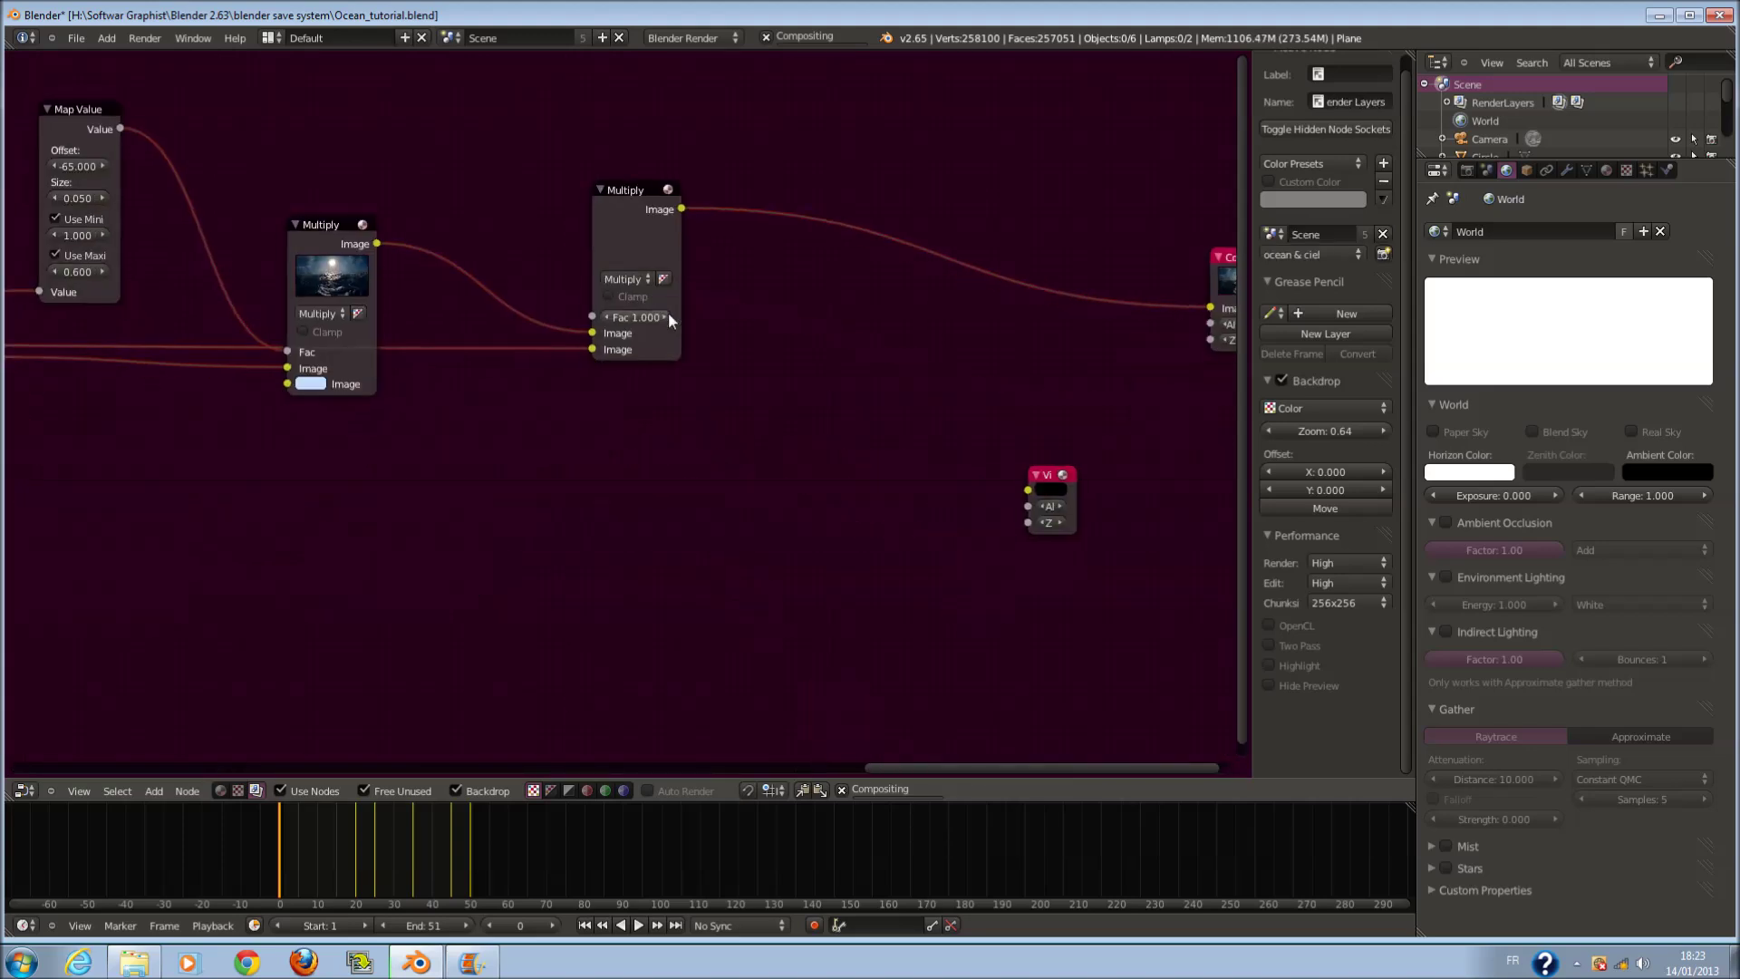
- Connect the new Multiply node's Image output to the remaining Viewer node's Image input
{"action": "scroll", "coordinate": [650, 310], "scroll_direction": "down", "scroll_amount": 2}
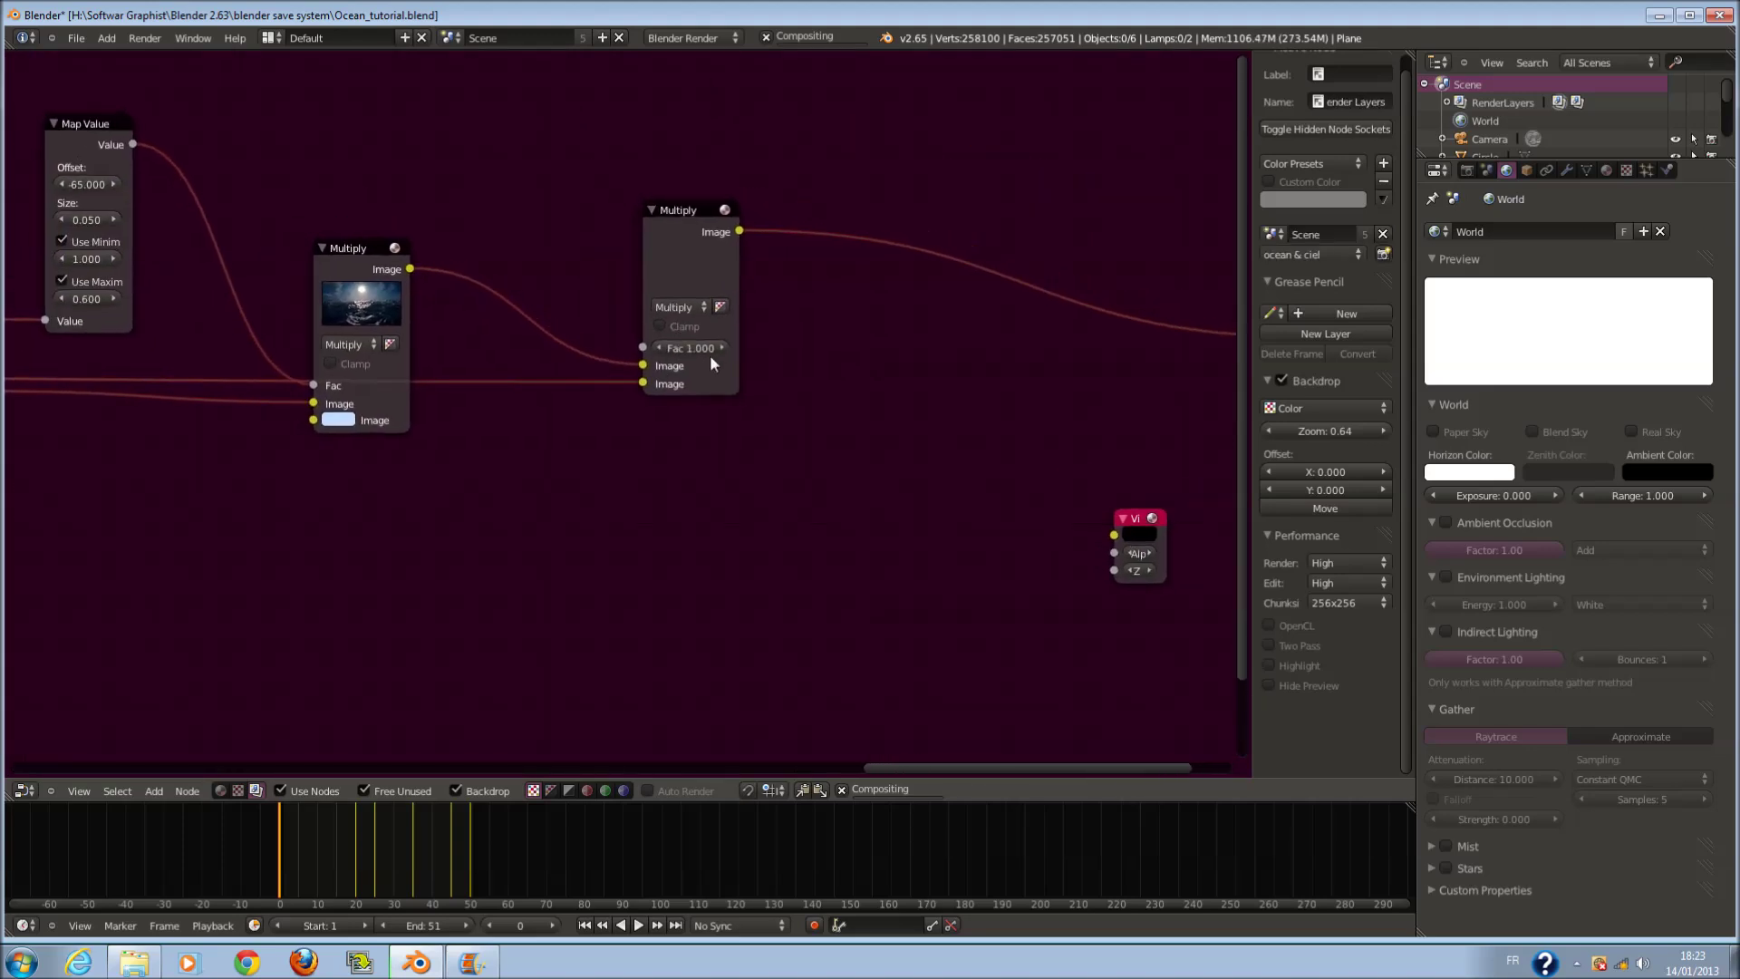
{"action": "left_click_drag", "start_coordinate": [739, 230], "coordinate": [1114, 535]}
{"action": "scroll", "coordinate": [1124, 548], "scroll_direction": "down", "scroll_amount": 1}
{"action": "middle_click_drag", "start_coordinate": [1146, 555], "coordinate": [962, 512]}
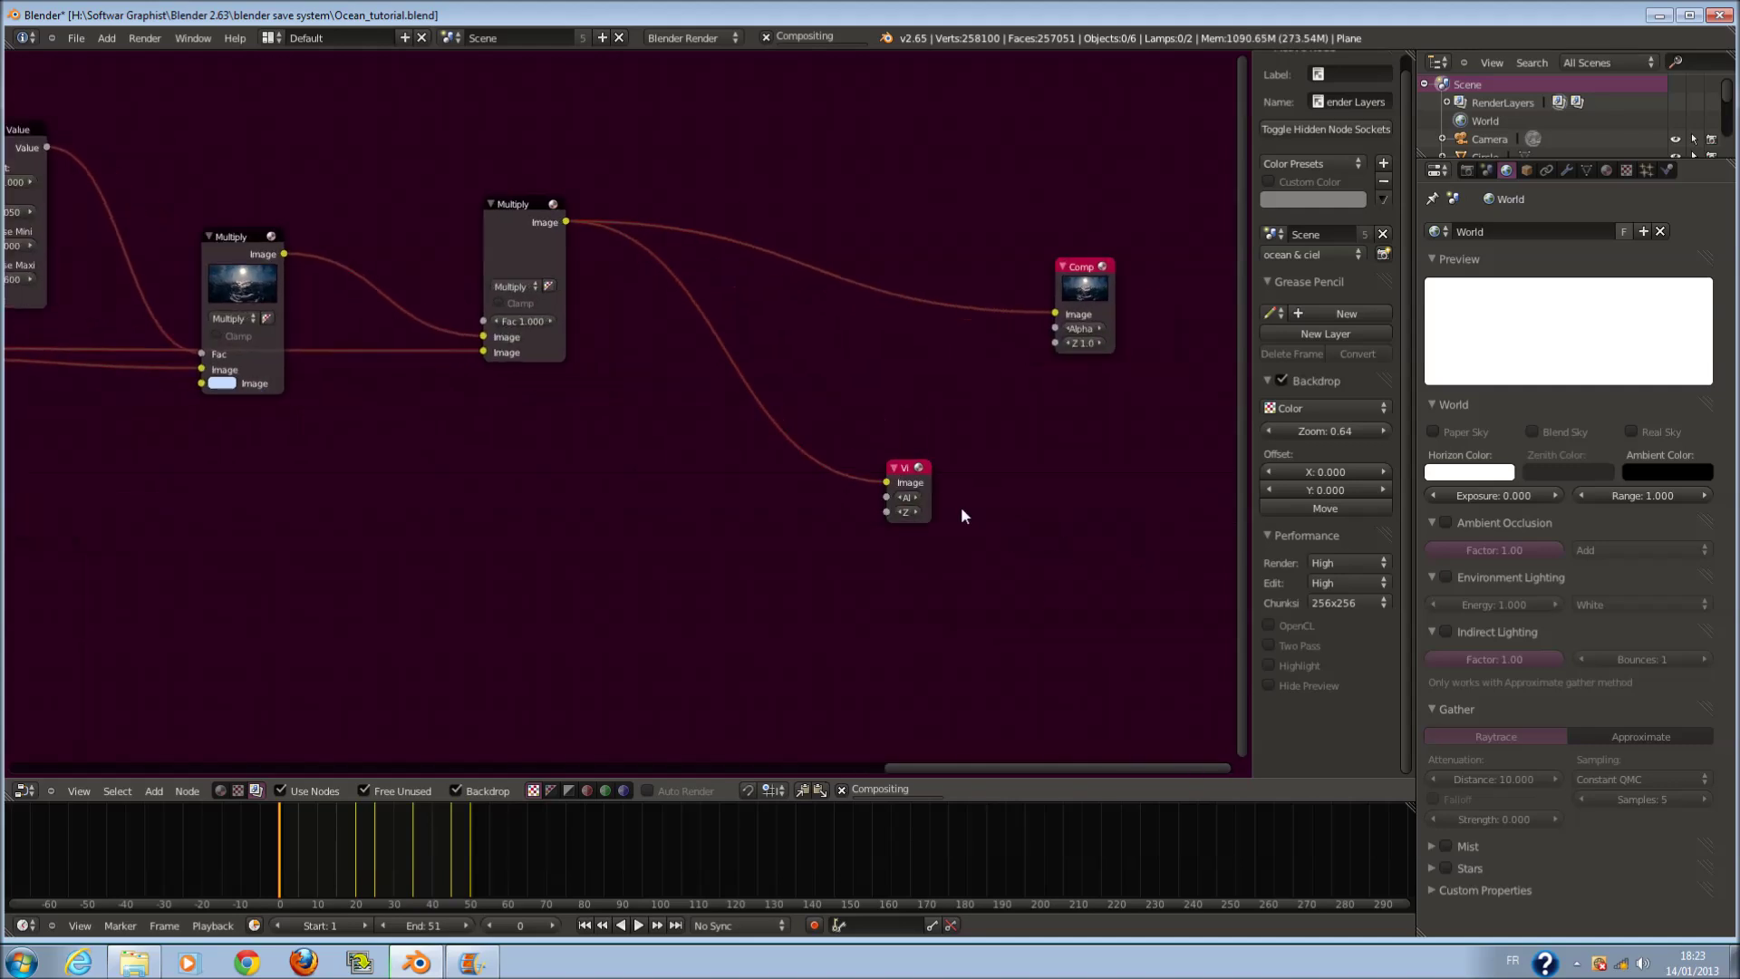
- Widen the Viewer node and place it directly beneath the Composite node
{"action": "left_click", "coordinate": [926, 466]}
{"action": "left_click_drag", "start_coordinate": [929, 466], "coordinate": [1051, 468]}
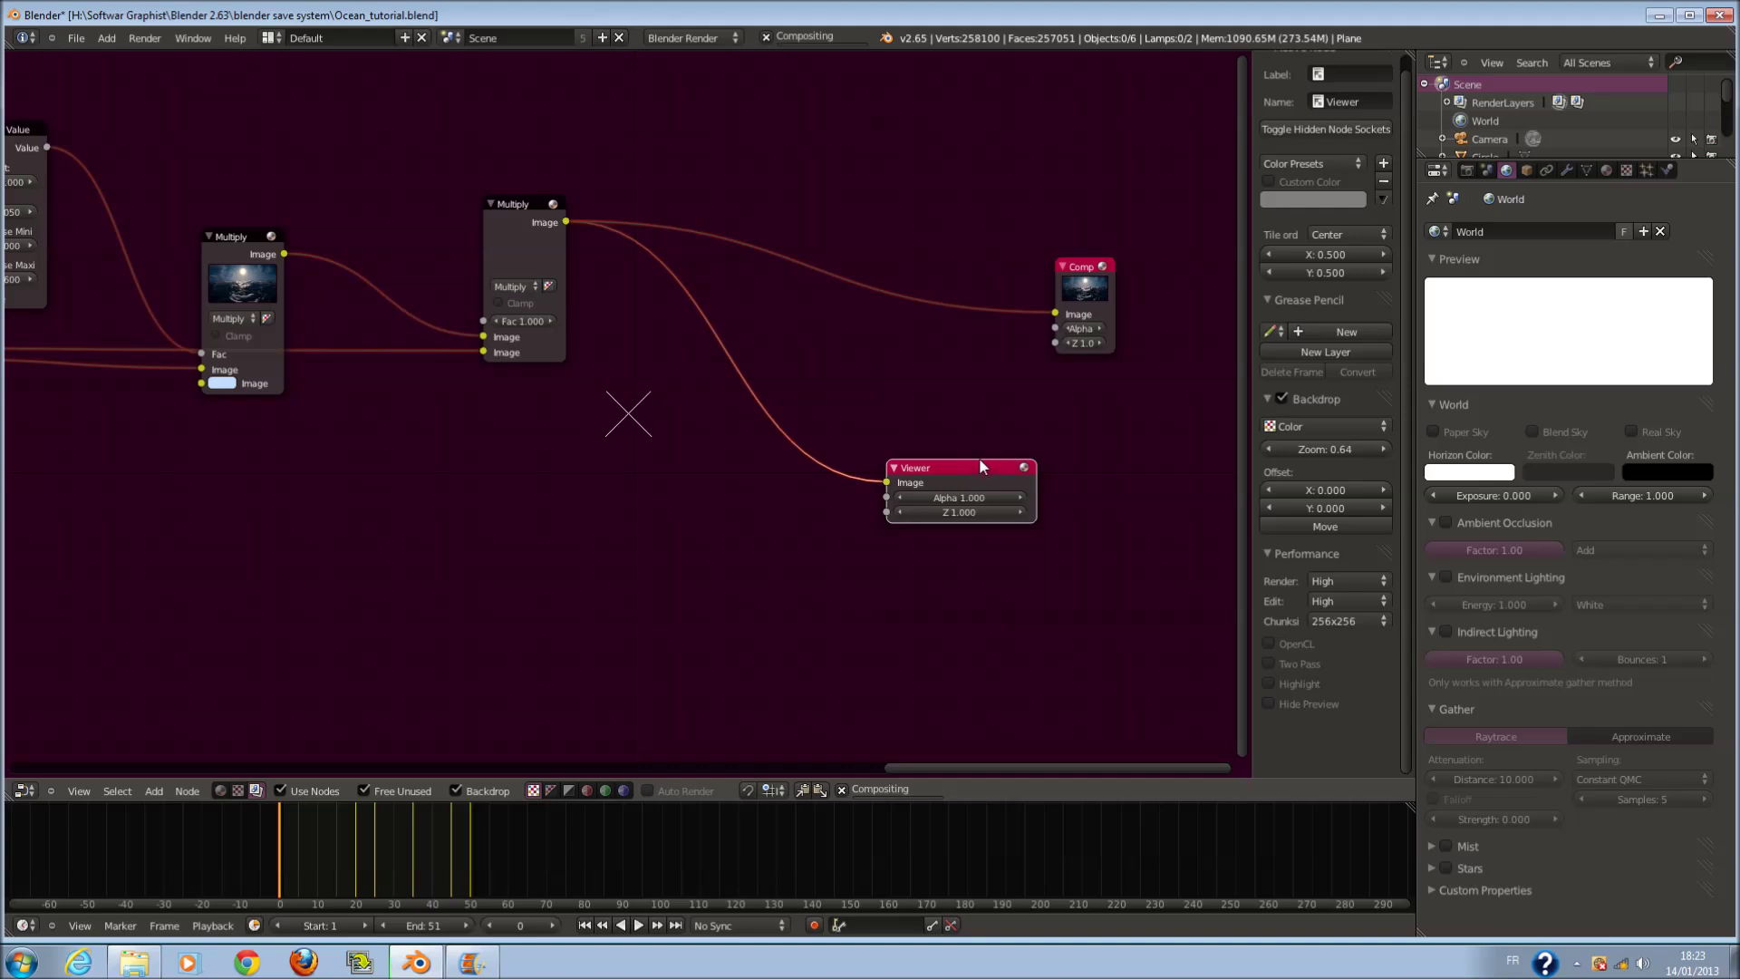
{"action": "left_click_drag", "start_coordinate": [1036, 516], "coordinate": [987, 552]}
{"action": "left_click_drag", "start_coordinate": [963, 472], "coordinate": [1087, 406]}
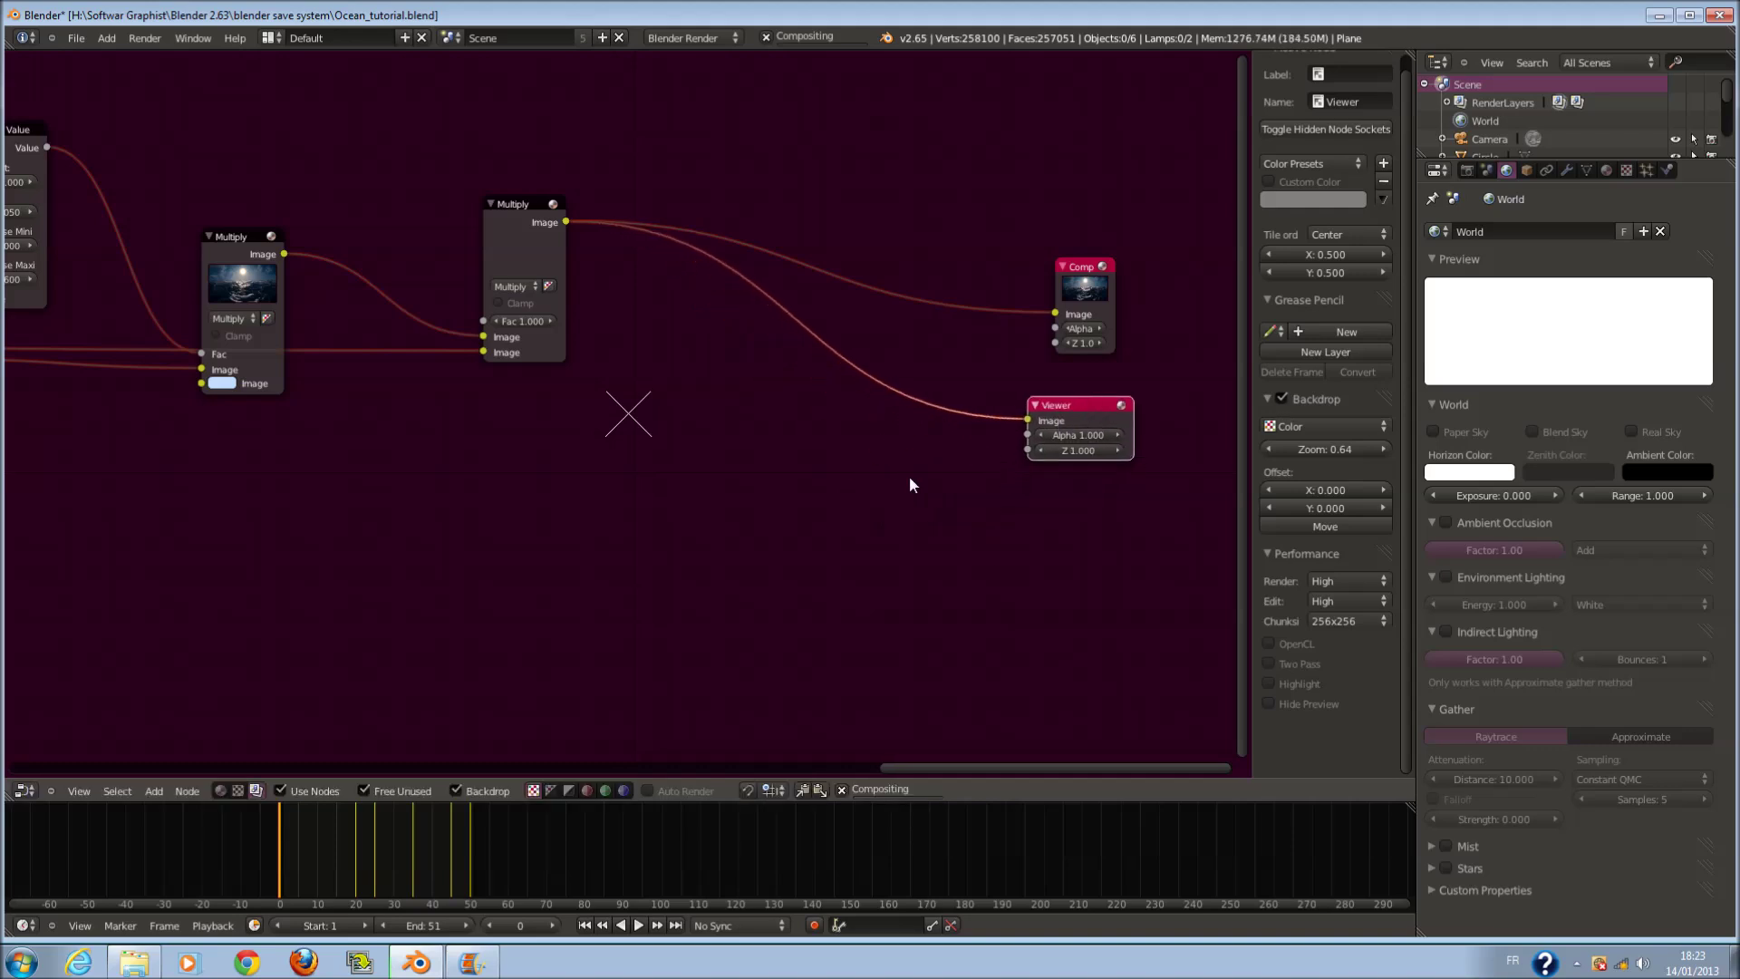
- Set the world's horizon color back to black
{"action": "scroll", "coordinate": [535, 377], "scroll_direction": "up", "scroll_amount": 1}
{"action": "middle_click_drag", "start_coordinate": [525, 348], "coordinate": [609, 363]}
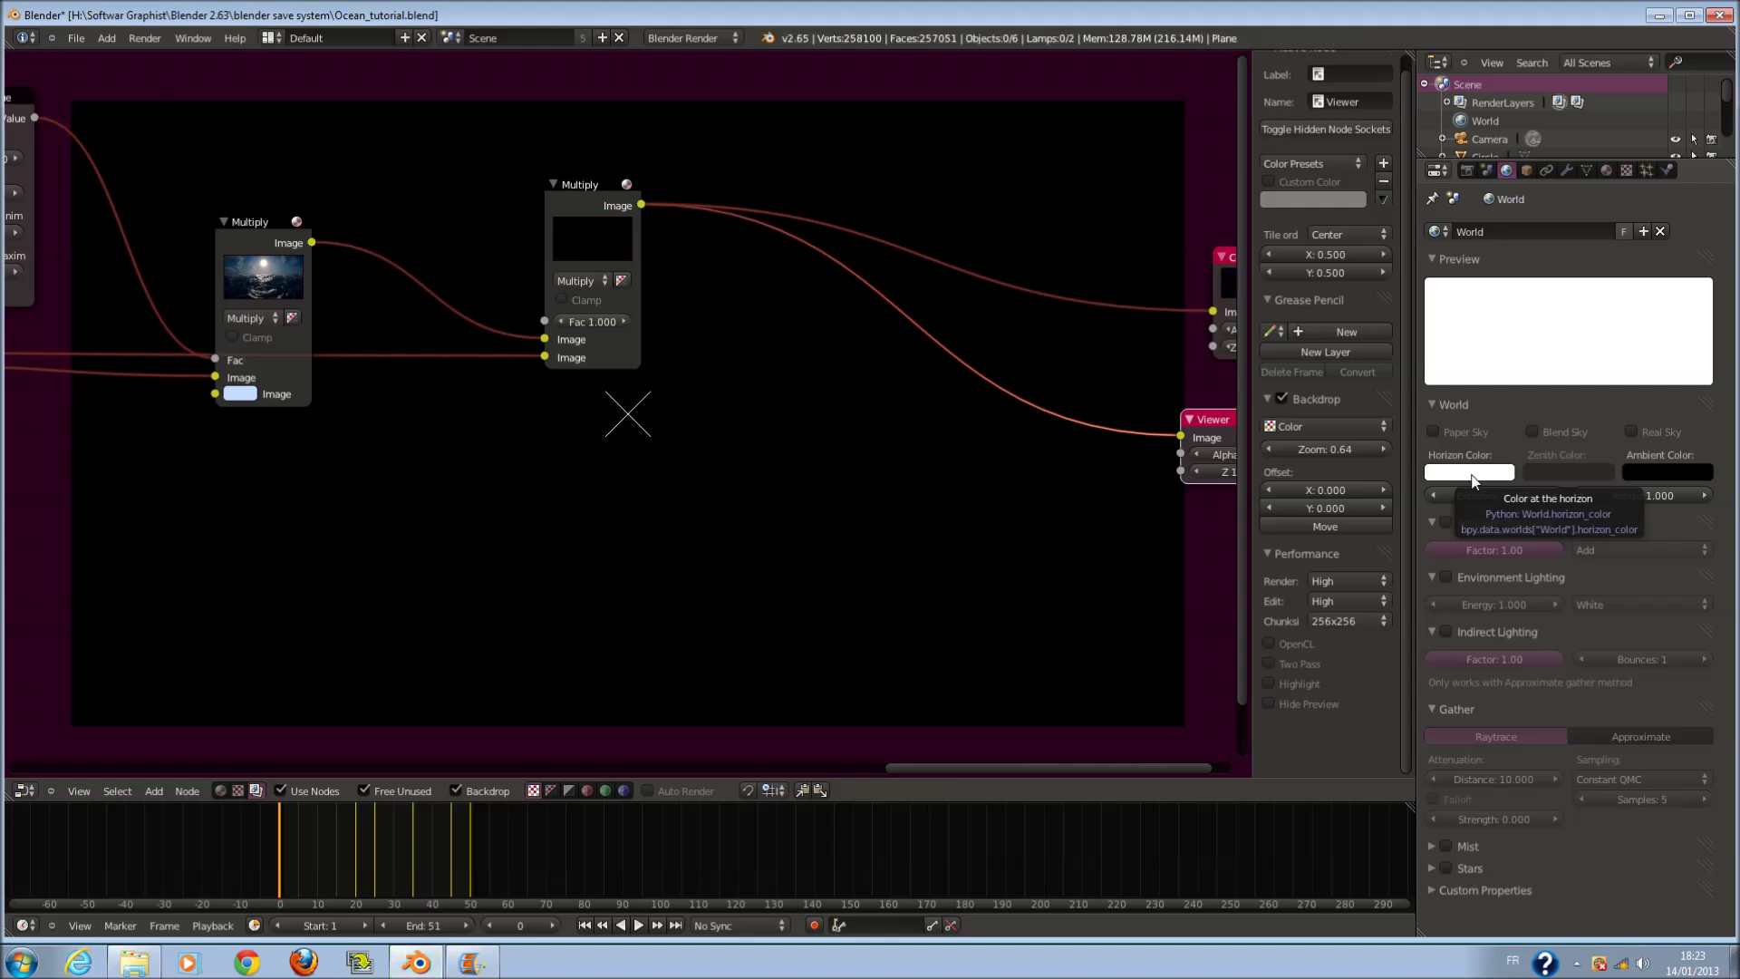
{"action": "left_click", "coordinate": [1472, 480]}
{"action": "left_click_drag", "start_coordinate": [1596, 328], "coordinate": [1590, 453]}
{"action": "scroll", "coordinate": [673, 440], "scroll_direction": "up", "scroll_amount": 1}
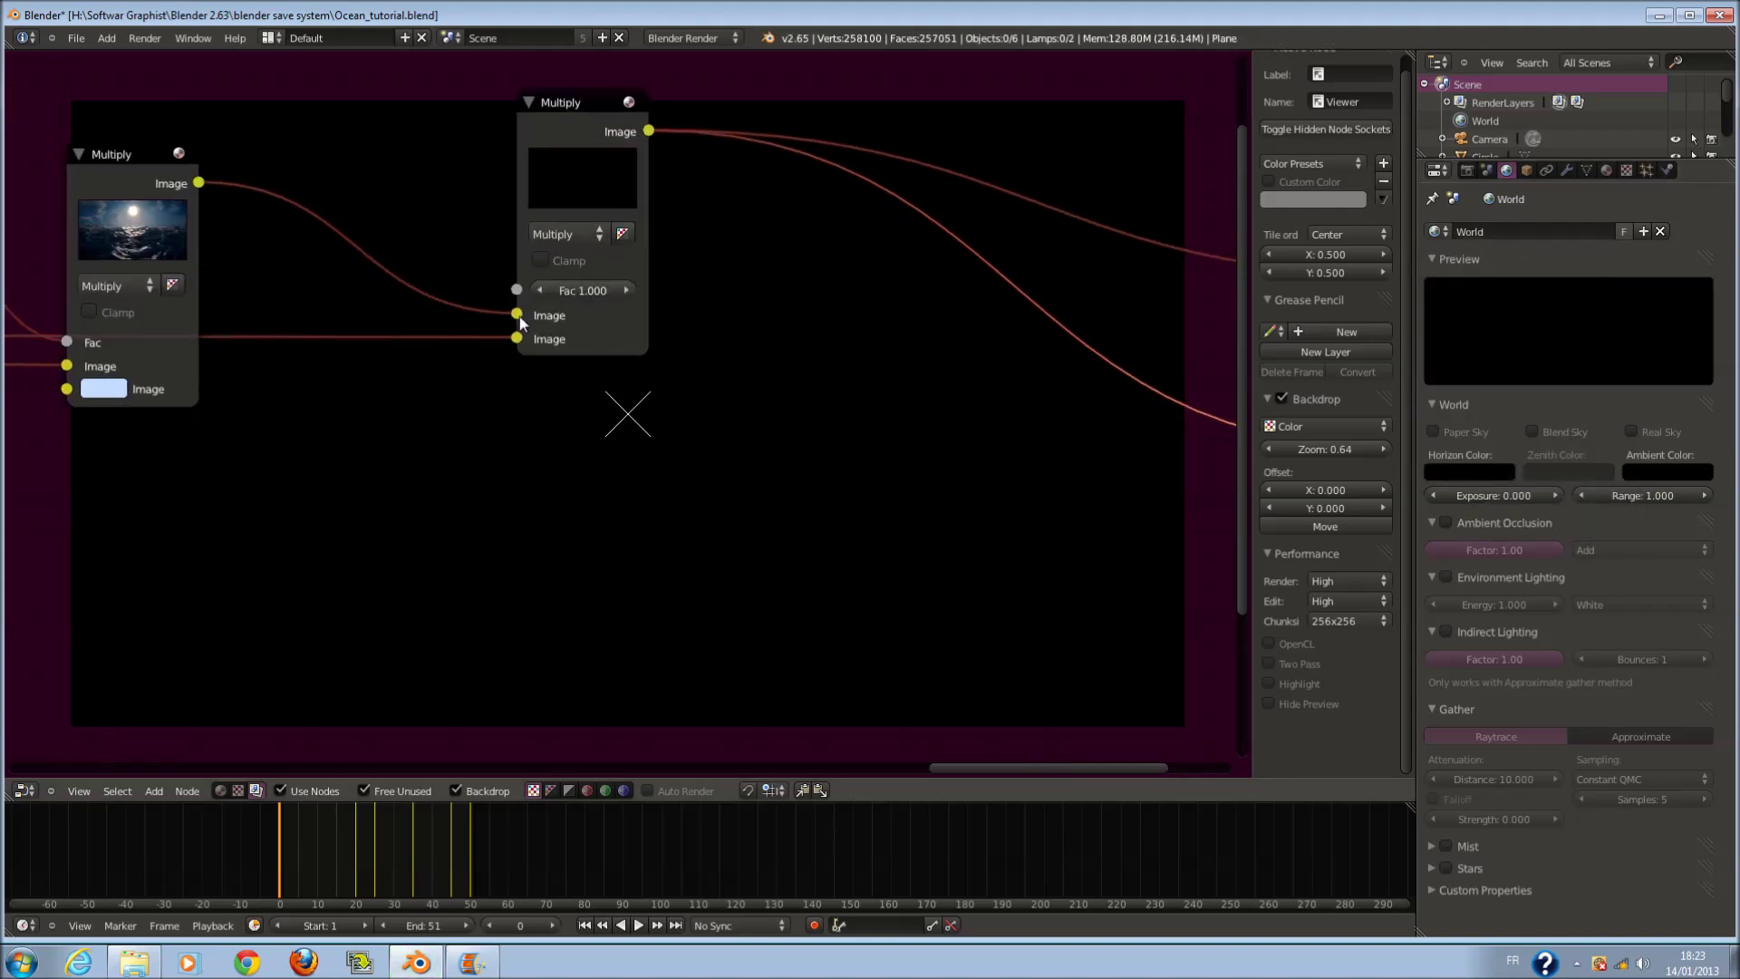
- Swap the two Image inputs of the last Multiply node so the AO pass feeds the first one
{"action": "left_click", "coordinate": [525, 342]}
{"action": "scroll", "coordinate": [710, 497], "scroll_direction": "down", "scroll_amount": 5}
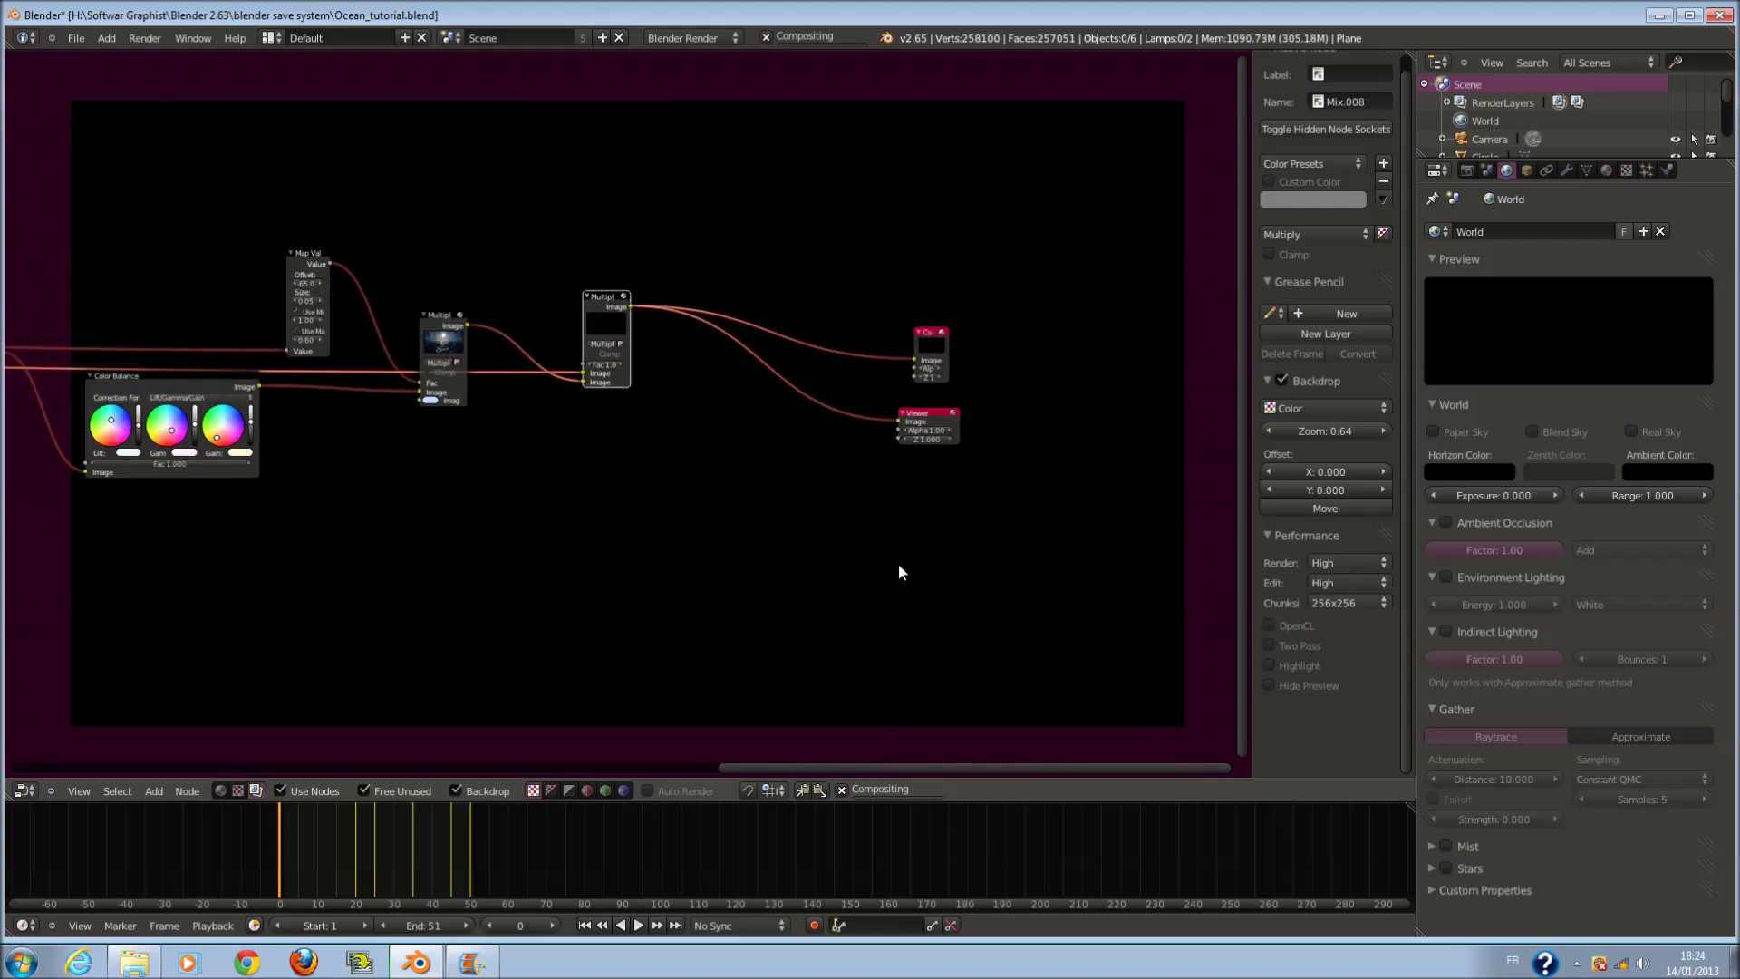
{"action": "scroll", "coordinate": [909, 536], "scroll_direction": "down", "scroll_amount": 2}
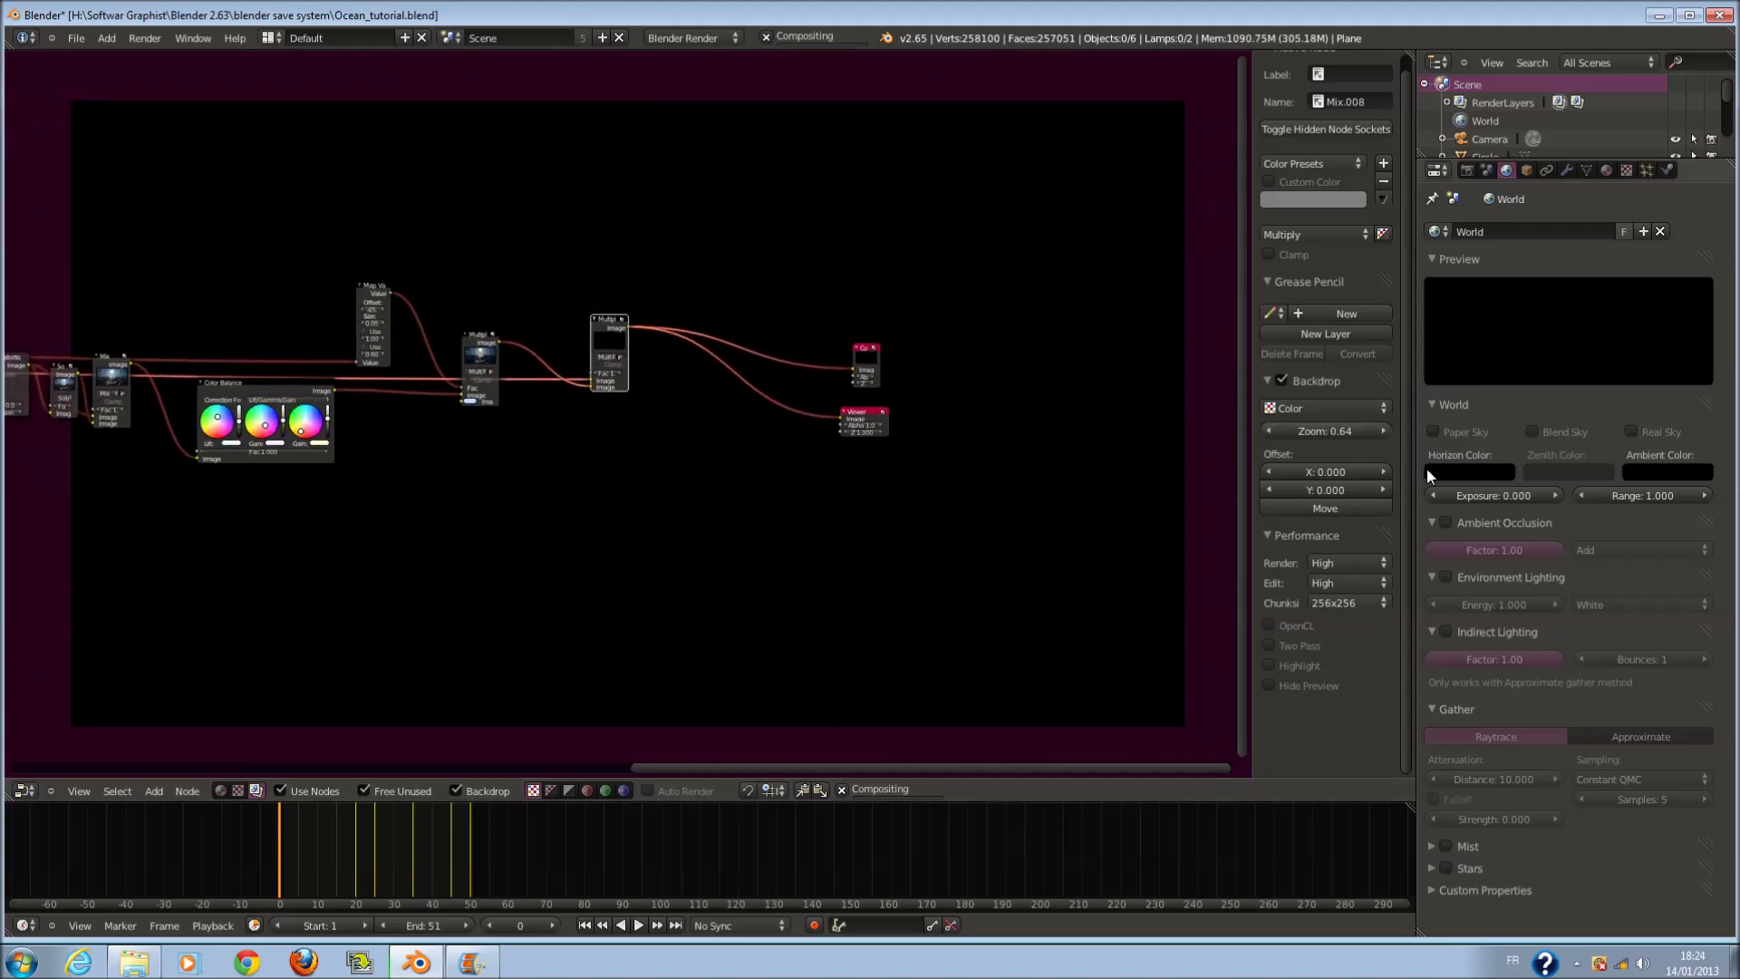
- Narrow the Viewer node beneath the Composite node
{"action": "left_click", "coordinate": [1476, 475]}
{"action": "scroll", "coordinate": [808, 538], "scroll_direction": "up", "scroll_amount": 3}
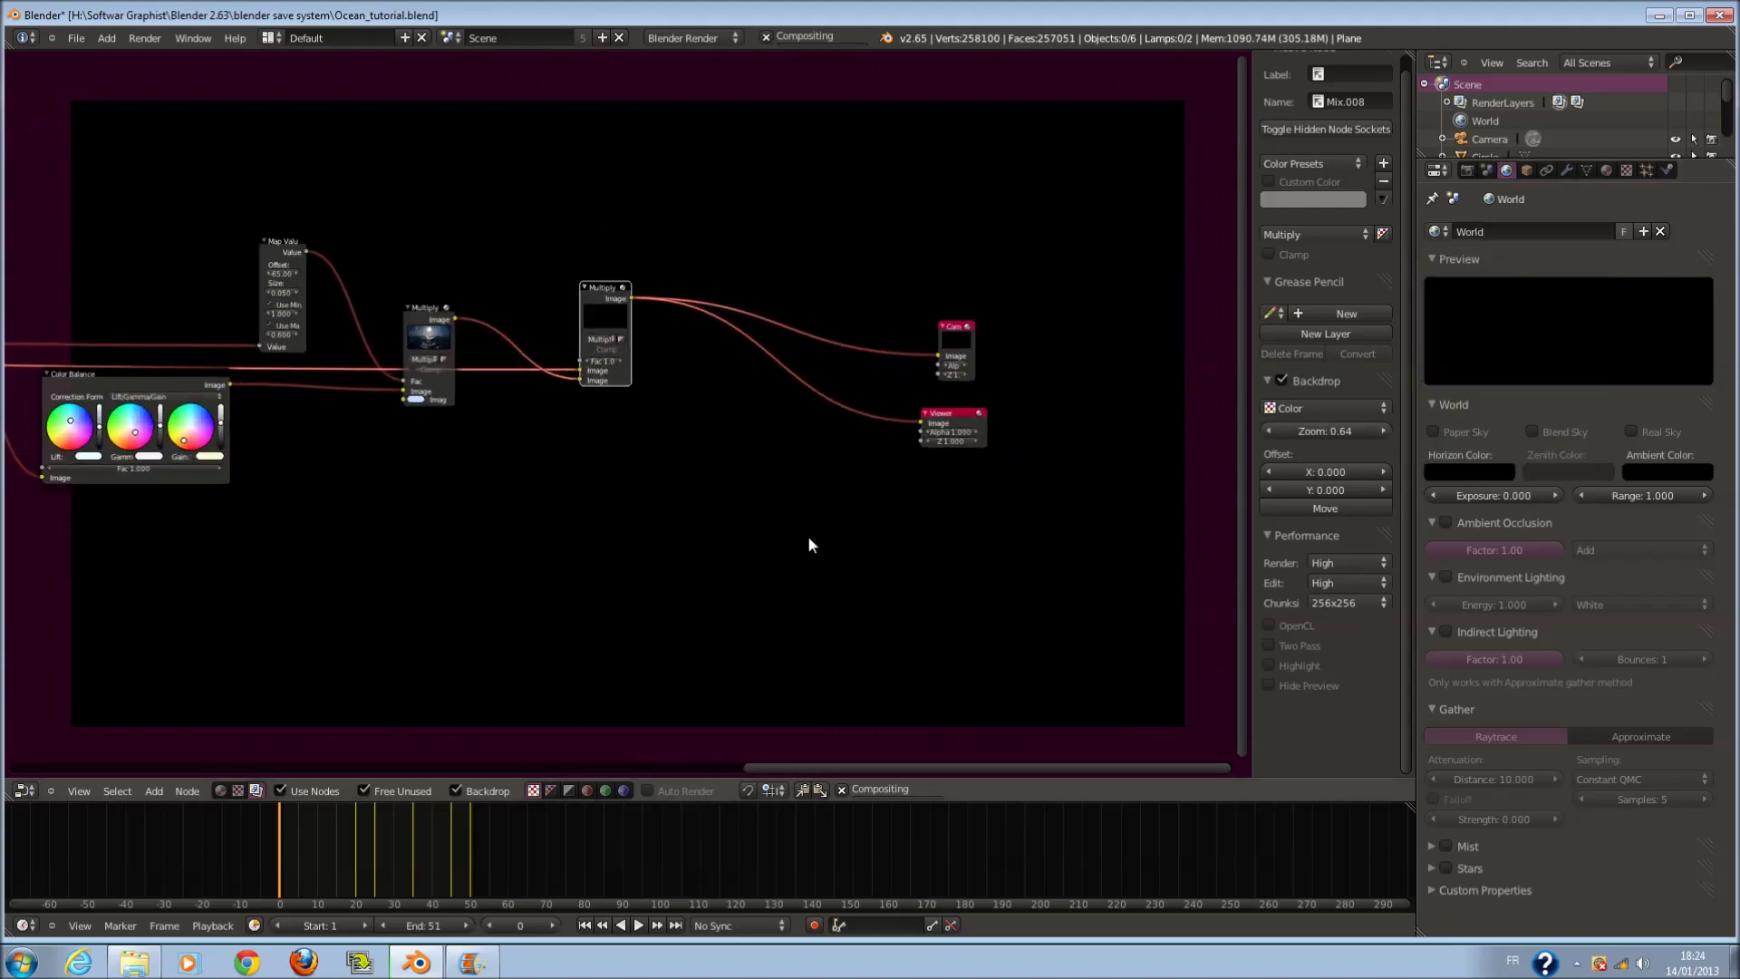
{"action": "scroll", "coordinate": [808, 538], "scroll_direction": "up", "scroll_amount": 1}
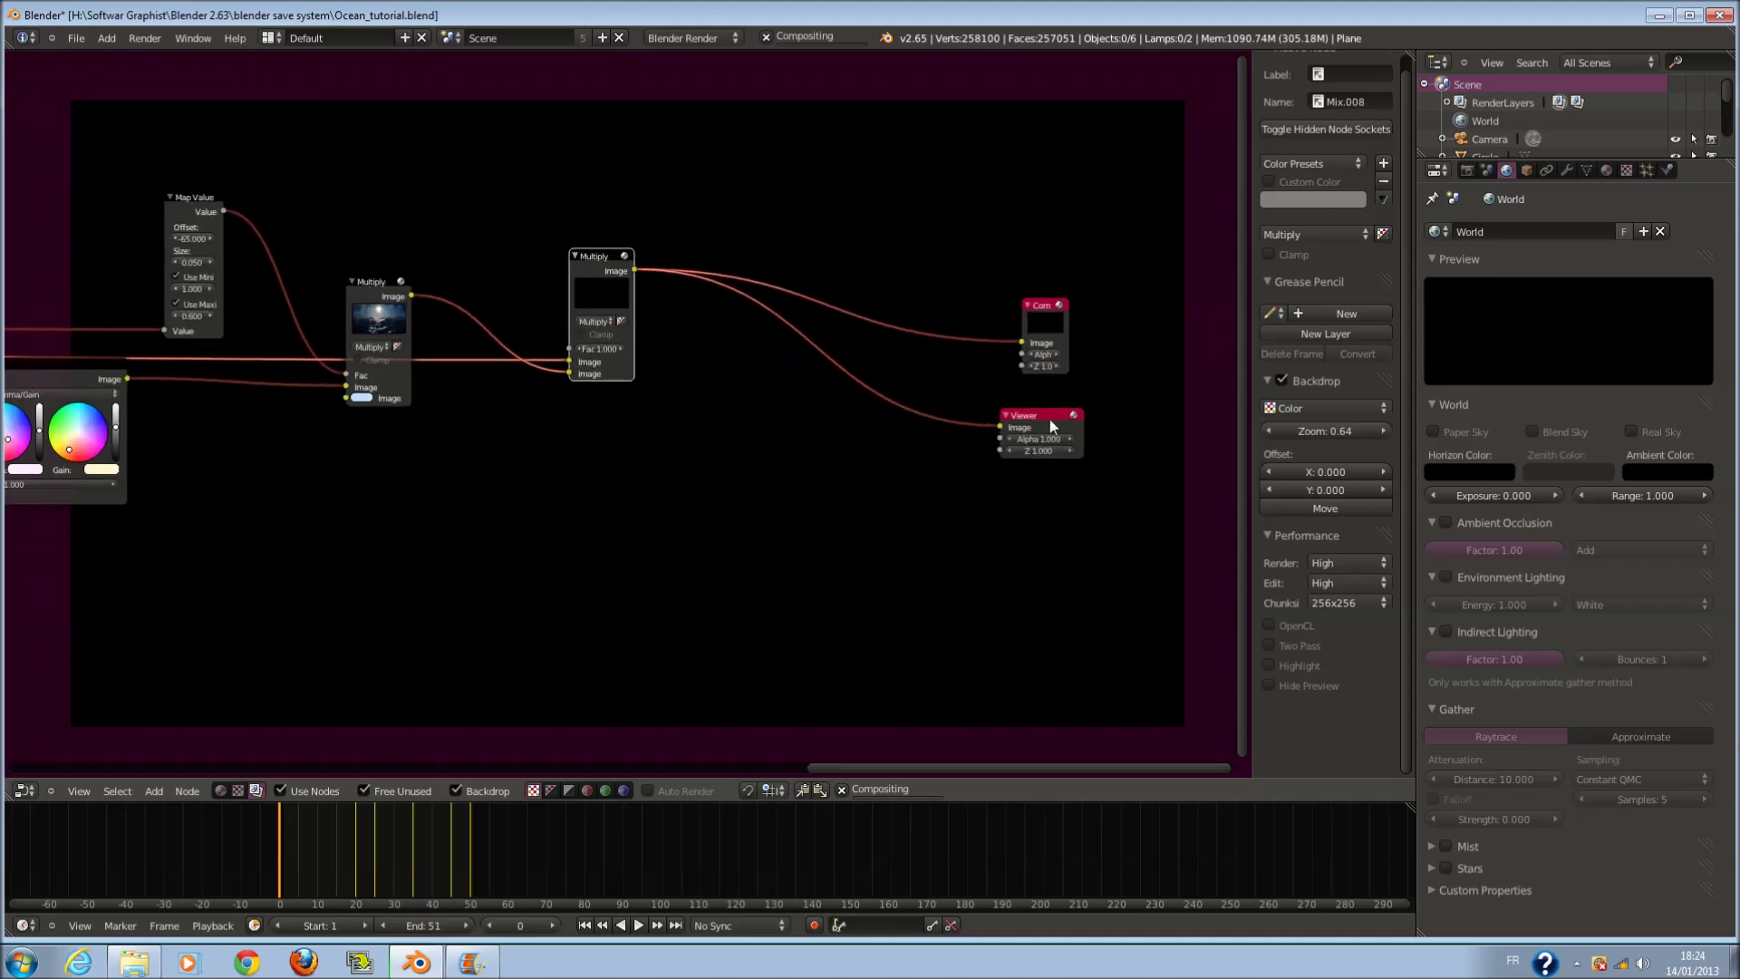
{"action": "left_click_drag", "start_coordinate": [1086, 430], "coordinate": [1049, 429]}
{"action": "scroll", "coordinate": [817, 490], "scroll_direction": "up", "scroll_amount": 1}
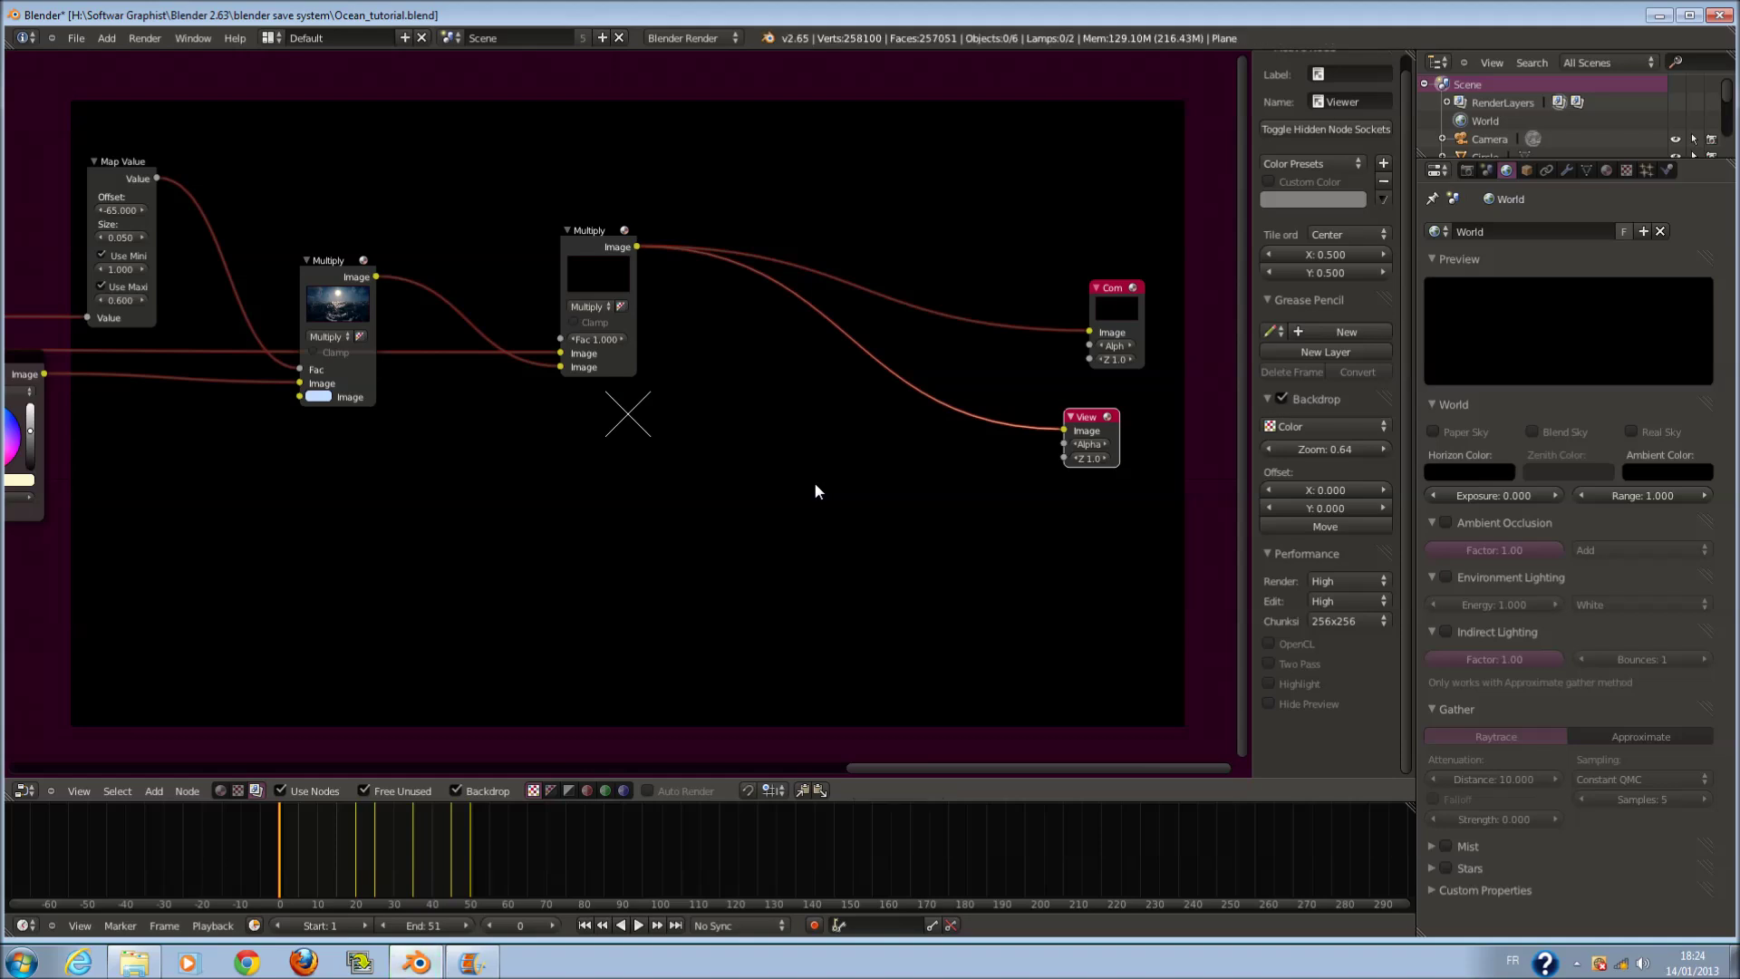
- Change the world's horizon color to light gray
{"action": "scroll", "coordinate": [815, 487], "scroll_direction": "up", "scroll_amount": 1}
{"action": "left_click", "coordinate": [1482, 472]}
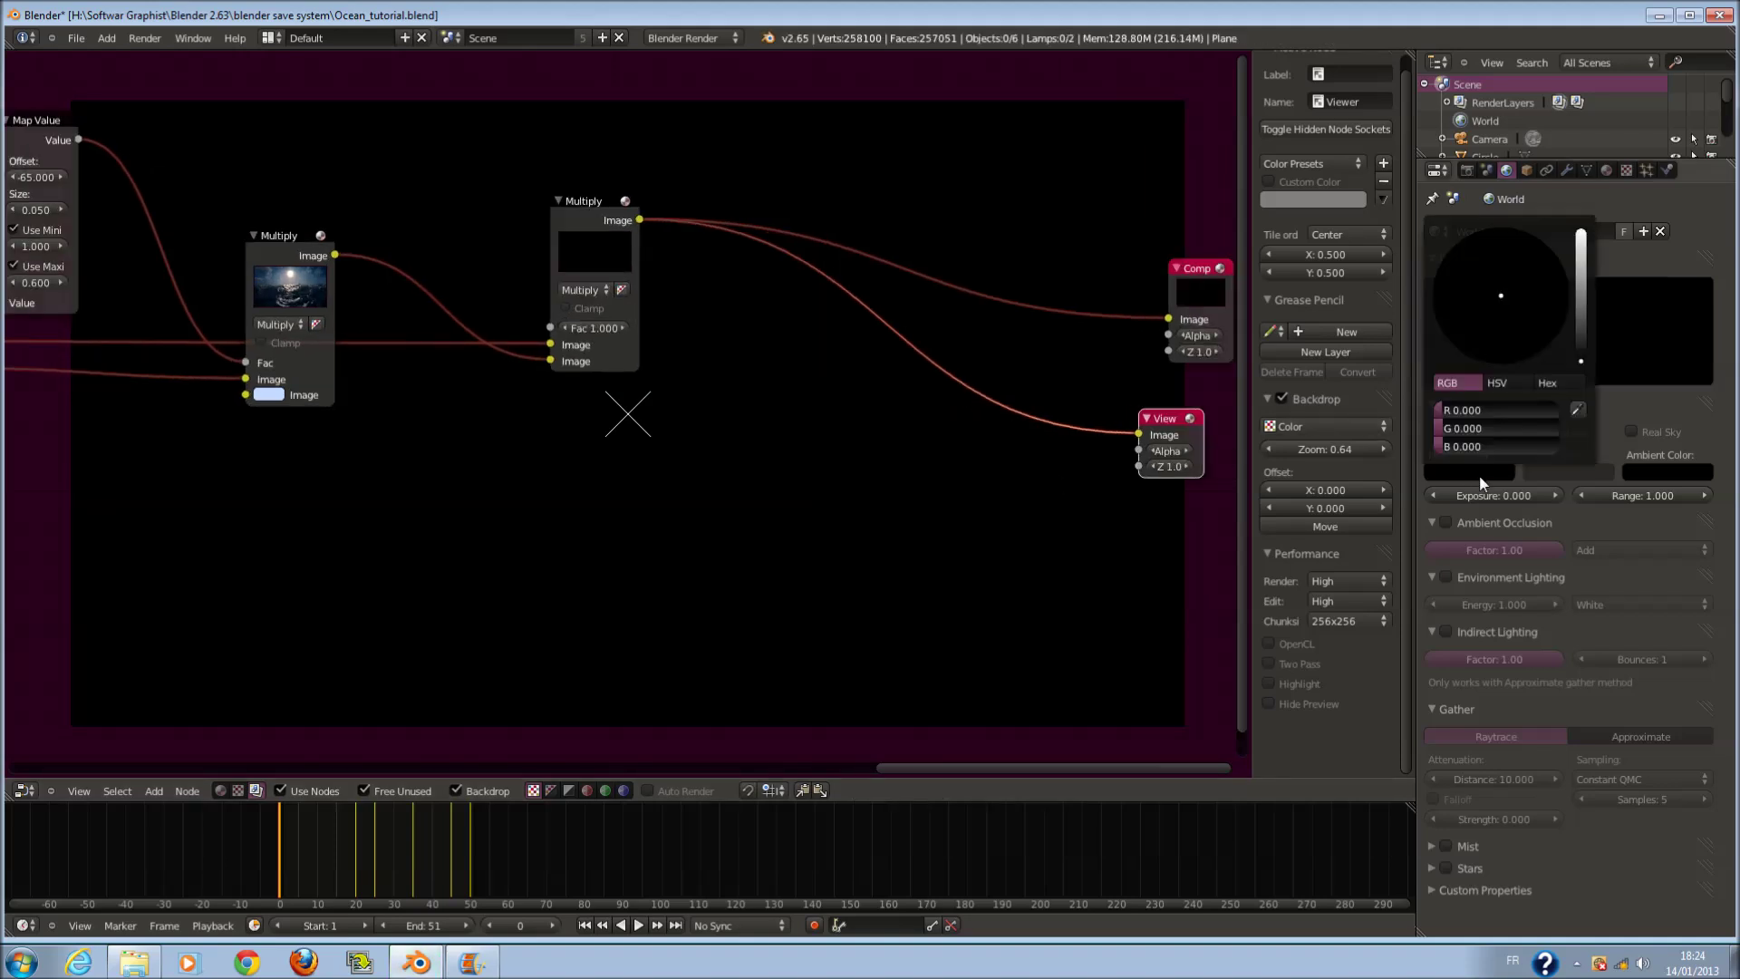
{"action": "left_click_drag", "start_coordinate": [1582, 362], "coordinate": [1582, 280]}
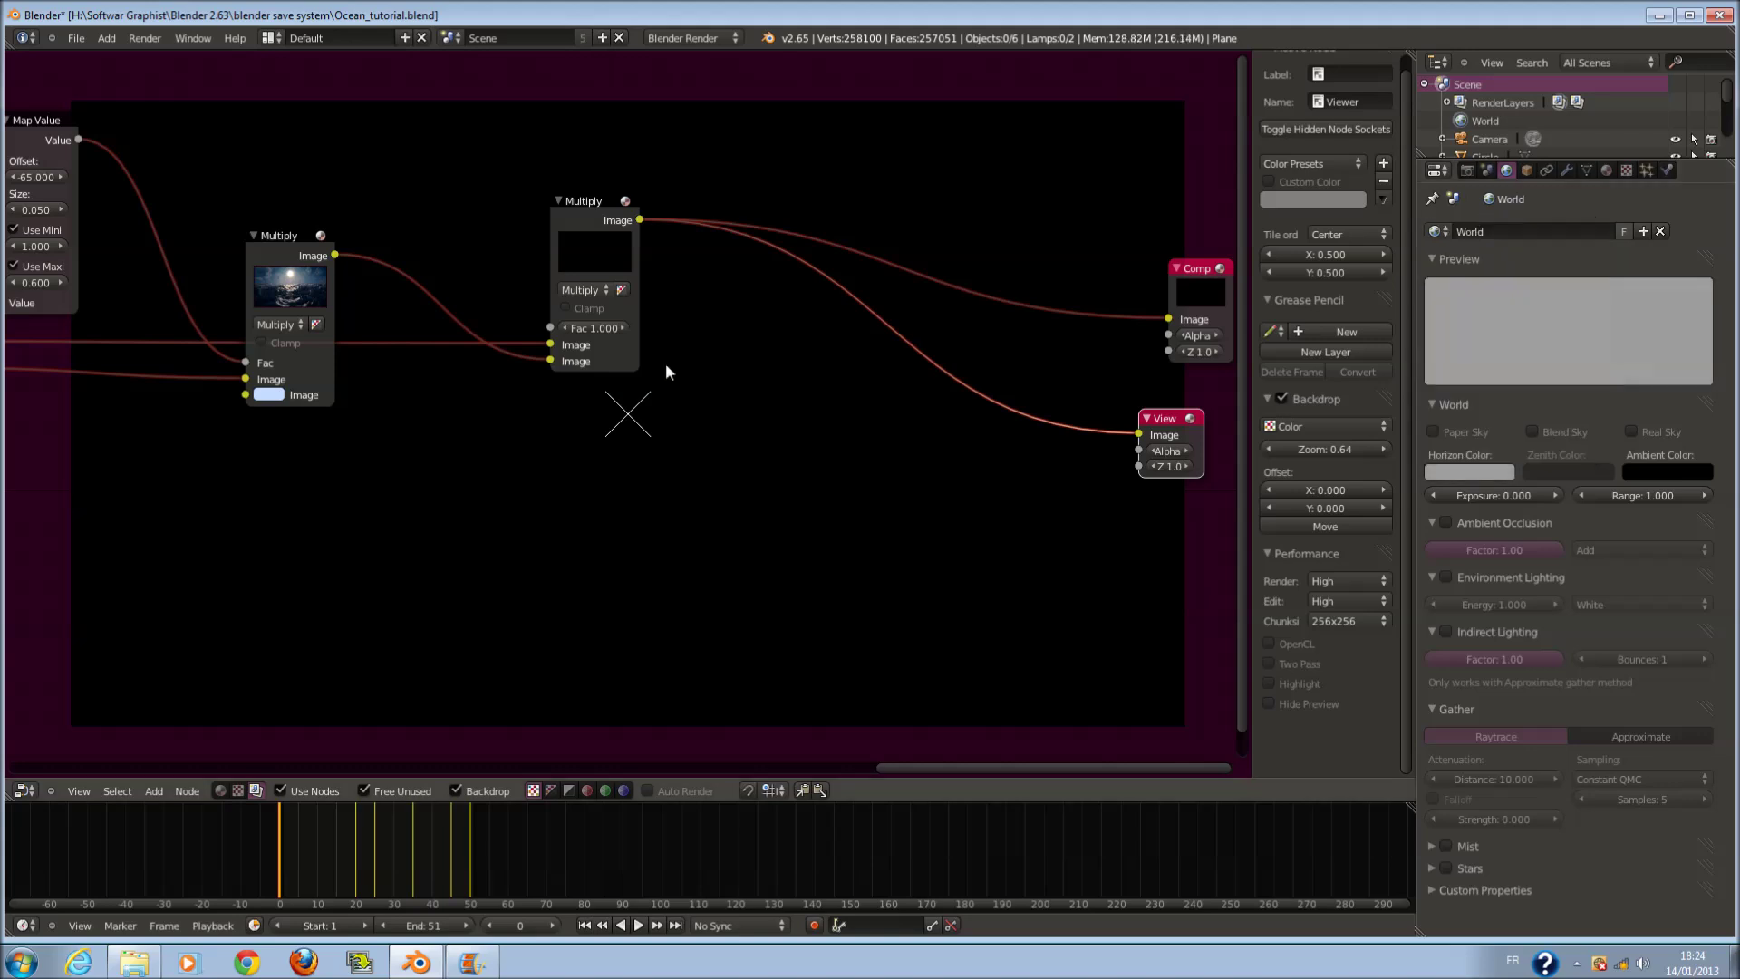
- Lower the last Multiply node slightly and reroute its second Image link into its Fac input
{"action": "scroll", "coordinate": [563, 504], "scroll_direction": "down", "scroll_amount": 4}
{"action": "scroll", "coordinate": [589, 472], "scroll_direction": "up", "scroll_amount": 3}
{"action": "left_click_drag", "start_coordinate": [608, 259], "coordinate": [598, 290]}
{"action": "left_click_drag", "start_coordinate": [544, 396], "coordinate": [548, 361]}
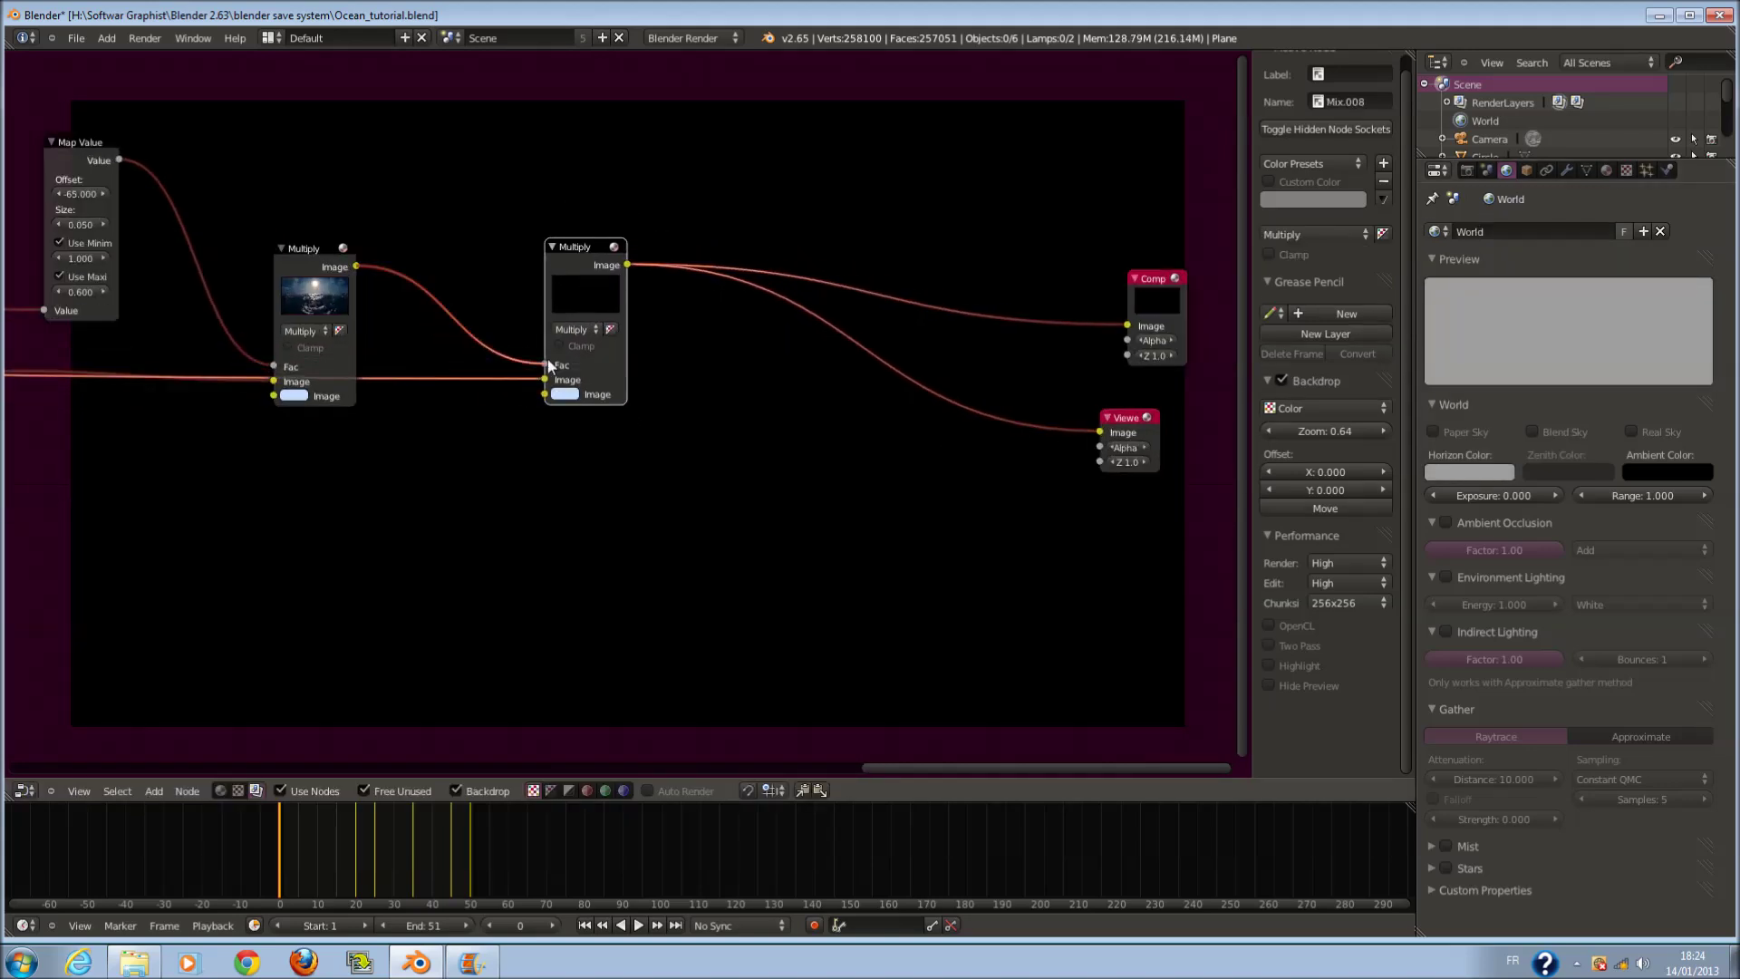
{"action": "scroll", "coordinate": [600, 383], "scroll_direction": "up", "scroll_amount": 2}
{"action": "scroll", "coordinate": [509, 348], "scroll_direction": "down", "scroll_amount": 2}
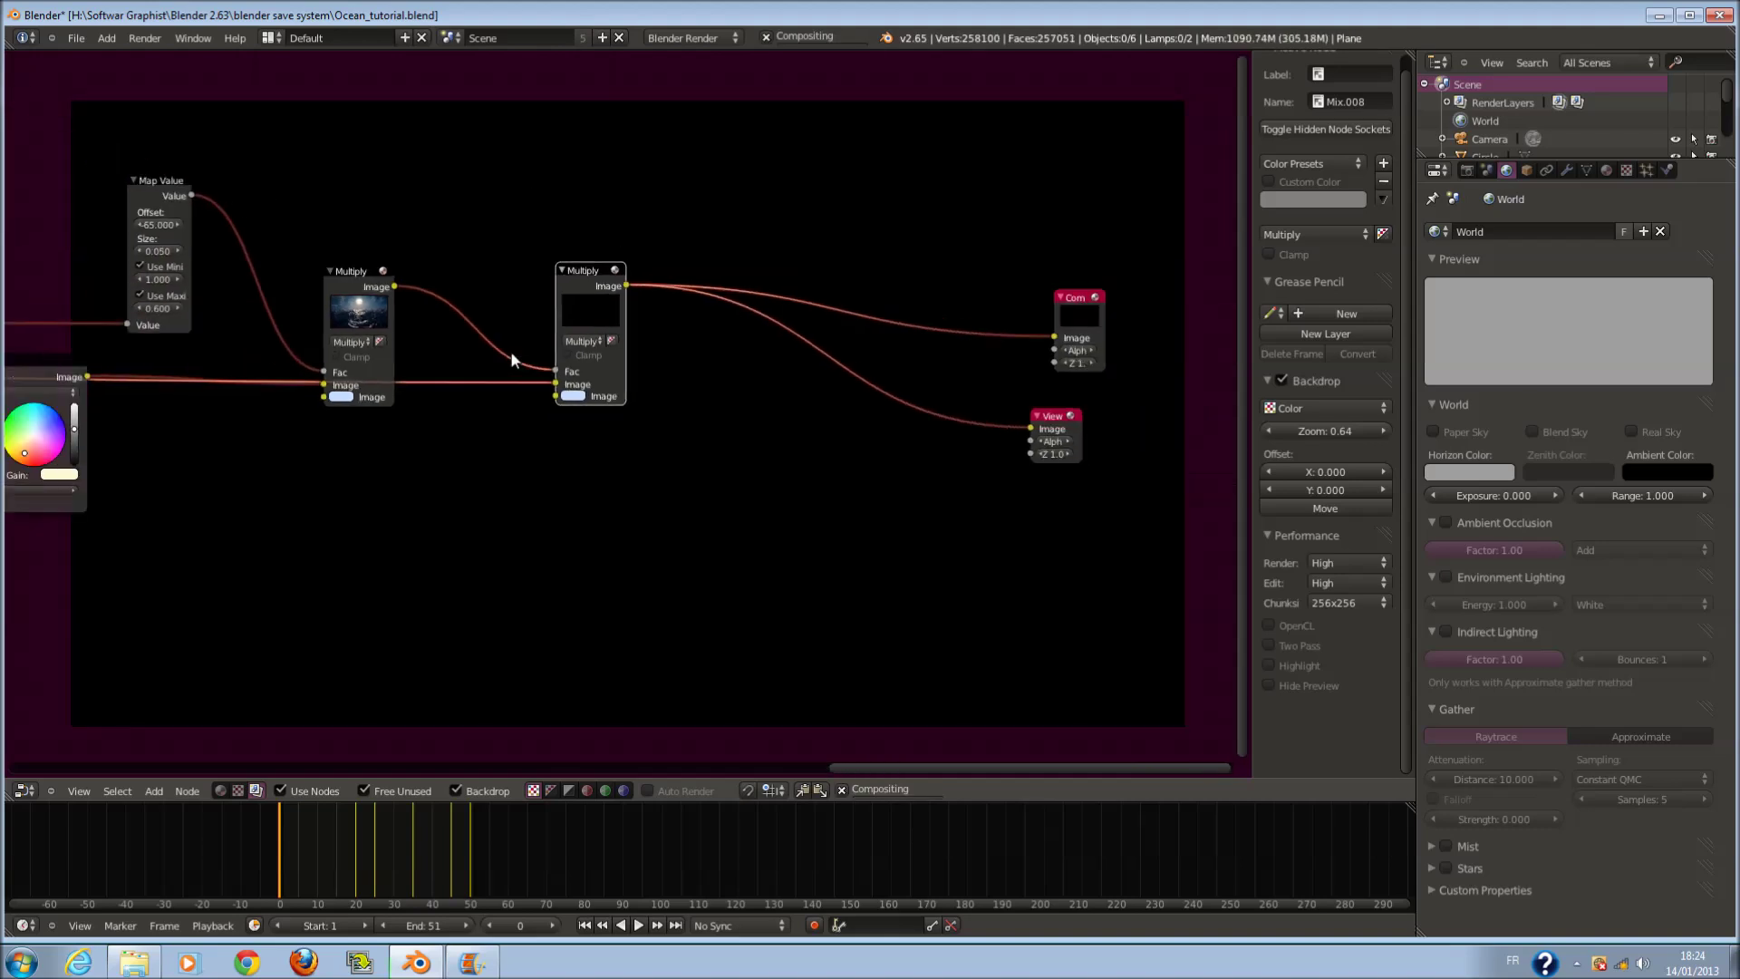
{"action": "scroll", "coordinate": [542, 360], "scroll_direction": "down", "scroll_amount": 1}
{"action": "middle_click_drag", "start_coordinate": [519, 371], "coordinate": [638, 371]}
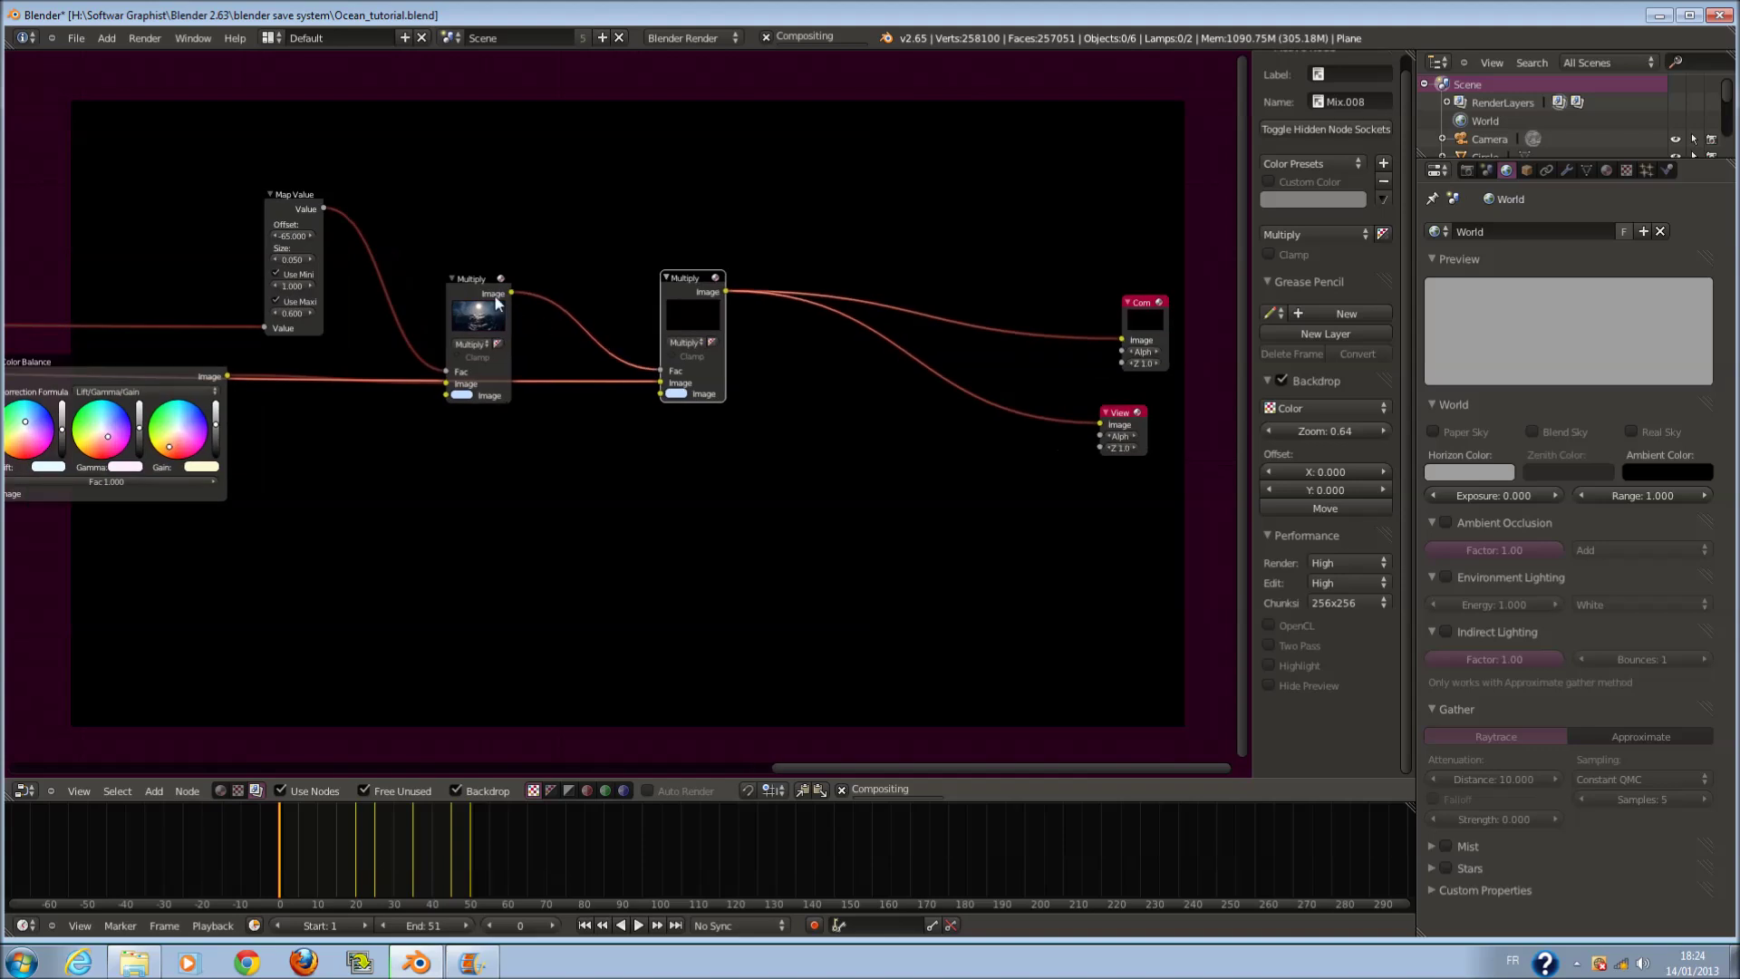
- Lower the preceding Multiply node slightly and move its link from the last Multiply's Fac to the first Image input
{"action": "mouse_move", "coordinate": [492, 287]}
{"action": "left_mouse_down"}
{"action": "mouse_move", "coordinate": [486, 238]}
{"action": "mouse_move", "coordinate": [500, 312]}
{"action": "left_mouse_up"}
{"action": "scroll", "coordinate": [668, 398], "scroll_direction": "up", "scroll_amount": 1}
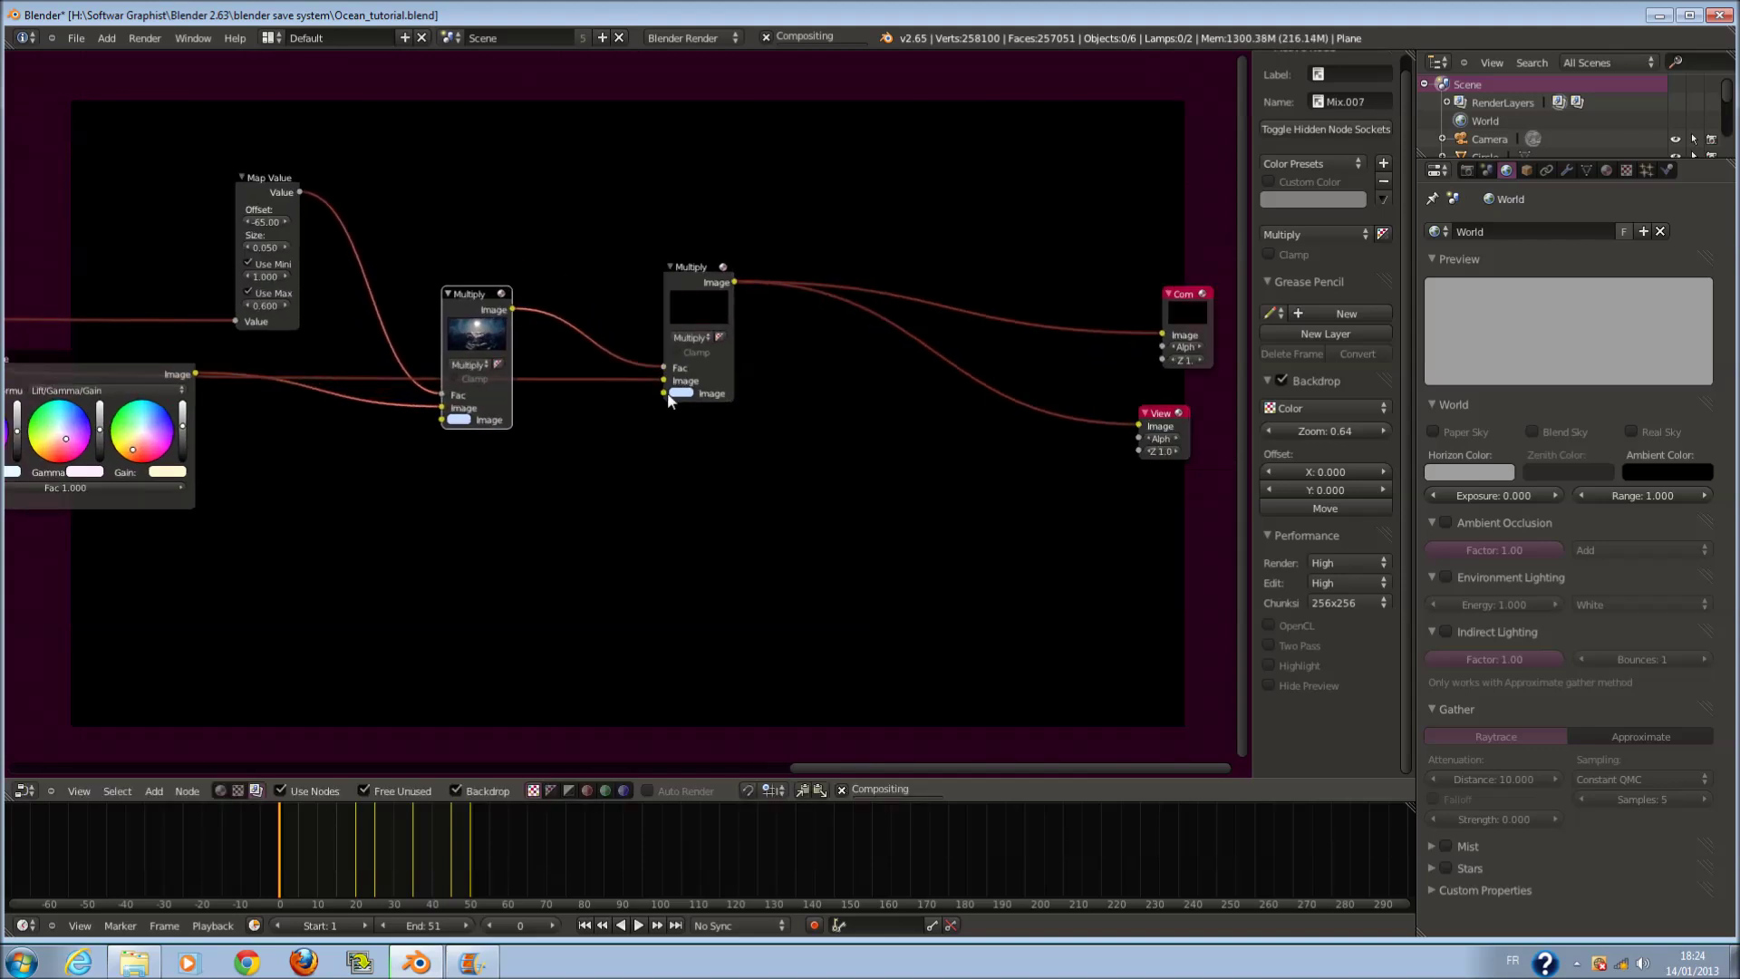
{"action": "scroll", "coordinate": [668, 400], "scroll_direction": "up", "scroll_amount": 1}
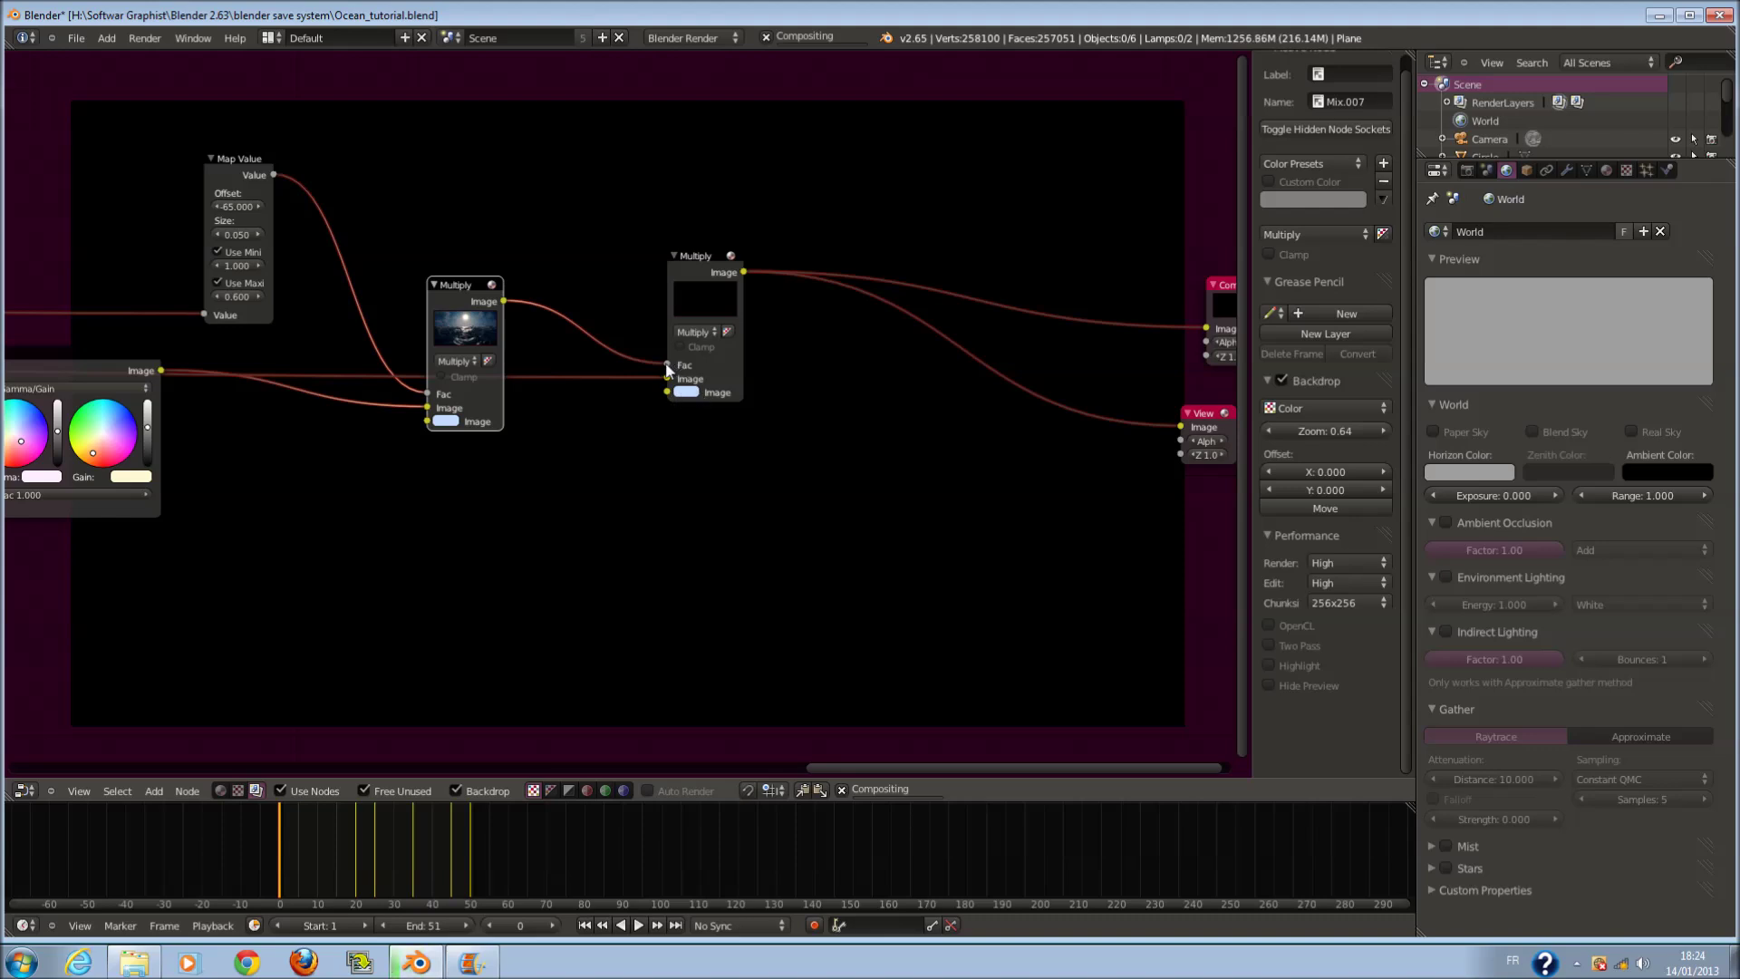
{"action": "left_click_drag", "start_coordinate": [667, 365], "coordinate": [668, 379]}
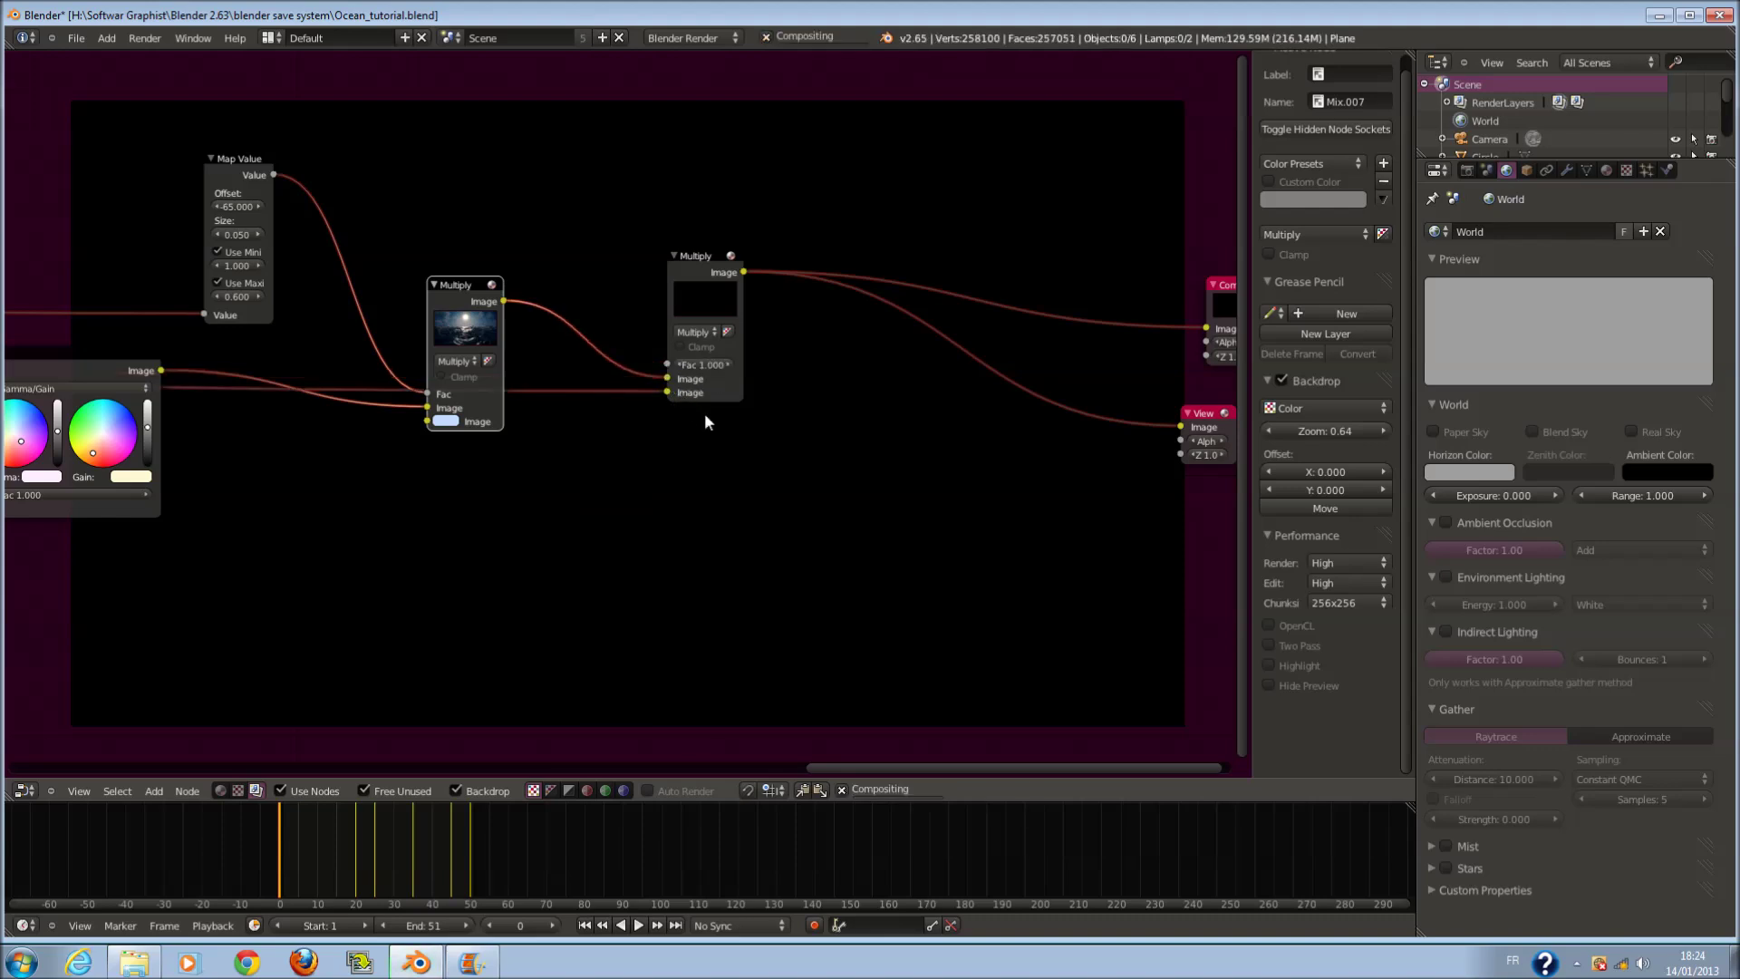
- Bypass the AO Multiply node by connecting the preceding Multiply's Image output directly to the Viewer and Composite nodes
{"action": "scroll", "coordinate": [704, 411], "scroll_direction": "down", "scroll_amount": 3}
{"action": "scroll", "coordinate": [589, 380], "scroll_direction": "up", "scroll_amount": 1}
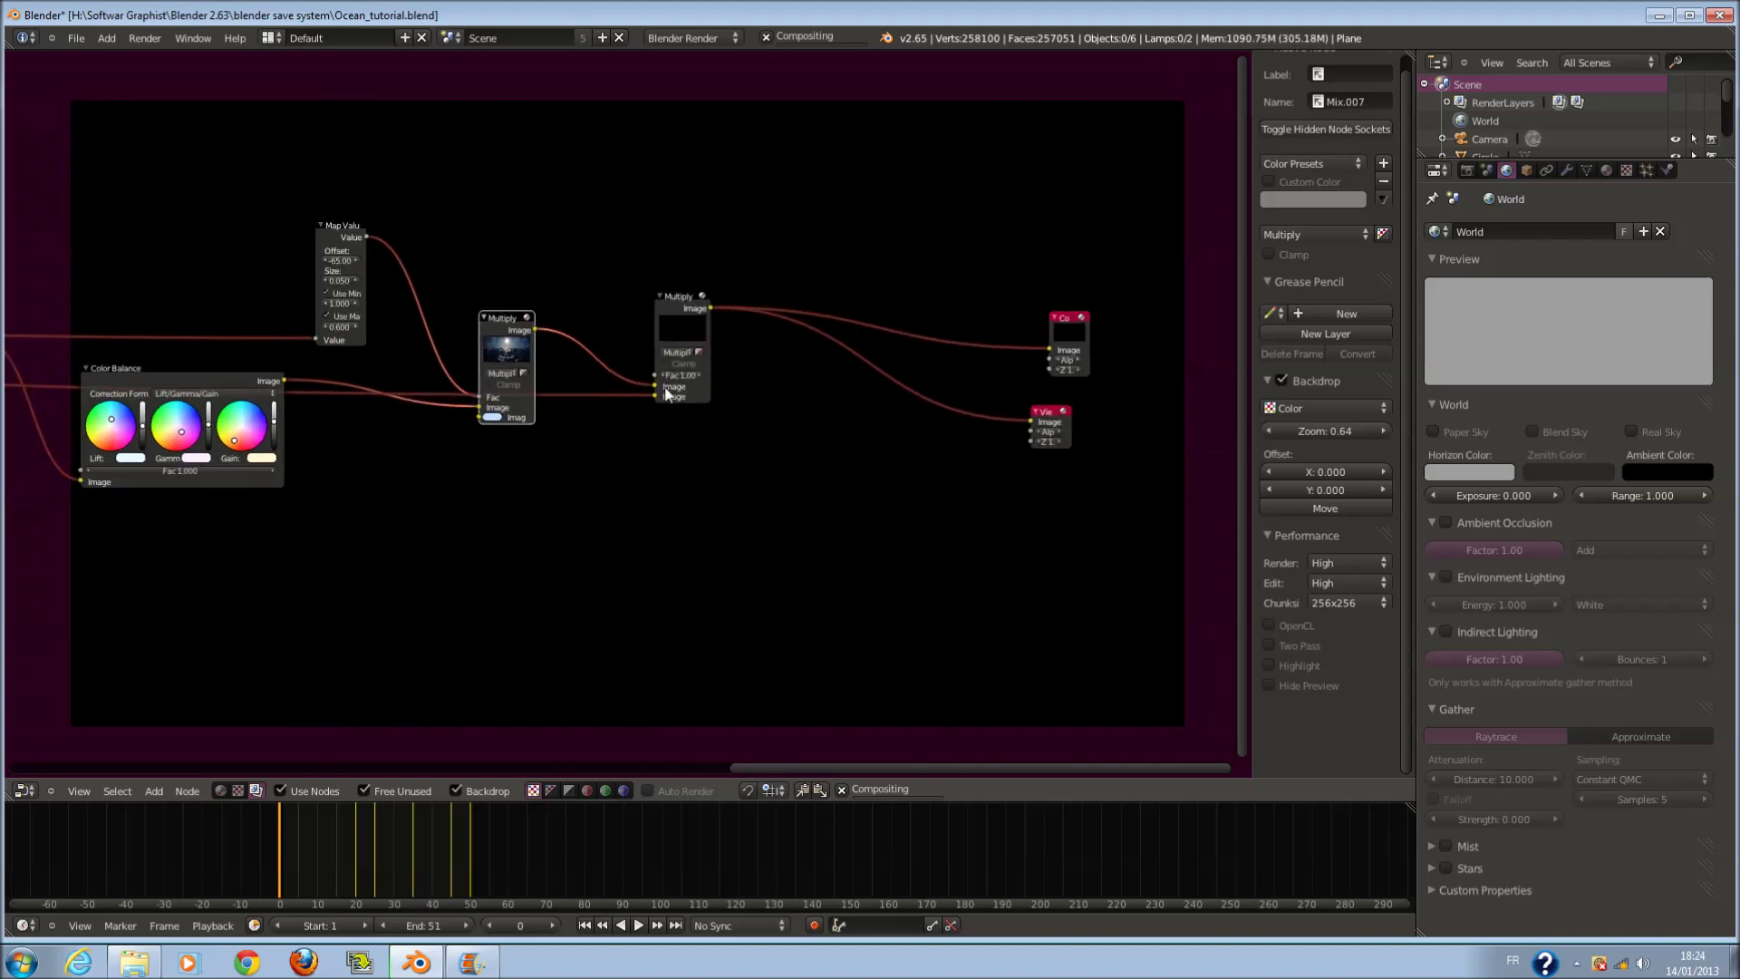
{"action": "left_click_drag", "start_coordinate": [664, 389], "coordinate": [1033, 423]}
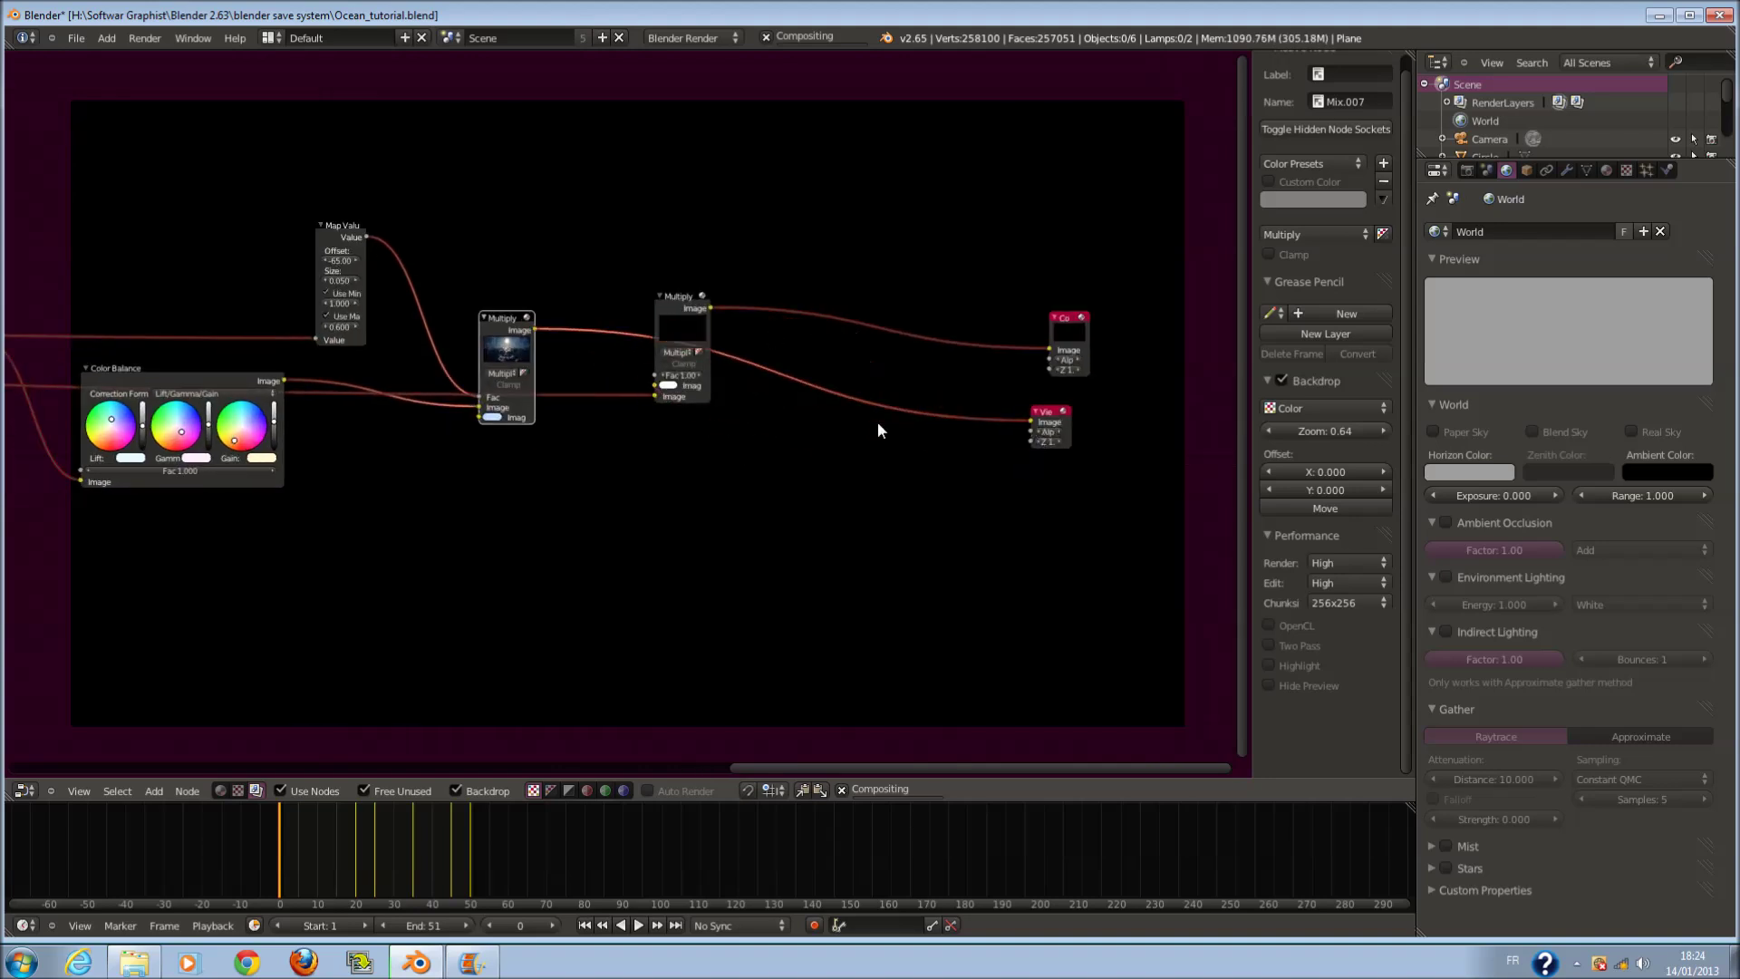
{"action": "left_click_drag", "start_coordinate": [532, 330], "coordinate": [1038, 349]}
- Move the bypassed AO Multiply node directly beneath the other Multiply node
{"action": "scroll", "coordinate": [607, 385], "scroll_direction": "down", "scroll_amount": 2}
{"action": "scroll", "coordinate": [634, 391], "scroll_direction": "up", "scroll_amount": 1}
{"action": "scroll", "coordinate": [655, 374], "scroll_direction": "up", "scroll_amount": 1}
{"action": "left_click_drag", "start_coordinate": [666, 358], "coordinate": [501, 489]}
- Review the node tree from the Render Layers nodes and their passes through to the output nodes
{"action": "scroll", "coordinate": [471, 488], "scroll_direction": "down", "scroll_amount": 2}
{"action": "middle_click_drag", "start_coordinate": [412, 481], "coordinate": [1146, 436]}
{"action": "scroll", "coordinate": [816, 428], "scroll_direction": "down", "scroll_amount": 1}
{"action": "scroll", "coordinate": [390, 399], "scroll_direction": "up", "scroll_amount": 1}
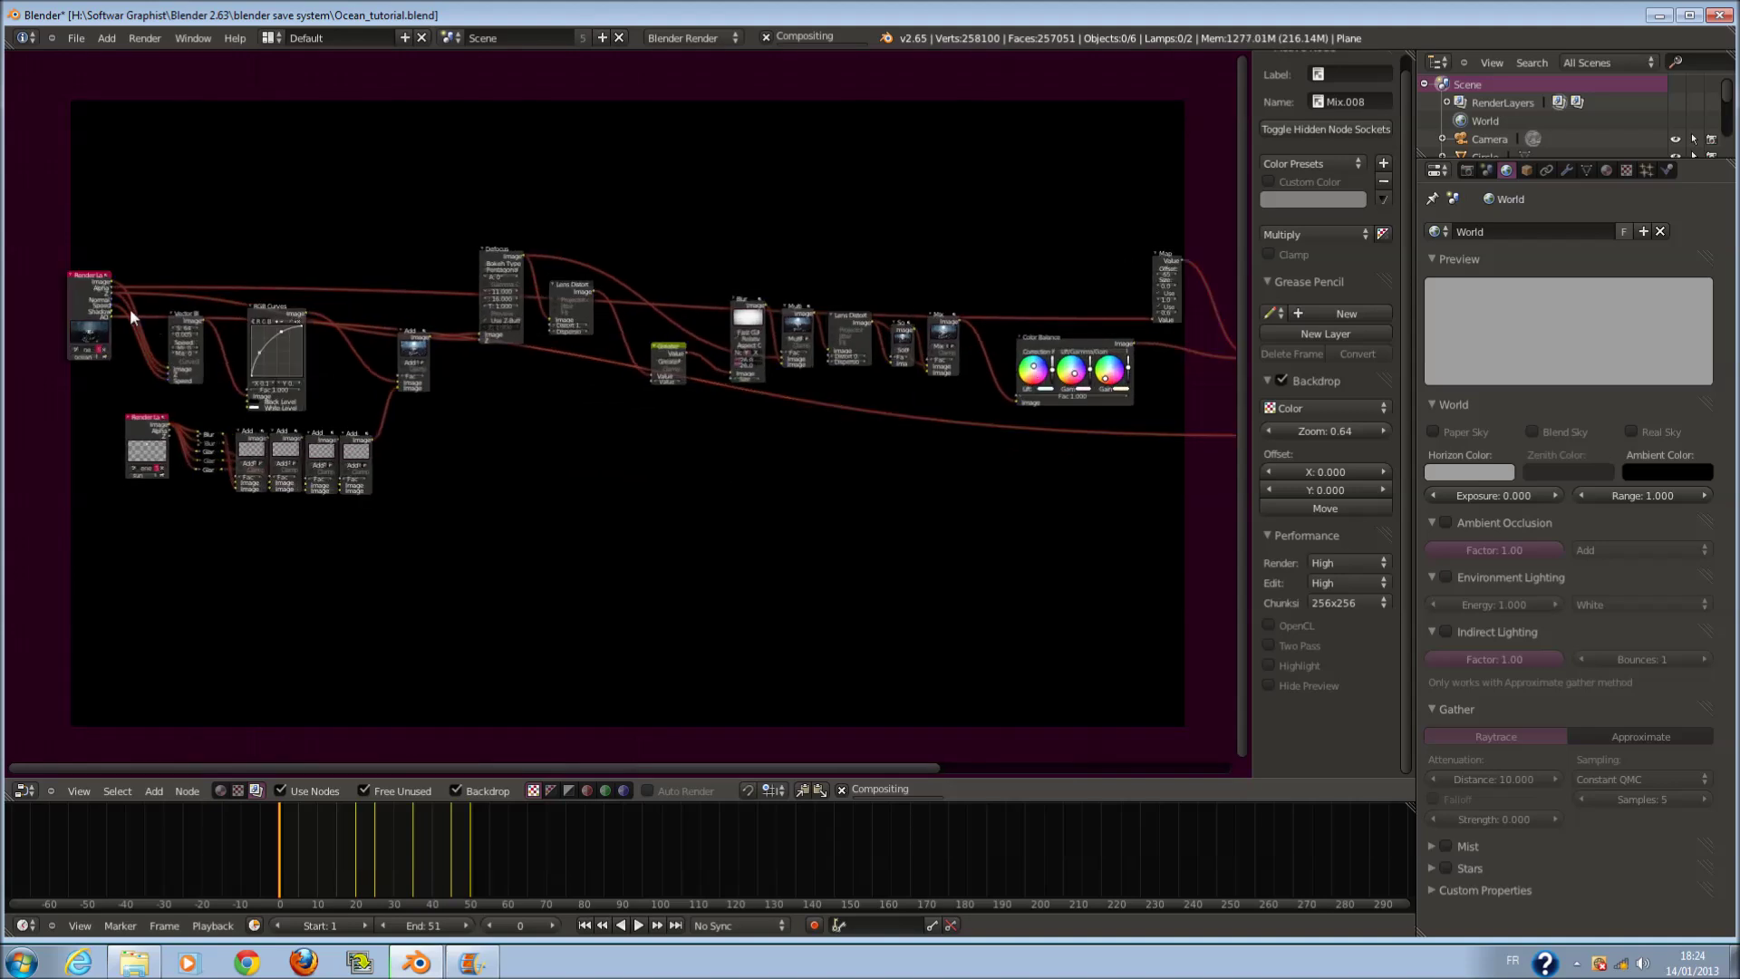
{"action": "middle_click_drag", "start_coordinate": [621, 407], "coordinate": [300, 409]}
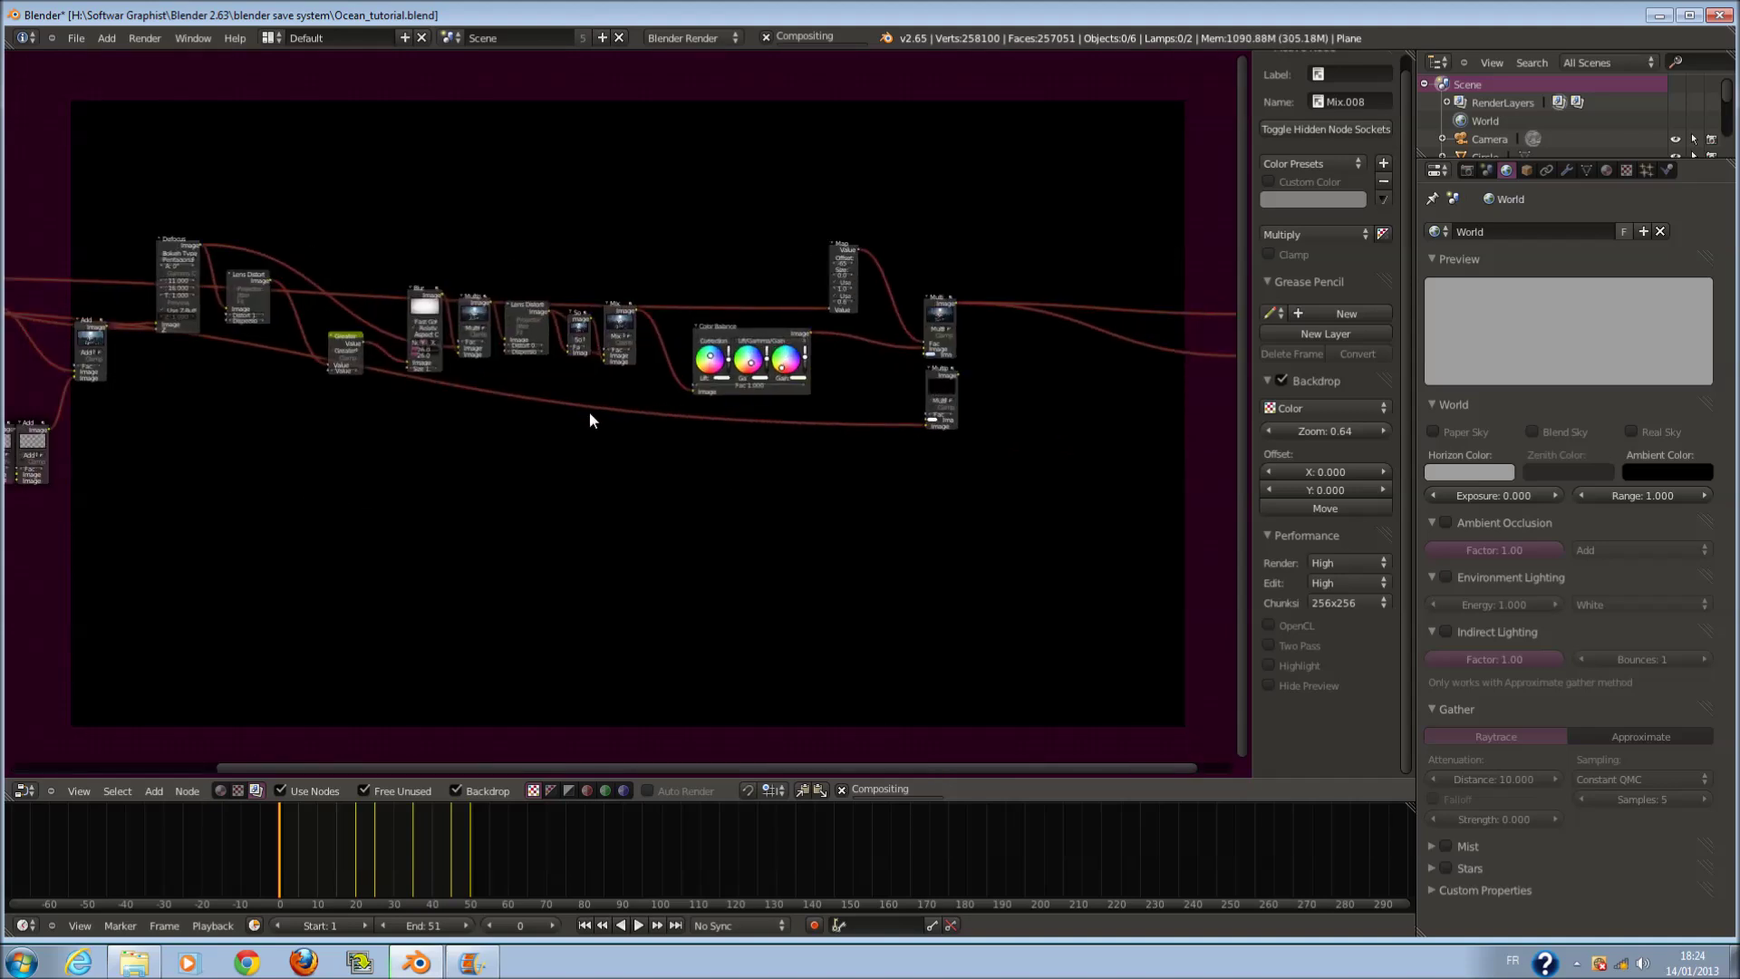
{"action": "scroll", "coordinate": [589, 420], "scroll_direction": "down", "scroll_amount": 2}
{"action": "middle_click_drag", "start_coordinate": [506, 420], "coordinate": [582, 431]}
{"action": "scroll", "coordinate": [579, 431], "scroll_direction": "up", "scroll_amount": 1}
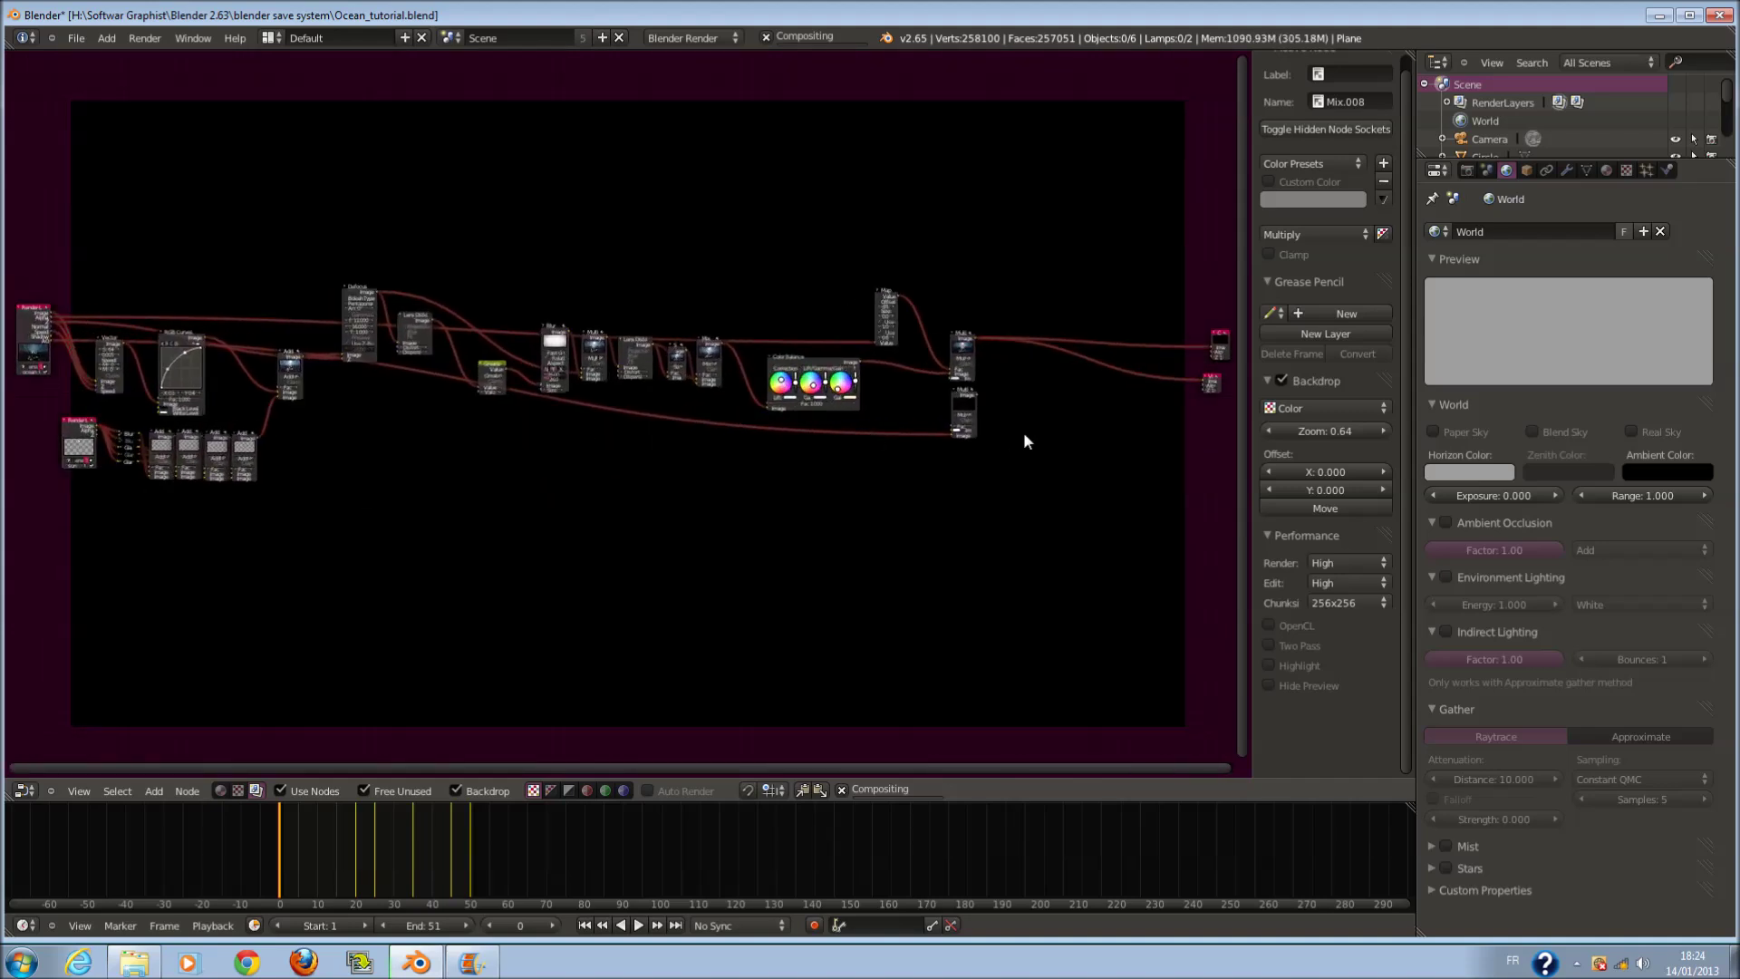
{"action": "middle_click_drag", "start_coordinate": [310, 465], "coordinate": [660, 439]}
{"action": "scroll", "coordinate": [311, 350], "scroll_direction": "up", "scroll_amount": 2}
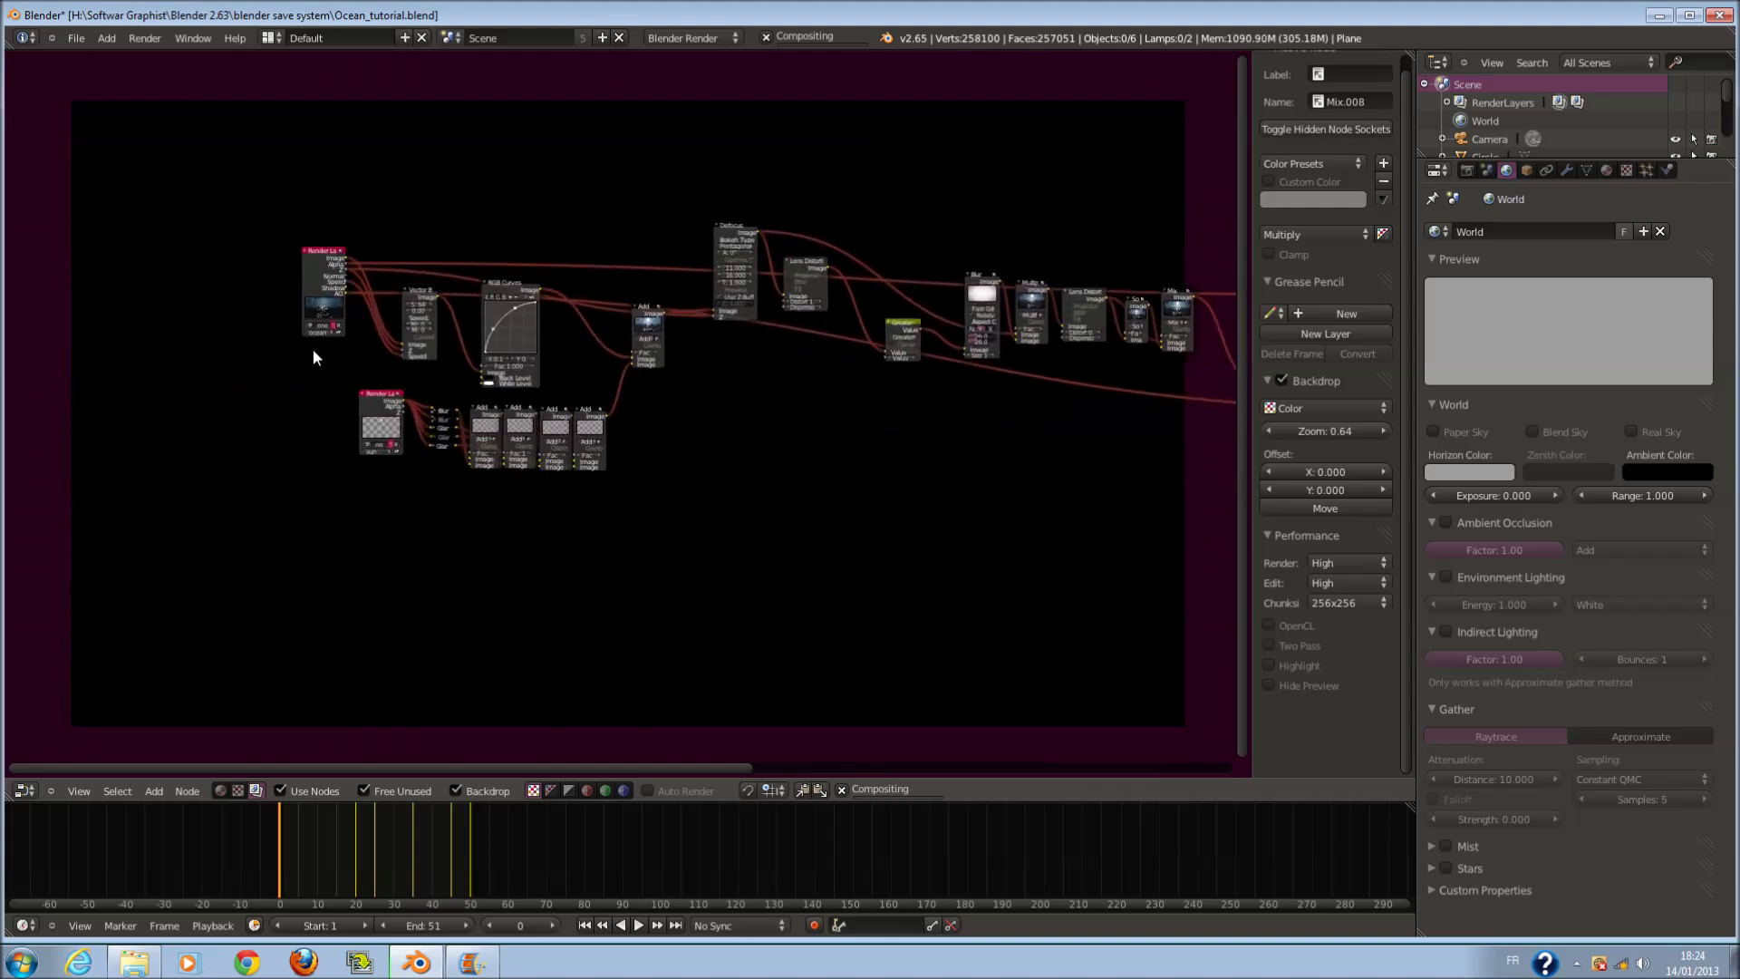
{"action": "middle_click_drag", "start_coordinate": [580, 333], "coordinate": [478, 341]}
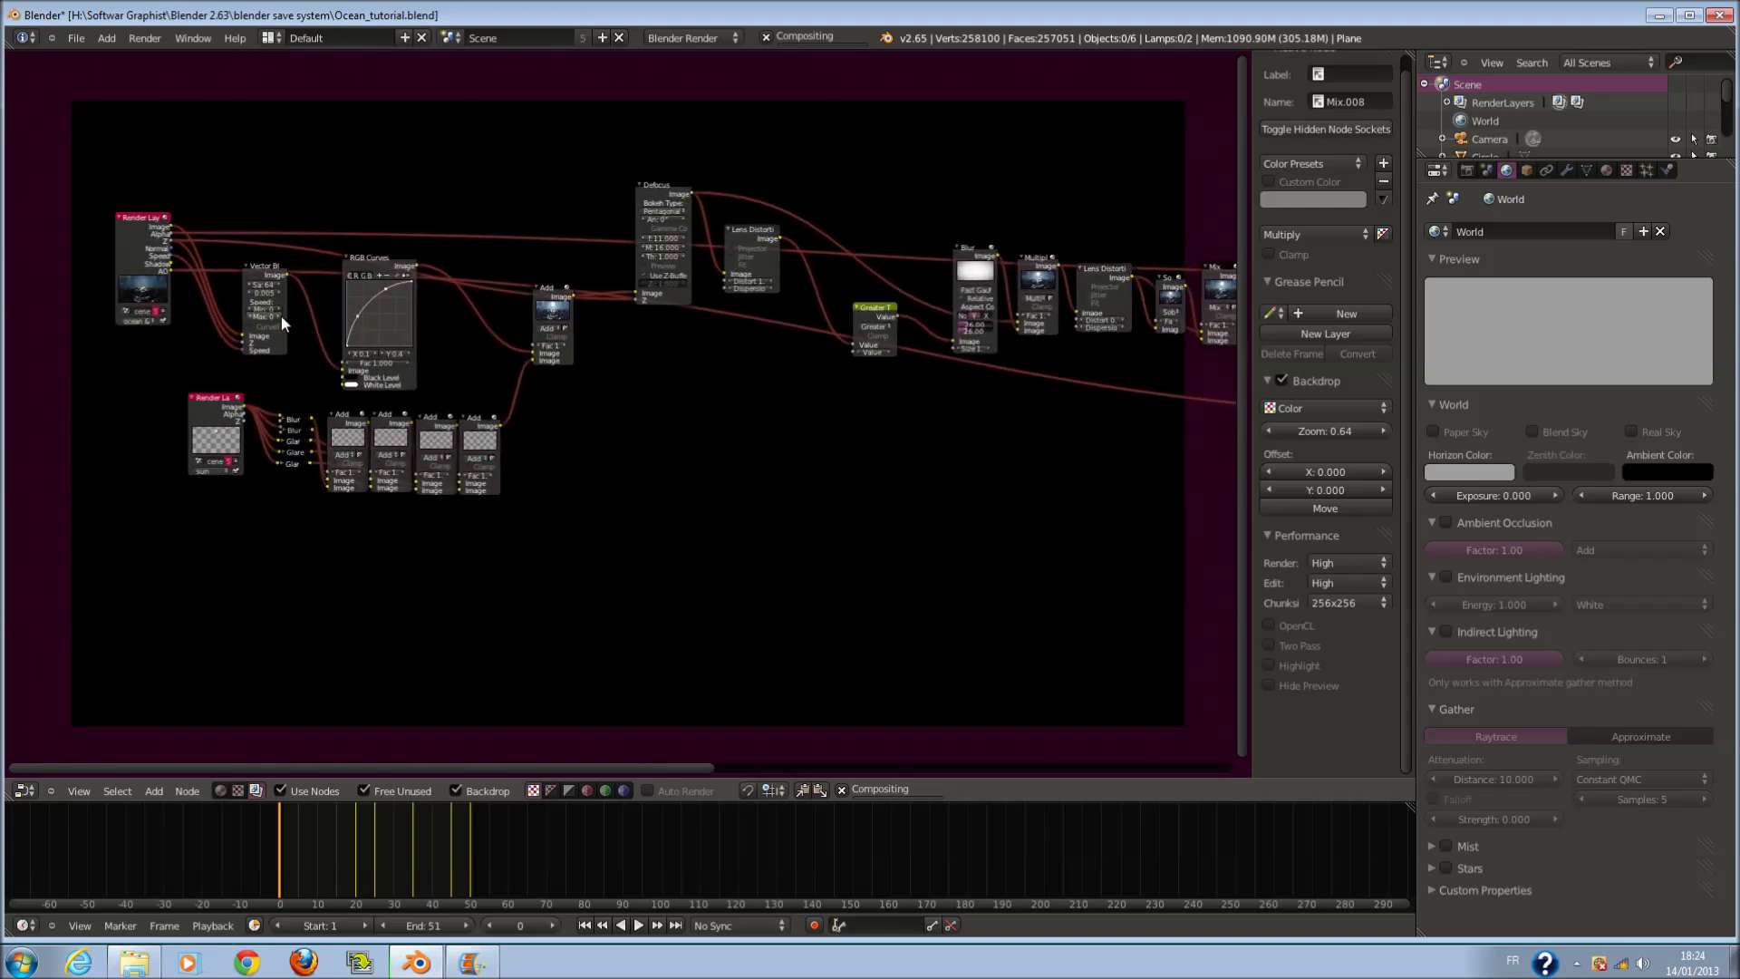
{"action": "scroll", "coordinate": [280, 317], "scroll_direction": "up", "scroll_amount": 1}
{"action": "scroll", "coordinate": [280, 314], "scroll_direction": "down", "scroll_amount": 2}
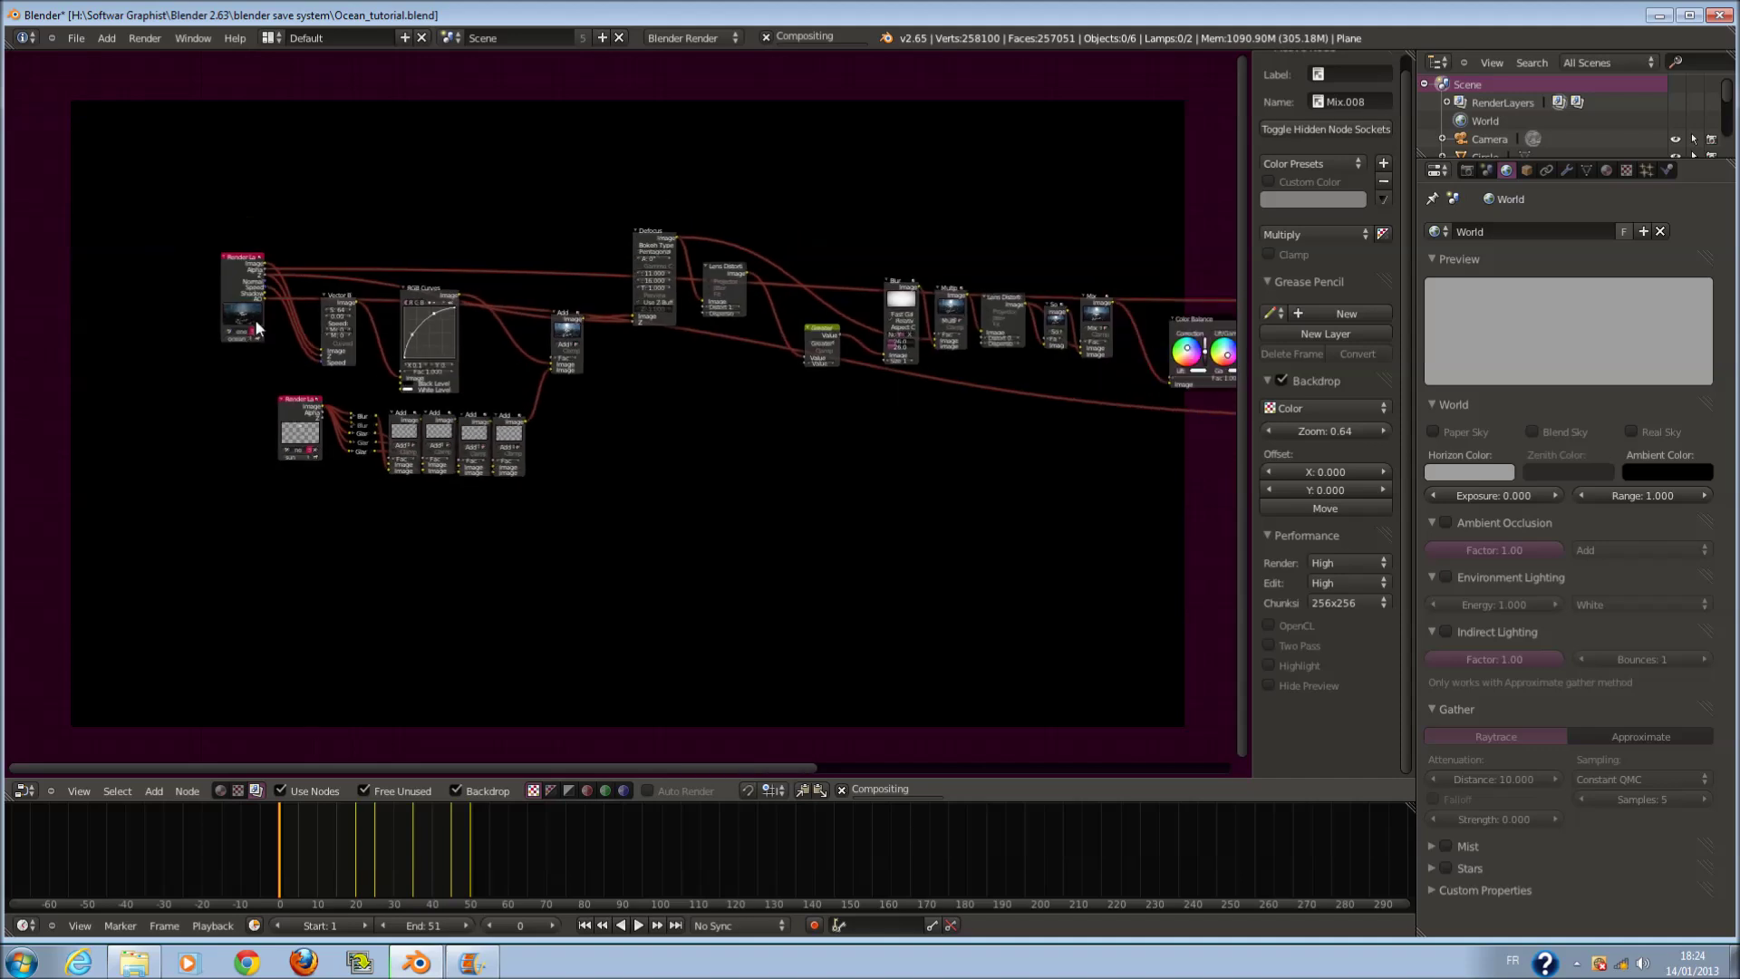
{"action": "scroll", "coordinate": [454, 341], "scroll_direction": "down", "scroll_amount": 2}
{"action": "middle_click_drag", "start_coordinate": [752, 403], "coordinate": [601, 381]}
{"action": "scroll", "coordinate": [815, 378], "scroll_direction": "up", "scroll_amount": 1}
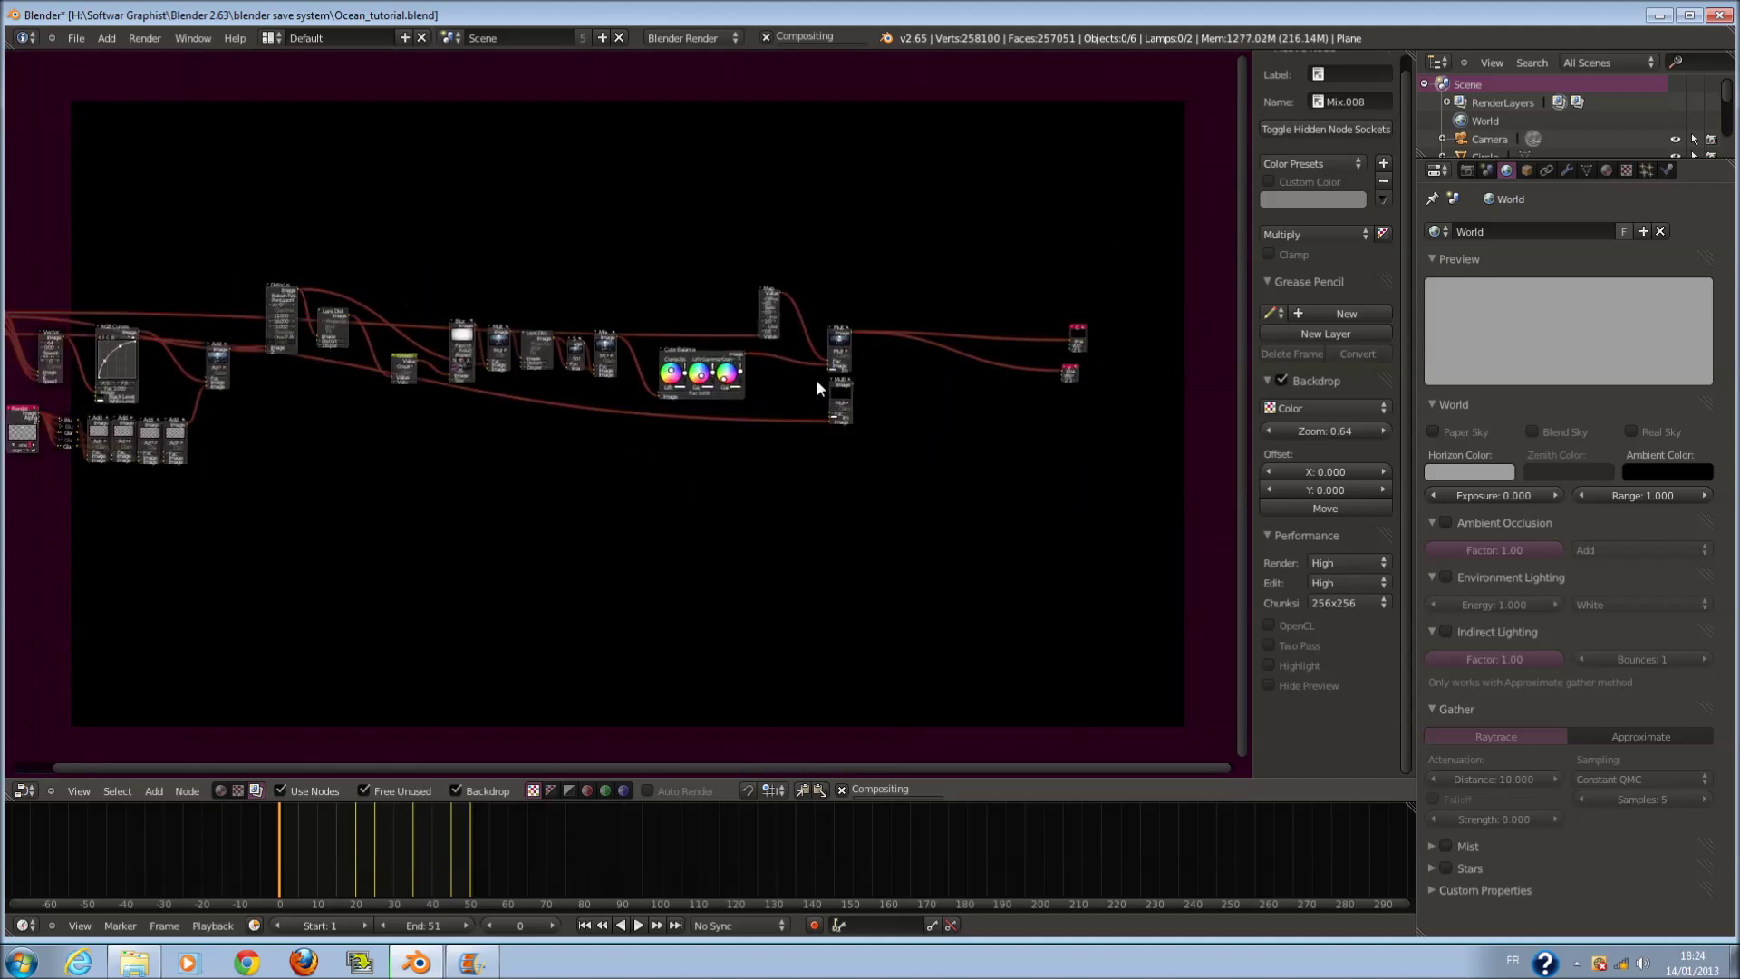
- Add a Normal vector node and place it above the two stacked Multiply nodes
{"action": "scroll", "coordinate": [829, 378], "scroll_direction": "up", "scroll_amount": 1}
{"action": "key", "text": "shift+a"}
{"action": "mouse_move", "coordinate": [840, 377]}
{"action": "mouse_move", "coordinate": [834, 414]}
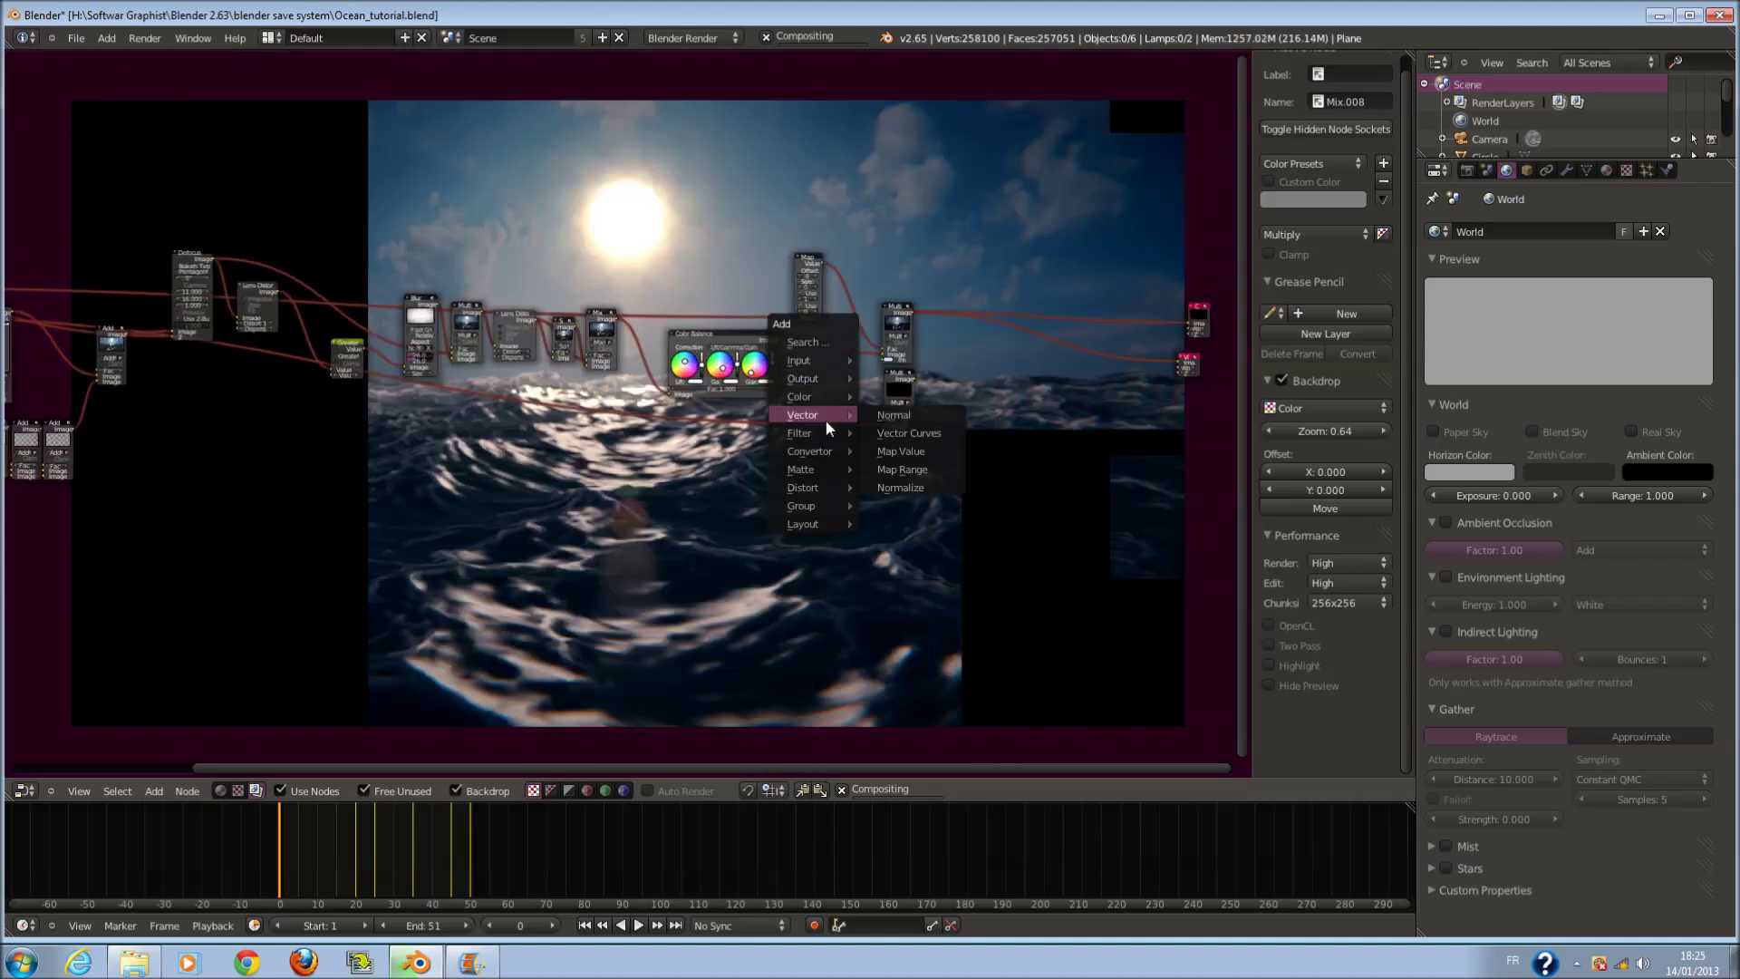
{"action": "left_click", "coordinate": [955, 415]}
{"action": "scroll", "coordinate": [1018, 415], "scroll_direction": "up", "scroll_amount": 2}
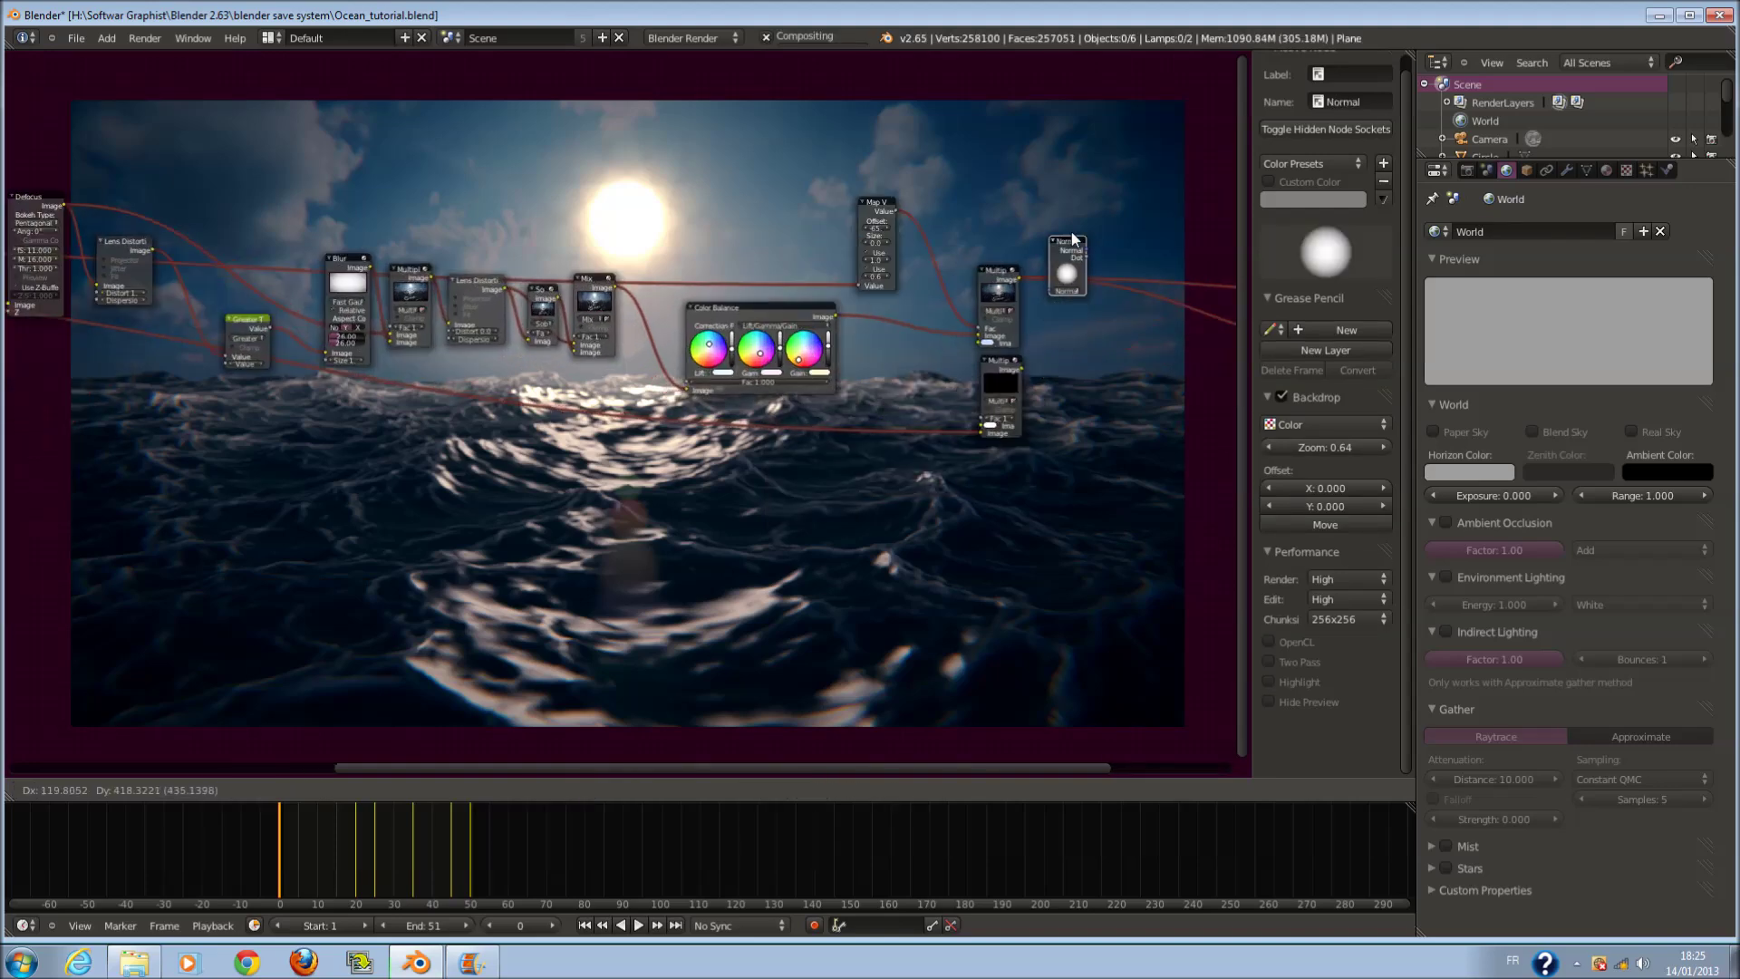
{"action": "left_click", "coordinate": [1063, 194]}
- Connect the ocean & ciel render layer's Normal output to the Normal node's input
{"action": "scroll", "coordinate": [1063, 194], "scroll_direction": "down", "scroll_amount": 4}
{"action": "scroll", "coordinate": [113, 272], "scroll_direction": "down", "scroll_amount": 2}
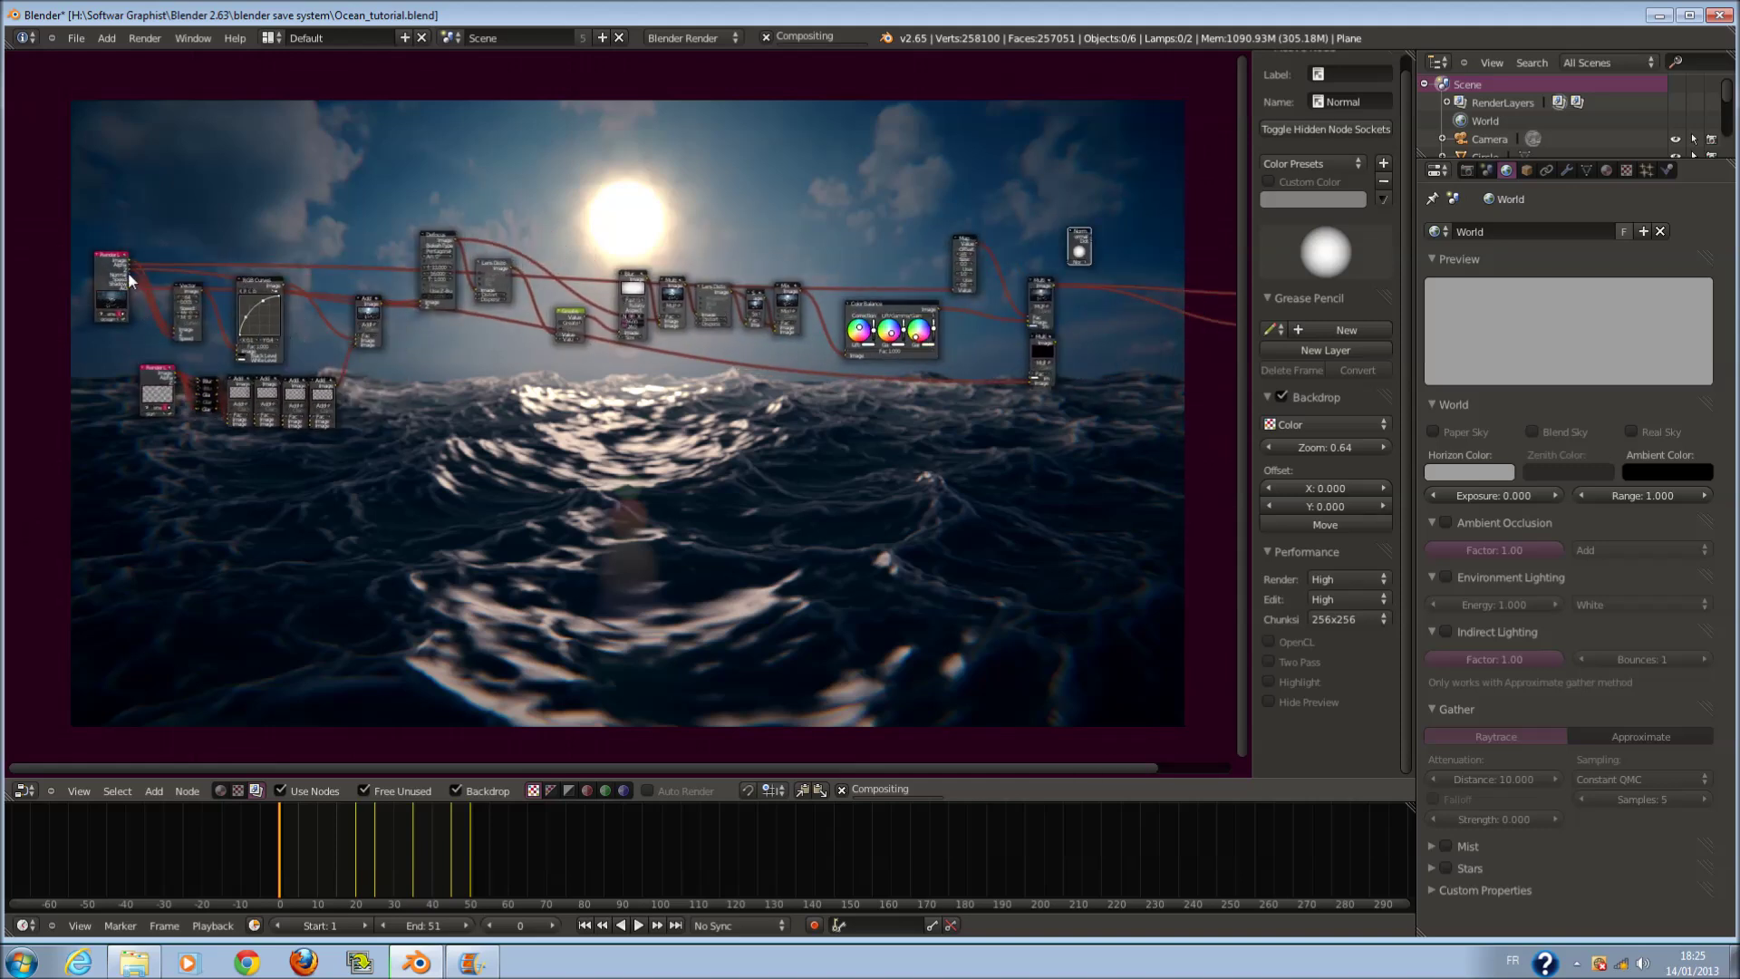
{"action": "right_click", "coordinate": [129, 281]}
{"action": "scroll", "coordinate": [1073, 263], "scroll_direction": "up", "scroll_amount": 1}
{"action": "scroll", "coordinate": [1109, 308], "scroll_direction": "up", "scroll_amount": 3}
{"action": "middle_click_drag", "start_coordinate": [1109, 308], "coordinate": [603, 466]}
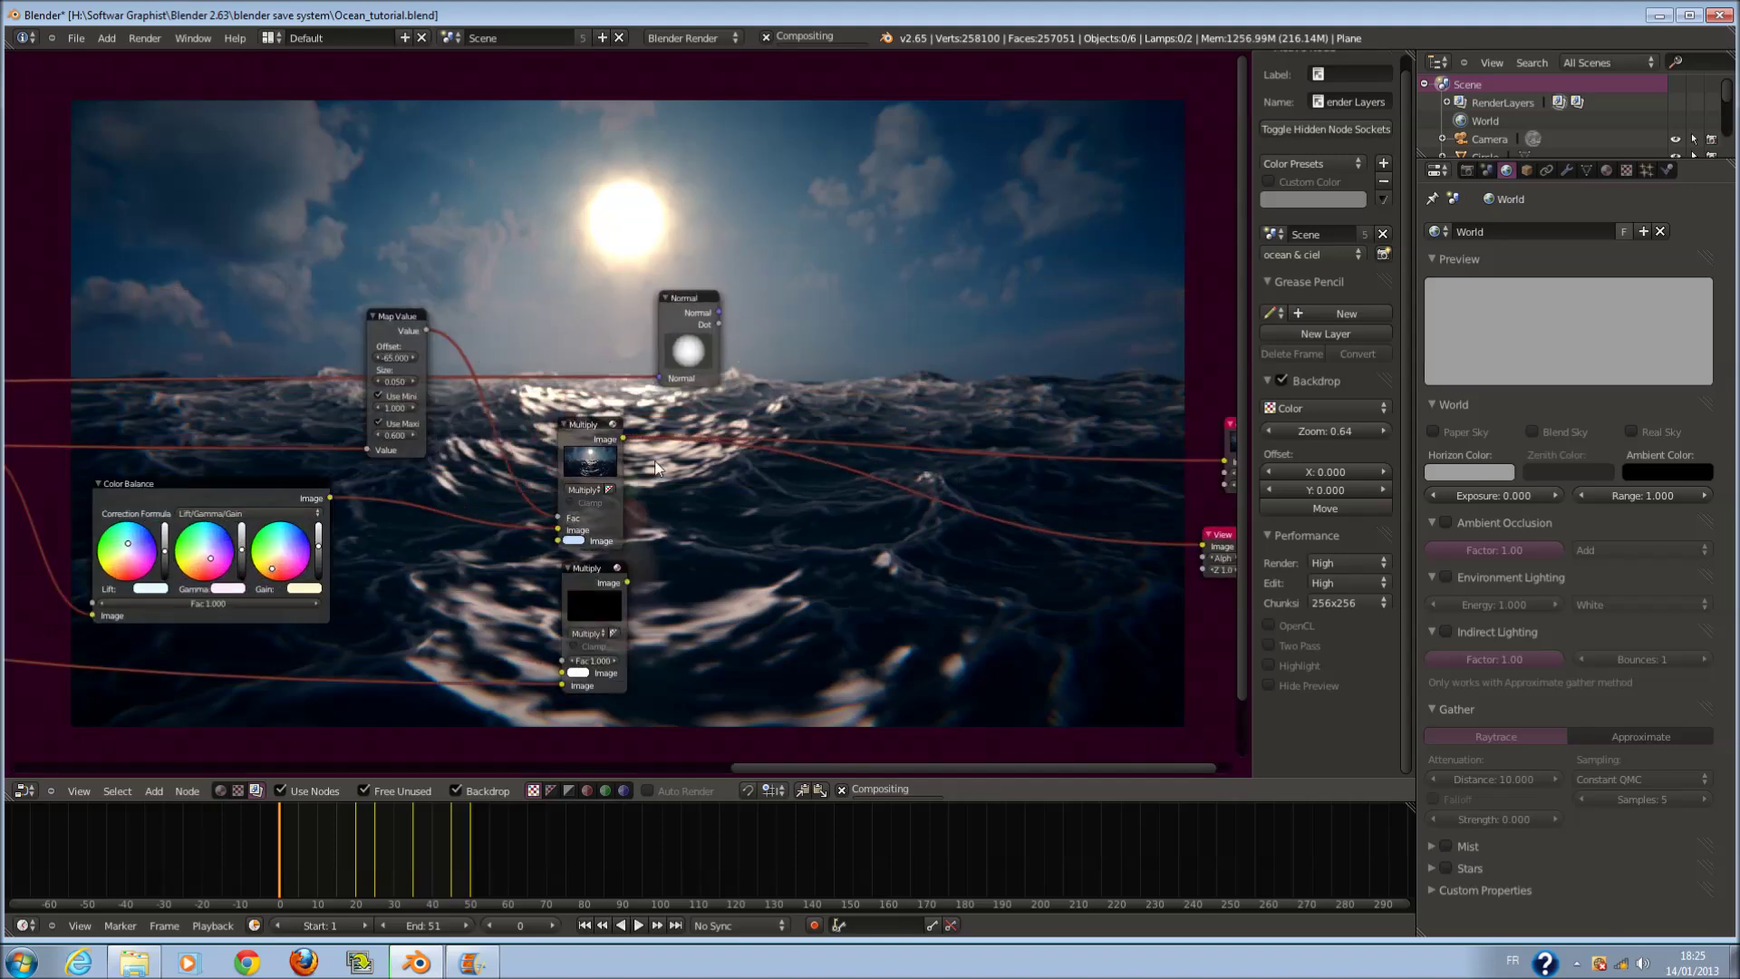
- Duplicate the upper Multiply node before the output nodes and link the Normal node's Normal output to its first Image input
{"action": "right_click", "coordinate": [597, 446]}
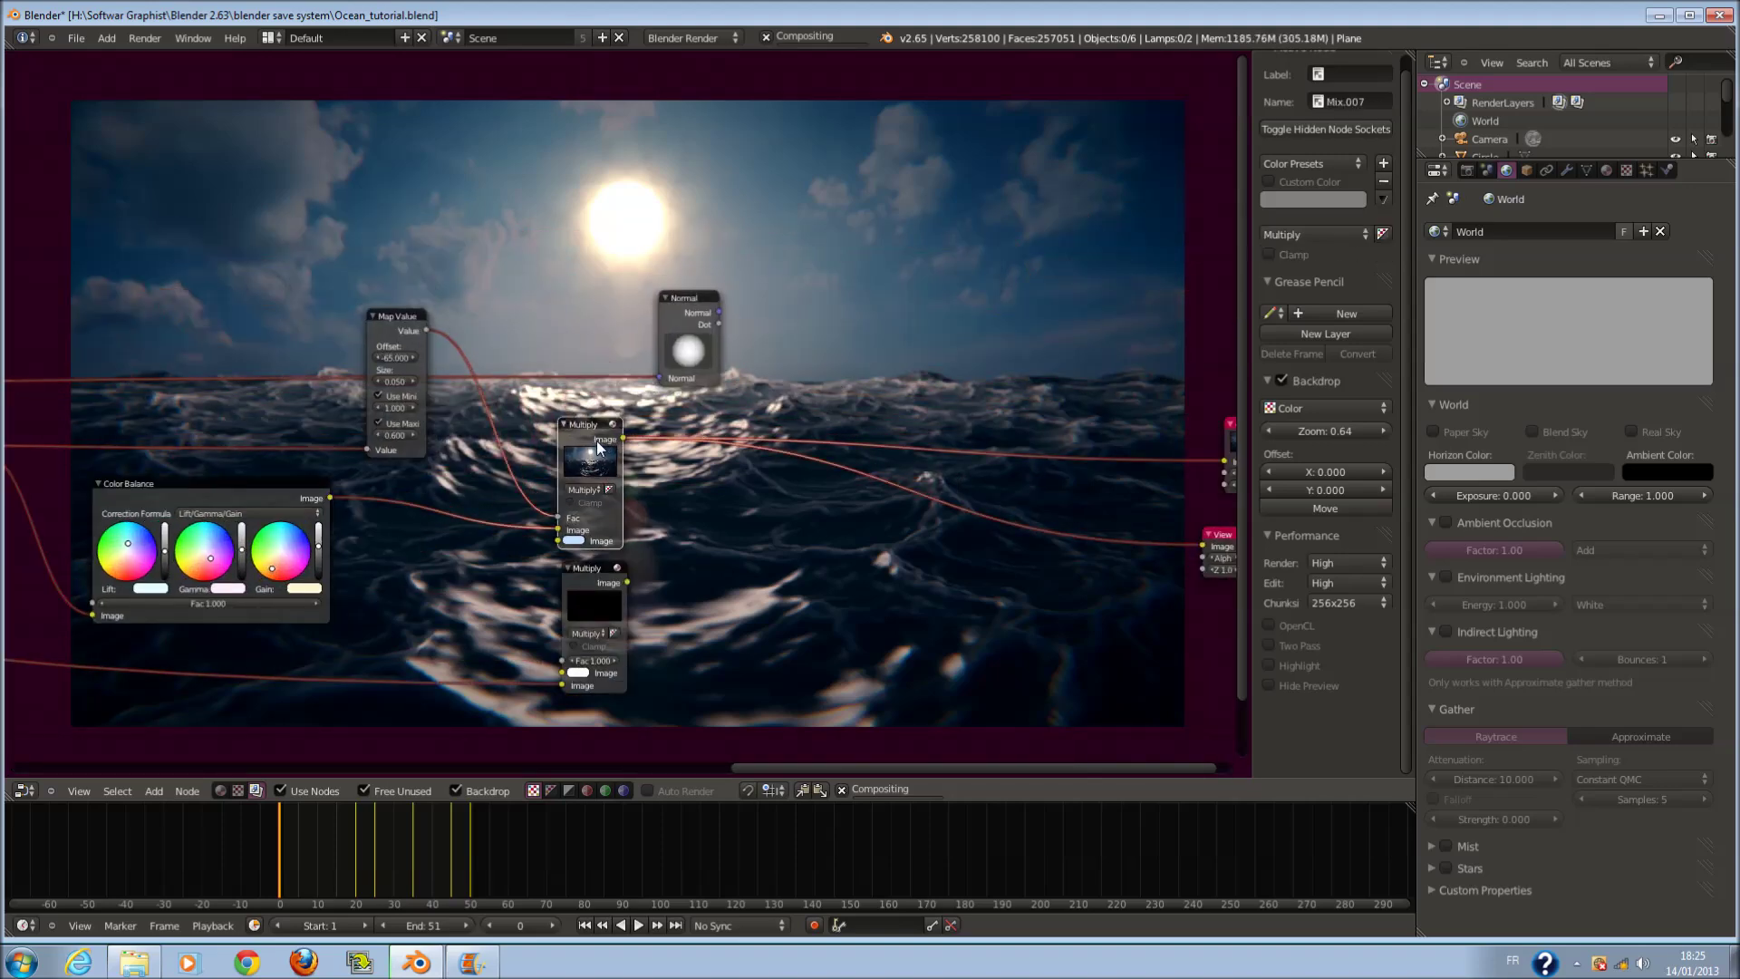
{"action": "key", "text": "shift+d"}
{"action": "left_click", "coordinate": [878, 466]}
{"action": "left_click_drag", "start_coordinate": [720, 312], "coordinate": [853, 574]}
- Connect the new Multiply node's output to the Composite node and place the Viewer node beneath it
{"action": "left_click_drag", "start_coordinate": [904, 473], "coordinate": [1057, 331]}
{"action": "left_click_drag", "start_coordinate": [1214, 542], "coordinate": [1096, 512]}
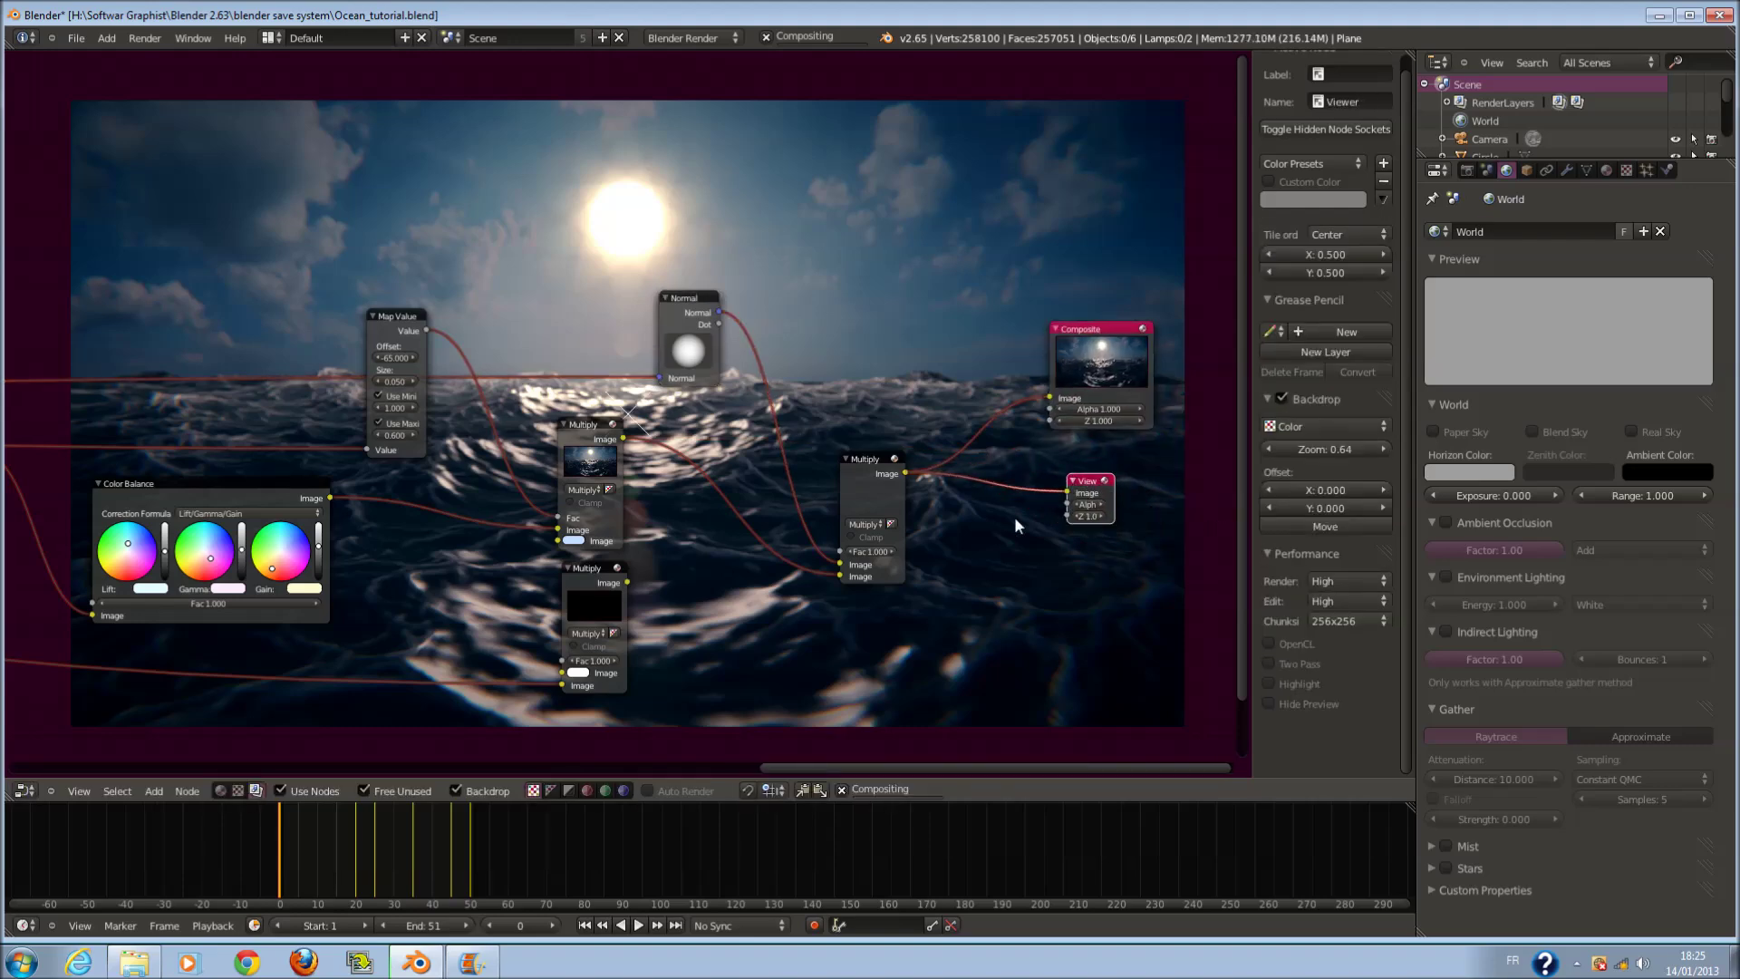
- Examine the Normal node's links into the new Multiply node and the composited result in the backdrop
{"action": "scroll", "coordinate": [878, 483], "scroll_direction": "up", "scroll_amount": 2}
{"action": "middle_click_drag", "start_coordinate": [878, 483], "coordinate": [869, 473]}
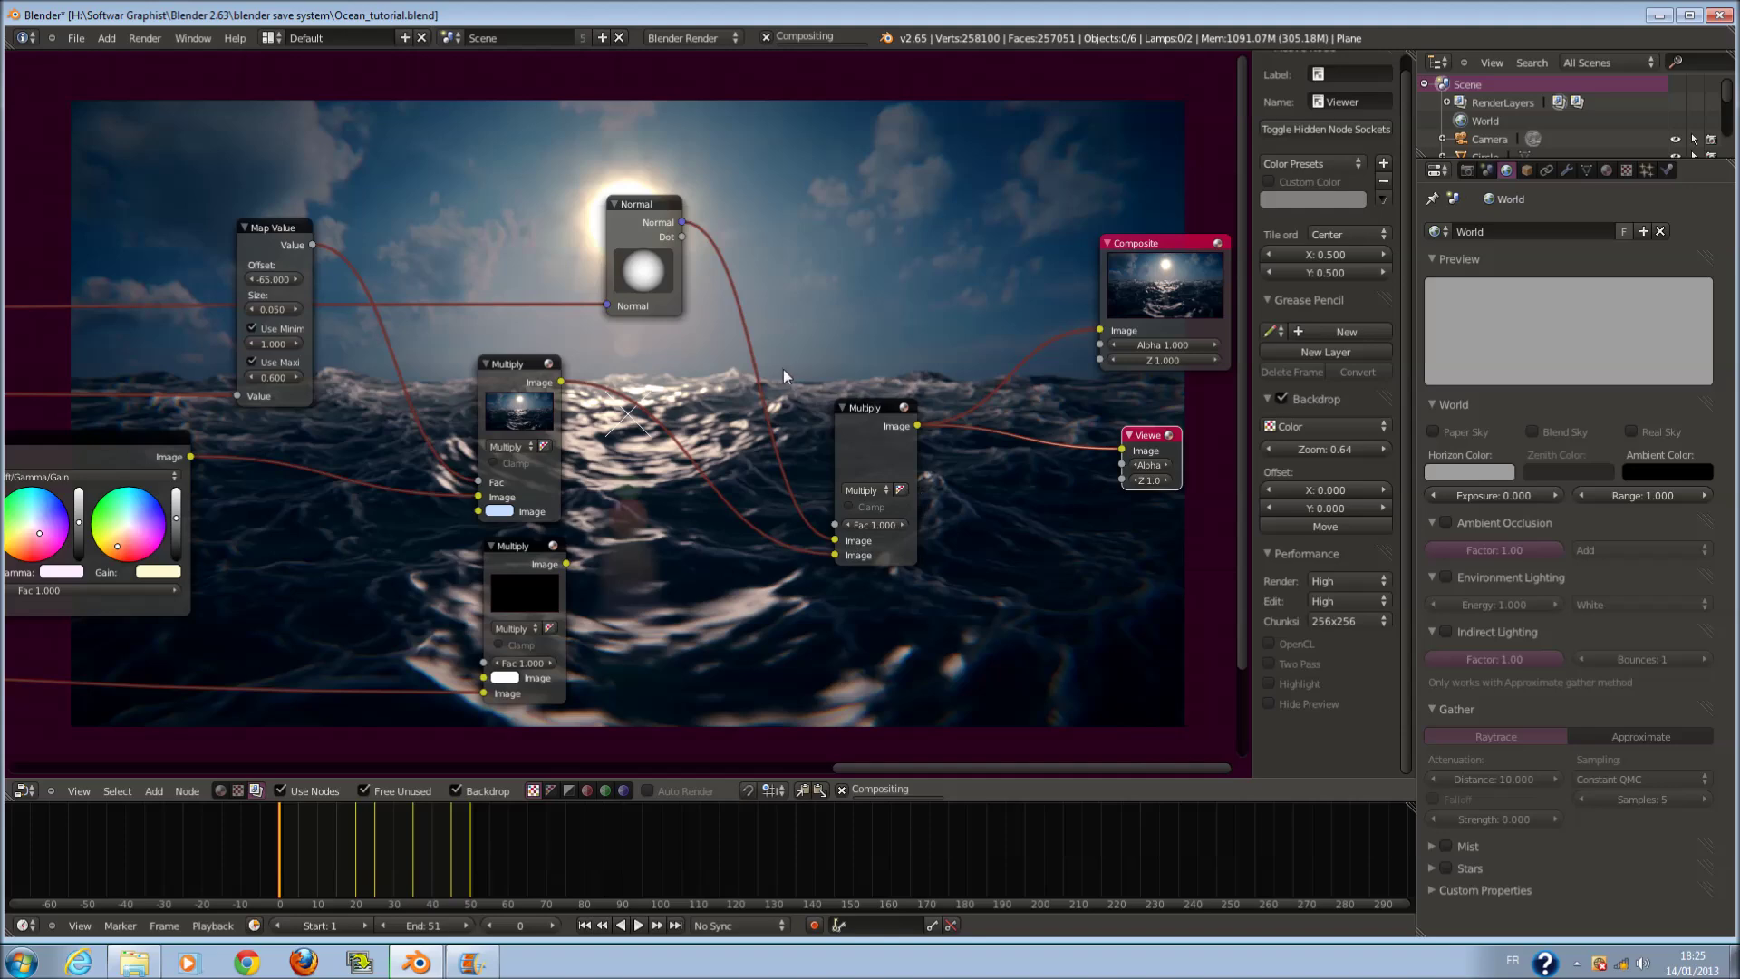
{"action": "scroll", "coordinate": [788, 365], "scroll_direction": "up", "scroll_amount": 2}
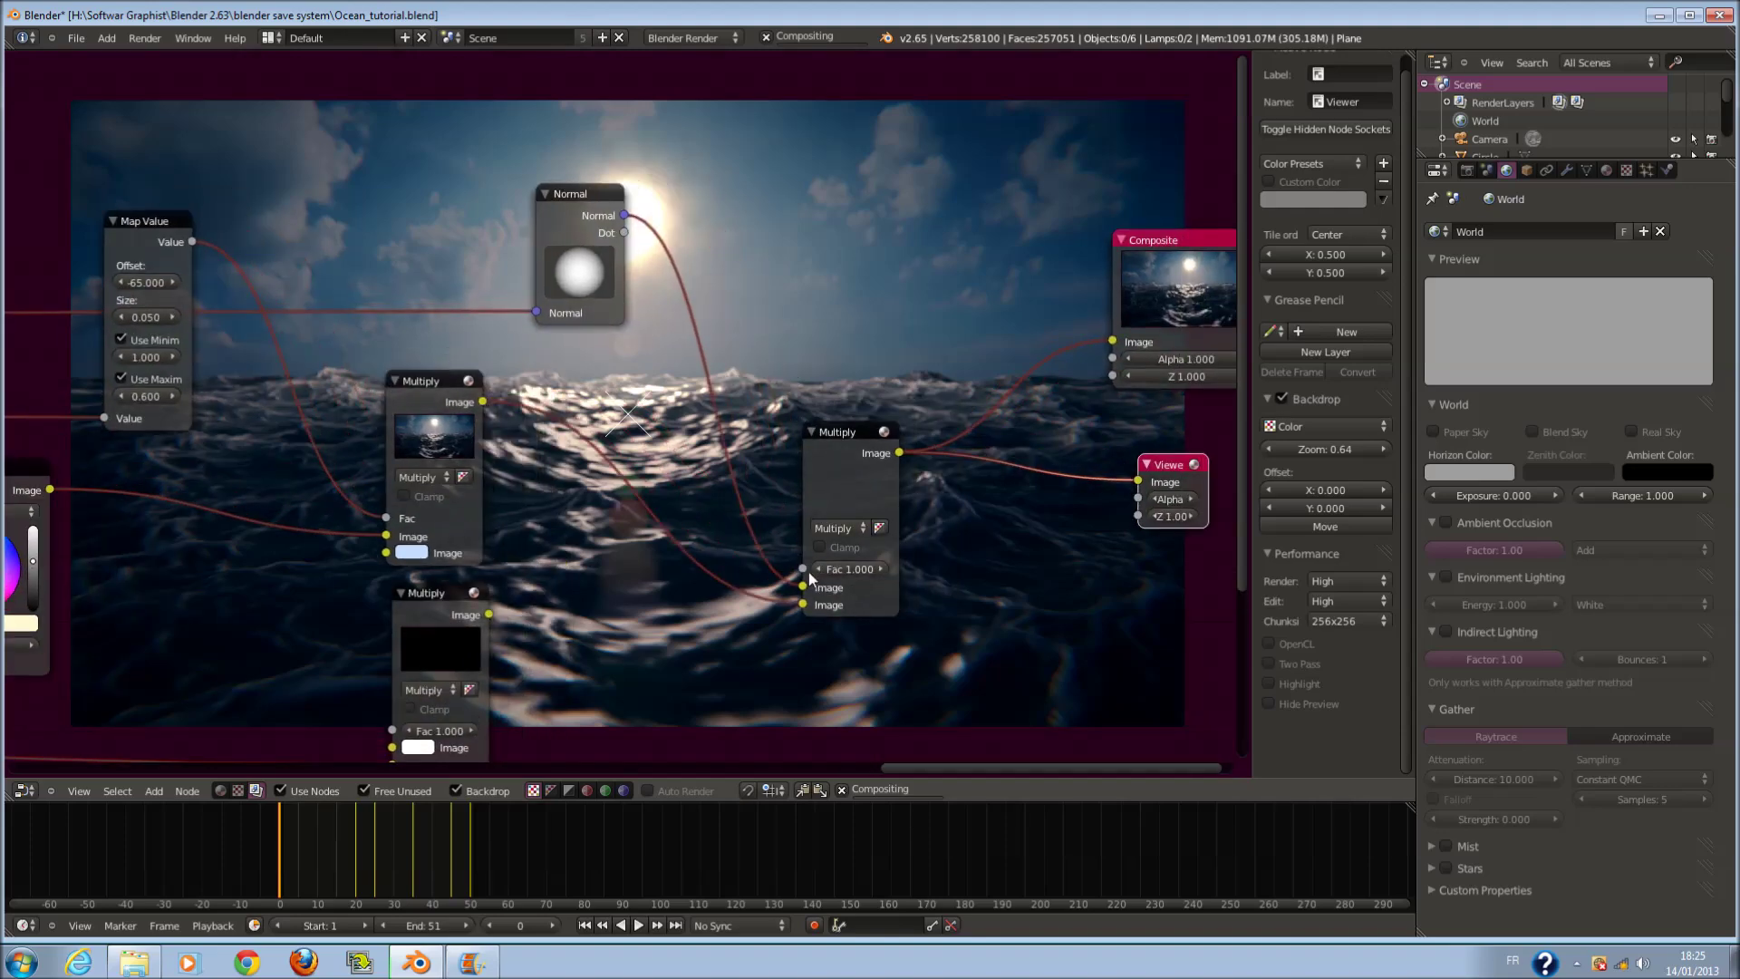
{"action": "scroll", "coordinate": [808, 627], "scroll_direction": "up", "scroll_amount": 1}
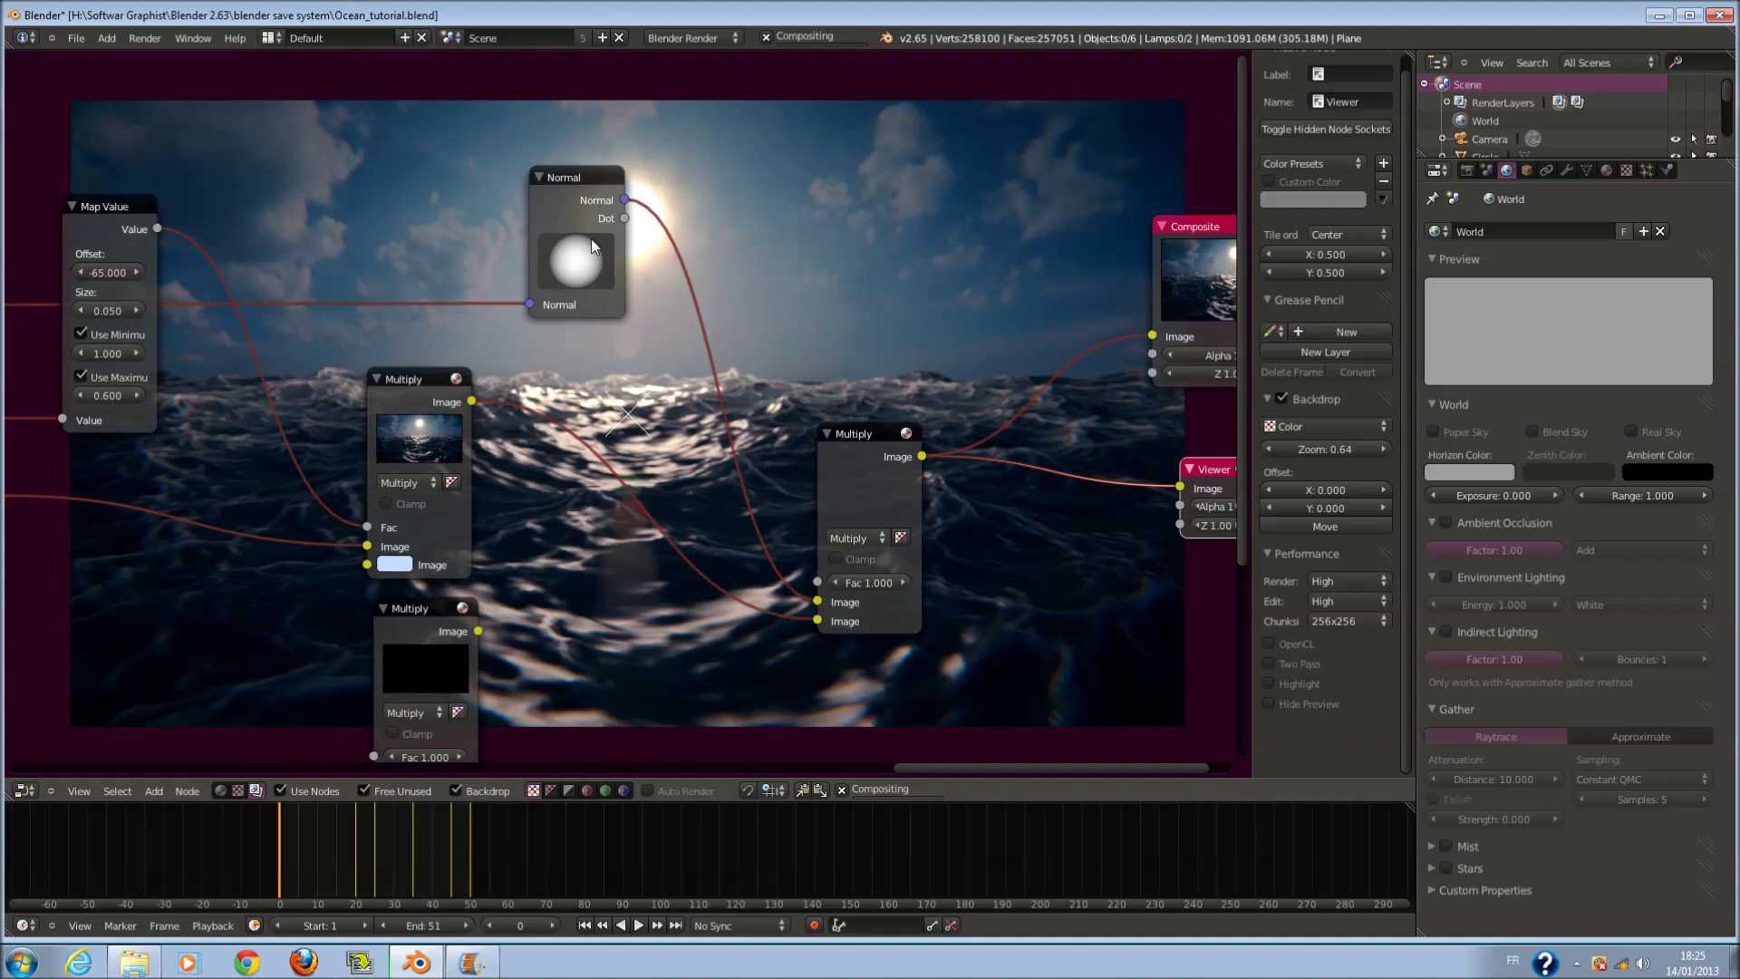
{"action": "left_click_drag", "start_coordinate": [589, 247], "coordinate": [598, 237]}
{"action": "scroll", "coordinate": [702, 494], "scroll_direction": "up", "scroll_amount": 1}
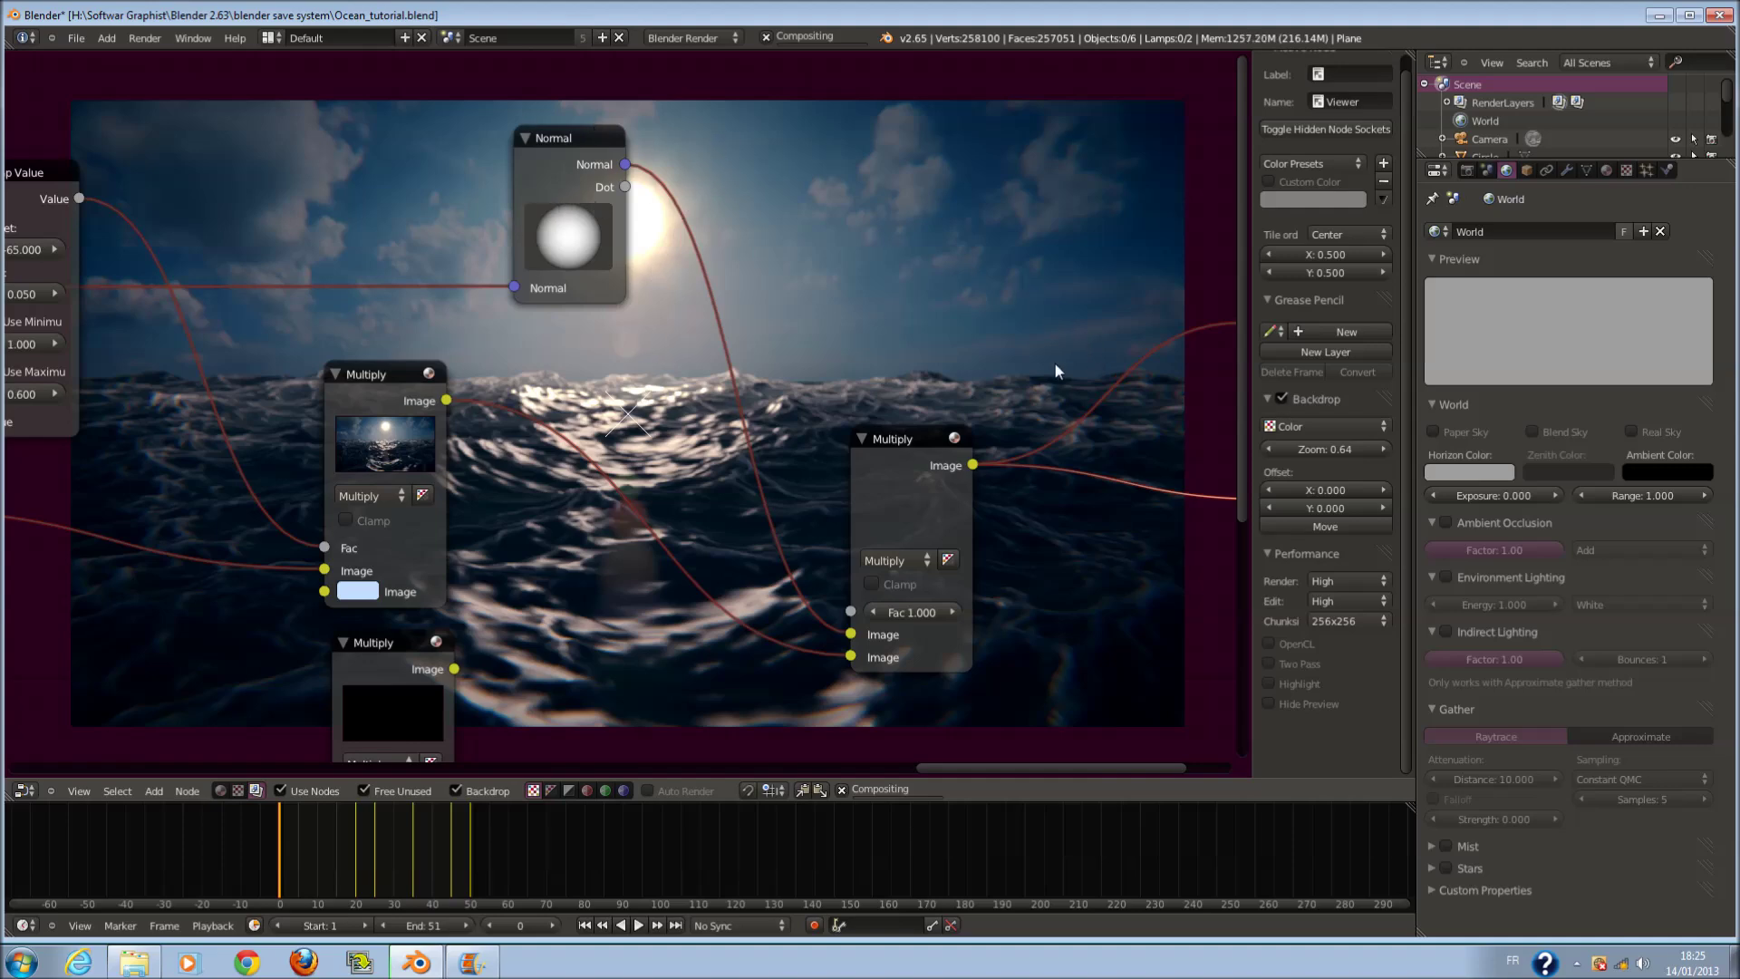
{"action": "scroll", "coordinate": [1062, 403], "scroll_direction": "up", "scroll_amount": 1}
{"action": "scroll", "coordinate": [1062, 395], "scroll_direction": "down", "scroll_amount": 2}
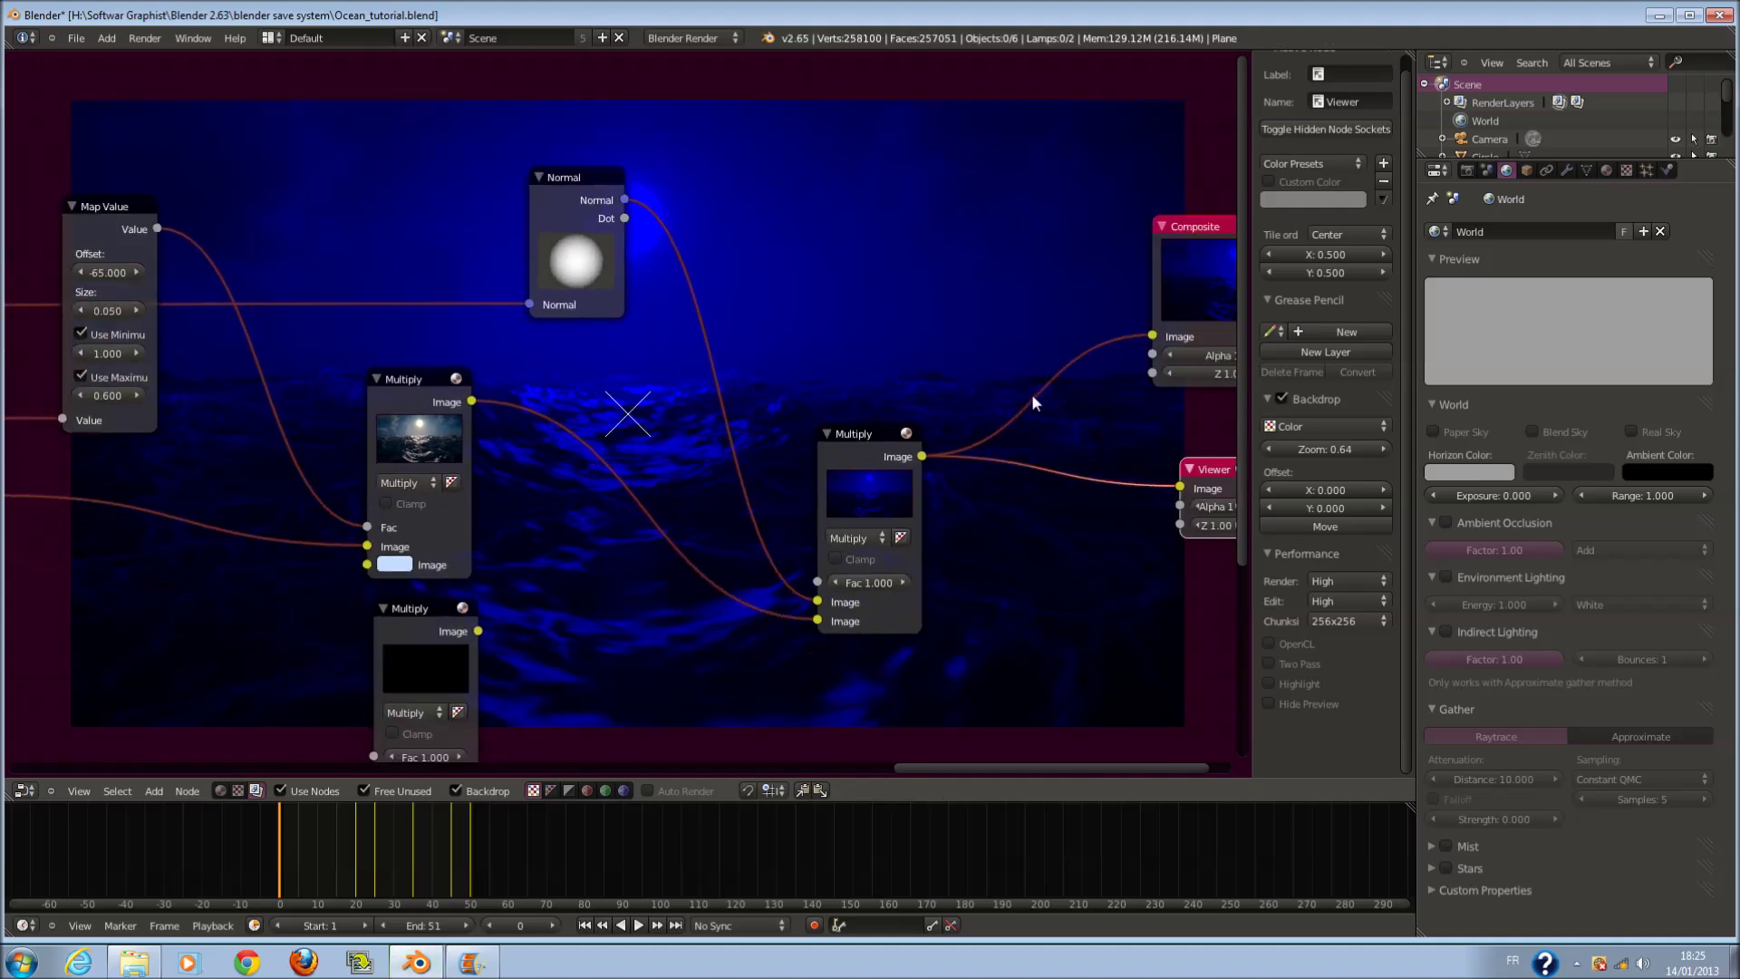
- Lower the Normal node slightly and connect the upper Multiply node's Image output to its Normal input
{"action": "left_click_drag", "start_coordinate": [593, 214], "coordinate": [583, 227]}
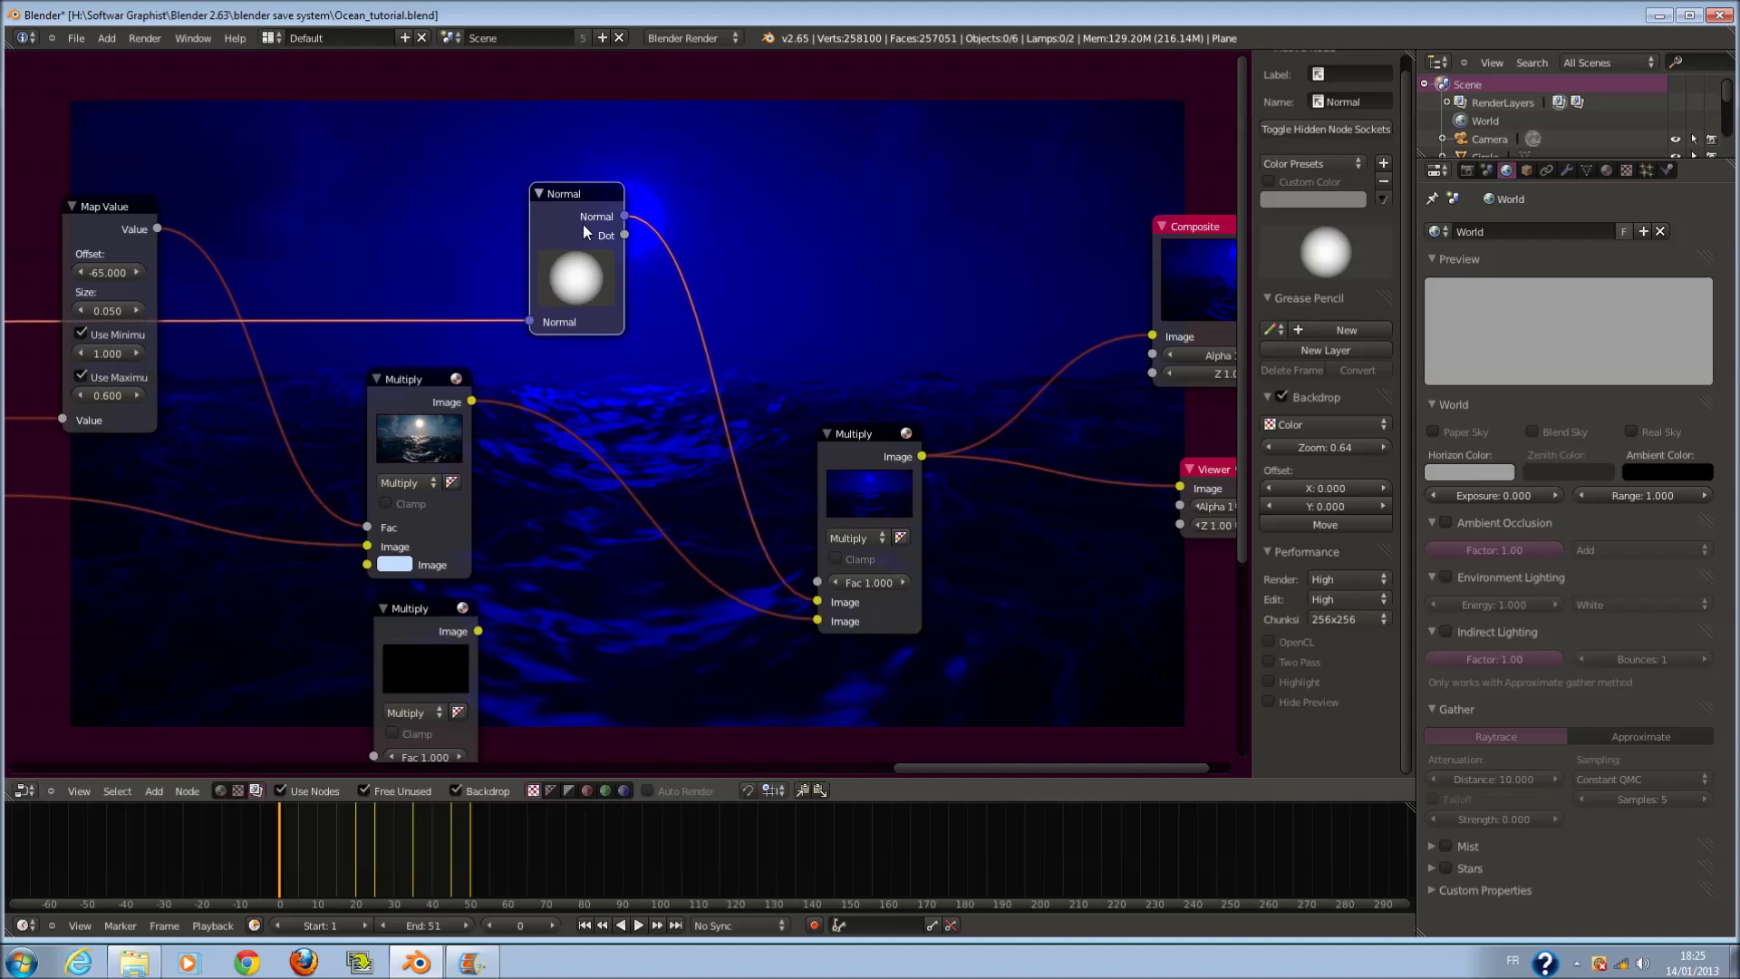
{"action": "left_click_drag", "start_coordinate": [472, 401], "coordinate": [531, 324]}
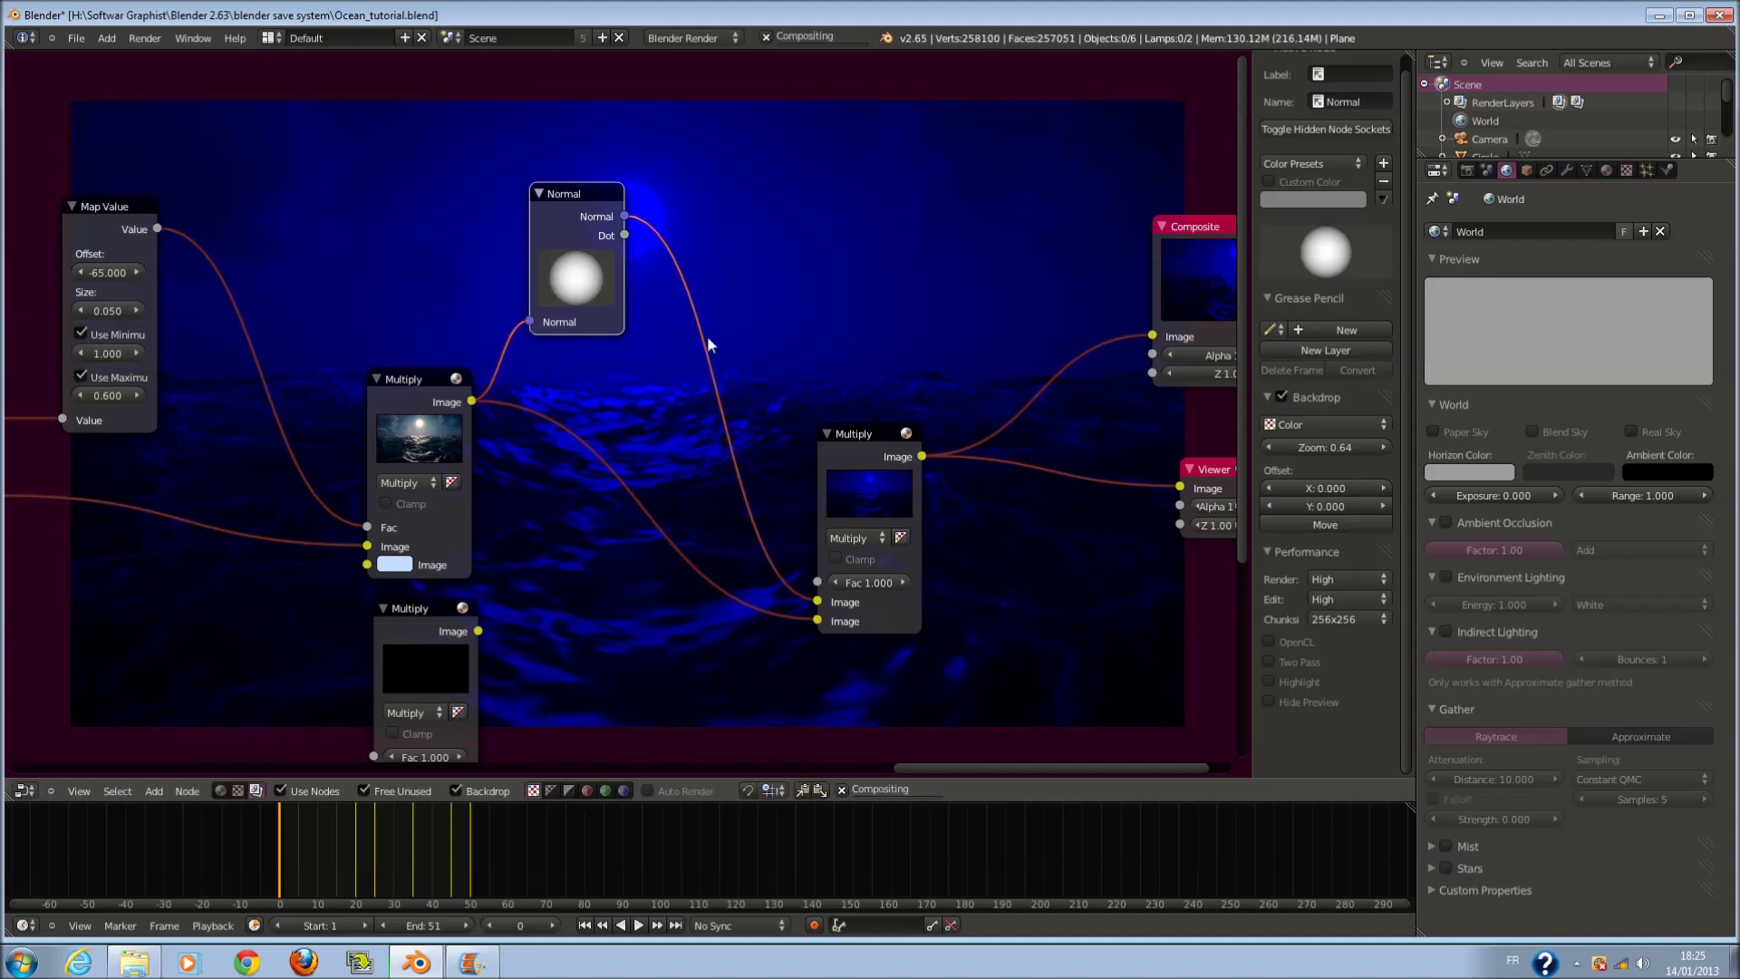
- Swap the new Multiply node's inputs so the upper Multiply feeds the first Image and the Normal node the second, repositioning the Normal node
{"action": "left_click_drag", "start_coordinate": [803, 616], "coordinate": [635, 471]}
{"action": "scroll", "coordinate": [587, 366], "scroll_direction": "down", "scroll_amount": 2}
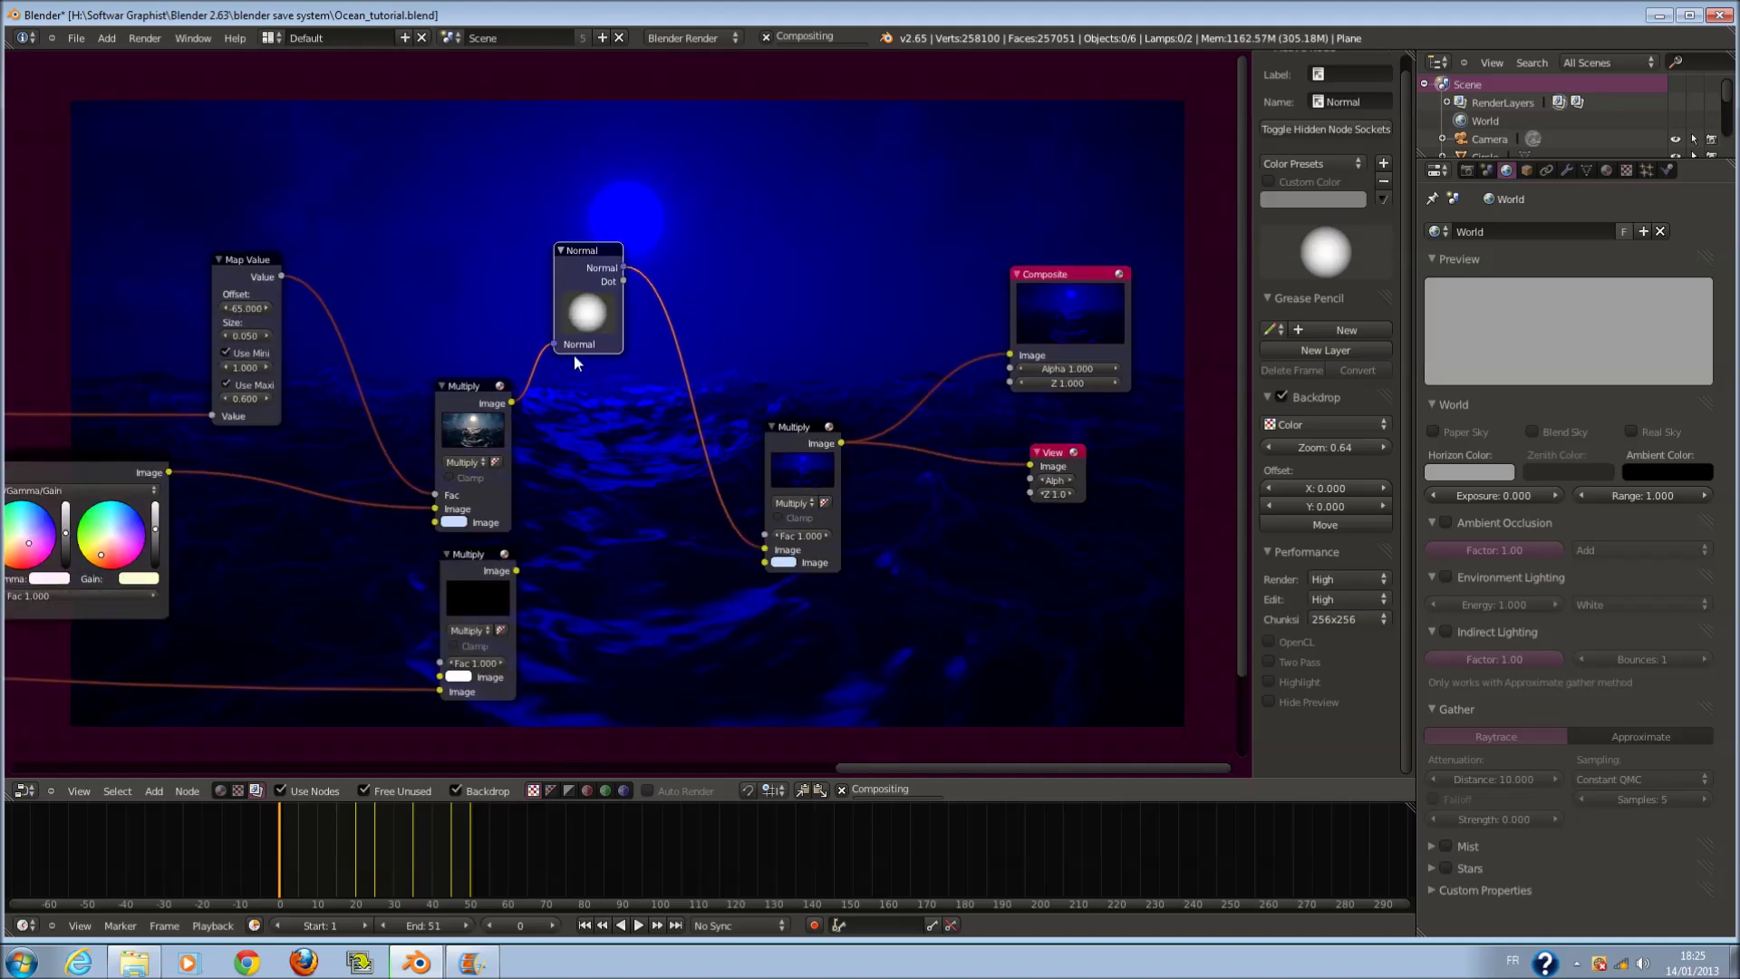
{"action": "scroll", "coordinate": [573, 355], "scroll_direction": "down", "scroll_amount": 1}
{"action": "left_click_drag", "start_coordinate": [596, 268], "coordinate": [613, 363]}
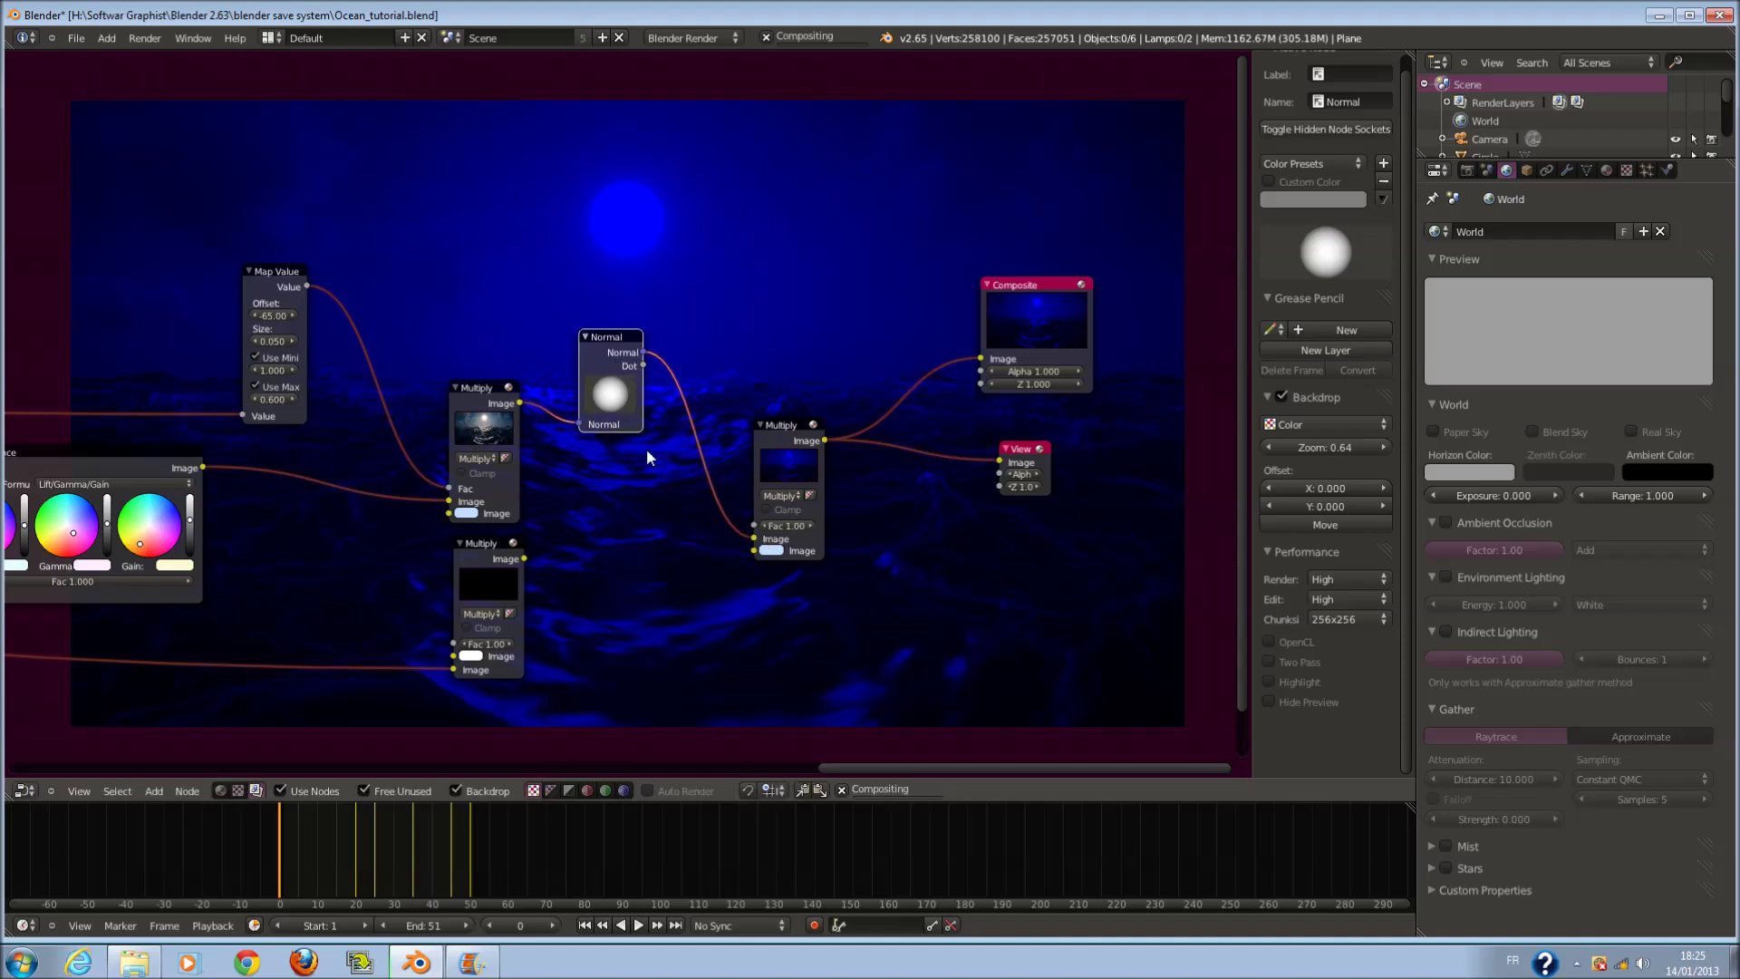
{"action": "left_click_drag", "start_coordinate": [520, 402], "coordinate": [754, 550]}
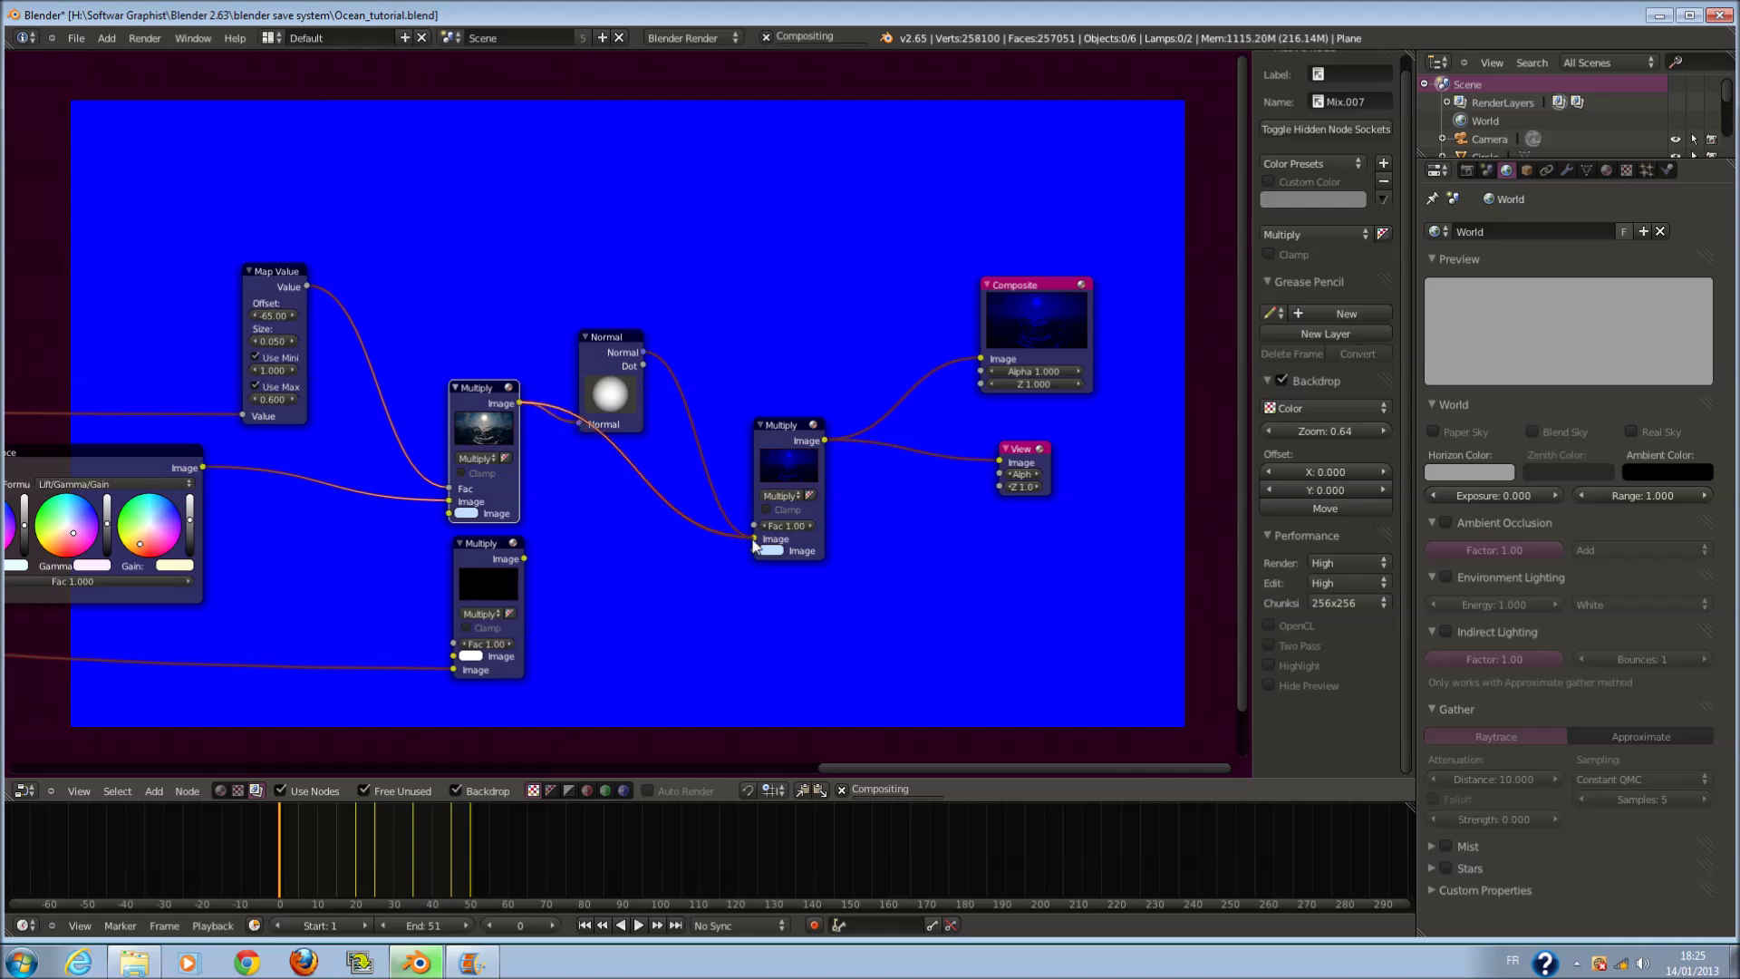
{"action": "scroll", "coordinate": [874, 563], "scroll_direction": "up", "scroll_amount": 1}
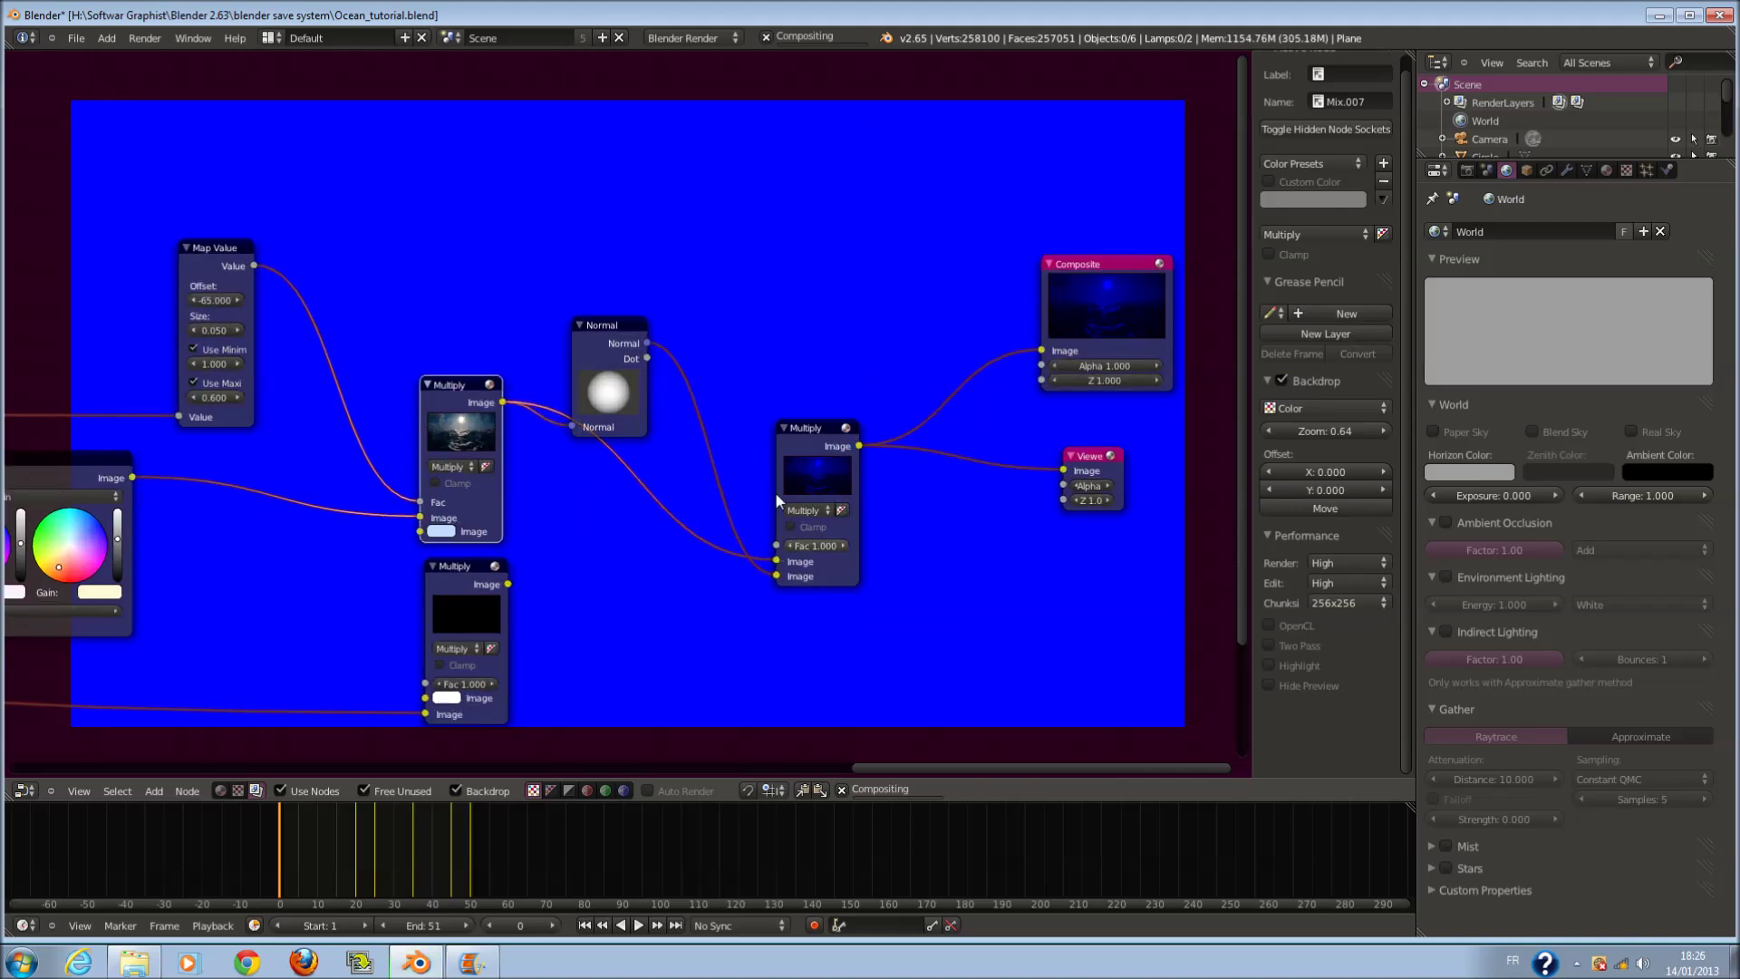
{"action": "left_click", "coordinate": [603, 337]}
{"action": "left_click_drag", "start_coordinate": [601, 330], "coordinate": [651, 316]}
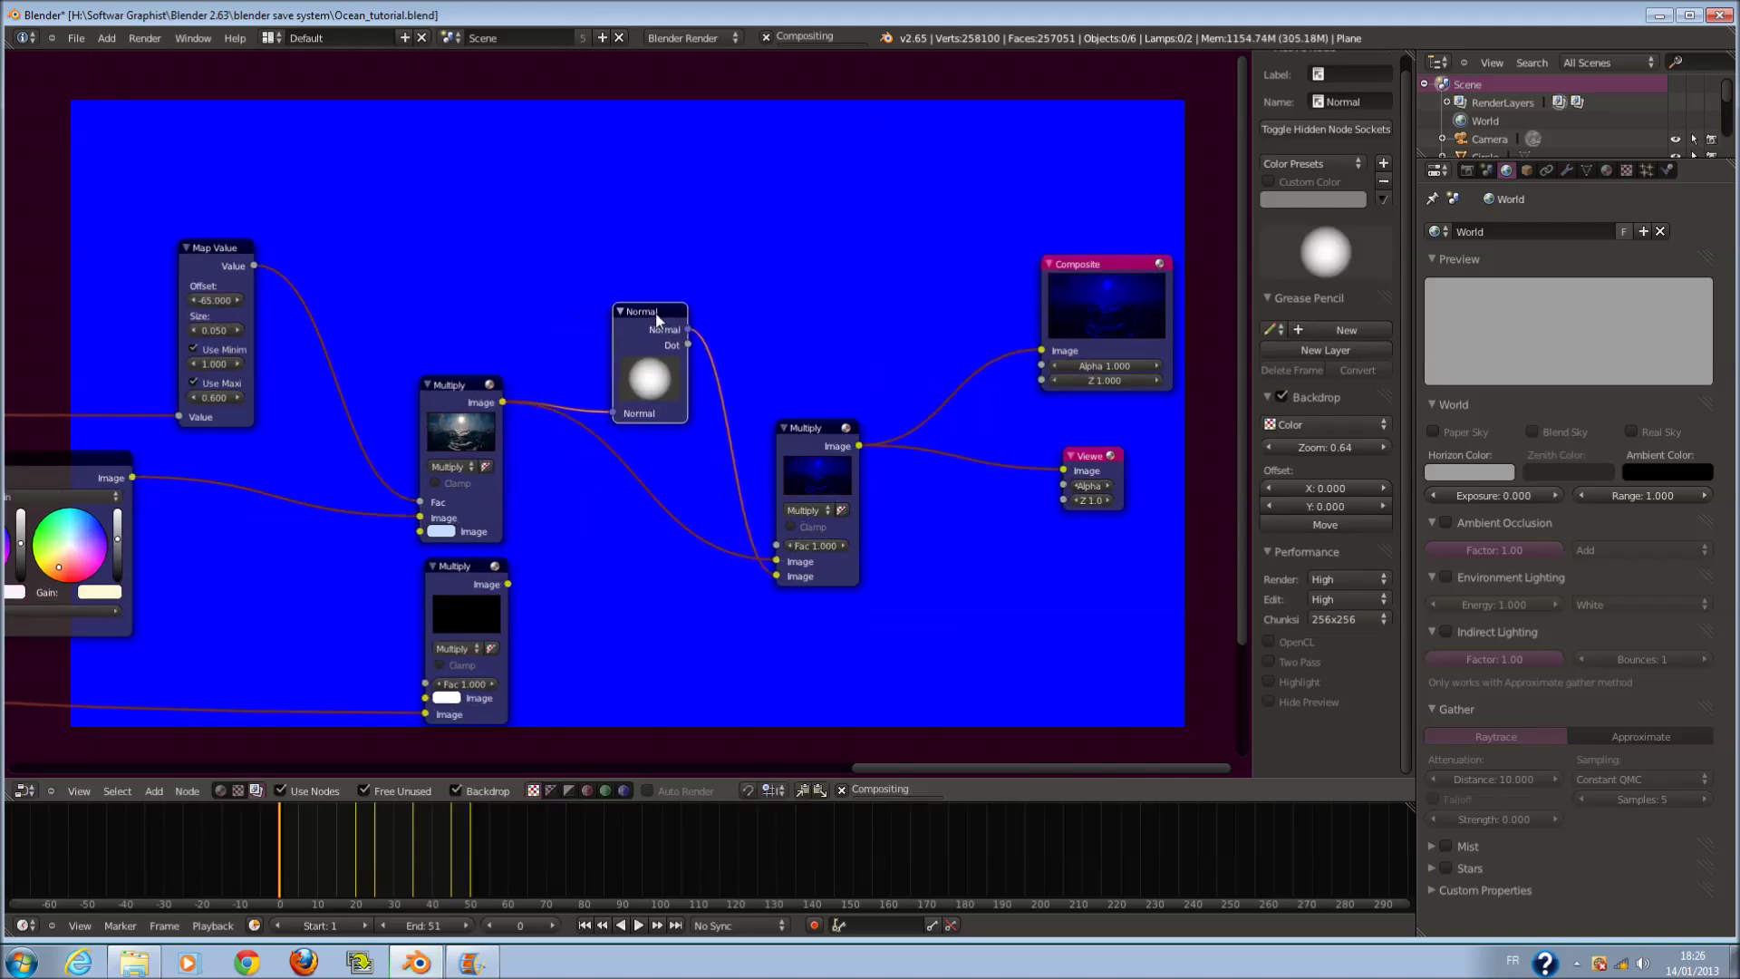
{"action": "scroll", "coordinate": [1003, 466], "scroll_direction": "up", "scroll_amount": 1}
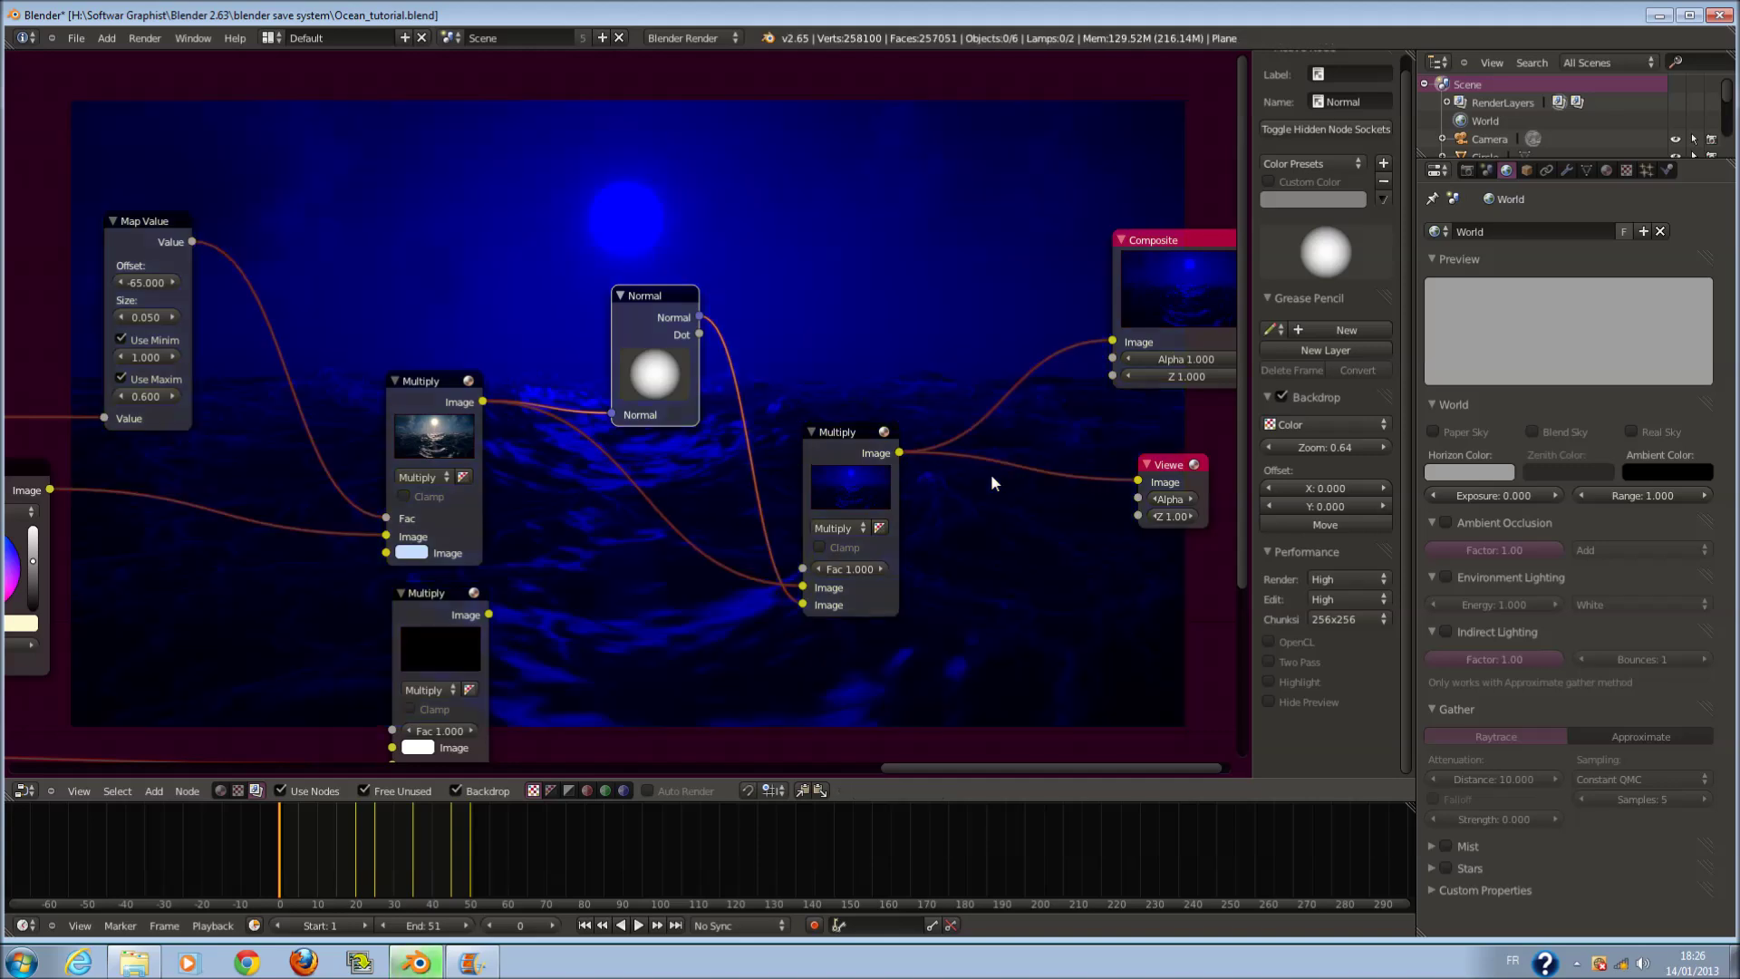
- Move the Composite and Viewer nodes farther away from the new Multiply node to make room between them
{"action": "scroll", "coordinate": [991, 473], "scroll_direction": "down", "scroll_amount": 1}
{"action": "scroll", "coordinate": [991, 473], "scroll_direction": "down", "scroll_amount": 1}
{"action": "scroll", "coordinate": [953, 455], "scroll_direction": "up", "scroll_amount": 1}
{"action": "scroll", "coordinate": [954, 455], "scroll_direction": "down", "scroll_amount": 1}
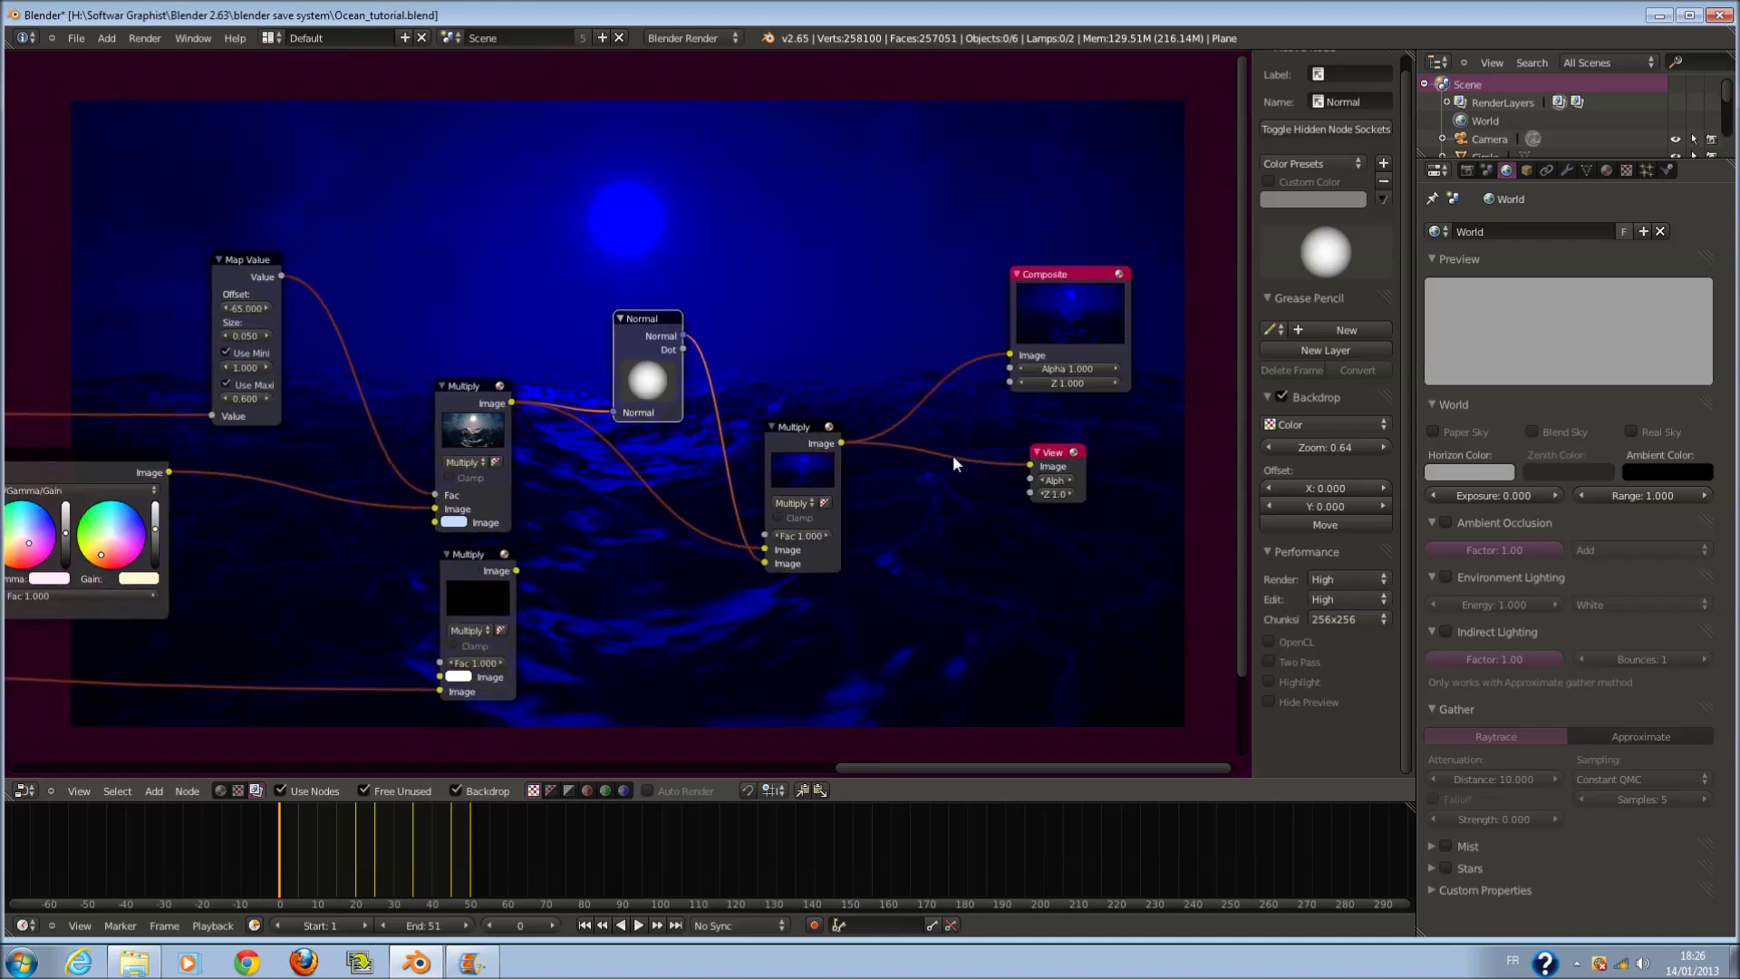
{"action": "scroll", "coordinate": [953, 454], "scroll_direction": "down", "scroll_amount": 1}
{"action": "middle_click_drag", "start_coordinate": [925, 450], "coordinate": [962, 439]}
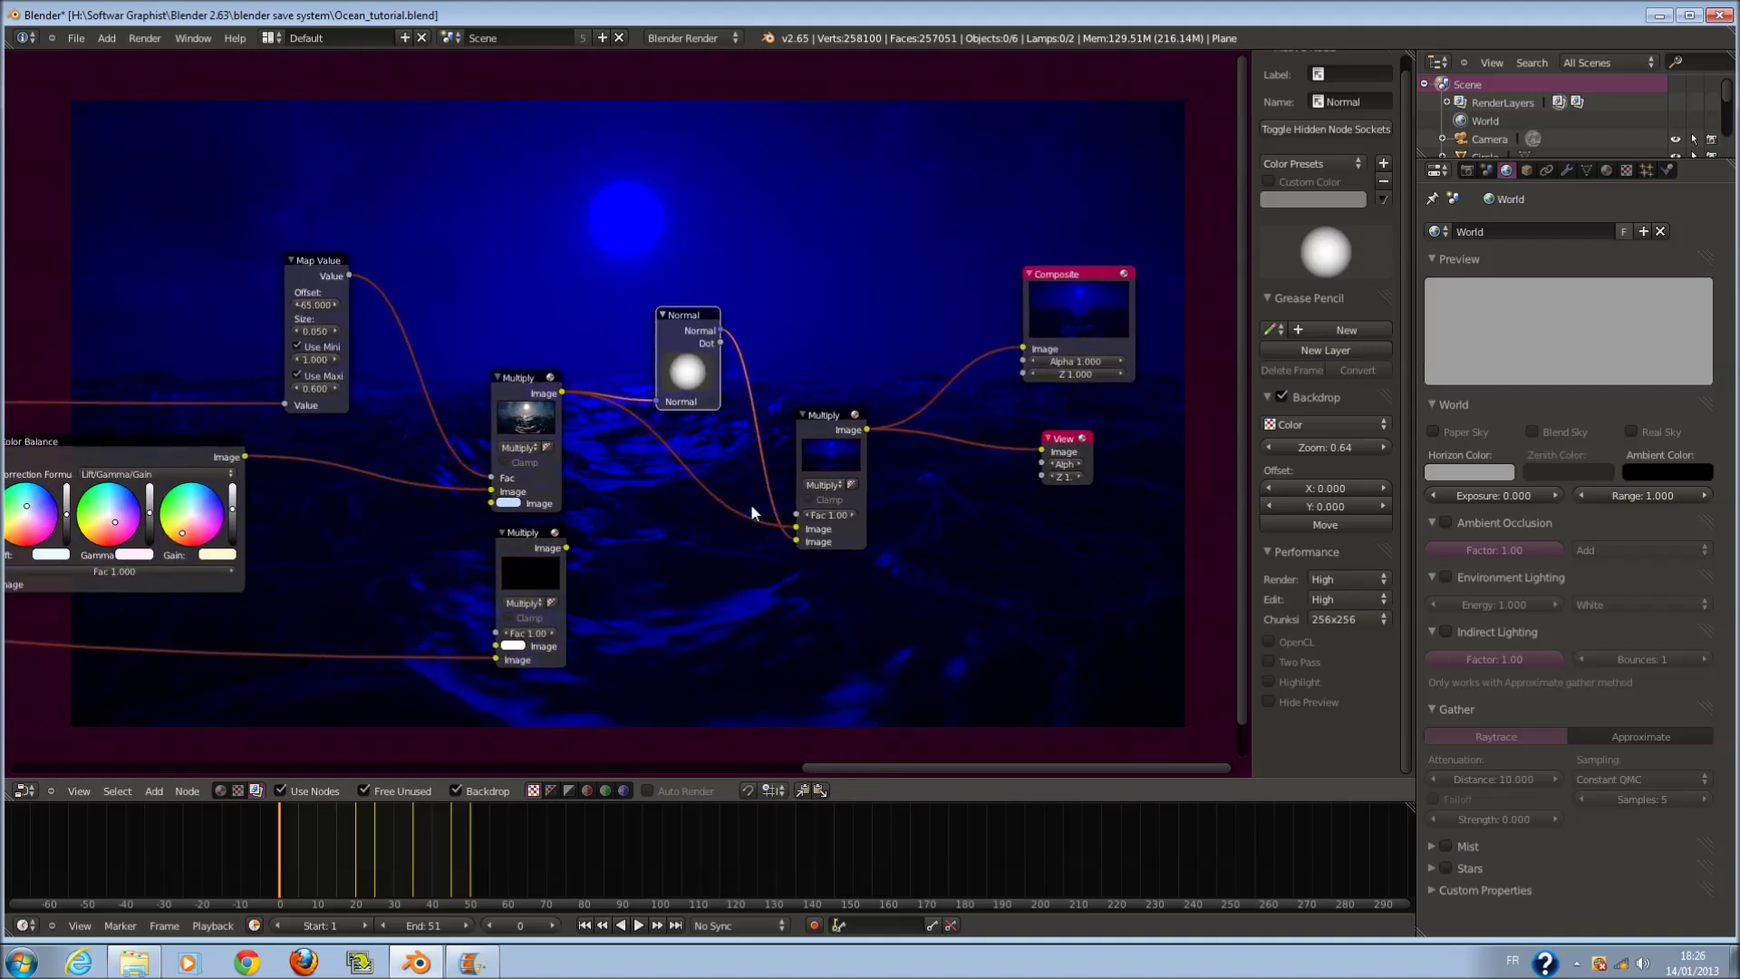
{"action": "scroll", "coordinate": [955, 438], "scroll_direction": "down", "scroll_amount": 1}
{"action": "middle_click_drag", "start_coordinate": [975, 373], "coordinate": [643, 396]}
{"action": "left_click_drag", "start_coordinate": [761, 337], "coordinate": [987, 346]}
{"action": "left_click_drag", "start_coordinate": [709, 478], "coordinate": [872, 492]}
- Move the unlinked lower Multiply node down and slightly away from the upper Multiply node
{"action": "scroll", "coordinate": [872, 492], "scroll_direction": "down", "scroll_amount": 1}
{"action": "middle_click_drag", "start_coordinate": [729, 442], "coordinate": [801, 442]}
{"action": "scroll", "coordinate": [928, 465], "scroll_direction": "down", "scroll_amount": 1}
{"action": "scroll", "coordinate": [944, 482], "scroll_direction": "up", "scroll_amount": 1}
{"action": "scroll", "coordinate": [944, 482], "scroll_direction": "down", "scroll_amount": 2}
{"action": "middle_click_drag", "start_coordinate": [463, 484], "coordinate": [362, 473]}
{"action": "scroll", "coordinate": [590, 459], "scroll_direction": "up", "scroll_amount": 2}
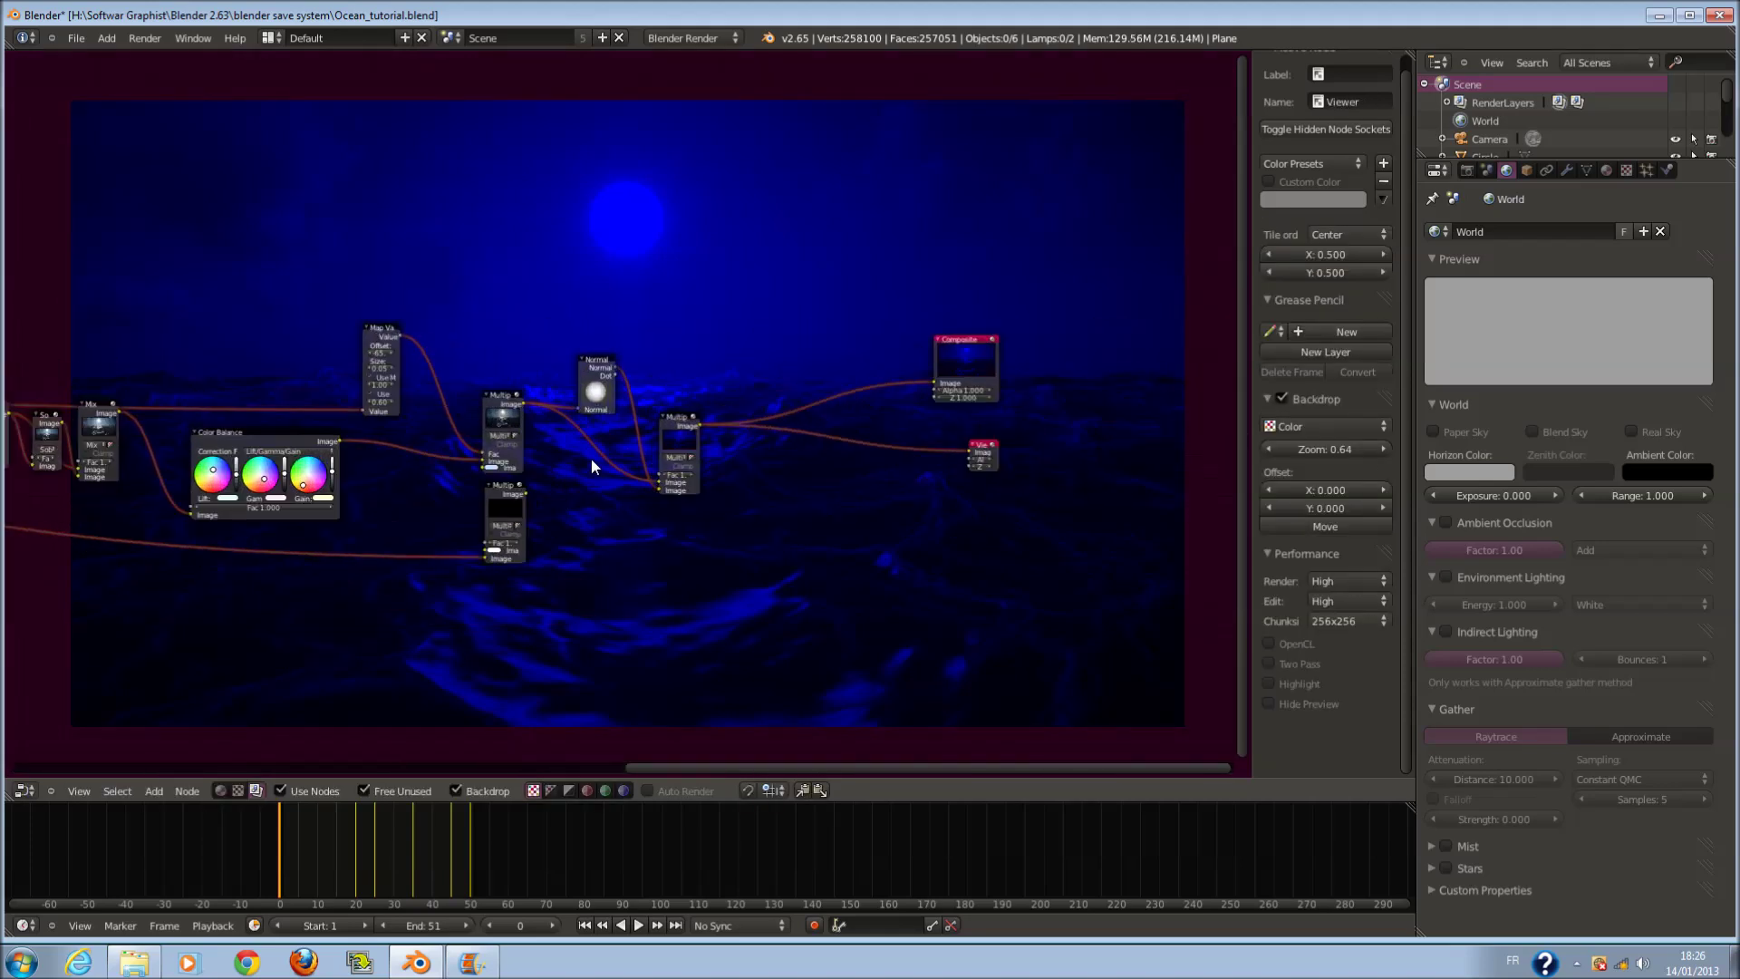
{"action": "scroll", "coordinate": [520, 502], "scroll_direction": "up", "scroll_amount": 3}
{"action": "left_click_drag", "start_coordinate": [444, 533], "coordinate": [447, 591]}
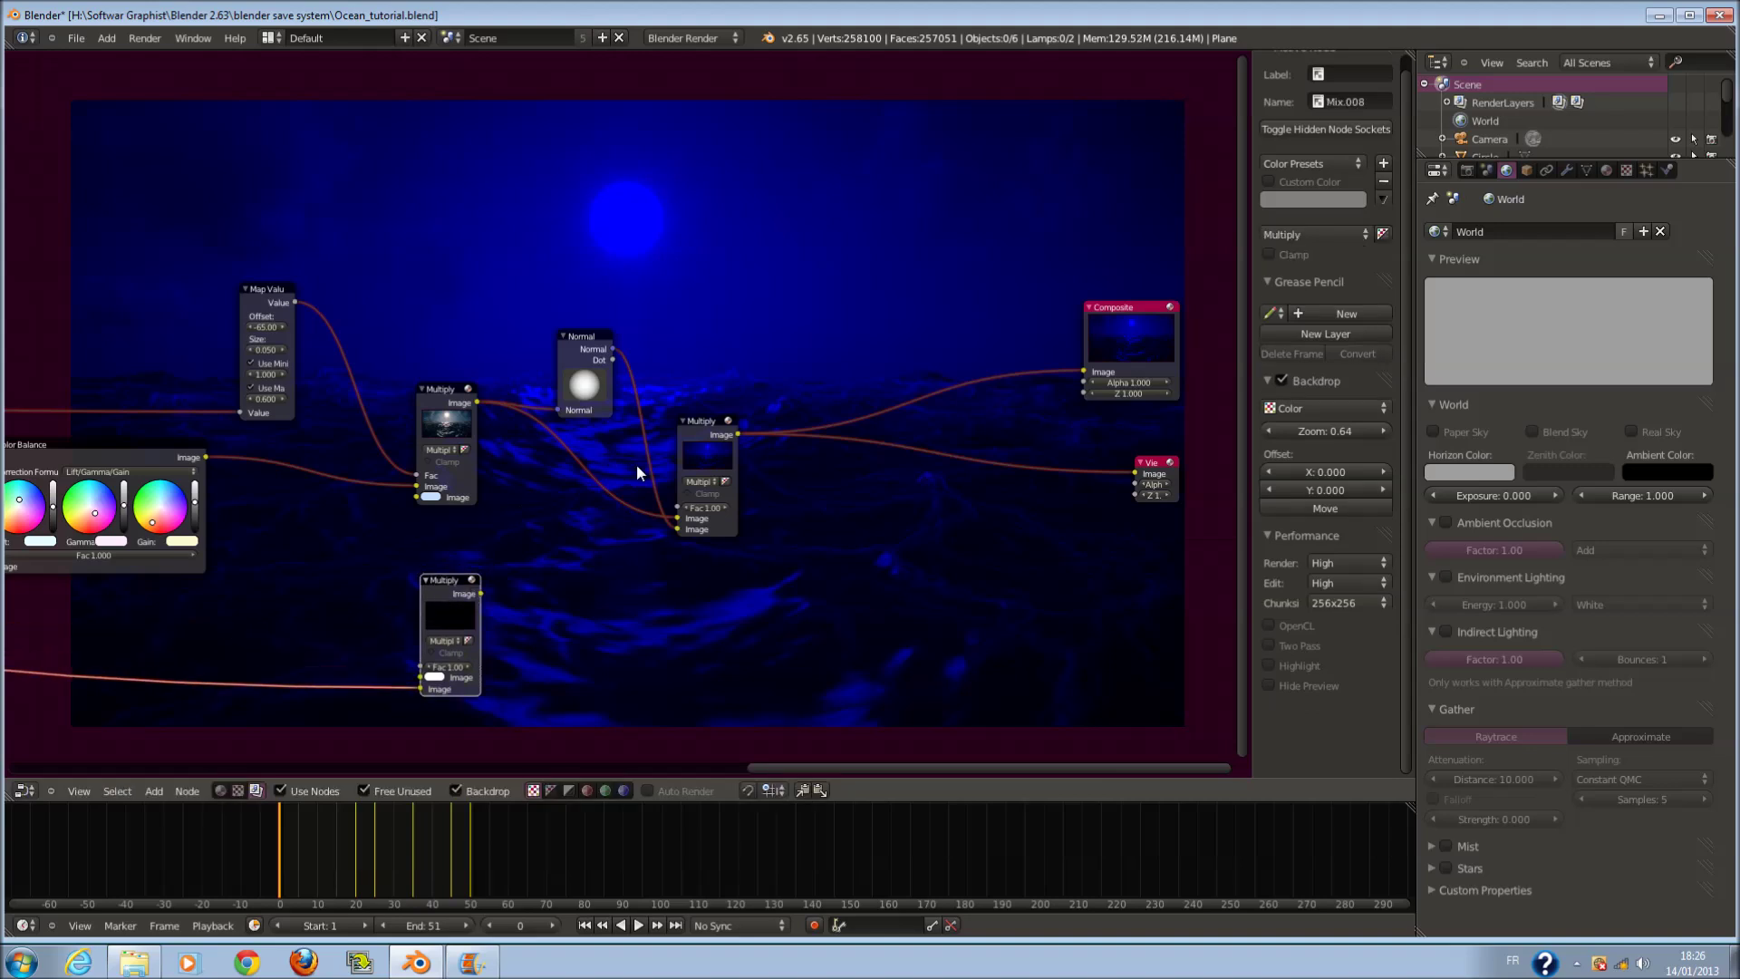
{"action": "scroll", "coordinate": [448, 447], "scroll_direction": "up", "scroll_amount": 2}
{"action": "scroll", "coordinate": [448, 448], "scroll_direction": "down", "scroll_amount": 1}
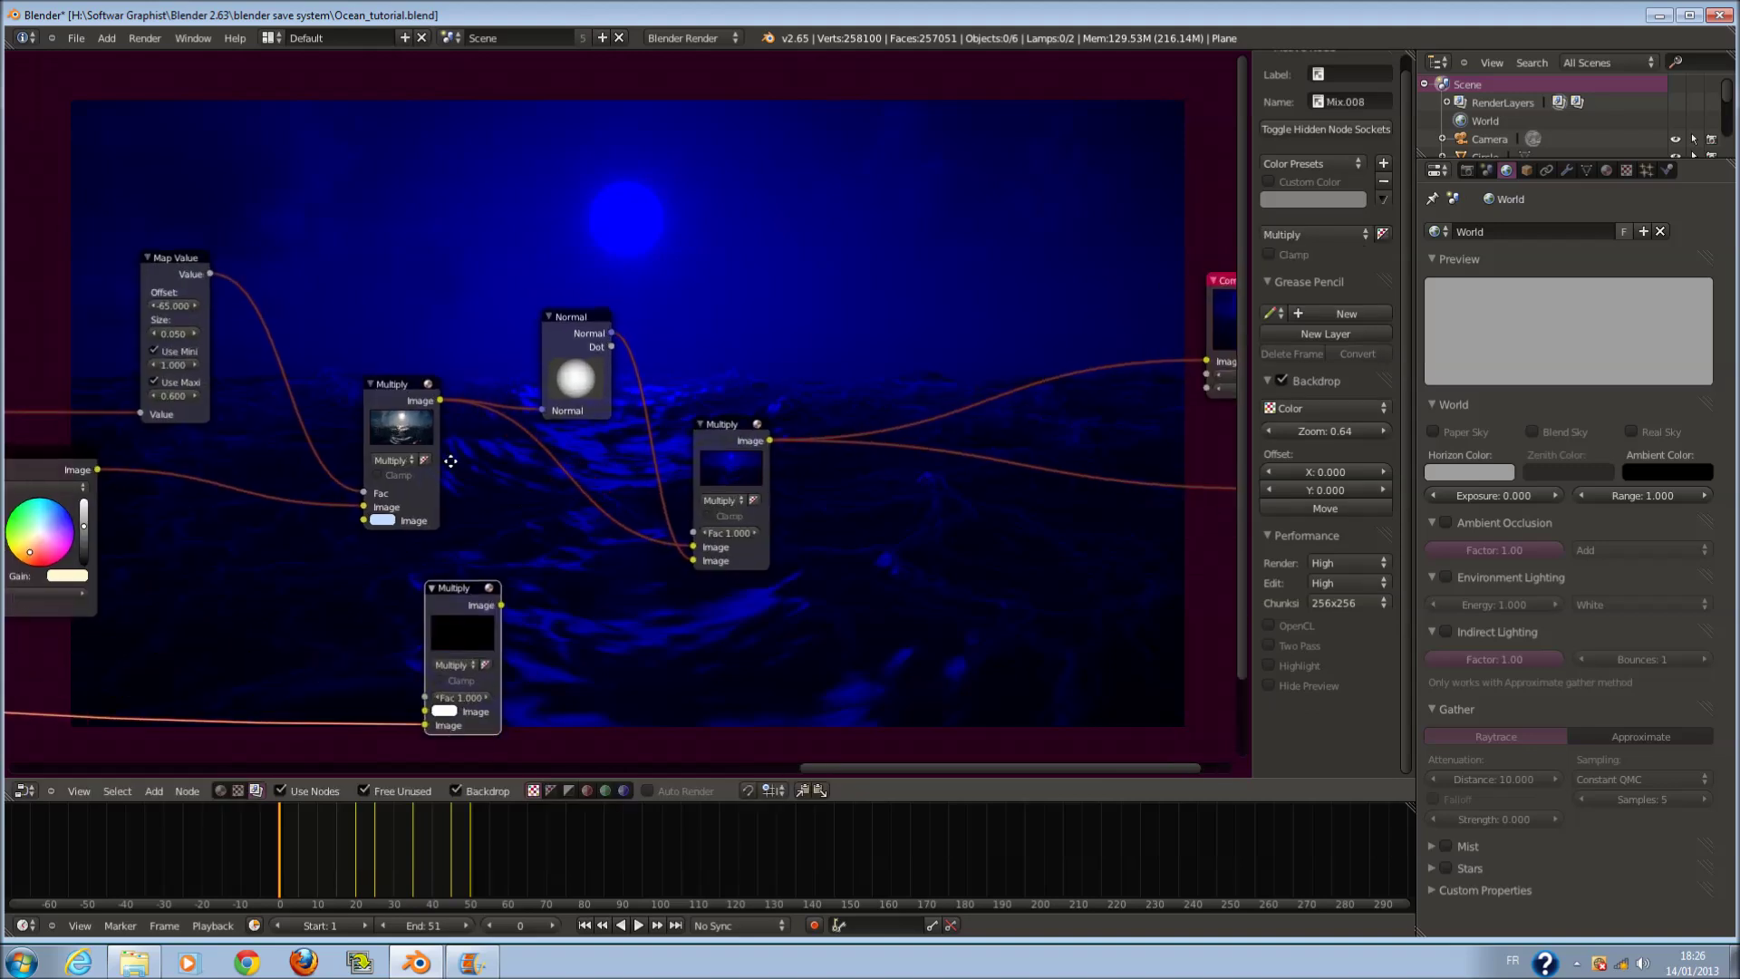
{"action": "scroll", "coordinate": [468, 402], "scroll_direction": "up", "scroll_amount": 1}
- Disconnect both Image inputs of the new Multiply node and the link feeding the Normal node's input
{"action": "left_click_drag", "start_coordinate": [751, 559], "coordinate": [600, 421]}
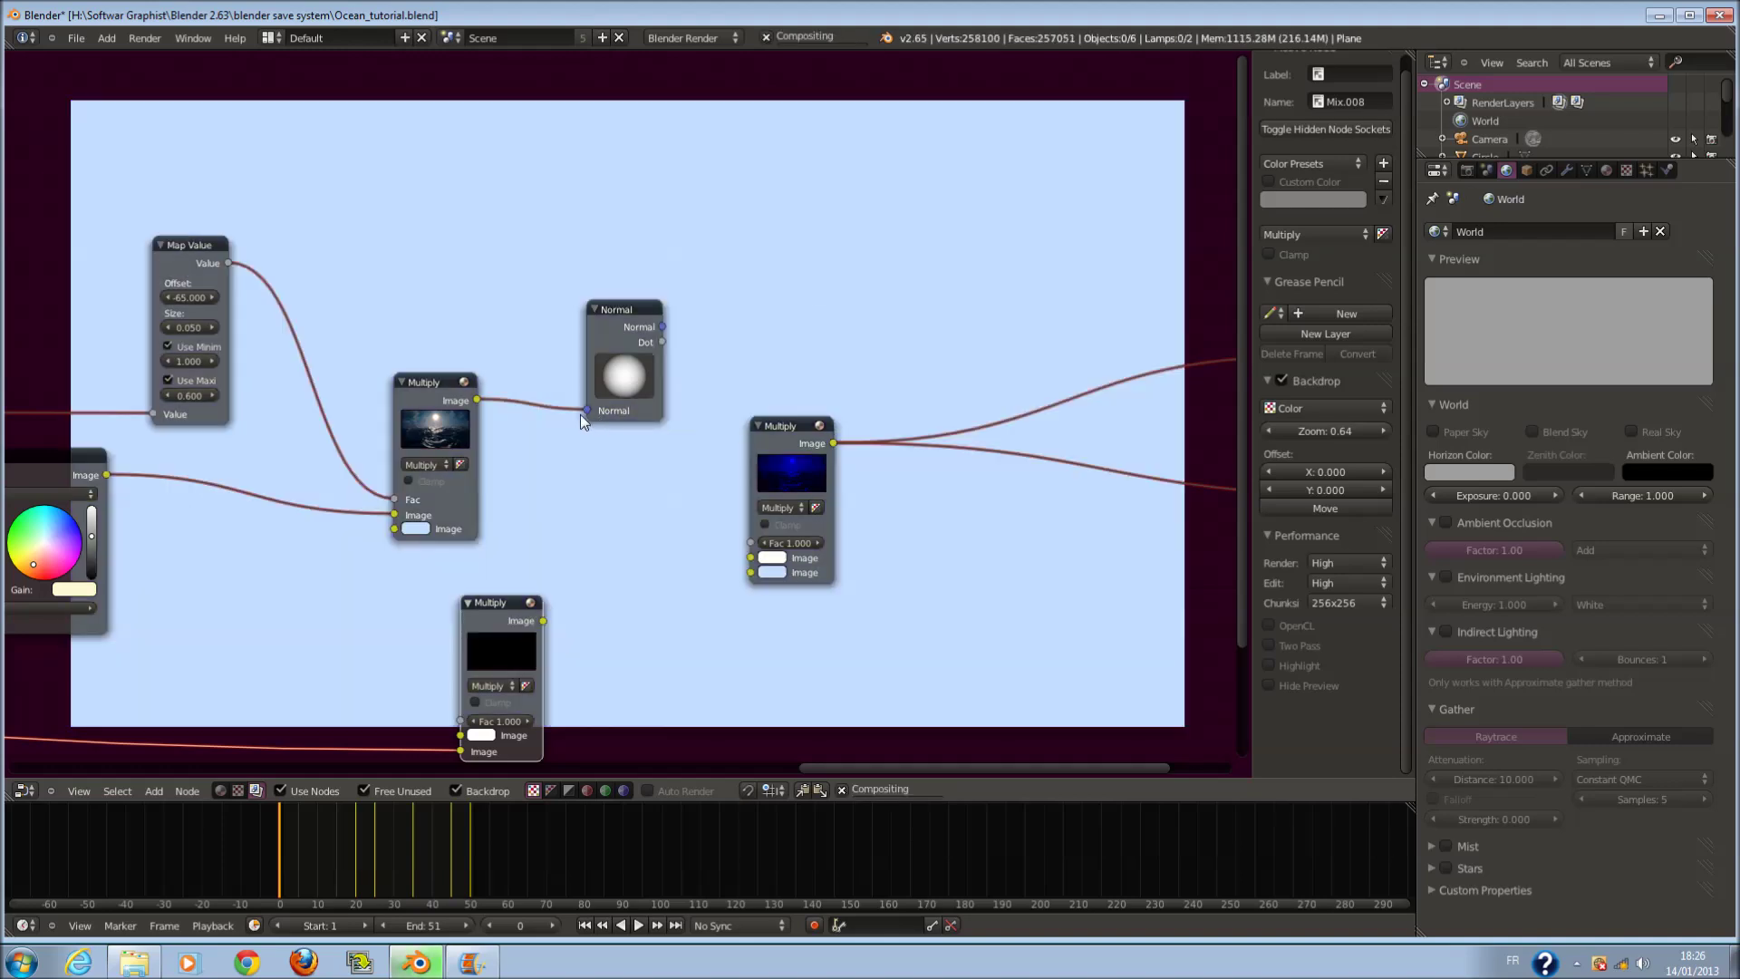
{"action": "key", "text": "g"}
{"action": "left_click", "coordinate": [575, 435]}
{"action": "left_click_drag", "start_coordinate": [585, 410], "coordinate": [558, 437]}
- Link the upper Render Layers node's Normal output to the Normal node's Normal input
{"action": "scroll", "coordinate": [850, 377], "scroll_direction": "down", "scroll_amount": 5}
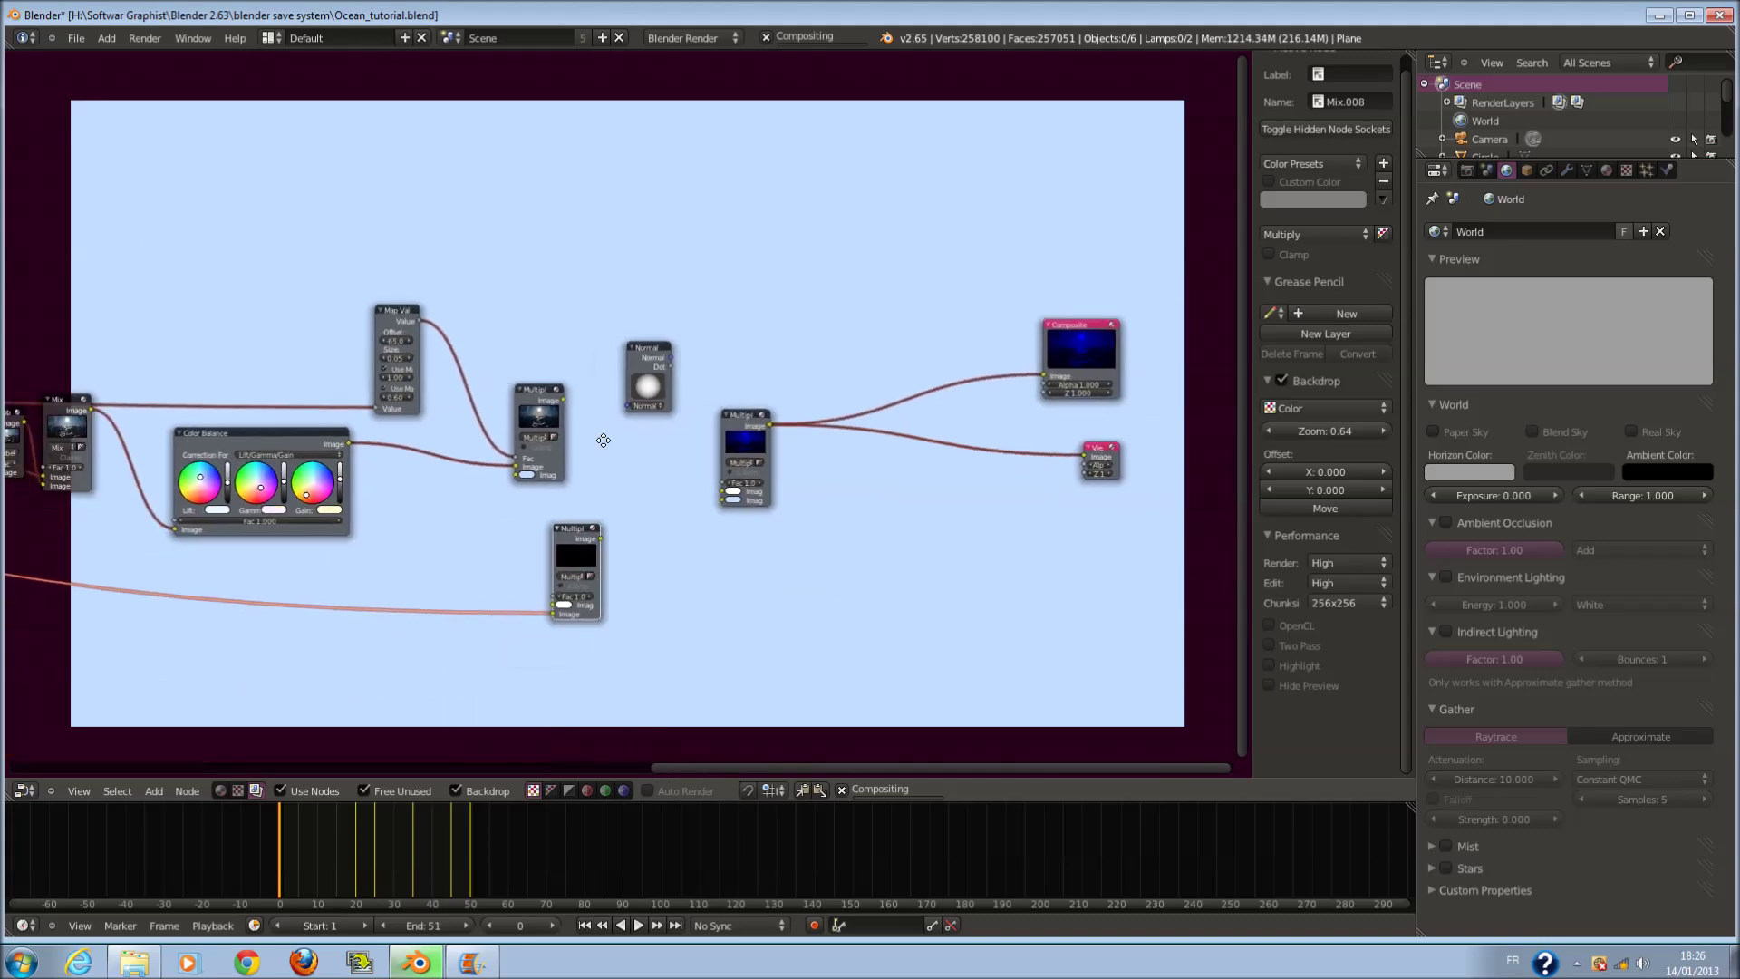
{"action": "scroll", "coordinate": [936, 405], "scroll_direction": "down", "scroll_amount": 7}
{"action": "scroll", "coordinate": [563, 417], "scroll_direction": "up", "scroll_amount": 5}
{"action": "middle_click_drag", "start_coordinate": [221, 360], "coordinate": [232, 421]}
{"action": "scroll", "coordinate": [489, 469], "scroll_direction": "up", "scroll_amount": 1}
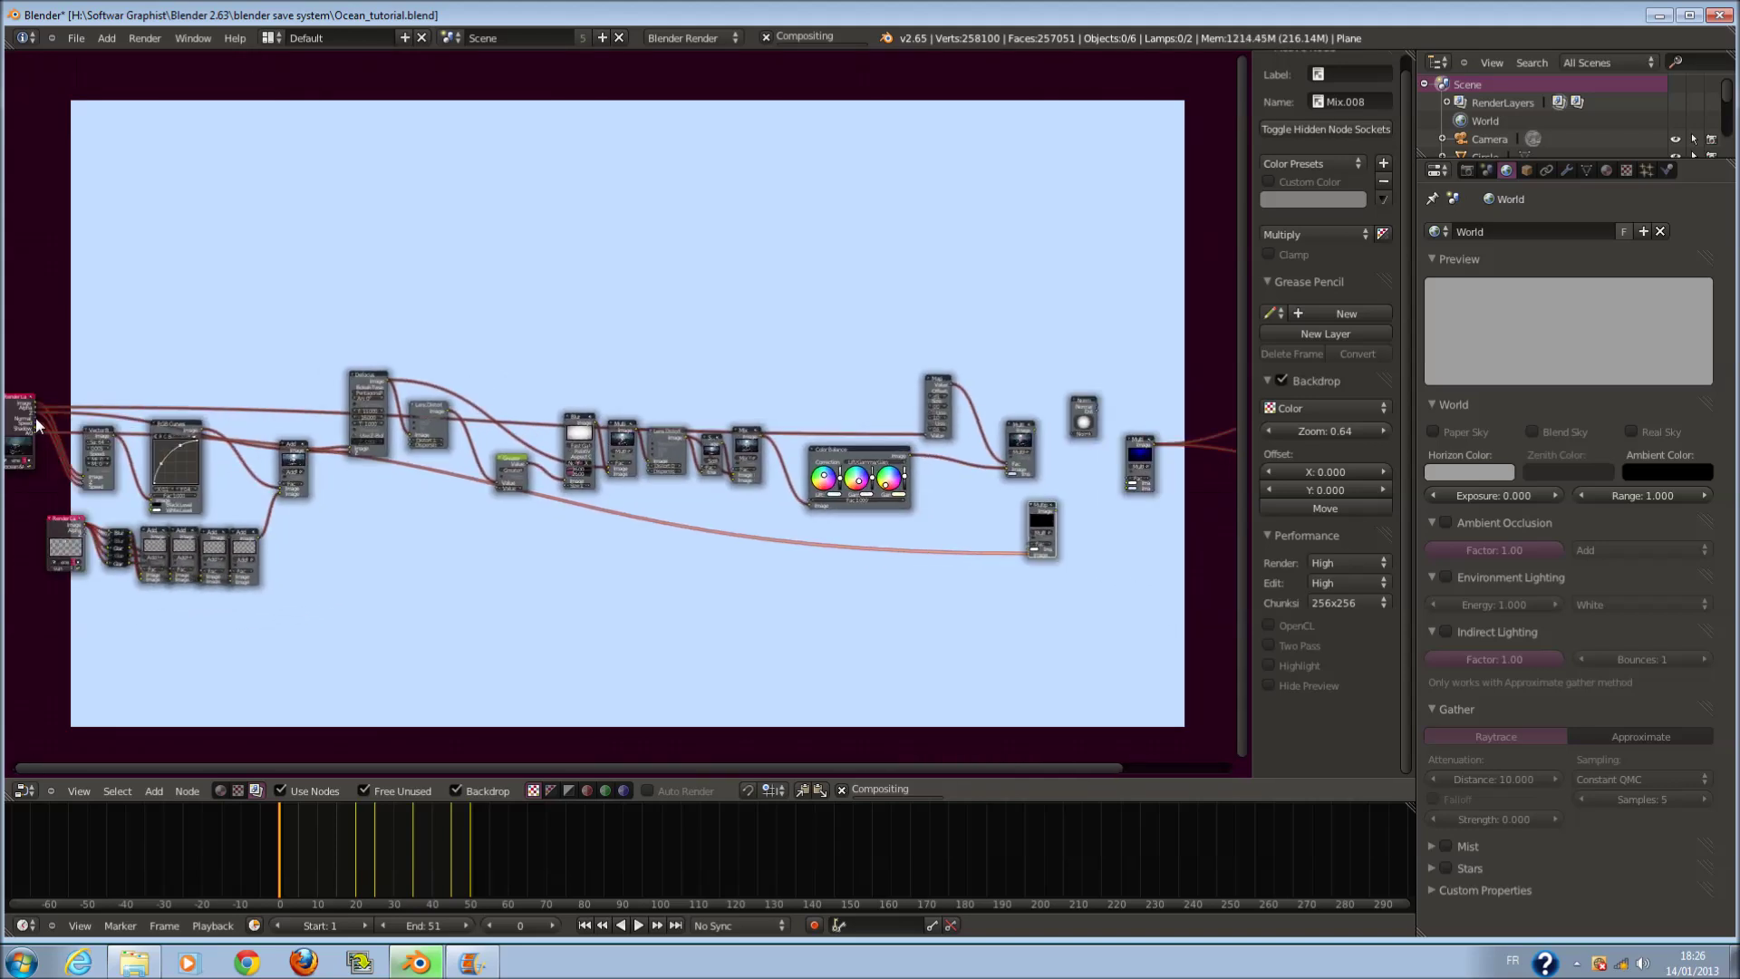
{"action": "scroll", "coordinate": [34, 426], "scroll_direction": "up", "scroll_amount": 1}
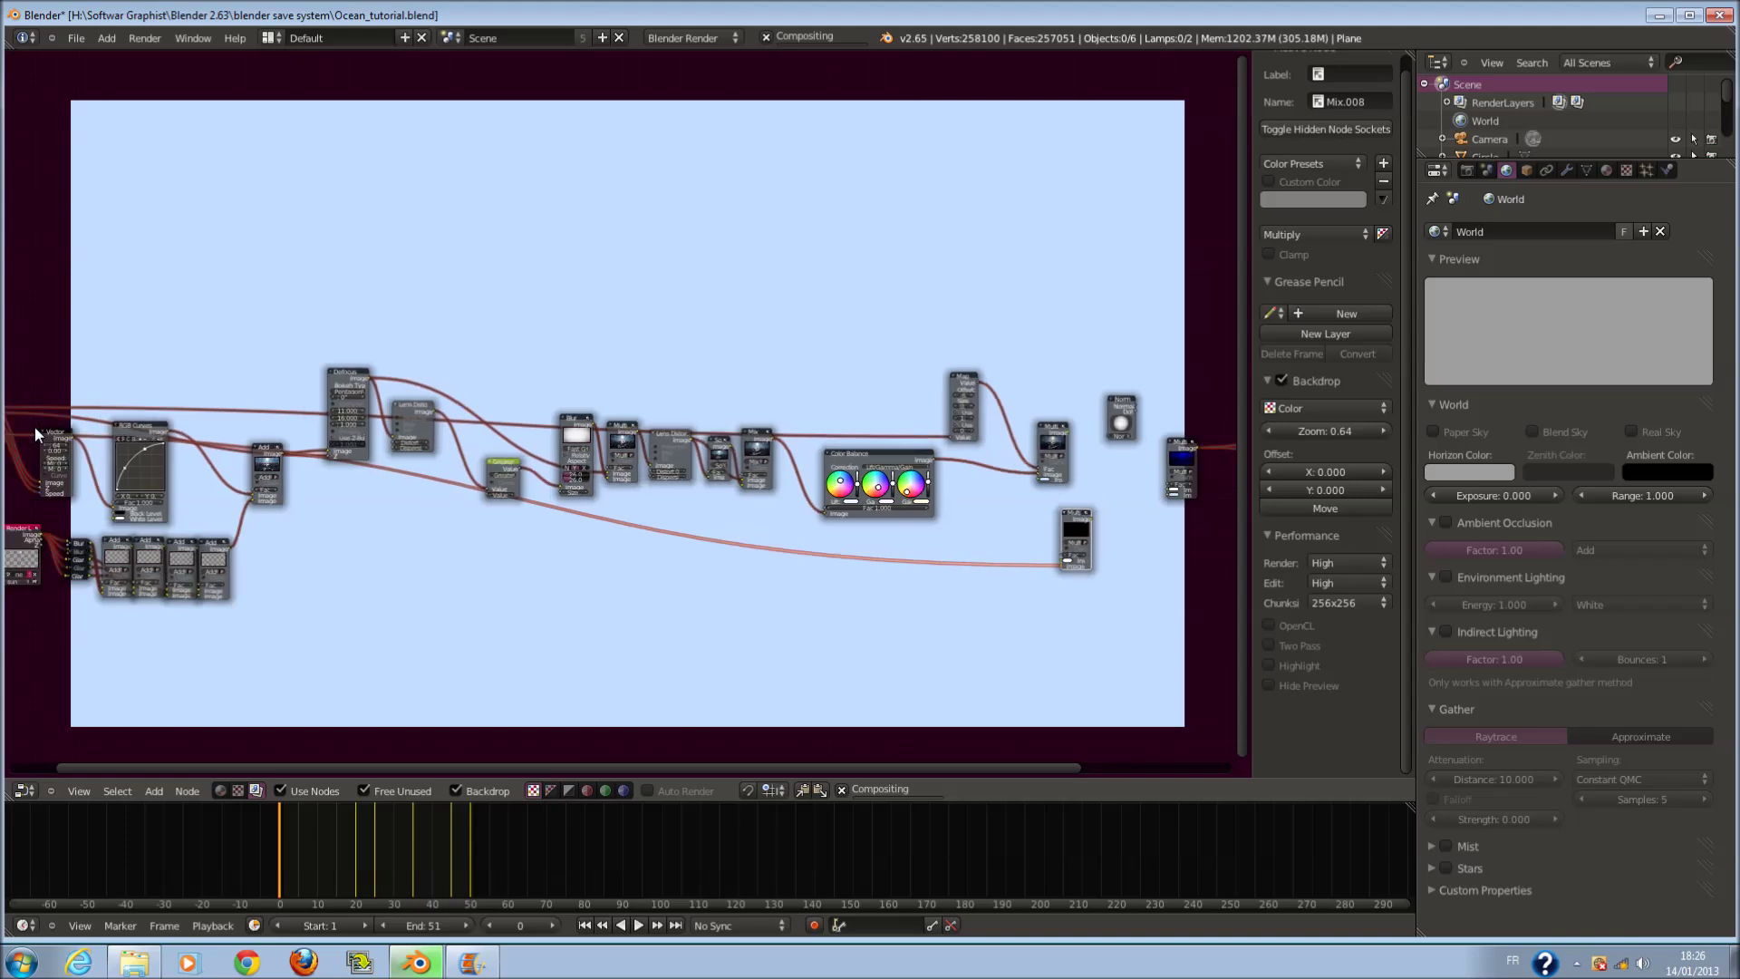
{"action": "middle_click_drag", "start_coordinate": [34, 427], "coordinate": [69, 426]}
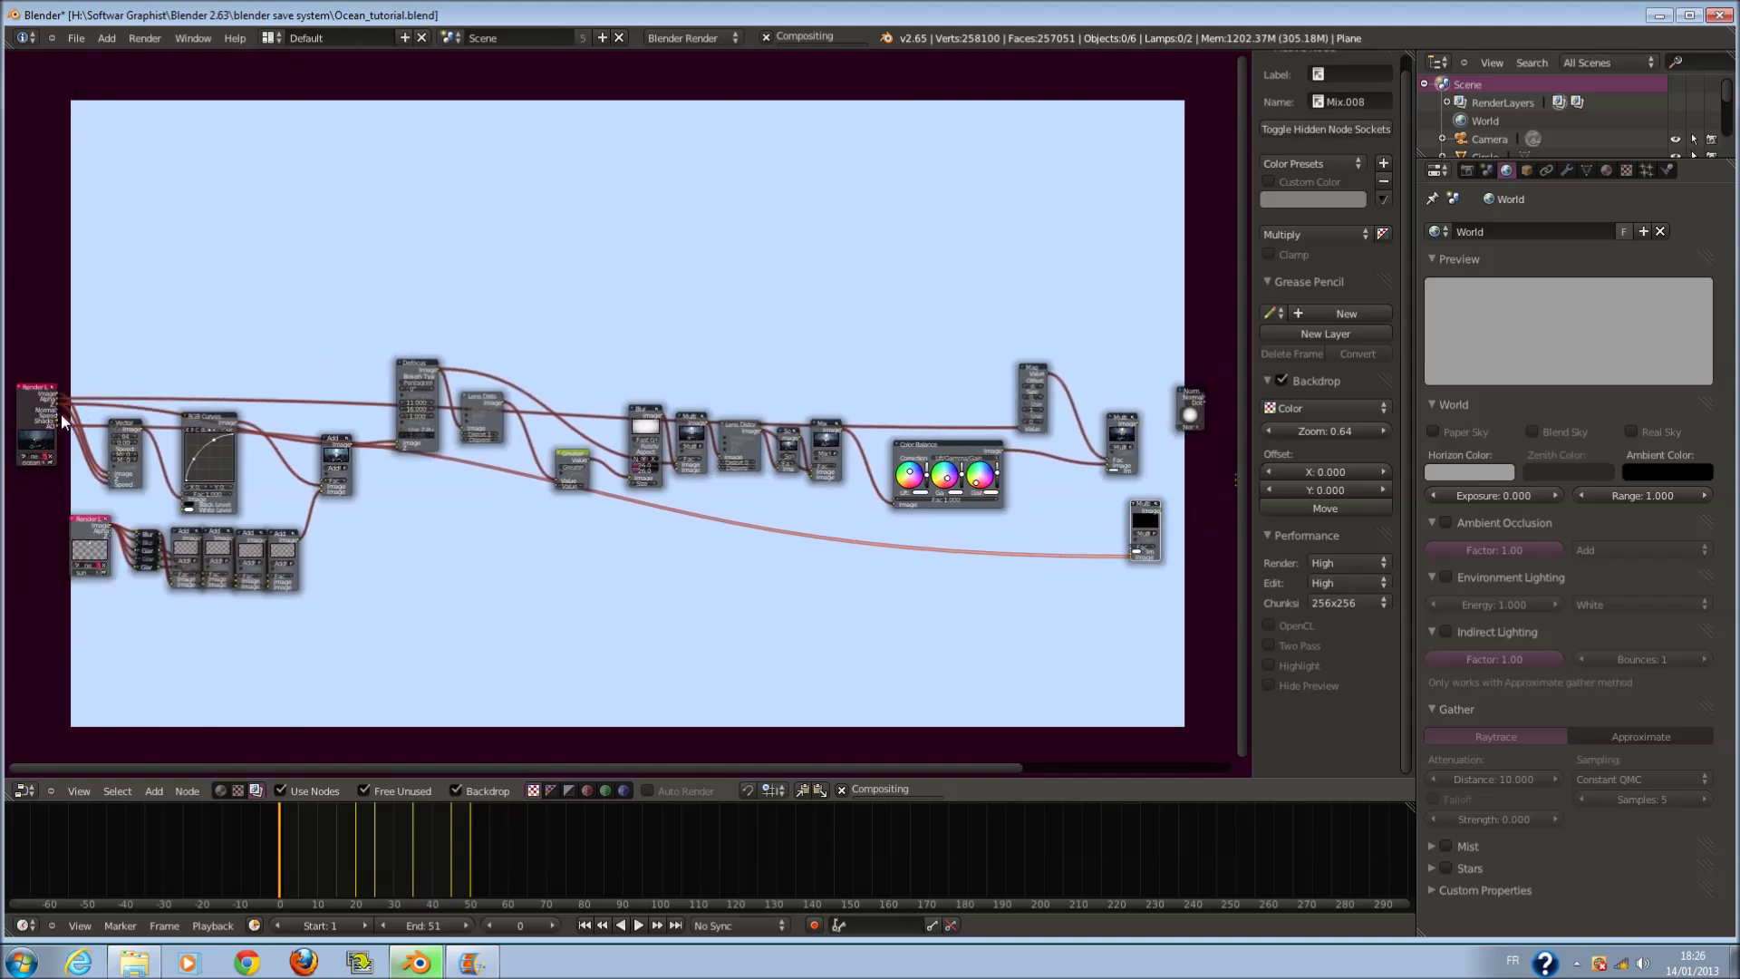
{"action": "left_click_drag", "start_coordinate": [58, 410], "coordinate": [1180, 424]}
- Raise the Normal node and feed the new Multiply node from the upper Multiply in its first Image input and the Normal output in its second
{"action": "middle_click_drag", "start_coordinate": [1194, 444], "coordinate": [545, 465]}
{"action": "scroll", "coordinate": [545, 464], "scroll_direction": "up", "scroll_amount": 4}
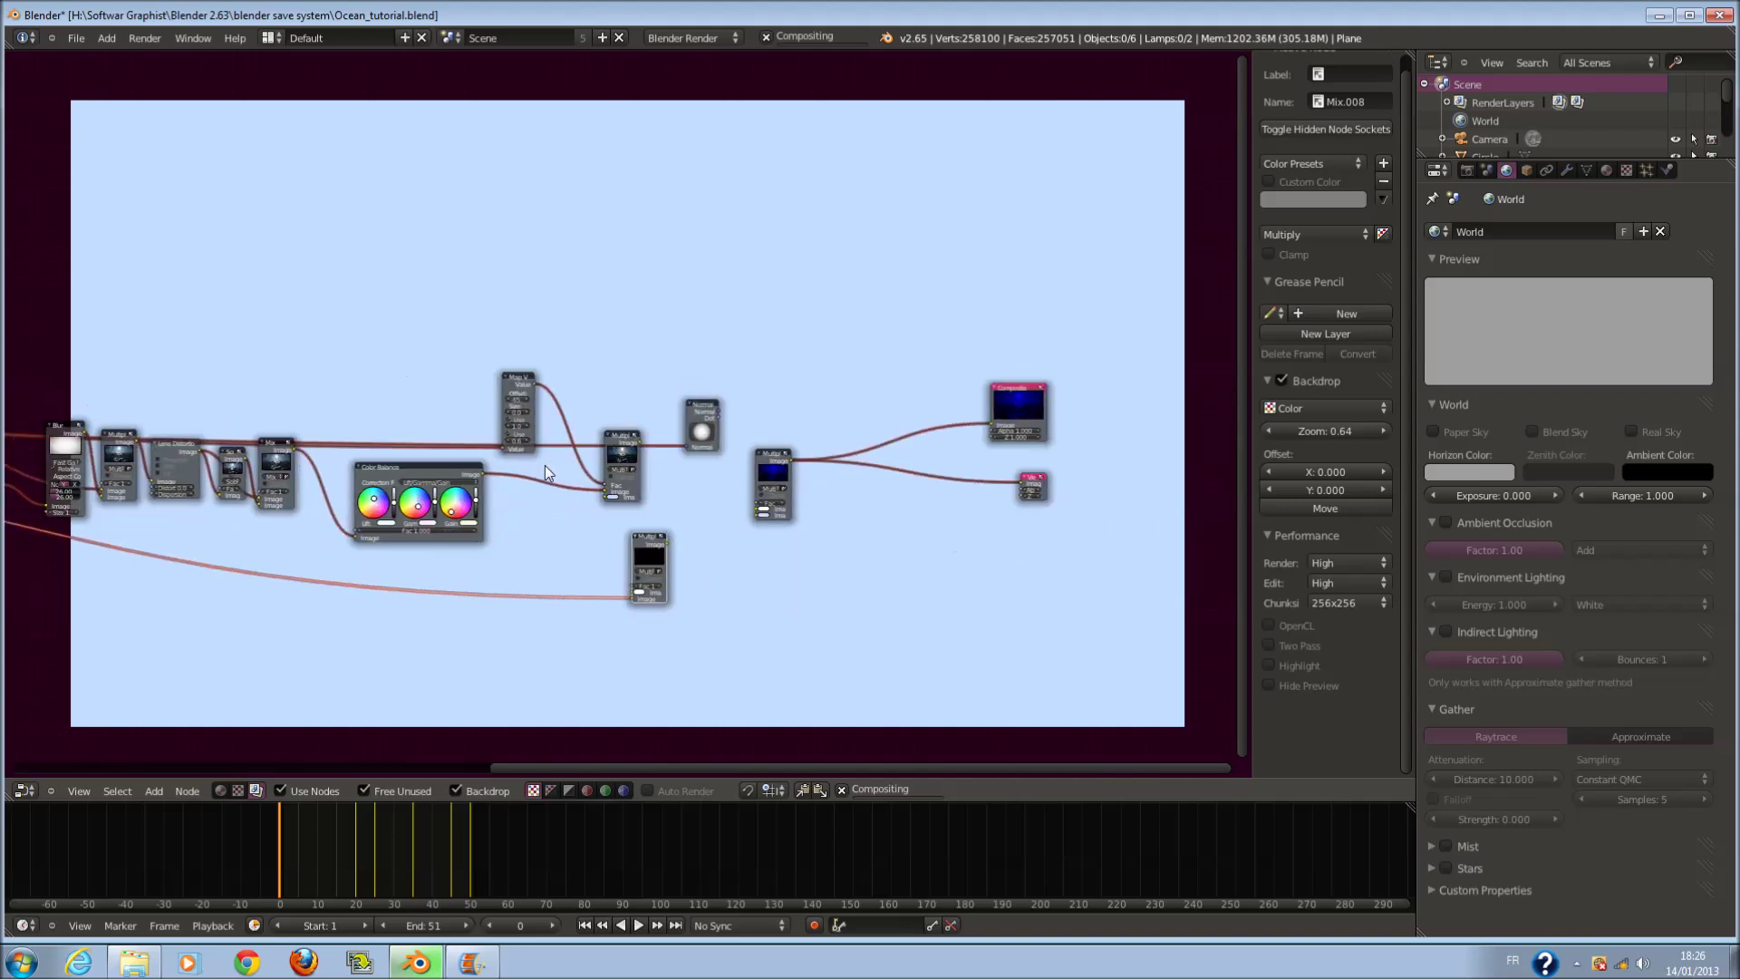
{"action": "left_click_drag", "start_coordinate": [693, 355], "coordinate": [569, 419]}
{"action": "scroll", "coordinate": [571, 420], "scroll_direction": "up", "scroll_amount": 1}
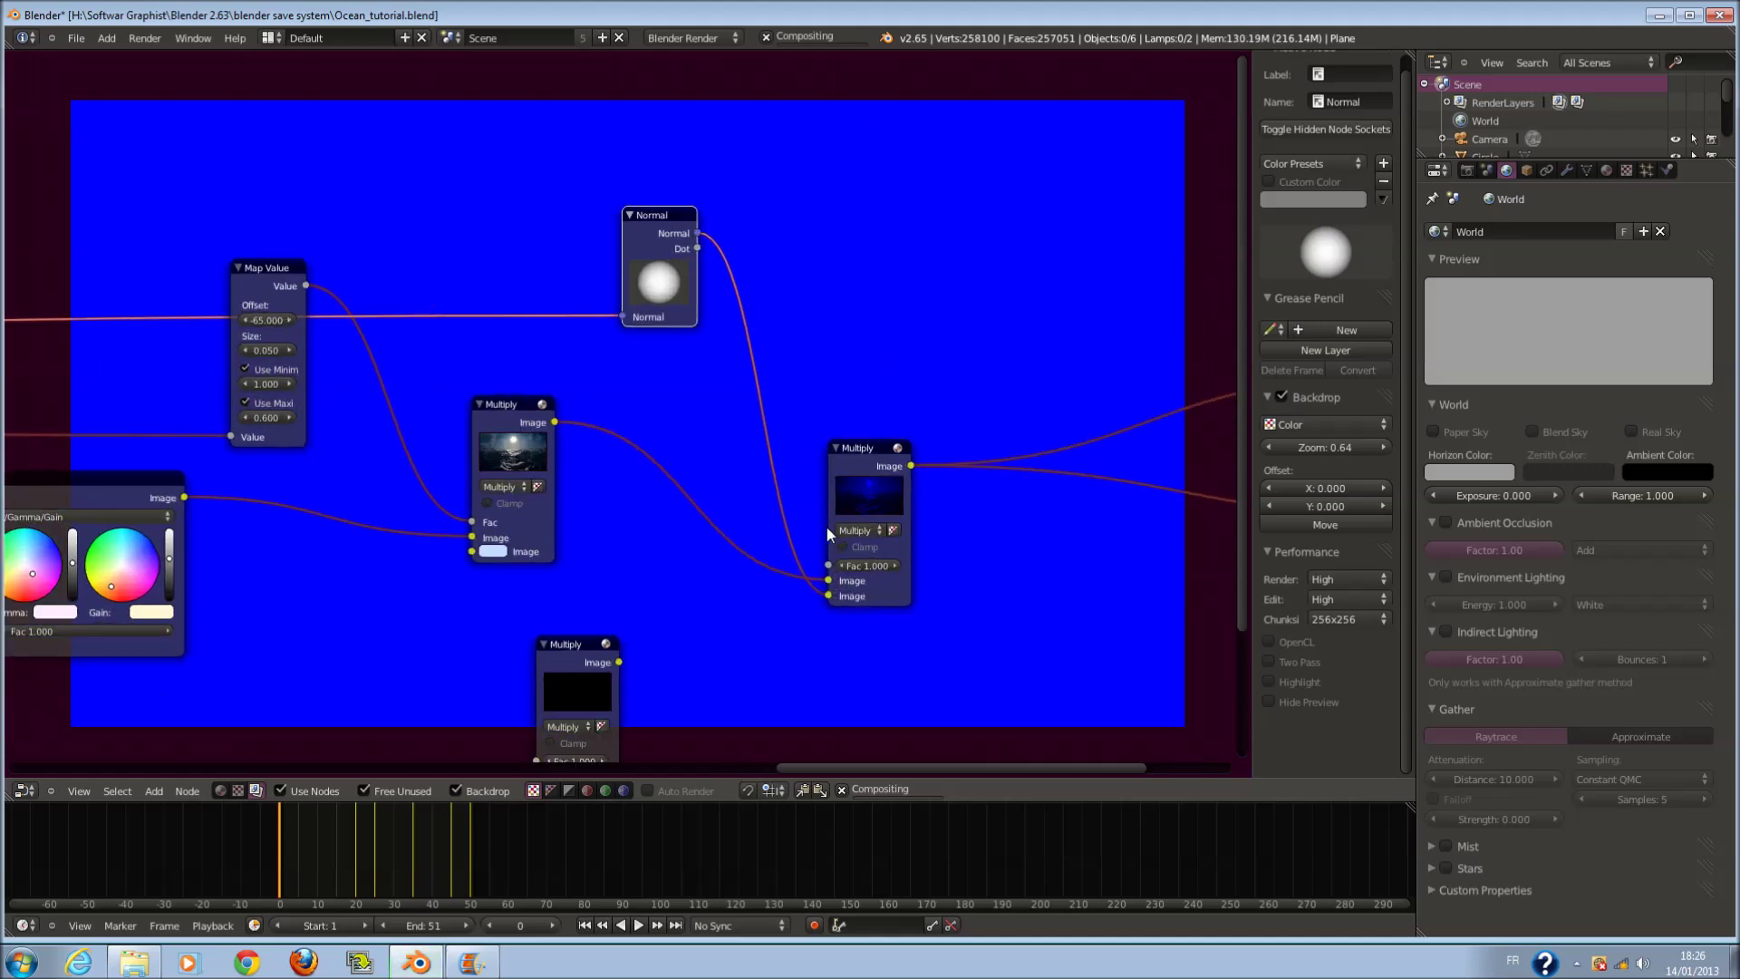
- Move the Map Value node and the upper Multiply node back beside the Color Balance node
{"action": "middle_click_drag", "start_coordinate": [827, 525], "coordinate": [725, 518]}
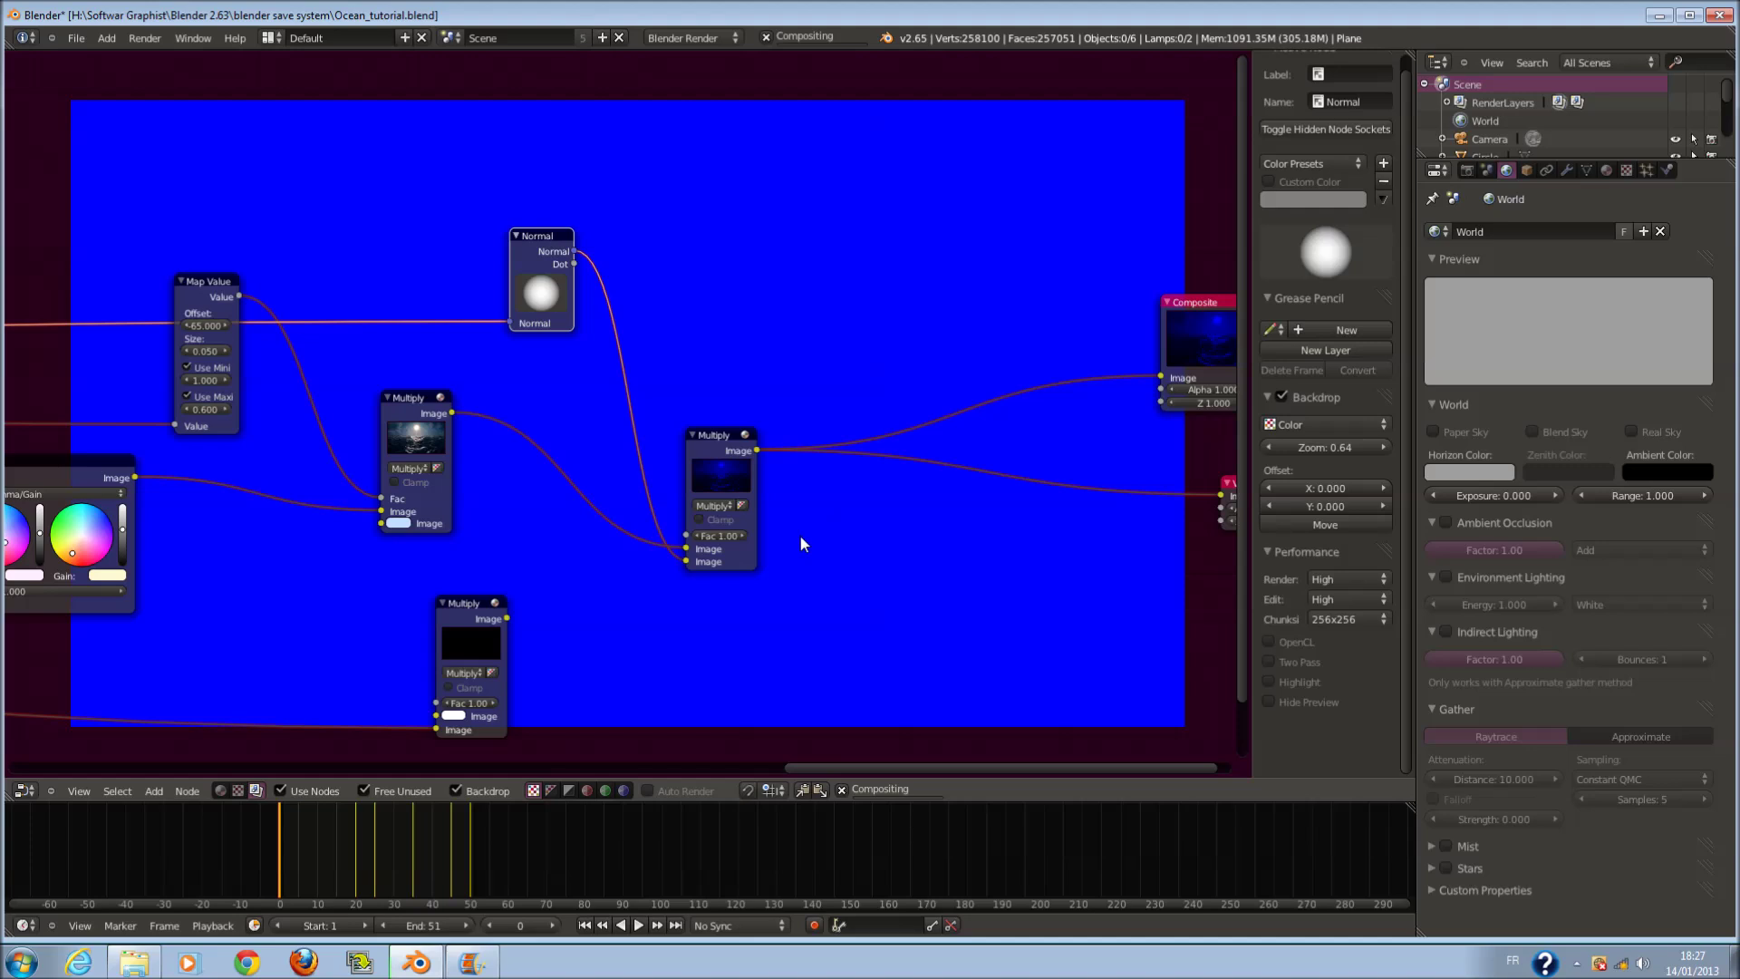
{"action": "scroll", "coordinate": [638, 453], "scroll_direction": "down", "scroll_amount": 1}
{"action": "middle_click_drag", "start_coordinate": [638, 453], "coordinate": [995, 496]}
{"action": "left_click_drag", "start_coordinate": [611, 330], "coordinate": [477, 349]}
{"action": "left_click", "coordinate": [762, 446]}
{"action": "left_click_drag", "start_coordinate": [762, 445], "coordinate": [572, 444]}
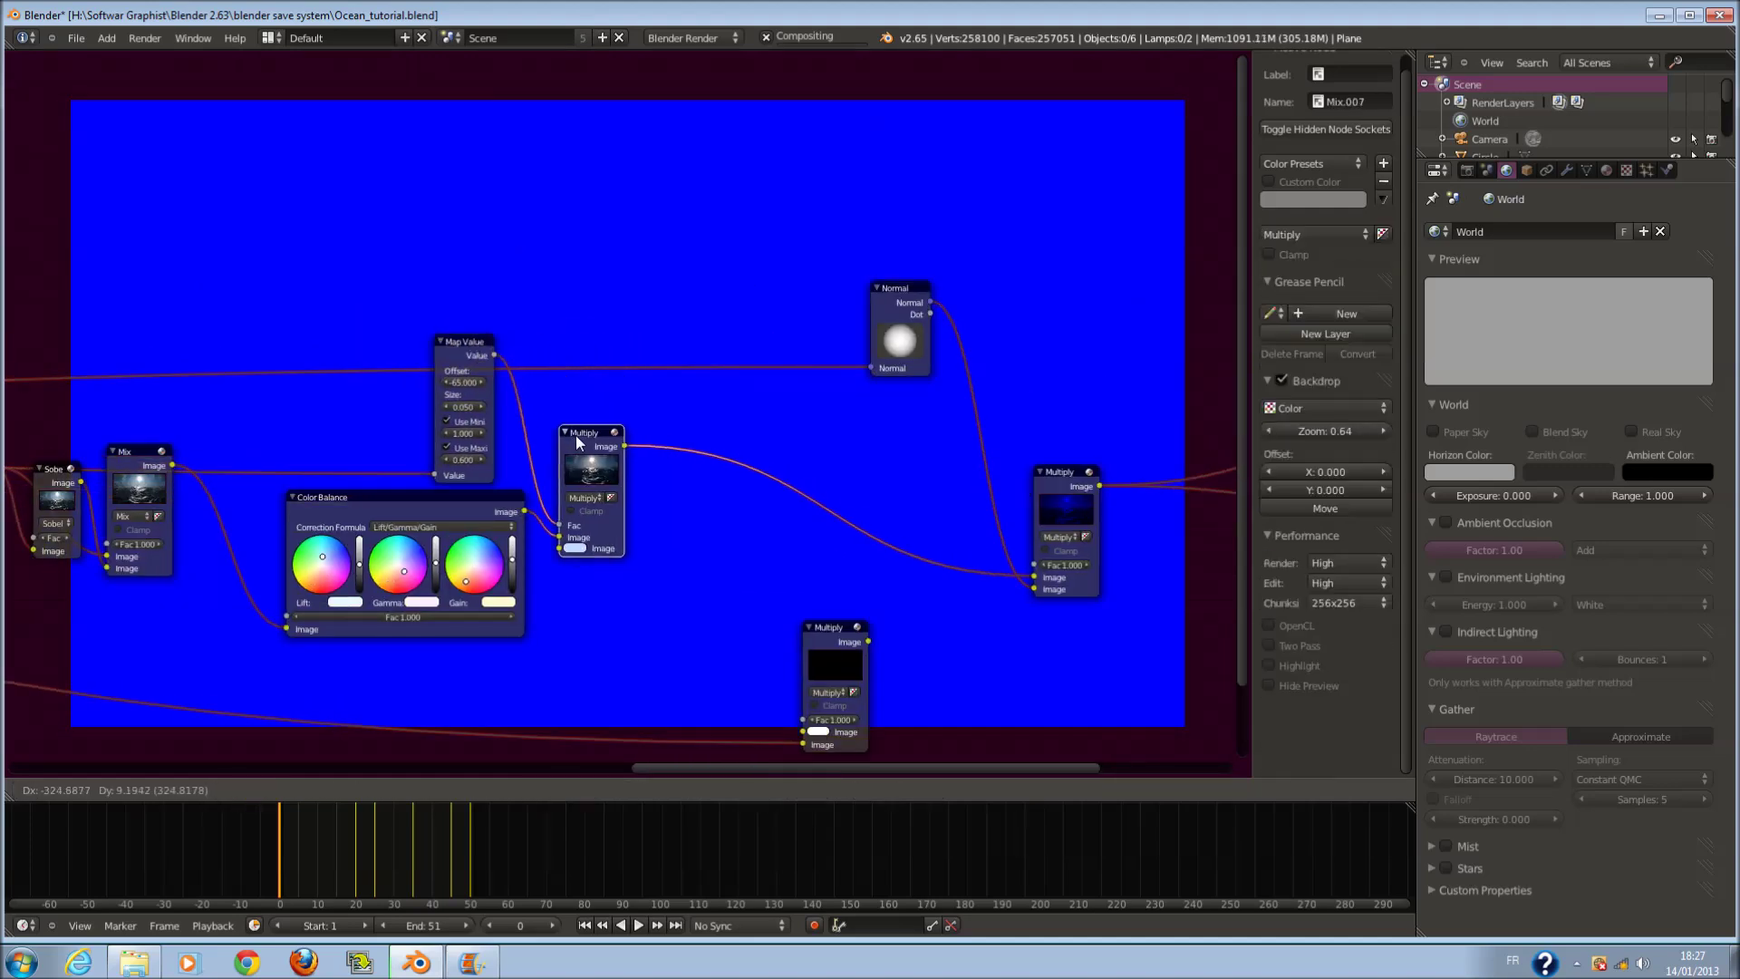
- Move the Viewer and Composite nodes closer to the new Multiply node, keeping the Viewer beneath the Composite
{"action": "scroll", "coordinate": [831, 444], "scroll_direction": "down", "scroll_amount": 1}
{"action": "middle_click_drag", "start_coordinate": [830, 444], "coordinate": [557, 410]}
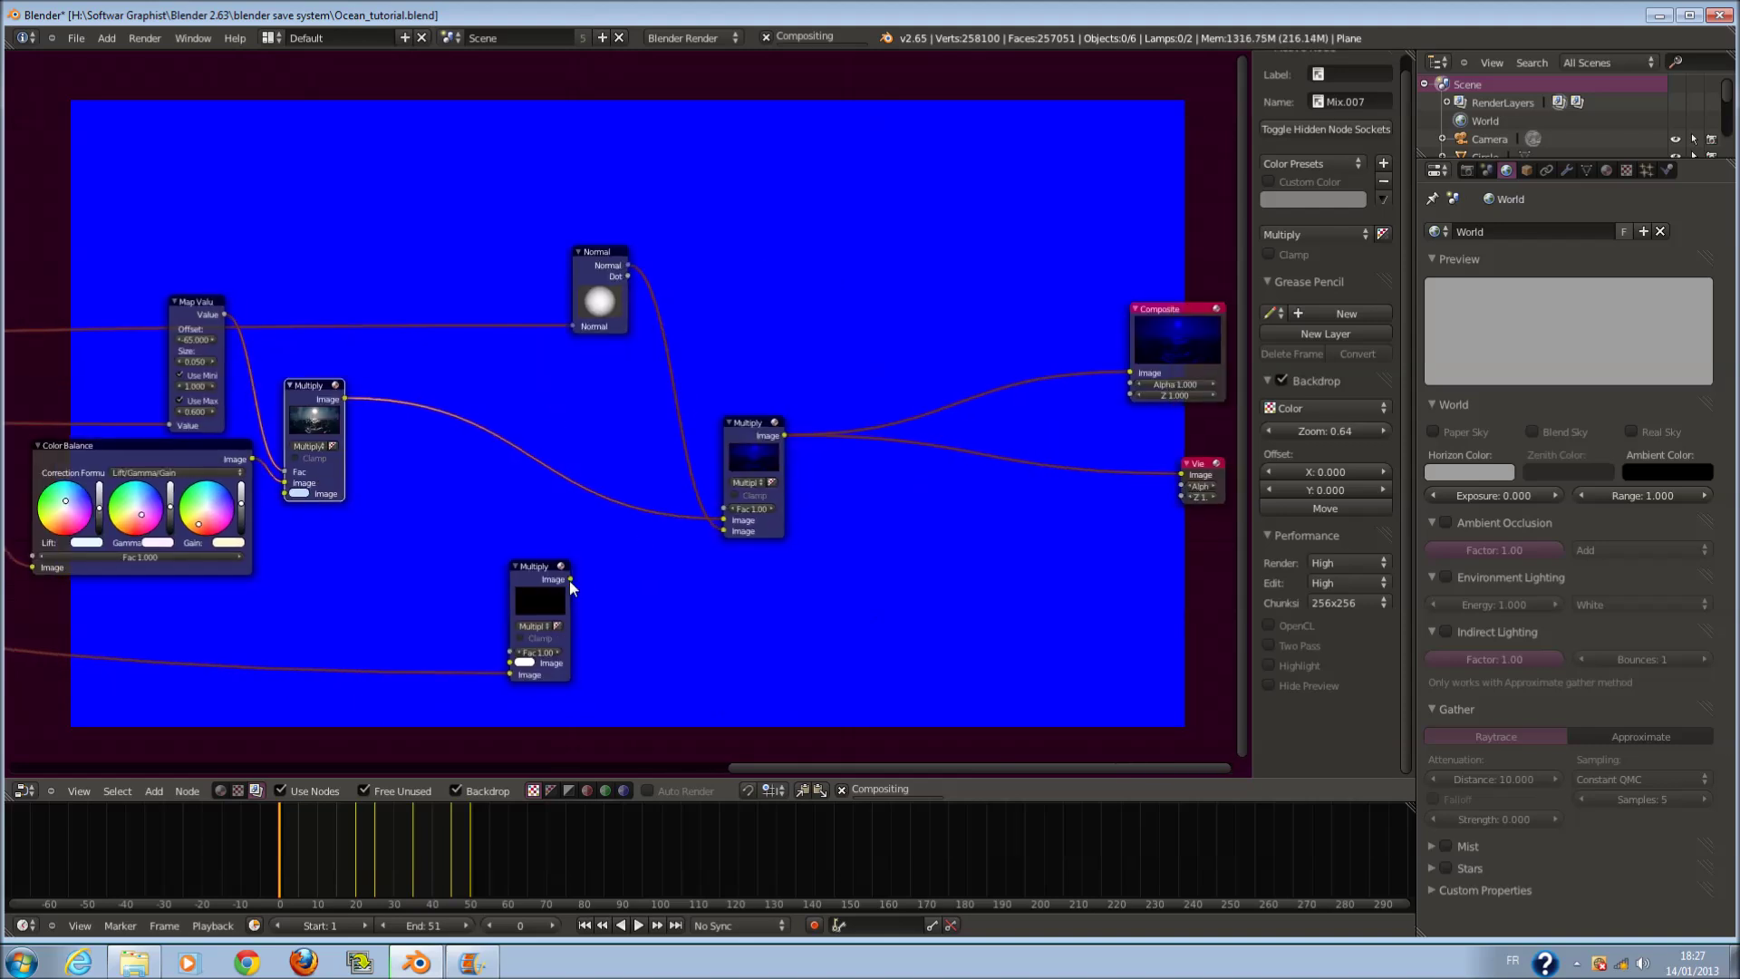
{"action": "left_click_drag", "start_coordinate": [1198, 476], "coordinate": [994, 543]}
{"action": "left_click_drag", "start_coordinate": [1163, 346], "coordinate": [991, 373]}
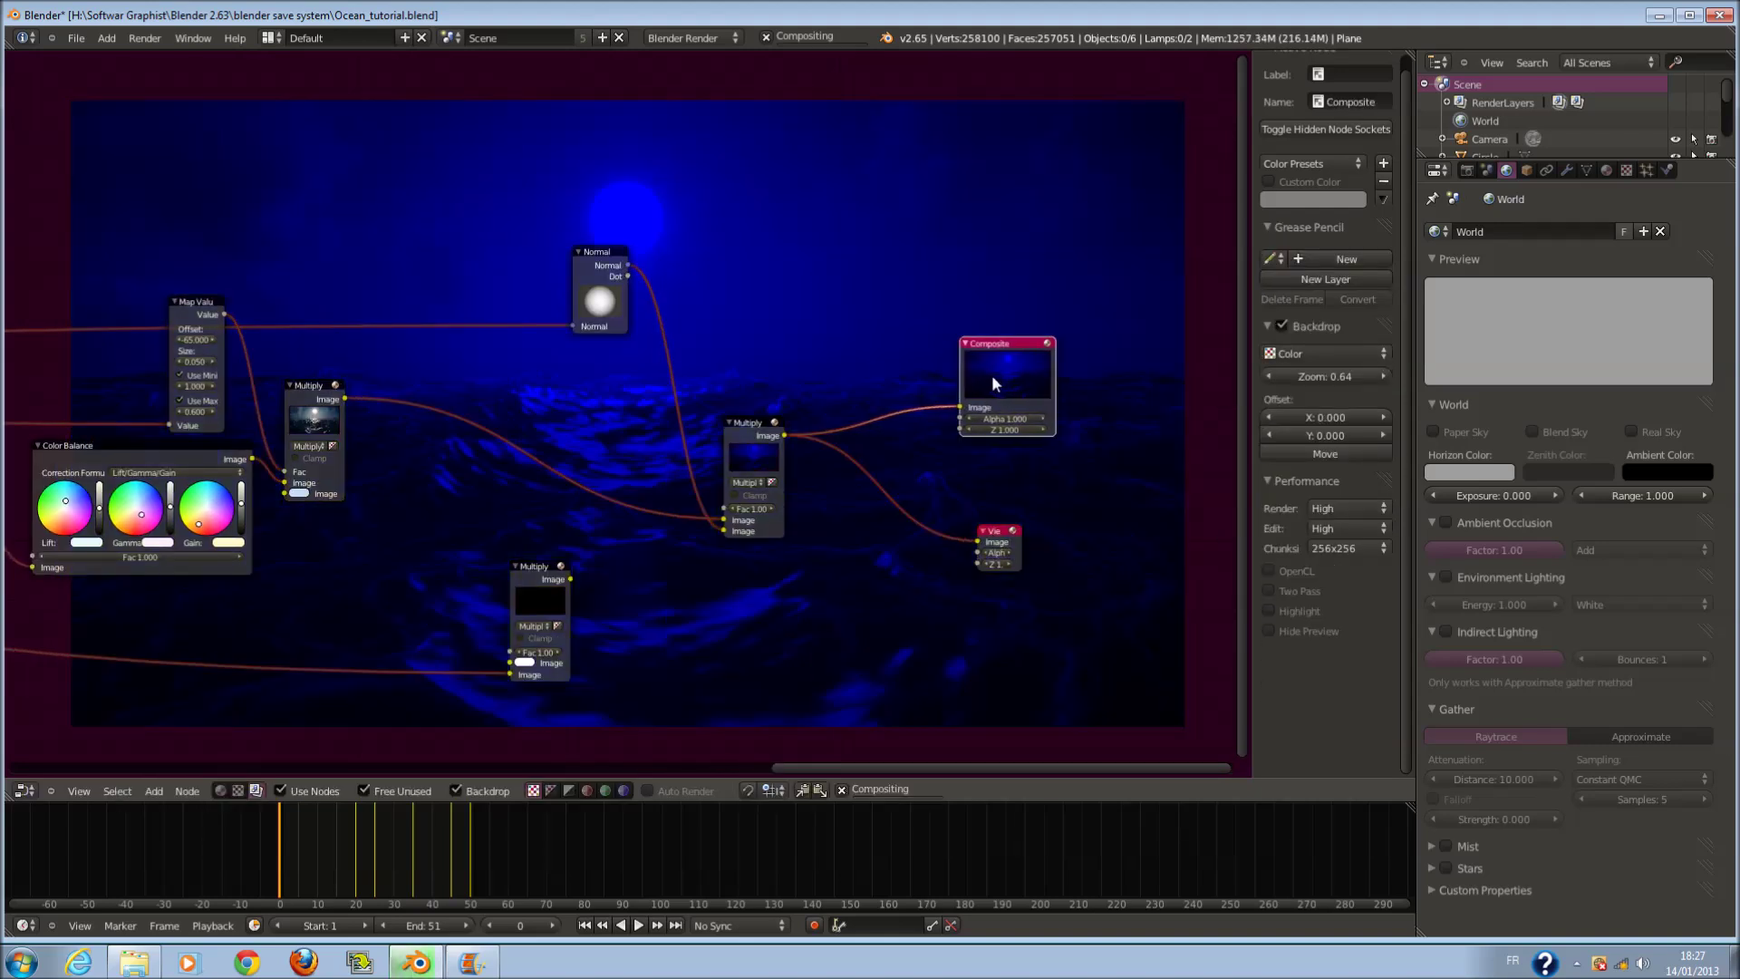
- Reroute the Normal output to the new Multiply node's Fac input and set its second Image colour to white
{"action": "scroll", "coordinate": [992, 373], "scroll_direction": "up", "scroll_amount": 2}
{"action": "scroll", "coordinate": [920, 514], "scroll_direction": "up", "scroll_amount": 1}
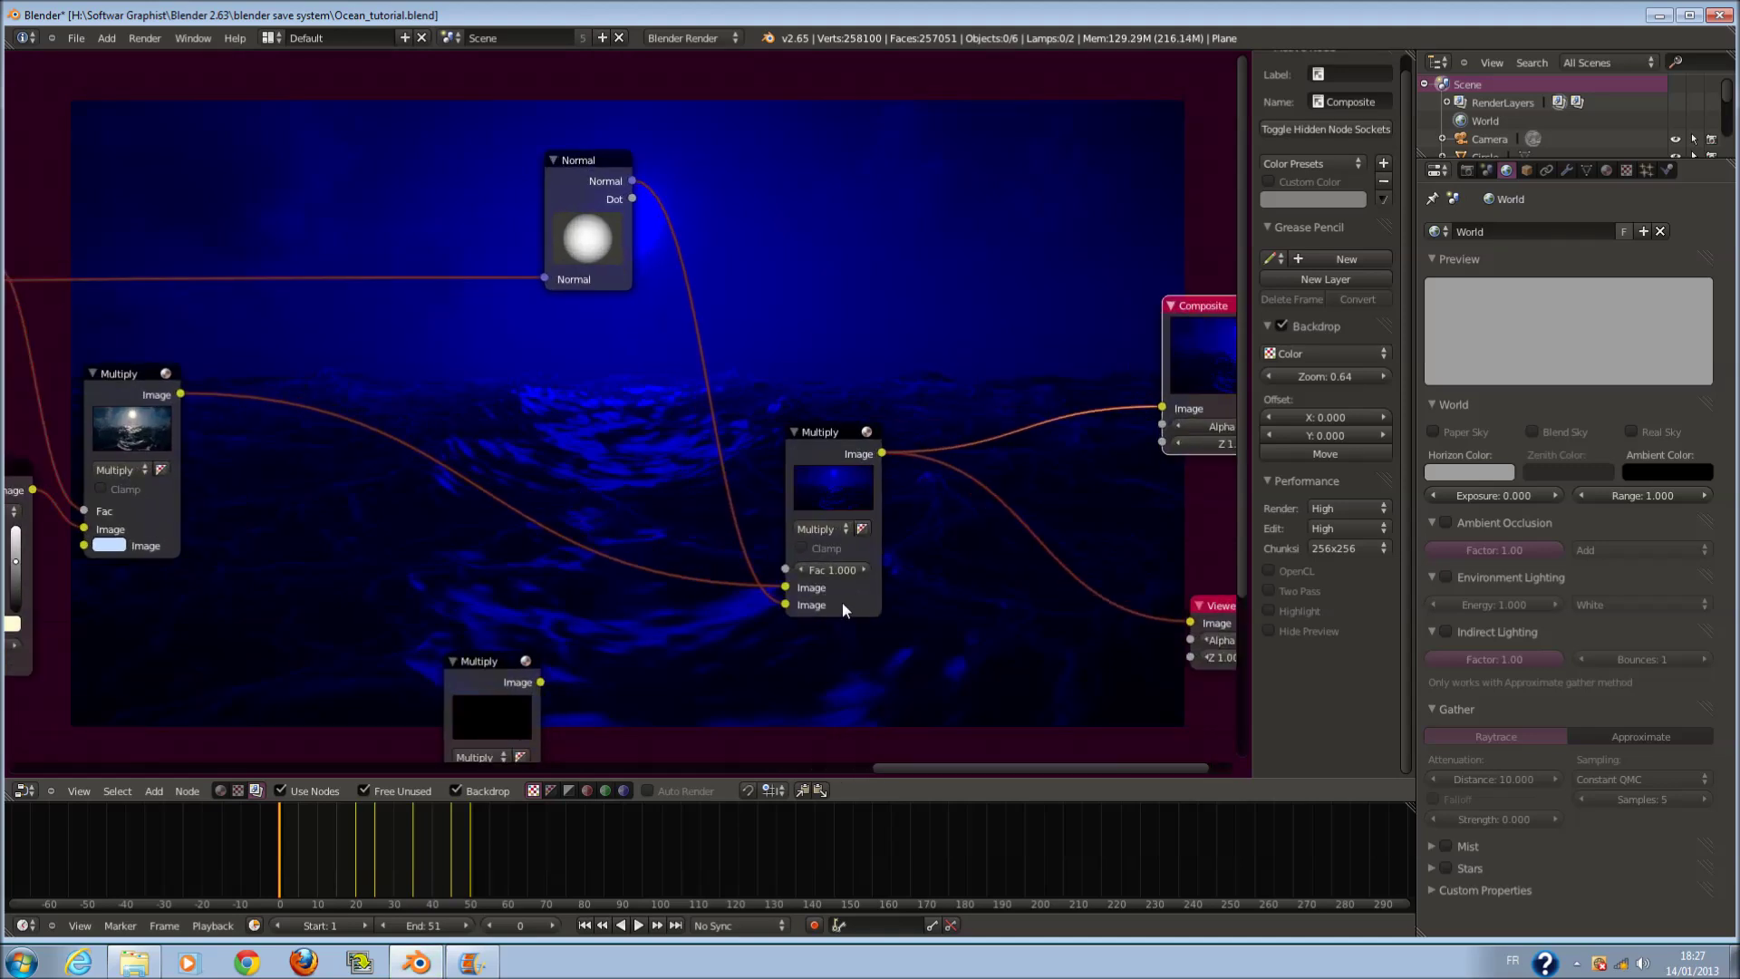
{"action": "left_click_drag", "start_coordinate": [785, 604], "coordinate": [785, 569]}
{"action": "left_click", "coordinate": [810, 603]}
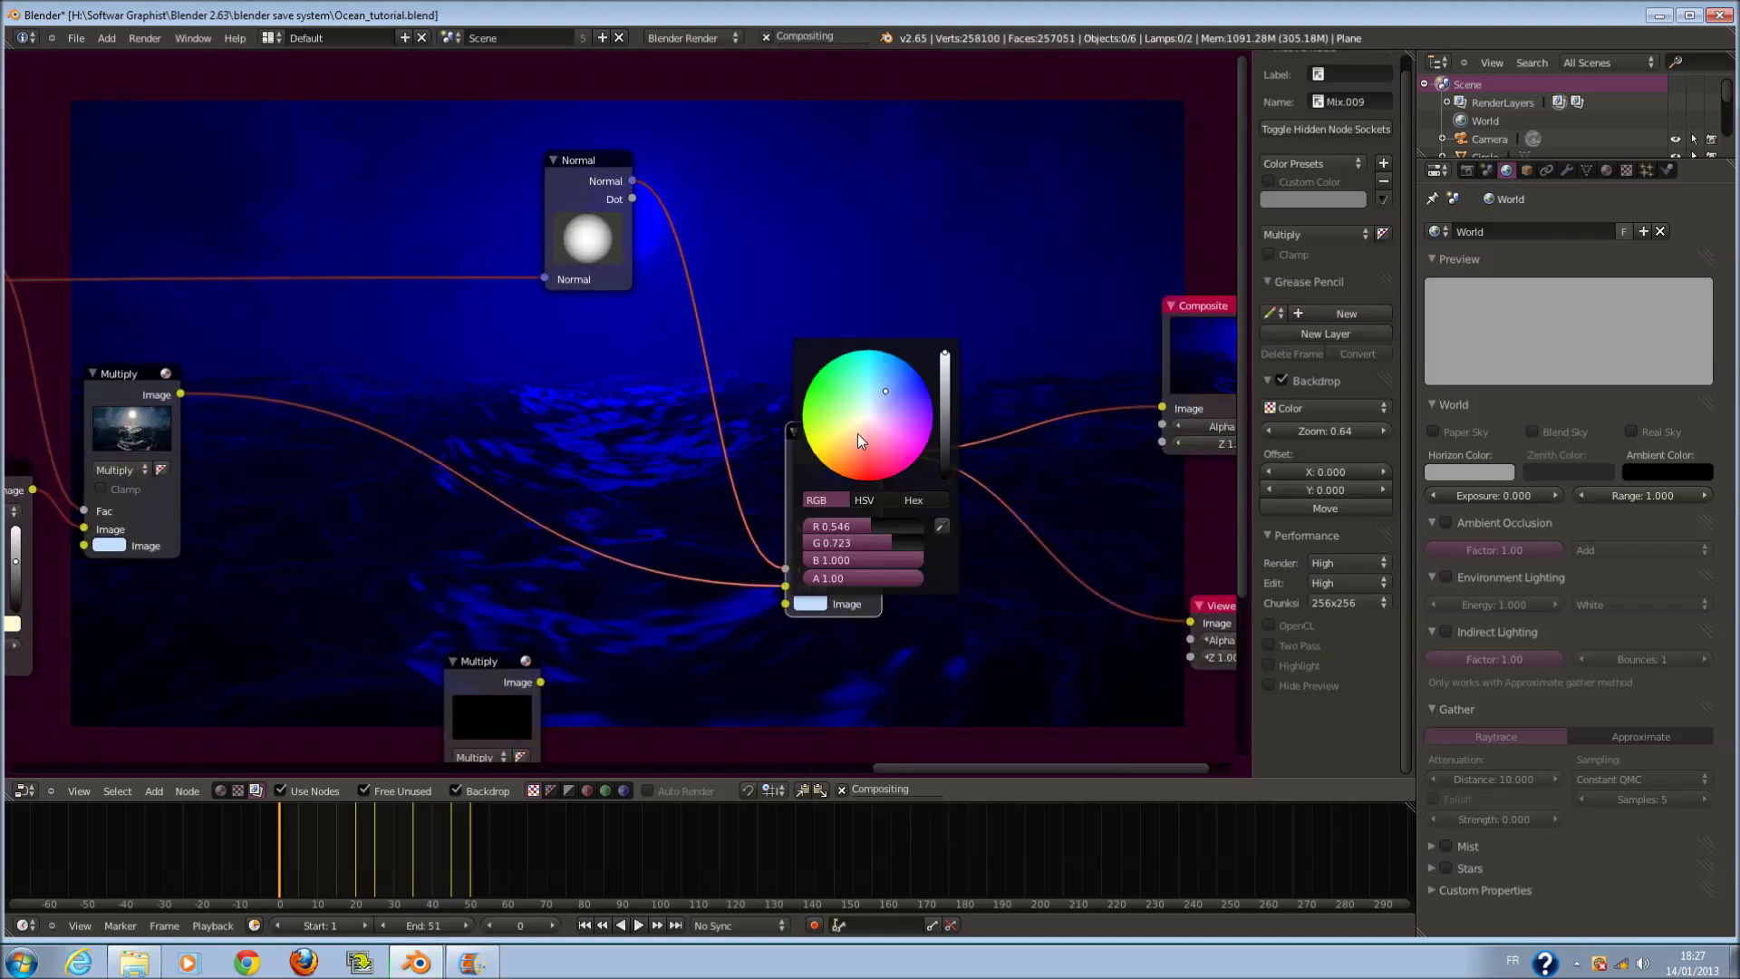
{"action": "left_click_drag", "start_coordinate": [906, 526], "coordinate": [934, 542]}
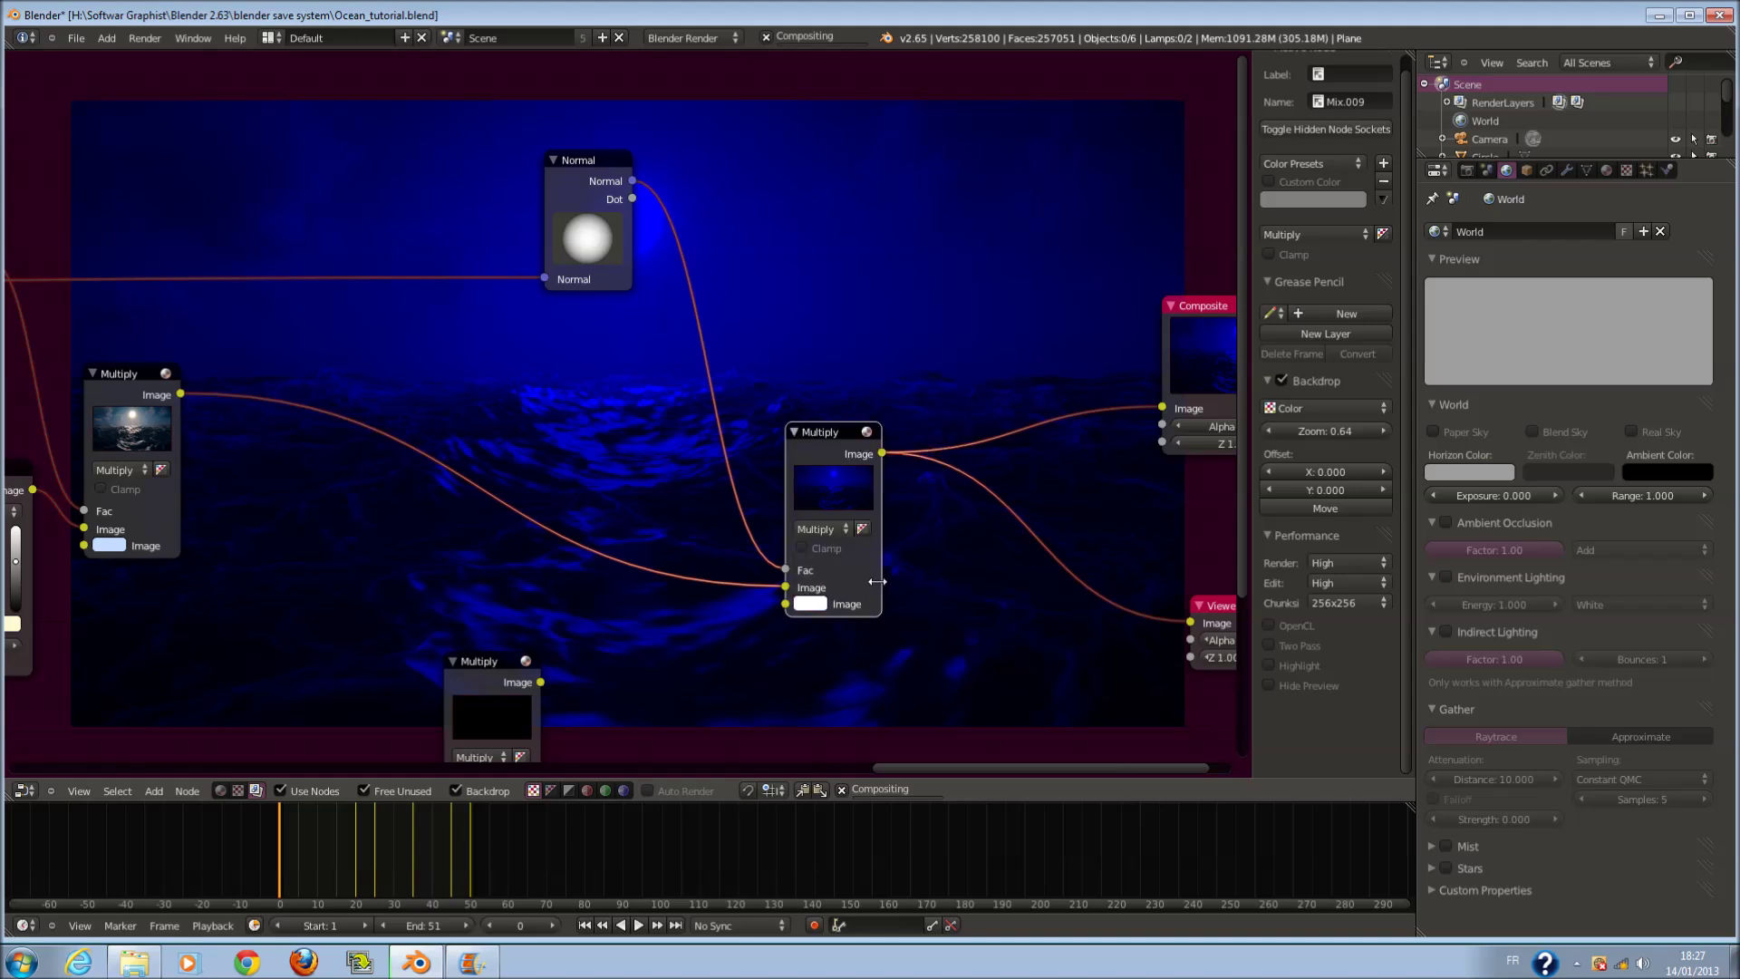
- Rotate the Normal node's sphere so that its bright side faces downward
{"action": "scroll", "coordinate": [921, 602], "scroll_direction": "up", "scroll_amount": 1}
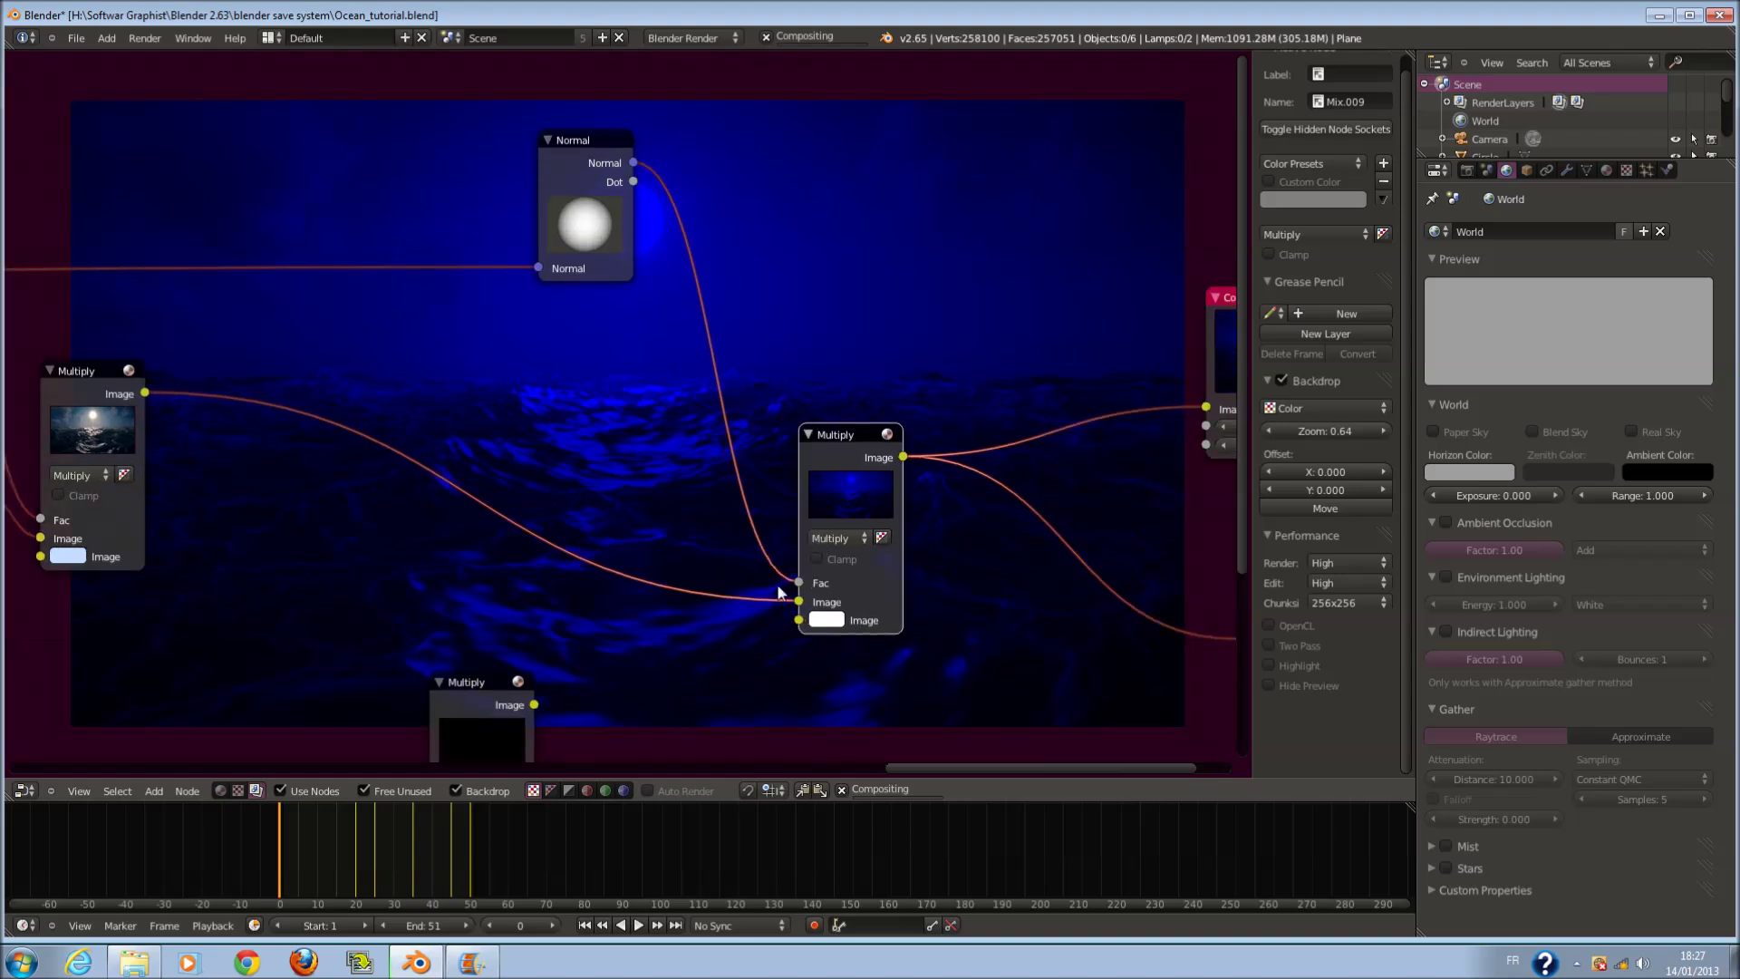
{"action": "mouse_move", "coordinate": [604, 225]}
{"action": "left_mouse_down"}
{"action": "mouse_move", "coordinate": [551, 232]}
{"action": "mouse_move", "coordinate": [611, 176]}
{"action": "mouse_move", "coordinate": [648, 241]}
{"action": "mouse_move", "coordinate": [610, 233]}
{"action": "mouse_move", "coordinate": [717, 300]}
{"action": "mouse_move", "coordinate": [597, 182]}
{"action": "left_mouse_up"}
{"action": "scroll", "coordinate": [610, 232], "scroll_direction": "up", "scroll_amount": 1}
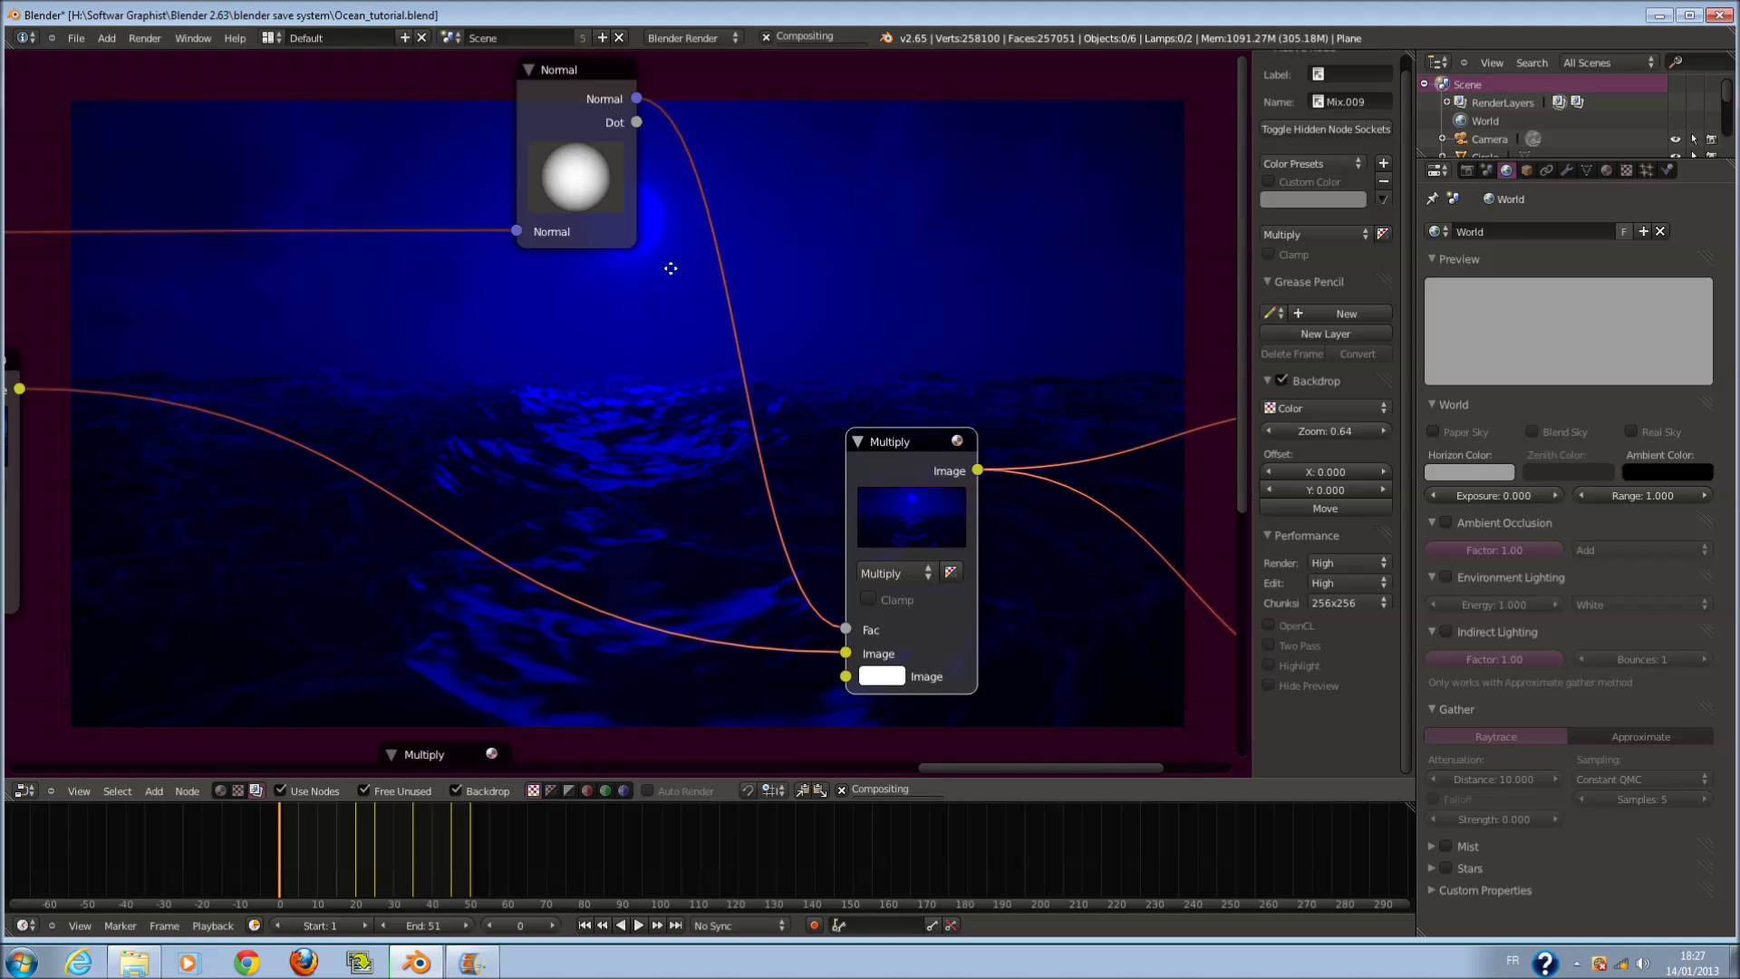
{"action": "middle_click_drag", "start_coordinate": [670, 265], "coordinate": [616, 256]}
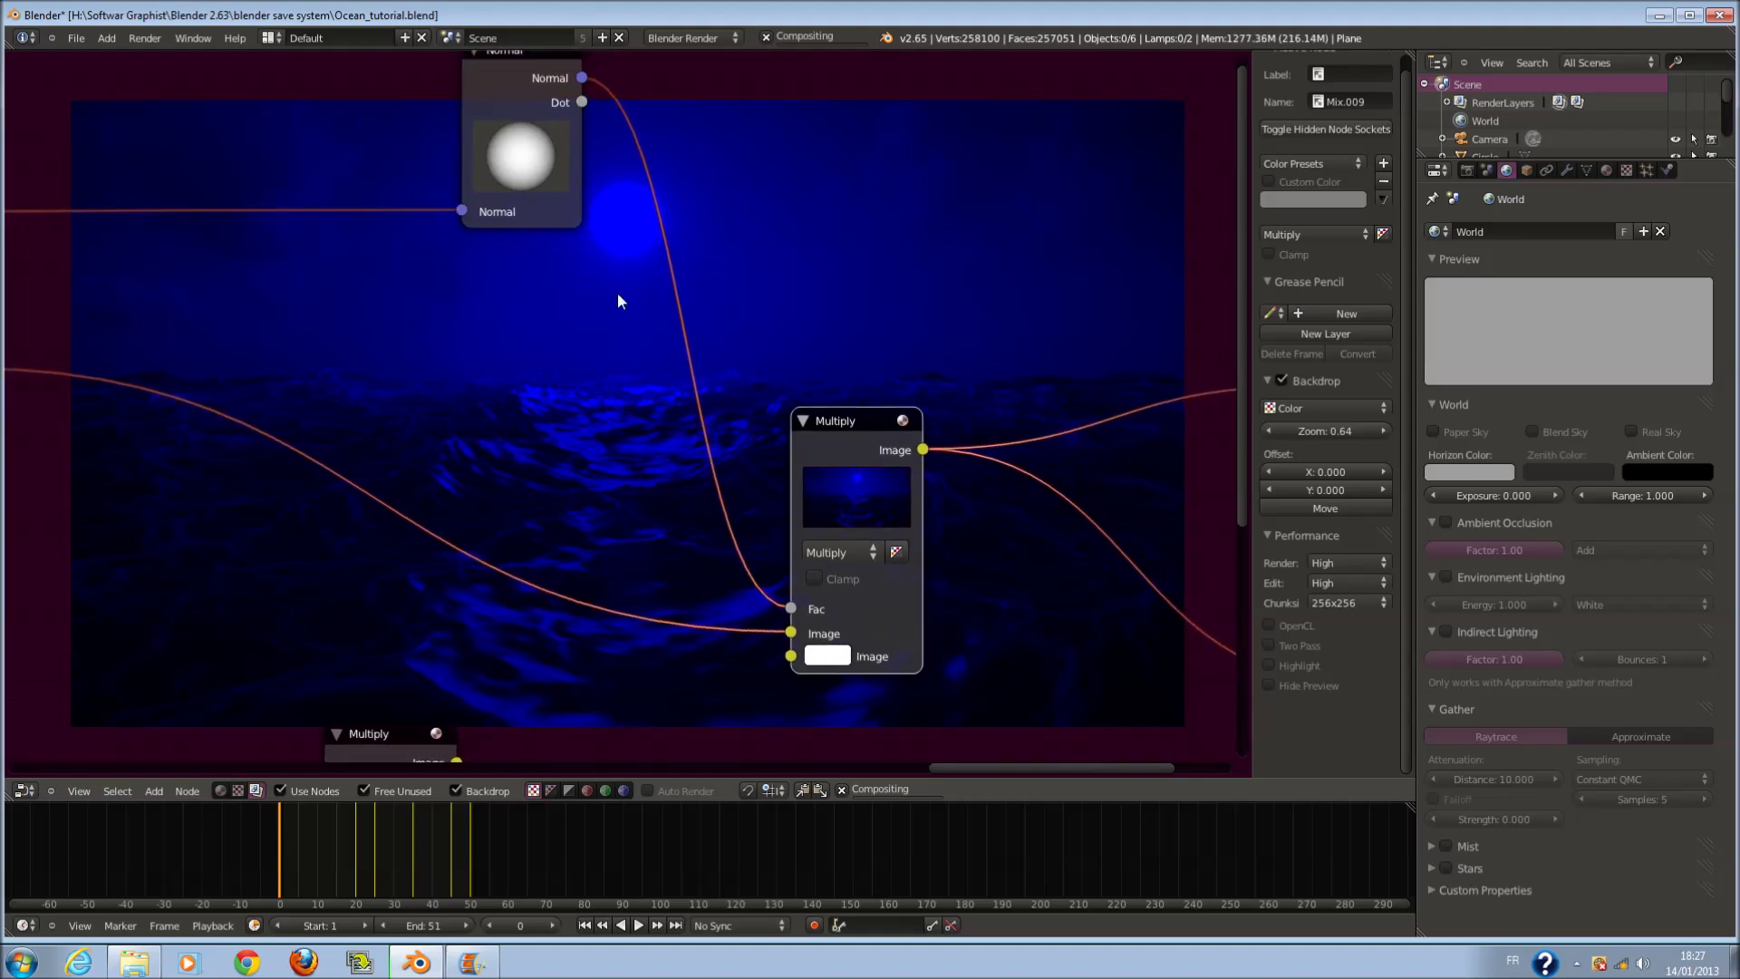
{"action": "scroll", "coordinate": [725, 444], "scroll_direction": "down", "scroll_amount": 1}
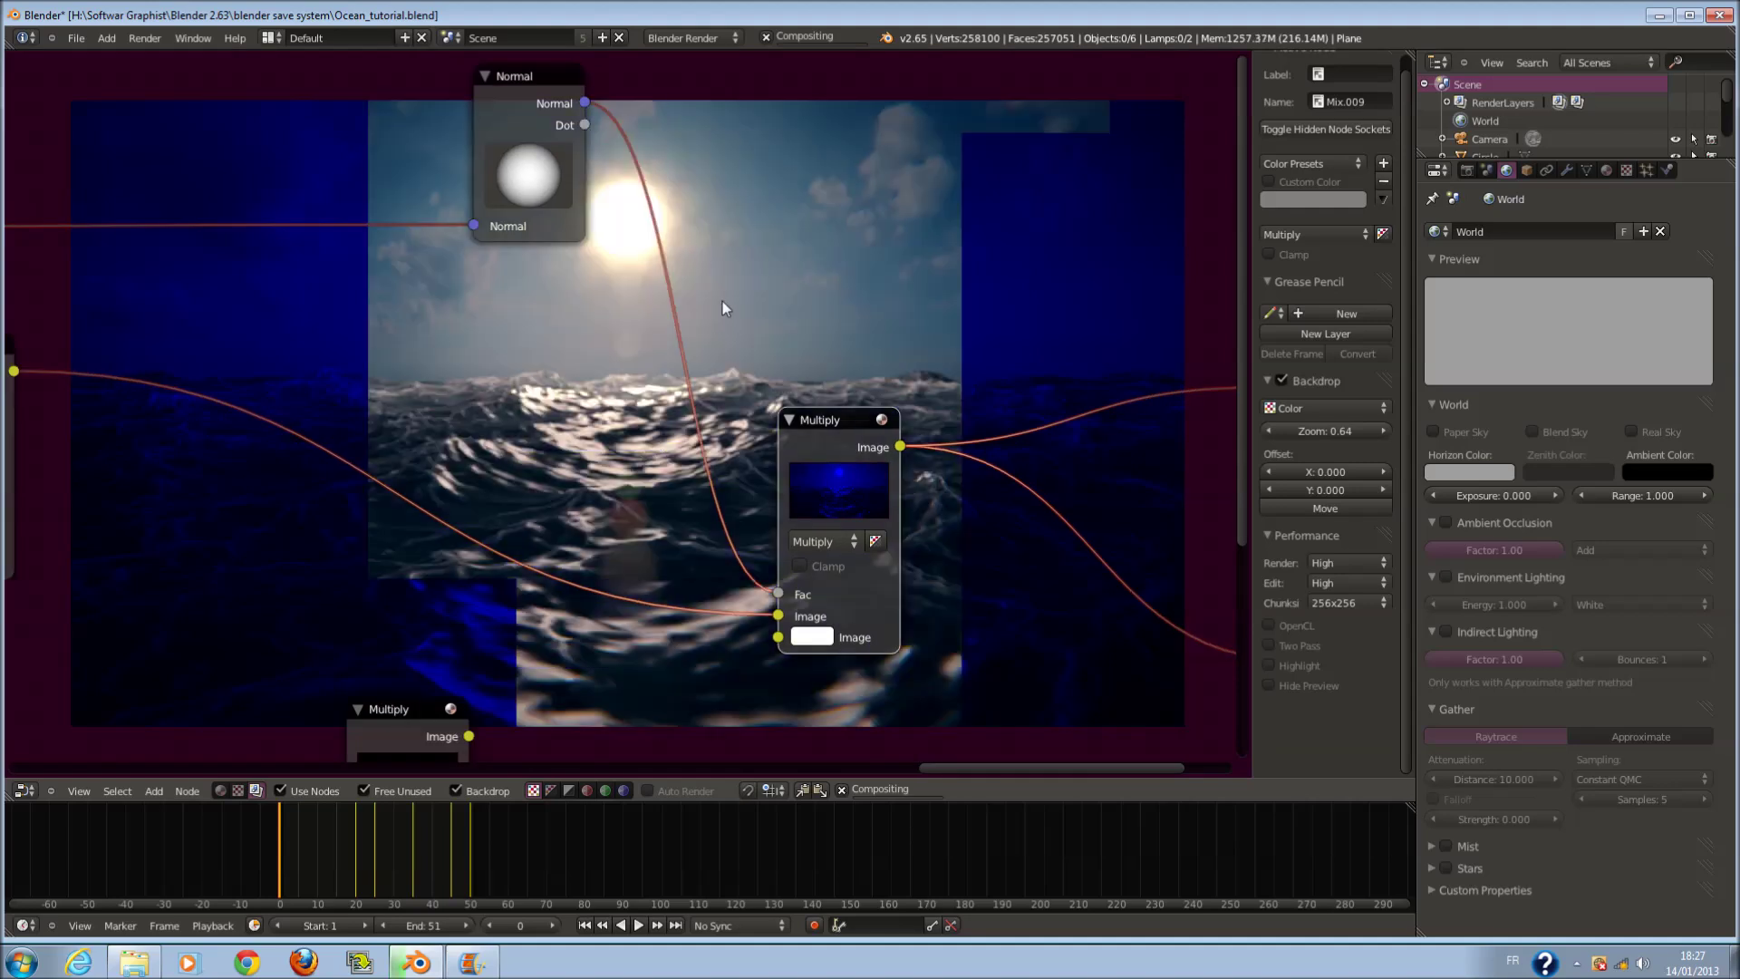
{"action": "scroll", "coordinate": [714, 295], "scroll_direction": "up", "scroll_amount": 1}
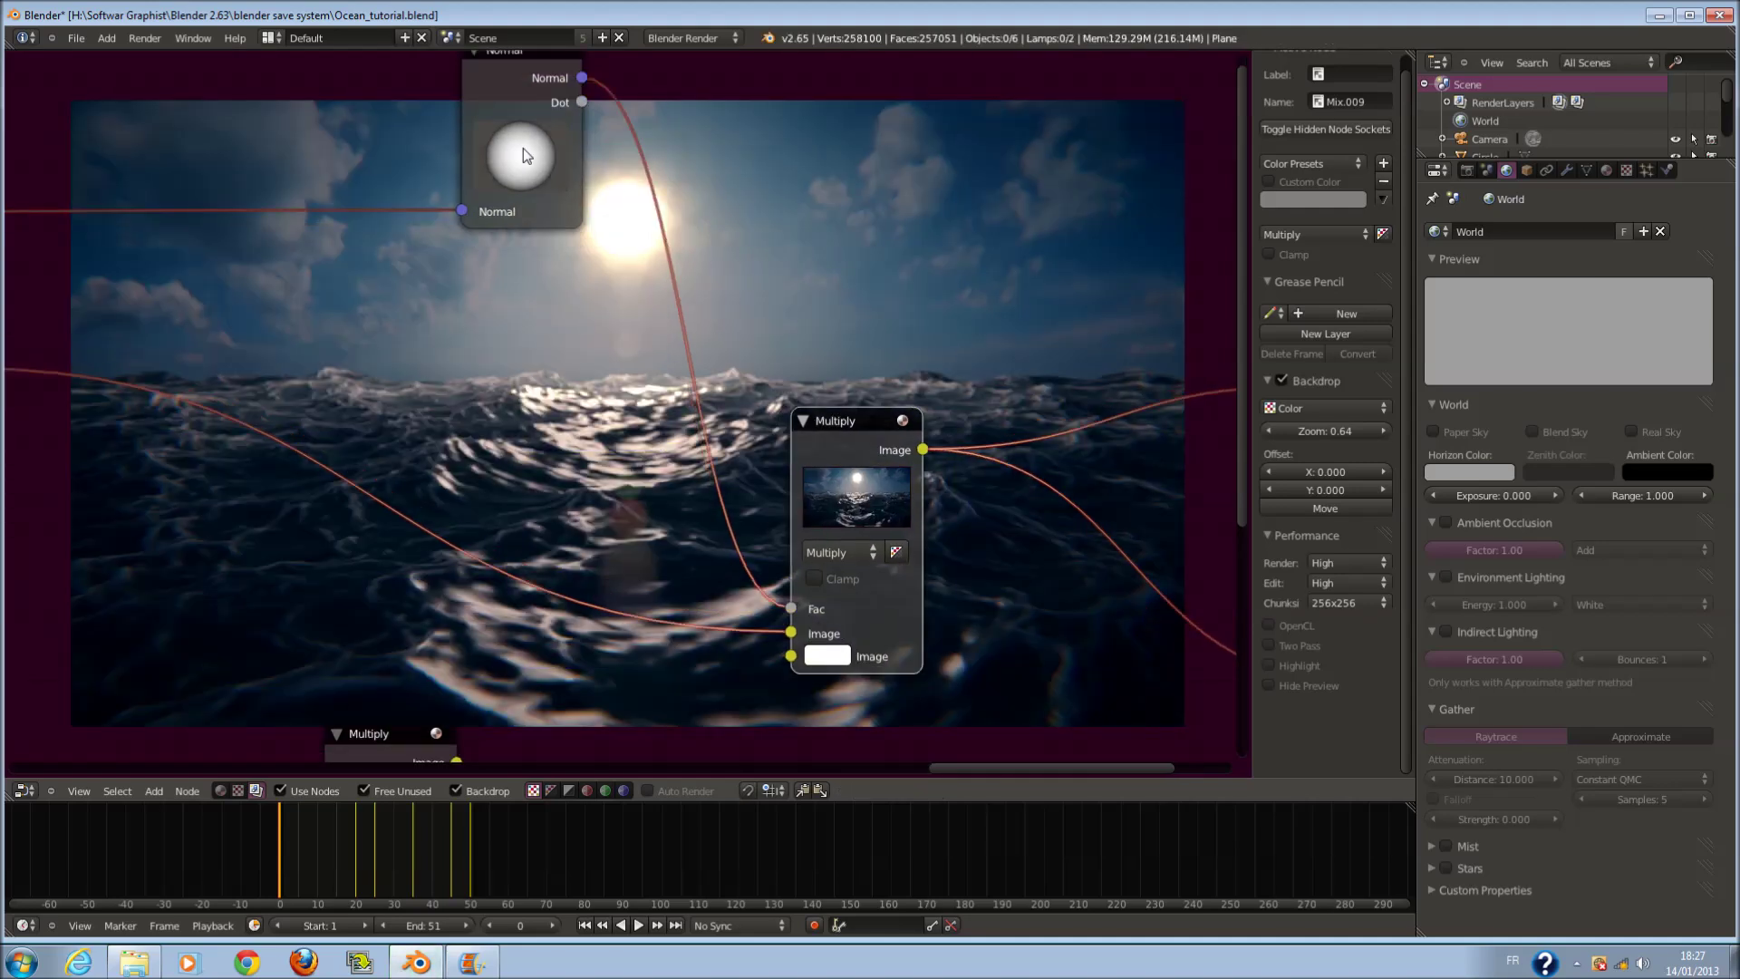
{"action": "left_click_drag", "start_coordinate": [525, 173], "coordinate": [525, 224]}
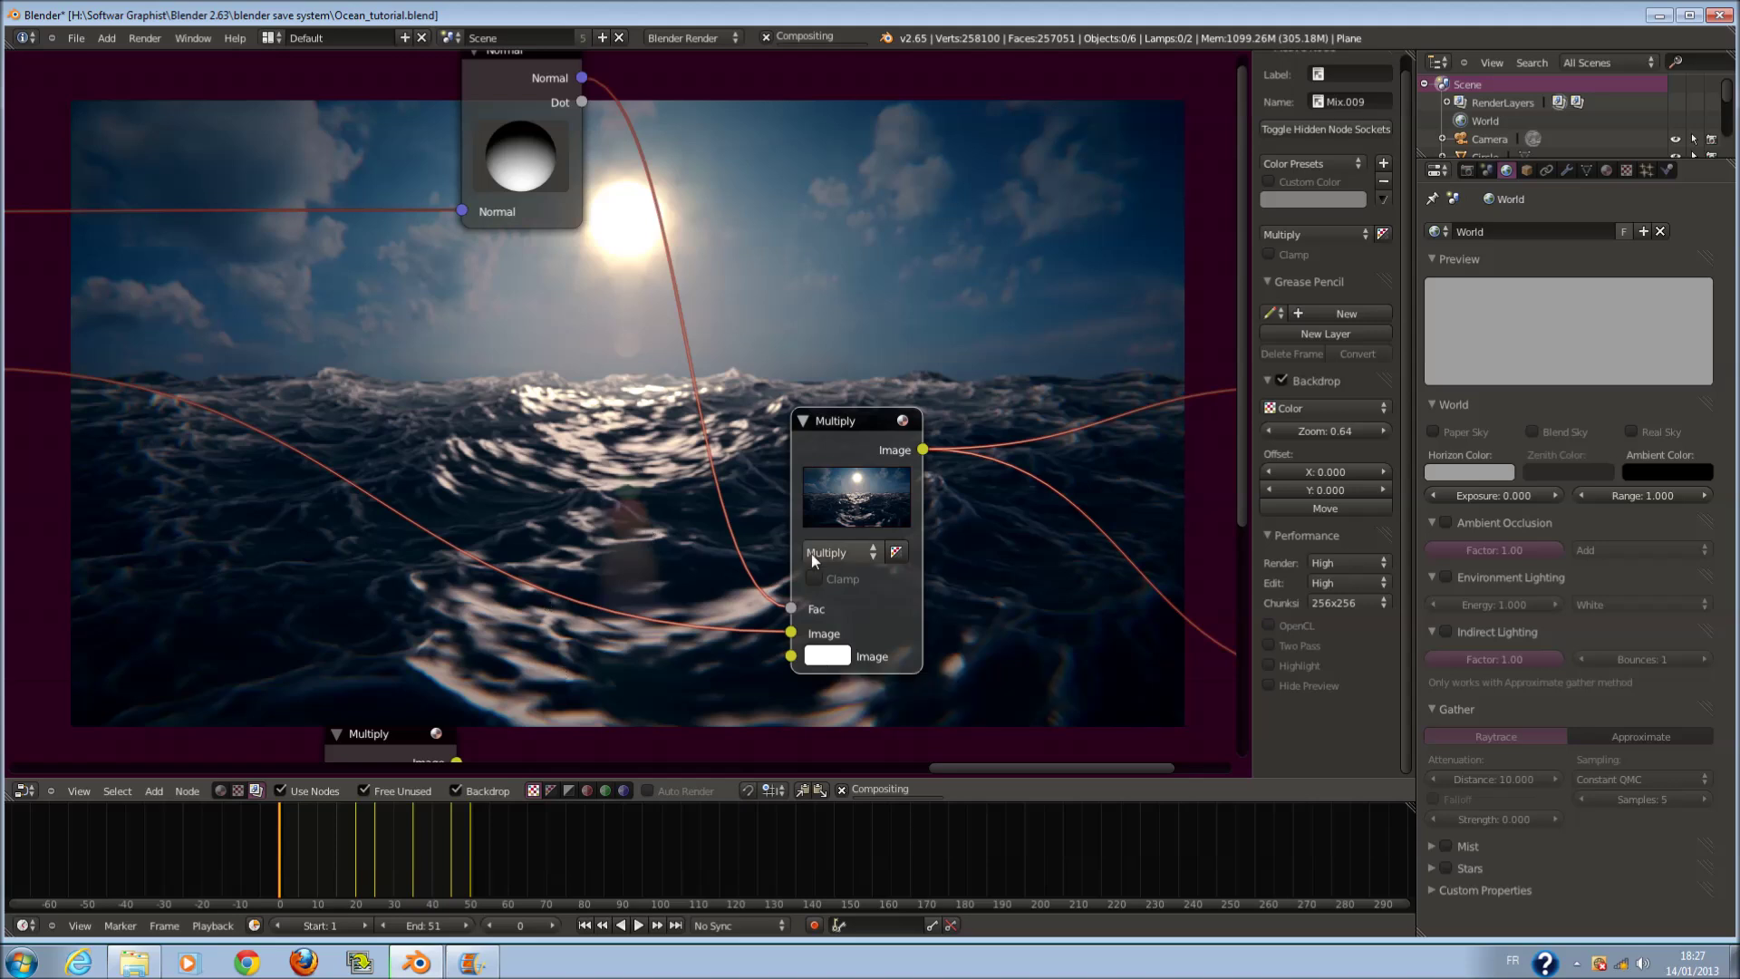
- Set the new Multiply node's second Image colour to yellow and check the effect in the backdrop
{"action": "left_click", "coordinate": [834, 655]}
{"action": "left_click", "coordinate": [877, 439]}
{"action": "left_click", "coordinate": [872, 439]}
{"action": "left_click_drag", "start_coordinate": [871, 436], "coordinate": [838, 470]}
{"action": "scroll", "coordinate": [1060, 616], "scroll_direction": "down", "scroll_amount": 3}
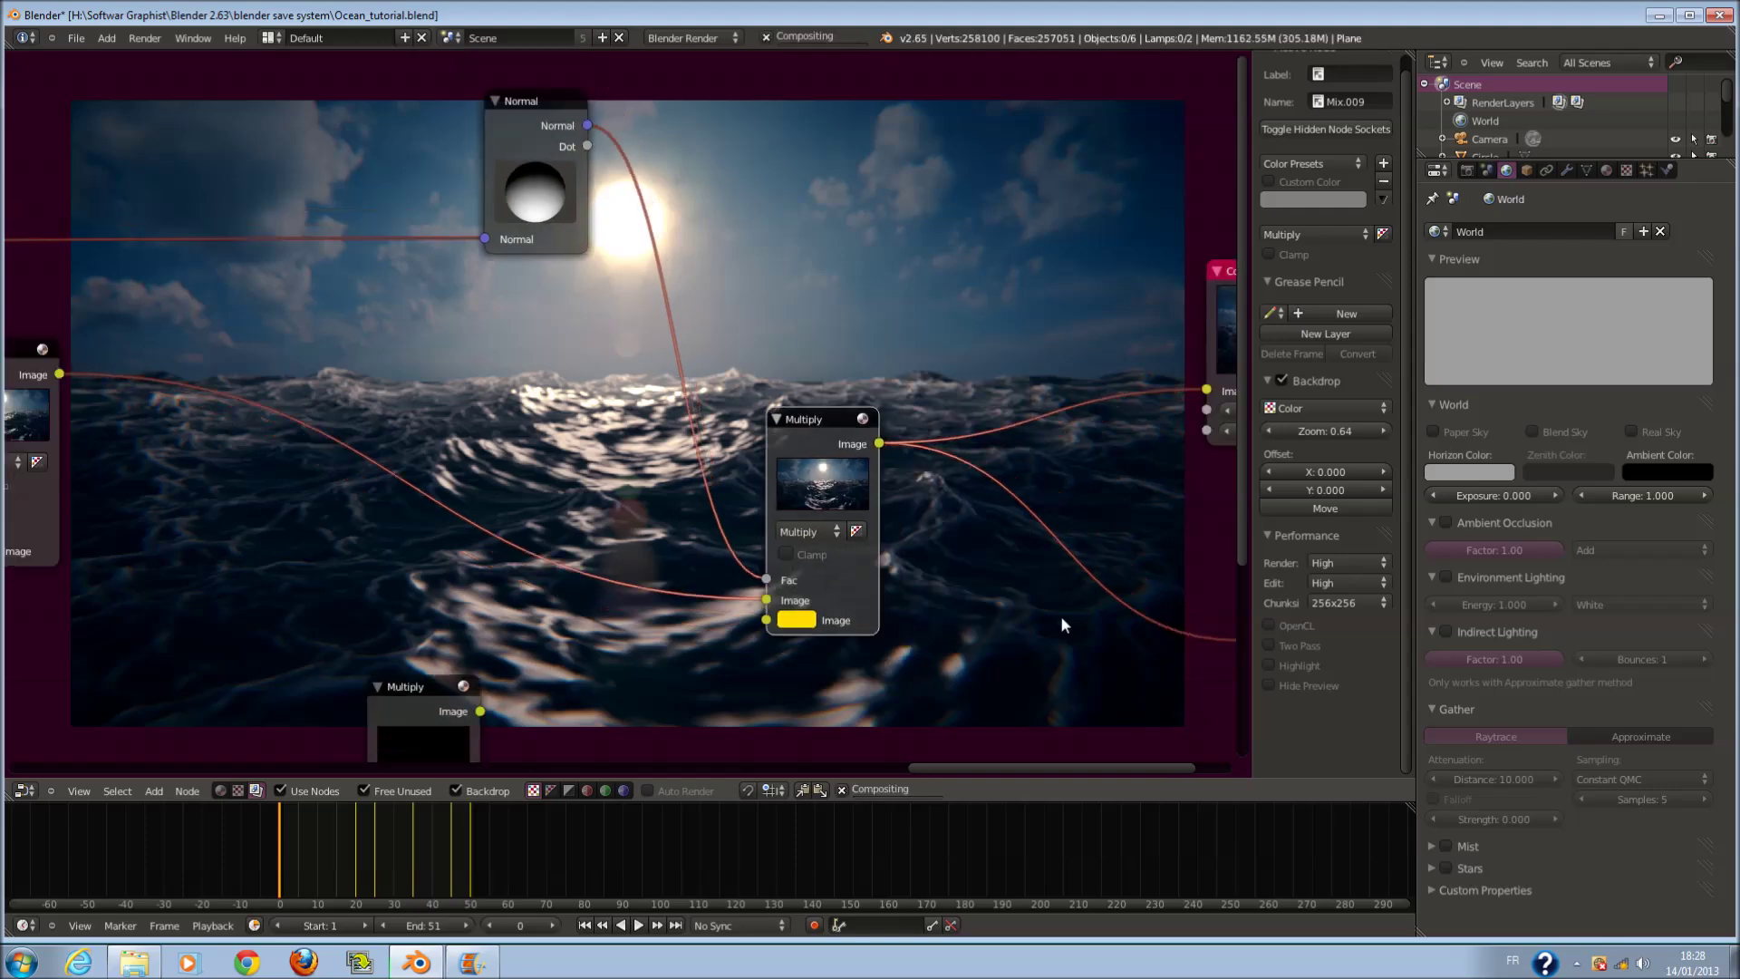
{"action": "scroll", "coordinate": [688, 485], "scroll_direction": "up", "scroll_amount": 2}
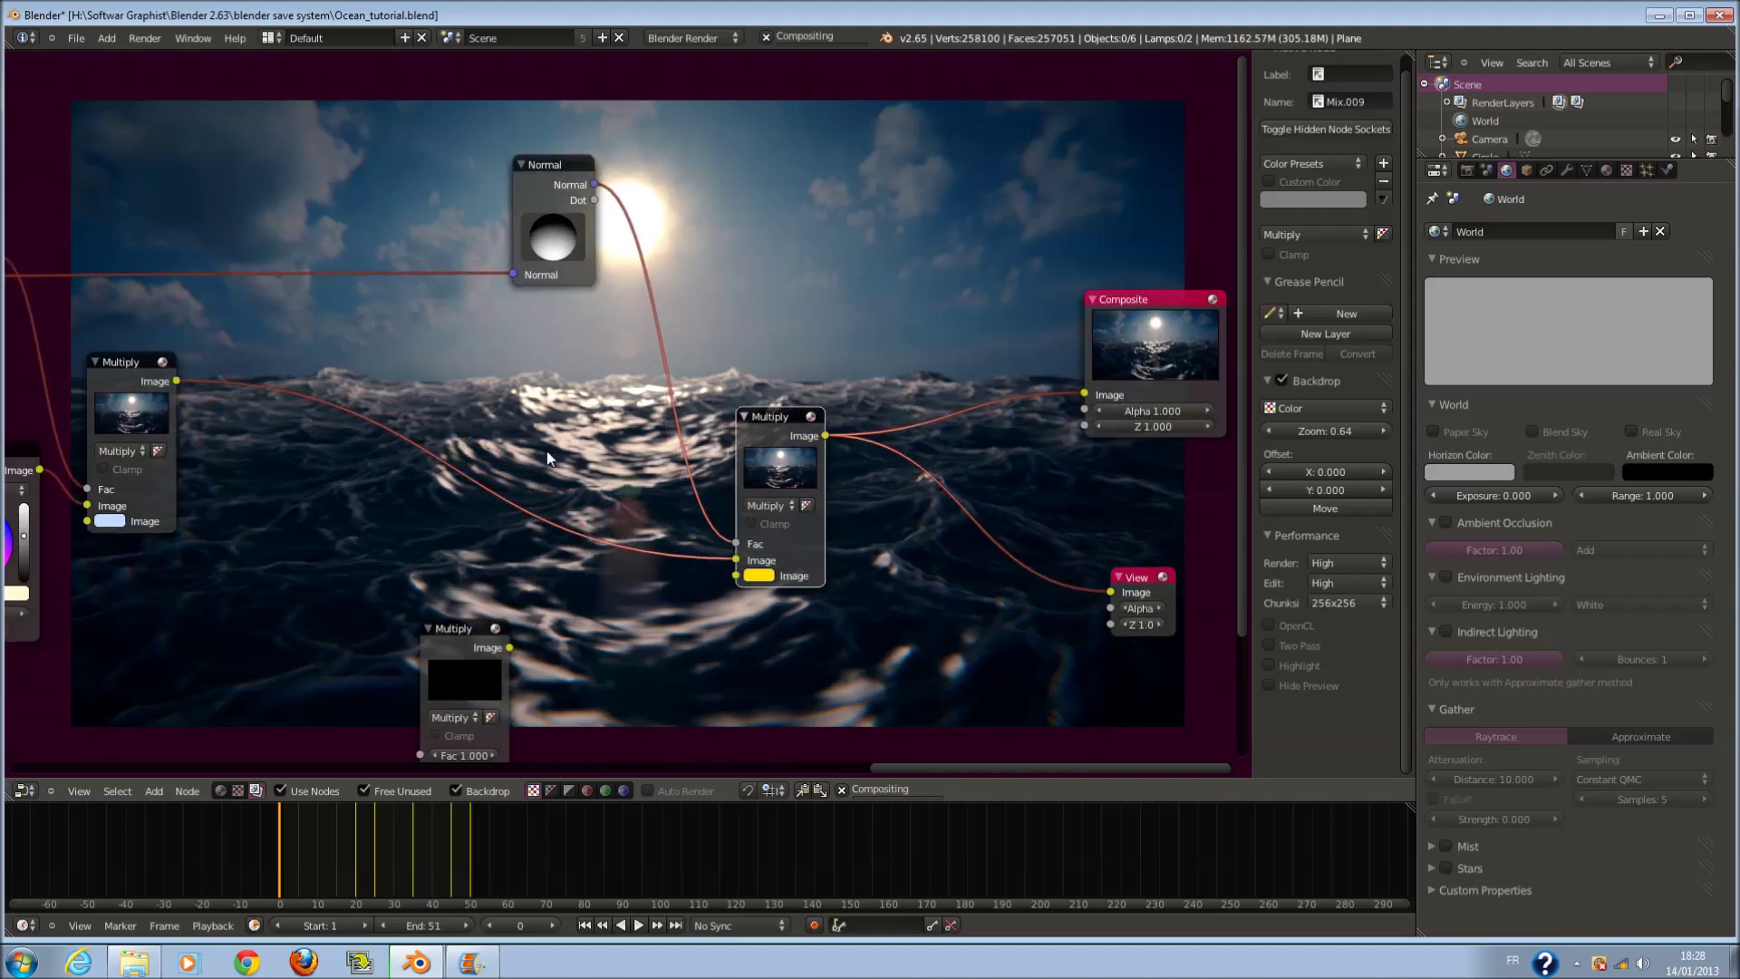
{"action": "scroll", "coordinate": [780, 475], "scroll_direction": "up", "scroll_amount": 3}
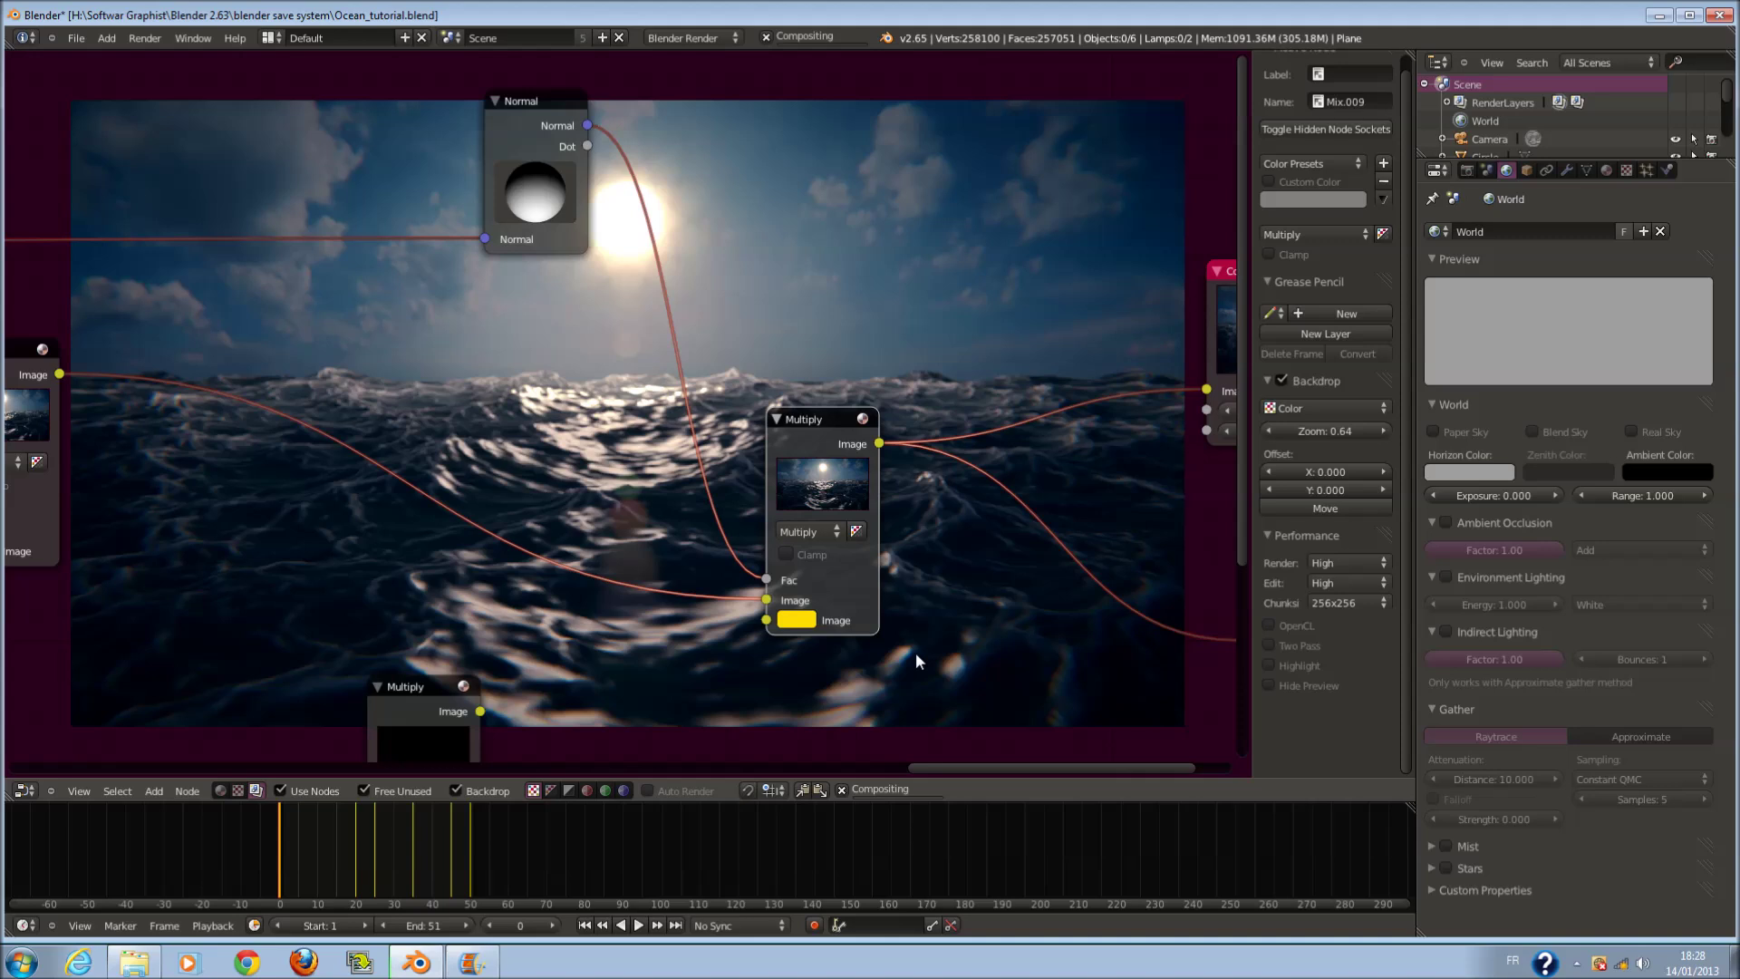
{"action": "scroll", "coordinate": [915, 650], "scroll_direction": "up", "scroll_amount": 1}
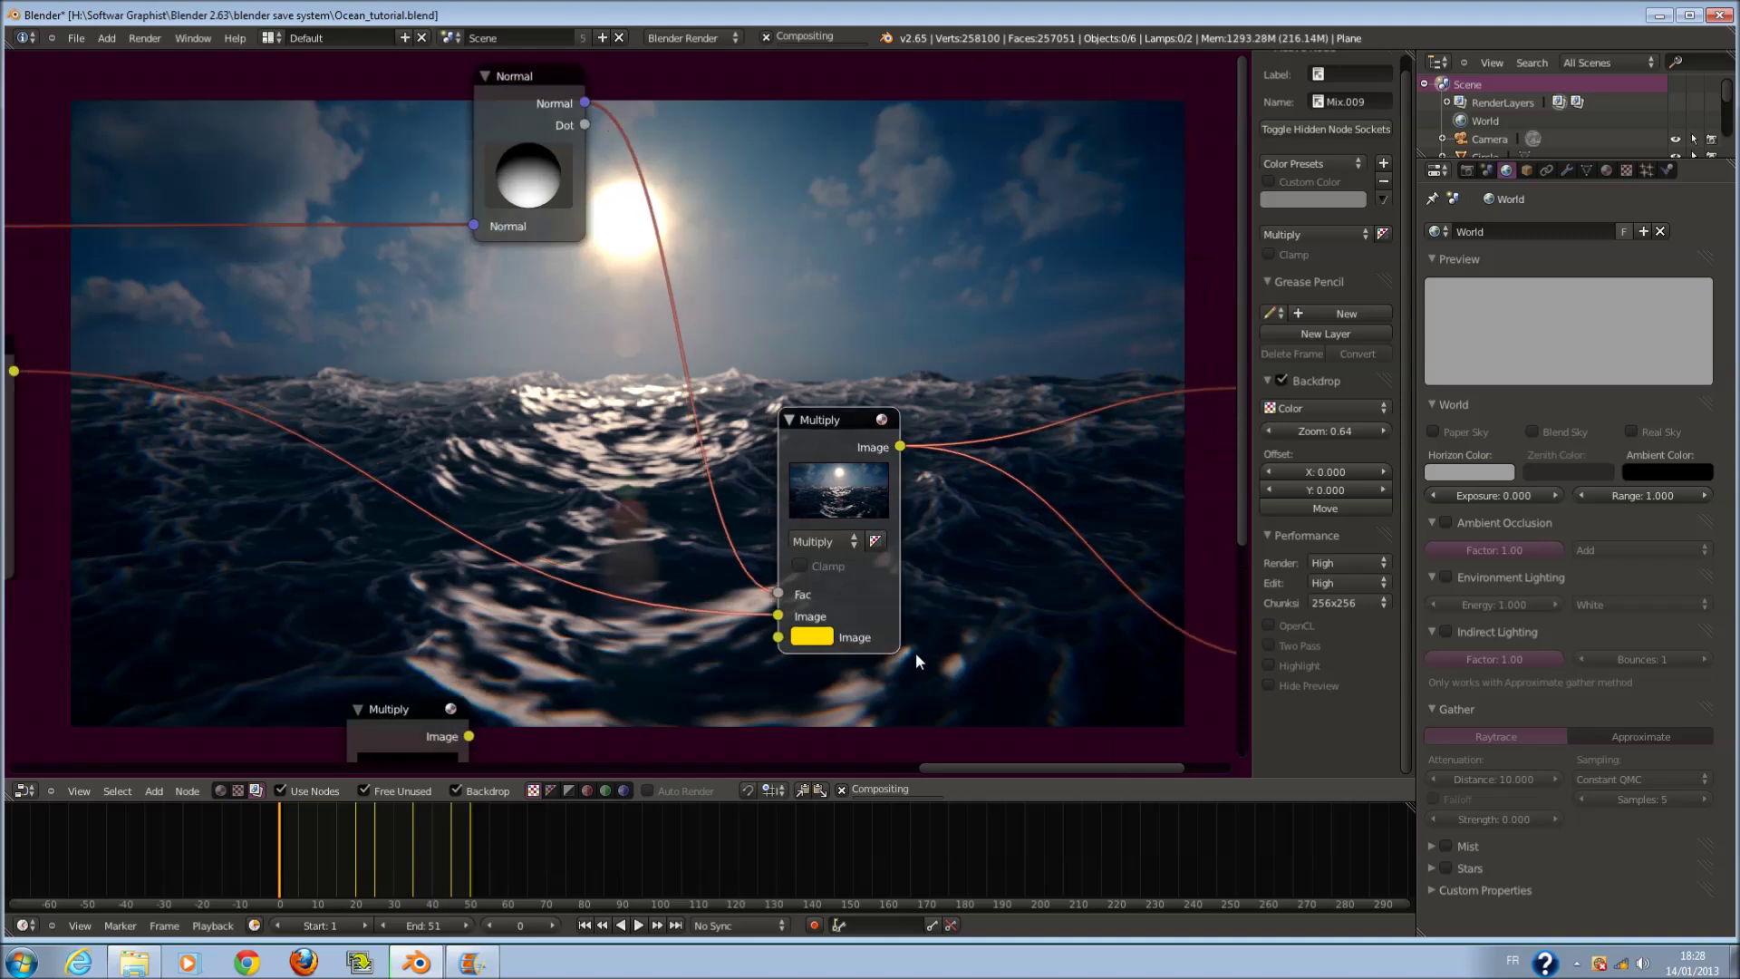
- Rotate the Normal node's sphere so that its bright side faces upward
{"action": "scroll", "coordinate": [915, 650], "scroll_direction": "down", "scroll_amount": 1}
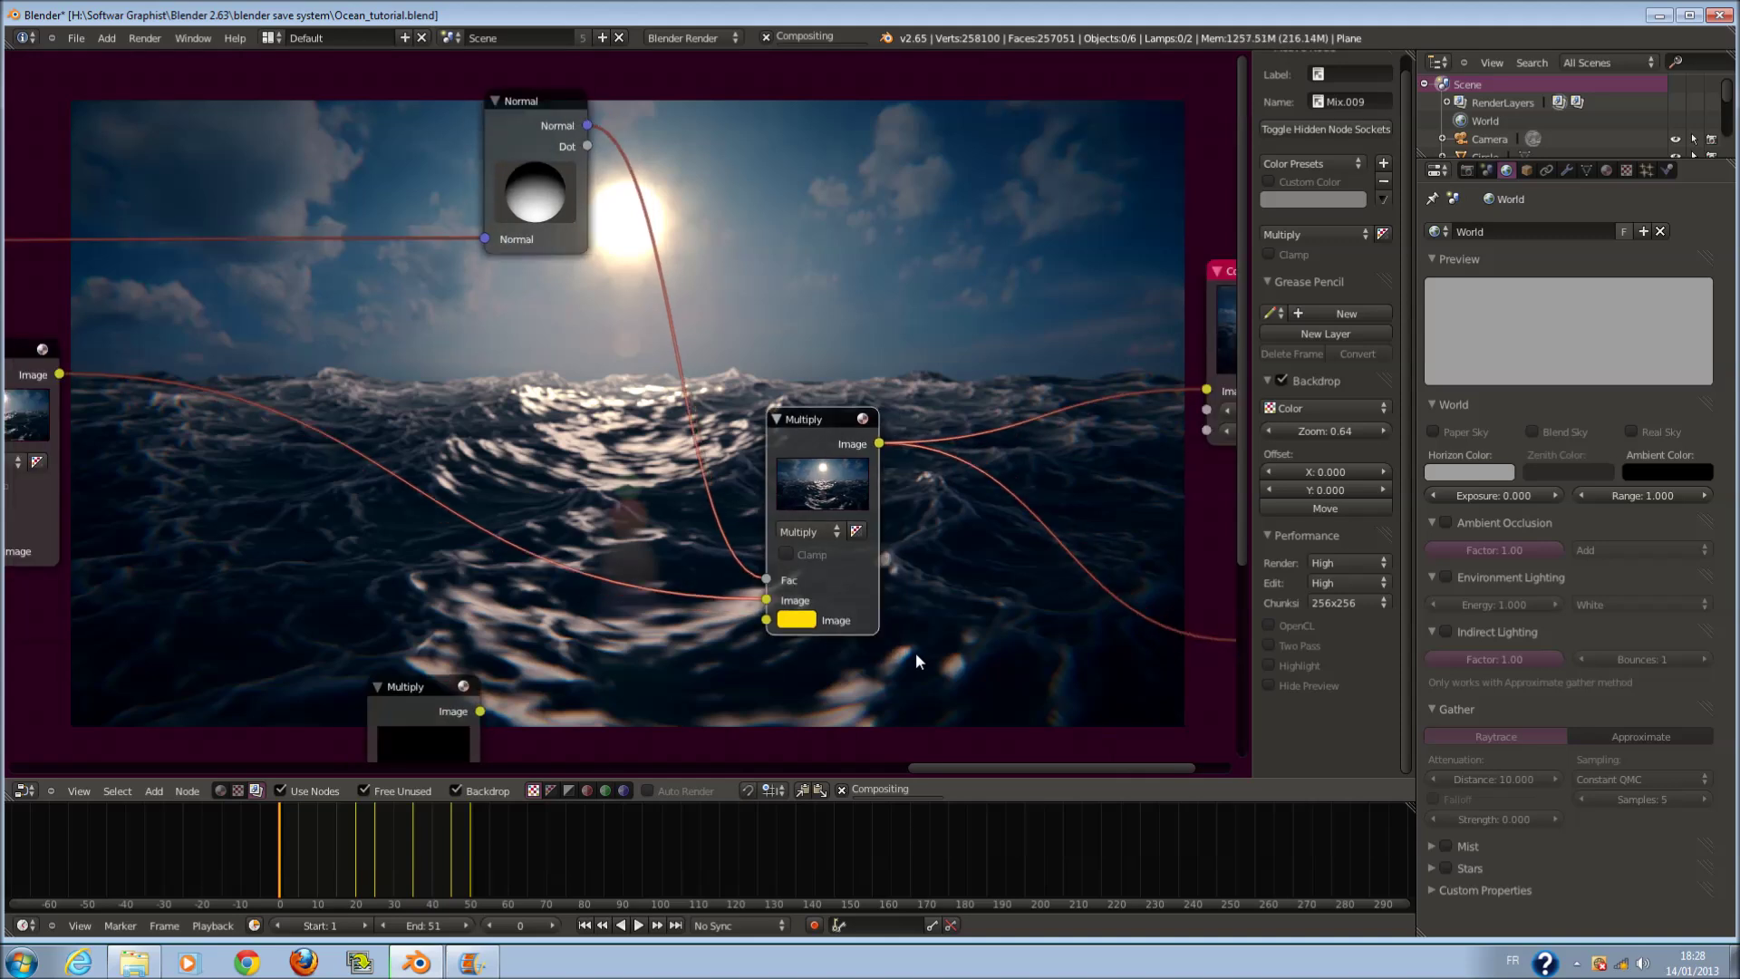
{"action": "scroll", "coordinate": [916, 650], "scroll_direction": "down", "scroll_amount": 1}
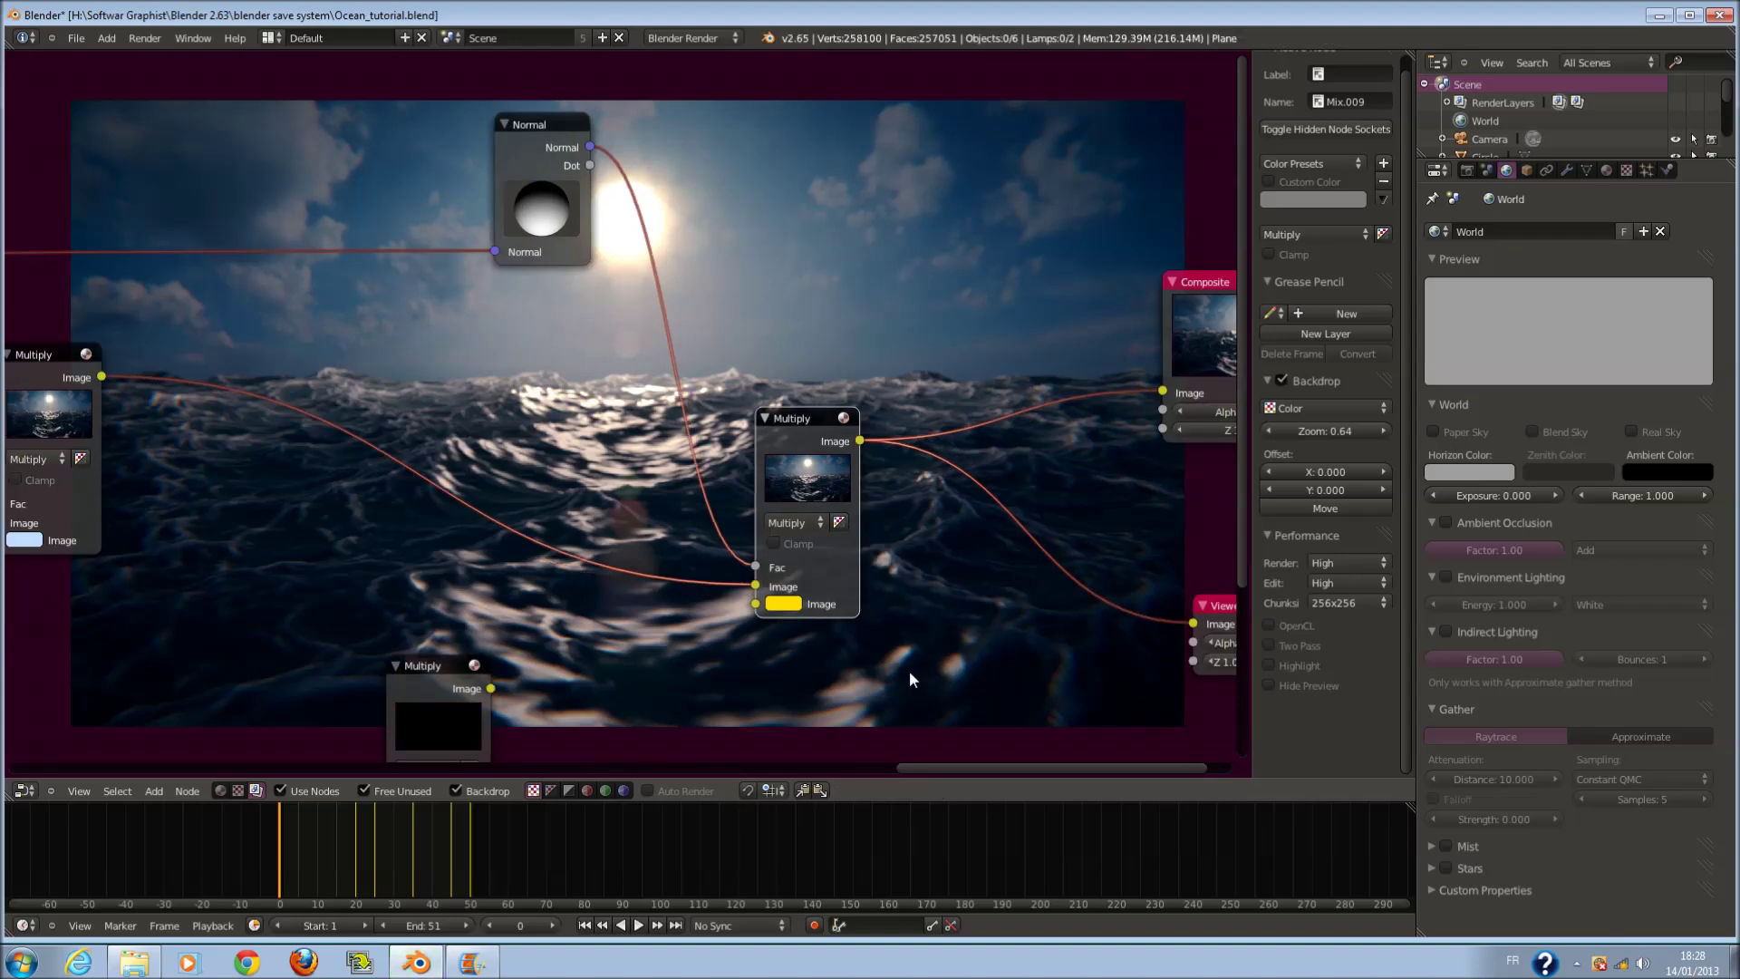
{"action": "middle_click_drag", "start_coordinate": [910, 670], "coordinate": [562, 625]}
{"action": "left_click", "coordinate": [903, 588]}
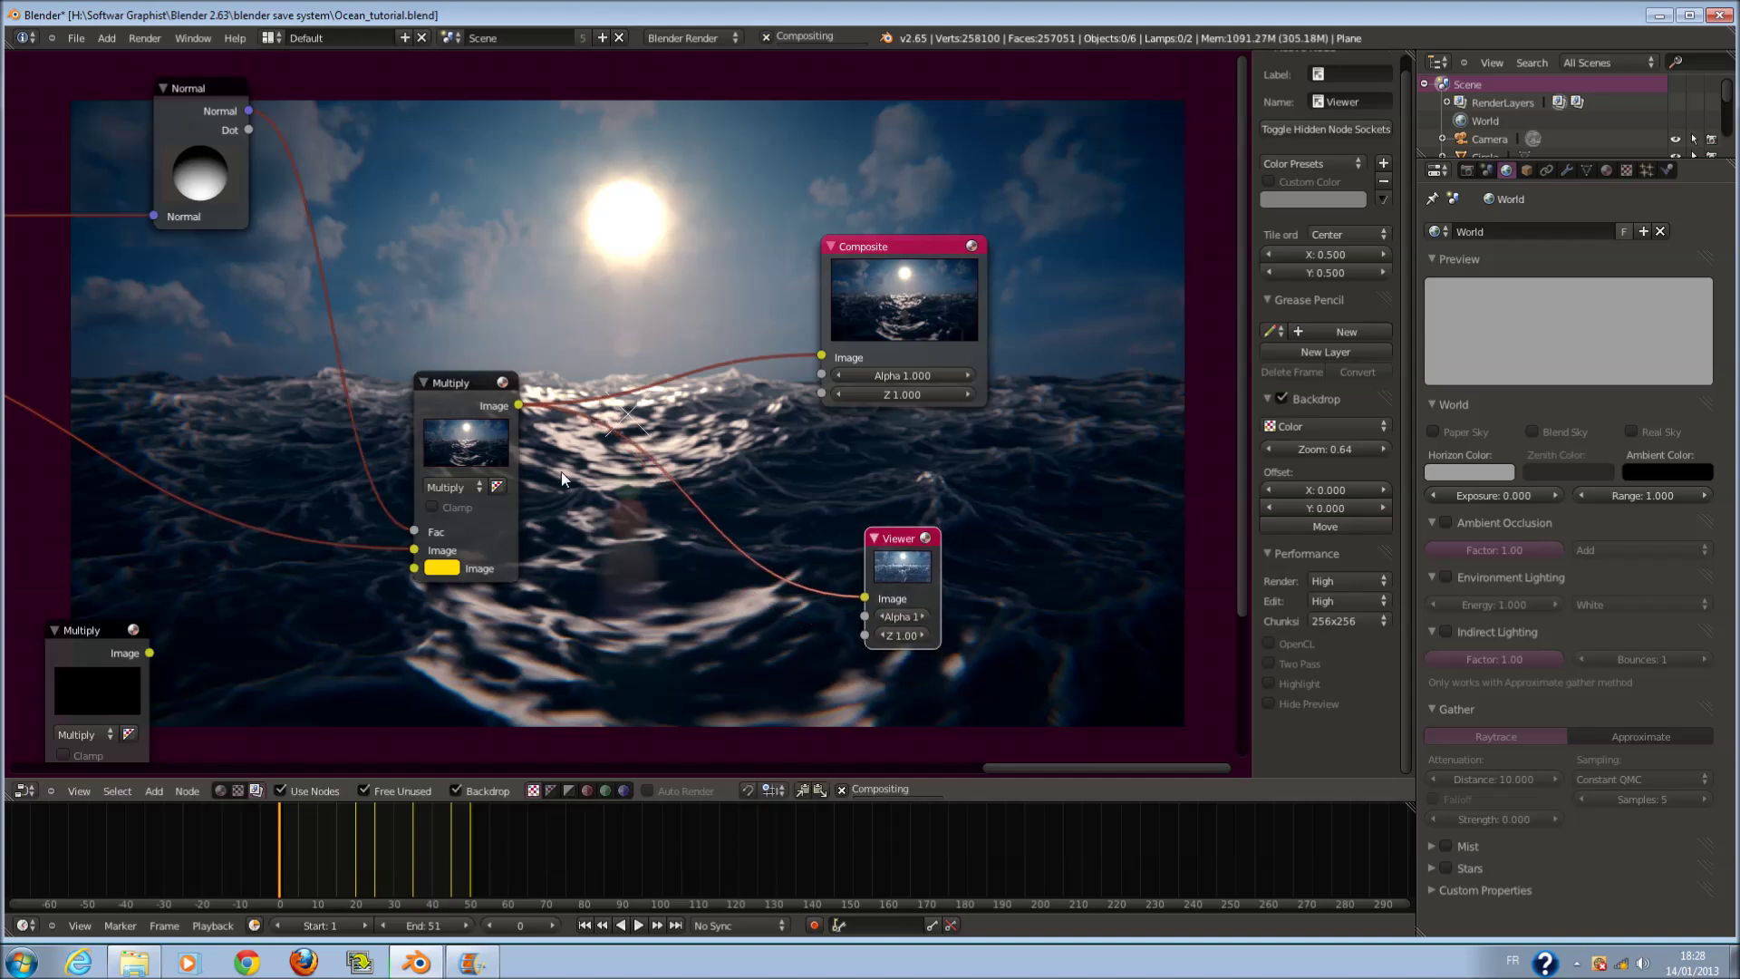
{"action": "scroll", "coordinate": [561, 472], "scroll_direction": "up", "scroll_amount": 3}
{"action": "mouse_move", "coordinate": [240, 143]}
{"action": "left_mouse_down"}
{"action": "mouse_move", "coordinate": [203, 56]}
{"action": "mouse_move", "coordinate": [276, 42]}
{"action": "left_mouse_up"}
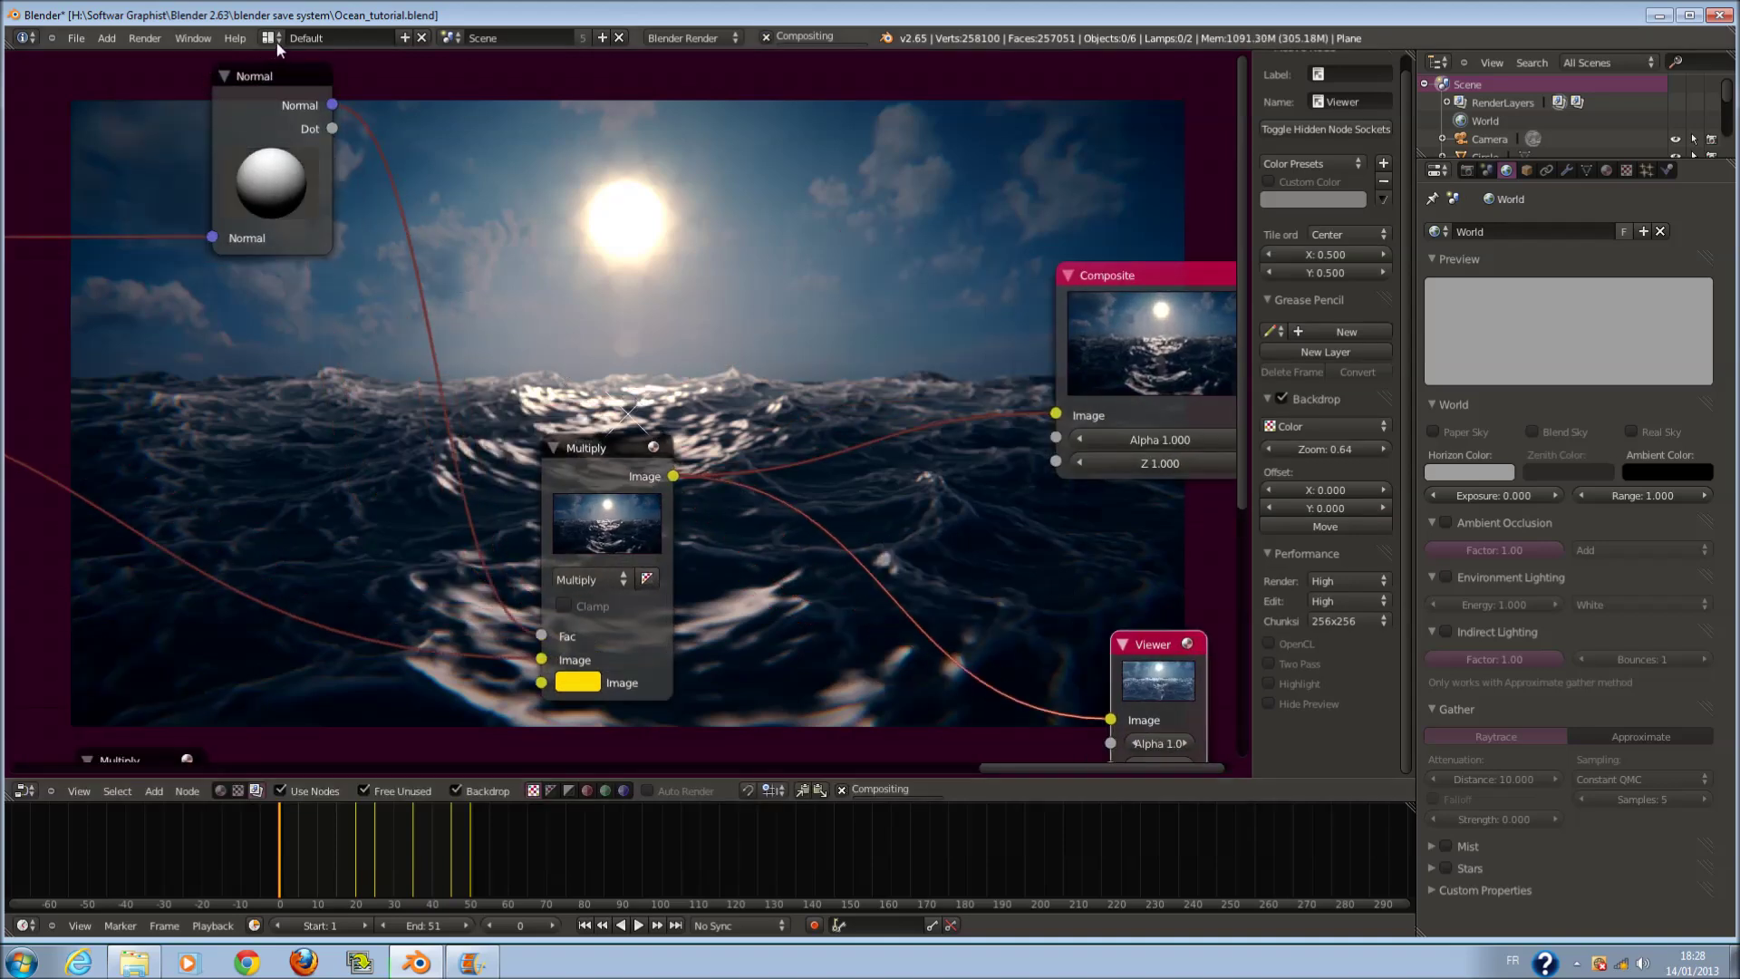
- Save the project over the existing Ocean_tutorial.blend file
{"action": "scroll", "coordinate": [731, 444], "scroll_direction": "down", "scroll_amount": 1}
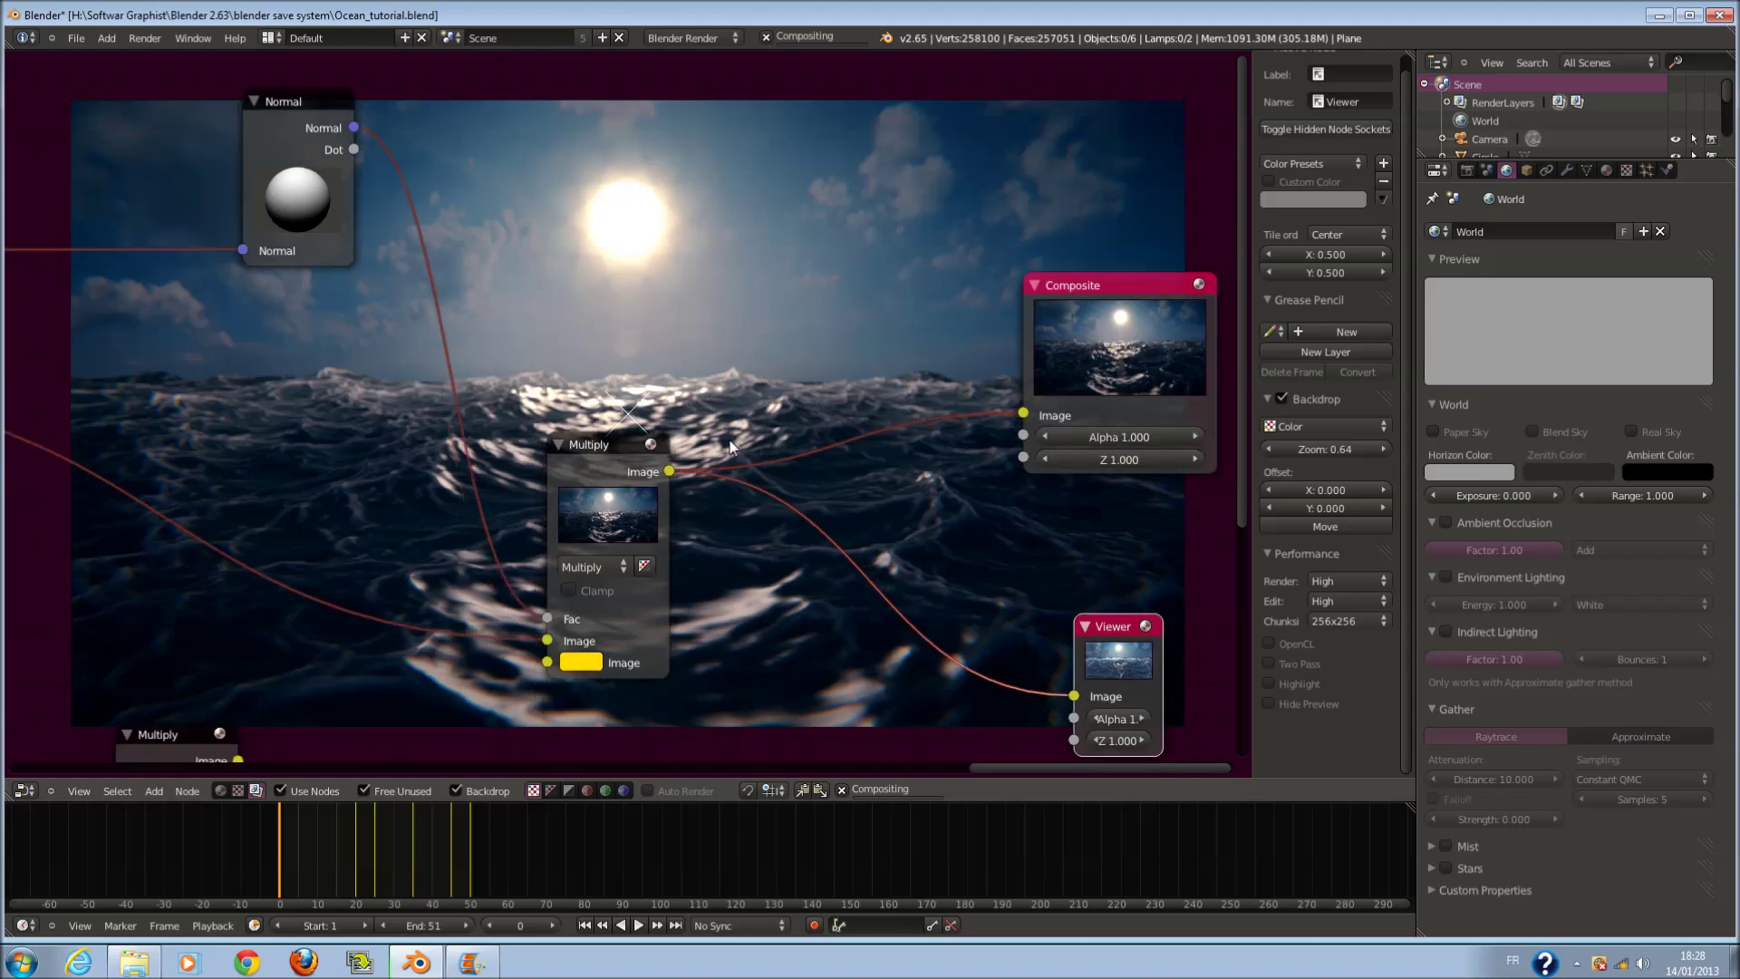
{"action": "scroll", "coordinate": [730, 444], "scroll_direction": "down", "scroll_amount": 1}
{"action": "key", "text": "ctrl+s"}
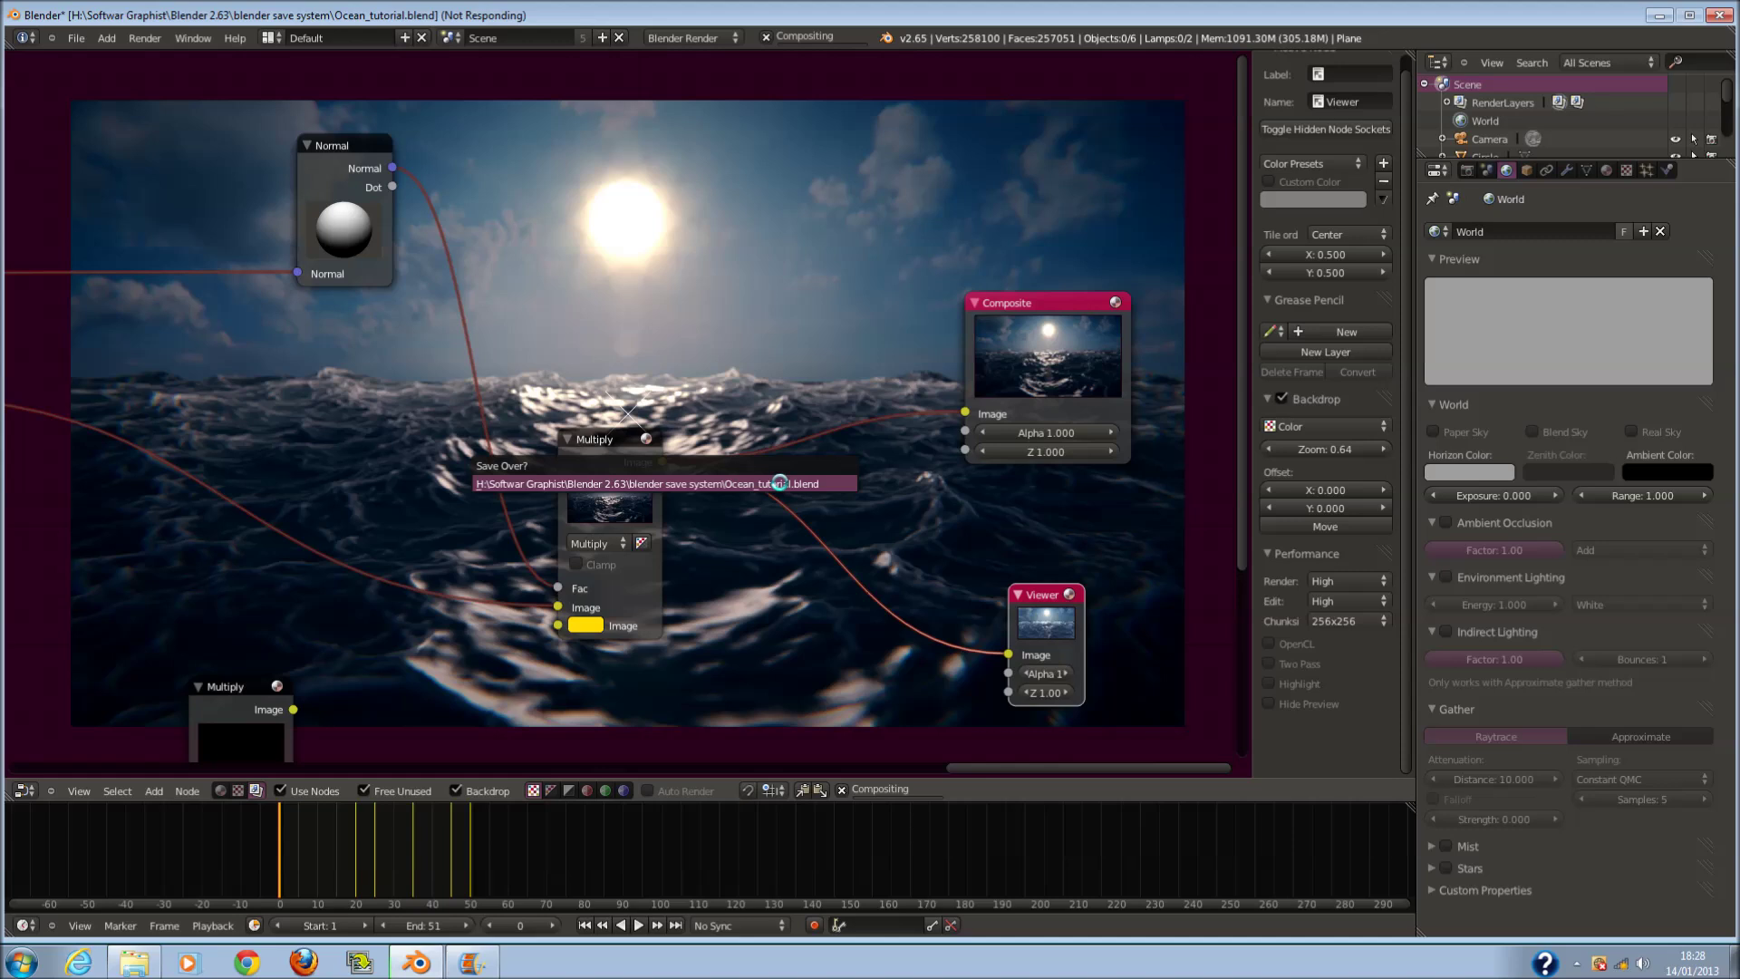
{"action": "left_click", "coordinate": [780, 482]}
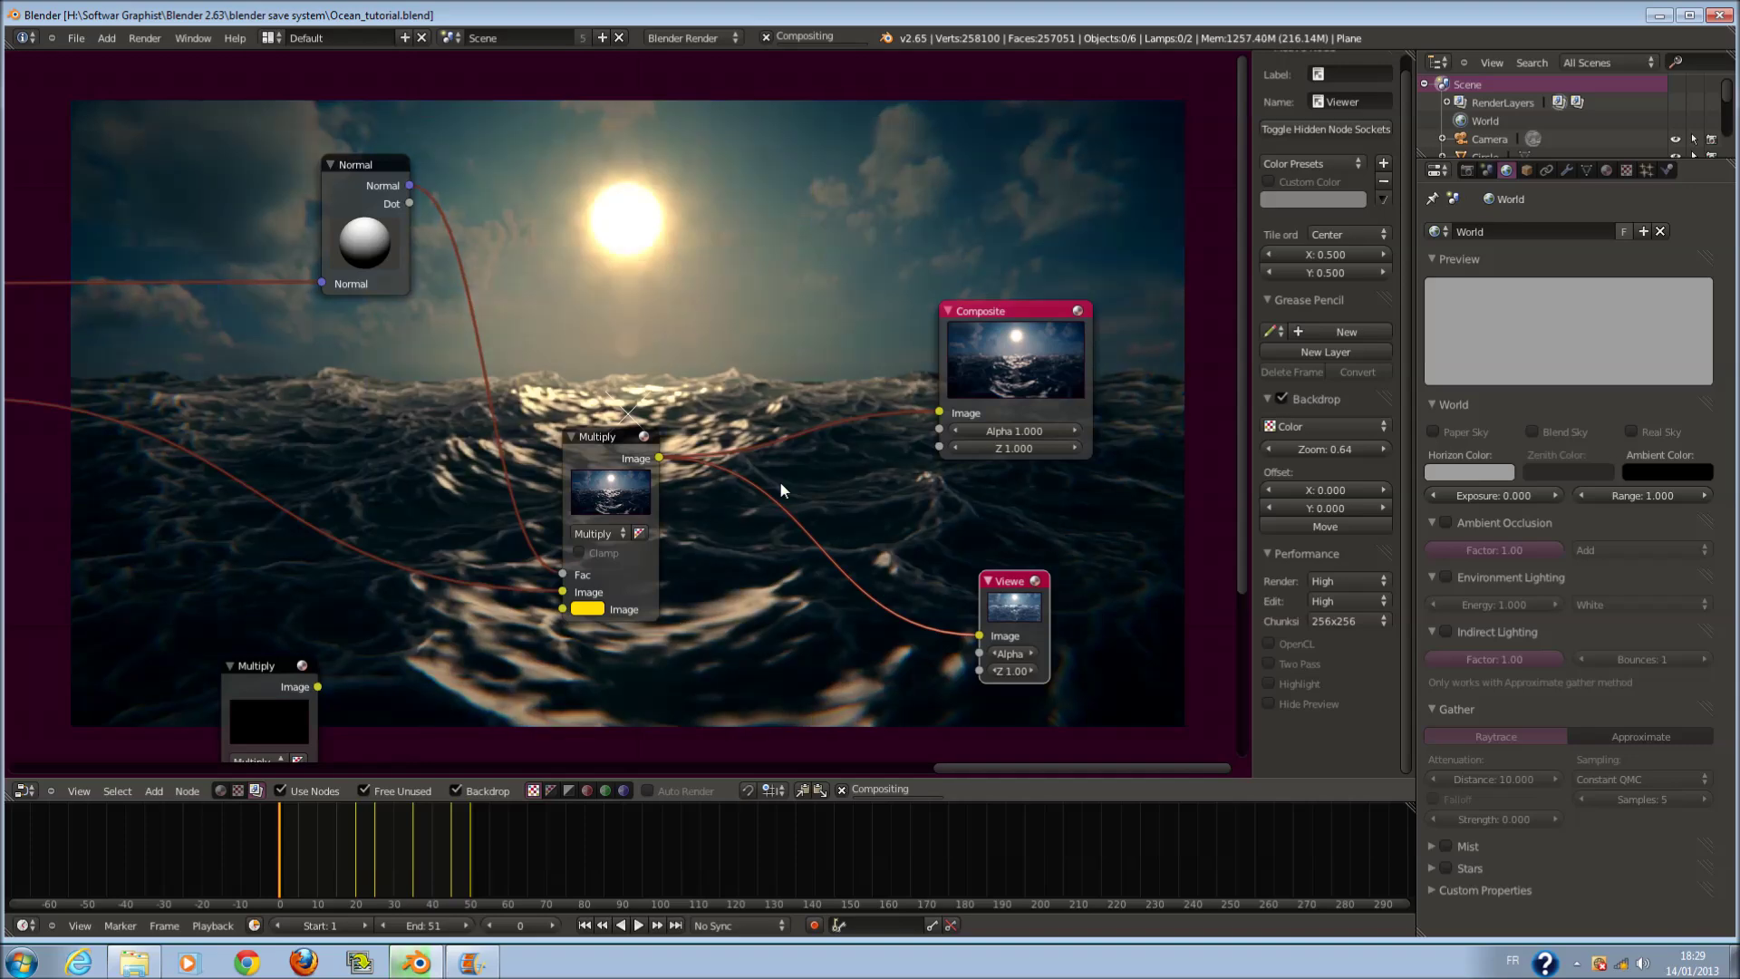
- Turn the Normal node's sphere so that its bright side faces the viewer
{"action": "scroll", "coordinate": [667, 347], "scroll_direction": "down", "scroll_amount": 1}
{"action": "scroll", "coordinate": [667, 346], "scroll_direction": "up", "scroll_amount": 2}
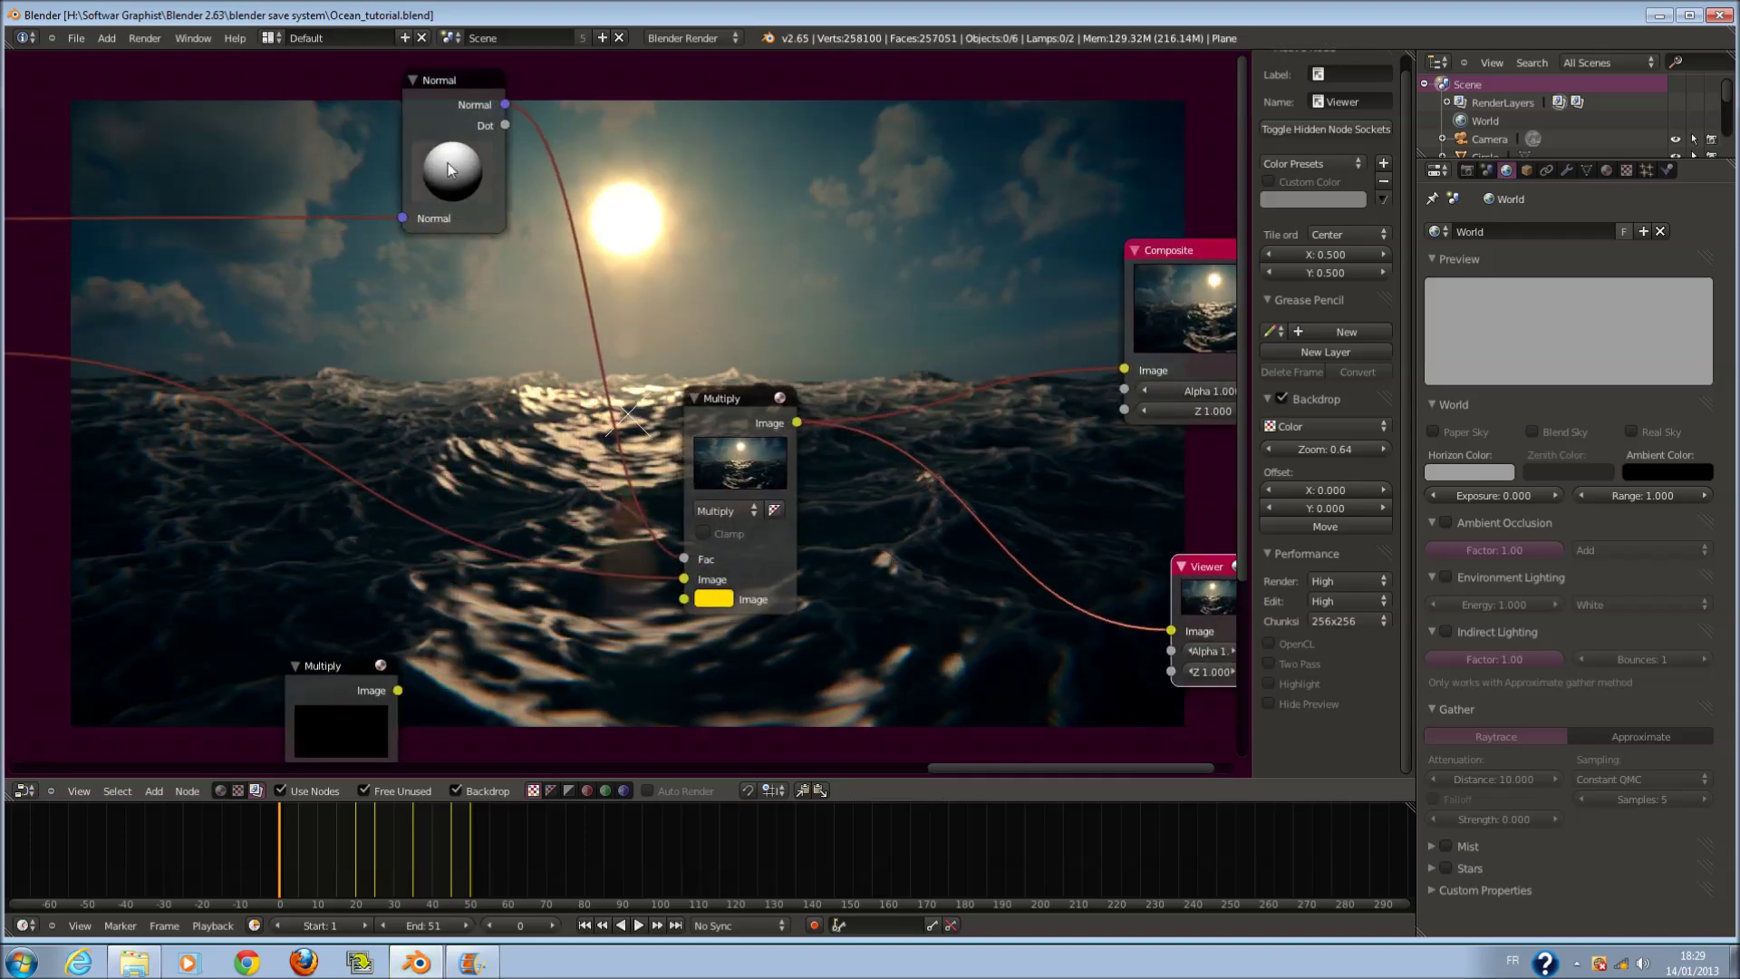
{"action": "mouse_move", "coordinate": [449, 166]}
{"action": "left_mouse_down"}
{"action": "mouse_move", "coordinate": [641, 221]}
{"action": "mouse_move", "coordinate": [464, 187]}
{"action": "mouse_move", "coordinate": [485, 186]}
{"action": "mouse_move", "coordinate": [481, 272]}
{"action": "left_mouse_up"}
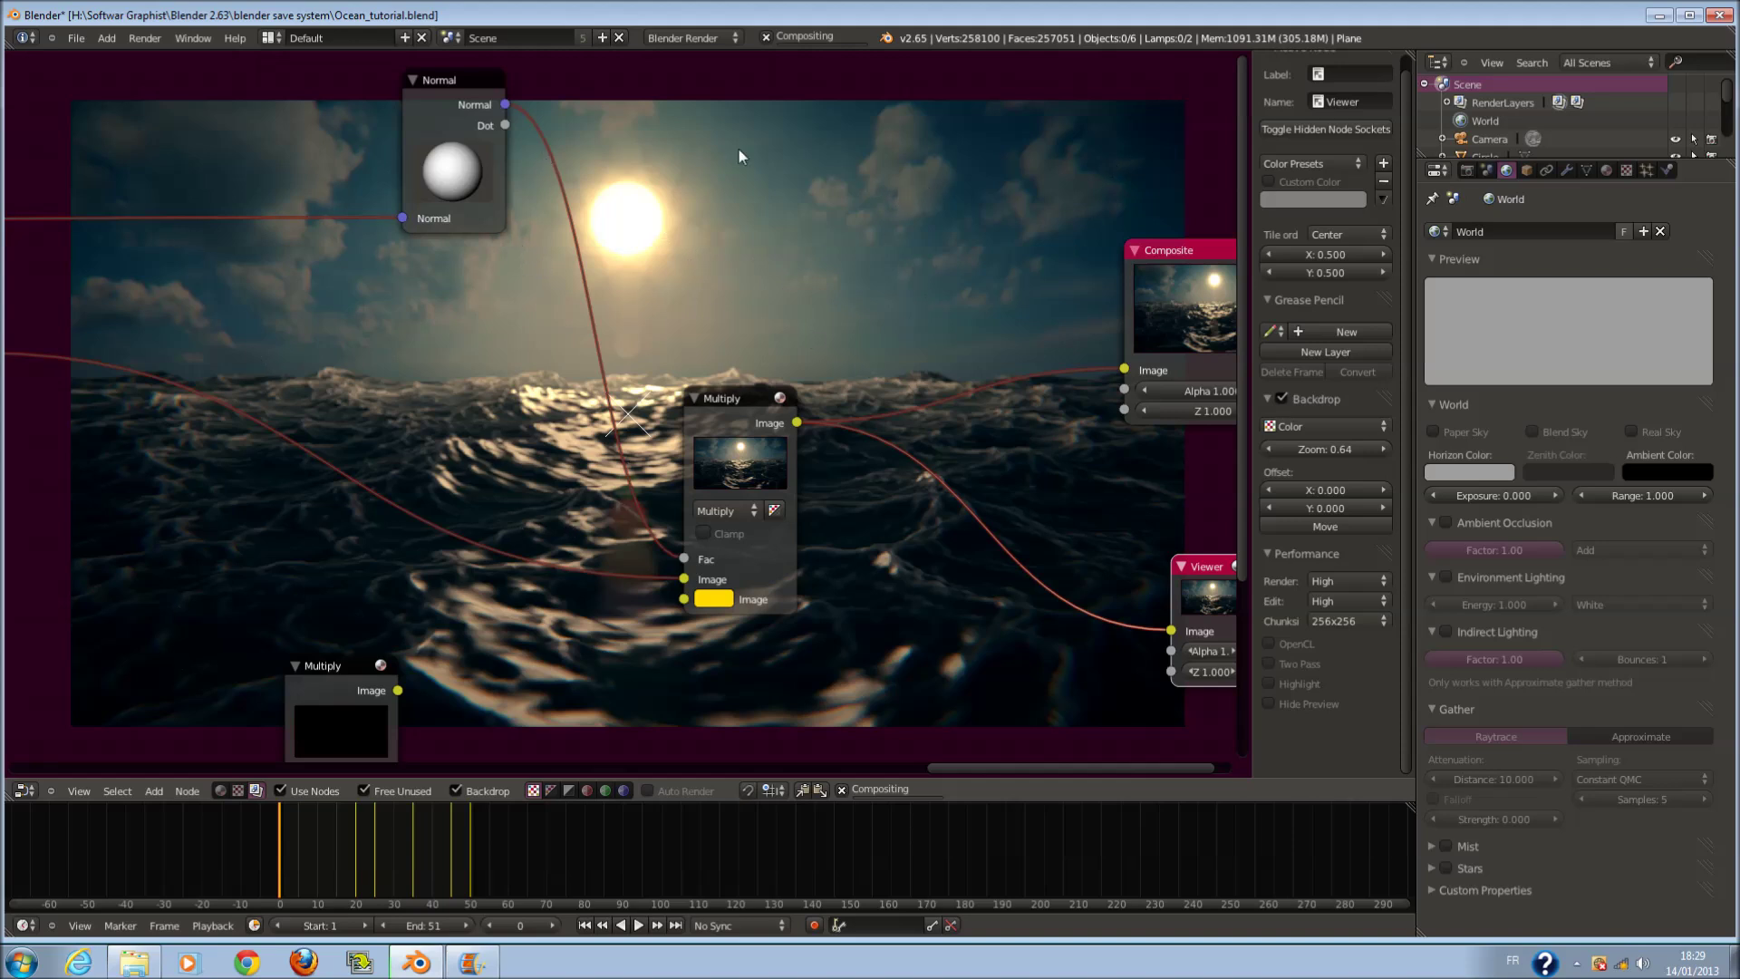
- Change the second Image colour of the Multiply node fed by the Normal node to pale orange
{"action": "middle_click_drag", "start_coordinate": [567, 493], "coordinate": [567, 443]}
{"action": "middle_click_drag", "start_coordinate": [698, 453], "coordinate": [797, 404]}
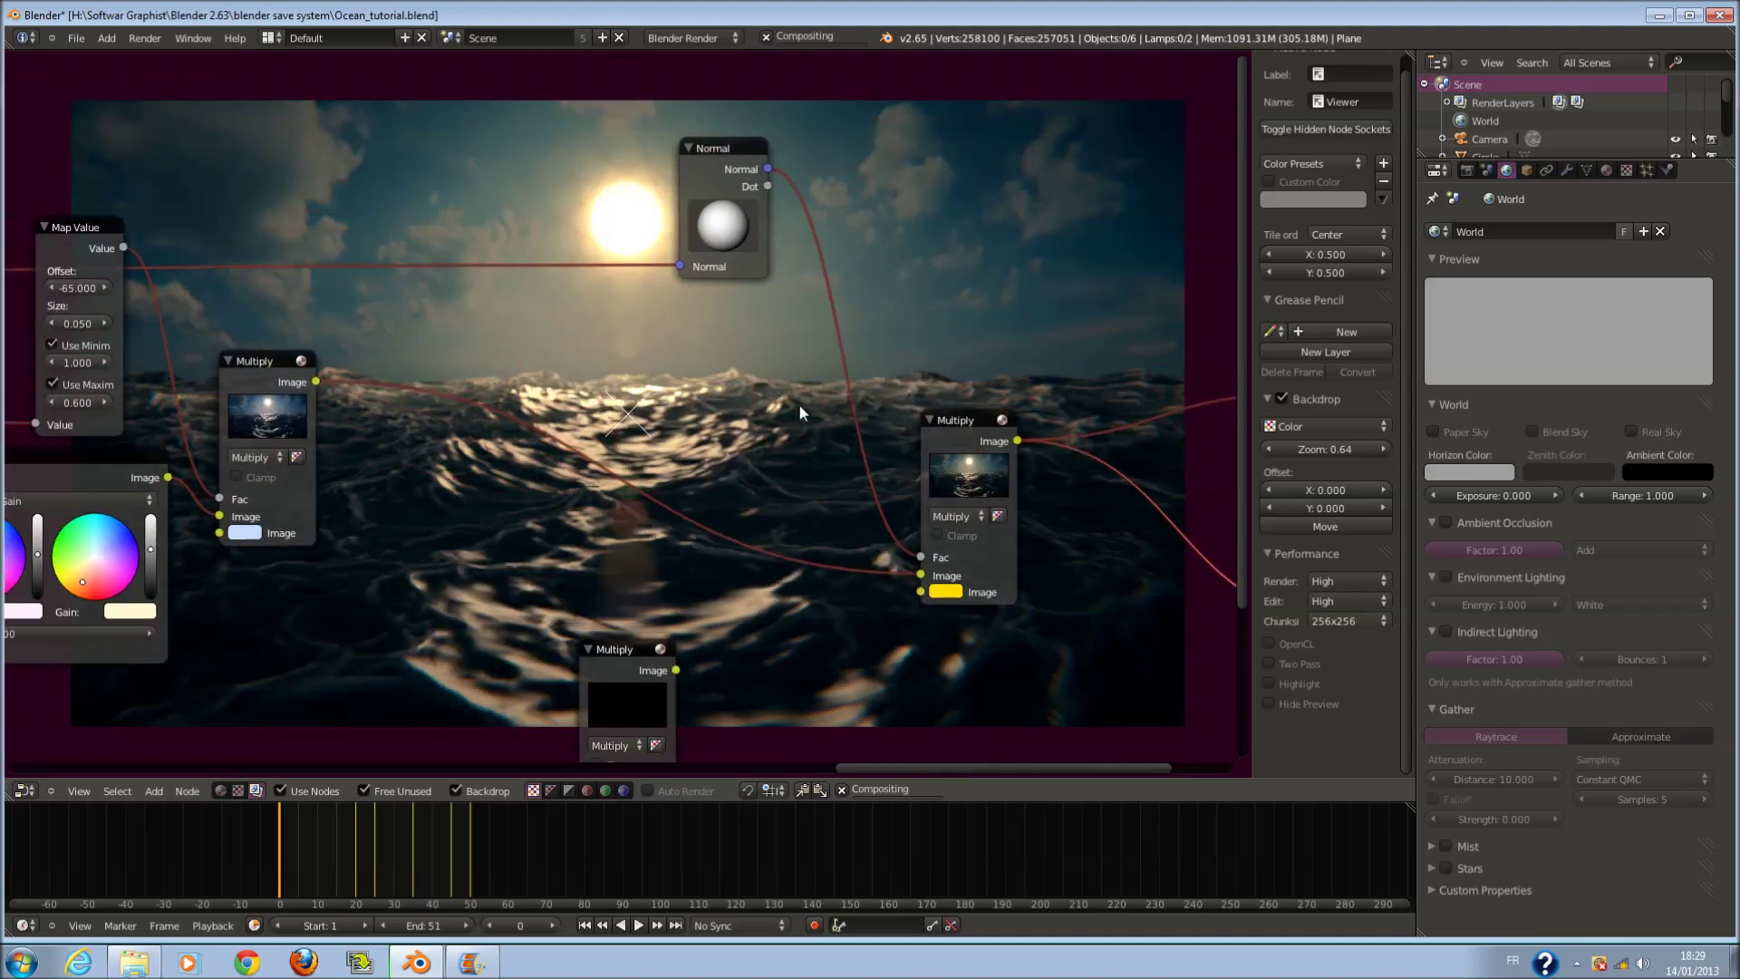
{"action": "left_click", "coordinate": [946, 590]}
{"action": "left_click_drag", "start_coordinate": [977, 437], "coordinate": [980, 446]}
- Move the Normal node and its Multiply node closer to the previous Multiply node, and bring the Composite and Viewer nodes nearer
{"action": "left_click_drag", "start_coordinate": [705, 167], "coordinate": [429, 175]}
{"action": "left_click_drag", "start_coordinate": [951, 438], "coordinate": [619, 356]}
{"action": "middle_click_drag", "start_coordinate": [762, 613], "coordinate": [600, 551]}
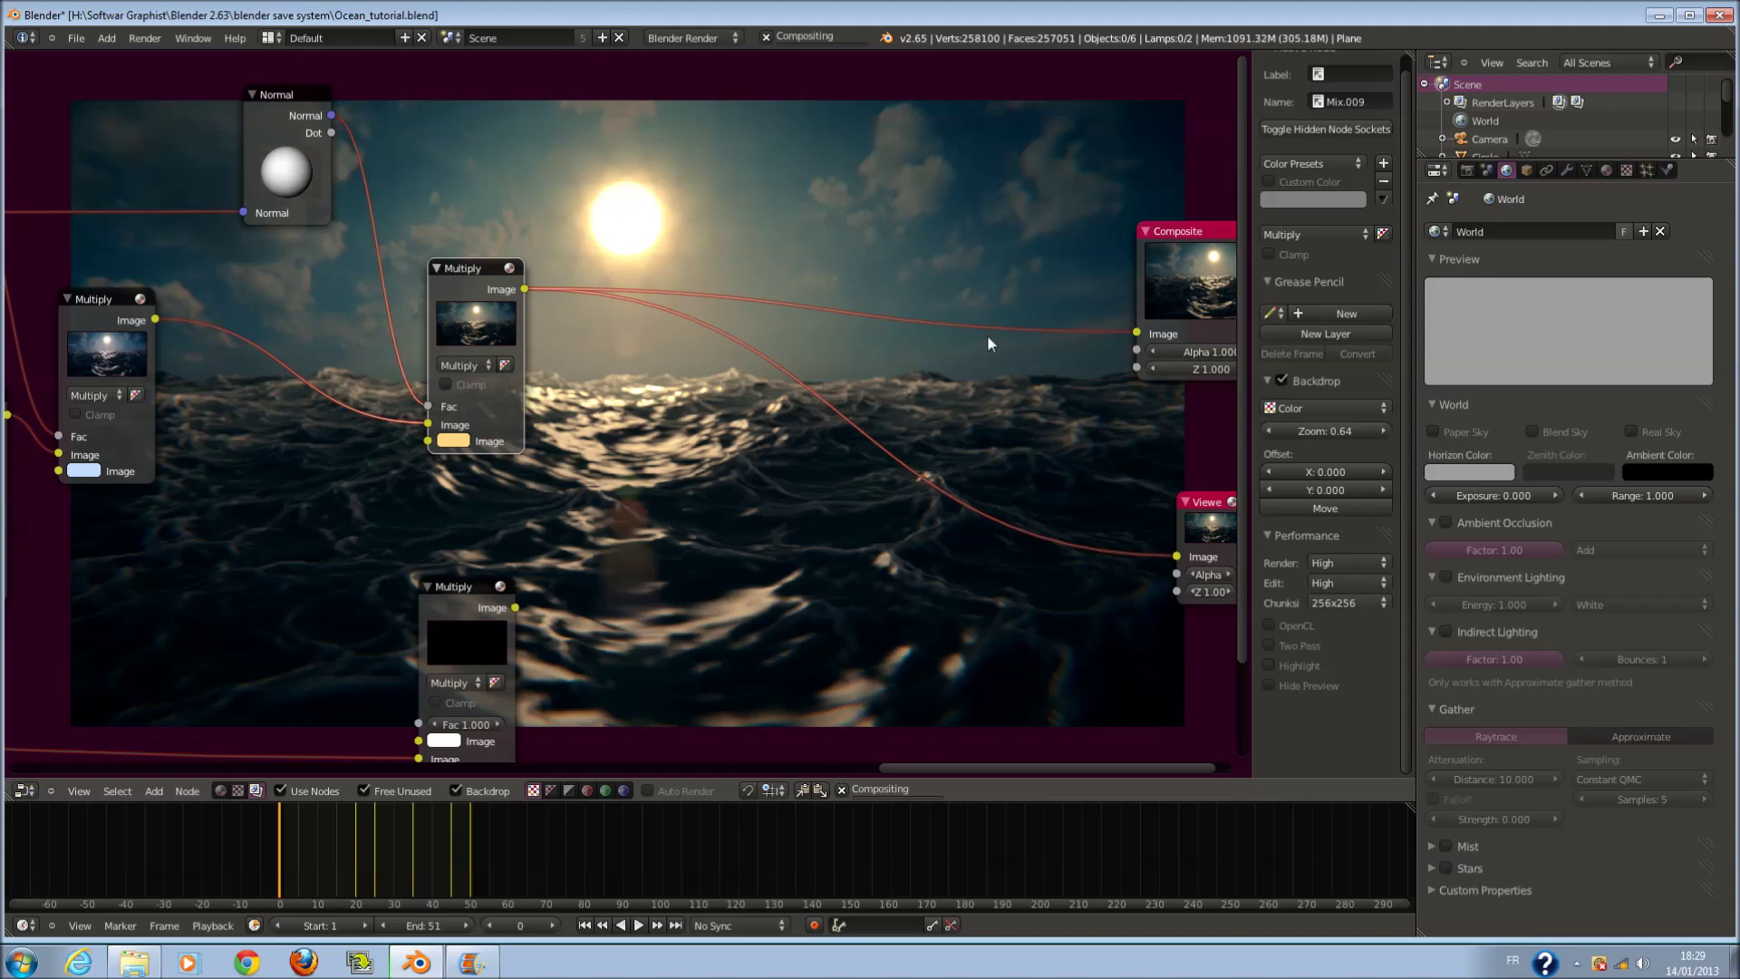
{"action": "scroll", "coordinate": [776, 556], "scroll_direction": "down", "scroll_amount": 1}
{"action": "left_click_drag", "start_coordinate": [1065, 328], "coordinate": [843, 315]}
{"action": "left_click_drag", "start_coordinate": [1102, 498], "coordinate": [850, 422]}
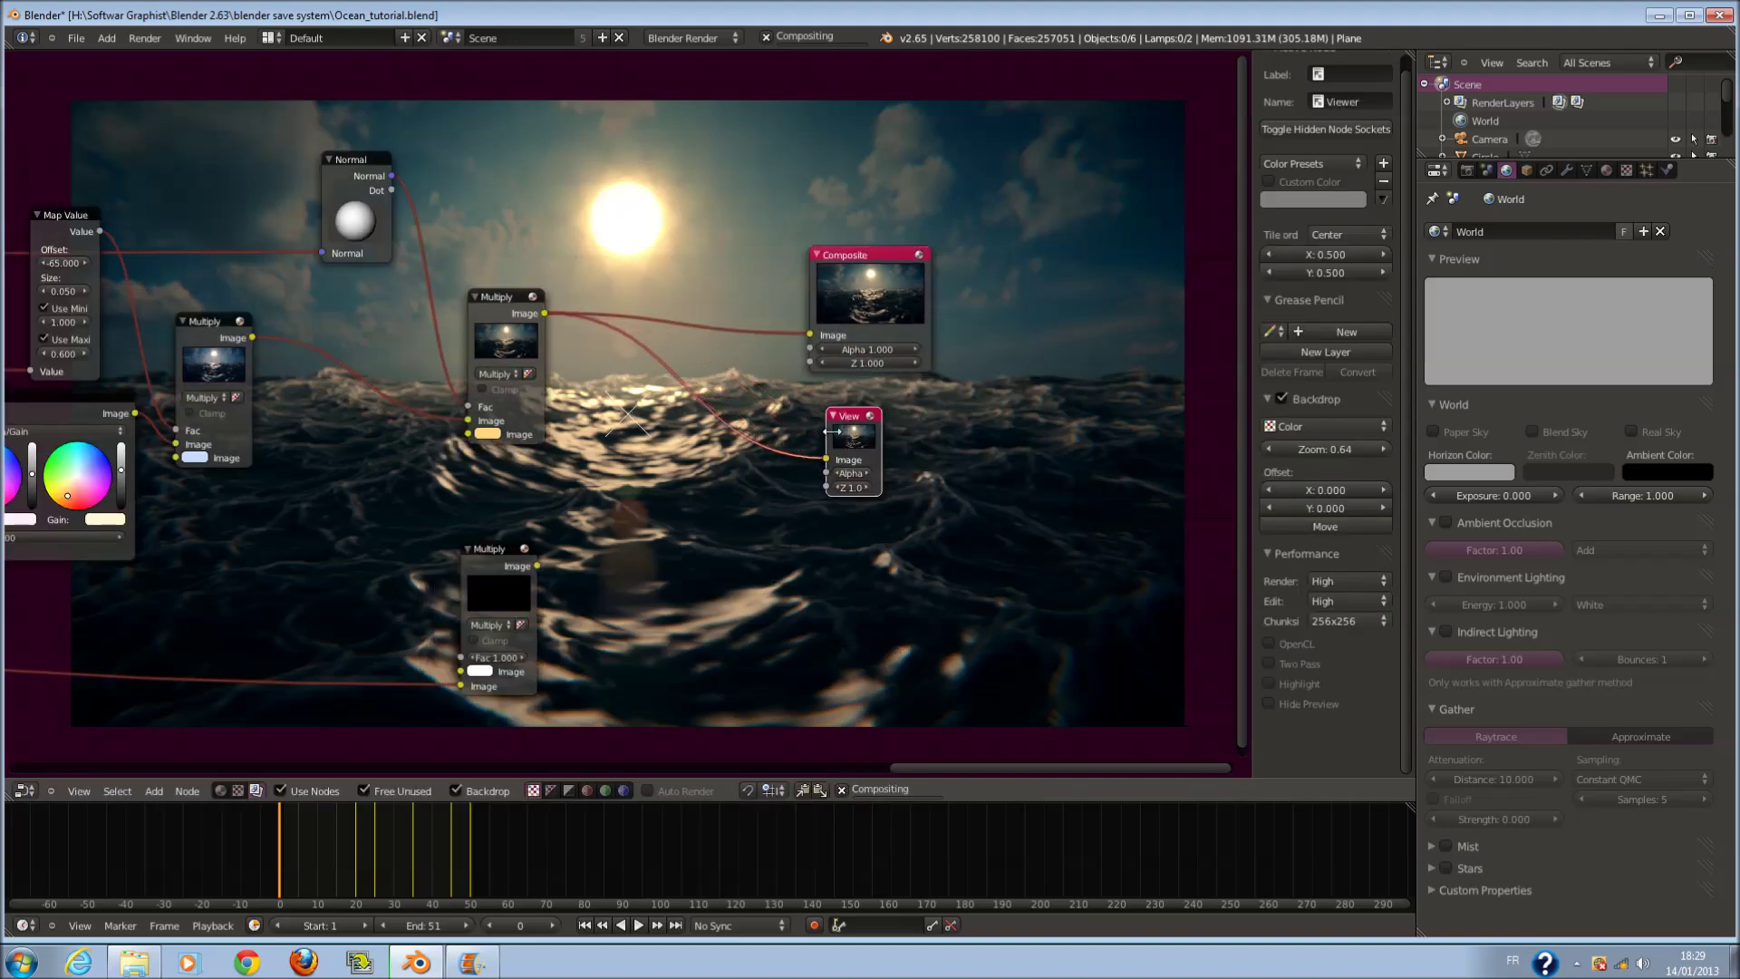
- Open the scene's render settings with the ocean & ciel layer's render passes
{"action": "scroll", "coordinate": [692, 656], "scroll_direction": "up", "scroll_amount": 1}
{"action": "scroll", "coordinate": [634, 580], "scroll_direction": "down", "scroll_amount": 1}
{"action": "scroll", "coordinate": [558, 585], "scroll_direction": "up", "scroll_amount": 1}
{"action": "middle_click_drag", "start_coordinate": [589, 566], "coordinate": [806, 490]}
{"action": "middle_click_drag", "start_coordinate": [807, 467], "coordinate": [752, 473]}
{"action": "left_click", "coordinate": [1466, 170]}
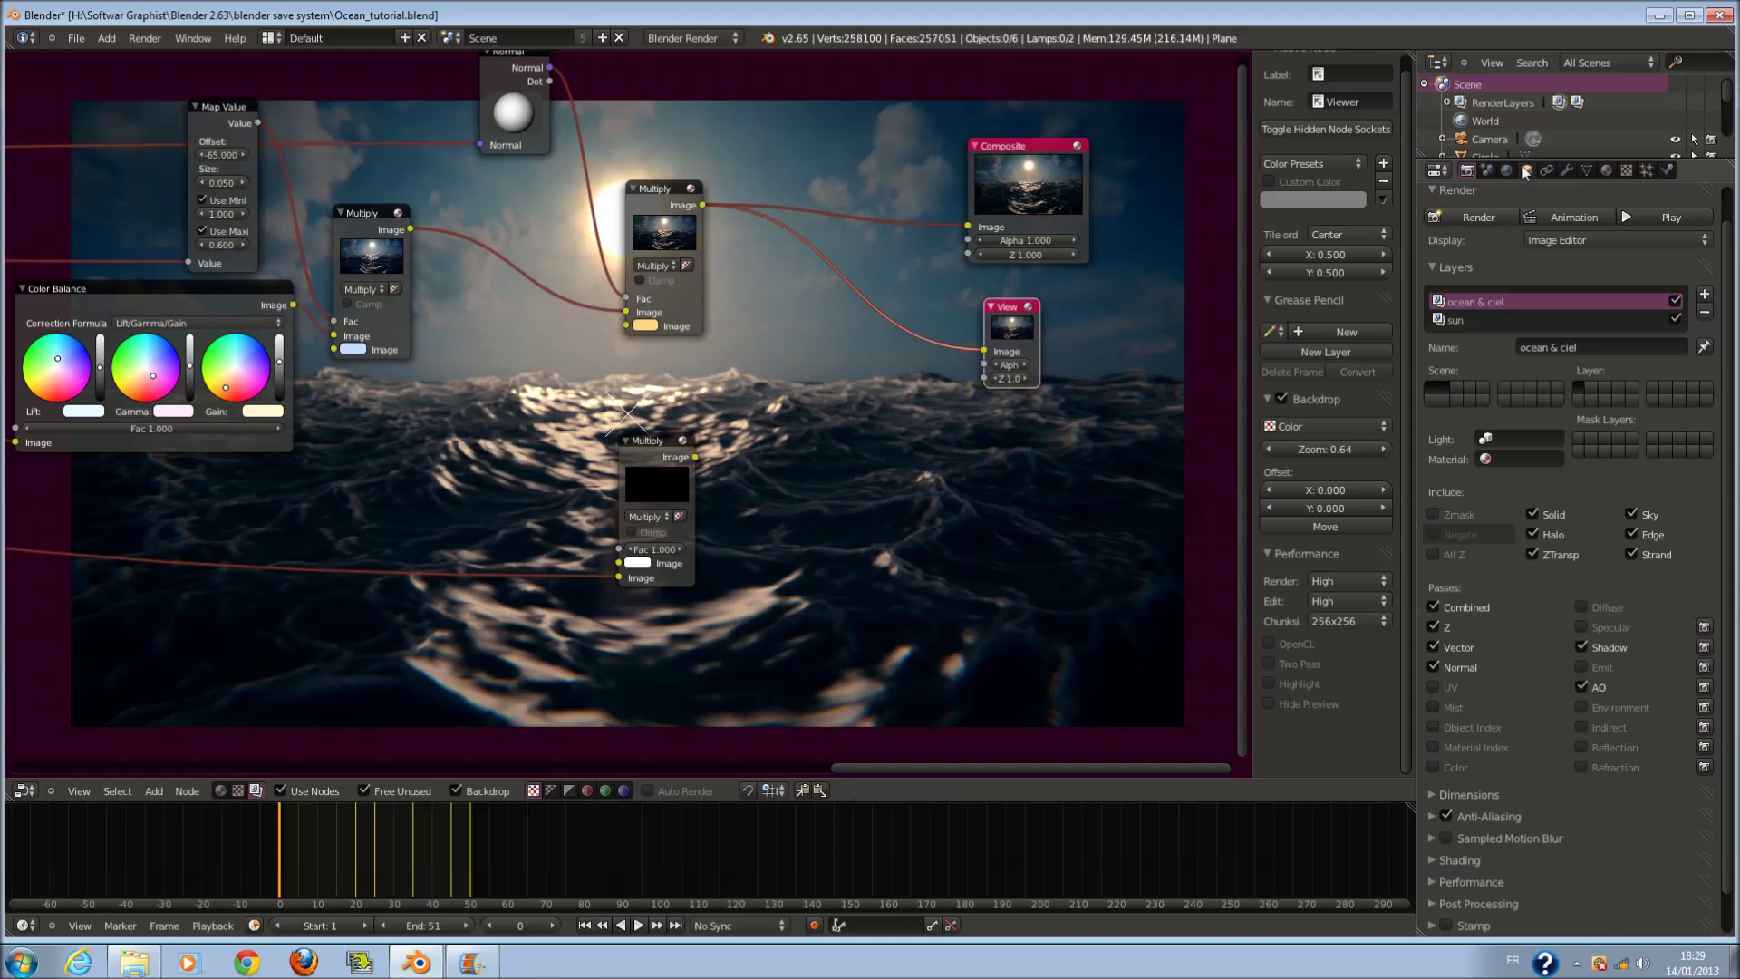
- Tilt the Normal node's sphere slightly so that its bright side points a little further downward
{"action": "scroll", "coordinate": [893, 345], "scroll_direction": "up", "scroll_amount": 1}
{"action": "middle_click_drag", "start_coordinate": [894, 345], "coordinate": [635, 236]}
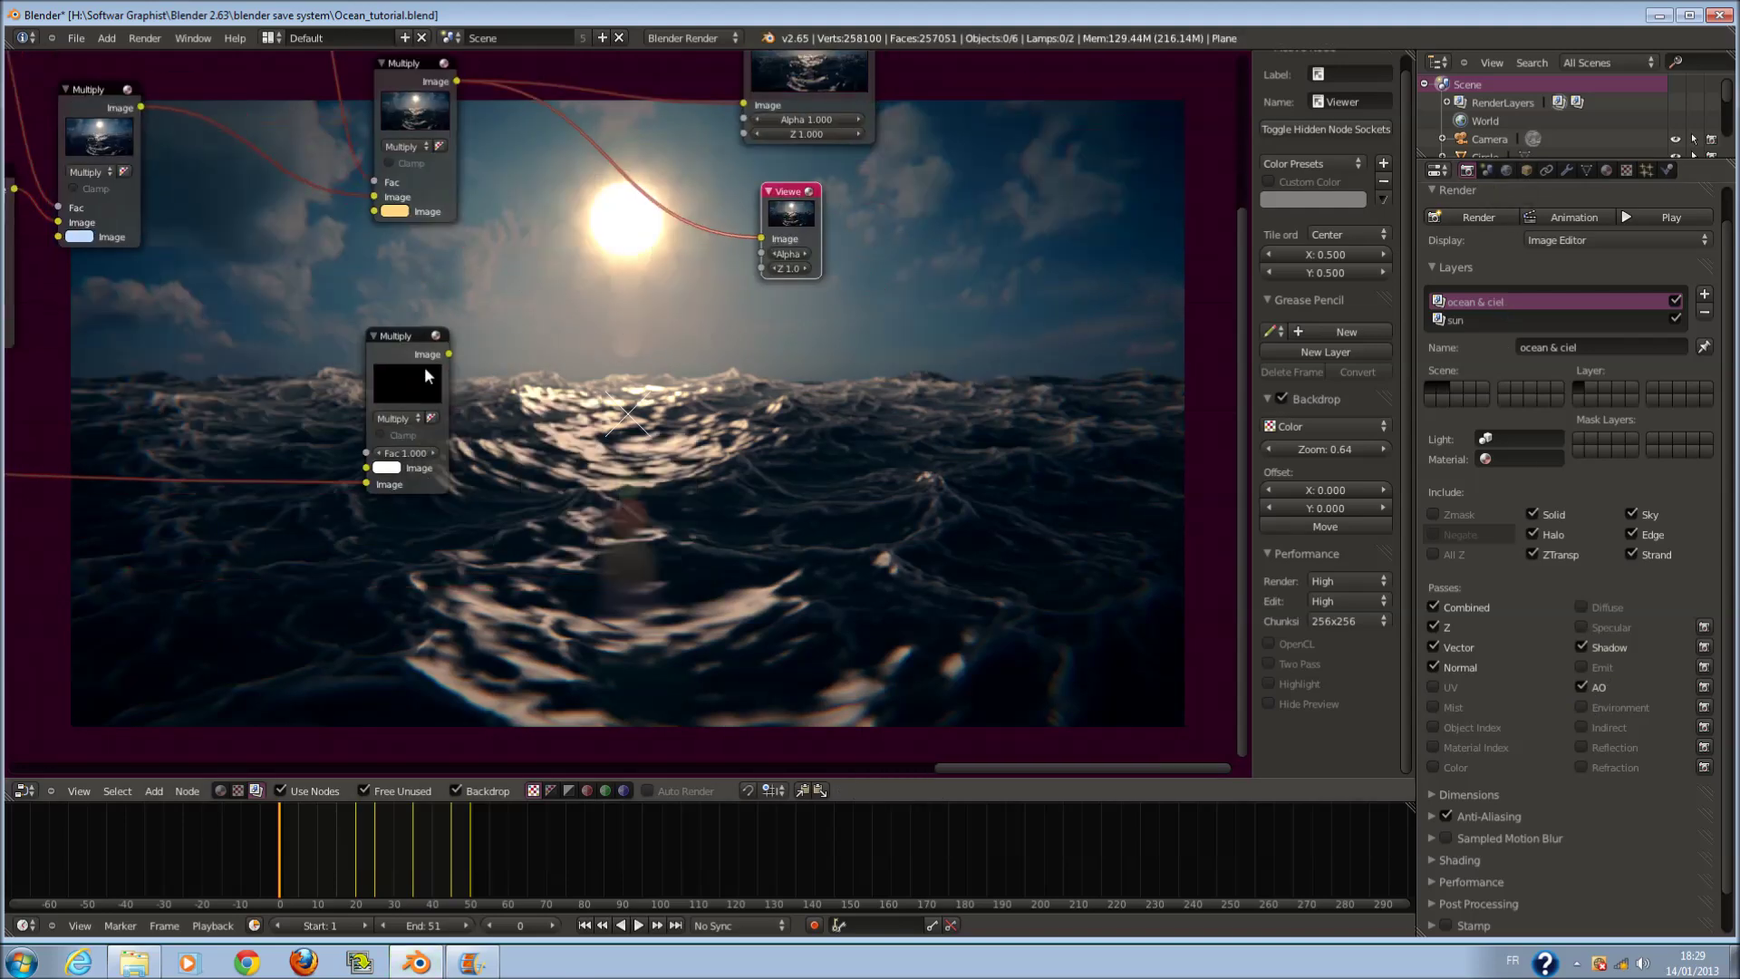
{"action": "scroll", "coordinate": [648, 340], "scroll_direction": "down", "scroll_amount": 1}
{"action": "middle_click_drag", "start_coordinate": [607, 316], "coordinate": [774, 431]}
{"action": "scroll", "coordinate": [774, 430], "scroll_direction": "up", "scroll_amount": 2}
{"action": "middle_click_drag", "start_coordinate": [501, 145], "coordinate": [508, 365]}
{"action": "scroll", "coordinate": [507, 365], "scroll_direction": "up", "scroll_amount": 1}
{"action": "left_click_drag", "start_coordinate": [400, 317], "coordinate": [402, 323]}
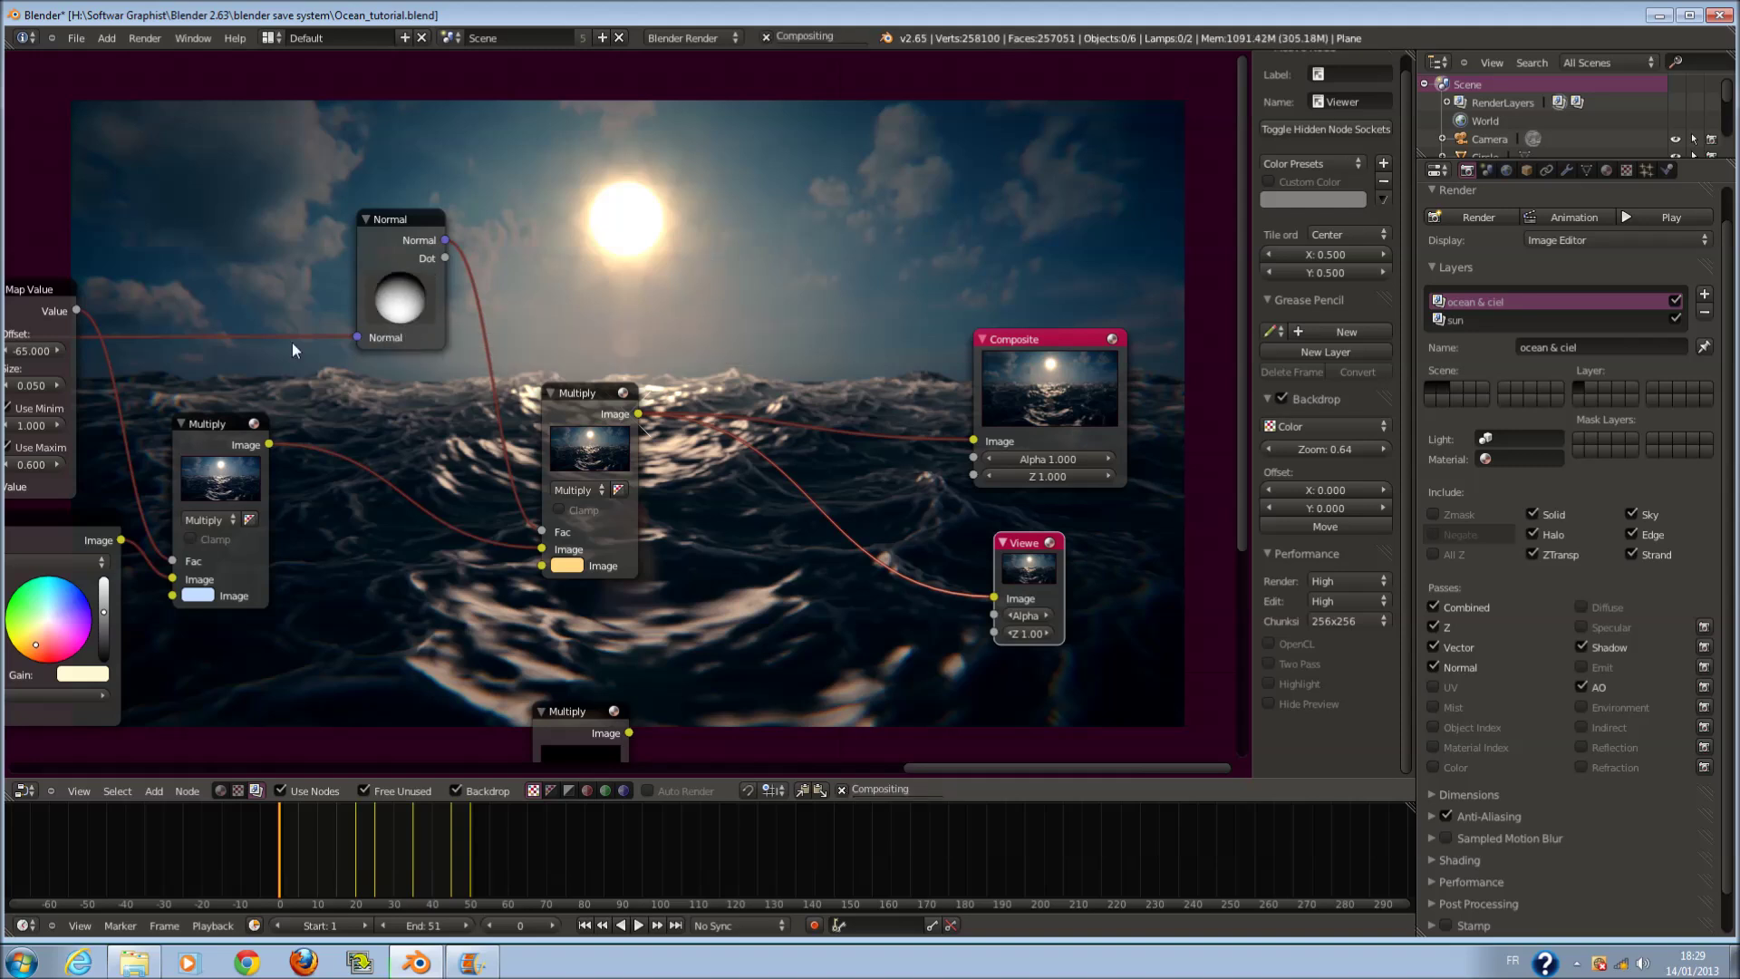
- Set the second Image colour of the last Multiply node in the chain to light blue
{"action": "left_click", "coordinate": [583, 564]}
{"action": "left_click_drag", "start_coordinate": [644, 357], "coordinate": [641, 342]}
- Move the Composite node slightly higher above the Viewer node
{"action": "scroll", "coordinate": [799, 542], "scroll_direction": "down", "scroll_amount": 2}
{"action": "middle_click_drag", "start_coordinate": [799, 542], "coordinate": [635, 274]}
{"action": "middle_click_drag", "start_coordinate": [252, 127], "coordinate": [262, 178]}
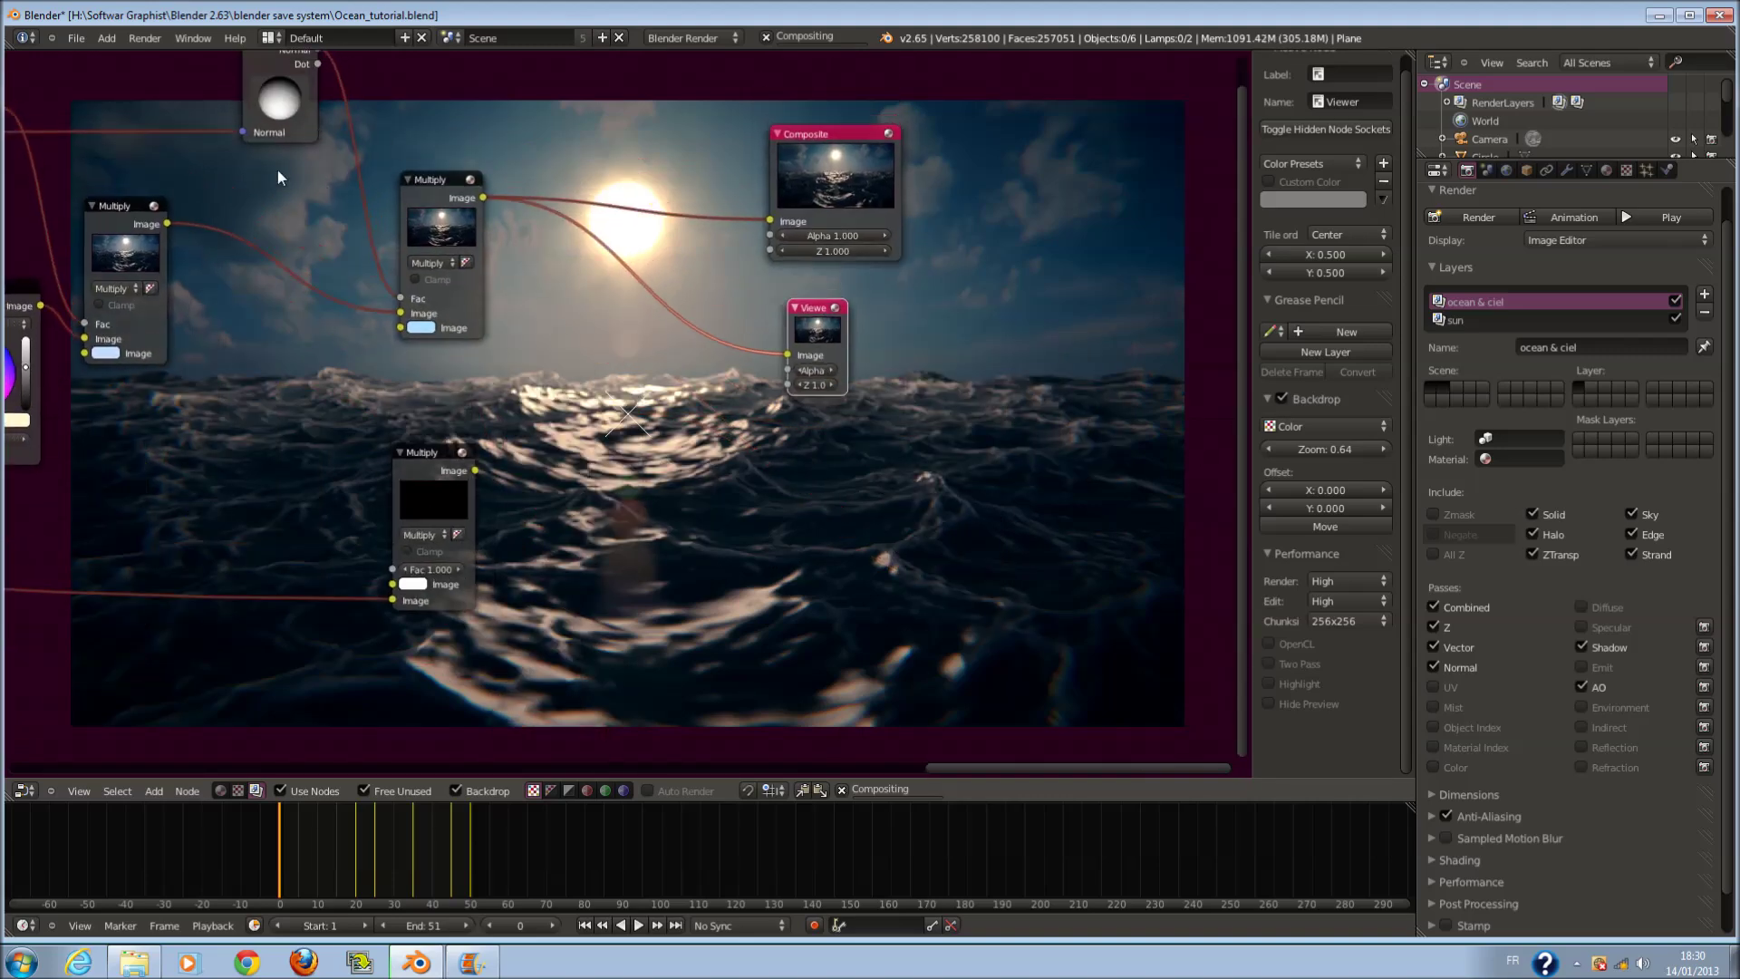
{"action": "scroll", "coordinate": [905, 475], "scroll_direction": "down", "scroll_amount": 1}
{"action": "scroll", "coordinate": [904, 473], "scroll_direction": "down", "scroll_amount": 1}
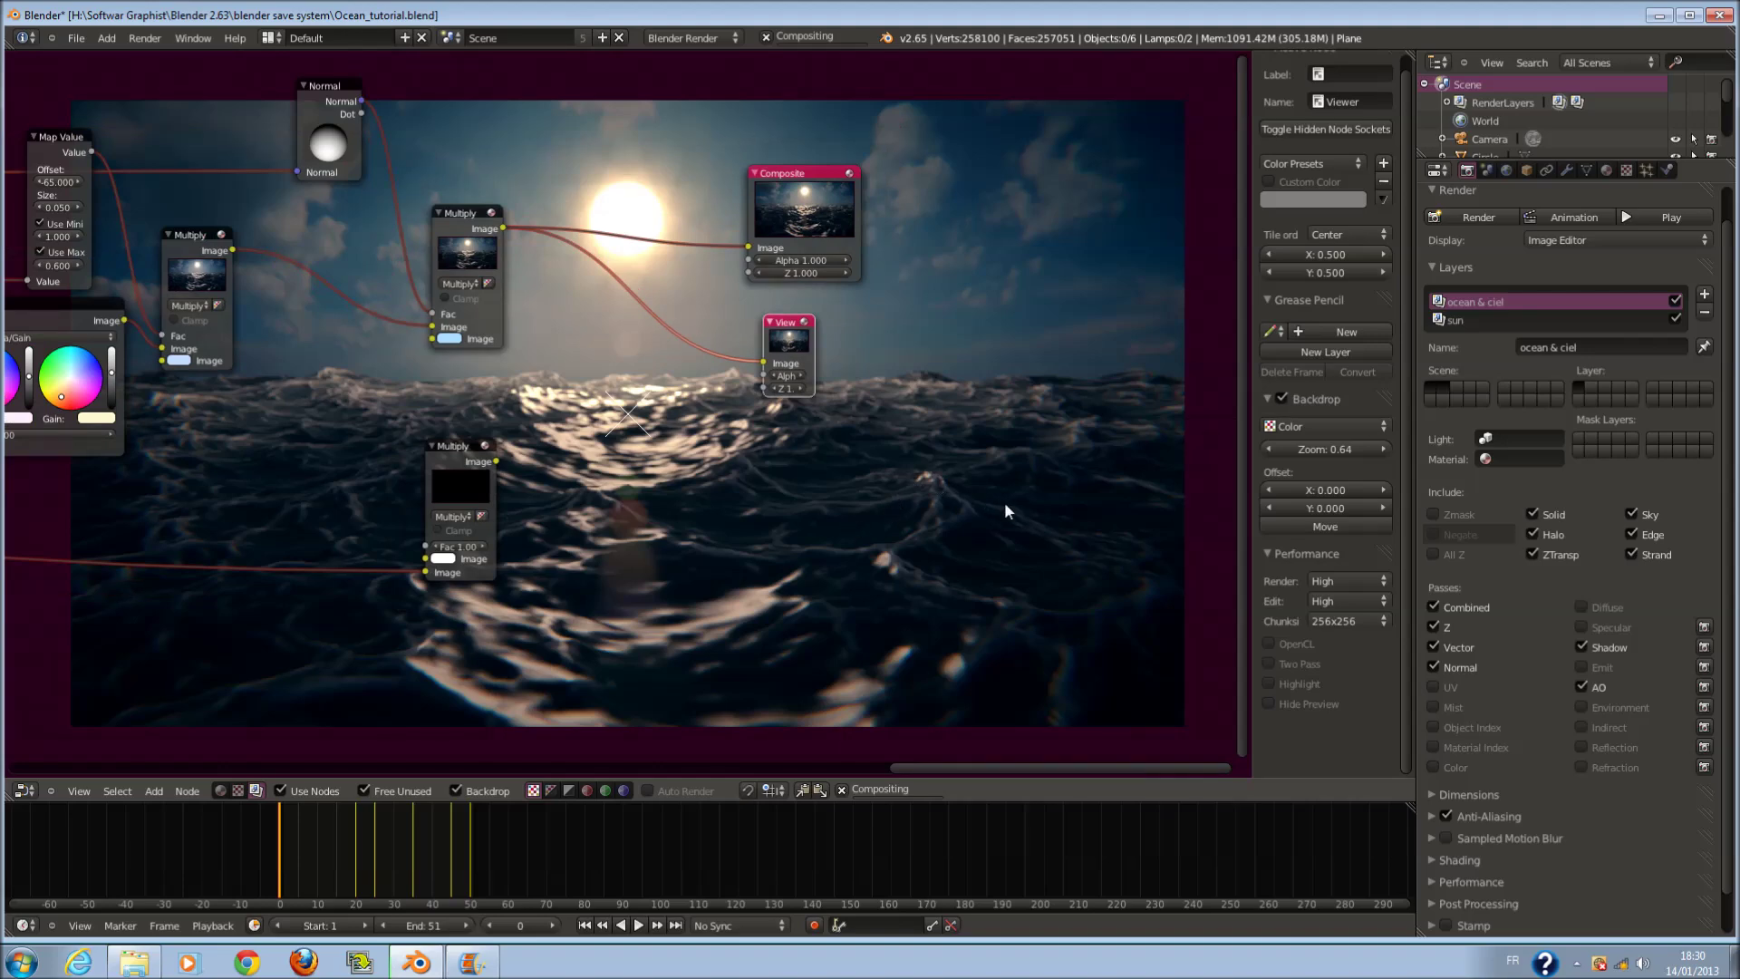
{"action": "scroll", "coordinate": [993, 518], "scroll_direction": "down", "scroll_amount": 1}
{"action": "scroll", "coordinate": [973, 528], "scroll_direction": "down", "scroll_amount": 1}
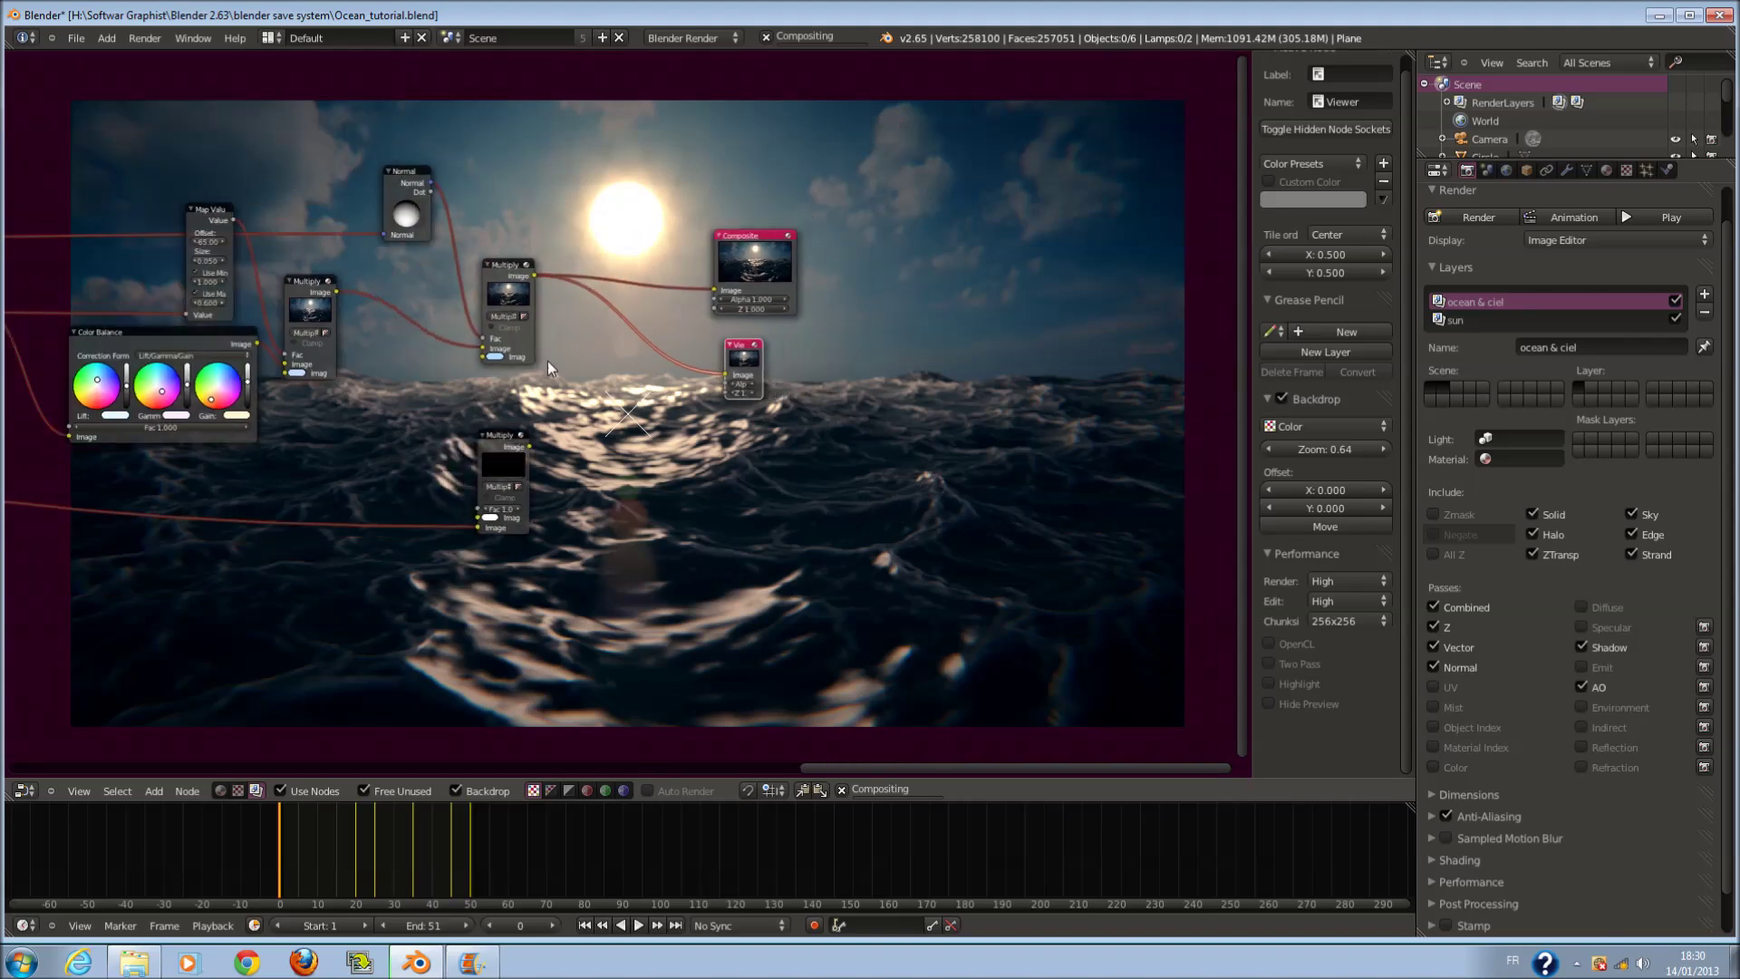
{"action": "left_click", "coordinate": [753, 258]}
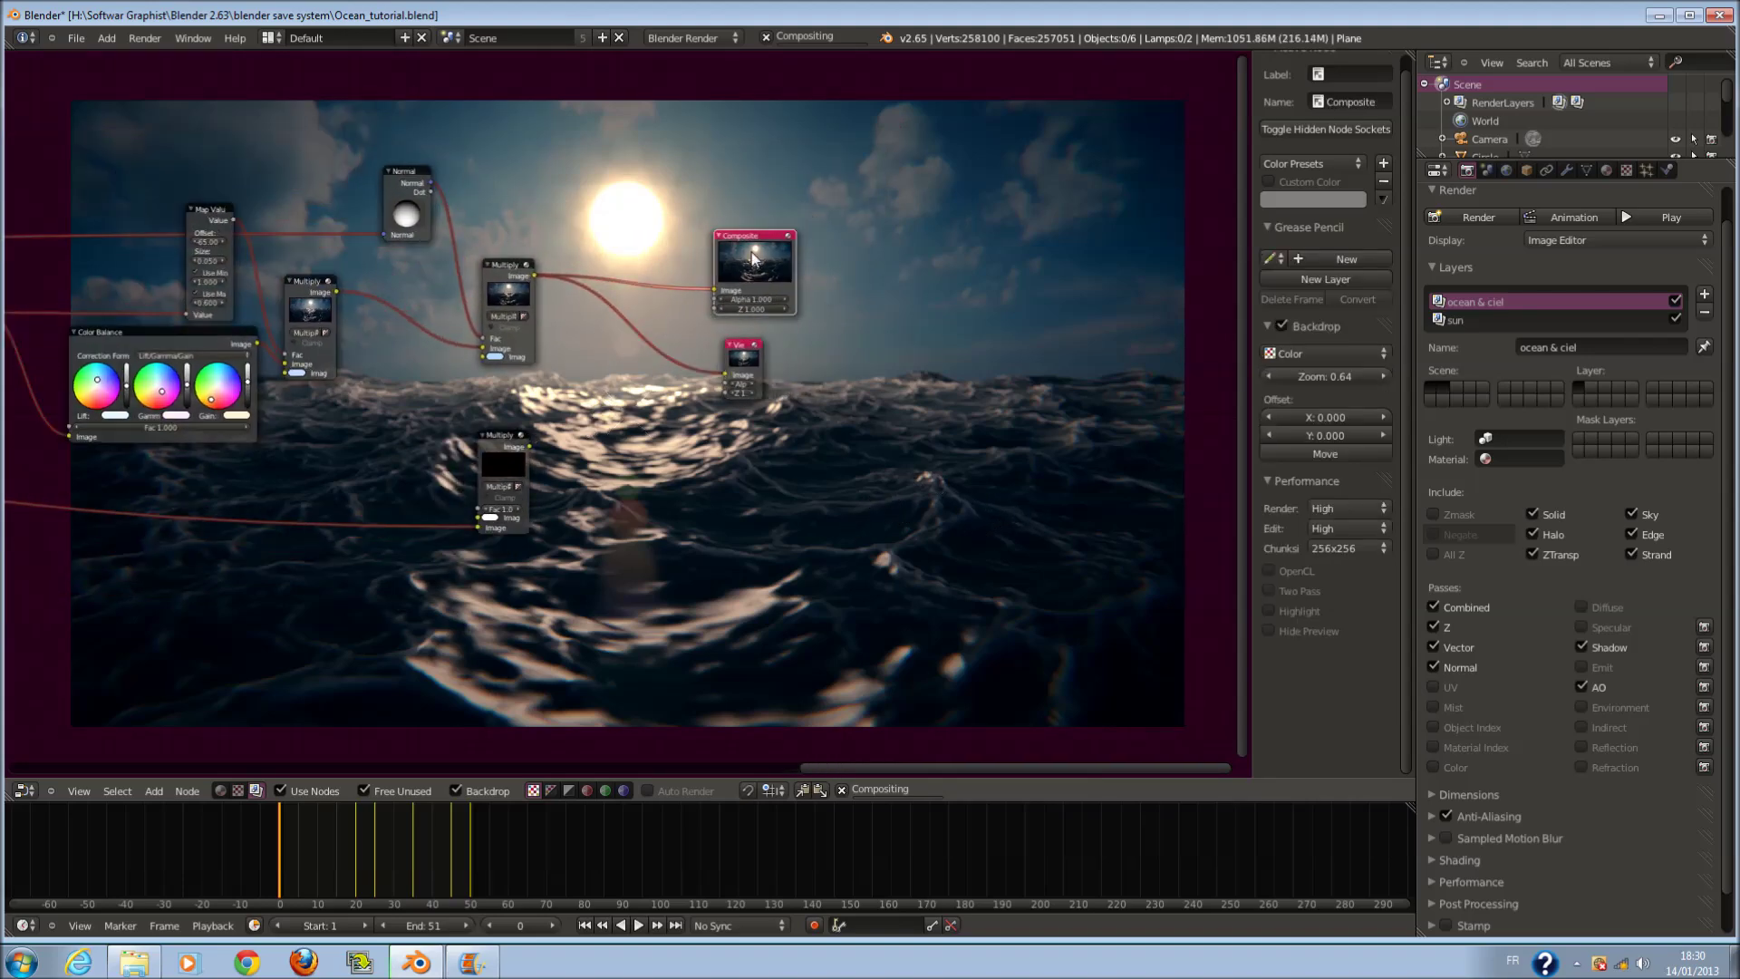
{"action": "left_click_drag", "start_coordinate": [752, 259], "coordinate": [748, 247]}
- Examine the final compositing nodes and the resulting ocean image in the backdrop
{"action": "scroll", "coordinate": [656, 489], "scroll_direction": "up", "scroll_amount": 3}
{"action": "middle_click_drag", "start_coordinate": [656, 488], "coordinate": [834, 481]}
{"action": "scroll", "coordinate": [990, 439], "scroll_direction": "down", "scroll_amount": 4}
{"action": "scroll", "coordinate": [722, 497], "scroll_direction": "up", "scroll_amount": 1}
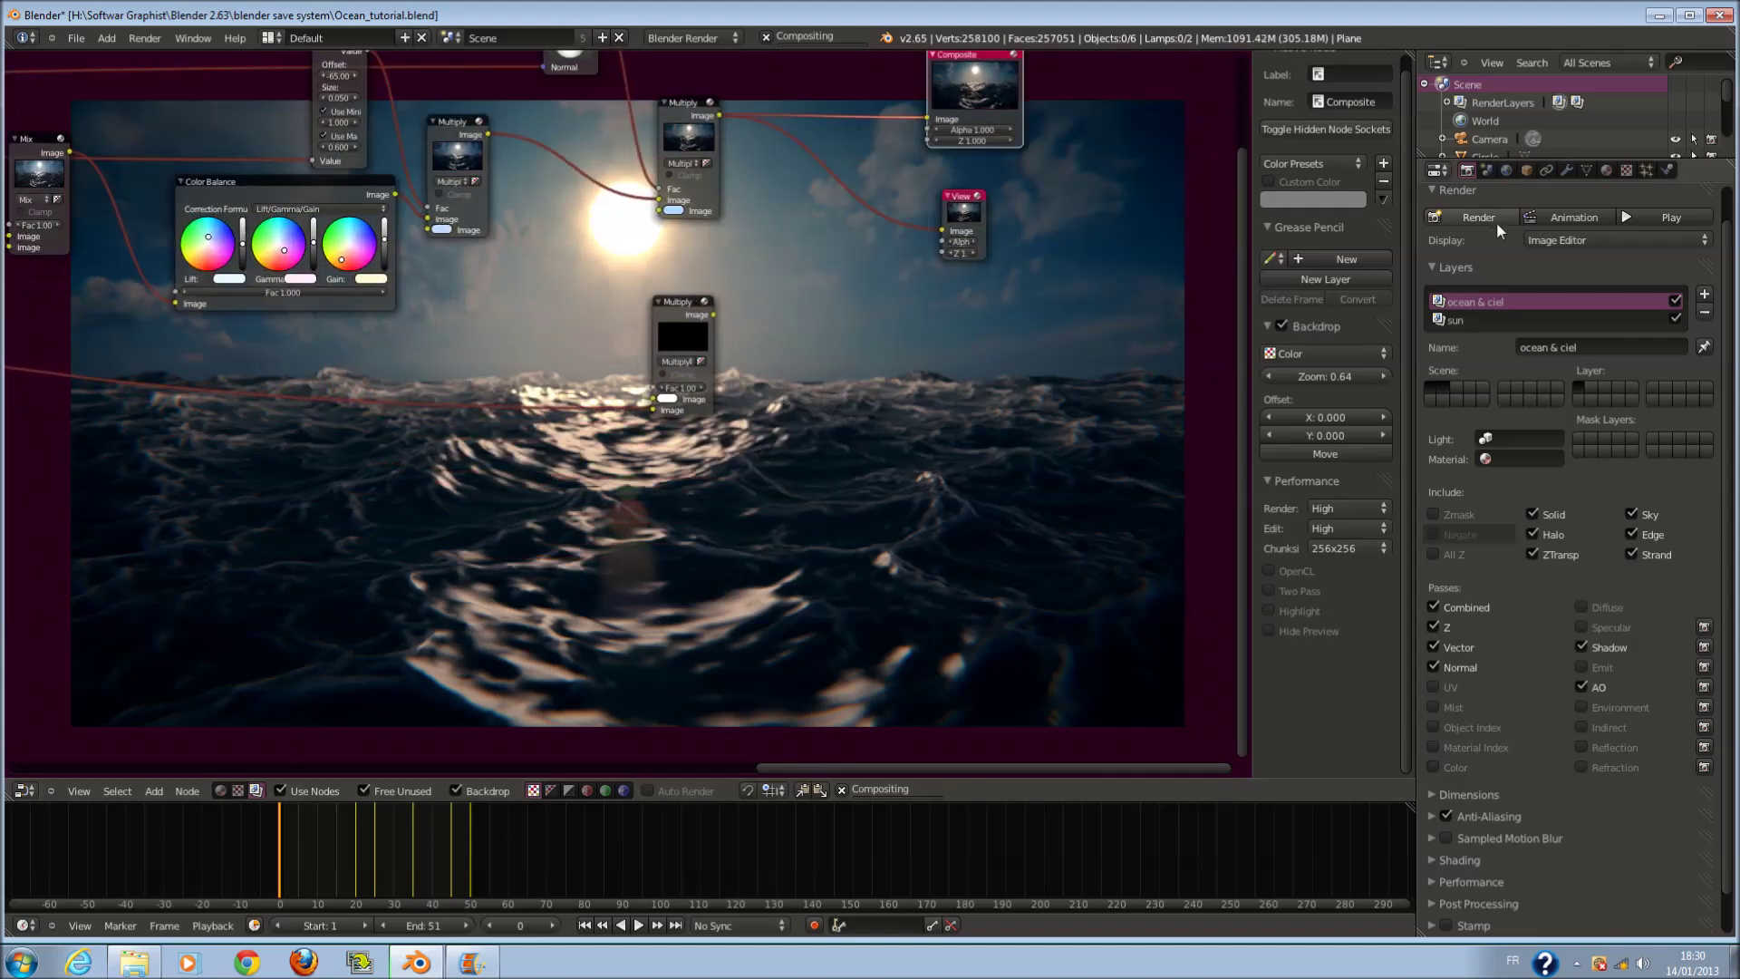
{"action": "scroll", "coordinate": [951, 399], "scroll_direction": "up", "scroll_amount": 2}
{"action": "middle_click_drag", "start_coordinate": [951, 400], "coordinate": [832, 471]}
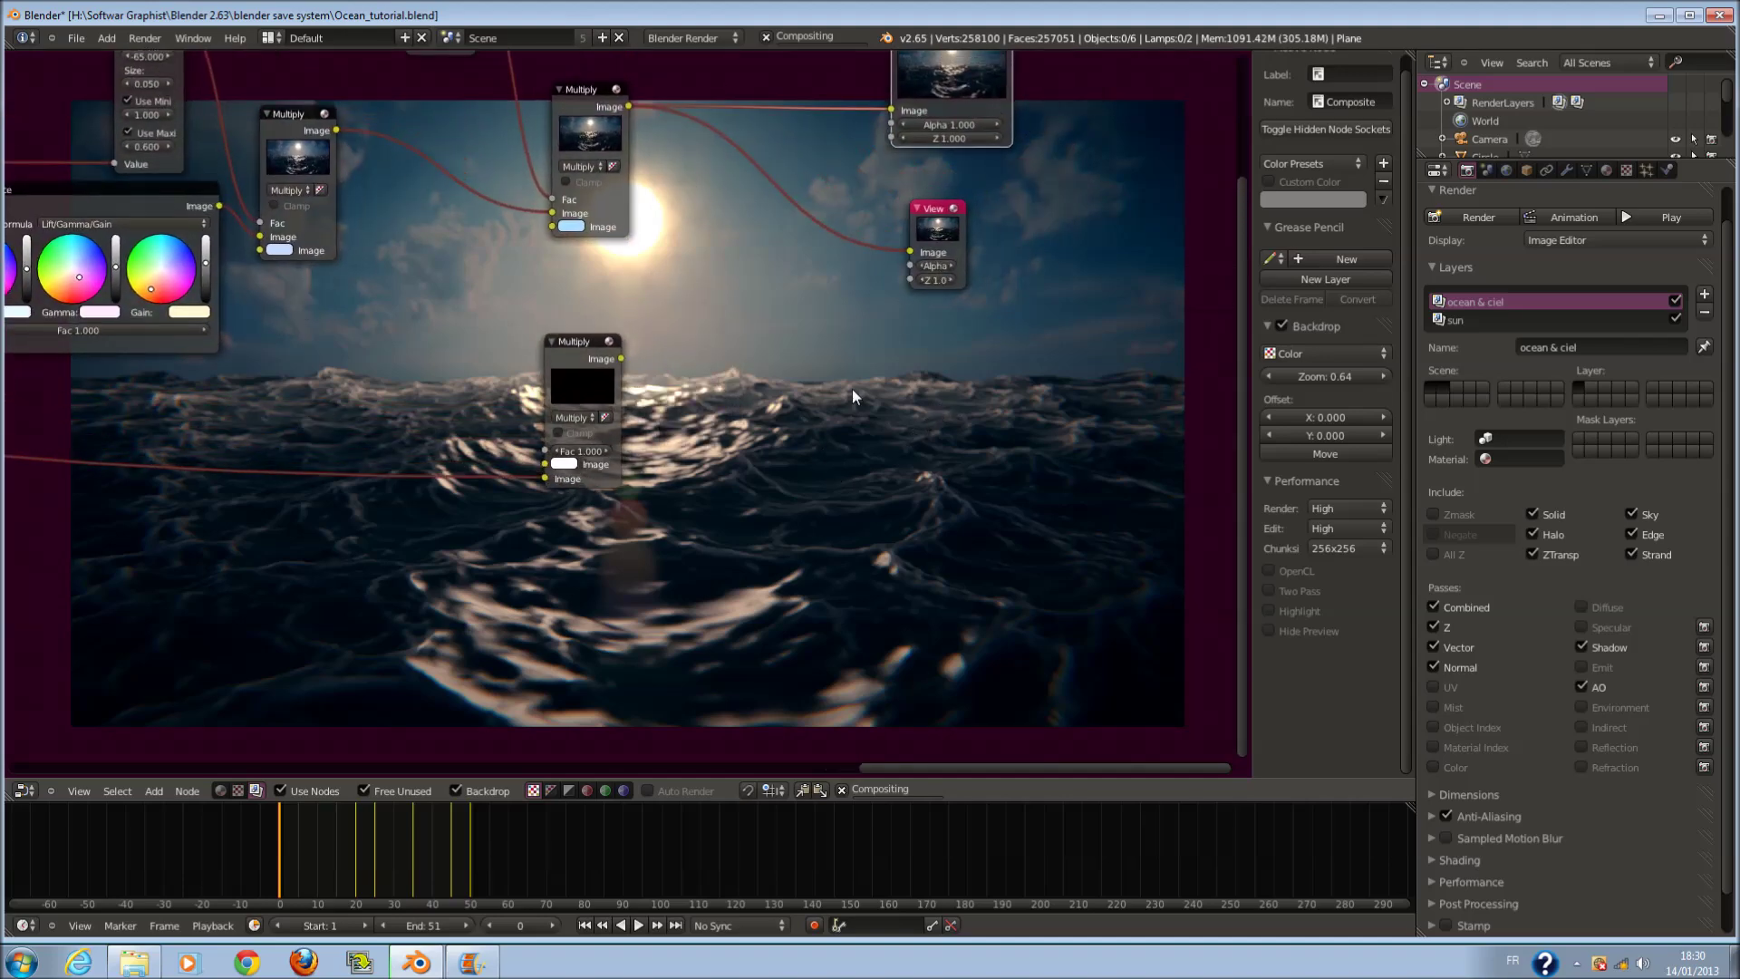
{"action": "middle_click_drag", "start_coordinate": [659, 392], "coordinate": [509, 349]}
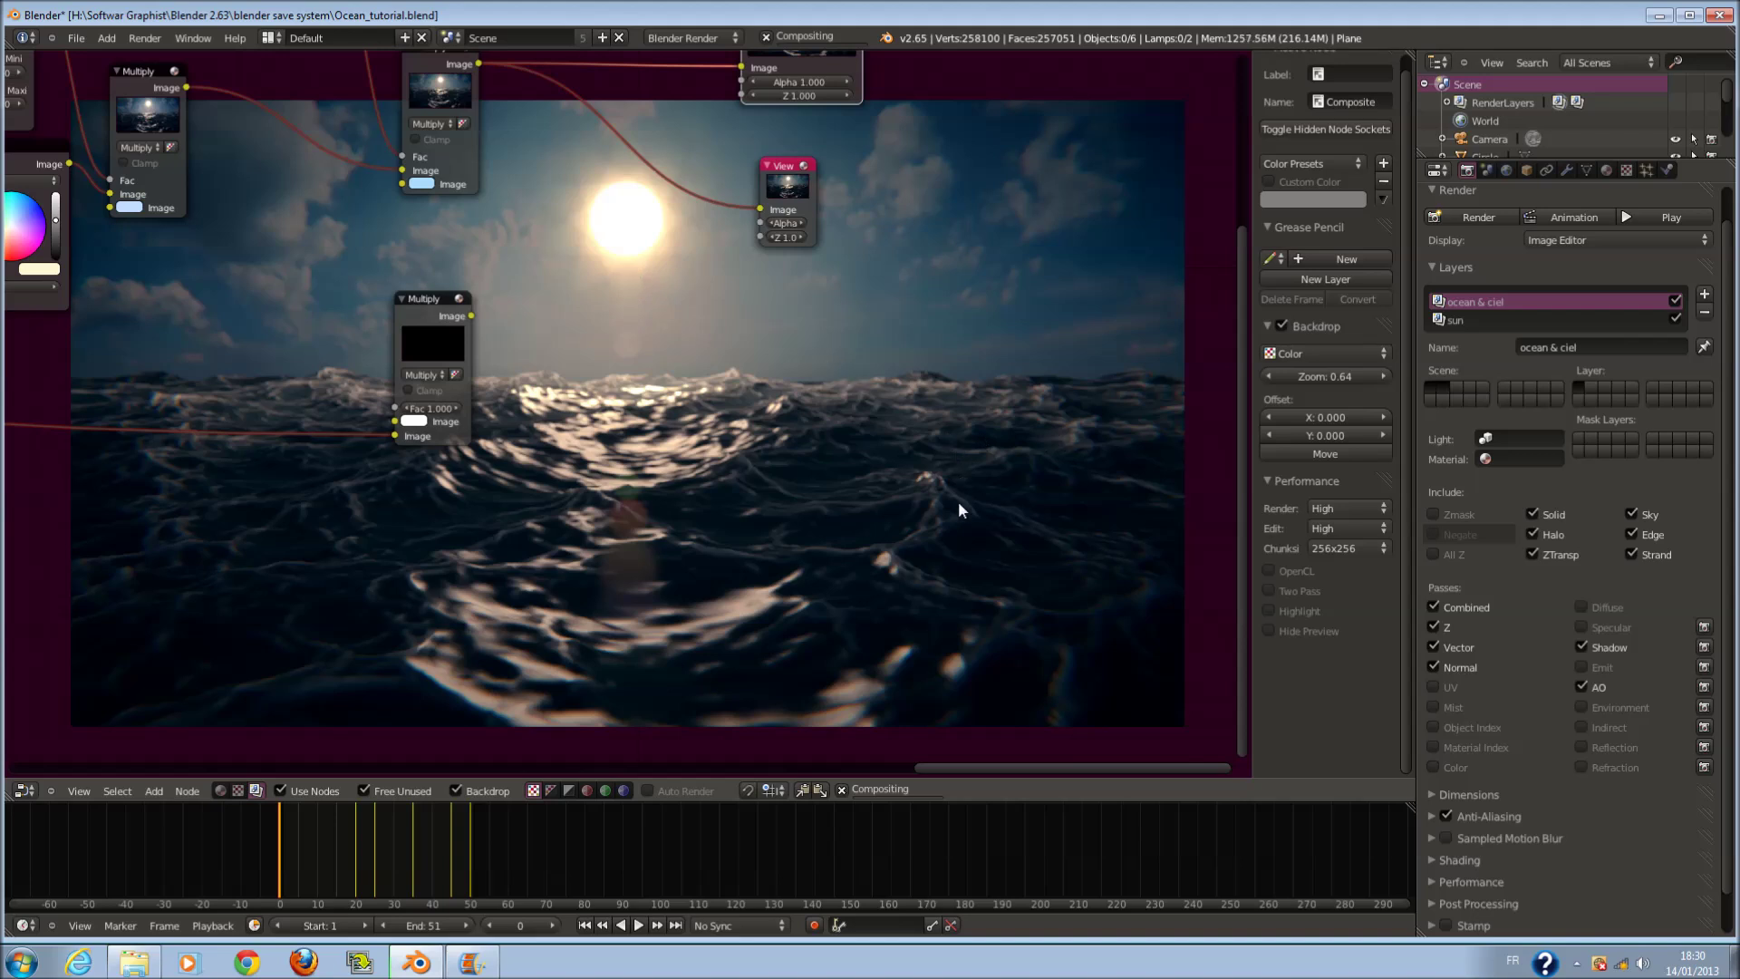
{"action": "scroll", "coordinate": [747, 453], "scroll_direction": "down", "scroll_amount": 1}
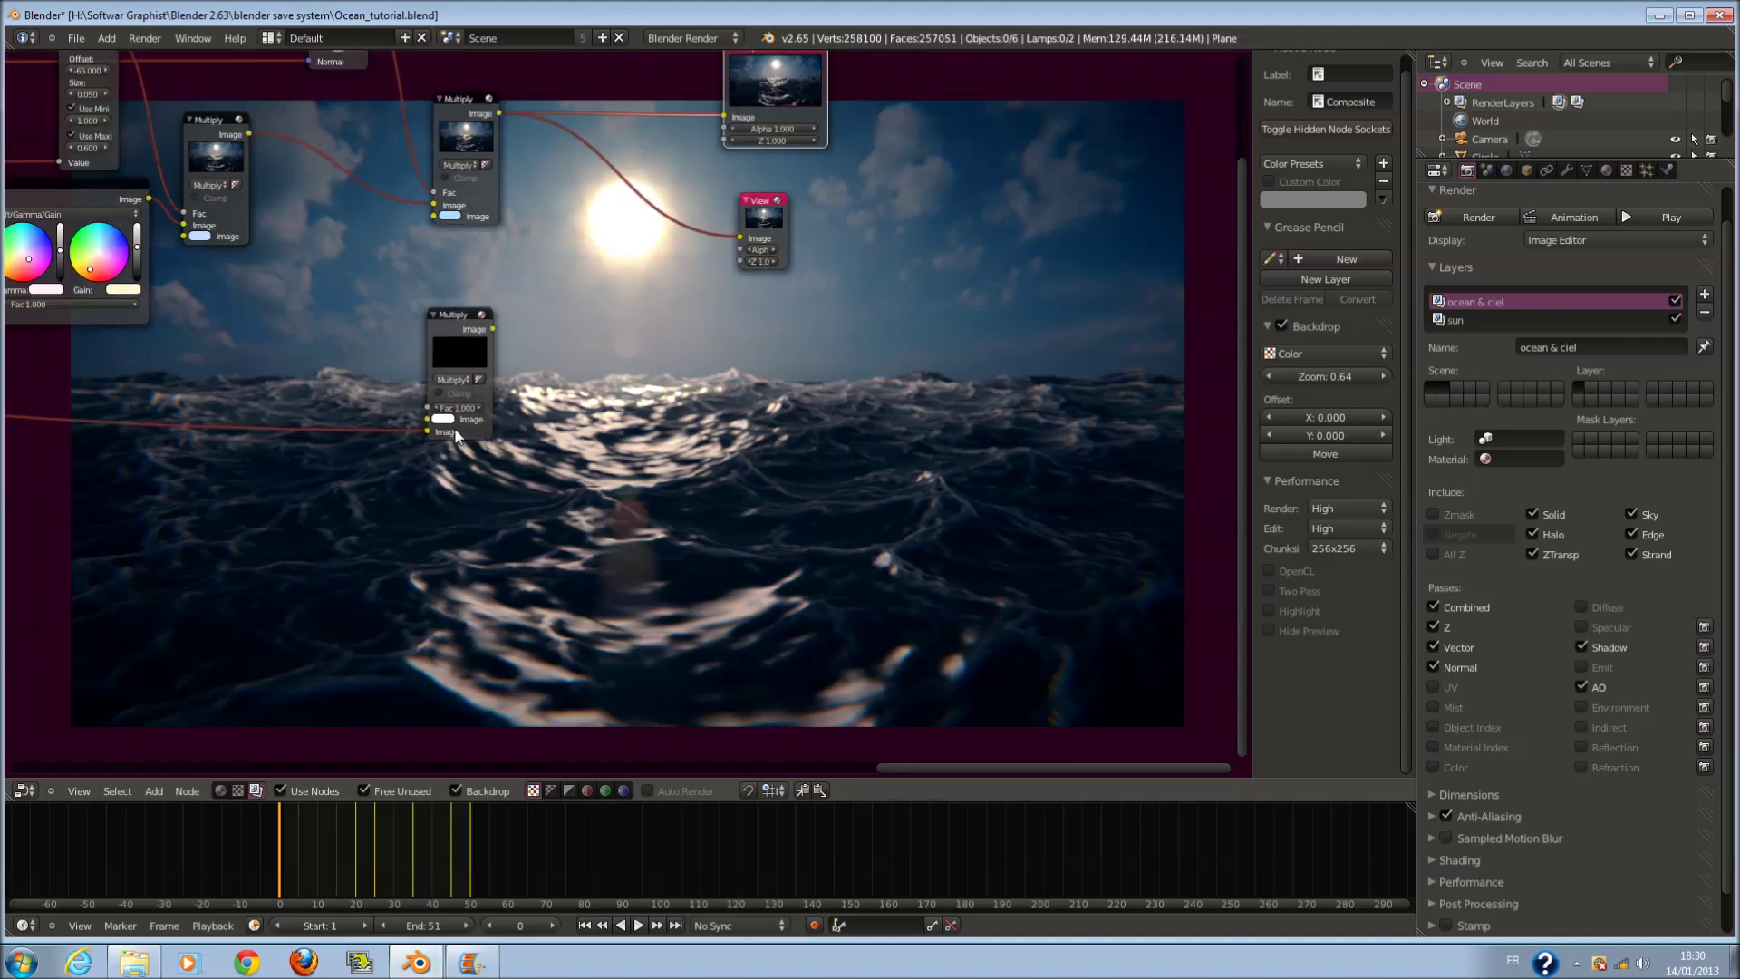
{"action": "scroll", "coordinate": [764, 459], "scroll_direction": "down", "scroll_amount": 1}
{"action": "scroll", "coordinate": [770, 472], "scroll_direction": "up", "scroll_amount": 1}
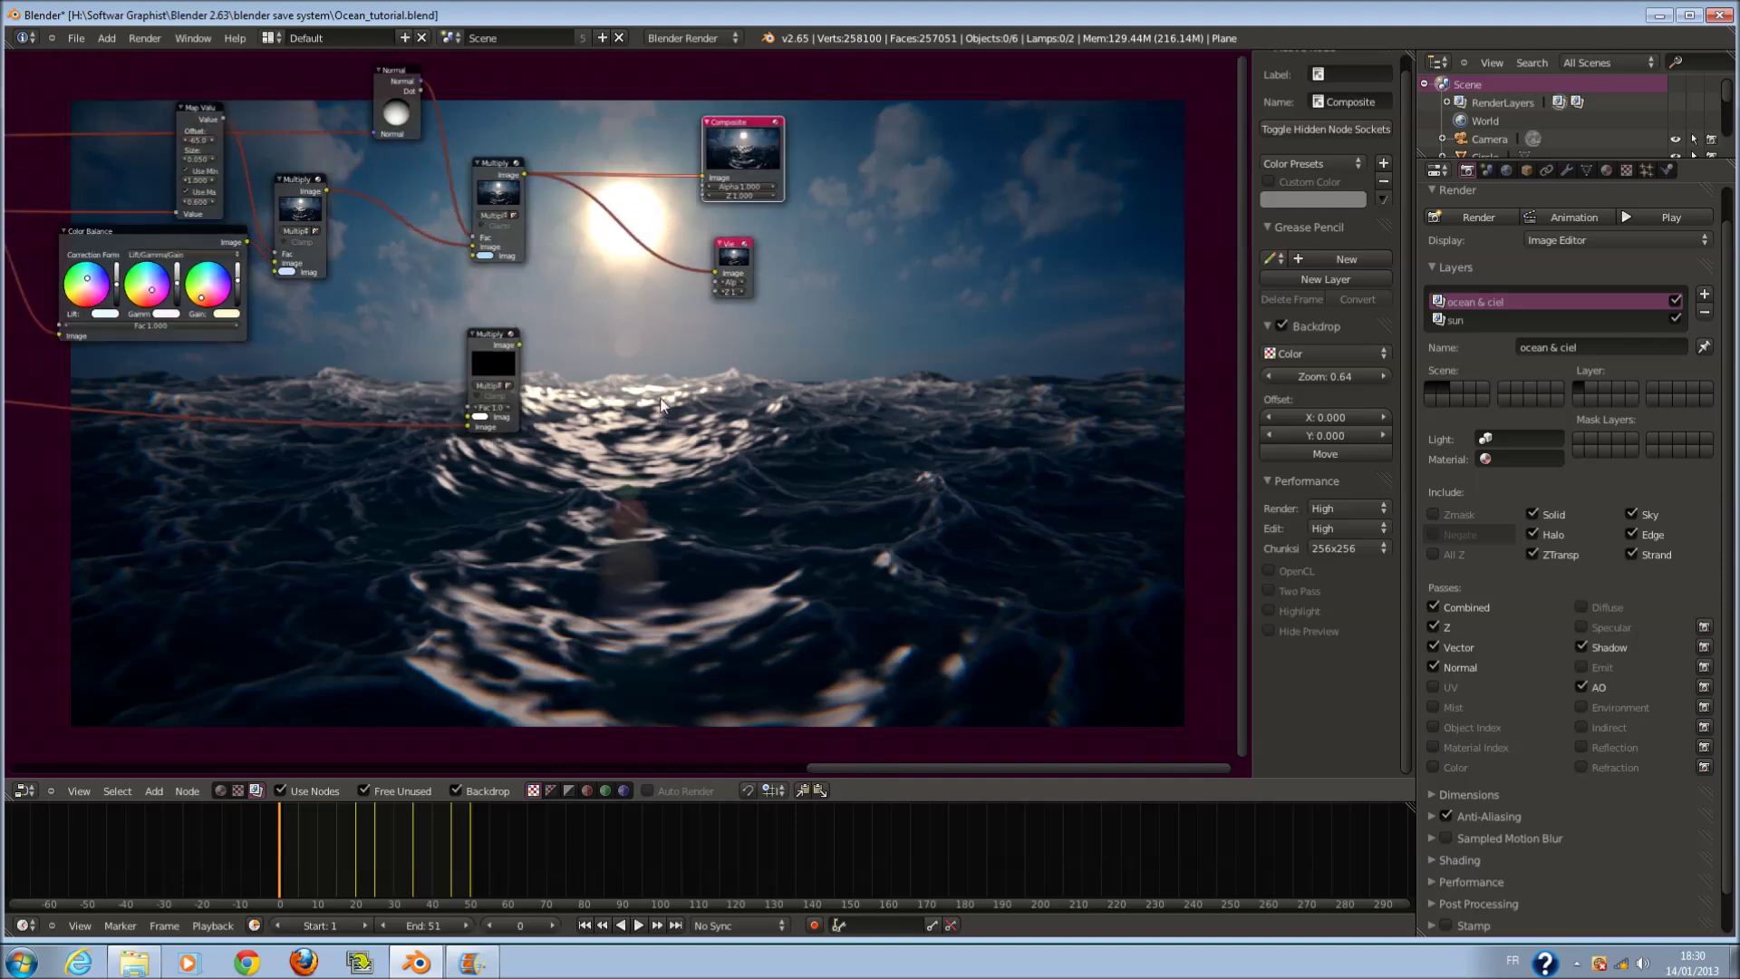
- Move the Composite and Viewer nodes farther right, away from the last Multiply node, keeping the Viewer beneath the Composite
{"action": "key", "text": "Home"}
{"action": "scroll", "coordinate": [768, 312], "scroll_direction": "right", "scroll_amount": 4, "text": "ctrl"}
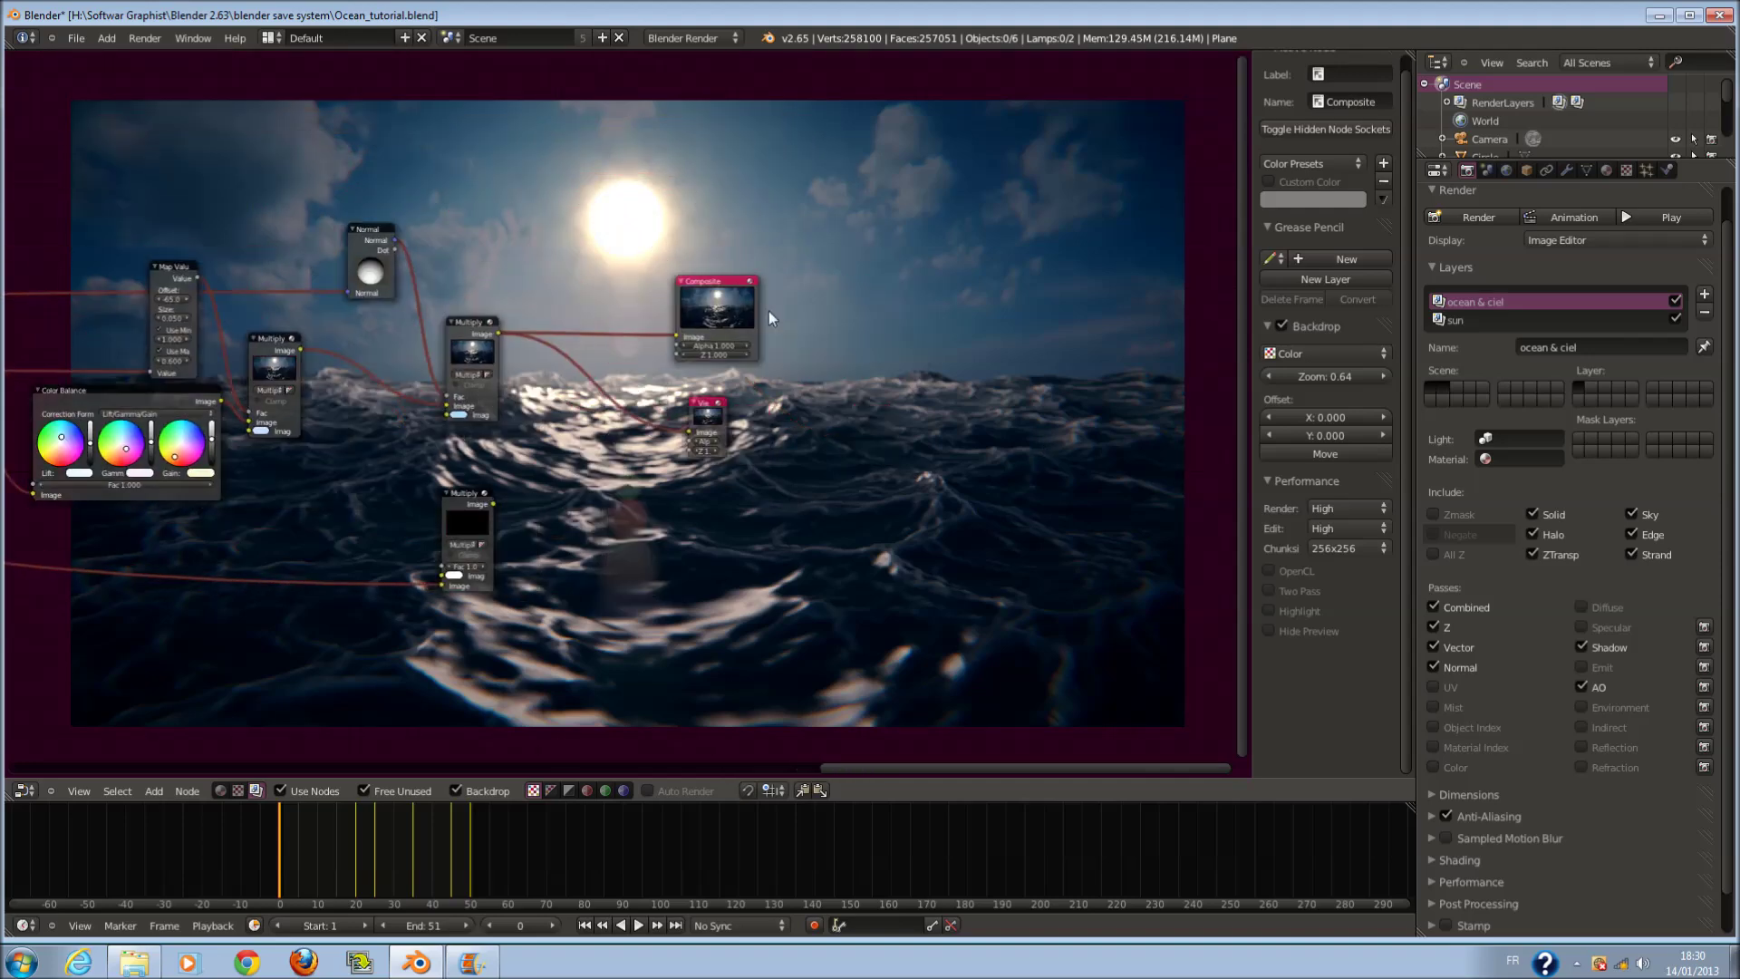
{"action": "left_click_drag", "start_coordinate": [729, 302], "coordinate": [943, 324]}
{"action": "left_click_drag", "start_coordinate": [711, 403], "coordinate": [1027, 402]}
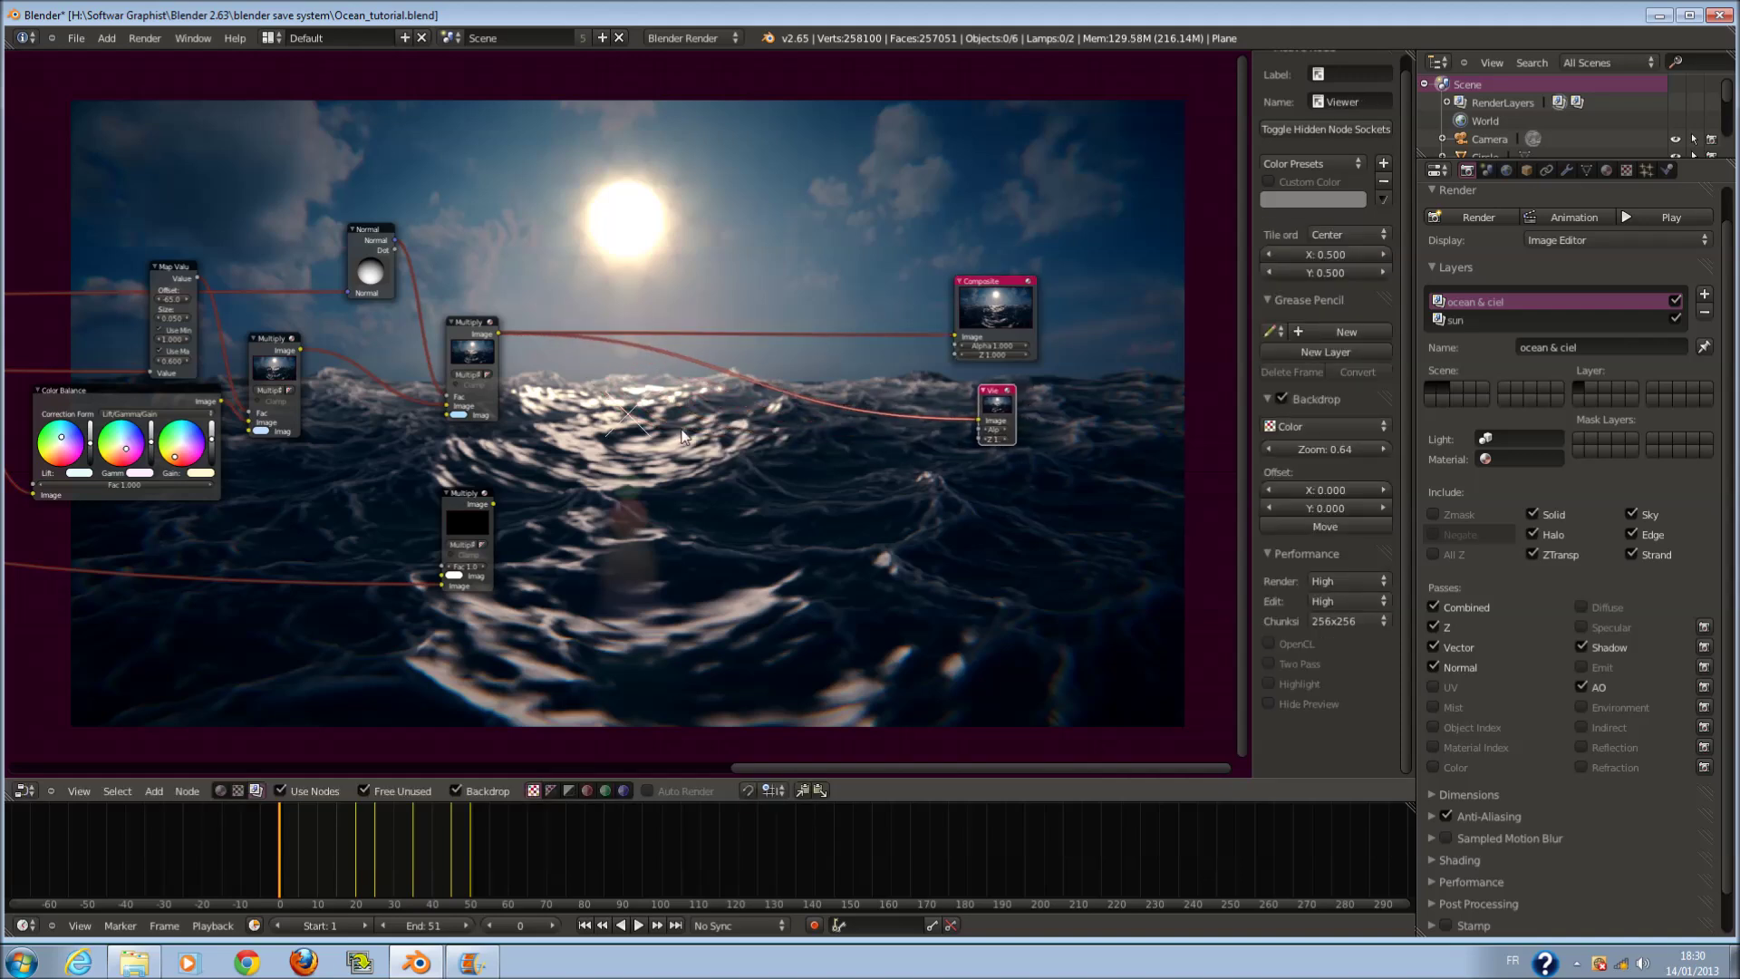
- Set the World's horizon colour to white
{"action": "scroll", "coordinate": [1027, 403], "scroll_direction": "down", "scroll_amount": 1}
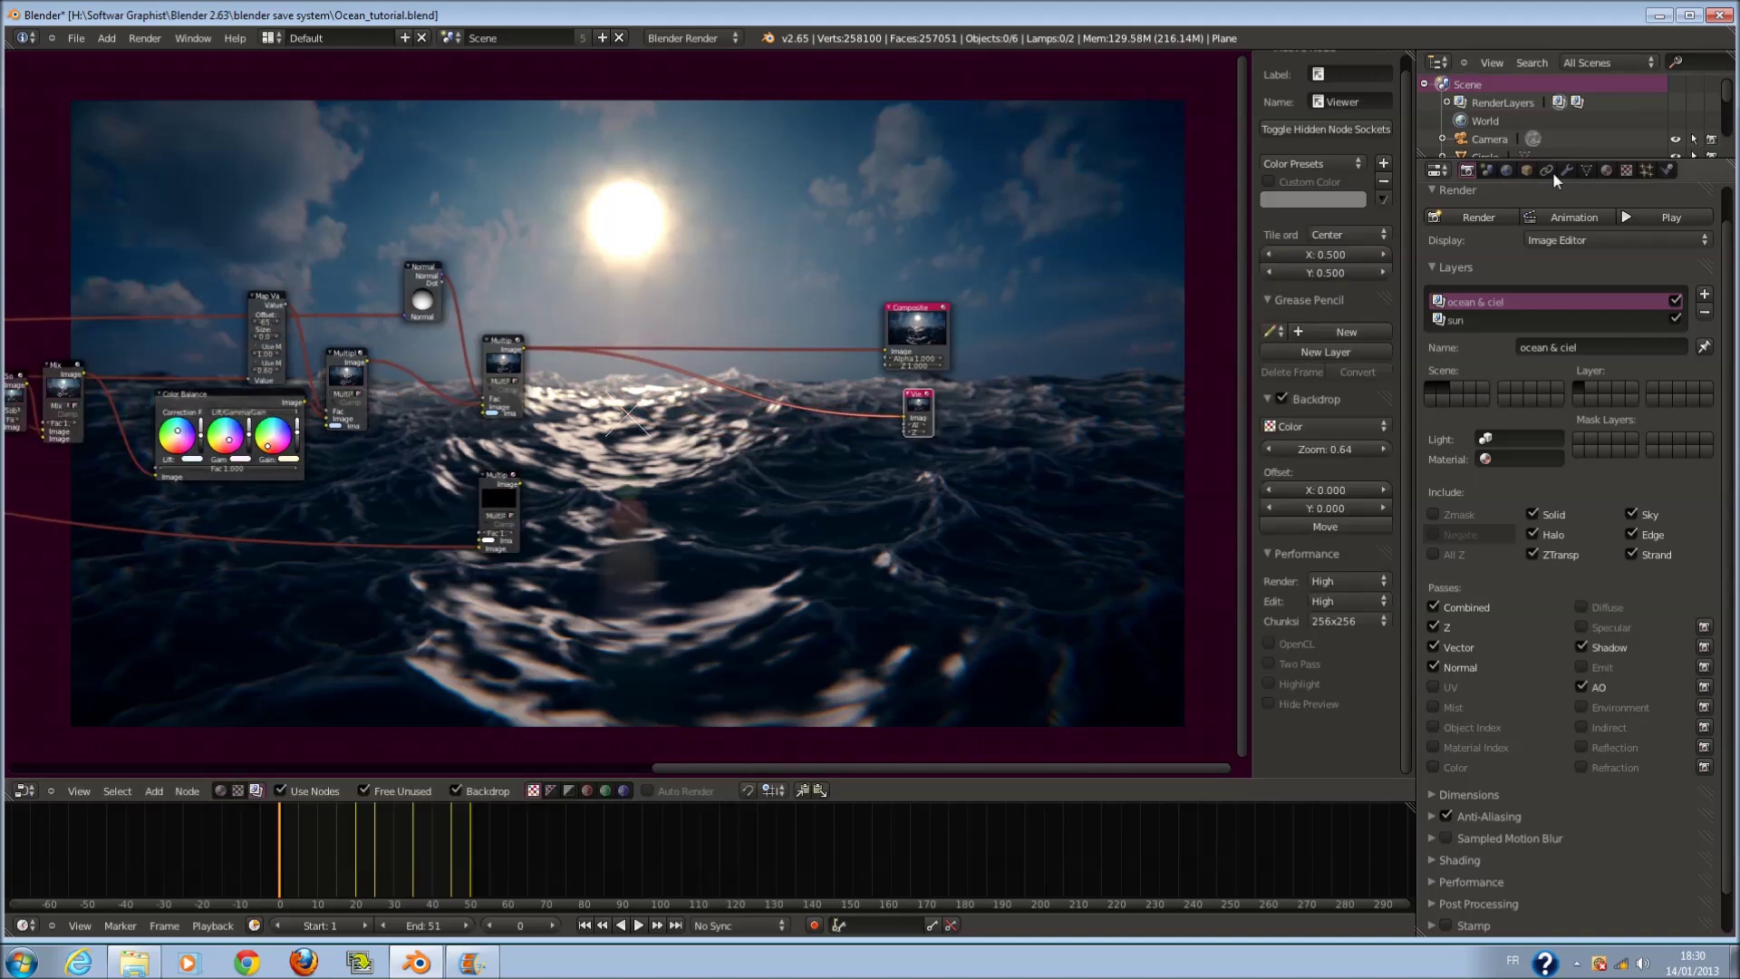
{"action": "left_click", "coordinate": [1507, 172]}
{"action": "left_click", "coordinate": [1469, 471]}
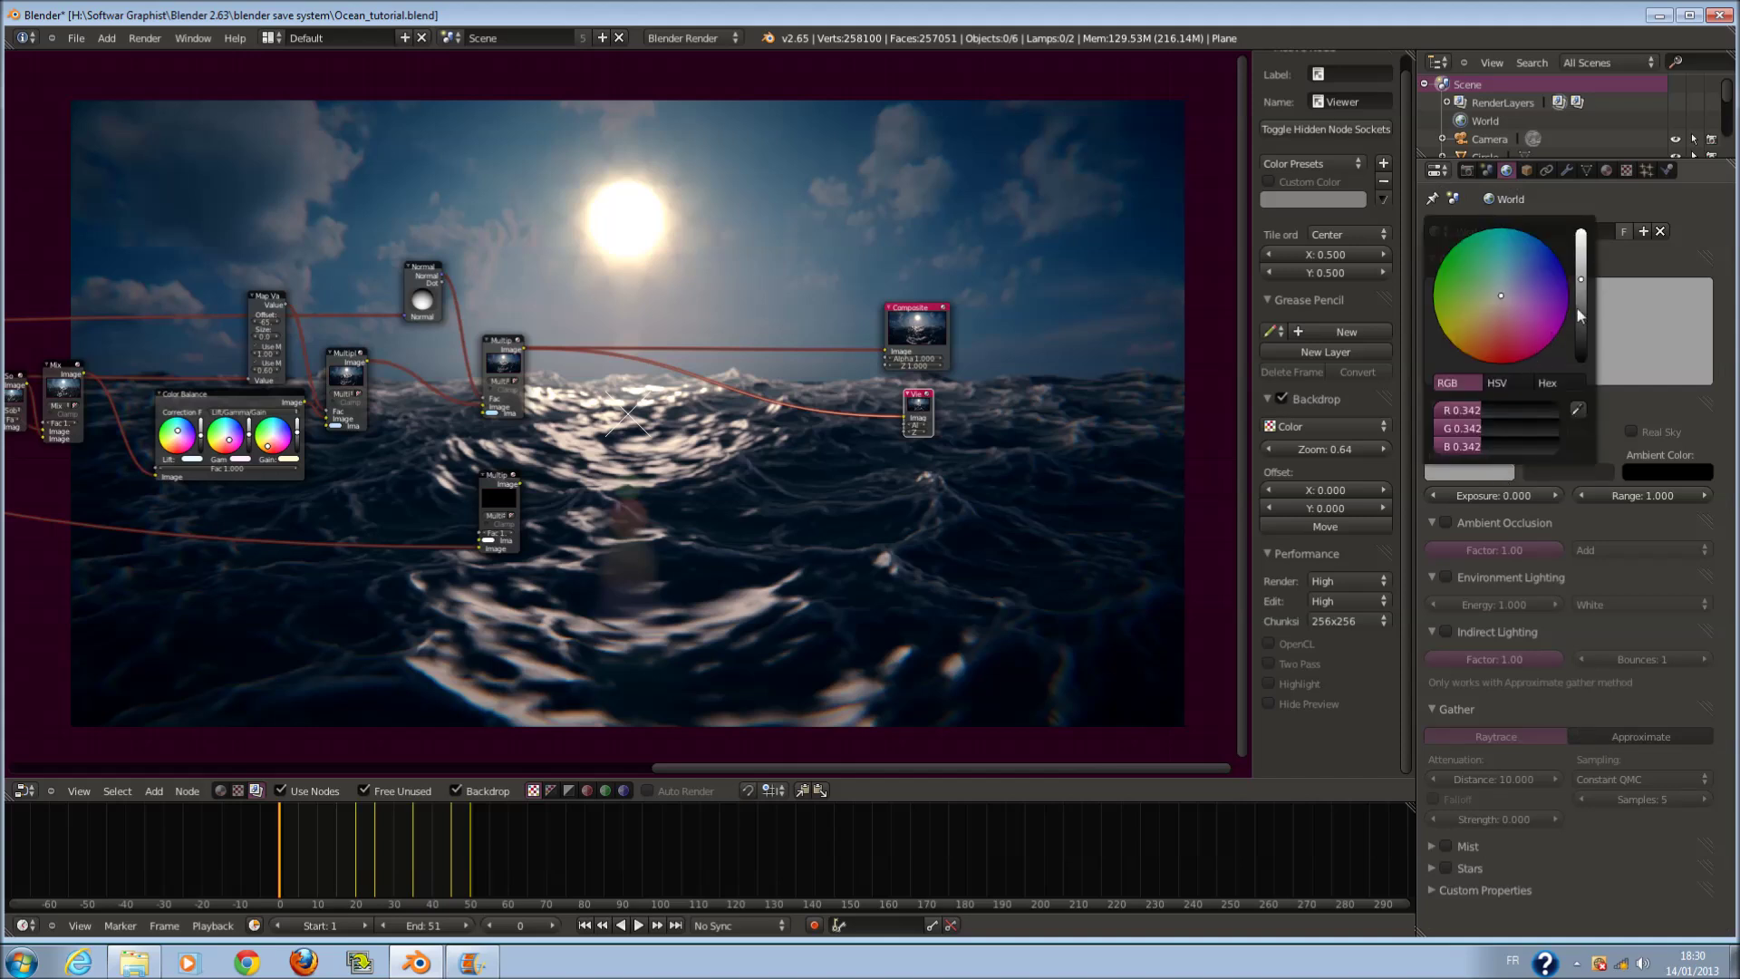
{"action": "left_click_drag", "start_coordinate": [1580, 274], "coordinate": [1573, 204]}
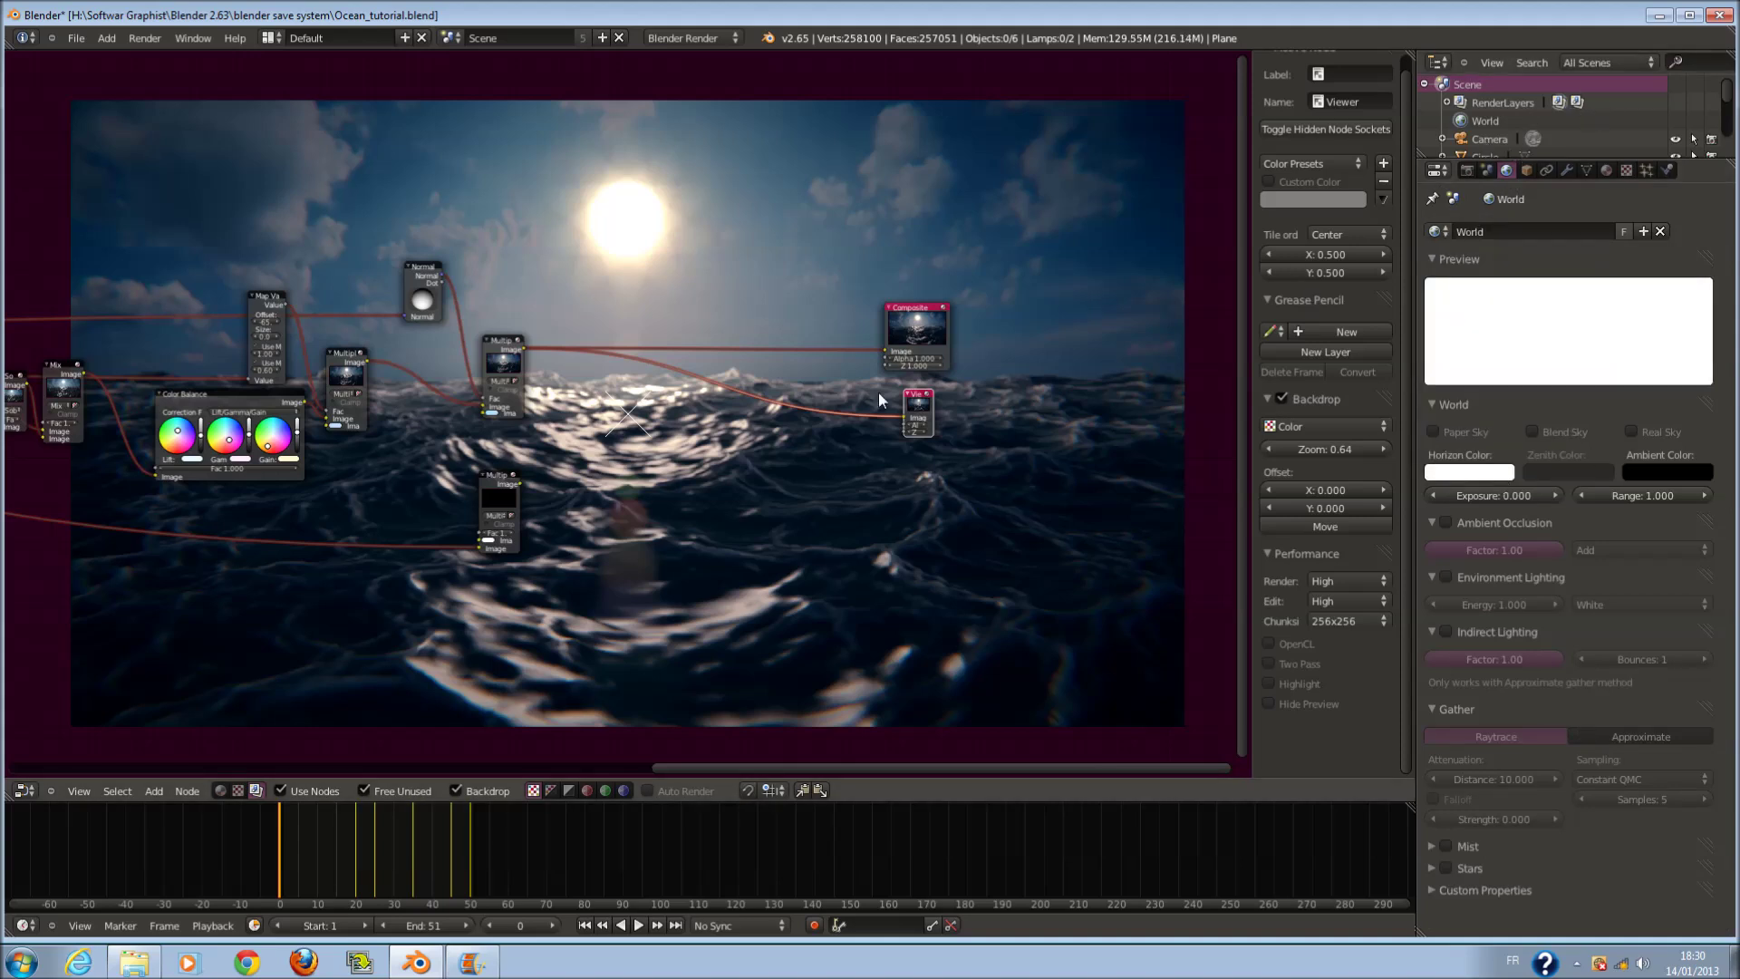
{"action": "scroll", "coordinate": [848, 420], "scroll_direction": "down", "scroll_amount": 1}
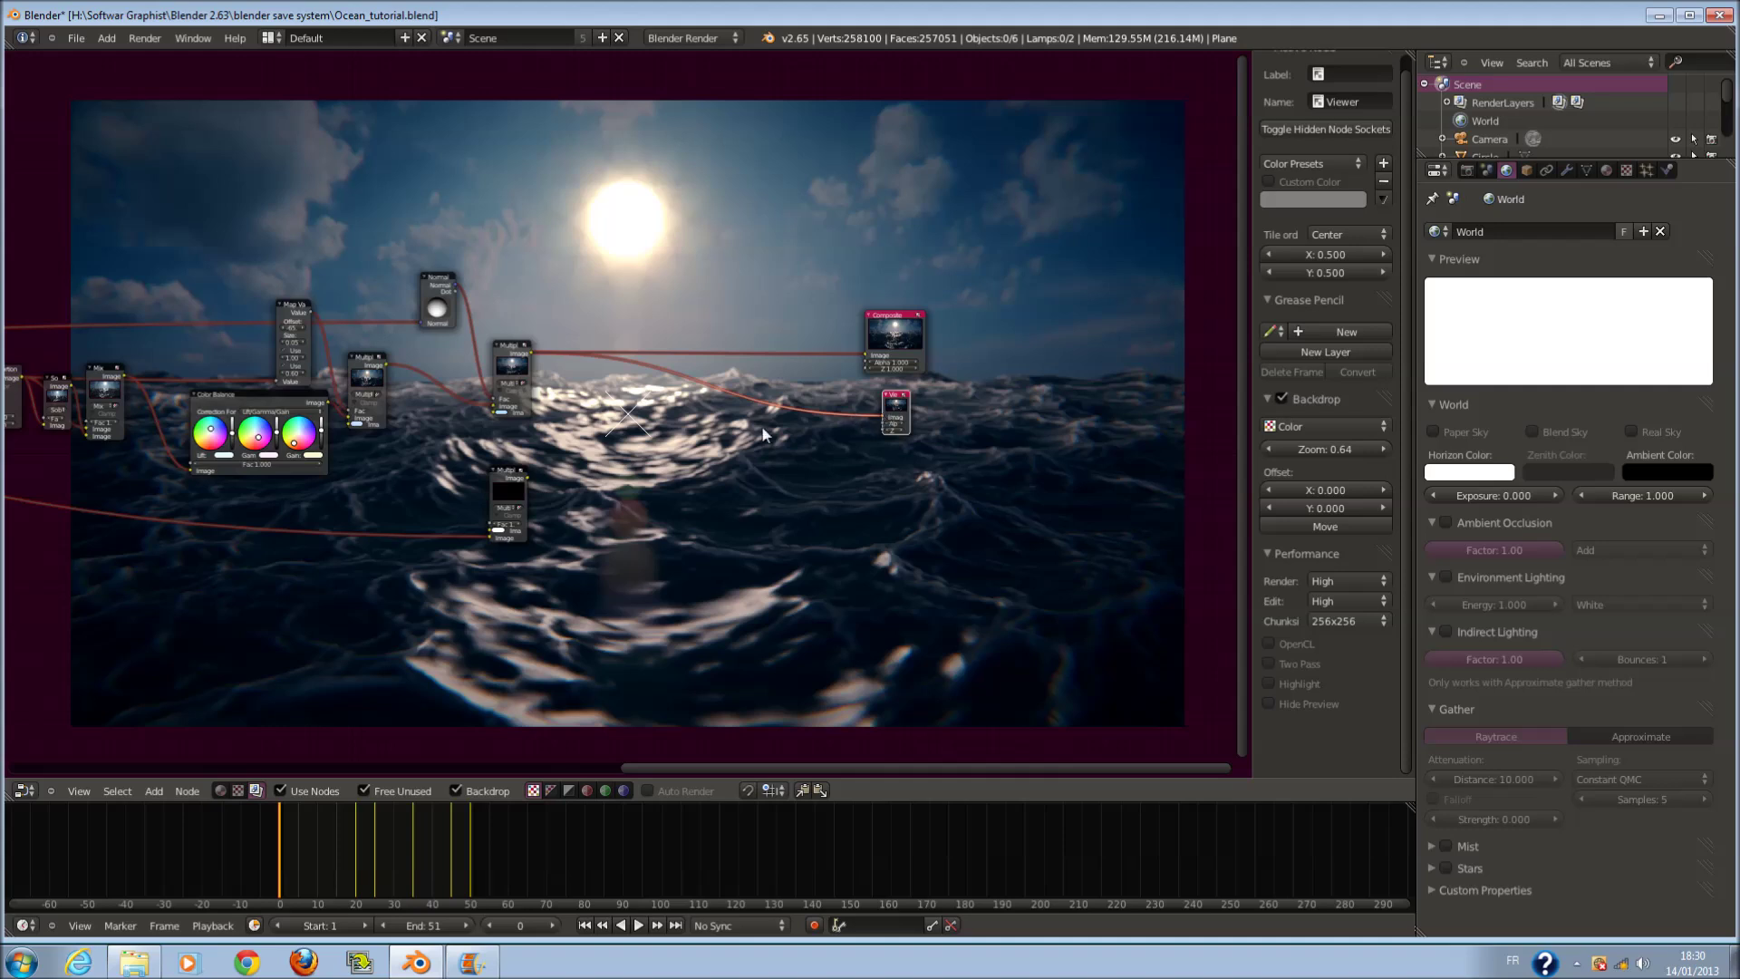
{"action": "scroll", "coordinate": [616, 458], "scroll_direction": "up", "scroll_amount": 1}
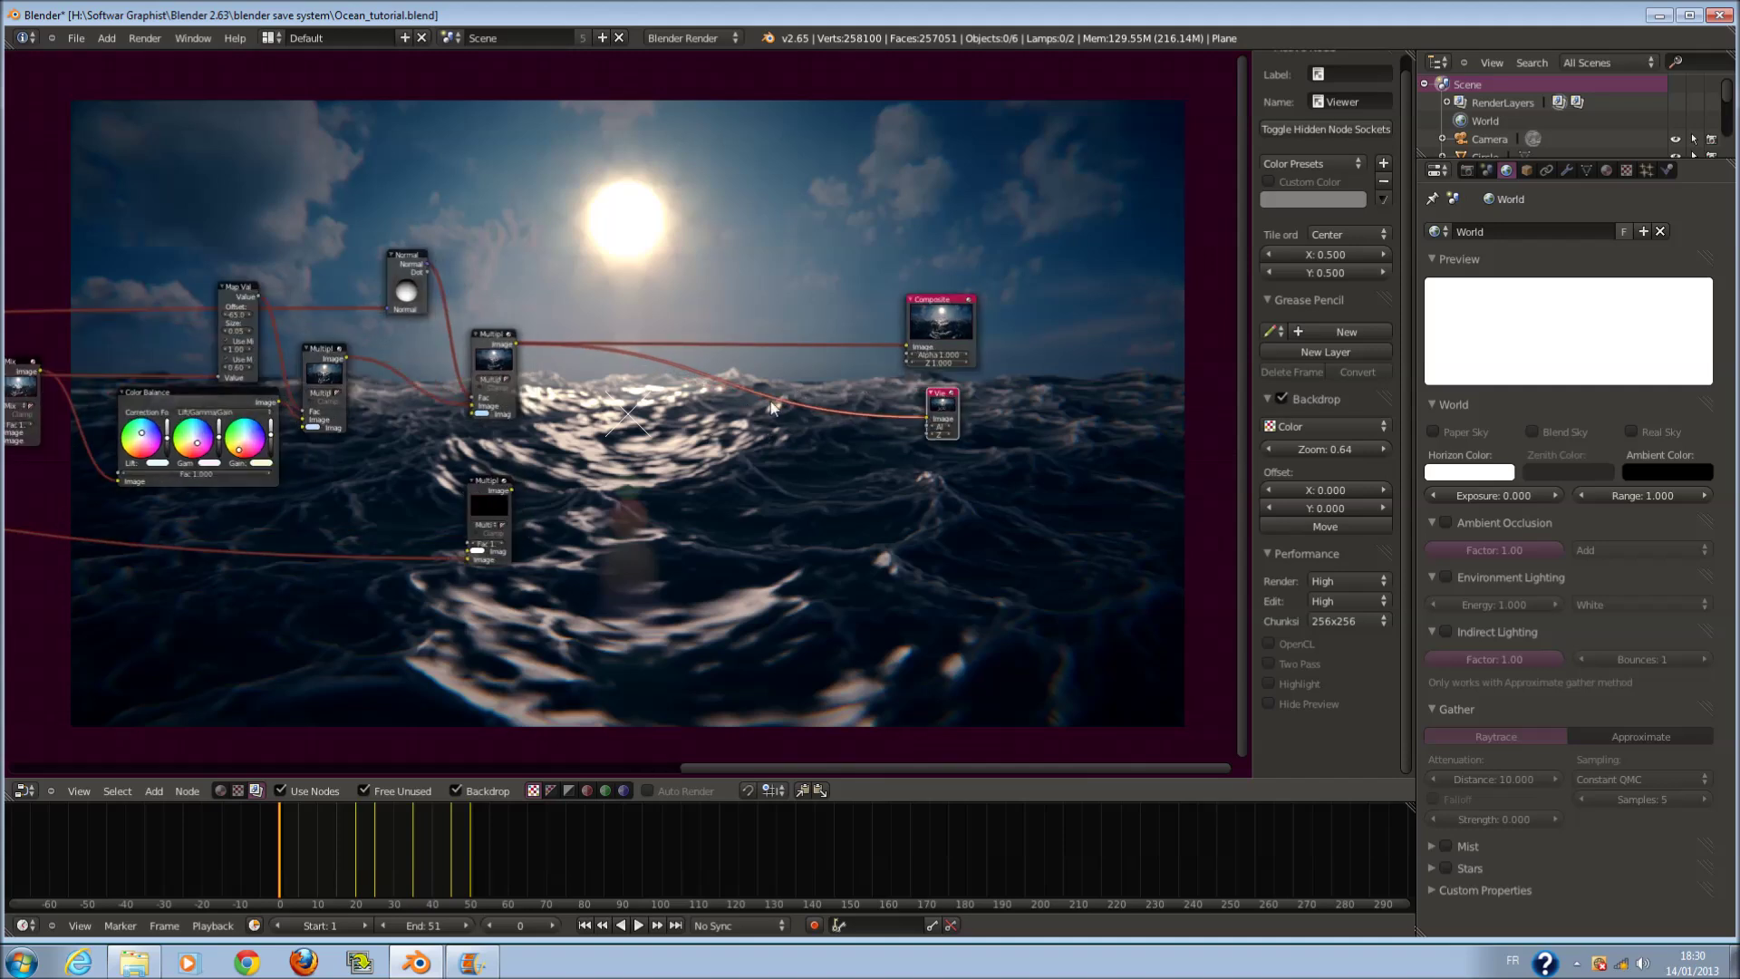
{"action": "scroll", "coordinate": [937, 406], "scroll_direction": "up", "scroll_amount": 1}
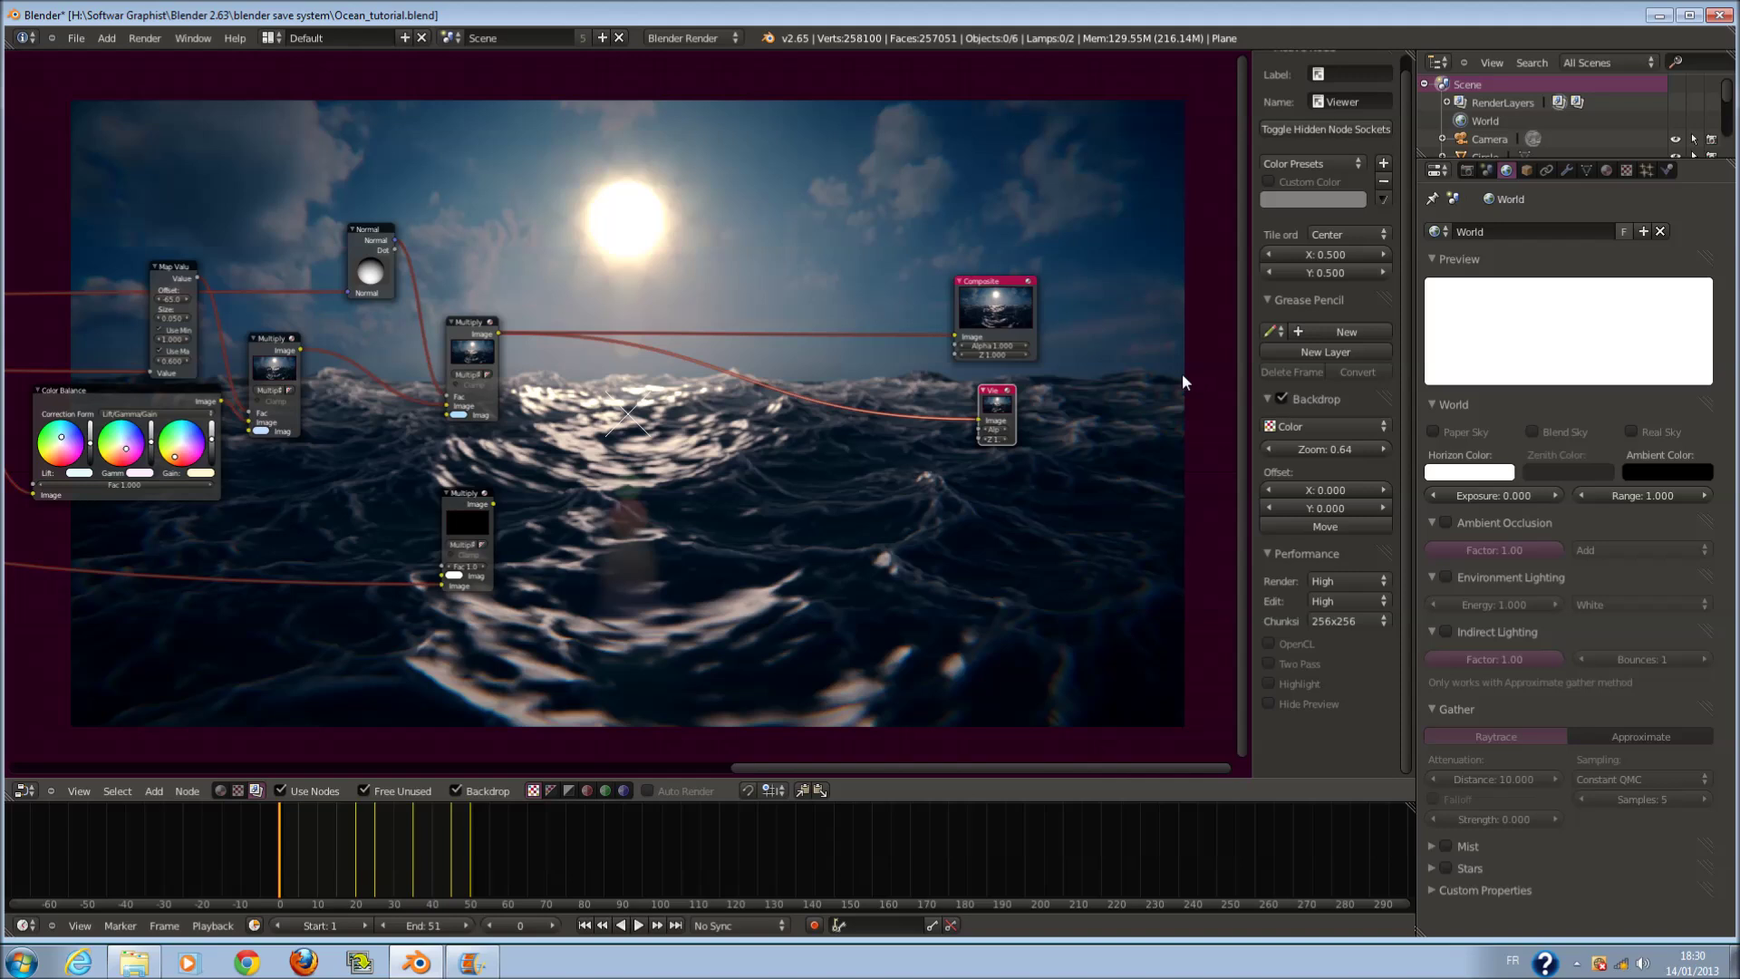
{"action": "middle_click_drag", "start_coordinate": [1171, 374], "coordinate": [1113, 366]}
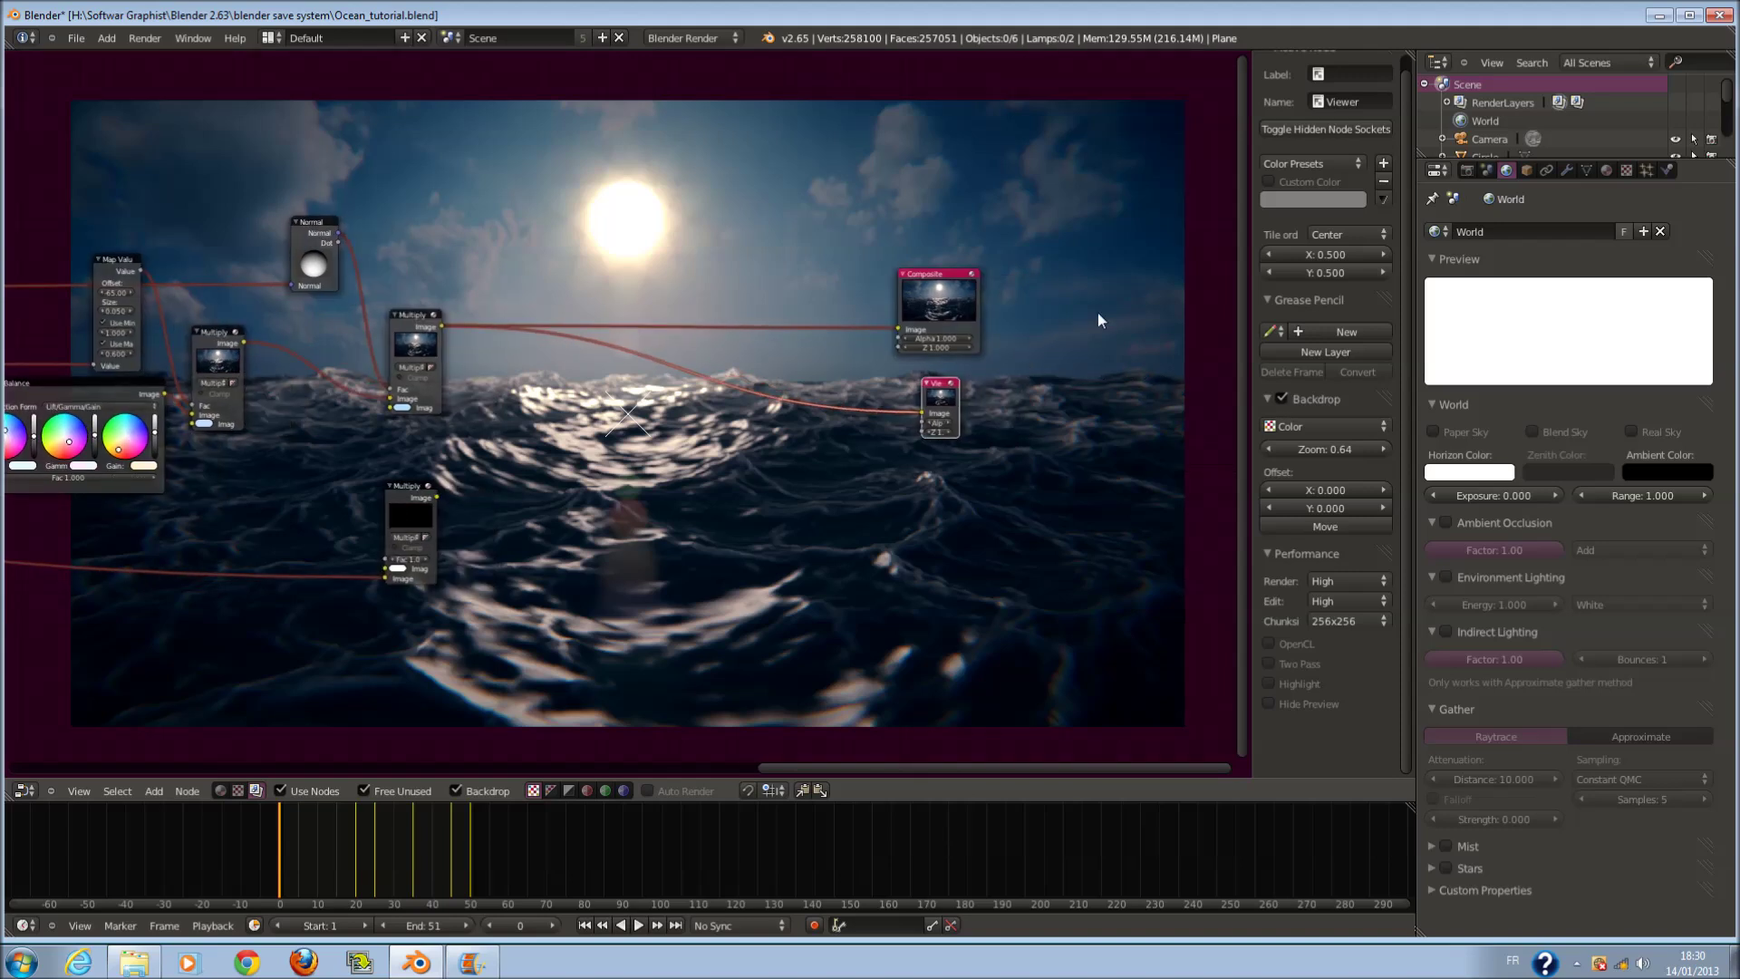
{"action": "scroll", "coordinate": [768, 340], "scroll_direction": "down", "scroll_amount": 2}
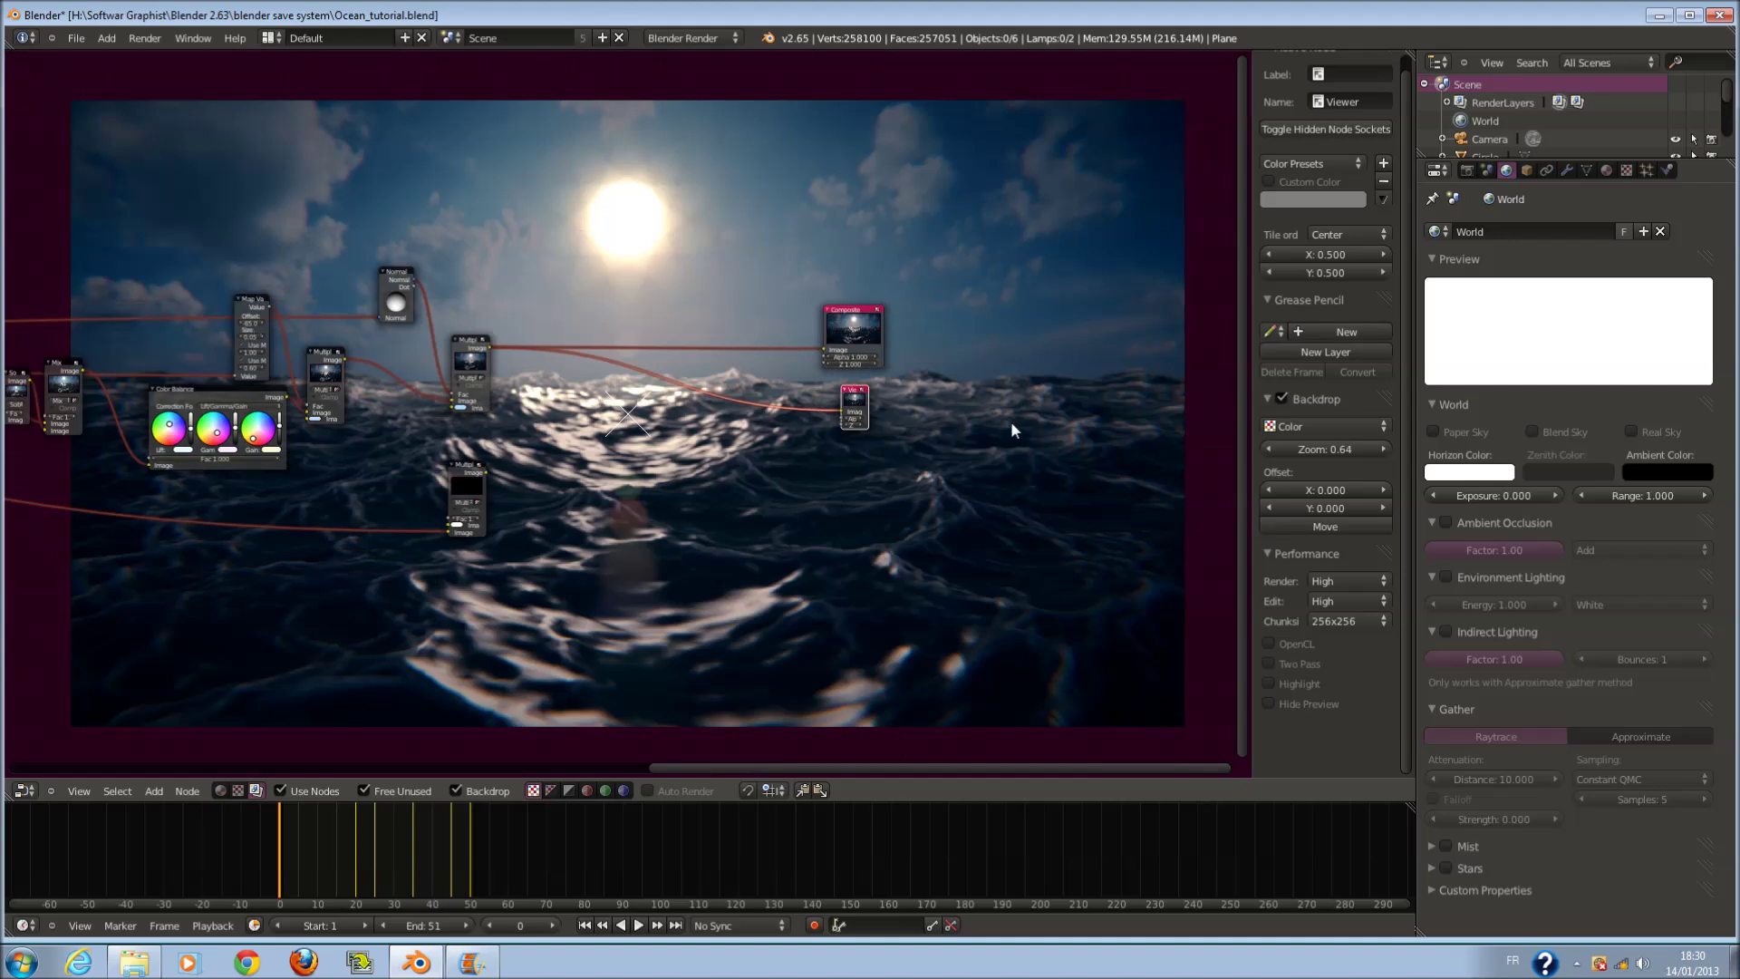
{"action": "scroll", "coordinate": [1009, 420], "scroll_direction": "up", "scroll_amount": 1}
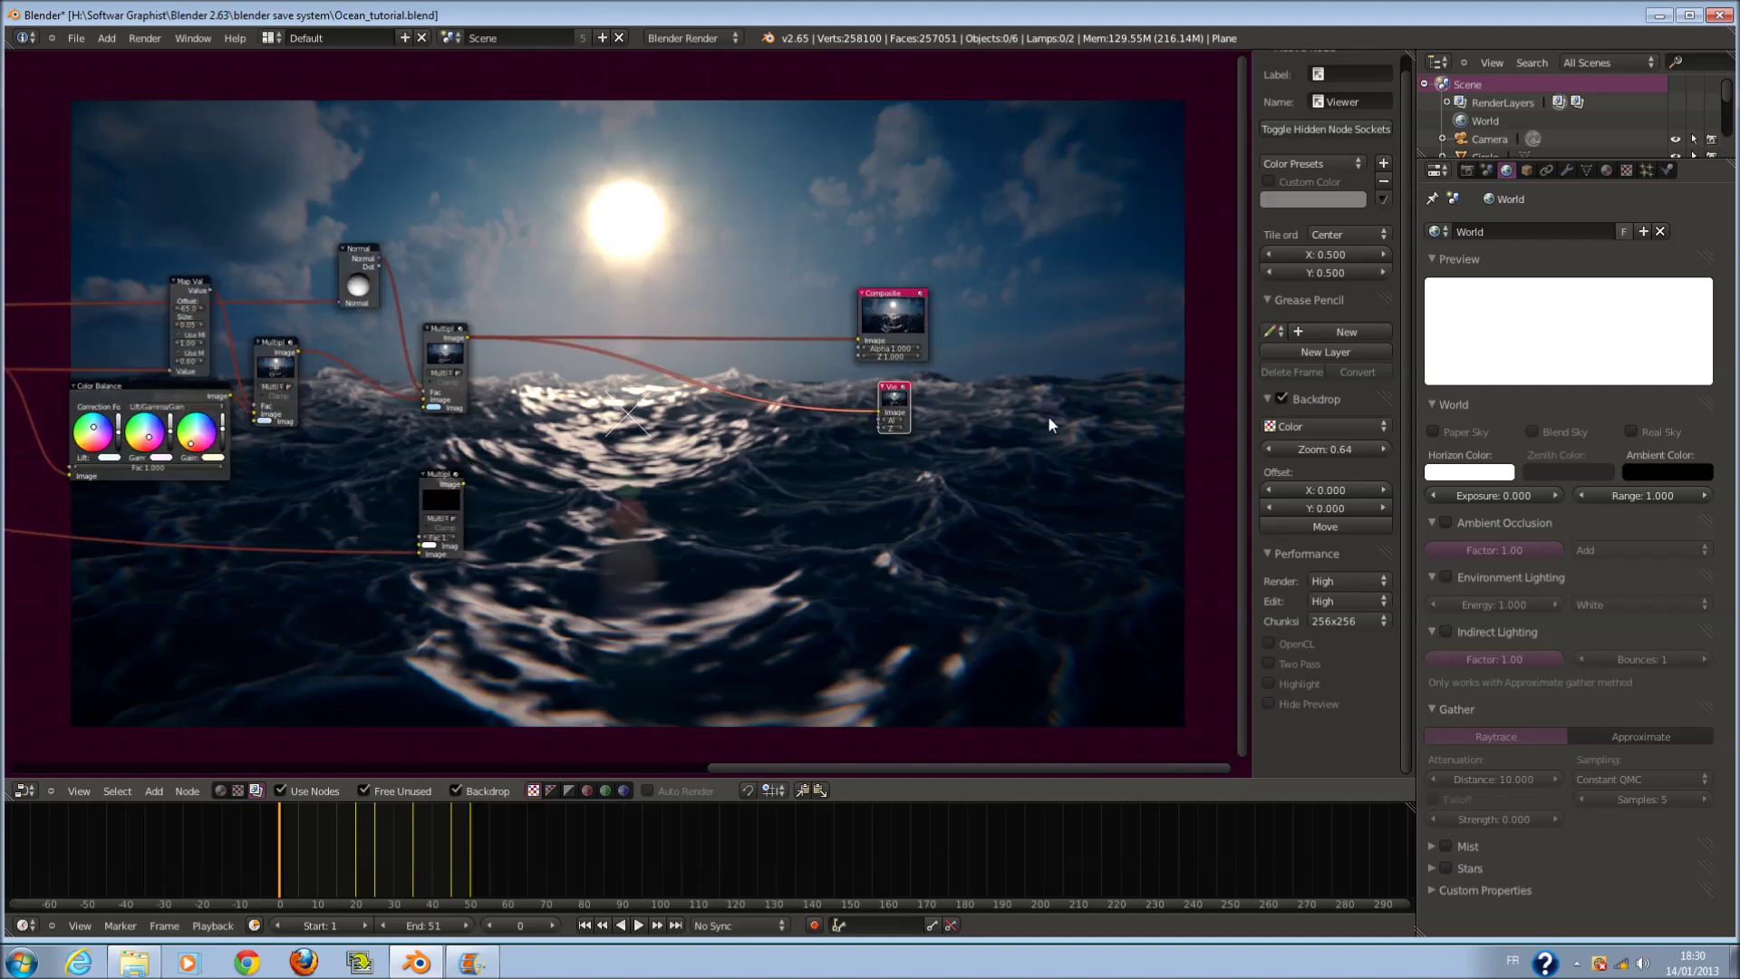
{"action": "scroll", "coordinate": [1024, 416], "scroll_direction": "up", "scroll_amount": 1}
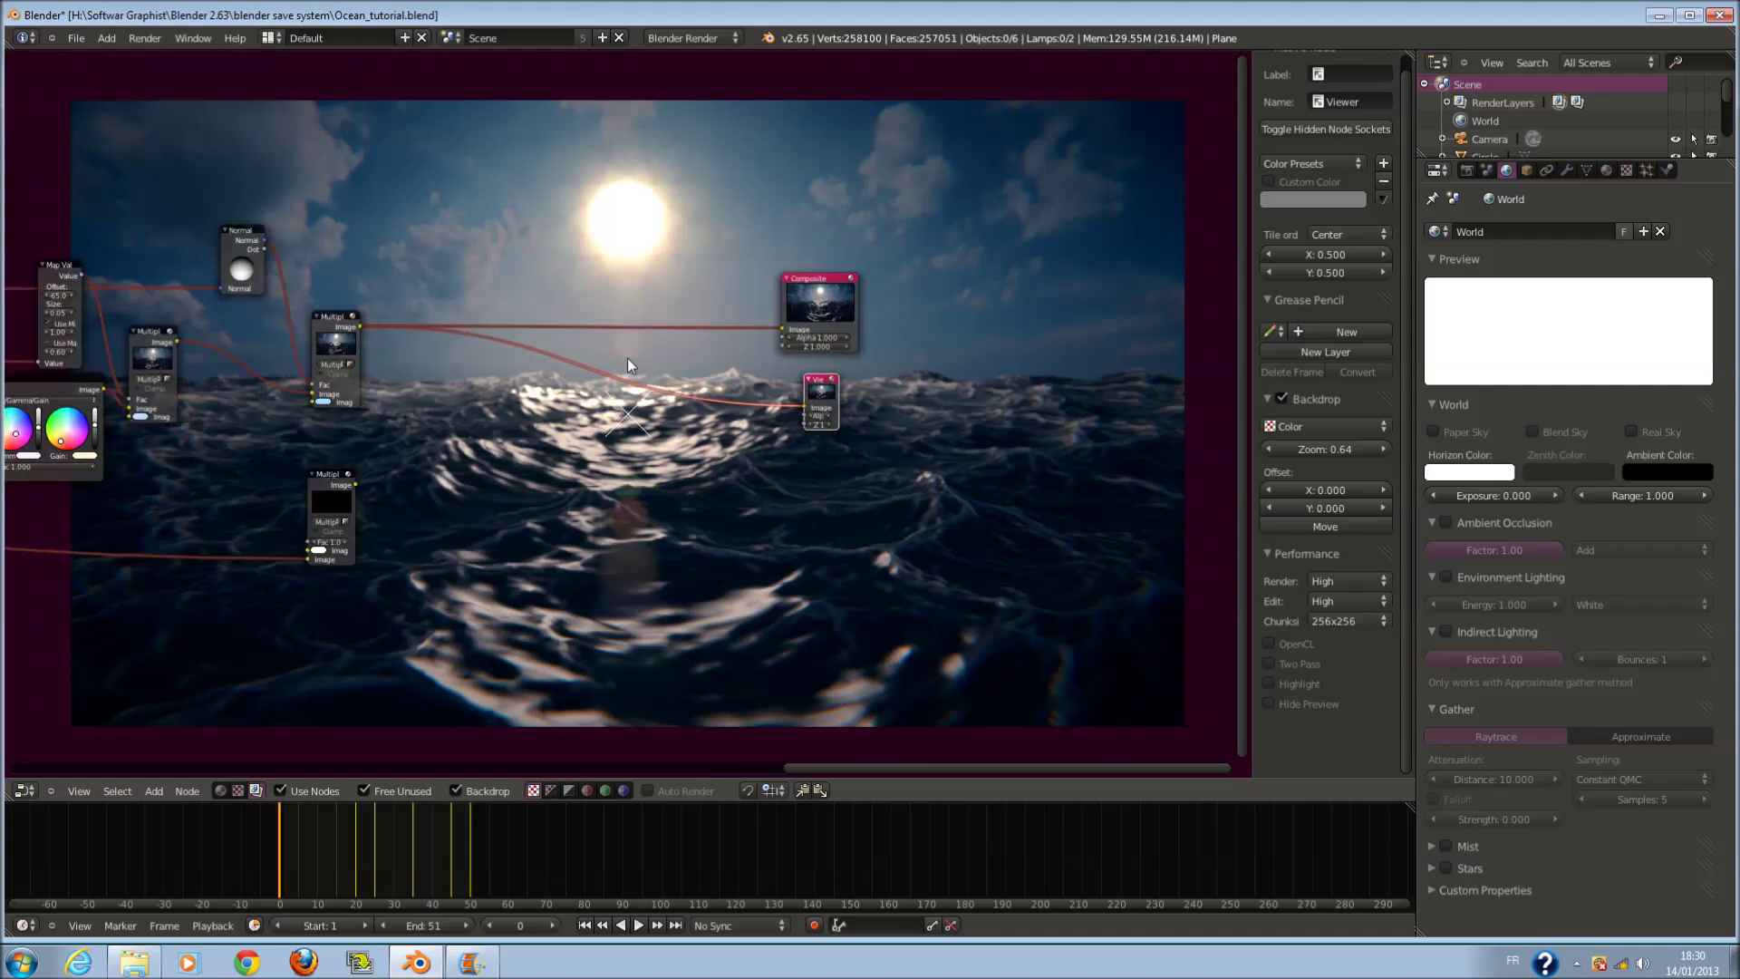
{"action": "left_click", "coordinate": [1655, 15]}
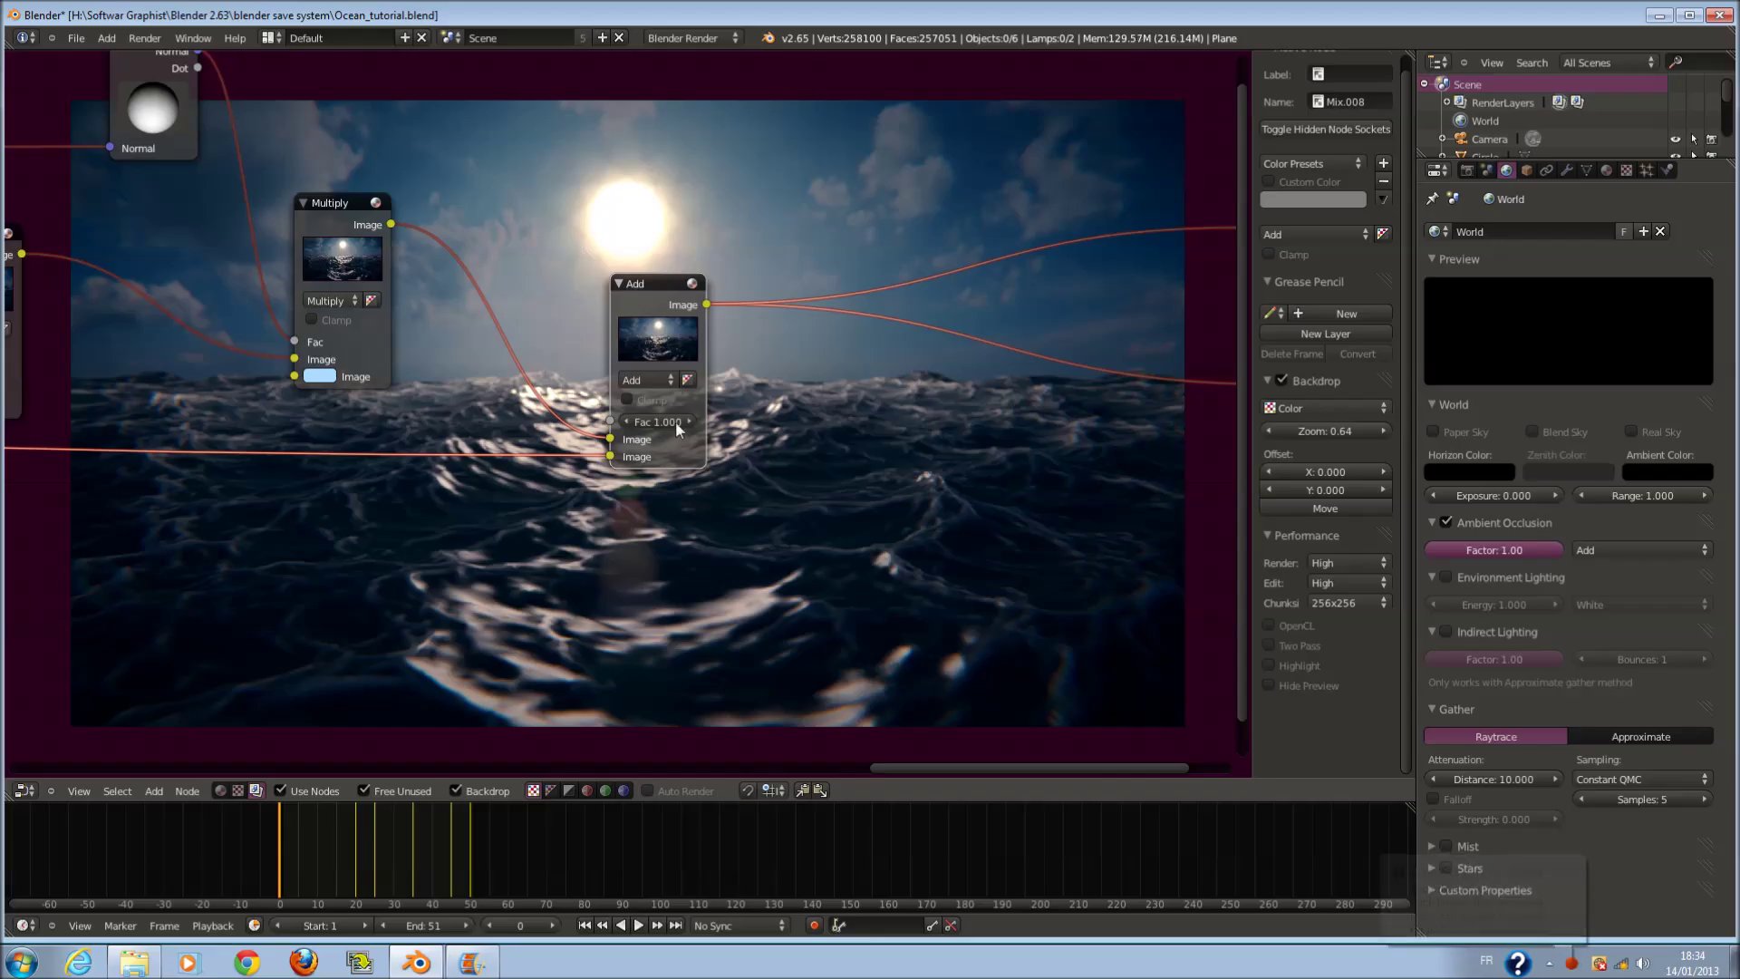
- Set the factor of the Add node before the outputs to 0
{"action": "middle_click_drag", "start_coordinate": [676, 420], "coordinate": [566, 458]}
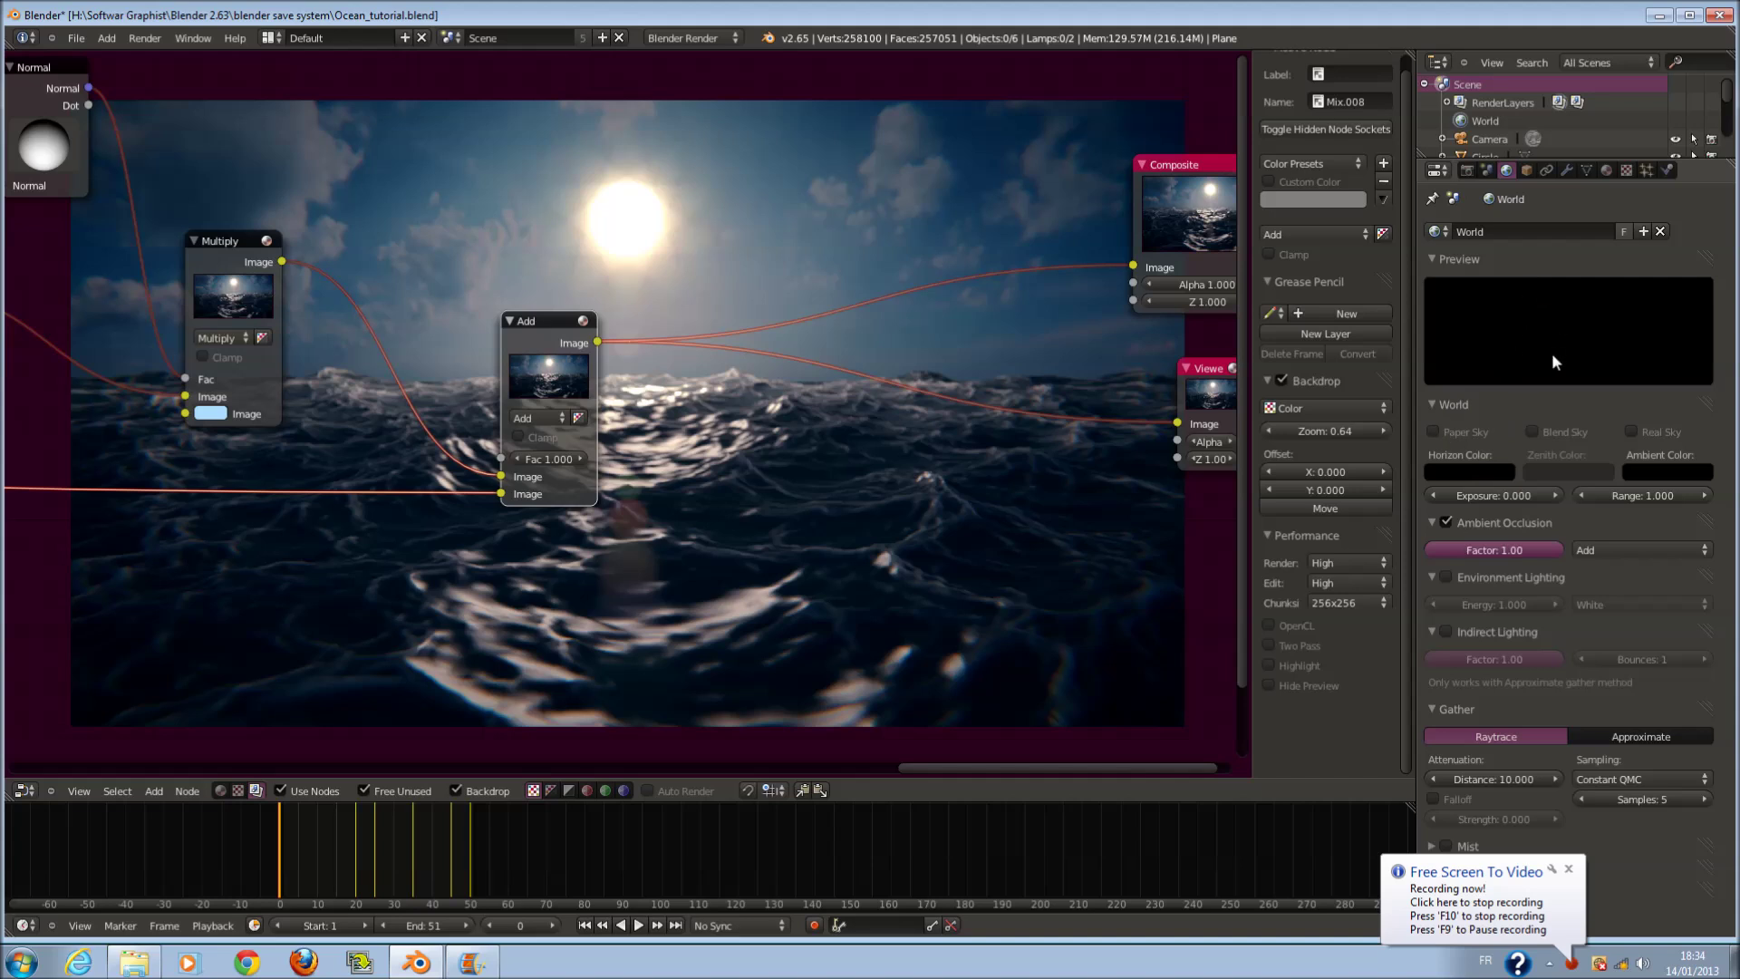
{"action": "scroll", "coordinate": [1070, 384], "scroll_direction": "down", "scroll_amount": 1}
{"action": "scroll", "coordinate": [850, 335], "scroll_direction": "up", "scroll_amount": 1}
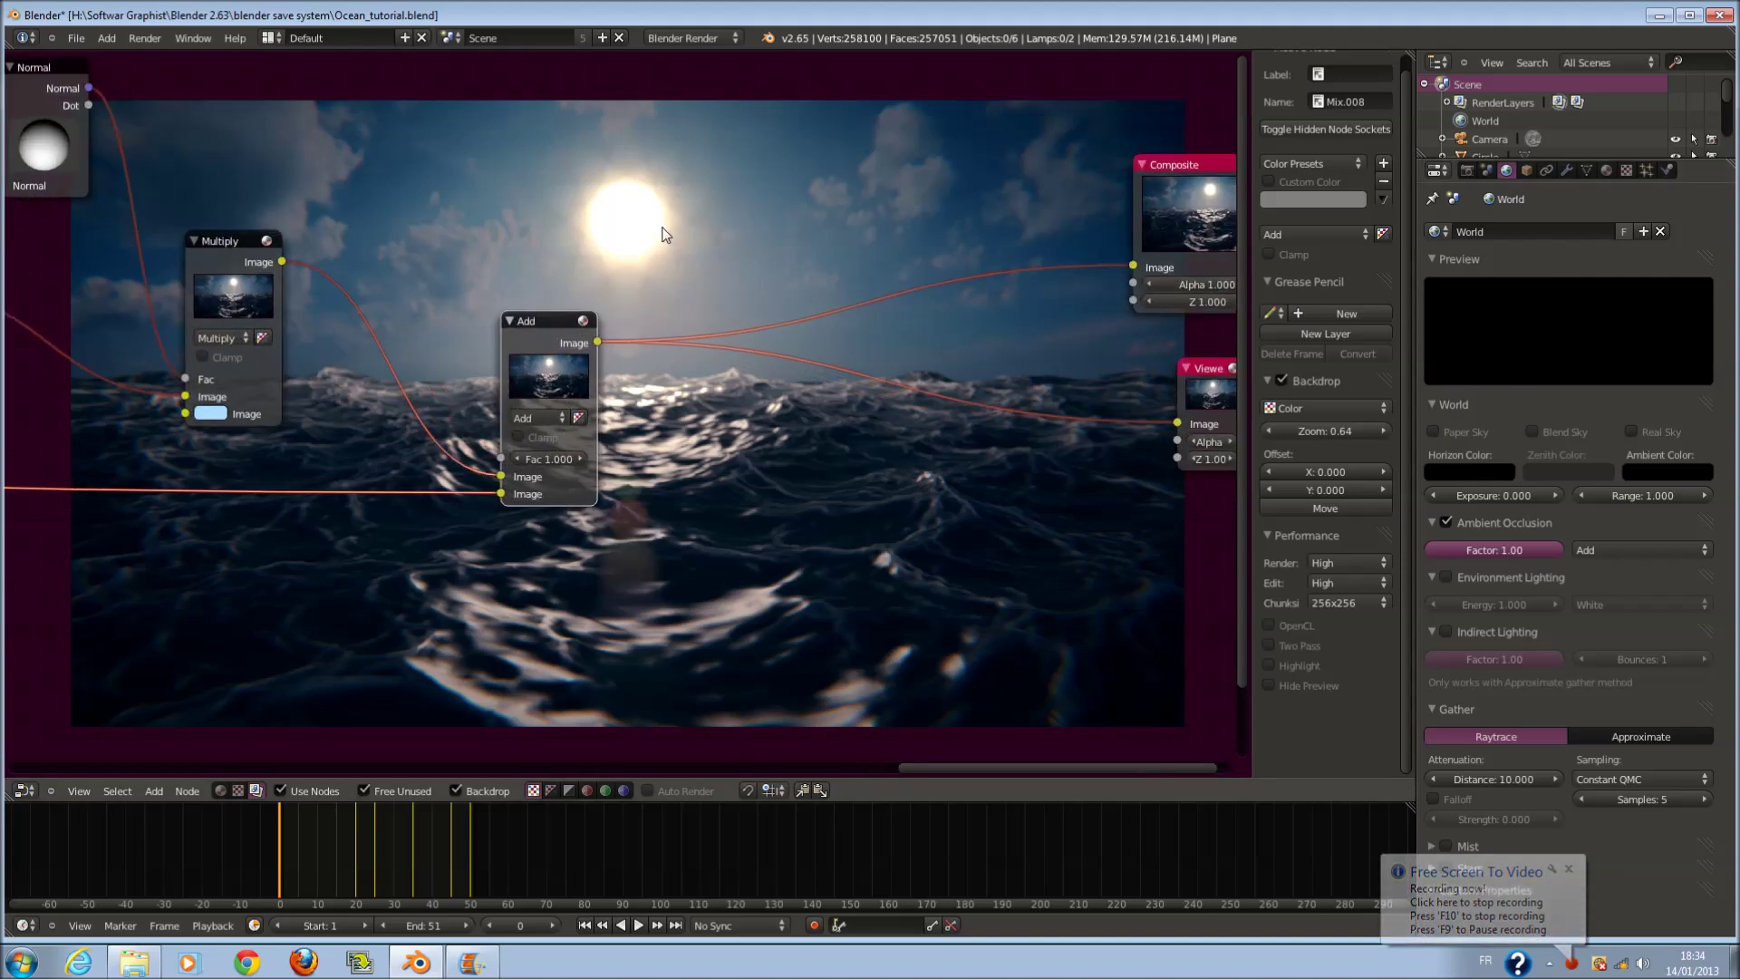
{"action": "scroll", "coordinate": [792, 339], "scroll_direction": "up", "scroll_amount": 1}
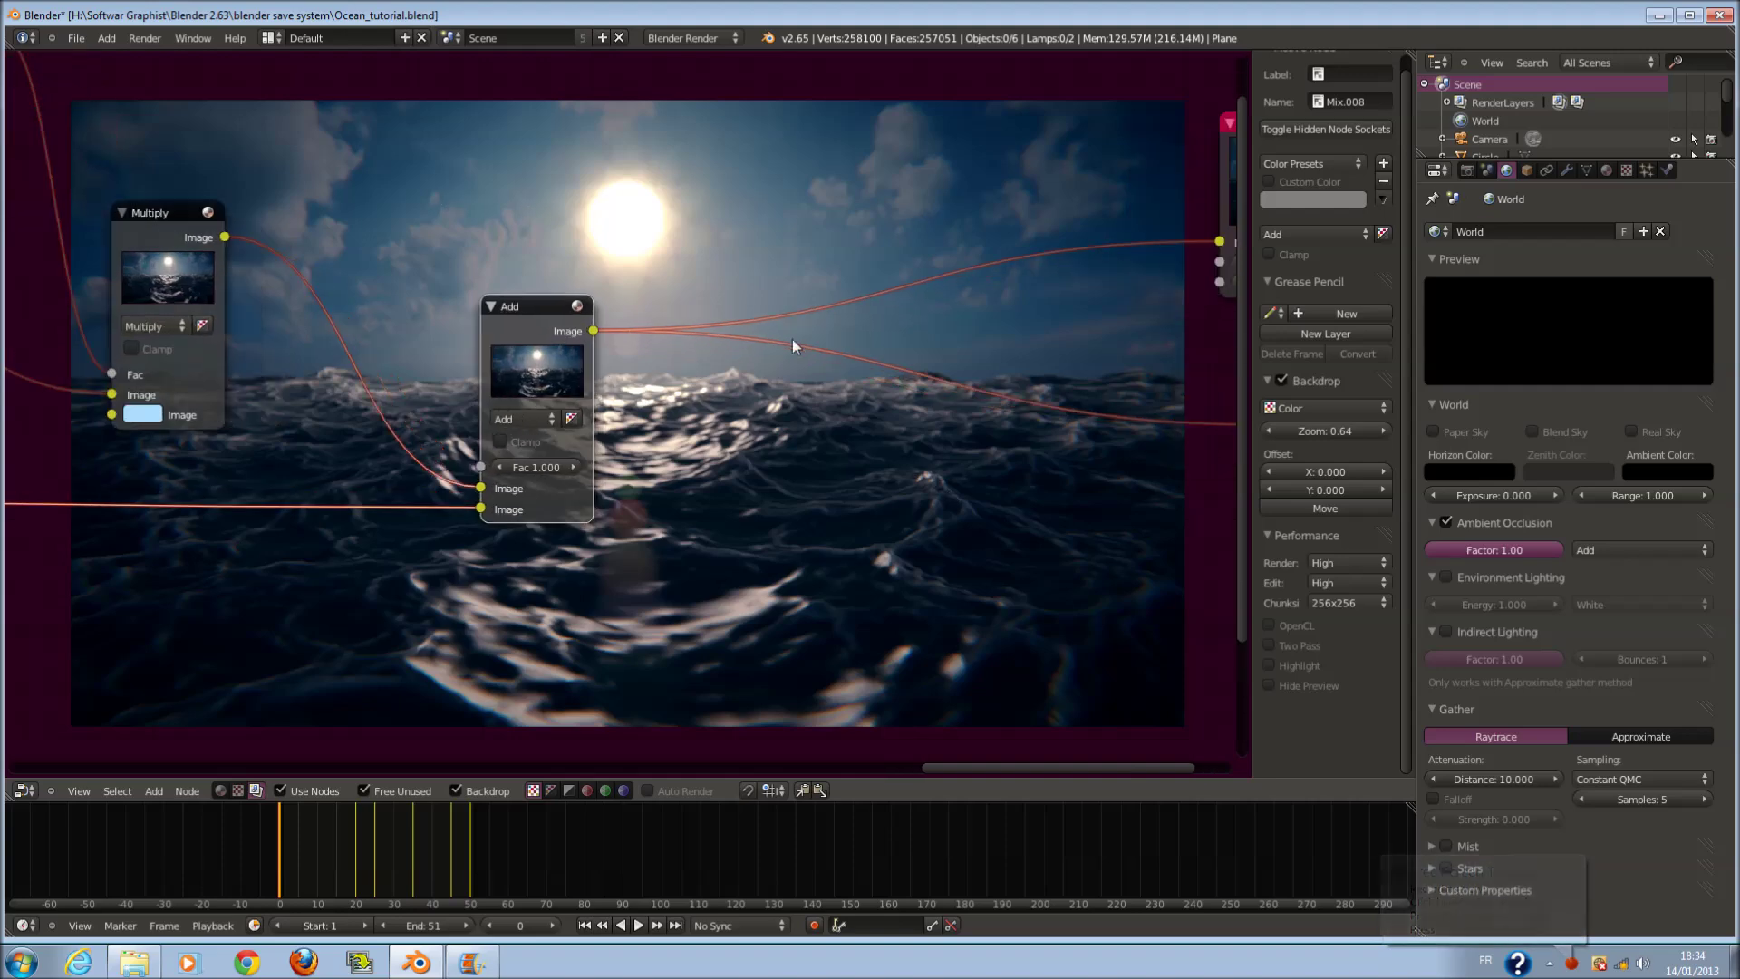
{"action": "scroll", "coordinate": [770, 520], "scroll_direction": "up", "scroll_amount": 2}
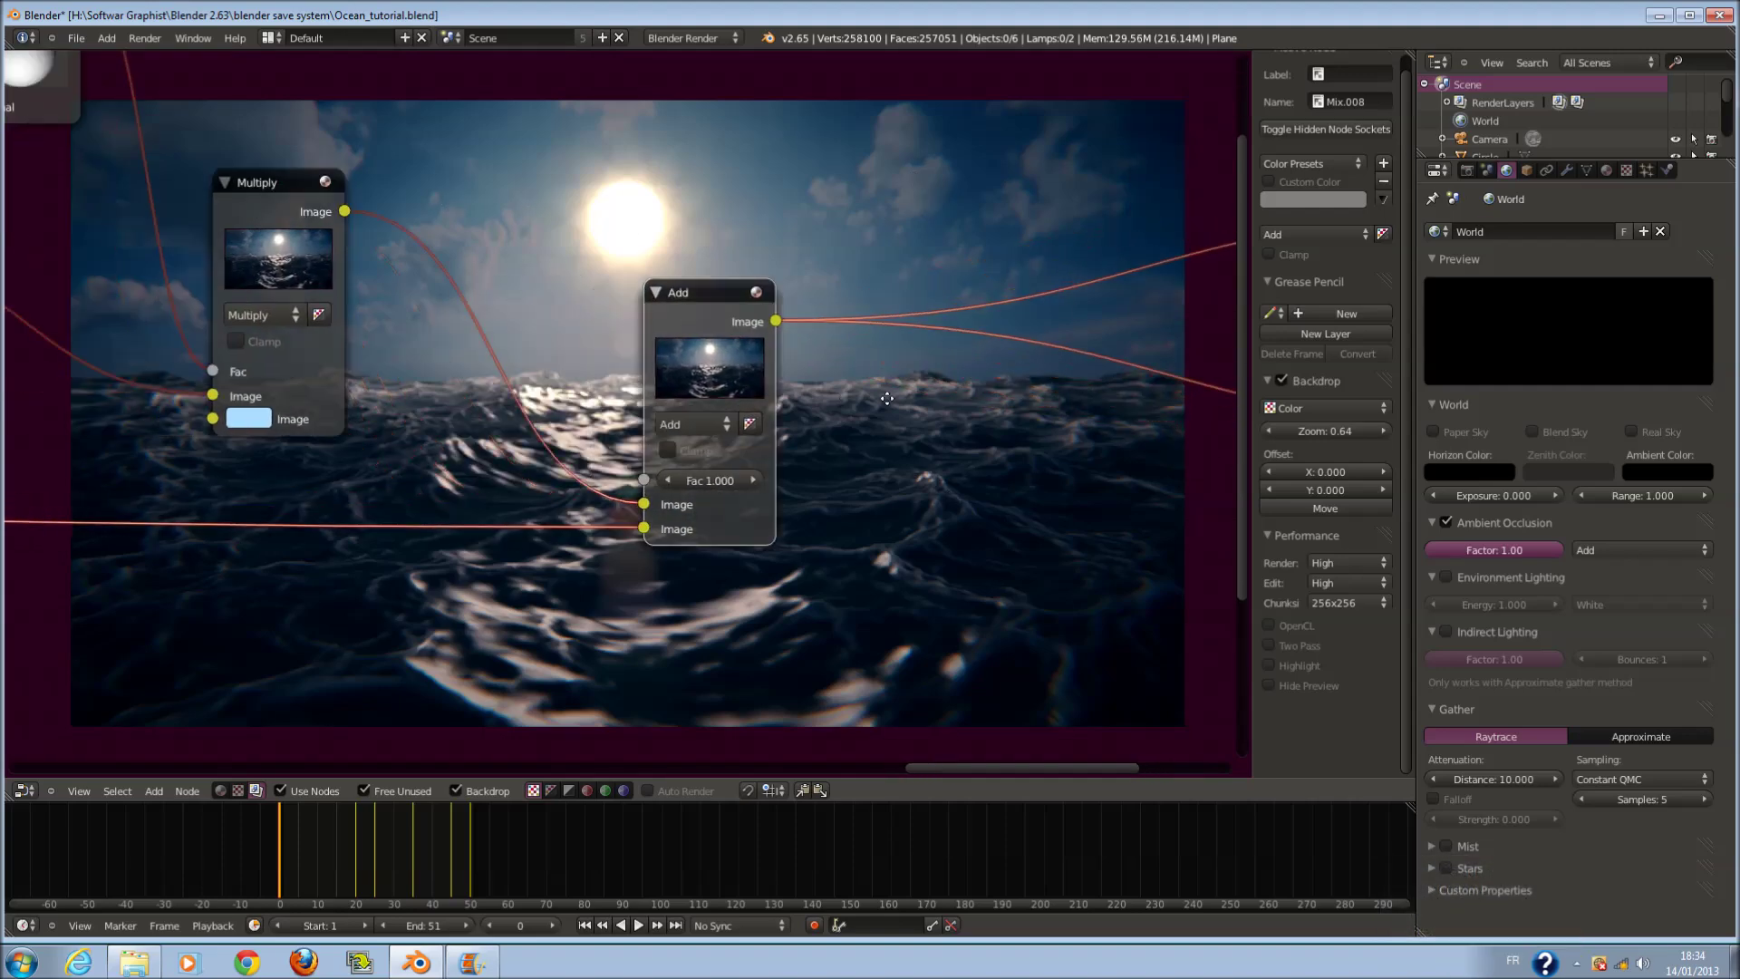
{"action": "left_click_drag", "start_coordinate": [772, 522], "coordinate": [413, 461]}
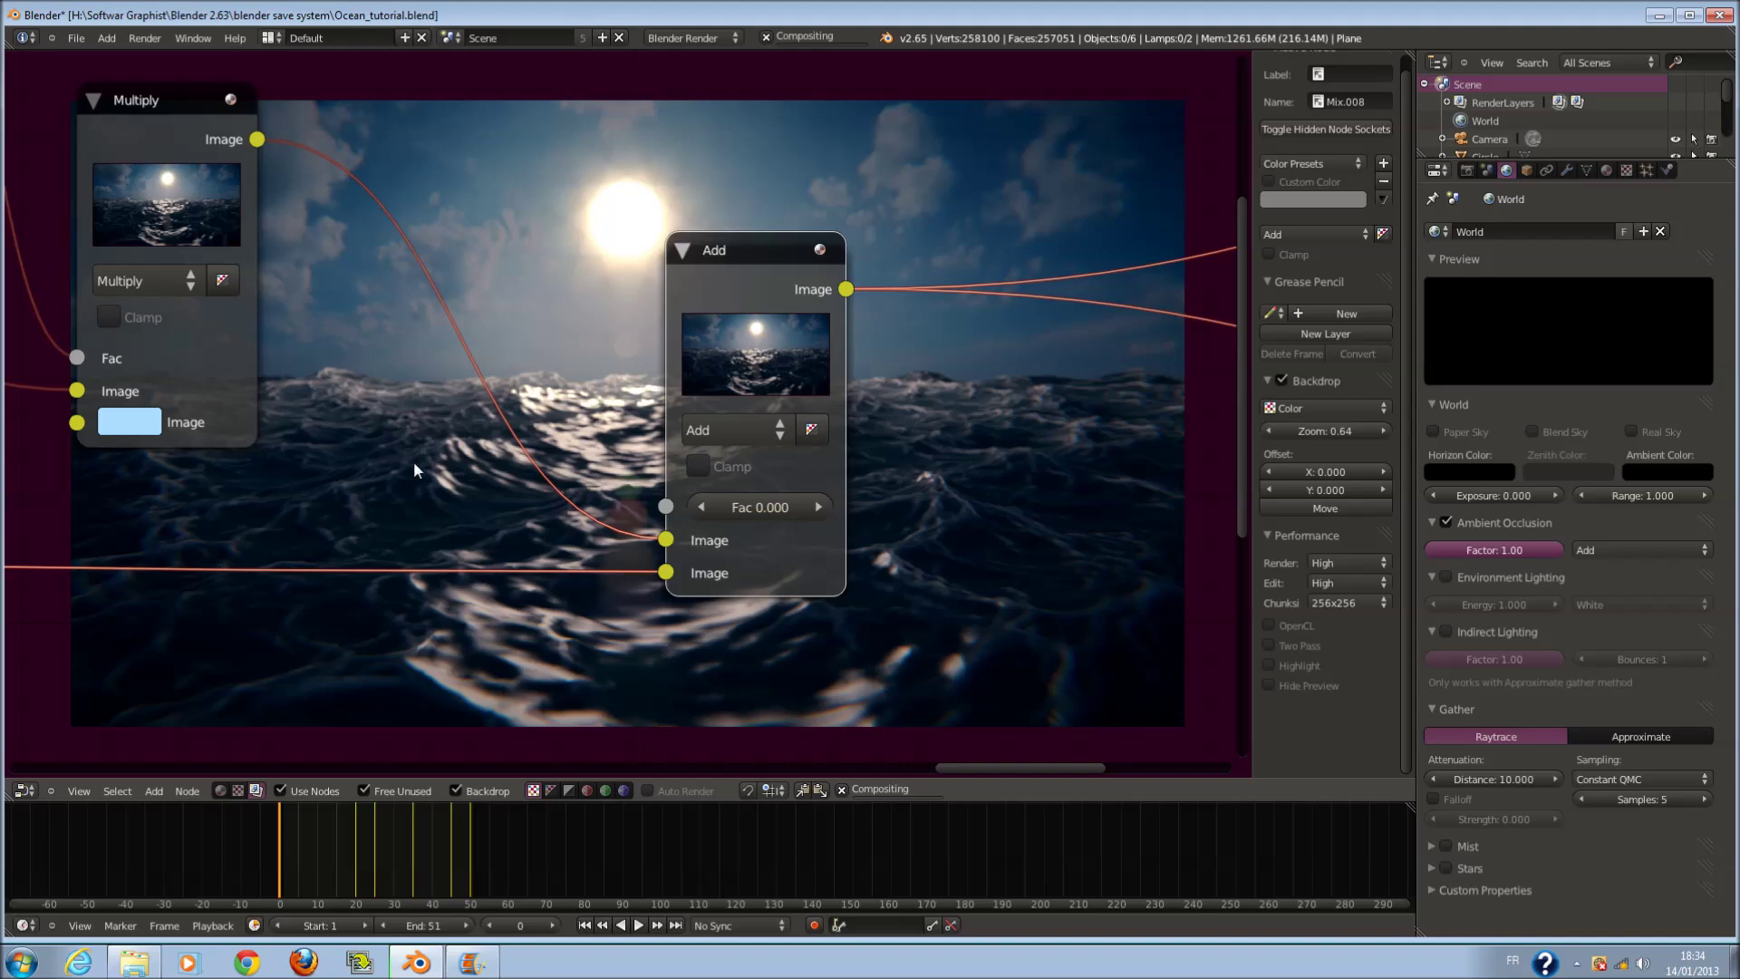
{"action": "scroll", "coordinate": [413, 460], "scroll_direction": "down", "scroll_amount": 2}
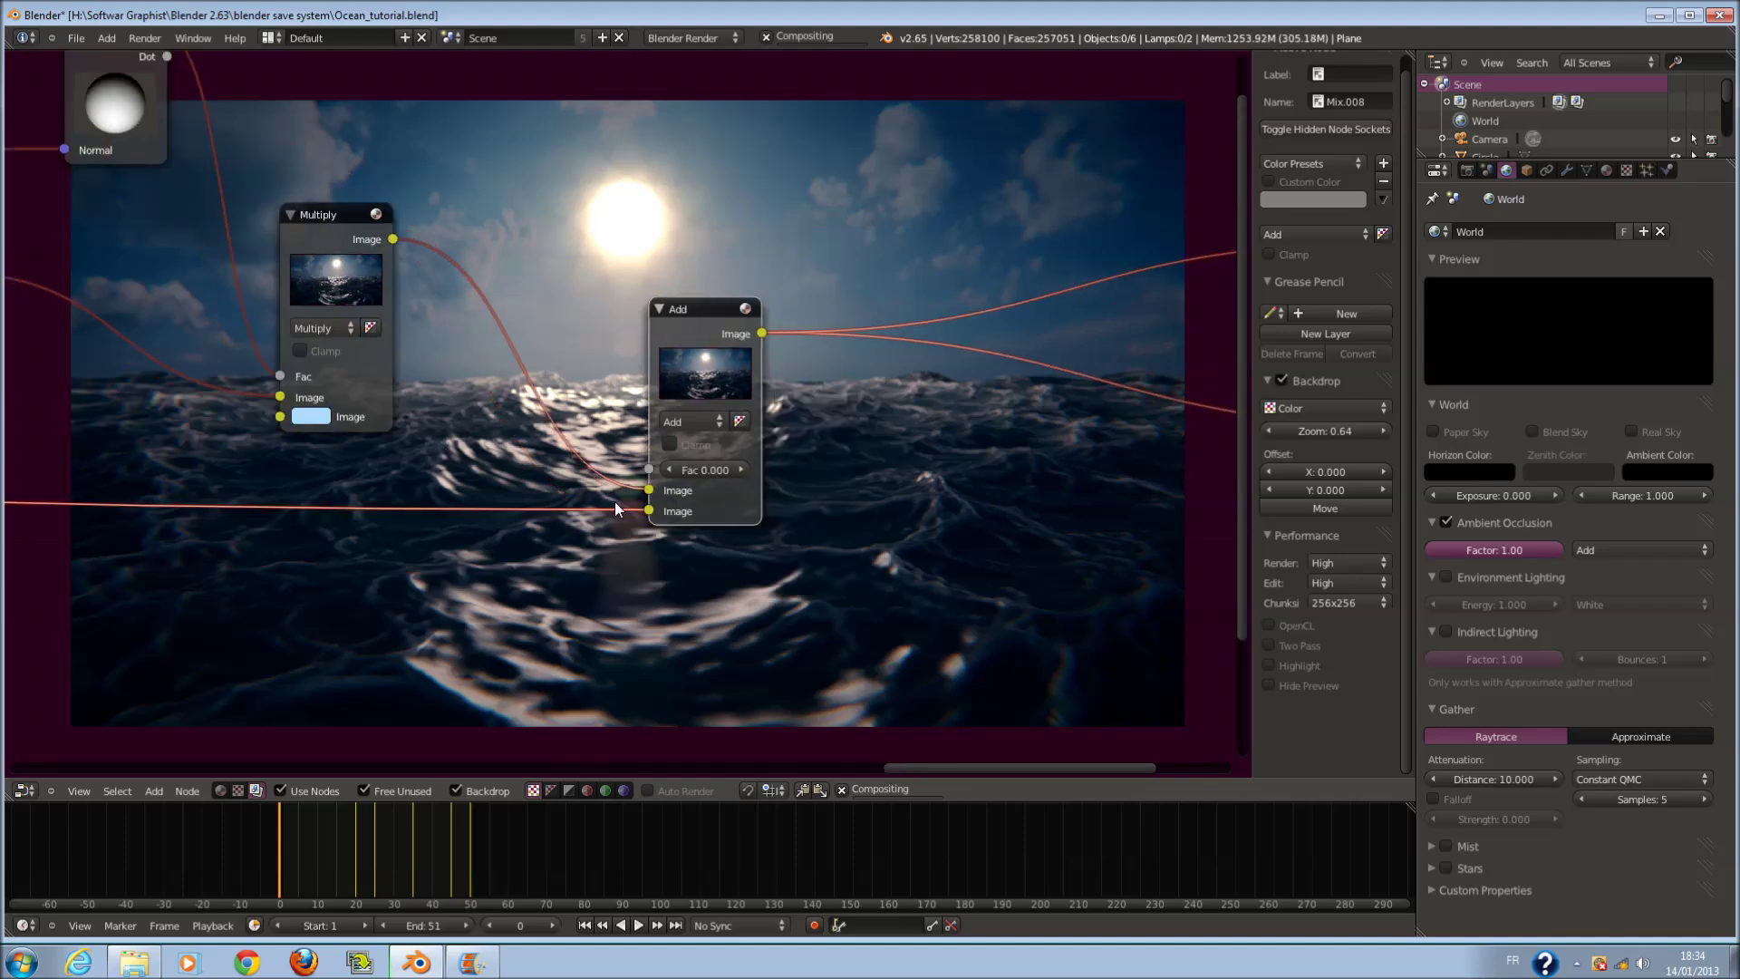
{"action": "scroll", "coordinate": [406, 234], "scroll_direction": "down", "scroll_amount": 2}
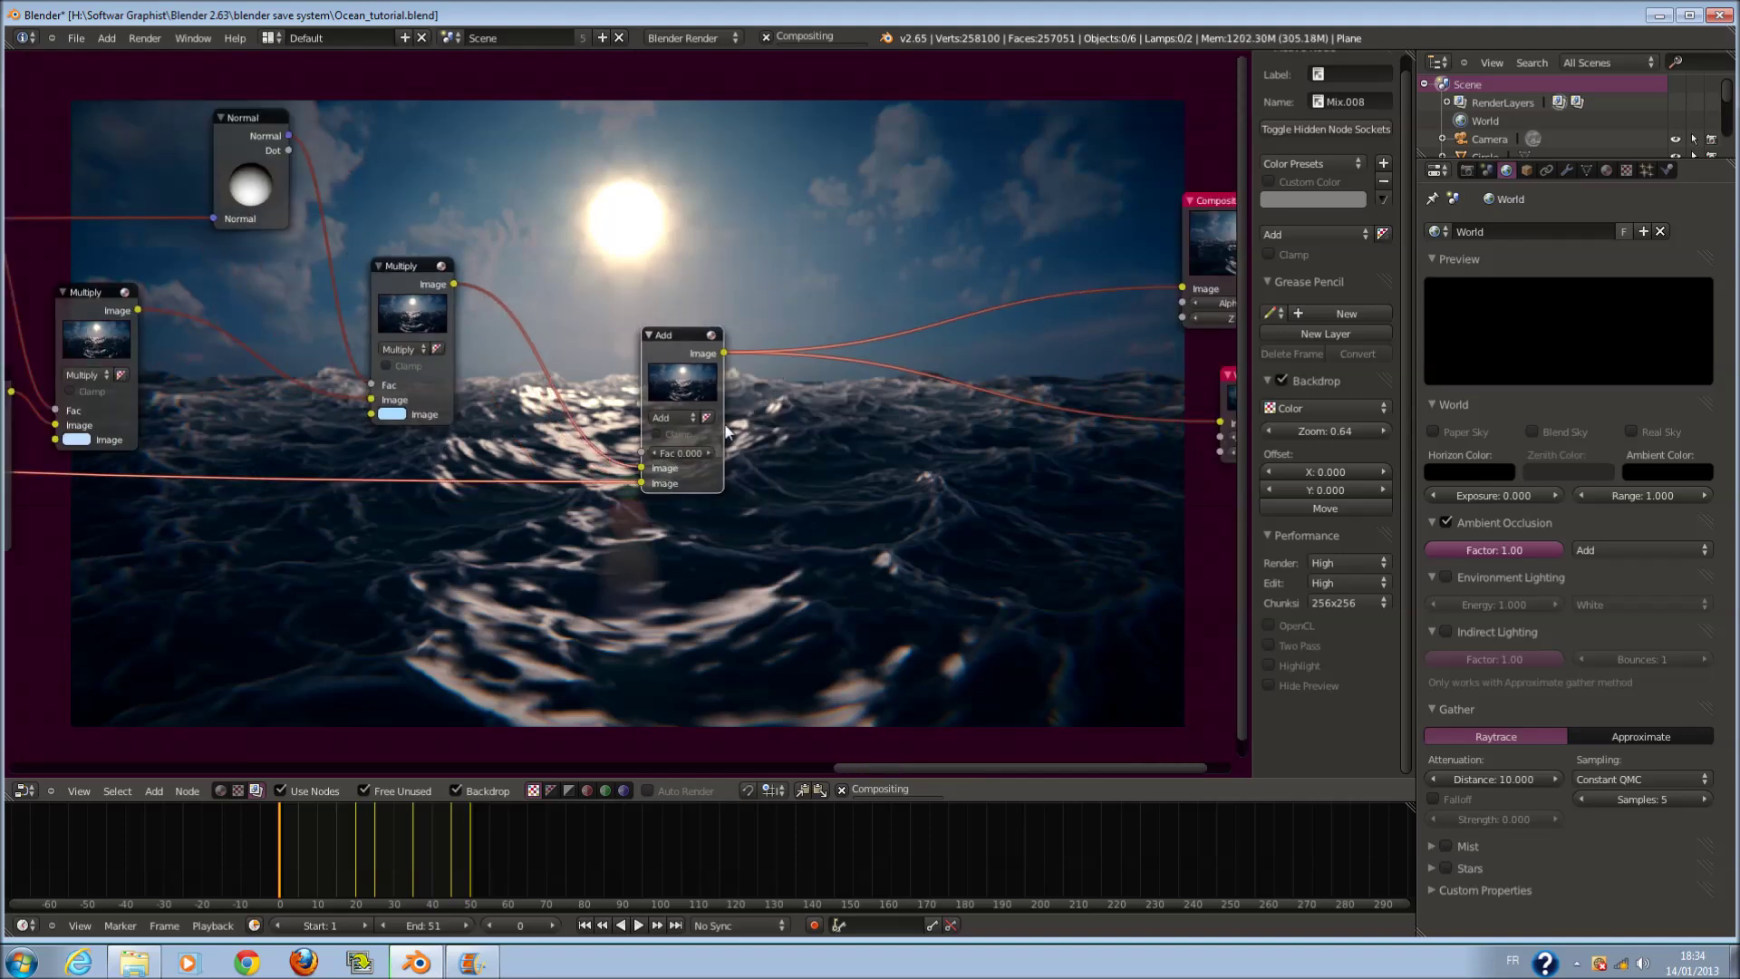
- Set the factor of the Add node before the outputs to 1
{"action": "scroll", "coordinate": [714, 422], "scroll_direction": "up", "scroll_amount": 3}
{"action": "middle_click_drag", "start_coordinate": [714, 423], "coordinate": [844, 272]}
{"action": "scroll", "coordinate": [544, 426], "scroll_direction": "up", "scroll_amount": 1}
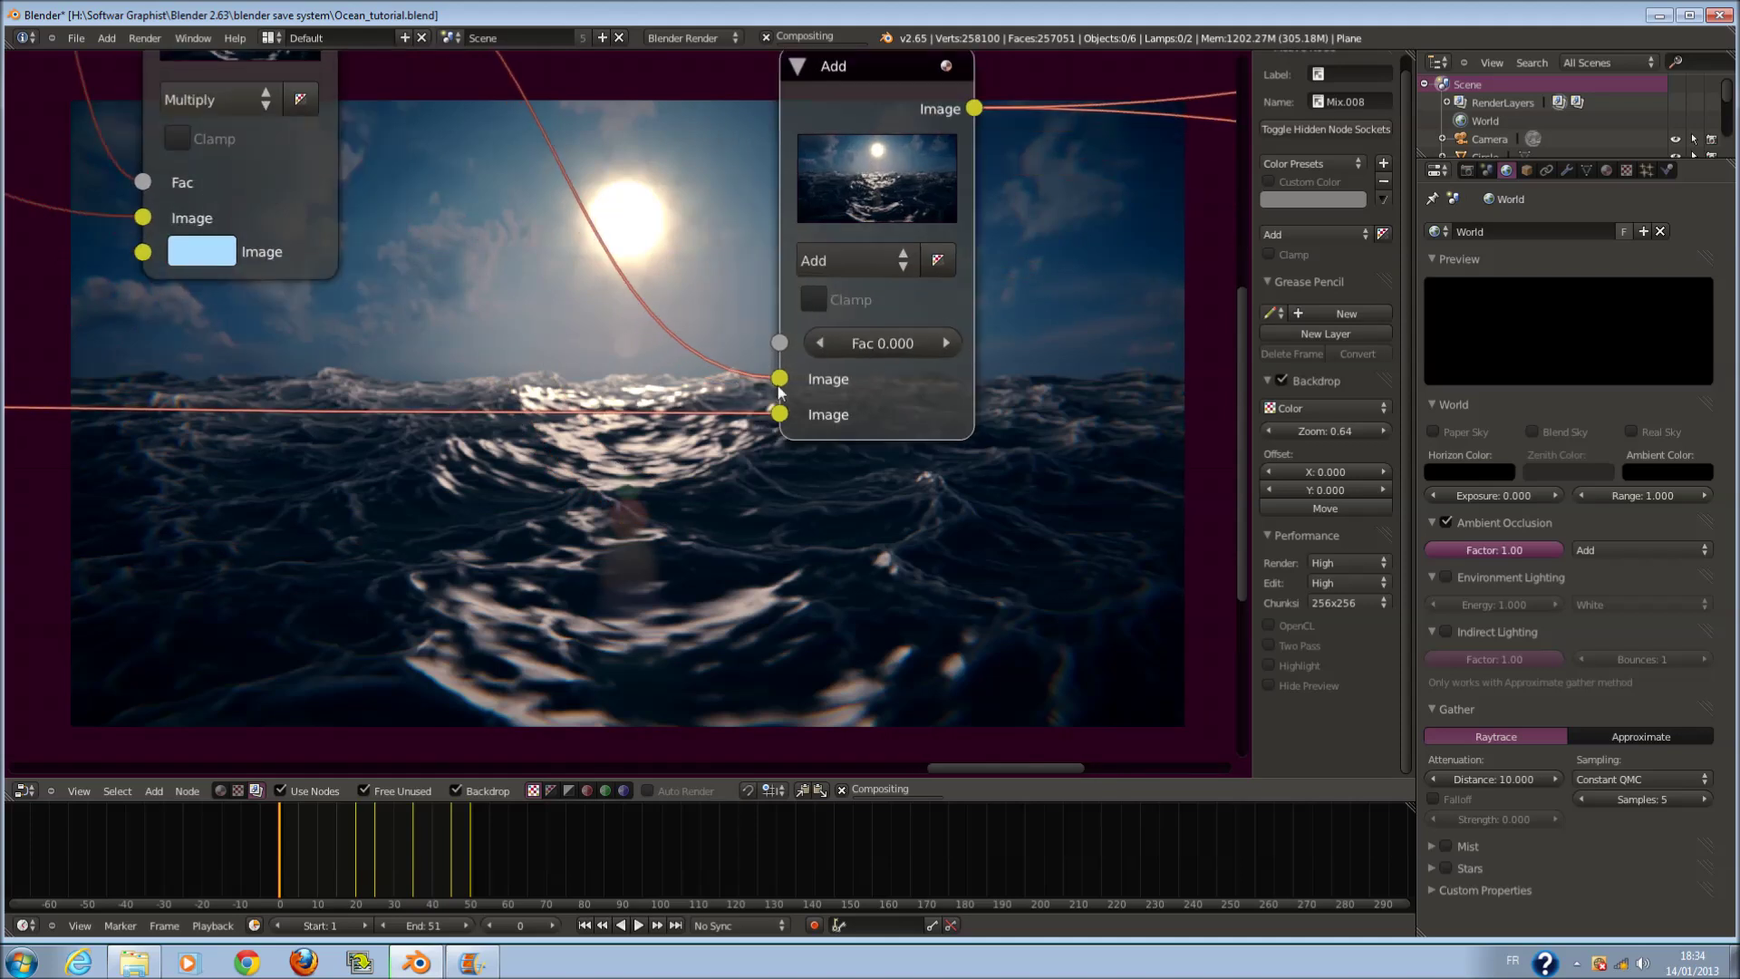
{"action": "middle_click_drag", "start_coordinate": [845, 413], "coordinate": [936, 409]}
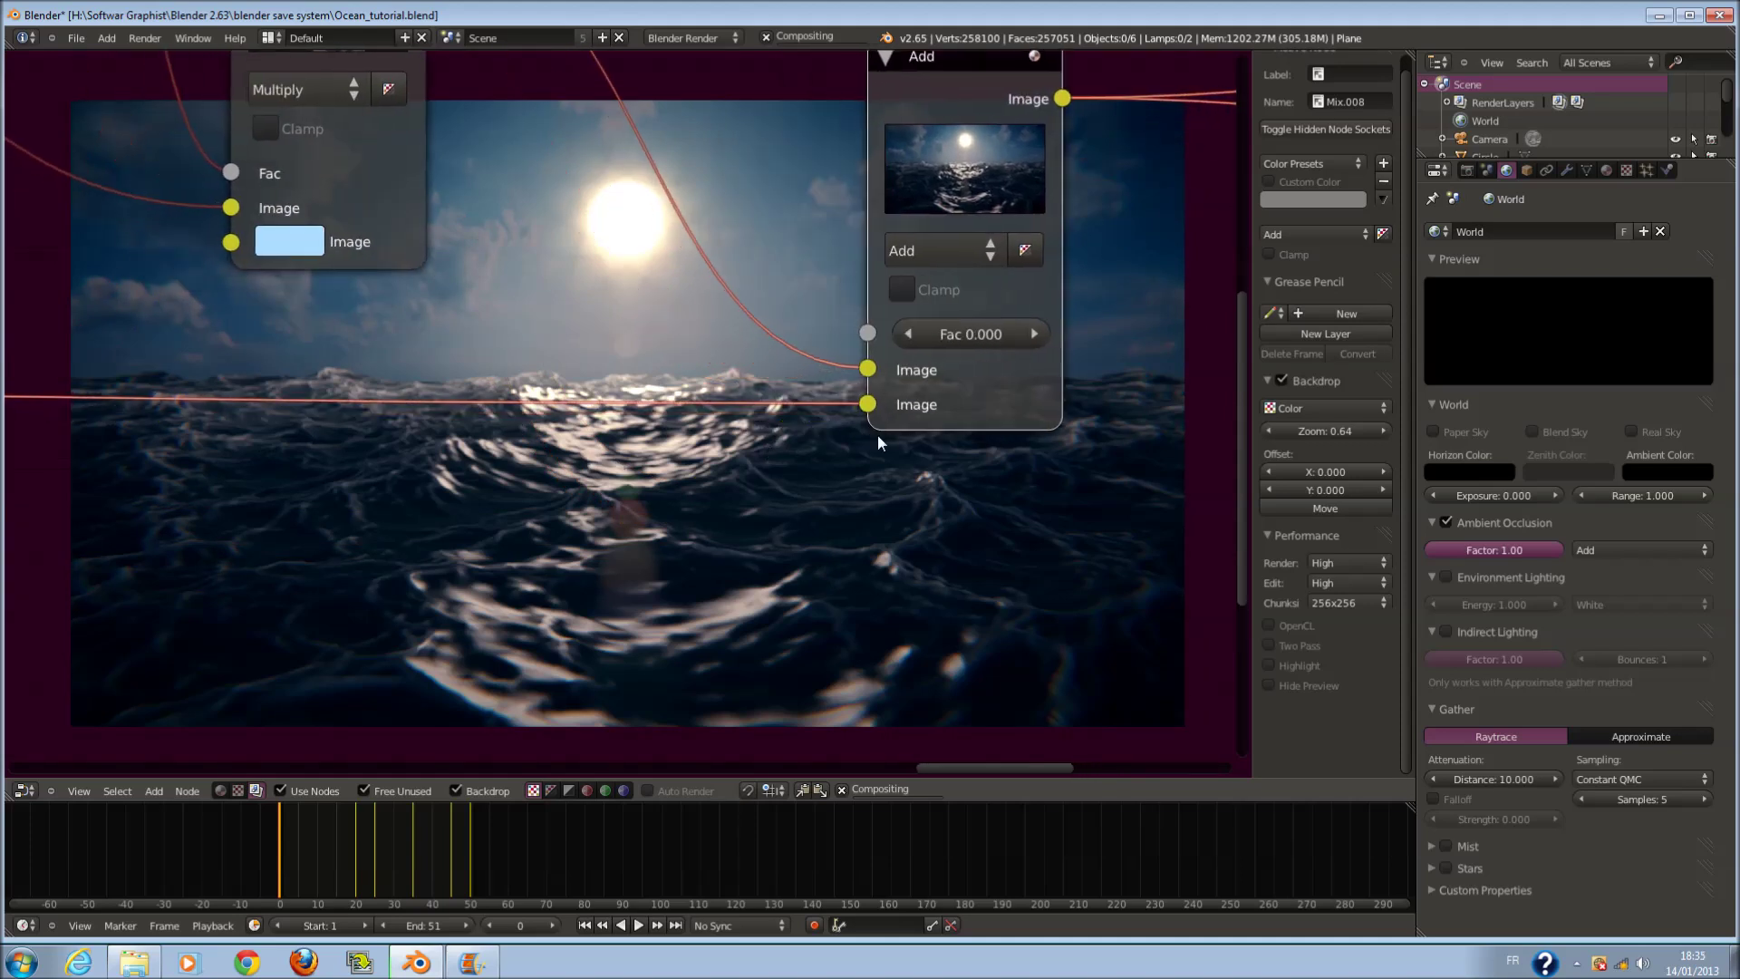
{"action": "left_click", "coordinate": [978, 339]}
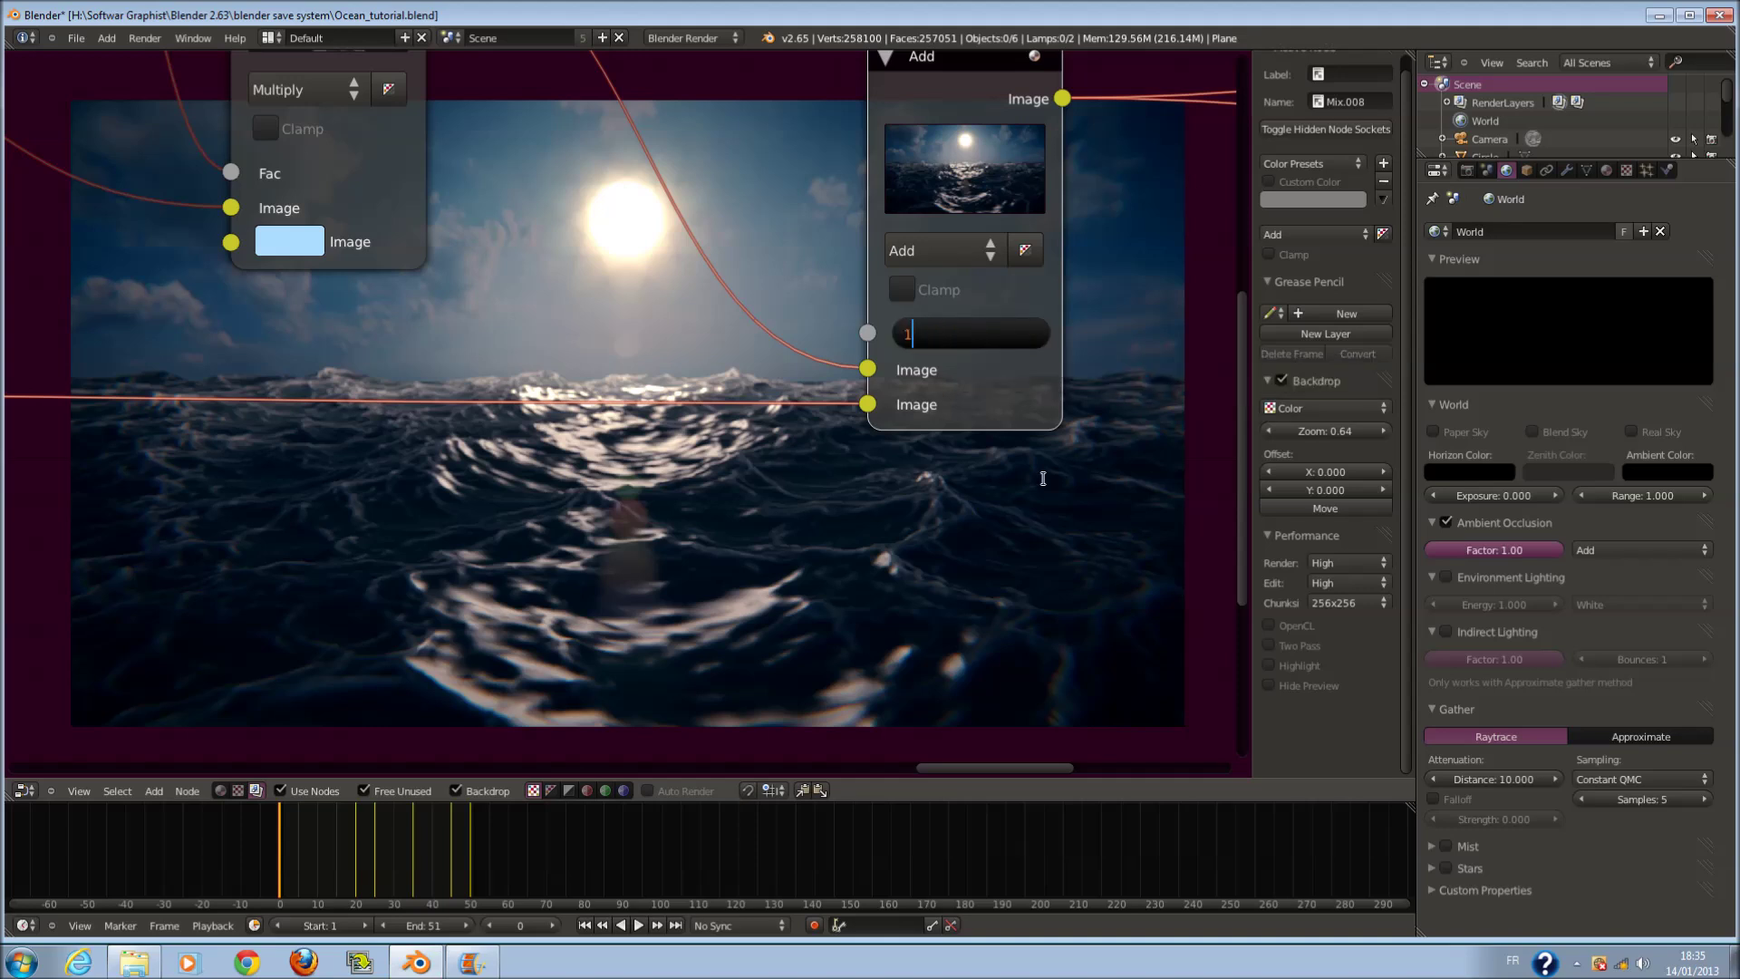
{"action": "type", "text": "1"}
{"action": "key", "text": "Return"}
{"action": "scroll", "coordinate": [1020, 416], "scroll_direction": "down", "scroll_amount": 2}
{"action": "scroll", "coordinate": [905, 603], "scroll_direction": "up", "scroll_amount": 3}
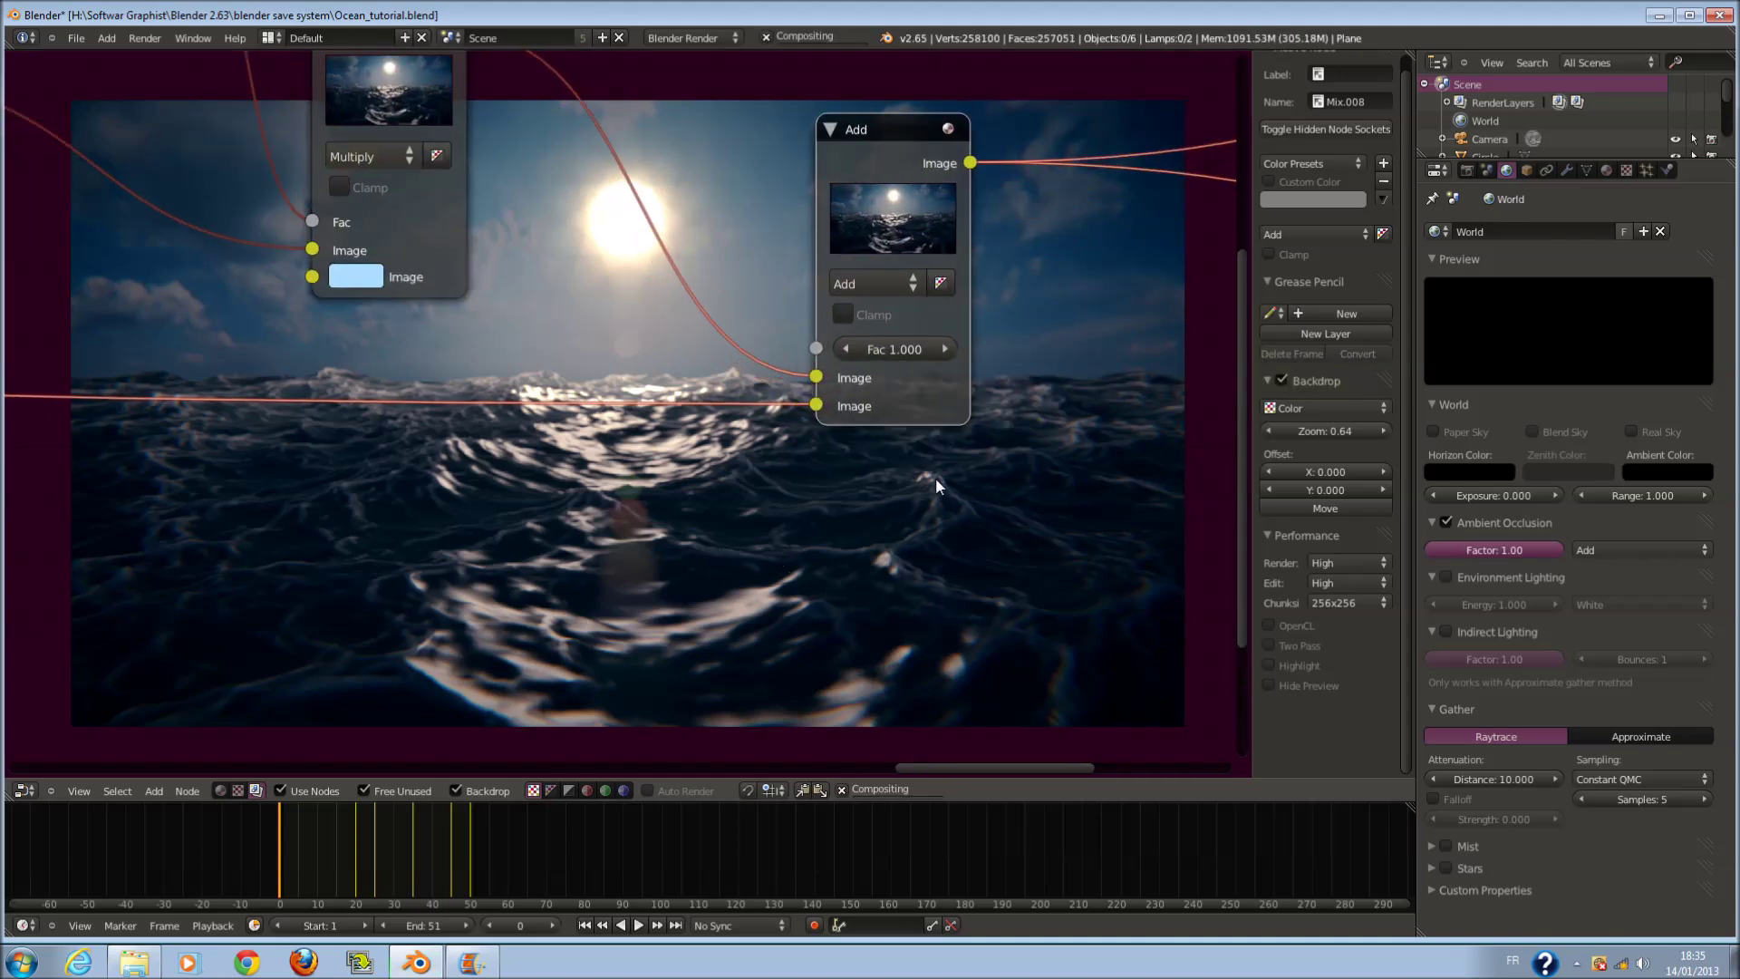
- Move the Composite and Viewer nodes left, close to the Add node, keeping the Viewer beneath the Composite
{"action": "scroll", "coordinate": [975, 489], "scroll_direction": "down", "scroll_amount": 1}
{"action": "middle_click_drag", "start_coordinate": [1011, 473], "coordinate": [528, 483]}
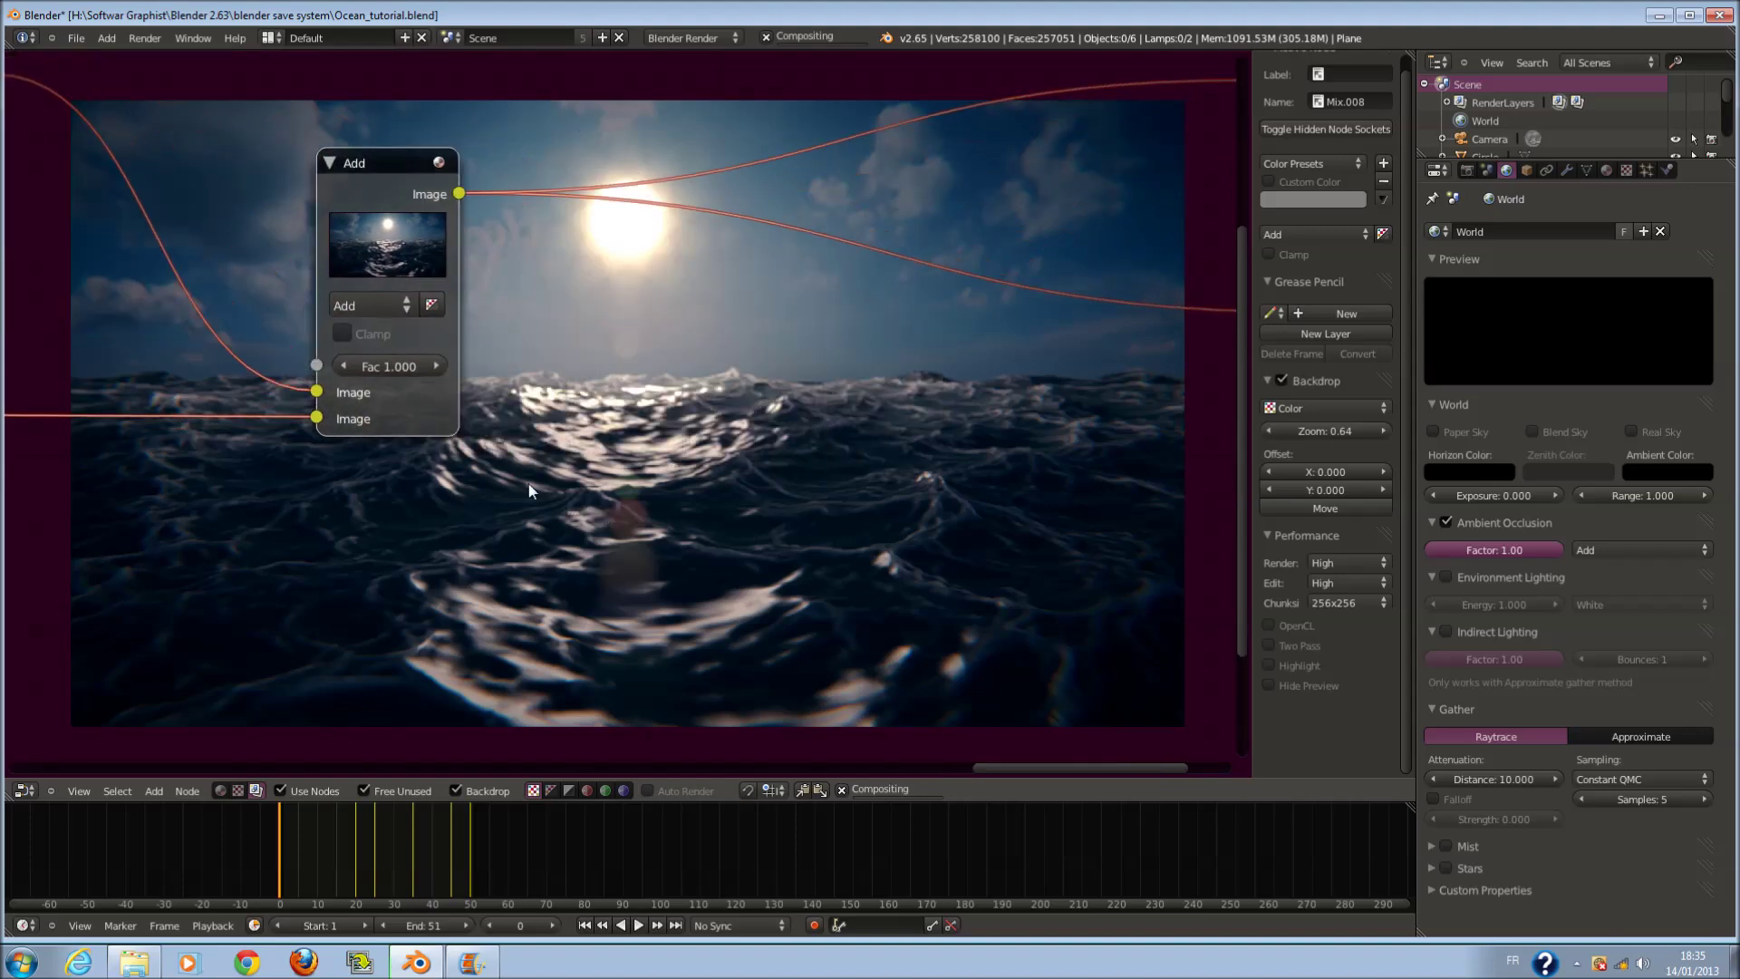
{"action": "scroll", "coordinate": [808, 496], "scroll_direction": "down", "scroll_amount": 2}
{"action": "scroll", "coordinate": [922, 415], "scroll_direction": "down", "scroll_amount": 1}
{"action": "left_click", "coordinate": [1027, 169]}
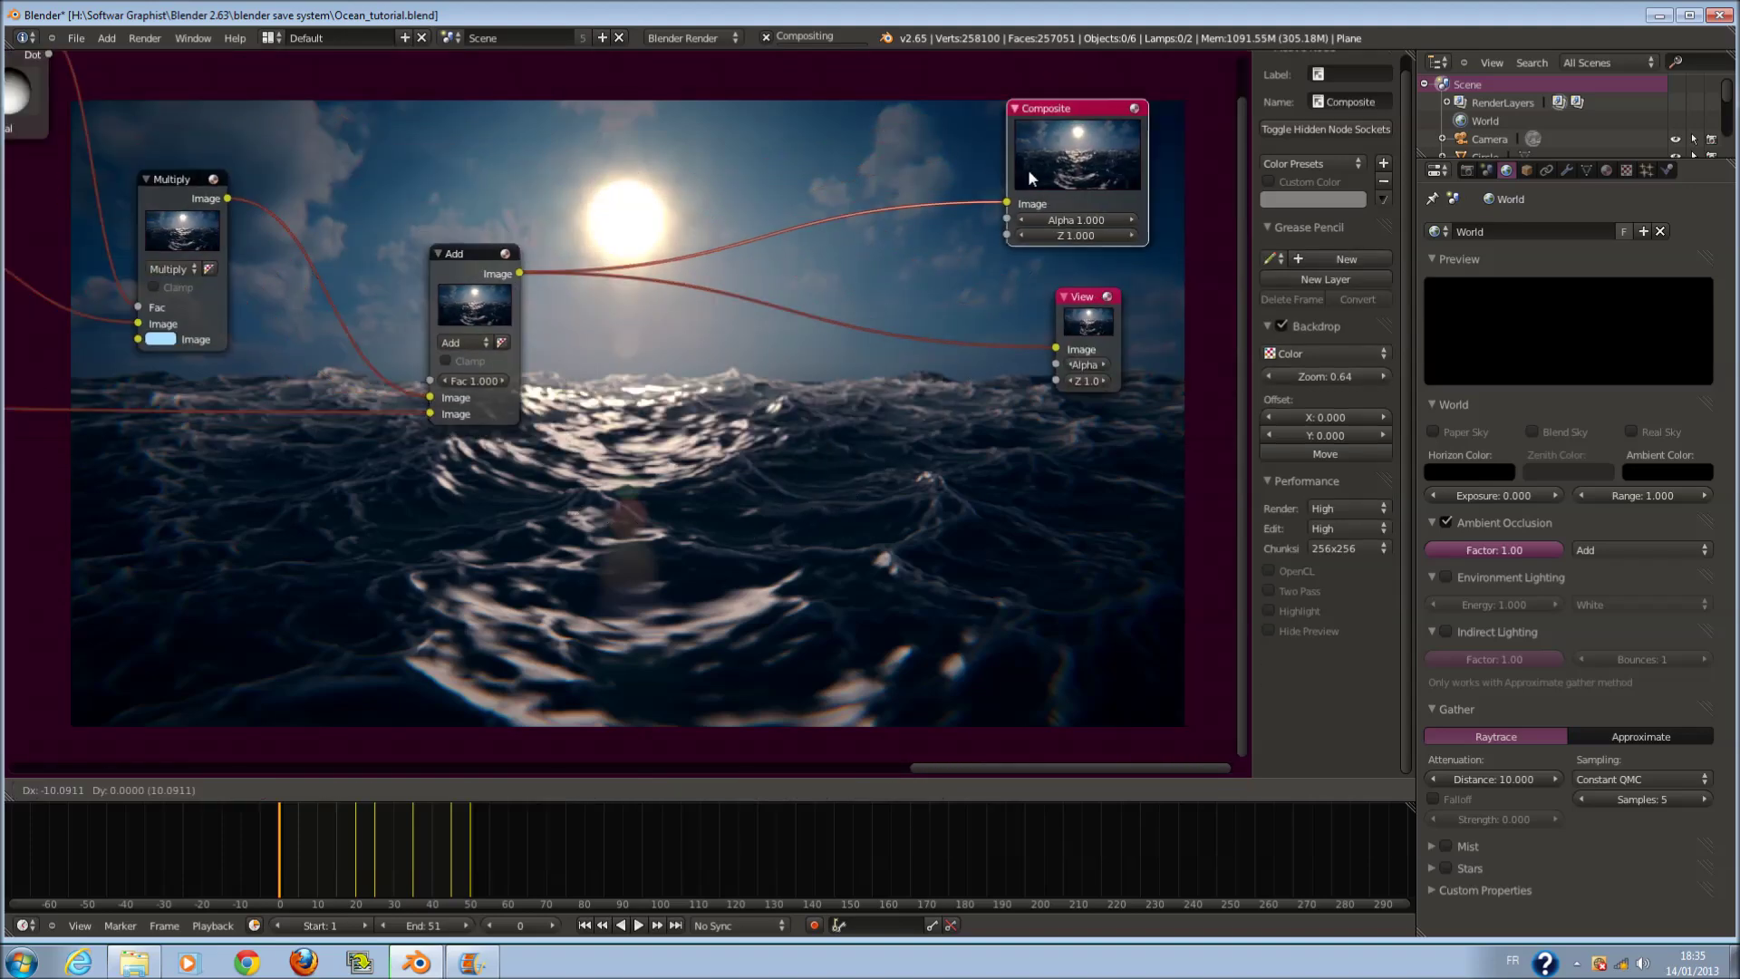
{"action": "left_click_drag", "start_coordinate": [1028, 168], "coordinate": [653, 159]}
{"action": "left_click_drag", "start_coordinate": [1107, 323], "coordinate": [725, 327]}
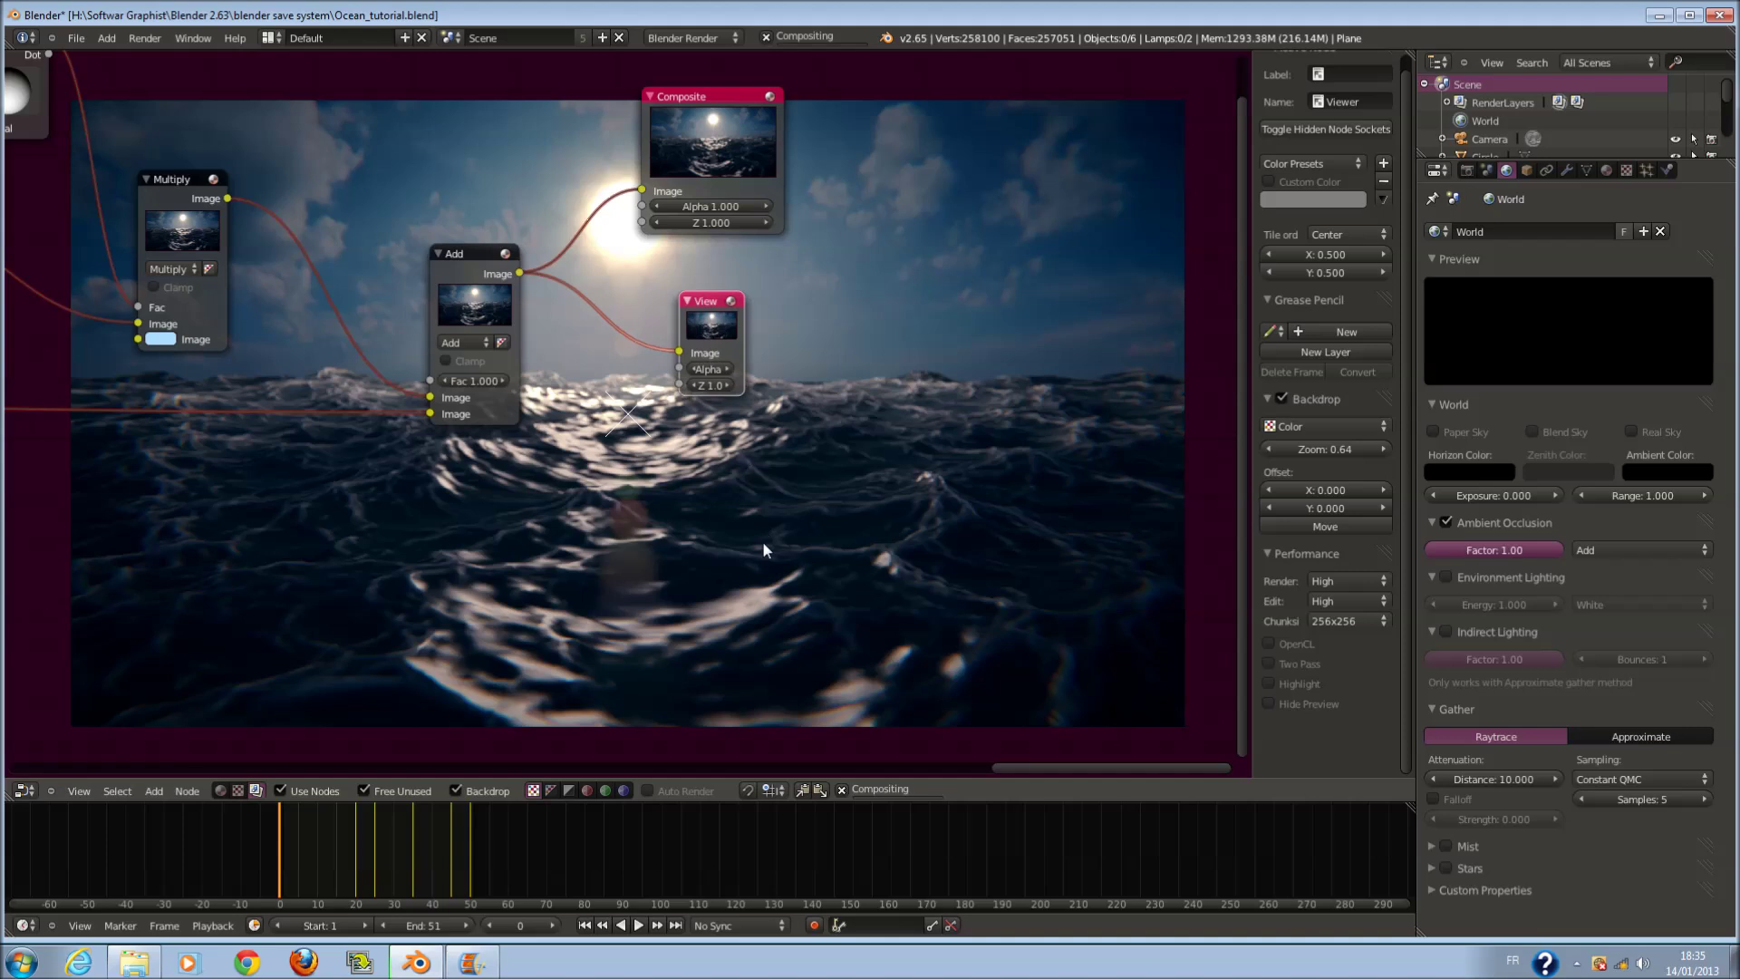
- Move the Composite and Viewer nodes together to the right to make room after the Add node
{"action": "scroll", "coordinate": [762, 541], "scroll_direction": "up", "scroll_amount": 1}
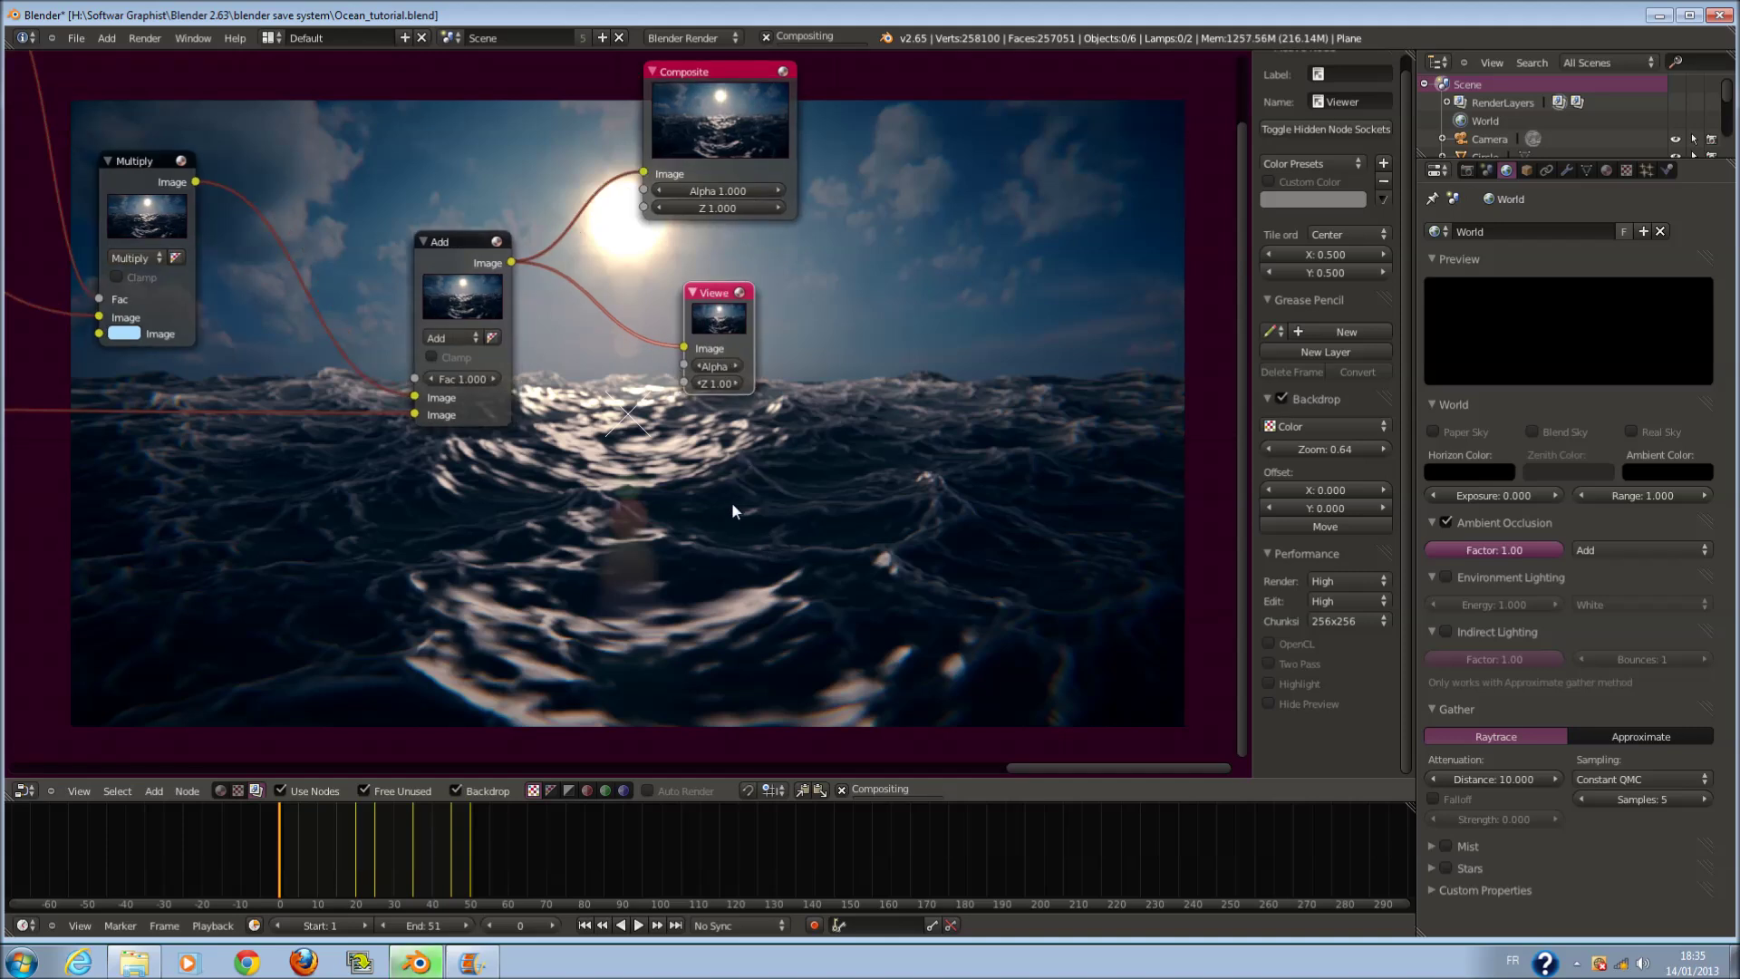
{"action": "scroll", "coordinate": [731, 502], "scroll_direction": "down", "scroll_amount": 1}
{"action": "scroll", "coordinate": [732, 511], "scroll_direction": "down", "scroll_amount": 2}
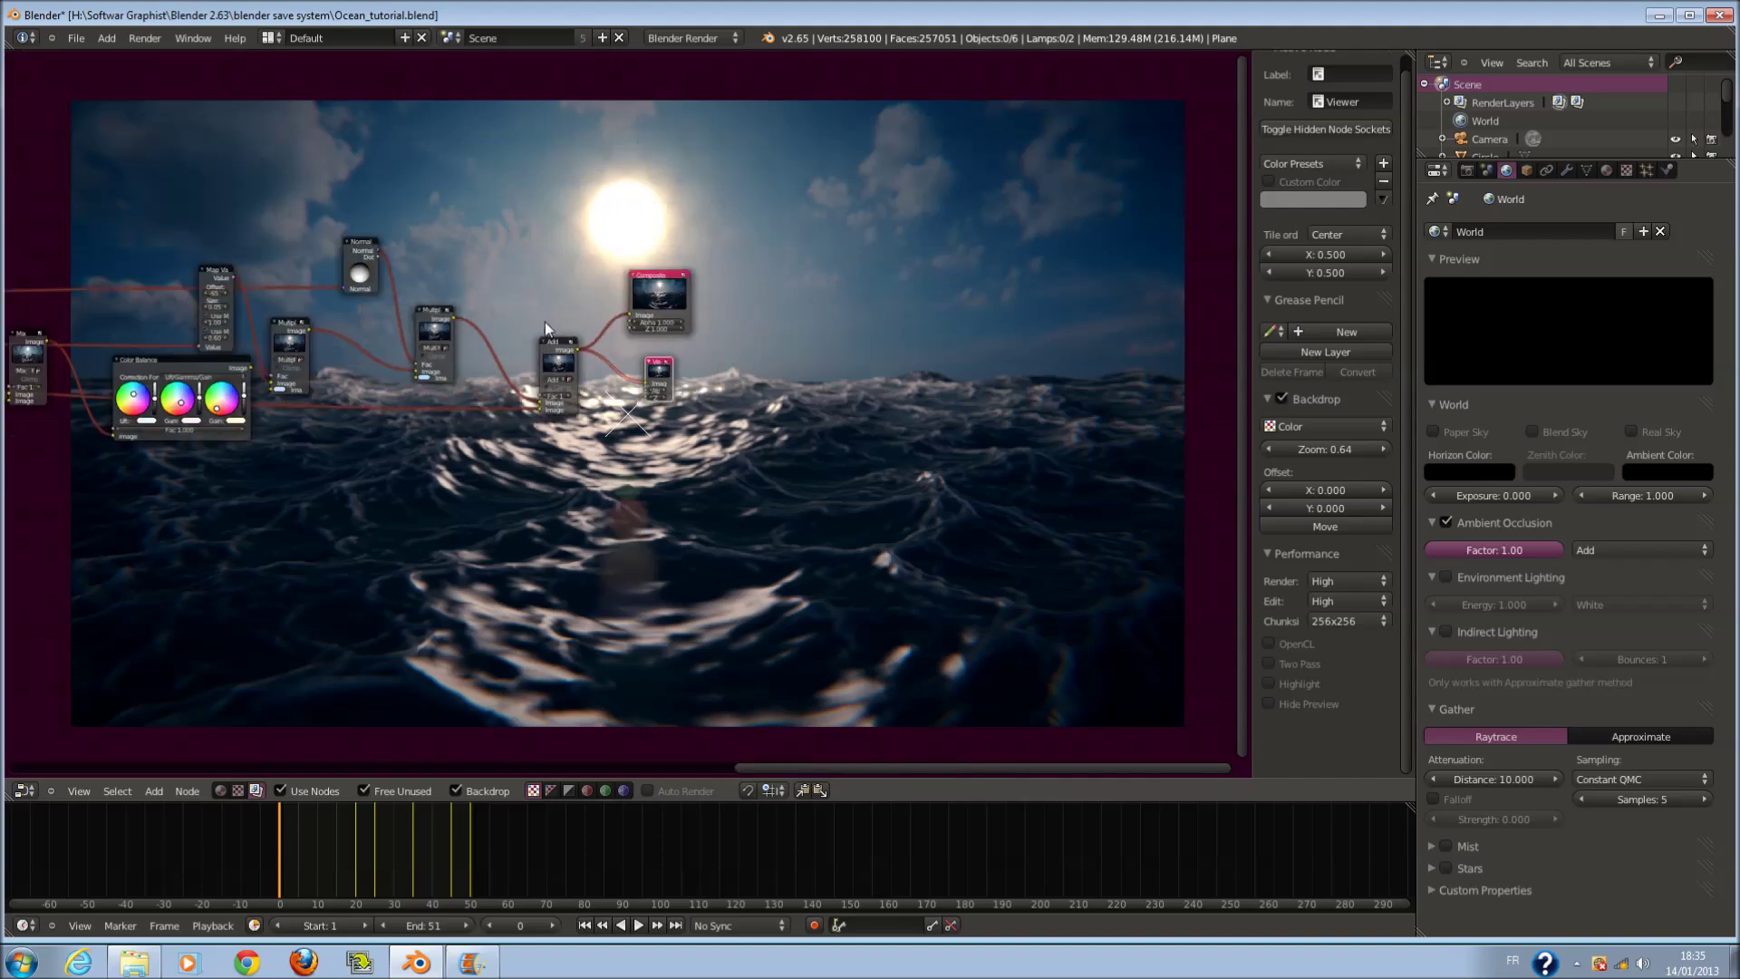
{"action": "left_click_drag", "start_coordinate": [665, 241], "coordinate": [729, 303]}
{"action": "scroll", "coordinate": [541, 357], "scroll_direction": "up", "scroll_amount": 2}
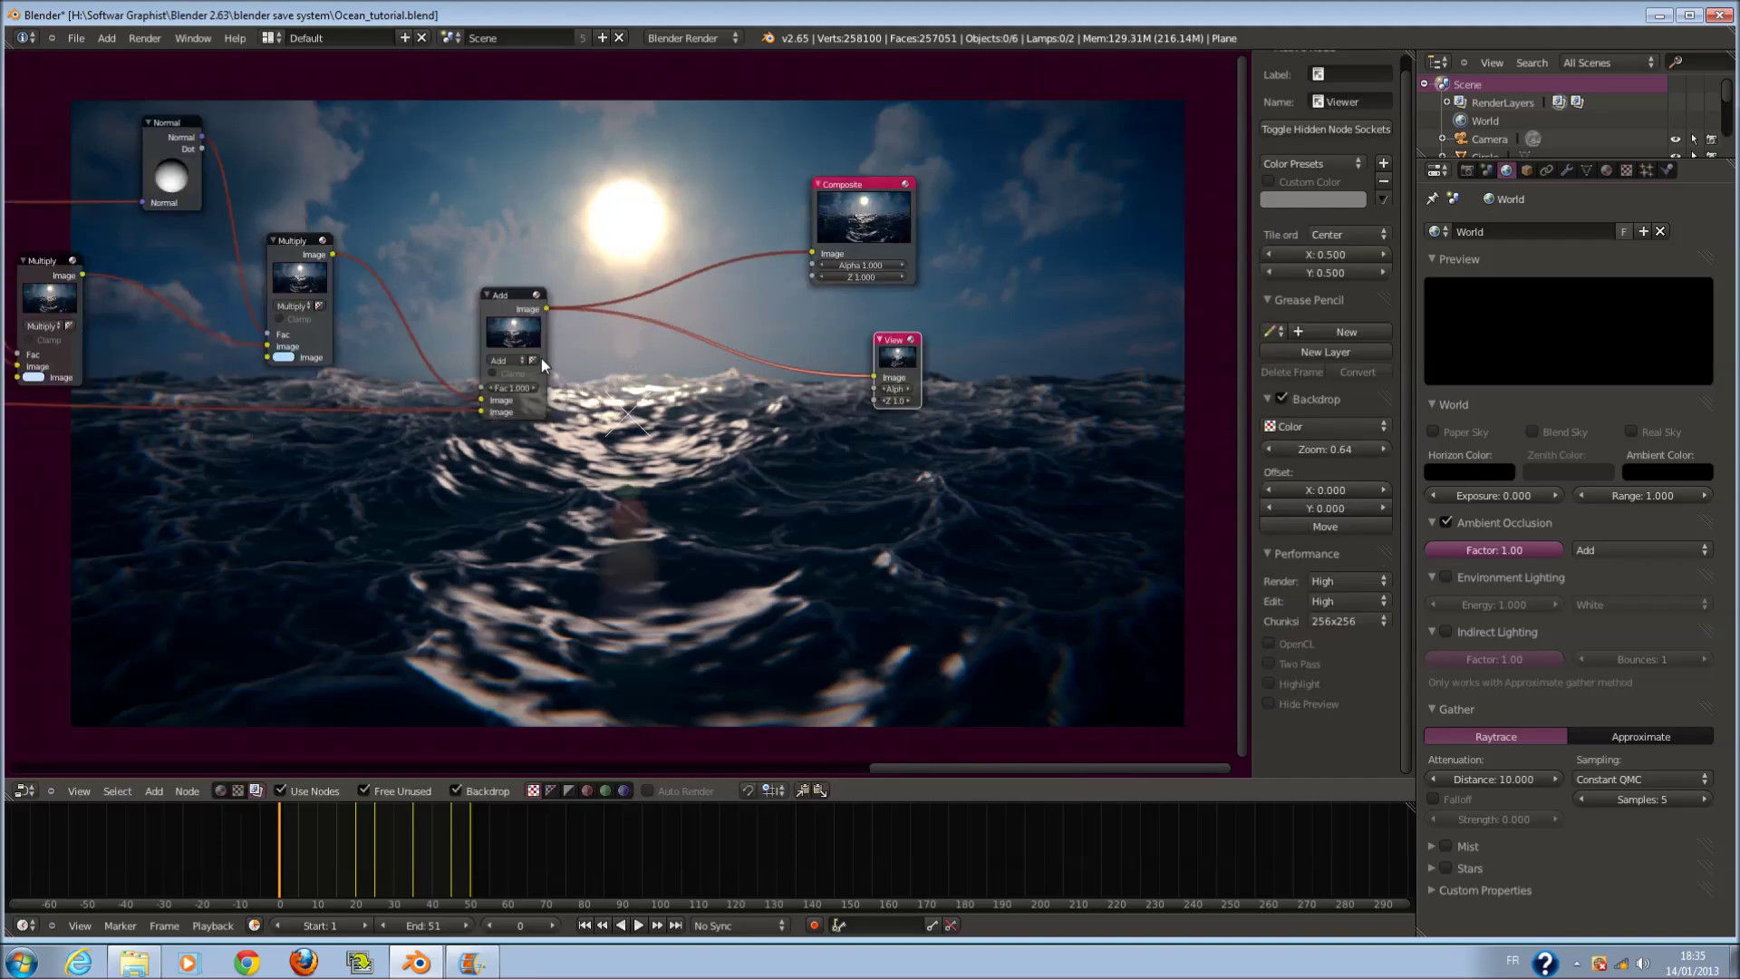
- Duplicate the Add node and insert the copy into the link between the Add node and the Viewer
{"action": "left_click", "coordinate": [519, 324]}
{"action": "key", "text": "shift+d"}
{"action": "left_click", "coordinate": [735, 362]}
{"action": "scroll", "coordinate": [736, 362], "scroll_direction": "down", "scroll_amount": 5}
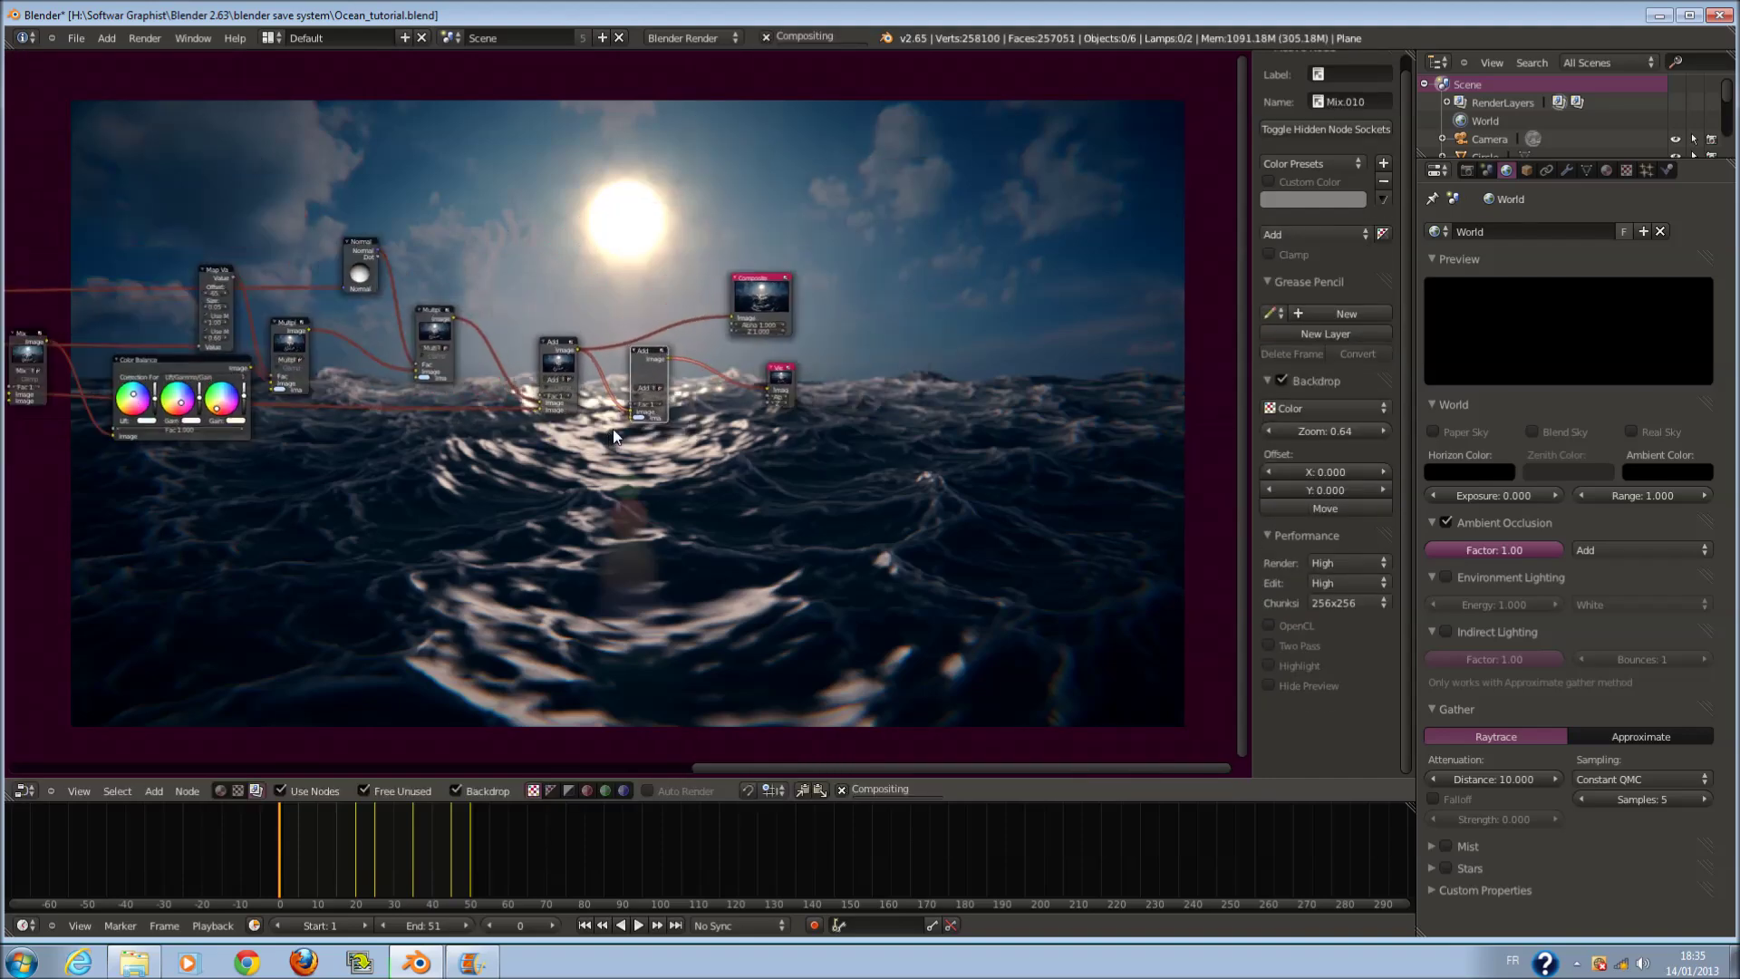
- Link a pass from the first Render Layers node to the second image input of the duplicated Add node
{"action": "scroll", "coordinate": [237, 359], "scroll_direction": "up", "scroll_amount": 2}
{"action": "scroll", "coordinate": [259, 379], "scroll_direction": "left", "scroll_amount": 8, "text": "ctrl"}
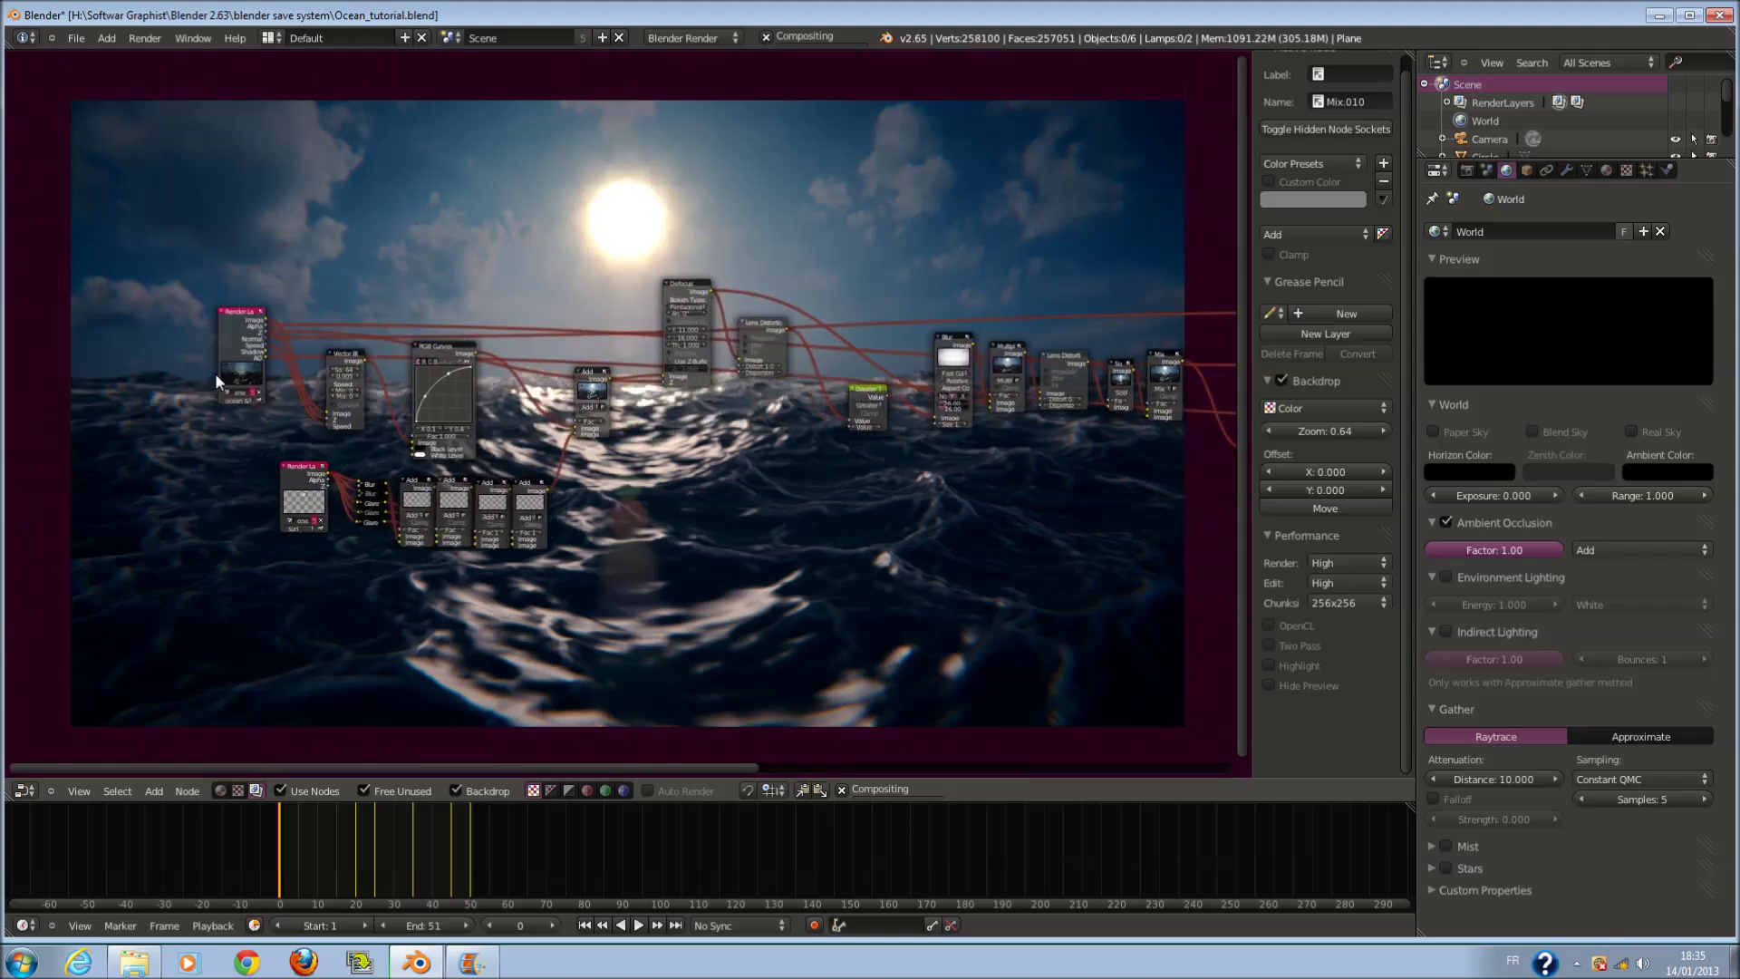
{"action": "scroll", "coordinate": [346, 398], "scroll_direction": "right", "scroll_amount": 5, "text": "ctrl"}
{"action": "scroll", "coordinate": [192, 404], "scroll_direction": "down", "scroll_amount": 4}
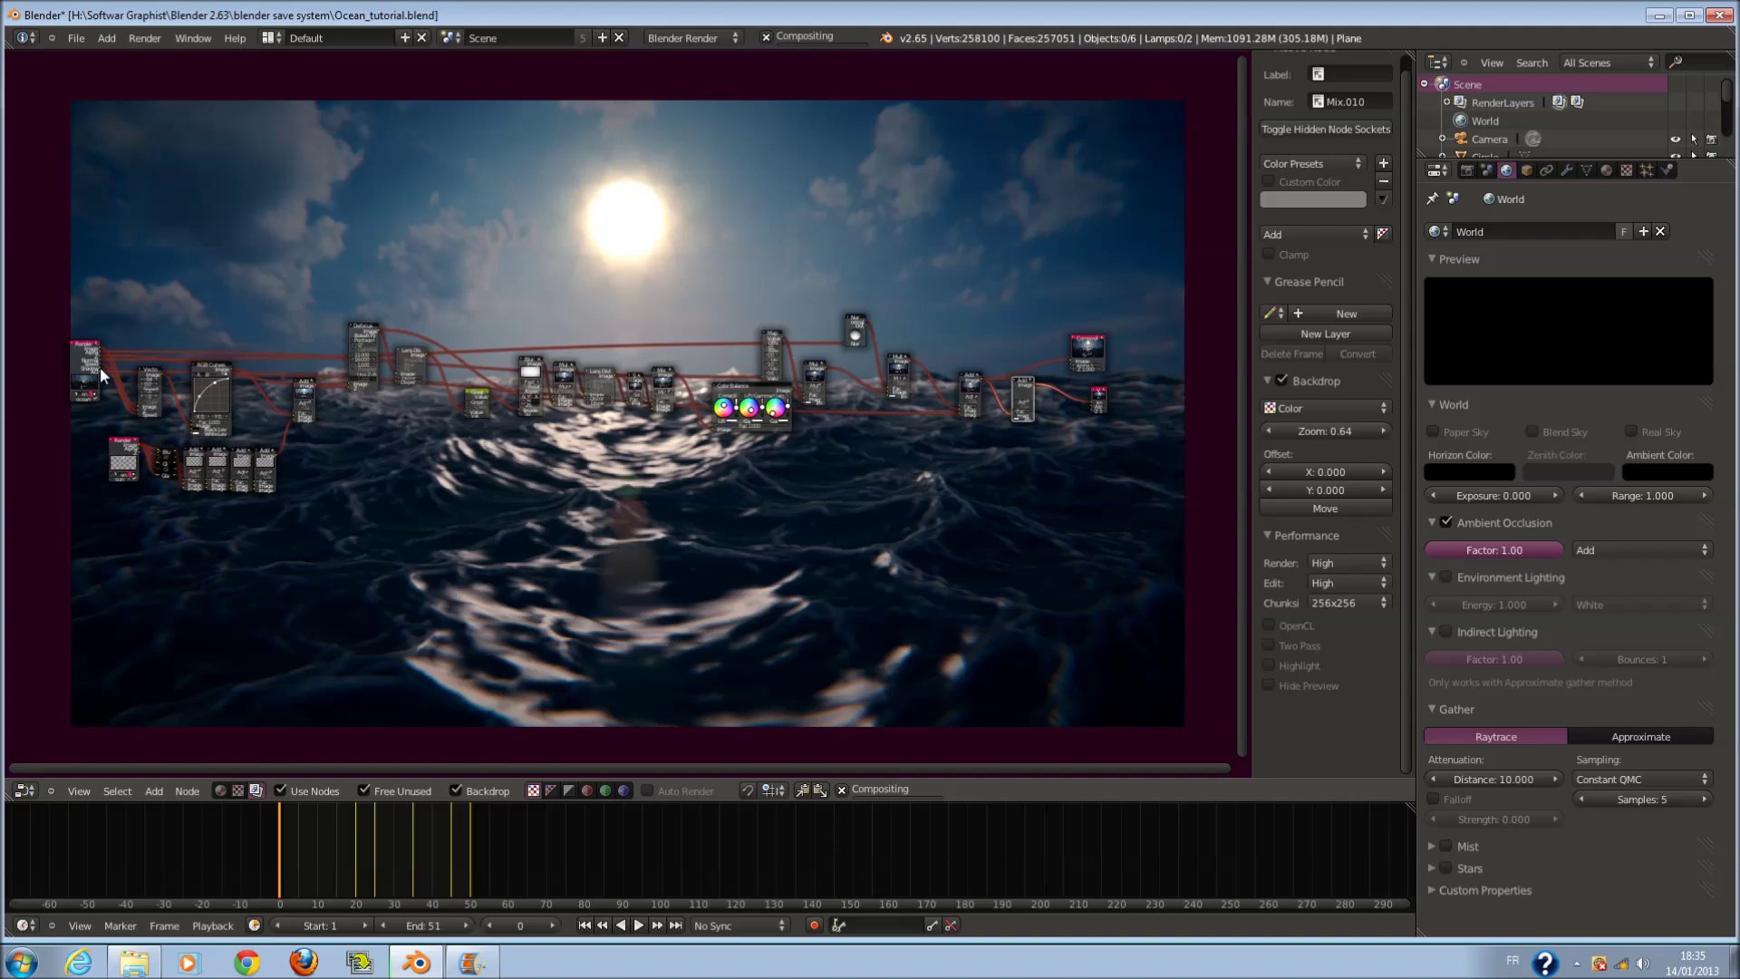
{"action": "left_click_drag", "start_coordinate": [100, 366], "coordinate": [1014, 416]}
{"action": "scroll", "coordinate": [1077, 471], "scroll_direction": "up", "scroll_amount": 4}
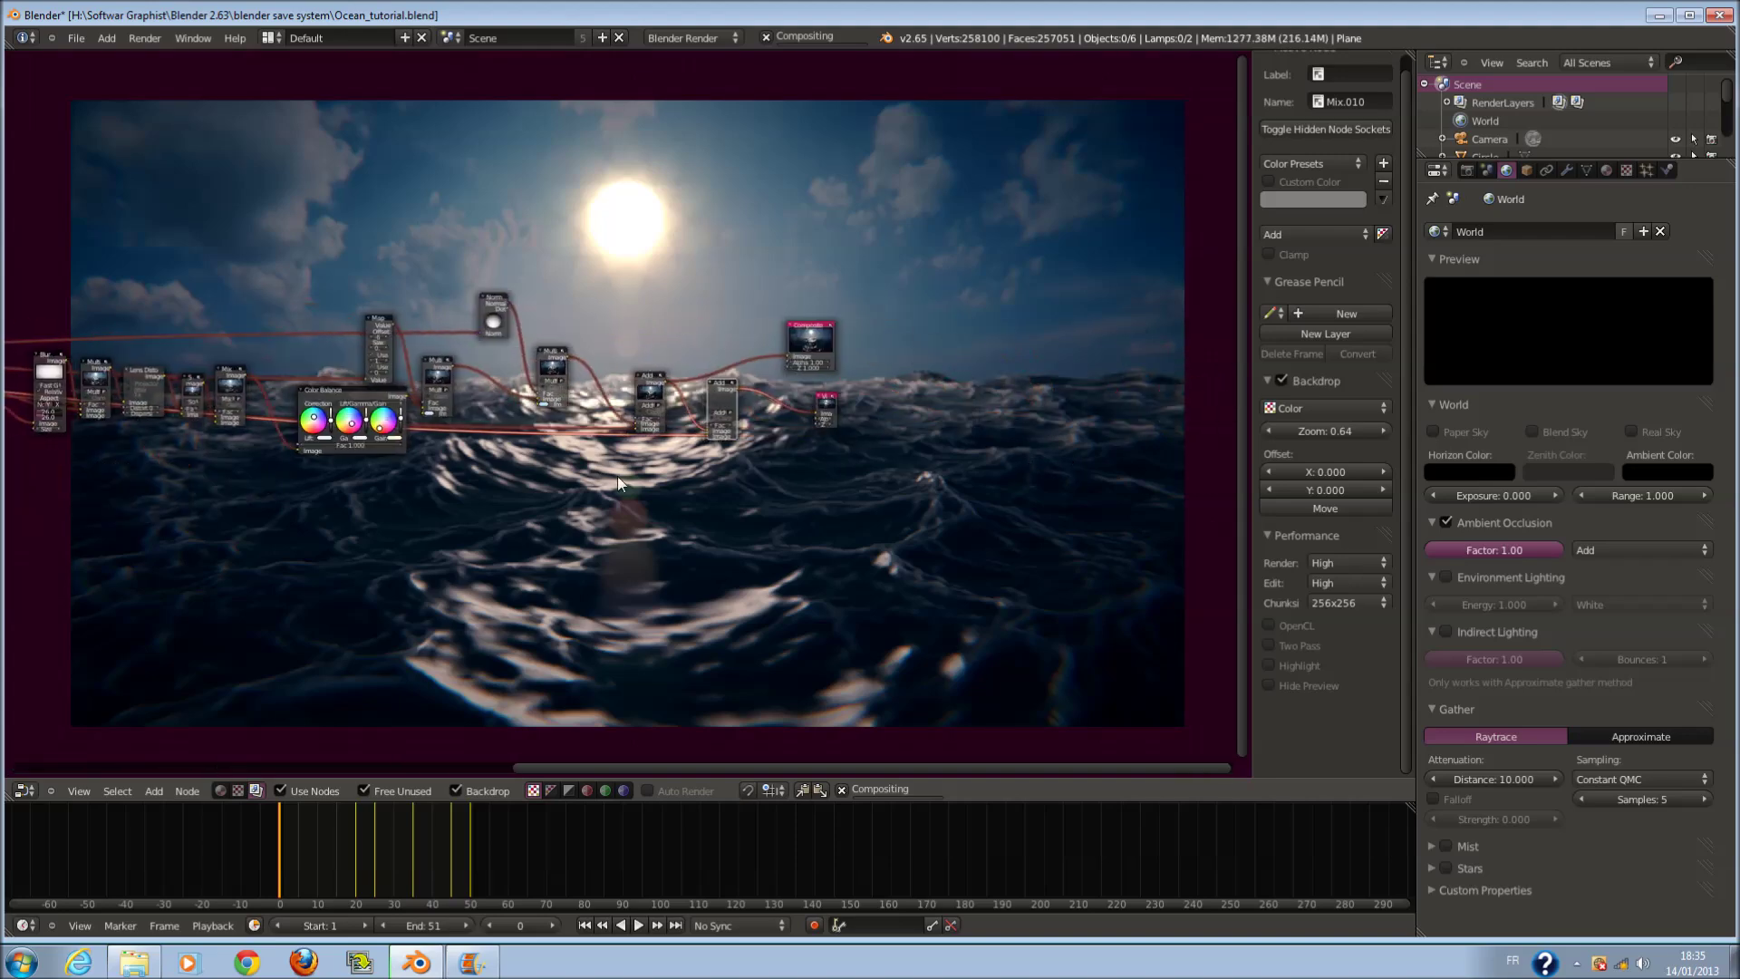
- Change the duplicated Add node's blend mode to Multiply
{"action": "scroll", "coordinate": [795, 411], "scroll_direction": "up", "scroll_amount": 3}
{"action": "left_click", "coordinate": [895, 458]}
{"action": "left_click", "coordinate": [895, 405]}
{"action": "scroll", "coordinate": [1112, 470], "scroll_direction": "up", "scroll_amount": 1}
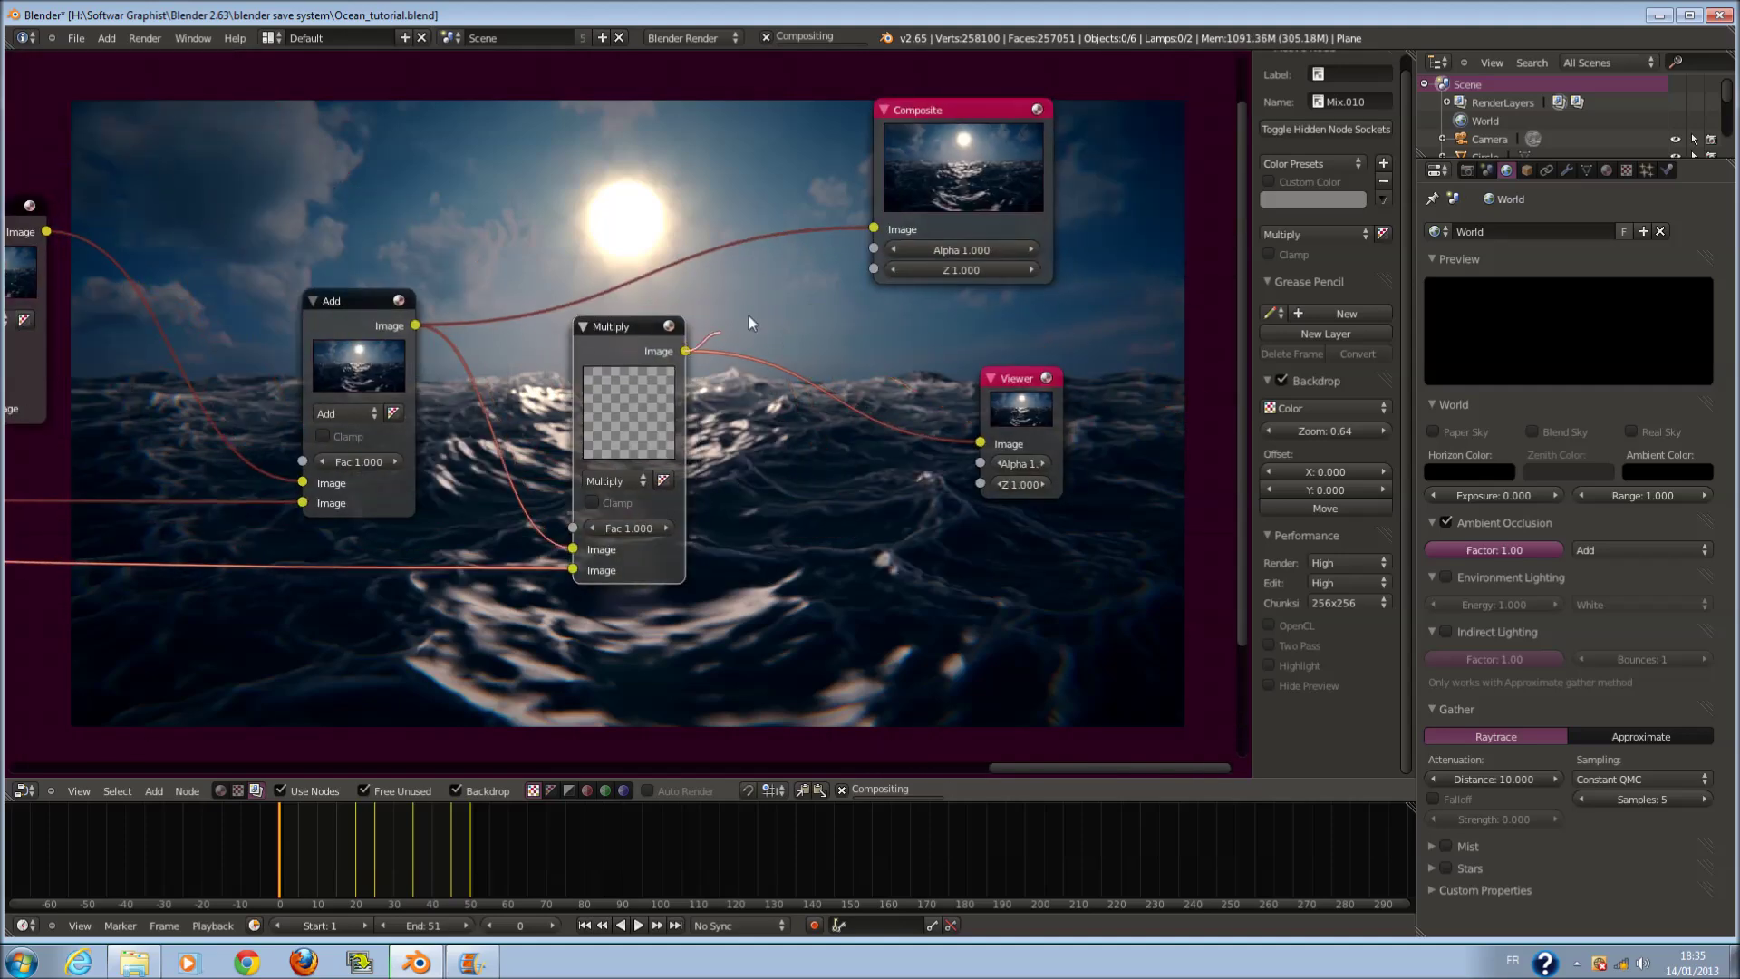
- Link the new Multiply node's output to the Composite node and move the Multiply node beside the Add node
{"action": "left_click_drag", "start_coordinate": [872, 219], "coordinate": [872, 226]}
{"action": "scroll", "coordinate": [815, 489], "scroll_direction": "down", "scroll_amount": 1}
{"action": "left_click_drag", "start_coordinate": [584, 341], "coordinate": [498, 321]}
{"action": "scroll", "coordinate": [634, 390], "scroll_direction": "down", "scroll_amount": 1}
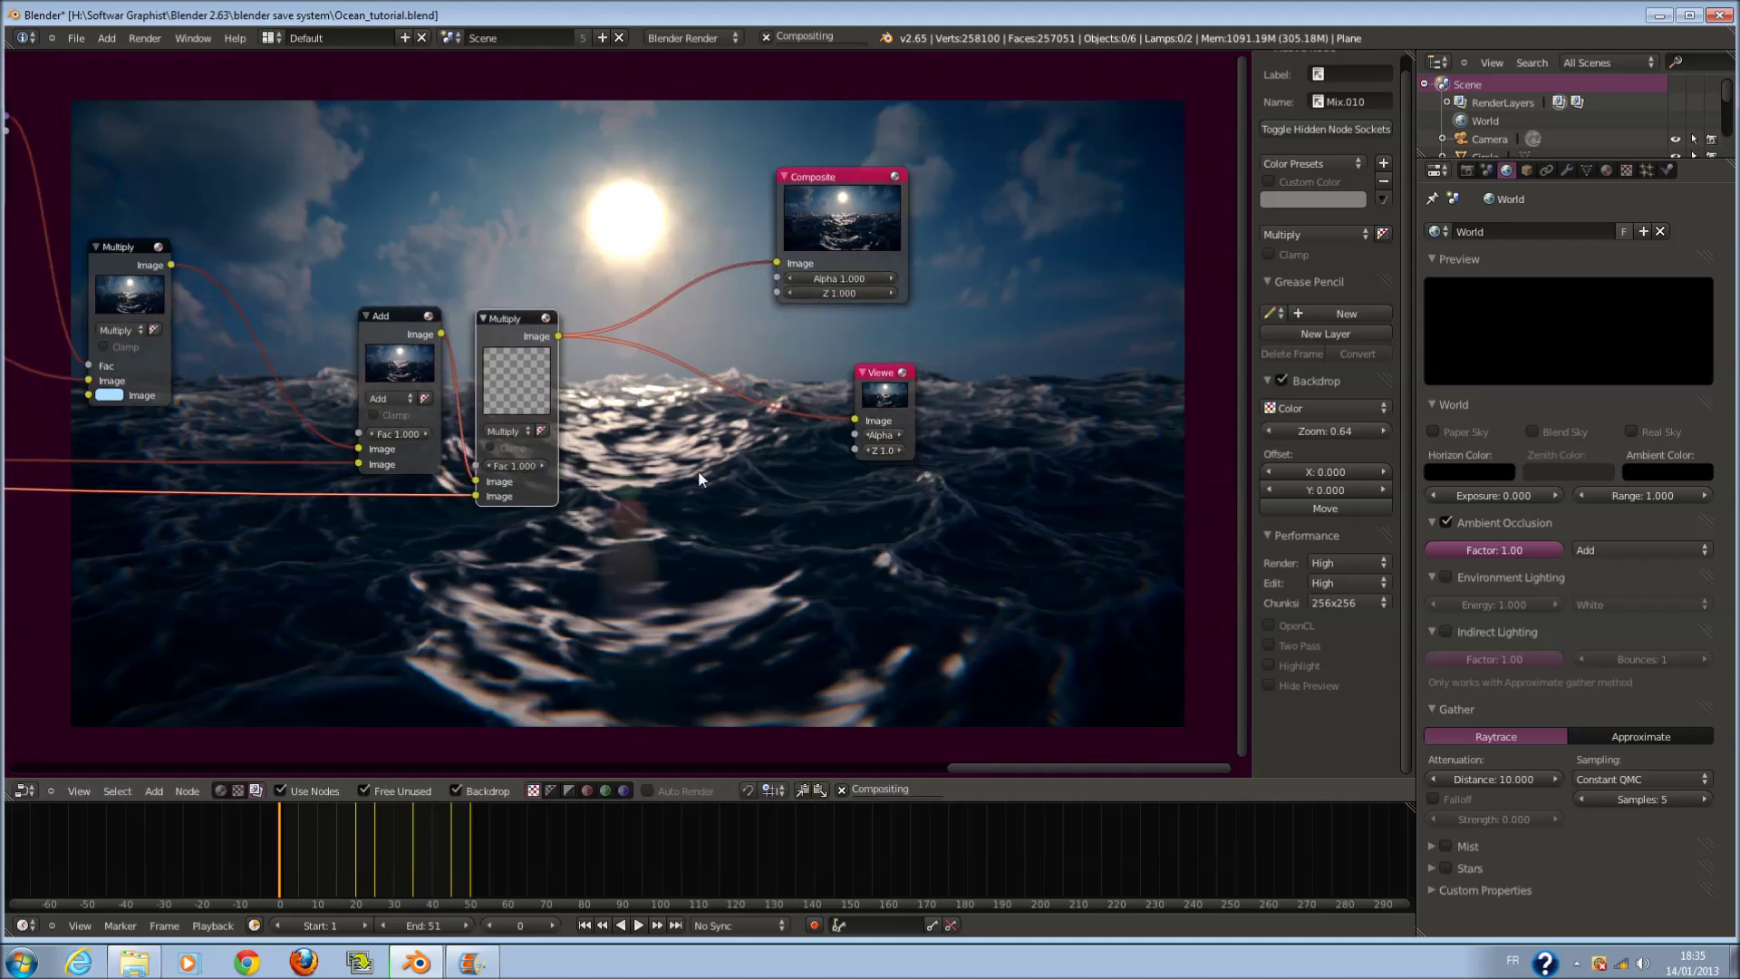
- Examine the ocean image in the backdrop with the new Multiply node feeding the Viewer
{"action": "scroll", "coordinate": [709, 475], "scroll_direction": "up", "scroll_amount": 1}
{"action": "middle_click_drag", "start_coordinate": [442, 461], "coordinate": [322, 377]}
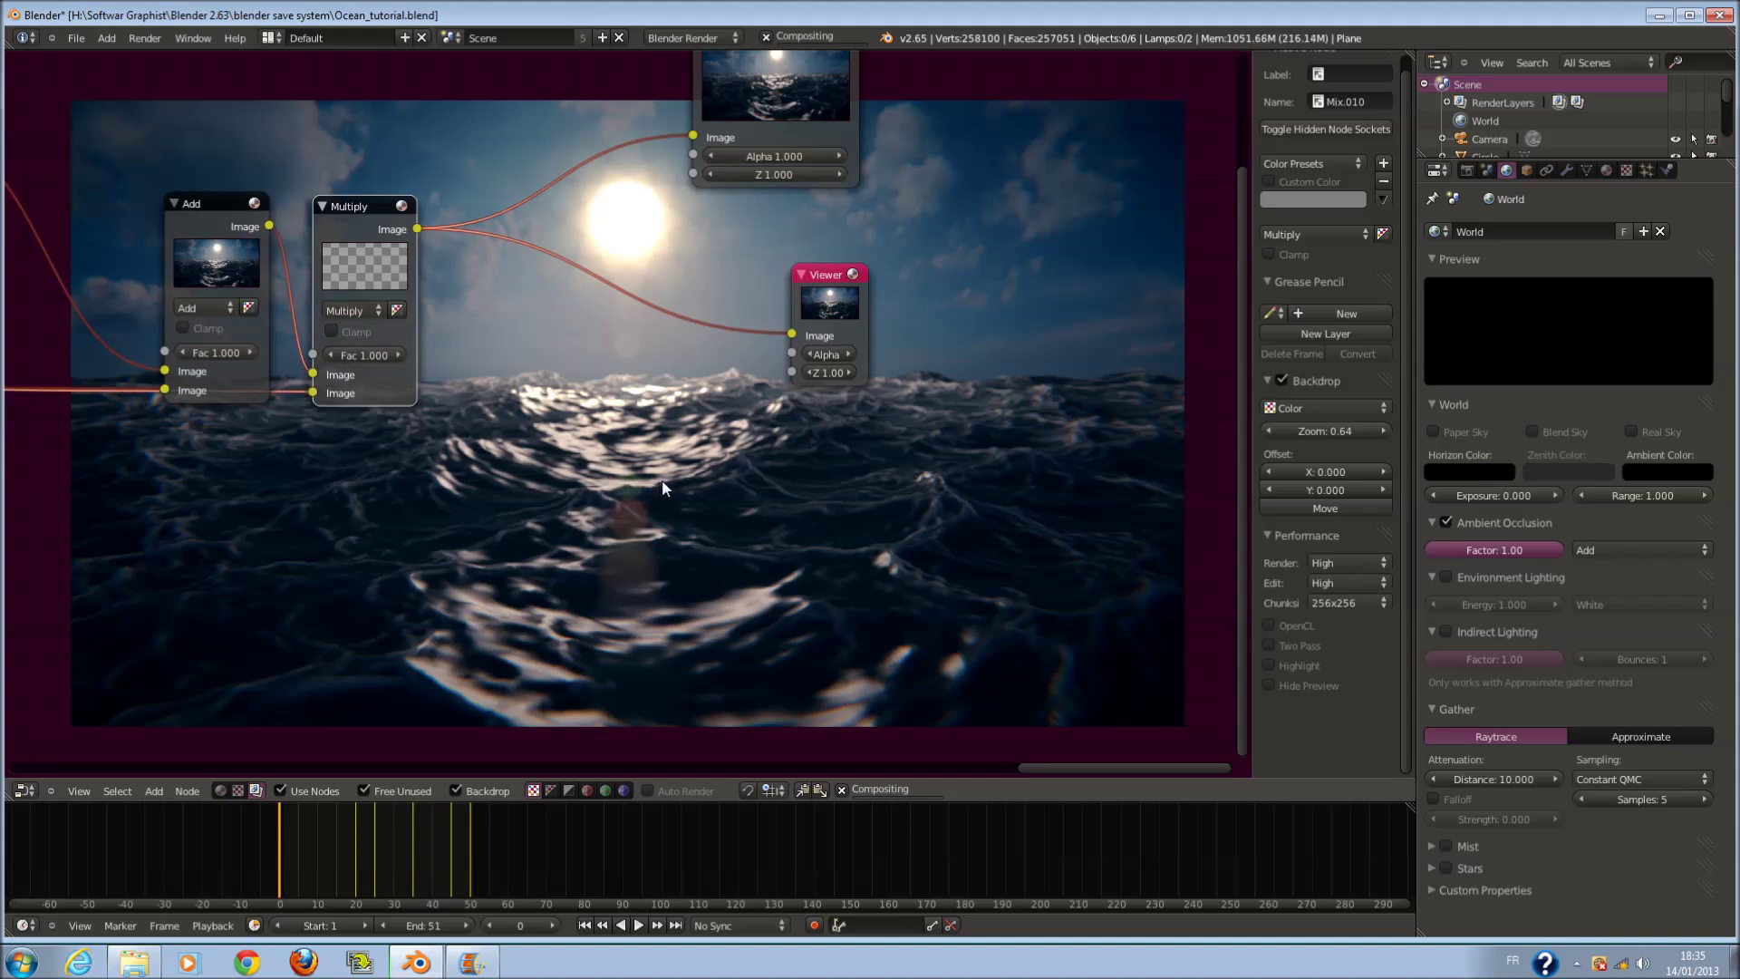
{"action": "scroll", "coordinate": [667, 476], "scroll_direction": "down", "scroll_amount": 1}
{"action": "scroll", "coordinate": [669, 483], "scroll_direction": "up", "scroll_amount": 1}
{"action": "middle_click_drag", "start_coordinate": [687, 437], "coordinate": [427, 241]}
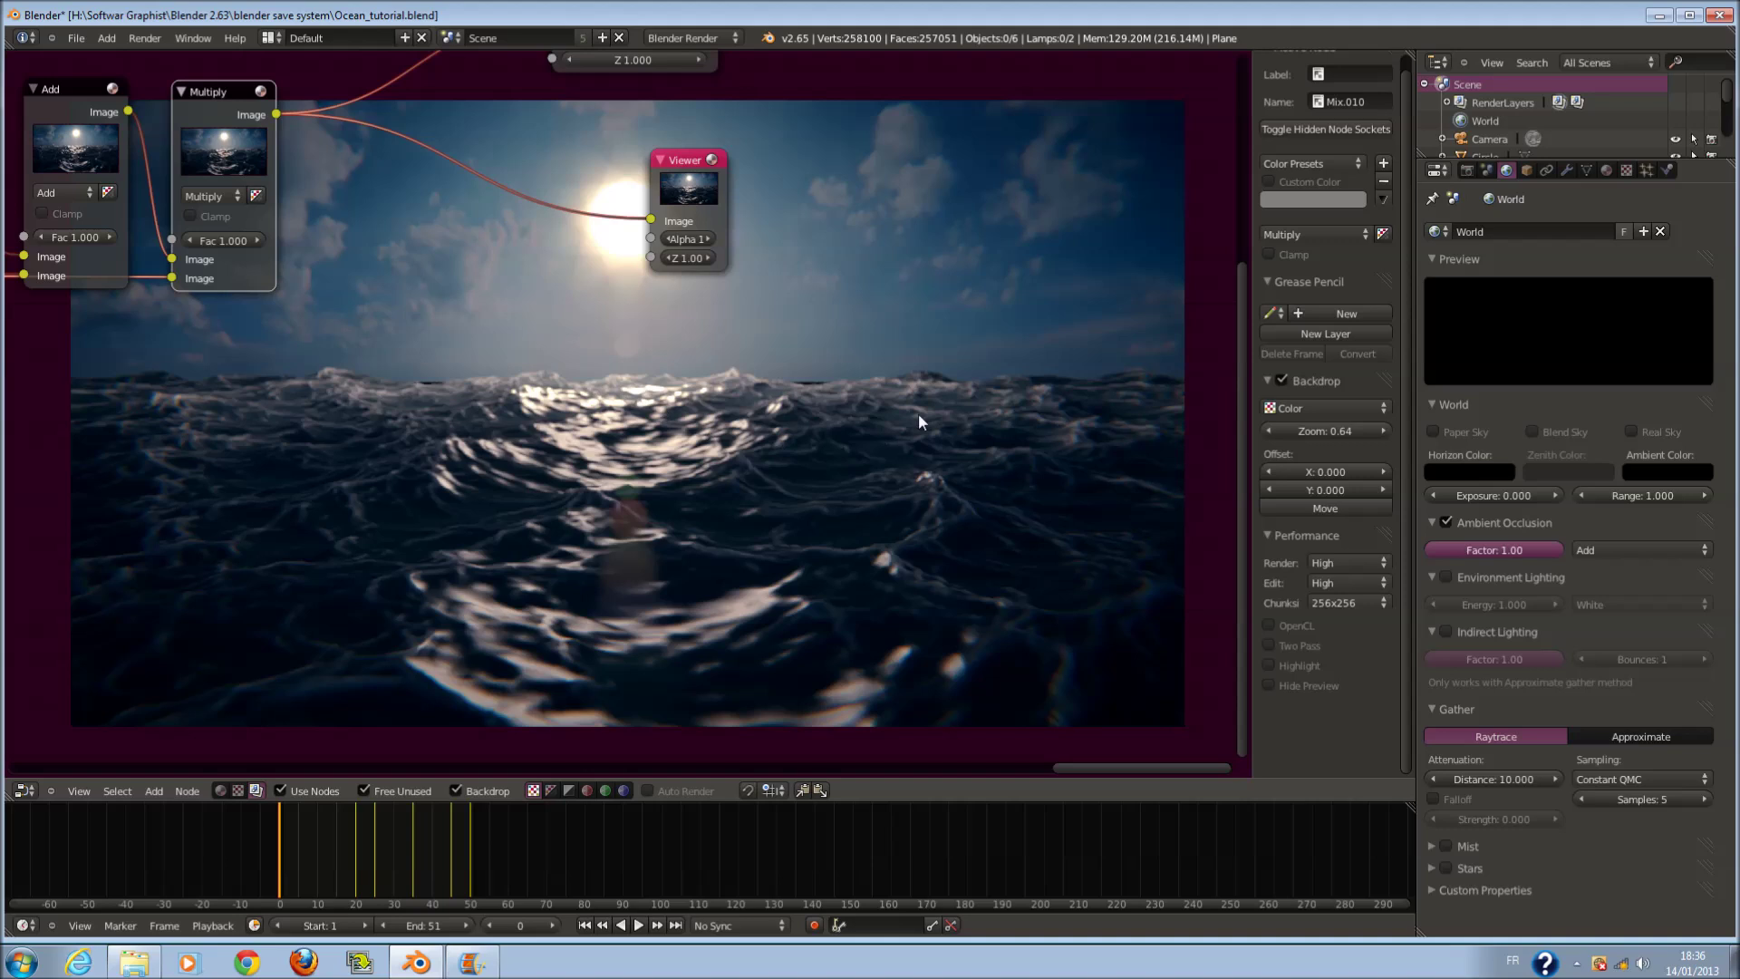
{"action": "scroll", "coordinate": [399, 399], "scroll_direction": "down", "scroll_amount": 1}
{"action": "middle_click_drag", "start_coordinate": [674, 361], "coordinate": [942, 454]}
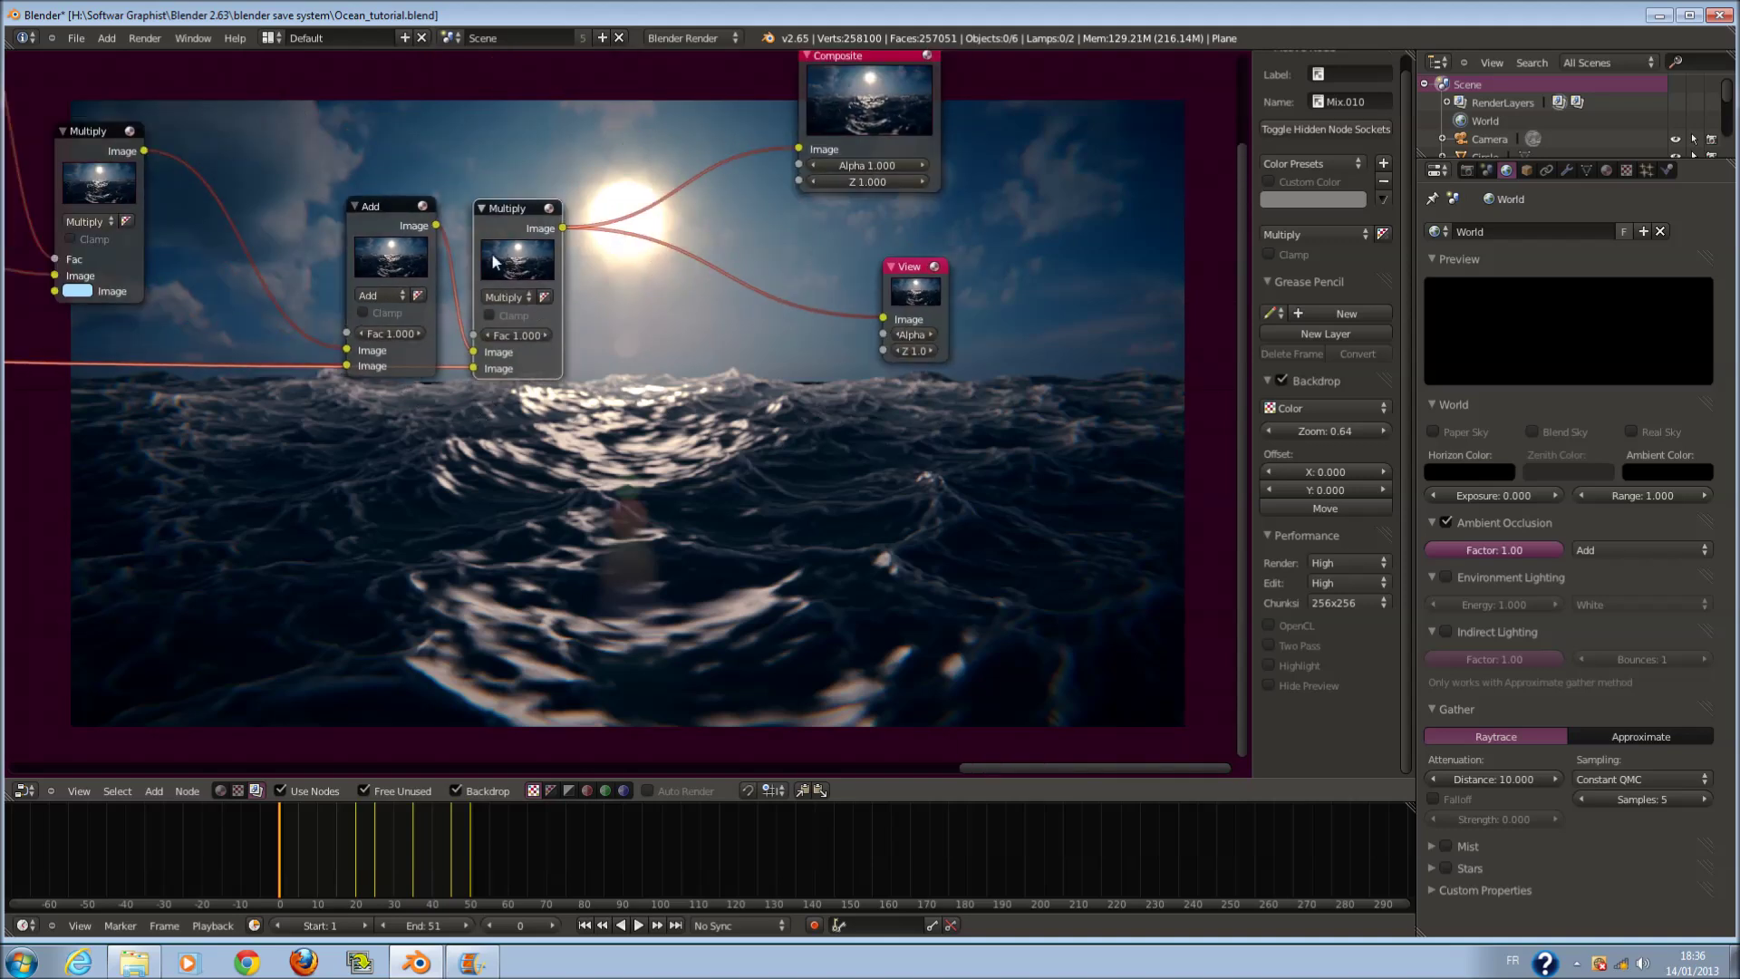
- Delete the Multiply node after the Add node and link the Add node's image output to the Composite and Viewer nodes
{"action": "key", "text": "x"}
{"action": "left_click_drag", "start_coordinate": [436, 224], "coordinate": [798, 151]}
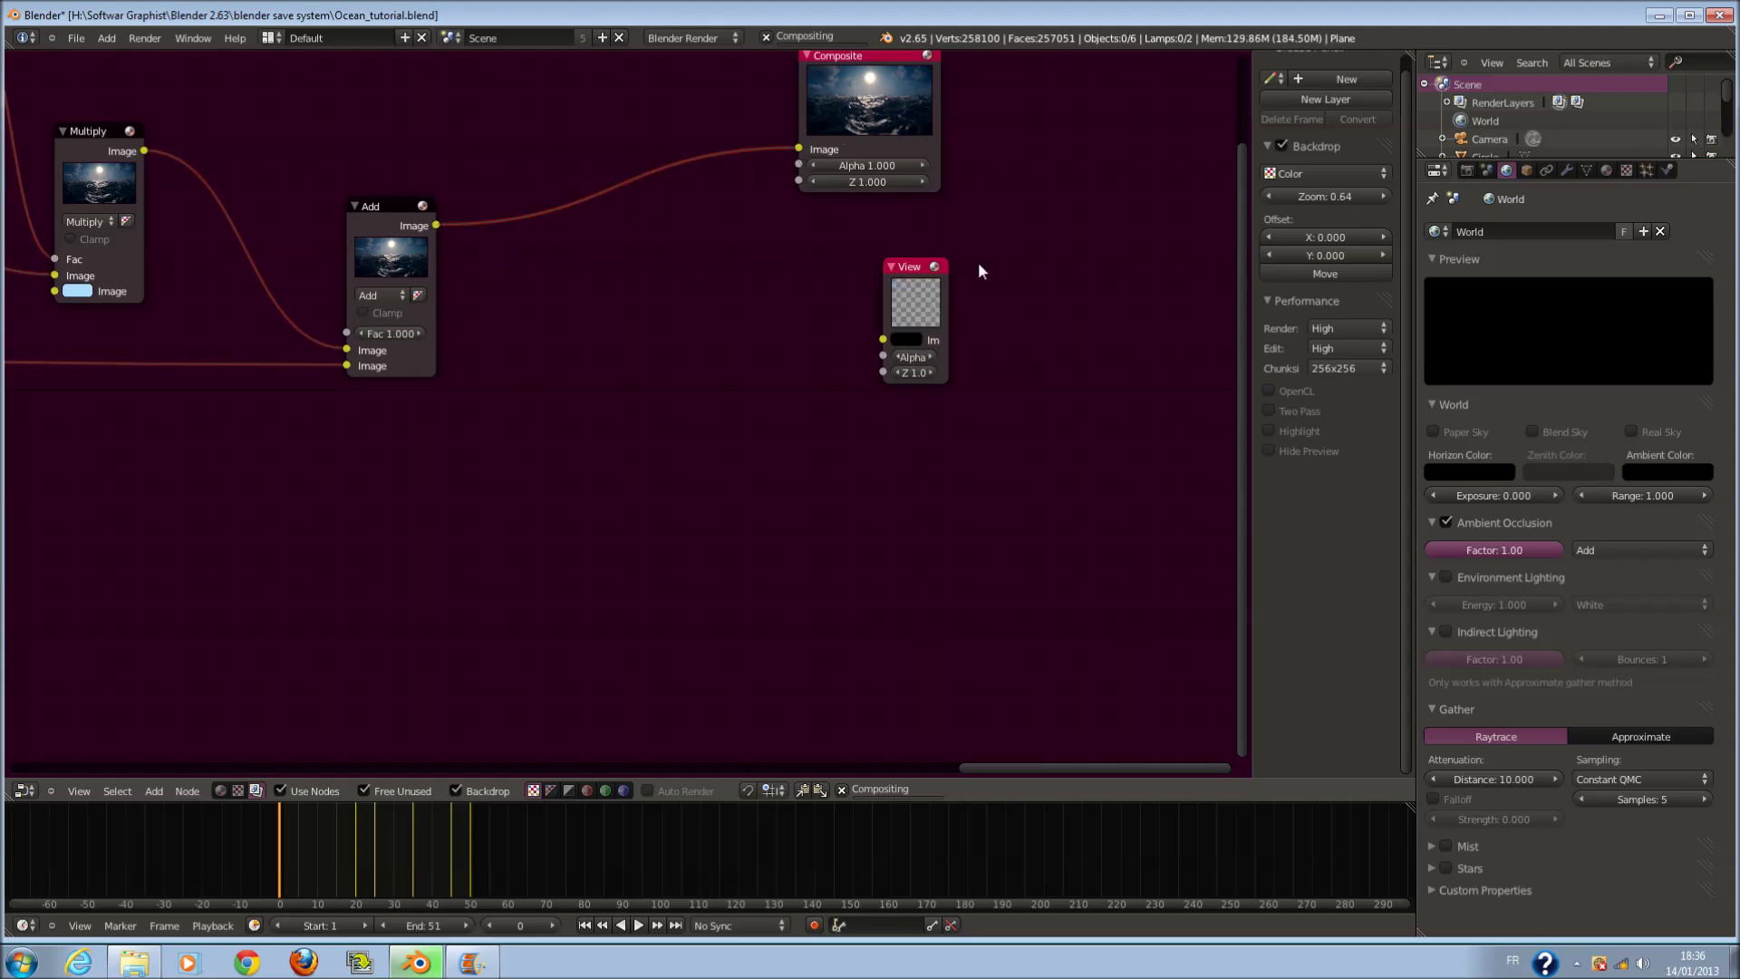
{"action": "left_click", "coordinate": [917, 295]}
{"action": "left_click_drag", "start_coordinate": [917, 295], "coordinate": [867, 295]}
{"action": "left_click_drag", "start_coordinate": [436, 225], "coordinate": [833, 338]}
- Examine the whole compositing node chain from the Render Layers nodes to the Composite and Viewer outputs
{"action": "scroll", "coordinate": [861, 346], "scroll_direction": "down", "scroll_amount": 4}
{"action": "scroll", "coordinate": [509, 404], "scroll_direction": "down", "scroll_amount": 5}
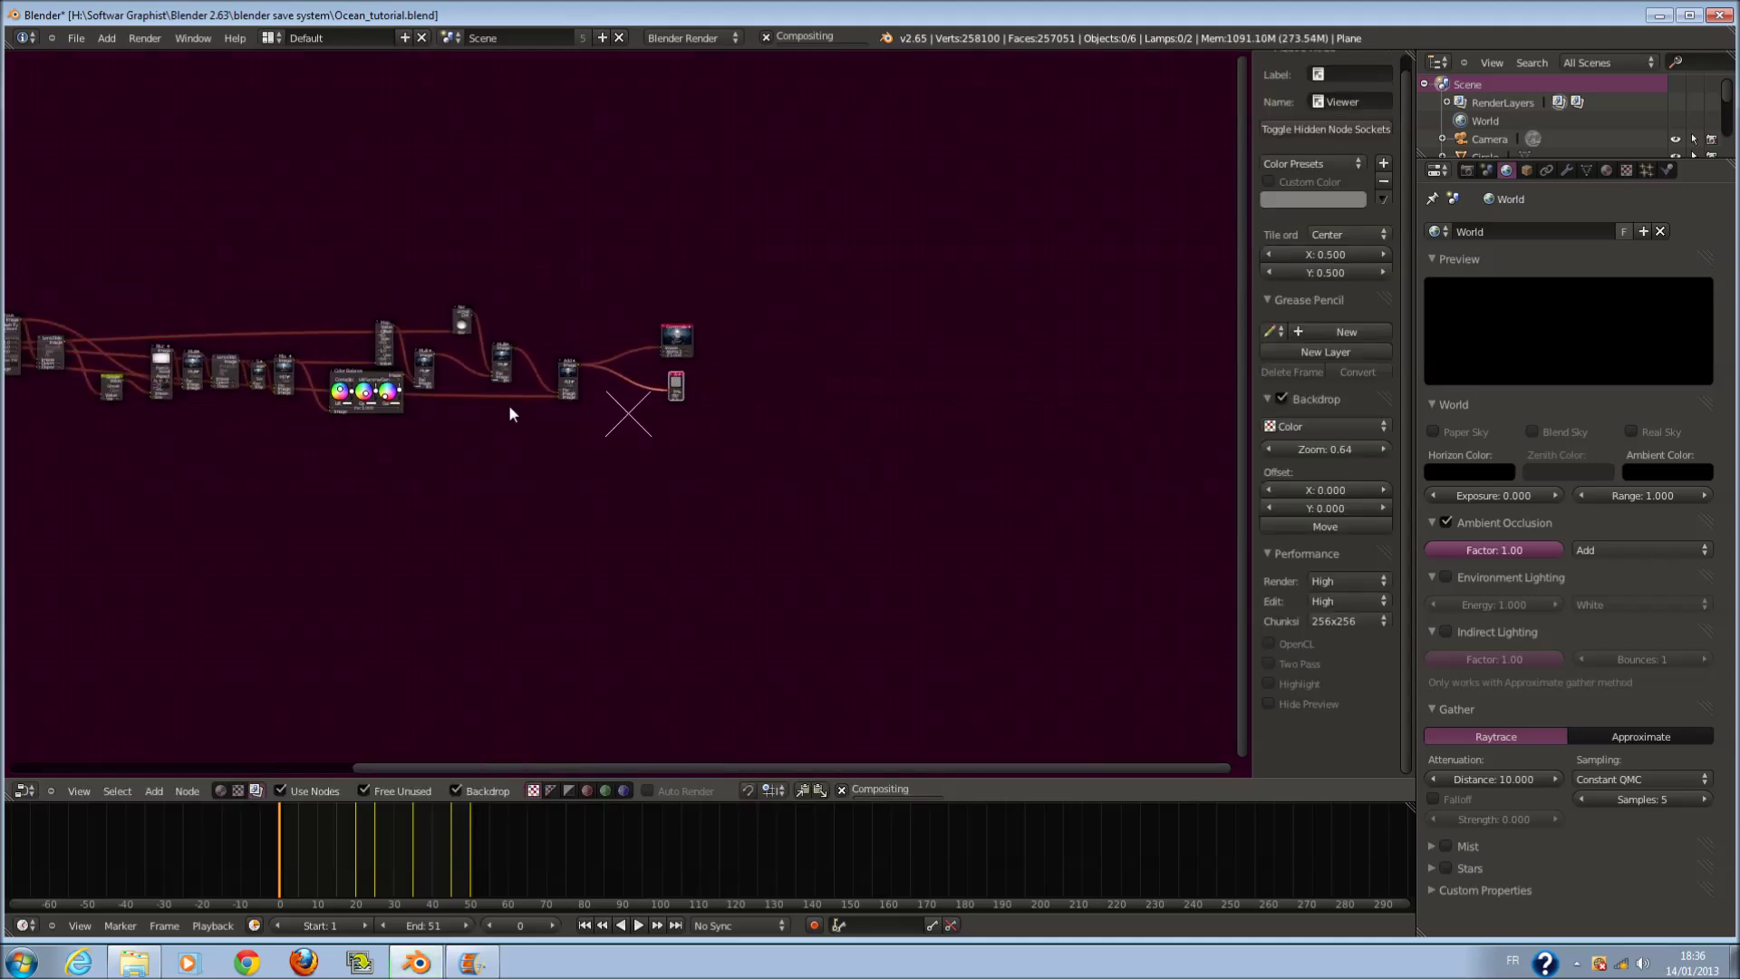
{"action": "scroll", "coordinate": [646, 384], "scroll_direction": "up", "scroll_amount": 2}
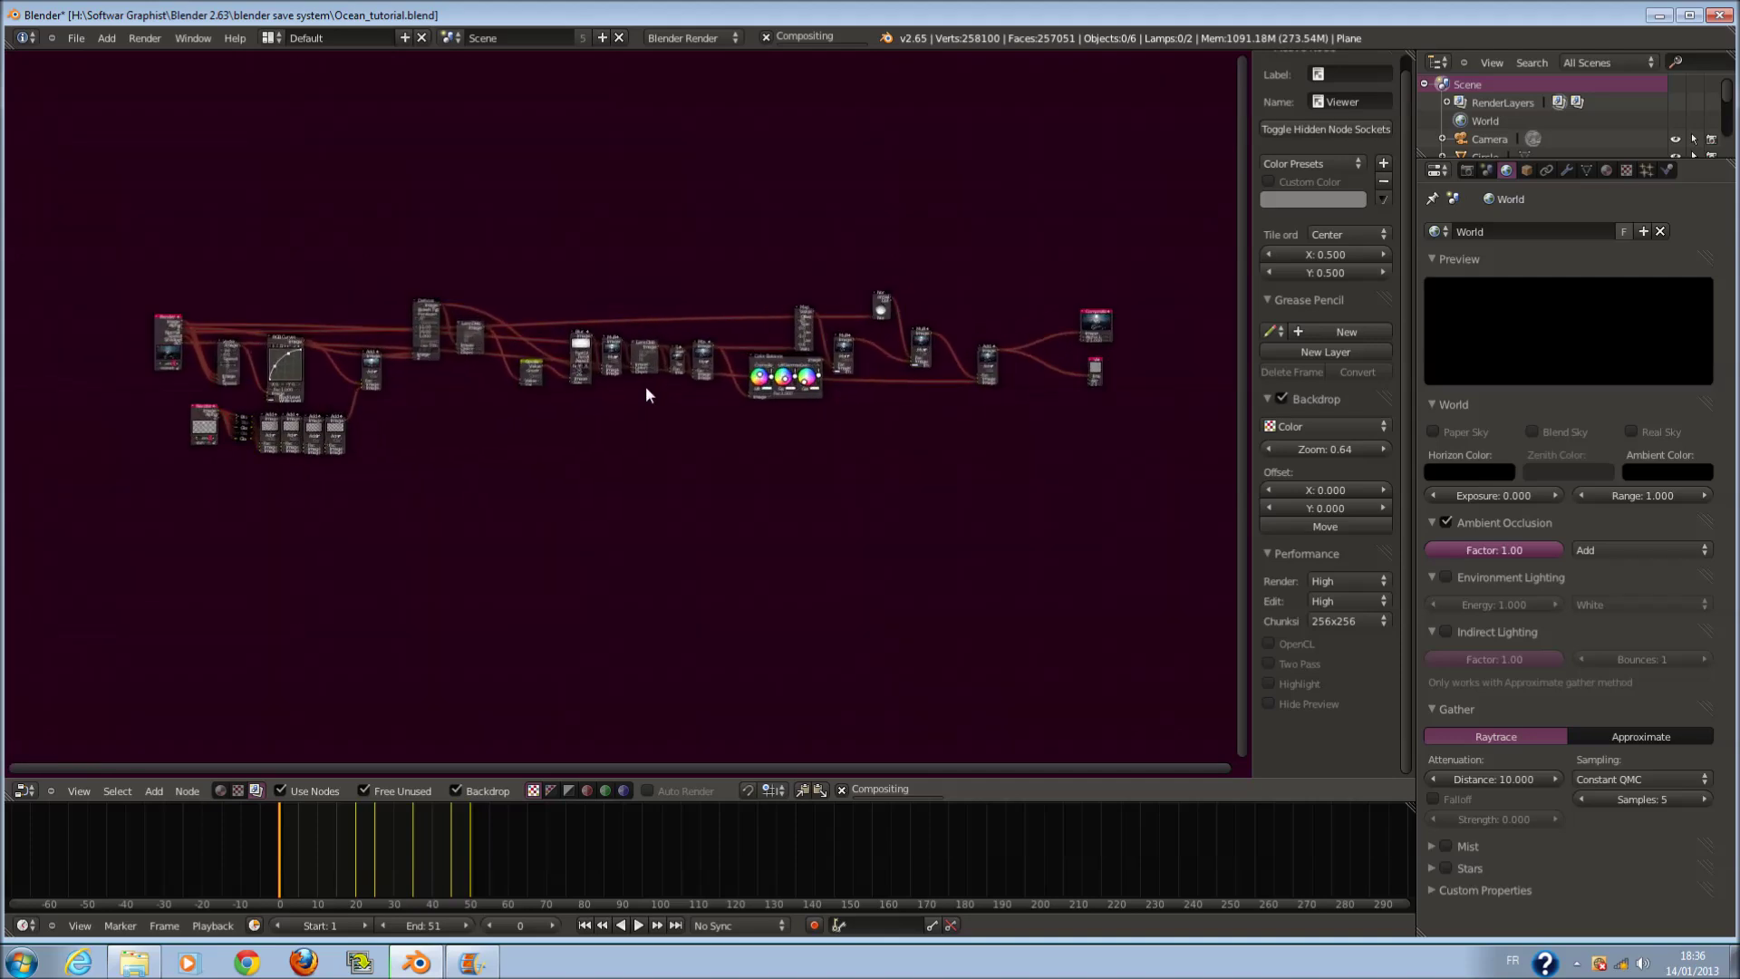
{"action": "middle_click_drag", "start_coordinate": [799, 415], "coordinate": [712, 453]}
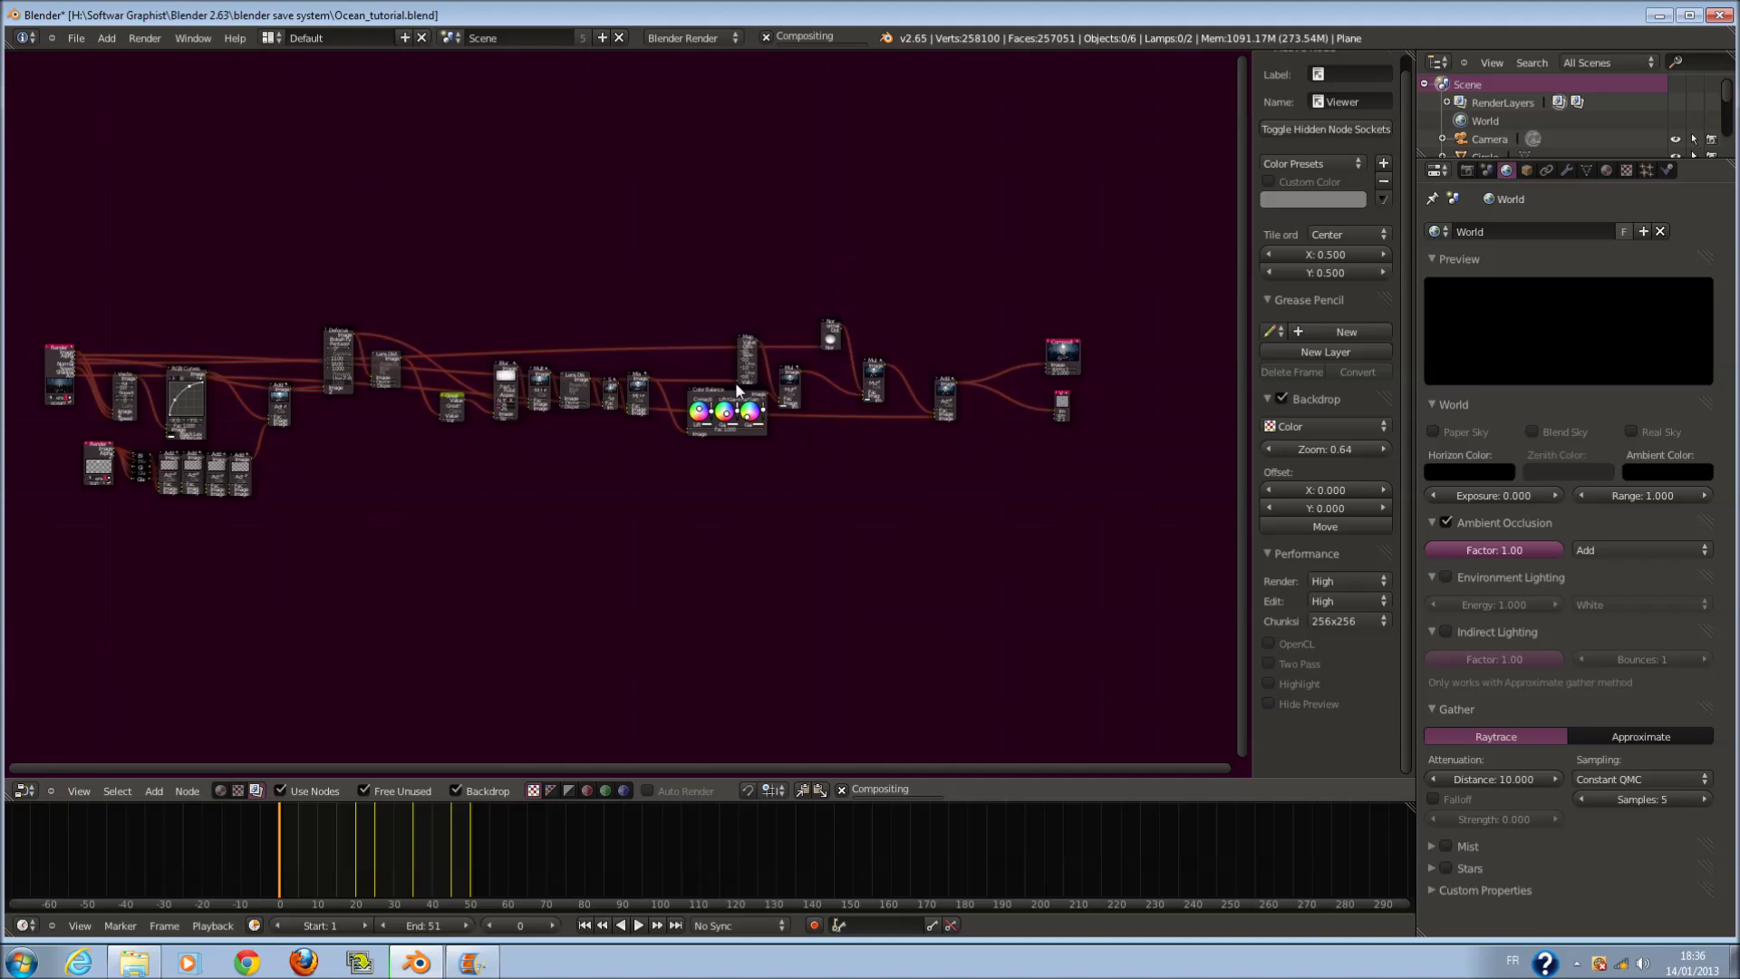
{"action": "scroll", "coordinate": [752, 399], "scroll_direction": "up", "scroll_amount": 1}
{"action": "middle_click_drag", "start_coordinate": [848, 510], "coordinate": [695, 510]}
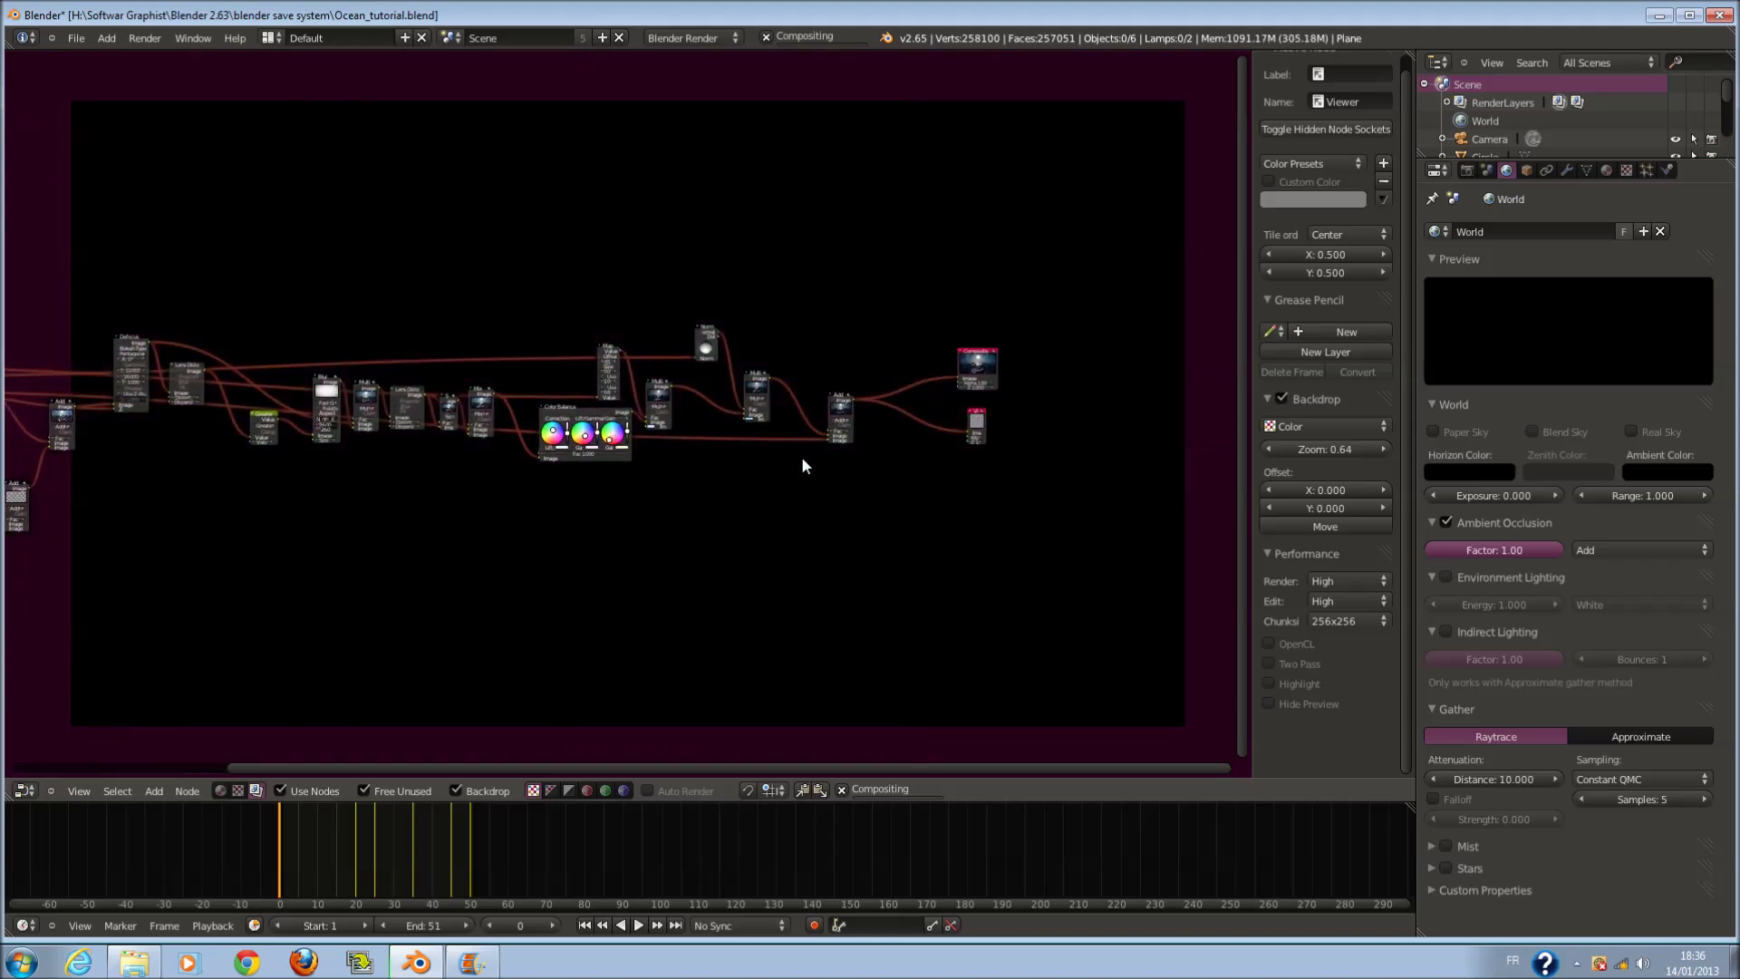
{"action": "scroll", "coordinate": [1025, 491], "scroll_direction": "up", "scroll_amount": 4}
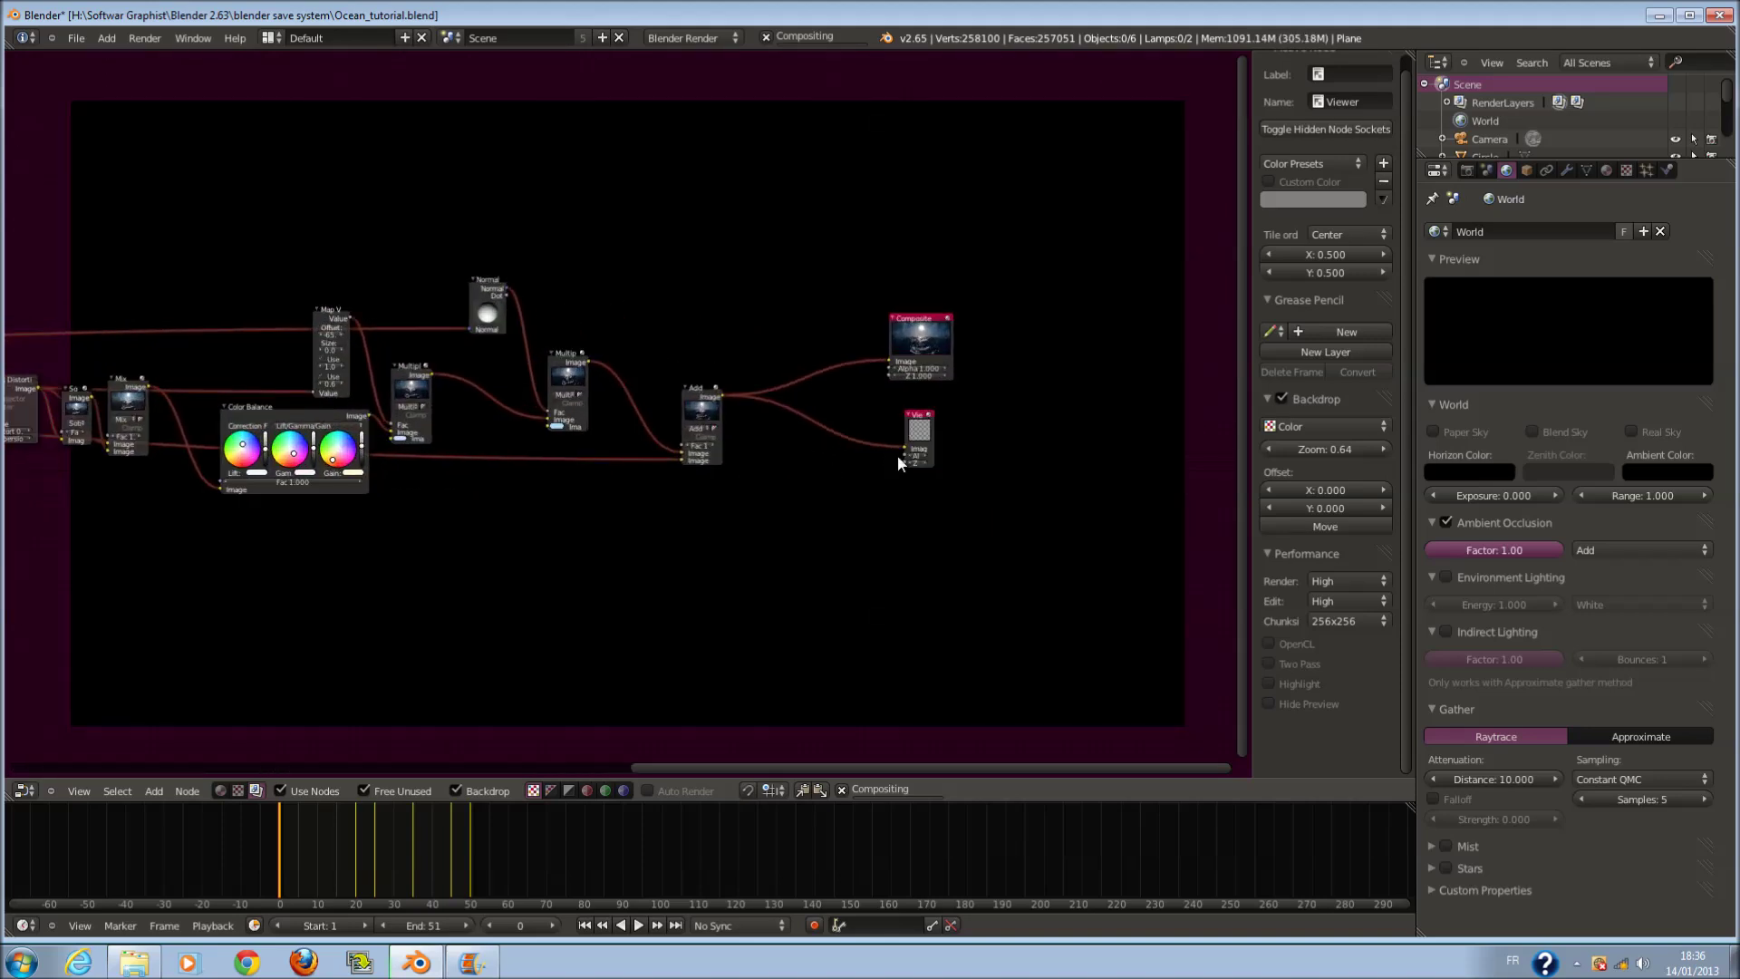
{"action": "middle_click_drag", "start_coordinate": [911, 426], "coordinate": [623, 442]}
{"action": "scroll", "coordinate": [605, 432], "scroll_direction": "up", "scroll_amount": 3}
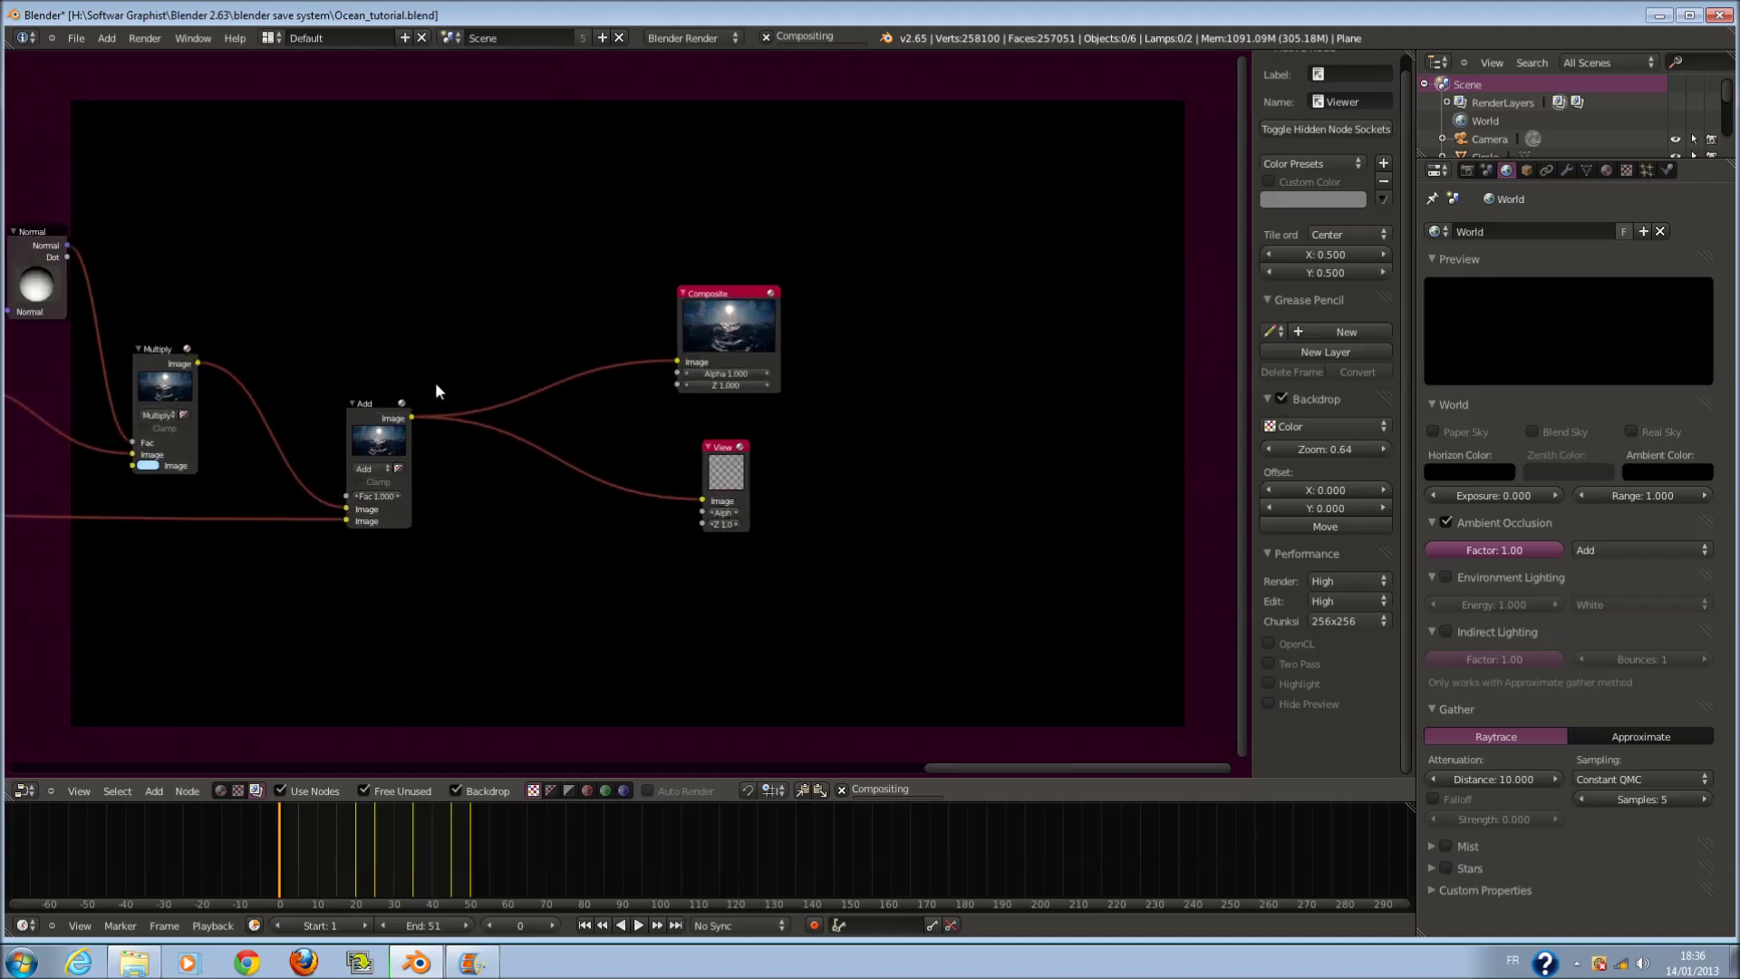
- Examine the compositing node chain, including the Color Balance node and the outputs, over the ocean backdrop
{"action": "left_click", "coordinate": [1658, 15]}
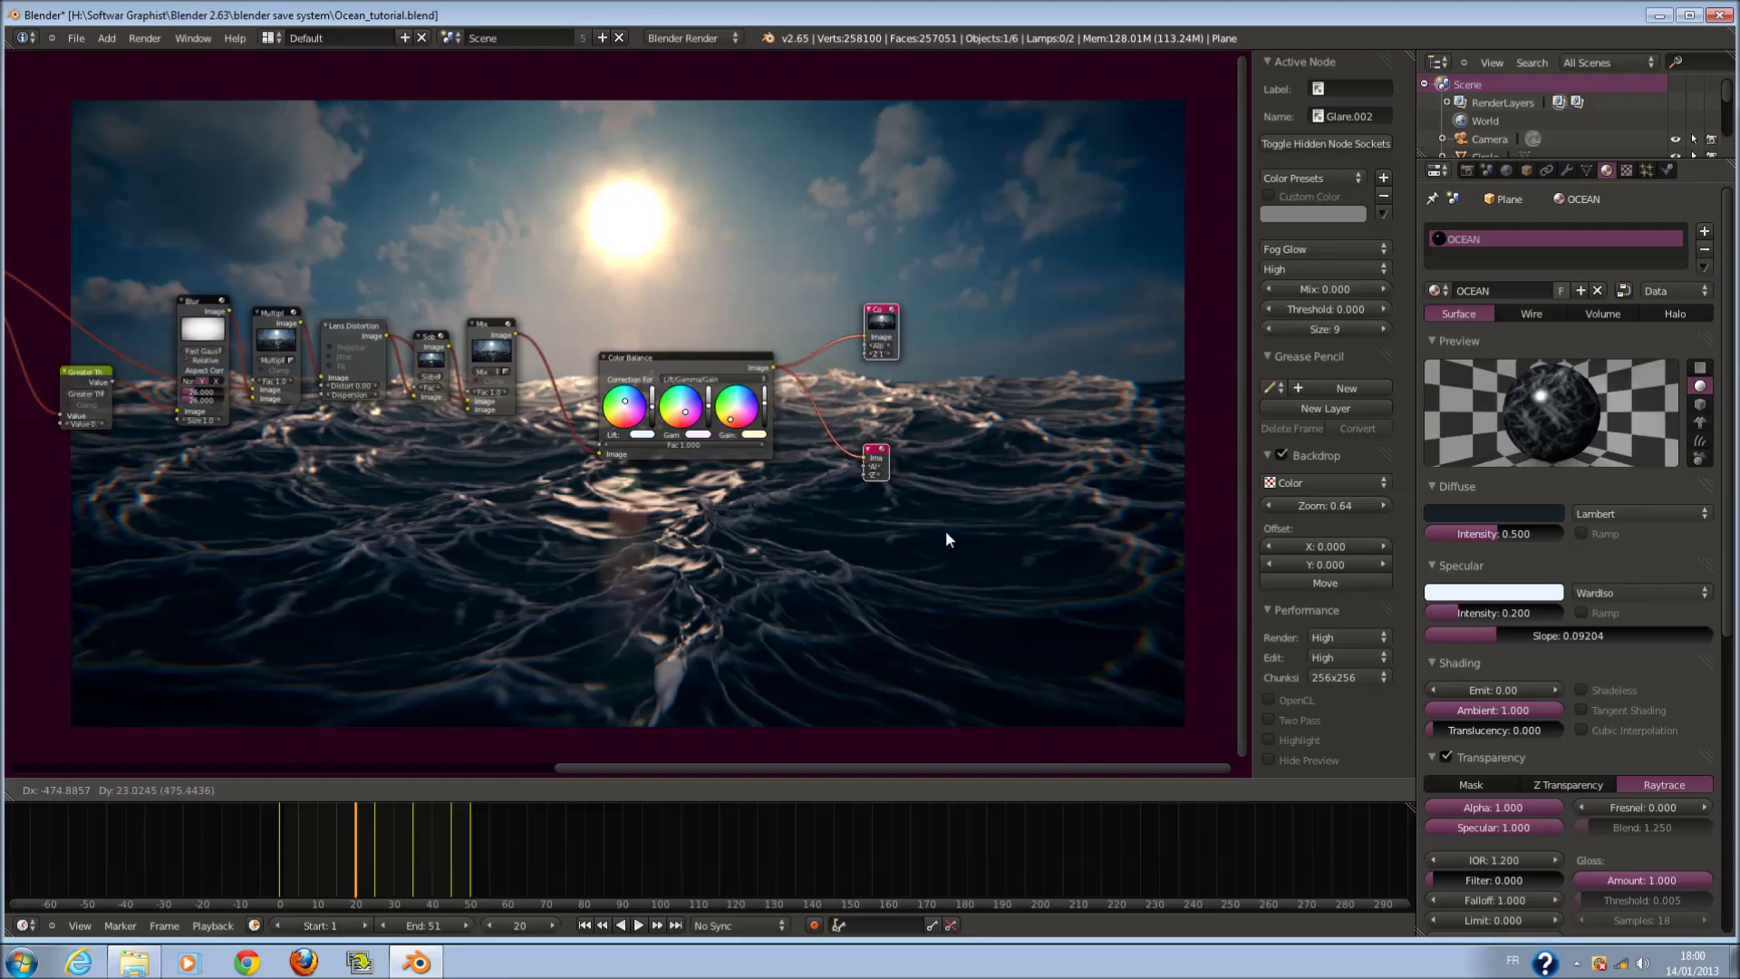
{"action": "scroll", "coordinate": [944, 530], "scroll_direction": "up", "scroll_amount": 2}
{"action": "scroll", "coordinate": [900, 535], "scroll_direction": "down", "scroll_amount": 3}
{"action": "scroll", "coordinate": [750, 512], "scroll_direction": "up", "scroll_amount": 3}
{"action": "scroll", "coordinate": [750, 513], "scroll_direction": "down", "scroll_amount": 2}
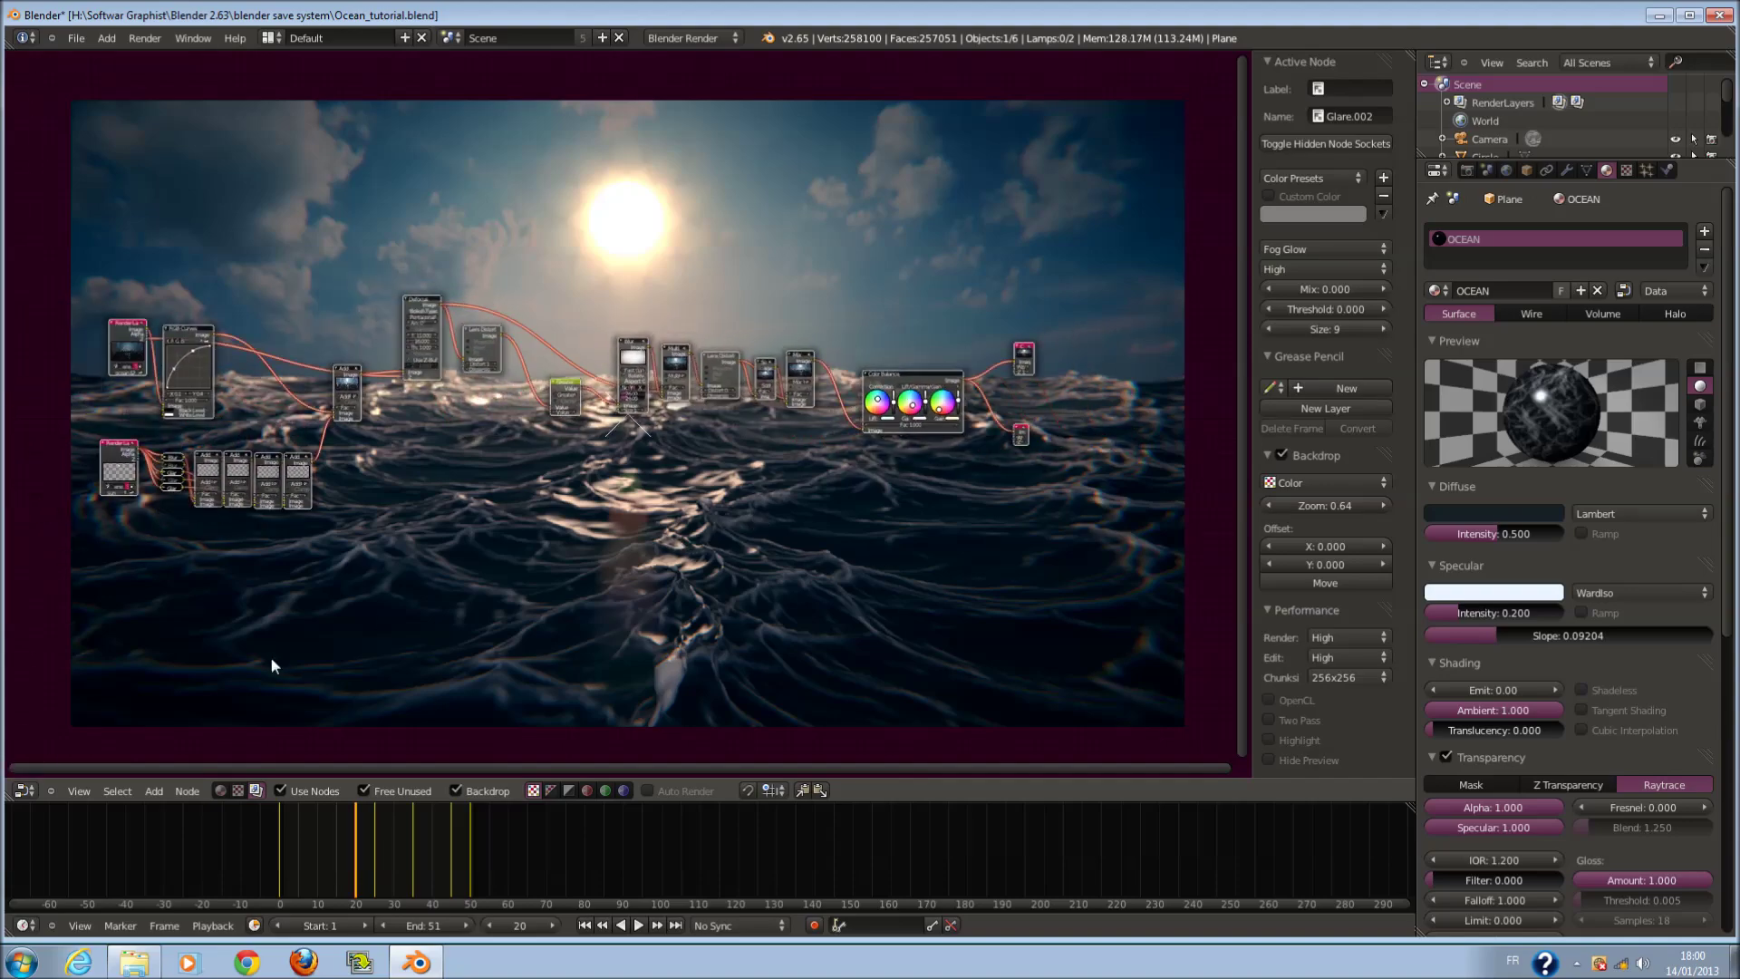
- Change the node editor area to a 3D View and deselect all objects
{"action": "left_click", "coordinate": [35, 790]}
{"action": "left_click", "coordinate": [36, 774]}
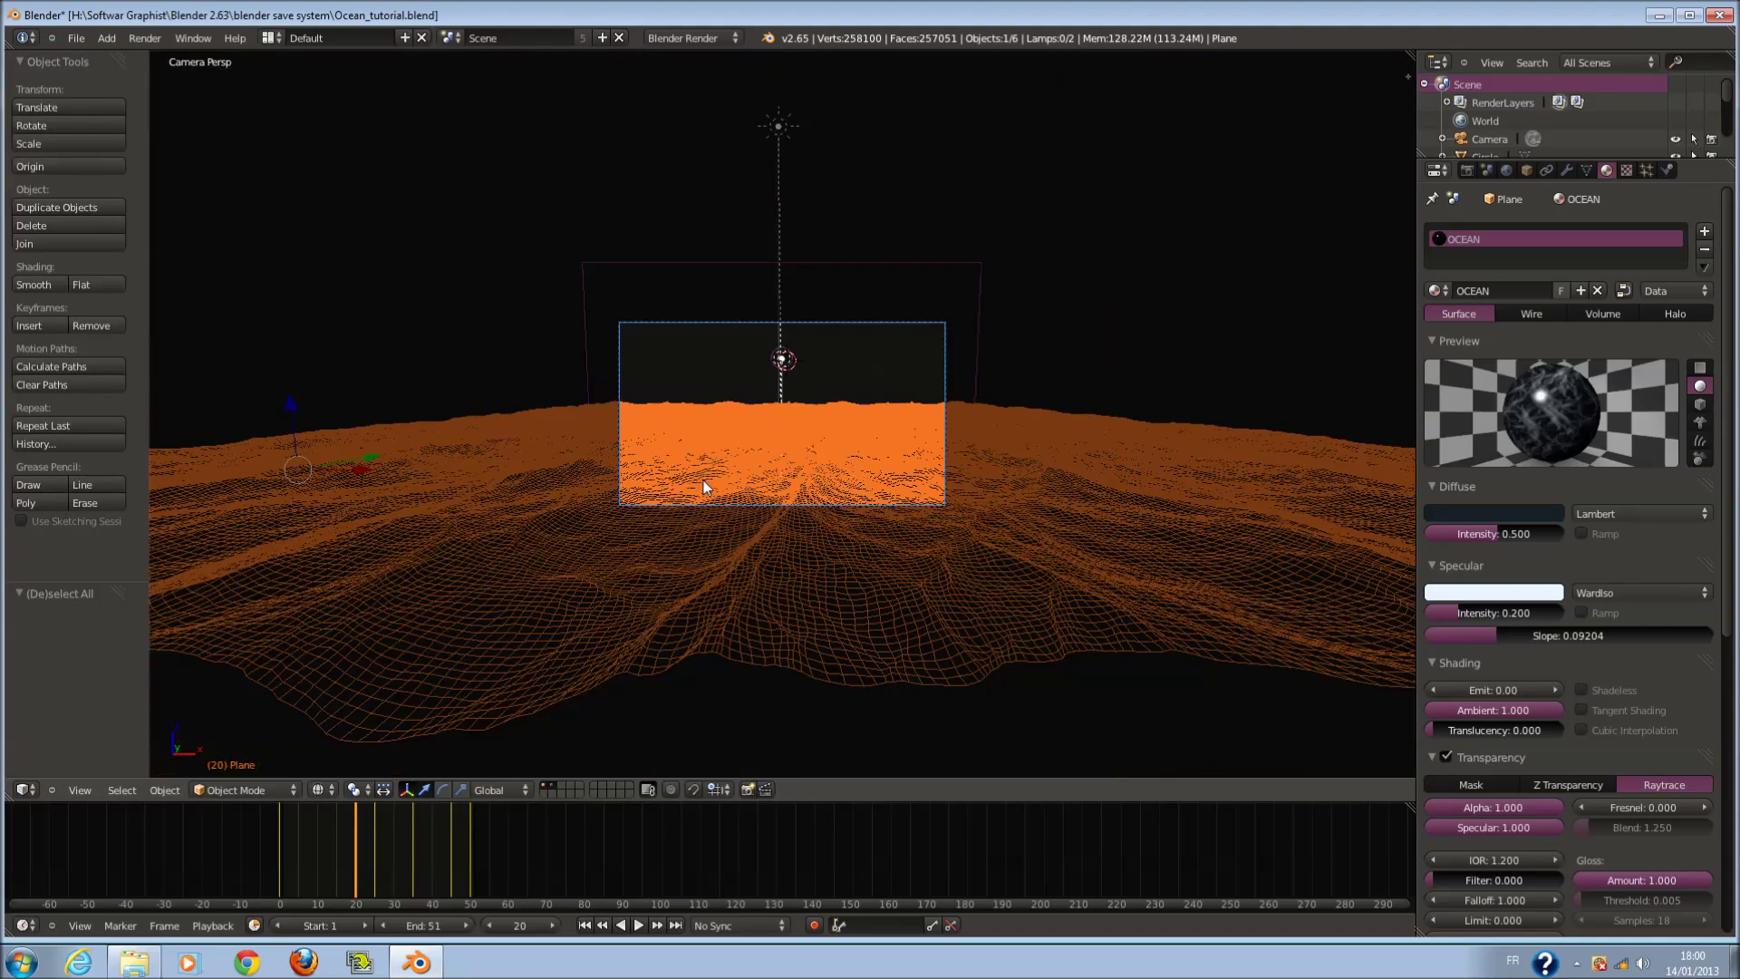
{"action": "key", "text": "a"}
- Set the PNG render output's compression to 100% and collapse the Layers and Dimensions render settings
{"action": "left_click", "coordinate": [1486, 171]}
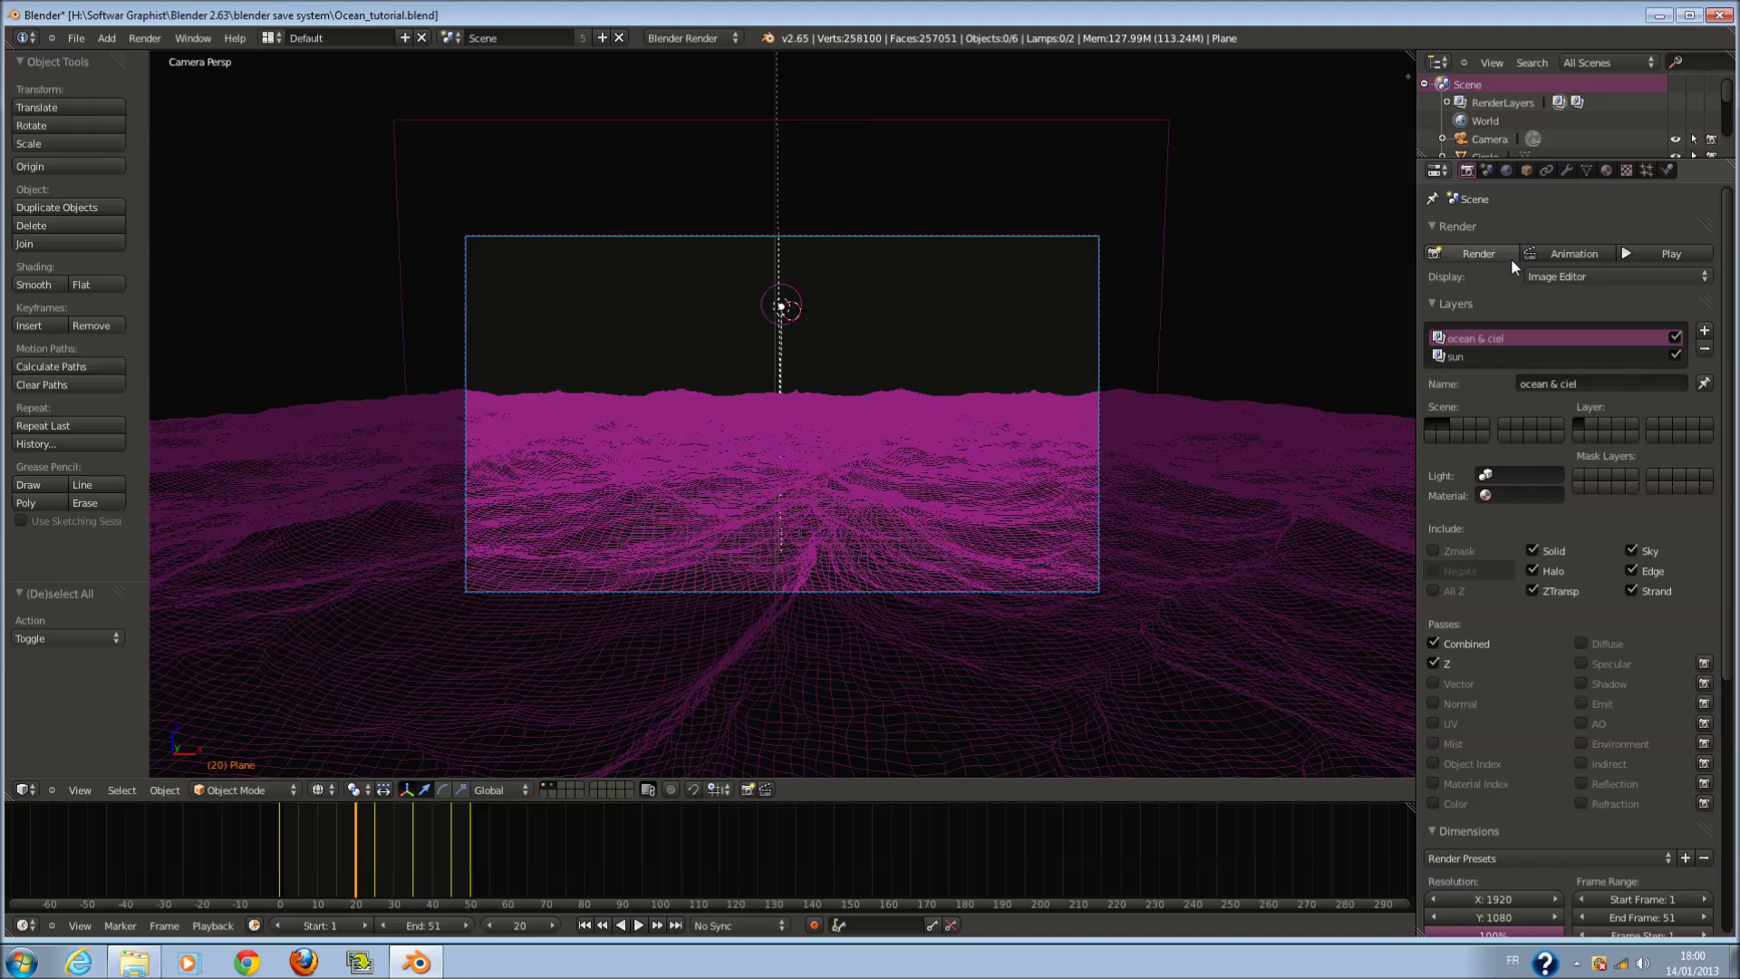
{"action": "left_click", "coordinate": [1470, 303]}
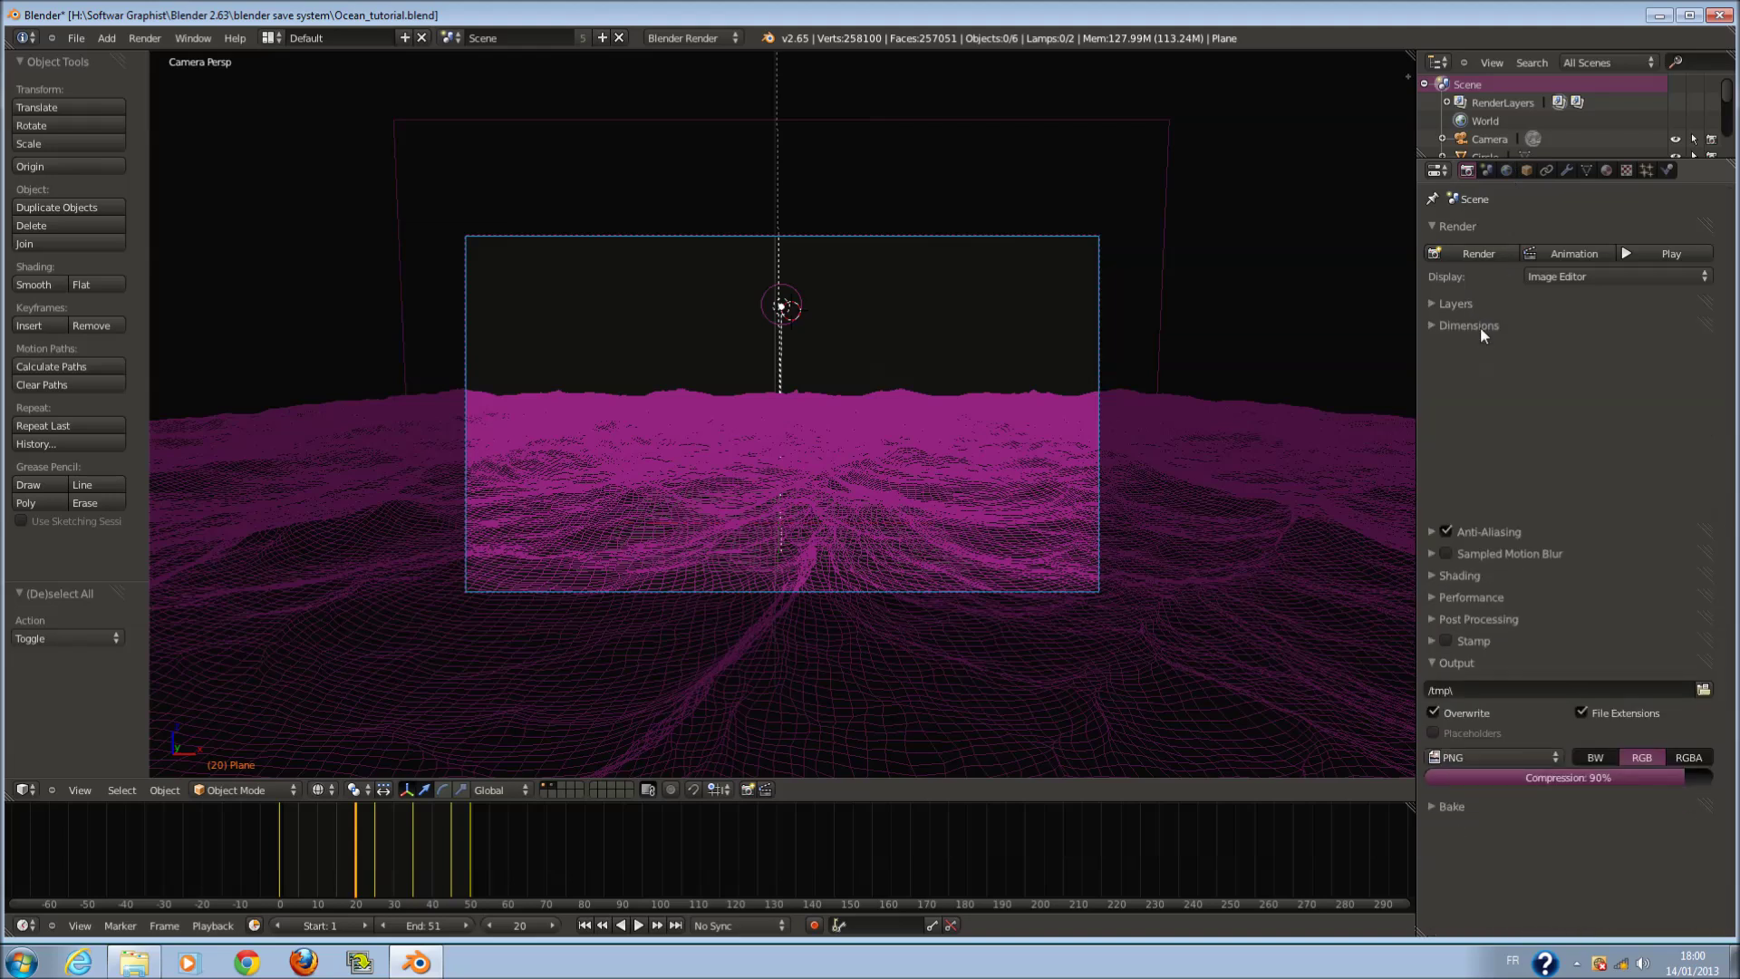
{"action": "left_click", "coordinate": [1481, 326]}
{"action": "left_click", "coordinate": [1481, 569]}
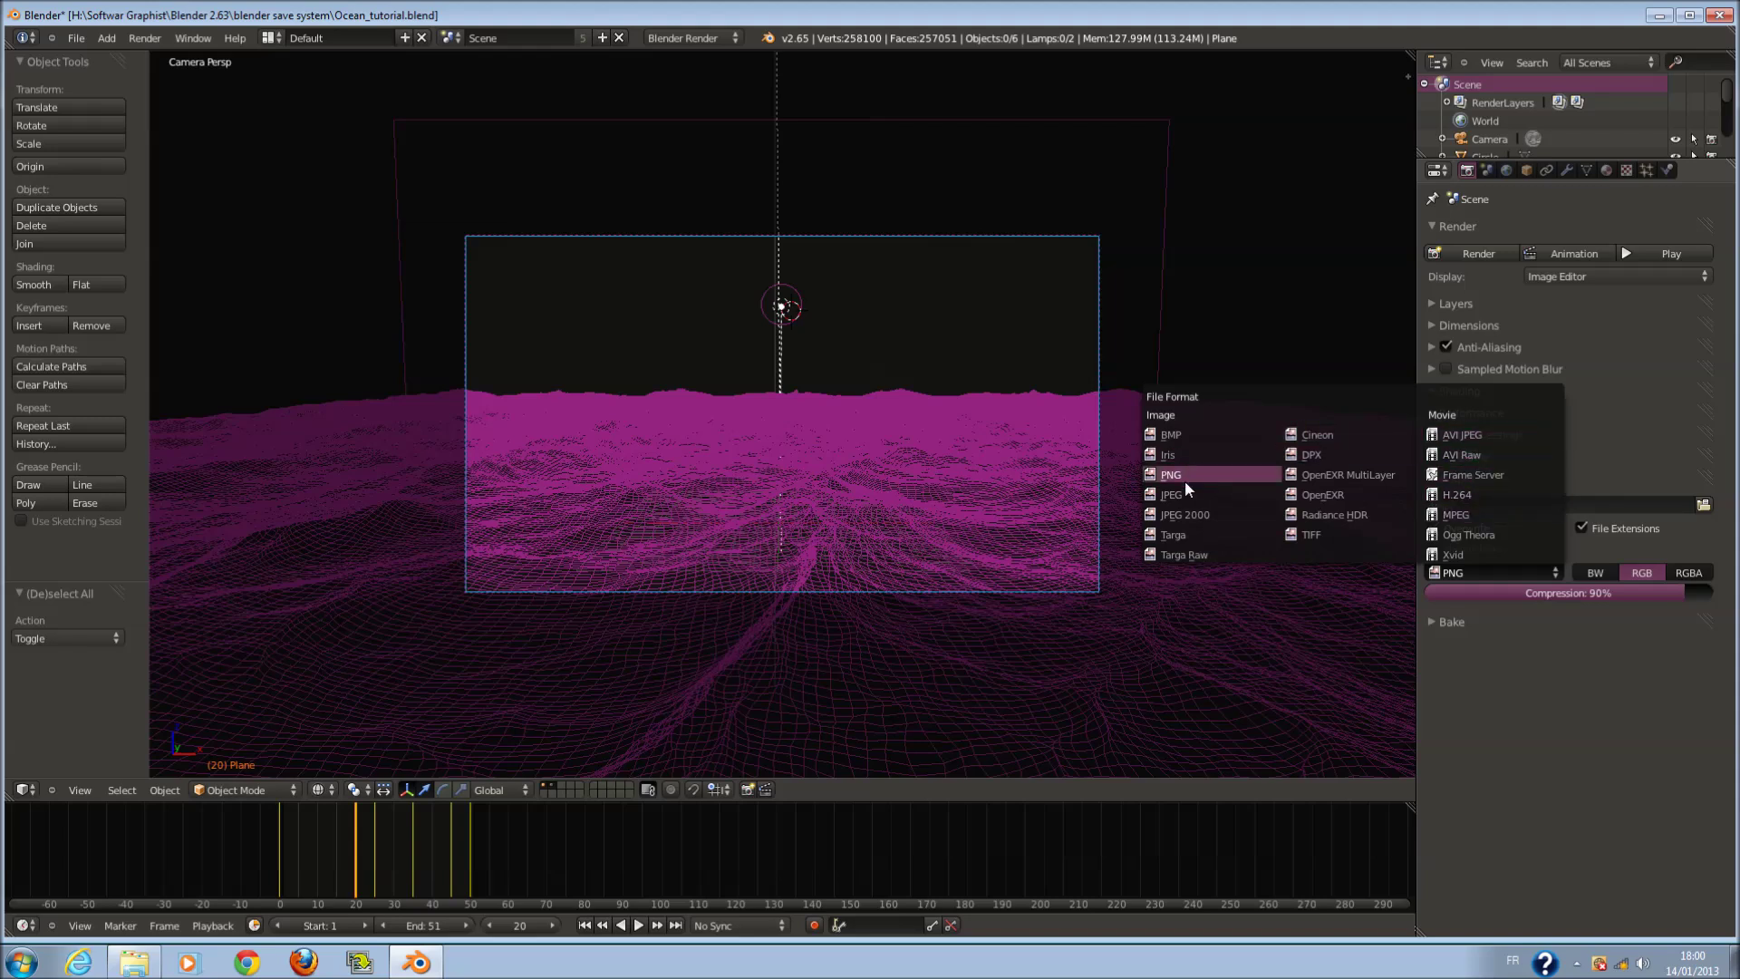
{"action": "left_click_drag", "start_coordinate": [1682, 594], "coordinate": [1712, 595]}
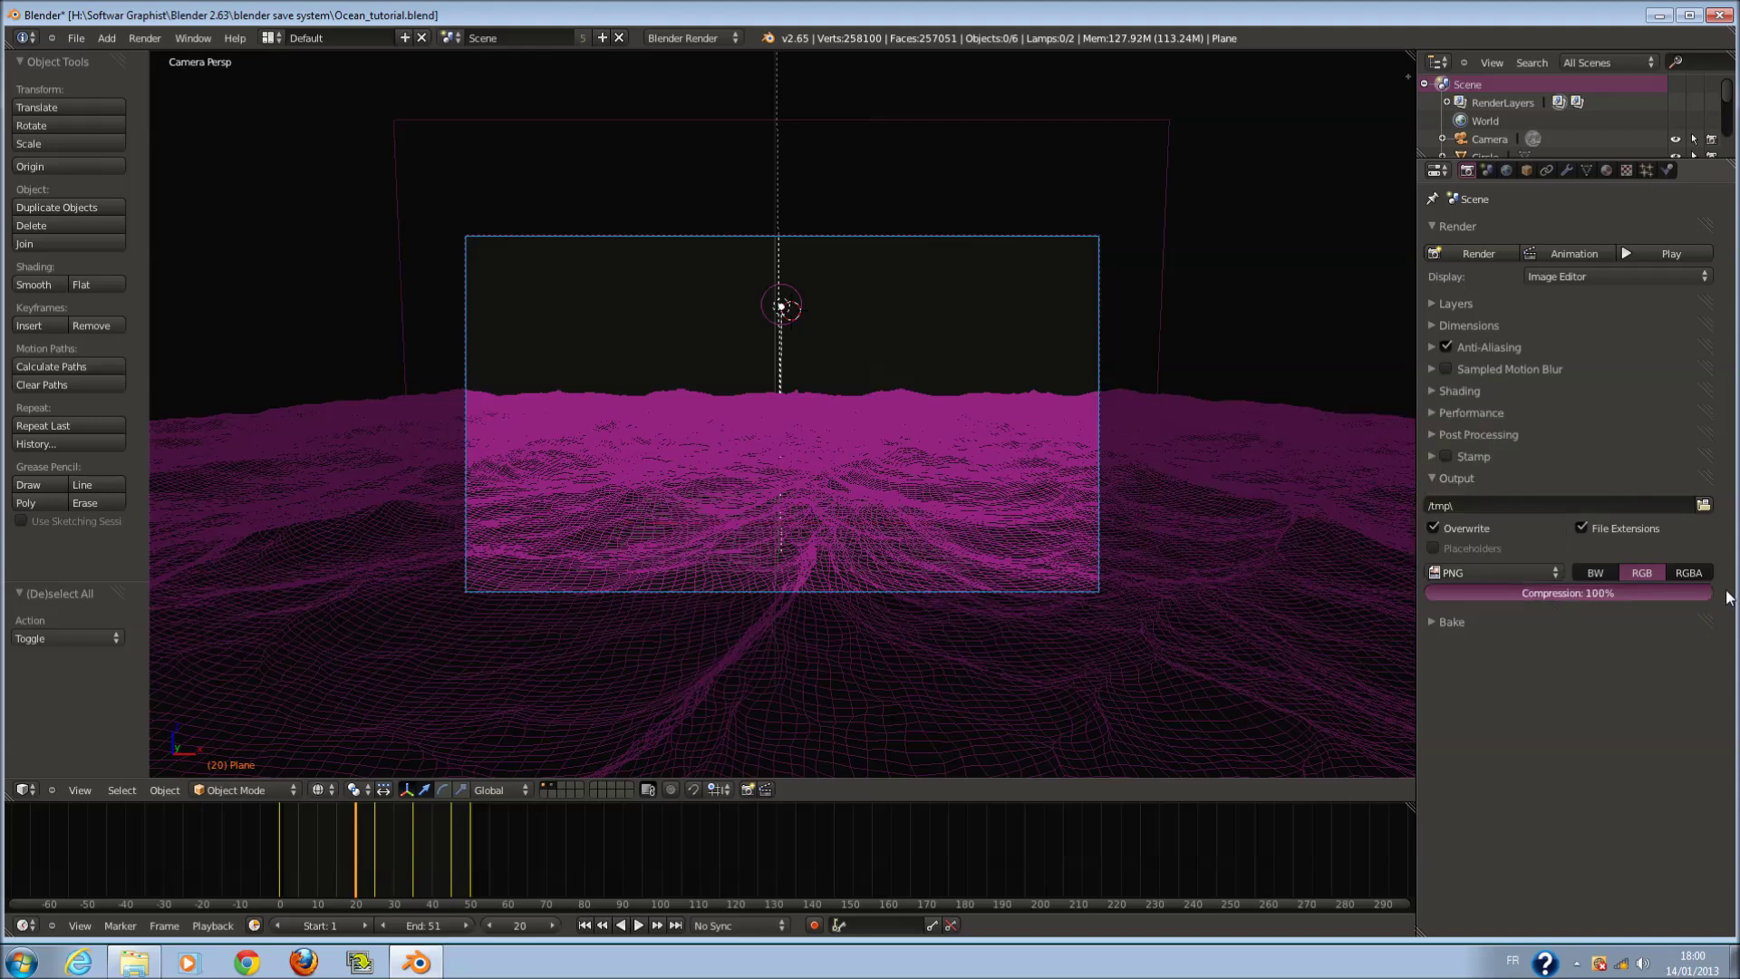
{"action": "left_click", "coordinate": [1459, 478]}
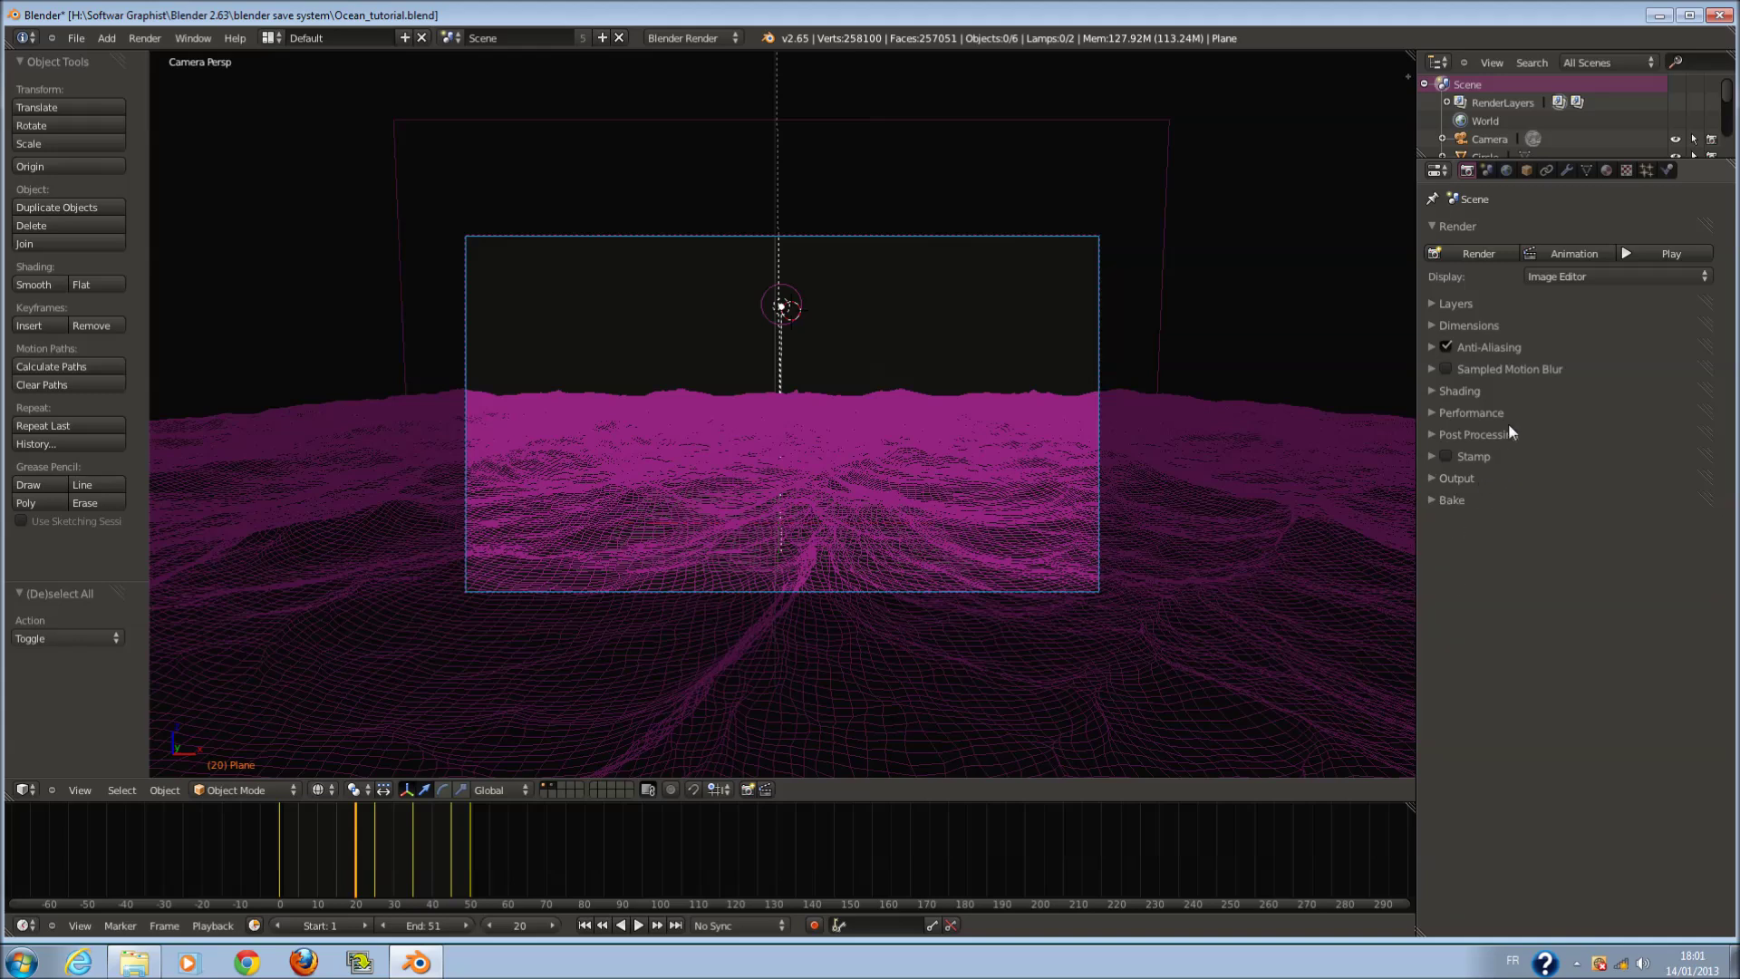
{"action": "left_click", "coordinate": [1495, 480]}
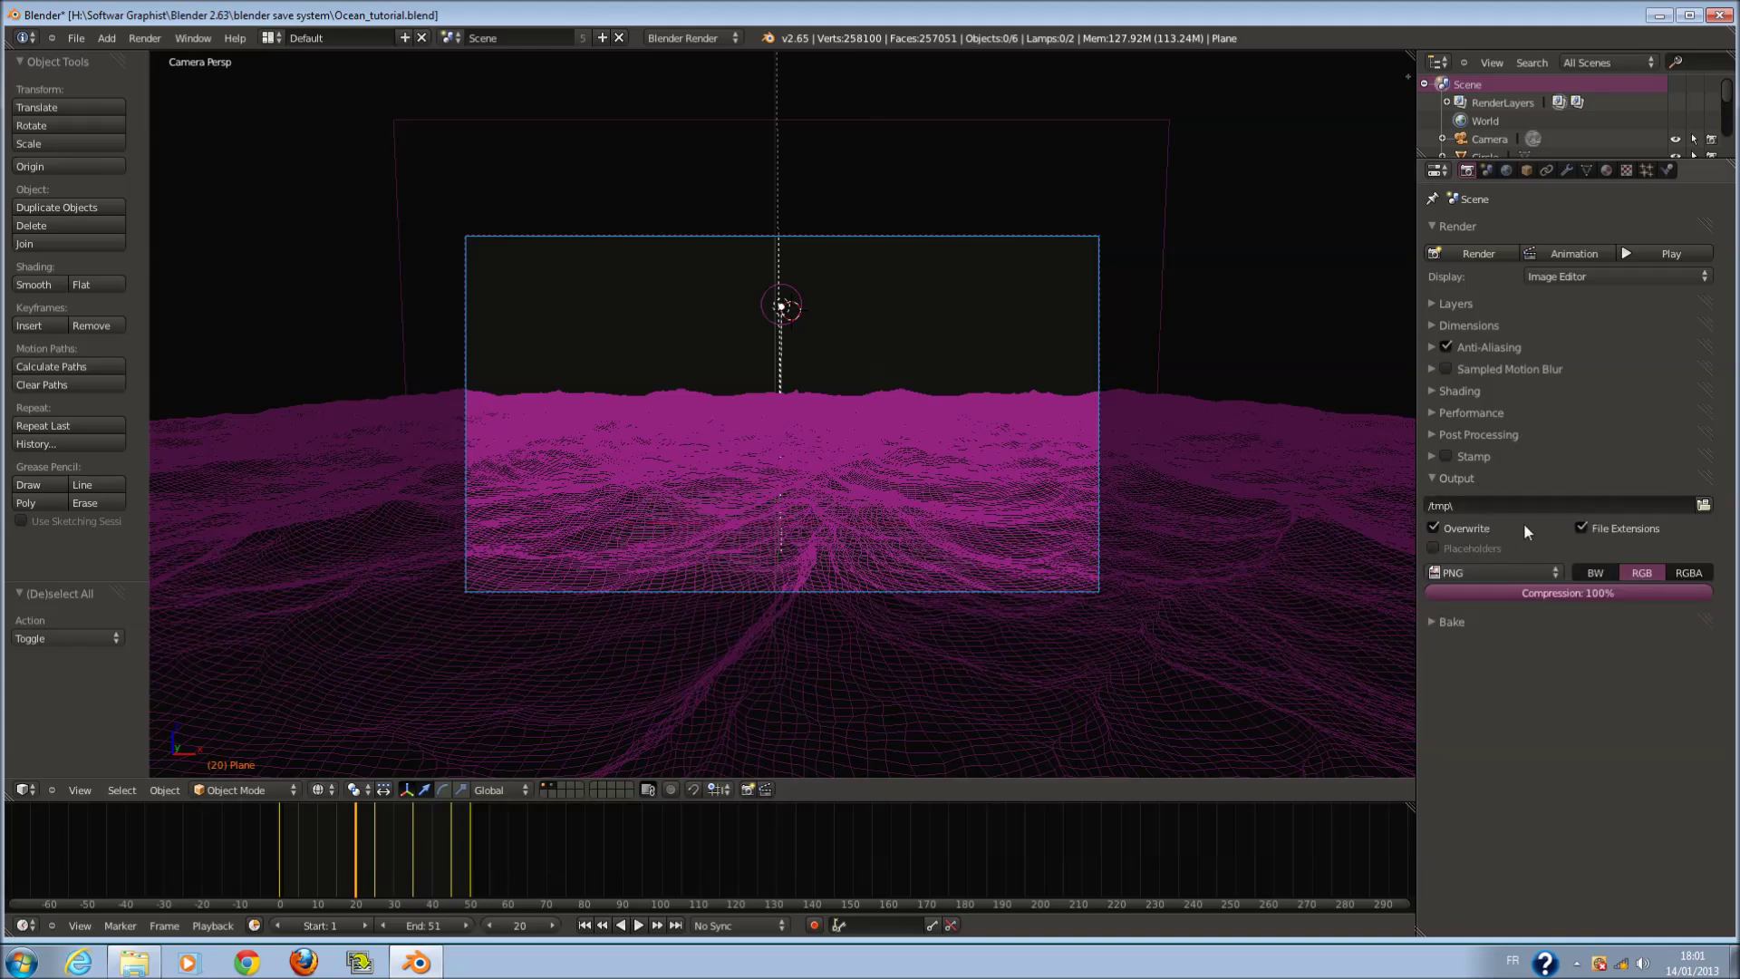
- Look in the Video Editing screen layout at the strip types the sequencer can add, such as Image
{"action": "left_click", "coordinate": [272, 38]}
{"action": "left_click", "coordinate": [372, 207]}
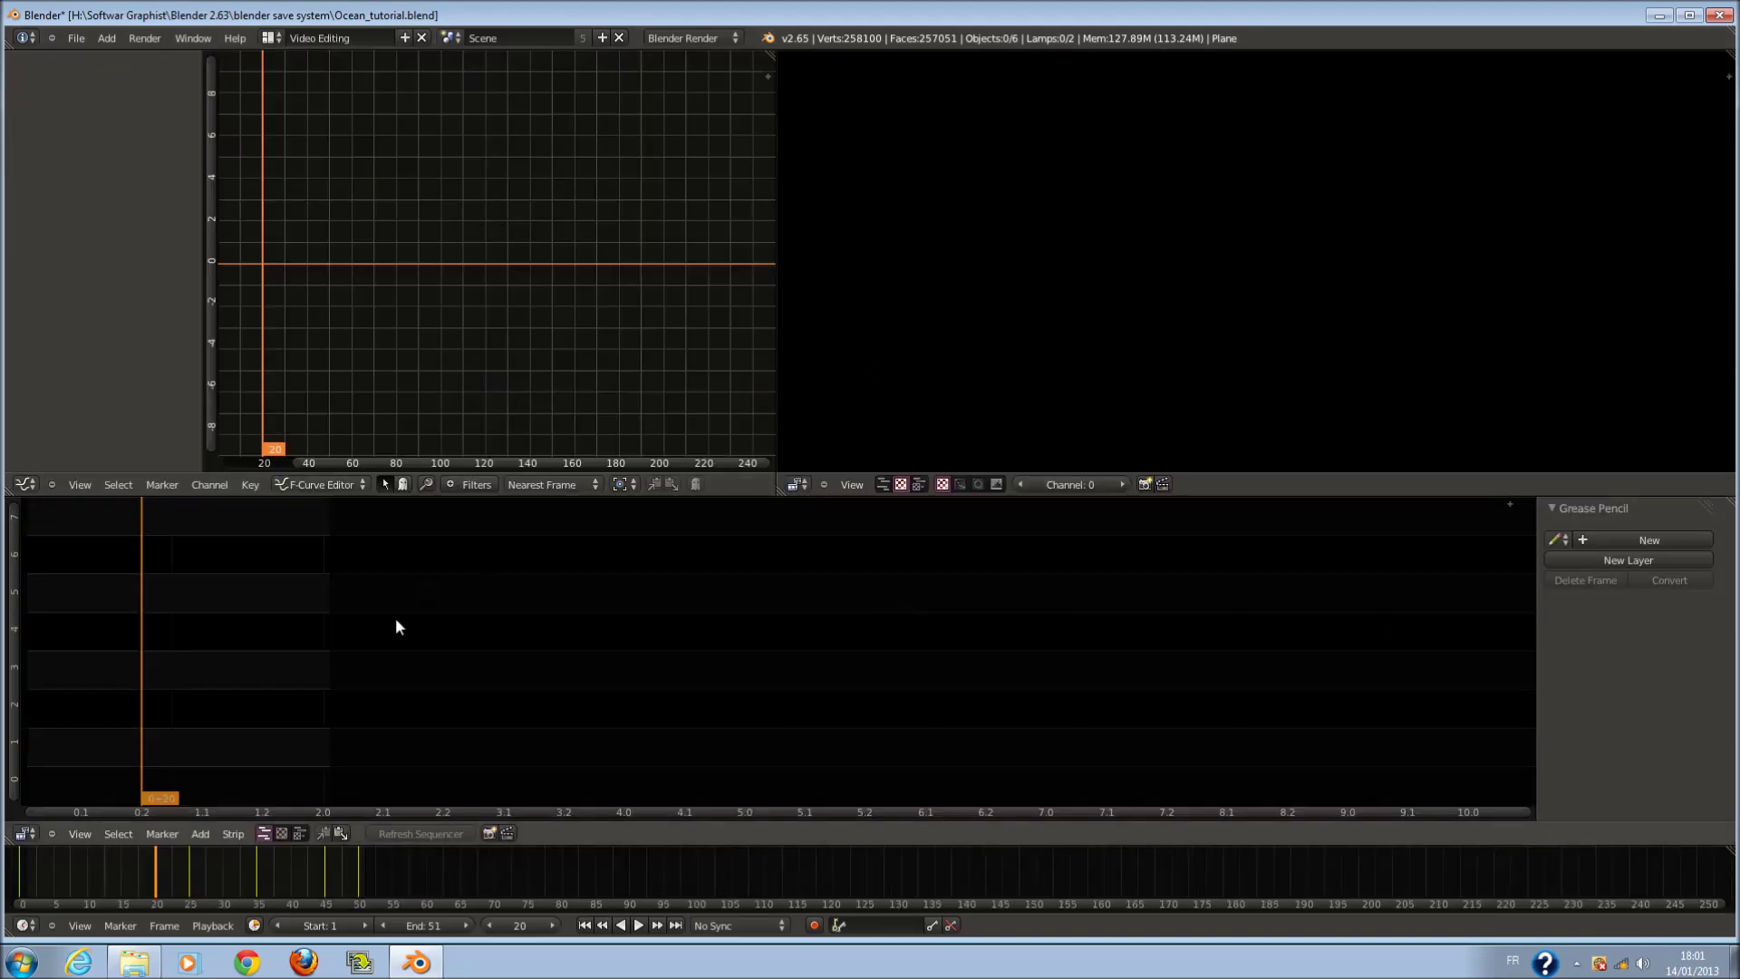
{"action": "left_click", "coordinate": [231, 834]}
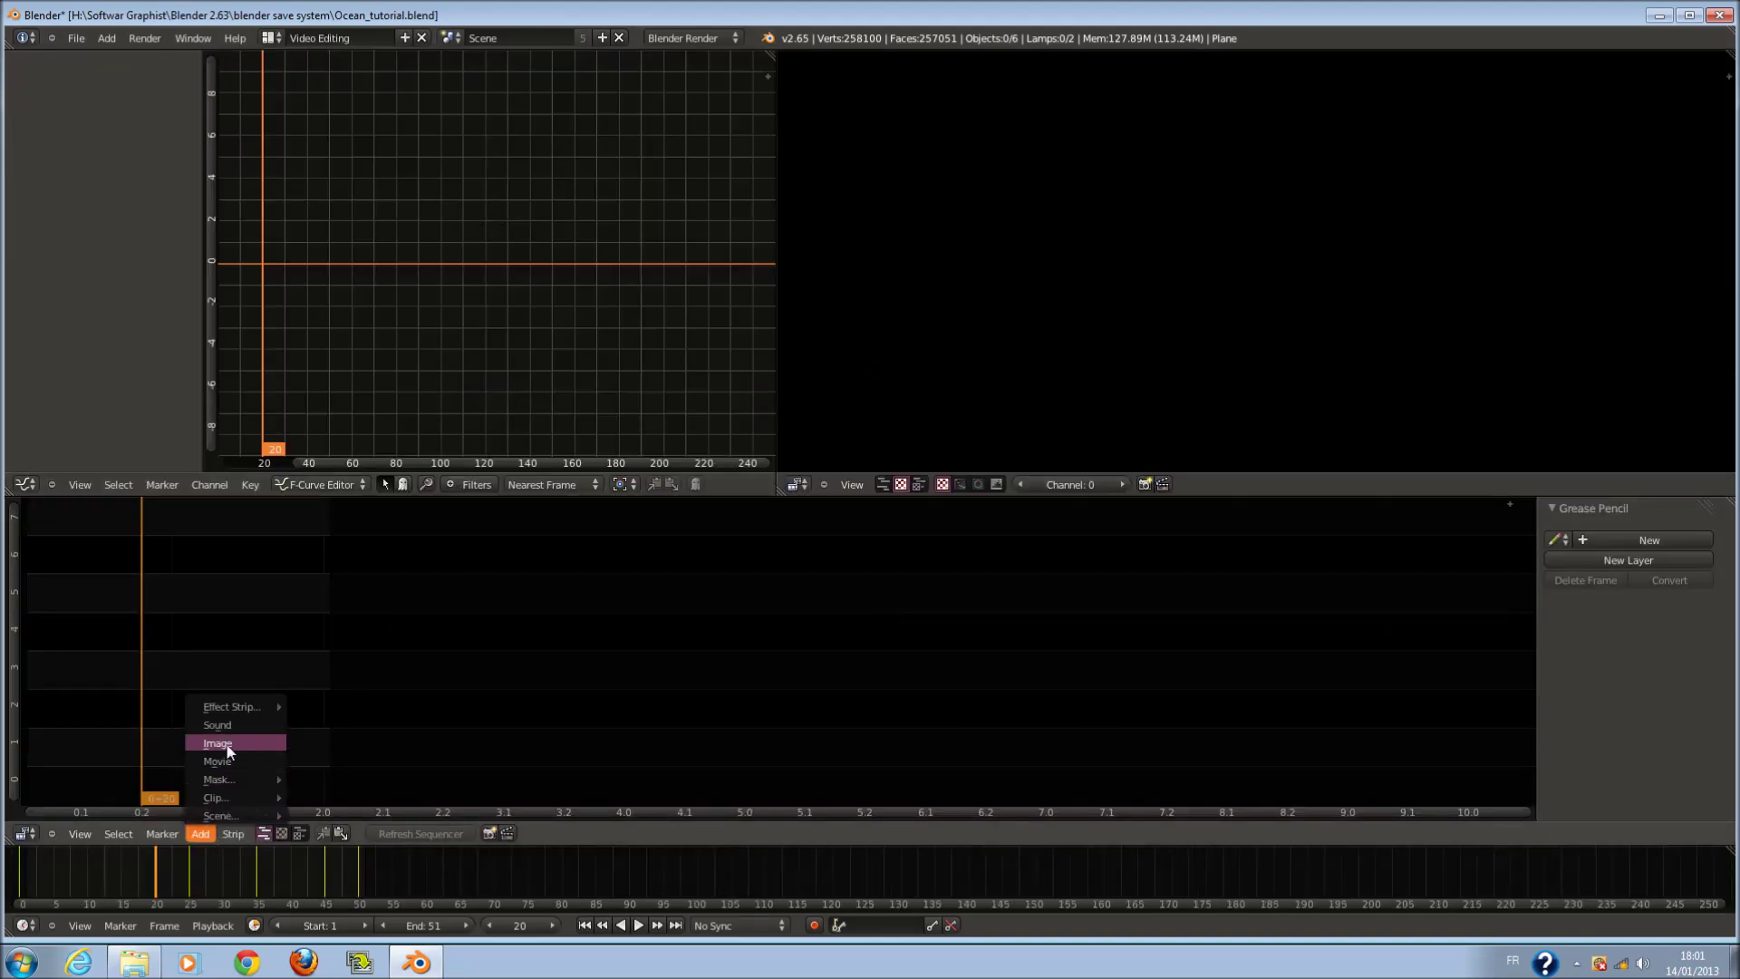
{"action": "scroll", "coordinate": [155, 713], "scroll_direction": "left", "scroll_amount": 3, "text": "ctrl"}
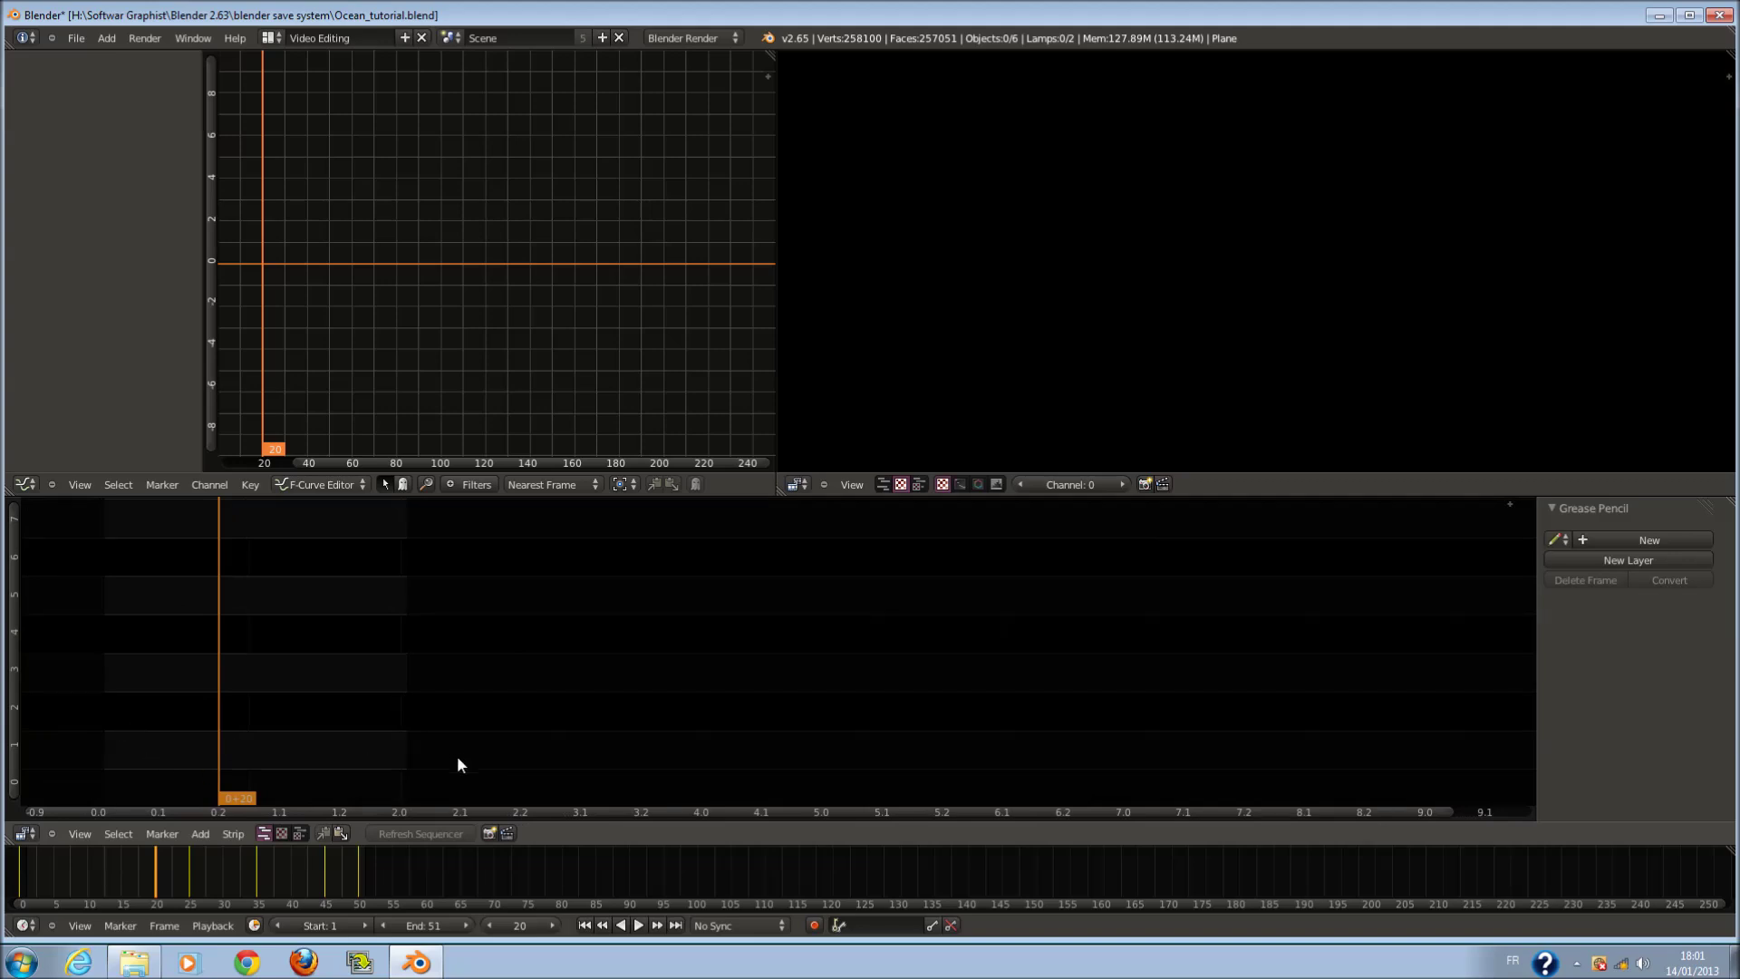
- Change the sequencer area to a 3D View and return to the Default screen layout
{"action": "left_click", "coordinate": [25, 834]}
{"action": "left_click", "coordinate": [40, 817]}
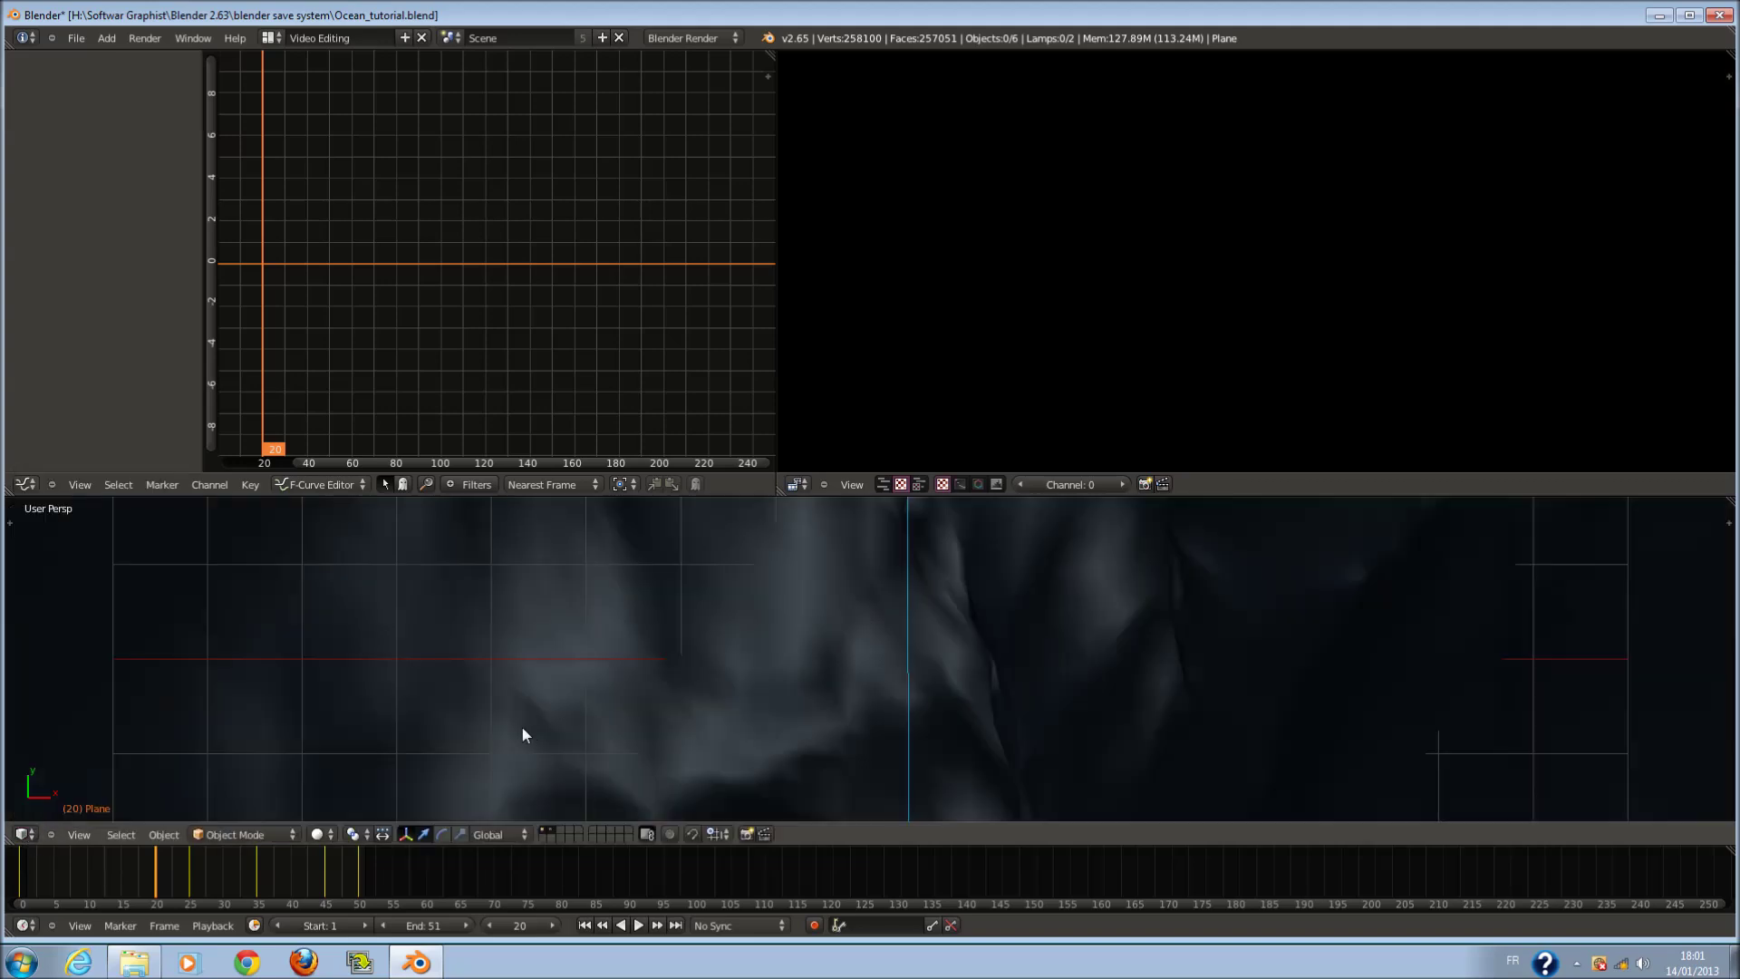
{"action": "left_click", "coordinate": [29, 832]}
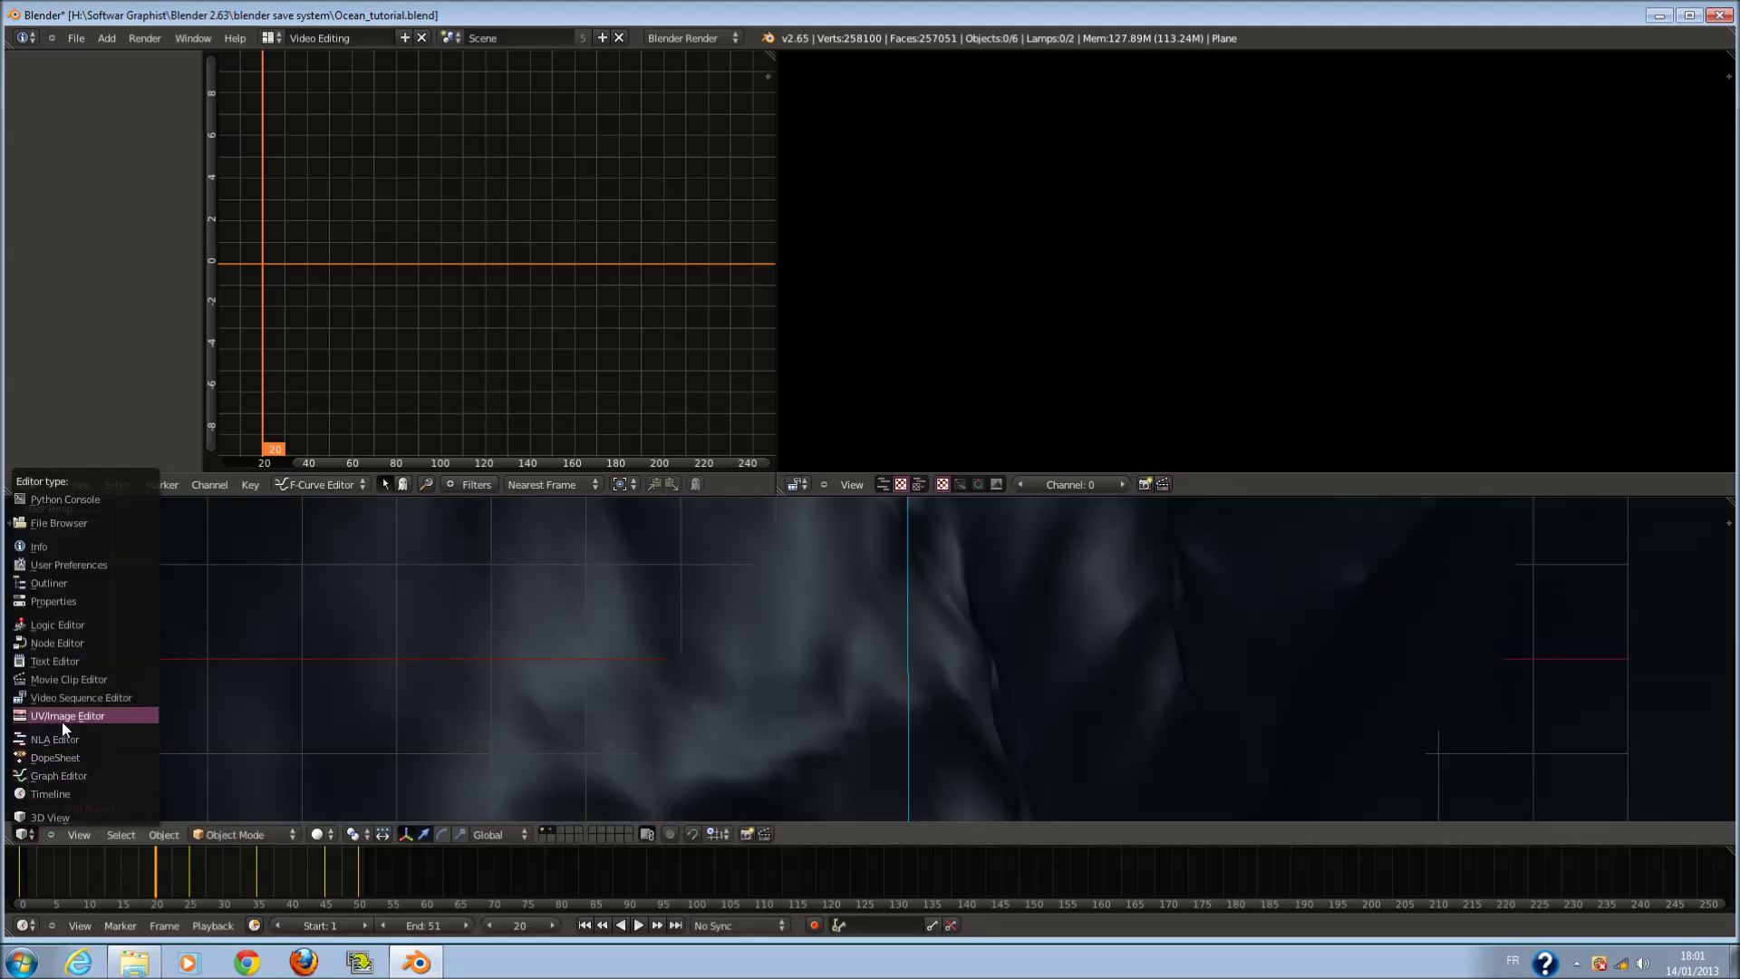
{"action": "left_click", "coordinate": [272, 37]}
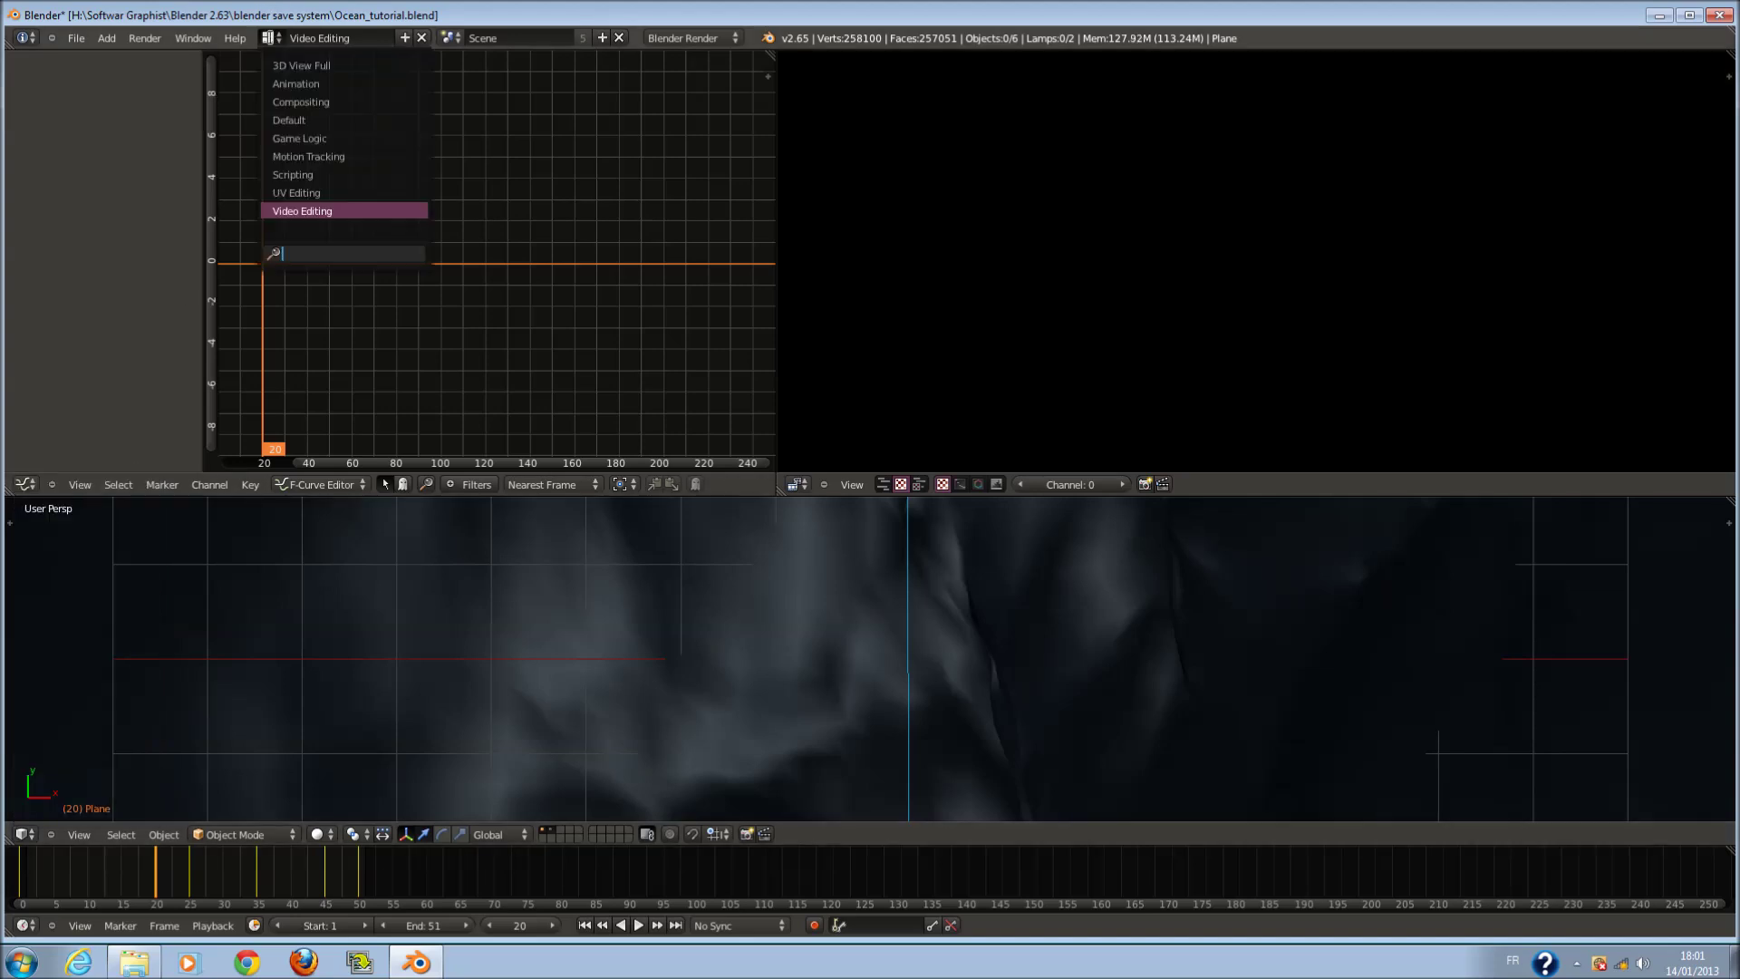
{"action": "left_click", "coordinate": [317, 118]}
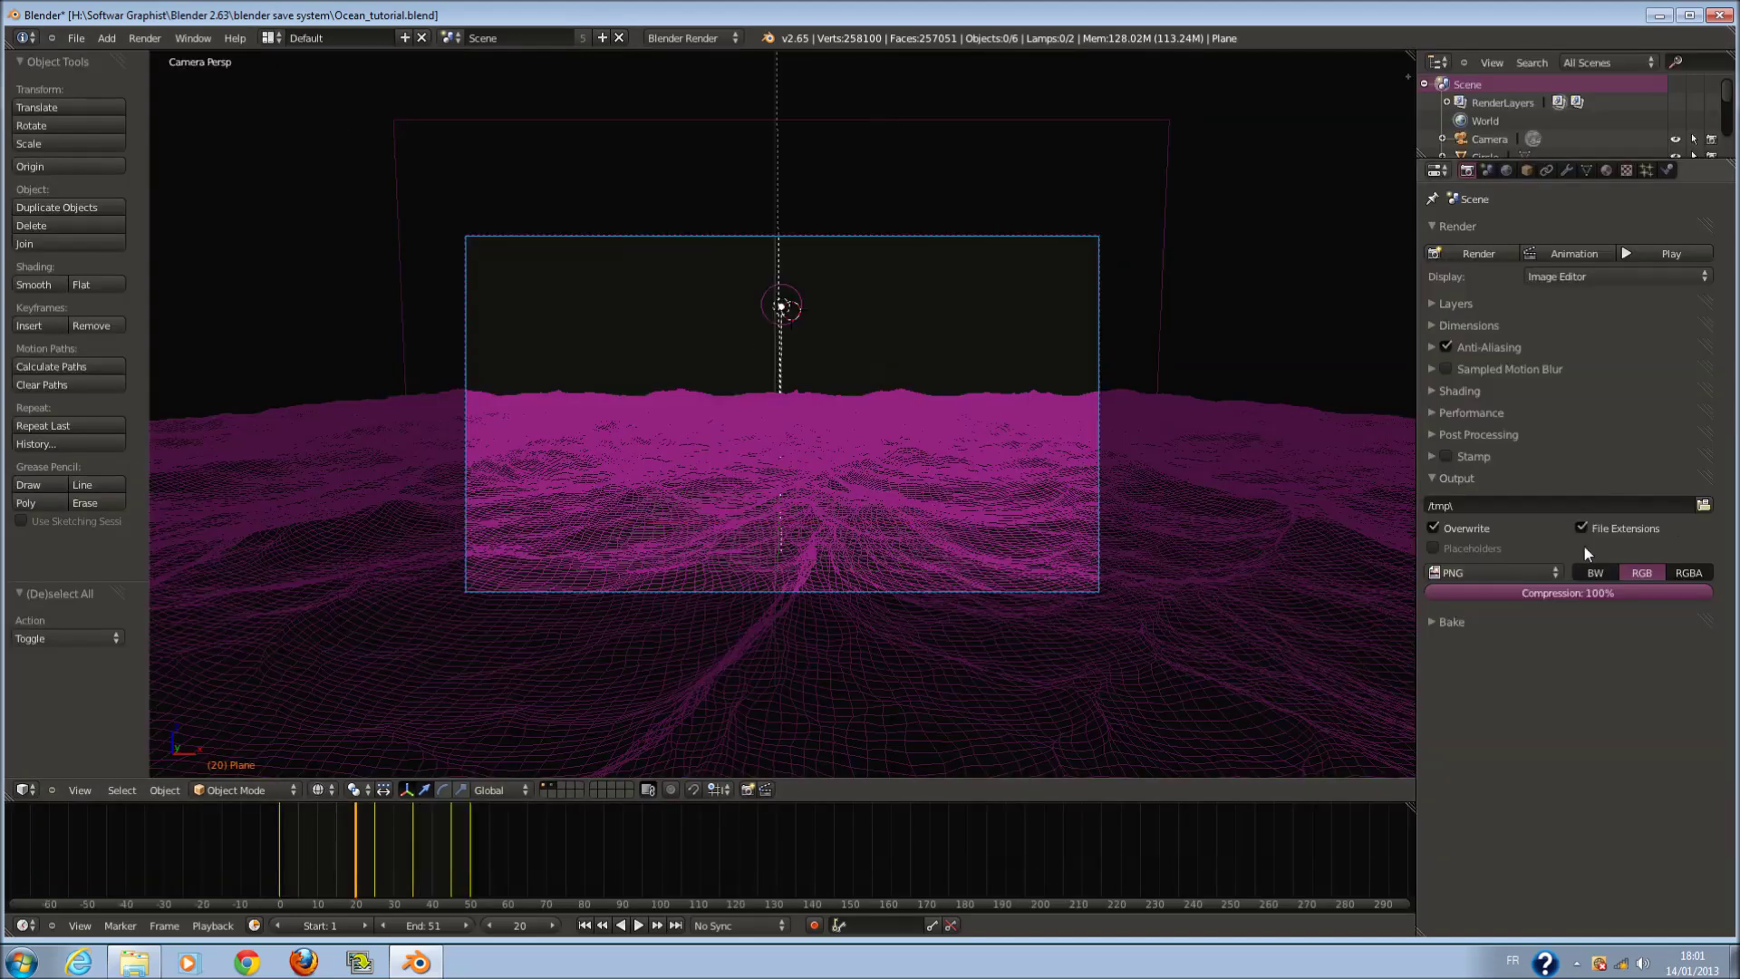
- Examine the ocean plane, lamps and backdrop plane through the camera and from an orbited side view
{"action": "left_click", "coordinate": [1527, 570]}
{"action": "scroll", "coordinate": [983, 456], "scroll_direction": "up", "scroll_amount": 2}
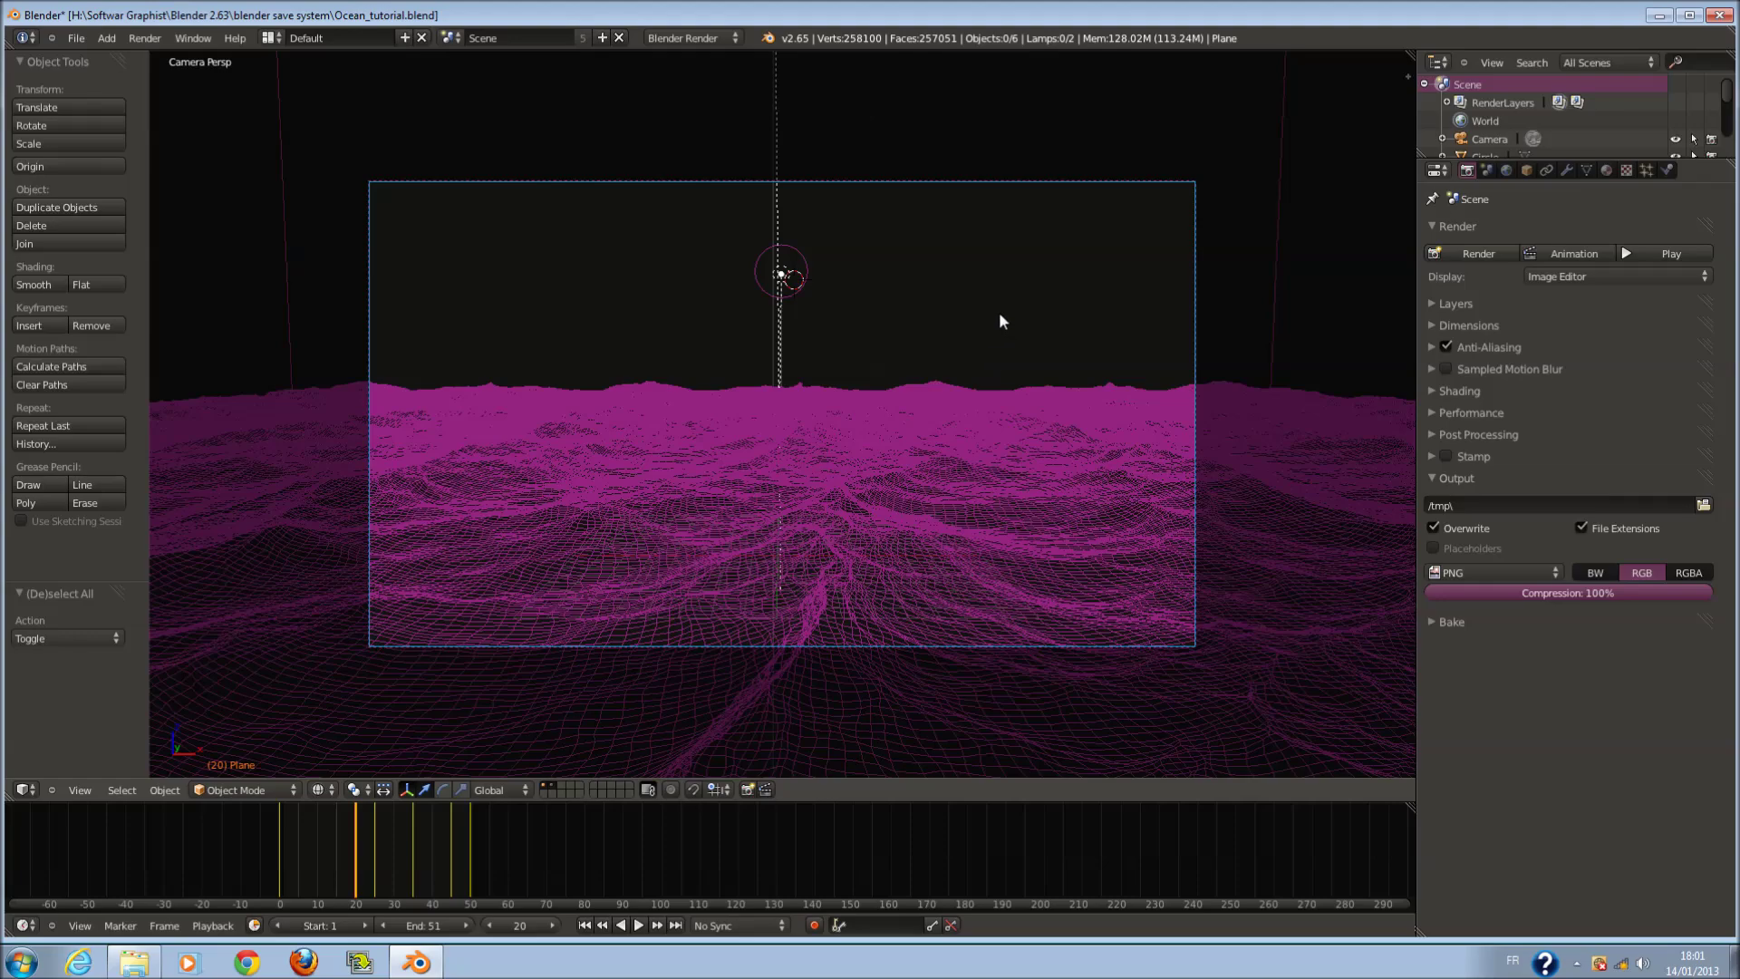
{"action": "scroll", "coordinate": [1008, 307], "scroll_direction": "down", "scroll_amount": 2}
{"action": "key", "text": "KP_1"}
{"action": "middle_click_drag", "start_coordinate": [1019, 322], "coordinate": [1314, 498]}
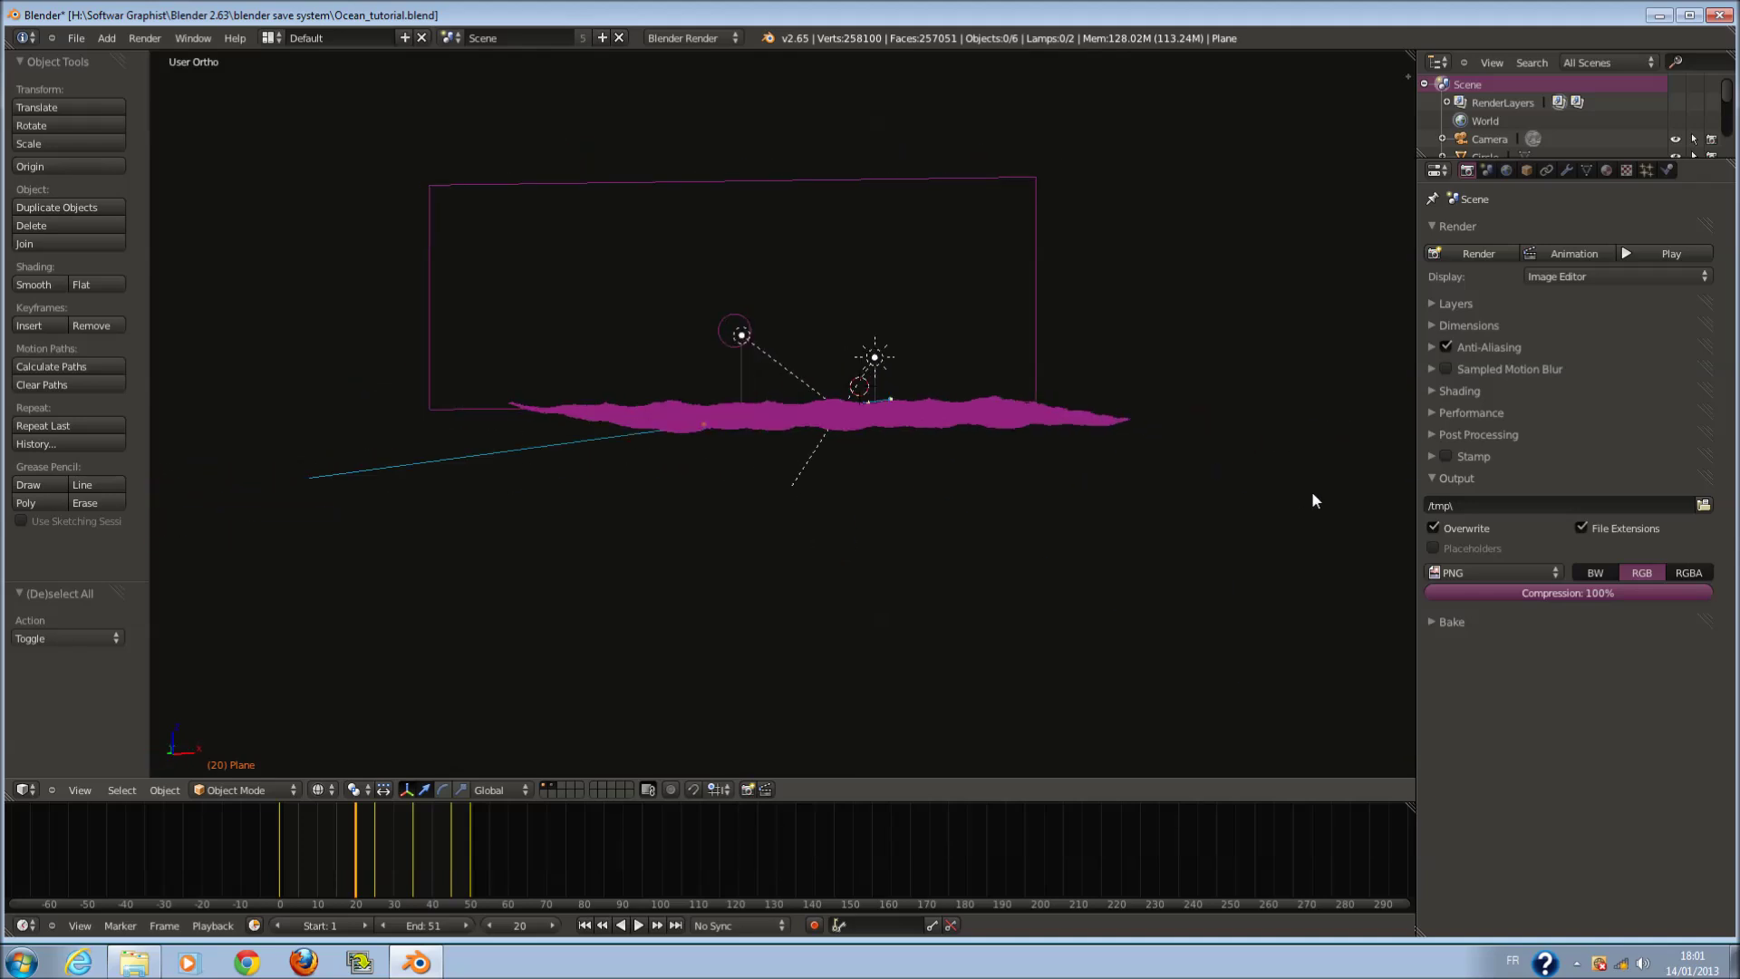
{"action": "scroll", "coordinate": [868, 419], "scroll_direction": "up", "scroll_amount": 1}
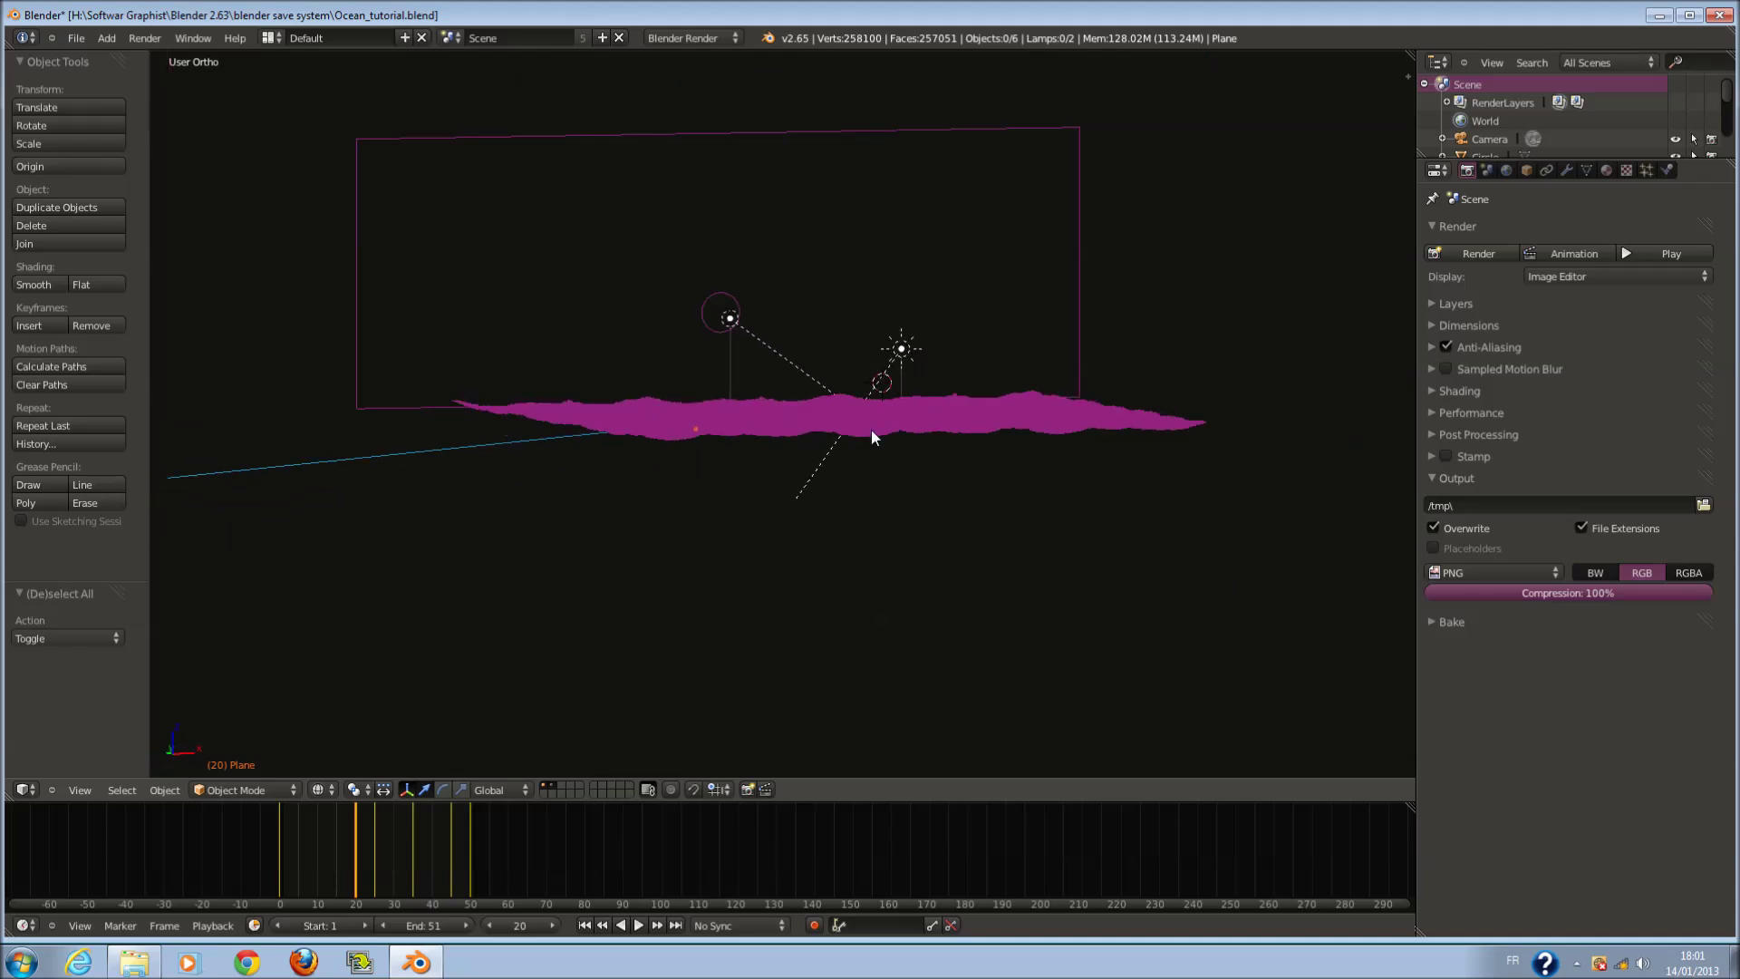
{"action": "key", "text": "KP_0"}
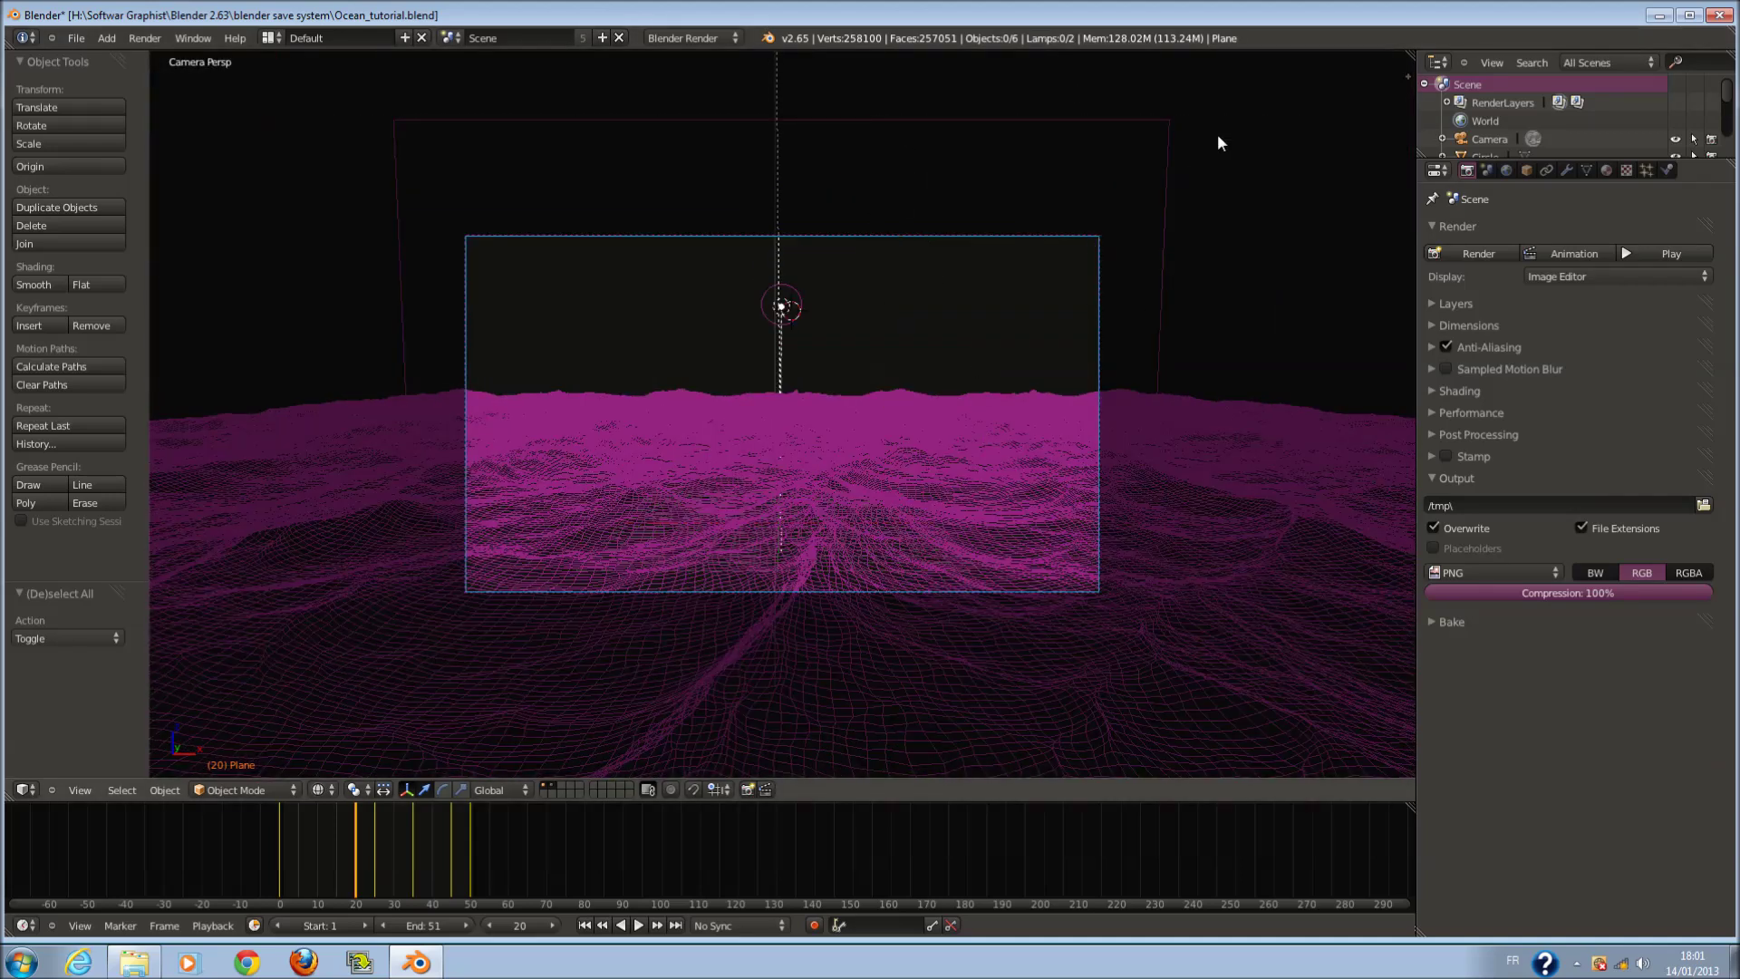
{"action": "scroll", "coordinate": [1081, 288], "scroll_direction": "down", "scroll_amount": 2}
{"action": "scroll", "coordinate": [1076, 317], "scroll_direction": "up", "scroll_amount": 5}
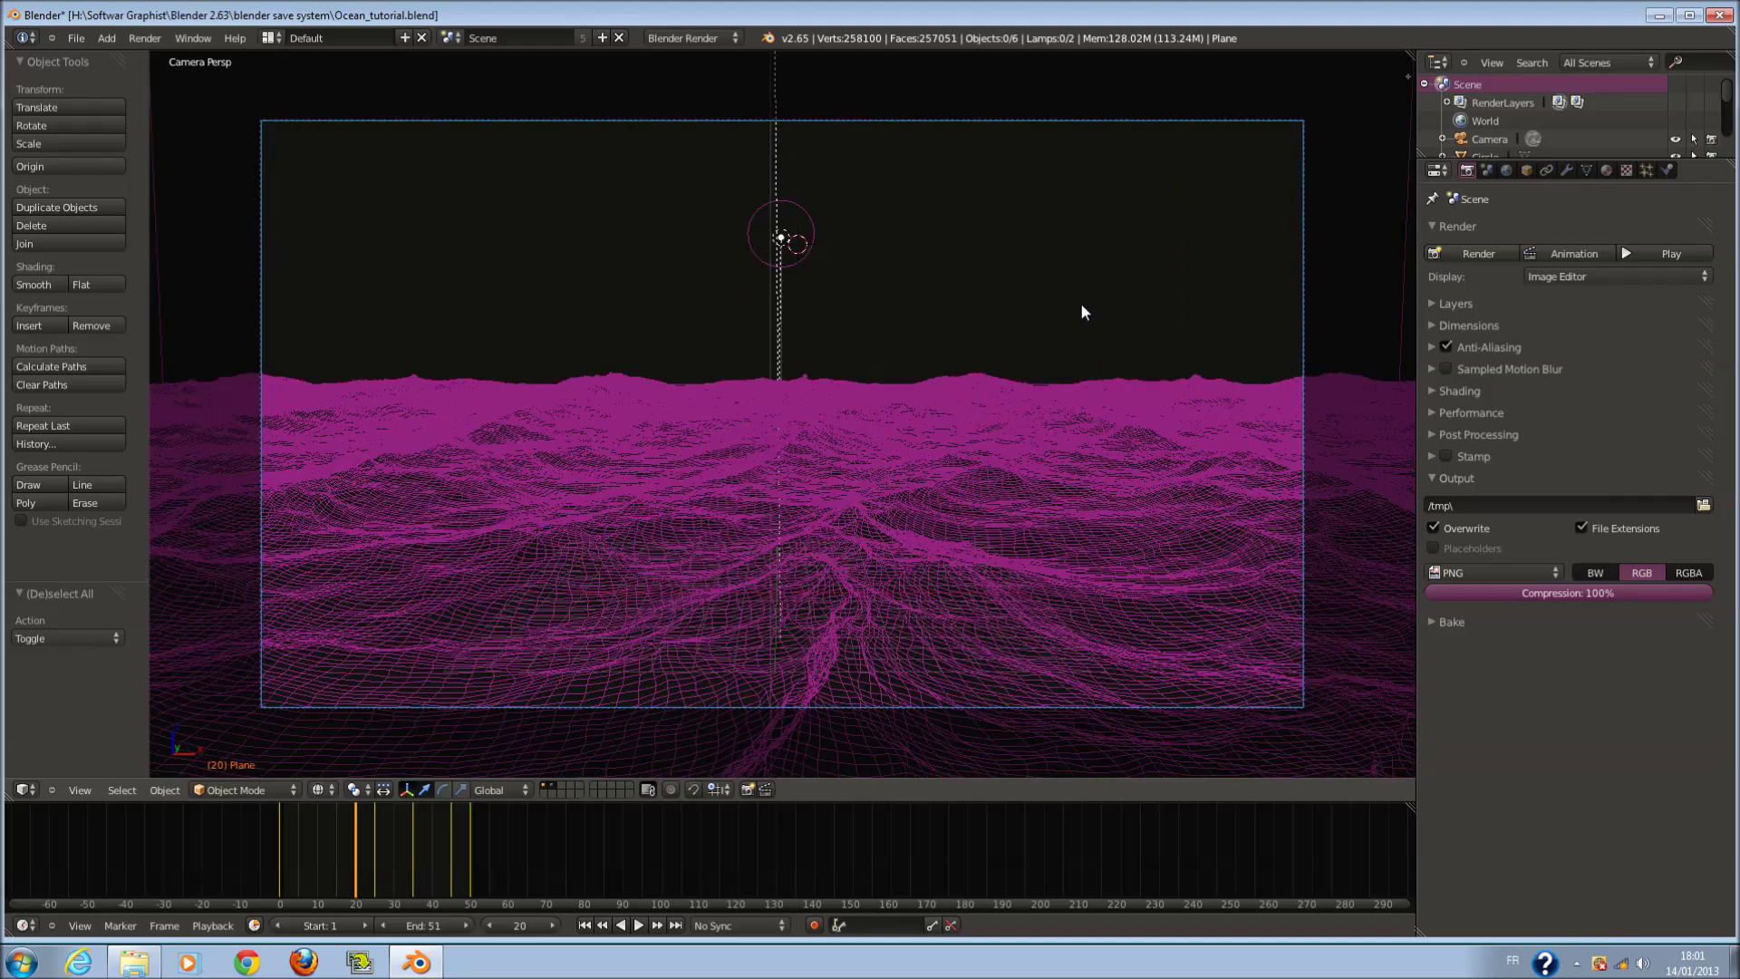
{"action": "scroll", "coordinate": [1084, 293], "scroll_direction": "down", "scroll_amount": 1}
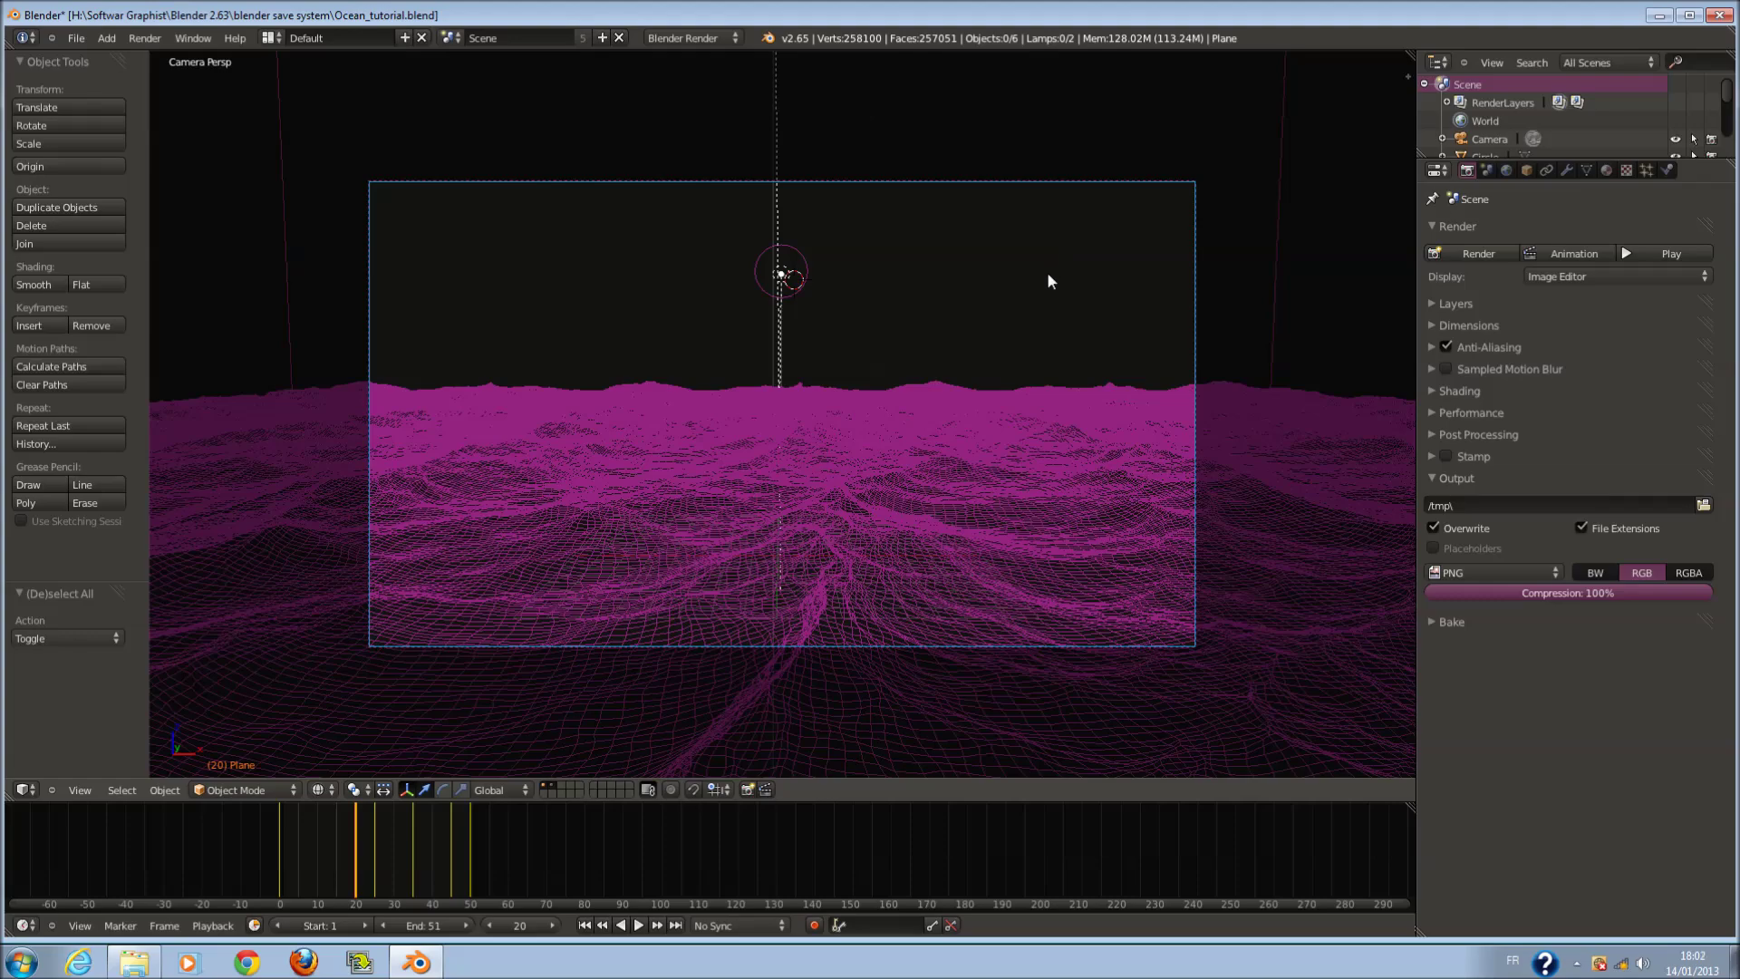
{"action": "scroll", "coordinate": [1044, 270], "scroll_direction": "down", "scroll_amount": 2}
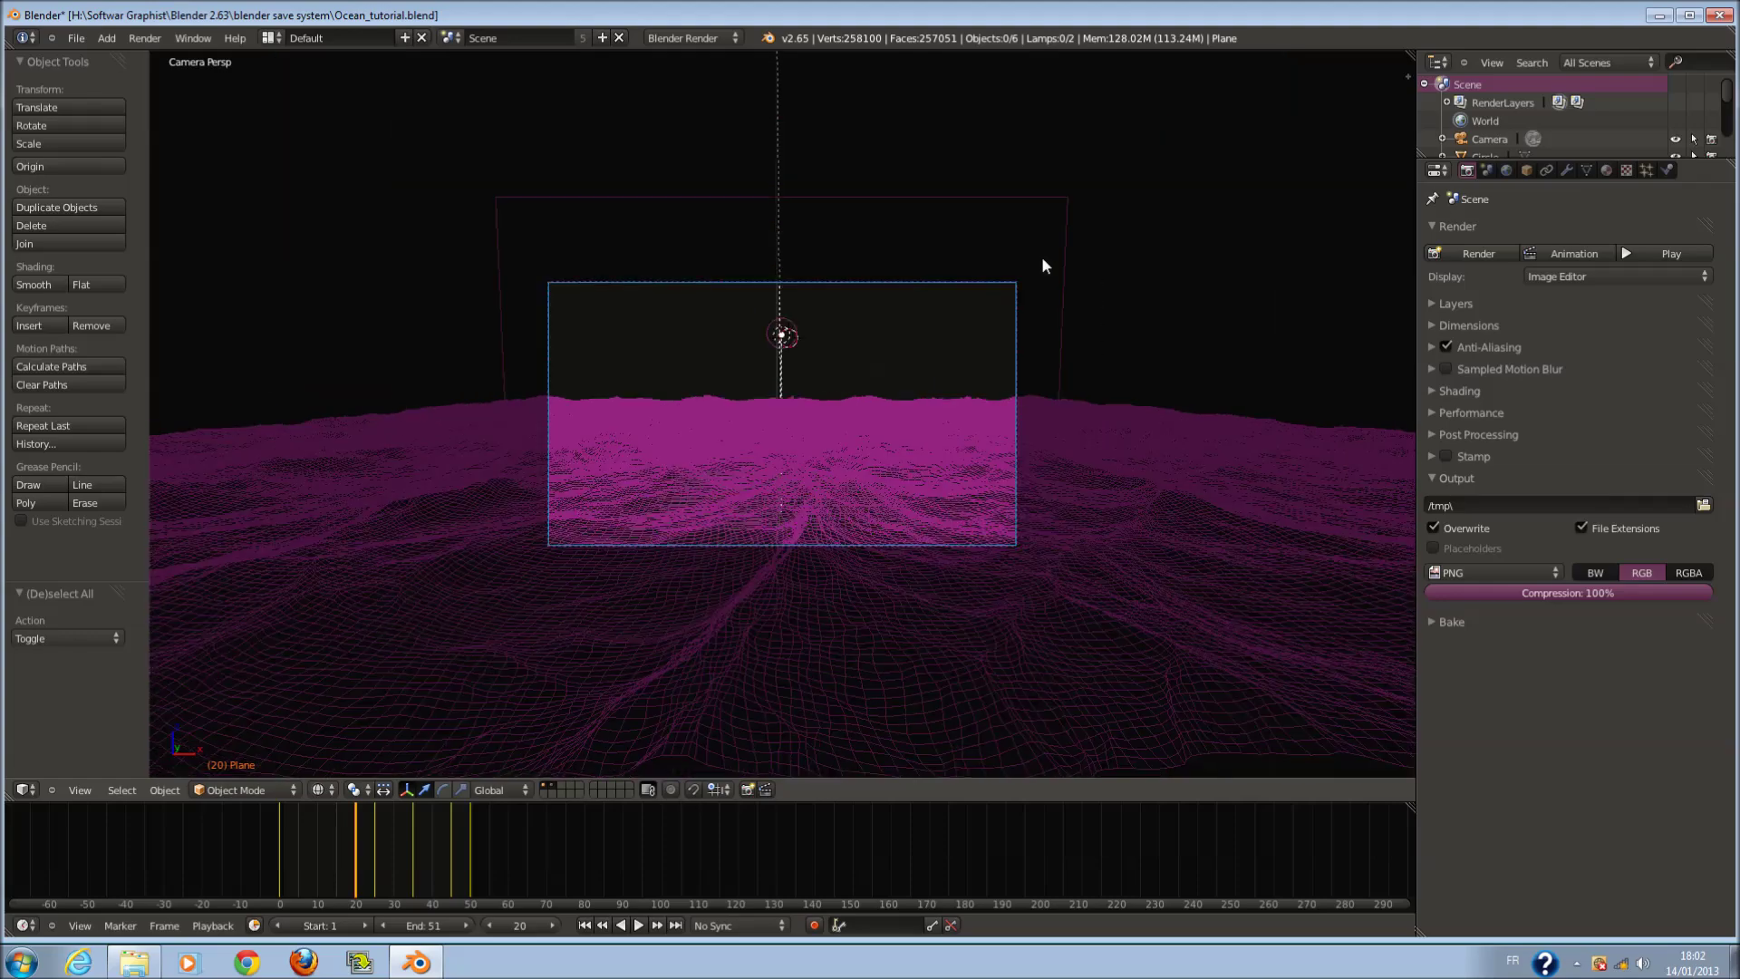
{"action": "scroll", "coordinate": [1042, 263], "scroll_direction": "up", "scroll_amount": 4}
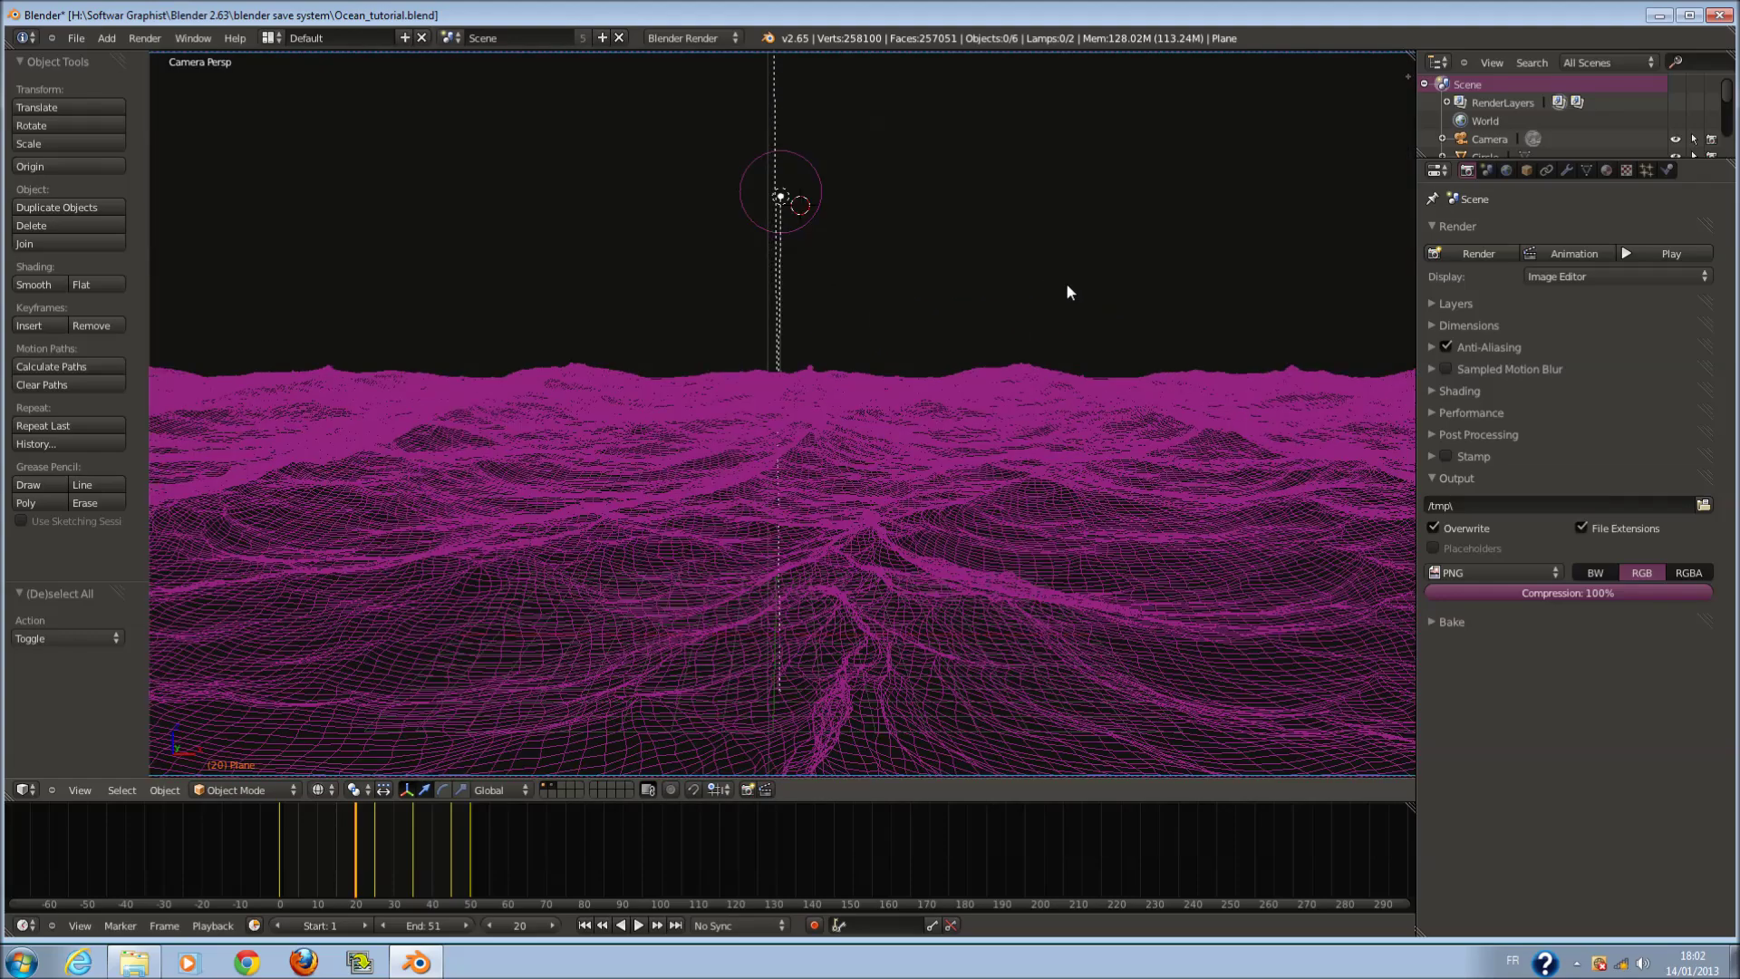
{"action": "scroll", "coordinate": [1066, 283], "scroll_direction": "down", "scroll_amount": 2}
{"action": "middle_click_drag", "start_coordinate": [1079, 297], "coordinate": [823, 373]}
{"action": "scroll", "coordinate": [1008, 314], "scroll_direction": "down", "scroll_amount": 1}
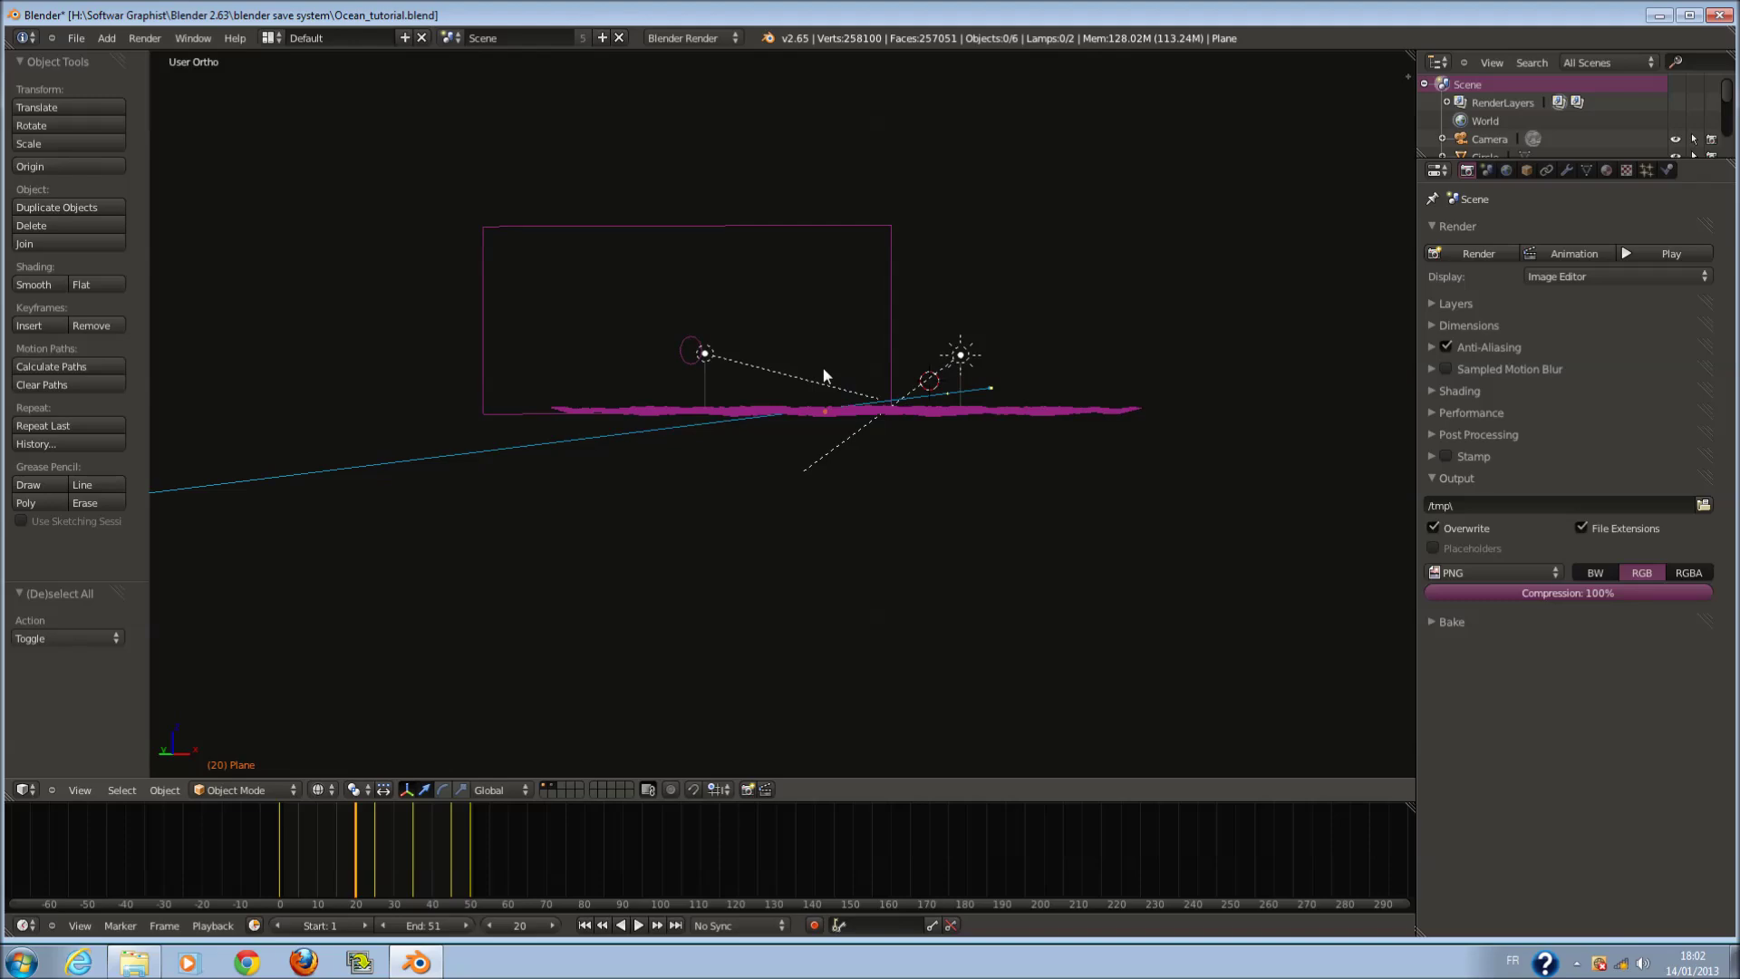
{"action": "key", "text": "KP_0"}
{"action": "scroll", "coordinate": [823, 362], "scroll_direction": "up", "scroll_amount": 2}
{"action": "scroll", "coordinate": [829, 340], "scroll_direction": "down", "scroll_amount": 2}
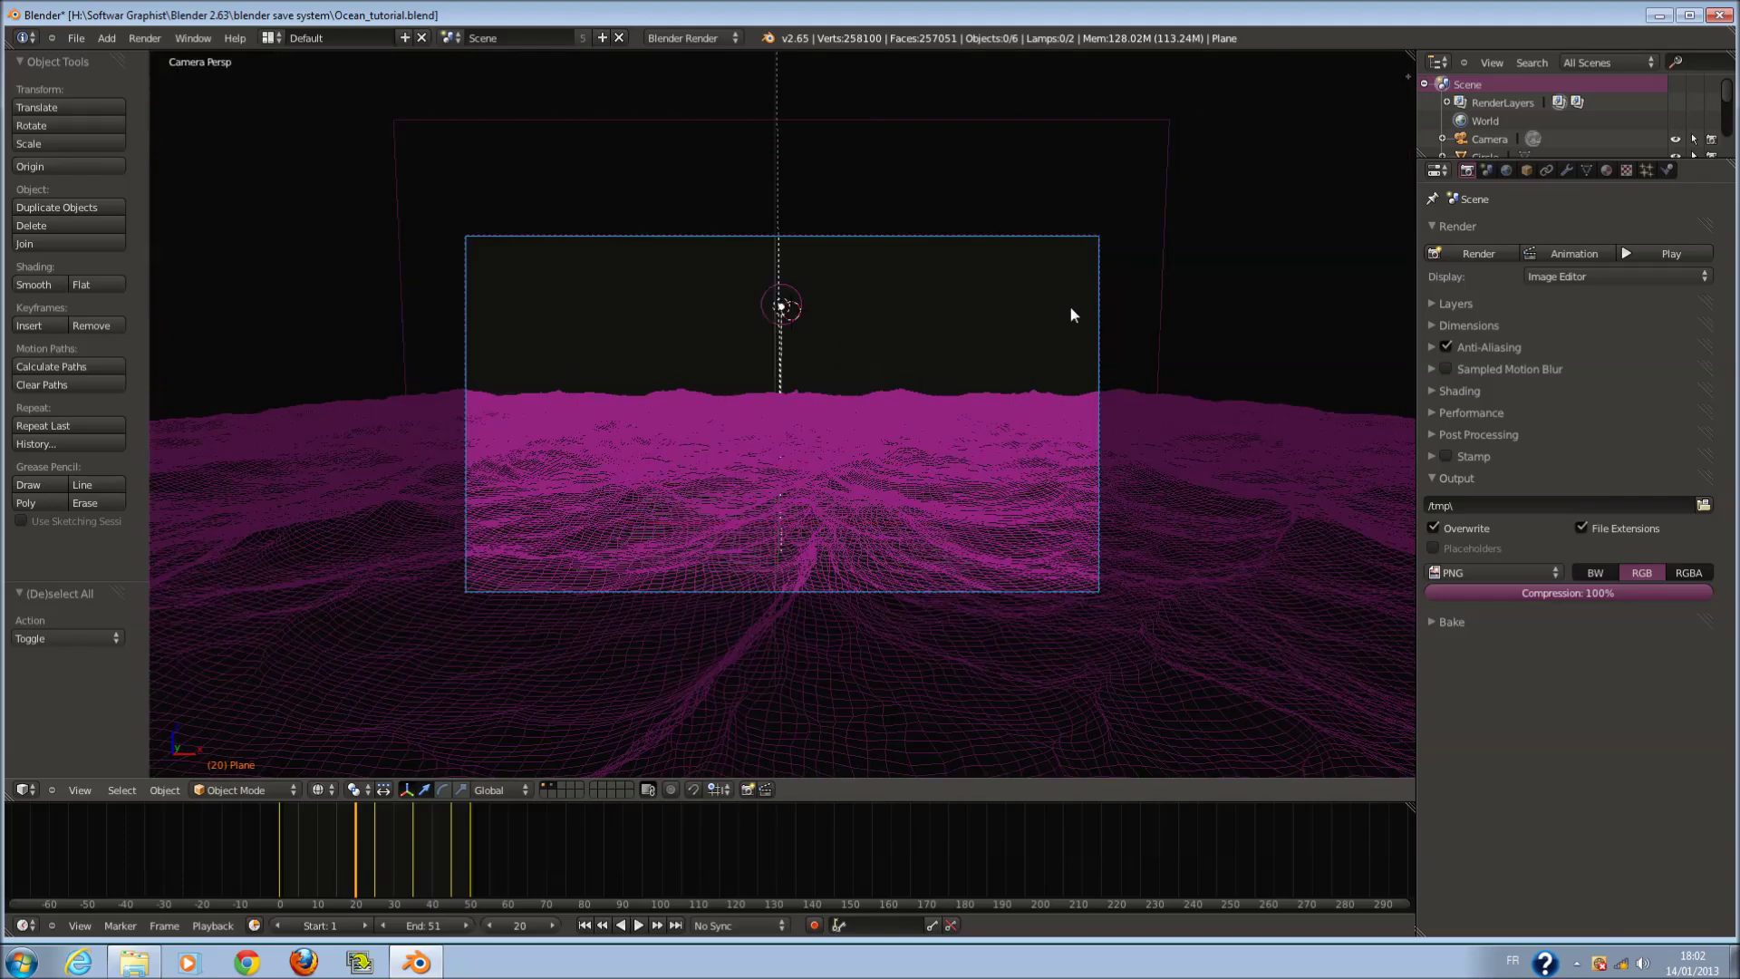
{"action": "scroll", "coordinate": [1078, 299], "scroll_direction": "down", "scroll_amount": 1}
{"action": "scroll", "coordinate": [1078, 299], "scroll_direction": "up", "scroll_amount": 1}
- Minimize the Blender window to show the desktop
{"action": "left_click", "coordinate": [1659, 18]}
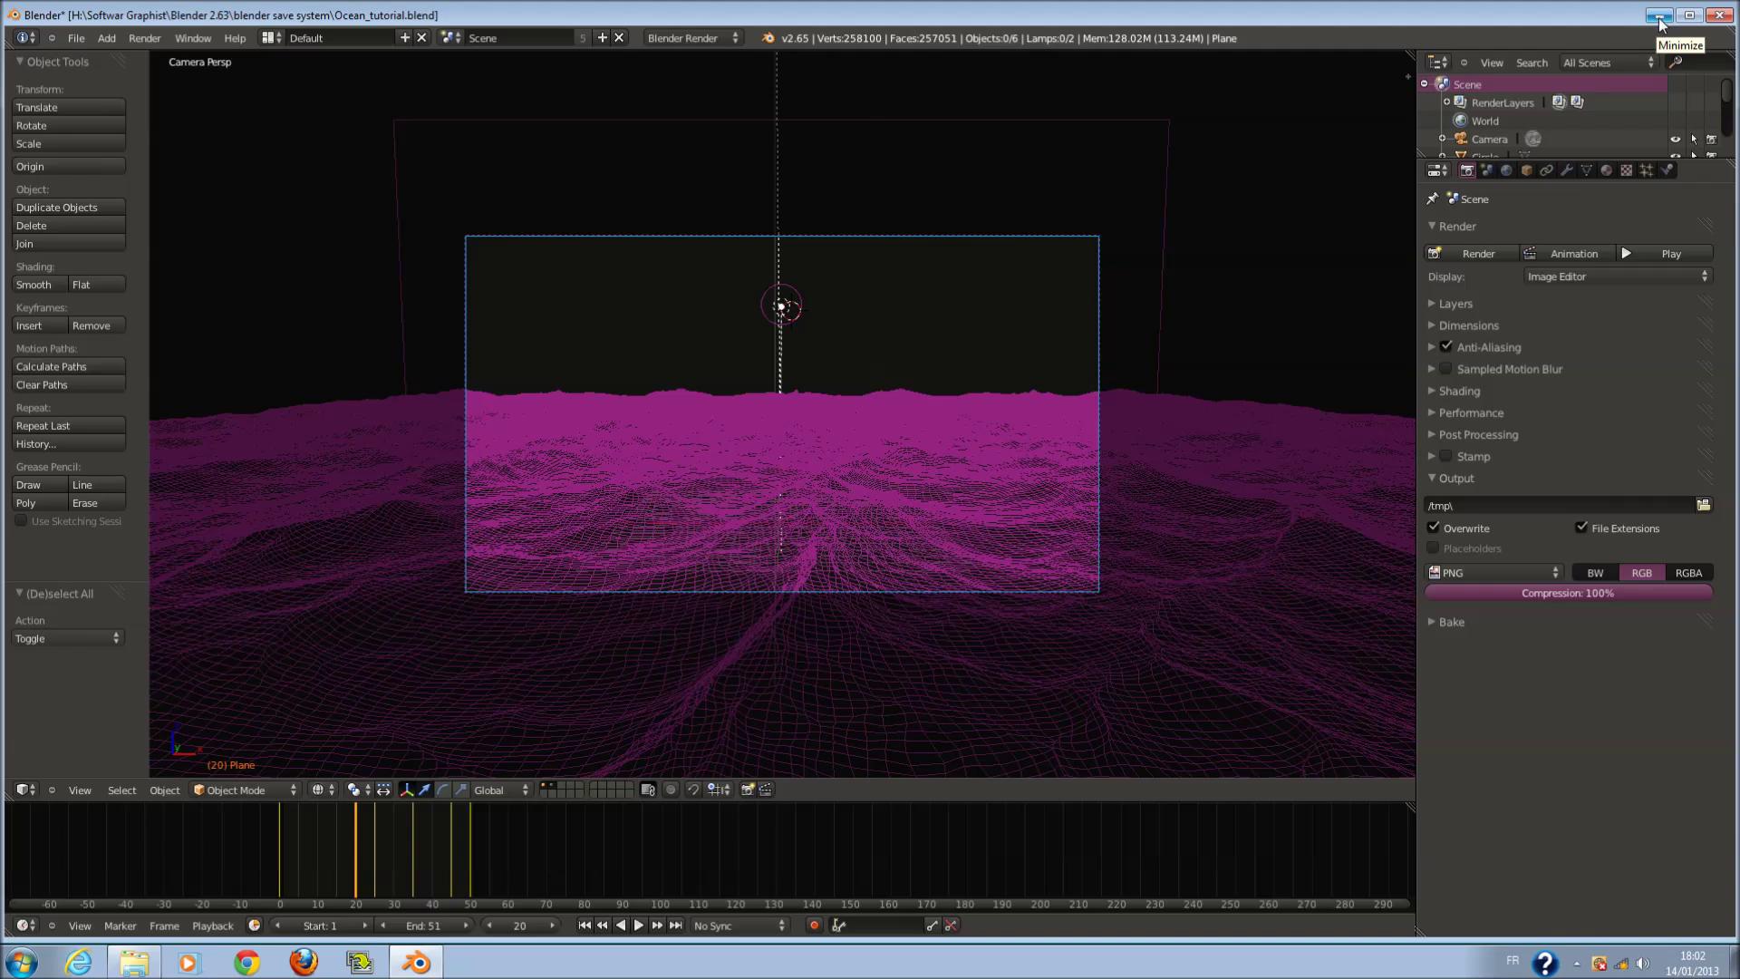
{"action": "left_click", "coordinate": [1660, 18]}
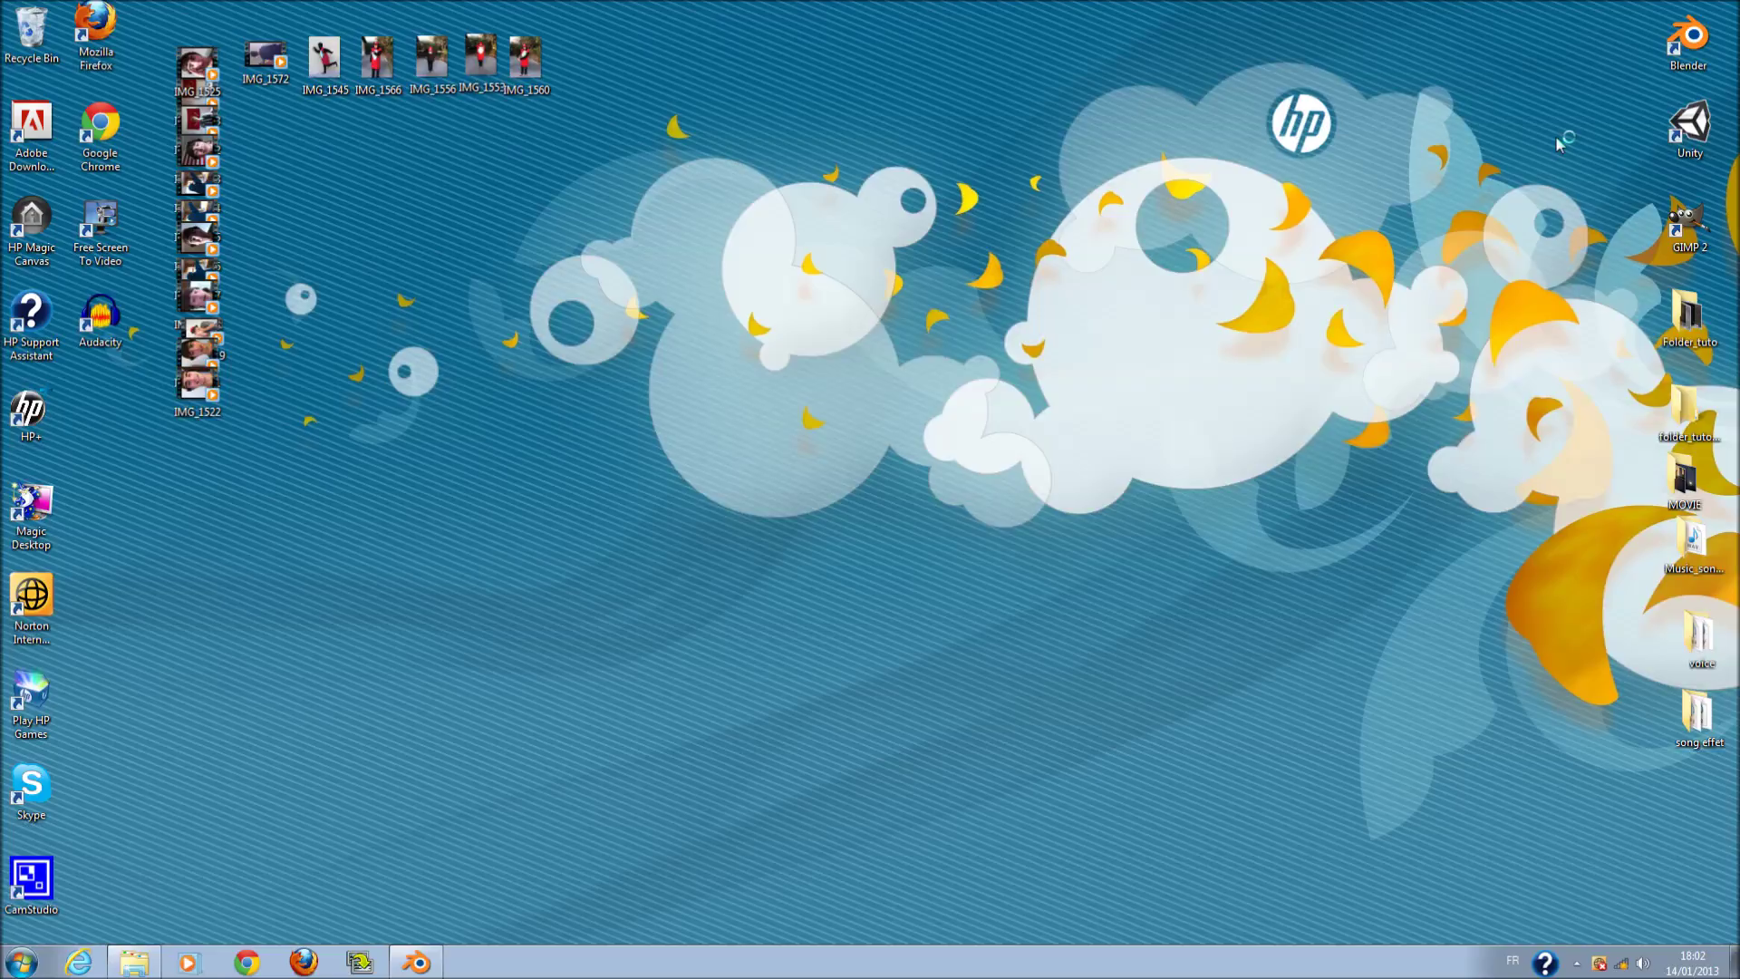